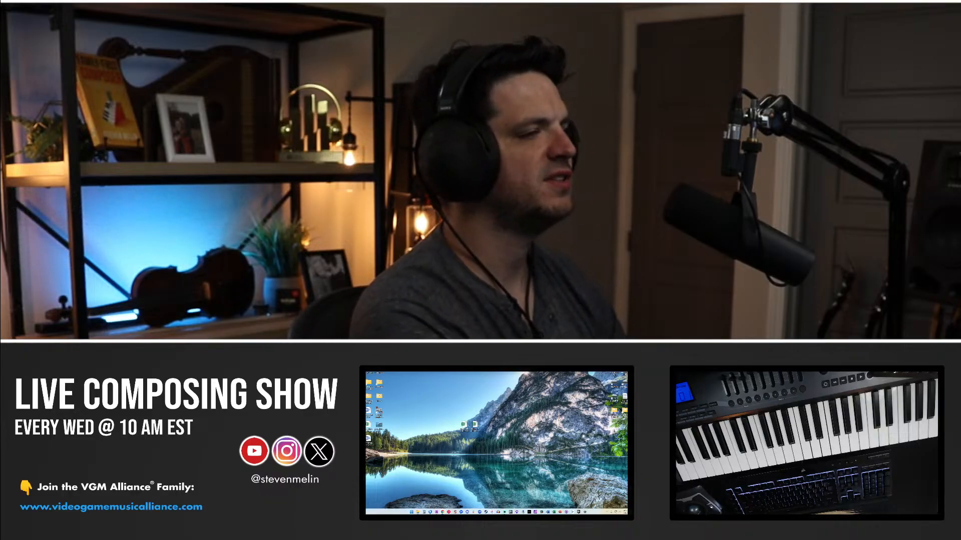
Switch to Nuendo and save the v074_Remixing Previous Tracks_v2 project.
key(super+d)
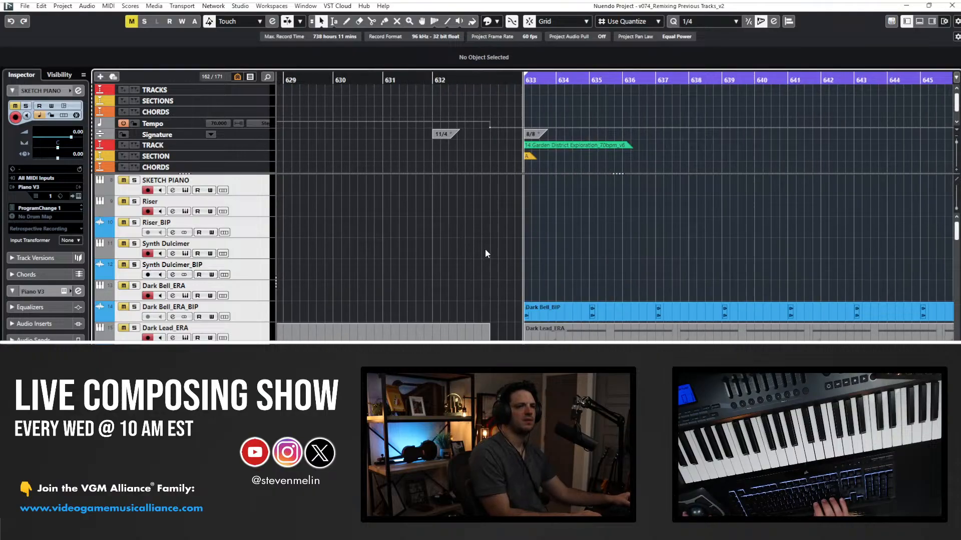
click(26, 7)
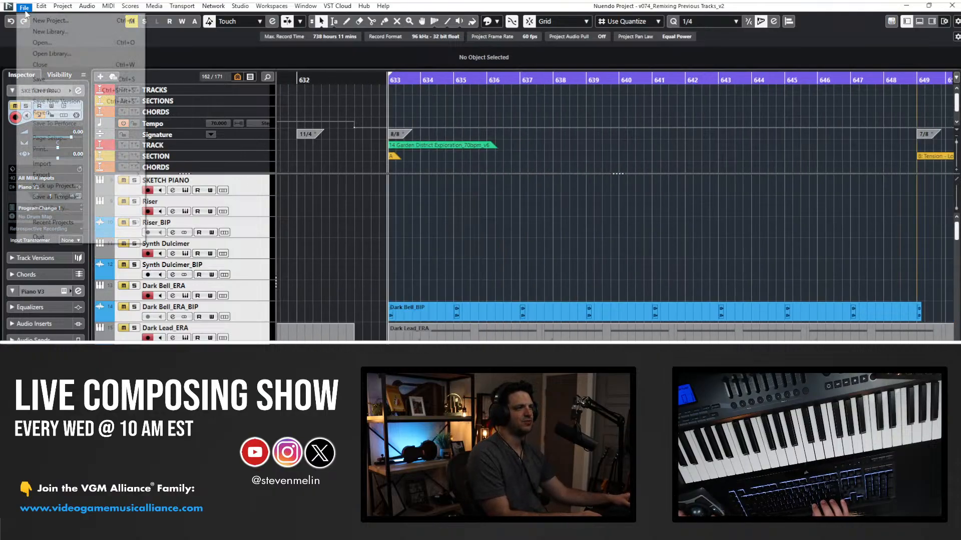
click(46, 79)
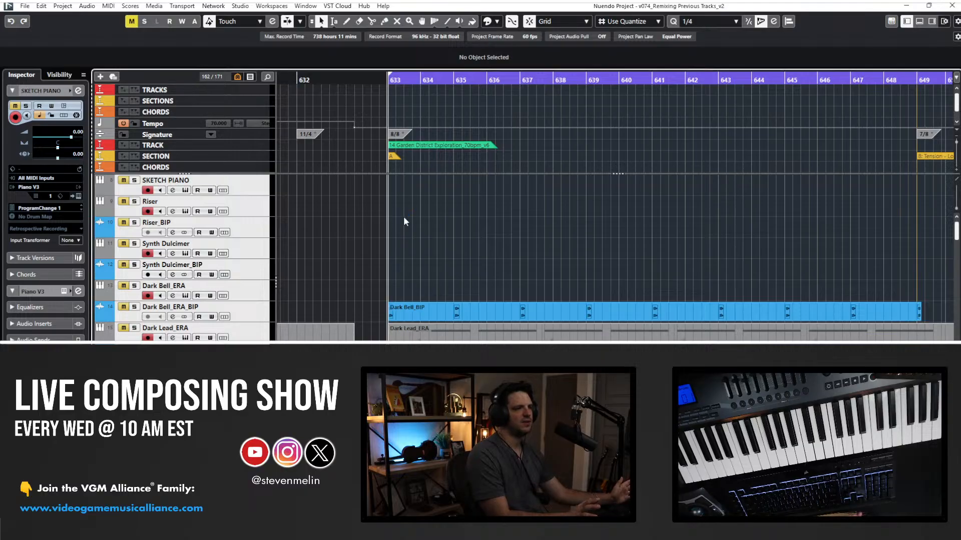
scroll(326, 229, down, 10)
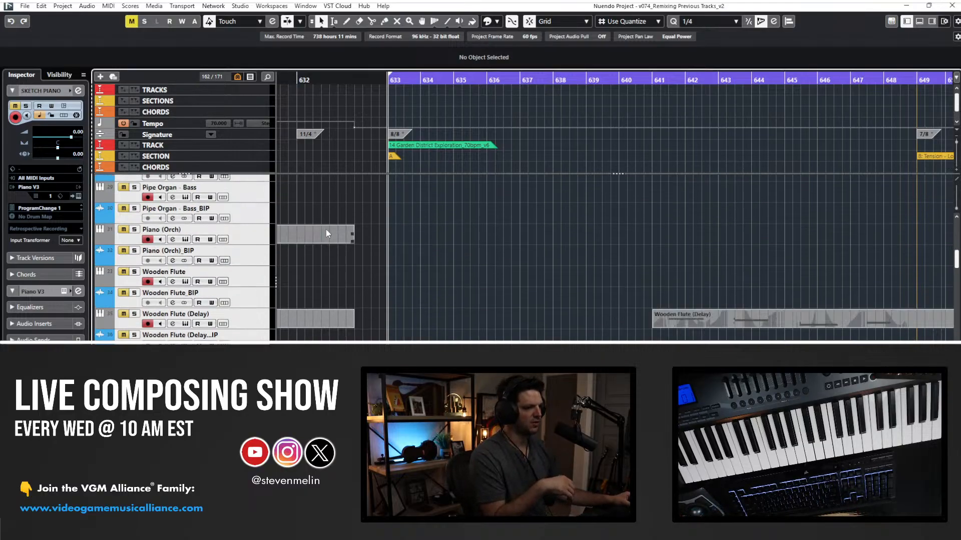
scroll(326, 229, down, 11)
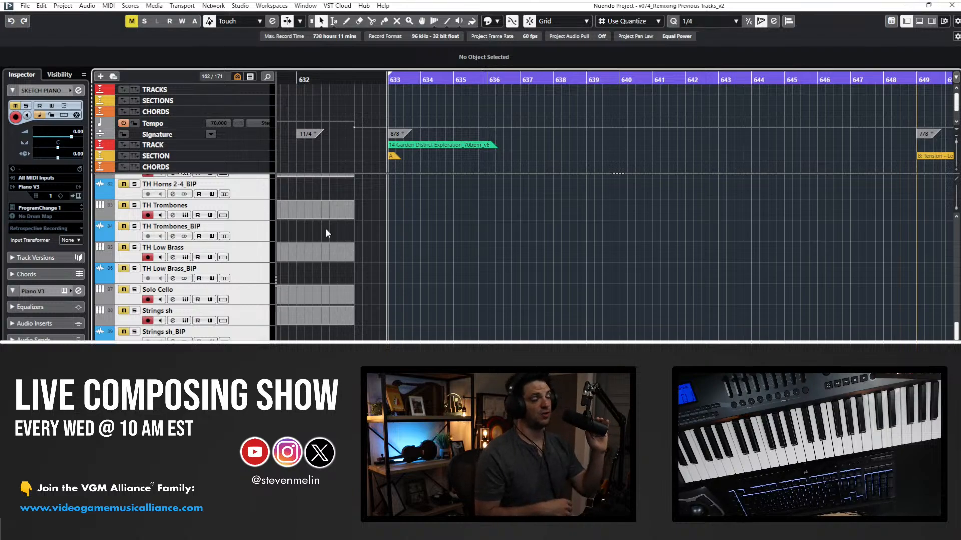
scroll(335, 236, down, 19)
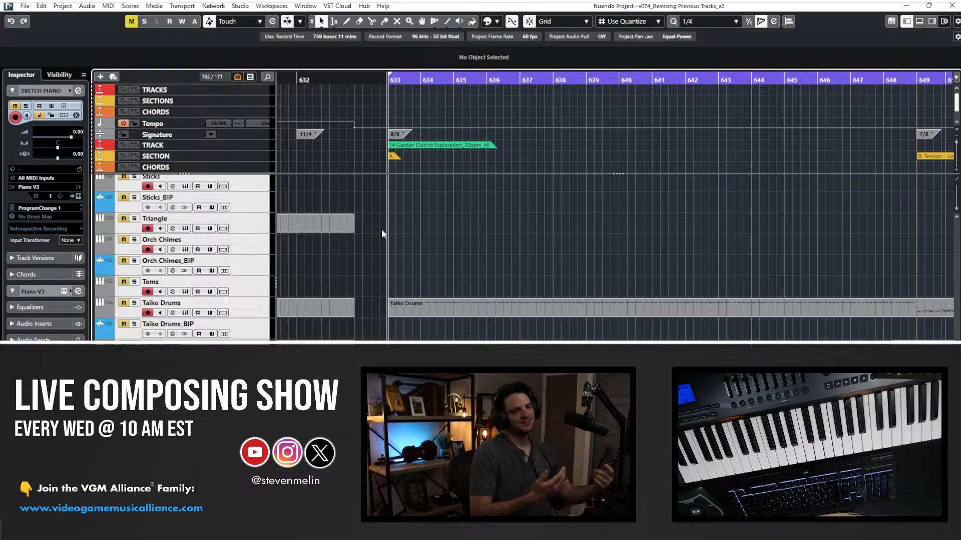
scroll(453, 259, up, 5)
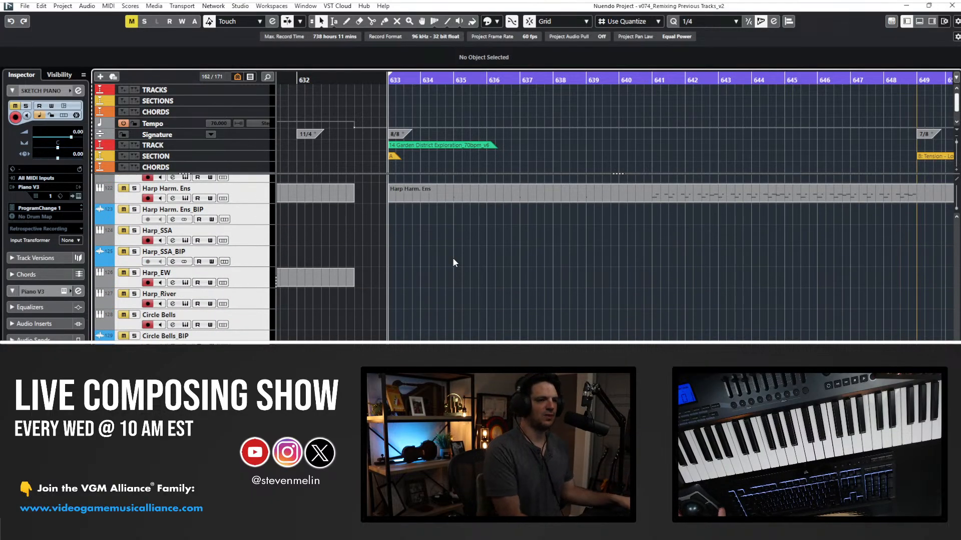
scroll(454, 259, down, 5)
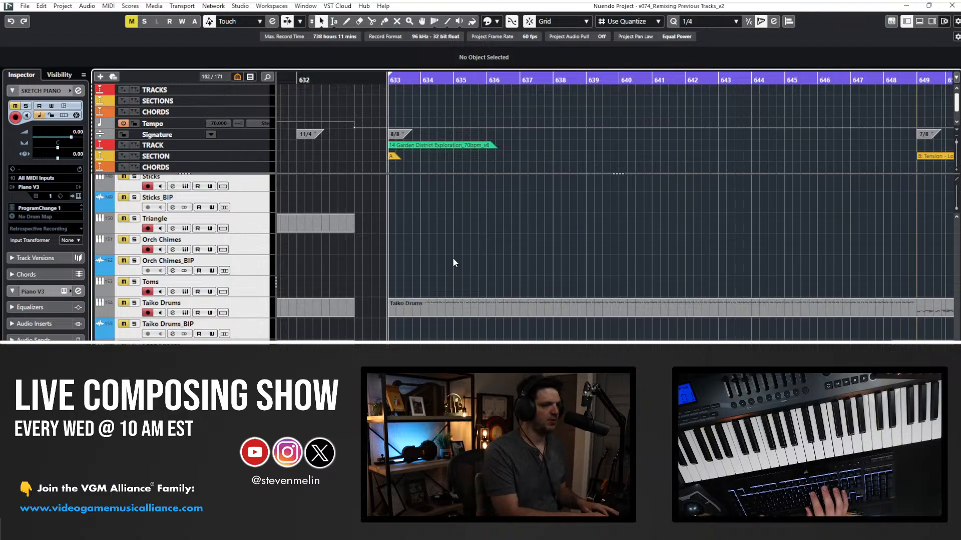
Open the project's media Pool and look through its audio clips down to the Video folder.
key(ctrl+p)
drag(412, 159, 383, 59)
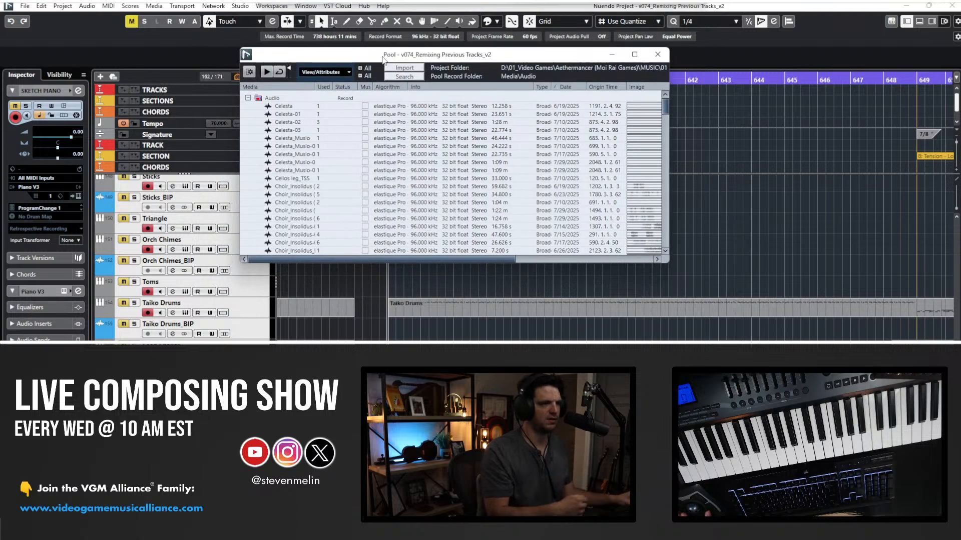
scroll(346, 131, down, 10)
scroll(379, 168, down, 15)
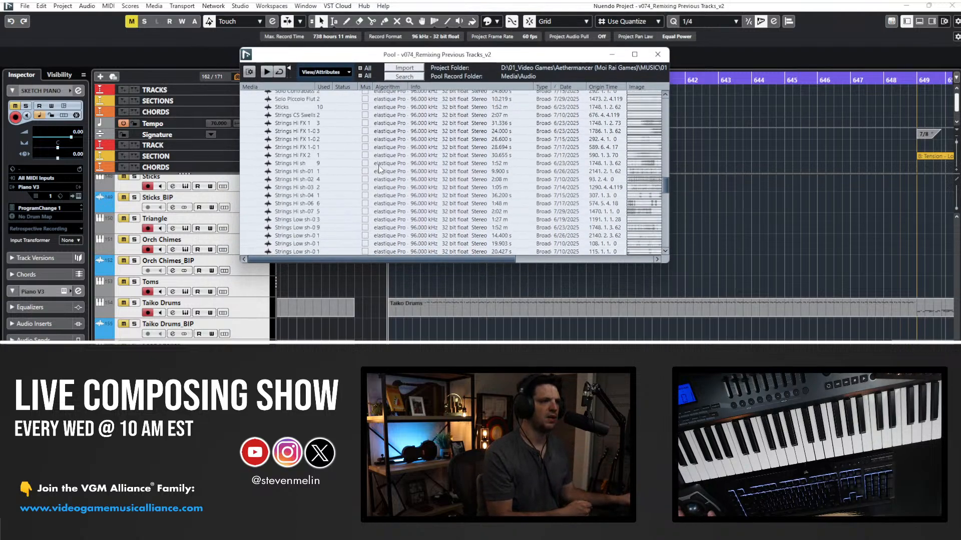
scroll(379, 168, up, 20)
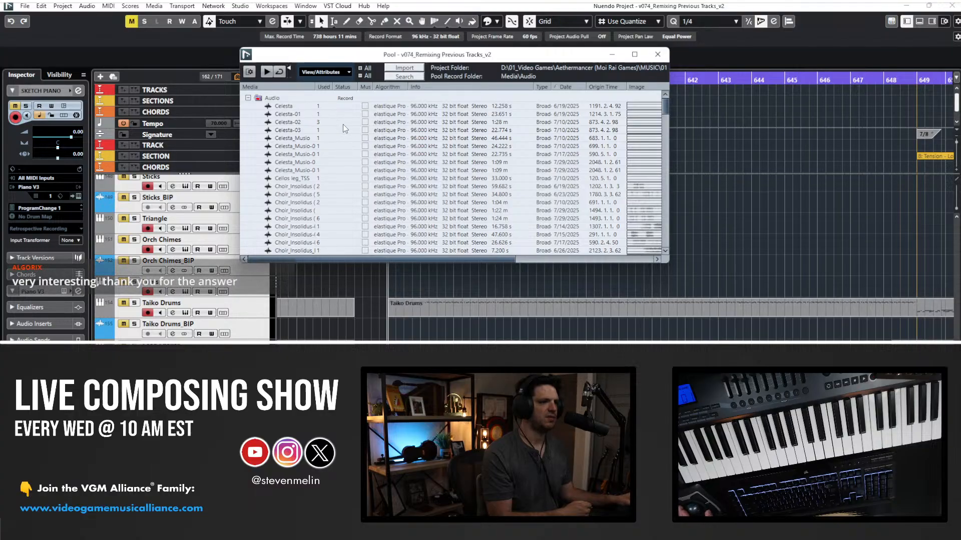
scroll(312, 115, down, 20)
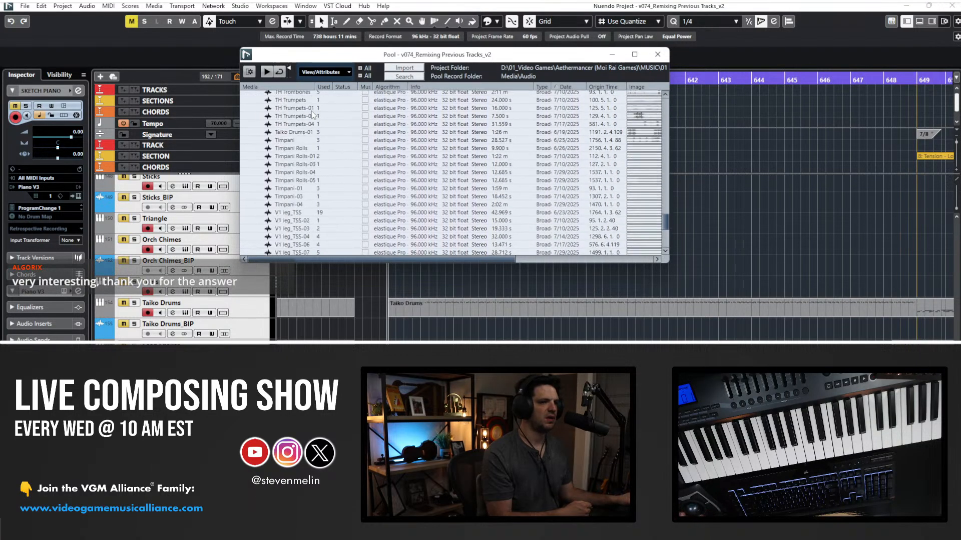
scroll(336, 159, down, 4)
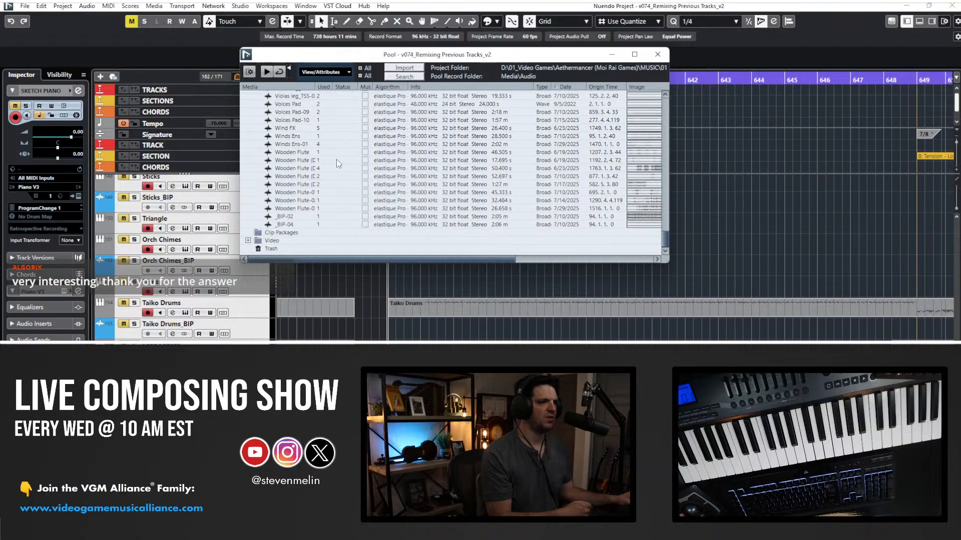
Remove the Aethermancer video clip from the Pool entirely, then close the Pool.
click(248, 240)
click(295, 248)
scroll(310, 243, down, 1)
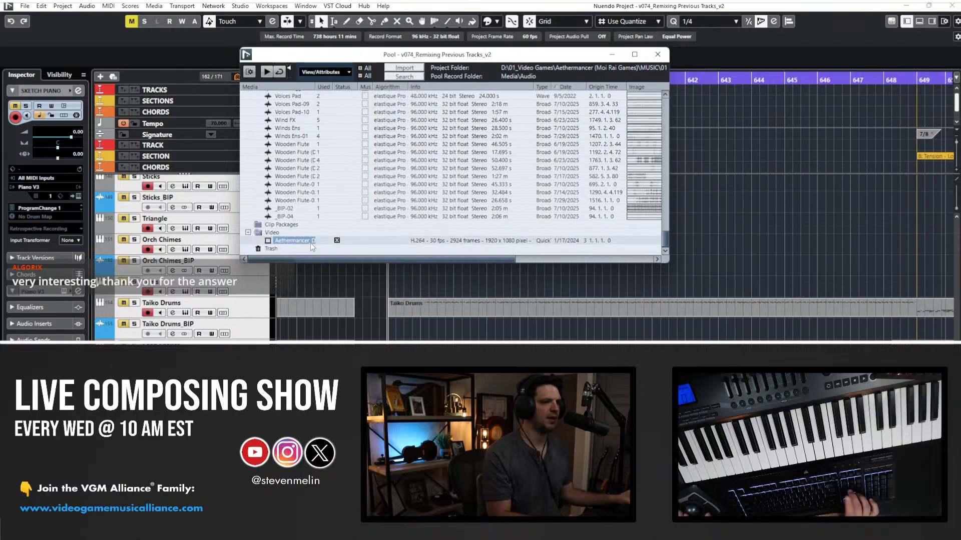
key(Delete)
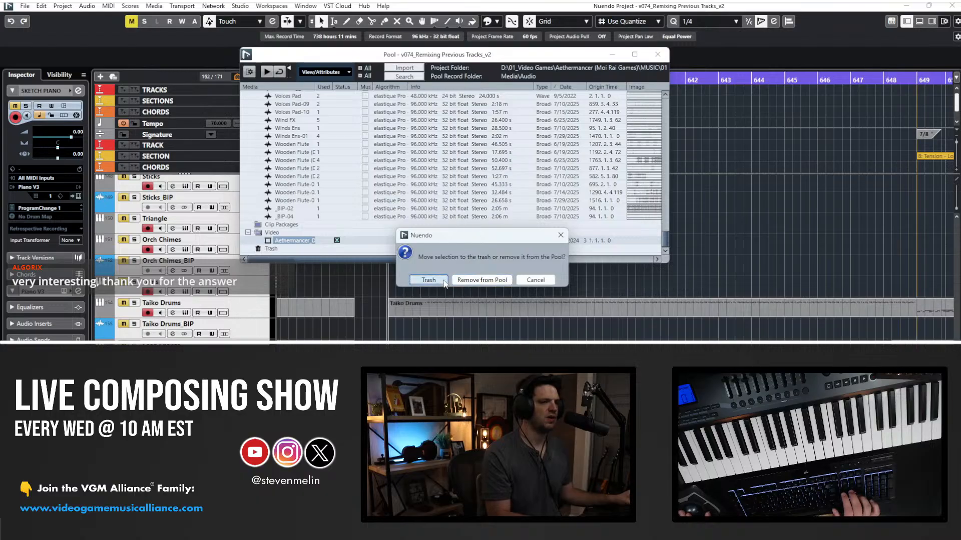
click(478, 280)
scroll(311, 204, up, 4)
scroll(311, 204, up, 15)
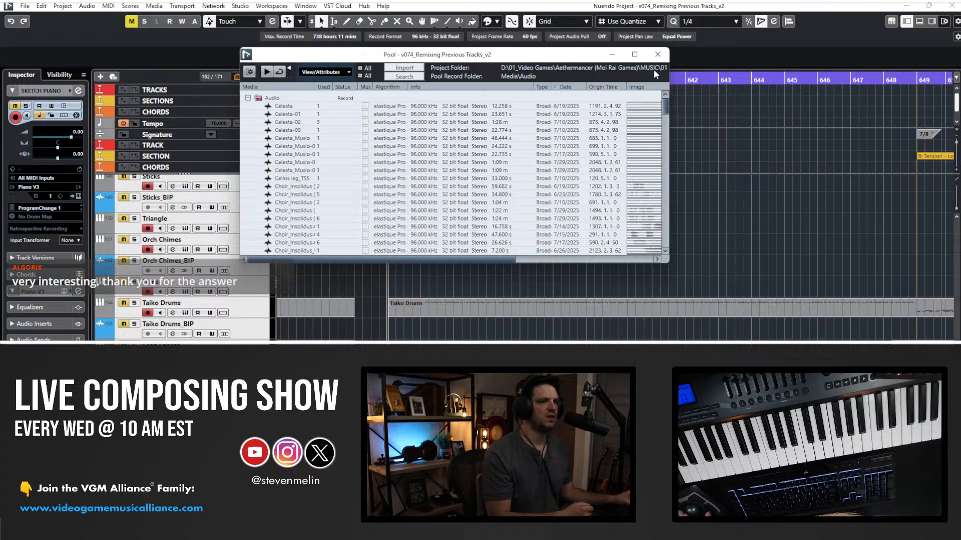
click(657, 54)
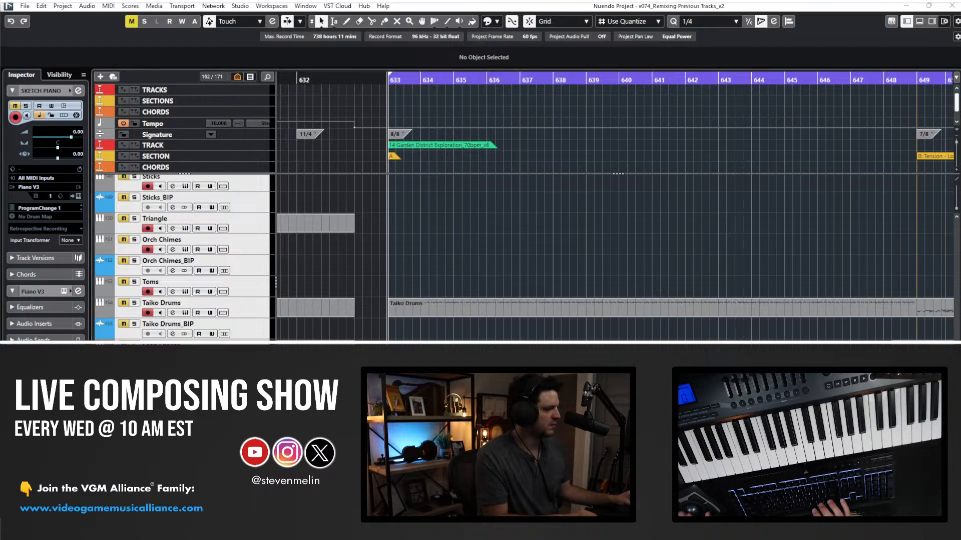
Examine which tracks hold MIDI parts in the 14 Garden District Exploration section starting at bar 633.
click(506, 298)
click(535, 204)
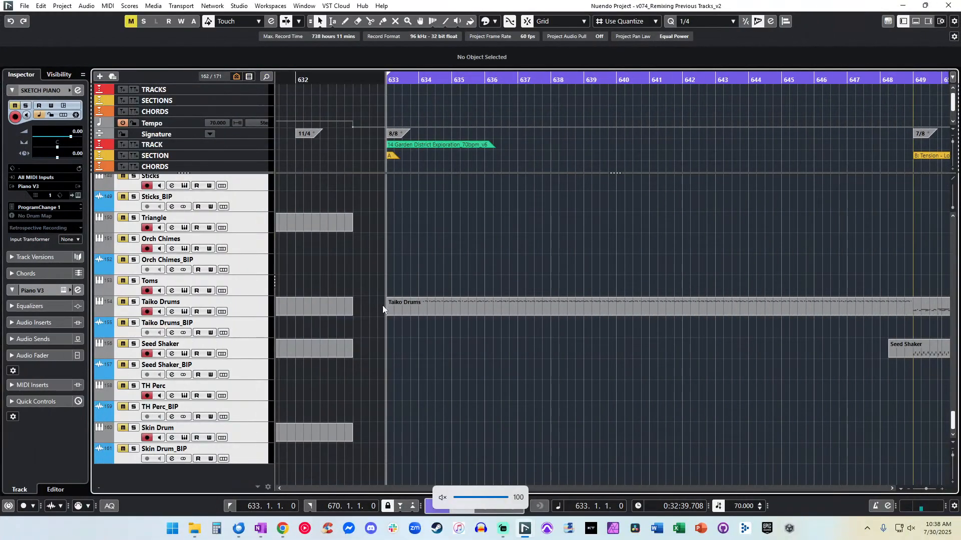
scroll(418, 286, right, 2)
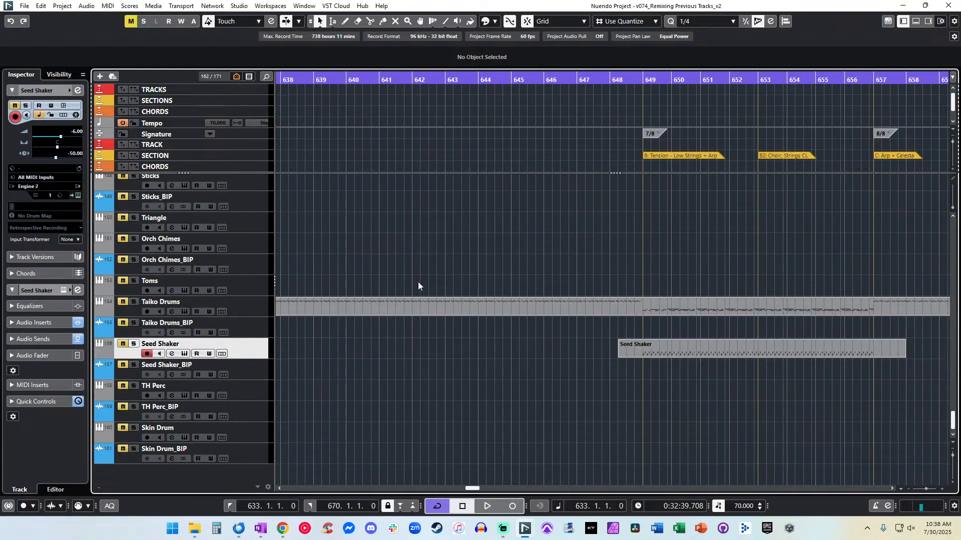
scroll(419, 287, left, 1)
key(g)
key(g)
key(g)
key(g)
key(g)
key(g)
key(g)
key(g)
key(g)
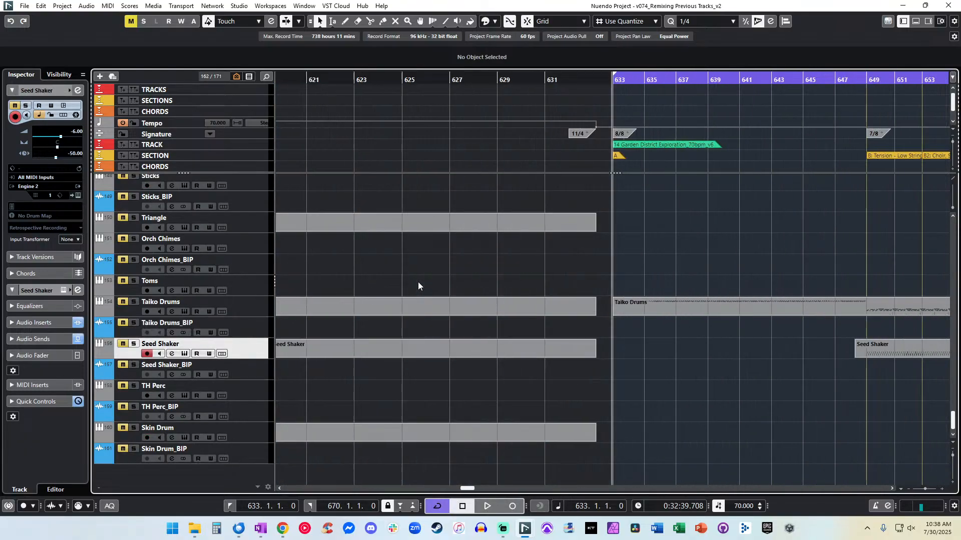
key(h)
key(h)
key(h)
key(h)
key(h)
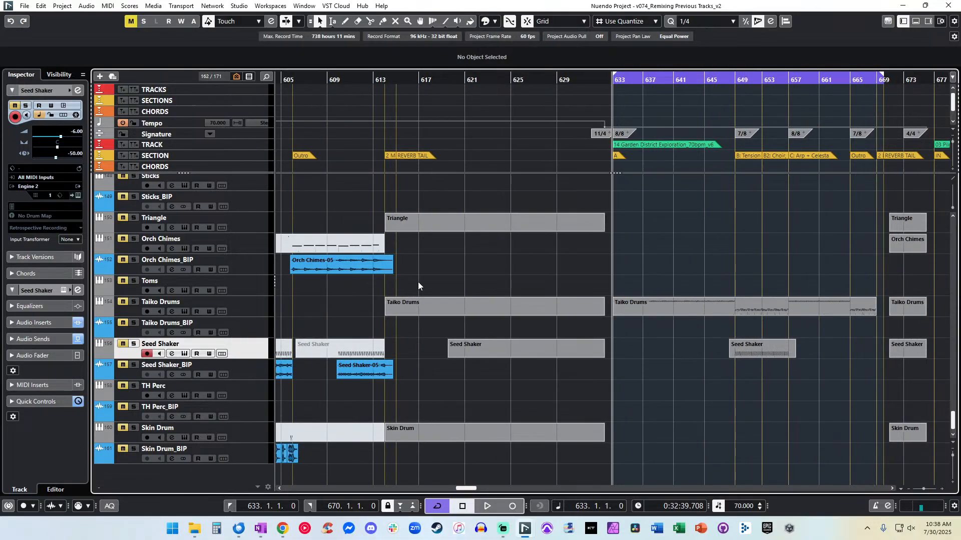
scroll(721, 355, right, 1)
scroll(722, 355, up, 15)
scroll(721, 354, down, 15)
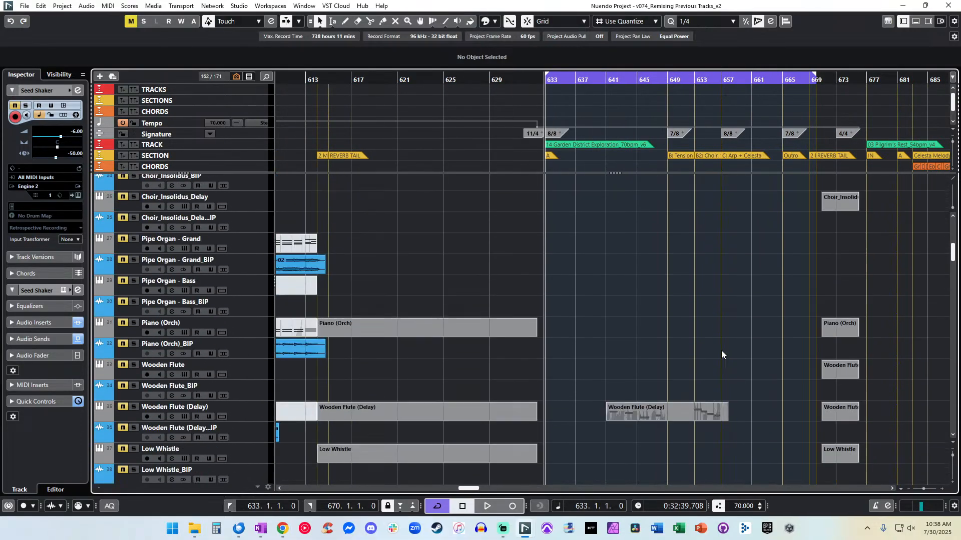
scroll(722, 350, down, 6)
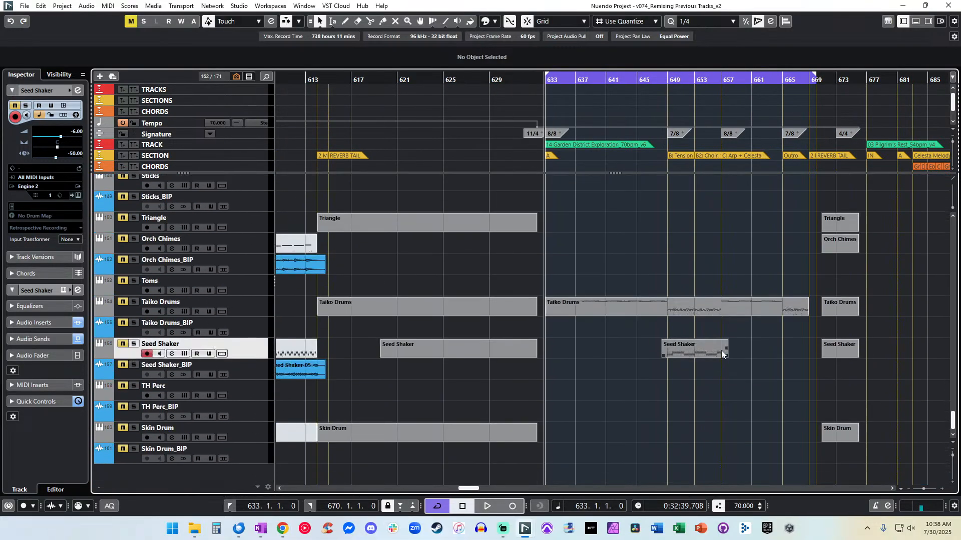
Inspect the last note of the Seed Shaker part under the tension section in the Key Editor, then close the editor.
click(595, 302)
key(h)
key(h)
key(h)
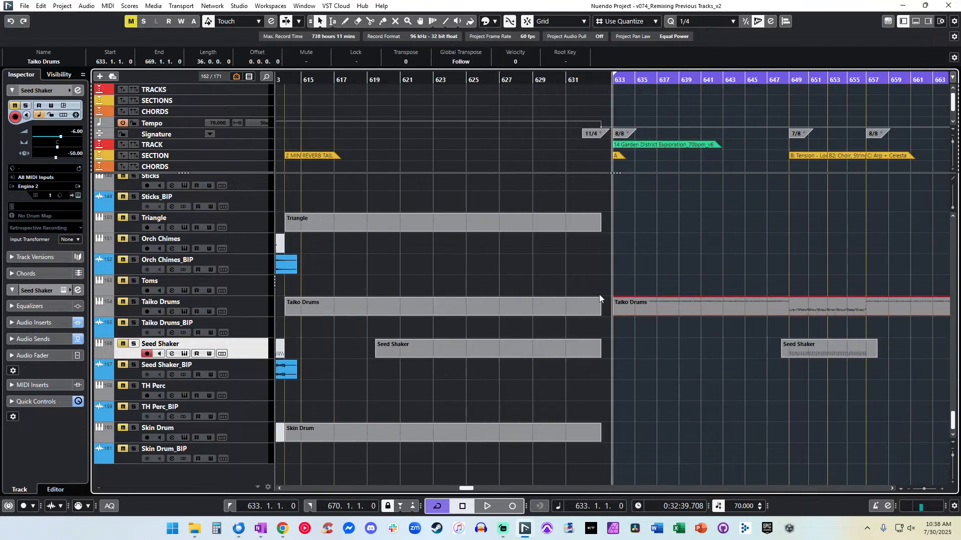
scroll(599, 295, right, 2)
click(620, 327)
click(747, 355)
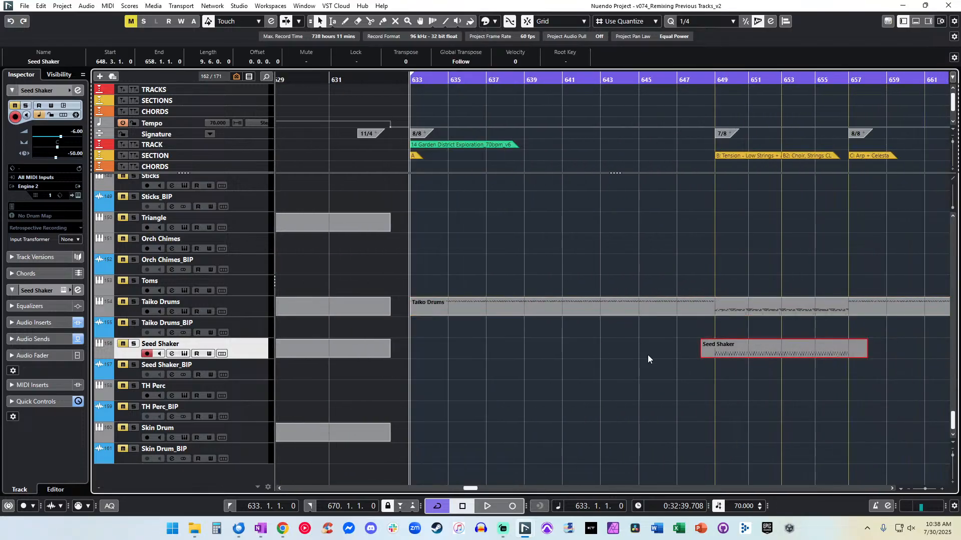
double_click(653, 348)
scroll(475, 319, left, 2)
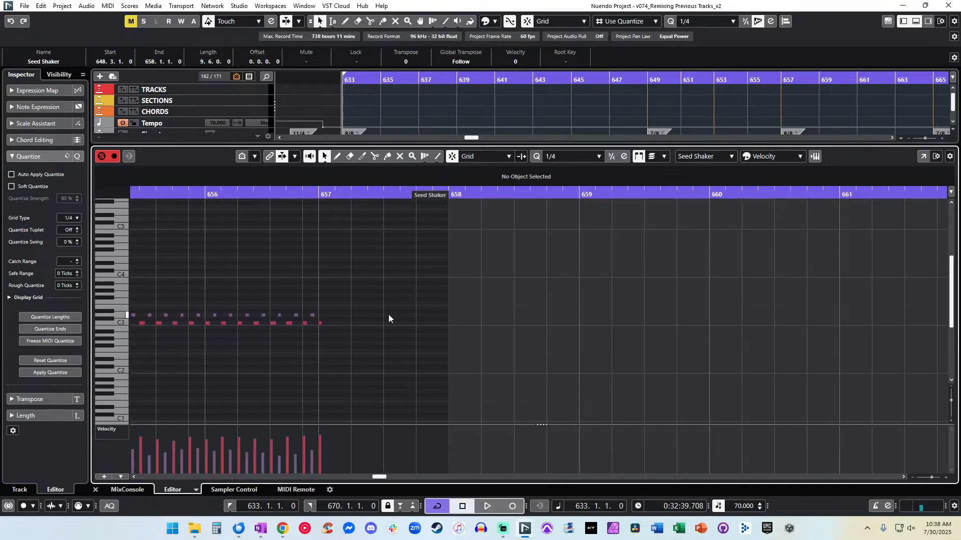
click(320, 324)
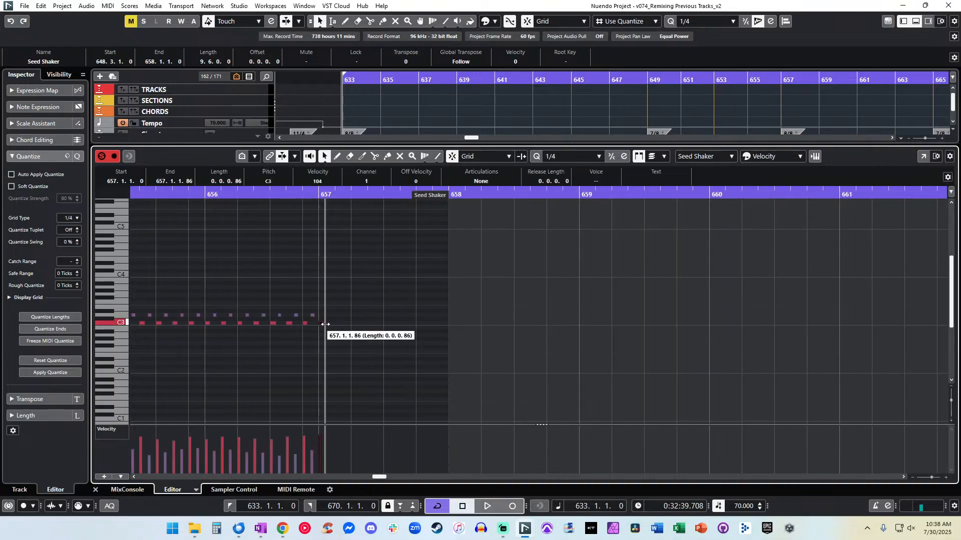
key(Return)
click(618, 349)
click(644, 352)
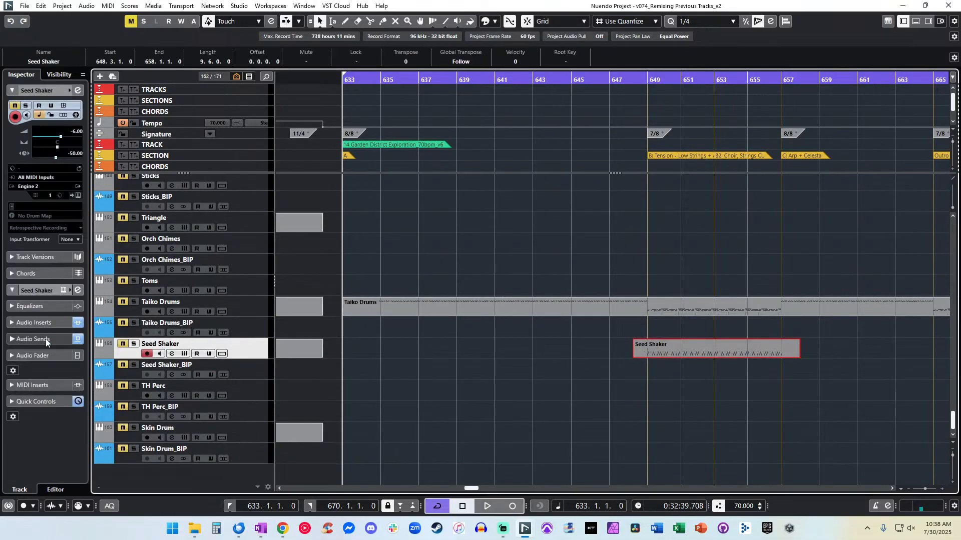
Render the Seed Shaker MIDI part under the tension section in place to an audio track.
click(129, 370)
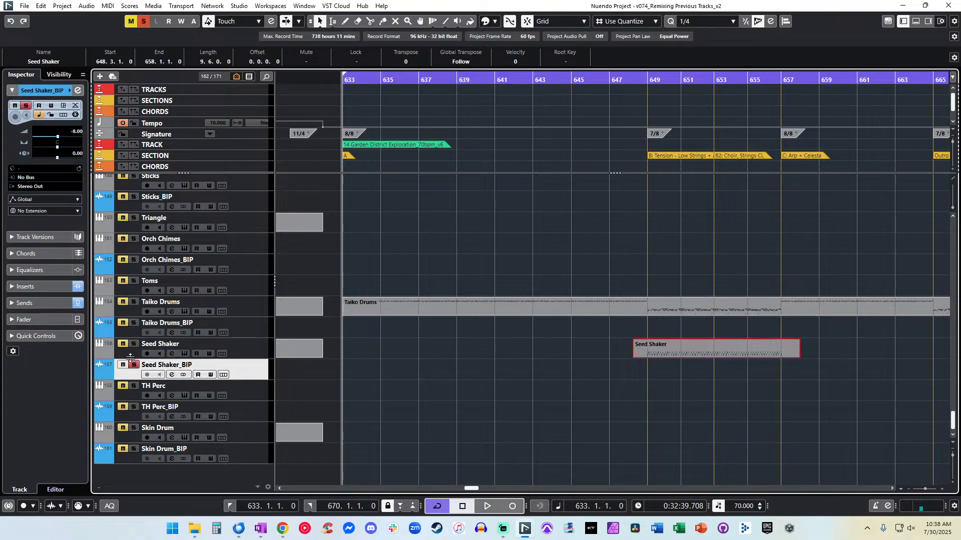
click(123, 365)
drag(757, 385, 732, 359)
key(alt+r)
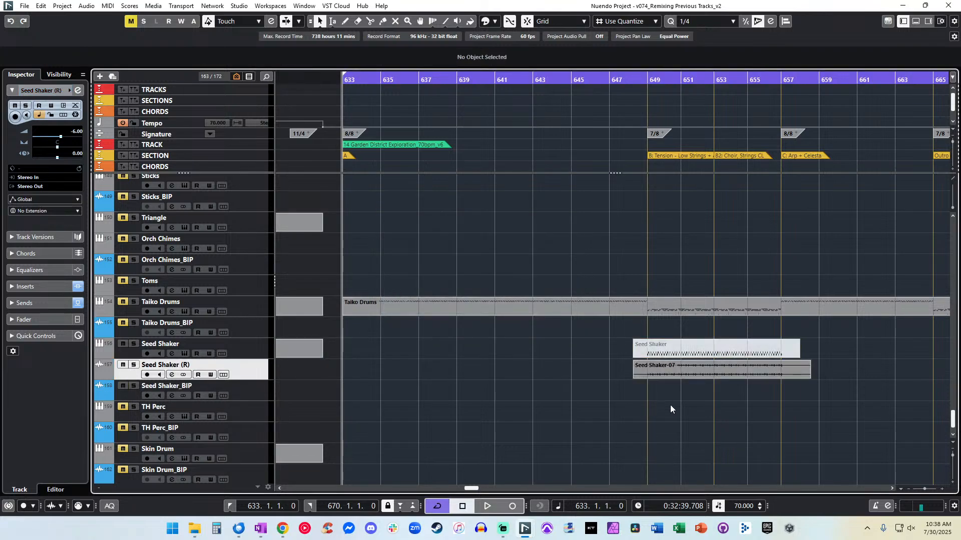
Keep the rendered audio on the Seed Shaker_BIP track and delete the temporary Seed Shaker (R) track.
click(228, 373)
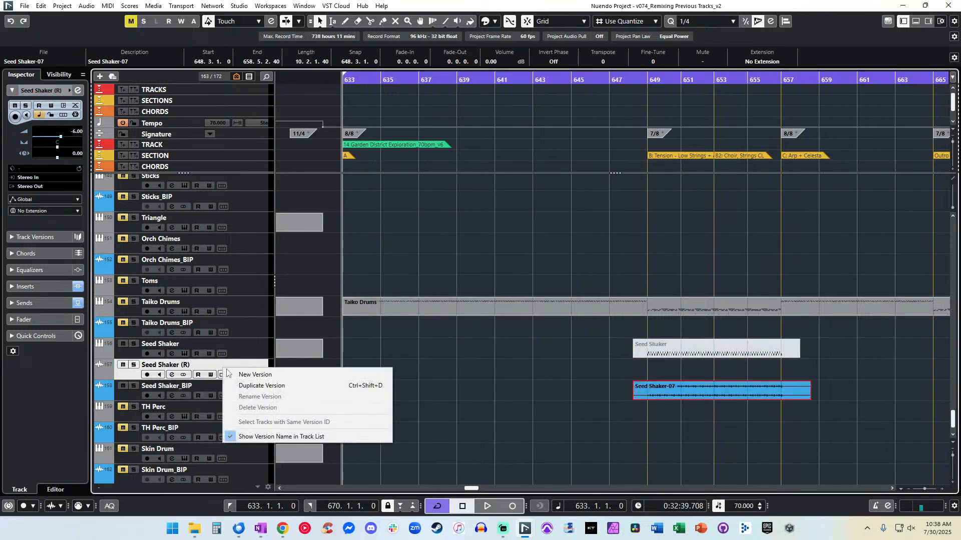
click(207, 367)
key(shift+Delete)
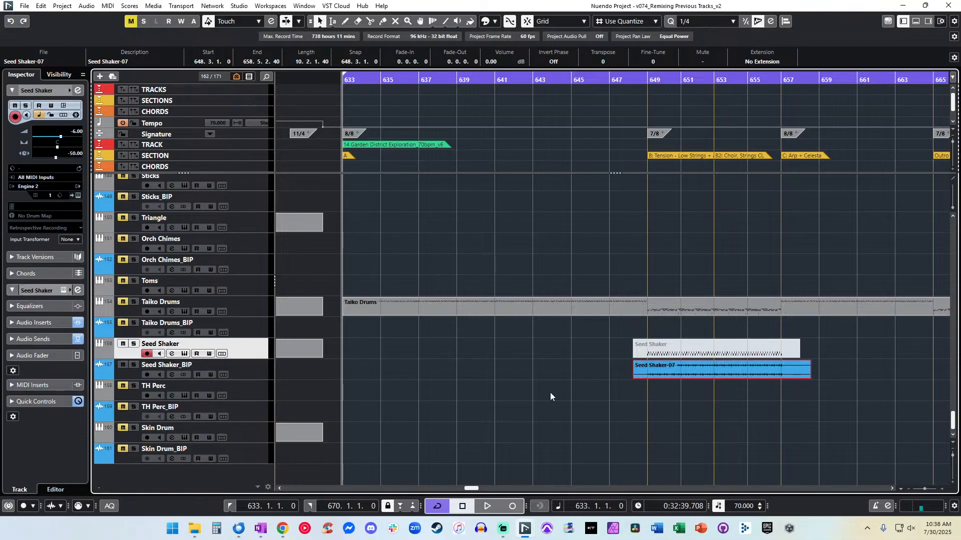
Trim the rendered Seed Shaker audio event to start at 648.7.1.80 and end at 657.4.1.6.
click(91, 9)
mouse_move(180, 136)
click(275, 135)
click(657, 401)
click(671, 369)
key(ctrl+Right)
drag(637, 377, 644, 378)
drag(807, 381, 787, 380)
click(544, 321)
click(668, 375)
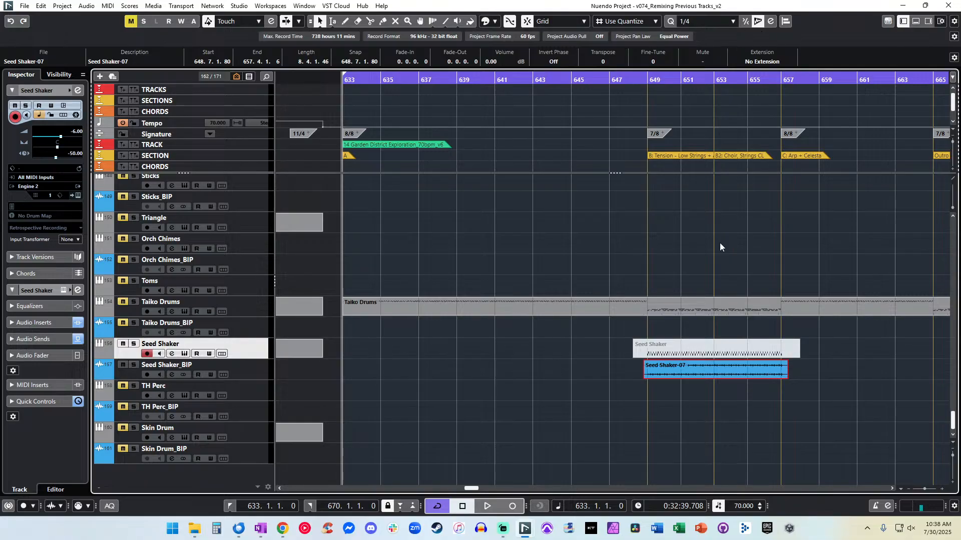
scroll(709, 277, up, 5)
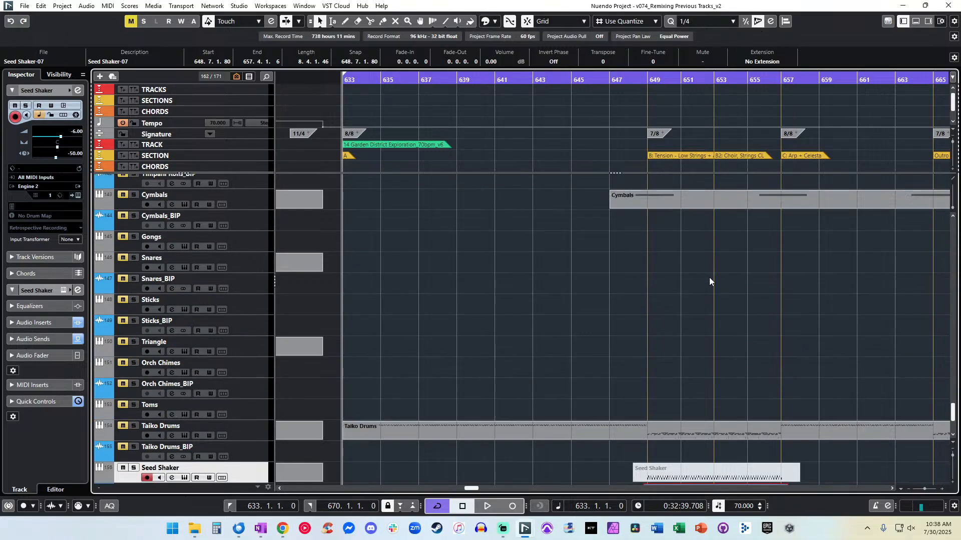
scroll(710, 278, down, 3)
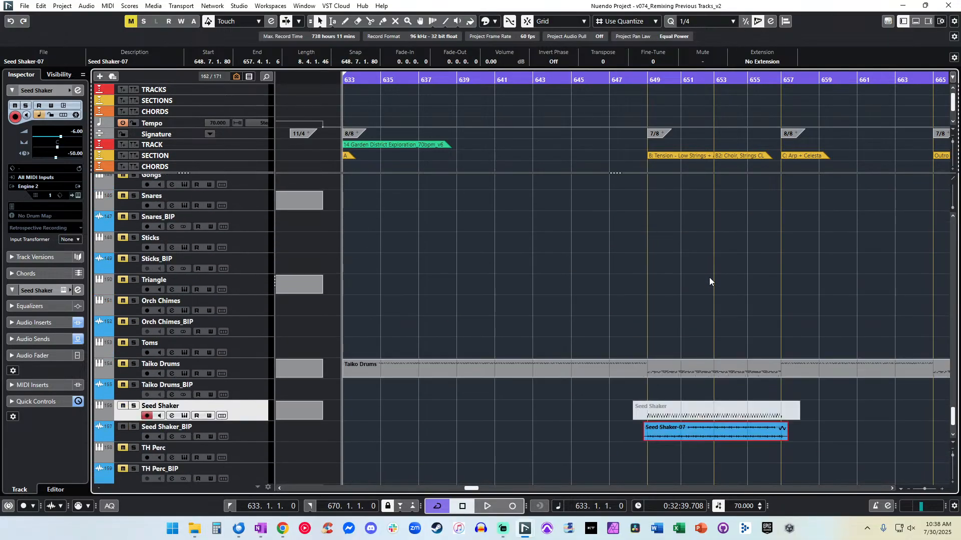
Open the Taiko Drums part starting at bar 633 in the Key Editor and delete the stray short D4 note in bar 643.
click(132, 369)
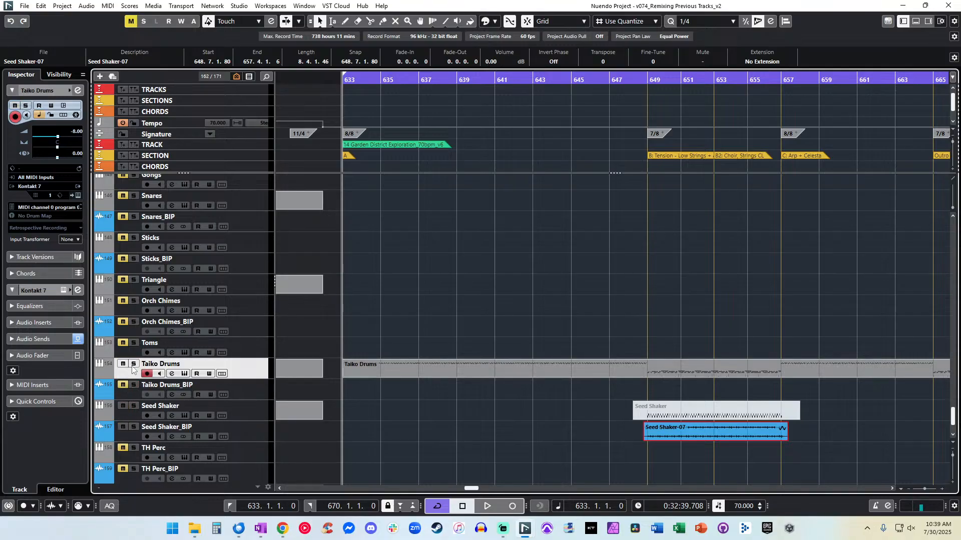
double_click(426, 368)
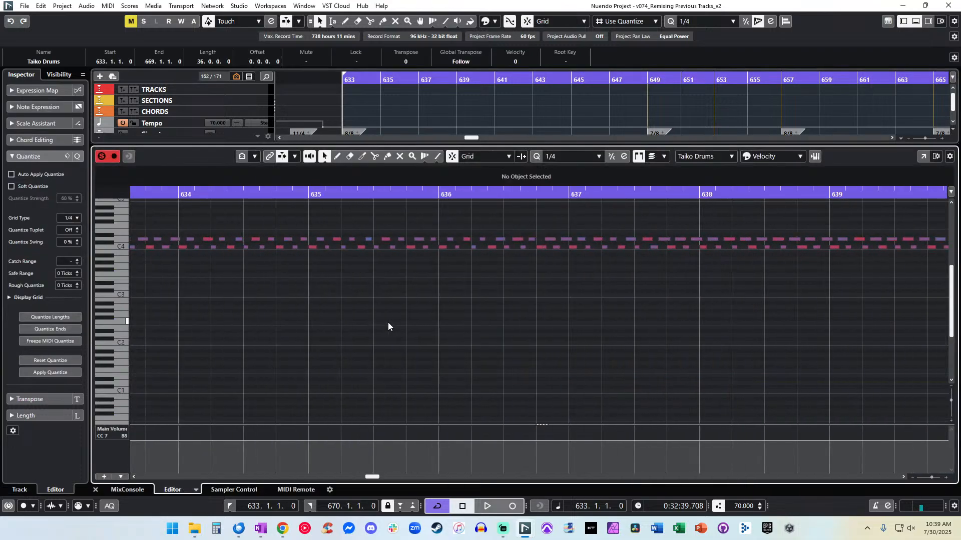
key(ctrl+a)
scroll(360, 264, right, 10)
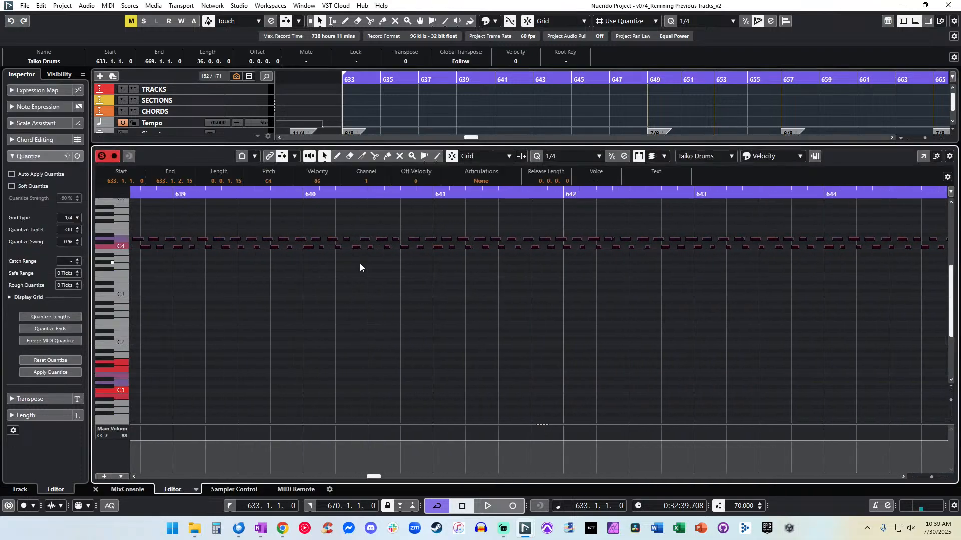
click(446, 228)
click(463, 237)
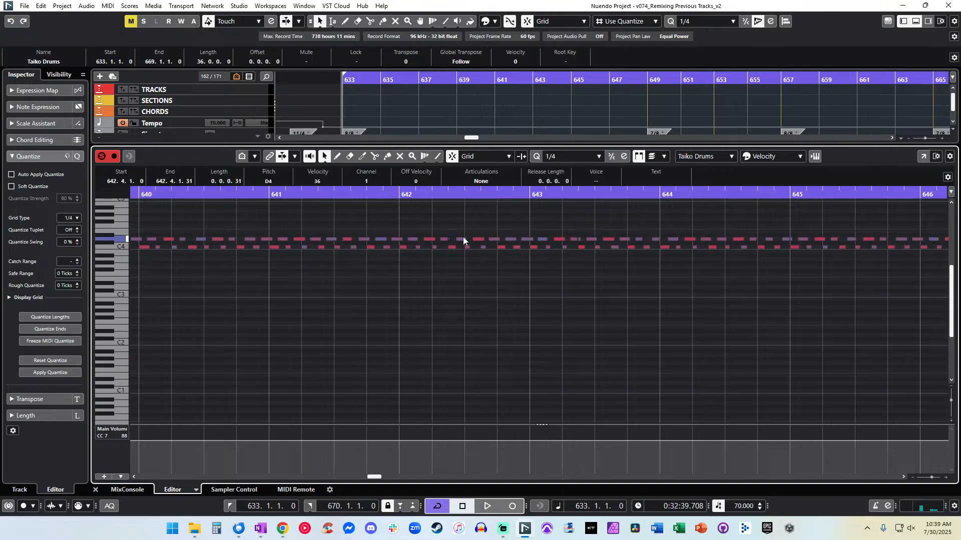
click(580, 239)
key(Delete)
scroll(581, 240, right, 3)
click(543, 229)
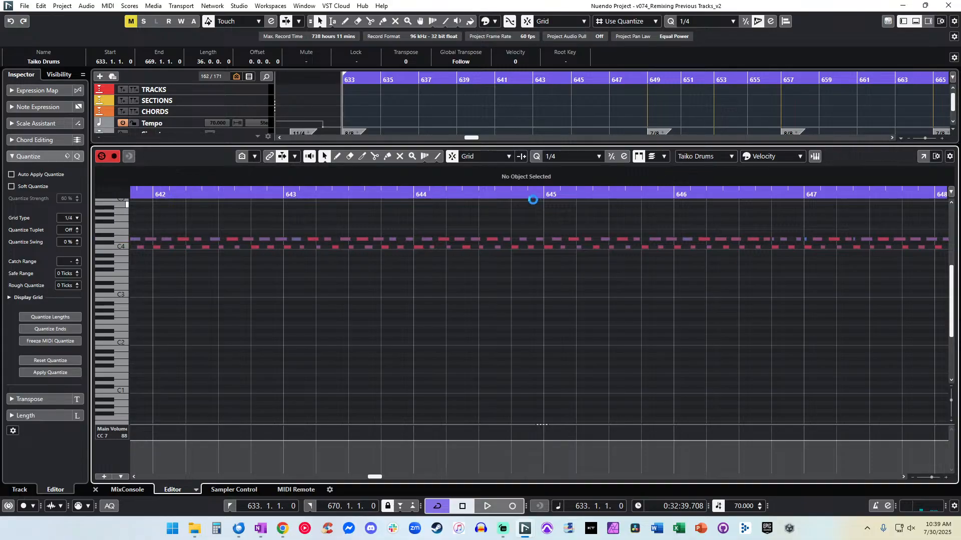
Play the Taiko Drums part from bar 645 and remove the stray very short D4 notes in bars 646 to 648.
click(532, 195)
scroll(473, 248, right, 2)
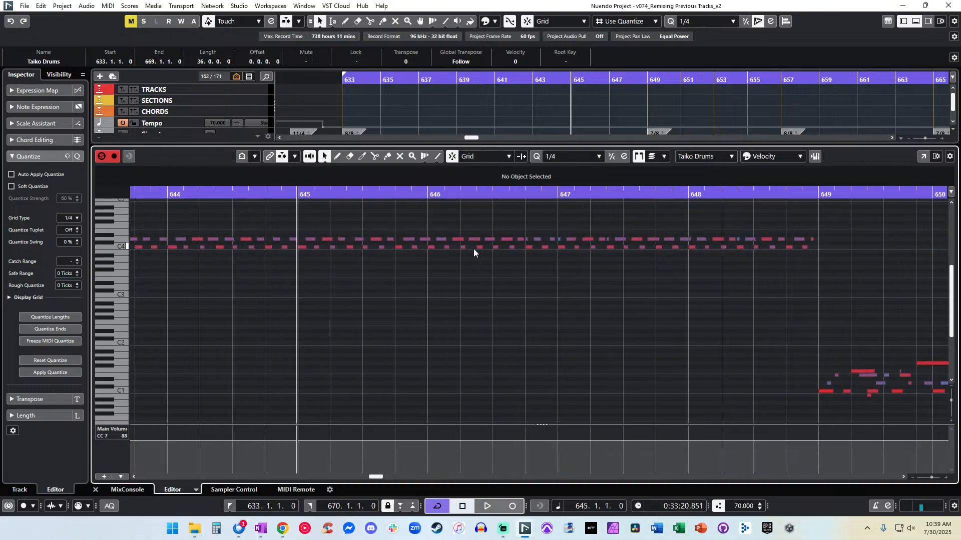
key(space)
scroll(452, 250, right, 2)
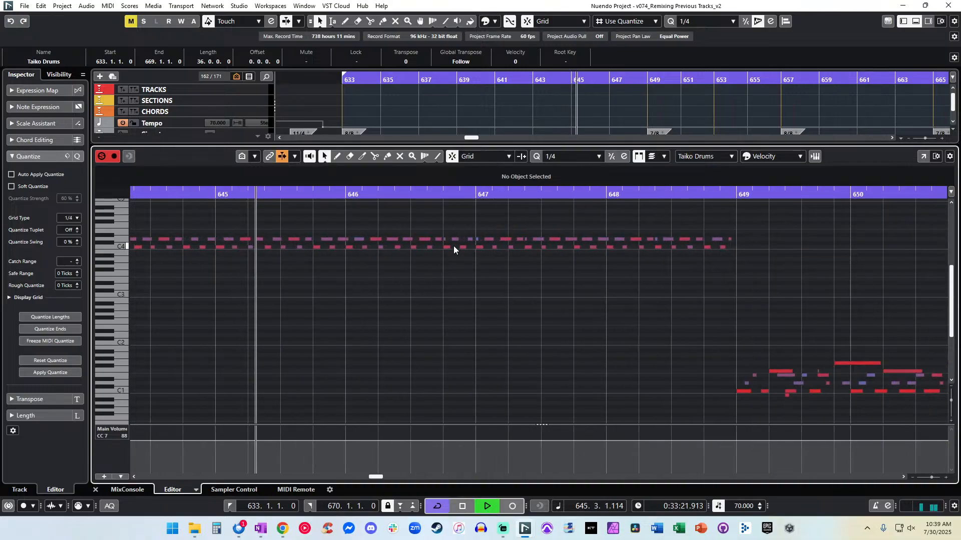
click(537, 239)
click(663, 239)
scroll(572, 242, right, 2)
Reposition the playhead around bars 647 and 648 and play the Taiko Drums notes leading into bar 649.
click(444, 194)
key(KP_Subtract)
key(KP_Add)
key(KP_Subtract)
key(KP_Add)
key(KP_Subtract)
key(KP_Add)
key(KP_Subtract)
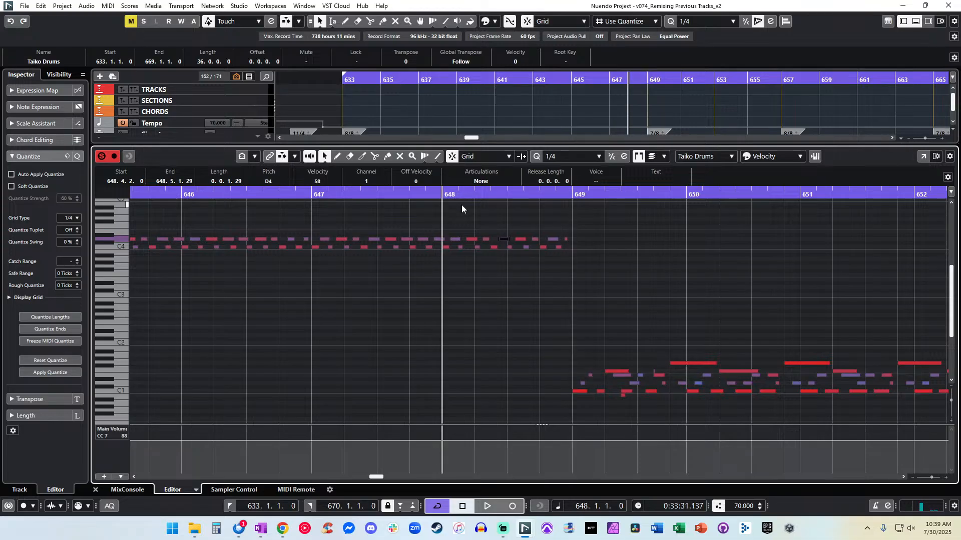
key(KP_Subtract)
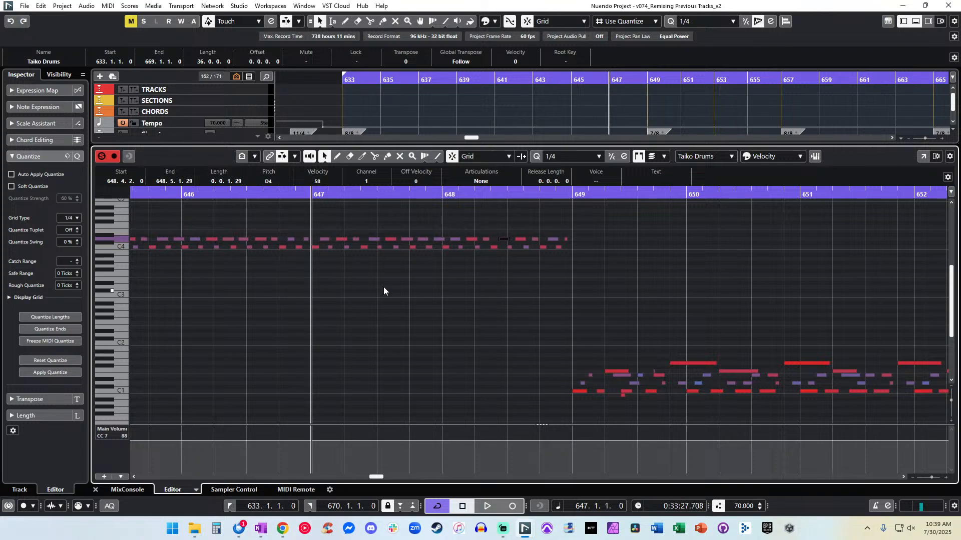
scroll(321, 256, right, 1)
click(435, 201)
click(430, 197)
key(space)
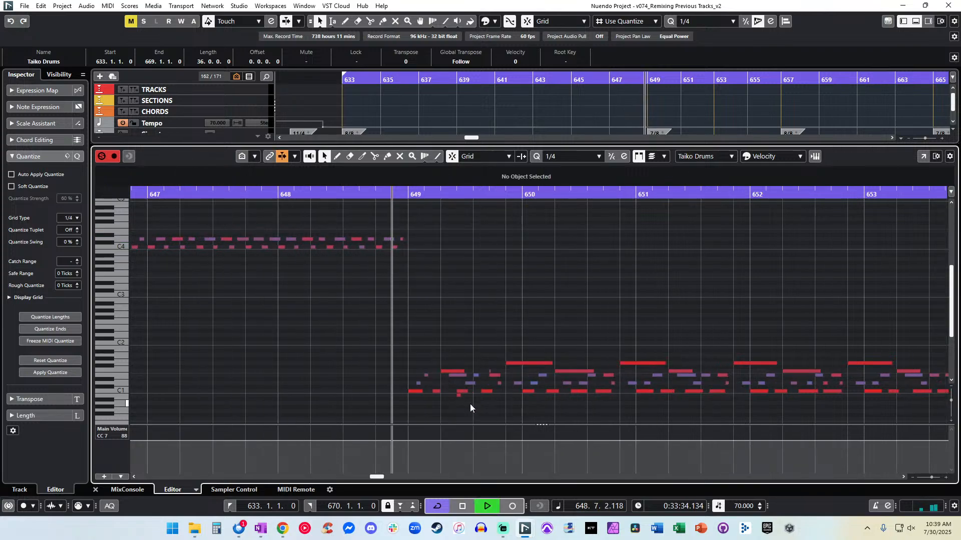
Remove the stray note just below C1 and the stray very short note in bar 649.
drag(459, 395, 460, 392)
click(485, 364)
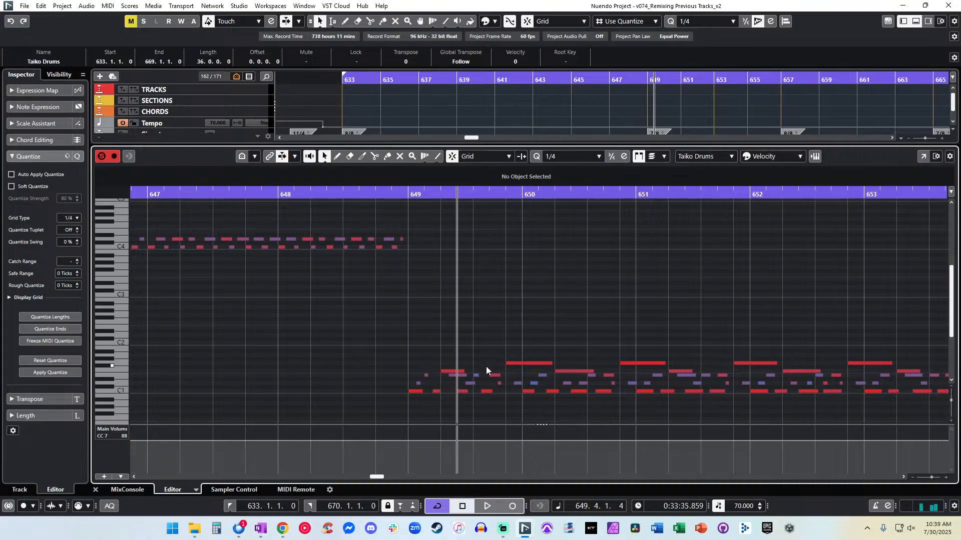
click(499, 383)
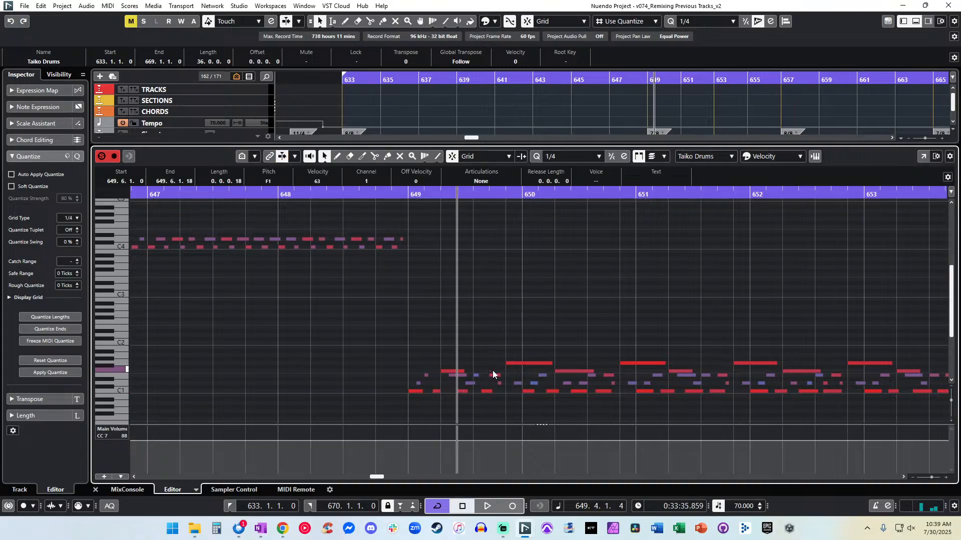
Play the tension section's Taiko Drums pattern from bar 649 and again from late in bar 651 to check it.
scroll(476, 368, right, 1)
key(KP_0)
scroll(410, 330, right, 2)
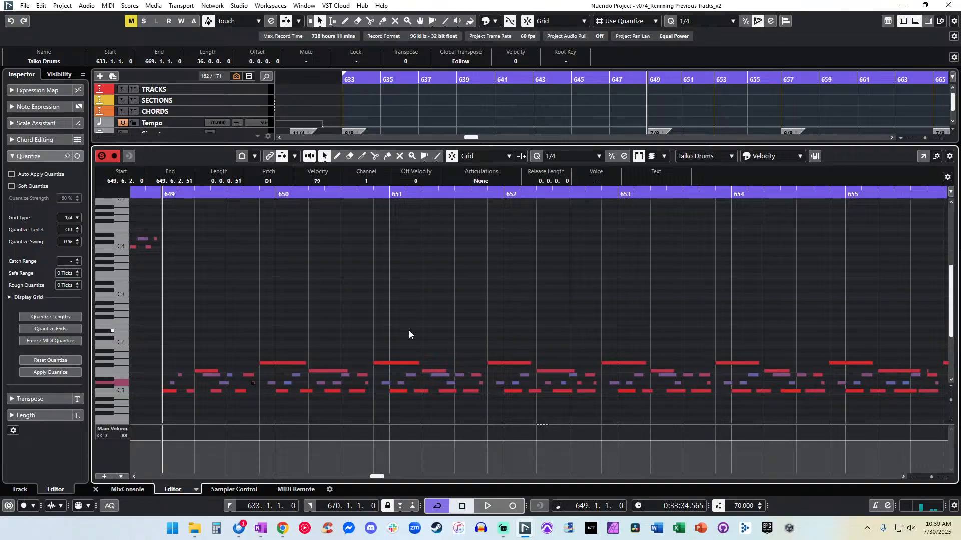
key(space)
key(space)
key(space)
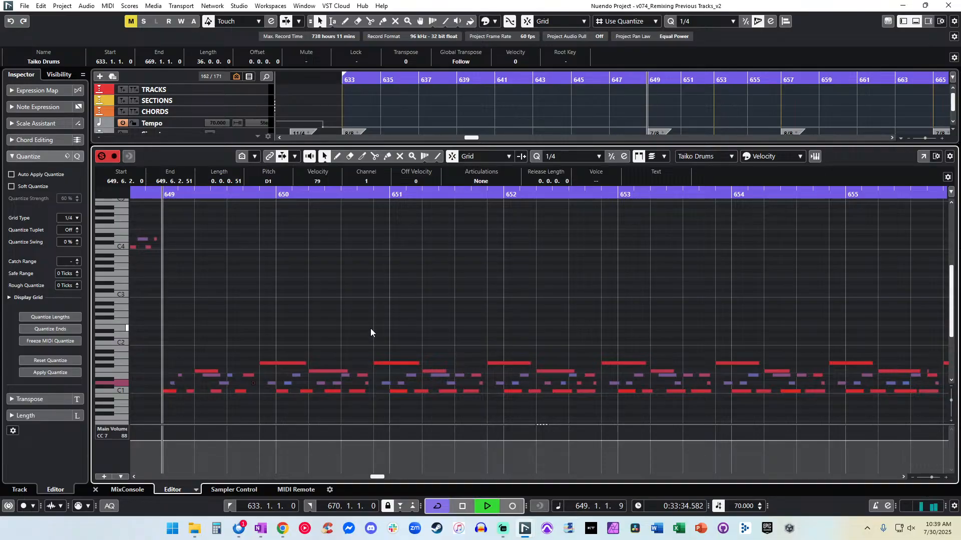
key(space)
key(space)
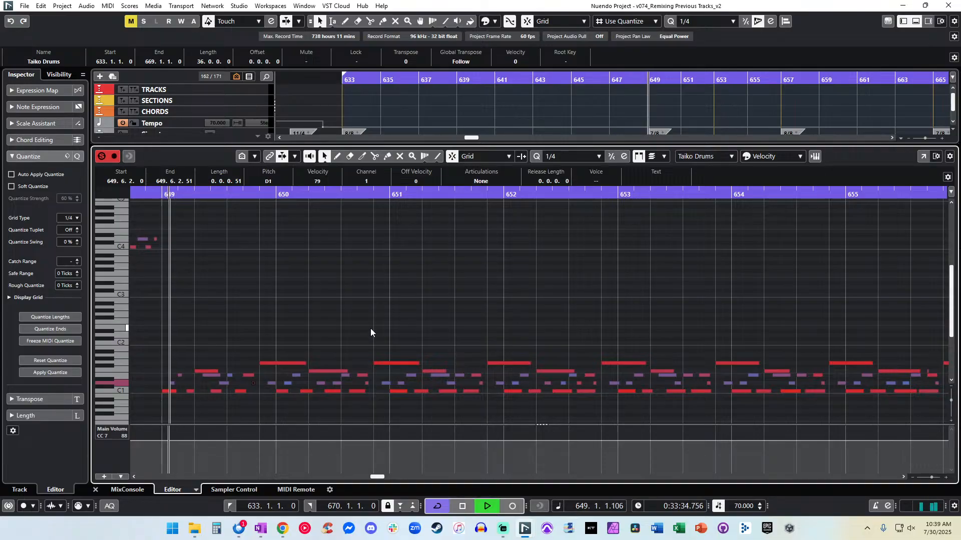
scroll(354, 326, right, 2)
key(space)
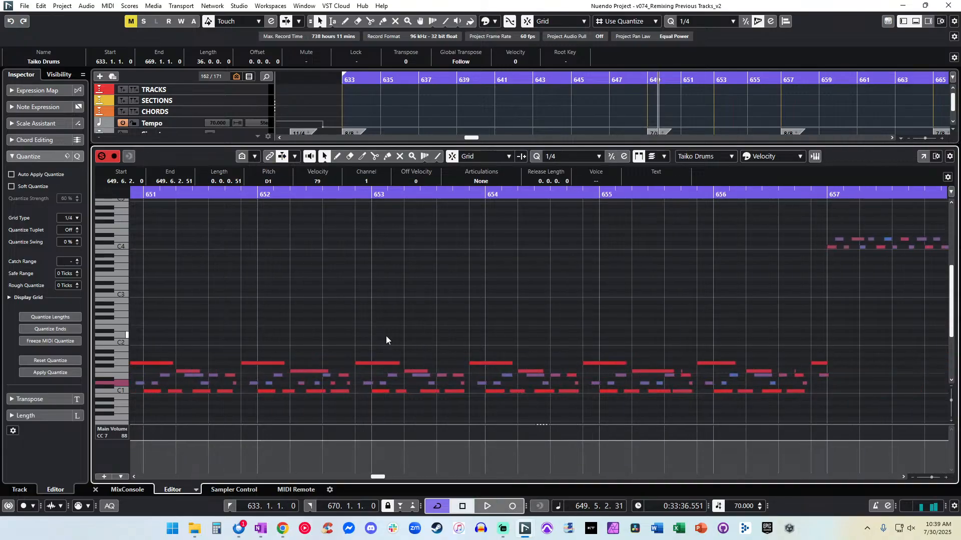
scroll(385, 336, left, 4)
key(KP_Add)
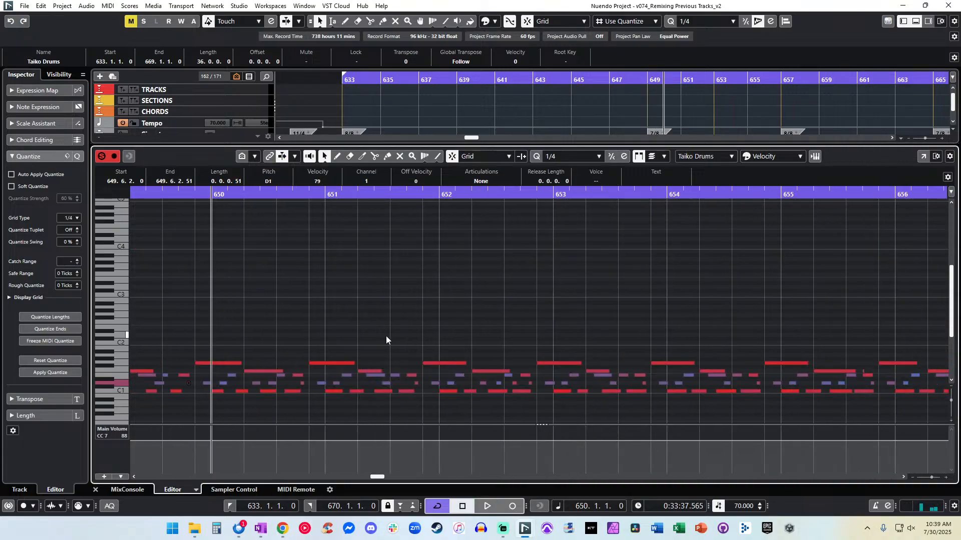
click(421, 195)
key(space)
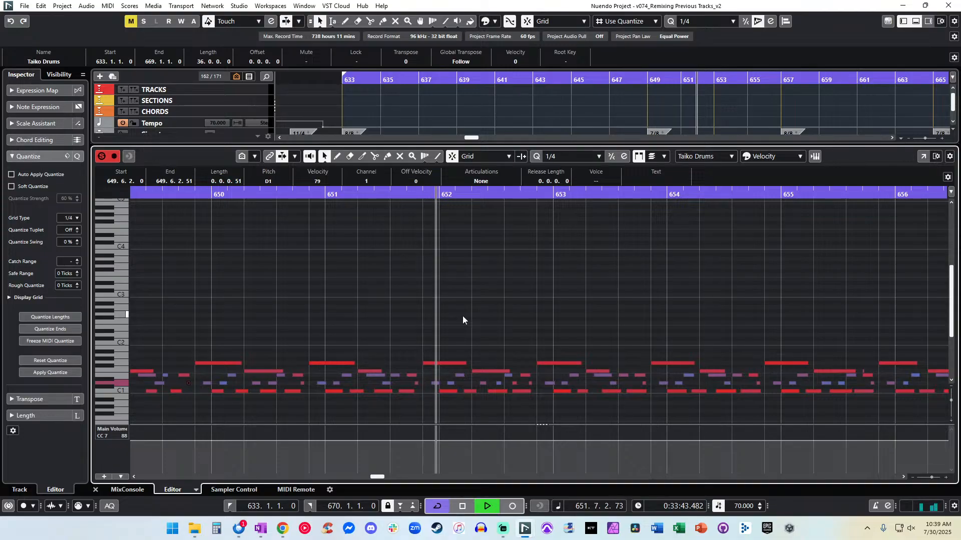
Remove the stray very short notes near the ends of bars 655 and 656.
scroll(462, 317, right, 5)
drag(460, 365, 453, 370)
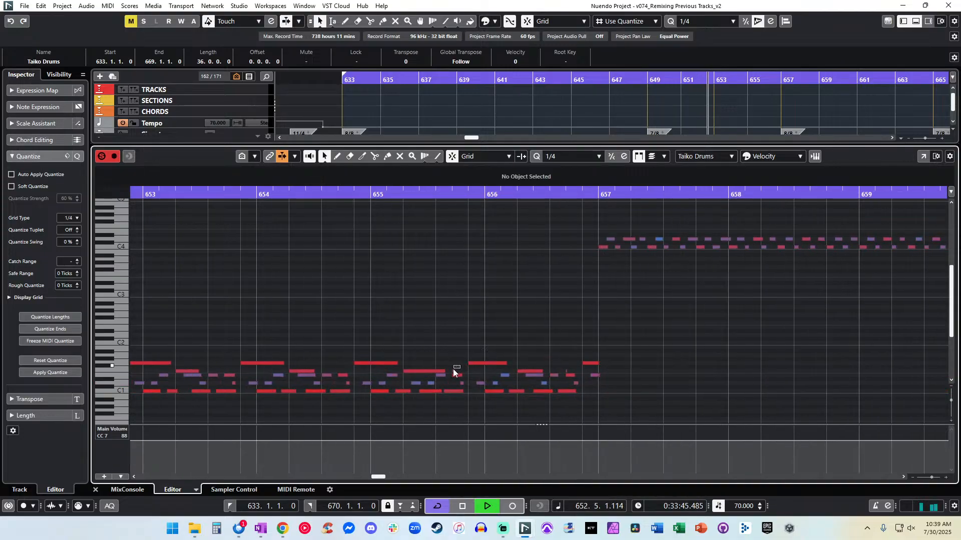
drag(553, 359, 575, 371)
click(576, 383)
scroll(335, 245, right, 4)
Play the Taiko Drums notes from bars 657, 661 and 664 to check the section for stray notes.
click(348, 195)
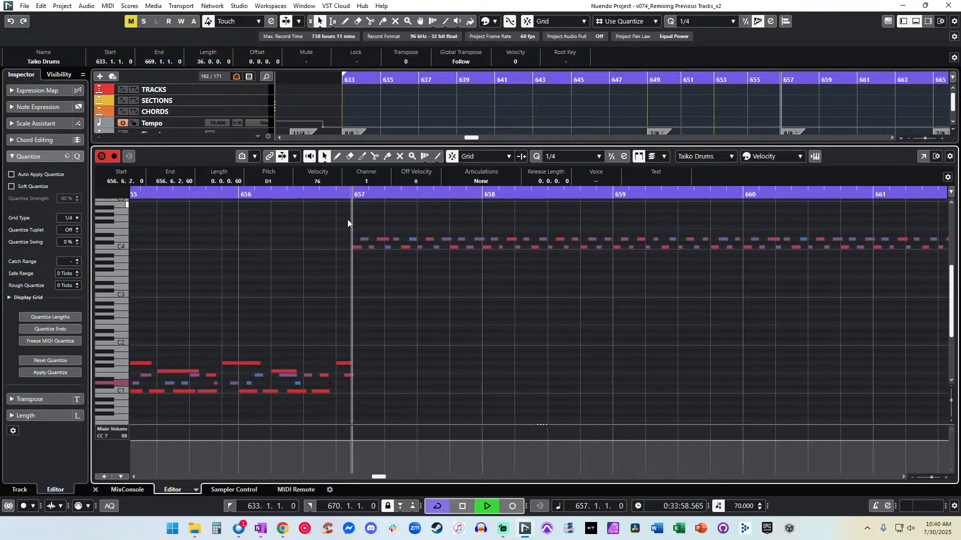
key(f)
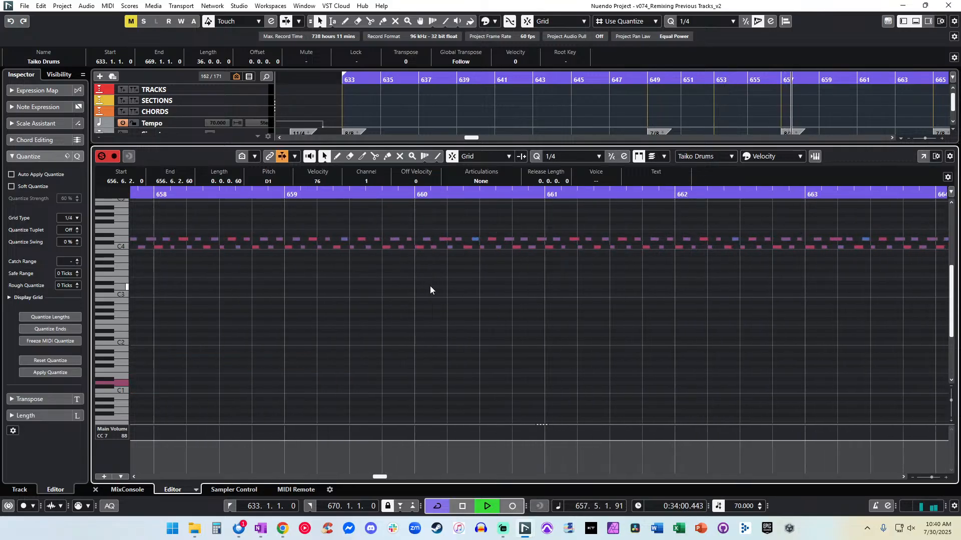
scroll(430, 289, right, 3)
click(446, 193)
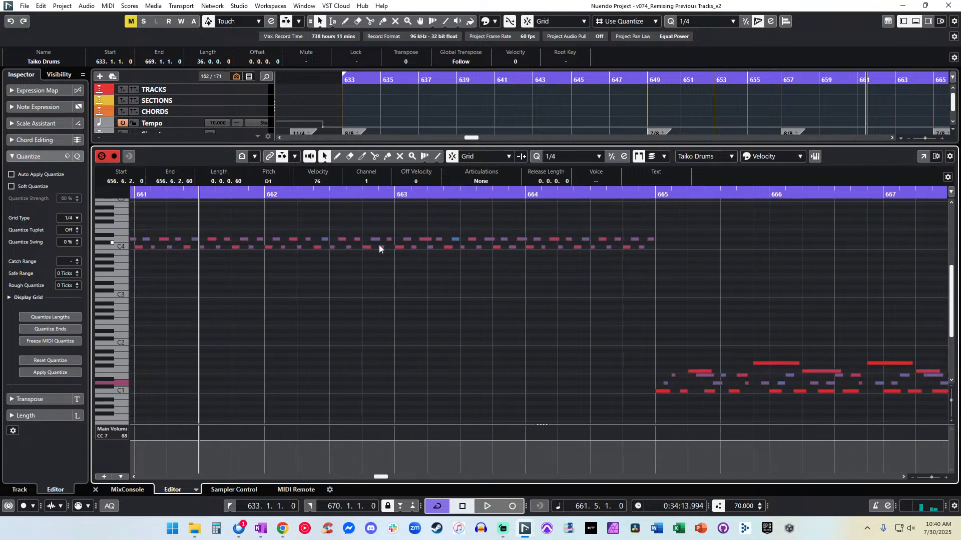
click(530, 199)
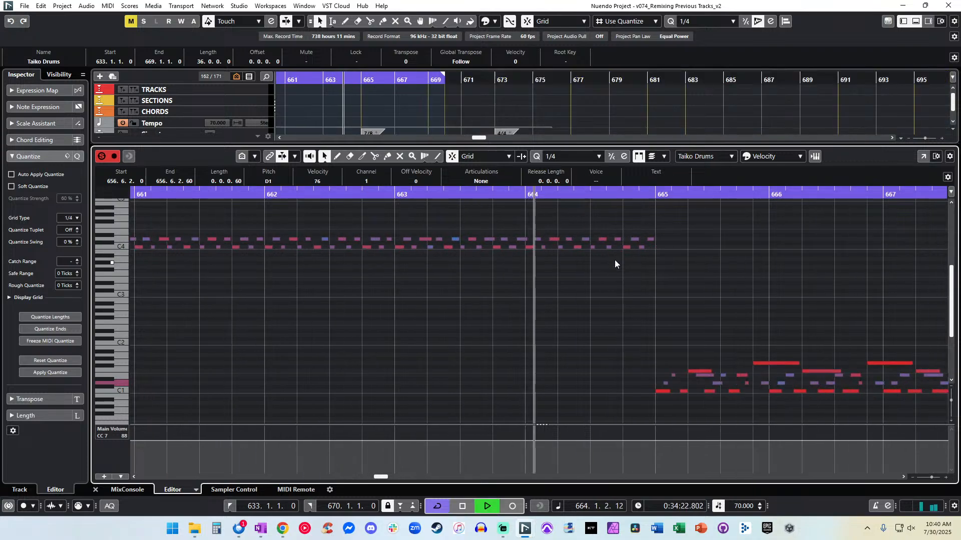
Check the Taiko Drums notes from bar 664 to the part's end, then play again from bar 661.
key(space)
key(KP_Subtract)
key(KP_Add)
key(space)
key(space)
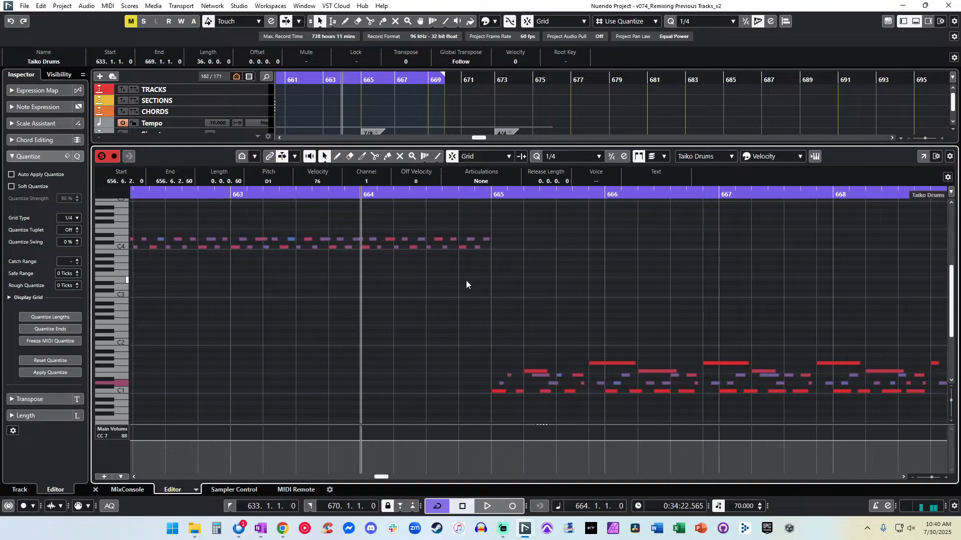
key(space)
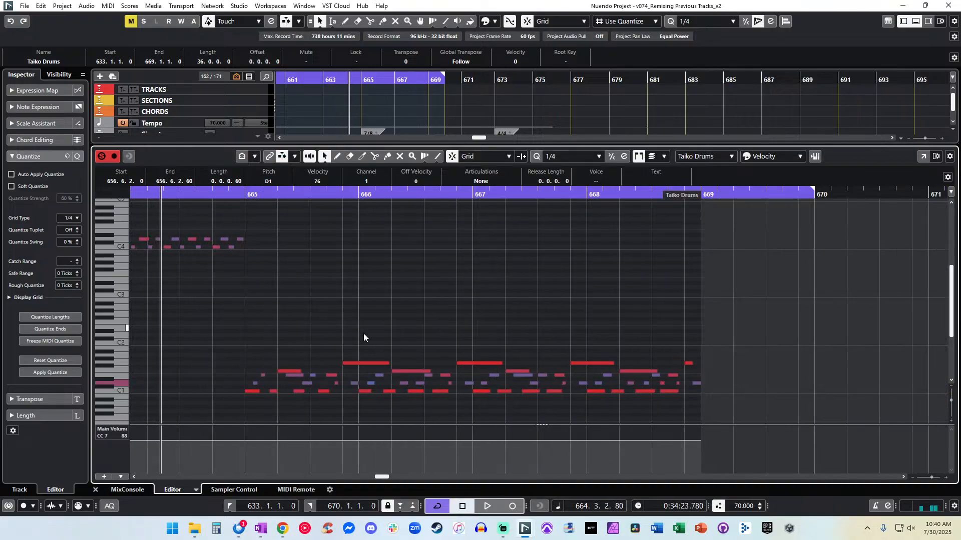
key(KP_Subtract)
key(KP_Subtract)
key(KP_Subtract)
key(KP_Subtract)
key(space)
key(space)
scroll(356, 337, left, 3)
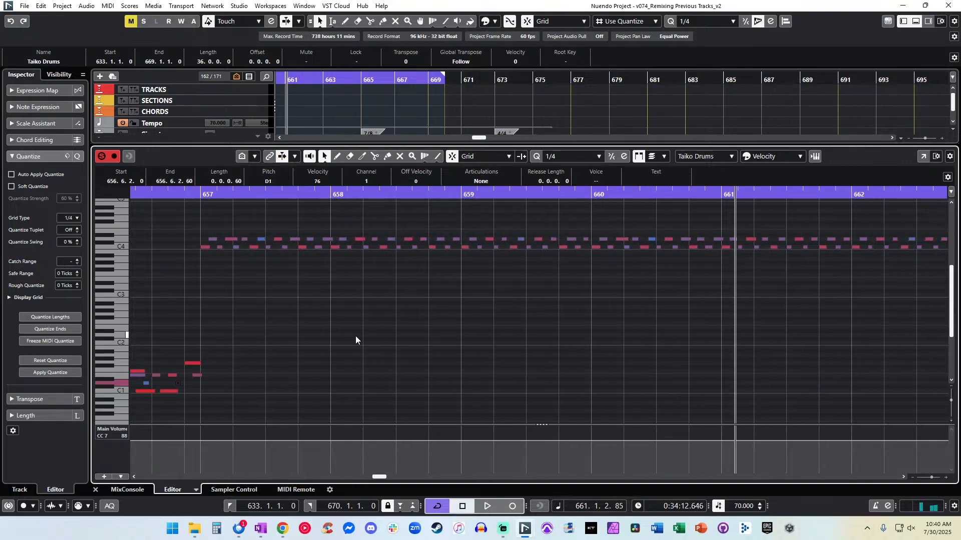
Return the playhead to the cue's start at bar 633 and close the Key Editor.
key(Return)
click(332, 344)
key(shift+b)
key(shift+b)
key(shift+b)
key(shift+b)
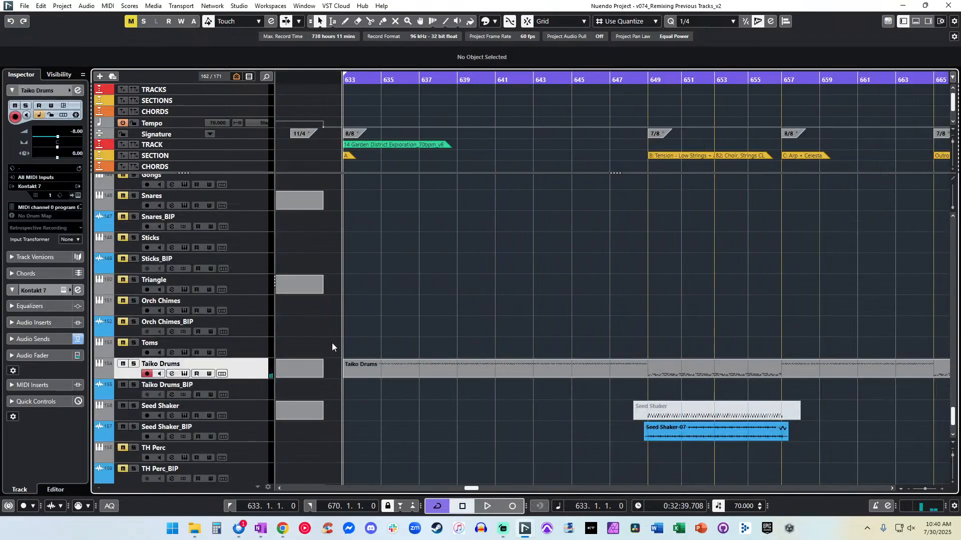
Play the project from bar 633 and from bar 648 into the tension section to hear the Taiko Drums.
key(space)
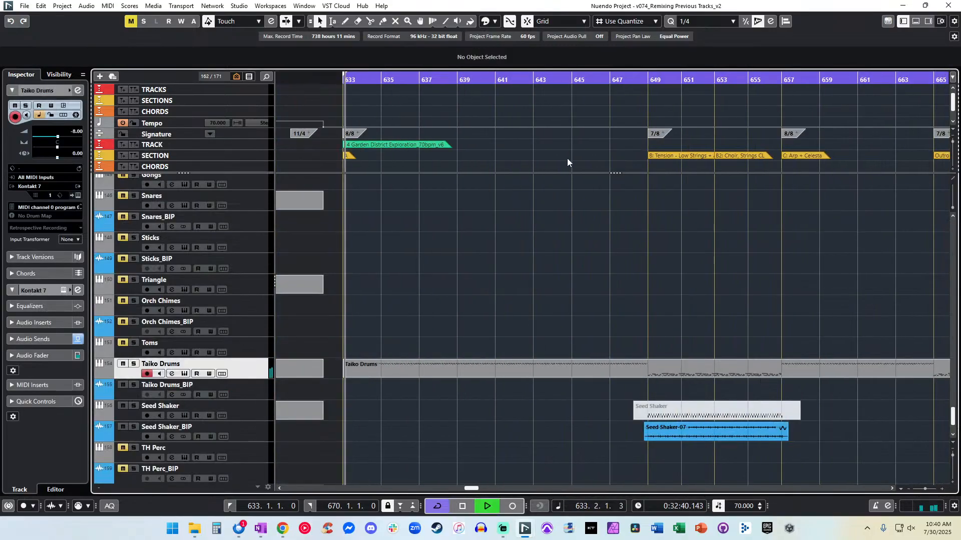
click(630, 80)
key(space)
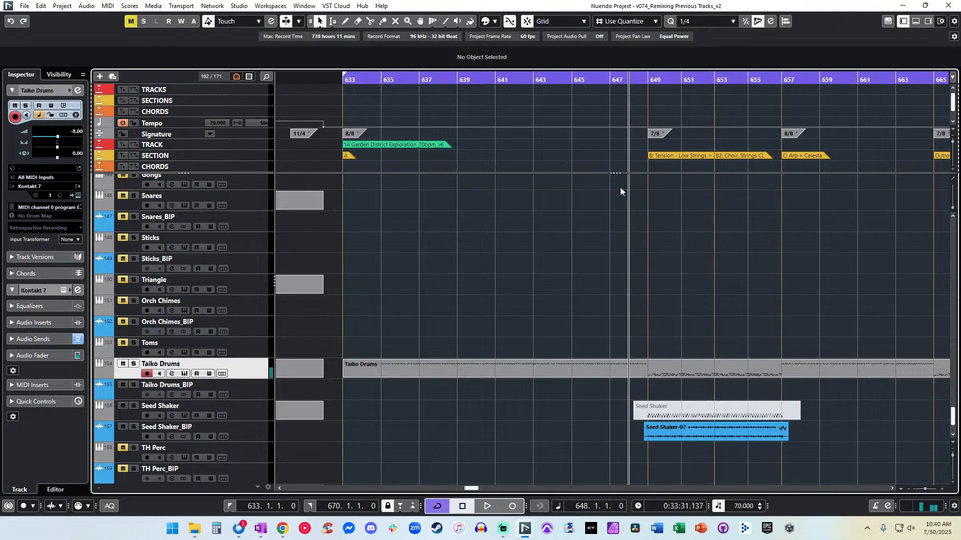
key(space)
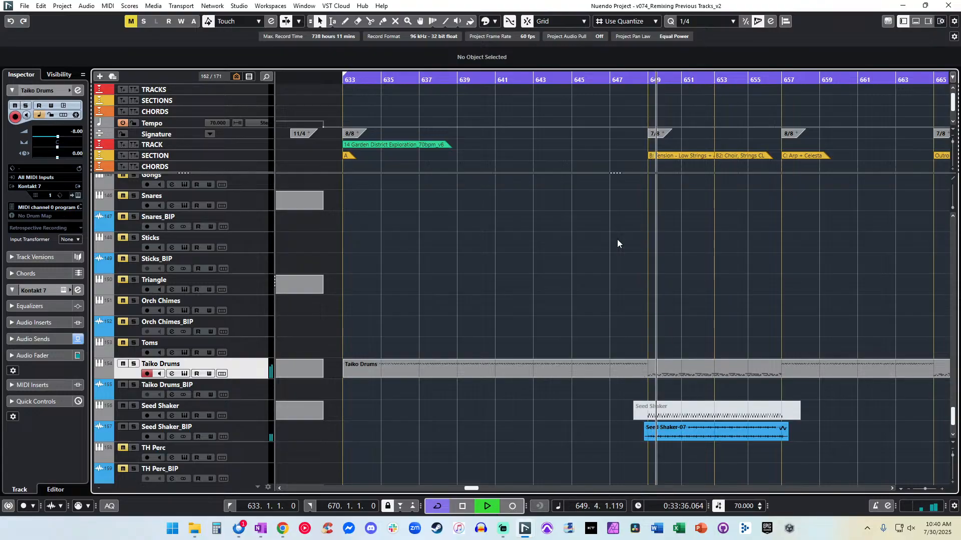
scroll(617, 240, right, 3)
scroll(617, 240, down, 3)
key(space)
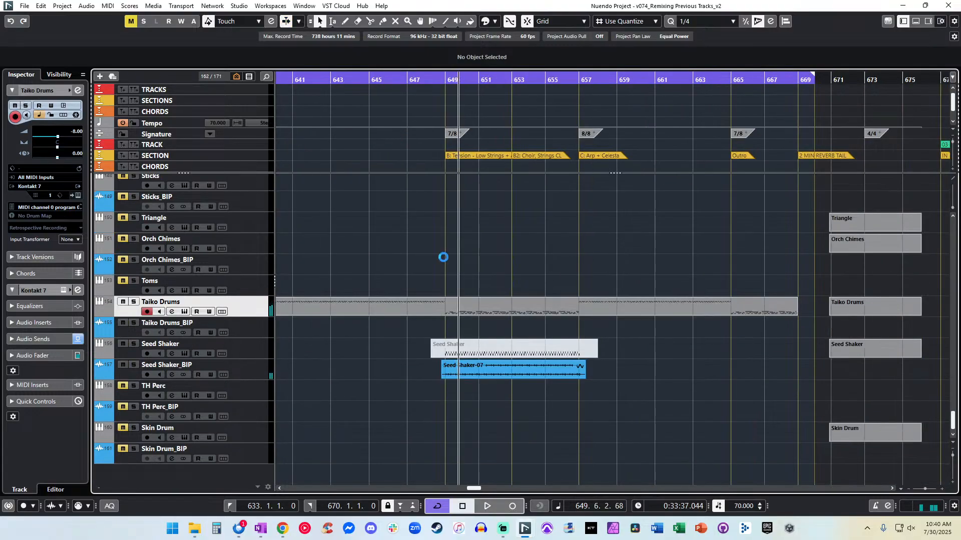
Render the Taiko Drums MIDI part spanning bars 633 to 669 in place to an audio track.
click(359, 304)
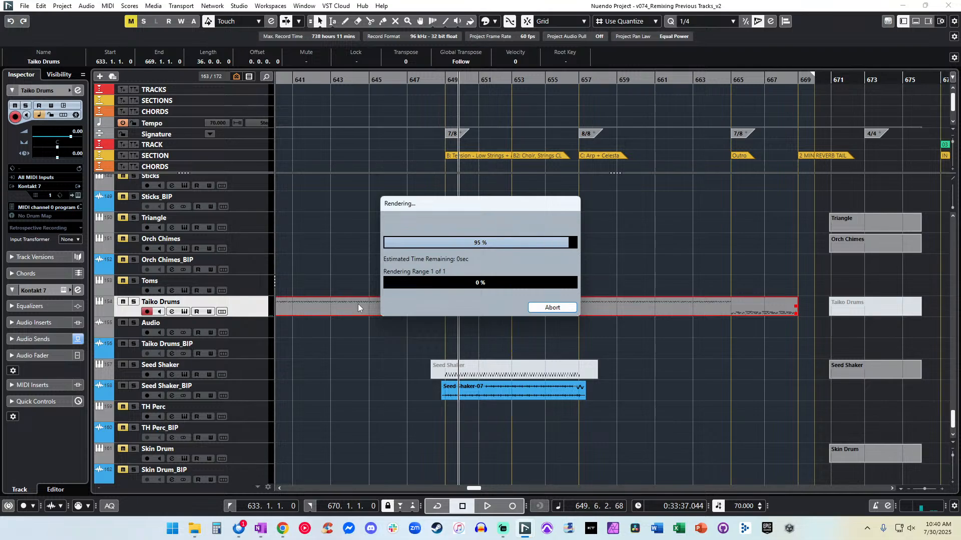
scroll(433, 329, right, 6)
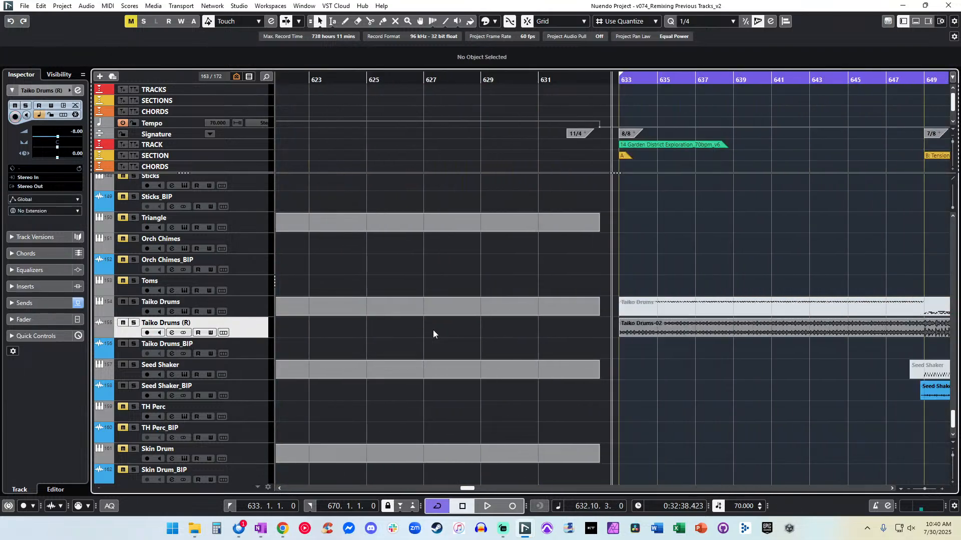
Move the rendered audio to the Taiko Drums_BIP track, delete the temporary Taiko Drums (R) track and play the result.
click(435, 329)
key(ctrl+Down)
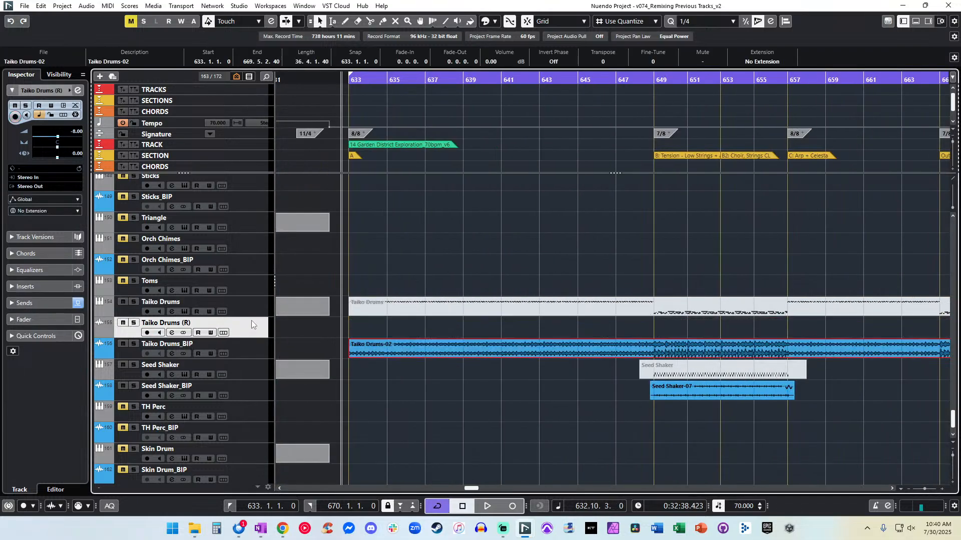
key(Delete)
key(space)
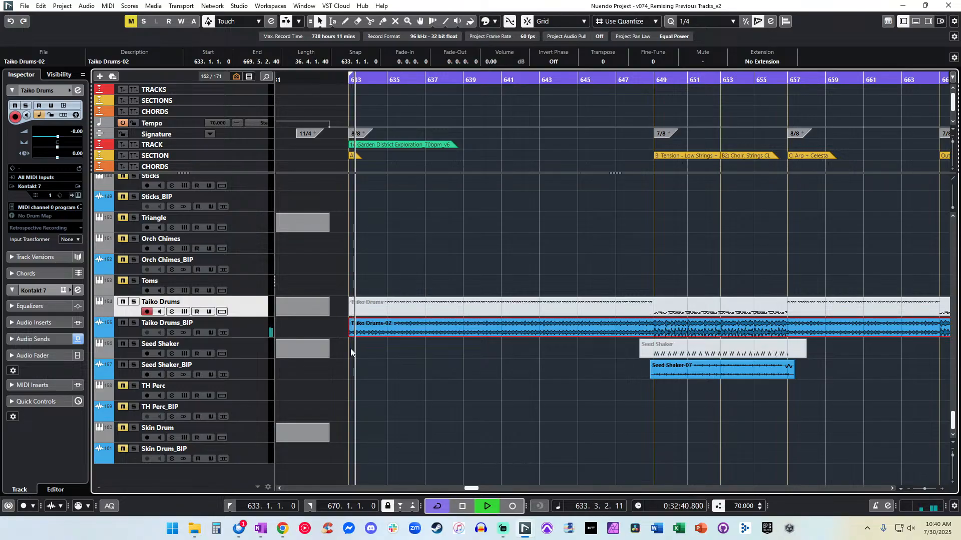
Stop playback around bar 648 and look through the audio commands for the selected Taiko Drums audio event.
scroll(497, 316, right, 5)
click(509, 206)
click(463, 334)
click(83, 7)
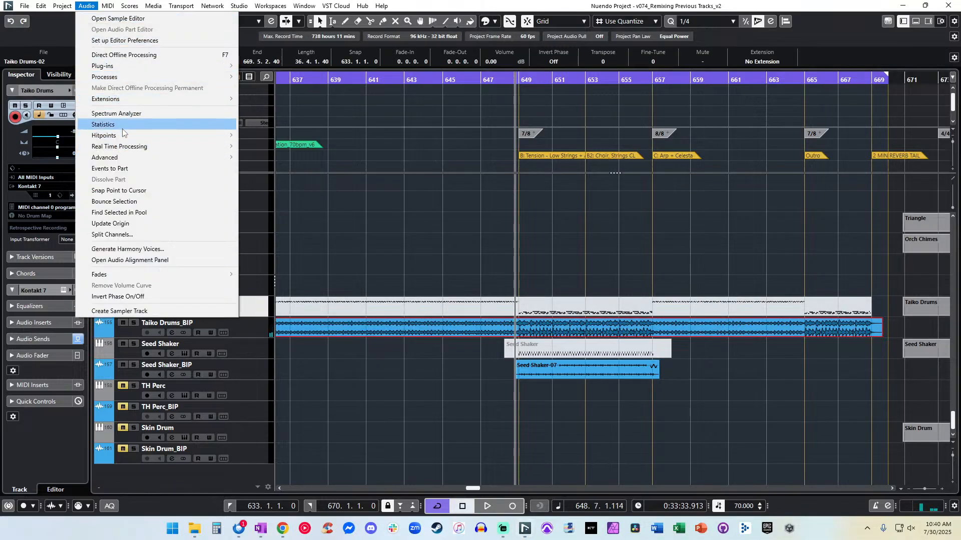
mouse_move(124, 139)
mouse_move(41, 7)
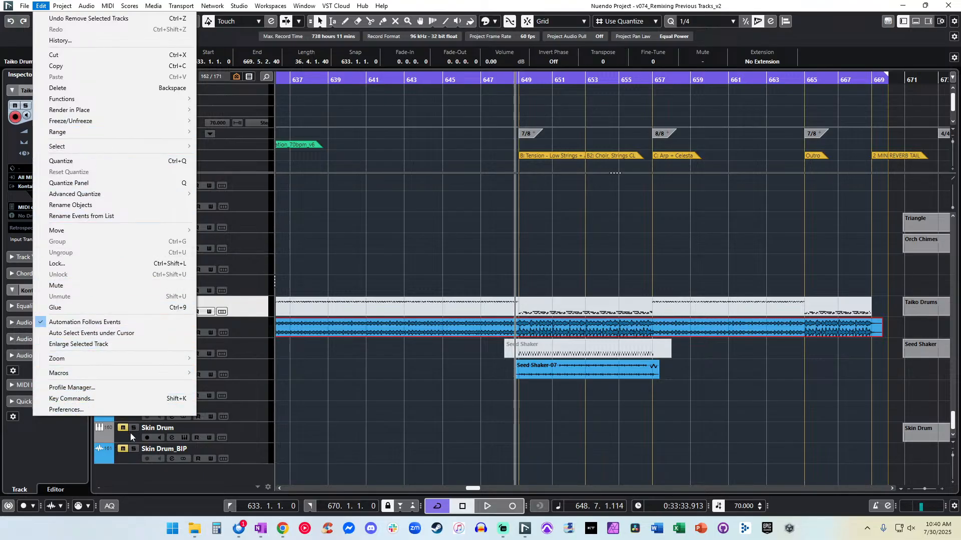
Search the key commands for "calculate hitpoint" and "hitpoint", and close the Key Commands window.
click(107, 399)
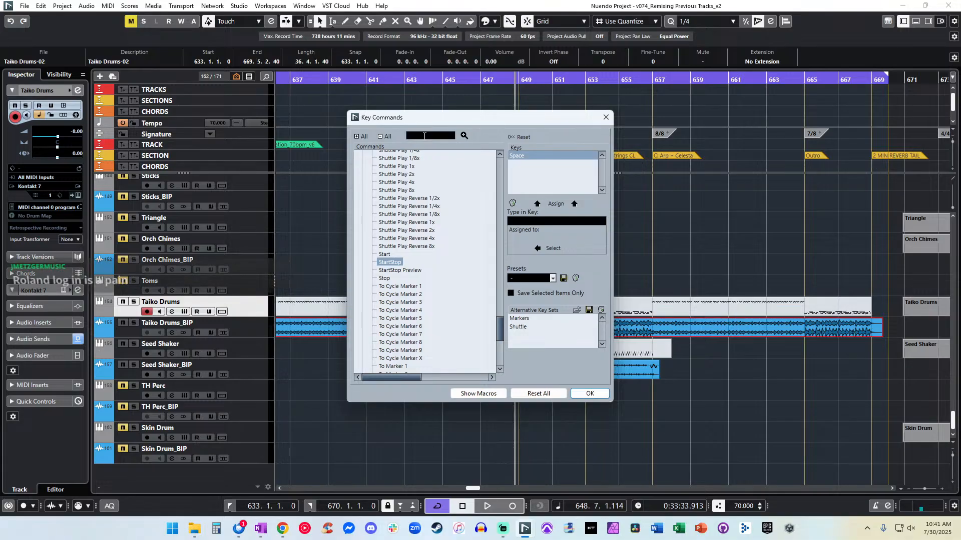
text(calculate)
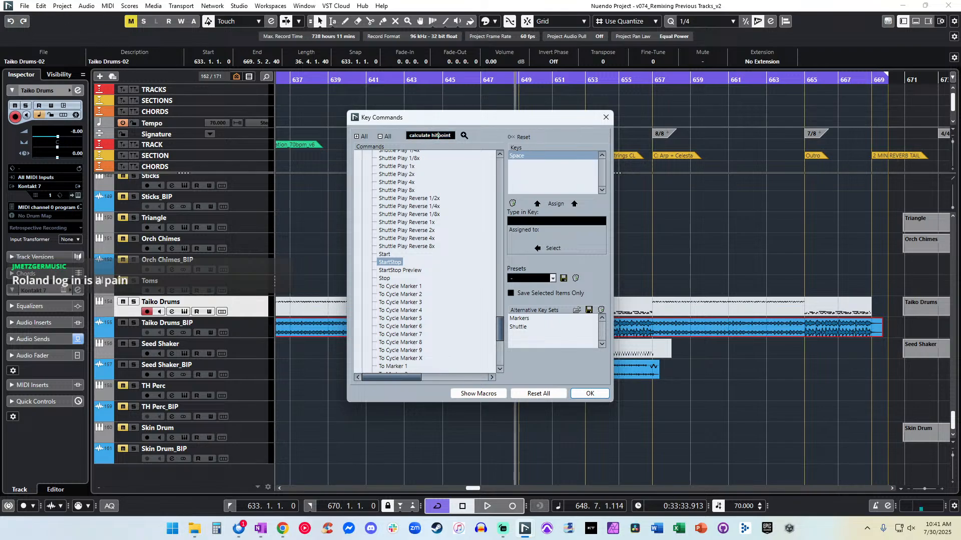
text(hitp)
key(Return)
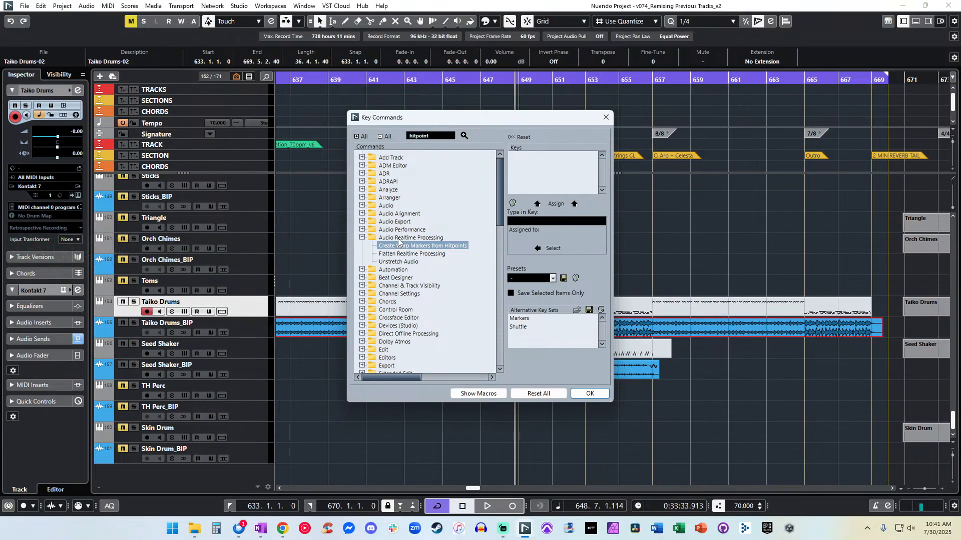
click(410, 253)
click(409, 248)
click(605, 117)
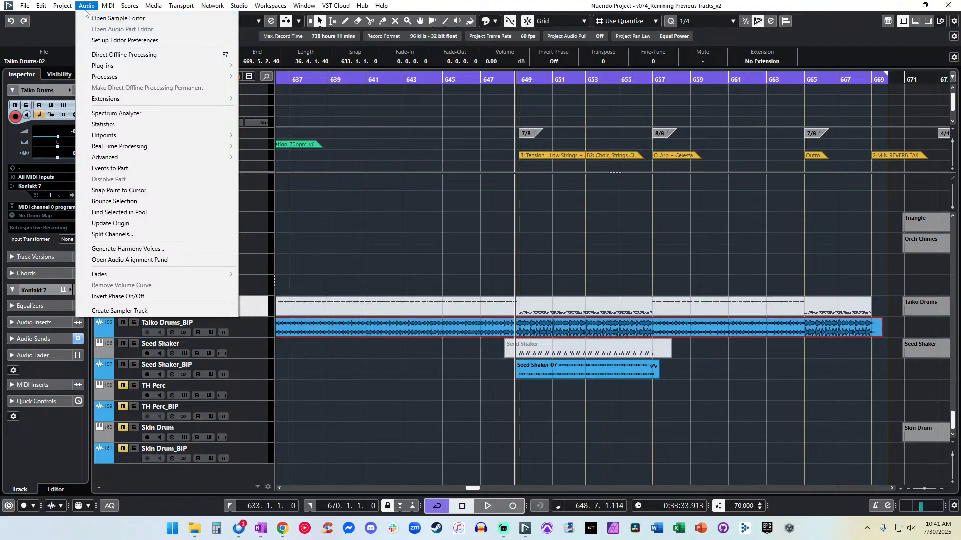
Check the available hitpoint commands for the Taiko Drums audio event.
click(62, 5)
click(86, 6)
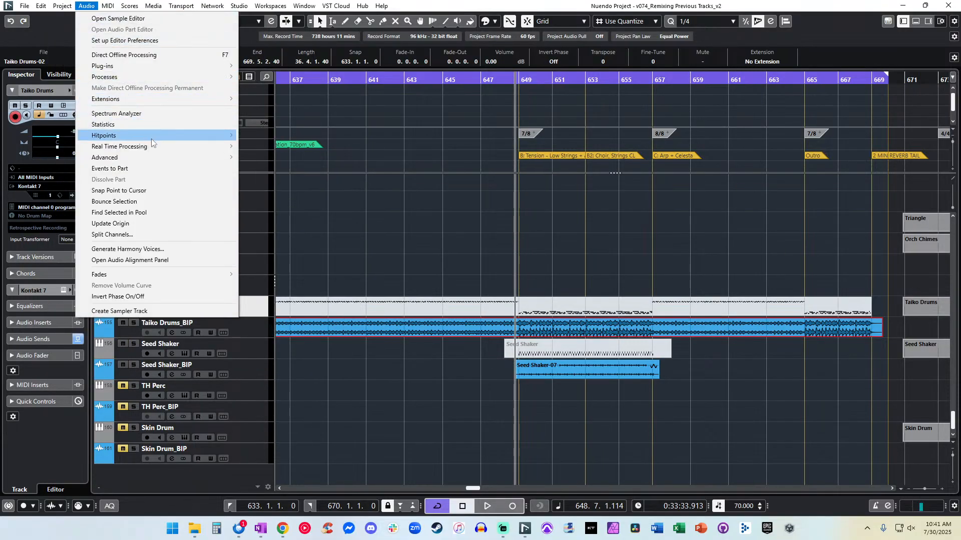
mouse_move(151, 137)
click(272, 134)
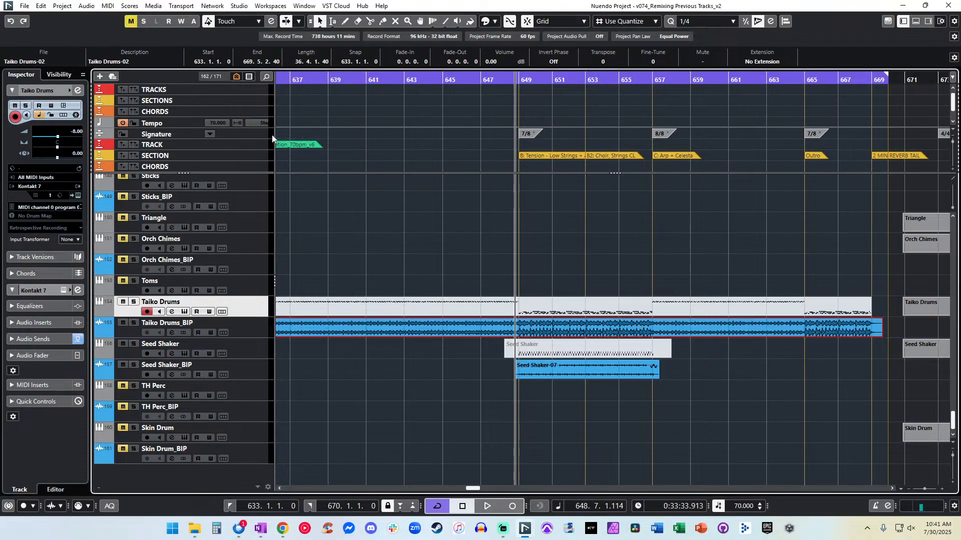
Load the custom Nuendo key command preset and assign Shift+H to the Hitpoints Calculate command.
click(40, 6)
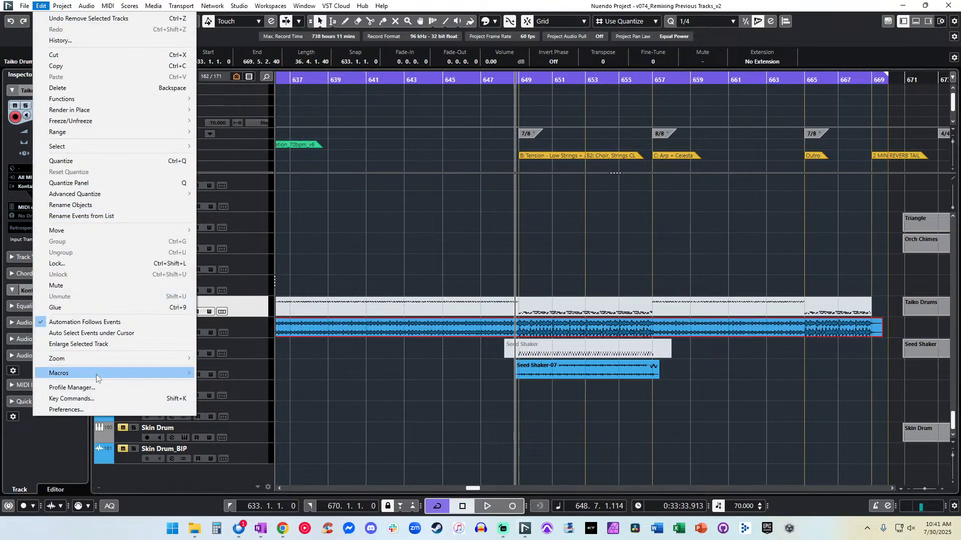
click(89, 399)
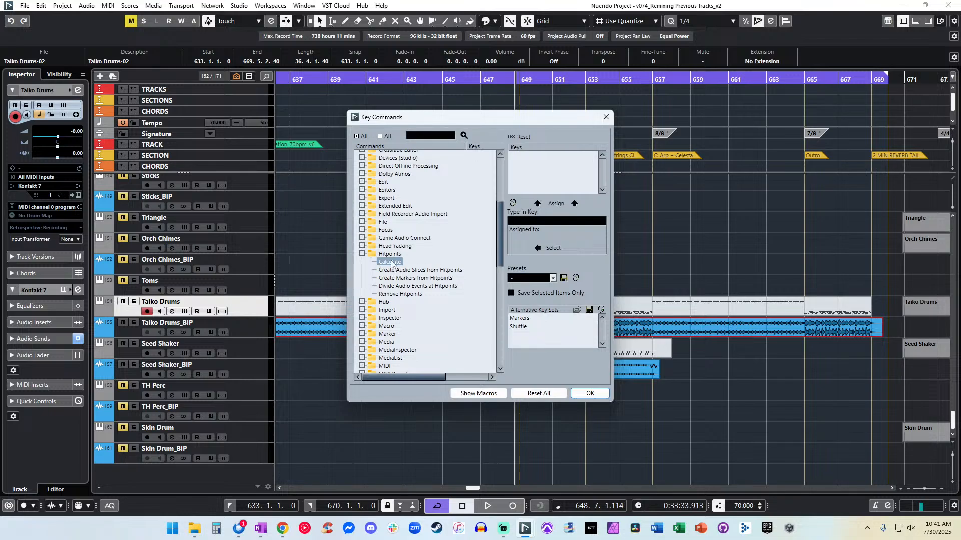
click(529, 279)
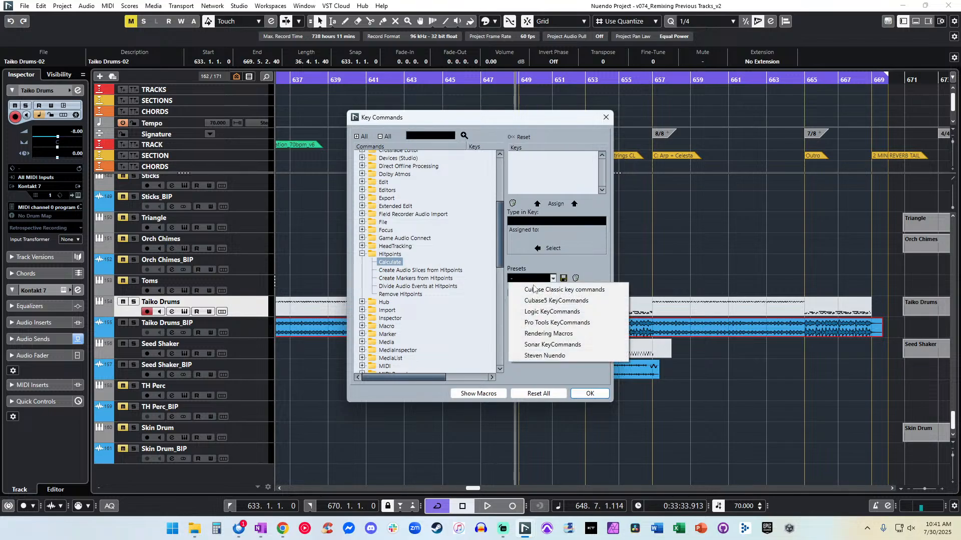
click(547, 356)
click(543, 222)
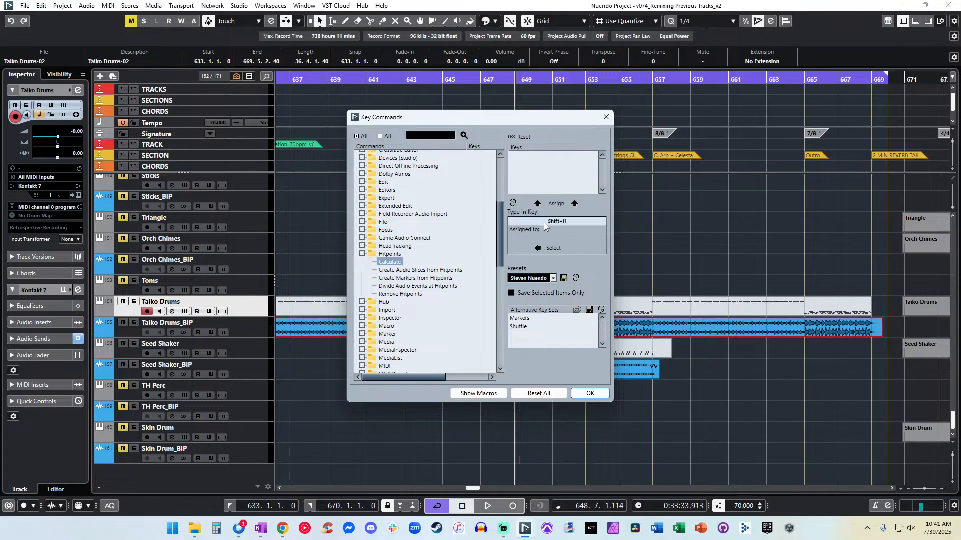
click(551, 205)
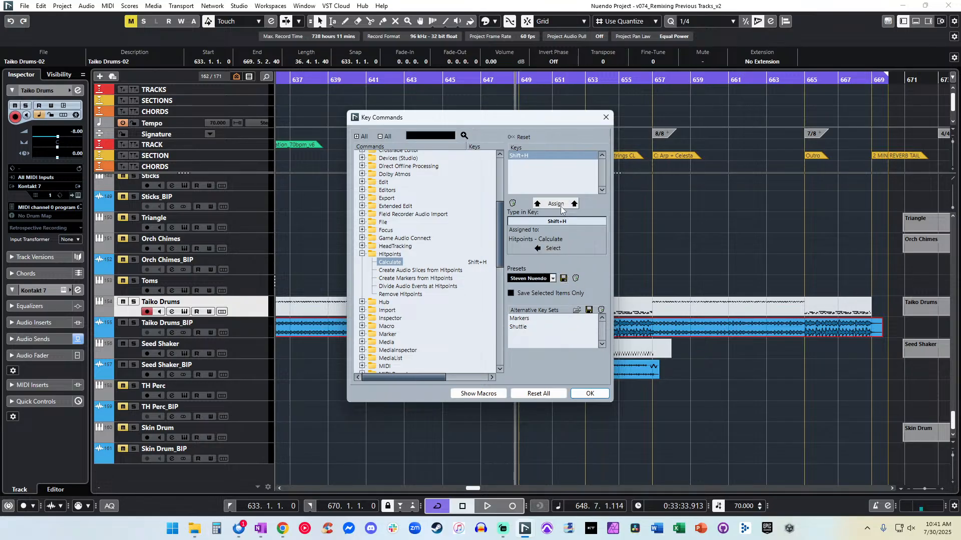
click(563, 279)
key(Return)
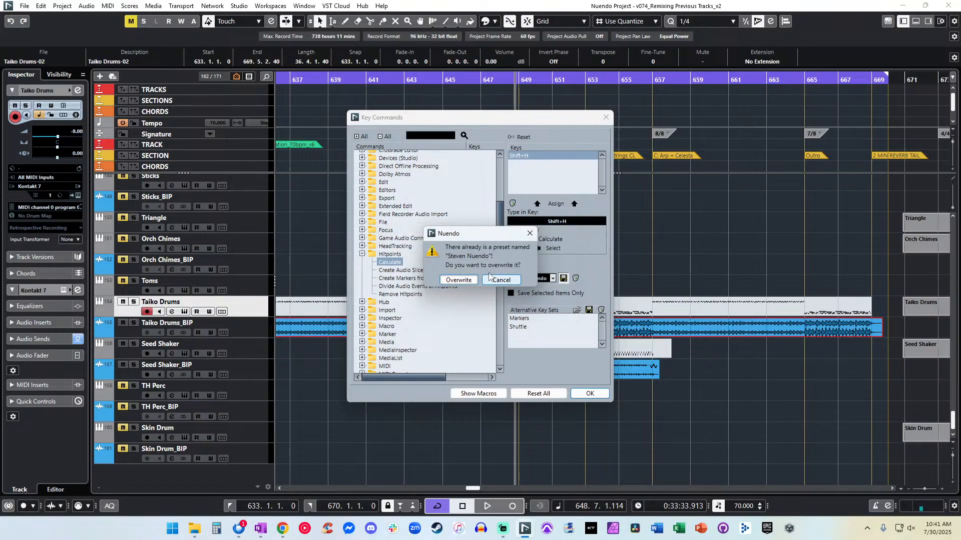
click(512, 280)
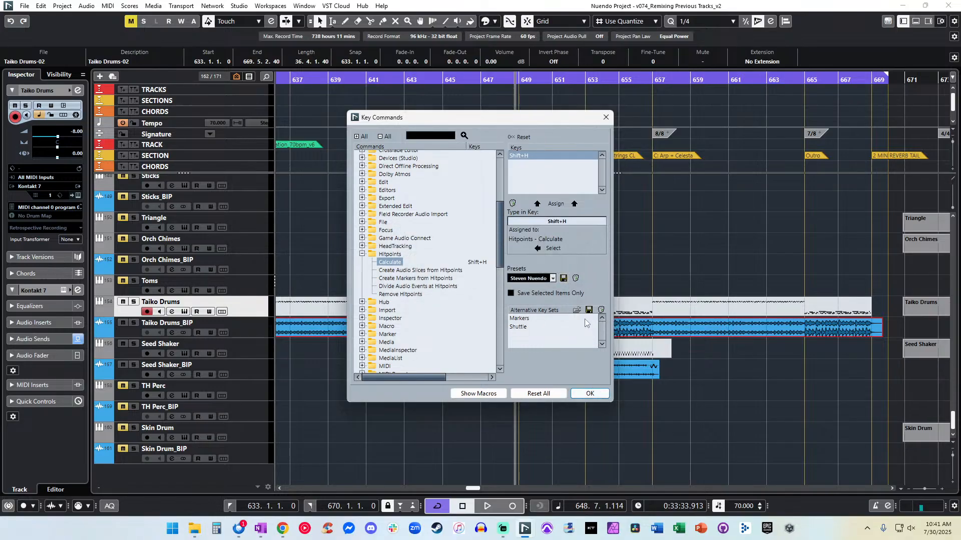
Accept the key command changes and reselect the Taiko Drums-02 audio event on the Taiko Drums_BIP track.
click(605, 393)
click(399, 274)
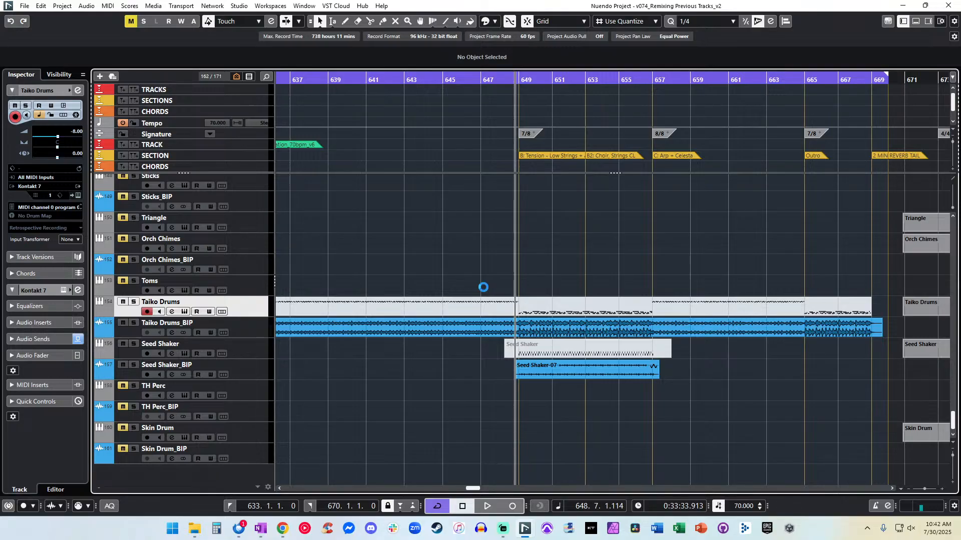
click(489, 326)
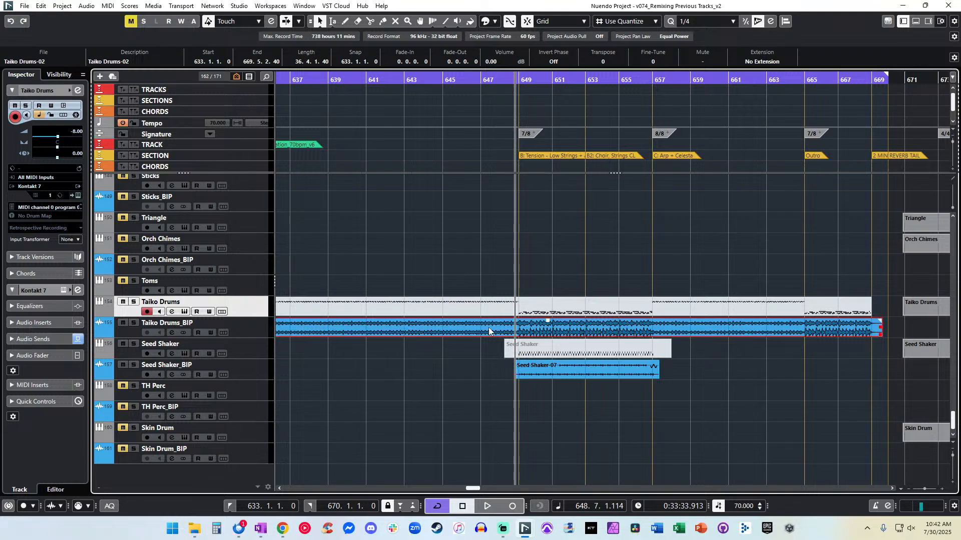
Turn on AudioWarp quantizing and set the quantize value to 1/16.
click(758, 22)
click(683, 23)
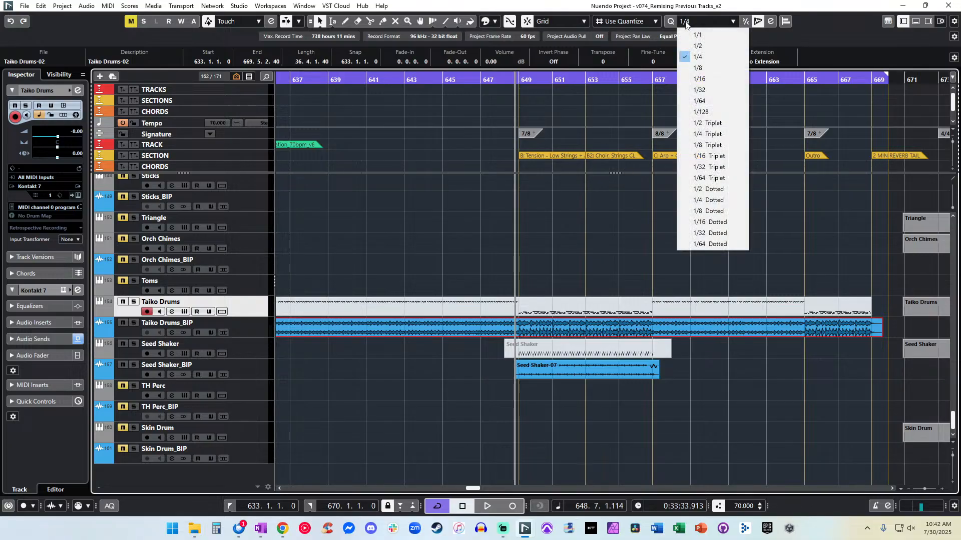
click(698, 80)
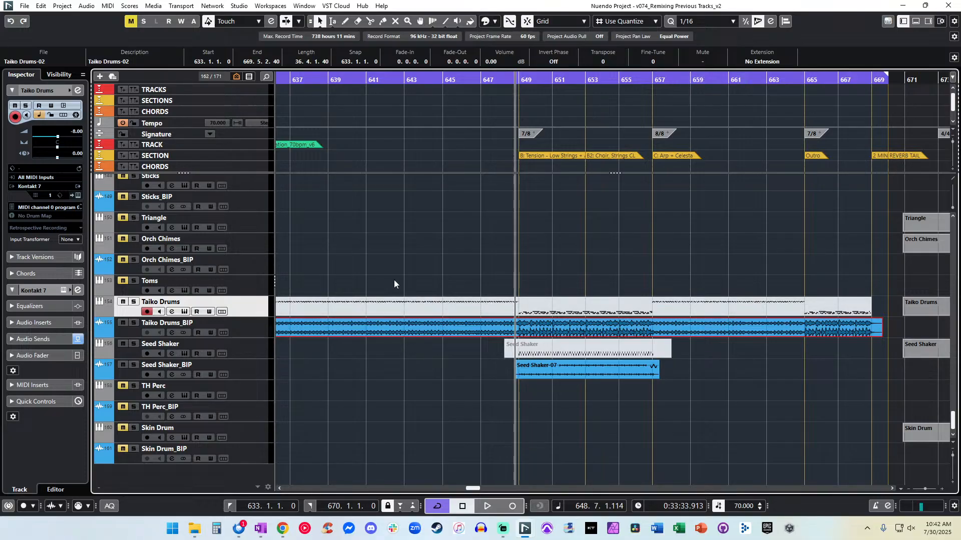
Examine the Taiko Drums audio around bar 648 closely against its MIDI notes and the 1/16 grid.
scroll(394, 284, left, 2)
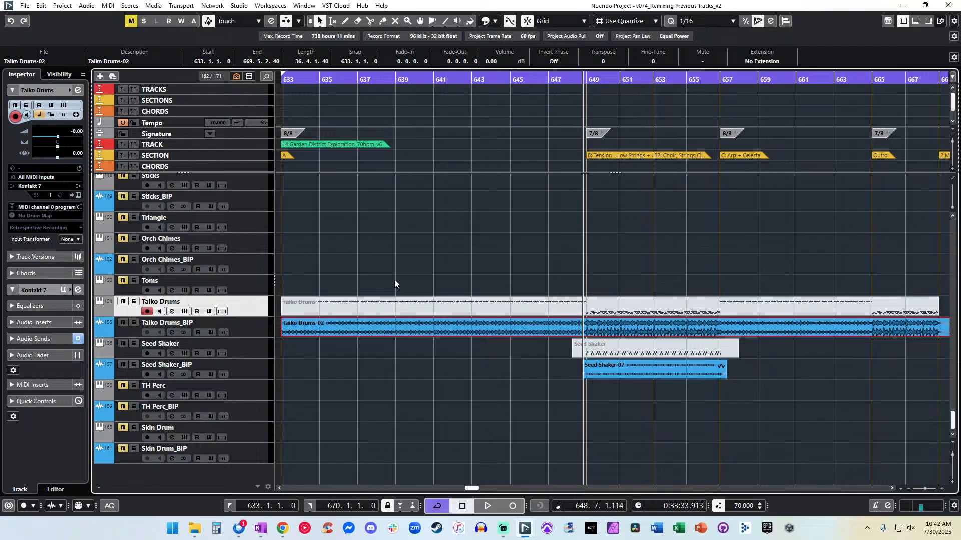
key(space)
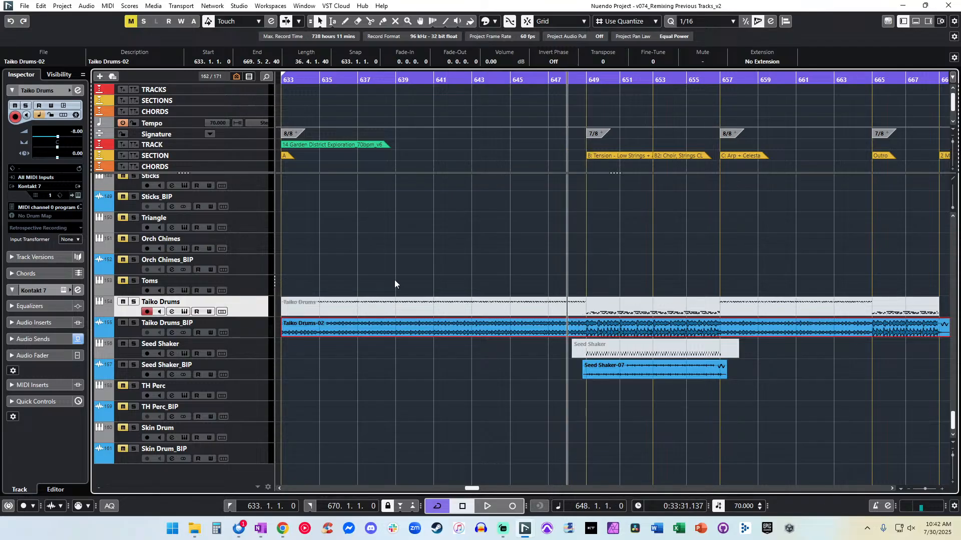
key(h)
key(h)
key(h)
key(h)
key(h)
key(h)
key(h)
key(h)
key(h)
key(h)
key(h)
key(h)
key(h)
key(h)
key(h)
key(h)
key(h)
key(h)
key(h)
key(h)
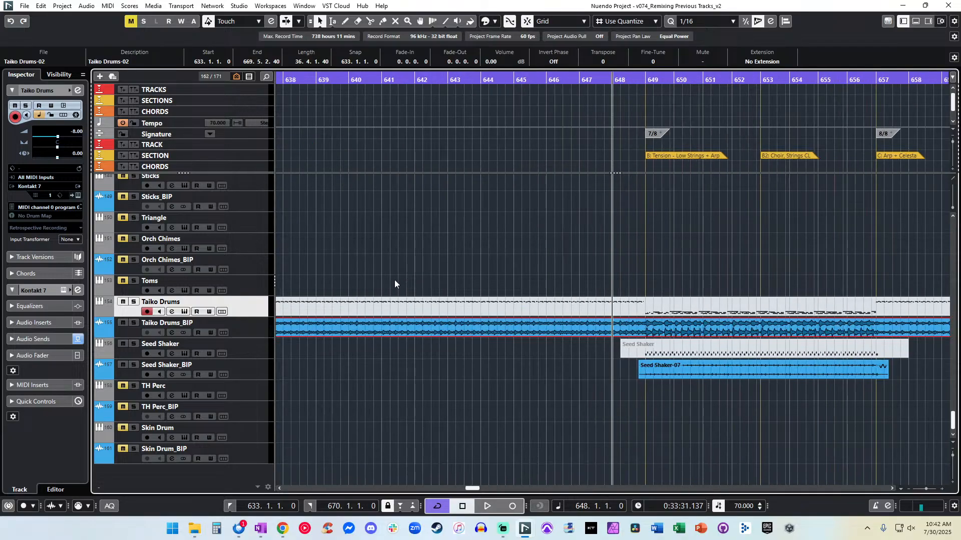
key(shift+h)
key(shift+h)
key(g)
key(g)
key(g)
key(g)
key(g)
key(g)
key(g)
key(g)
key(g)
key(g)
key(g)
key(g)
key(g)
key(g)
key(g)
key(g)
key(g)
key(g)
key(g)
key(g)
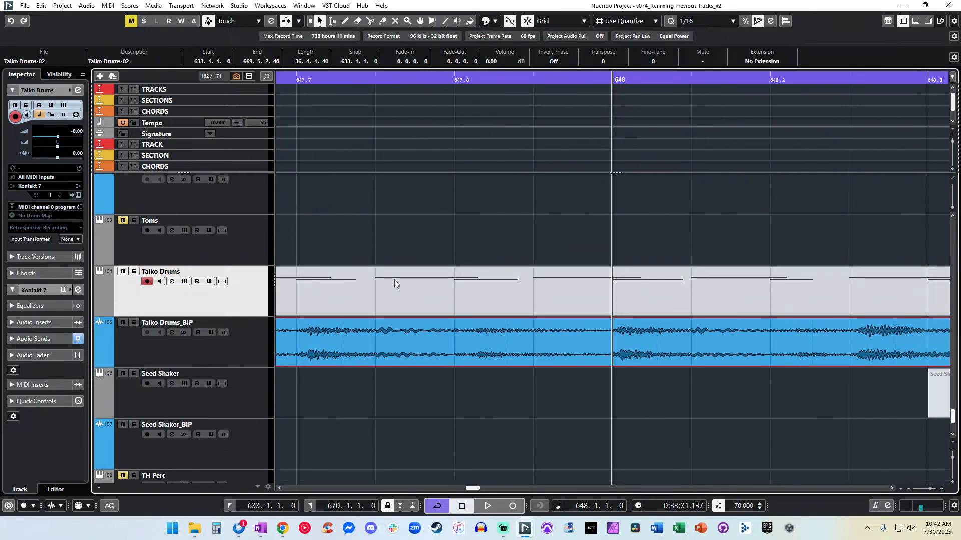
Play the Taiko Drums audio from the cue's start at bar 633 and stop within that bar.
key(KP_1)
key(space)
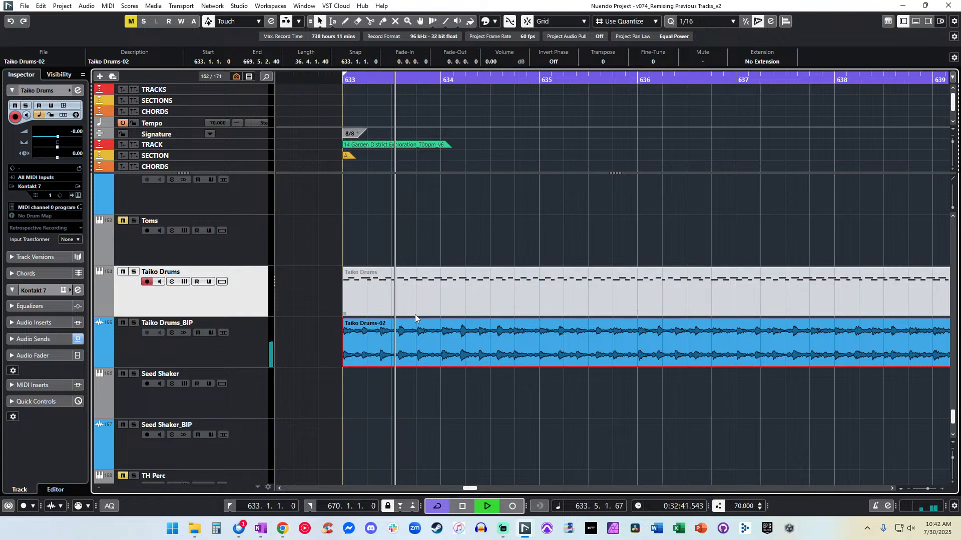
key(space)
scroll(605, 184, right, 1)
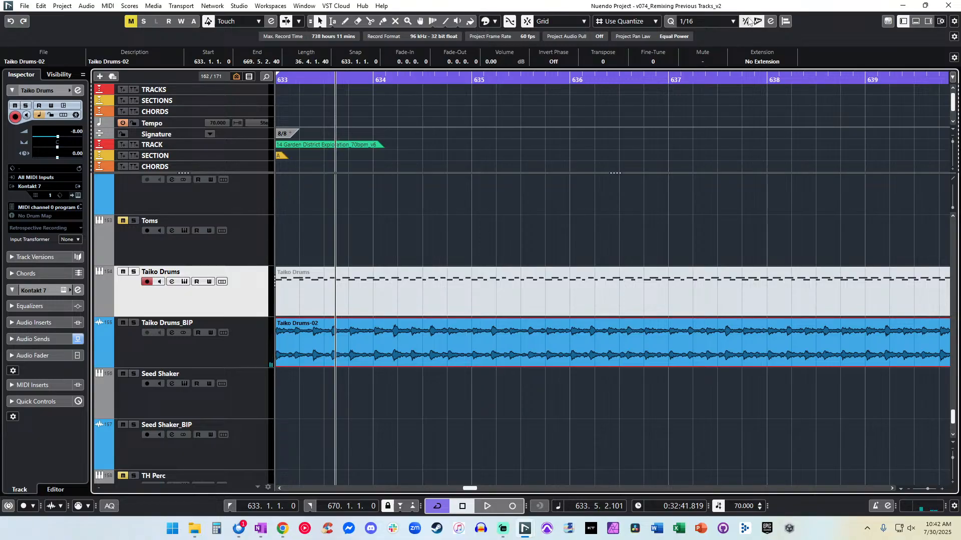
Check the Quantize Panel settings, set the quantize value to 1/4 and play the Taiko Drums audio from bar 633.
click(771, 23)
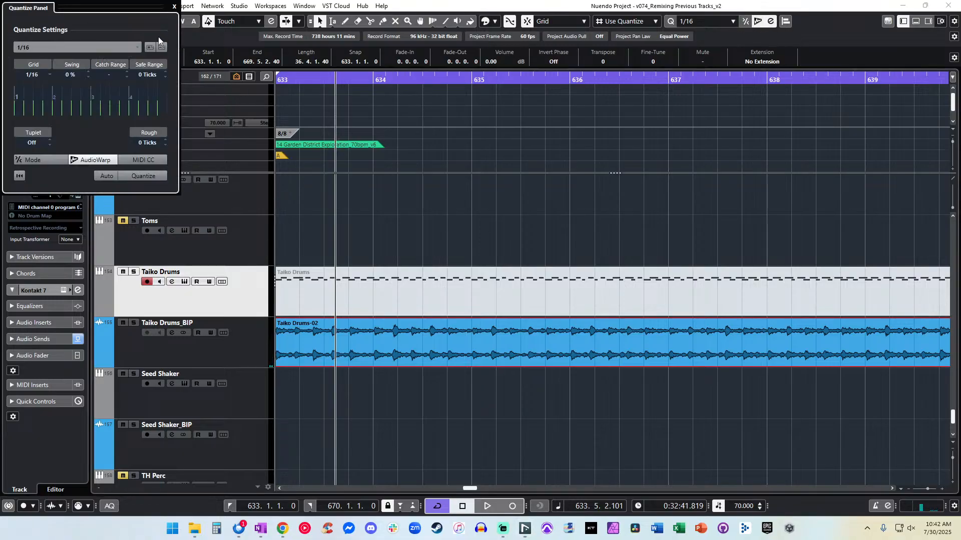
click(174, 7)
click(703, 21)
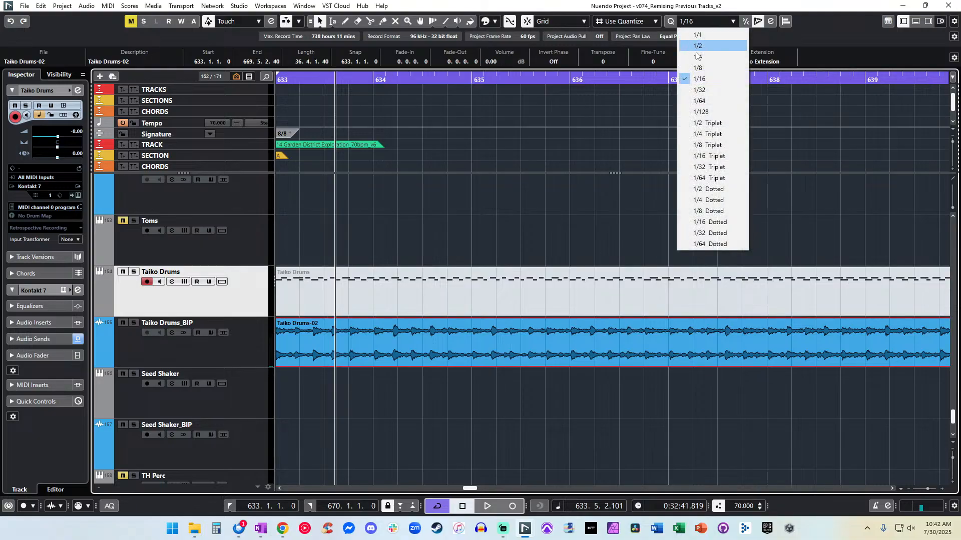
click(698, 59)
key(space)
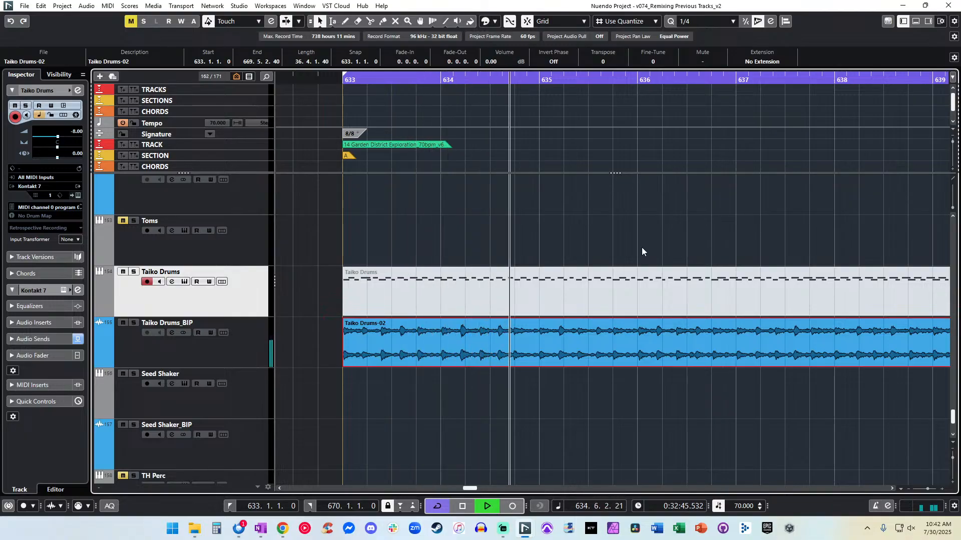
key(space)
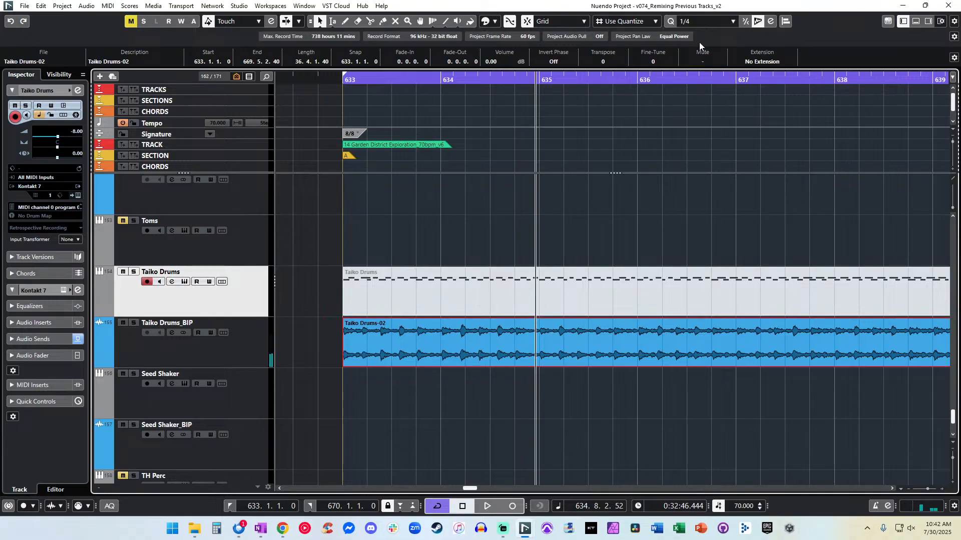
Set the quantize value to 1/1, play the Taiko Drums audio from bar 633 and return the playhead there.
click(703, 21)
click(703, 35)
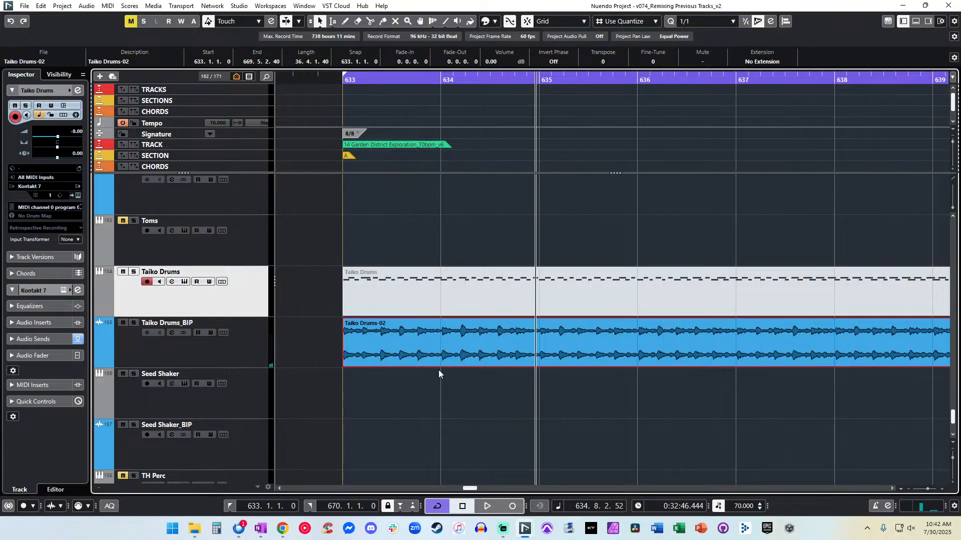
key(KP_1)
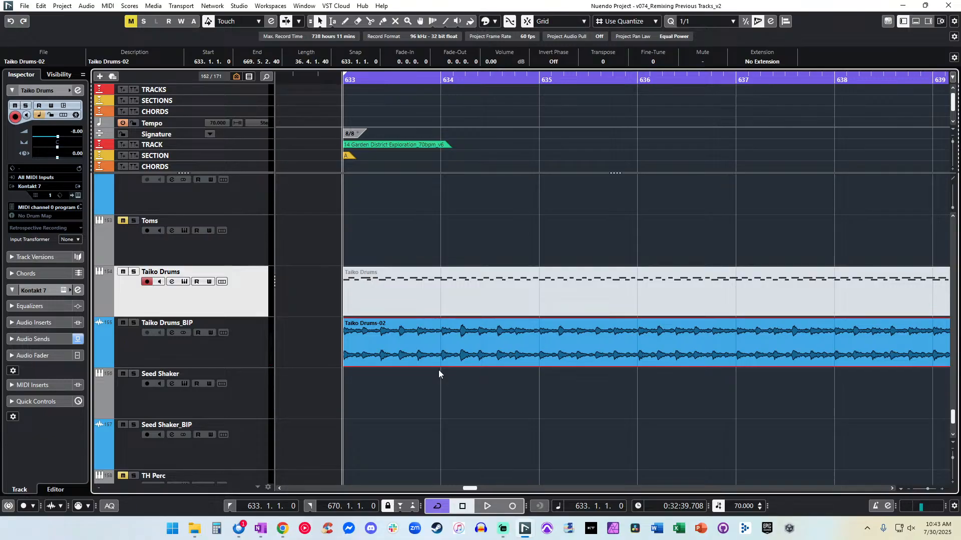
key(space)
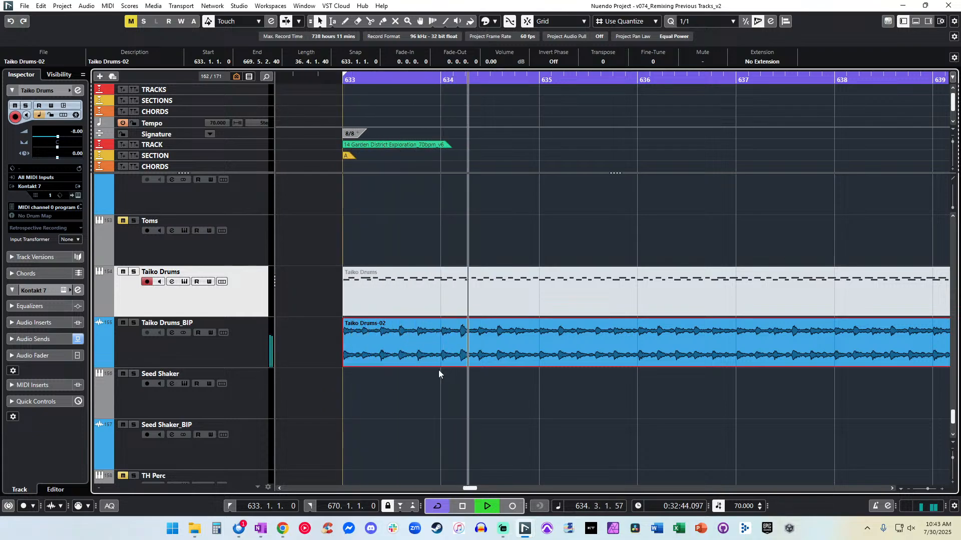
key(space)
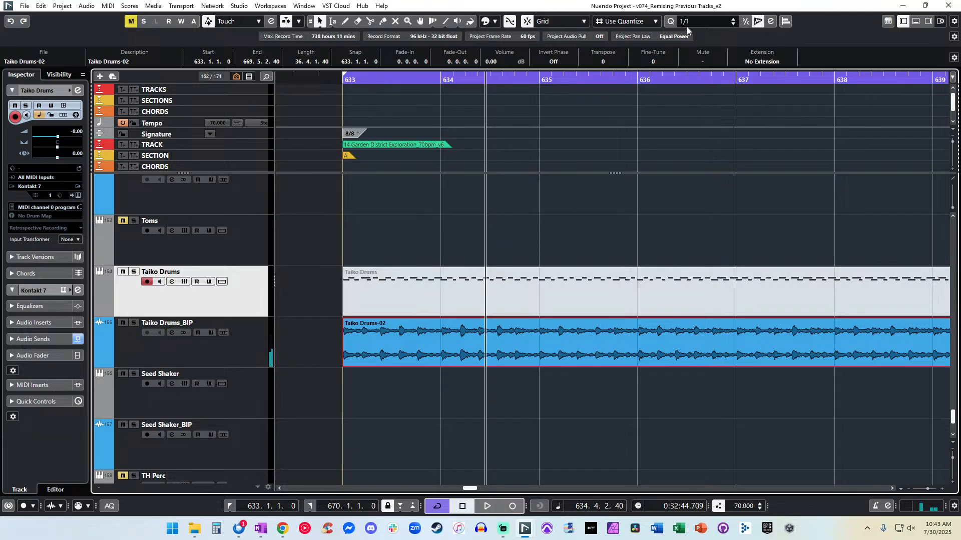
alt+shift+click(426, 319)
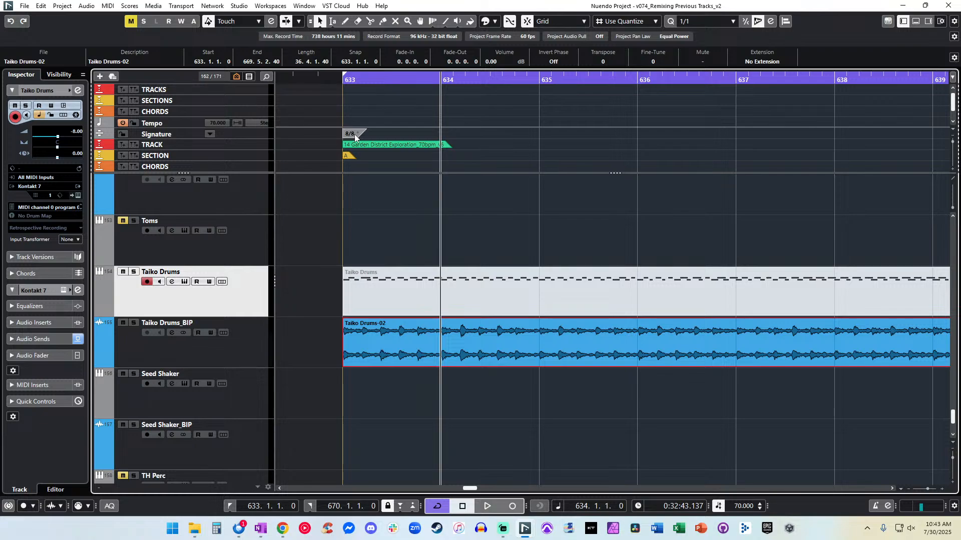
key(KP_1)
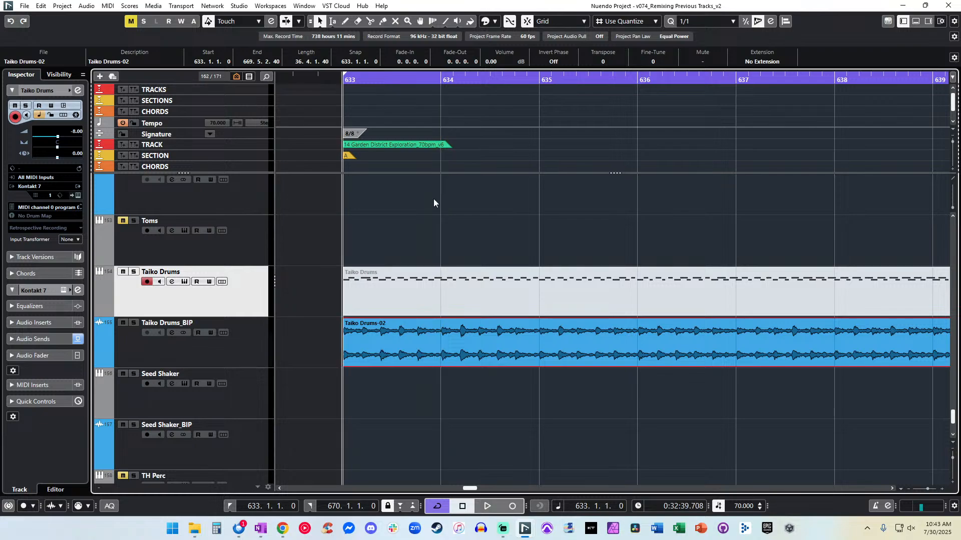
Play the Taiko Drums audio briefly from bar 633 and view the Seed Shaker parts beneath it across the cue.
scroll(372, 290, down, 3)
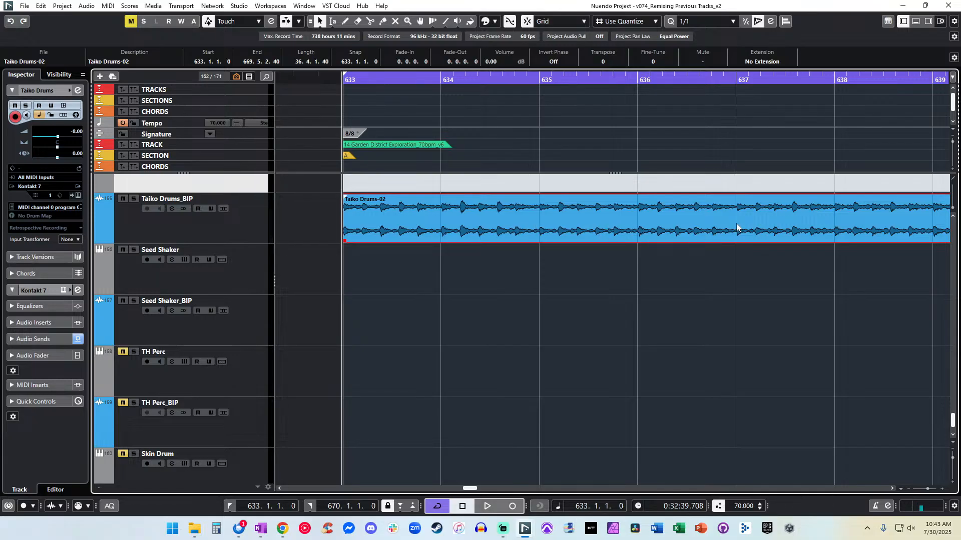
key(space)
key(space)
key(g)
key(g)
key(g)
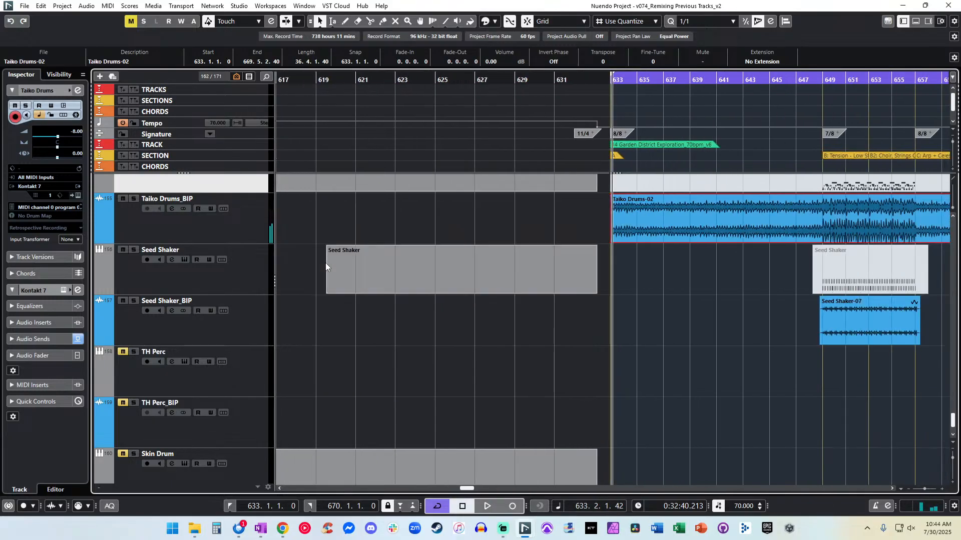
scroll(393, 254, right, 5)
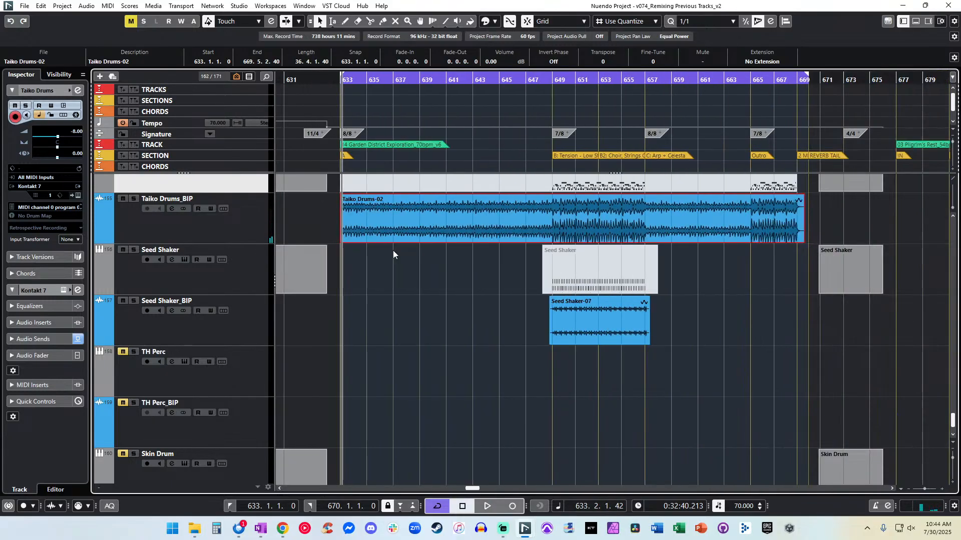
Play the Taiko Drums and Seed Shaker audio from bar 648 into the Tension section at bar 649.
key(space)
click(539, 79)
key(h)
key(h)
key(h)
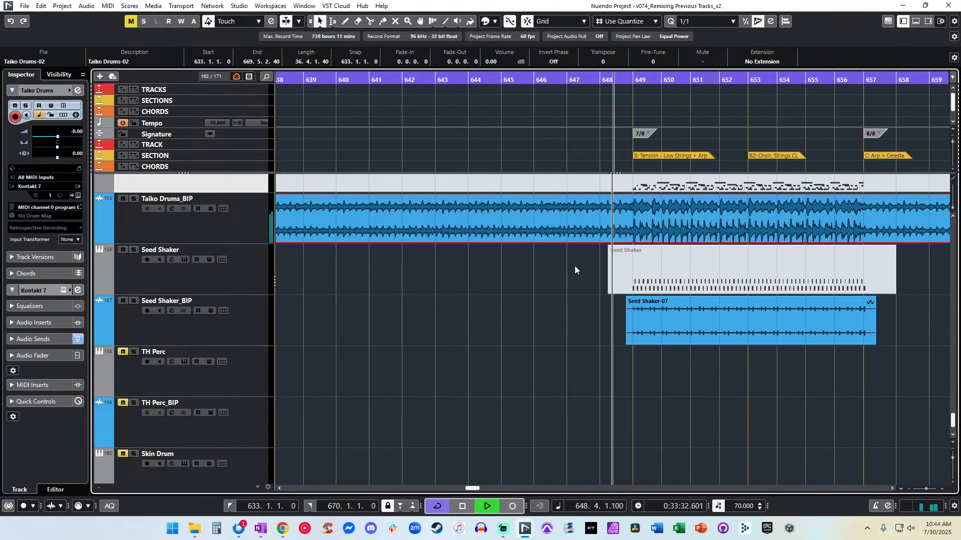
key(space)
key(space)
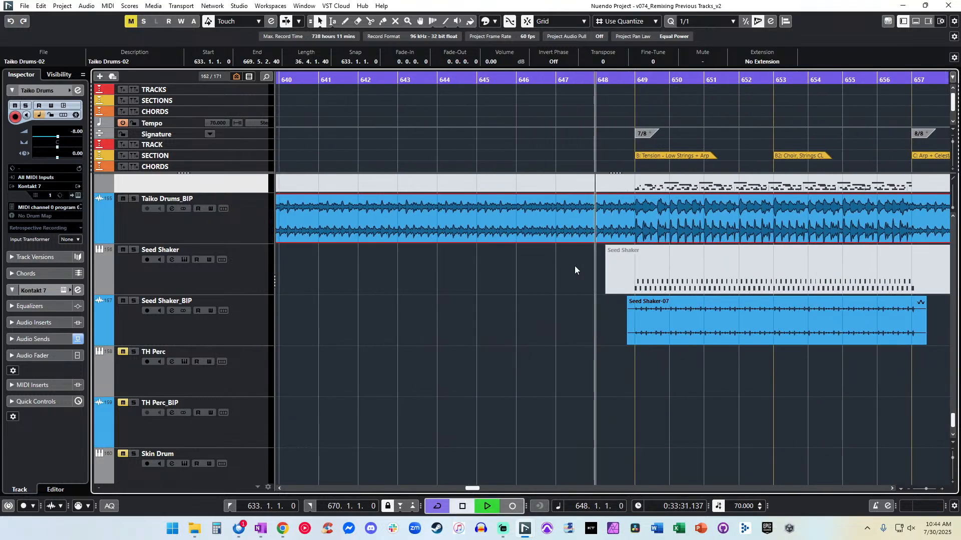
scroll(551, 261, right, 3)
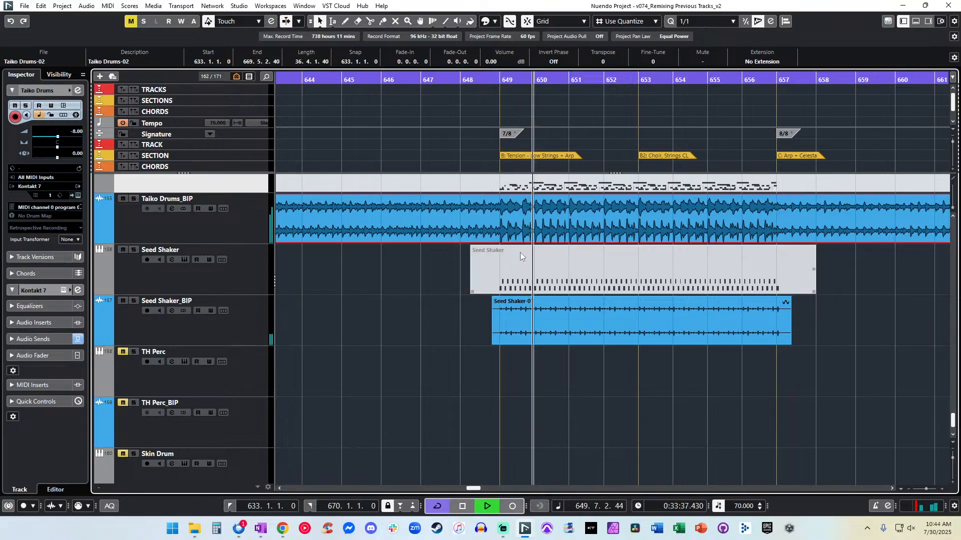
key(space)
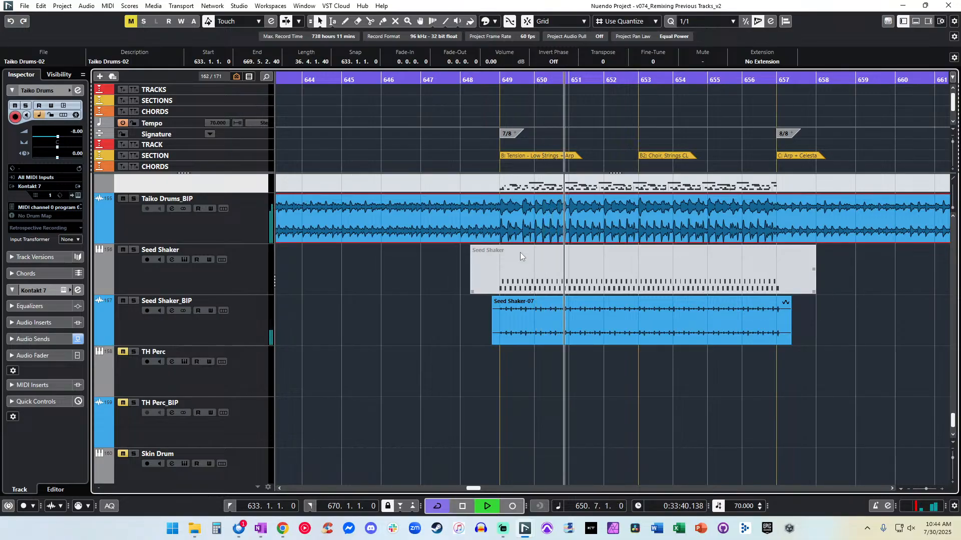
Set the Taiko Drums audio event's volume to -2 dB and play it within the Tension section.
key(shift+g)
key(shift+g)
key(shift+g)
key(shift+g)
key(g)
key(g)
key(g)
key(g)
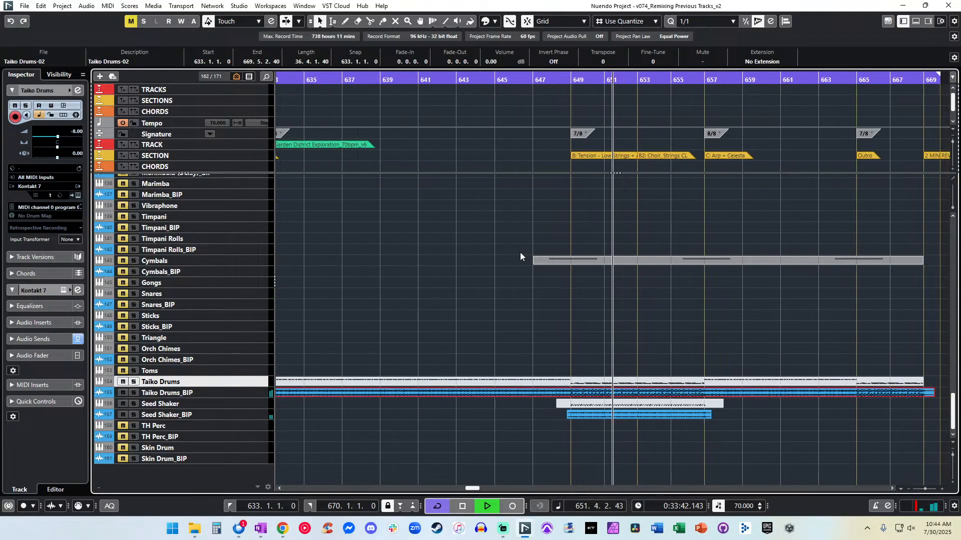
key(shift+h)
key(shift+h)
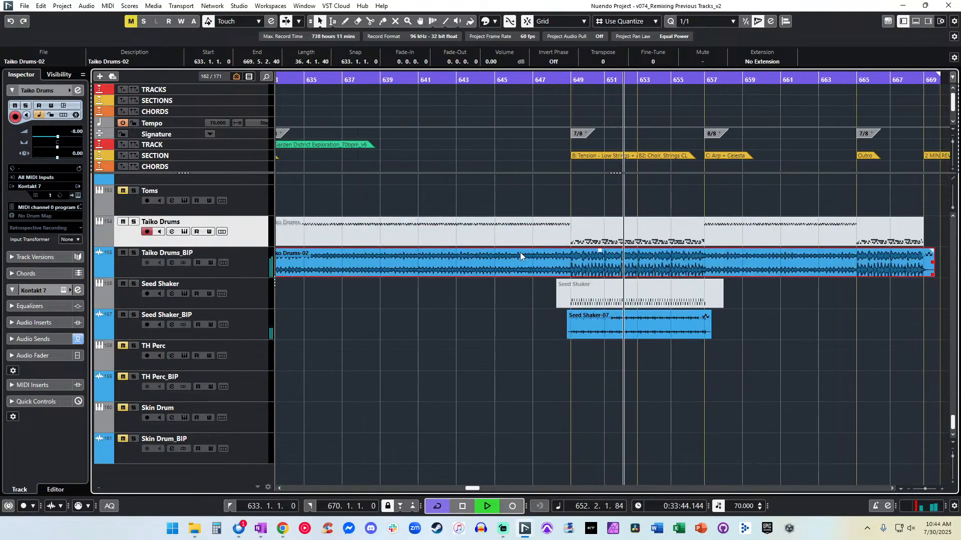
key(space)
click(491, 62)
text(-2)
key(Return)
key(KP_Subtract)
key(space)
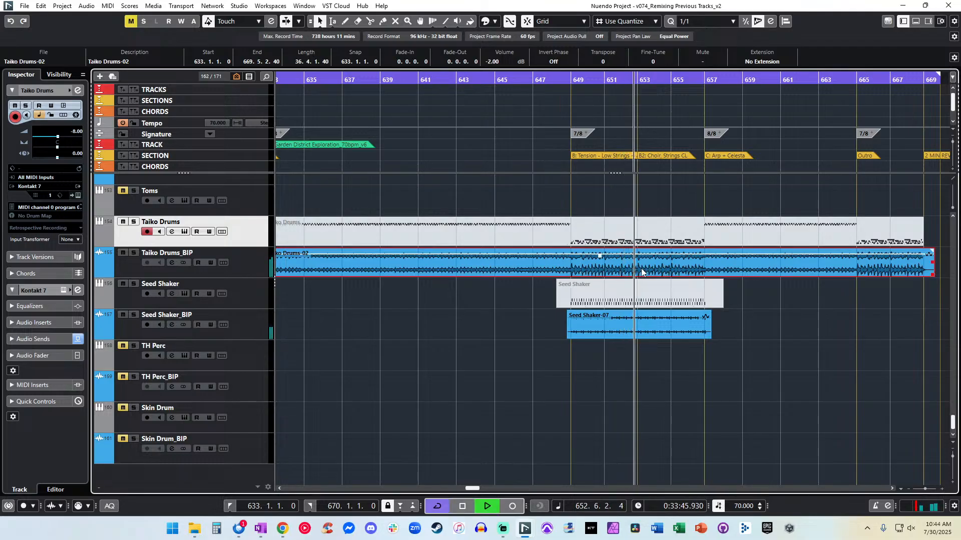
Show the mixer to check the percussion channels and return to the project tracks.
scroll(641, 269, left, 3)
scroll(561, 266, up, 4)
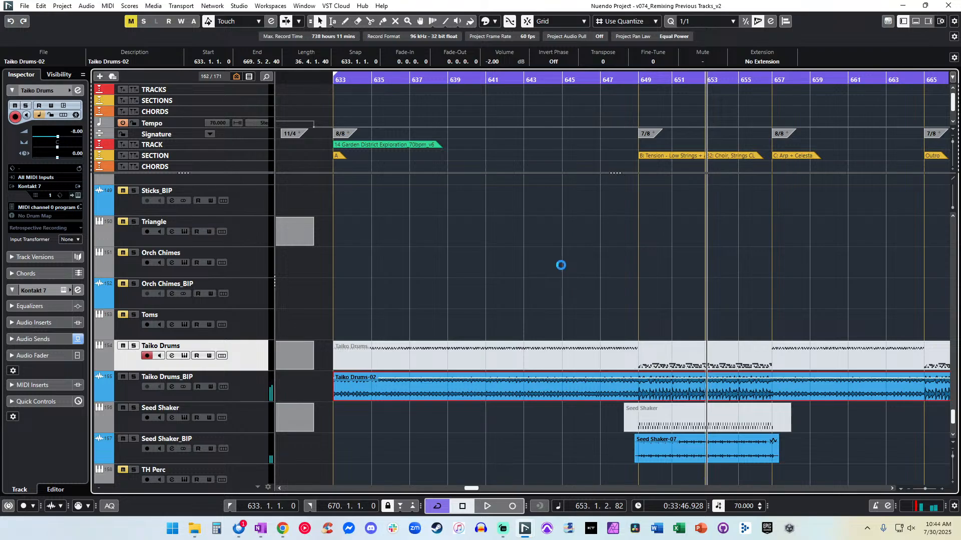
key(F3)
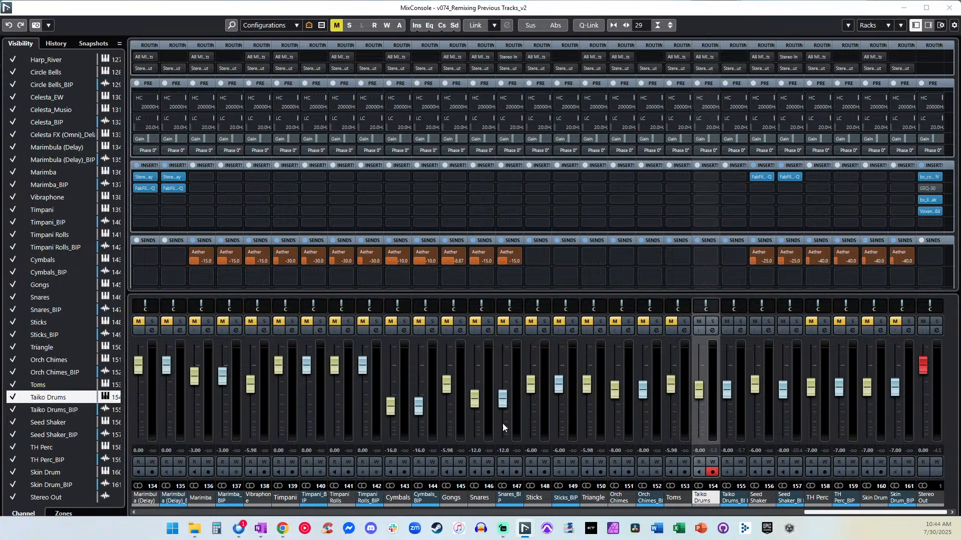
key(F3)
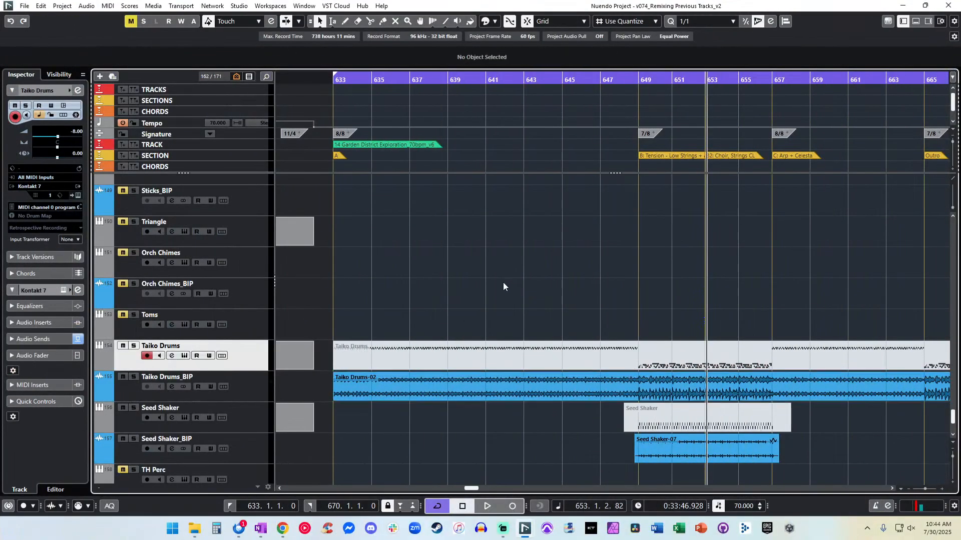
Unmute the Cymbals and Cymbals_BIP tracks and play the Cymbals part from bar 648.
scroll(525, 303, right, 3)
scroll(524, 302, left, 3)
scroll(525, 302, up, 5)
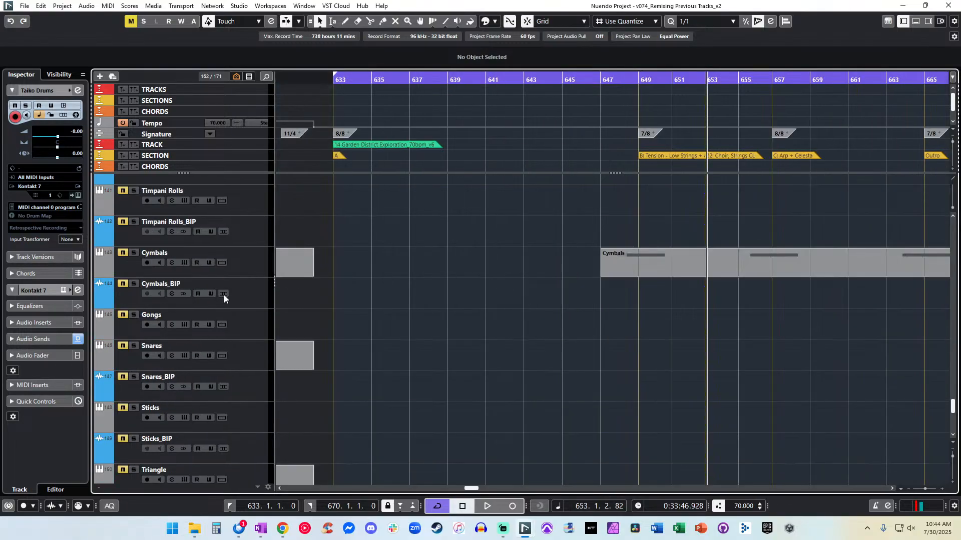
click(136, 256)
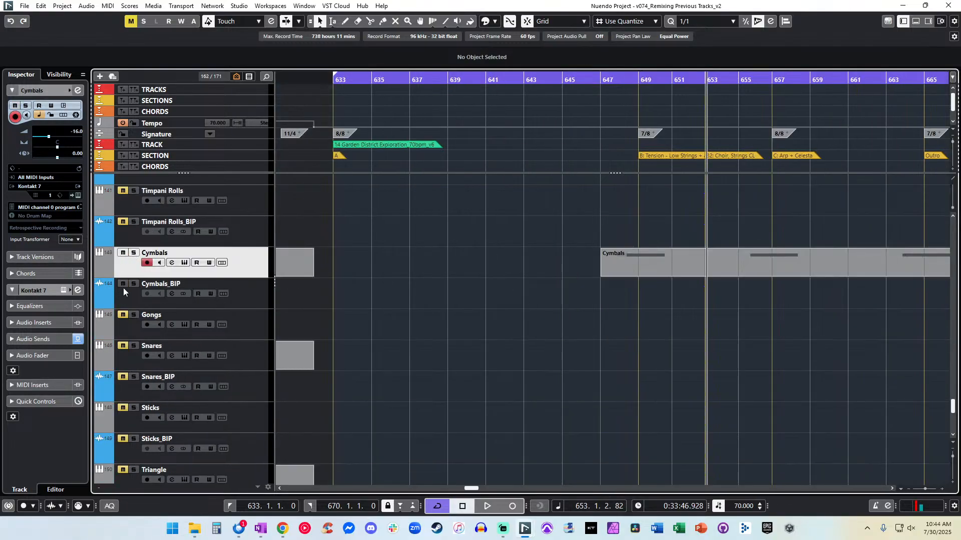
scroll(367, 277, right, 3)
key(KP_Subtract)
key(KP_Subtract)
key(KP_Subtract)
key(KP_Subtract)
key(KP_Subtract)
key(space)
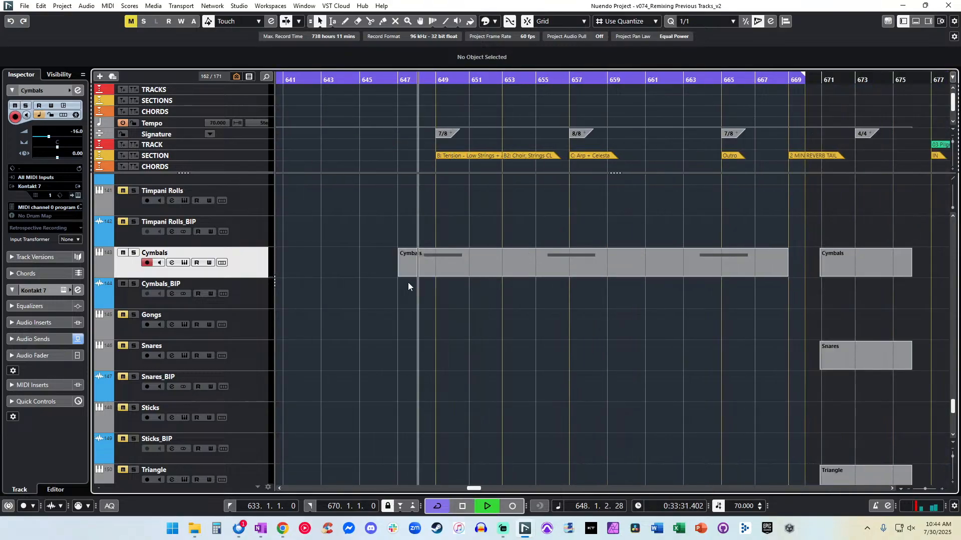
Examine the notes of the Cymbals MIDI part around bar 649 in the Key Editor, then close it and stop playback.
double_click(433, 263)
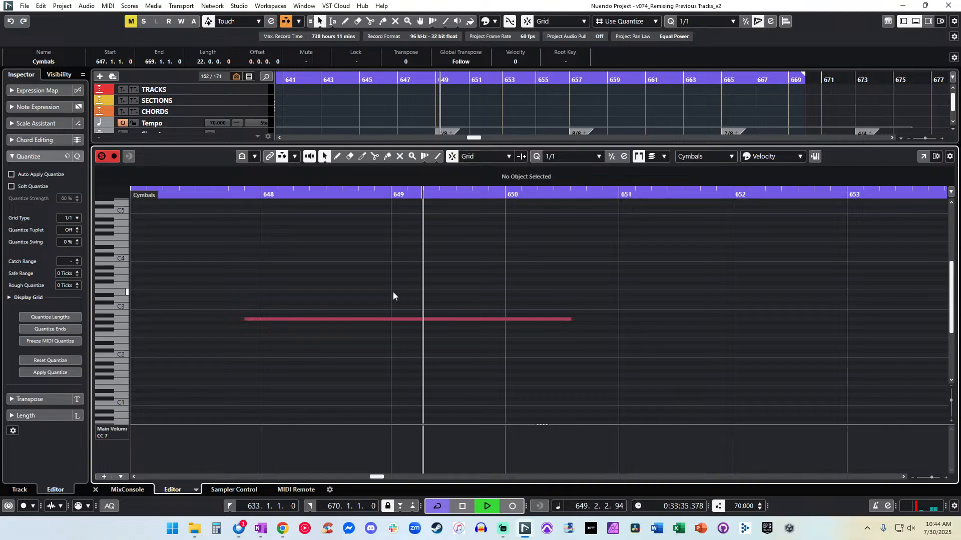
key(ctrl+e)
click(524, 294)
key(space)
Render the Cymbals MIDI part at bar 647 to audio on the Cymbals_BIP track and remove the emptied Cymbals (R) track.
click(493, 263)
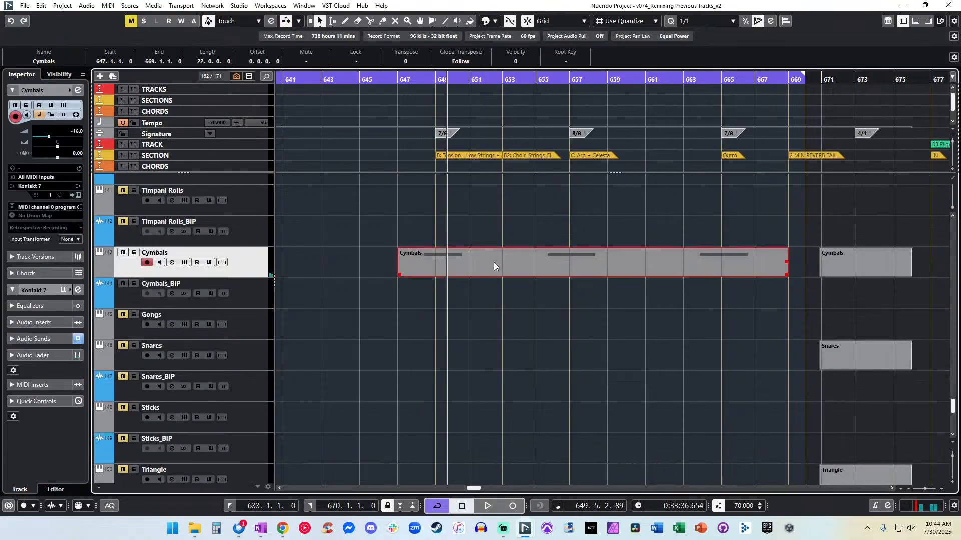
key(alt+r)
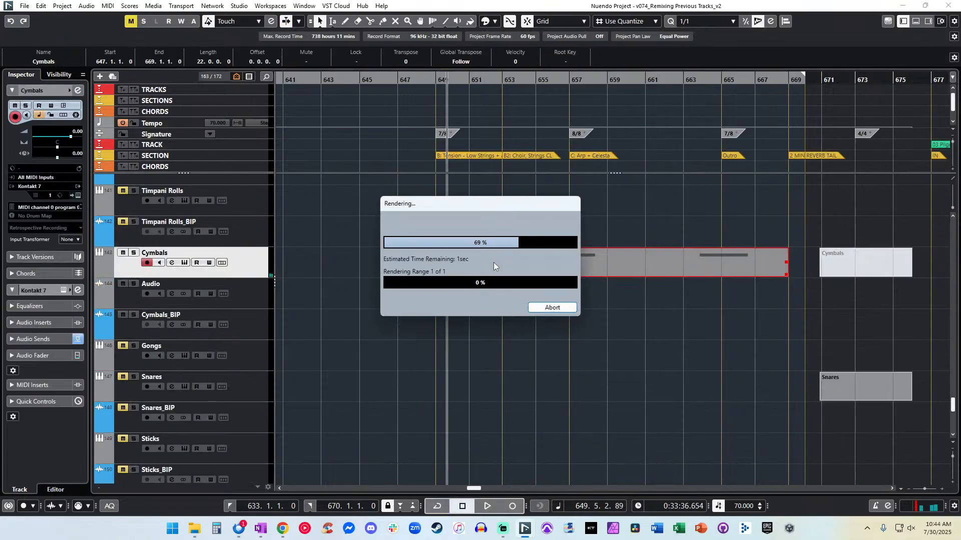
click(413, 310)
drag(415, 300, 420, 327)
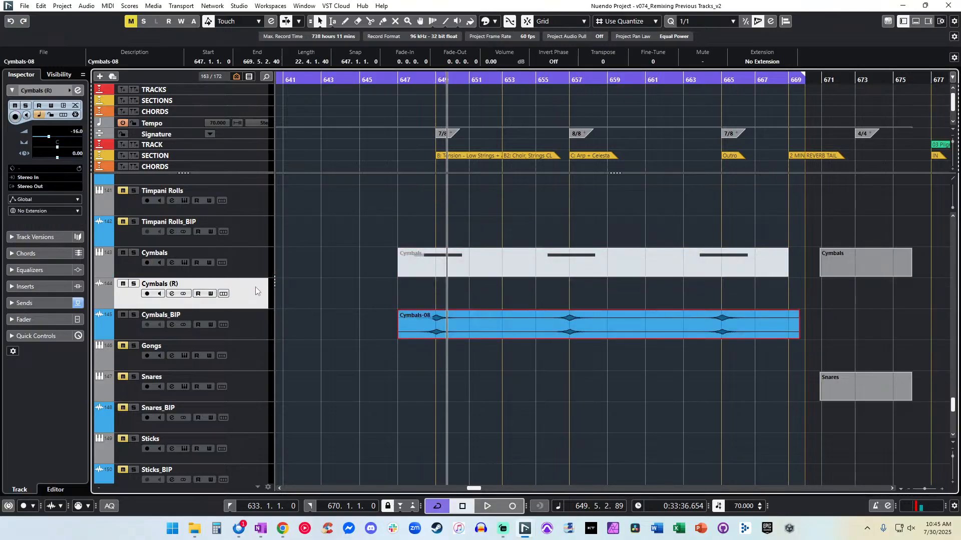
key(shift+Delete)
Play the rendered Cymbals audio from bar 648 and set its event volume to 1 dB.
key(ctrl+KP_Subtract)
key(ctrl+KP_Subtract)
key(space)
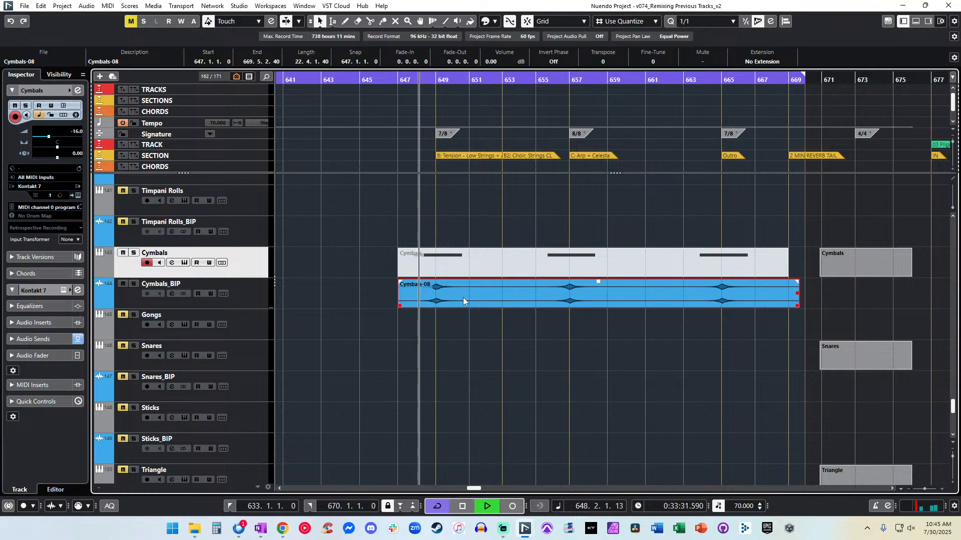
scroll(452, 293, up, 3)
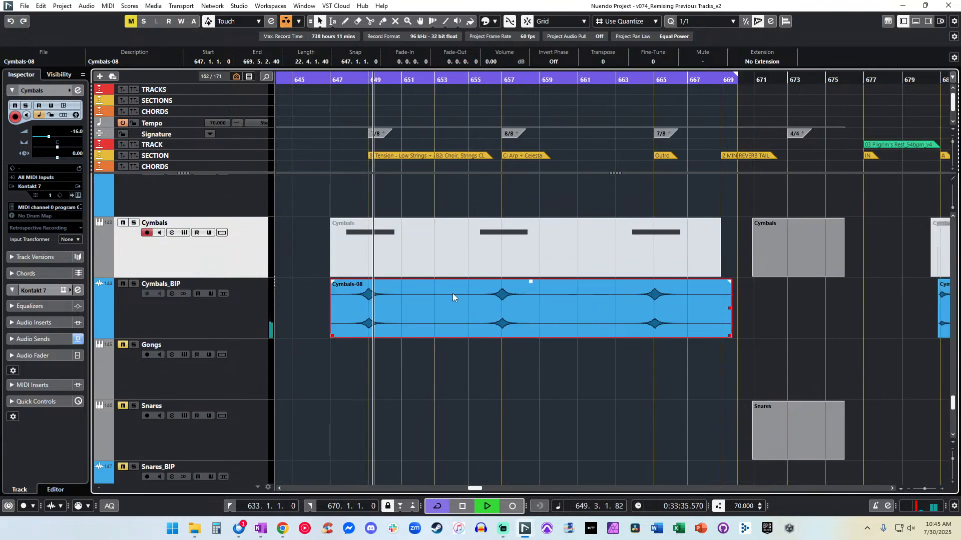
click(491, 62)
text(1)
key(Return)
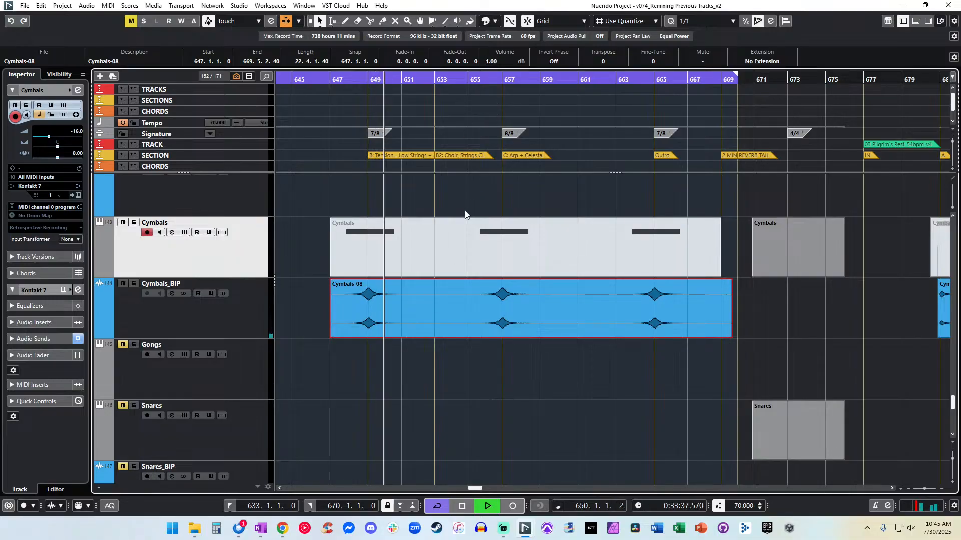
Split the Cymbals audio around its three swells at about bars 651, 655, 659, 663 and 667, and delete the silent pieces.
alt+click(408, 304)
alt+click(470, 302)
alt+click(540, 302)
alt+click(620, 302)
alt+click(698, 303)
key(Delete)
key(space)
click(558, 309)
key(Delete)
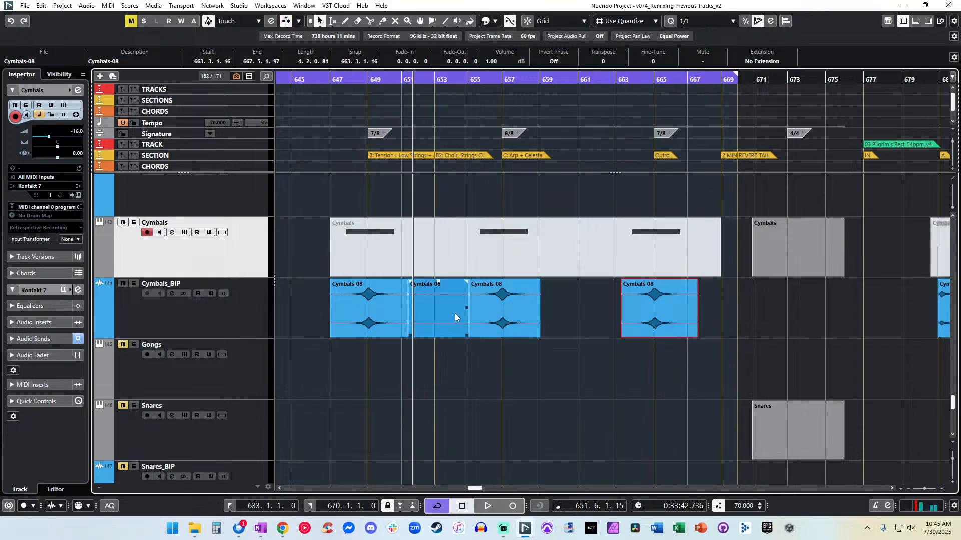
Trim the first Cymbals audio event to about bars 648–651 and the second to about bars 655–659, with fades at their edges.
drag(331, 336, 353, 335)
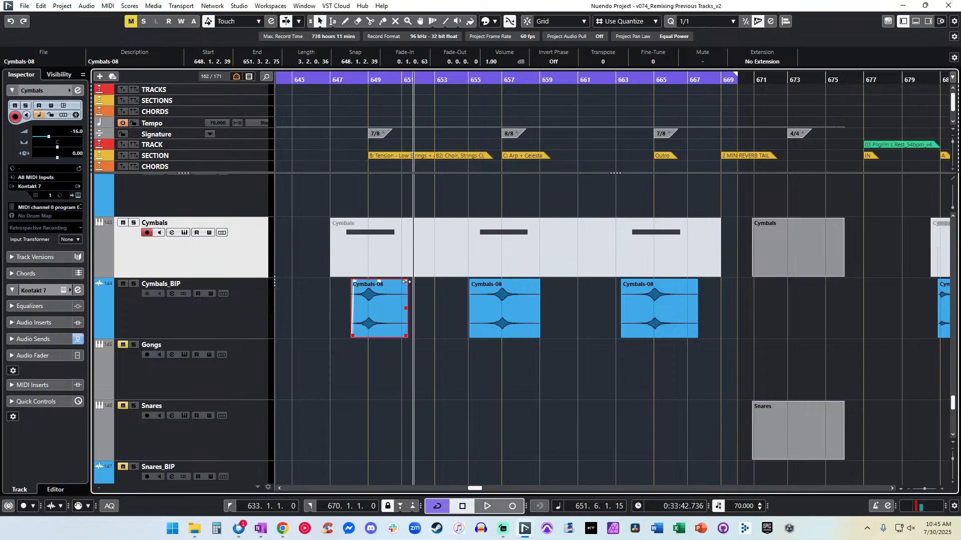
drag(407, 335, 402, 335)
click(488, 332)
drag(470, 333, 477, 334)
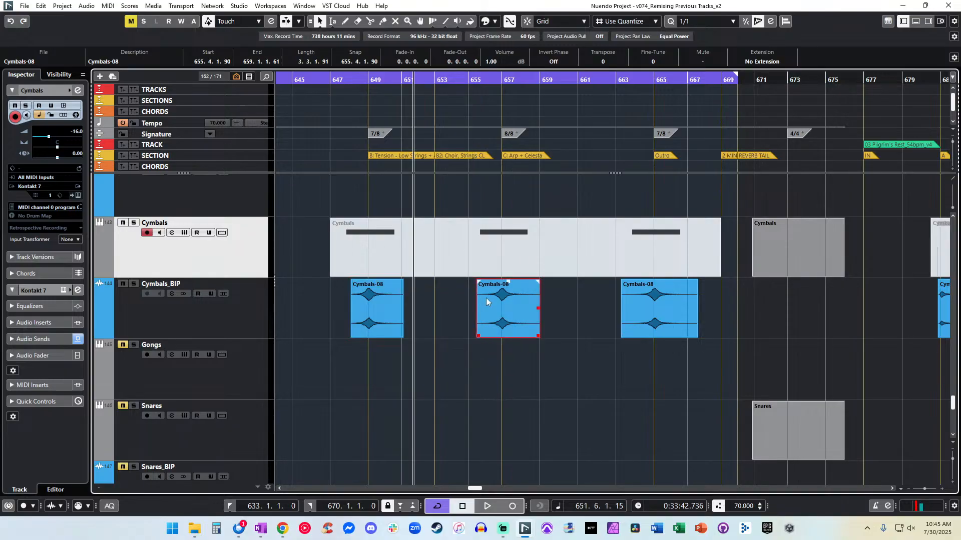
drag(537, 334, 535, 334)
Trim the third Cymbals audio event to about bars 663–667 and fade in its start and fade out its end.
click(626, 335)
mouse_move(623, 335)
mouse_down()
mouse_move(534, 329)
mouse_move(634, 332)
mouse_up()
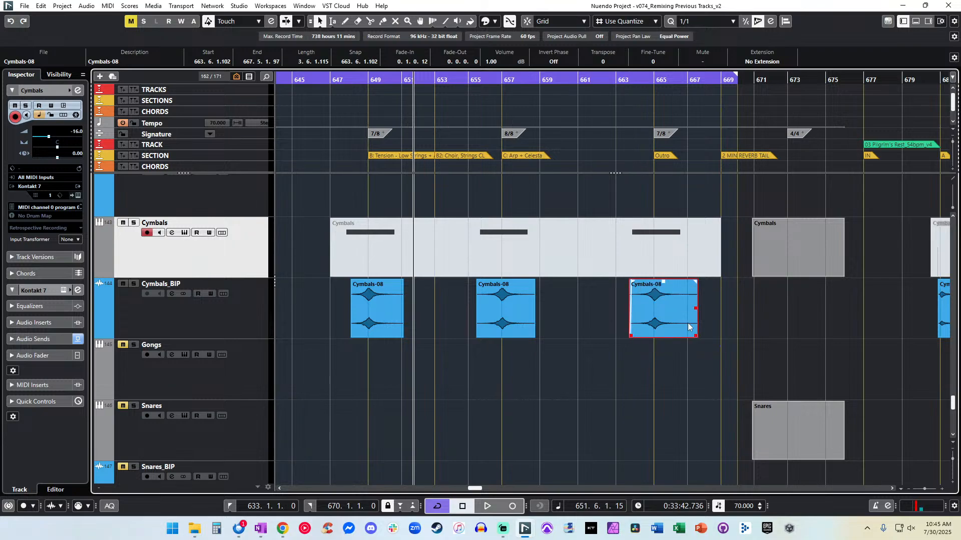
drag(696, 337, 691, 337)
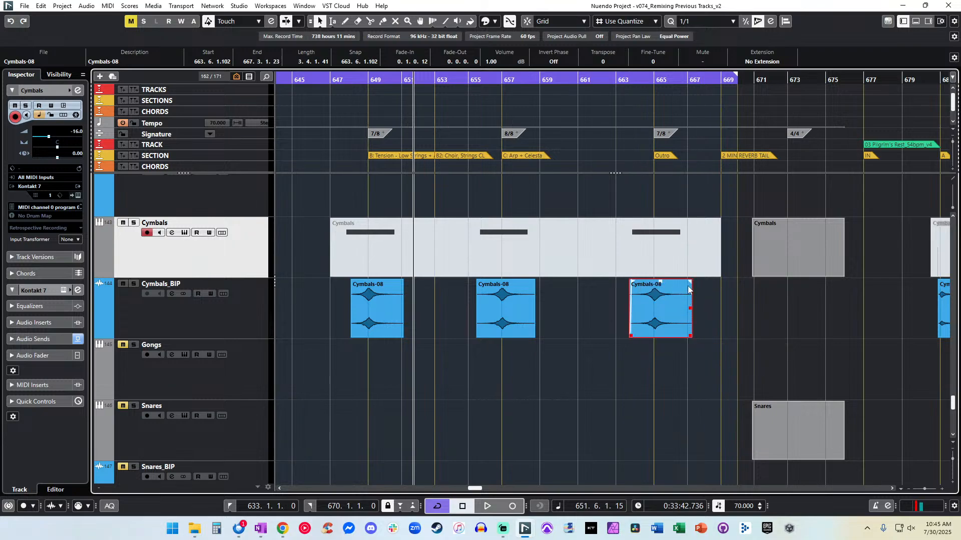
drag(690, 282, 679, 288)
key(KP_Subtract)
key(KP_Subtract)
key(KP_Subtract)
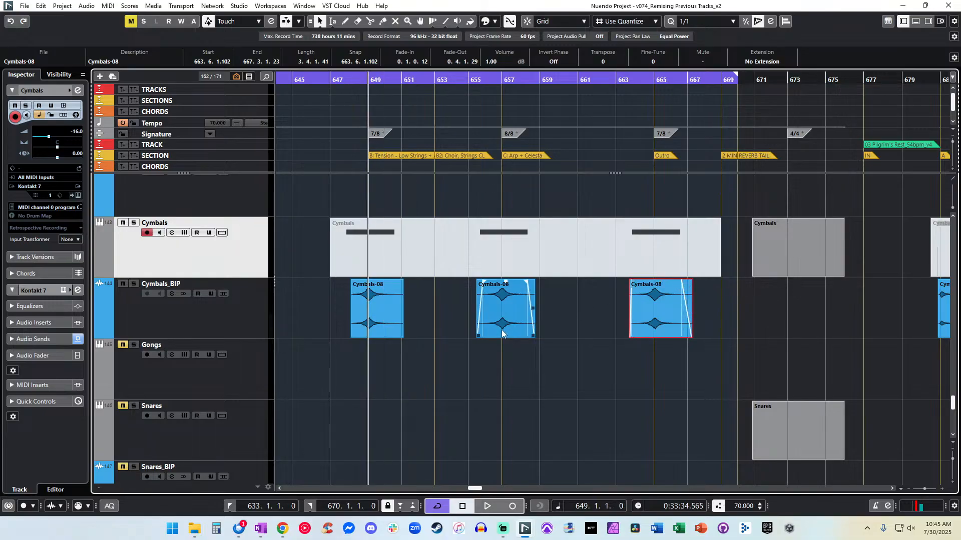
key(KP_Add)
key(KP_Subtract)
key(KP_Add)
key(KP_Add)
key(KP_Add)
key(KP_Add)
key(KP_Add)
key(KP_Add)
key(KP_Add)
key(KP_Add)
key(KP_Add)
key(KP_Add)
key(KP_Add)
key(KP_Add)
key(KP_Add)
key(KP_Add)
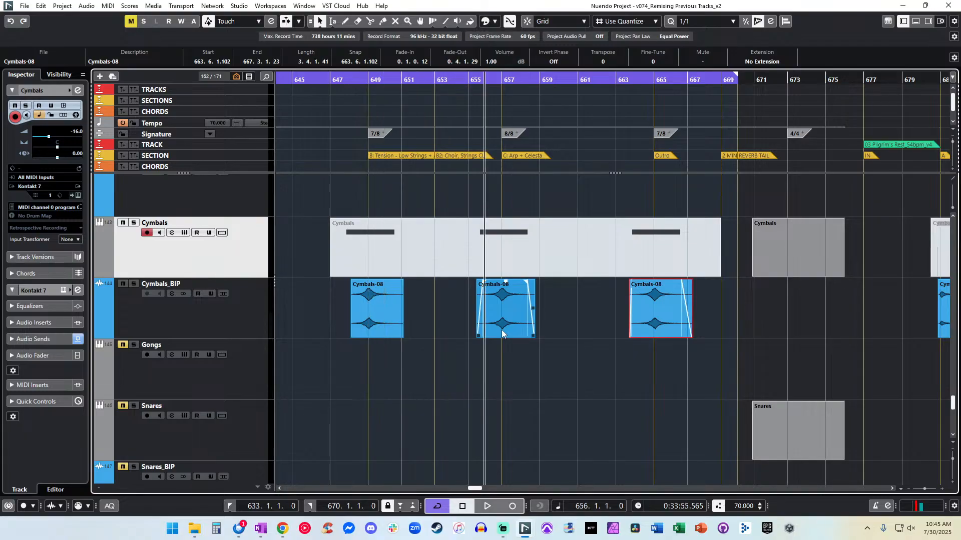
key(KP_Add)
Play the trimmed Cymbals audio from bar 648 through the first swell and stop.
key(KP_Subtract)
key(KP_Subtract)
key(KP_Subtract)
key(KP_Subtract)
key(KP_Subtract)
key(KP_Subtract)
key(KP_Subtract)
key(KP_Subtract)
key(KP_Subtract)
key(KP_Subtract)
key(KP_Subtract)
key(KP_Subtract)
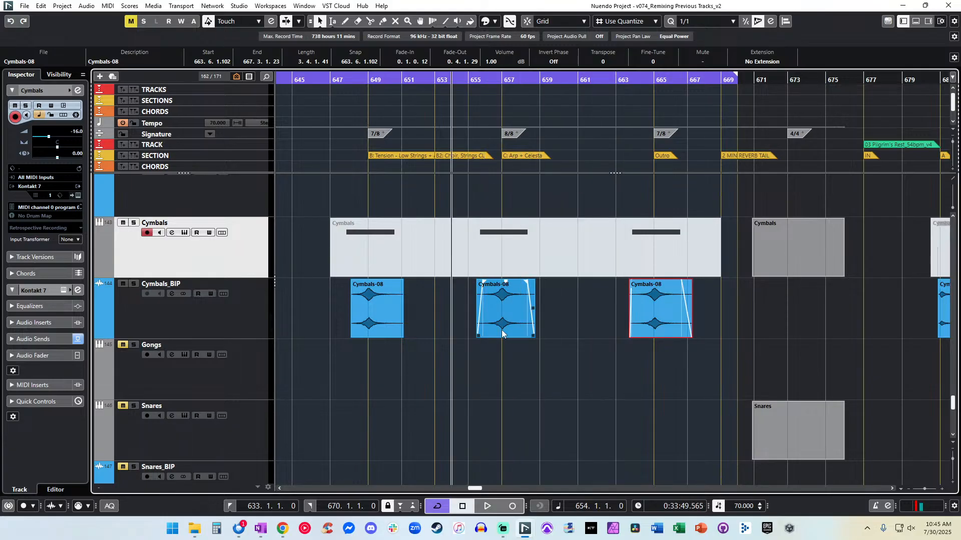
key(KP_Subtract)
key(KP_Subtract)
key(KP_Subtract)
key(KP_Subtract)
key(space)
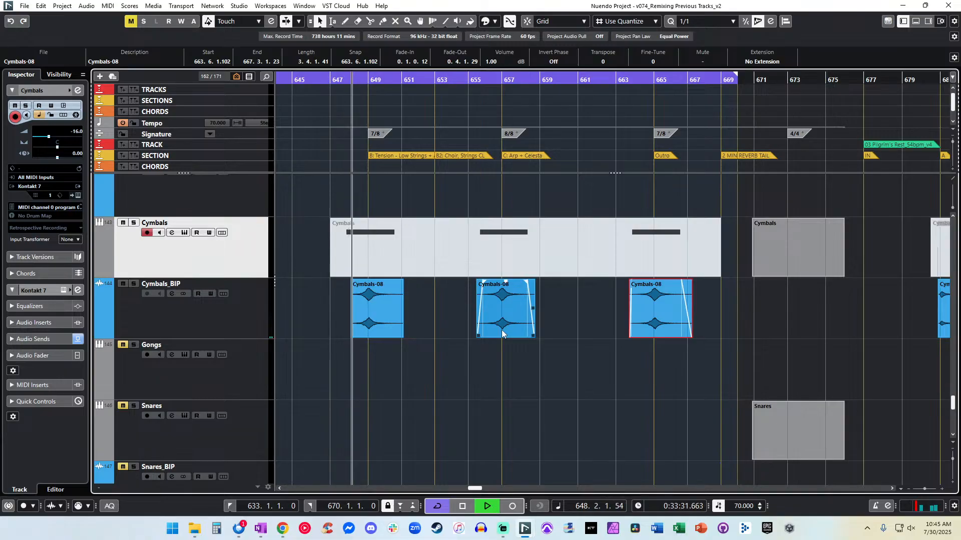
key(space)
Play the cue from bar 649 over the first cymbal swell and stop with the playhead back at that bar.
key(KP_Add)
key(KP_Subtract)
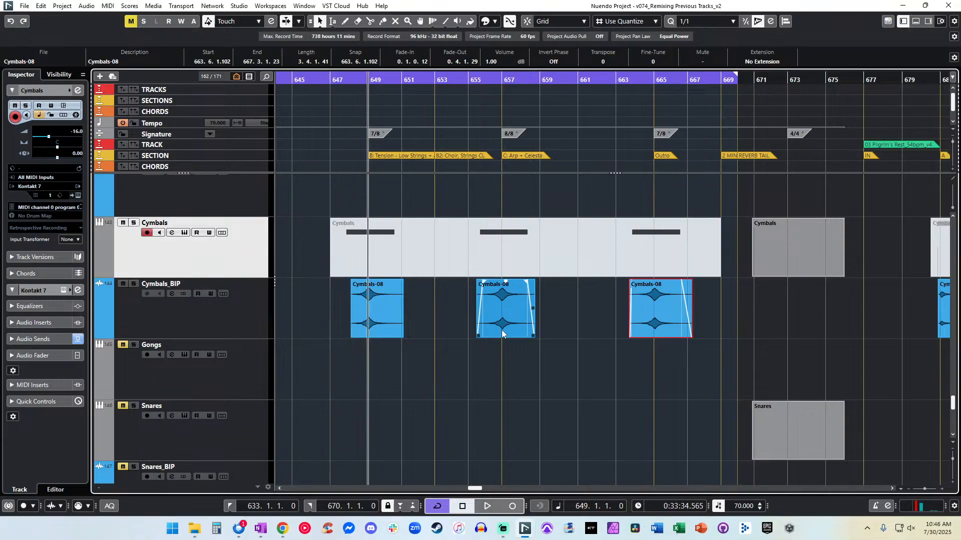
key(space)
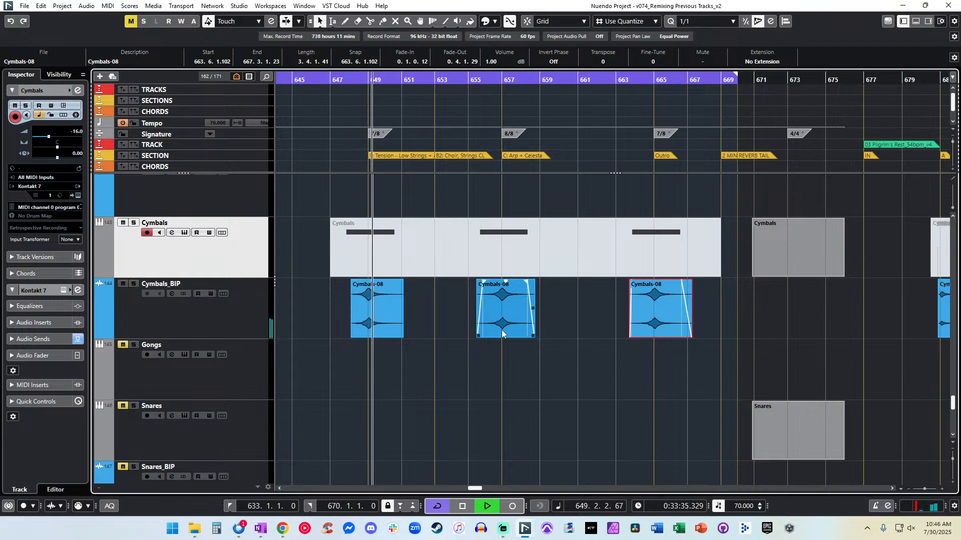
key(space)
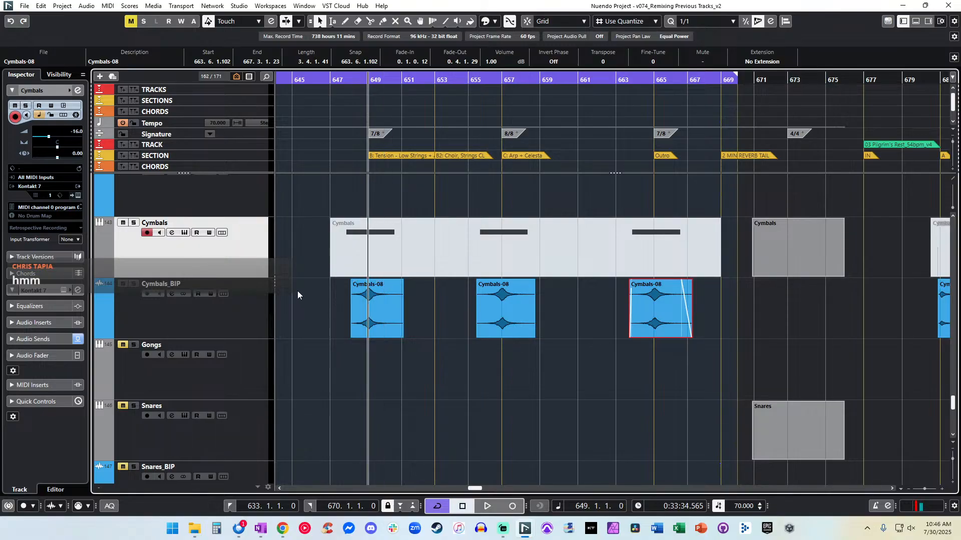
Select and unmute the Celesta FX (Omni)_Delay track and play its MIDI part from bar 649, restarting once.
scroll(297, 290, up, 2)
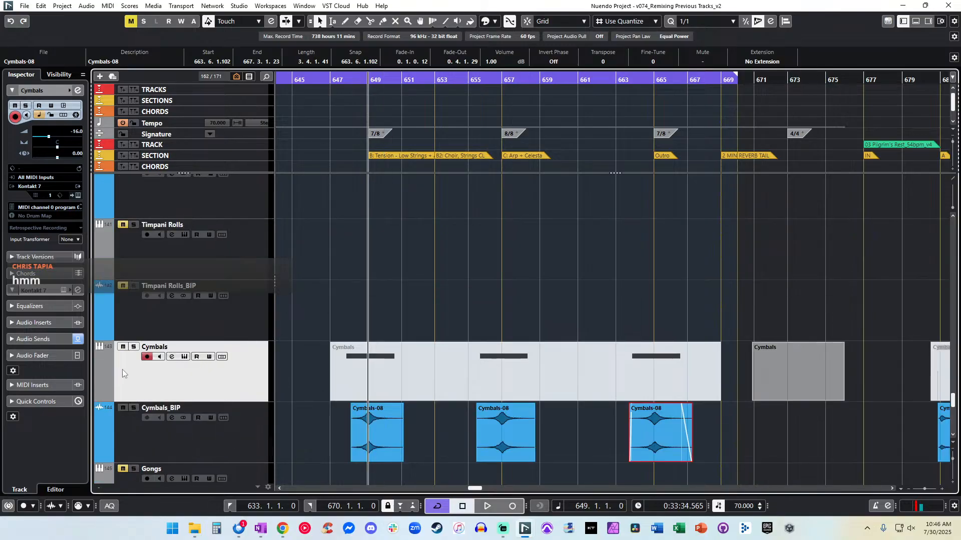
scroll(446, 288, down, 3)
click(333, 246)
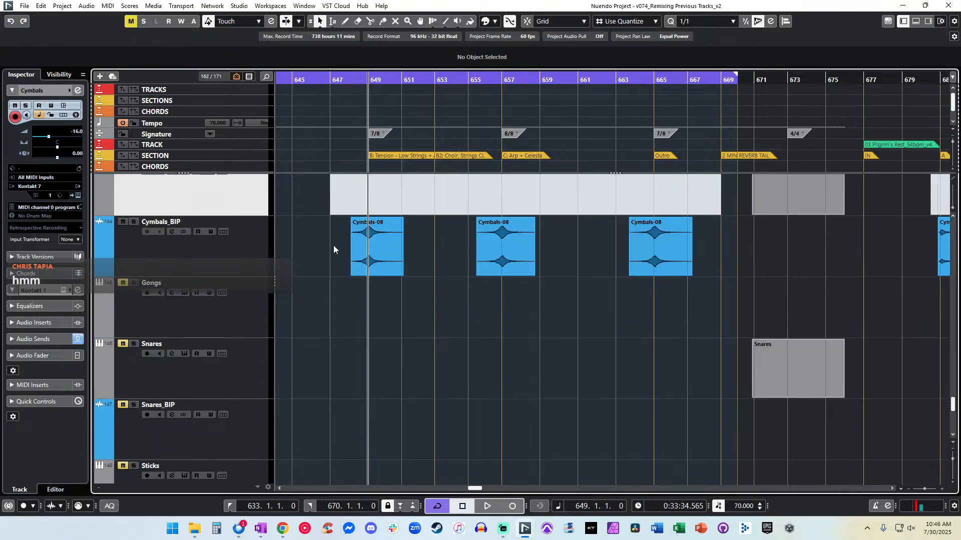
scroll(333, 245, up, 3)
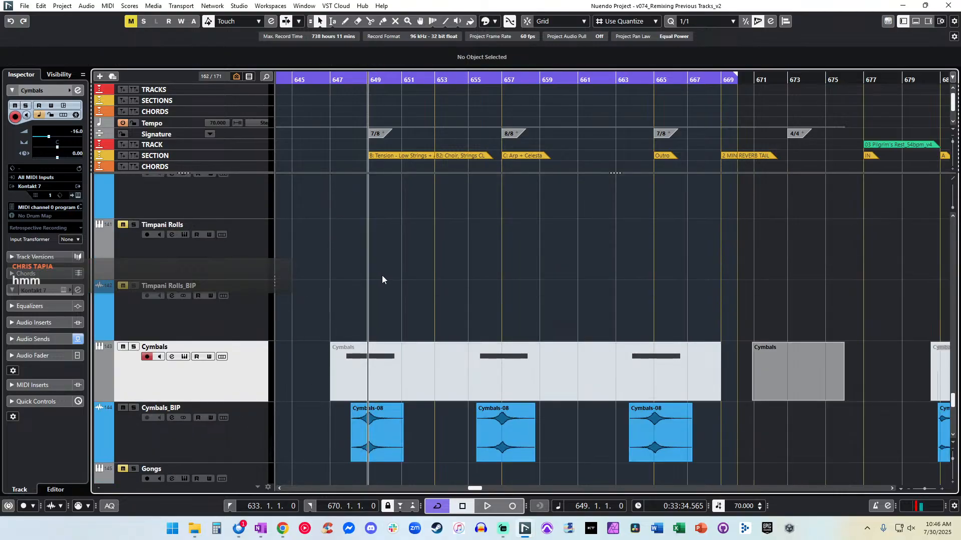
scroll(322, 306, up, 1)
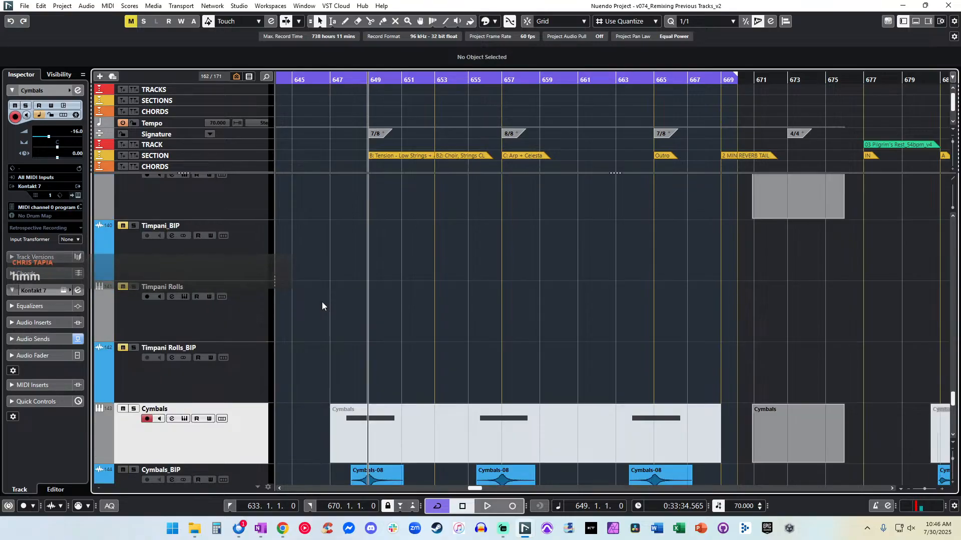
click(189, 390)
scroll(368, 390, up, 14)
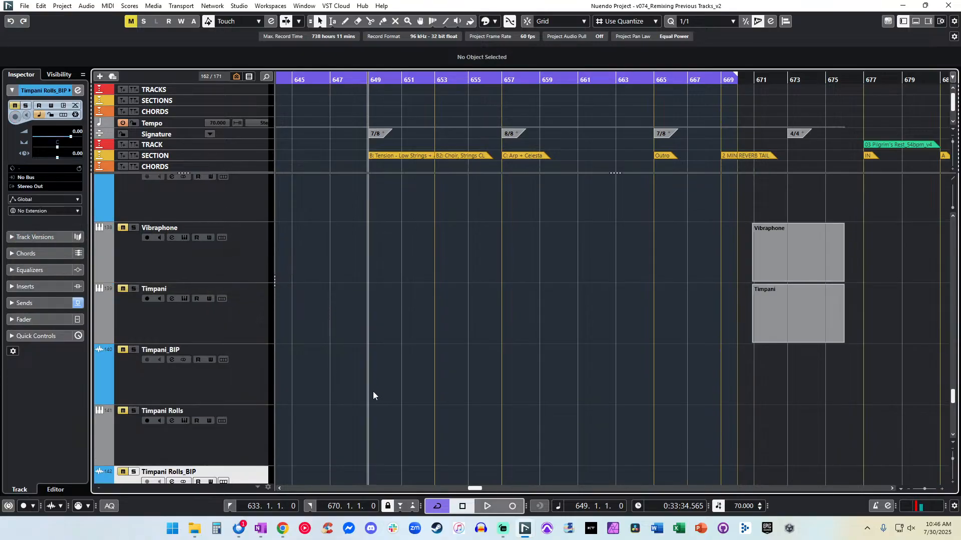
scroll(374, 391, down, 4)
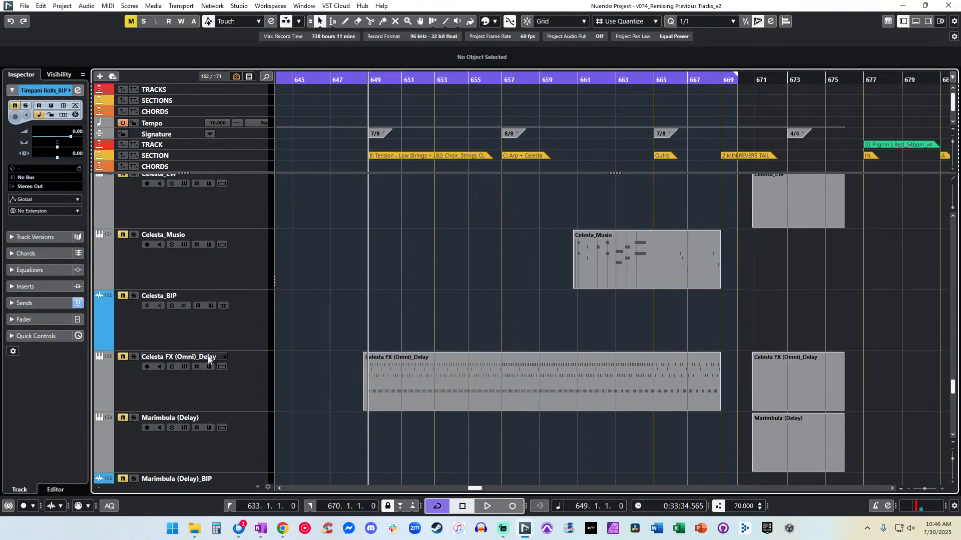
click(239, 362)
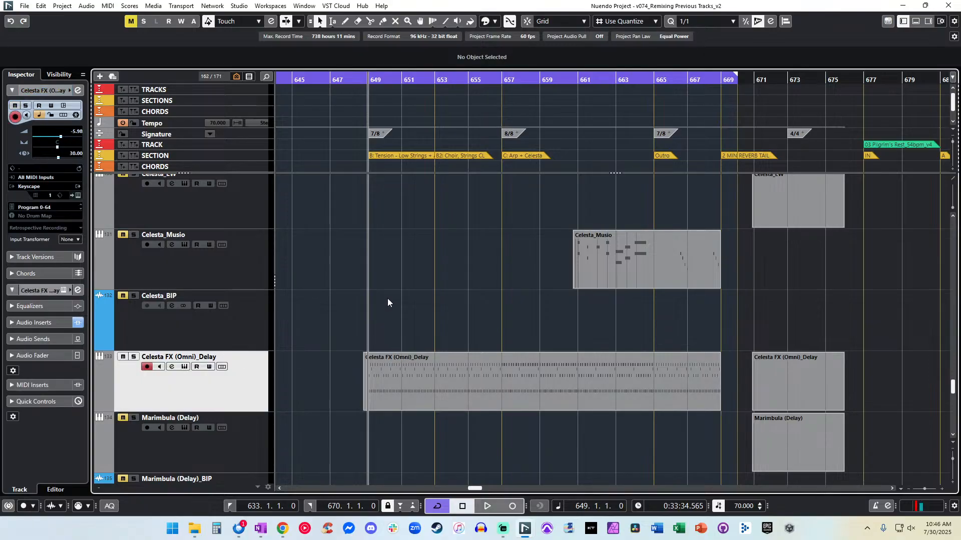
key(space)
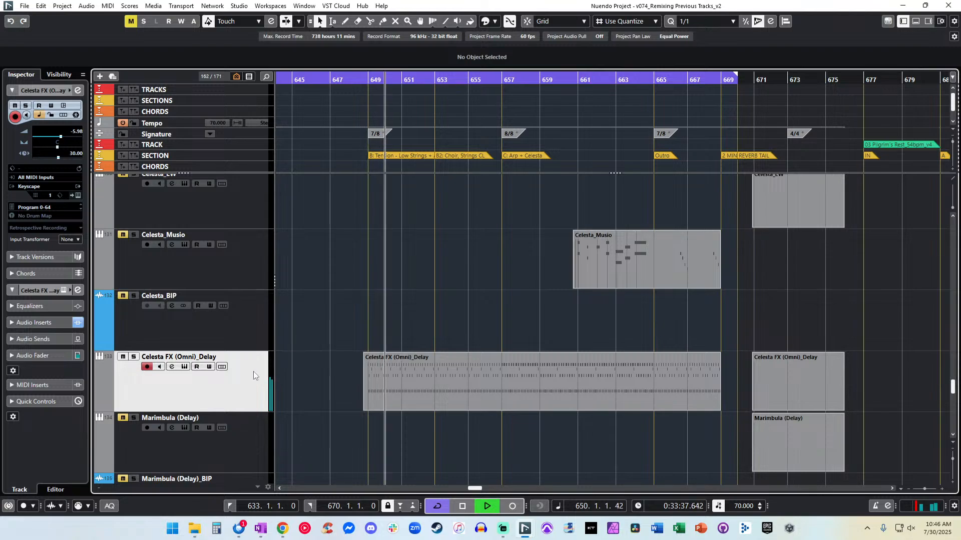
key(space)
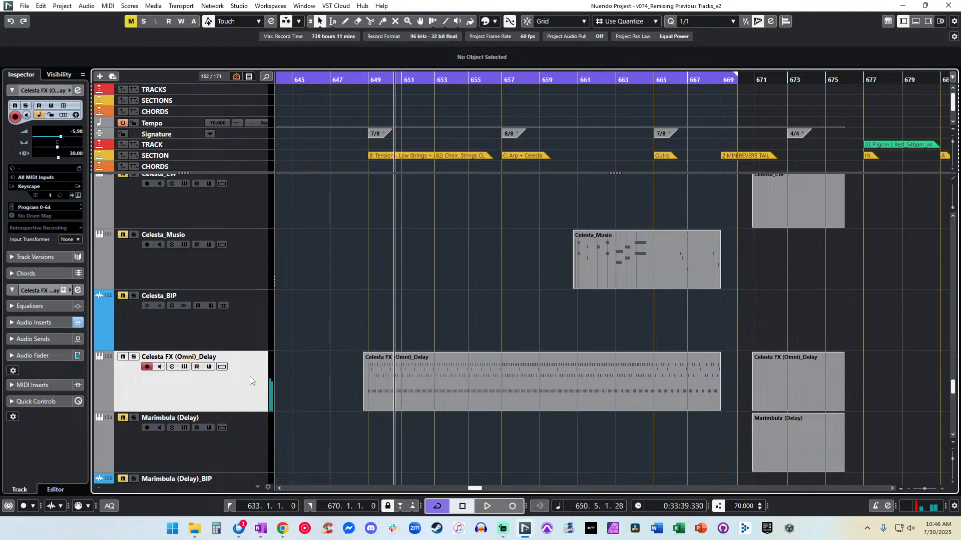
key(space)
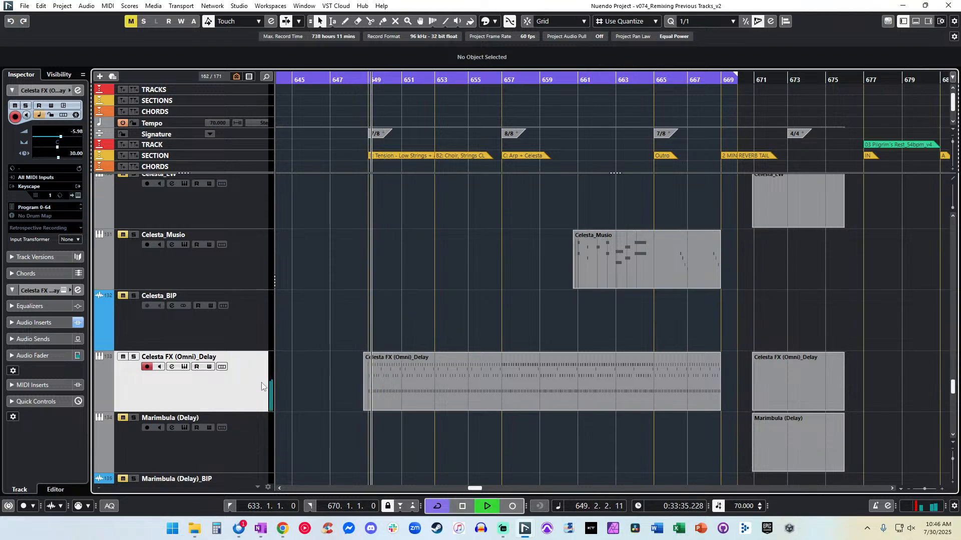
Look at the notes of the Celesta FX (Omni)_Delay part in the note editor during playback, and return to the arrangement.
key(h)
key(h)
key(h)
key(h)
key(h)
key(h)
key(h)
key(h)
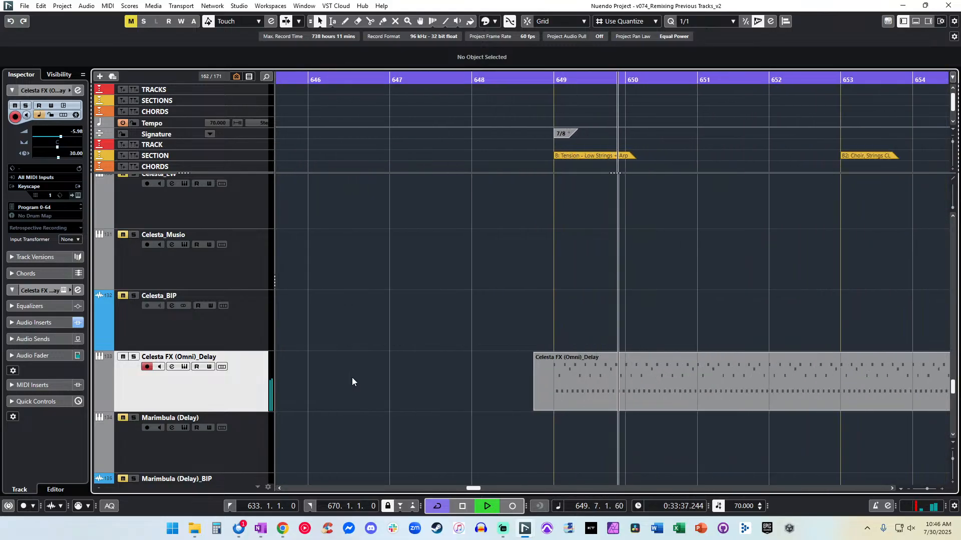
double_click(558, 393)
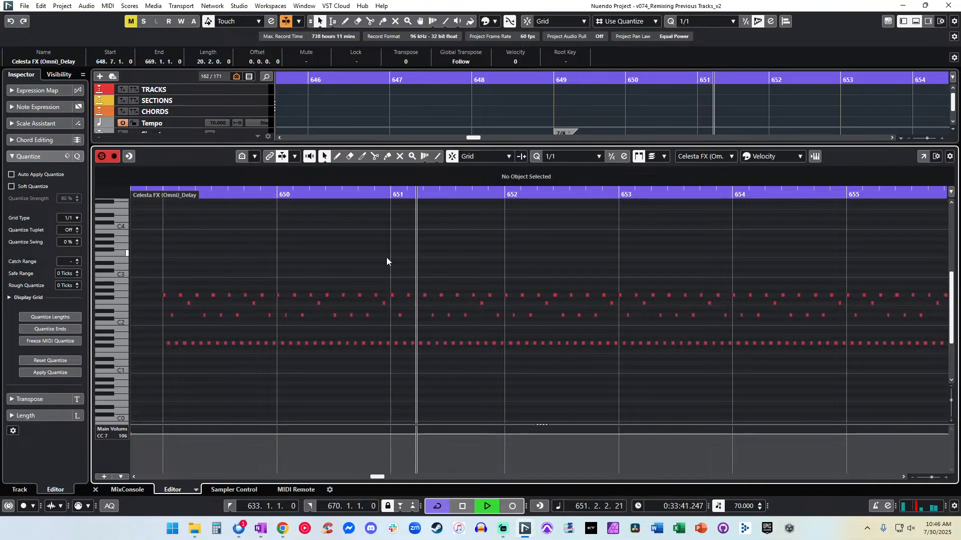
key(Return)
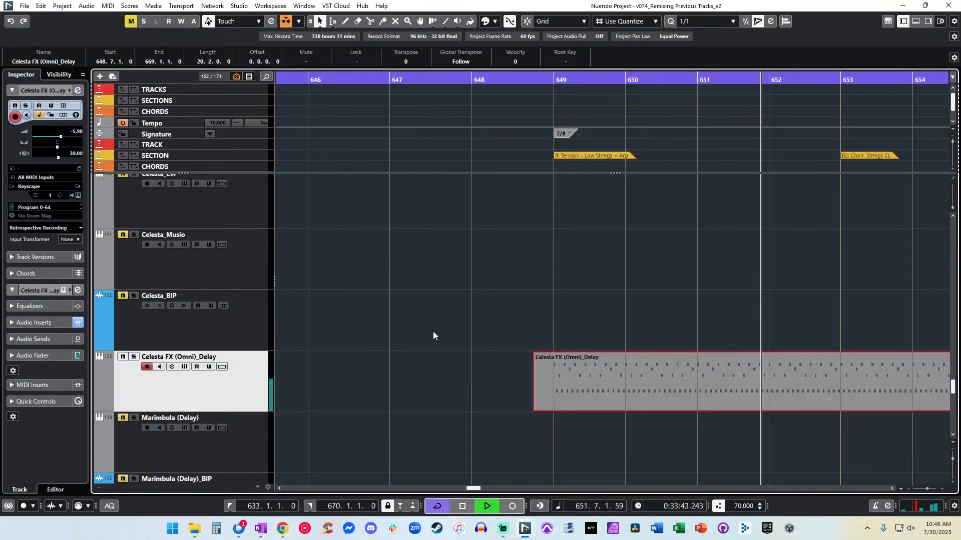
click(440, 340)
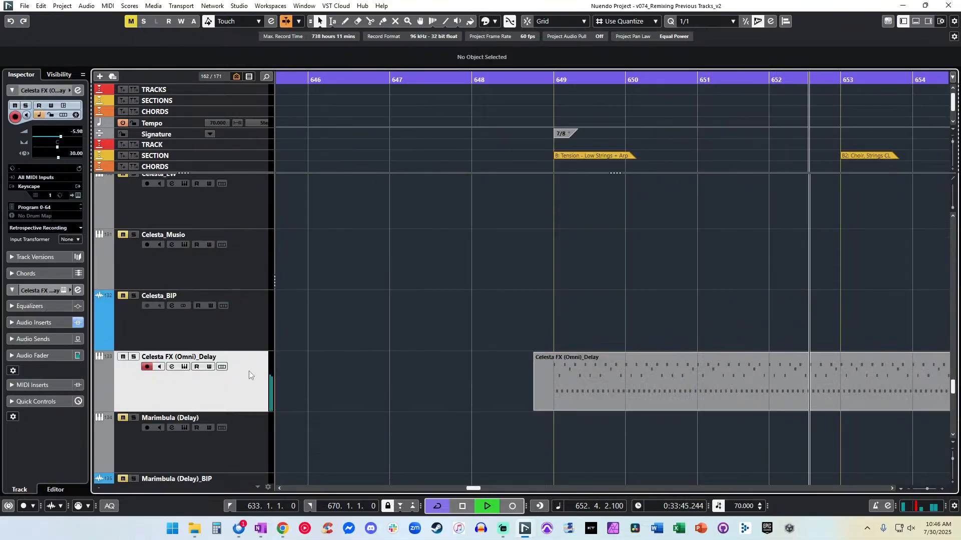
Reopen the Celesta FX (Omni)_Delay part for note viewing, compare its patterns before and after bar 657, and play from bar 649.
double_click(637, 392)
key(space)
key(ctrl+KP_Subtract)
key(ctrl+KP_Subtract)
key(ctrl+KP_Subtract)
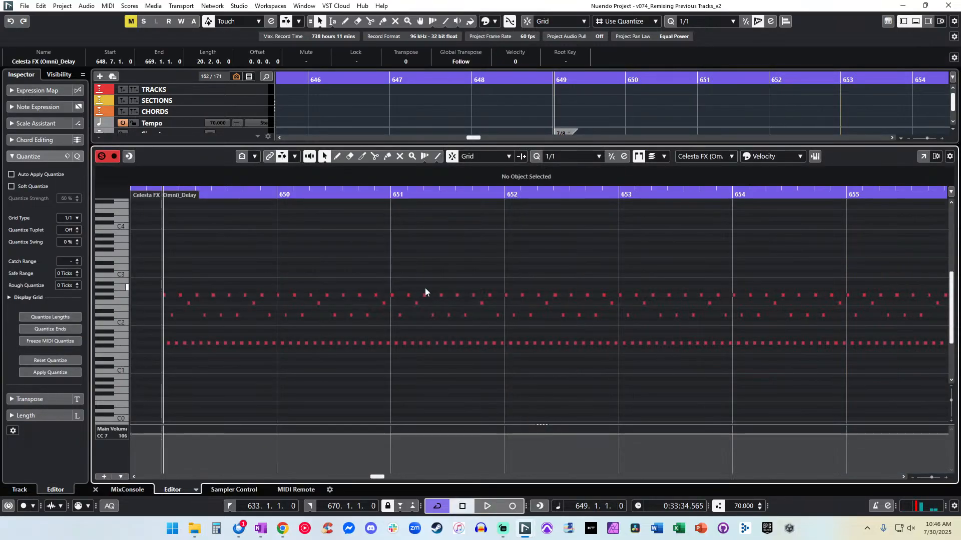
key(g)
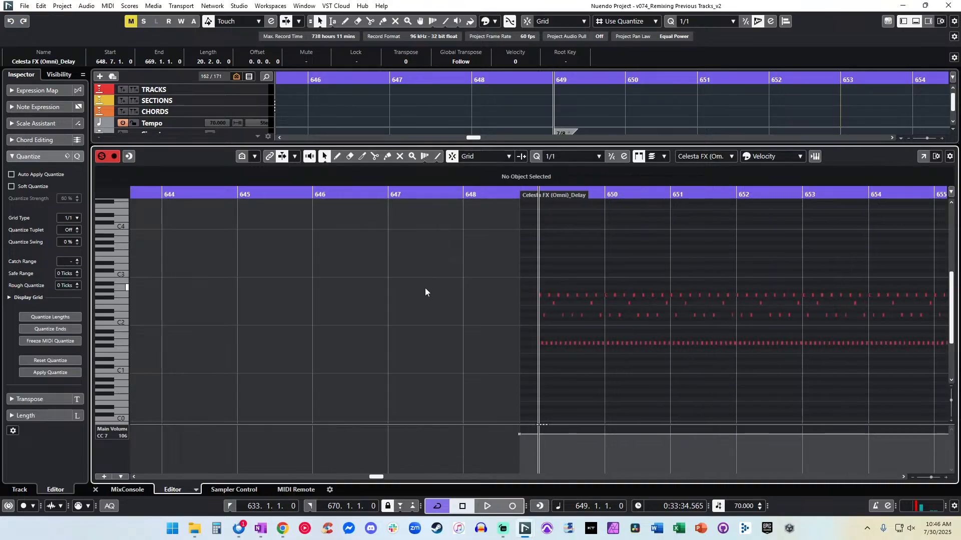
scroll(425, 287, right, 5)
scroll(424, 288, left, 2)
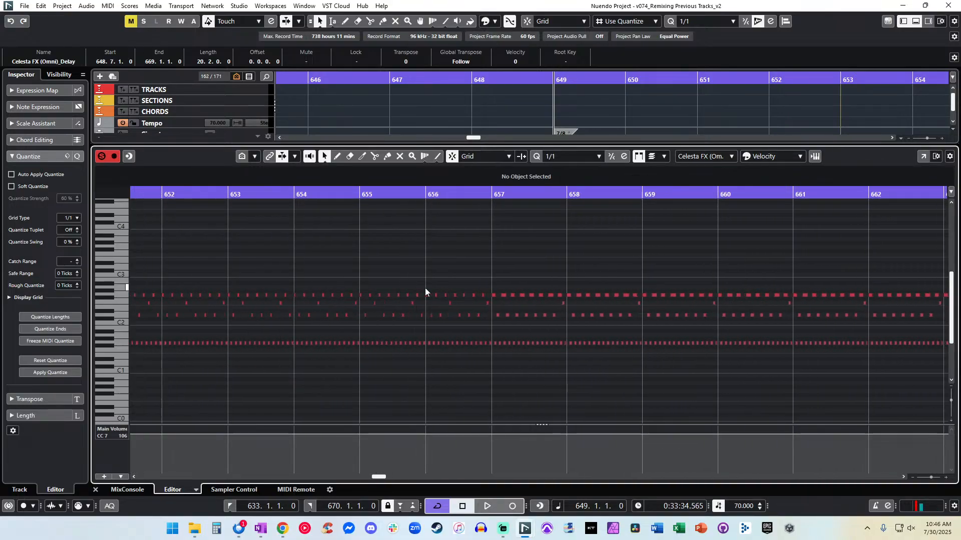
scroll(425, 288, left, 2)
scroll(425, 287, left, 2)
key(space)
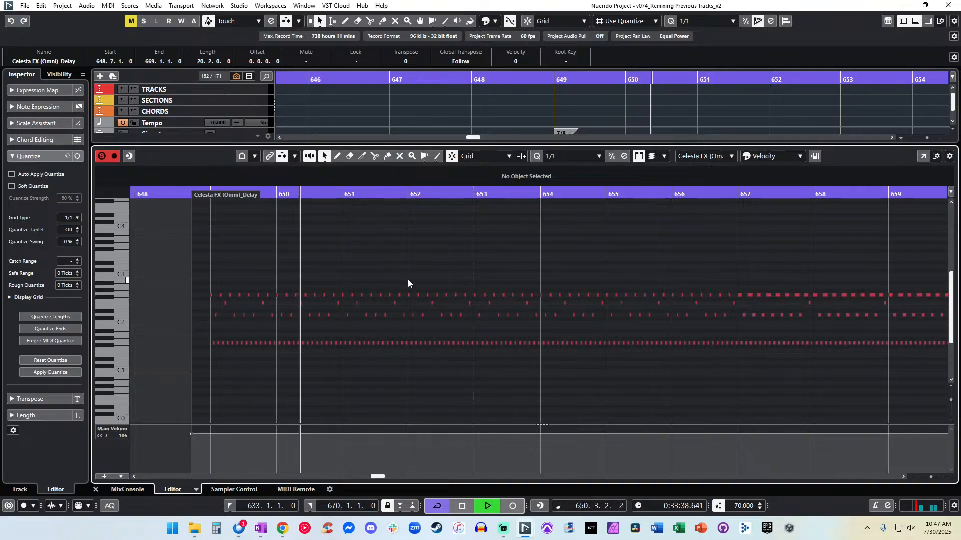
Listen to the Celesta FX notes at the section changes at bars 657 and 665, and stop playback.
click(473, 193)
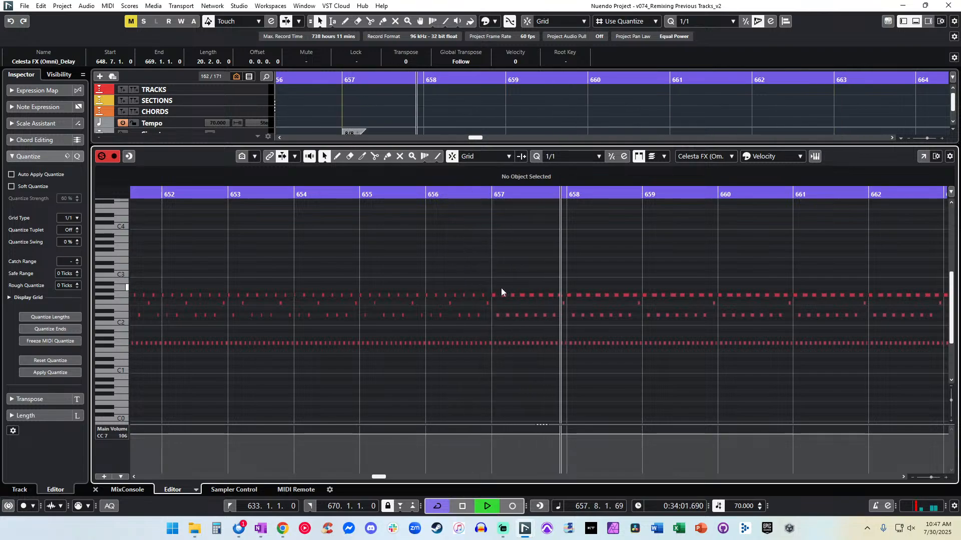
key(space)
click(485, 194)
key(KP_Subtract)
key(KP_Subtract)
key(space)
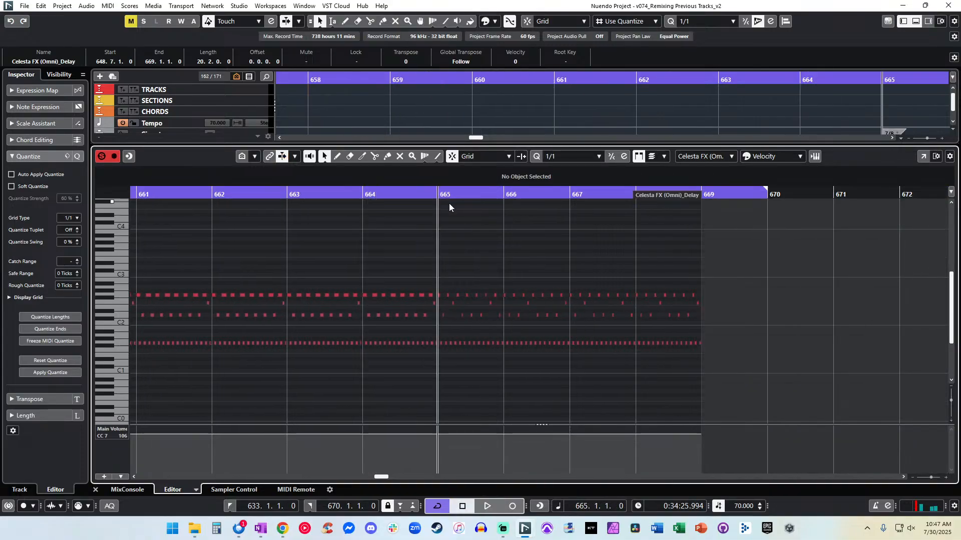
key(KP_Subtract)
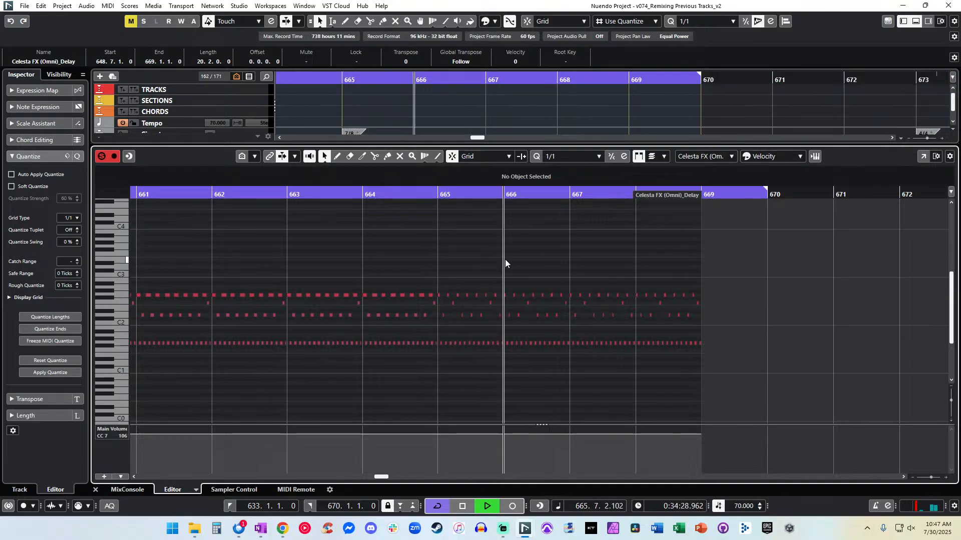
scroll(506, 259, left, 5)
scroll(505, 259, left, 3)
scroll(505, 259, right, 4)
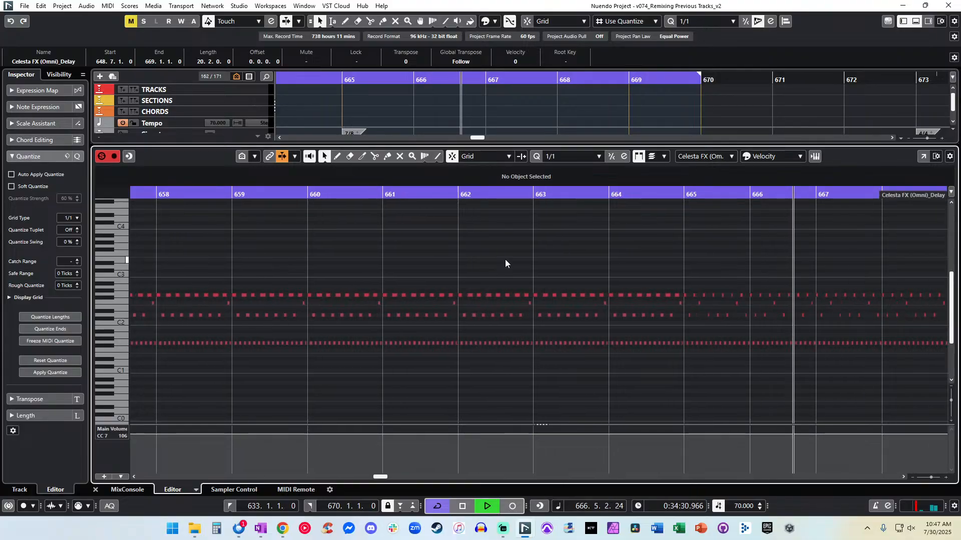
key(space)
Close the note editor, play the Celesta FX (Omni)_Delay part around bars 657–659 in the arrangement, and stop.
key(Return)
key(KP_Subtract)
key(KP_Subtract)
key(KP_Subtract)
key(KP_Subtract)
key(KP_Subtract)
key(KP_Subtract)
key(KP_Subtract)
key(KP_Subtract)
key(KP_Subtract)
key(KP_Subtract)
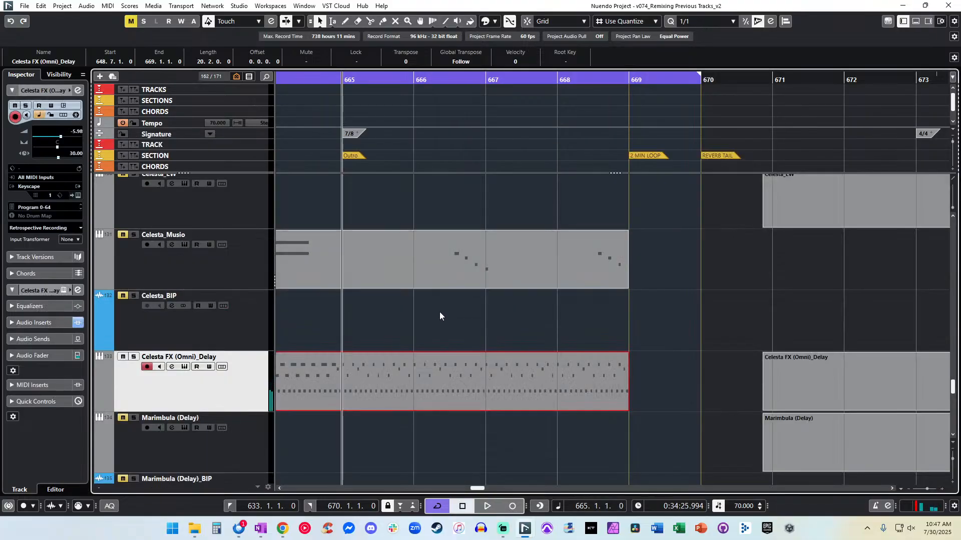
key(KP_Add)
key(space)
scroll(437, 311, left, 4)
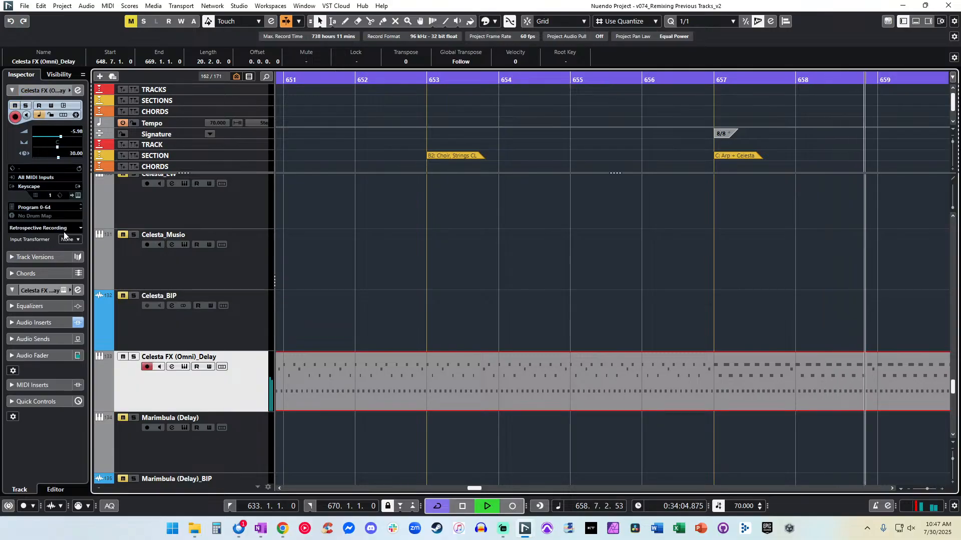
click(476, 331)
key(g)
key(g)
key(g)
key(g)
key(g)
key(g)
key(g)
key(g)
key(g)
key(g)
key(space)
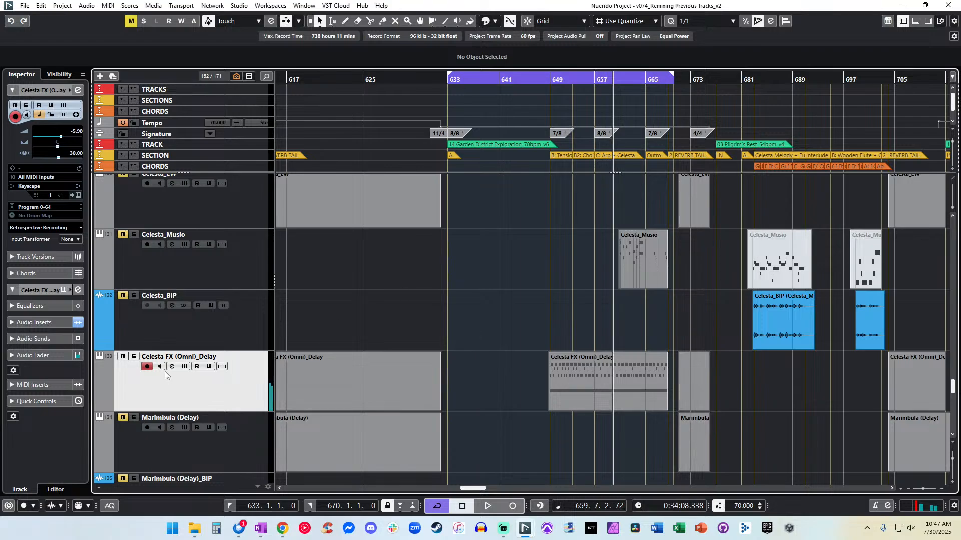
Select all events on the Celesta FX (Omni)_Delay track and check where the track is used across the whole project.
double_click(256, 382)
key(g)
key(g)
key(g)
key(g)
key(g)
key(g)
key(g)
key(g)
key(g)
key(g)
key(g)
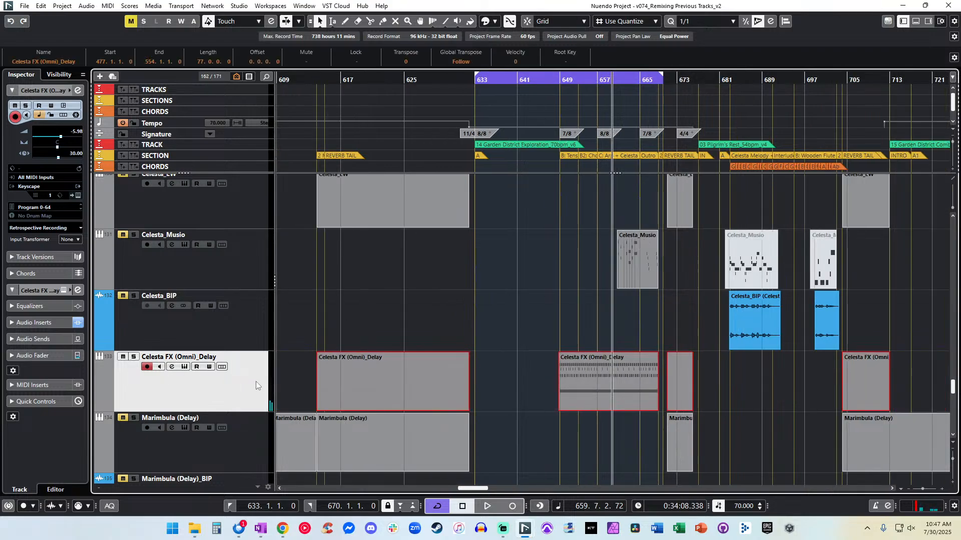
key(g)
key(g)
key(g)
key(g)
key(g)
key(g)
key(h)
key(h)
key(h)
key(h)
key(h)
key(h)
key(h)
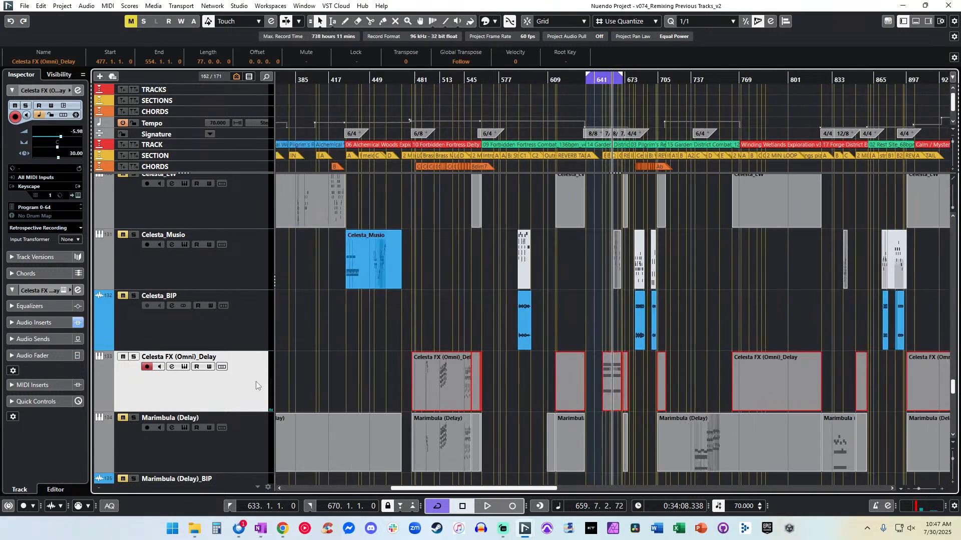
scroll(508, 392, right, 10)
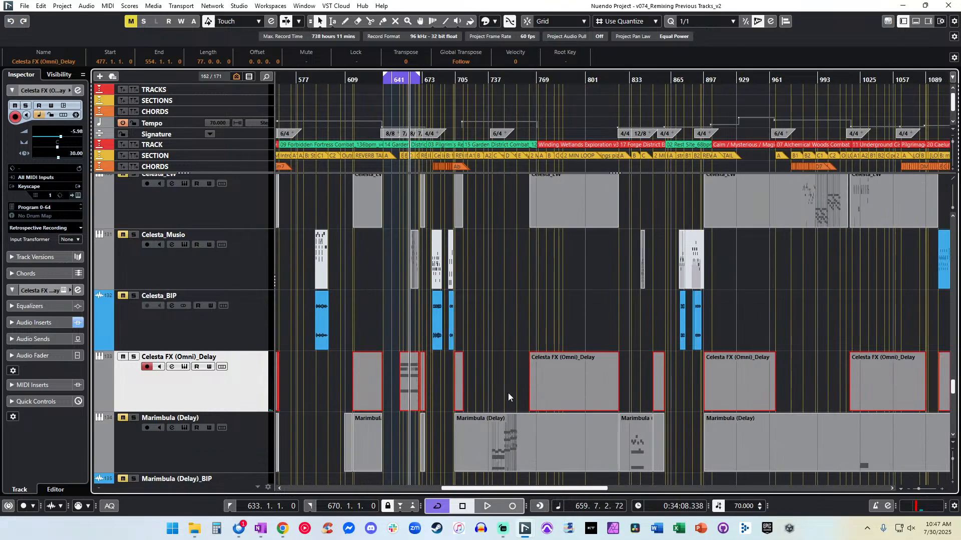
scroll(508, 393, right, 5)
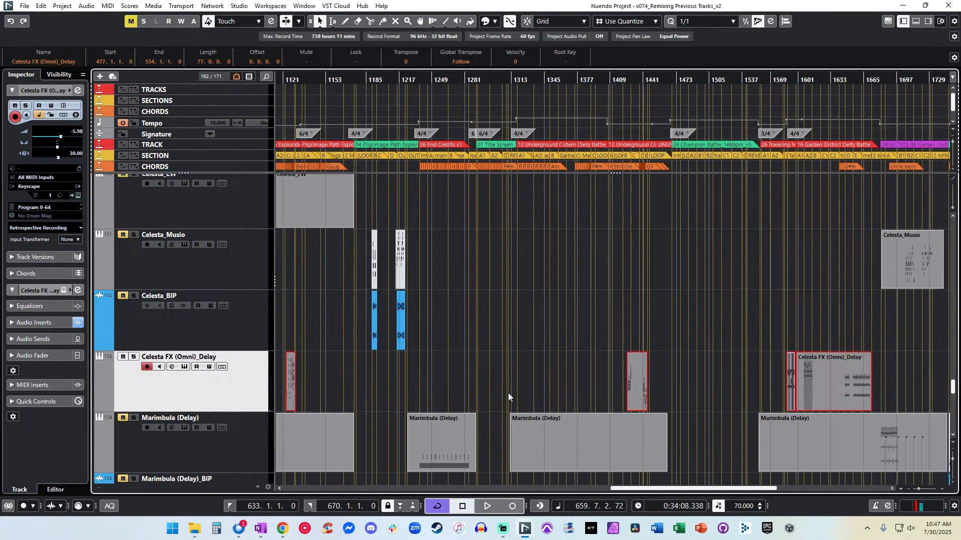
scroll(508, 397, right, 5)
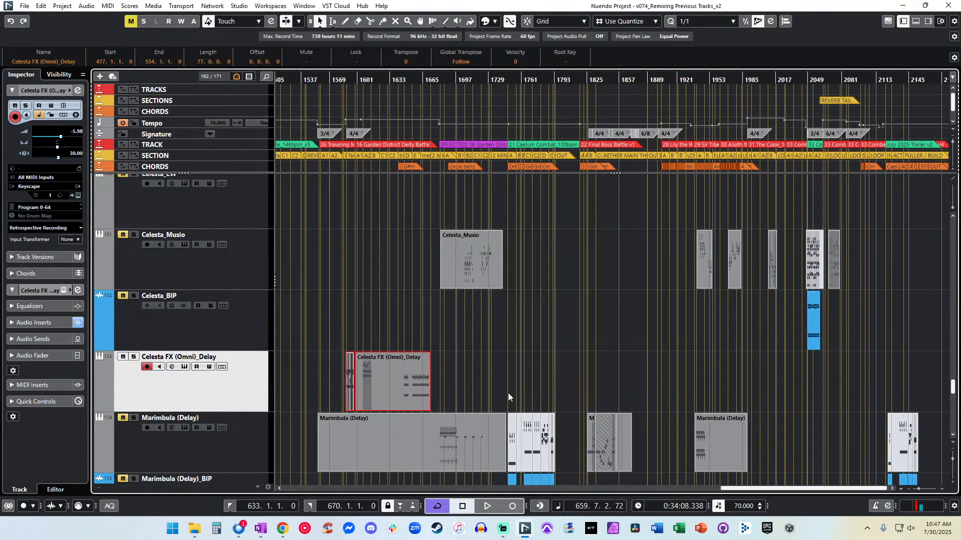
Return the playhead to the start of the Garden District Exploration cue at bar 633.
key(KP_1)
key(h)
key(h)
key(h)
key(h)
key(h)
key(h)
key(h)
key(h)
key(h)
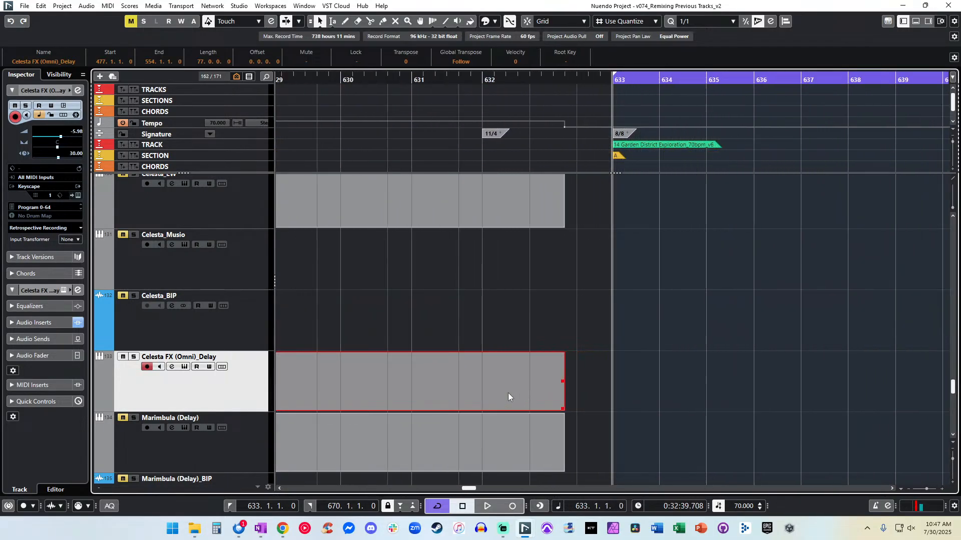
Add an Aether send to the Celesta FX (Omni)_Delay channel in the mixer and set its gain to -10 dB.
key(F3)
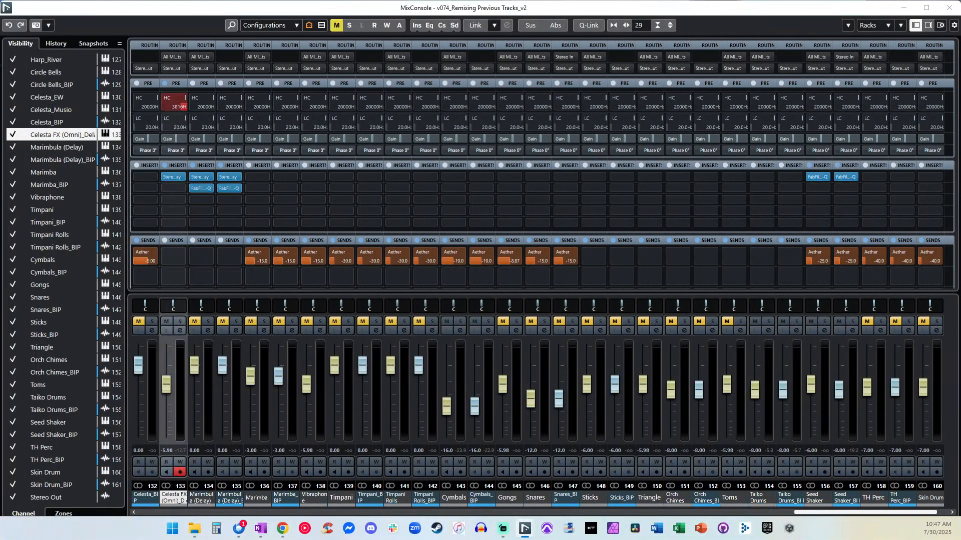
click(170, 258)
click(193, 326)
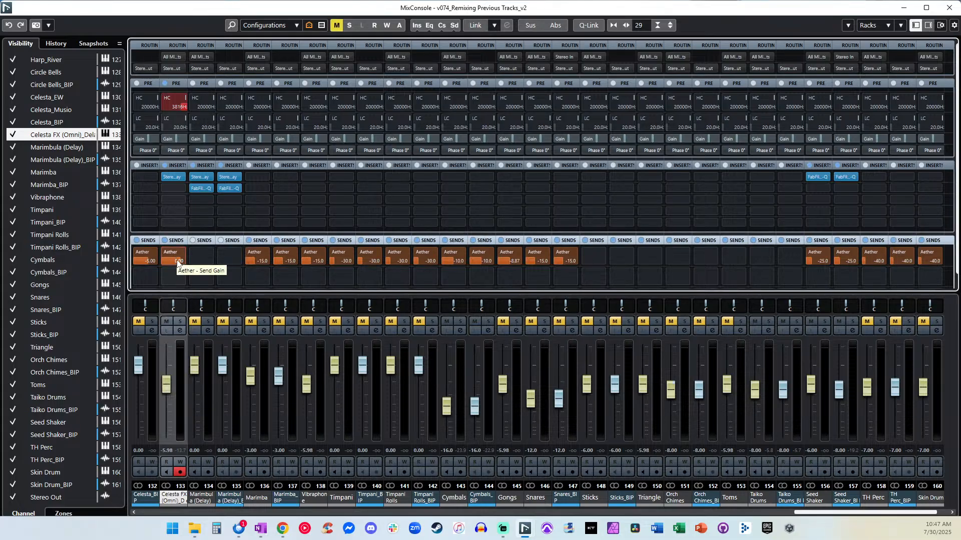
text(-10)
key(Return)
Solo the Celesta FX (Omni)_Delay channel while the cue plays.
key(shift+g)
key(shift+h)
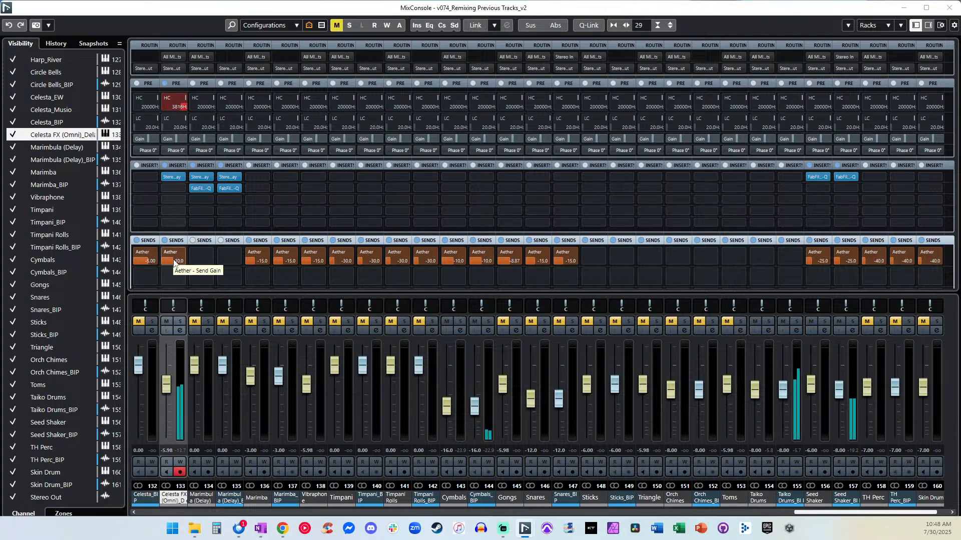
key(s)
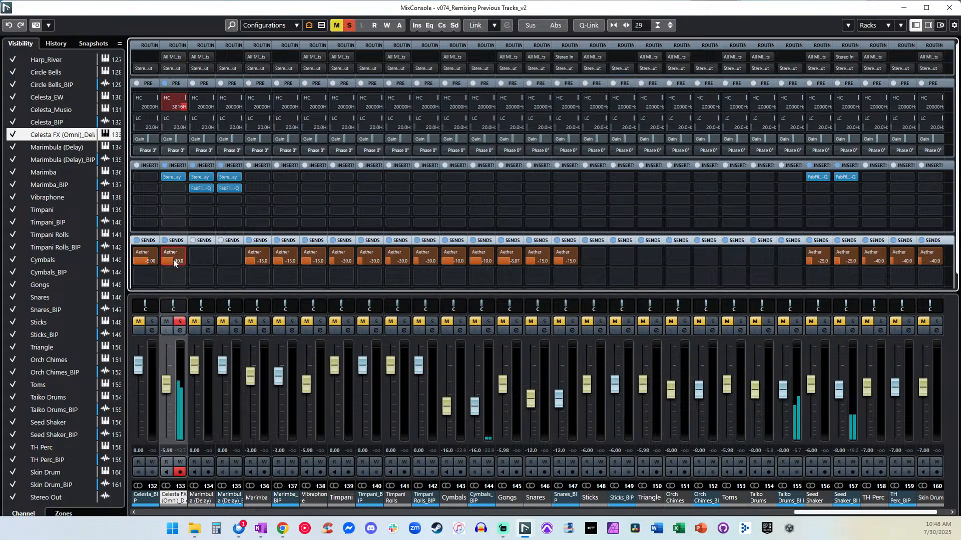
Audition the Celesta FX (Omni)_Delay channel's Aether send at 0 dB, and set its gain back to -10 dB.
double_click(173, 260)
text(0)
key(Return)
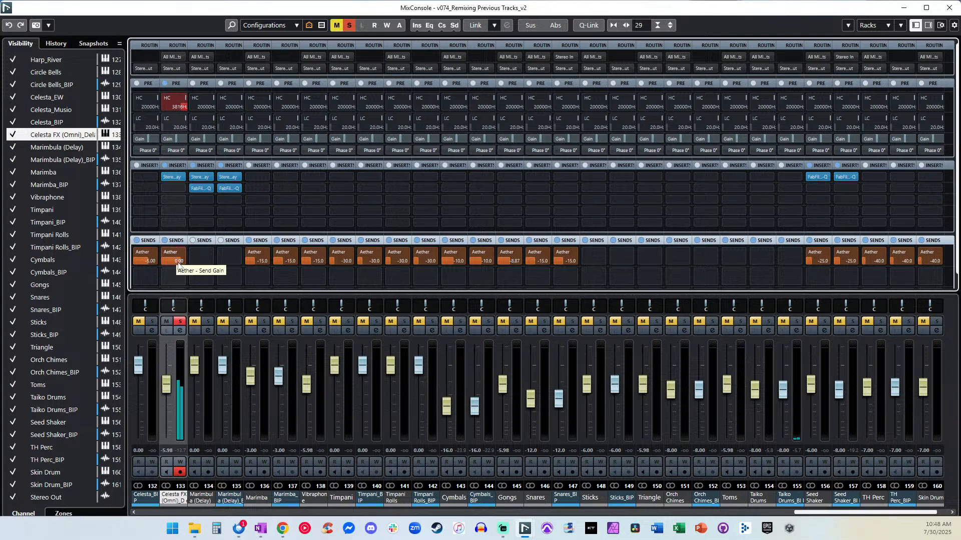
double_click(177, 262)
text(-1)
Compare the Celesta FX (Omni)_Delay channel with and without its high-cut filter, and set the cutoff to 10000 Hz.
click(165, 99)
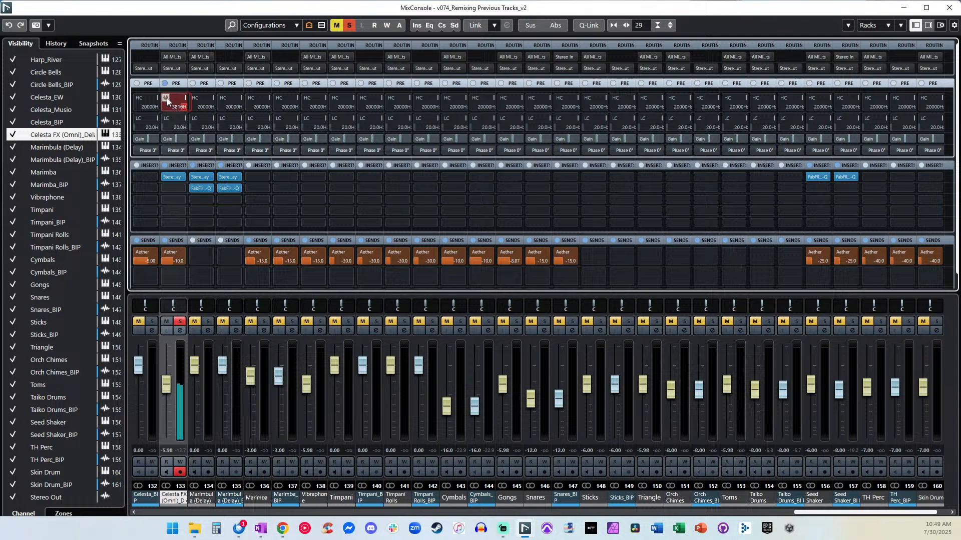
click(165, 98)
drag(182, 106, 182, 66)
drag(195, 4, 184, 24)
drag(184, 109, 179, 9)
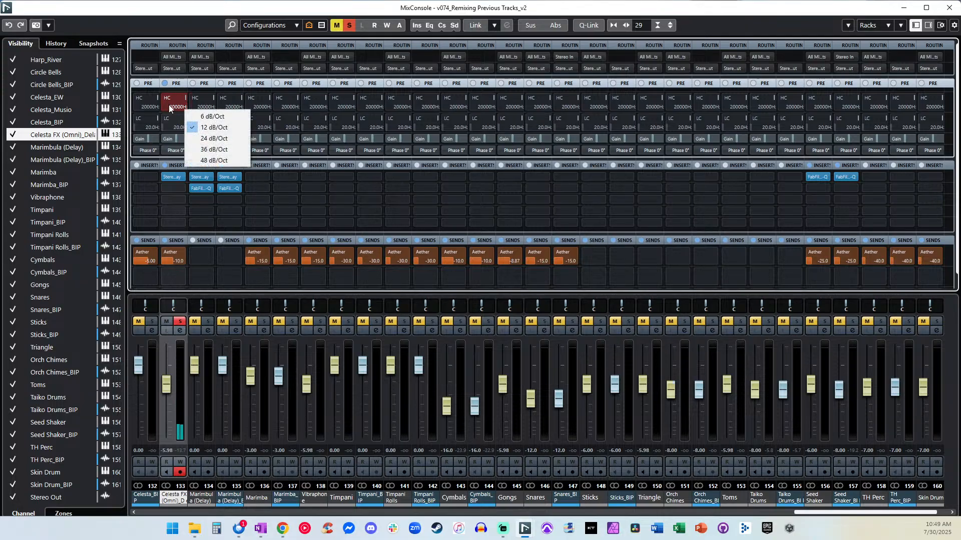
click(169, 104)
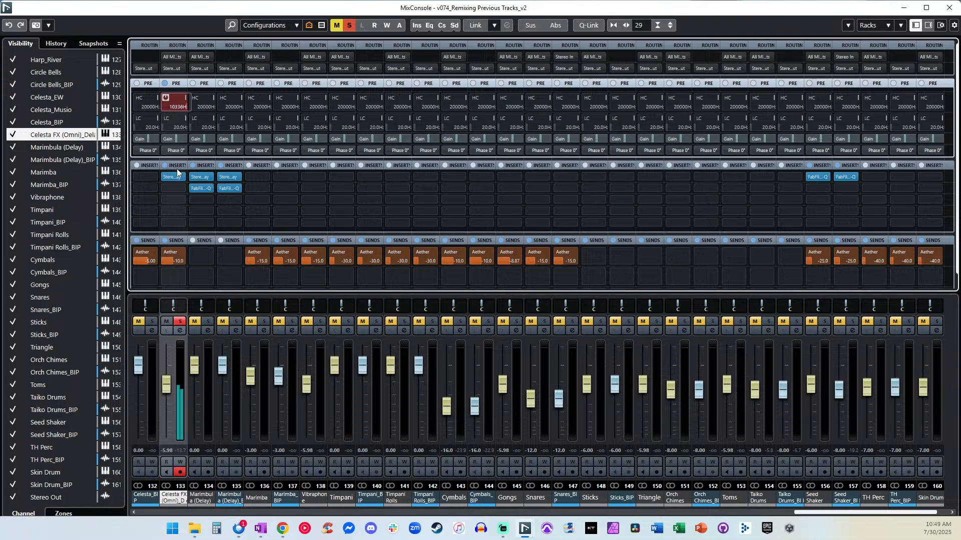
double_click(176, 103)
text(10000)
key(Return)
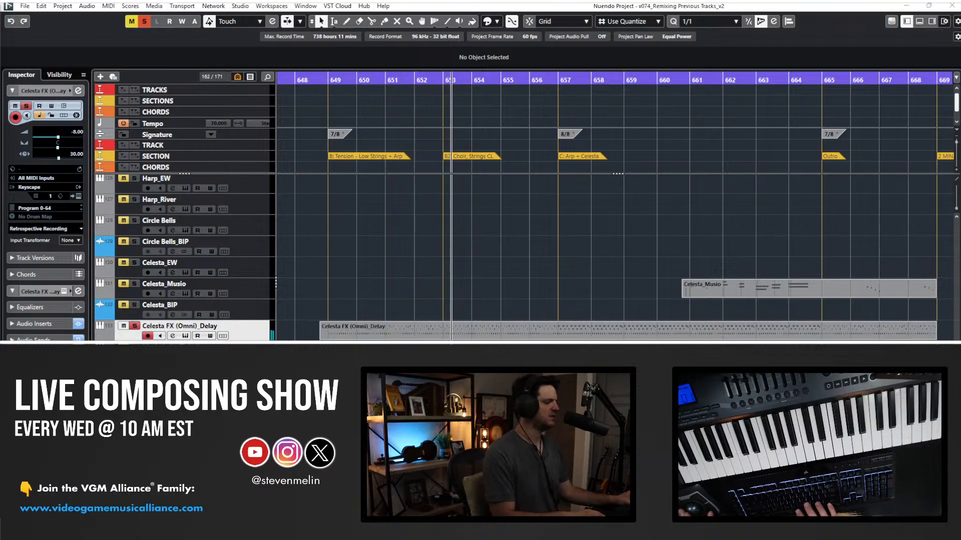
Unsolo the Celesta FX (Omni)_Delay track and render its MIDI event in place to a new audio track.
click(440, 271)
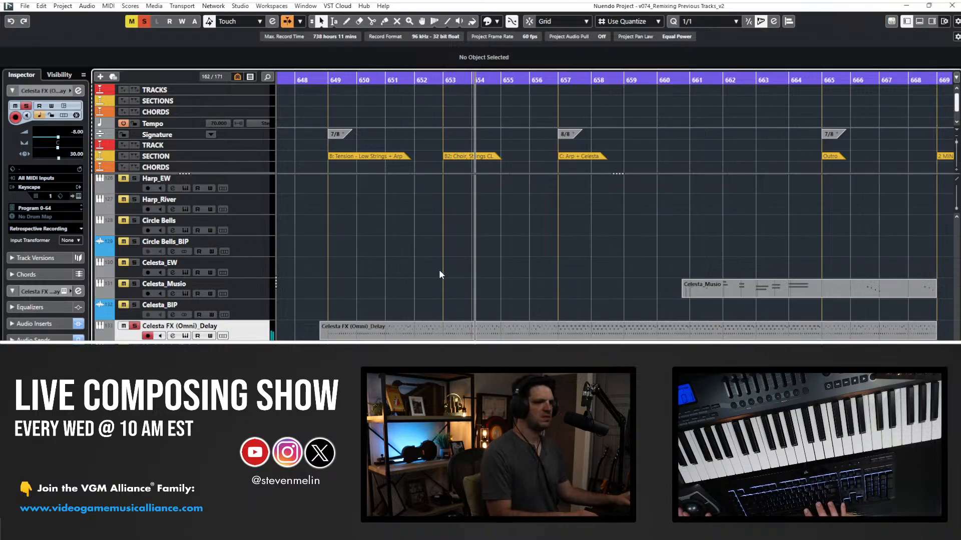
click(458, 325)
key(ctrl+r)
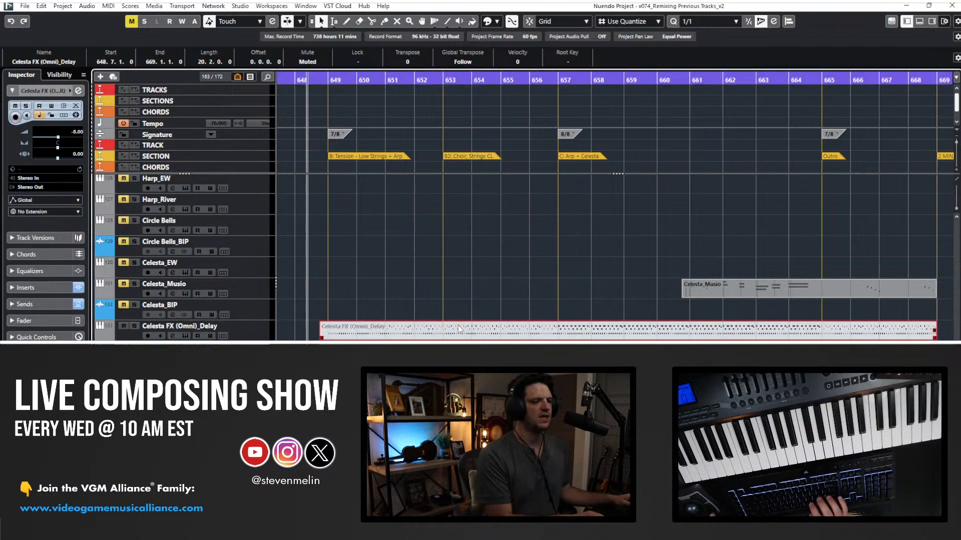
Rename the newly rendered audio track as Celesta FX_BIP.
double_click(201, 285)
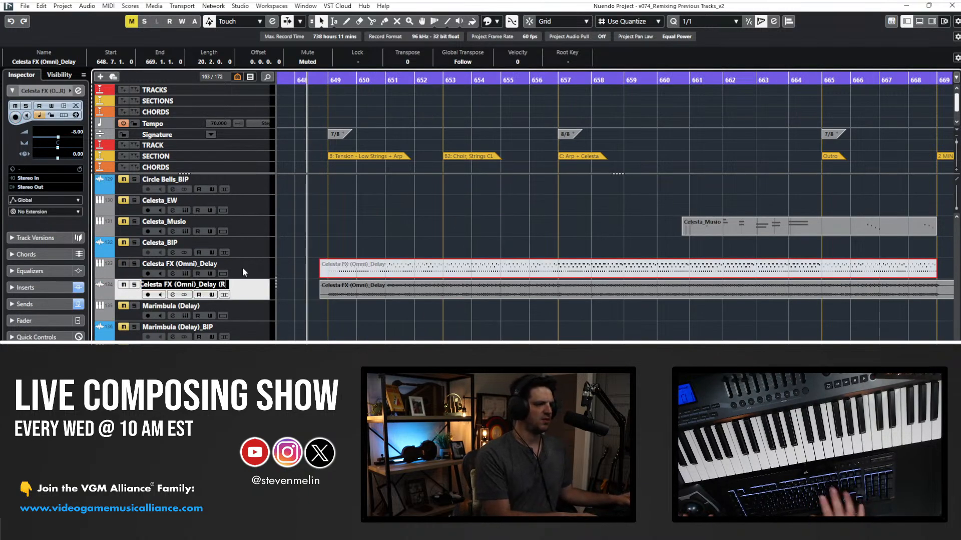
key(End)
key(BackSpace)
key(BackSpace)
key(BackSpace)
key(BackSpace)
key(BackSpace)
key(BackSpace)
key(BackSpace)
key(BackSpace)
key(BackSpace)
key(BackSpace)
key(BackSpace)
key(BackSpace)
key(BackSpace)
key(BackSpace)
key(BackSpace)
key(BackSpace)
key(BackSpace)
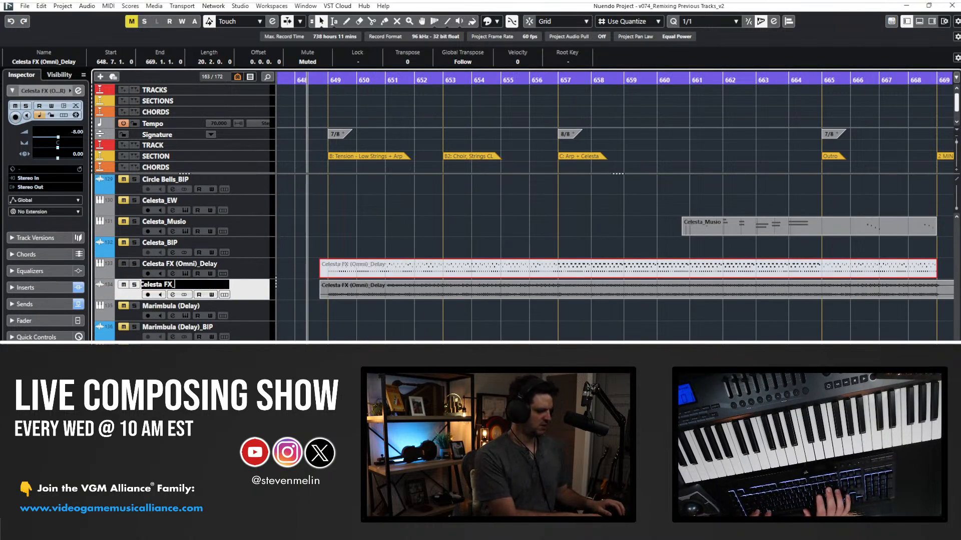
text(_IBP)
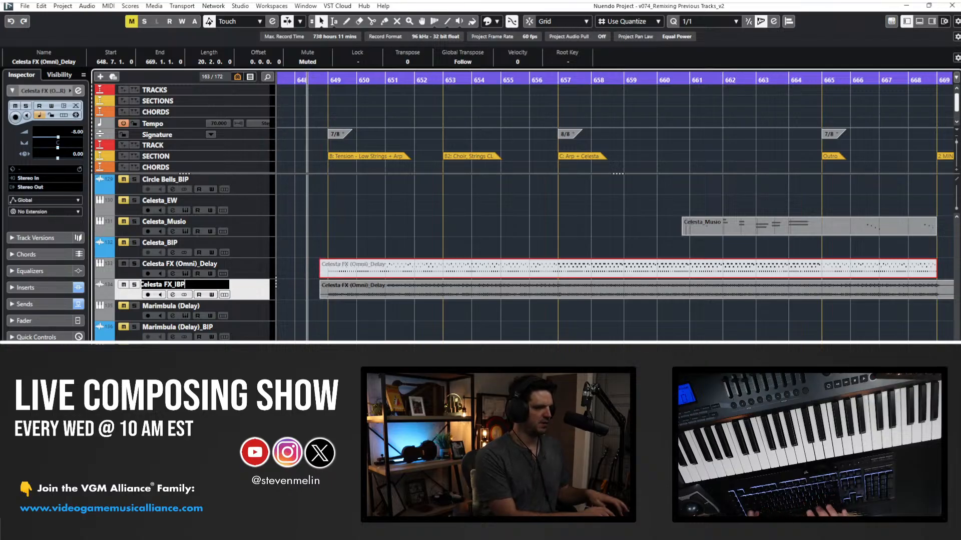
key(BackSpace)
key(BackSpace)
key(BackSpace)
text(BIP)
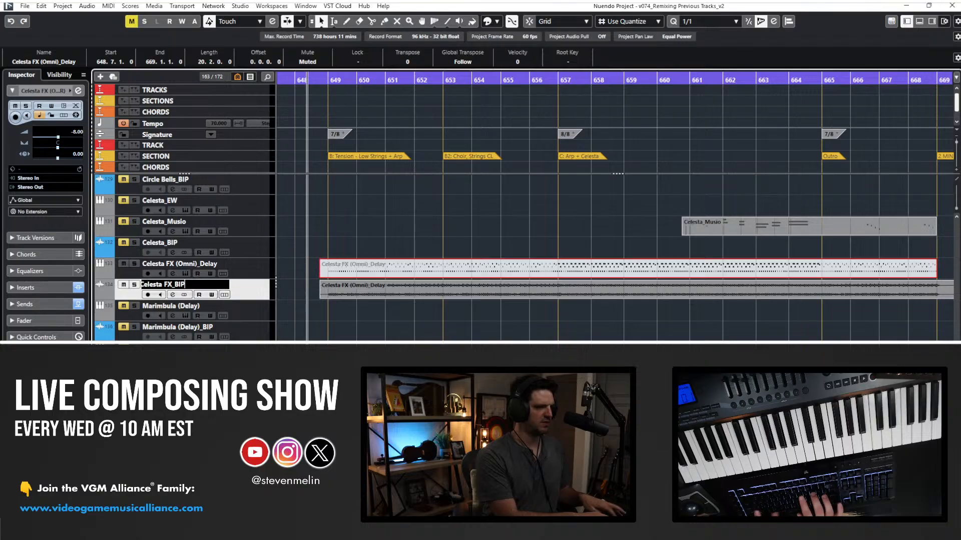
key(Return)
Shorten the name of the source MIDI track to Celesta FX.
double_click(220, 263)
key(BackSpace)
key(BackSpace)
key(BackSpace)
key(BackSpace)
key(BackSpace)
key(BackSpace)
key(BackSpace)
key(BackSpace)
key(BackSpace)
key(BackSpace)
key(BackSpace)
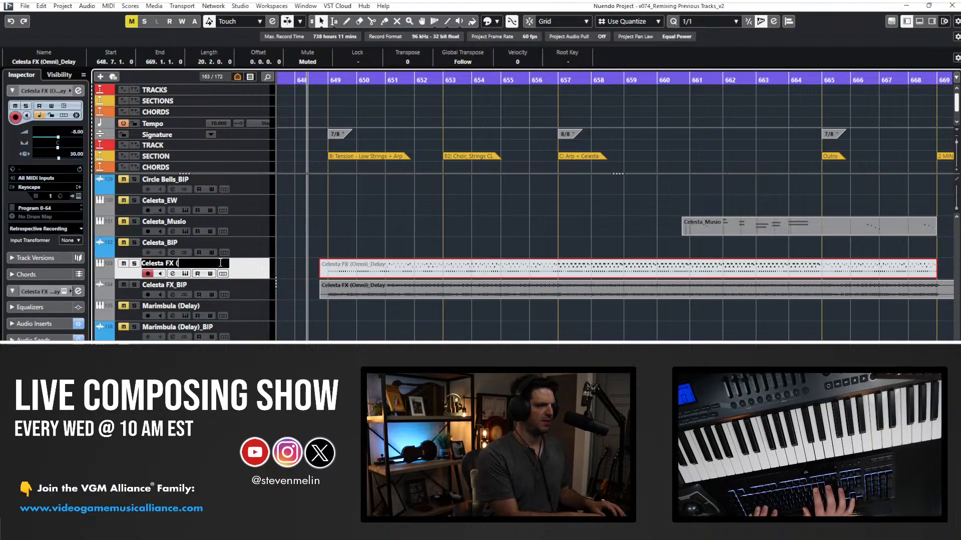
key(Return)
Apply the track name Celesta FX_BIP to its rendered audio event and colour the track blue.
click(236, 284)
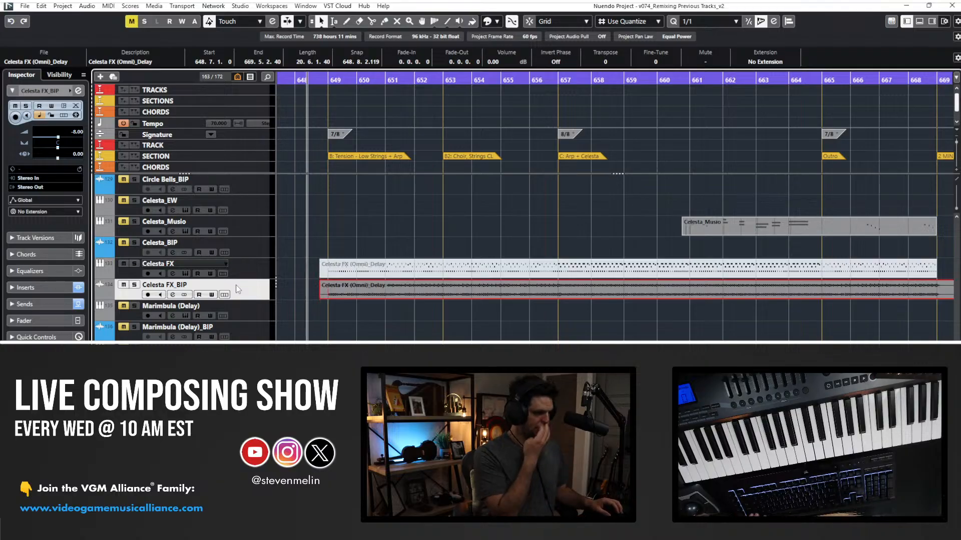
double_click(190, 287)
key(shift+Return)
key(Down)
key(Up)
click(291, 281)
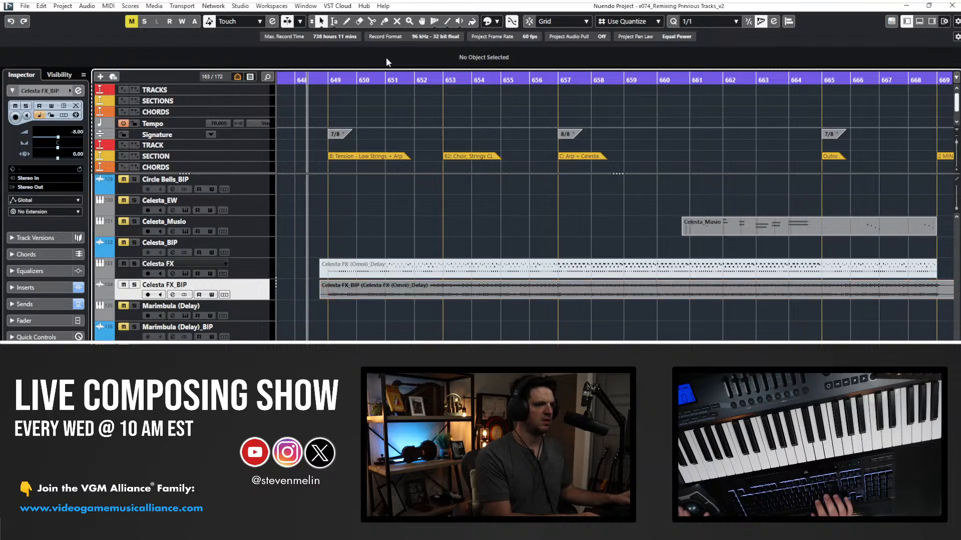
click(494, 23)
click(509, 65)
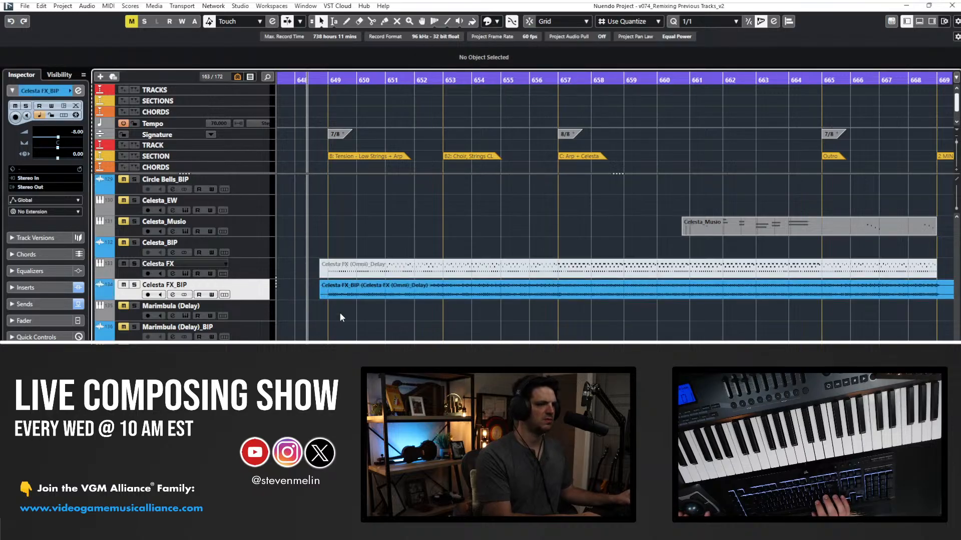
Trim the start of the Celesta FX_BIP audio event to the section marker at bar 649.
click(349, 294)
key(shift+h)
key(shift+h)
key(shift+h)
key(h)
key(h)
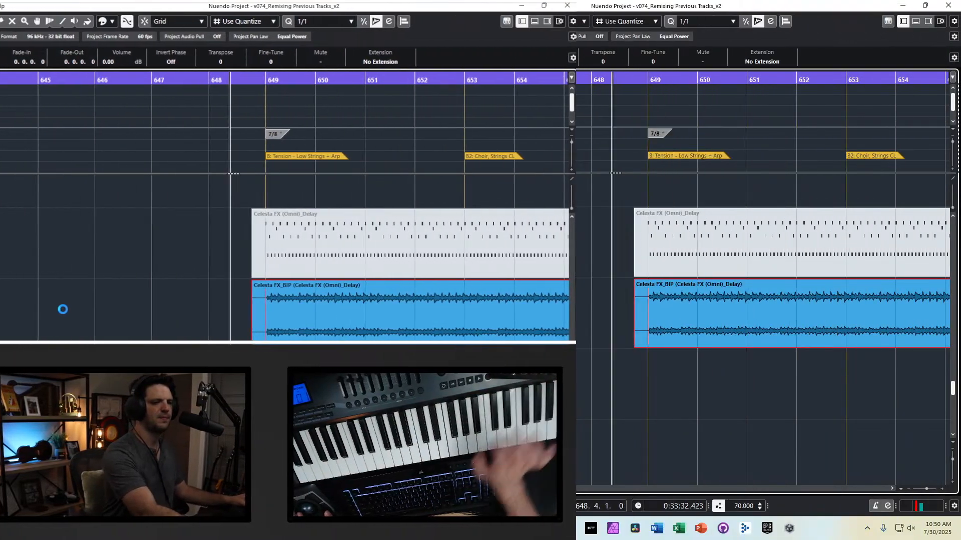
scroll(523, 304, up, 3)
scroll(520, 304, down, 1)
scroll(512, 301, right, 3)
scroll(511, 302, down, 1)
key(shift+n)
key(space)
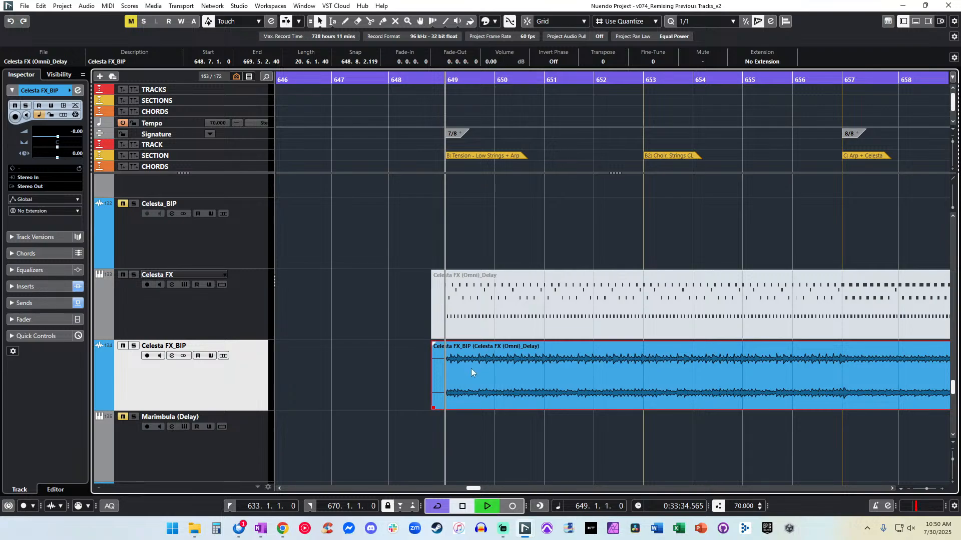
click(397, 380)
drag(431, 408, 445, 408)
Play the trimmed Celesta FX_BIP audio from bar 648 to check its start.
scroll(444, 393, right, 2)
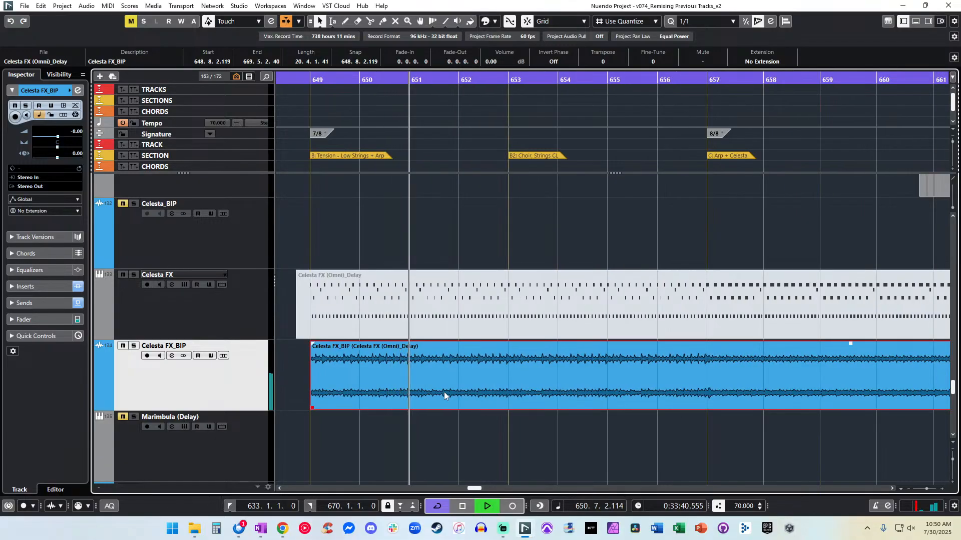
click(41, 6)
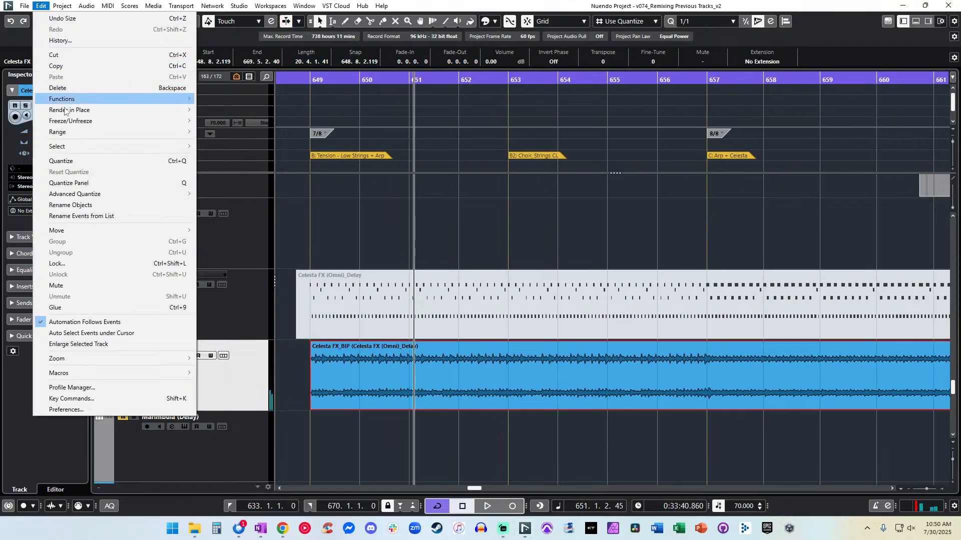
click(442, 362)
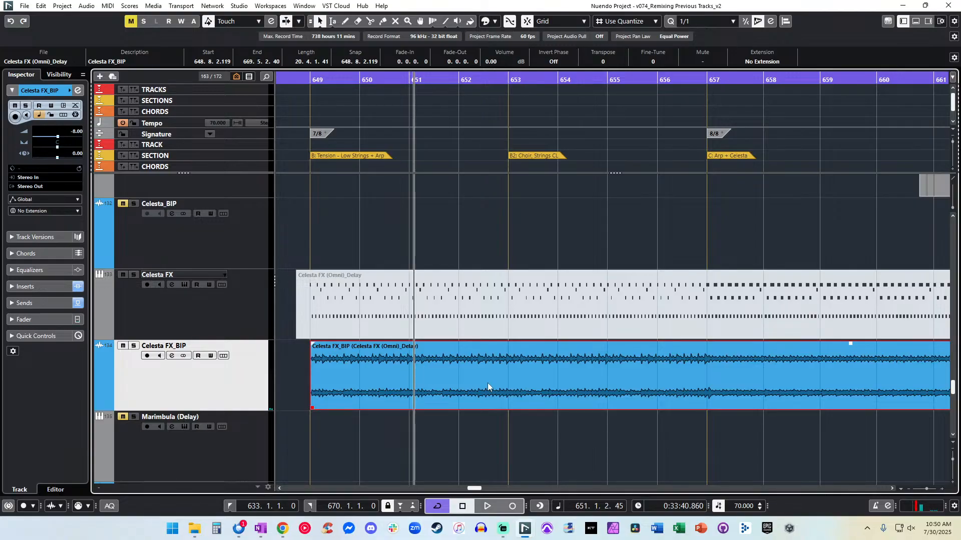
key(KP_Subtract)
key(KP_Subtract)
key(KP_Subtract)
key(KP_Subtract)
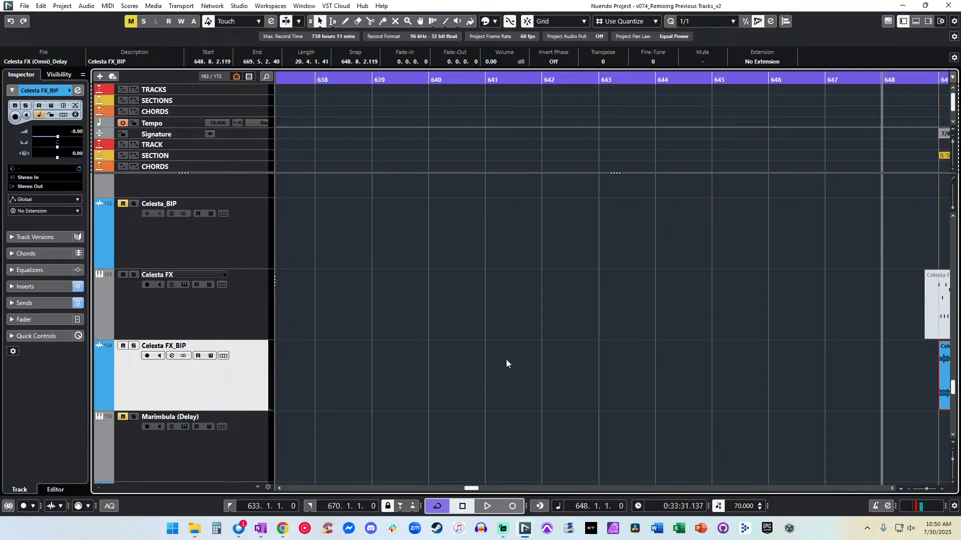
key(space)
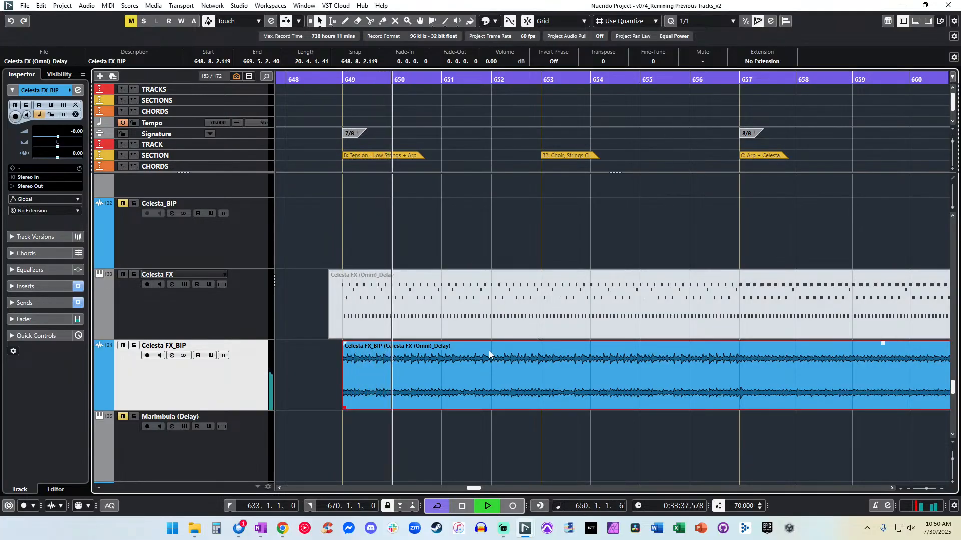
Set the quantize grid to 1/8 and replay the Celesta FX_BIP audio from bar 649.
key(j)
click(700, 21)
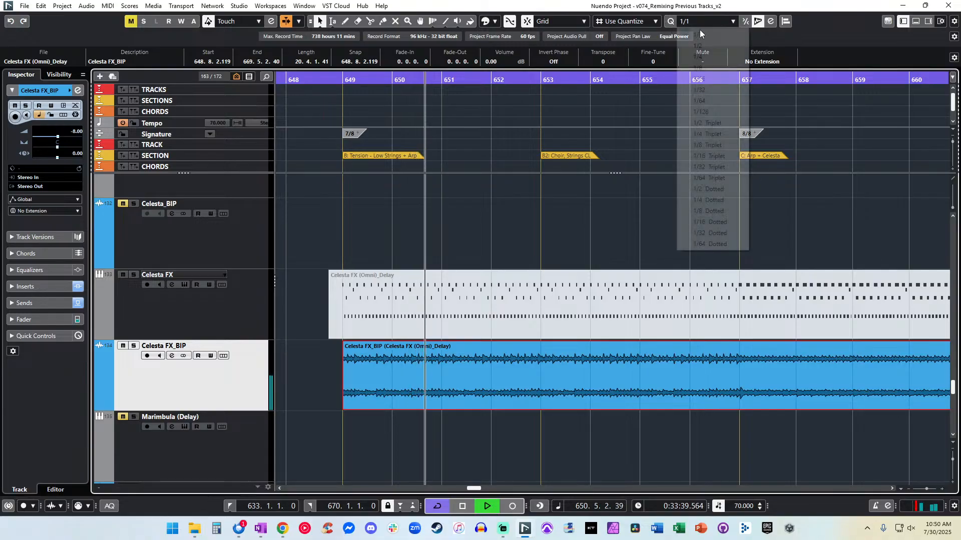
click(703, 68)
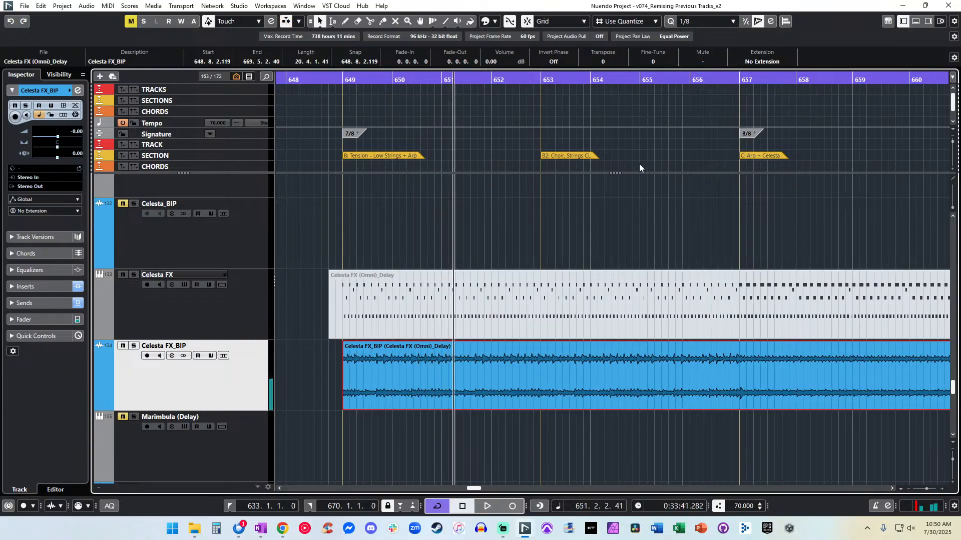
key(ctrl+KP_Subtract)
key(ctrl+KP_Subtract)
key(ctrl+KP_Subtract)
key(ctrl+KP_Subtract)
key(ctrl+KP_Add)
key(space)
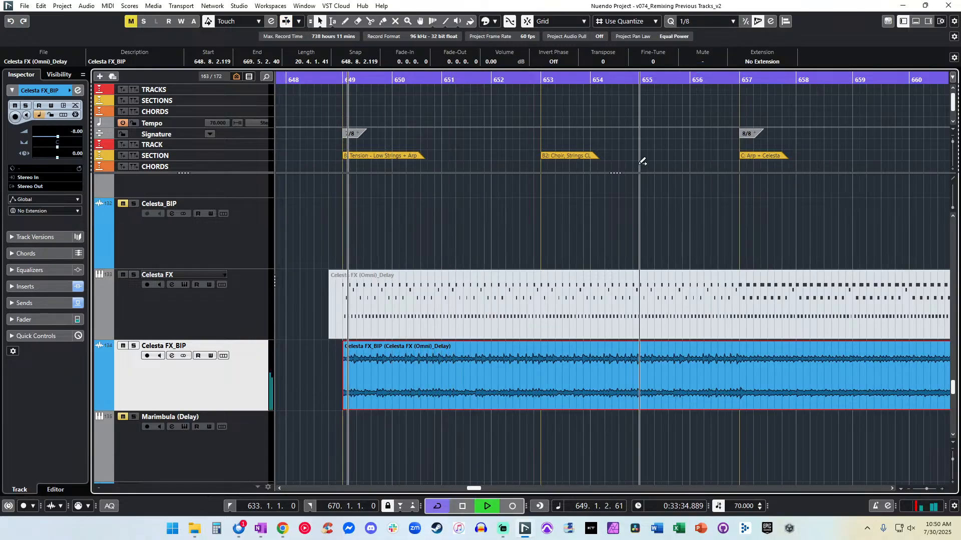
key(space)
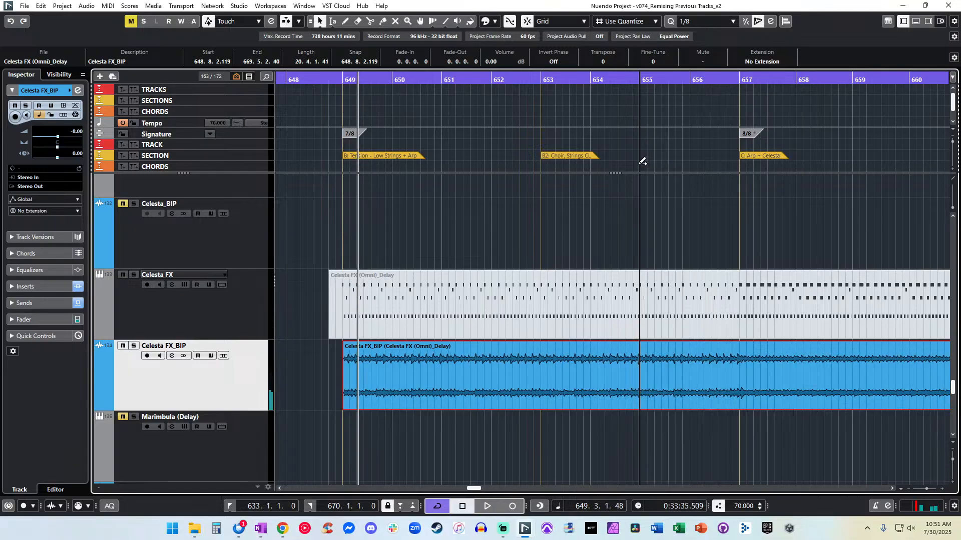
key(ctrl+KP_Subtract)
key(space)
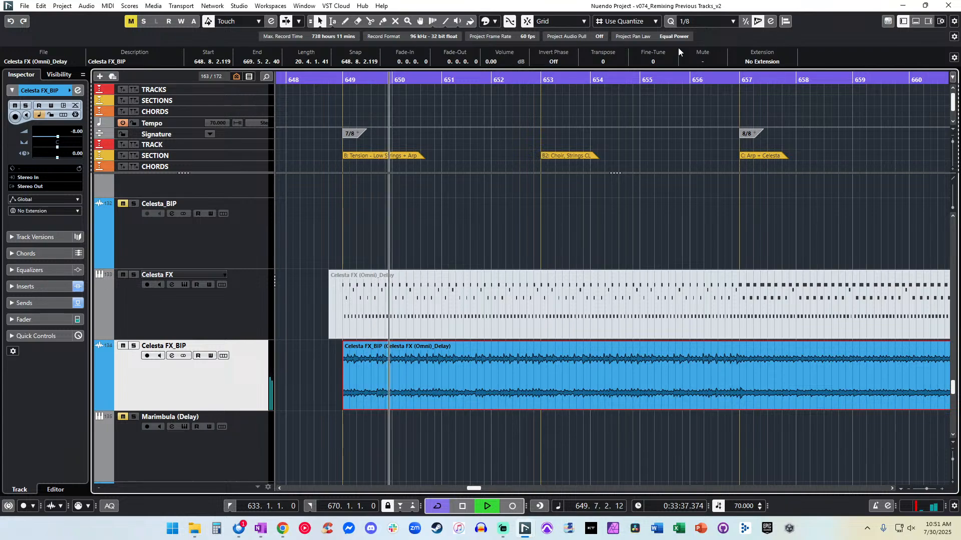
Set the quantize grid to 1/16 and listen to the opening of the Celesta FX_BIP audio again.
click(697, 25)
click(712, 85)
key(space)
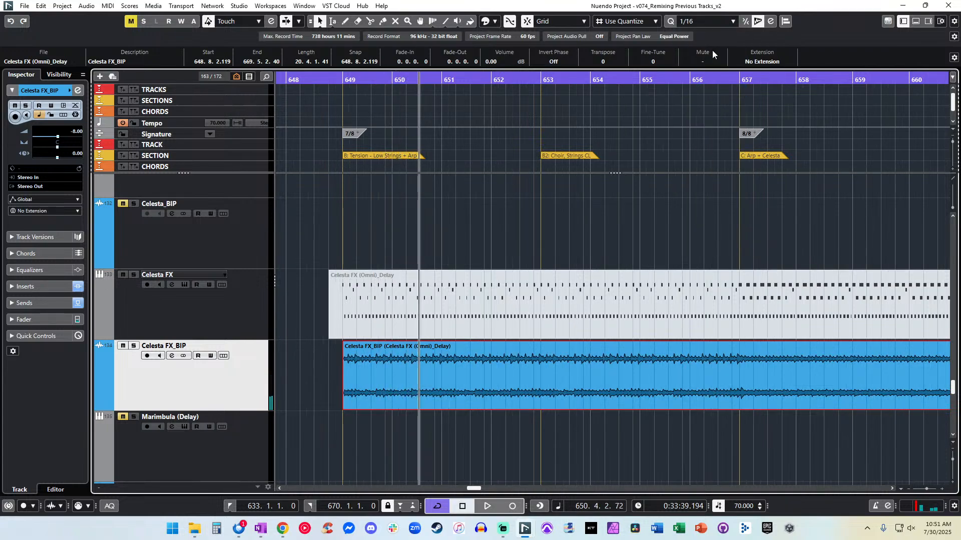
key(space)
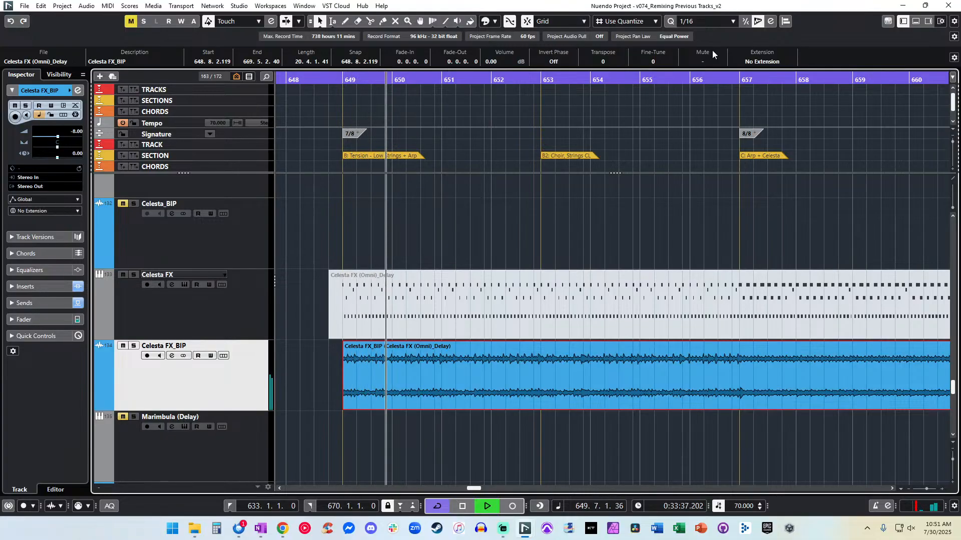
key(space)
Try a 1/4 quantize grid while replaying the opening of the Celesta FX_BIP audio.
click(712, 22)
click(710, 53)
key(space)
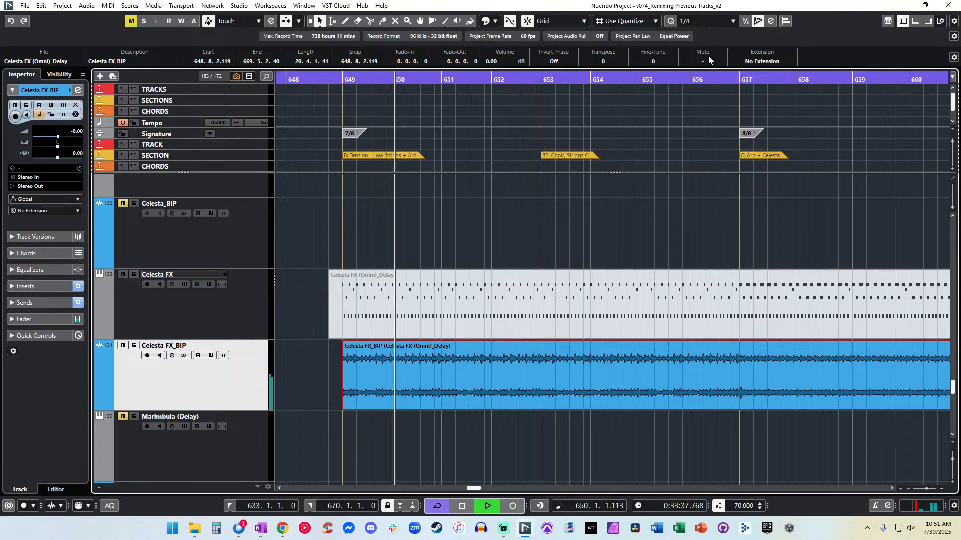
key(space)
Try a 1/2 quantize grid and play the Celesta FX_BIP audio from bar 649 in a closer view.
click(707, 21)
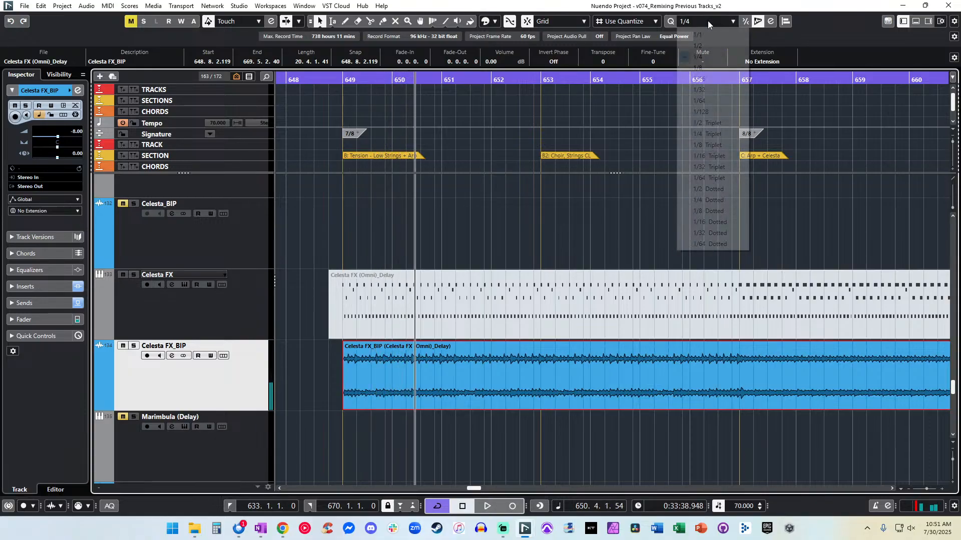
click(704, 35)
click(705, 22)
click(707, 45)
key(KP_0)
key(space)
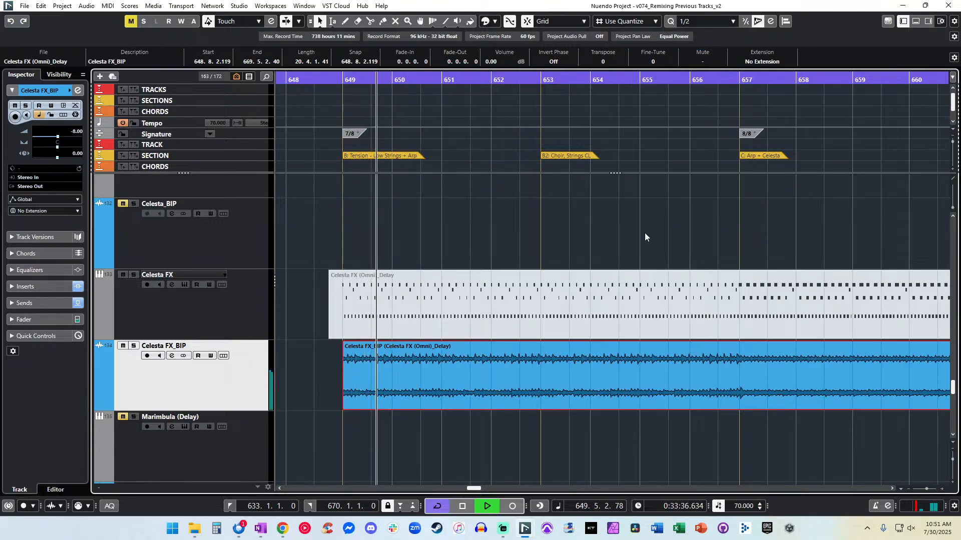
key(h)
key(h)
key(h)
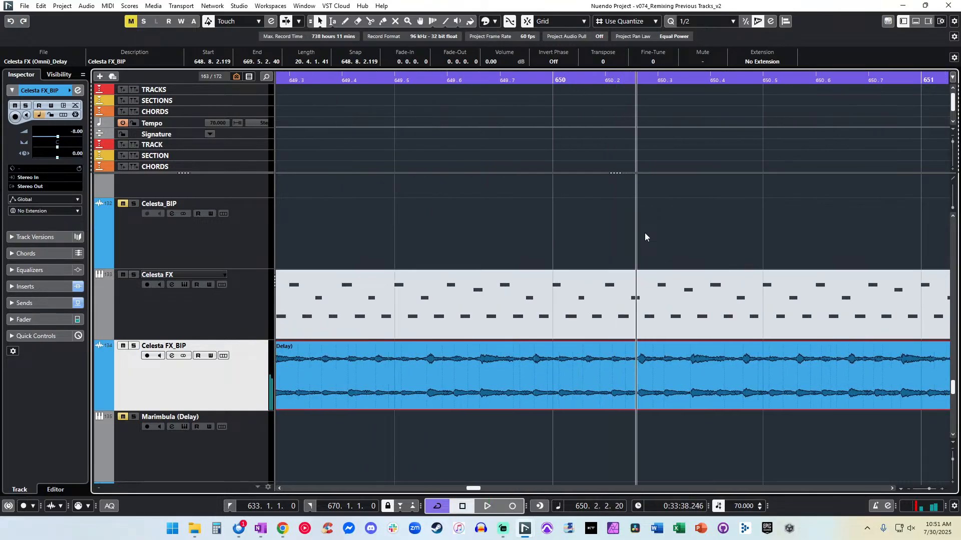
Set the quantize grid to 1/16 and bring the start of the Celesta FX events at bar 649 into view.
click(696, 22)
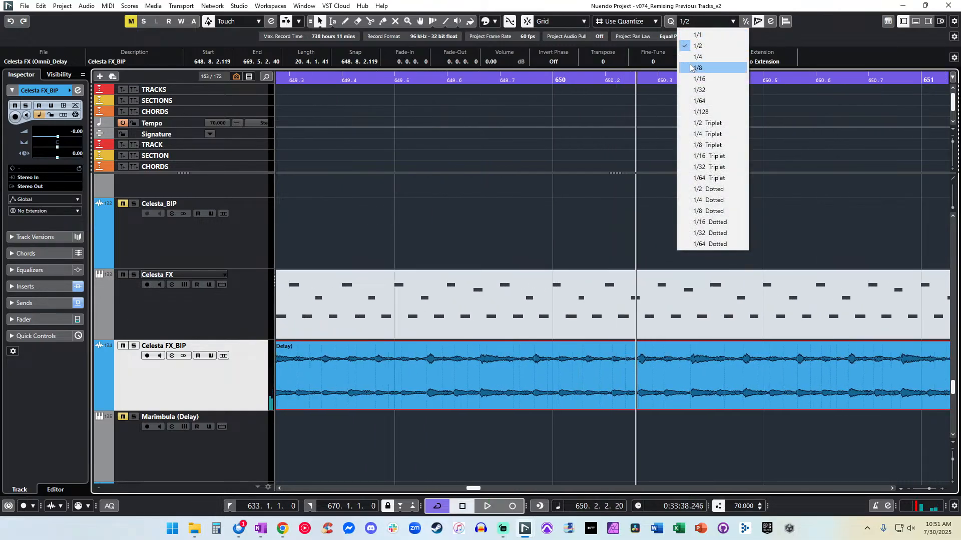
click(699, 78)
scroll(557, 300, left, 5)
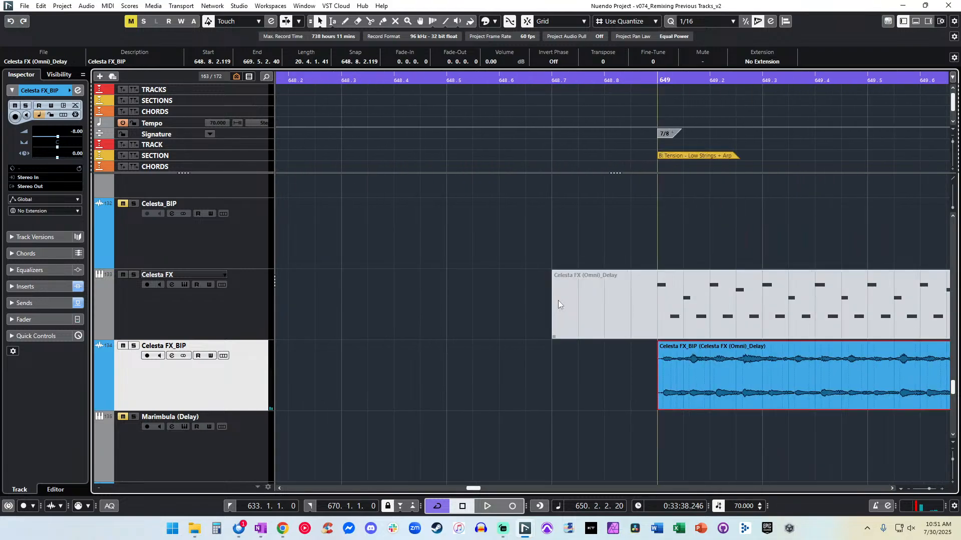
Remove the hitpoints from the Celesta FX_BIP audio and trim the extended start back to bar 649.
drag(591, 404, 554, 387)
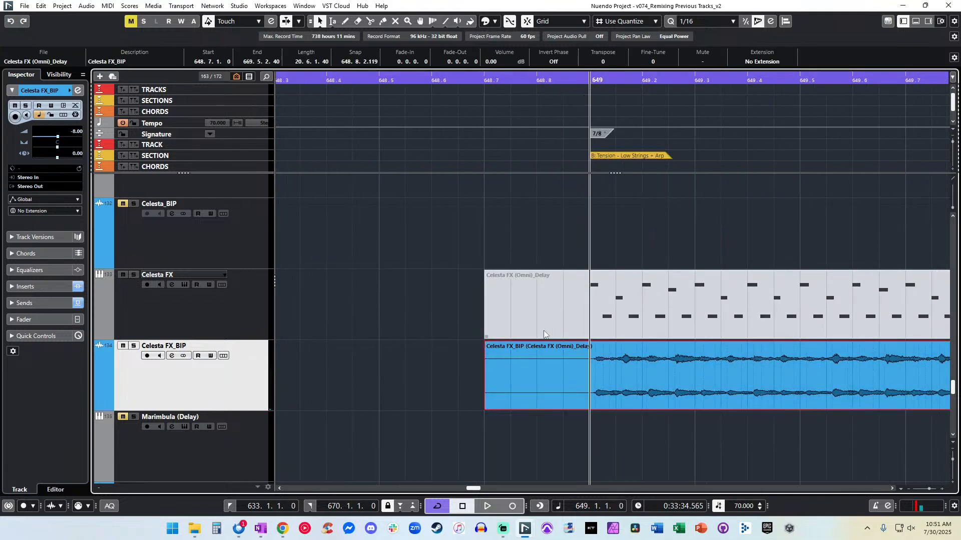
click(41, 6)
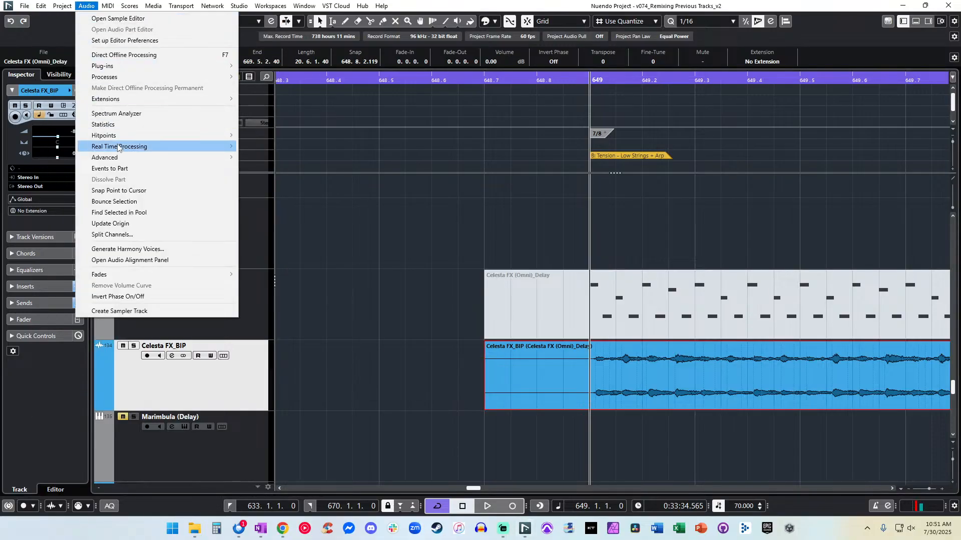
mouse_move(145, 136)
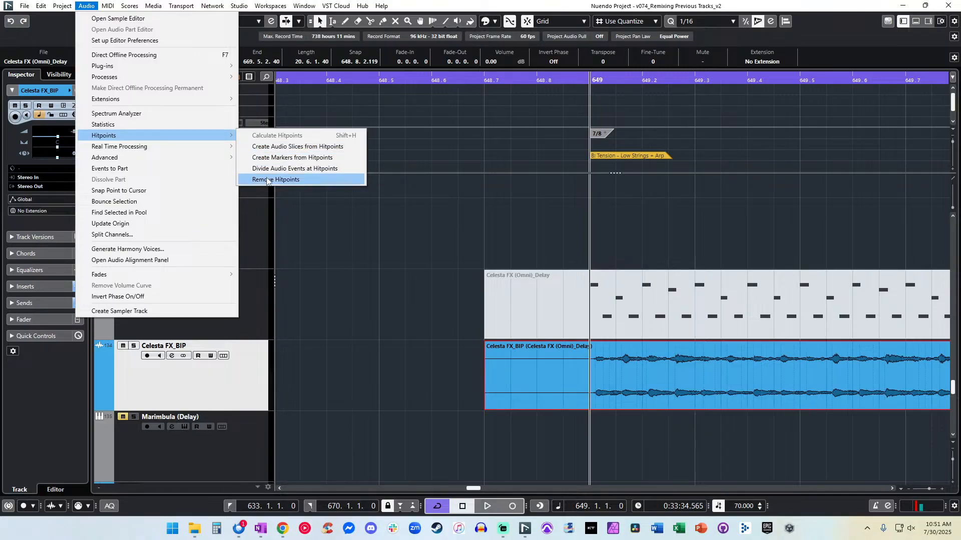
click(268, 180)
drag(485, 406, 604, 402)
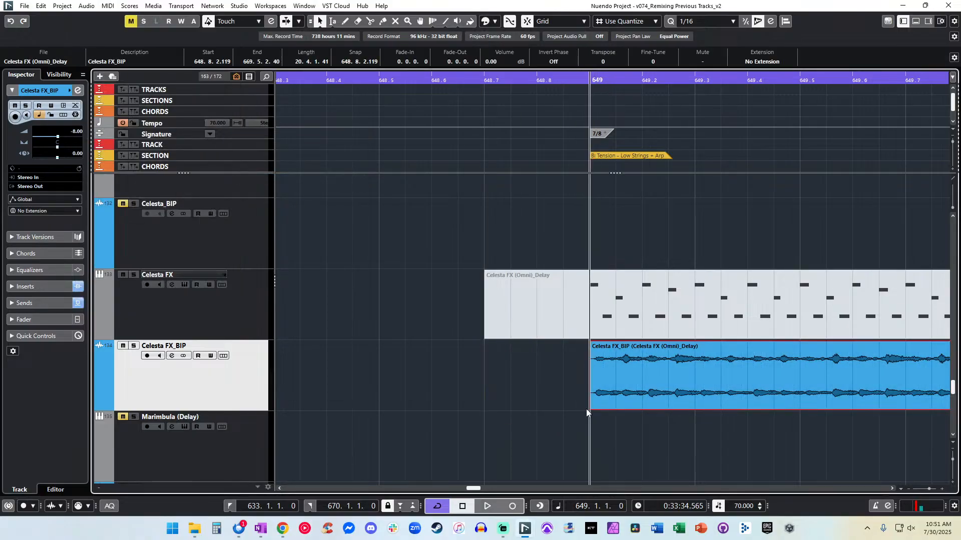
Shift the Celesta FX_BIP audio slightly earlier so its opening note meets bar 649, and add a 0.0.0.2 fade-in.
click(586, 412)
key(h)
key(h)
key(h)
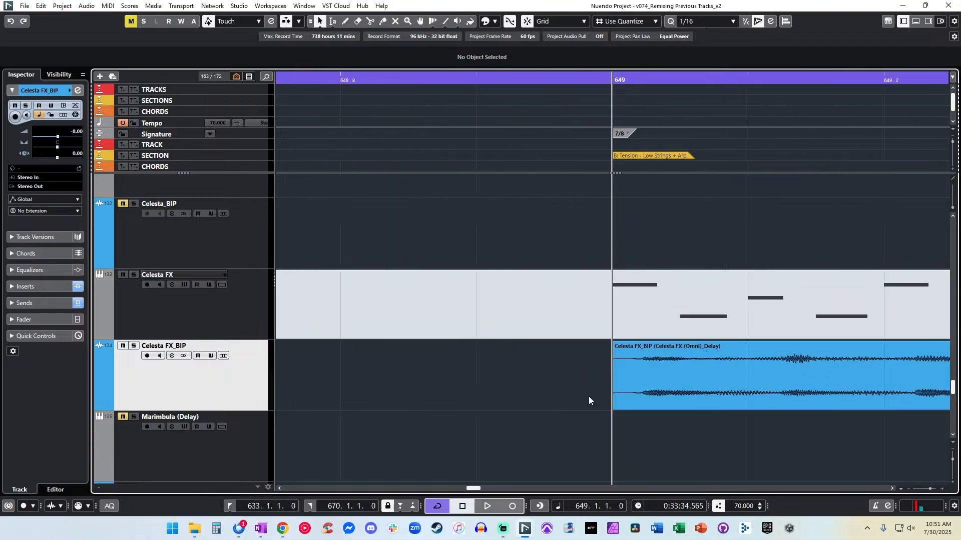
drag(686, 398, 642, 391)
key(j)
alt+click(618, 388)
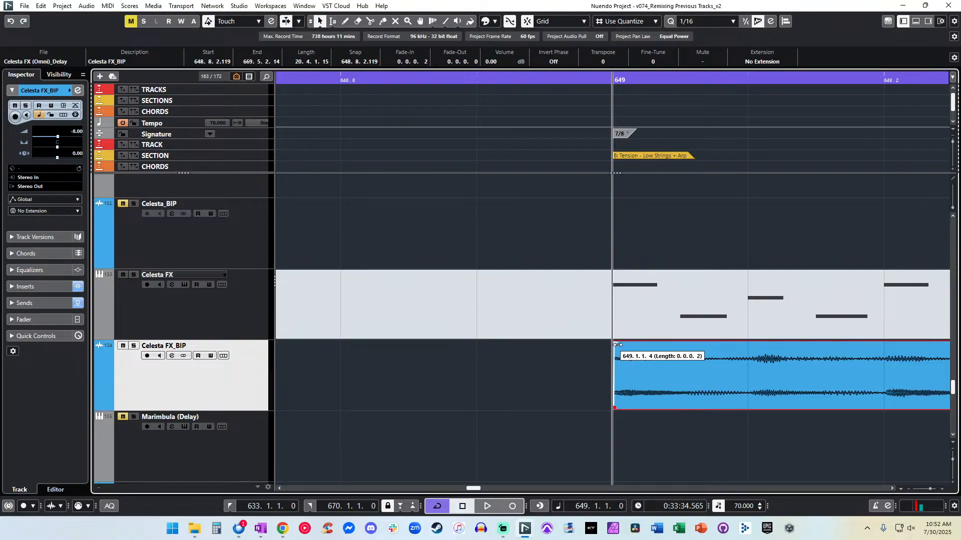
Listen to the adjusted opening of the Celesta FX_BIP audio from bar 649 in a wider view of the cue.
key(g)
key(g)
key(g)
key(g)
key(g)
key(g)
key(g)
key(g)
key(g)
key(g)
key(g)
key(g)
key(g)
key(g)
key(g)
key(g)
key(g)
key(space)
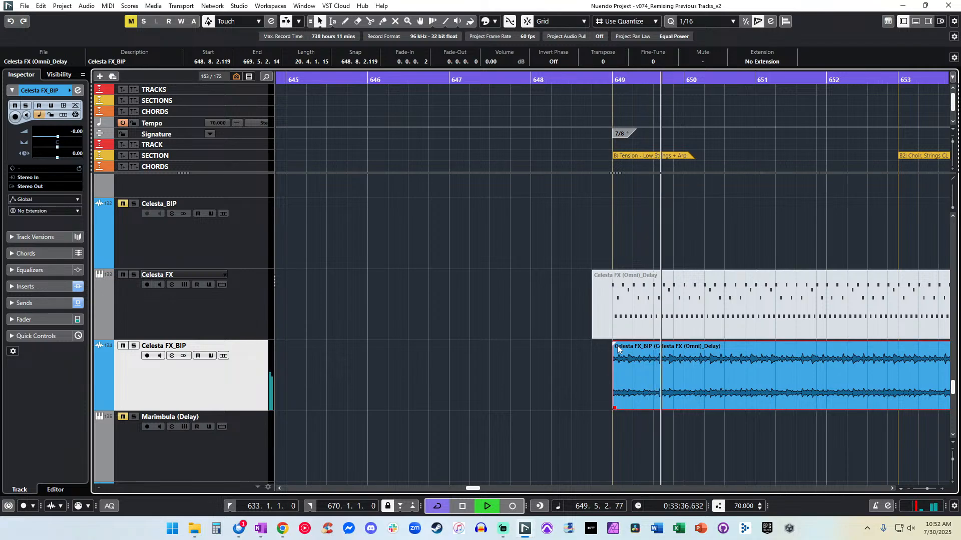
key(f)
scroll(617, 345, right, 1)
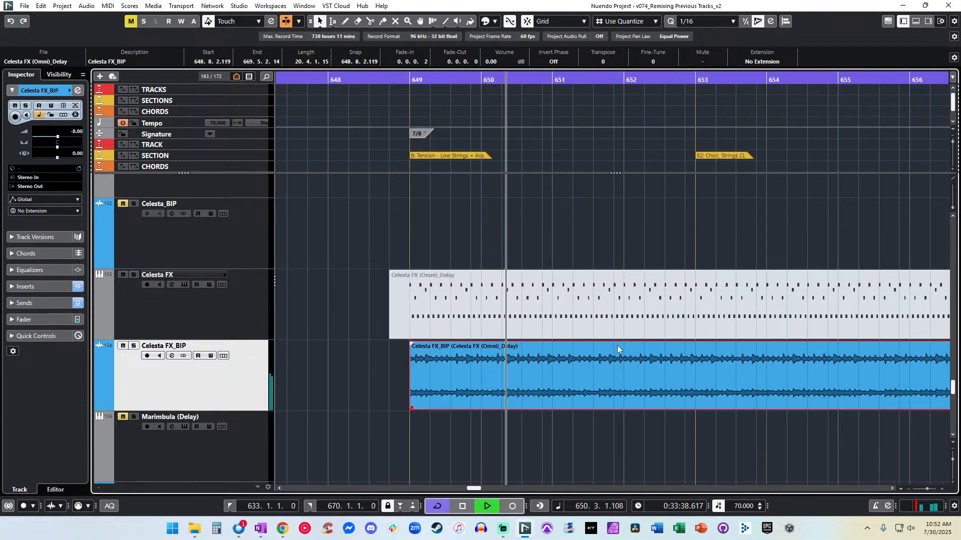
key(g)
key(g)
key(g)
key(space)
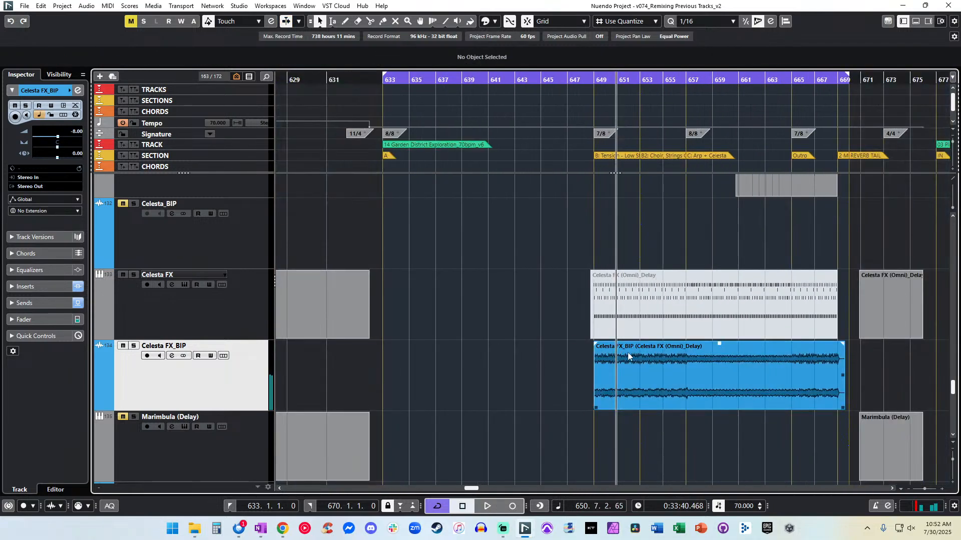
Set the Celesta FX_BIP event's volume to -5 dB and play it from bar 649.
key(space)
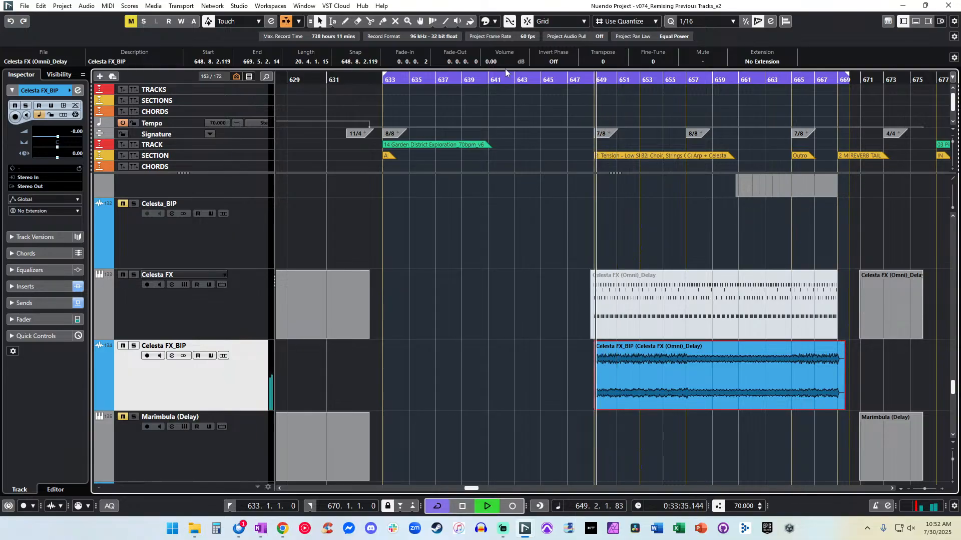
text(5)
key(Return)
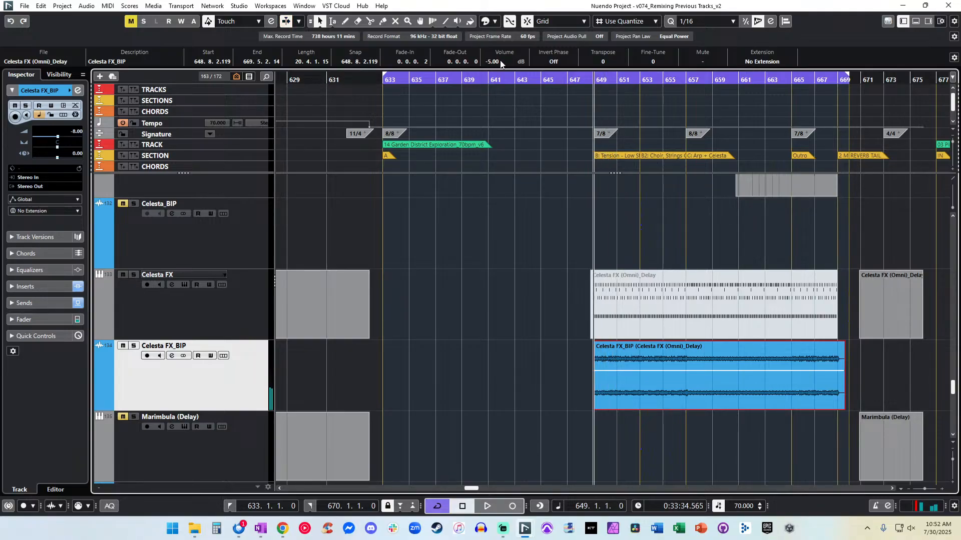
key(space)
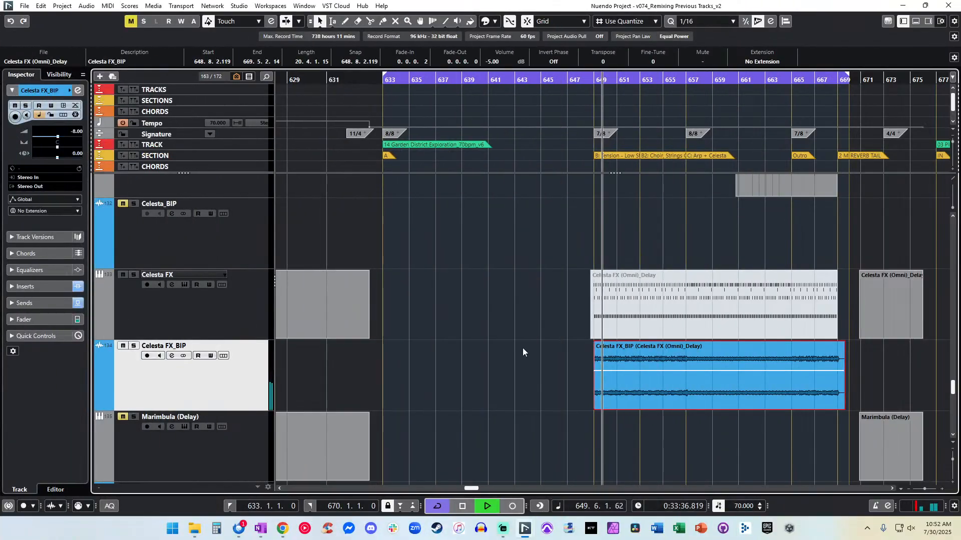
click(523, 348)
click(606, 353)
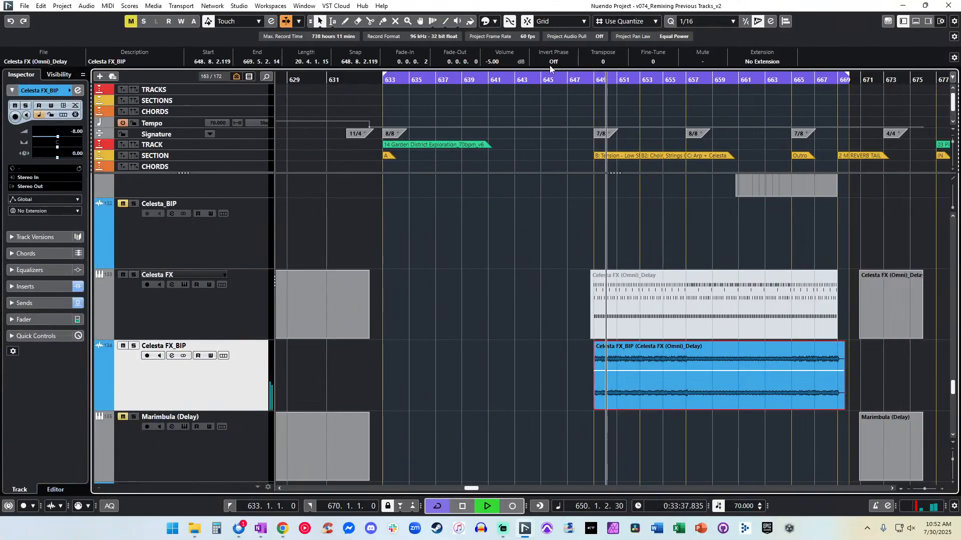
Set the Celesta FX_BIP event's volume to -4 dB and keep listening past bar 653.
scroll(526, 215, down, 4)
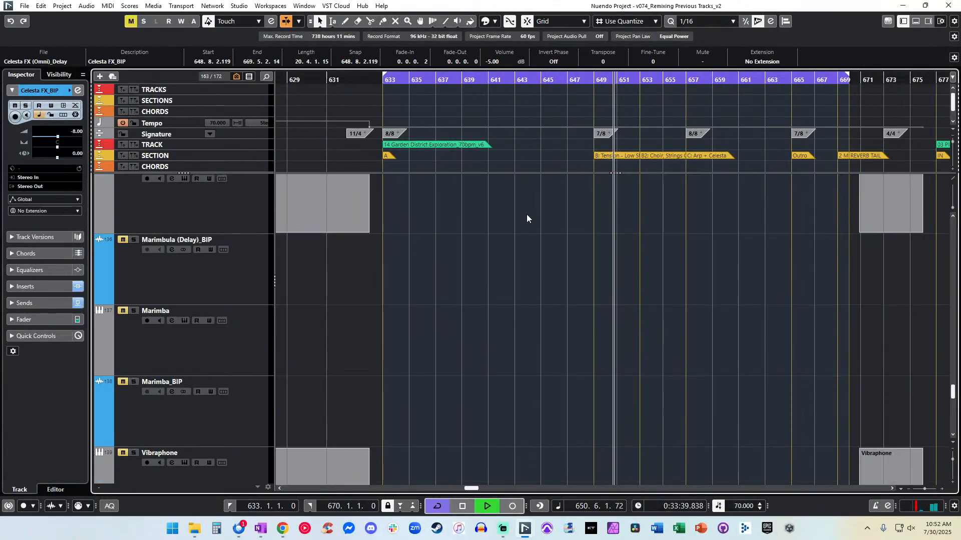
scroll(548, 231, up, 3)
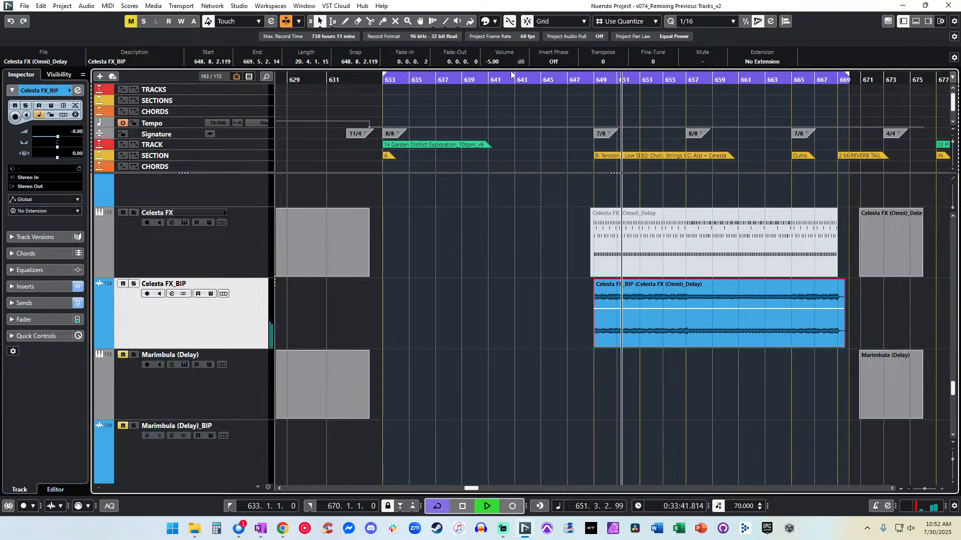
text(-4)
key(Return)
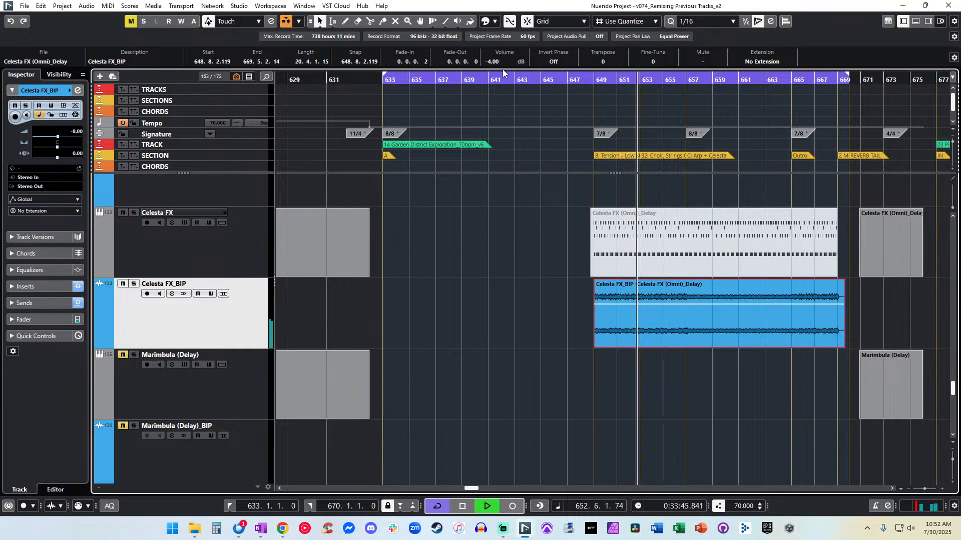
scroll(664, 295, right, 1)
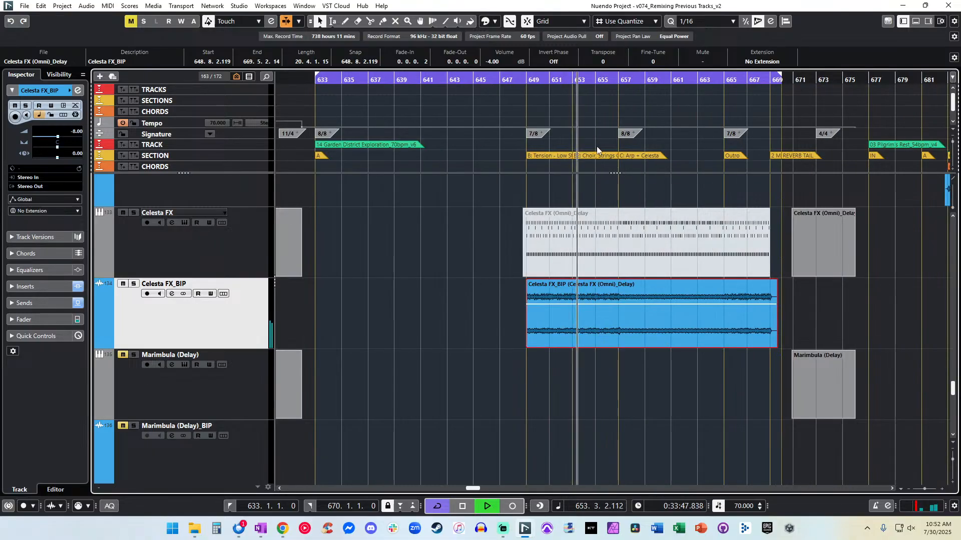
drag(612, 80, 613, 89)
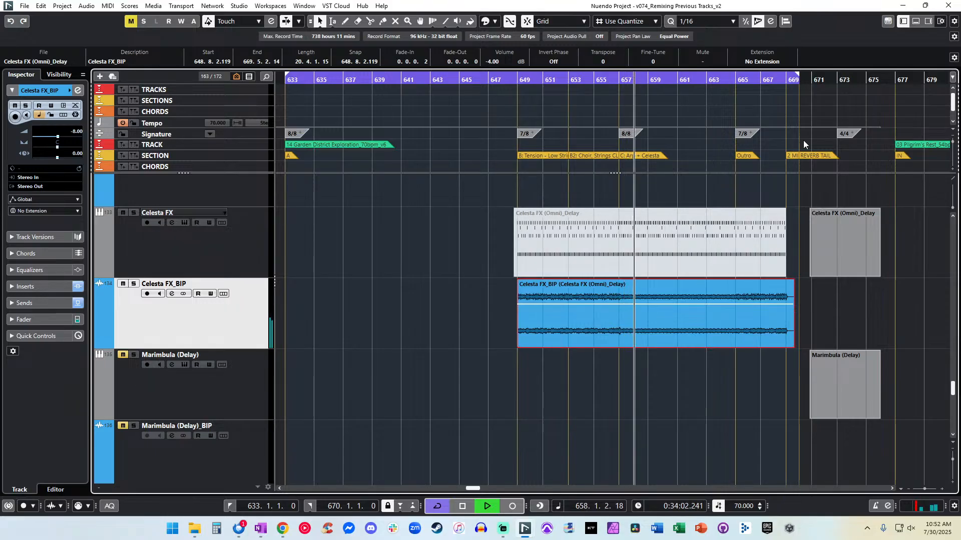
Play the last bars of the Celesta FX_BIP audio in a closer view to check its ending at bar 669.
click(779, 80)
key(h)
key(h)
key(h)
key(h)
key(h)
key(h)
key(h)
key(h)
key(h)
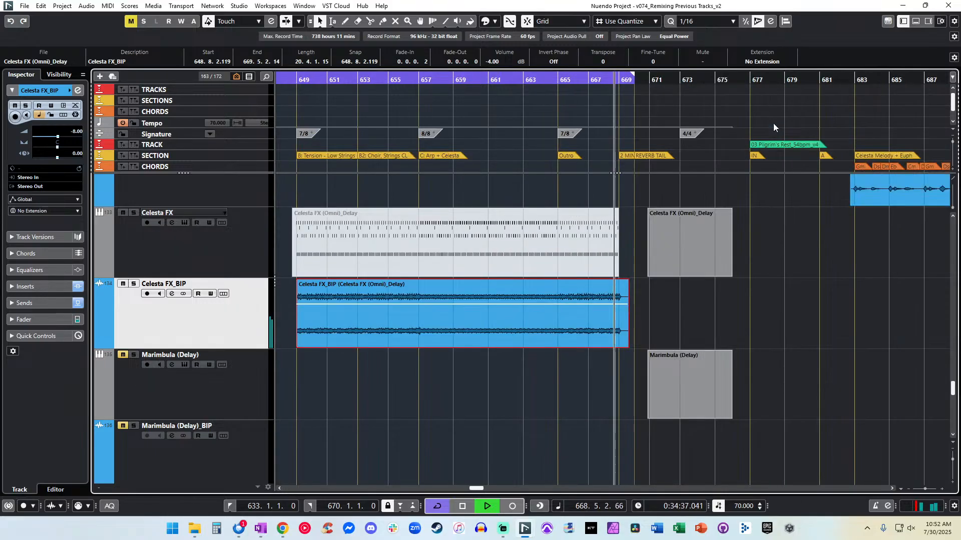
key(h)
key(space)
key(ctrl+KP_Subtract)
key(ctrl+KP_Subtract)
key(space)
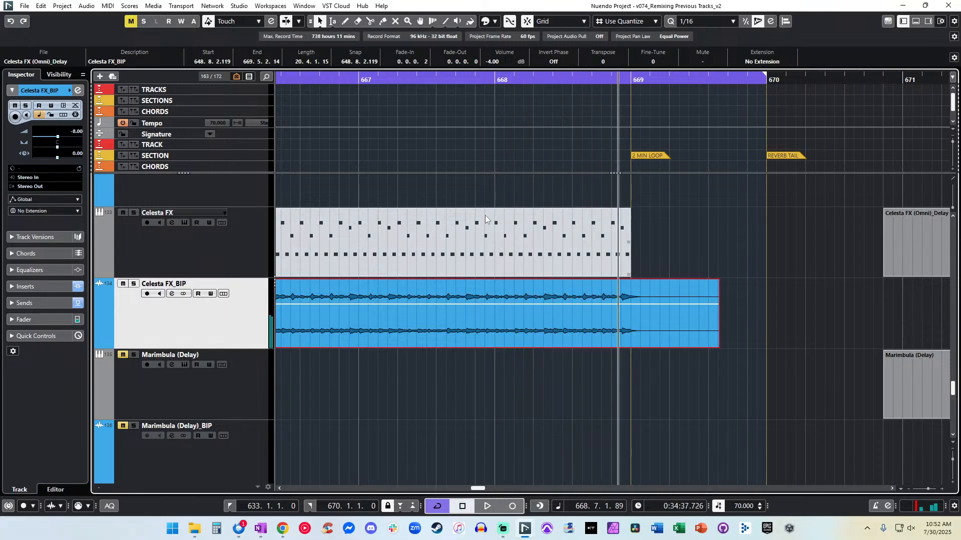
key(space)
Go to the Taiko Drums_BIP audio and listen to its closing bars from bar 667.
scroll(485, 230, down, 10)
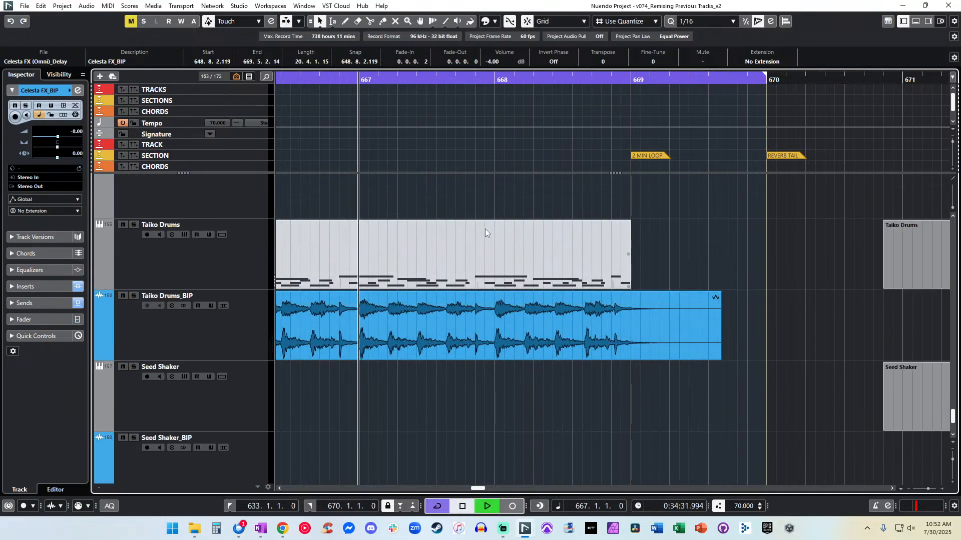
key(space)
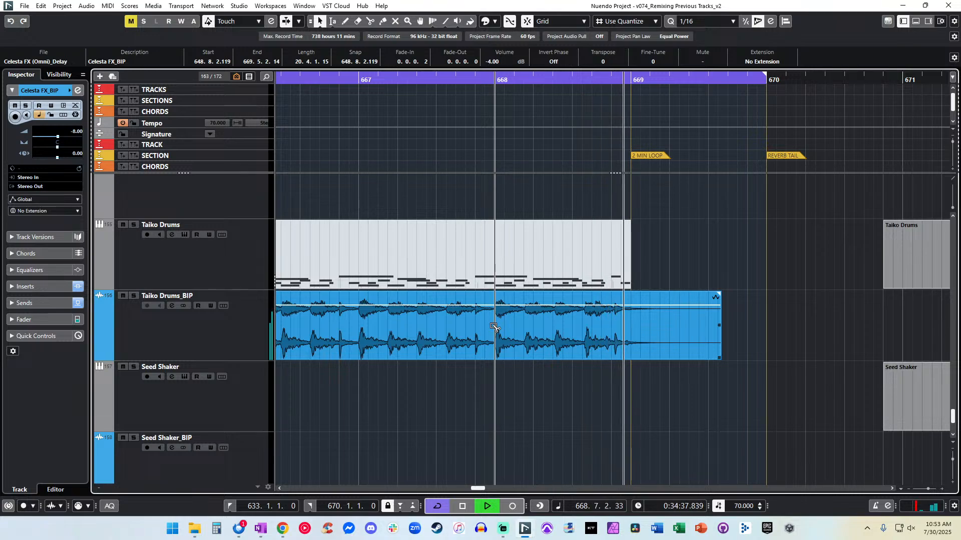
key(space)
key(KP_Subtract)
key(space)
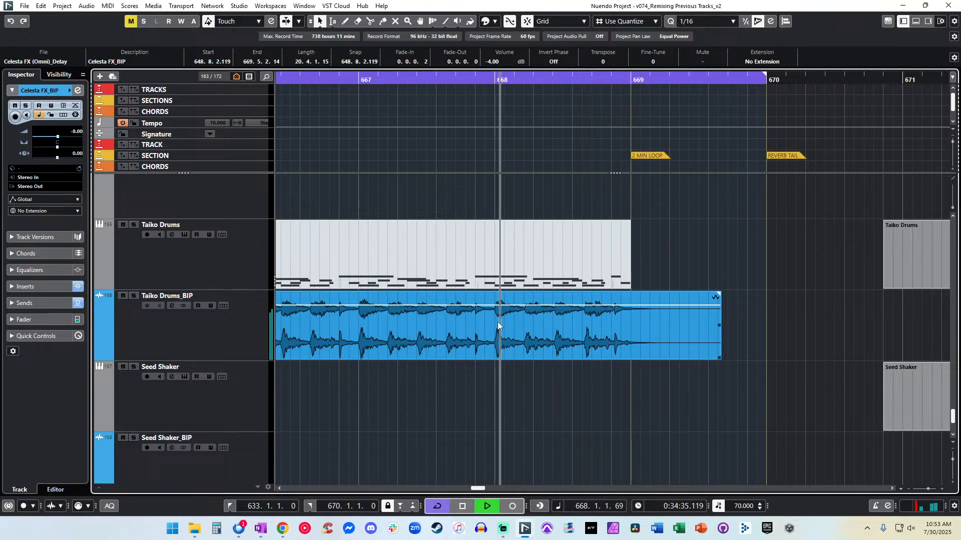
Split the Taiko Drums_BIP audio at bar 668 and select the part after the split.
key(h)
key(h)
key(space)
alt+click(584, 331)
click(628, 316)
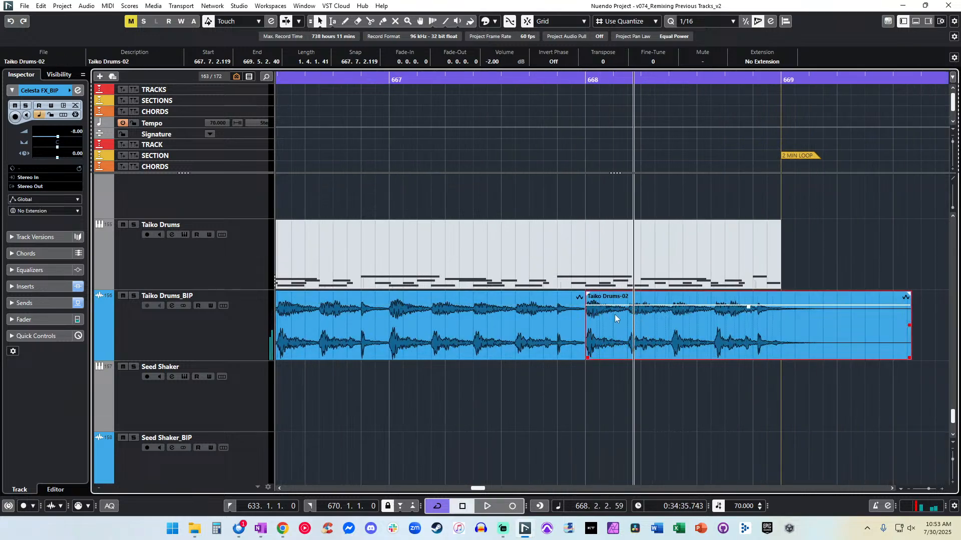
Try resetting the quantization of the Taiko Drums-02 event through the quantize settings, then undo the reset and split.
click(770, 22)
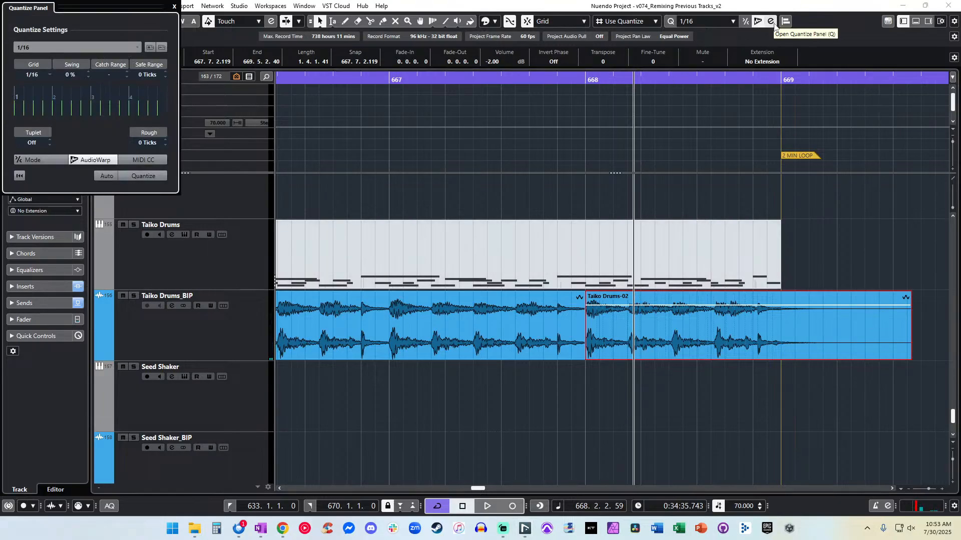
click(773, 24)
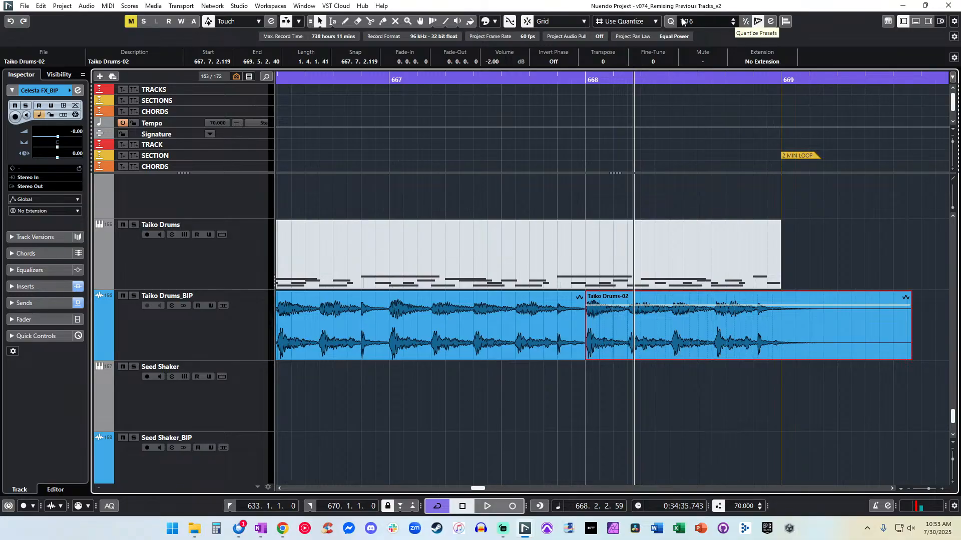
click(43, 6)
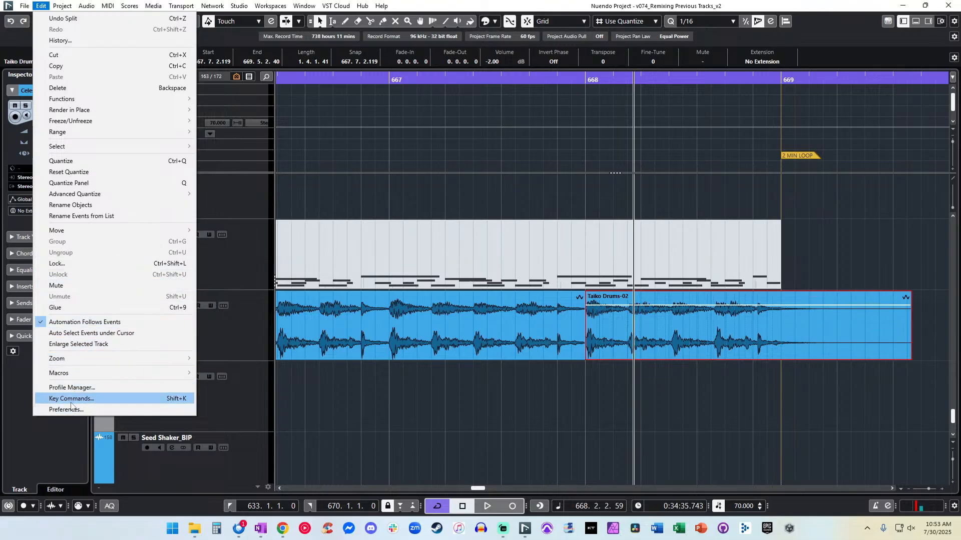
click(95, 181)
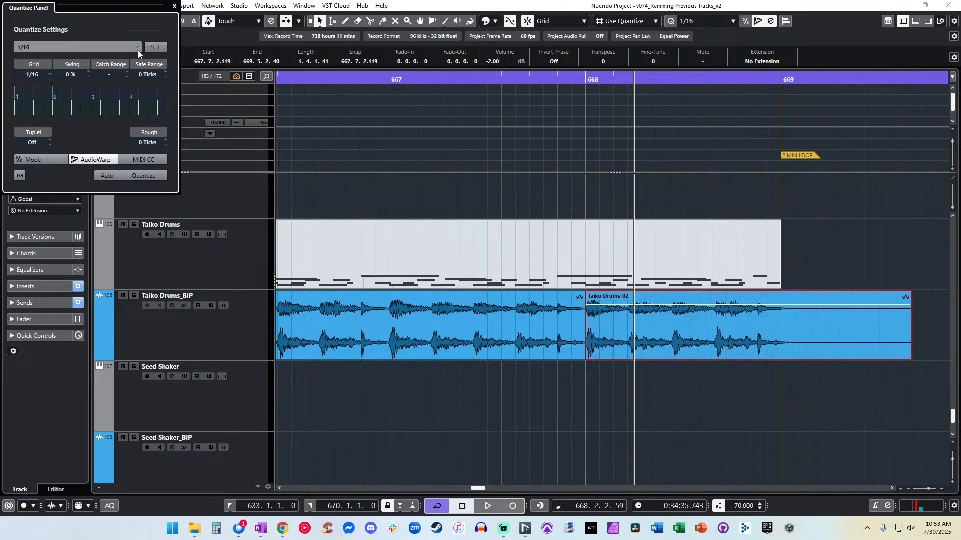
click(19, 176)
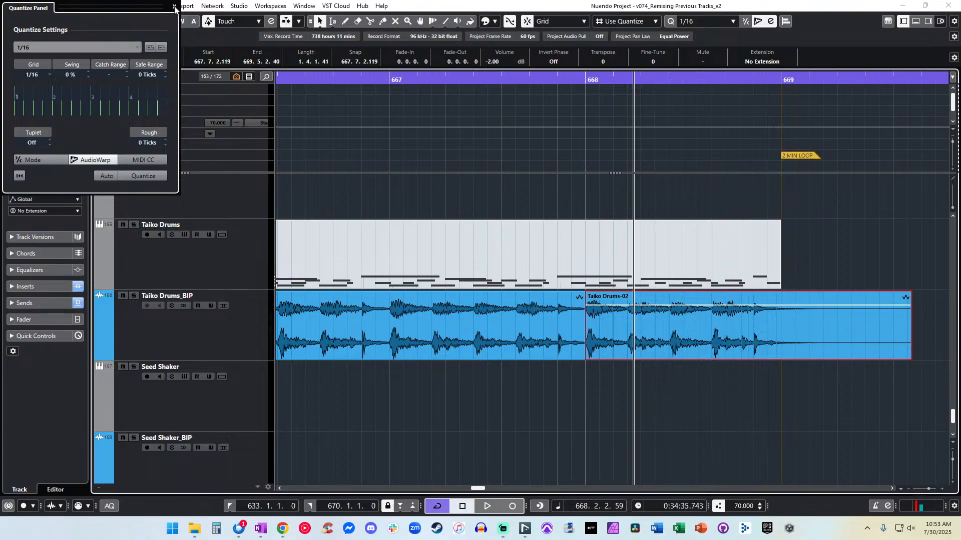
click(557, 450)
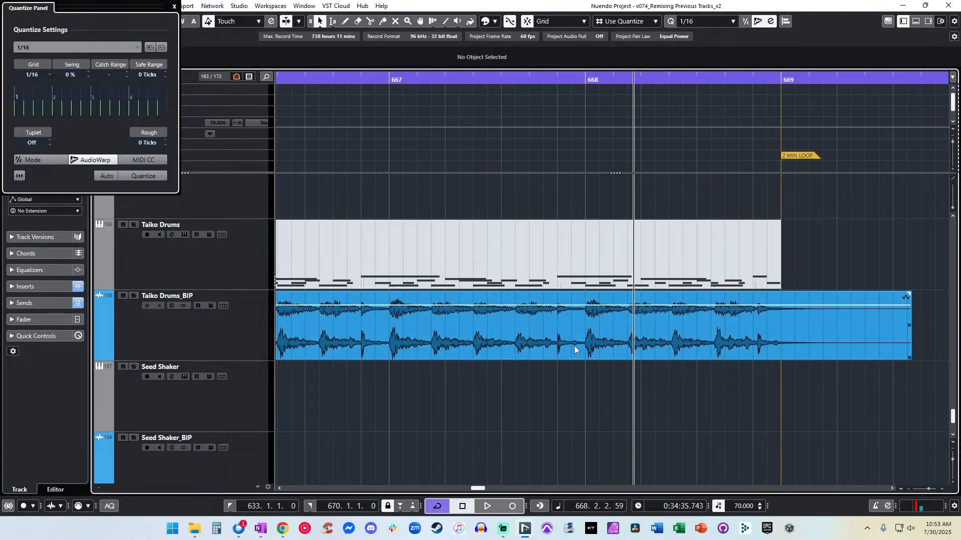
Split the Taiko Drums_BIP audio at bar 668 again and play it from the split up to bar 669.
alt+click(582, 318)
key(KP_0)
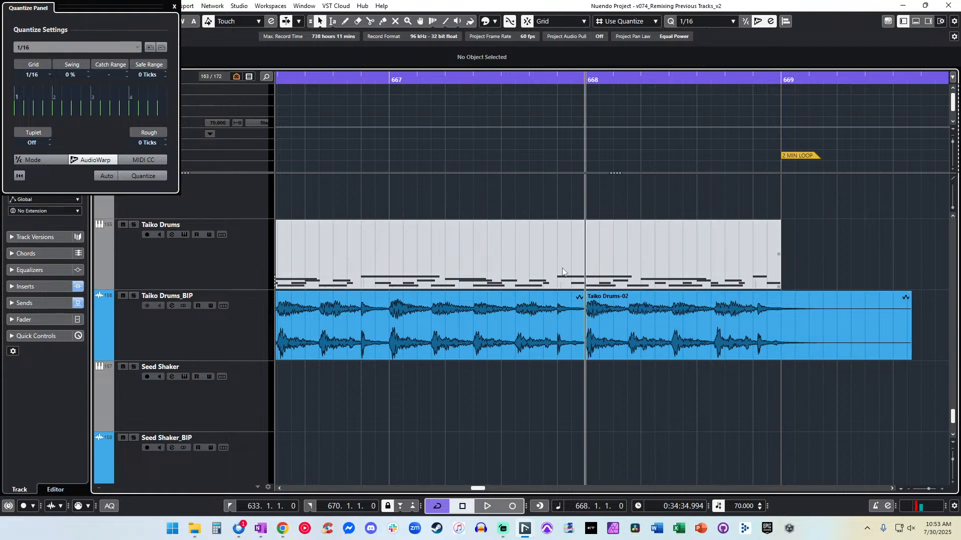
key(space)
key(h)
key(h)
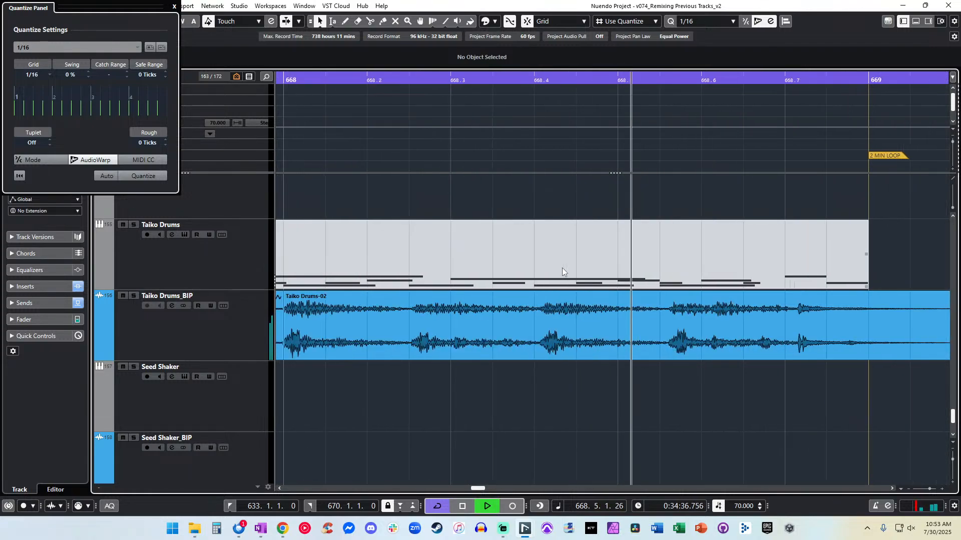
key(g)
key(g)
key(g)
key(space)
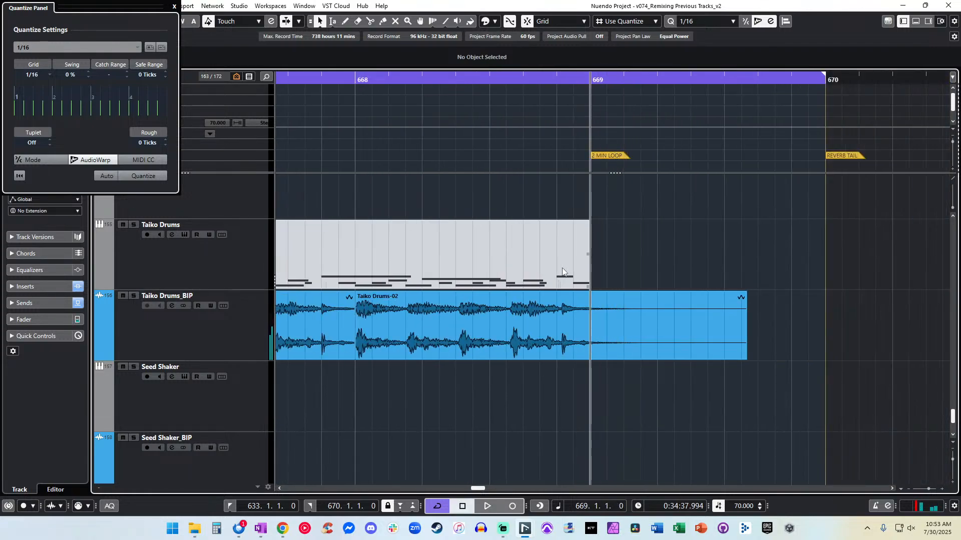
Replay the end of the Taiko Drums_BIP audio around the split at bar 668 in a wider view.
key(space)
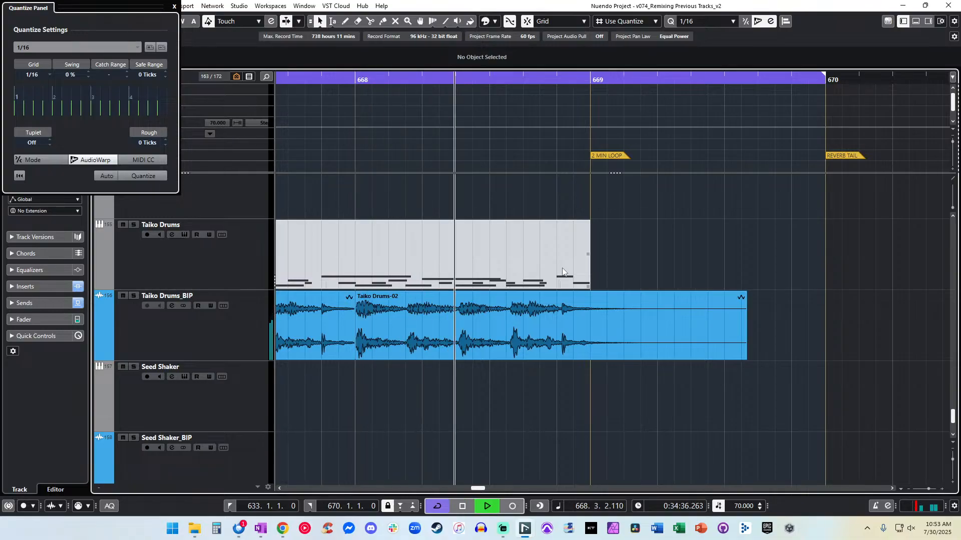
key(g)
key(space)
key(KP_Subtract)
key(KP_Subtract)
key(KP_Subtract)
key(space)
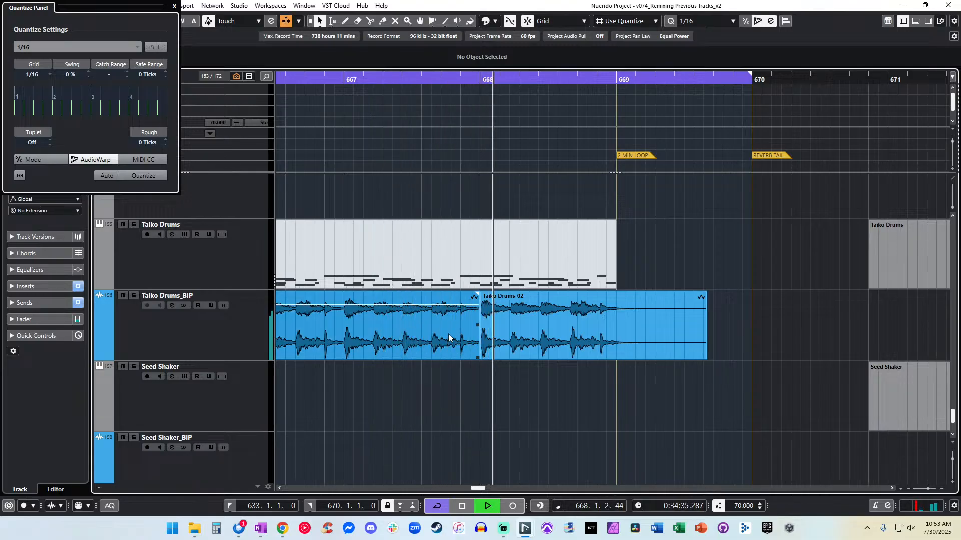
Delete the Taiko Drums-02 part after bar 668 and extend the remaining Taiko Drums_BIP audio to 669.2.2.
click(510, 343)
key(Delete)
drag(478, 357, 641, 364)
key(KP_Subtract)
key(KP_Subtract)
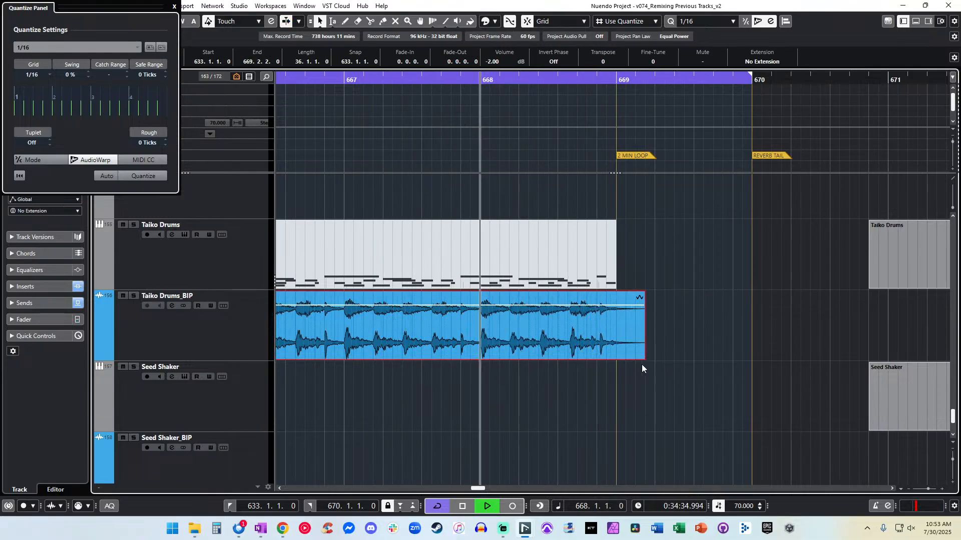
Split the extended Taiko Drums_BIP audio at bar 668 and reset the quantization of the part after the split.
alt+click(481, 316)
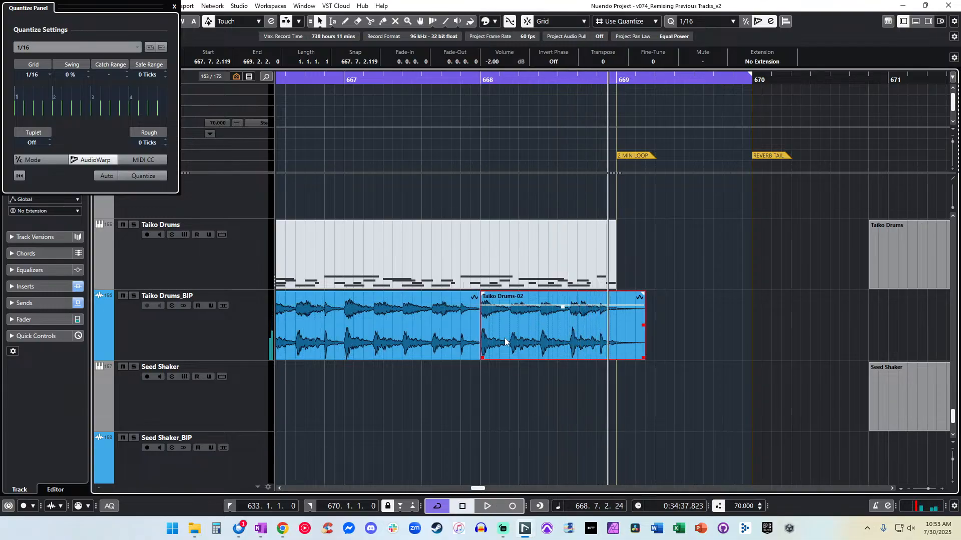
click(23, 177)
Play the Taiko Drums_BIP audio from bar 668 past the end of the event.
key(KP_Subtract)
key(KP_Subtract)
key(space)
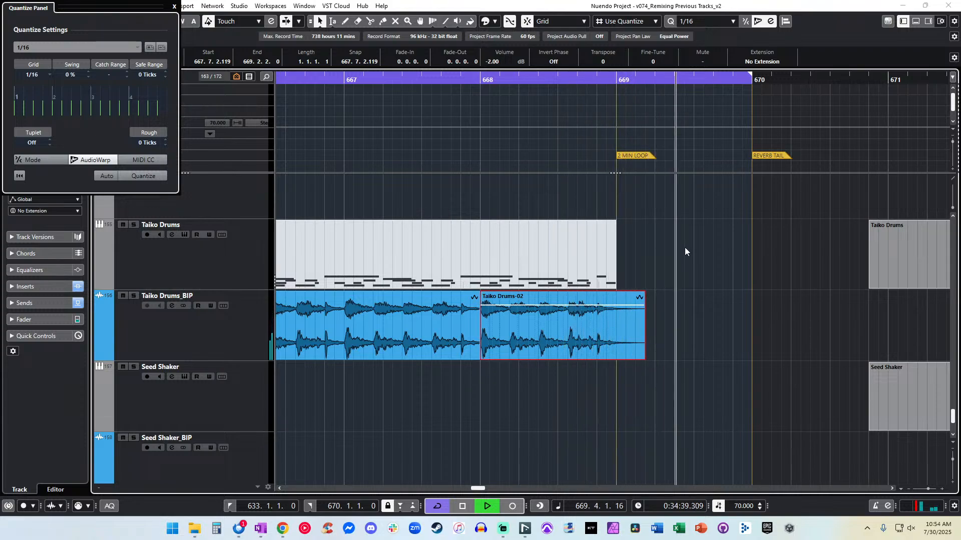
click(662, 255)
key(space)
Crossfade the two Taiko Drums_BIP parts over a short range at bar 668, with a length of 0.40.
key(h)
key(h)
key(h)
key(h)
key(h)
key(h)
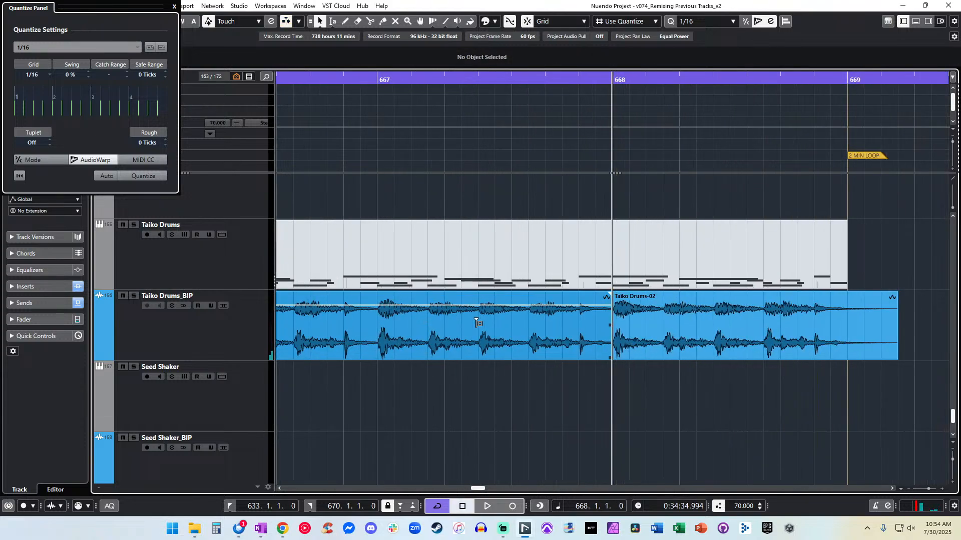
right_click(474, 319)
click(489, 319)
double_click(605, 312)
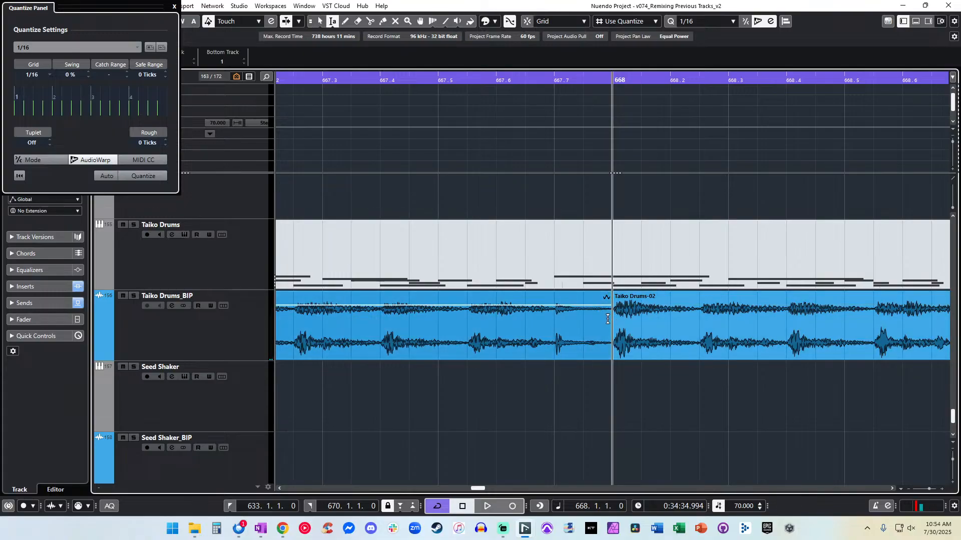
key(x)
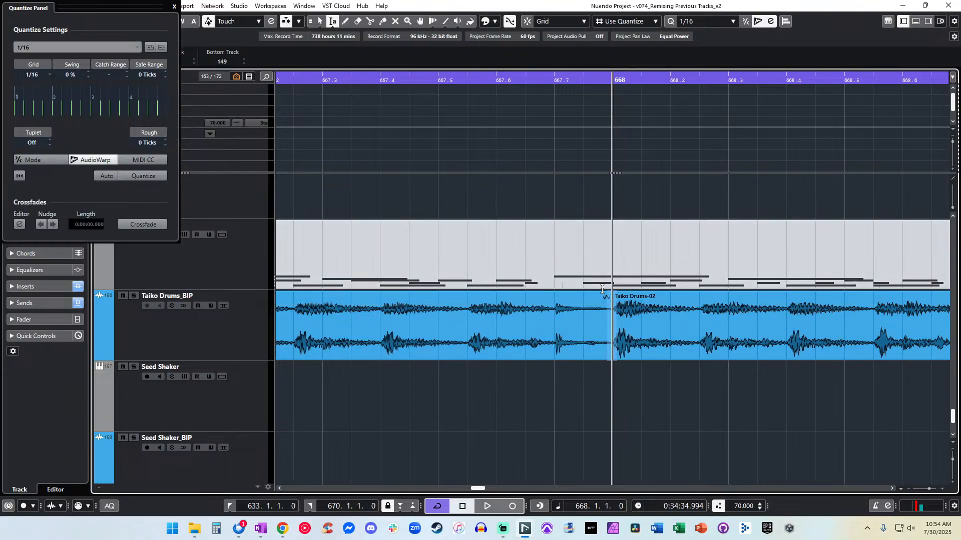
Play the audio from before bar 668 through the short crossfade, then undo that crossfade.
click(438, 79)
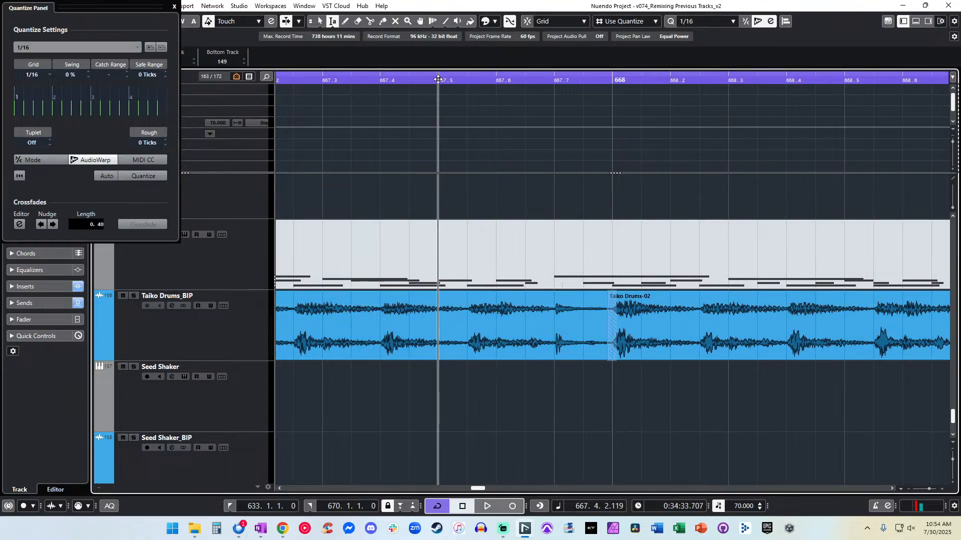
key(space)
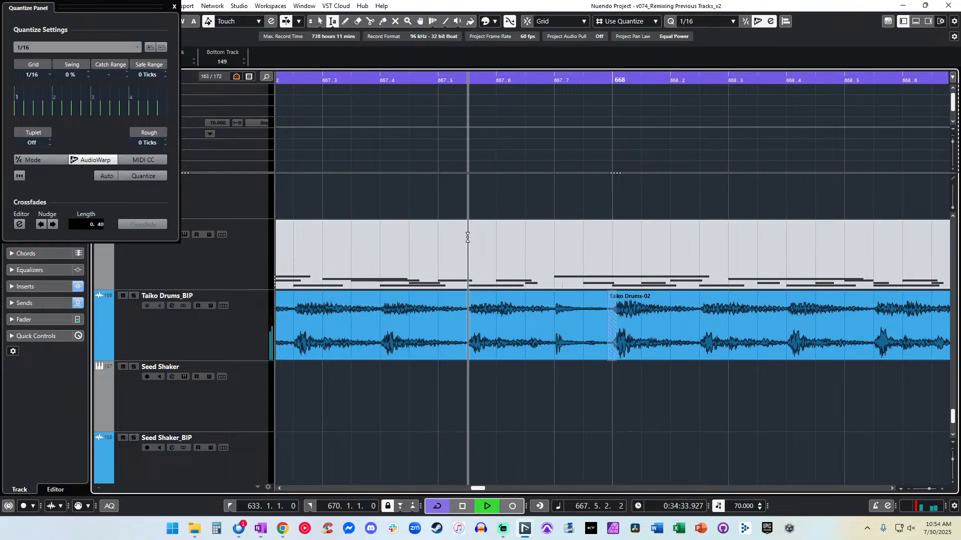
key(space)
key(space)
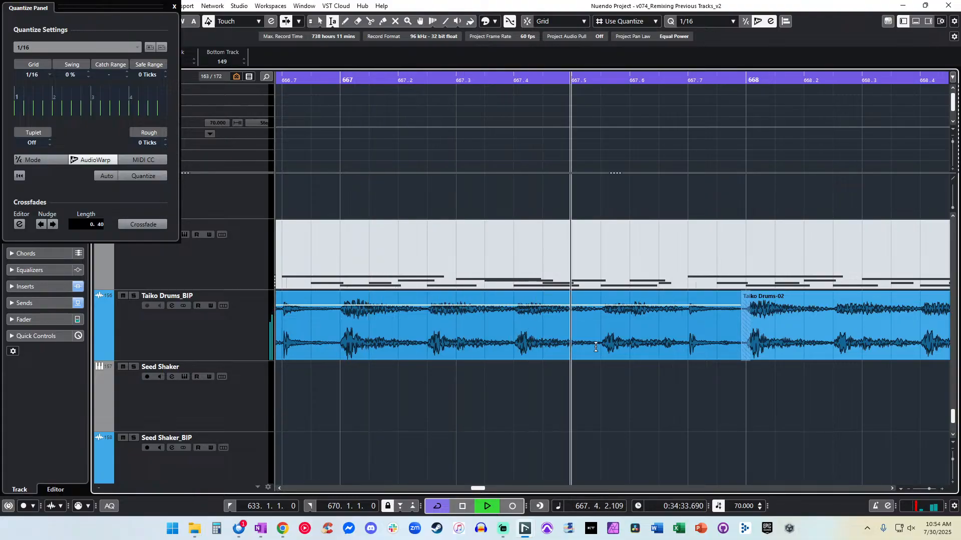
key(space)
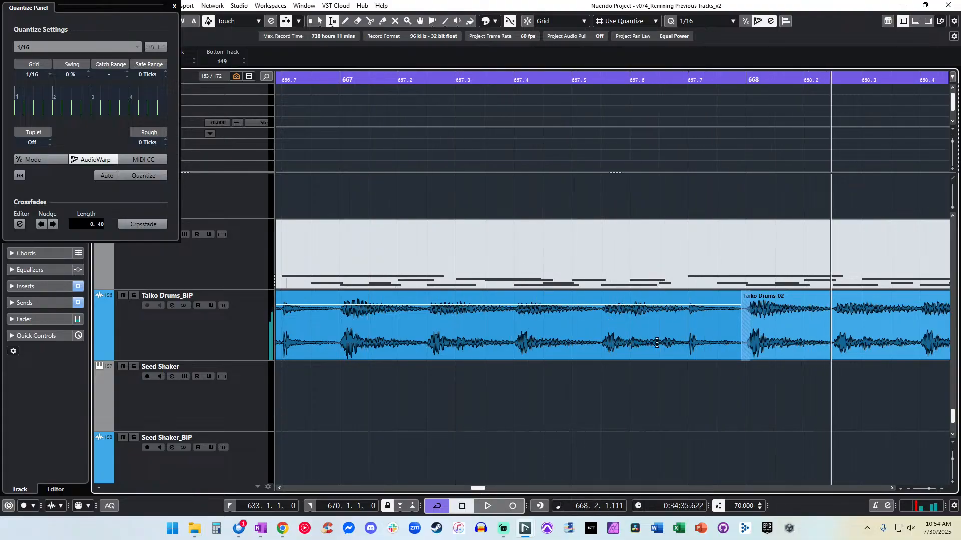
scroll(658, 336, right, 1)
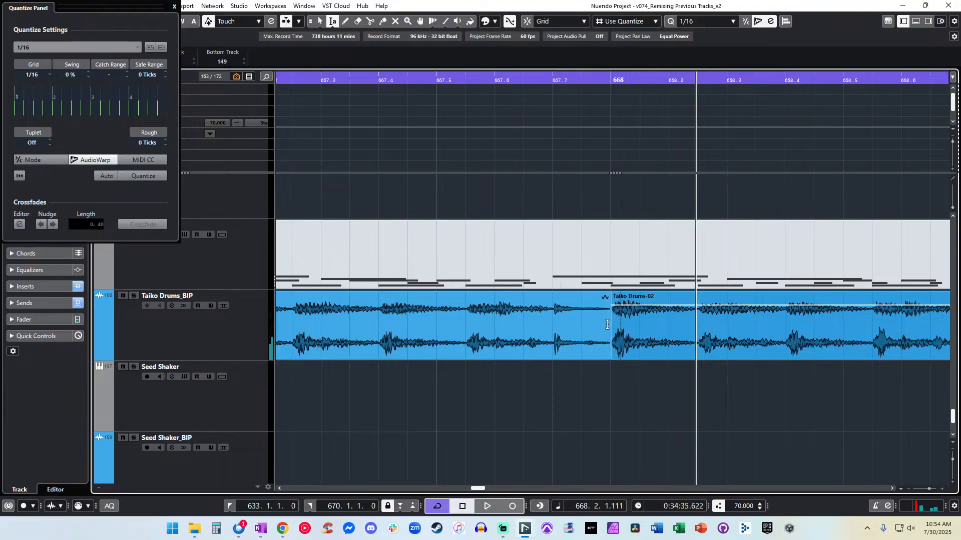
Crossfade the two Taiko Drums_BIP parts over a wider range around bar 668, with a length of 1.76.
drag(598, 325, 644, 324)
key(x)
key(ctrl+KP_Subtract)
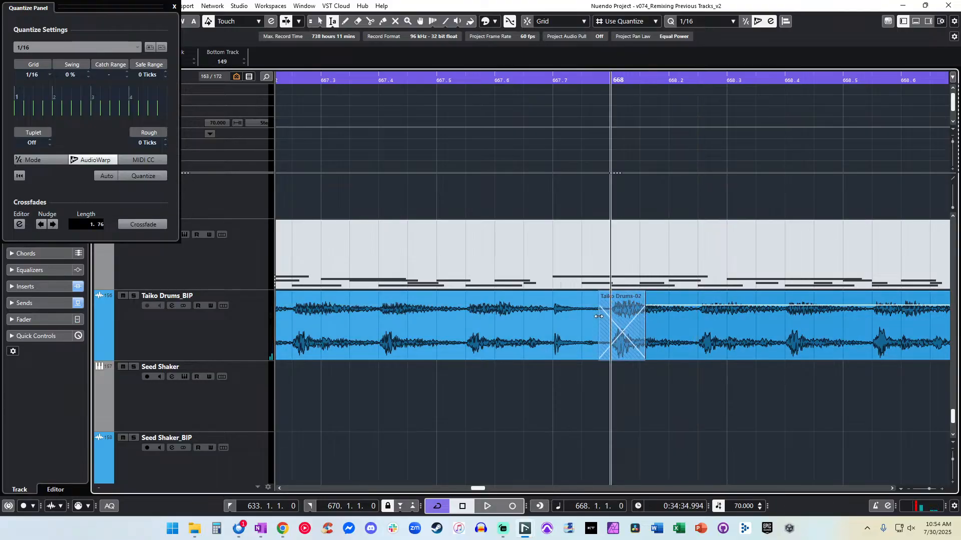
Play the audio through the wider crossfade at bar 668 and undo that crossfade.
click(589, 309)
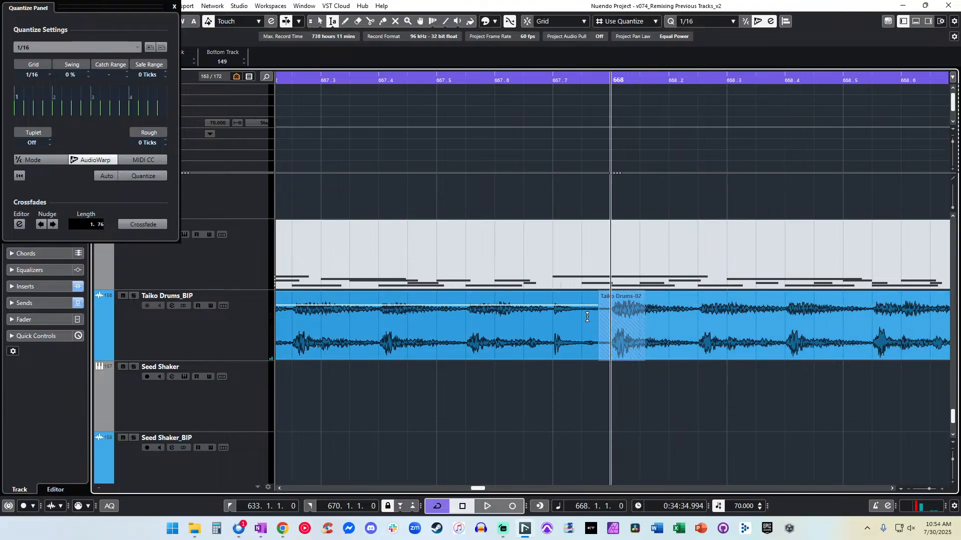
click(602, 335)
click(569, 199)
double_click(515, 82)
key(ctrl+KP_Subtract)
key(ctrl+KP_Subtract)
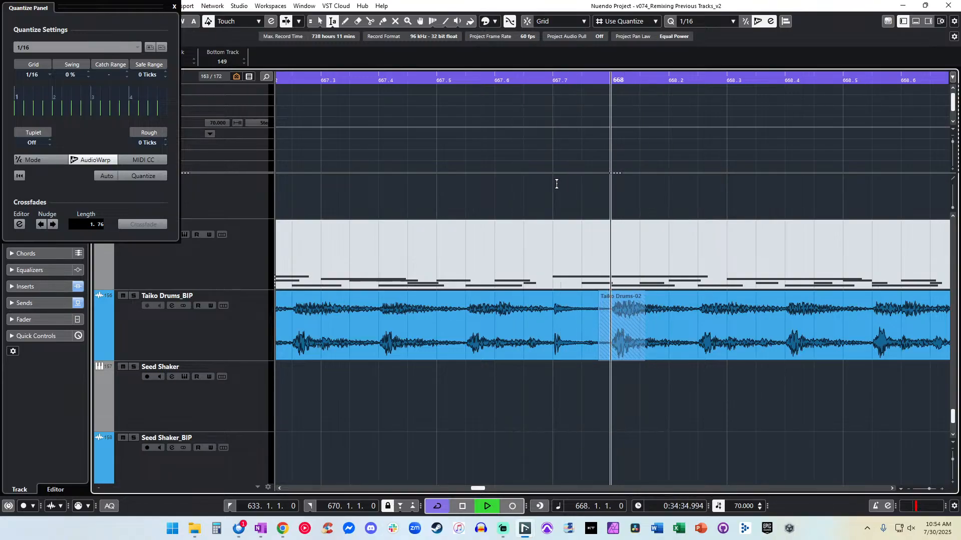
scroll(535, 273, right, 3)
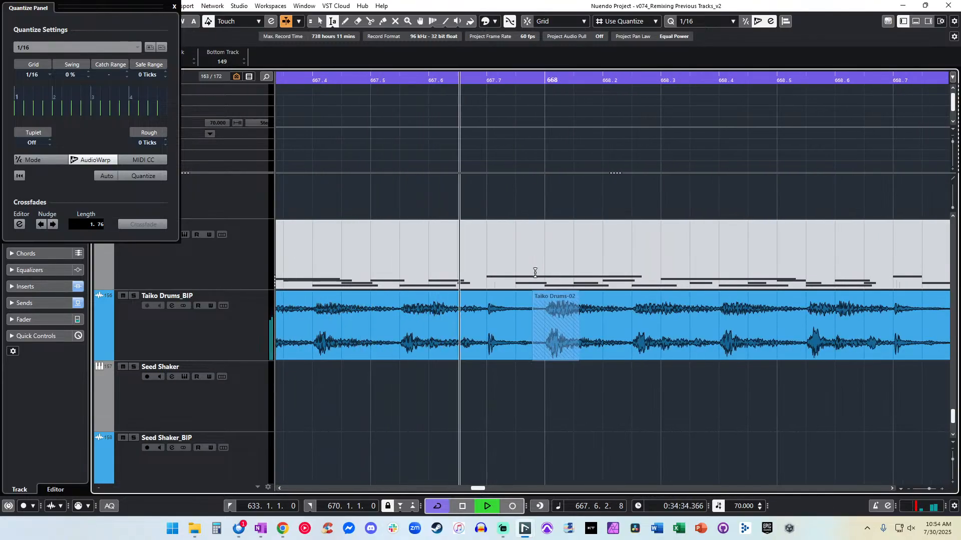
key(space)
key(ctrl+z)
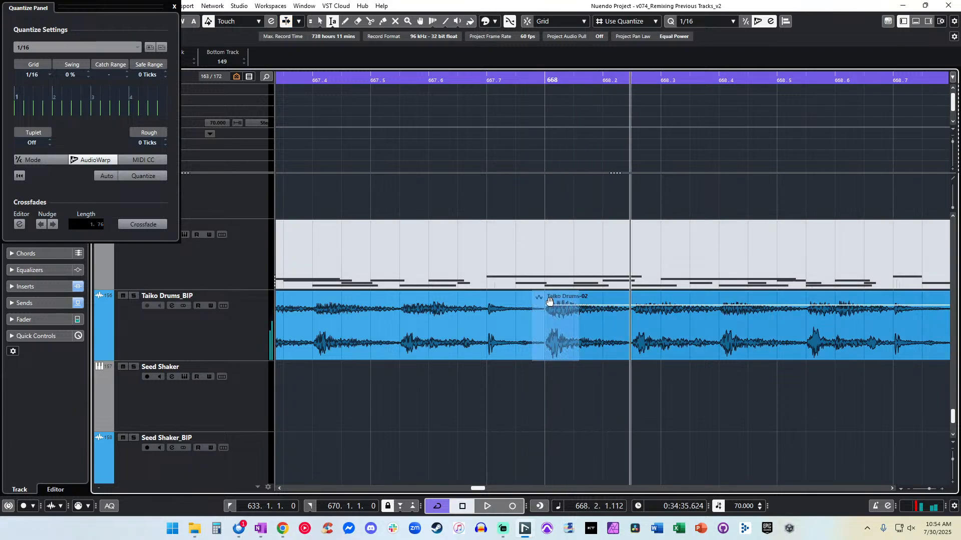
Move the split between the Taiko Drums_BIP parts ahead of bar 668 and crossfade them there with a length of 0.46.
right_click(559, 359)
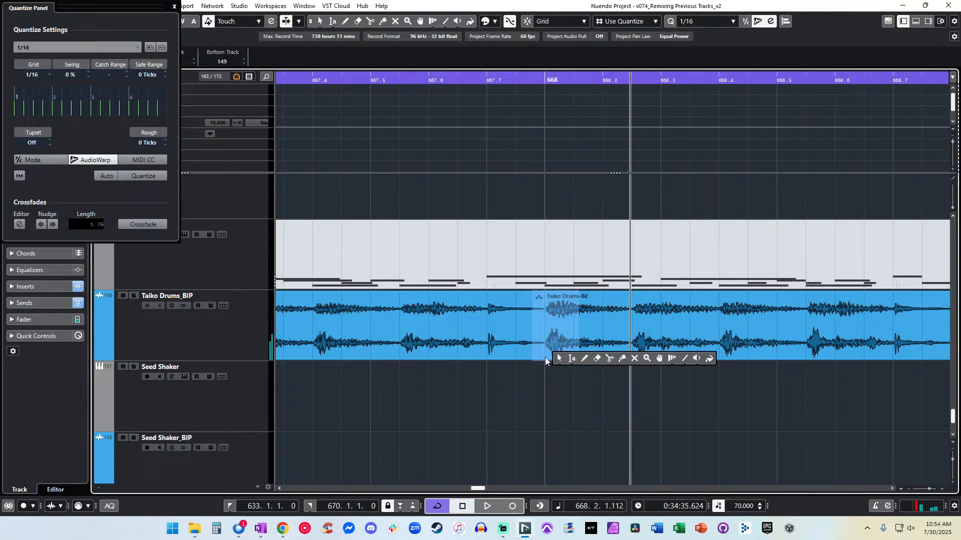
click(557, 358)
mouse_move(540, 357)
mouse_down()
mouse_move(532, 358)
mouse_move(553, 358)
mouse_up()
drag(543, 357, 524, 354)
drag(522, 353, 518, 354)
right_click(507, 292)
click(511, 290)
drag(513, 305, 523, 311)
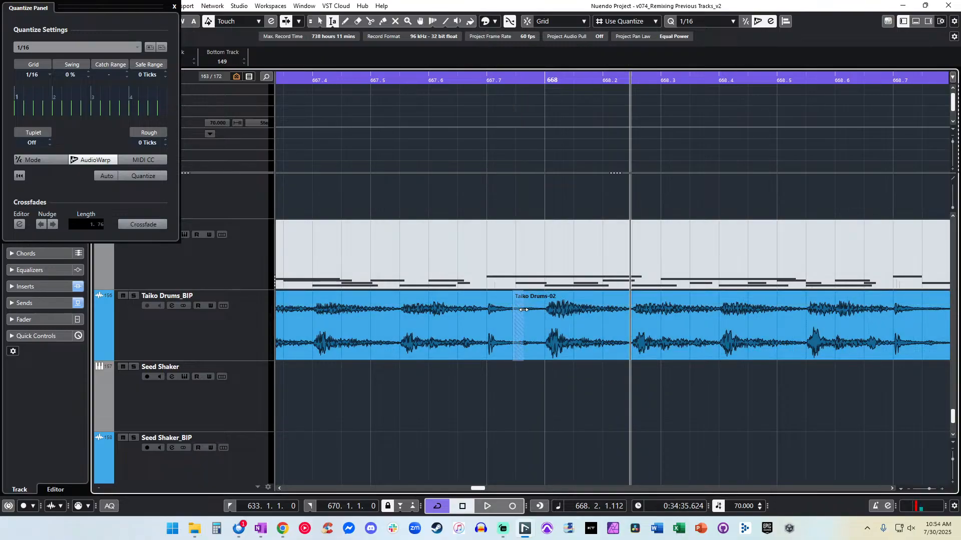
Play the audio repeatedly from before the relocated crossfade to past bar 668.
click(368, 80)
key(space)
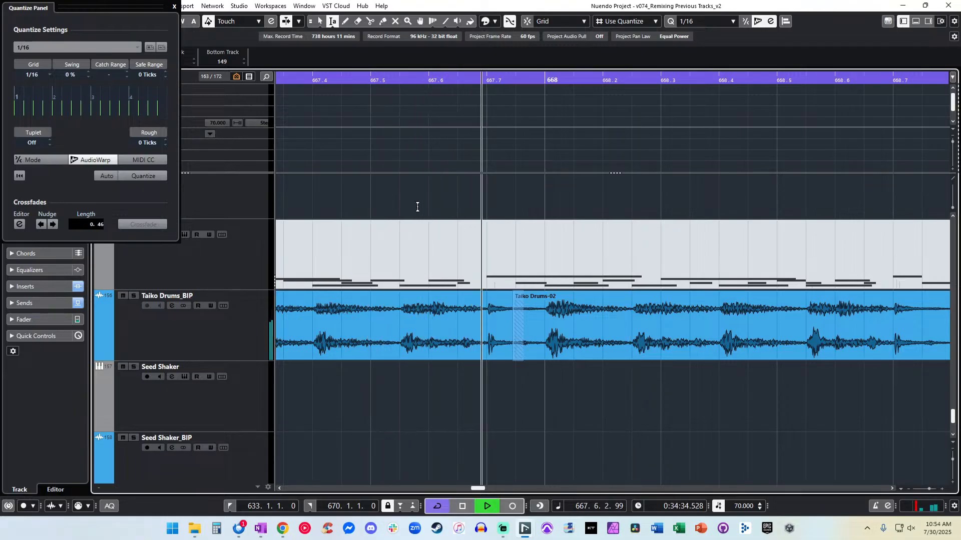
click(321, 80)
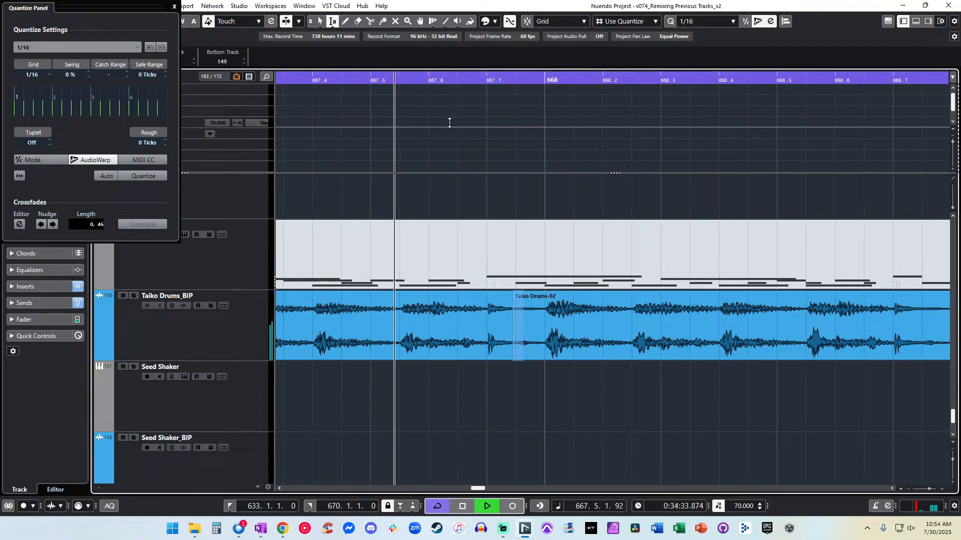
click(456, 81)
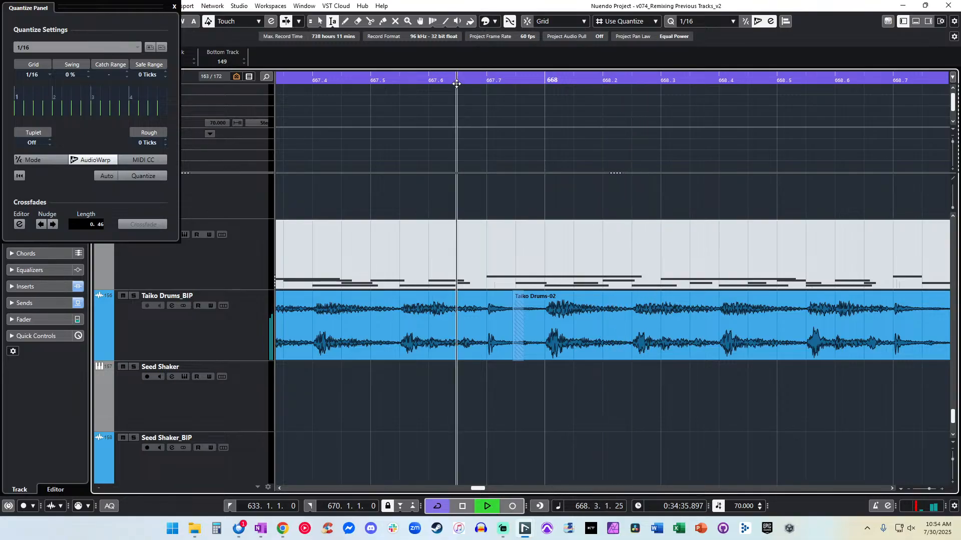
key(space)
Move the split between the Taiko Drums_BIP parts back to bar 668 and crossfade them with a length of 0.26.
key(1)
click(520, 333)
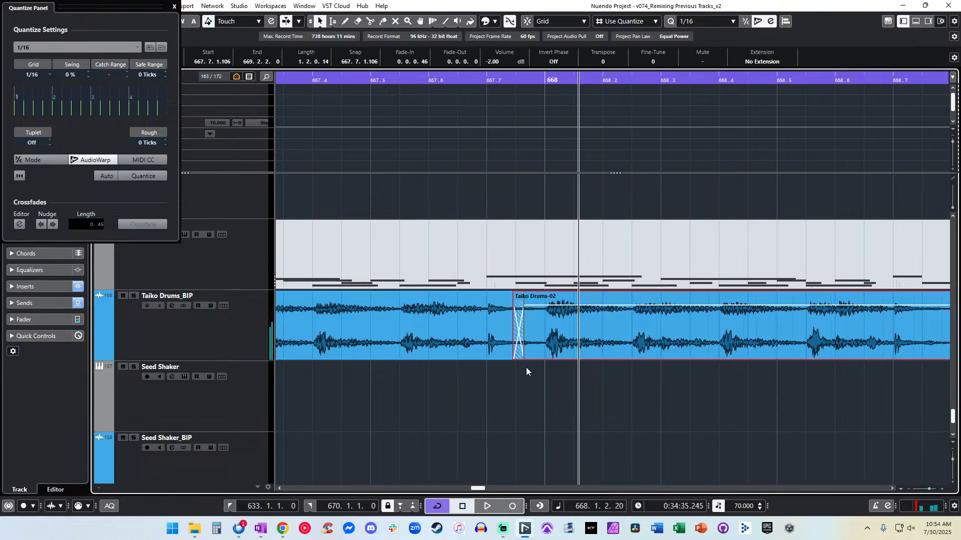
drag(516, 359, 542, 360)
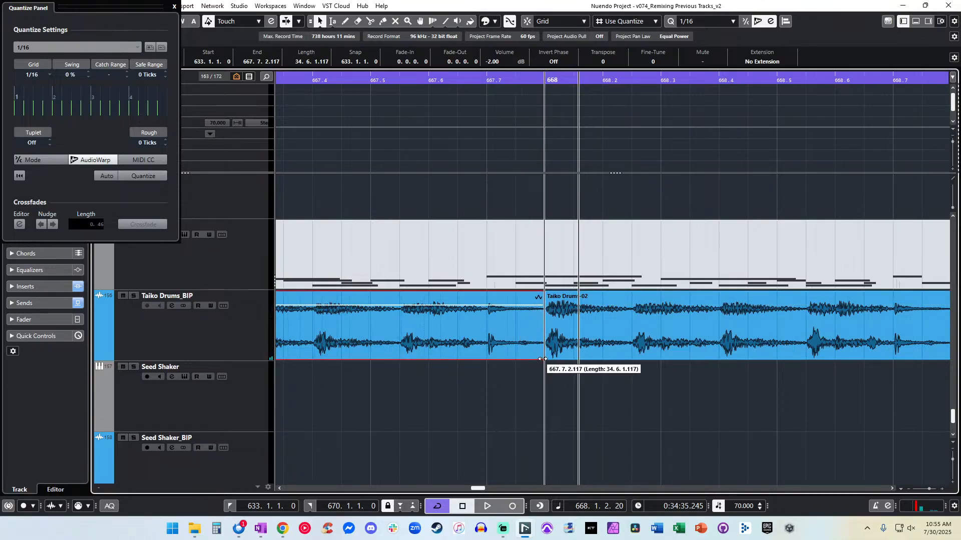
right_click(542, 359)
click(550, 358)
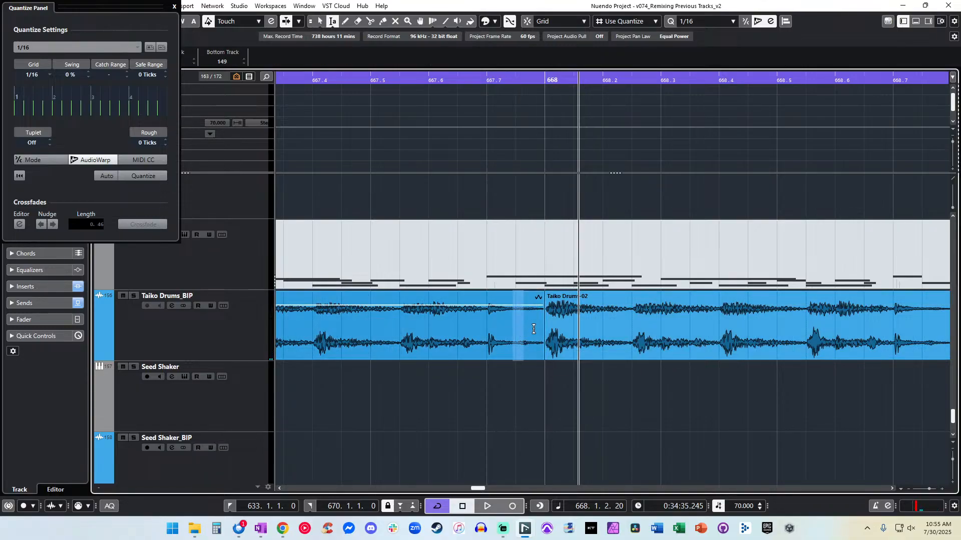
drag(541, 329, 546, 331)
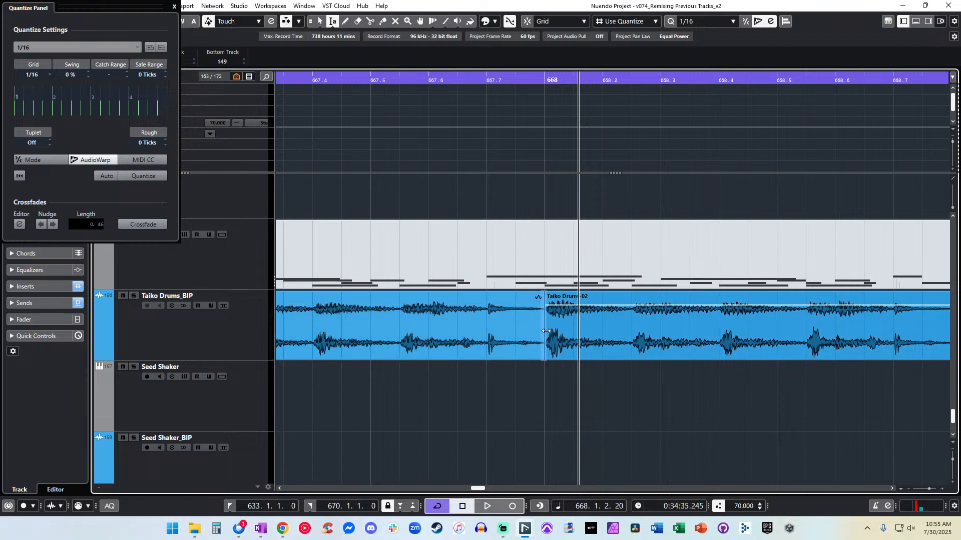
Play the Taiko Drums_BIP audio several times from bar 667 through the new crossfade at bar 668.
click(444, 81)
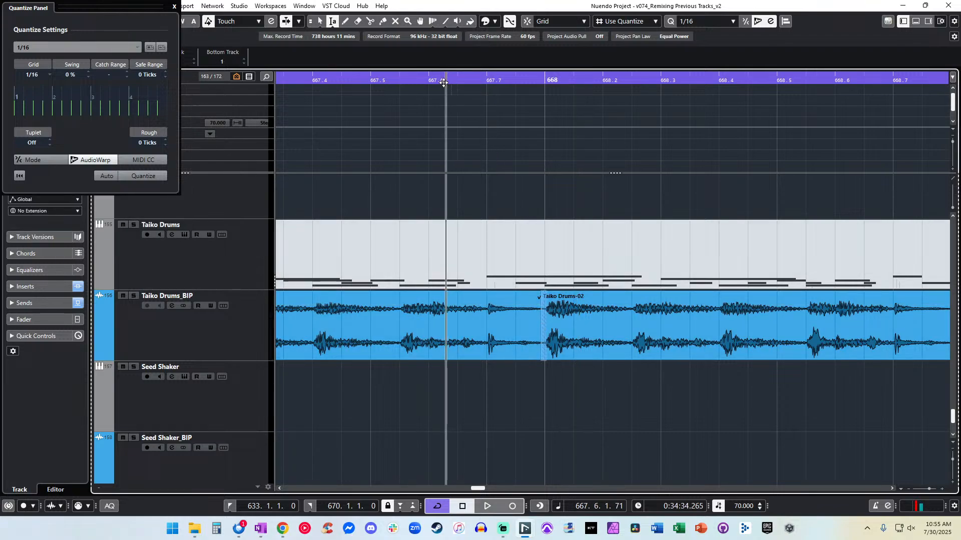
click(410, 79)
key(space)
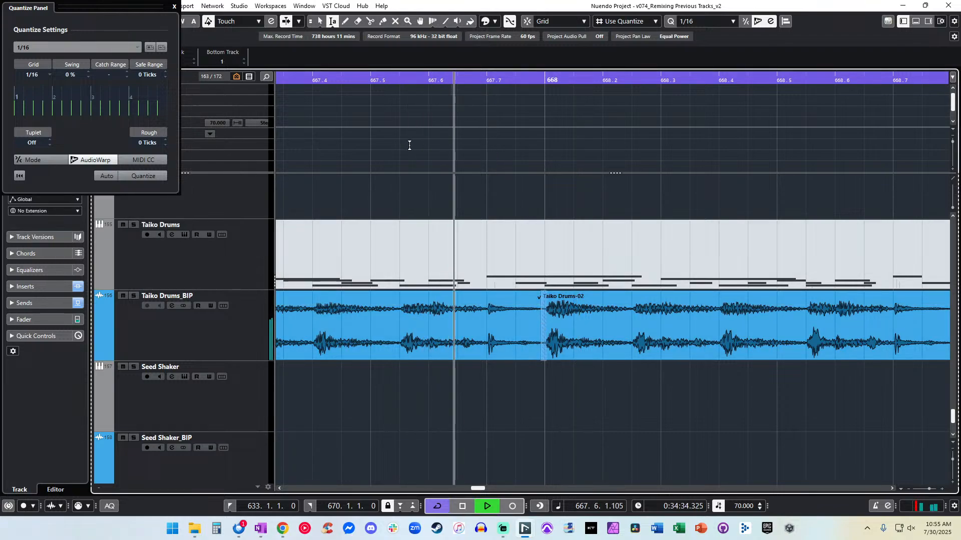
key(space)
click(366, 77)
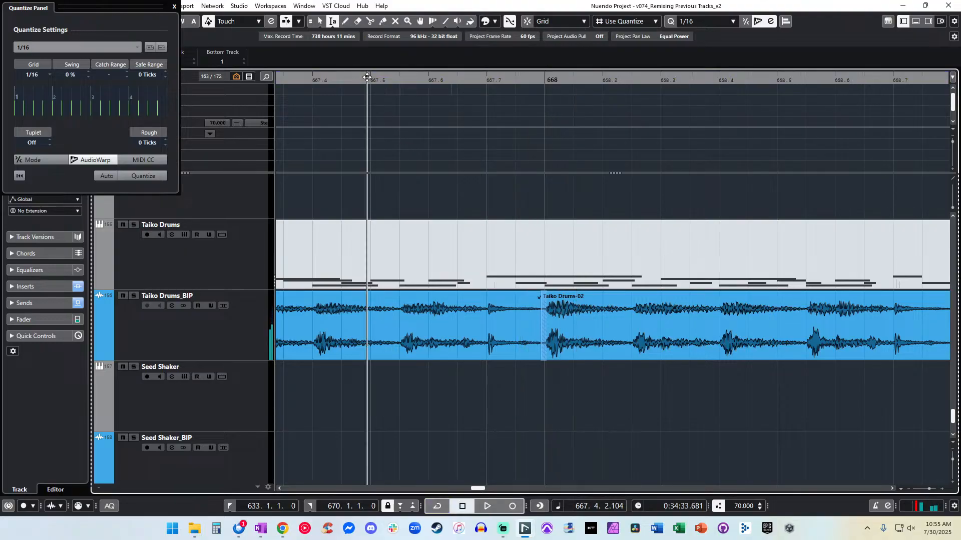
key(space)
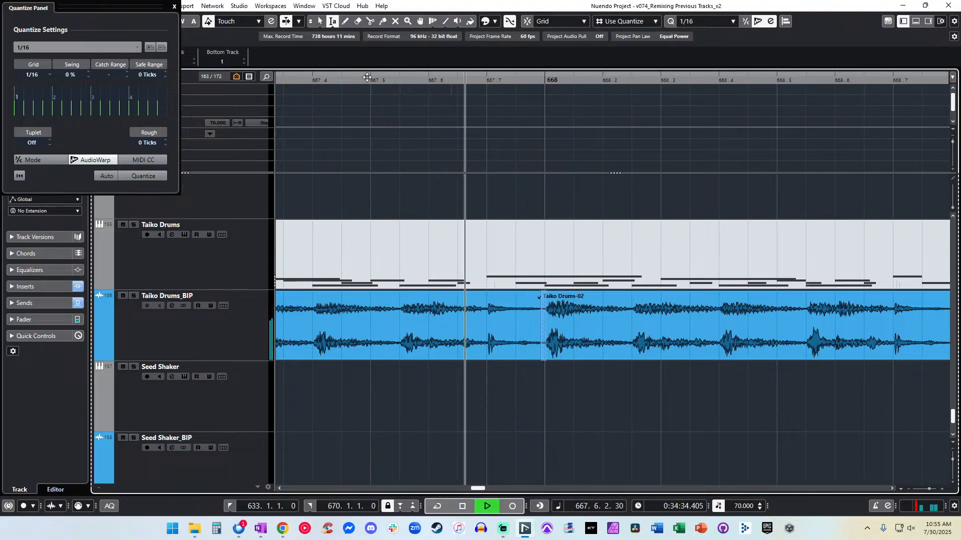
key(space)
key(KP_Subtract)
key(KP_Subtract)
key(space)
scroll(414, 274, right, 1)
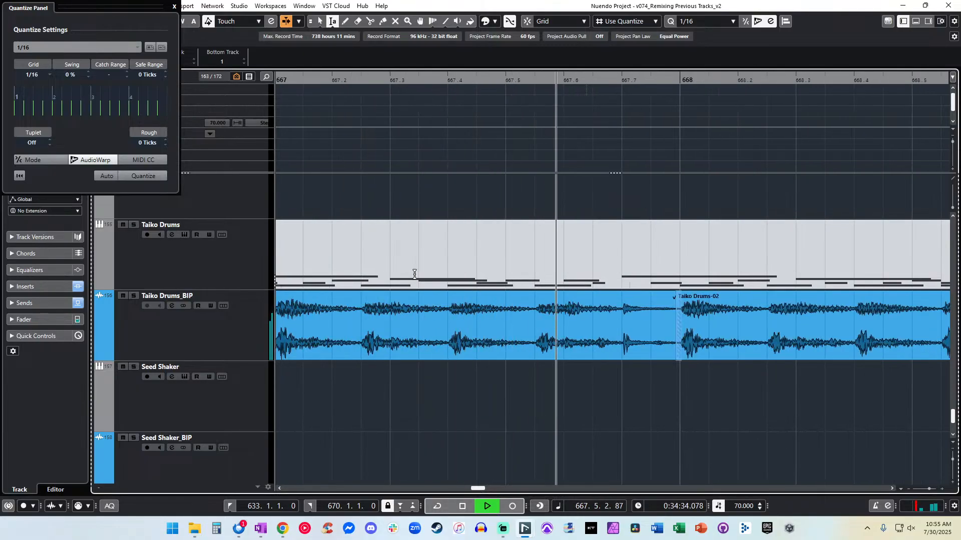
key(space)
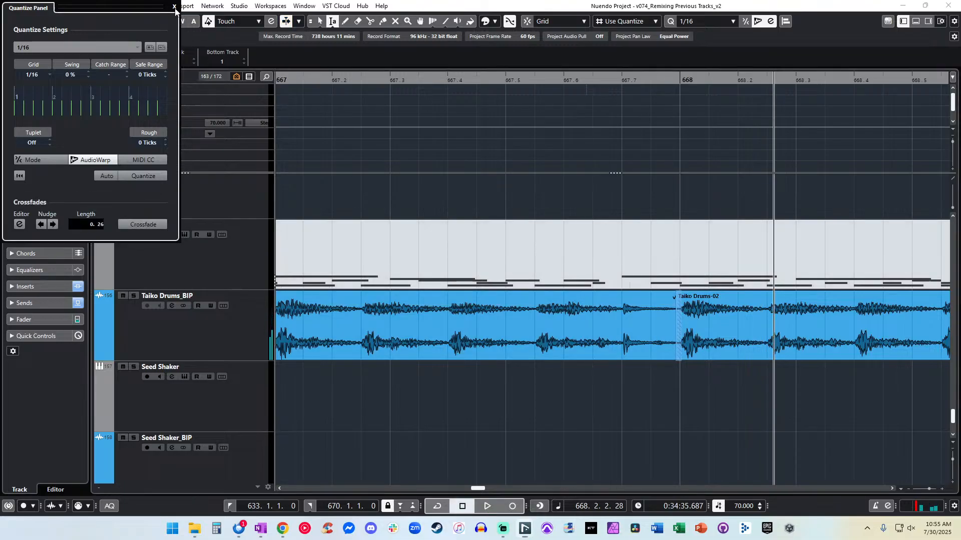
Close the Quantize Panel and switch to the Object Selection tool.
click(174, 6)
right_click(443, 323)
click(443, 323)
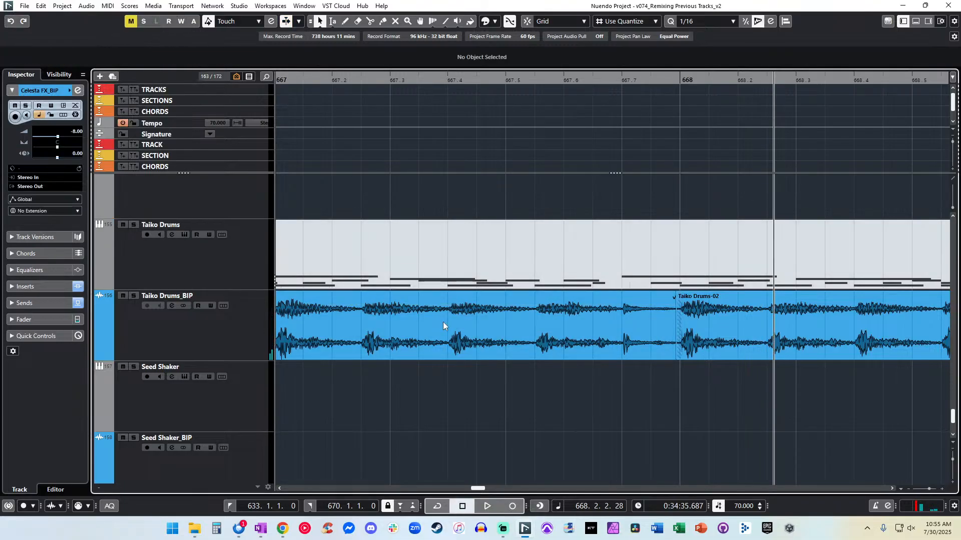
Add a short fade-out of about 0.0.1.81 at the end of the Taiko Drums-02 event, past bar 669.
key(g)
key(g)
key(g)
key(g)
key(g)
key(g)
key(g)
key(g)
key(g)
key(g)
key(h)
key(h)
key(h)
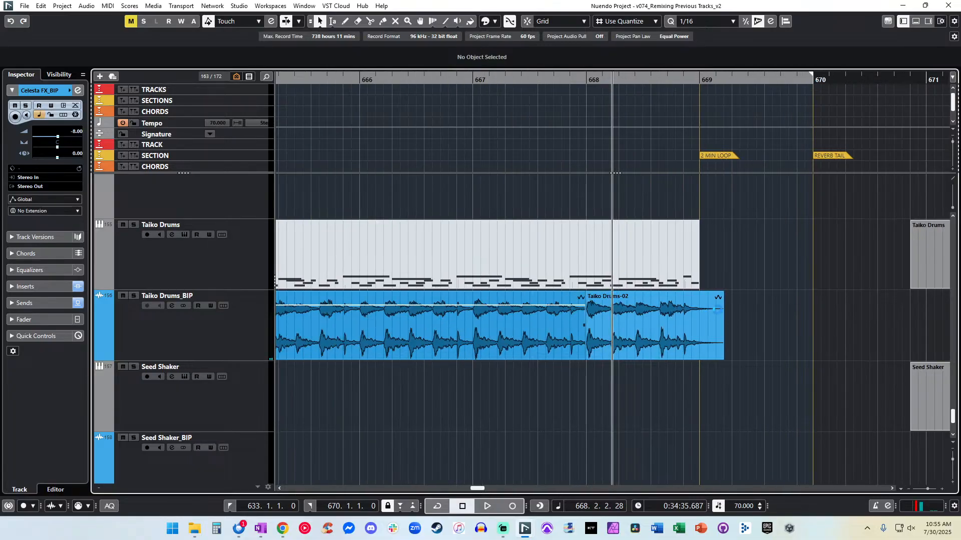
scroll(707, 273, down, 2)
scroll(722, 250, up, 1)
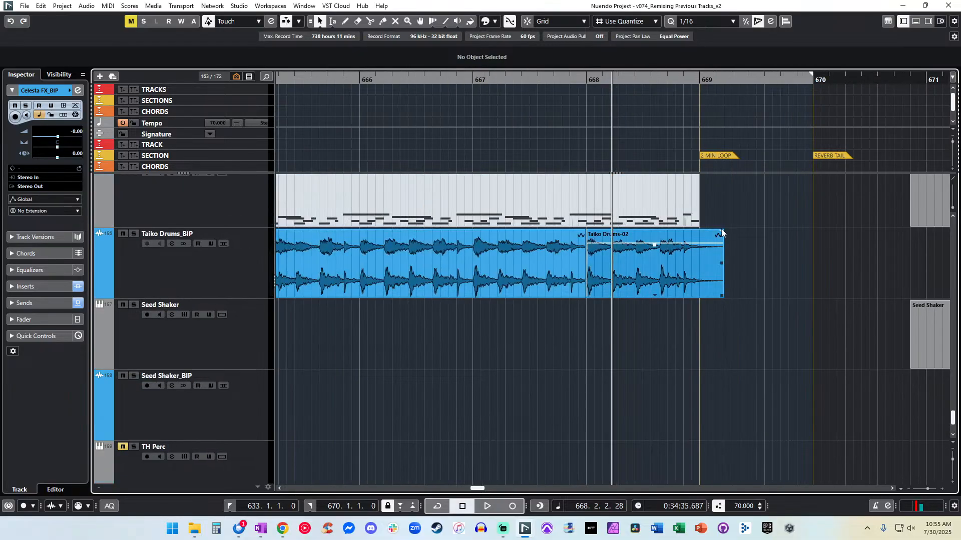
mouse_move(719, 232)
mouse_down()
mouse_move(686, 230)
mouse_move(710, 231)
mouse_up()
key(g)
key(g)
key(g)
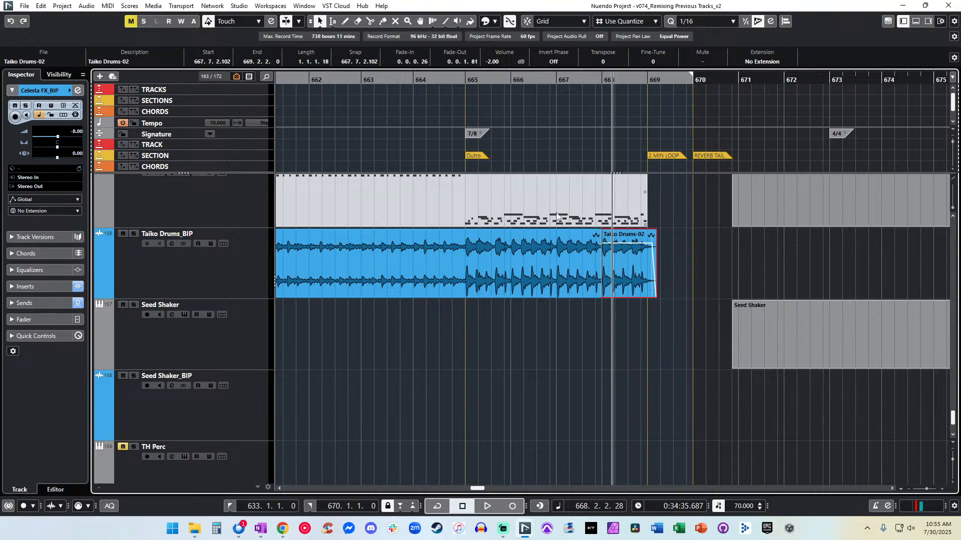
Play the start of the Taiko Drums_BIP audio briefly from bar 633.
key(KP_1)
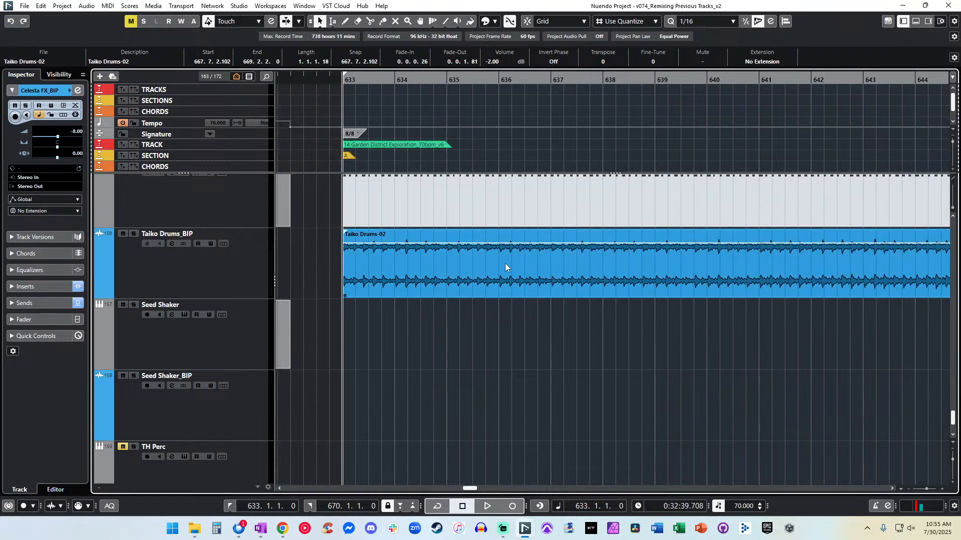
key(shift+g)
key(shift+g)
key(g)
key(g)
key(g)
key(shift+h)
key(h)
scroll(505, 263, right, 2)
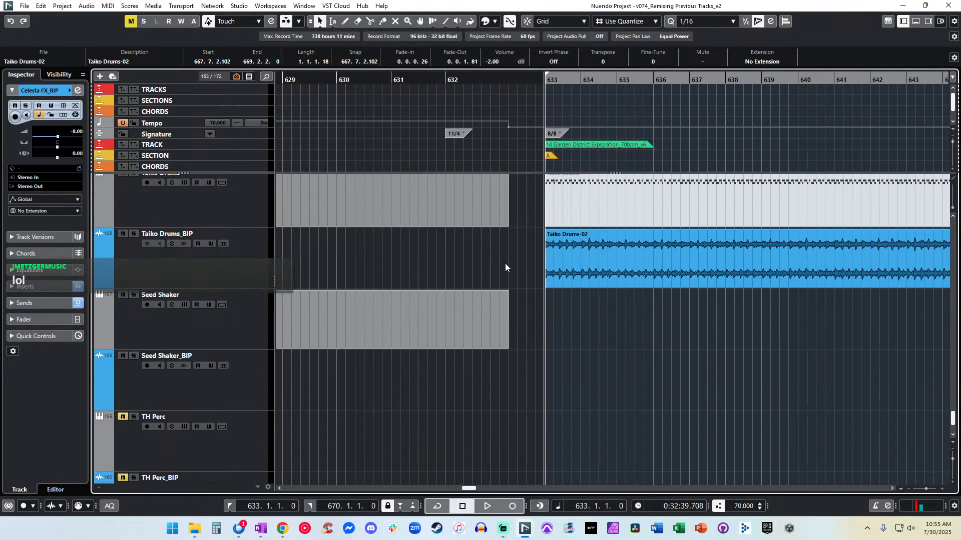
key(space)
scroll(505, 263, right, 2)
key(space)
scroll(506, 263, up, 2)
scroll(505, 263, up, 1)
key(KP_1)
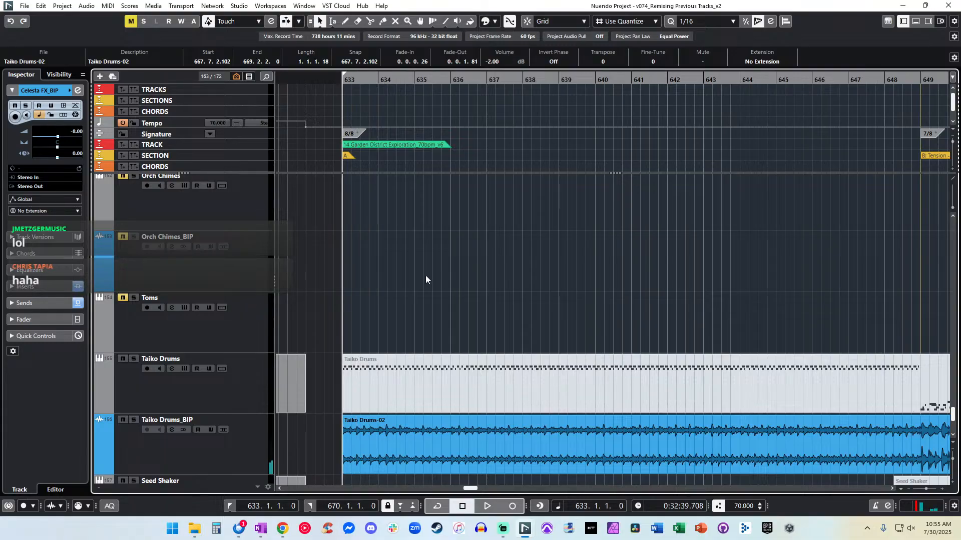
Look through the percussion and bell tracks above Taiko Drums for the cue's MIDI parts that still lack BIP audio.
scroll(364, 299, up, 14)
scroll(364, 299, down, 12)
key(g)
key(shift+g)
key(shift+g)
key(shift+g)
key(shift+g)
key(shift+g)
key(h)
key(shift+h)
key(shift+h)
key(shift+h)
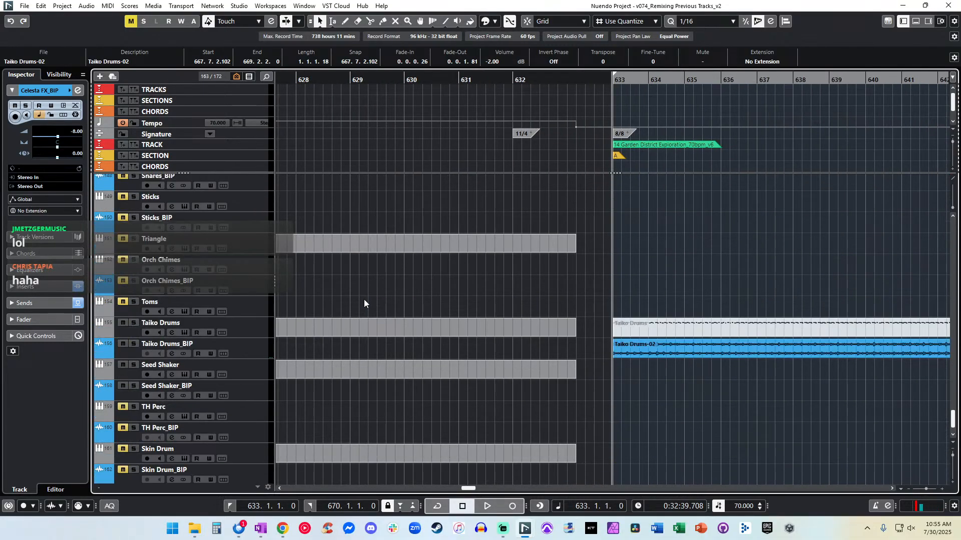
scroll(364, 299, right, 4)
scroll(364, 299, left, 1)
scroll(364, 299, up, 12)
key(g)
key(g)
key(g)
key(g)
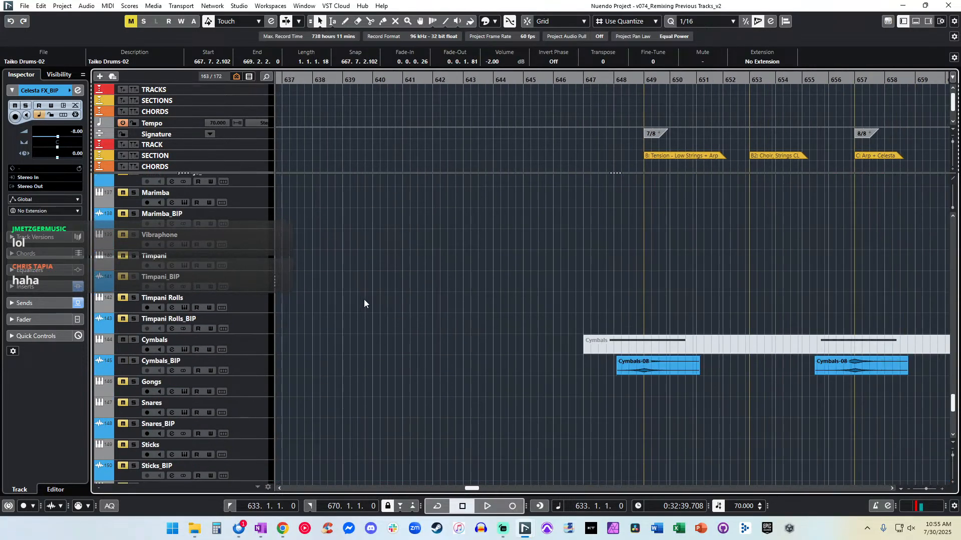
scroll(365, 299, right, 1)
scroll(364, 299, right, 3)
scroll(364, 299, up, 3)
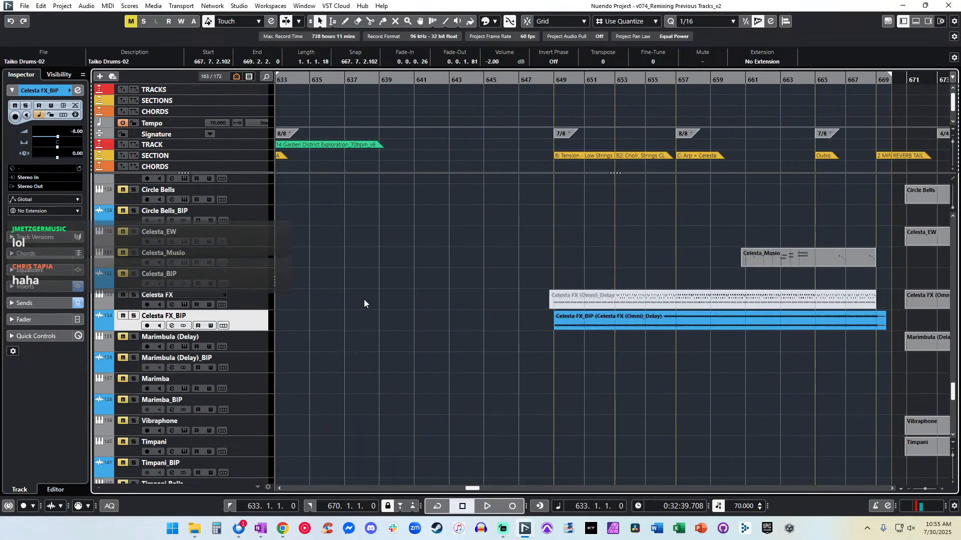
scroll(368, 280, right, 2)
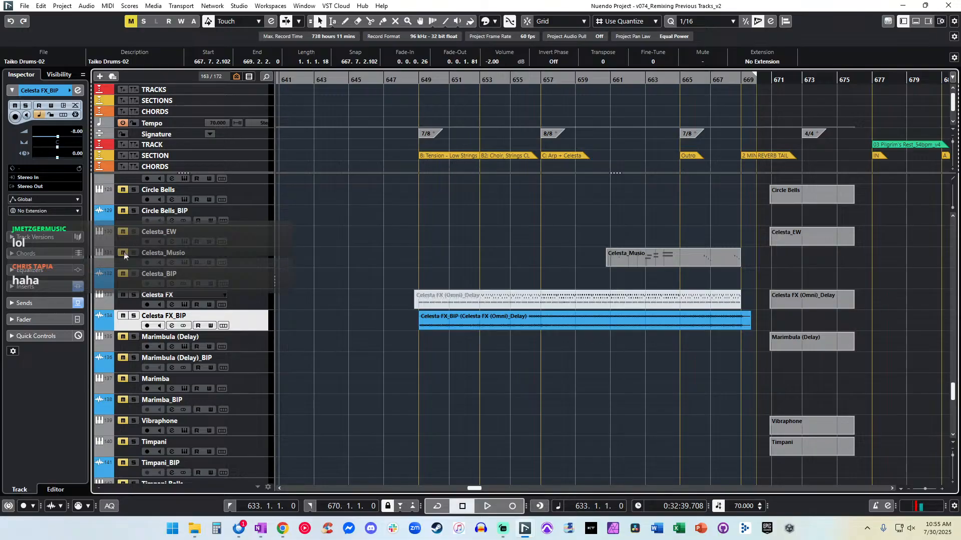
Unmute and select the Celesta_Musio track, and play its part from bar 661.
click(234, 261)
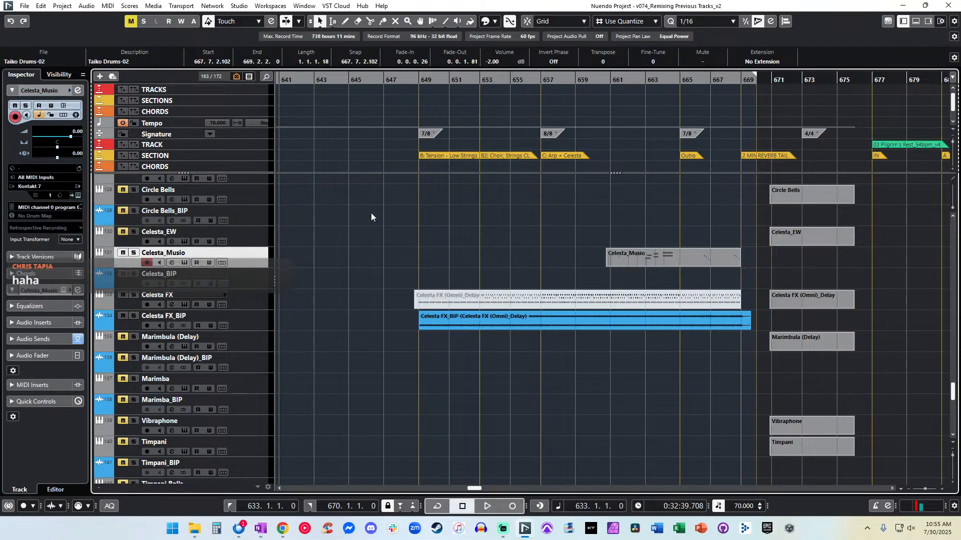
drag(615, 81, 612, 88)
key(shift+h)
key(shift+h)
key(shift+h)
key(shift+h)
key(h)
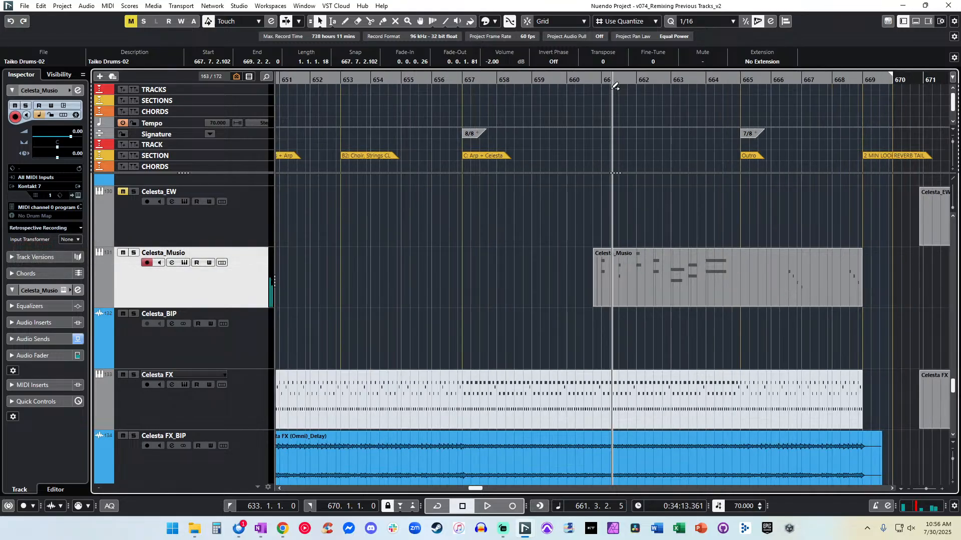
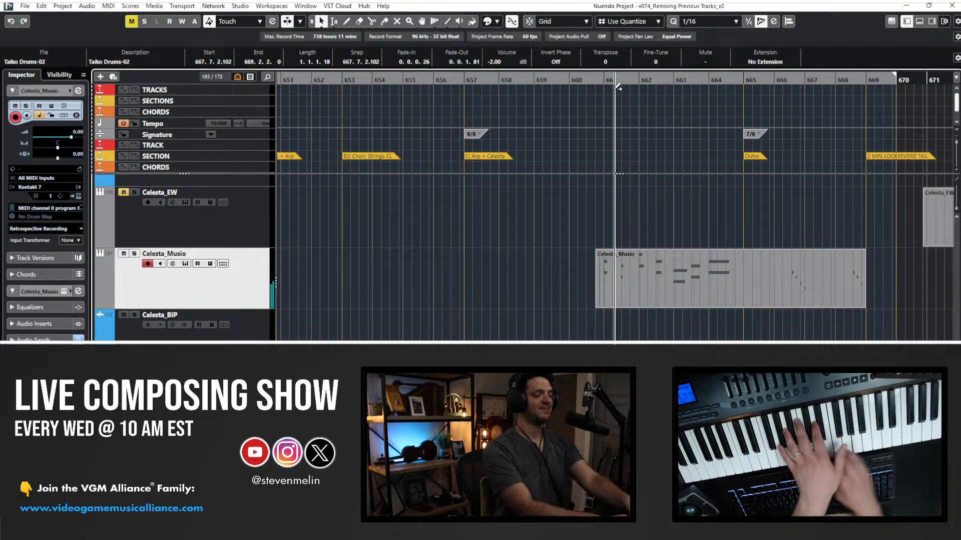
Deselect everything and rewind the playback to before the Celesta_Musio part at bar 661.
click(545, 244)
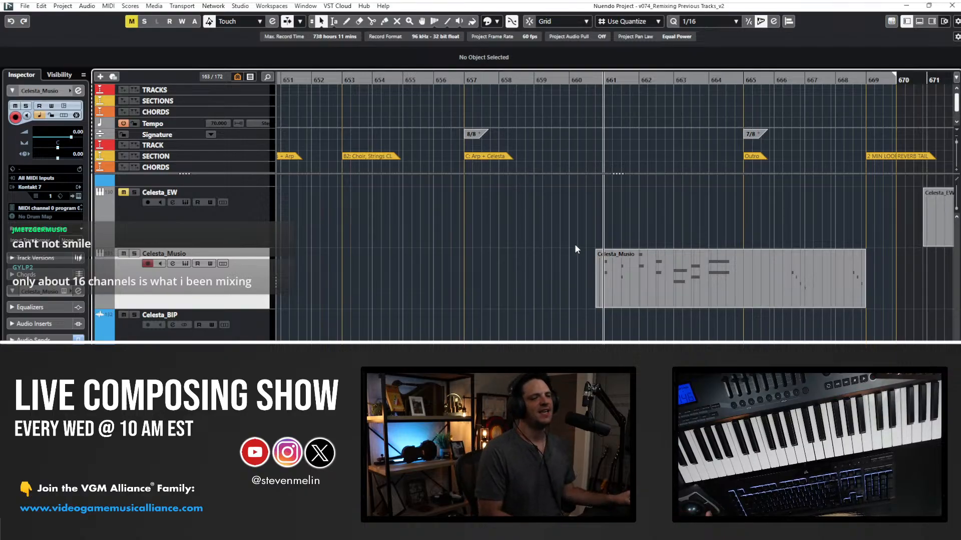
key(KP_Subtract)
key(KP_Subtract)
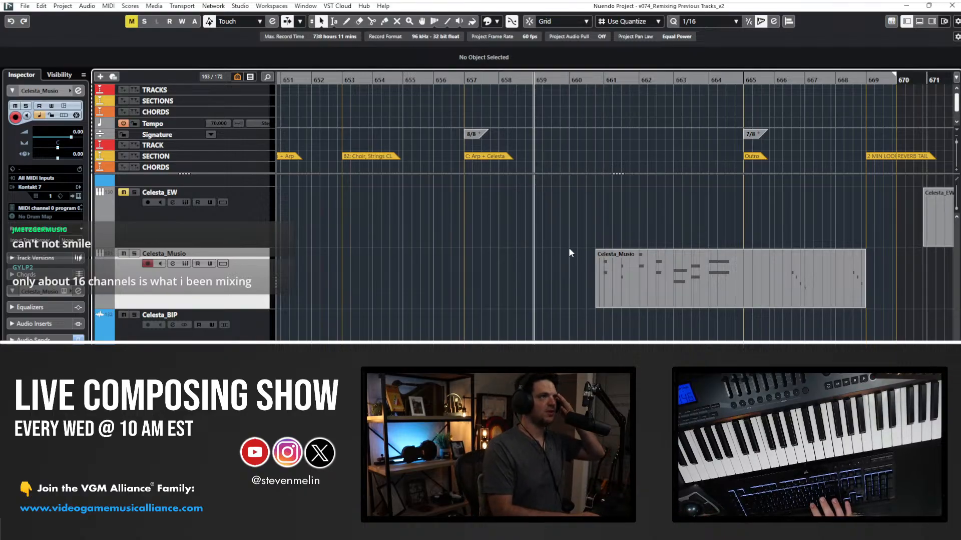
key(KP_Subtract)
key(KP_Subtract)
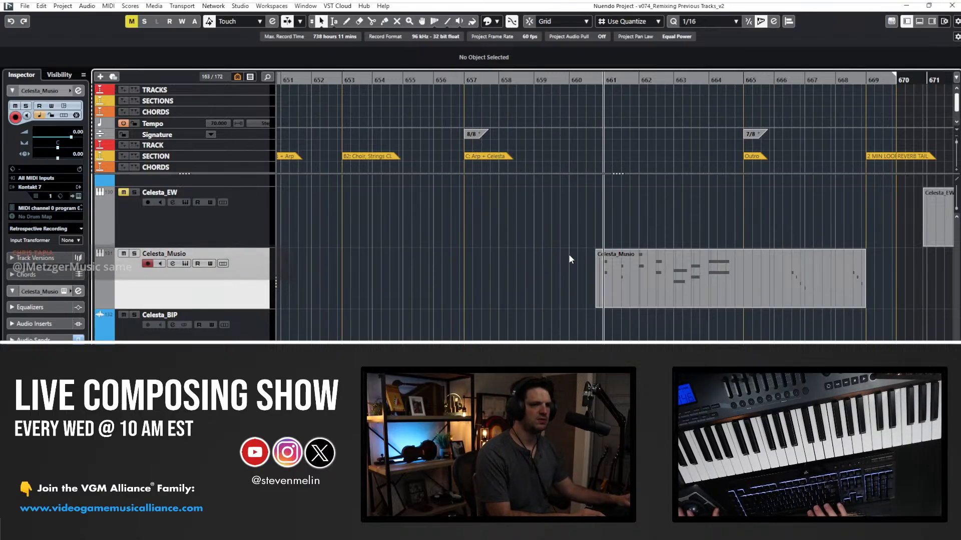
Open the Celesta_Musio part for note editing and set the velocity of all its notes to 73 while auditioning them.
double_click(628, 275)
key(shift+Down)
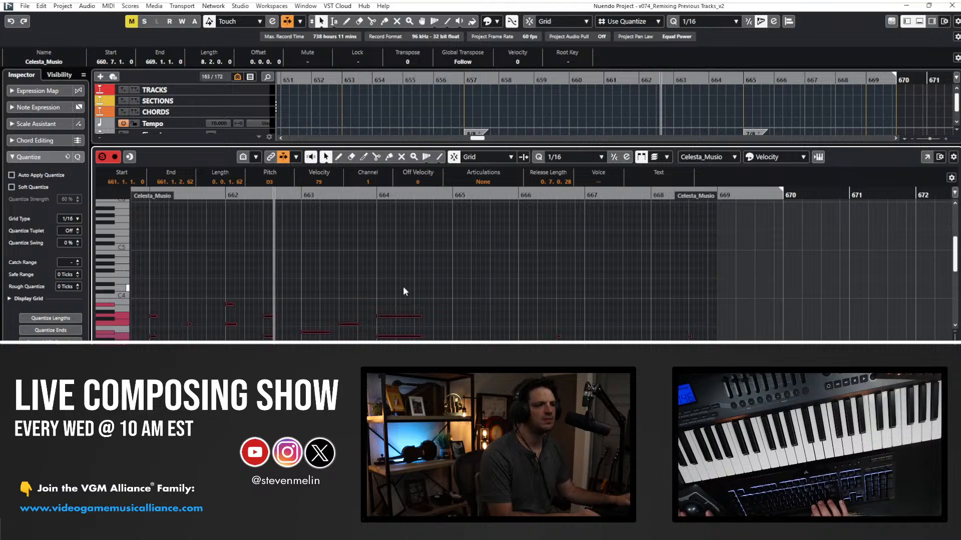
scroll(403, 286, left, 2)
scroll(403, 286, down, 2)
click(431, 262)
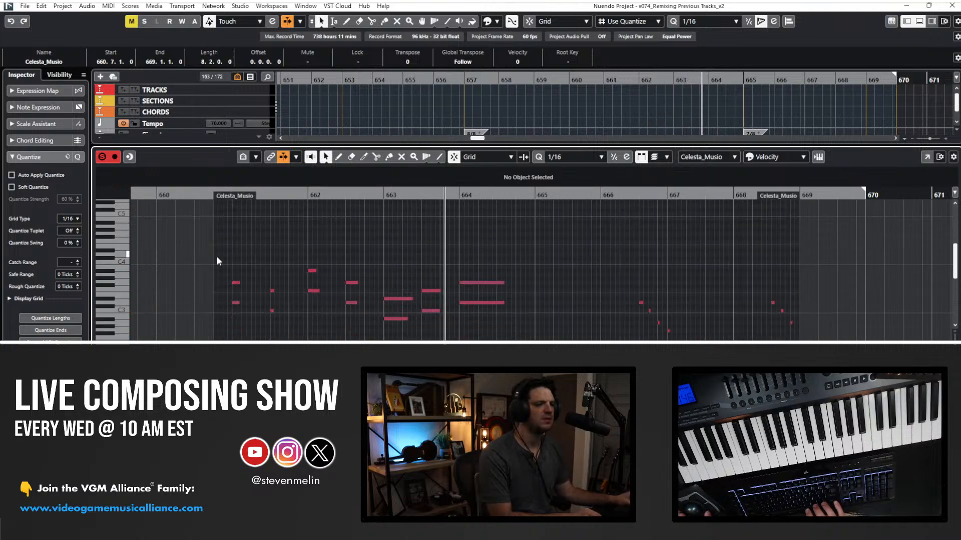
drag(217, 257, 927, 341)
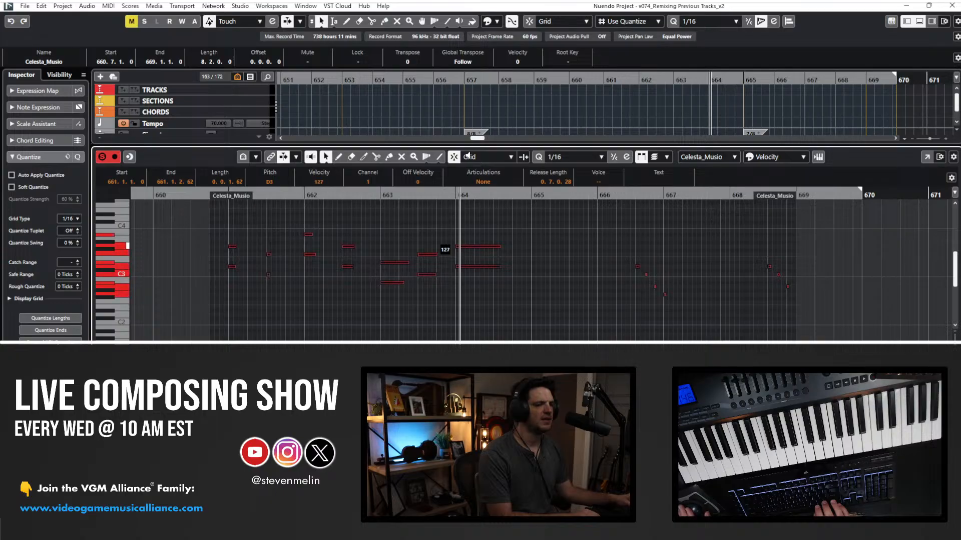
drag(472, 245, 468, 279)
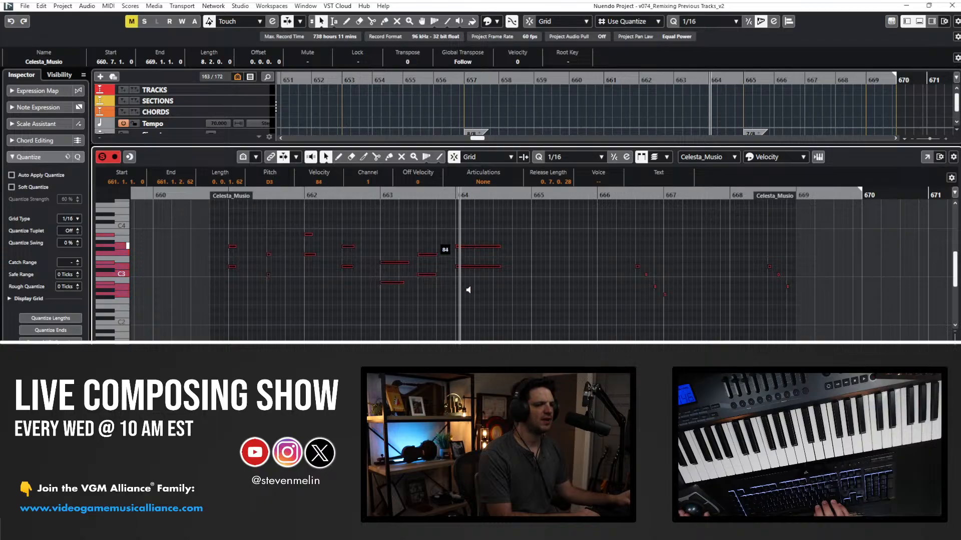
key(l)
key(space)
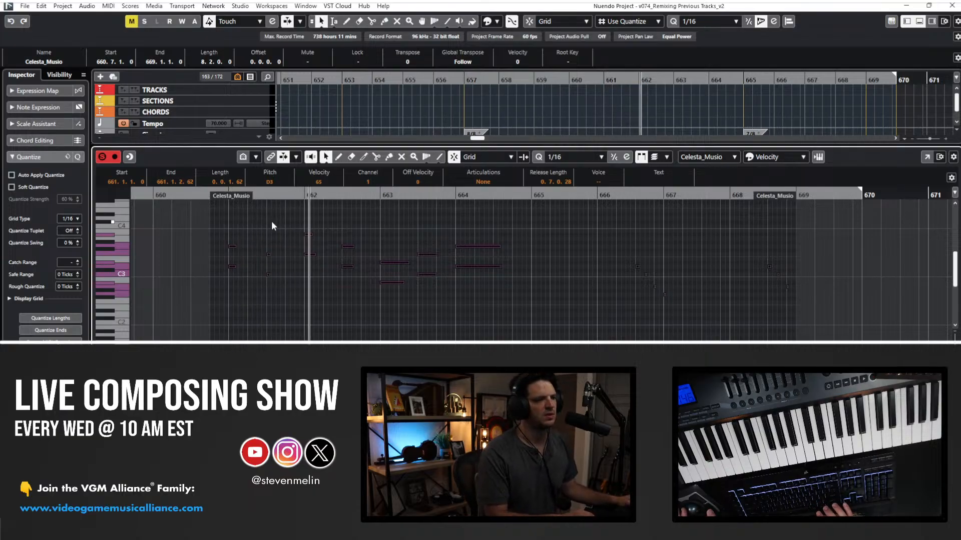
drag(349, 247, 349, 239)
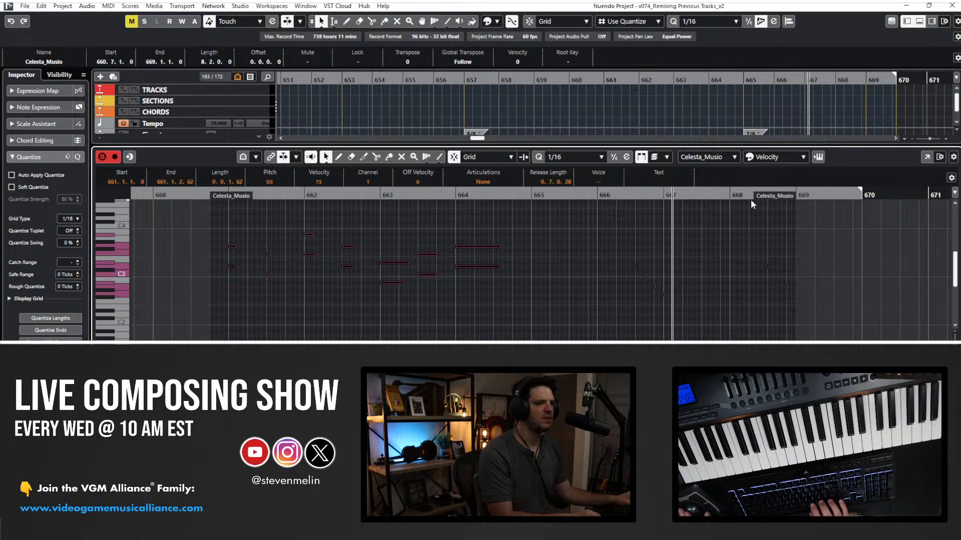
Quantize the starts and lengths of the descending Celesta_Musio runs in bars 666 to 668 to 1/8, and play them.
scroll(646, 244, right, 1)
drag(746, 310, 740, 339)
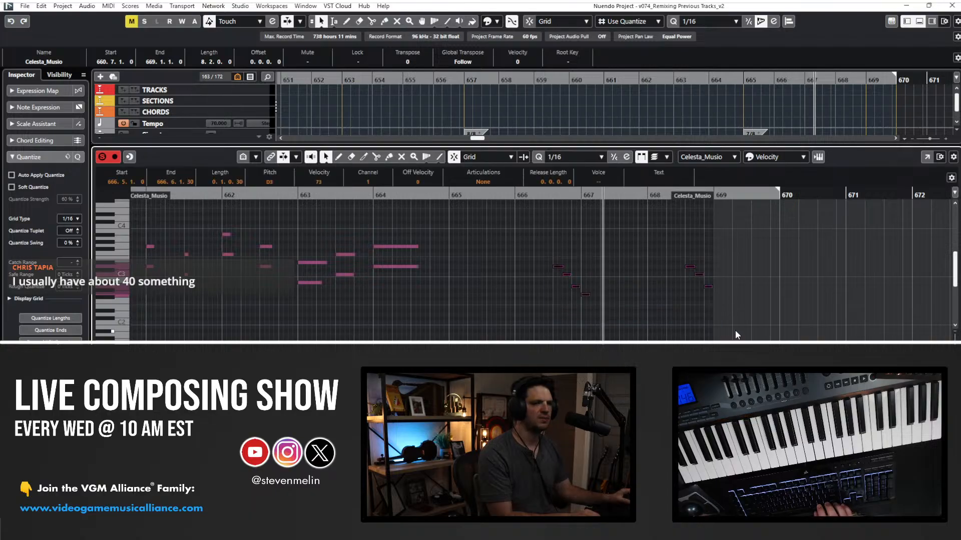
key(alt+4)
key(q)
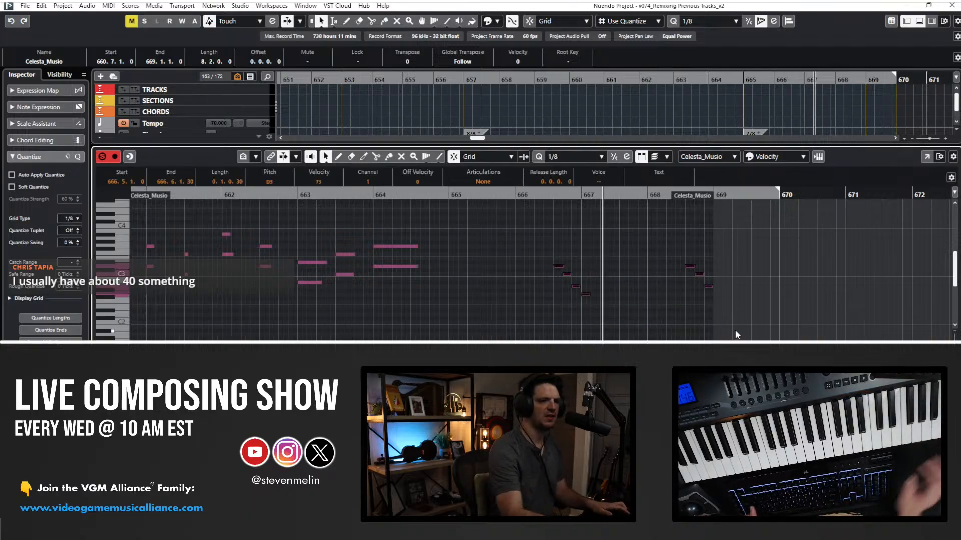
click(542, 194)
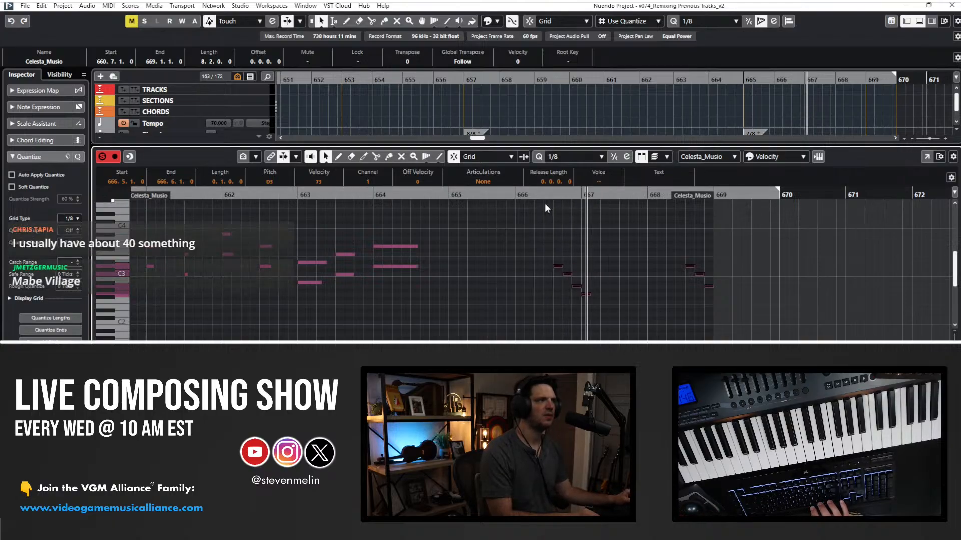
click(594, 277)
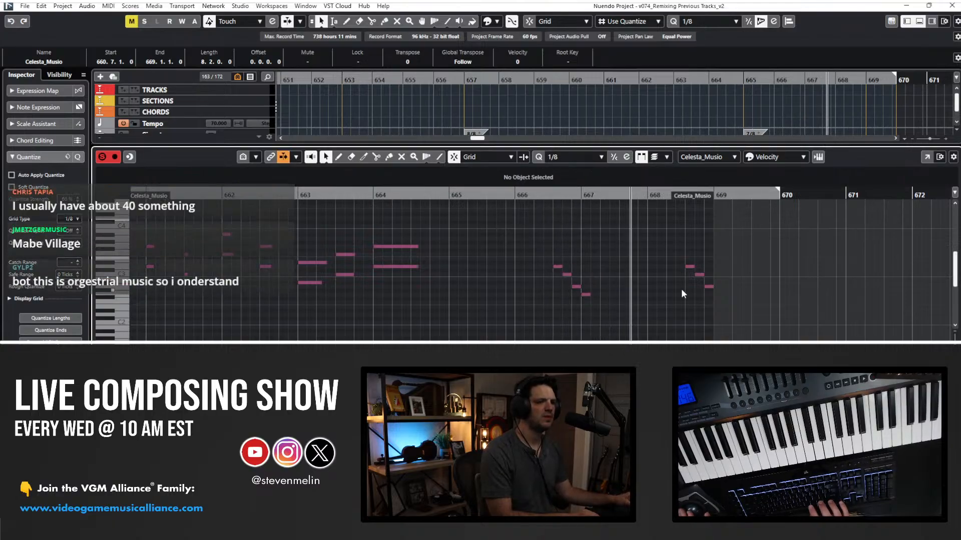
Close the note editor, extend the end of the Celesta_Musio part to 669.5.2.91, and replay it from bar 661.
key(Return)
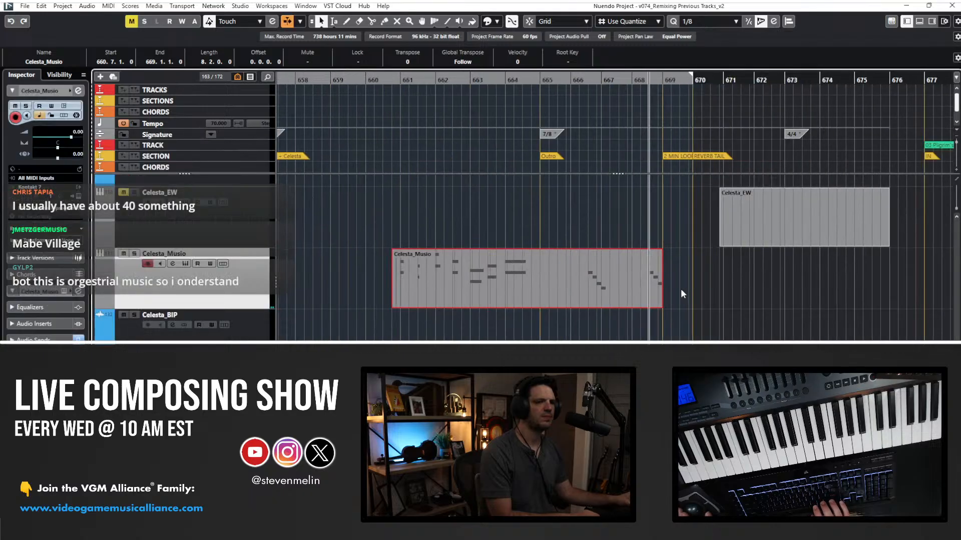
drag(661, 306, 682, 306)
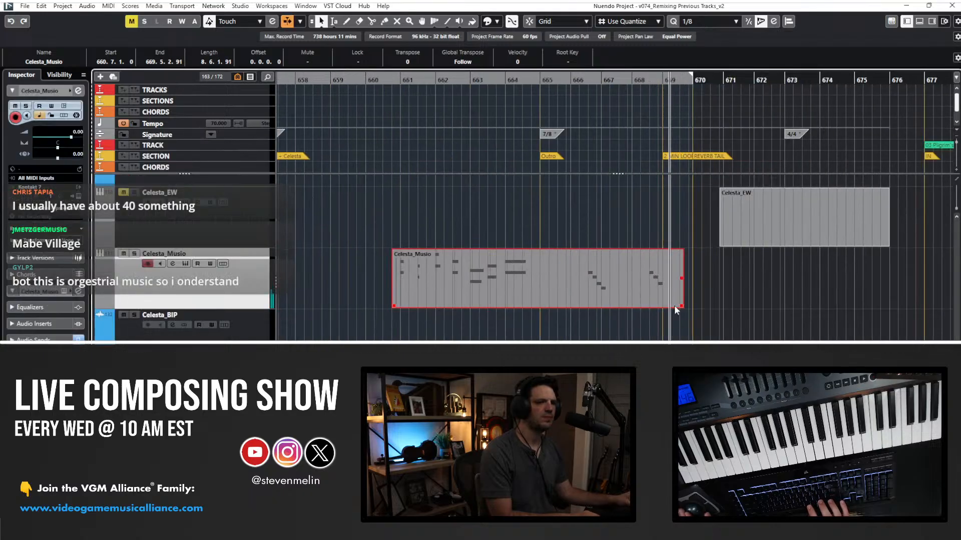
key(space)
key(KP_Subtract)
key(KP_Subtract)
key(KP_Subtract)
key(KP_Subtract)
key(KP_Subtract)
key(KP_Subtract)
key(KP_Subtract)
key(KP_Subtract)
key(KP_Subtract)
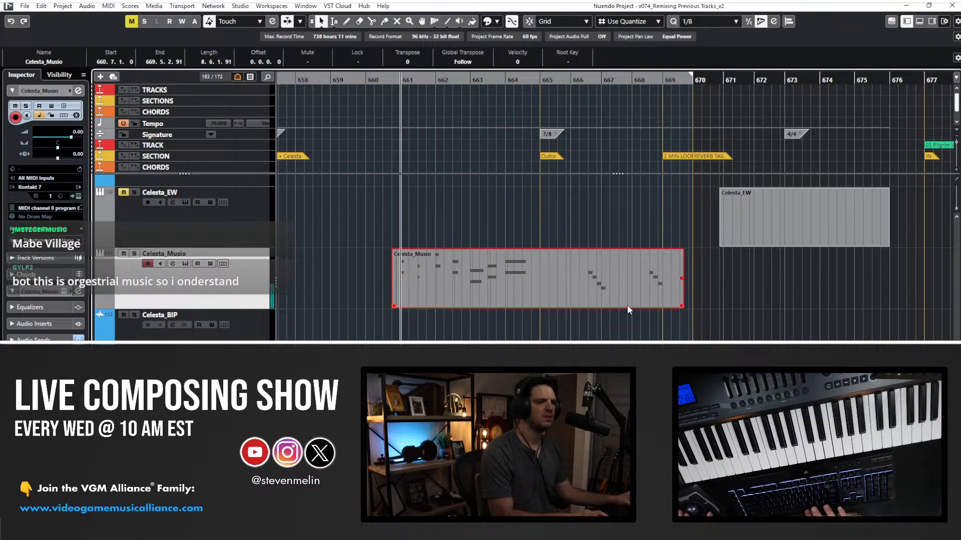
key(space)
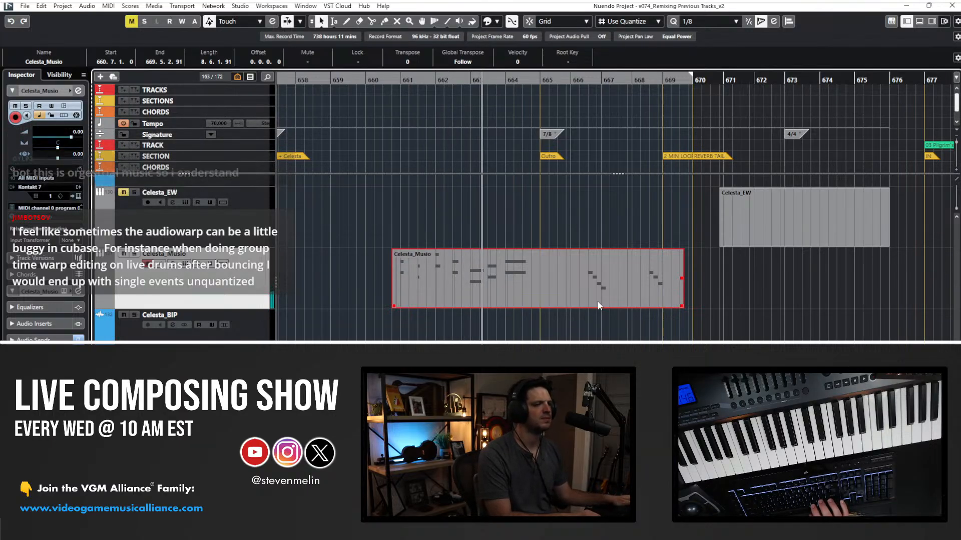
Raise the velocity of the Celesta_Musio chords in bars 661 to 664 and play them from bar 661.
double_click(514, 284)
scroll(445, 290, left, 3)
drag(590, 314, 288, 220)
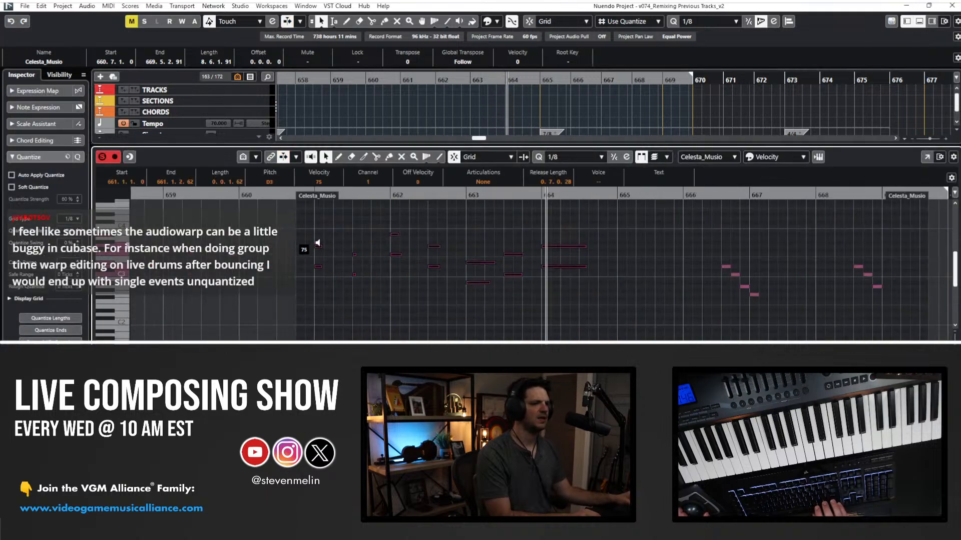
click(315, 193)
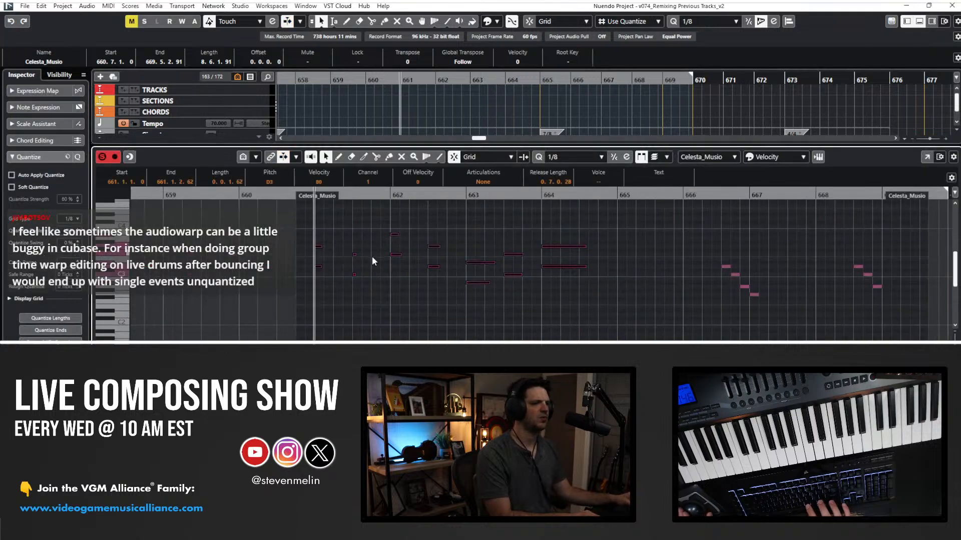
key(Return)
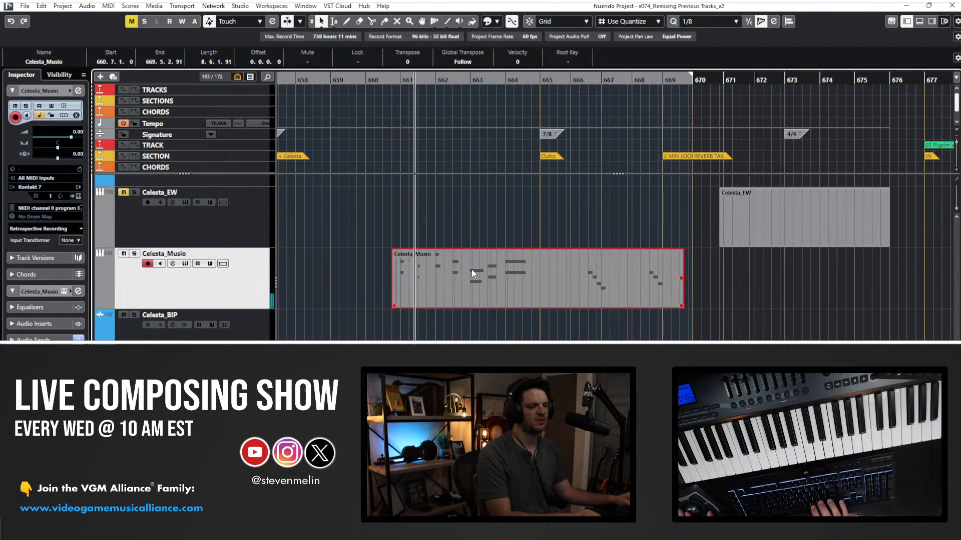
Quantize the starts and lengths of the Celesta_Musio chords in bars 661 to 664 to 1/2, and play them.
key(Return)
drag(492, 310, 149, 220)
scroll(185, 234, left, 2)
drag(227, 225, 504, 309)
click(576, 156)
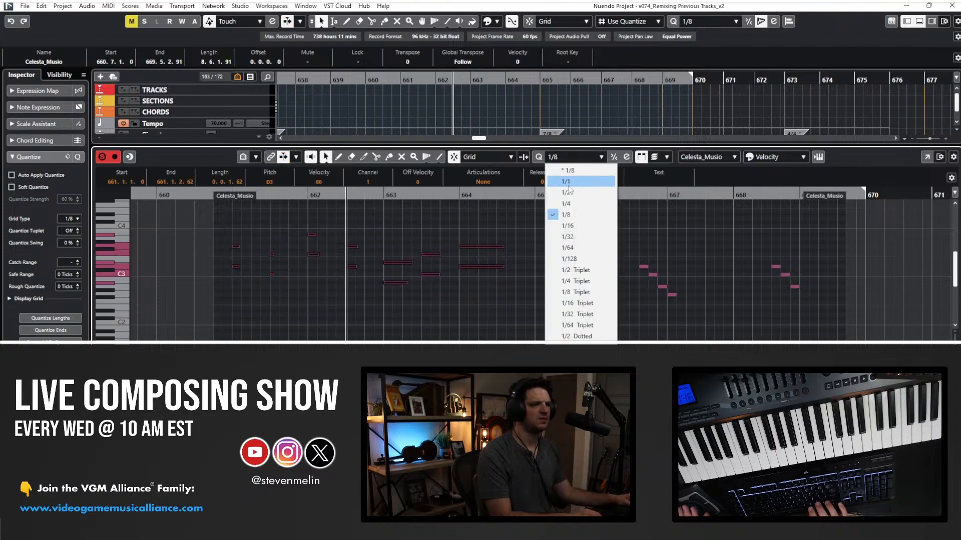
click(575, 192)
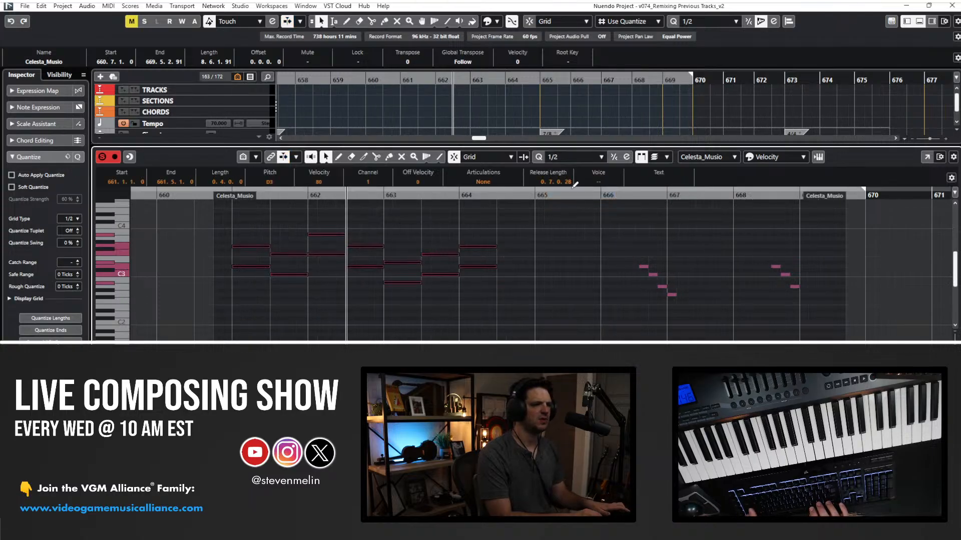
click(481, 220)
key(KP_0)
key(space)
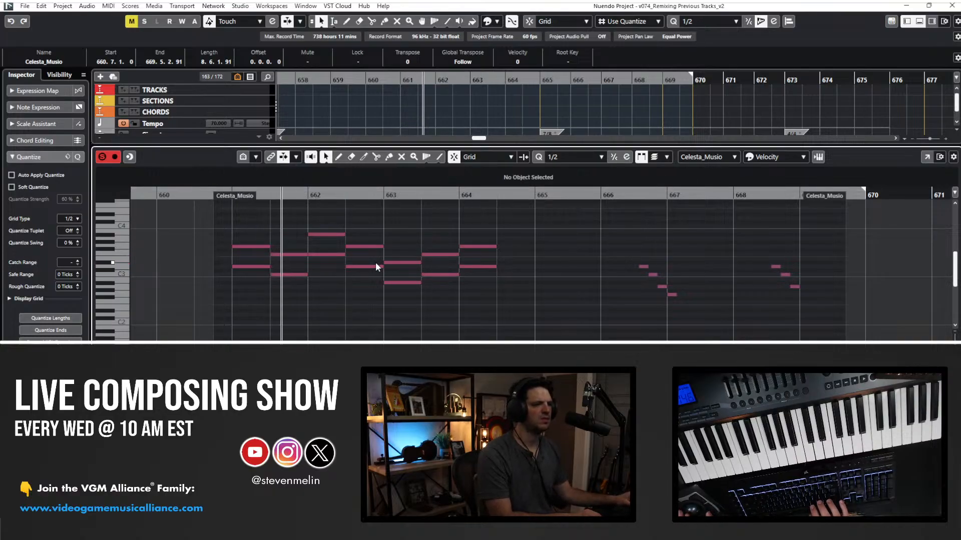
Set the velocity of the Celesta_Musio chords to 87 and lengthen the last chord, at bar 664, to end at bar 665.
drag(525, 293, 245, 236)
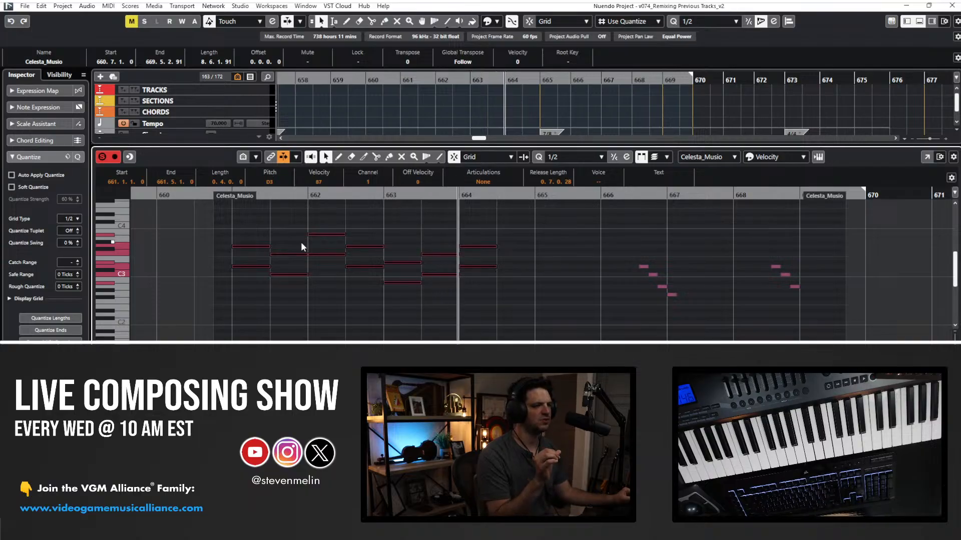
click(485, 227)
drag(485, 229, 531, 258)
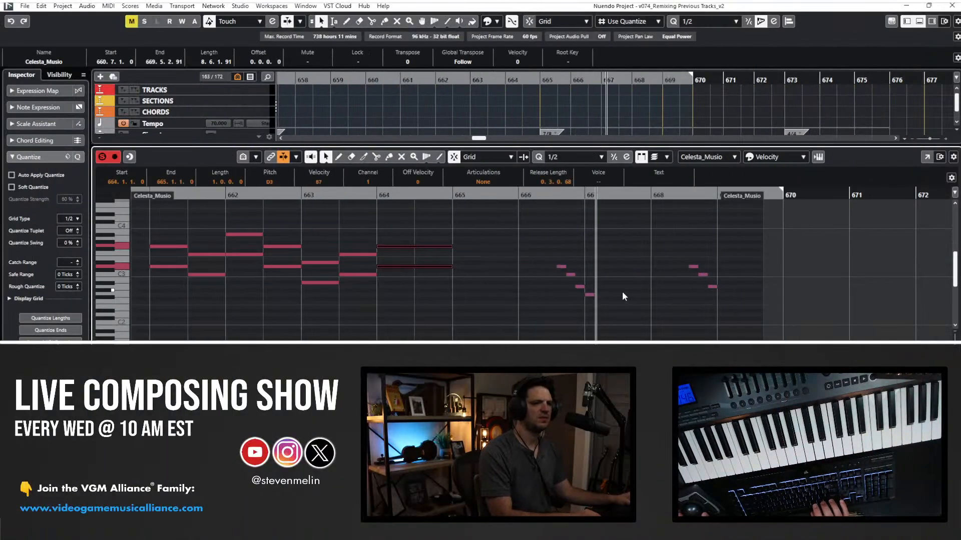
Set the quantize grid to 1/8 and lengthen the G2 note at bar 667 to end at 667.3.1.0.
click(537, 283)
click(548, 158)
click(566, 215)
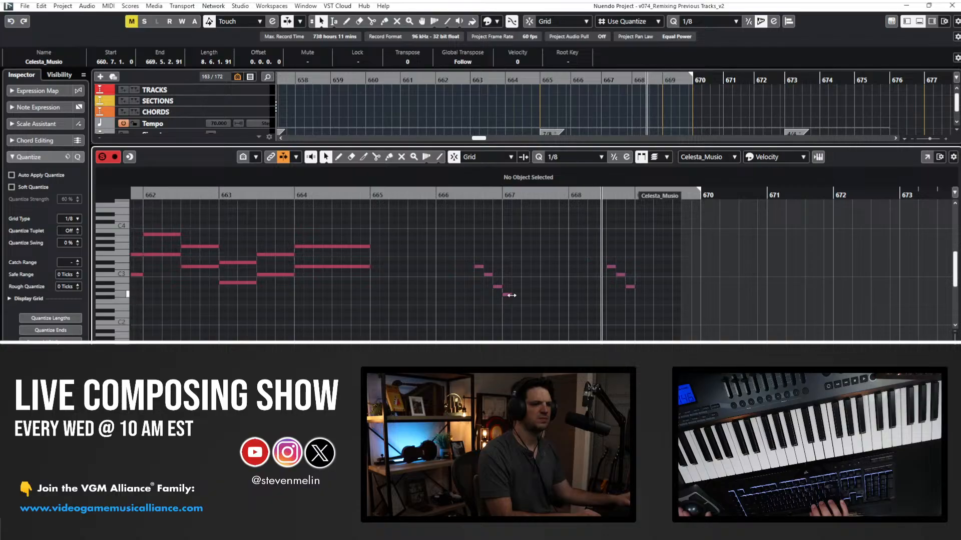
drag(510, 294, 522, 297)
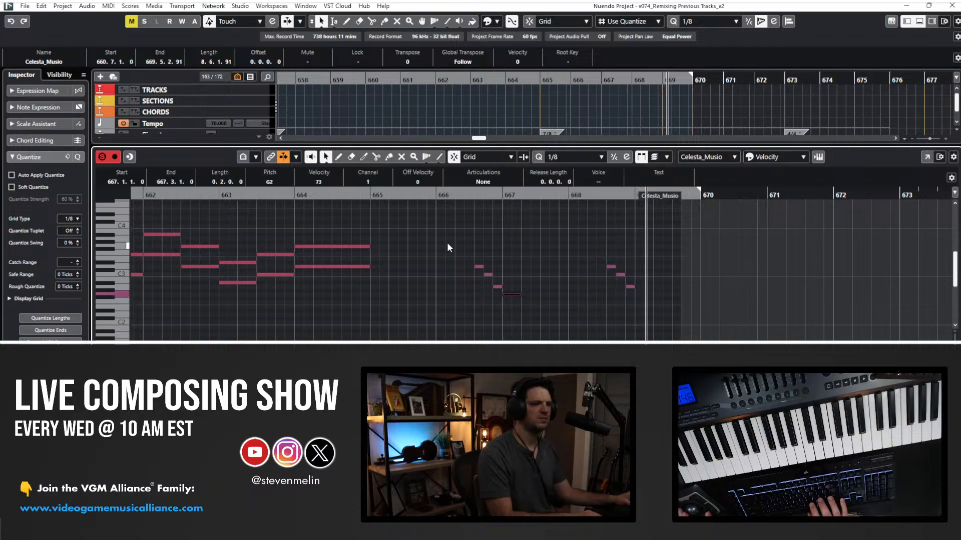
Select the short descending notes in bars 666 to 668 and play the Celesta_Musio part from bar 666.
drag(447, 242, 685, 323)
click(470, 202)
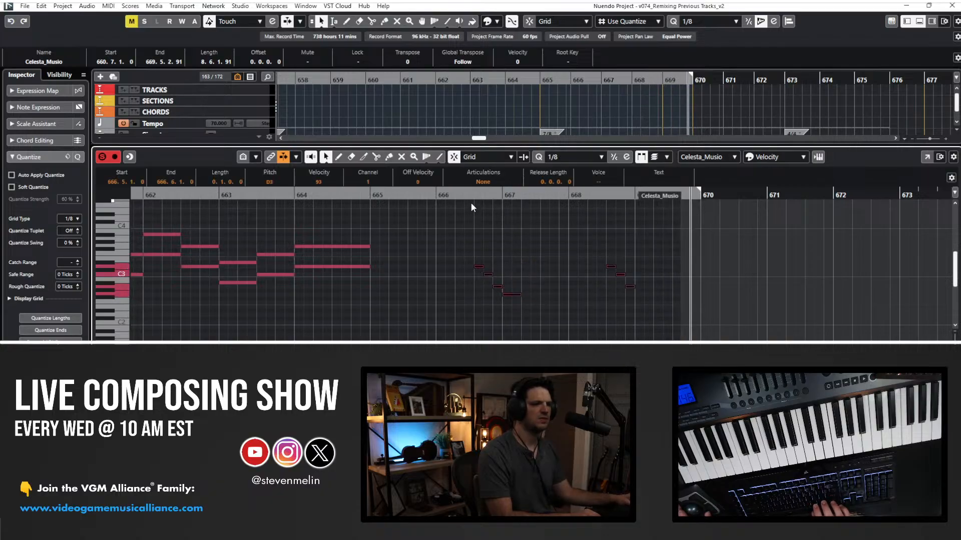
click(465, 196)
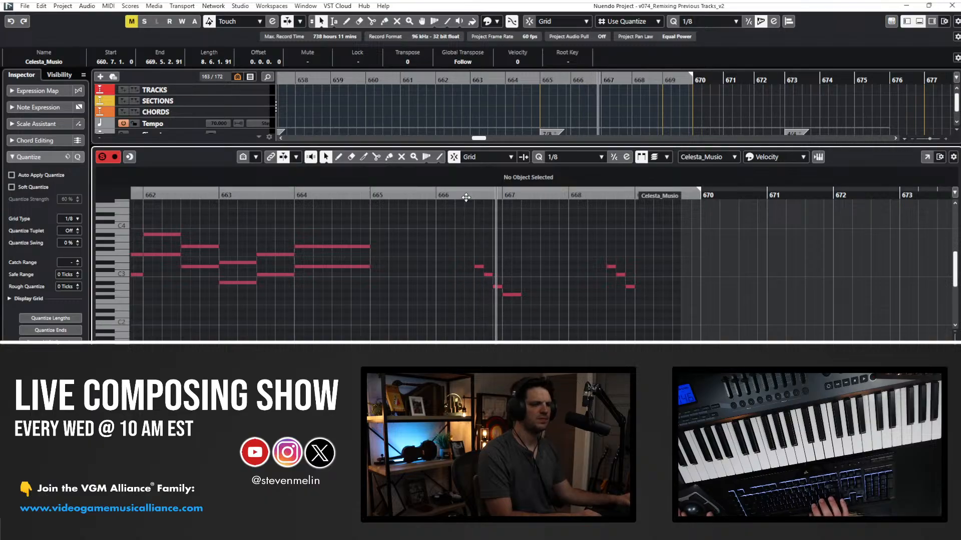
Render the Celesta_Musio part to audio, moving the rendered event onto the Celesta_BIP track and removing the emptied render track.
key(Return)
click(455, 213)
click(454, 273)
key(alt+r)
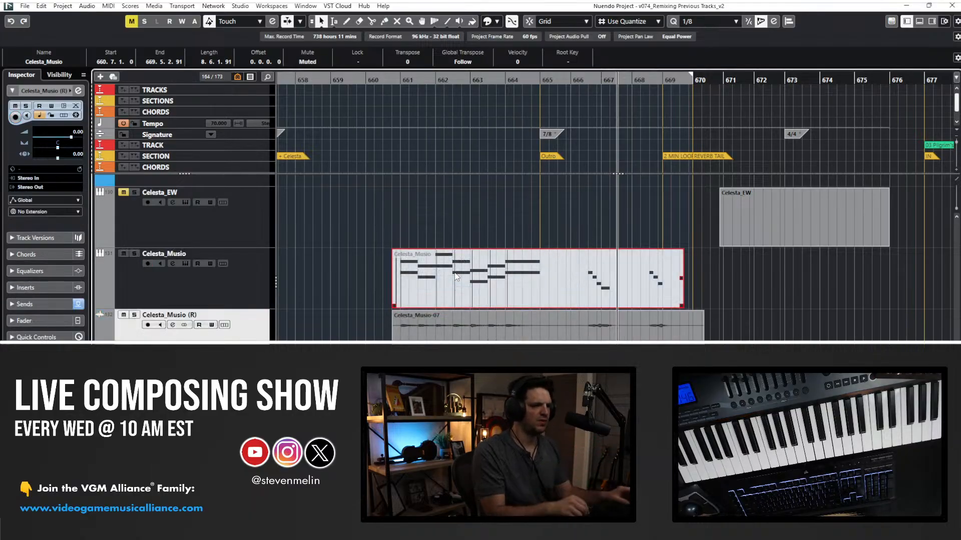
click(407, 325)
key(Delete)
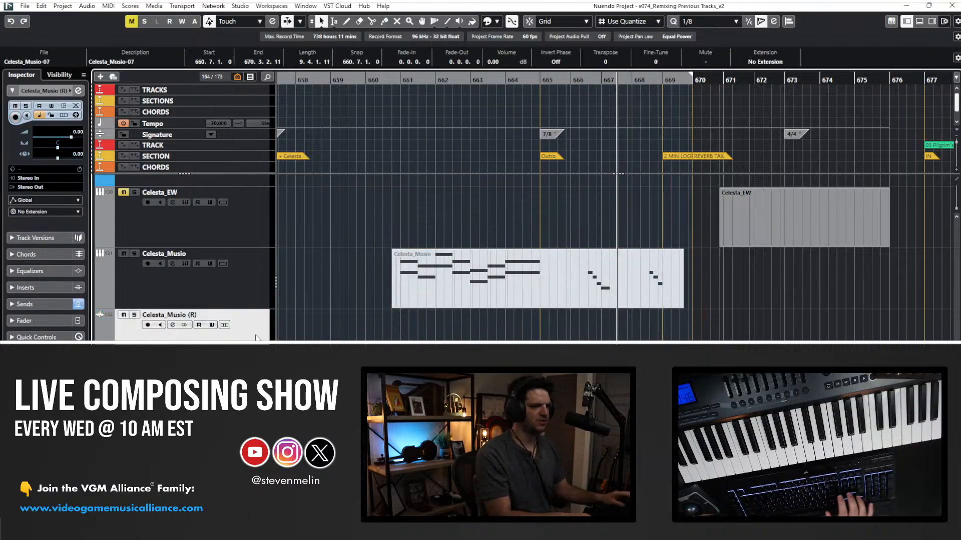
key(ctrl+z)
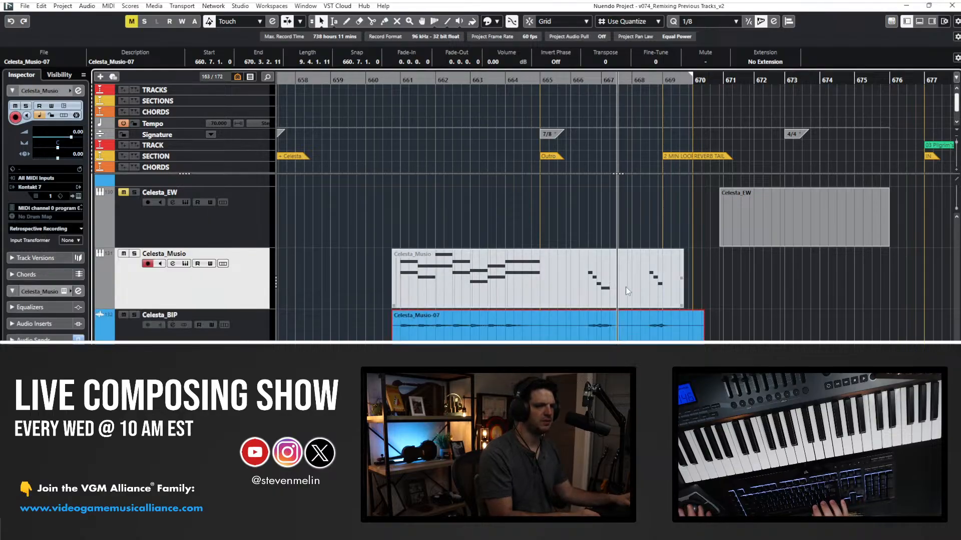
Trim the start of the rendered event on Celesta_BIP to 660.8.2.8 and play it.
click(386, 302)
click(393, 338)
drag(394, 338, 399, 338)
key(KP_Subtract)
key(KP_Subtract)
key(KP_Subtract)
key(KP_Subtract)
key(KP_Subtract)
key(KP_Subtract)
key(KP_Subtract)
key(KP_Subtract)
key(space)
Give the rendered celesta event the name of its track, Celesta_BIP.
double_click(163, 317)
key(shift+Return)
click(298, 323)
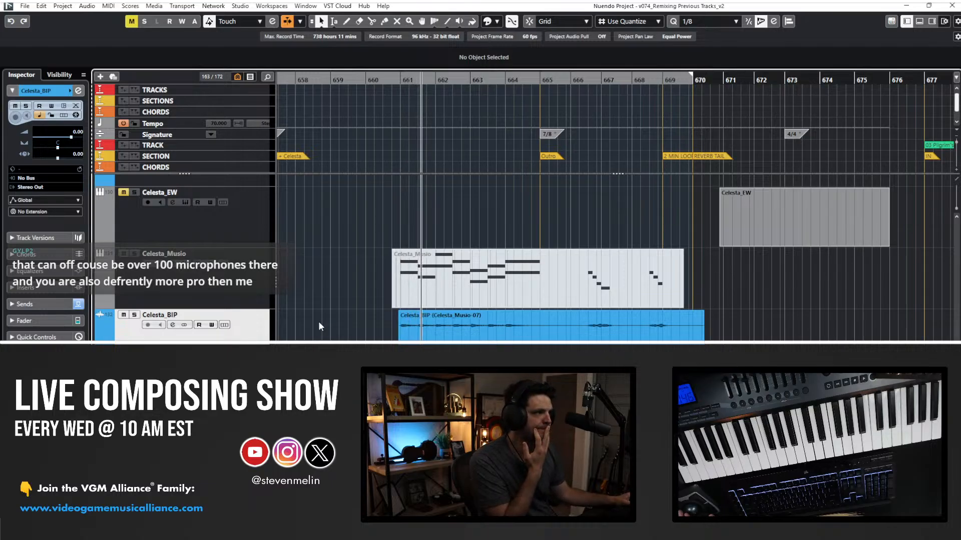
Try a volume of 3 dB on the Celesta_BIP event, and settle on 2 dB.
click(456, 328)
click(496, 63)
text(3)
key(Return)
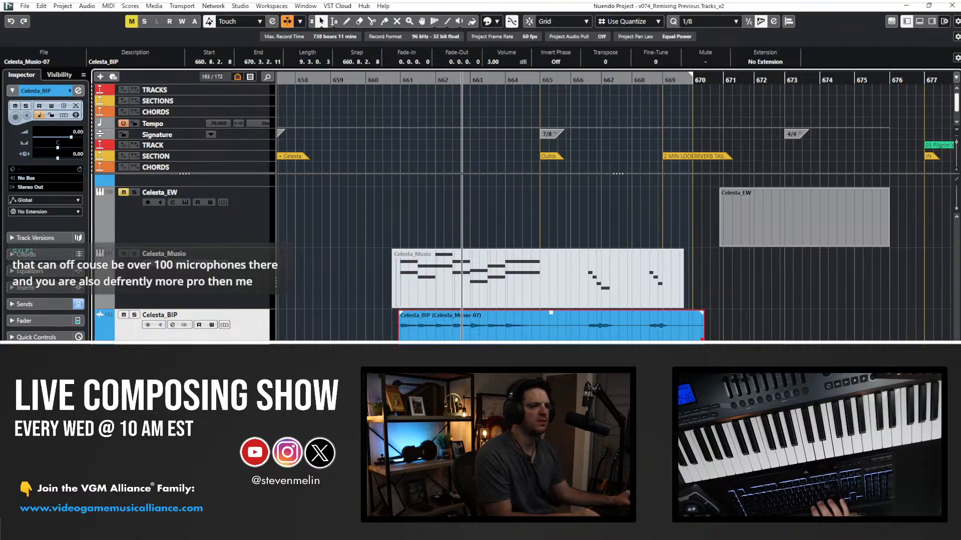
click(495, 62)
text(2)
key(Return)
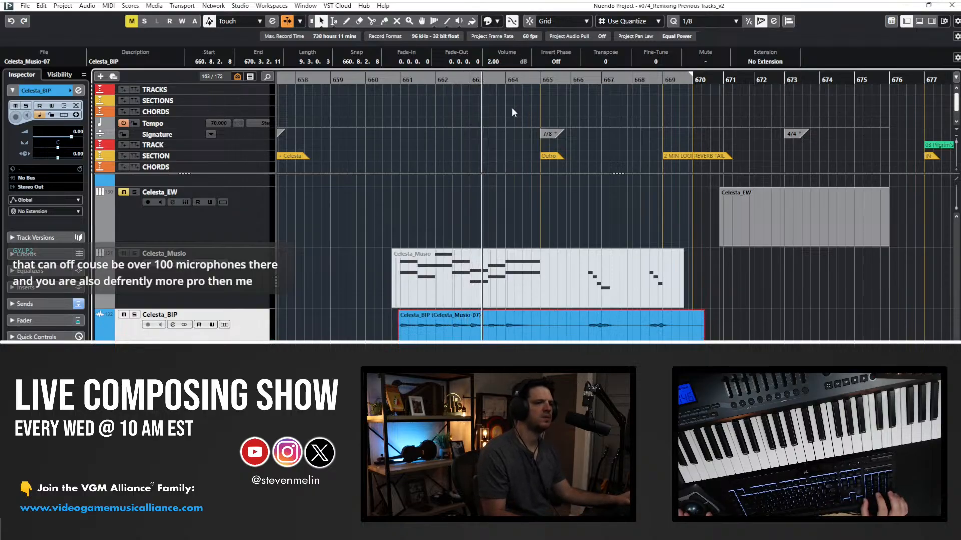
Split the Celesta_BIP event at bar 665 and at 666.3.2.61, and delete the silent middle piece.
alt+click(540, 325)
alt+click(583, 326)
click(579, 326)
key(Delete)
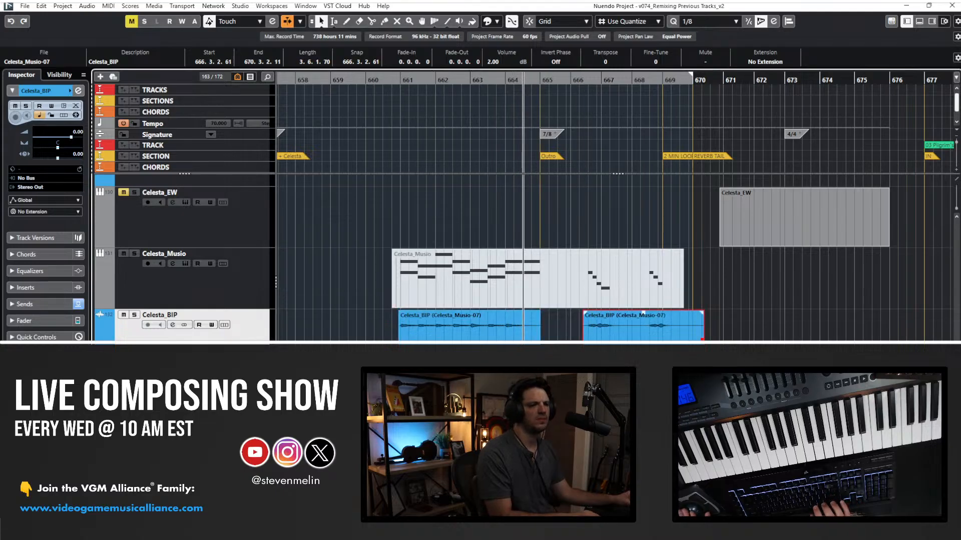
Trim the last Celesta_BIP event to end at bar 670 with a fade-out of 0.1.0.119, and stop playback.
drag(703, 339, 692, 340)
drag(691, 339, 685, 312)
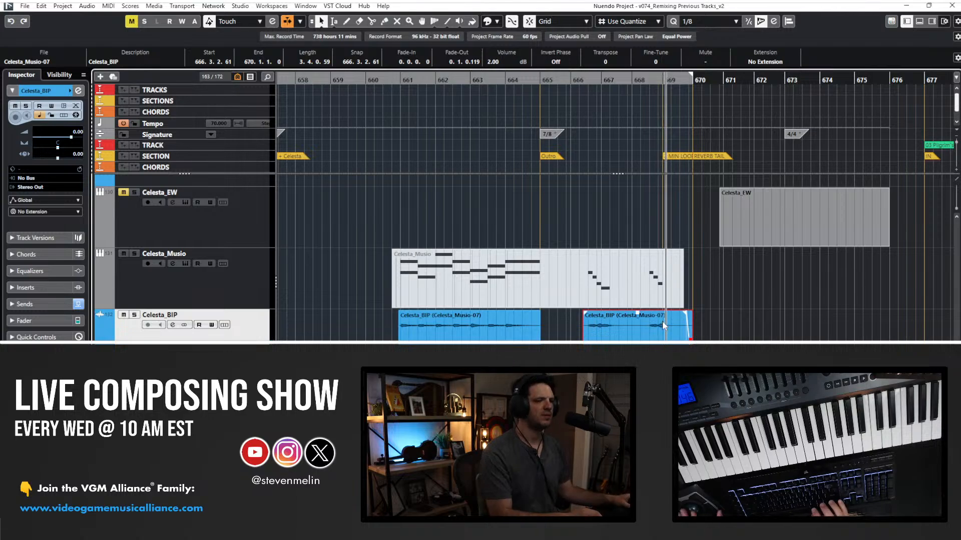
key(space)
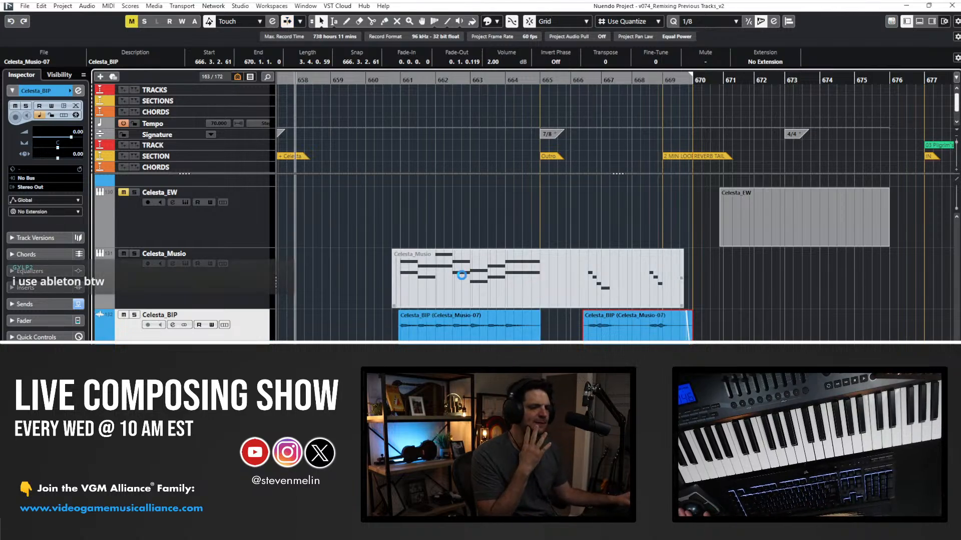
Go to the start of the Garden District cue at bar 633, select the Harp Harm. Ens track and play it.
scroll(463, 277, up, 7)
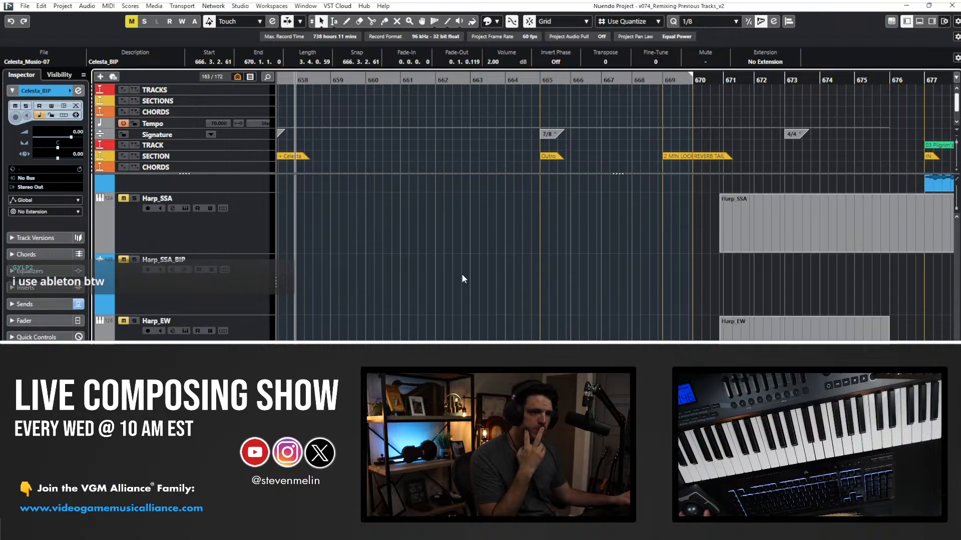
scroll(463, 278, left, 10)
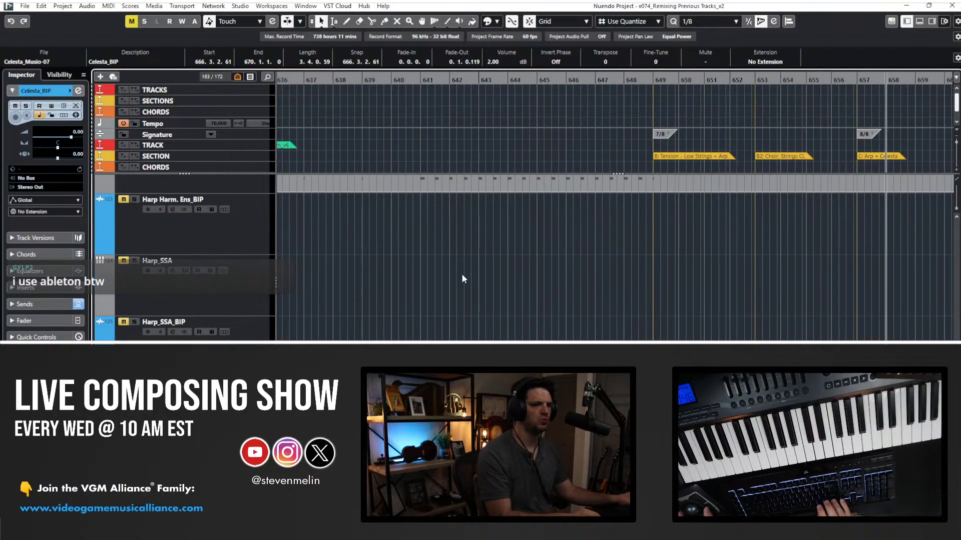
scroll(462, 279, right, 1)
scroll(463, 279, up, 3)
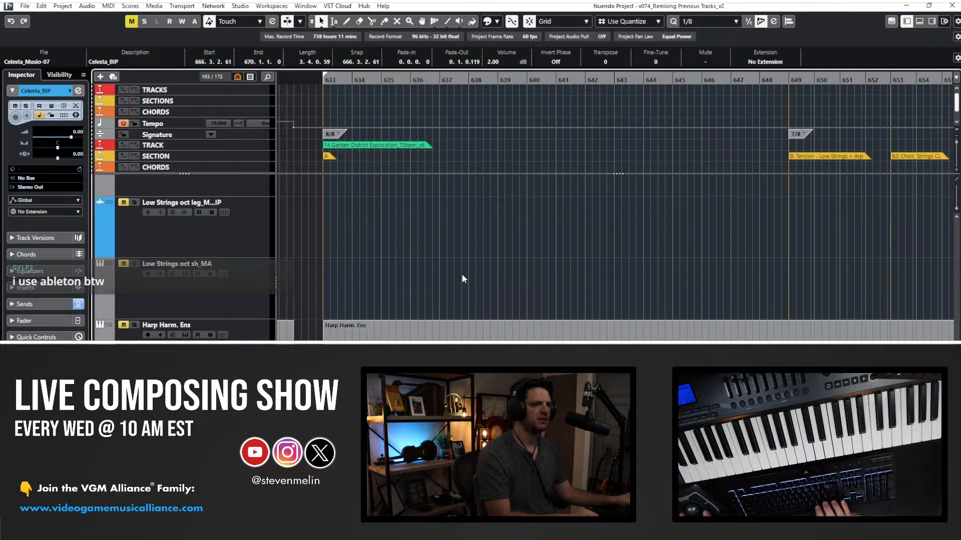
scroll(462, 276, right, 2)
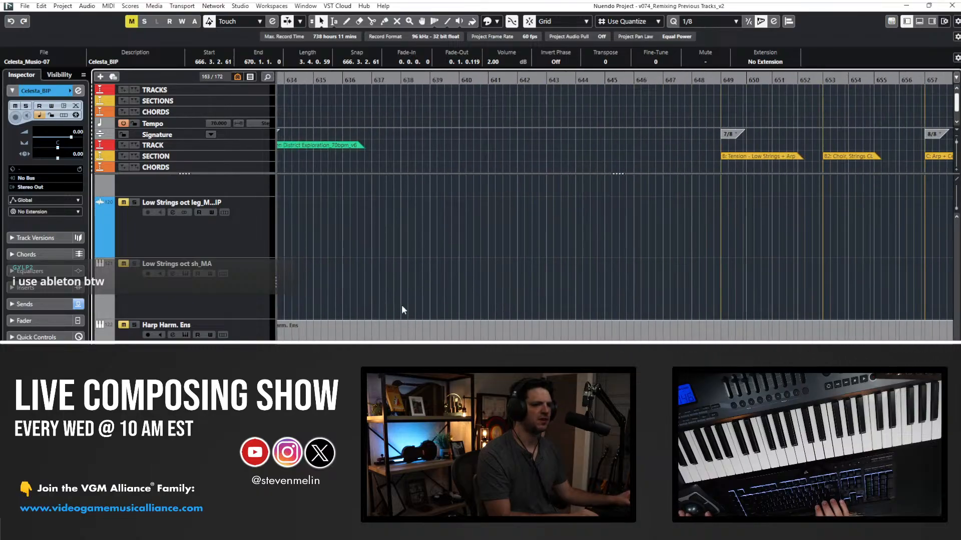
scroll(400, 308, left, 2)
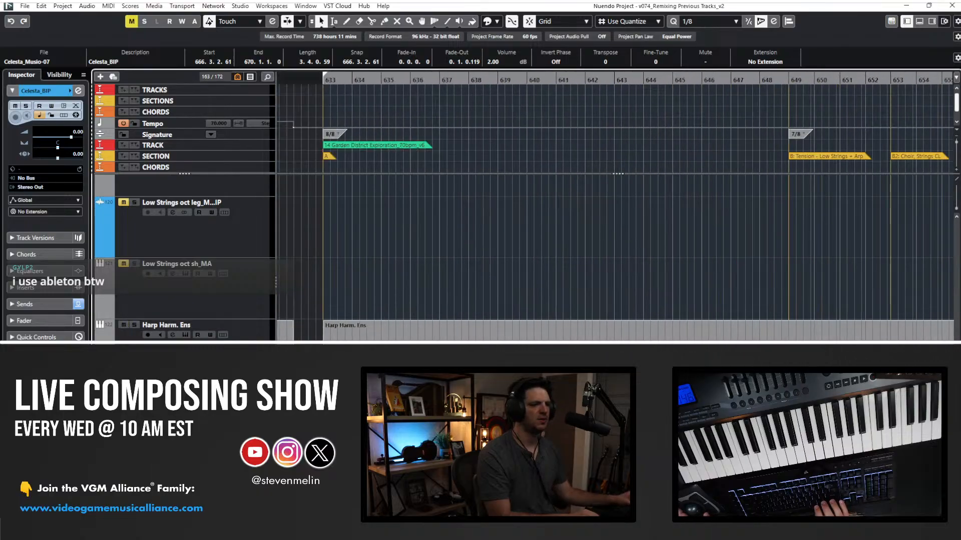
click(165, 328)
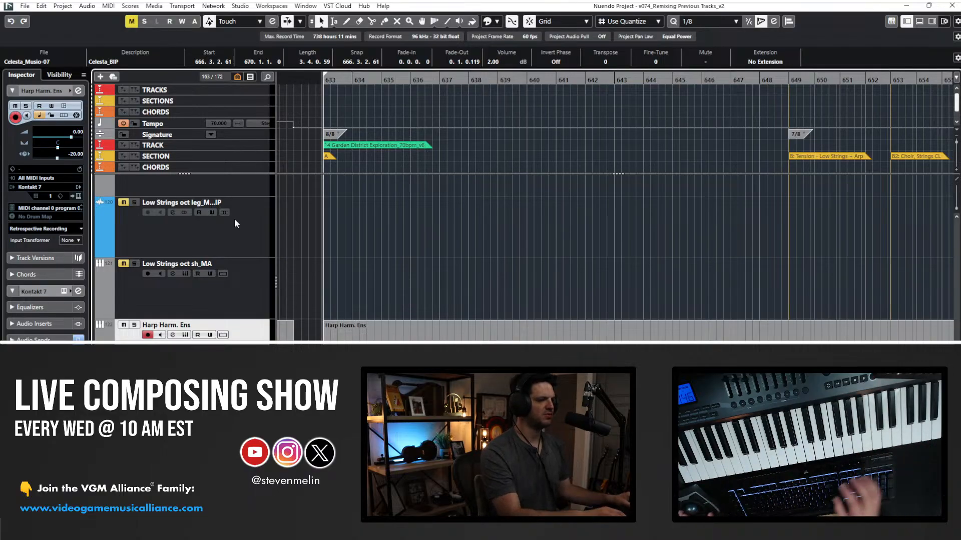
click(236, 284)
key(Down)
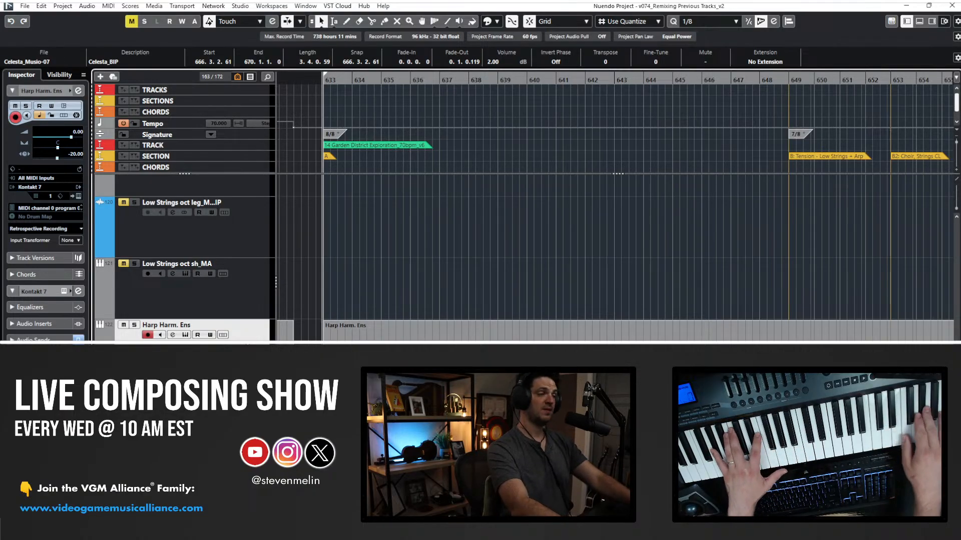
key(KP_Add)
key(KP_Subtract)
key(space)
Extend the start of the Harp Harm. Ens part to 632.10.3.0 and open the part in the note editor.
double_click(333, 328)
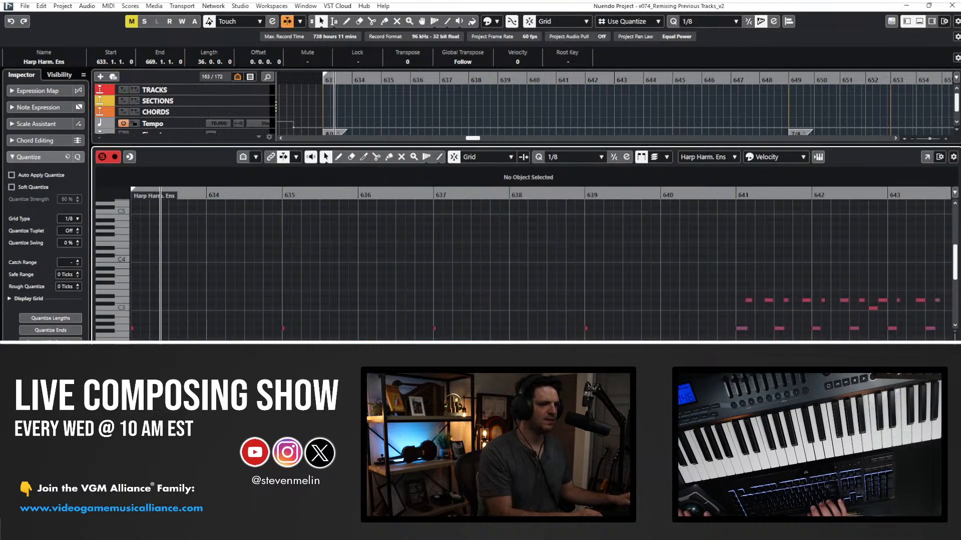
key(Return)
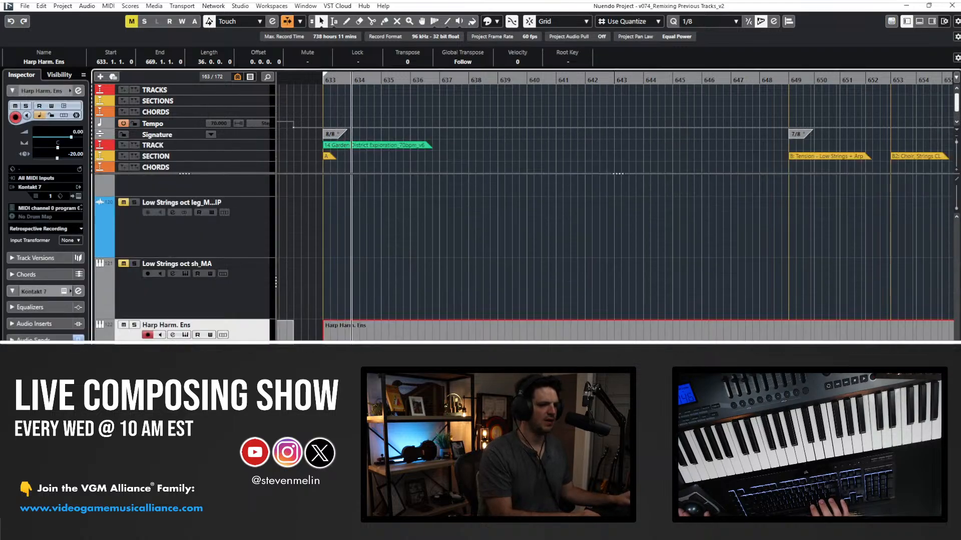
drag(324, 378, 313, 378)
key(Return)
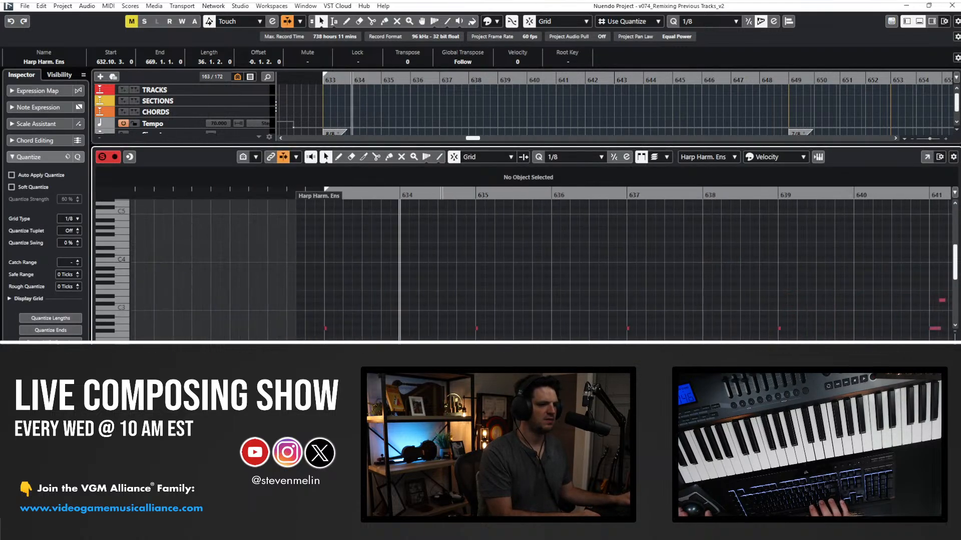
Play the Harp Harm. Ens part and review its notes through bar 649, closing the note editor.
key(space)
key(KP_Subtract)
key(KP_Add)
key(space)
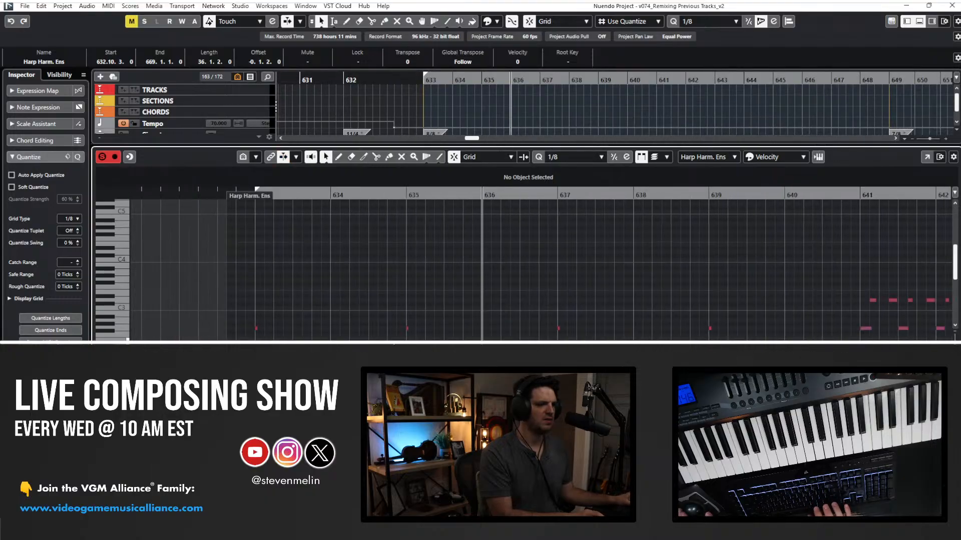
key(f)
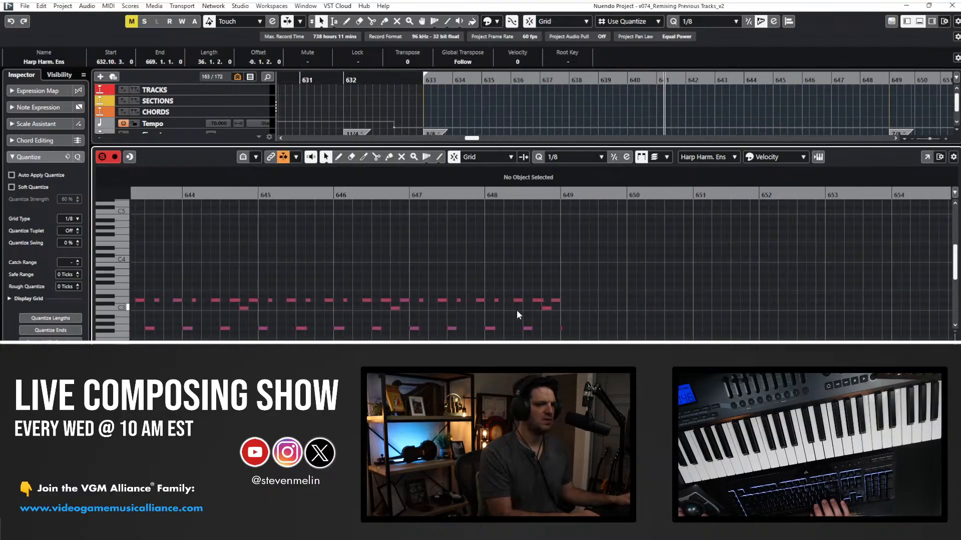
scroll(492, 309, right, 3)
key(ctrl+e)
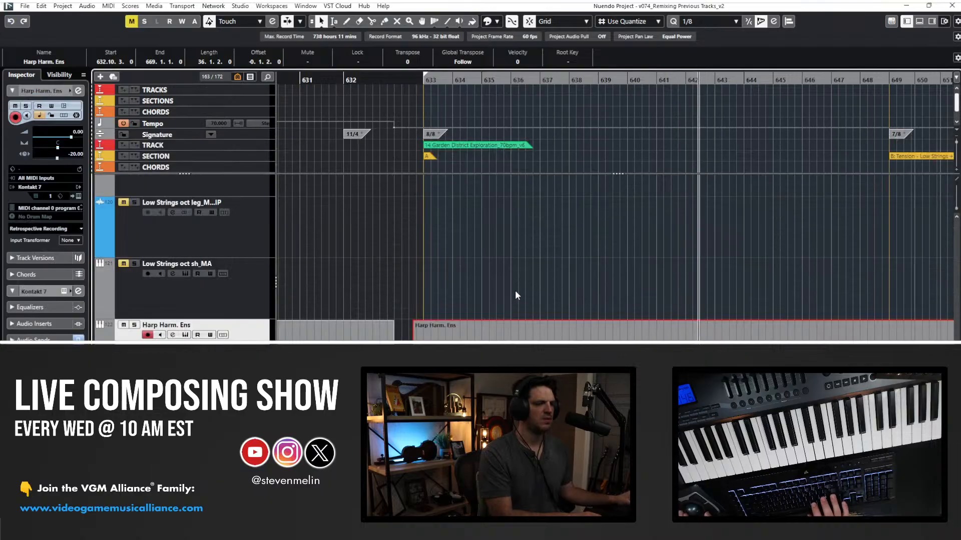
Extend the end of the Harp Harm. Ens part to bar 670.
scroll(548, 287, right, 5)
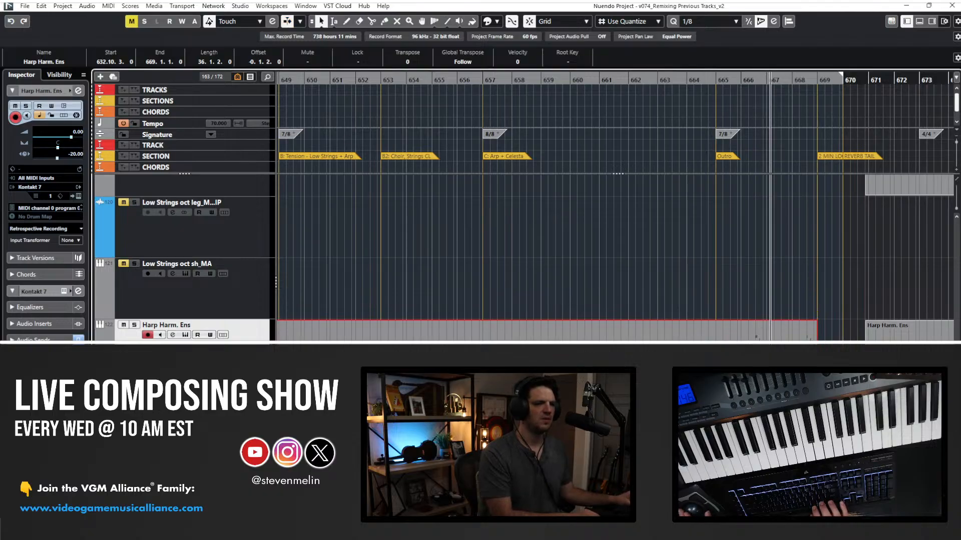
key(f)
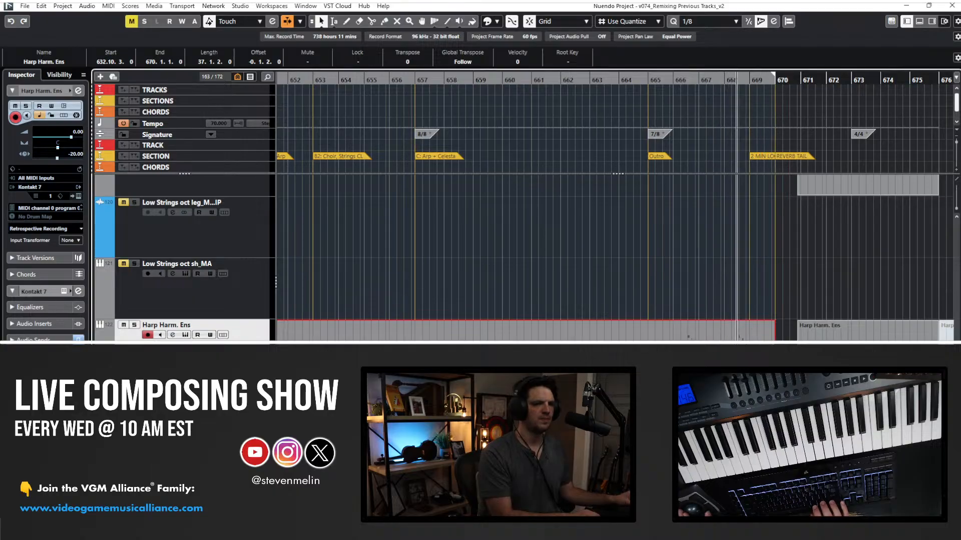
key(g)
key(g)
key(g)
scroll(566, 331, left, 3)
key(f)
Render the Harp Harm. Ens part to audio, moving the result onto Harp Harm. Ens_BIP and deleting the emptied render track.
key(alt+r)
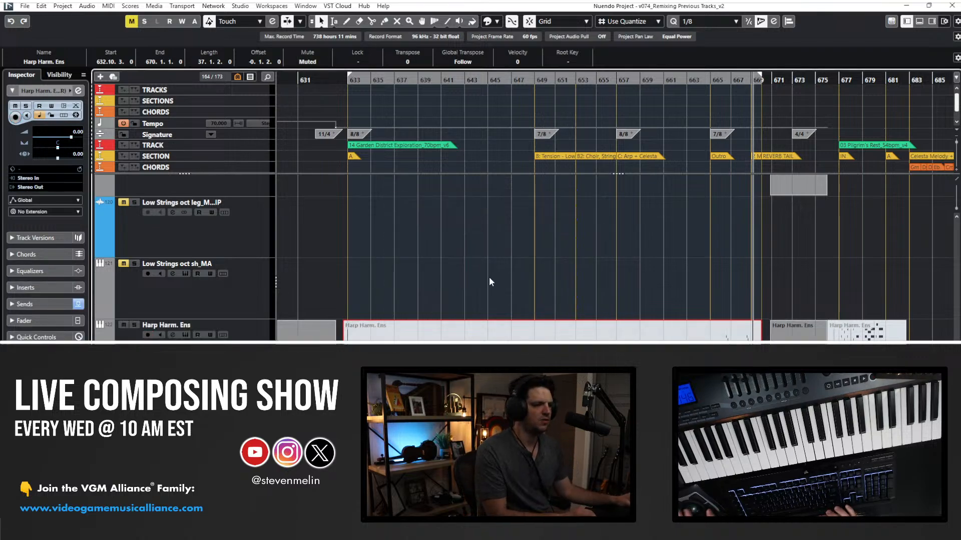
scroll(485, 276, down, 2)
click(458, 277)
key(ctrl+Down)
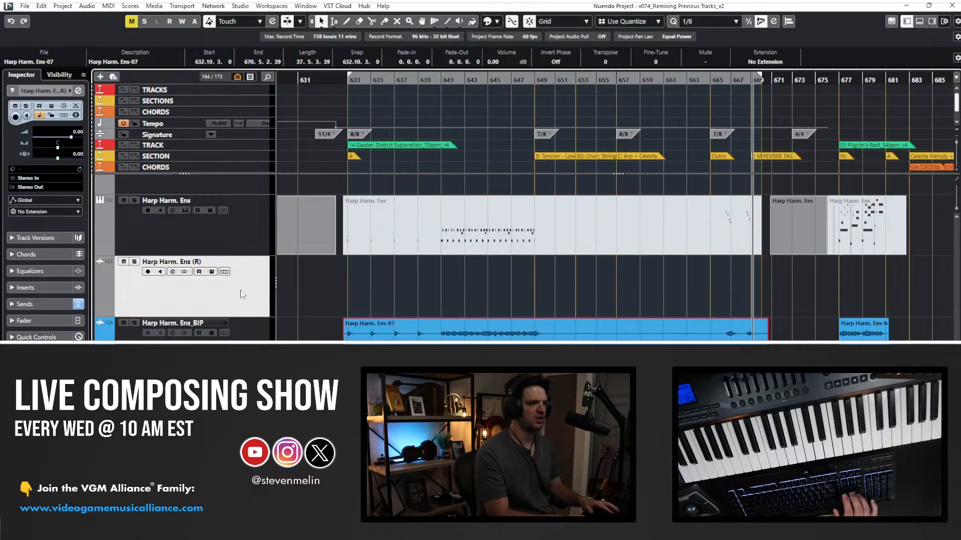
key(shift+Delete)
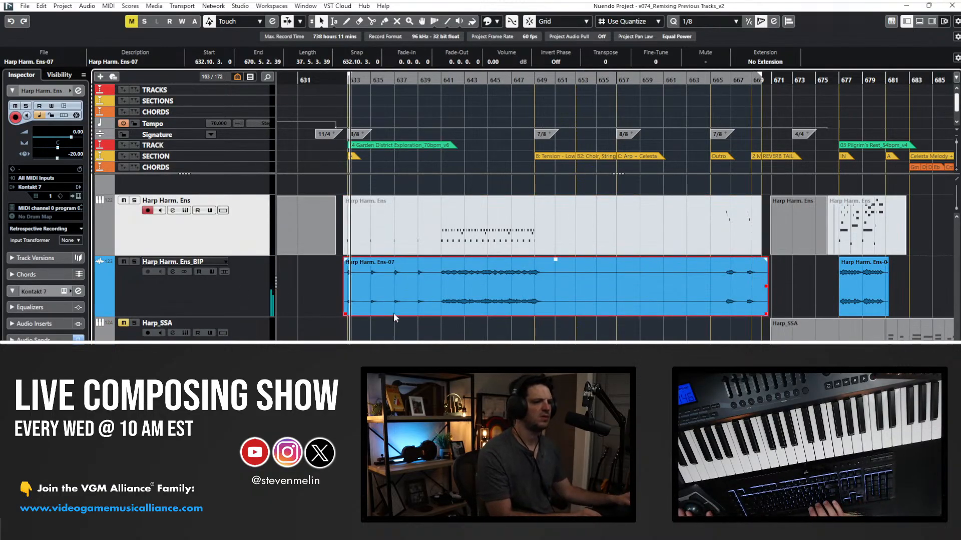
Play the rendered harp audio from just before bar 641 and select the Harp Harm. Ens_BIP track.
click(439, 81)
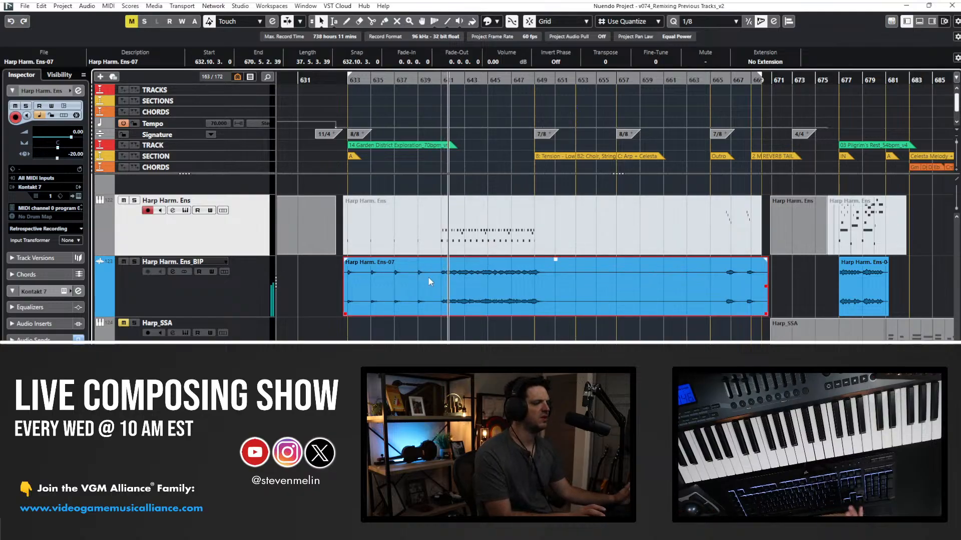
click(239, 291)
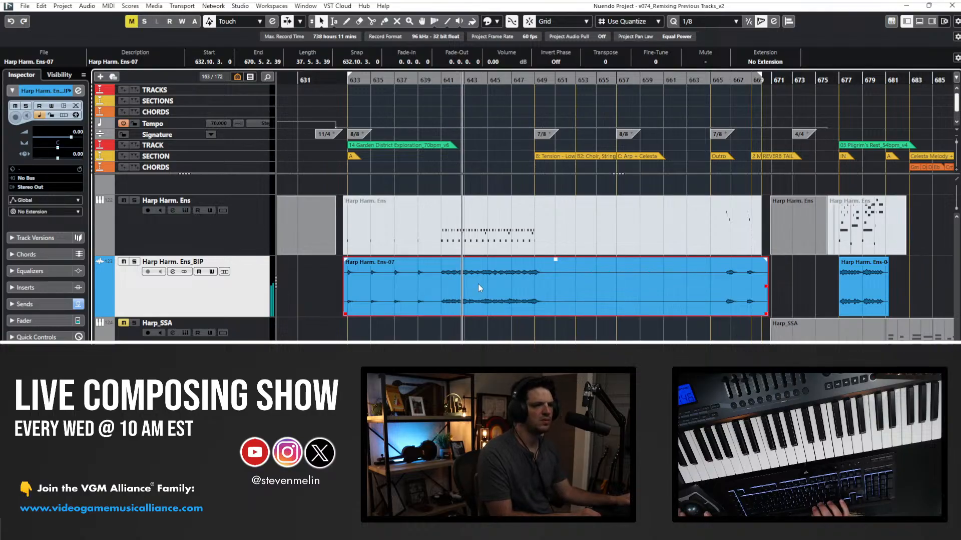
Split the Harp Harm. Ens-07 audio event at 650.3.1.0 and 666.2.1.0 and delete the silent section between.
alt+click(549, 278)
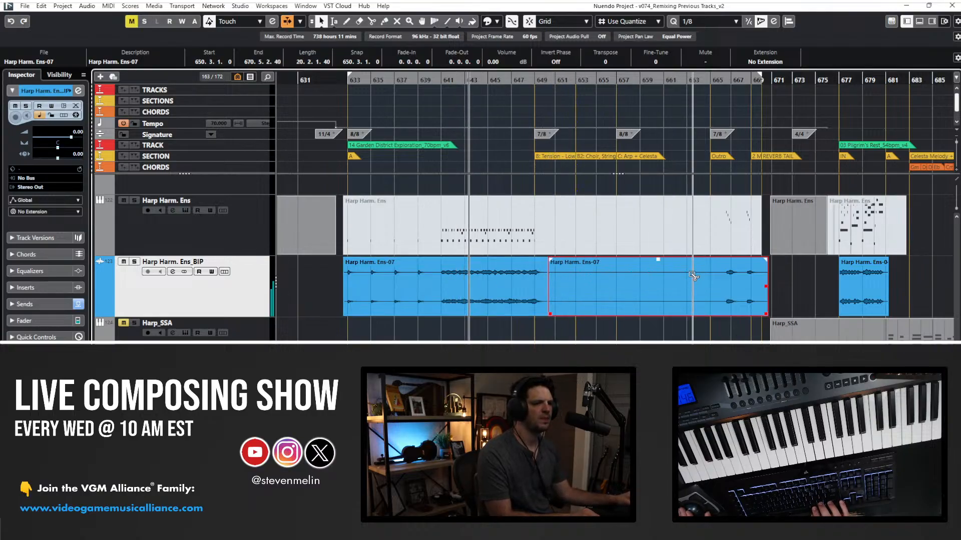
alt+click(722, 281)
click(666, 283)
key(Delete)
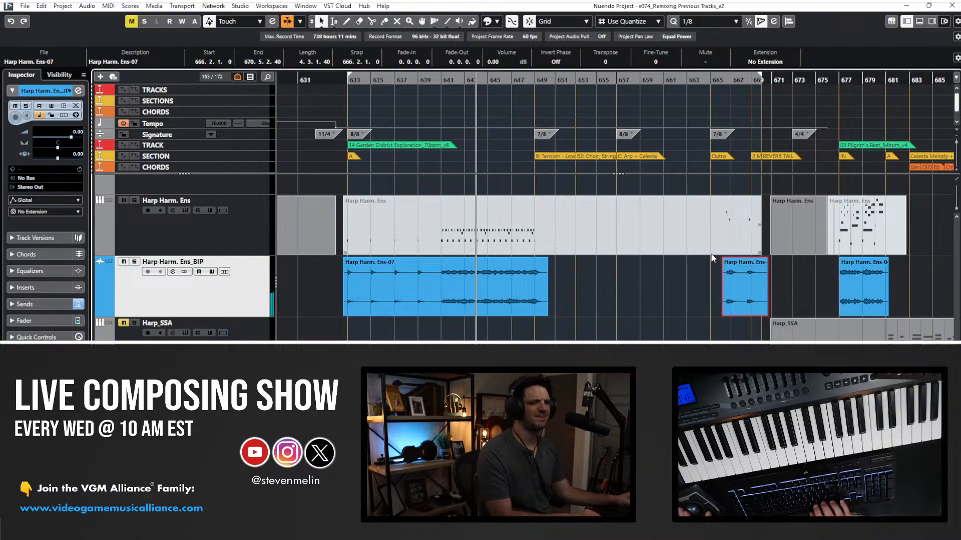
Unmute the V2 leg_TSS instrument track and its V2 leg_TSS_BIP audio track.
scroll(541, 235, up, 3)
scroll(540, 236, up, 3)
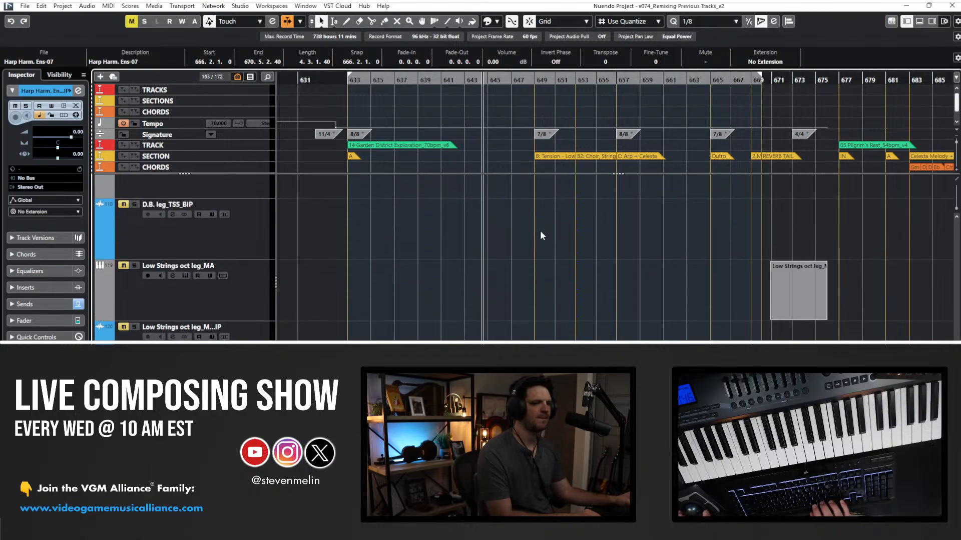
scroll(540, 235, up, 3)
scroll(540, 231, up, 3)
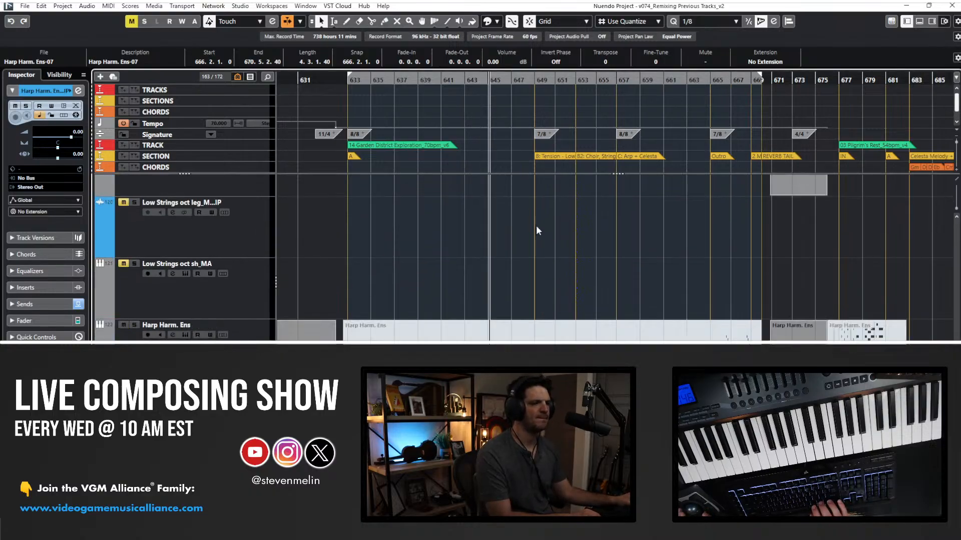
scroll(469, 254, up, 3)
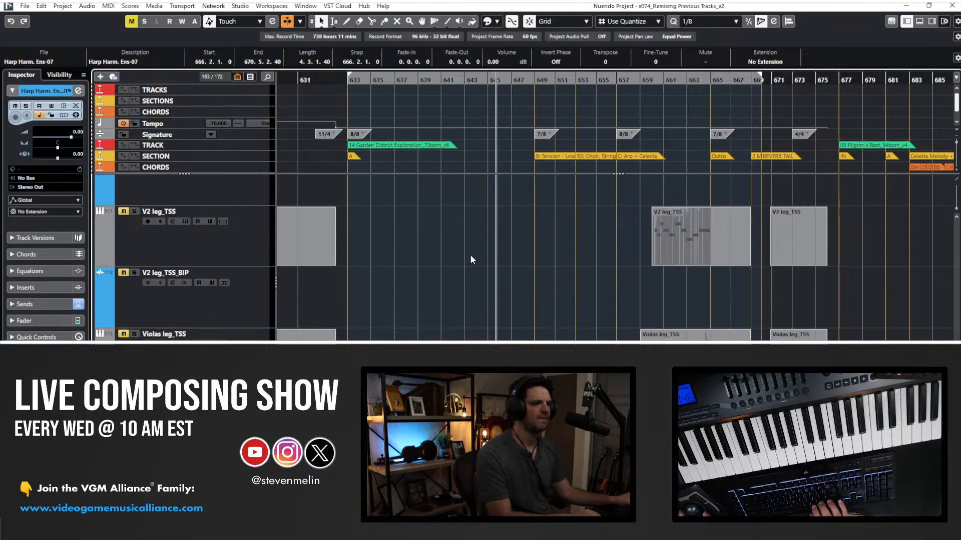
scroll(470, 254, down, 3)
scroll(469, 254, right, 3)
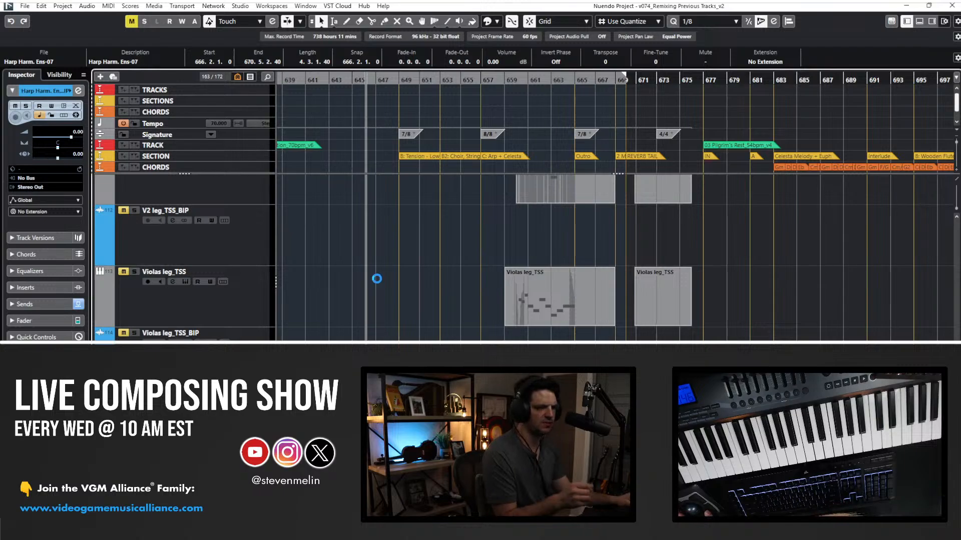
scroll(400, 241, up, 1)
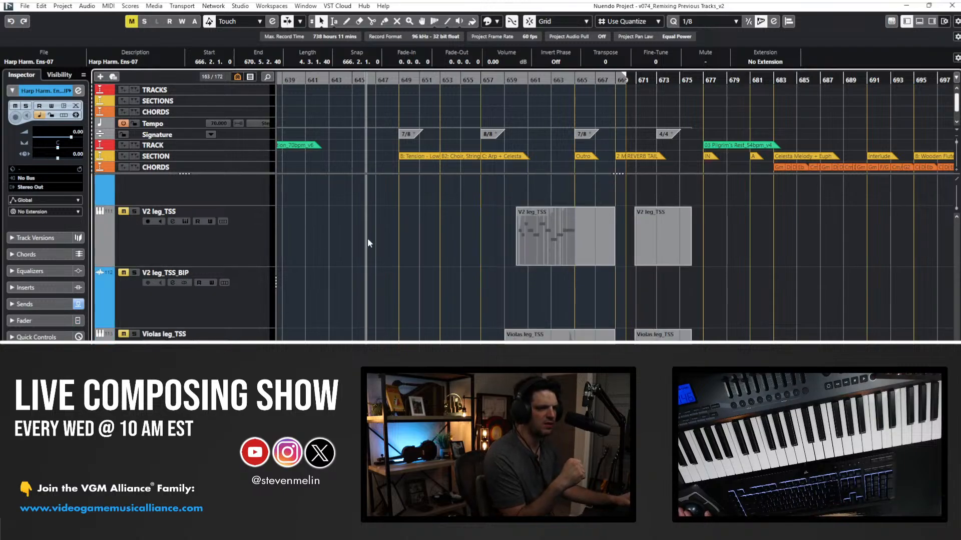
scroll(304, 225, up, 2)
scroll(304, 221, down, 2)
click(256, 233)
click(550, 233)
click(501, 231)
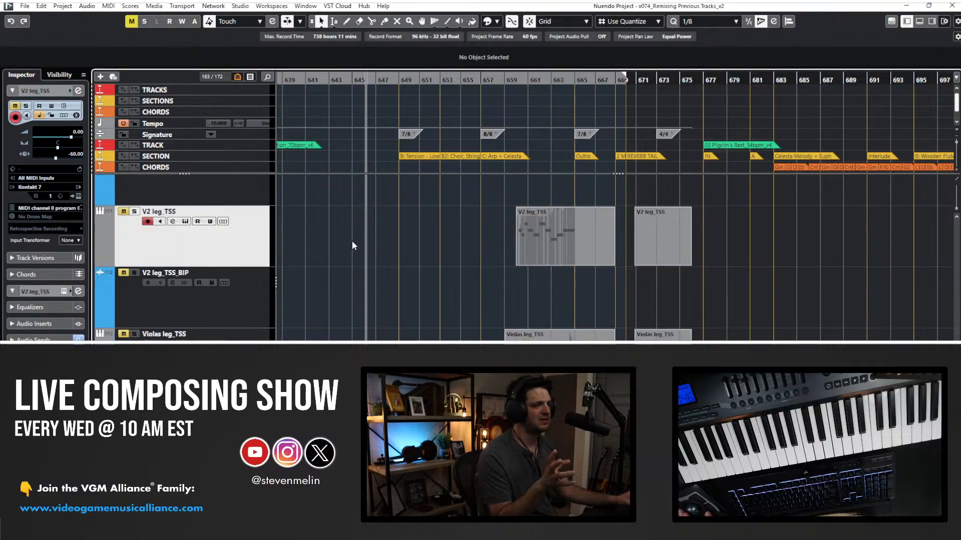
click(123, 213)
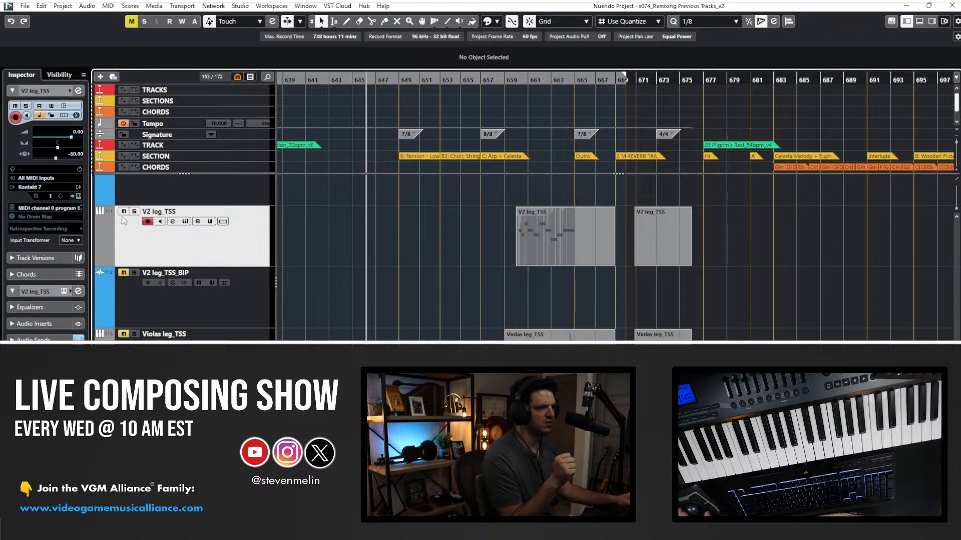
click(124, 274)
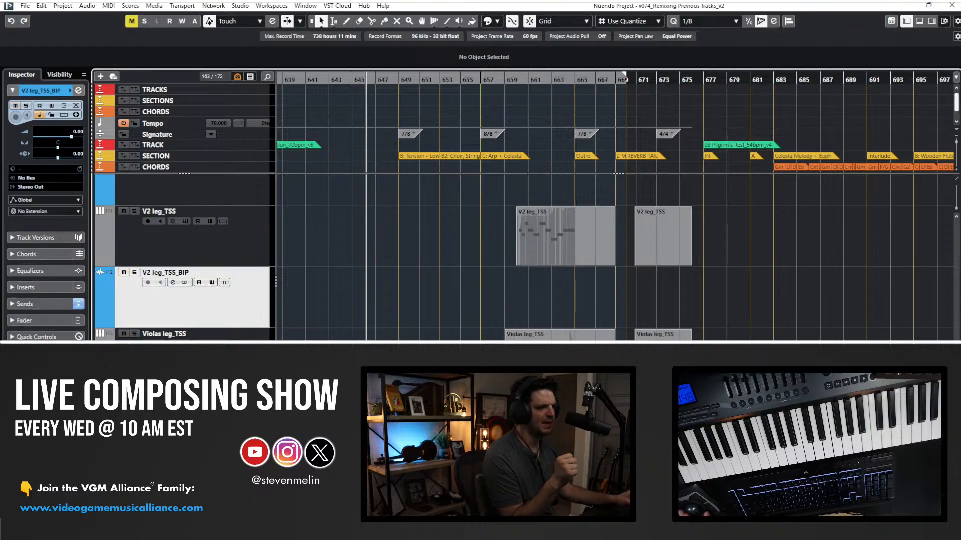
Select the V2 leg_TSS track and play its part from bar 660.
click(234, 249)
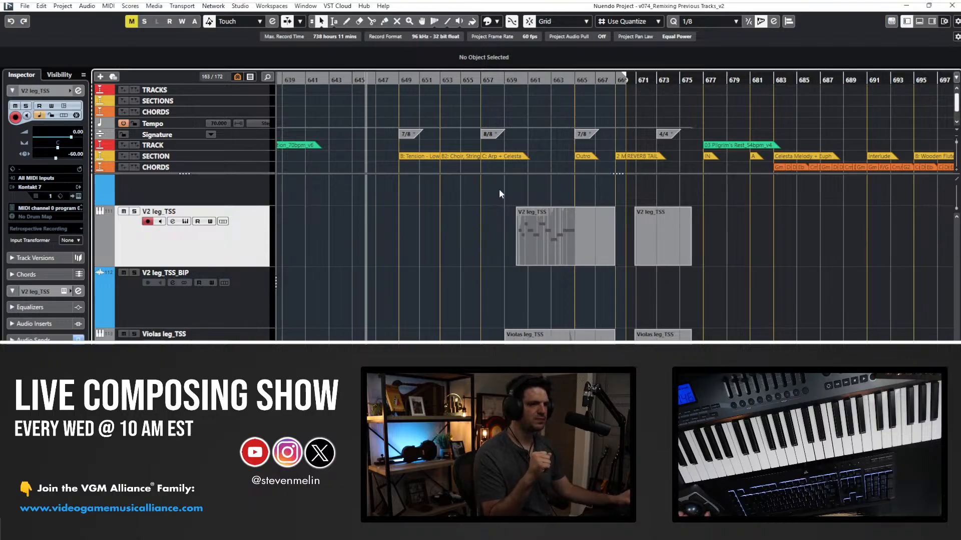
click(519, 83)
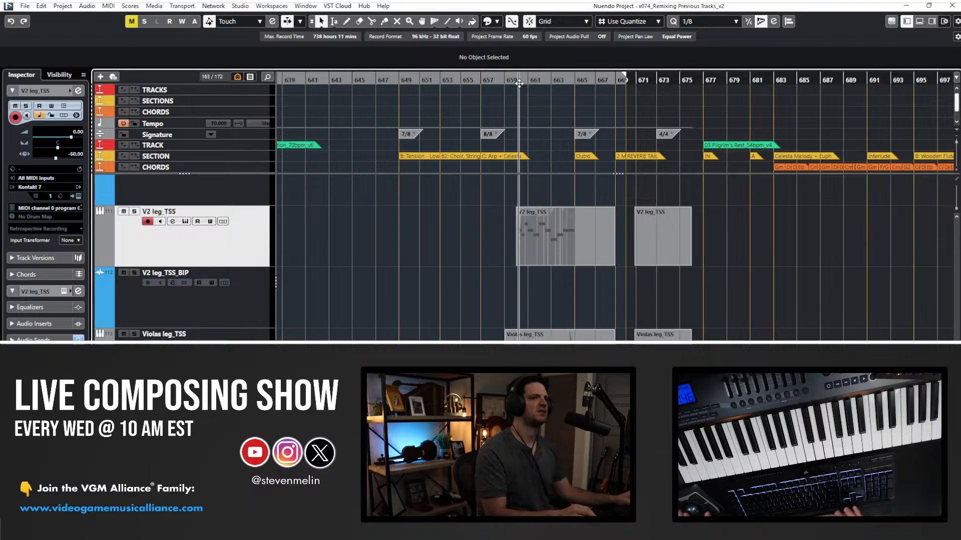
key(h)
key(h)
key(h)
key(h)
key(h)
key(h)
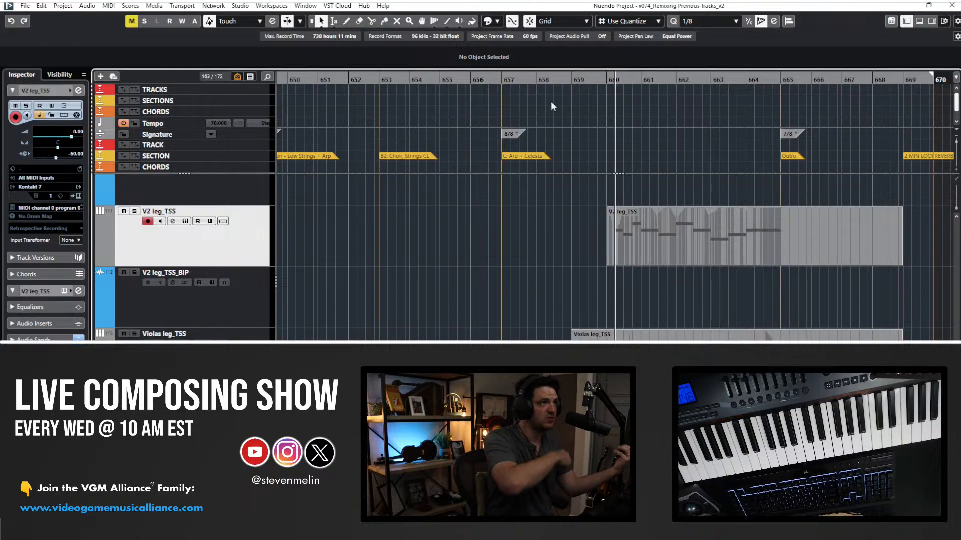
scroll(560, 234, right, 2)
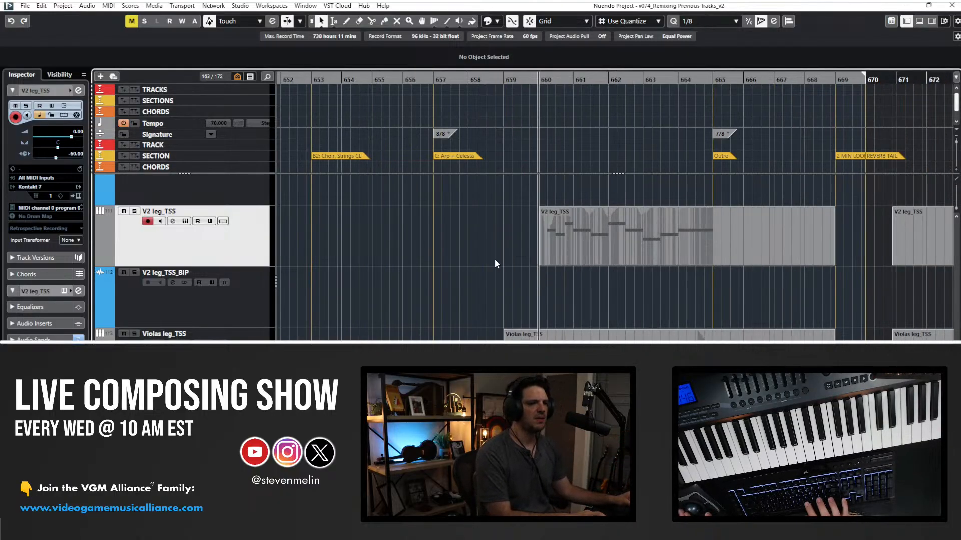
key(space)
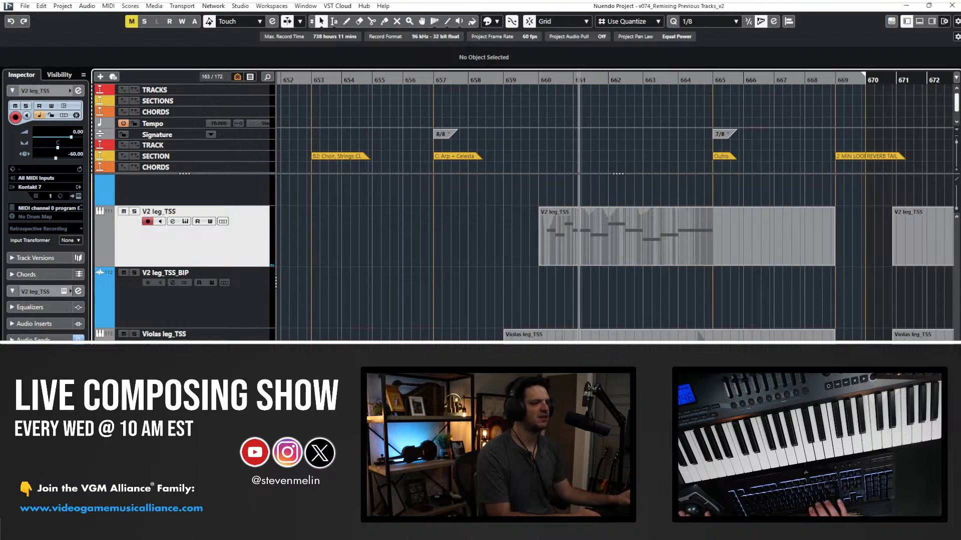
Unmute the Violas leg_TSS track and render the V2 leg_TSS and Violas leg_TSS MIDI parts around bar 660 to audio.
click(197, 337)
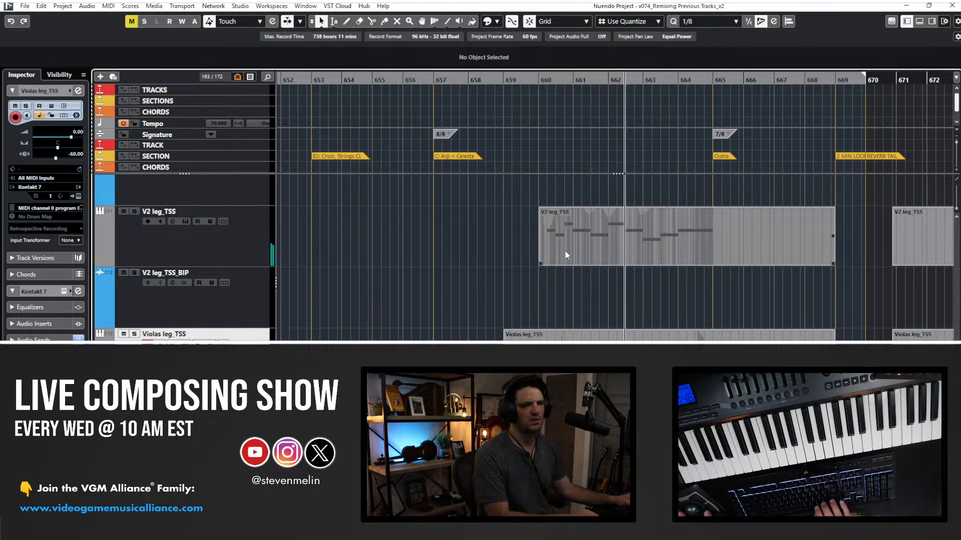
scroll(564, 251, right, 2)
scroll(565, 251, left, 1)
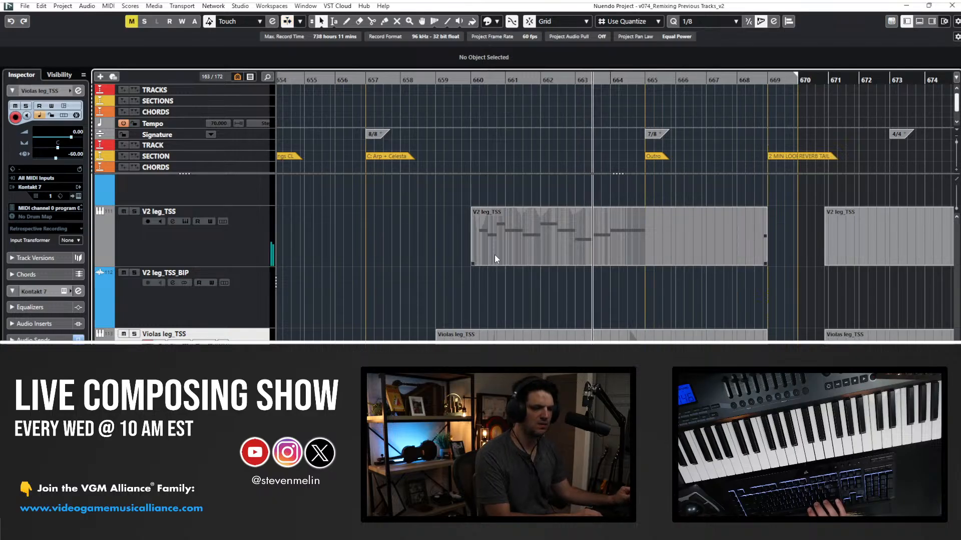
scroll(494, 254, down, 1)
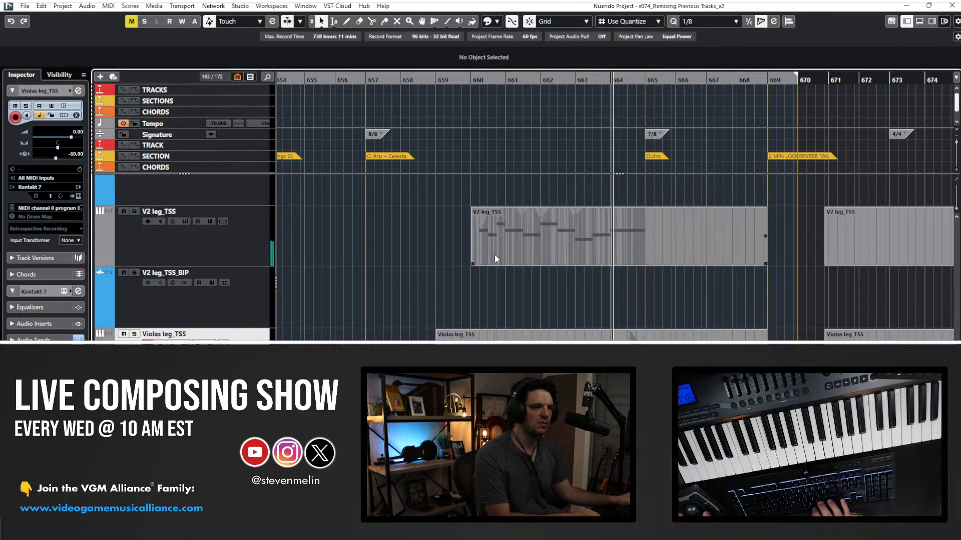
scroll(494, 254, up, 2)
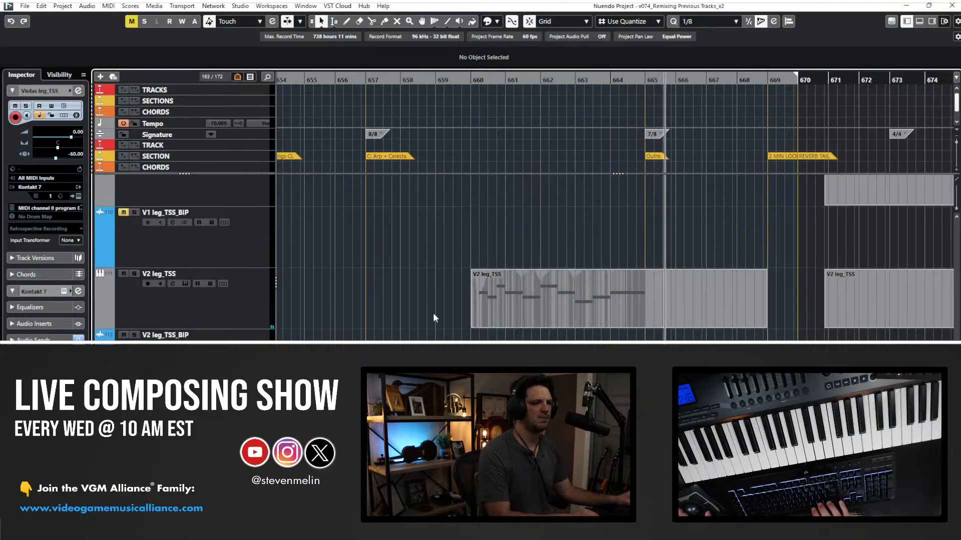
click(491, 286)
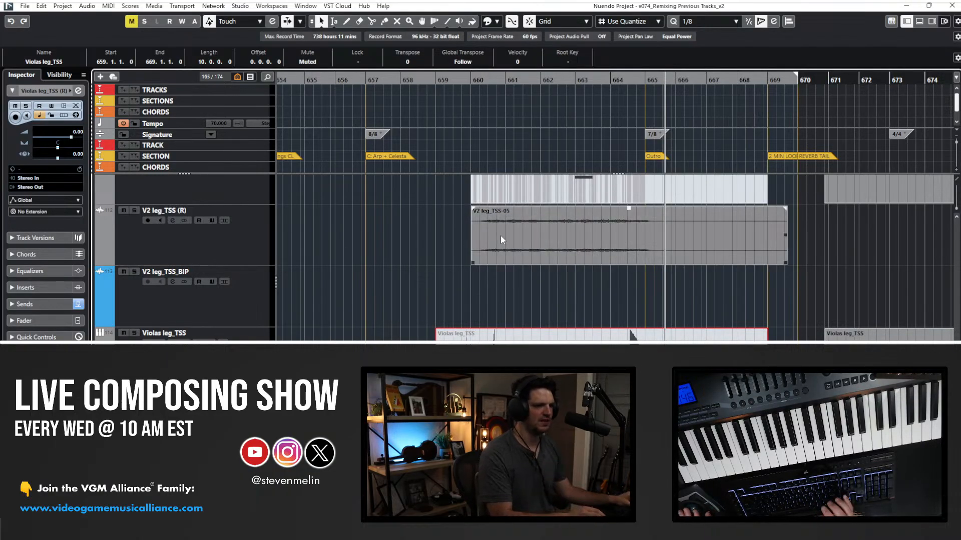
Move the rendered V2 and Violas audio events onto their BIP tracks and delete both leftover (R) tracks.
drag(497, 239, 499, 307)
scroll(370, 264, down, 1)
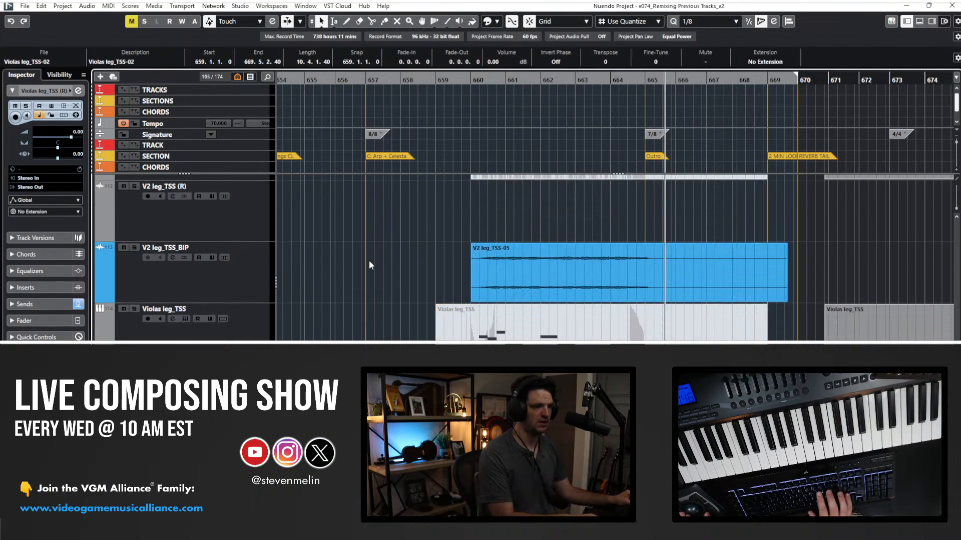
click(243, 213)
key(Delete)
click(236, 337)
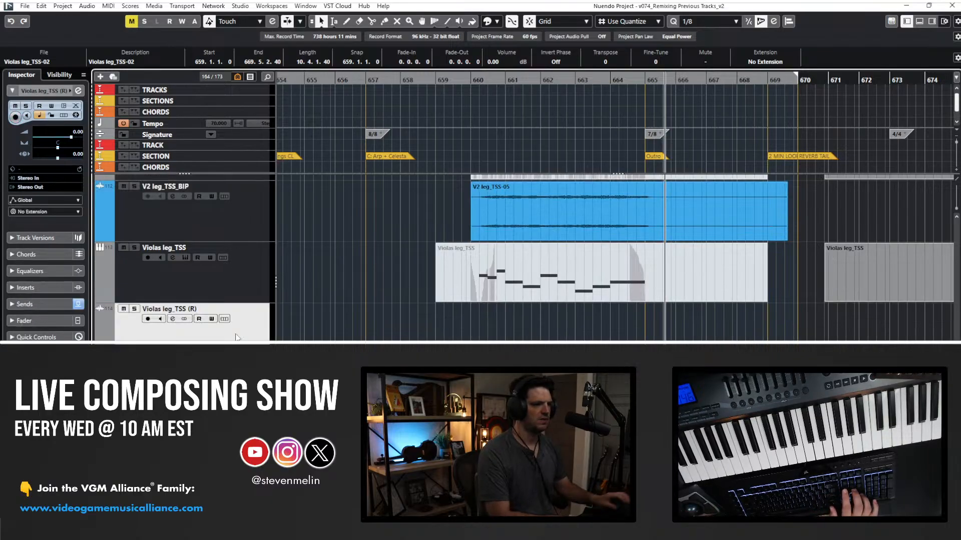
key(Delete)
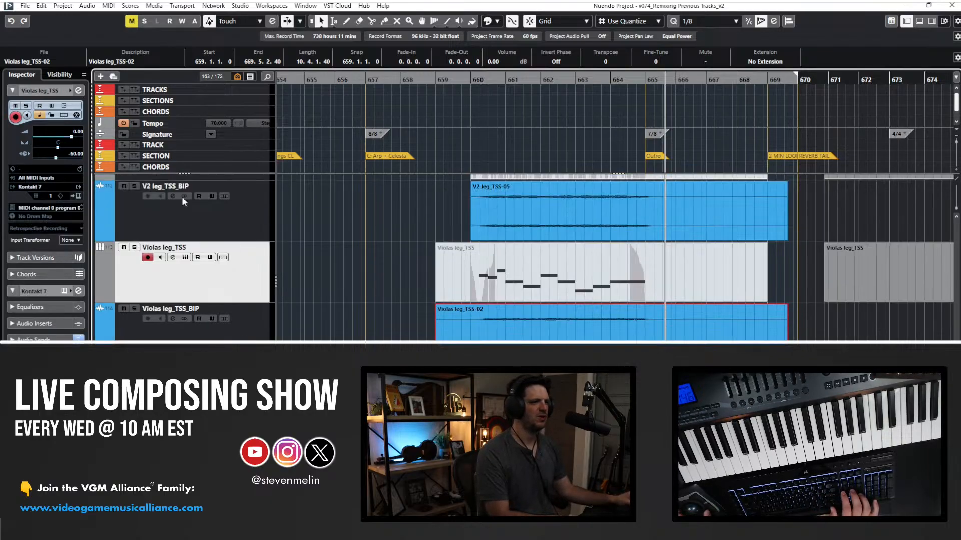
Solo the V2 leg_TSS_BIP and Violas leg_TSS_BIP tracks and place the playhead at bar 660.
click(134, 185)
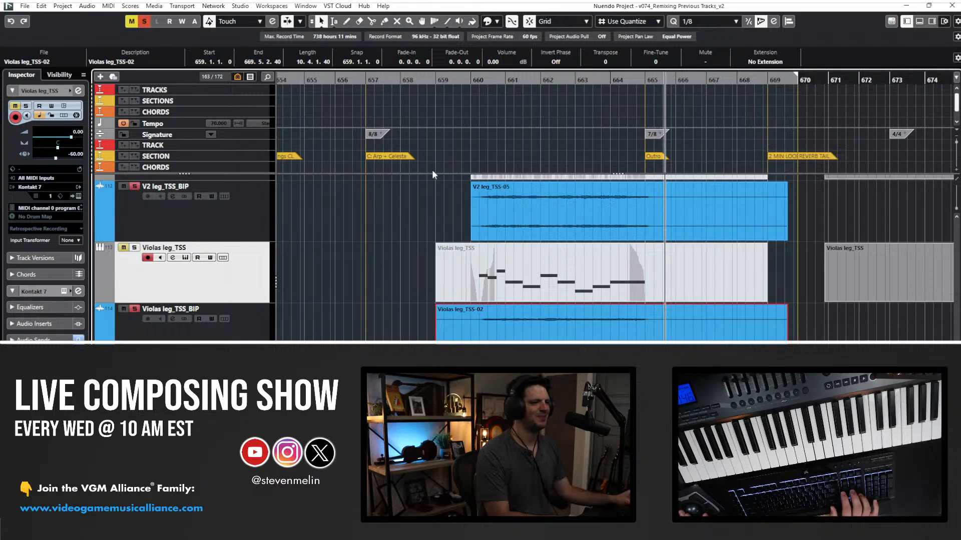
click(471, 82)
key(h)
key(h)
key(h)
key(h)
key(alt+Down)
key(alt+Down)
key(h)
key(h)
key(h)
scroll(548, 271, right, 3)
scroll(548, 284, up, 2)
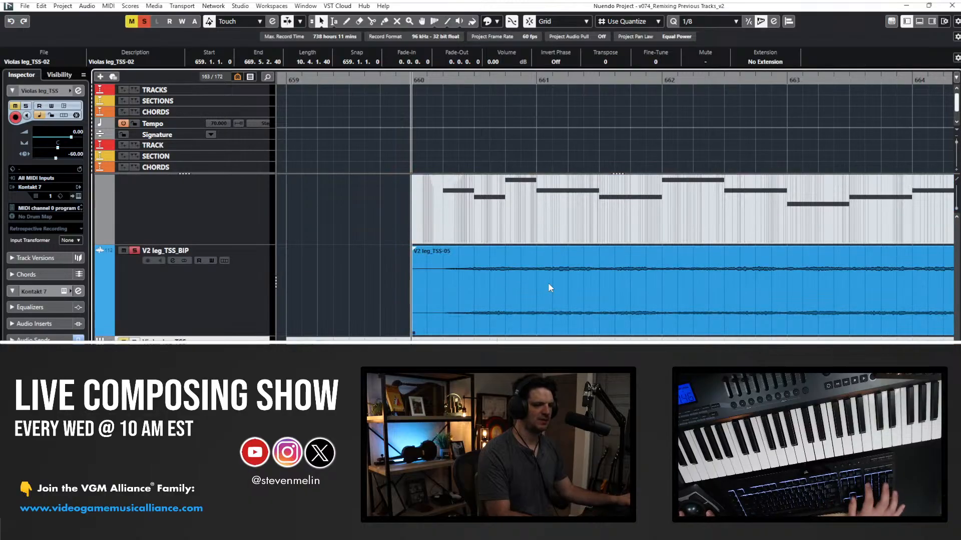
Play the soloed BIP tracks from bar 660 and inspect the start of the V2 leg_TSS-05 waveform.
key(space)
key(h)
key(h)
key(h)
key(alt+Down)
key(alt+Down)
key(g)
key(g)
key(alt+Up)
key(g)
key(h)
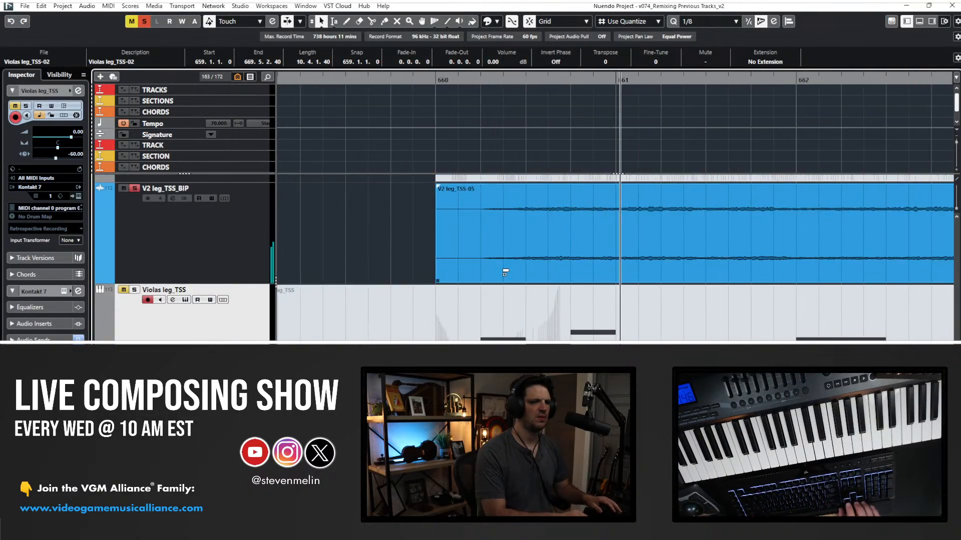
Set the volume of the V2 leg_TSS-05 audio event to 5 dB.
click(504, 270)
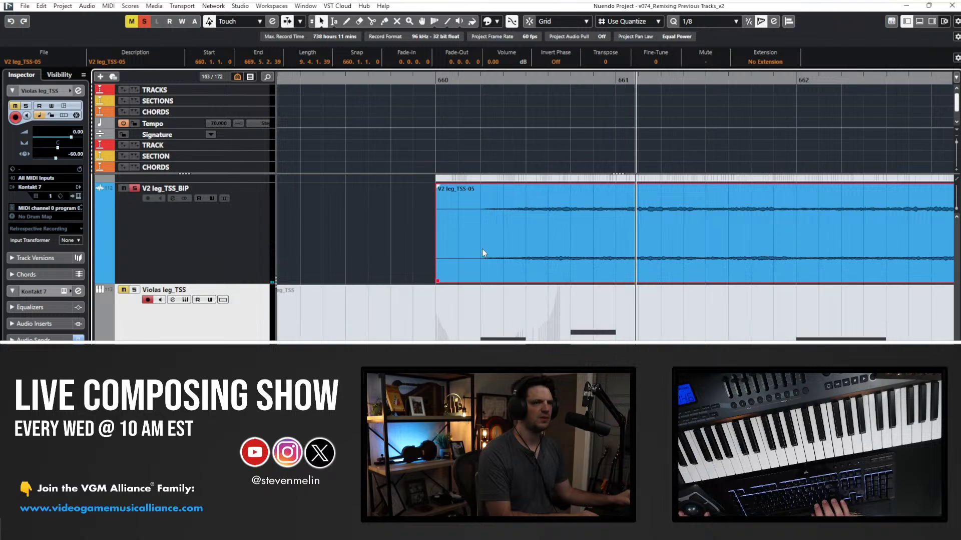
key(h)
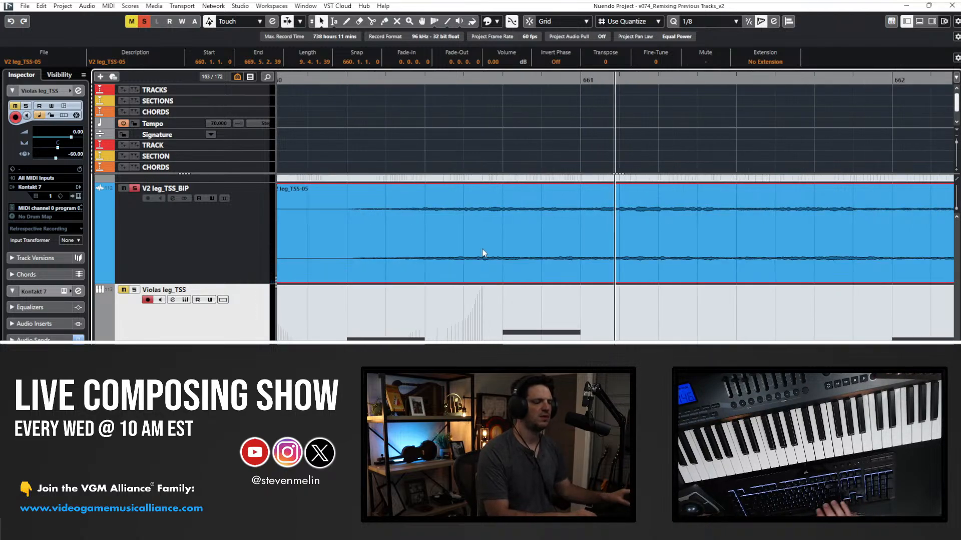
click(493, 61)
key(Return)
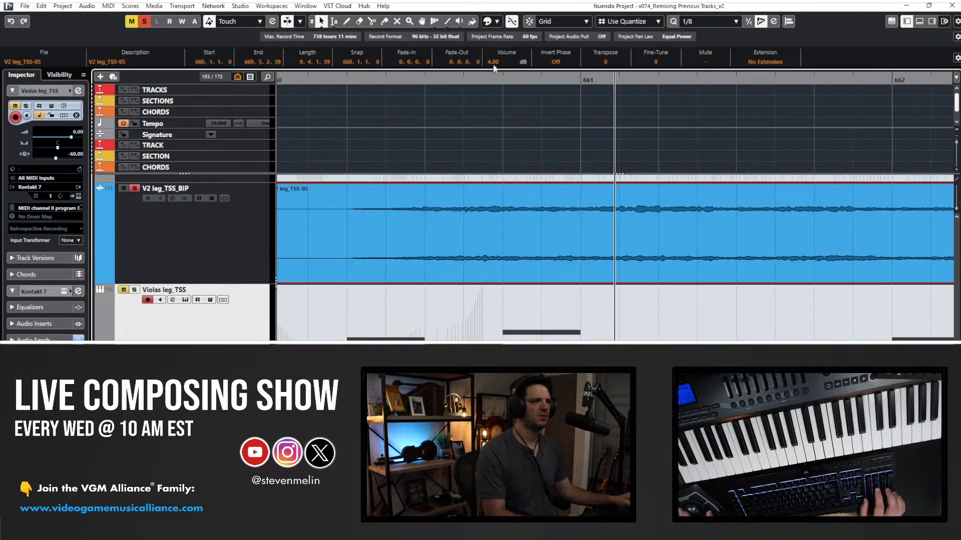
text(5)
key(Return)
Shift the V2 leg_TSS-05 event slightly earlier to start at 659.8.2.68, checking the timing with playback.
scroll(477, 180, left, 3)
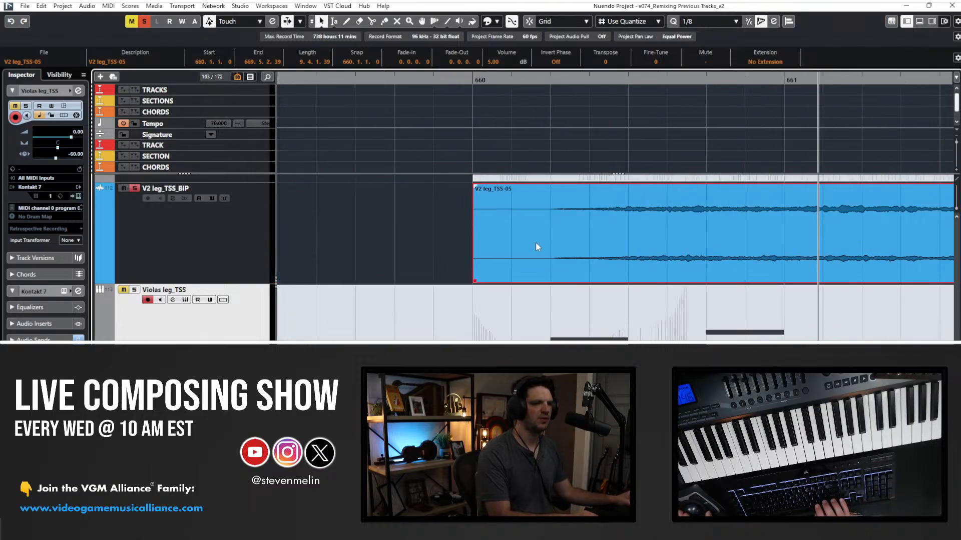
drag(584, 238, 539, 240)
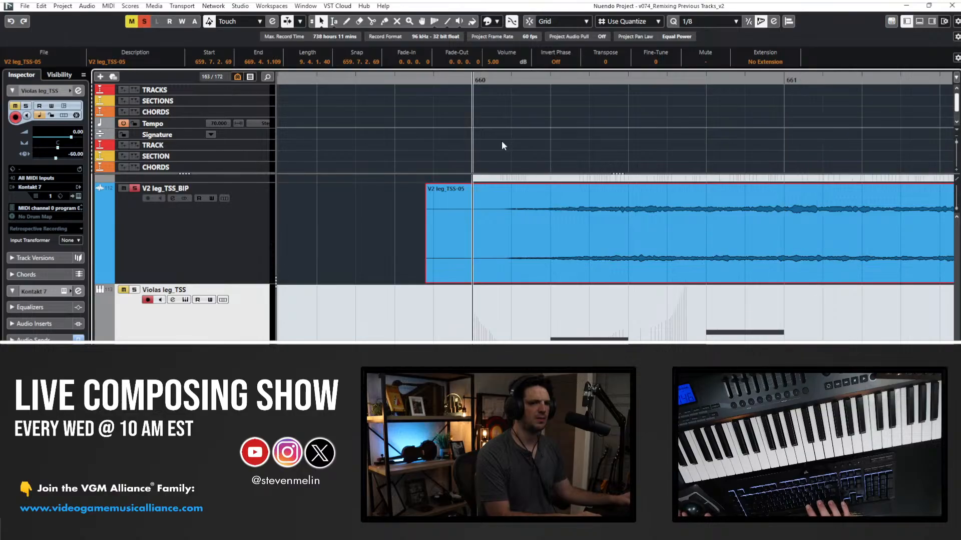
scroll(501, 141, left, 2)
key(space)
drag(460, 212, 485, 222)
key(space)
key(ctrl+KP_Subtract)
key(ctrl+KP_Subtract)
key(space)
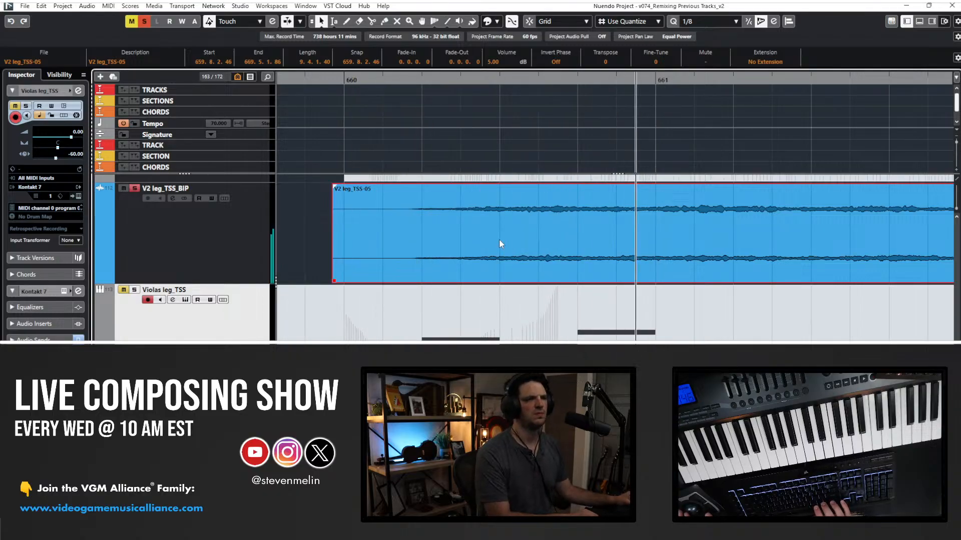
drag(501, 235, 502, 231)
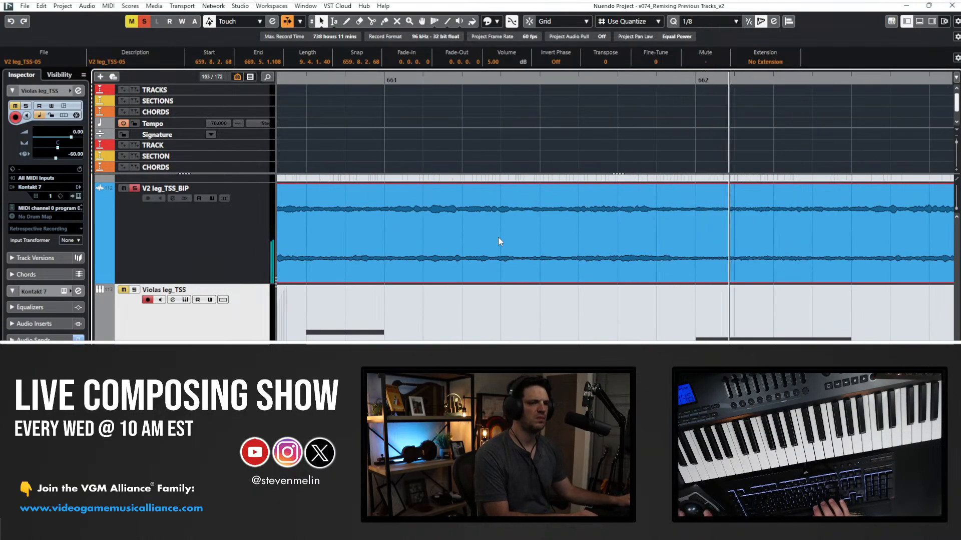
key(space)
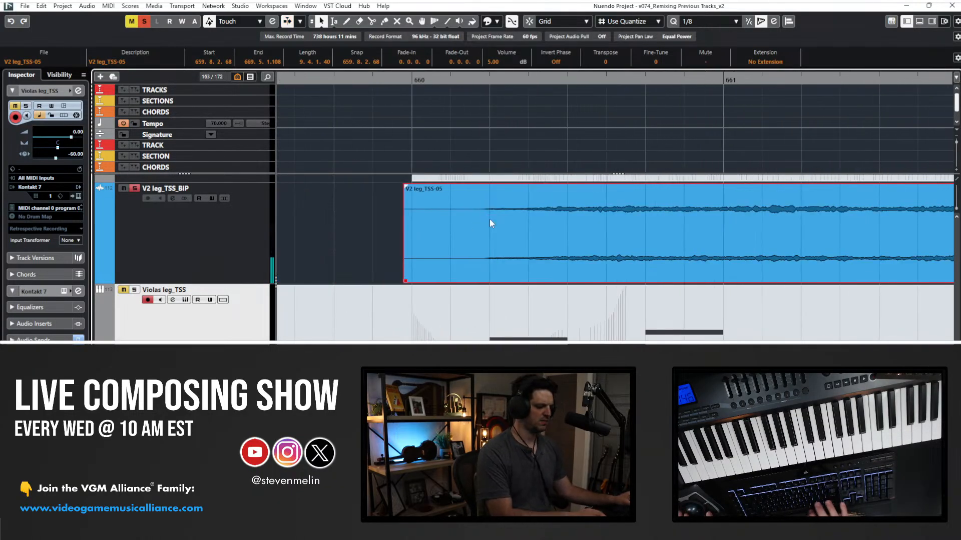
Set the quantize value to 1/4.
click(695, 22)
click(698, 56)
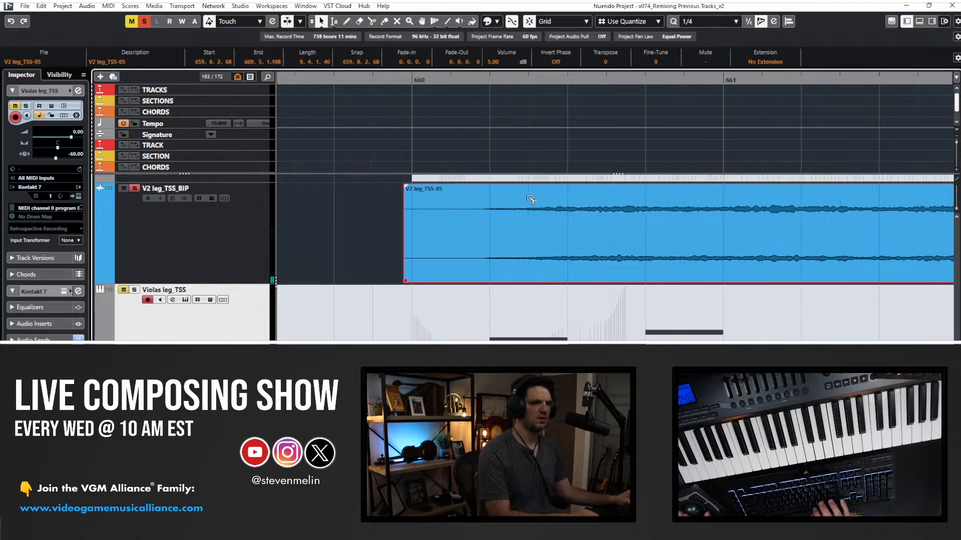
Split the V2 leg_TSS-05 audio event at 660.3.1.0 and delete the piece before the cut.
click(481, 219)
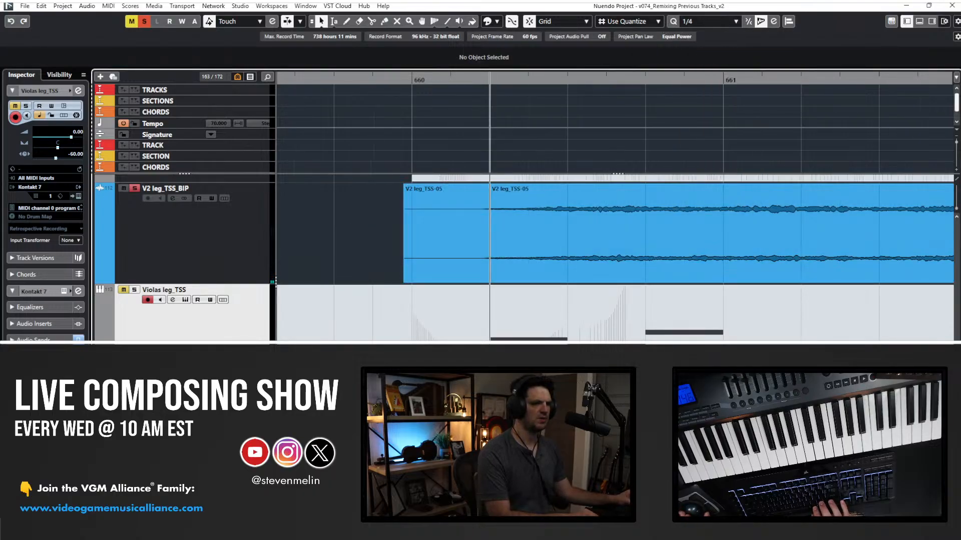
scroll(500, 225, left, 4)
scroll(500, 225, right, 3)
click(512, 232)
key(Delete)
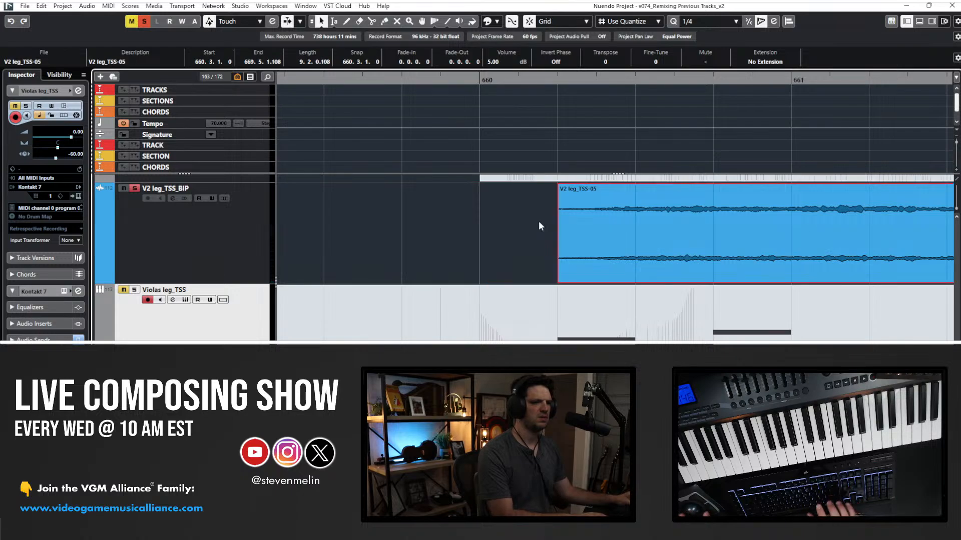
Add a fade-in of about 0.1.0.97 to the start of the V2 leg_TSS-05 event and play it back.
scroll(538, 221, right, 3)
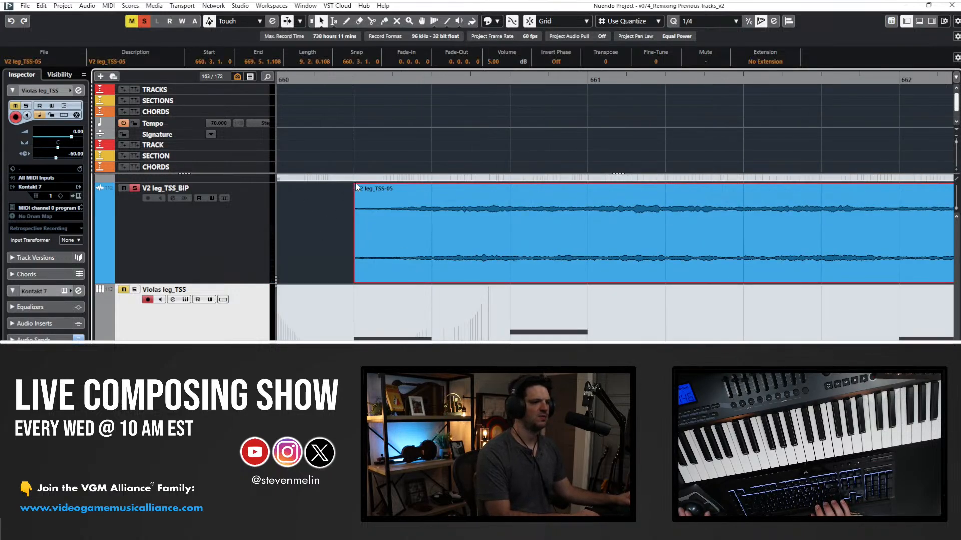
drag(398, 186, 410, 191)
key(KP_Subtract)
key(KP_Subtract)
key(KP_Subtract)
key(space)
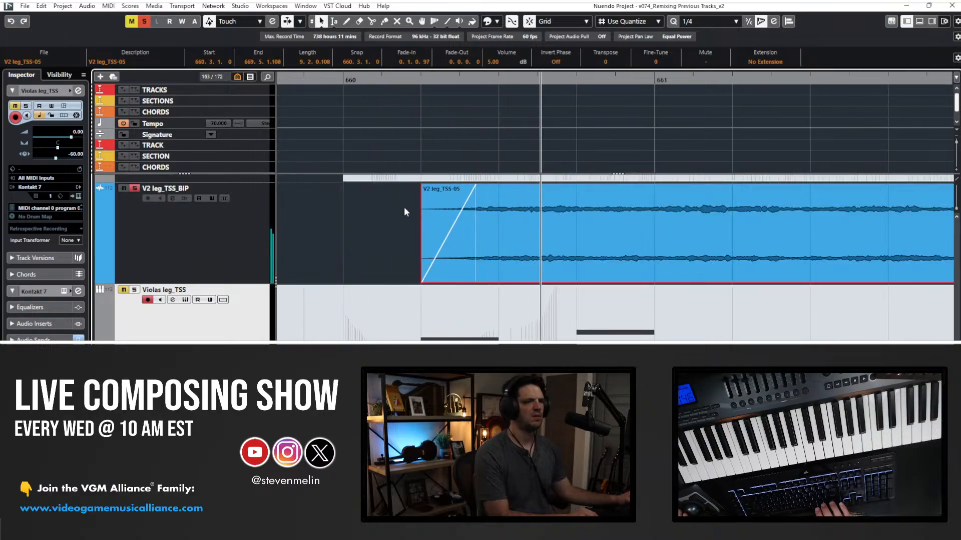
Split the V2 leg_TSS-05 event at bar 665 and delete the tail after the cut.
key(f)
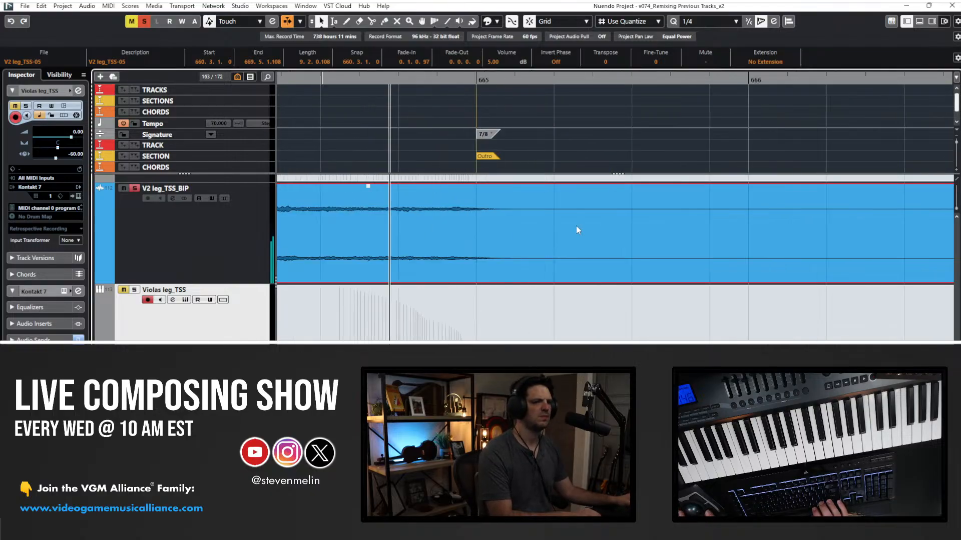
alt+click(477, 210)
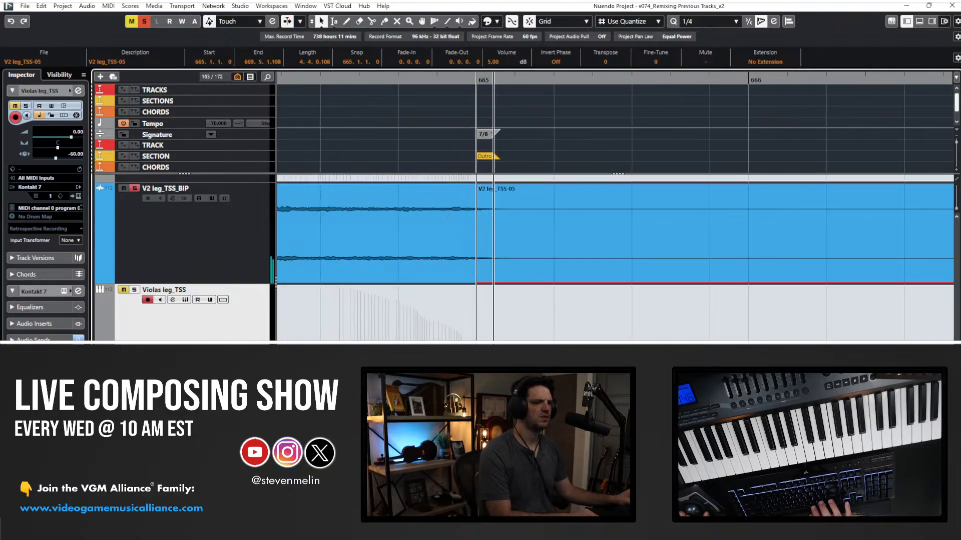
key(Delete)
click(424, 222)
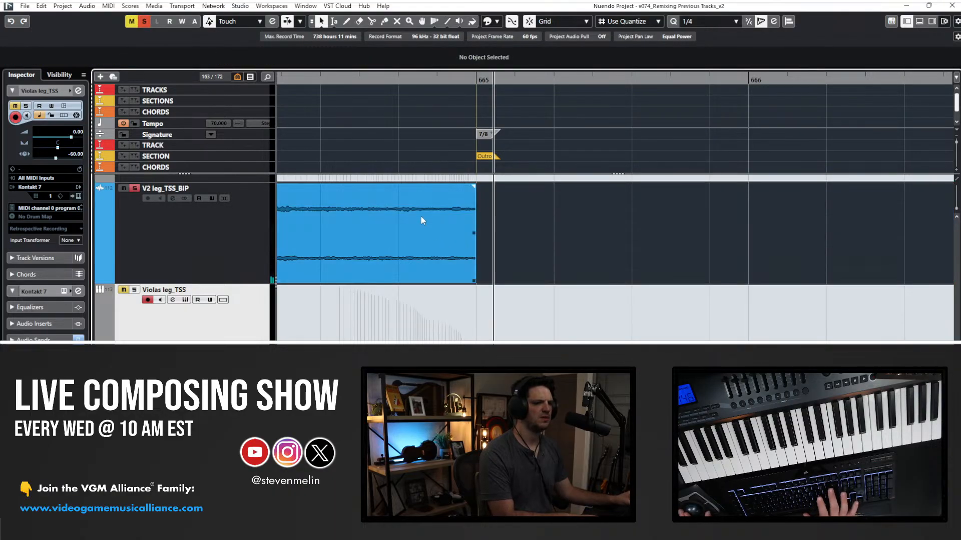
Add a fade-out of about 0.3.0.58 to the end of the V2 leg_TSS-05 event, auditioning it from bar 664.
drag(464, 191, 394, 204)
scroll(398, 203, left, 3)
click(373, 81)
key(space)
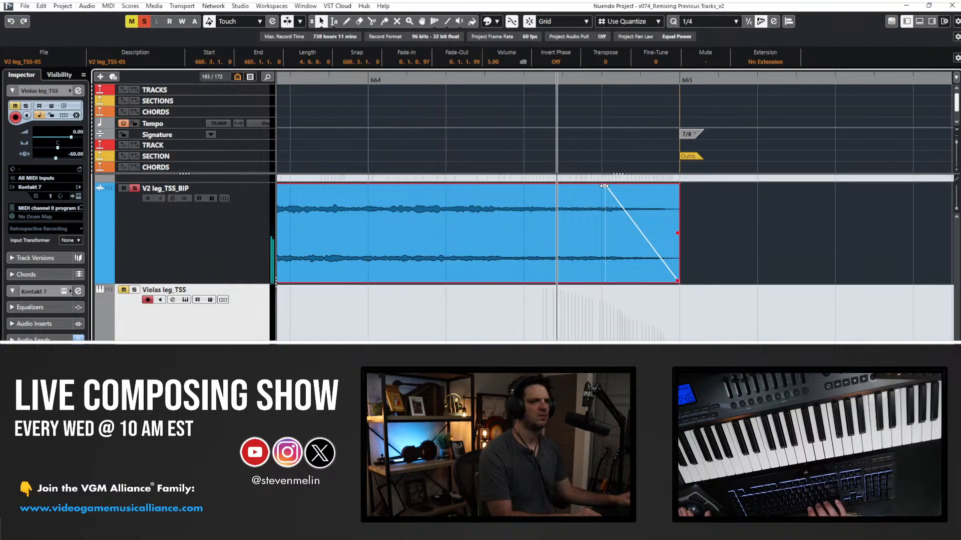
drag(603, 186, 553, 201)
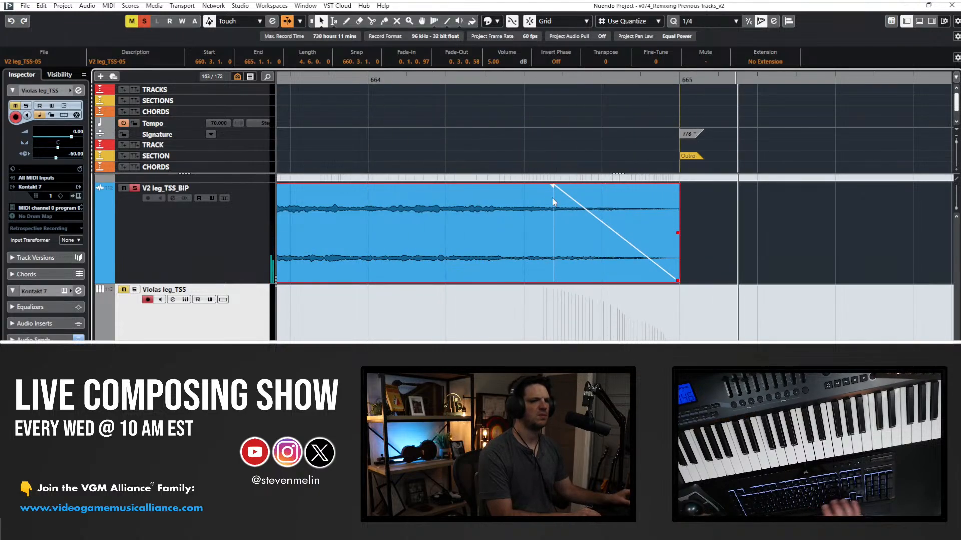
Deactivate solo on all tracks and play the full arrangement from about bar 660.
key(g)
key(g)
key(g)
key(g)
key(g)
key(g)
key(g)
key(g)
key(g)
key(g)
key(g)
key(g)
key(g)
key(g)
key(g)
key(g)
key(shift+g)
key(shift+g)
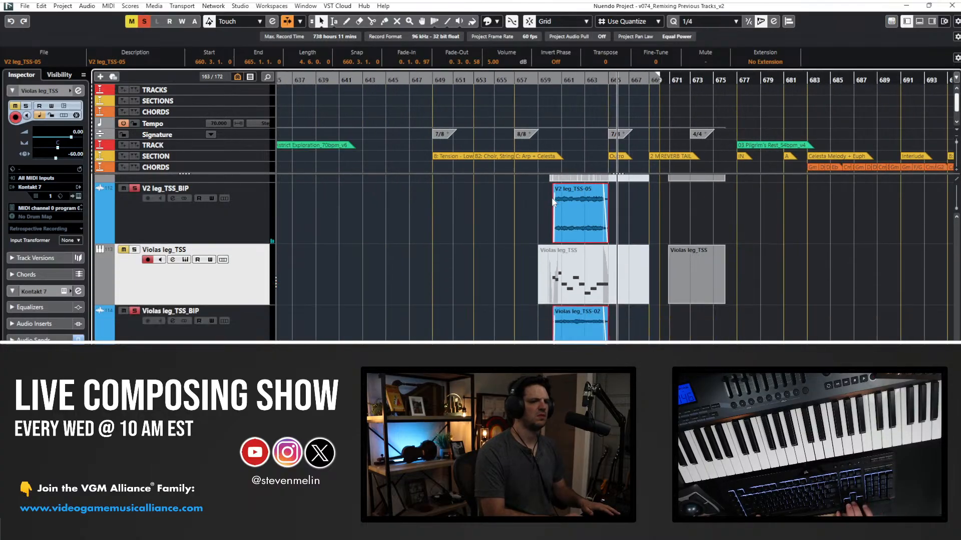
key(shift+g)
key(h)
key(h)
key(h)
key(h)
click(145, 22)
click(435, 82)
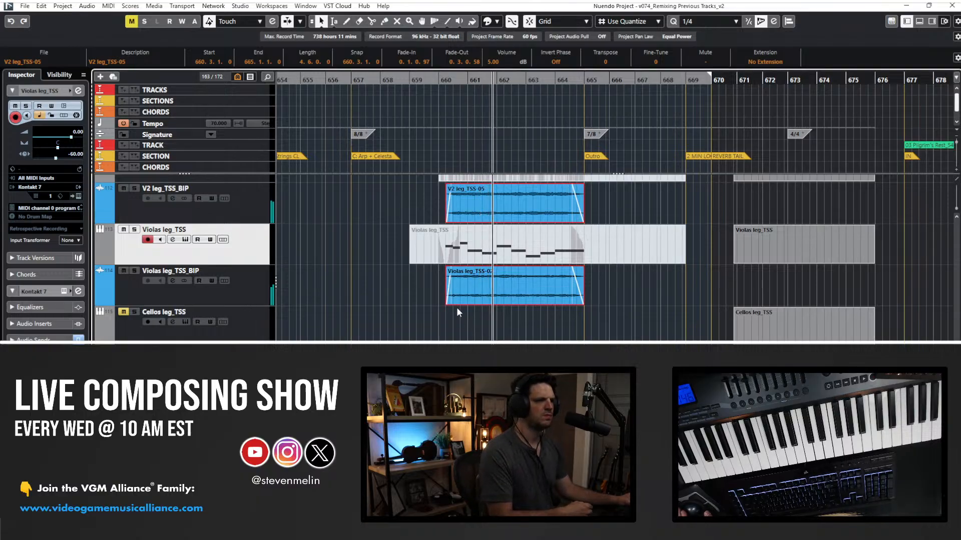
Set the volume of the V2 leg_TSS-05 audio event to 3 dB.
scroll(456, 311, up, 3)
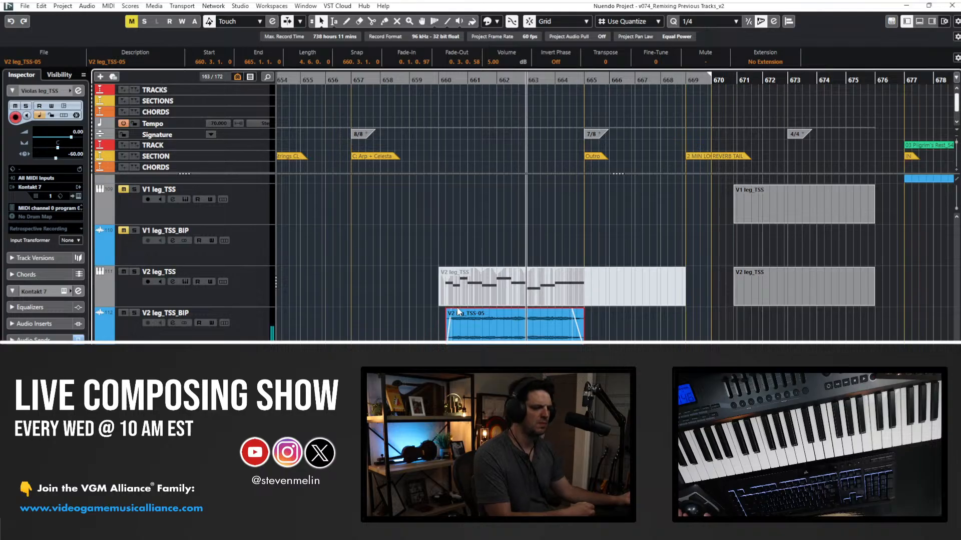
click(467, 324)
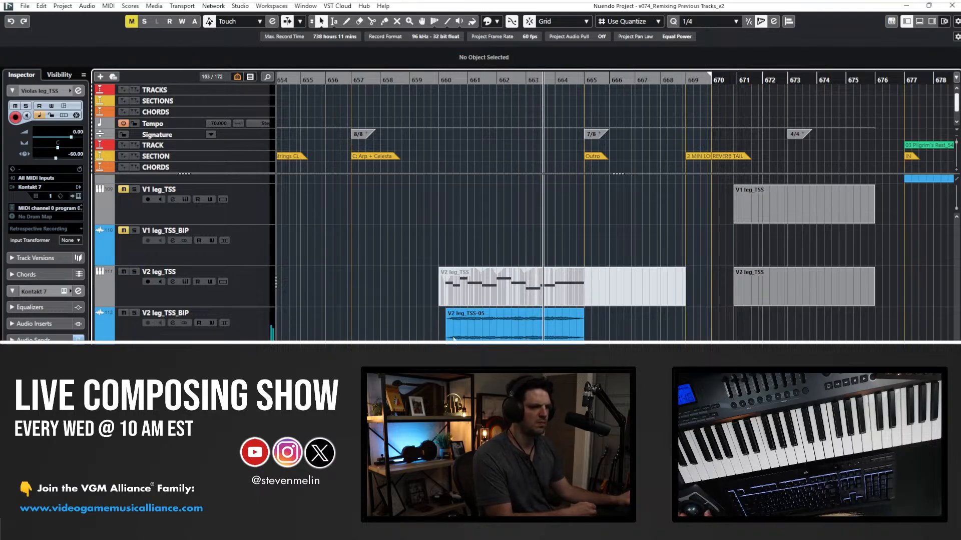
click(497, 63)
text(3)
key(Return)
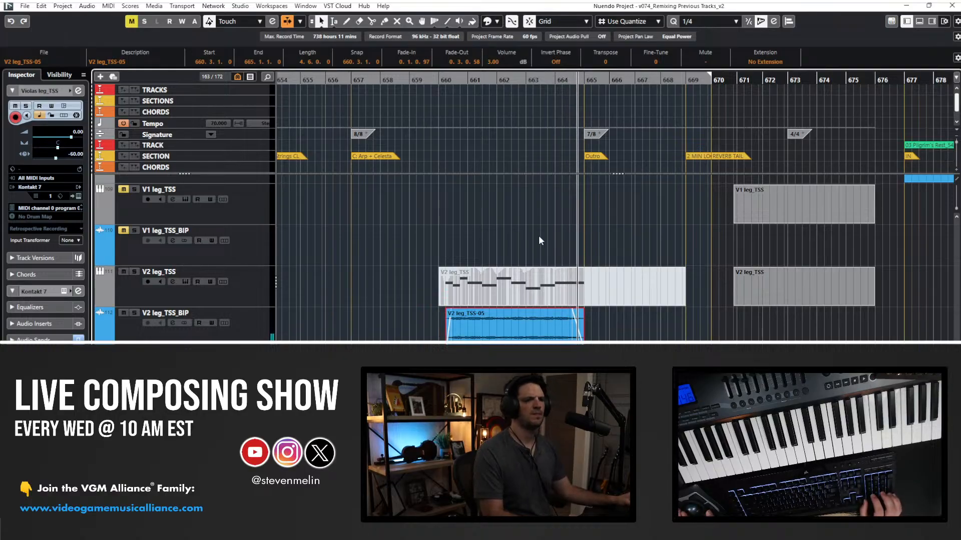
Open the Hi Strings Harm. MIDI part starting at bar 655 and examine its notes from bar 657 on during playback.
click(437, 245)
scroll(428, 239, up, 2)
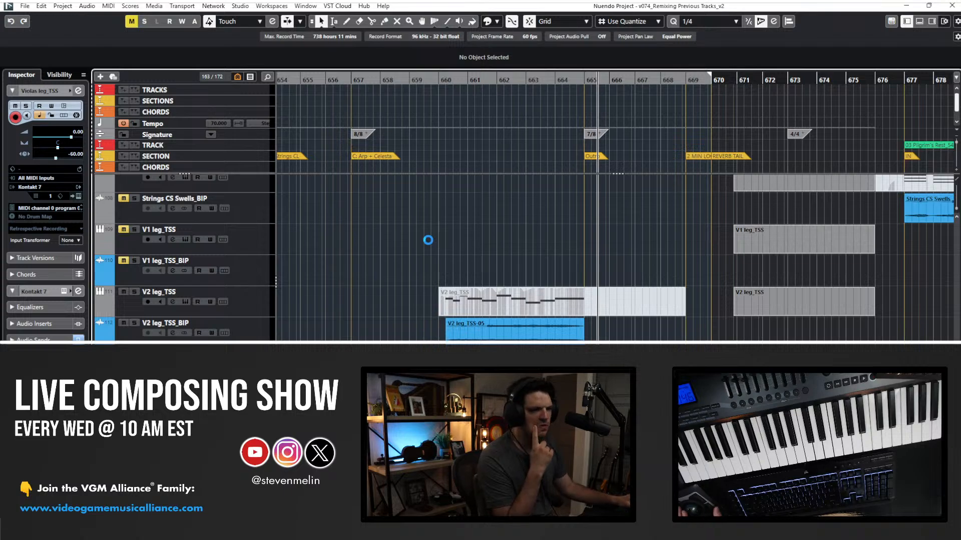
scroll(433, 275, up, 6)
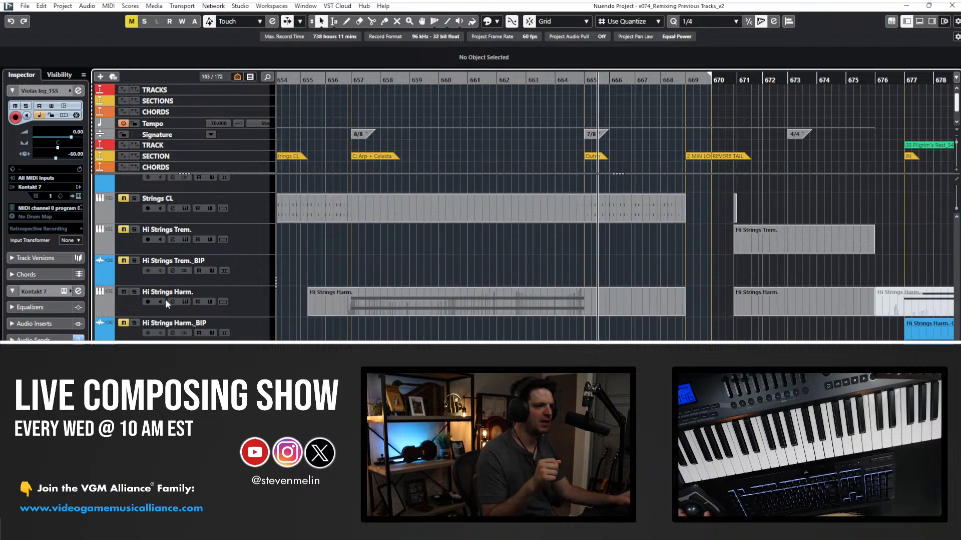
click(340, 79)
double_click(369, 299)
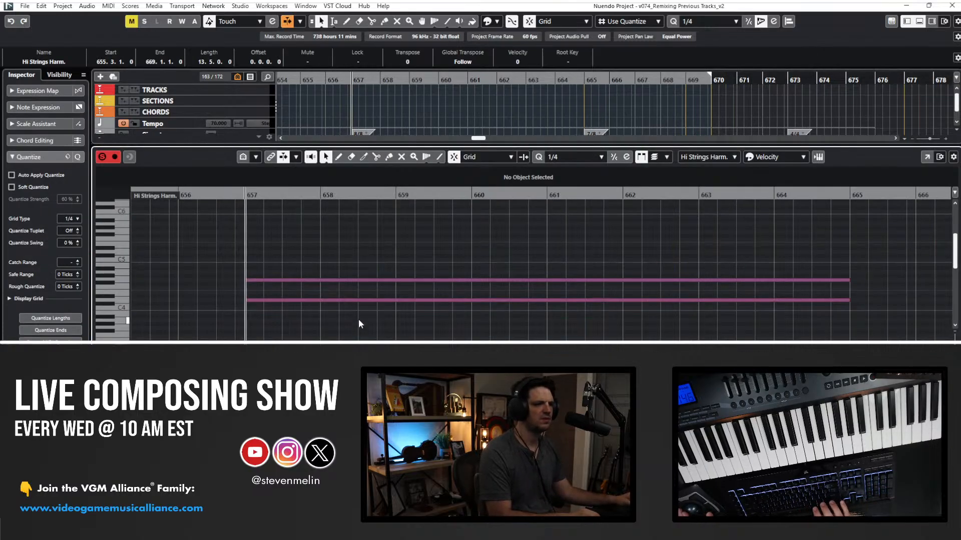
scroll(353, 320, right, 3)
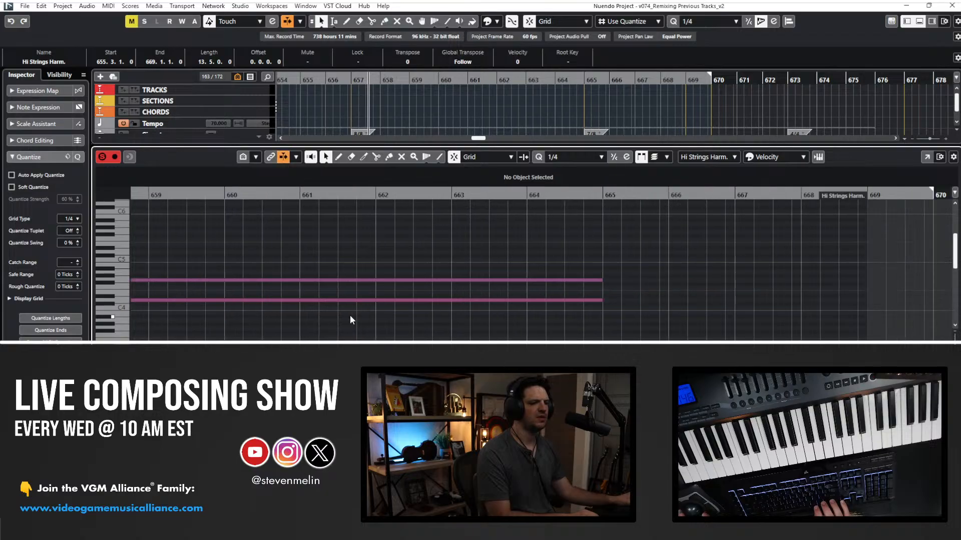
key(Return)
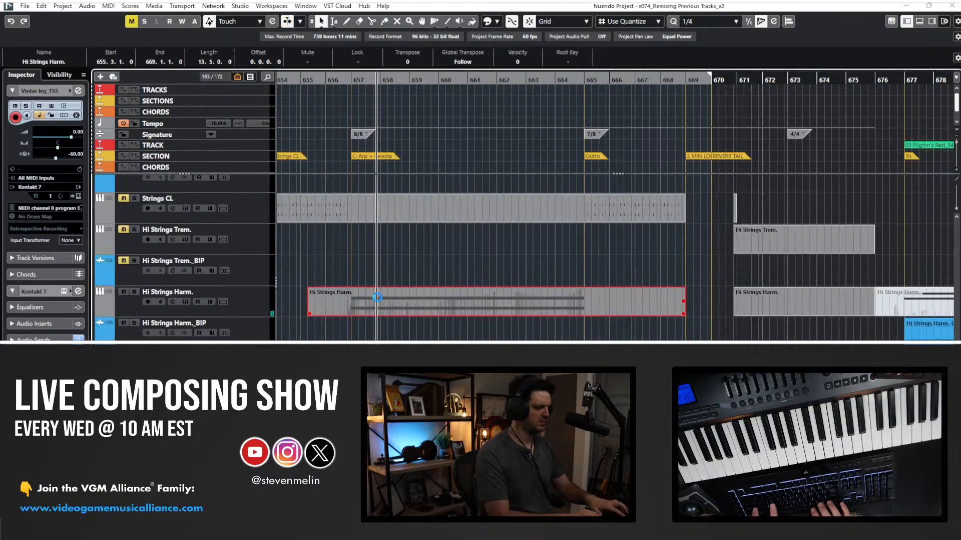
Render the Hi Strings Harm. part to audio, move the event to Hi Strings Harm._BIP and delete the leftover render track.
key(alt+r)
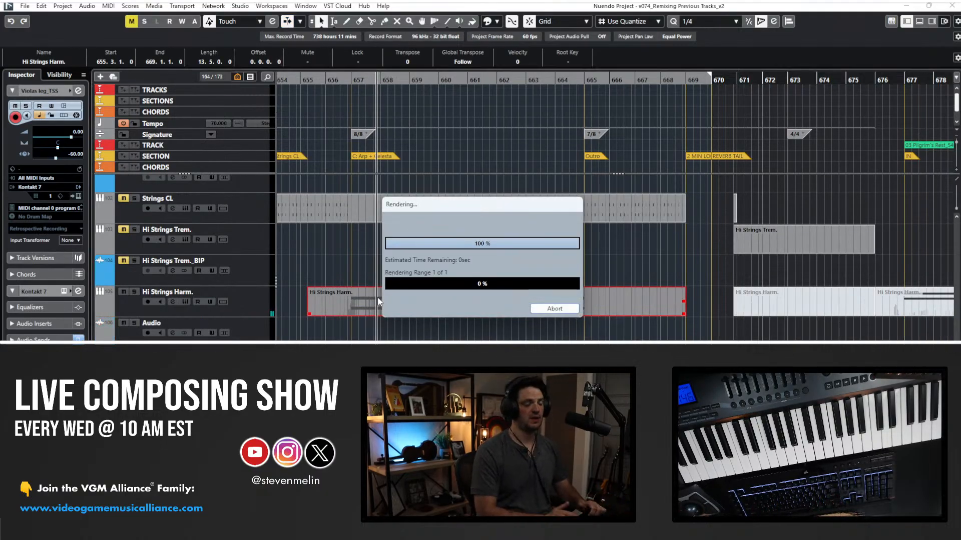
click(367, 320)
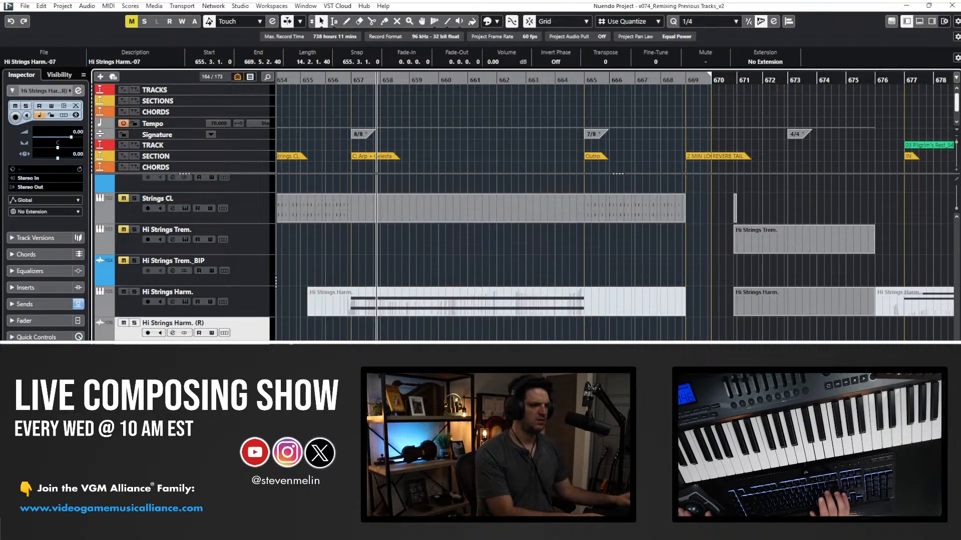
key(shift+Delete)
Trim the start of the Hi Strings Harm.-07 event to 656.7.2.119 and add a fade-in of about 0.2.0.38.
key(h)
key(h)
key(h)
key(shift+h)
key(shift+h)
key(shift+h)
key(shift+h)
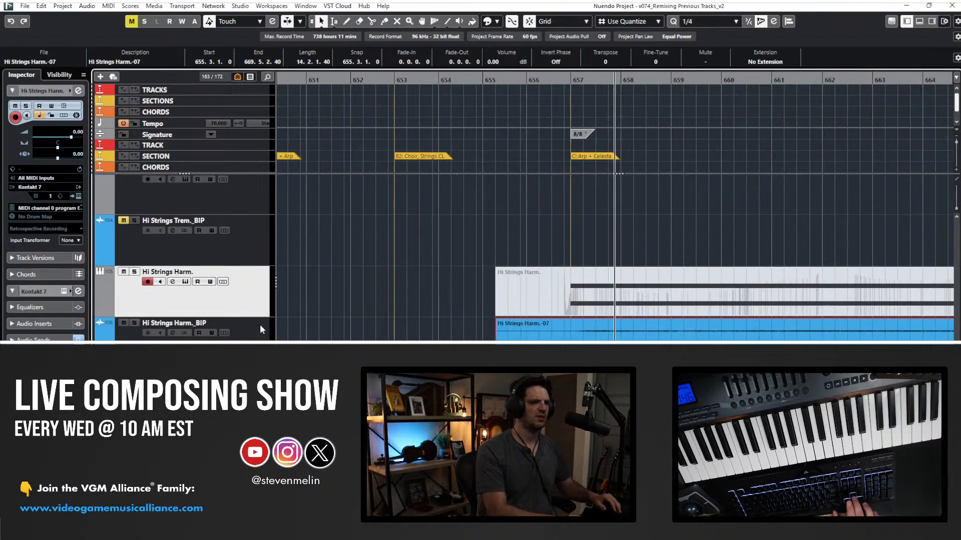
scroll(616, 211, right, 2)
drag(360, 323, 455, 324)
key(alt+space)
key(alt+space)
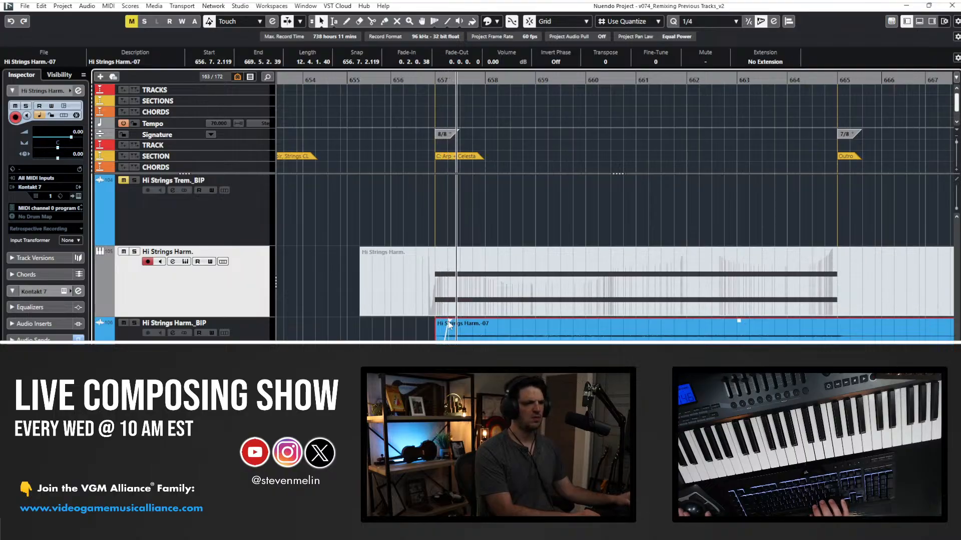
Cut the Hi Strings Harm.-07 event at bar 665, delete its tail and add a fade-out of about 0.3.1.81.
key(f)
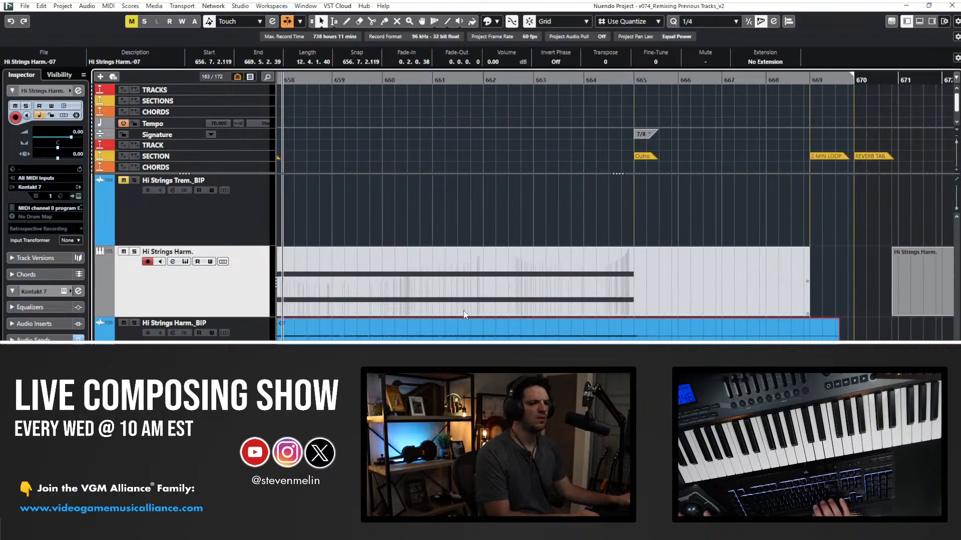
alt+click(634, 334)
click(736, 321)
key(Delete)
drag(633, 322, 605, 326)
Set the volume of the Hi Strings Harm.-07 audio event to 2 dB.
scroll(596, 328, left, 3)
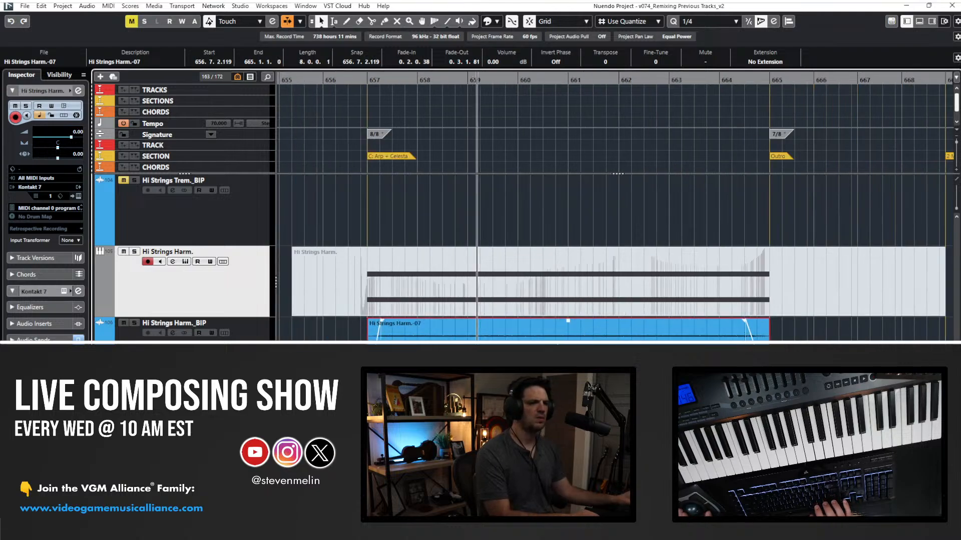
click(494, 61)
text(2)
key(Return)
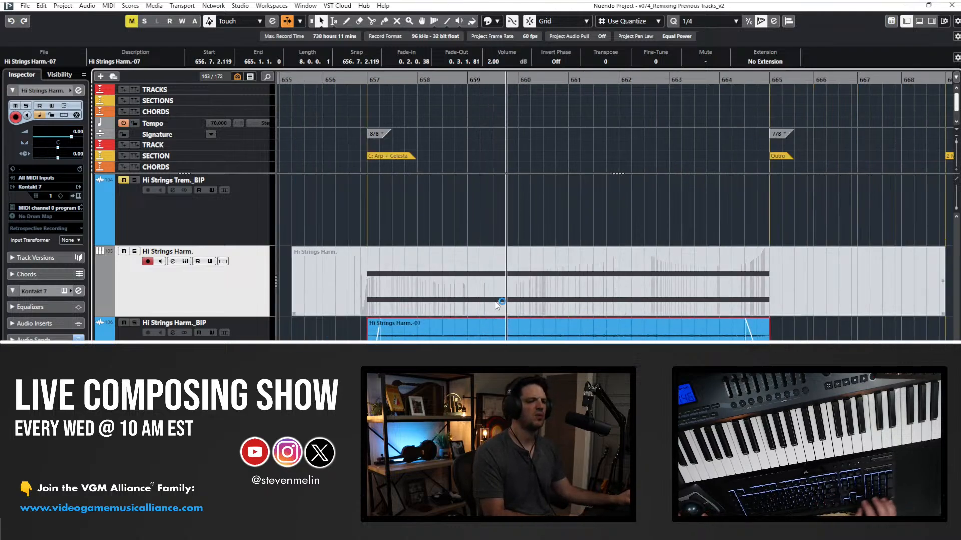
Look through the track list from the sketch piano down to the celesta for parts in bars 655 to 668.
scroll(479, 328, down, 7)
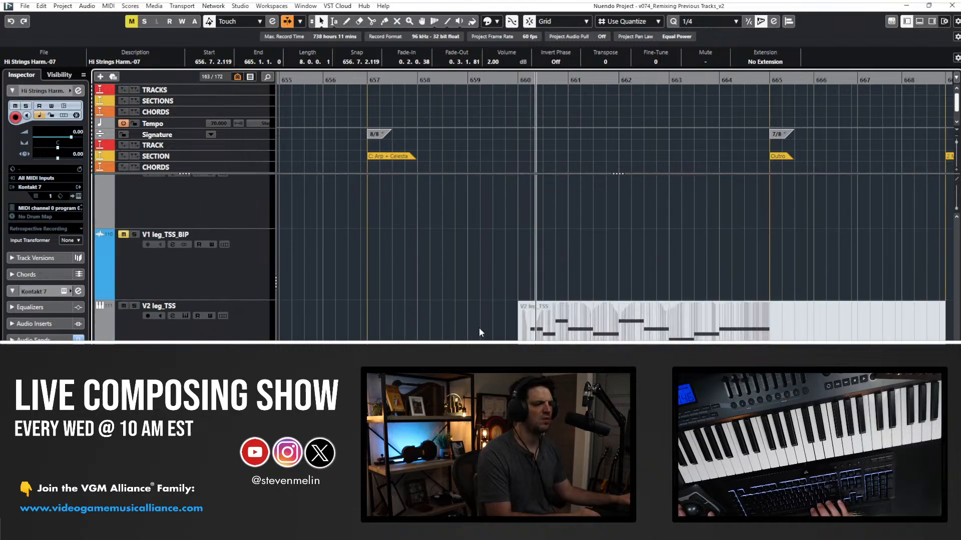
scroll(479, 328, down, 11)
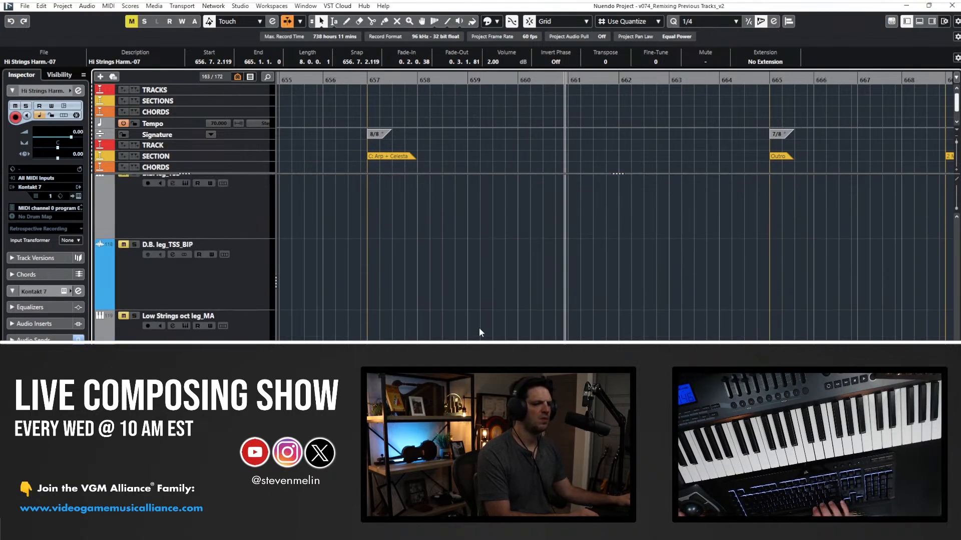
scroll(479, 328, up, 20)
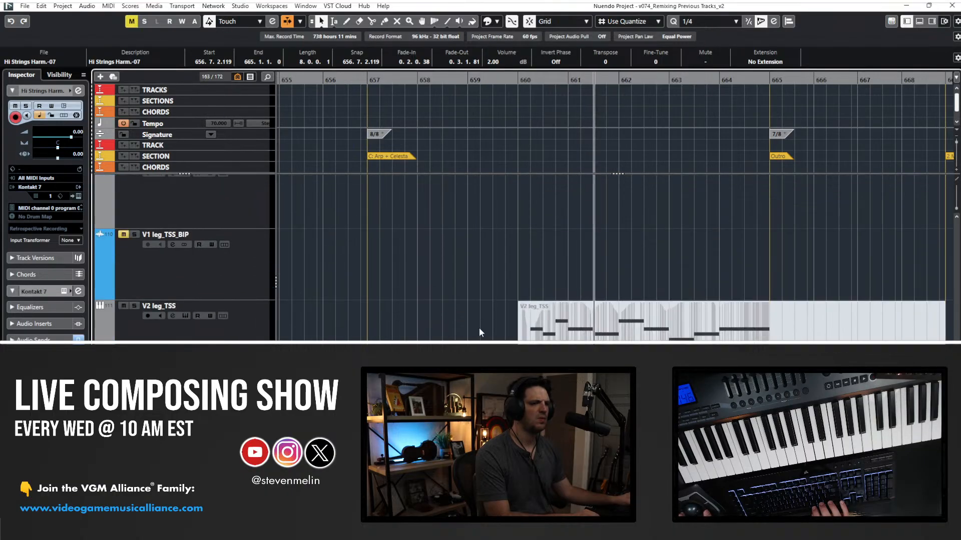
scroll(479, 330, up, 20)
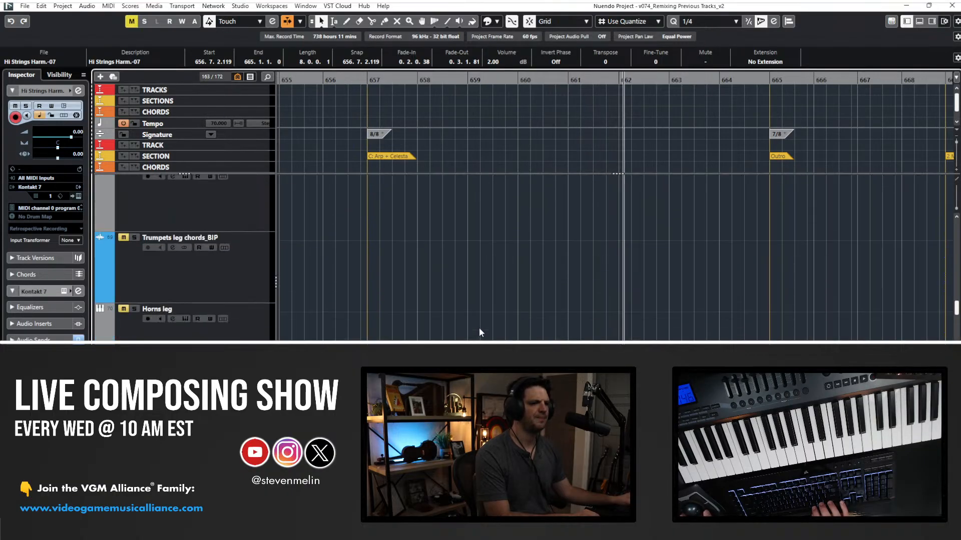
scroll(479, 328, up, 13)
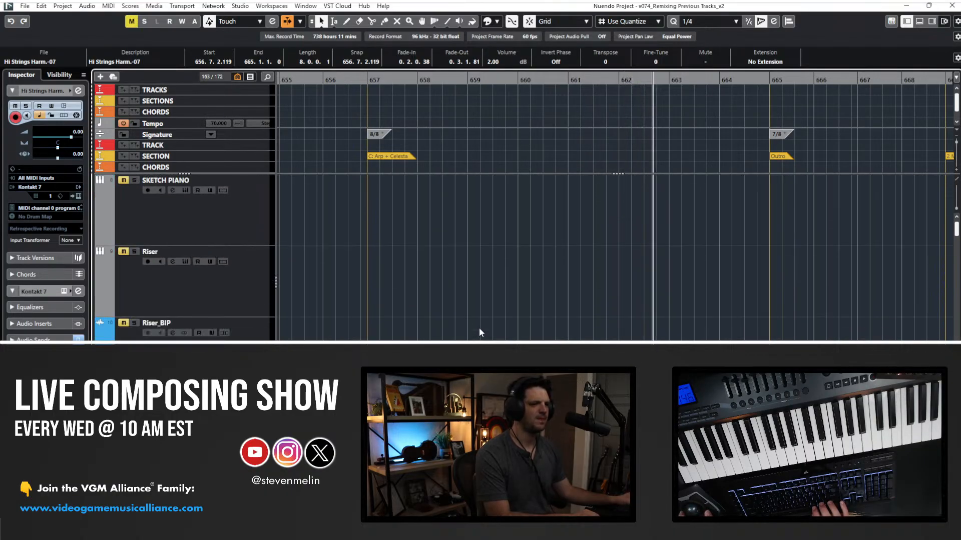
scroll(479, 332, down, 20)
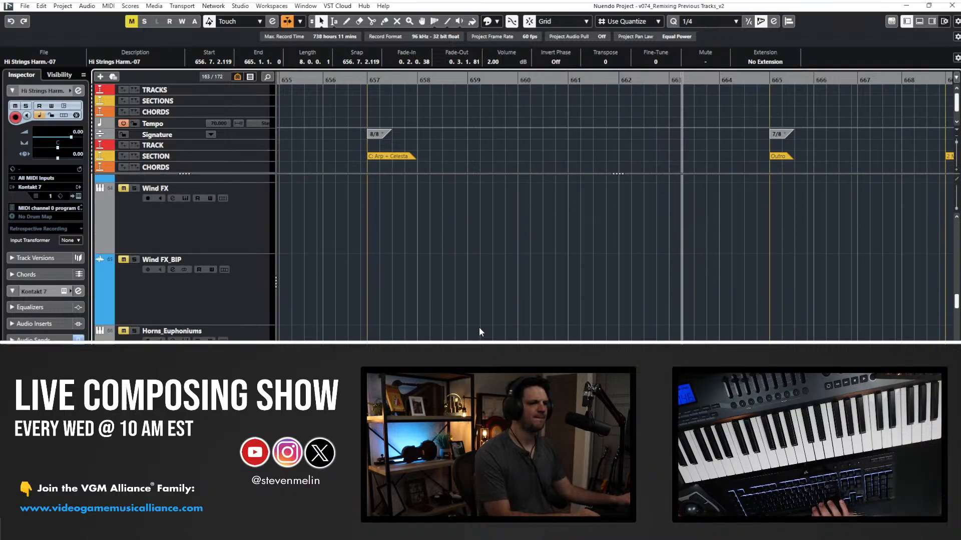
scroll(480, 328, down, 16)
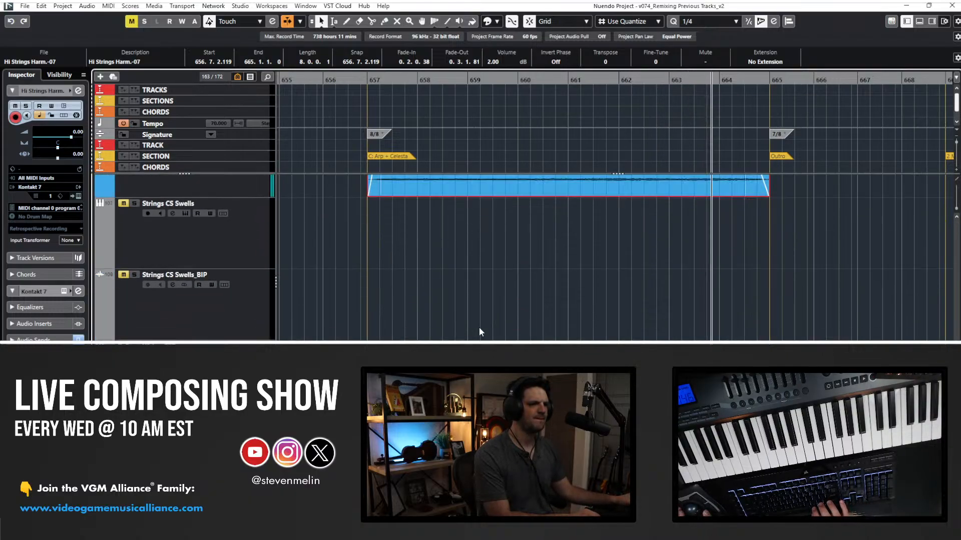
scroll(479, 330, down, 15)
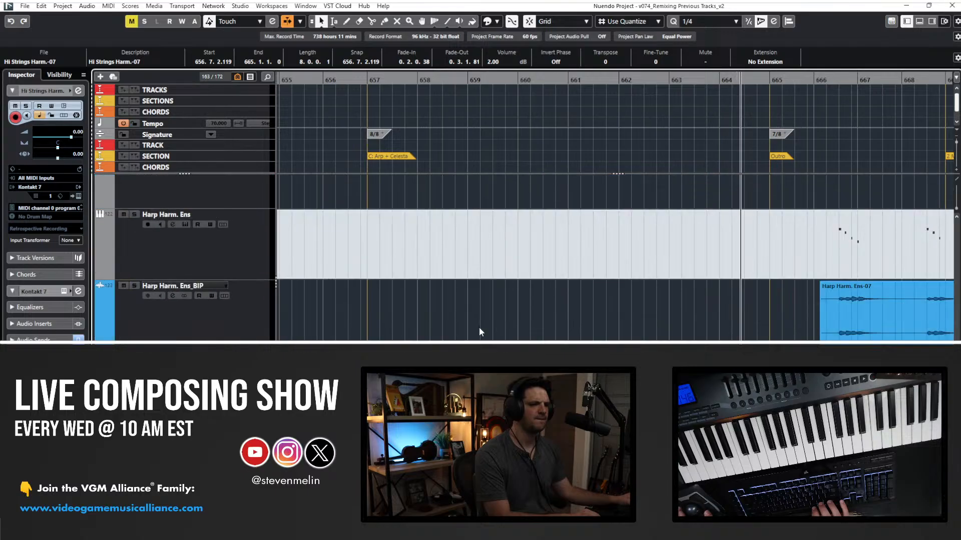
scroll(479, 327, down, 7)
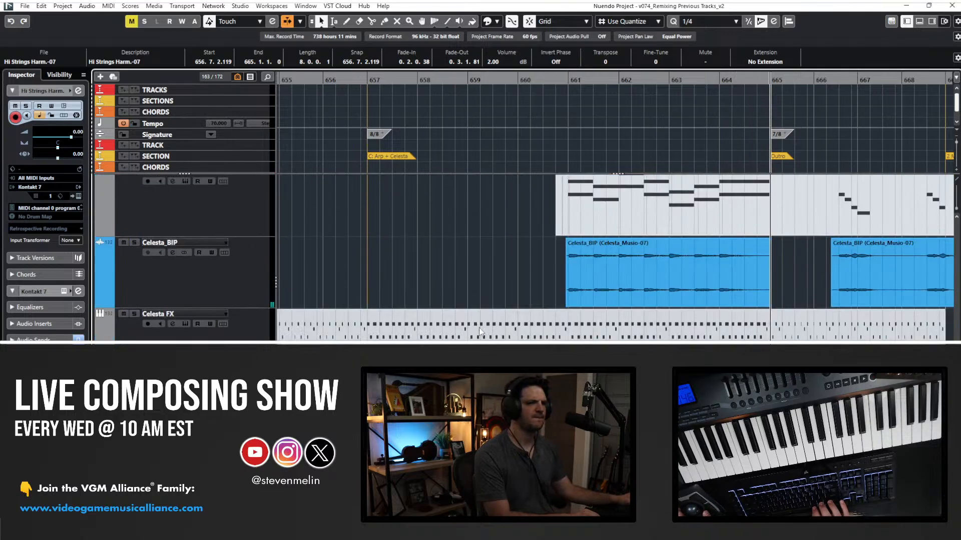
Set the volume of the Celesta FX_BIP audio event to -2 dB.
scroll(511, 271, down, 2)
click(460, 279)
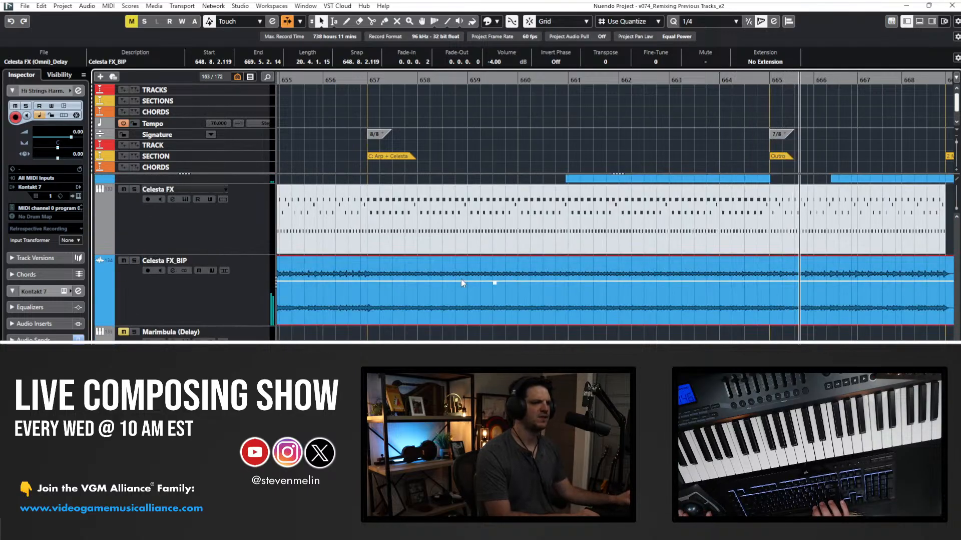
scroll(496, 61, up, 2)
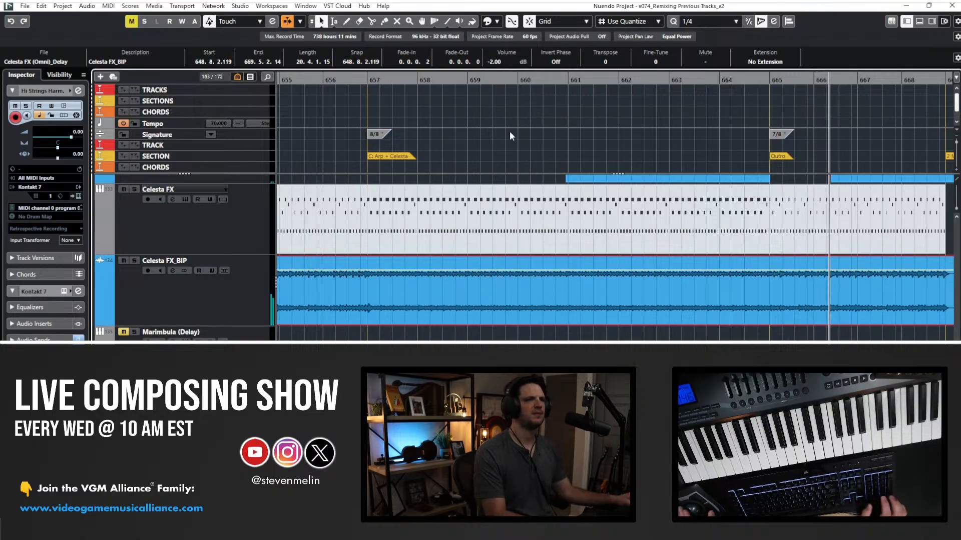
Look through the track list from the celesta up past the wooden flute and down to the string tracks for parts in bars 647 to 669.
scroll(537, 217, up, 2)
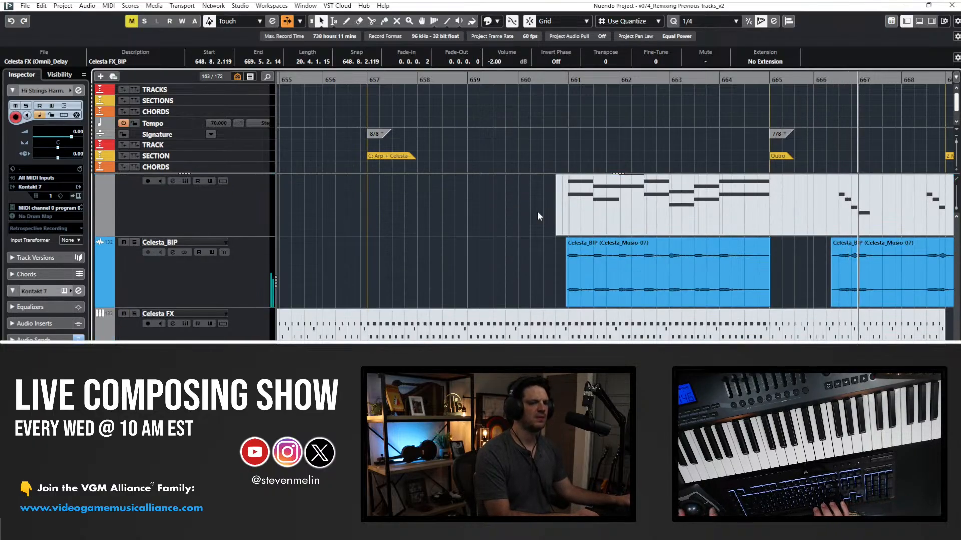
scroll(535, 239, up, 20)
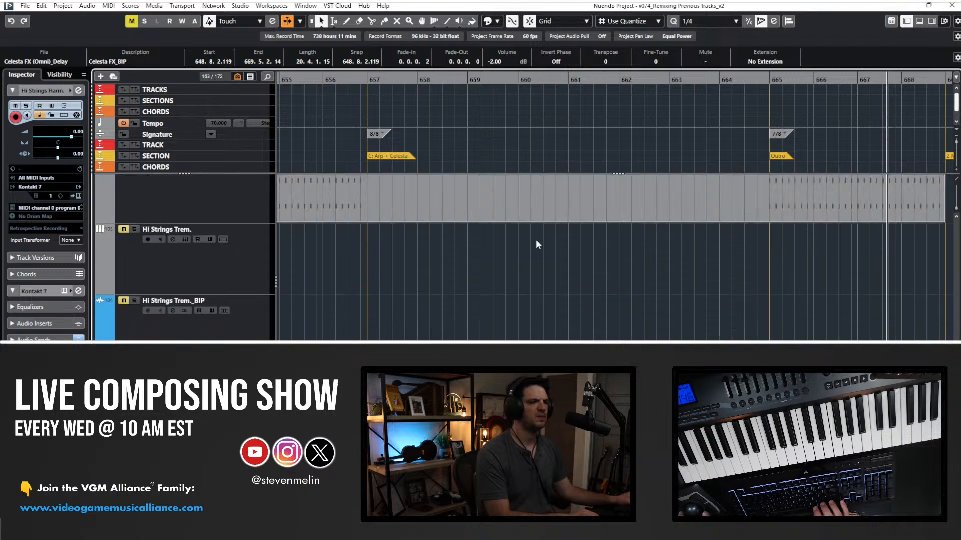
scroll(535, 239, up, 10)
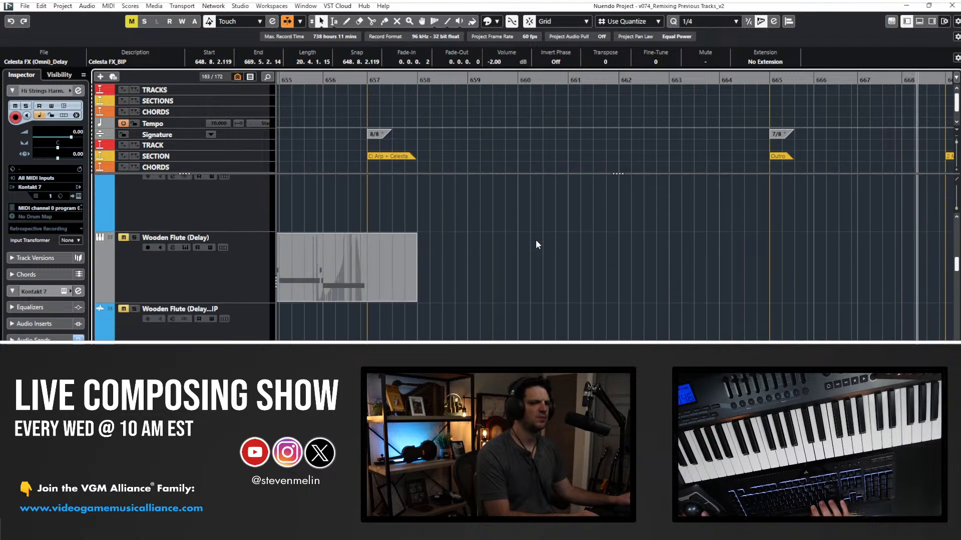
scroll(535, 240, down, 5)
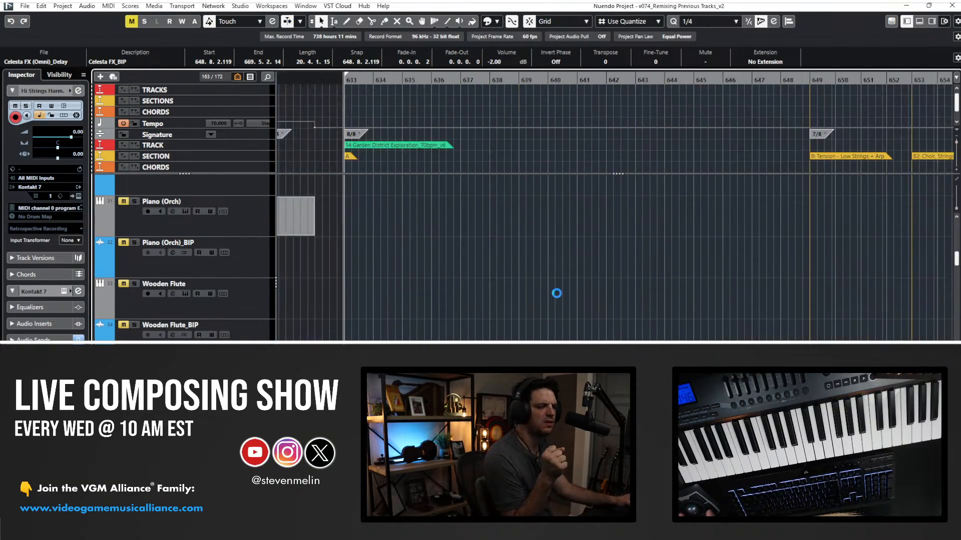
scroll(557, 295, down, 20)
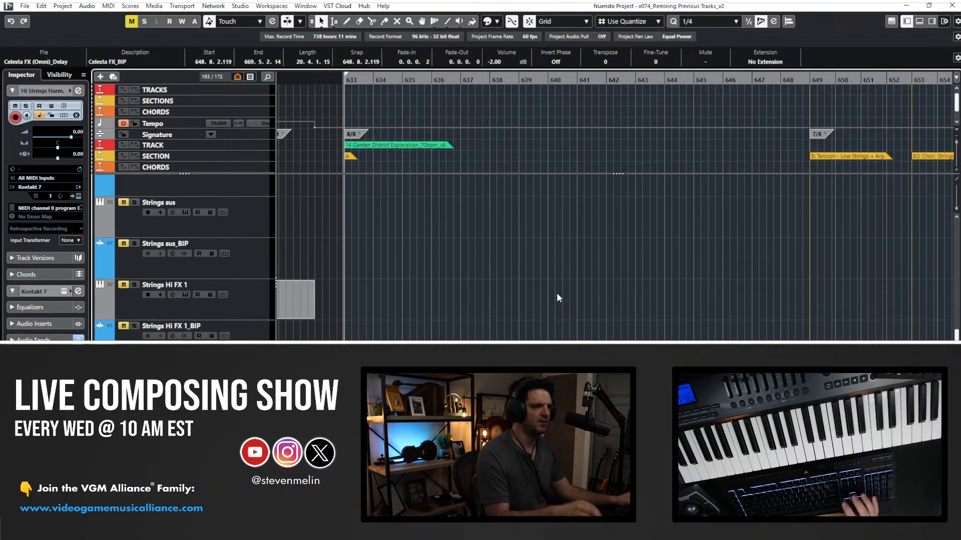
scroll(558, 297, down, 7)
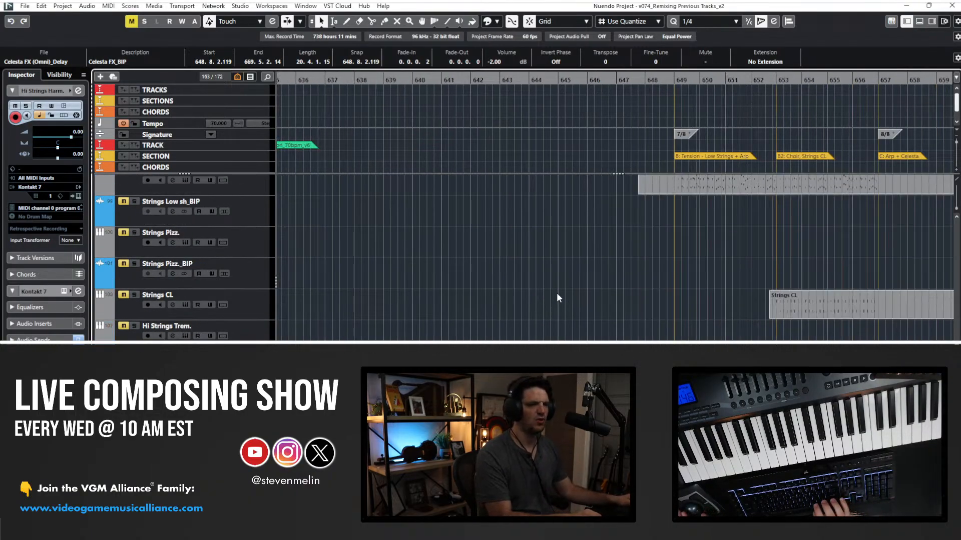
scroll(559, 298, right, 3)
scroll(559, 297, up, 3)
scroll(559, 298, right, 4)
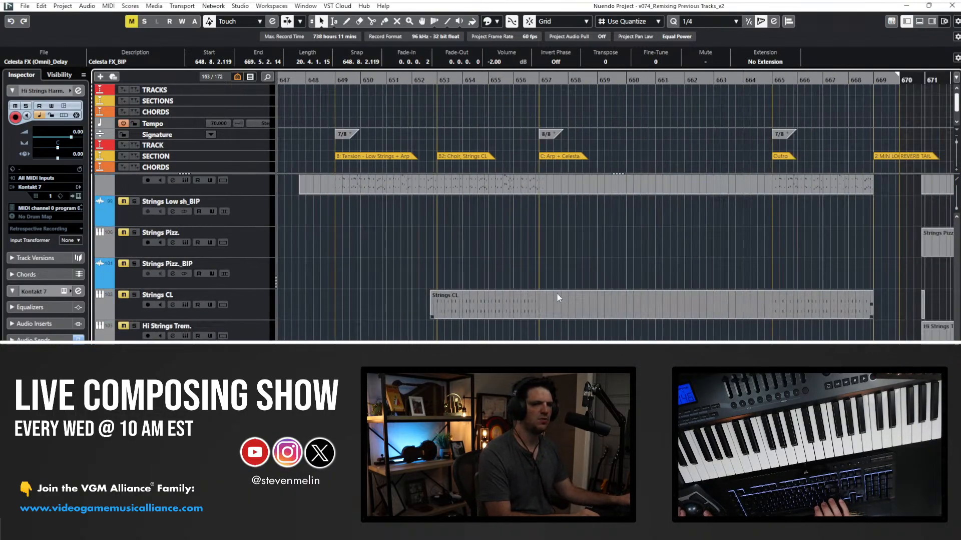
Unmute the Strings CL track and render its MIDI part in bars 652 to 669 to audio.
click(131, 295)
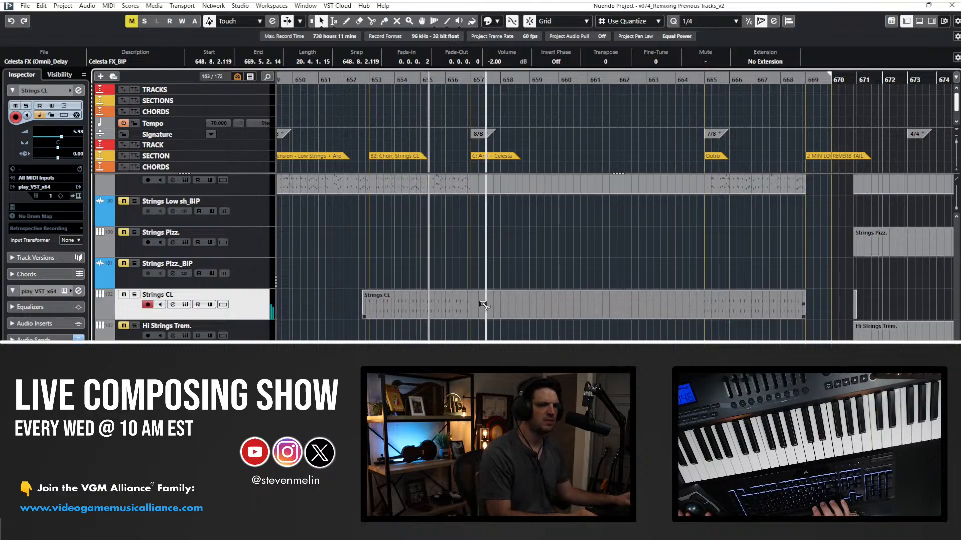
click(414, 310)
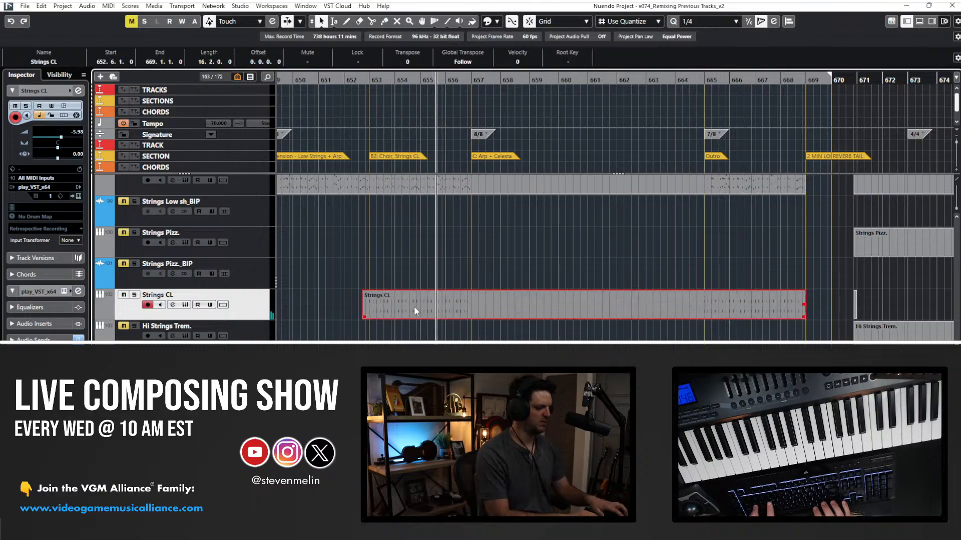
key(ctrl+b)
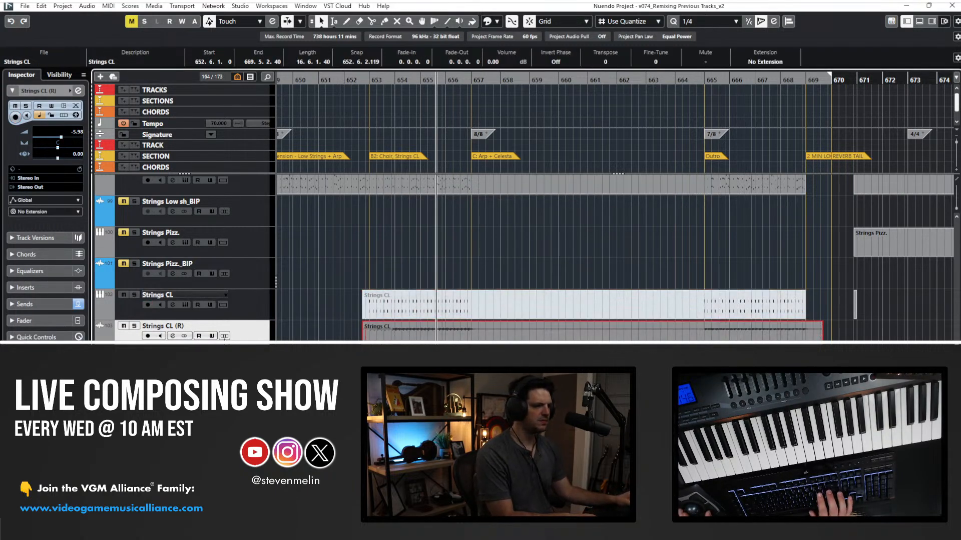
Rename the rendered audio track as Strings CL_BIP and colour it blue.
double_click(163, 326)
click(198, 326)
key(BackSpace)
key(BackSpace)
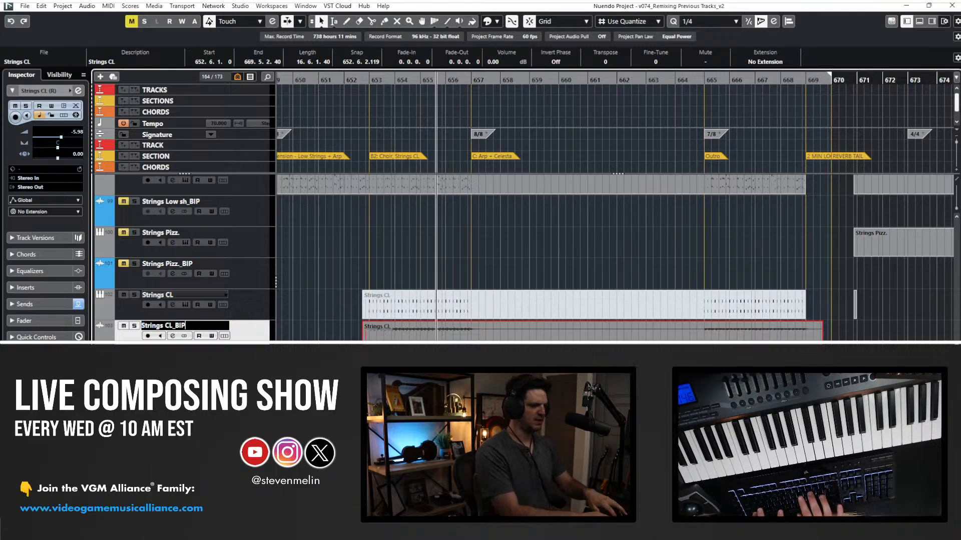
text(_BIP)
click(339, 317)
click(497, 21)
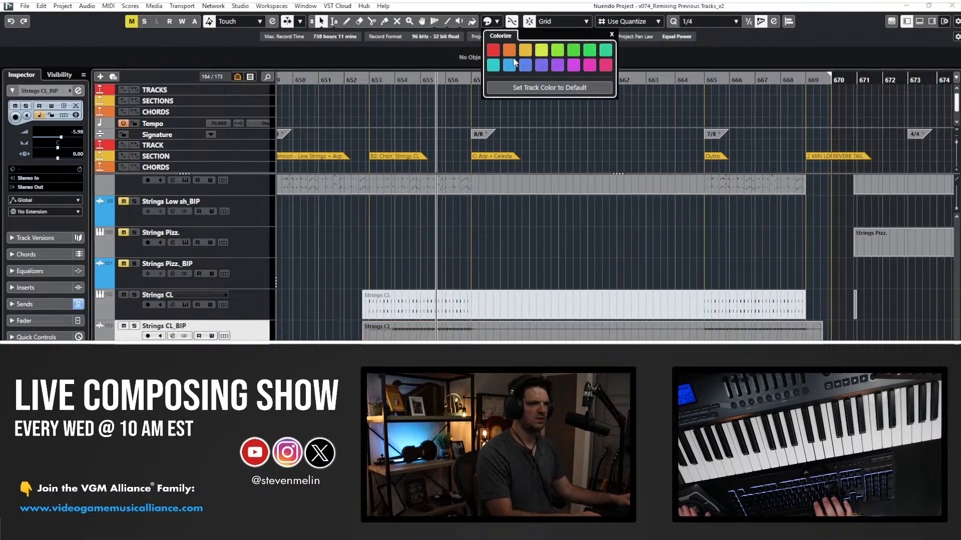
Set the volume of the Strings CL_BIP track to -5 dB.
click(457, 330)
key(shift+h)
key(shift+h)
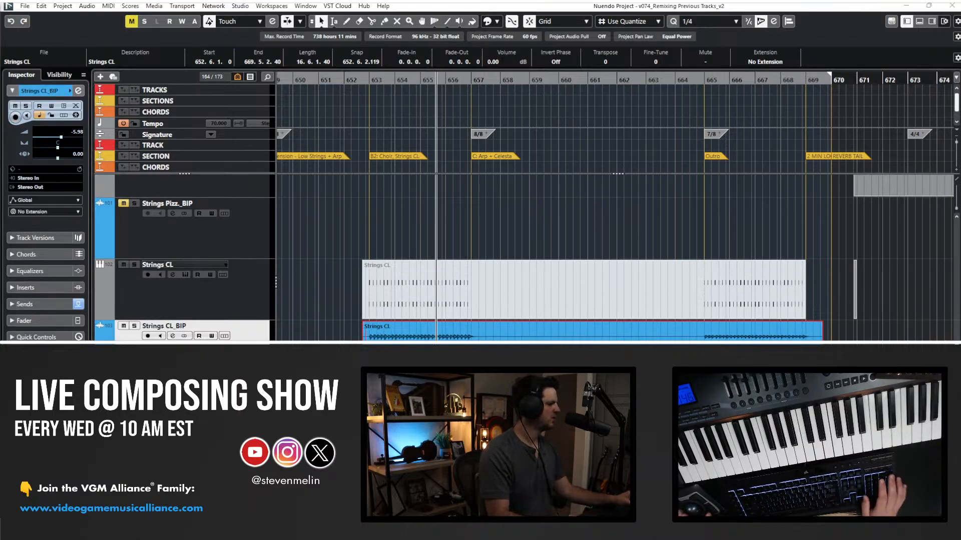
text(-5)
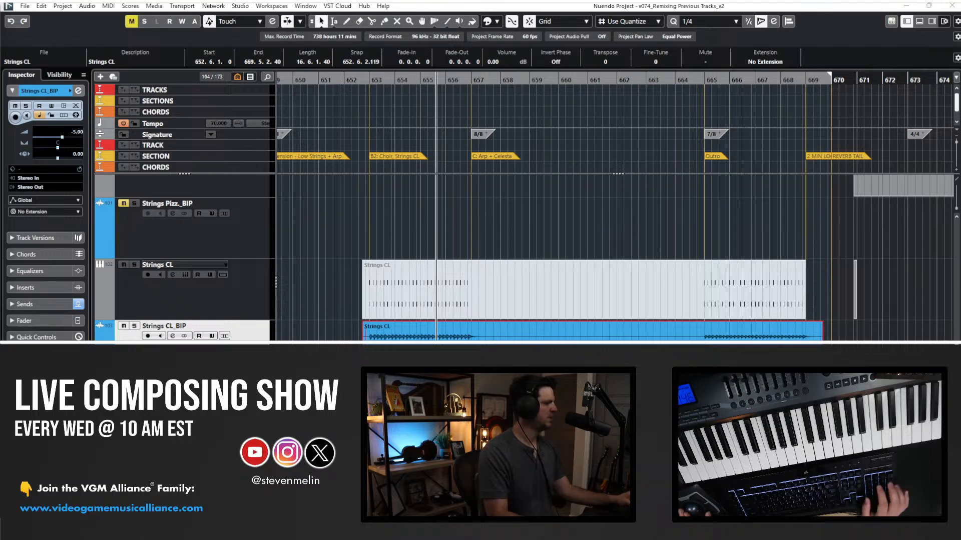
key(Return)
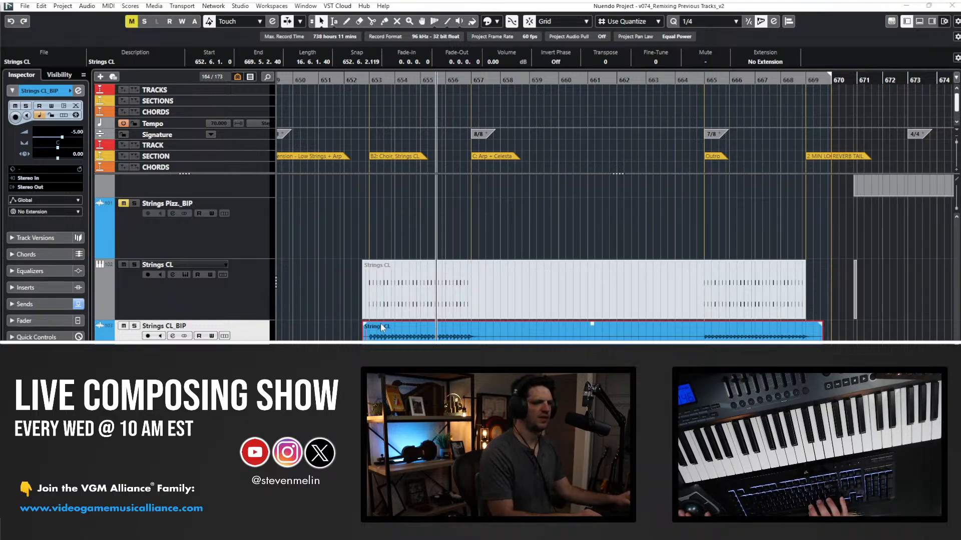
Cut the Strings CL audio event at 657.6.2.119 and 664.8.2.119, delete the middle piece and extend the last piece's start to 664.7.1.60.
alt+click(494, 338)
alt+click(705, 338)
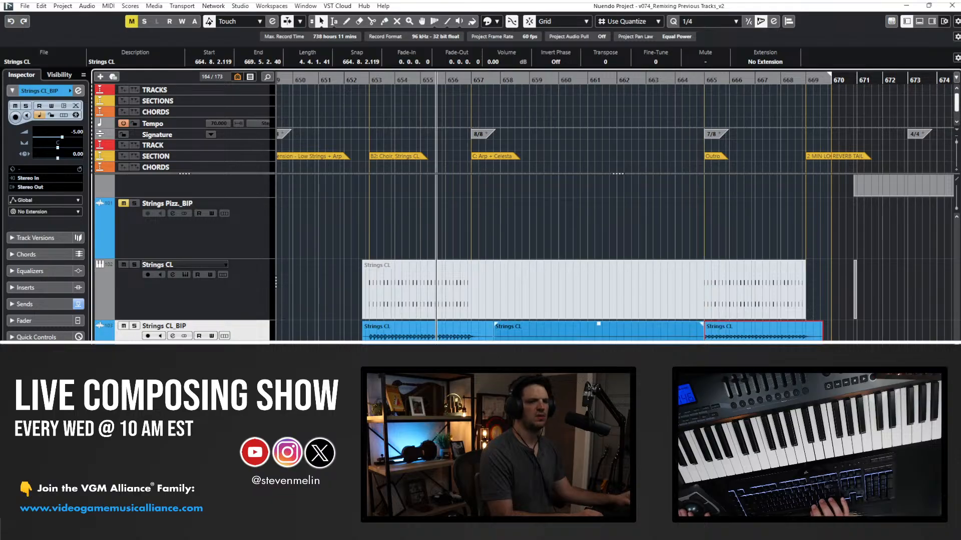
click(665, 338)
key(Delete)
drag(704, 339, 698, 339)
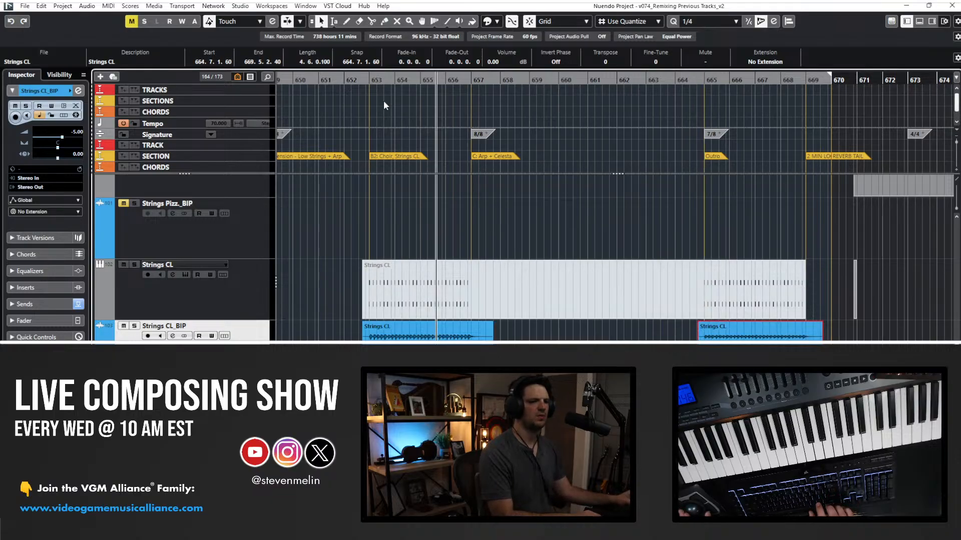
Play back the Strings CL audio from bar 653.
click(371, 81)
key(space)
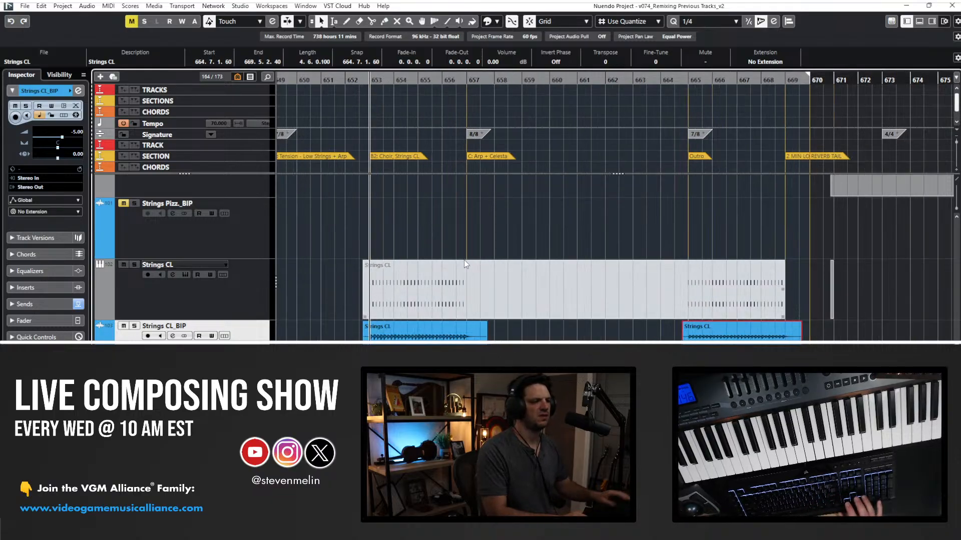
key(h)
key(h)
key(g)
key(g)
key(g)
key(g)
key(g)
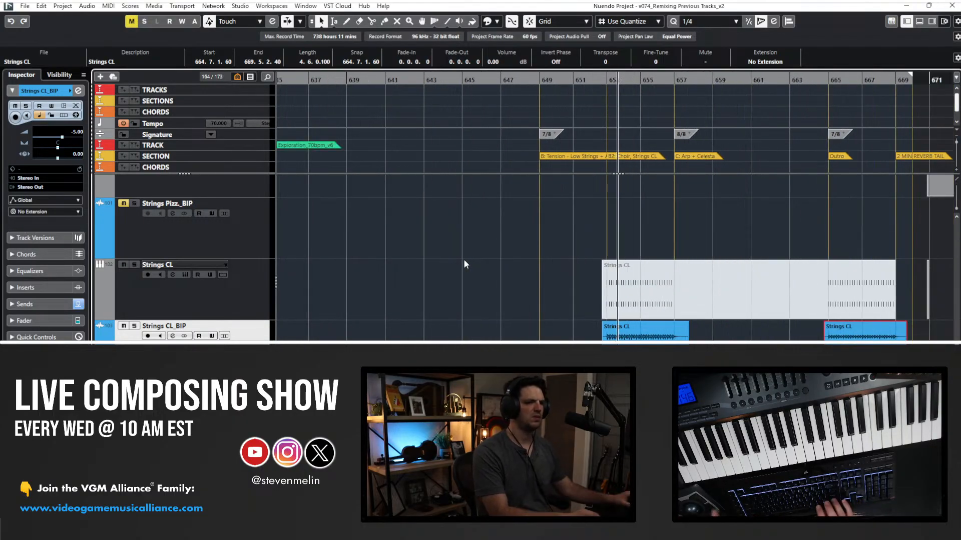
key(f)
Set the volume of both Strings CL audio events to -2 dB and play the outro piece just before bar 665.
drag(713, 351, 468, 340)
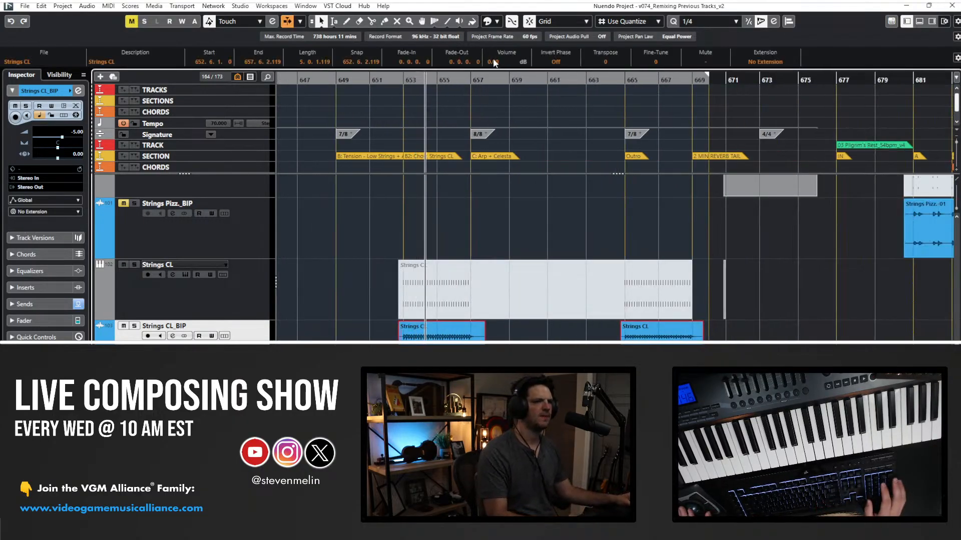
scroll(494, 64, down, 2)
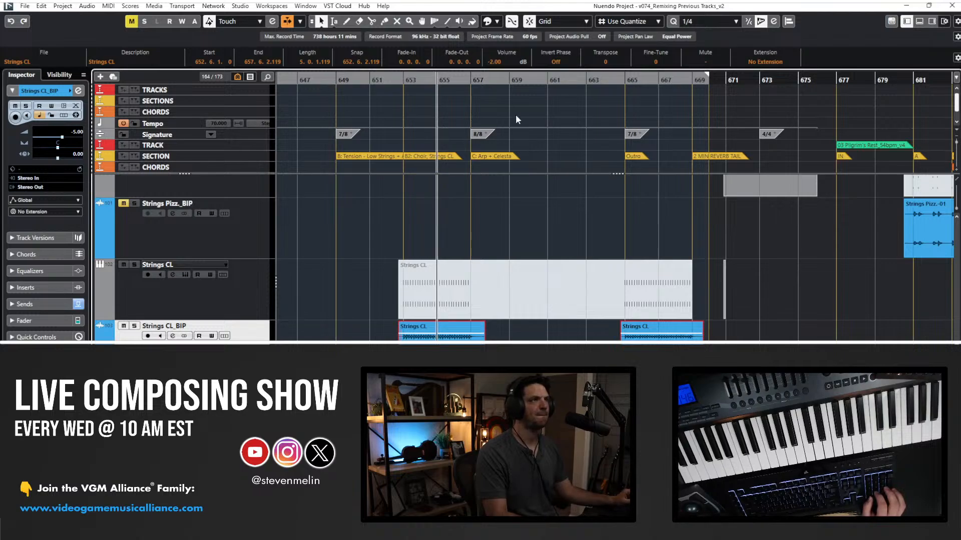
scroll(515, 116, down, 1)
scroll(556, 150, up, 1)
scroll(542, 239, down, 1)
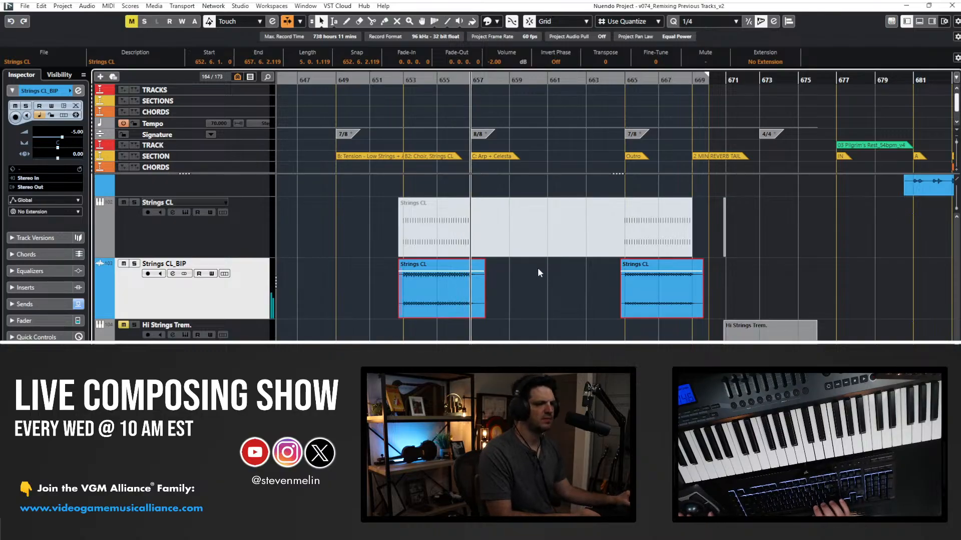
click(621, 81)
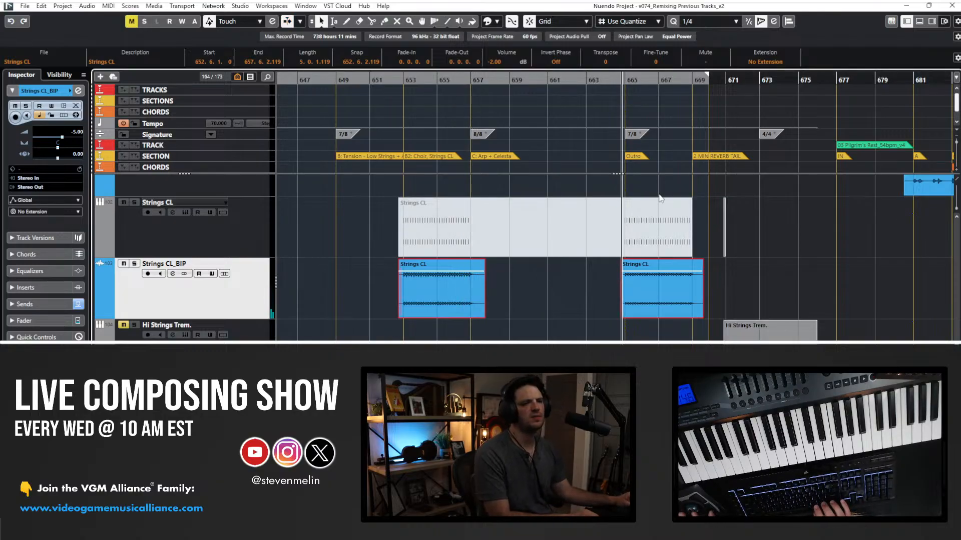
Unmute the Strings Low sh track and open its MIDI part in bars 647 to 669 for note editing.
scroll(611, 221, right, 2)
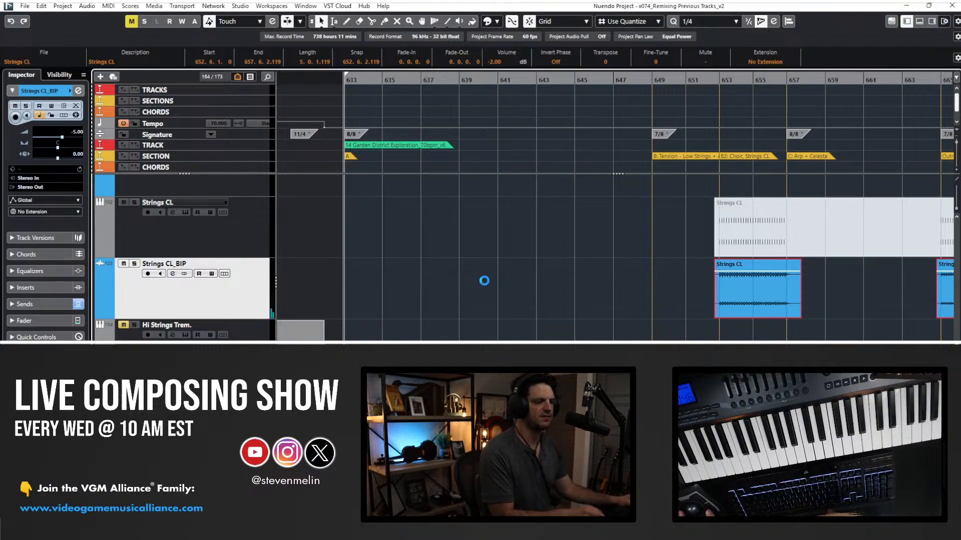
scroll(490, 281, right, 4)
scroll(490, 284, up, 4)
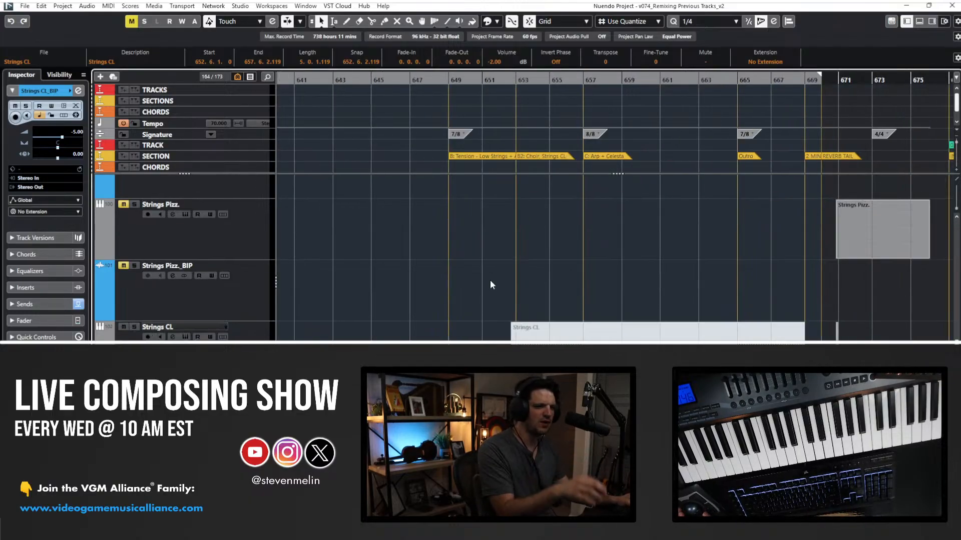
scroll(490, 284, right, 2)
scroll(490, 284, left, 2)
scroll(490, 284, up, 1)
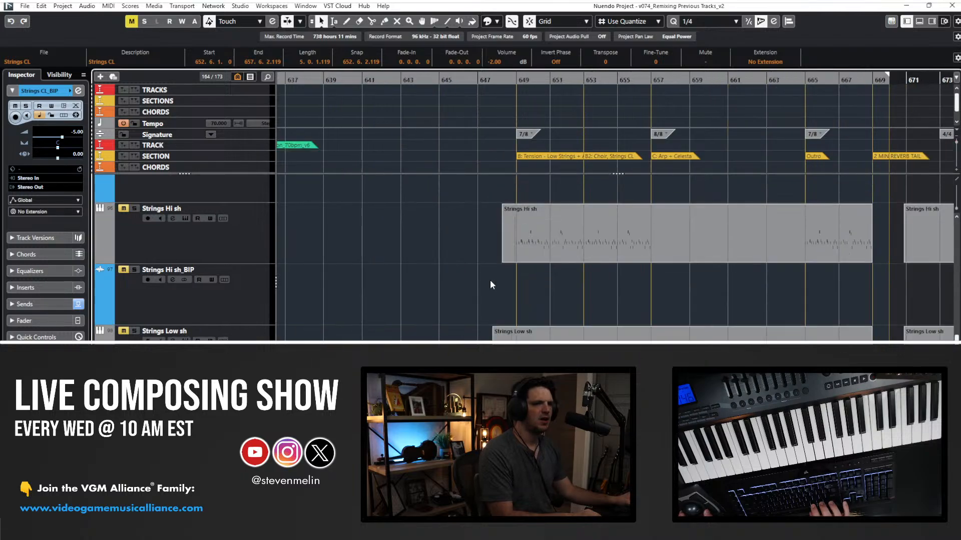
scroll(490, 284, down, 1)
scroll(491, 283, right, 1)
click(479, 250)
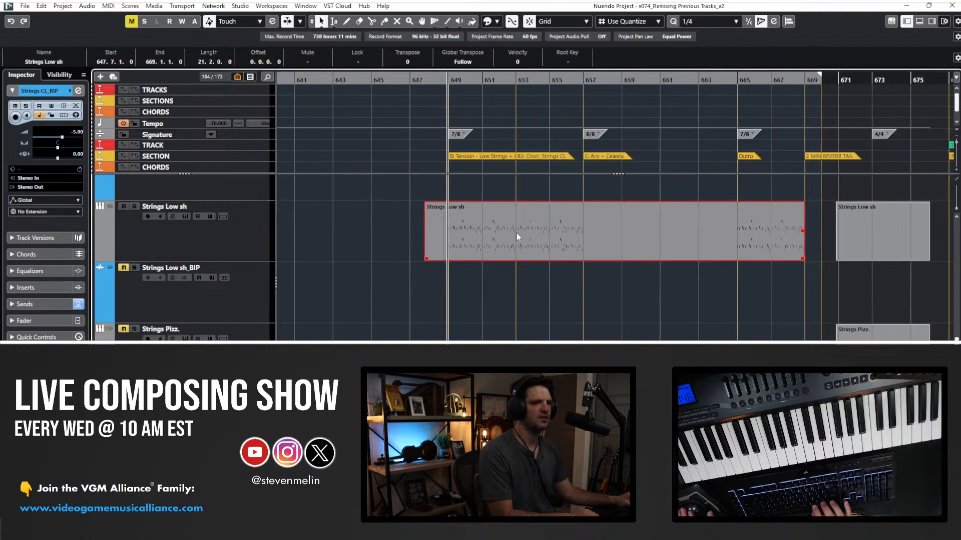
double_click(464, 236)
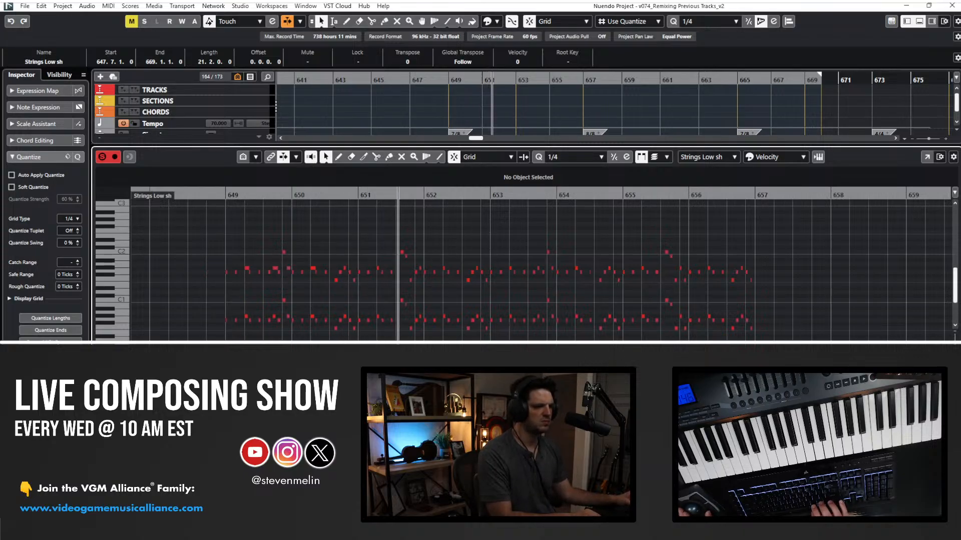
Play back the Strings Low sh part and examine its notes in bars 649 to 657, zooming in on bars 654 to 656.
key(Right)
key(space)
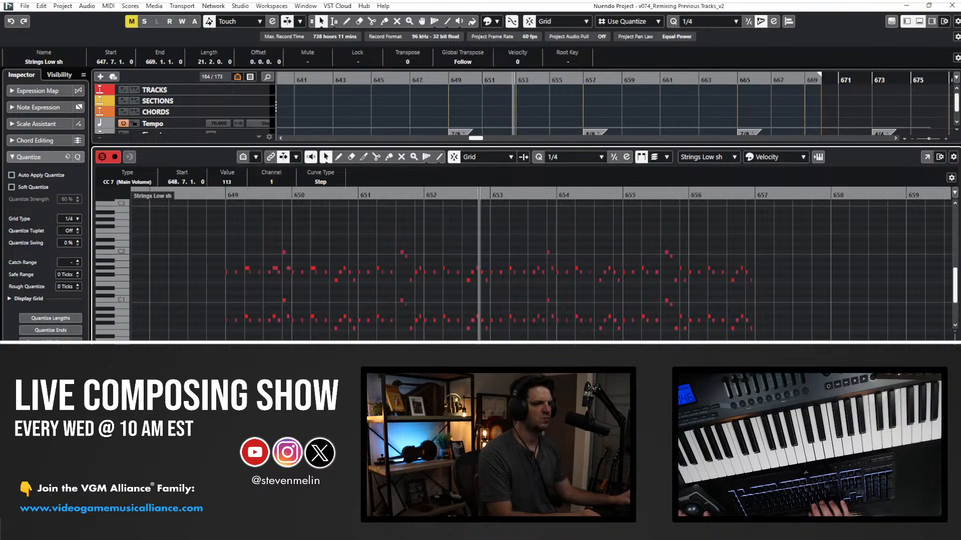
key(ctrl+a)
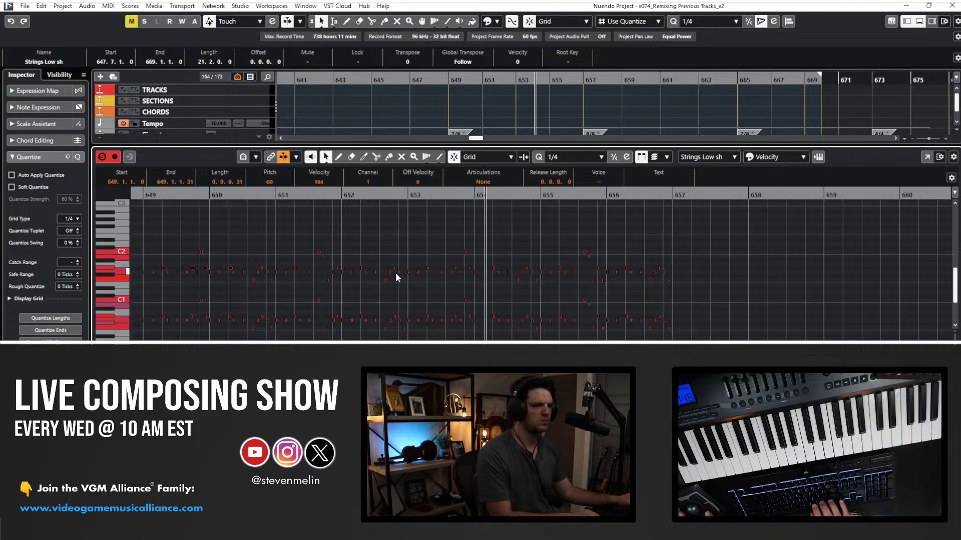
click(426, 326)
scroll(427, 325, down, 2)
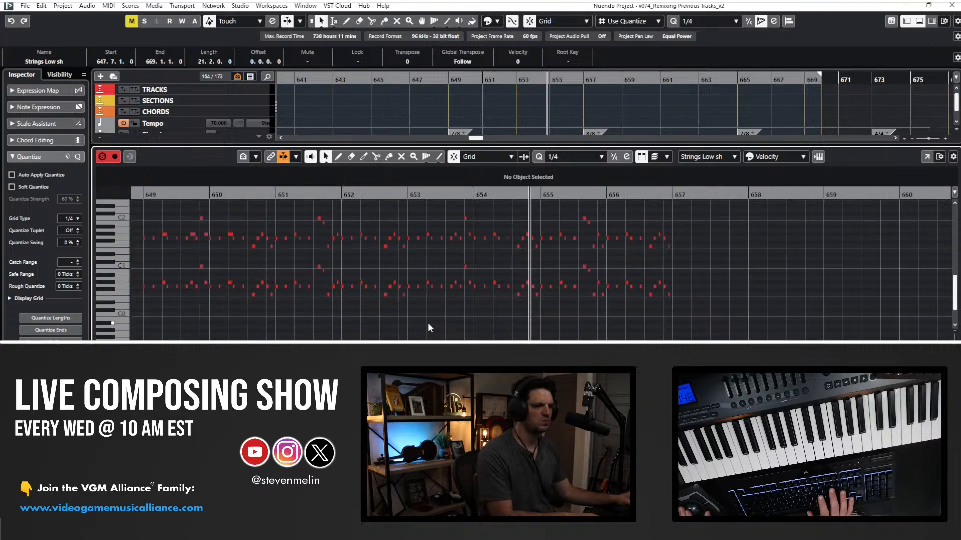
click(429, 283)
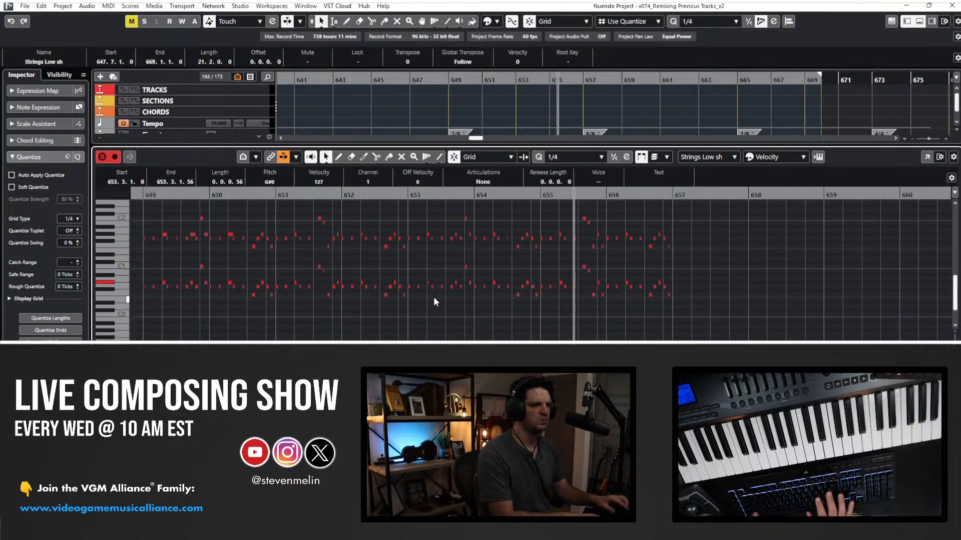
key(ctrl+a)
key(h)
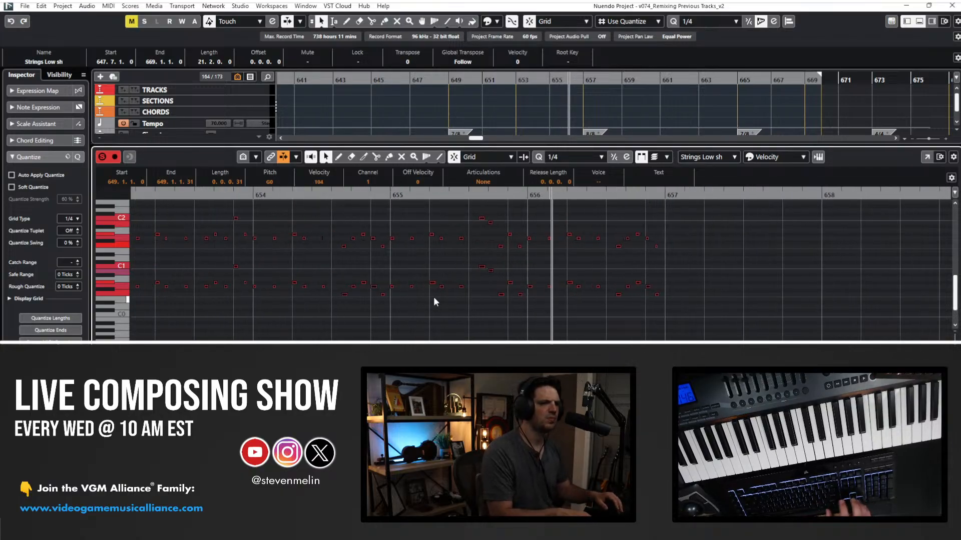
key(space)
Set the quantize value to 1/16 and place the G1 note in bar 654 at 654.4.2.
click(341, 258)
drag(322, 238, 320, 252)
click(570, 159)
click(581, 225)
key(space)
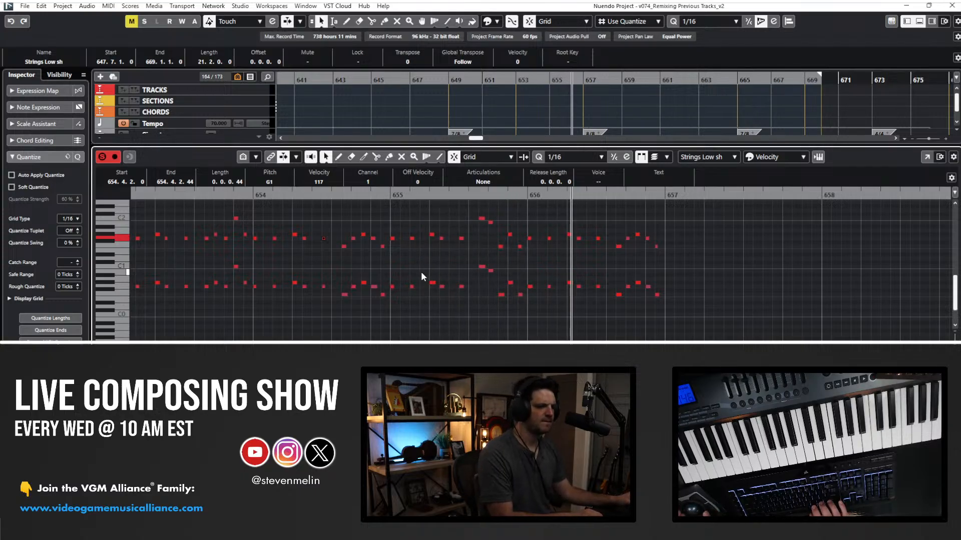
Play the Strings Low sh part from bar 649 and follow its notes into bar 652.
scroll(422, 276, left, 8)
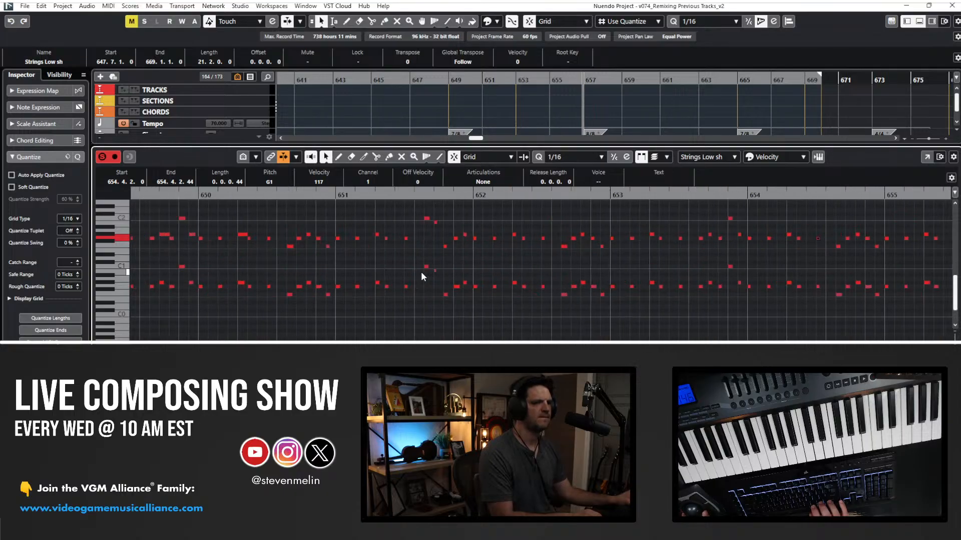
scroll(421, 273, right, 3)
scroll(483, 221, down, 1)
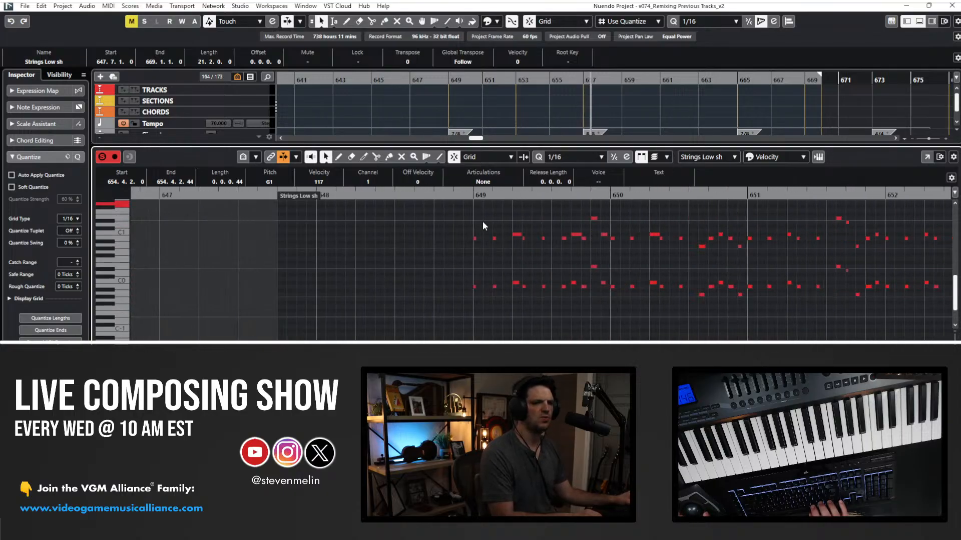
click(470, 194)
scroll(531, 261, right, 2)
scroll(531, 260, up, 1)
scroll(647, 254, right, 2)
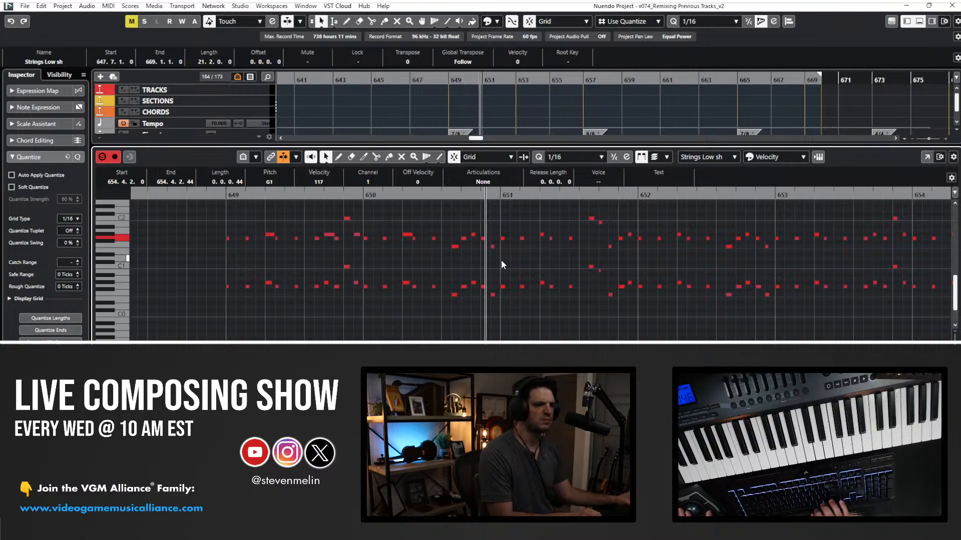
scroll(500, 260, right, 2)
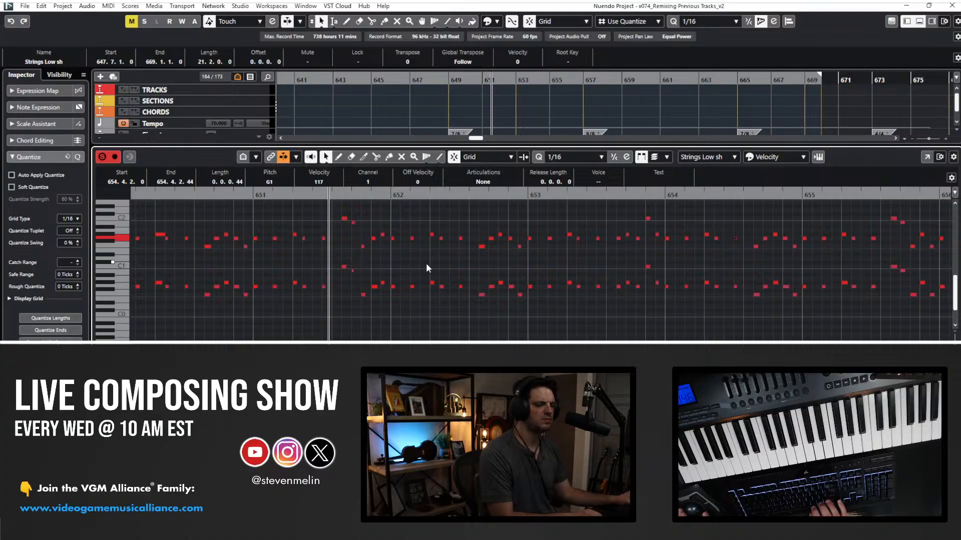
scroll(446, 259, right, 1)
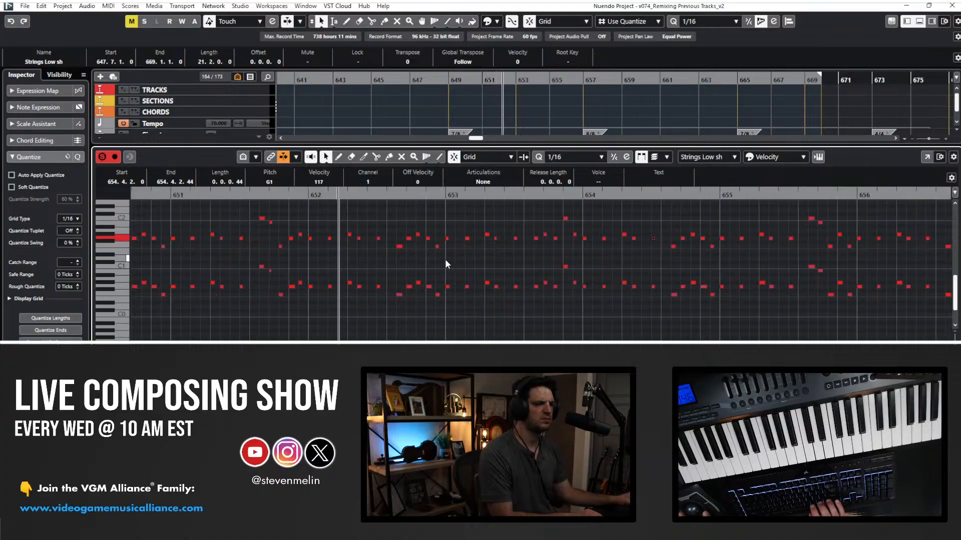
Save the project and continue checking the Strings Low sh notes by playing on from bar 651.
key(KP_Subtract)
key(KP_Subtract)
key(ctrl+s)
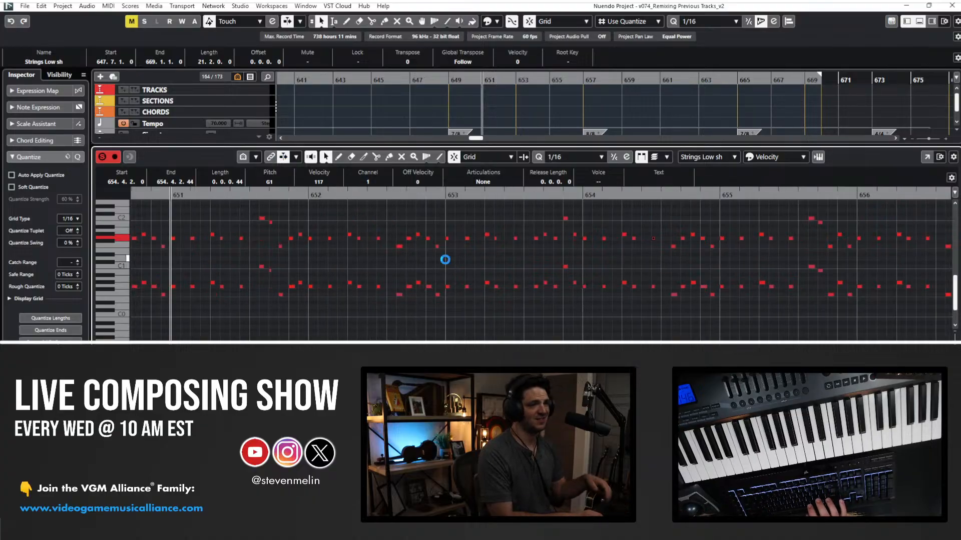
key(KP_Add)
key(KP_Add)
key(space)
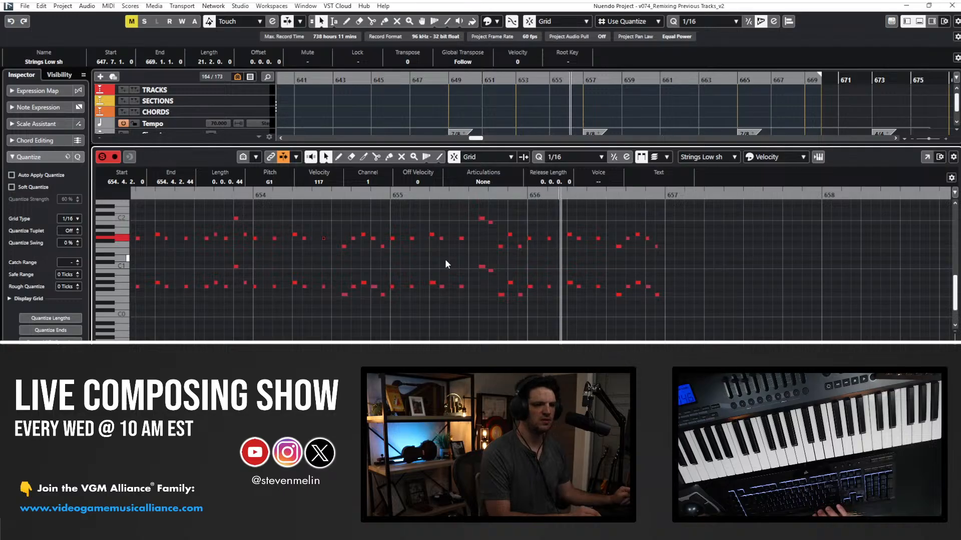
Close the note editor and move playback back to bar 649.
key(ctrl+e)
key(KP_Subtract)
key(KP_Subtract)
key(KP_Subtract)
key(KP_Subtract)
key(KP_Subtract)
key(KP_Subtract)
key(KP_Subtract)
key(KP_Subtract)
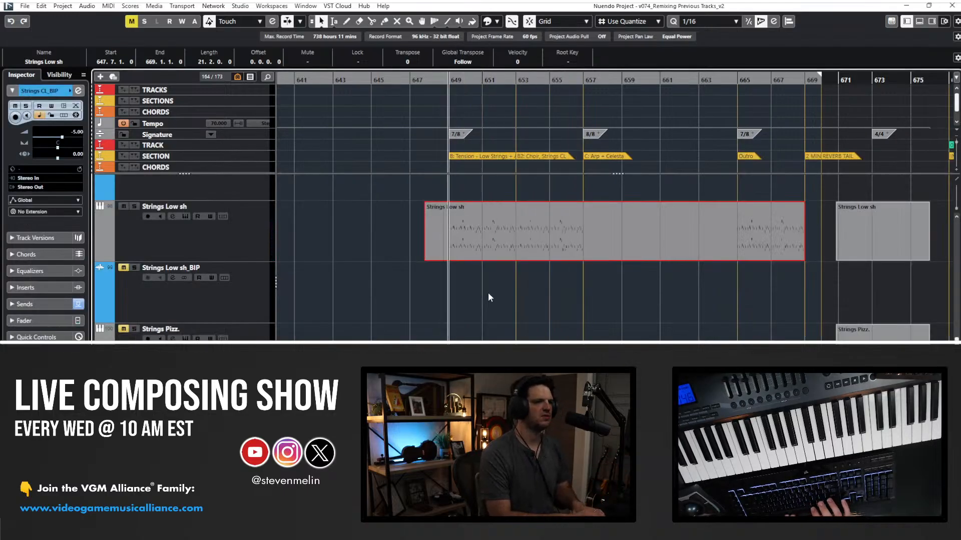
Replay the section from bar 649 and select the Strings Low sh track.
scroll(489, 297, up, 1)
scroll(488, 296, up, 1)
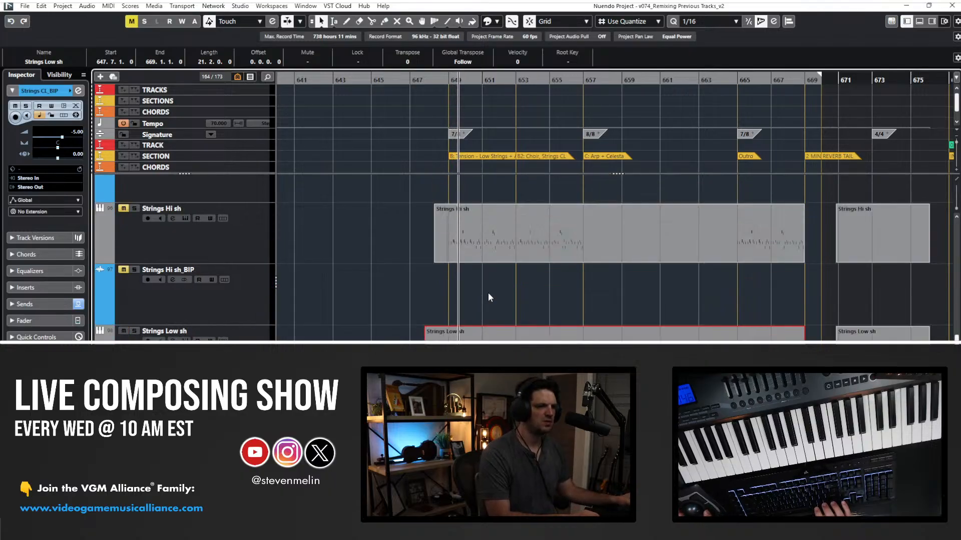
click(488, 297)
double_click(488, 335)
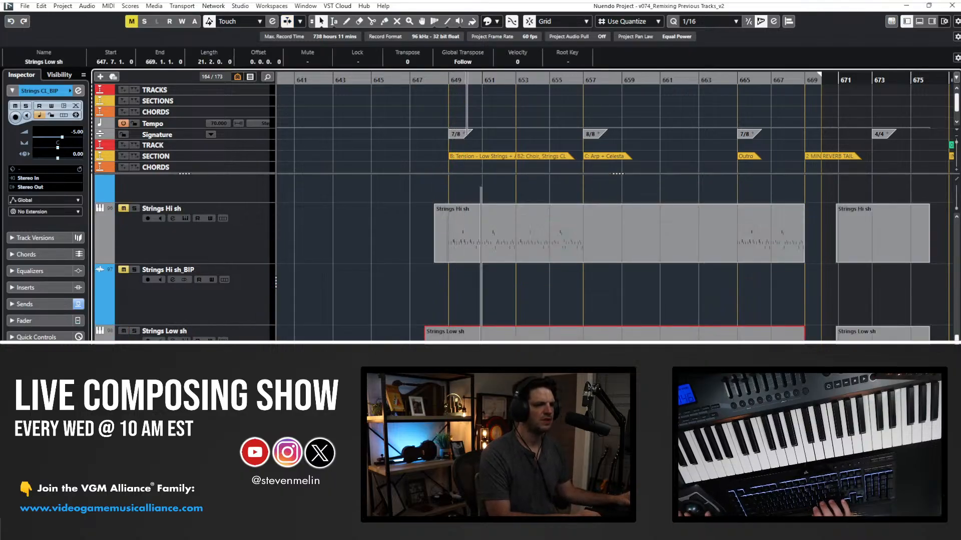
key(Right)
key(Return)
key(KP_0)
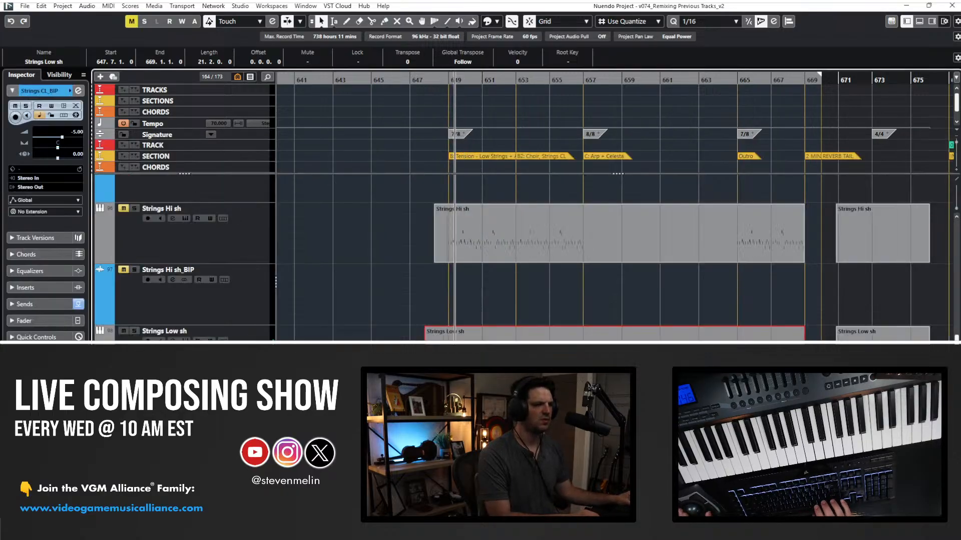
click(200, 332)
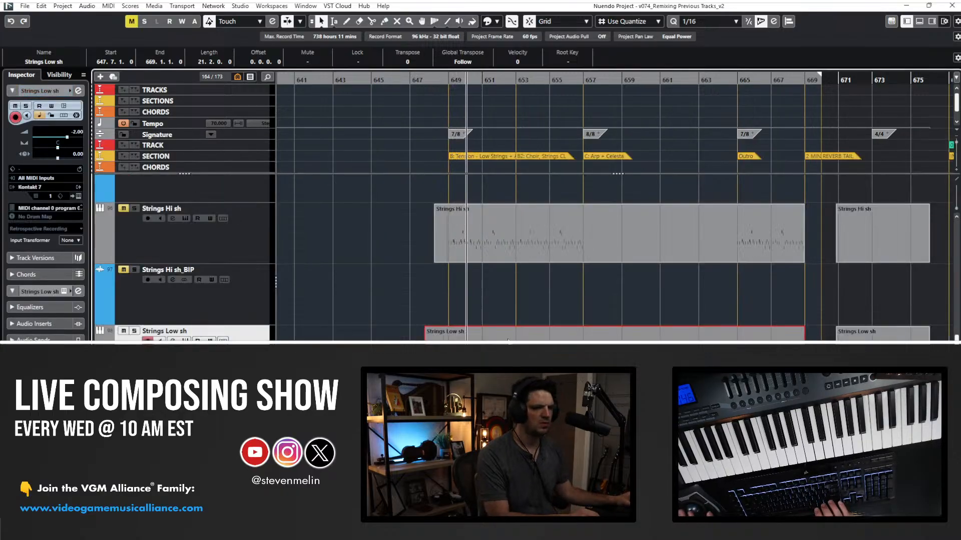
Start playback just before bar 665 and reopen the Strings Low sh part to compare its outro notes with bars 649 to 657.
key(f)
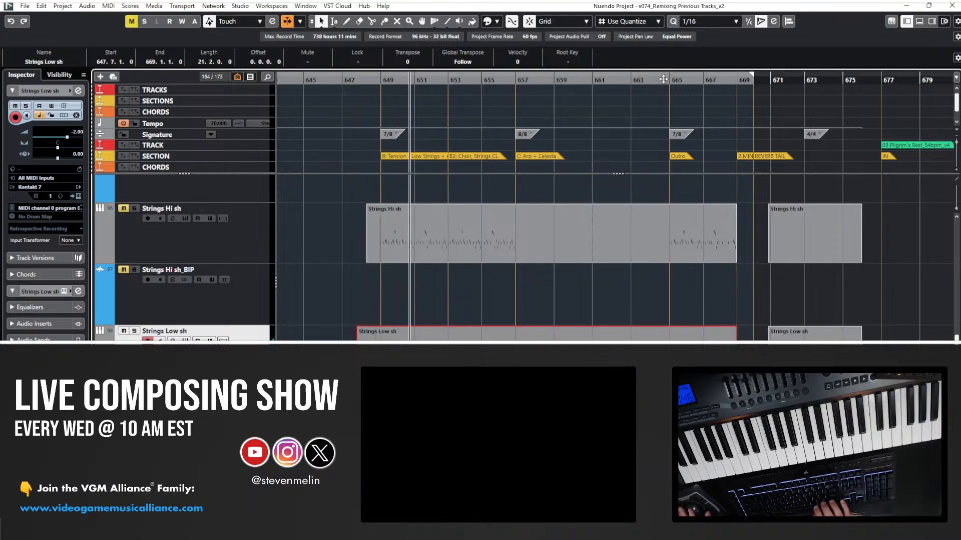
click(663, 79)
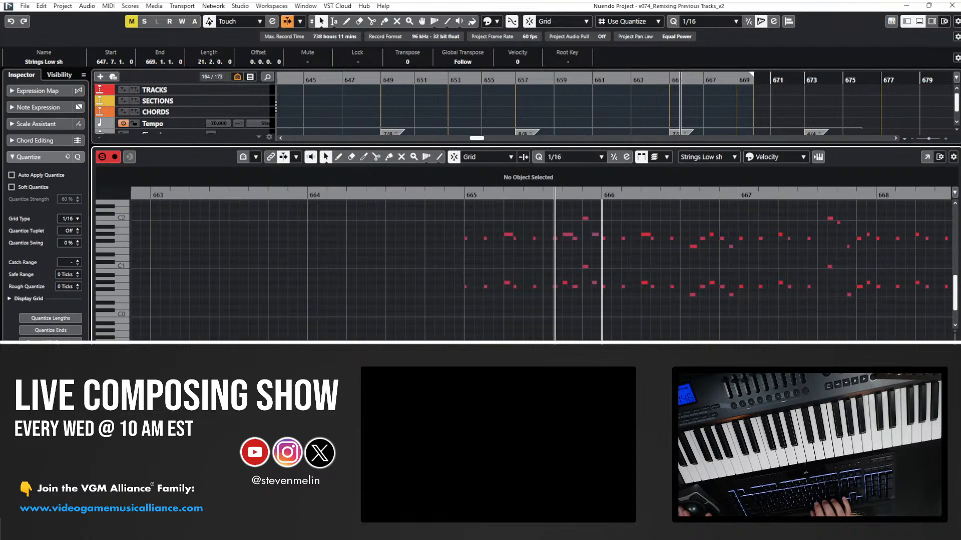
key(Return)
scroll(497, 296, down, 5)
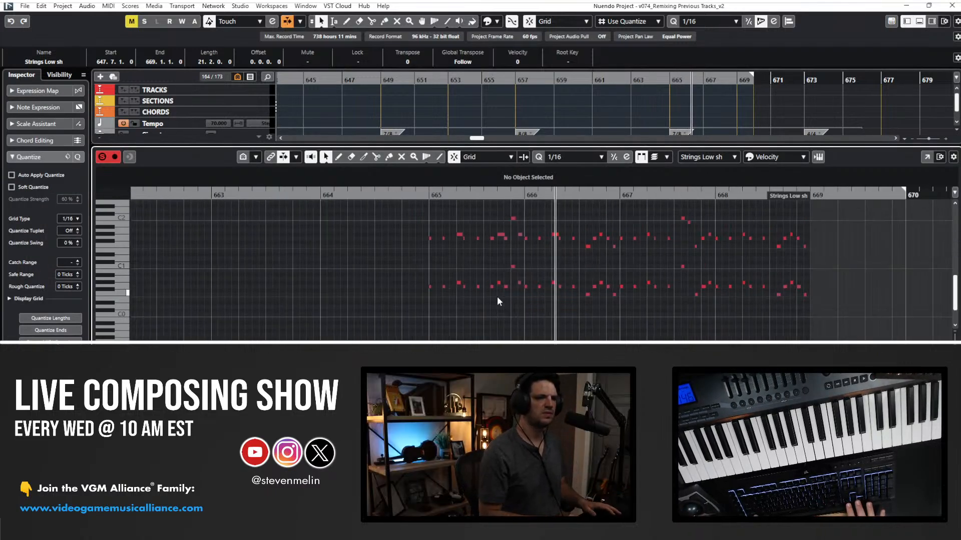
key(g)
key(g)
key(h)
scroll(497, 296, left, 2)
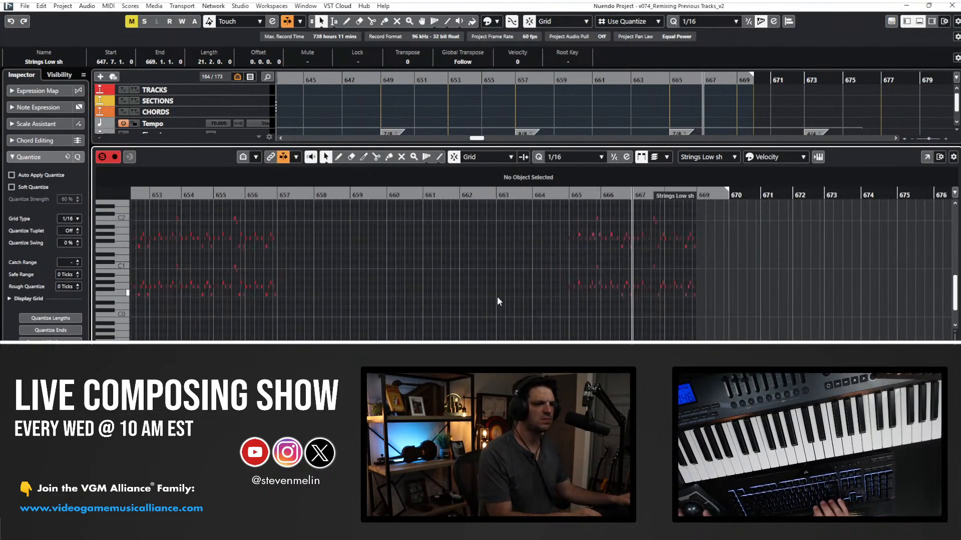
scroll(497, 296, left, 2)
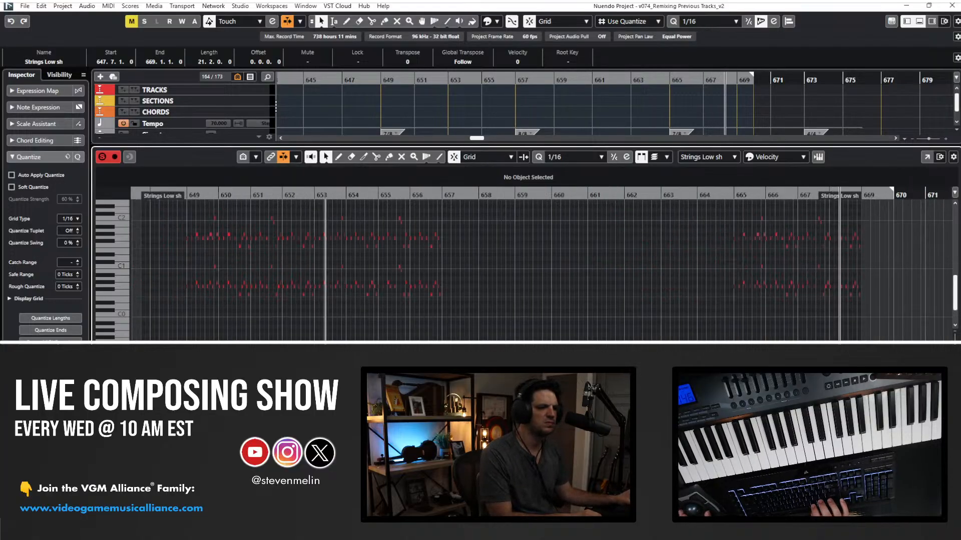
scroll(717, 218, down, 1)
Select the Strings Low sh outro notes in bars 665 to 668 and raise their velocities, bringing the first note to 107.
drag(710, 218, 863, 283)
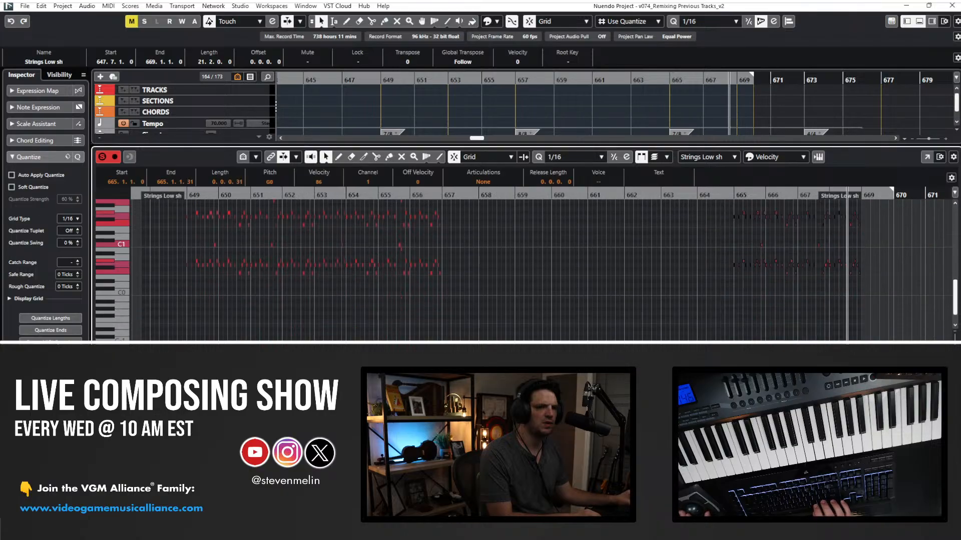
key(KP_Subtract)
key(KP_Subtract)
key(KP_Subtract)
key(KP_Subtract)
key(KP_Subtract)
key(KP_Subtract)
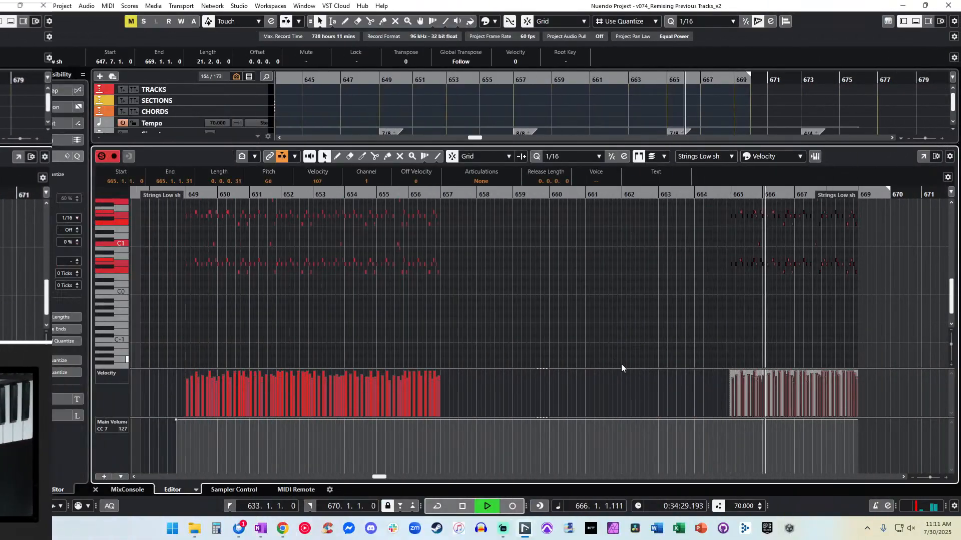
click(728, 301)
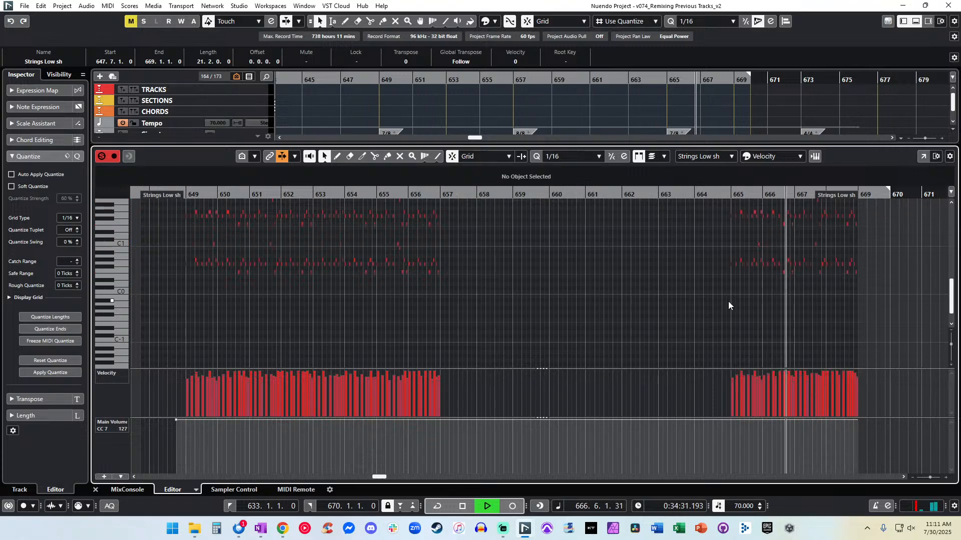
Zoom in on the outro notes in bars 665 to 668 and examine their pitches and velocities during playback.
key(h)
key(h)
key(h)
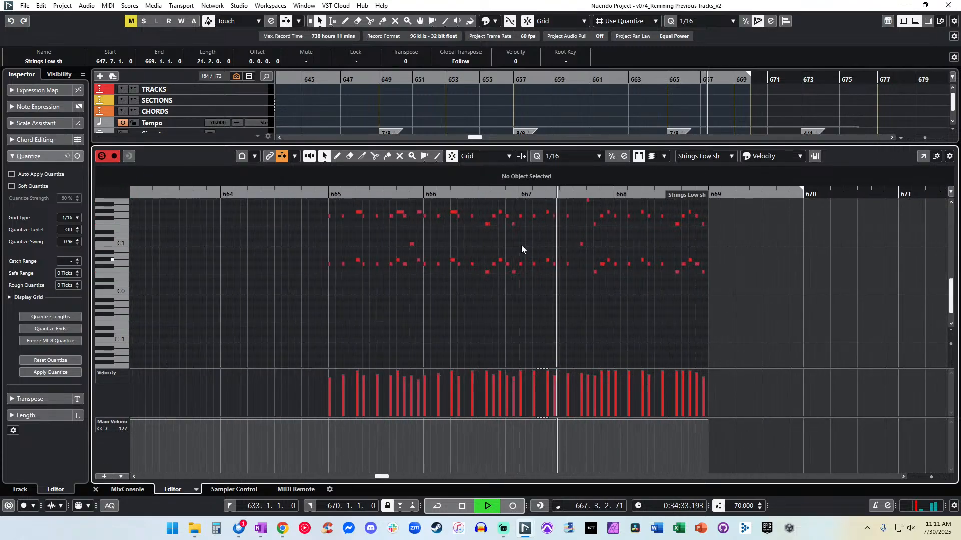
scroll(439, 262, up, 2)
drag(300, 221, 724, 369)
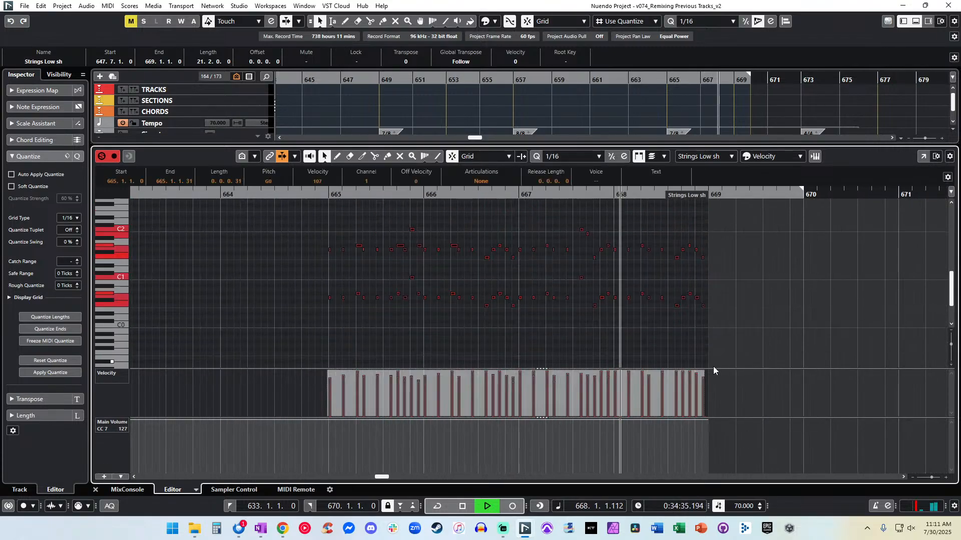
click(527, 333)
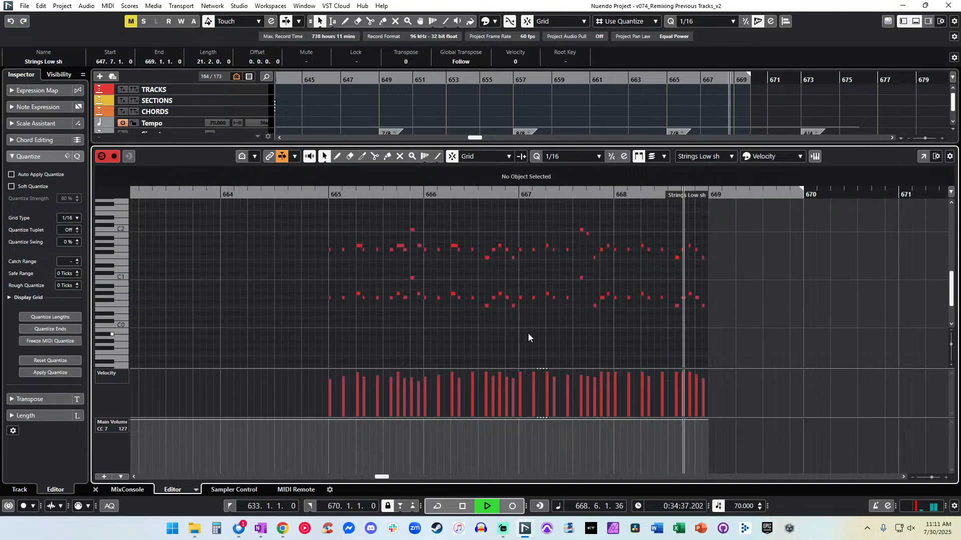
scroll(529, 338, up, 1)
Raise the velocity of the two opening outro notes at 665.1.1 and play the outro from bar 665.
click(321, 193)
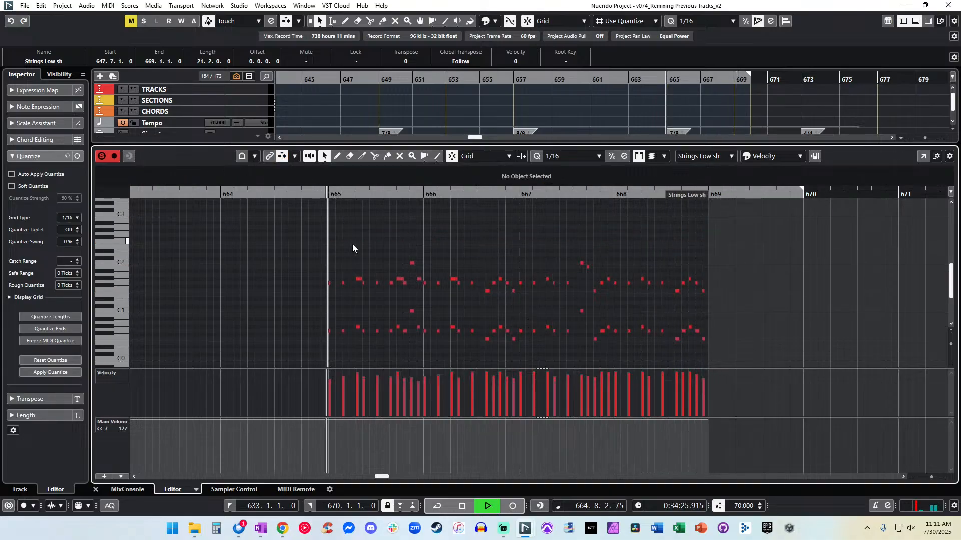
drag(308, 266, 337, 350)
drag(328, 284, 330, 241)
click(323, 195)
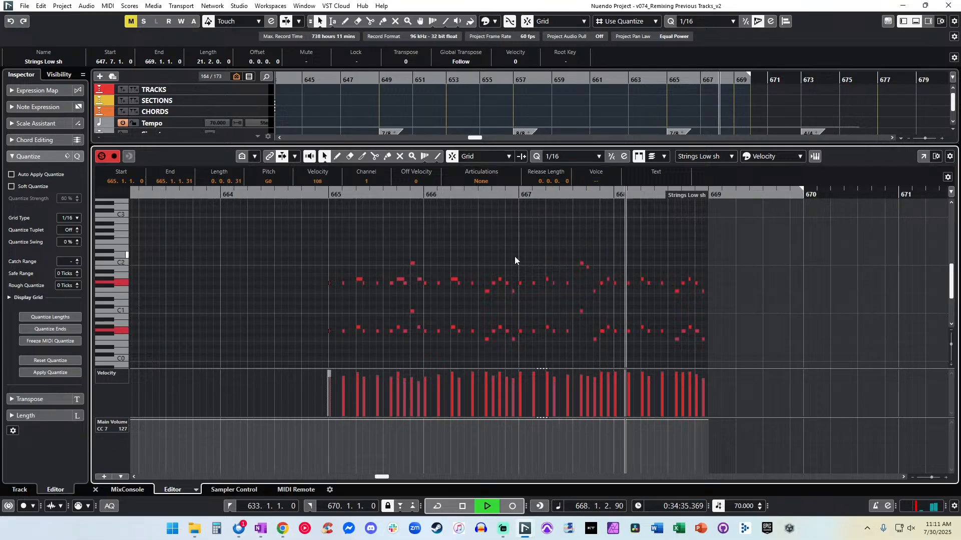
Close the note editor, stop playback and render the Strings Low sh MIDI part in bars 647 to 669 in place as audio.
key(ctrl+e)
key(space)
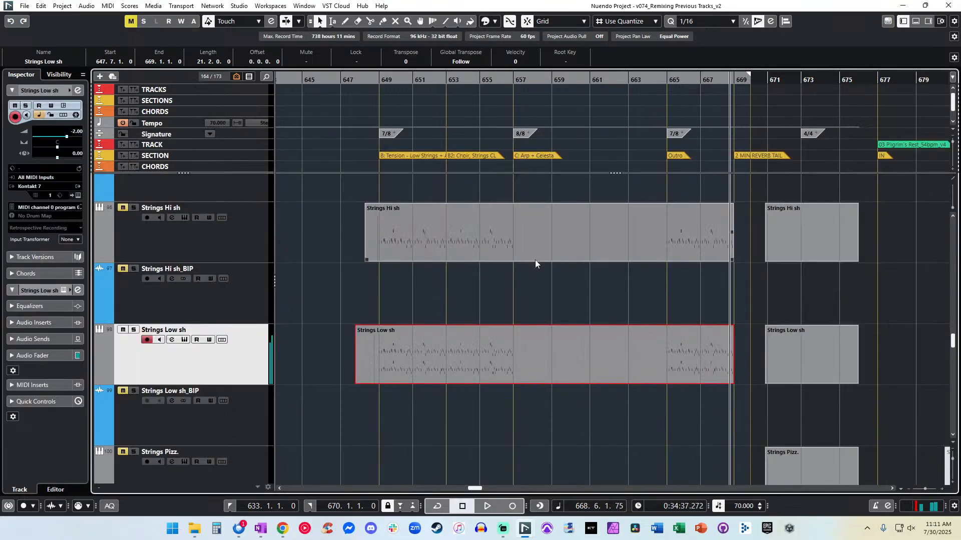
scroll(535, 259, left, 2)
click(438, 314)
scroll(443, 309, right, 1)
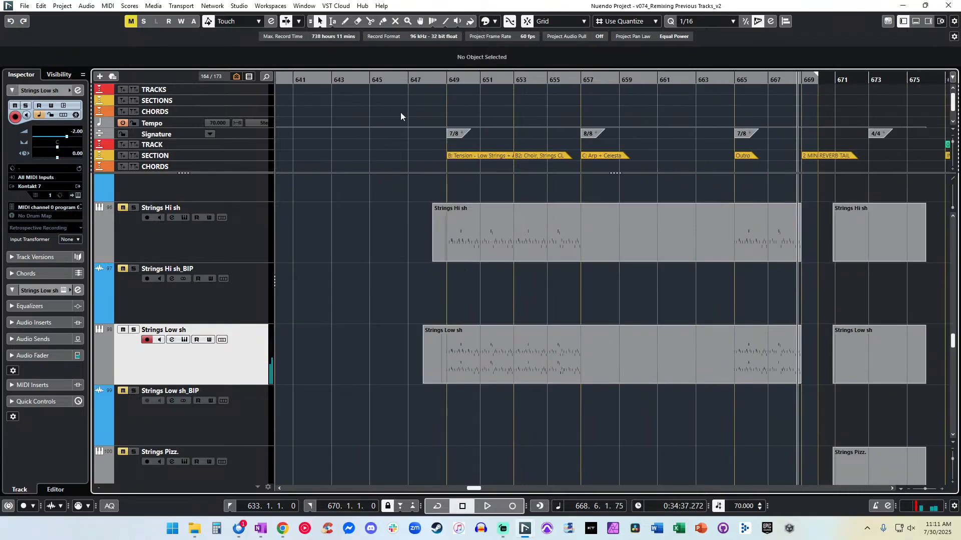
click(533, 353)
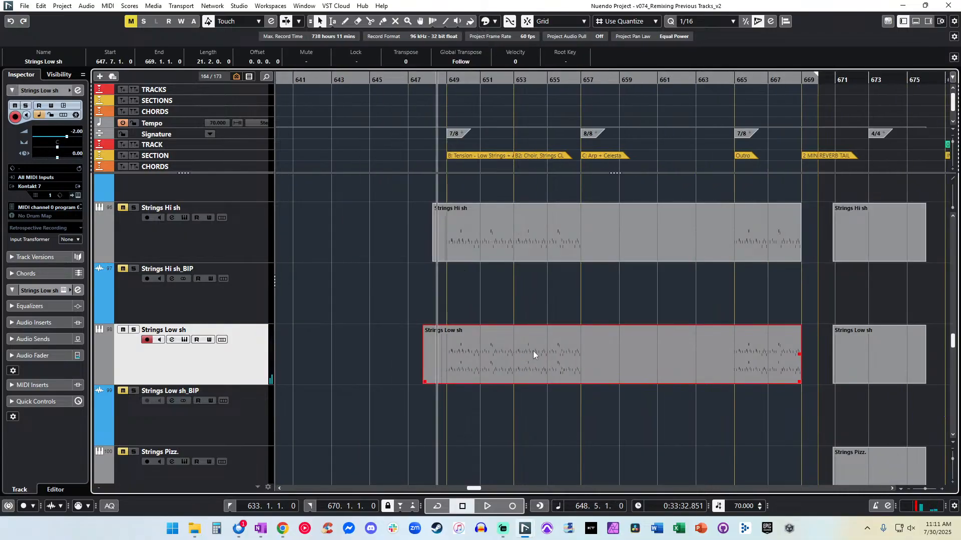
key(ctrl+shift+r)
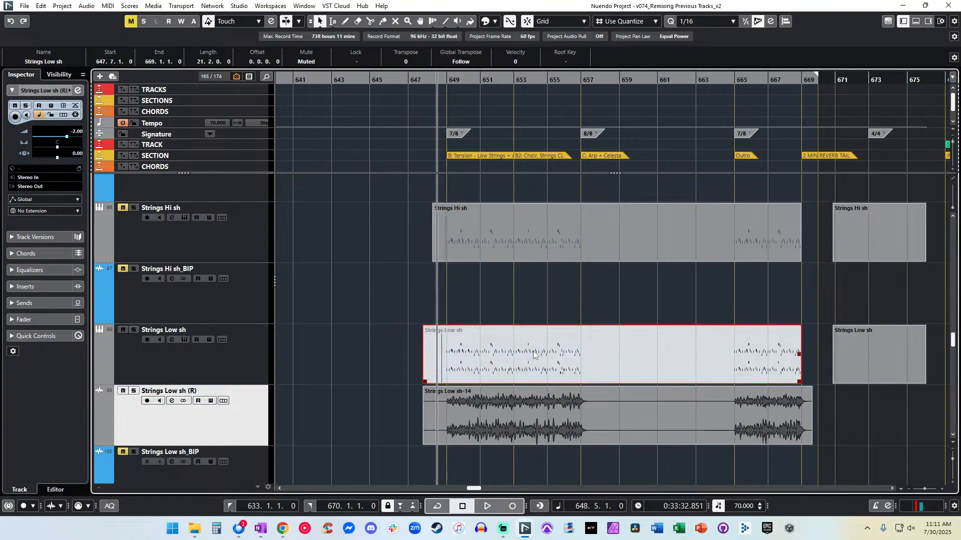
Move the rendered Strings Low sh audio onto the Strings Low sh_BIP track, remove the emptied render track and unmute Strings Low sh_BIP.
scroll(535, 351, up, 1)
scroll(543, 341, down, 2)
drag(506, 342, 493, 401)
key(shift+Delete)
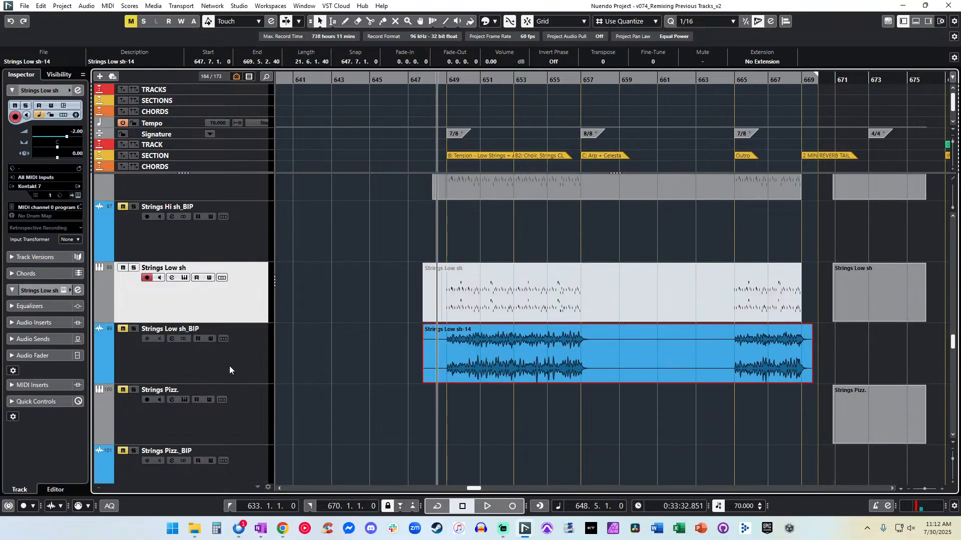
click(124, 330)
key(shift+n)
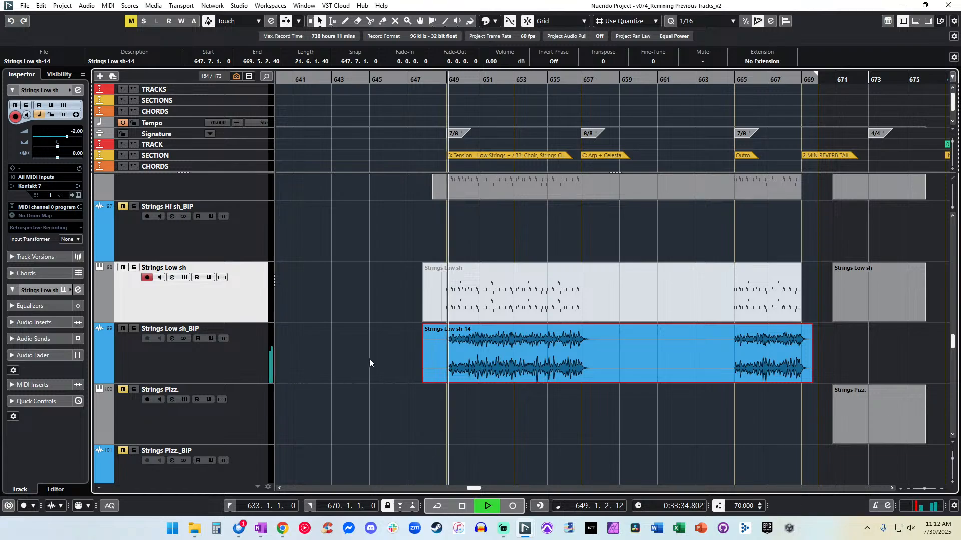
Trim the Strings Low sh audio to just before bar 649, cut out the silence between bars 657 and 665, and fade out its end.
drag(423, 382, 446, 382)
alt+click(597, 340)
alt+click(733, 345)
click(725, 347)
key(Delete)
drag(809, 332, 806, 328)
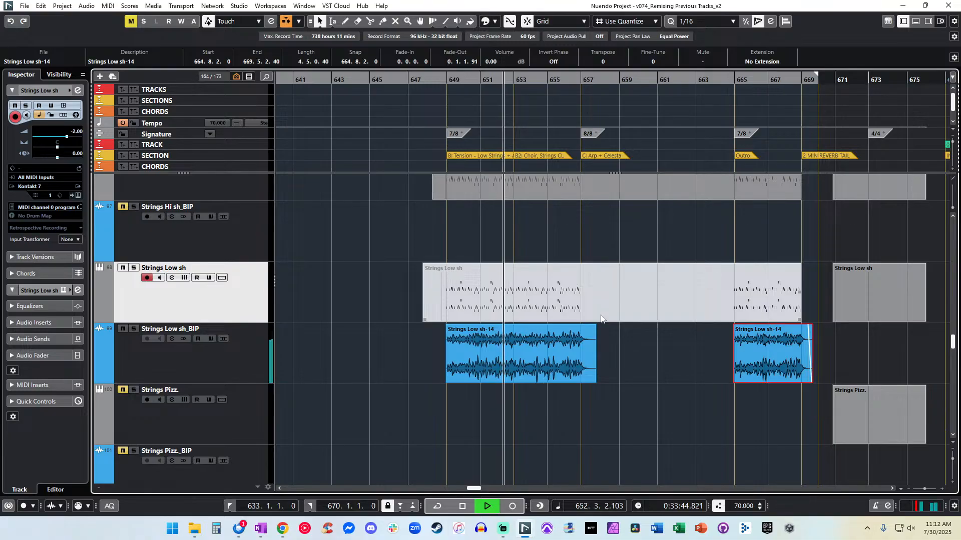
Select both Strings Low sh audio clips and set their volume to -1 dB while playing from bar 649.
scroll(601, 318, down, 2)
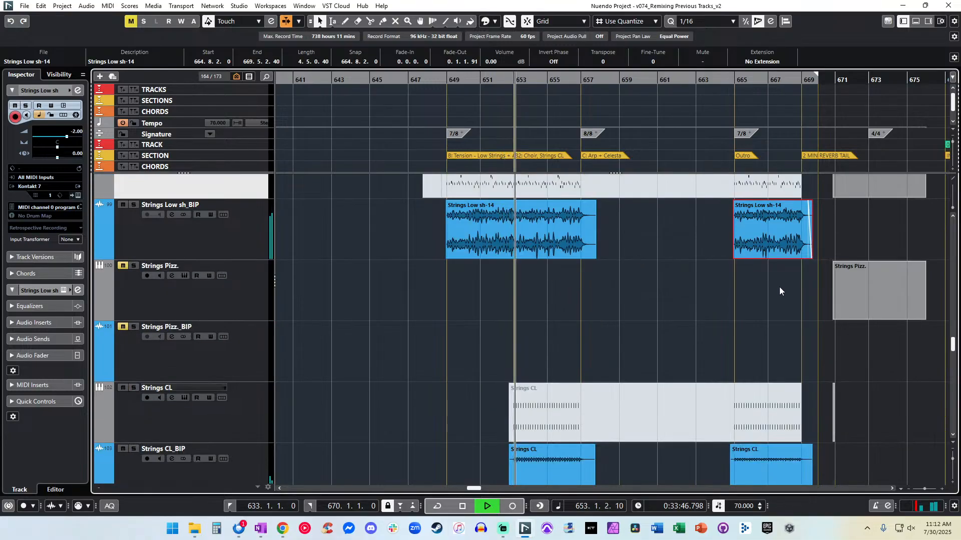
shift+click(518, 230)
key(space)
drag(761, 281, 492, 236)
scroll(494, 61, down, 2)
click(450, 81)
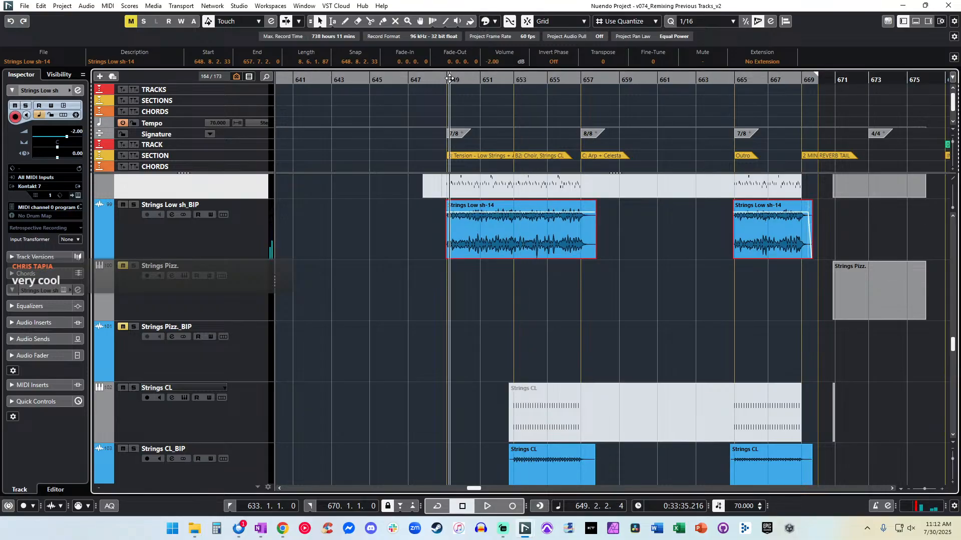
key(space)
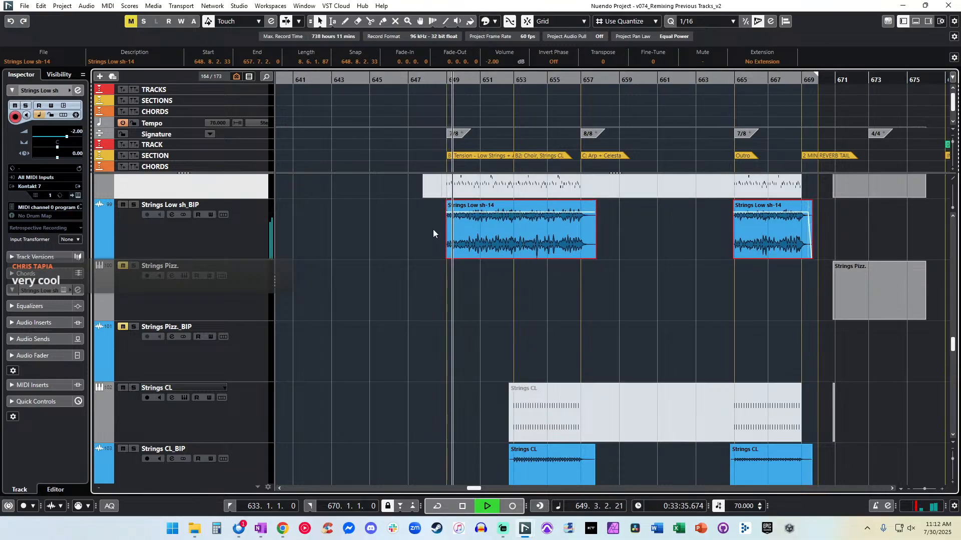
key(Return)
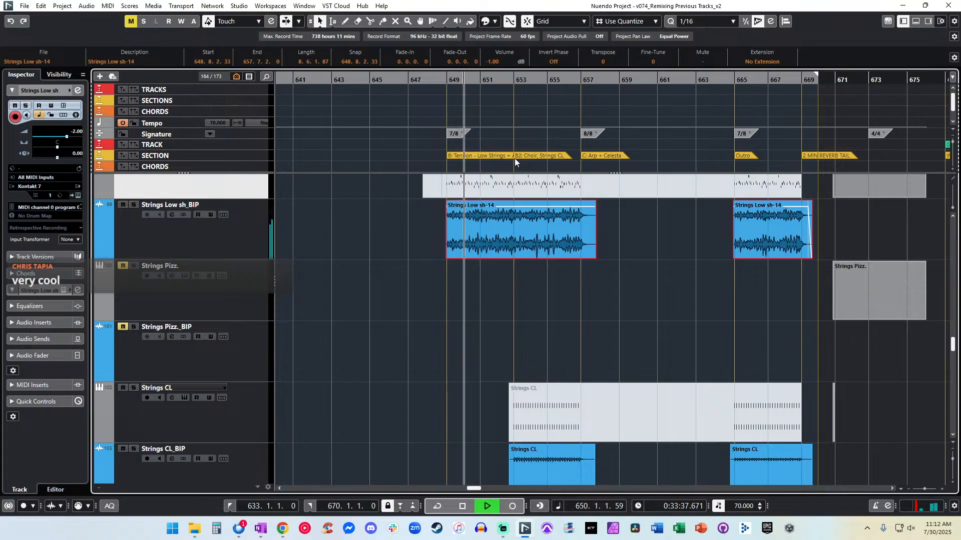
scroll(454, 248, up, 3)
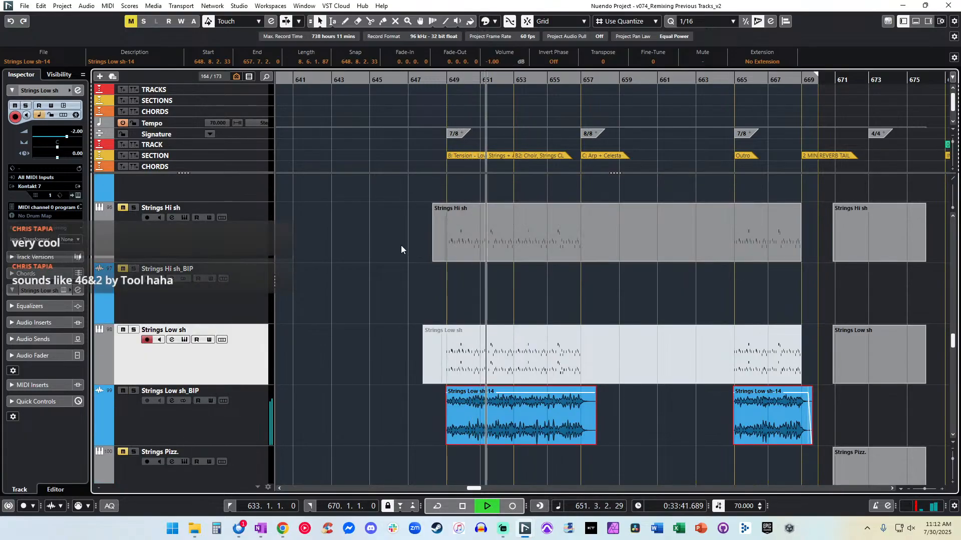
Open the Strings Hi sh part in the note editor and play it from bar 649 to check its notes and velocities.
key(space)
click(437, 272)
click(235, 233)
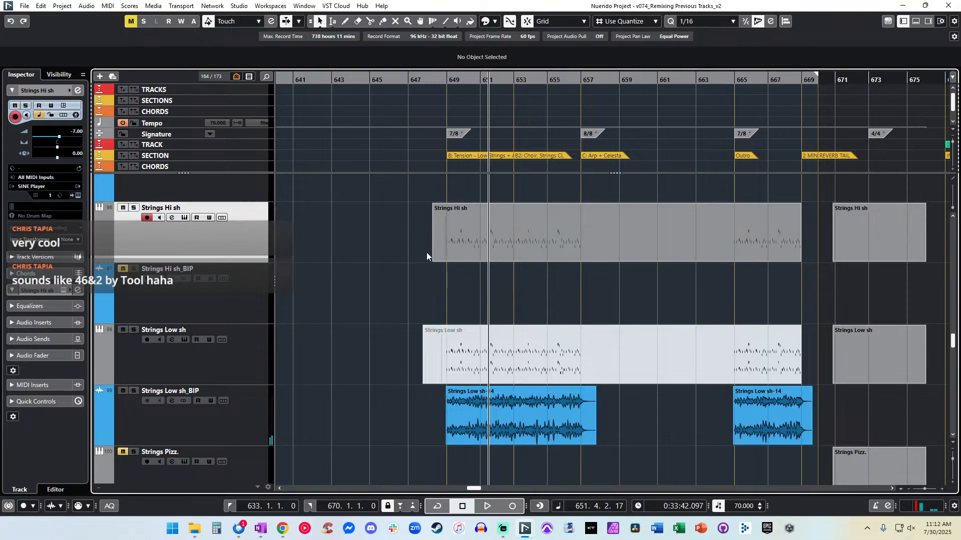
double_click(488, 238)
scroll(455, 281, left, 2)
key(KP_Subtract)
key(KP_Subtract)
key(KP_Subtract)
key(KP_Subtract)
key(KP_Add)
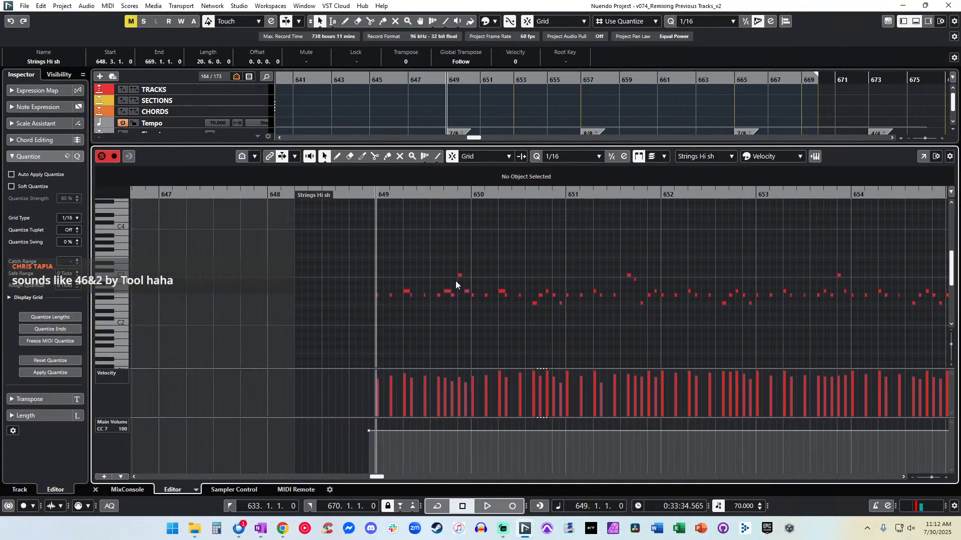
key(space)
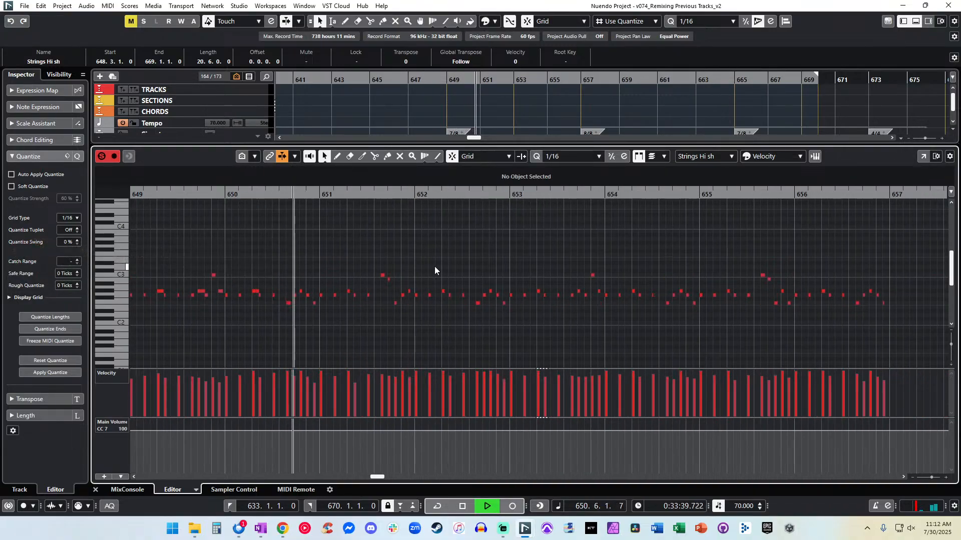
key(Return)
key(space)
scroll(529, 246, right, 1)
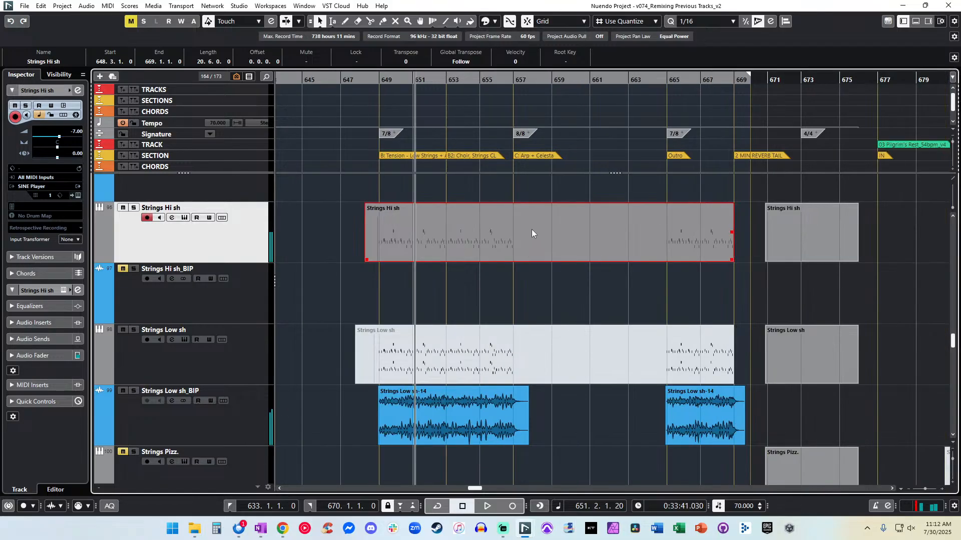
Select the Strings Hi sh outro notes in bars 665 to 668, raise their velocities with the first note at 99, and play from bar 665.
key(Return)
scroll(515, 268, right, 2)
scroll(515, 272, left, 5)
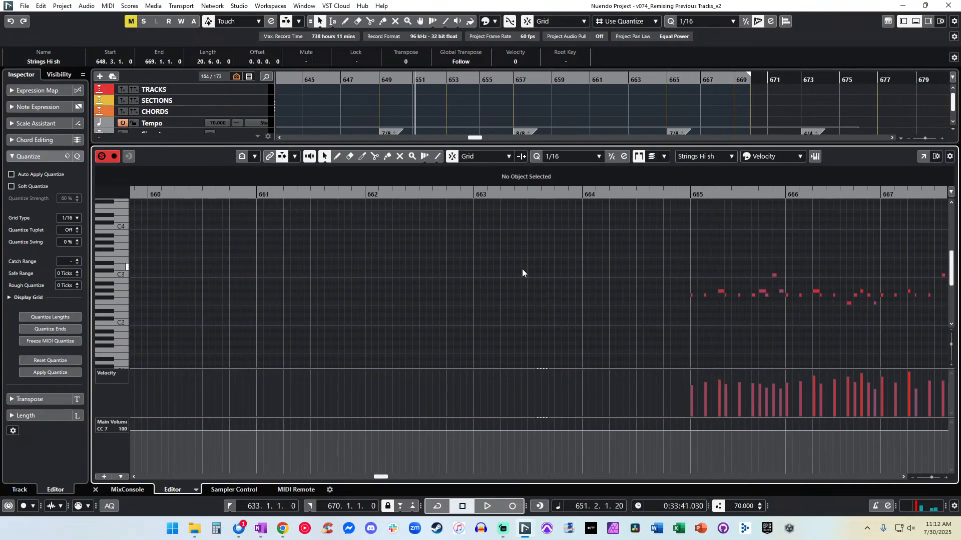
scroll(521, 269, right, 15)
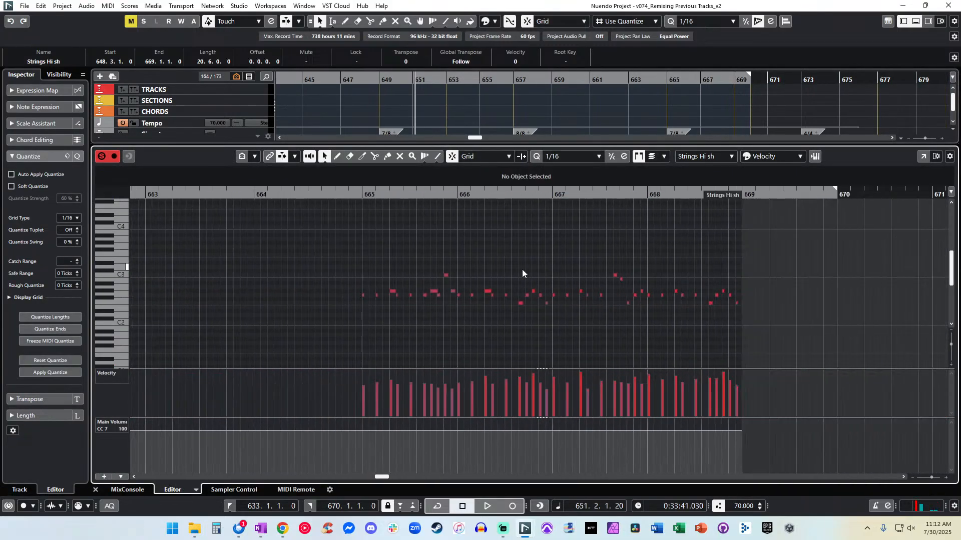
drag(811, 362, 353, 231)
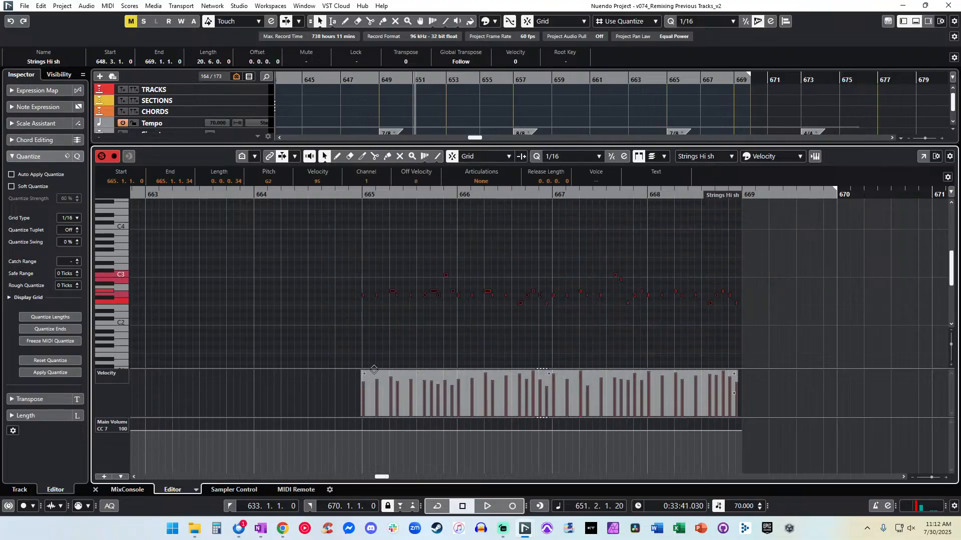
click(359, 194)
key(space)
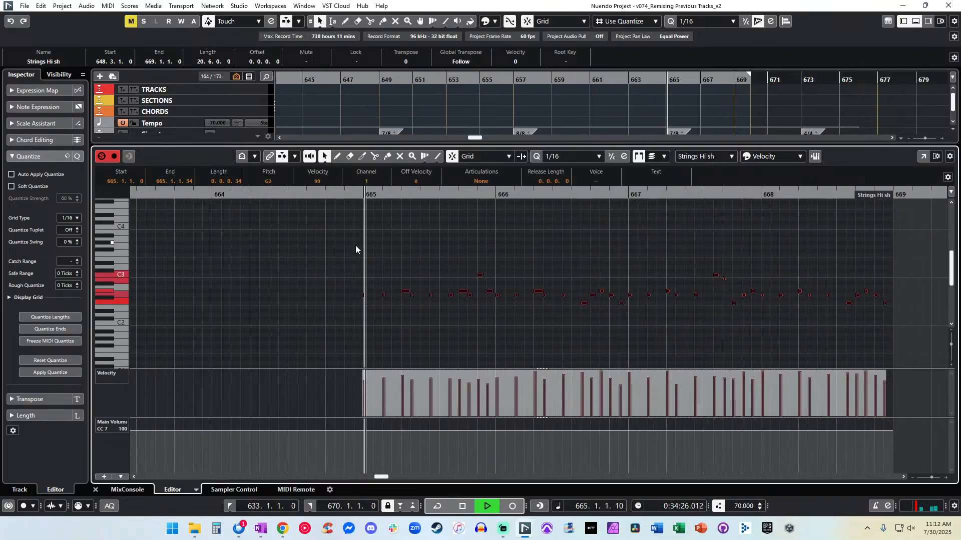
Raise the opening outro note at 665.1.1 to velocity 108 and reselect all the Strings Hi sh outro notes.
key(g)
key(g)
key(g)
key(g)
key(g)
key(g)
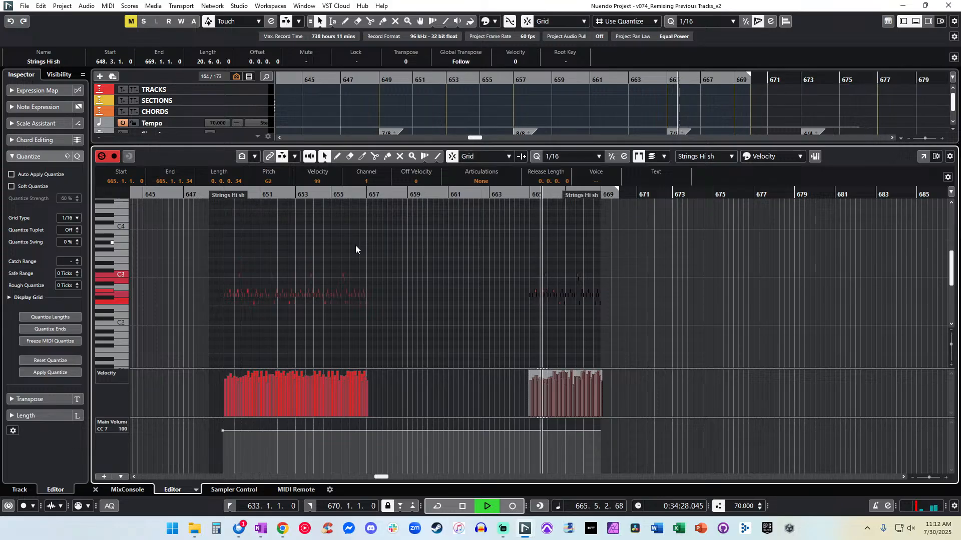
key(h)
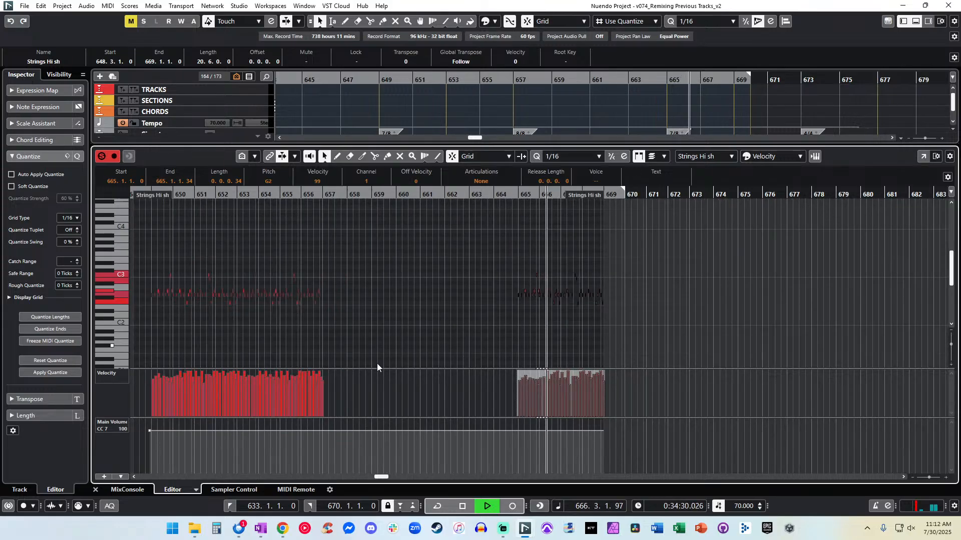
drag(501, 275, 519, 306)
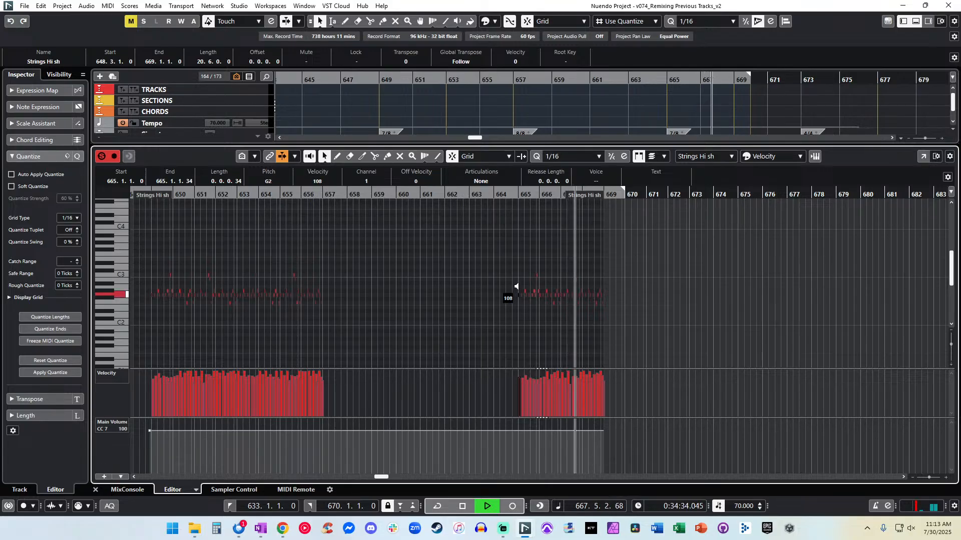
drag(499, 235, 661, 348)
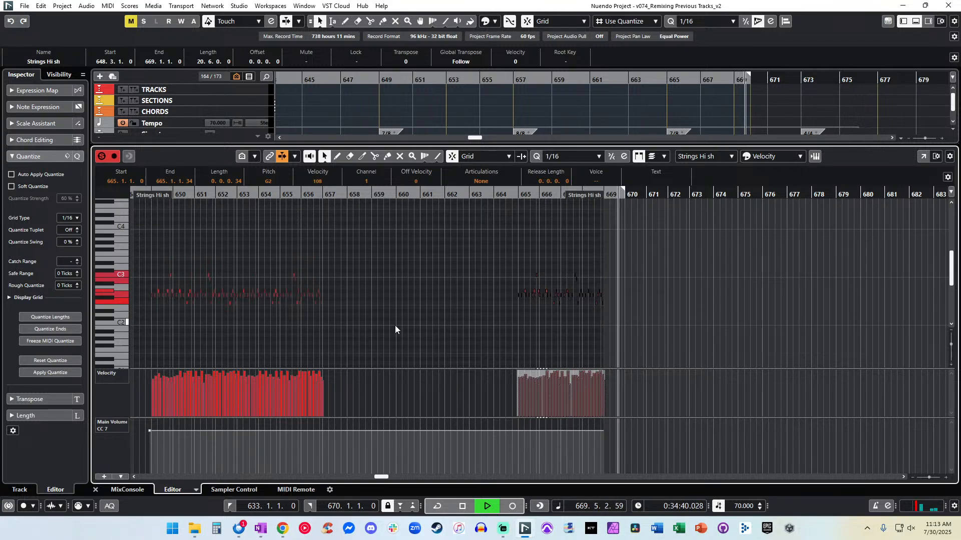
Play Strings Hi sh from about bar 651, closing the note editor and stopping playback.
click(201, 197)
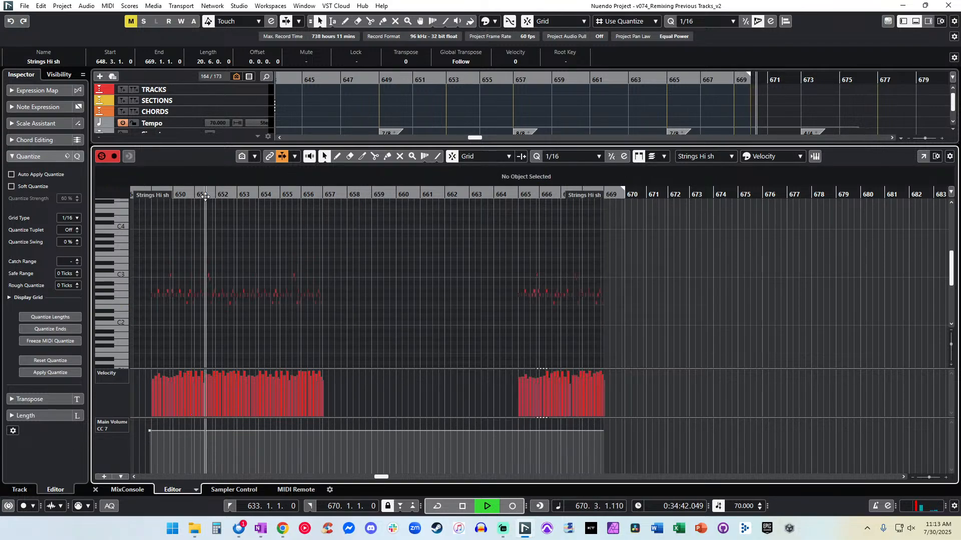
key(Return)
click(413, 294)
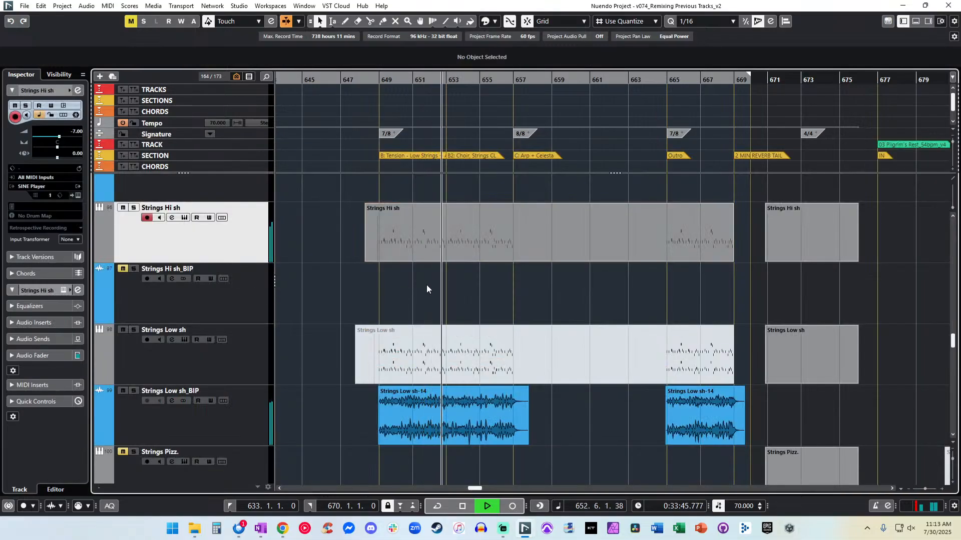
key(space)
Extend the end of the Strings Hi sh MIDI part to 669.2.2.3 and render the part in place as audio.
click(439, 254)
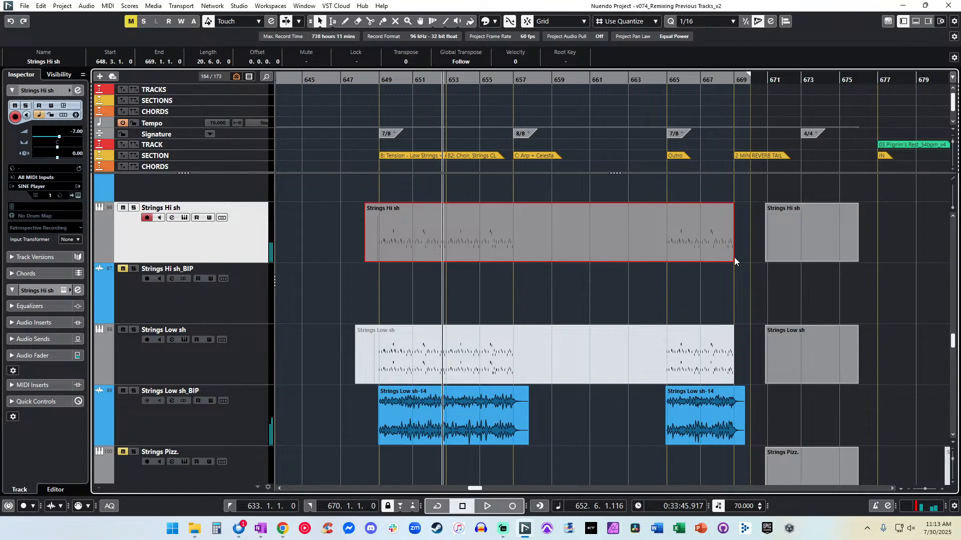
drag(731, 259, 738, 260)
key(ctrl+alt+r)
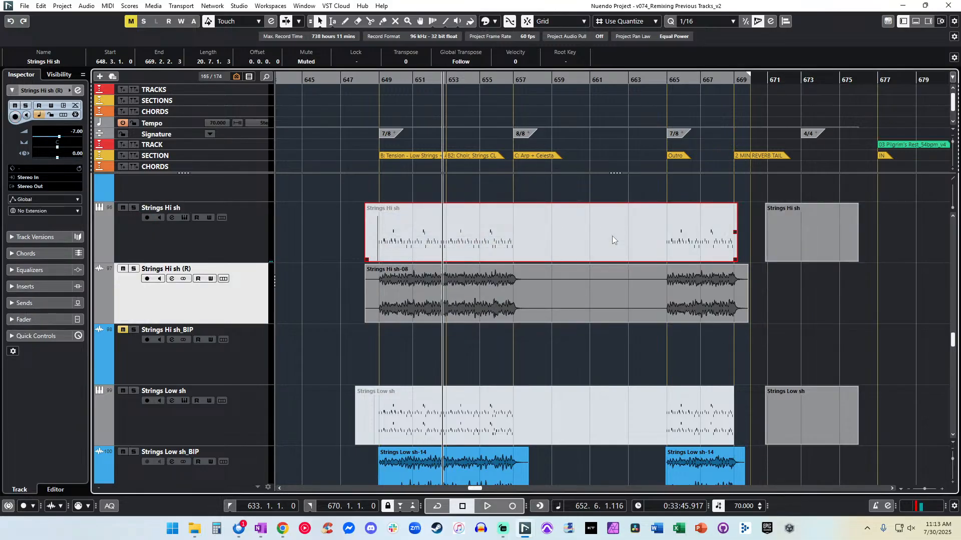
Move the rendered Strings Hi sh audio onto the Strings Hi sh_BIP track, remove the emptied render track and unmute Strings Hi sh_BIP.
click(395, 297)
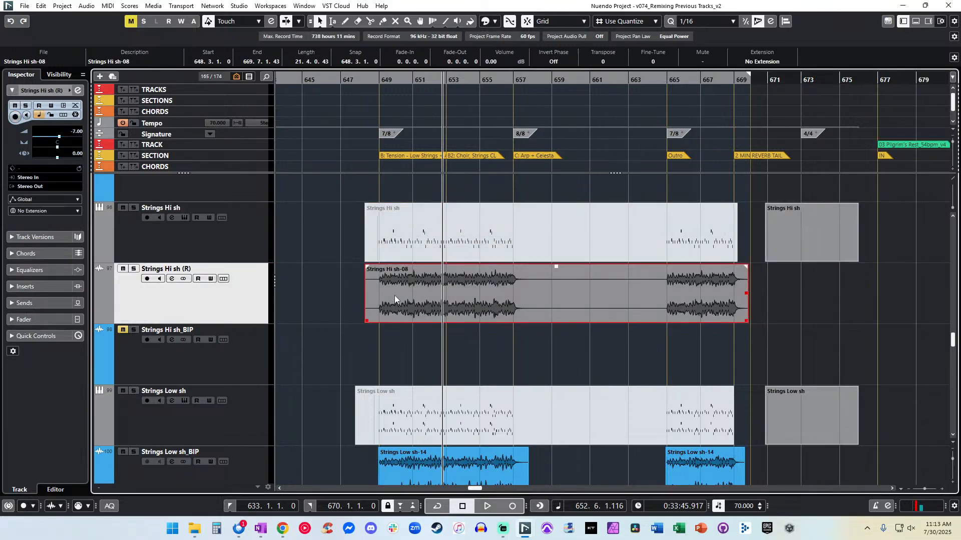
key(ctrl+Down)
key(shift+Delete)
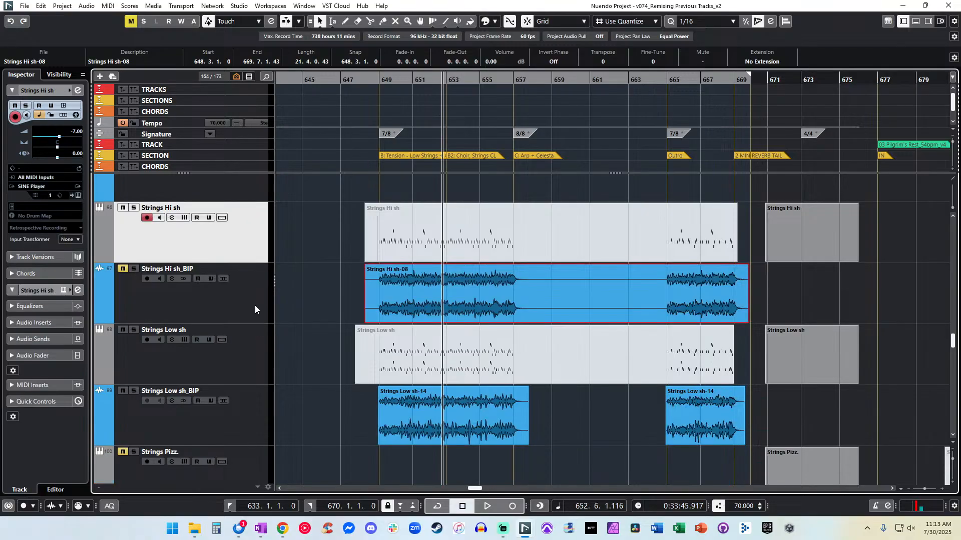
click(424, 408)
click(423, 305)
Trim the Strings Hi sh audio start to just before bar 649 and cut out the silence between 657.7 and the outro at bar 665.
key(h)
key(h)
key(h)
click(331, 299)
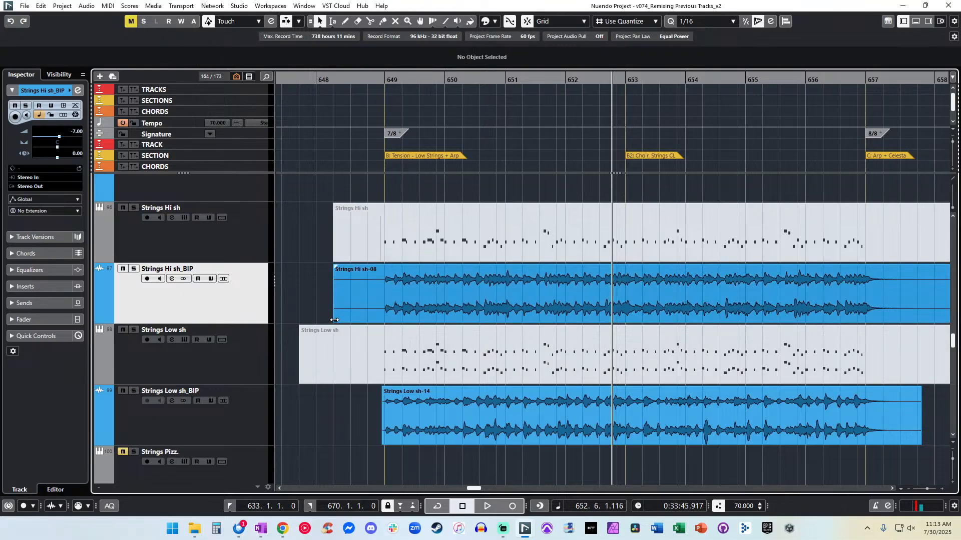
drag(334, 319, 379, 317)
scroll(481, 290, right, 6)
alt+click(509, 287)
scroll(515, 291, right, 7)
scroll(556, 304, left, 1)
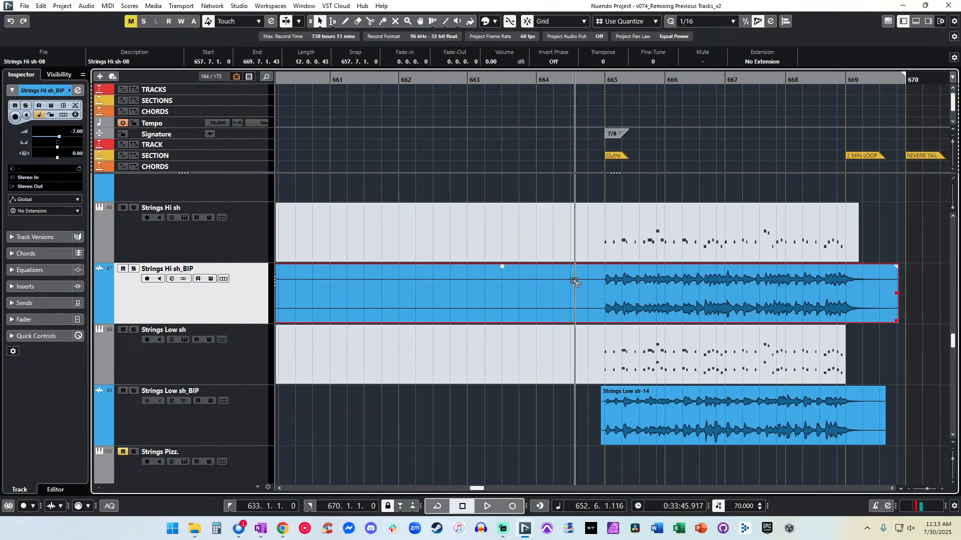
alt+click(601, 286)
click(469, 283)
key(Delete)
Select the first Strings Hi sh audio clip and set its volume to -1 dB while playing from bar 649.
scroll(468, 283, left, 15)
scroll(468, 281, right, 4)
click(468, 280)
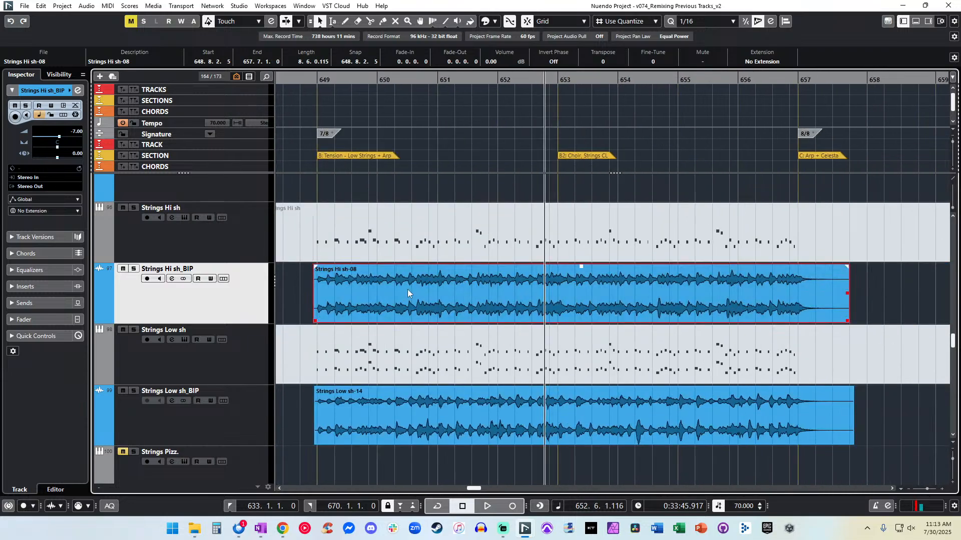
drag(303, 75, 303, 81)
key(space)
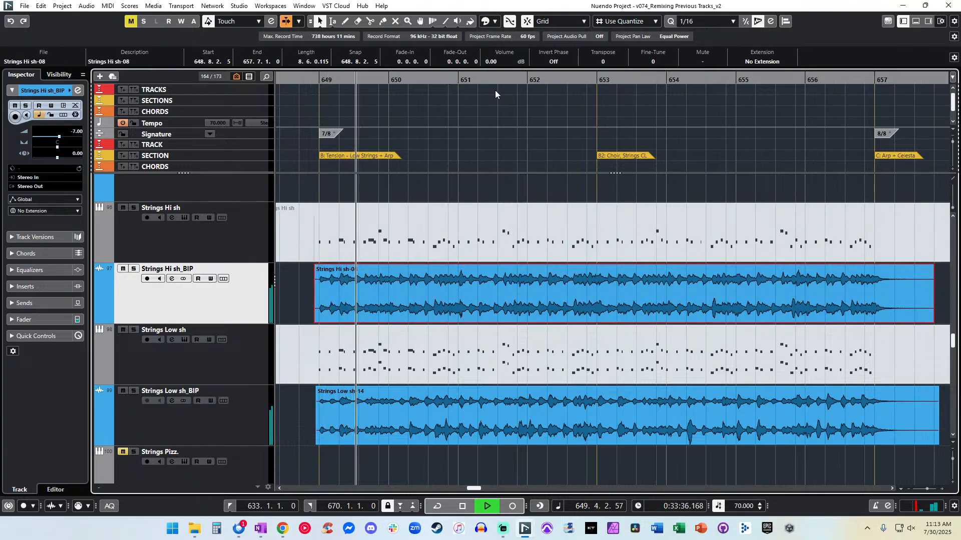
scroll(495, 61, down, 2)
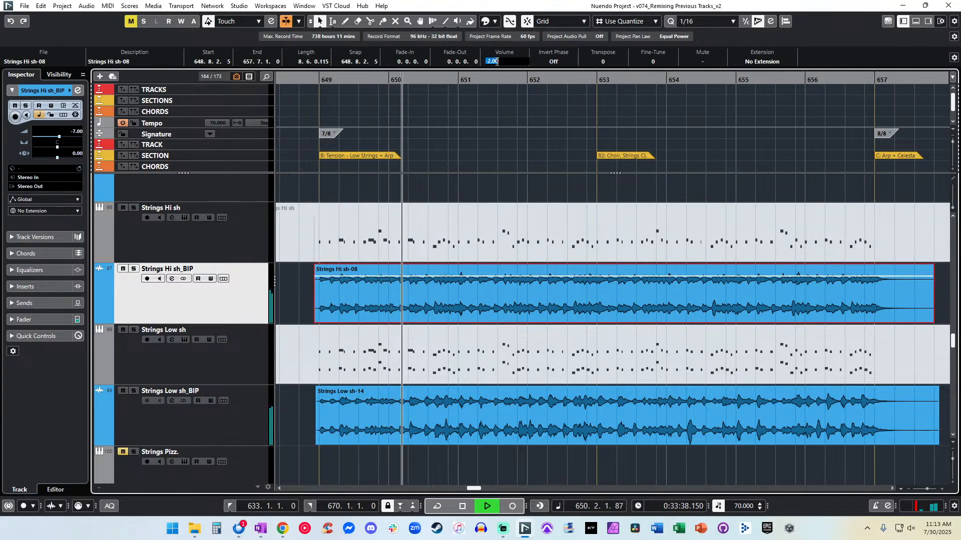
scroll(496, 61, up, 1)
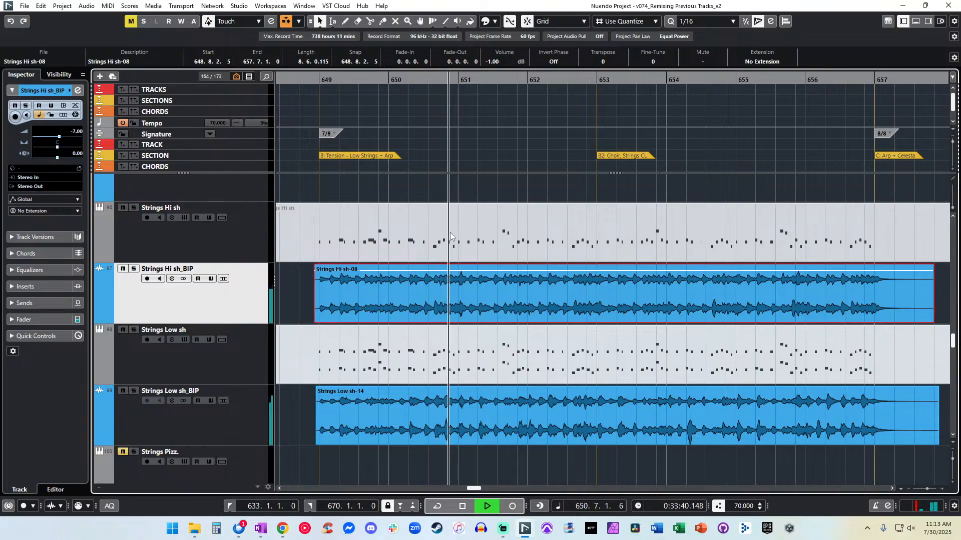
key(g)
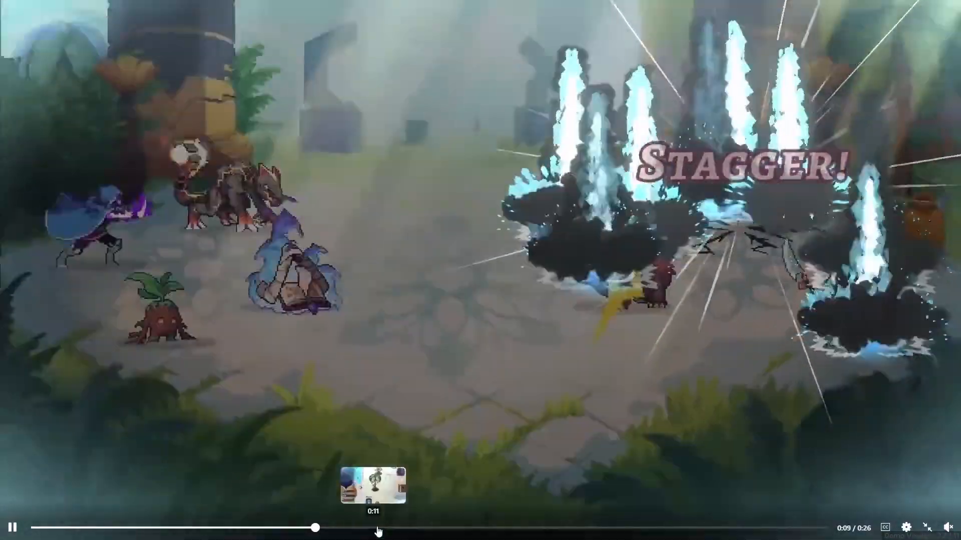
click(378, 528)
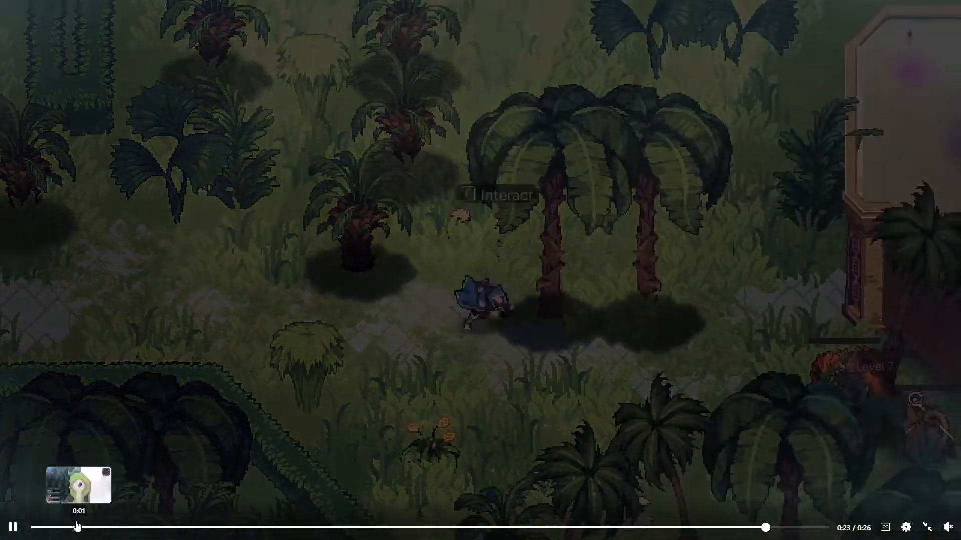
click(75, 528)
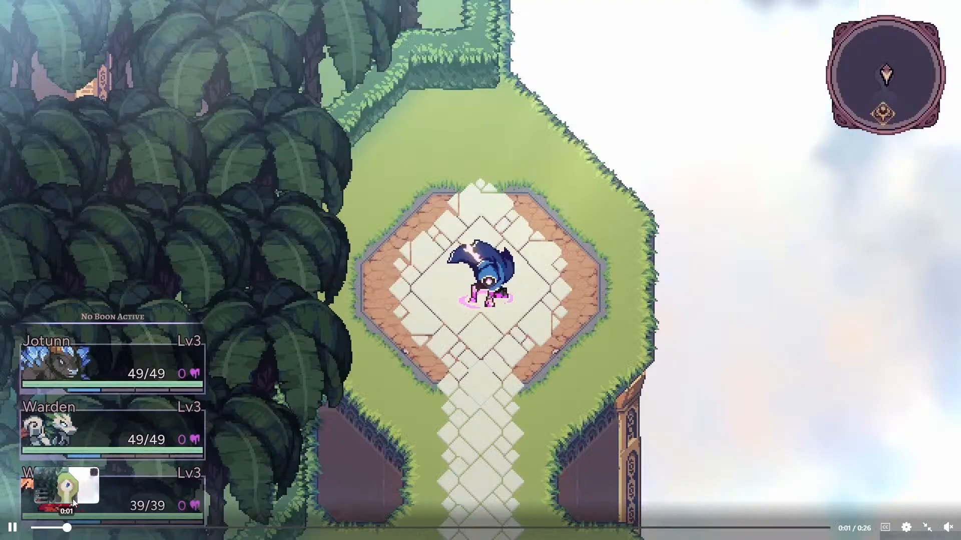
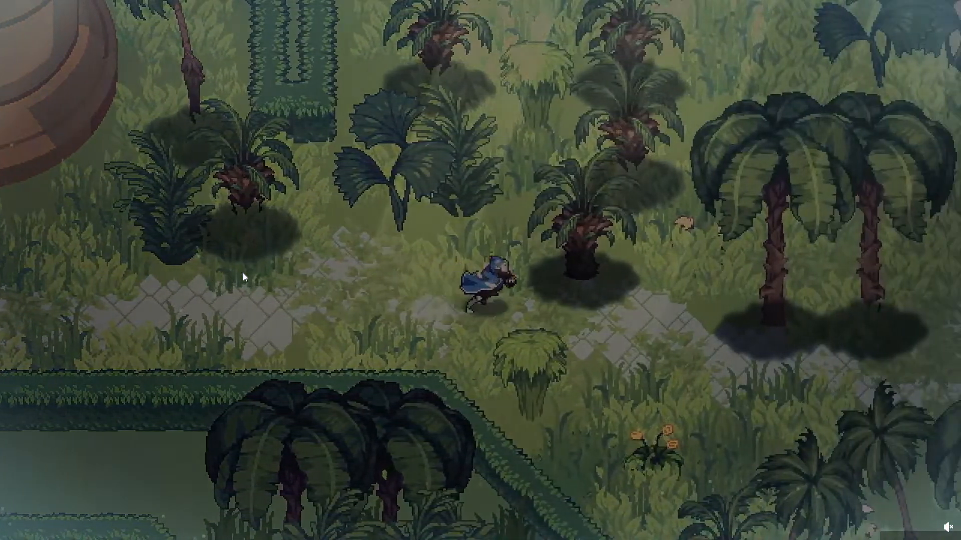
Play from about bar 661 and review the short, CL and legato string tracks leading into the outro at bar 665.
click(266, 278)
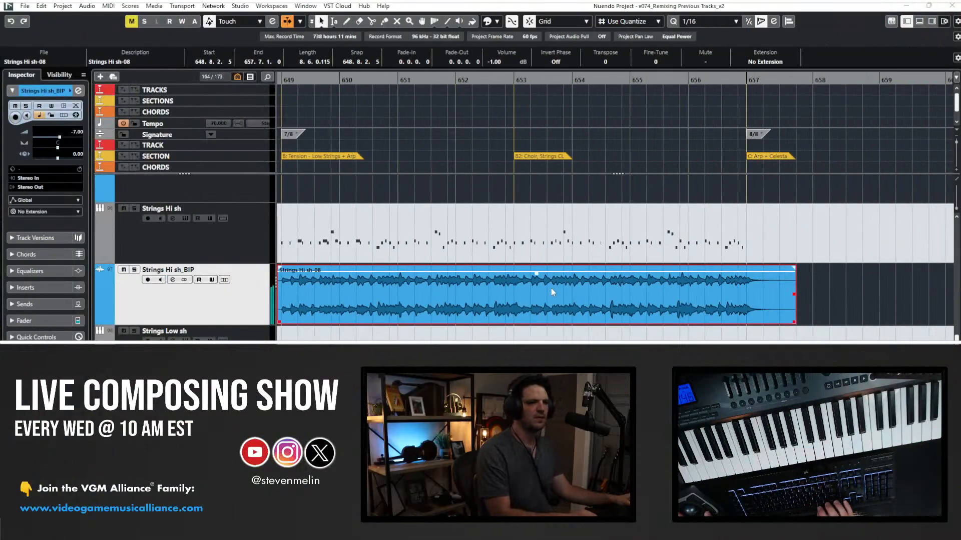
scroll(552, 292, right, 6)
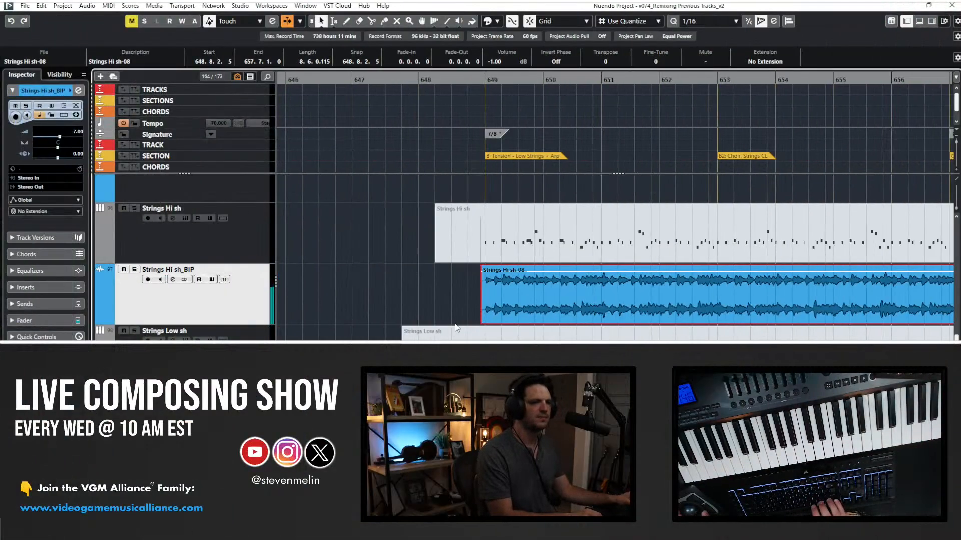
scroll(455, 323, down, 3)
scroll(727, 208, right, 13)
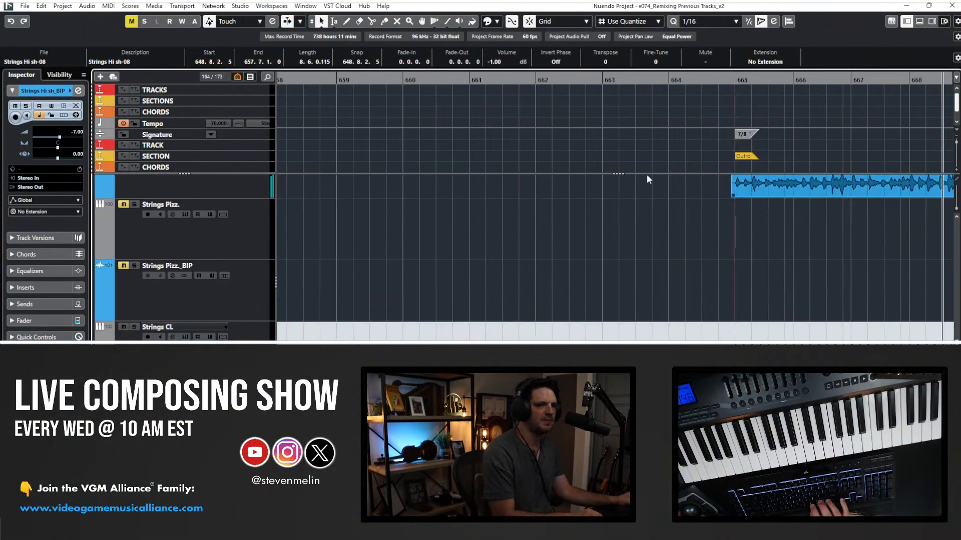
scroll(361, 196, down, 6)
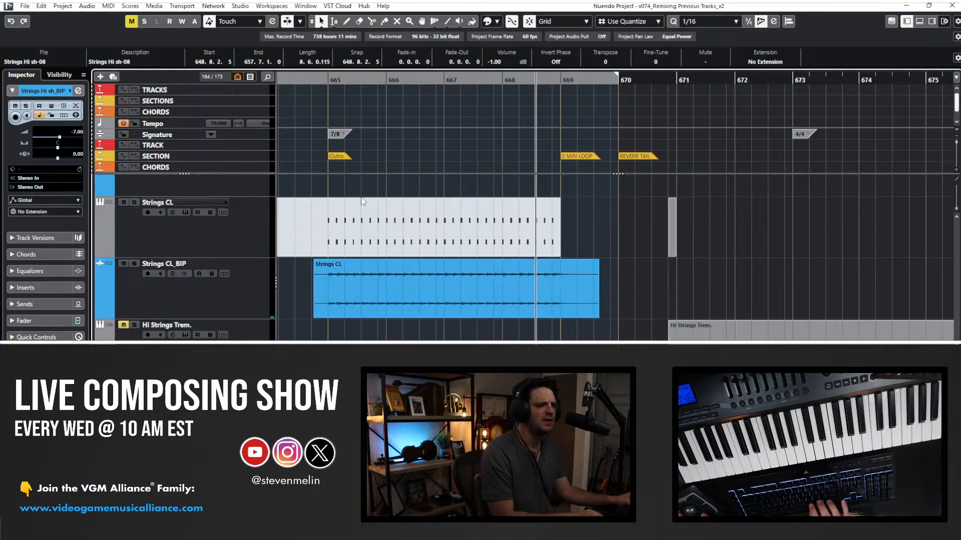
scroll(361, 196, left, 5)
scroll(362, 197, up, 7)
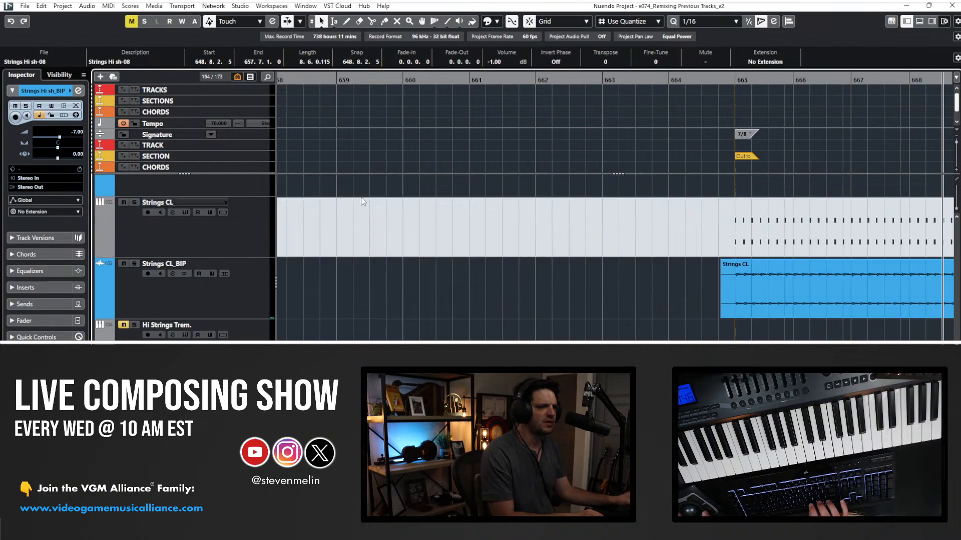
click(490, 81)
scroll(436, 246, left, 2)
scroll(435, 246, up, 4)
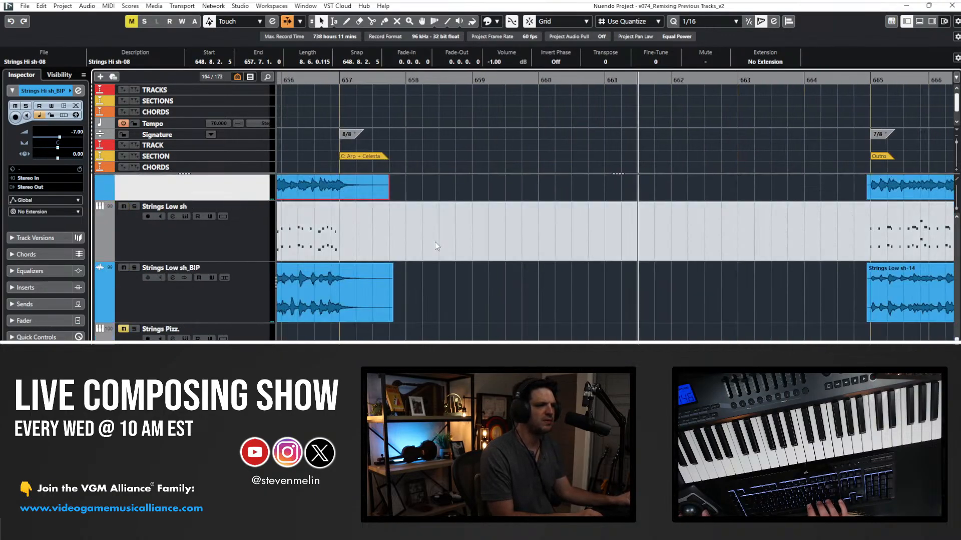
scroll(435, 246, right, 4)
scroll(435, 245, down, 11)
scroll(435, 246, down, 6)
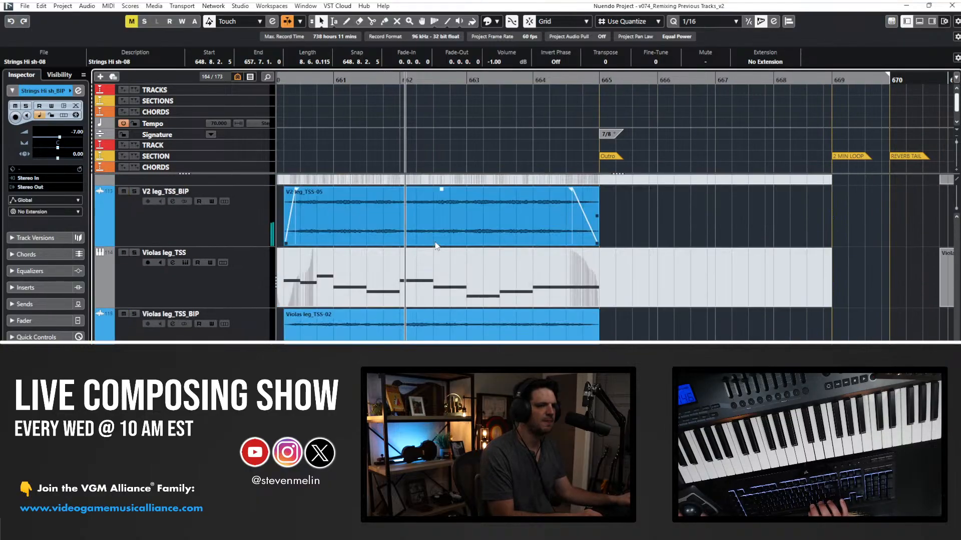
Remove the fade-out from the V2 leg_TSS_BIP audio clip that ends at bar 665.
click(579, 270)
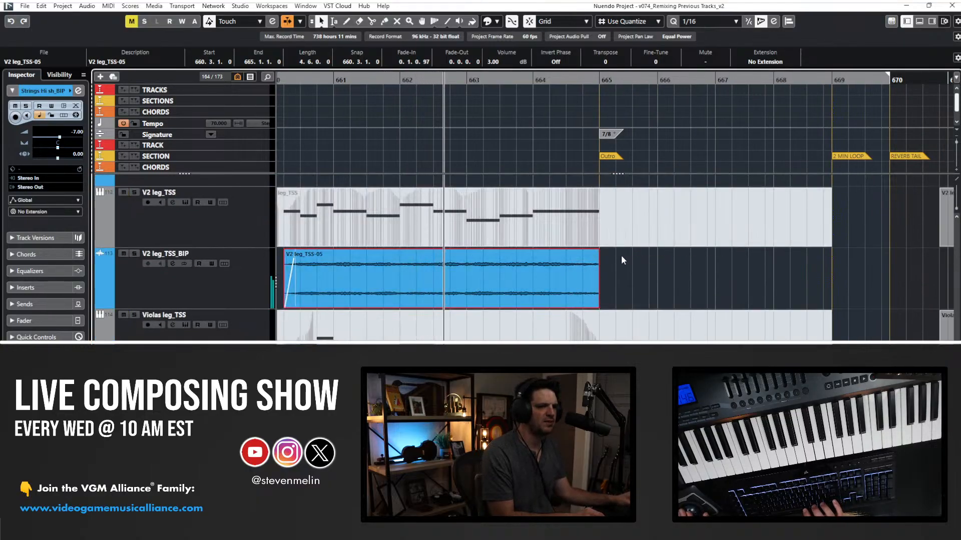
key(Down)
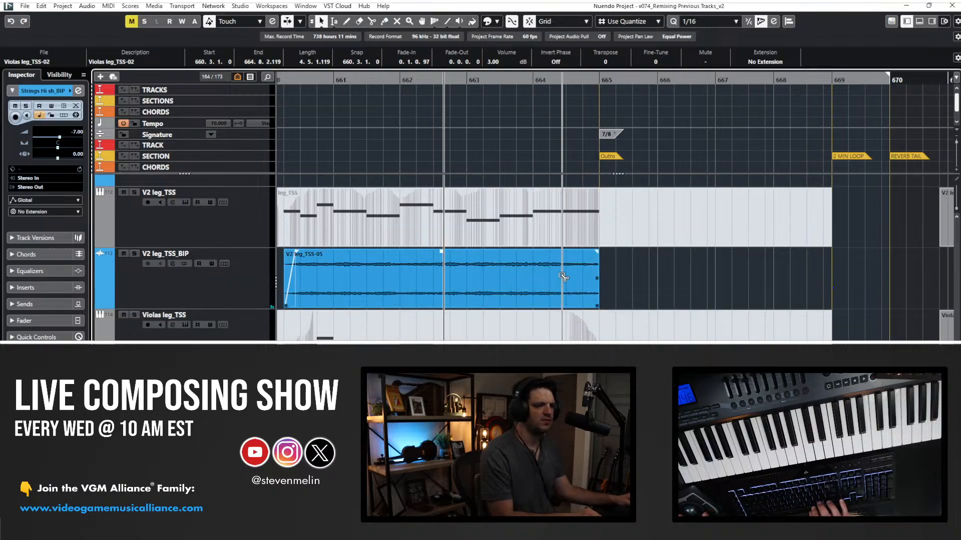
key(space)
Set the quantize grid to 1/8 and split the V2 leg_TSS_BIP audio in bar 664 into four two-beat segments.
click(723, 22)
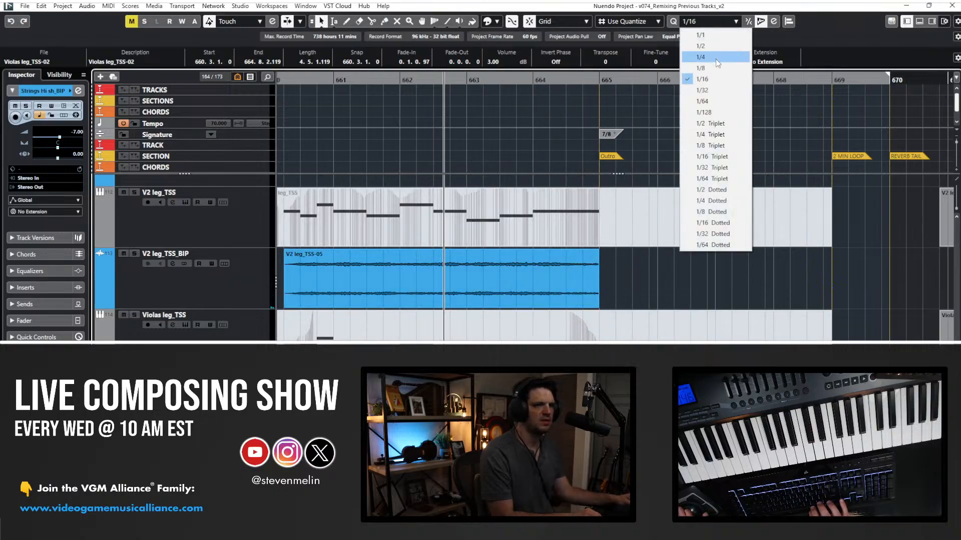
click(713, 71)
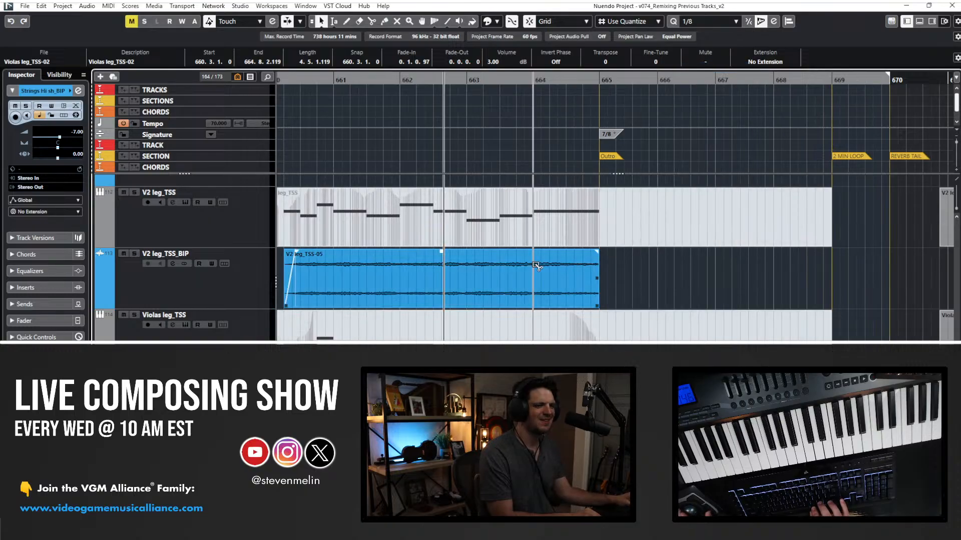
key(h)
key(h)
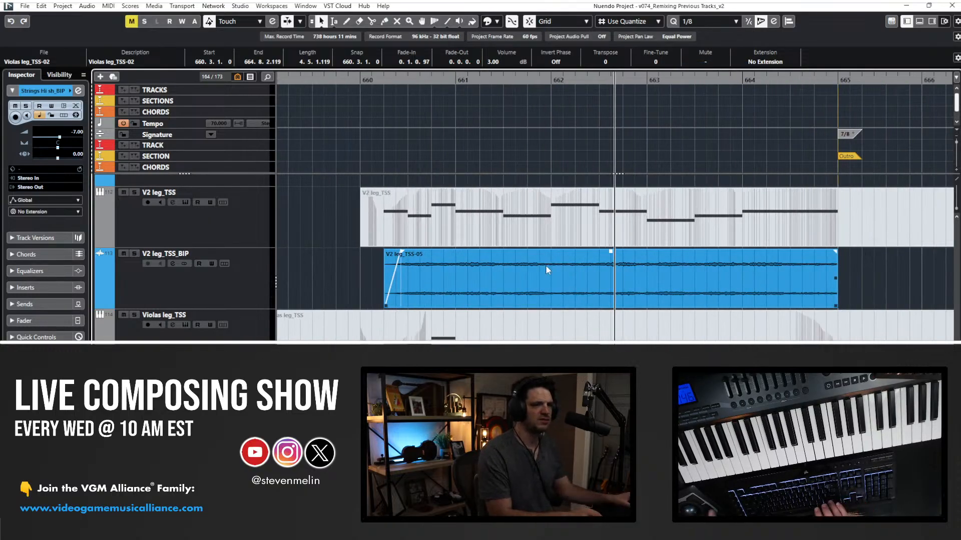
scroll(545, 265, right, 1)
click(610, 266)
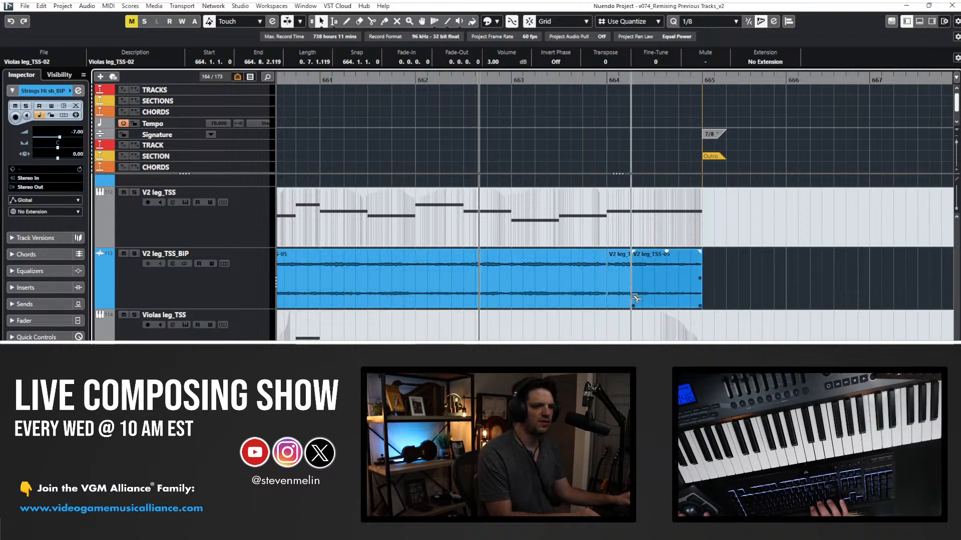
click(654, 292)
click(643, 292)
key(ctrl+z)
click(667, 274)
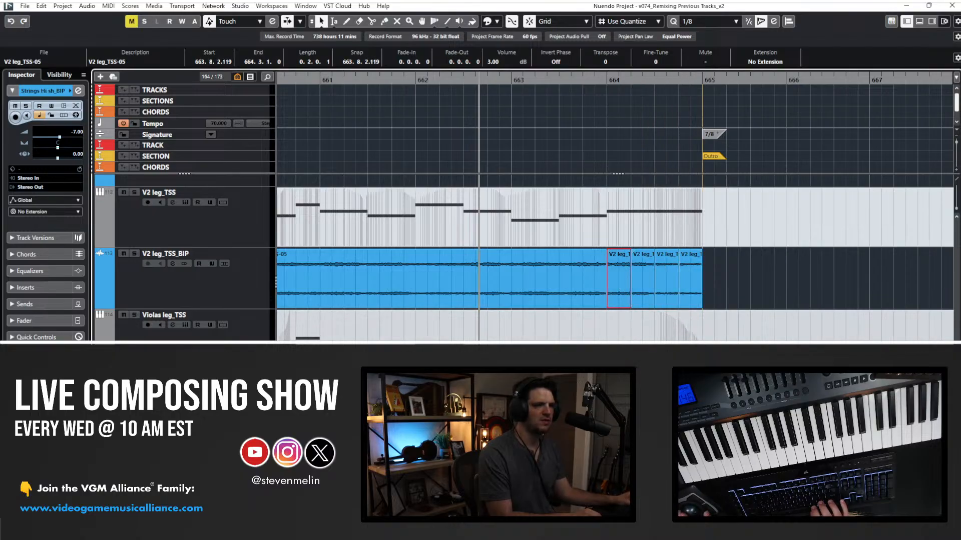
Set the volumes of the second, third and fourth V2 leg_TSS_BIP segments in bar 664 to 4, 6 and 8 dB.
click(650, 283)
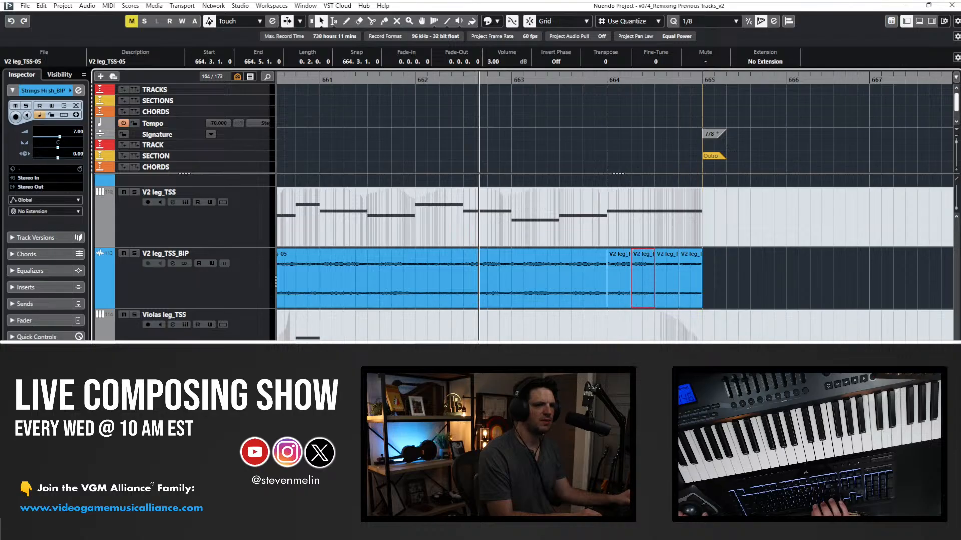
click(498, 63)
text(4)
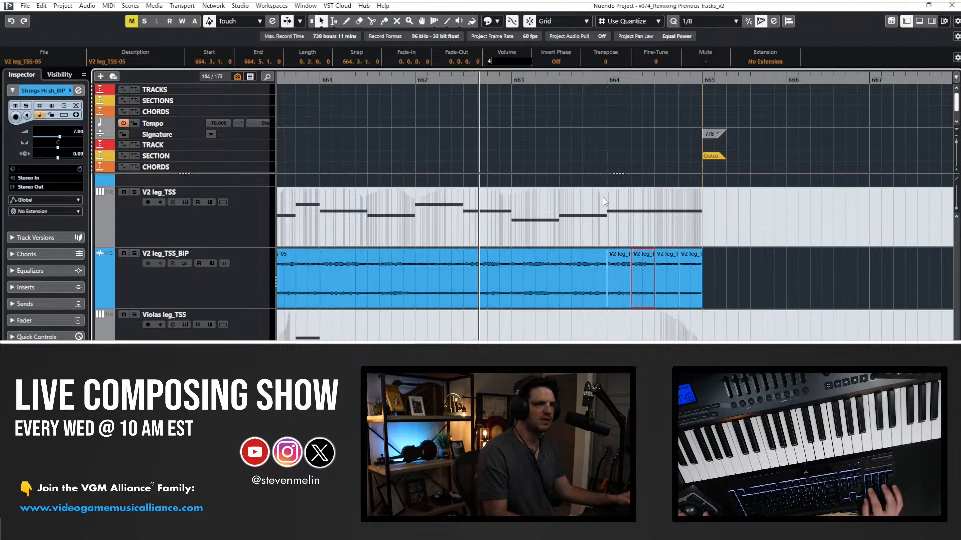
click(674, 299)
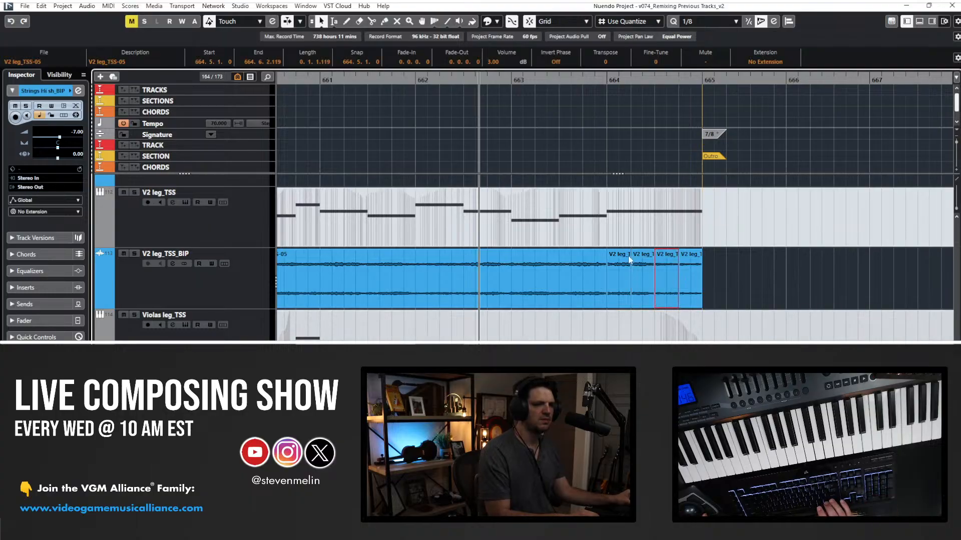
click(505, 61)
text(6)
key(Return)
click(692, 288)
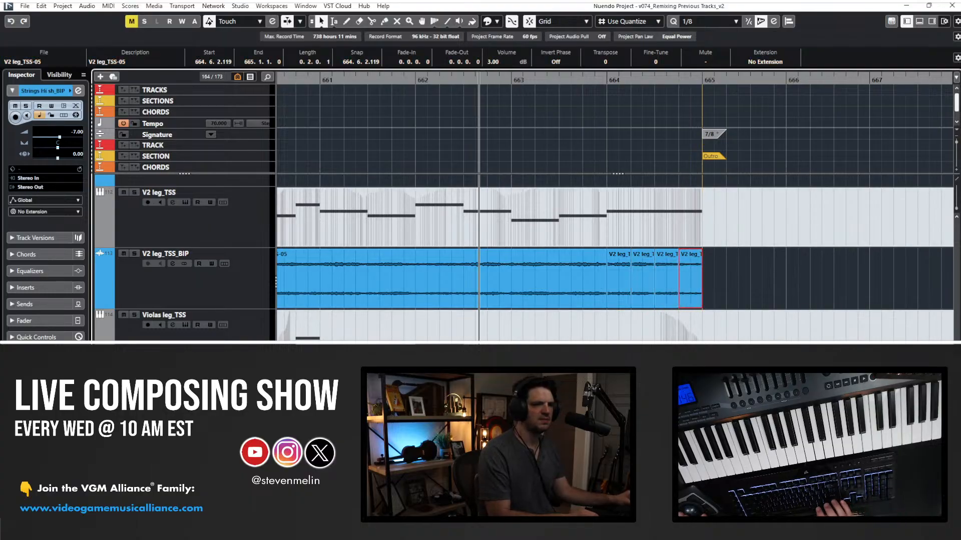
text(8)
key(Return)
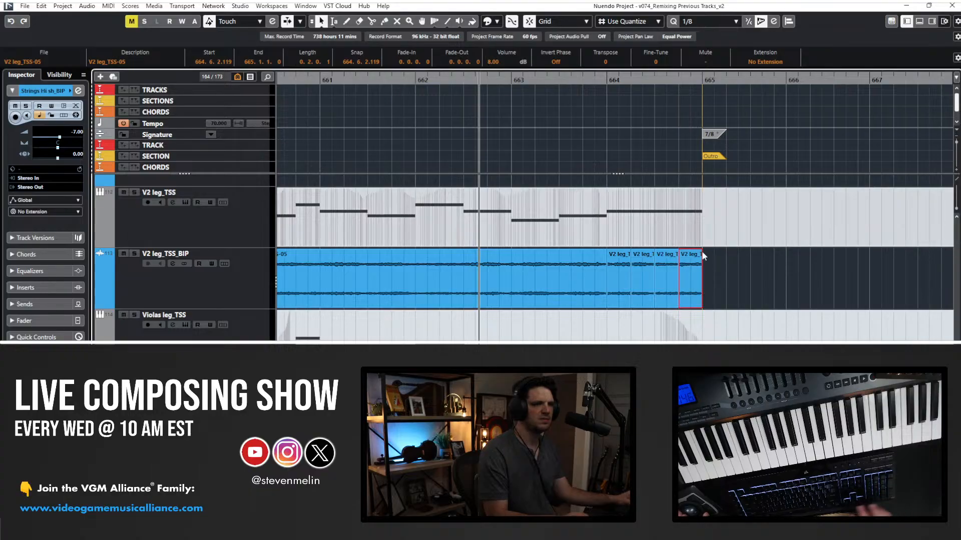
Crossfade the three joins between the four V2 leg_TSS_BIP segments in bar 664, using range selections across each join.
click(712, 265)
right_click(673, 278)
click(676, 279)
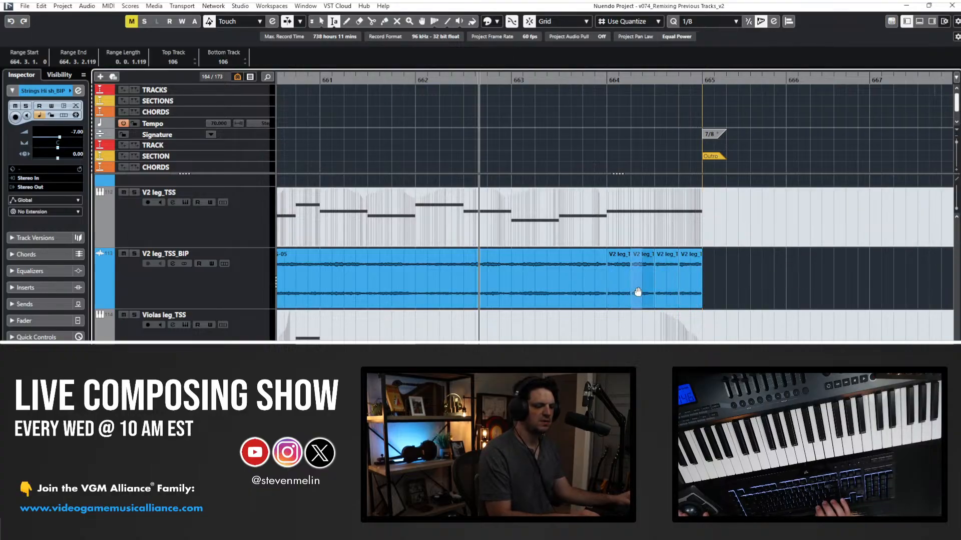
key(h)
key(h)
key(h)
key(h)
scroll(636, 288, right, 3)
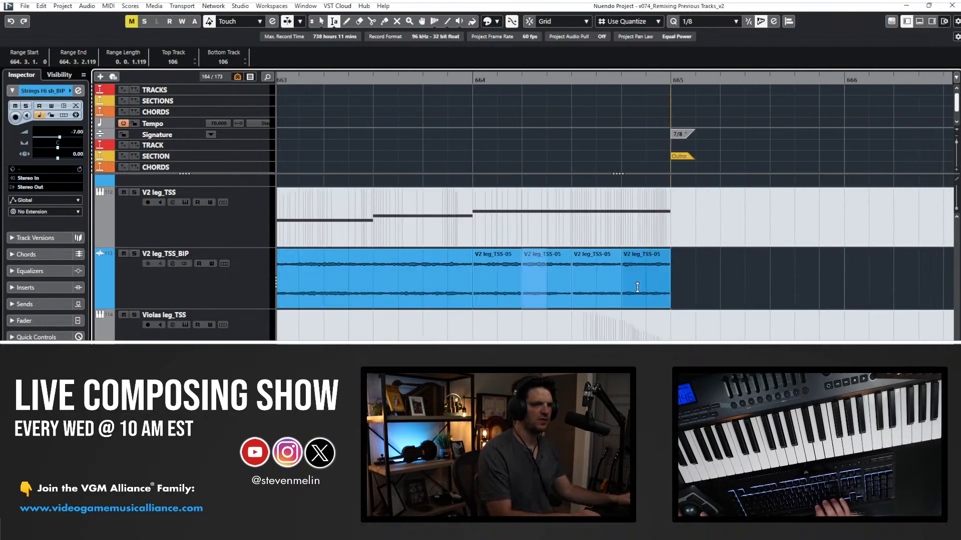
click(569, 278)
double_click(550, 282)
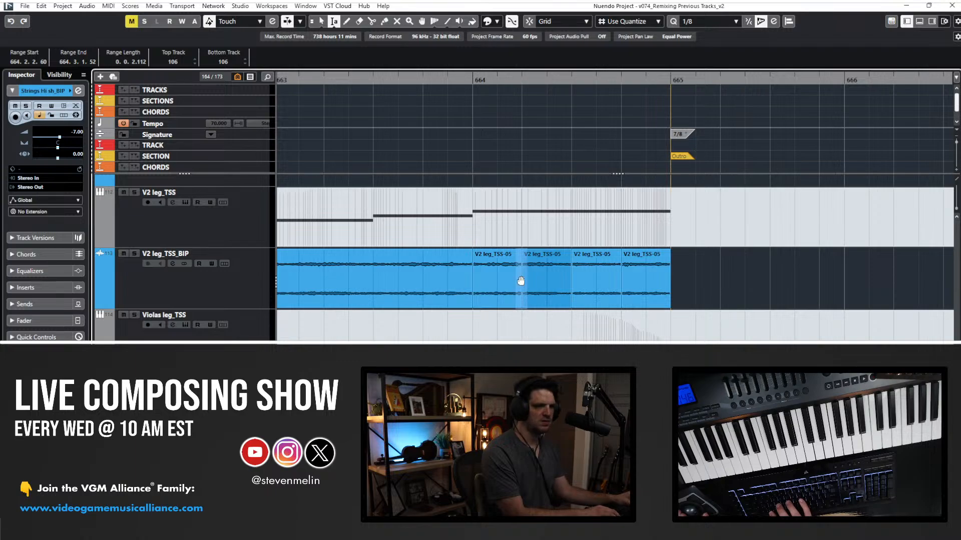
click(520, 280)
drag(499, 272, 634, 275)
key(x)
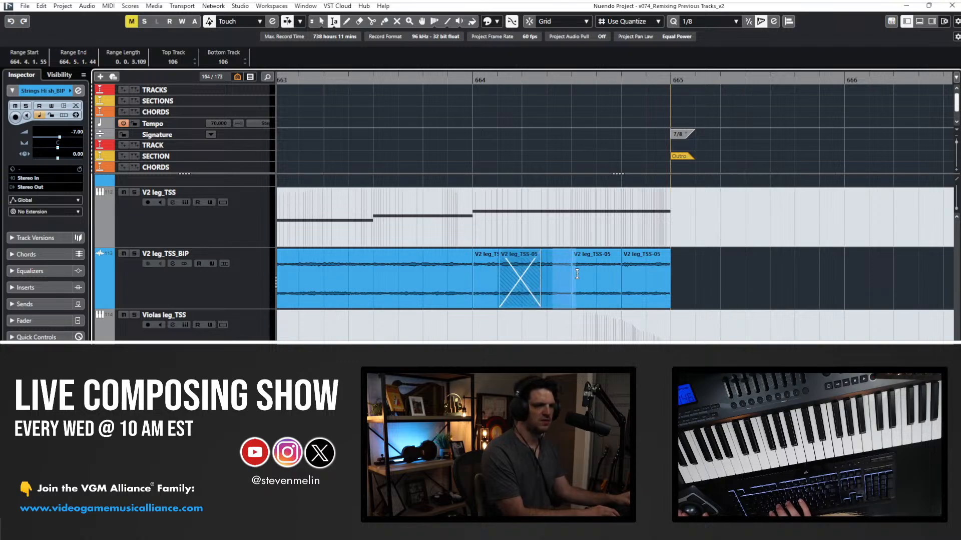
key(x)
key(x)
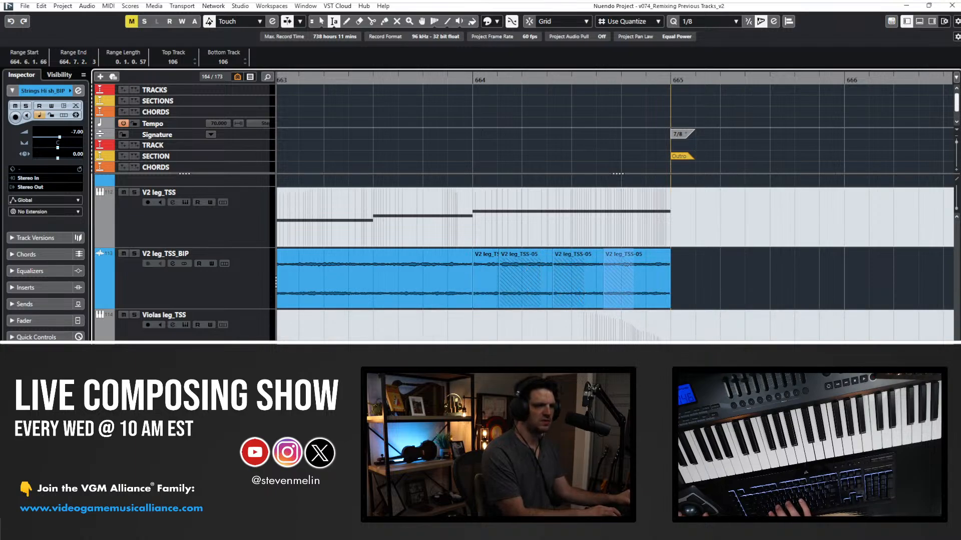
drag(509, 396, 522, 396)
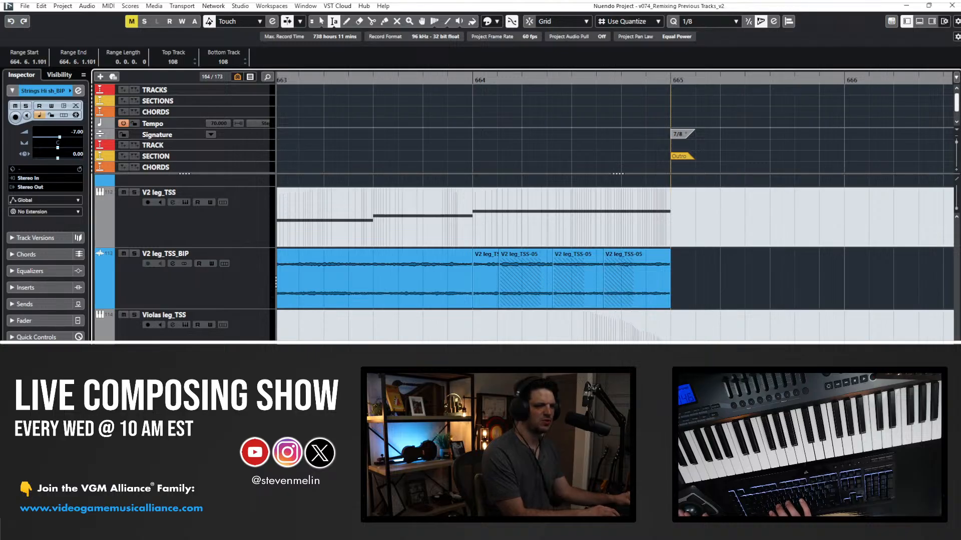
Extend the last V2 leg_TSS_BIP segment to about 665.1.2.83 and add a fade-out starting at bar 665.
key(1)
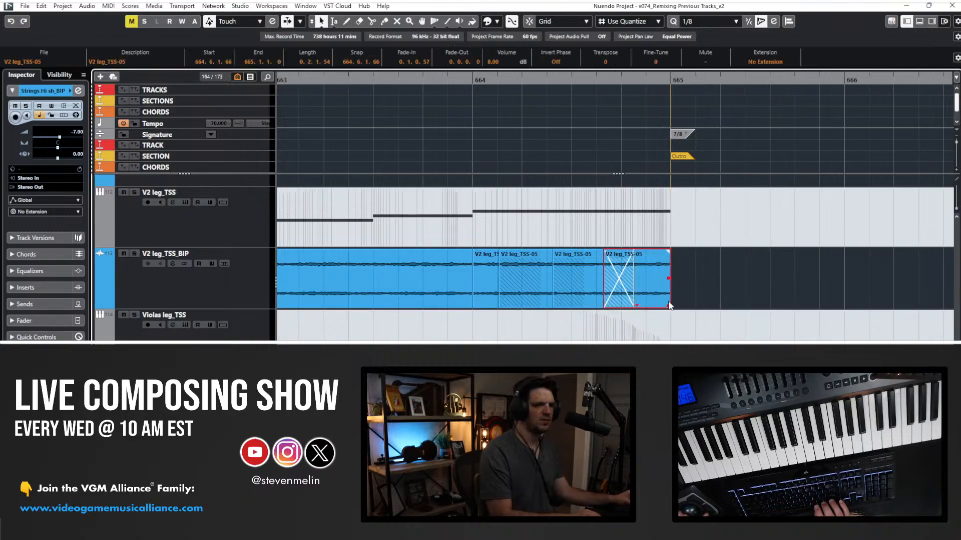
drag(670, 306, 691, 307)
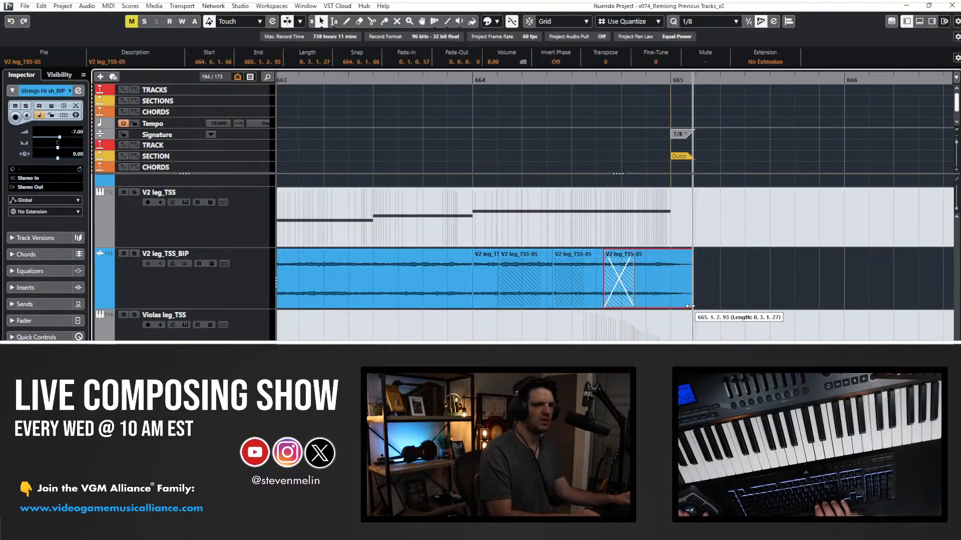
drag(670, 255, 670, 255)
Play back the ending of bar 664 and raise the last, third and second V2 leg_TSS_BIP segments to 12, 8 and 5 dB.
click(399, 80)
key(space)
scroll(498, 188, down, 2)
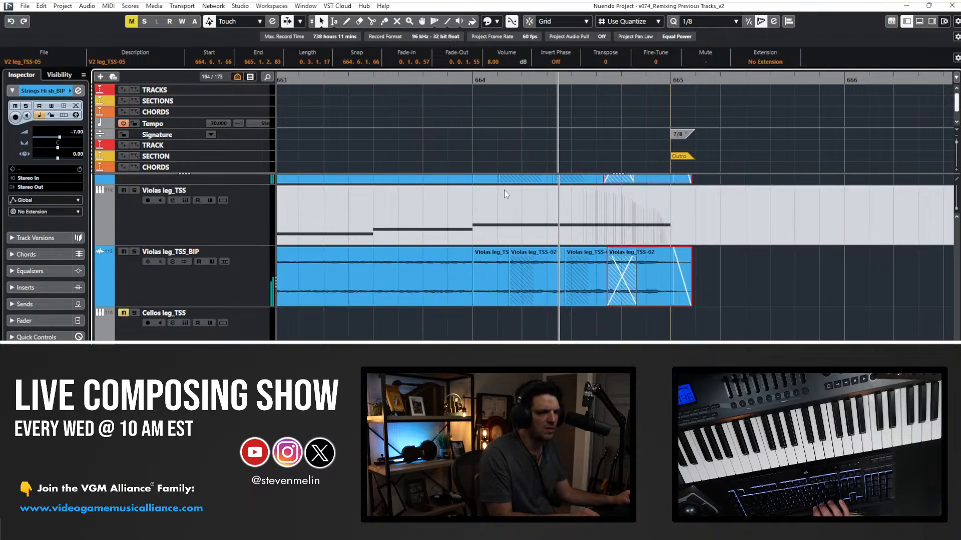
scroll(560, 218, up, 3)
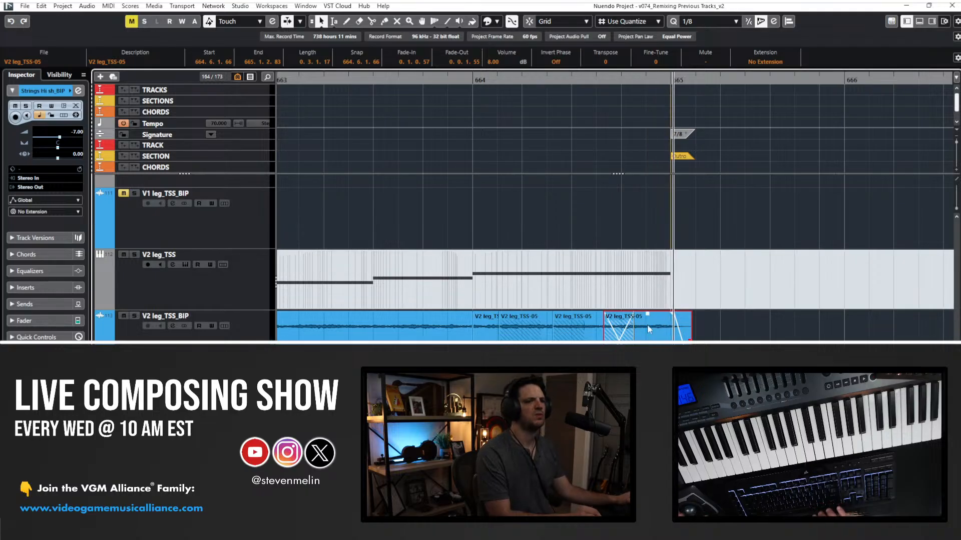
scroll(659, 329, down, 1)
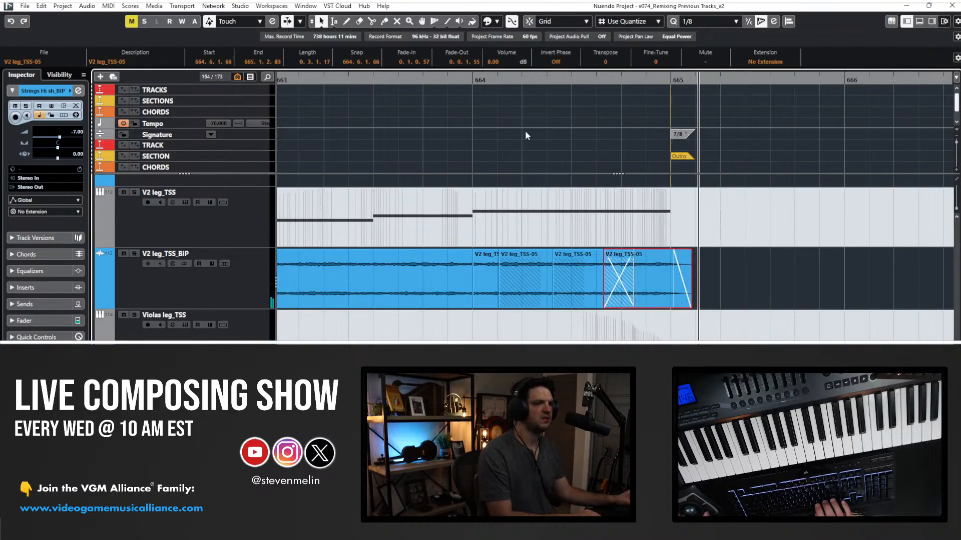
key(Return)
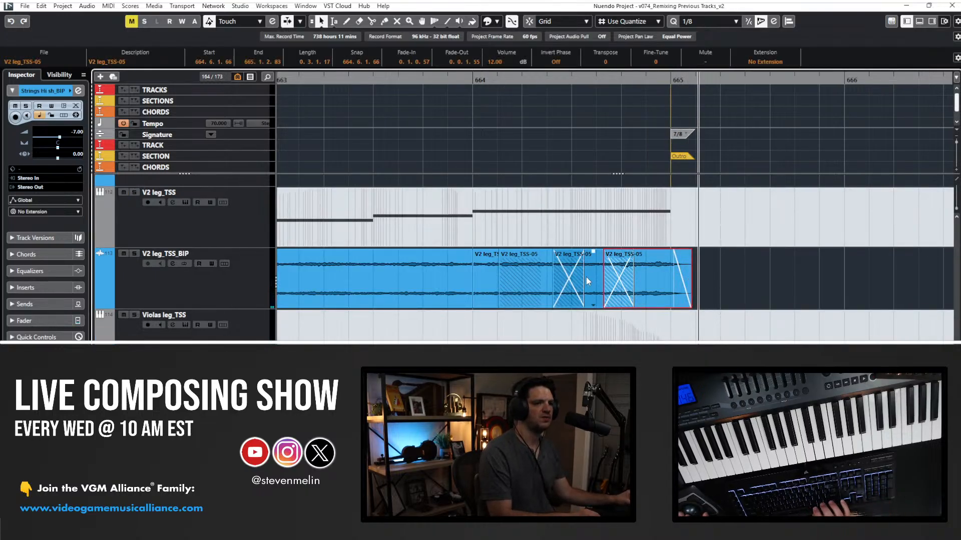
click(598, 303)
text(8)
key(Return)
click(541, 281)
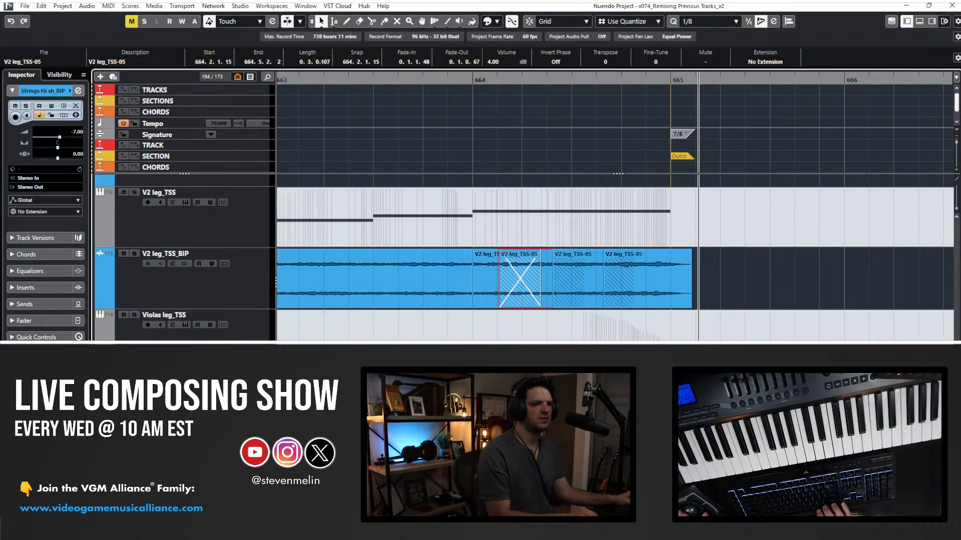
click(495, 62)
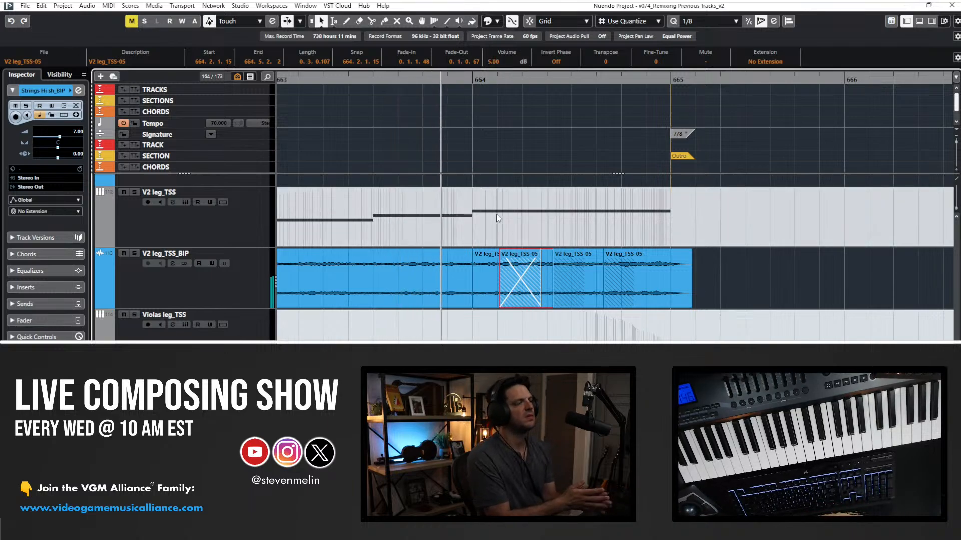
scroll(497, 214, down, 2)
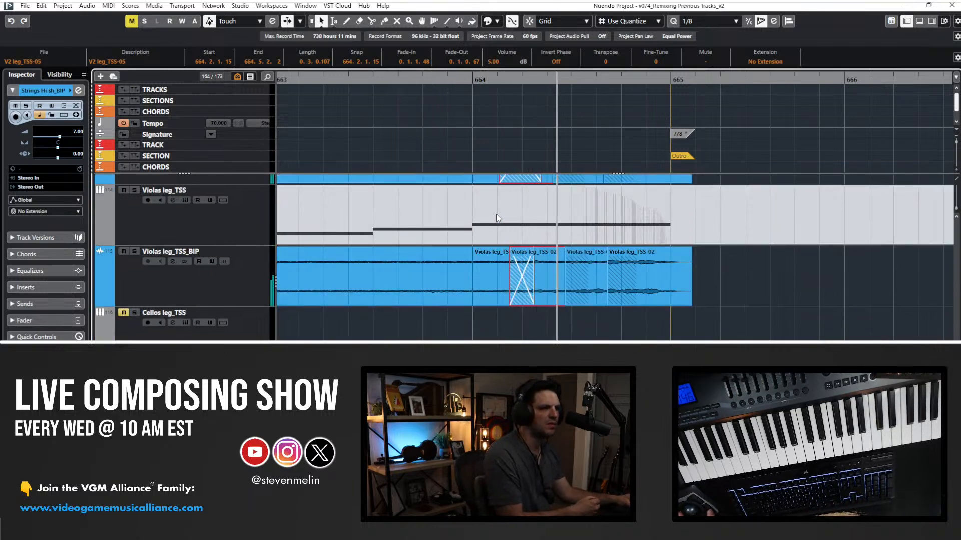
Play back the legato strings from bar 663 toward the outro.
scroll(551, 227, up, 3)
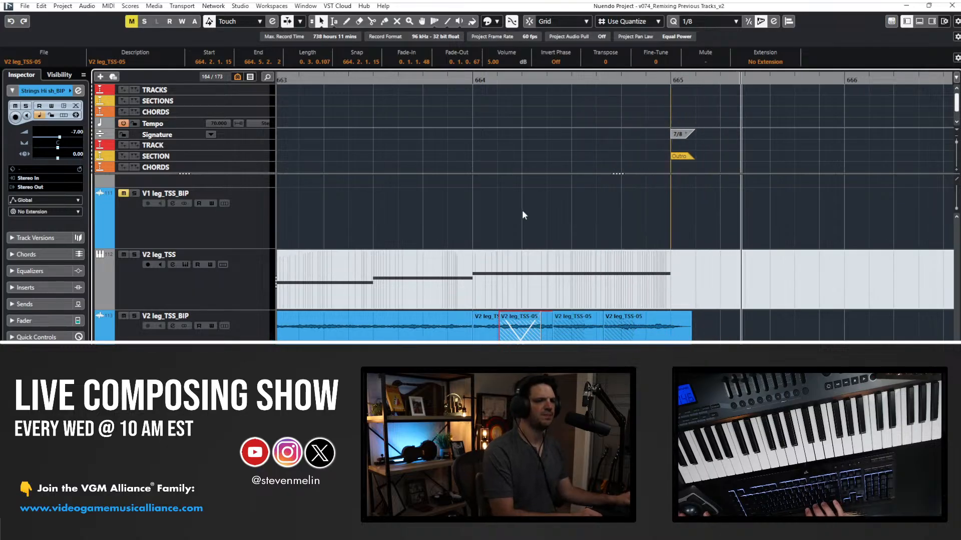
key(g)
key(shift+g)
key(shift+g)
key(space)
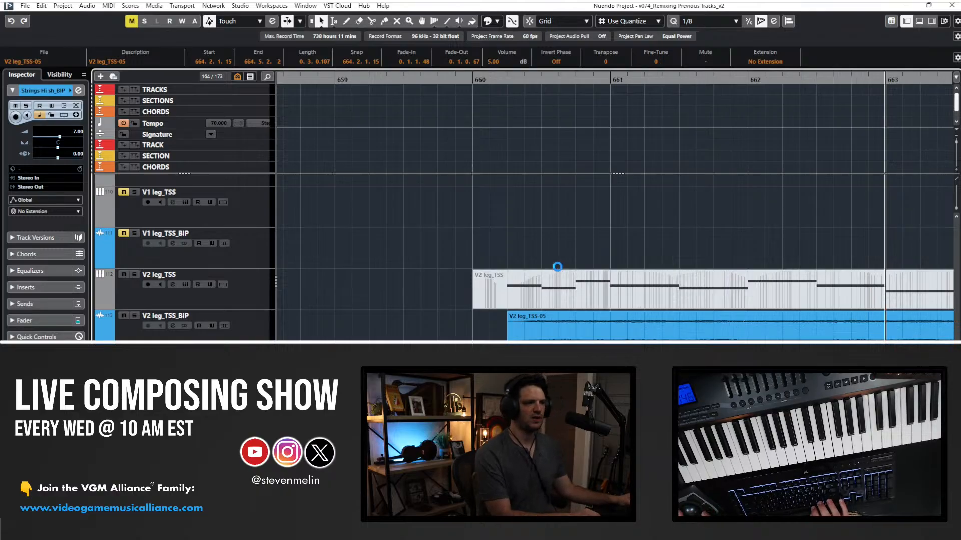
scroll(574, 243, right, 7)
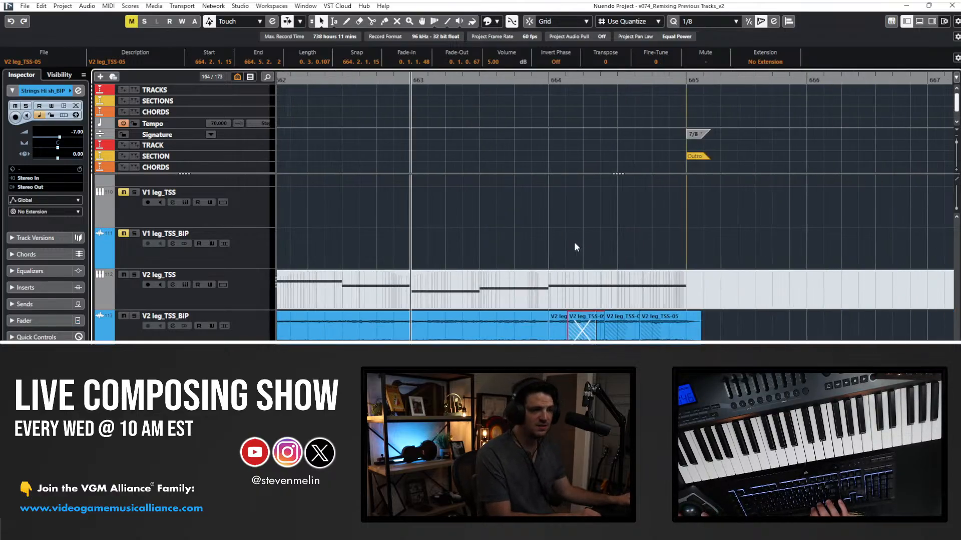
key(space)
Split the Hi Strings Harm._BIP audio at 664.2.1.38 and 664.5.1.19, setting the two new segments' volumes to 5 and 7 dB.
scroll(574, 242, up, 3)
scroll(575, 244, up, 2)
click(573, 246)
click(635, 276)
alt+click(619, 255)
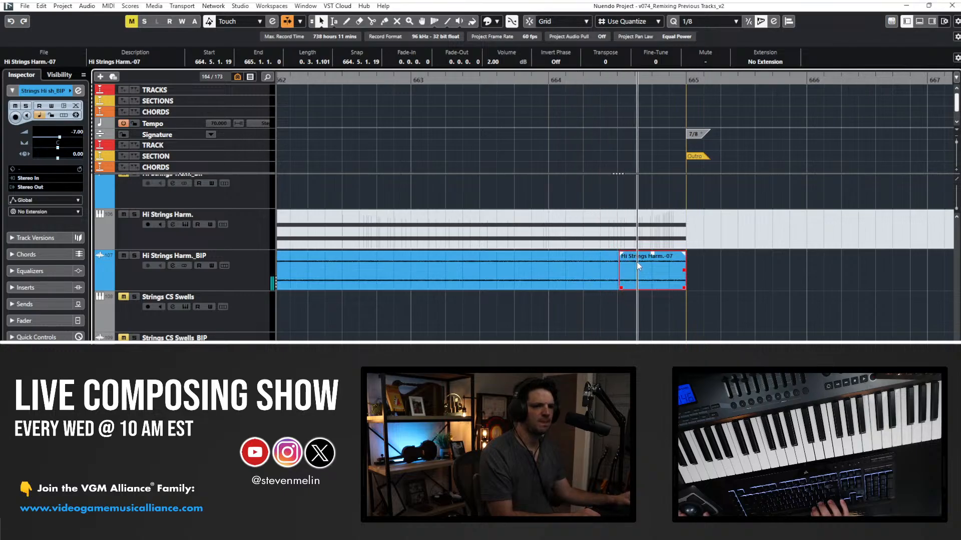
click(492, 62)
text(5)
key(Return)
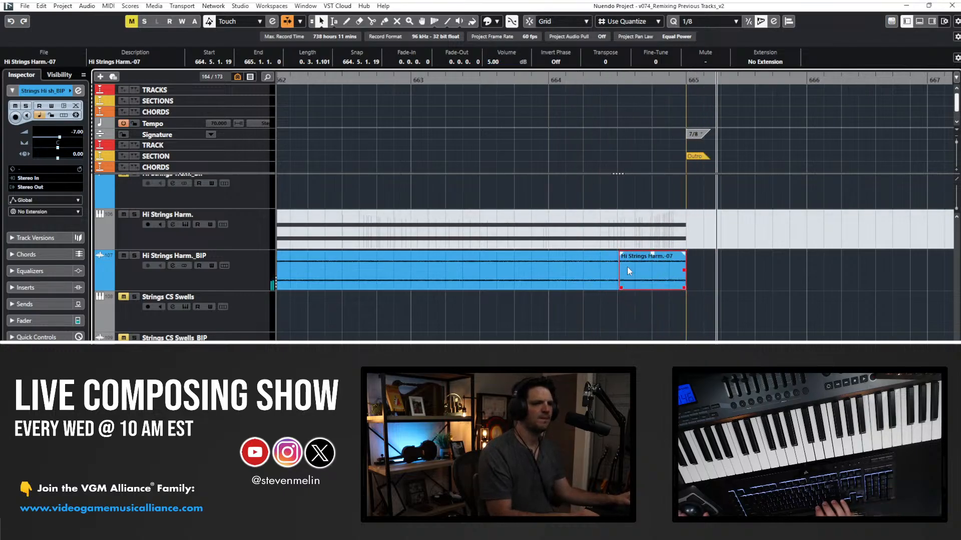
click(492, 62)
text(7)
key(Return)
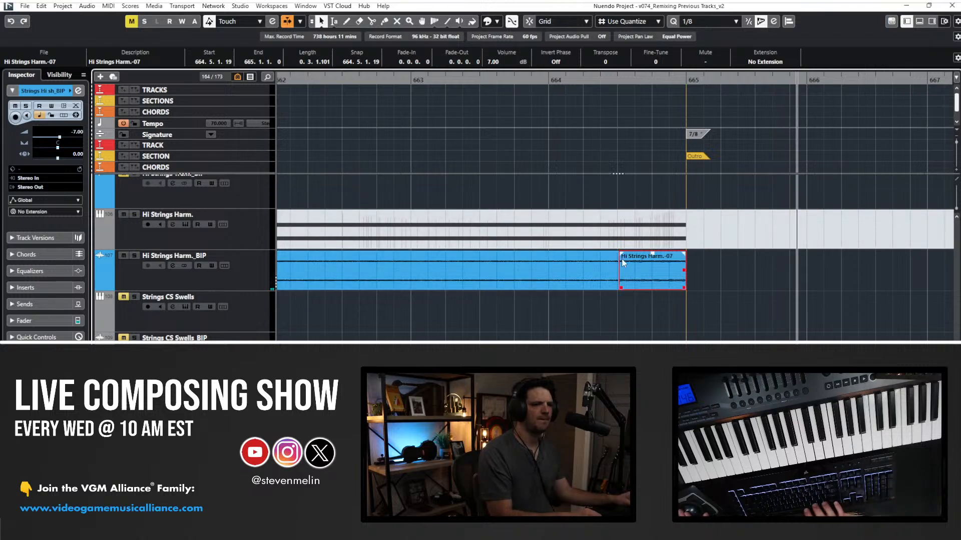
click(597, 272)
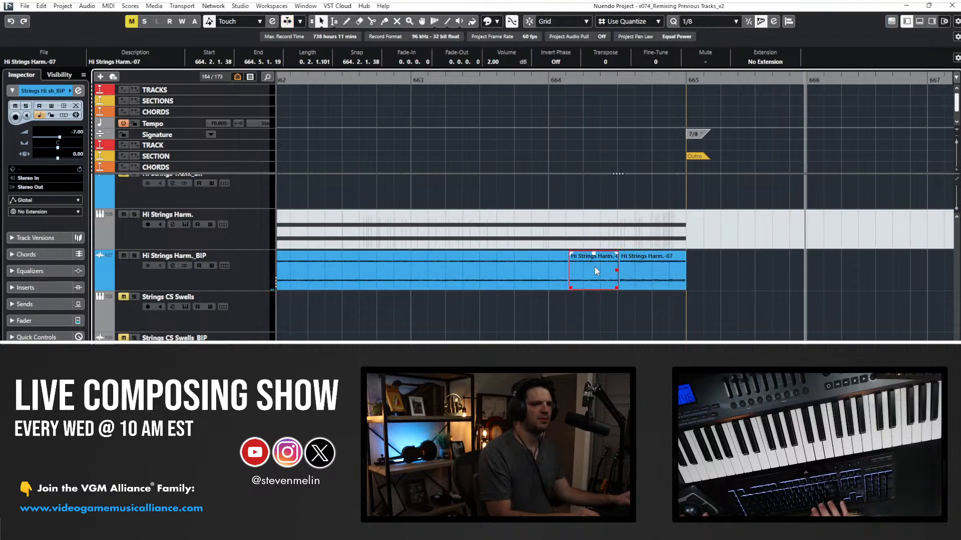
Crossfade both joins between the Hi Strings Harm._BIP segments and extend the last one to about 665.3.1.71 with a fade-out.
key(2)
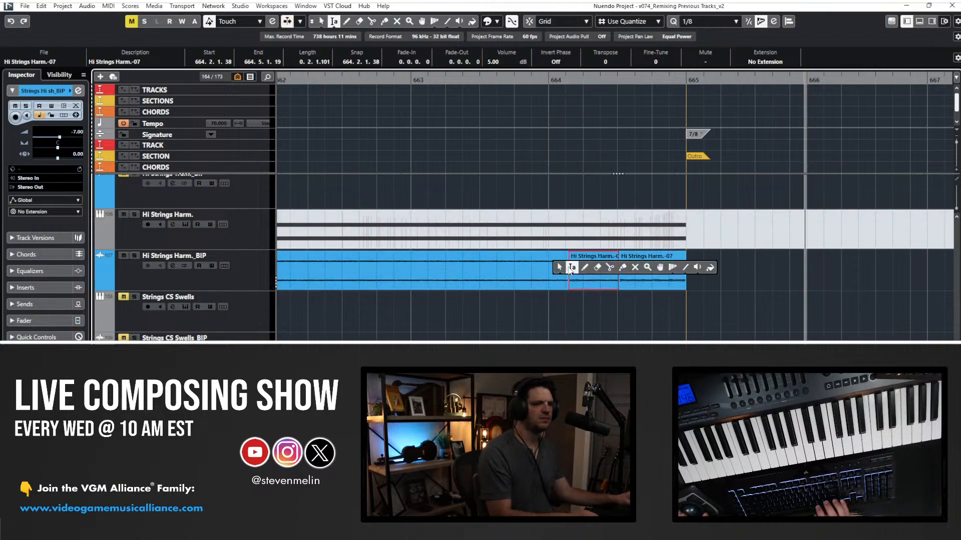
key(x)
drag(599, 271, 628, 272)
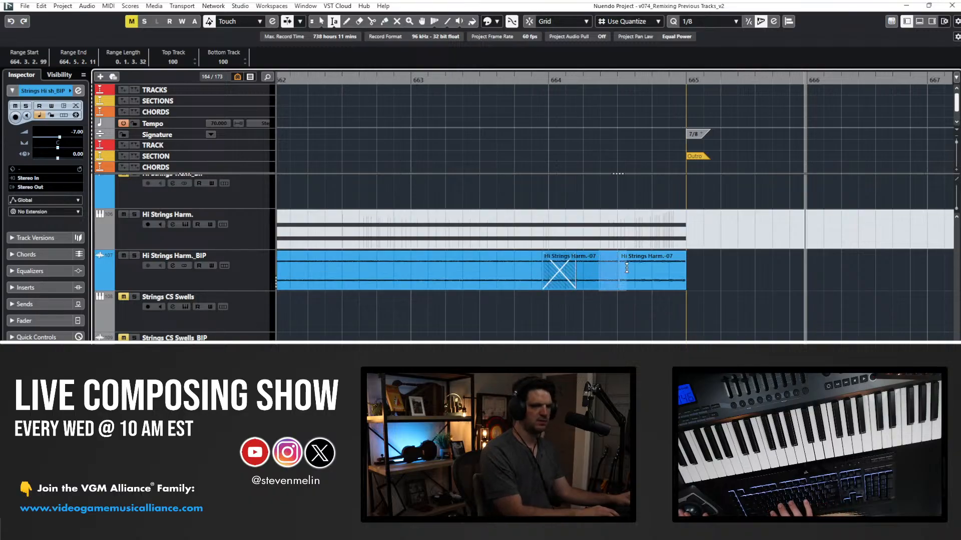
key(x)
right_click(627, 272)
click(626, 274)
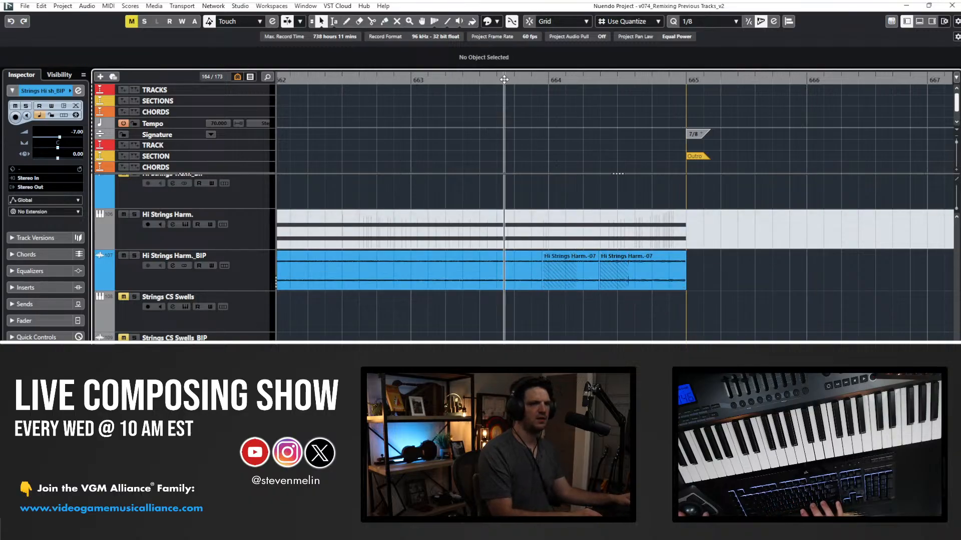
mouse_move(685, 255)
mouse_down()
mouse_move(722, 252)
mouse_move(690, 254)
mouse_up()
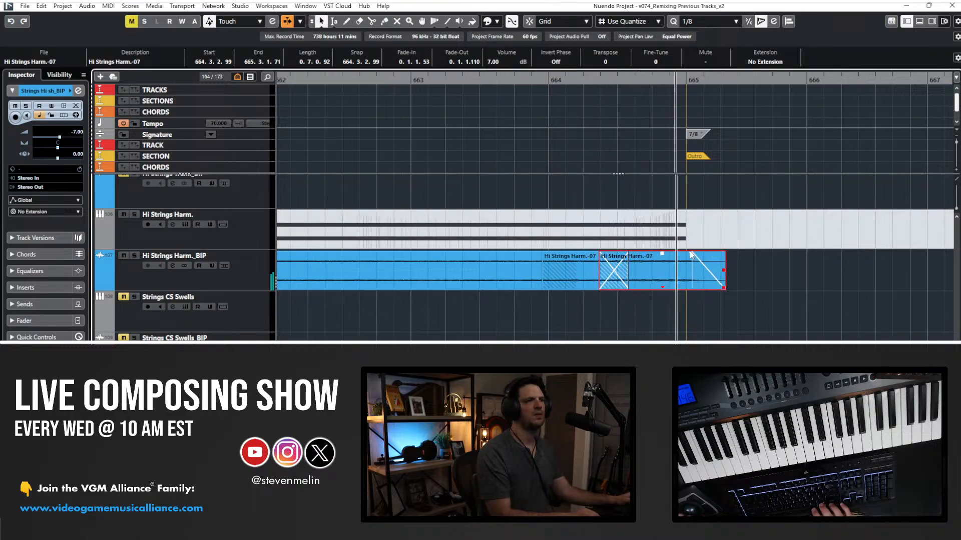
Play the passage into the outro while reviewing the string, celesta and percussion tracks around bars 662 to 667.
scroll(615, 278, up, 5)
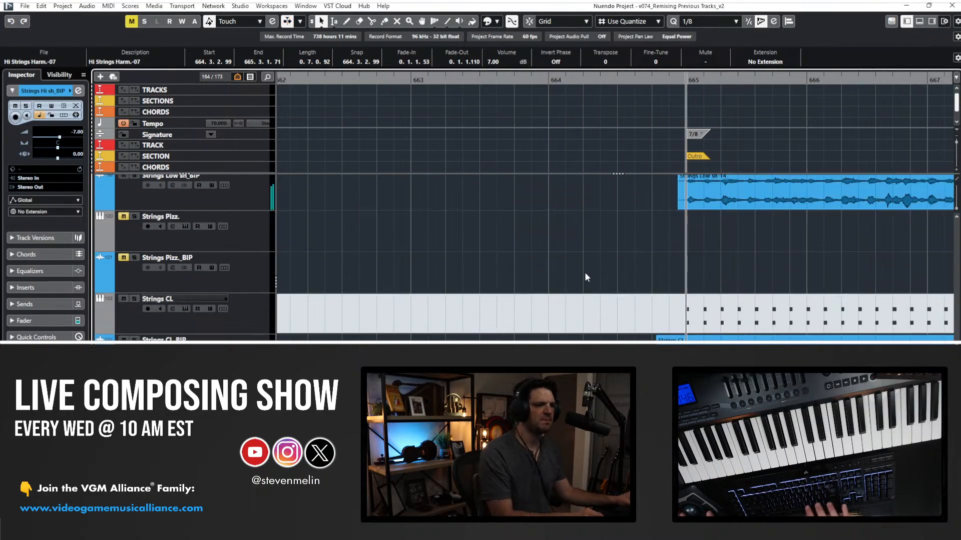
scroll(584, 272, up, 3)
scroll(584, 273, down, 20)
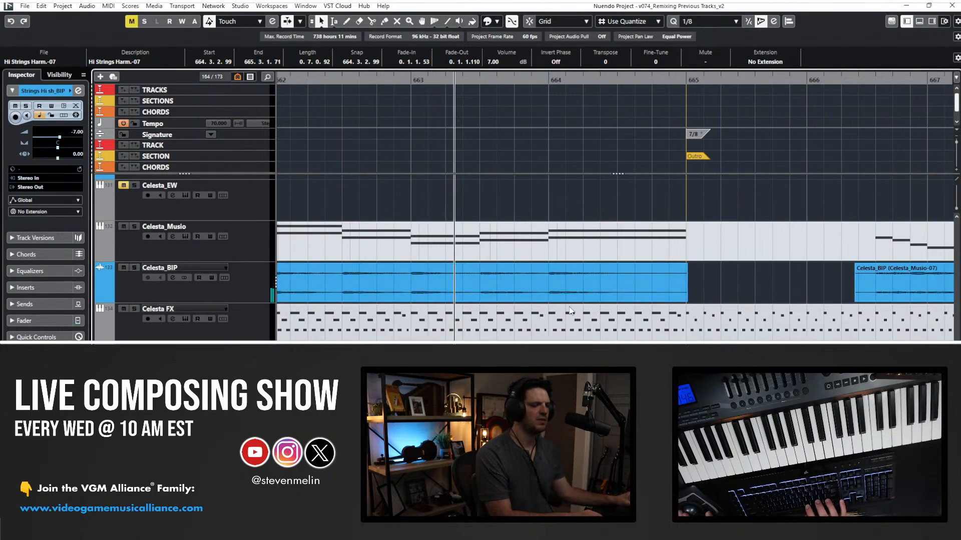
click(569, 289)
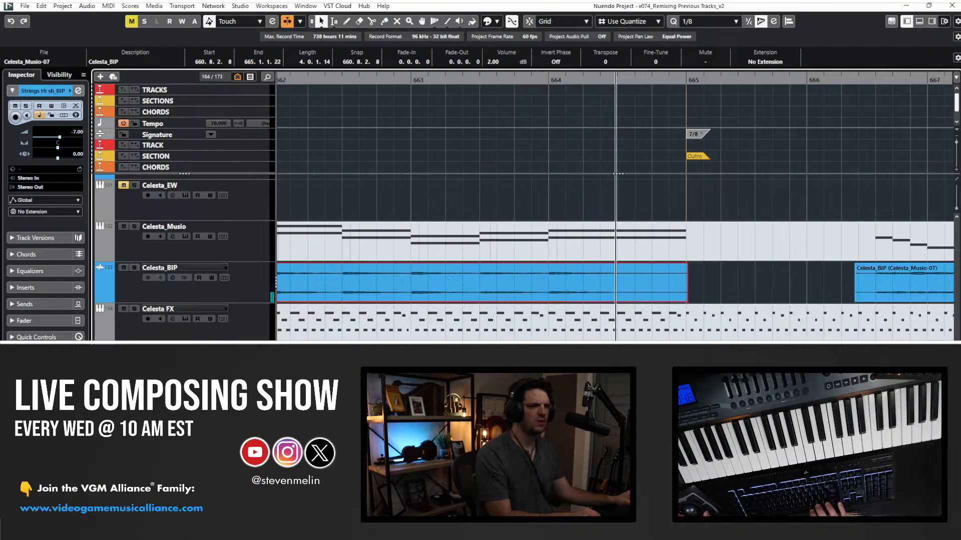
scroll(585, 272, down, 10)
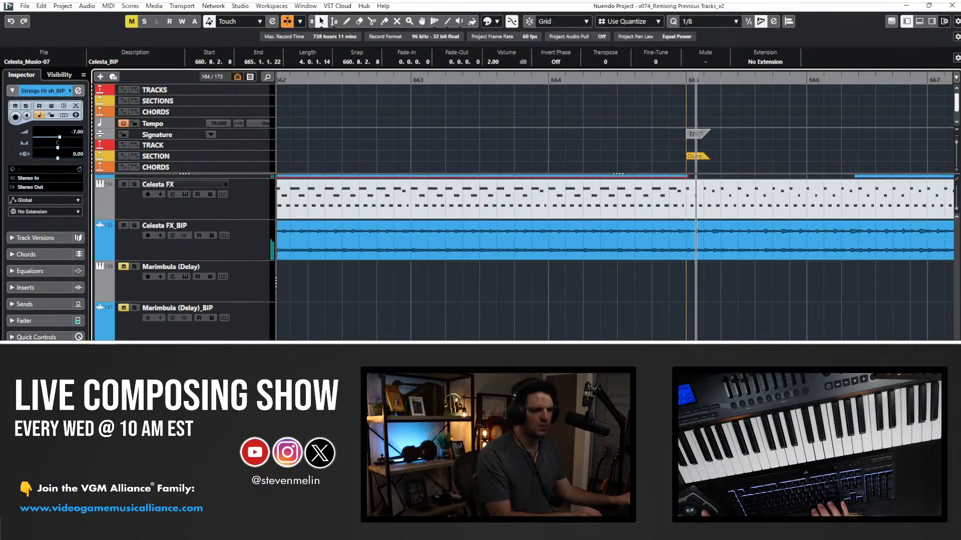
scroll(615, 258, down, 12)
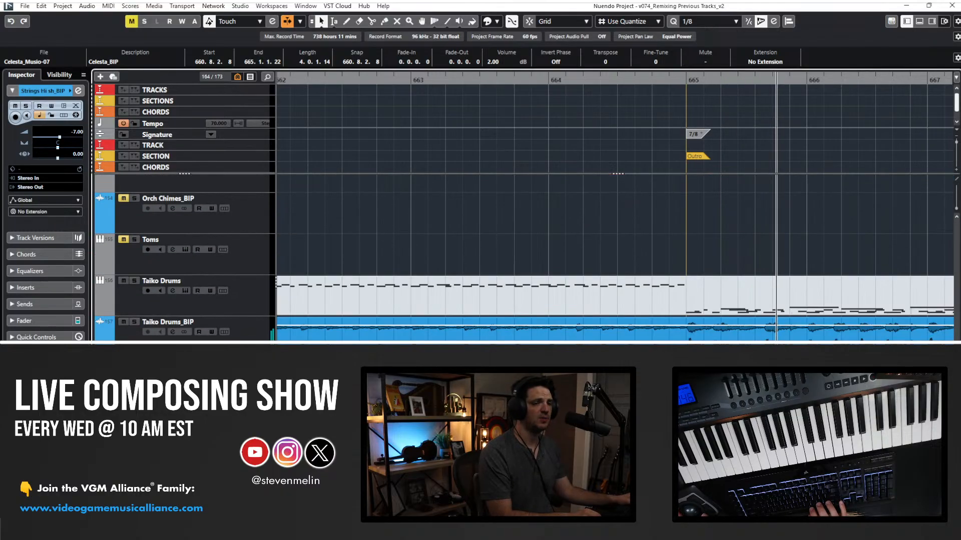
scroll(614, 257, down, 2)
scroll(615, 257, up, 20)
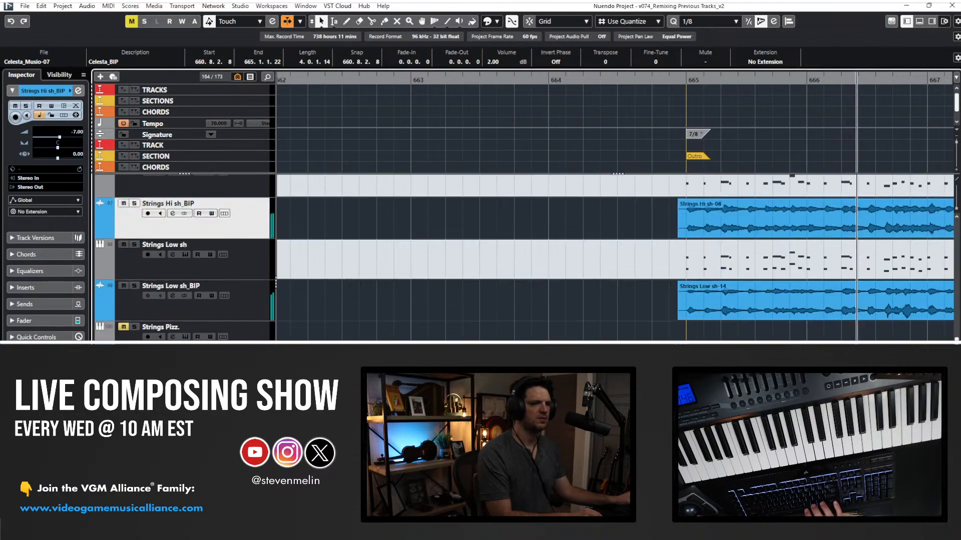
scroll(615, 257, up, 20)
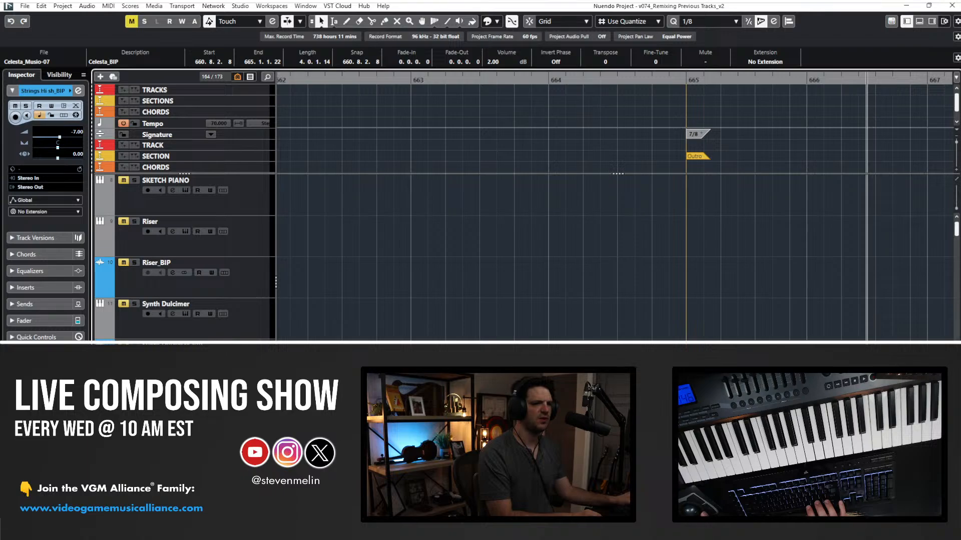
Examine a wider span of the cue, checking the synth, choir and flute tracks for muted parts.
key(g)
key(g)
key(g)
key(g)
key(g)
key(g)
key(g)
key(g)
key(g)
key(g)
key(g)
key(h)
key(h)
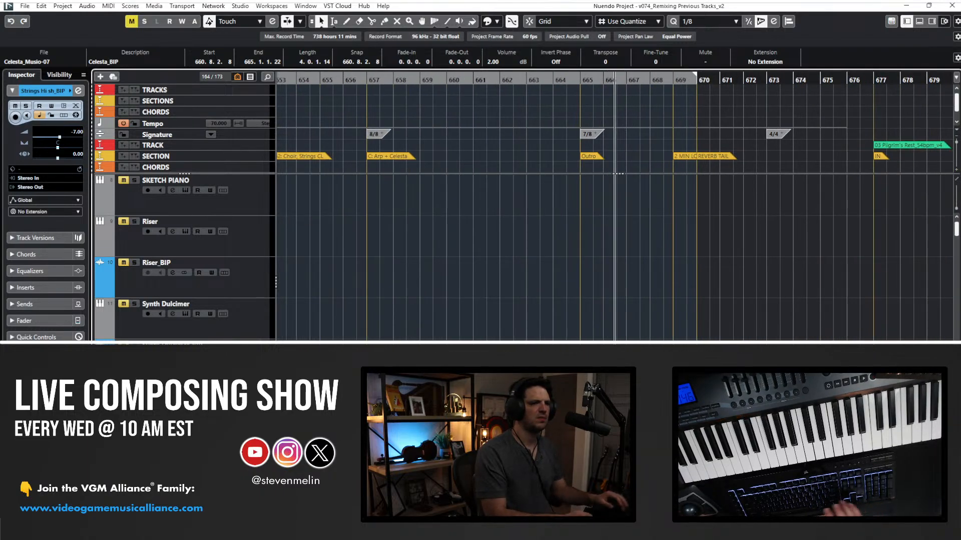
scroll(618, 174, left, 4)
scroll(618, 173, down, 7)
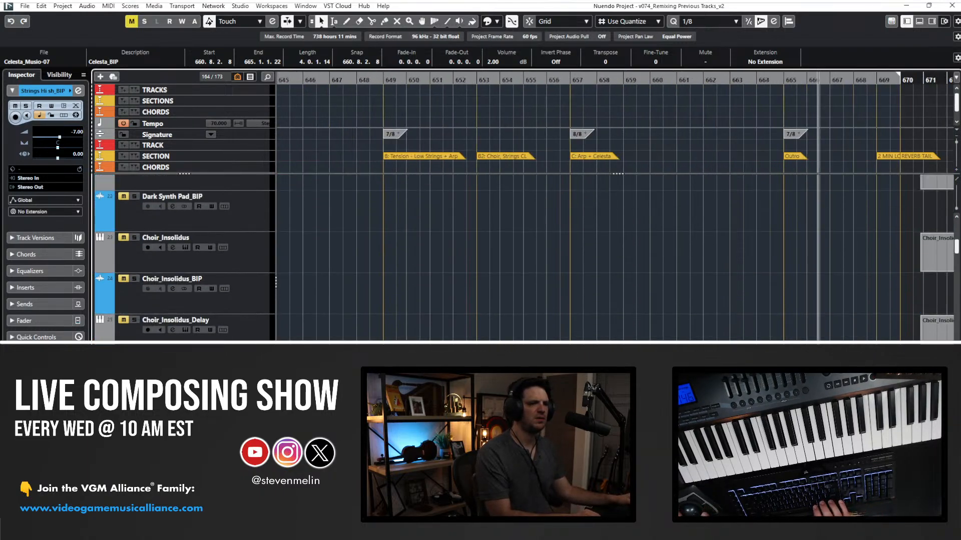
scroll(618, 174, down, 8)
scroll(618, 174, up, 2)
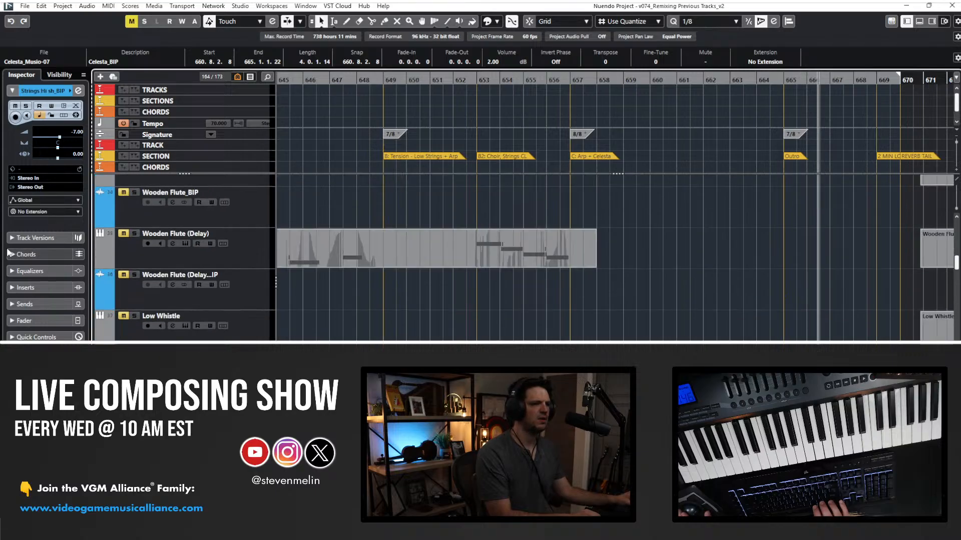
Check the muted tracks across the whole Garden District Exploration cue for parts without bounced audio, down to Wooden Flute (Delay).
scroll(343, 290, left, 6)
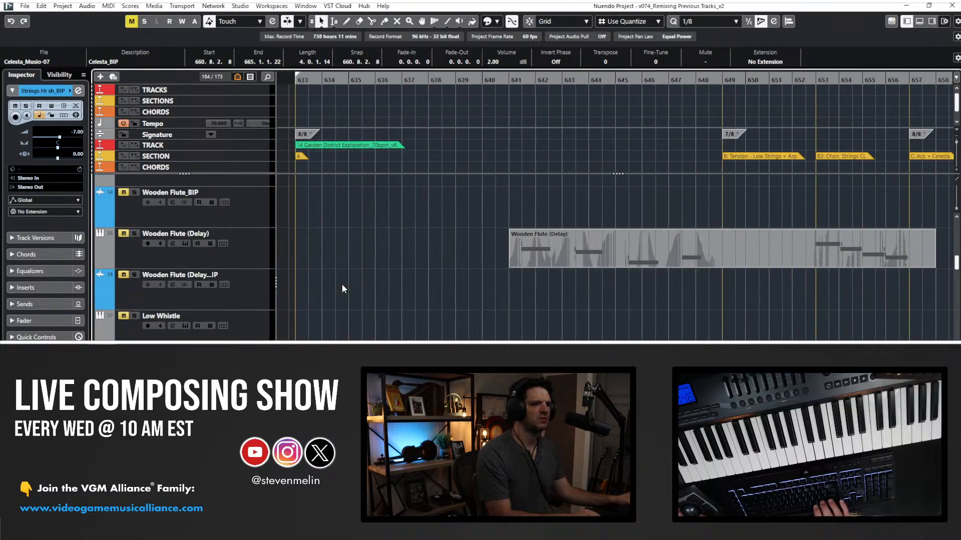
key(shift+g)
key(g)
key(g)
key(g)
key(g)
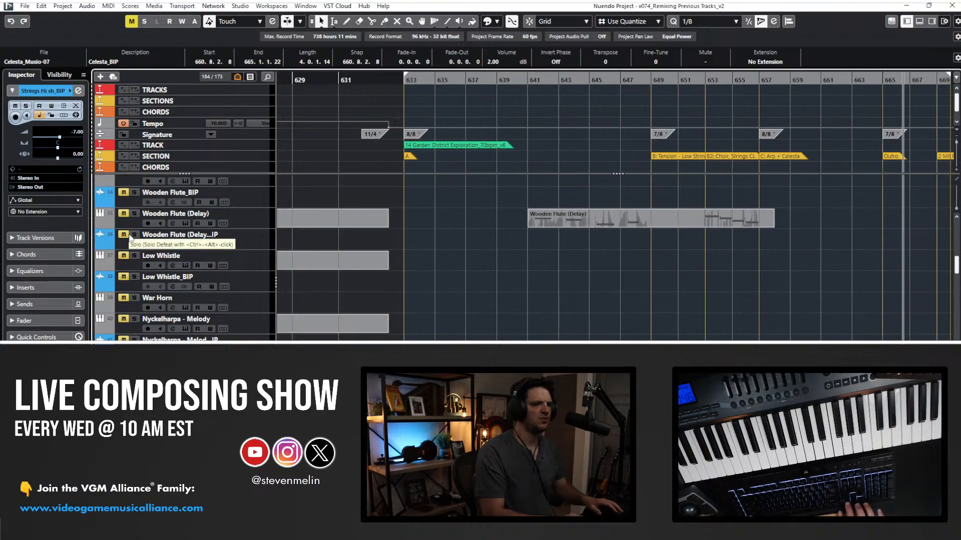
scroll(543, 295, left, 1)
scroll(543, 300, left, 2)
scroll(542, 299, up, 15)
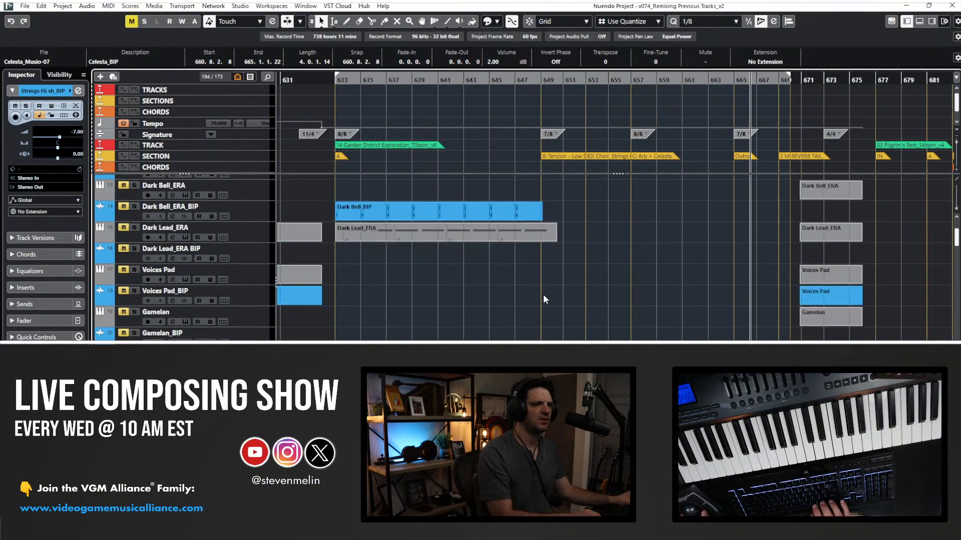
click(489, 267)
scroll(489, 267, down, 12)
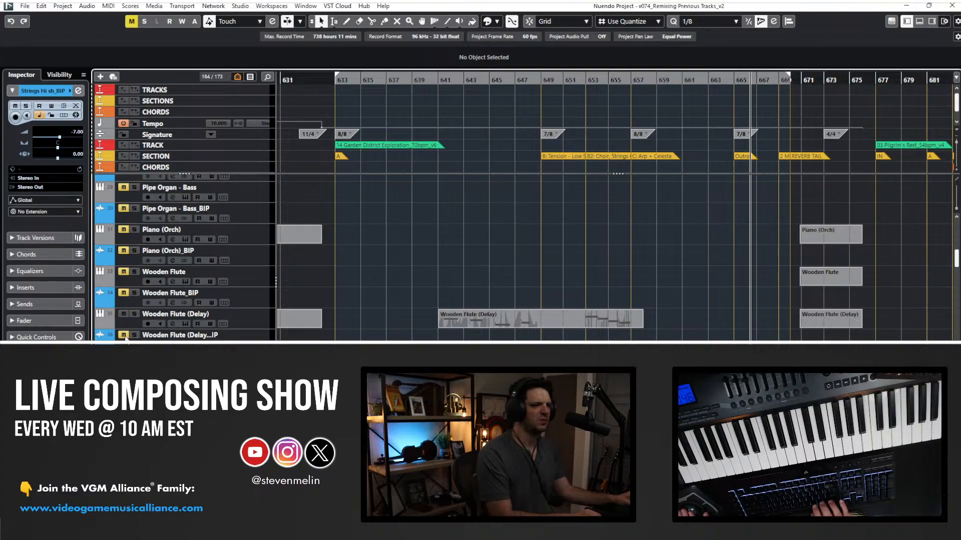
Unmute the Wooden Flute (Delay) MIDI track and its BIP track, and start playback from bar 641.
click(436, 76)
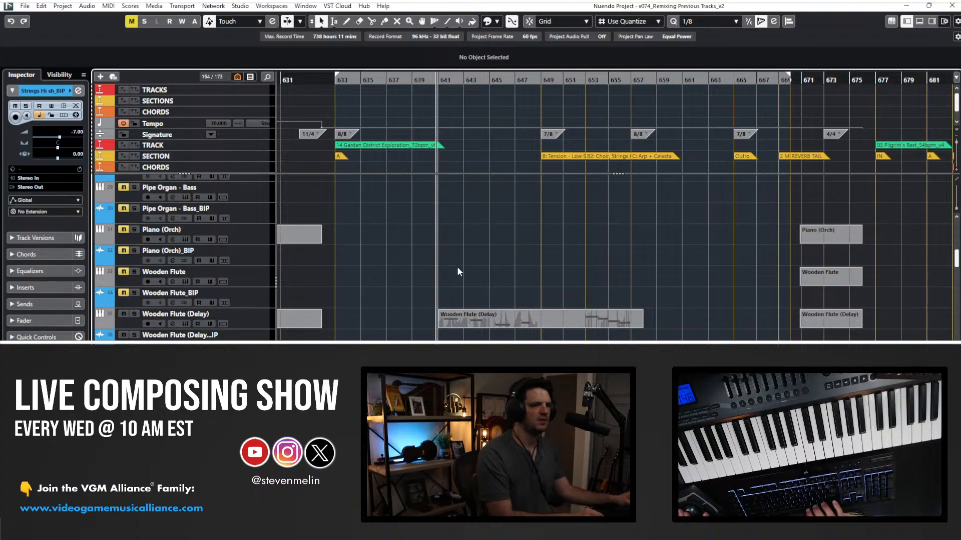
key(h)
key(shift+h)
key(shift+h)
key(shift+h)
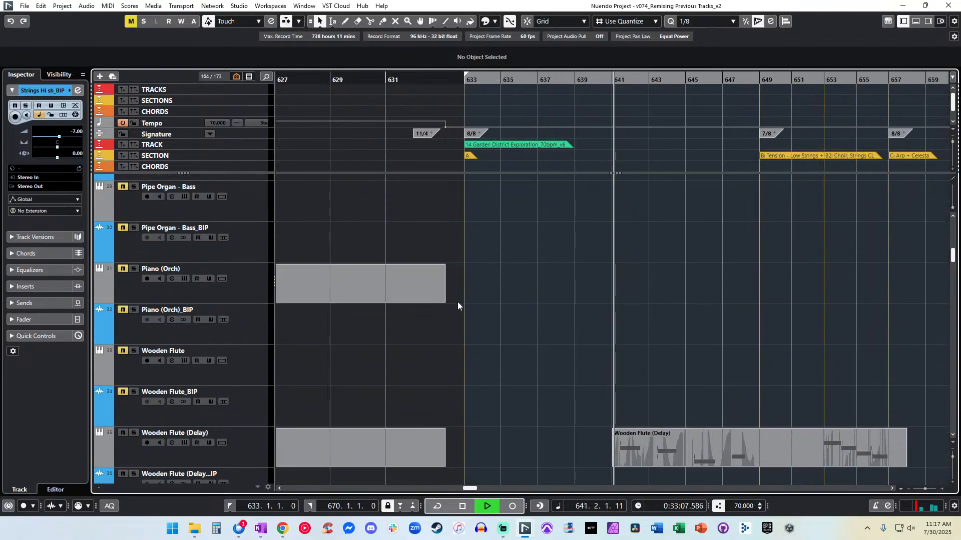
scroll(458, 302, down, 4)
scroll(458, 302, right, 2)
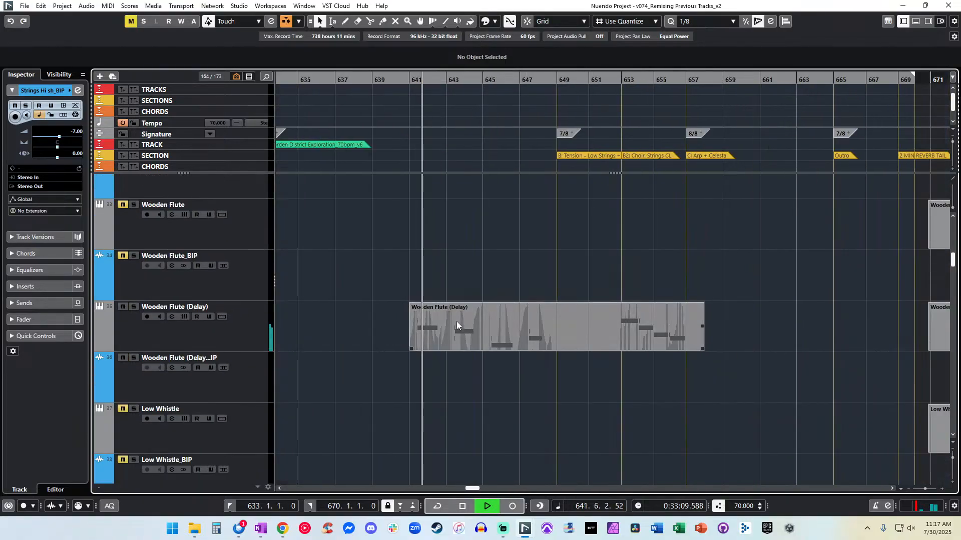
Open the Wooden Flute (Delay) part in the MIDI editor and audition its phrases, including those around bars 653 and 655.
double_click(456, 321)
click(298, 196)
click(415, 194)
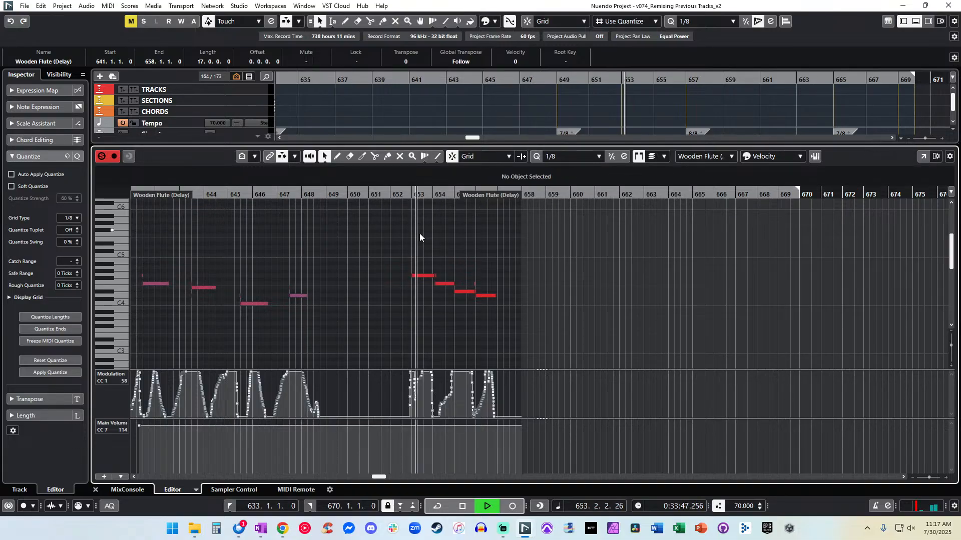
click(452, 196)
scroll(404, 277, left, 2)
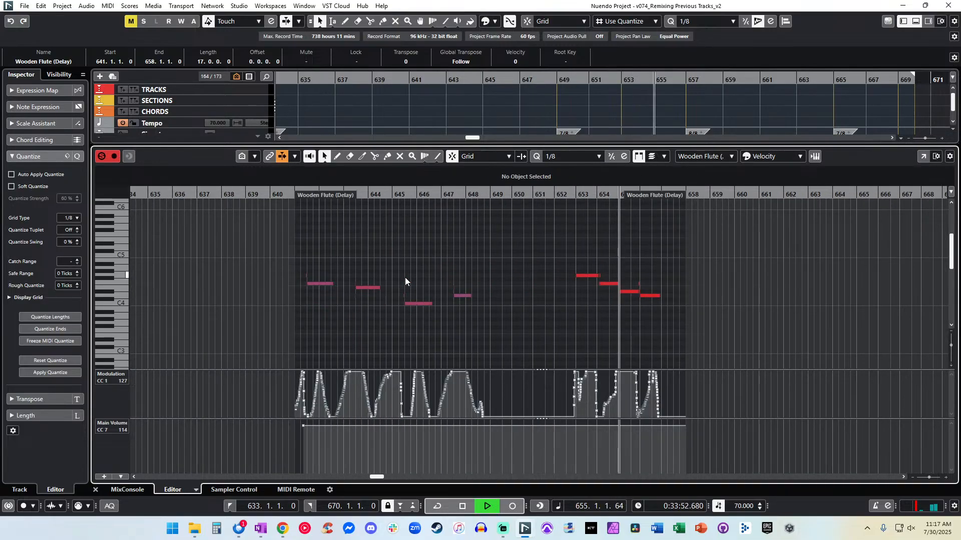
key(space)
key(Return)
Render the Wooden Flute (Delay) part to audio on its BIP track and remove the leftover (R) track.
click(446, 281)
click(452, 325)
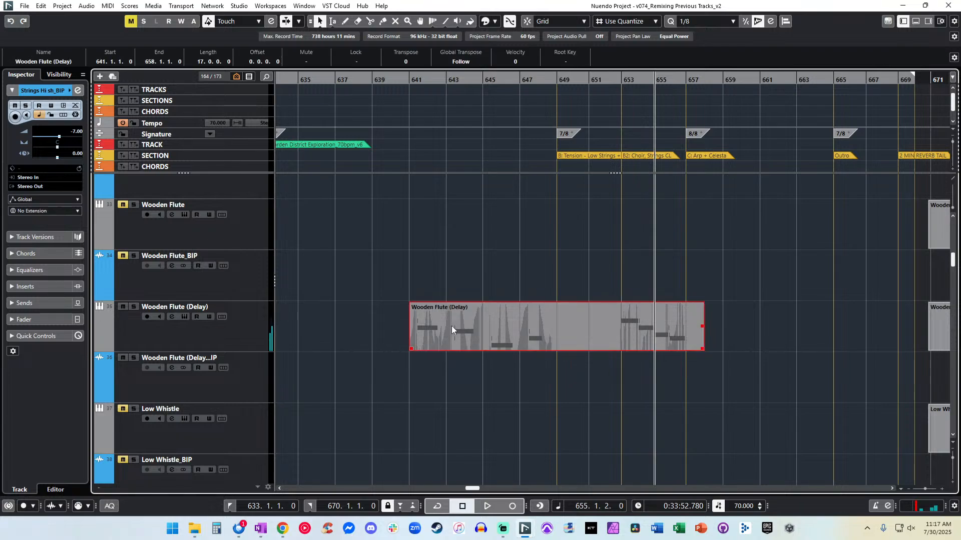
key(alt+r)
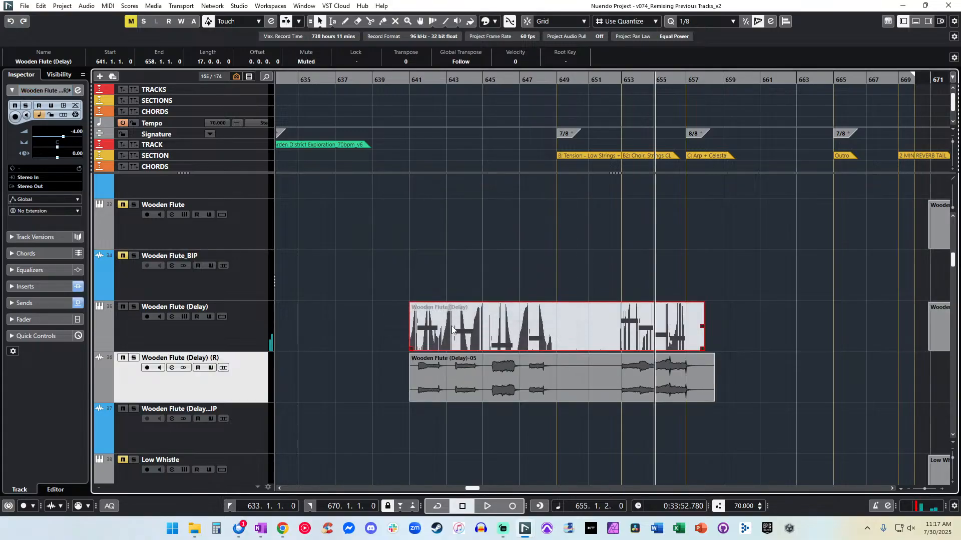
drag(429, 385, 429, 436)
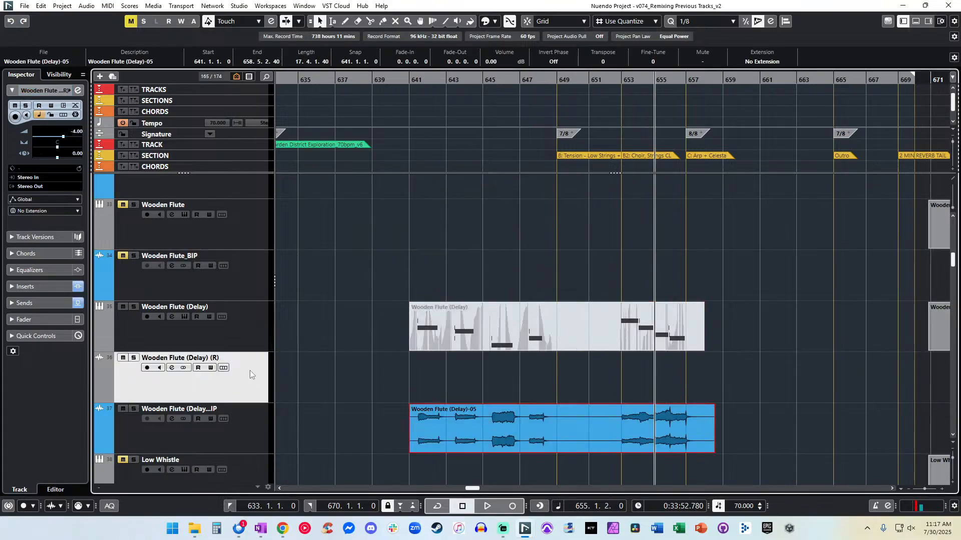
key(shift+Delete)
Split the Wooden Flute (Delay) audio around bar 649 and mid bar 652, and delete the silent stretch between.
key(h)
key(h)
key(h)
scroll(440, 292, left, 2)
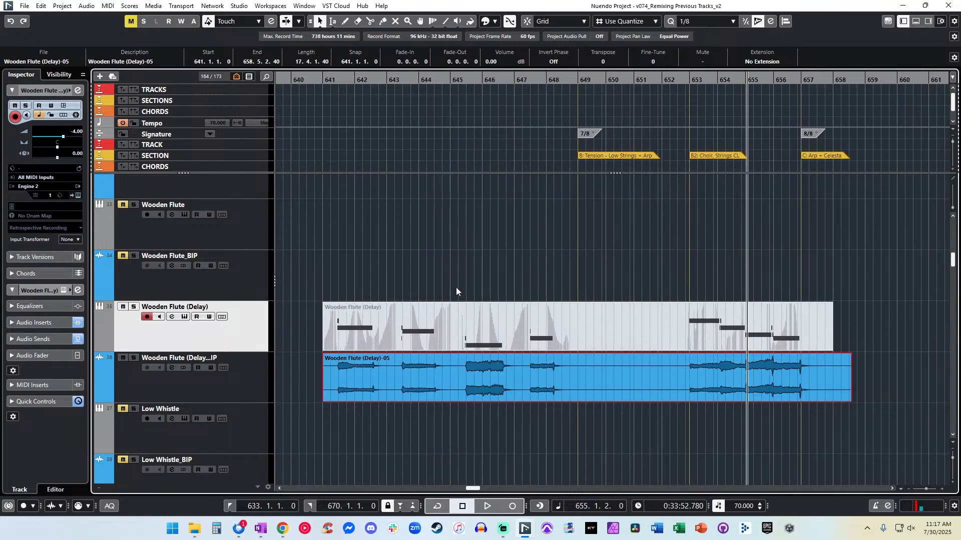
alt+click(577, 371)
alt+click(677, 370)
click(644, 374)
key(Delete)
Trim the start of the first Wooden Flute (Delay) audio segment to about 641.3.2.52 and play it back from there.
scroll(387, 352, left, 2)
drag(391, 399, 403, 393)
click(400, 78)
key(space)
key(space)
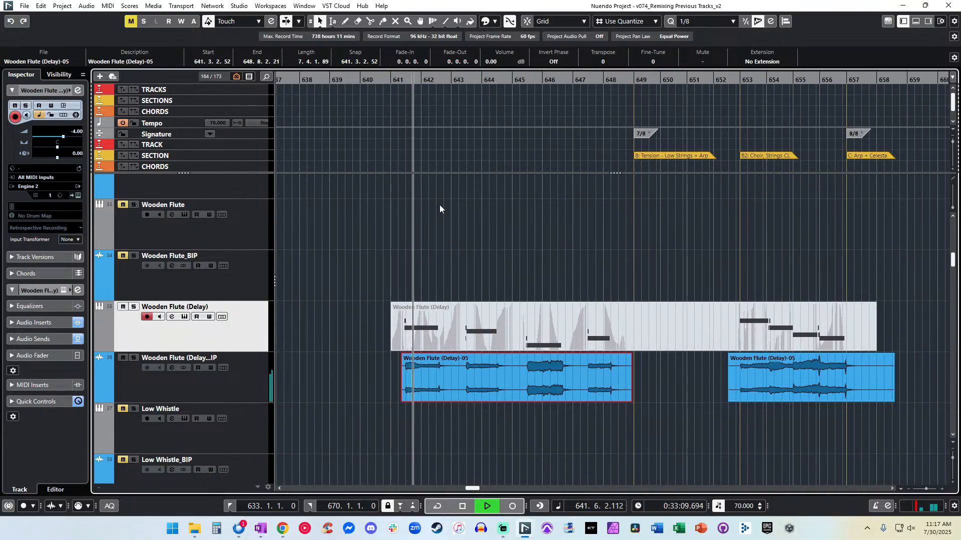
Select both Wooden Flute (Delay) audio segments and set their volume to -2 dB.
scroll(439, 205, down, 2)
click(352, 250)
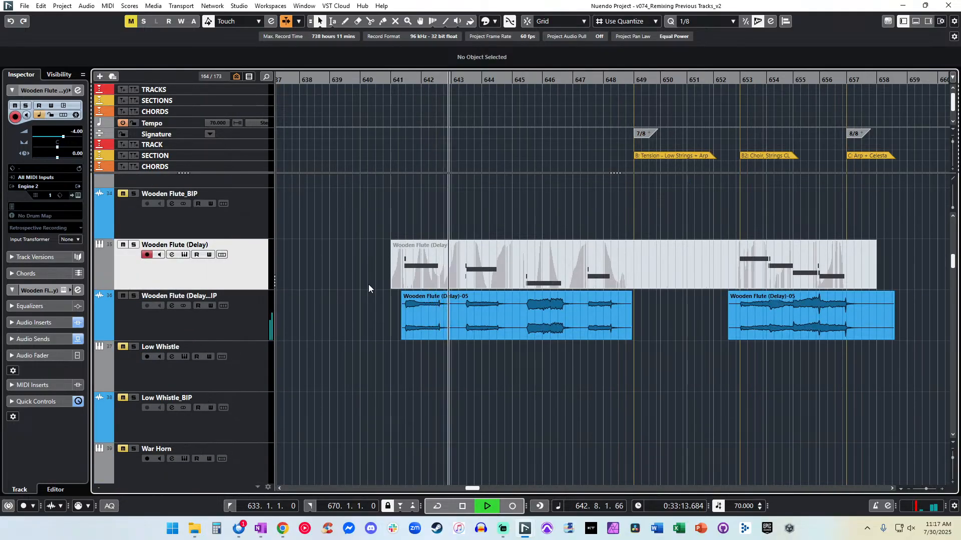
drag(842, 365, 560, 320)
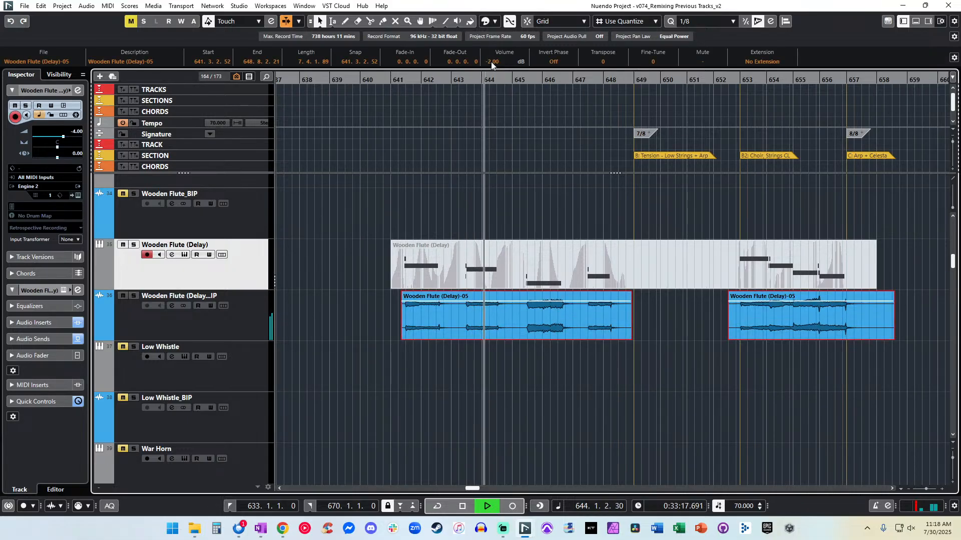
Split the first Wooden Flute (Delay) audio segment at about 645.4.1.79 and 647.3.2.59, and set the middle piece's volume to -4 dB.
click(567, 348)
alt+click(528, 317)
alt+click(578, 314)
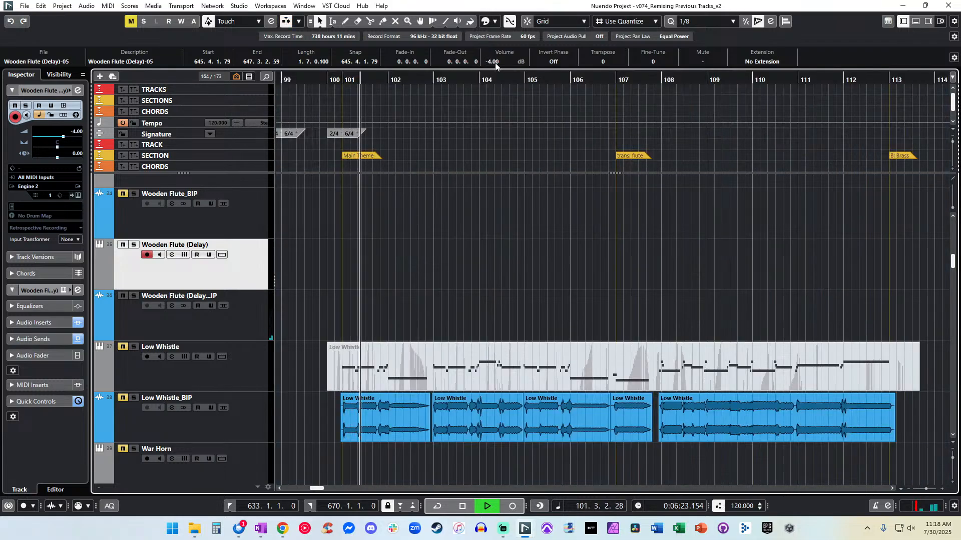
Move playback to just before bar 645 and lower the middle flute piece's volume to about -6.89 dB.
key(KP_1)
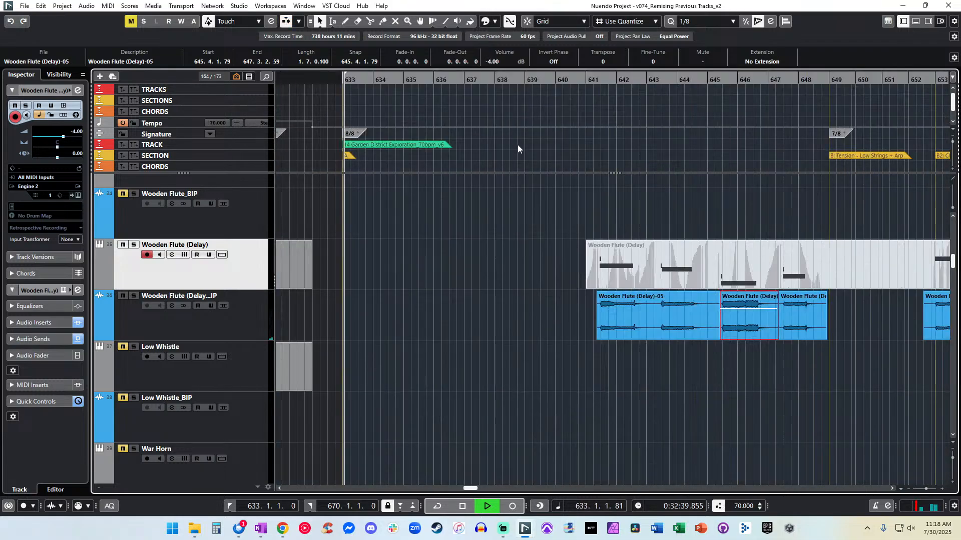
scroll(531, 192, right, 2)
click(571, 81)
key(h)
key(h)
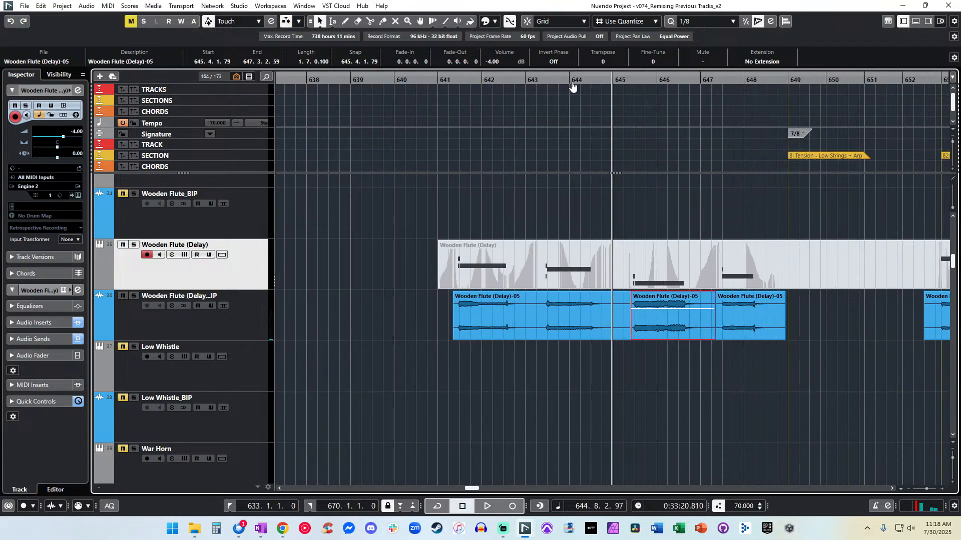
key(shift+h)
key(shift+h)
key(shift+h)
scroll(553, 250, right, 2)
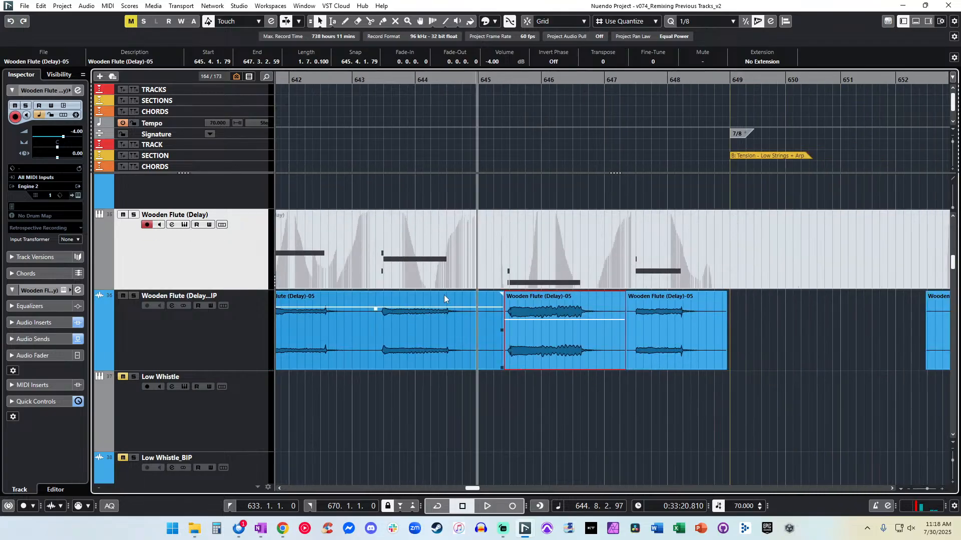
scroll(443, 295, left, 1)
drag(632, 322, 634, 339)
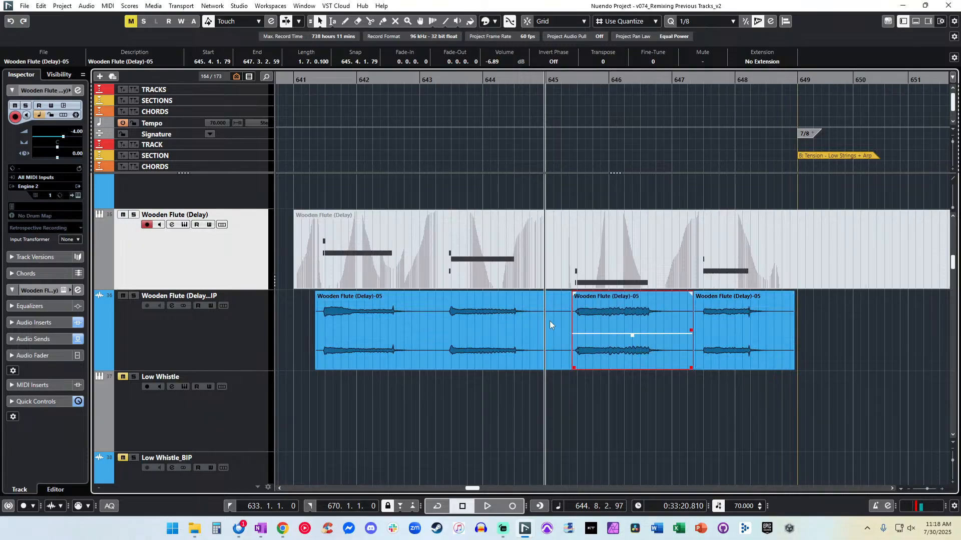
During playback, trim the first flute segment's end to about 644.8.1.89 and adjust the middle piece's volume to about -6.08 dB.
key(space)
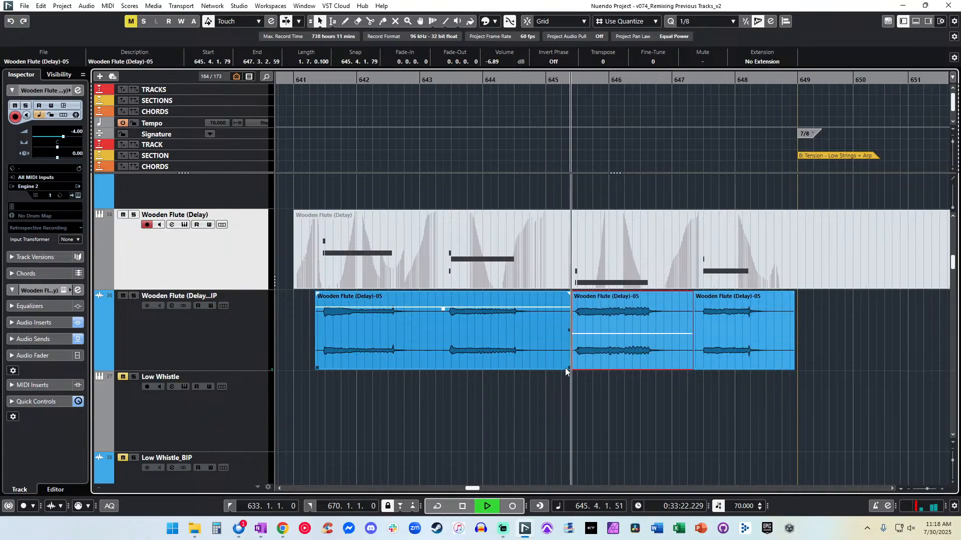
drag(566, 368, 540, 371)
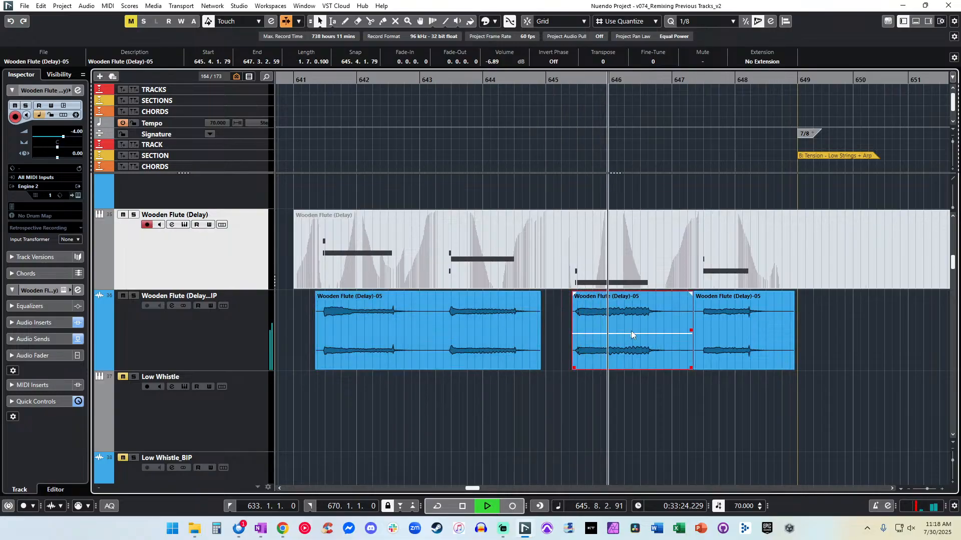
drag(634, 335, 634, 331)
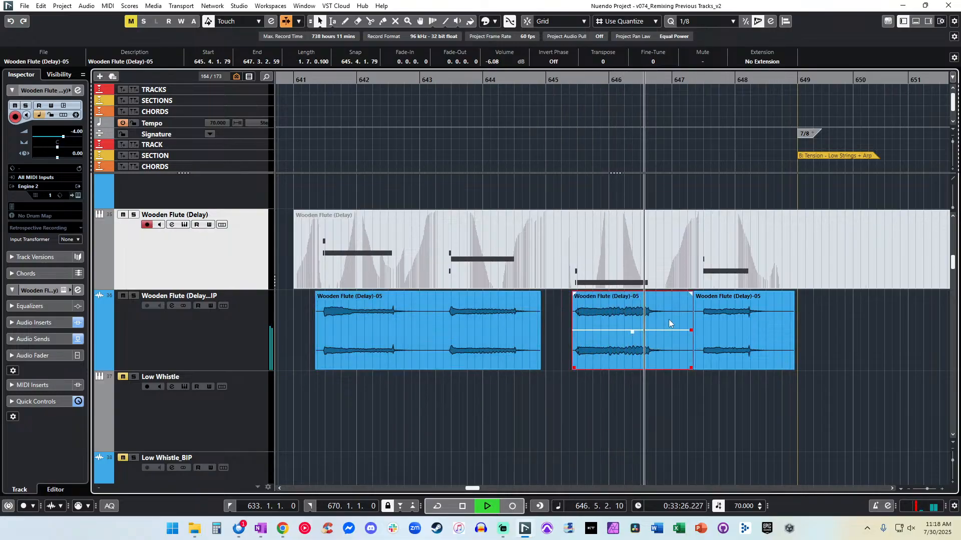
Trim the middle flute piece's end to about 647.2.1.55 with a fade-out, and add a 0.2.1.102 fade-out to the piece ending near bar 649.
drag(691, 365, 682, 368)
drag(694, 293, 671, 295)
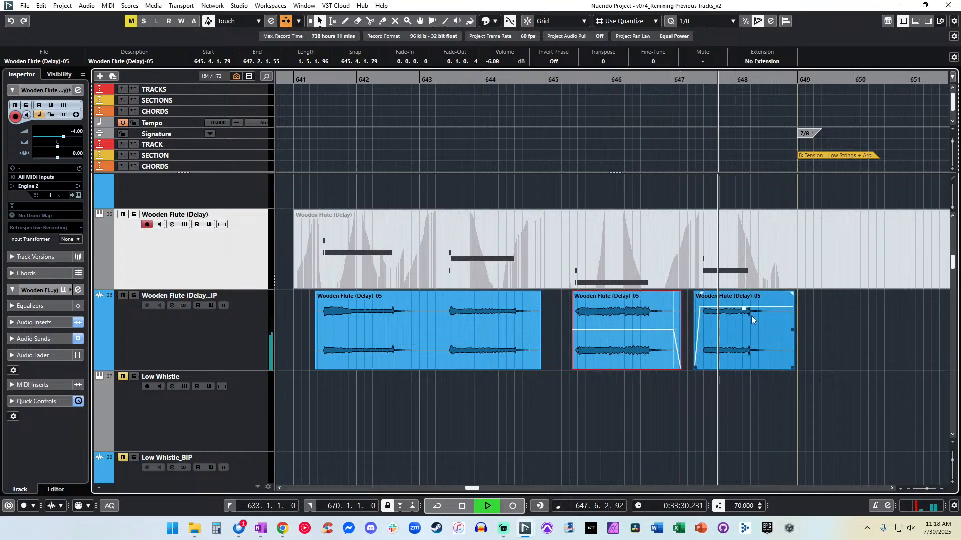
drag(789, 293, 771, 294)
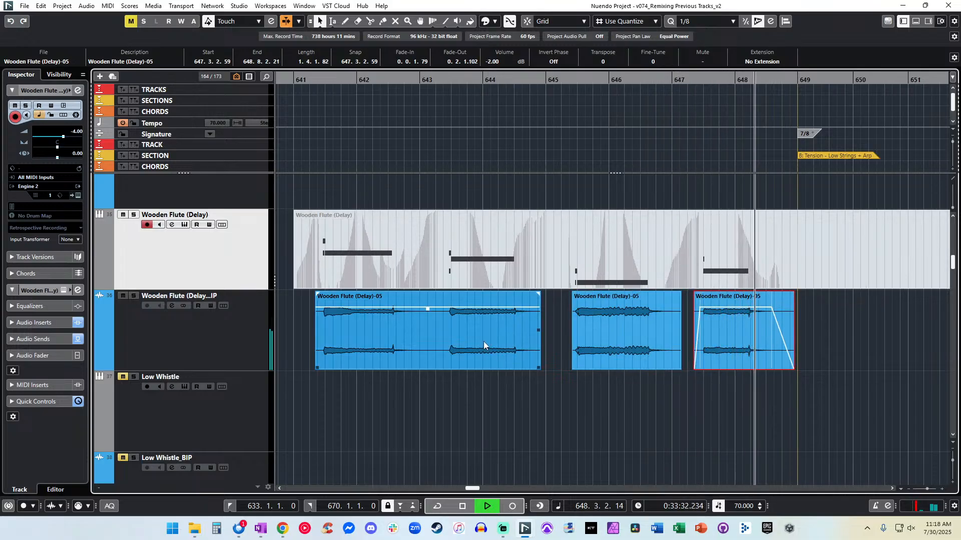
Play back from the first flute segment around bar 641 and set that segment's volume to -1 dB.
click(316, 81)
click(389, 317)
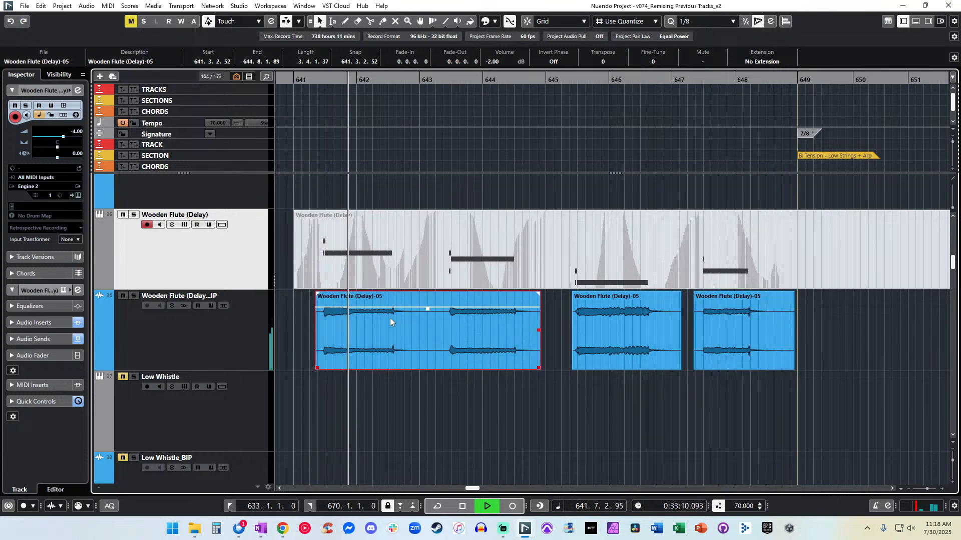
click(494, 62)
text(-1)
key(Return)
Cut out the silence between about 642.8.2.41 and 643.3.1.67, and fade the second flute phrase in by 0.0.1.17 and out by 0.2.1.71.
key(alt+x)
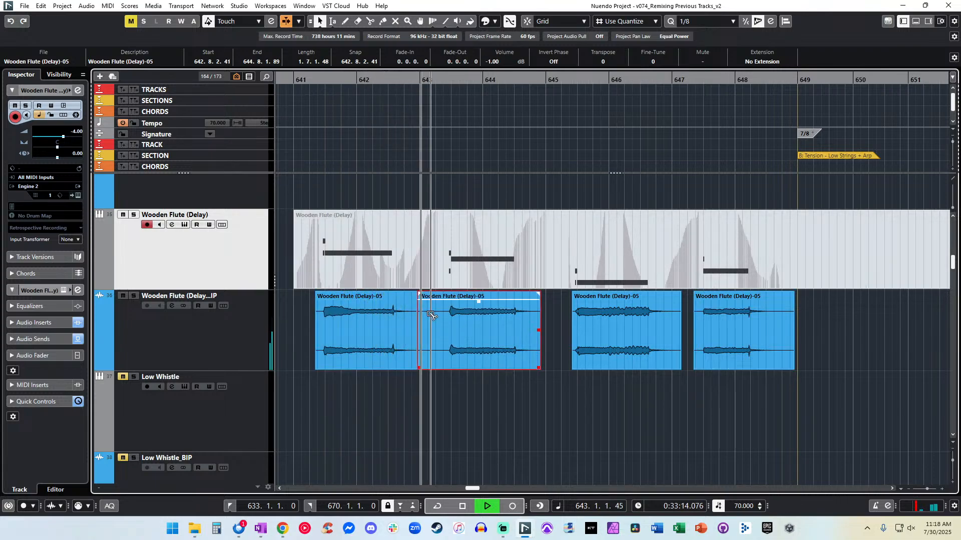
alt+click(437, 317)
click(430, 317)
key(Delete)
click(452, 296)
drag(441, 294, 447, 293)
drag(538, 295, 516, 312)
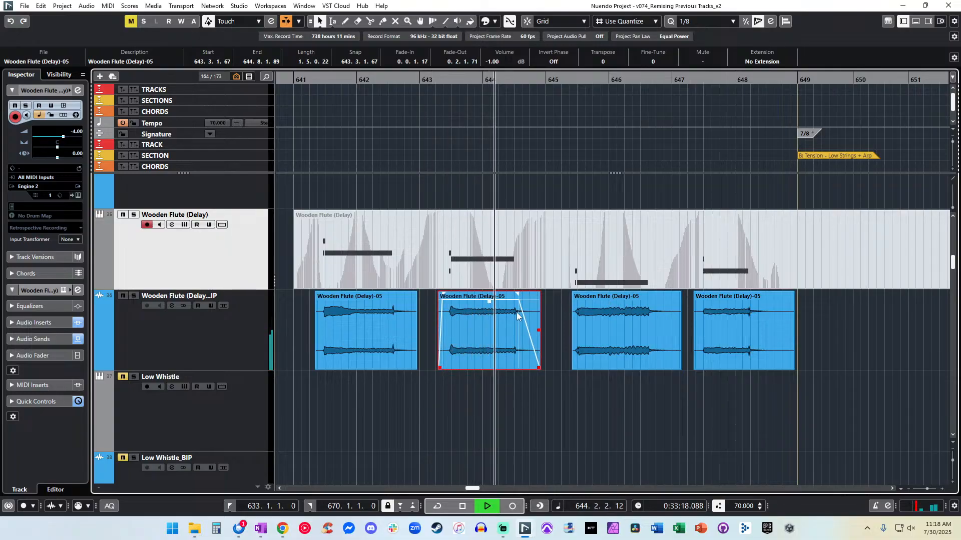
Shorten the third flute phrase to about 646.8.1.92 with a 0.2.1.25 fade-out, set its volume to -4 dB, and replay it.
drag(605, 294, 592, 299)
drag(612, 366, 597, 367)
click(493, 61)
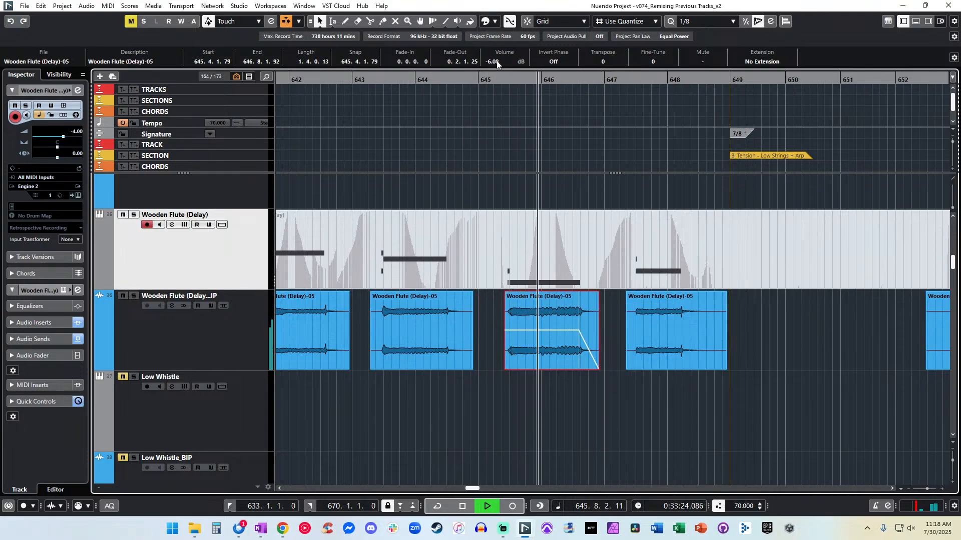
text(-5)
key(Return)
click(496, 61)
text(-4)
key(Return)
click(499, 81)
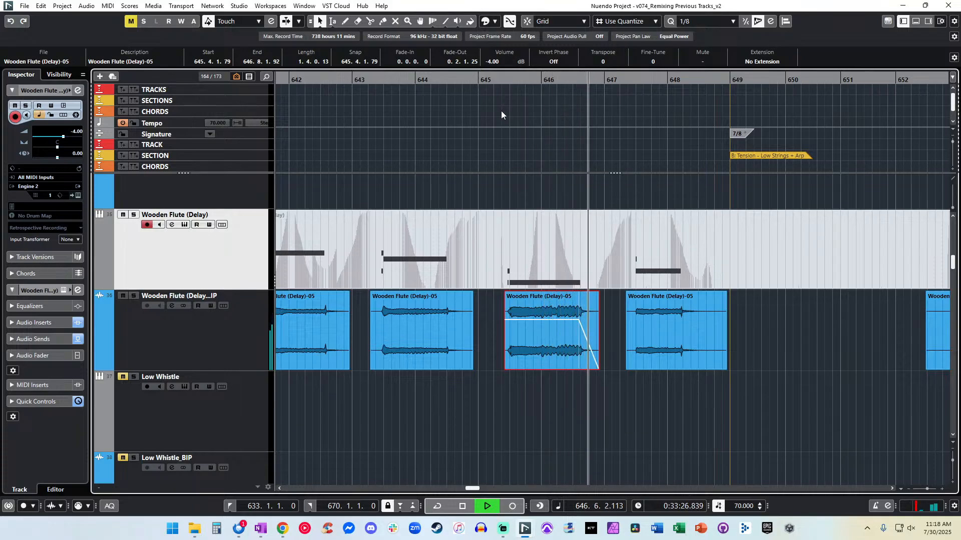
Set the volume of the flute phrase starting at 647.3.2.59 to -1 dB and replay it.
key(f)
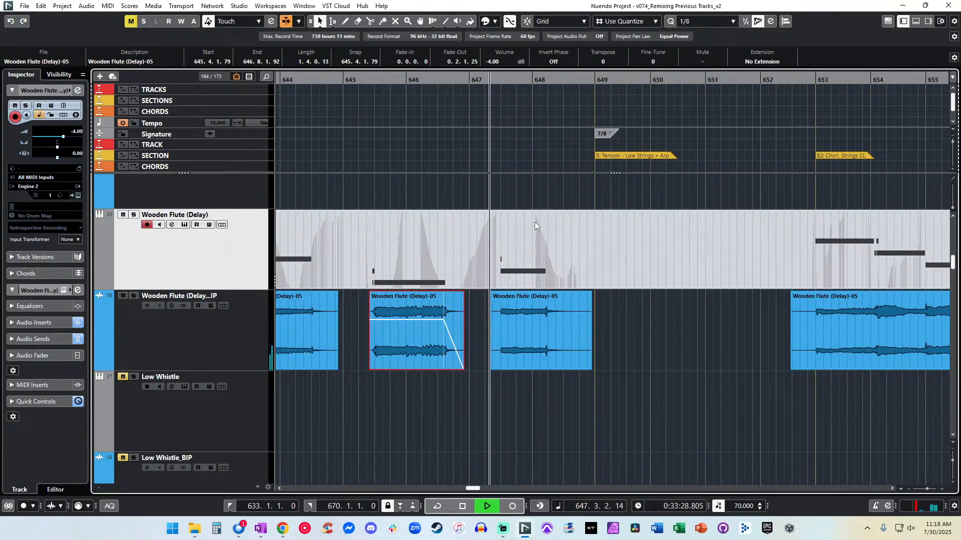
click(521, 342)
scroll(504, 62, up, 1)
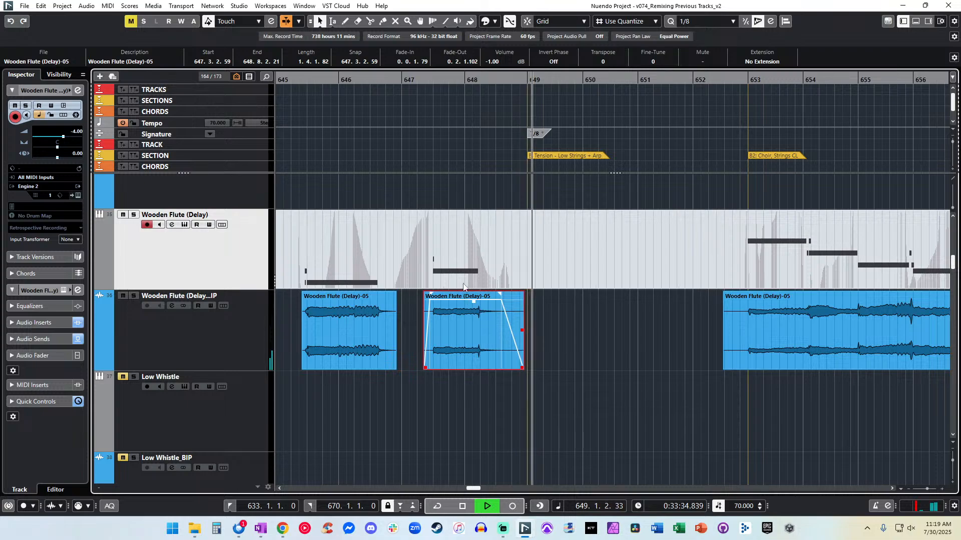
click(423, 83)
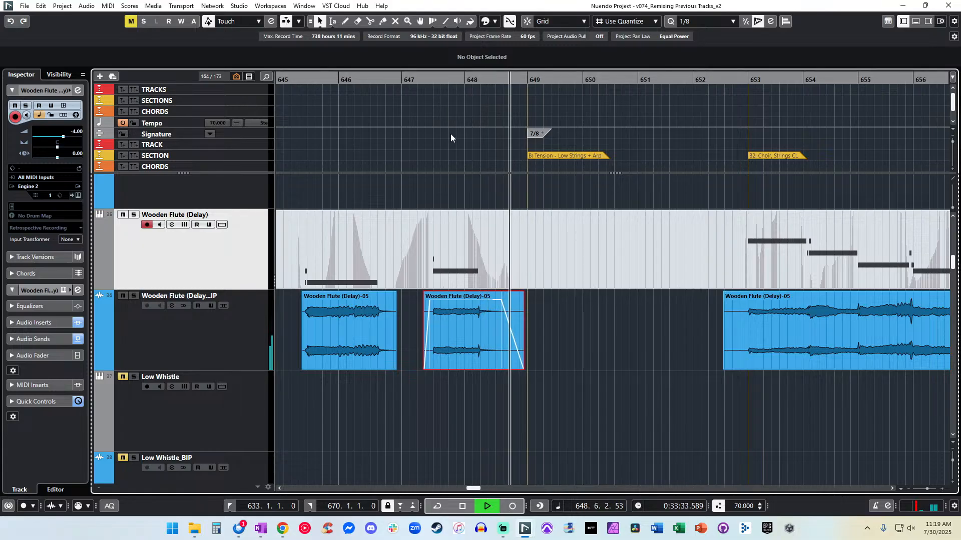
Play back the flute segment near bar 653, trim its start to about 652.7.2.13, and set its volume to -1 dB.
scroll(461, 171, right, 4)
click(532, 80)
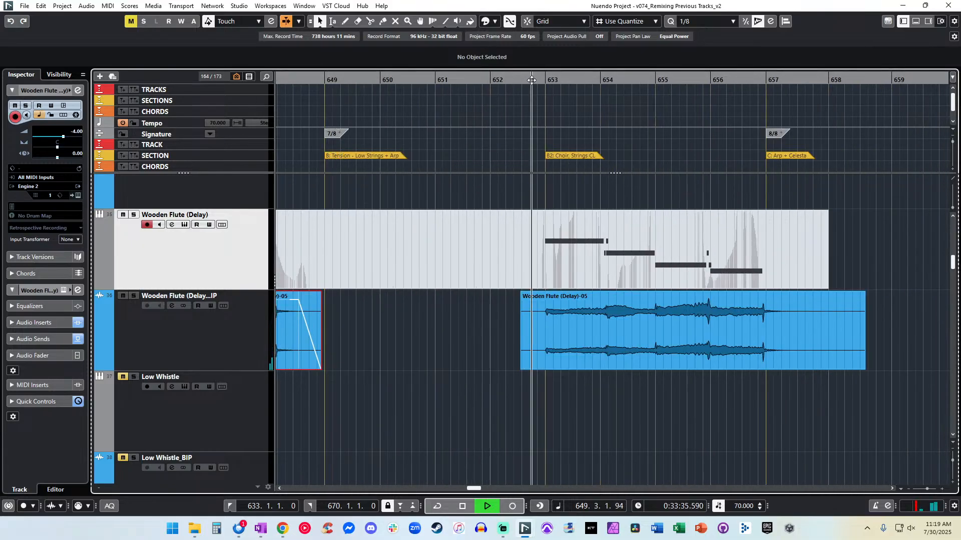
drag(523, 371, 544, 370)
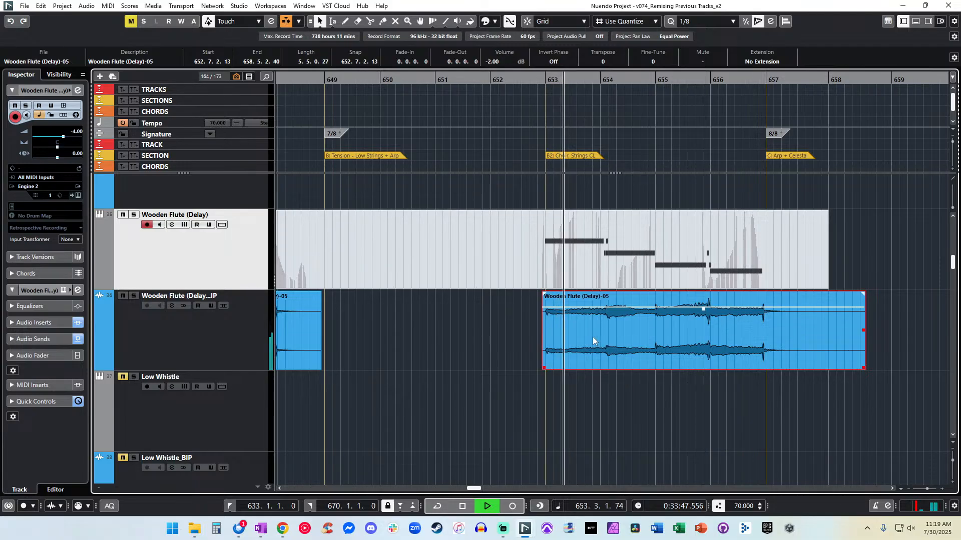
click(498, 62)
text(0)
key(Return)
click(498, 62)
text(-1)
key(Return)
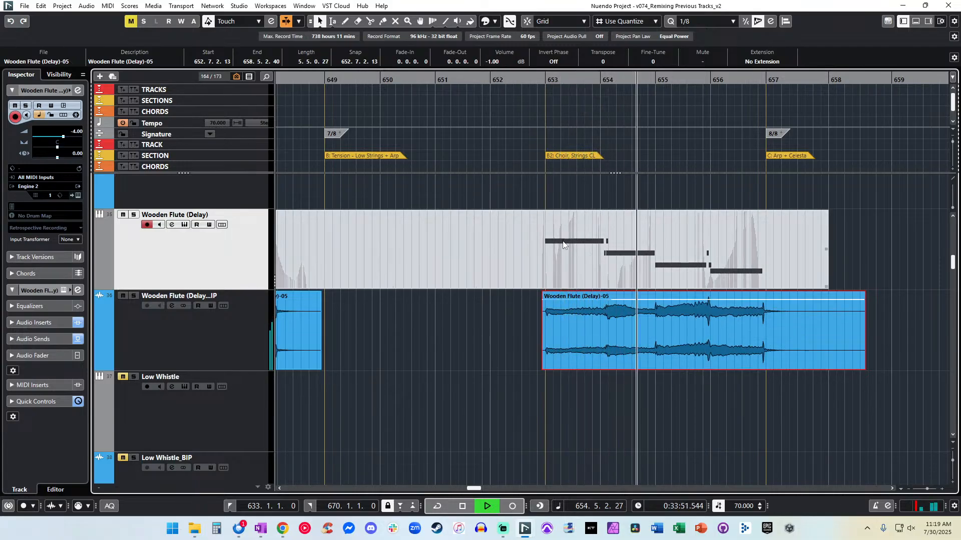
Trim the last flute segment's end to about 657.3.2.92 and add a fade-out of about 0.2.0.85.
scroll(597, 296, right, 3)
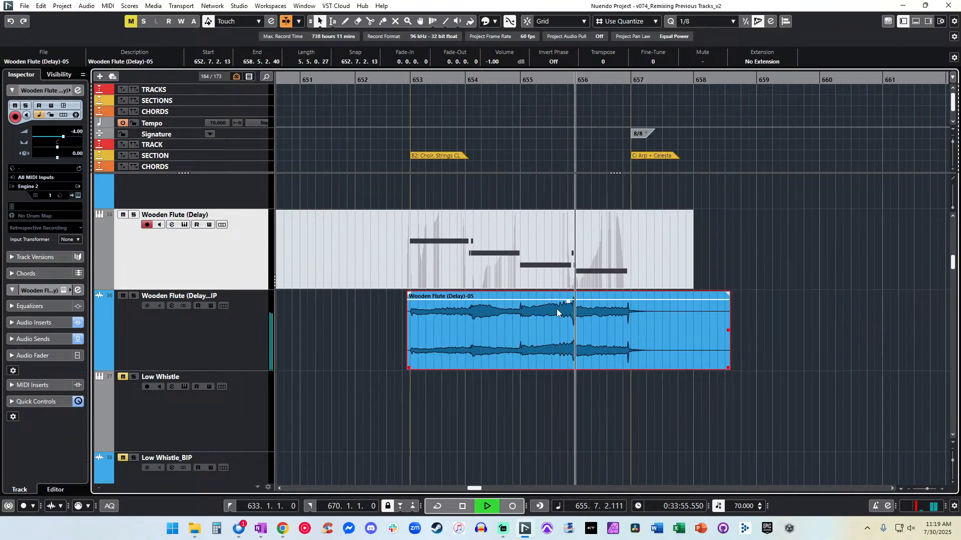
scroll(556, 309, right, 3)
drag(593, 330, 518, 330)
drag(516, 293, 498, 298)
Stop playback and look through all tracks across bars 633 to 670 for MIDI parts still lacking bounced audio.
key(g)
key(g)
key(g)
key(g)
key(g)
key(g)
key(g)
key(g)
key(g)
key(g)
key(g)
key(g)
key(g)
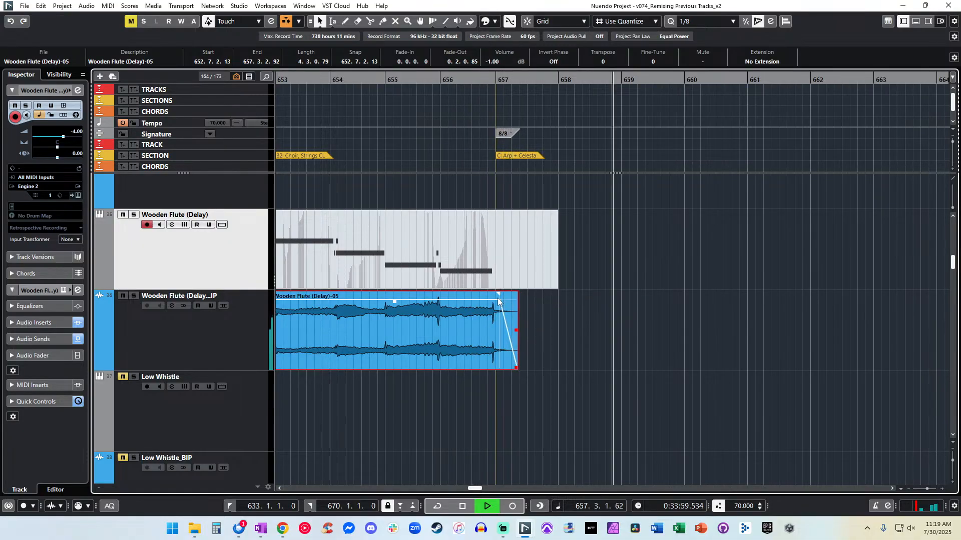
key(h)
key(space)
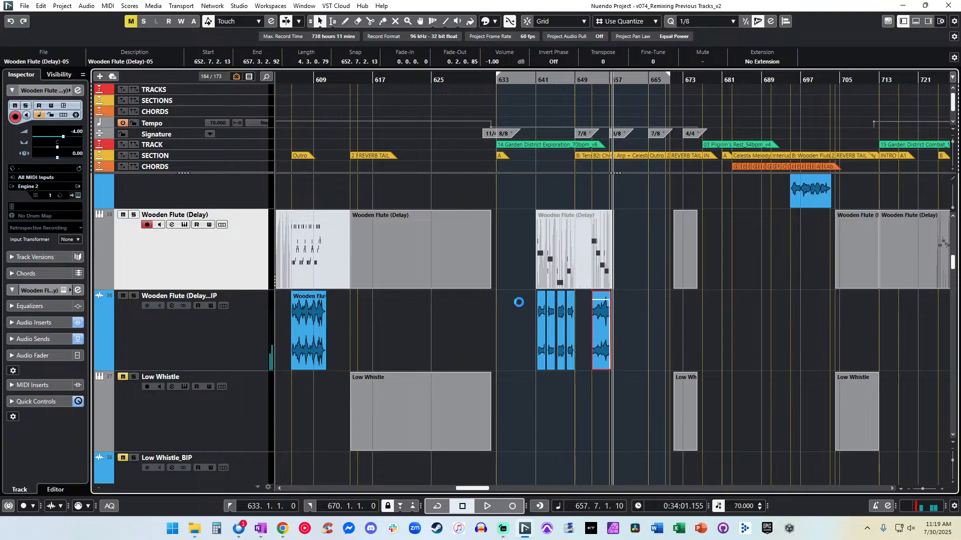
key(h)
key(h)
key(h)
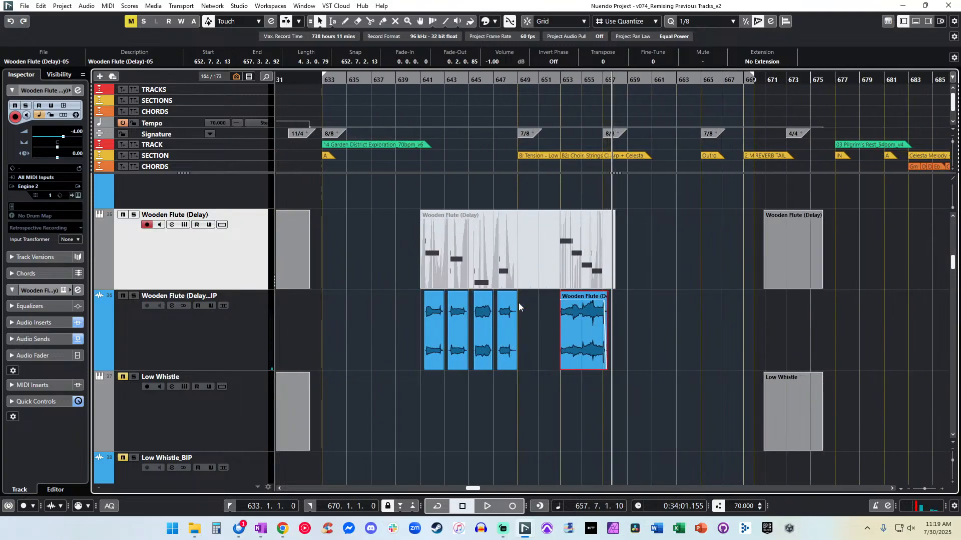
click(824, 249)
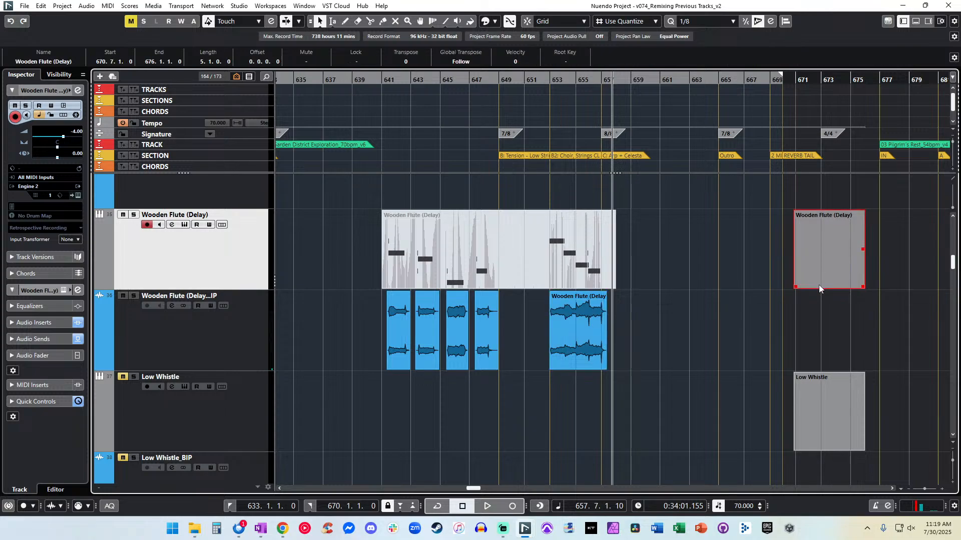
click(815, 406)
scroll(552, 311, up, 10)
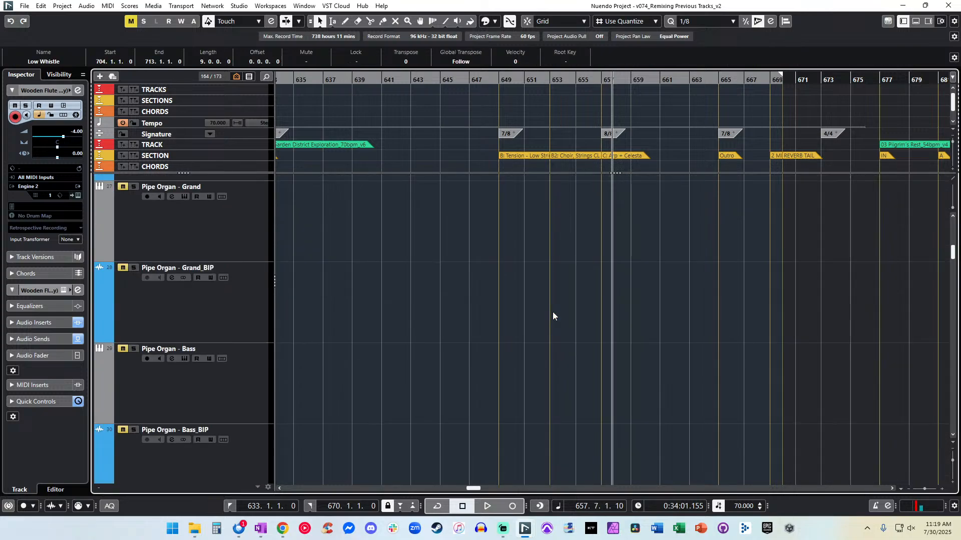
scroll(553, 313, up, 3)
key(h)
key(h)
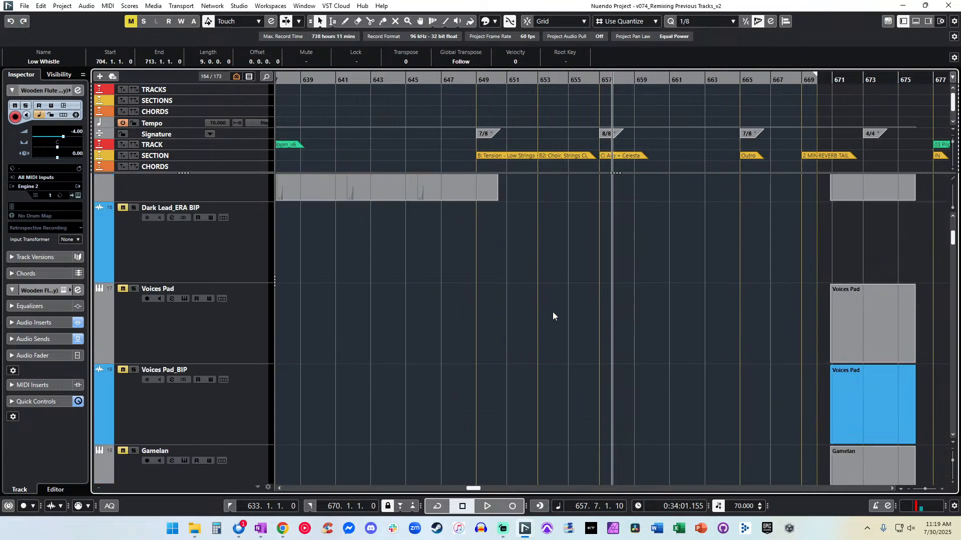
key(shift+g)
key(g)
key(g)
key(g)
key(shift+h)
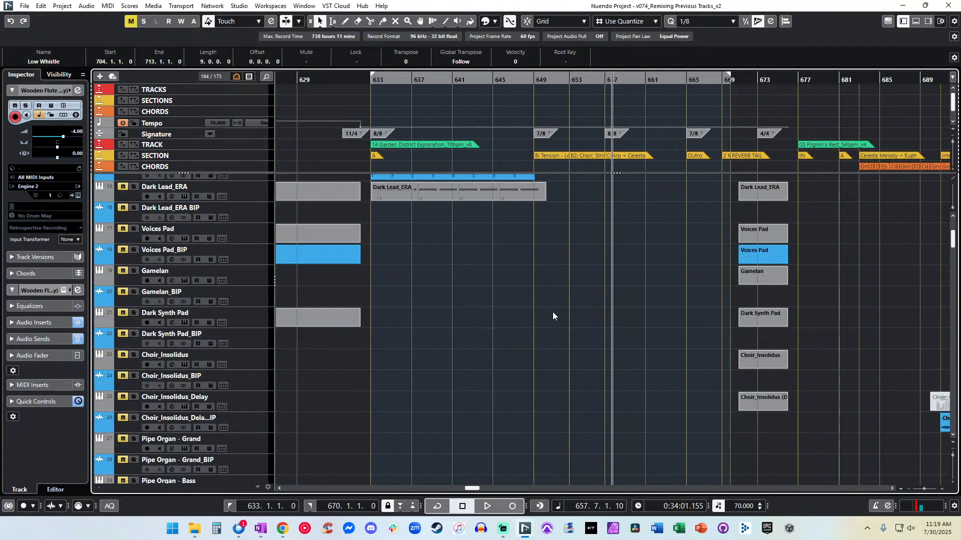
scroll(552, 312, down, 20)
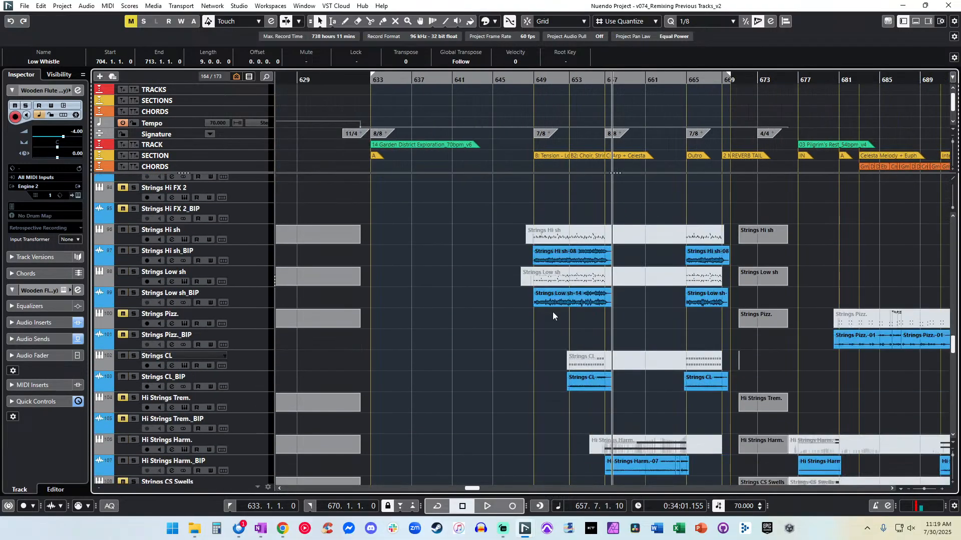
scroll(552, 311, down, 7)
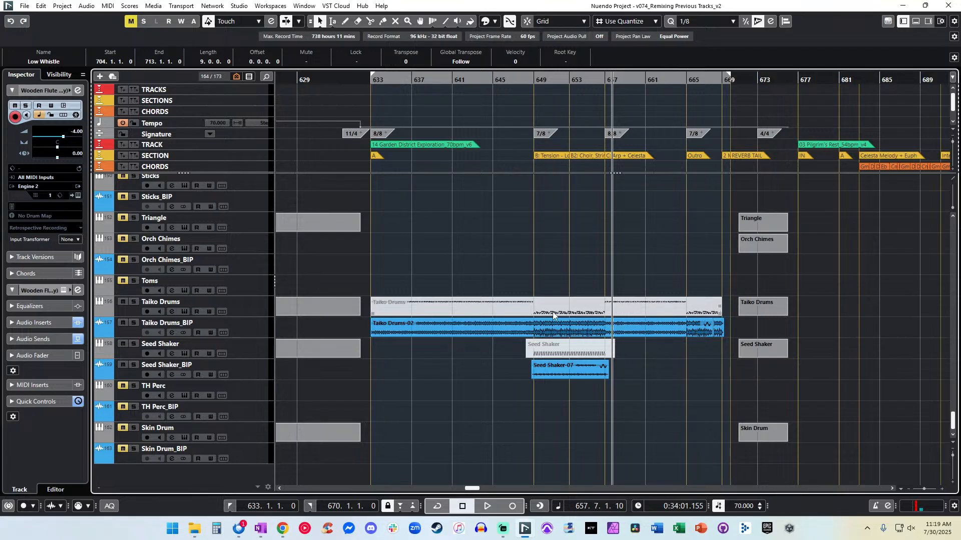
scroll(551, 313, up, 20)
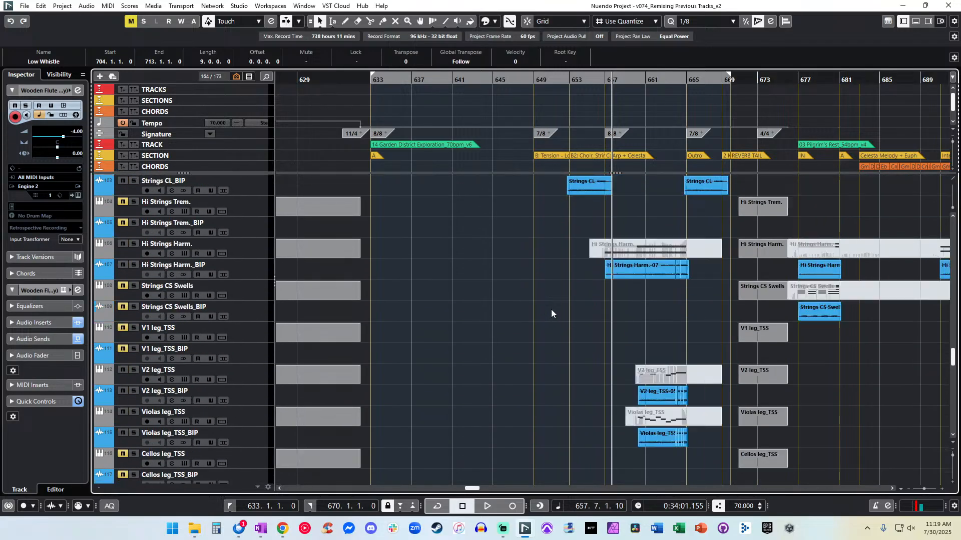
scroll(551, 313, up, 20)
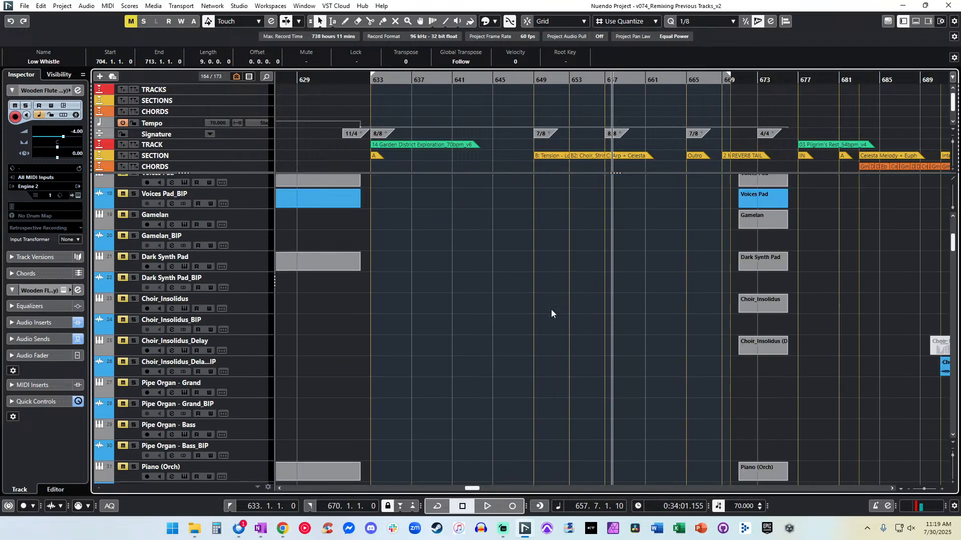
Solo the Dark Bell_ERA_BIP track and play its Dark Bell_BIP part from bar 633.
scroll(552, 313, down, 3)
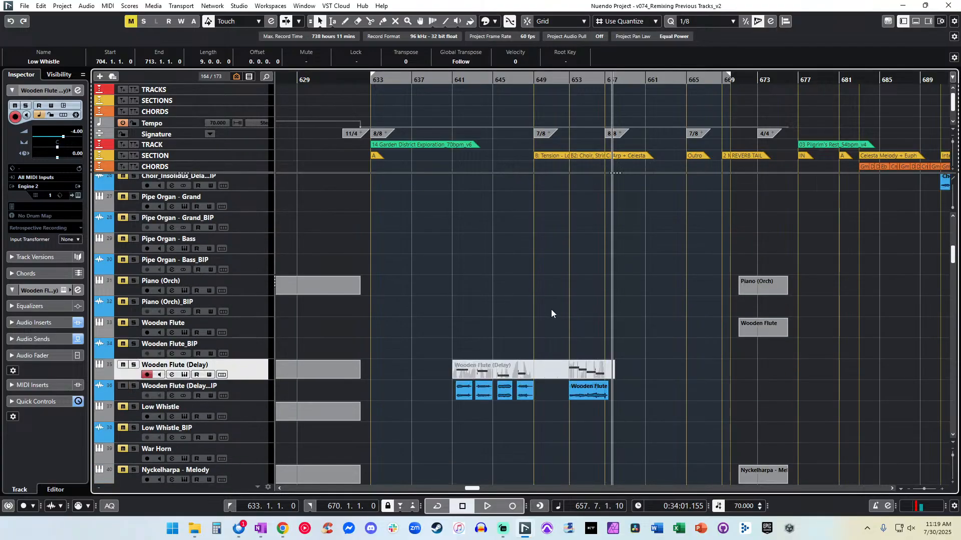
scroll(535, 315, up, 5)
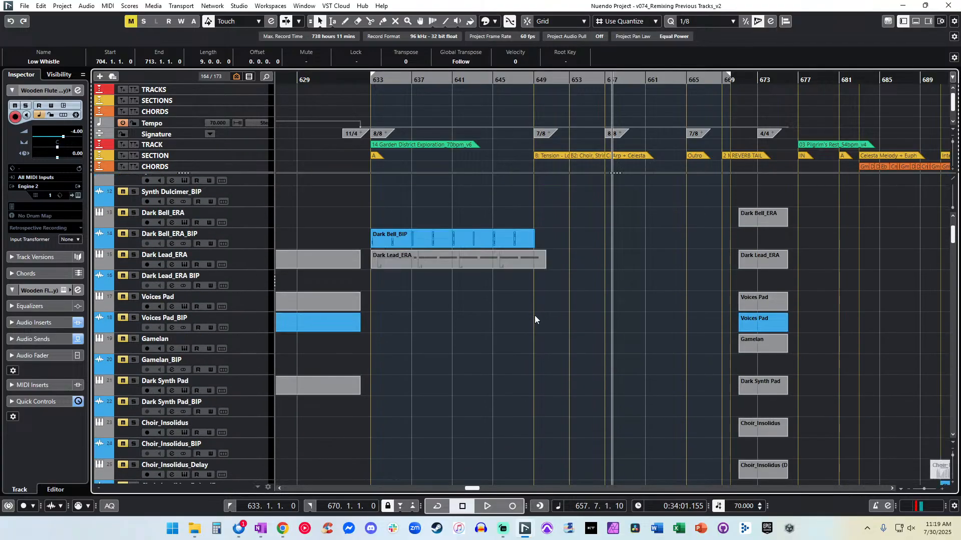
scroll(513, 247, up, 1)
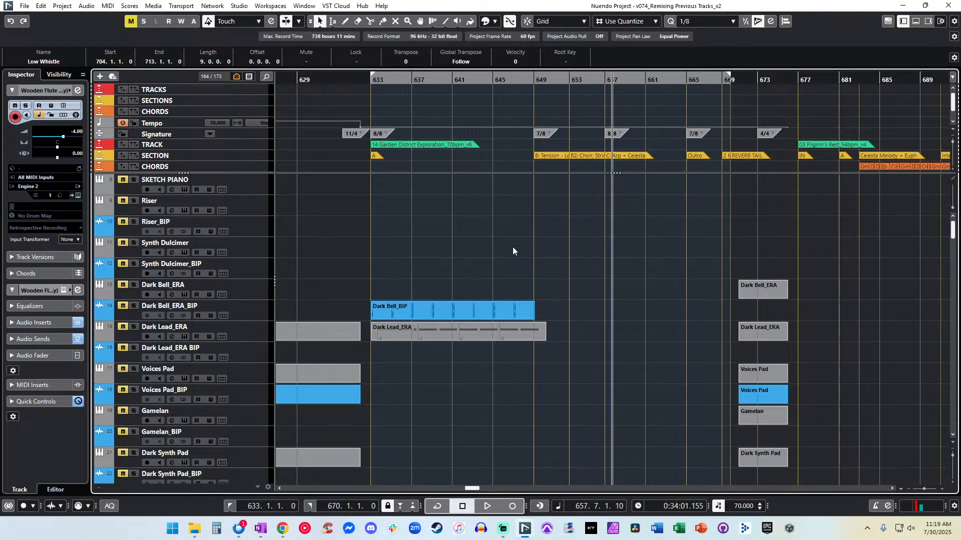
click(419, 296)
key(KP_1)
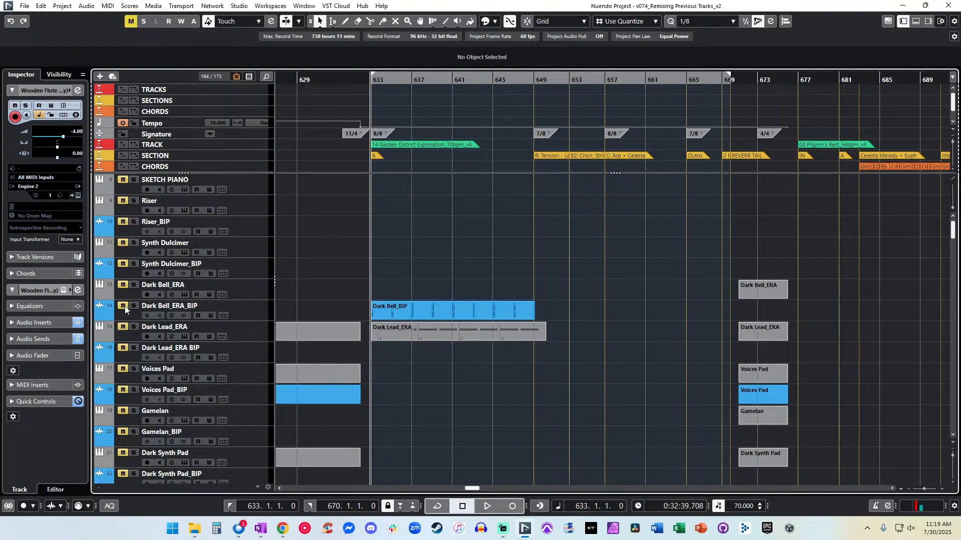
click(375, 306)
key(h)
key(h)
key(h)
key(h)
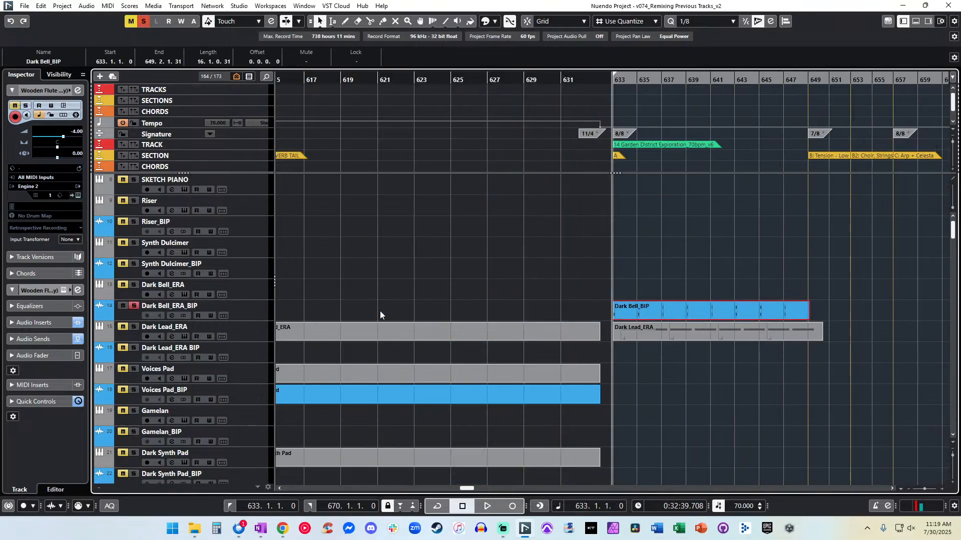
scroll(461, 292, right, 5)
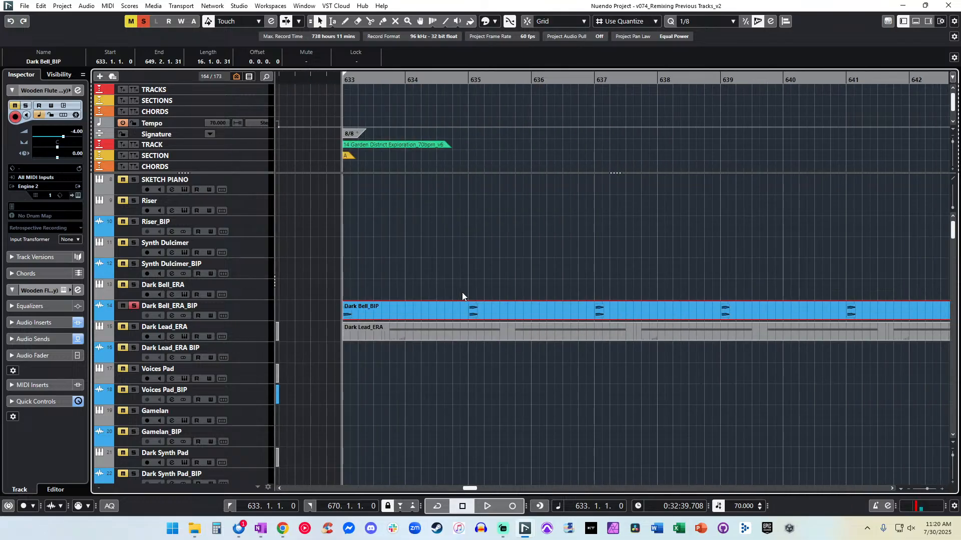
key(space)
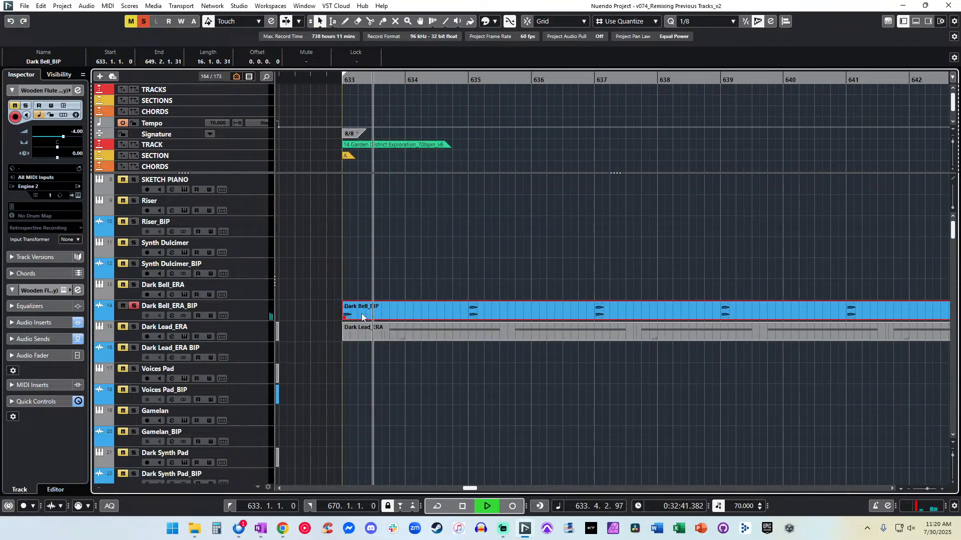
Listen to the soloed Dark Bell_BIP part around bar 635 and again around bar 647.
key(space)
key(g)
key(KP_Add)
key(KP_Add)
key(space)
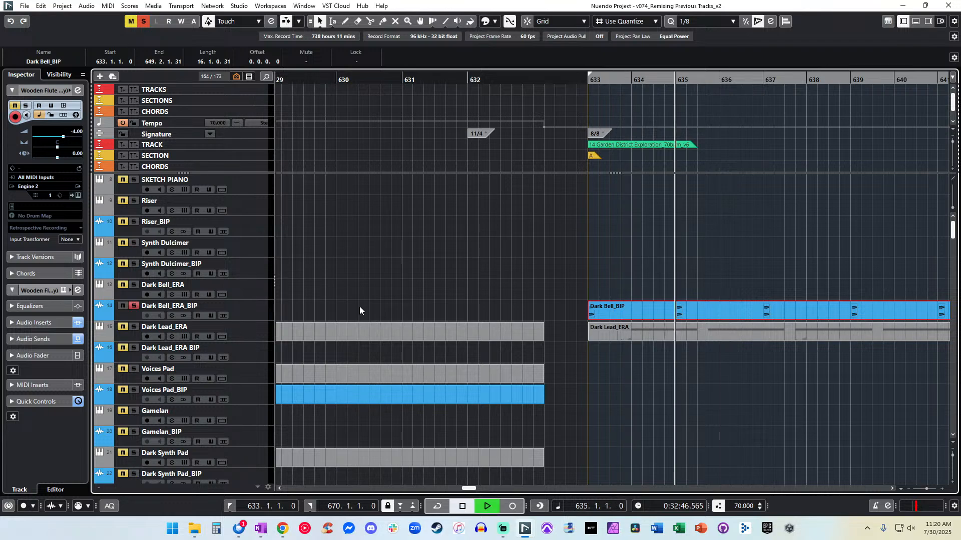
scroll(424, 307, right, 7)
scroll(423, 308, right, 5)
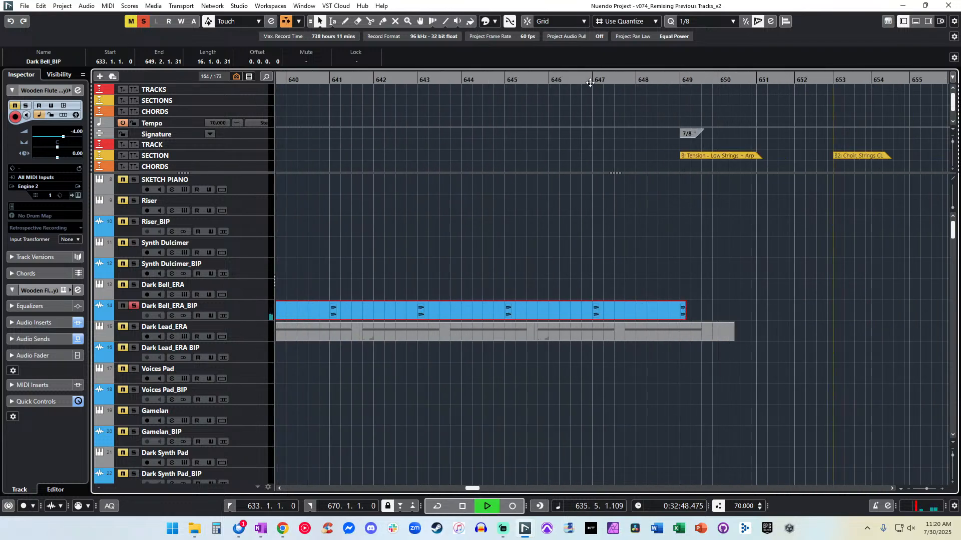
key(g)
key(space)
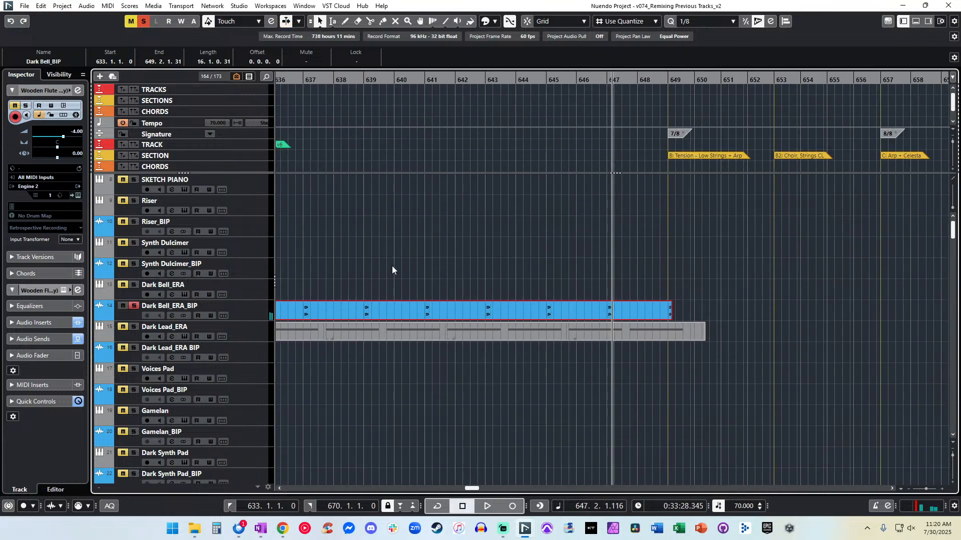
Record test bell takes on the Dark Bell_ERA track, starting at bars 633 and 635.
click(172, 293)
key(KP_1)
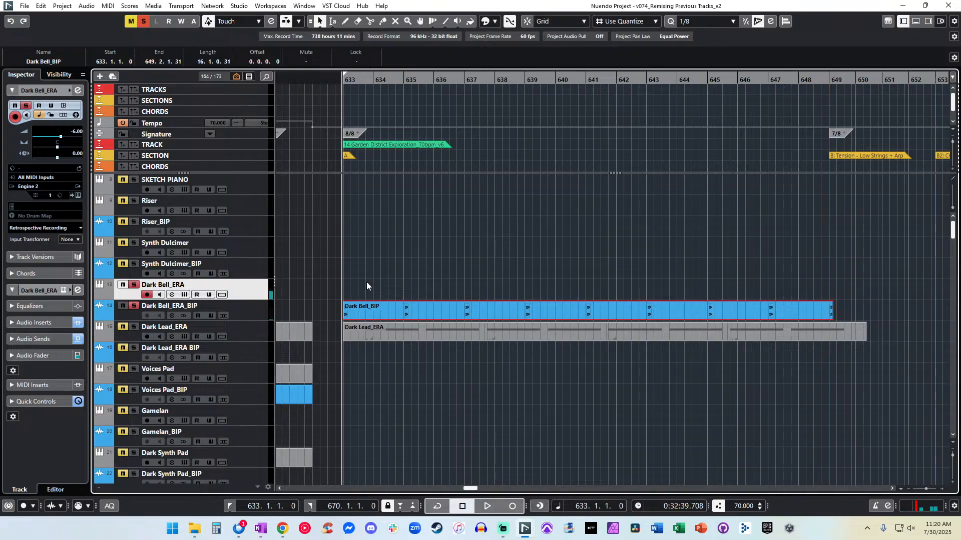
key(KP_Multiply)
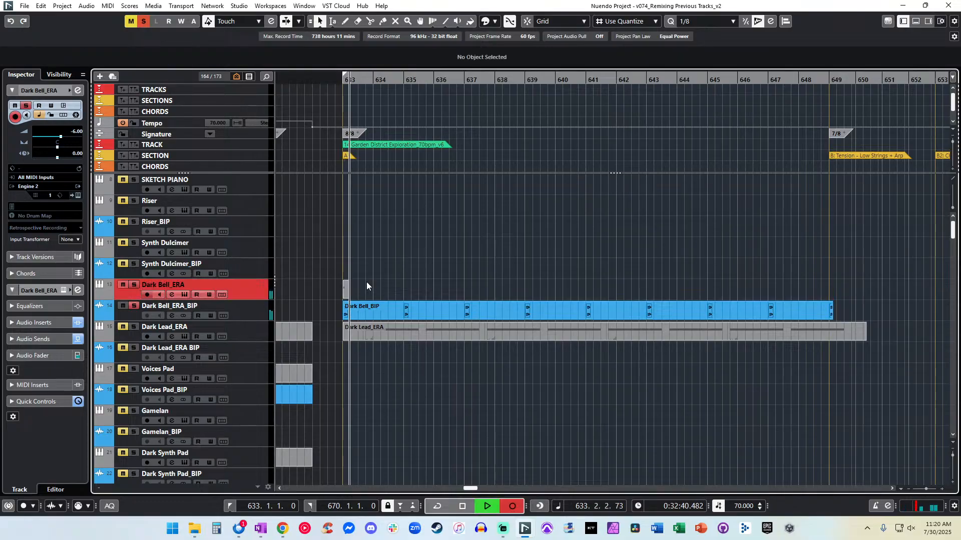
key(space)
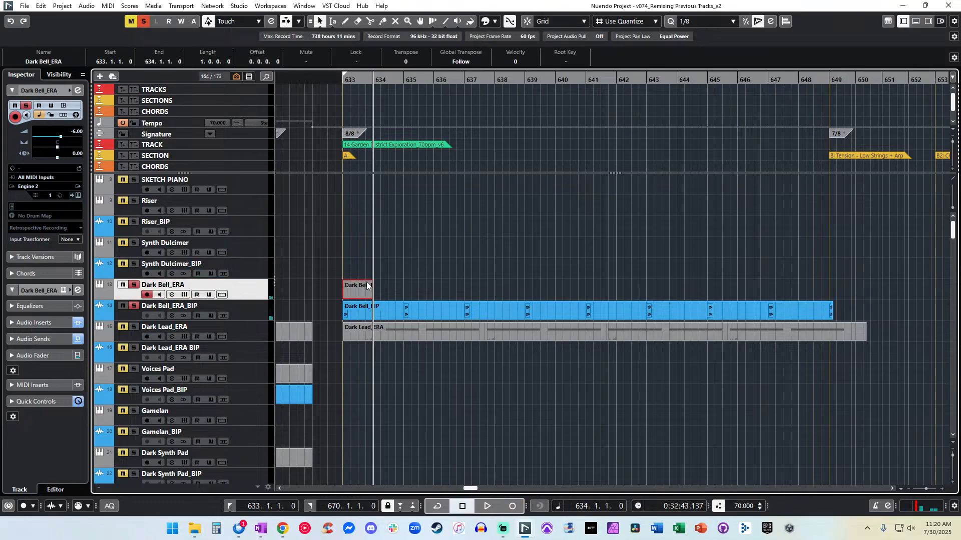
key(KP_Multiply)
key(space)
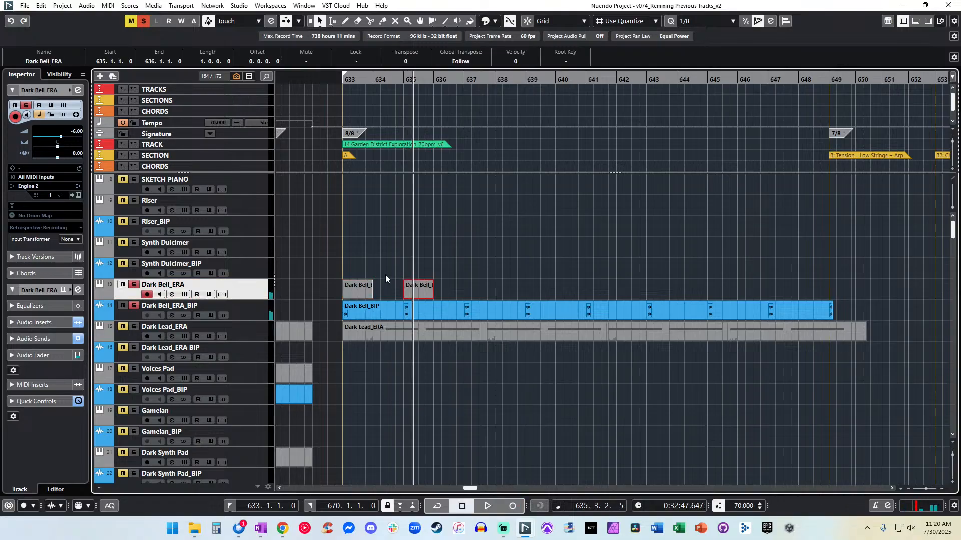
Set the quantize value to 1/4 and fit the first recorded Dark Bell_ERA part to bar 633.
mouse_move(370, 295)
mouse_down()
mouse_move(601, 301)
mouse_move(374, 301)
mouse_up()
click(695, 23)
click(693, 60)
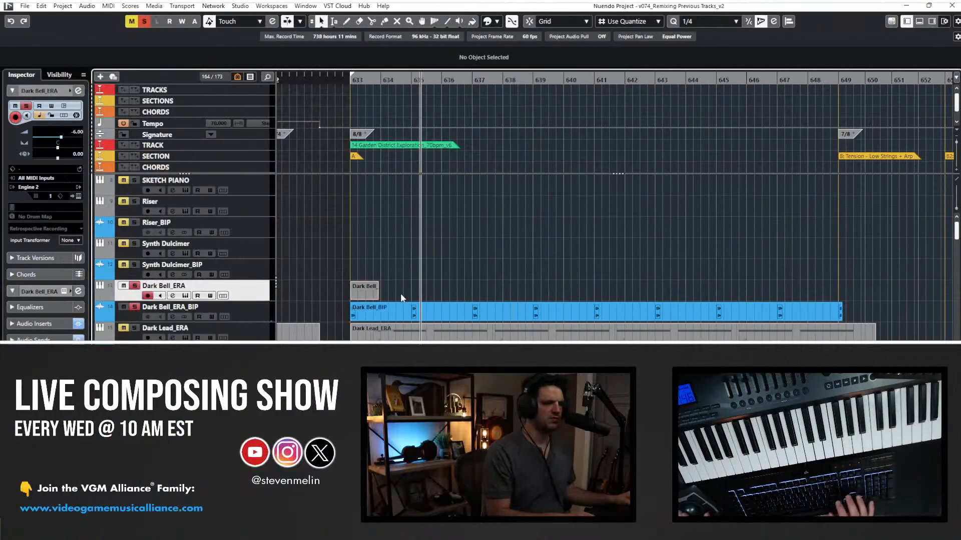
drag(378, 298, 377, 299)
key(h)
key(h)
key(h)
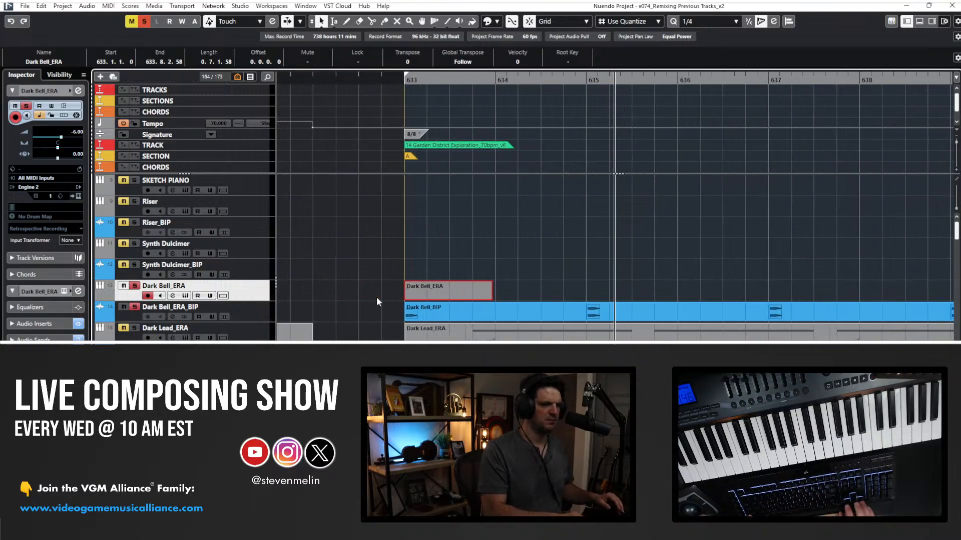
key(shift+h)
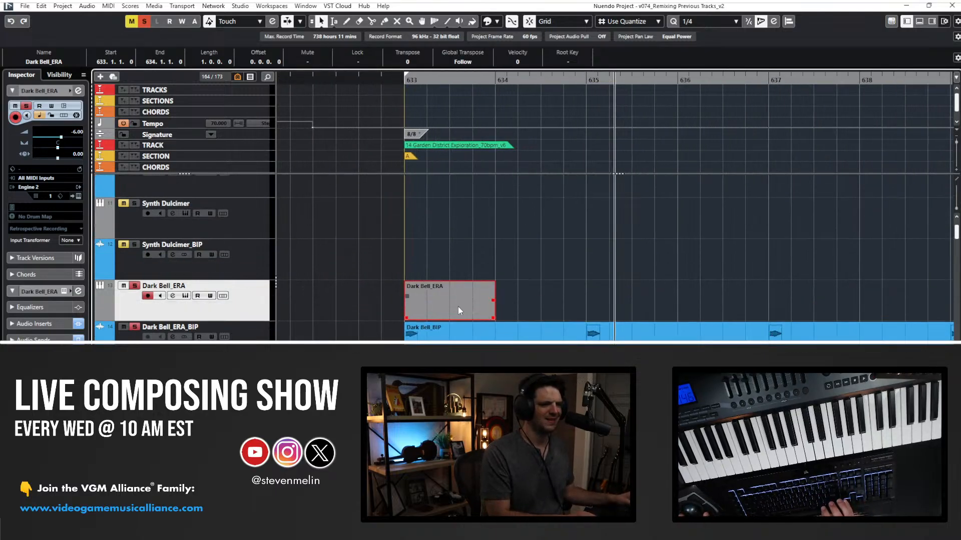
Open the recorded bell part for note editing, align its G3 note to 633.1.1.0 with length 0.2.0.0, and play it.
double_click(459, 311)
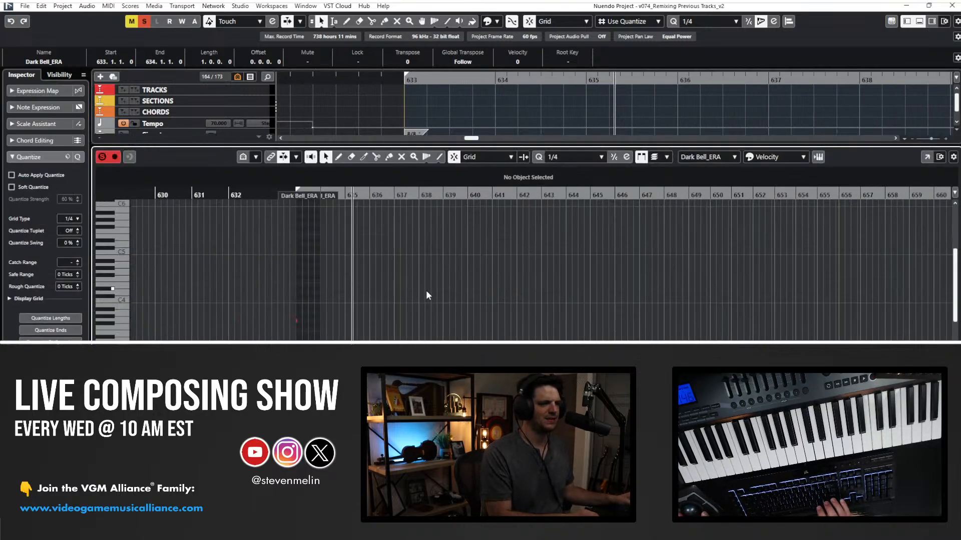
key(h)
key(h)
key(h)
key(h)
key(h)
key(h)
click(291, 314)
drag(471, 322, 477, 321)
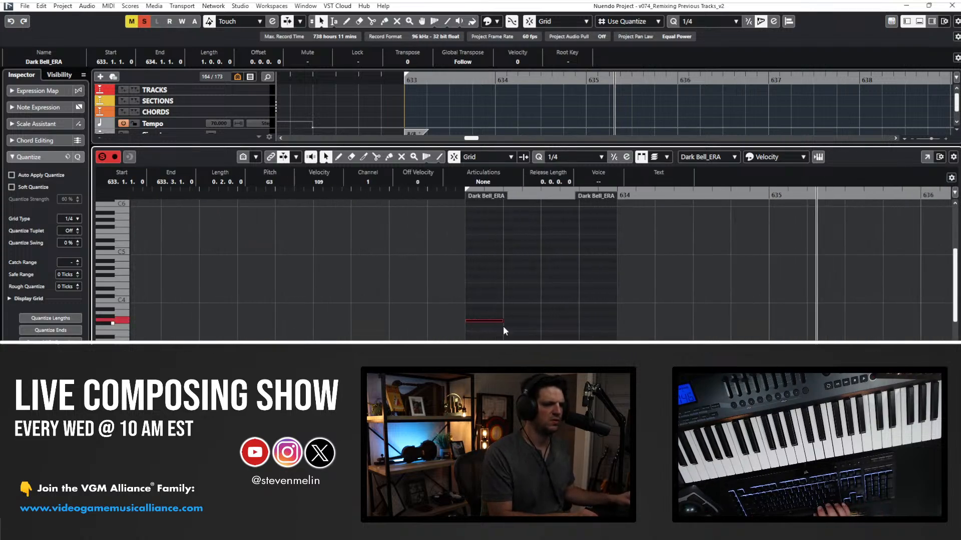
key(KP_1)
key(space)
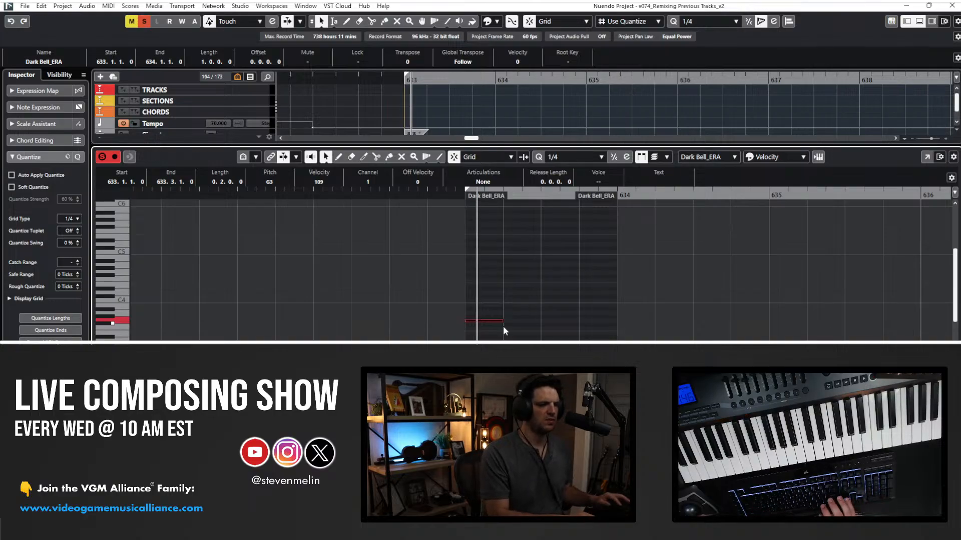
Set the quantize value to 1/8, shorten the G3 bell note to 0.1.0.0, and replay it.
mouse_move(502, 321)
mouse_down()
mouse_move(477, 316)
mouse_move(483, 323)
mouse_up()
click(568, 157)
click(560, 220)
click(470, 290)
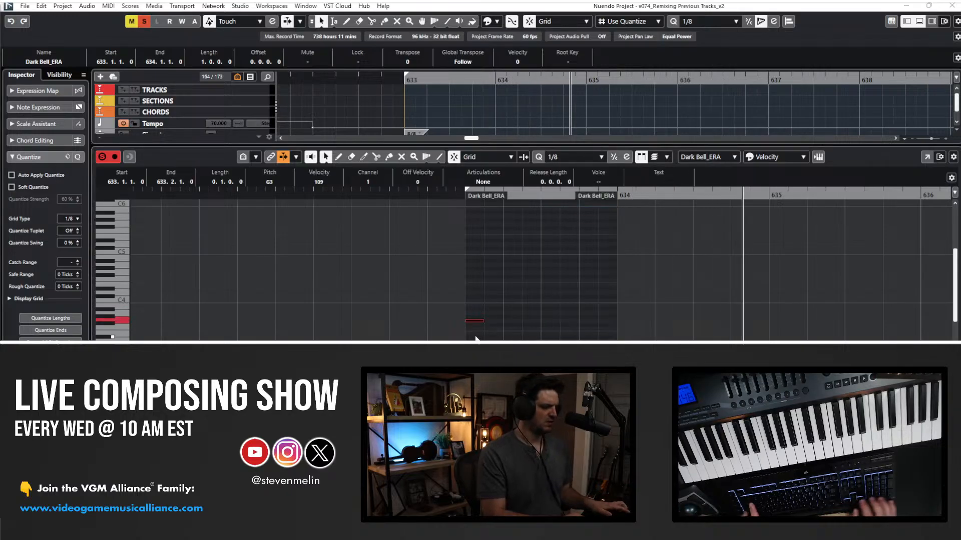
key(space)
key(space)
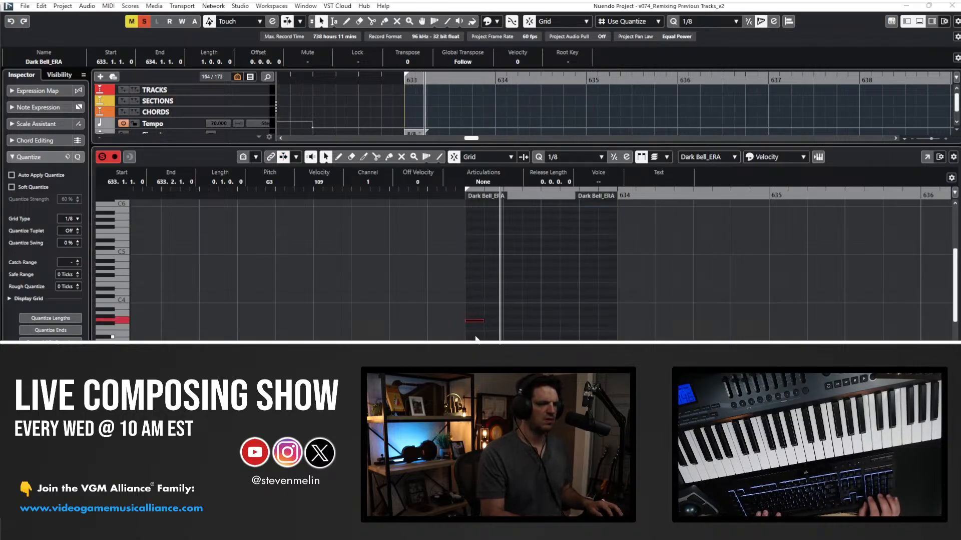
key(space)
key(space)
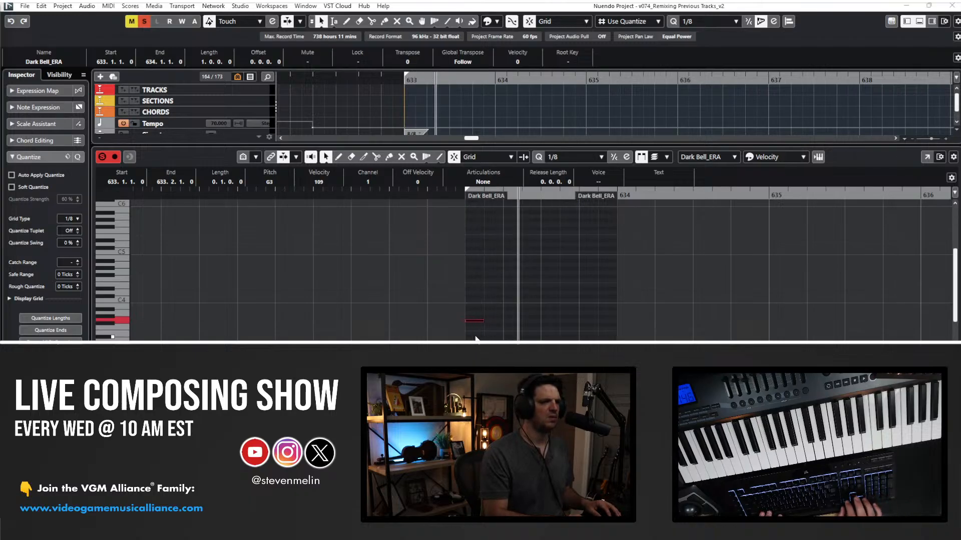
Leave the note editor and compare the recorded Dark Bell_ERA part with the Dark Bell_BIP part below it.
click(477, 339)
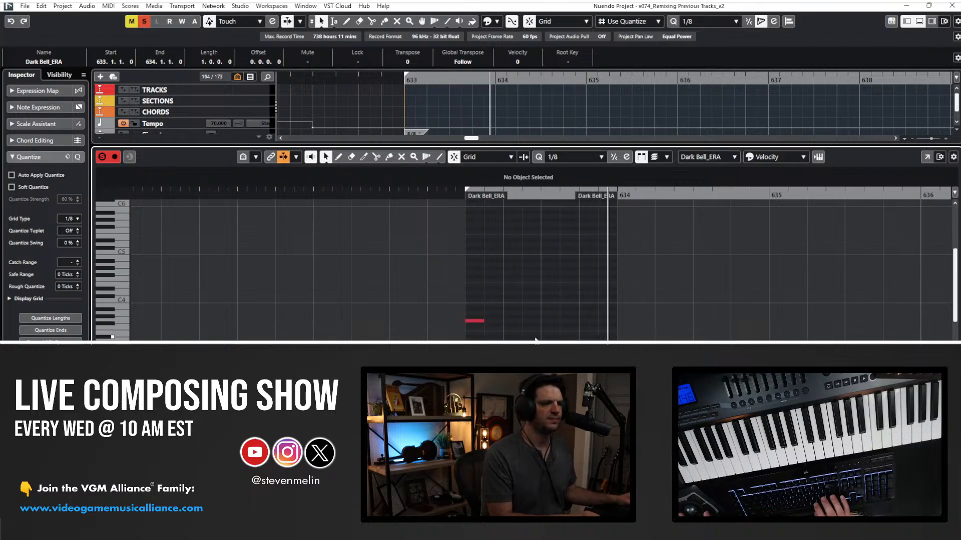
key(Return)
key(space)
click(457, 338)
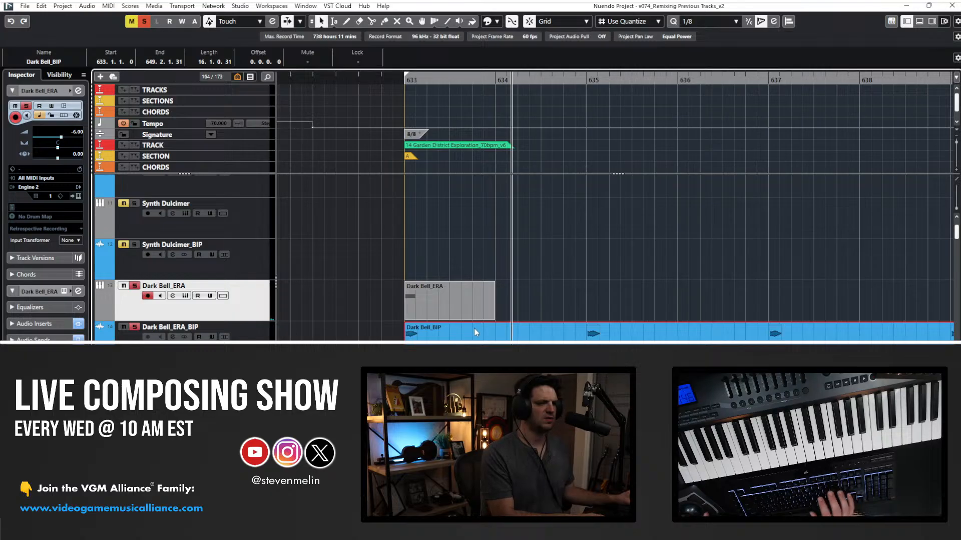
key(alt+s)
click(495, 269)
click(470, 326)
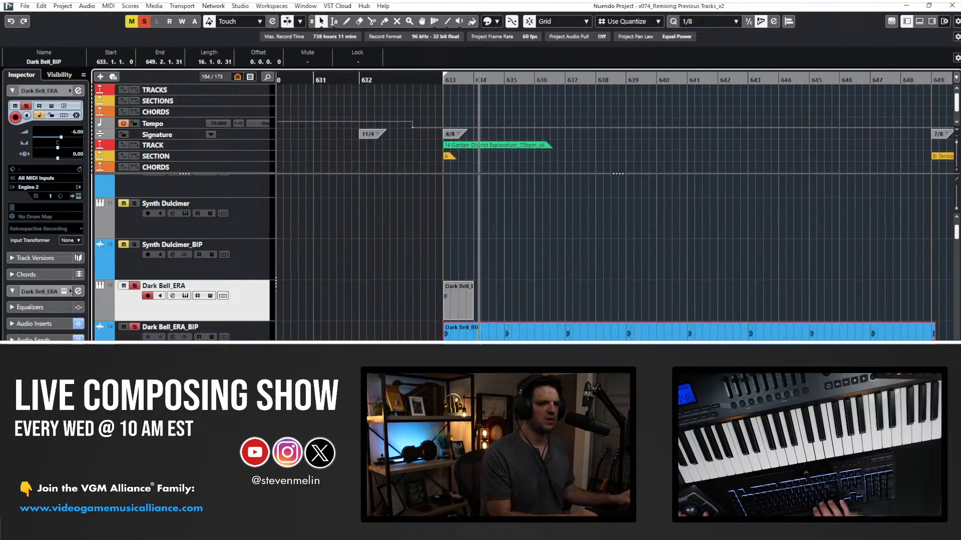
click(460, 312)
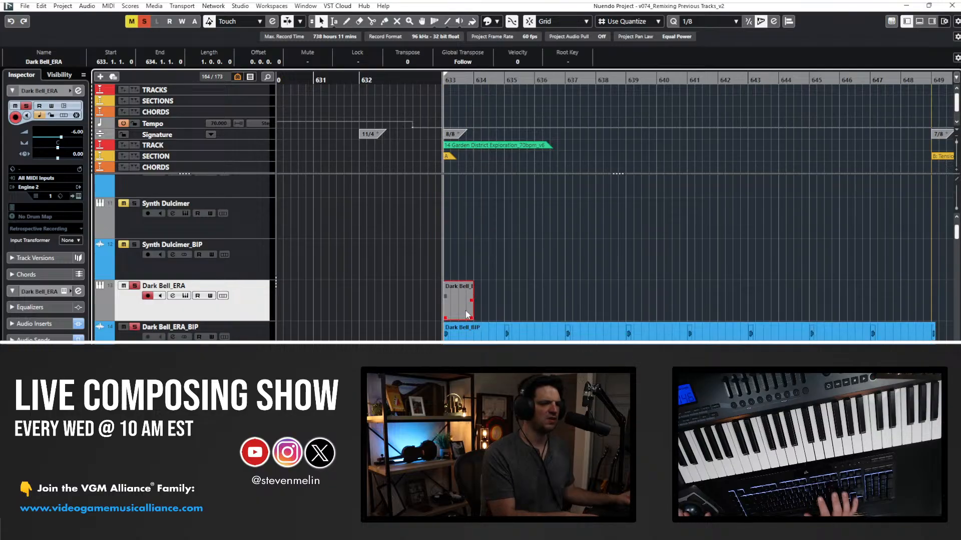
Duplicate the Dark Bell_ERA_BIP track as Dark Bell_ERA_B2 and delete the Dark Bell_BIP part at bar 633 from the original track.
click(463, 331)
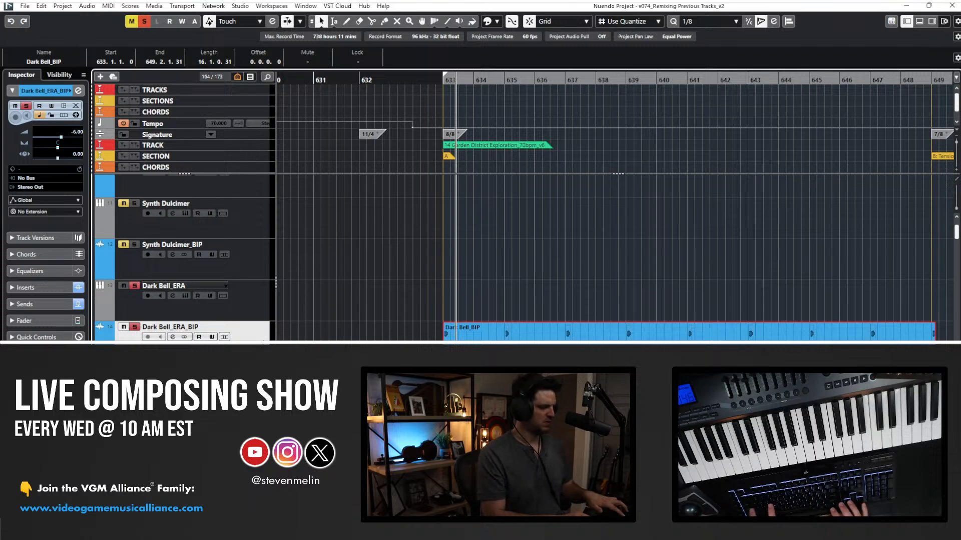
key(ctrl+shift+d)
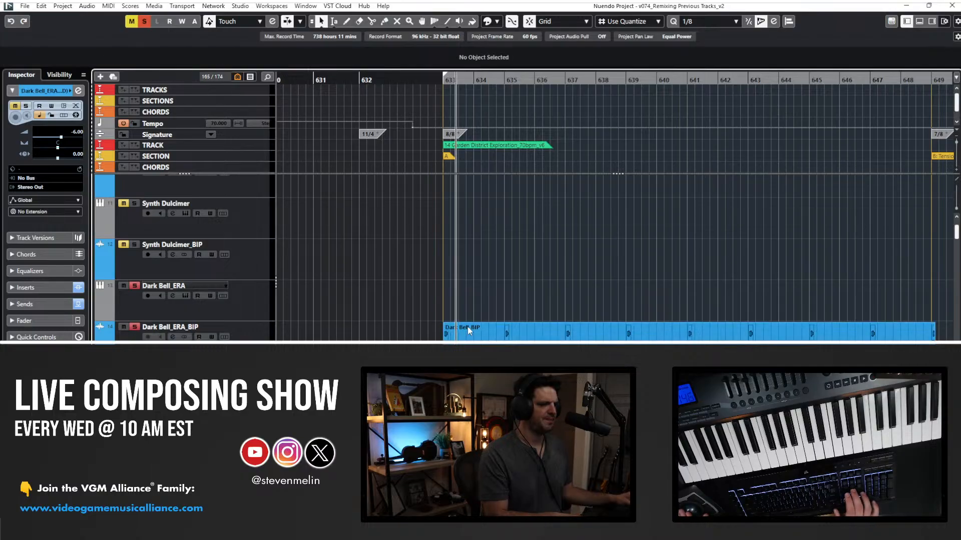
key(Delete)
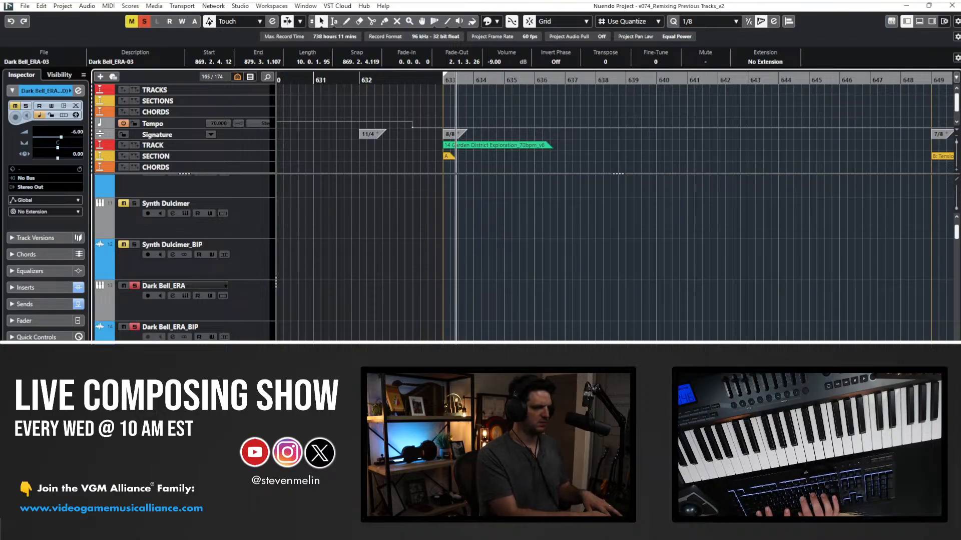
click(428, 301)
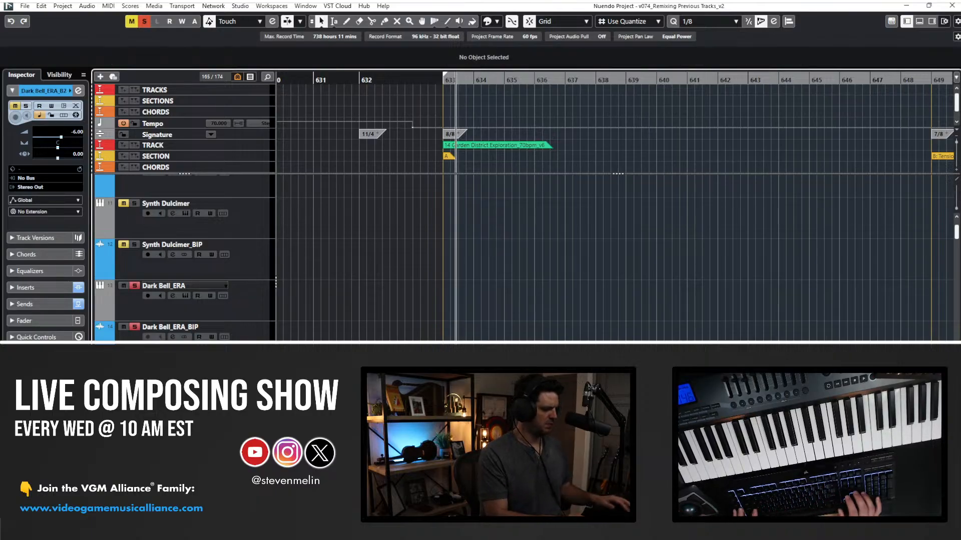
key(Left)
key(Return)
key(Return)
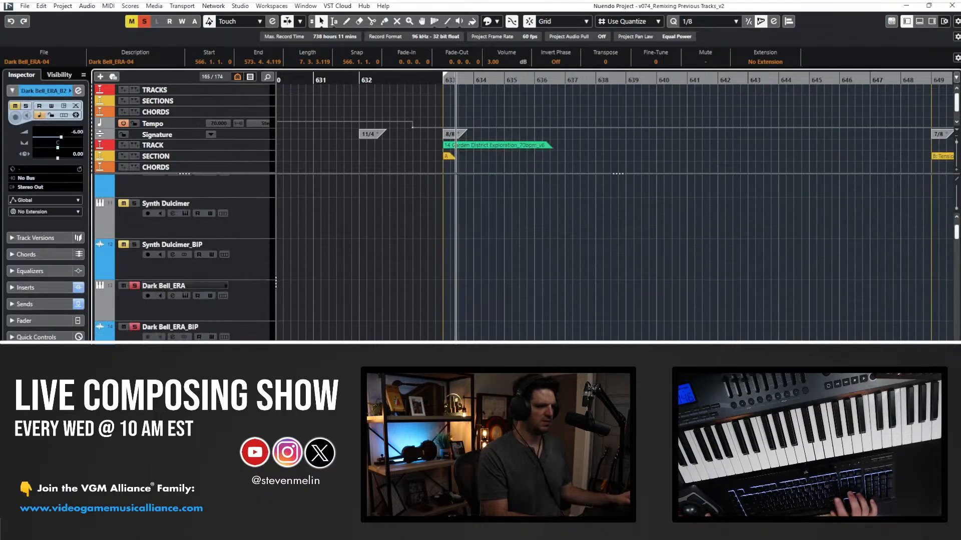
In the MixConsole, replace the duplicated Dark Bell channel's Aether send with a B2 send.
click(447, 297)
scroll(443, 307, right, 1)
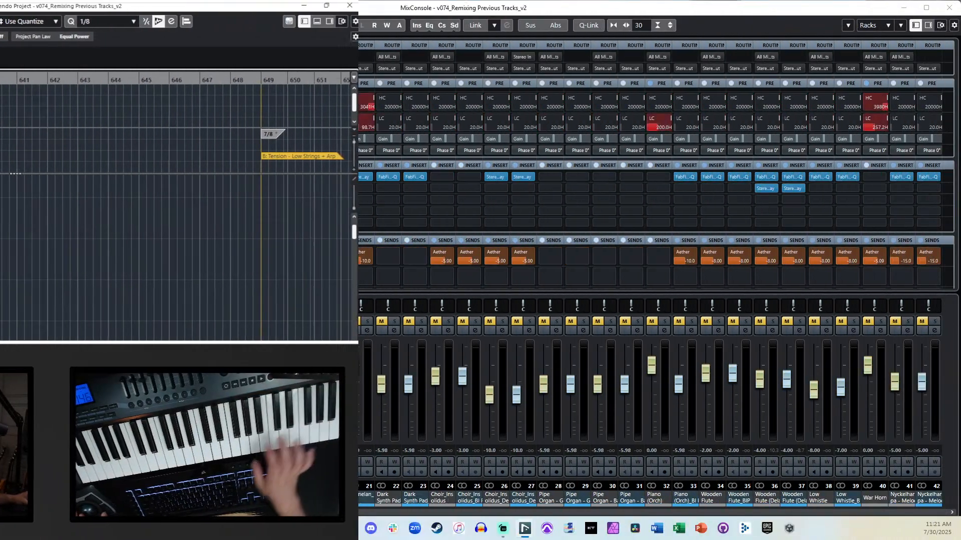
click(199, 273)
click(215, 326)
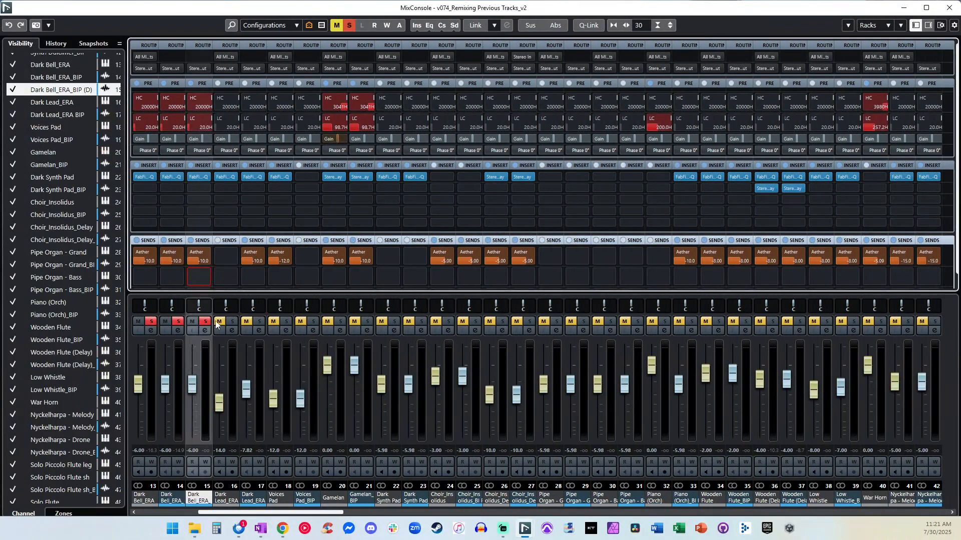
click(205, 254)
click(215, 286)
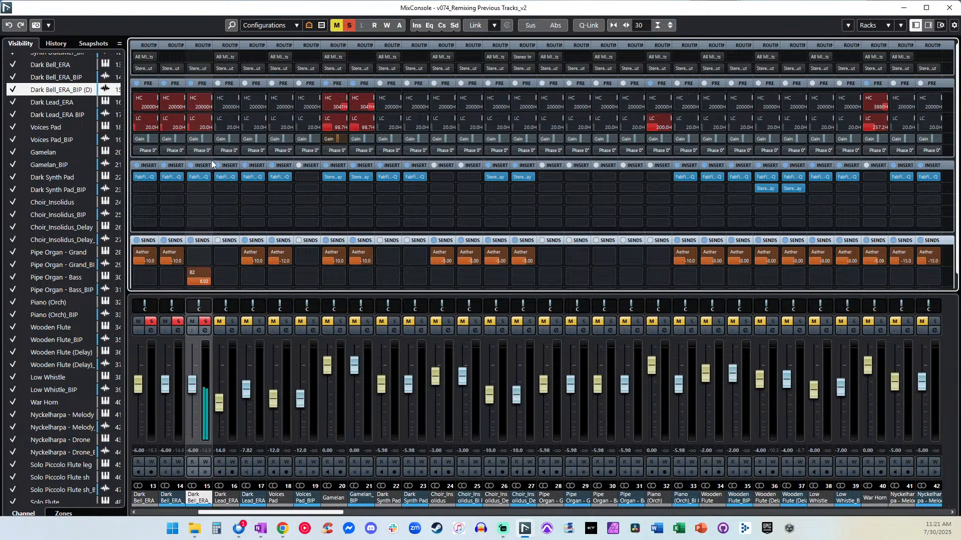
Set the duplicated Dark Bell channel's B2 send level to 0 and try an extra Raum send at 0.
double_click(200, 283)
key(Return)
click(194, 254)
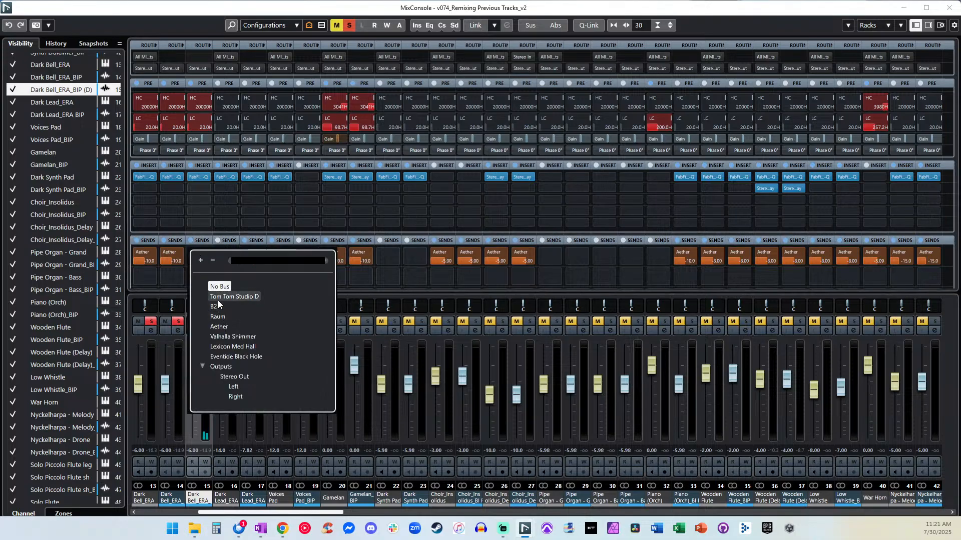
click(220, 326)
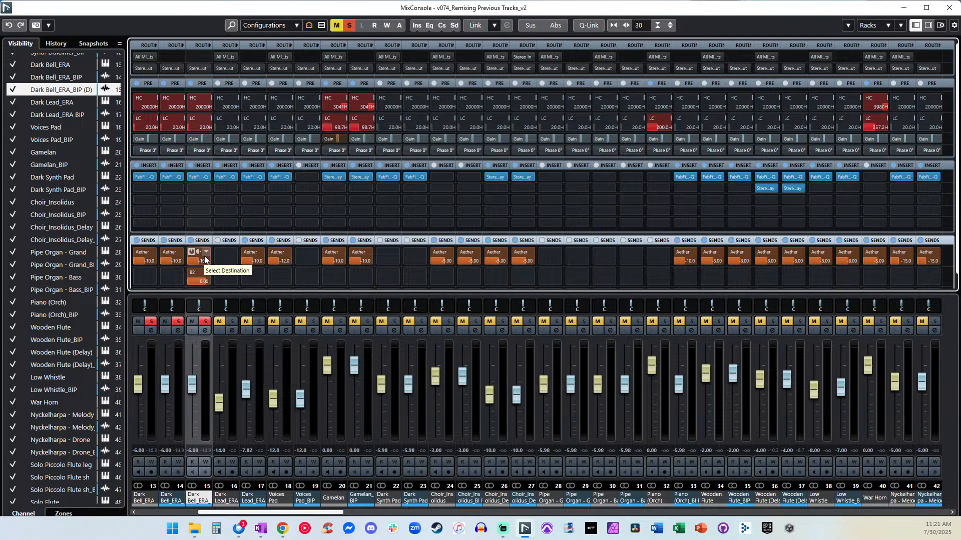
text(0)
key(Return)
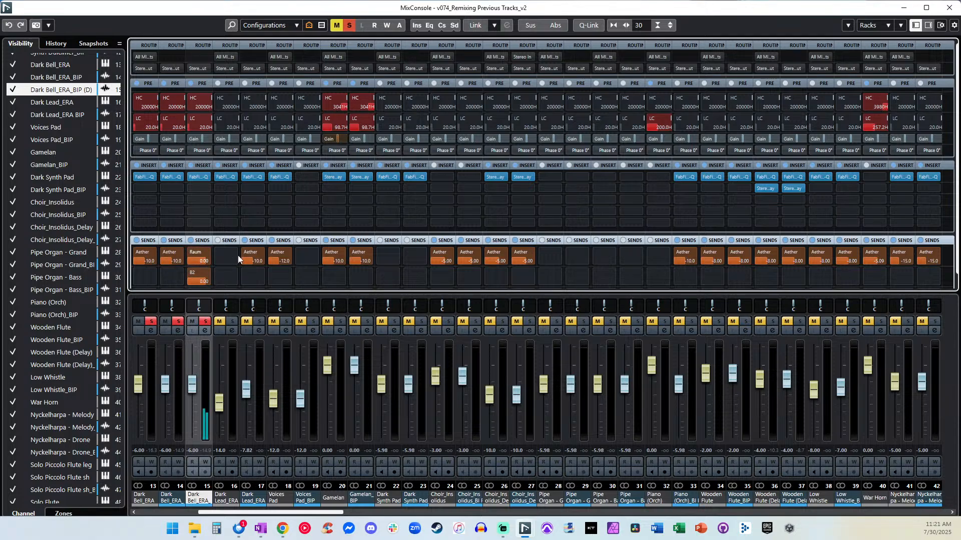
Remove both the B2 and Raum sends from the duplicated Dark Bell channel.
click(208, 272)
click(212, 307)
click(207, 253)
click(215, 285)
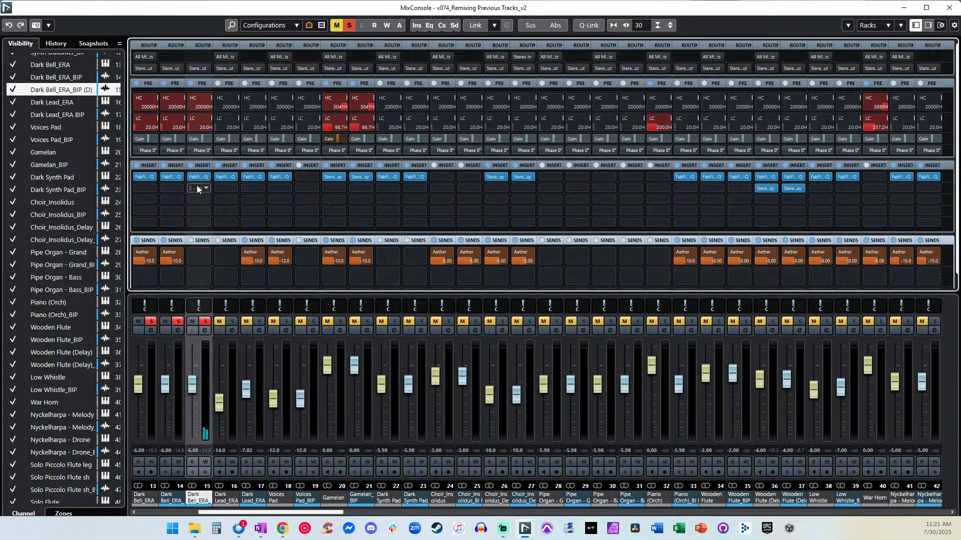
Load the 2C-B2 reverb in the second insert slot of Dark Bell_ERA_B2 and position its window over the project.
click(200, 188)
text(b2)
key(Return)
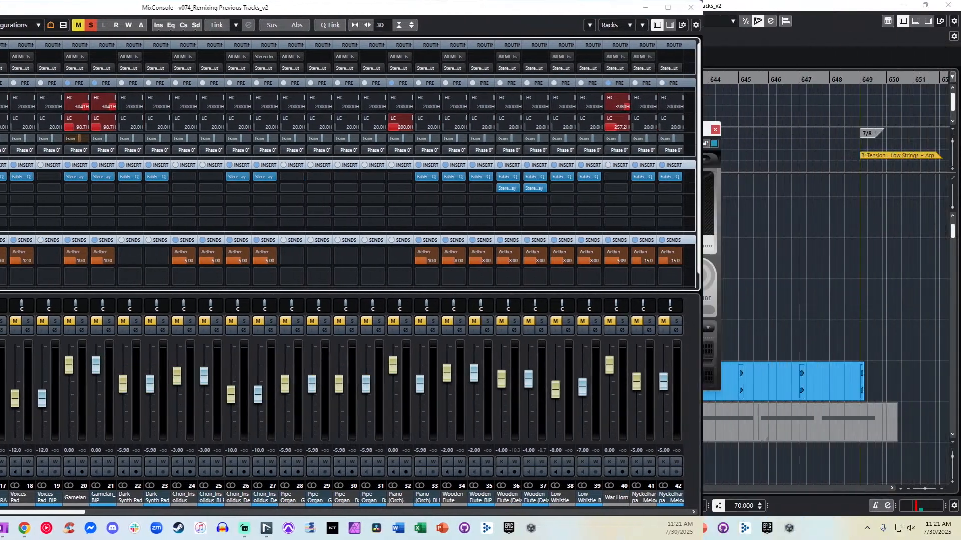
drag(433, 133, 412, 93)
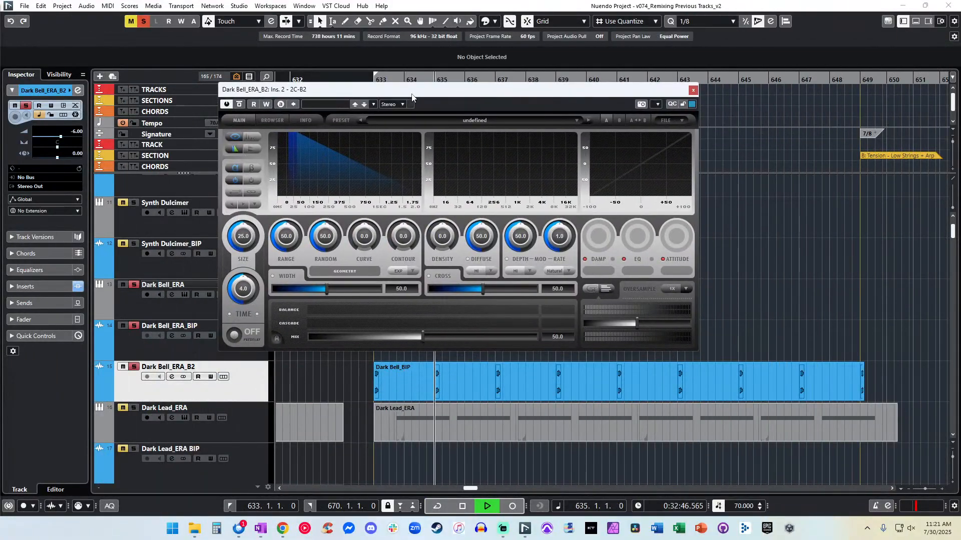
Set the B2 reverb's mix to 70.
drag(423, 335, 470, 338)
click(557, 336)
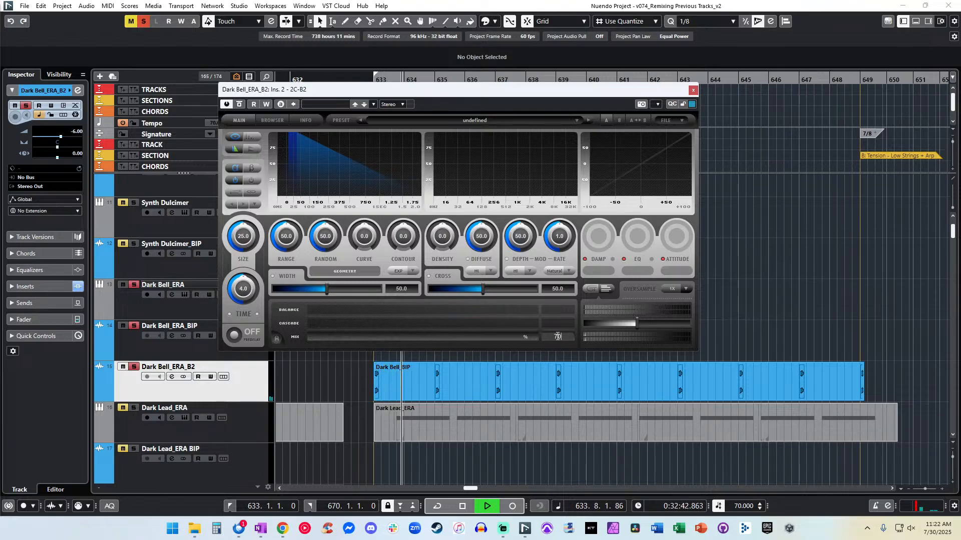
text(70)
key(Return)
Set the B2 reverb's time to 7.0 and size to 20.0 while auditioning the bell.
drag(248, 289, 249, 274)
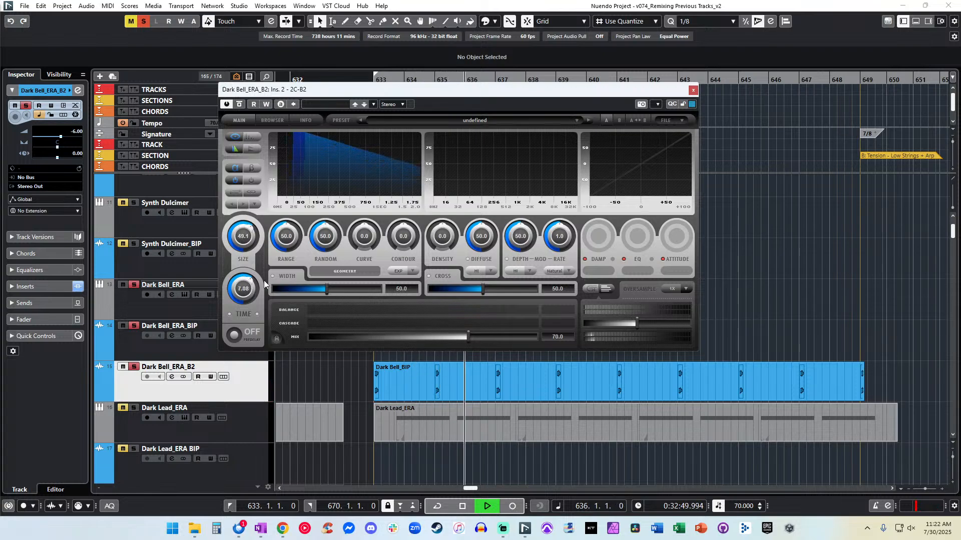
drag(249, 281, 244, 255)
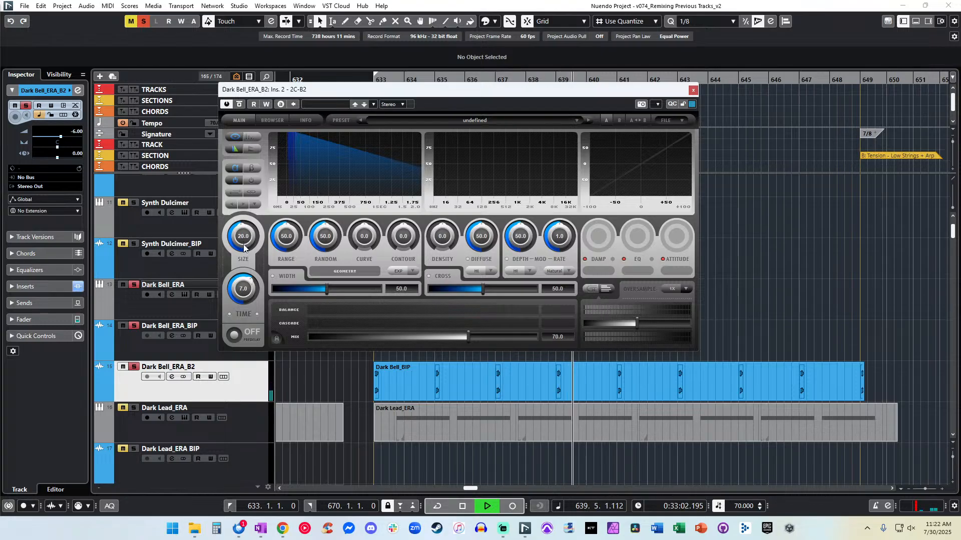
key(b)
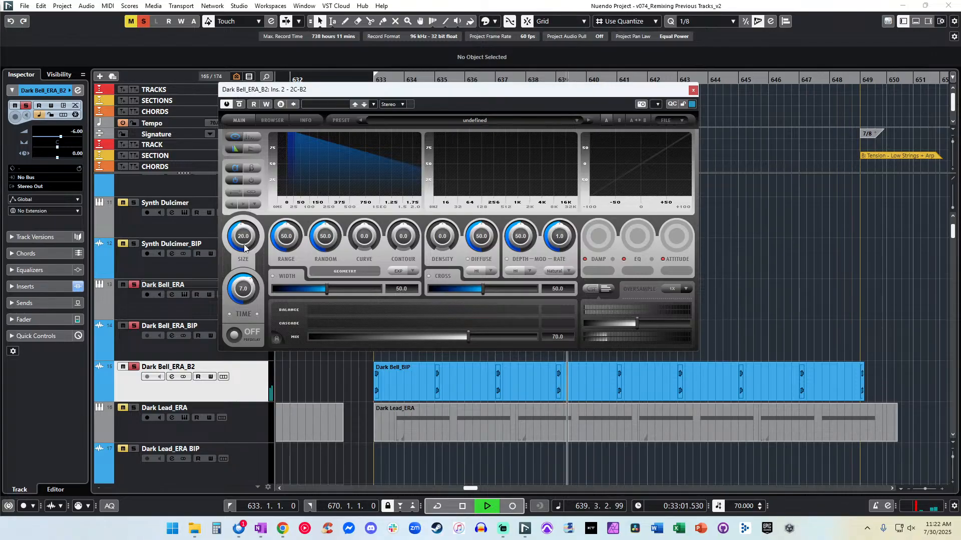
key(space)
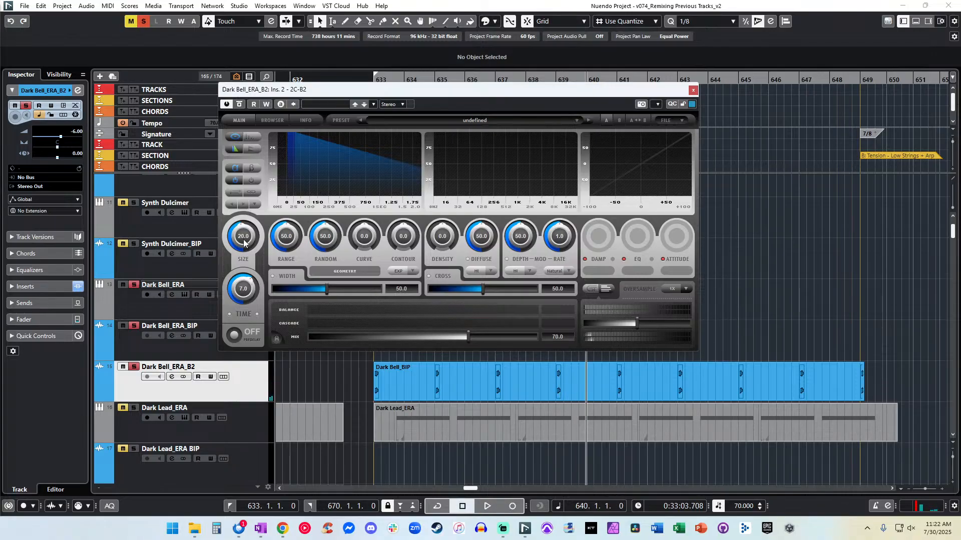
key(space)
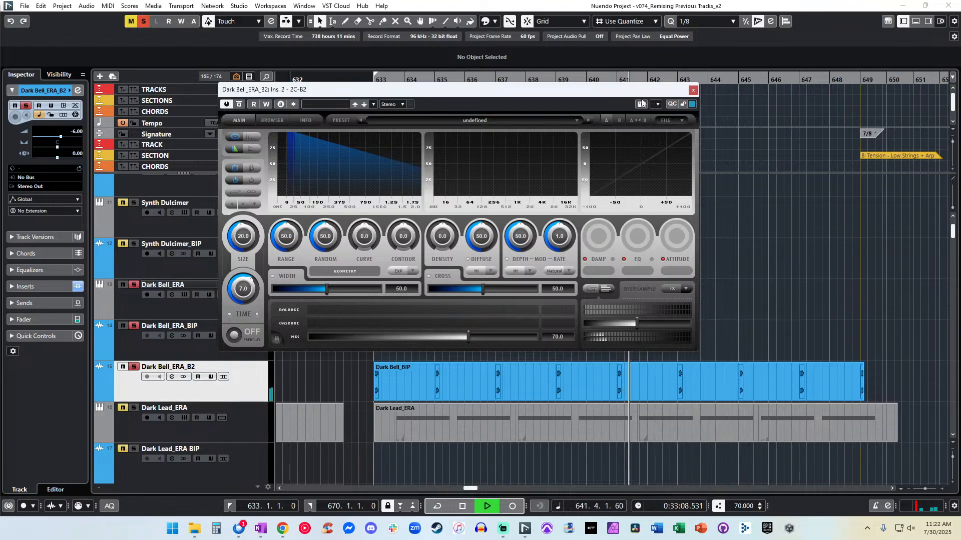
Close the reverb, raise the Dark Bell_ERA_B2 track volume to -3.00 and listen to the part's beginning and end.
click(693, 92)
click(420, 381)
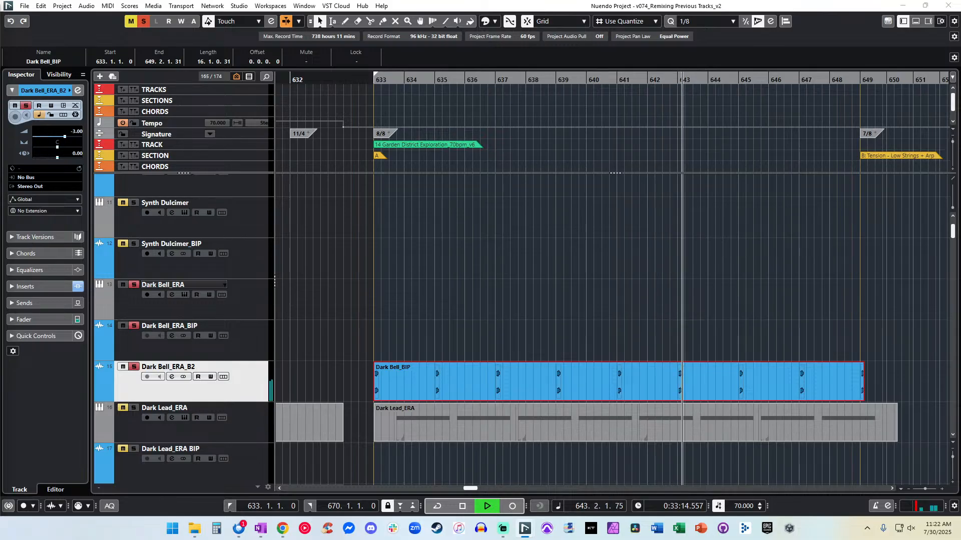
key(KP_1)
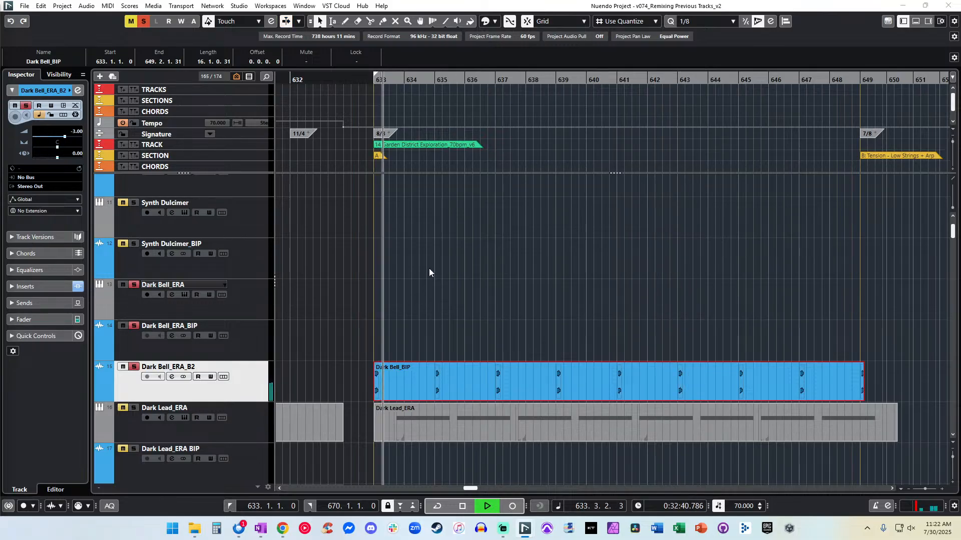
click(792, 75)
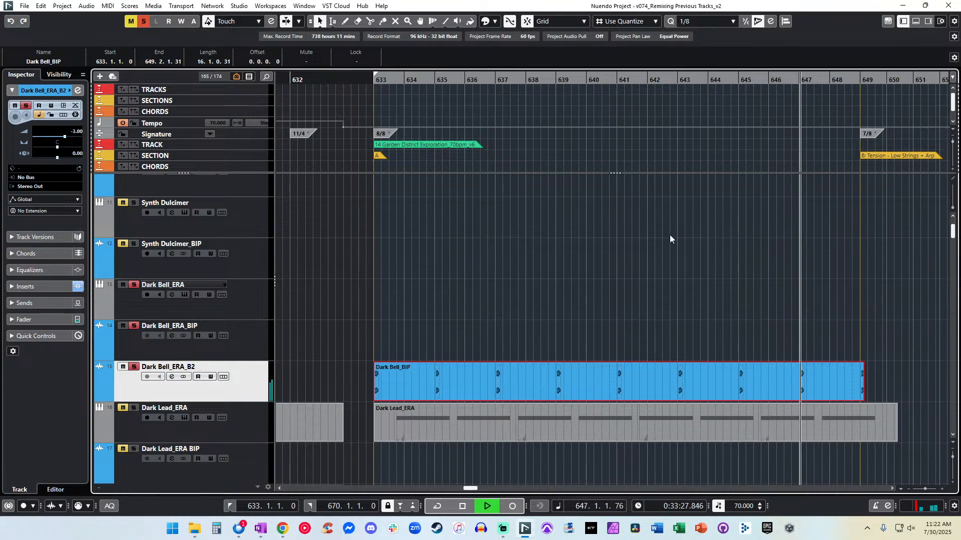
key(f)
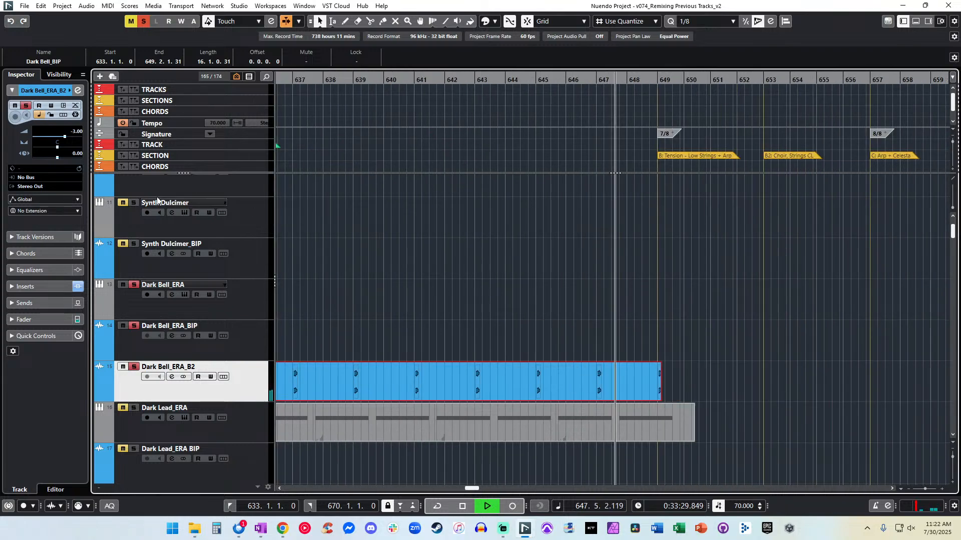
Clear all track solos and replay the bell part from bar 633.
click(144, 22)
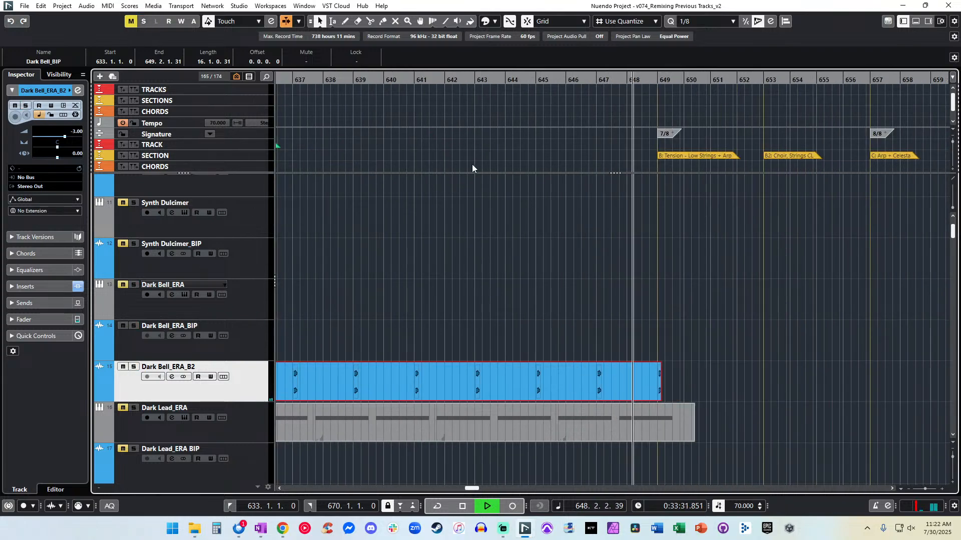
key(space)
key(space)
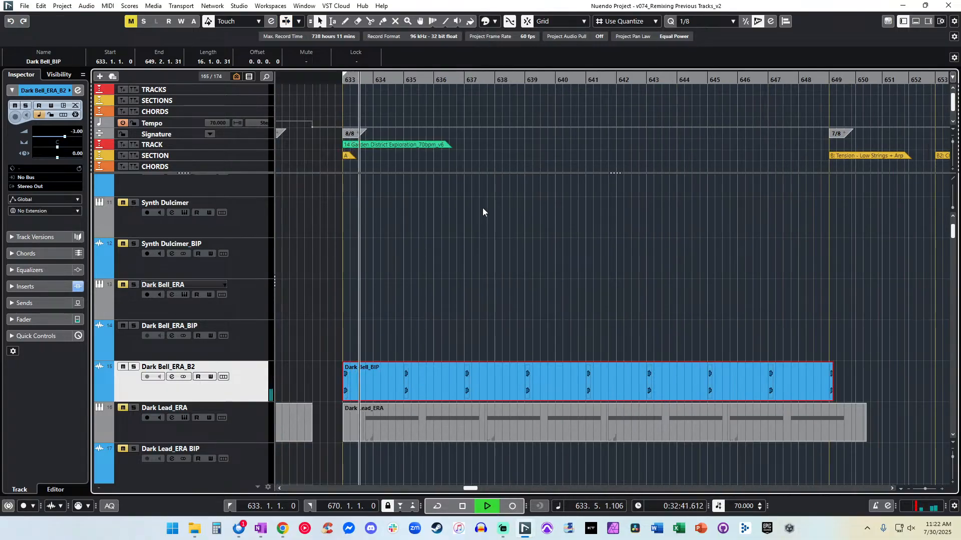
scroll(482, 208, down, 3)
scroll(482, 208, down, 3)
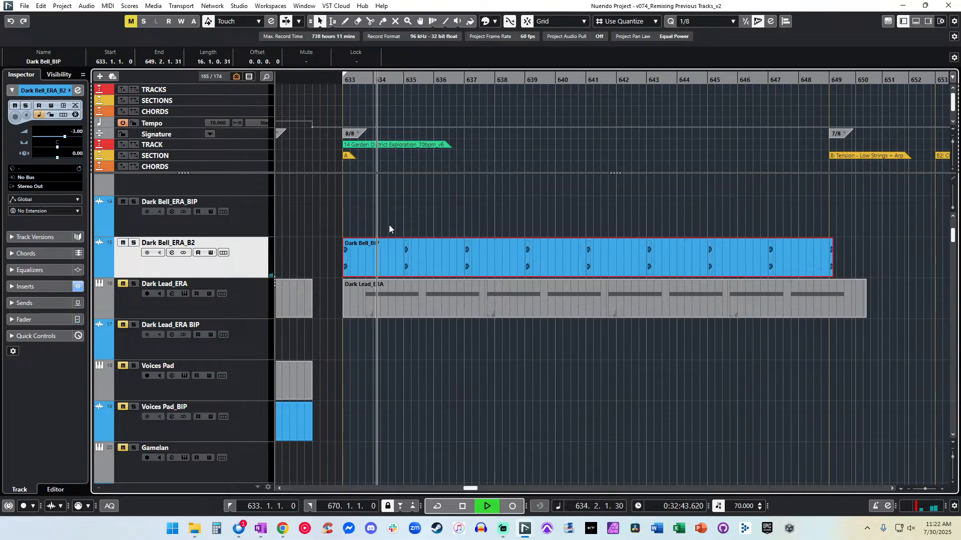
key(space)
Unmute the Dark Lead_ERA track and audition its part at bar 633 together with the bell.
click(256, 264)
click(374, 262)
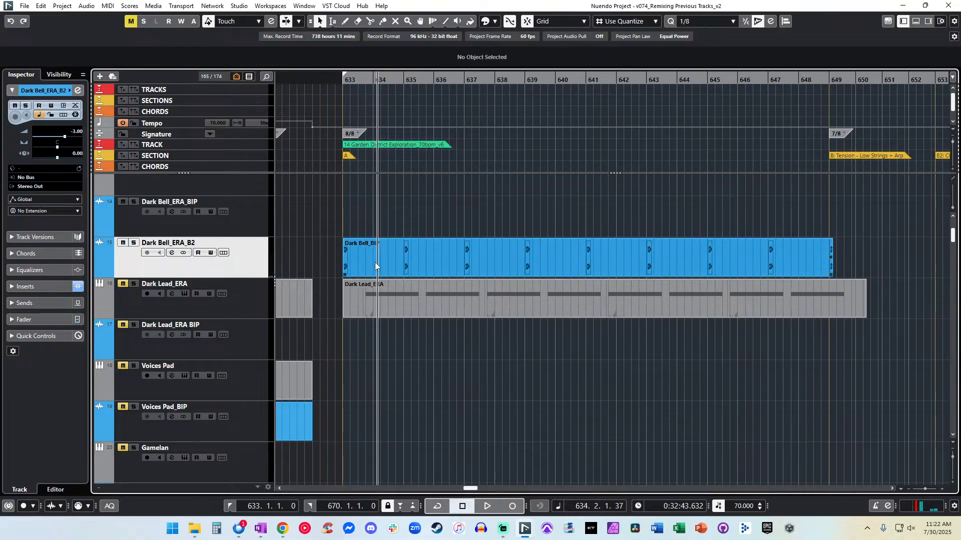
click(377, 292)
key(space)
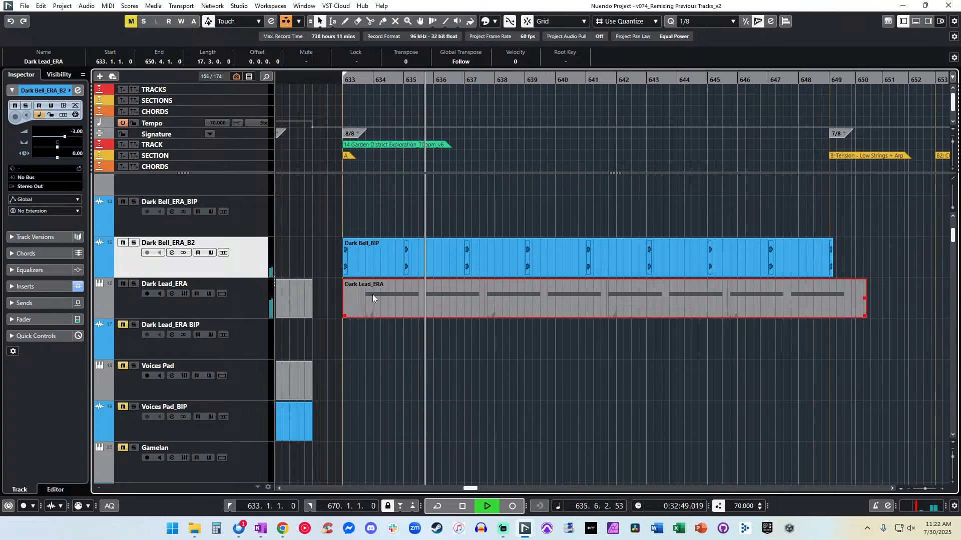
key(h)
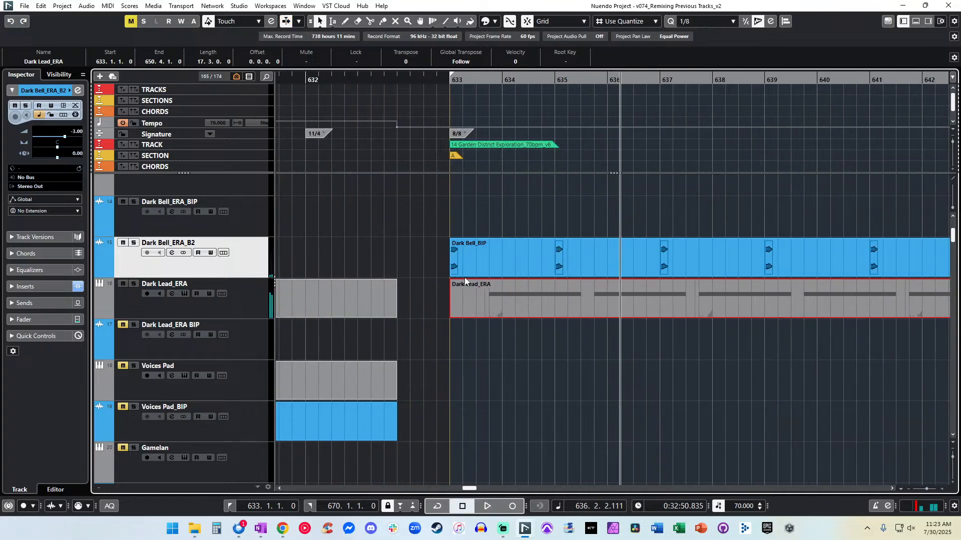
key(space)
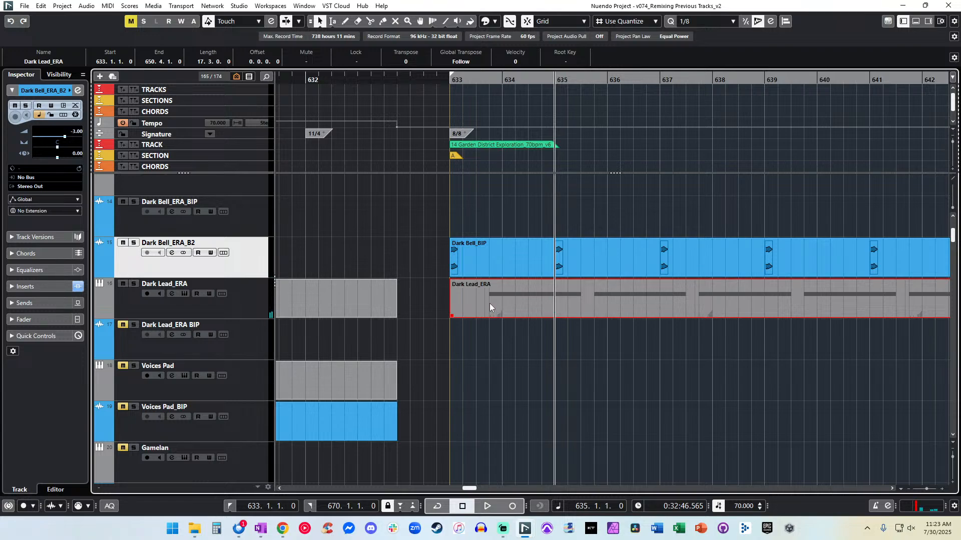
key(space)
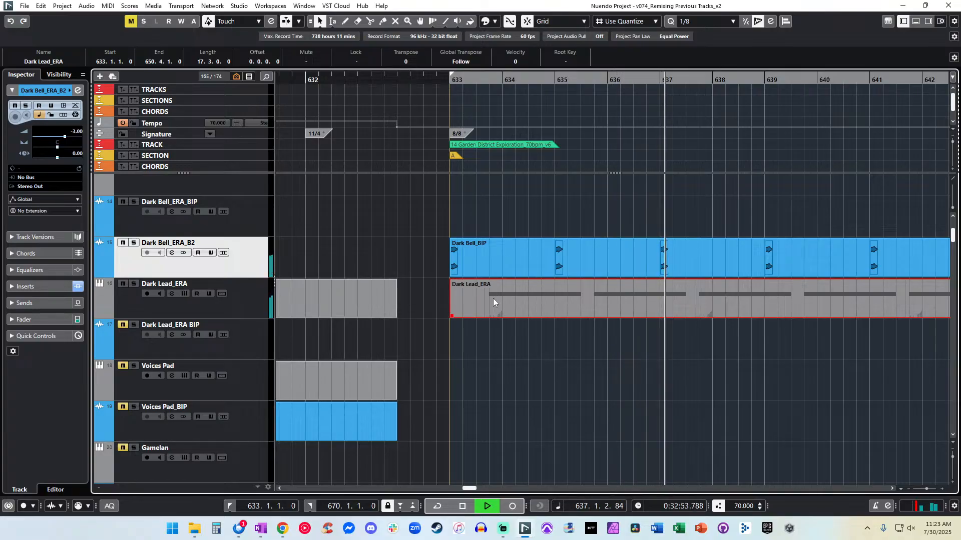
Render the Dark Lead_ERA part to audio on the Dark Lead_ERA BIP track and delete the leftover render track.
key(alt+r)
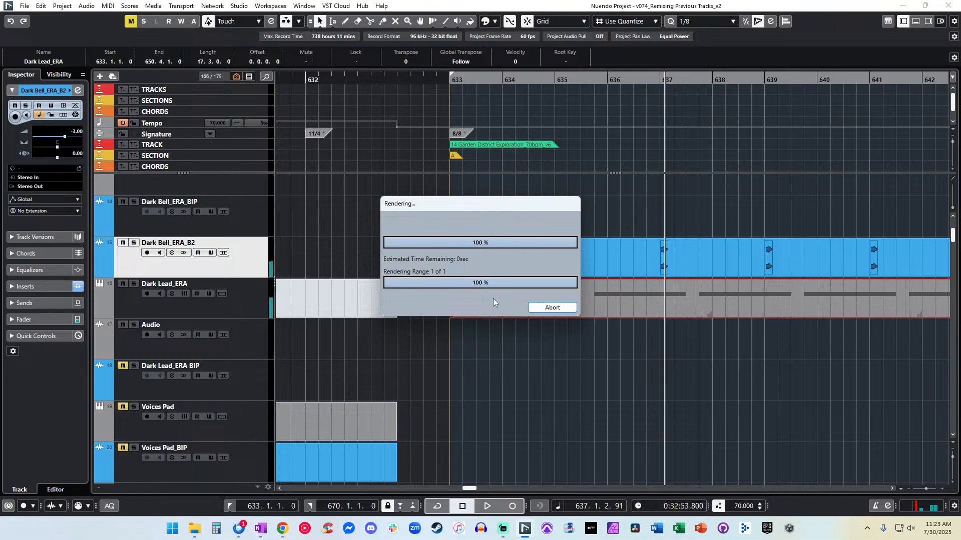
click(497, 334)
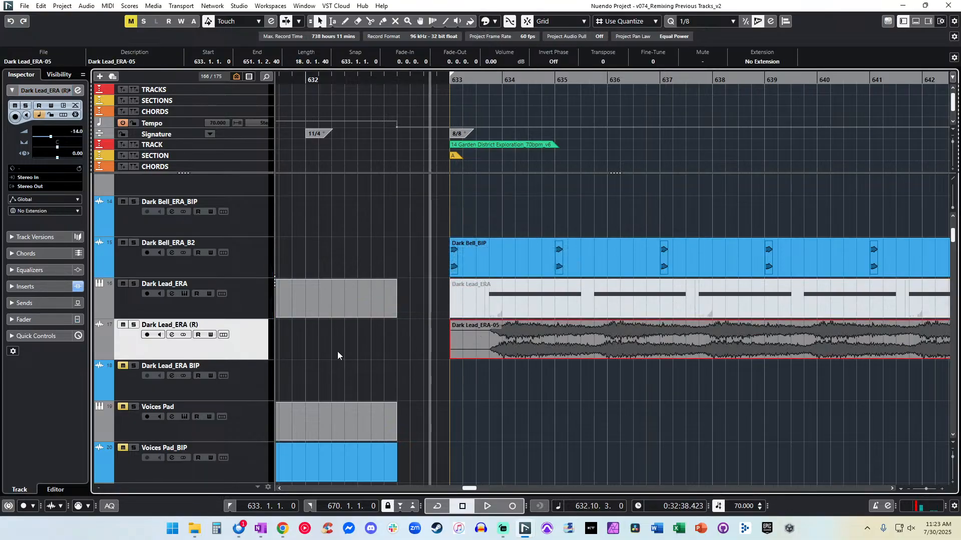
key(ctrl+Down)
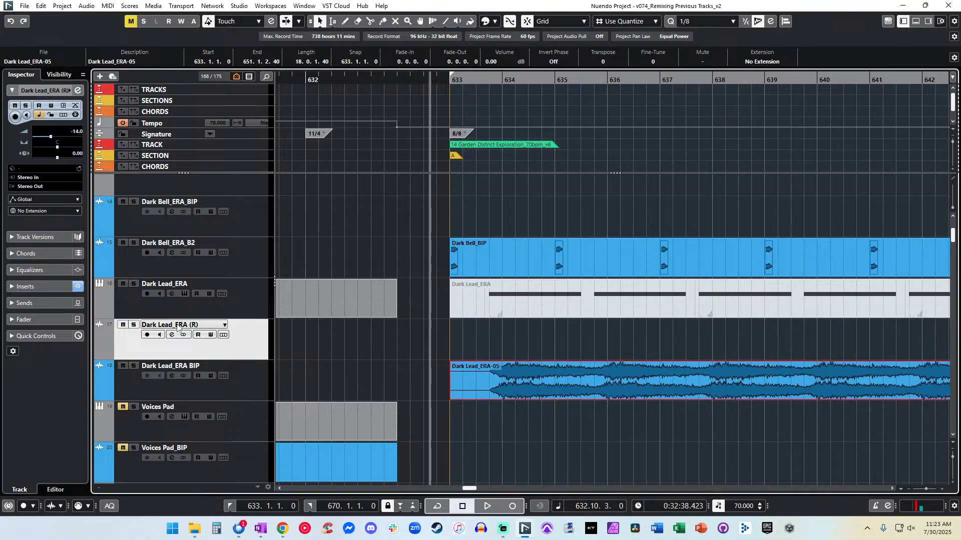
key(Delete)
key(g)
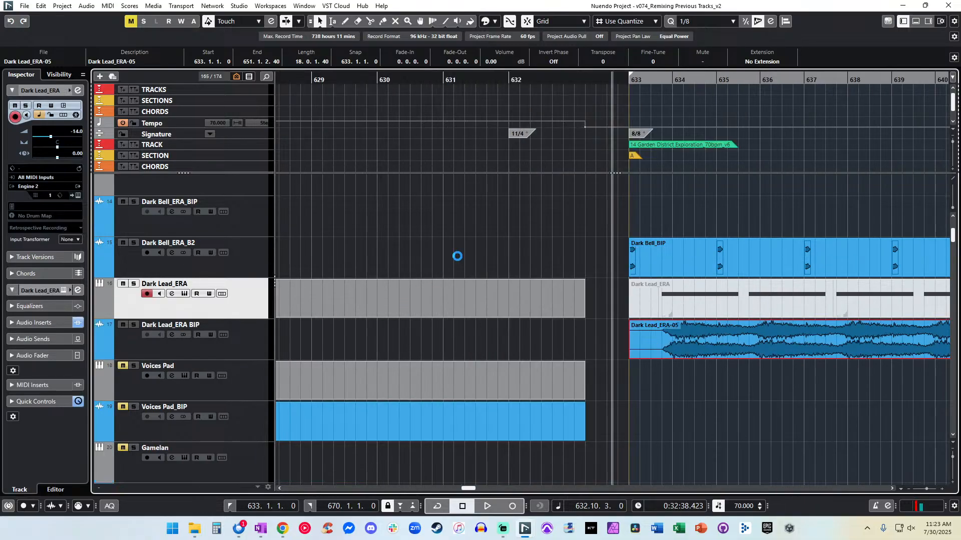
Trim the rendered Dark Lead clip's start to 633.7.1.0, give it a short fade-in and lower its volume to -5 dB.
scroll(455, 265, up, 2)
scroll(490, 289, right, 4)
scroll(441, 346, down, 2)
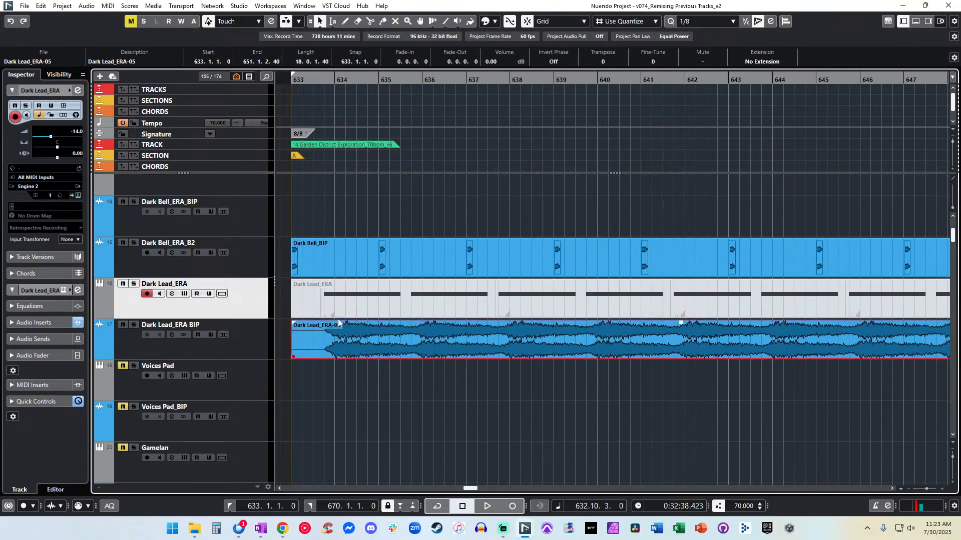
key(Return)
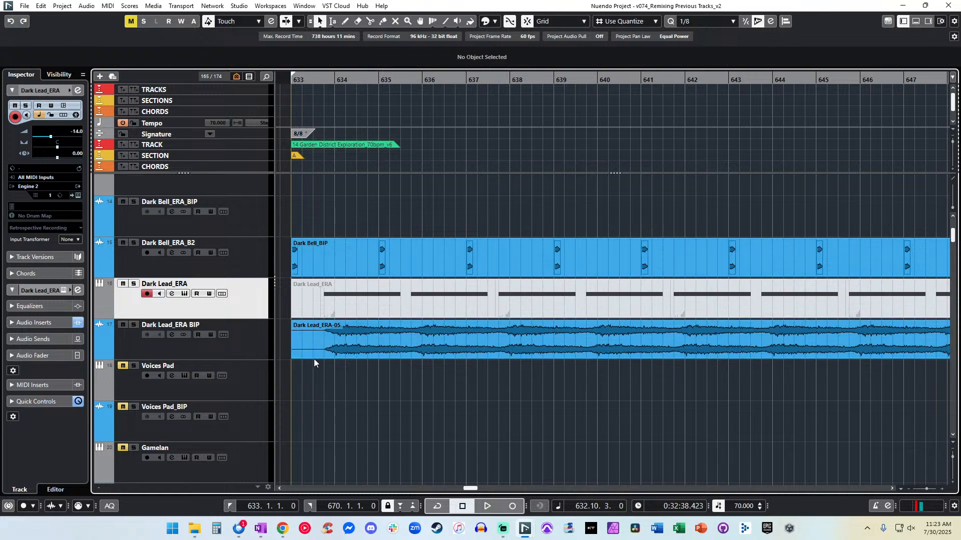
drag(292, 356, 325, 353)
key(KP_Subtract)
key(KP_Add)
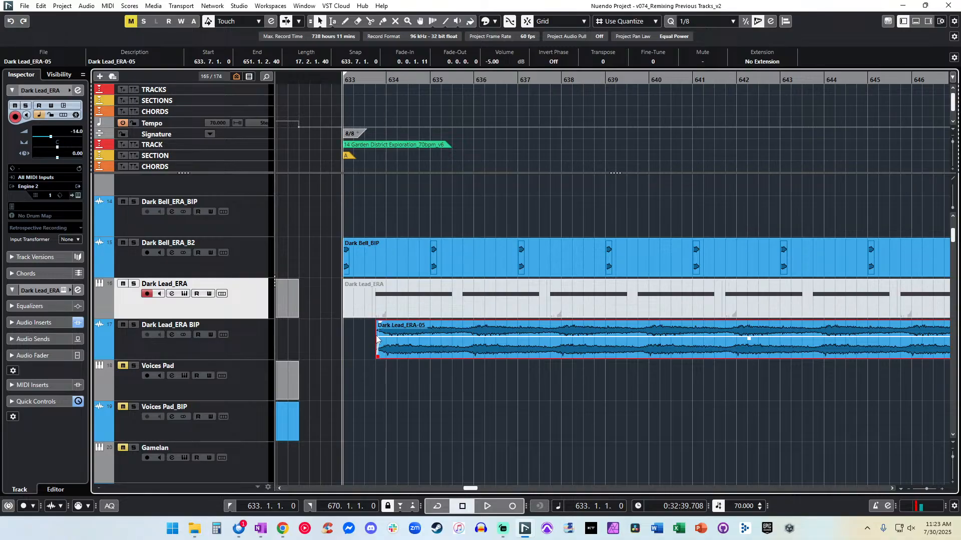
Play the section from bar 633 and reduce the track heights to review the bell and Dark Lead audio together.
key(space)
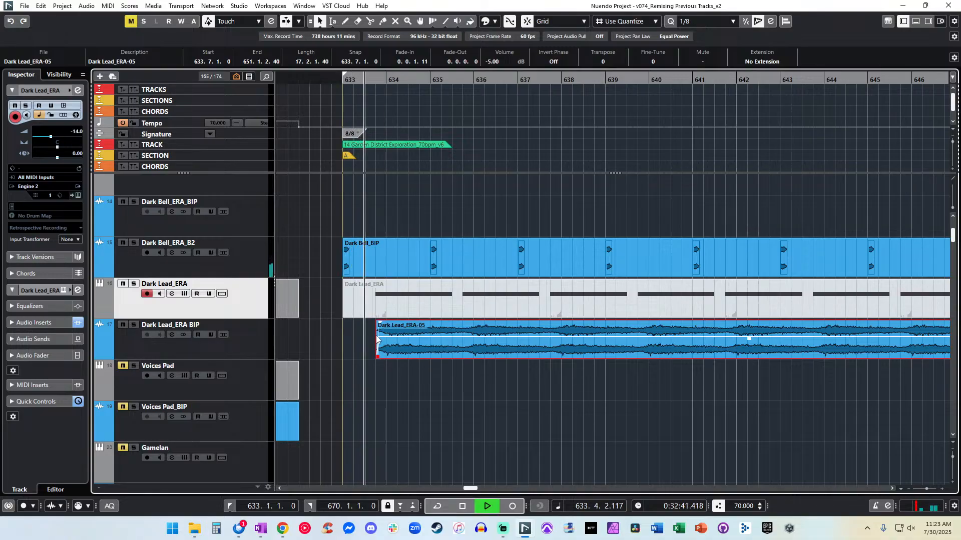
scroll(376, 335, down, 3)
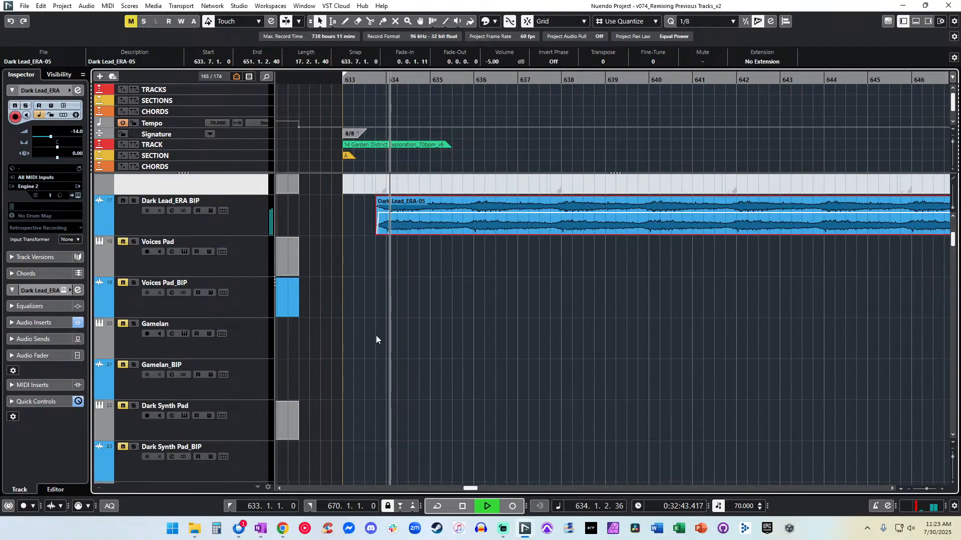
scroll(376, 335, up, 2)
click(416, 328)
key(shift+g)
key(shift+g)
key(shift+g)
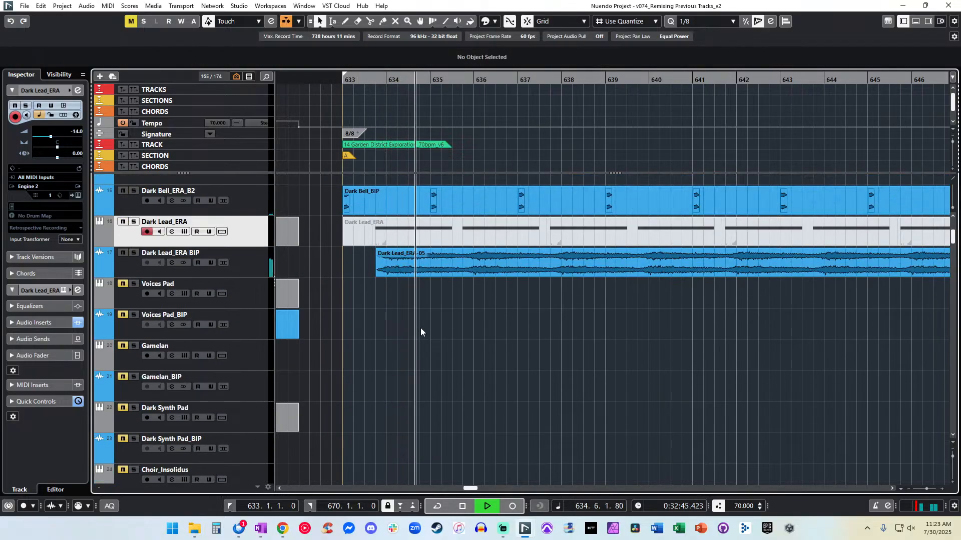
key(g)
key(g)
key(shift+h)
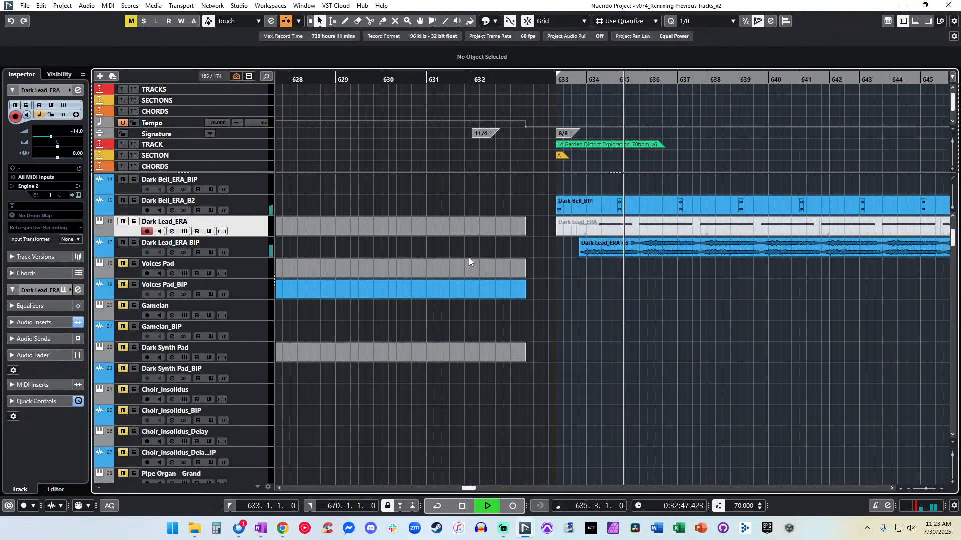
Set the rendered Dark Lead clip's volume to -8 dB.
scroll(469, 257, right, 4)
click(374, 253)
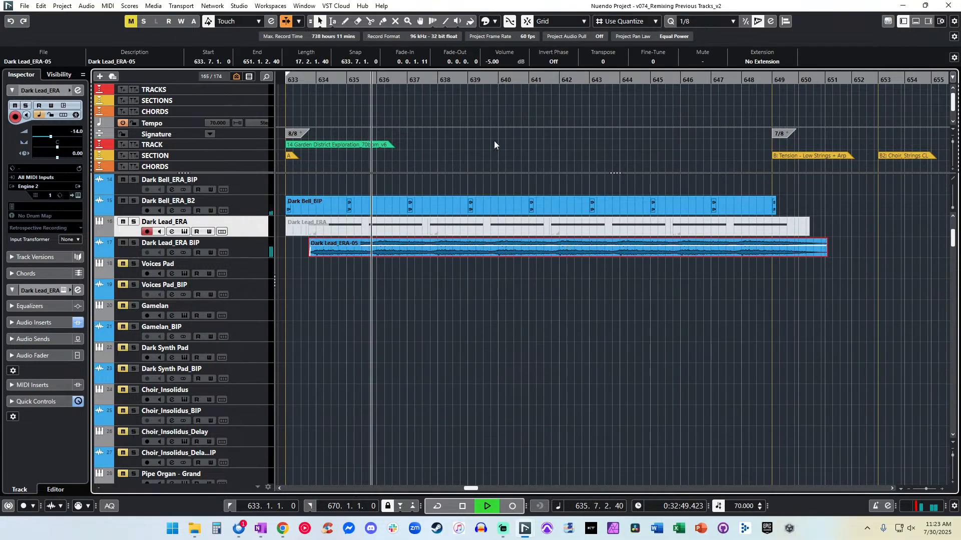
click(493, 60)
text(-8)
key(Return)
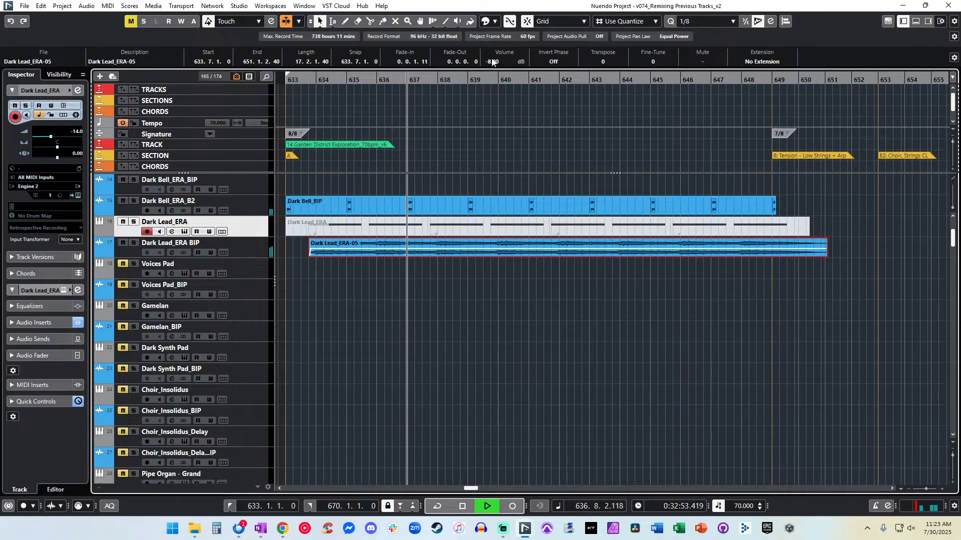
Lower the volume of the Dark Lead_ERA-05 audio event to -11 dB and deselect it.
scroll(494, 62, down, 1)
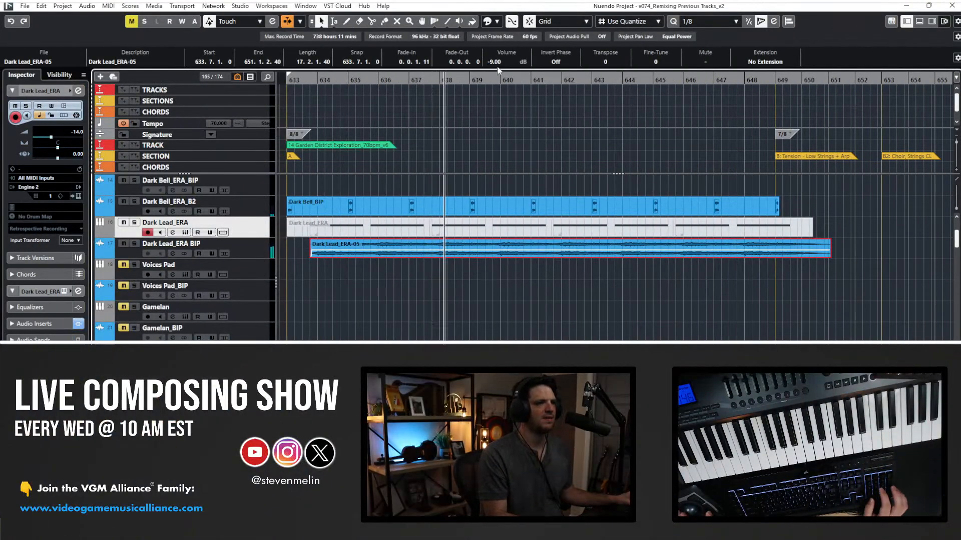
click(455, 278)
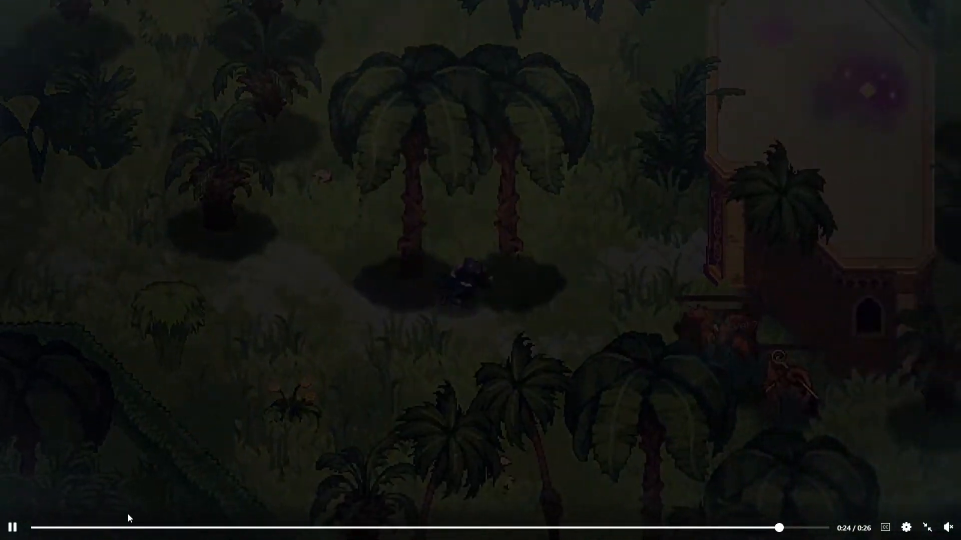
Review the gameplay video at several points while the music plays.
click(88, 528)
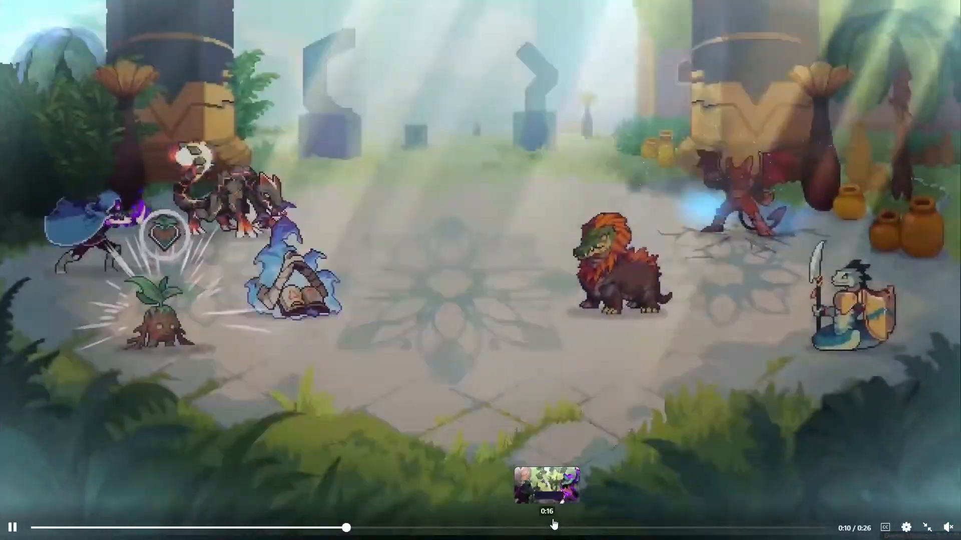
click(550, 523)
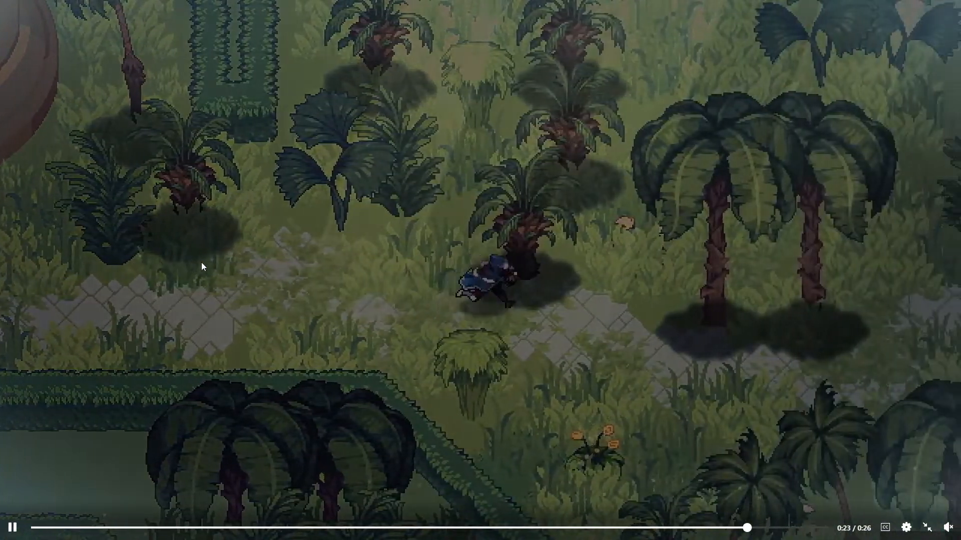
click(73, 528)
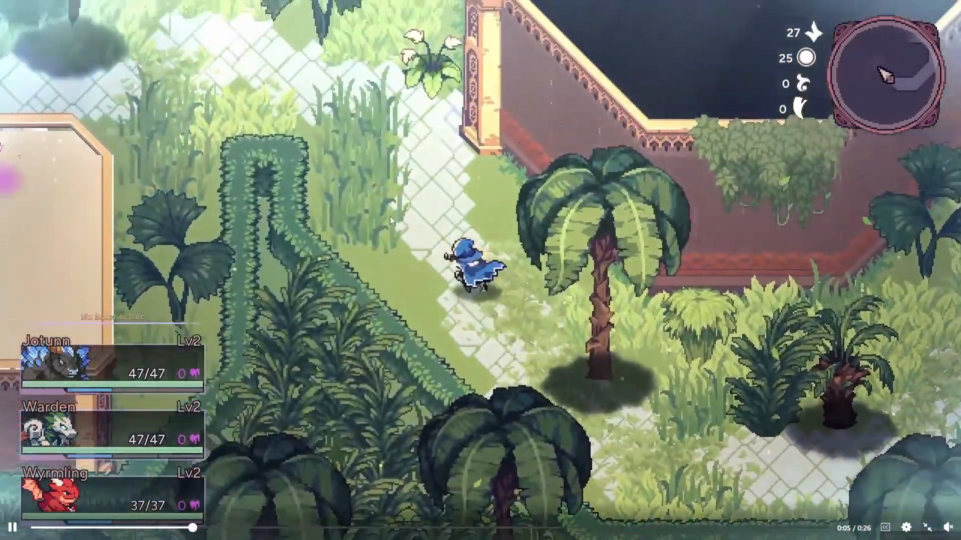
click(331, 528)
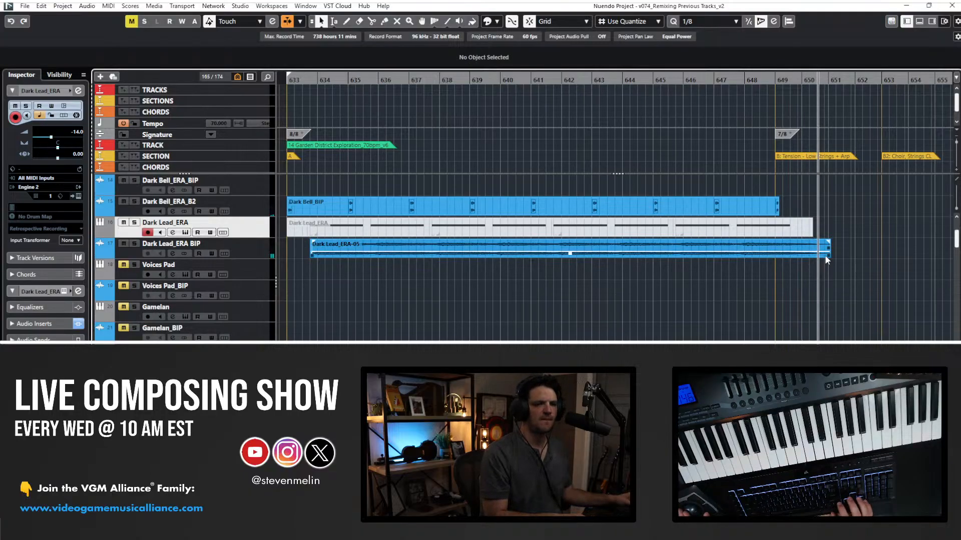
Shorten the Dark Lead_ERA-05 event to end at bar 650 with a fade-out of 0.5.1.104, and stop playback.
drag(826, 255, 799, 257)
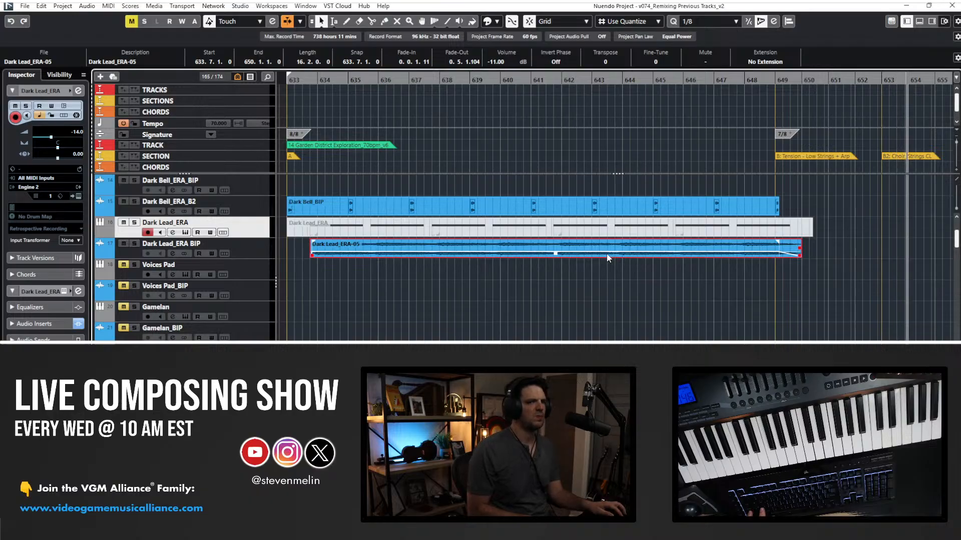
key(space)
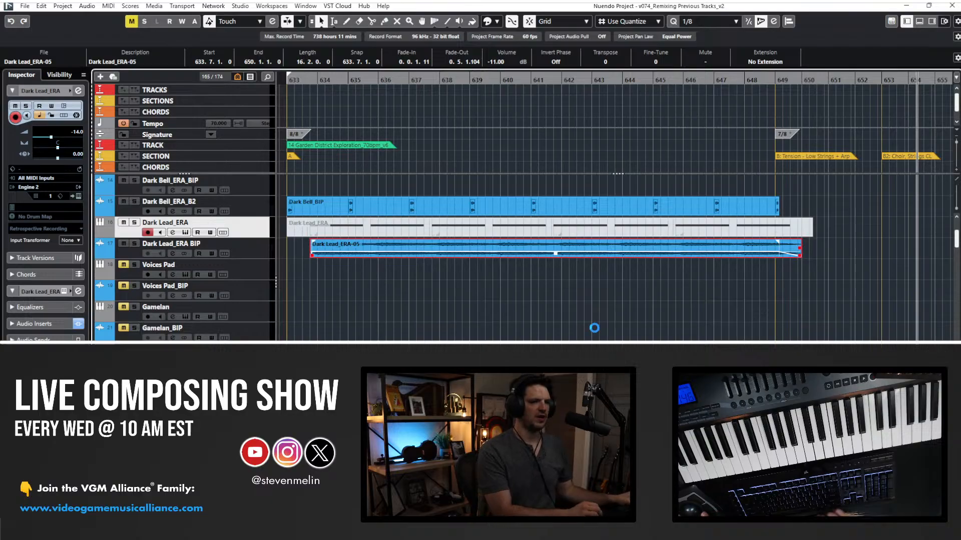
Examine the tracks from the pads through the strings and harp for parts in the Garden District Exploration section.
scroll(442, 311, down, 3)
scroll(442, 312, up, 2)
key(KP_1)
scroll(443, 312, down, 6)
scroll(442, 312, up, 1)
key(g)
key(g)
key(g)
key(g)
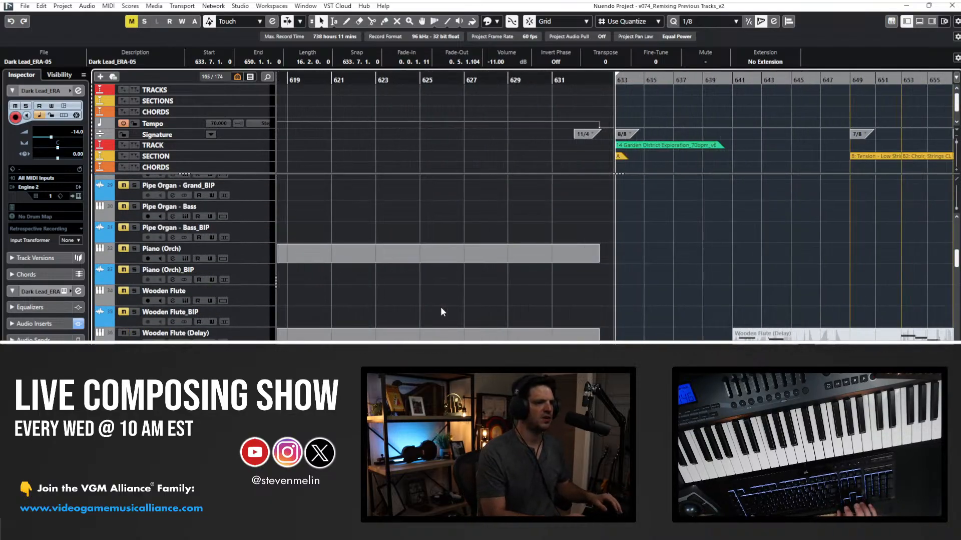
scroll(441, 308, down, 9)
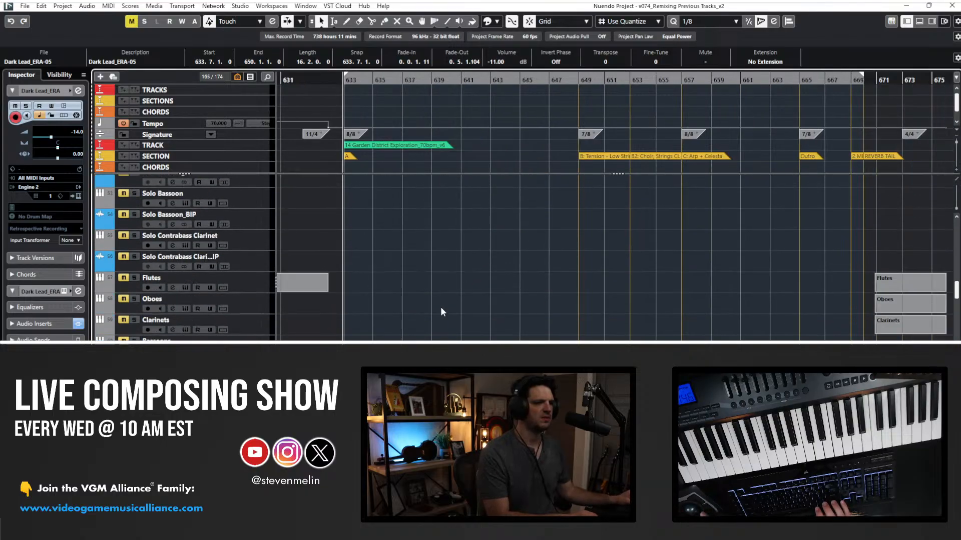
scroll(440, 307, down, 20)
scroll(440, 307, up, 20)
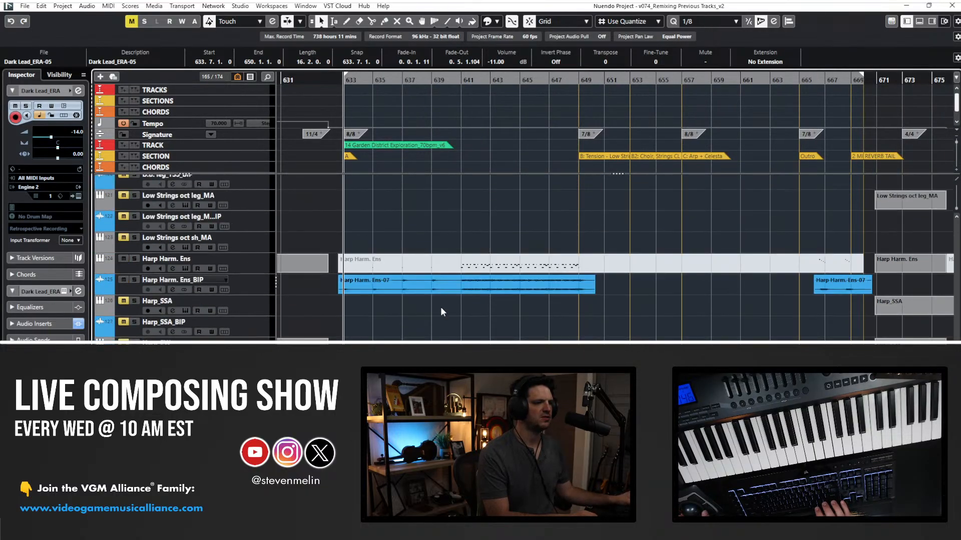
scroll(442, 312, up, 20)
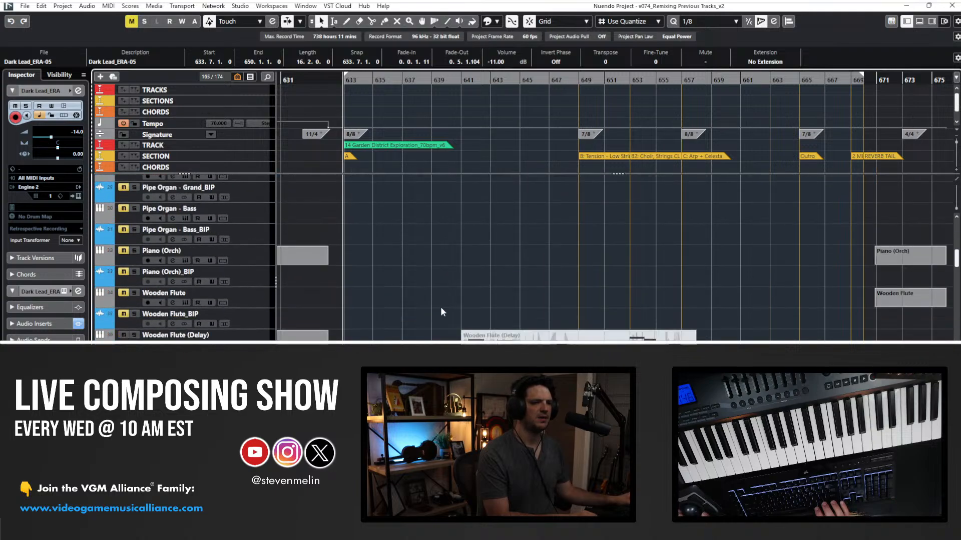
scroll(441, 311, up, 7)
scroll(442, 311, right, 3)
click(442, 311)
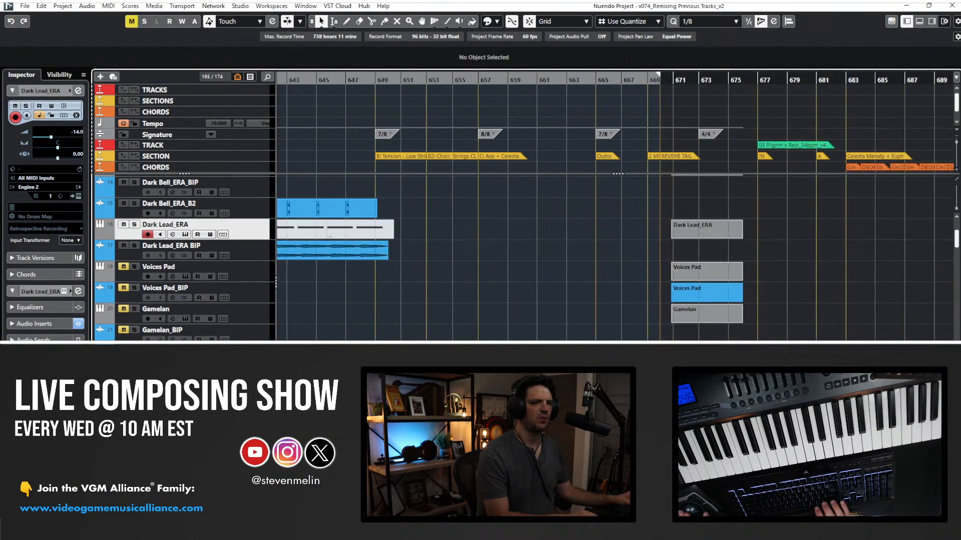
Inspect the existing Choir_Insolidus and Choir_Insolidus (Delay) parts along the timeline.
key(ctrl+z)
drag(550, 426, 647, 425)
key(ctrl+z)
scroll(647, 425, right, 7)
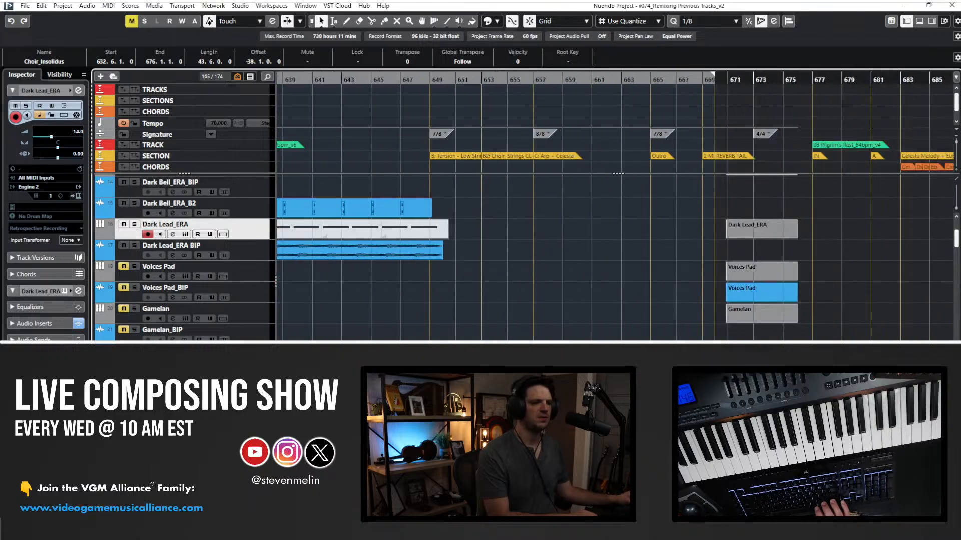
drag(725, 425, 850, 425)
scroll(615, 210, right, 4)
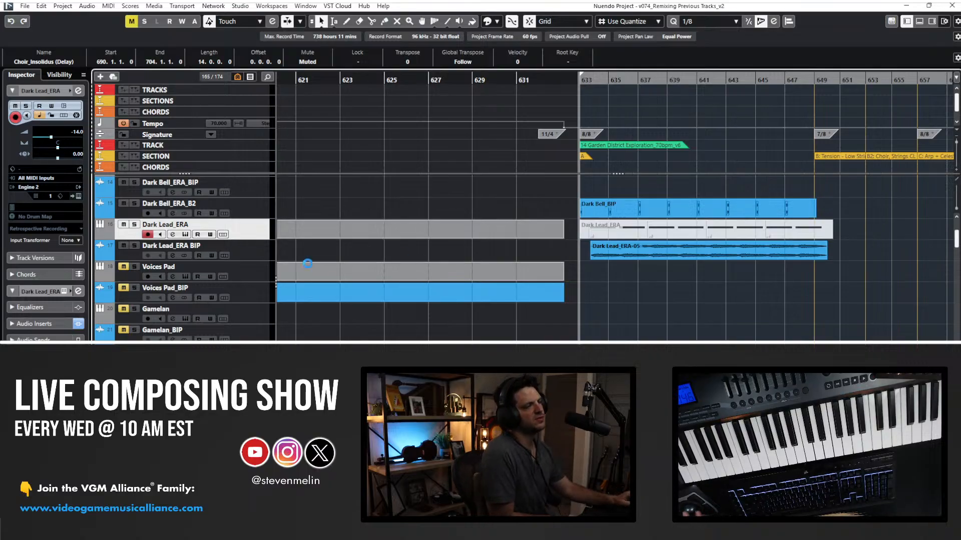
Import the Choir_Insolidus and Choir_Insolidus_Delay tracks from another project as new tracks at their absolute position.
click(24, 6)
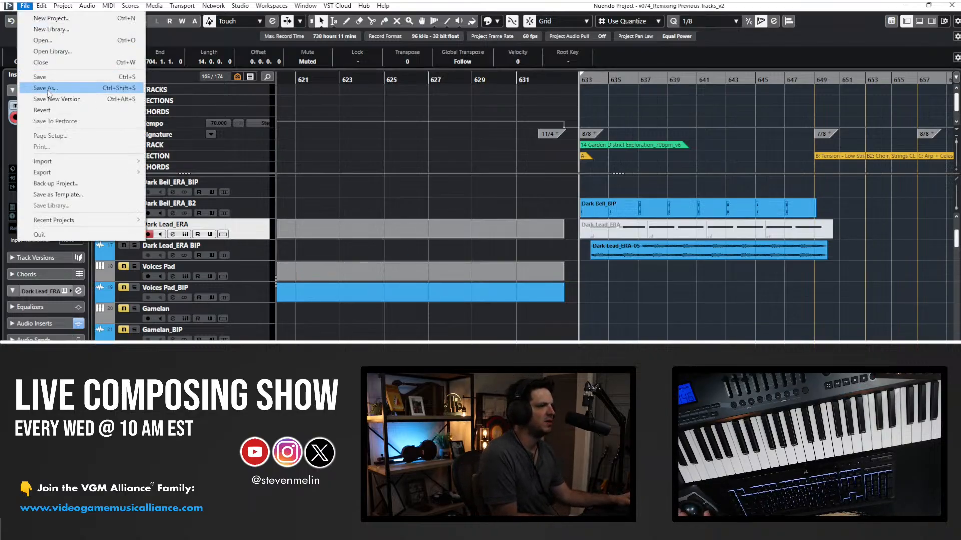
mouse_move(68, 161)
click(186, 183)
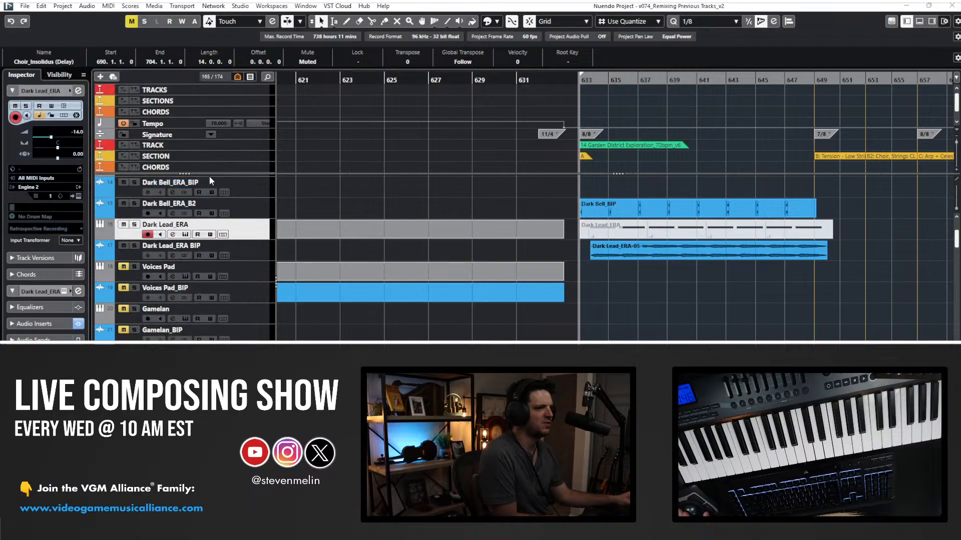
drag(264, 92, 0, 173)
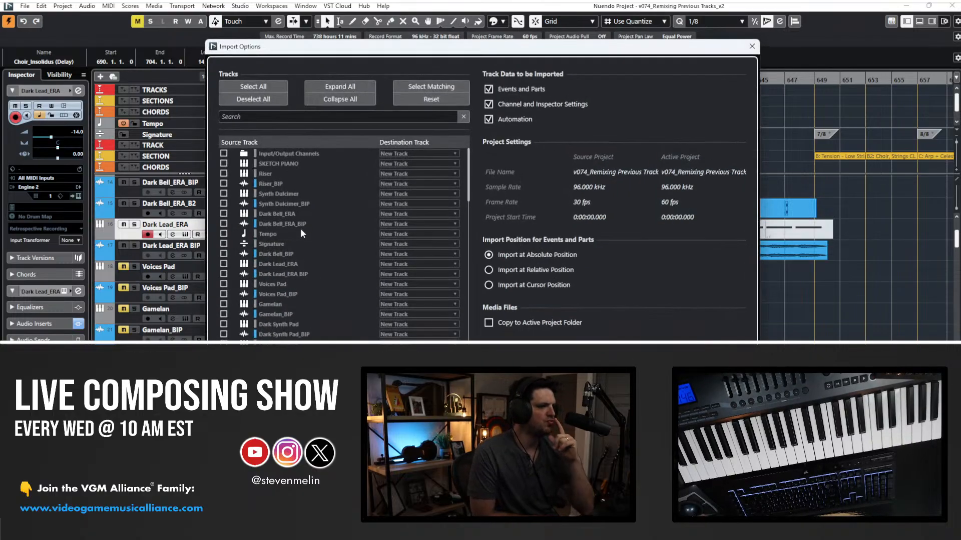
scroll(268, 191, down, 4)
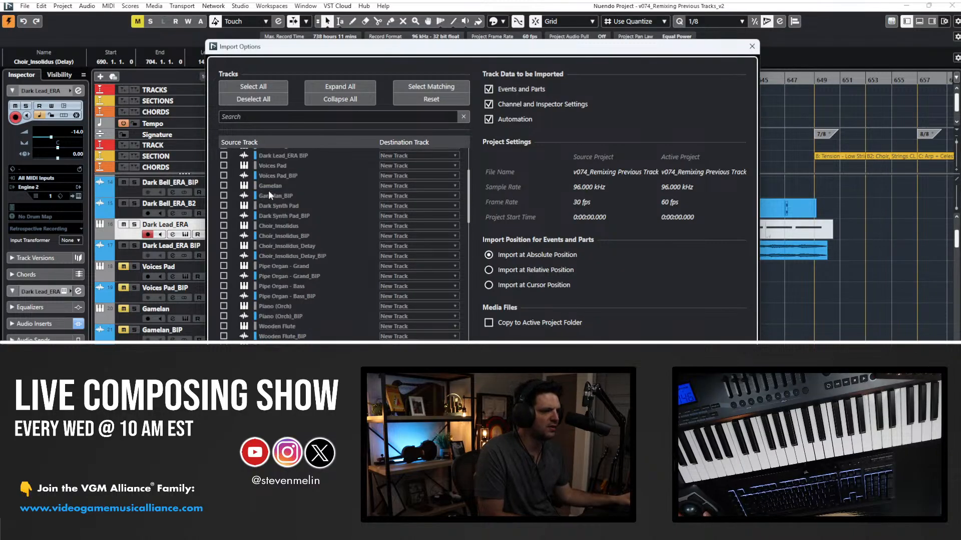
click(223, 226)
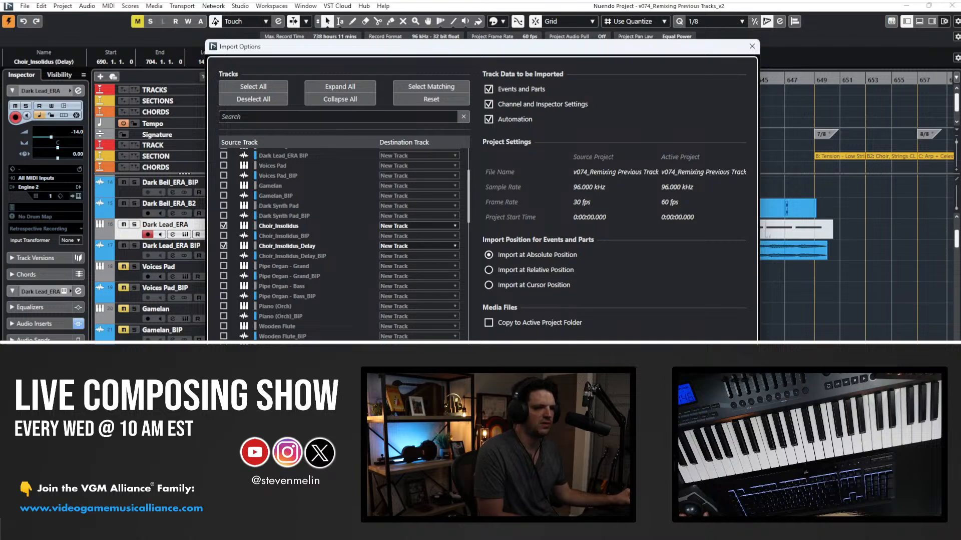
key(Return)
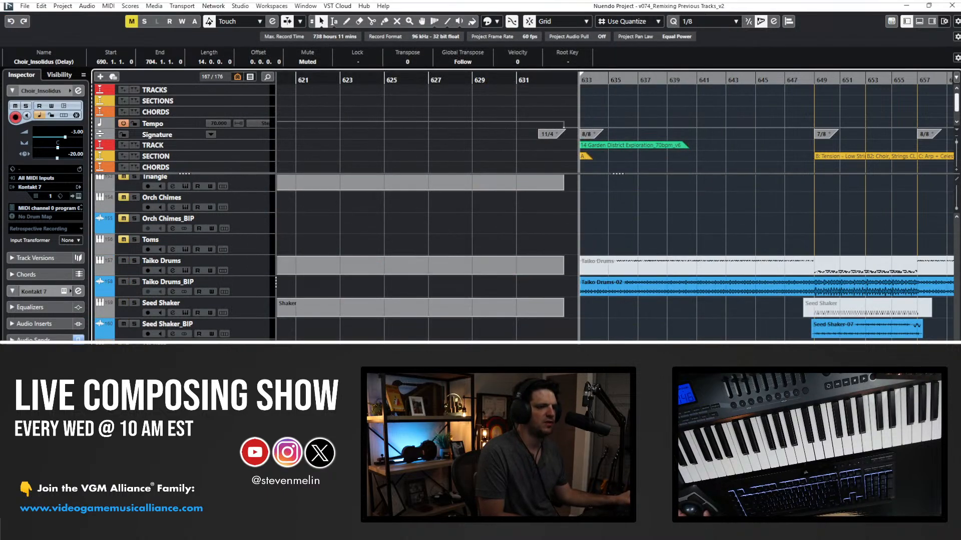
Set the quantize resolution to 1/1 and split the imported Choir_Insolidus (Delay) part at bar 633.
scroll(549, 340, right, 1)
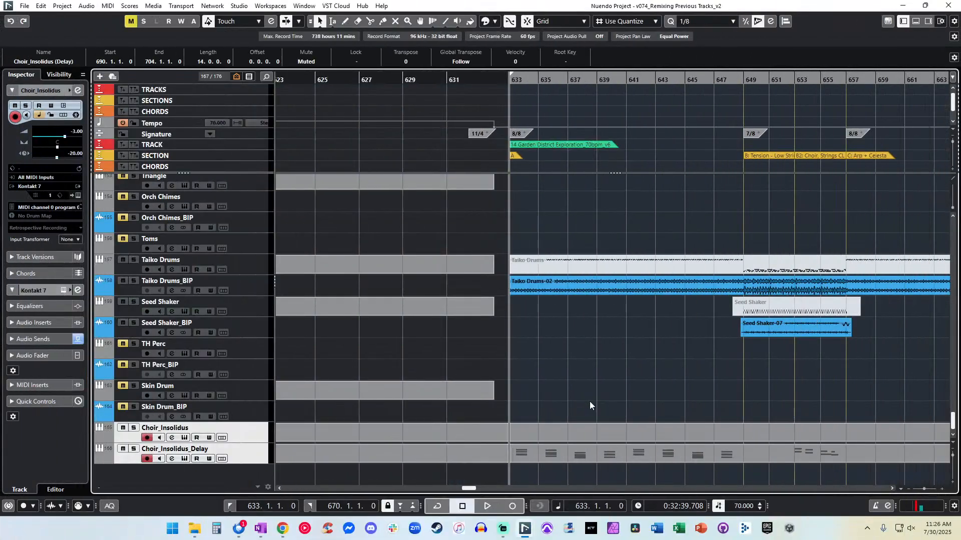
scroll(589, 402, right, 2)
click(401, 426)
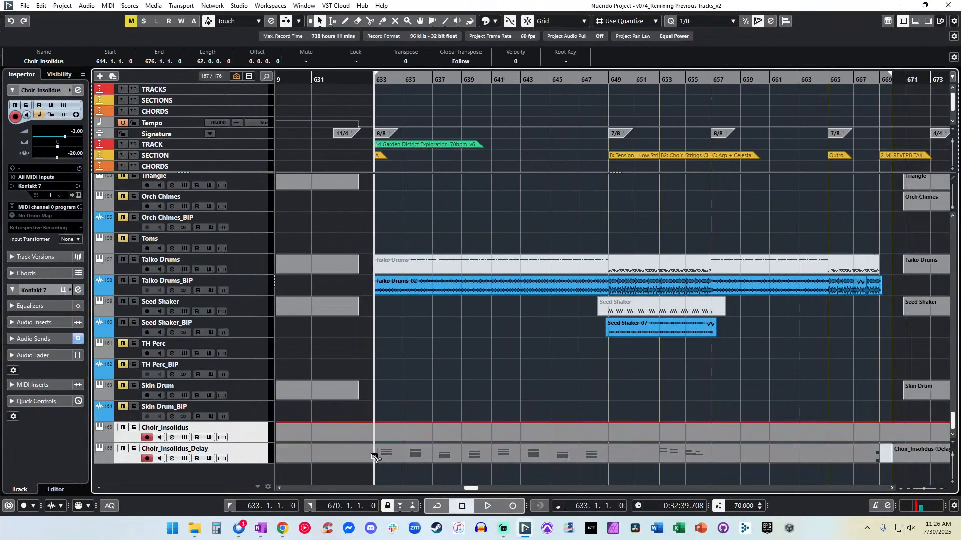
click(680, 27)
click(688, 36)
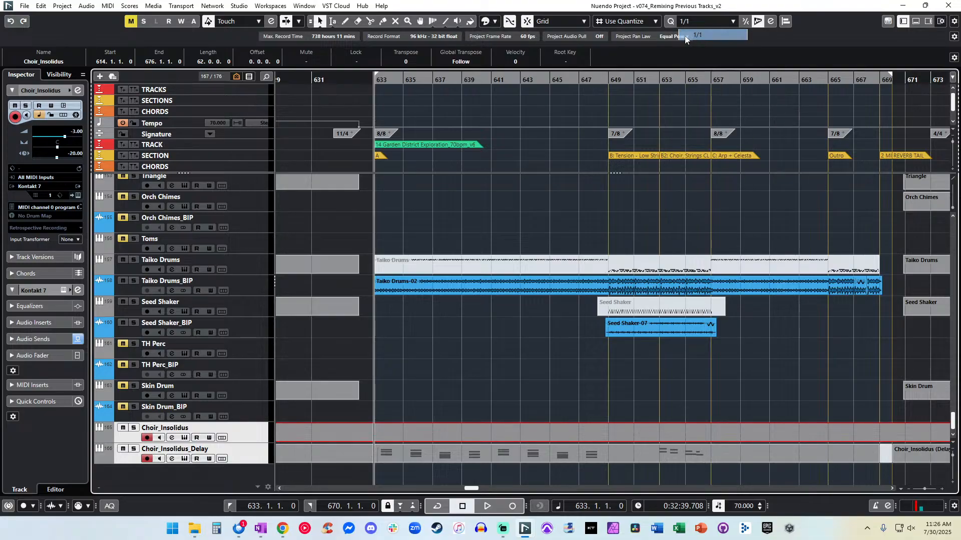
scroll(443, 435, right, 4)
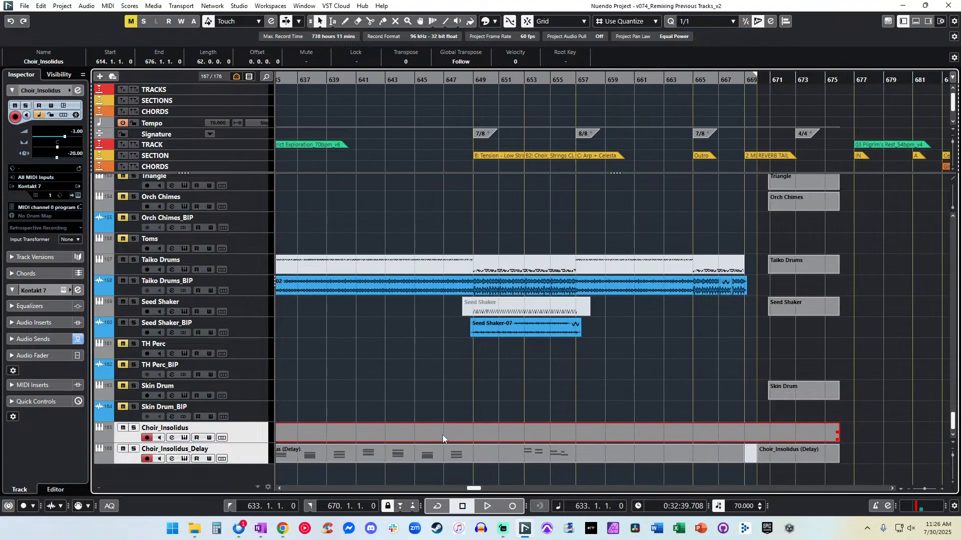
click(590, 455)
scroll(461, 429, left, 5)
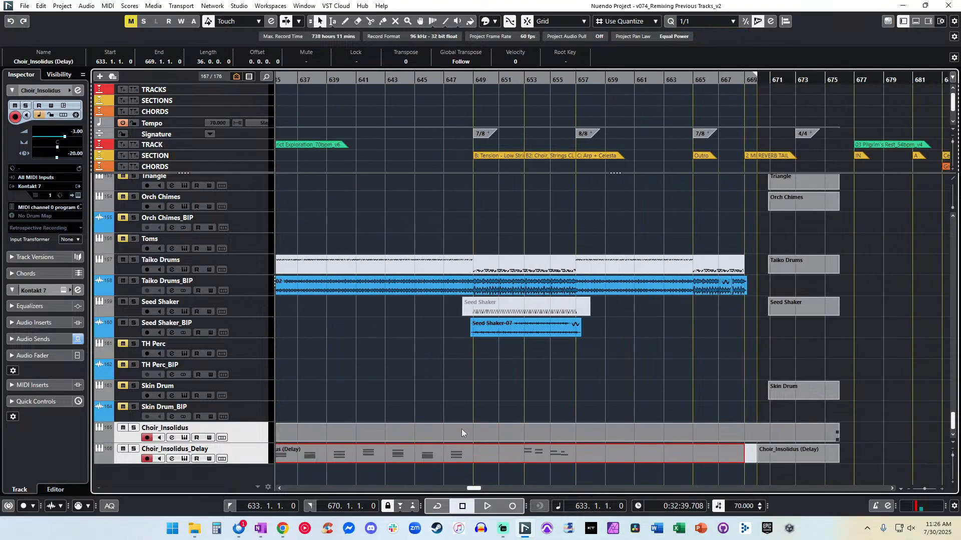
Move the Choir_Insolidus (Delay) part spanning bars 633 to 669 up to the original Choir_Insolidus_Delay track.
key(ctrl+x)
key(ctrl+v)
key(ctrl+Up)
key(ctrl+Up)
key(ctrl+Up)
key(ctrl+Up)
key(ctrl+Up)
key(ctrl+Up)
key(ctrl+Up)
key(ctrl+Up)
key(ctrl+Up)
key(ctrl+Up)
key(ctrl+Up)
key(ctrl+Up)
key(ctrl+Up)
key(ctrl+Up)
key(ctrl+Up)
key(ctrl+Up)
key(ctrl+Up)
key(ctrl+Up)
key(ctrl+Up)
key(ctrl+Up)
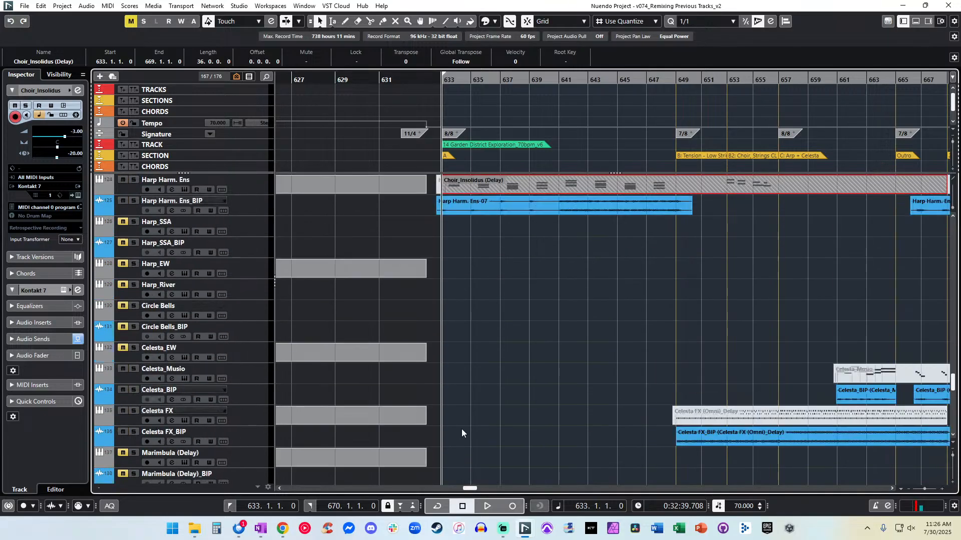
key(ctrl+Down)
key(ctrl+Down)
key(ctrl+Down)
key(ctrl+Up)
key(ctrl+Up)
key(ctrl+Up)
key(ctrl+Up)
key(ctrl+Up)
key(ctrl+Up)
key(ctrl+Up)
key(ctrl+Up)
key(ctrl+Up)
key(ctrl+Up)
key(ctrl+Up)
key(ctrl+Up)
key(ctrl+Up)
key(ctrl+Up)
key(ctrl+Up)
key(ctrl+Up)
key(ctrl+Up)
key(ctrl+Up)
key(ctrl+Up)
key(ctrl+Up)
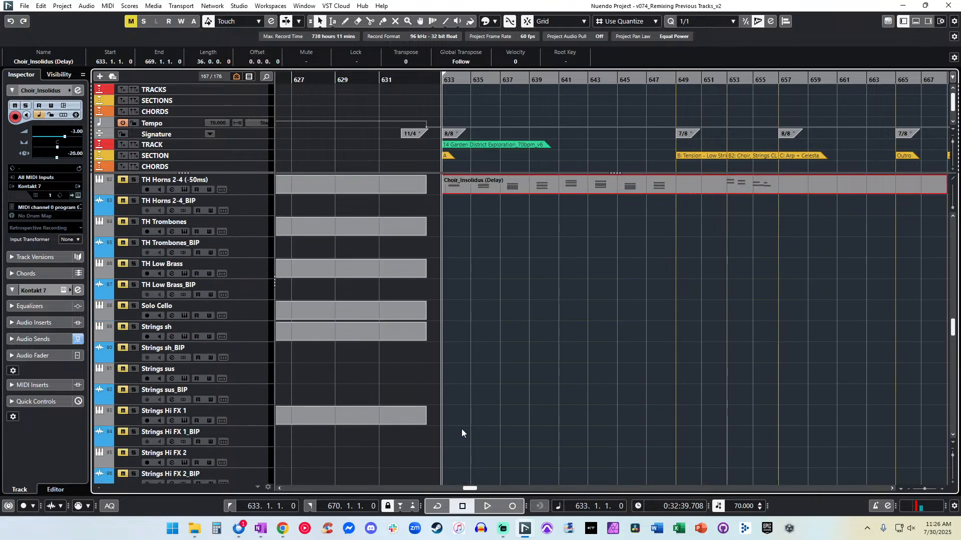
key(ctrl+Up)
key(ctrl+Up)
key(ctrl+Up)
key(ctrl+Up)
key(ctrl+Up)
key(ctrl+Up)
key(ctrl+Up)
key(ctrl+Up)
key(ctrl+Up)
key(ctrl+Up)
key(ctrl+Up)
key(ctrl+Up)
key(ctrl+Up)
key(ctrl+Up)
key(ctrl+Up)
key(ctrl+Up)
key(ctrl+Up)
key(ctrl+Up)
key(ctrl+Up)
key(ctrl+Up)
key(ctrl+Down)
key(ctrl+Down)
key(ctrl+Down)
key(ctrl+Down)
key(ctrl+Down)
key(ctrl+Down)
key(ctrl+Down)
key(ctrl+Down)
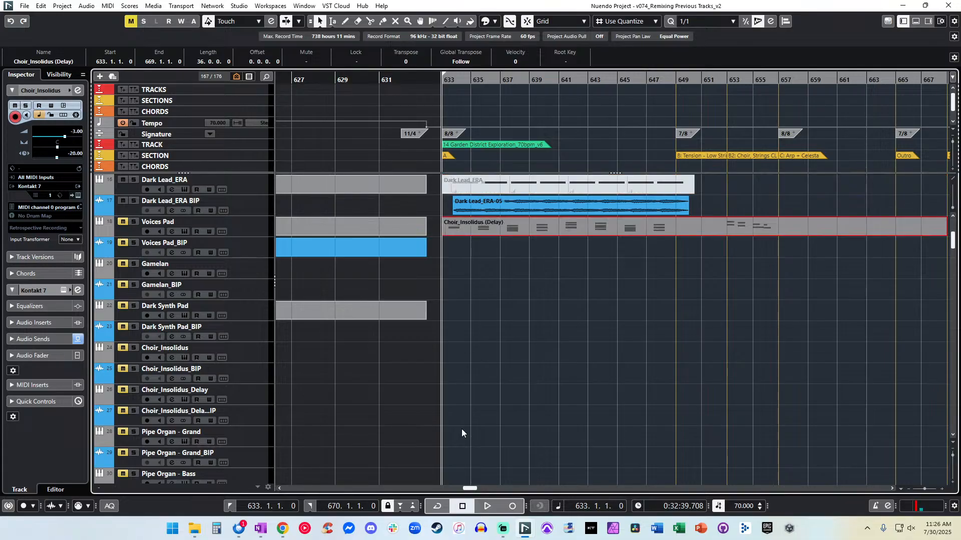
key(ctrl+Down)
key(ctrl+Down)
key(ctrl+Up)
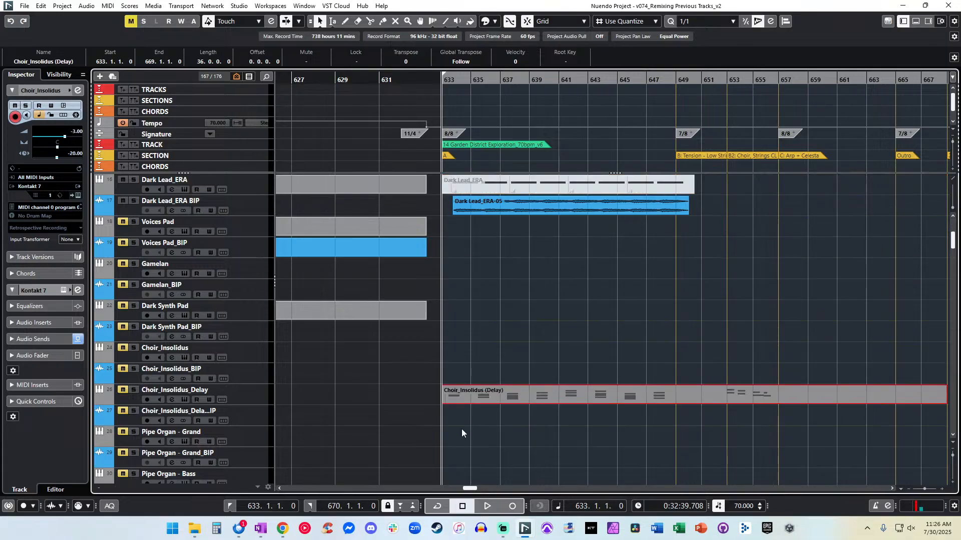
Delete the imported duplicate Choir_Insolidus and Choir_Insolidus_Delay tracks at the end of the track list.
scroll(463, 422, down, 10)
scroll(463, 425, up, 10)
scroll(464, 426, right, 3)
scroll(463, 426, left, 1)
scroll(463, 426, right, 3)
scroll(463, 425, left, 4)
scroll(464, 425, down, 20)
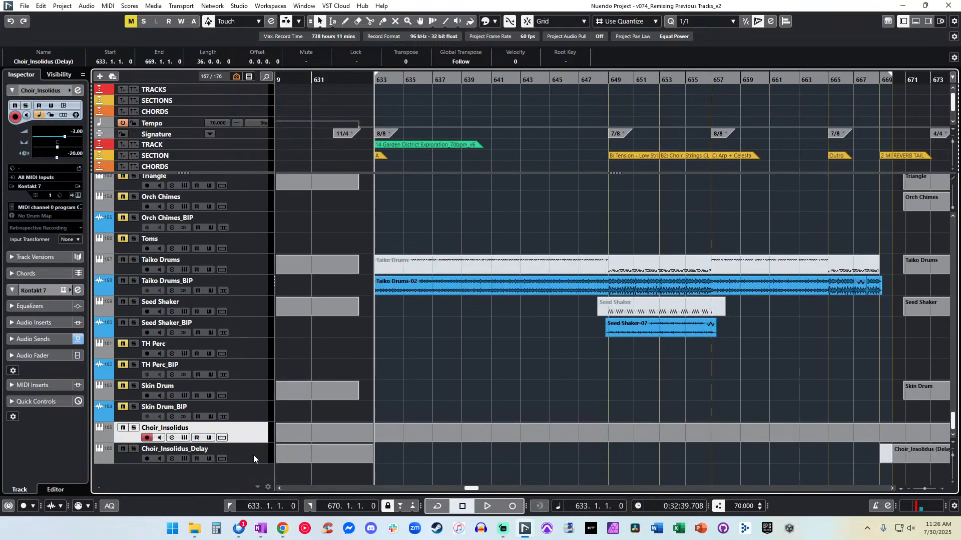
key(Delete)
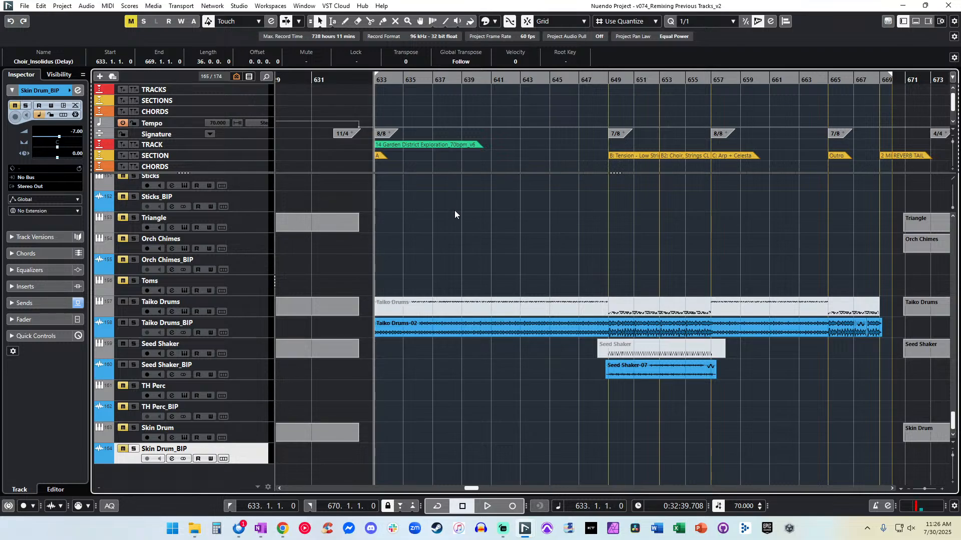
Open the moved Choir_Insolidus (Delay) part in the MIDI note editor.
scroll(455, 211, up, 20)
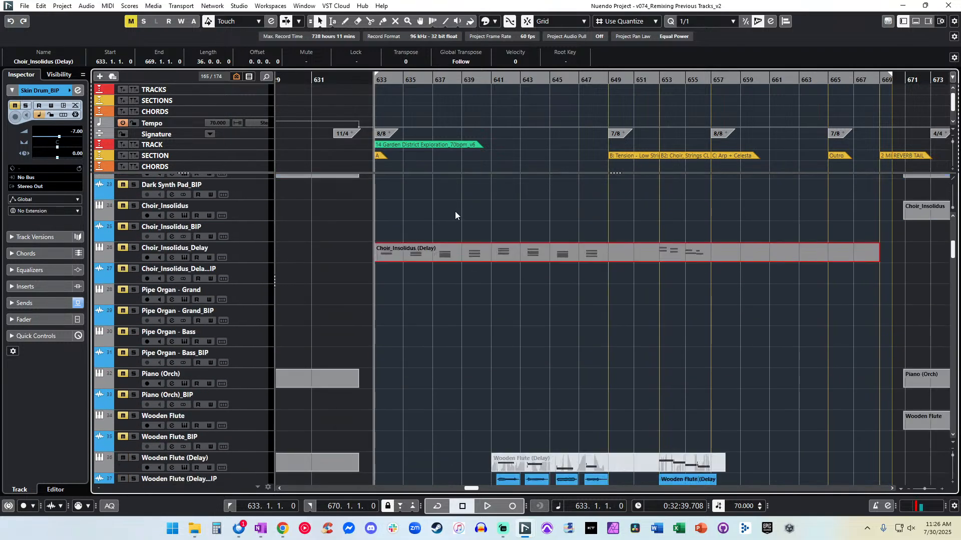
click(435, 211)
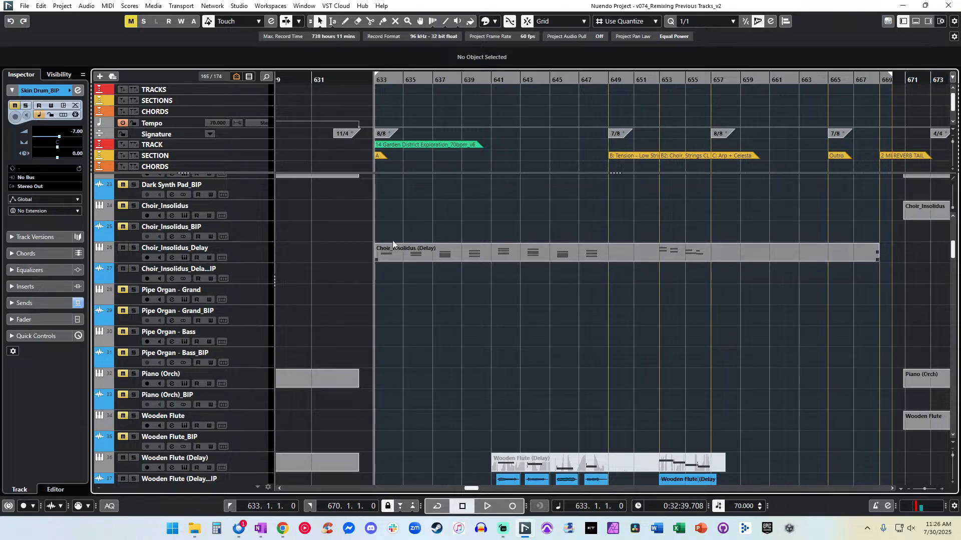
double_click(416, 255)
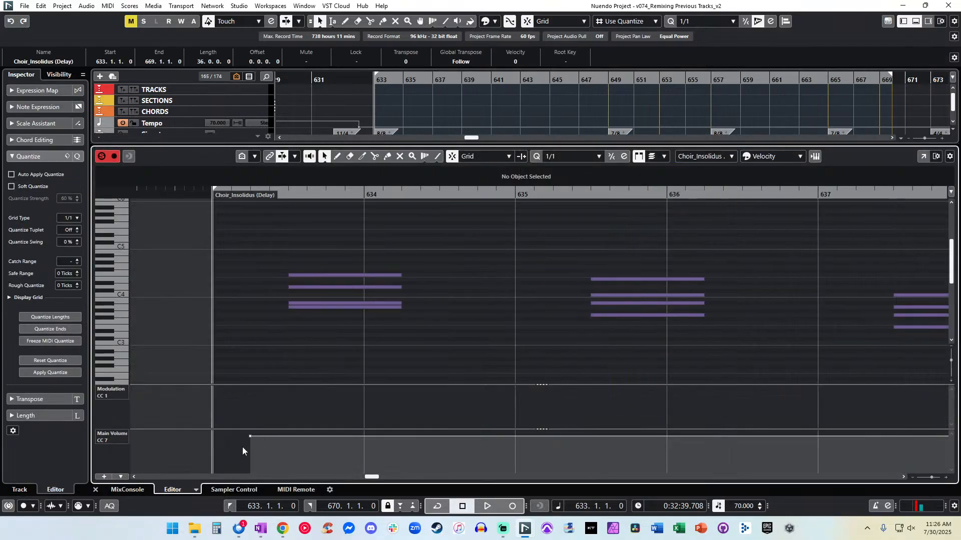
Set the choir delay part's modulation (CC 1) to 127 from bar 633, audition it, and select the Choir_Insolidus_Delay track.
drag(264, 393, 232, 396)
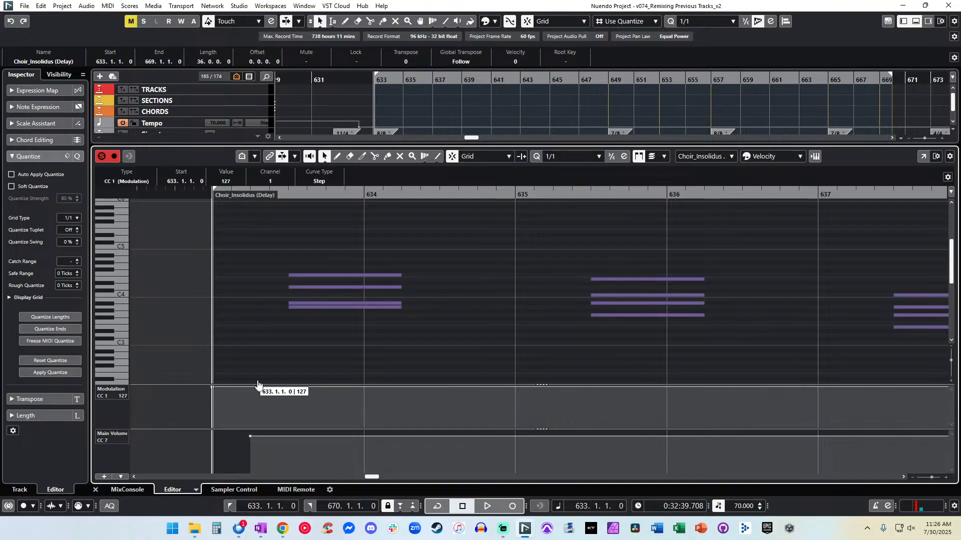
key(ctrl+e)
key(space)
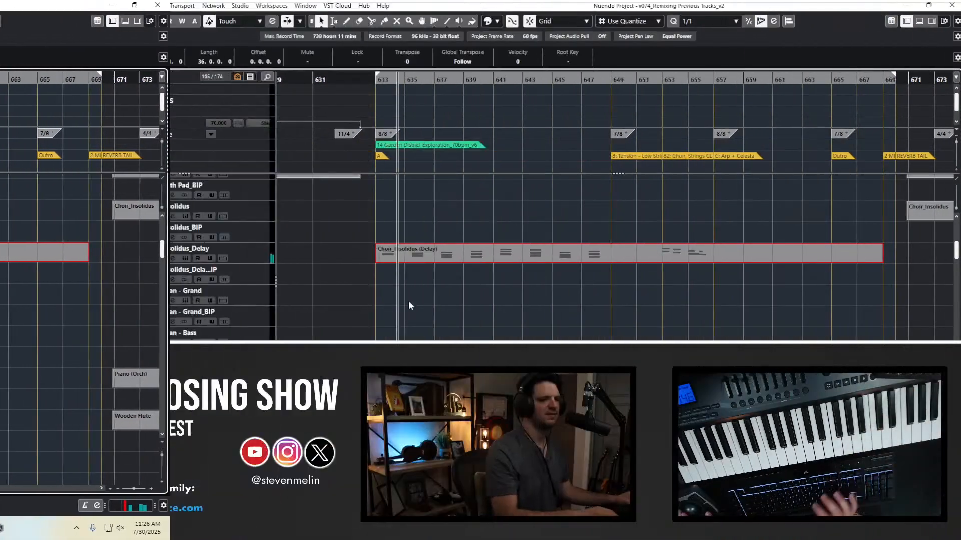
click(406, 300)
key(shift+h)
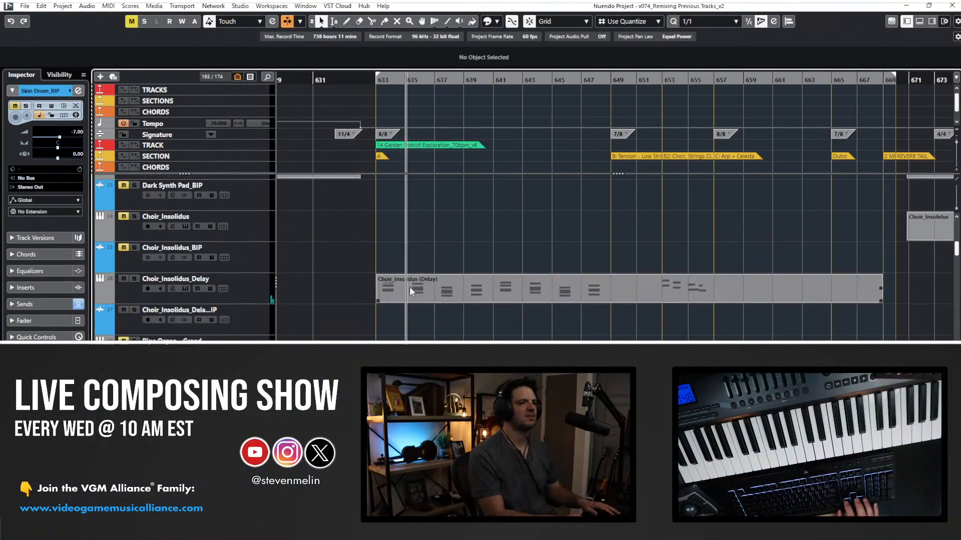
click(255, 285)
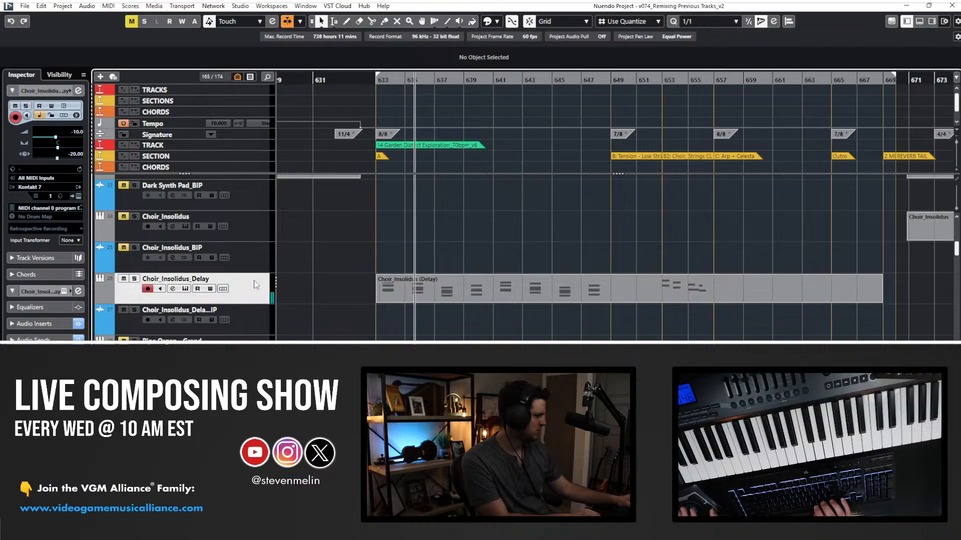
Split the Choir_Insolidus (Delay) part at bar 660 and delete the empty remainder after it.
scroll(527, 278, right, 3)
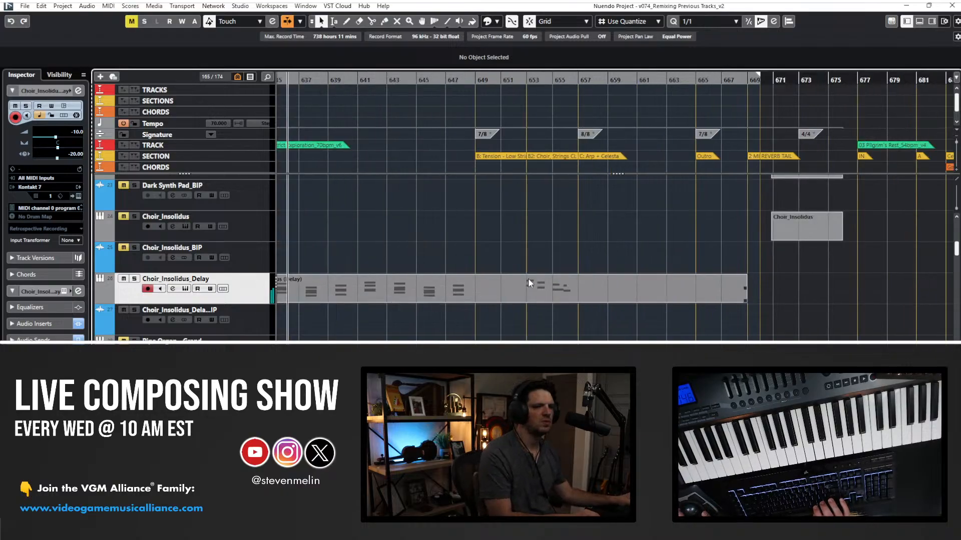
alt+click(623, 291)
click(672, 292)
key(Delete)
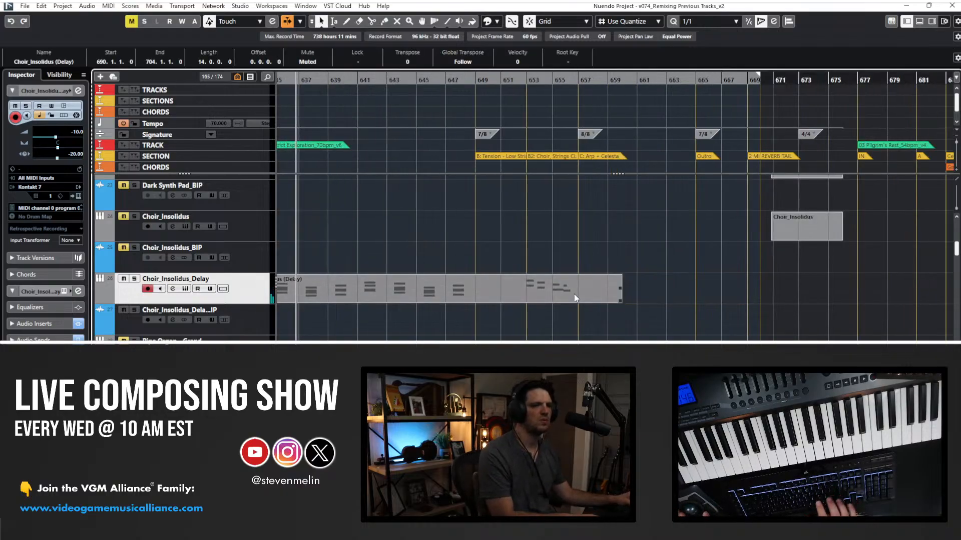
Render the choir delay part to audio, move the rendered event to the existing Choir_Insolidus_Delay BIP track, and remove the leftover render track.
scroll(574, 293, left, 3)
click(532, 298)
key(alt+r)
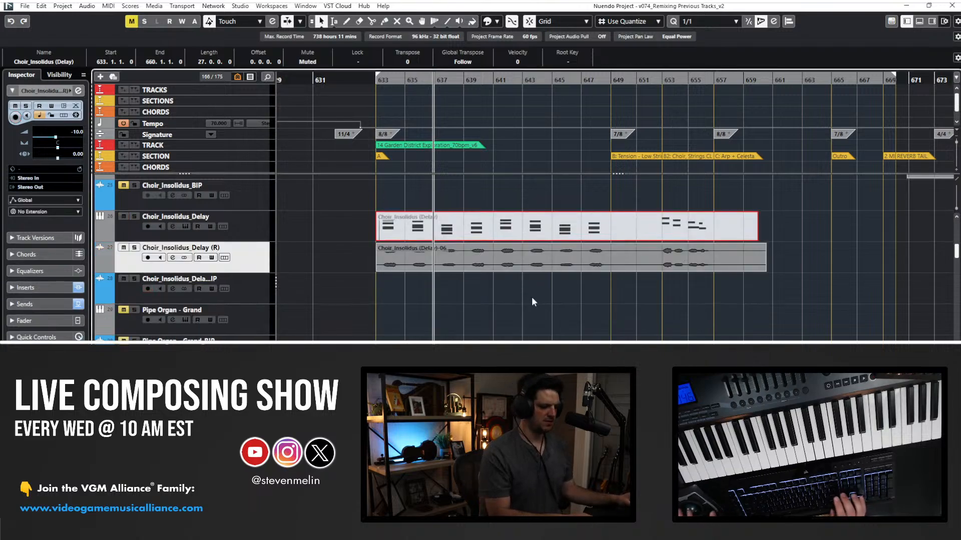
drag(442, 254, 443, 284)
key(shift+Delete)
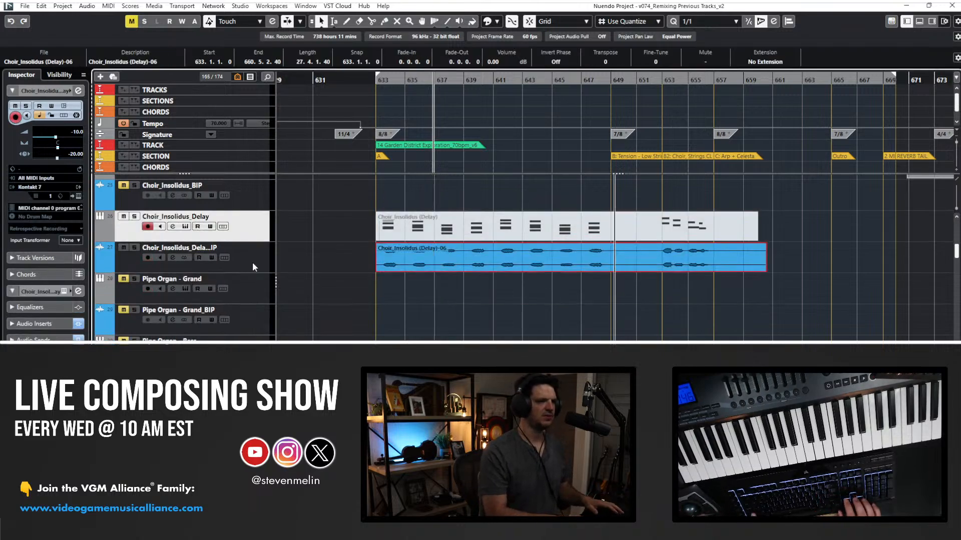
Set the volume of the rendered choir delay audio event to 3 dB.
key(h)
key(alt+Down)
click(287, 249)
click(572, 263)
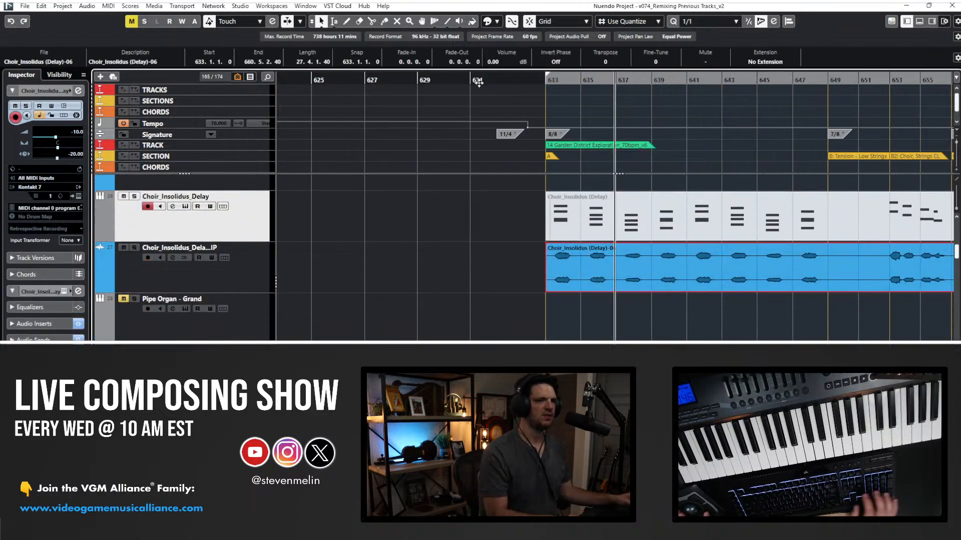
text(3)
key(Return)
Trim the choir delay audio's start to about 633.3.2 and cut out the silence between about bars 649 and 652.
scroll(372, 320, right, 3)
drag(412, 290, 421, 289)
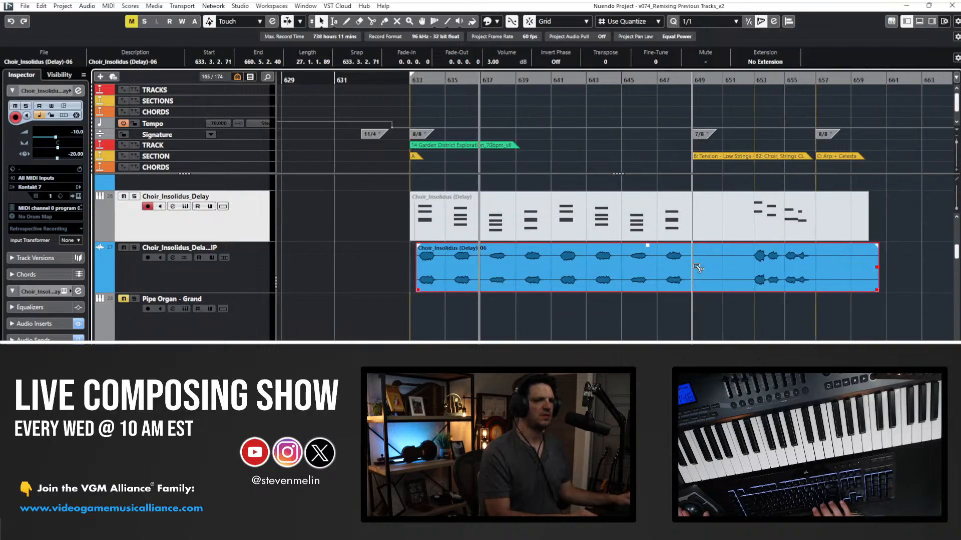
alt+click(695, 267)
alt+click(750, 268)
click(742, 269)
key(Delete)
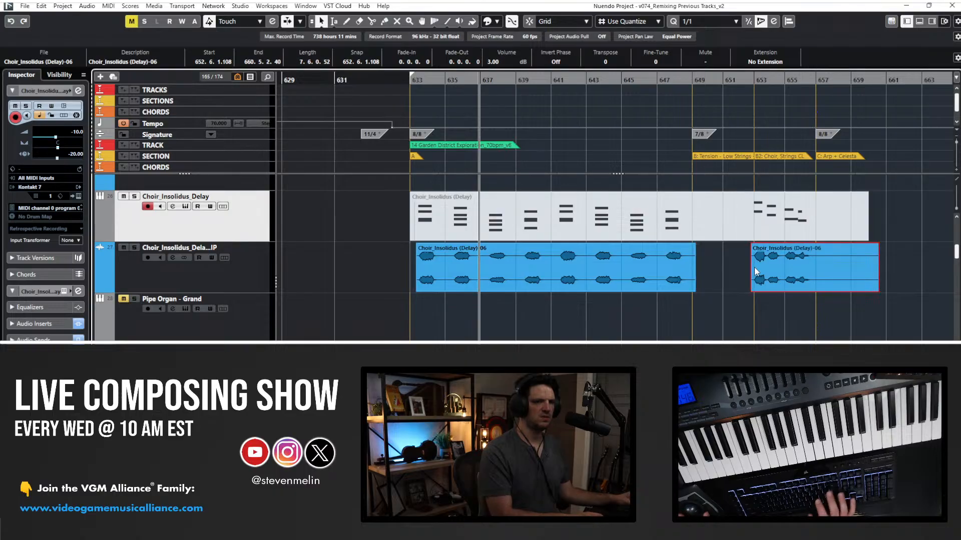
Cut off the silent tail of the second choir delay event after about bar 657, add a short fade-out, and save the project.
alt+click(820, 266)
key(Delete)
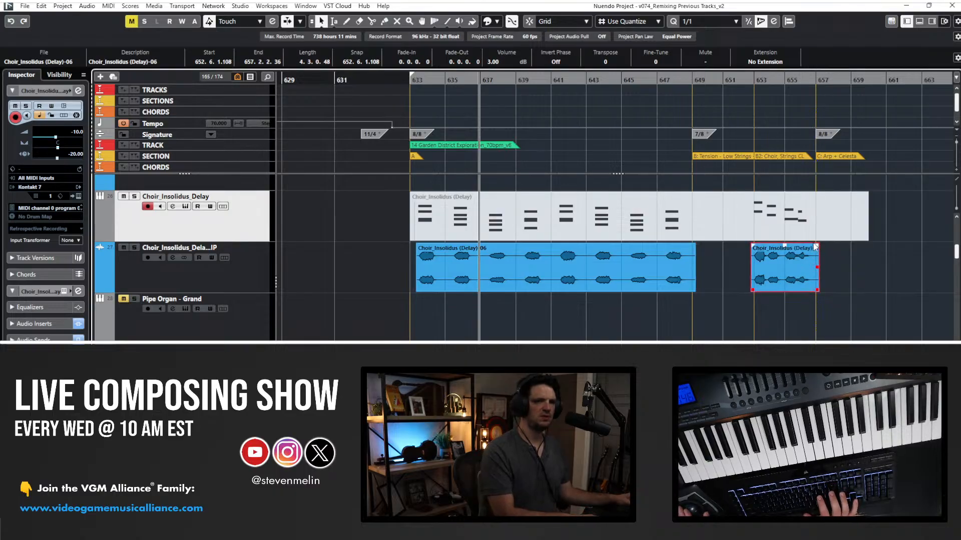
click(809, 247)
drag(811, 247, 813, 248)
key(ctrl+s)
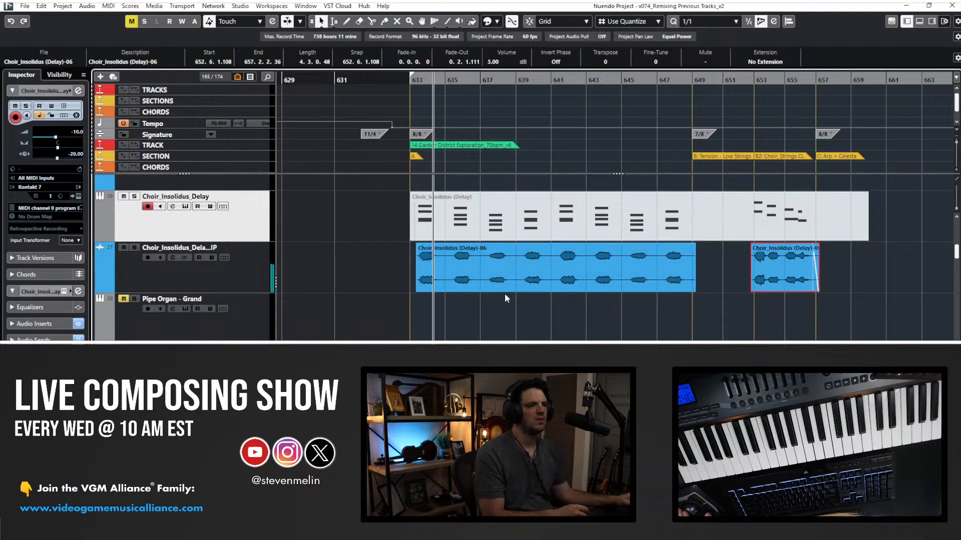
Split the Harp Harm. Ens audio event at about bar 640 and set the first piece's volume to 3 dB.
scroll(510, 294, up, 2)
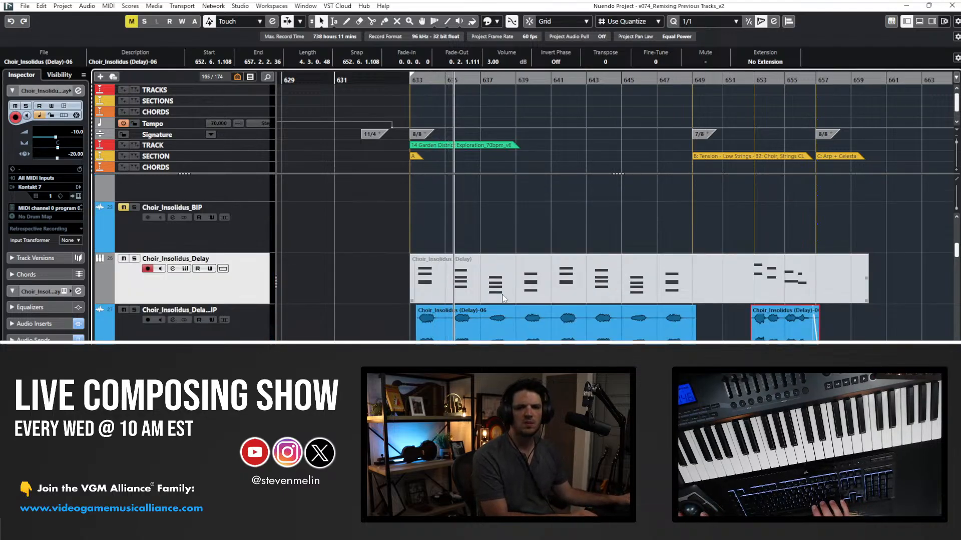
scroll(503, 299, down, 15)
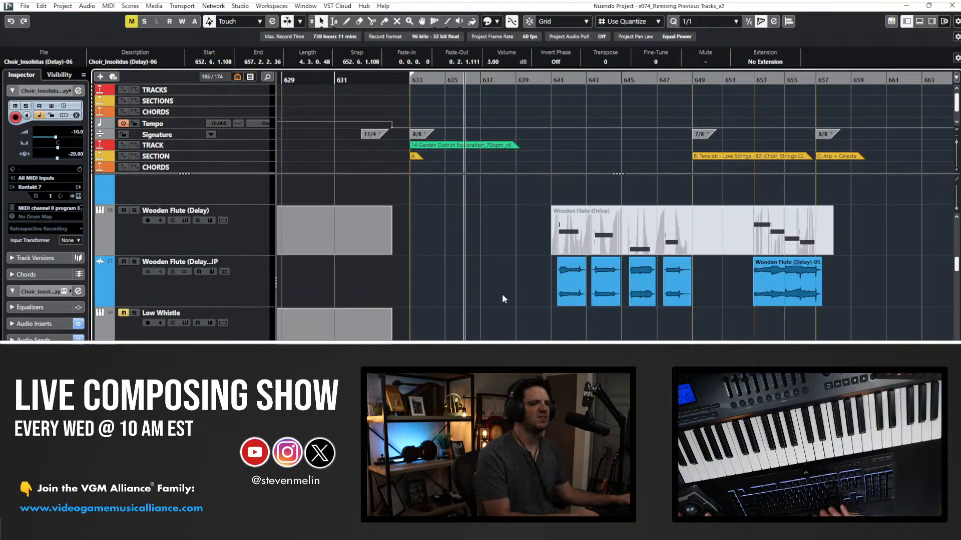
scroll(503, 296, down, 20)
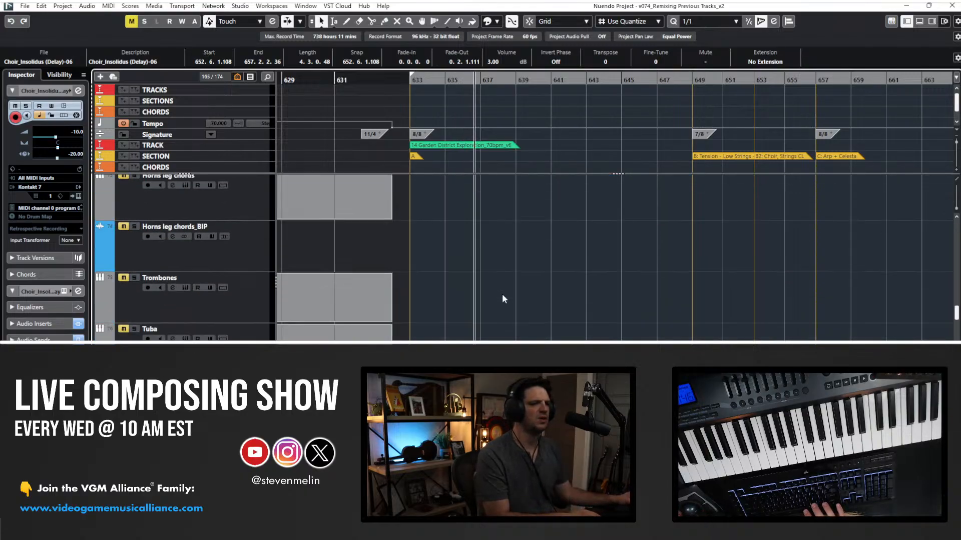
scroll(503, 296, down, 20)
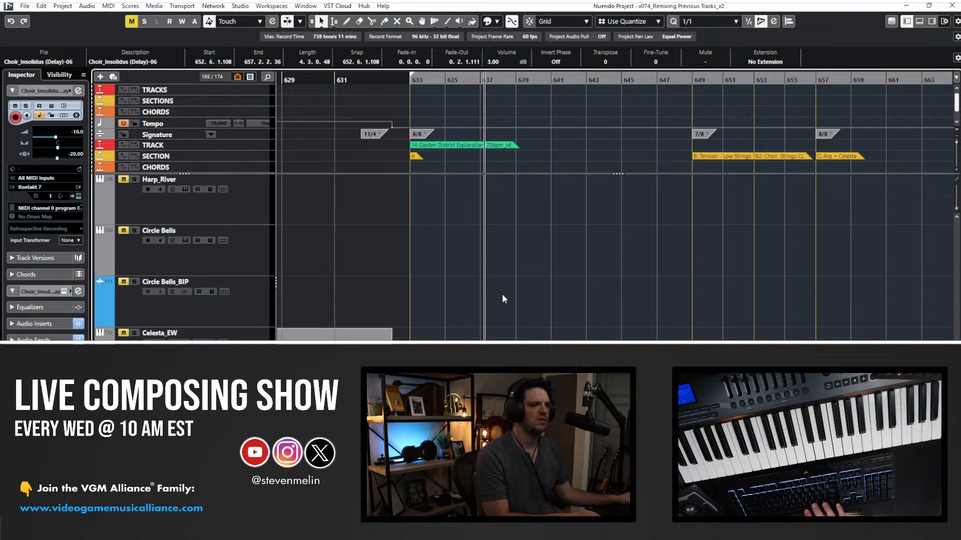
scroll(502, 300, up, 1)
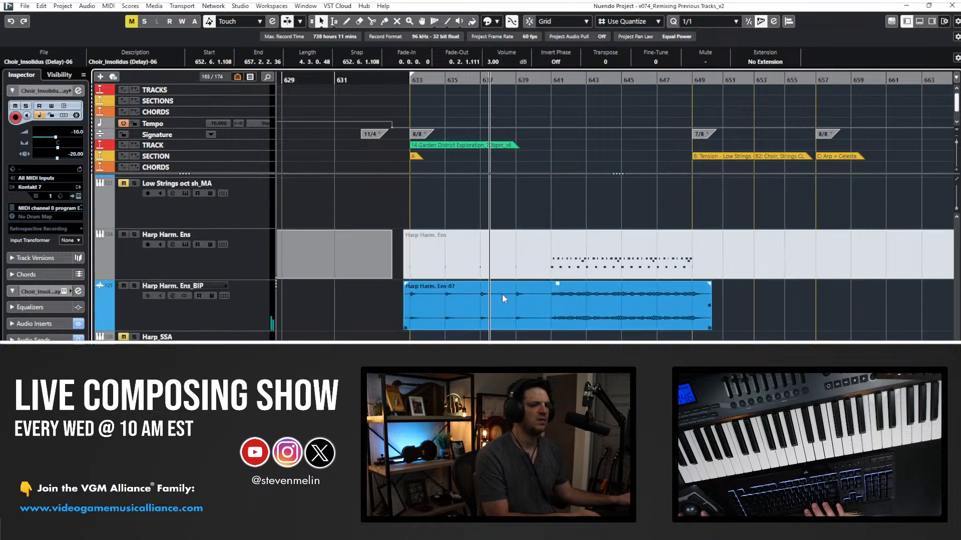
click(440, 302)
alt+click(544, 301)
click(502, 62)
text(3)
key(Return)
Trim the two harp audio events apart around bar 640 and add a short fade-in to the second one.
click(555, 298)
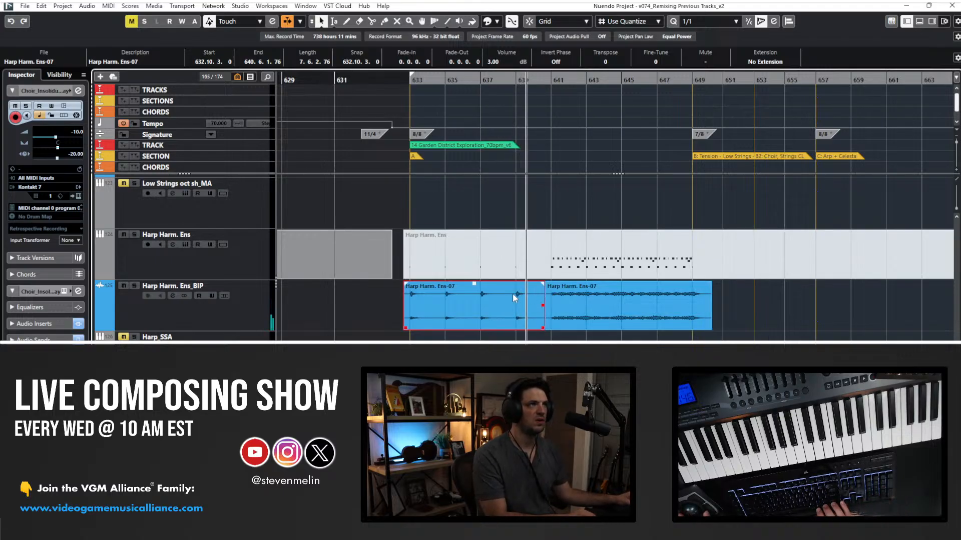
click(524, 336)
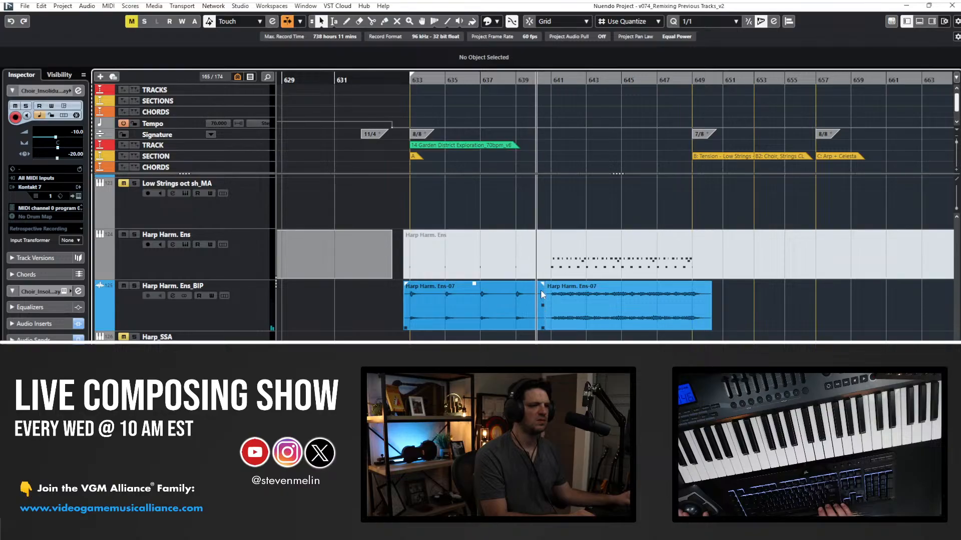
drag(546, 328, 539, 329)
drag(549, 284, 550, 284)
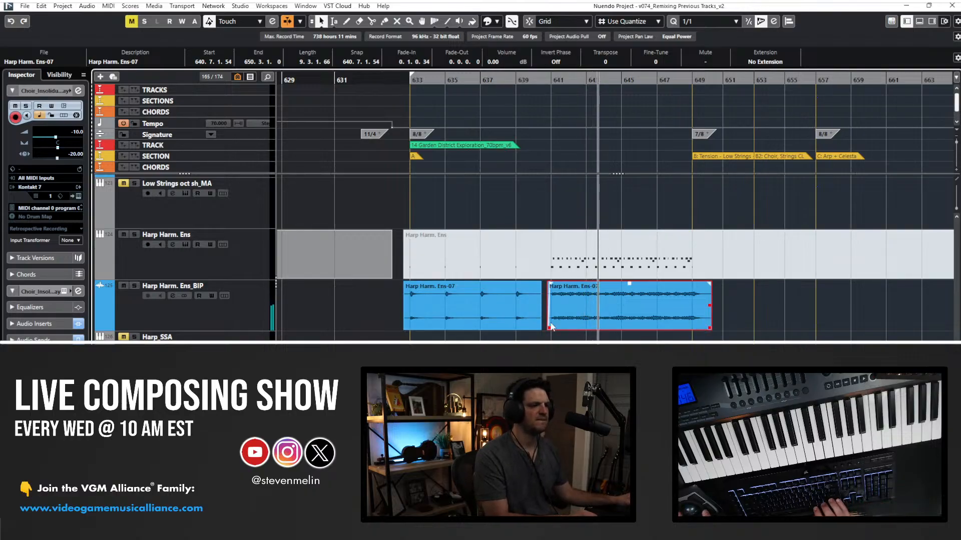
Clear all mute states and shrink the track heights to review the full arrangement during playback.
scroll(550, 326, right, 2)
scroll(550, 325, down, 3)
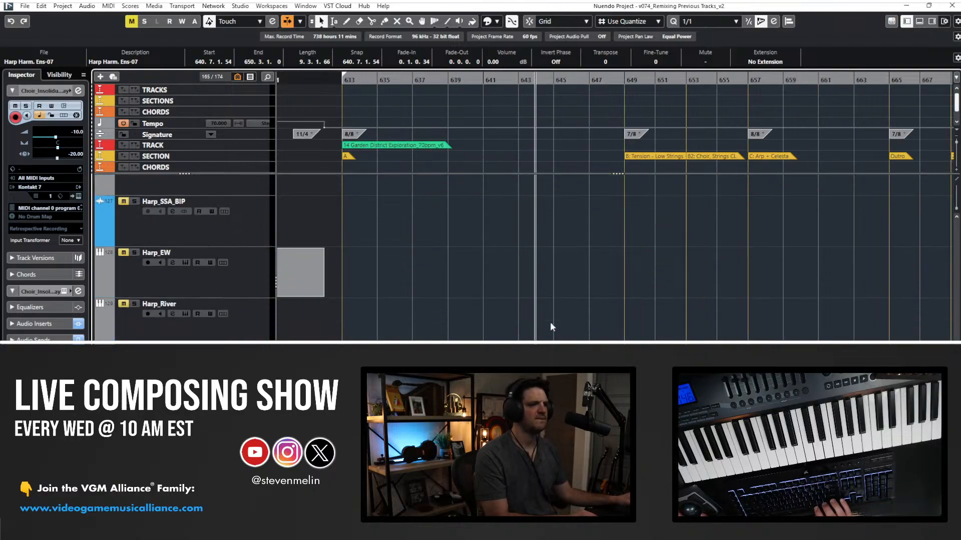
click(130, 23)
click(467, 231)
key(shift+g)
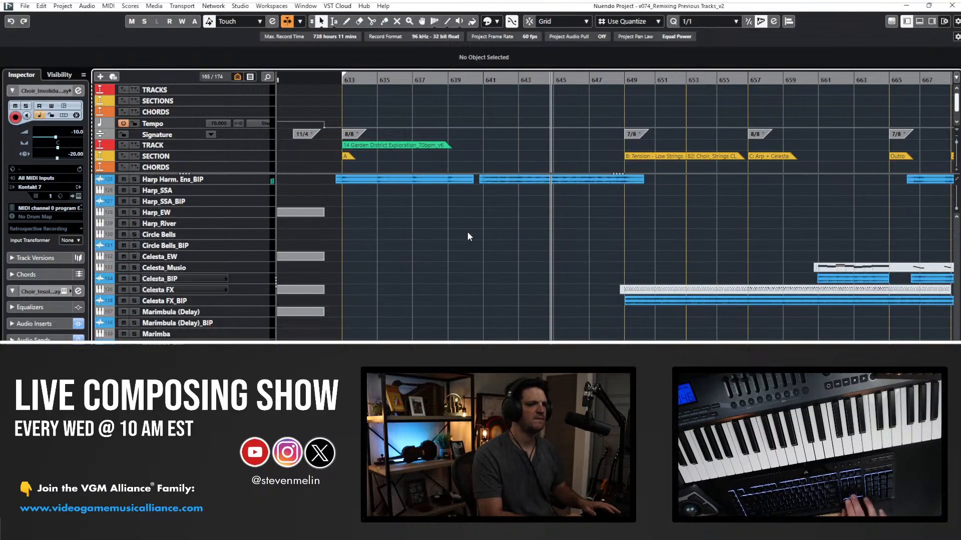
scroll(467, 231, right, 2)
scroll(467, 232, up, 5)
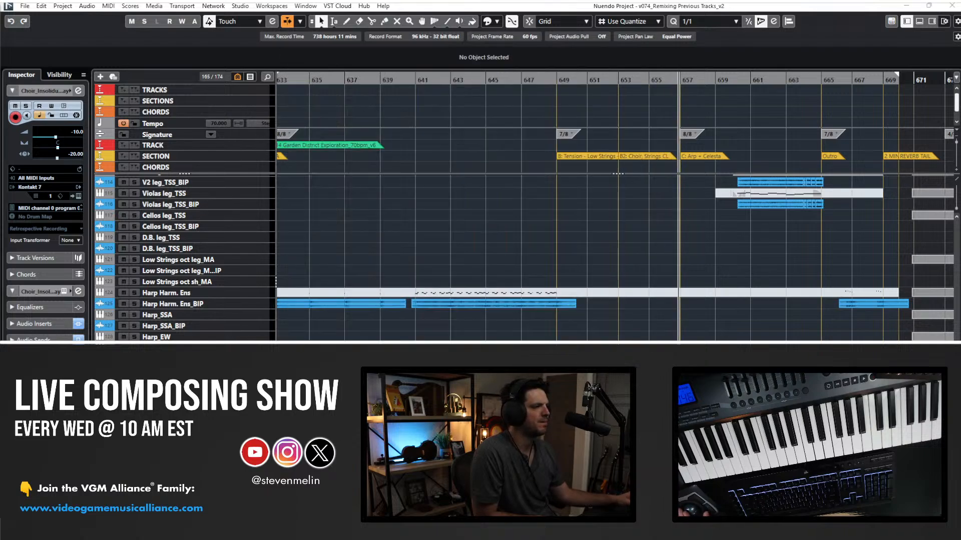
Bring the Stereo Out GEQ-30 equalizer window into view and move it back out of the way.
drag(0, 186, 404, 163)
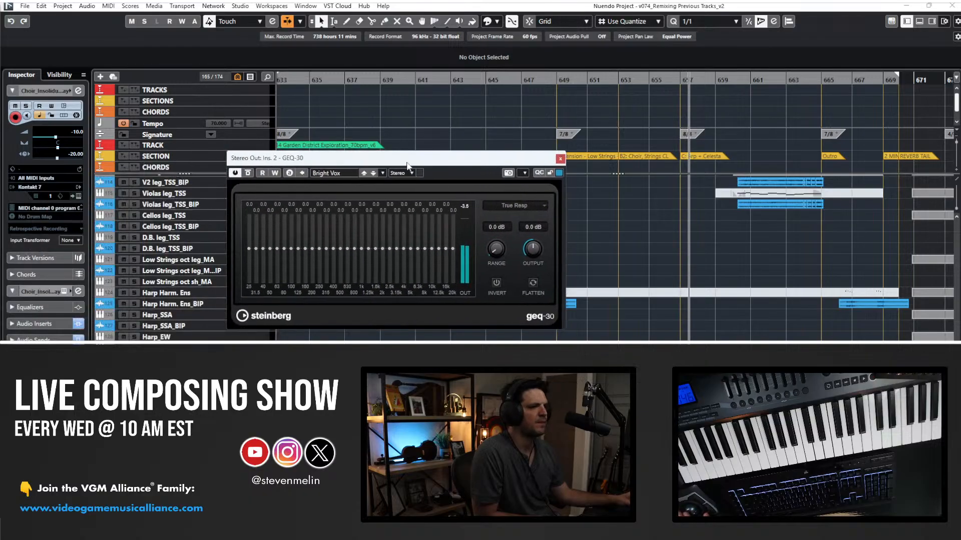
drag(470, 158, 0, 159)
click(588, 229)
Review the percussion and string tracks across the tension, choir and arp sections during playback.
scroll(557, 234, right, 1)
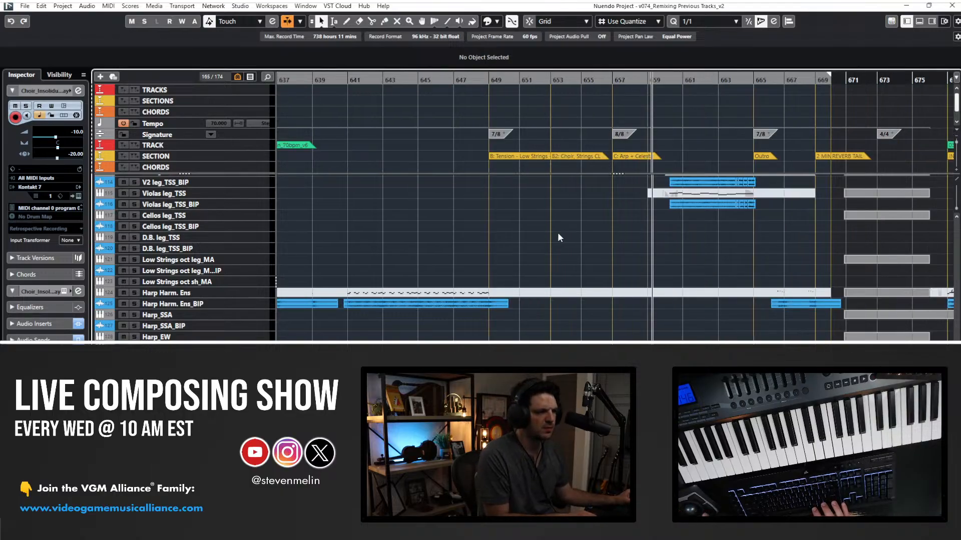
scroll(559, 238, down, 5)
scroll(560, 237, down, 3)
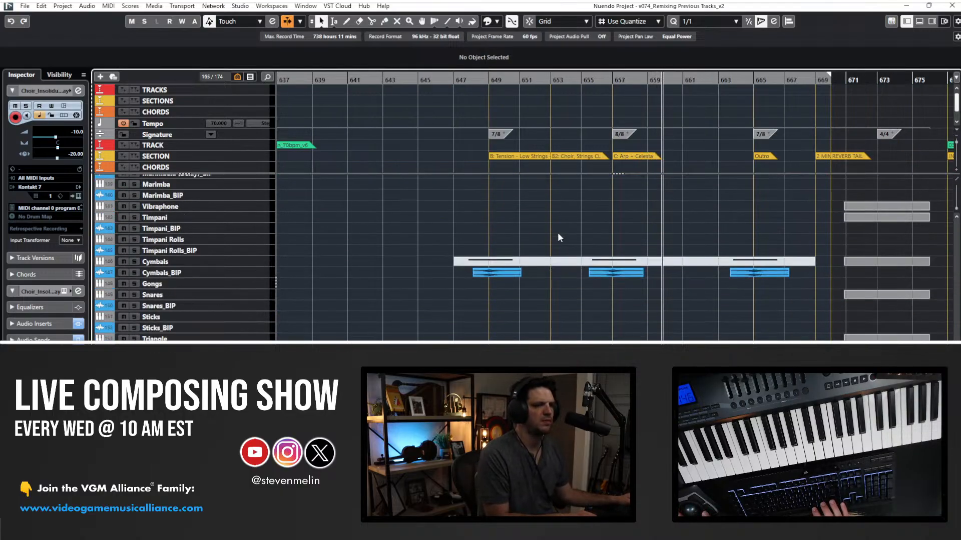
scroll(559, 237, right, 2)
scroll(560, 237, up, 11)
scroll(559, 237, up, 4)
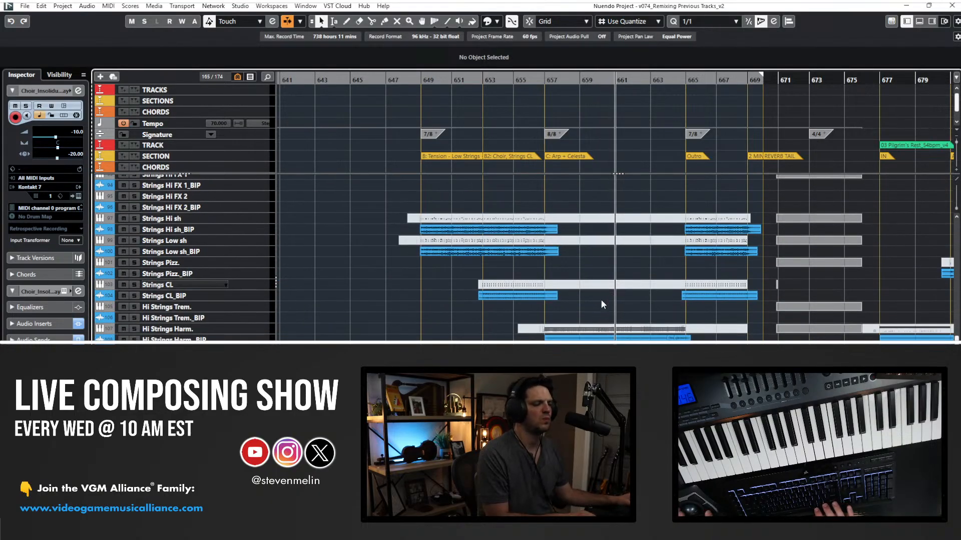
scroll(590, 306, right, 4)
scroll(589, 308, down, 4)
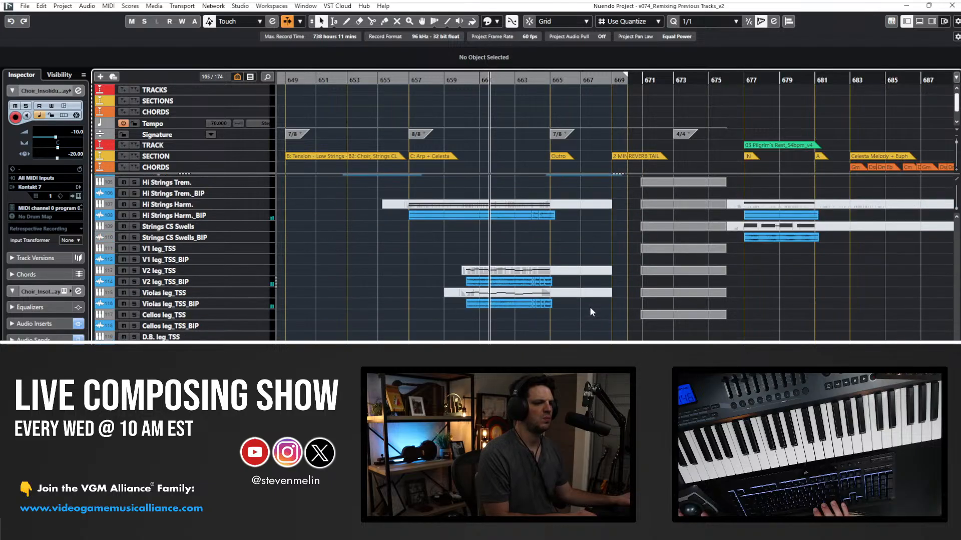
Zoom in on the string tracks, select Cellos leg_TSS, and position playback at about bar 660 to try a cello line.
key(h)
key(h)
key(h)
key(h)
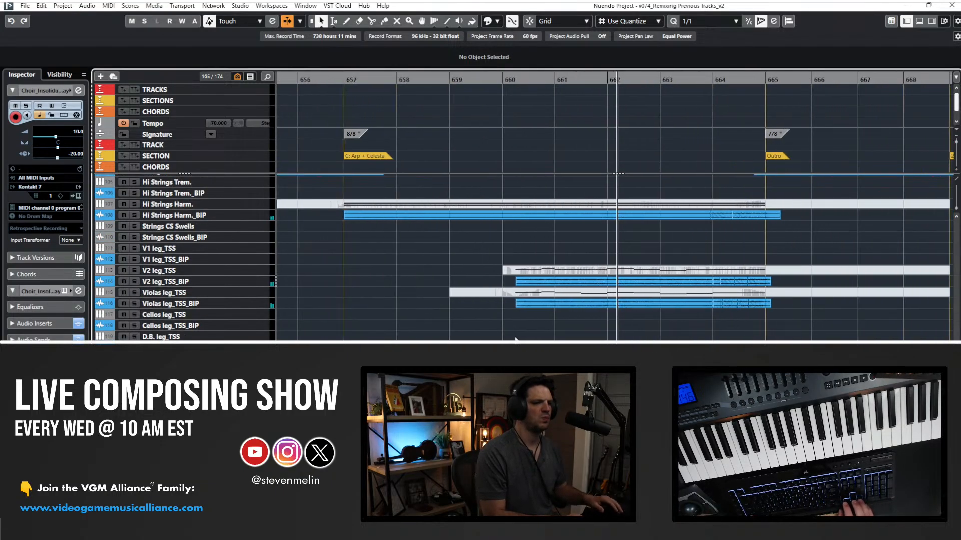
scroll(515, 339, right, 2)
click(227, 315)
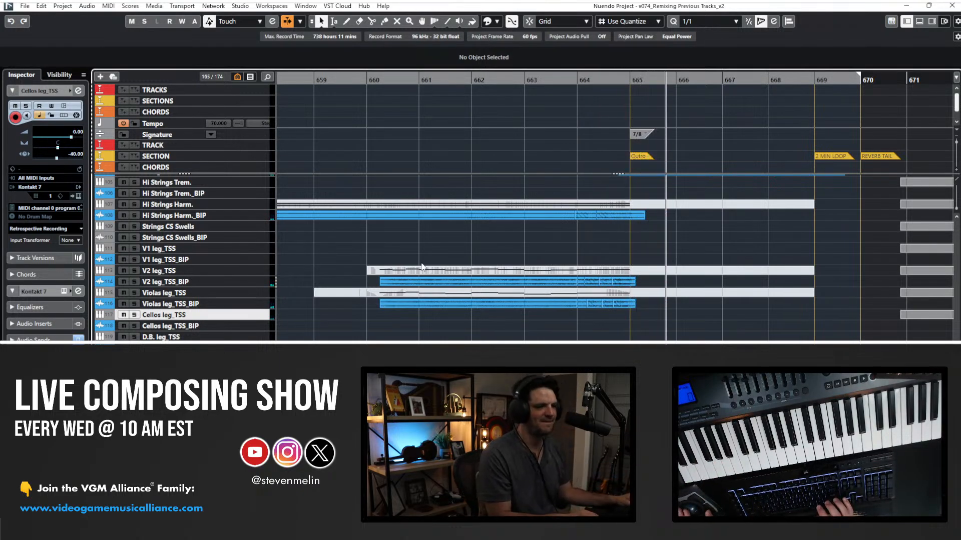
click(372, 79)
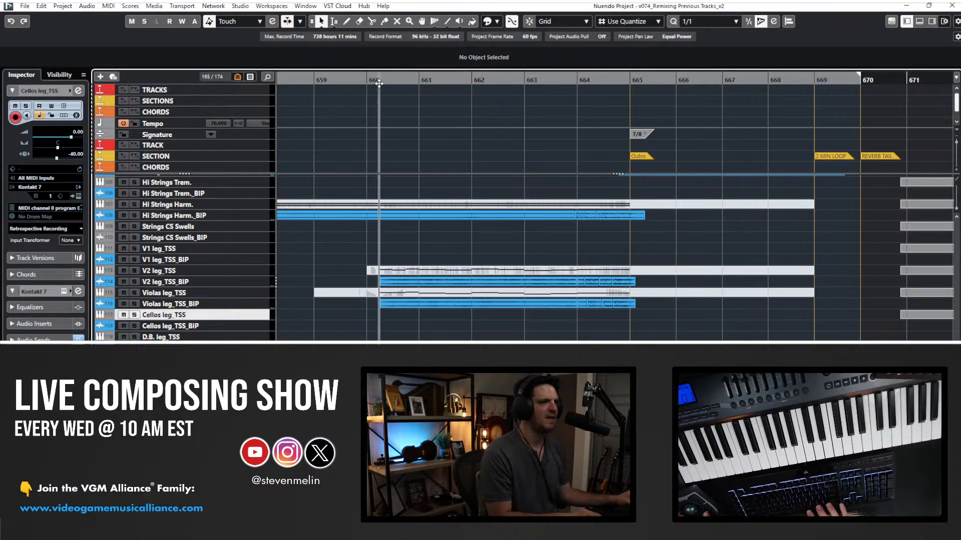
key(space)
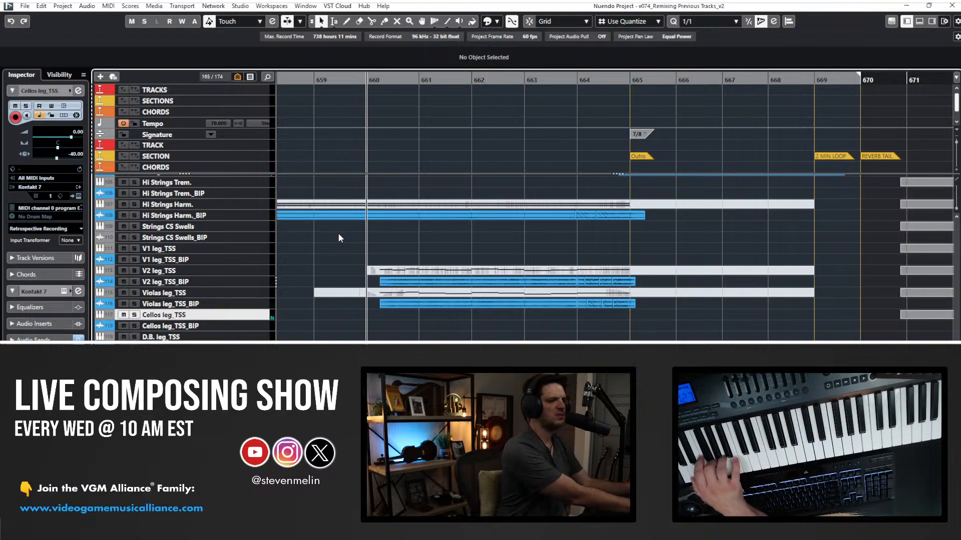
Record a low line on the Low Strings oct leg_MA track between bars 659 and 666.
click(200, 359)
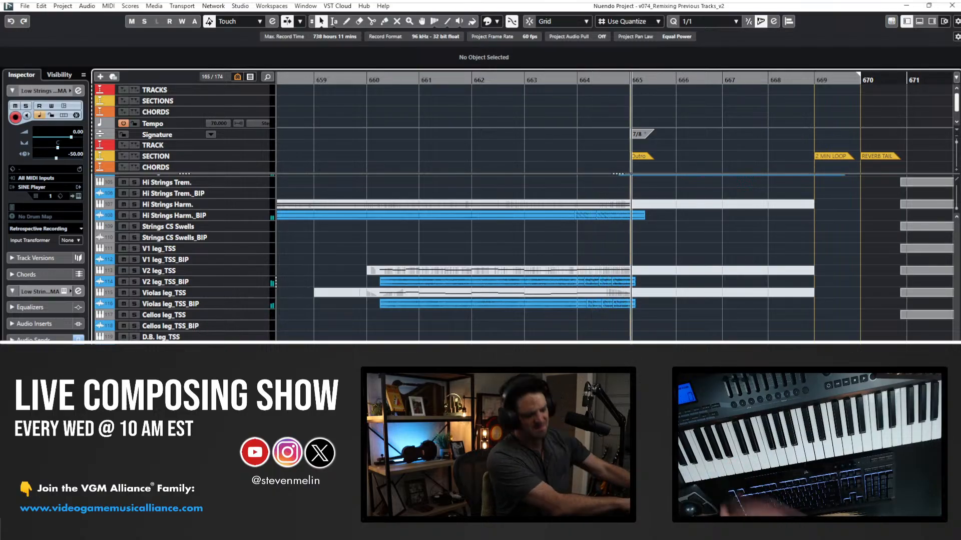
key(KP_Subtract)
key(KP_Subtract)
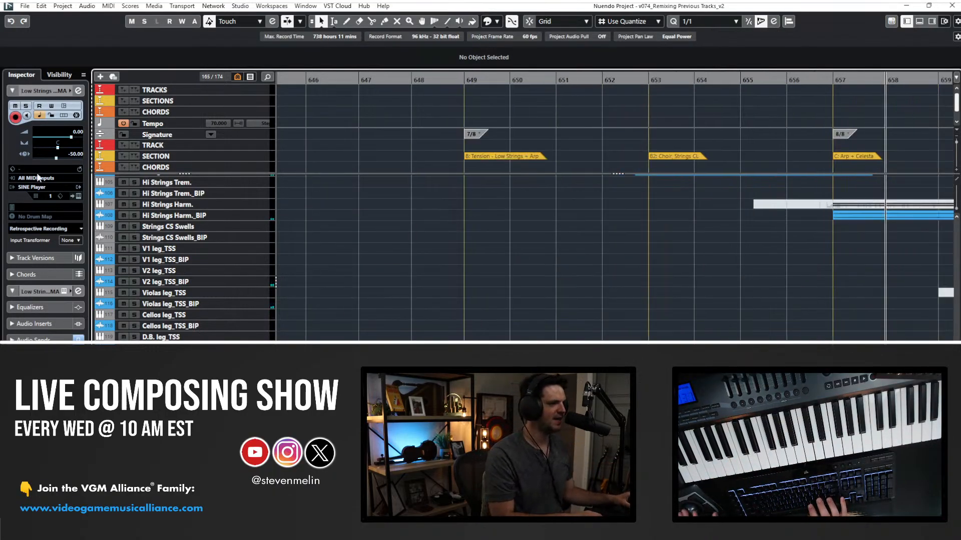
key(KP_Add)
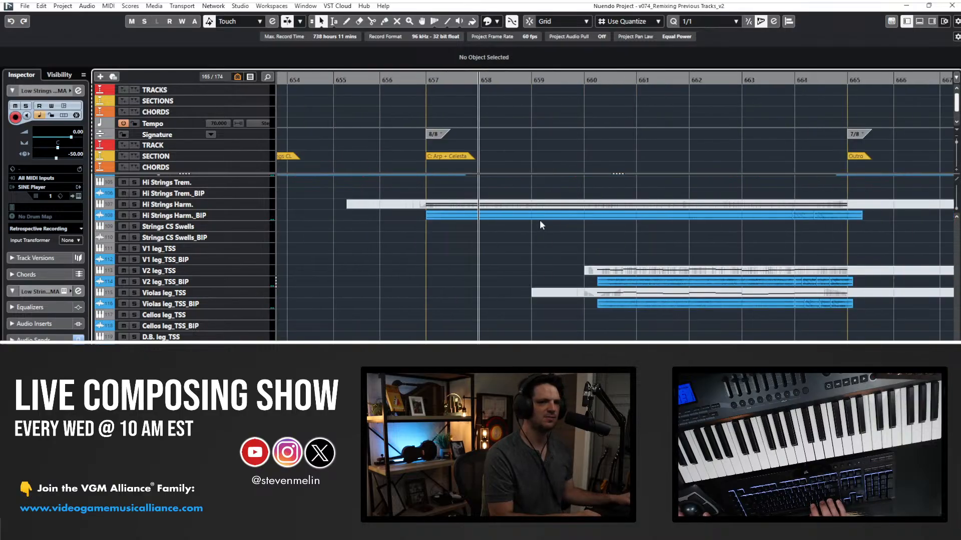
key(space)
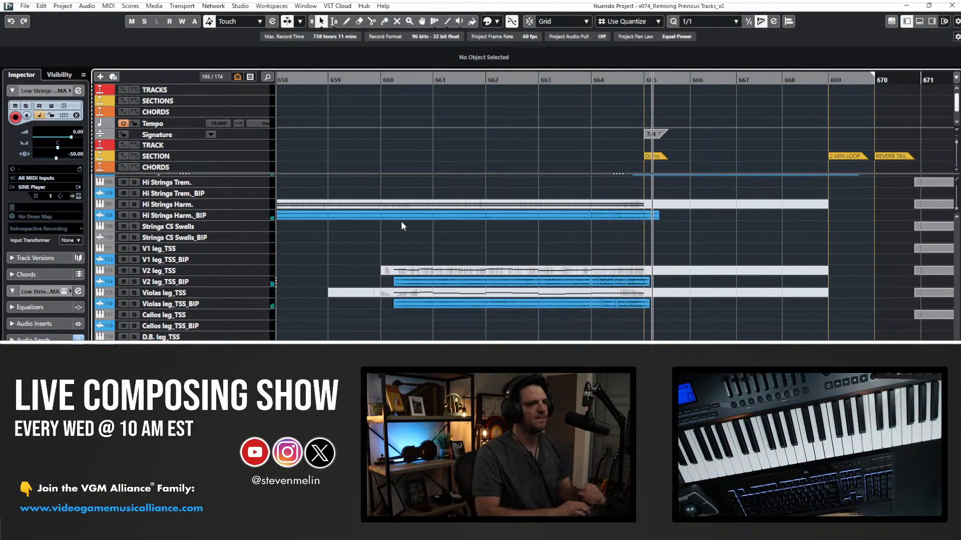
key(space)
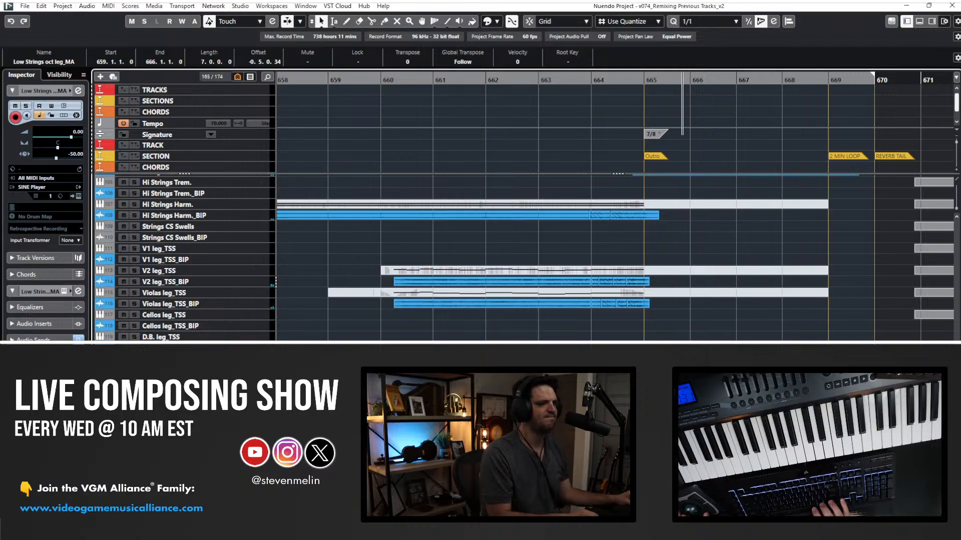
Quantize all notes of the recorded Low Strings oct leg_MA part to a 1/4 grid and close the editor.
key(Return)
key(space)
scroll(377, 314, left, 5)
scroll(377, 314, right, 4)
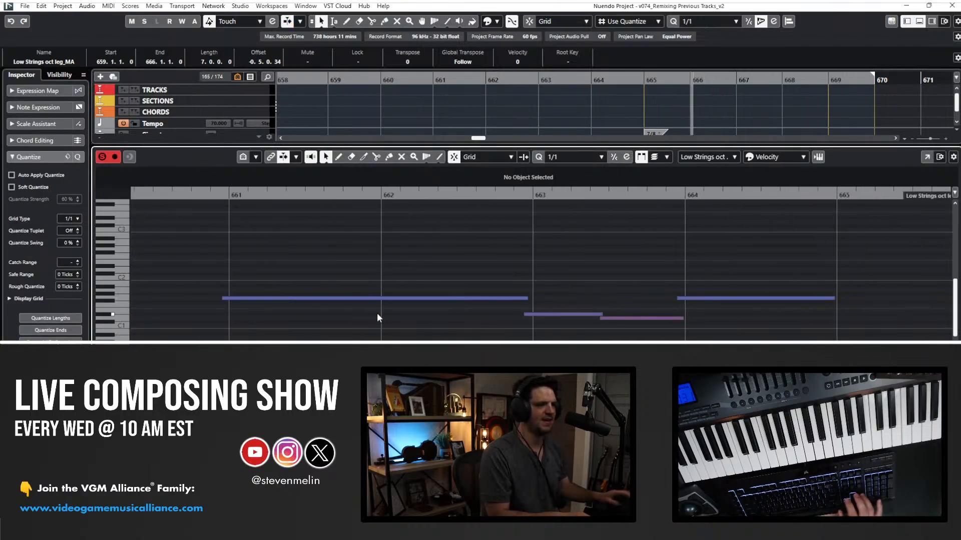
key(g)
key(g)
key(g)
key(g)
drag(438, 242, 733, 324)
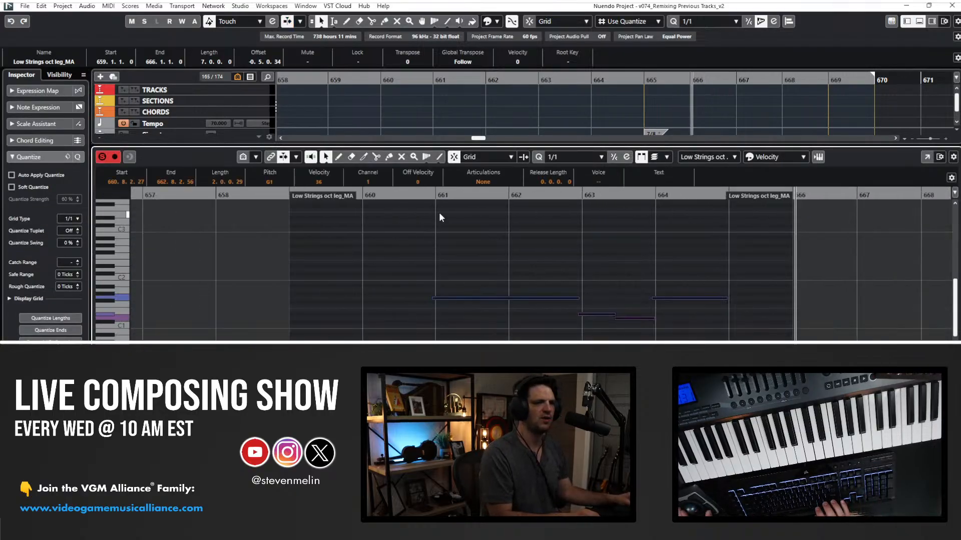
click(558, 157)
click(573, 205)
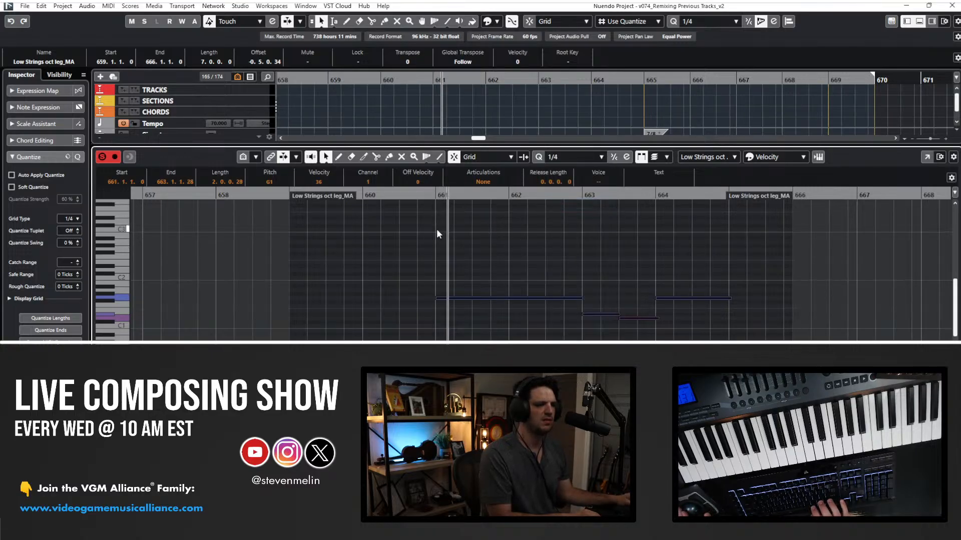
click(363, 335)
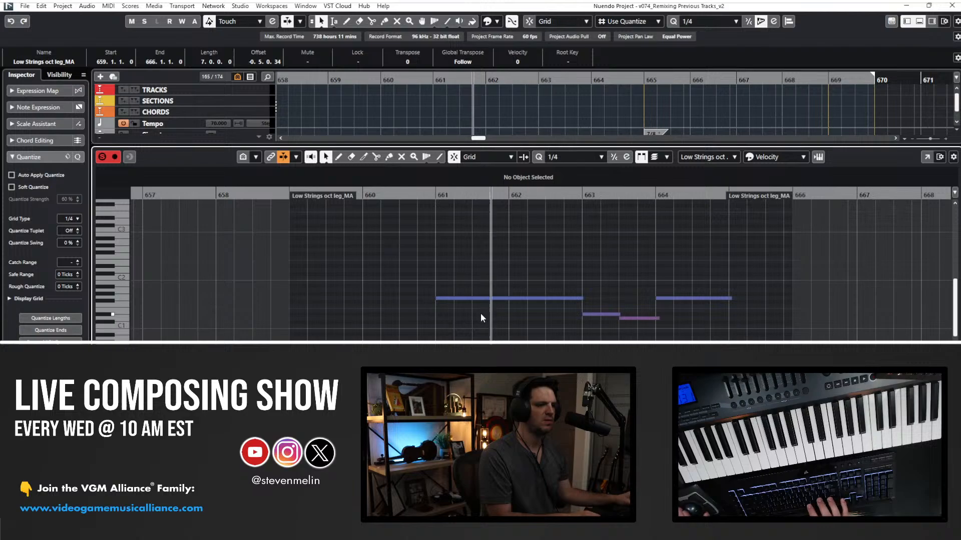
key(Return)
click(412, 331)
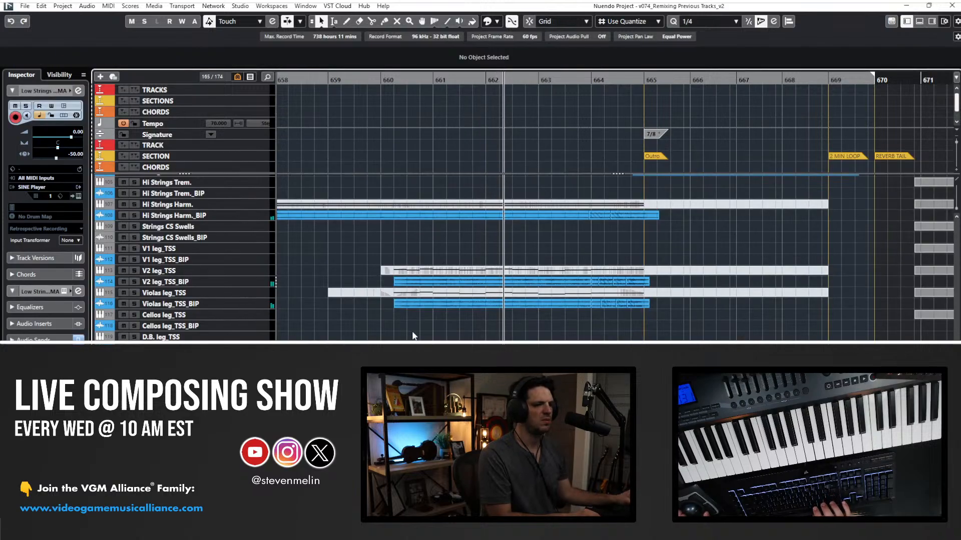
Examine the Low Strings oct leg_MA part's notes together with its modulation and main volume curves.
scroll(412, 334, right, 2)
scroll(410, 338, down, 3)
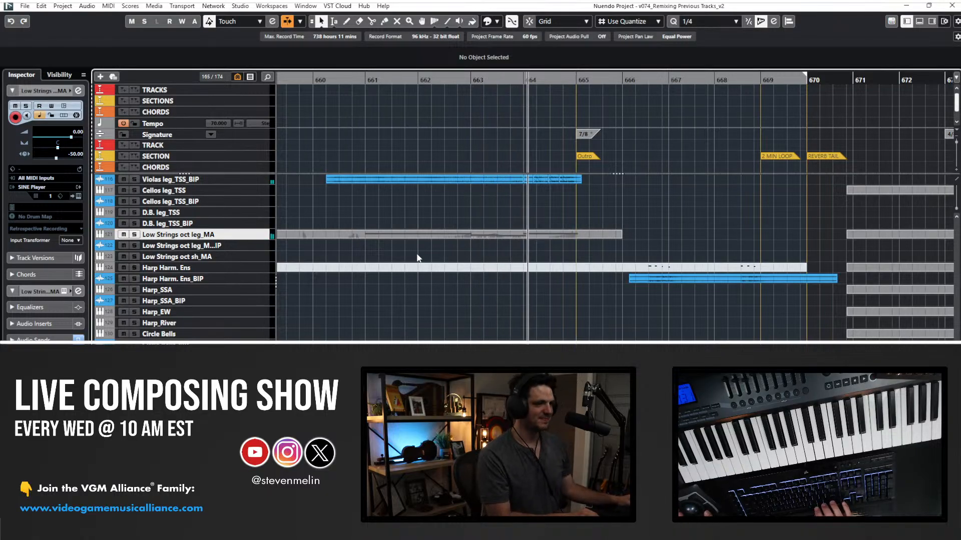
scroll(425, 250, left, 4)
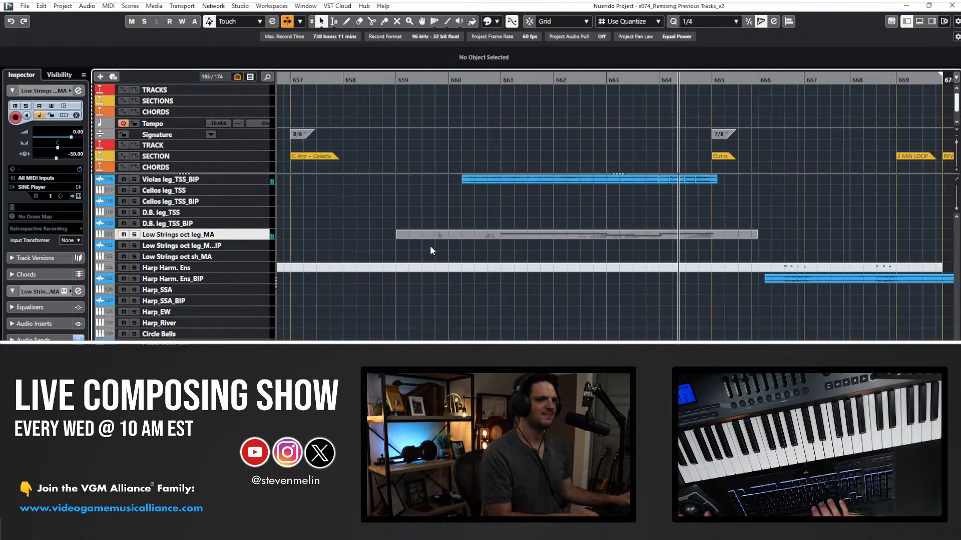
double_click(526, 233)
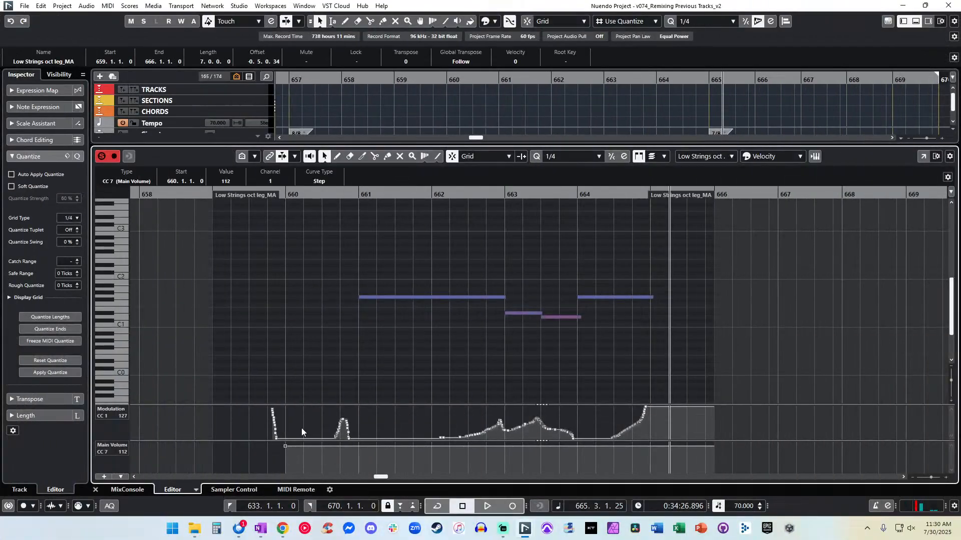
key(Return)
double_click(551, 234)
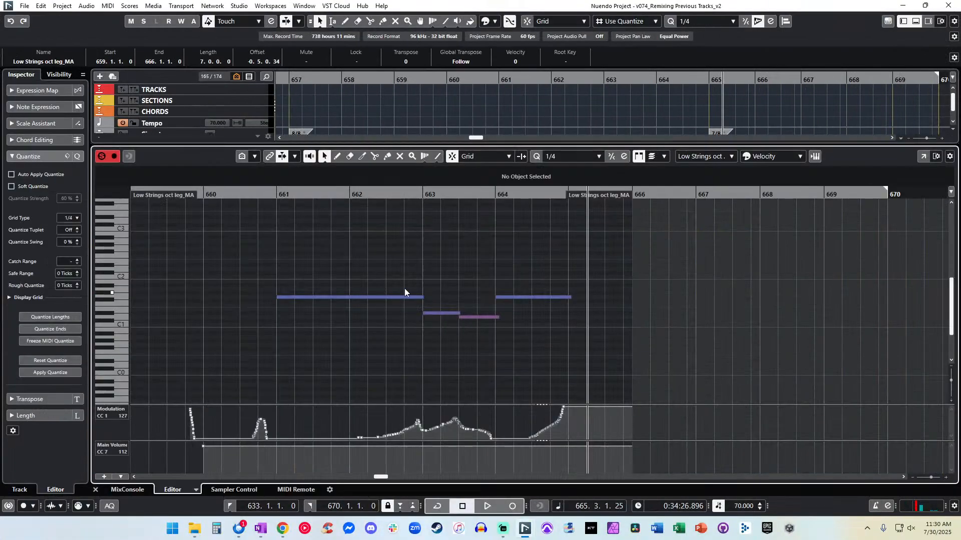
key(Return)
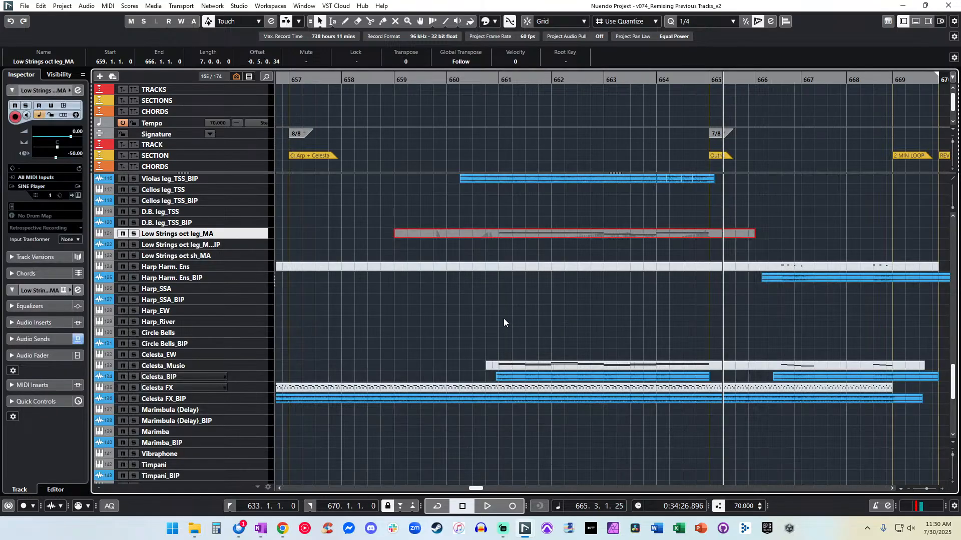
Render the low strings part in place, trim its audio start to 660.8.2.20, and move it onto the matching BIP track.
key(alt+r)
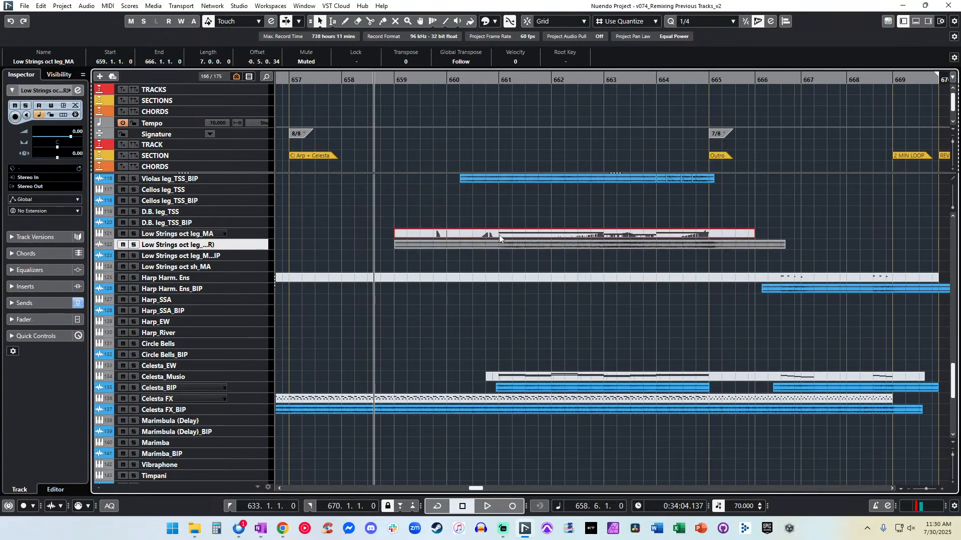
key(shift+h)
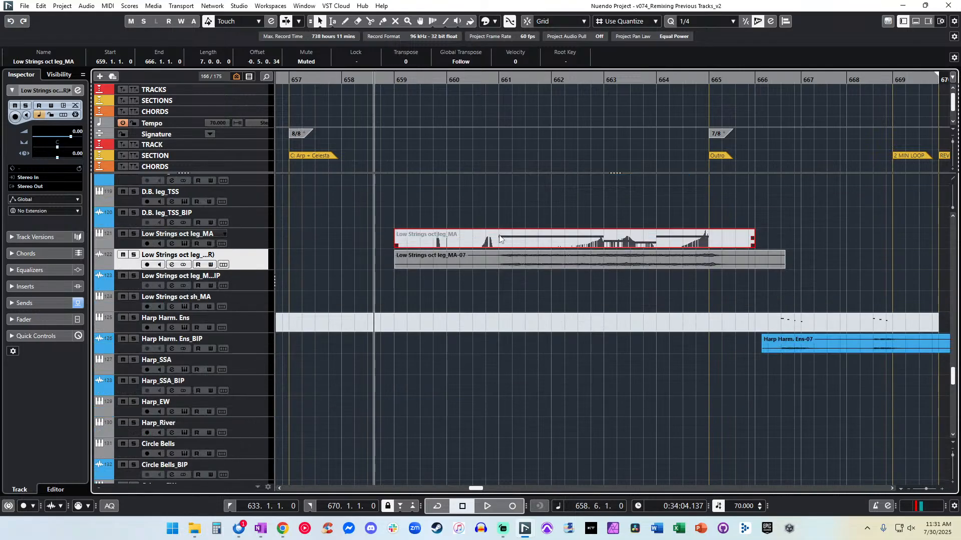
click(475, 285)
drag(393, 254, 511, 280)
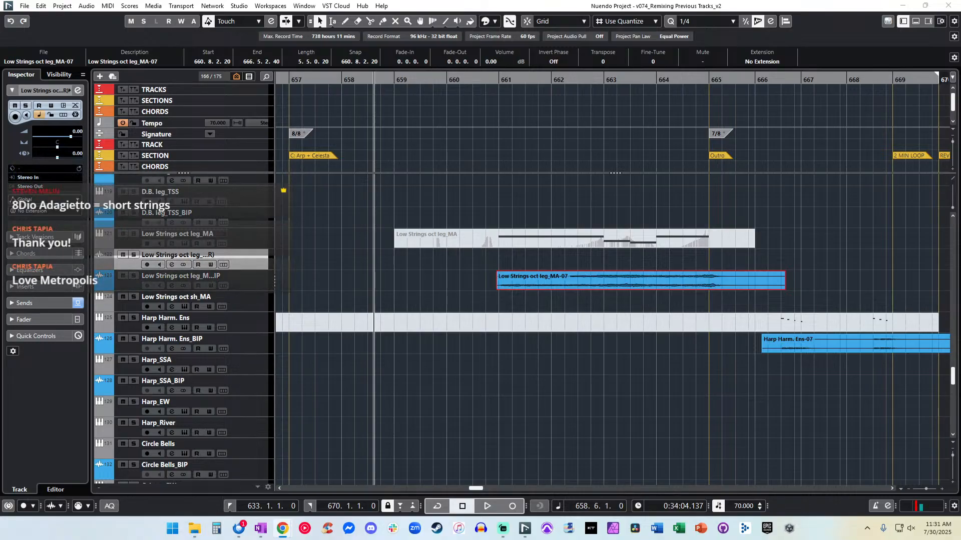
click(480, 219)
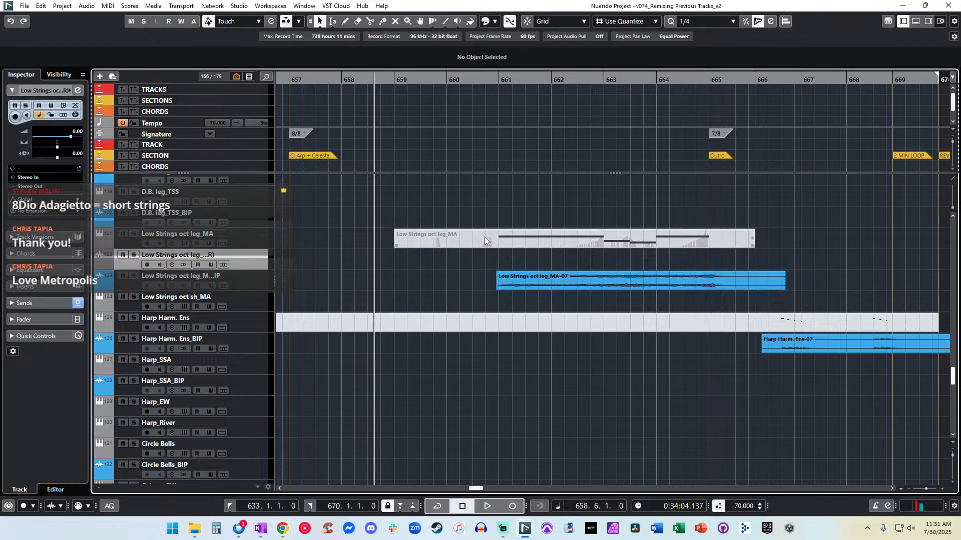
Audition the rendered low strings from just before bar 661 with the clip enlarged and its BIP track selected.
click(491, 78)
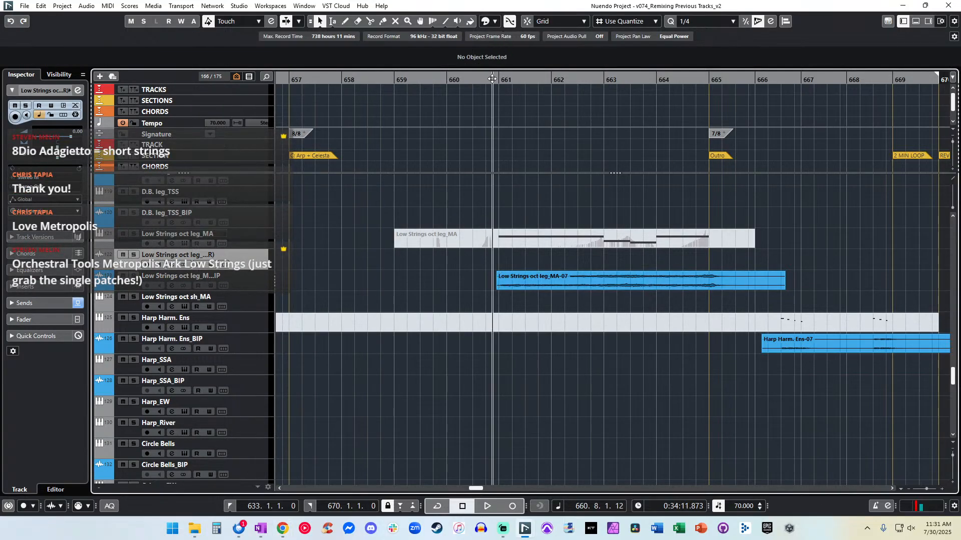
key(space)
key(h)
key(h)
key(shift+h)
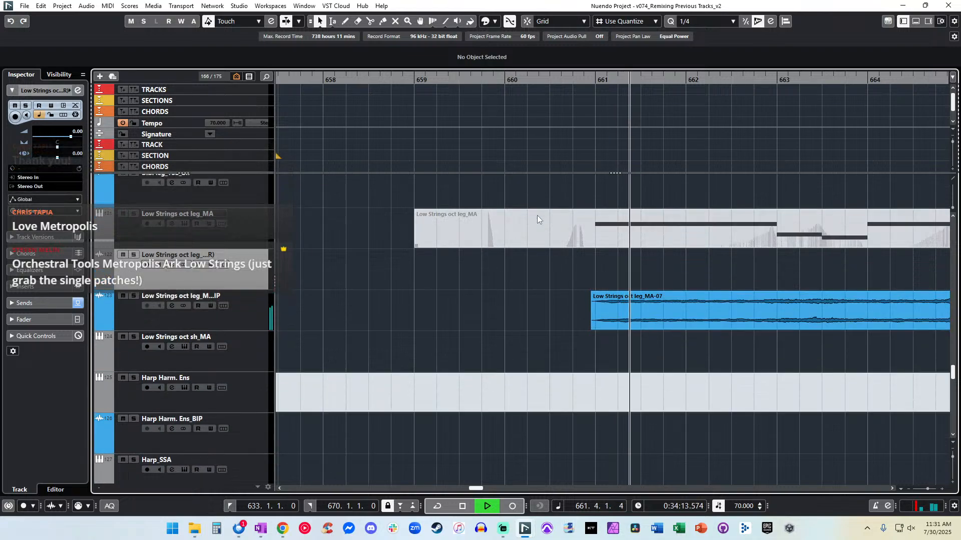
key(g)
click(243, 315)
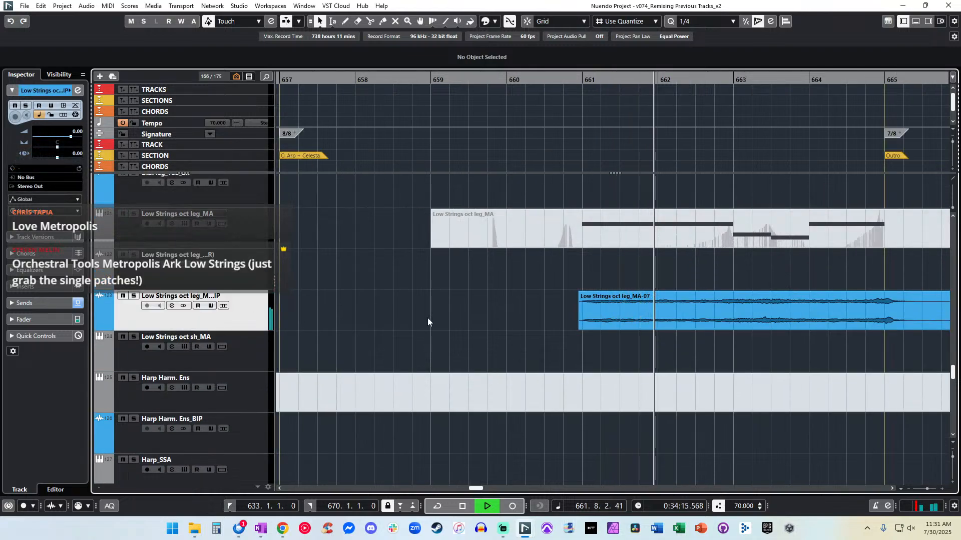
key(f)
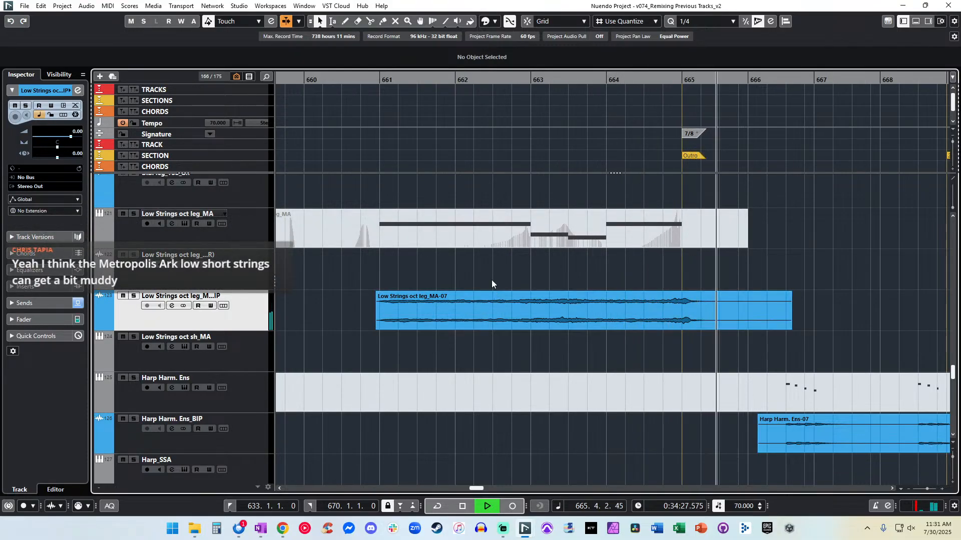
Replay the rendered low strings from about bar 661 and set the clip's volume to -2 dB.
click(361, 83)
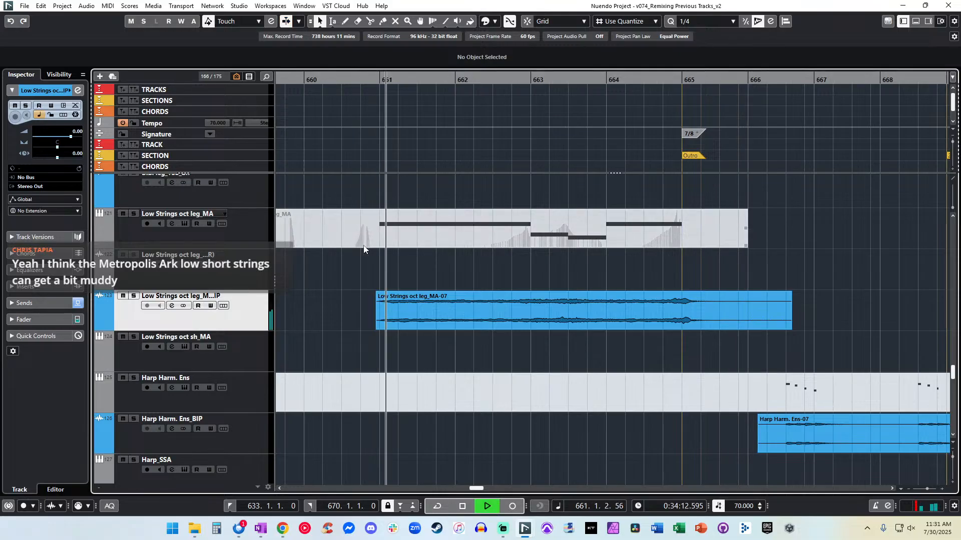
click(380, 305)
scroll(494, 62, down, 2)
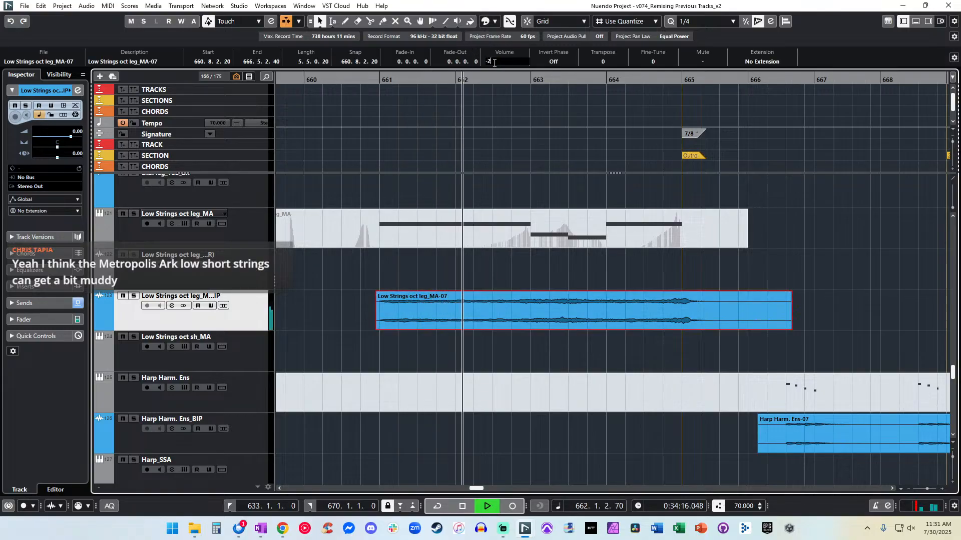
mouse_move(524, 296)
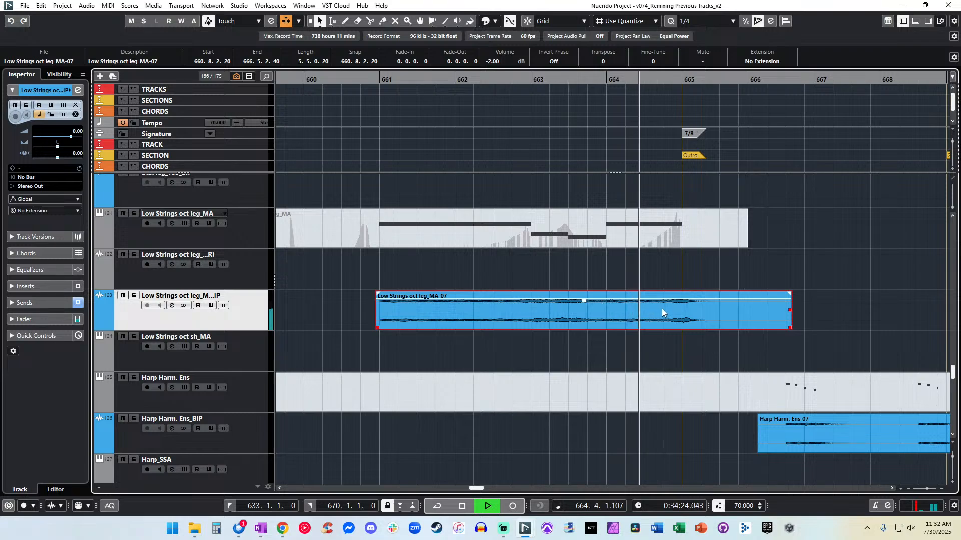
Cut off the rendered low strings clip at 665.4.2.19 and add a fade-out of 0.2.0.32 to its end.
scroll(662, 310, right, 2)
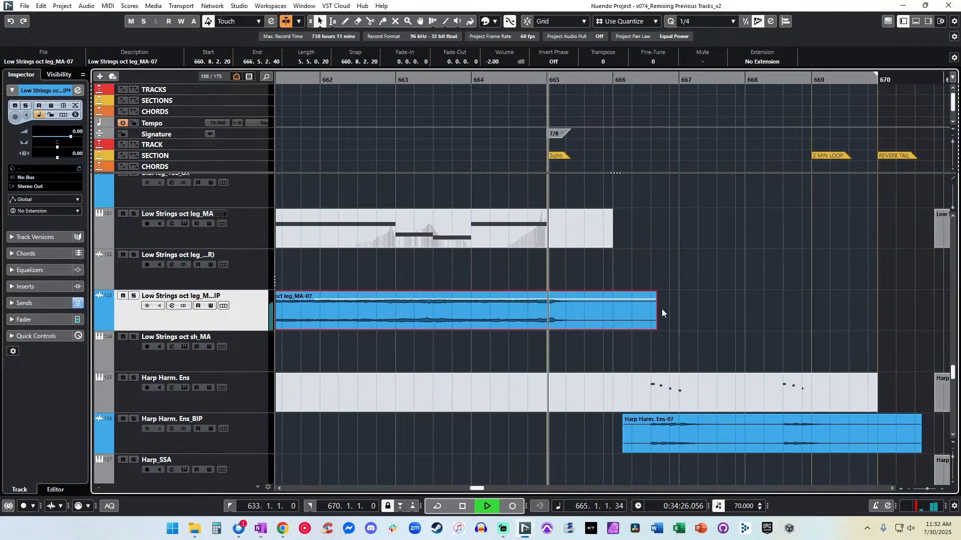
key(g)
key(g)
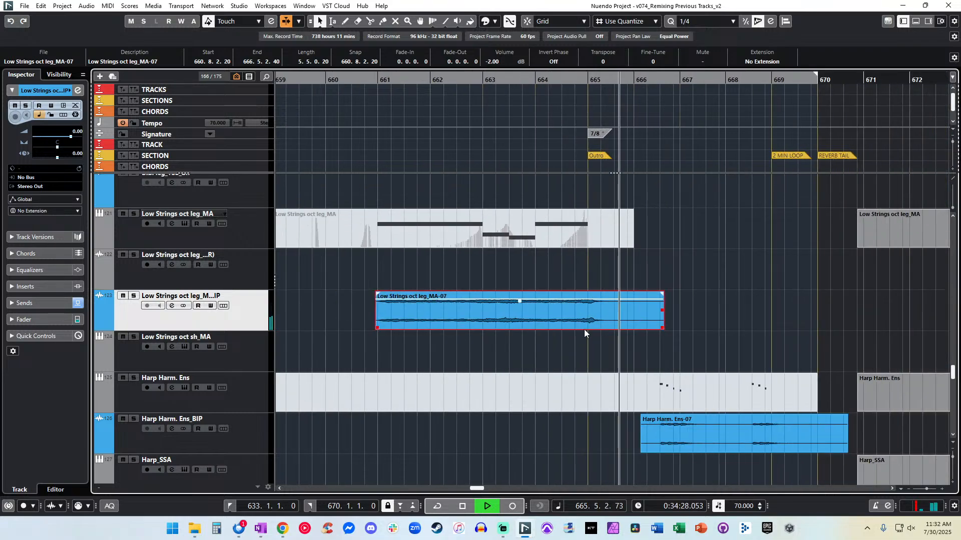
alt+click(611, 311)
key(Delete)
drag(610, 293, 596, 295)
key(g)
key(g)
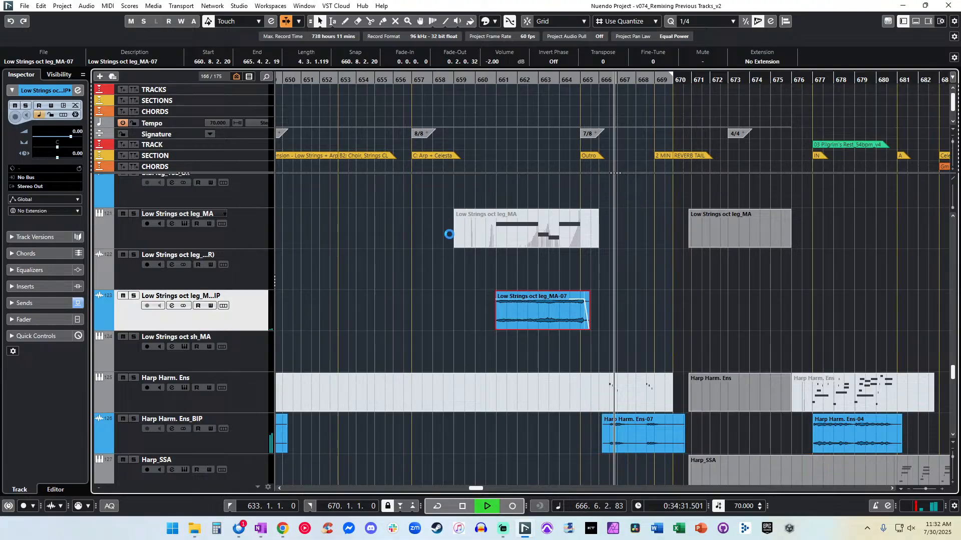
Stop playback, move the playback position to bar 660, and select the Horns_Euphoniums track.
key(space)
key(KP_Subtract)
key(KP_Subtract)
key(KP_Subtract)
key(KP_Subtract)
key(KP_Subtract)
key(KP_Subtract)
key(KP_Subtract)
key(KP_Subtract)
scroll(442, 214, up, 10)
scroll(386, 222, up, 10)
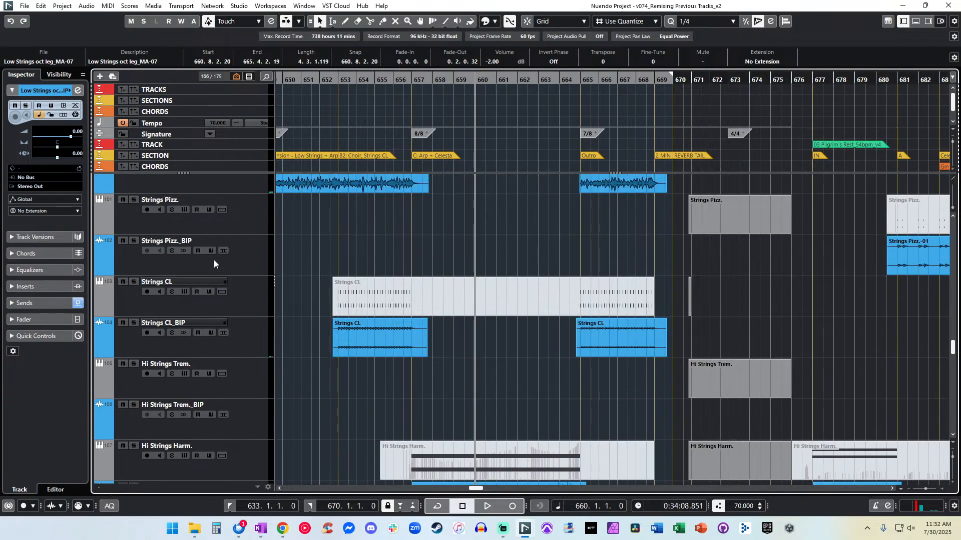
scroll(214, 259, up, 20)
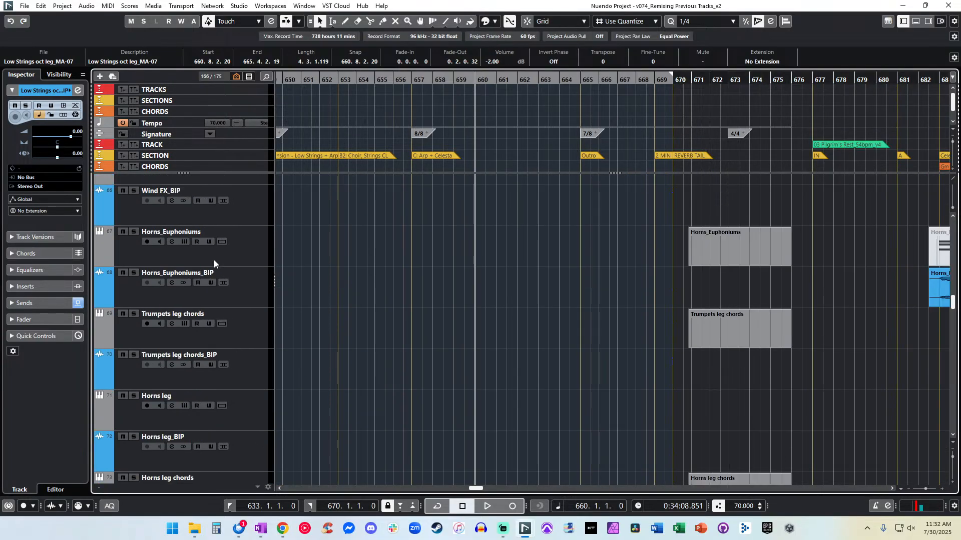
click(214, 260)
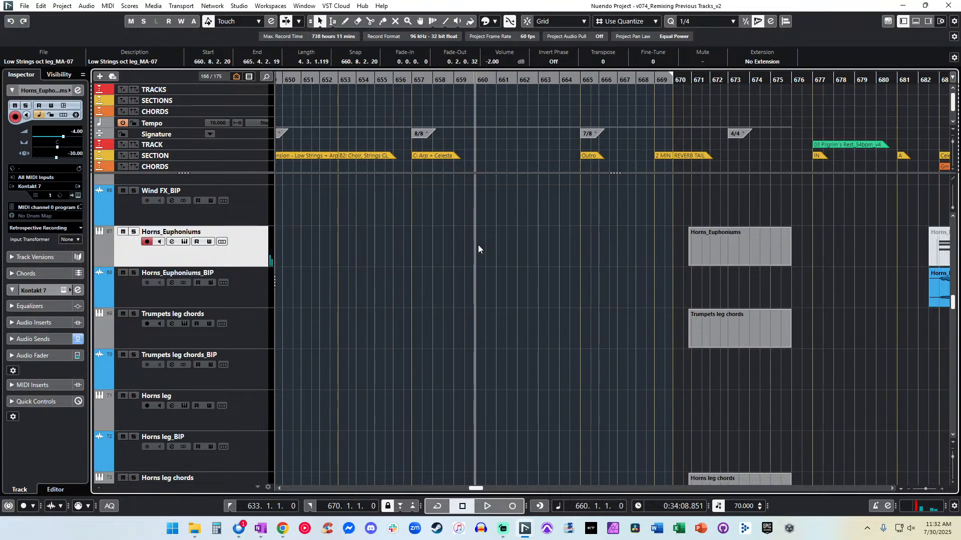
Draw an empty MIDI part on the Horns_Euphoniums track from about 660.6 to 667.3 and open it for note editing.
scroll(475, 245, down, 5)
scroll(475, 245, down, 20)
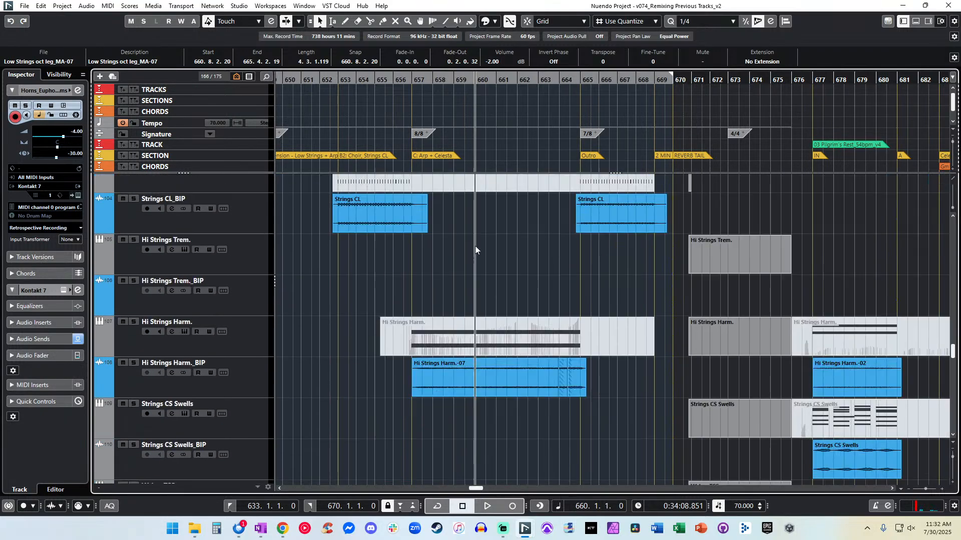
scroll(476, 245, up, 1)
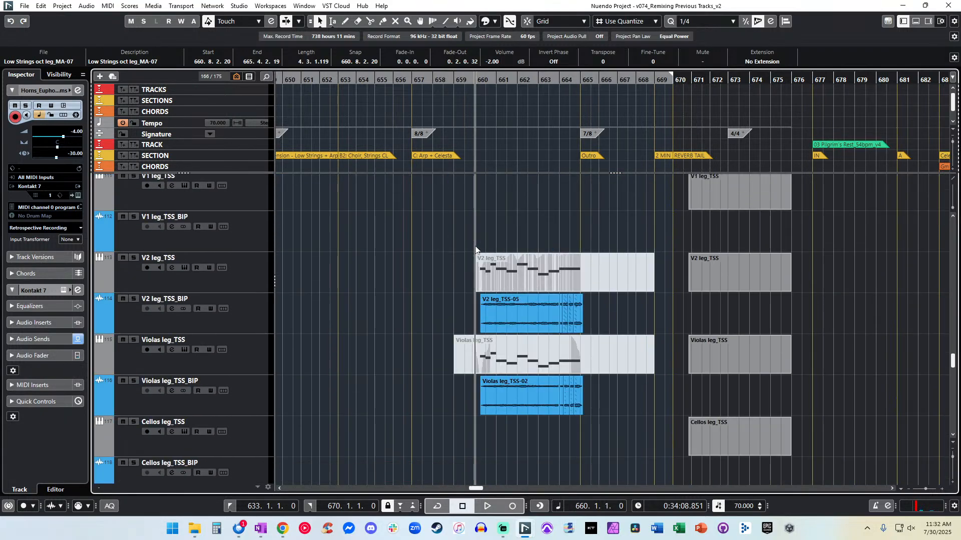
scroll(476, 245, down, 8)
scroll(475, 245, up, 8)
key(KP_Add)
scroll(475, 249, up, 20)
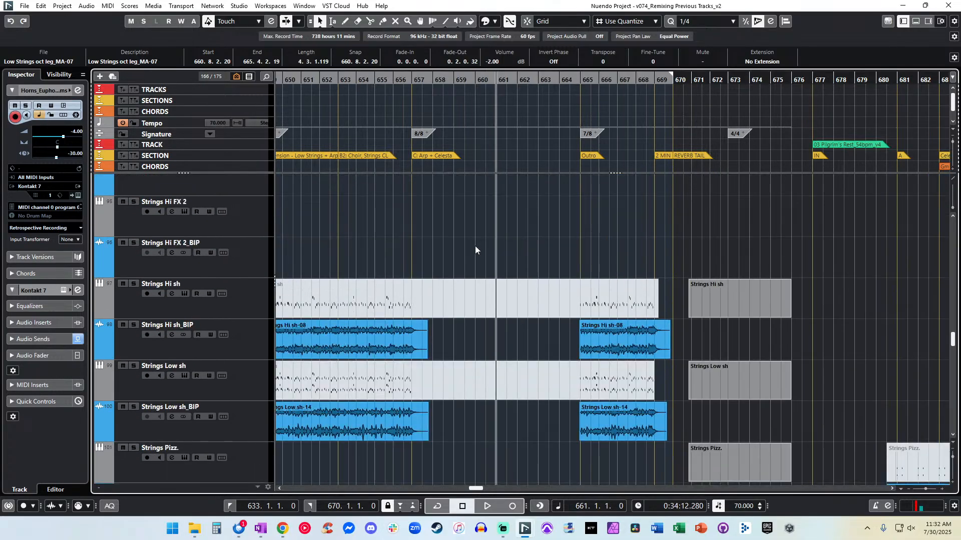
drag(488, 248, 623, 258)
double_click(513, 250)
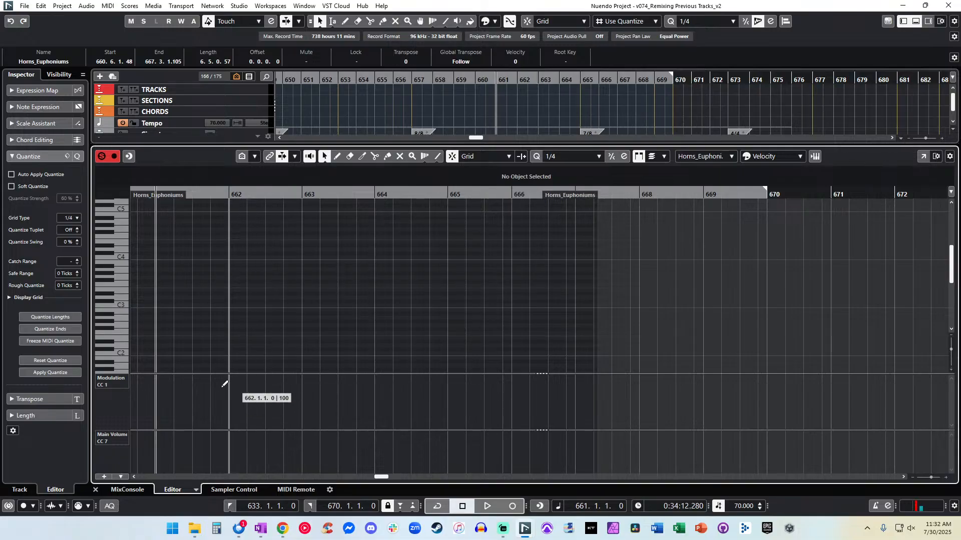
Set Main Volume (CC 7) and Modulation (CC 1) to 127 at 660.7.1.0 in the horns part and close the editor.
click(142, 445)
drag(137, 448, 137, 430)
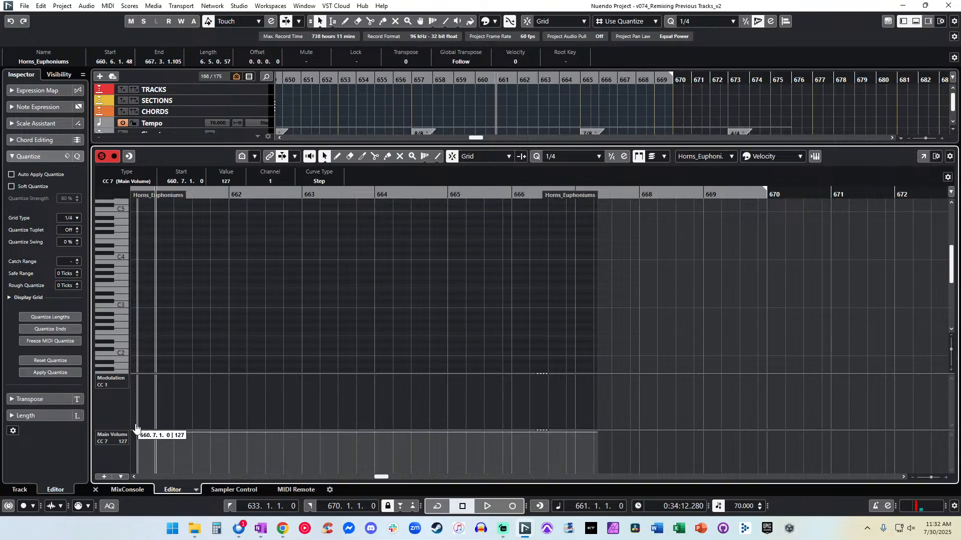
click(134, 386)
drag(133, 386, 138, 373)
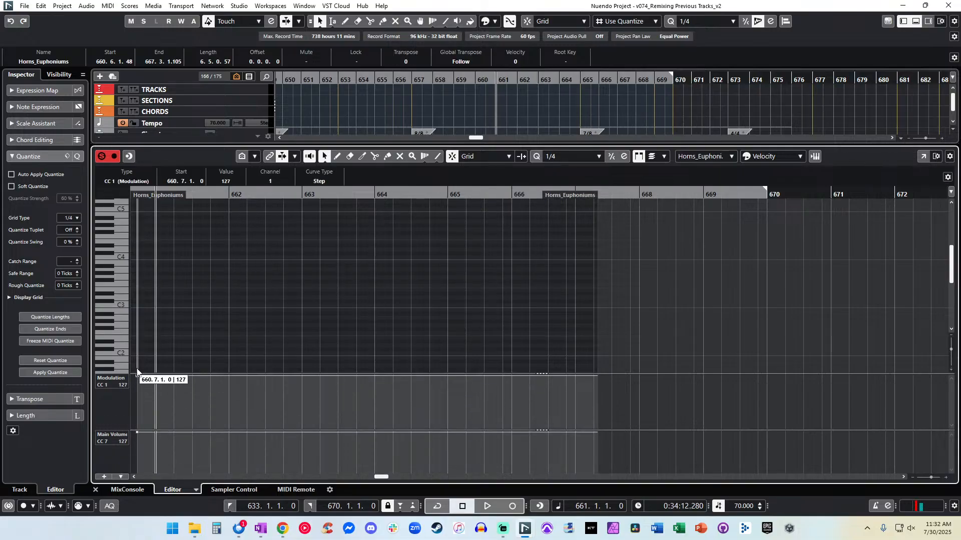
key(ctrl+e)
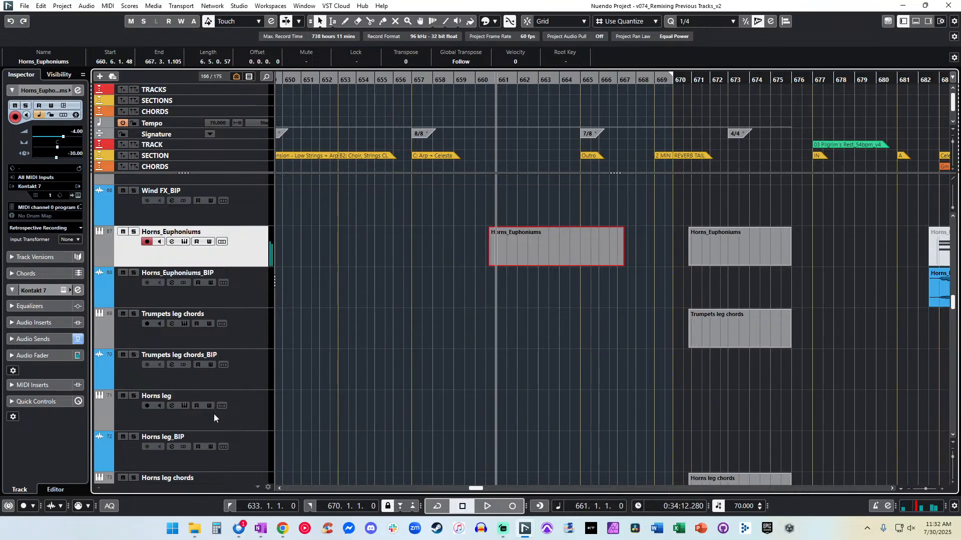
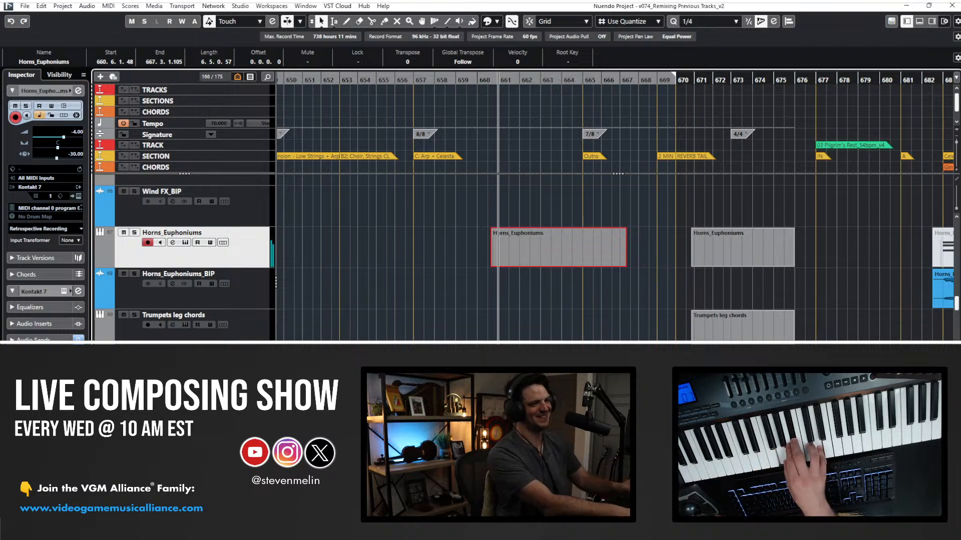
Try recording a horn chord take from bar 660 on the Horns_Euphoniums track and undo the take.
key(space)
key(space)
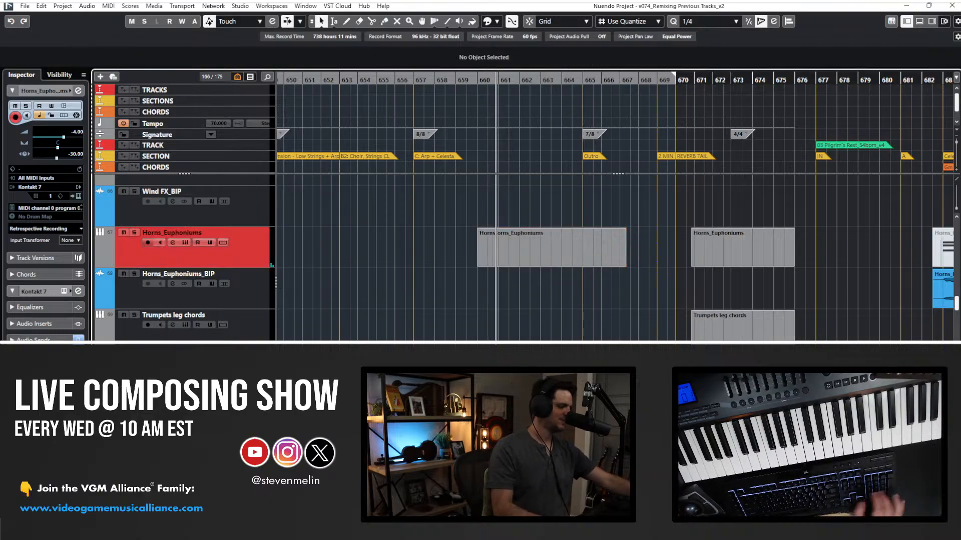
key(KP_Multiply)
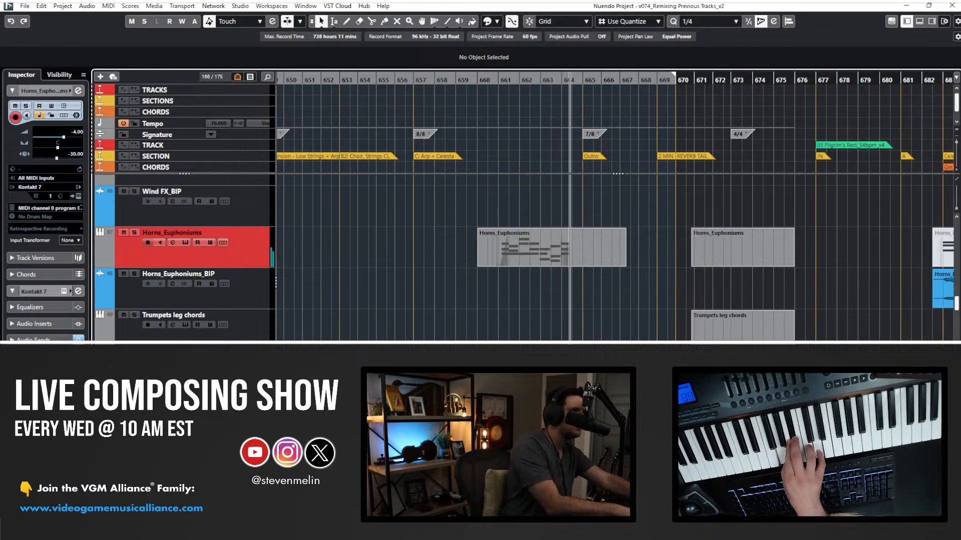
key(space)
key(KP_Subtract)
key(ctrl+z)
key(space)
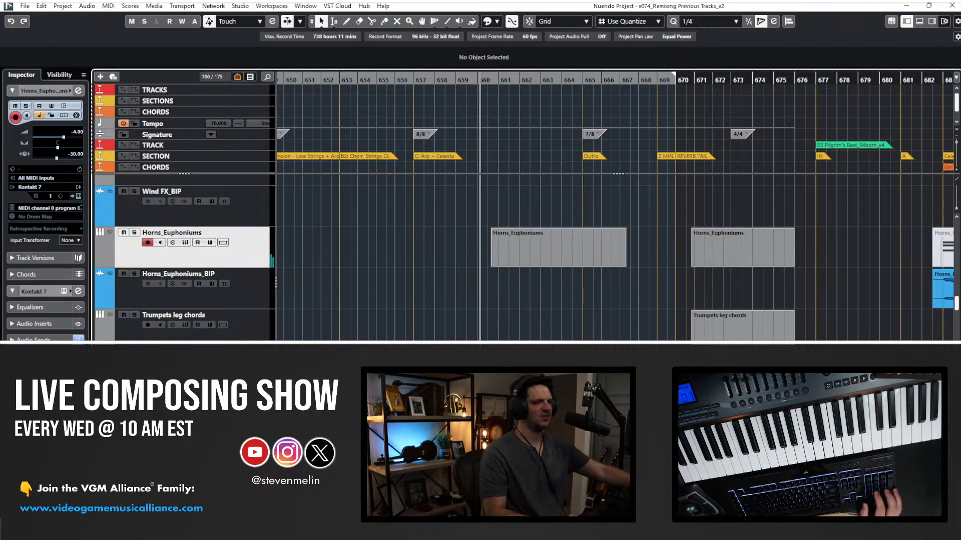
Try a second horn chord recording from bar 660, delete the take, and return to the starting point.
key(KP_Multiply)
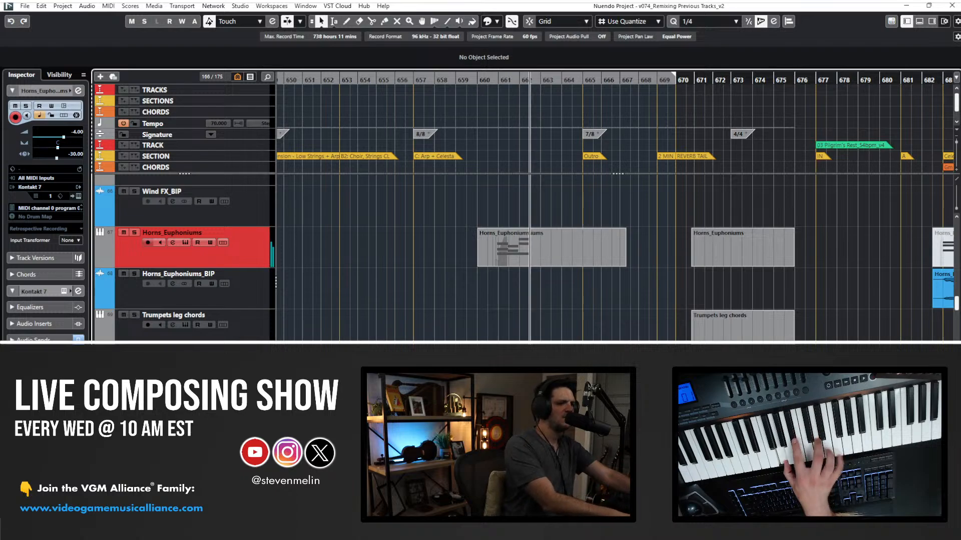
key(space)
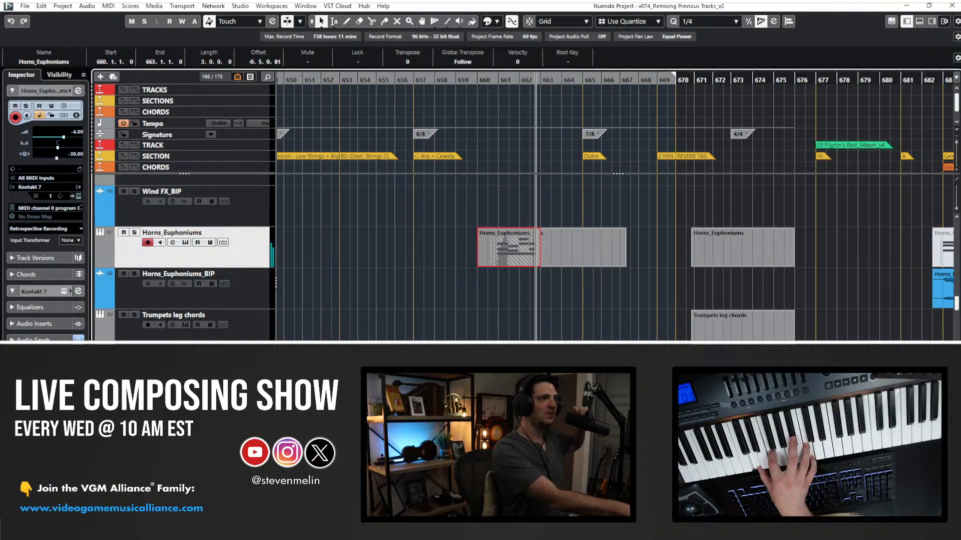
key(Delete)
key(KP_Subtract)
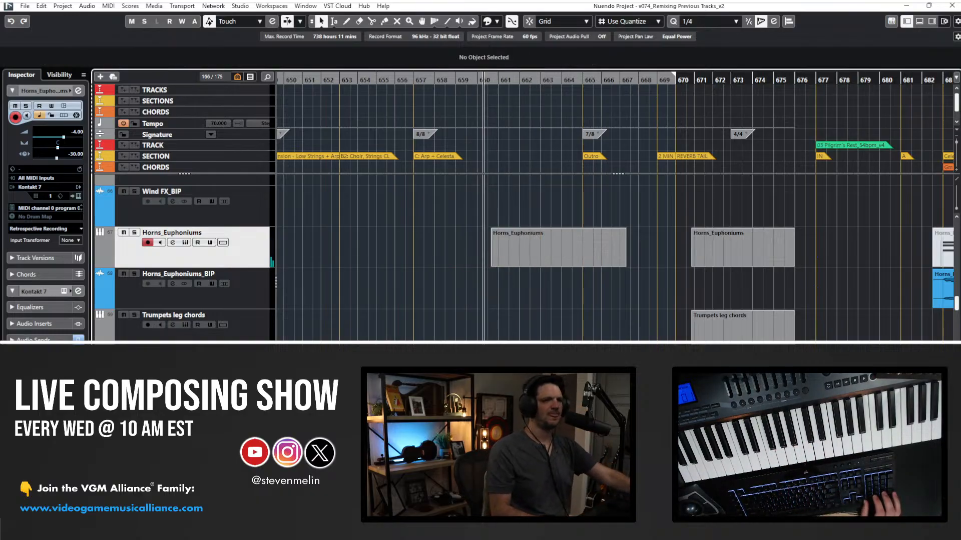
Record the horn chords over bars 661 to 664 and quantize all the recorded notes to 1/8.
key(KP_Multiply)
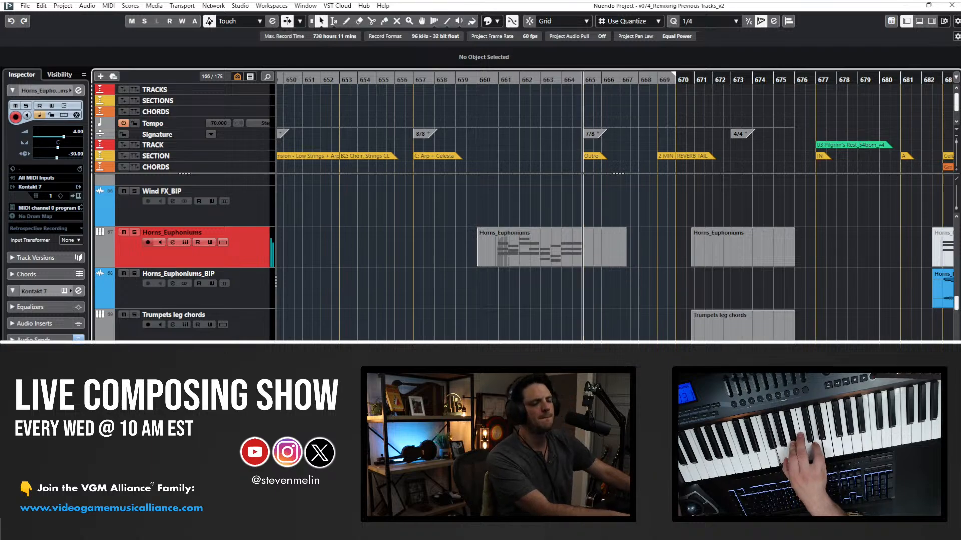
double_click(485, 255)
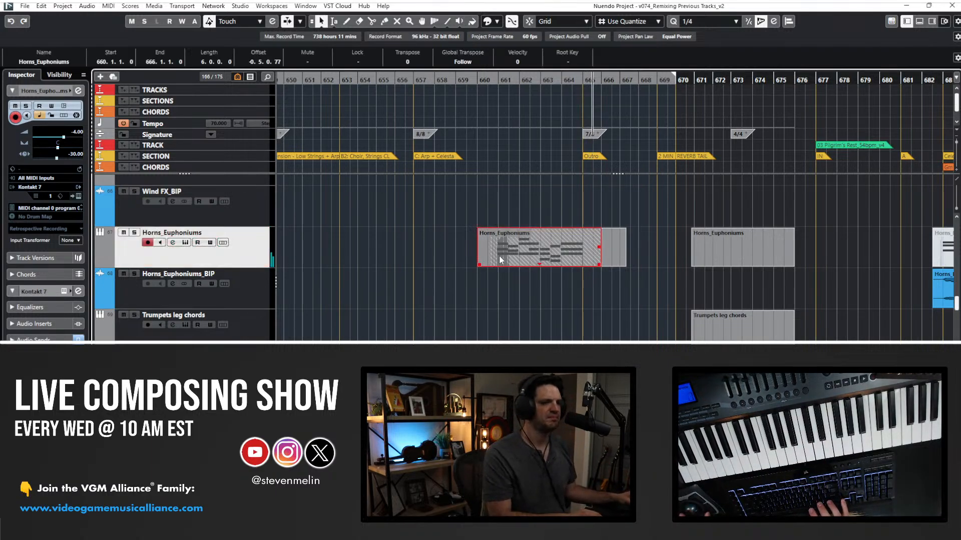
drag(270, 244, 575, 341)
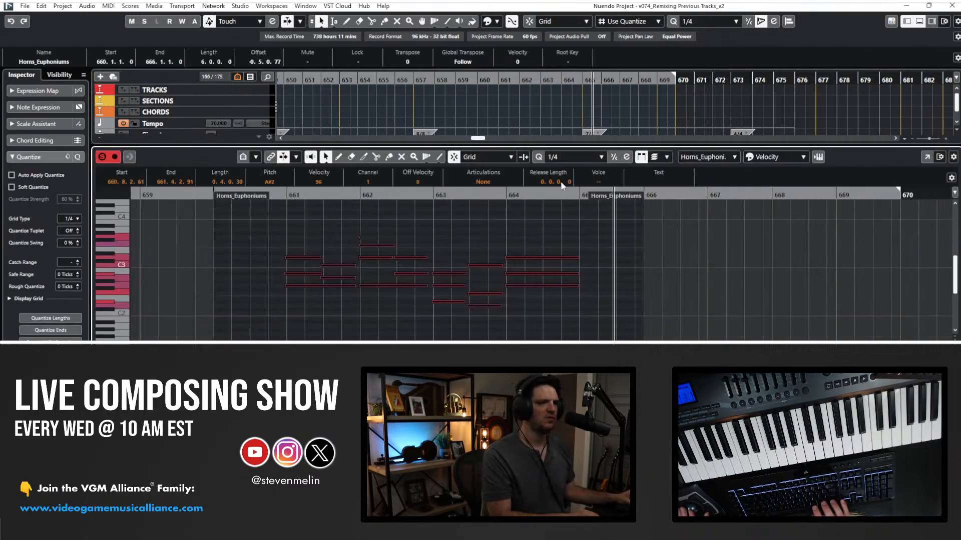
click(573, 157)
click(568, 219)
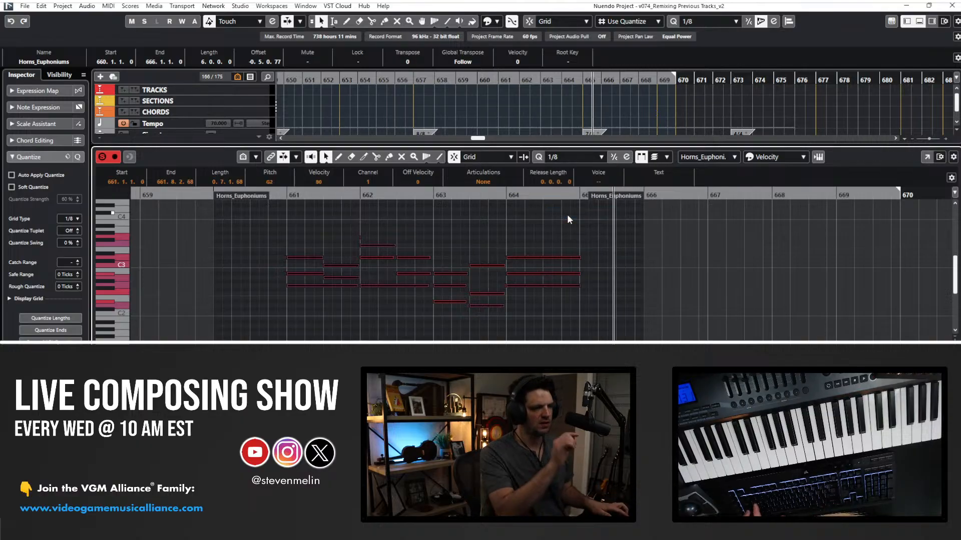
click(450, 242)
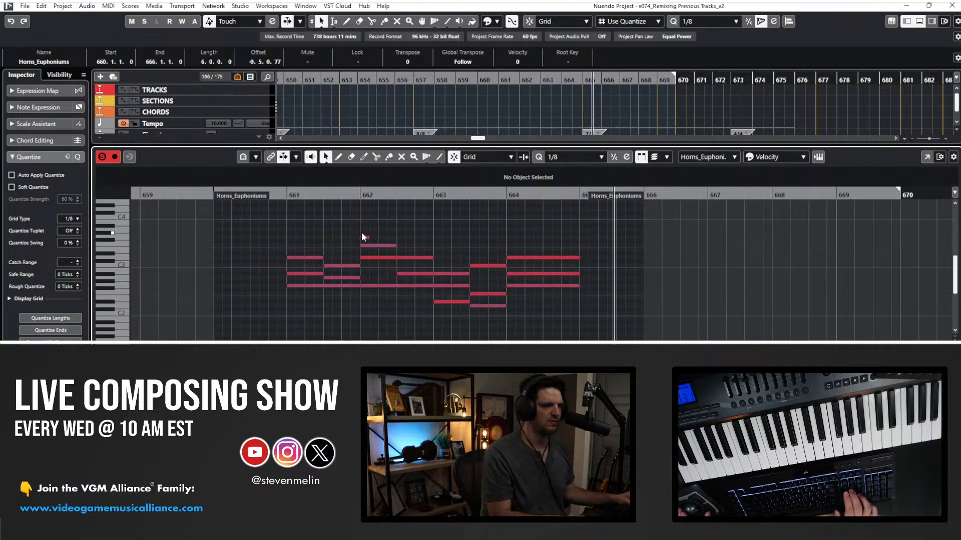
Delete the very short stray note above the chord at the start of bar 662.
click(366, 237)
key(Delete)
key(ctrl+Down)
key(ctrl+Down)
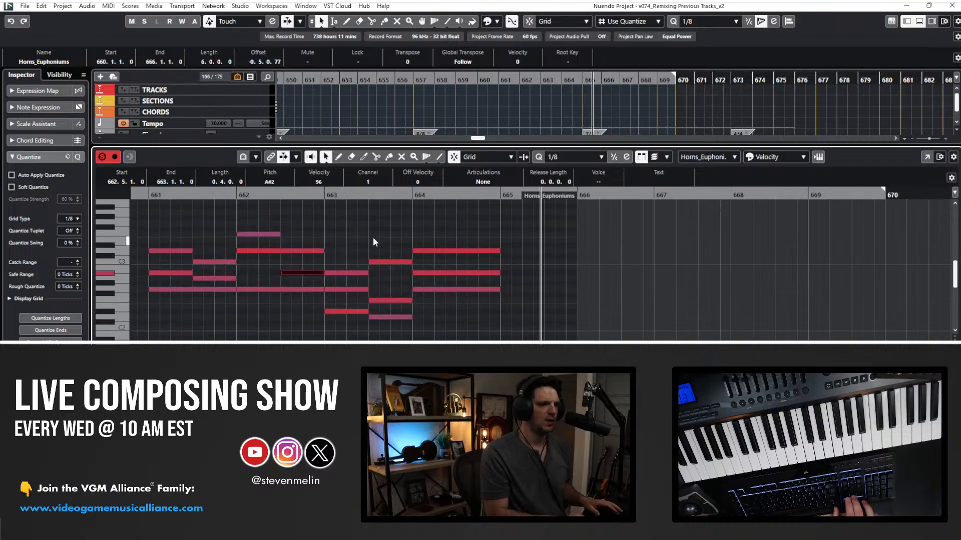
key(g)
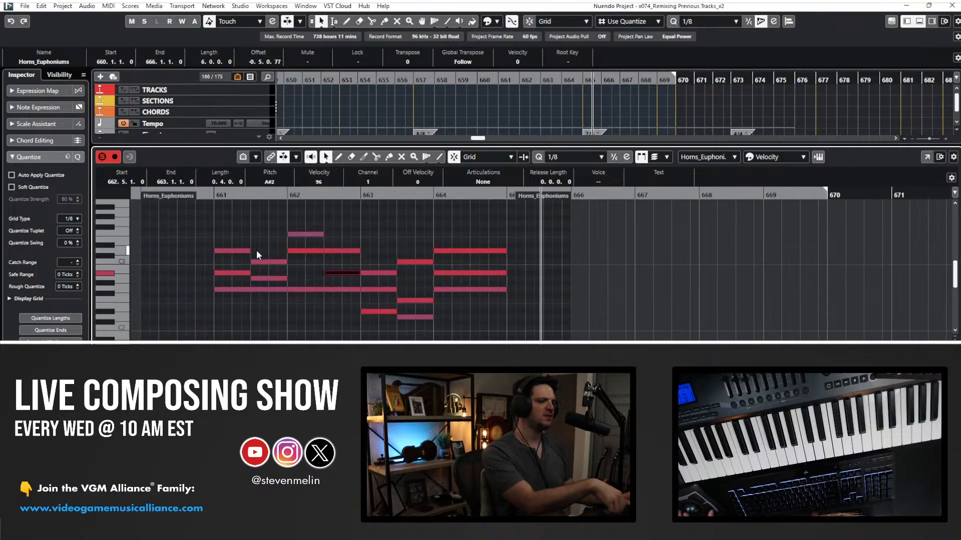
Shorten the C3, A2 and G2 notes in bar 661 to end at 661.8.2.0 and play the passage back.
drag(256, 250, 279, 329)
drag(283, 263, 280, 266)
key(h)
key(g)
scroll(280, 265, left, 1)
key(h)
key(shift+h)
scroll(280, 265, left, 4)
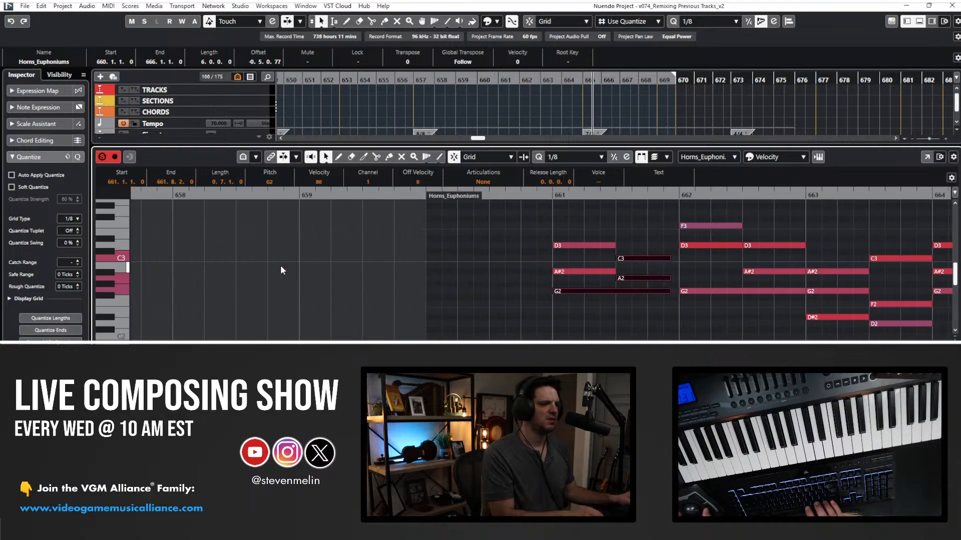
key(space)
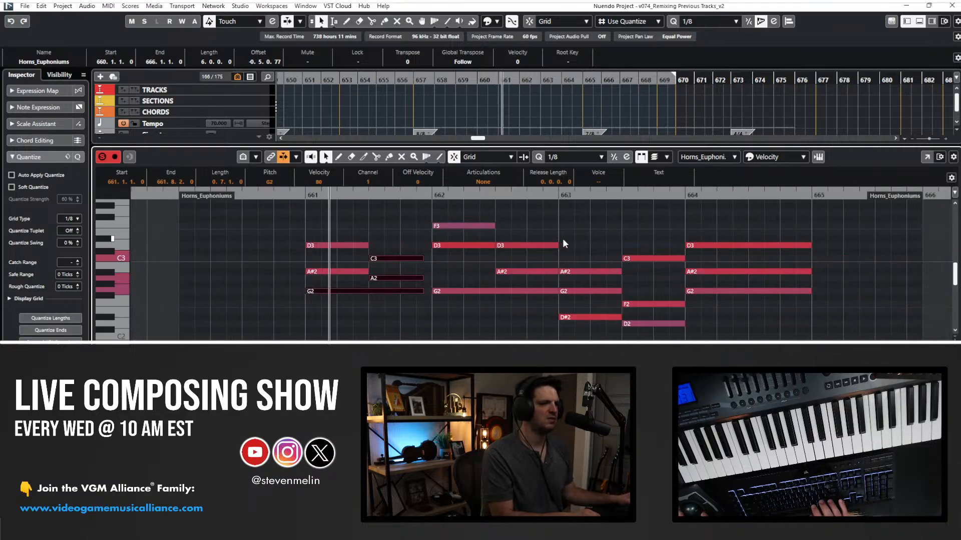
key(space)
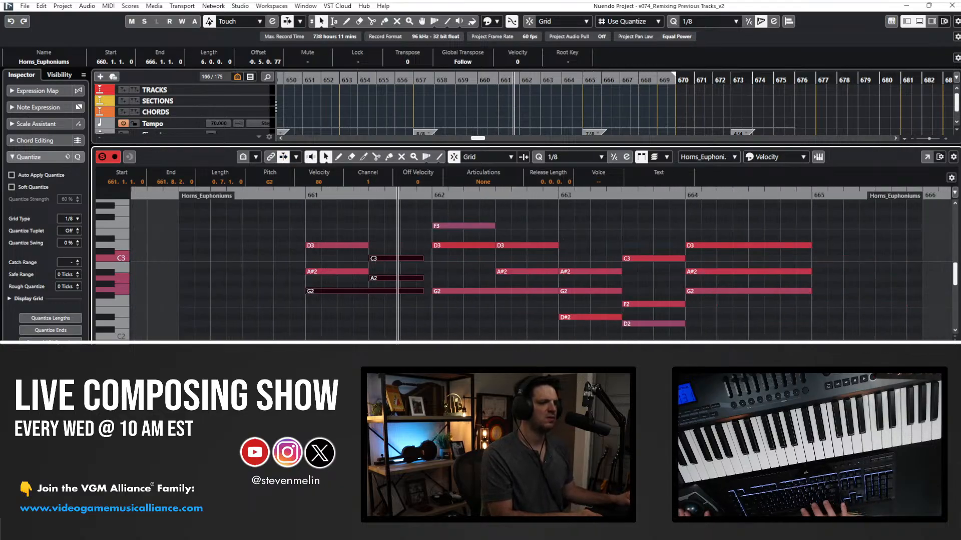
Set Main Volume (CC 7) to 127 at 660.8.1.0 and shorten the first D3 in bar 662 to end at 662.4.2.0.
alt+shift+click(290, 250)
click(289, 380)
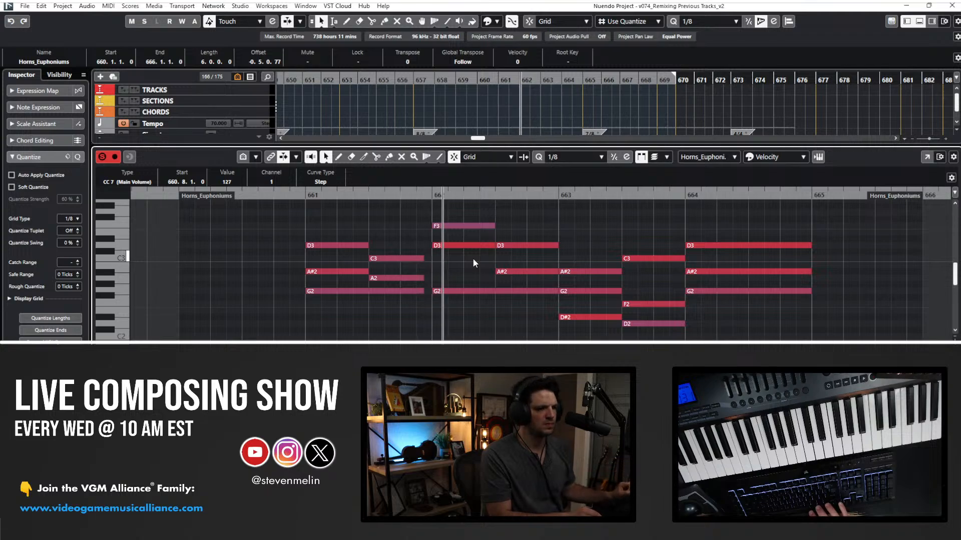
key(f)
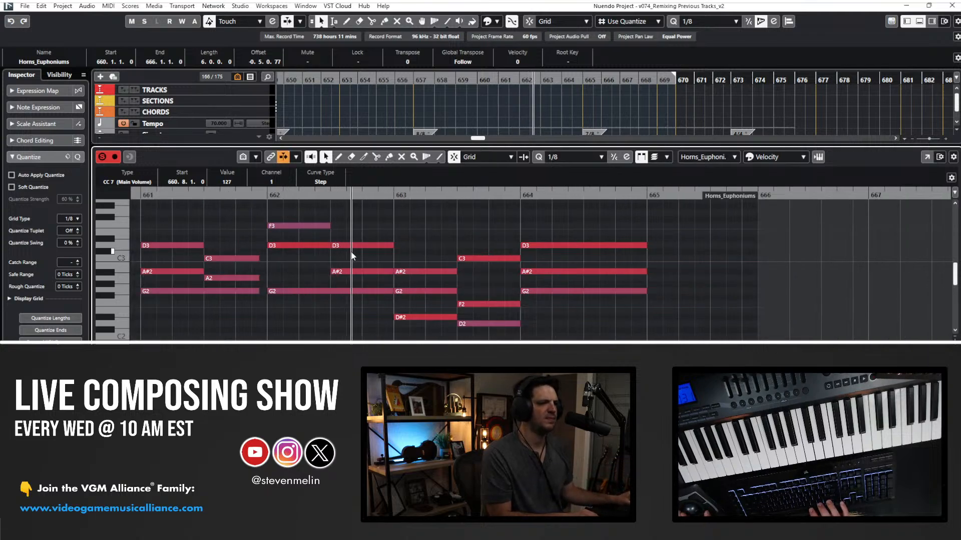
click(320, 245)
drag(329, 247, 322, 247)
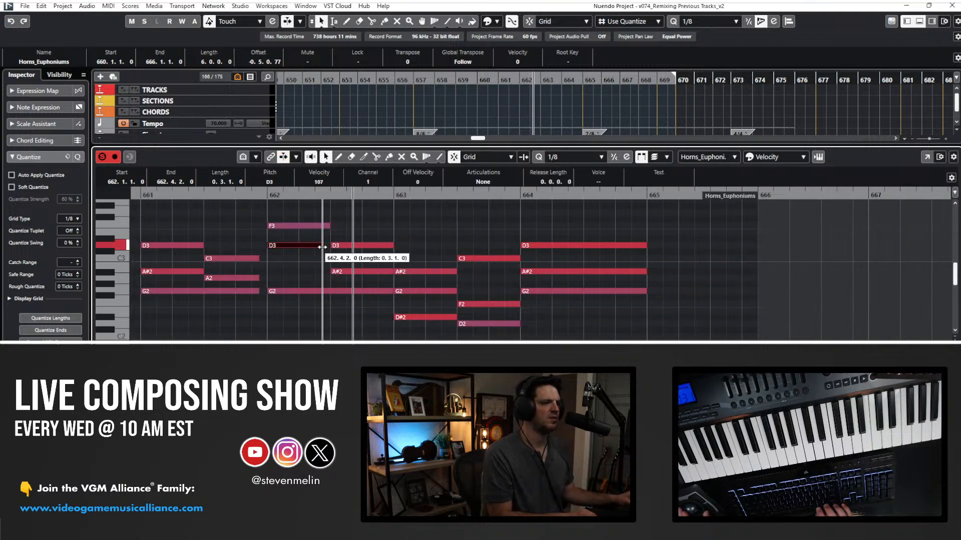
key(l)
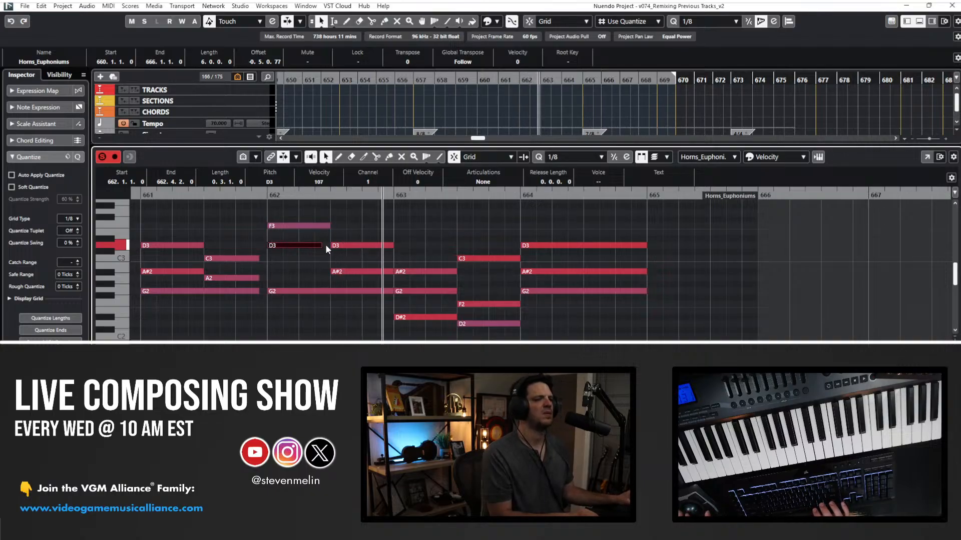
Shorten the last chord notes of bars 662 and 663 to end at 662.8.2.0 and 663.8.2.0, and close the editor.
drag(371, 224, 352, 299)
drag(393, 246, 385, 246)
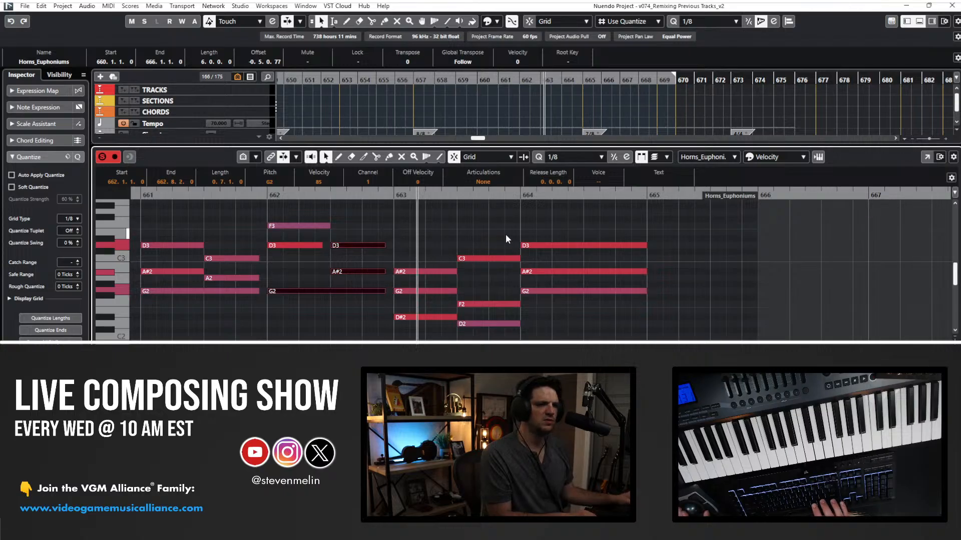
drag(506, 233, 480, 332)
drag(513, 258, 512, 259)
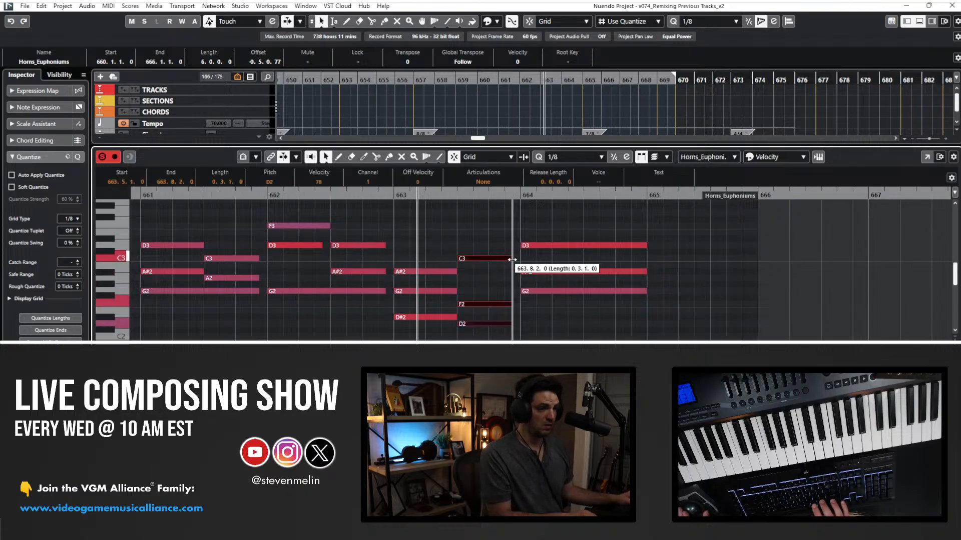
key(Return)
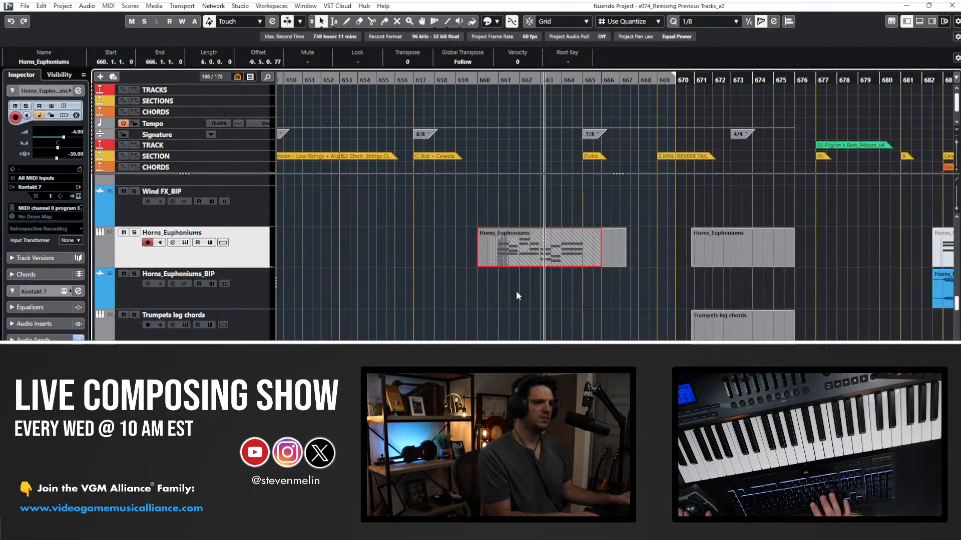
Glue the recorded horns part and the overlapping empty part into one Horns_Euphoniums part starting at bar 660.
click(516, 290)
right_click(533, 264)
click(558, 259)
click(570, 259)
click(529, 257)
click(494, 246)
key(ctrl+z)
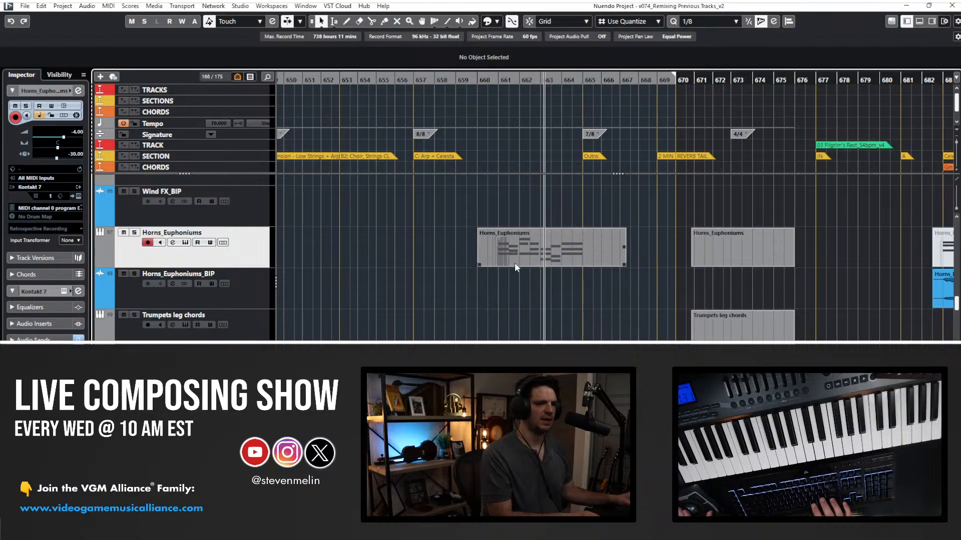
Render the glued horns part to audio, moving the clip to the Horns_Euphoniums_BIP track and removing the leftover render track.
click(509, 253)
key(alt+r)
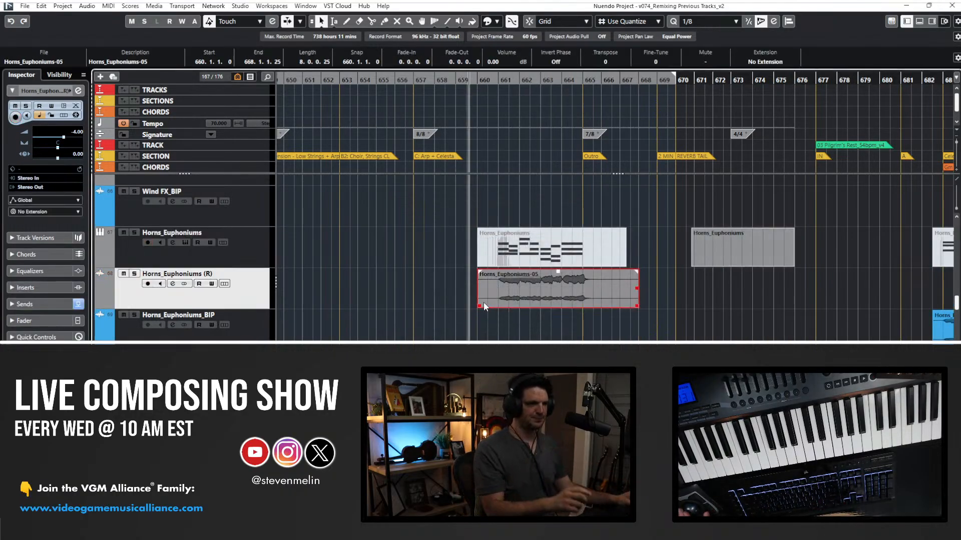
drag(512, 290, 511, 330)
key(shift+Delete)
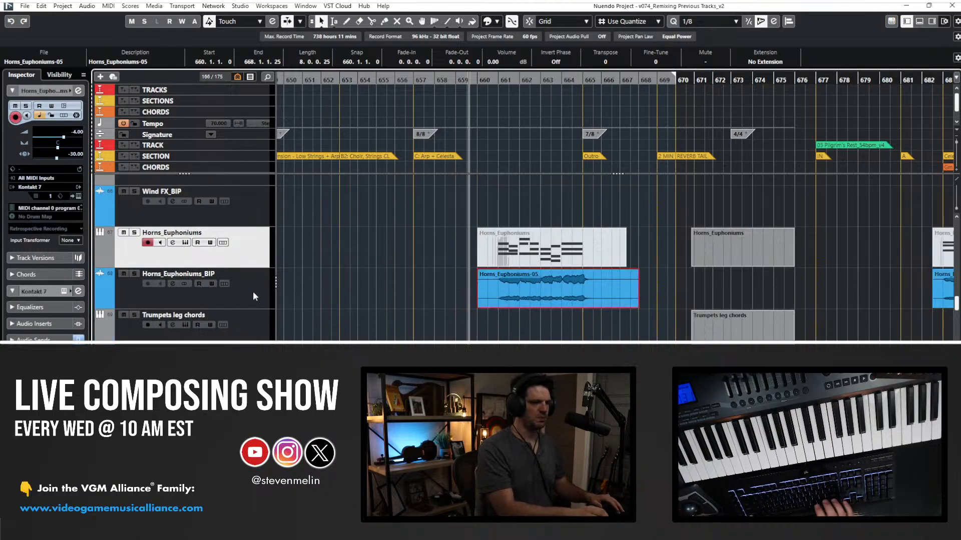
click(453, 334)
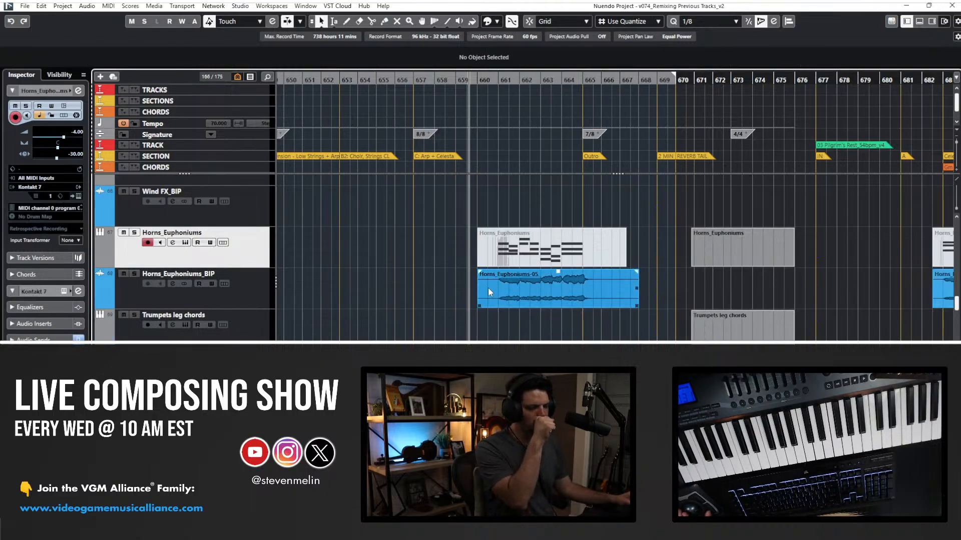
Trim the Horns_Euphoniums-05 clip to run from 660.7.2.53 to 665.5.1.70 and set its volume to 2 dB.
drag(483, 304, 498, 305)
drag(639, 303, 593, 303)
click(490, 61)
text(2)
key(Return)
Set the second-to-last slice of the horns audio clip to 6 dB and its final slice to 8 dB.
key(h)
key(shift+h)
key(shift+h)
key(h)
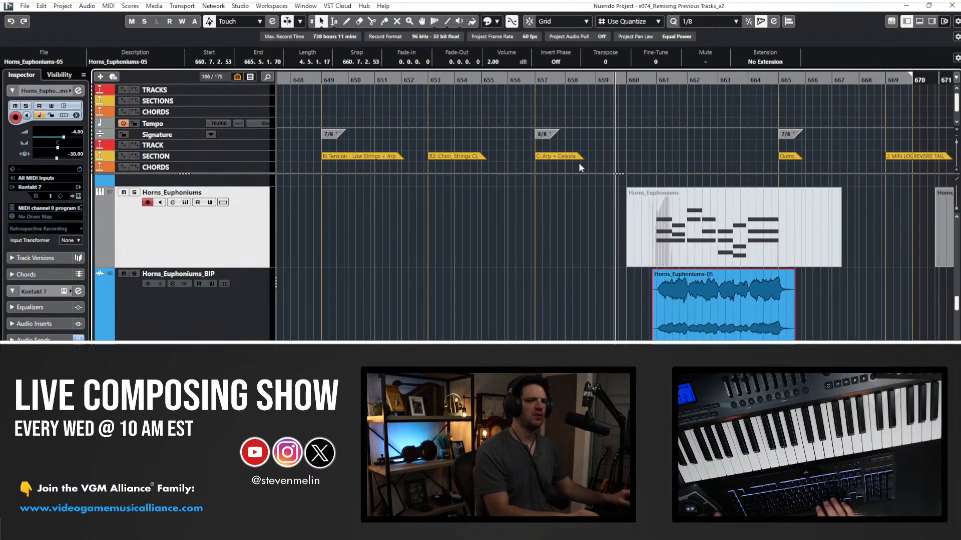
scroll(670, 284, right, 4)
key(h)
key(h)
key(h)
key(h)
key(h)
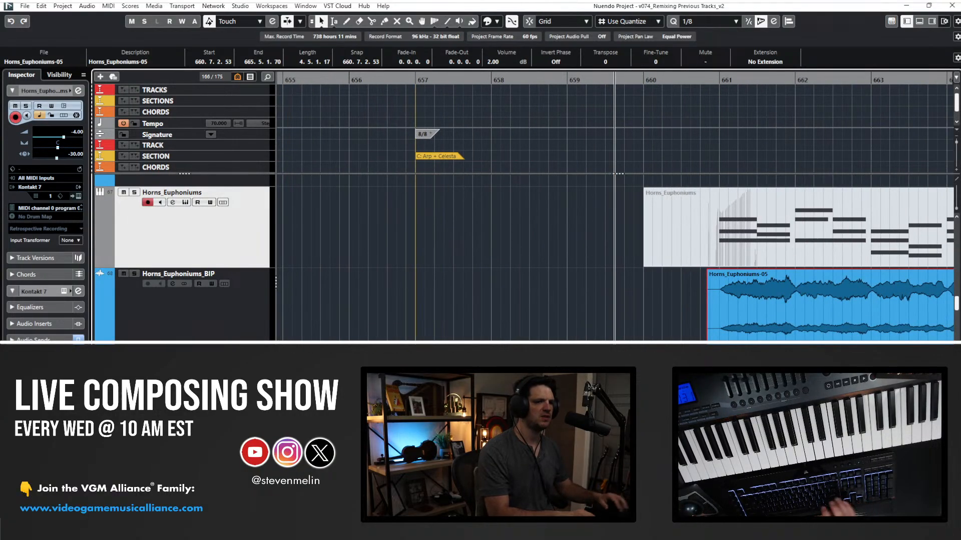
scroll(619, 229, right, 5)
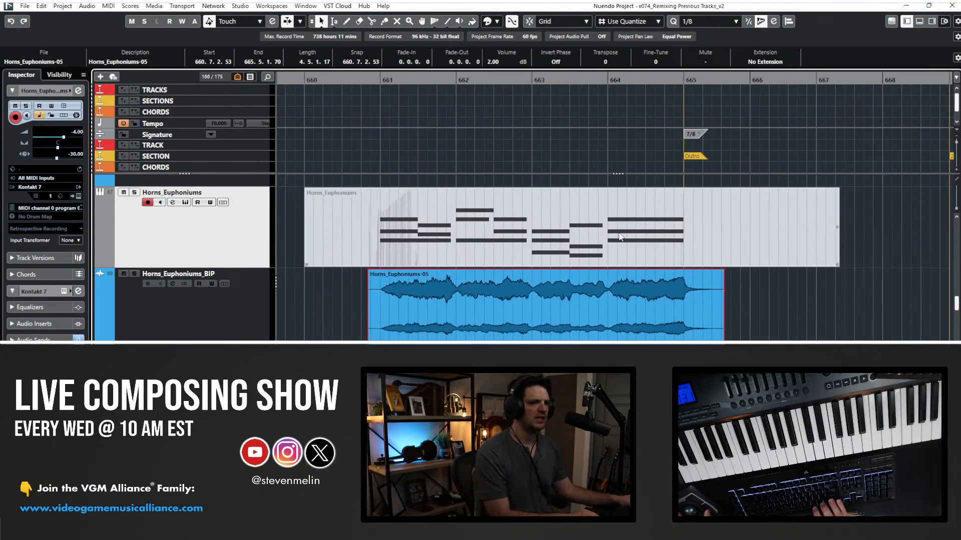
scroll(619, 234, right, 1)
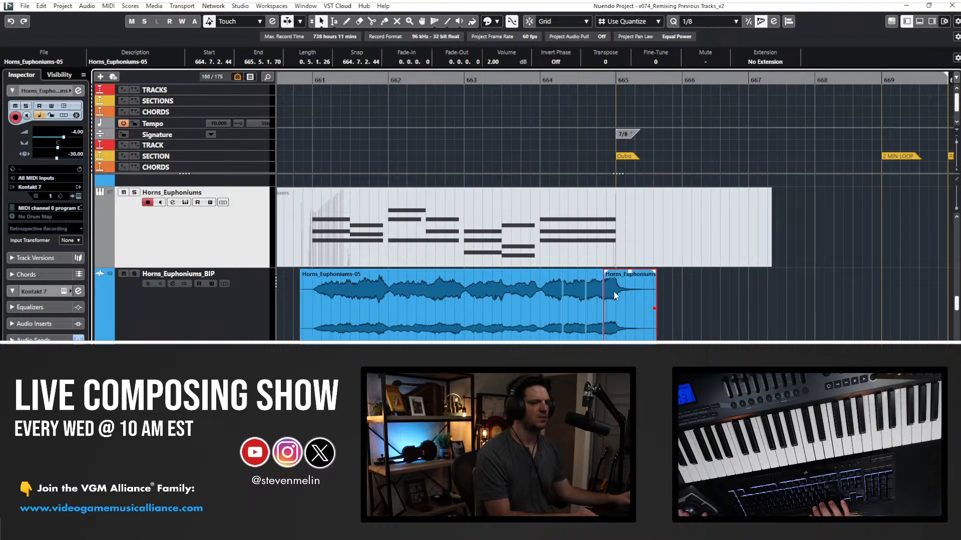
click(575, 290)
click(594, 276)
text(6)
key(Return)
click(618, 288)
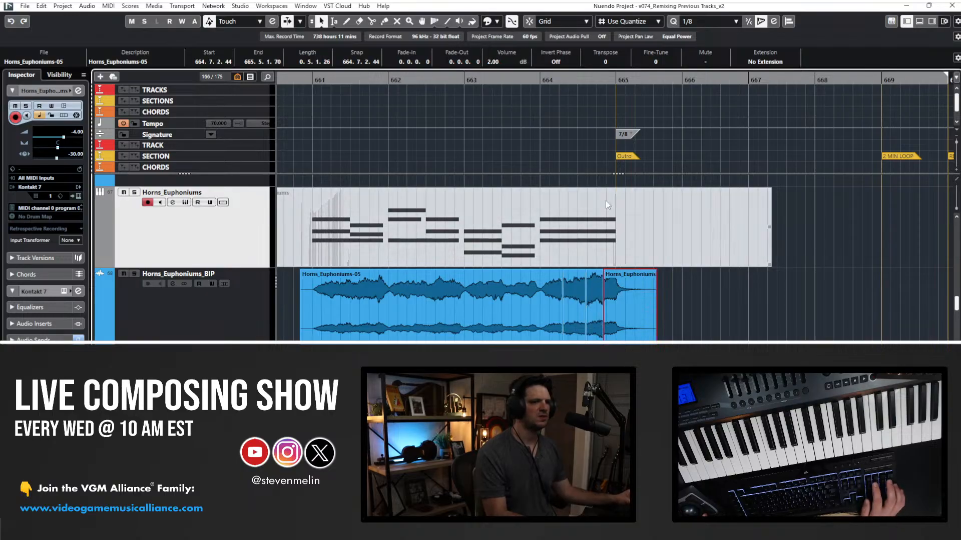
click(507, 62)
text(8)
key(Return)
Crossfade the cuts between the slices at the end of the horns audio clip and play back the result.
right_click(575, 257)
click(604, 262)
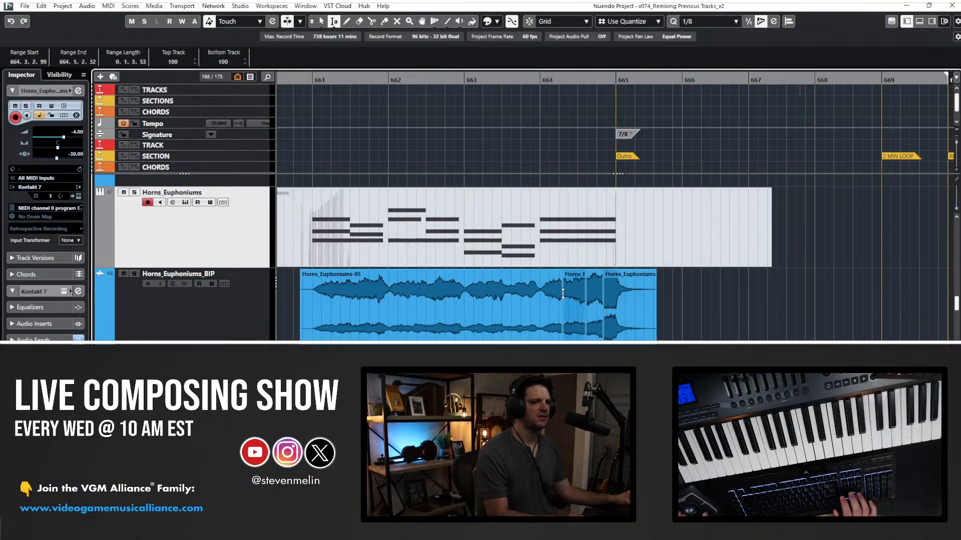
drag(567, 295, 595, 299)
key(x)
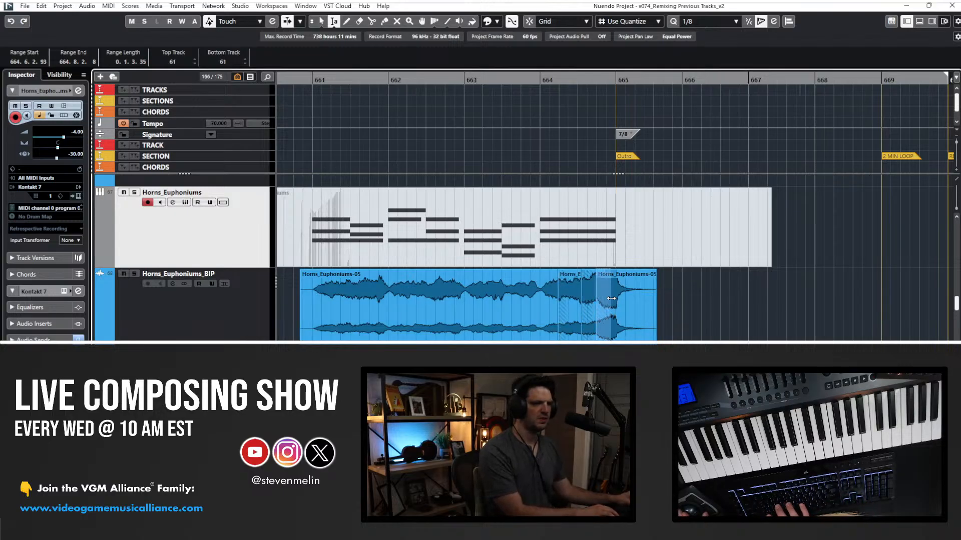
click(502, 80)
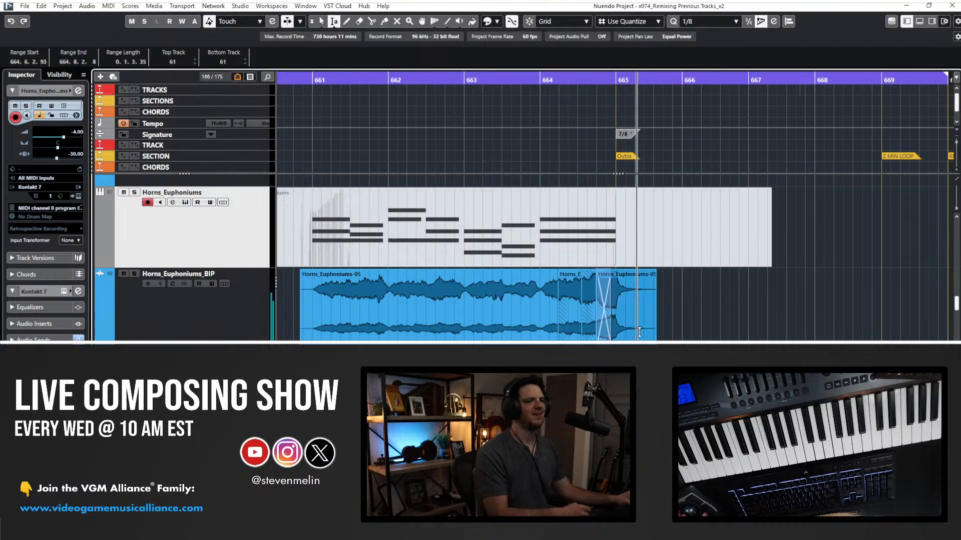
key(1)
key(space)
Lower the volume of the crossfaded closing horn slices together, trying 3 dB and settling on 2 dB for the first slice.
drag(659, 339, 564, 284)
click(494, 62)
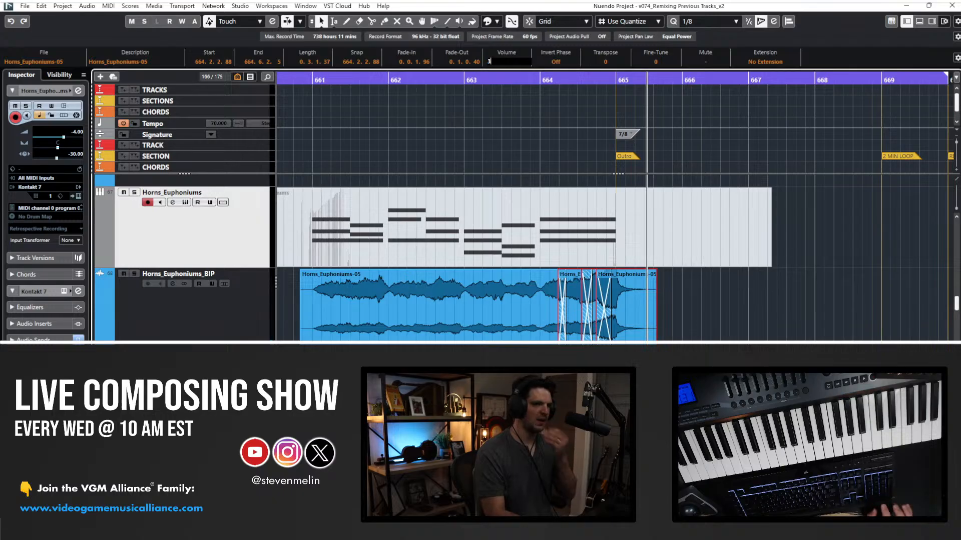
text(3)
key(Return)
click(505, 78)
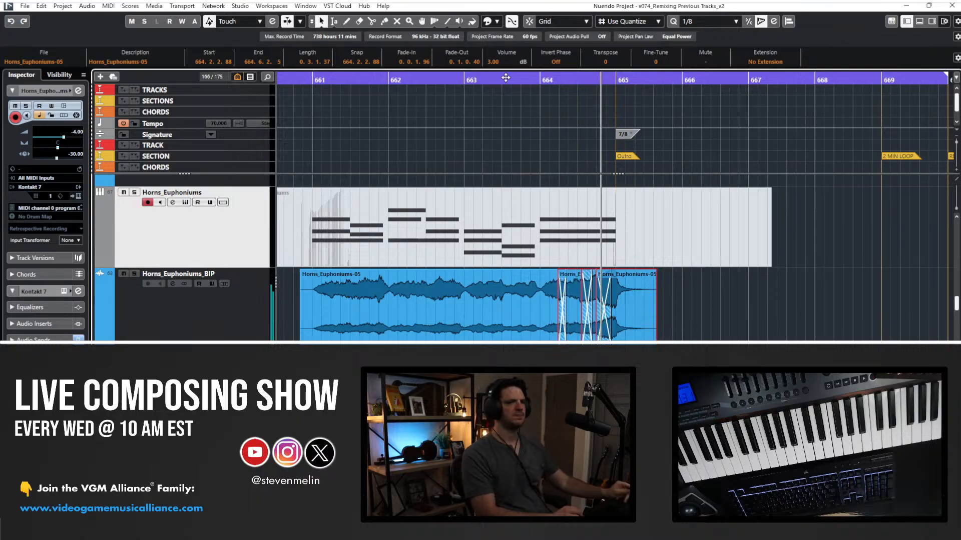
drag(677, 340, 578, 307)
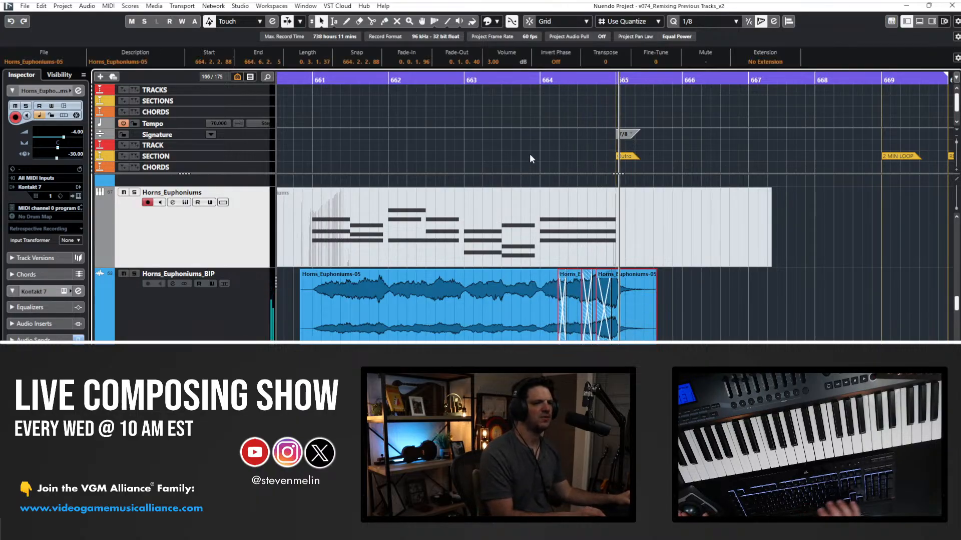
text(2)
key(Return)
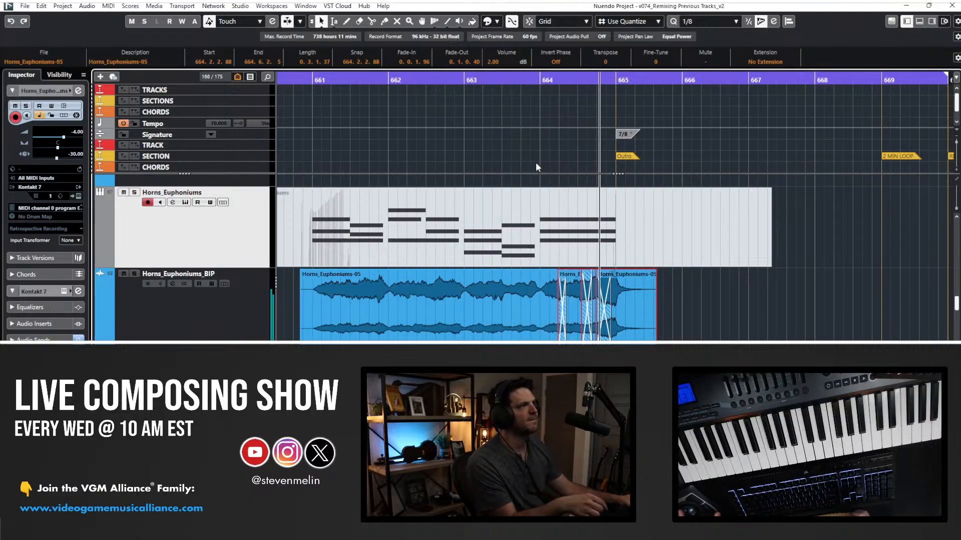
Trim the final horns slice to end at 665.4.1.95 and add a fade-out of 0.2.0.53.
click(641, 280)
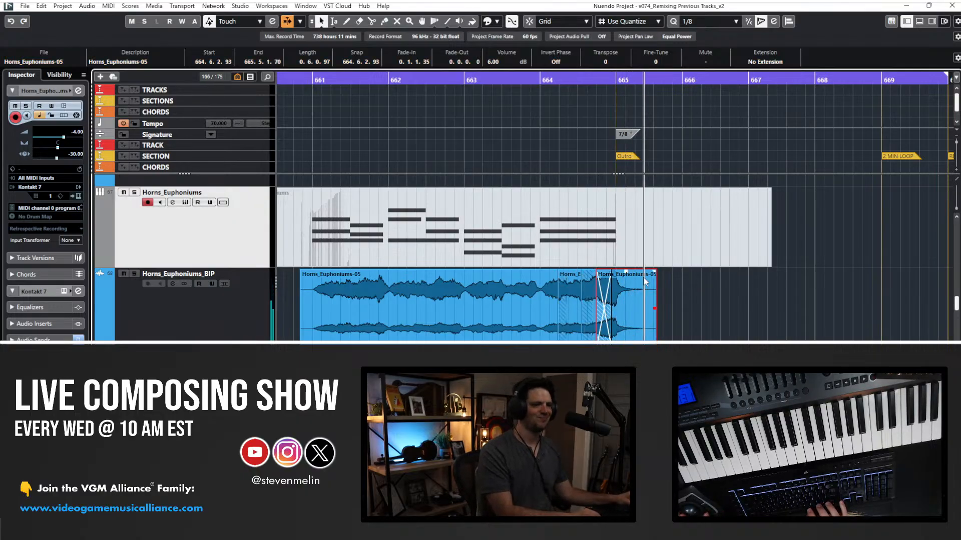
click(672, 295)
drag(653, 308, 647, 309)
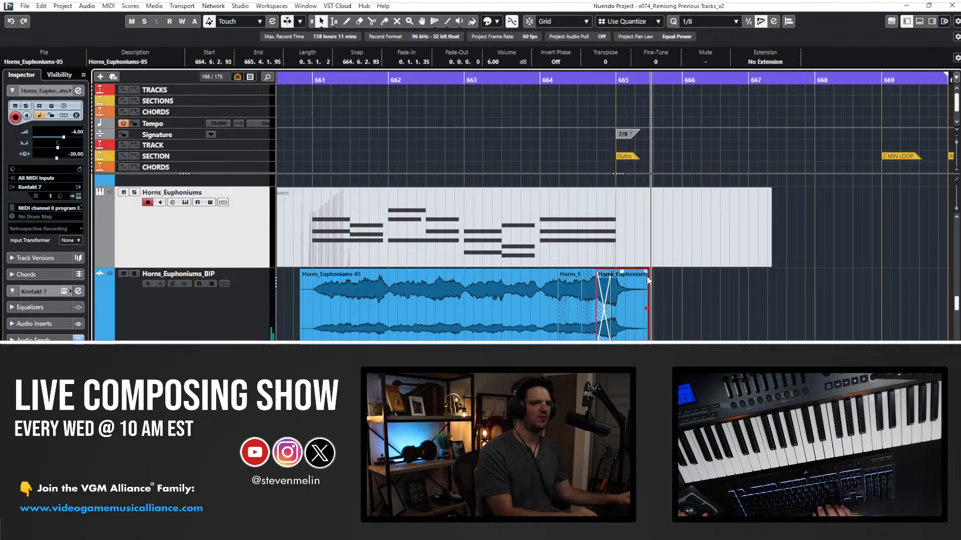
drag(645, 276, 626, 275)
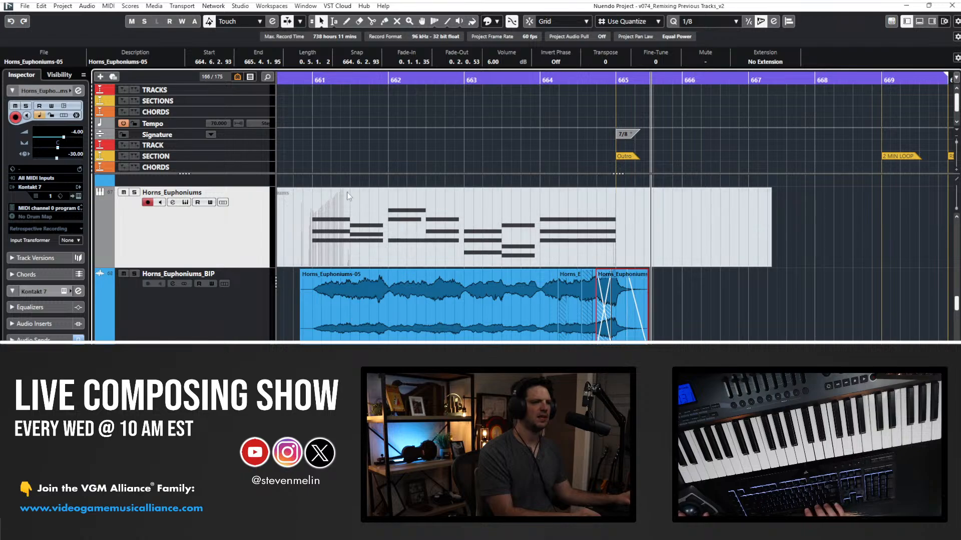
click(670, 296)
Trim the start of the horns audio clip to 660.8.2.119, add a short fade-in, and play it back from before bar 661.
drag(301, 303, 310, 303)
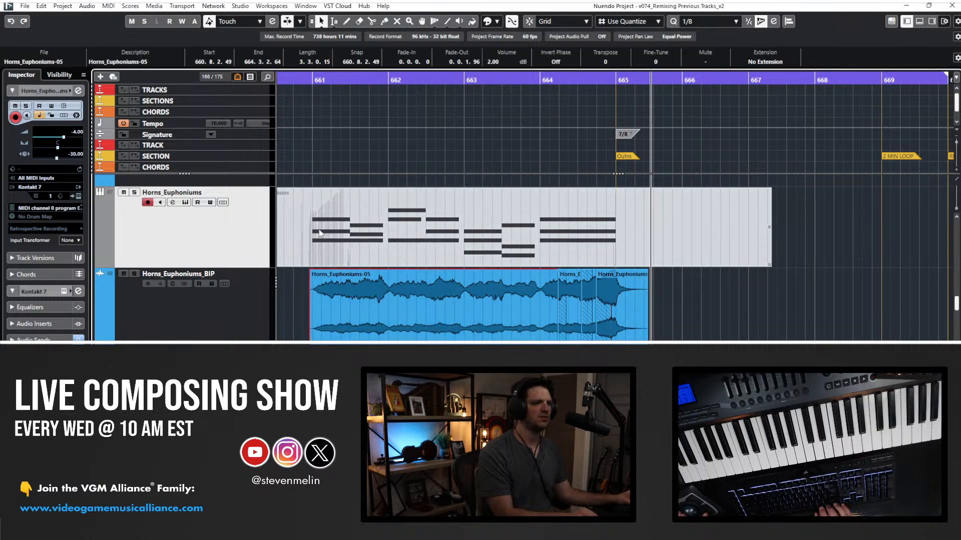
click(298, 298)
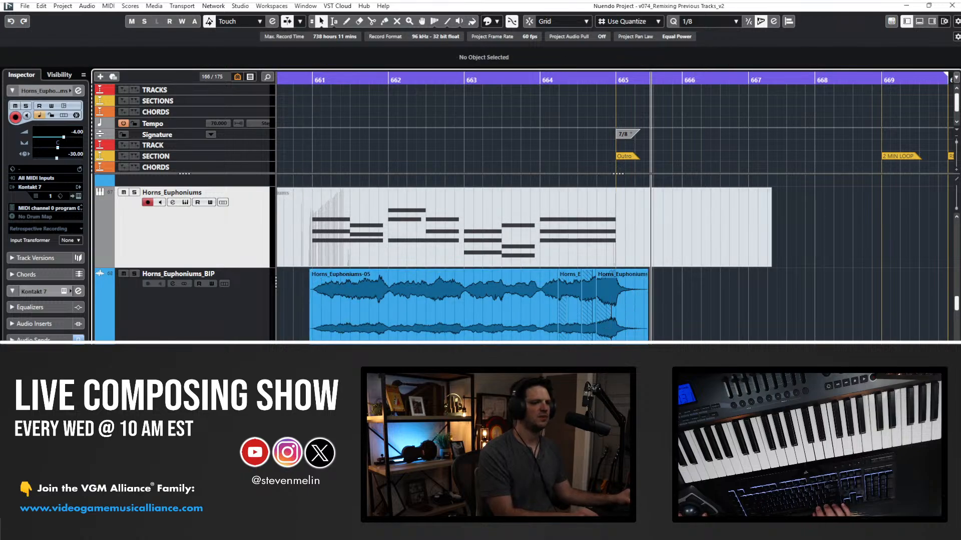
click(313, 294)
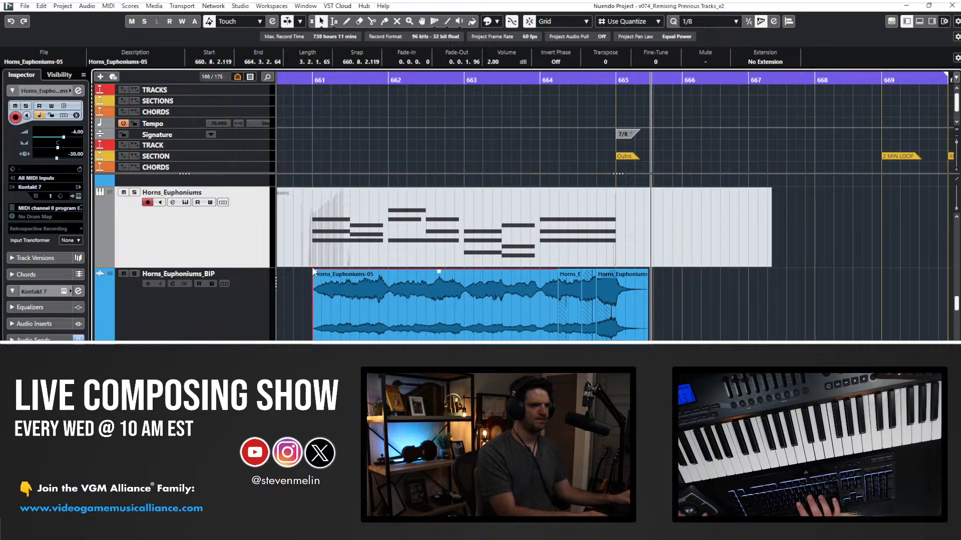
drag(315, 274, 334, 275)
scroll(306, 120, up, 1)
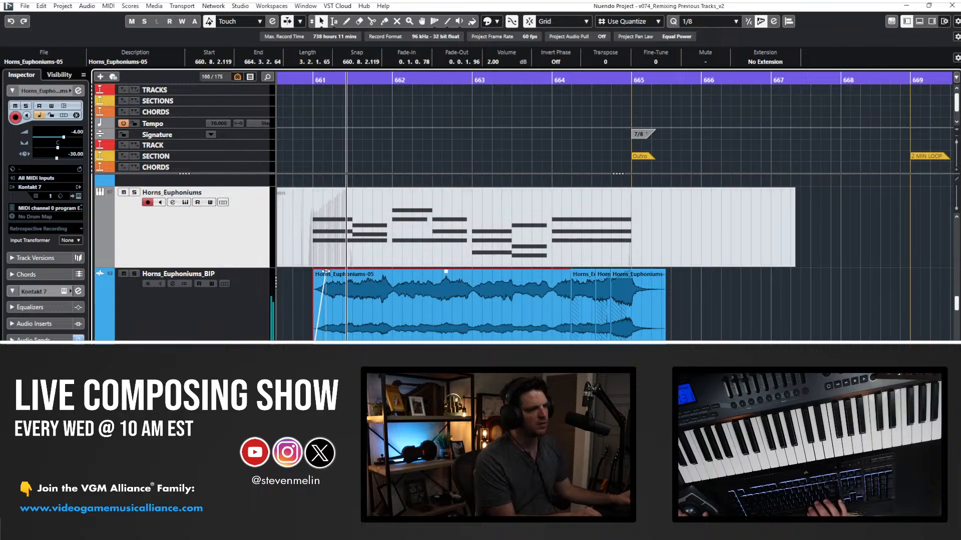
click(301, 80)
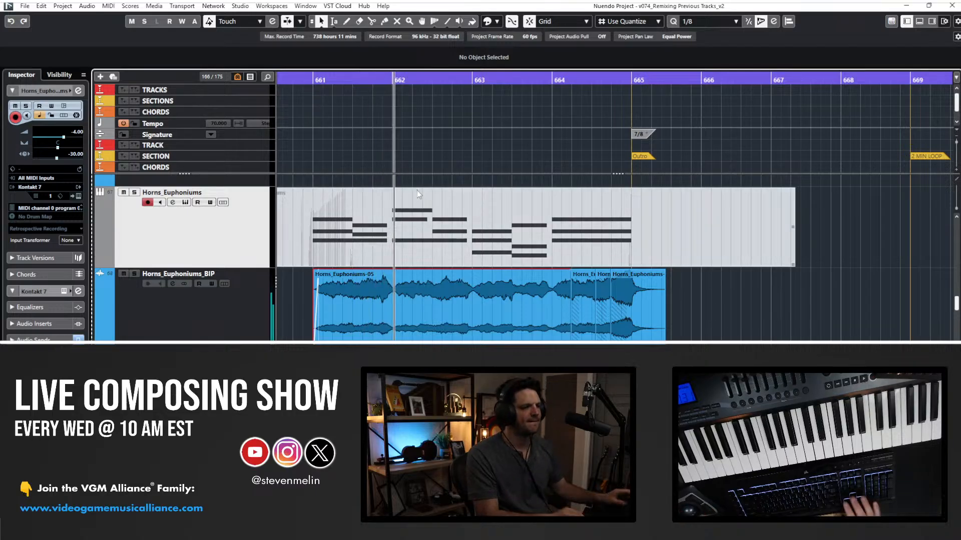
Set the volume of the two Strings CL clips on the Strings CL_BIP track to -1 dB.
key(shift+g)
key(shift+g)
key(shift+g)
key(shift+g)
key(shift+g)
key(shift+g)
key(shift+h)
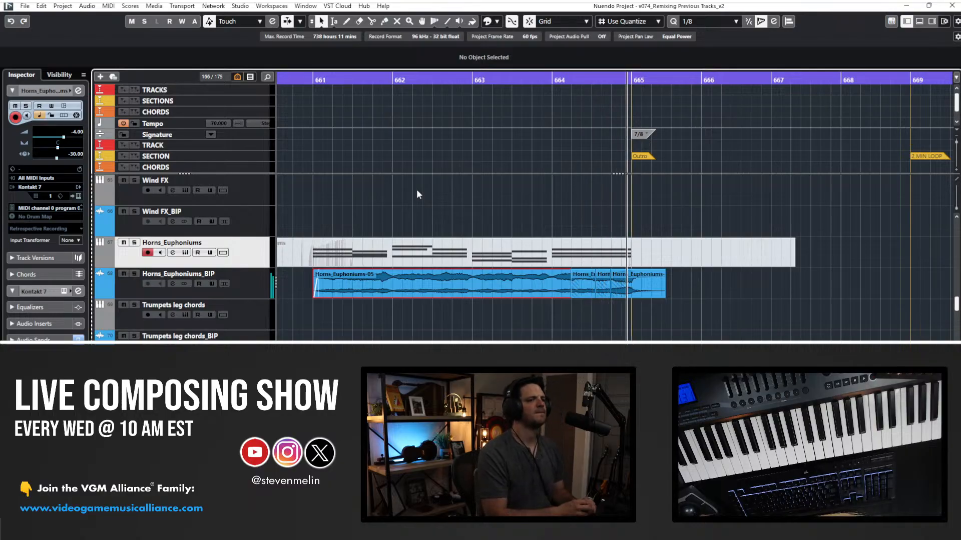
key(g)
key(g)
key(g)
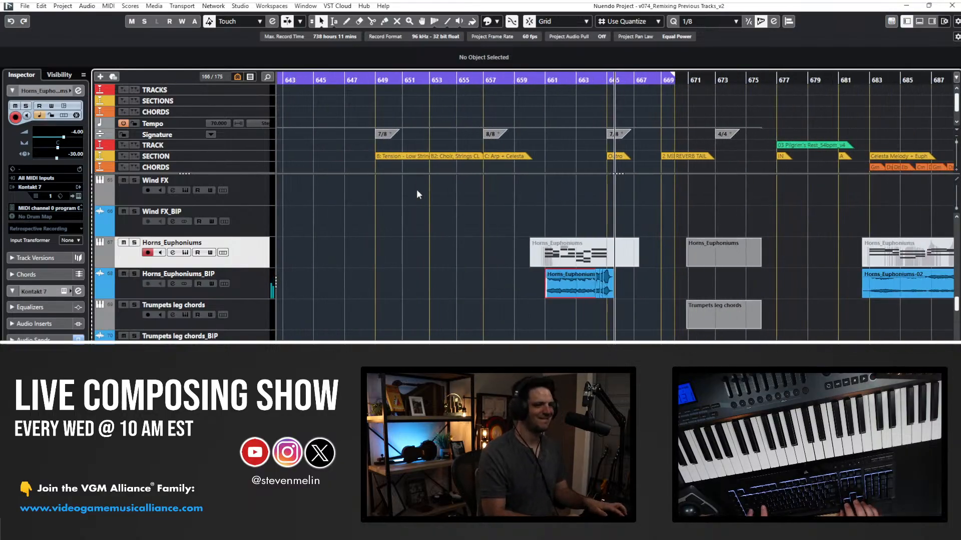
key(h)
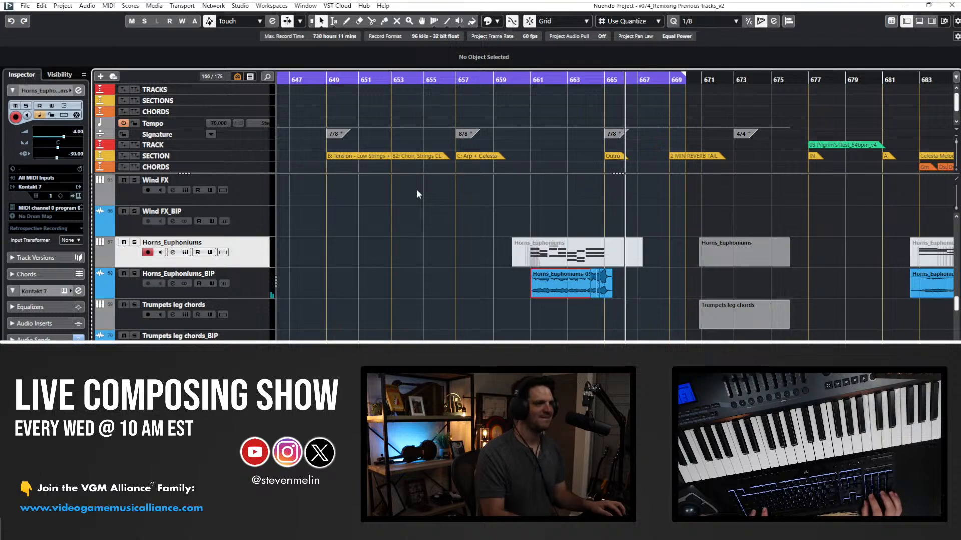
scroll(455, 248, down, 10)
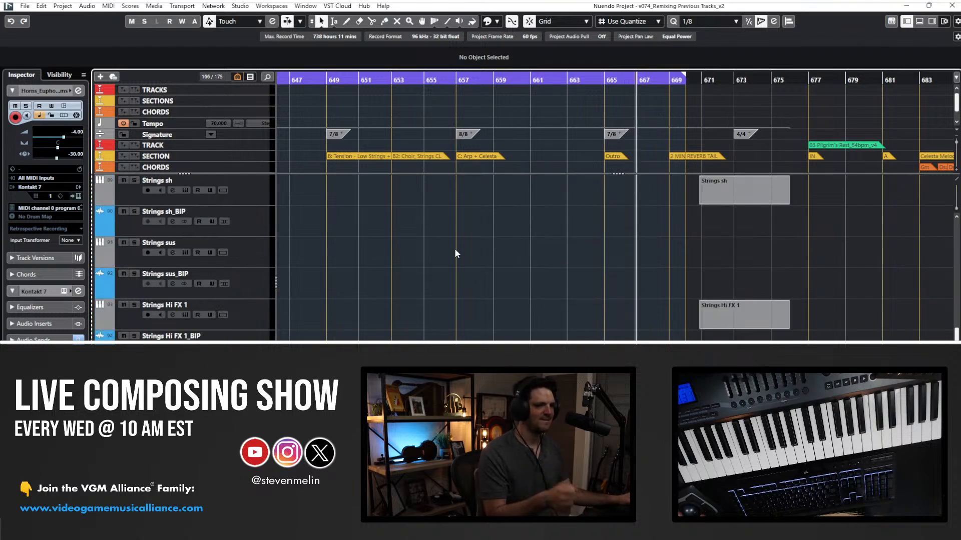
scroll(455, 248, down, 4)
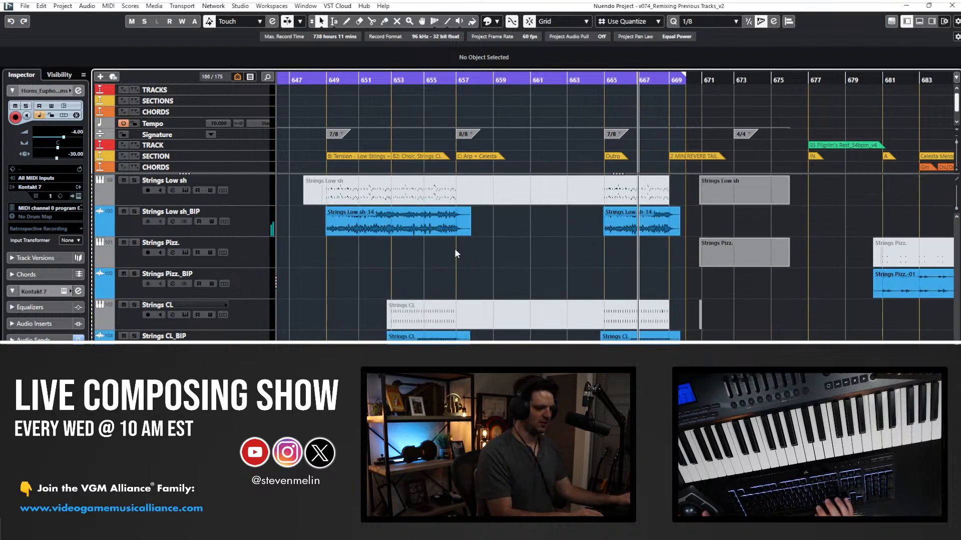
drag(668, 357, 395, 330)
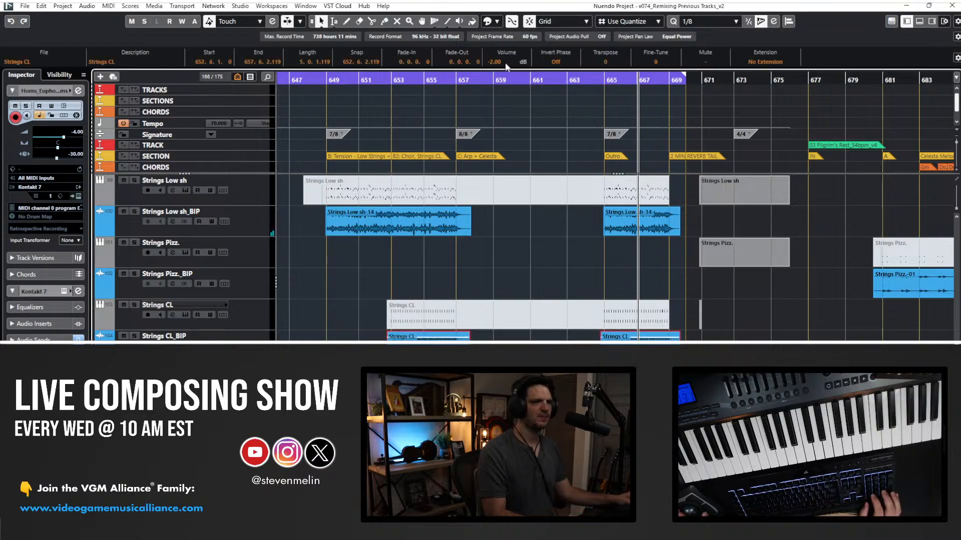
text(-1)
key(Return)
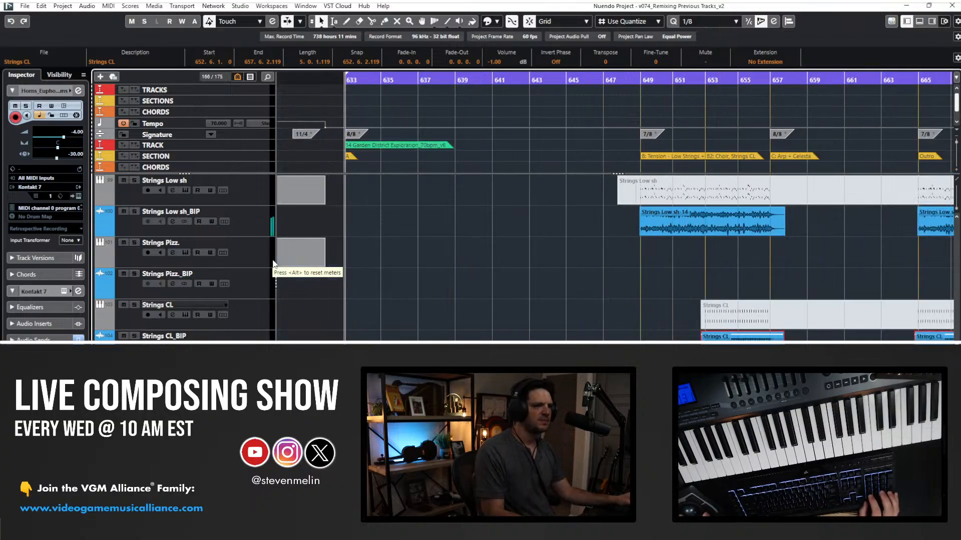
Play the Garden District Exploration cue from its start at bar 633 while reviewing the high strings and harp tracks.
scroll(503, 284, down, 5)
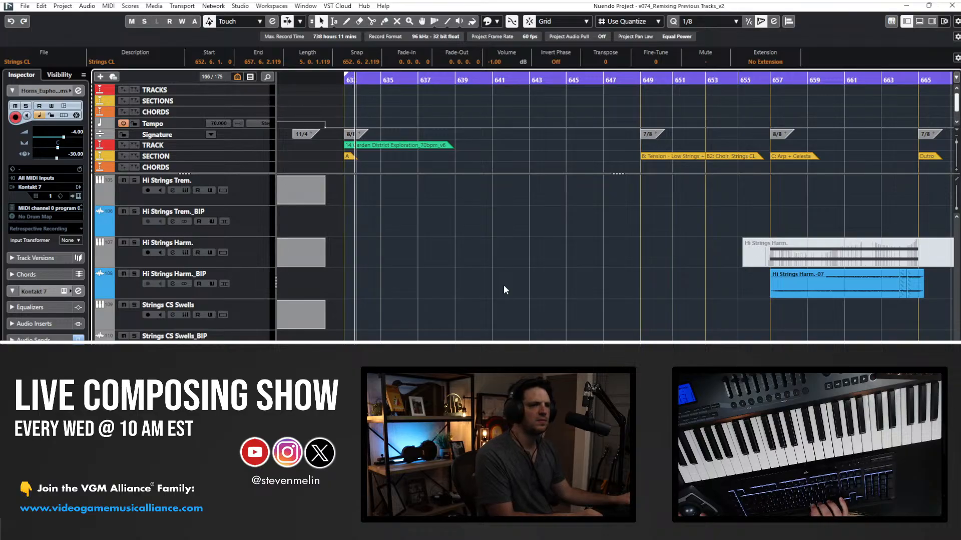
scroll(505, 289, down, 15)
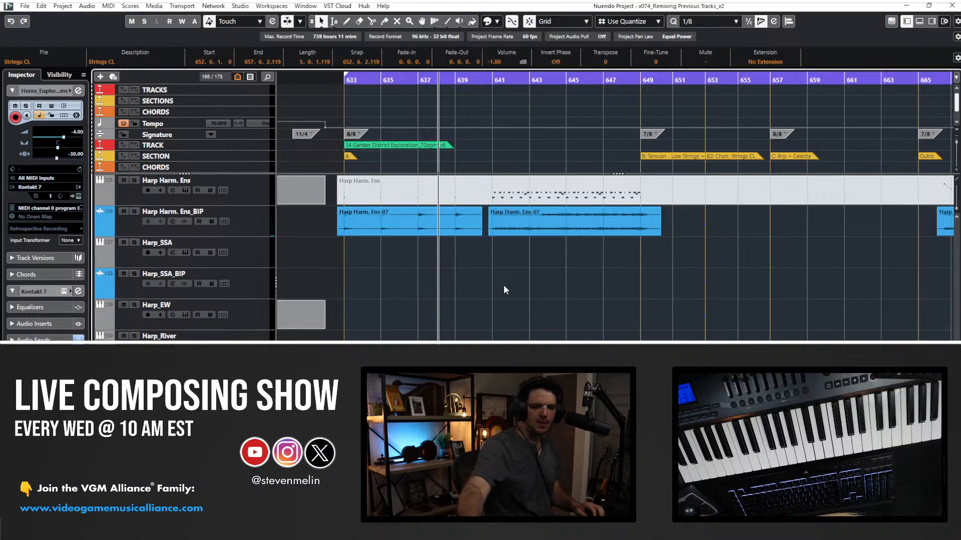
key(shift+g)
key(shift+g)
key(shift+h)
key(g)
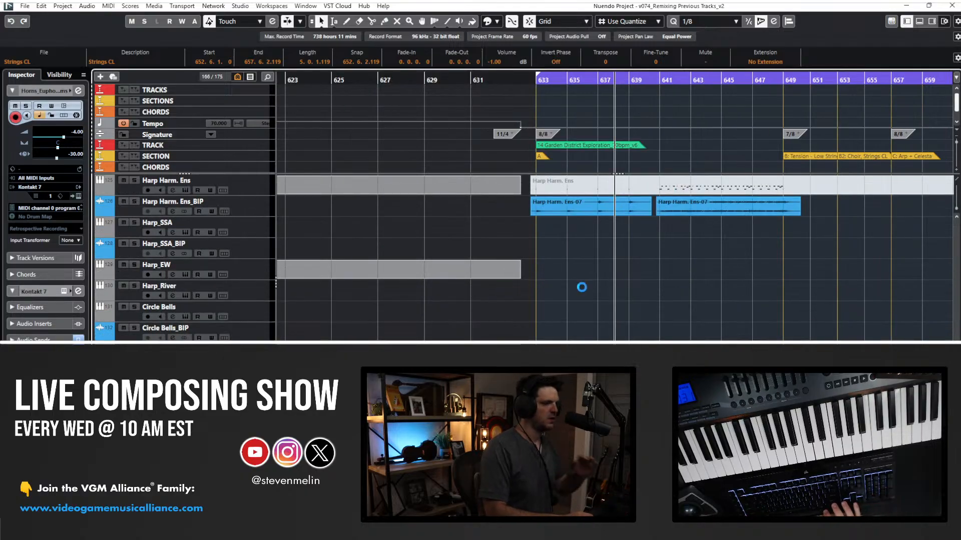
key(KP_1)
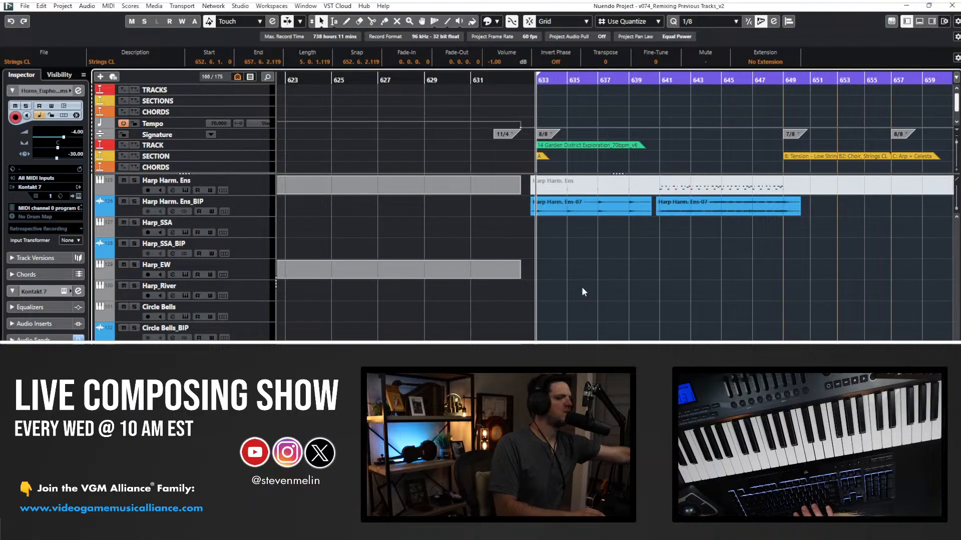
key(space)
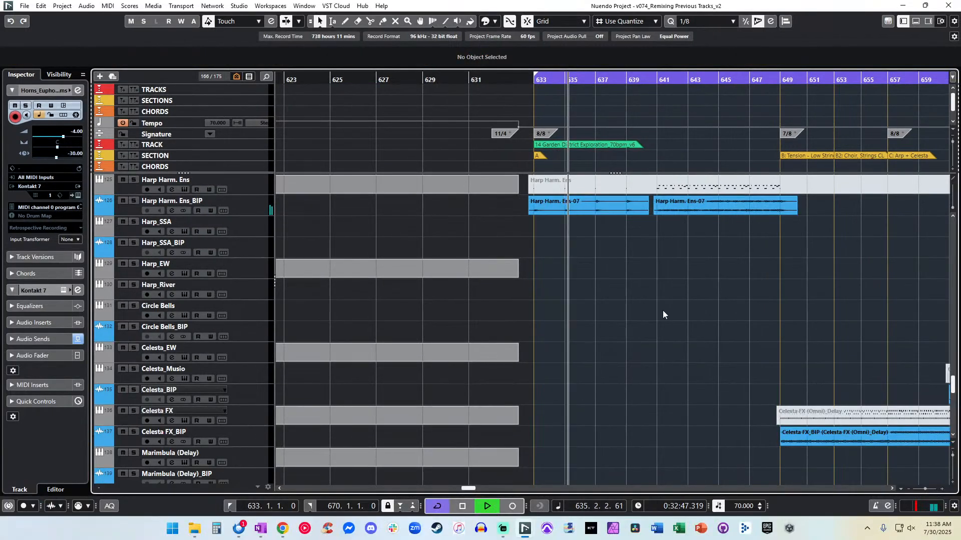
Select the Dark Lead_ERA BIP clip in section A and review its volume while the cue plays.
key(h)
scroll(548, 312, up, 15)
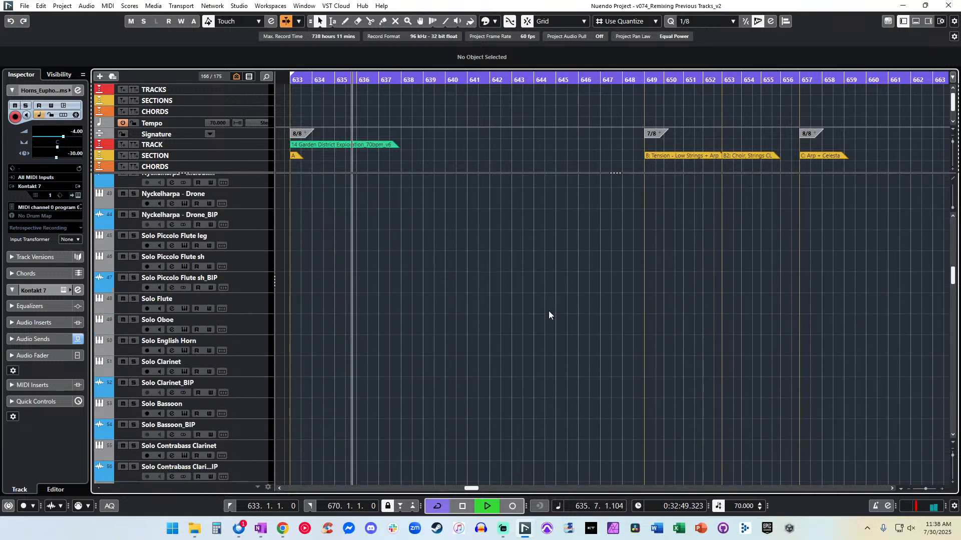
scroll(548, 311, up, 1)
scroll(548, 312, down, 1)
scroll(549, 311, down, 1)
scroll(549, 311, up, 1)
scroll(440, 274, up, 5)
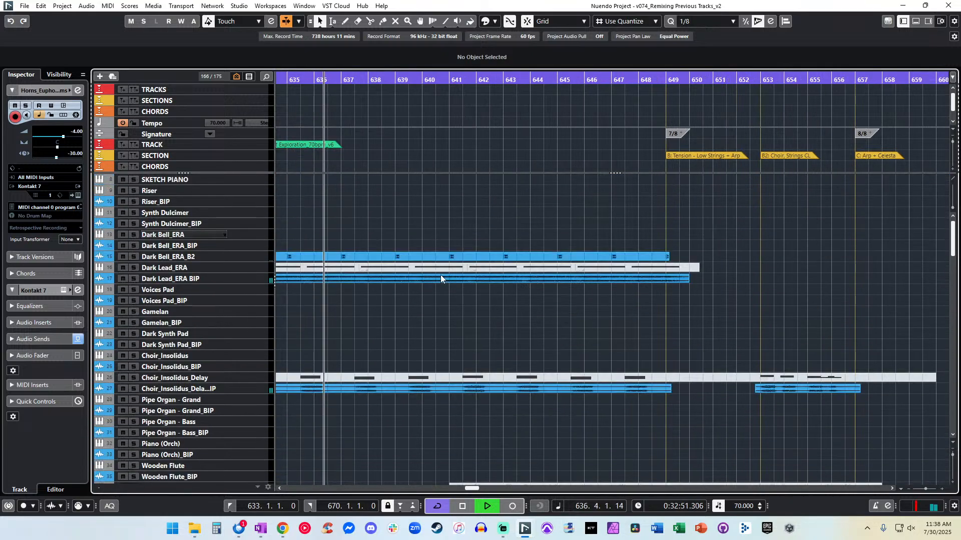
scroll(441, 275, left, 3)
click(441, 281)
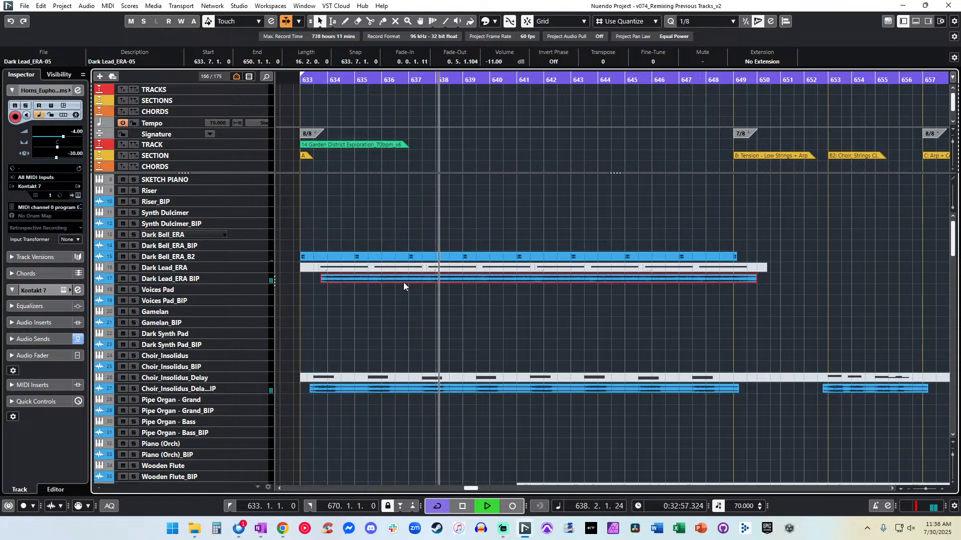
Set the volume of the Taiko Drums_BIP clips across the whole cue to -1 dB.
scroll(429, 235, down, 20)
scroll(429, 235, down, 20)
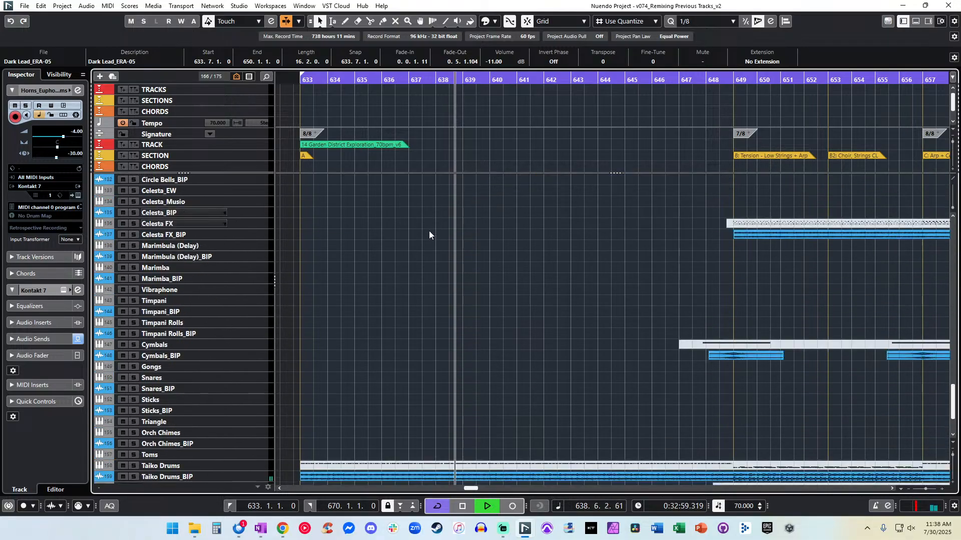
click(332, 395)
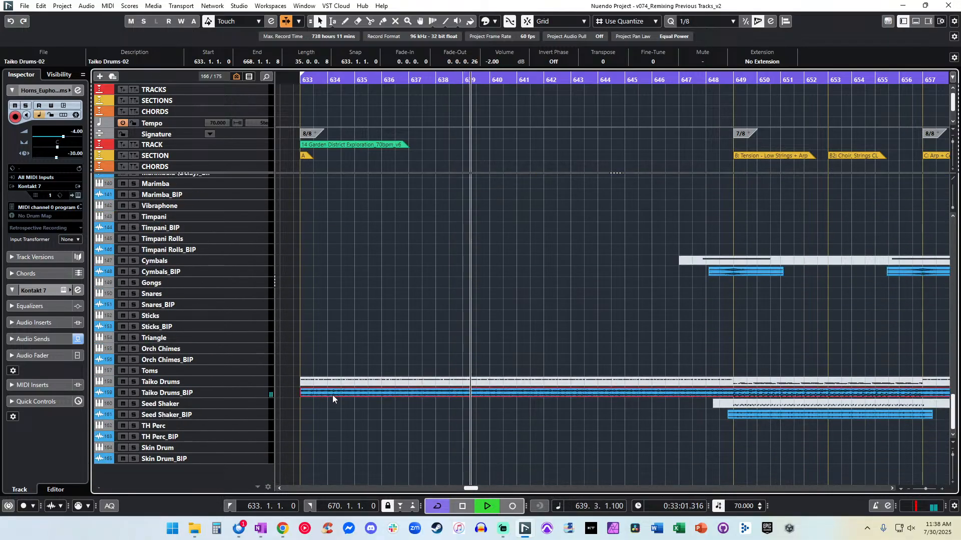
key(g)
key(g)
scroll(332, 395, right, 3)
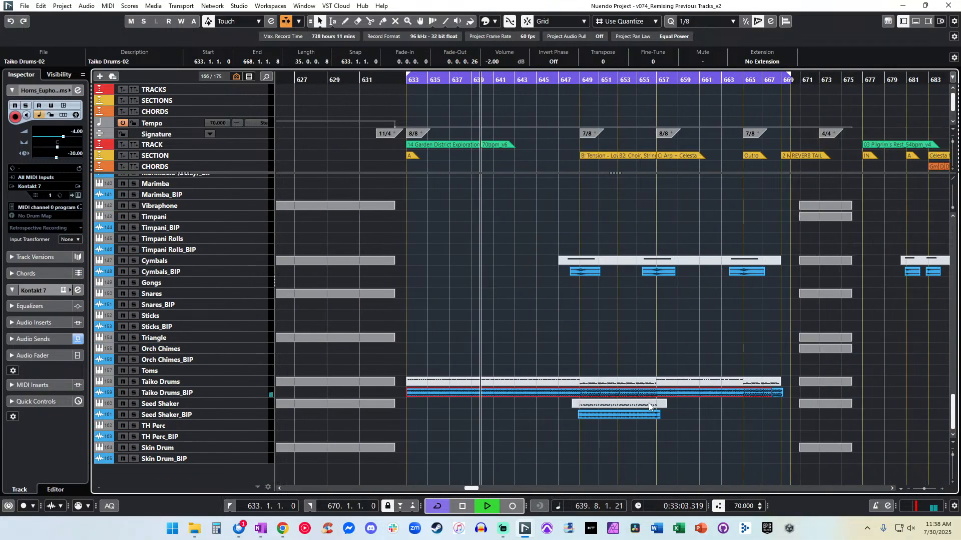
click(785, 391)
click(452, 394)
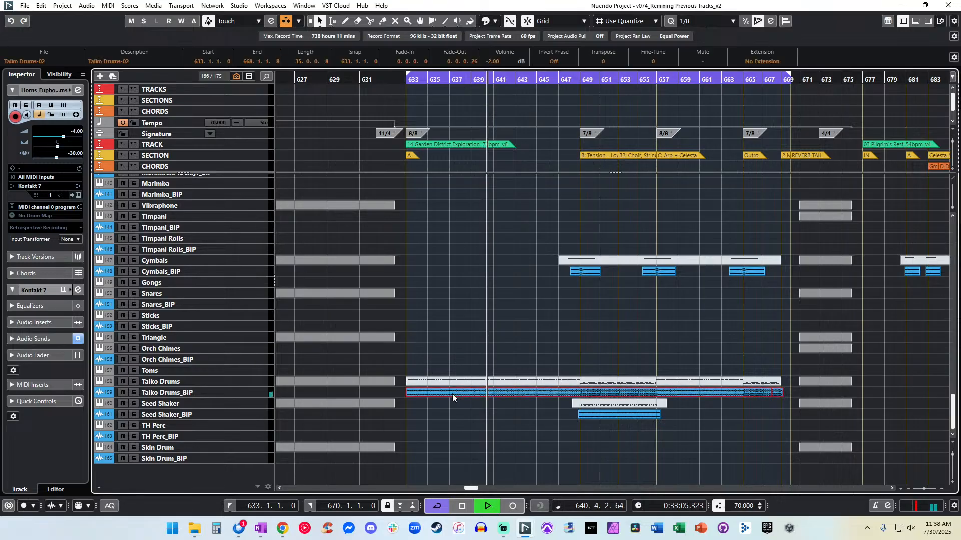
click(492, 61)
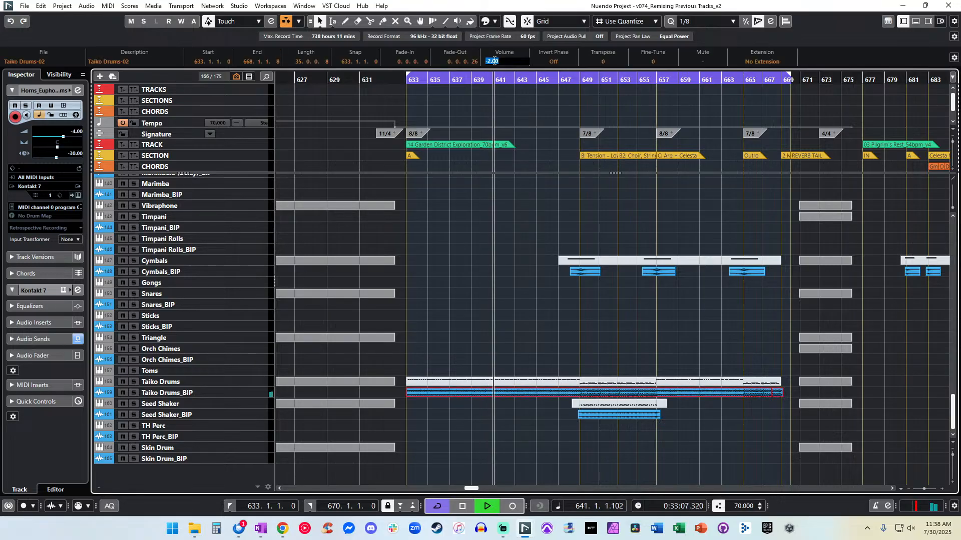
text(-1)
key(Return)
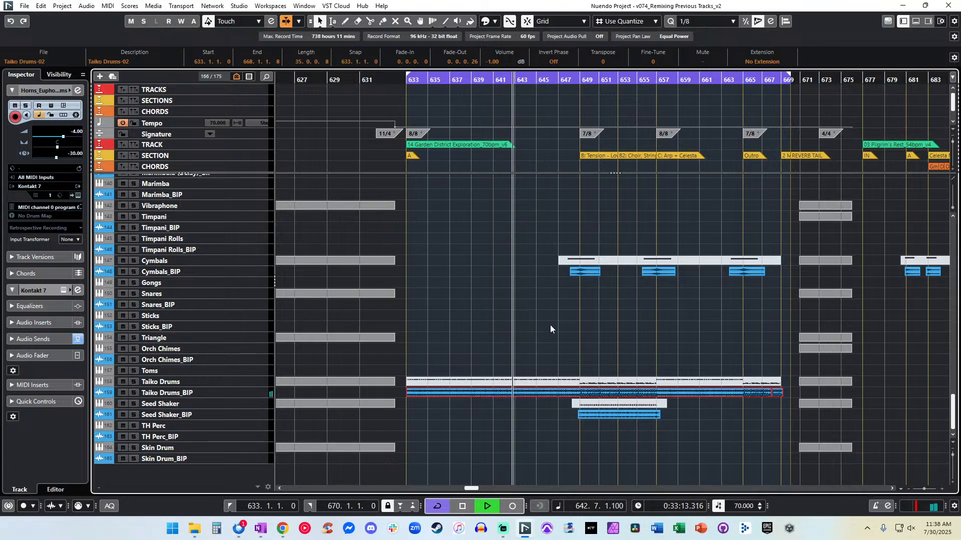
Check the volume of the three Harp Harm. Ens_BIP clips and restart playback from the cue's start at bar 633.
scroll(550, 325, up, 6)
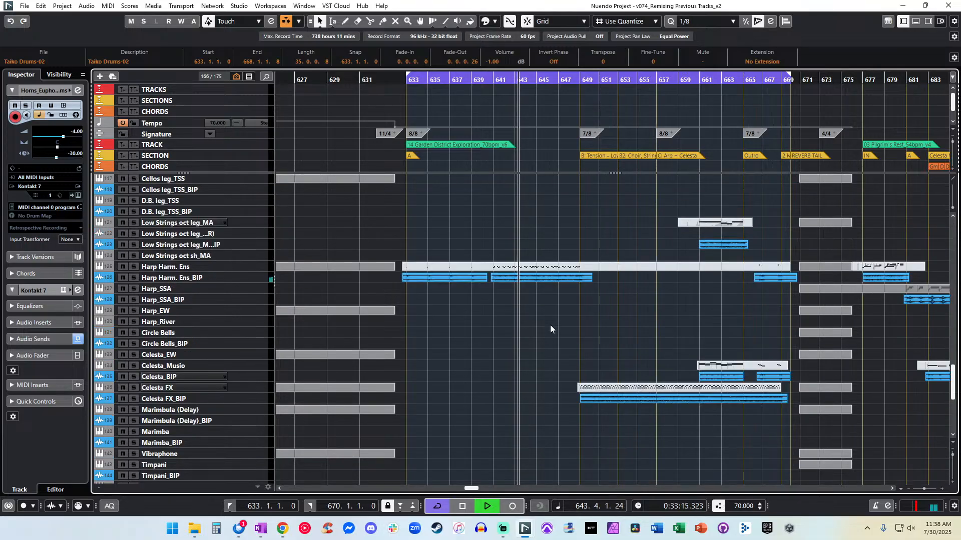
click(550, 325)
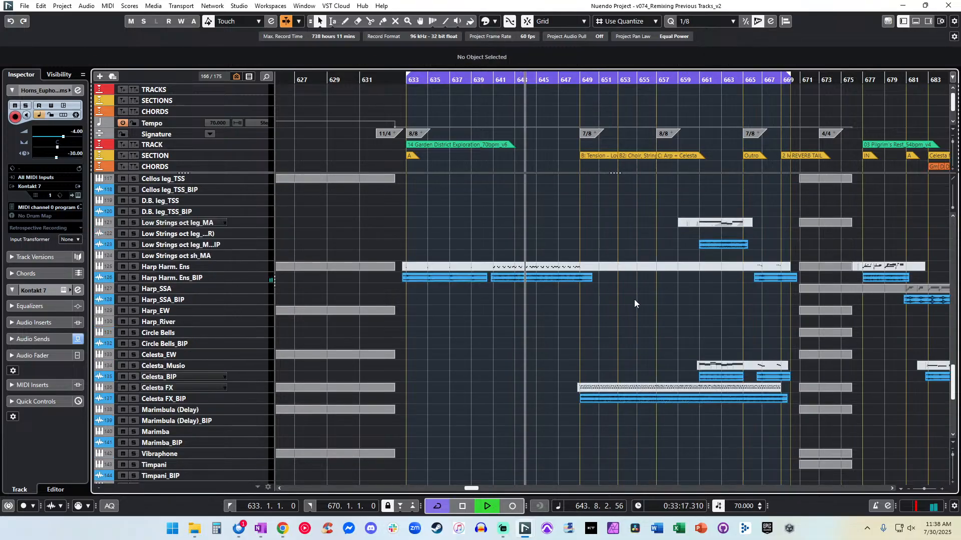
click(697, 278)
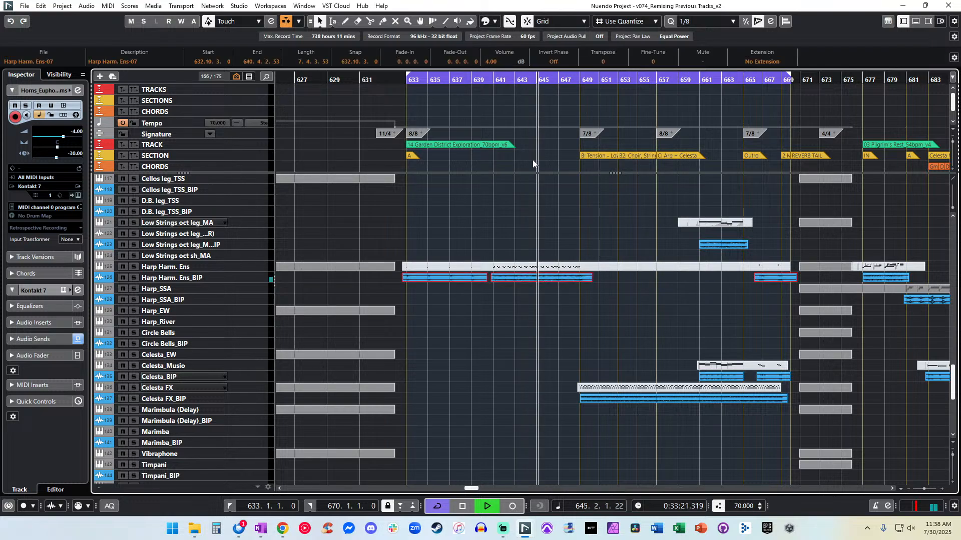
scroll(542, 310, up, 6)
scroll(542, 313, up, 20)
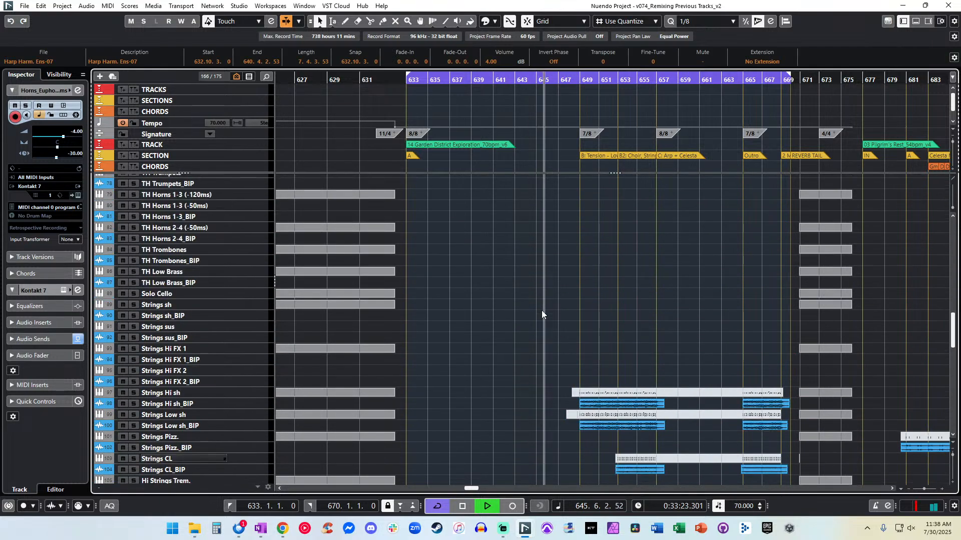
scroll(542, 314, up, 8)
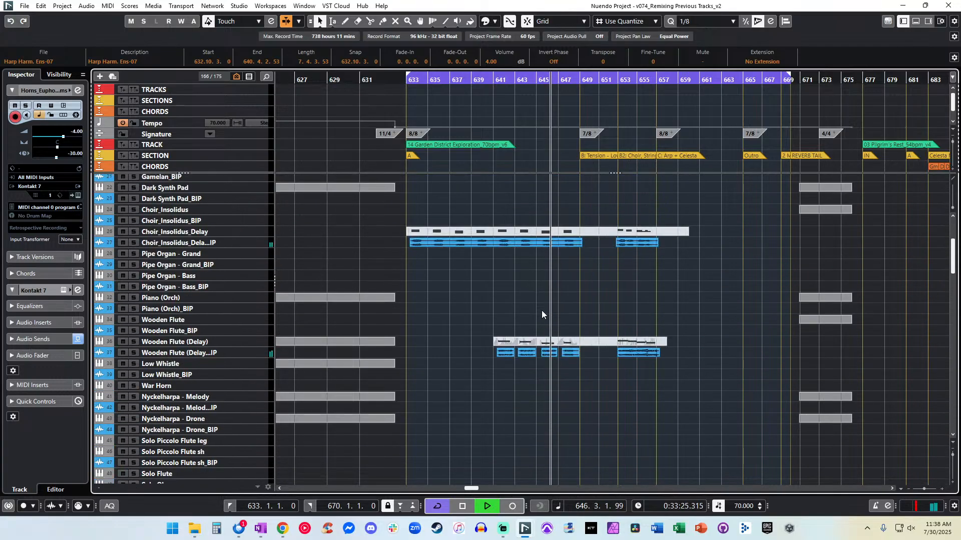
key(KP_1)
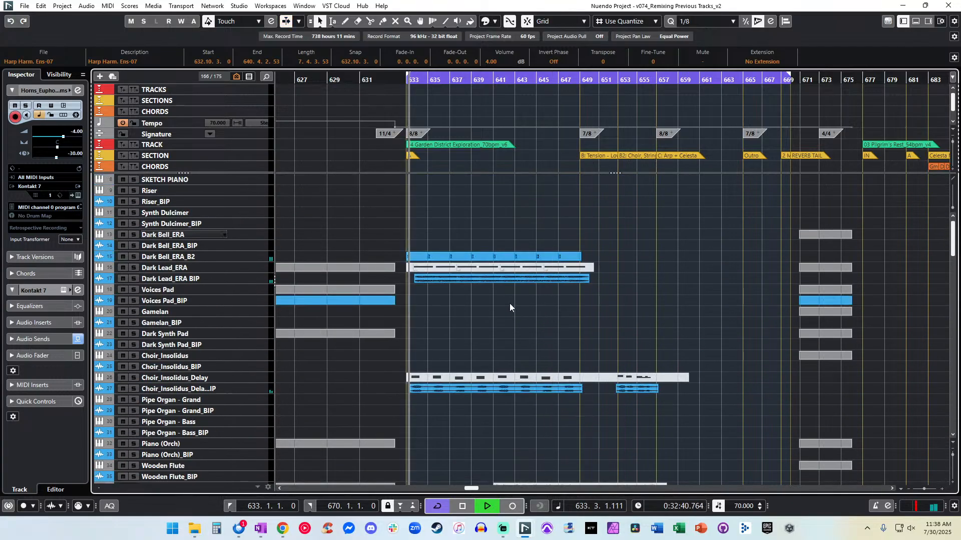
Review the Dark Lead_ERA BIP clip's volume and select the clips on the Dark Bell_ERA_B2 track during playback.
click(467, 324)
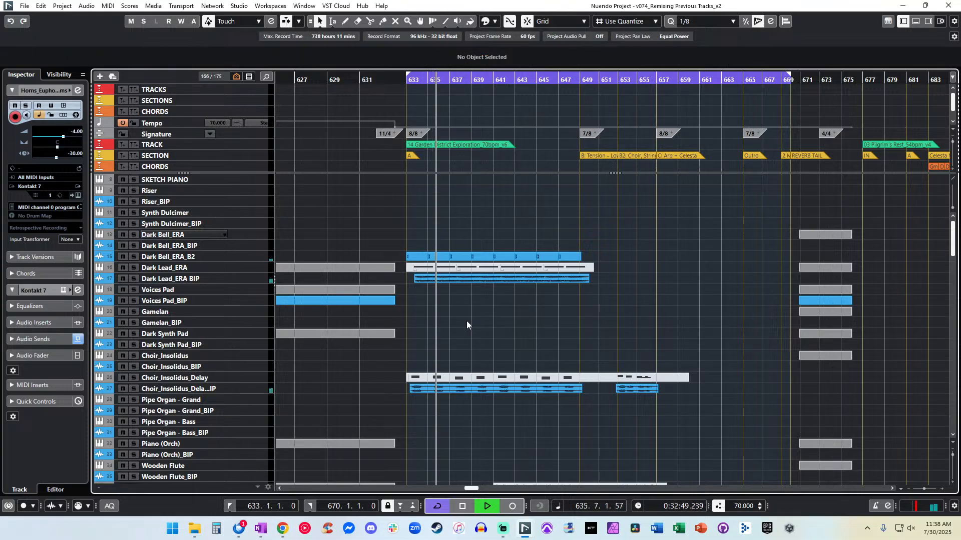
click(423, 279)
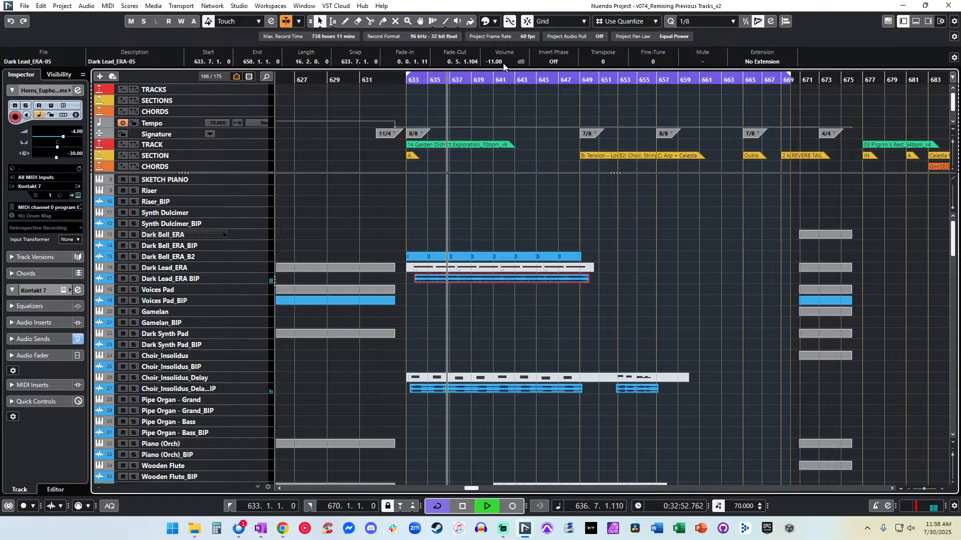
drag(604, 254, 394, 258)
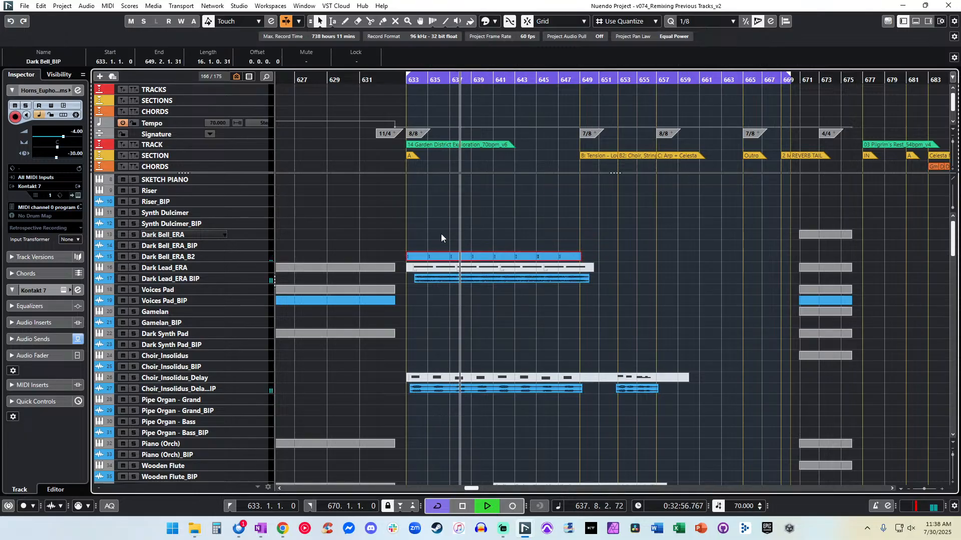
Adjust the clip volume of the two Choir_Insolidus_Delay BIP clips.
scroll(451, 235, down, 5)
drag(683, 287, 407, 265)
click(491, 61)
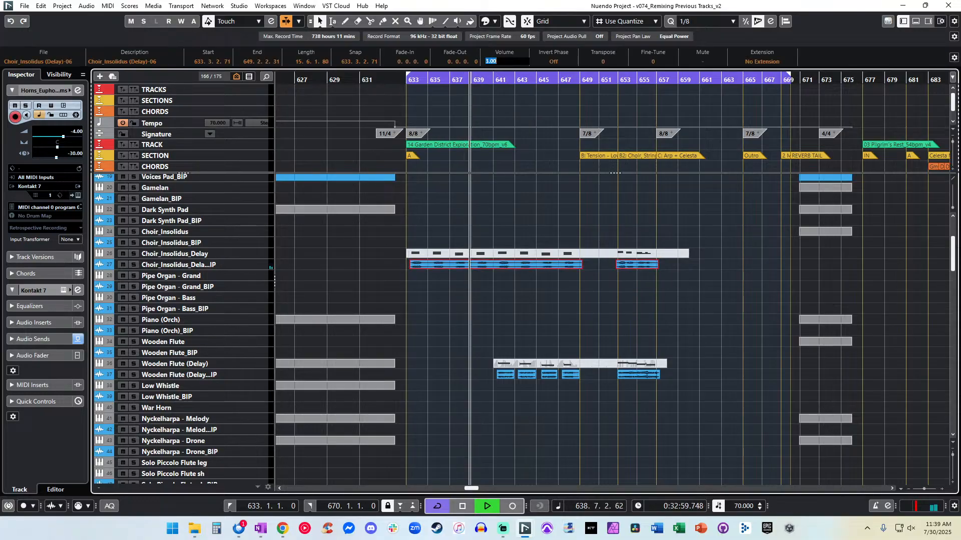
click(538, 285)
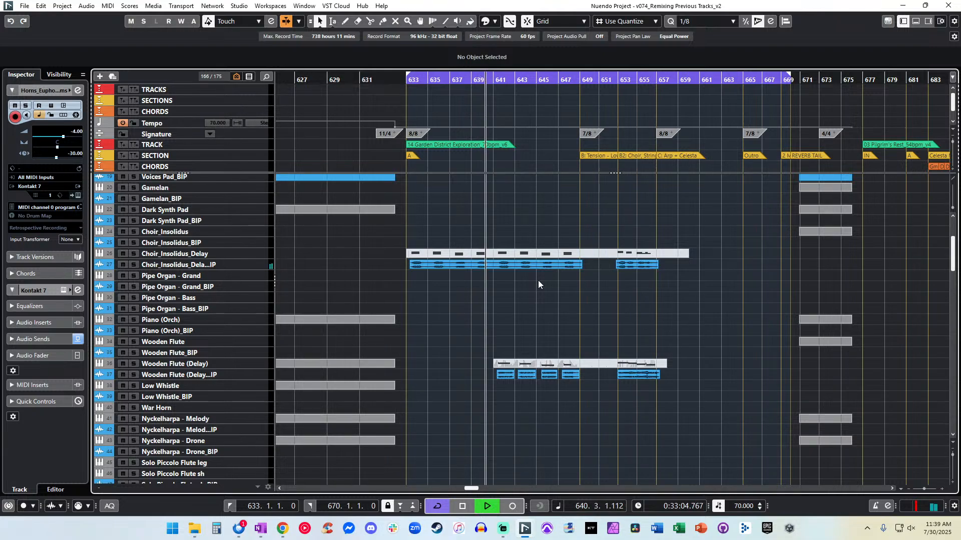
Enter a negative clip volume for all the Wooden Flute (Delay) BIP clips in the cue.
scroll(539, 284, down, 3)
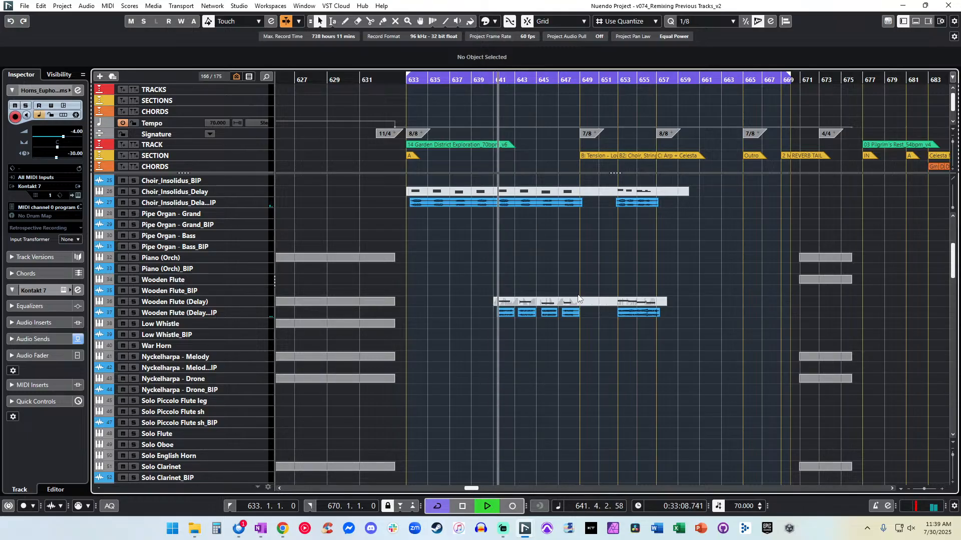
drag(668, 330, 483, 311)
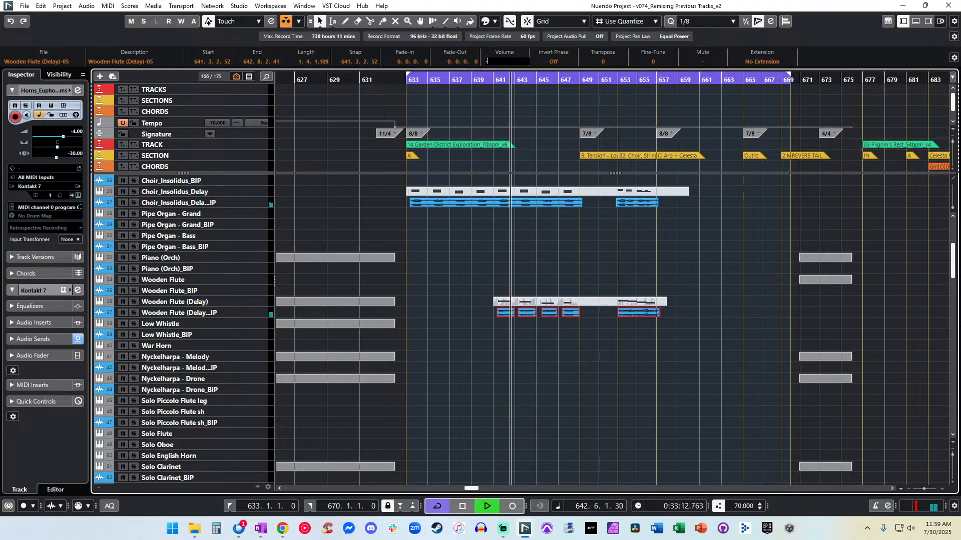
click(530, 388)
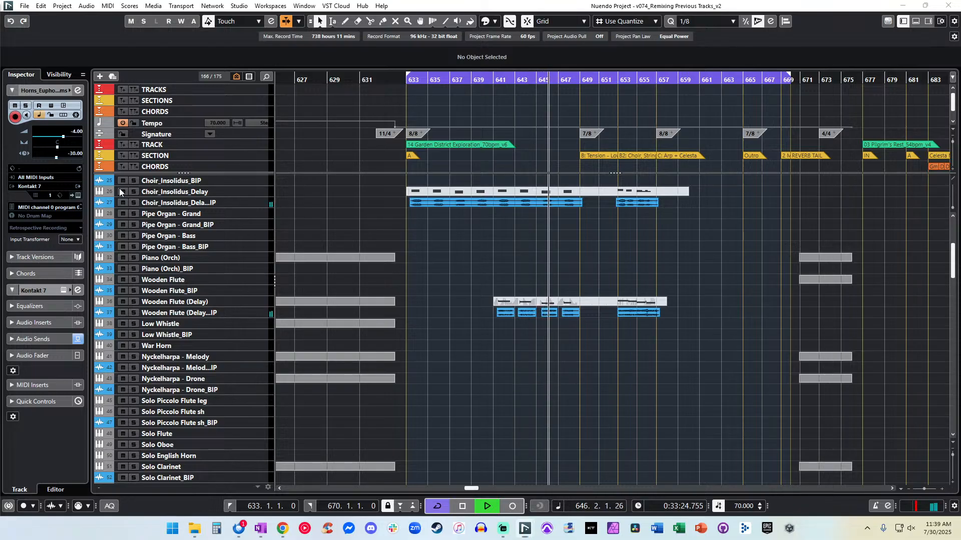
Open the GEQ-30 insert on the Stereo Out to monitor the output level during playback.
drag(0, 150, 281, 112)
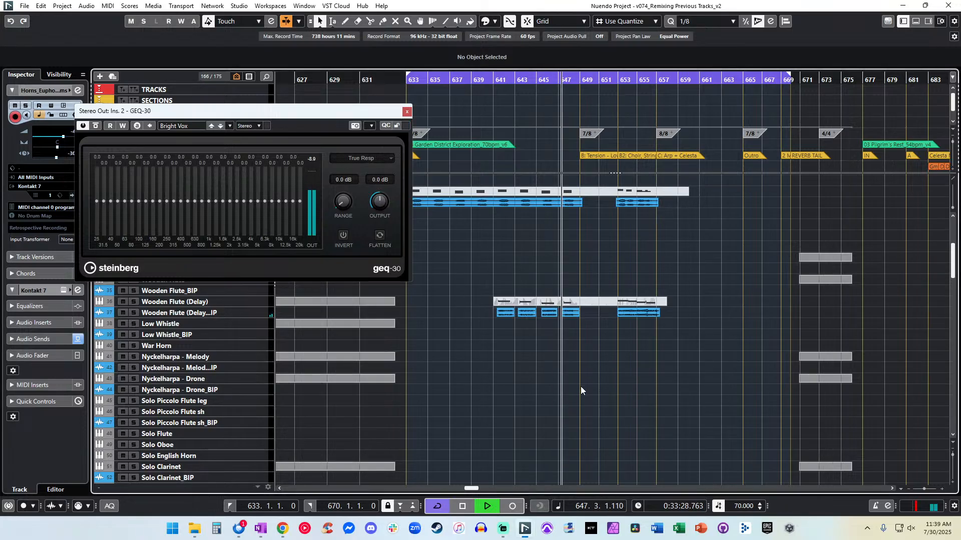
scroll(562, 369, down, 3)
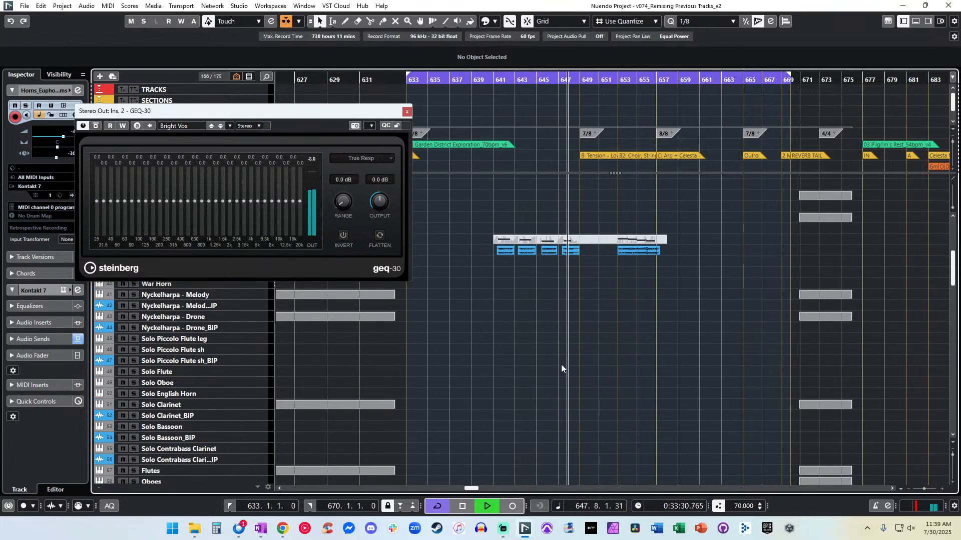
scroll(543, 317, down, 15)
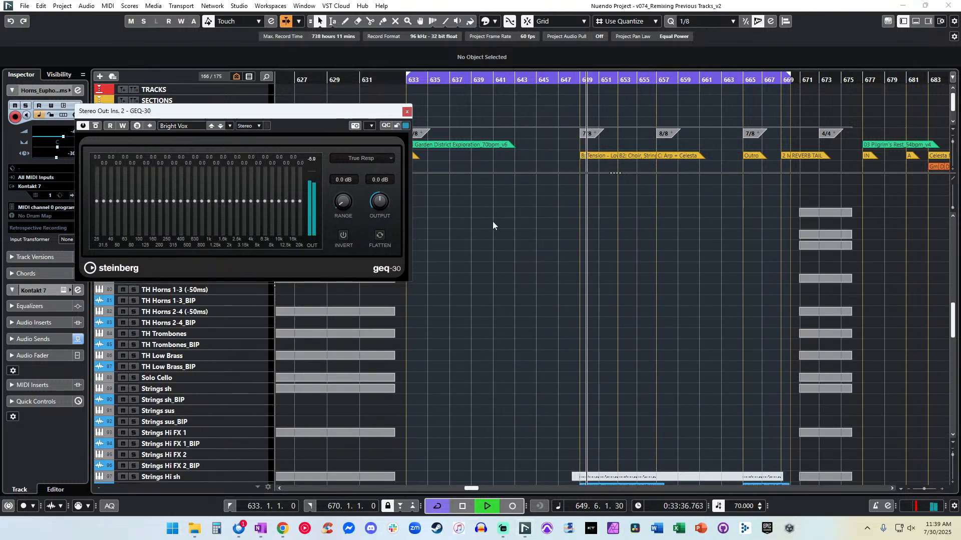
Set the volume of the Strings Hi sh_BIP clips and the Strings Low sh_BIP clips to -3 dB.
scroll(492, 221, down, 14)
drag(802, 302, 571, 305)
click(496, 61)
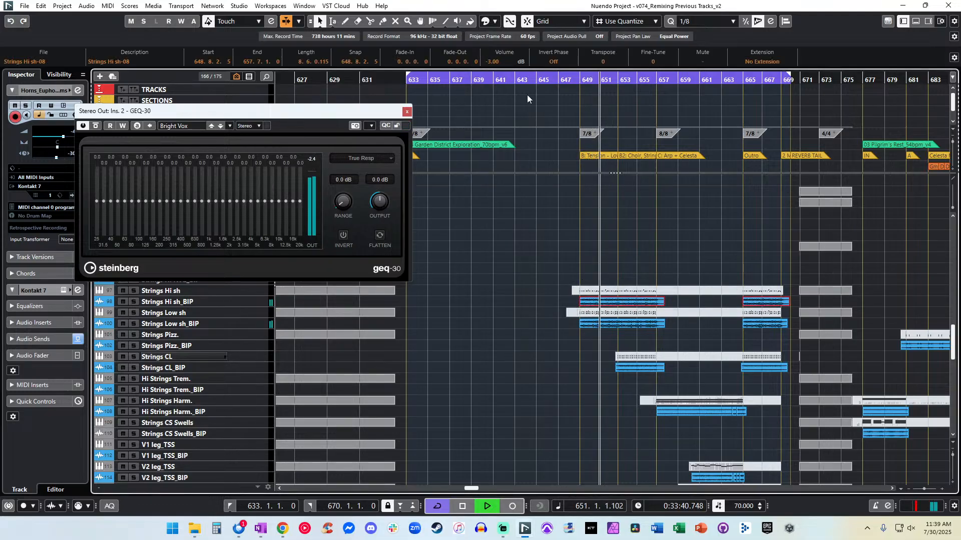
drag(793, 325, 585, 326)
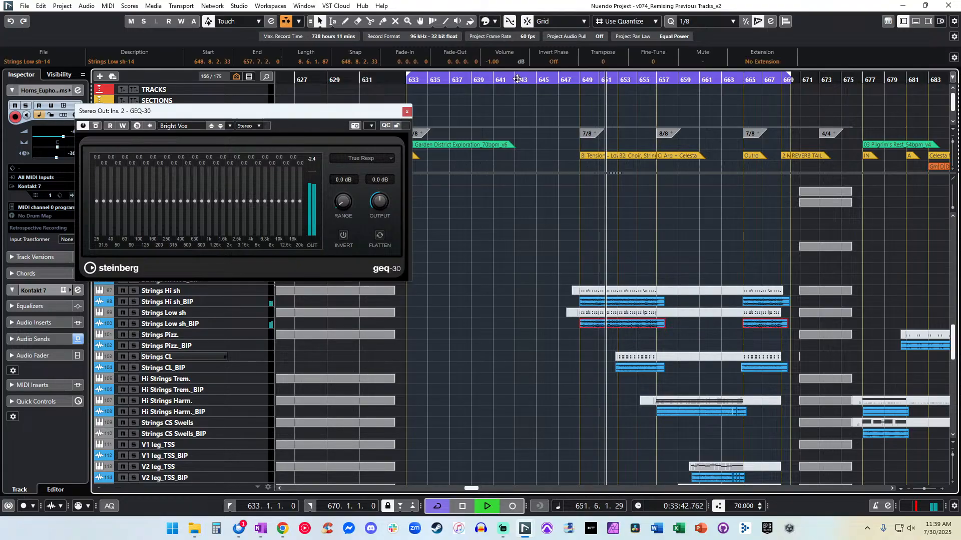
Select the Seed Shaker_BIP clip in the tension section and check its volume.
scroll(586, 231, down, 9)
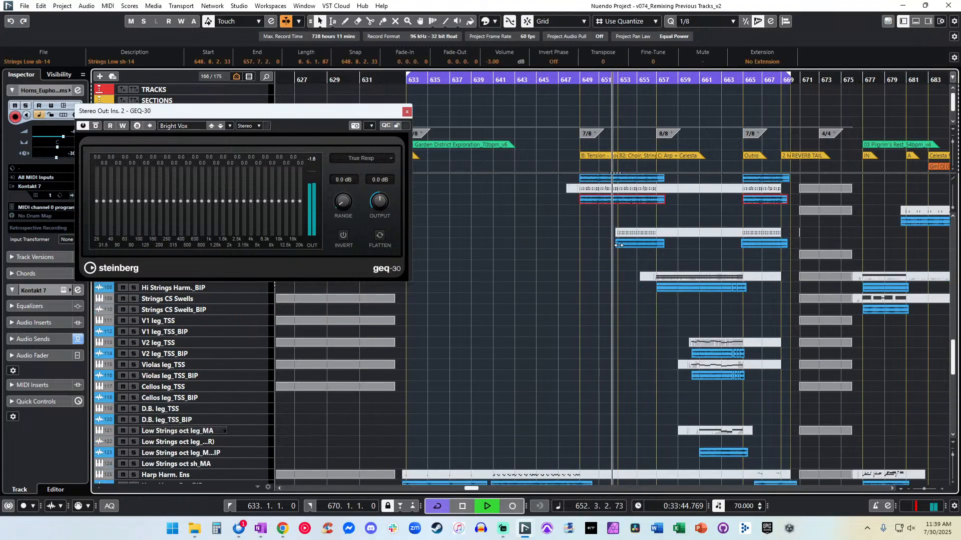
scroll(614, 278, down, 12)
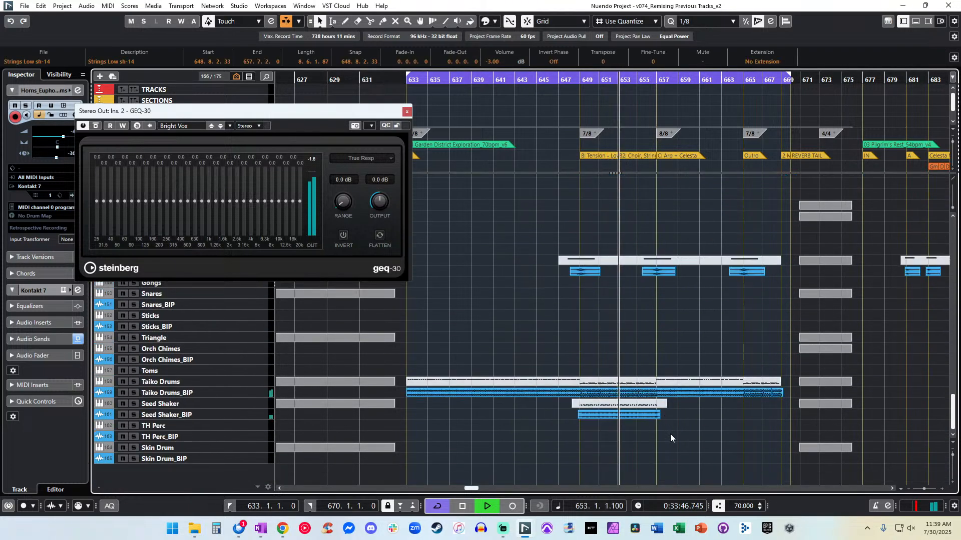
click(647, 415)
scroll(494, 64, down, 3)
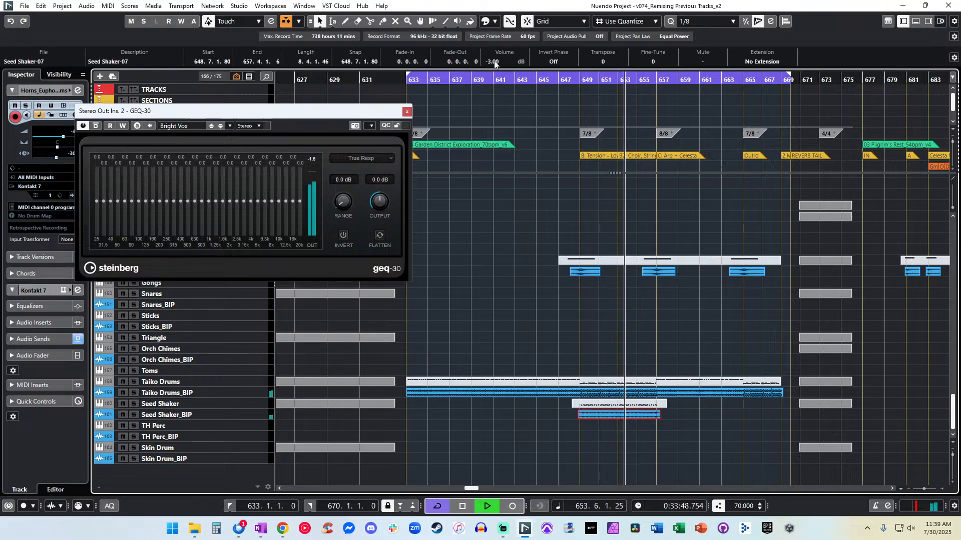
Set the volume of the Taiko Drums_BIP clips to -2 dB.
click(613, 395)
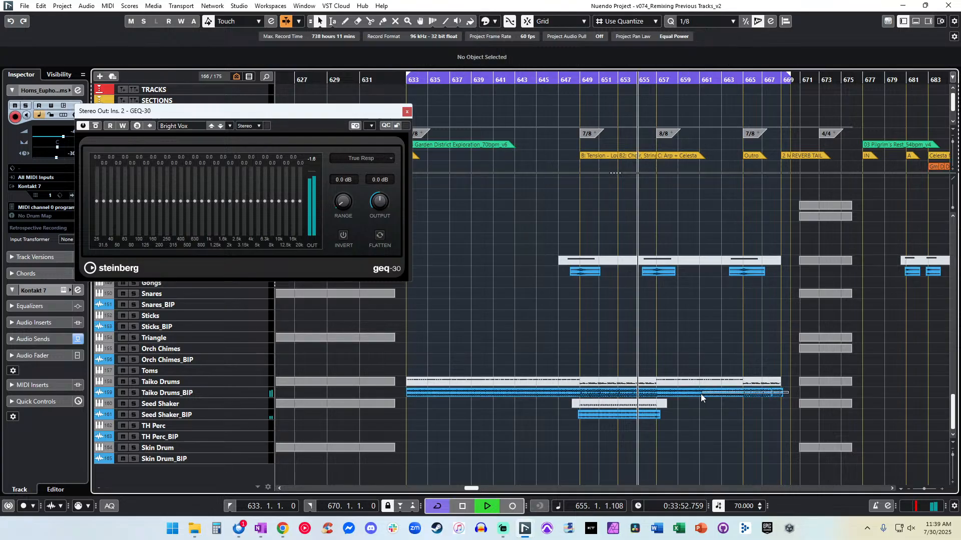
click(487, 61)
text(-2)
key(Return)
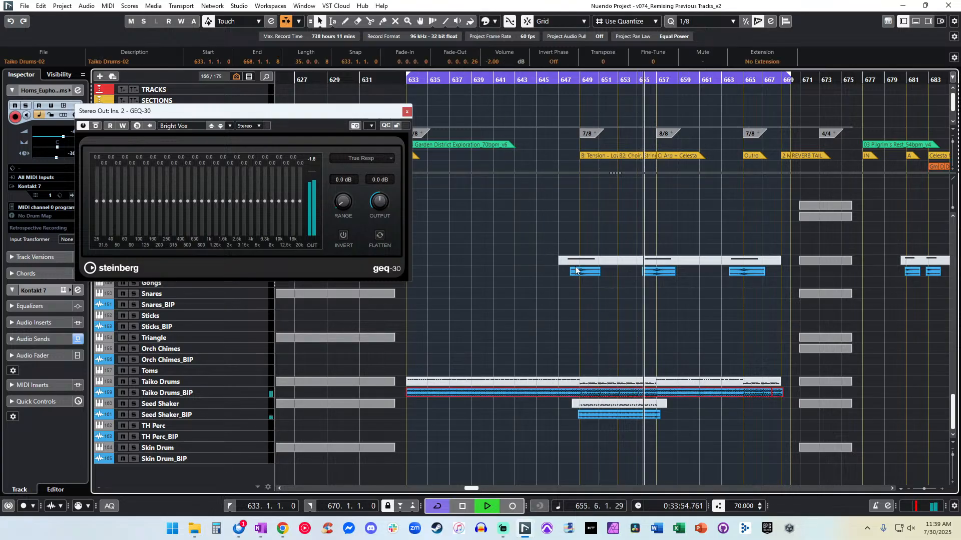
scroll(595, 278, up, 4)
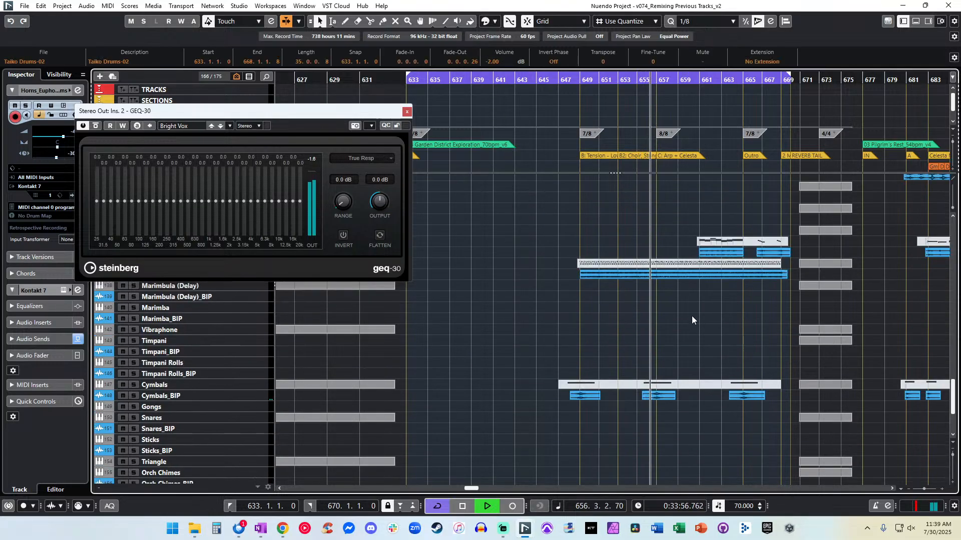
scroll(691, 317, up, 2)
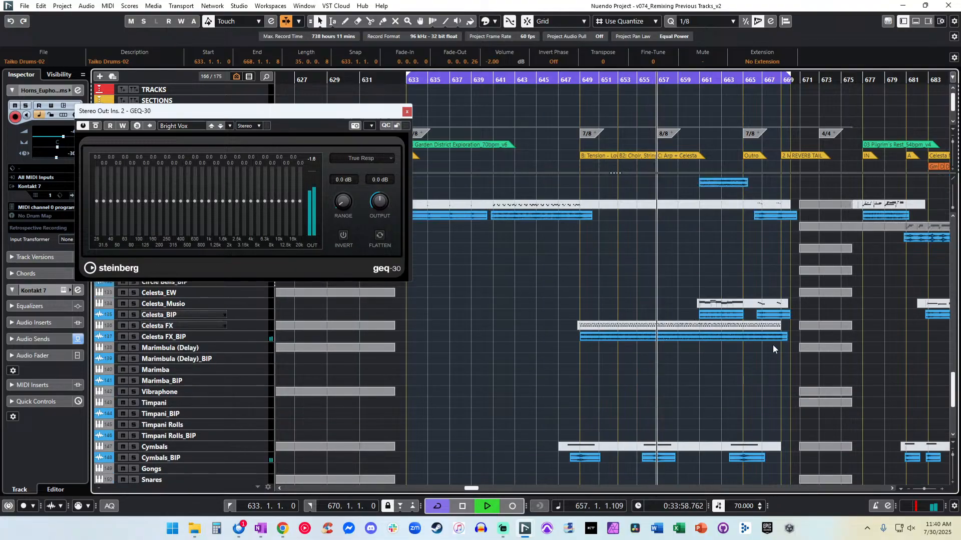
Set the volume of the Celesta FX_BIP clip to -2 dB.
drag(783, 348, 586, 332)
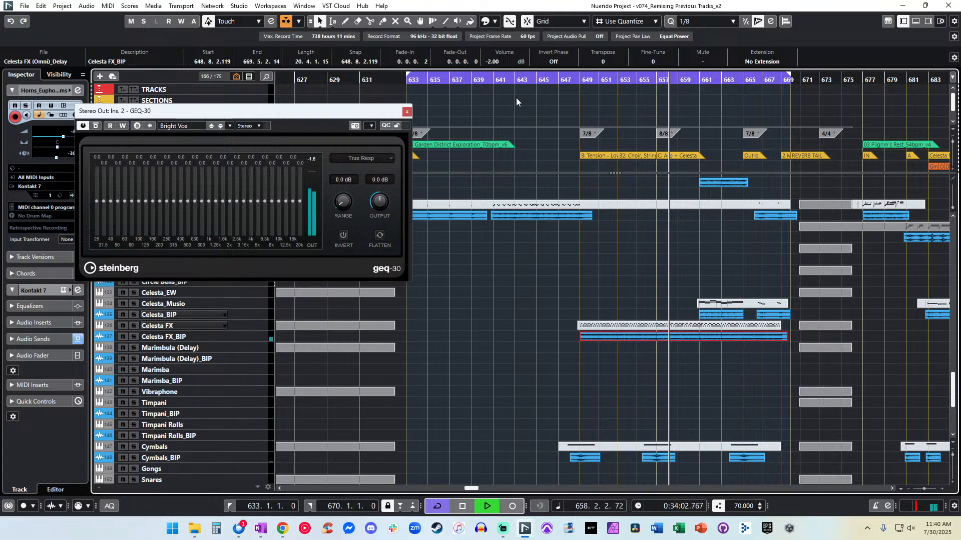
scroll(679, 313, up, 2)
scroll(680, 314, up, 4)
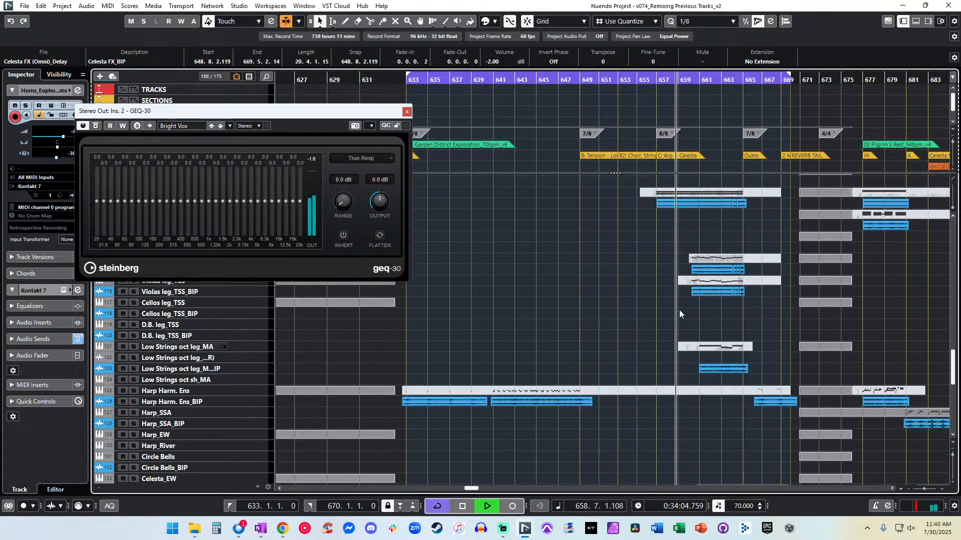
scroll(679, 314, up, 4)
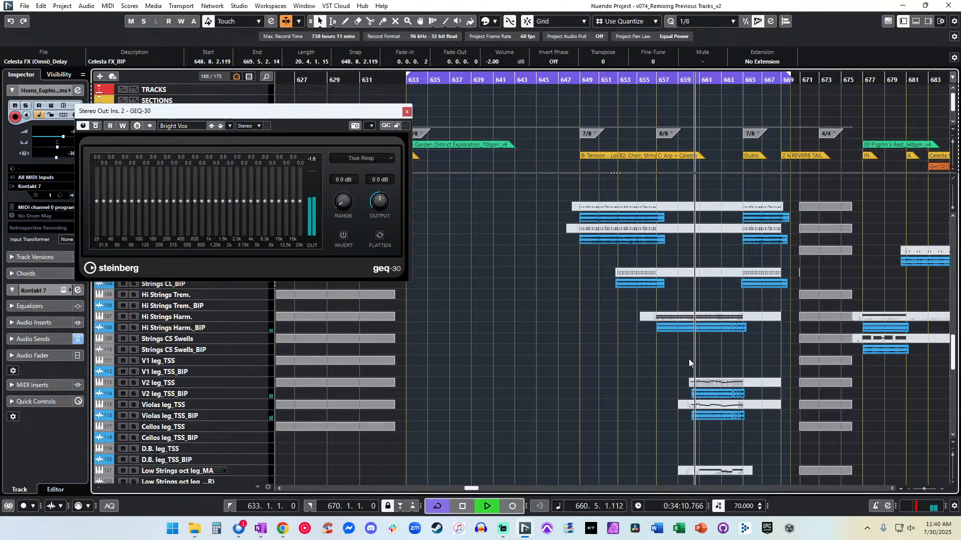
Try the V2 leg_TSS_BIP and Violas leg_TSS_BIP clips at a volume of 2 dB, and return them to 3 dB.
scroll(756, 358, down, 2)
click(701, 353)
shift+click(735, 332)
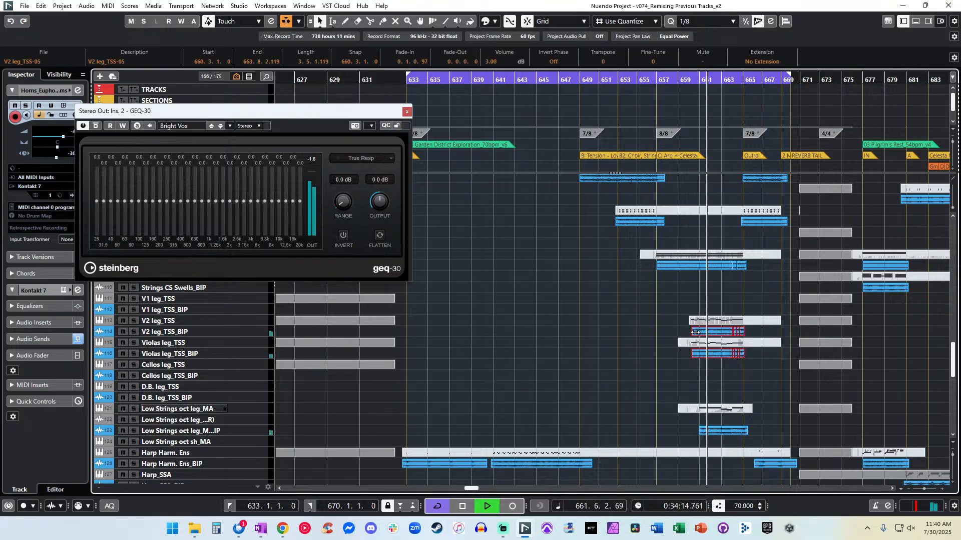
click(495, 62)
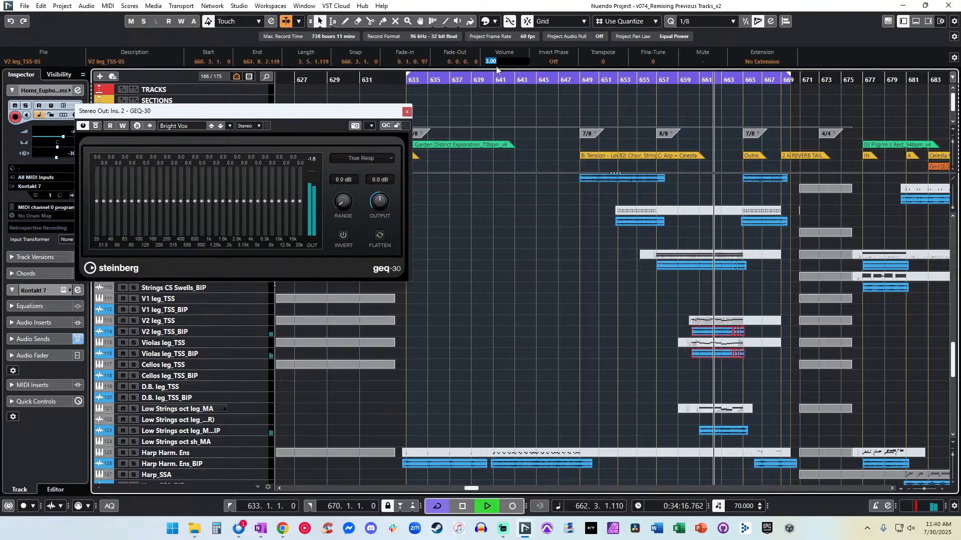
key(Return)
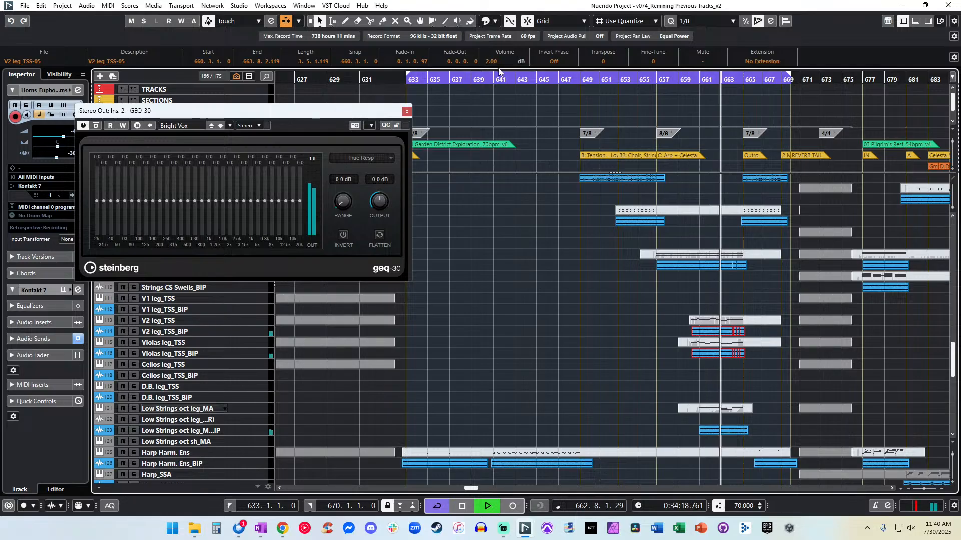
click(492, 61)
key(Return)
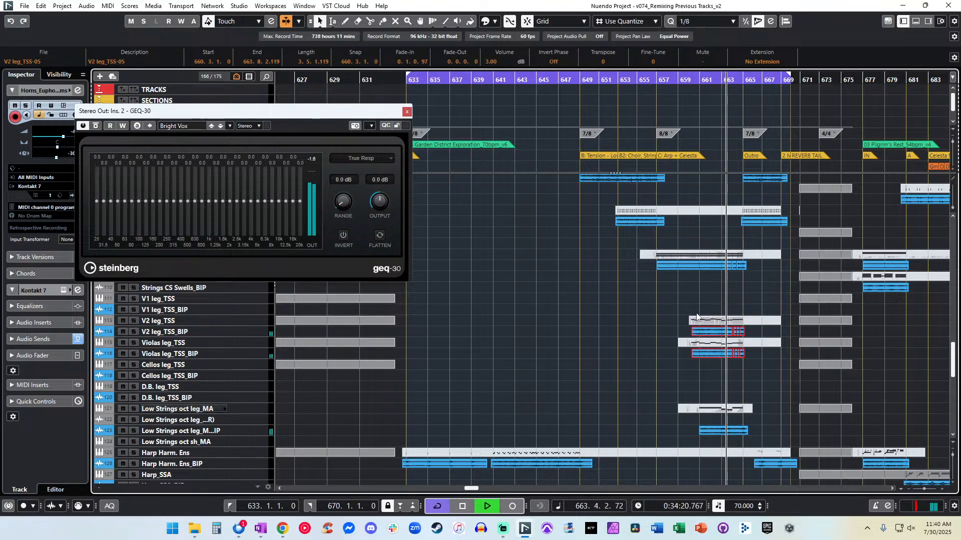
Move the GEQ-30 window clear of the tracks and set the volume of the Horns_Euphoniums_BIP clips to 1 dB.
scroll(680, 283, up, 10)
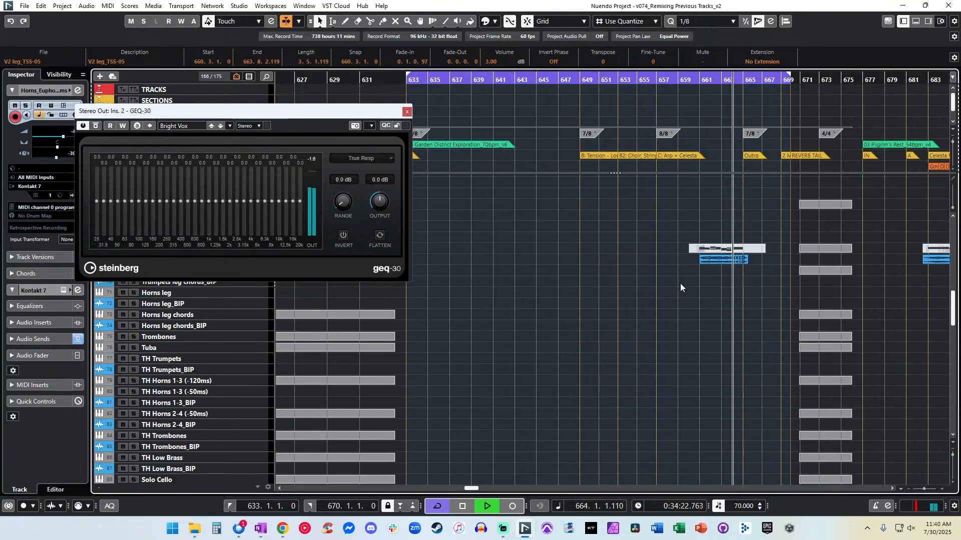
drag(325, 113, 334, 71)
drag(762, 279, 712, 263)
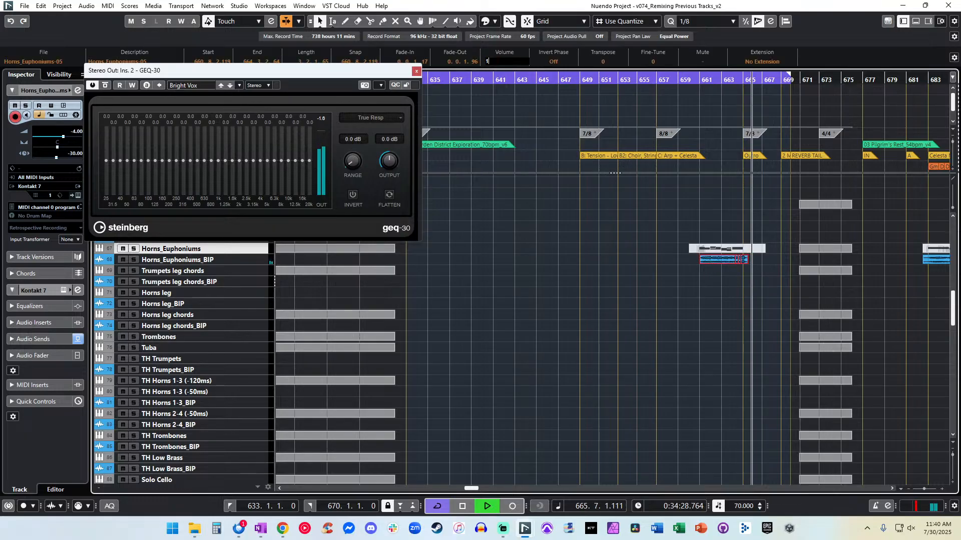
Replay the cue from about bar 657 and reset the GEQ-30 output peak reading.
scroll(618, 254, down, 10)
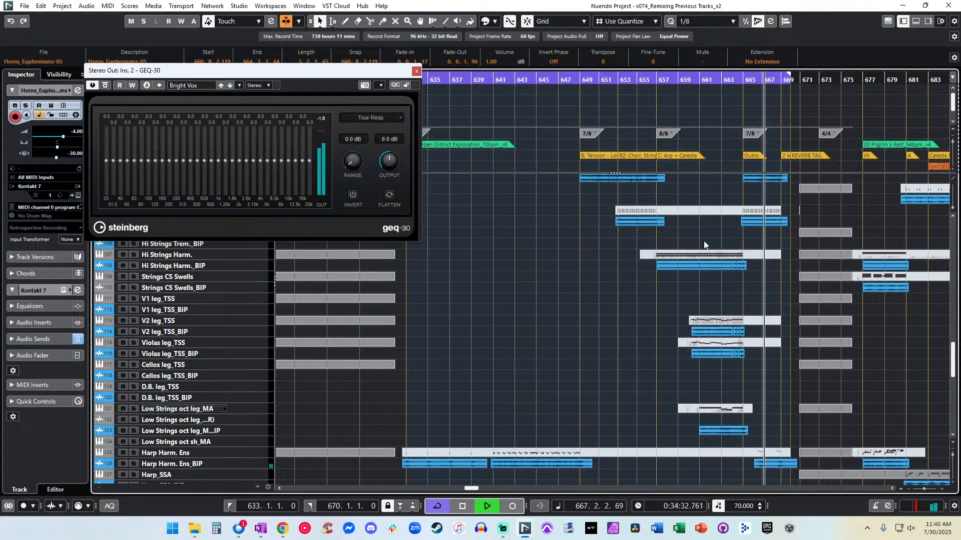
scroll(701, 252, down, 2)
scroll(701, 251, down, 6)
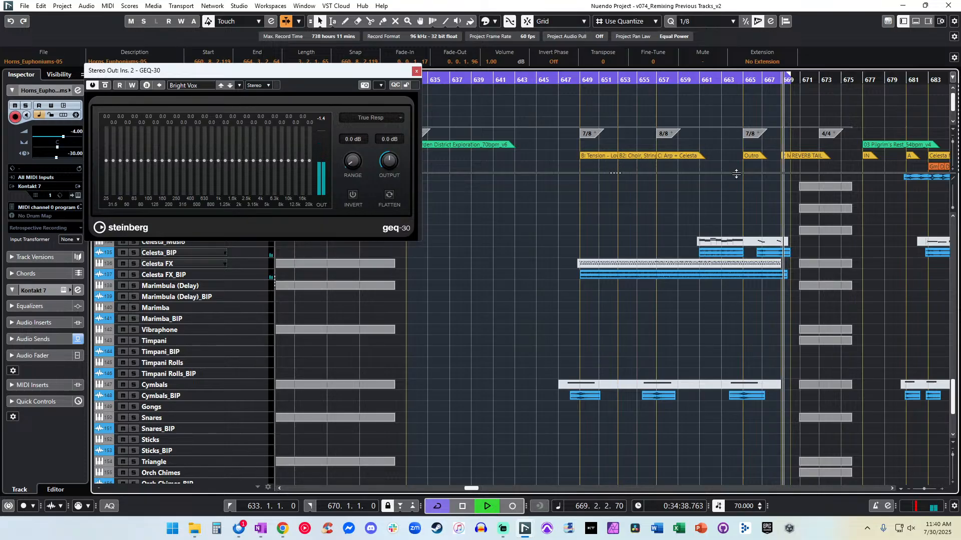
click(673, 85)
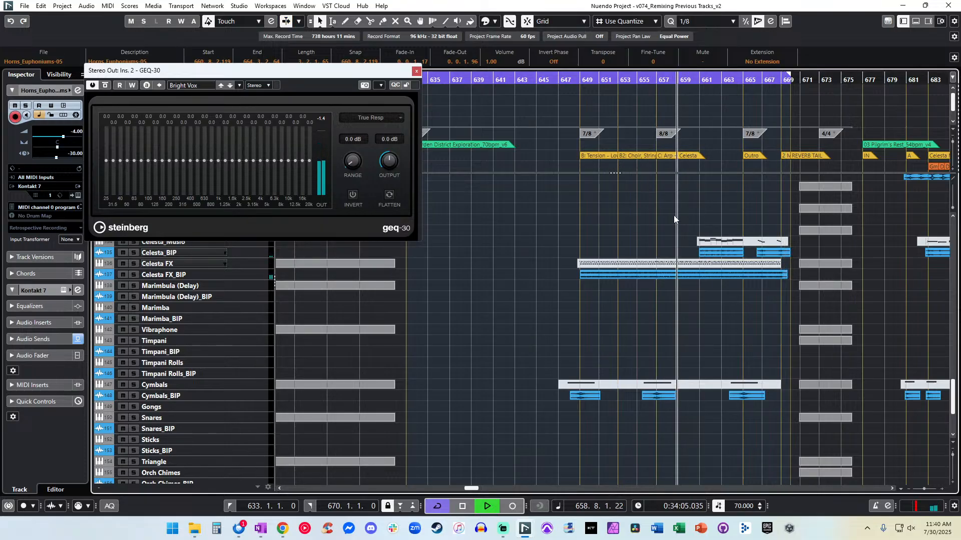
scroll(683, 229, down, 3)
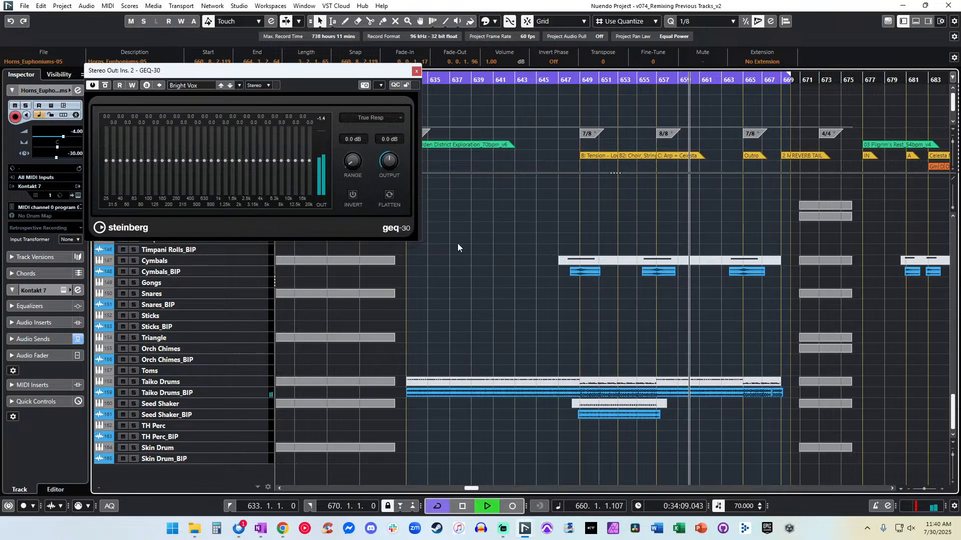
click(322, 119)
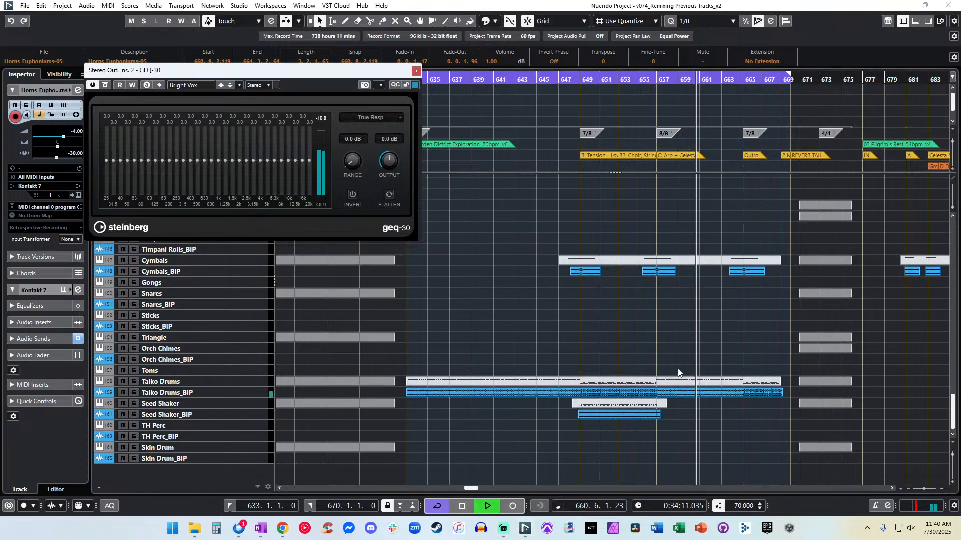
Look through the strings, brass, flute and choir tracks during playback to examine which clips sound in the Arp + Celesta section.
scroll(678, 373, up, 10)
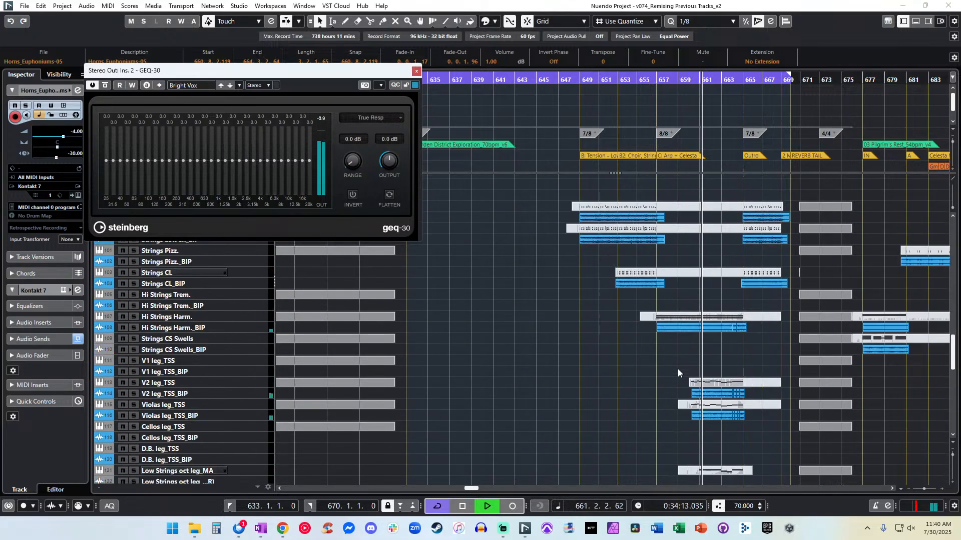
scroll(678, 370, up, 8)
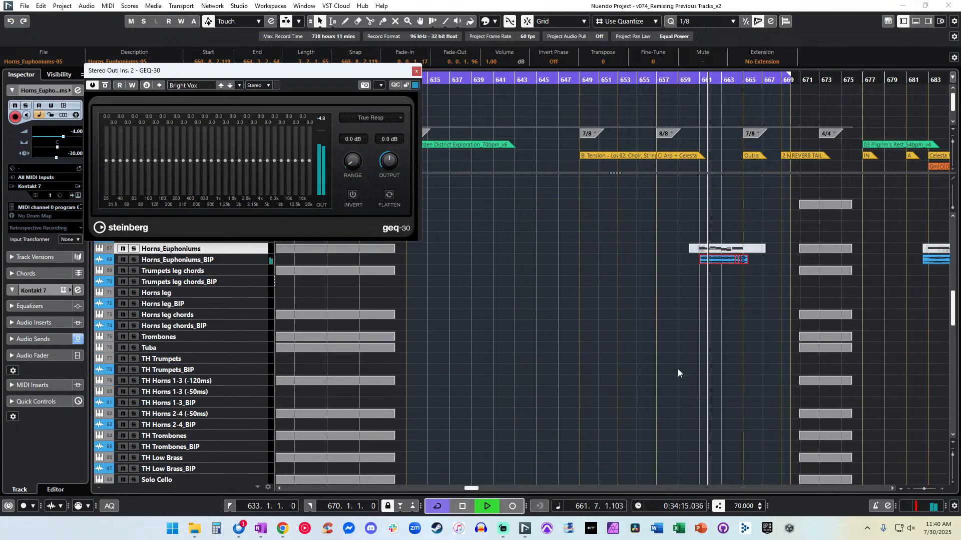
scroll(678, 368, up, 3)
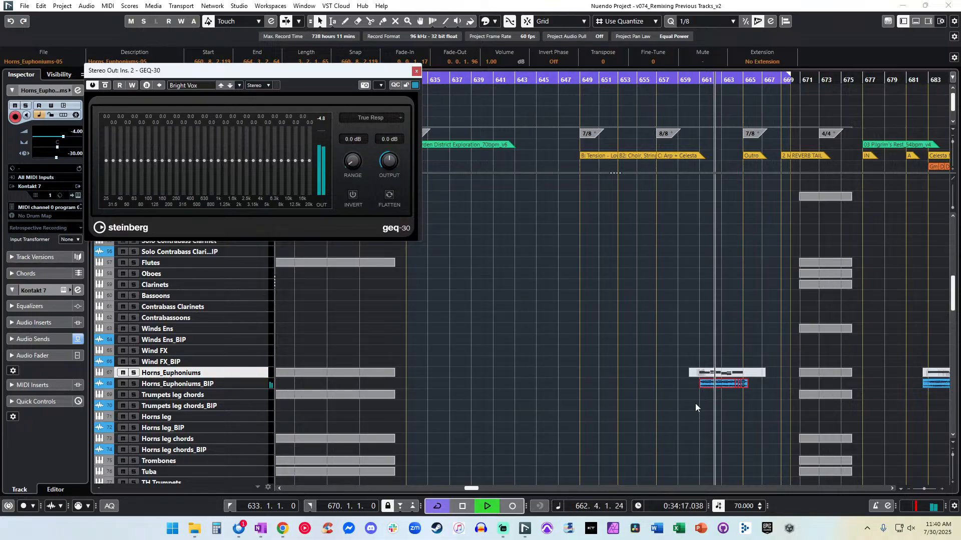
scroll(684, 369, up, 10)
scroll(684, 368, down, 10)
scroll(684, 371, down, 5)
scroll(684, 371, up, 12)
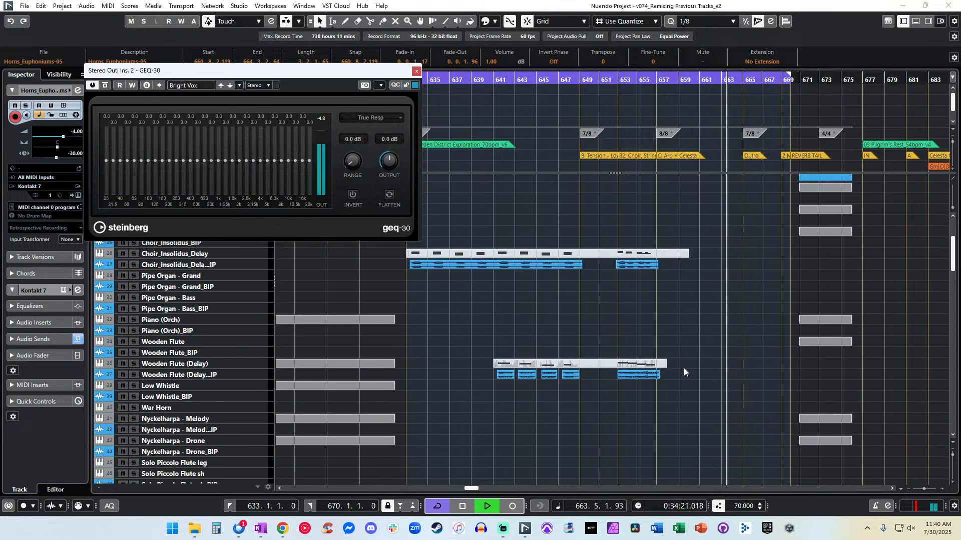
scroll(684, 372, up, 3)
scroll(684, 372, down, 20)
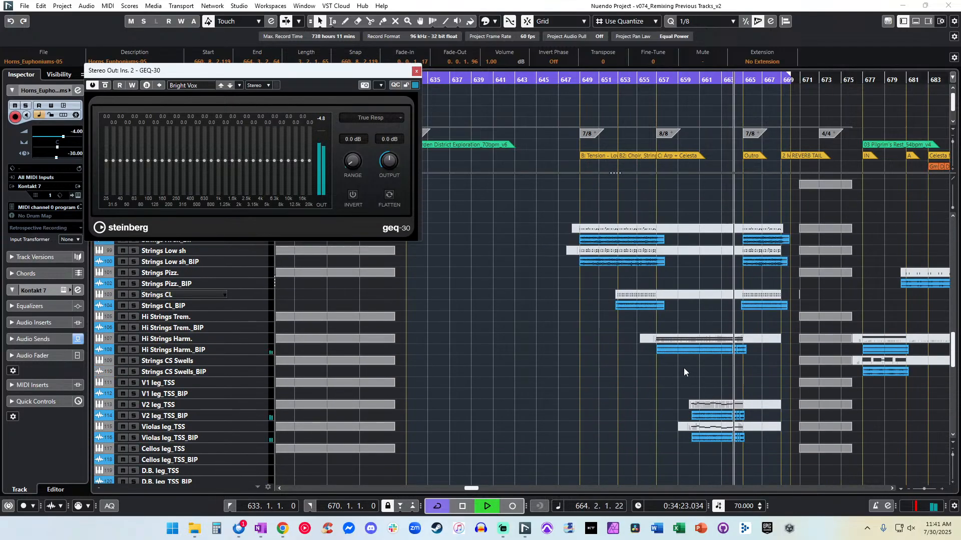
Check the volume of the Hi Strings Harm._BIP clips and set both Celesta_BIP clips to 3 dB.
click(671, 350)
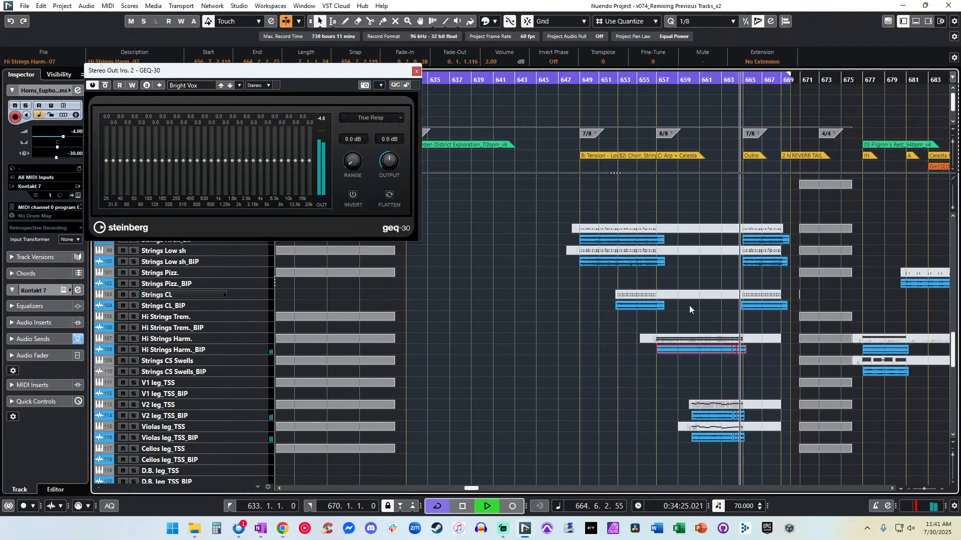
scroll(686, 313, down, 5)
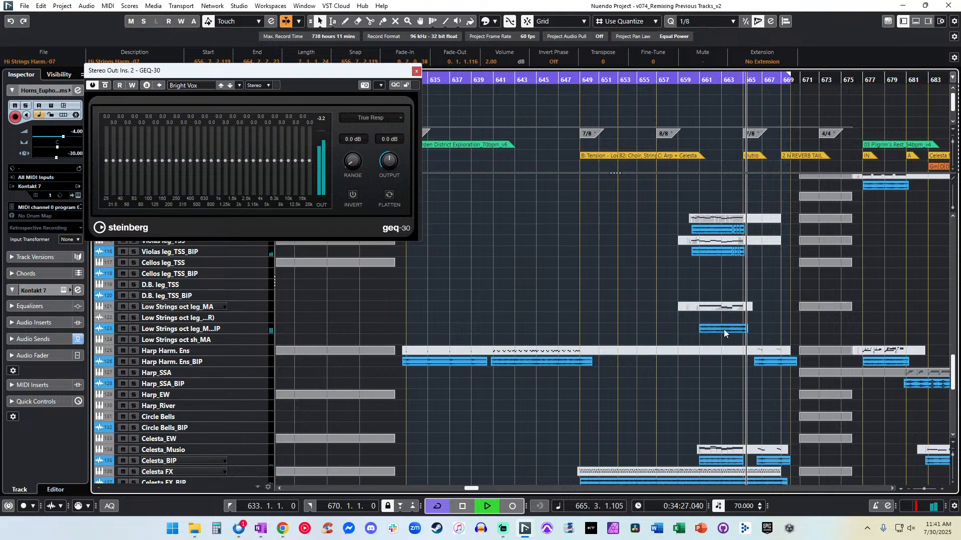
scroll(716, 331, down, 2)
click(716, 402)
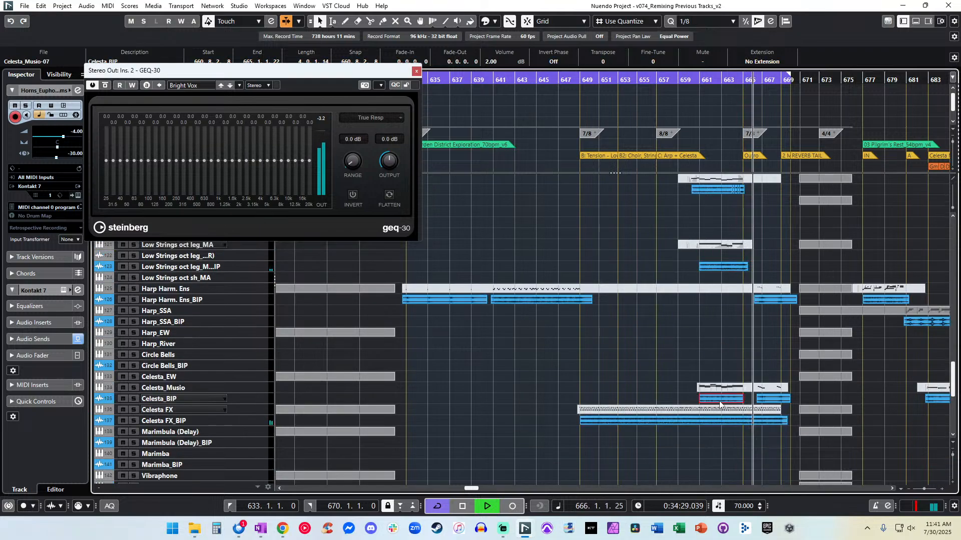
shift+click(780, 399)
scroll(493, 57, up, 1)
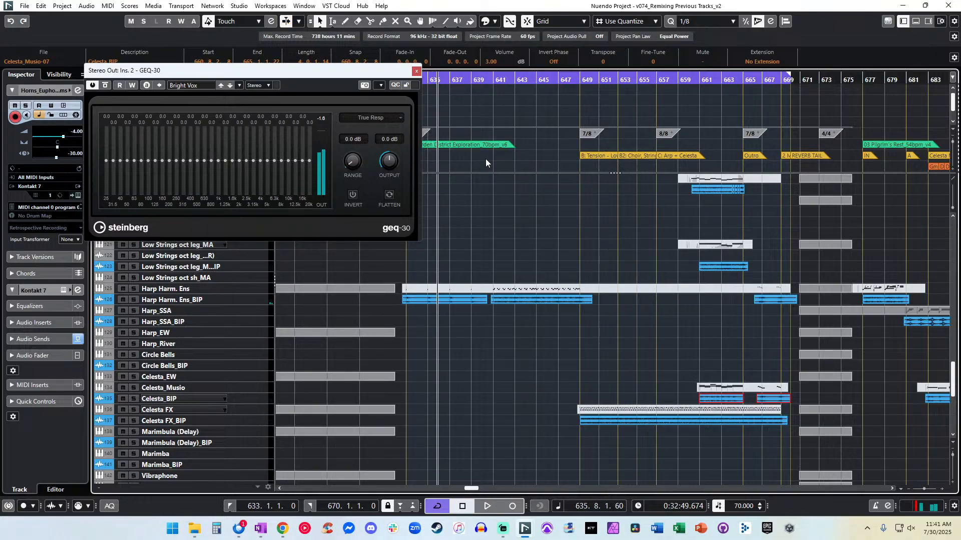
Close the GEQ-30 window and play the cue from bar 656, zoomed in on the C: Arp + Celesta section.
click(416, 72)
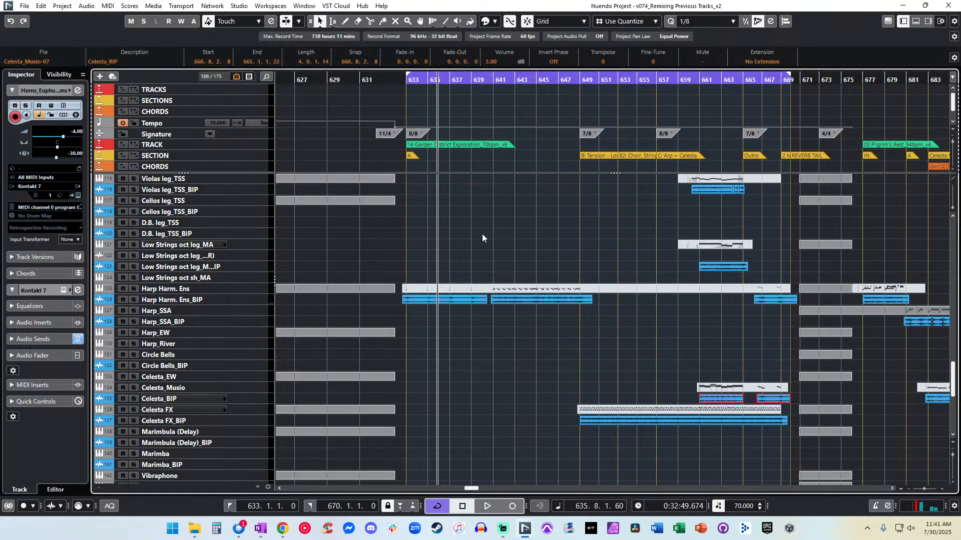
scroll(500, 235, right, 3)
click(517, 82)
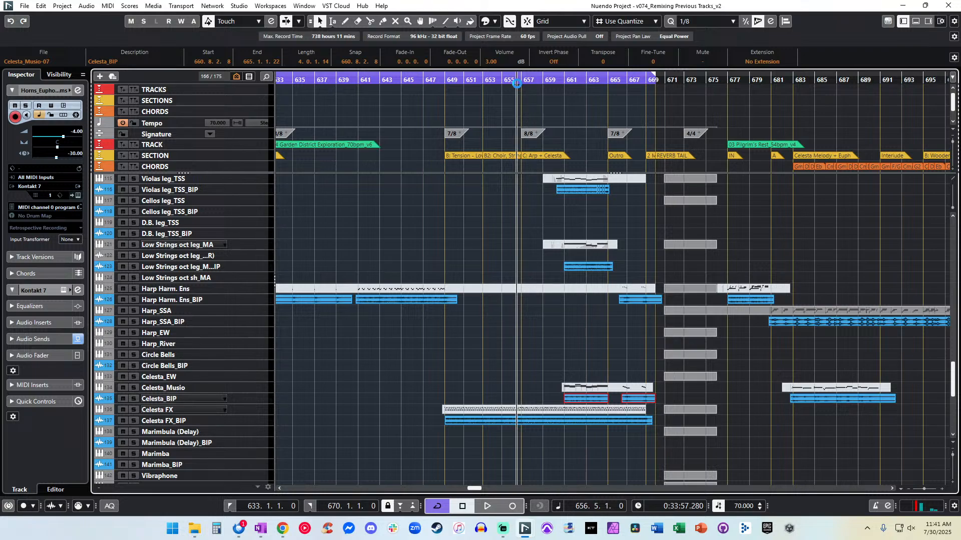
key(h)
key(h)
key(h)
key(h)
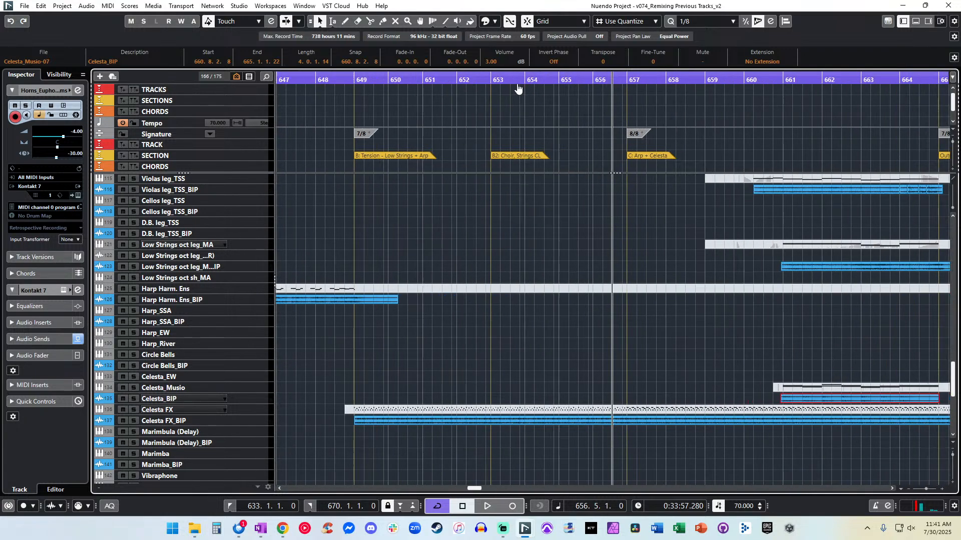
key(space)
key(f)
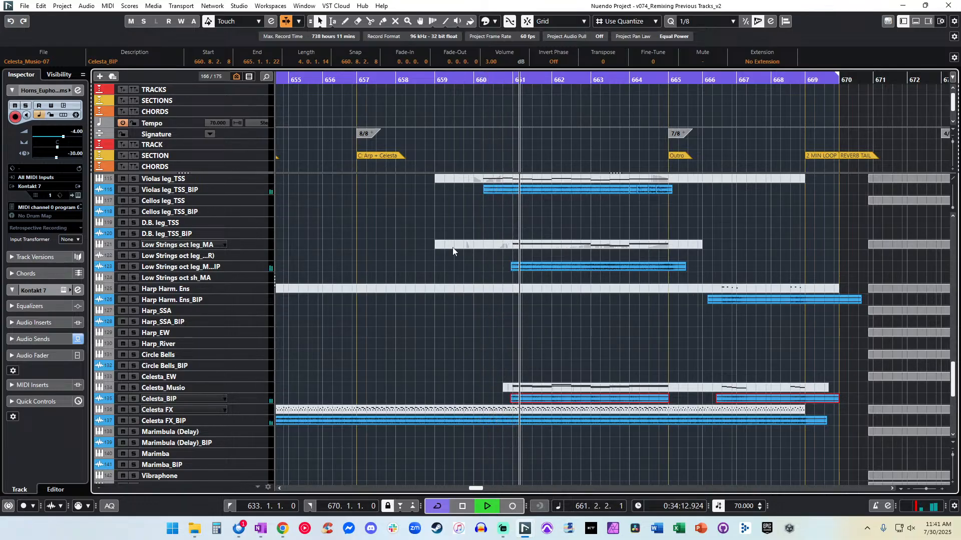
Place the playhead at about bar 658 and select the Harp Harm. Ens instrument track for live playing.
click(411, 80)
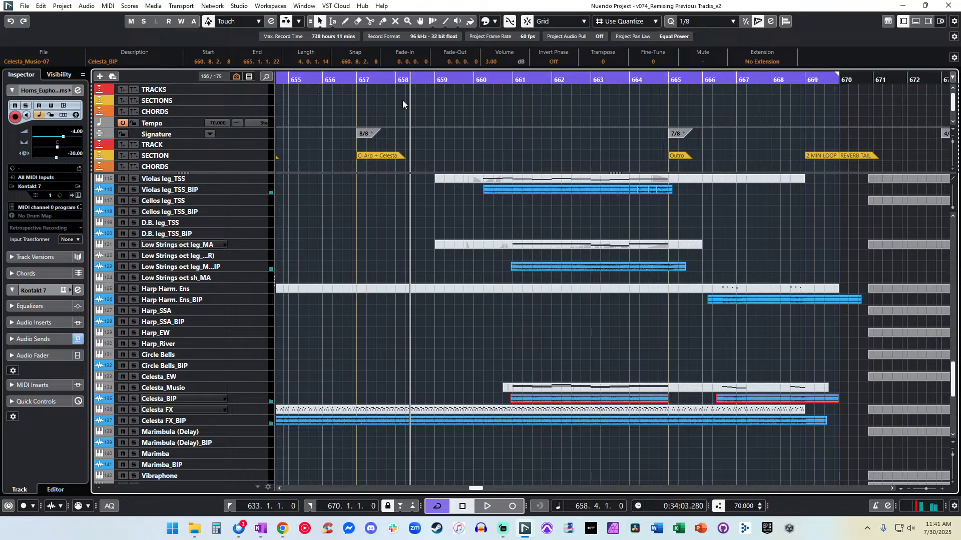
scroll(442, 274, down, 8)
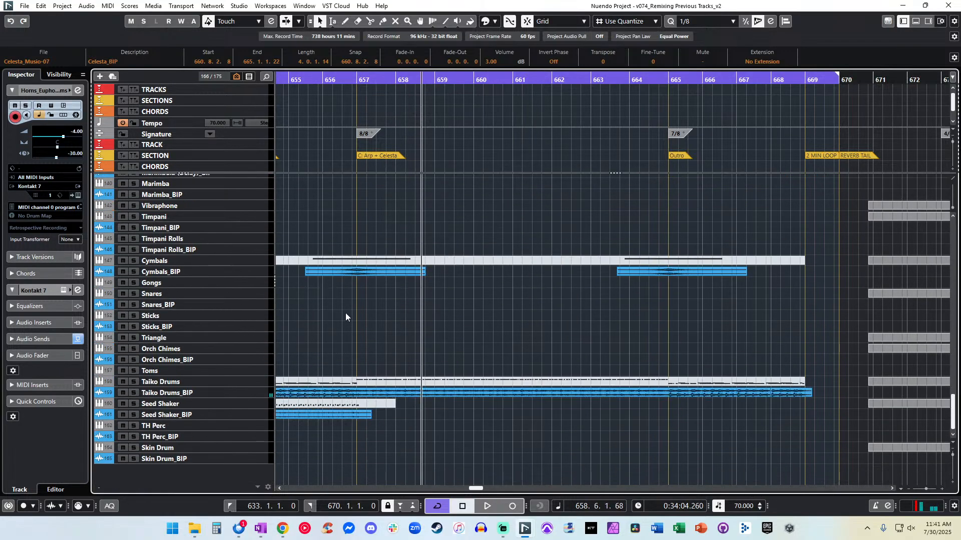
scroll(346, 315, up, 7)
scroll(345, 313, up, 4)
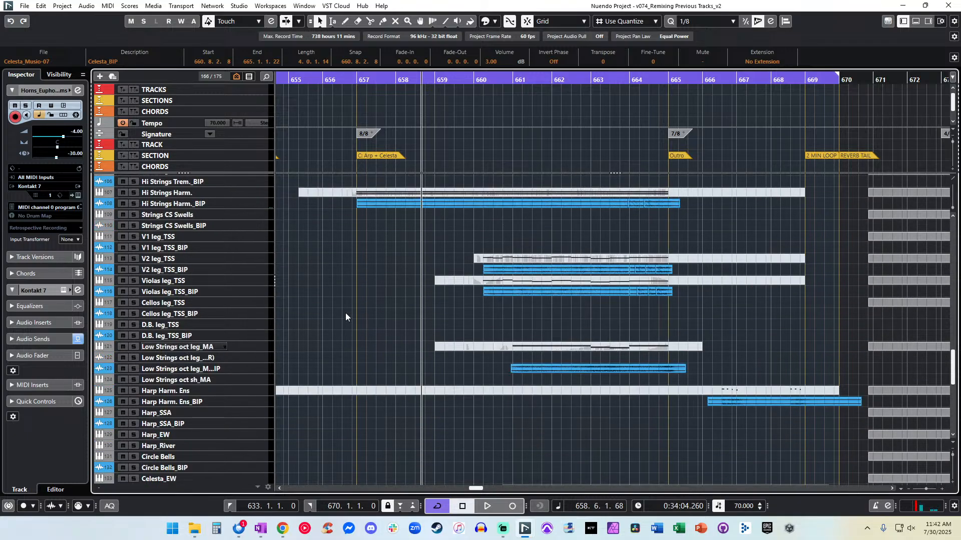
click(241, 402)
click(242, 392)
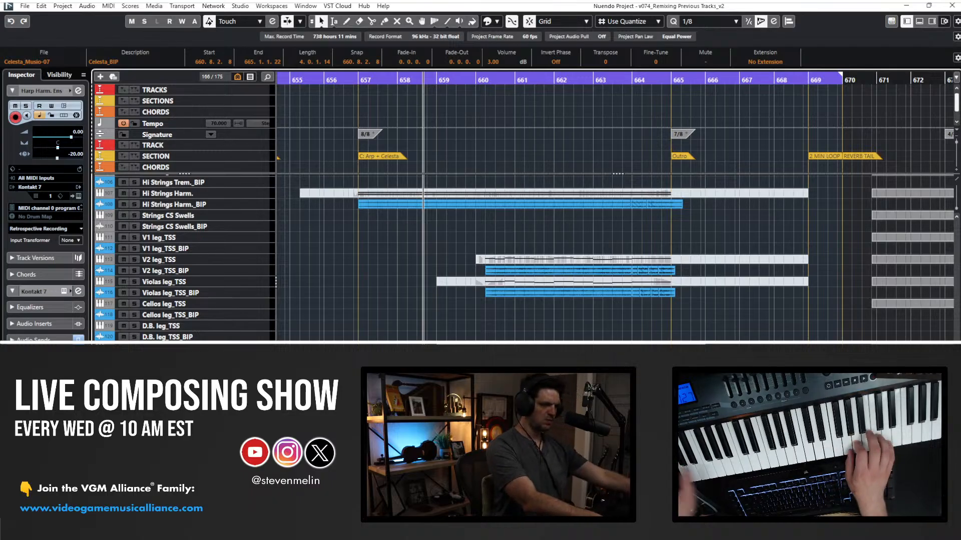
Reposition the playhead and play back the C: Arp + Celesta section to audition a harp part against it.
key(KP_Subtract)
key(KP_Subtract)
key(KP_Subtract)
key(KP_Add)
key(space)
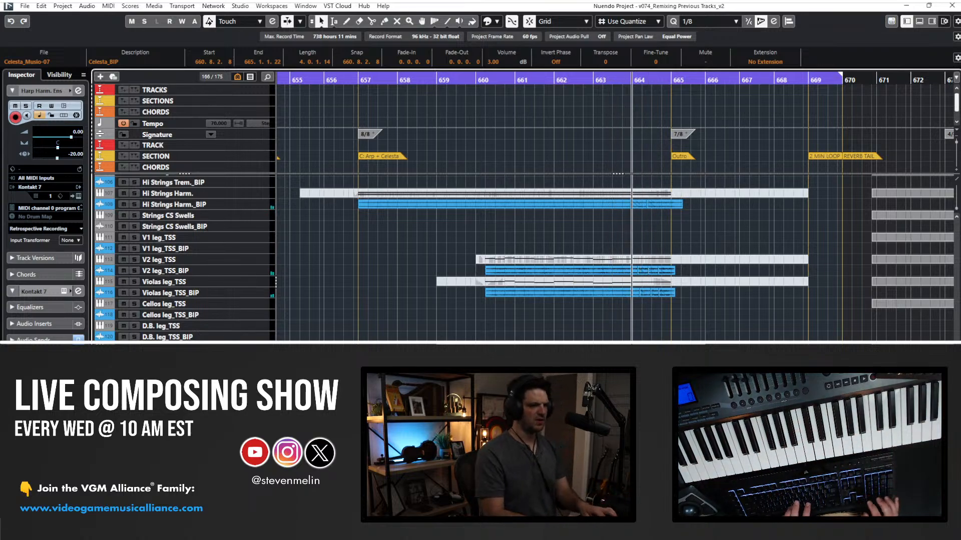
key(KP_Add)
key(space)
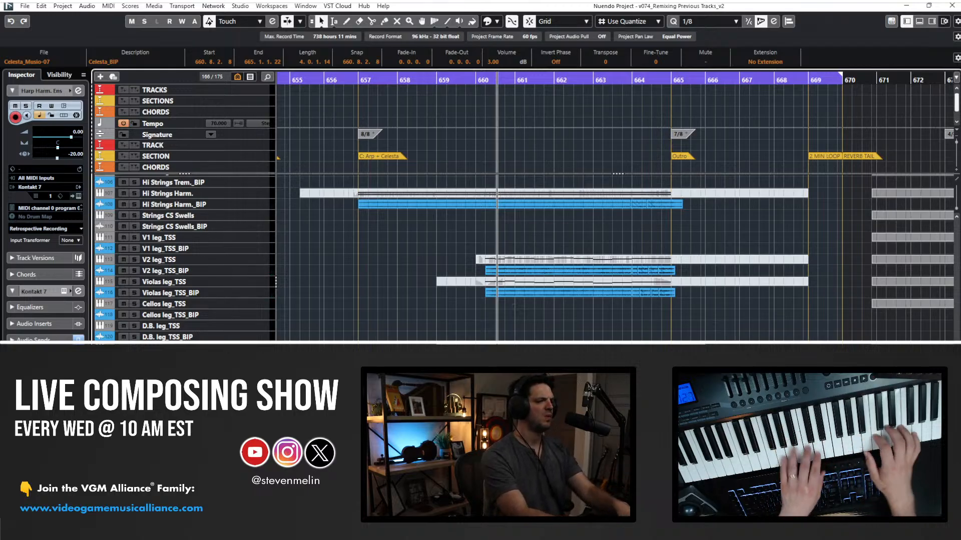
Return the playhead to the start of the C: Arp + Celesta section at bar 657 and play from there.
key(b)
key(b)
key(b)
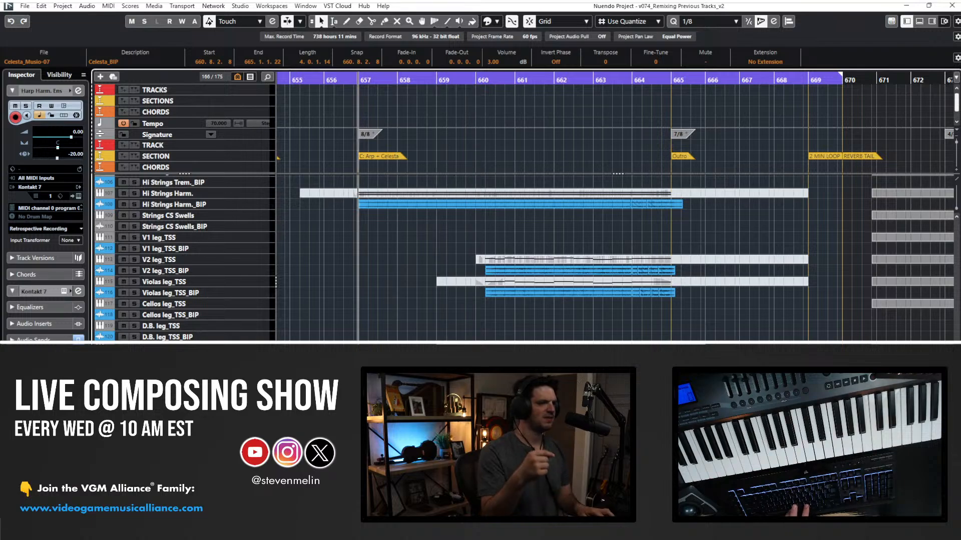
key(space)
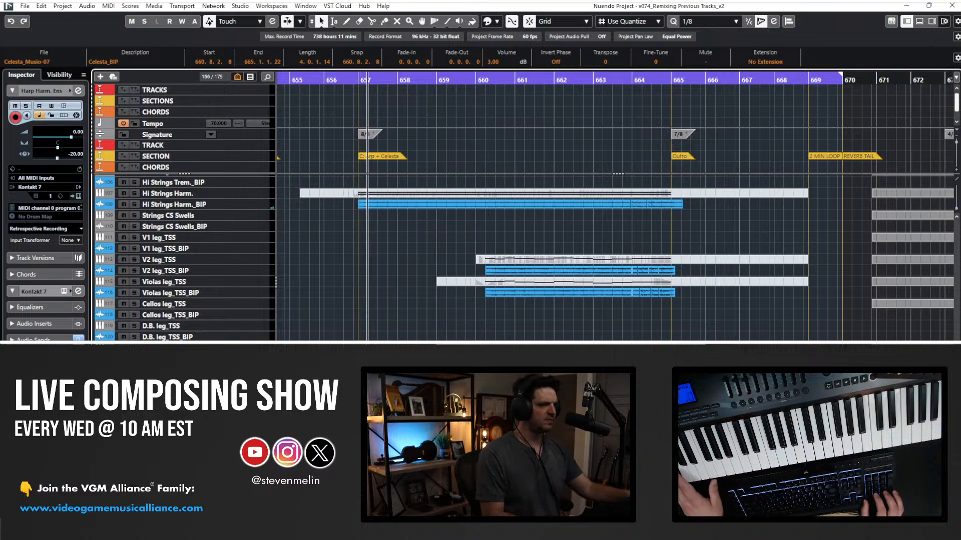
key(KP_Multiply)
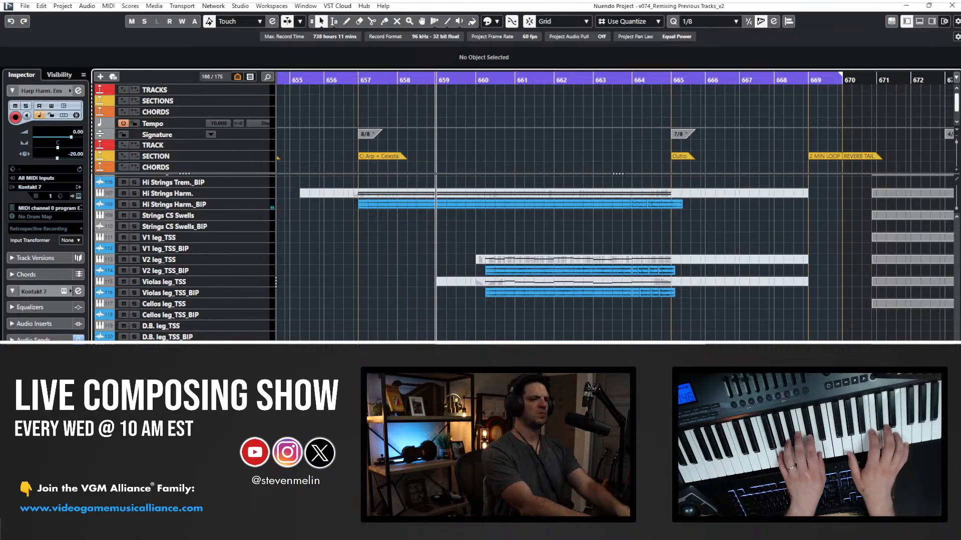
key(KP_Multiply)
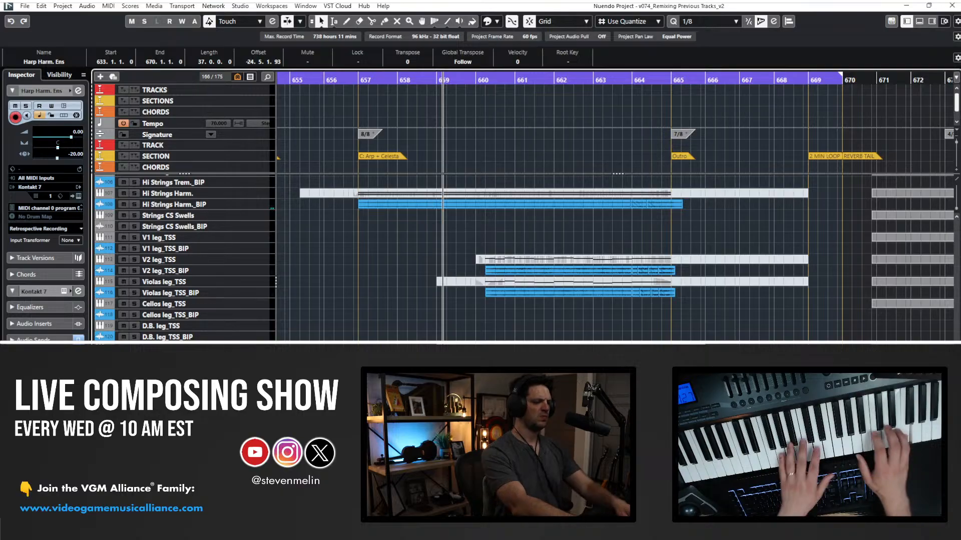
key(ctrl+z)
Record a new harp take on the Harp Harm. Ens track through the C: Arp + Celesta section.
key(KP_Subtract)
key(KP_Subtract)
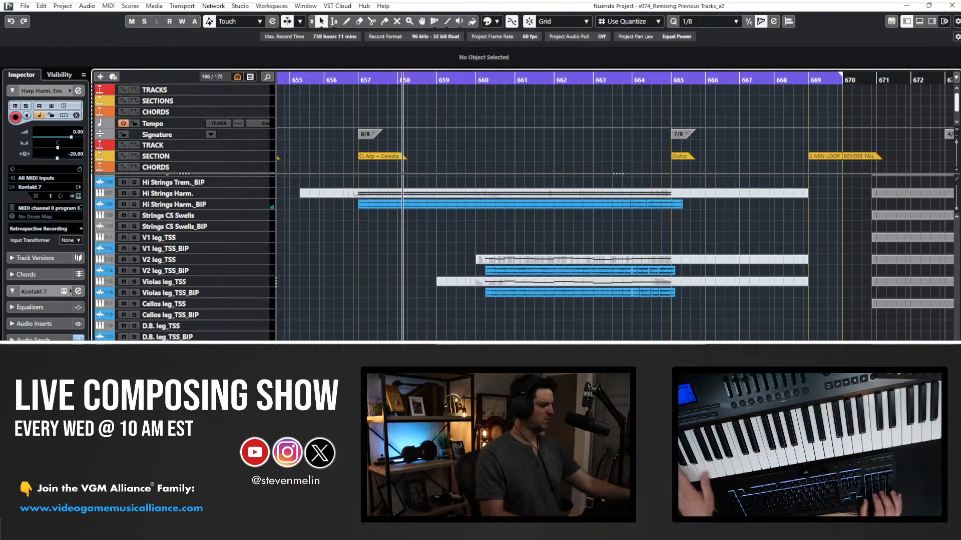
key(KP_Subtract)
key(KP_Subtract)
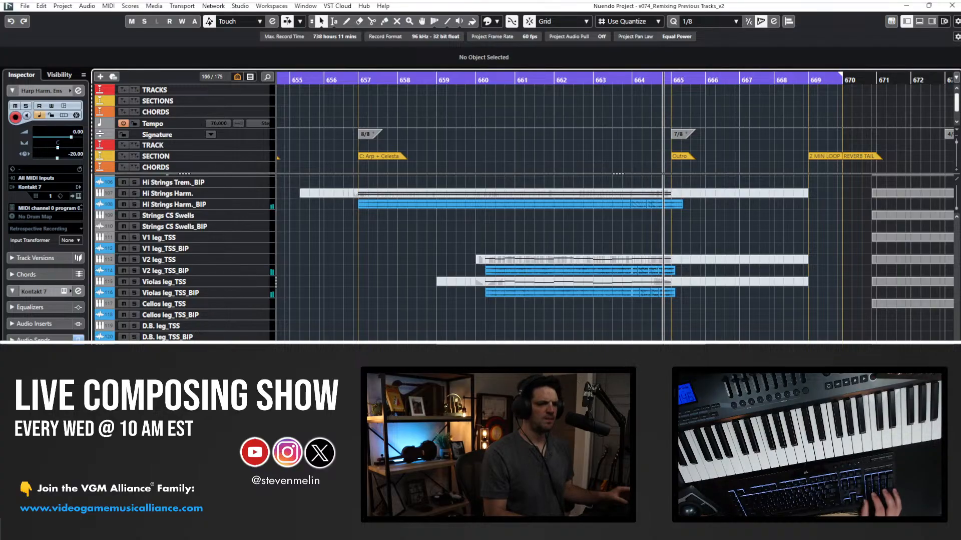
key(KP_Multiply)
Trim the recorded harp part to run from 657.1.1.0 to 665.4.1.0 and play it back from about bar 657.
key(2)
key(4)
key(ctrl+shift+a)
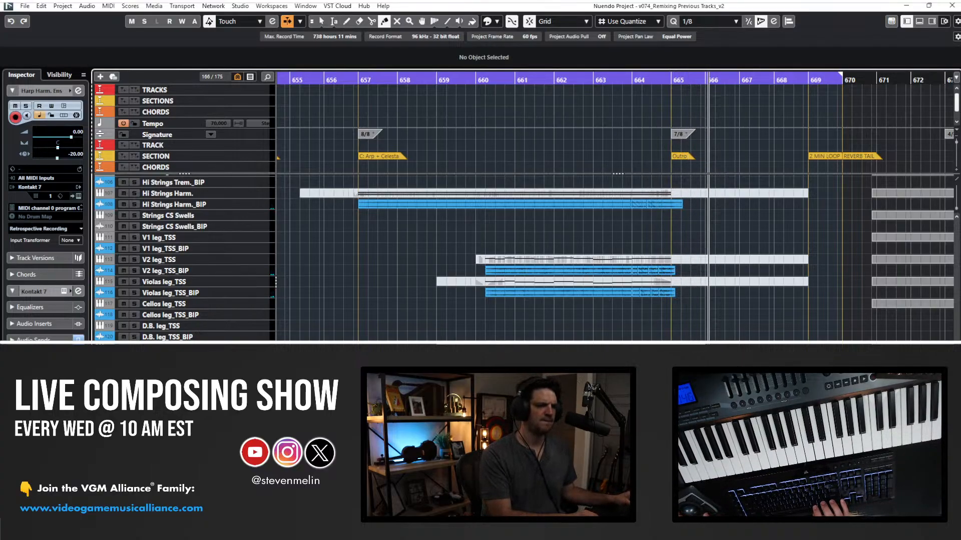
key(1)
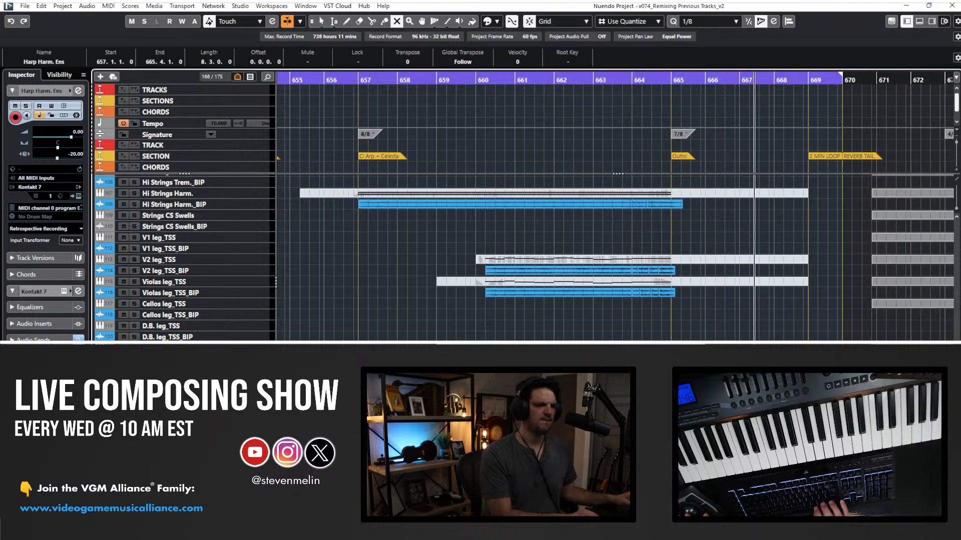
click(451, 283)
click(375, 80)
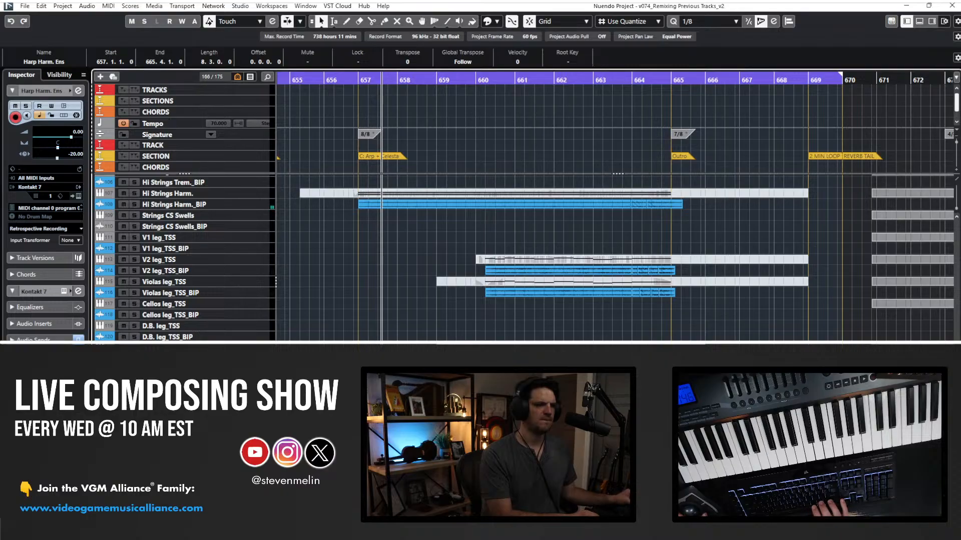
Open the harp part in the Key Editor and quantize its three single notes in bar 658 to 1/8.
key(Return)
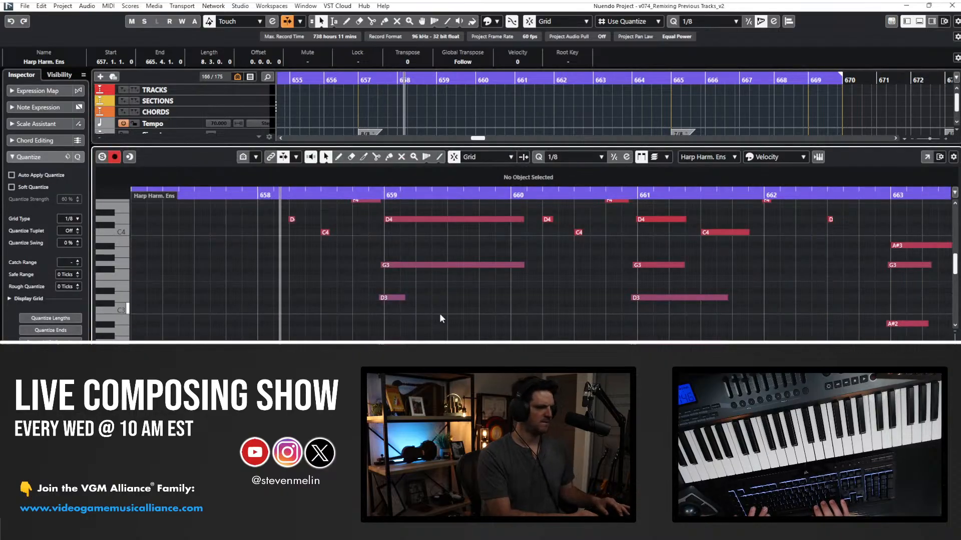
scroll(439, 318, up, 3)
drag(271, 206, 359, 300)
click(541, 160)
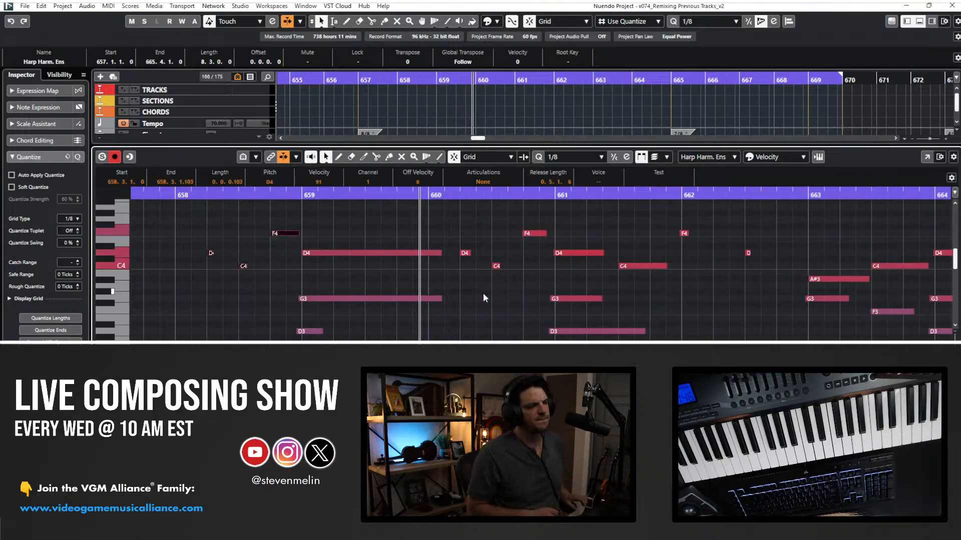
Delete all harp notes after the chord at bar 659 and play back the remaining phrase.
key(shift+g)
key(shift+g)
key(shift+g)
key(shift+g)
key(shift+g)
key(shift+g)
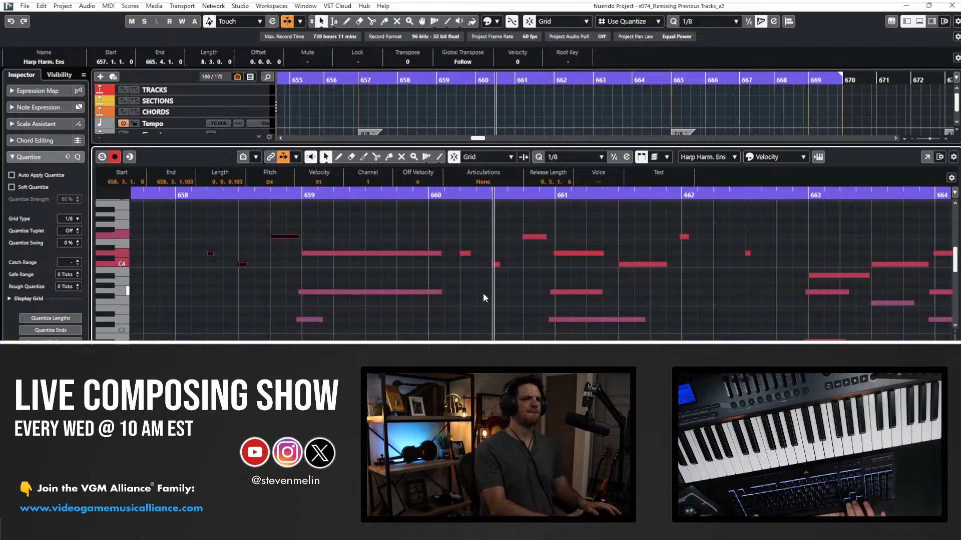
key(g)
key(g)
key(g)
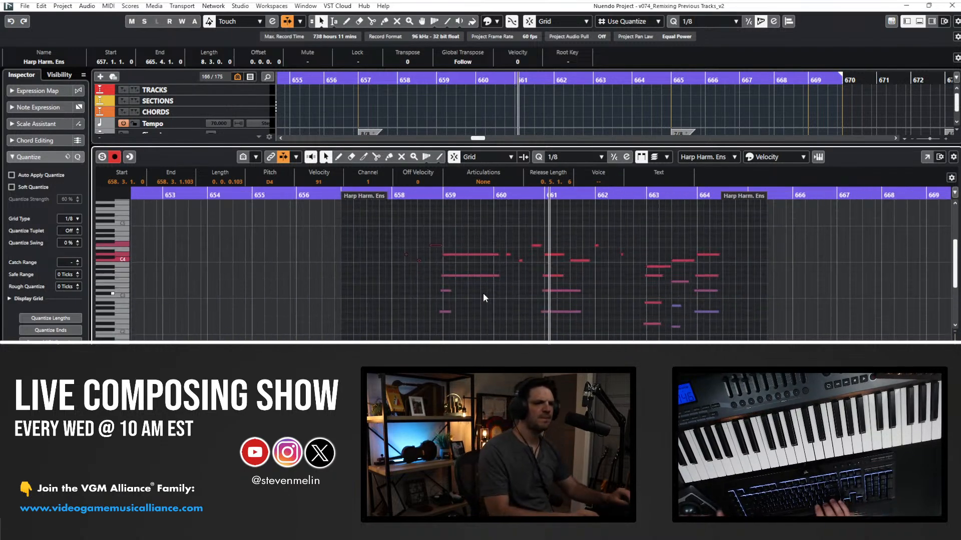
drag(502, 231, 719, 338)
key(Delete)
key(KP_Subtract)
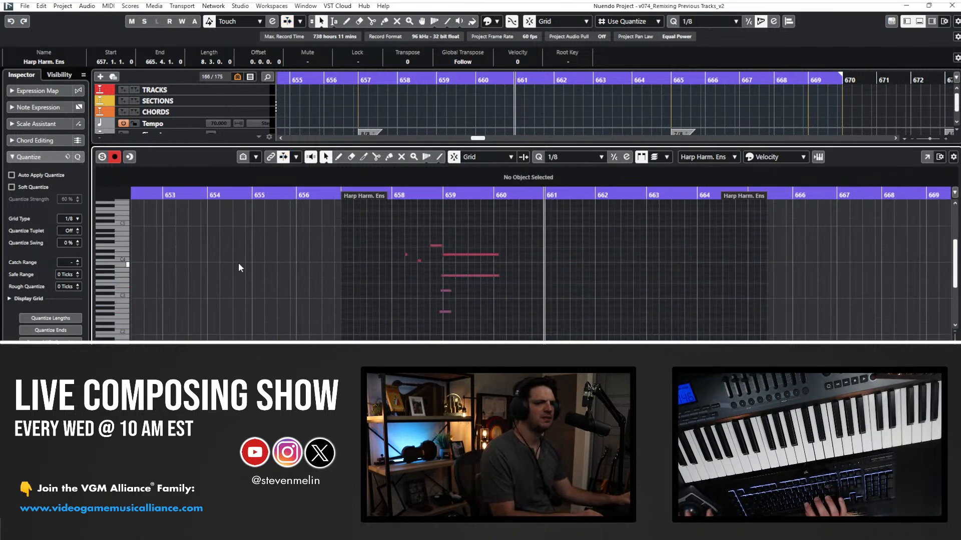
key(KP_Add)
key(KP_Subtract)
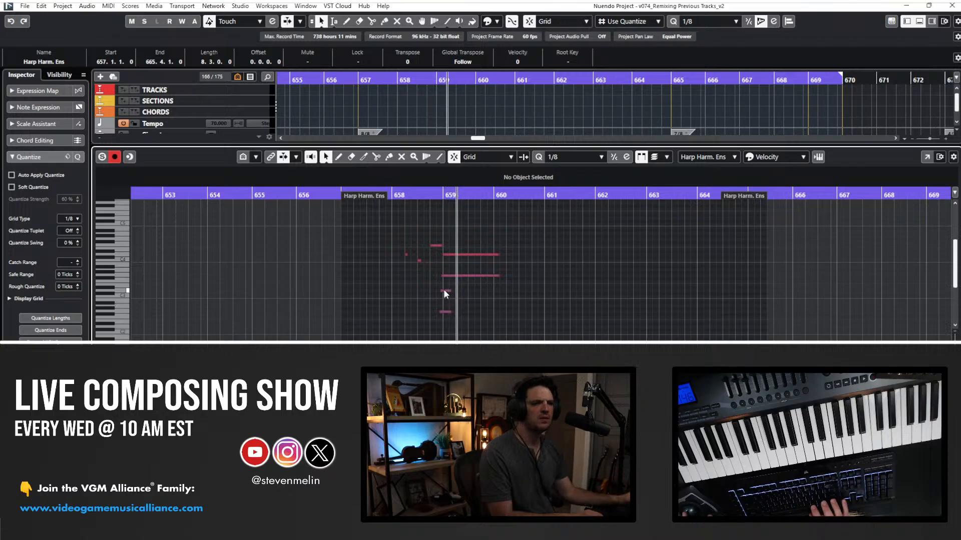
Close the note editor and shorten the harp part so it ends at 660.5.1.0.
key(Return)
click(460, 306)
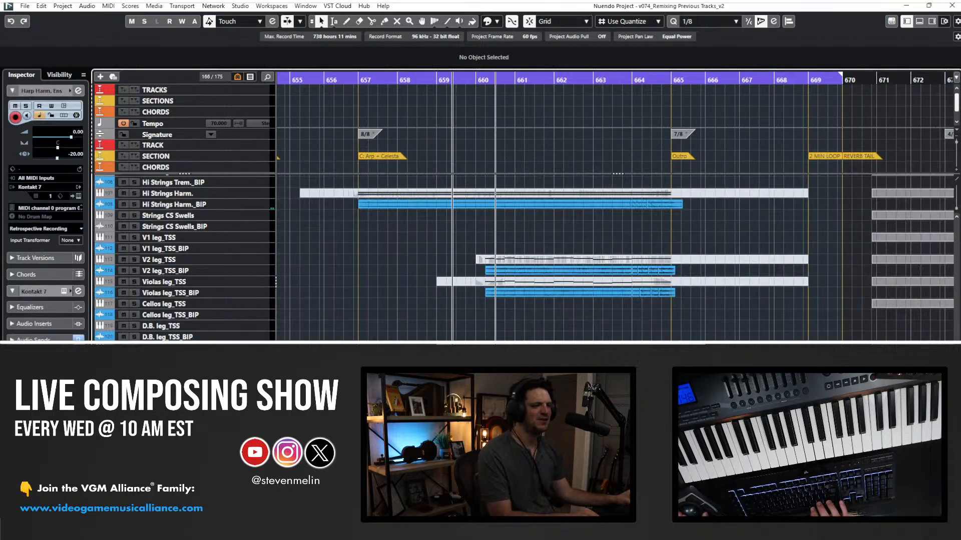
click(515, 370)
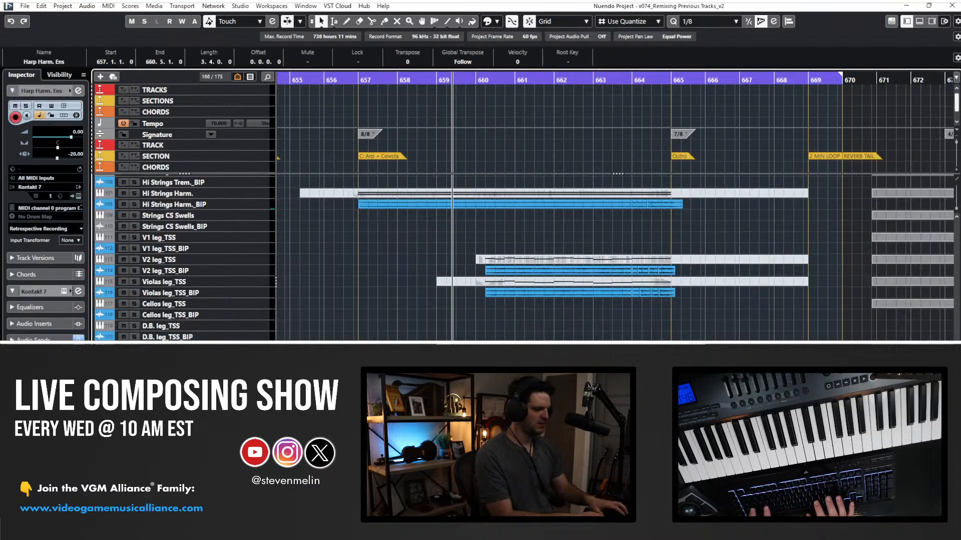
Render the harp part to audio, keep the clip on the Harp Harm. Ens_BIP track and remove the extra render track.
key(alt+r)
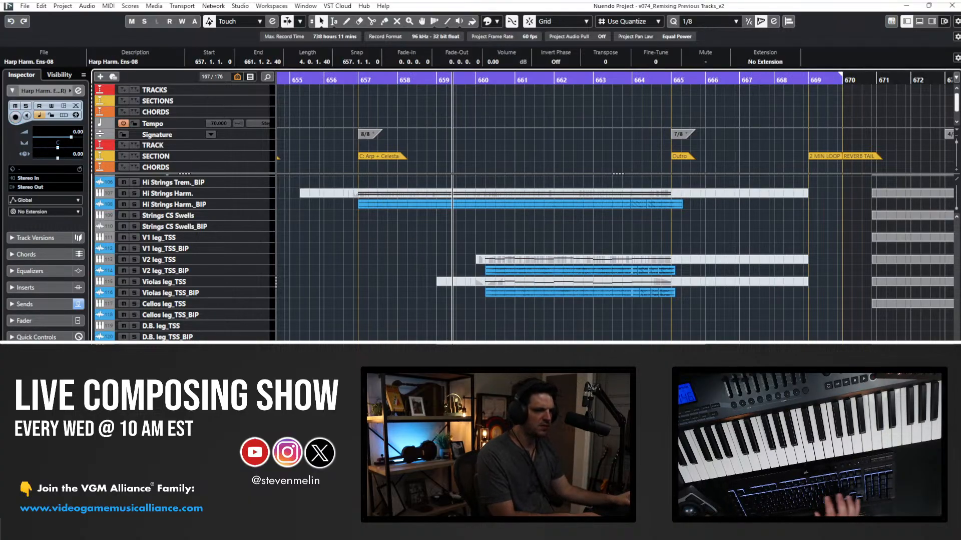
key(shift+Delete)
key(h)
key(shift+h)
key(shift+h)
scroll(369, 320, right, 2)
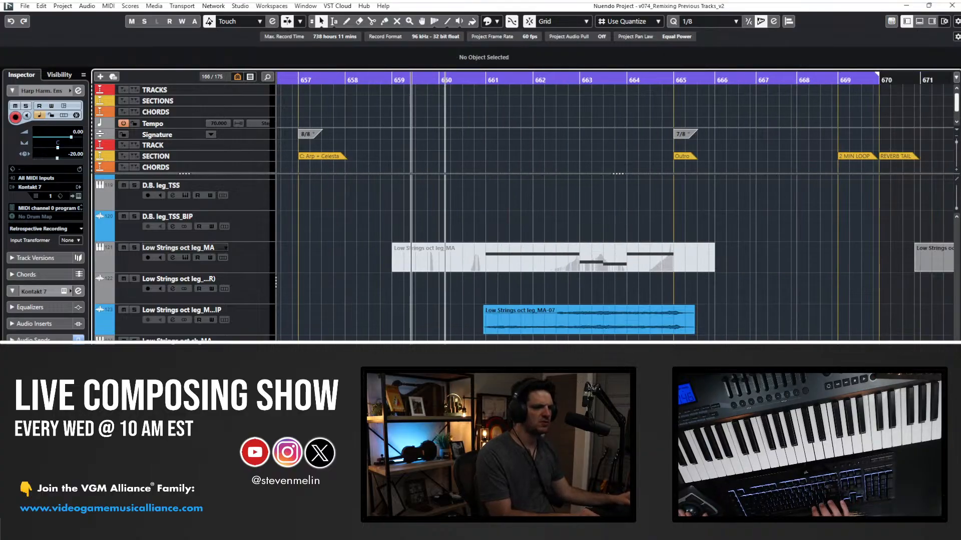
Trim the harp audio clip to run from 658.1.2.119 to 660.2.1.0, with a 0.3.1.105 fade-out and 3.00 dB volume.
key(Down)
key(Right)
scroll(370, 286, left, 2)
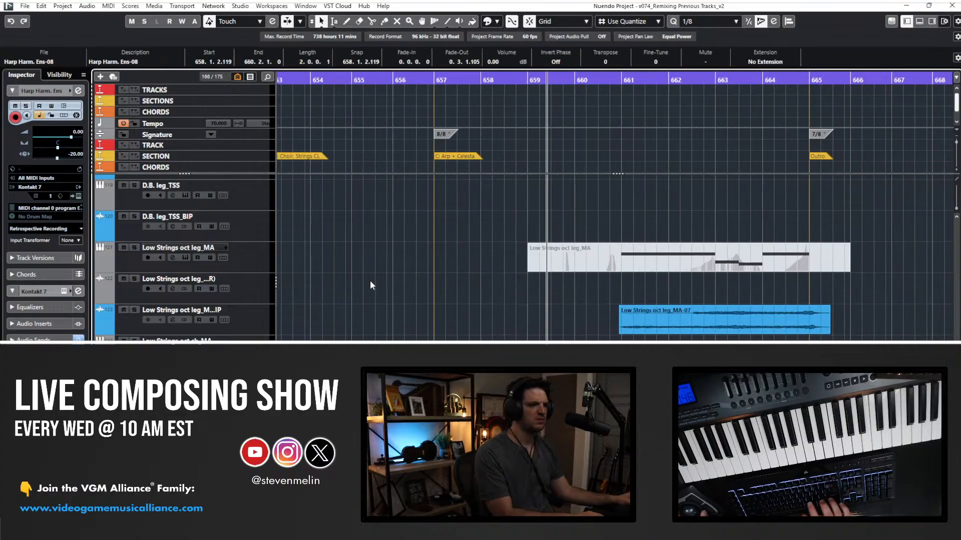
key(ctrl+KP_Subtract)
key(ctrl+KP_Subtract)
key(ctrl+KP_Subtract)
key(ctrl+KP_Subtract)
key(ctrl+KP_Subtract)
Play the cue alongside the full-screen Reddit gameplay video from its beginning, and switch back to Nuendo.
key(space)
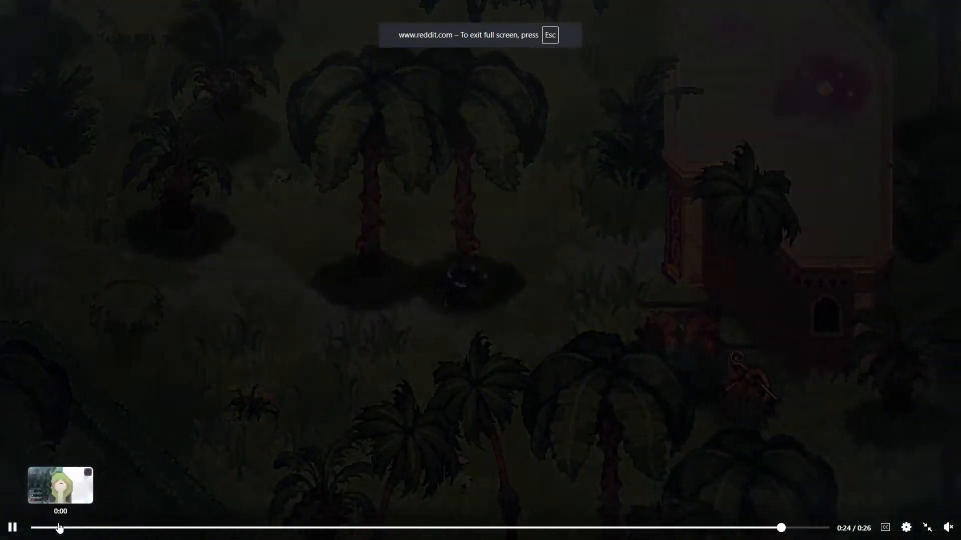
click(60, 528)
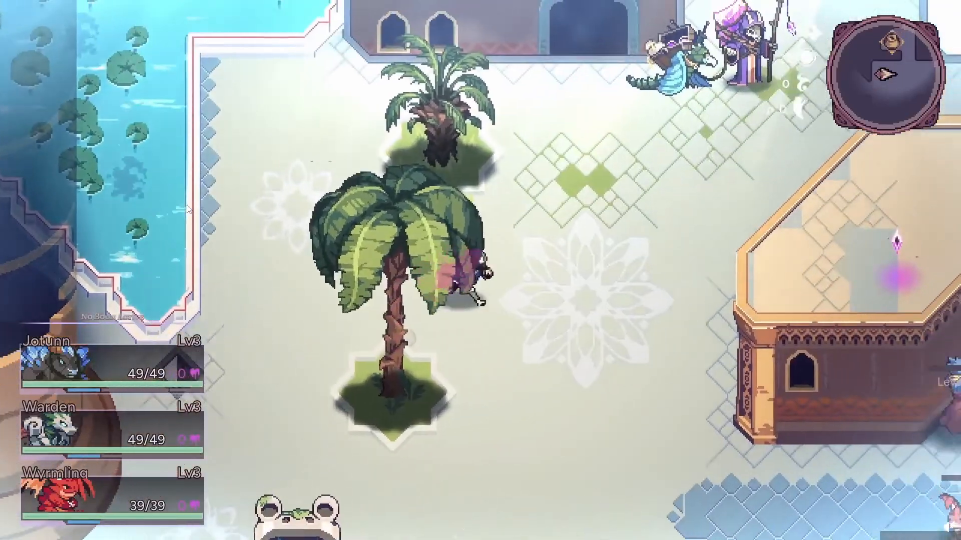
key(w)
key(e)
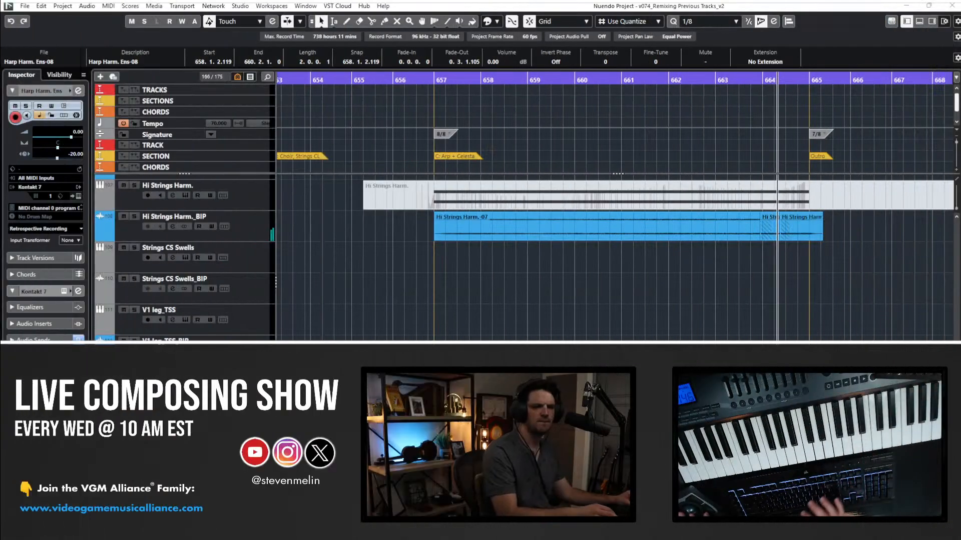
click(710, 314)
key(space)
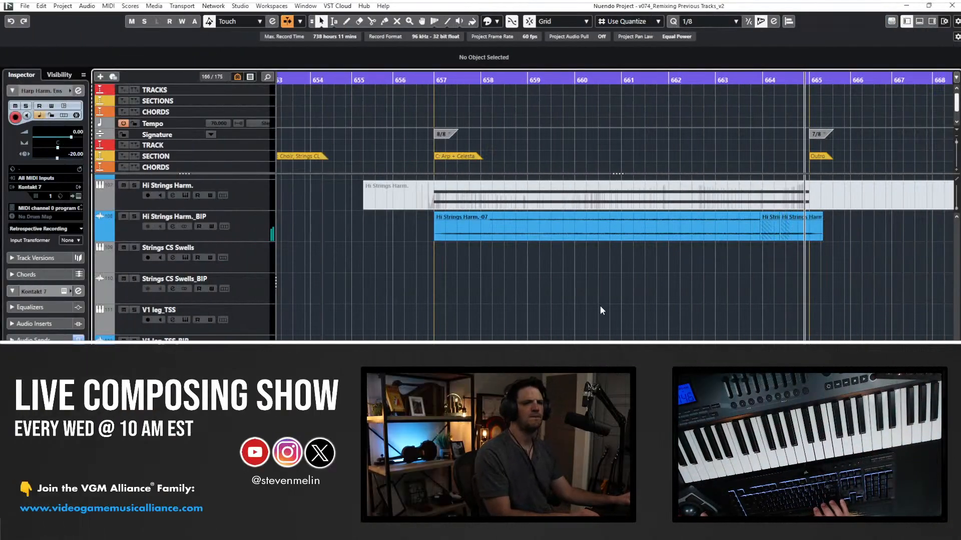
Look through the string and harp tracks to examine which clips play in the C: Arp + Celesta and Outro sections.
scroll(503, 283, down, 2)
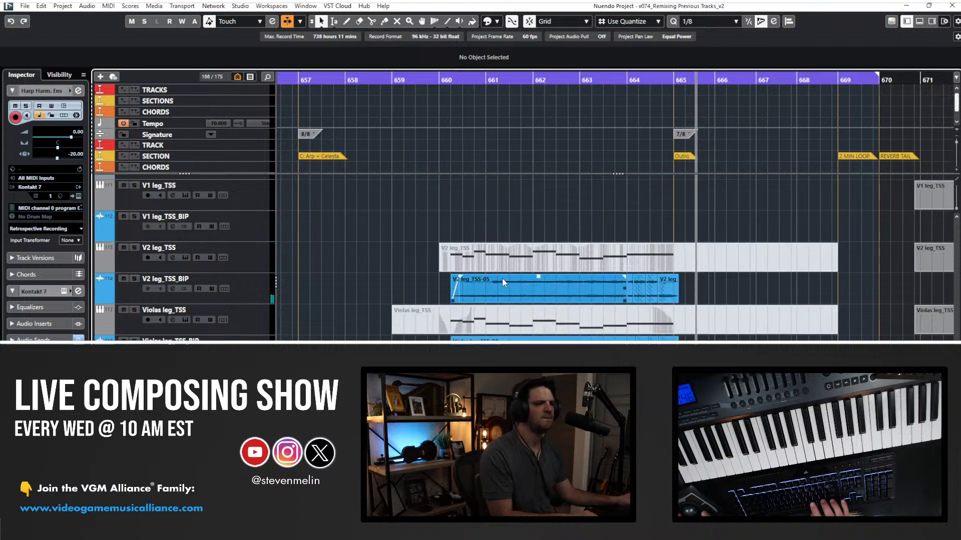
scroll(502, 283, down, 3)
scroll(502, 283, down, 1)
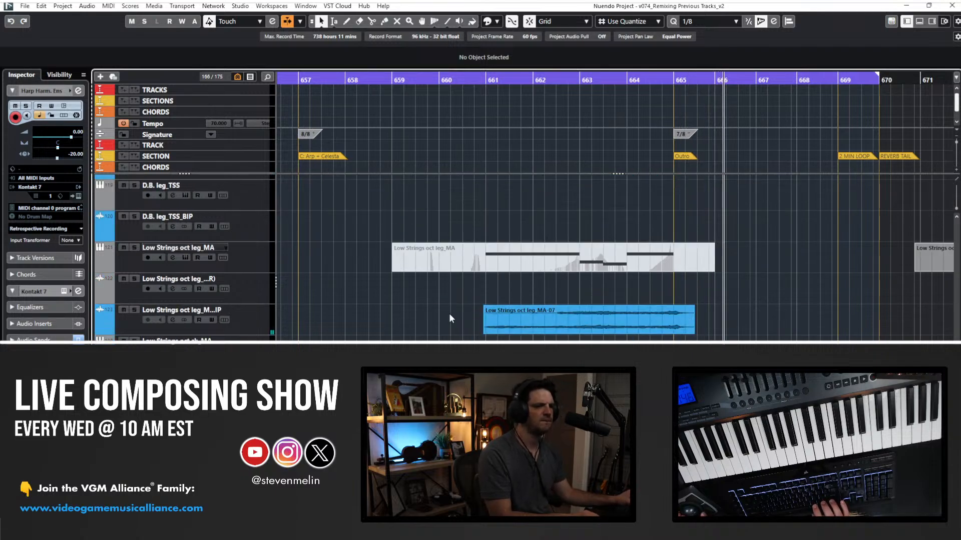
scroll(449, 313, left, 3)
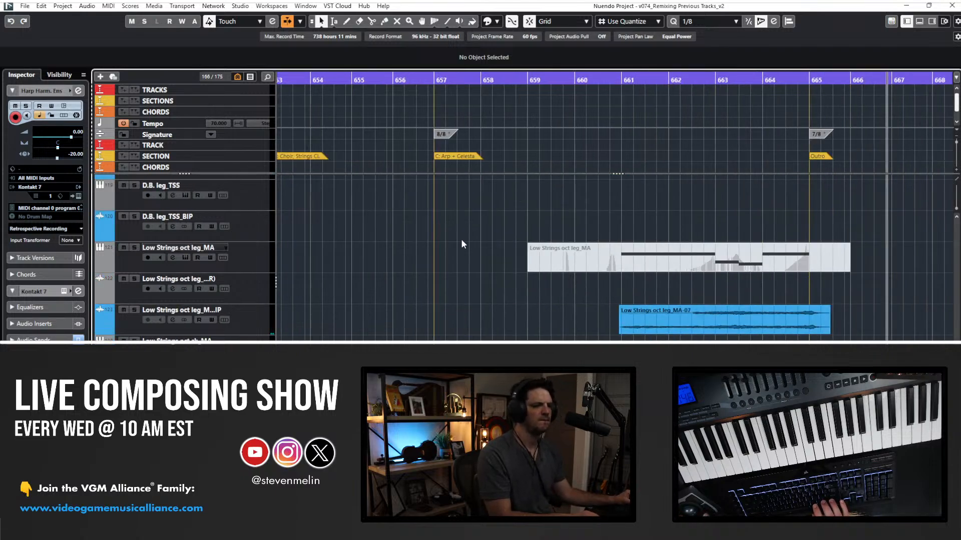
scroll(542, 317, down, 2)
scroll(544, 319, right, 1)
scroll(544, 319, right, 1)
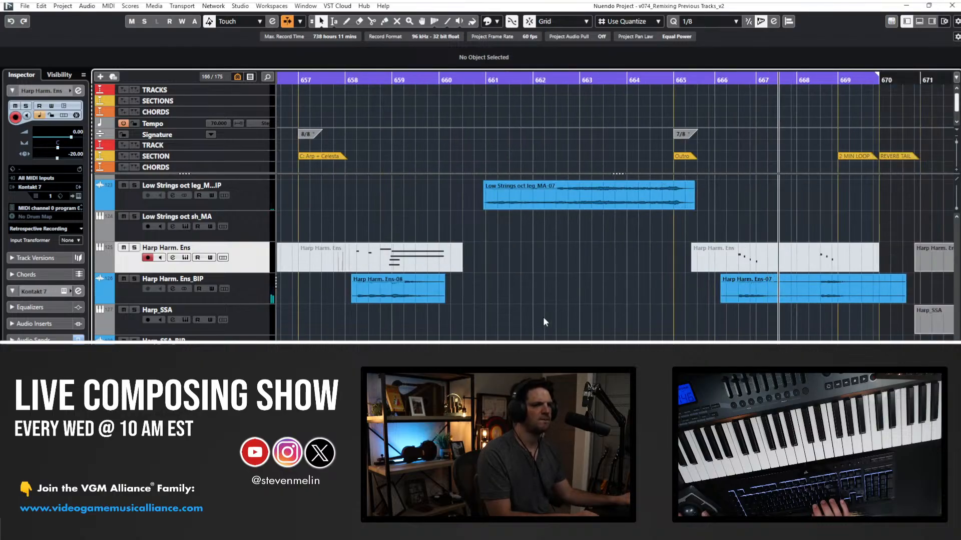
scroll(698, 275, up, 2)
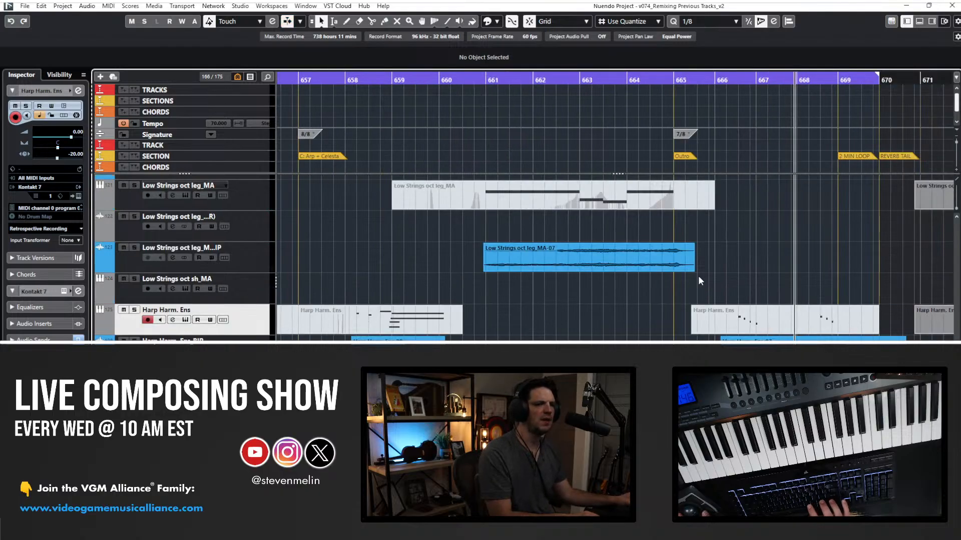
scroll(716, 304, up, 9)
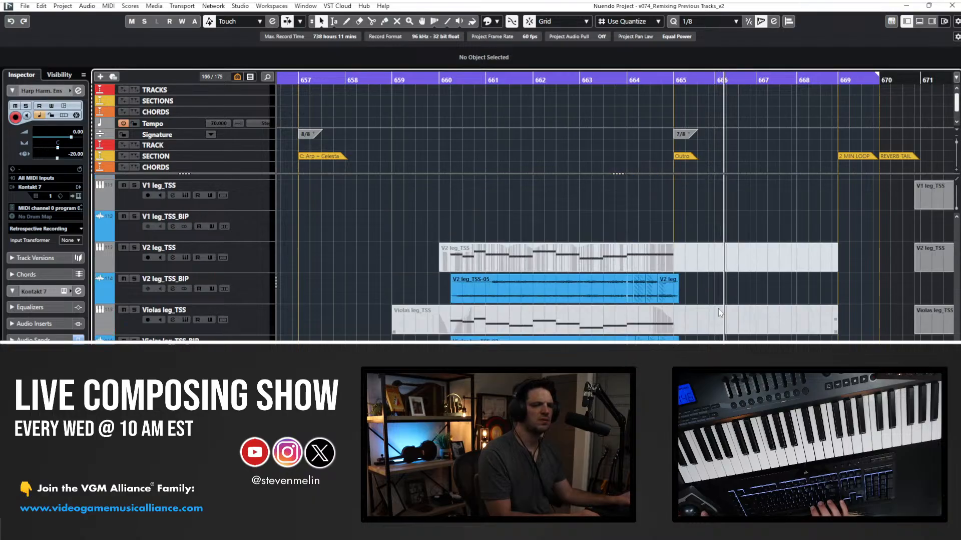
scroll(718, 308, up, 8)
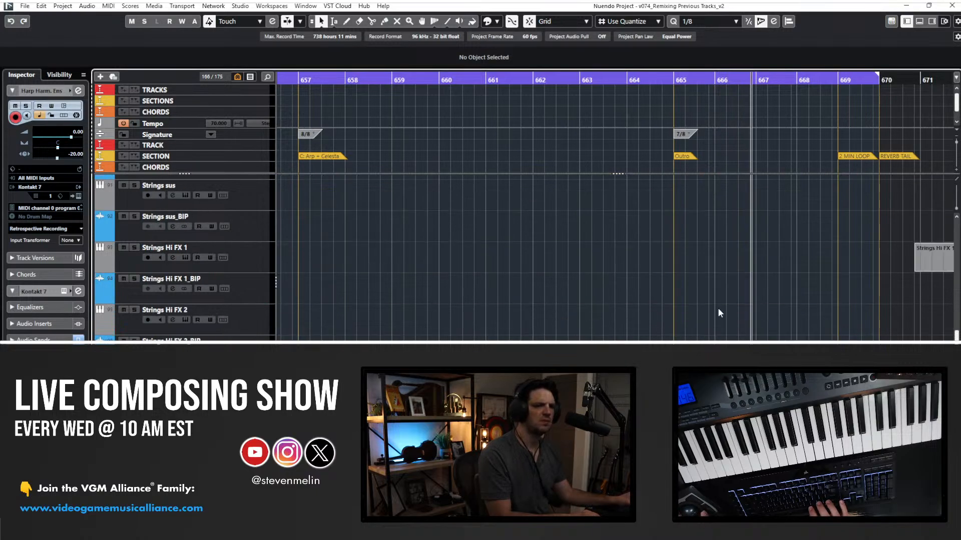
scroll(718, 308, down, 8)
scroll(719, 313, up, 1)
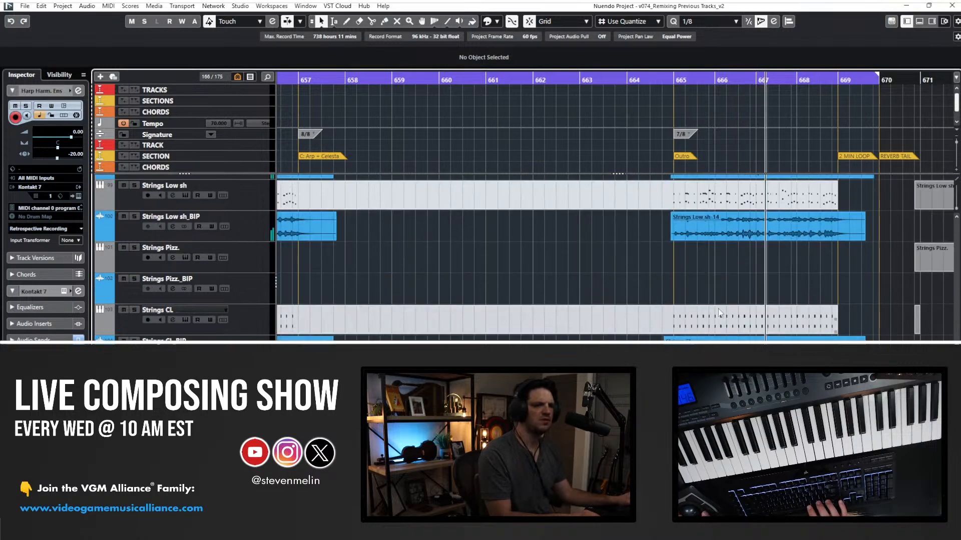
scroll(719, 312, down, 13)
scroll(718, 312, up, 9)
scroll(718, 314, down, 10)
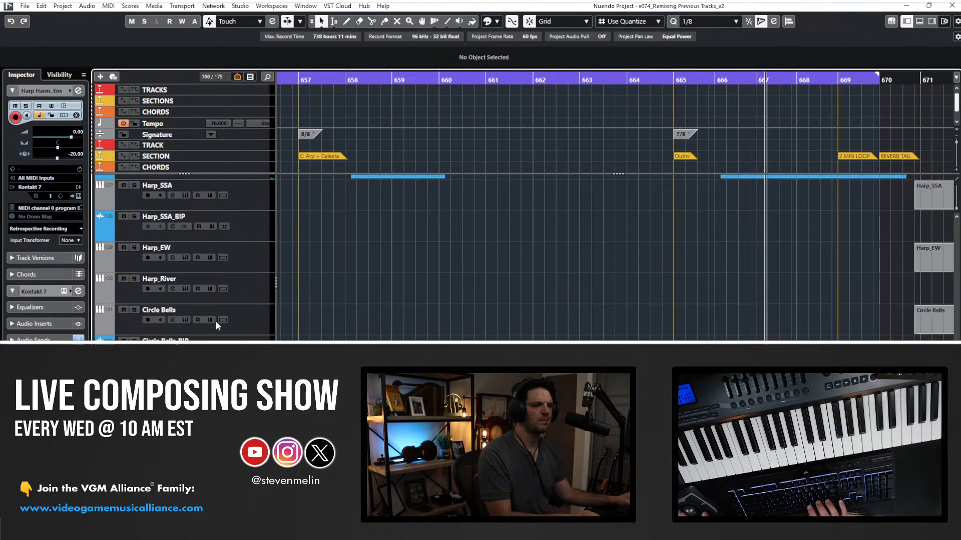
Select the Celesta_Music instrument track for live playing and place the playhead at bar 657.
click(717, 413)
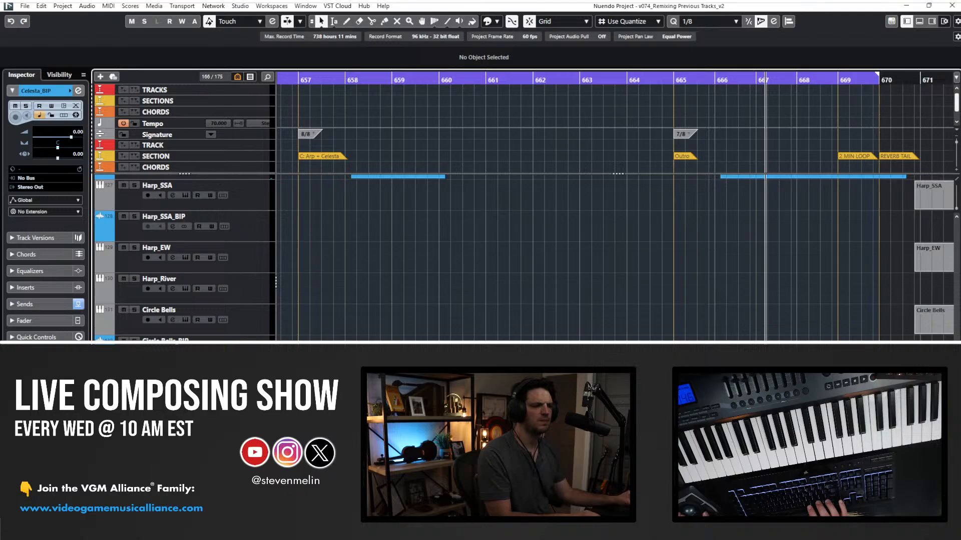
key(Up)
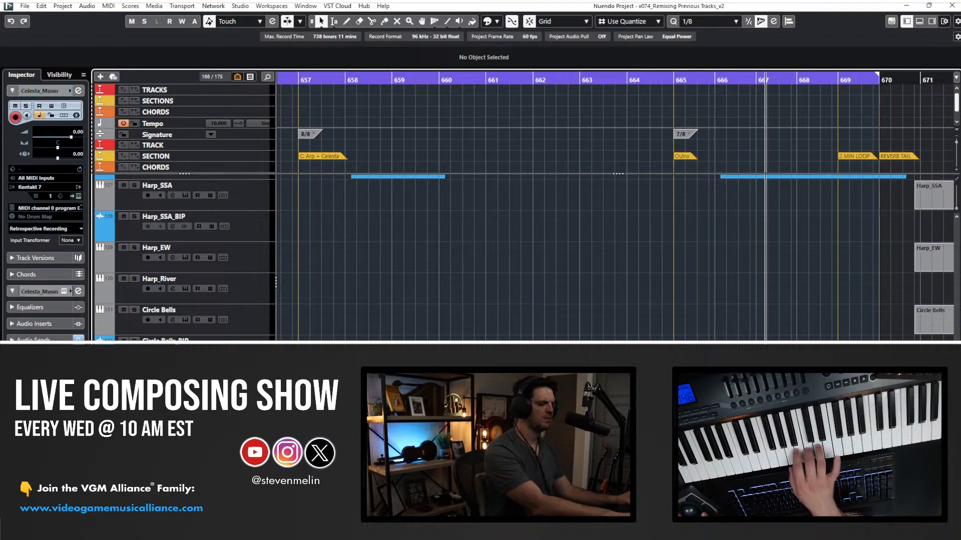
scroll(616, 210, left, 2)
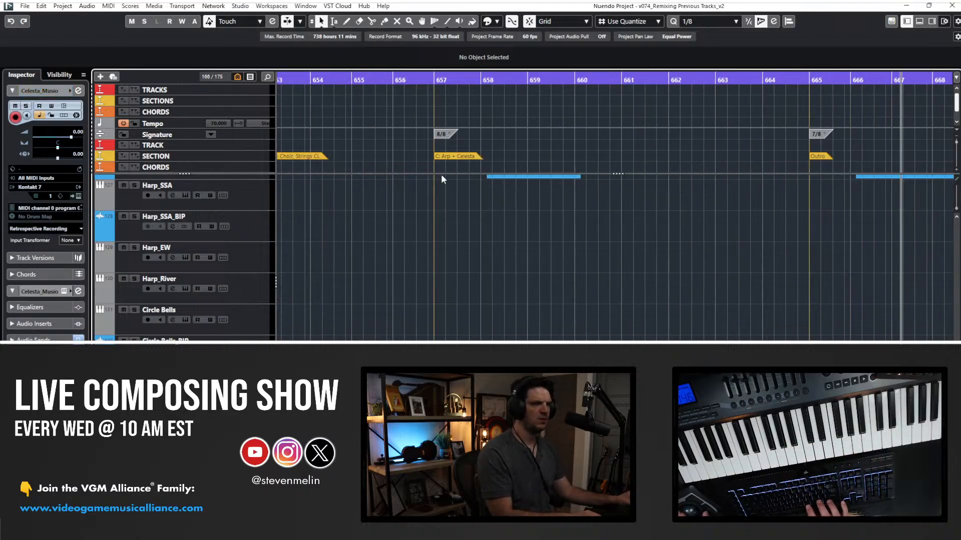
scroll(433, 184, left, 2)
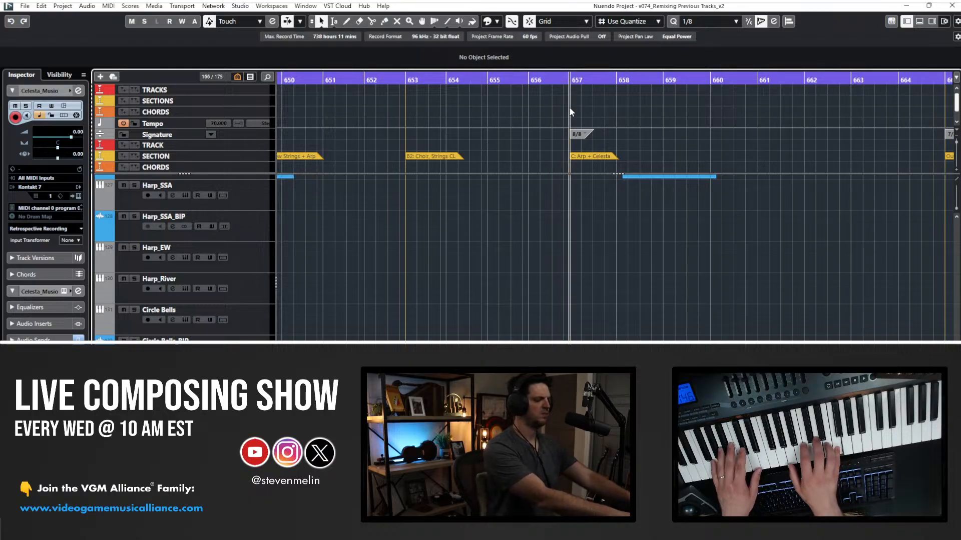
Perform a celesta phrase over playback from bar 657 and insert the retrospective recording on the Celesta_Music track.
key(space)
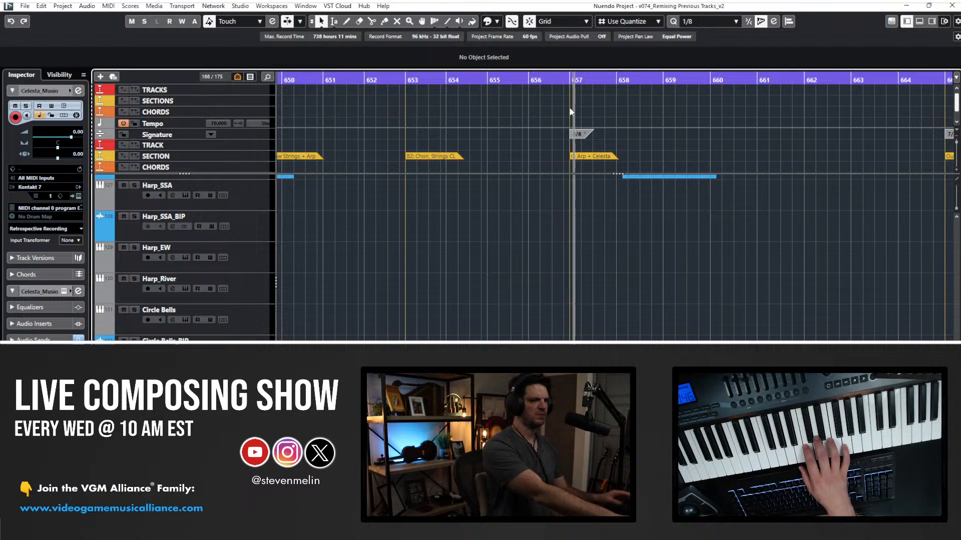
scroll(583, 254, up, 4)
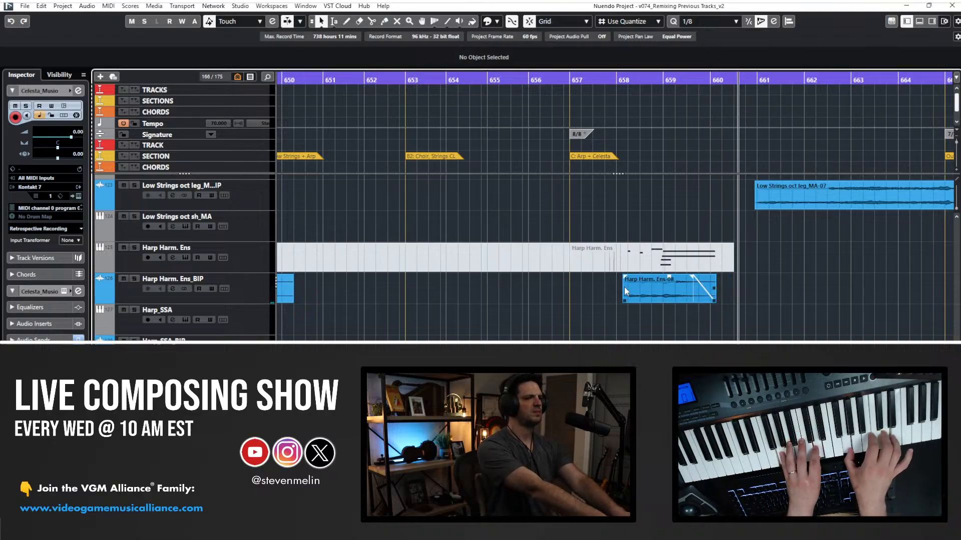
key(space)
key(space)
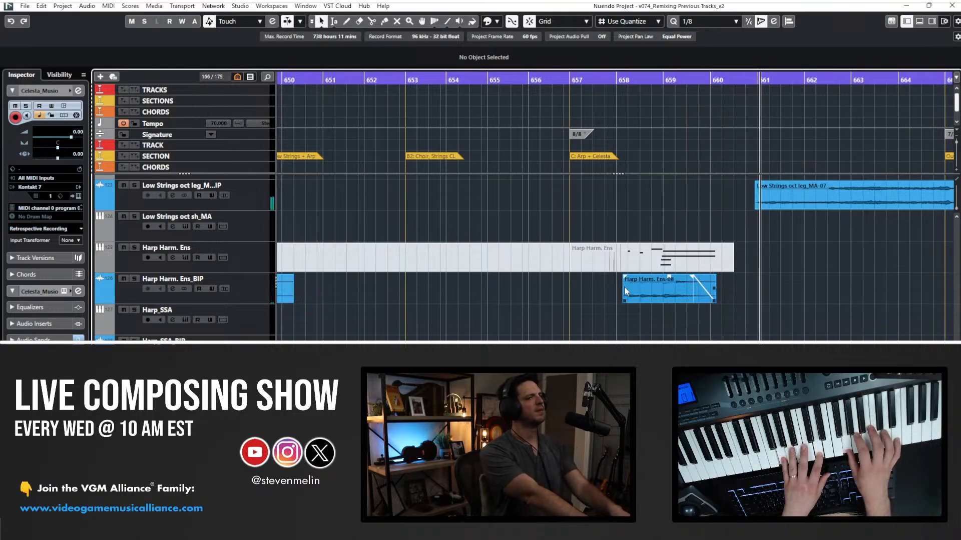
key(space)
key(space)
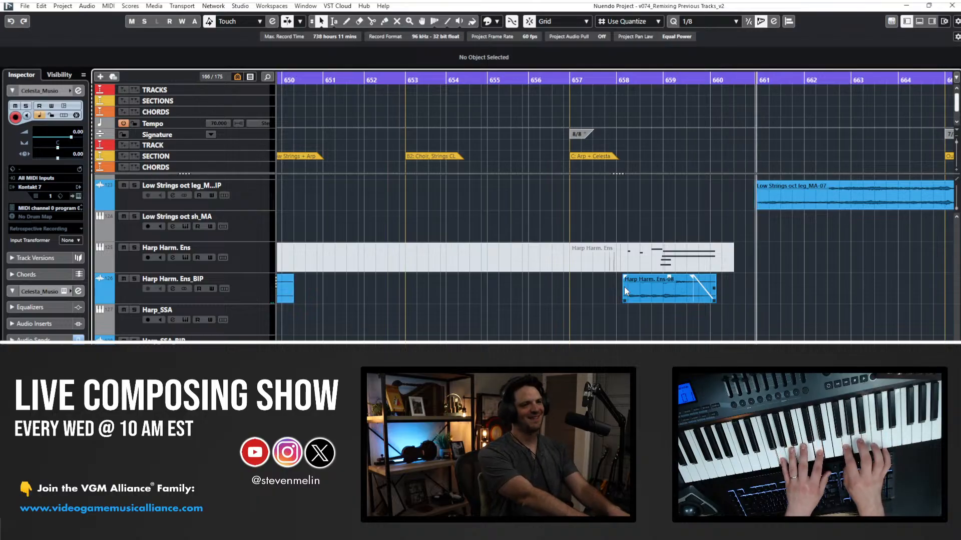
key(space)
key(shift+KP_Multiply)
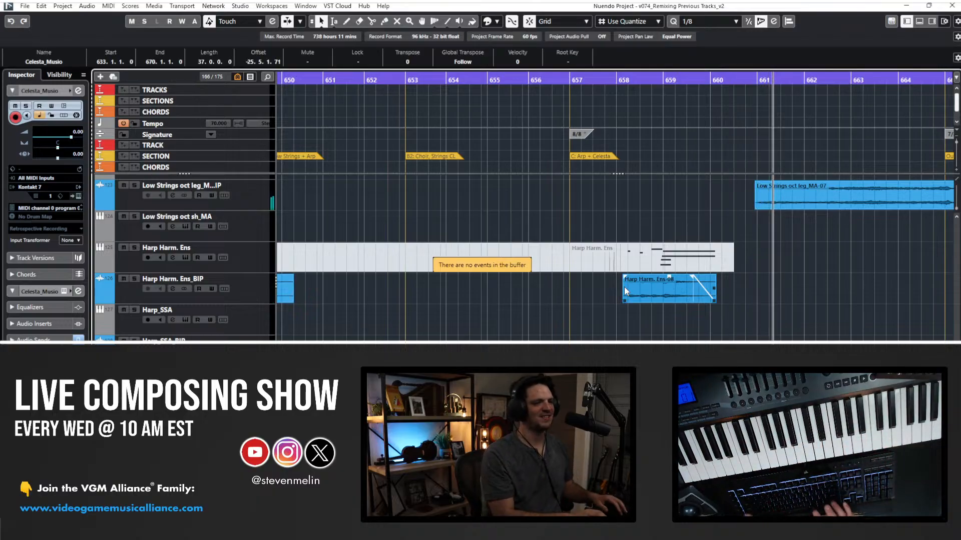
Split the recorded Celesta_Music part at 658.6.1.0 and delete the portion before it.
scroll(613, 319, down, 4)
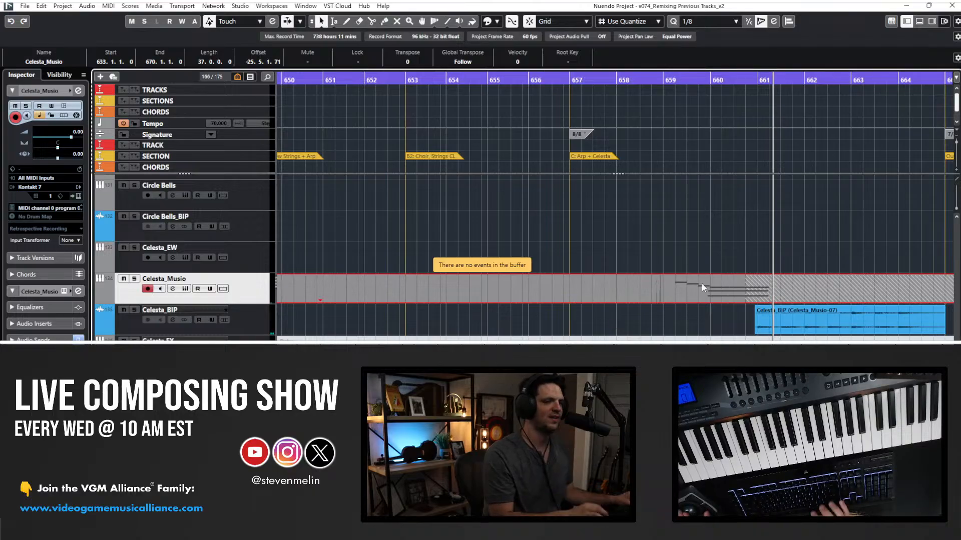
alt+click(646, 293)
click(595, 287)
scroll(559, 284, left, 5)
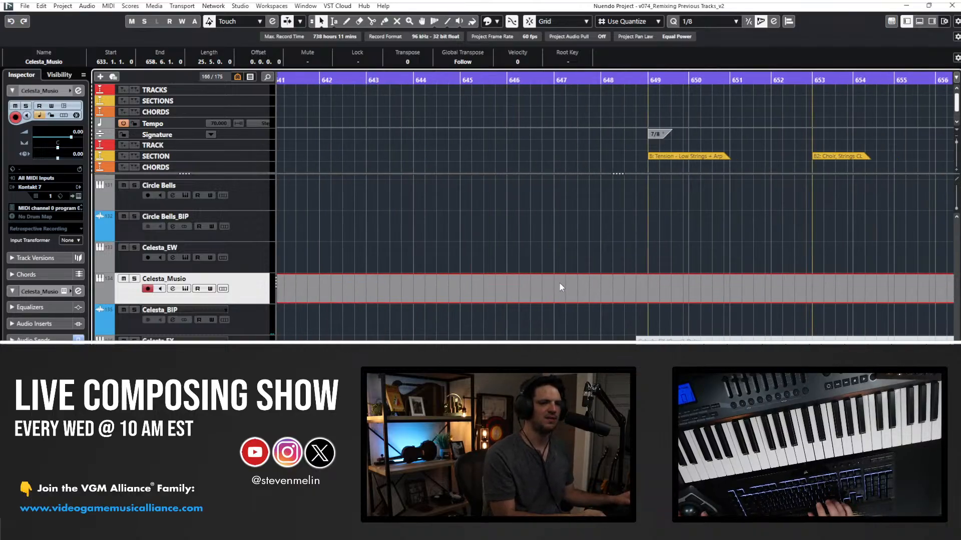
scroll(559, 283, right, 6)
click(560, 286)
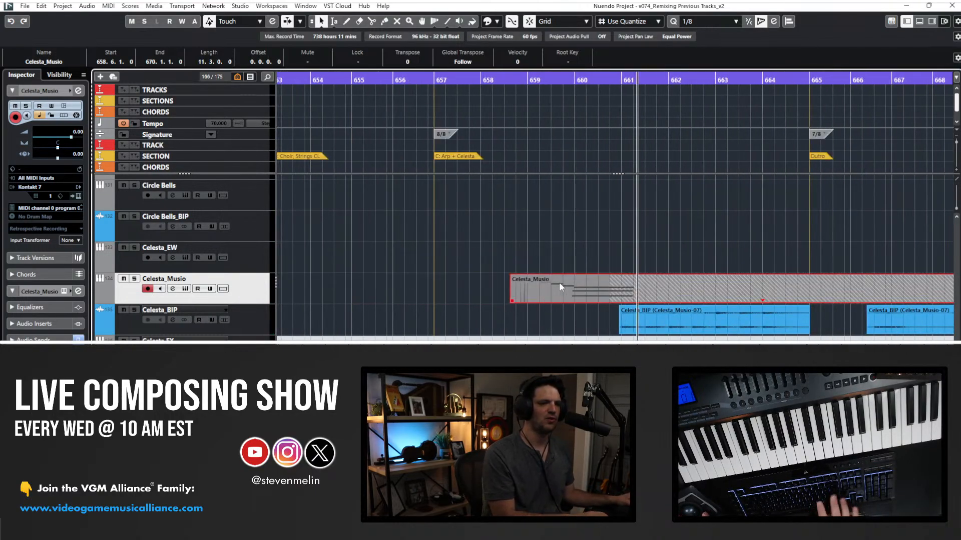
Cut the new Celesta_Music part to end at 661.4.1.0, remove its empty remainder and select the shortened part.
scroll(569, 281, right, 4)
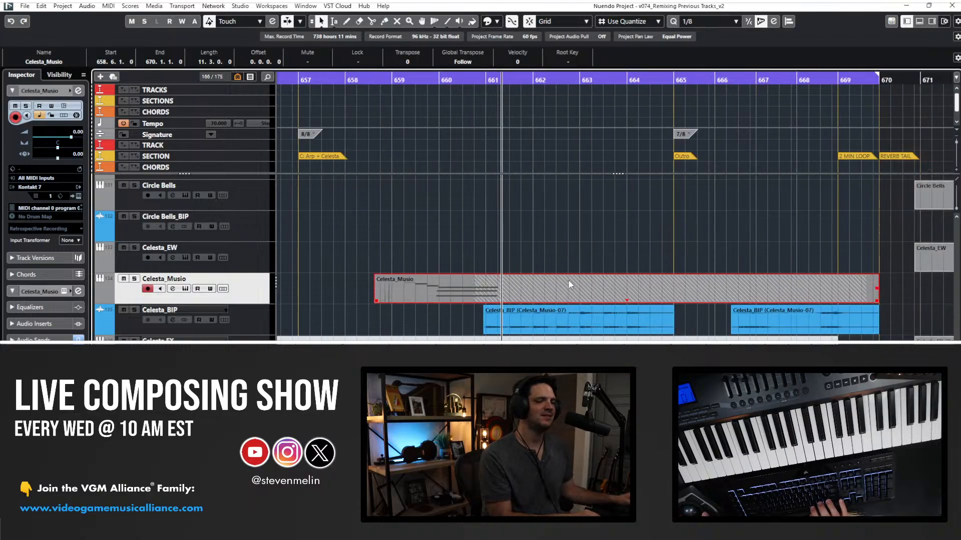
key(Delete)
click(524, 290)
key(Delete)
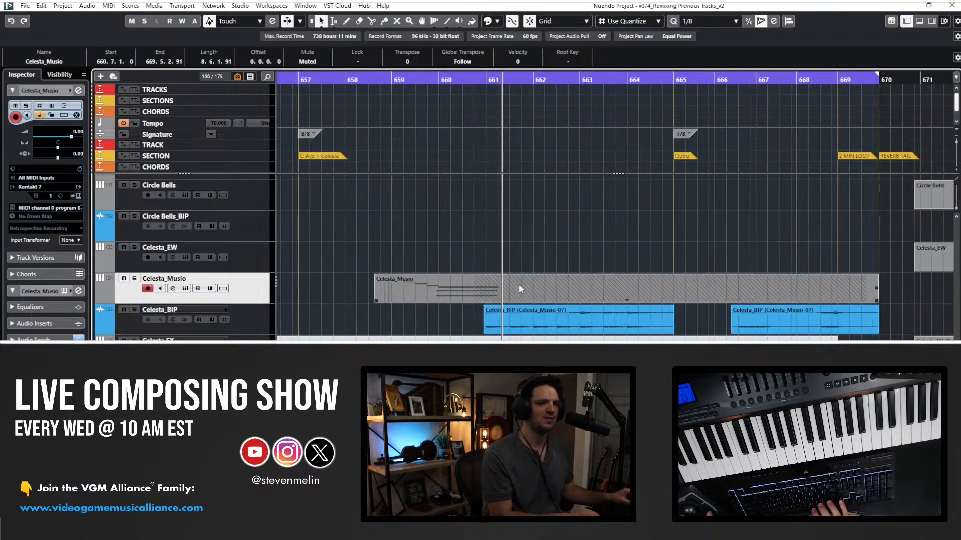
key(Delete)
key(Delete)
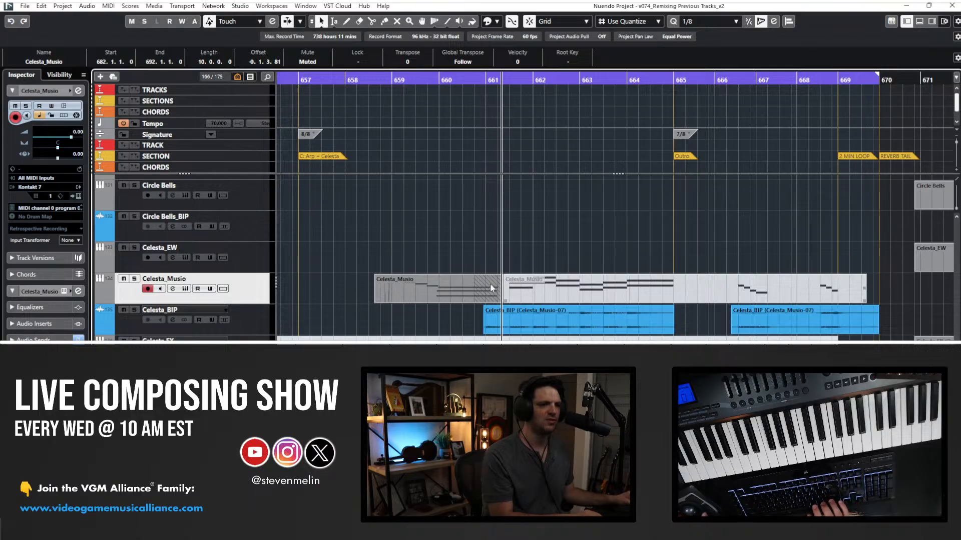
click(454, 288)
right_click(454, 285)
click(444, 261)
click(443, 293)
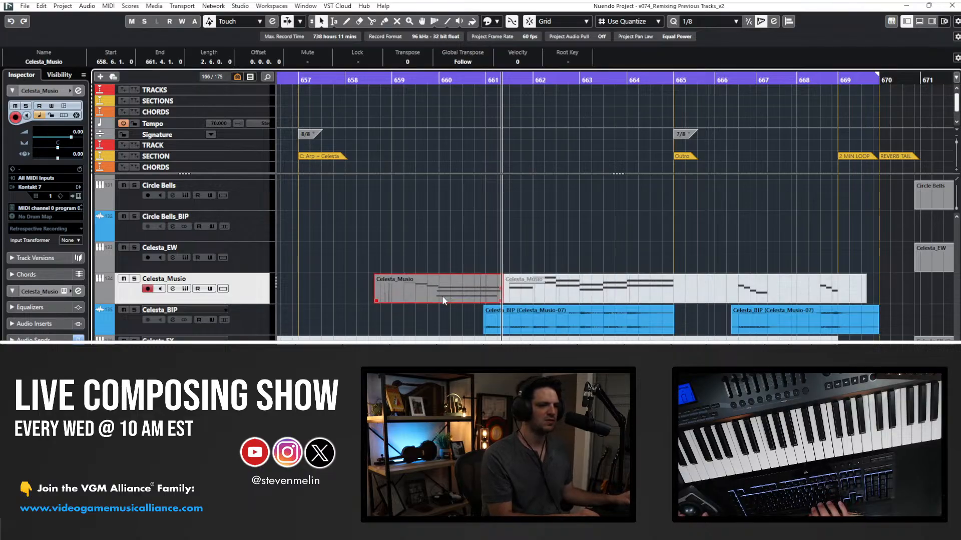
Audition the new celesta part, render it in place, move the audio to Celesta_BIP and remove the extra rendered track.
key(space)
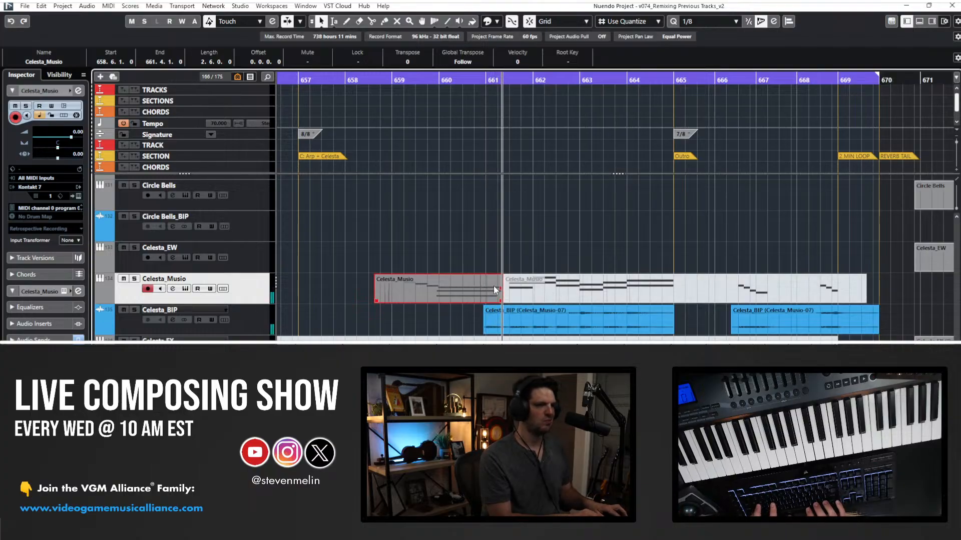
key(space)
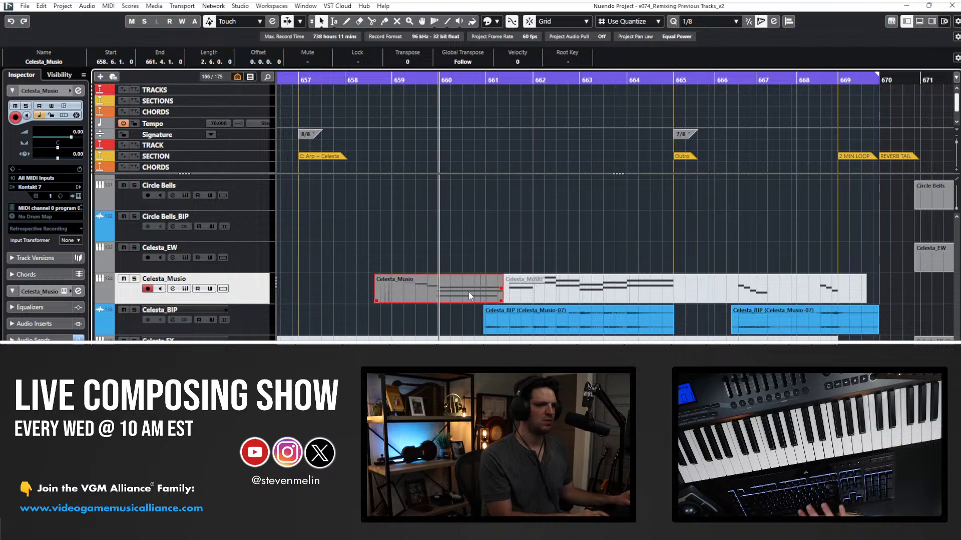
key(ctrl+KP_Subtract)
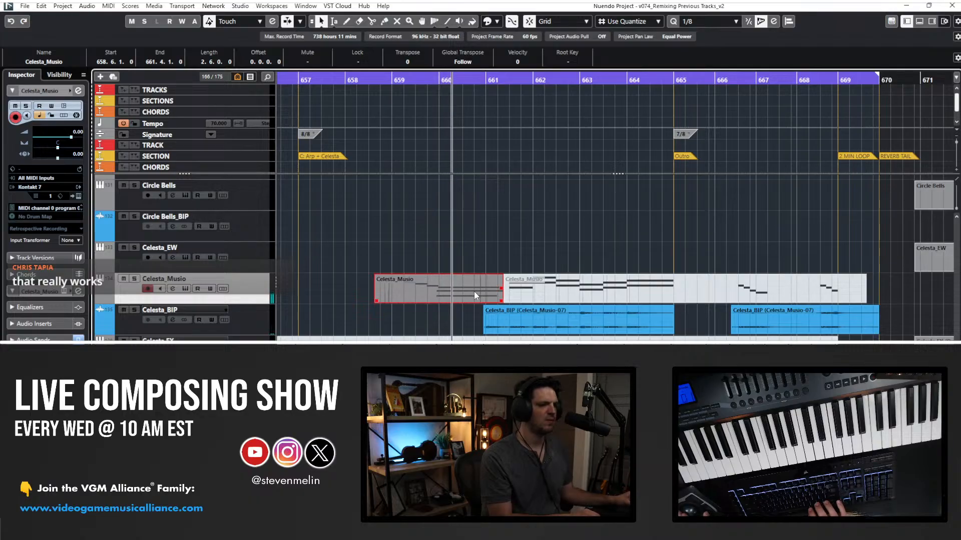
key(space)
key(alt+r)
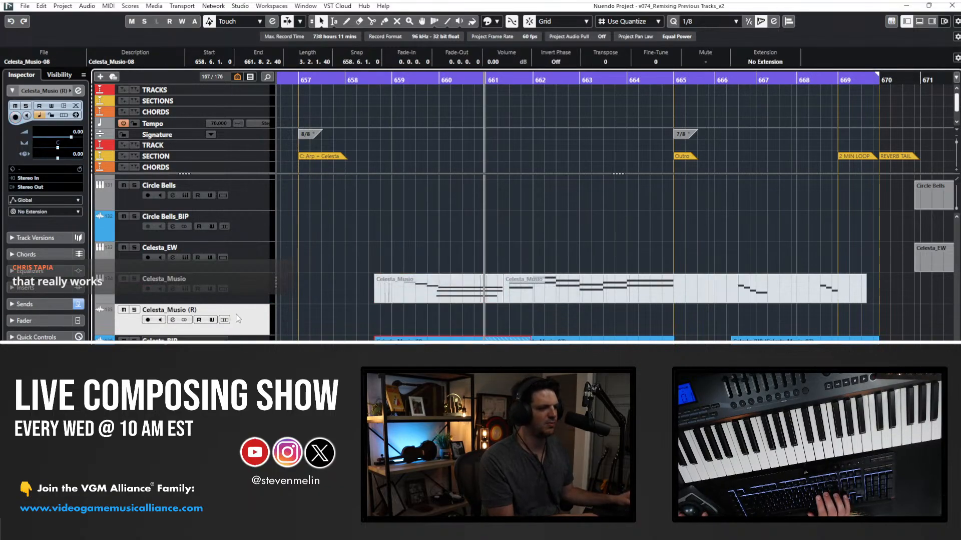
key(ctrl+z)
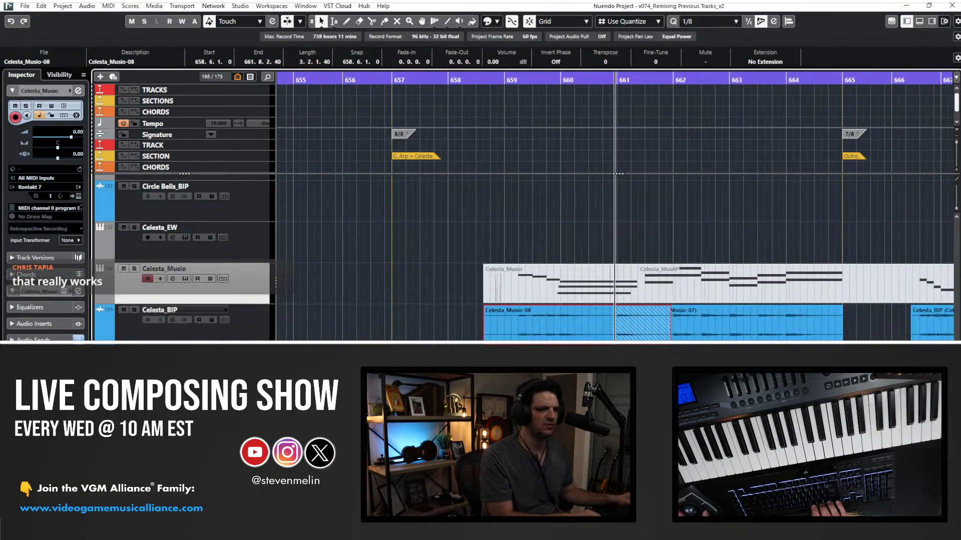
Trim the rendered celesta clip to run from 659.2.1.51 to 660.8.1.116, with a 0.1.0.51 fade-out.
drag(652, 338, 610, 339)
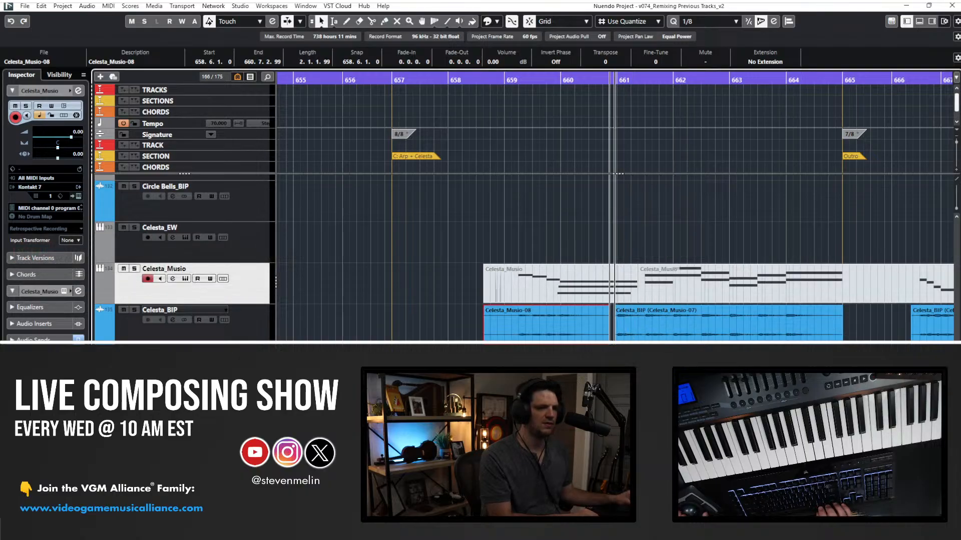
drag(484, 340, 513, 335)
click(630, 323)
click(552, 312)
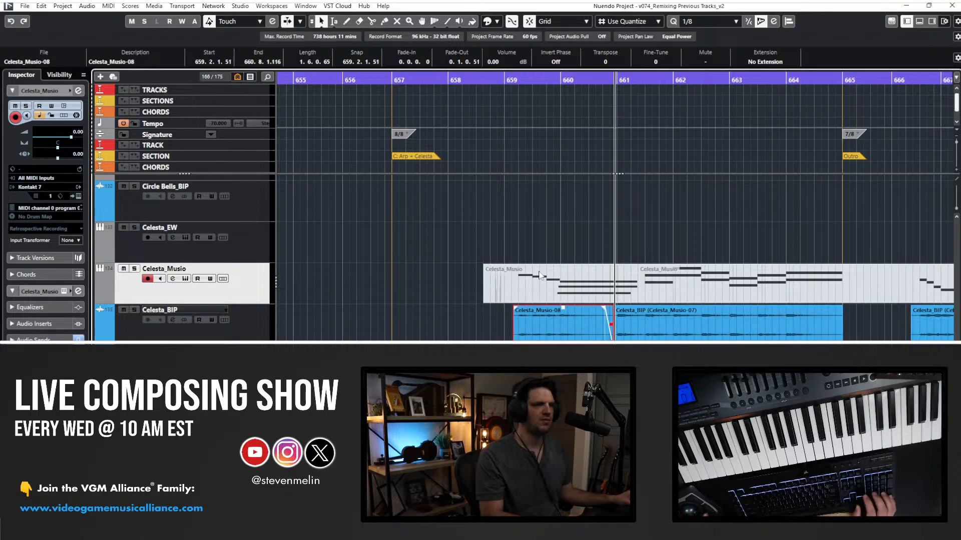
Try volumes of 3.00 dB and 1.00 dB on the new celesta audio clip while listening back.
click(496, 68)
text(3)
key(Return)
click(503, 81)
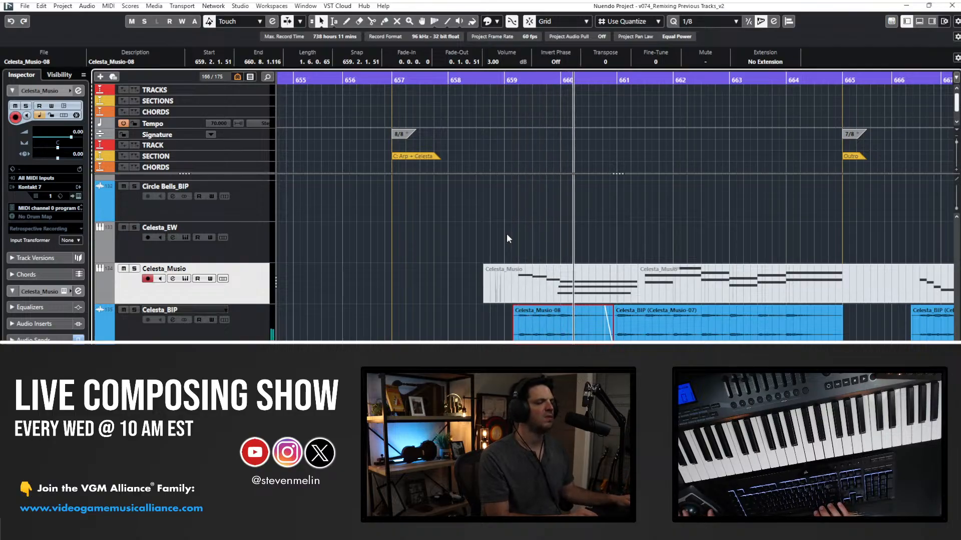
click(496, 64)
text(1)
key(Return)
click(490, 80)
key(space)
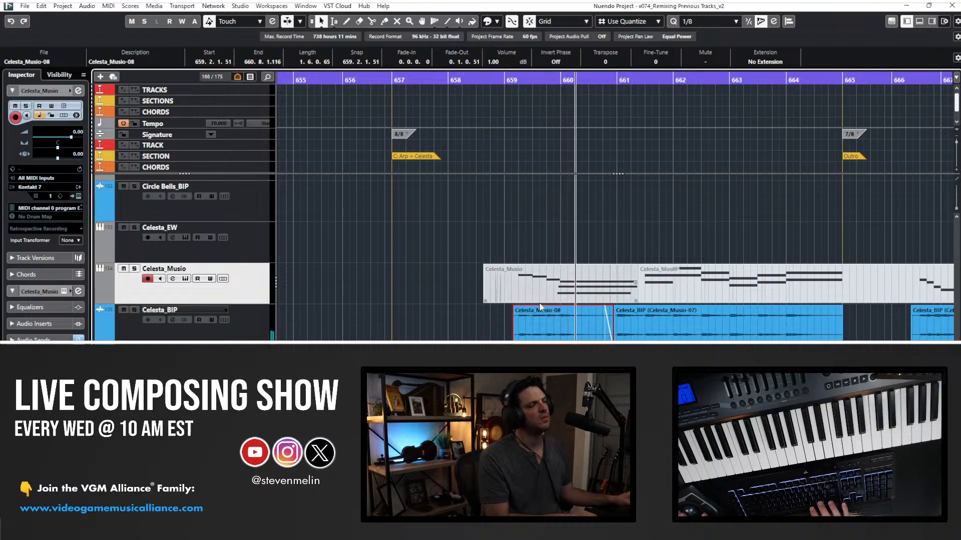
Set the new celesta audio clip's volume to 2.00 dB.
click(496, 63)
text(2)
key(Return)
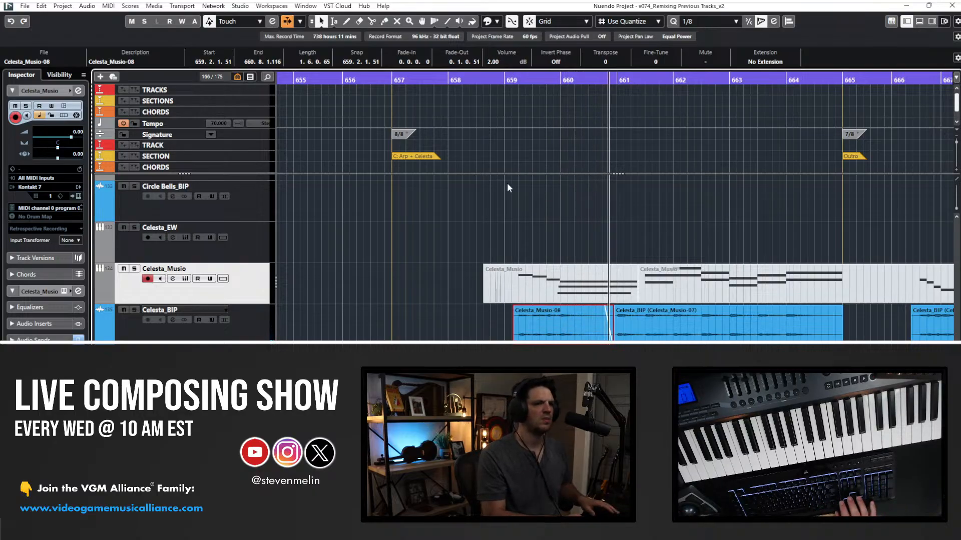
Play the cue alongside the full-screen gameplay video from near its beginning.
key(g)
key(g)
key(g)
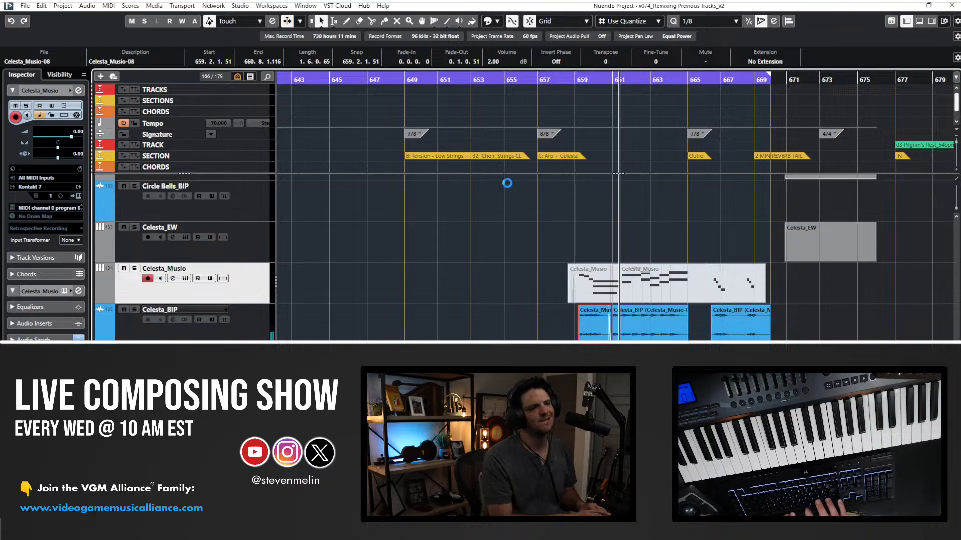
click(506, 183)
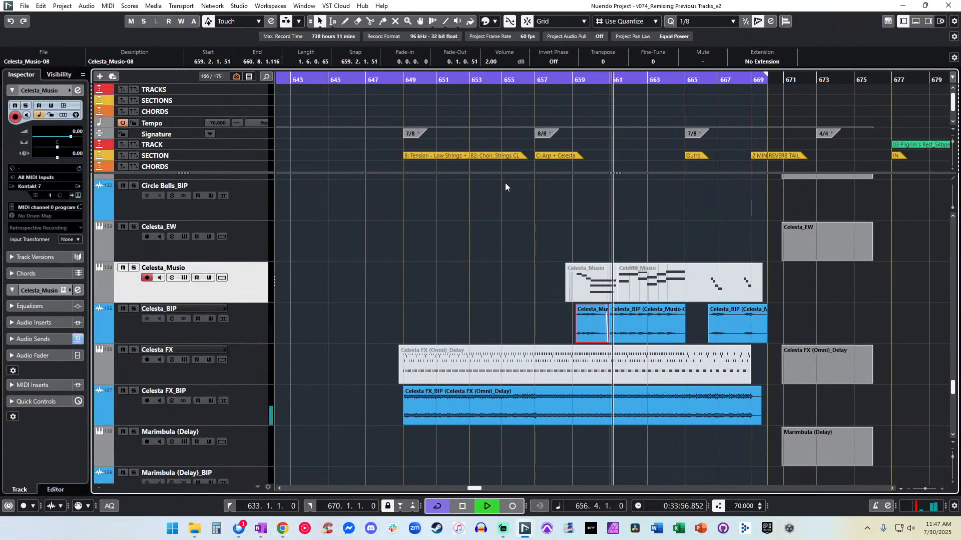
key(h)
key(shift+g)
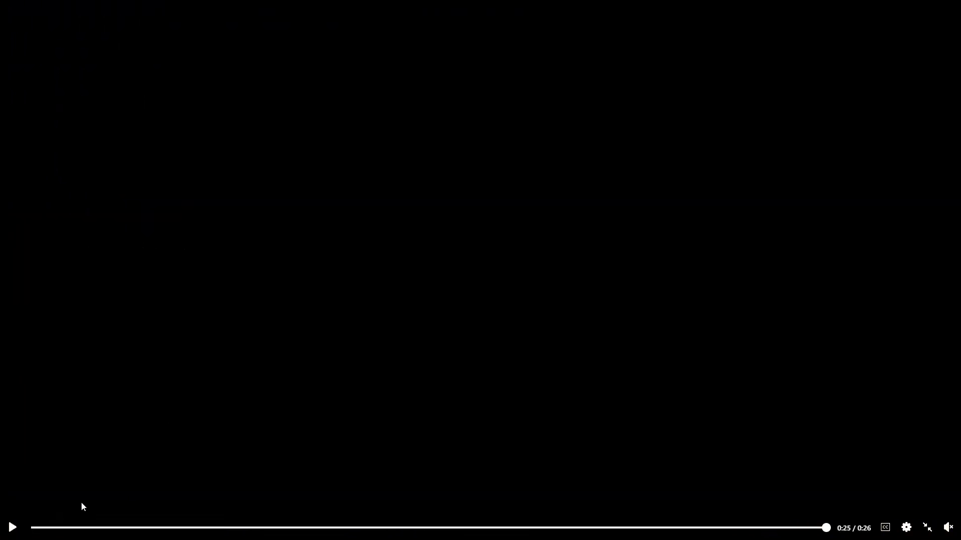
click(58, 527)
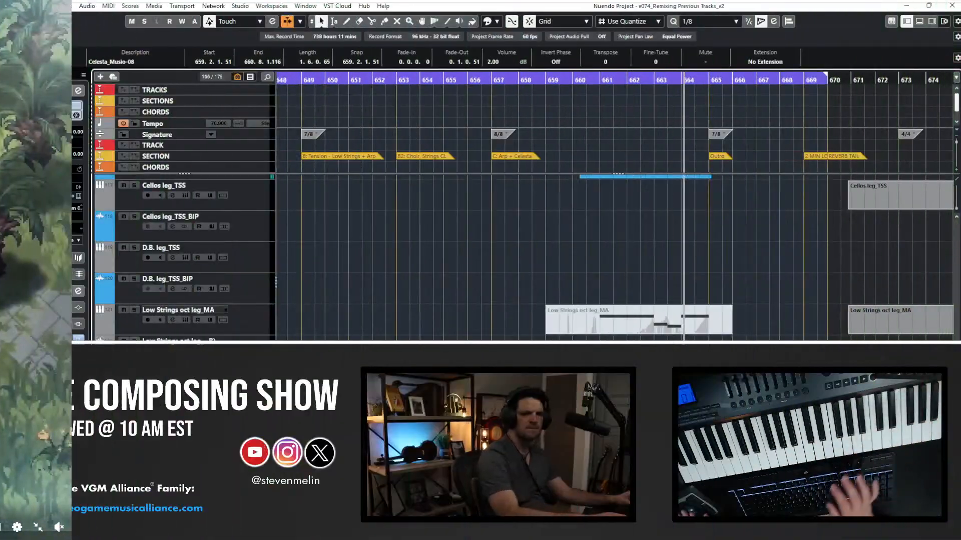
Set the volume of the first V2 and Violas legato audio clips to 4.00 dB and play from bar 660 in Nuendo.
click(615, 255)
scroll(614, 256, up, 3)
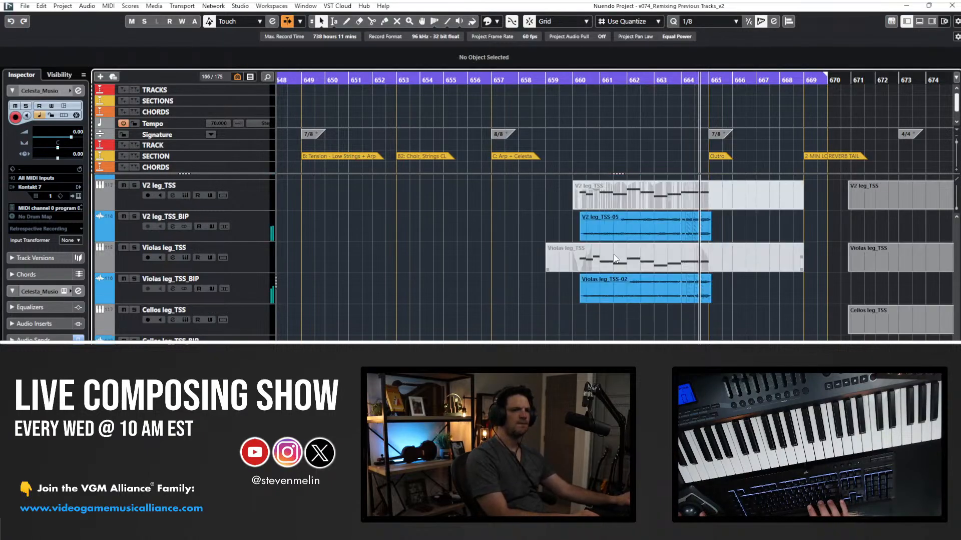
click(606, 301)
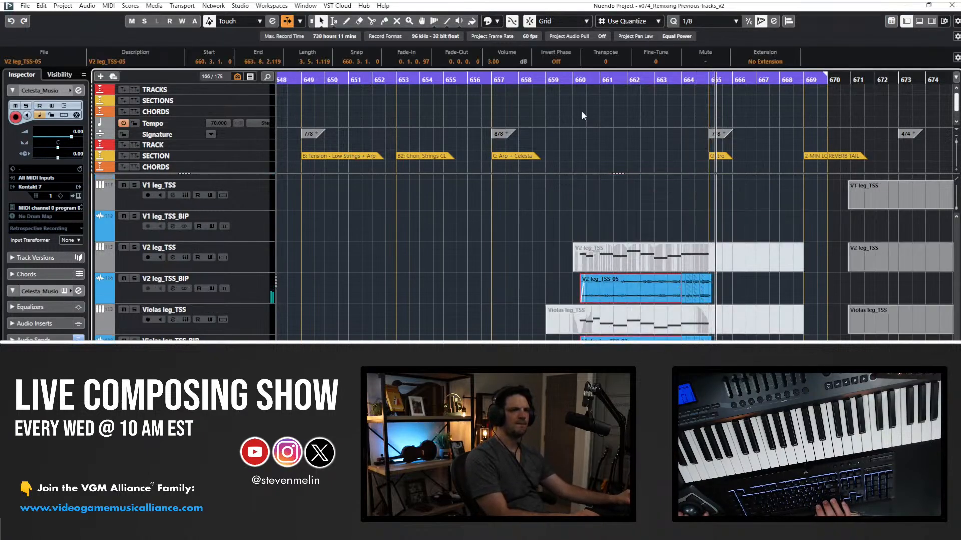
click(573, 83)
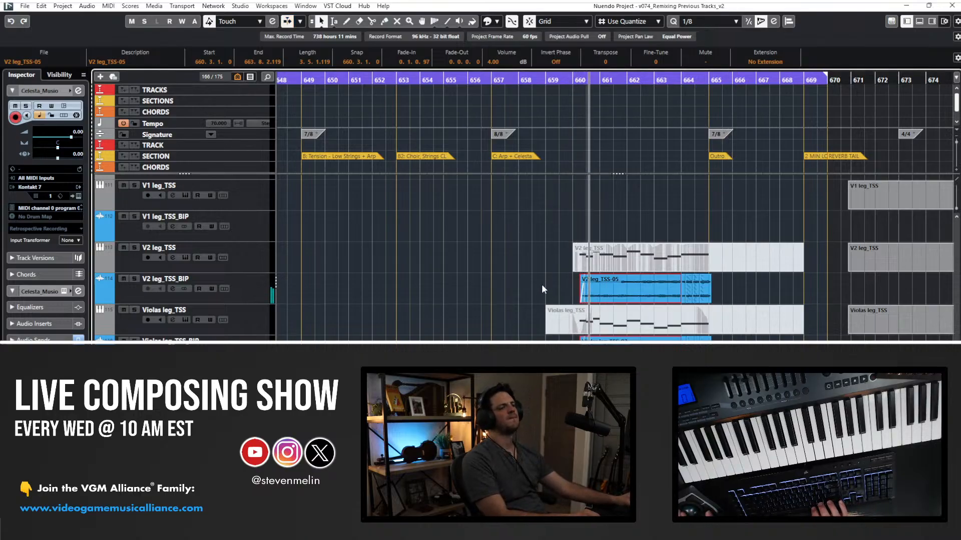
Look through the string and harp tracks during playback to examine the clips around bars 660 to 665.
scroll(542, 292, down, 2)
scroll(542, 293, down, 6)
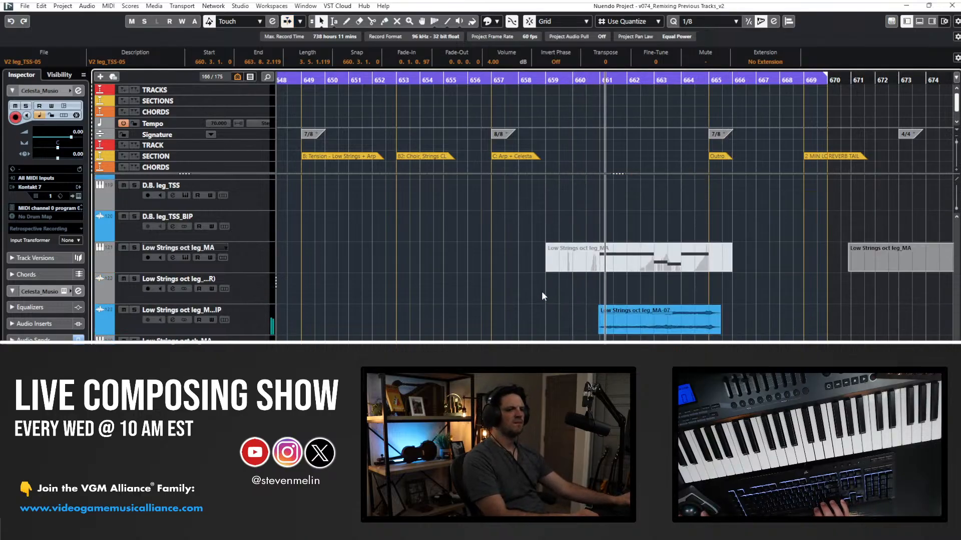
scroll(542, 293, down, 2)
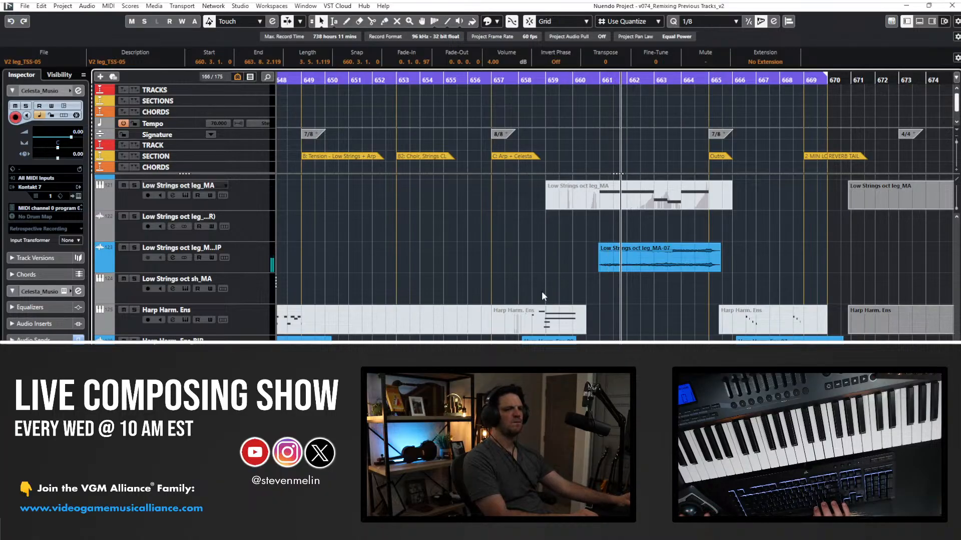
scroll(569, 298, up, 4)
scroll(568, 294, up, 2)
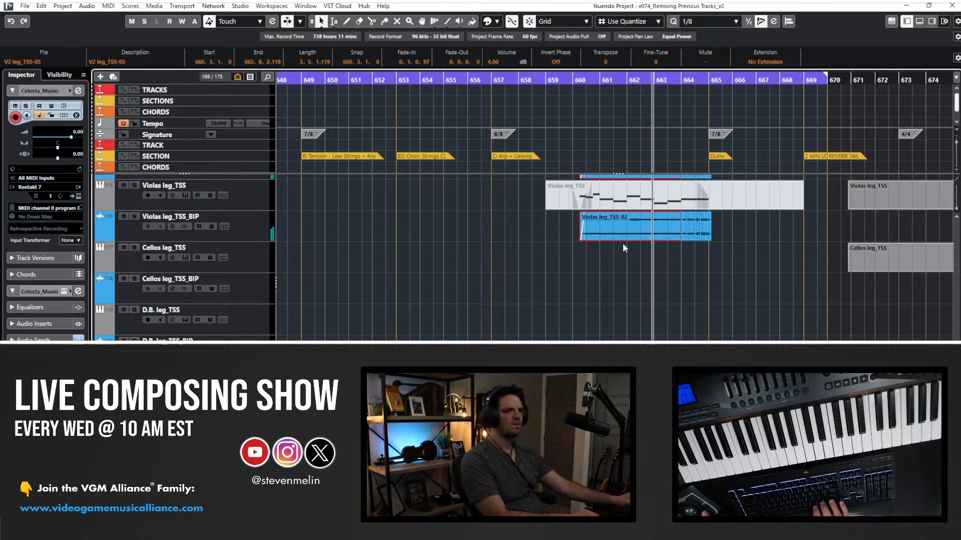
key(f)
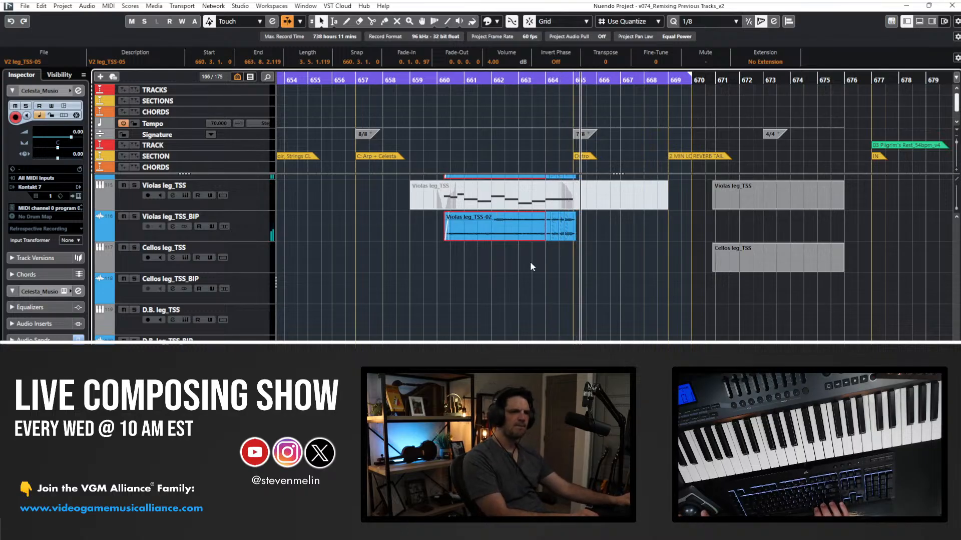
Select the V2 legato audio clip just after bar 664 and play the transition into the Outro from before bar 664.
key(h)
key(h)
key(h)
key(h)
key(h)
key(h)
key(h)
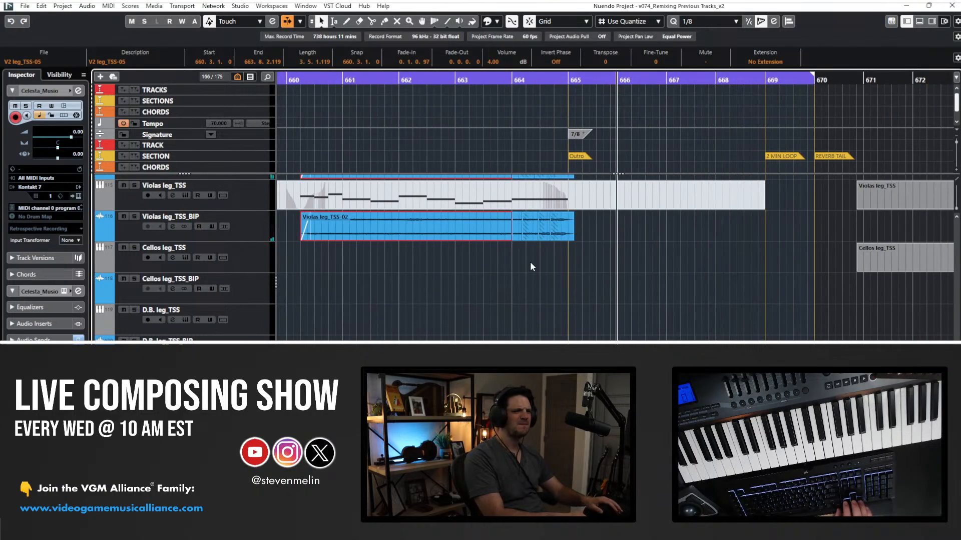
scroll(410, 273, up, 2)
click(447, 302)
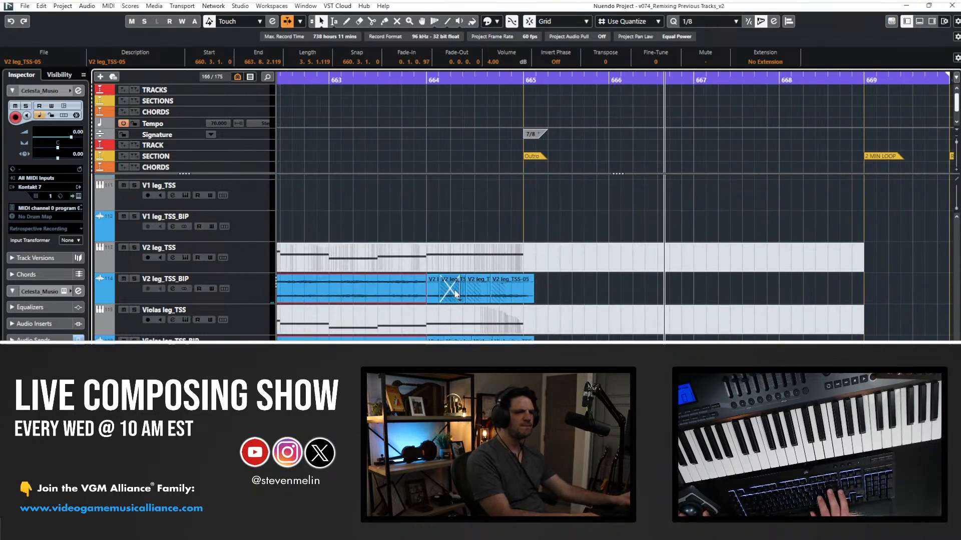
click(406, 81)
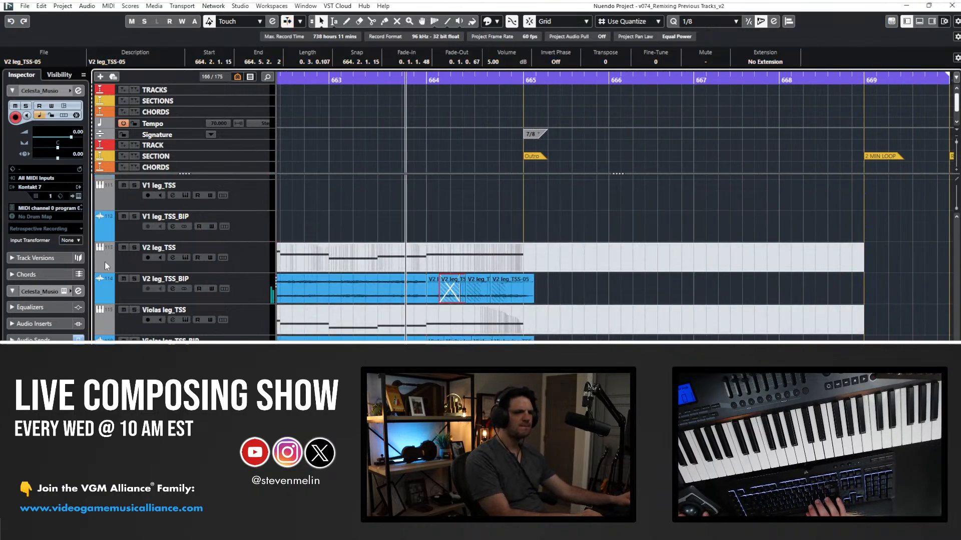
key(s)
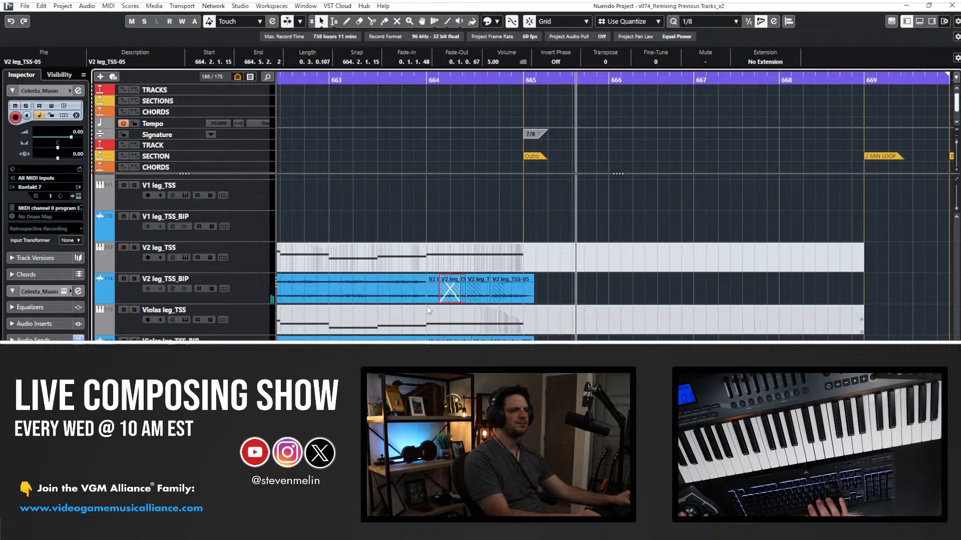
Return the project cursor to the start of the Garden District Exploration cue at bar 633.
key(g)
key(g)
key(g)
key(g)
key(g)
key(g)
key(s)
key(g)
key(g)
key(g)
key(g)
key(g)
key(g)
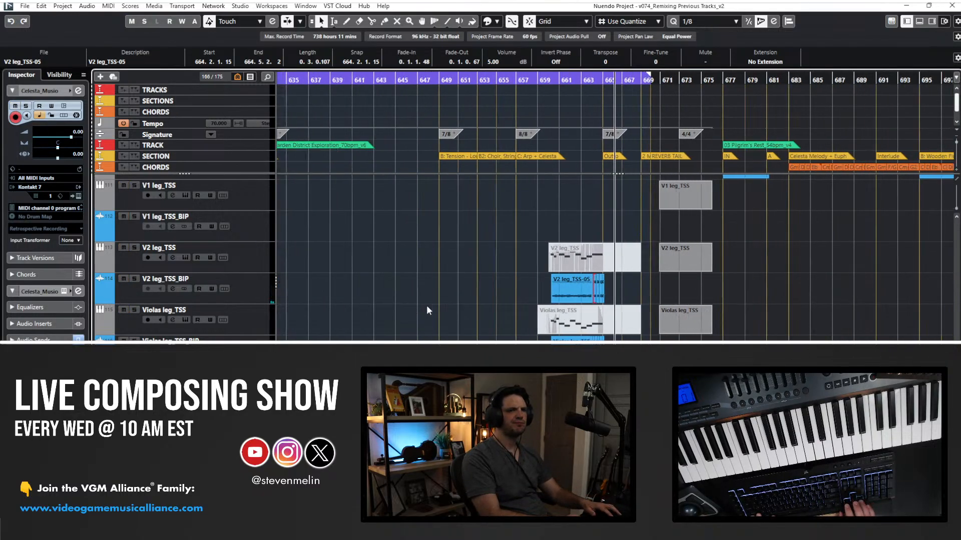
key(h)
key(h)
key(h)
key(h)
key(h)
key(KP_1)
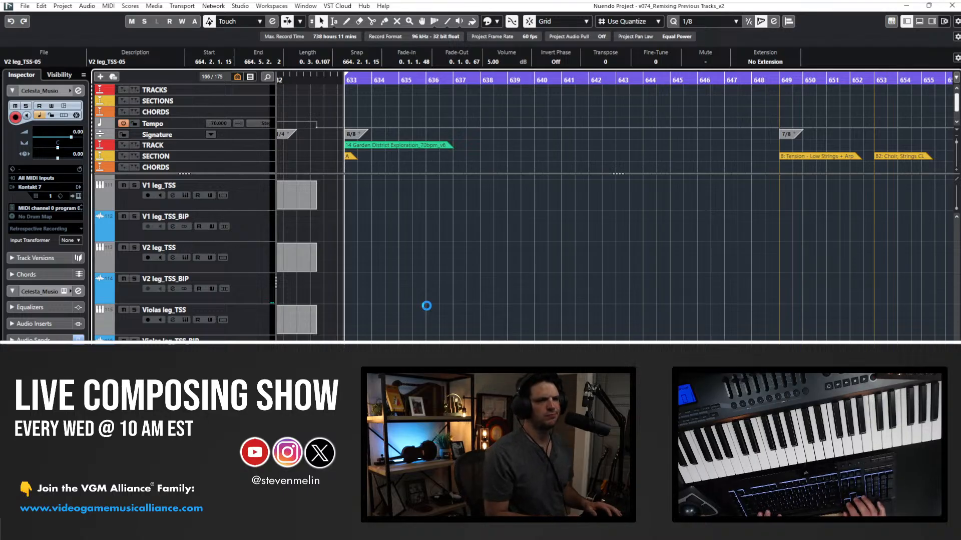
Stop the Voxengo recorder plug-in on Stereo Out, close its window and clear the clip selection.
key(g)
key(g)
key(g)
key(g)
key(g)
key(g)
key(g)
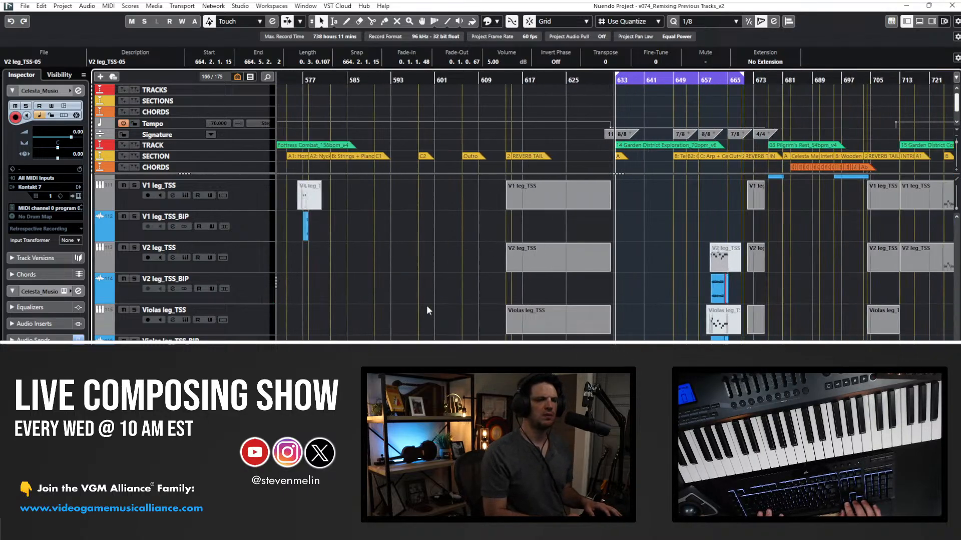
key(shift+g)
key(h)
key(h)
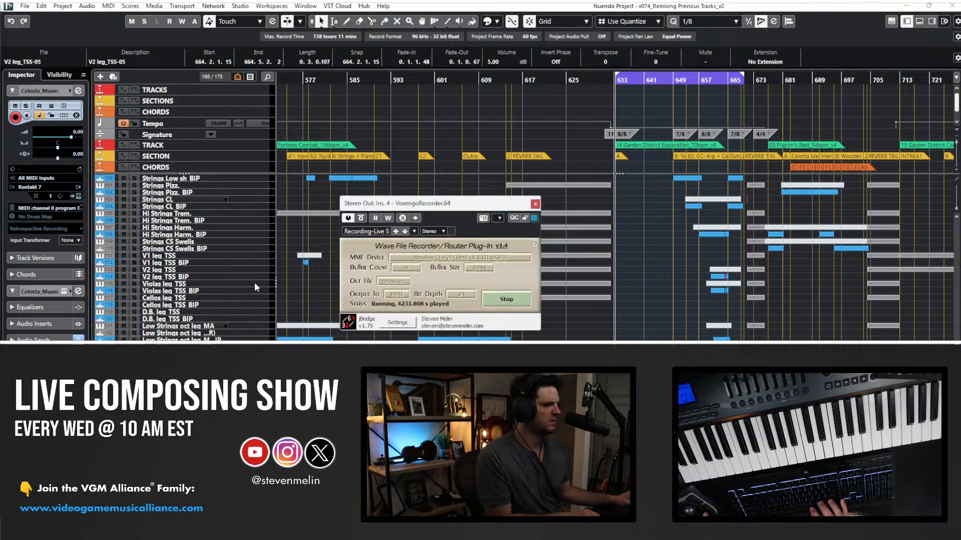
click(508, 299)
click(535, 204)
scroll(555, 240, right, 3)
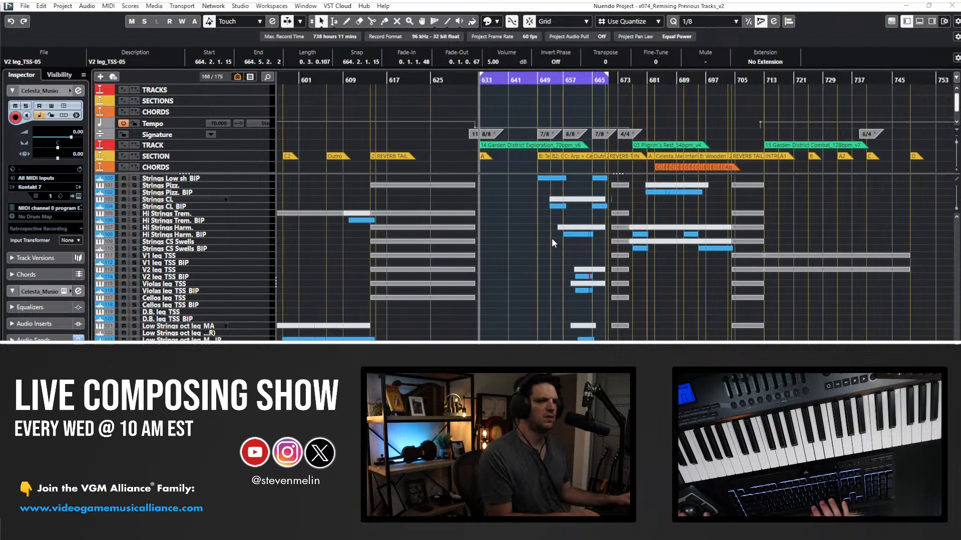
click(513, 246)
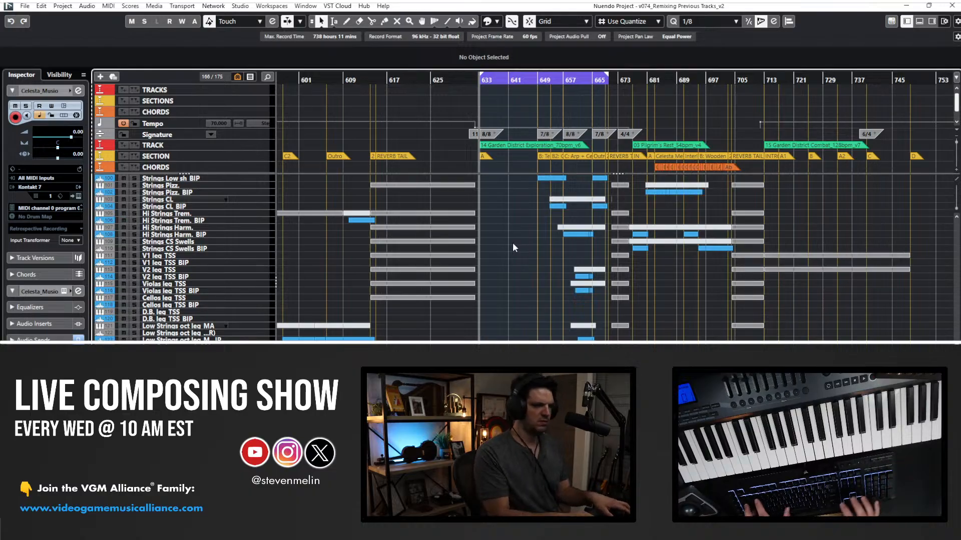
Examine the locator range of the cue from bar 633 to its end at bar 670.
key(h)
key(h)
key(h)
key(h)
key(h)
key(h)
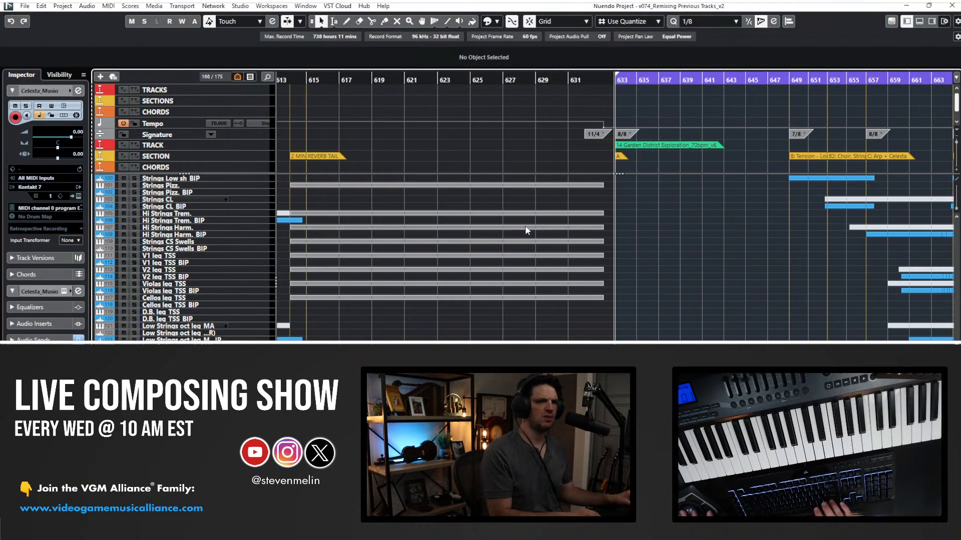
scroll(528, 221, right, 3)
drag(664, 82, 389, 106)
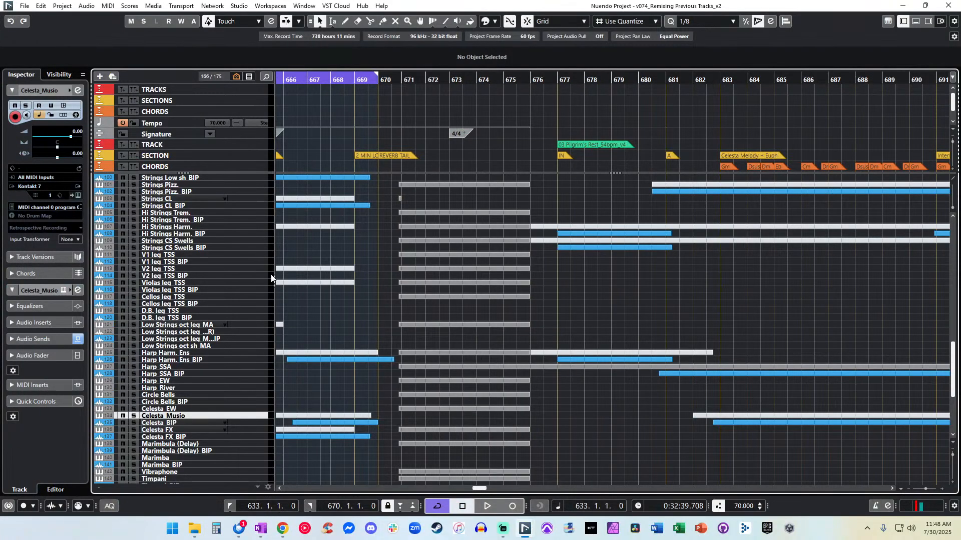
Start an audio mixdown export and name the file "14 Garden District Exploration_70bpm_v6".
key(ctrl+shift+e)
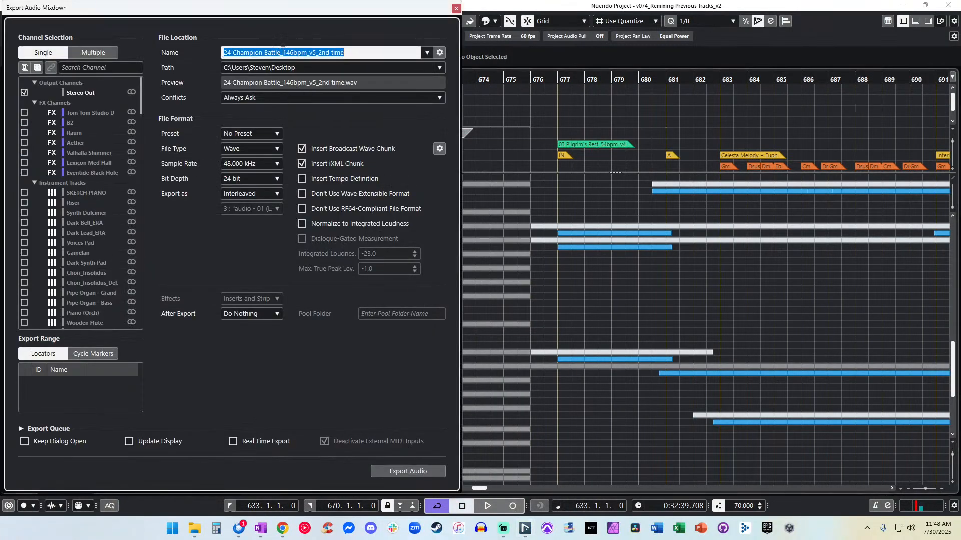
key(End)
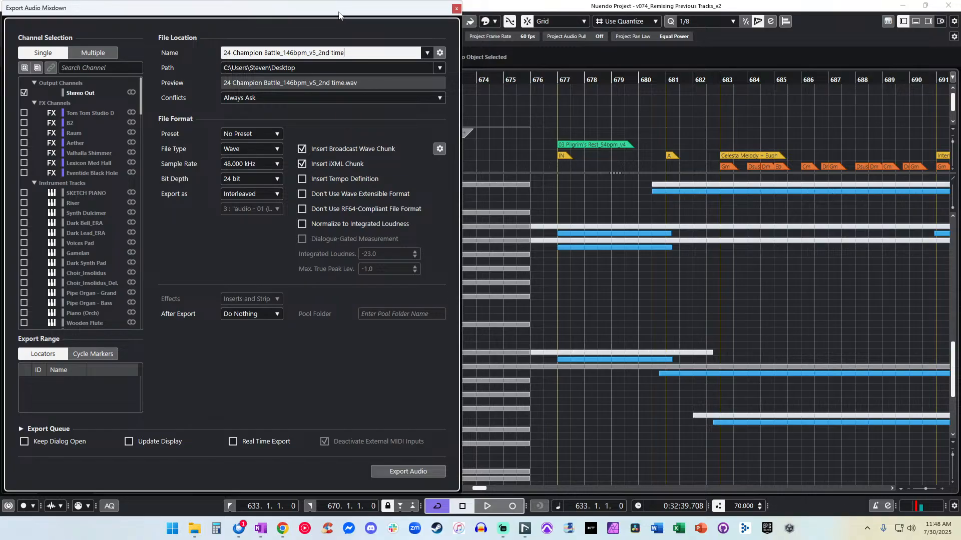
drag(334, 11, 394, 221)
scroll(368, 185, left, 10)
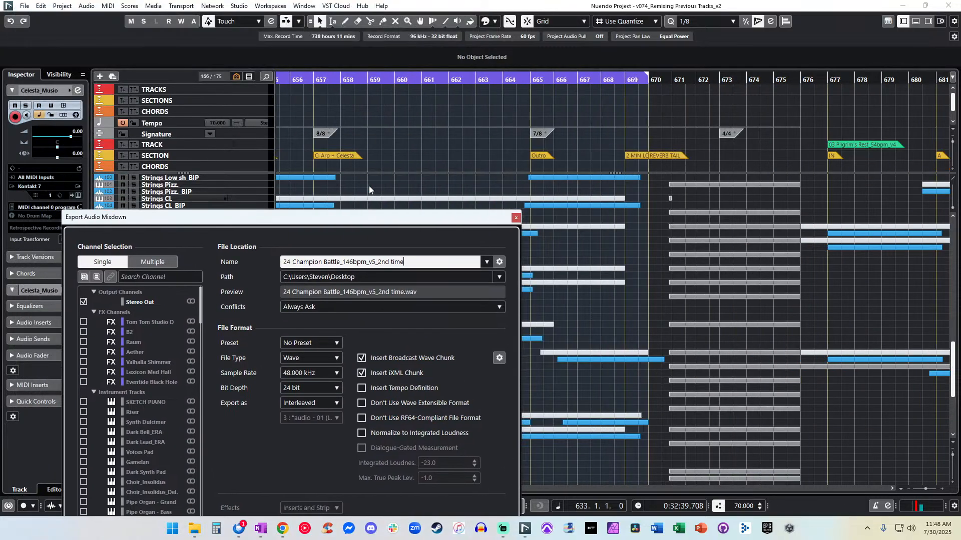
scroll(368, 185, left, 3)
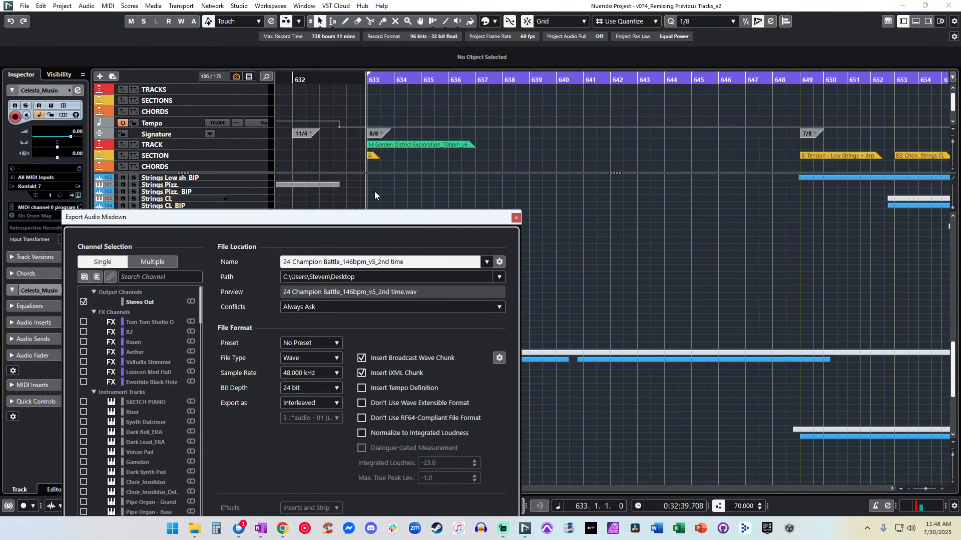
drag(404, 262, 283, 260)
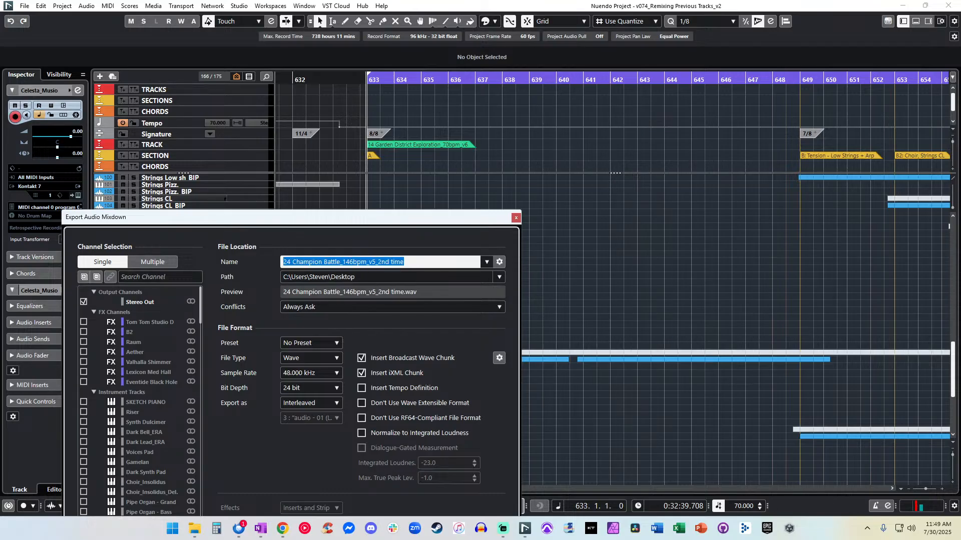
text(14)
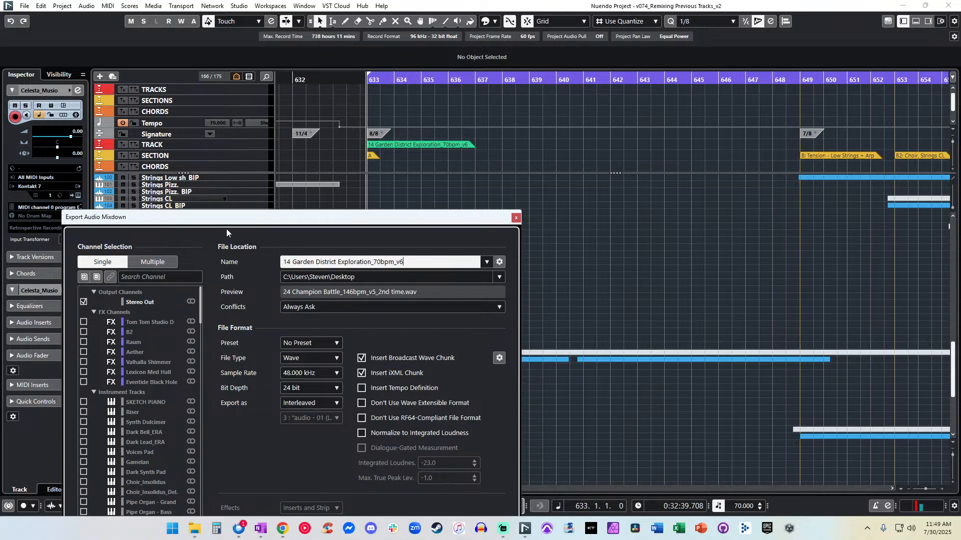
Export the Stereo Out mixdown to the Desktop as a 48 kHz, 24-bit interleaved Wave file.
drag(228, 226, 167, 65)
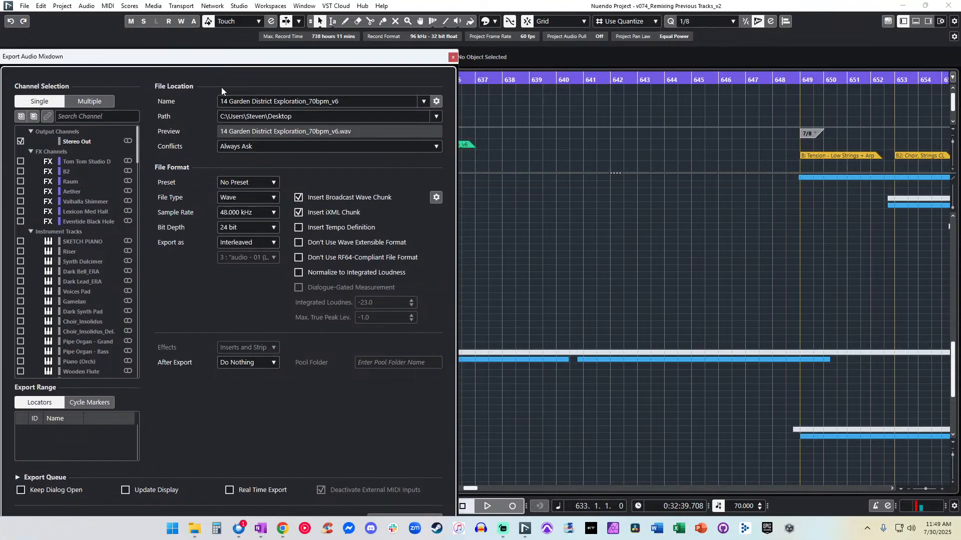
drag(247, 56, 192, 7)
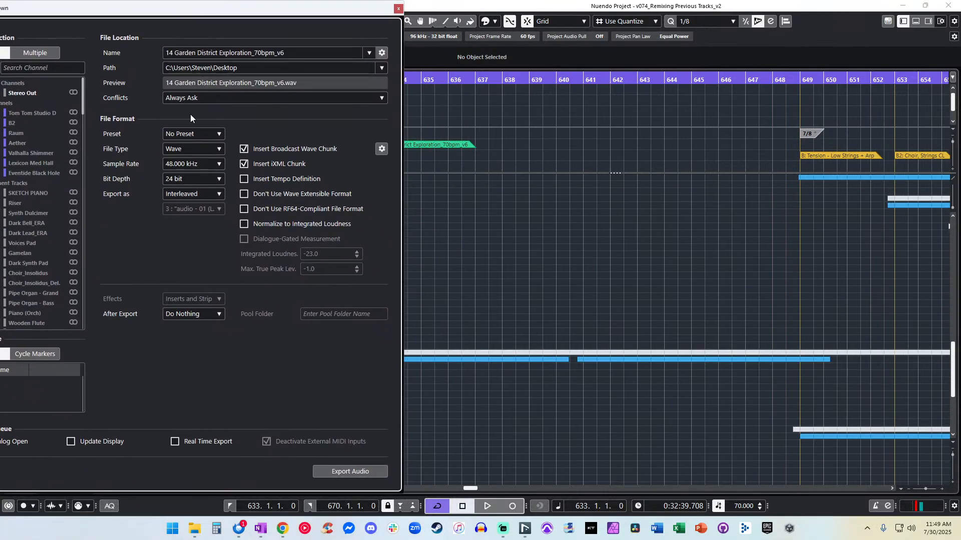
drag(204, 16, 239, 5)
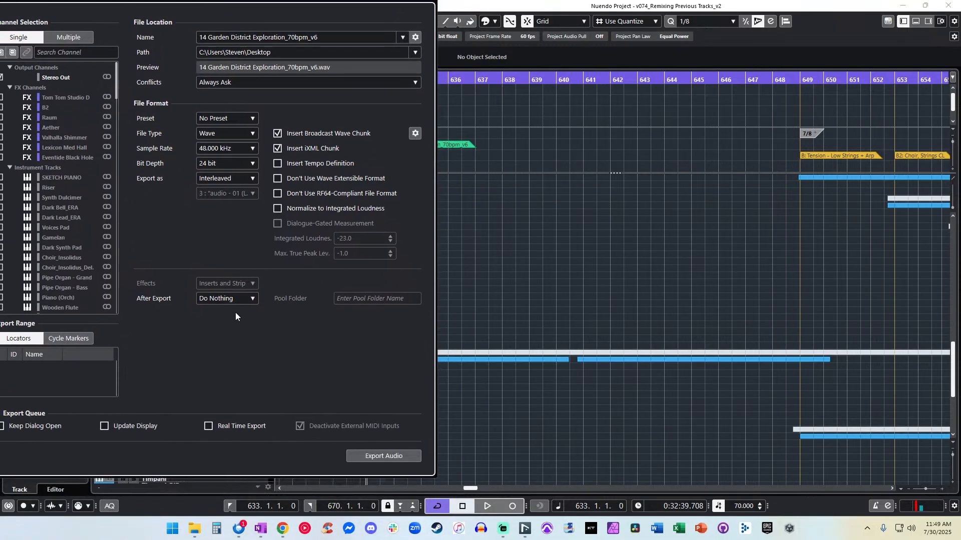
click(370, 457)
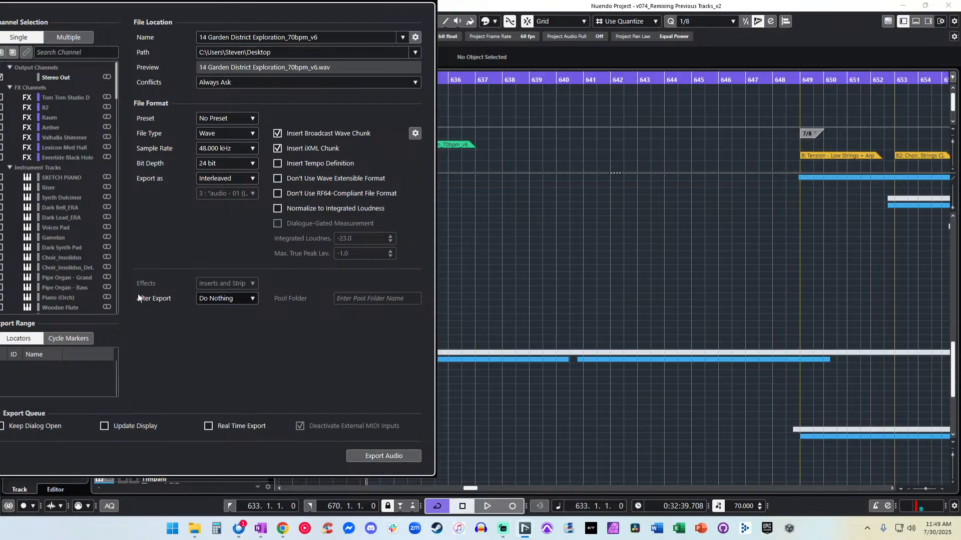
click(391, 458)
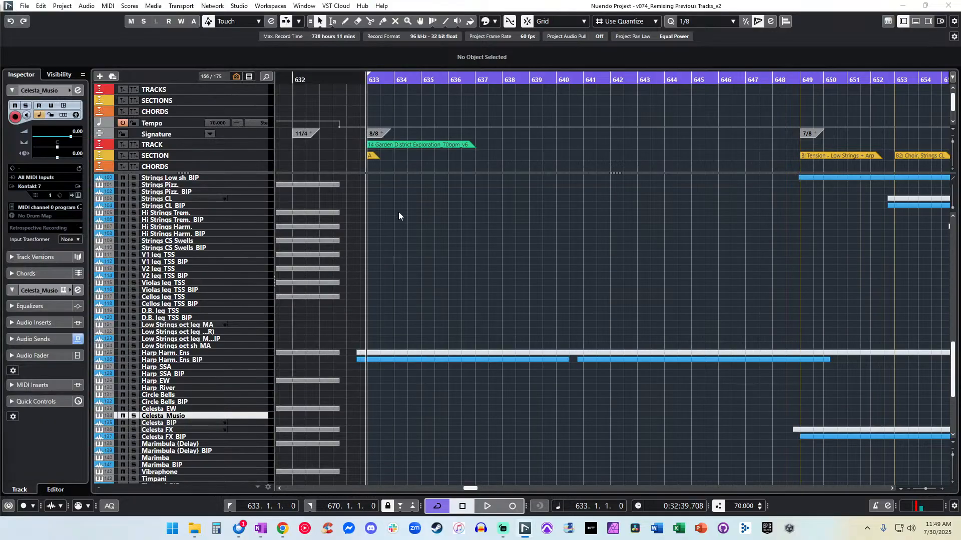
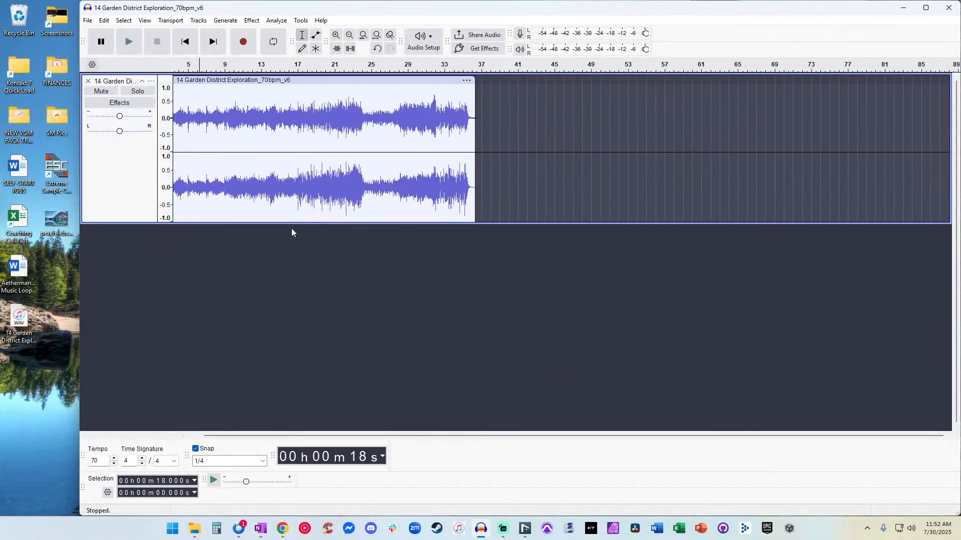
Play the exported Garden District Exploration mix in Audacity from its beginning, and place the cursor near its end.
click(240, 133)
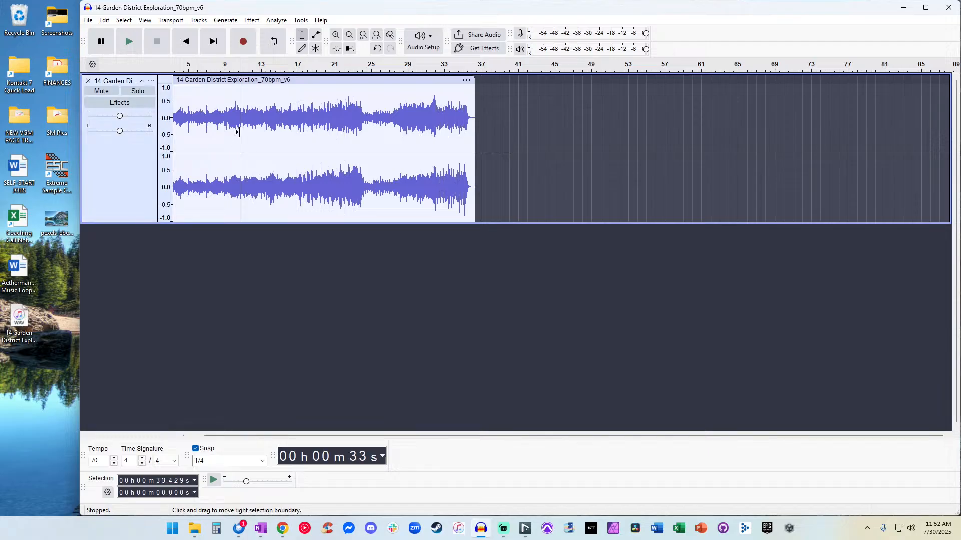
key(ctrl+a)
key(space)
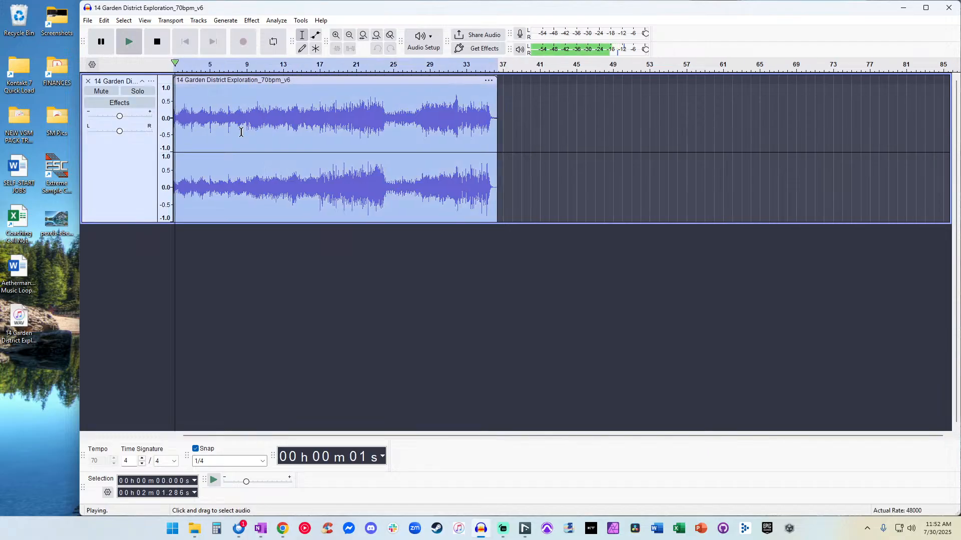
key(ctrl+s)
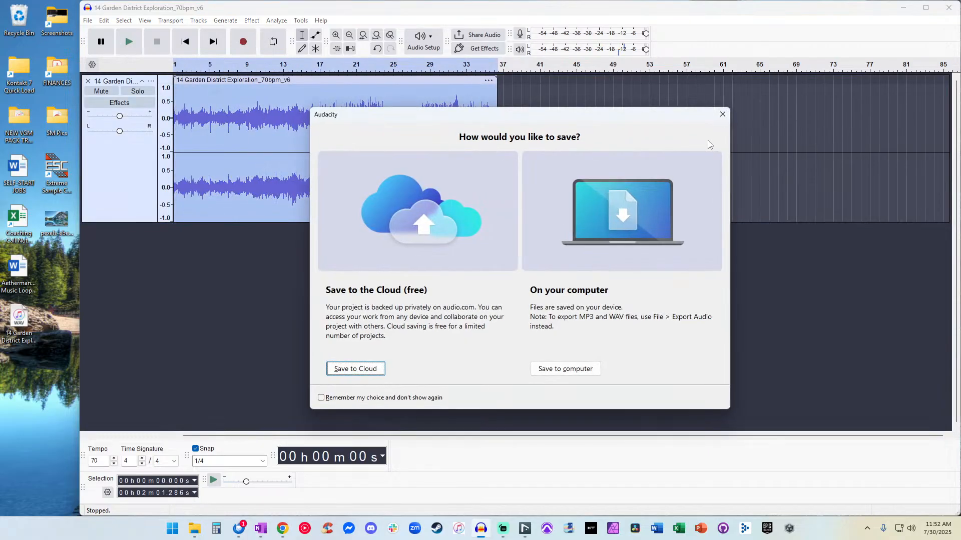
click(722, 114)
key(space)
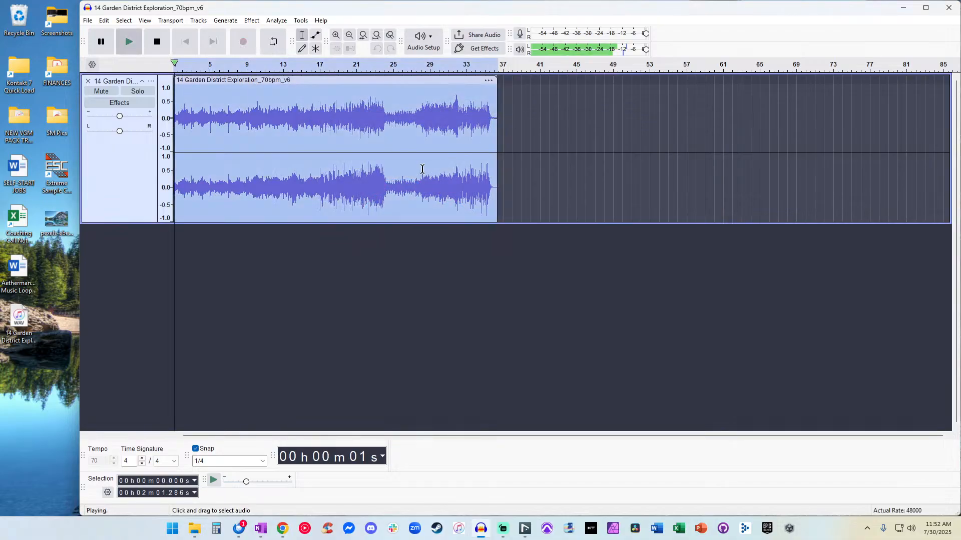
scroll(424, 169, up, 1)
key(space)
key(space)
scroll(423, 169, down, 6)
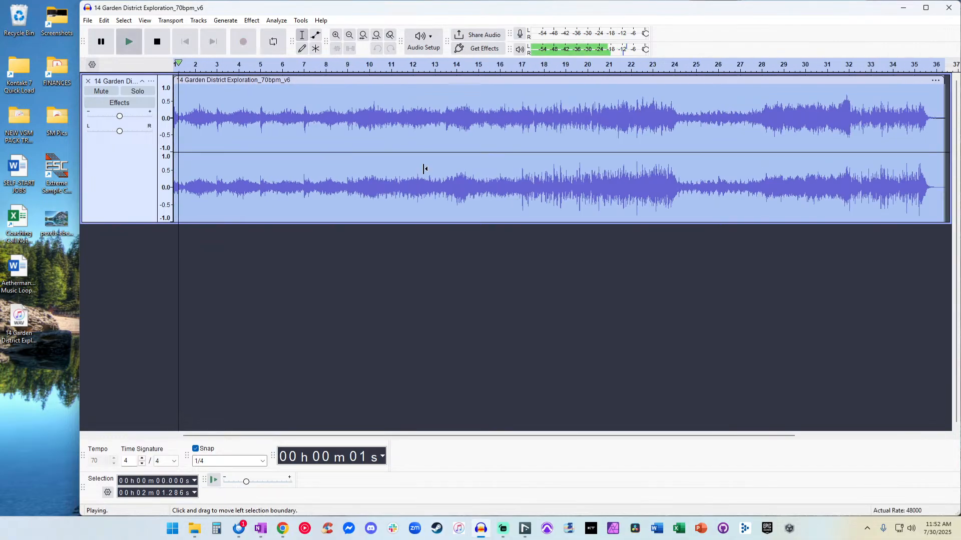
click(550, 140)
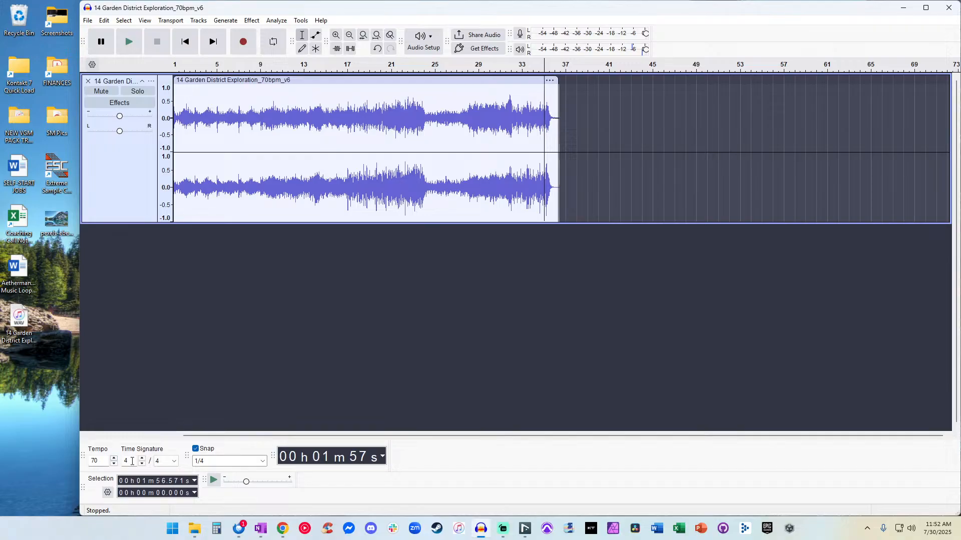
Copy the whole mix clip, paste it onto a new track and move it near the end of the first clip.
click(250, 234)
click(275, 95)
click(258, 82)
key(ctrl+c)
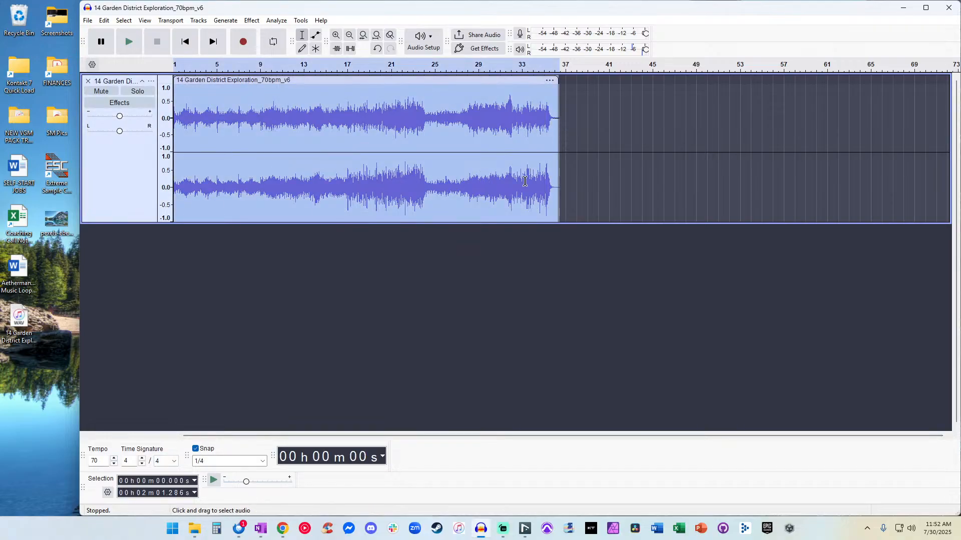
click(587, 189)
click(601, 312)
key(ctrl+v)
drag(266, 236, 651, 236)
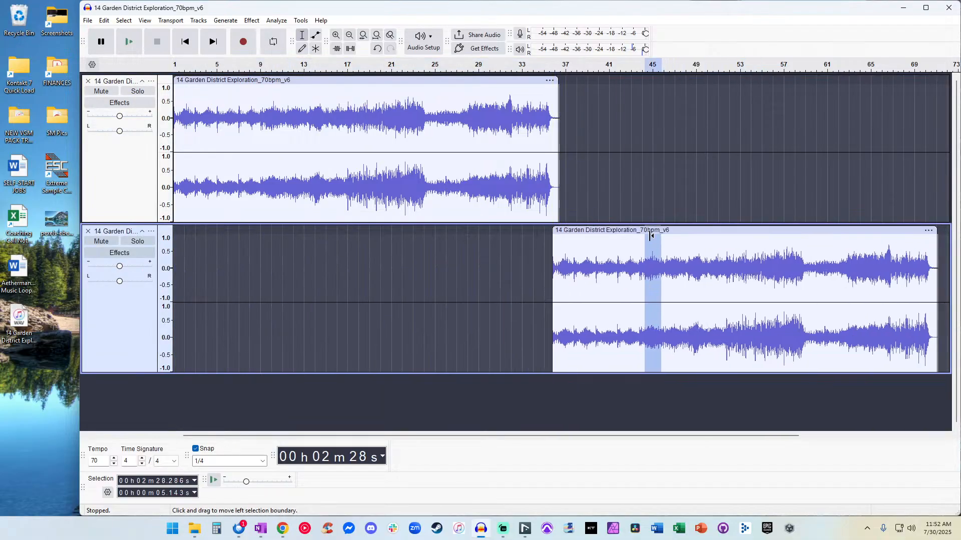
Shift the duplicated clip earlier so that it starts at bar 35, beat 3, over the first clip's reverb tail.
scroll(651, 236, up, 6)
scroll(427, 198, left, 17)
scroll(427, 198, left, 2)
drag(364, 230, 344, 234)
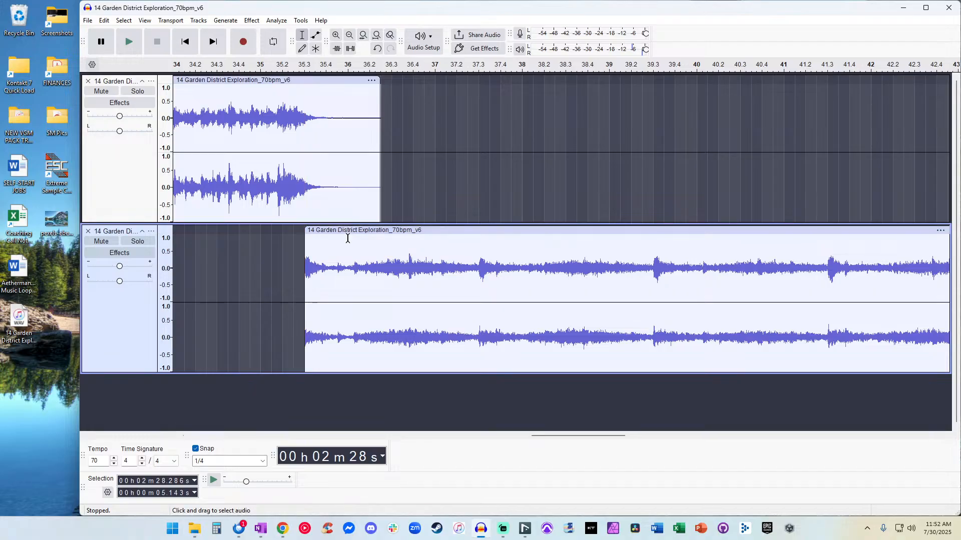
Set the project's time signature to 8/8.
click(142, 459)
click(142, 460)
click(142, 459)
click(142, 459)
click(174, 461)
click(169, 486)
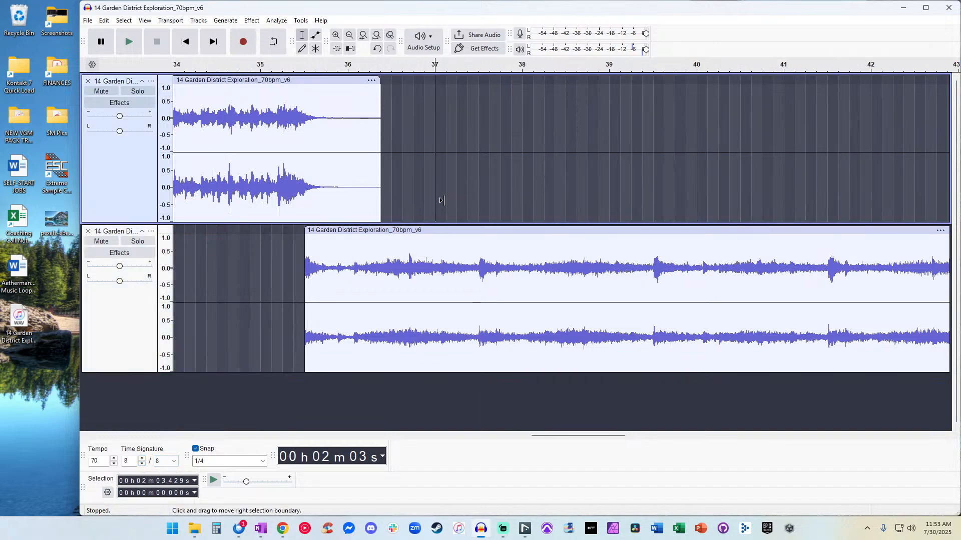
Play from bar 35 to check the transition where the second clip overlaps the first clip's reverb tail.
mouse_move(310, 232)
mouse_down()
mouse_move(356, 231)
mouse_move(316, 231)
mouse_up()
click(263, 107)
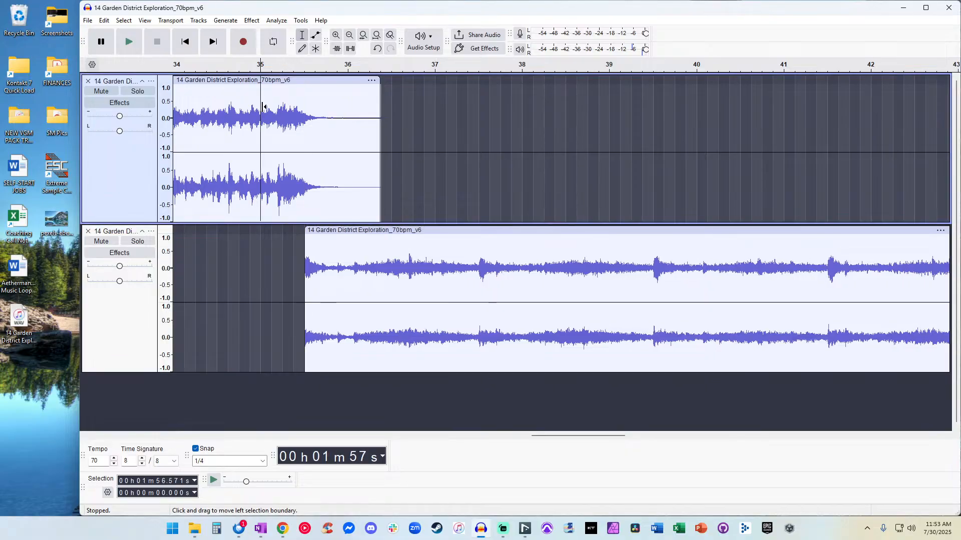
key(space)
scroll(319, 205, up, 1)
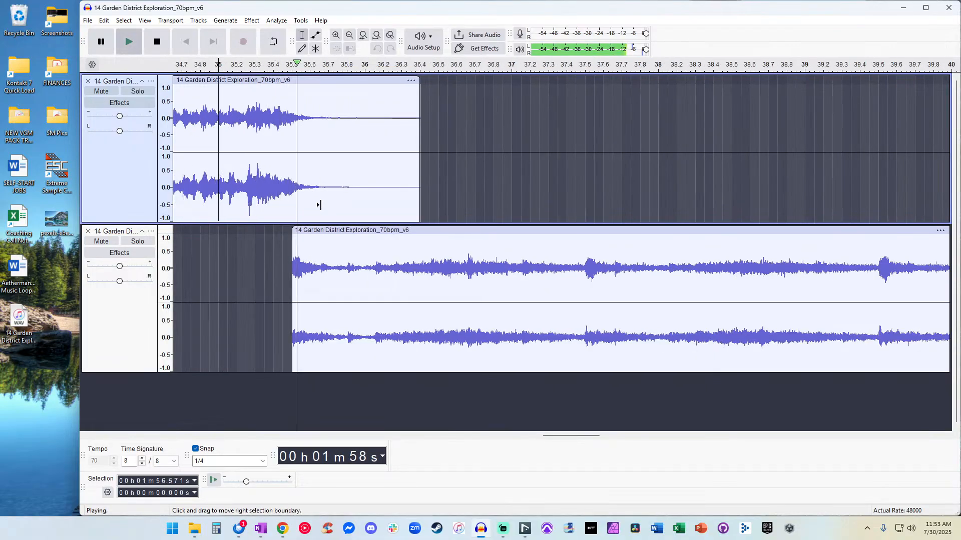
key(space)
key(space)
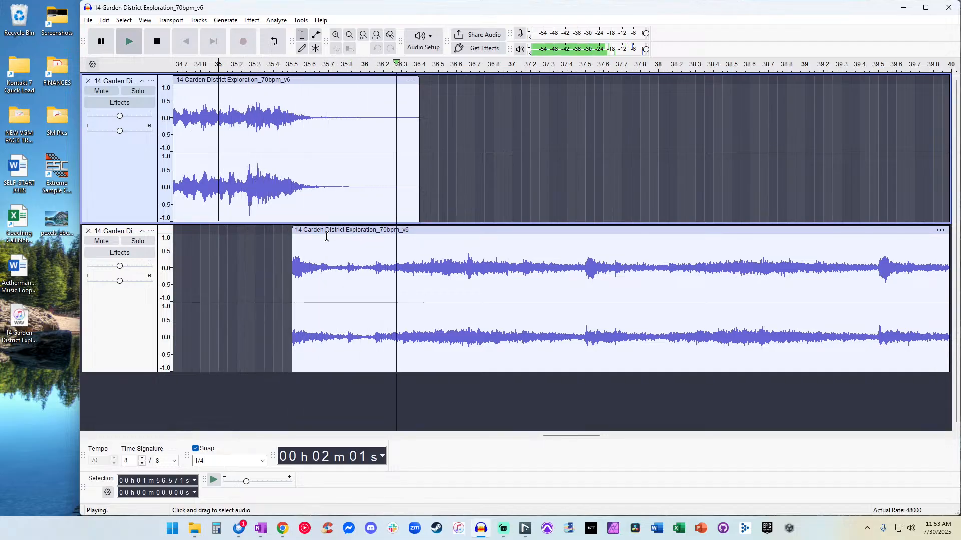
key(space)
Place the cursor back at bar 35 and replay the loop transition between the two clips.
mouse_move(310, 231)
mouse_down()
mouse_move(346, 231)
mouse_move(310, 230)
mouse_up()
key(space)
key(space)
click(218, 131)
key(space)
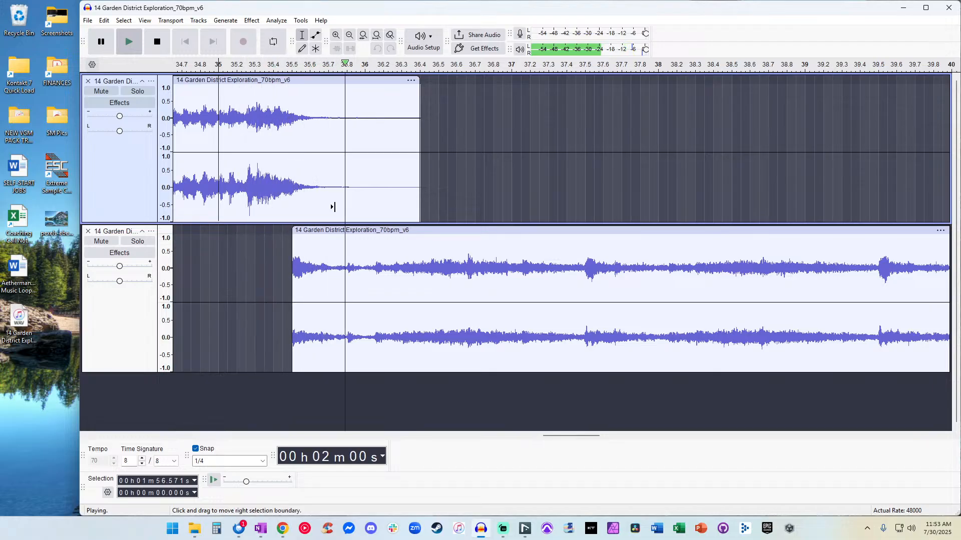
Paste another copy of the full mix clip onto the first track at bar 68.
ctrl+scroll(332, 207, down, 2)
ctrl+scroll(332, 206, down, 4)
click(410, 207)
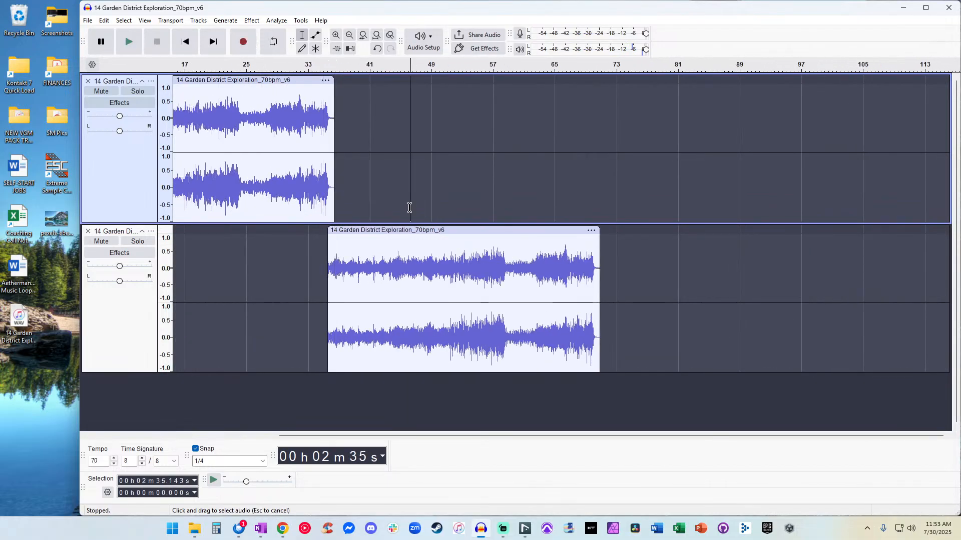
click(375, 231)
click(576, 189)
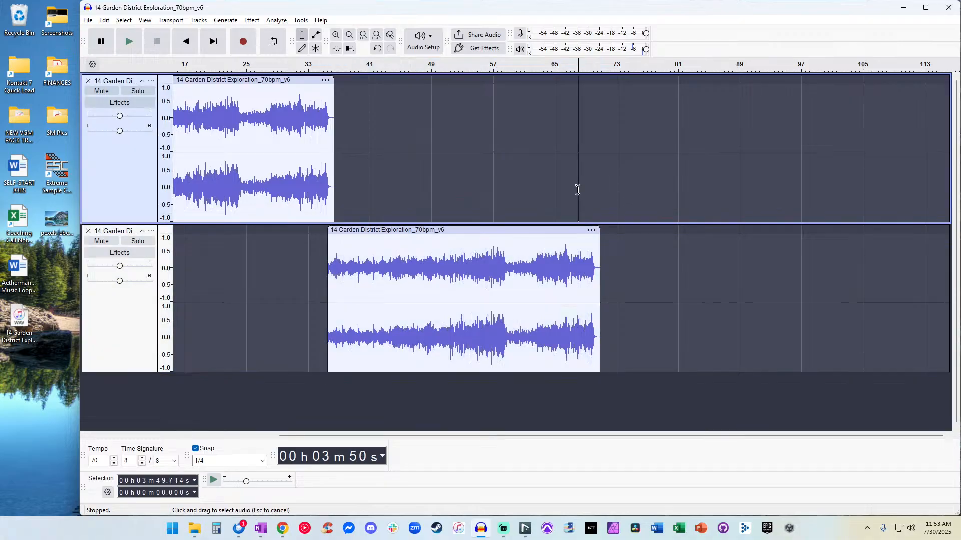
key(ctrl+v)
Move the pasted clip so that it starts at bar 70, over the reverb tail of the second track's clip.
ctrl+scroll(578, 190, up, 3)
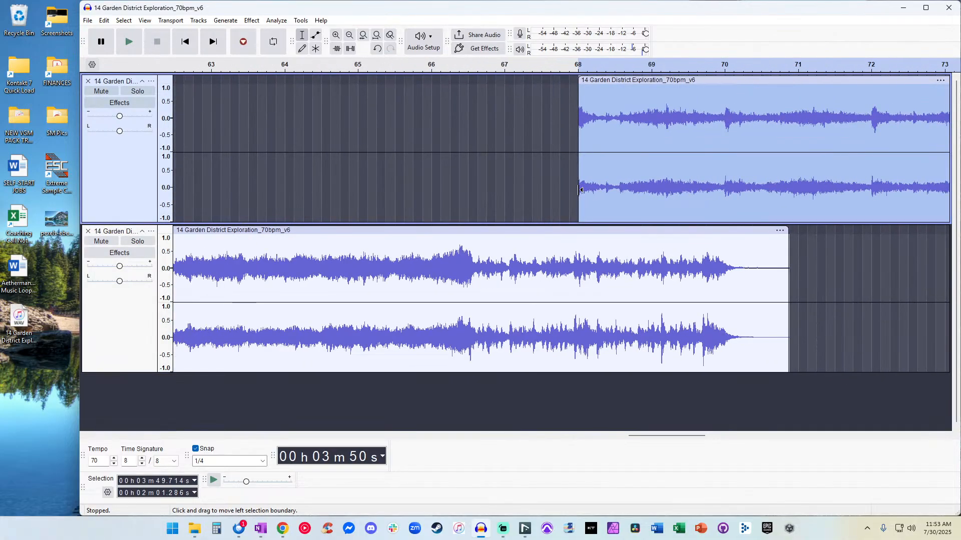
shift+scroll(562, 172, right, 4)
drag(389, 88, 535, 91)
Play from bar 69, beat 5, to check the second loop transition into the newly pasted clip.
click(472, 146)
key(space)
ctrl+scroll(472, 146, up, 2)
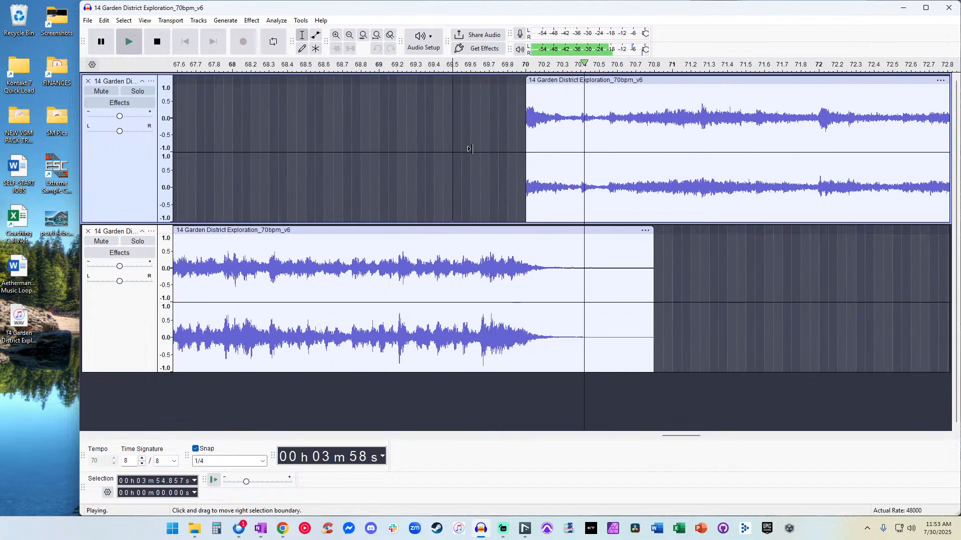
ctrl+scroll(503, 155, down, 3)
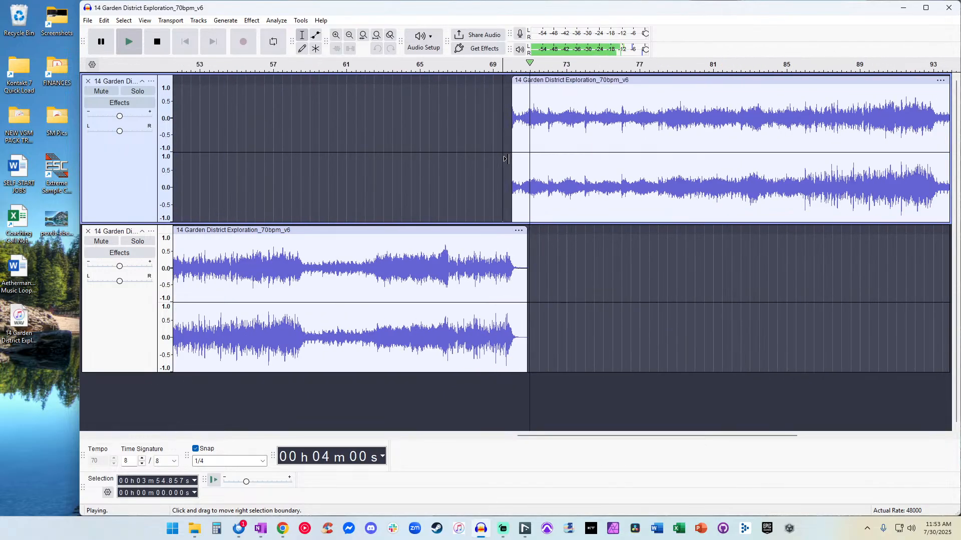
Stop playback and delete the upper track's audio from about bar 75 to the end of its last clip.
ctrl+scroll(506, 158, down, 1)
key(space)
drag(864, 122, 562, 129)
key(Delete)
click(535, 127)
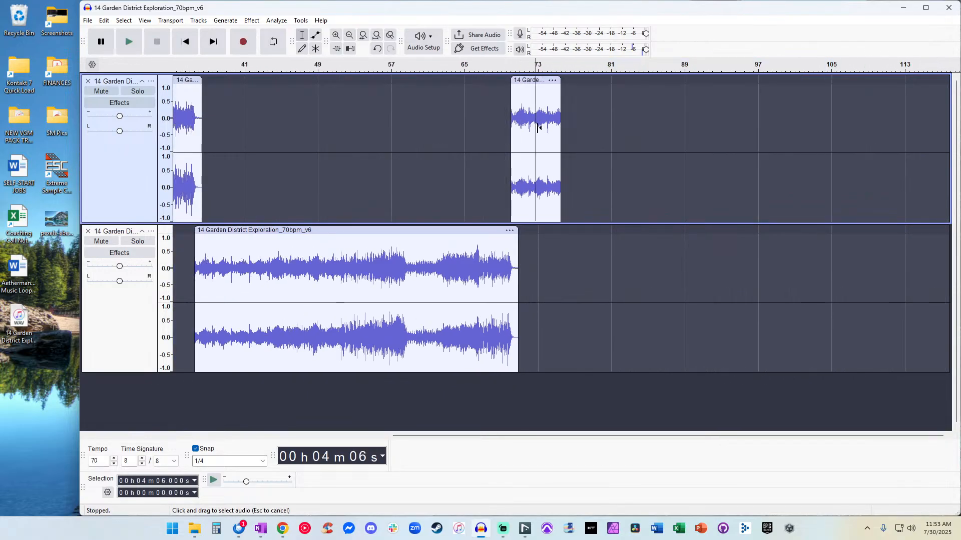
Trim the end of the upper track's last clip back to bar 73.3.
ctrl+scroll(535, 128, up, 3)
click(777, 122)
drag(777, 122, 536, 139)
key(Delete)
double_click(423, 127)
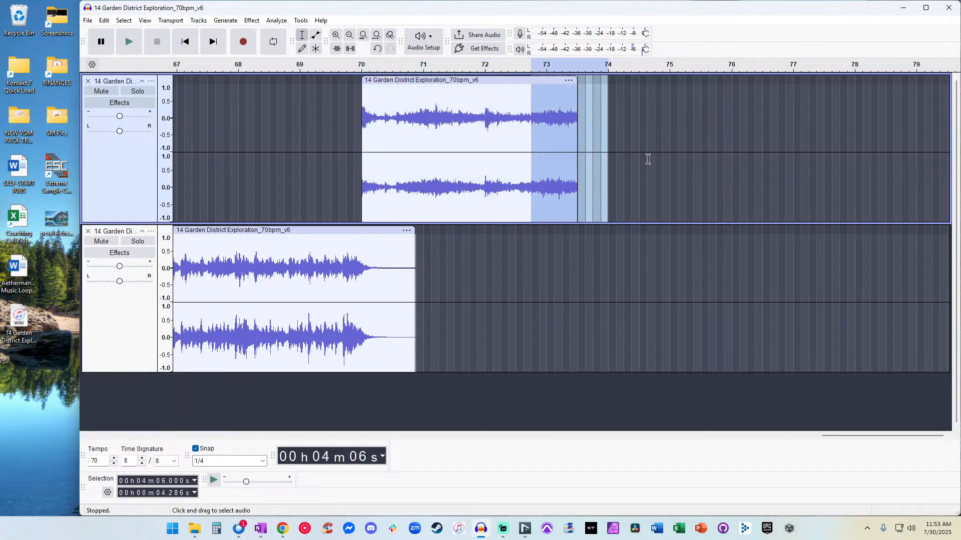
drag(607, 159, 560, 159)
key(Delete)
double_click(499, 129)
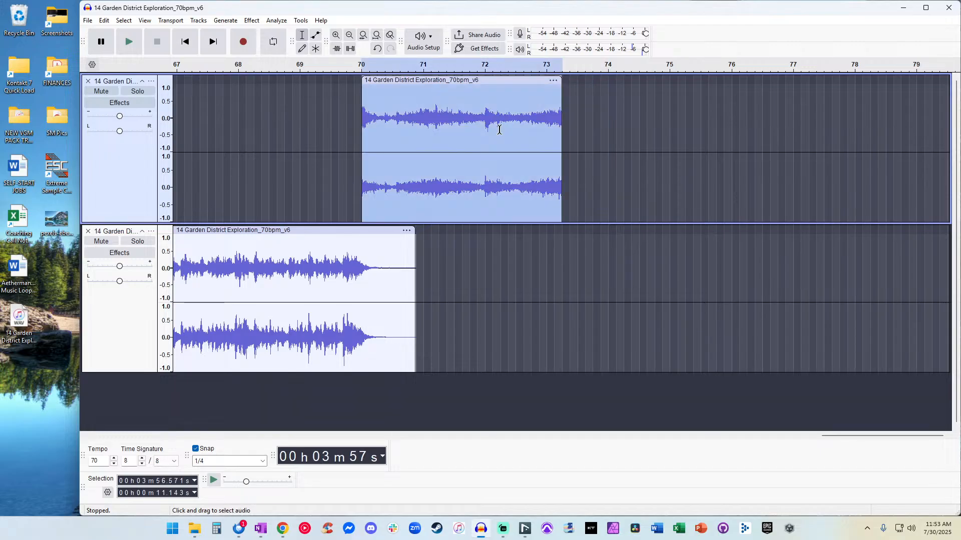
Delete the remaining audio after bar 73 from the upper track's last clip.
click(595, 118)
drag(570, 118, 560, 119)
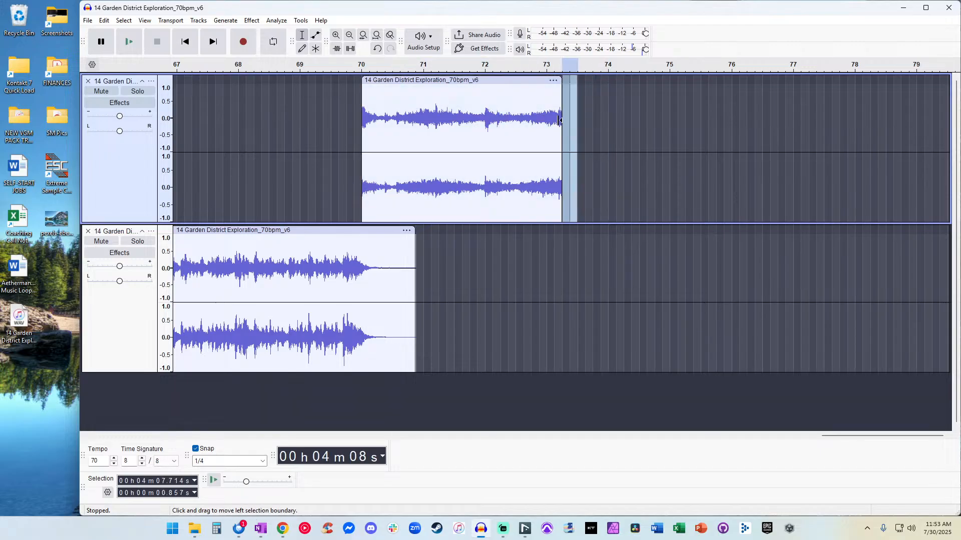
scroll(559, 120, up, 1)
scroll(559, 120, up, 1)
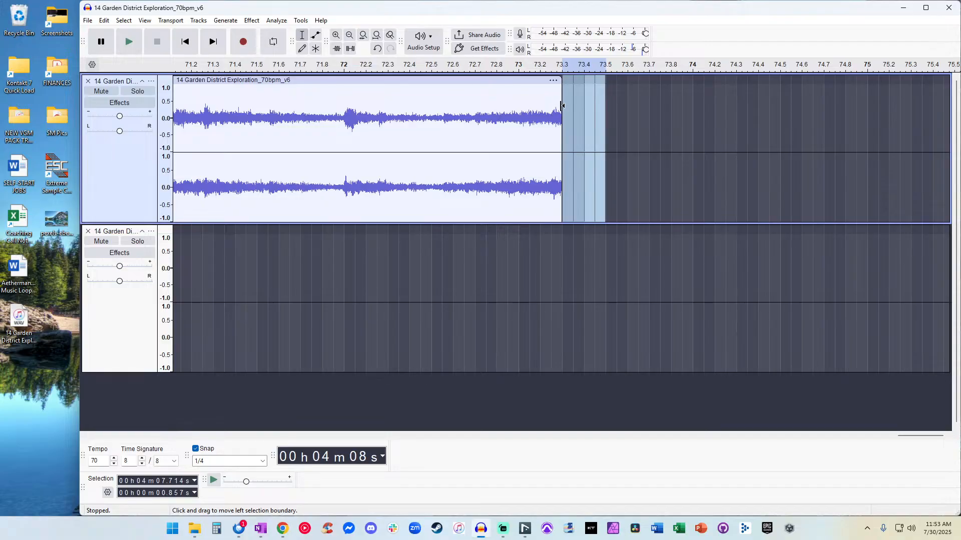
click(647, 101)
drag(565, 109, 537, 112)
key(Delete)
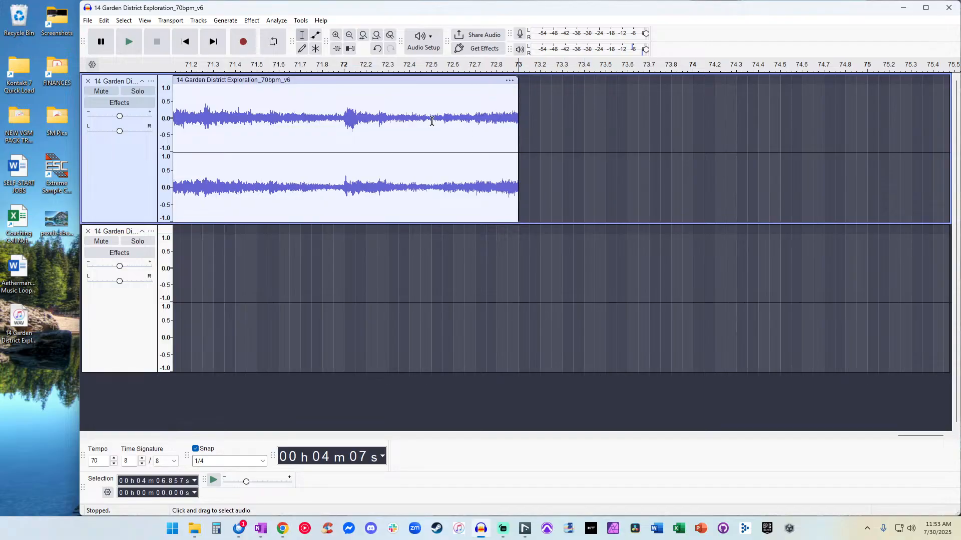
Apply a Fade Out to the whole short clip between bars 70 and 73 on the upper track.
double_click(432, 121)
scroll(429, 122, down, 3)
scroll(426, 122, down, 1)
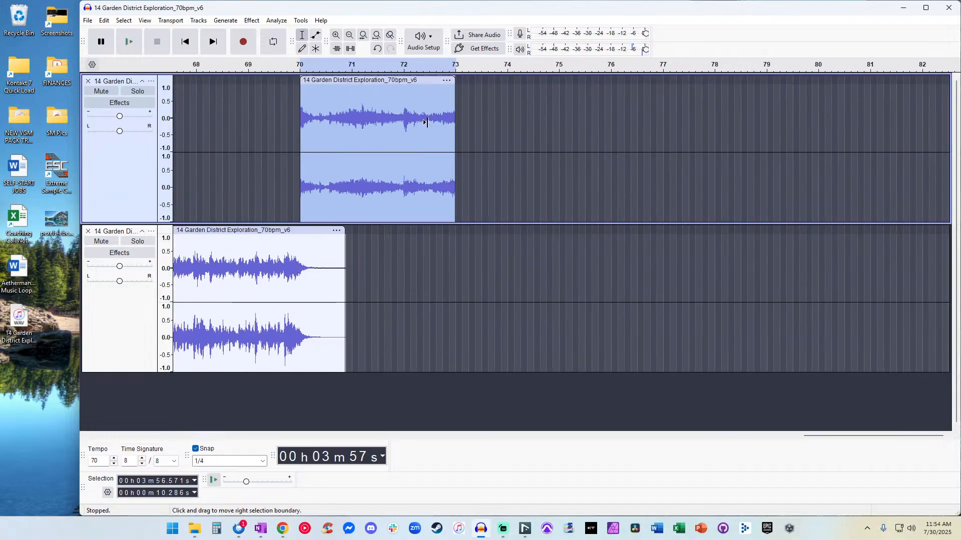
click(251, 21)
mouse_move(252, 23)
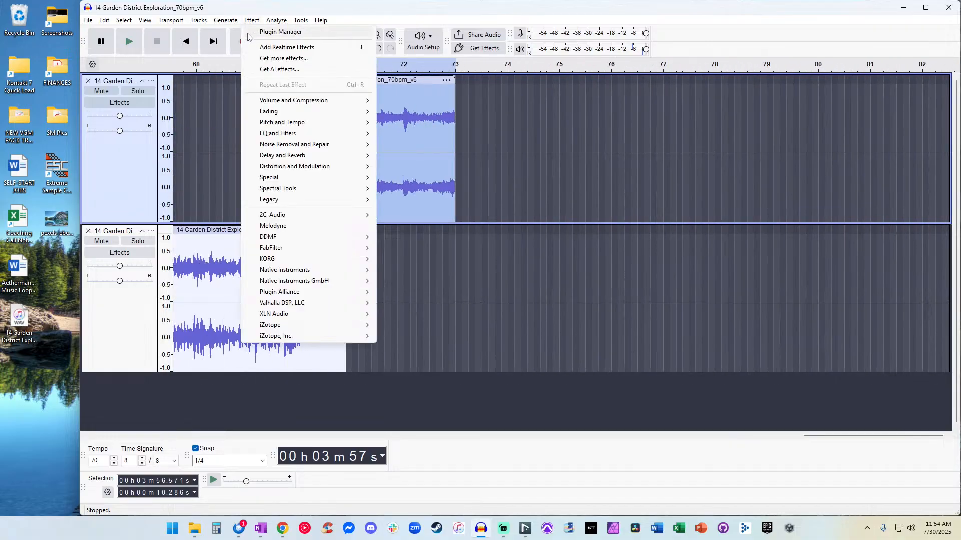
click(279, 112)
click(405, 156)
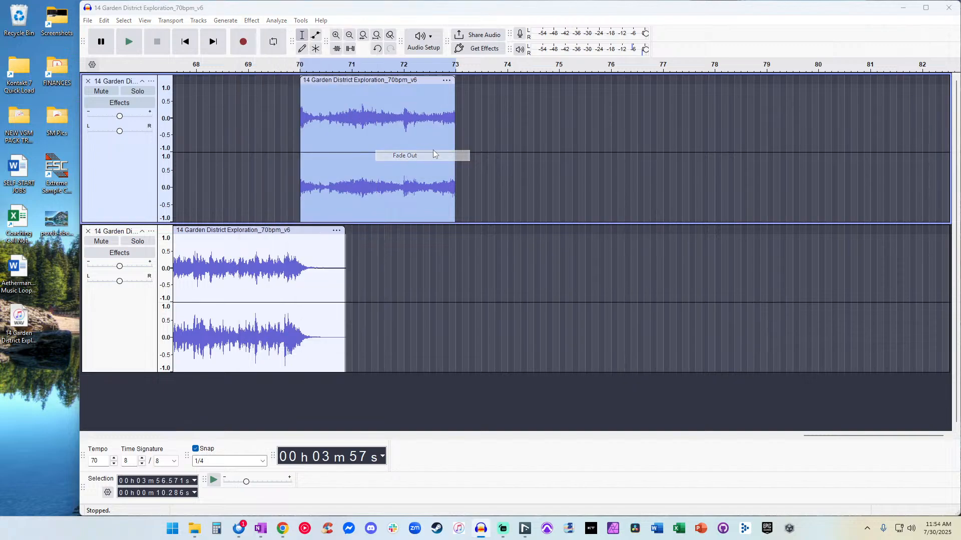
Generate 2 seconds of silence at the end of the faded clip, at bar 73.
click(457, 124)
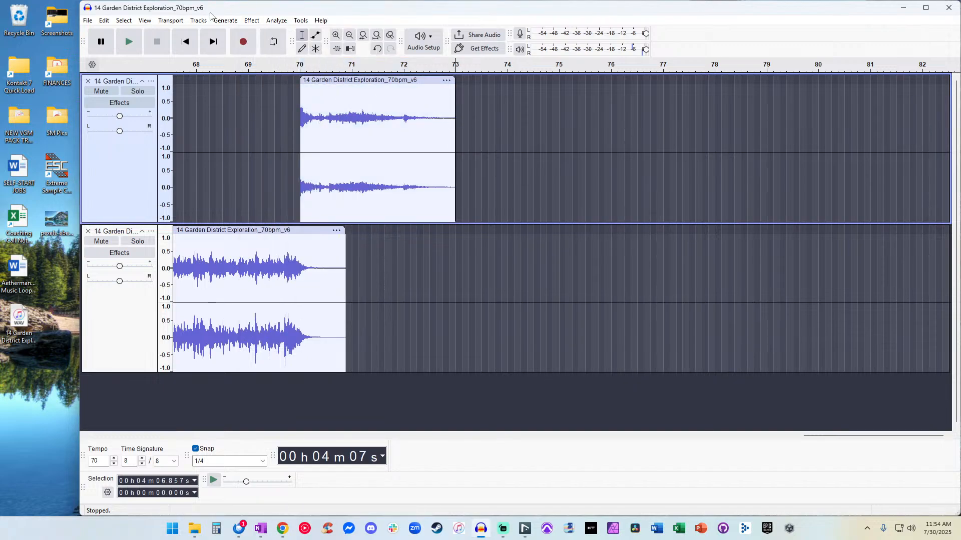
click(226, 21)
click(240, 114)
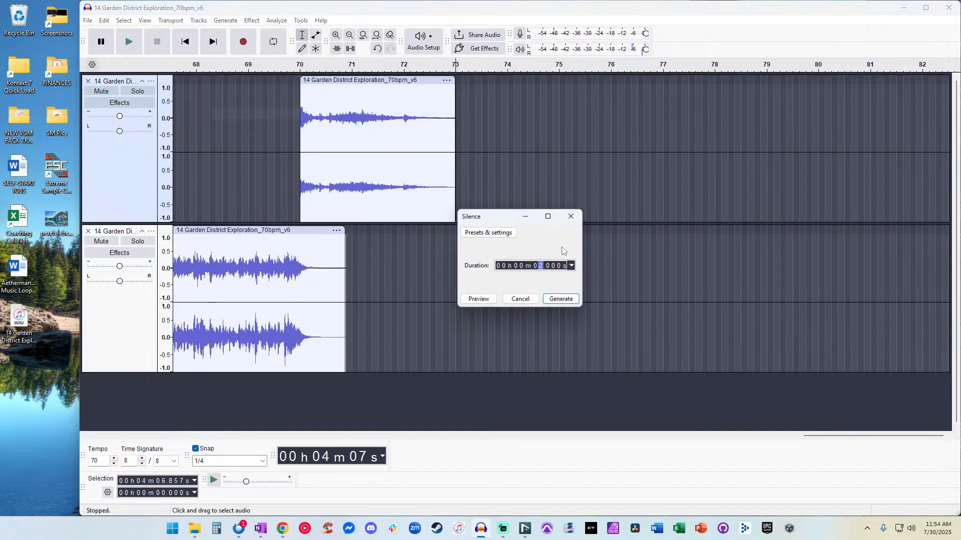
click(559, 299)
Select everything and export the project as "14 Garden District Exploration_70bpm_v6 (loop).mp3" at 44100 Hz.
scroll(411, 258, down, 4)
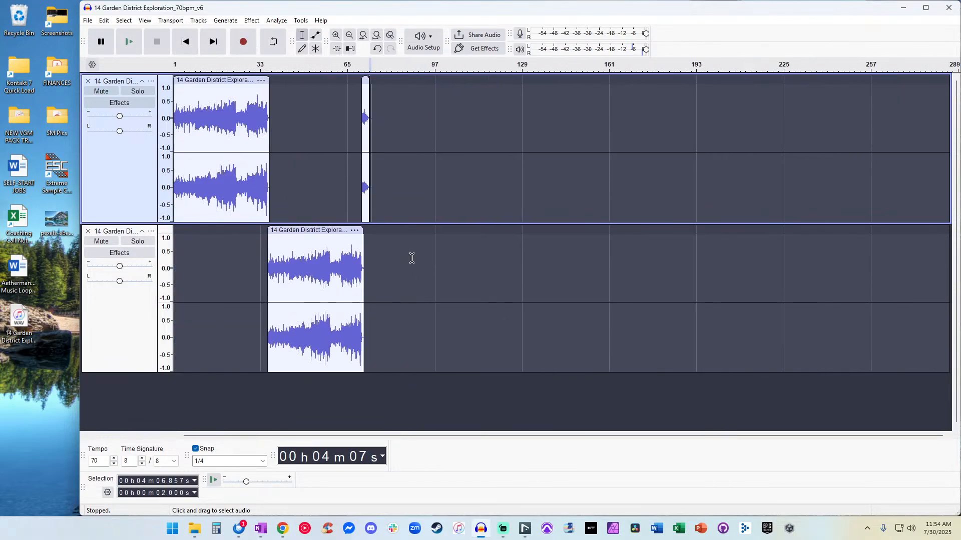
key(ctrl+a)
click(87, 20)
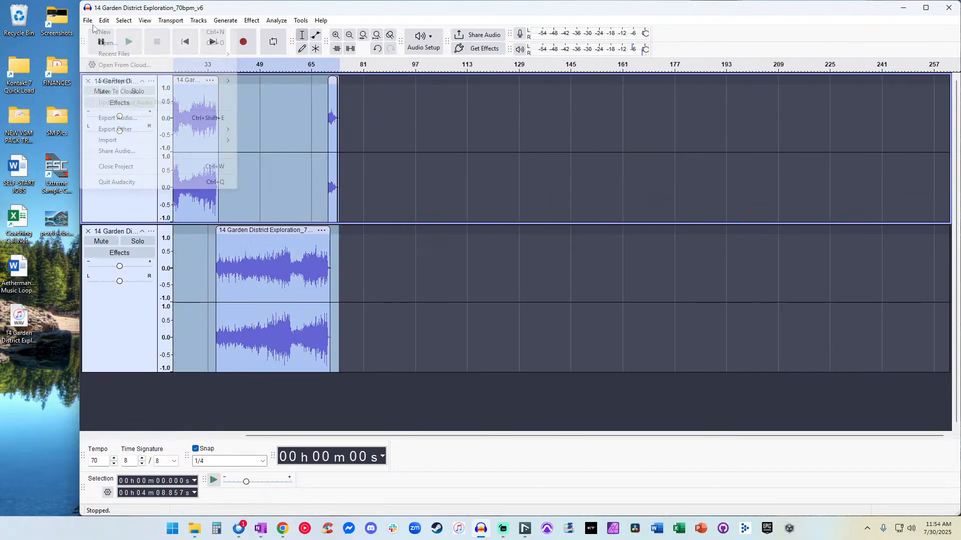
click(105, 120)
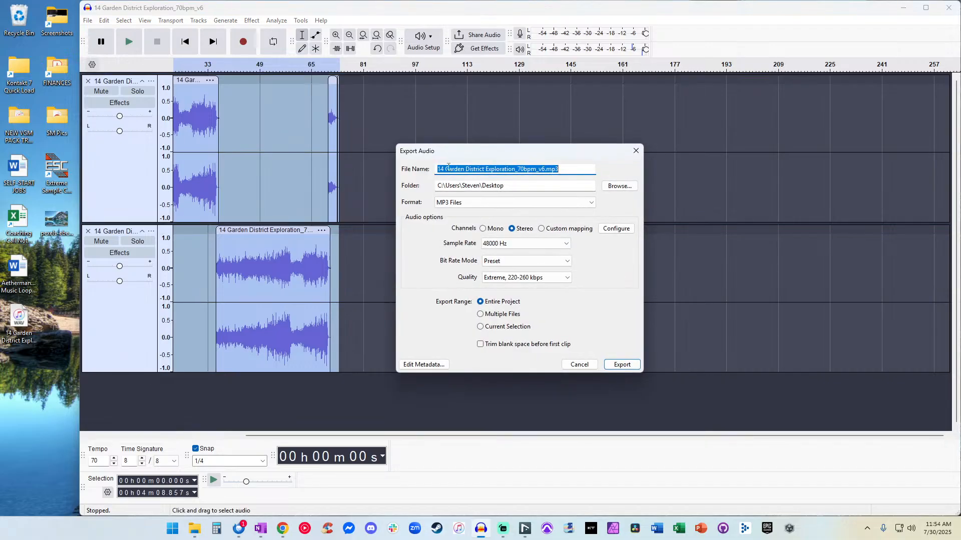
click(581, 168)
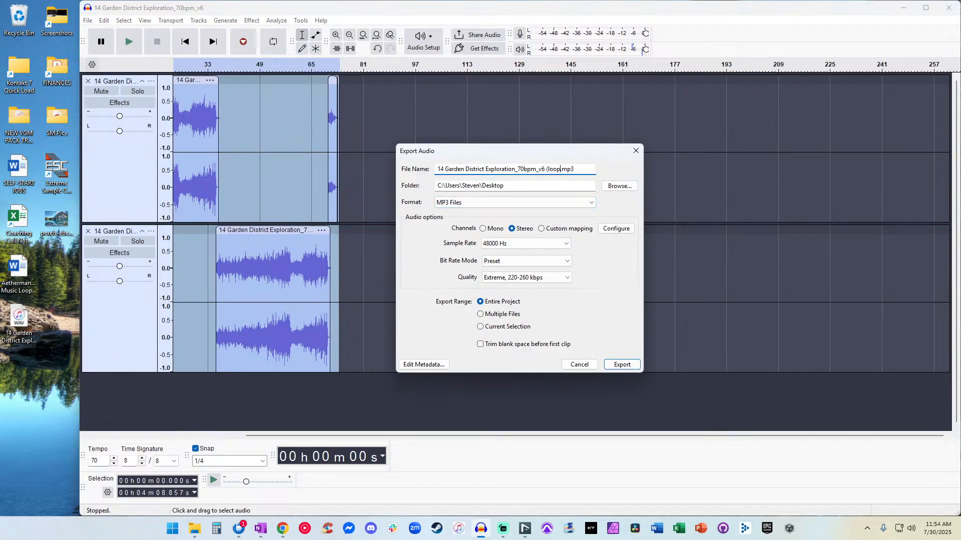
click(508, 248)
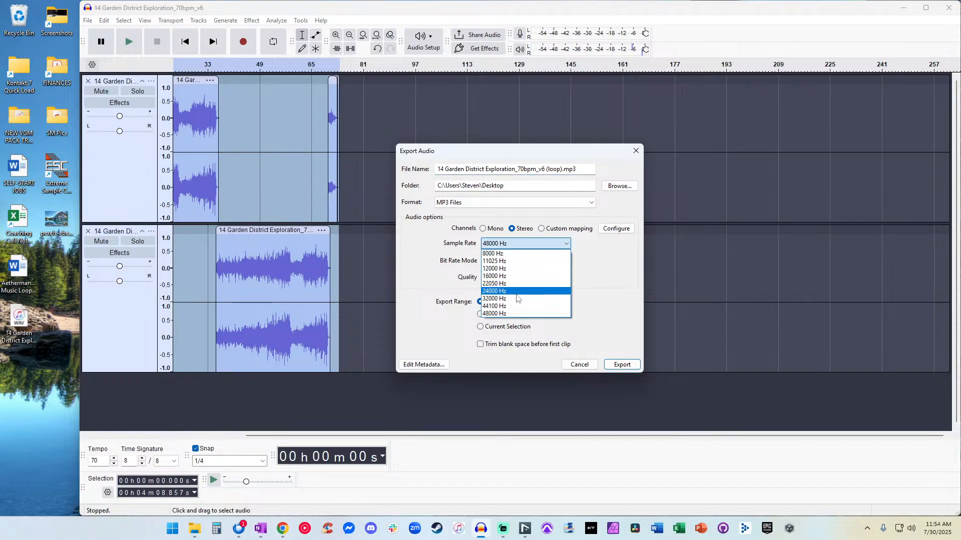
click(520, 306)
click(621, 364)
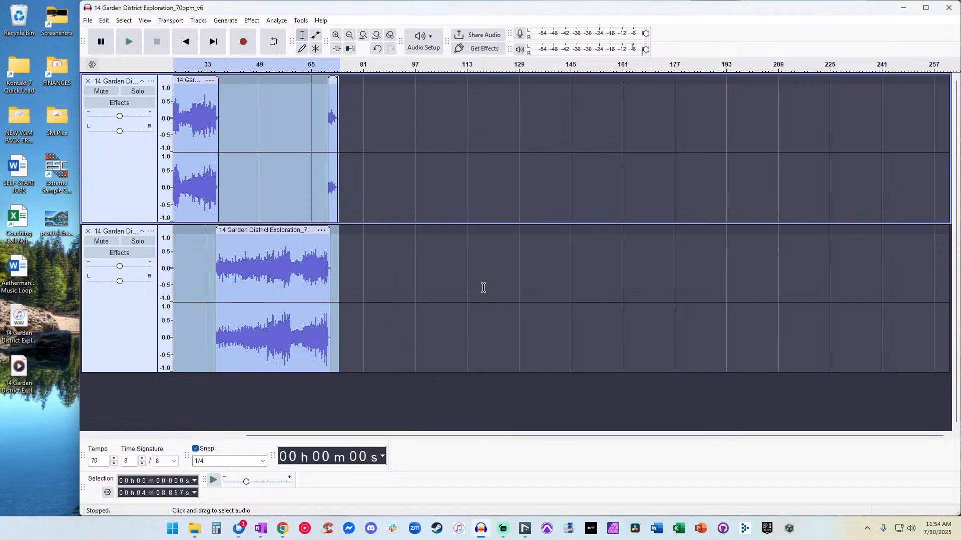
Preview the exported loop MP3 from the desktop, skipping through its middle and ending.
key(space)
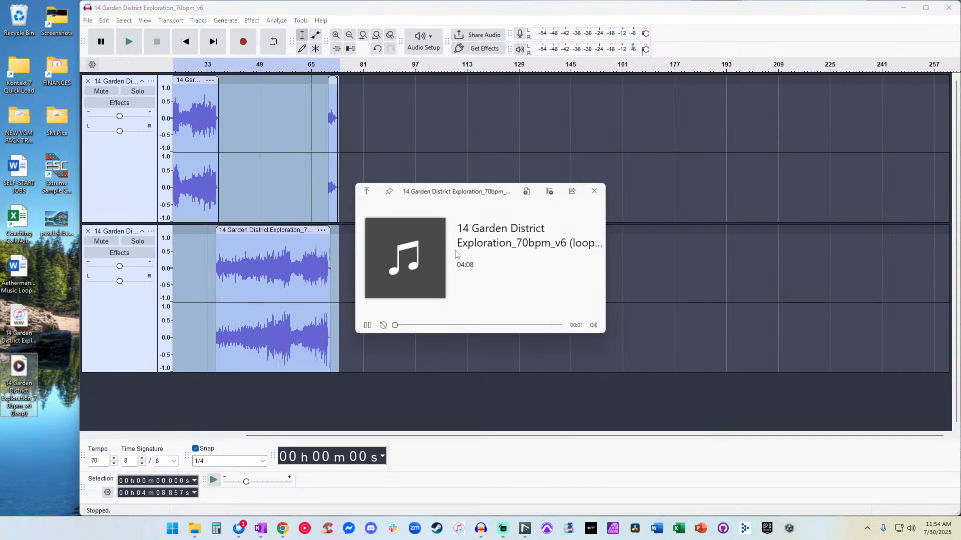
click(428, 326)
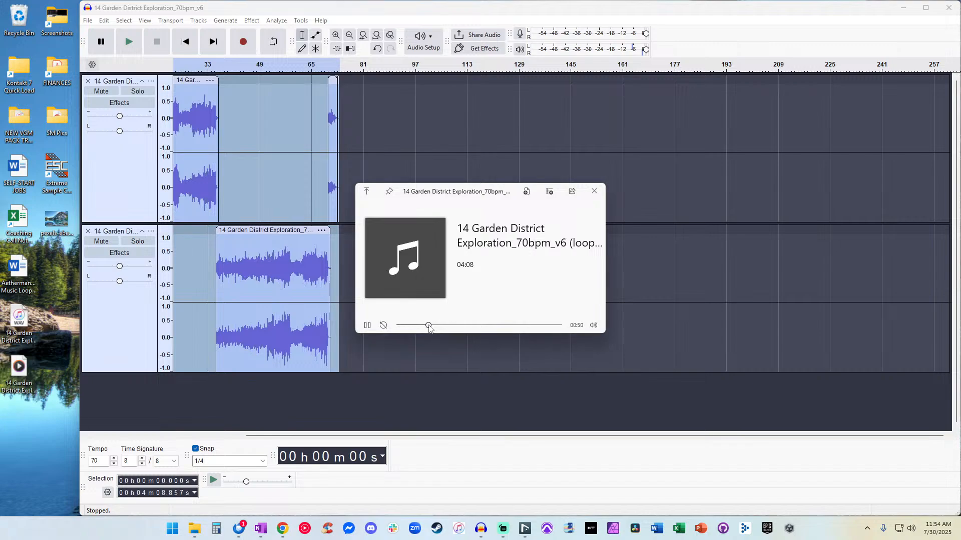
click(444, 325)
click(539, 326)
click(548, 326)
key(space)
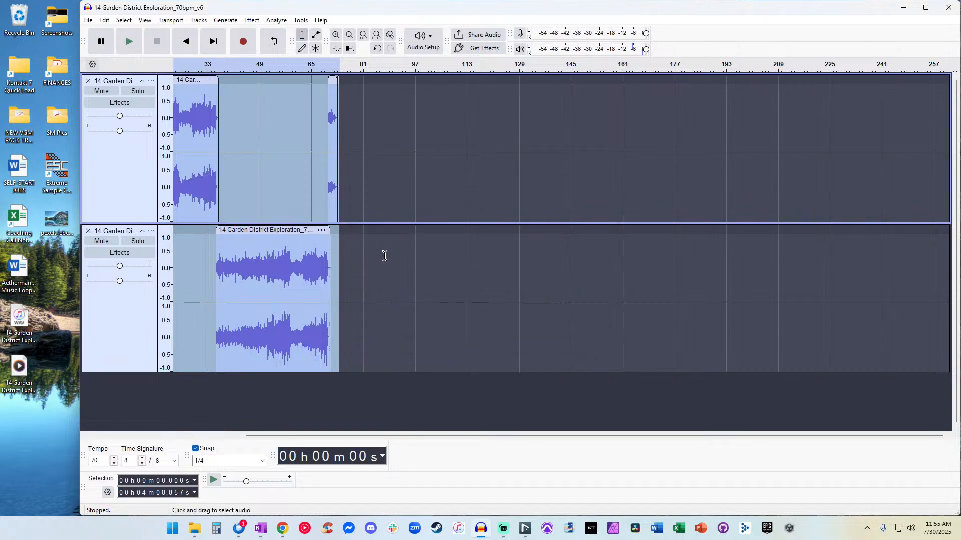
scroll(367, 256, left, 3)
click(335, 190)
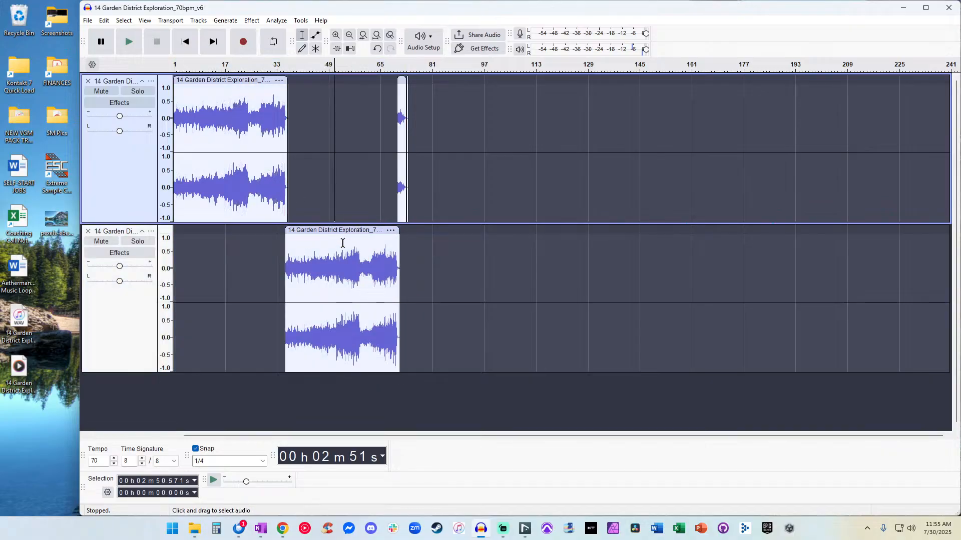
click(231, 132)
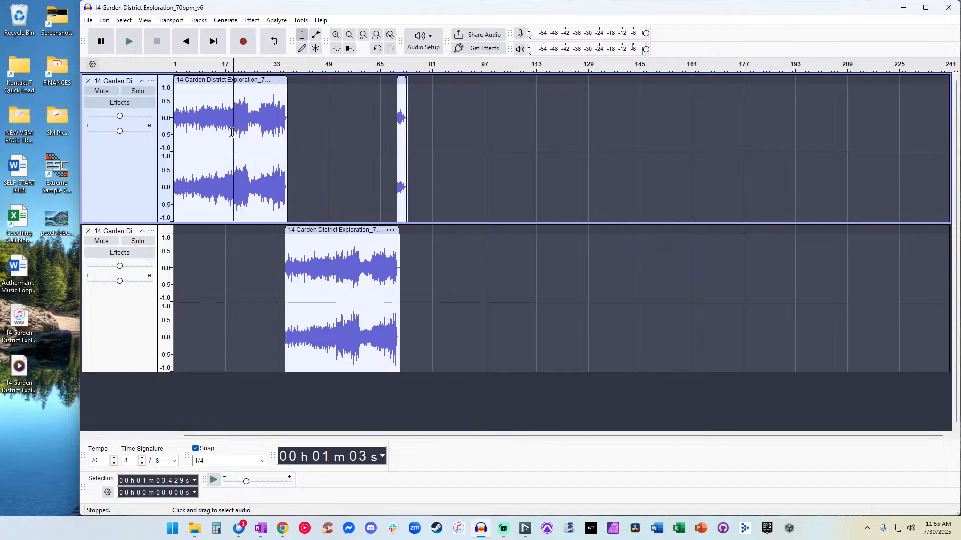
double_click(230, 129)
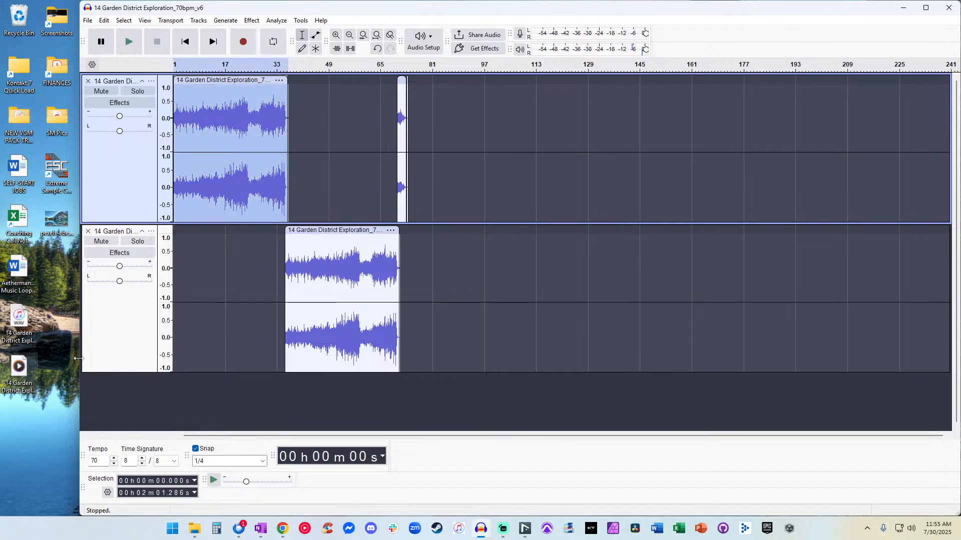
click(339, 210)
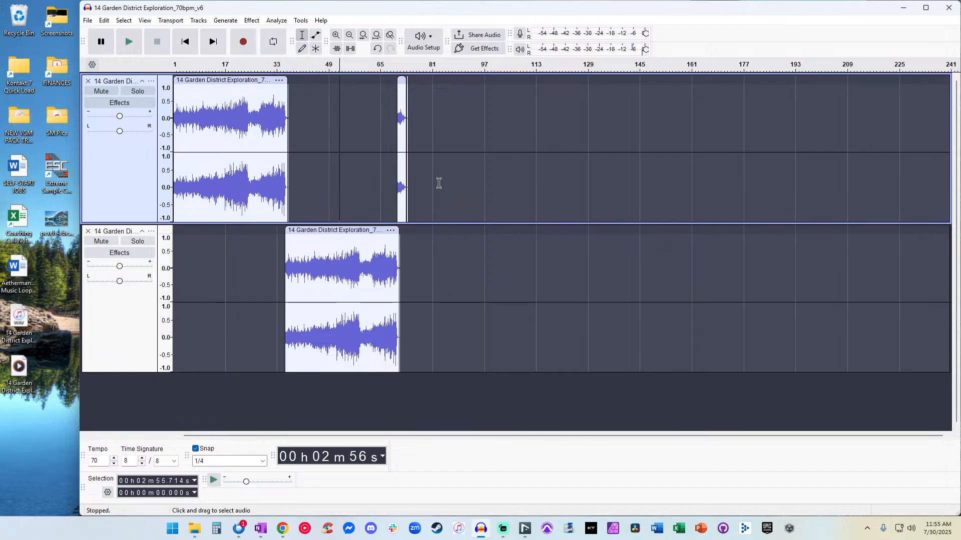
Close the finished Audacity project and switch to the Nuendo project v074_Remixing Previous Tracks_v2.
key(ctrl+w)
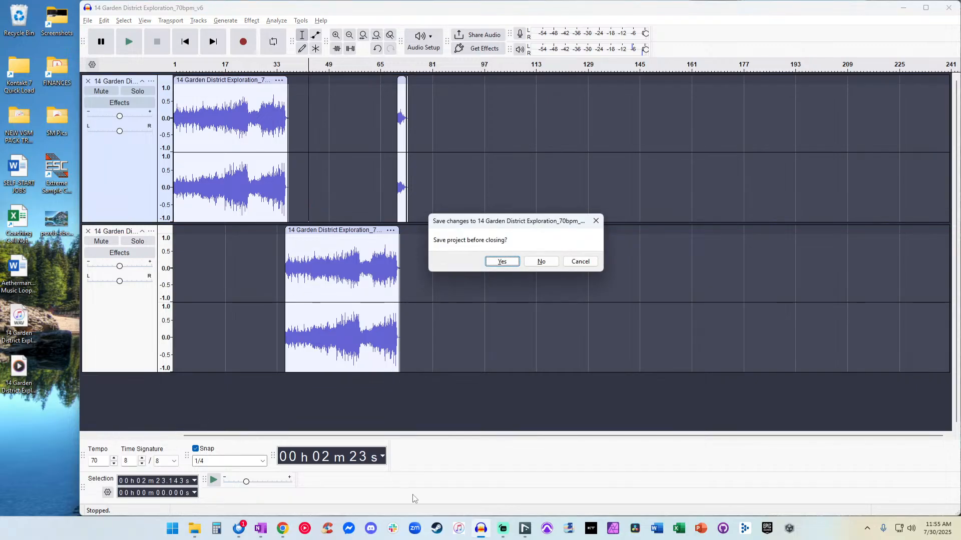
key(Return)
mouse_move(524, 529)
click(536, 493)
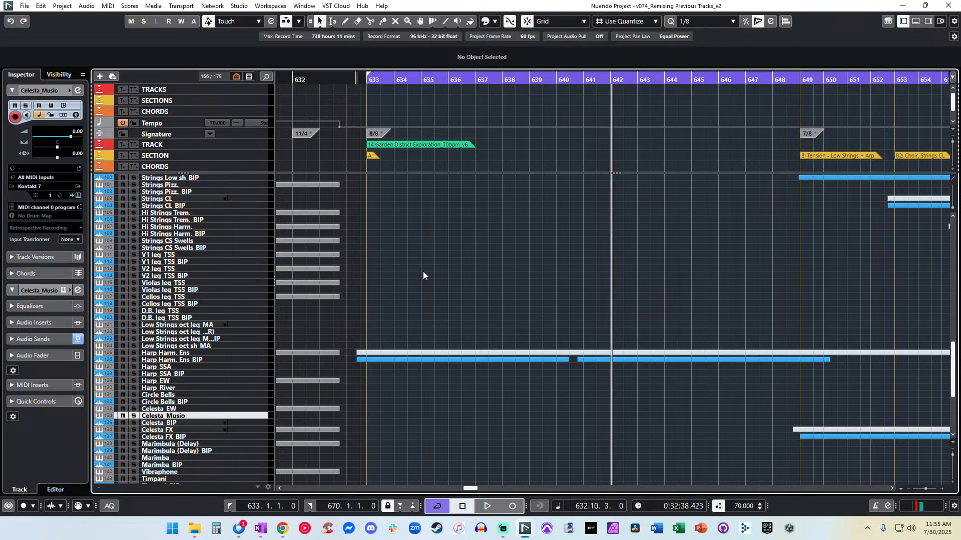
Step through the TRACK markers from 14 Garden District Exploration to select 15 Garden District Combat_128bpm_v7.
key(g)
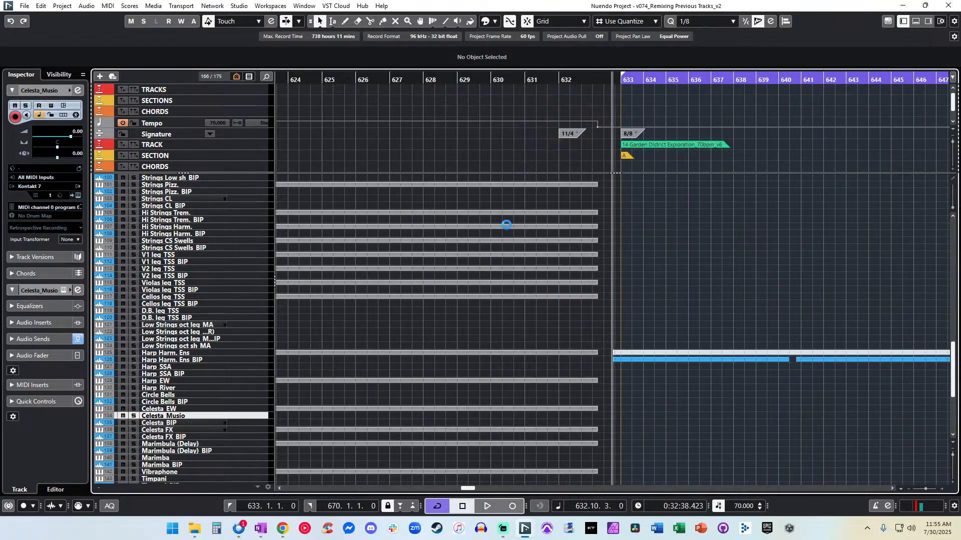
scroll(631, 235, right, 3)
scroll(482, 208, left, 1)
click(431, 144)
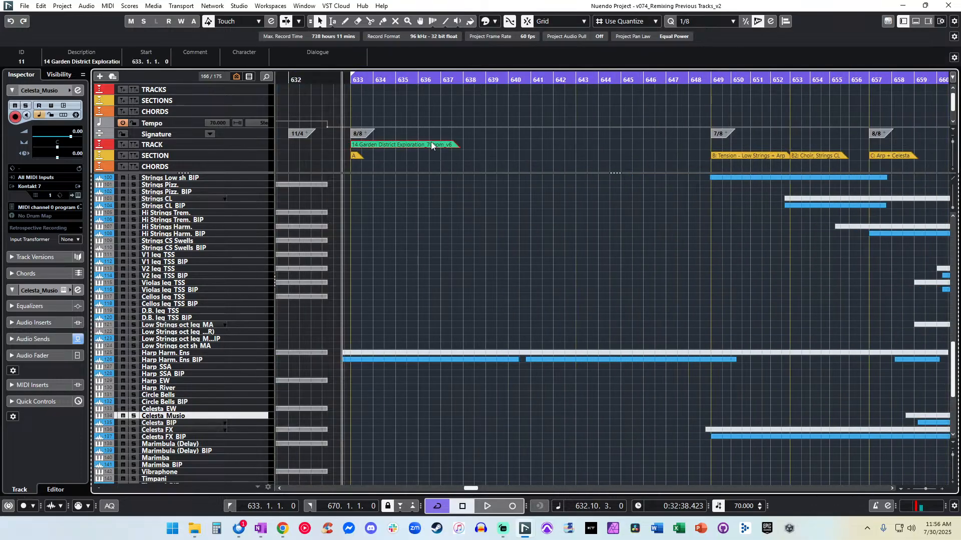
key(Right)
key(Right)
key(Right)
key(Left)
key(Left)
key(Left)
key(Left)
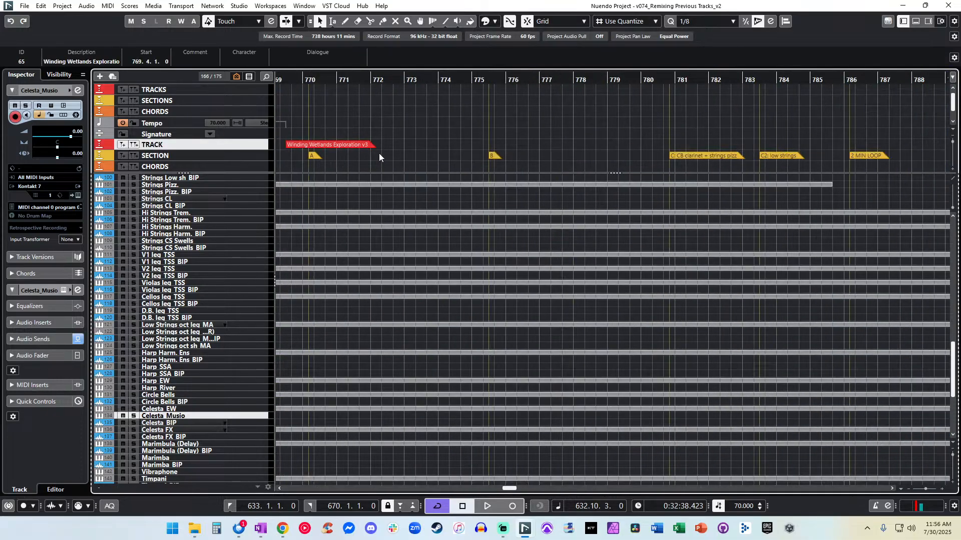
Set the left locator and playhead to bar 713 at the selected marker, and the right locator to bar 765.
click(256, 506)
key(KP_1)
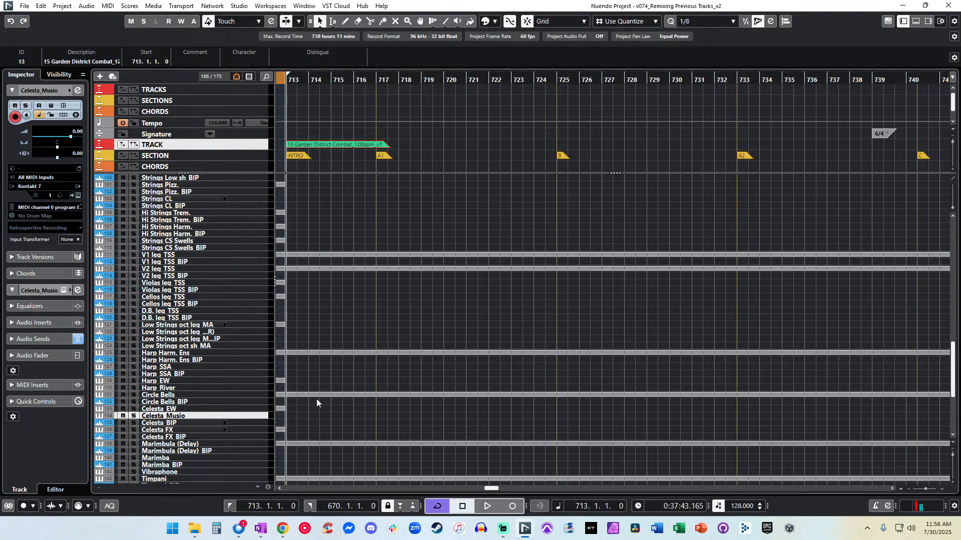
scroll(465, 207, right, 5)
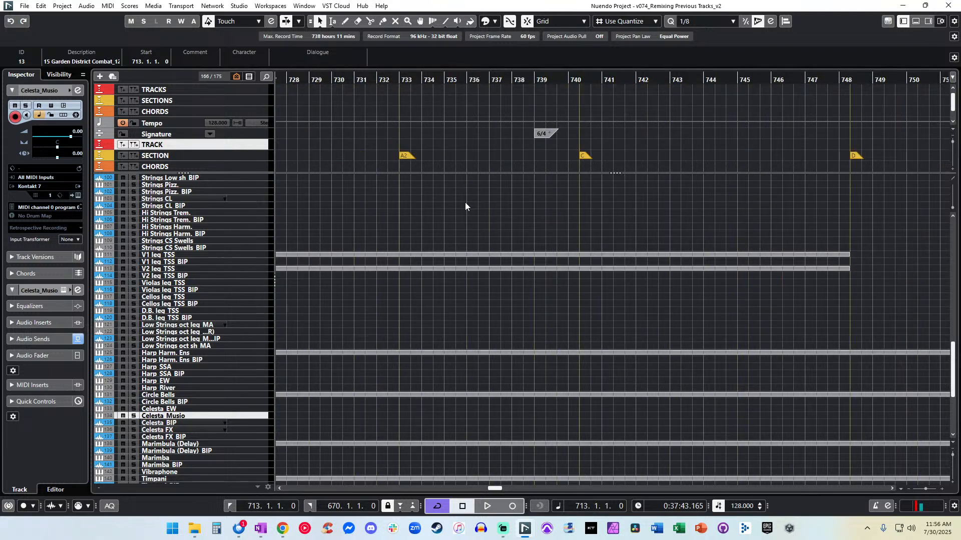
scroll(347, 369, right, 8)
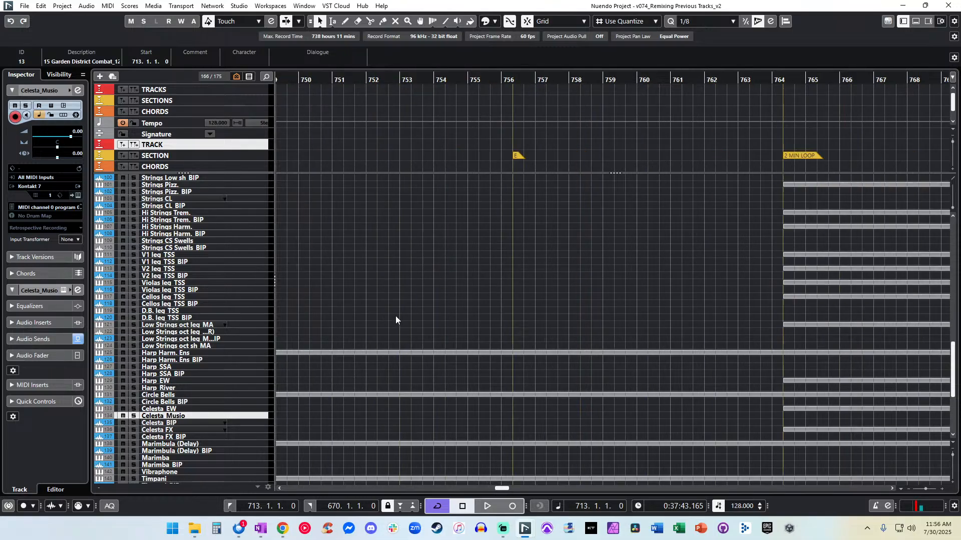
scroll(395, 319, right, 2)
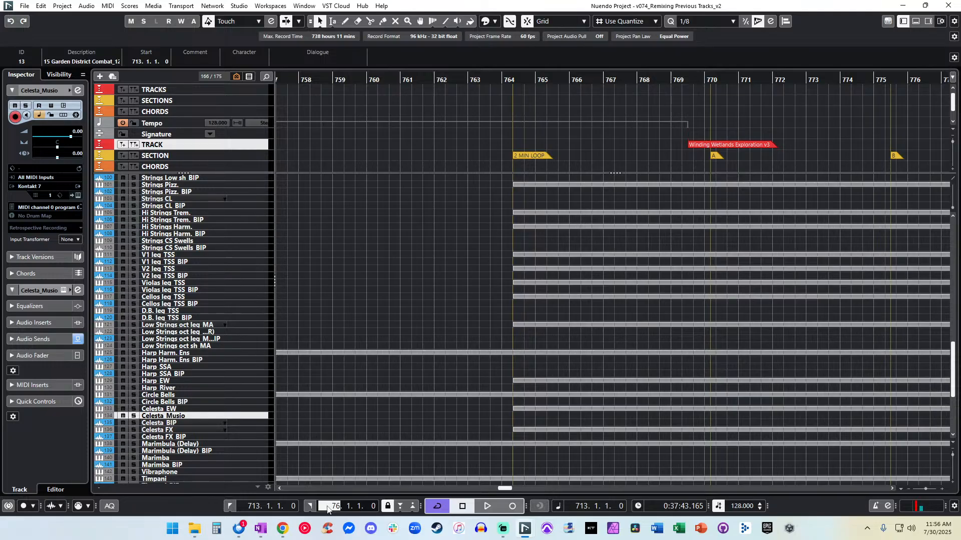
key(Return)
key(Menu)
key(Escape)
scroll(334, 155, left, 20)
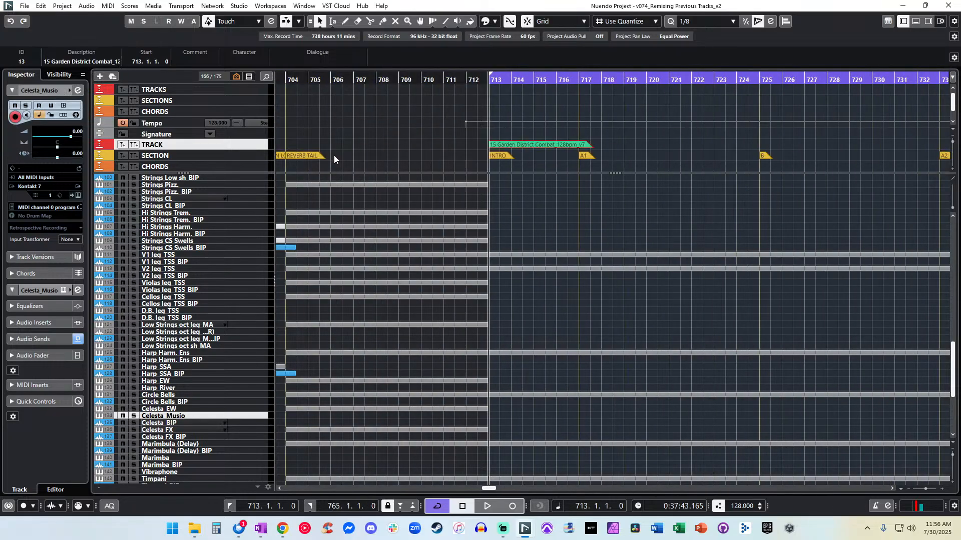
scroll(334, 155, right, 2)
click(354, 134)
key(ctrl+KP_Subtract)
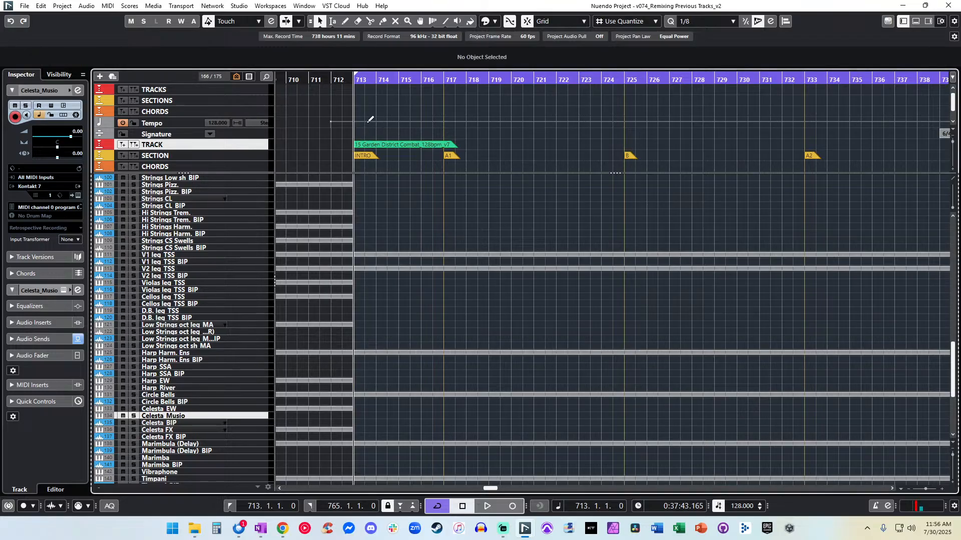
Start playback from bar 713 and enlarge the row height of all tracks.
scroll(371, 175, down, 5)
key(space)
key(shift+h)
key(shift+h)
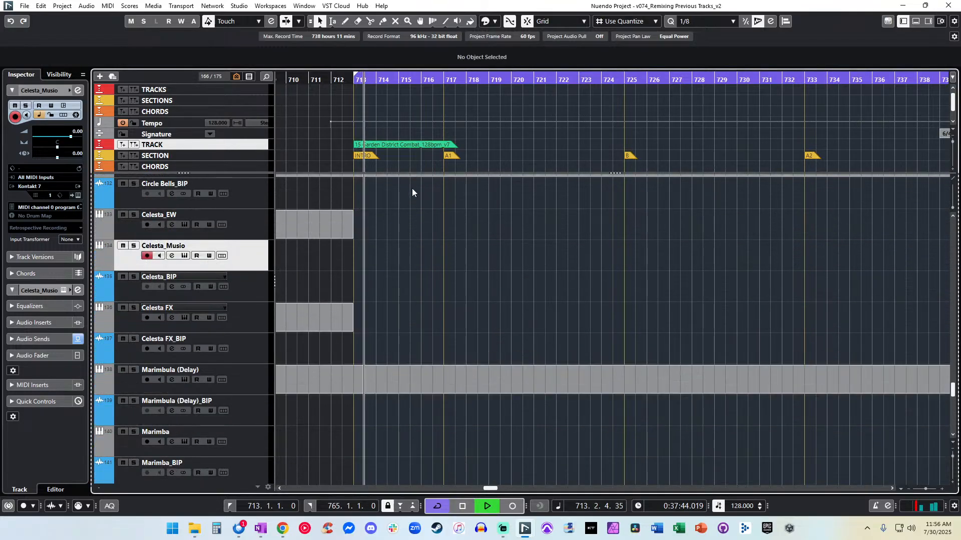
Close the VoxengoRecorder plug-in window and resume playback of the intro.
scroll(412, 188, up, 3)
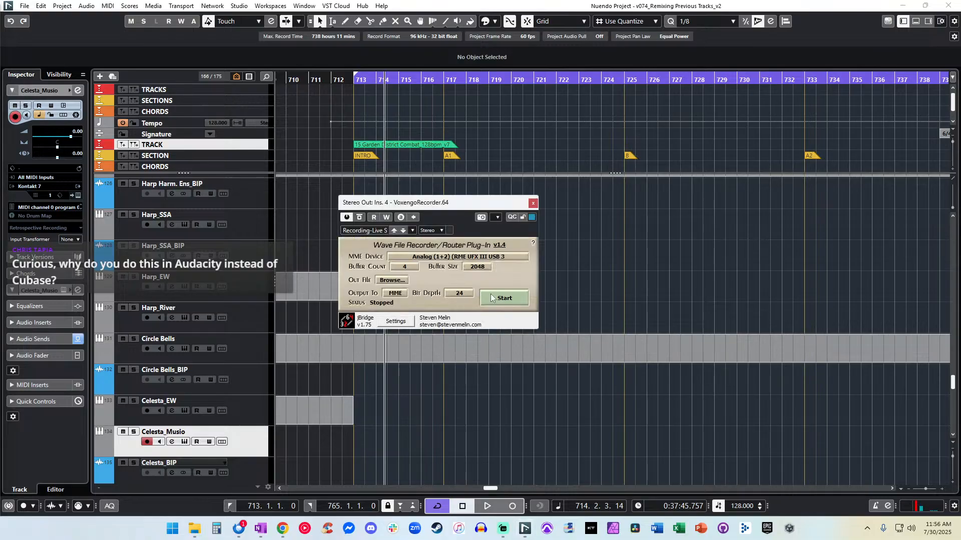
click(533, 203)
key(space)
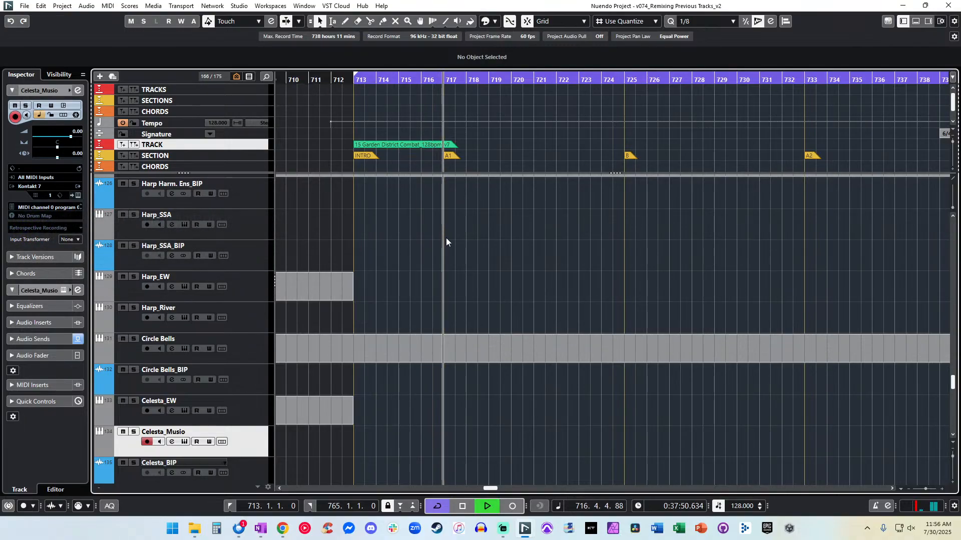
Play through the intro and A1 into section B while examining the string, brass and woodwind tracks.
scroll(446, 239, right, 5)
scroll(445, 238, left, 4)
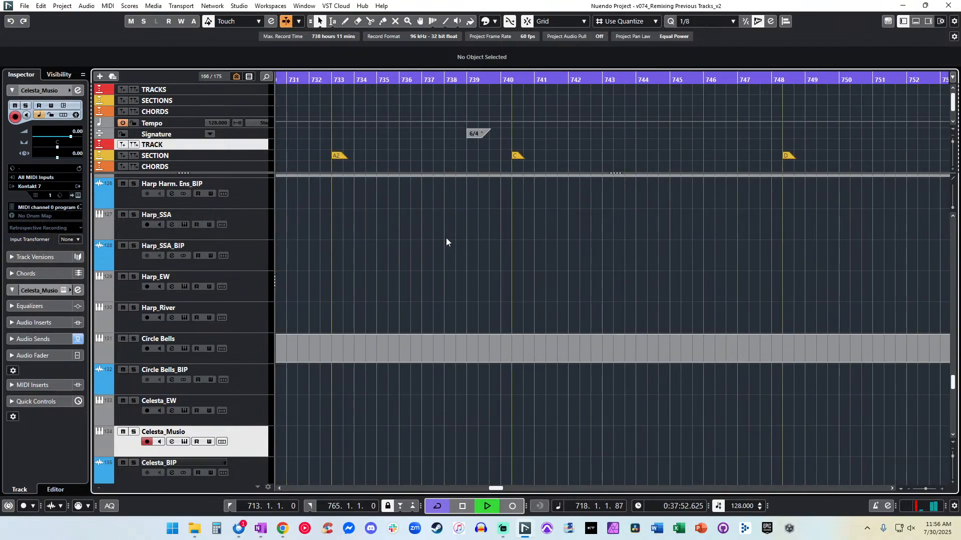
scroll(446, 238, up, 8)
scroll(446, 241, up, 14)
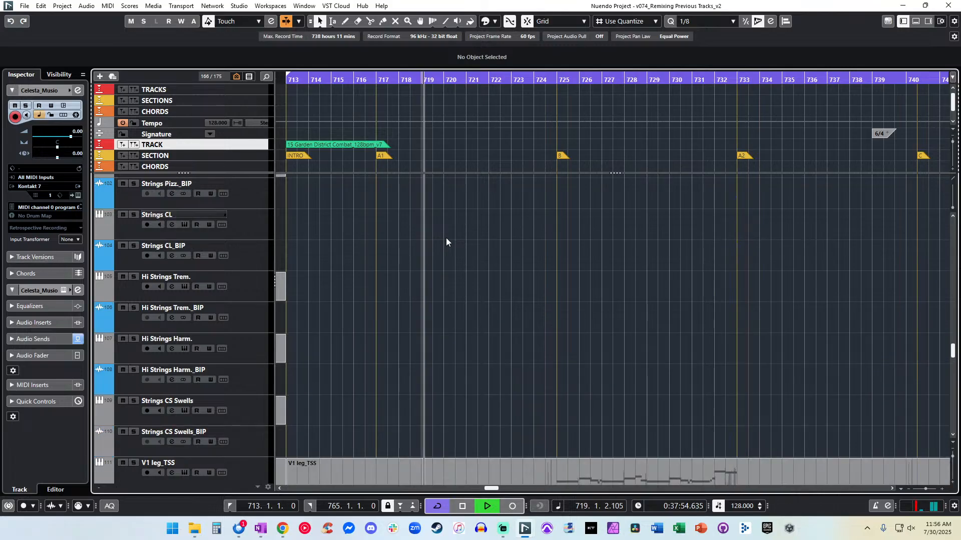
scroll(447, 242, up, 1)
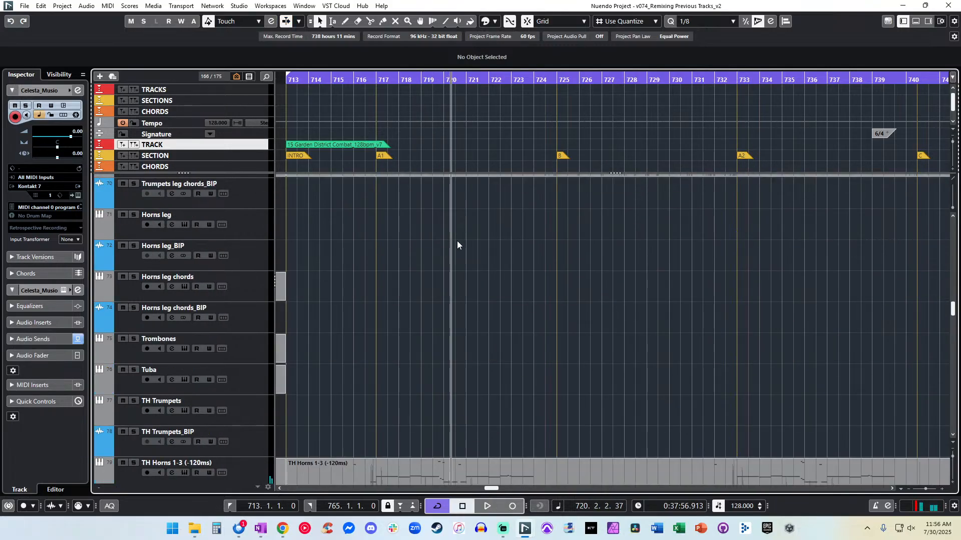
key(space)
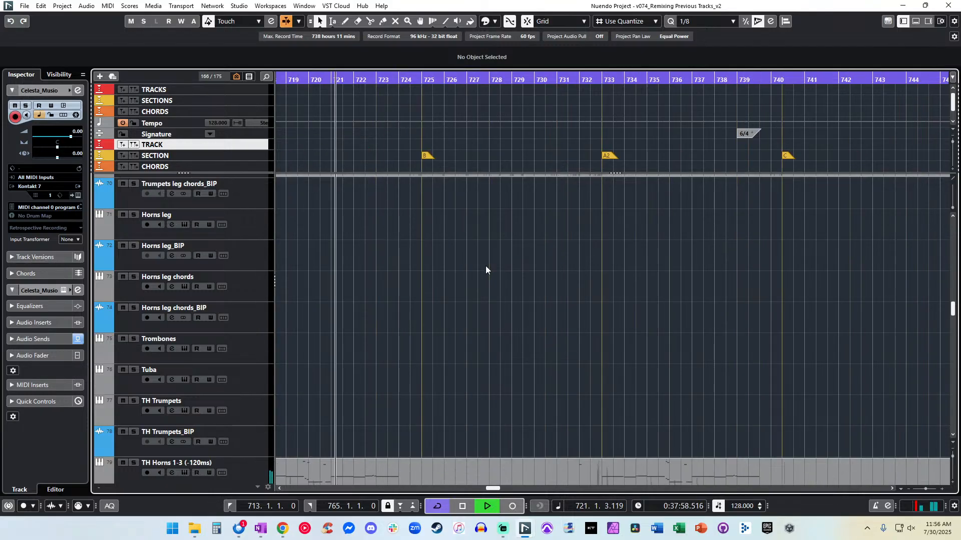
scroll(452, 239, up, 6)
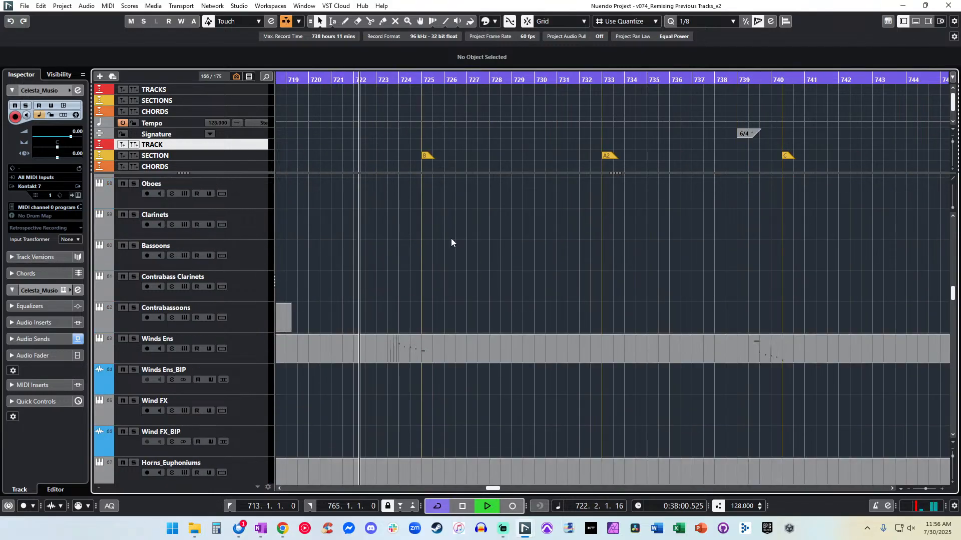
scroll(455, 244, up, 5)
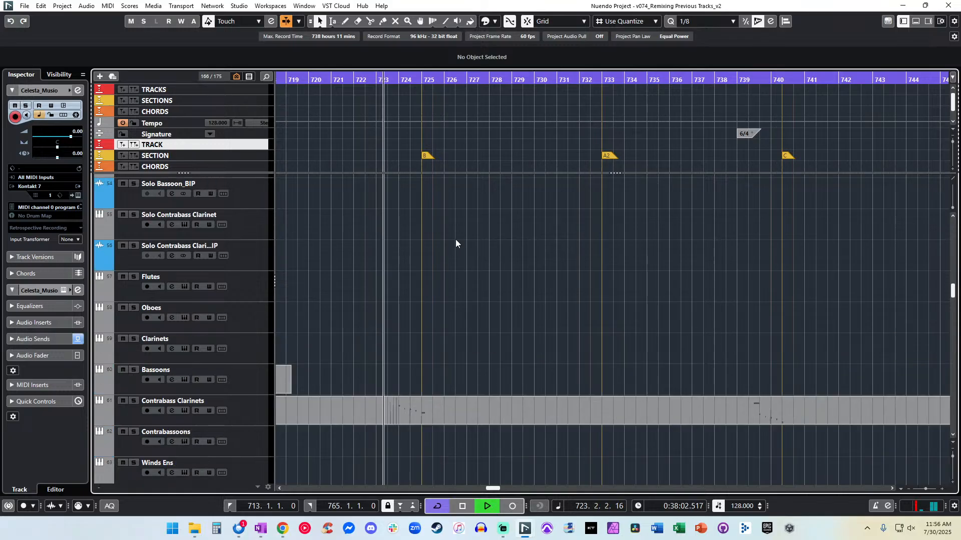
scroll(456, 244, down, 4)
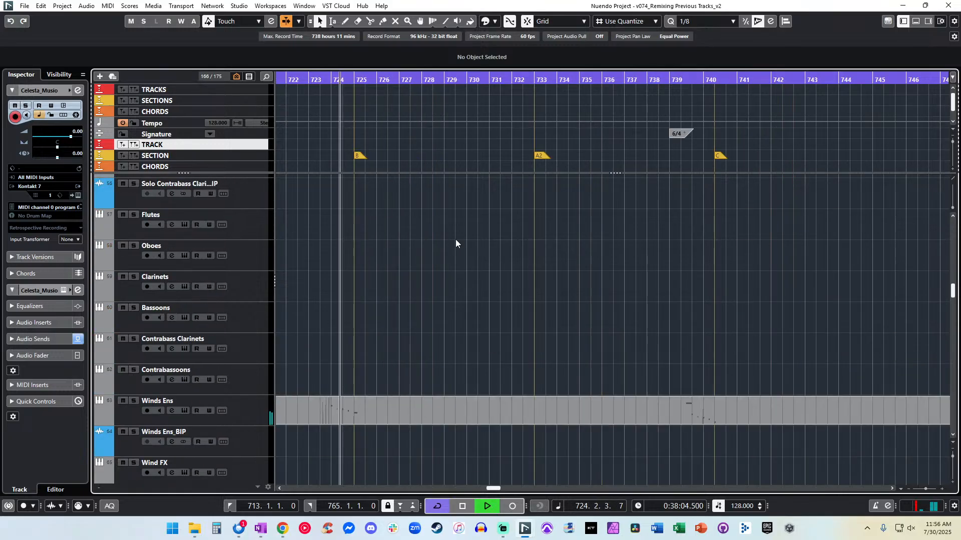
scroll(483, 227, up, 10)
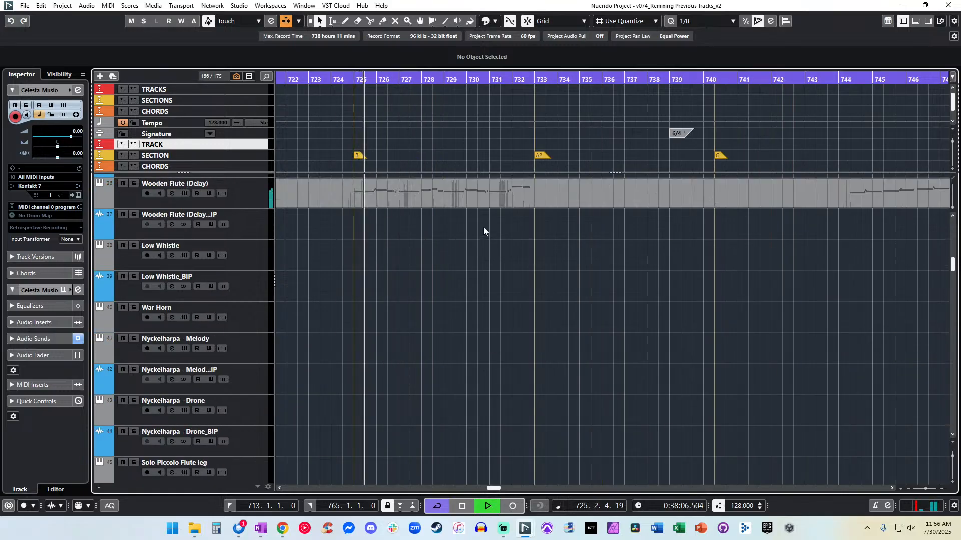
Listen to the transition from section B into A2 starting at bar 732, and examine the Choir_Insolidus_Delay part.
click(512, 79)
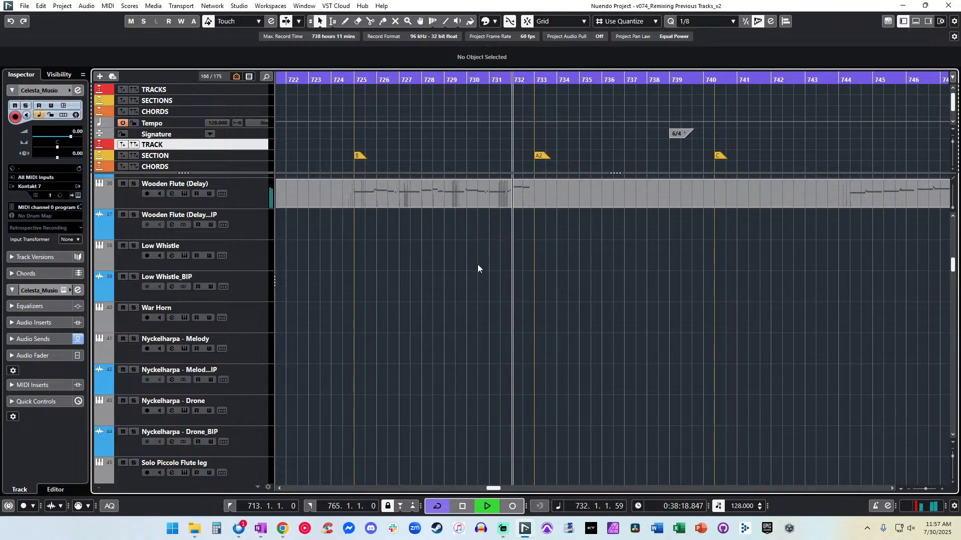
scroll(461, 271, down, 5)
scroll(461, 272, up, 10)
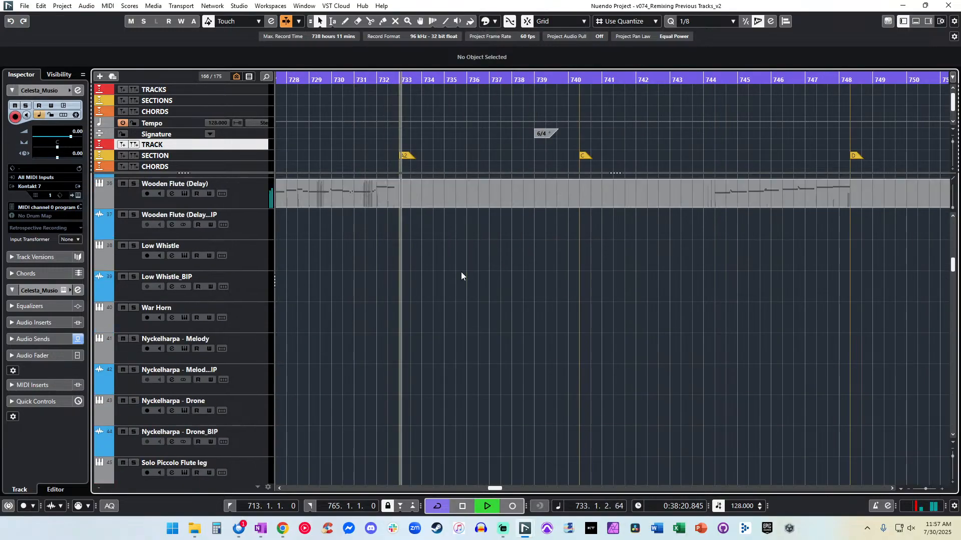
key(space)
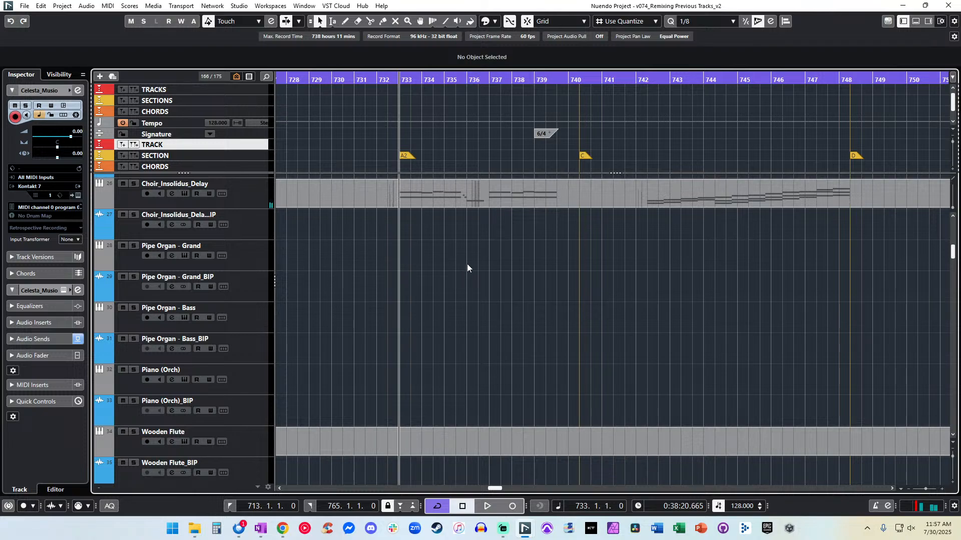
key(space)
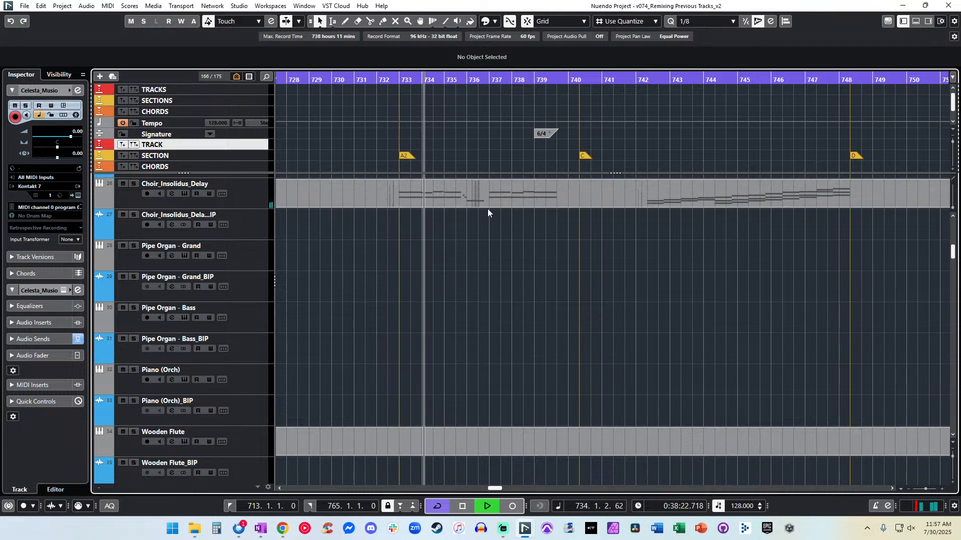
scroll(487, 208, right, 3)
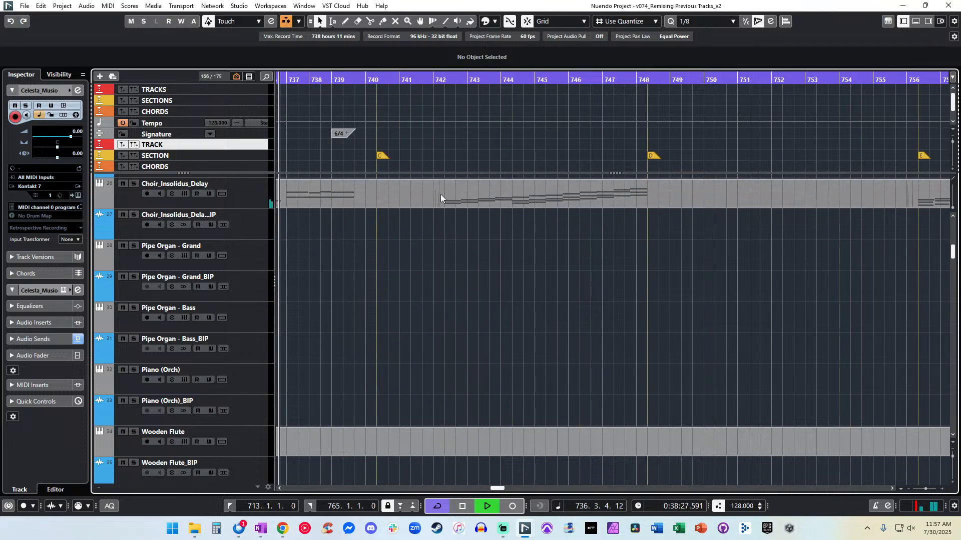
scroll(389, 212, up, 5)
scroll(389, 212, down, 3)
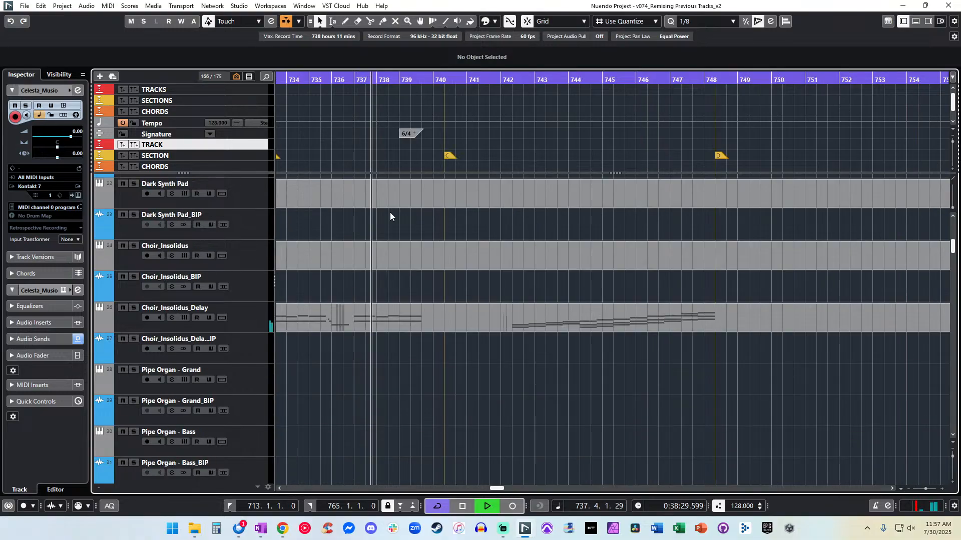
Listen to the start of section C and the change into section D while examining the synth and flute tracks.
scroll(391, 217, up, 7)
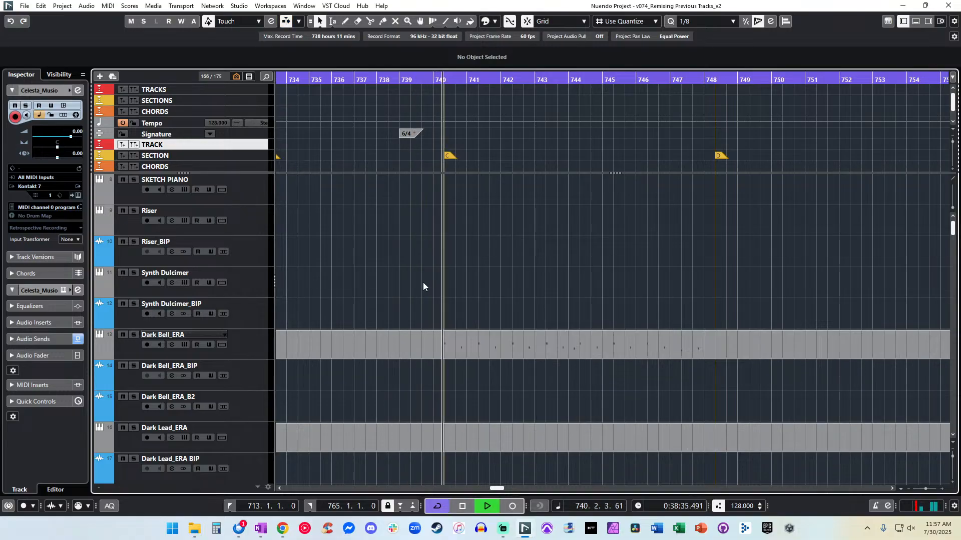
scroll(432, 283, down, 8)
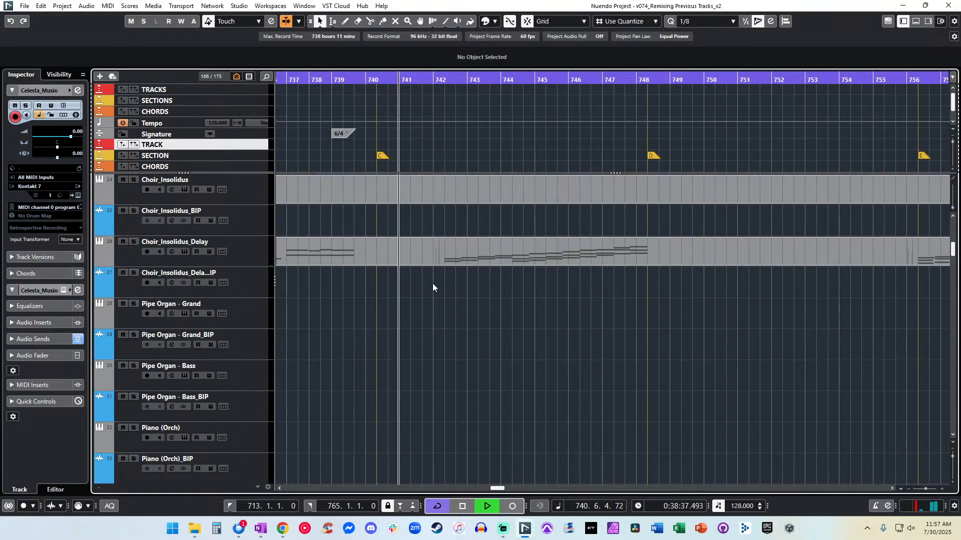
scroll(432, 283, down, 8)
scroll(432, 283, right, 3)
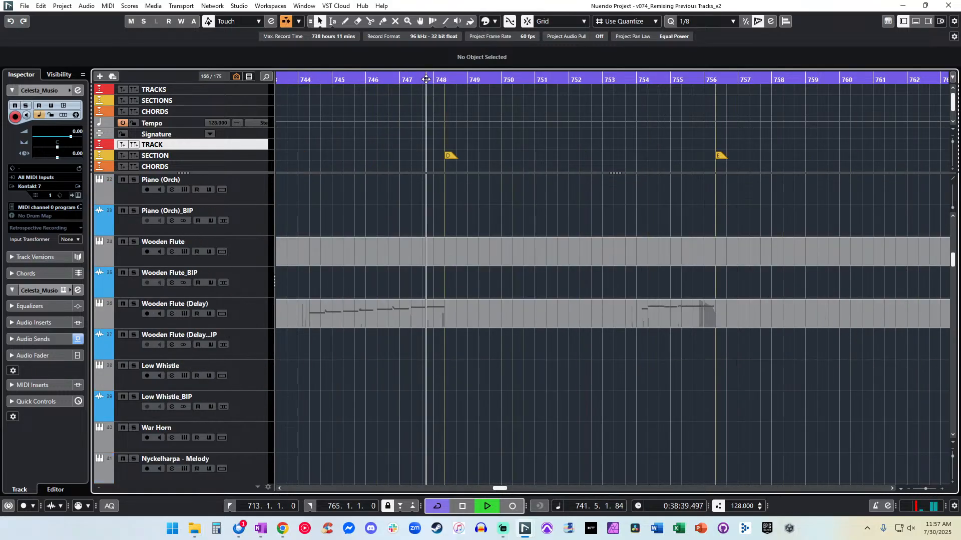
scroll(430, 260, right, 3)
scroll(431, 260, up, 4)
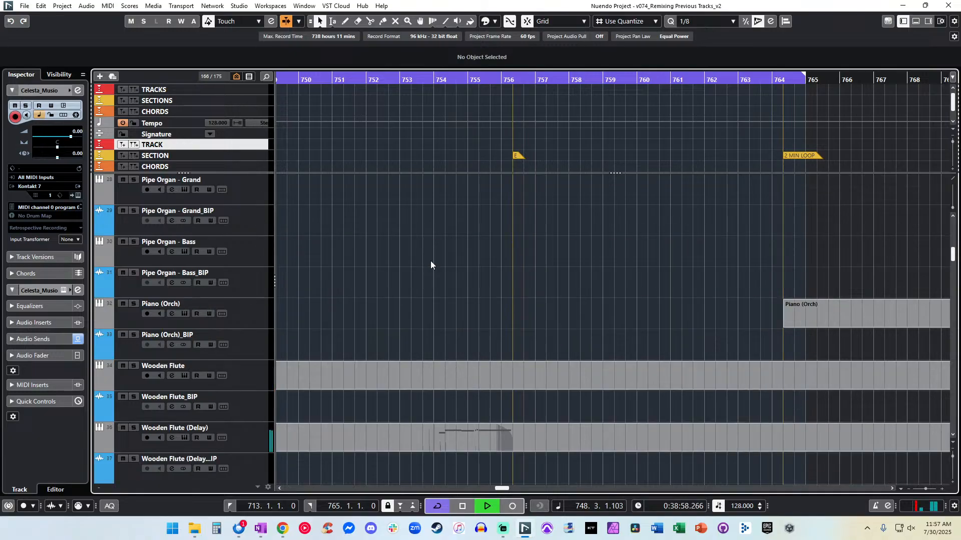
scroll(430, 260, right, 3)
Play the track's ending from bar 762, and the lead-in to section E from about bar 753.
click(511, 78)
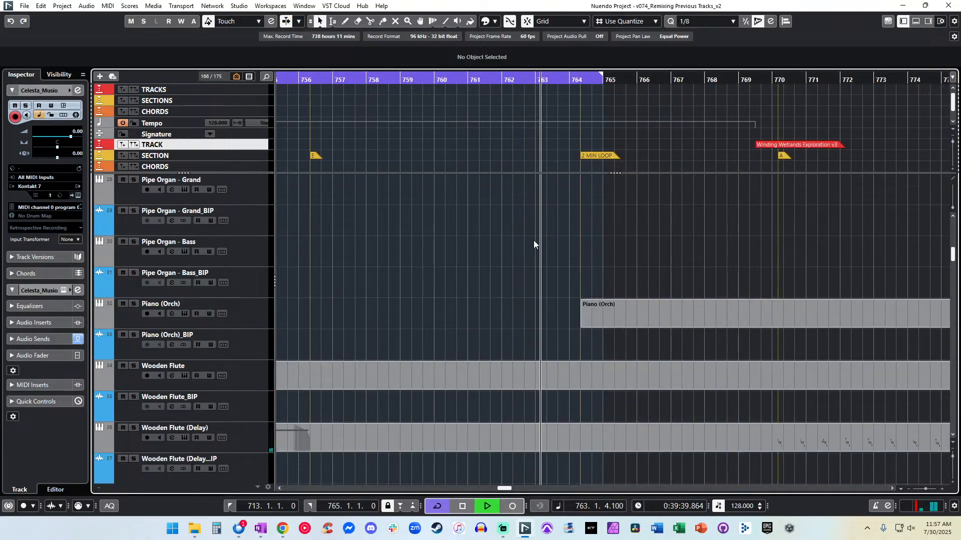
scroll(496, 135, left, 2)
scroll(496, 135, left, 1)
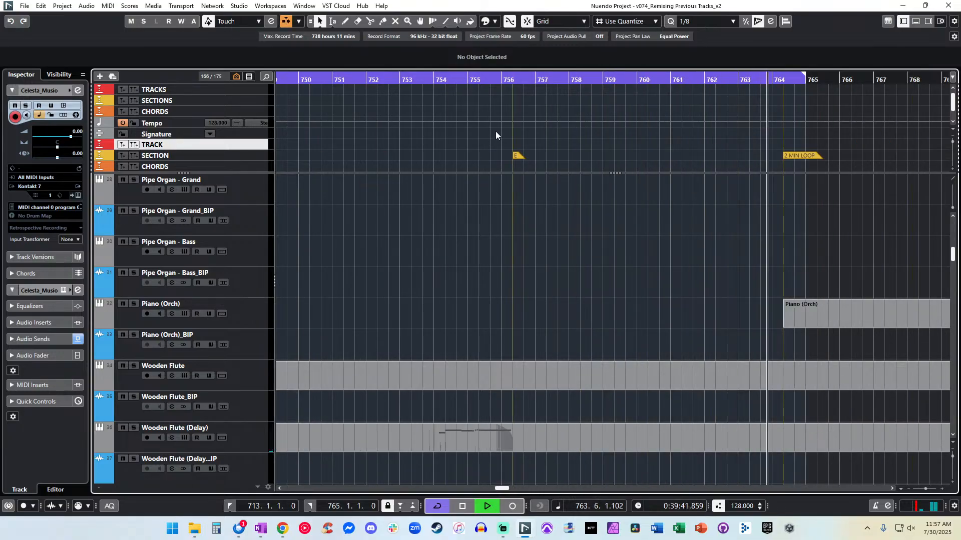
click(420, 79)
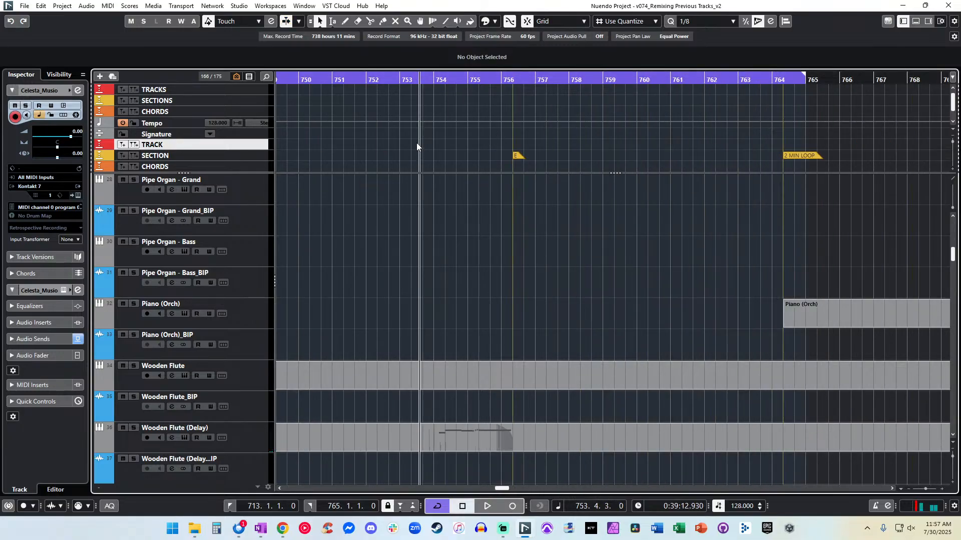
scroll(433, 160, left, 4)
scroll(433, 160, right, 2)
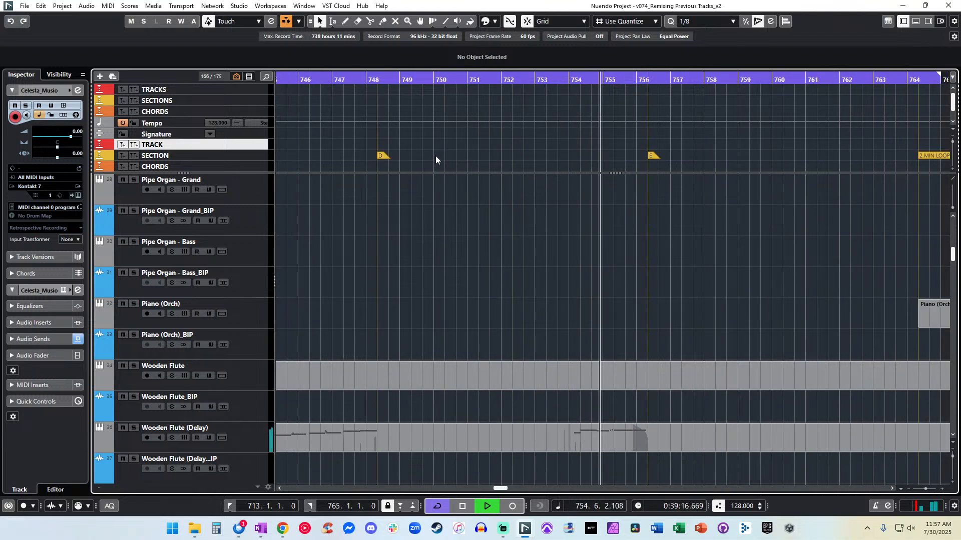
scroll(417, 155, left, 12)
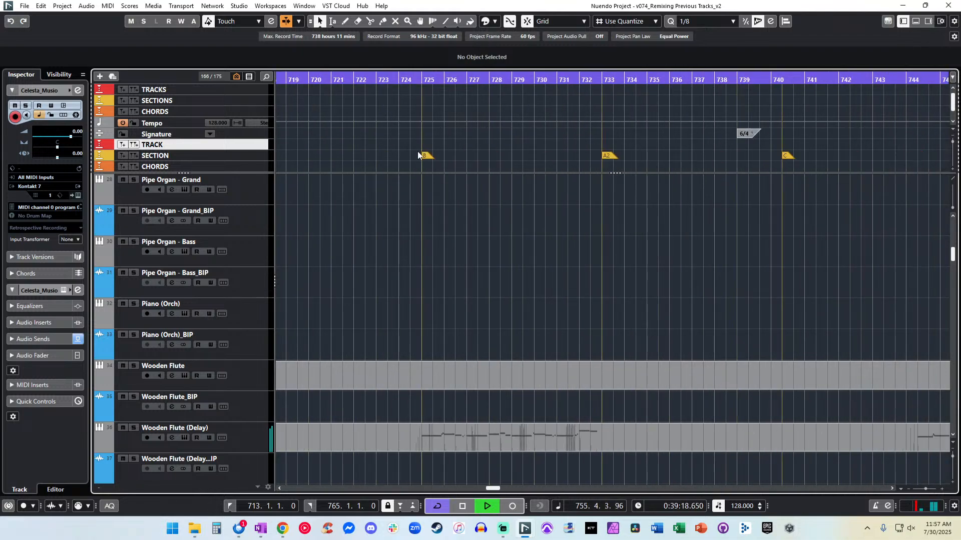
Replay the passage into section A2 from bar 732 with the metronome click on to check the meter.
click(582, 80)
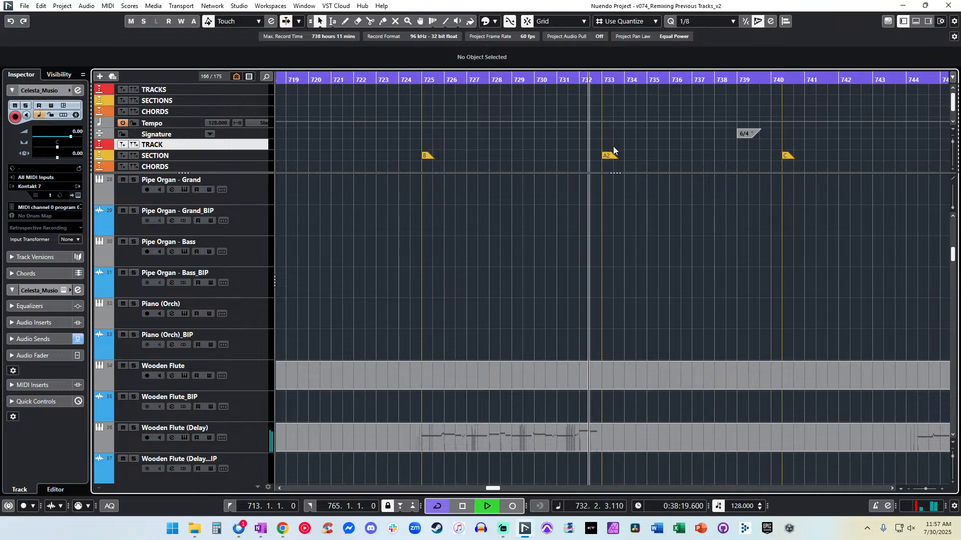
key(space)
key(KP_Subtract)
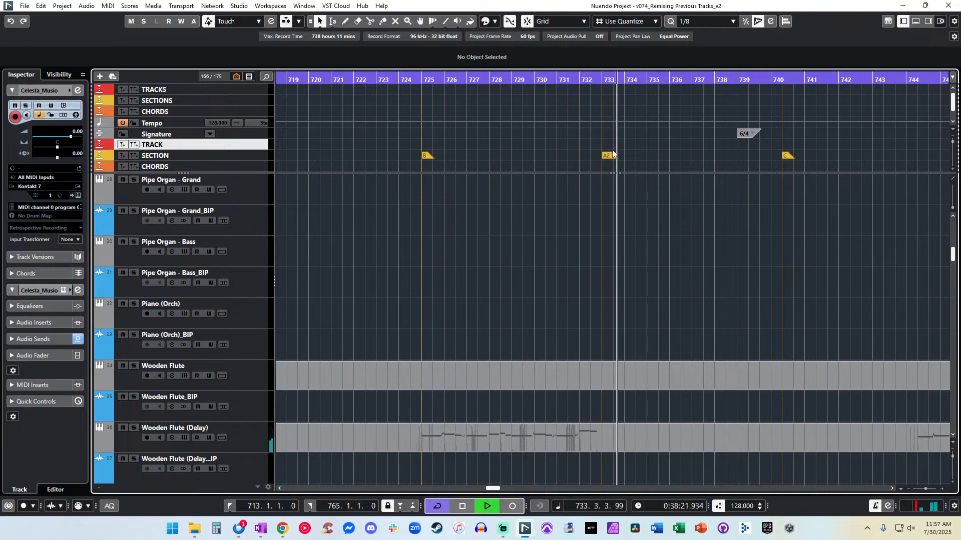
scroll(614, 150, up, 4)
scroll(614, 150, right, 4)
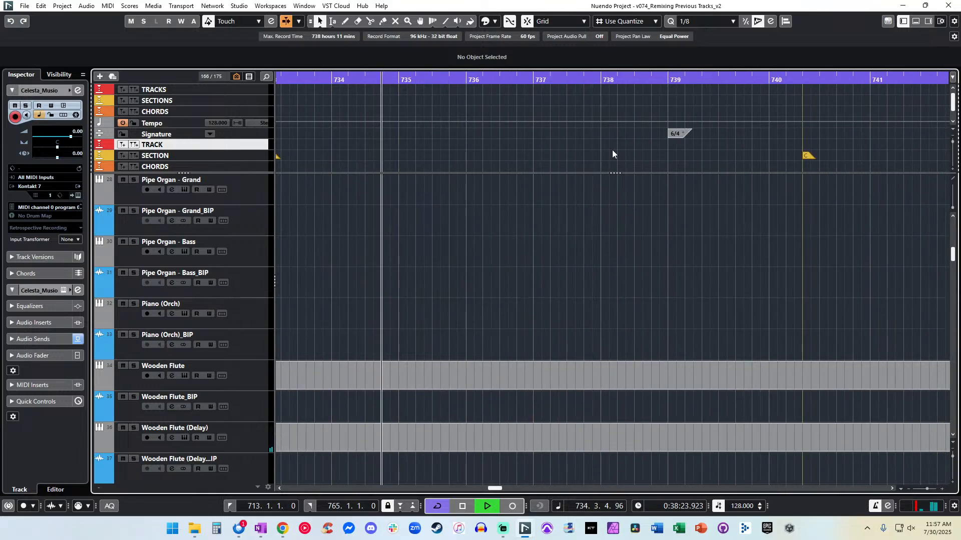
key(space)
key(space)
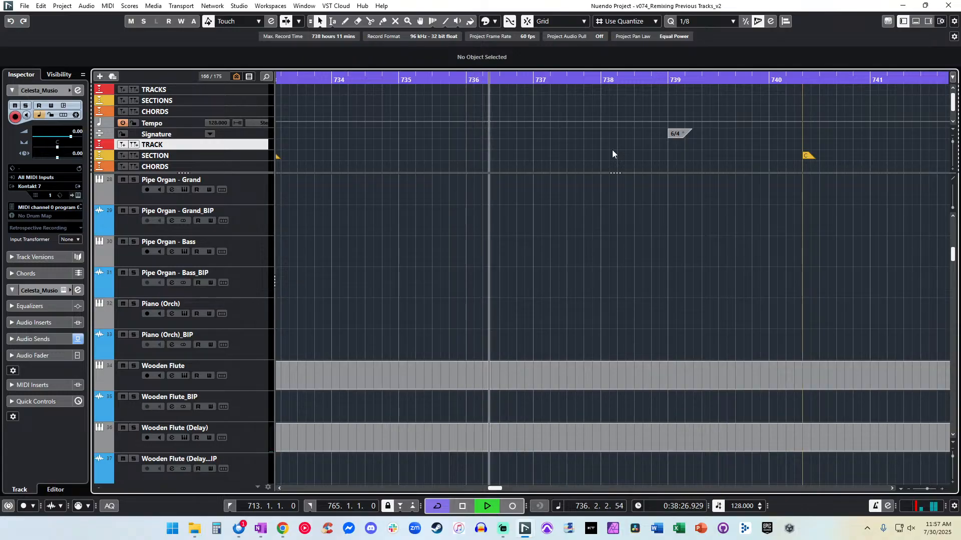
Move the 6/4 time signature change from bar 739 to bar 741, in line with the section C marker.
scroll(560, 134, right, 4)
mouse_move(406, 131)
mouse_down()
mouse_move(543, 146)
mouse_move(590, 133)
mouse_up()
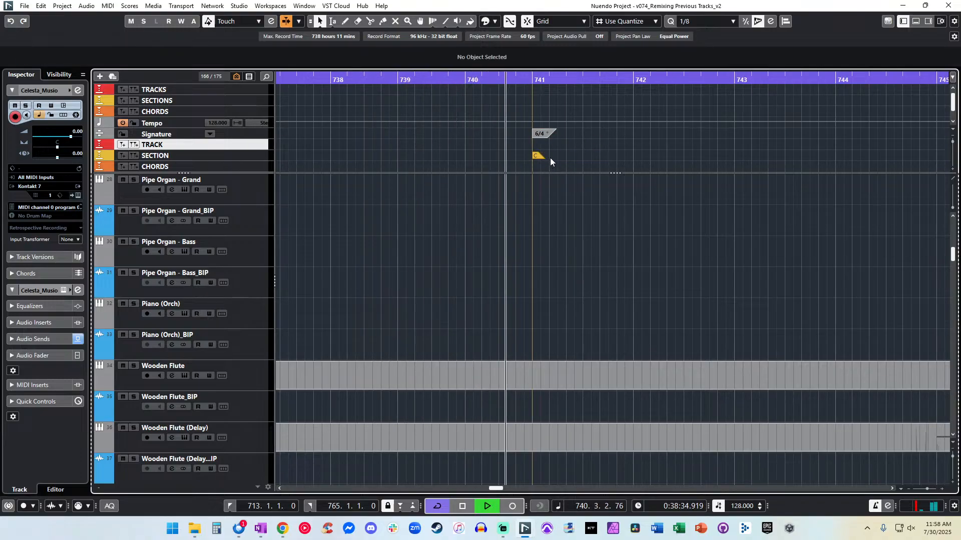
click(461, 155)
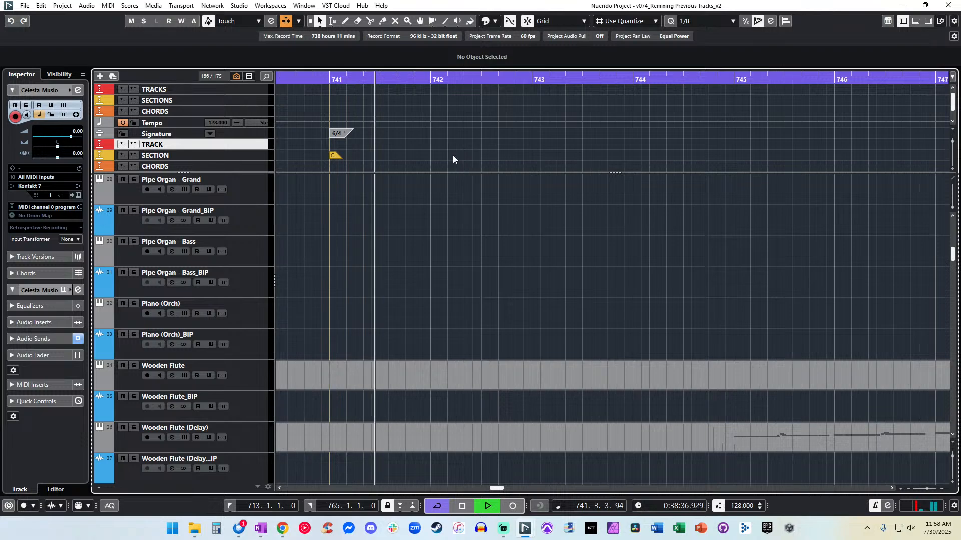
Replay the opening of section C to check the 6/4 meter, and leave the playhead at bar 742.
key(space)
key(shift+b)
key(space)
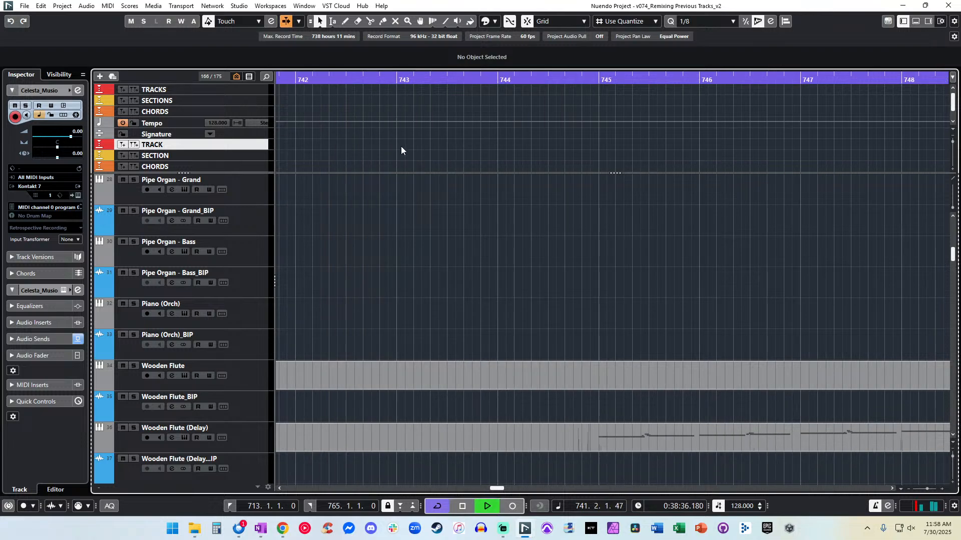
scroll(399, 146, left, 3)
scroll(399, 146, right, 2)
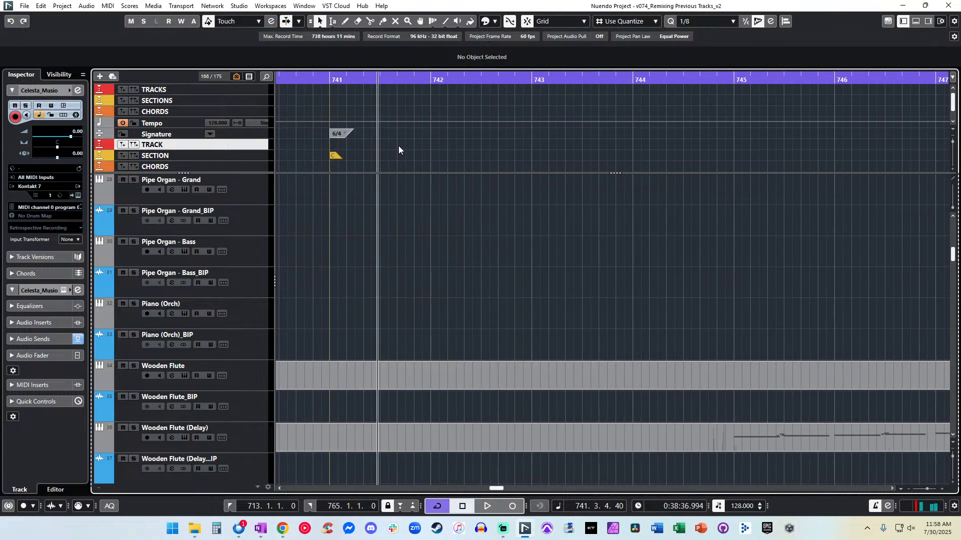
scroll(399, 146, left, 1)
click(399, 146)
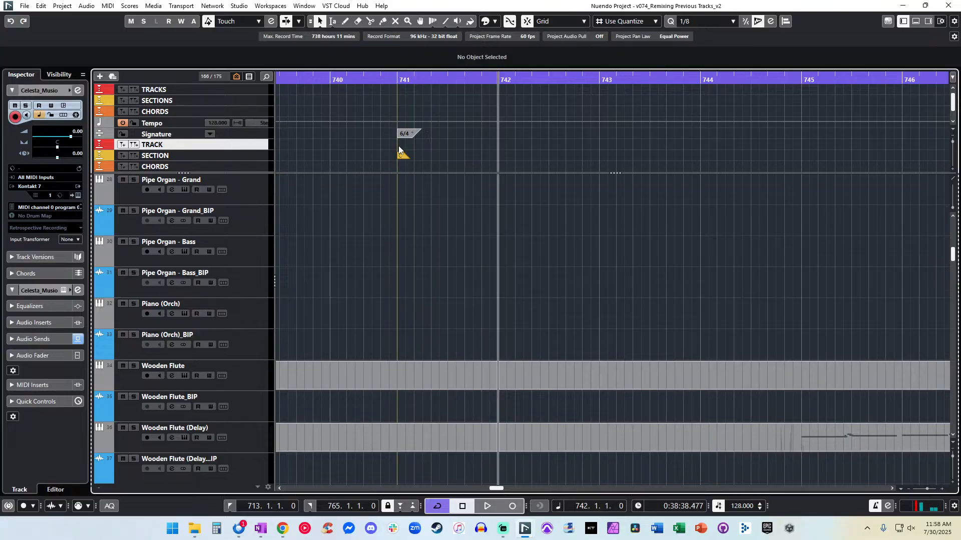
Play section C from bar 742 through section D toward the section E marker at bar 757.
scroll(399, 147, right, 3)
key(space)
scroll(399, 147, right, 3)
key(ctrl+KP_Add)
key(ctrl+KP_Add)
scroll(455, 158, right, 2)
scroll(454, 157, right, 3)
scroll(454, 157, right, 1)
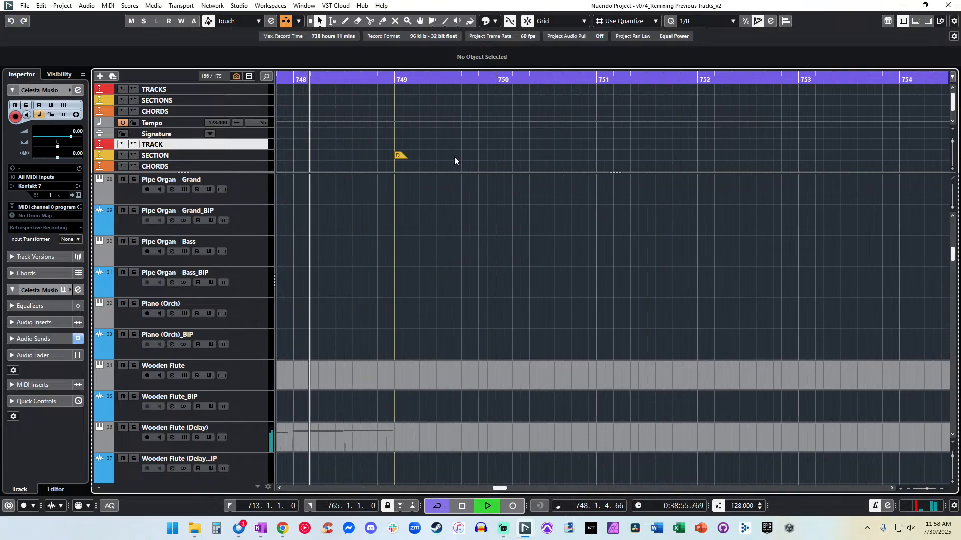
scroll(395, 152, right, 2)
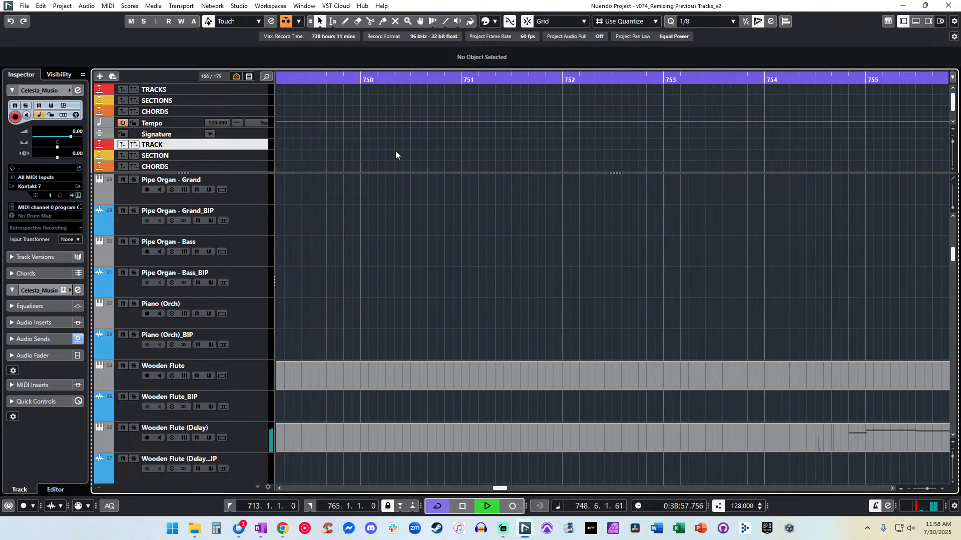
scroll(396, 151, left, 1)
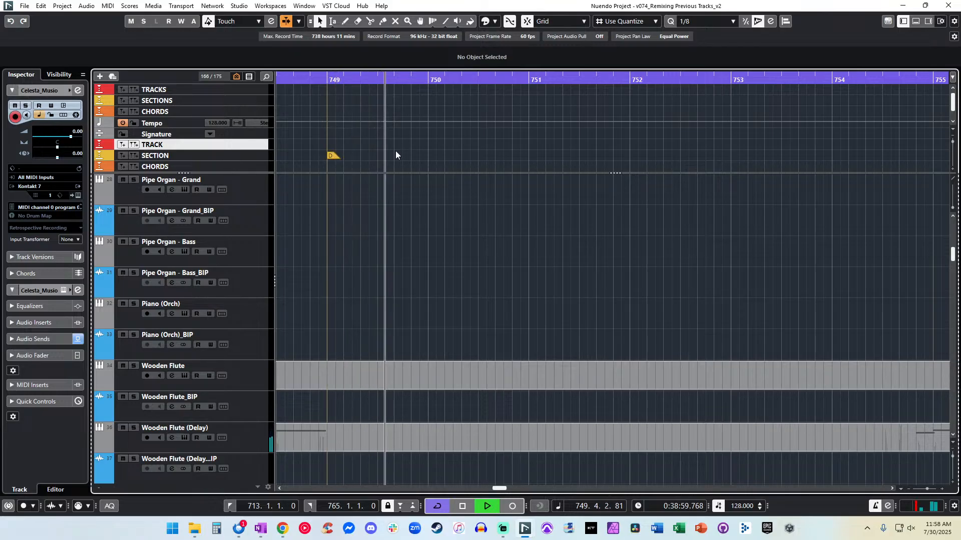
scroll(396, 151, right, 1)
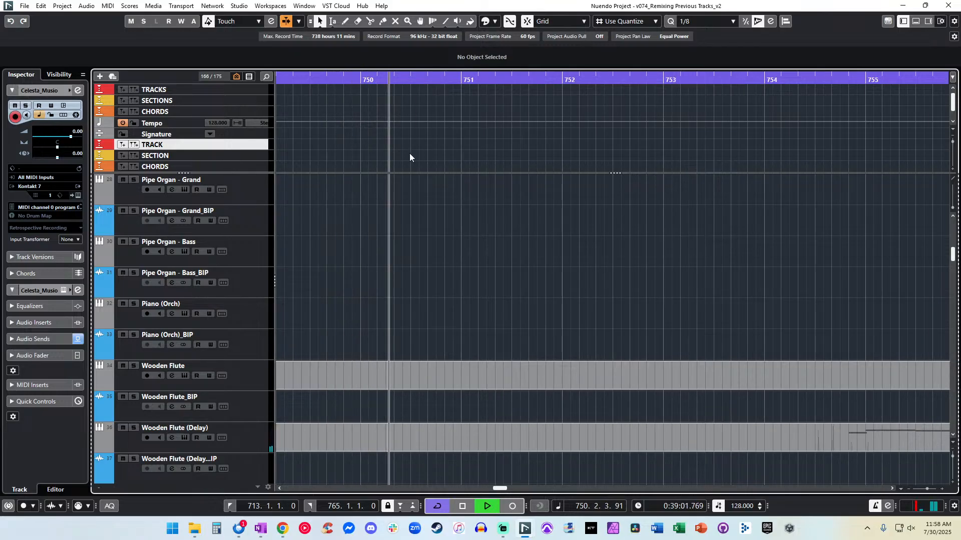
scroll(430, 158, right, 3)
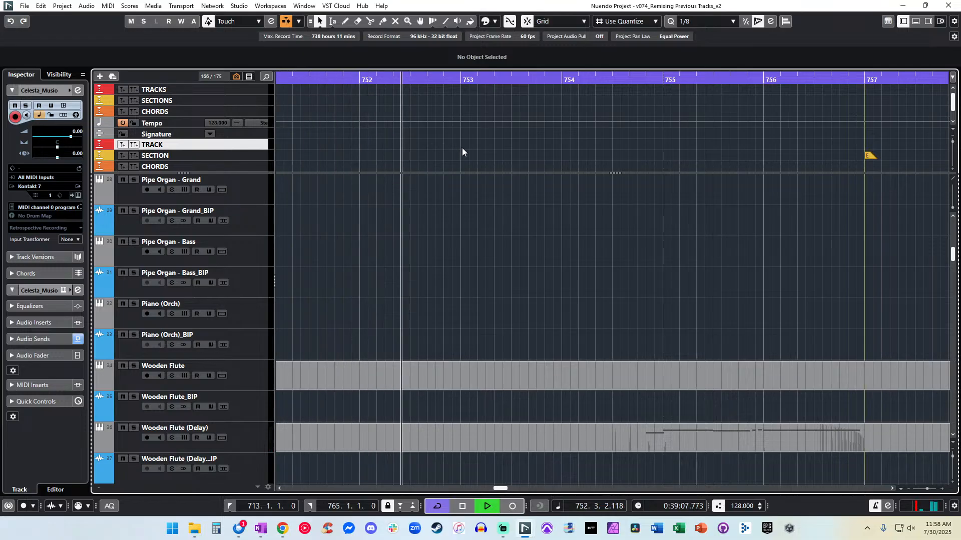
scroll(462, 148, right, 2)
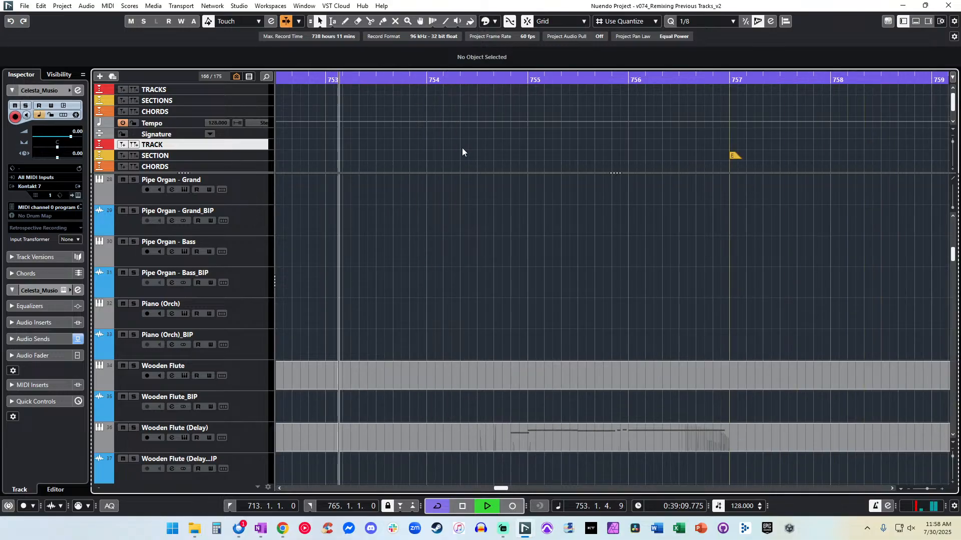
scroll(461, 148, right, 1)
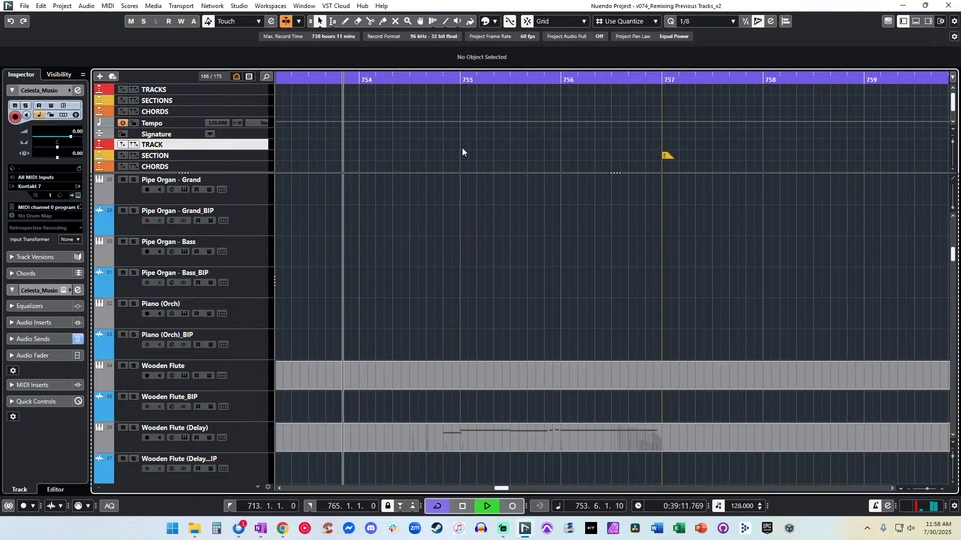
scroll(461, 148, right, 1)
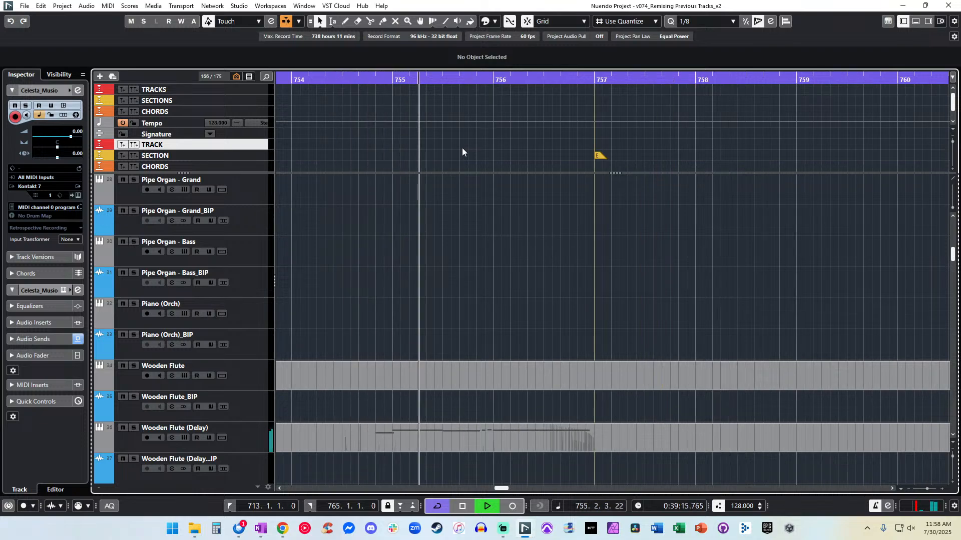
Play section E through to the 2 MIN LOOP marker and stop playback in bar 765.
scroll(463, 149, right, 3)
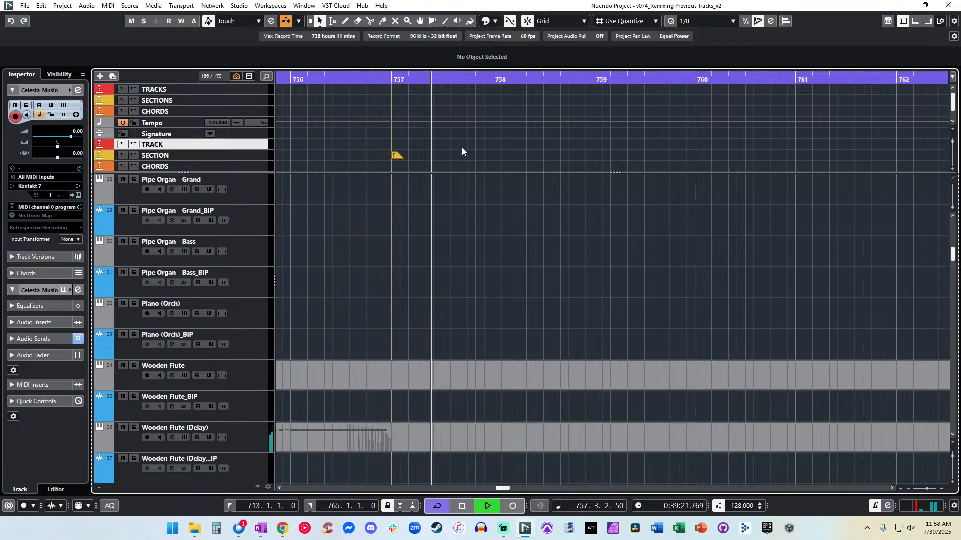
scroll(462, 148, right, 5)
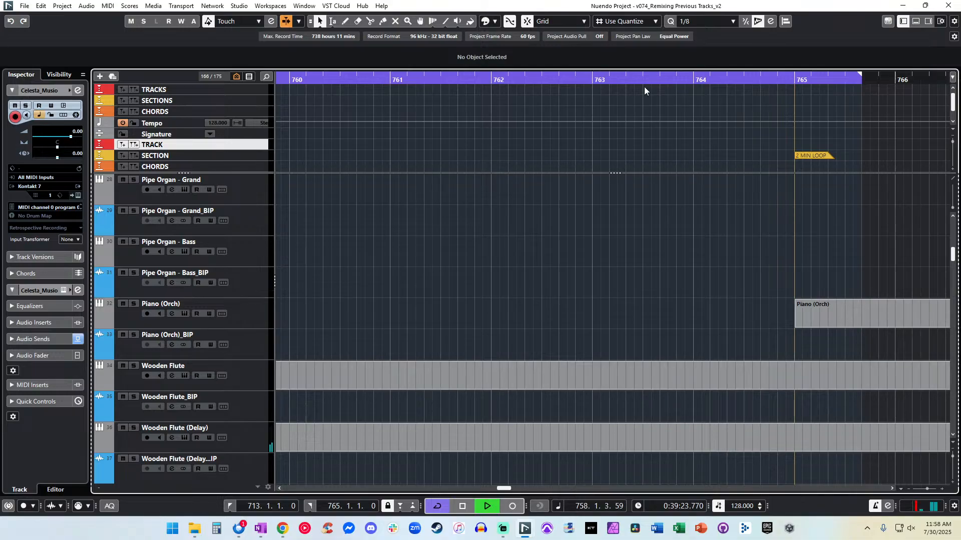
scroll(643, 178, right, 1)
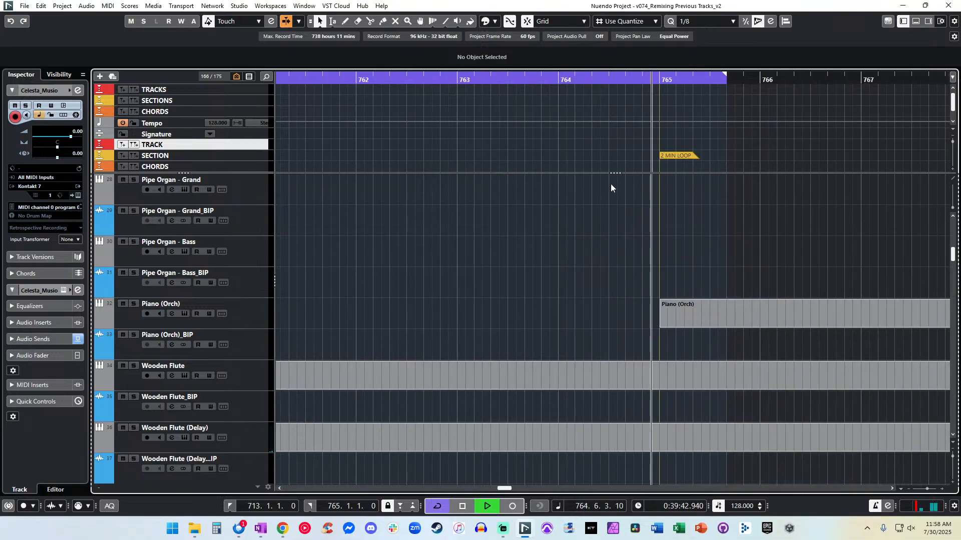
scroll(623, 152, right, 2)
scroll(622, 151, right, 1)
key(space)
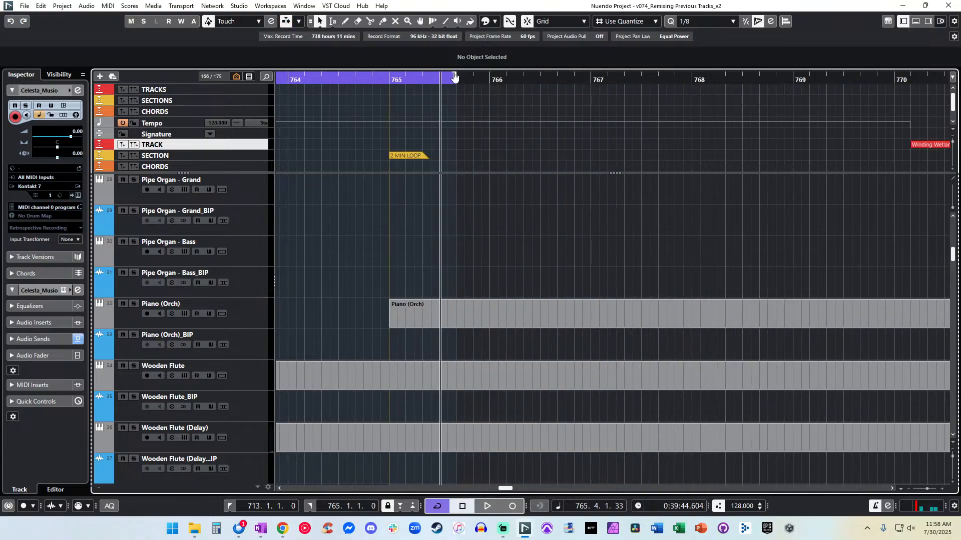
Extend the right locator to bar 766 and add a REVERB TAIL marker there on the SECTION marker track.
click(493, 99)
key(shift+Insert)
text(REVERB)
click(485, 106)
key(KP_Add)
key(KP_Subtract)
Insert a 4/4 time signature at bar 713, where the Garden District Combat track begins.
key(g)
key(g)
key(g)
key(g)
key(g)
key(g)
key(g)
key(g)
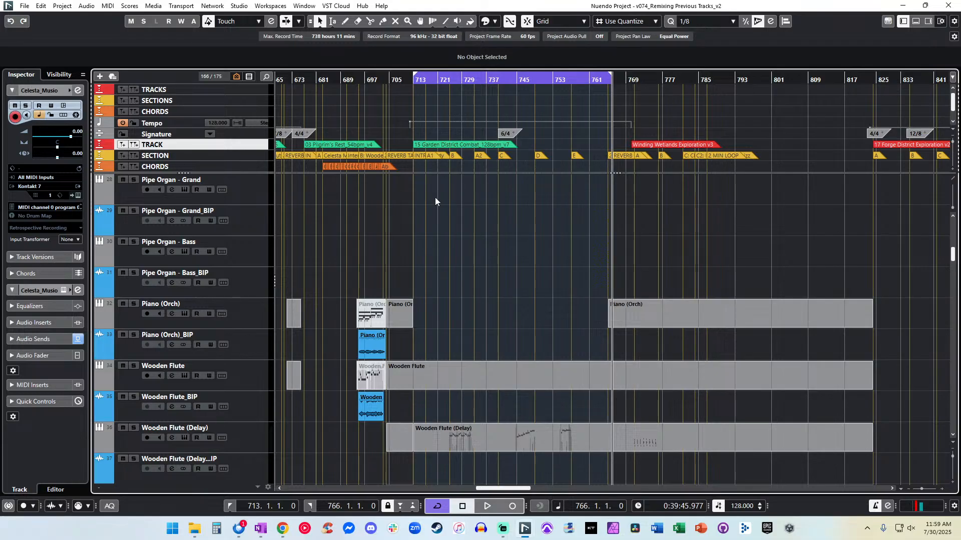
key(KP_1)
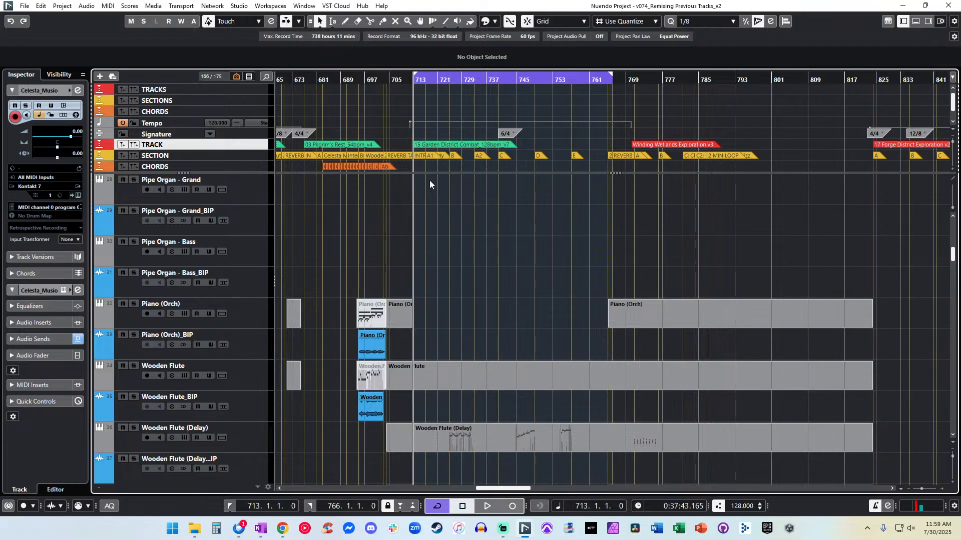
key(h)
key(h)
key(h)
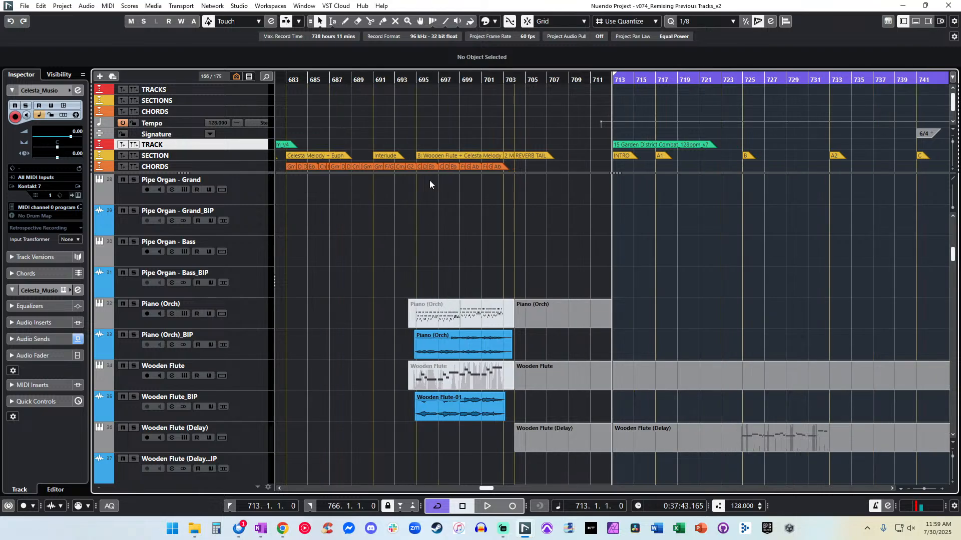
key(g)
key(g)
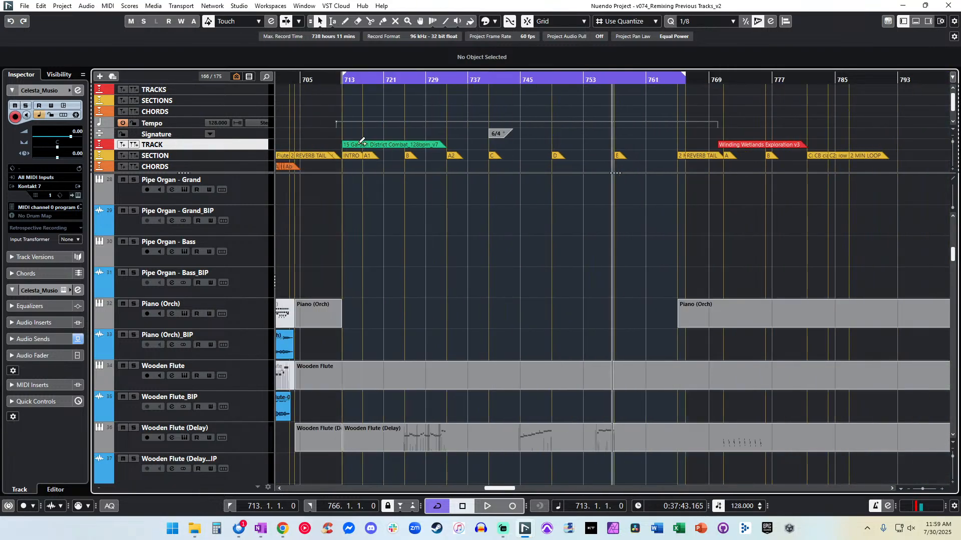
key(h)
key(h)
key(h)
key(h)
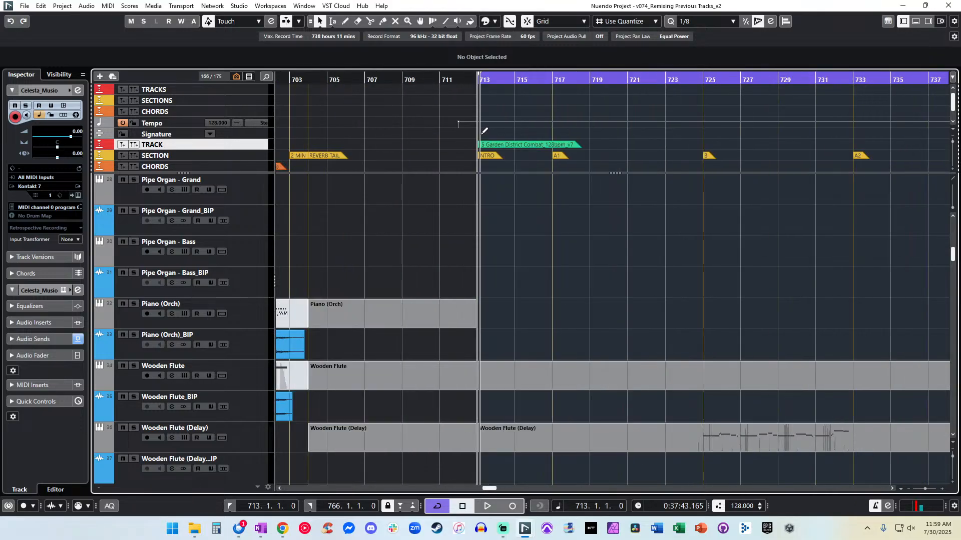
click(685, 23)
click(688, 56)
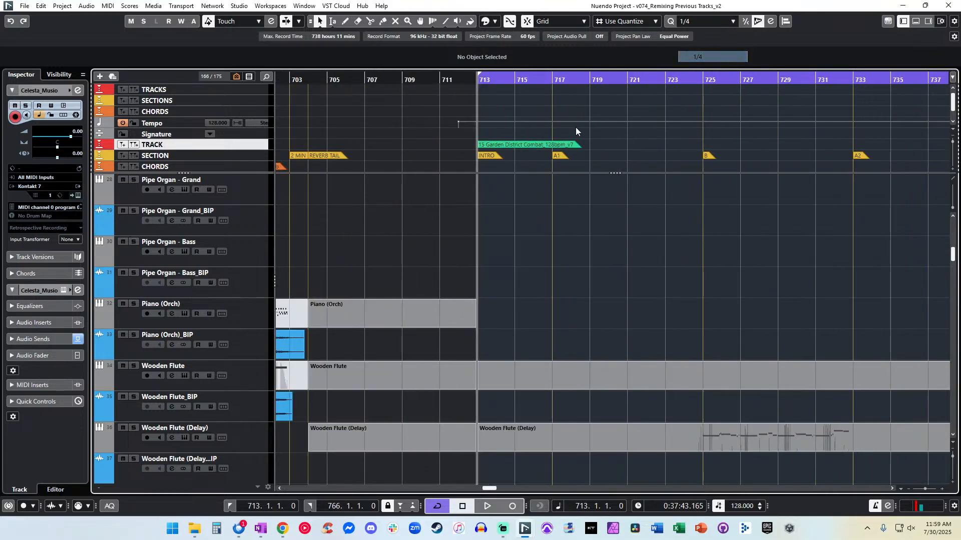
alt+click(480, 134)
key(Return)
scroll(491, 139, right, 3)
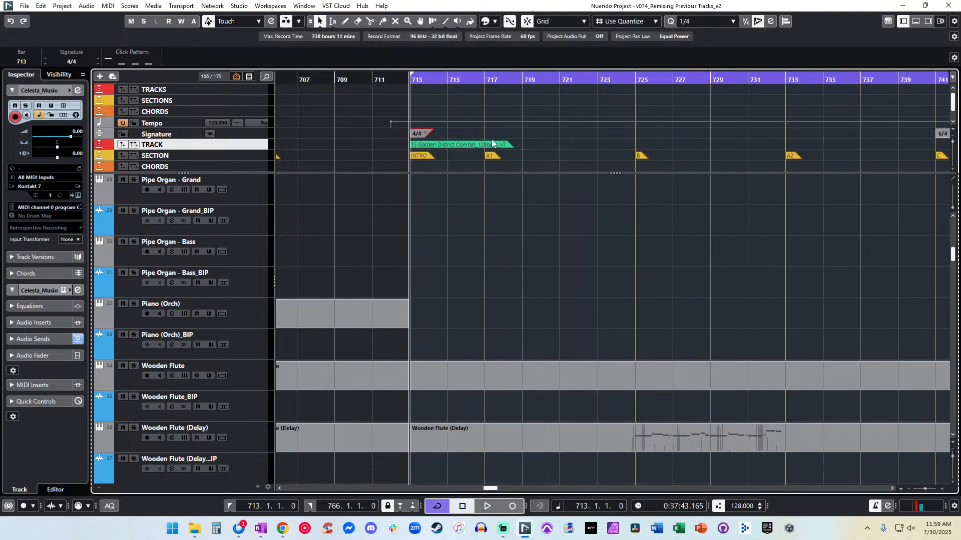
Play the start of the intro from bar 713 to check the 4/4 meter.
scroll(491, 139, left, 1)
key(space)
key(space)
key(KP_1)
key(space)
key(h)
key(h)
key(h)
key(h)
key(h)
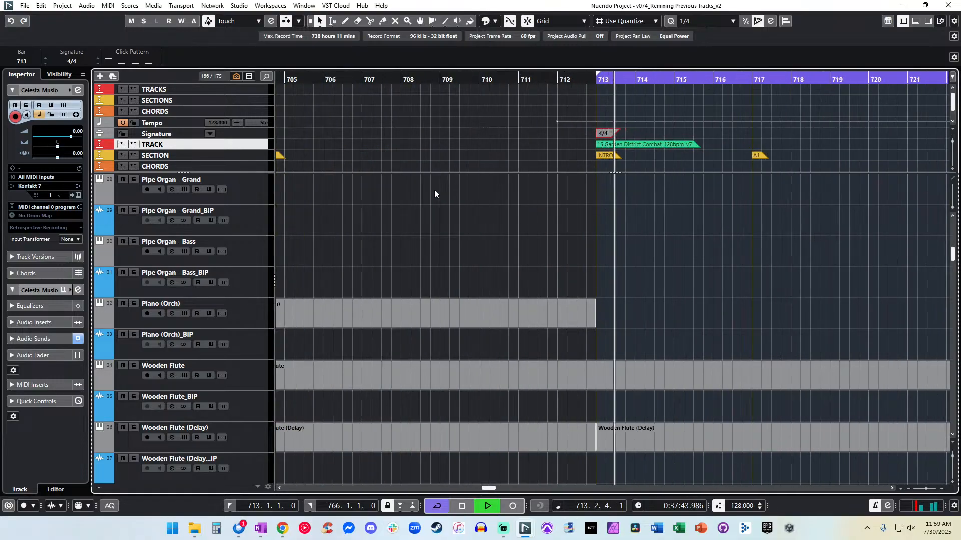
Add a LOOP IN marker at bar 717 on the TRACK marker track, in line with the A1 marker.
key(space)
key(KP_Add)
key(KP_Add)
key(KP_Add)
scroll(435, 194, right, 4)
key(KP_Add)
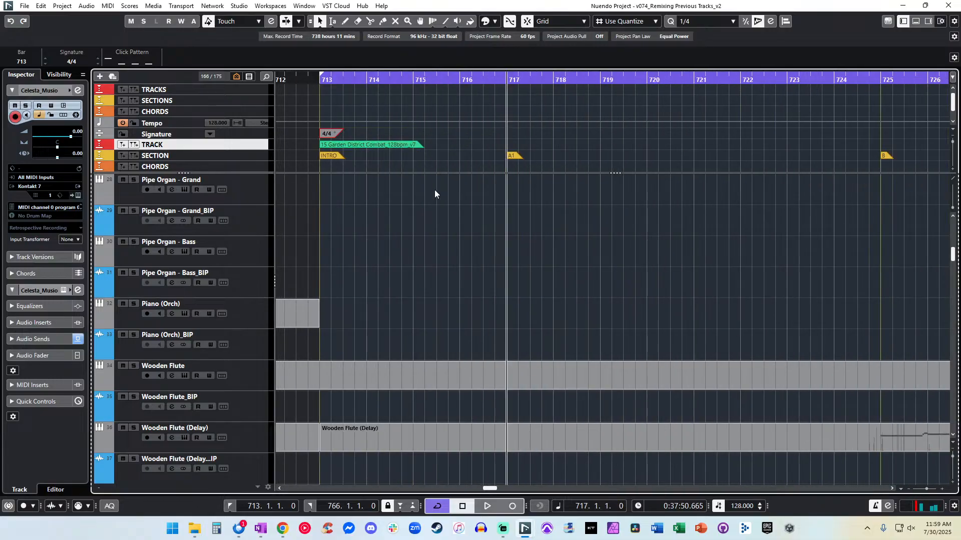
key(shift+Insert)
text(LOOP IN)
key(Return)
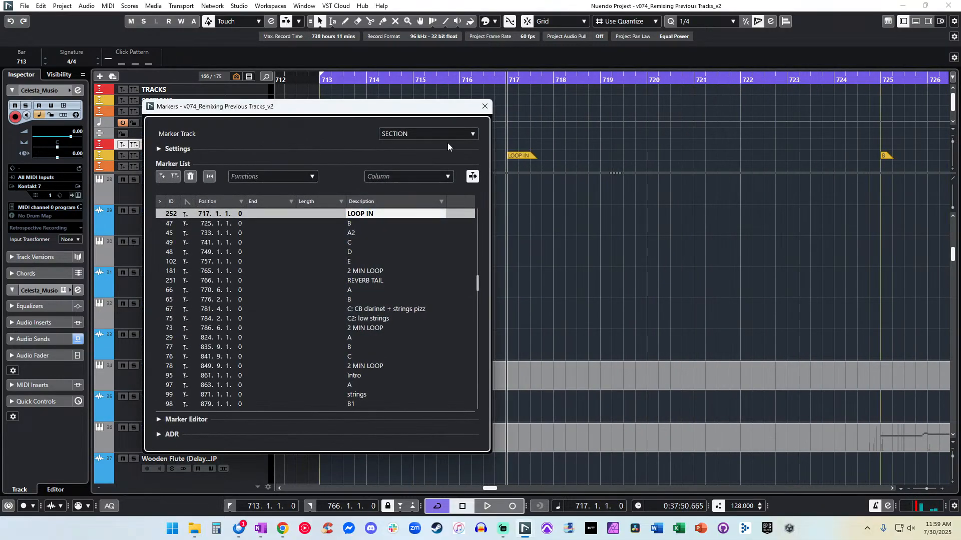
click(482, 107)
Replay the passage around bar 717 to check the loop-in point, and leave the playhead at bar 716.
key(space)
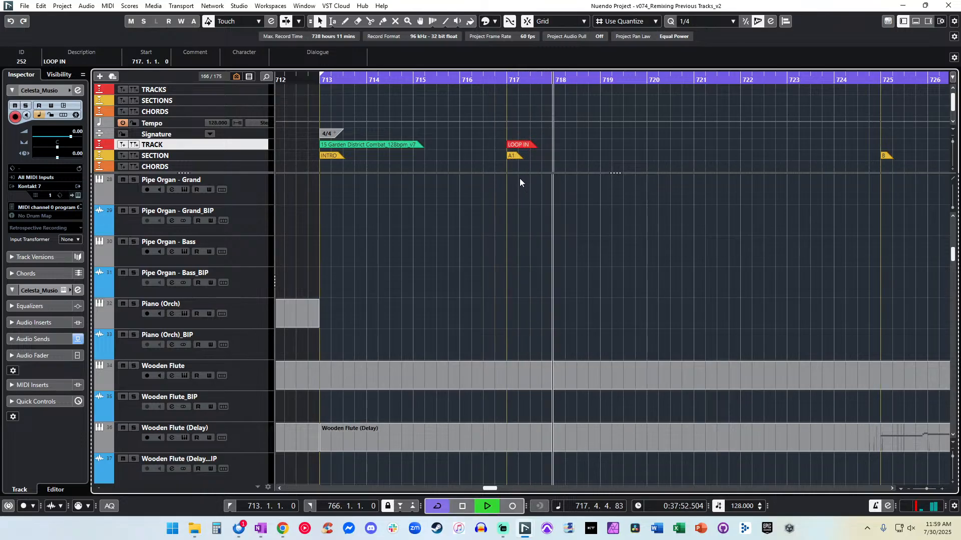
key(space)
key(KP_Subtract)
key(KP_Subtract)
key(KP_Subtract)
key(space)
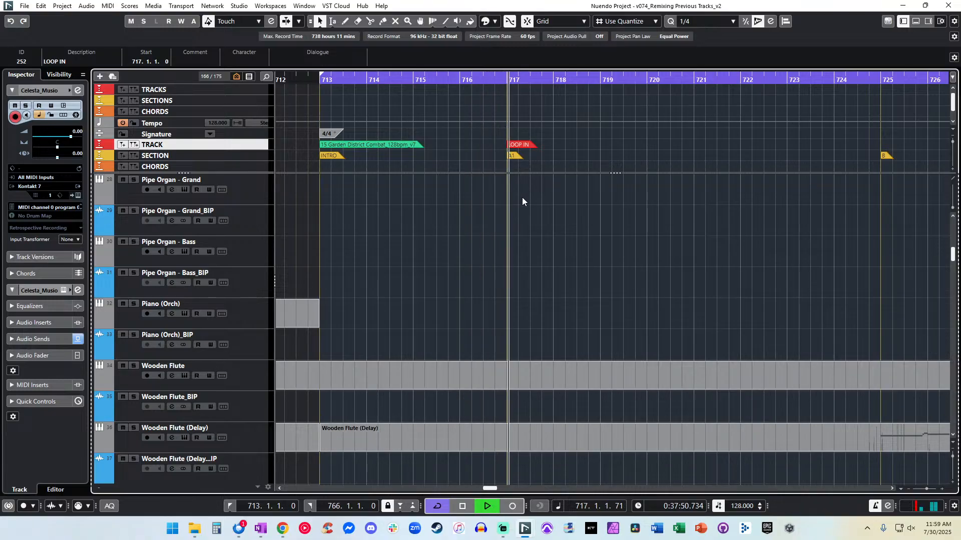
key(space)
key(KP_Subtract)
key(KP_Subtract)
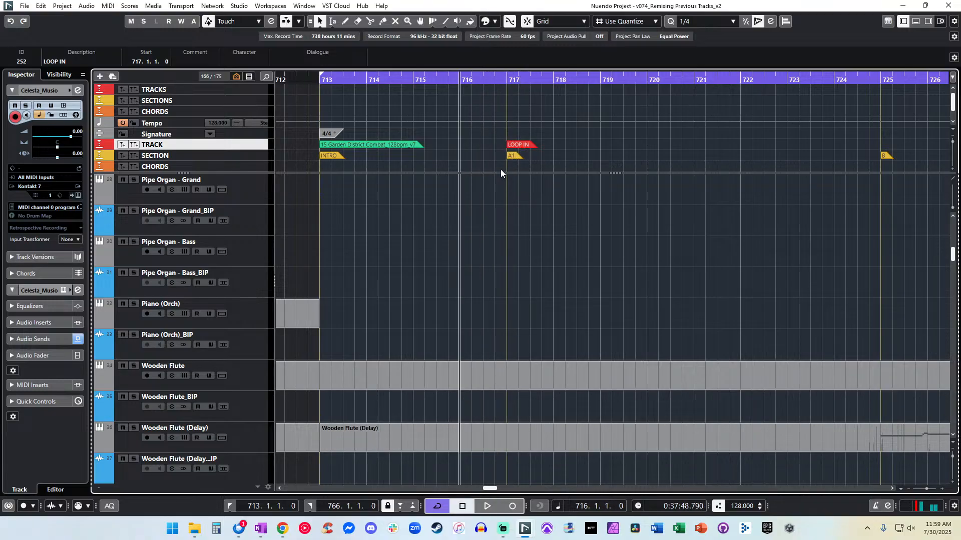
Move the LOOP IN marker one beat earlier to 716.4.1.0 and replay the passage from bar 716.
drag(501, 147, 499, 145)
key(space)
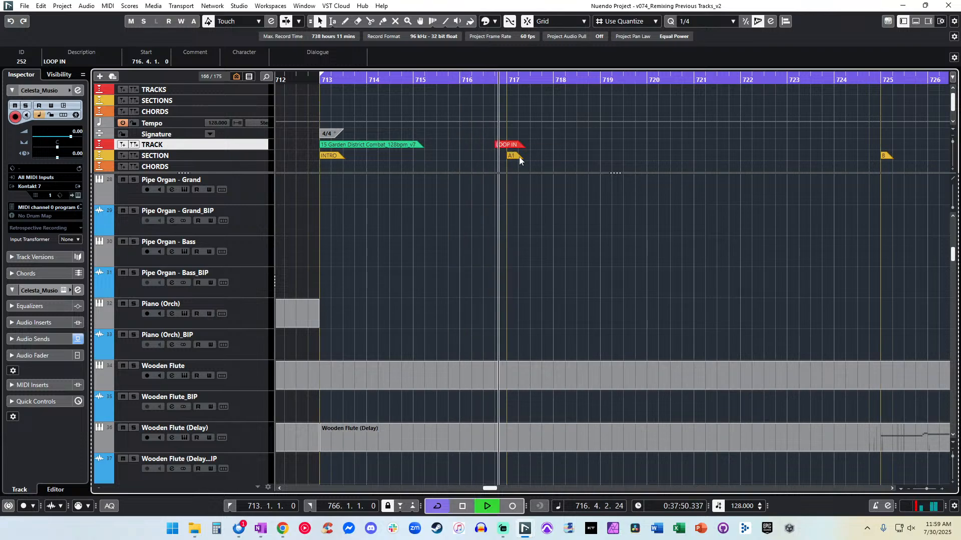
key(f)
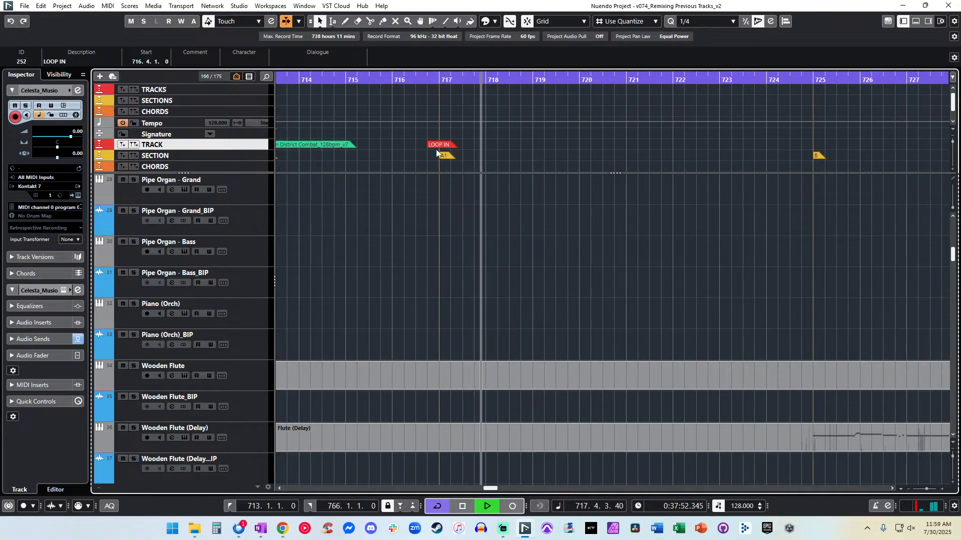
key(space)
Rename the LOOP IN marker as LOOP IN (BEAT 4).
click(116, 62)
key(Right)
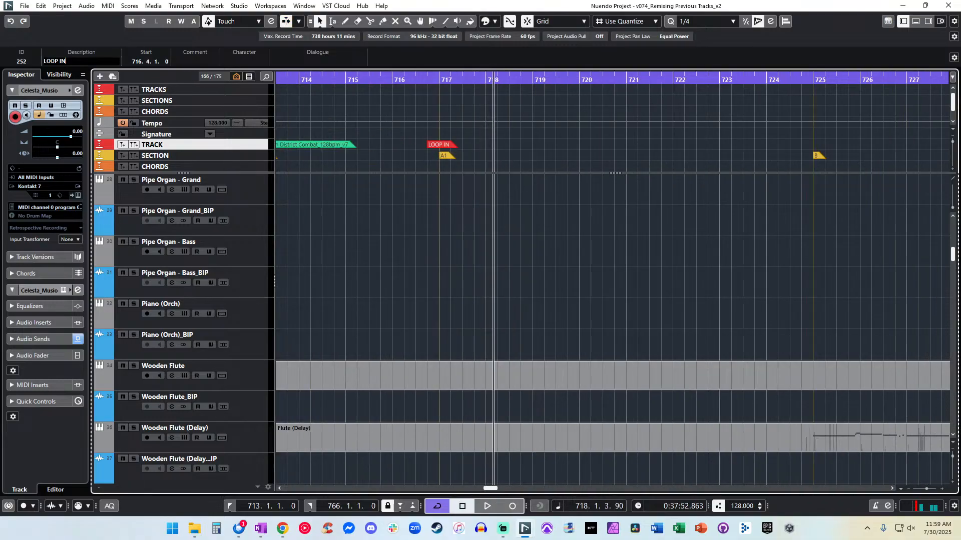
text((BEAT 4))
key(Return)
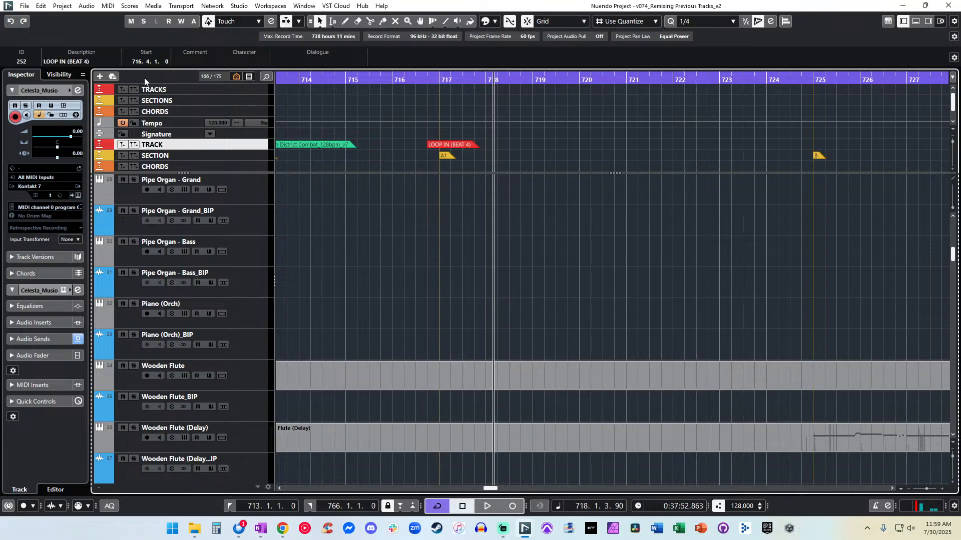
Replay the bars around the 2 MIN LOOP marker at bar 765 to find the loop-out point, and leave the playhead at bar 765.
scroll(580, 196, right, 15)
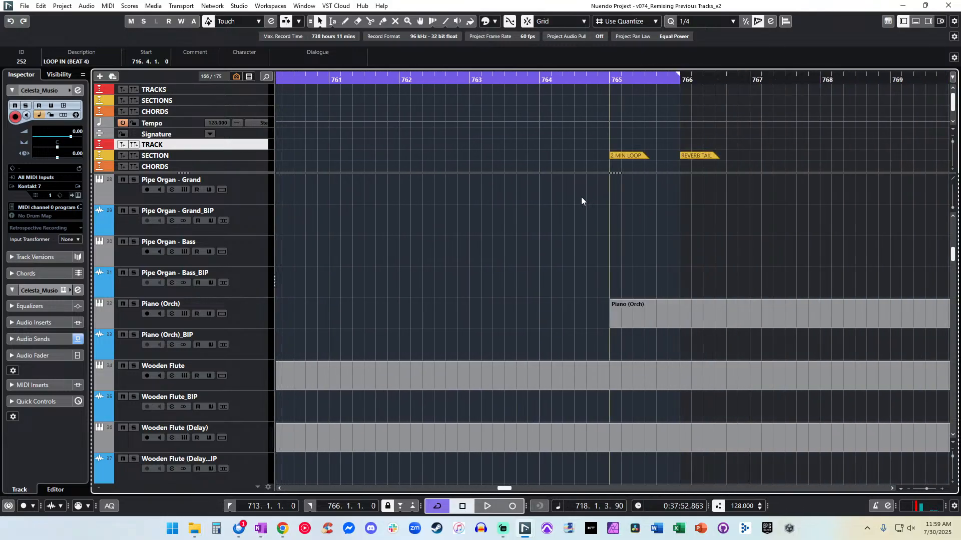
click(604, 79)
key(space)
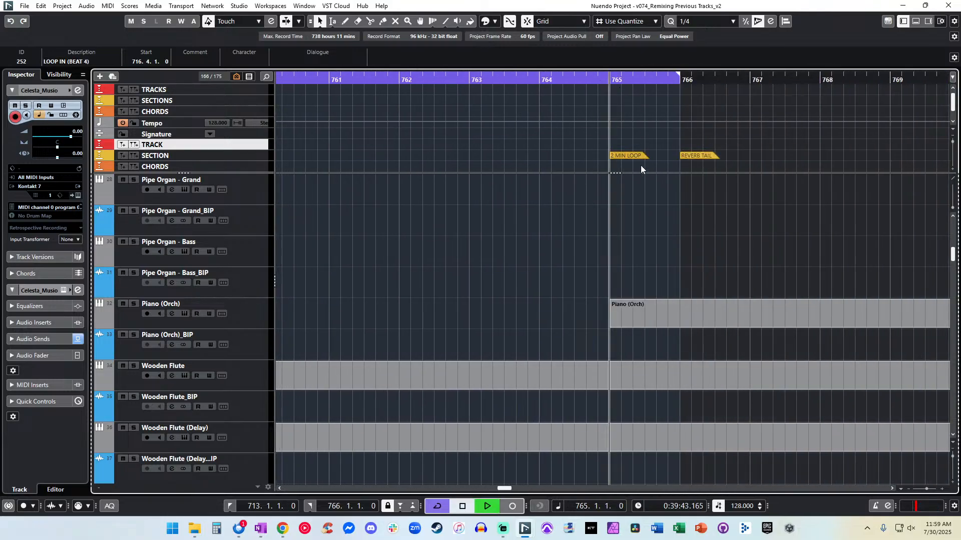
key(KP_Subtract)
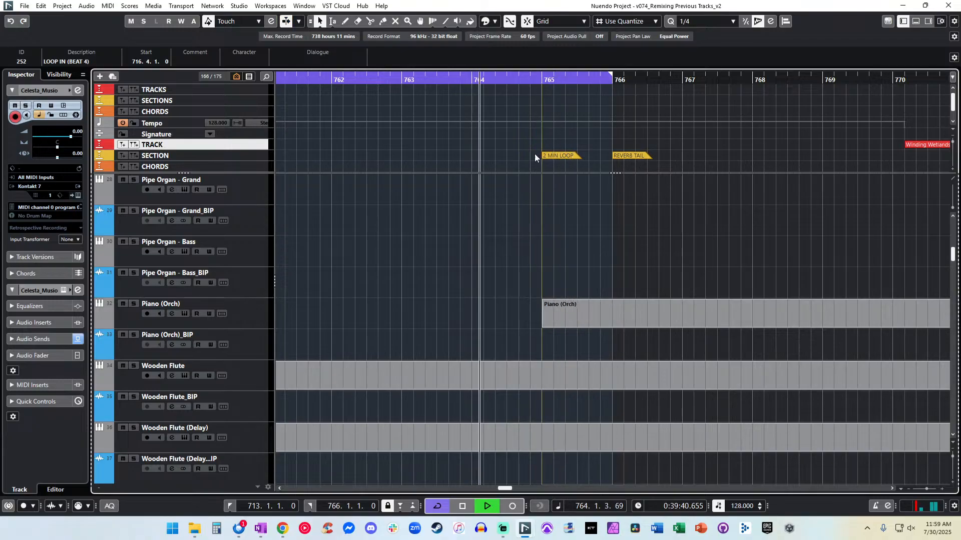
key(space)
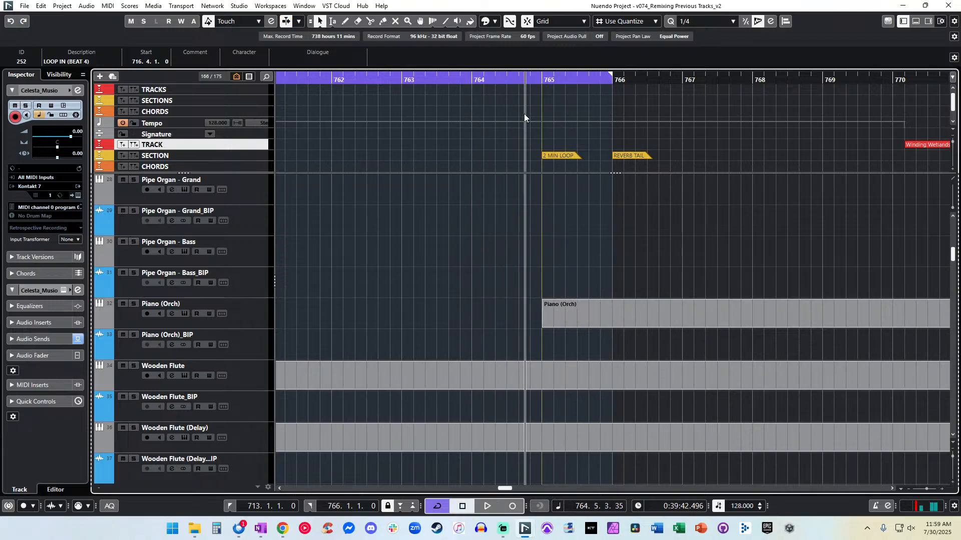
key(KP_Subtract)
key(space)
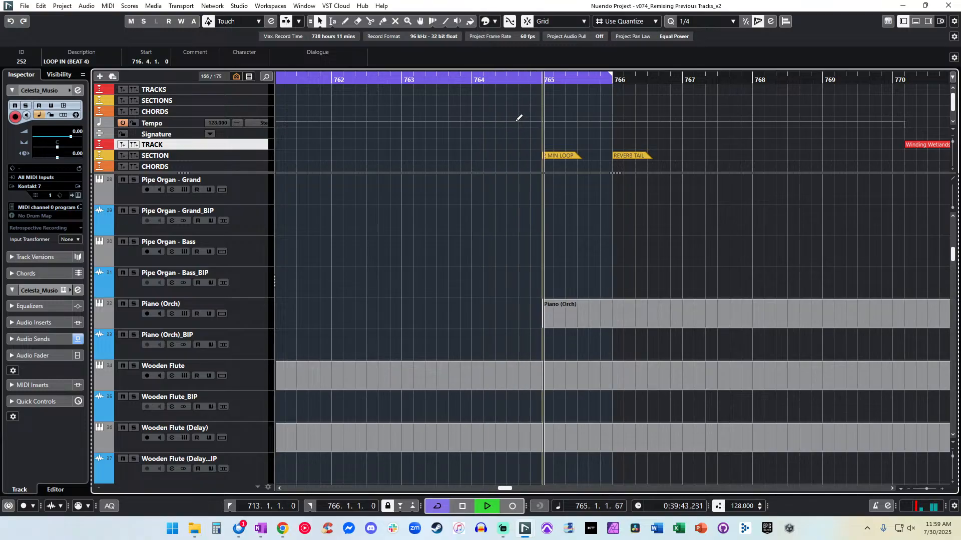
key(space)
key(KP_Add)
key(KP_Subtract)
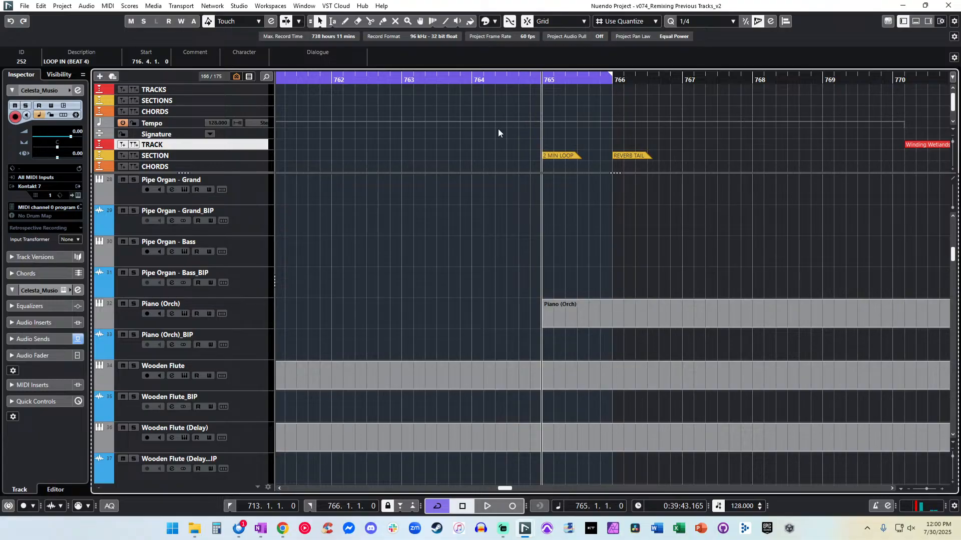
Check the beats leading into the 2 MIN LOOP marker at bar 765 with the playhead, and return it to bar 713.
drag(527, 81, 448, 77)
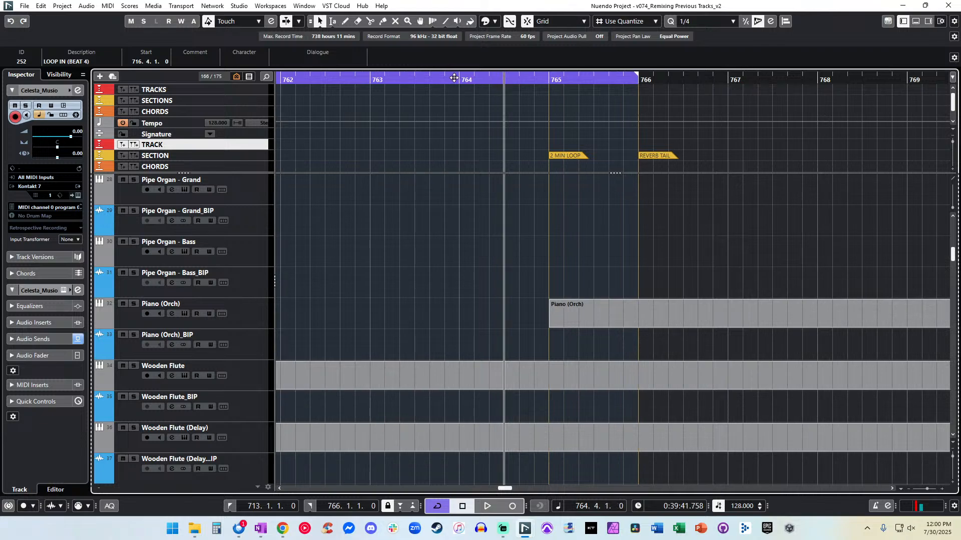
key(KP_Add)
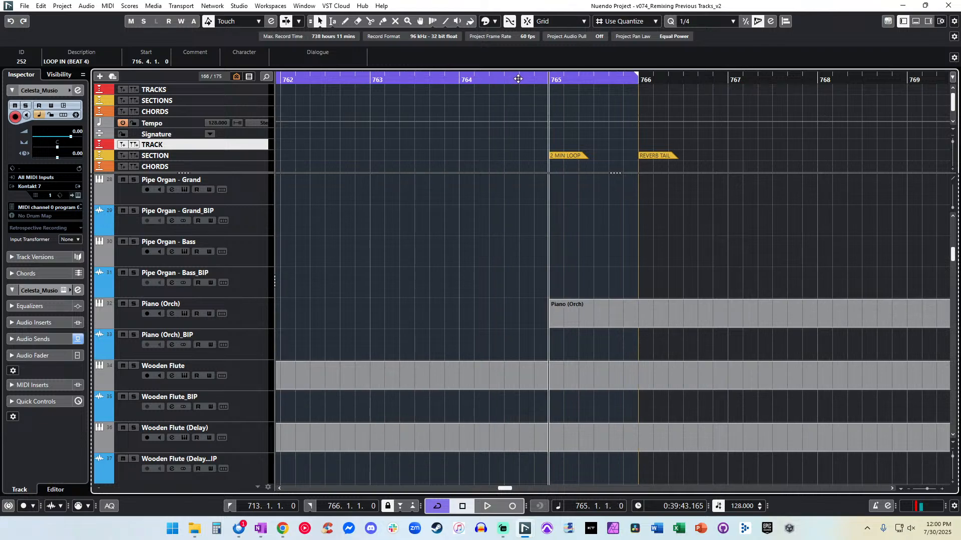
key(KP_Subtract)
drag(527, 78, 535, 79)
key(KP_1)
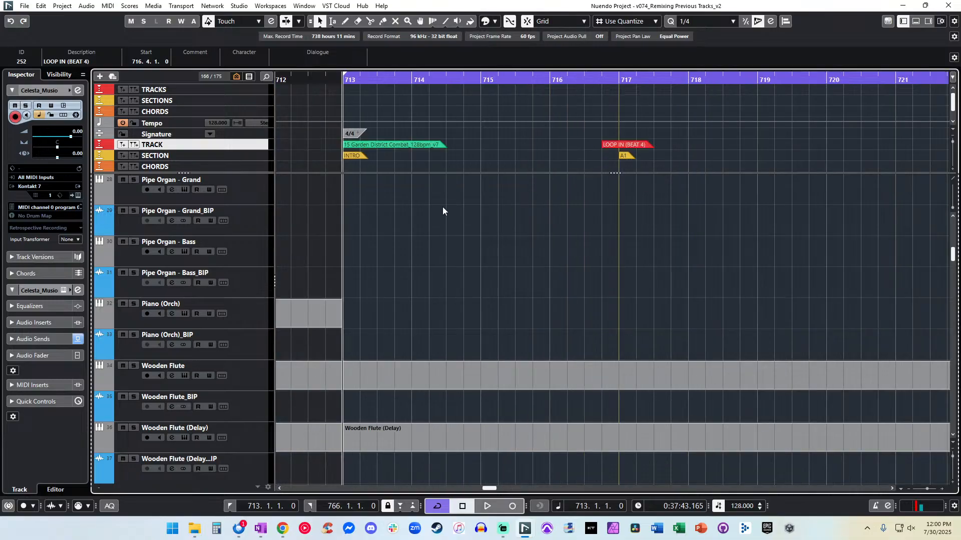
Select all parts in the project and split them at bars 713 and 766, the start and end of the Garden District Combat track.
key(g)
key(g)
key(g)
scroll(441, 202, right, 4)
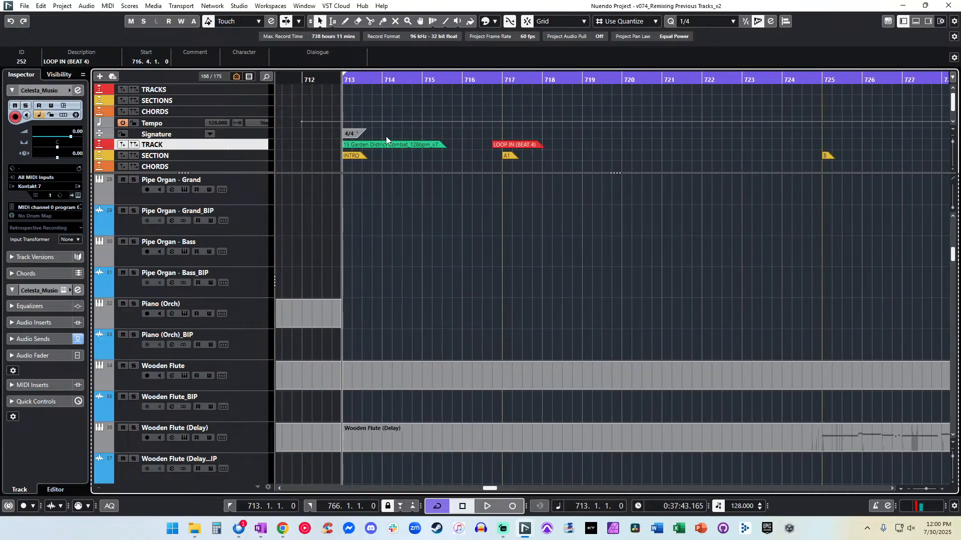
mouse_move(345, 78)
mouse_down()
mouse_move(500, 83)
mouse_move(349, 80)
mouse_move(343, 89)
mouse_up()
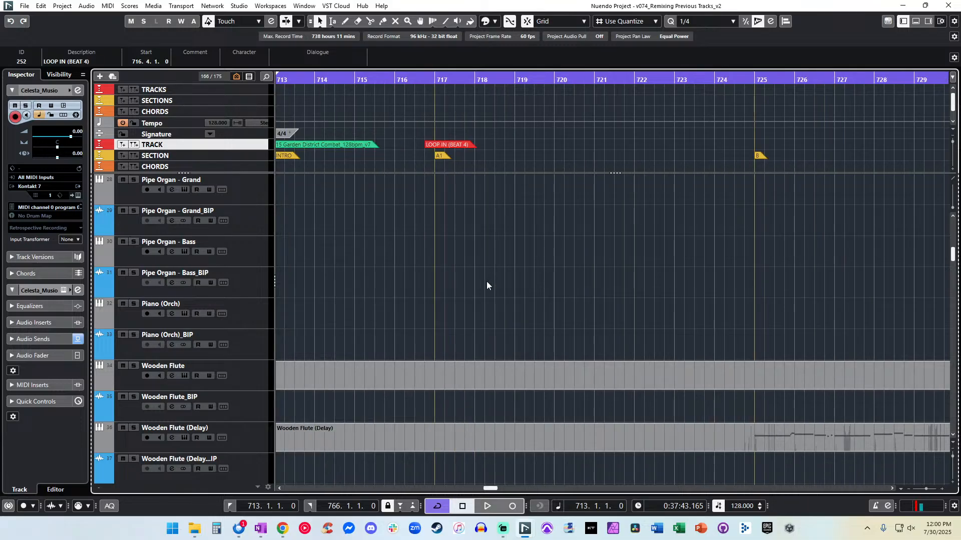
key(g)
scroll(486, 281, right, 5)
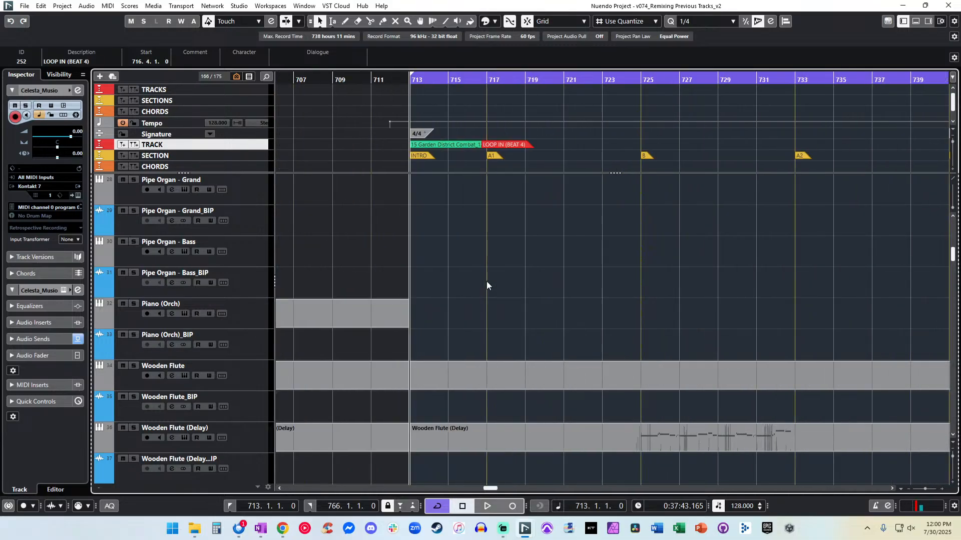
click(466, 210)
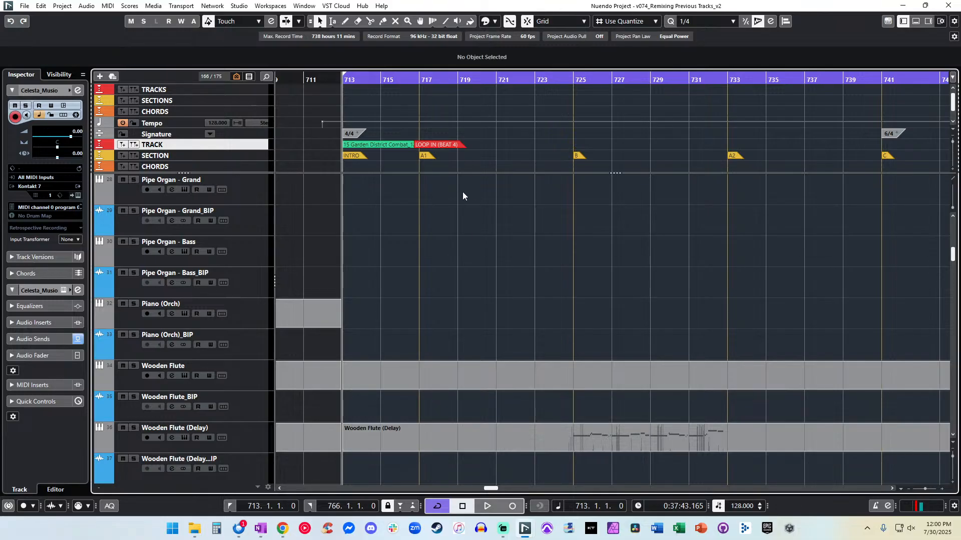
scroll(418, 218, down, 8)
key(g)
key(g)
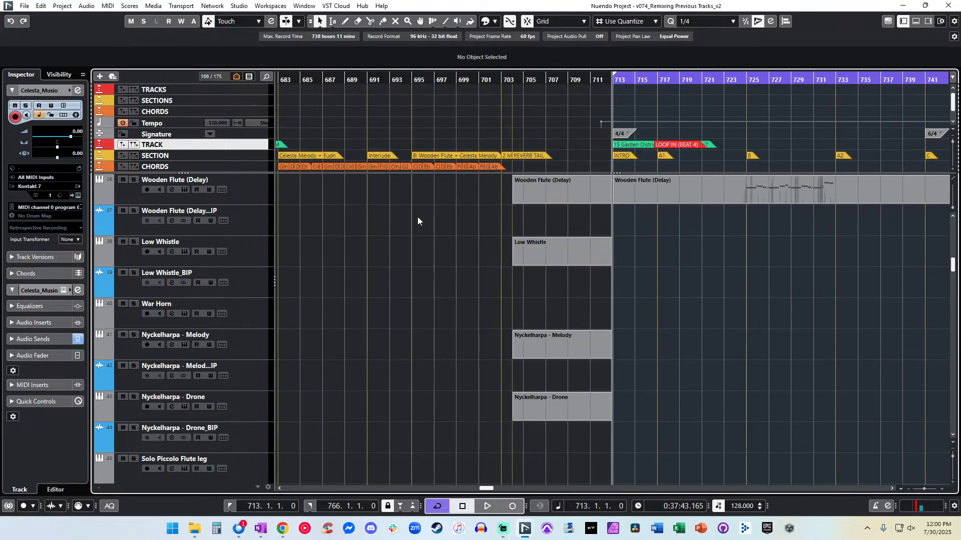
scroll(418, 217, right, 5)
scroll(417, 217, down, 20)
click(412, 233)
key(ctrl+a)
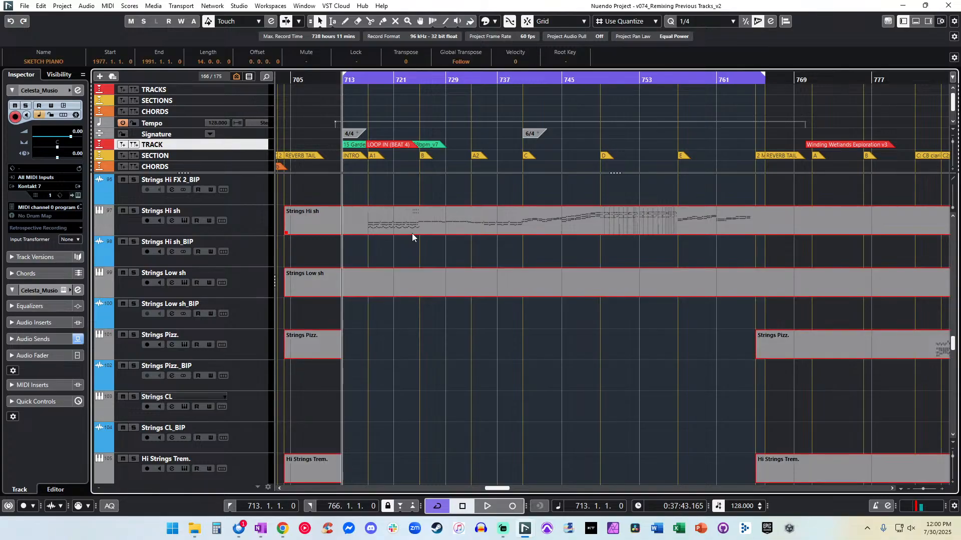
click(342, 221)
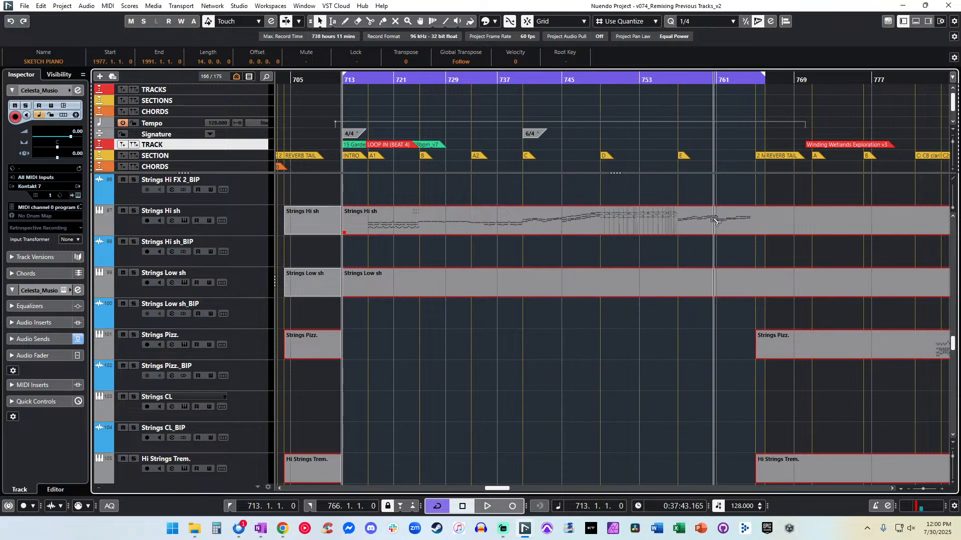
alt+click(766, 222)
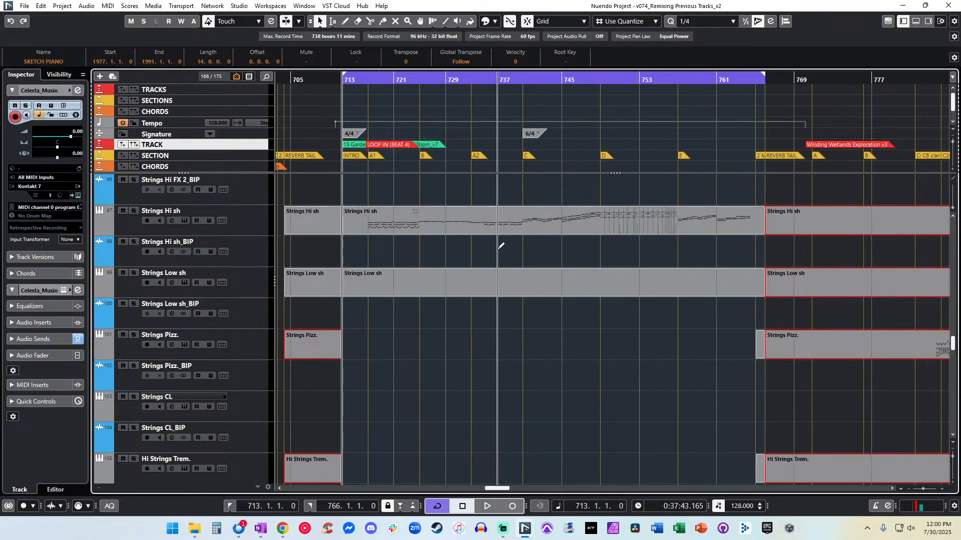
Glue the two Skin Drum parts that follow bar 713 into one part.
scroll(429, 256, down, 8)
scroll(428, 252, down, 12)
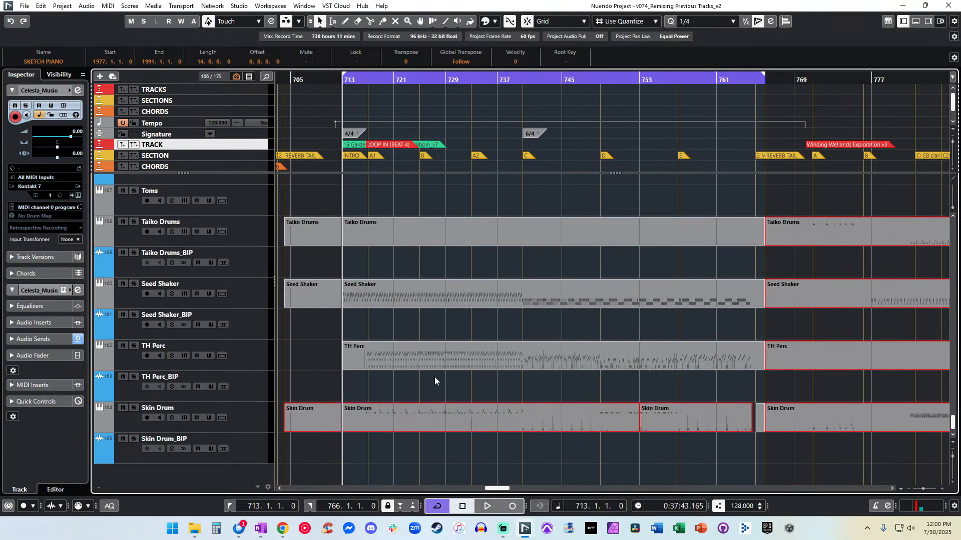
click(592, 455)
right_click(528, 428)
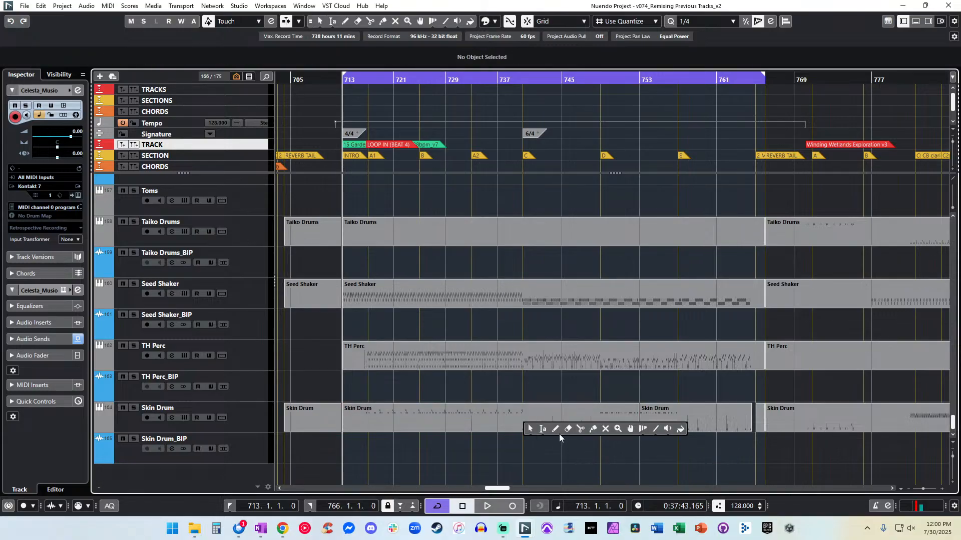
click(591, 428)
click(576, 415)
right_click(508, 456)
click(509, 455)
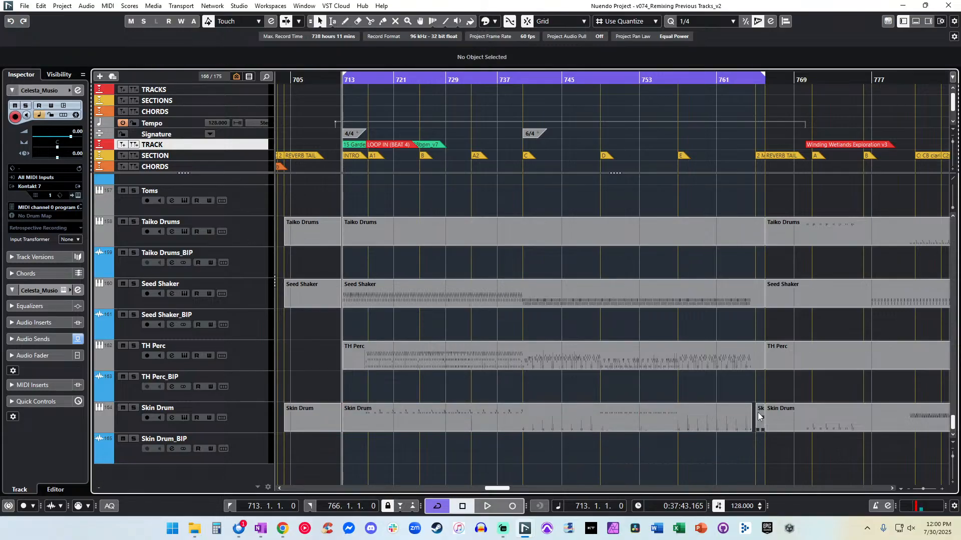
Delete the short Skin Drum part just before bar 766 and the Skin Drum, Seed Shaker and Taiko Drums parts preceding bar 713.
click(757, 413)
key(Delete)
click(332, 419)
scroll(326, 334, left, 1)
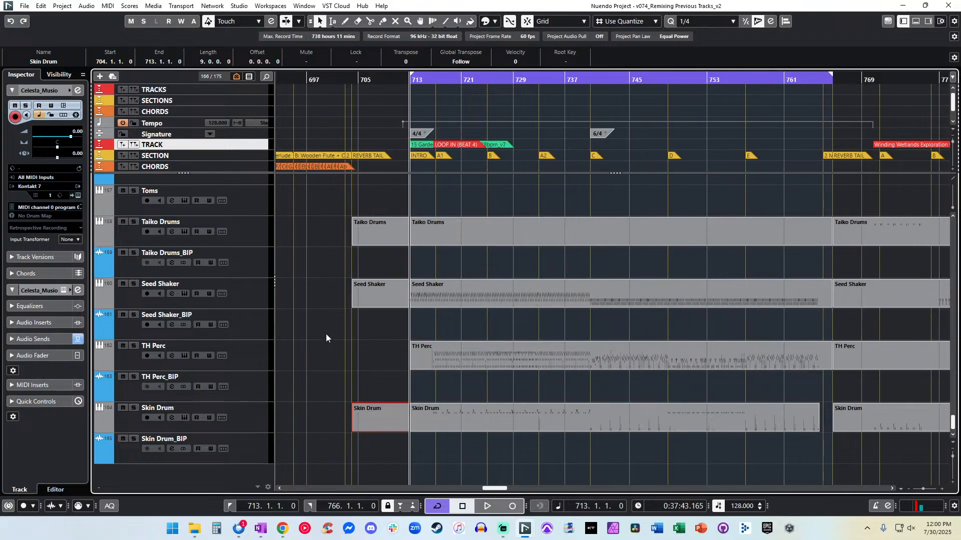
key(Delete)
drag(378, 204, 383, 349)
key(Delete)
scroll(508, 374, right, 1)
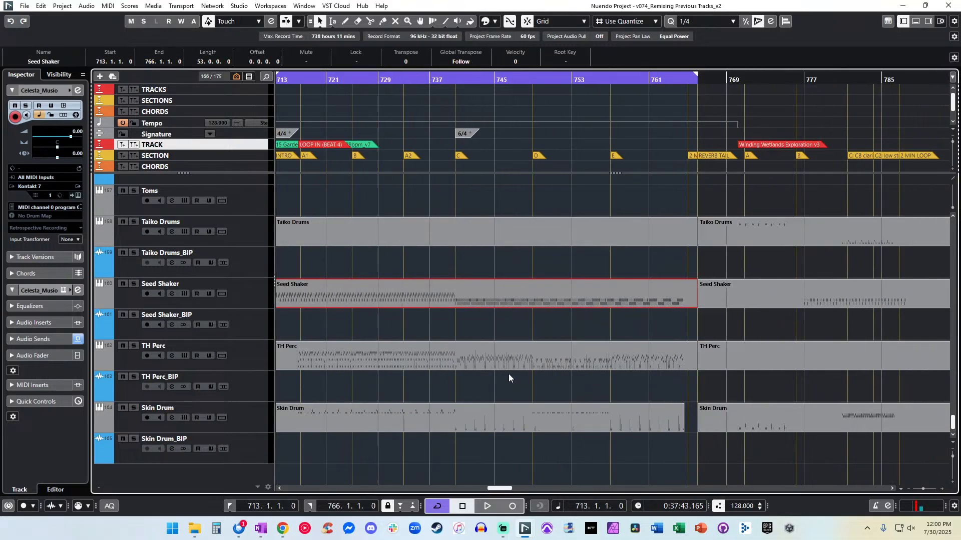
Delete the Taiko Drums part between bars 713 and 766, and the Orch Chimes and Triangle parts preceding bar 713.
scroll(509, 374, up, 2)
scroll(500, 355, left, 1)
click(460, 301)
key(Delete)
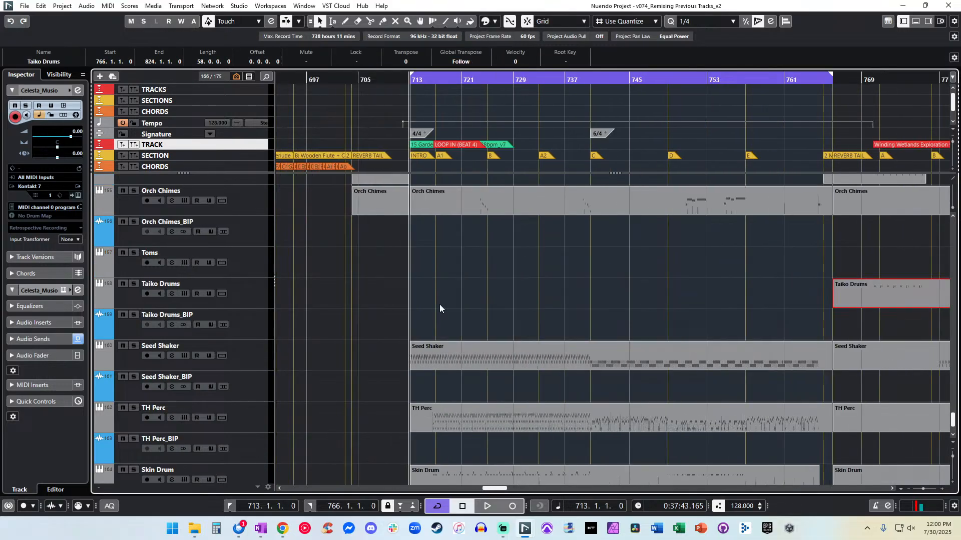
scroll(439, 305, up, 2)
drag(407, 299, 378, 236)
key(Delete)
scroll(429, 211, right, 1)
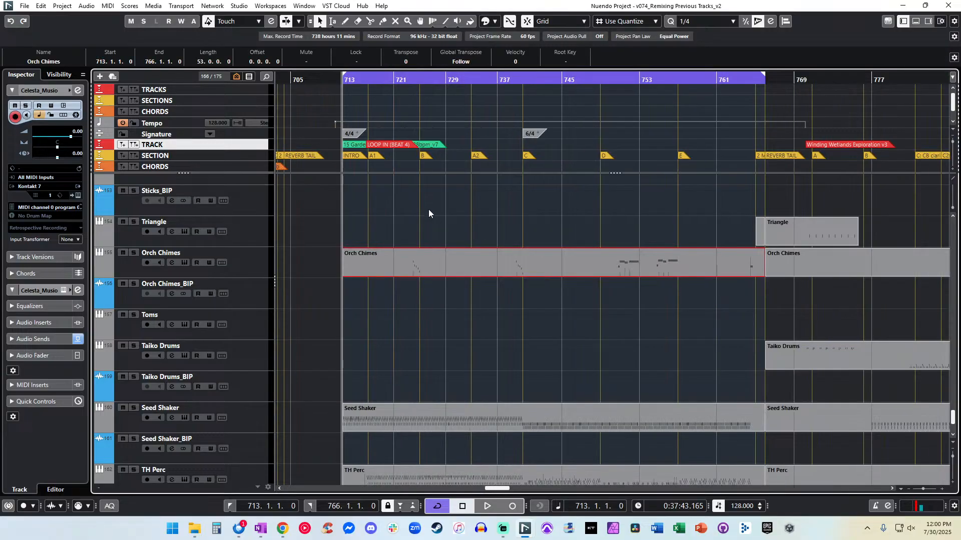
Delete the leftover percussion parts before bar 713 and the Timpani part between bars 713 and 766.
scroll(429, 211, up, 10)
drag(321, 301, 320, 400)
key(Delete)
scroll(316, 220, up, 2)
drag(314, 221, 427, 261)
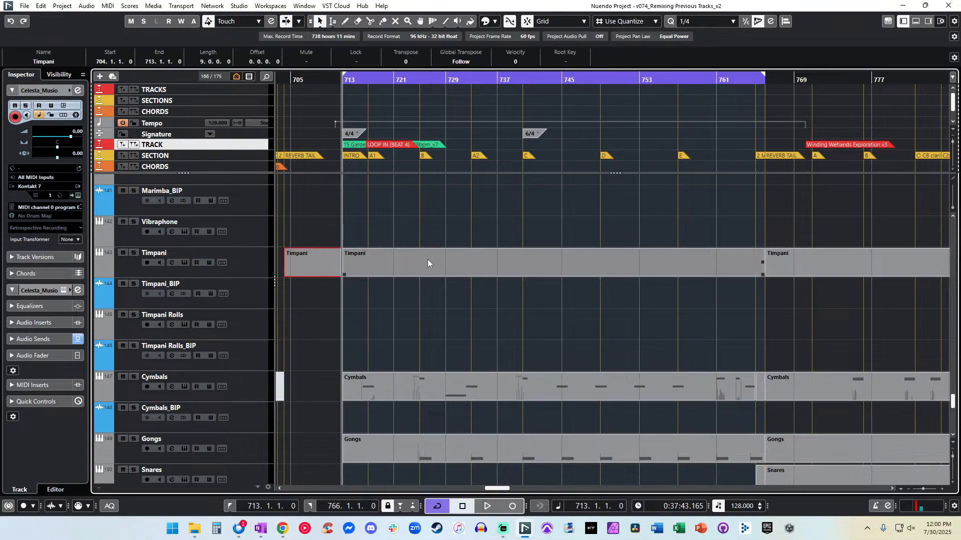
key(Delete)
Delete the Marimbula (Delay) part before bar 713 and trim the one after it to its notes, about bars 740 to 757.
scroll(384, 263, up, 4)
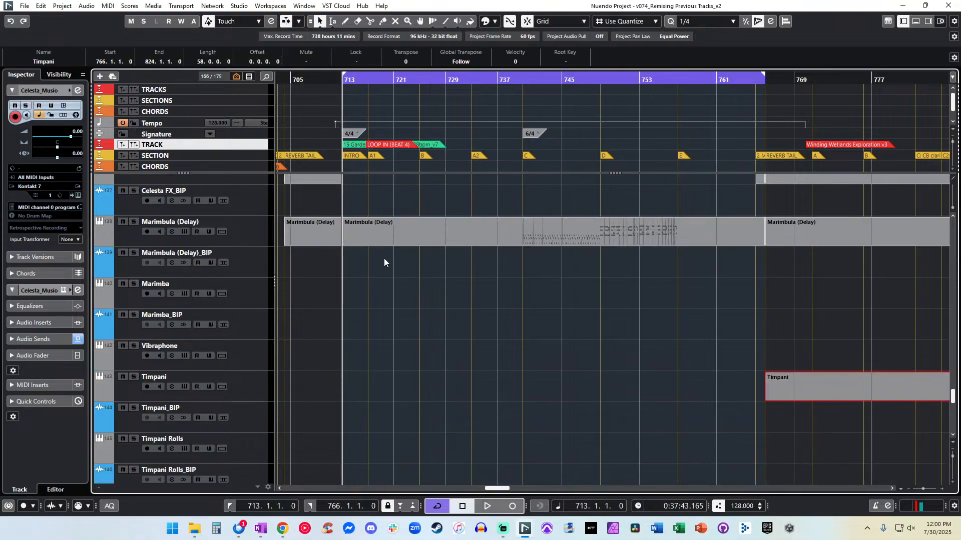
click(302, 228)
key(Delete)
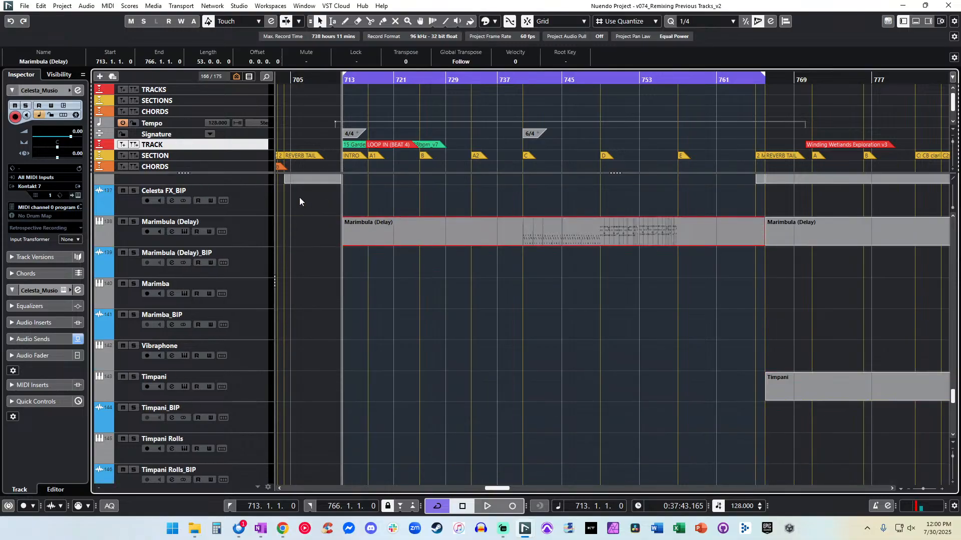
drag(345, 244, 518, 244)
drag(762, 244, 687, 243)
Delete the empty Circle Bells and Harp Harm. Ens parts between bars 713 and 766.
scroll(468, 211, up, 8)
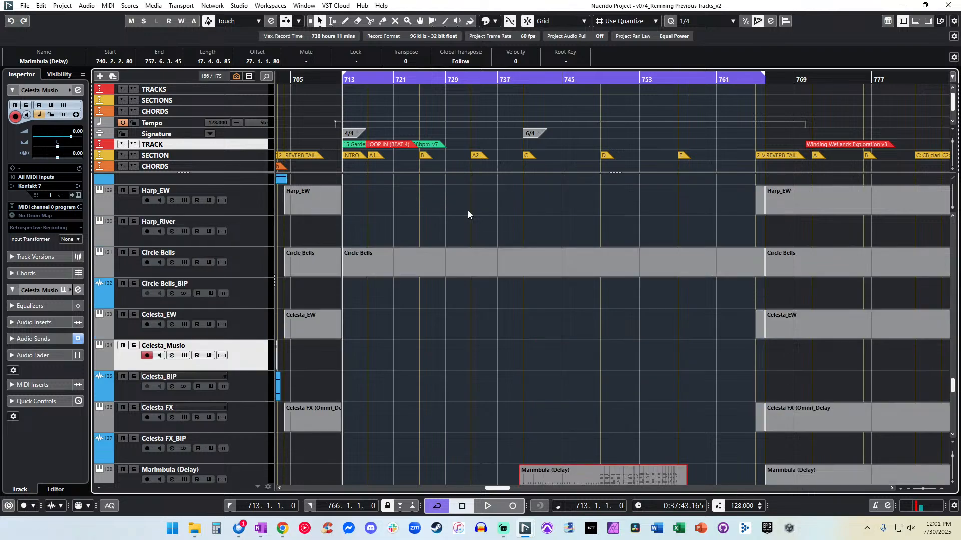
scroll(467, 211, up, 1)
click(490, 320)
key(Delete)
scroll(515, 308, up, 3)
click(504, 318)
key(Delete)
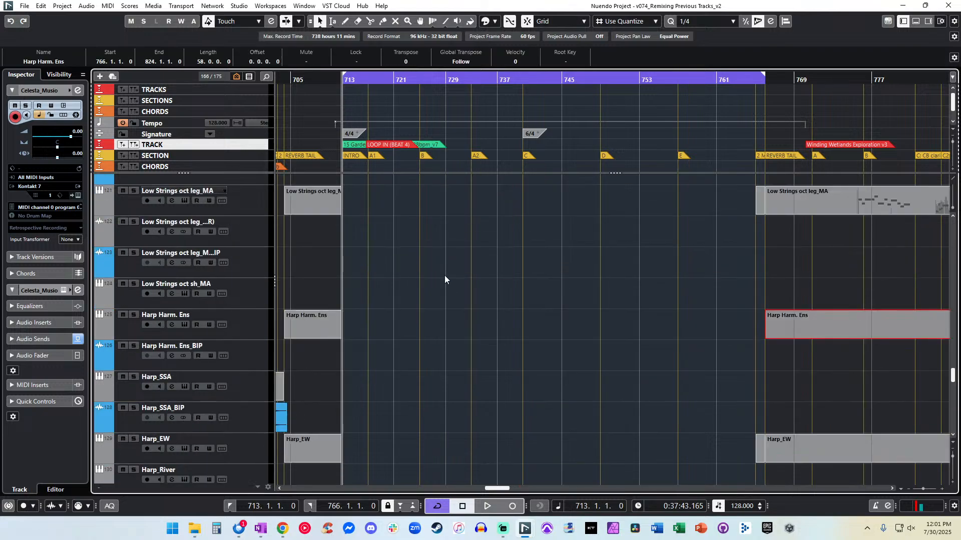
Split the V1 leg_TSS and V2 leg_TSS parts just before and after their notes, and delete the empty sections on both sides.
scroll(438, 250, up, 6)
click(395, 253)
shift+click(413, 316)
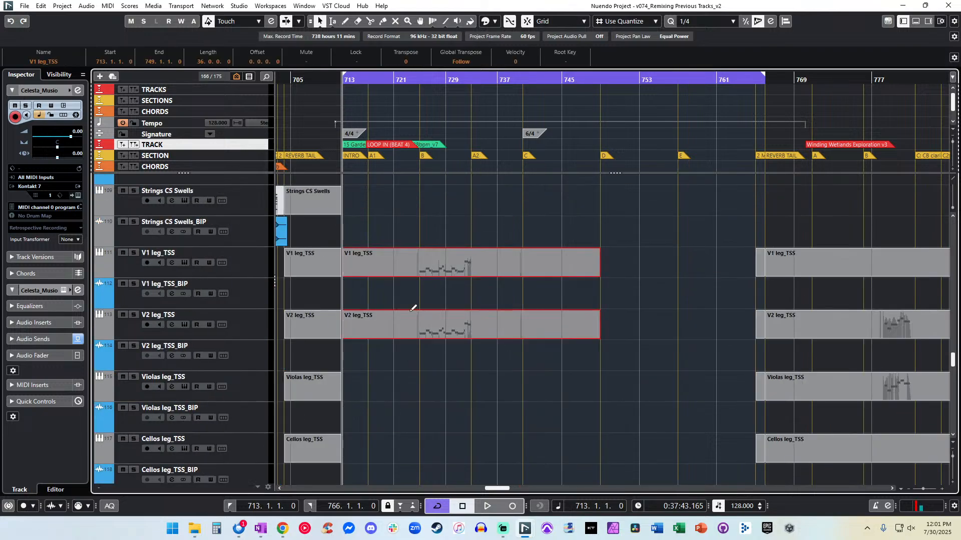
alt+click(412, 270)
drag(386, 228, 380, 344)
key(Delete)
drag(579, 361, 536, 268)
alt+click(486, 261)
key(Delete)
Delete the Strings Low sh part between bars 713 and 766, and trim the start of the Strings Hi sh part to bar 716.
scroll(457, 318, up, 6)
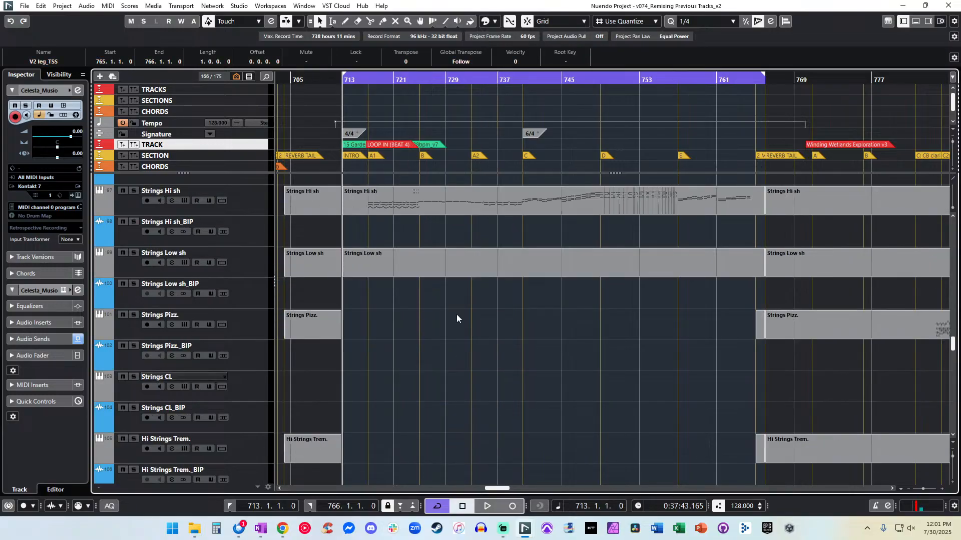
scroll(456, 314, up, 2)
click(401, 381)
key(Delete)
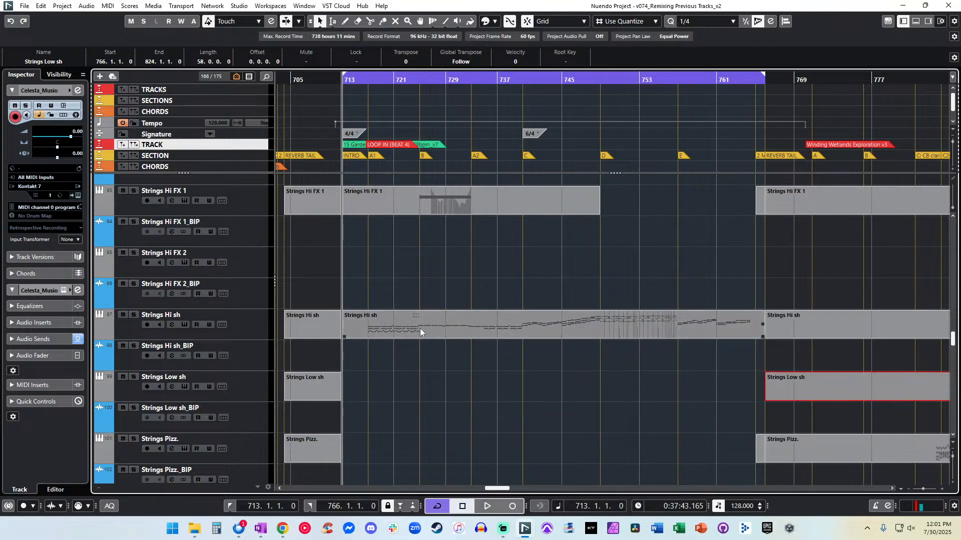
drag(344, 336, 364, 336)
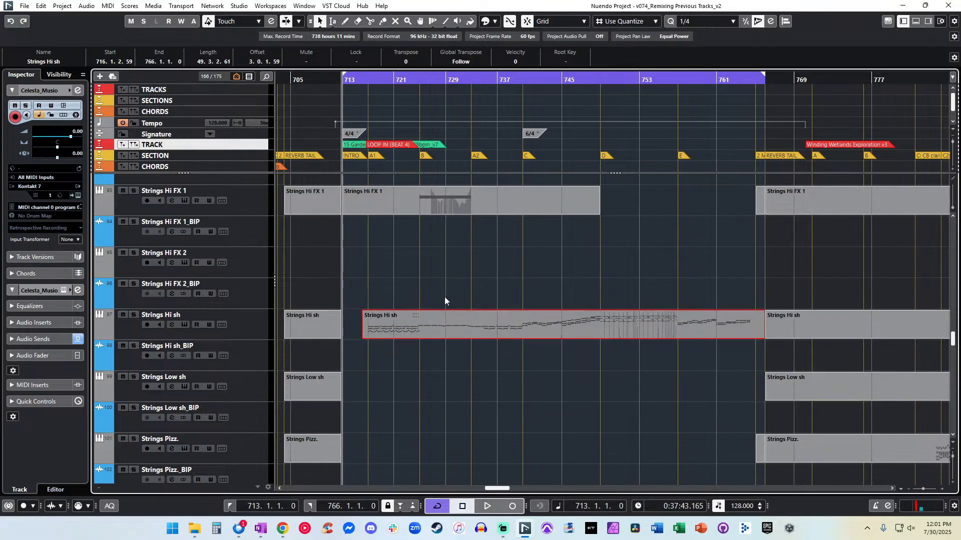
Trim the start of the Strings Hi FX 1 part to just before its notes, and cut off its empty end at about bar 737.
scroll(445, 296, up, 3)
drag(343, 385, 404, 384)
alt+click(499, 386)
key(Delete)
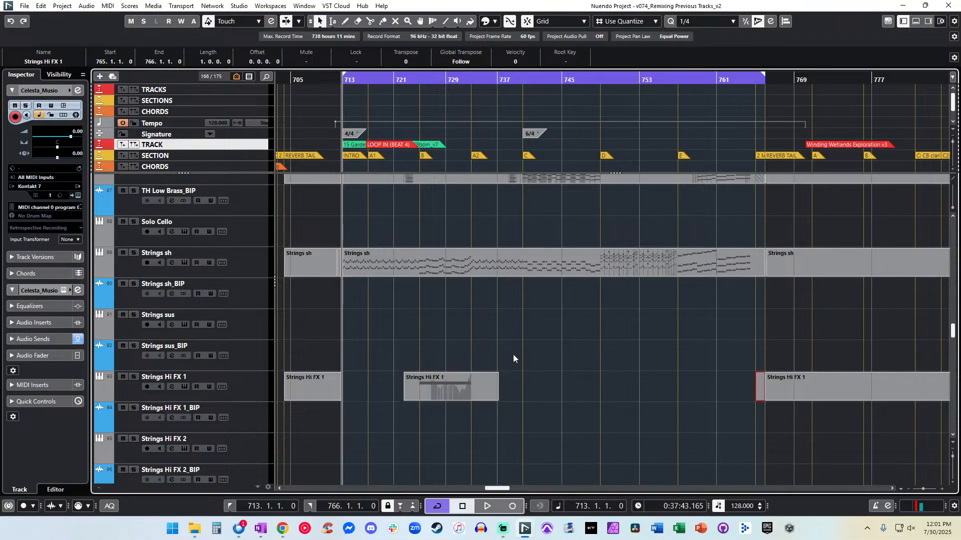
Trim the start of the TH Low Brass part to bar 721, beat 2.
scroll(512, 355, up, 1)
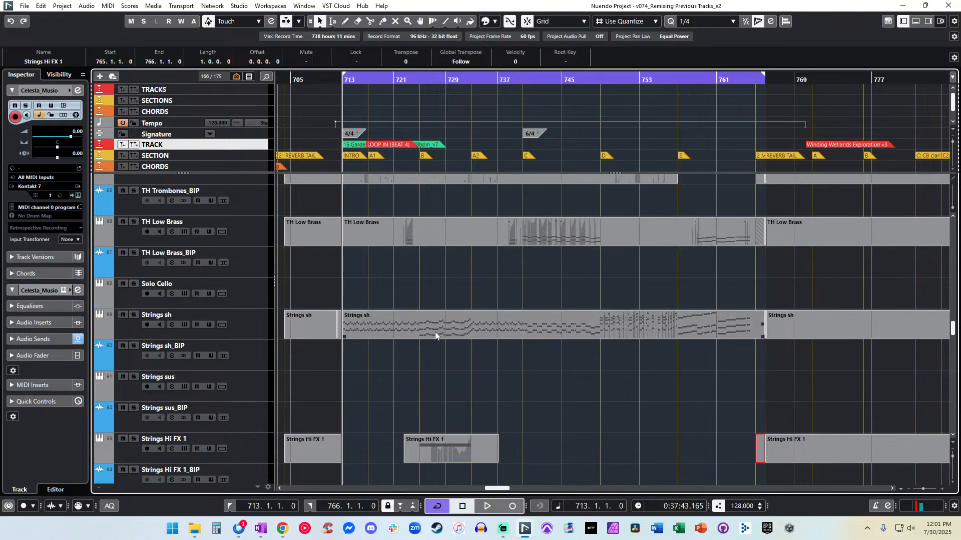
scroll(434, 332, up, 1)
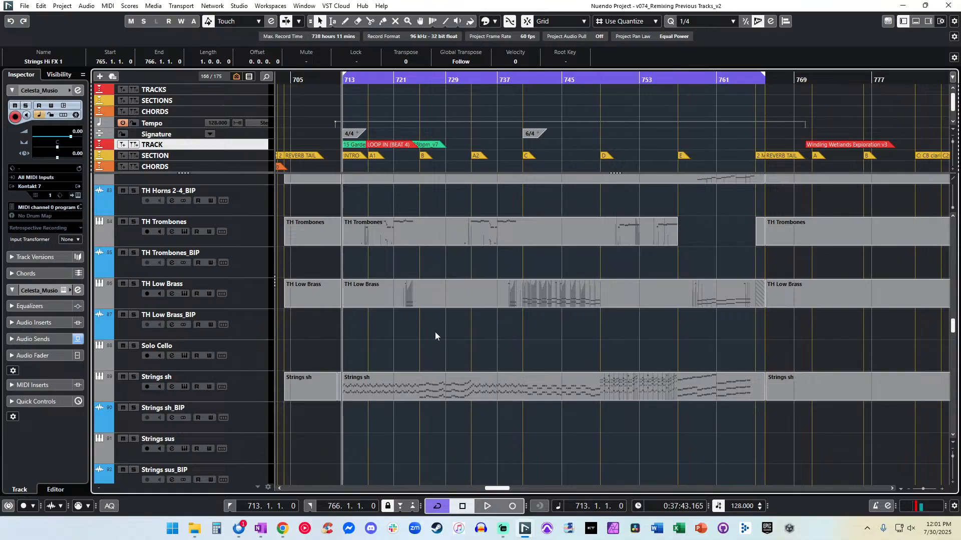
drag(344, 295, 396, 293)
Split the TH Horns 2-4 part at bar 757, beat 5, and delete the empty section before it.
scroll(424, 287, up, 1)
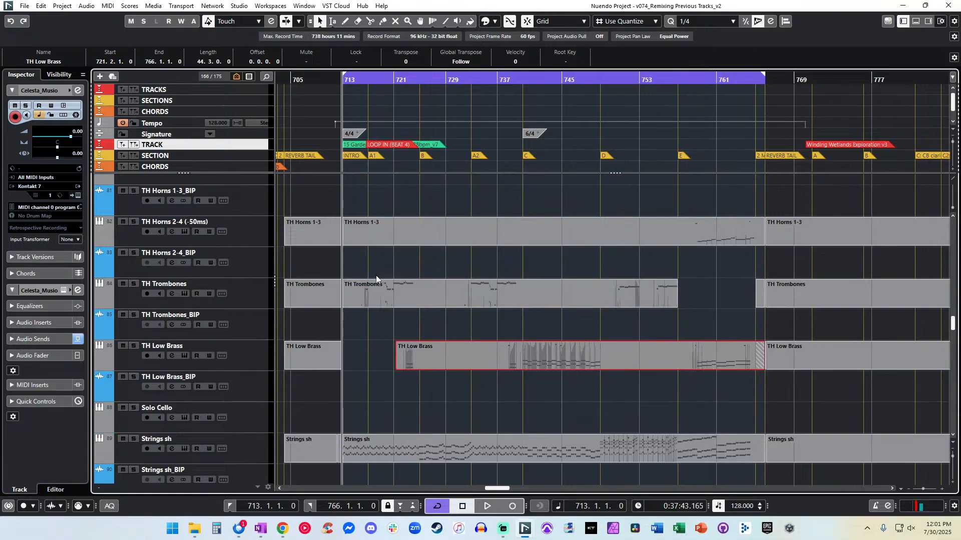
scroll(381, 287, up, 1)
alt+click(684, 291)
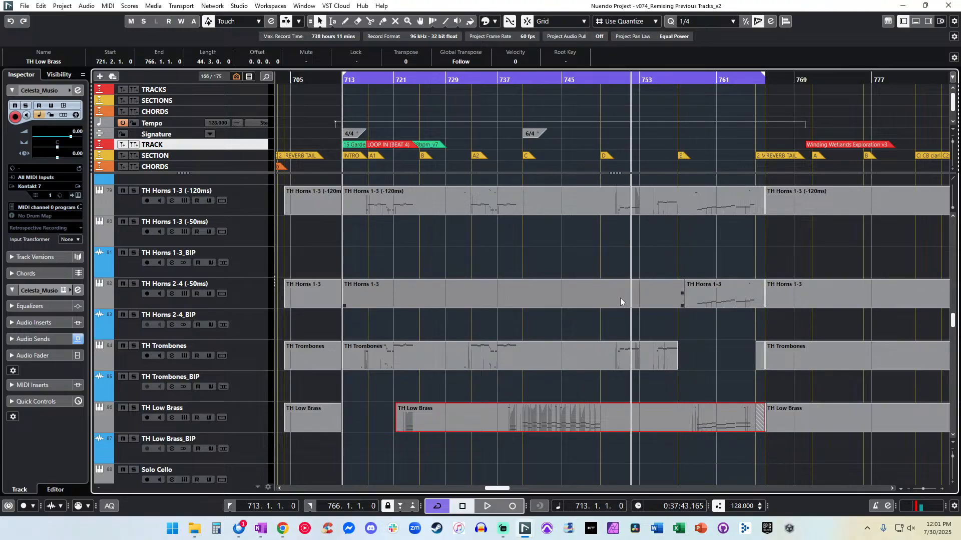
drag(453, 292, 431, 288)
key(Delete)
Cut the empty start off the Trumpets leg chords part at bar 722, beat 4, and delete the Horns_Euphoniums part between bars 713 and 766.
scroll(433, 263, up, 7)
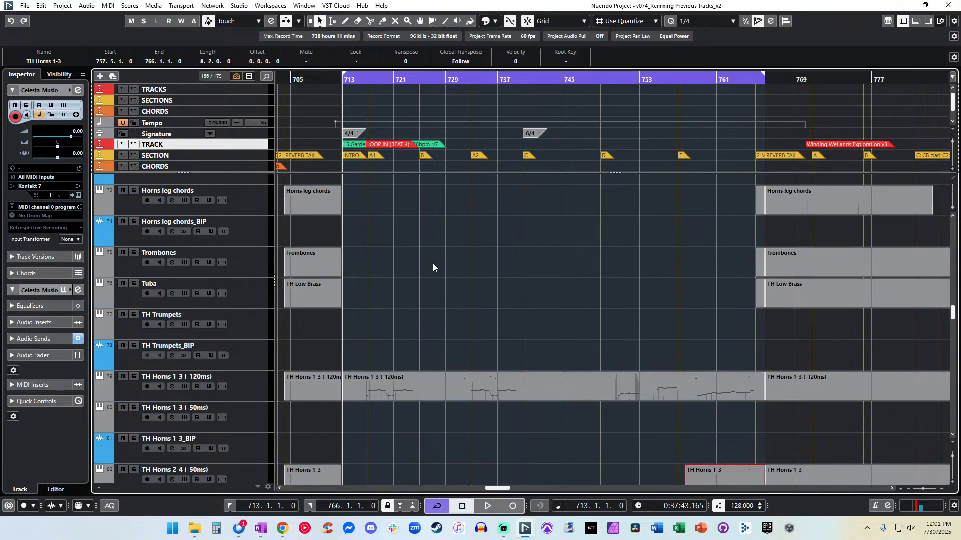
alt+click(408, 318)
click(370, 313)
key(Delete)
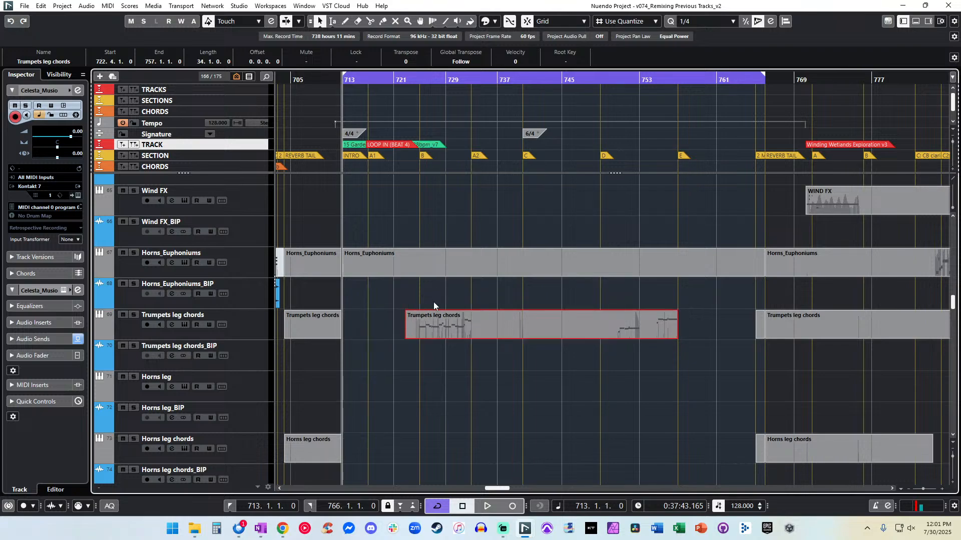
scroll(433, 302, up, 1)
click(410, 324)
key(Delete)
Split the Winds Ens part at bar 722, beat 2, and delete the empty section before it.
scroll(425, 296, up, 1)
scroll(425, 296, up, 1)
alt+click(402, 326)
click(381, 326)
key(Delete)
scroll(416, 280, up, 1)
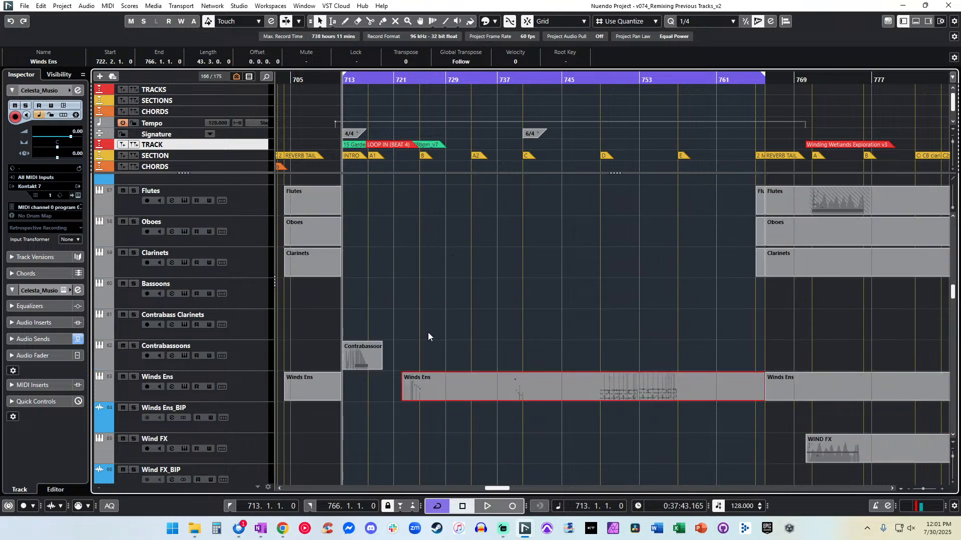
Split the Winds Ens part just after its last notes, near bar 758, and delete the empty tail up to bar 766.
alt+click(687, 382)
click(710, 384)
key(Delete)
scroll(492, 383, up, 6)
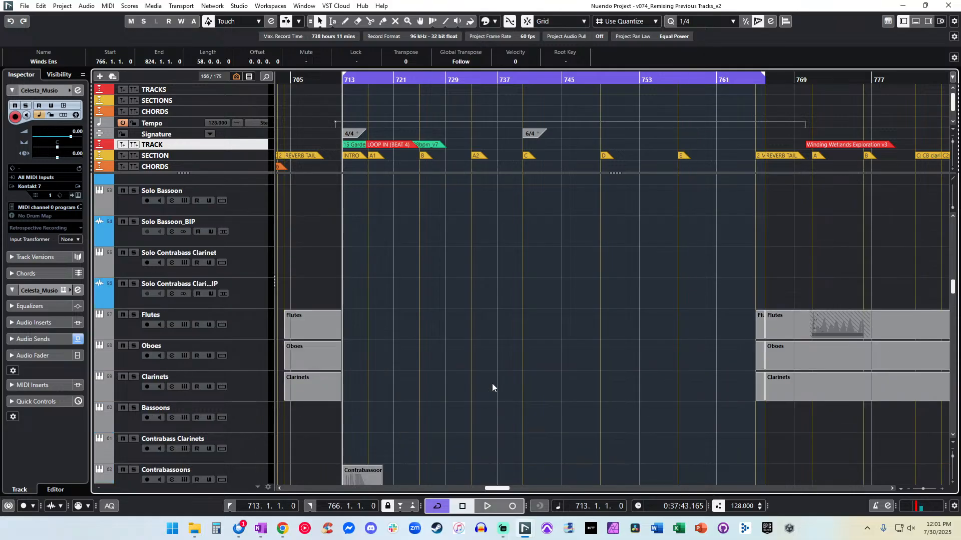
Split the Wooden Flute (Delay) part at bar 723, beat 3, and delete the empty section before it.
scroll(492, 387, down, 3)
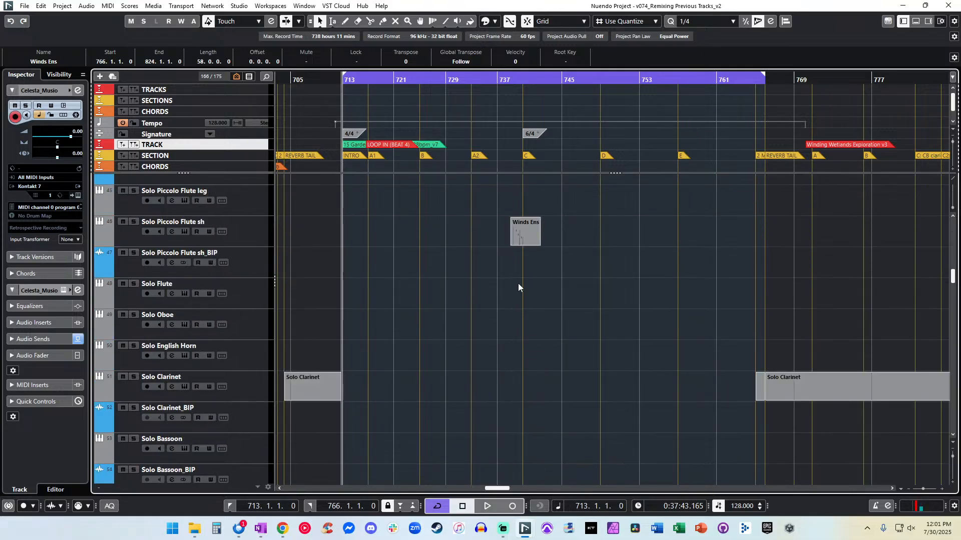
scroll(508, 293, up, 2)
scroll(508, 294, down, 1)
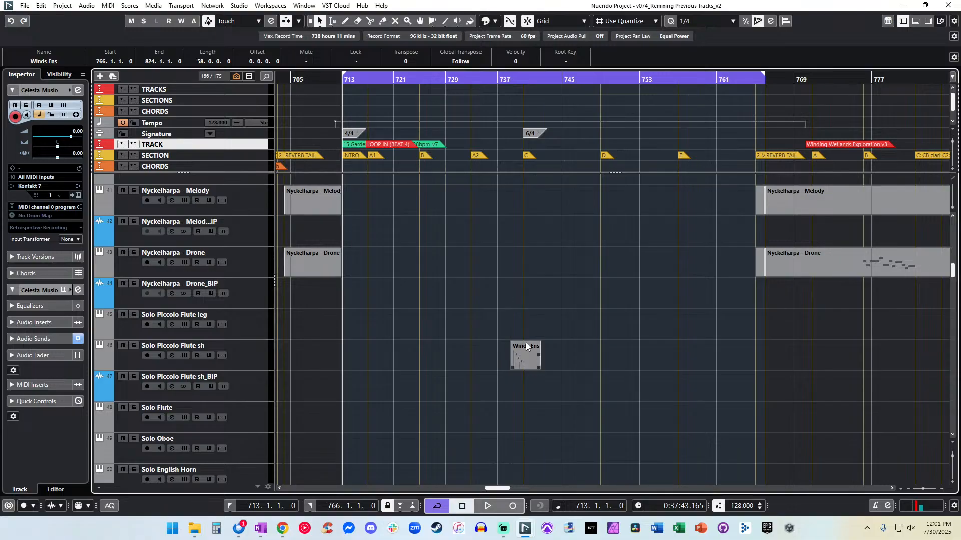
click(100, 351)
scroll(395, 332, up, 4)
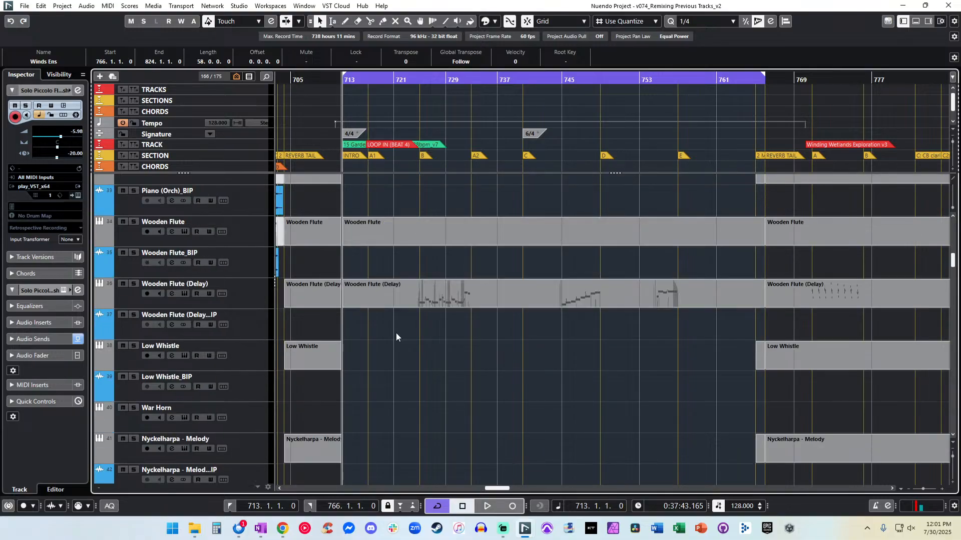
alt+click(409, 295)
click(383, 302)
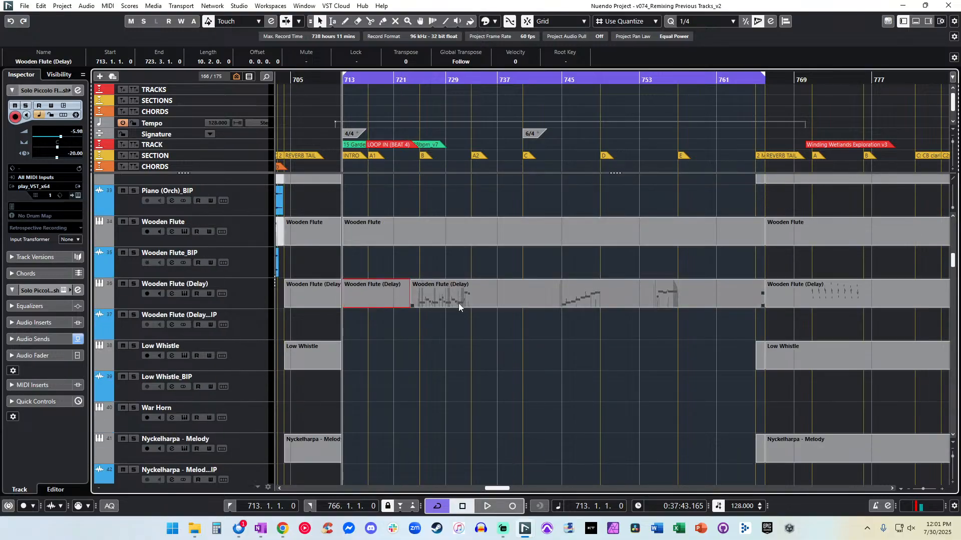
key(Delete)
Cut the empty tail off the Wooden Flute (Delay) part and delete the empty Wooden Flute part between bars 713 and 766.
scroll(459, 305, up, 2)
alt+click(701, 418)
key(Delete)
click(650, 368)
key(Delete)
Cut the empty start off the part near bar 716 on the tracks above the Wooden Flute, and delete the neighbouring empty parts.
scroll(551, 338, up, 4)
alt+click(360, 356)
click(352, 358)
key(Delete)
scroll(457, 320, up, 1)
drag(427, 377, 429, 240)
key(Delete)
Delete the empty Dark Lead_ERA part between bars 713 and 766.
scroll(426, 243, up, 5)
click(440, 422)
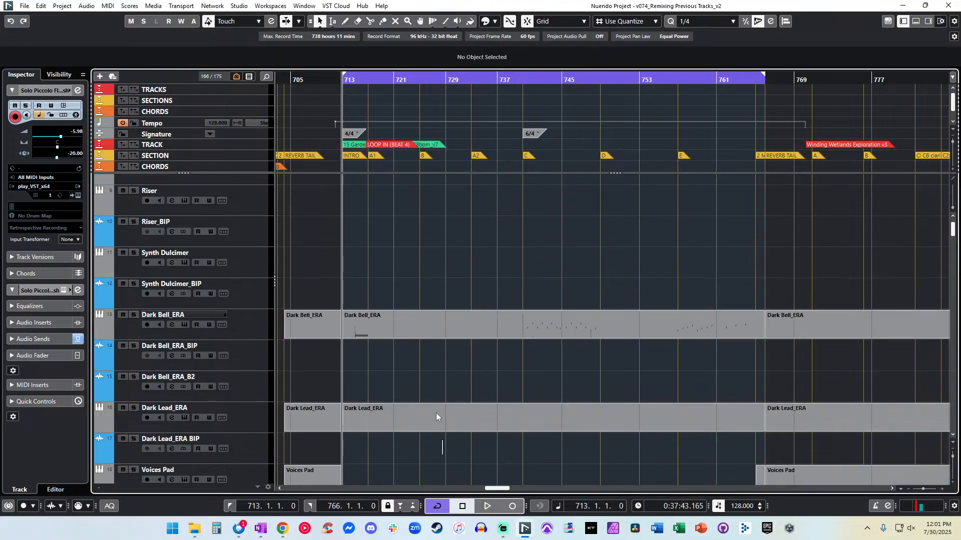
key(Delete)
scroll(473, 312, up, 1)
scroll(474, 311, down, 2)
scroll(473, 311, up, 2)
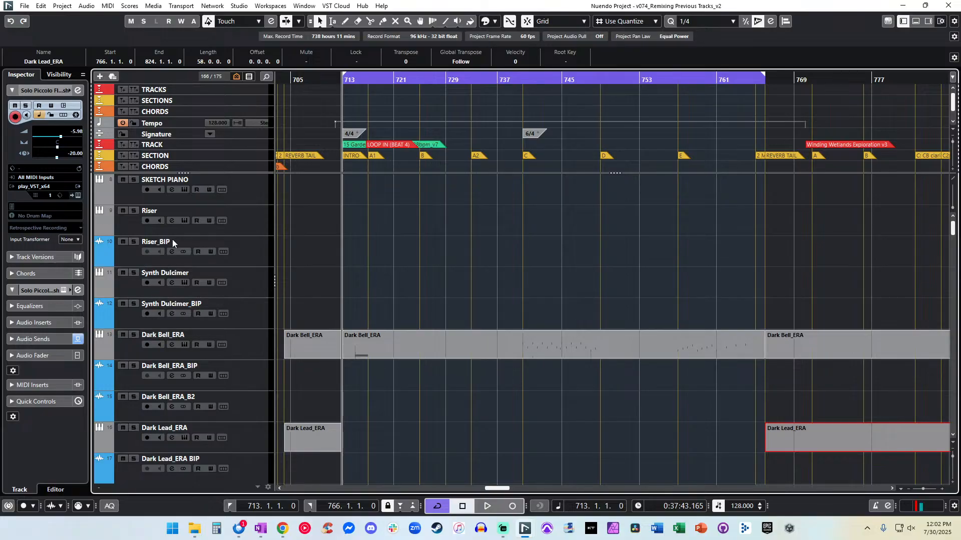
Select all tracks from SKETCH PIANO down to Skin Drum_BIP, mute them together, and clear the part selection.
click(240, 197)
scroll(240, 200, down, 20)
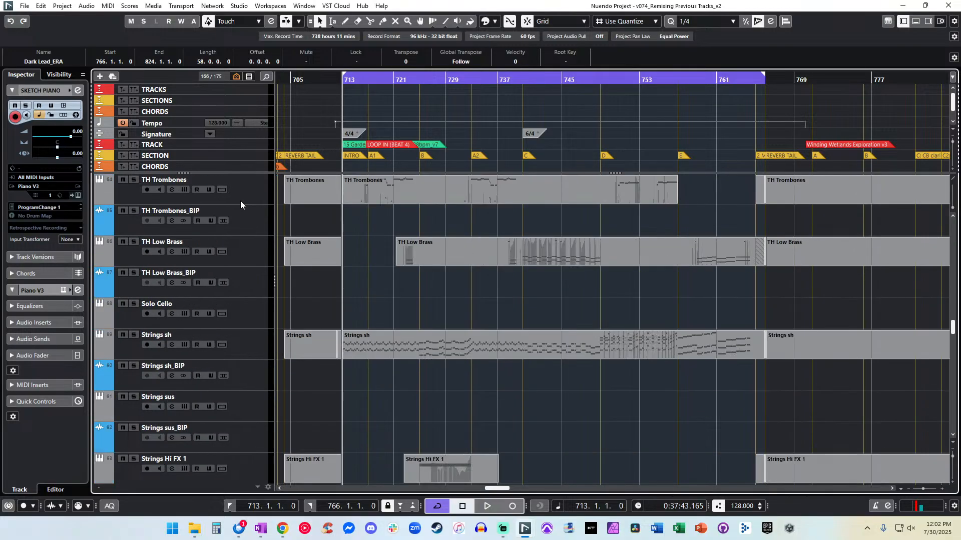
scroll(244, 391, down, 14)
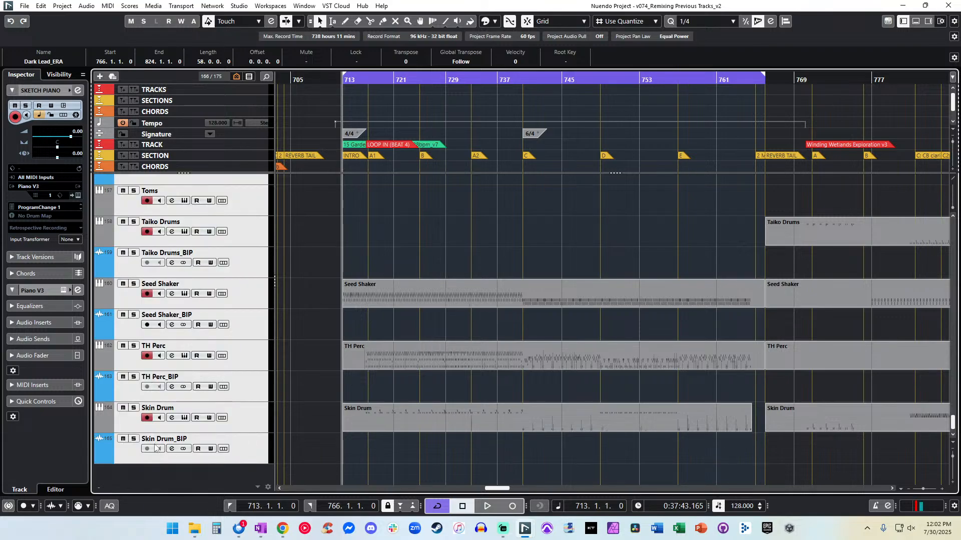
click(122, 439)
scroll(188, 379, up, 20)
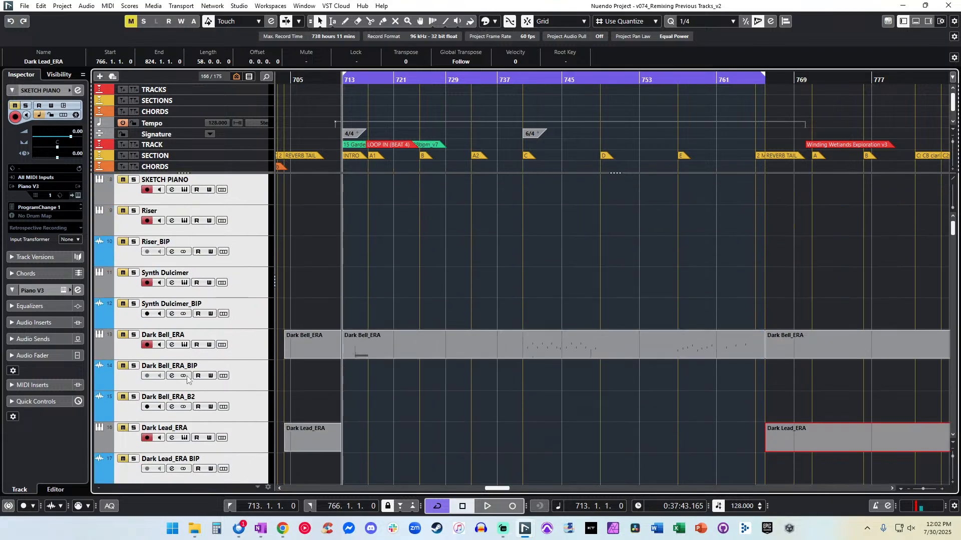
click(419, 275)
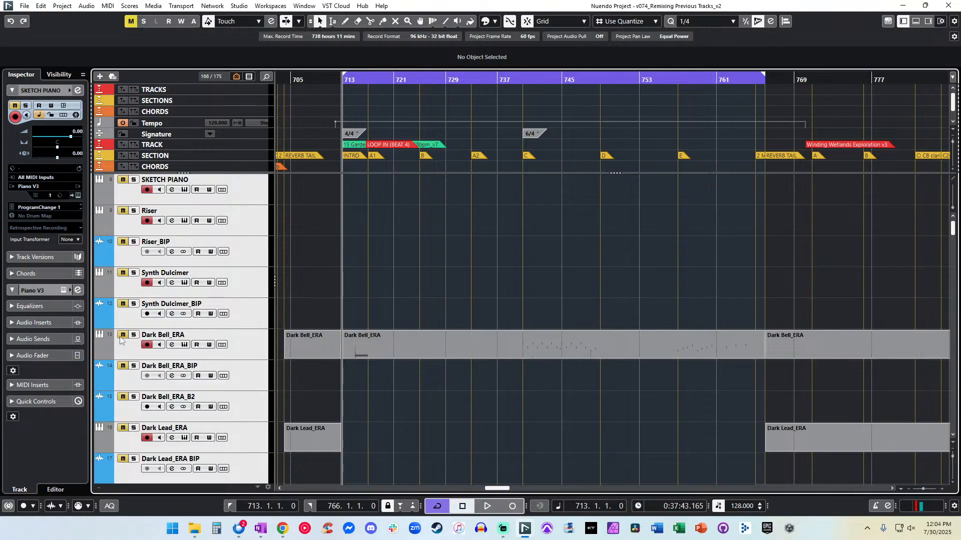
Unmute the Dark Bell_ERA and Dark Bell_ERA_BIP tracks and play back from bar 713 with the project window maximized.
click(397, 334)
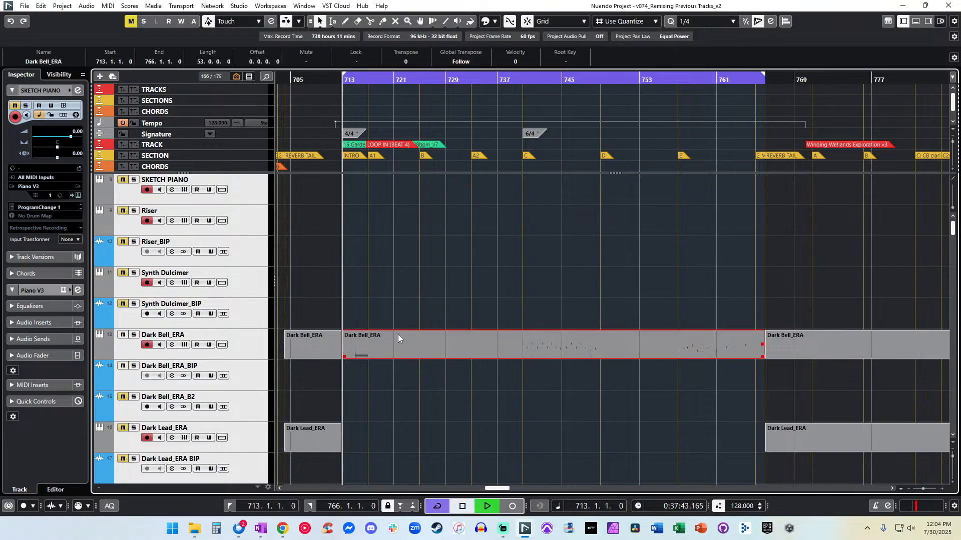
key(super+Right)
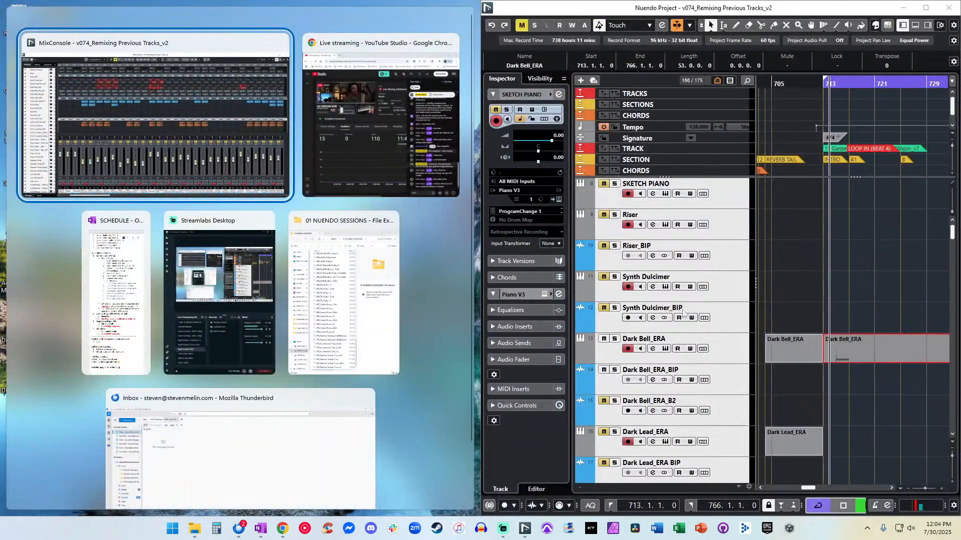
click(813, 276)
key(super+Up)
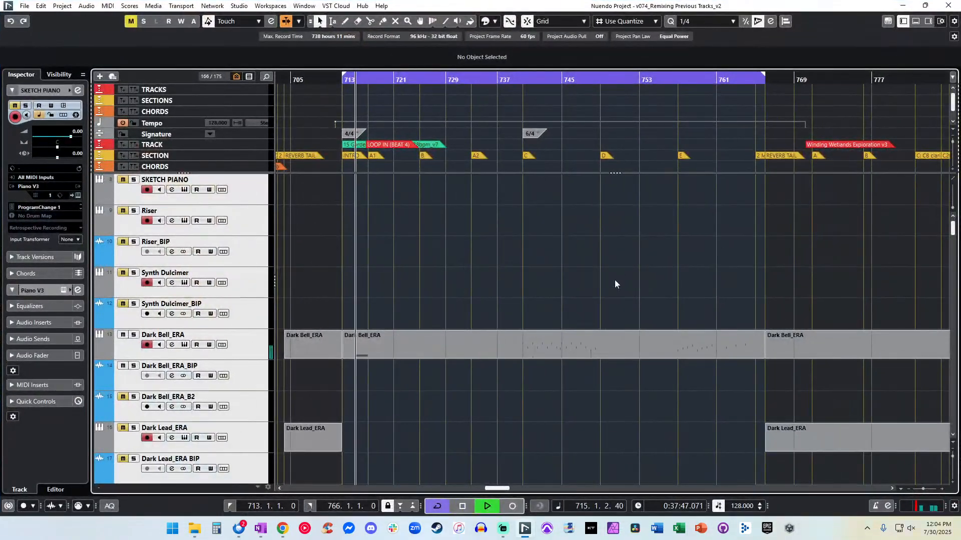
Audition the Dark Bell_ERA notes from bar 741 with automatic scrolling on, and stop playback.
key(h)
key(h)
key(shift+h)
scroll(576, 285, right, 3)
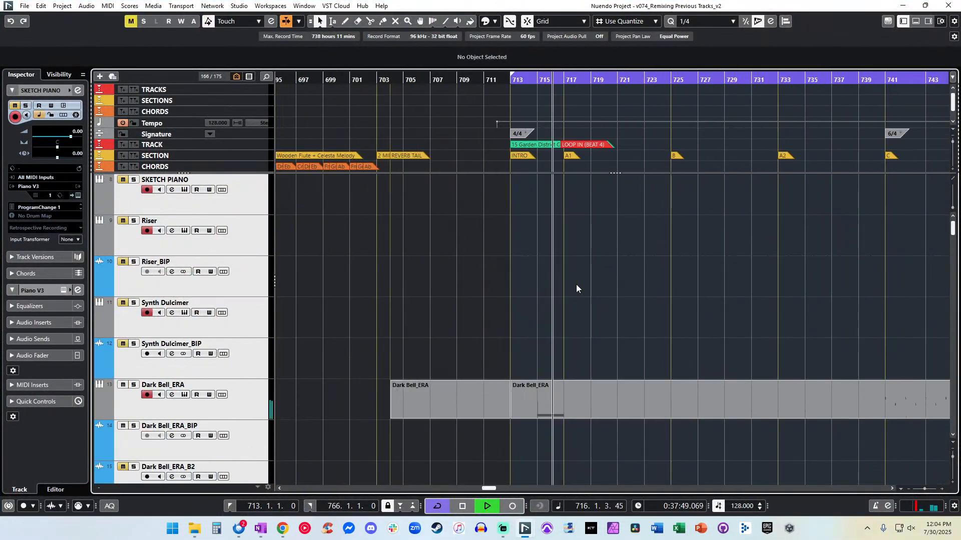
scroll(576, 284, down, 3)
scroll(575, 285, right, 2)
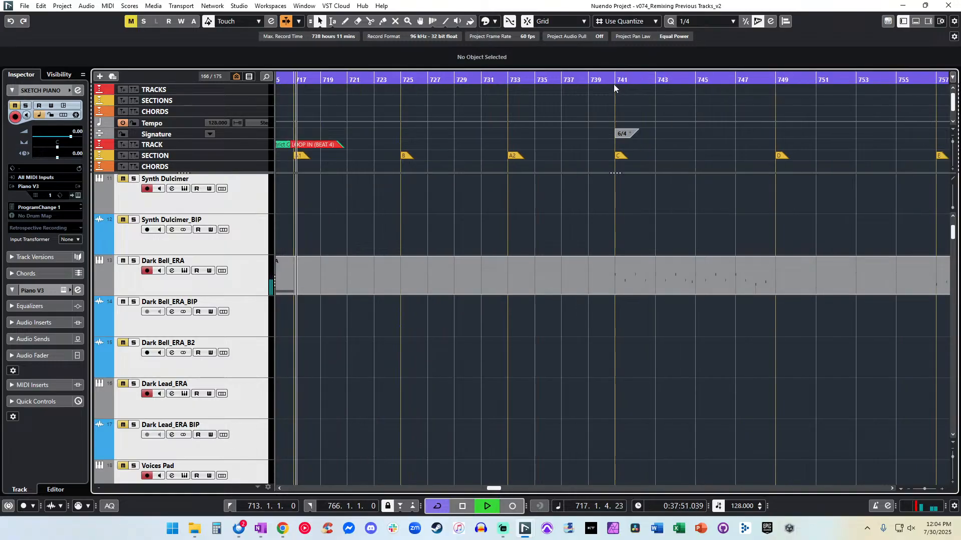
drag(614, 84, 610, 148)
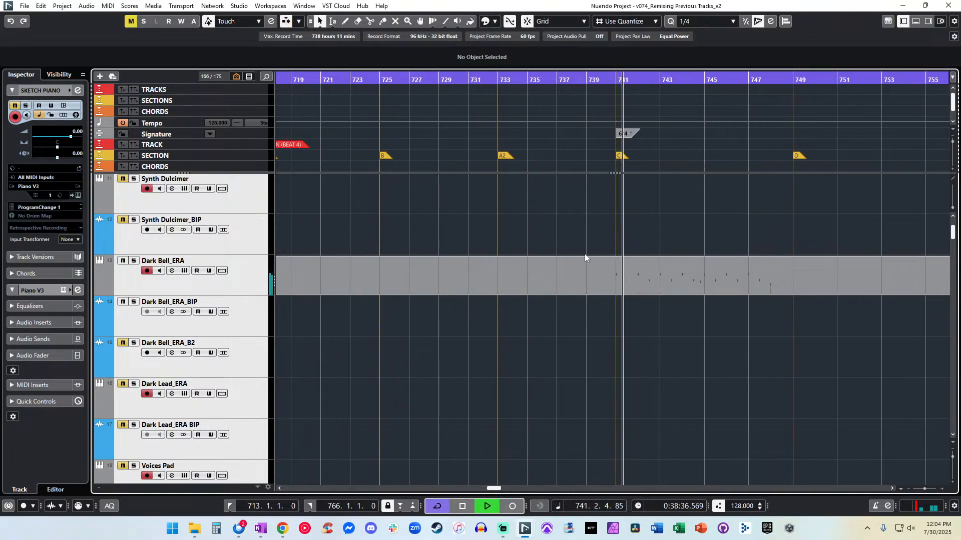
key(f)
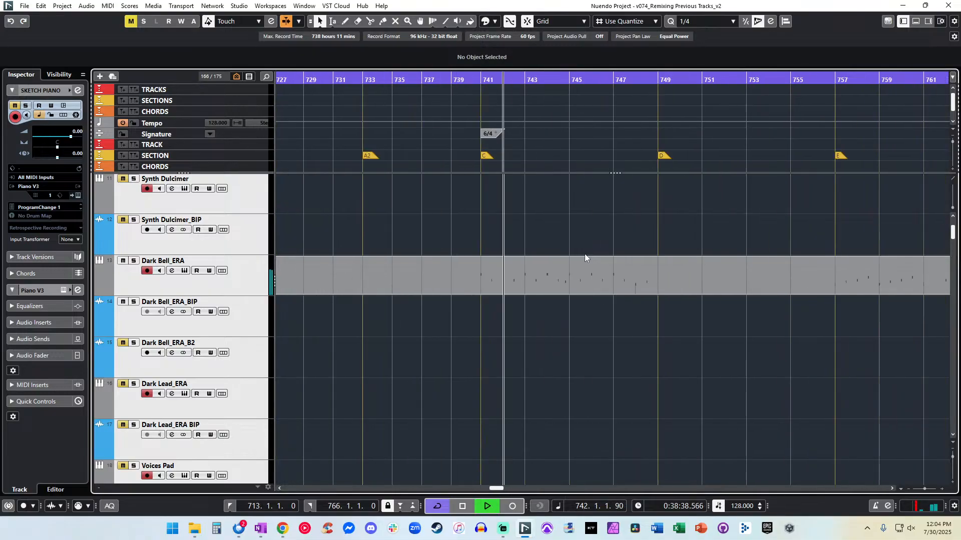
key(space)
Render the Dark Bell_ERA part between bars 713 and 766 in place to a new audio track.
click(503, 267)
key(alt+r)
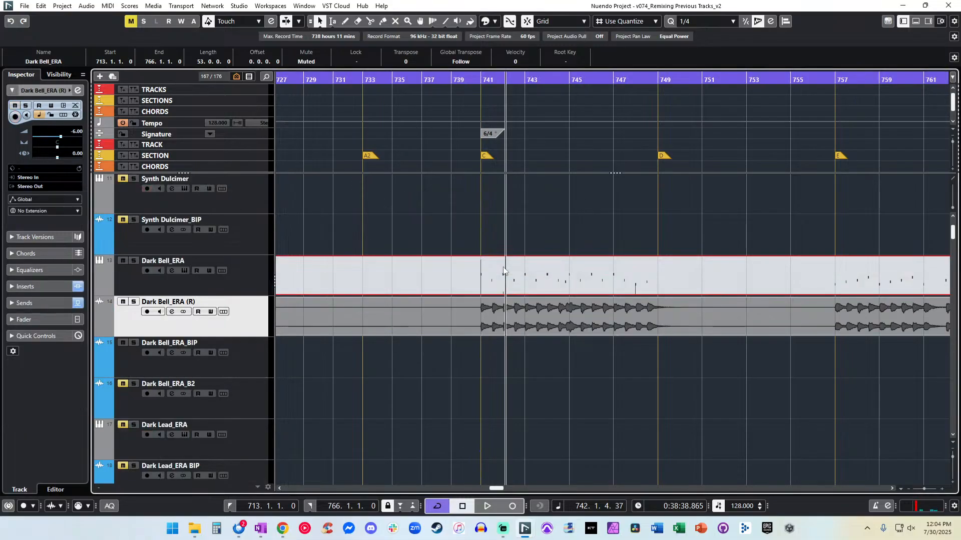
key(g)
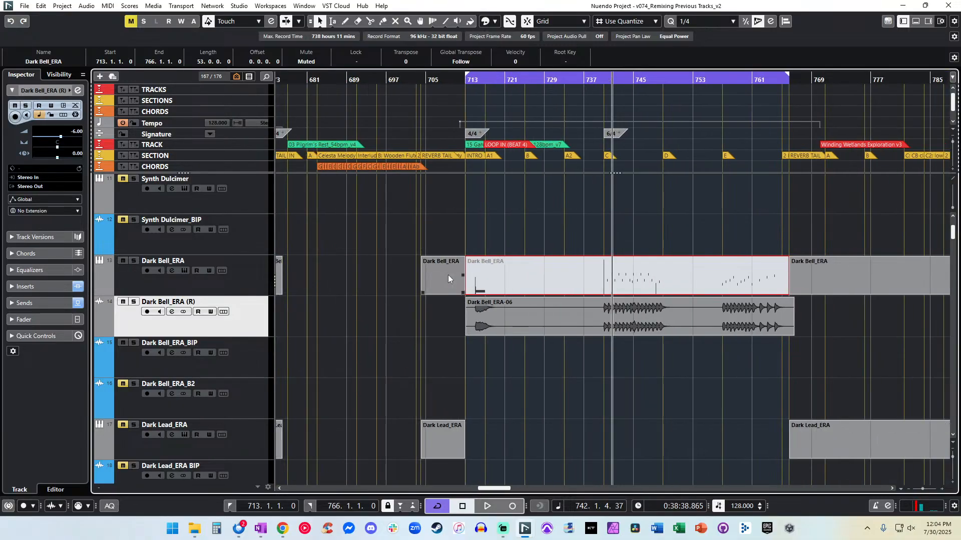
Cut the silence from the rendered Dark Bell_ERA audio between bars 723 and about 740, and from bar 751, beat 3, to bar 756, beat 5.
alt+click(514, 317)
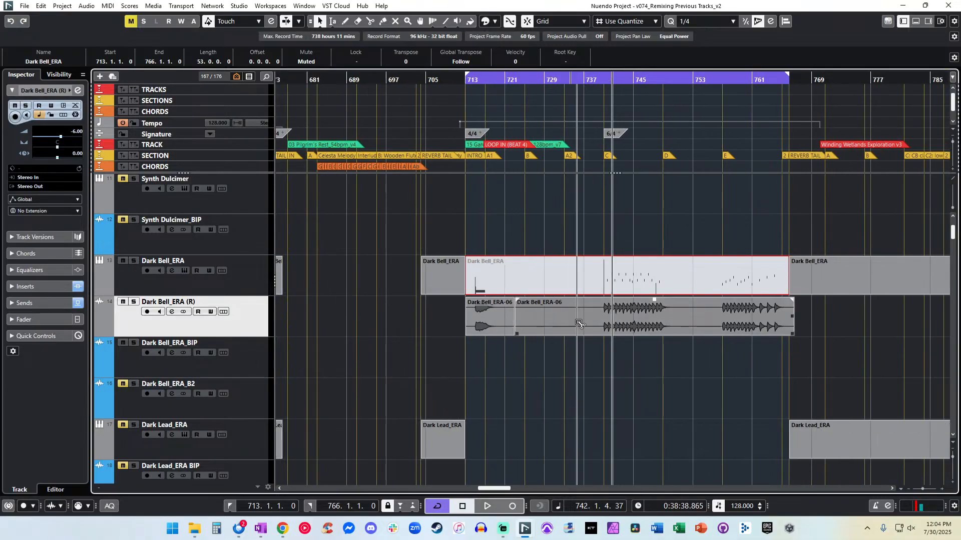
alt+click(598, 317)
click(570, 318)
key(Delete)
alt+click(680, 316)
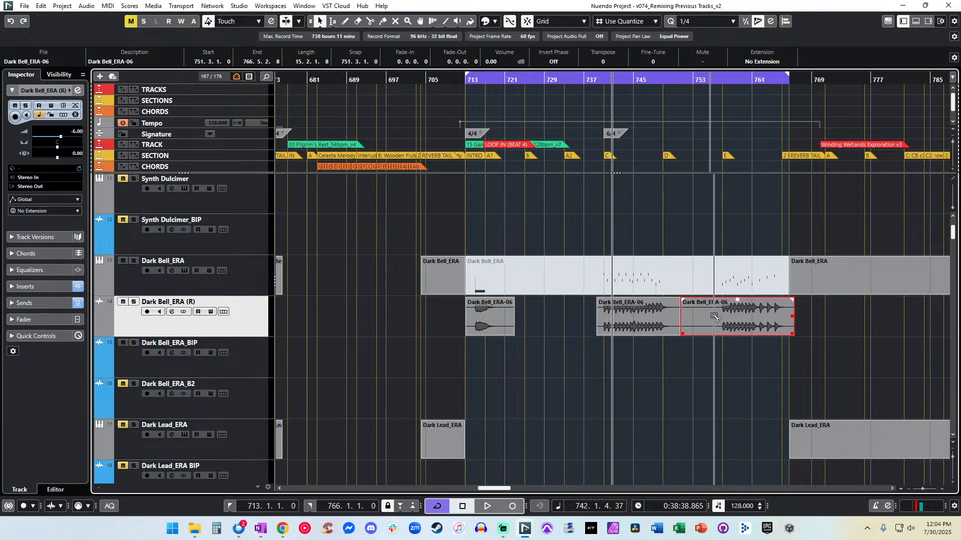
click(476, 339)
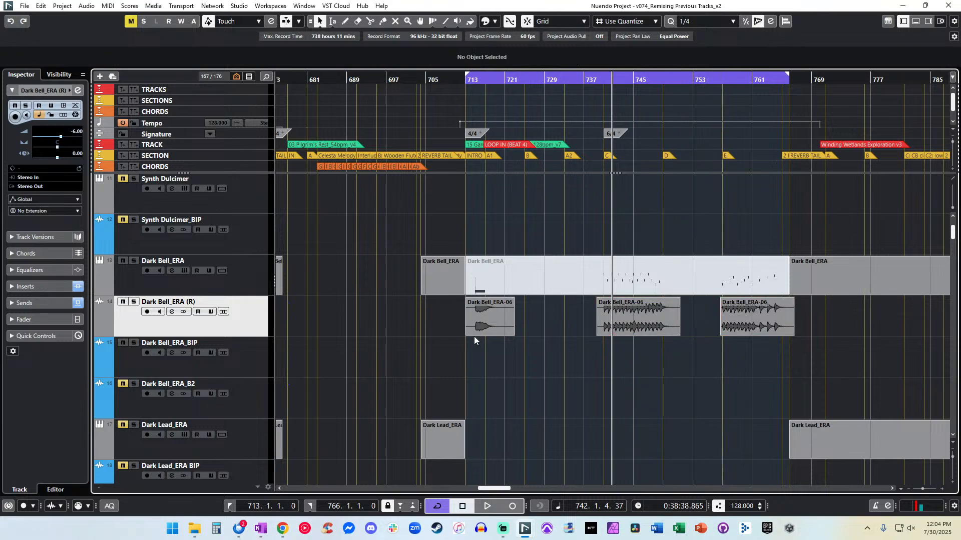
Move the three rendered events onto the Dark Bell_ERA_BIP track and delete the emptied Dark Bell_ERA (R) track.
drag(836, 332, 477, 360)
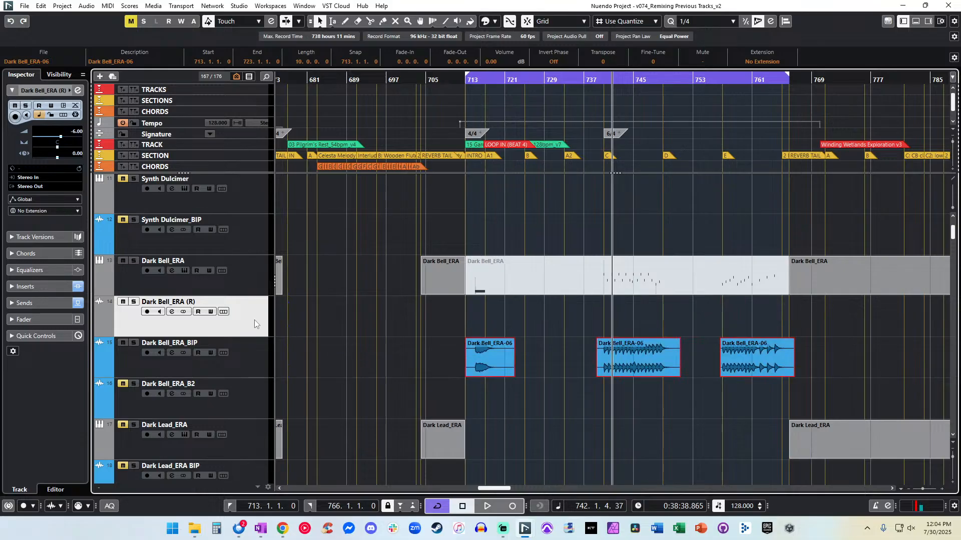
key(Delete)
key(h)
key(h)
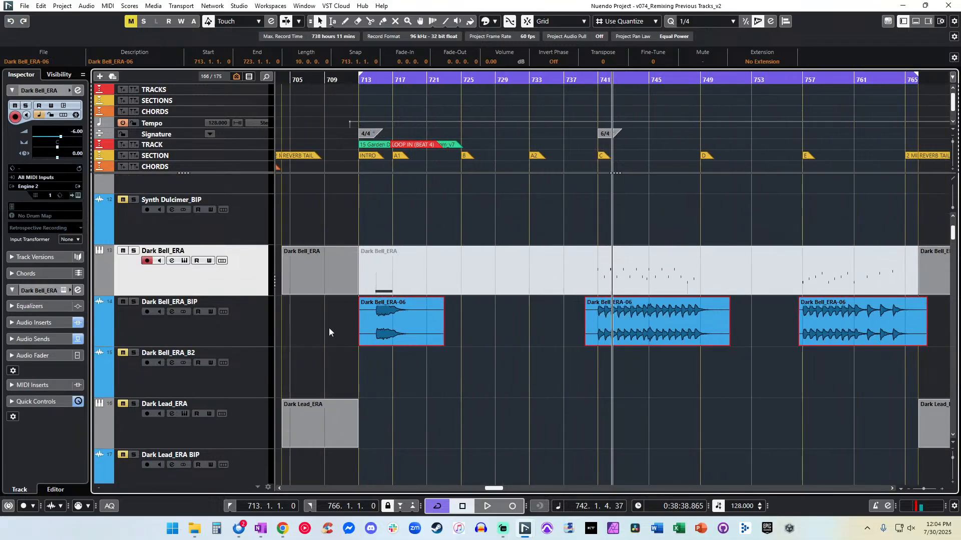
scroll(328, 328, right, 1)
click(524, 366)
drag(843, 356, 325, 325)
click(380, 315)
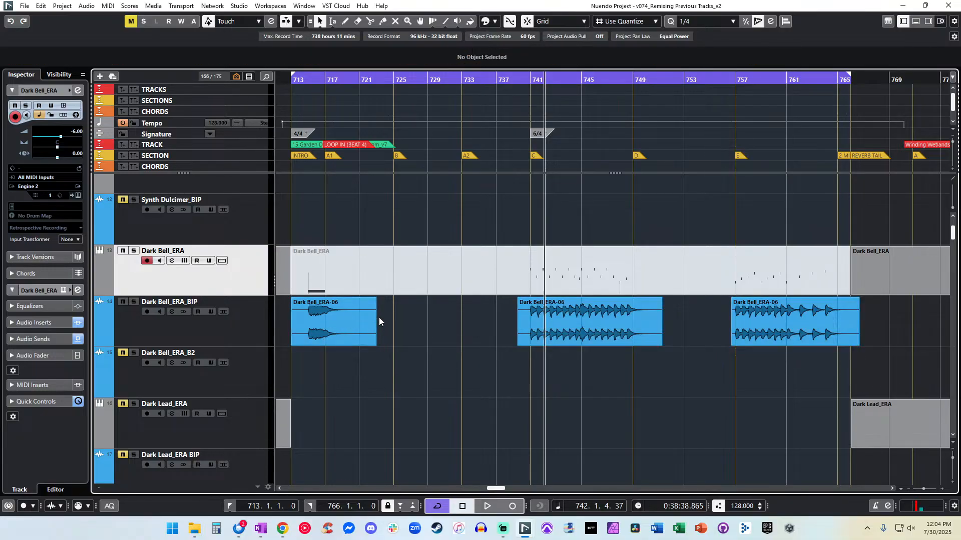
Lower the first Dark Bell_ERA_BIP event's volume to -5 dB while playing from bar 713, and trim its start to bar 714, beat 4.
key(KP_1)
key(space)
key(KP_Add)
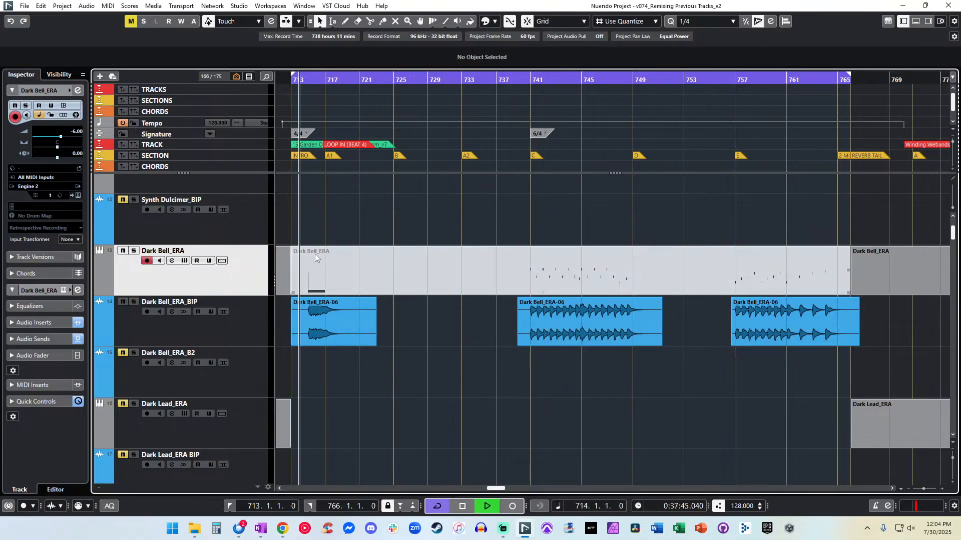
click(321, 319)
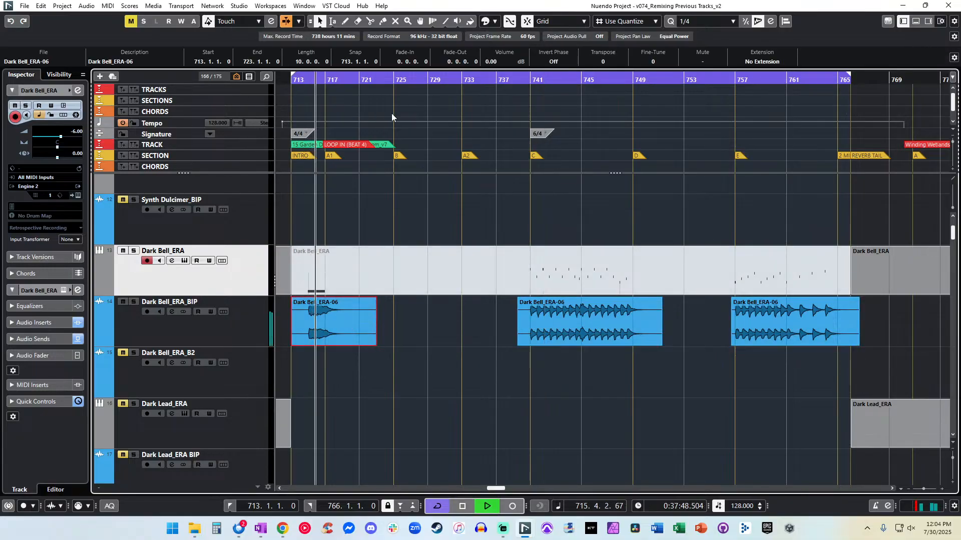
scroll(506, 63, down, 5)
key(KP_1)
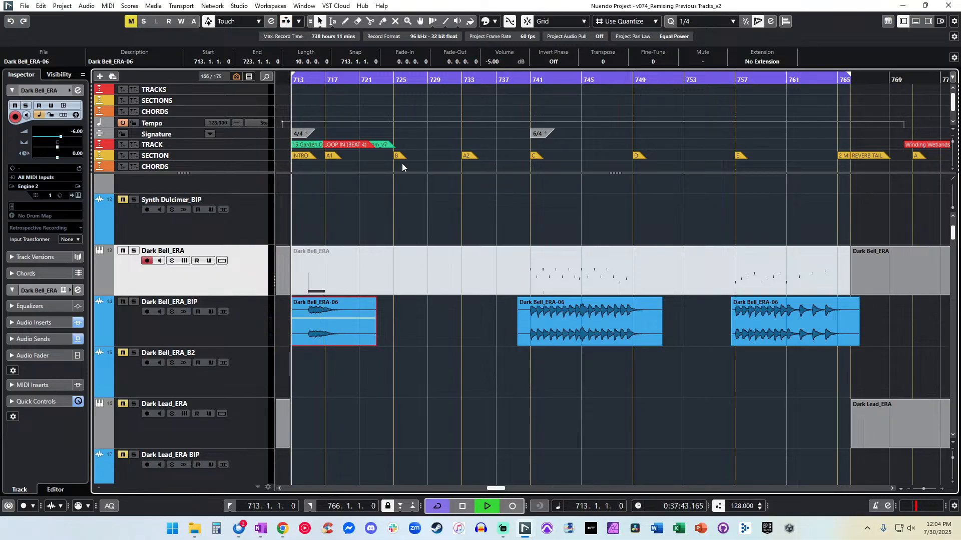
drag(293, 344, 309, 339)
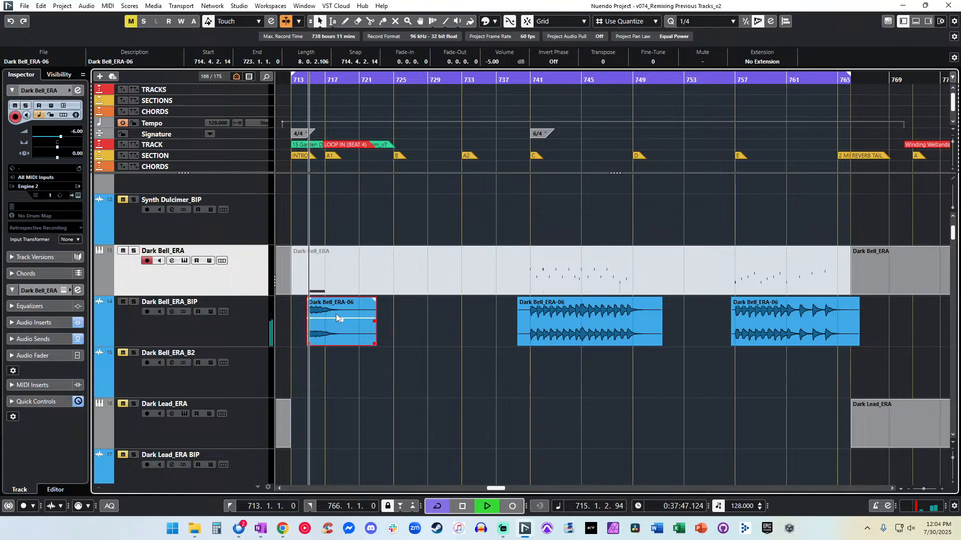
Trim the second event to bar 740, beat 3 through bar 749, beat 6, end the third at bar 766, and fade out both.
drag(530, 77, 531, 81)
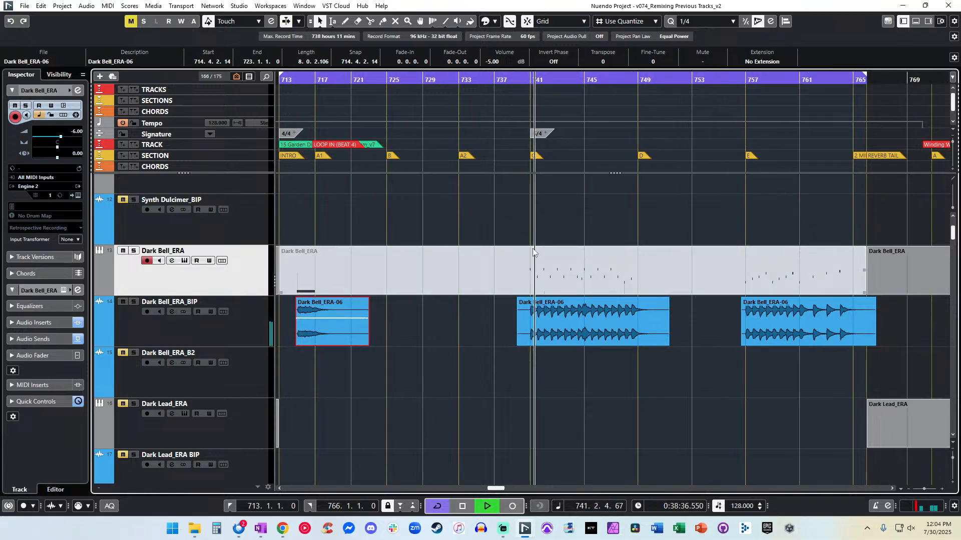
drag(669, 340, 647, 341)
drag(646, 300, 643, 300)
drag(874, 326, 851, 302)
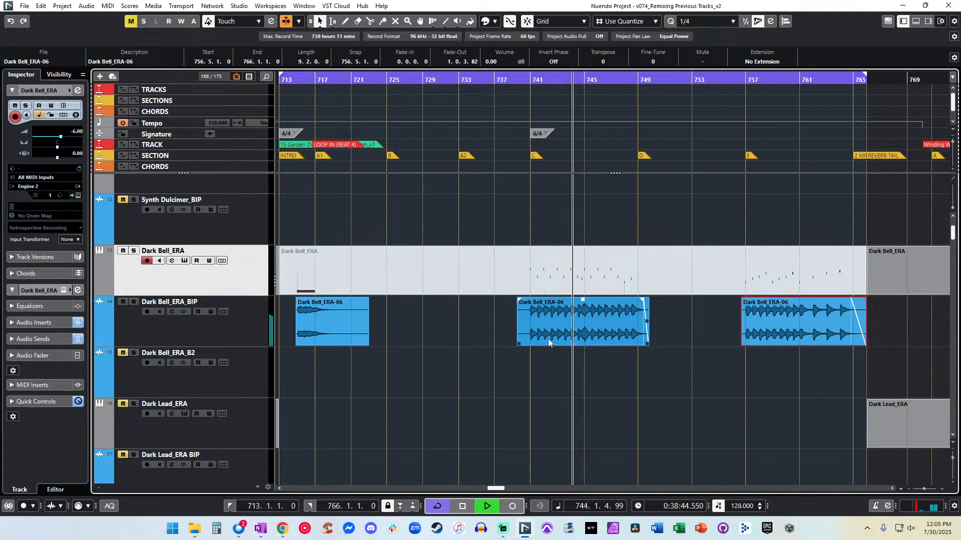
drag(521, 343, 527, 343)
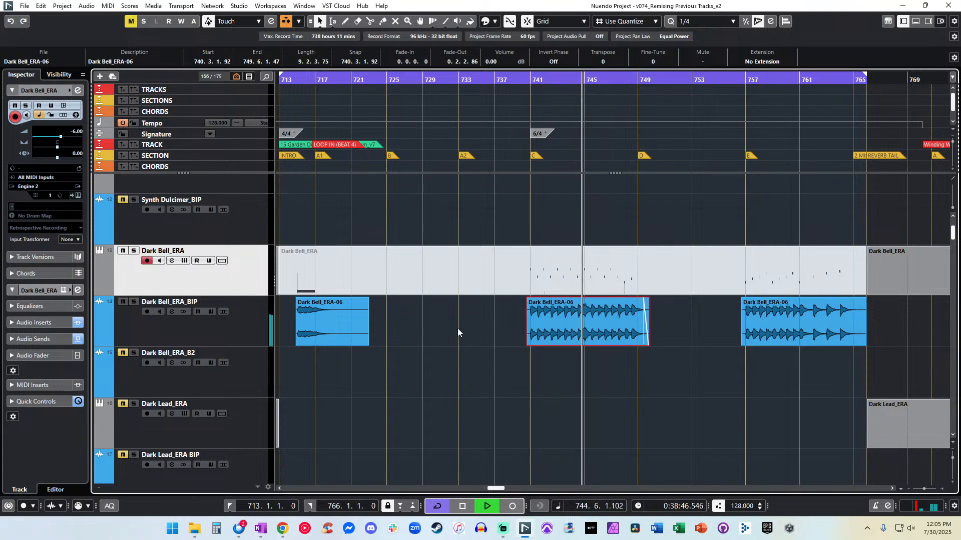
scroll(457, 332, left, 2)
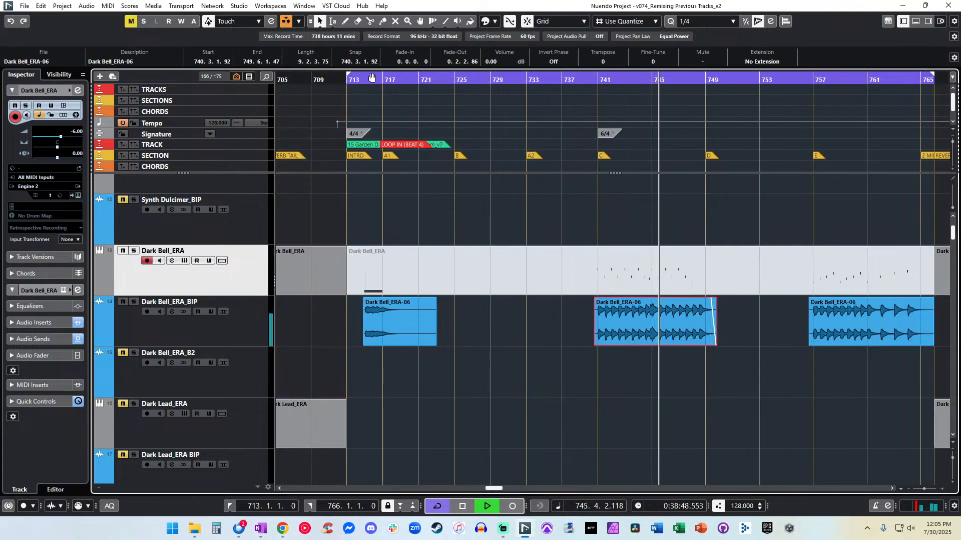
key(Right)
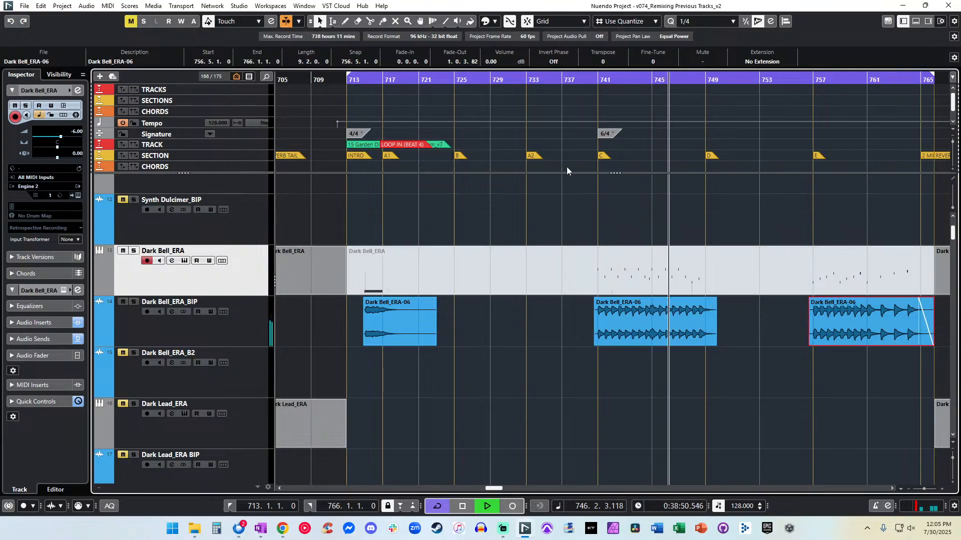
Clear the short Voices Pad part between bars 765 and 766.
scroll(518, 62, down, 2)
scroll(420, 284, down, 3)
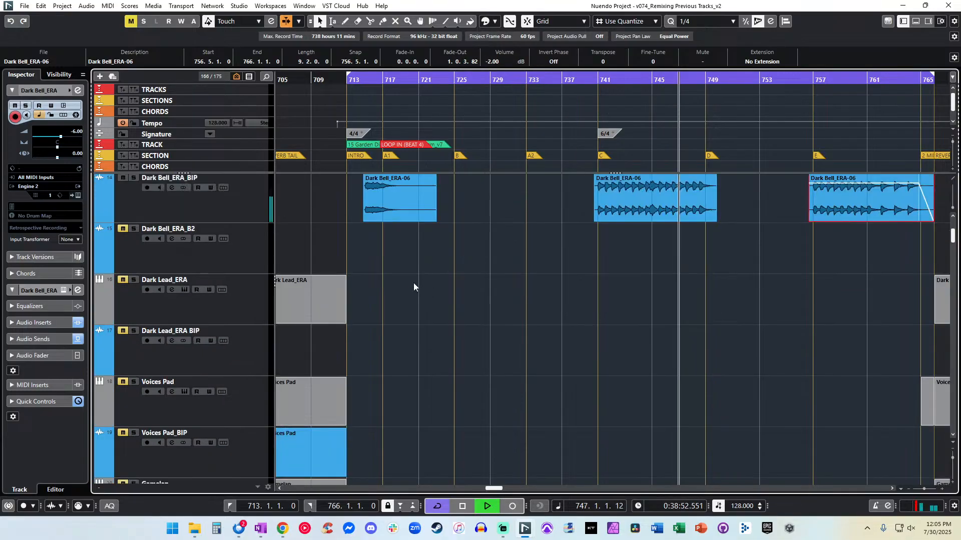
scroll(350, 265, down, 3)
scroll(350, 266, down, 1)
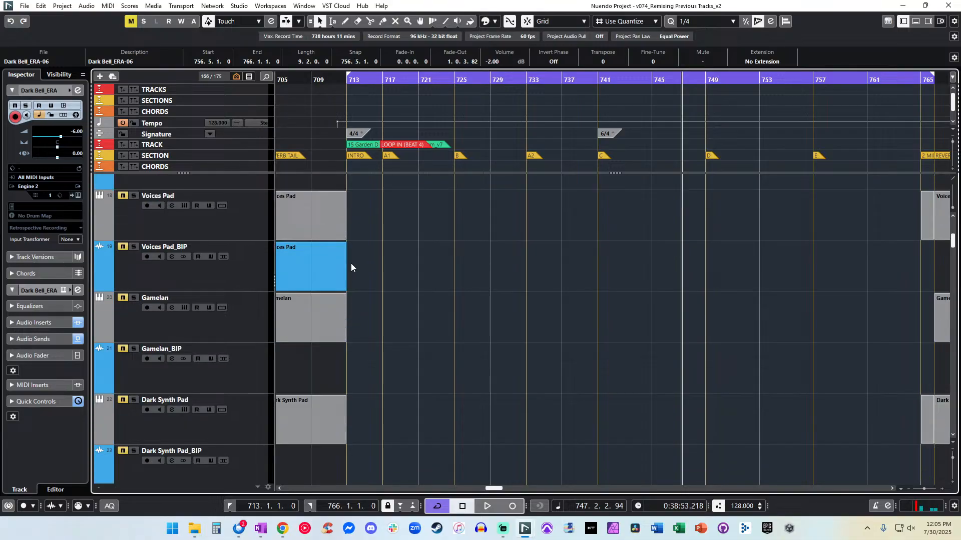
click(938, 212)
Play the Choir_Insolidus (Delay) part and raise its main volume (CC 7) to 113 at bar 716, beat 4.
scroll(653, 246, down, 5)
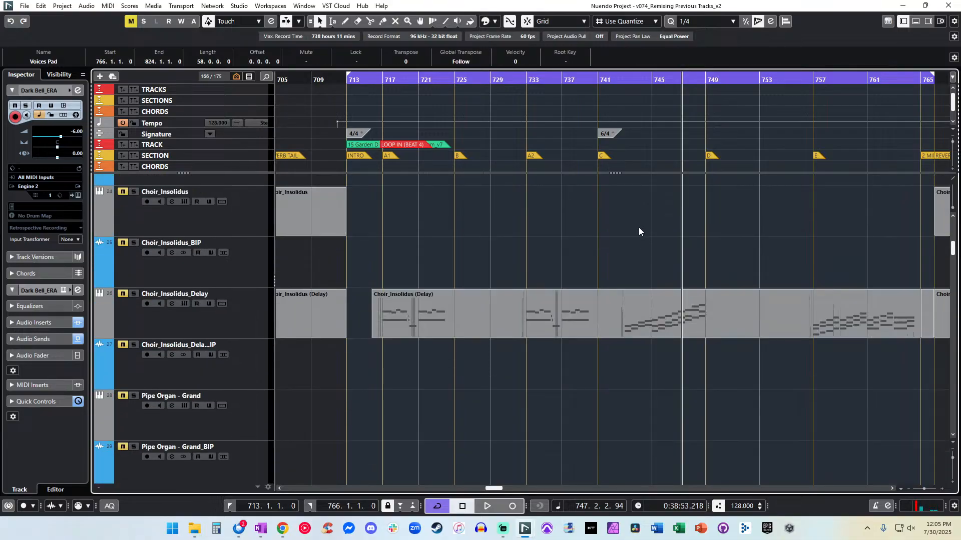
scroll(578, 254, up, 10)
scroll(578, 254, down, 10)
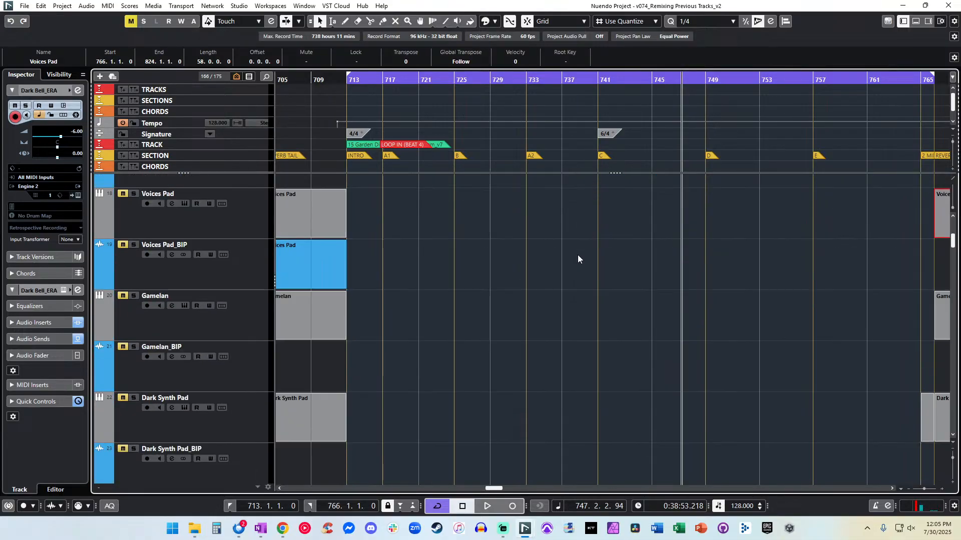
click(422, 325)
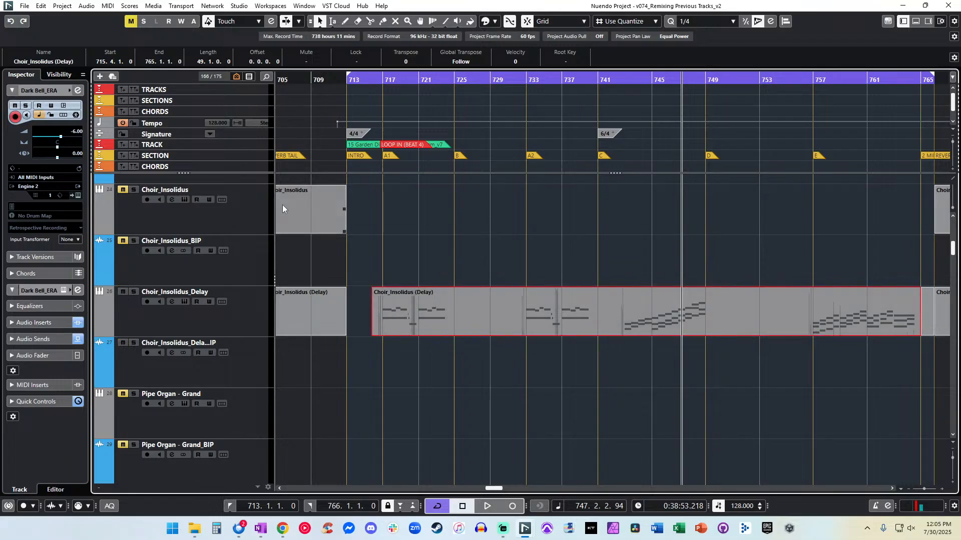
drag(373, 81, 375, 88)
key(space)
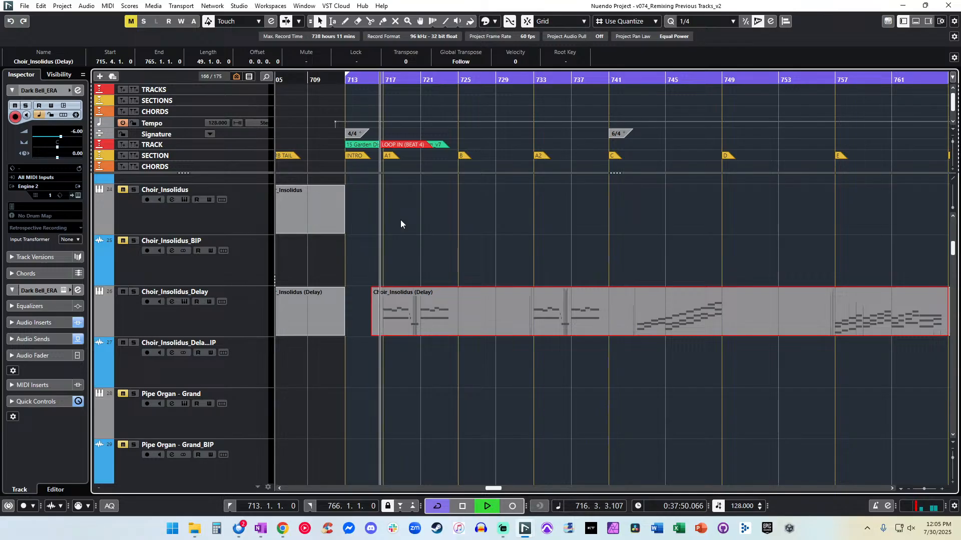
double_click(416, 313)
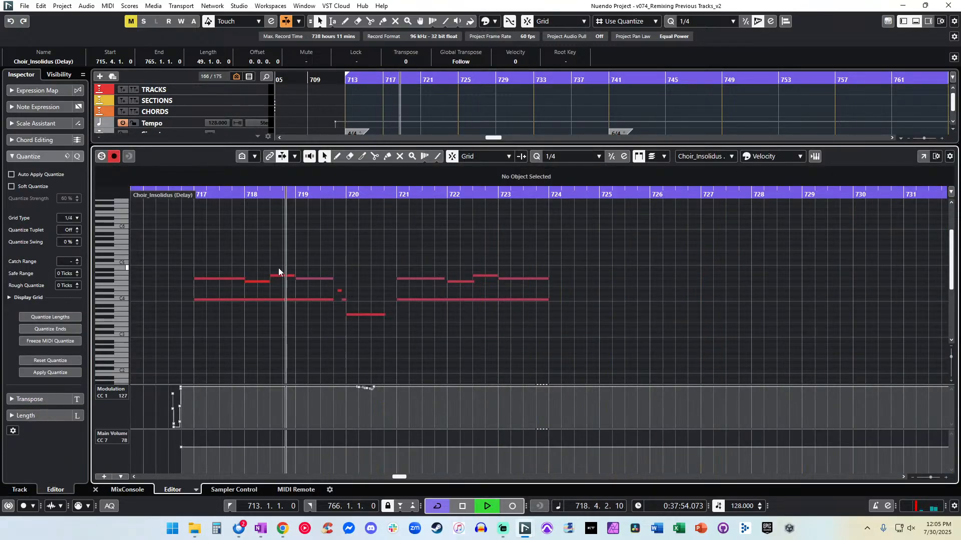
drag(181, 447, 181, 436)
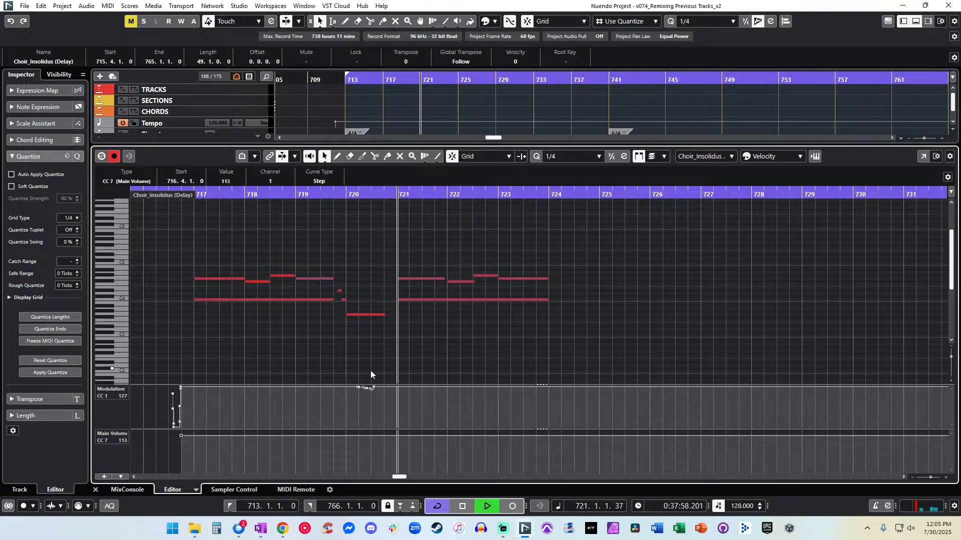
Audition the middle phrases of the Choir_Insolidus (Delay) part up to bar 749 at the new volume.
scroll(370, 370, right, 5)
click(506, 192)
scroll(478, 264, right, 7)
scroll(478, 264, right, 2)
click(605, 194)
scroll(593, 278, right, 3)
scroll(497, 292, right, 3)
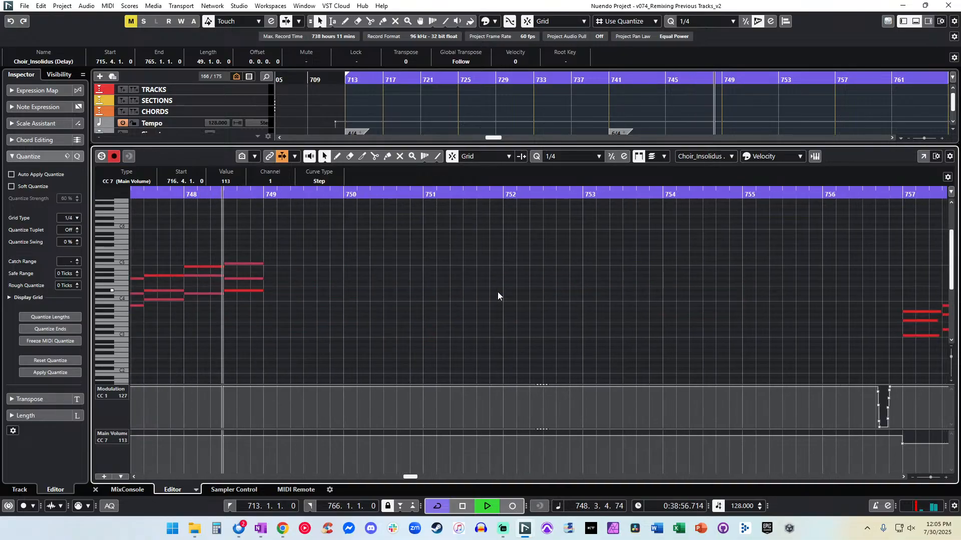
Delete the Choir_Insolidus (Delay) main volume (CC 7) points from bar 757 to 759 and close the note editor.
scroll(497, 292, right, 2)
scroll(524, 305, right, 3)
click(475, 194)
scroll(497, 289, right, 2)
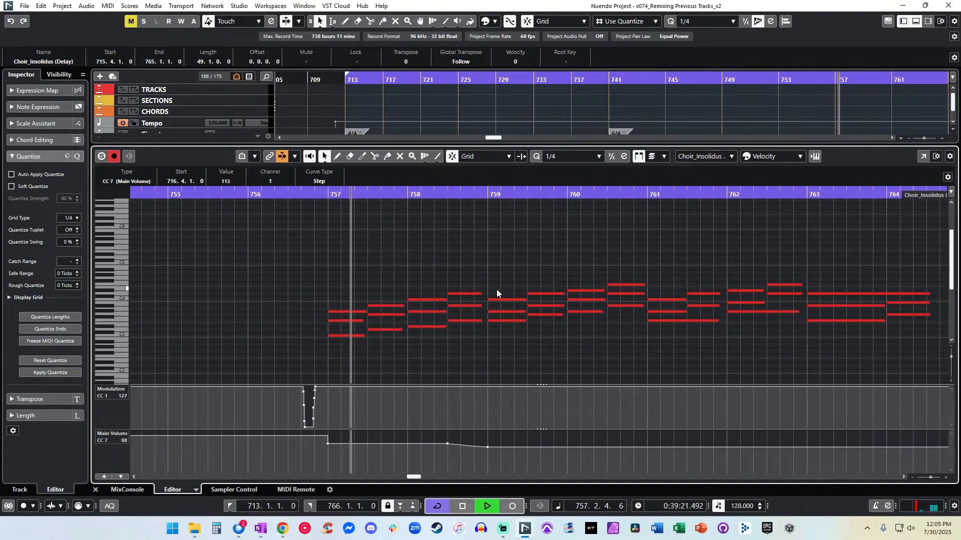
drag(497, 435, 288, 464)
click(321, 460)
drag(505, 454, 320, 468)
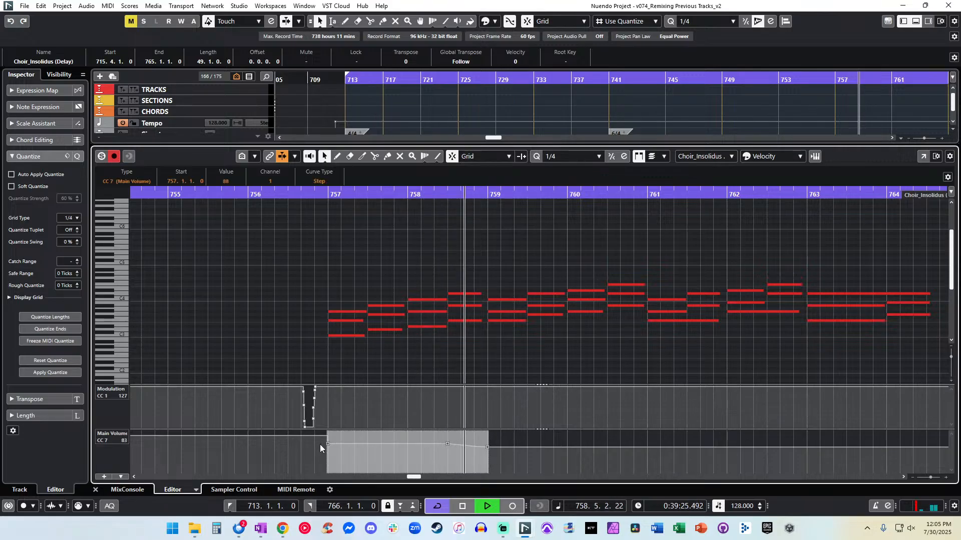
key(Delete)
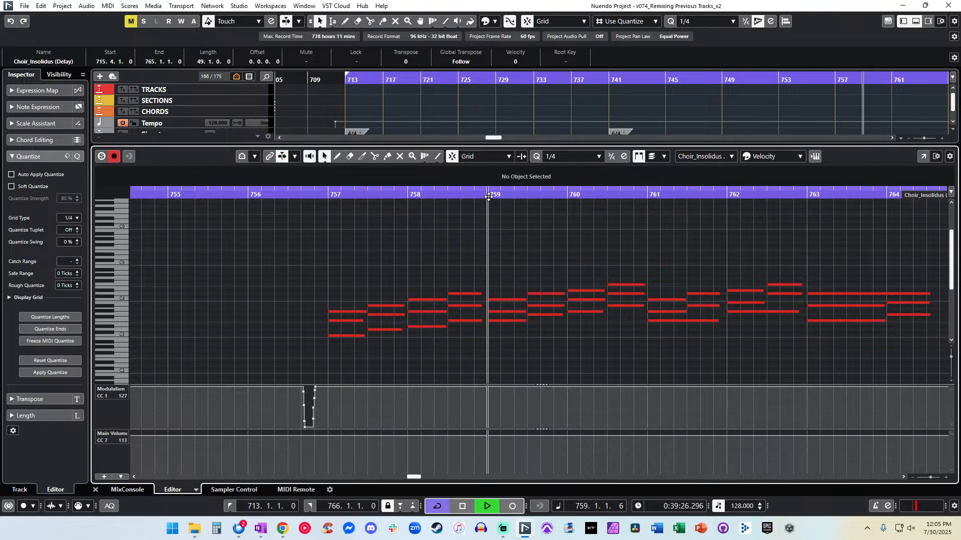
scroll(477, 252, right, 3)
key(Return)
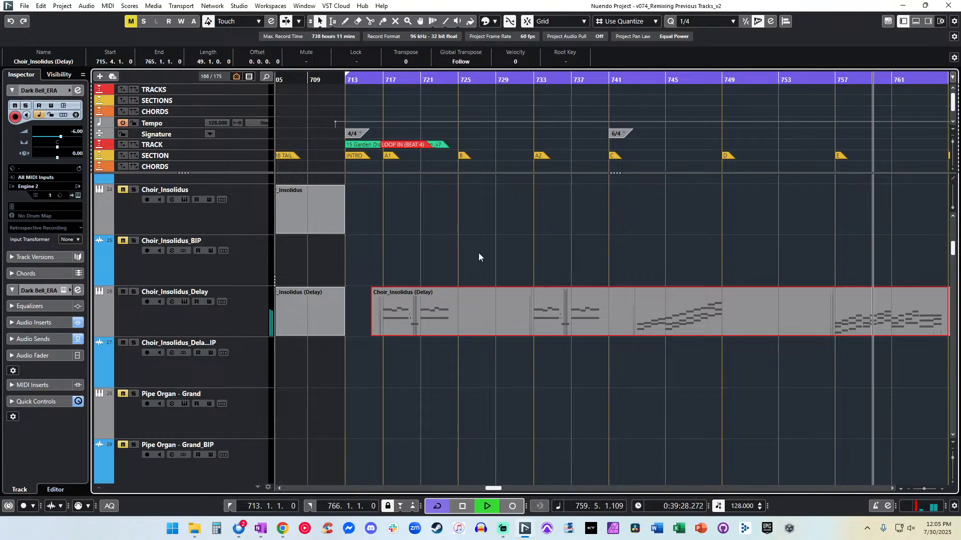
Render the Choir_Insolidus (Delay) part to audio on its BIP track and delete the emptied Choir_Insolidus_Delay (R) track.
key(space)
key(alt+r)
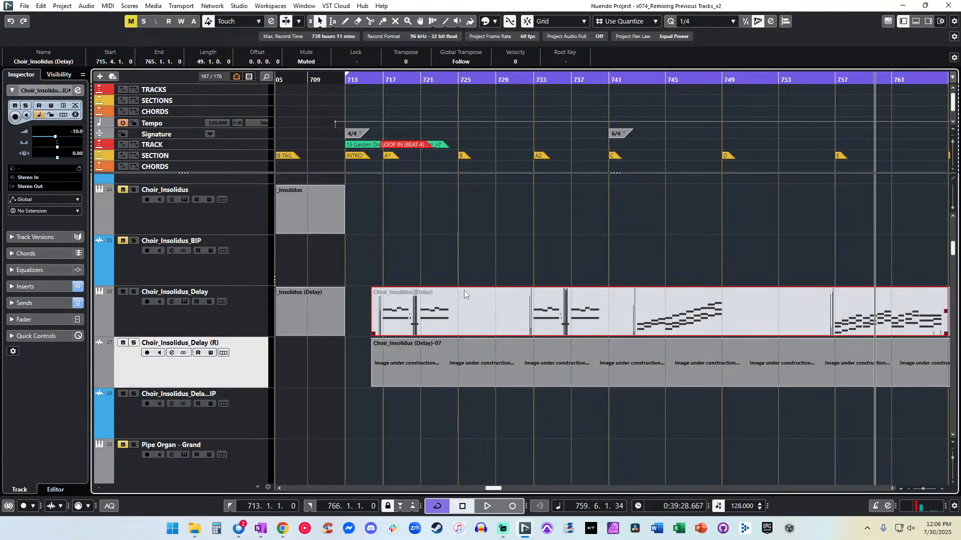
click(389, 372)
key(ctrl+Down)
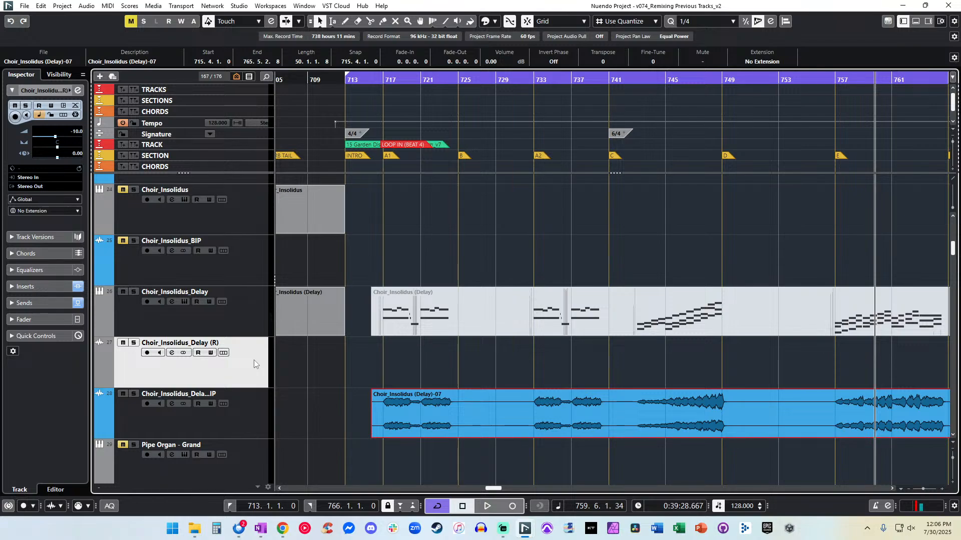
key(shift+Delete)
Cut the silence from the rendered choir audio between bar 726, beat 2, and about bar 732, and from about bar 741 to bar 742, beat 5.
key(shift+h)
key(g)
key(g)
scroll(445, 358, left, 1)
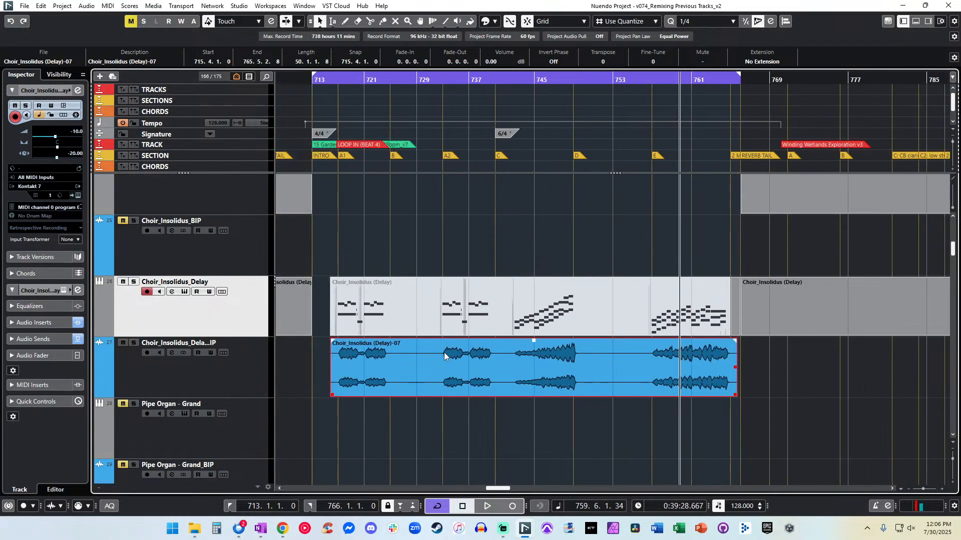
alt+click(399, 367)
alt+click(439, 367)
alt+click(495, 353)
alt+click(512, 357)
click(504, 364)
key(Delete)
Cut the silence from the last choir audio event between about bars 750 and 756.
click(584, 366)
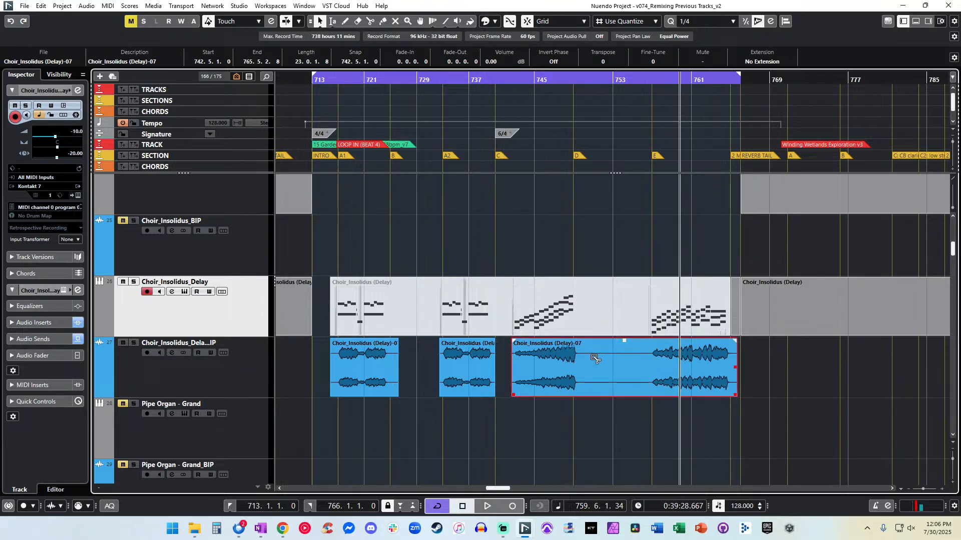
alt+click(586, 359)
alt+click(649, 360)
Set the volume of all four choir audio events to -2 dB and play them from about bar 717.
drag(726, 409, 350, 352)
text(-2)
key(Return)
key(l)
double_click(337, 80)
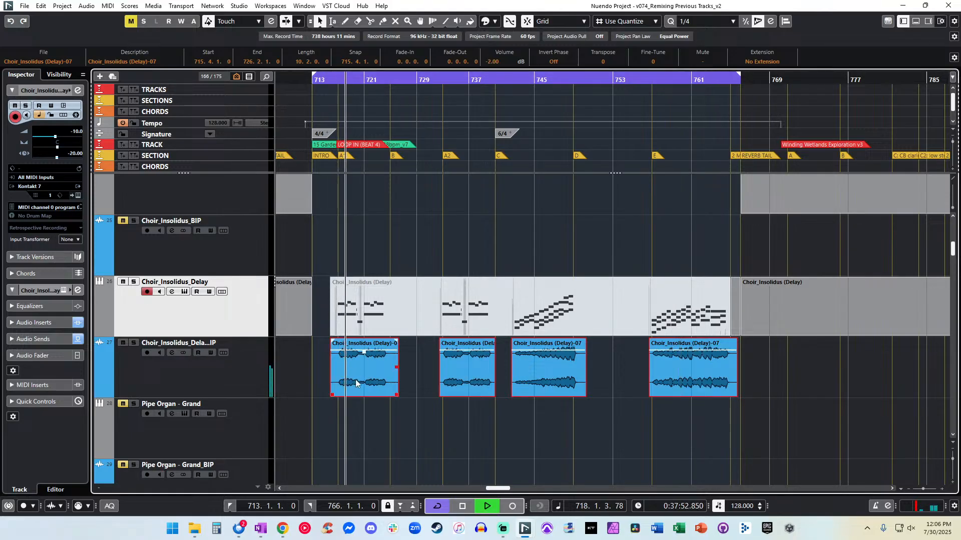
Trim the first choir audio event to 716.3.4.27 through 725.1.4.16 and audition the last event from about bar 756.
click(343, 410)
drag(333, 395, 390, 395)
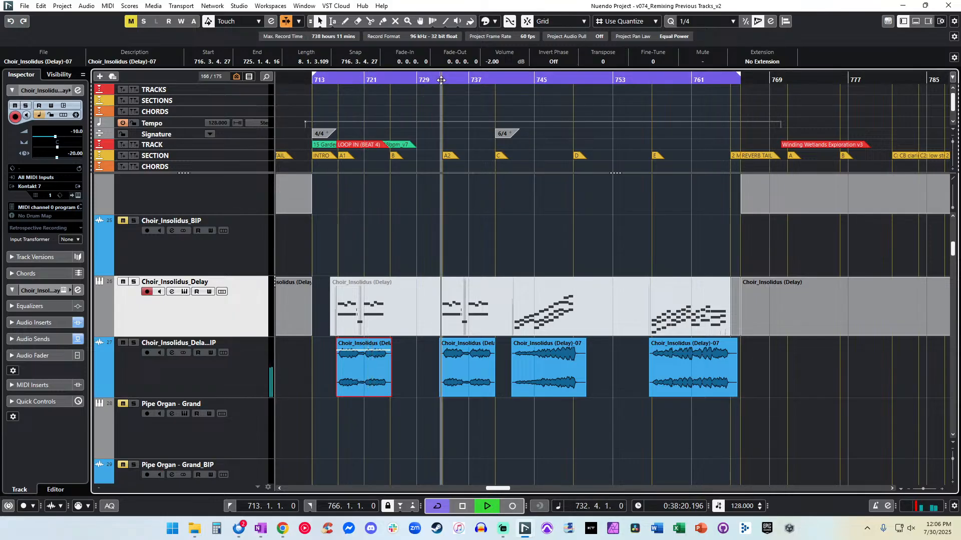
click(649, 79)
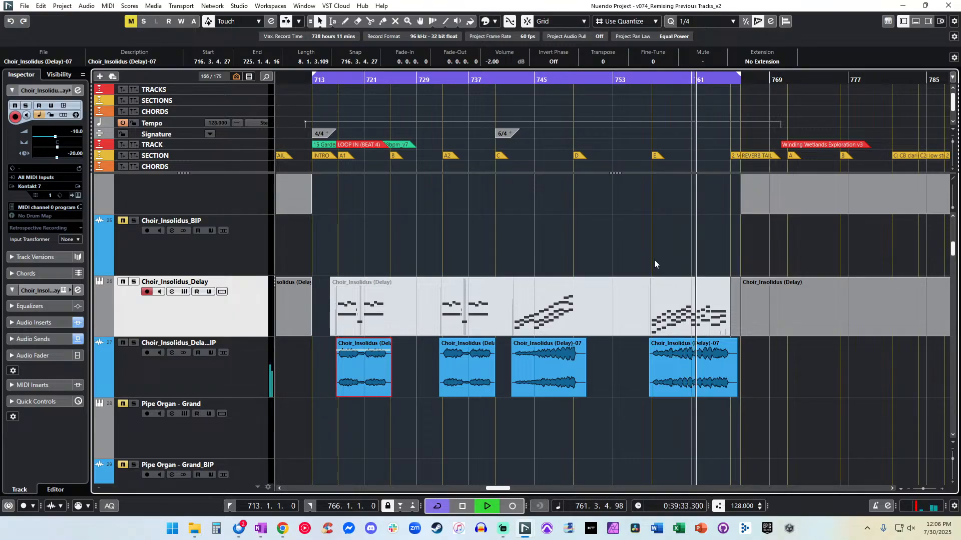
scroll(582, 317, left, 3)
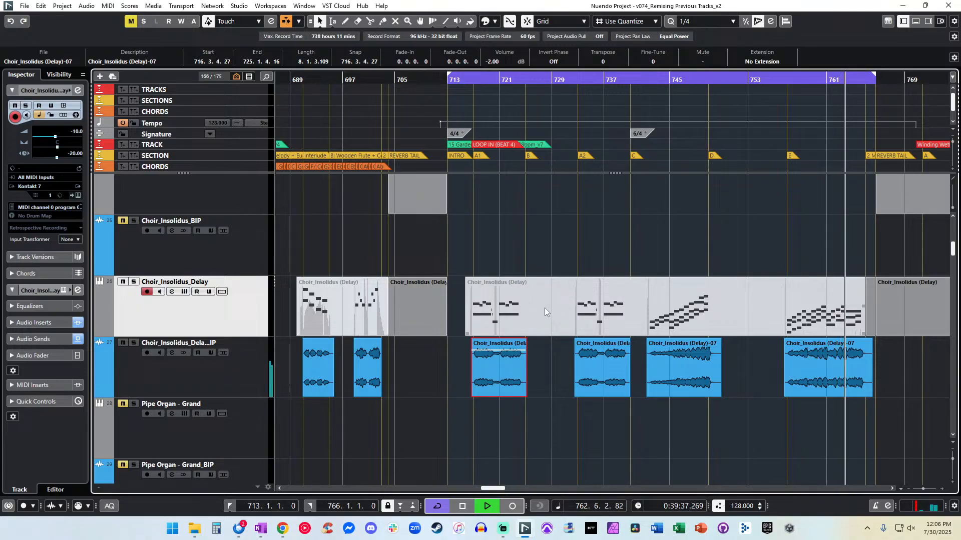
key(space)
Open the Wooden Flute (Delay) part in the note editor and audition its first phrase starting at bar 725.
scroll(544, 310, down, 5)
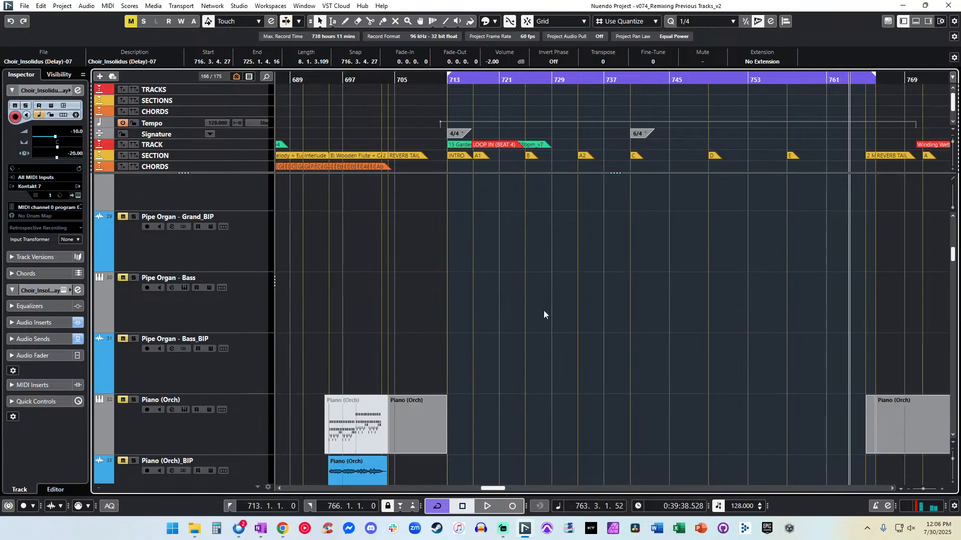
scroll(543, 310, down, 4)
click(543, 310)
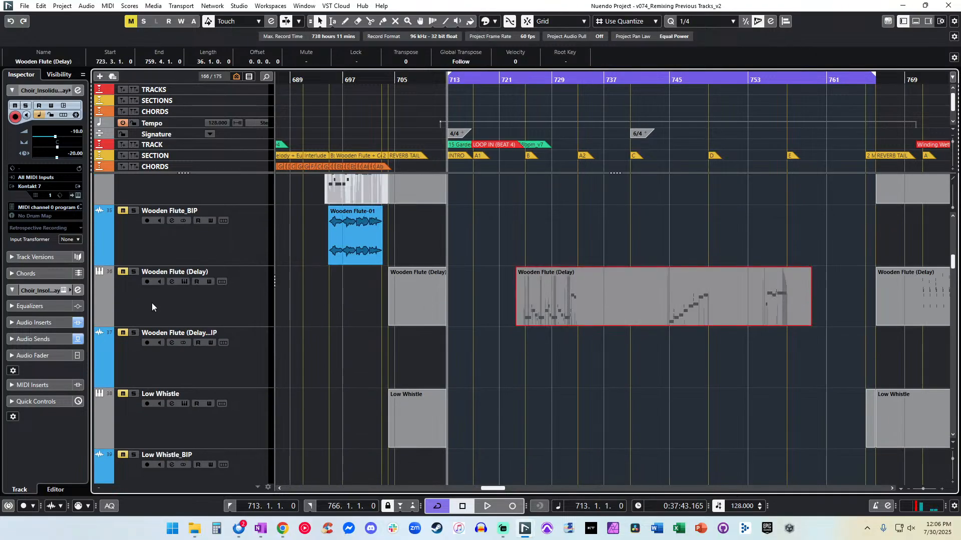
double_click(562, 307)
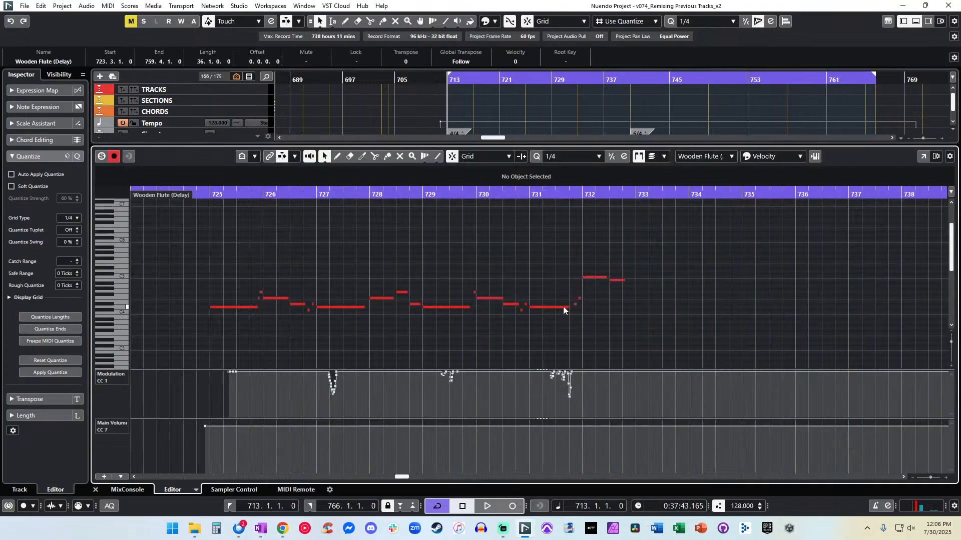
click(301, 192)
key(space)
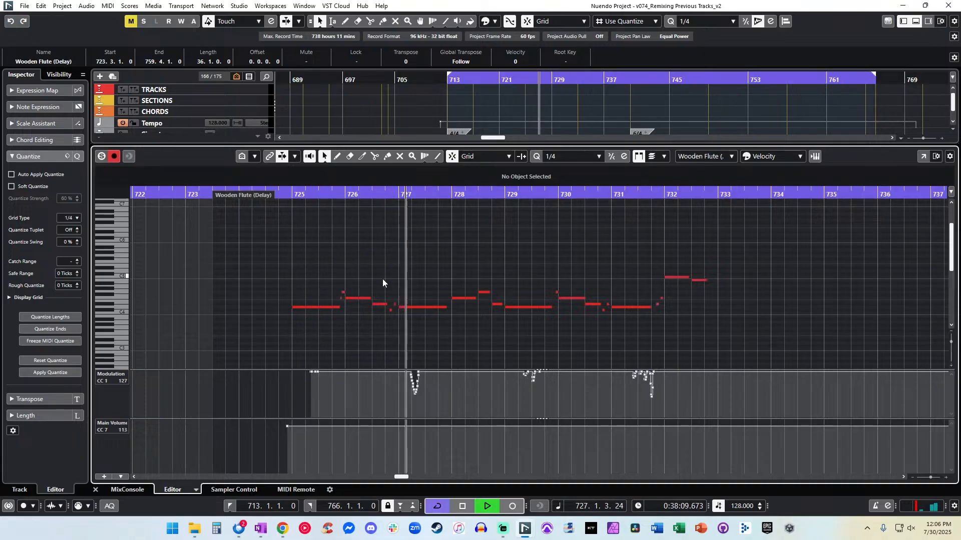
key(f)
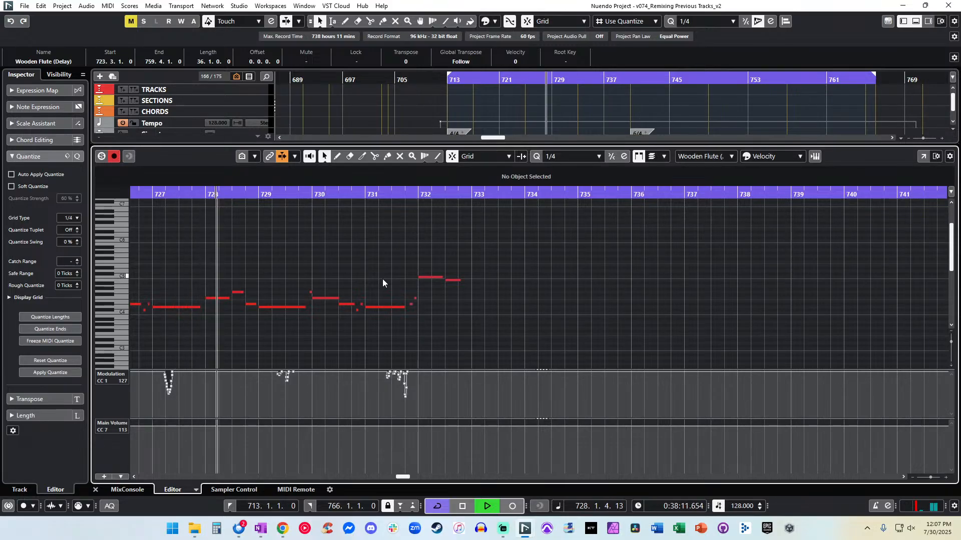
Audition the Wooden Flute (Delay) phrases around bars 745 and 755, and close the note editor.
scroll(380, 275, right, 12)
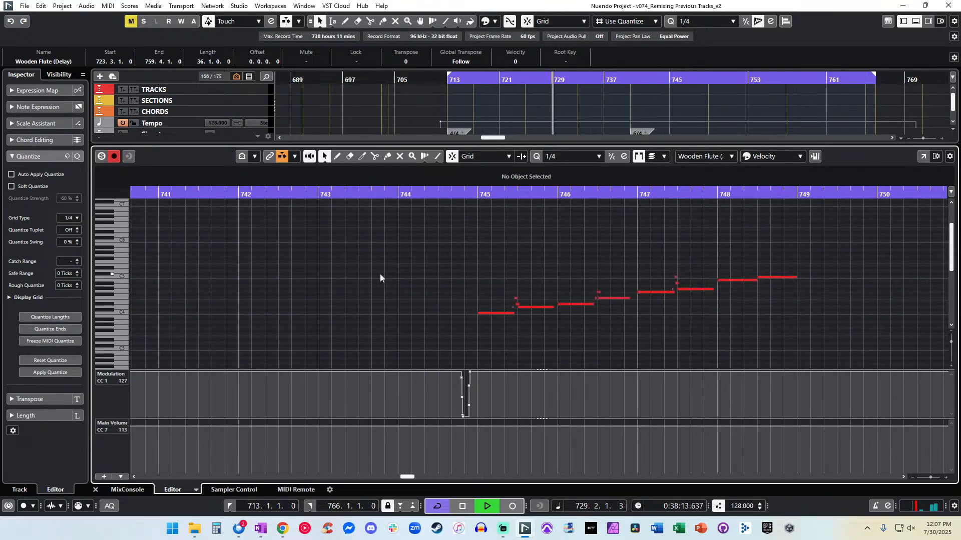
click(225, 226)
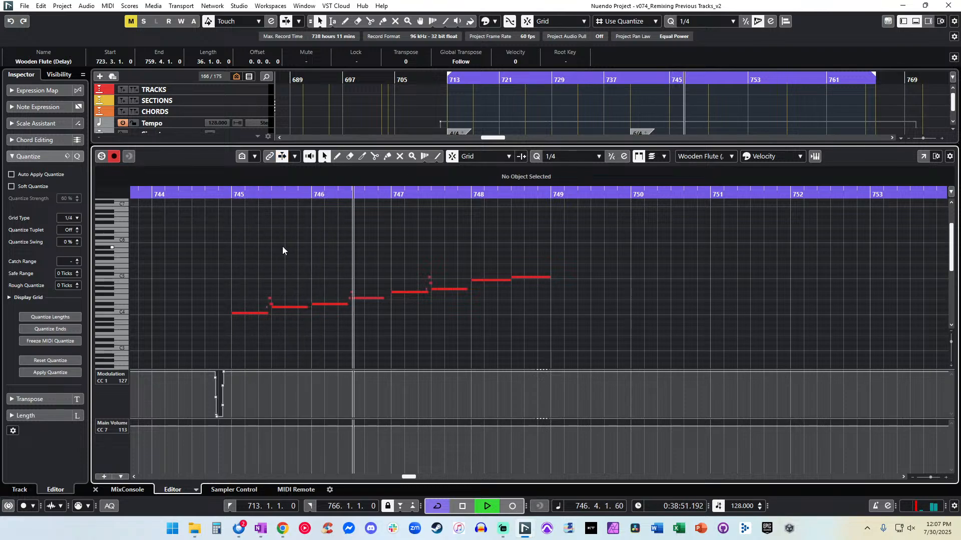
key(f)
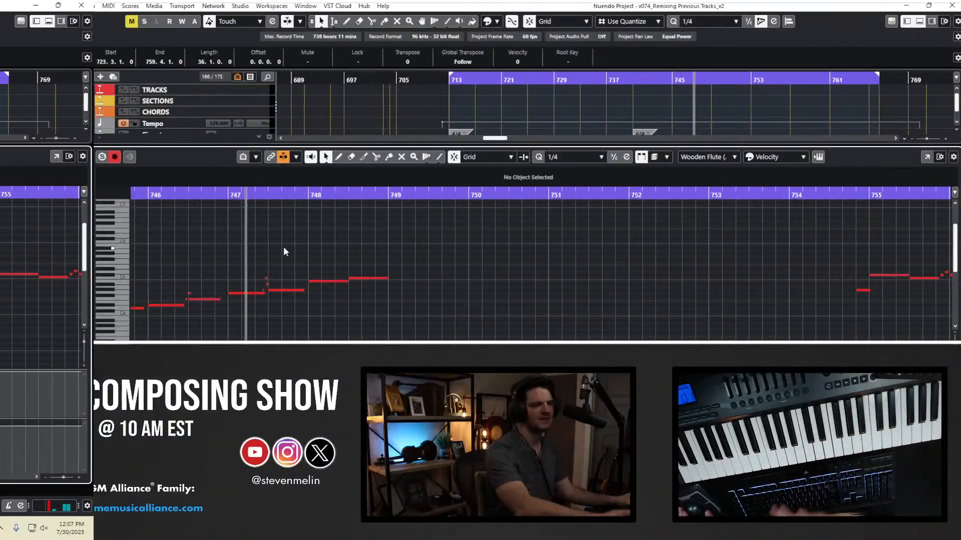
scroll(283, 247, down, 1)
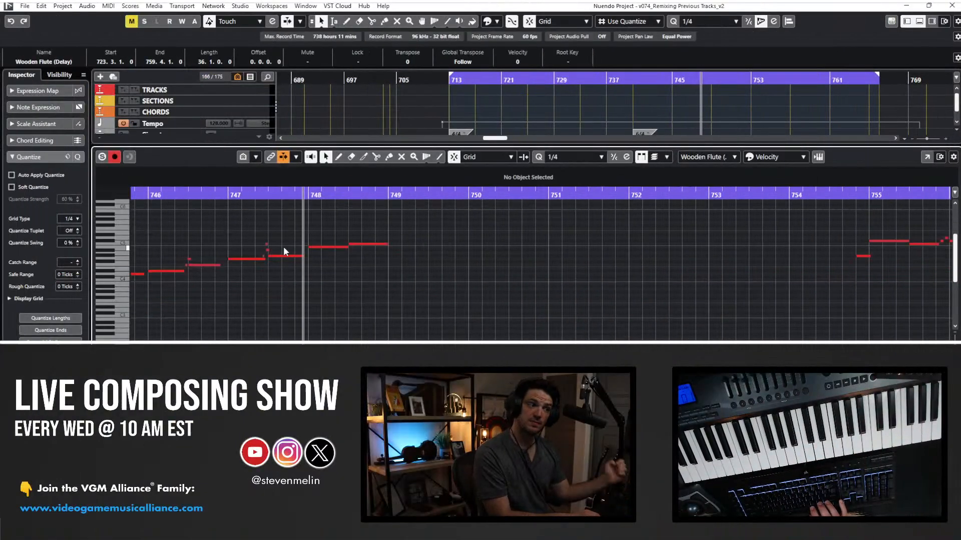
scroll(283, 251, right, 5)
click(441, 195)
key(Return)
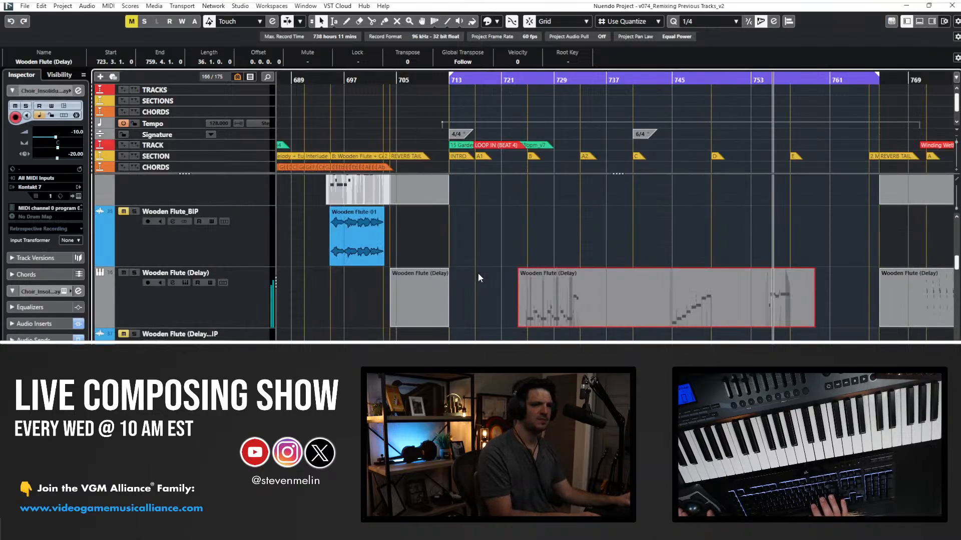
Render the Wooden Flute (Delay) part to audio and select the rendered event.
click(579, 341)
click(571, 303)
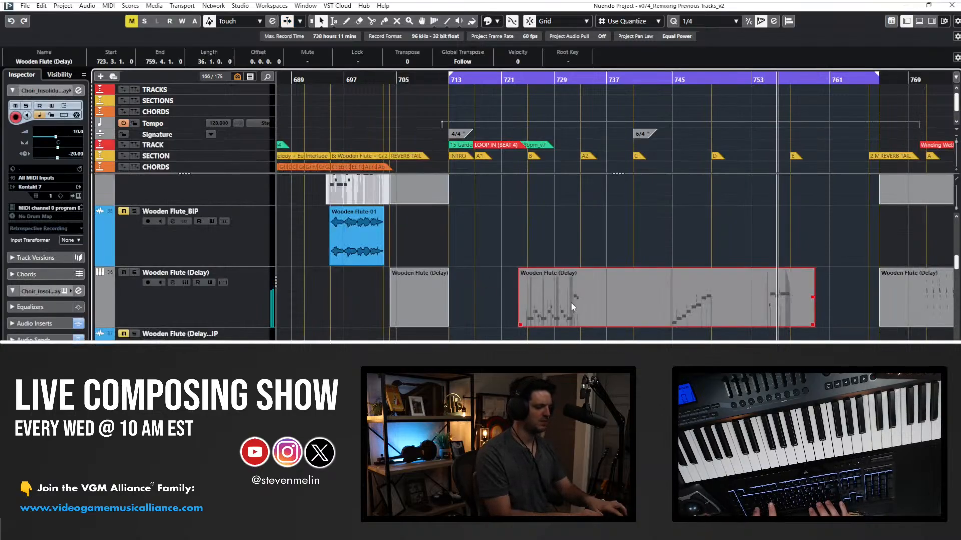
key(ctrl+b)
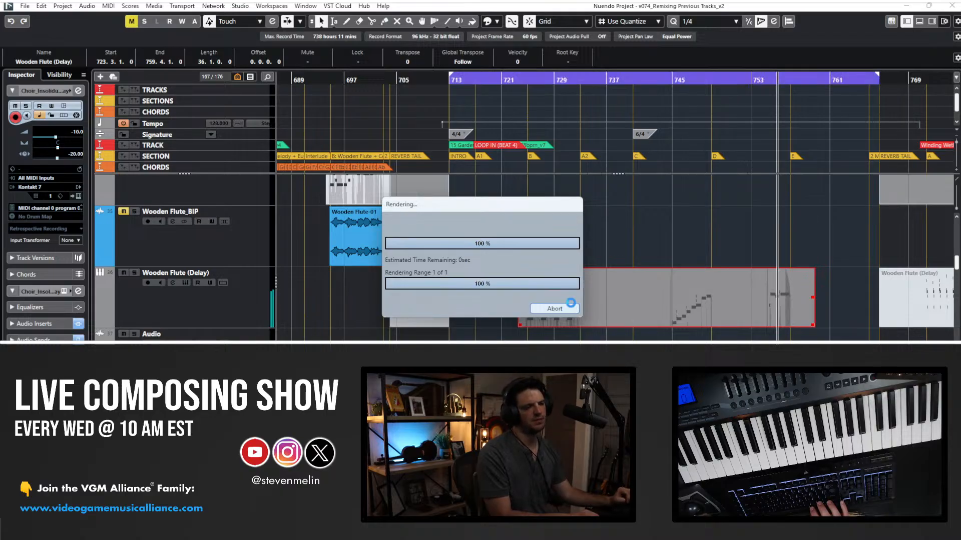
key(ctrl+shift+a)
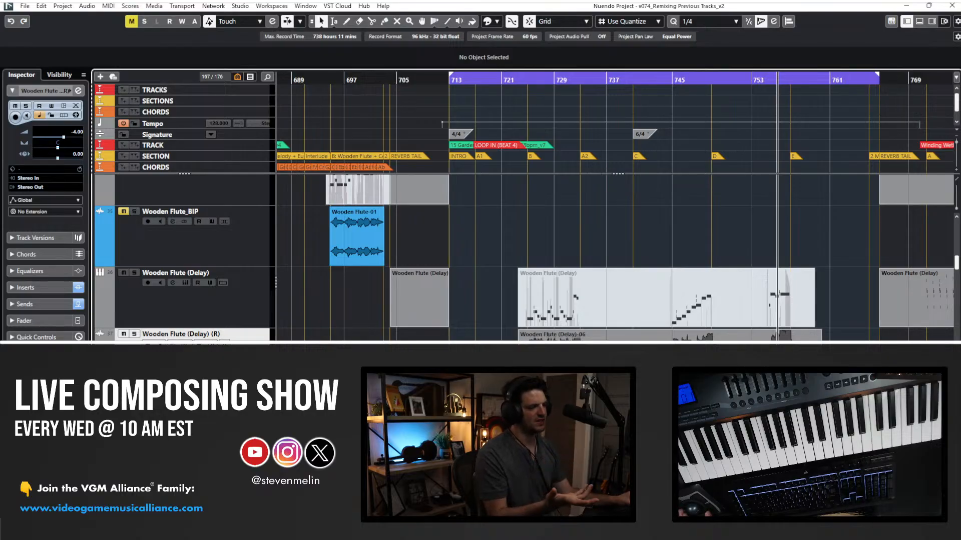
click(669, 336)
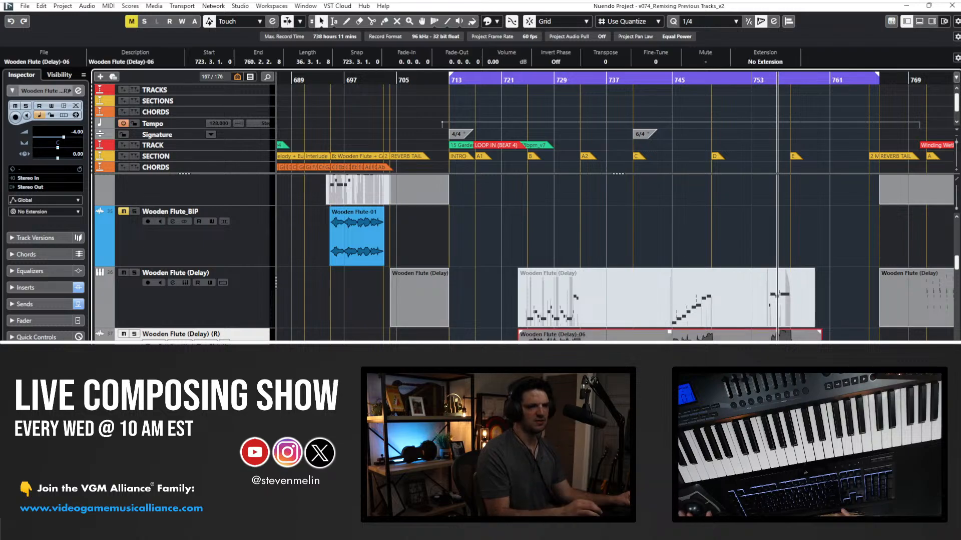
Move the rendered Wooden Flute (Delay) audio event onto its _BIP track and remove the leftover (R) render track.
key(Delete)
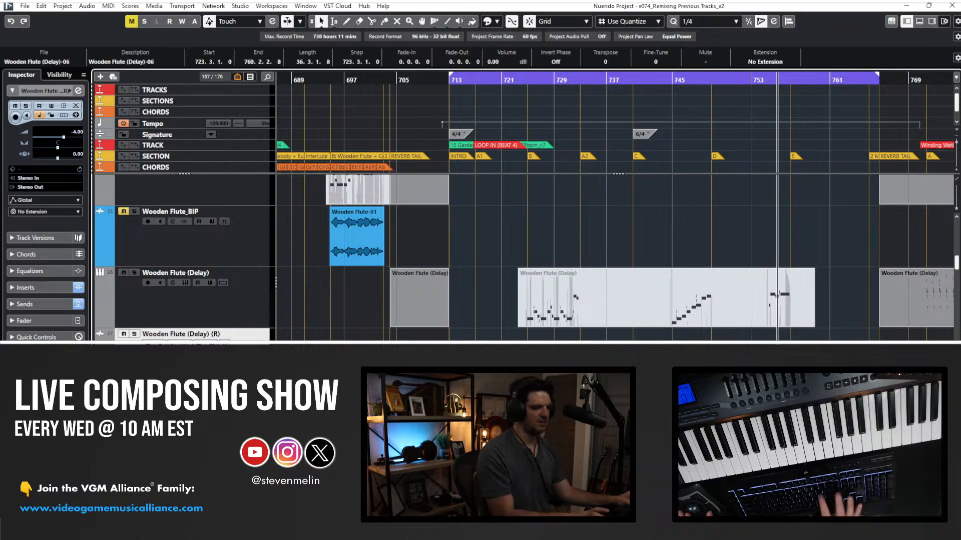
key(shift+Delete)
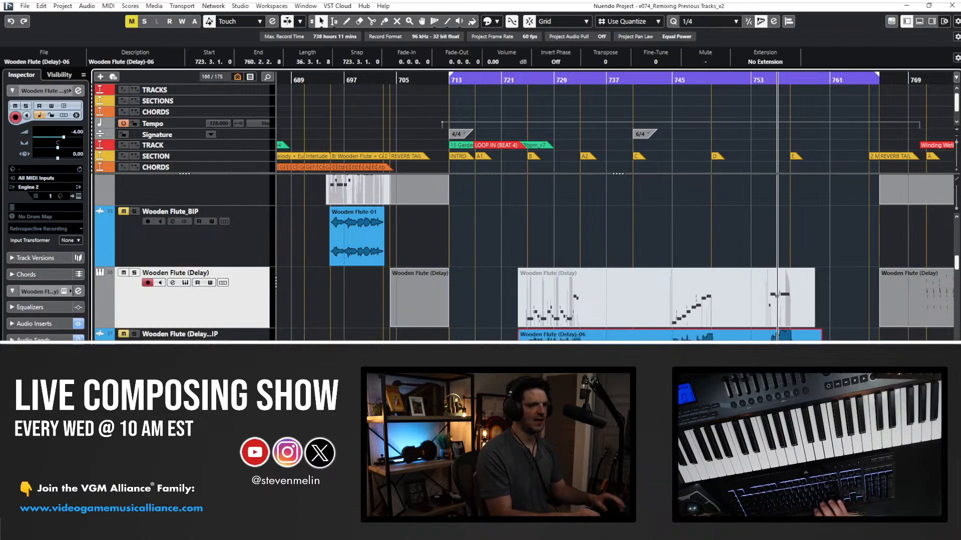
key(ctrl+shift+a)
key(Down)
key(ctrl+shift+a)
Trim the Wooden Flute (Delay) audio's start to 724.3.3.67 and remove the silent gaps before 744.4.1.0 and 754.5.1.0, leaving three events.
drag(518, 339, 524, 340)
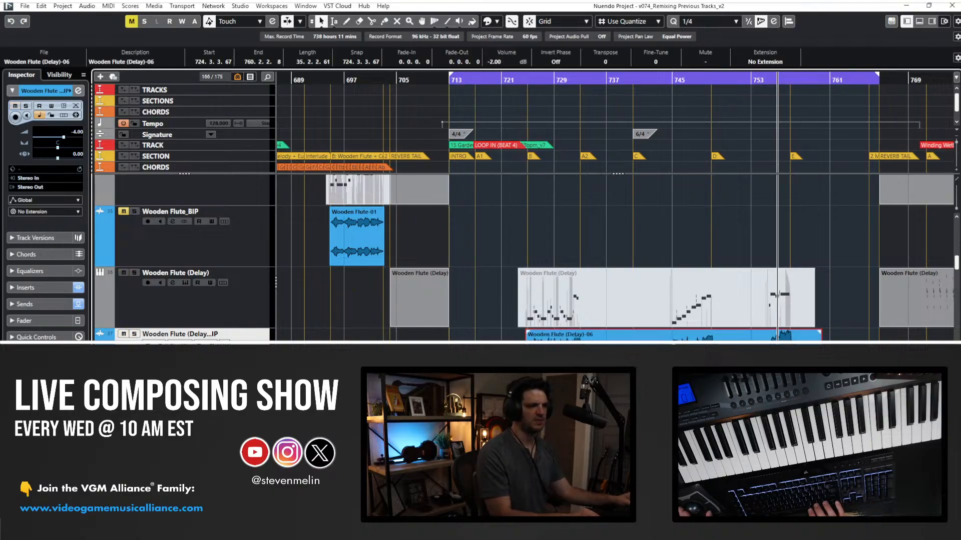
alt+click(590, 340)
alt+click(668, 340)
click(645, 339)
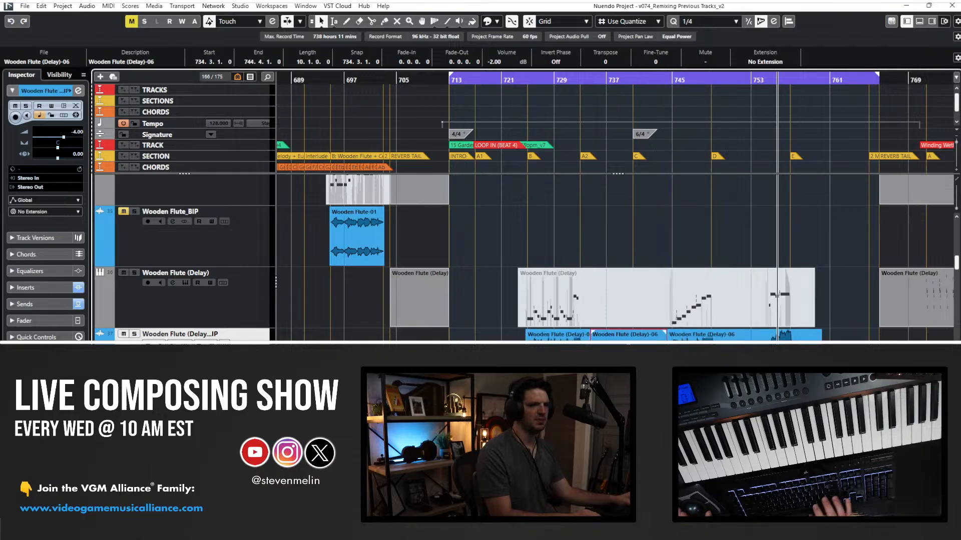
key(Delete)
alt+click(721, 339)
alt+click(767, 340)
click(750, 340)
key(Delete)
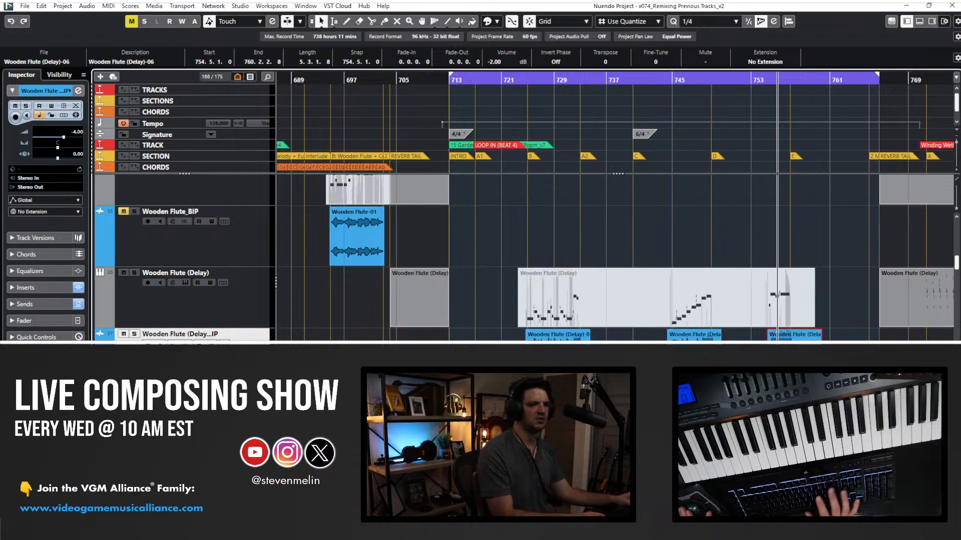
Trim the last Wooden Flute (Delay) event to end at 758.1.3.89, fade out its end, and audition the events from about bar 725.
alt+click(798, 340)
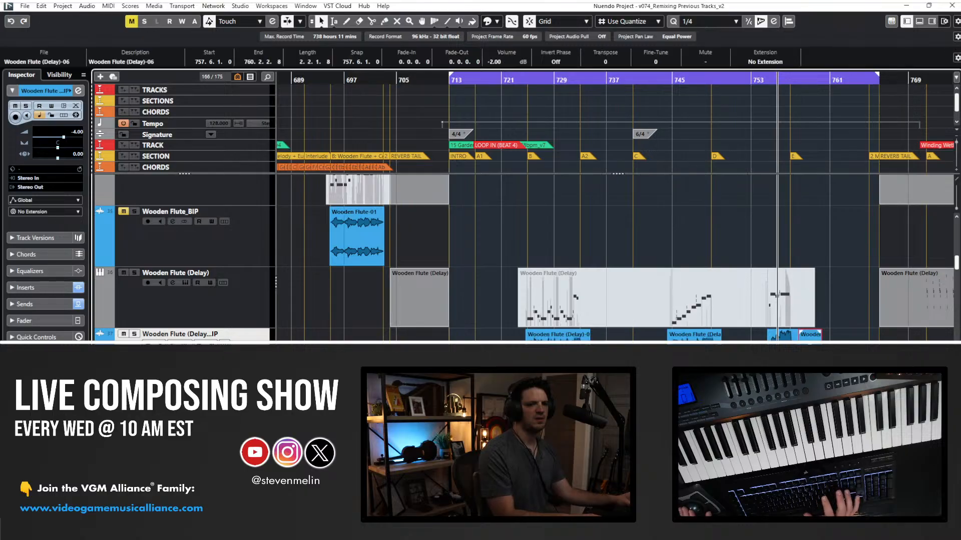
click(778, 336)
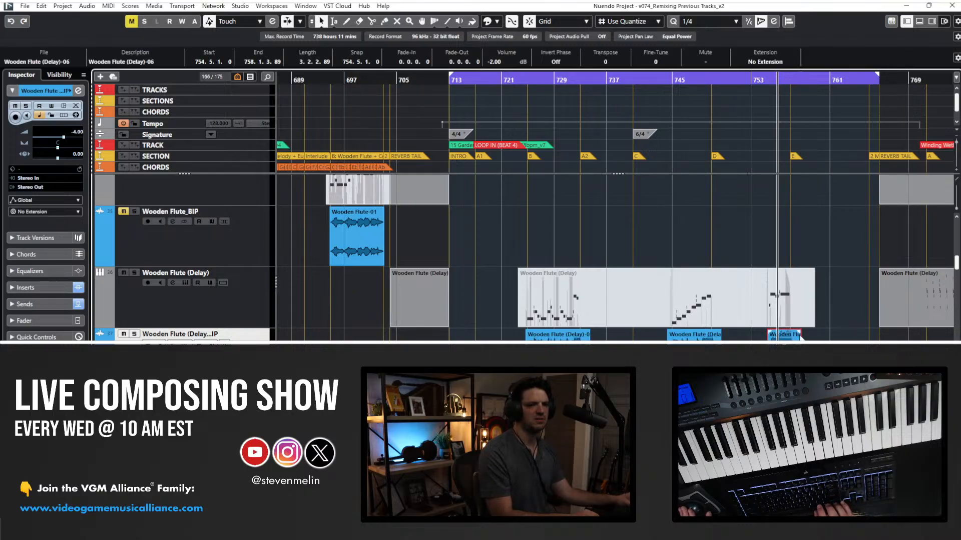
drag(796, 333, 794, 334)
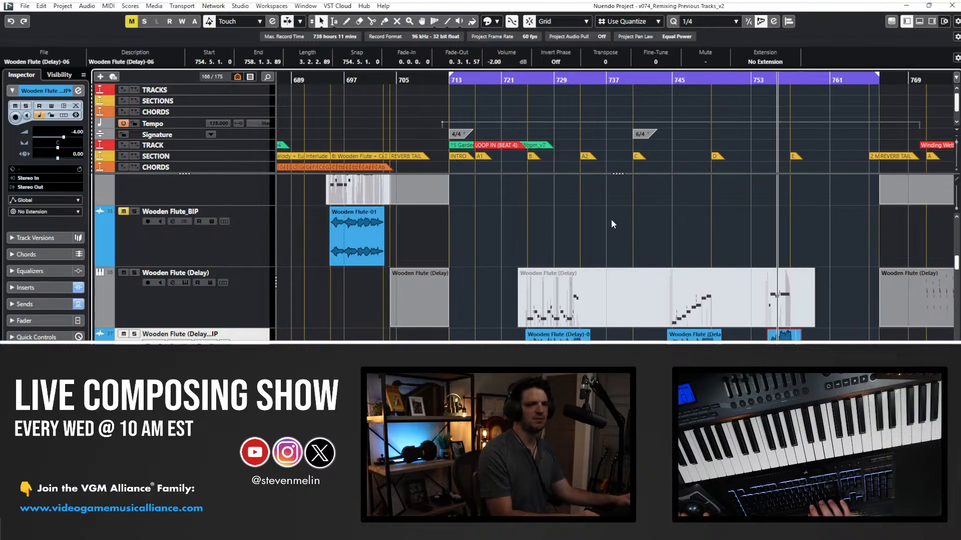
click(529, 90)
scroll(578, 206, down, 1)
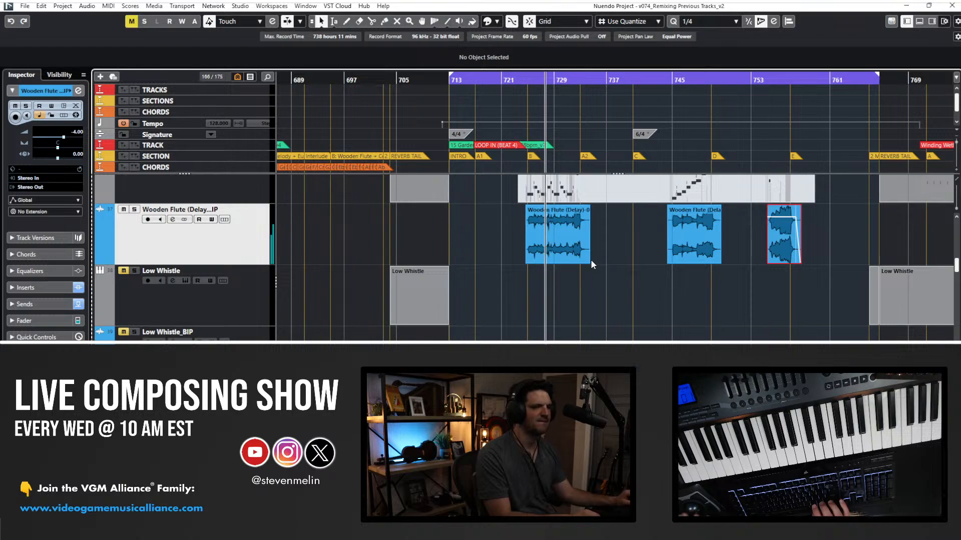
Open the Solo Piccolo Flute sh part in the note editor, audition its run around bar 740, and close the editor.
scroll(568, 257, down, 1)
scroll(568, 256, down, 7)
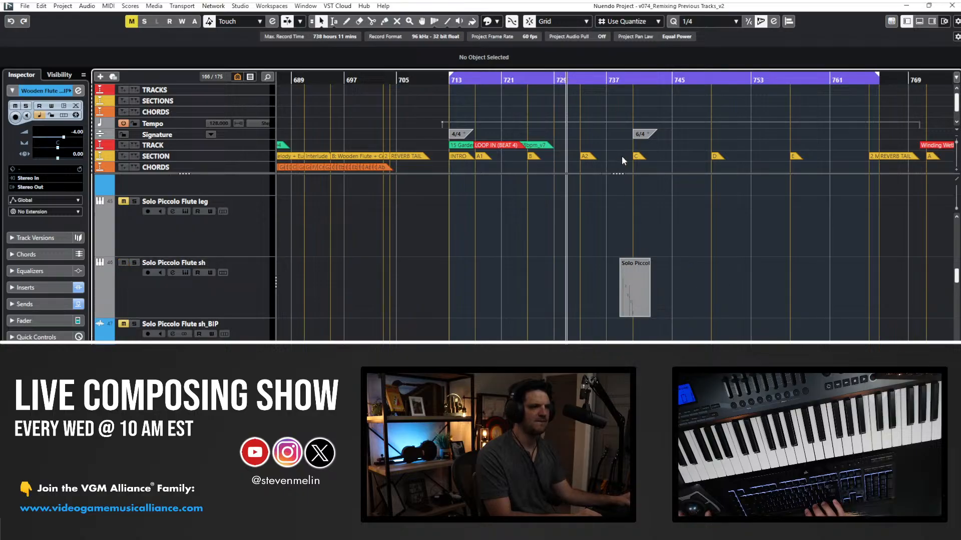
click(622, 87)
double_click(640, 275)
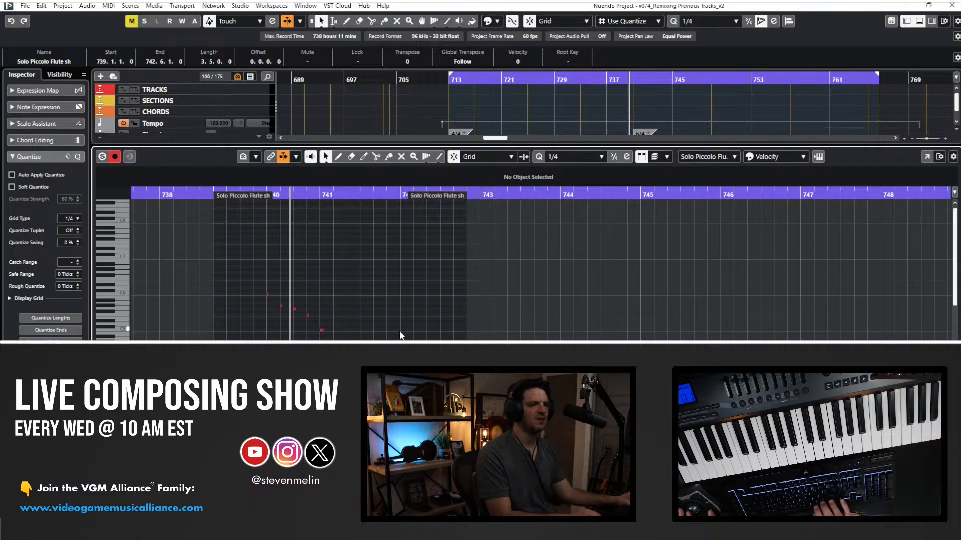
key(space)
key(Return)
click(505, 320)
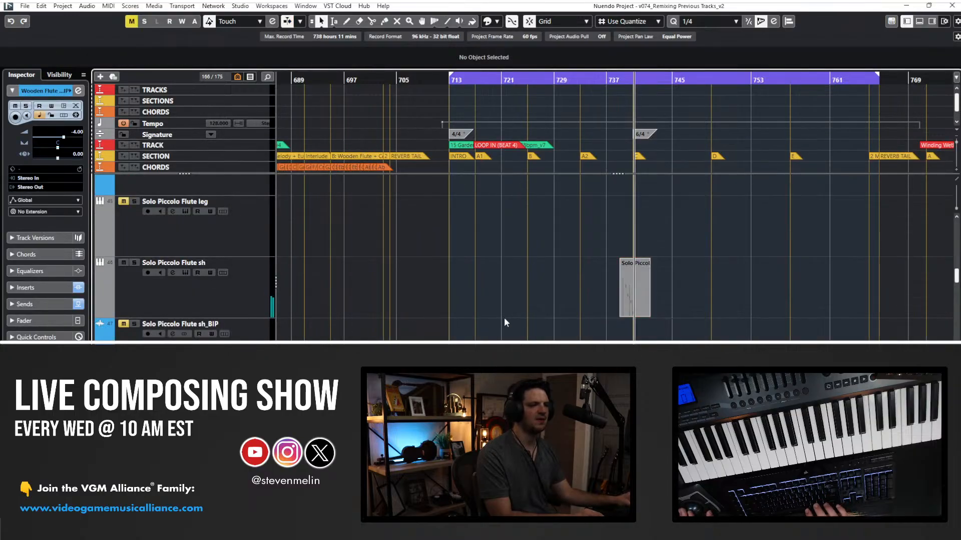
Render the Solo Piccolo Flute sh part onto its _BIP track and trim the audio to 739.4.3.99 through 741.6.1.28.
click(624, 278)
key(ctrl+alt+r)
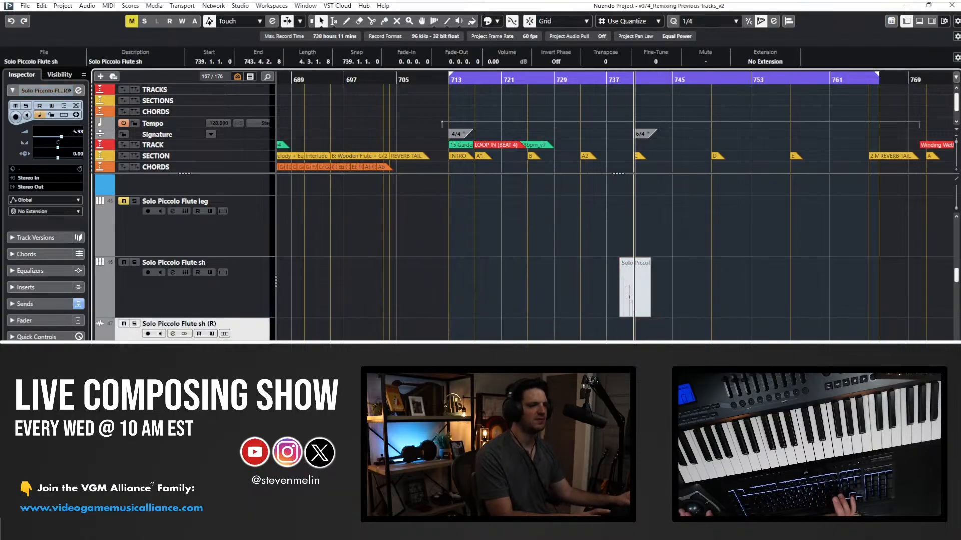
key(shift+Delete)
key(space)
key(h)
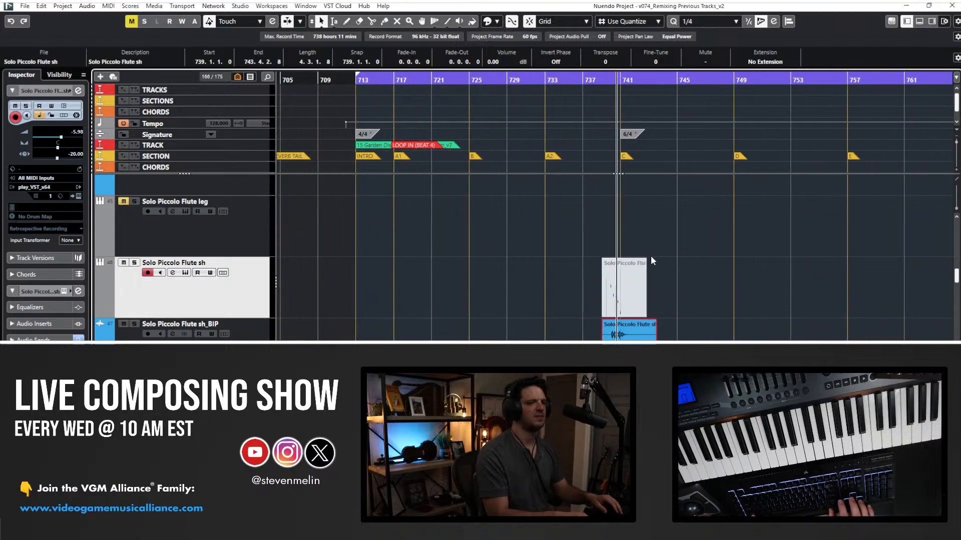
drag(602, 340, 632, 330)
Open the Winds Ens part in the note editor, audition its first phrase around bar 724, and close the editor.
scroll(298, 312, down, 10)
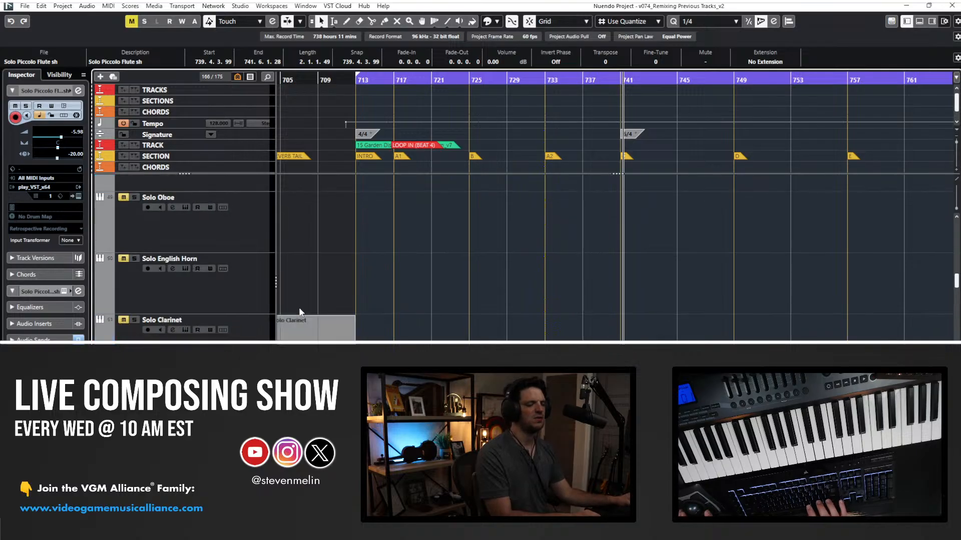
scroll(299, 309, down, 3)
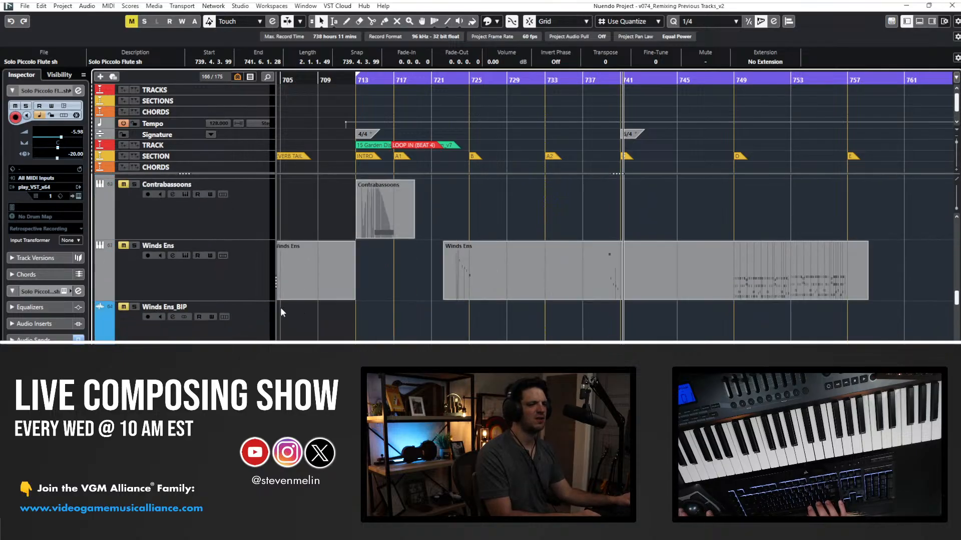
click(123, 245)
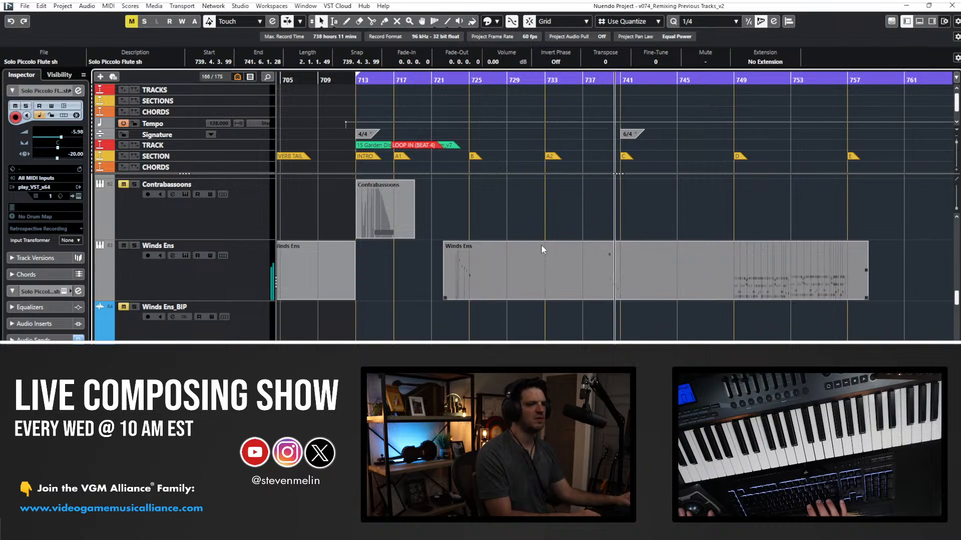
double_click(516, 273)
scroll(468, 270, left, 5)
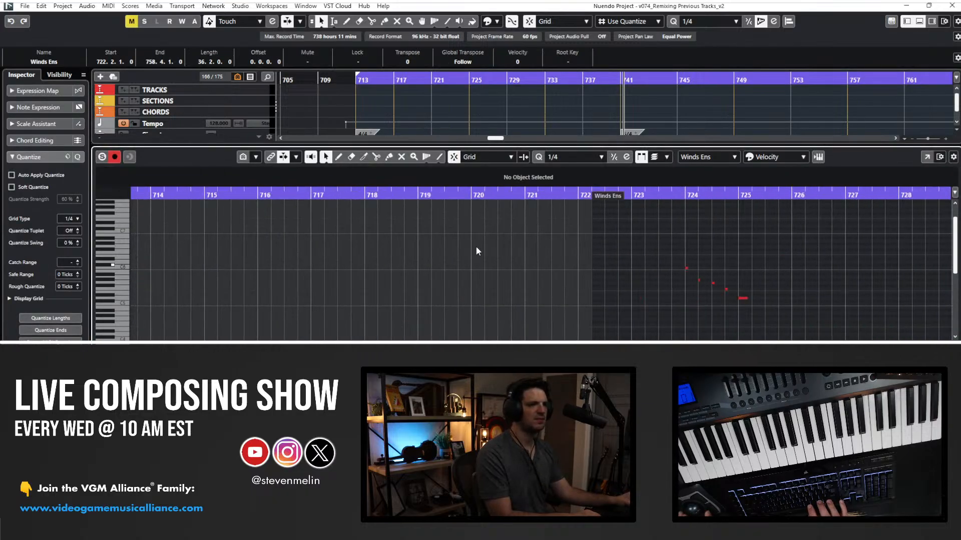
click(659, 196)
scroll(598, 256, right, 6)
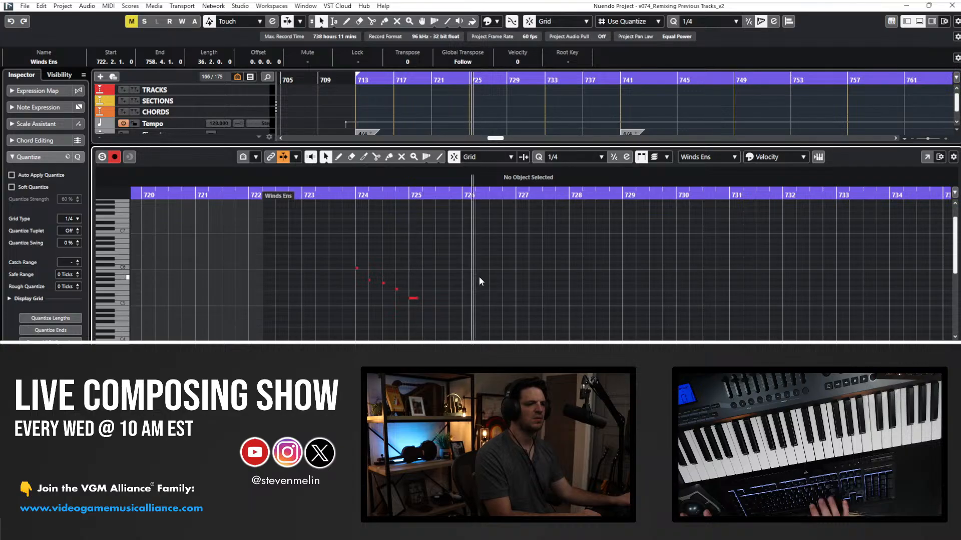
key(Return)
key(space)
Select the Winds Ens part, inspect the track's Kontakt woodwinds instrument, and close the instrument window.
scroll(479, 249, up, 7)
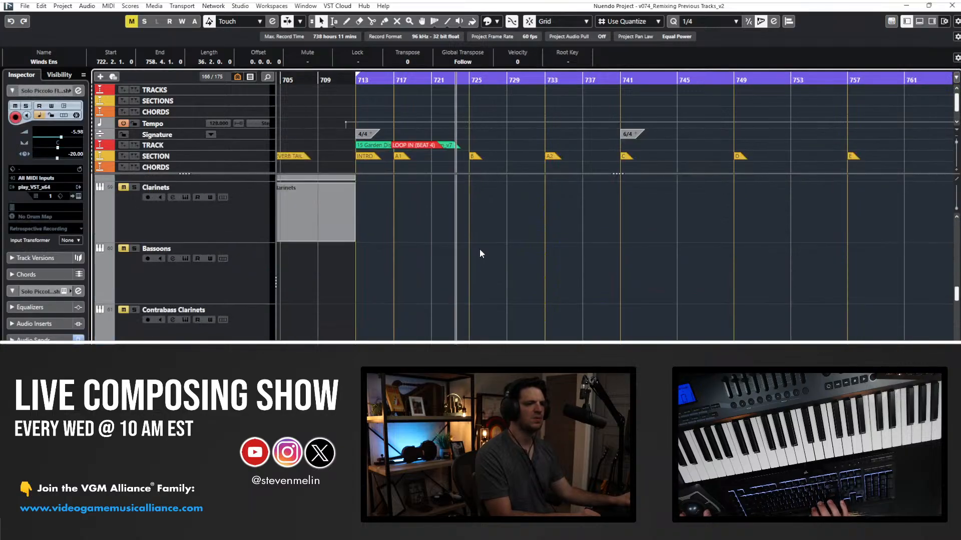
scroll(479, 253, down, 7)
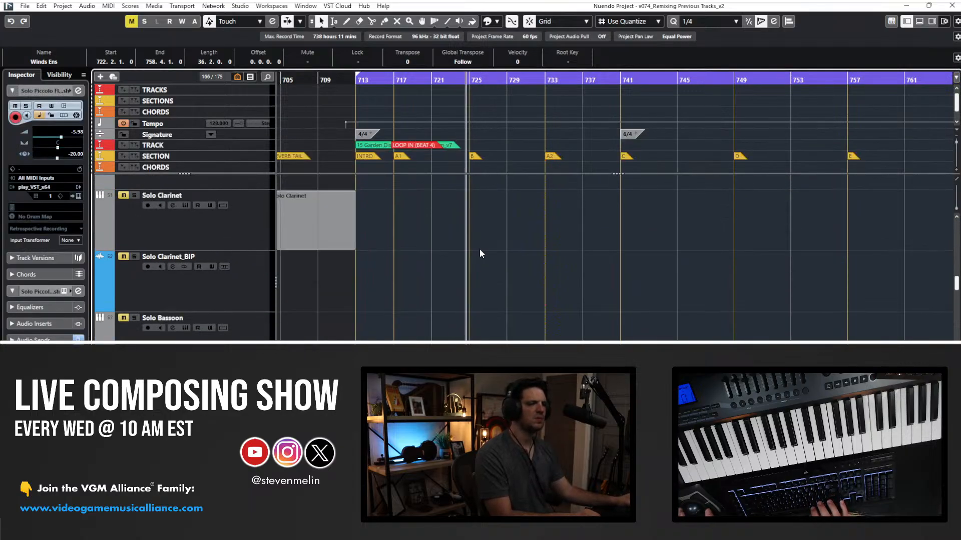
scroll(480, 253, up, 1)
click(442, 309)
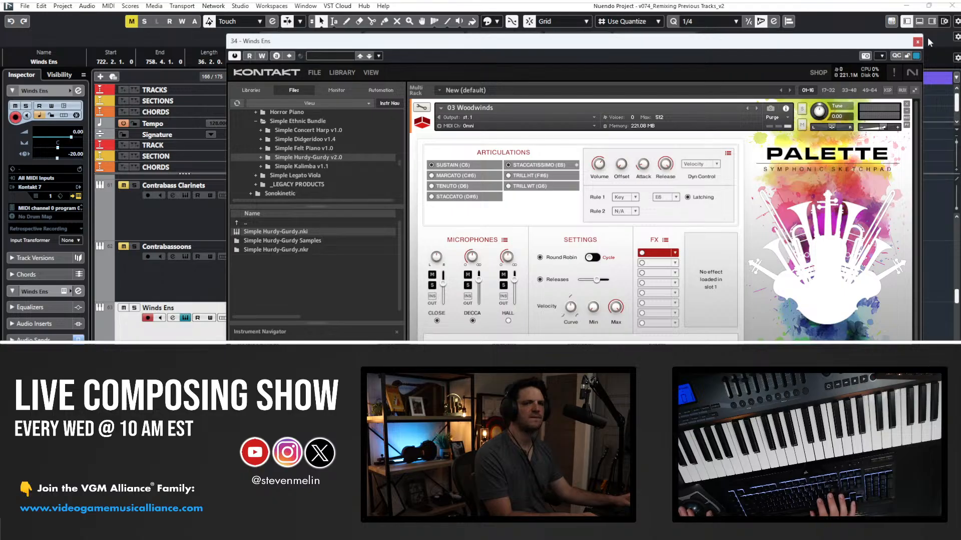
click(917, 41)
Reopen the Winds Ens part in the note editor and audition its passages from about bars 749 and 739.
key(ctrl+e)
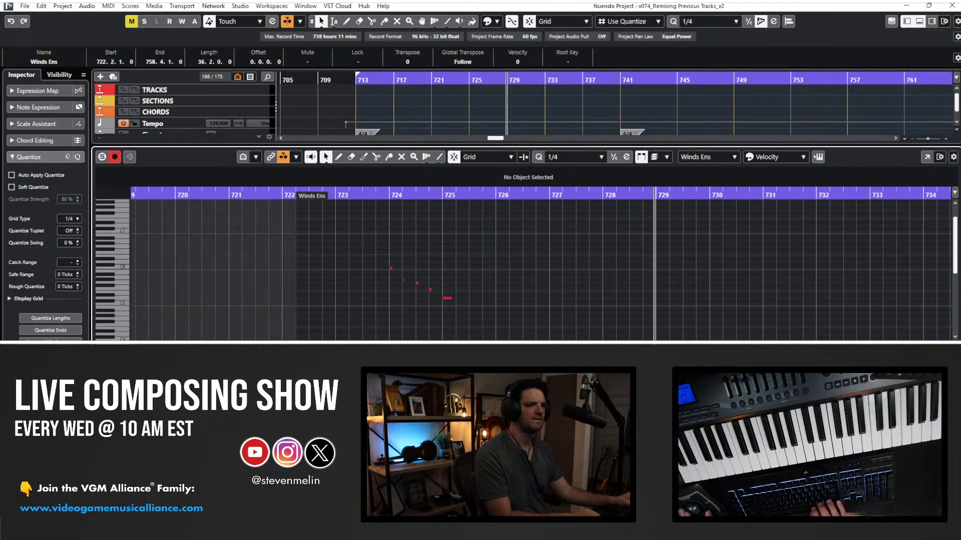
key(ctrl+e)
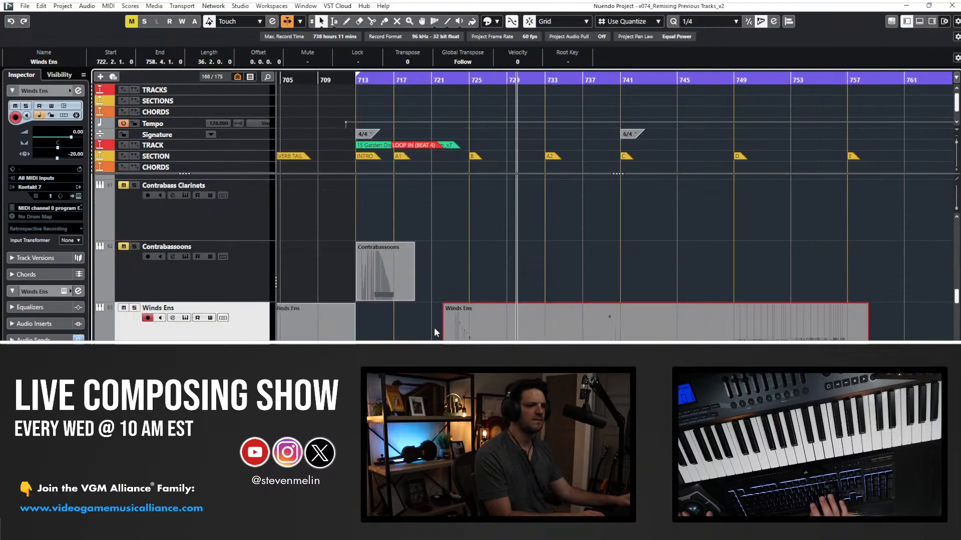
scroll(434, 329, right, 1)
key(ctrl+e)
scroll(444, 329, right, 6)
scroll(540, 263, right, 5)
click(362, 195)
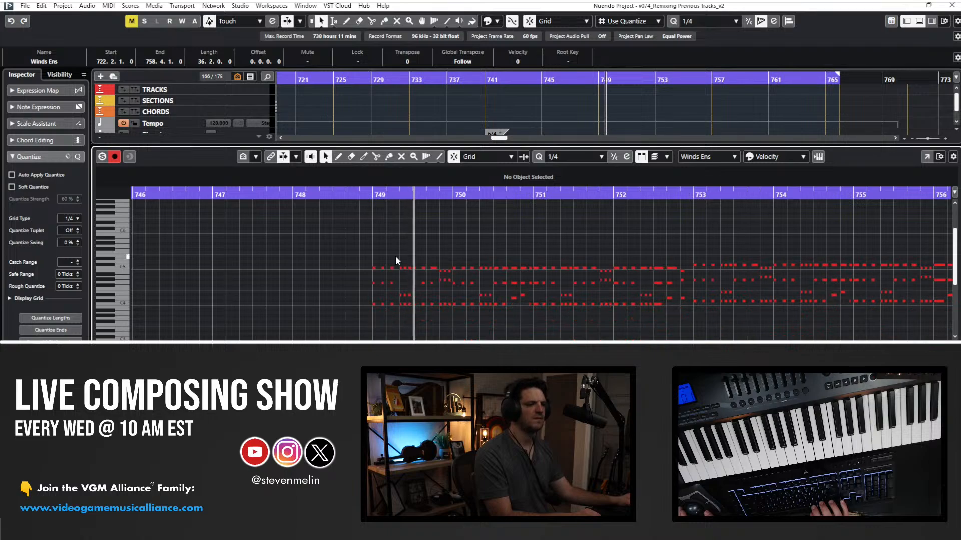
scroll(395, 256, left, 9)
click(395, 196)
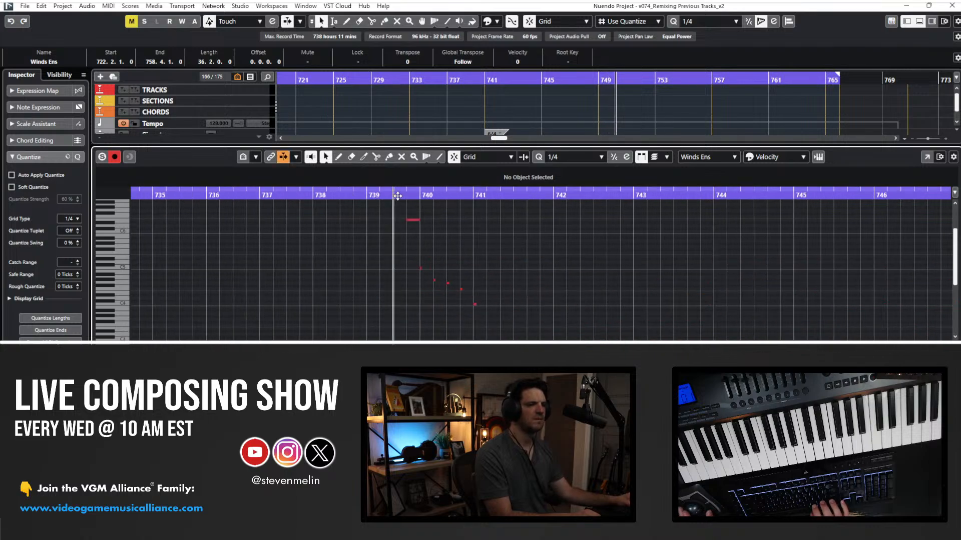
Copy the E6 keyswitch note from just before bar 740 to 748.6.1.0 in the Winds Ens part.
scroll(400, 235, right, 1)
scroll(398, 234, right, 3)
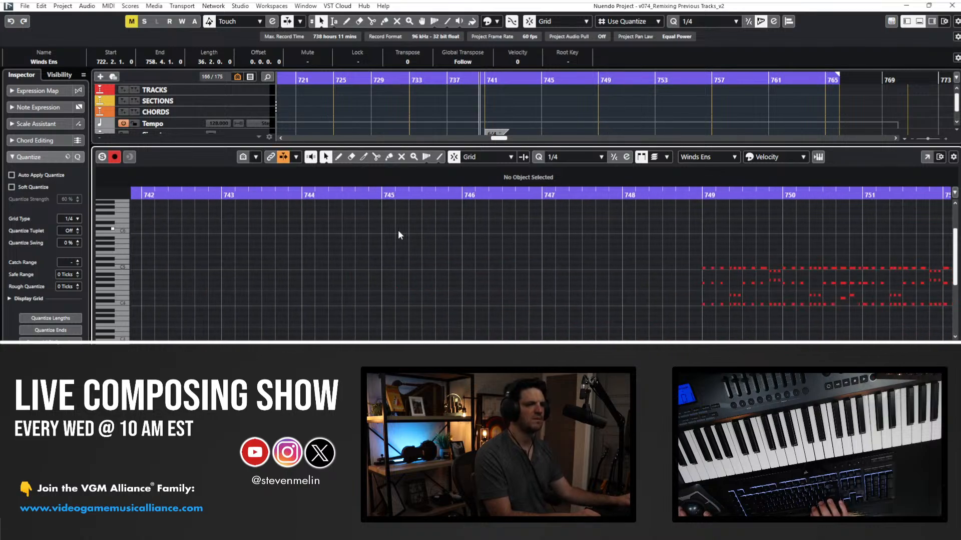
click(165, 220)
drag(165, 220, 857, 283)
alt+shift+click(839, 247)
Set the CC 7 (Main Volume) point at 749.1.1.0 to 111, audition the phrase from about bar 756, and close the editor.
scroll(839, 248, right, 3)
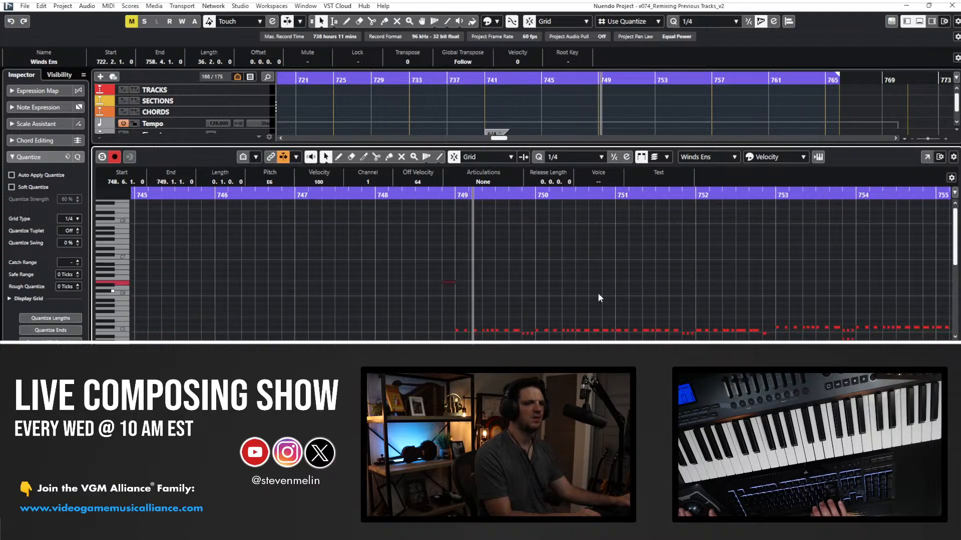
click(455, 400)
click(454, 400)
alt+shift+click(535, 400)
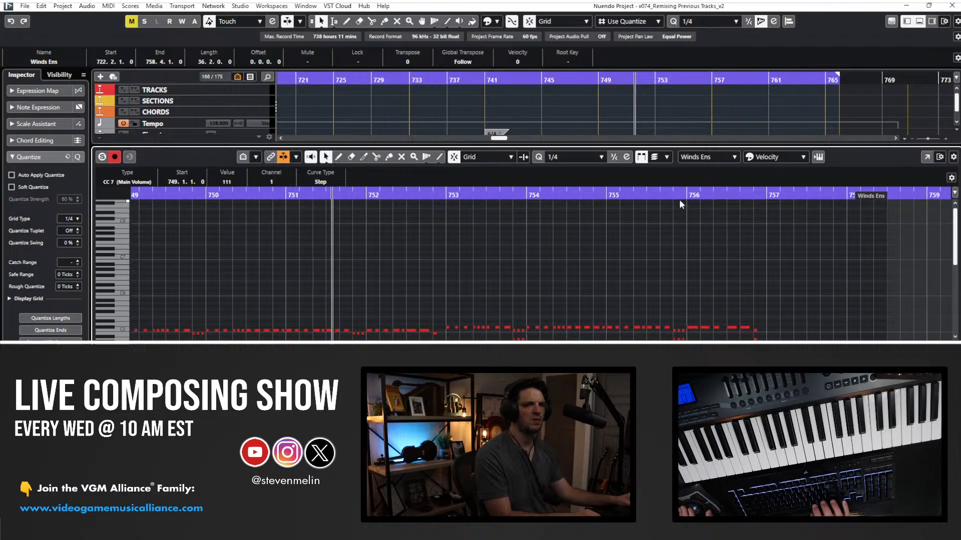
click(680, 195)
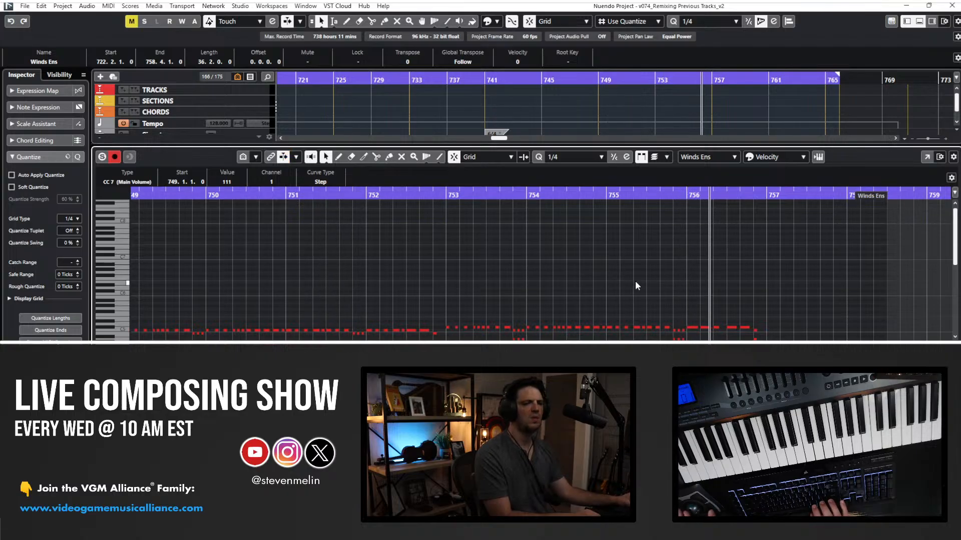
scroll(634, 285, right, 2)
scroll(635, 285, down, 2)
scroll(635, 286, up, 2)
key(Return)
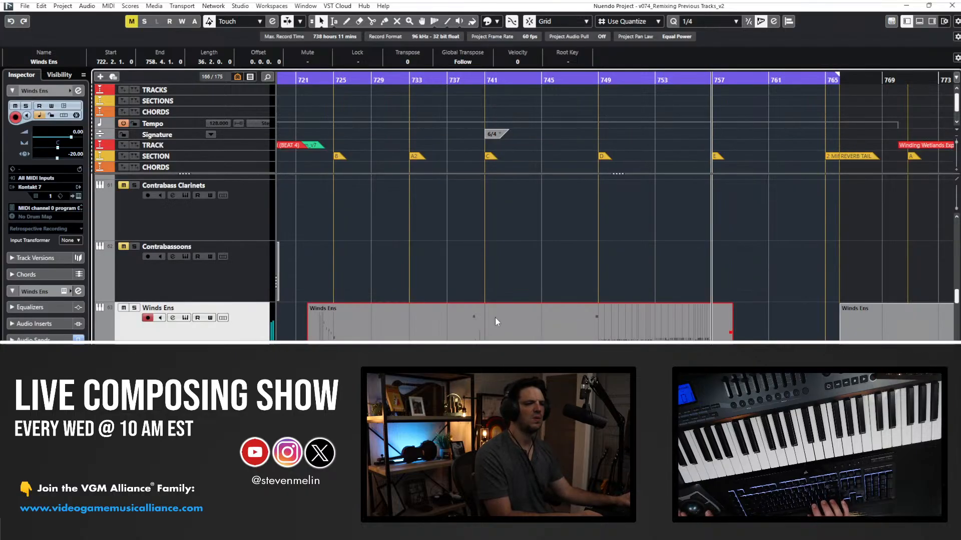
Open the Winds Ens part again, audition its opening run near bar 724, close the editor, and stop playback.
scroll(454, 268, left, 3)
click(459, 269)
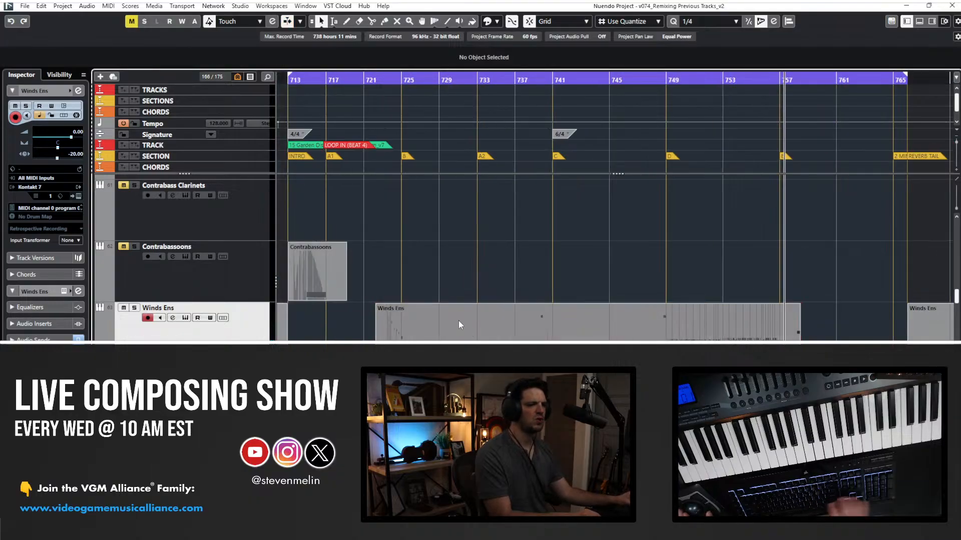
double_click(437, 332)
key(KP_Add)
key(KP_Add)
key(KP_Add)
key(KP_Add)
key(KP_Add)
key(KP_Add)
key(KP_Add)
key(KP_Add)
key(KP_Add)
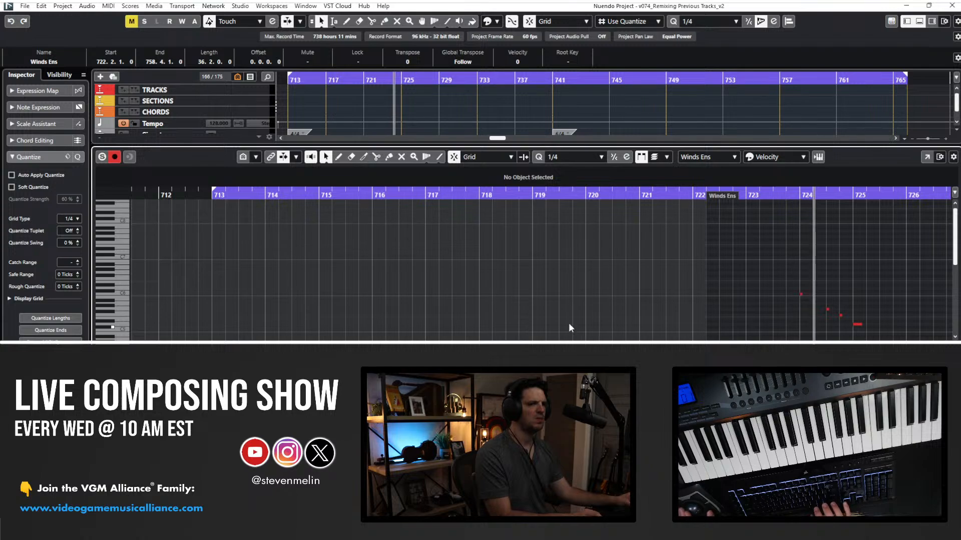
scroll(511, 313, right, 7)
key(Return)
click(478, 280)
key(space)
Render the selected Winds Ens part to audio on a new track.
click(476, 330)
key(alt+r)
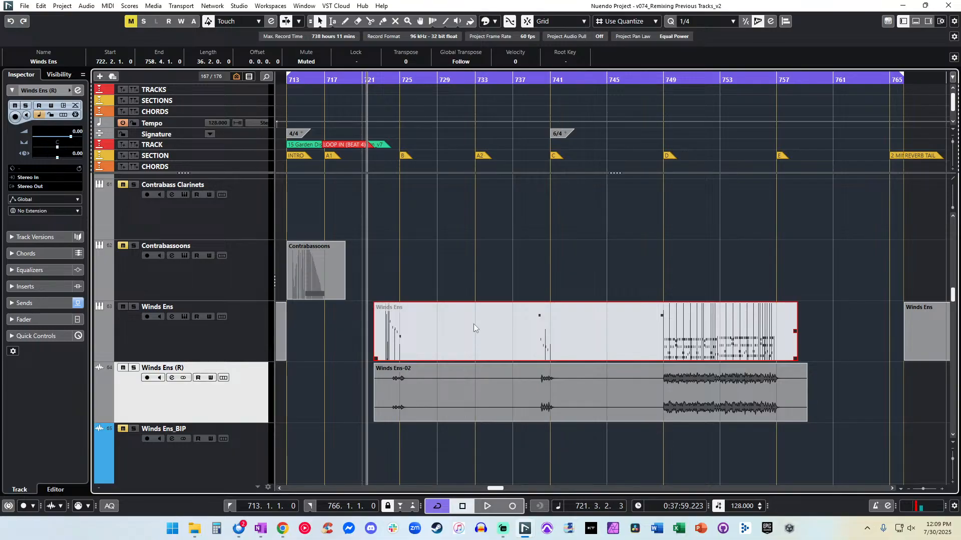
scroll(473, 323, down, 2)
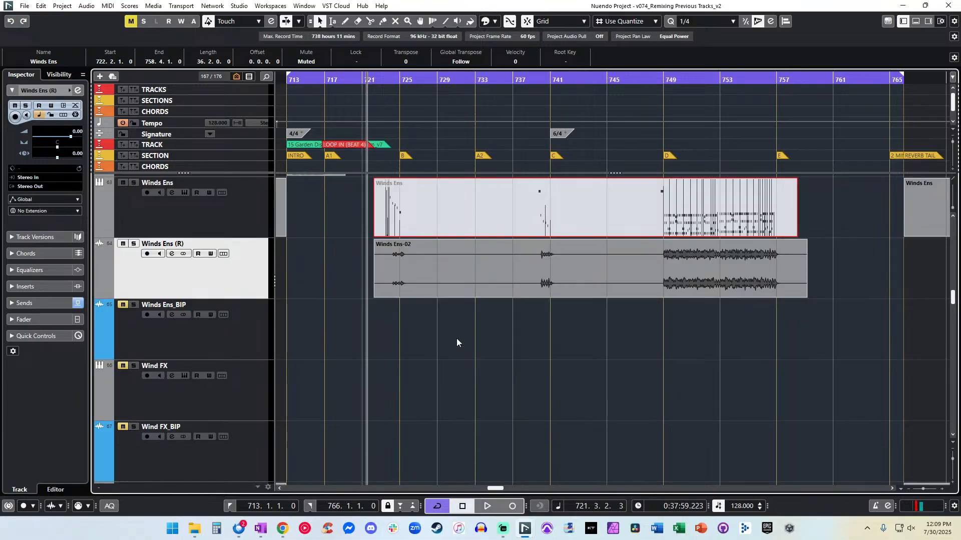
Trim the start of the rendered Winds Ens audio to 723.4.3.5, move it to the Winds Ens_BIP track, and delete the emptied render track.
click(456, 338)
drag(376, 296, 391, 294)
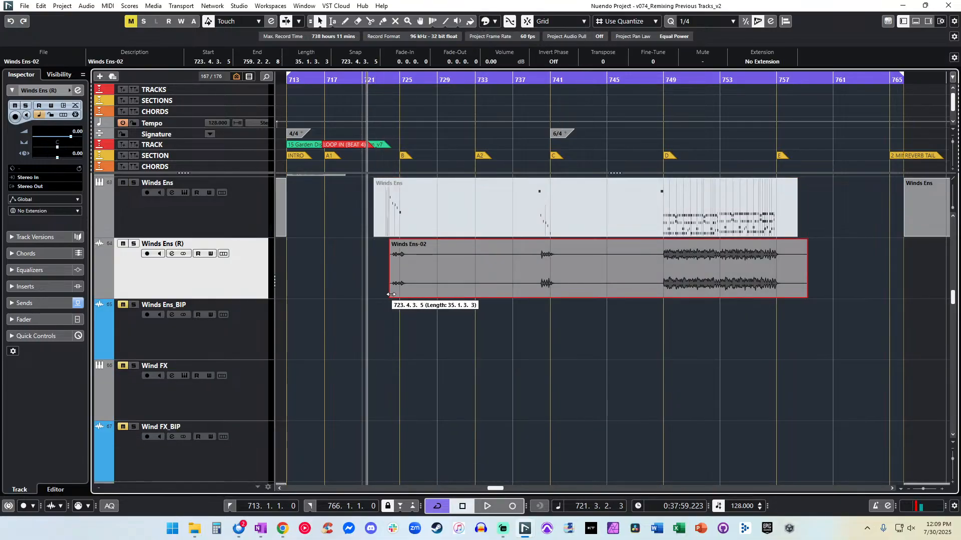
click(357, 278)
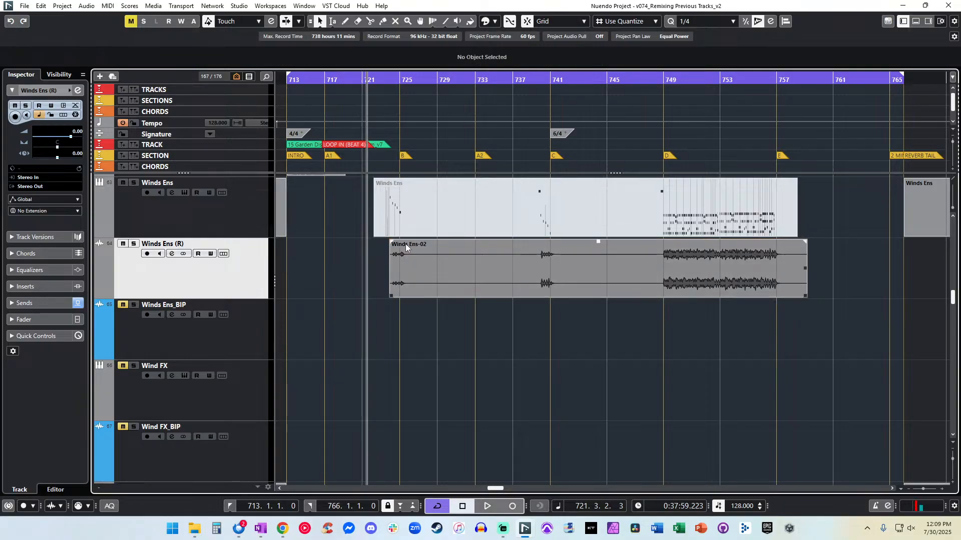
drag(405, 245, 406, 308)
key(Delete)
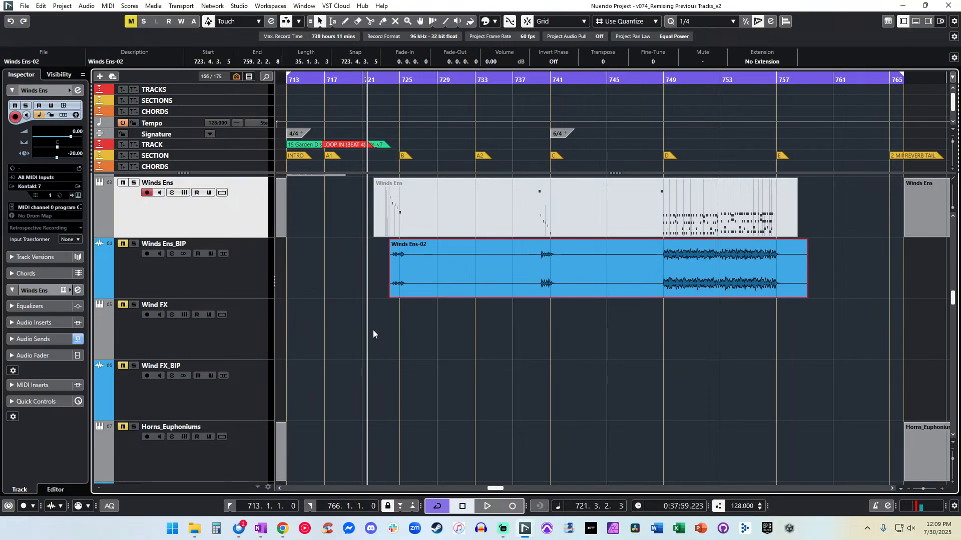
Split the Winds Ens_BIP audio at 726.3.1.0, 739.1.1.0, 742.3.1.0 and 748.5.1.0, and delete the silent sections between the phrases.
alt+click(414, 259)
alt+click(532, 254)
click(523, 253)
key(Delete)
alt+click(569, 258)
alt+click(659, 260)
click(639, 264)
key(Delete)
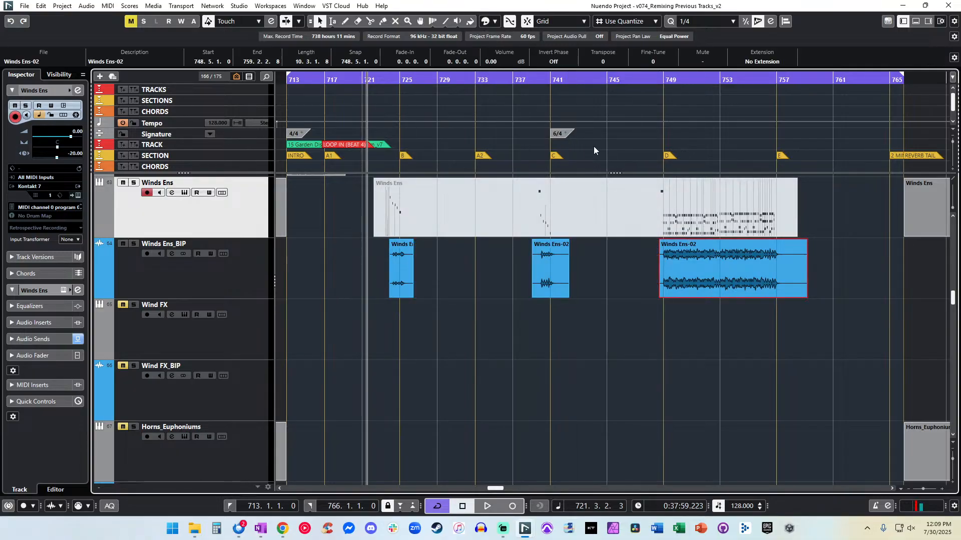
Play from just before bar 749 and set the volume of the last Winds Ens_BIP audio event to -3 dB.
scroll(594, 146, down, 2)
click(660, 75)
key(space)
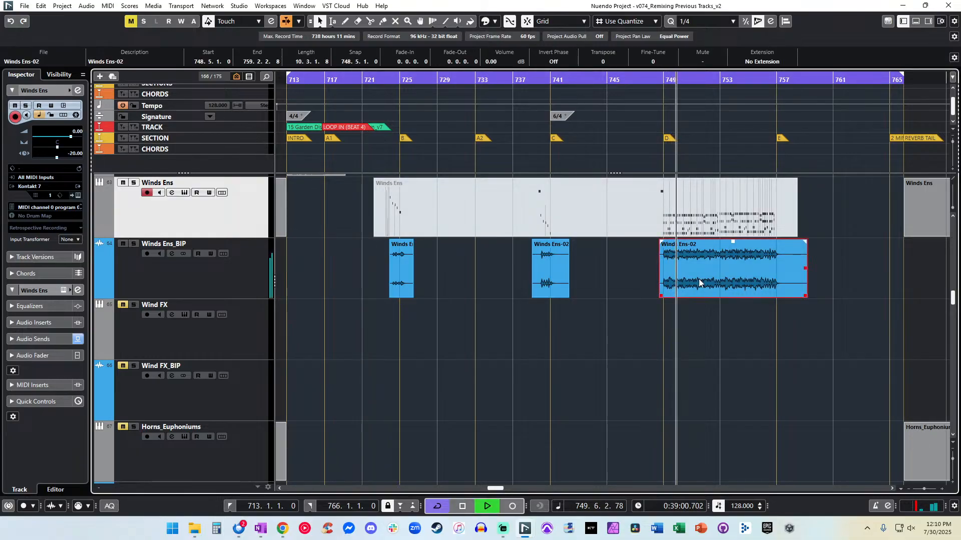
text(-3)
key(Return)
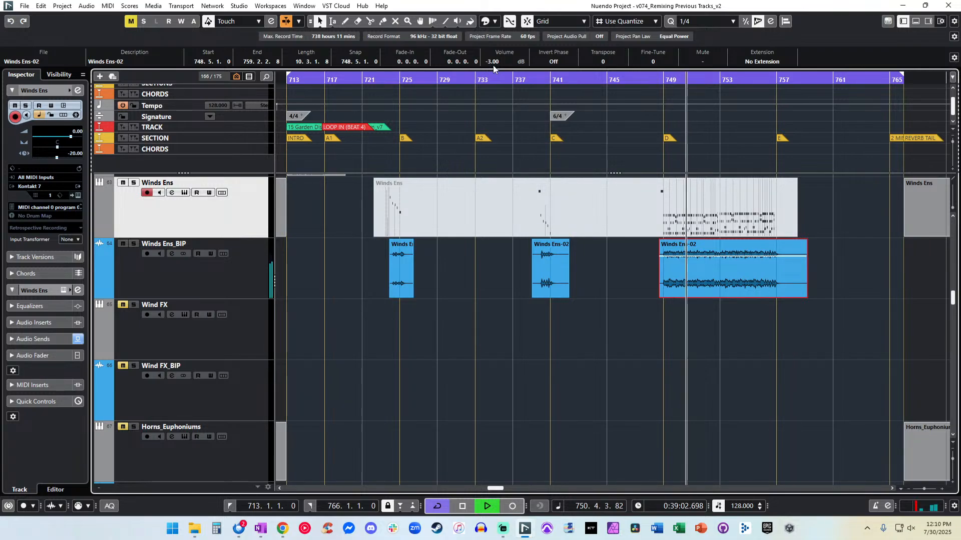
Audition the Winds Ens_BIP events near bars 739 and 724, checking the volume setting of the middle event.
click(538, 78)
click(548, 257)
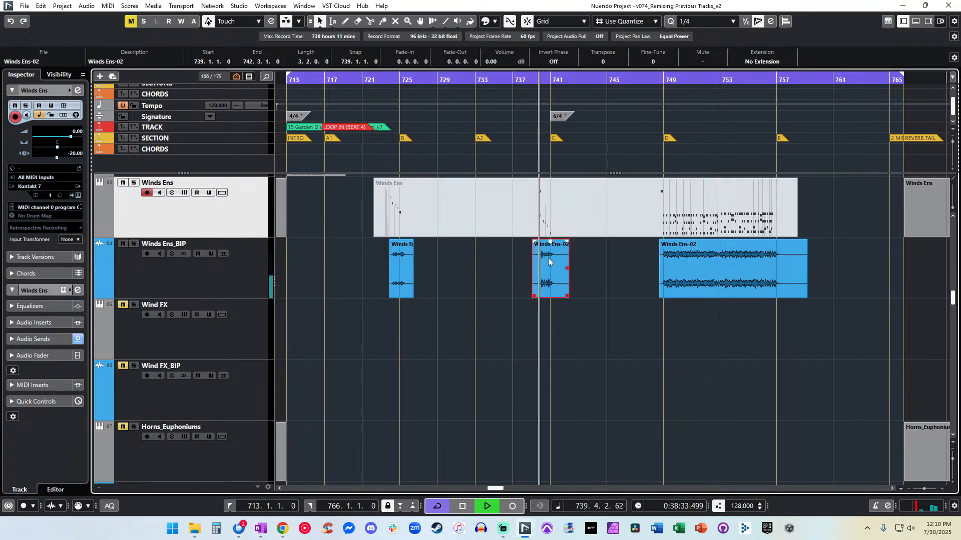
click(497, 62)
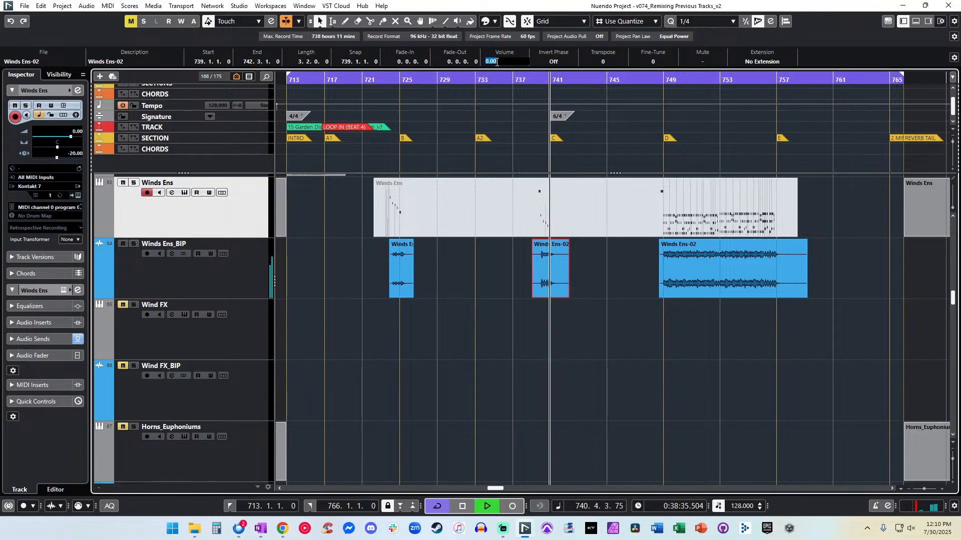
click(392, 259)
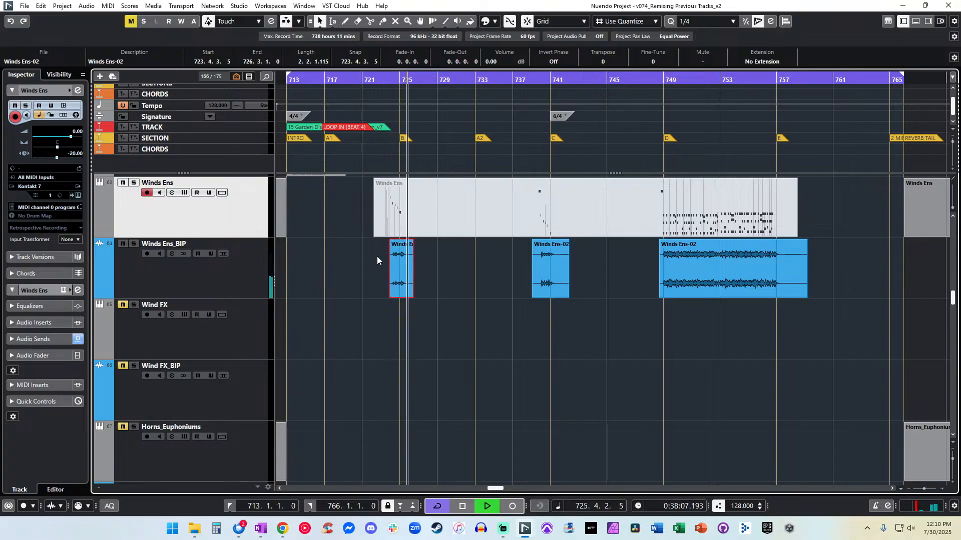
Inspect the Trumpets leg chords part in the editor, close it, and audition the part's later phrases from about bar 750.
scroll(376, 257, down, 3)
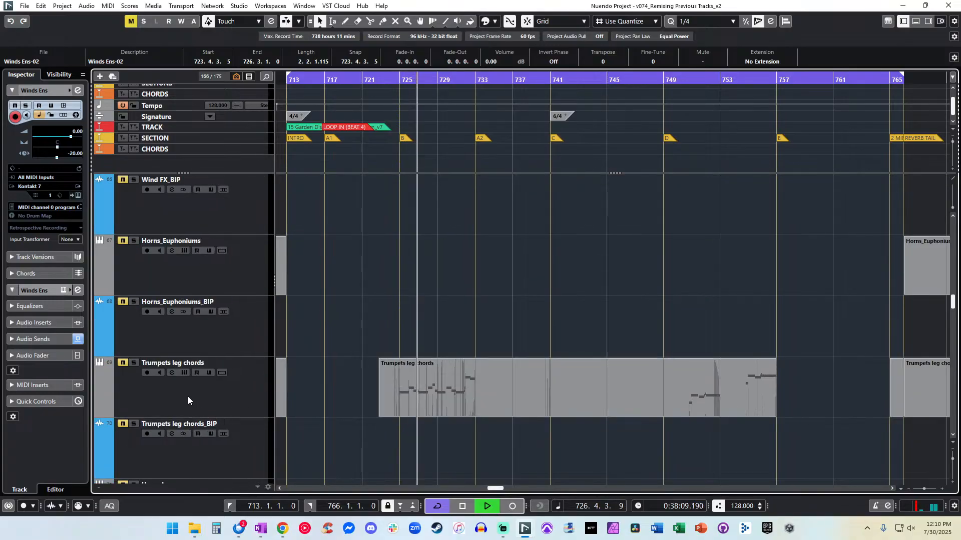
scroll(301, 315, down, 3)
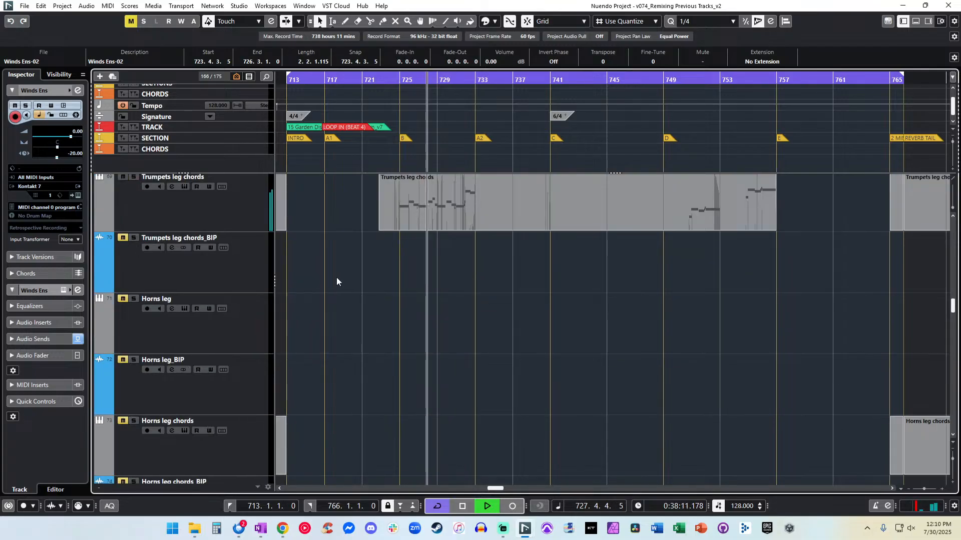
scroll(336, 278, up, 1)
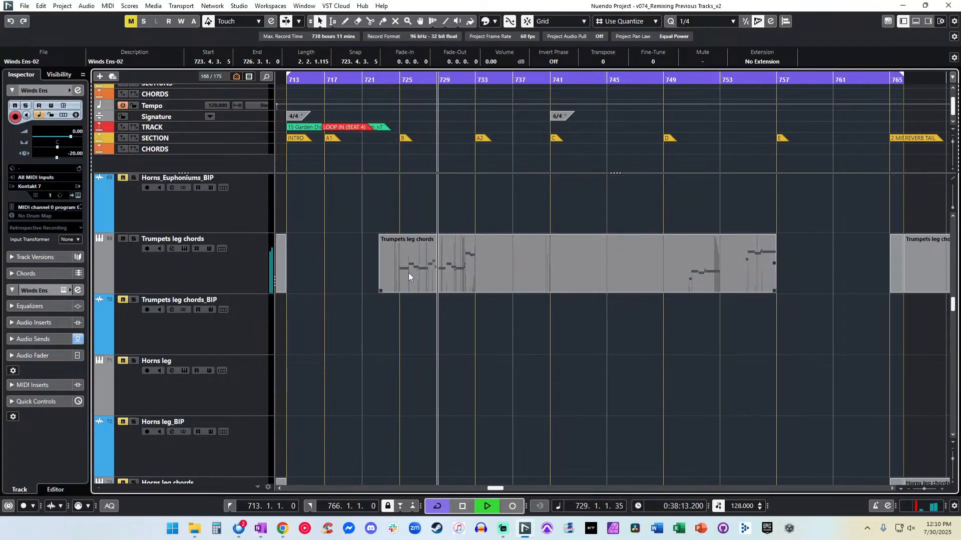
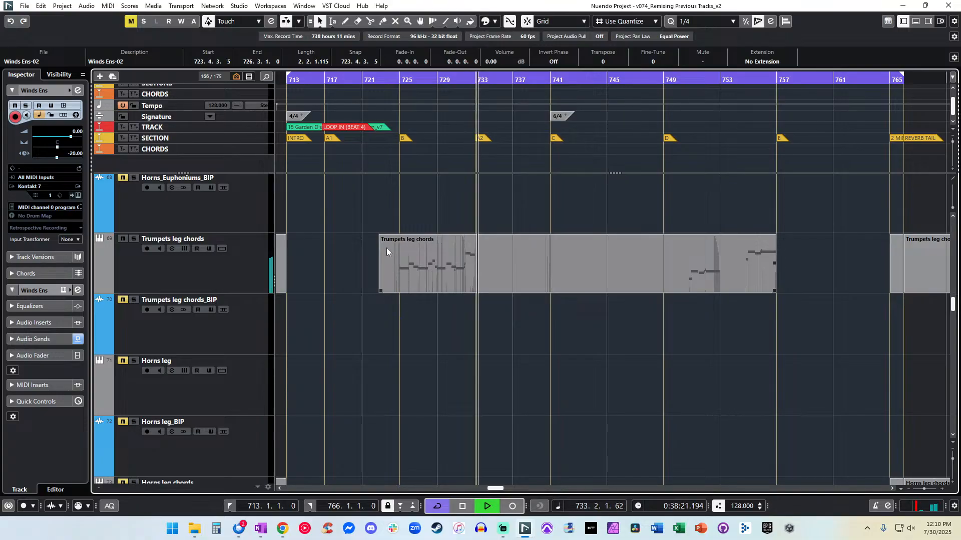
double_click(388, 262)
key(space)
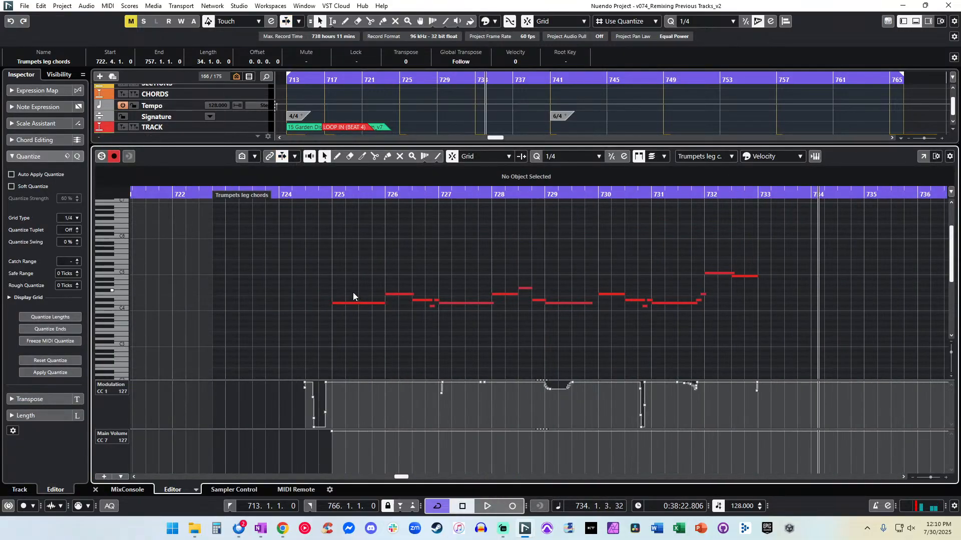
key(Return)
click(395, 329)
double_click(684, 78)
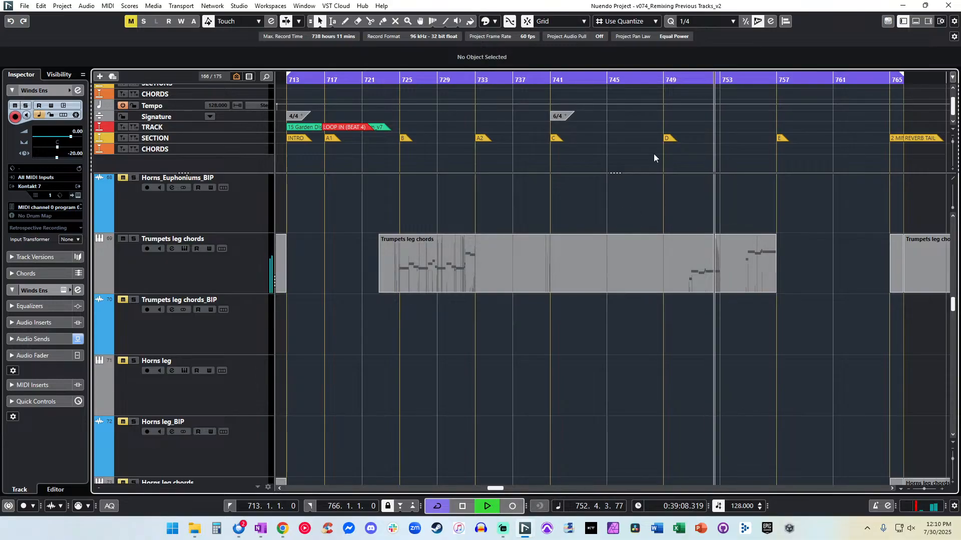
click(745, 134)
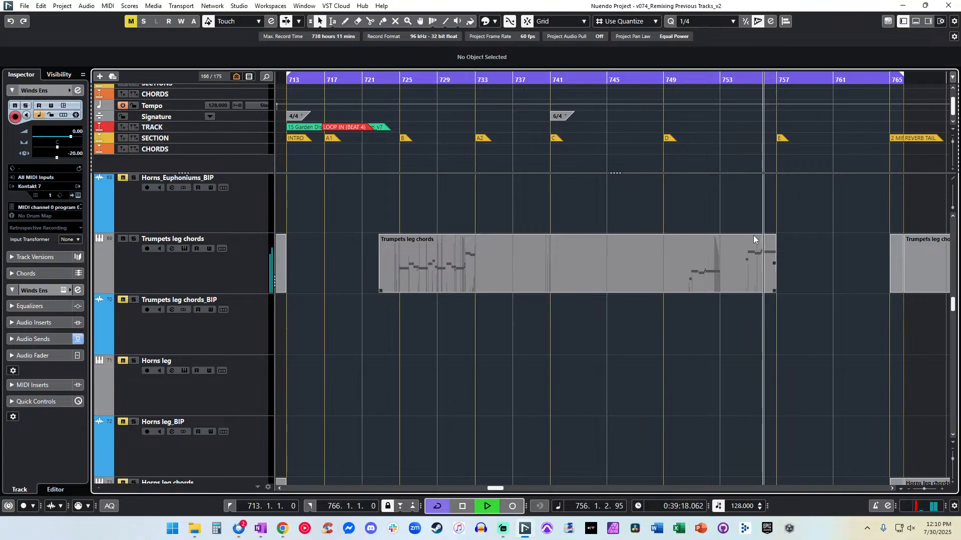
Open the Trumpets leg chords part and transpose the phrase from 754.6.1.0 to bar 757 down one octave.
double_click(707, 251)
key(KP_Subtract)
key(KP_Subtract)
key(KP_Subtract)
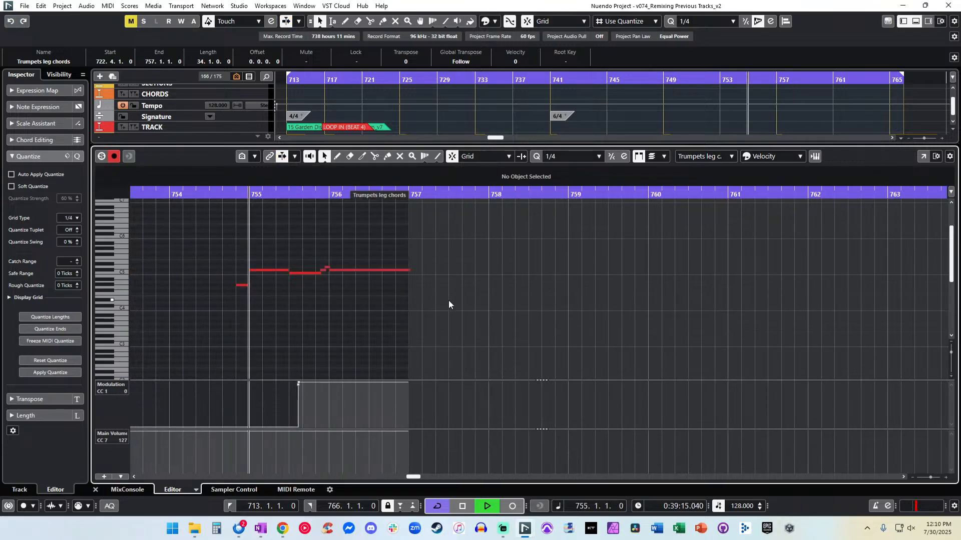
drag(219, 240, 456, 319)
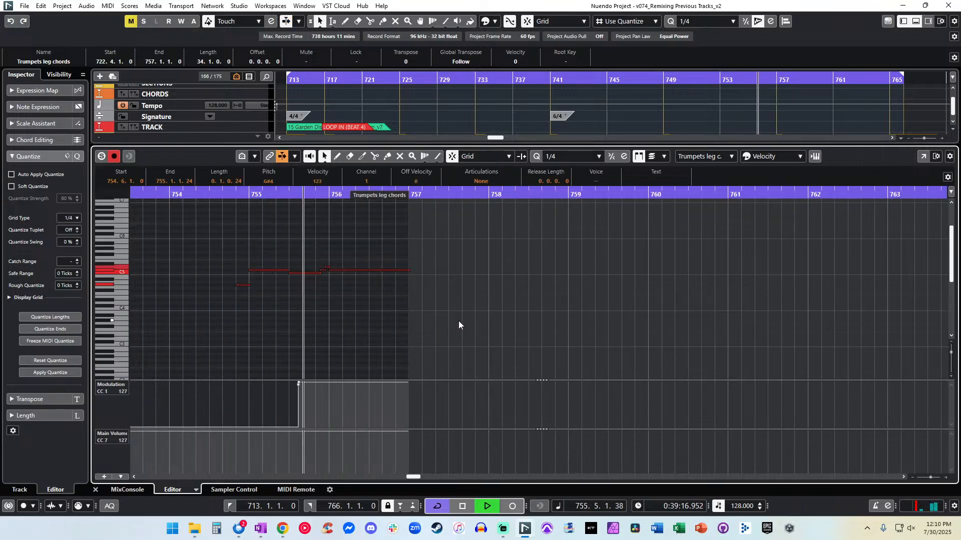
key(shift+Down)
Add a CC 1 (Modulation) point at 754.6.1.0 raised to the maximum, and delete the Modulation point in the middle of bar 755.
scroll(383, 295, left, 2)
click(400, 195)
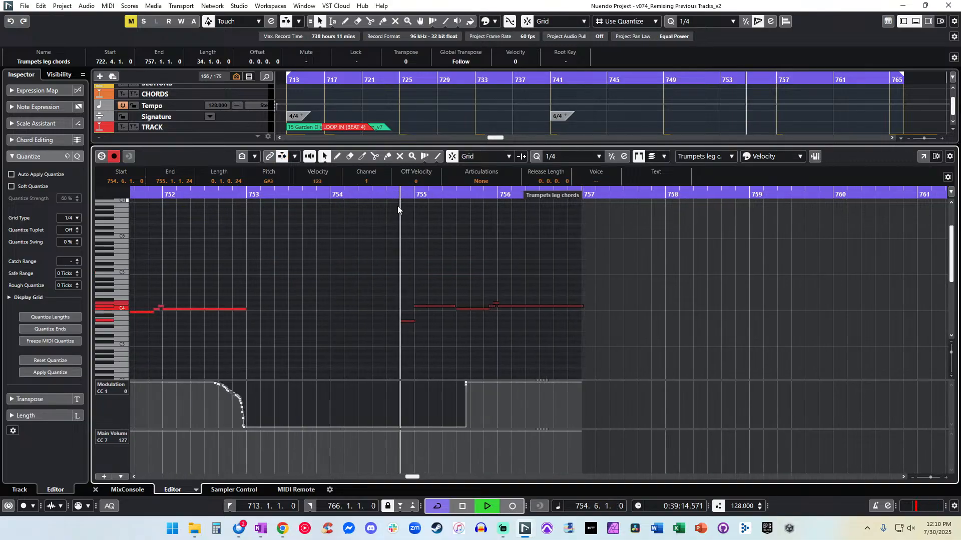
click(400, 394)
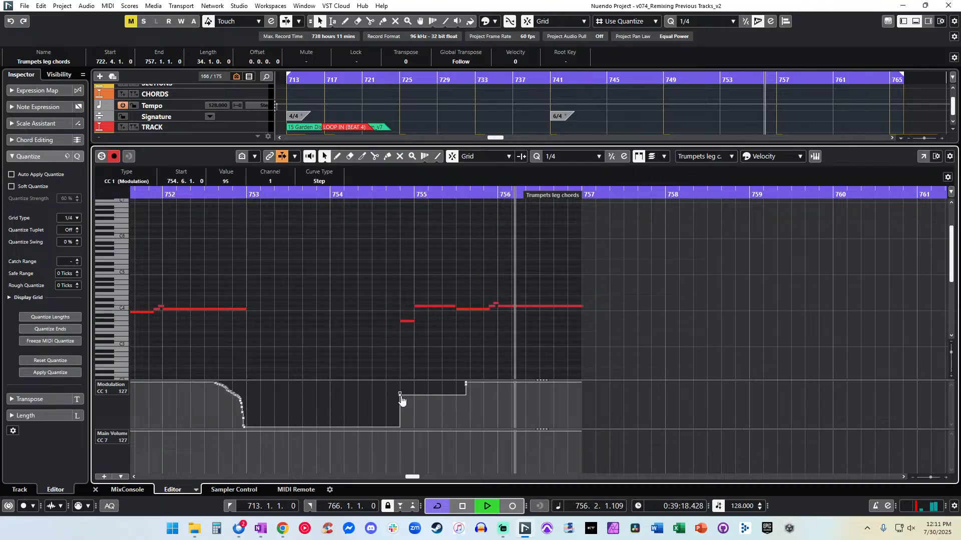
drag(400, 395, 400, 382)
drag(480, 390, 454, 381)
key(Delete)
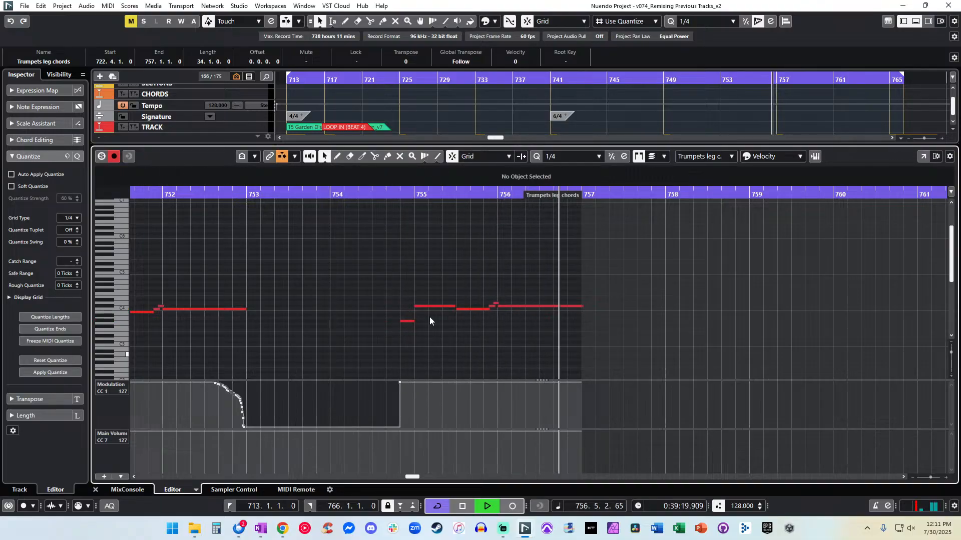
Audition the trumpet phrase from just before bar 755 and close the editor.
double_click(390, 194)
key(KP_Subtract)
key(KP_Subtract)
key(space)
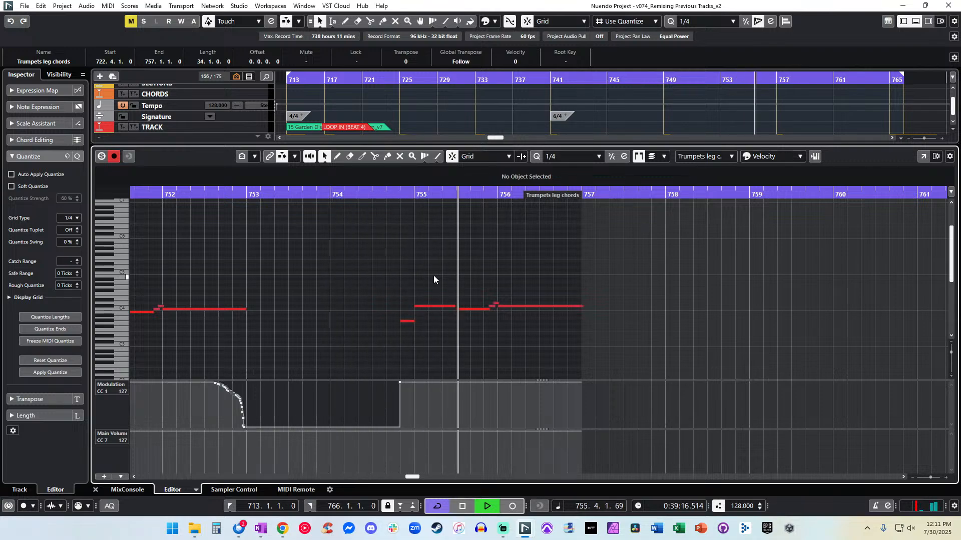
key(Return)
Try the last Wooden Flute (Delay) audio event at -4 dB, audition it, and set its volume to -3 dB.
scroll(536, 247, up, 5)
scroll(537, 249, up, 15)
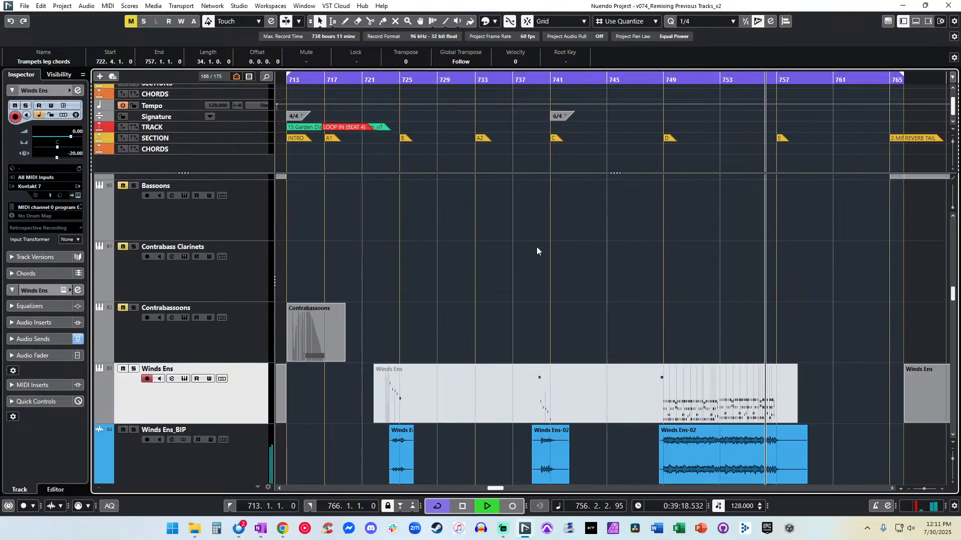
scroll(537, 249, up, 5)
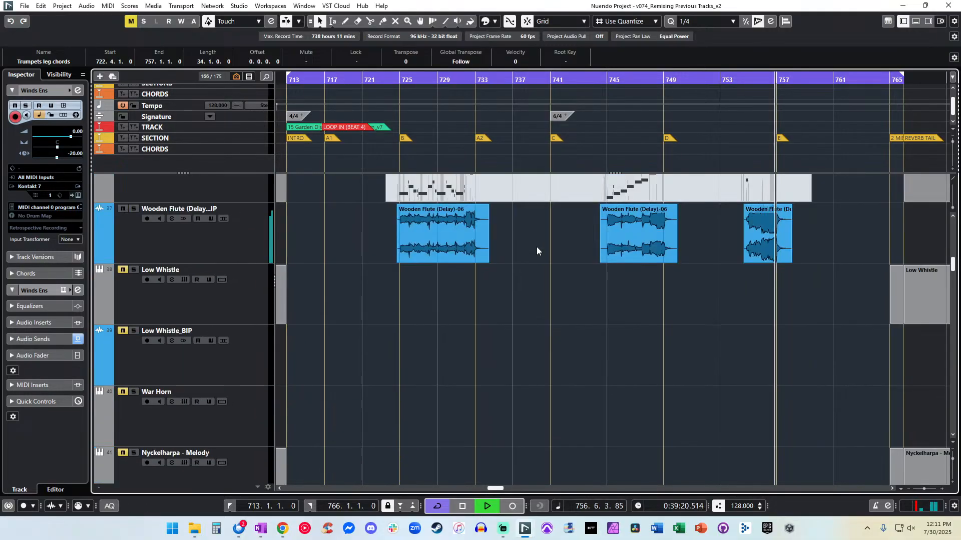
click(757, 233)
click(495, 61)
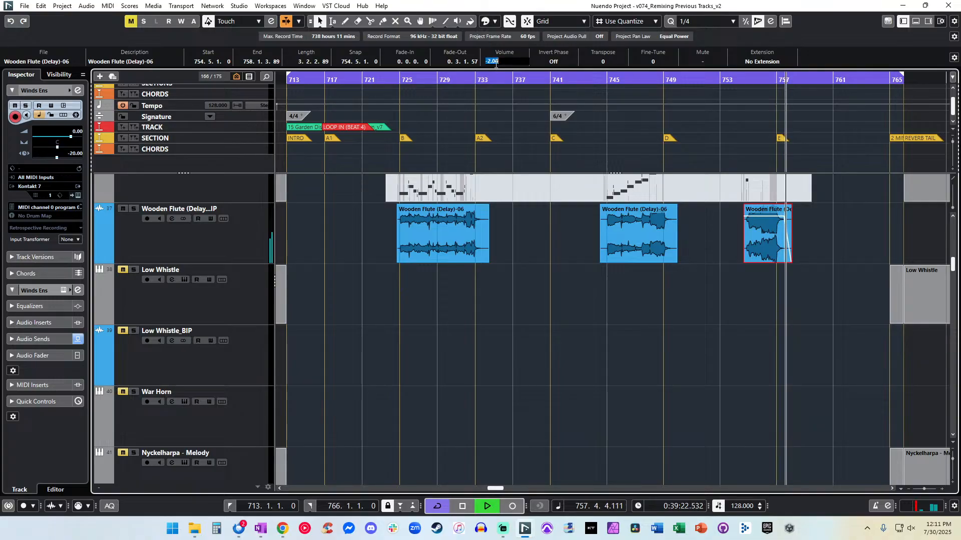
text(-4)
key(Return)
click(744, 78)
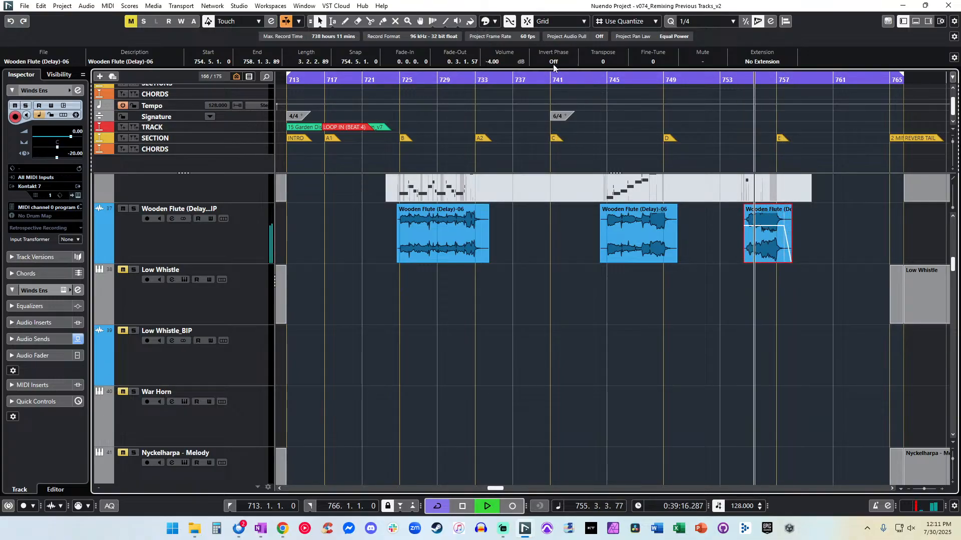
scroll(504, 65, up, 1)
Stop playback and render the Trumpets leg chords part between bars 722 and 757 to audio on a new track.
scroll(719, 287, down, 15)
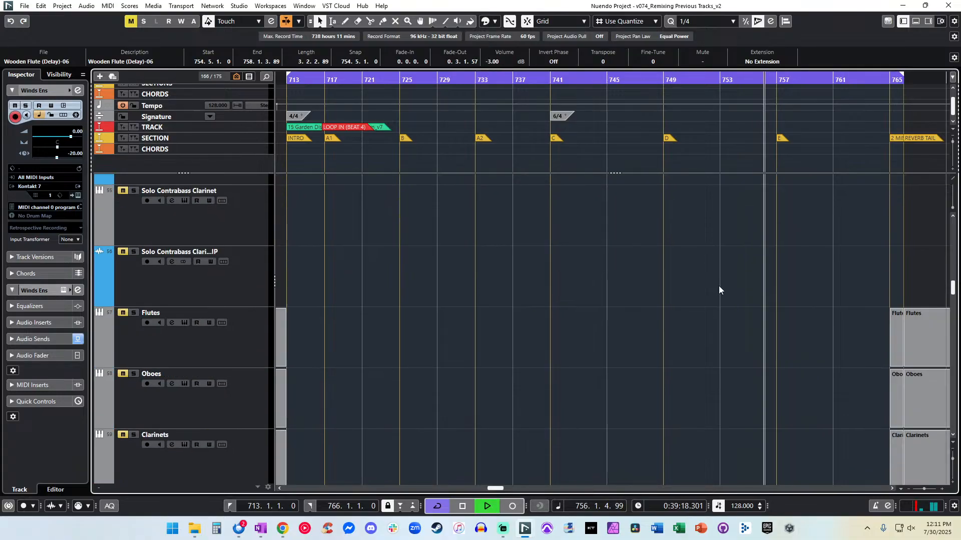
scroll(719, 290, down, 2)
scroll(719, 291, down, 4)
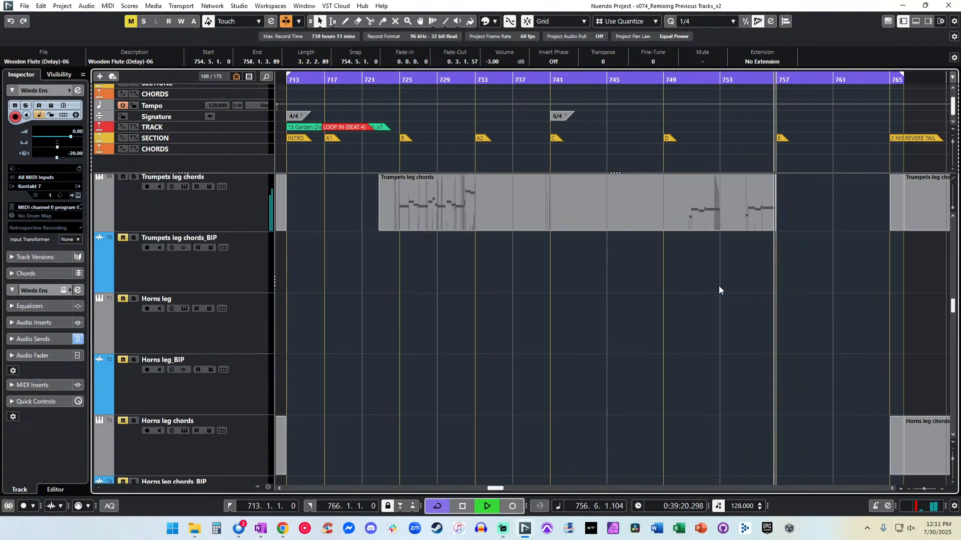
scroll(719, 290, left, 1)
scroll(333, 255, up, 1)
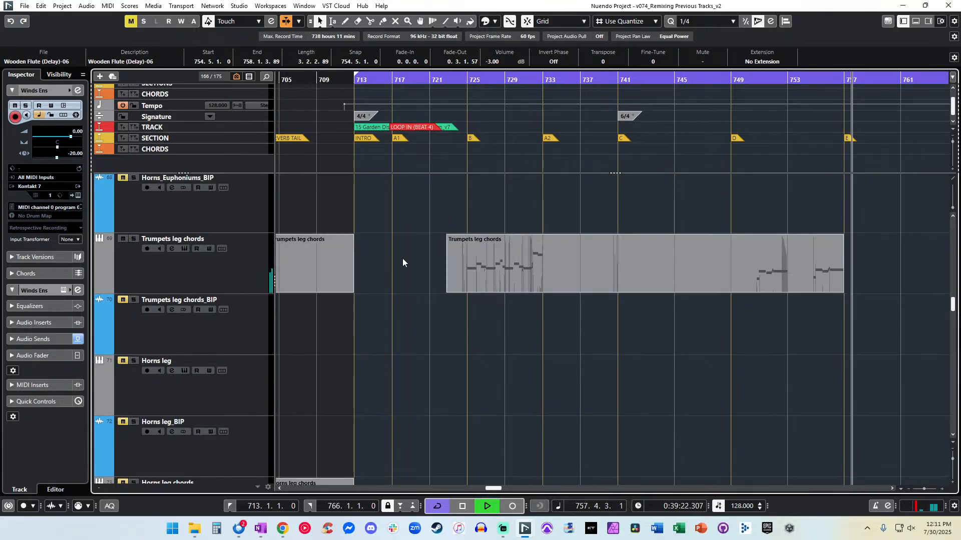
key(space)
scroll(471, 287, down, 1)
scroll(480, 290, up, 1)
click(482, 278)
key(ctrl+b)
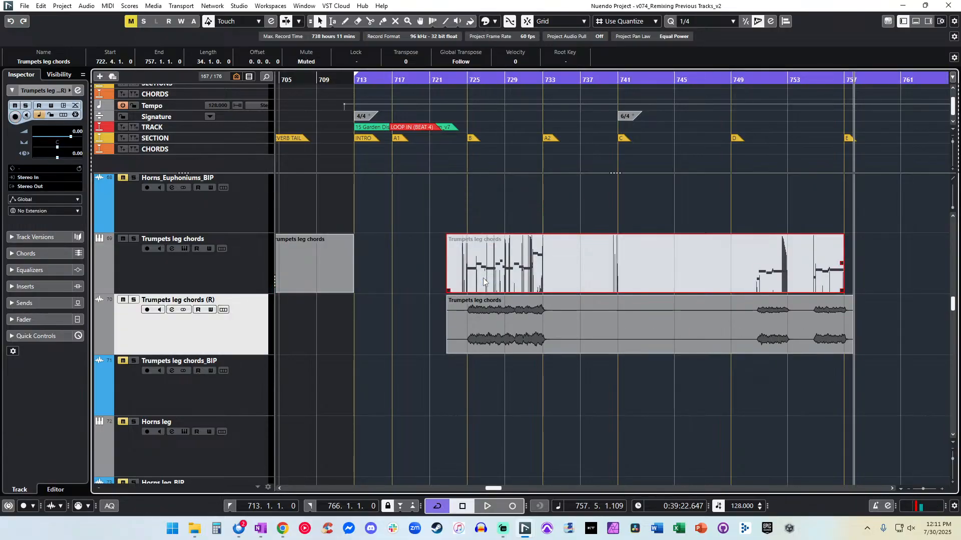
Move the rendered trumpet audio to the Trumpets leg chords_BIP track and delete the emptied render track.
click(491, 319)
key(ctrl+Down)
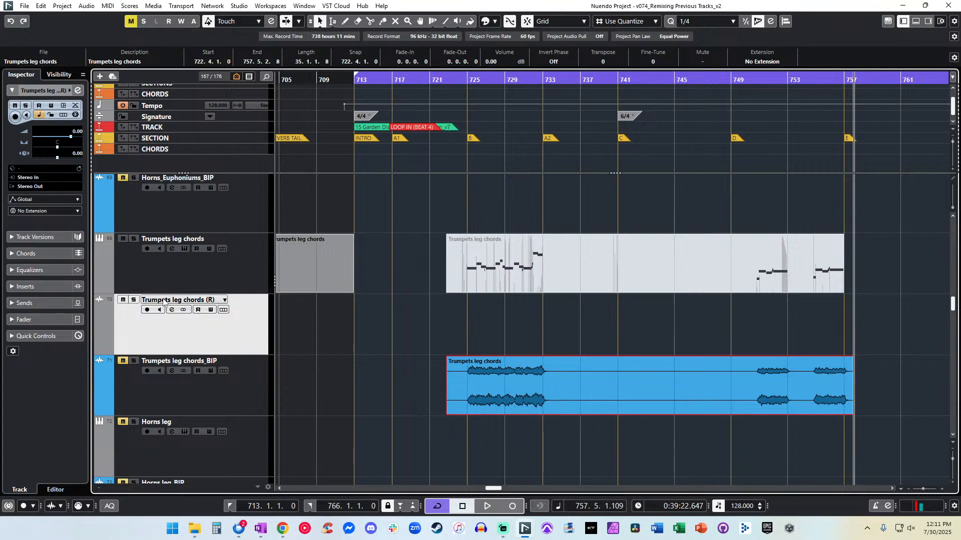
key(shift+Delete)
During playback, trim the Trumpets leg chords_BIP audio's start to just before bar 725, split it at 735.1.4.119 and 750.4.4.119, and delete the silent middle.
click(463, 80)
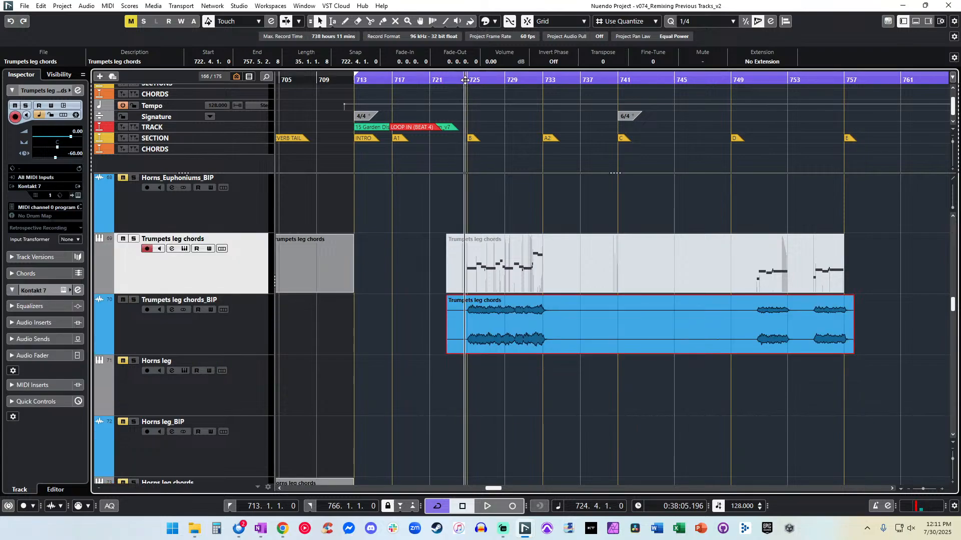
key(space)
click(449, 410)
drag(447, 352, 467, 352)
alt+click(564, 318)
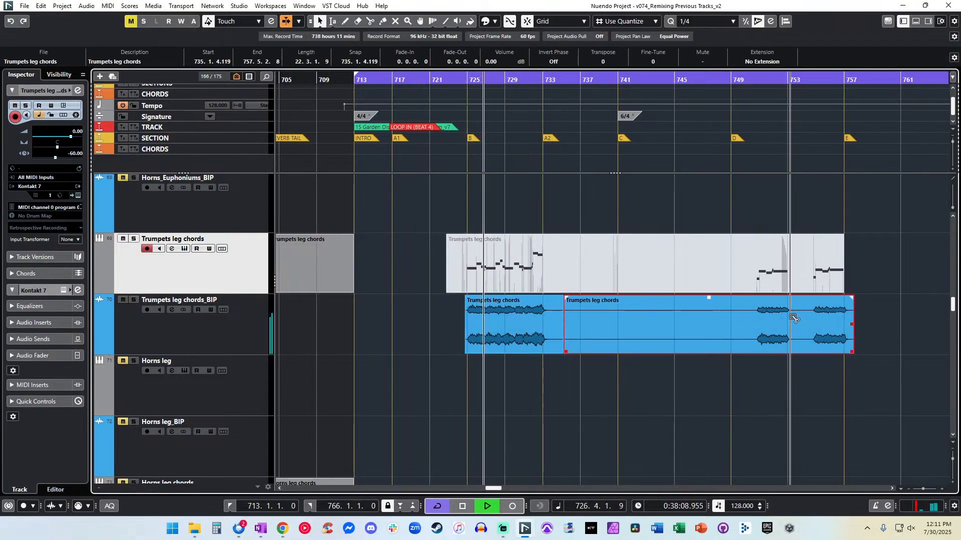
alt+click(754, 318)
click(674, 318)
key(Delete)
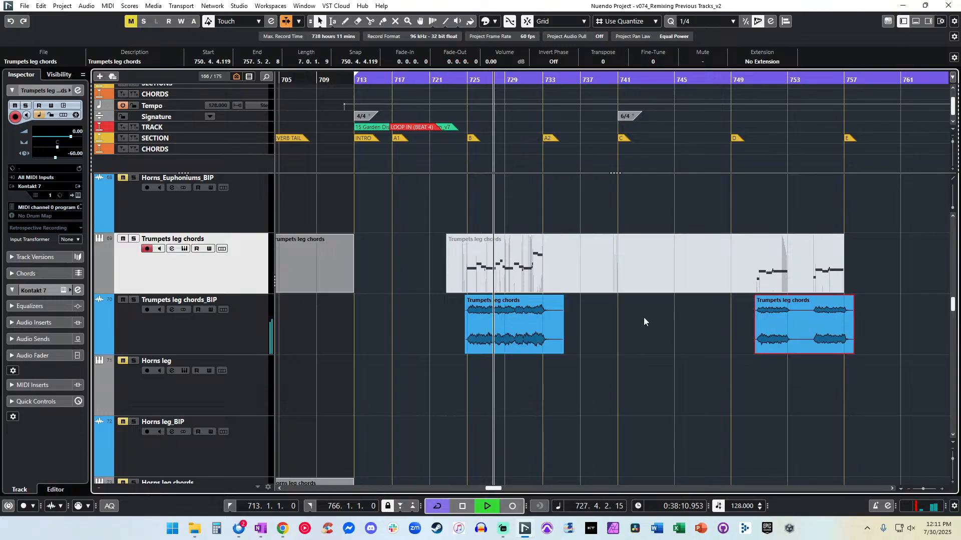
Select the Wooden Flute (Delay) audio track and audition its events from bar 725.
scroll(644, 317, up, 10)
scroll(593, 320, up, 18)
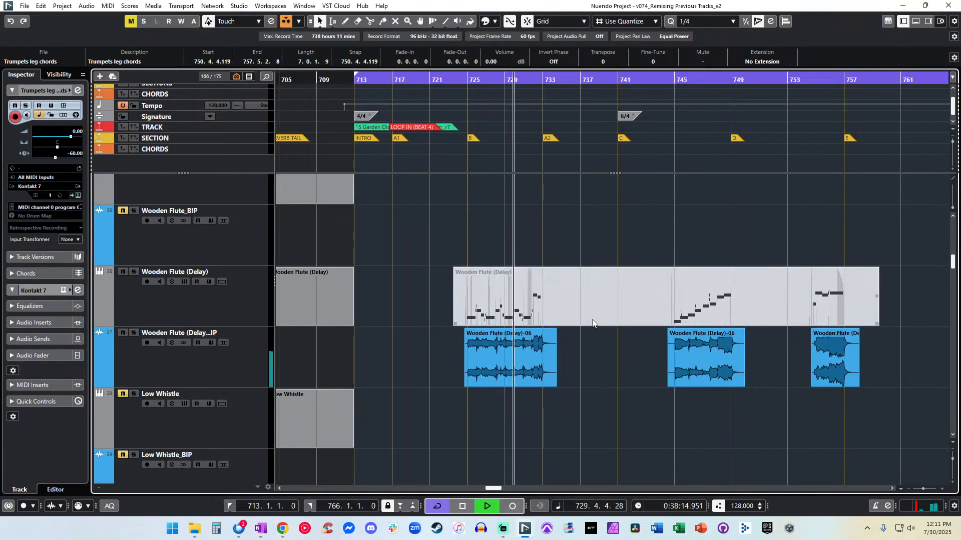
click(226, 363)
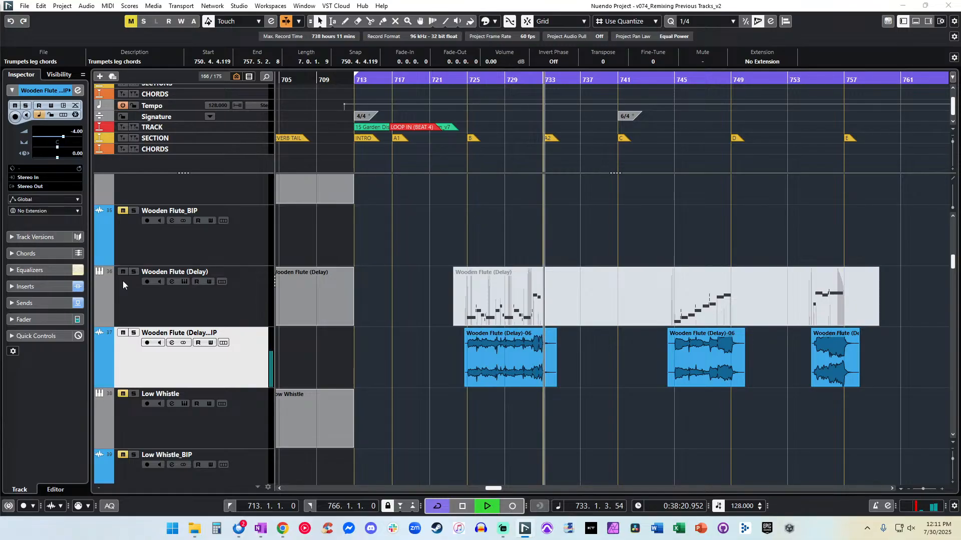
scroll(520, 264, down, 2)
key(space)
drag(493, 80, 486, 80)
key(space)
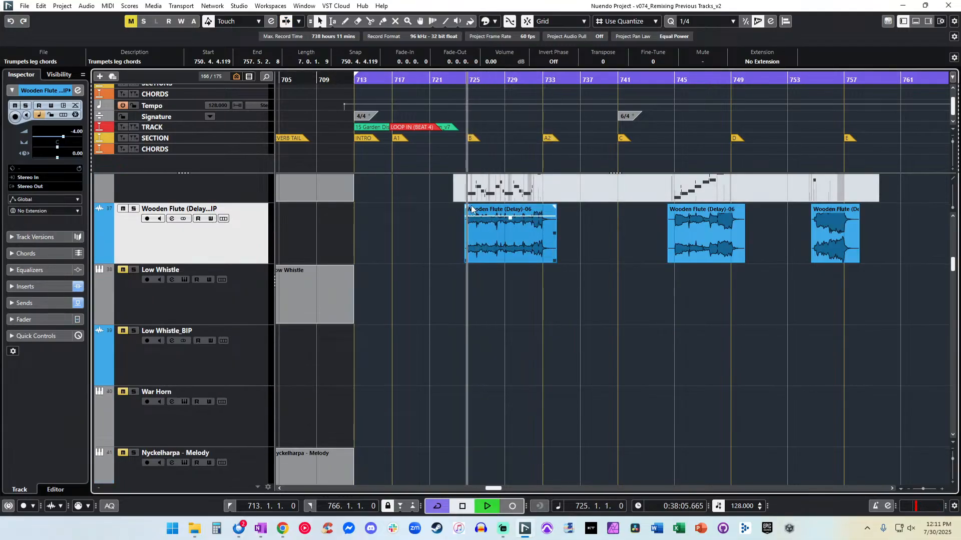
scroll(472, 209, up, 1)
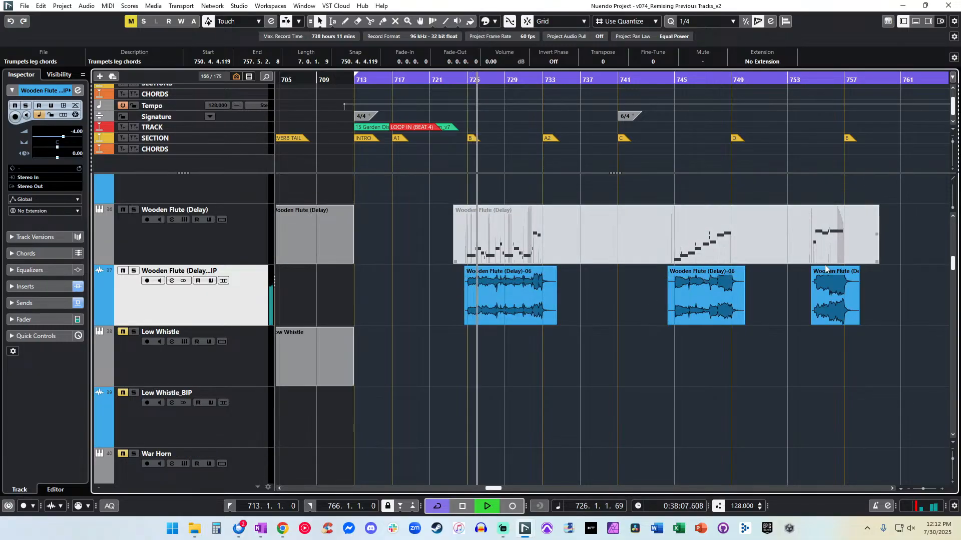
Move the three Wooden Flute (Delay) audio events to the Wooden Flute_BIP track and unmute that track.
click(510, 312)
scroll(501, 308, up, 1)
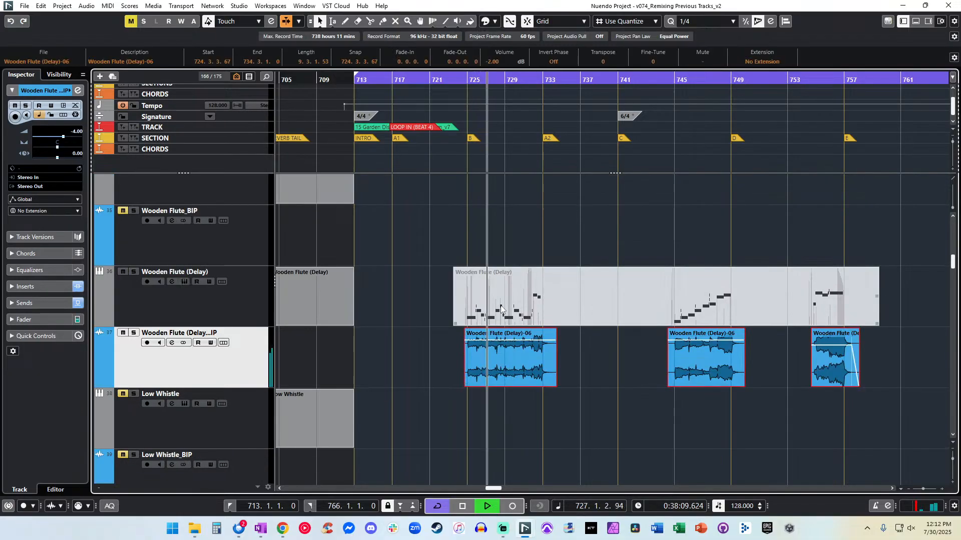
key(ctrl+Up)
key(ctrl+Up)
key(ctrl+Down)
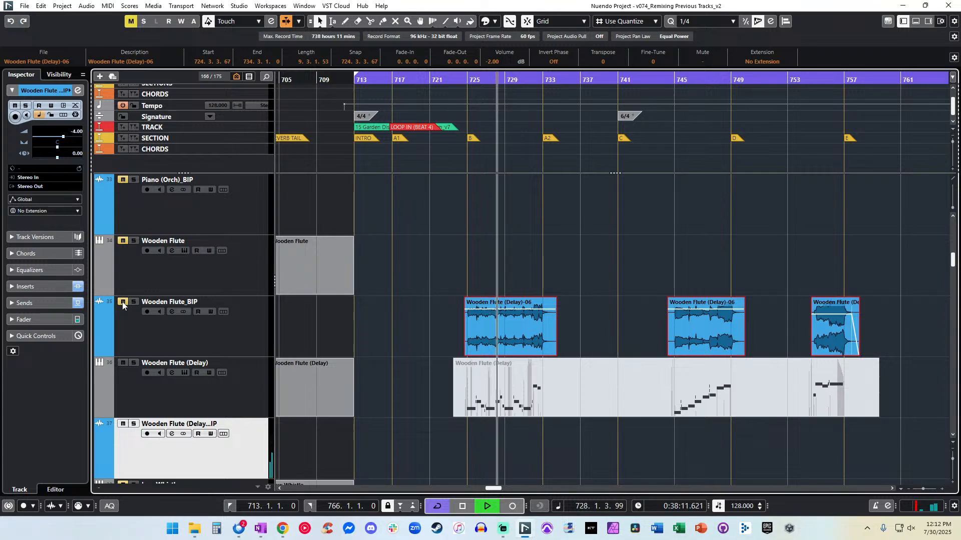
click(248, 309)
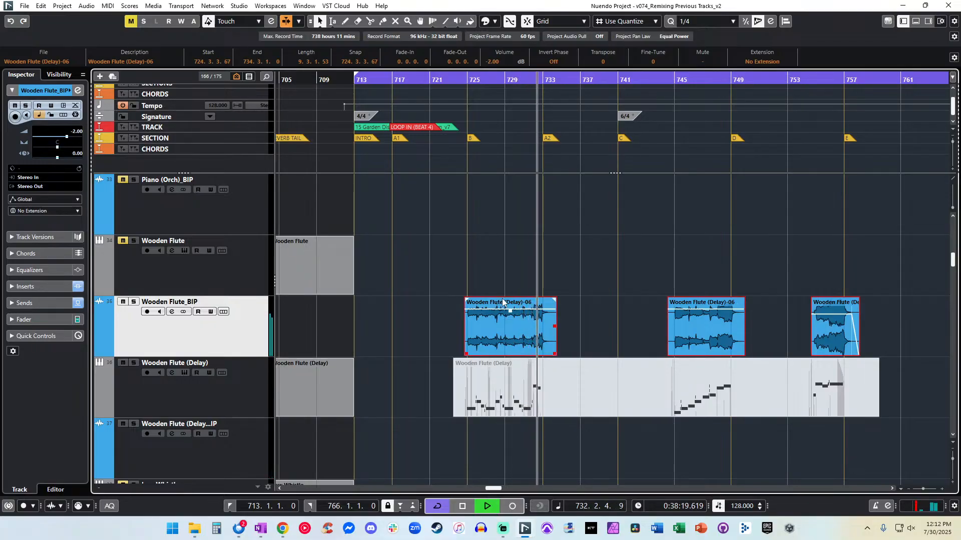
Replay the opening of the moved flute events on Wooden Flute_BIP from bar 725 and examine all three waveforms.
key(KP_Subtract)
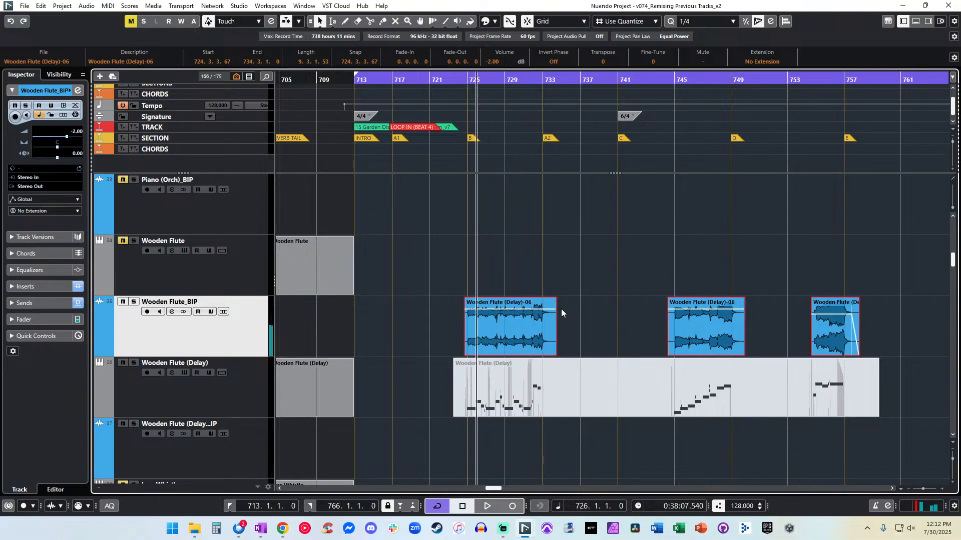
key(h)
key(h)
key(h)
key(space)
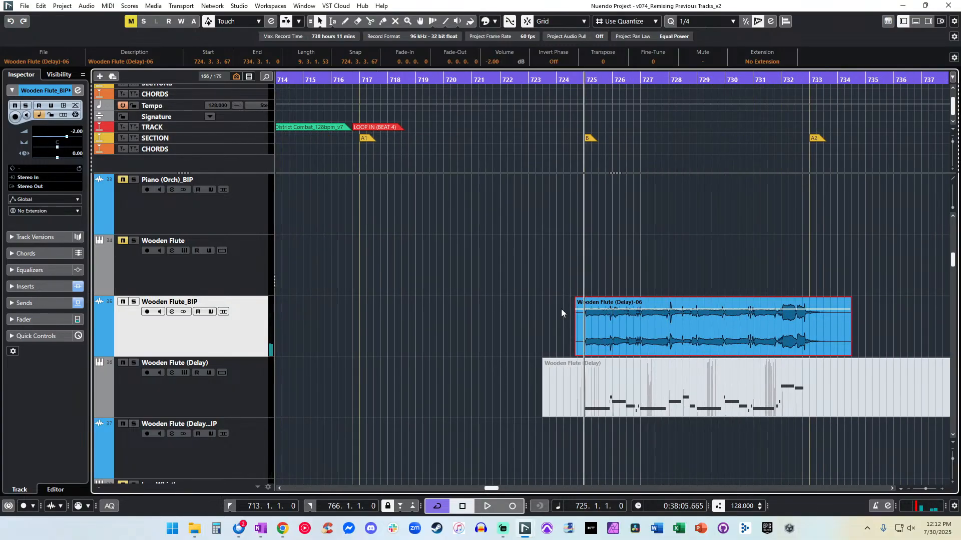
scroll(562, 270, right, 13)
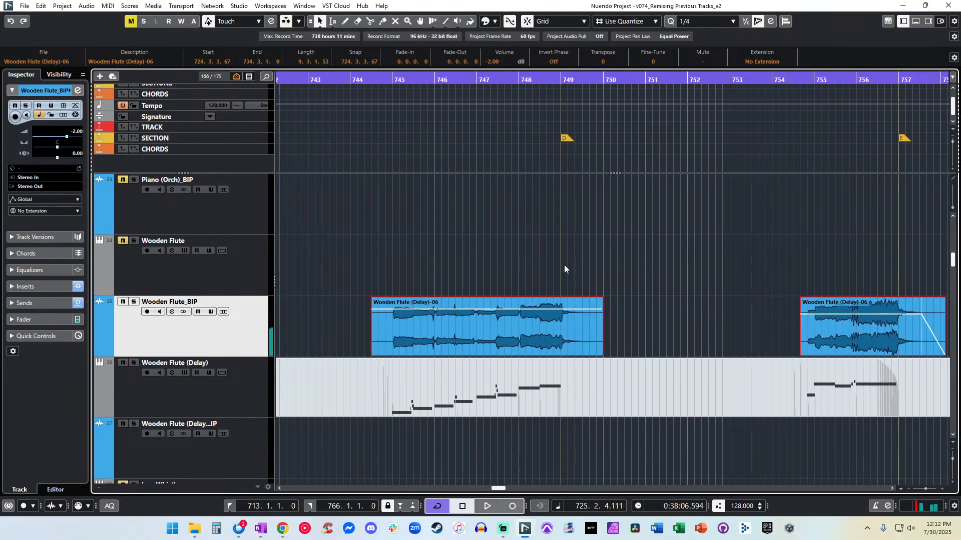
Try shifting the Wooden Flute_BIP events slightly earlier so the first starts at 724.3.3.9, and audition the timing.
click(536, 287)
drag(851, 320, 498, 313)
key(g)
key(h)
key(h)
key(h)
key(h)
key(h)
key(h)
key(h)
key(h)
key(h)
key(h)
key(h)
key(h)
key(h)
key(h)
key(h)
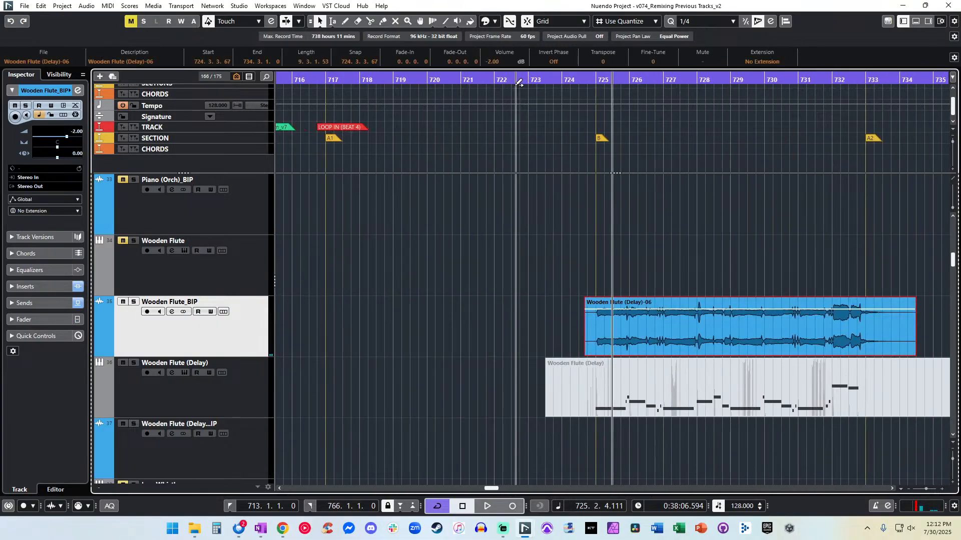
key(shift+h)
key(shift+h)
key(shift+h)
key(shift+h)
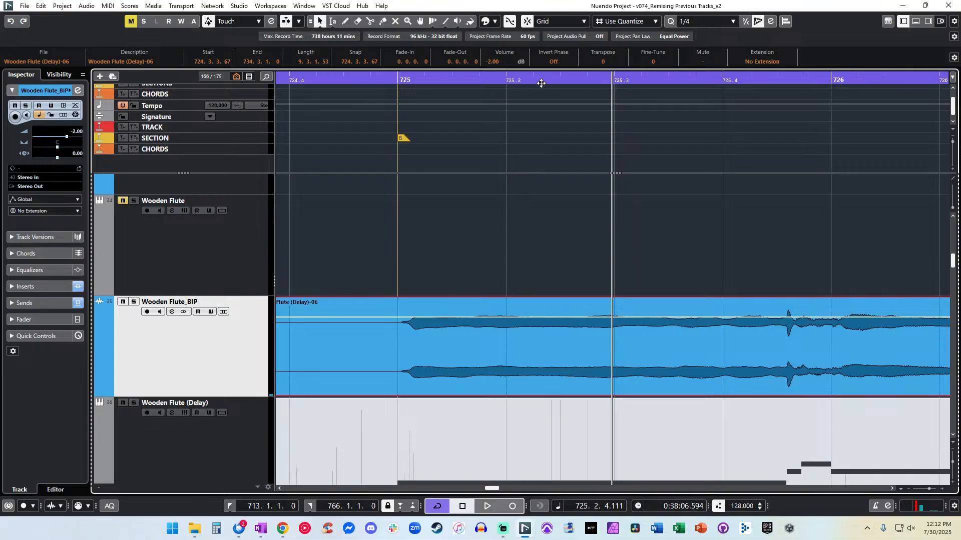
drag(449, 331, 439, 334)
key(space)
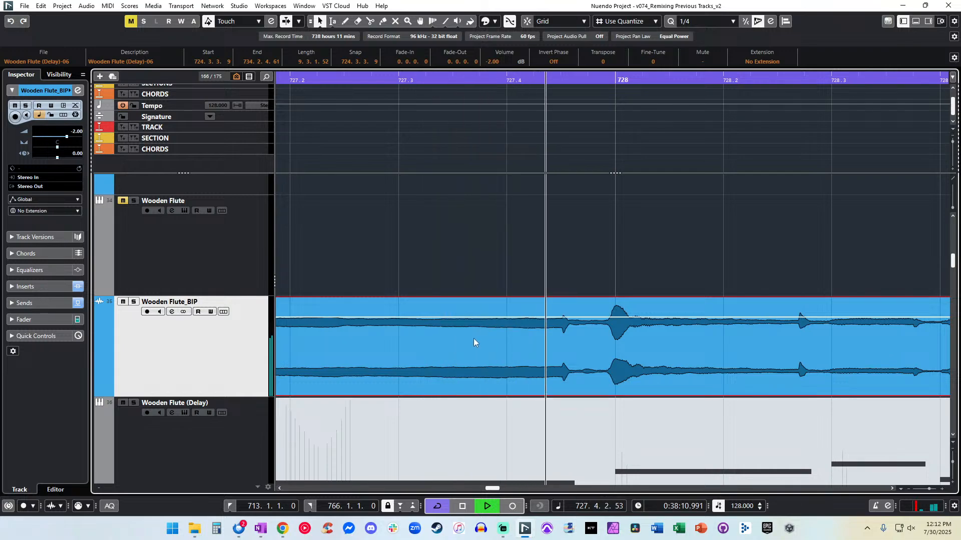
Undo the flute shift, audition a smaller one starting at 724.3.3.27, and undo that one as well.
key(ctrl+z)
key(KP_Subtract)
key(space)
key(space)
drag(656, 338, 649, 338)
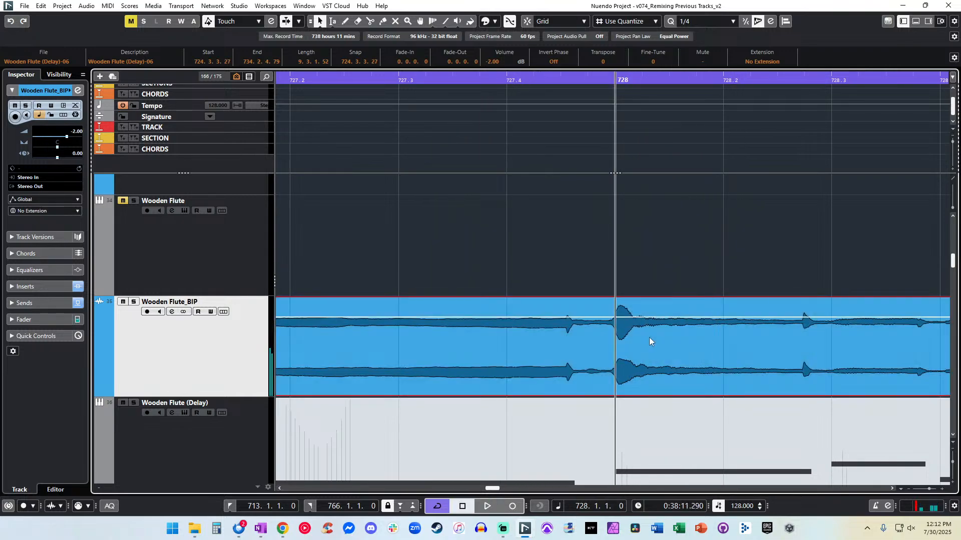
key(space)
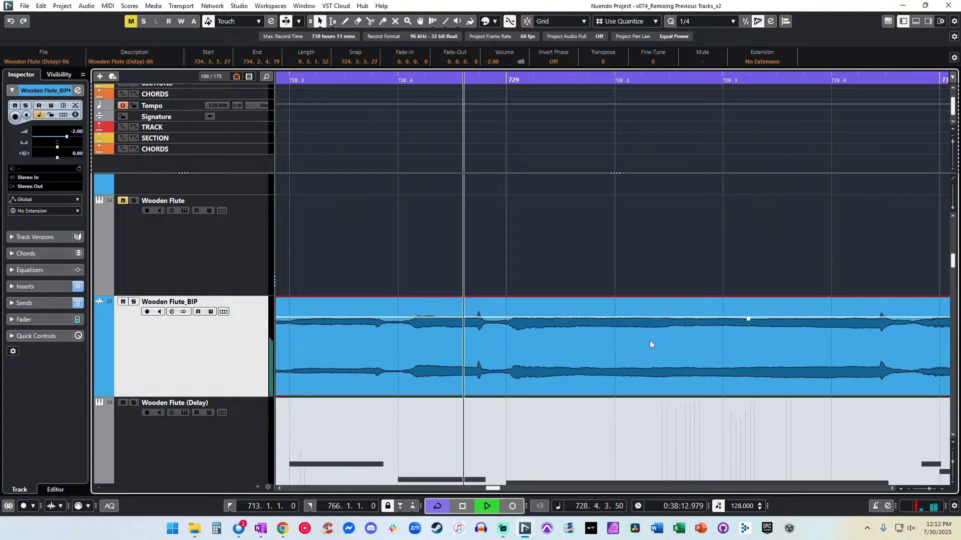
key(ctrl+z)
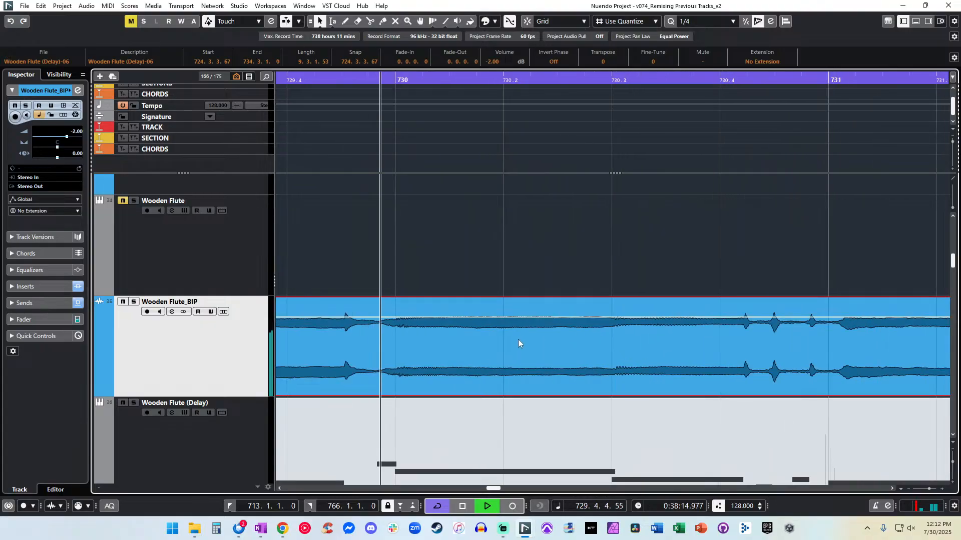
Select both audio events on the Trumpets leg chords_BIP track and place the playback cursor just before bar 725.
key(g)
key(g)
key(g)
key(g)
key(g)
key(g)
key(g)
key(g)
key(g)
key(g)
key(g)
key(g)
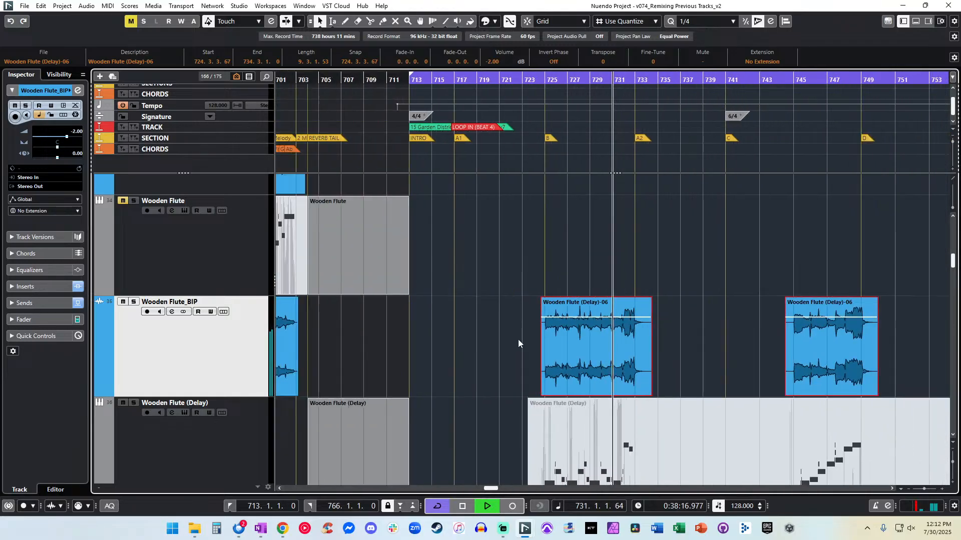
scroll(518, 339, down, 7)
scroll(518, 339, up, 10)
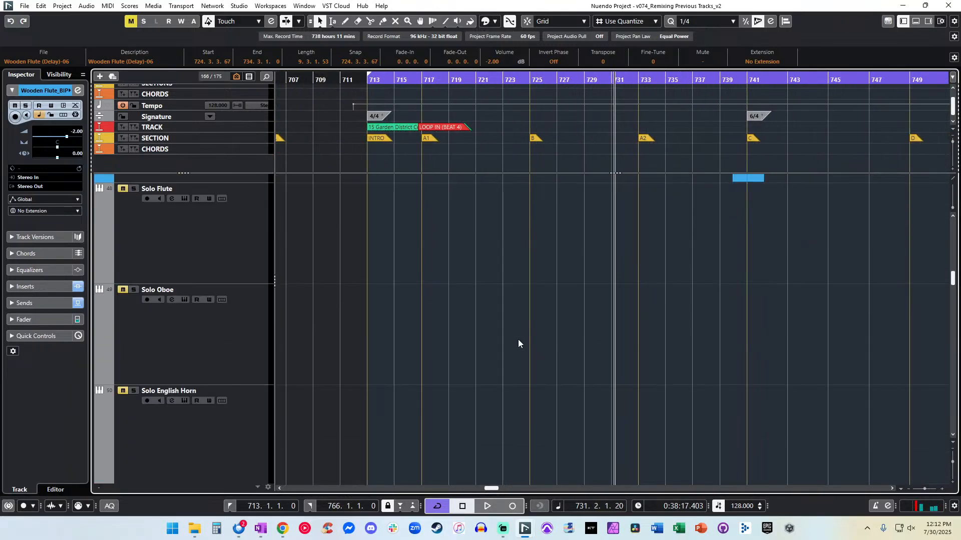
scroll(517, 339, up, 5)
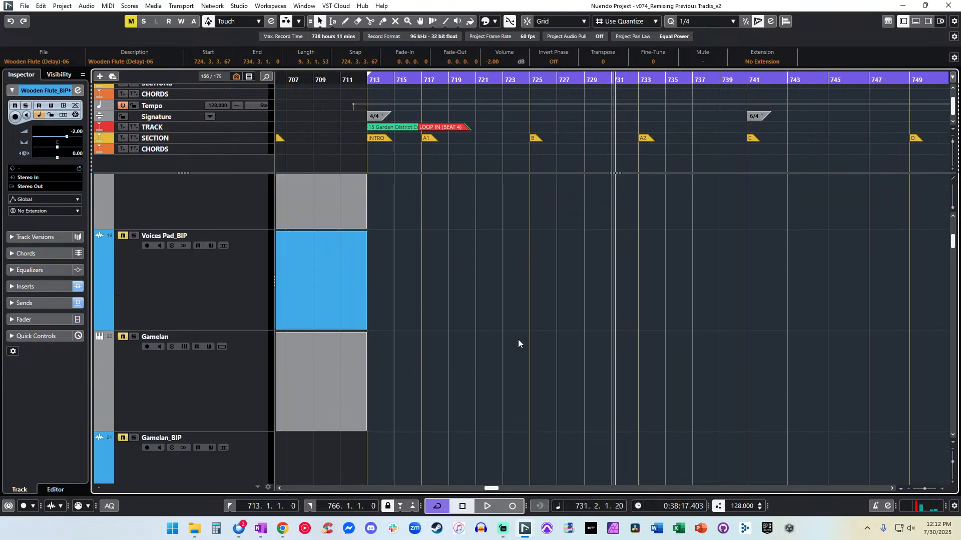
key(h)
scroll(517, 343, down, 20)
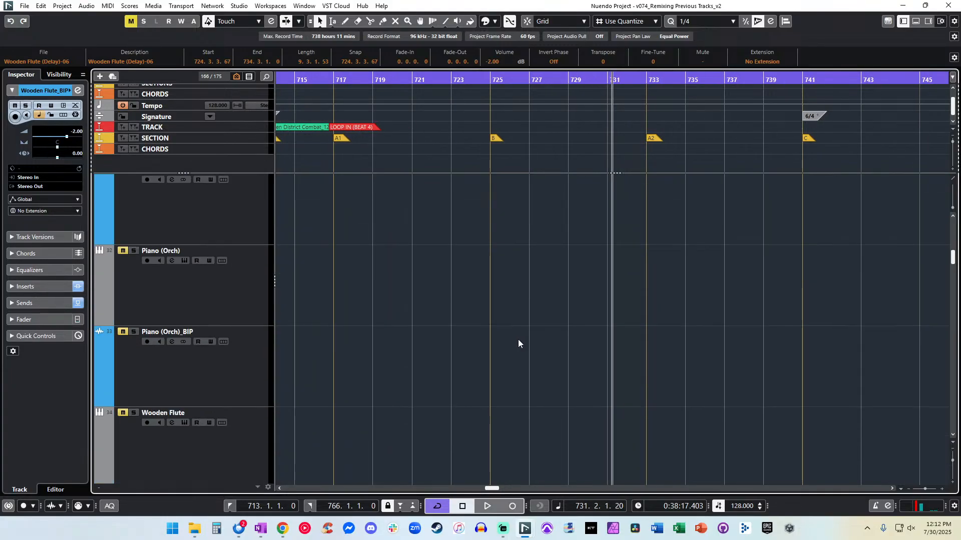
scroll(518, 343, down, 20)
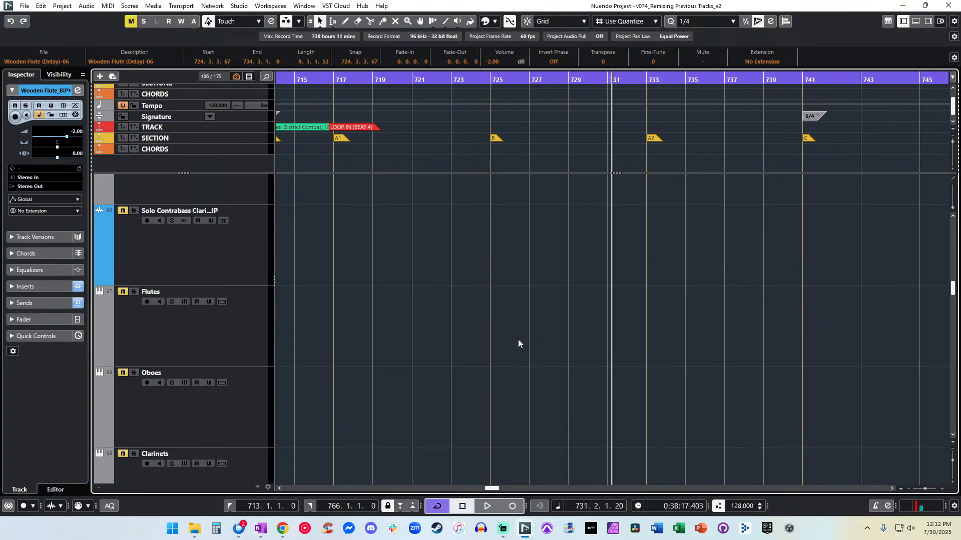
scroll(518, 340, up, 2)
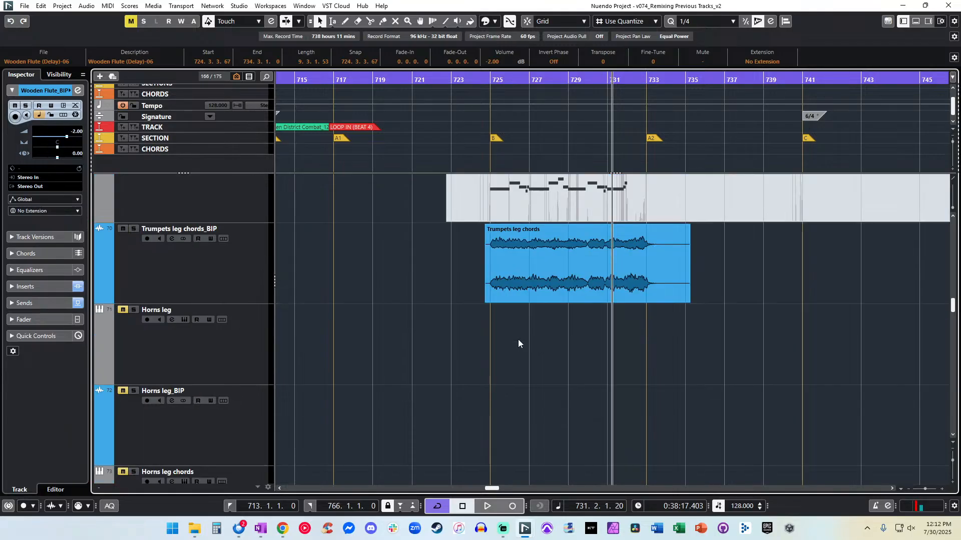
click(529, 275)
scroll(494, 101, right, 4)
scroll(494, 102, right, 5)
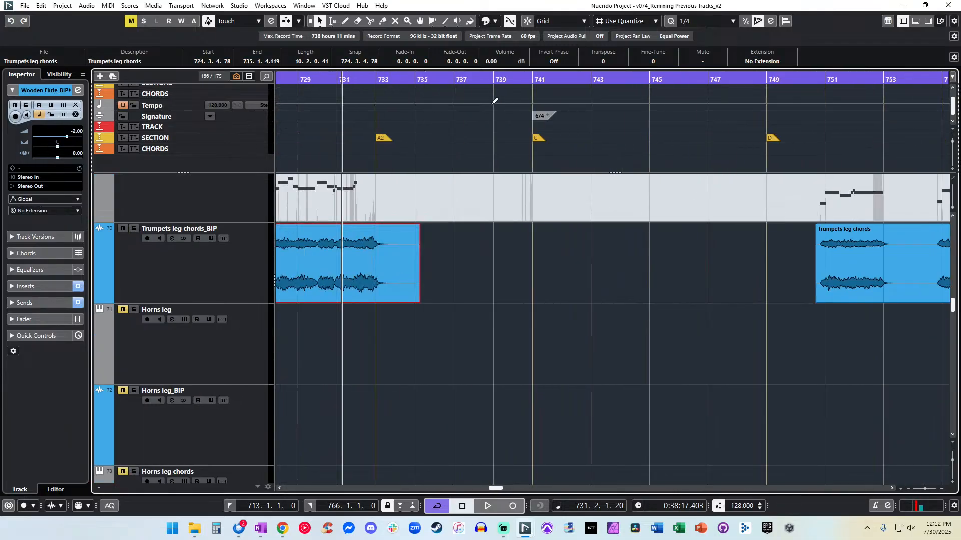
scroll(648, 259, right, 1)
scroll(647, 258, left, 16)
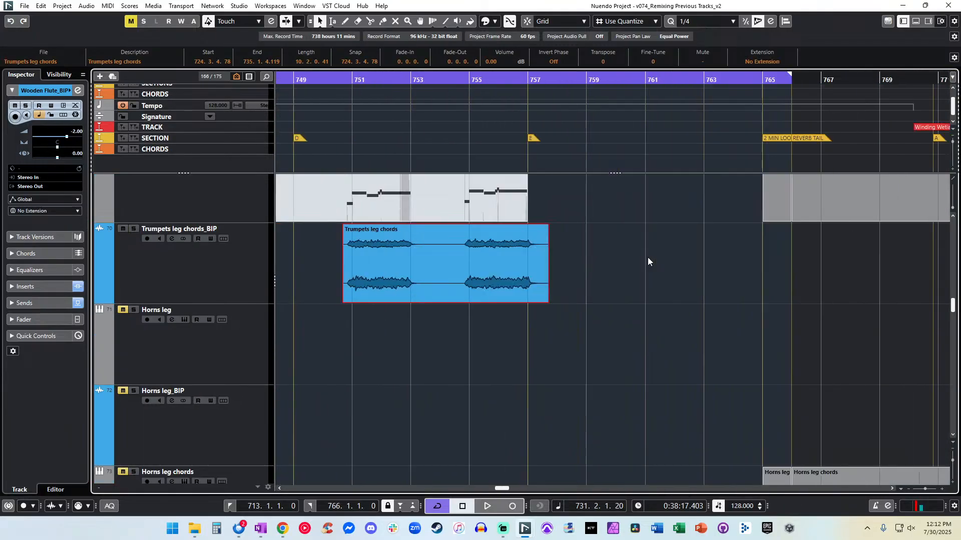
drag(553, 79, 548, 153)
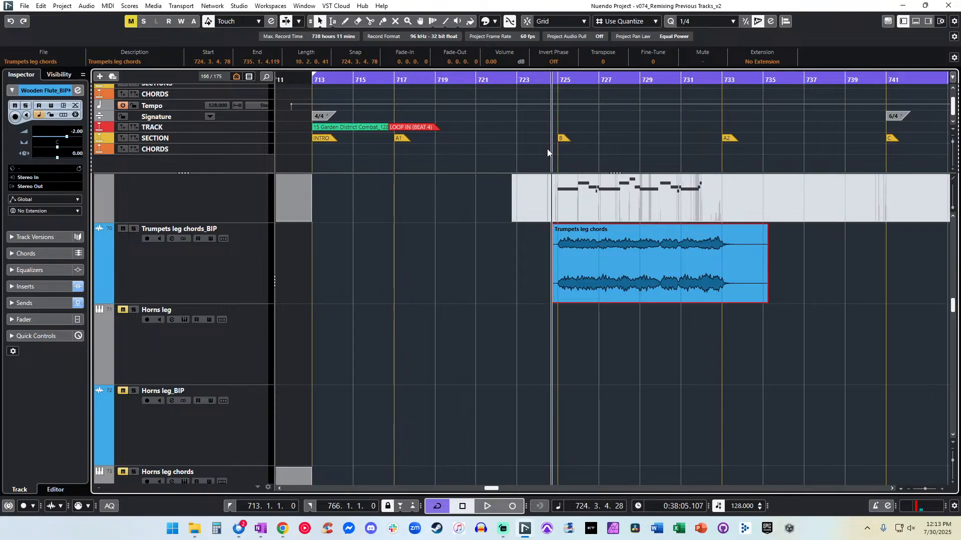
Shift the selected trumpet events slightly earlier so the first starts at 724.3.4.18, and audition the timing.
key(h)
key(h)
key(h)
key(h)
key(h)
key(h)
key(h)
key(h)
key(h)
key(h)
key(h)
key(h)
key(h)
key(h)
key(shift+h)
key(shift+h)
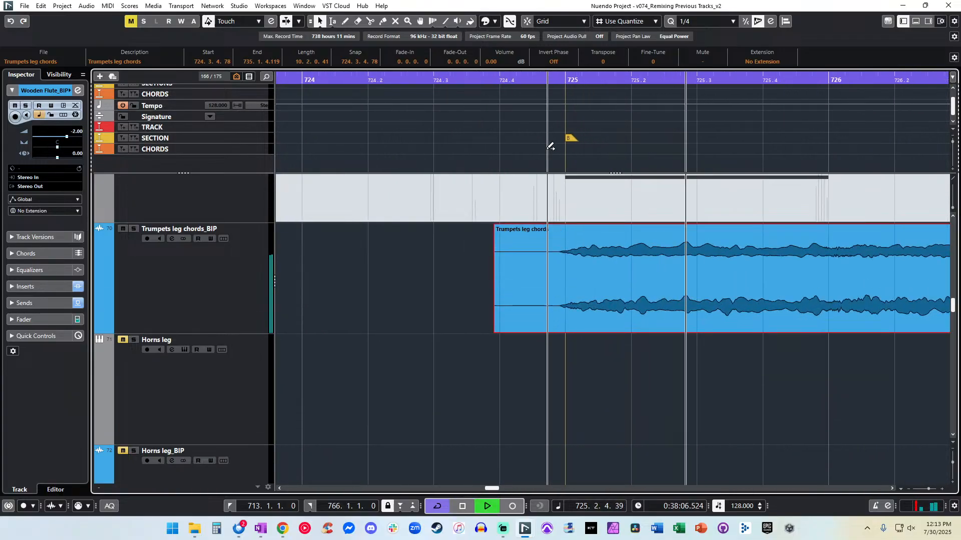
key(f)
scroll(638, 243, up, 2)
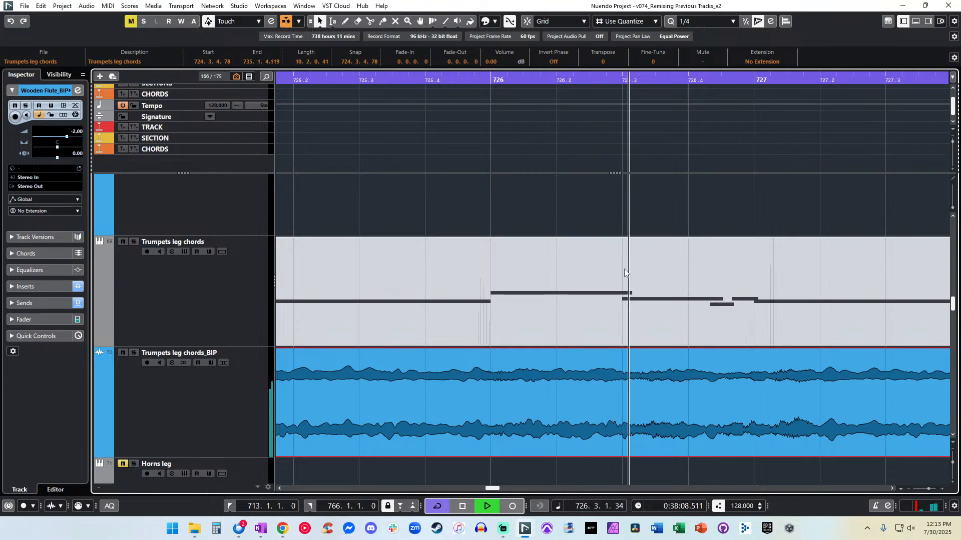
drag(634, 367, 626, 368)
key(KP_Subtract)
key(KP_Subtract)
key(space)
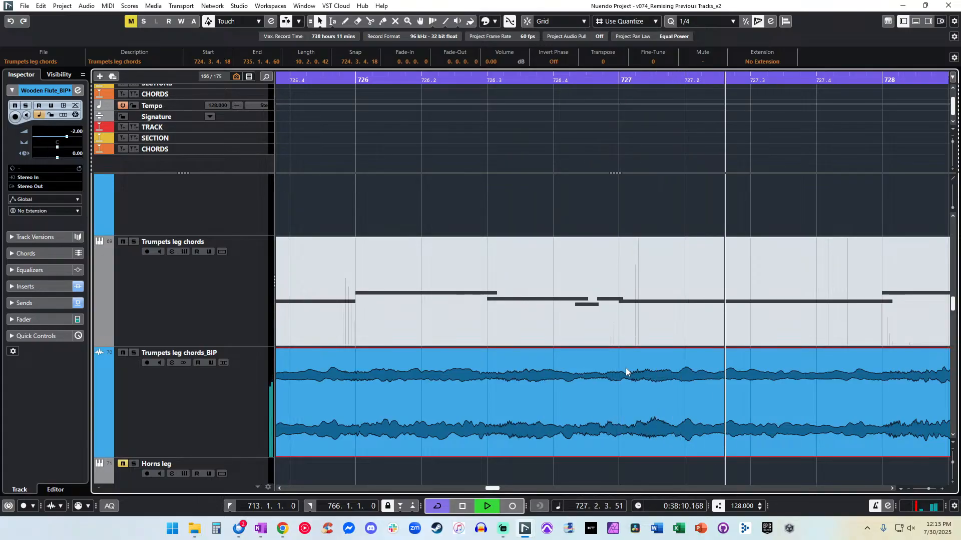
Split the first Trumpets leg chords_BIP event at 729.4.4.119 and set the quantize value to 1/8.
key(f)
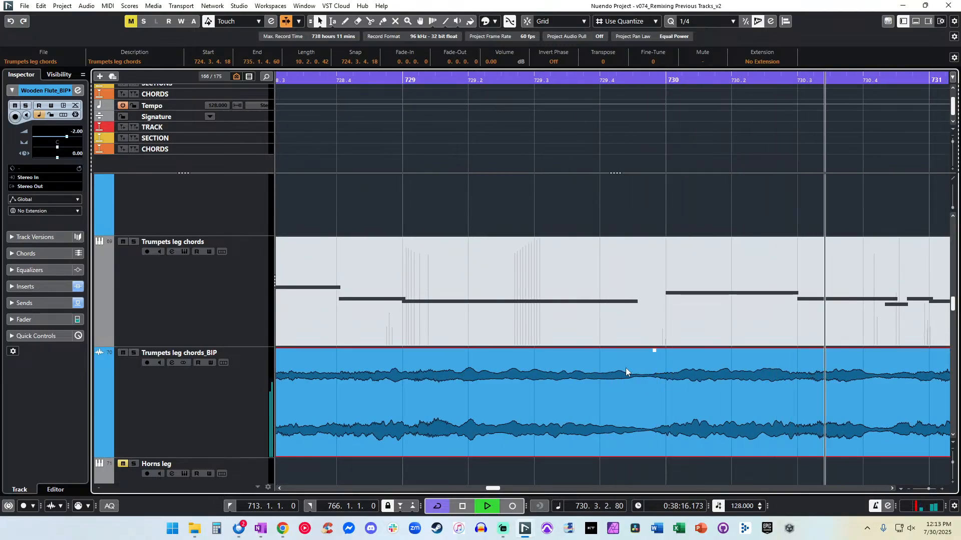
key(space)
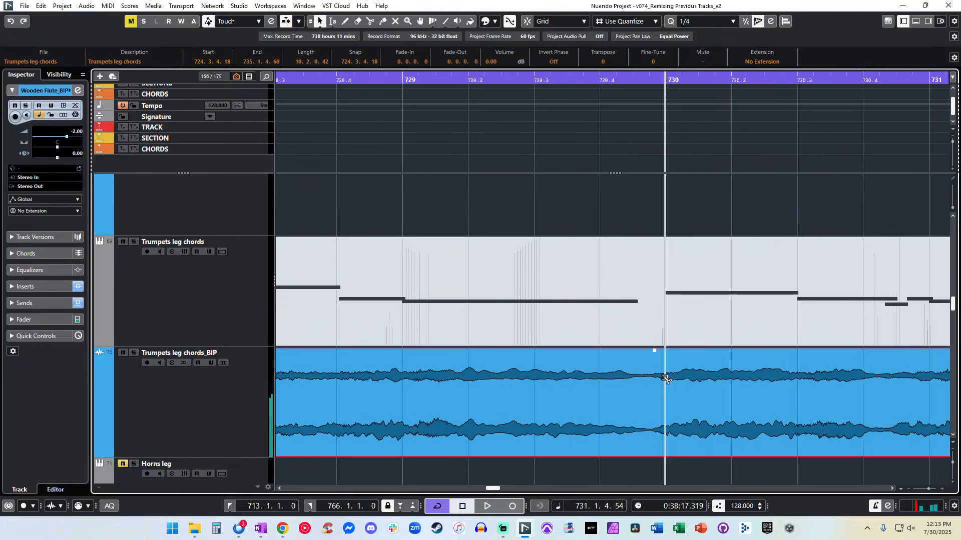
click(668, 377)
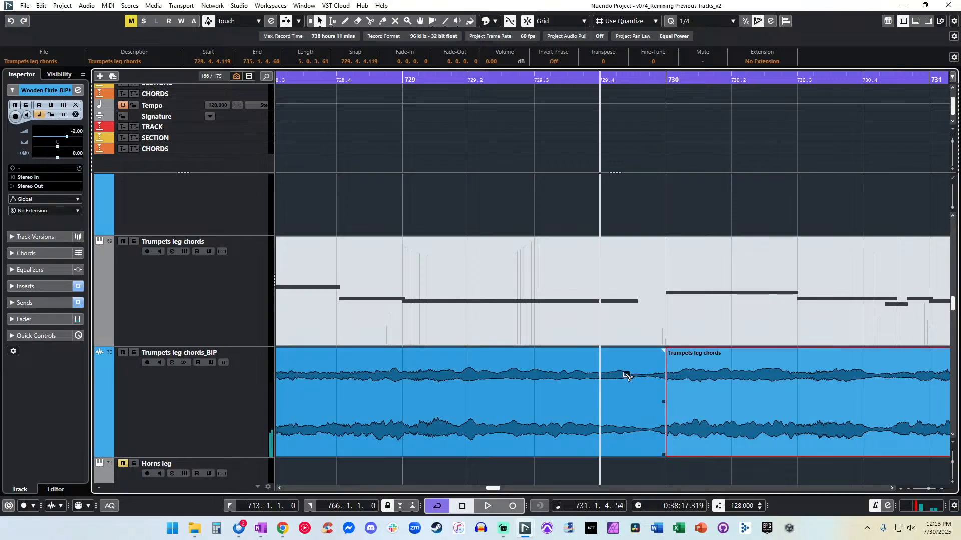
click(705, 21)
click(709, 77)
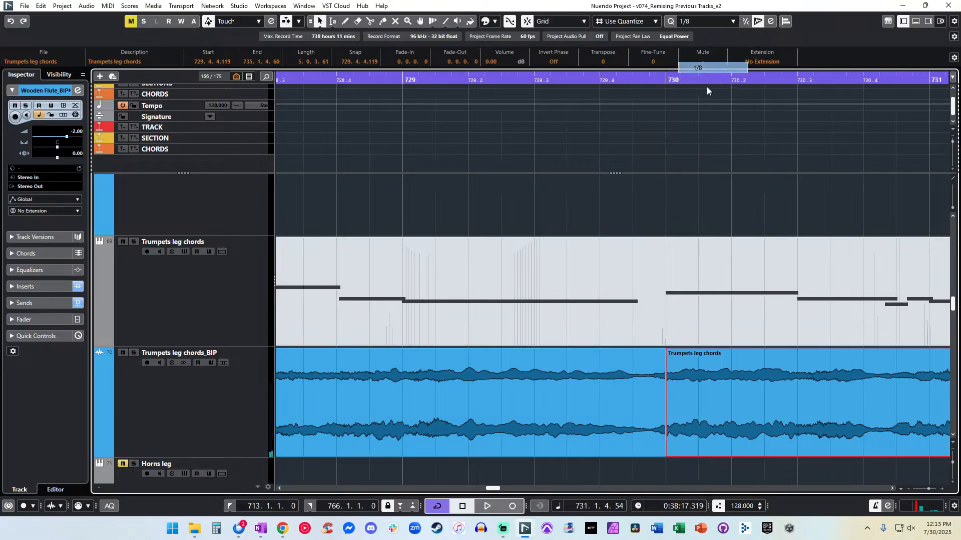
Cut out the trumpet audio from 729.4.2.119 to bar 730, with a 0.0.1.4 fade-out before the gap and a 0.0.0.41 fade-in after it.
alt+click(639, 381)
key(Delete)
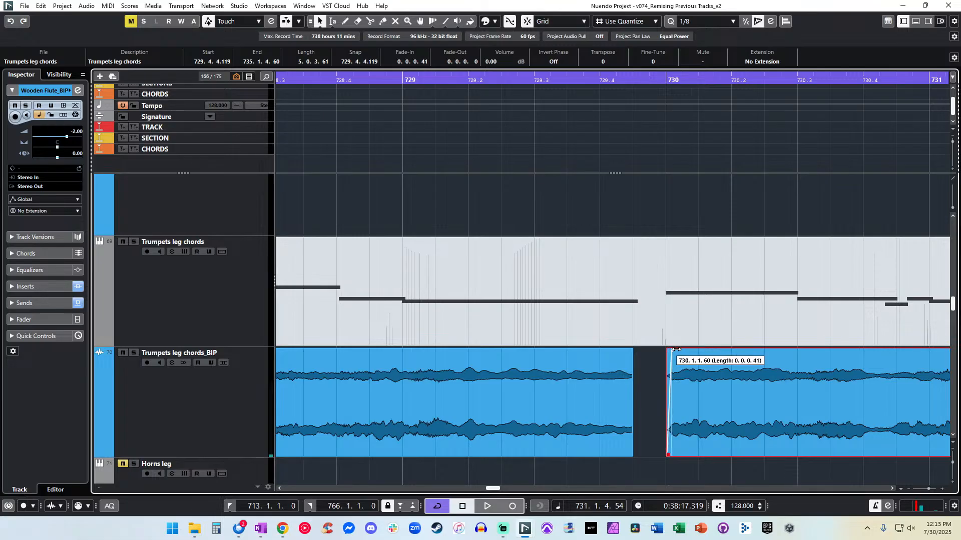
drag(631, 351, 614, 349)
Trim the start of the first Trumpets leg chords_BIP event to 725.1.1.0 and give it a 0.0.0.58 fade-in.
scroll(614, 349, left, 20)
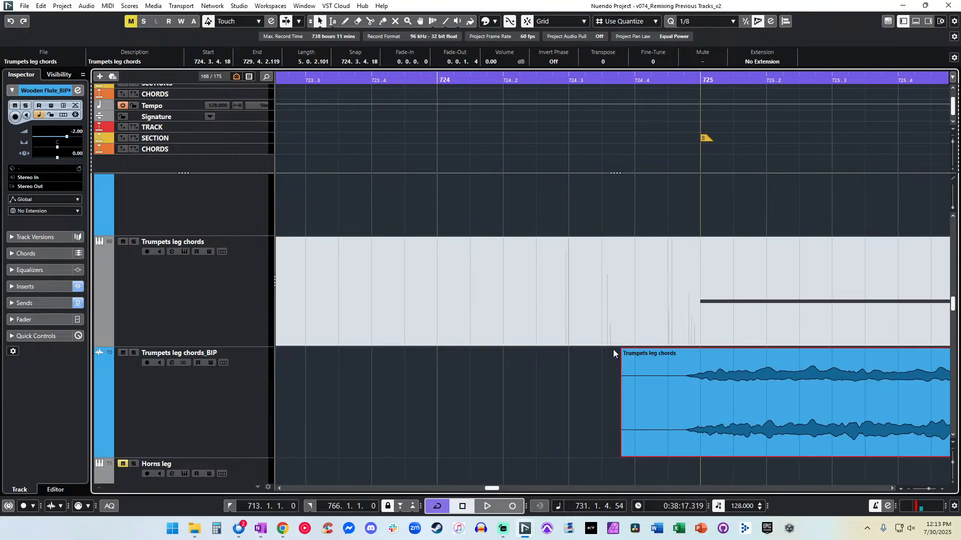
scroll(614, 350, right, 8)
drag(555, 375, 643, 350)
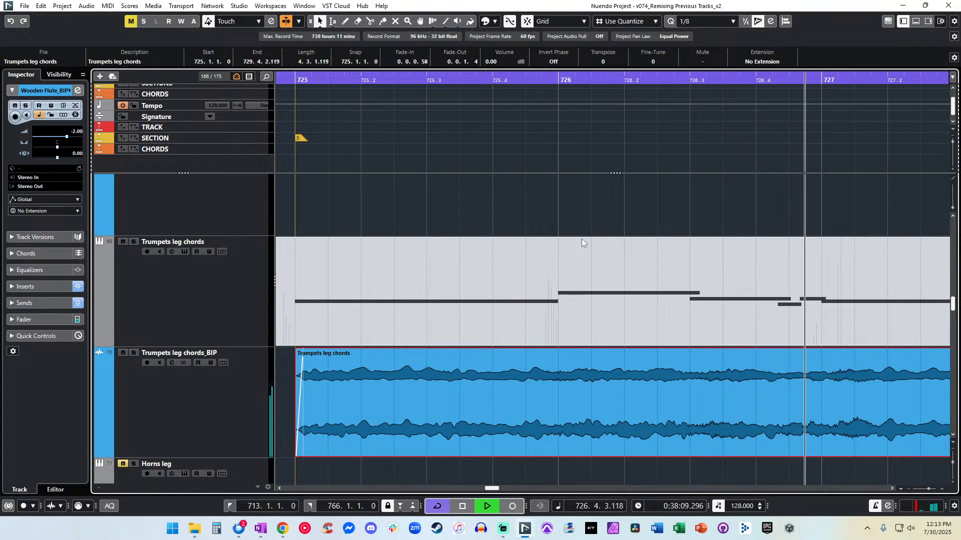
Cut off the trumpet audio after 733.1.4.119 and give the remaining event a 0.0.2.44 fade-out.
scroll(581, 239, down, 3)
scroll(581, 239, up, 1)
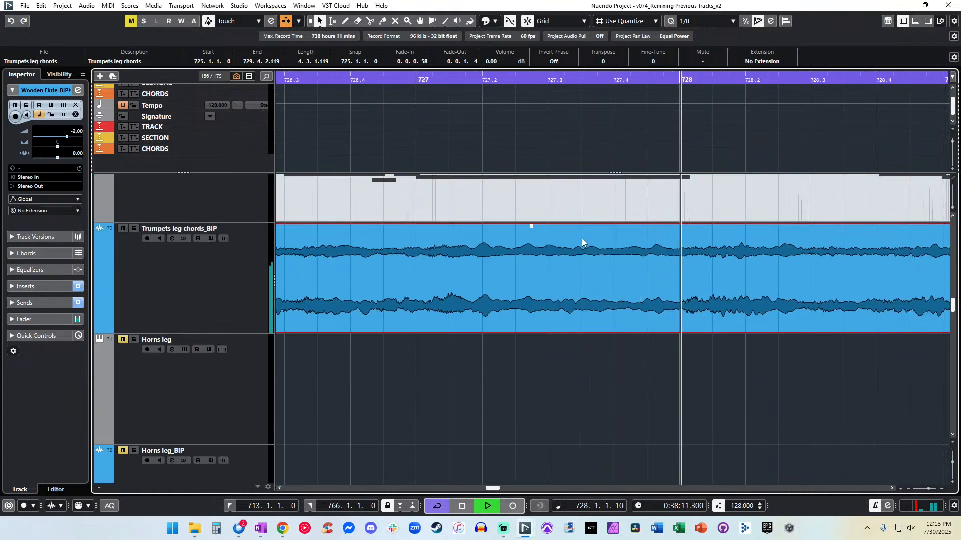
scroll(582, 240, up, 1)
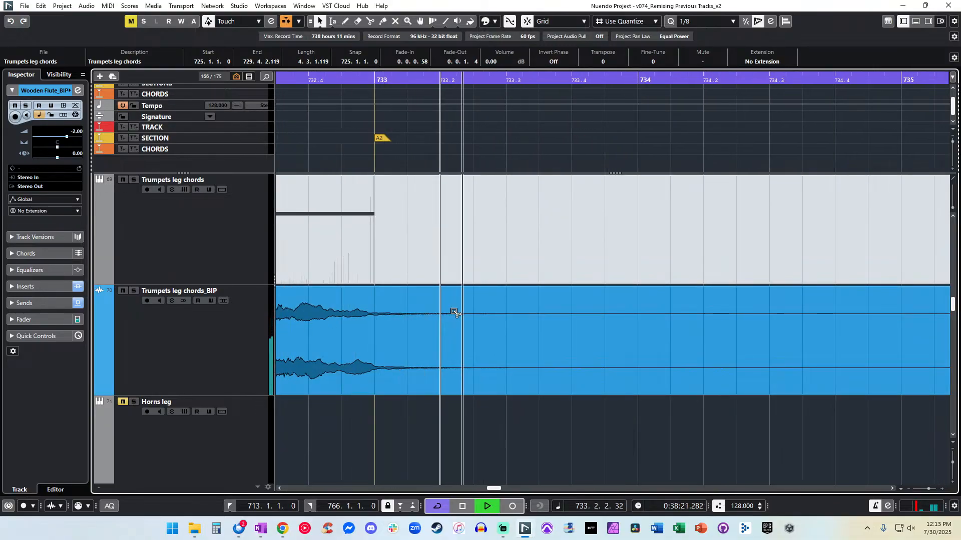
alt+click(454, 312)
click(445, 319)
key(Delete)
drag(438, 288, 398, 296)
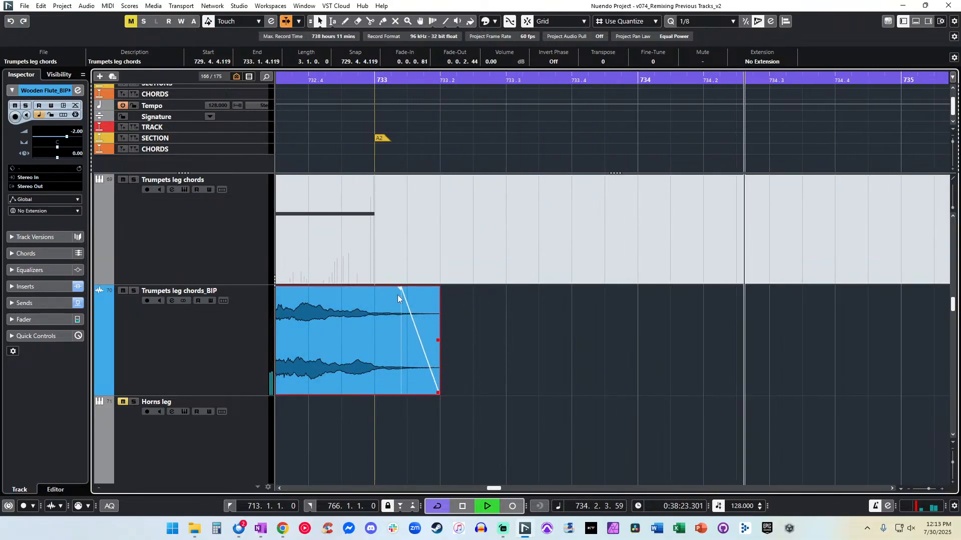
Split the next Trumpets leg chords_BIP event at 750.6.1.0 and delete the silent part before it.
scroll(397, 298, right, 20)
scroll(397, 293, left, 5)
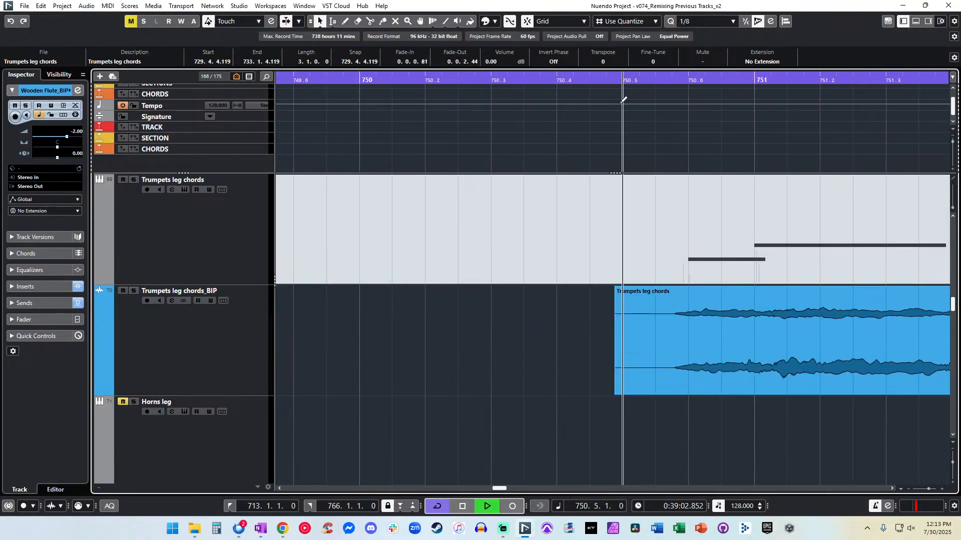
scroll(600, 200, right, 2)
alt+click(550, 316)
click(535, 318)
key(Delete)
Give the trumpet event starting at 750.6.1.0 a 0.0.0.91 fade-in and set its volume to 3.00 dB.
drag(554, 288, 555, 289)
click(554, 283)
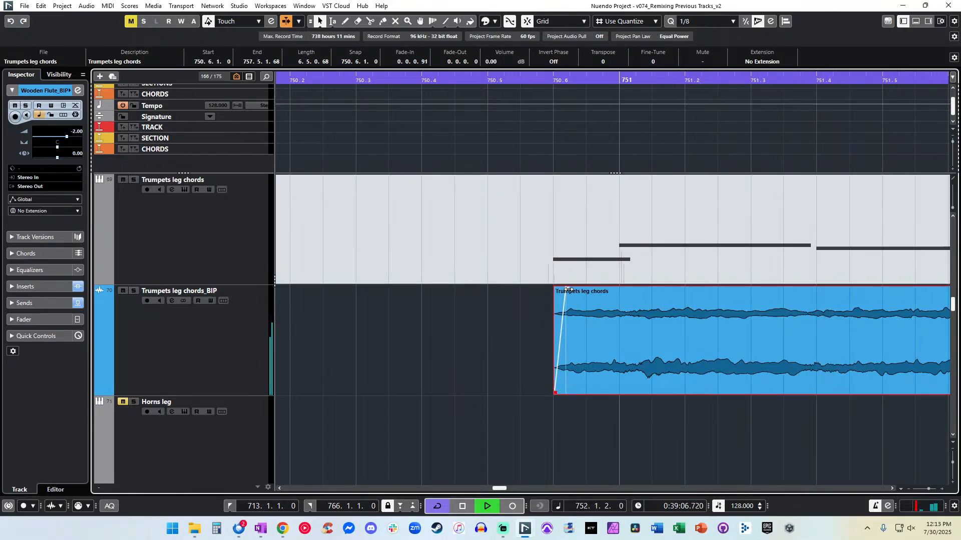
scroll(497, 65, up, 3)
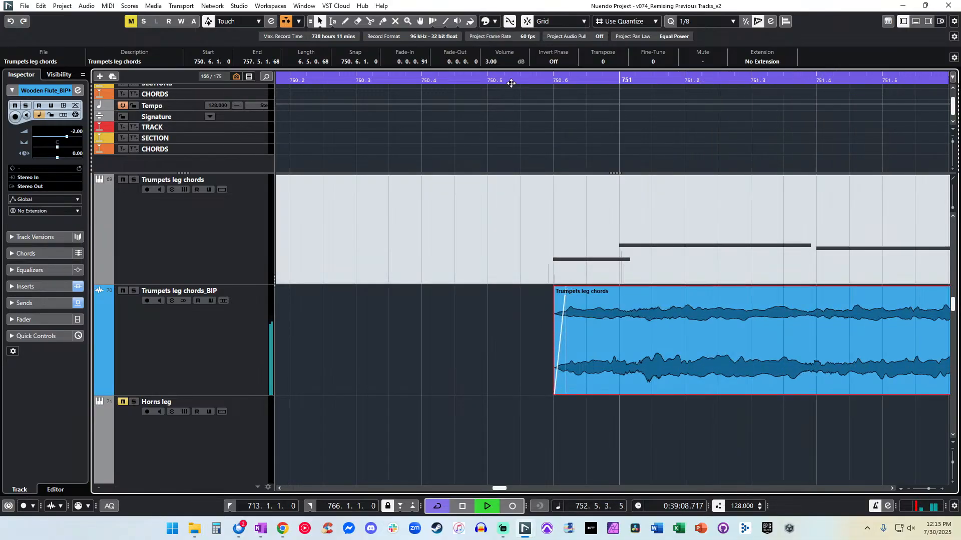
drag(511, 81, 542, 143)
scroll(542, 142, down, 6)
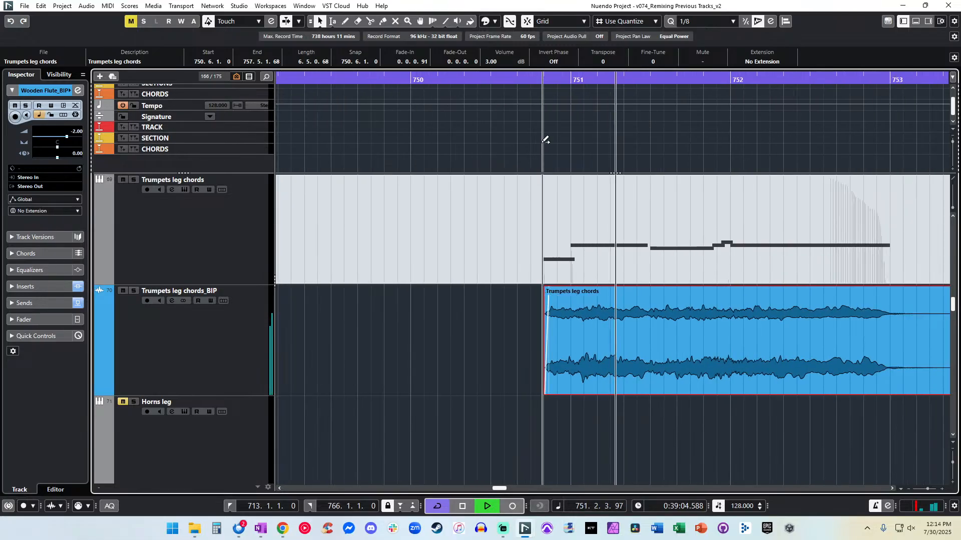
Cut out the silent trumpet audio between 753.2.3.0 and 754.5.1.0.
scroll(636, 241, right, 3)
scroll(637, 244, right, 1)
alt+click(602, 304)
alt+click(785, 315)
click(731, 318)
key(Delete)
Trim the last trumpet event's start to 754.6.1.0 with a 0.0.0.108 fade-in, and give the preceding event a 0.1.2.60 fade-out.
click(728, 298)
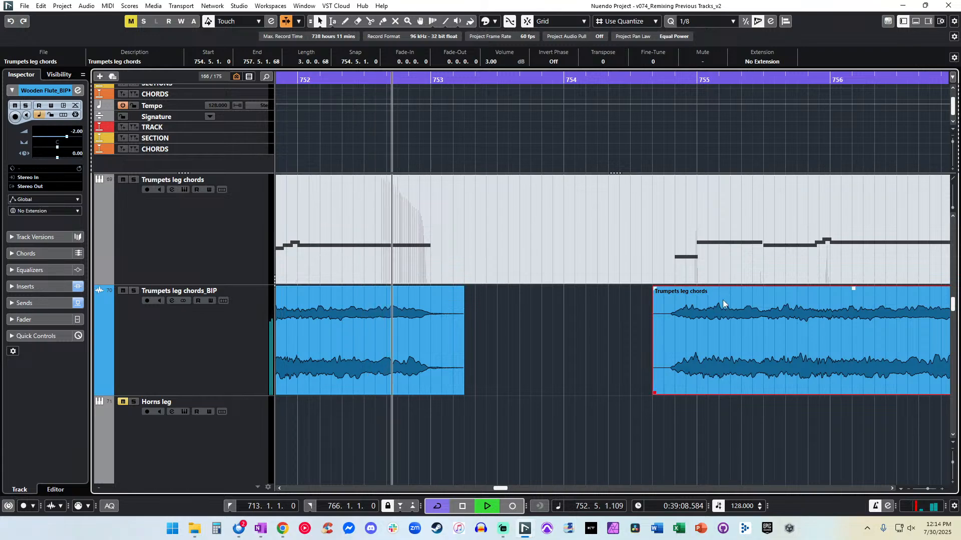
drag(653, 396, 676, 325)
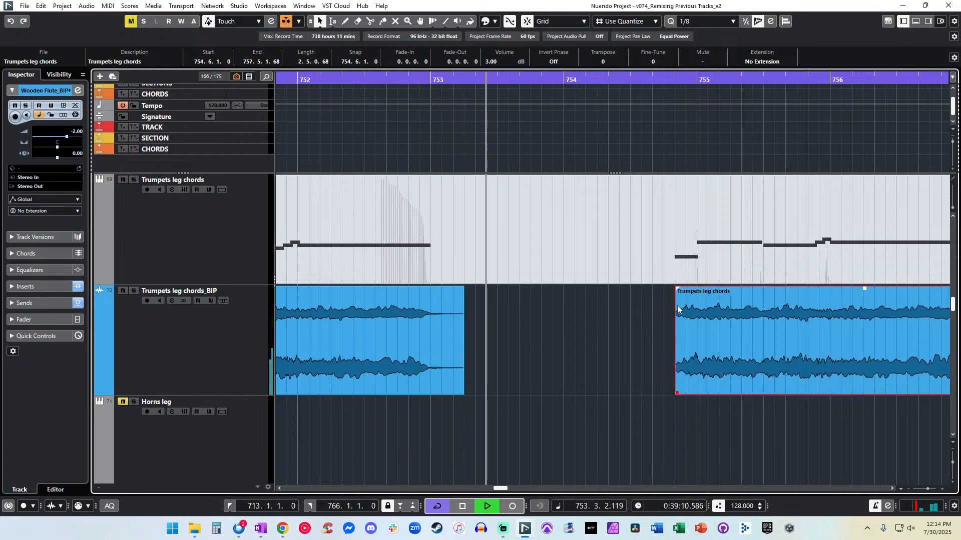
click(435, 300)
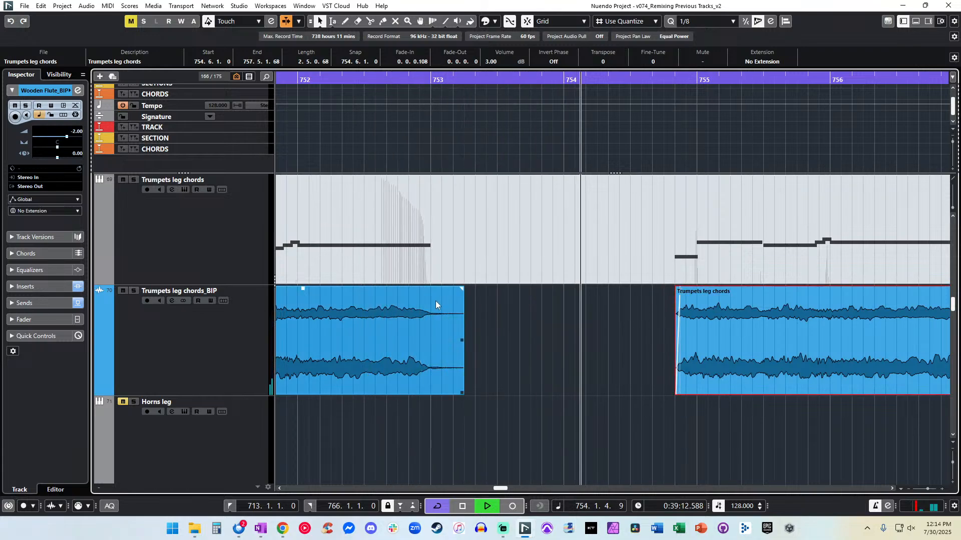
drag(462, 289, 428, 290)
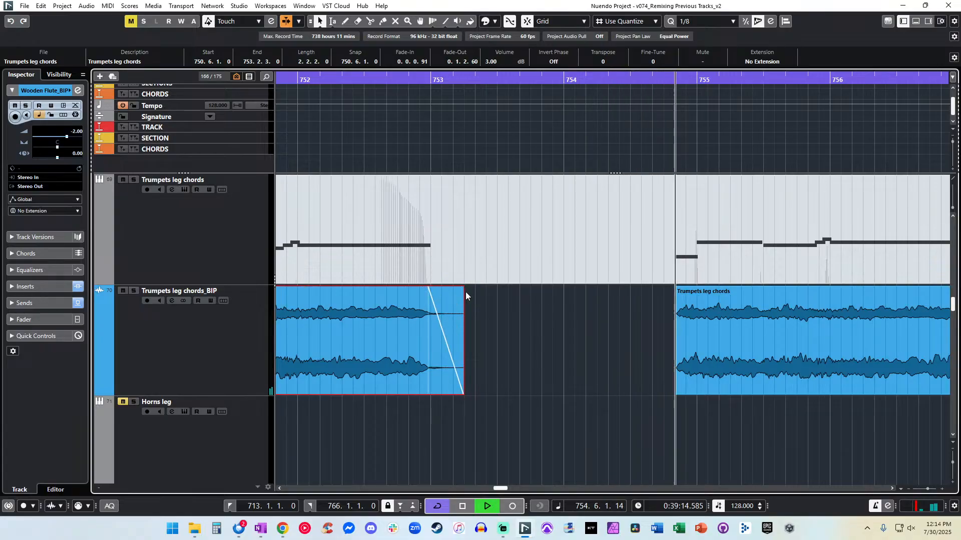
Cut off the last trumpet event's tail at 757.3.1.0 and give it a 0.0.3.106 fade-out.
scroll(465, 292, right, 5)
scroll(465, 292, left, 1)
alt+click(736, 305)
click(746, 303)
key(Delete)
drag(737, 292, 713, 291)
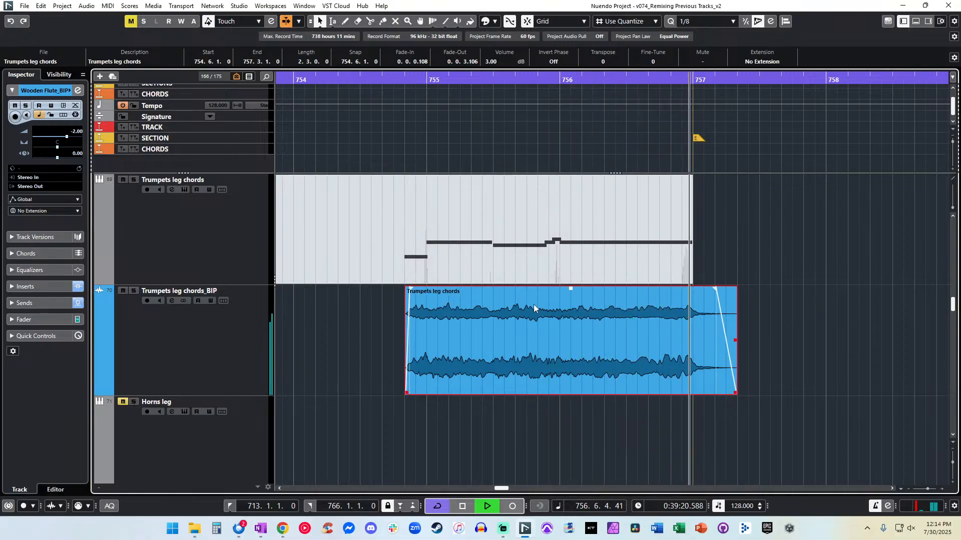
Stop playback and return the playhead to the left locator at bar 713.
key(space)
key(g)
key(g)
key(g)
key(g)
key(g)
key(g)
key(g)
key(shift+g)
key(shift+g)
key(shift+g)
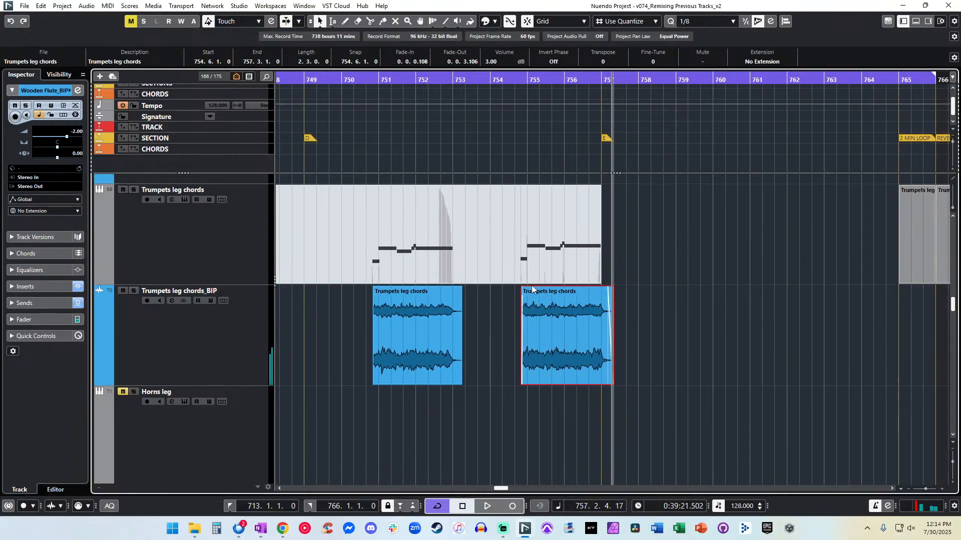
key(h)
key(KP_1)
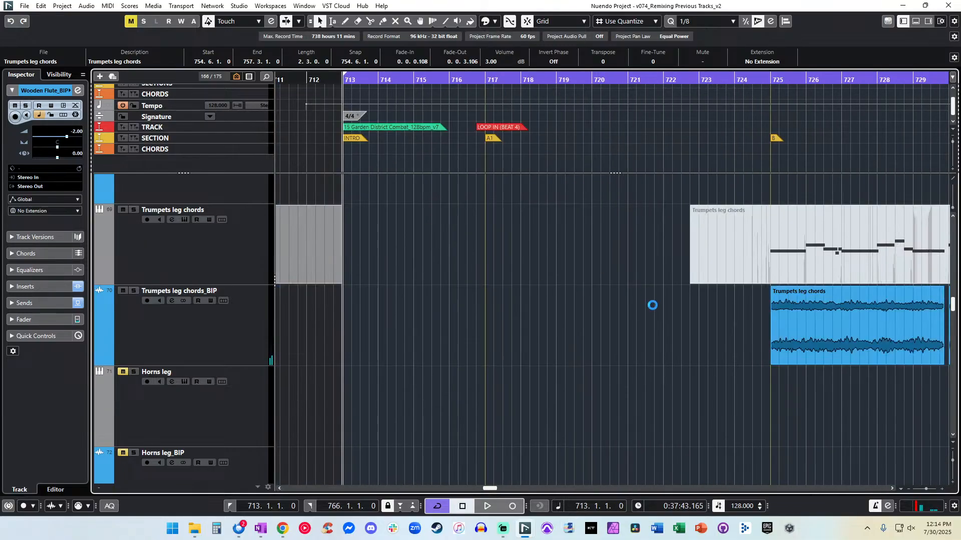
Play from bar 713 and open the TH Horns 1-3 (-120ms) MIDI part for editing.
key(shift+g)
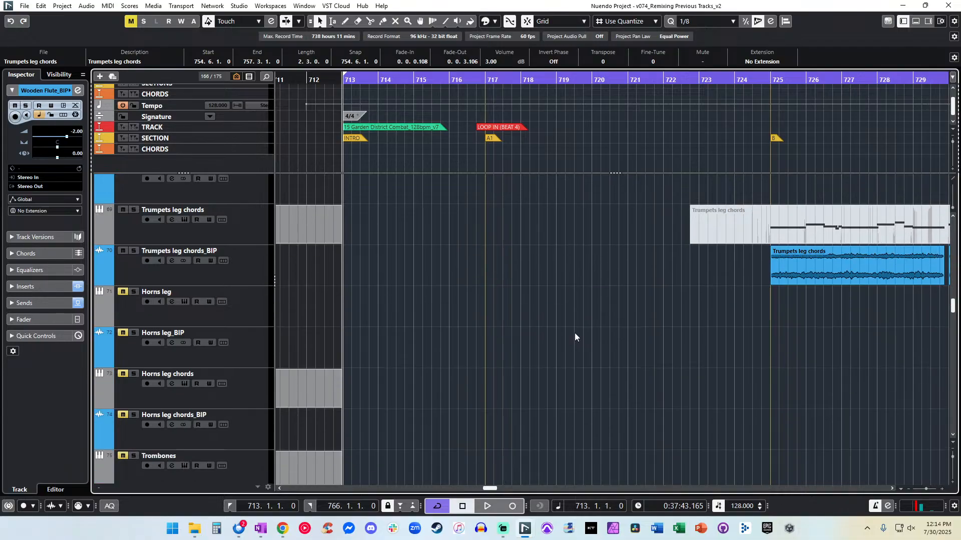
key(shift+g)
key(g)
scroll(574, 333, right, 6)
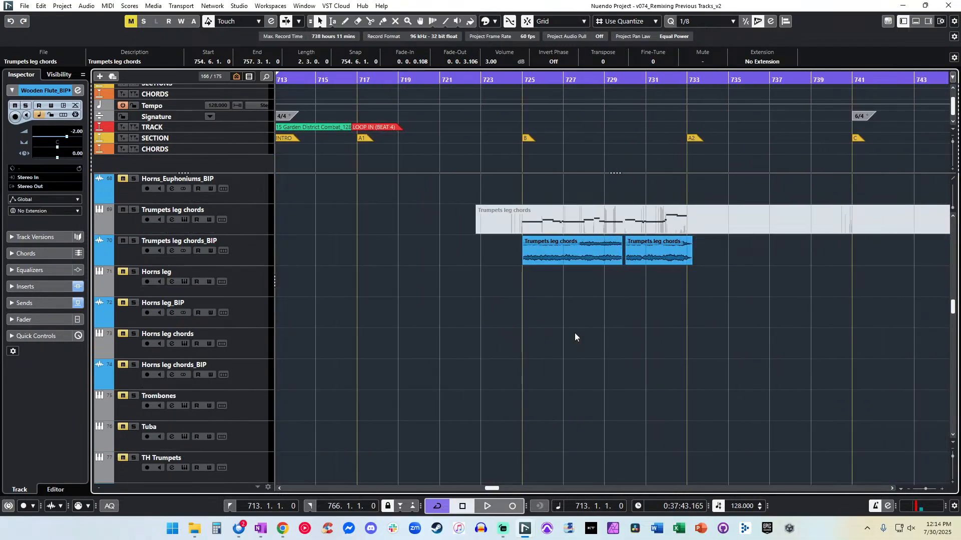
scroll(575, 332, down, 8)
scroll(521, 327, left, 3)
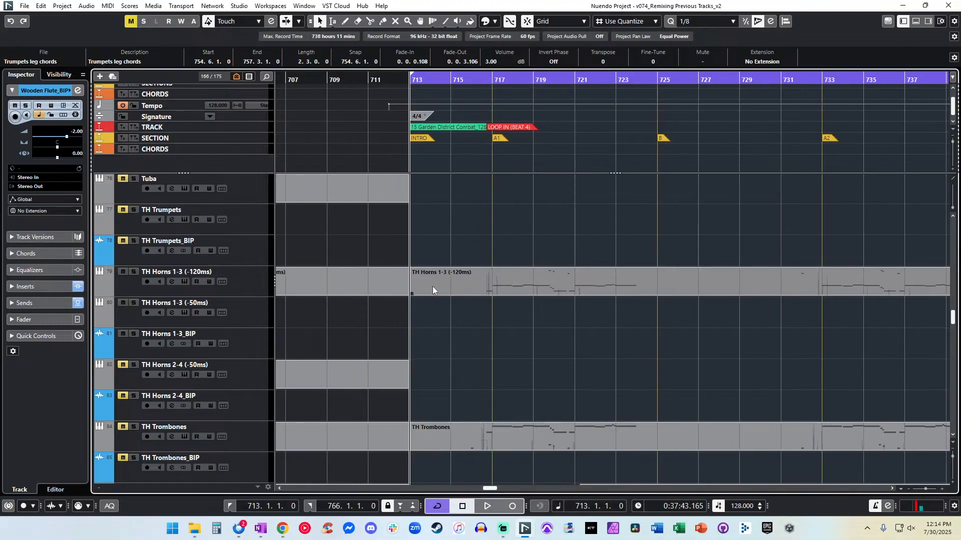
key(space)
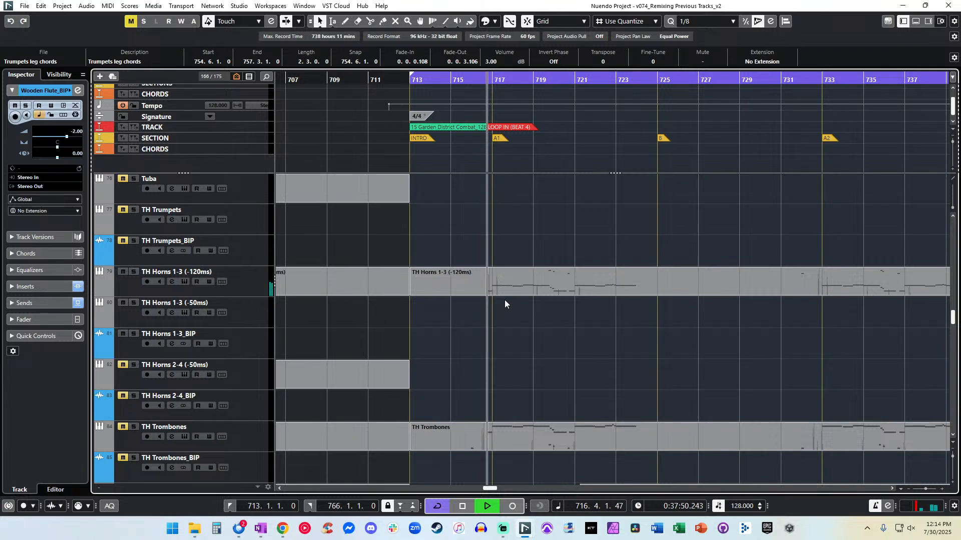
double_click(488, 286)
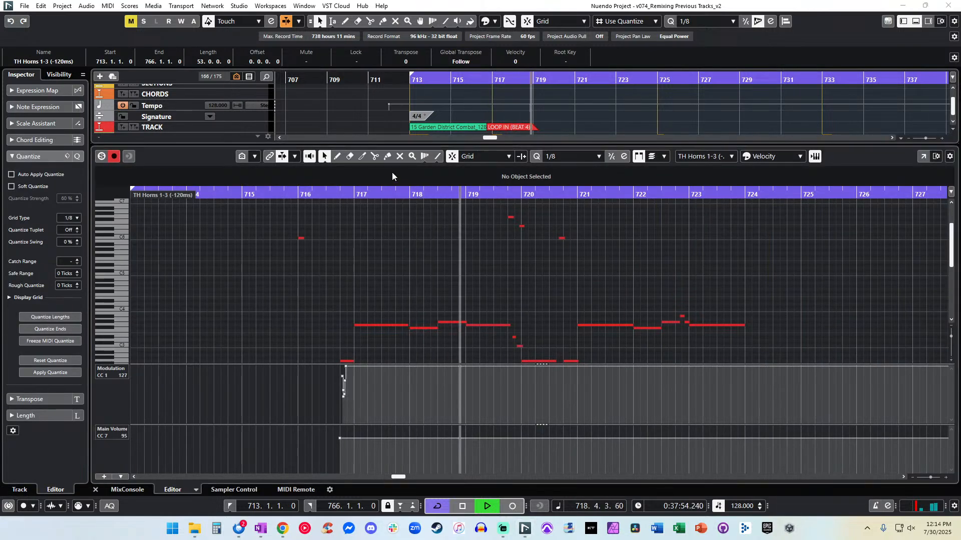
Move the C6 note at bar 716 to start at 716.3.3.0 and audition it.
click(300, 238)
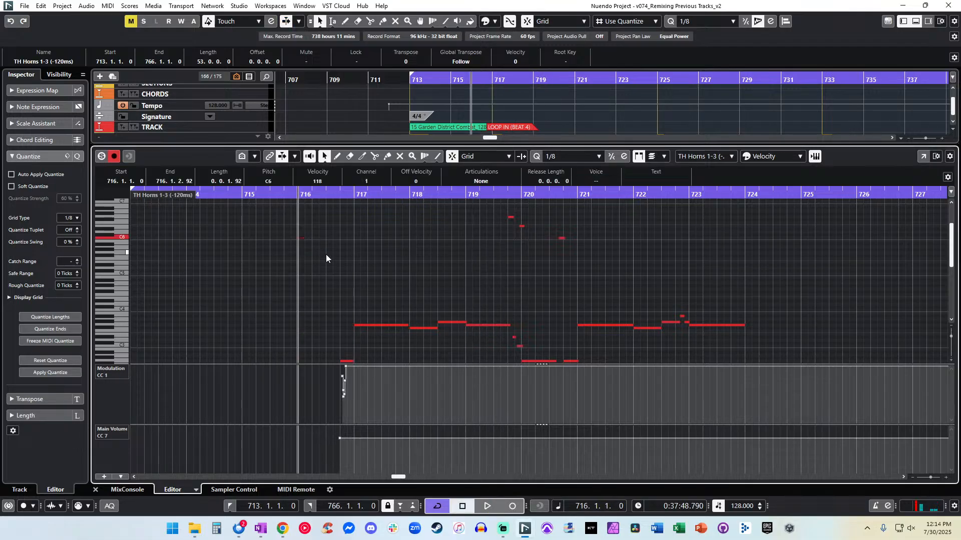
key(Down)
key(Up)
key(ctrl+Right)
drag(326, 191, 326, 197)
key(space)
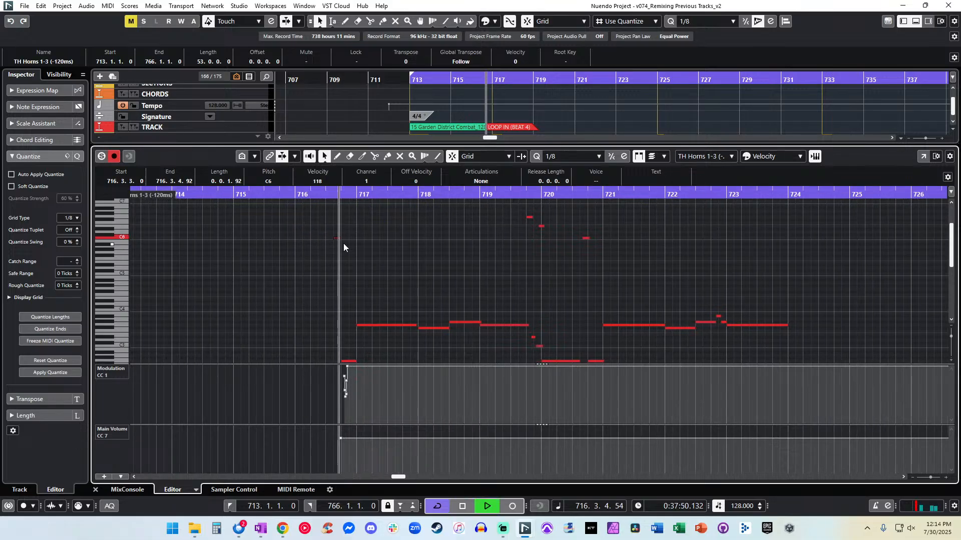
Delete the uneven modulation points just before bar 717 and extend the G2 pickup note to end at 717.1.2.0.
key(space)
key(space)
drag(370, 407, 344, 339)
key(Delete)
scroll(346, 338, down, 2)
drag(356, 297, 360, 297)
key(KP_Subtract)
key(KP_Subtract)
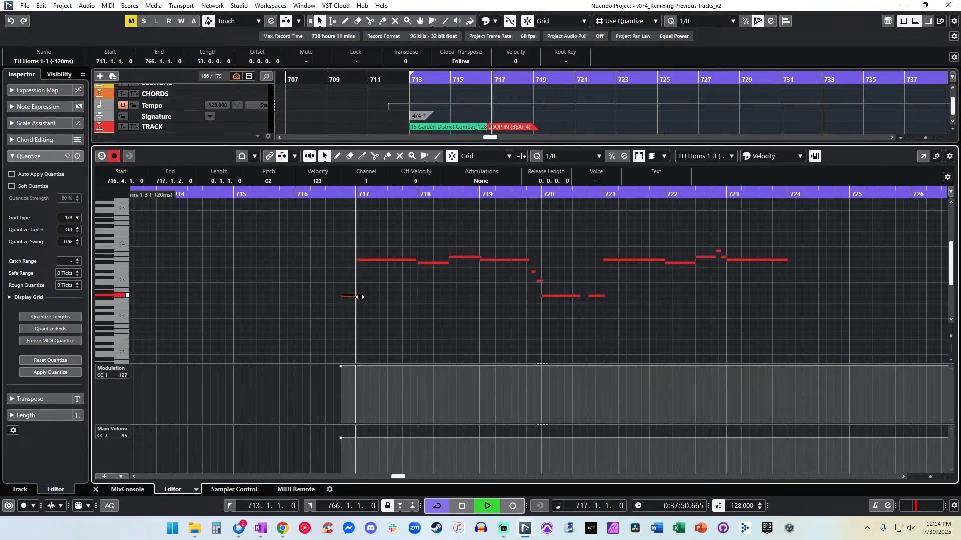
Set the main volume (CC 7) point at 716.4.1.0 to 107 and audition the horn phrase.
scroll(359, 297, up, 2)
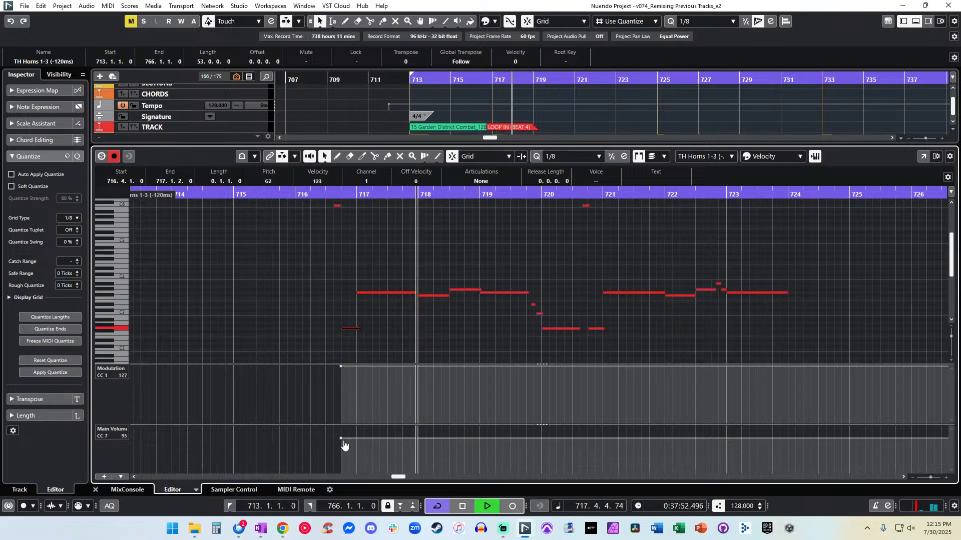
drag(340, 439, 340, 433)
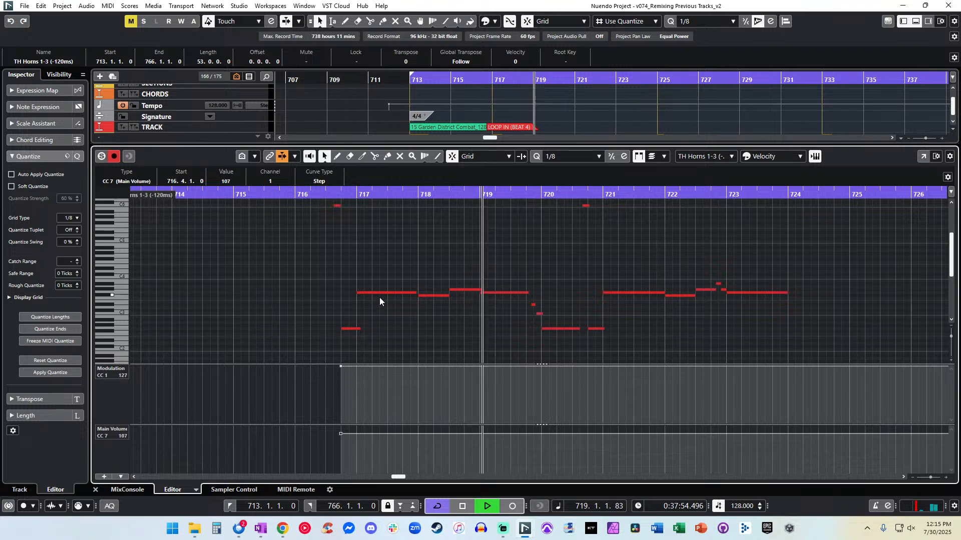
key(KP_Subtract)
key(KP_Subtract)
key(KP_Subtract)
key(space)
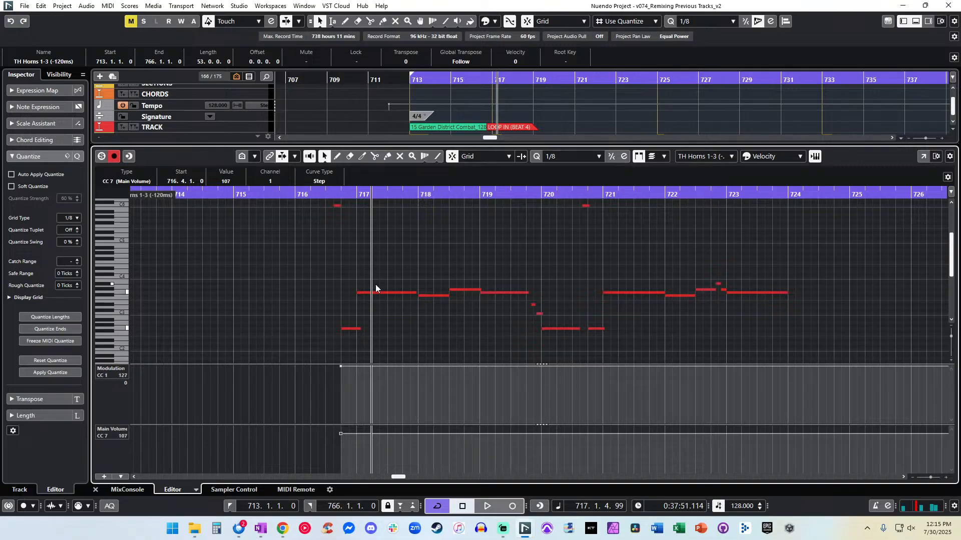
click(334, 227)
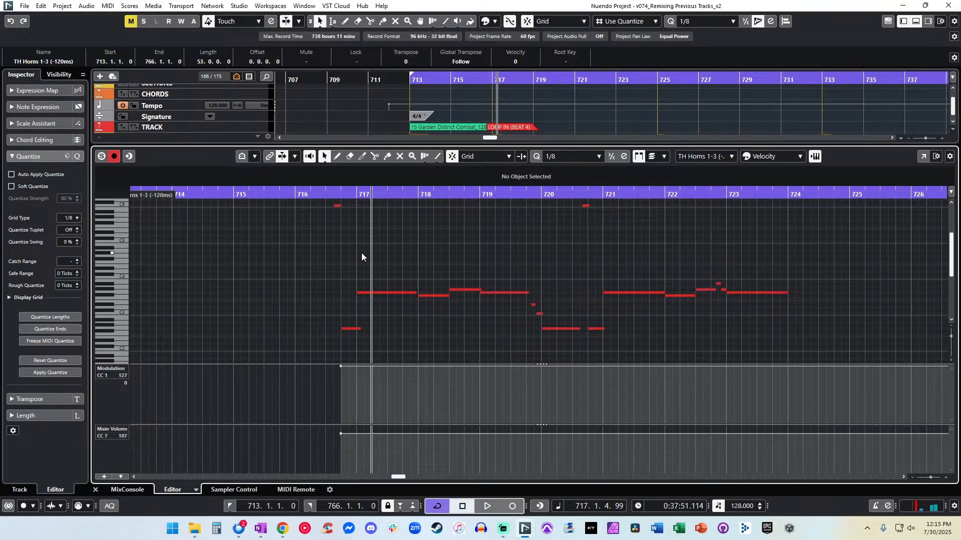
key(space)
key(KP_Subtract)
key(KP_Subtract)
key(KP_Subtract)
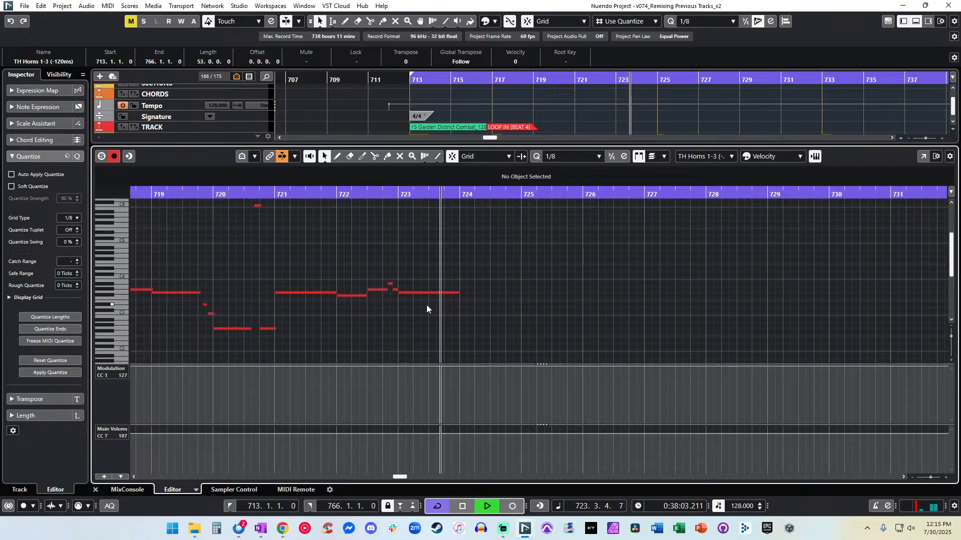
Move the C6 note at bar 732 to start at 732.3.3.0.
scroll(426, 305, right, 5)
click(367, 192)
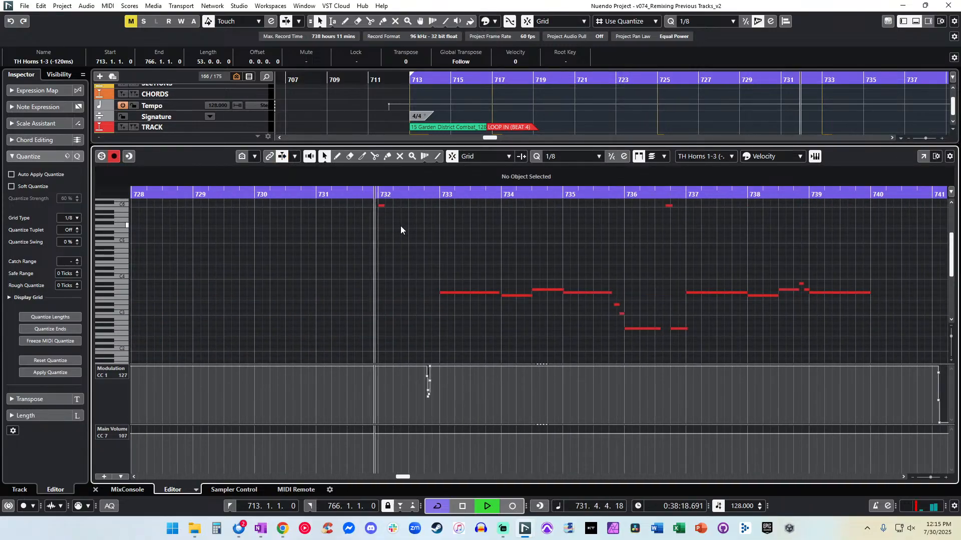
drag(400, 226, 361, 206)
key(ctrl+Right)
key(ctrl+Right)
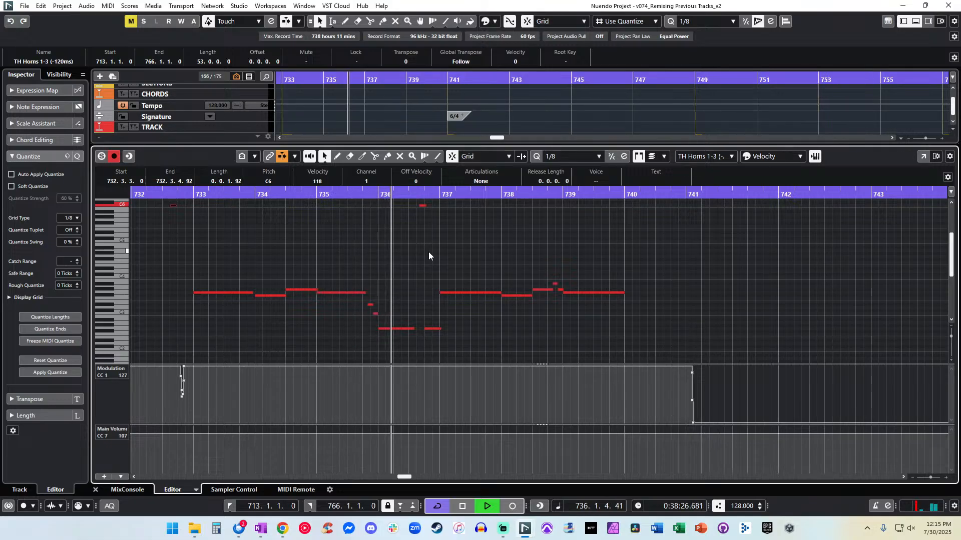
Audition the horn phrase around bar 736 and examine the high G6 and E6 notes before it.
scroll(428, 251, up, 1)
key(ctrl+KP_Subtract)
key(ctrl+KP_Subtract)
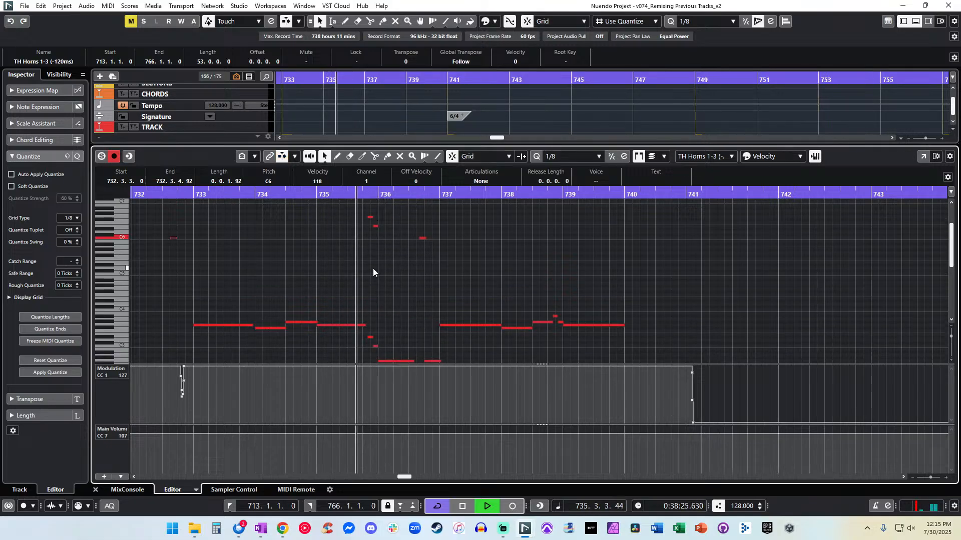
key(space)
key(h)
key(h)
key(h)
scroll(377, 254, right, 1)
drag(410, 209, 418, 224)
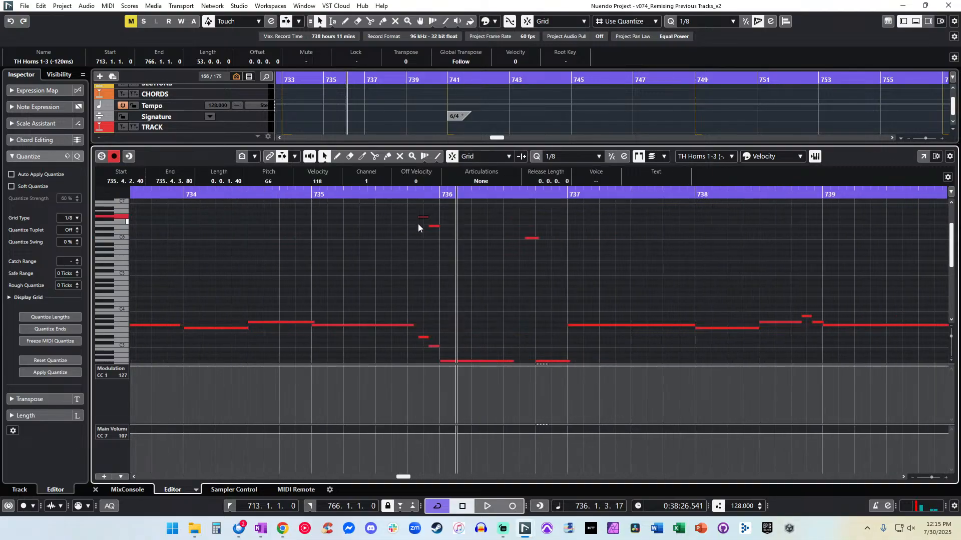
click(418, 209)
click(422, 218)
drag(412, 196, 409, 205)
key(space)
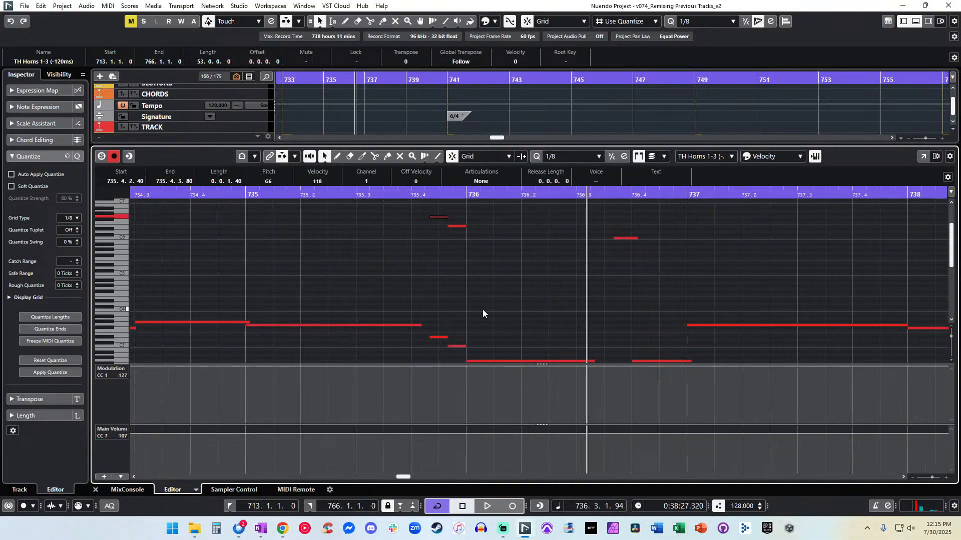
Trim the start of the E6 note before bar 736 to 735.4.4.41.
key(space)
click(455, 226)
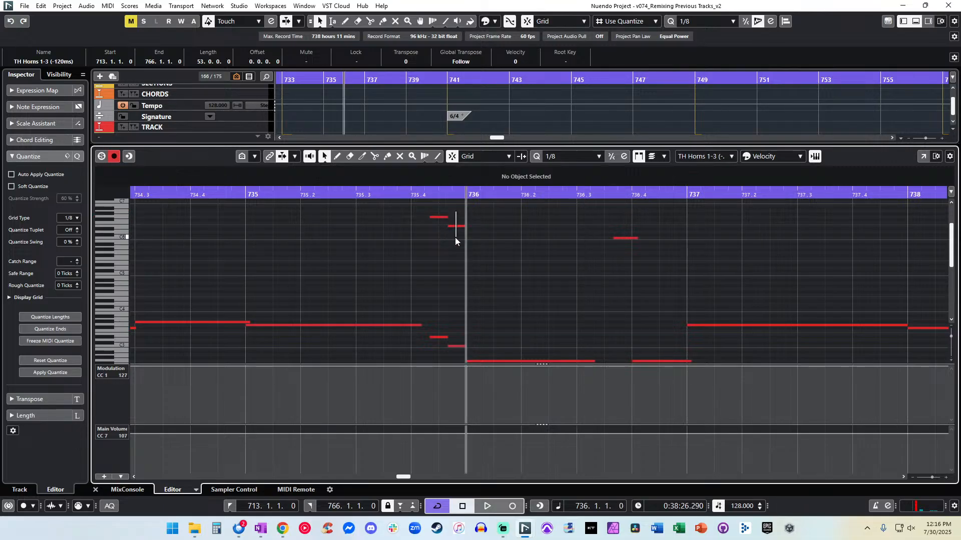
drag(449, 226, 459, 228)
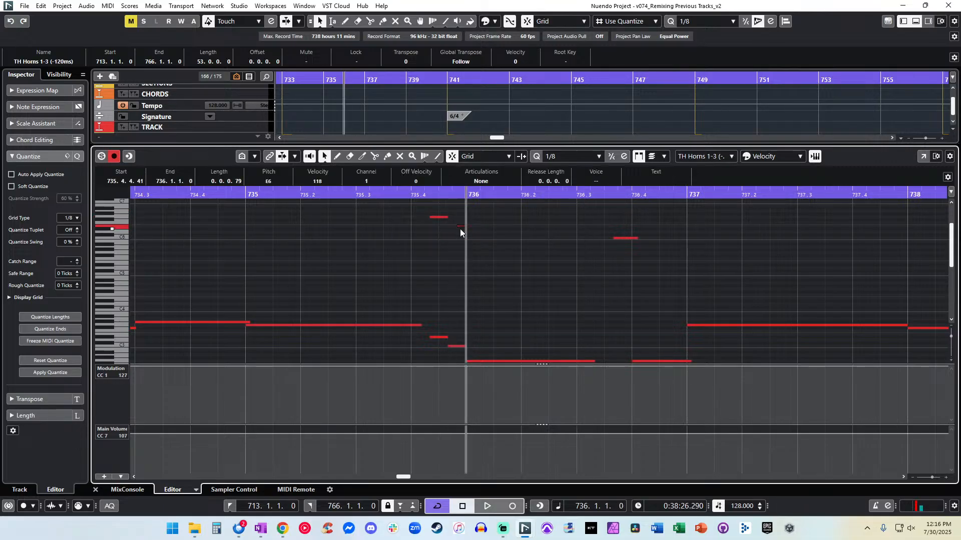
Lower the high G6 note just before bar 736 to F#6 in the TH Horns 1-3 (-120ms) part and audition the passage.
click(409, 195)
key(space)
click(375, 197)
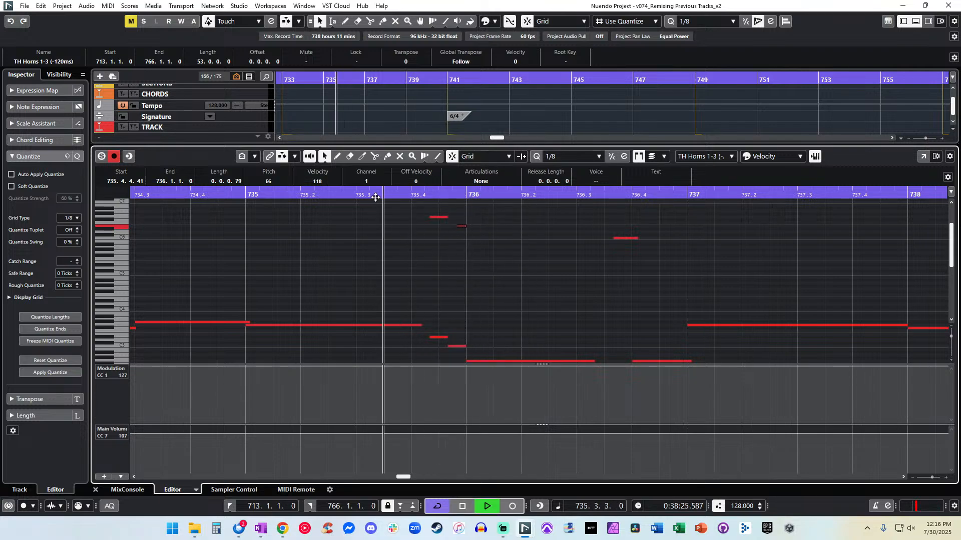
key(space)
click(437, 218)
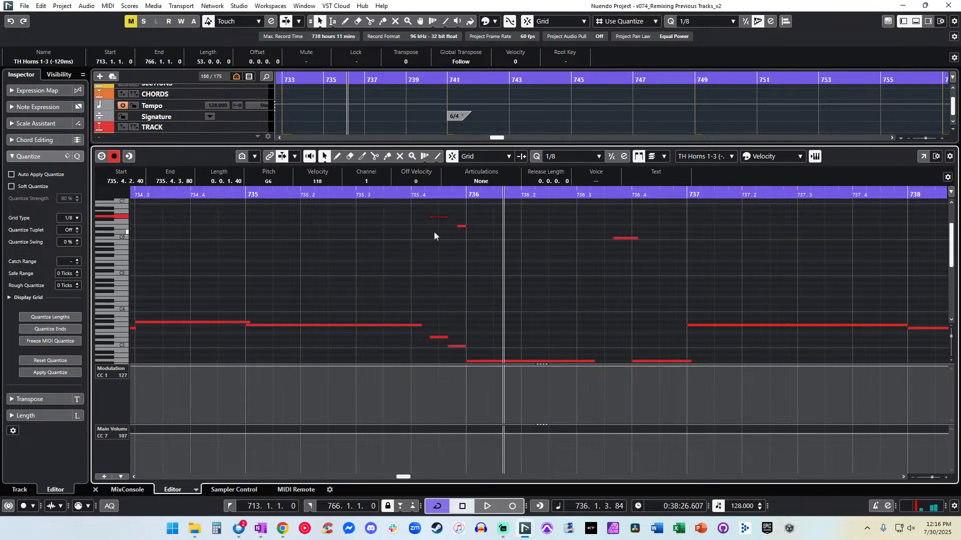
key(KP_Subtract)
key(space)
key(KP_Subtract)
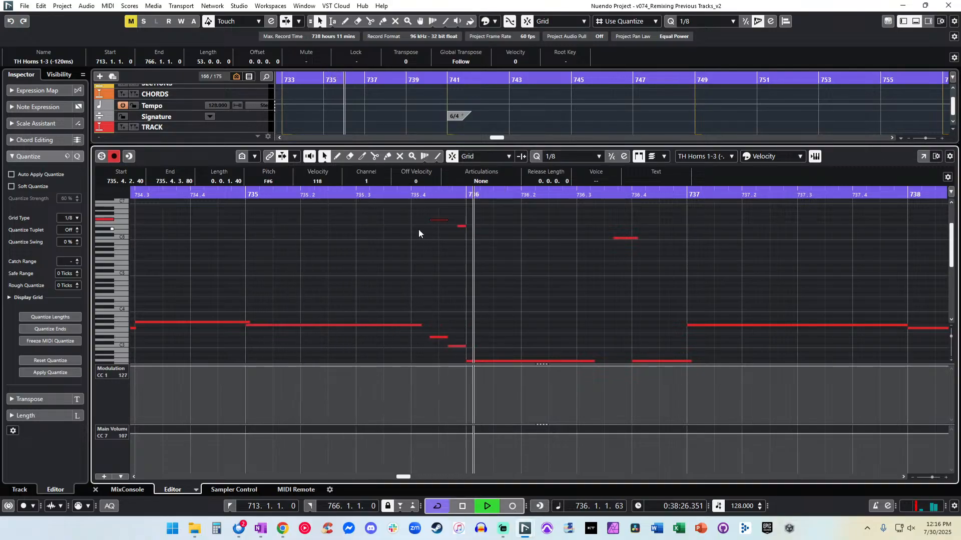
click(221, 196)
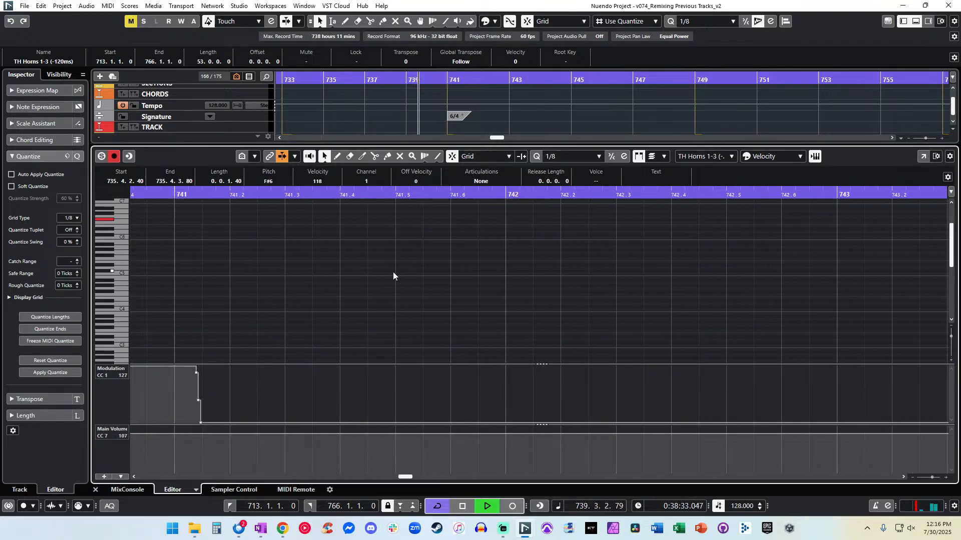
Return to the arrangement and listen through the TH Horns 1-3 (-120ms) part from about bar 747 to bar 764.
key(ctrl+e)
scroll(414, 272, right, 5)
click(400, 80)
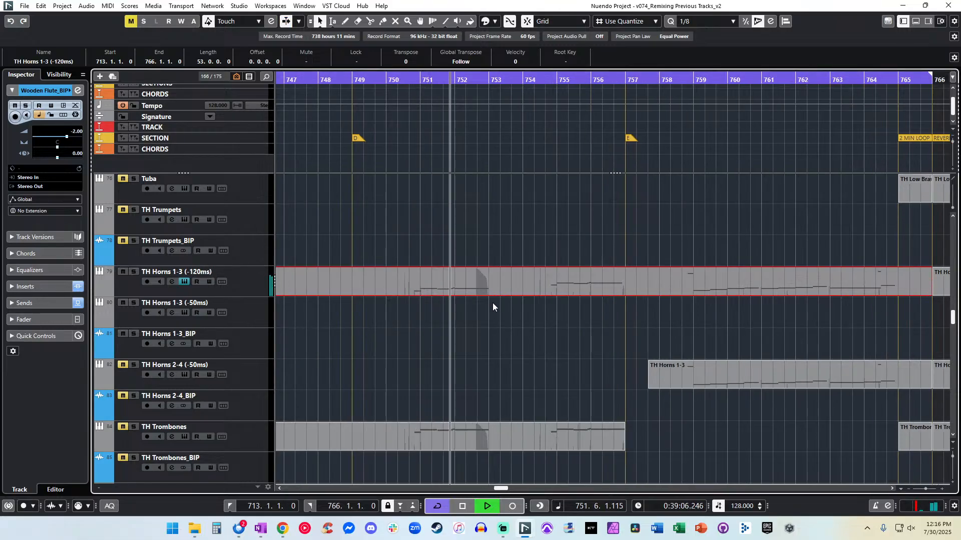
scroll(492, 306, right, 2)
click(480, 80)
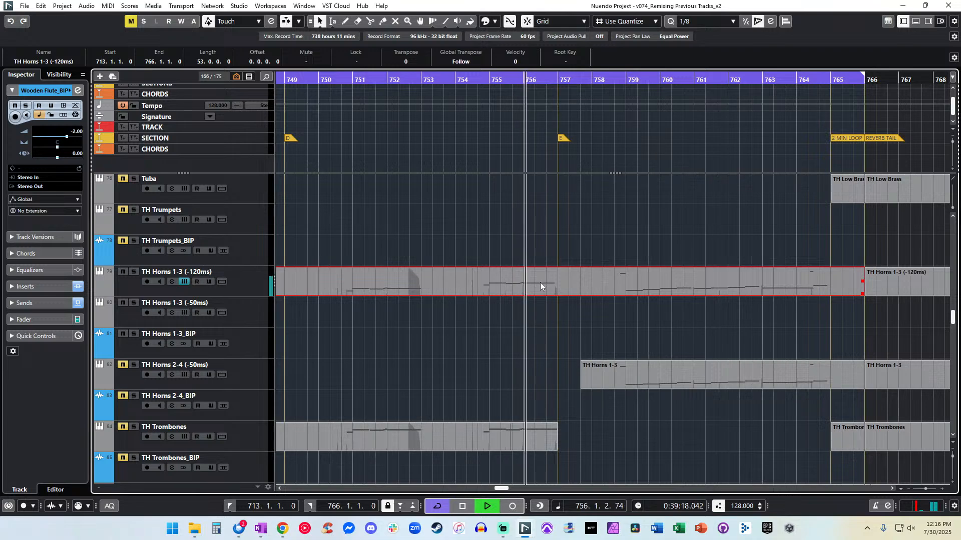
key(f)
click(474, 79)
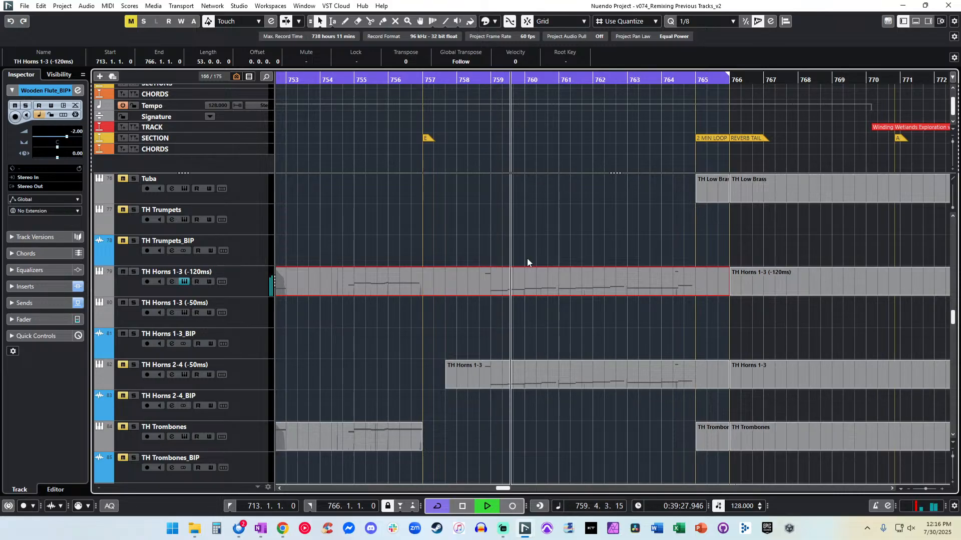
key(f)
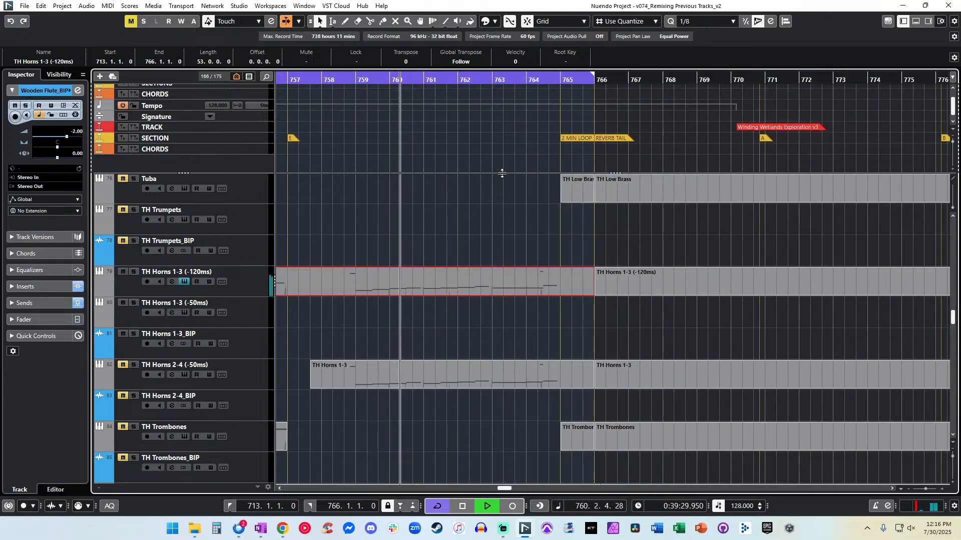
click(526, 80)
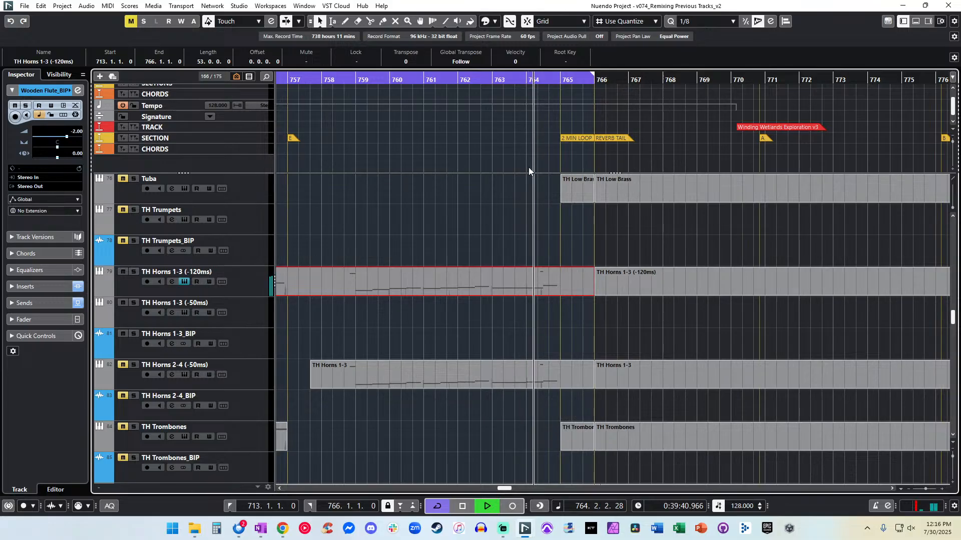
Open the TH Horns 1-3 (-120ms) part near bar 764, raise its high E6 note to G#6, and audition it.
double_click(536, 279)
click(431, 226)
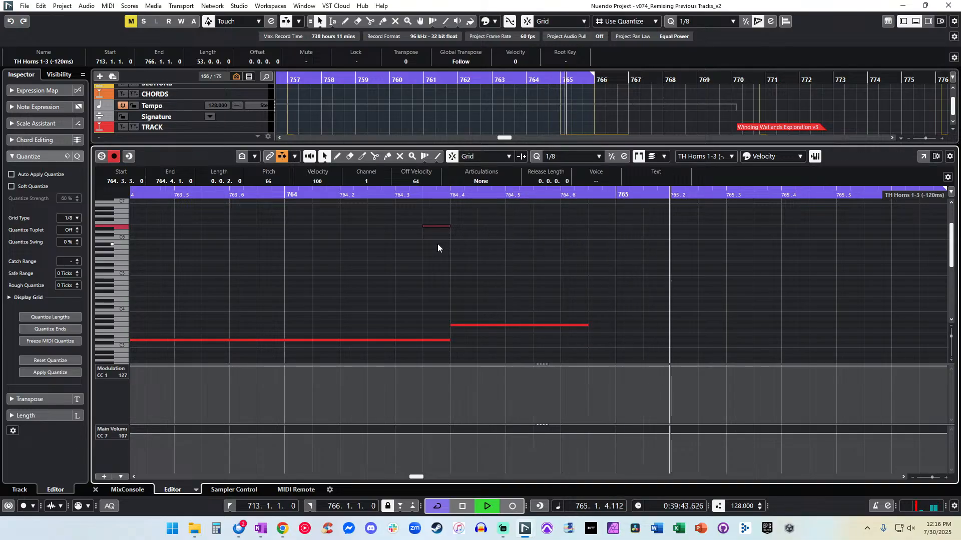
key(KP_Subtract)
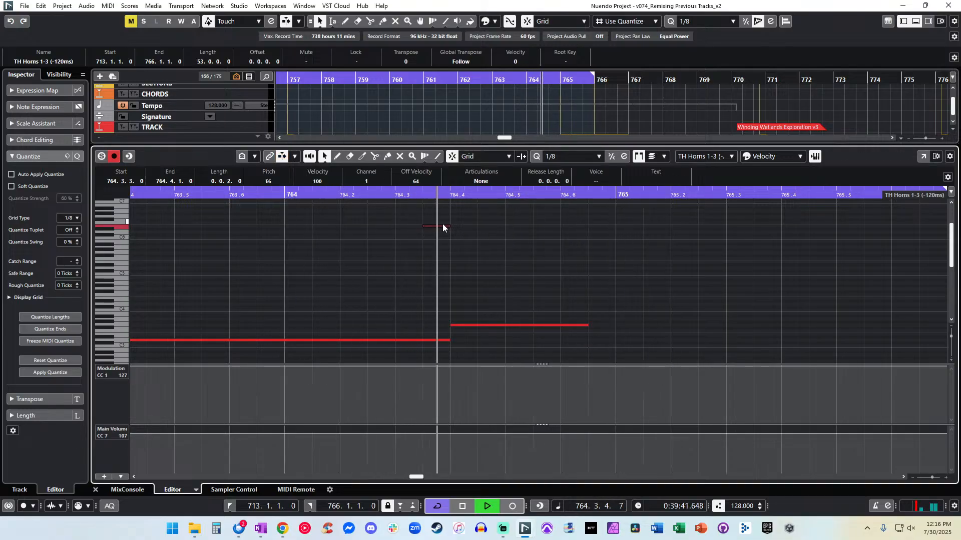
key(space)
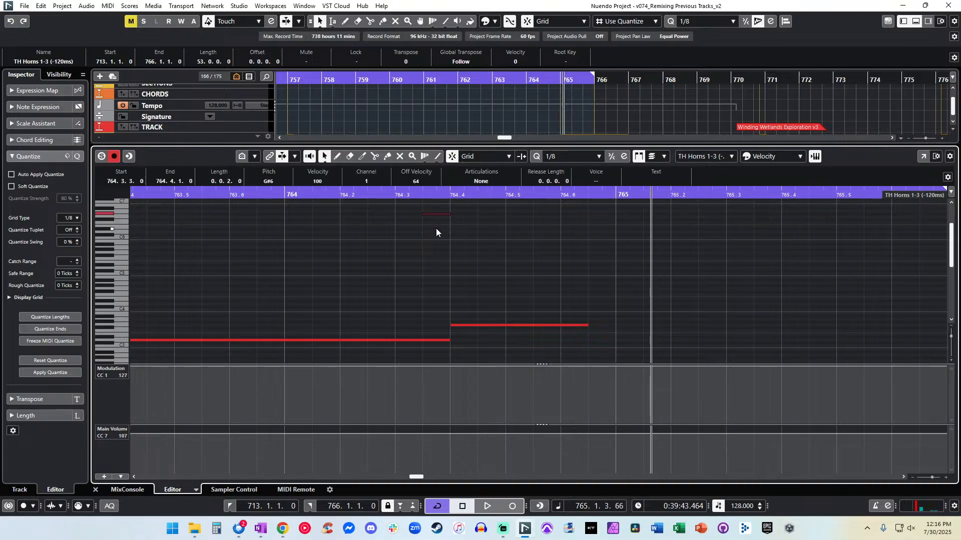
click(413, 213)
key(space)
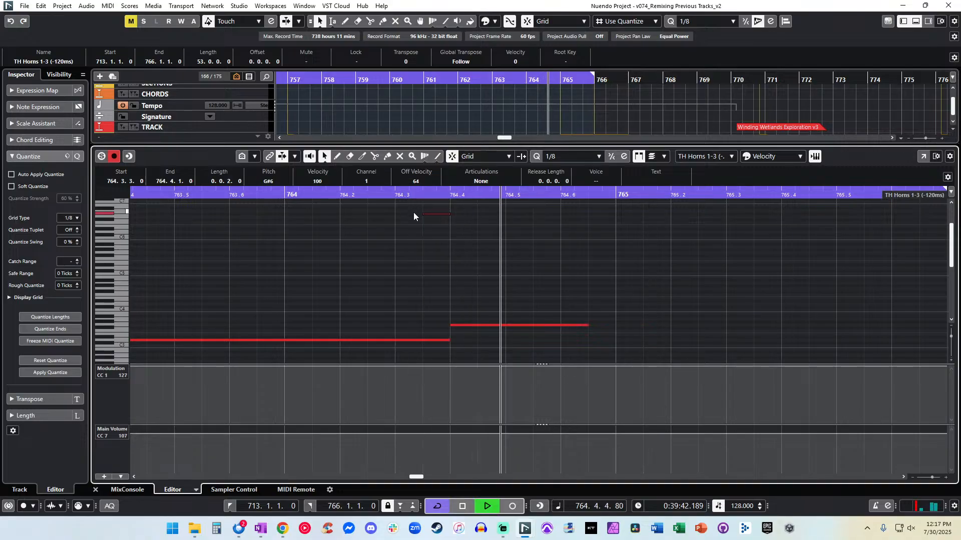
click(295, 209)
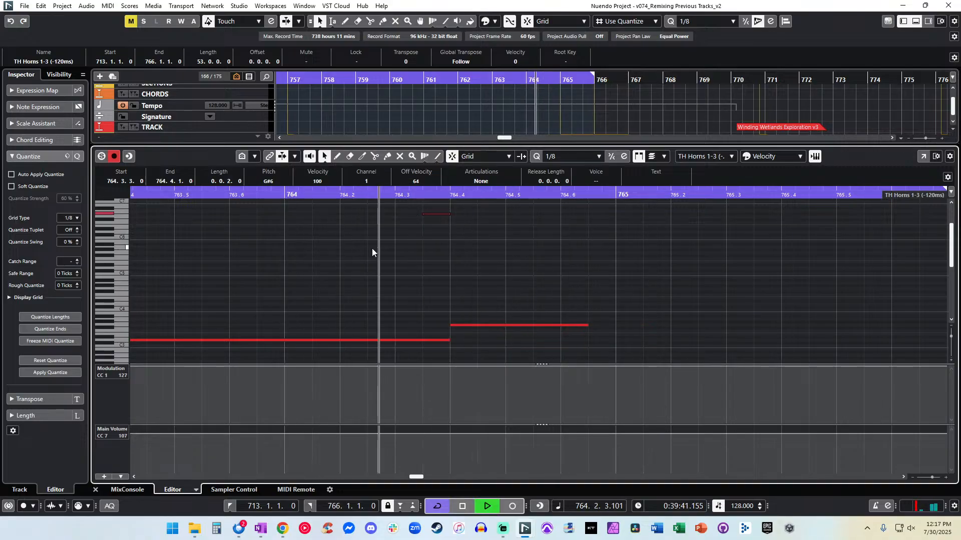
Return to the arrangement, replay the horn passage leading to bar 765, and unmute the TH Horns 2-4 (-50ms) track.
key(Return)
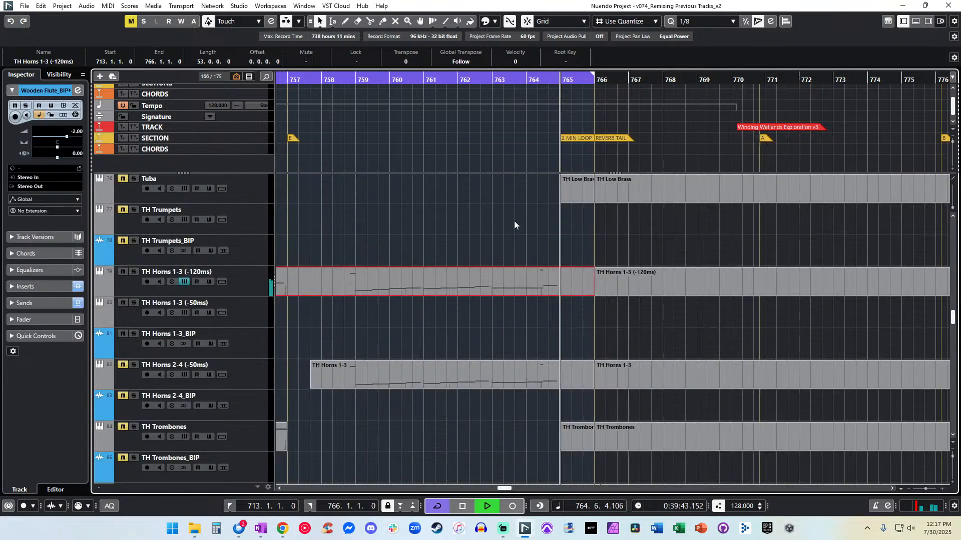
key(space)
key(KP_Subtract)
key(KP_Subtract)
key(space)
scroll(499, 247, left, 3)
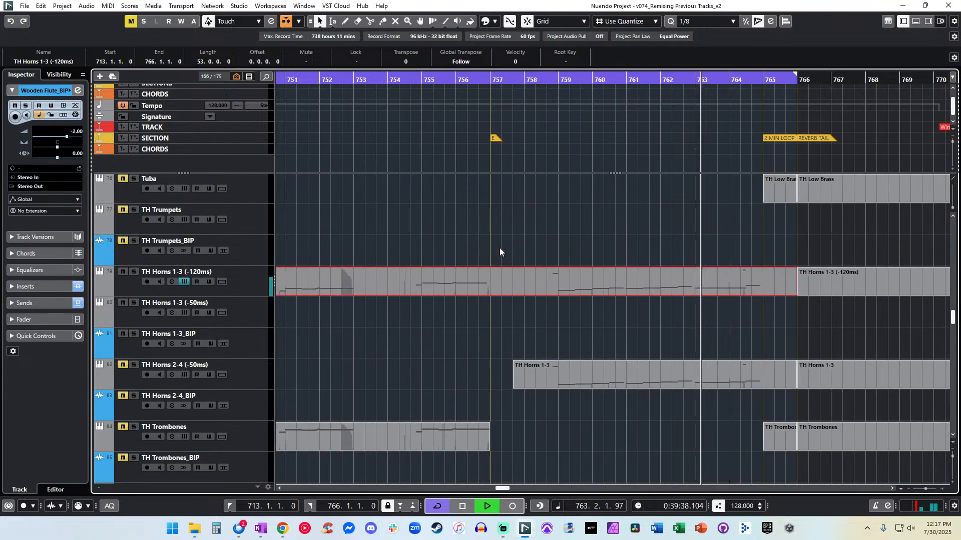
click(123, 365)
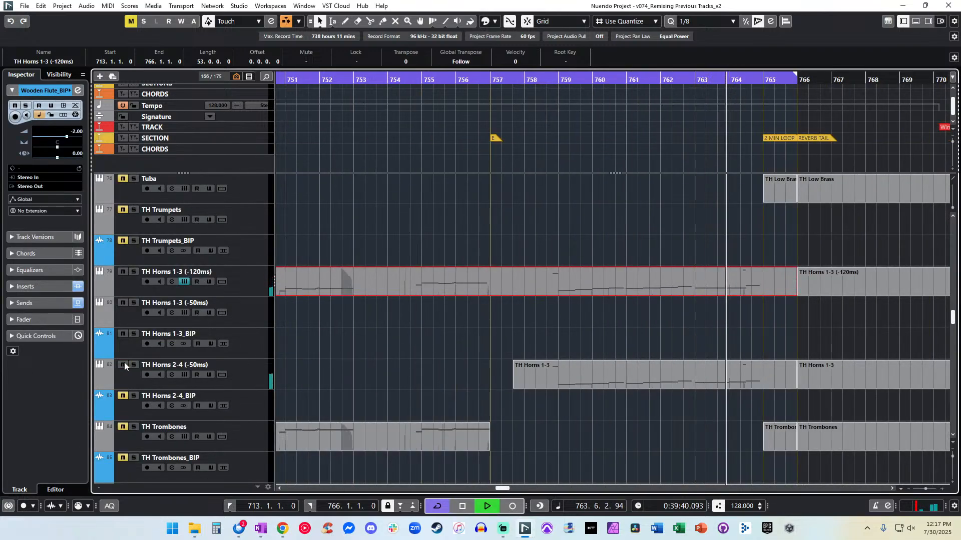
Raise the high note at 764.3.3 in the TH Horns 2-4 (-50ms) track's part to G#6, audition it, and return to the arrangement.
double_click(605, 374)
drag(376, 262, 389, 307)
key(Up)
key(Up)
key(Up)
key(Up)
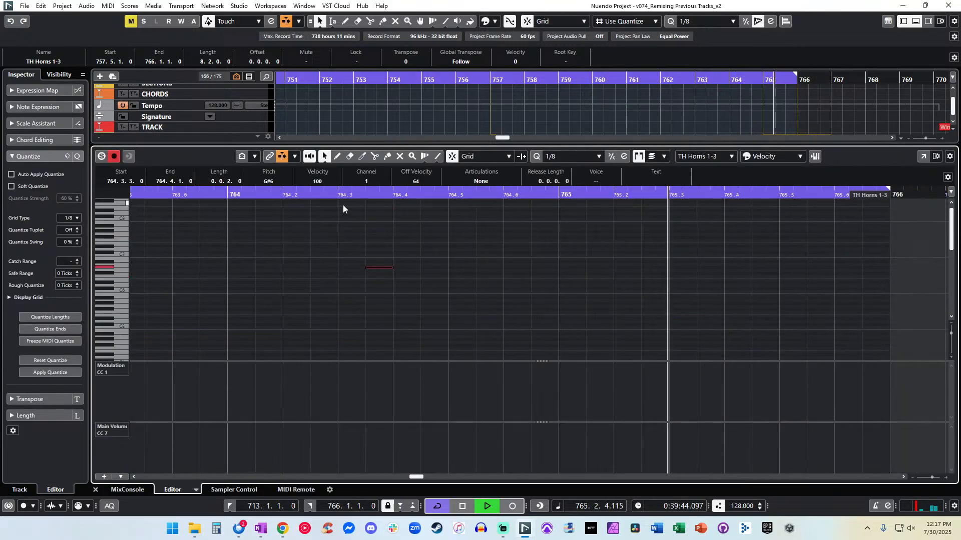
click(343, 196)
scroll(373, 258, down, 5)
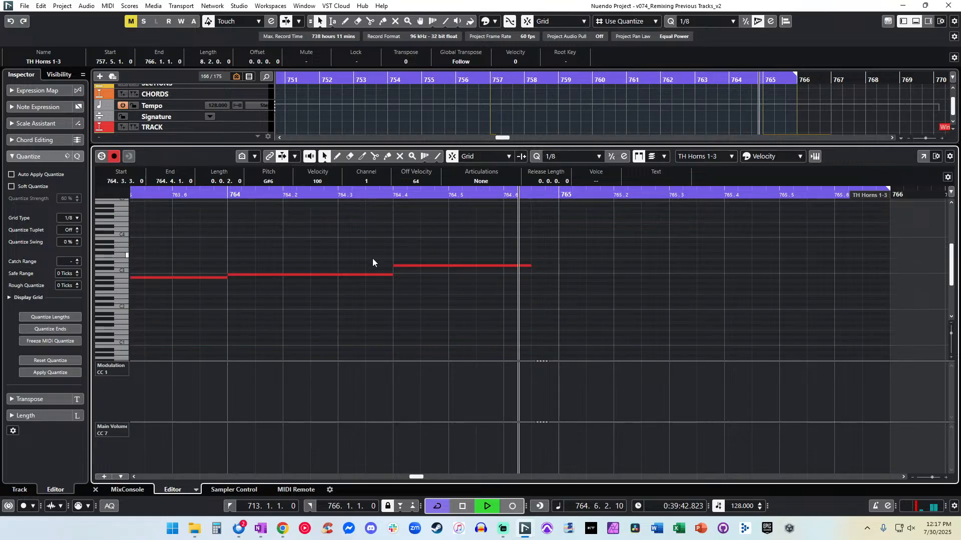
key(Return)
key(space)
key(KP_Subtract)
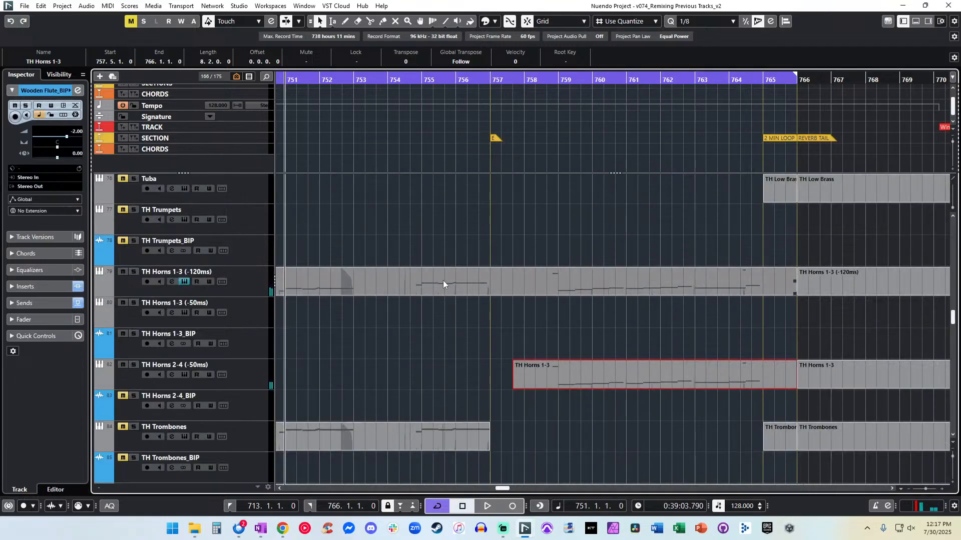
Render the TH Horns 1-3 (-120ms) part spanning bars 713 to 766 in place to a new audio track.
key(g)
key(g)
key(g)
scroll(443, 280, left, 3)
click(506, 259)
click(512, 288)
key(ctrl+b)
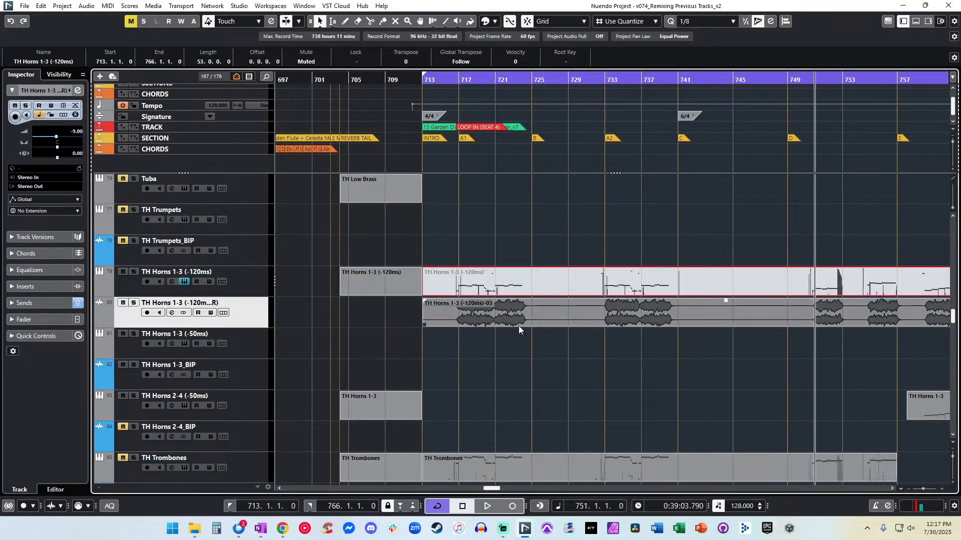
Examine the loaded articulations in the SINE Player instrument of the TH Horns 2-4 (-50ms) track, and close it.
scroll(518, 325, right, 3)
click(537, 360)
scroll(536, 360, right, 3)
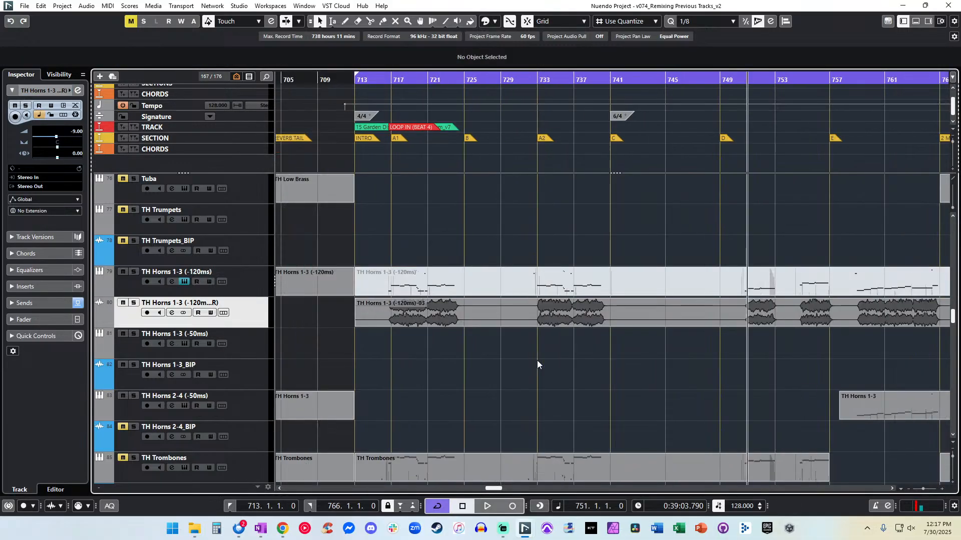
click(701, 415)
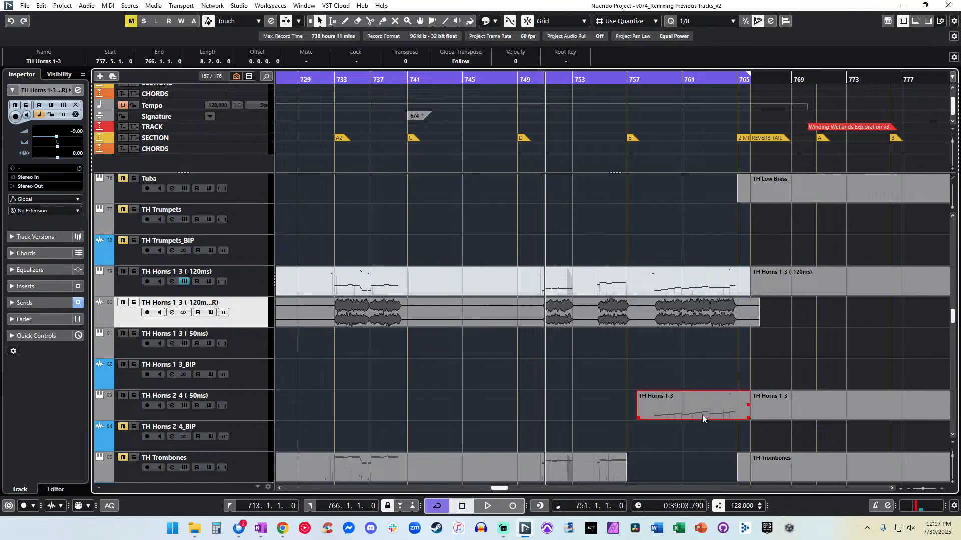
click(185, 405)
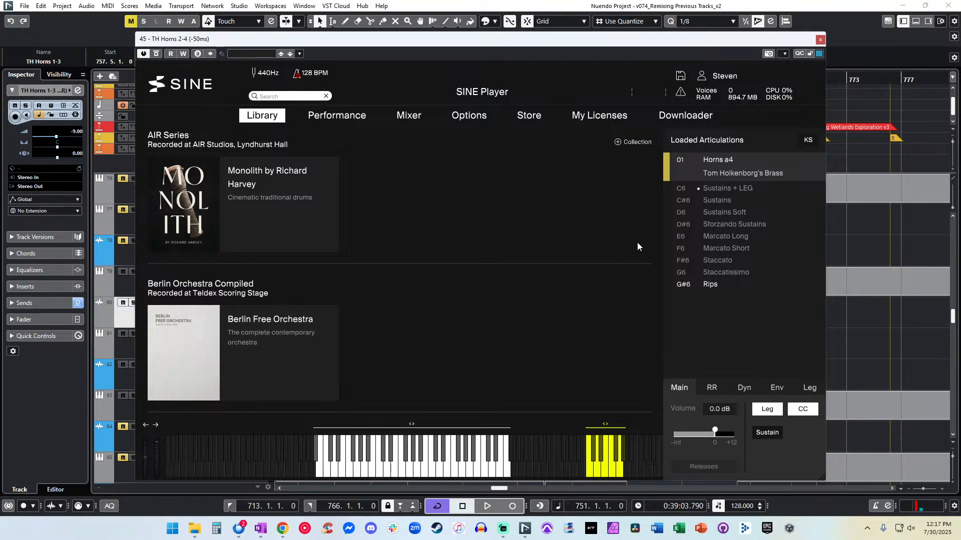
click(820, 40)
Name the horn parts TH Horns 2-4 (-50ms) after their track and render the part between bars 757 and 766 in place.
click(159, 402)
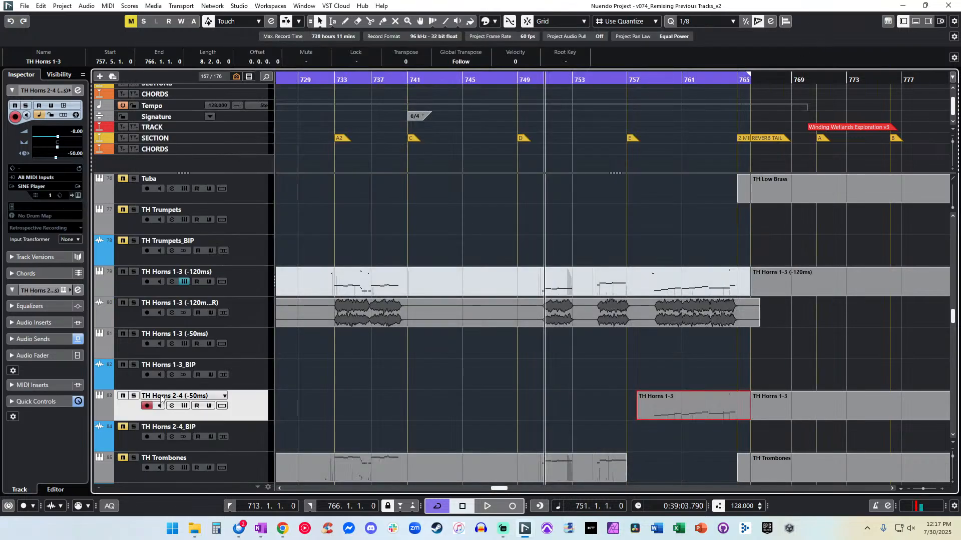
click(425, 384)
click(676, 403)
key(alt+r)
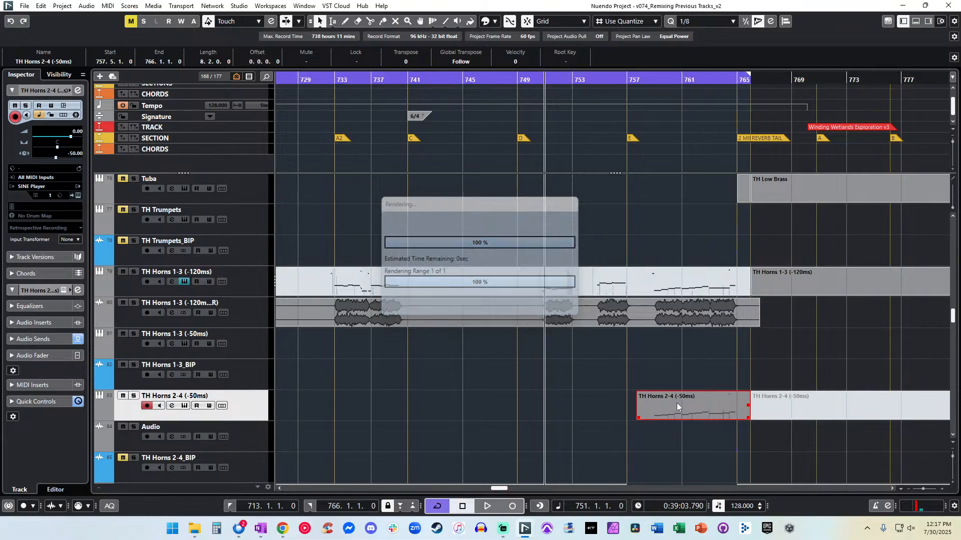
Move the rendered horn clips onto TH Horns 1-3_BIP and TH Horns 2-4_BIP, and delete the two emptied render tracks.
scroll(599, 410, left, 5)
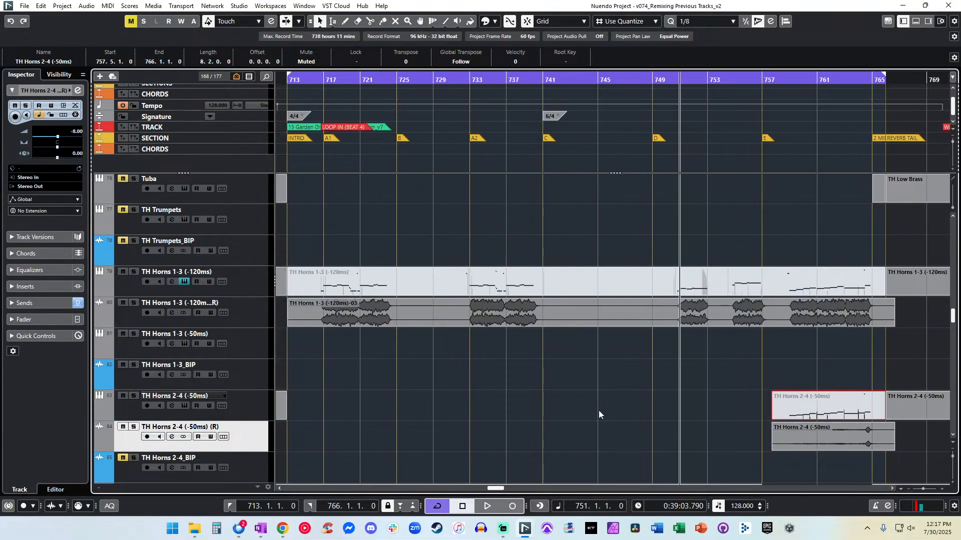
click(395, 320)
drag(377, 331, 340, 367)
scroll(344, 358, down, 4)
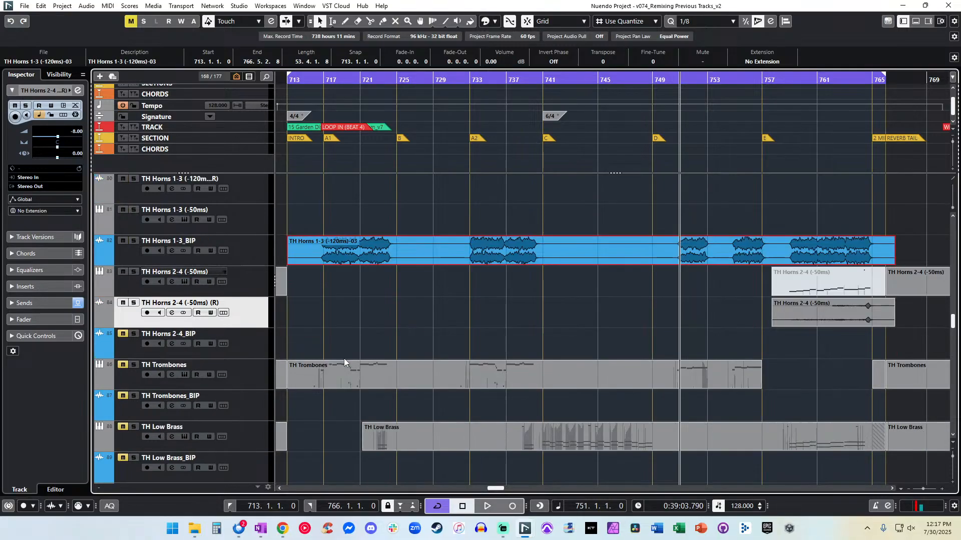
drag(783, 314, 752, 333)
click(469, 336)
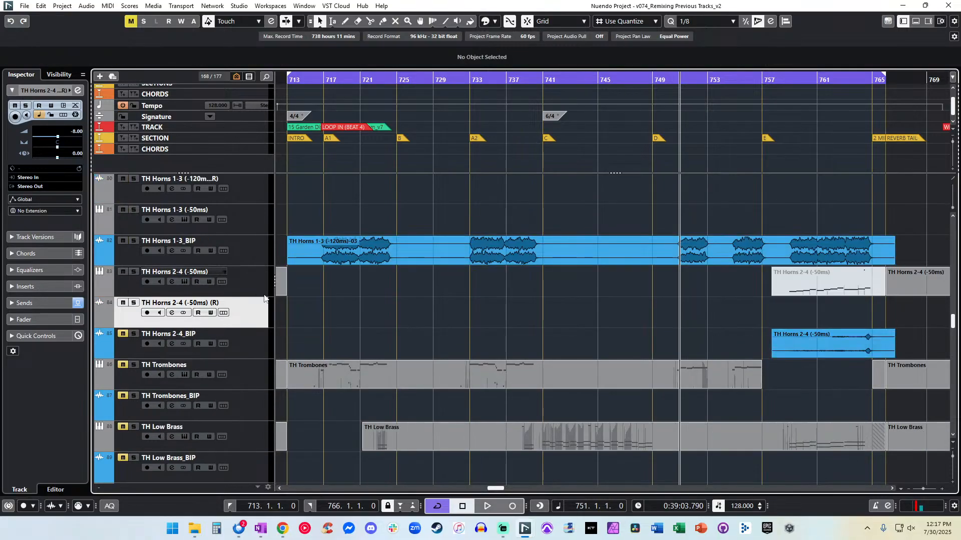
click(247, 189)
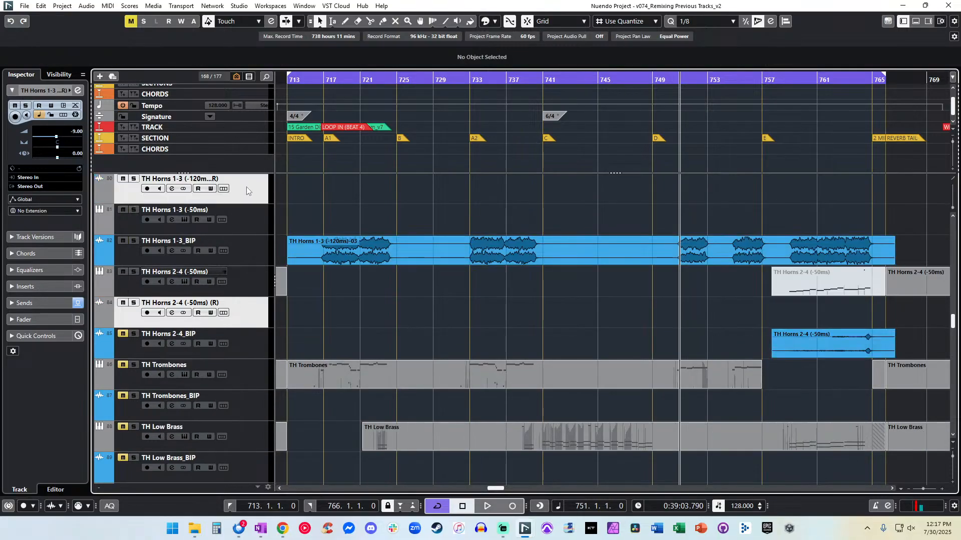
key(shift+Delete)
Start playback and trim the silent beginning of the TH Horns 1-3_BIP clip to start at 716.3.3.27.
key(KP_1)
key(space)
drag(290, 229, 320, 229)
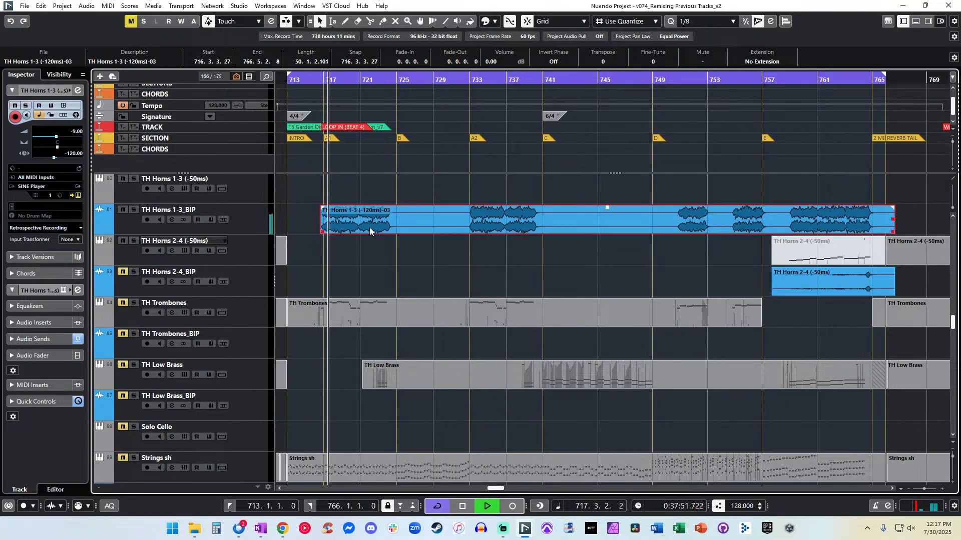
Audition the TH Horns 1-3_BIP clip and set its clip volume to -3.00 dB.
key(h)
key(h)
key(h)
key(h)
key(h)
key(h)
key(h)
key(shift+h)
key(shift+h)
key(shift+h)
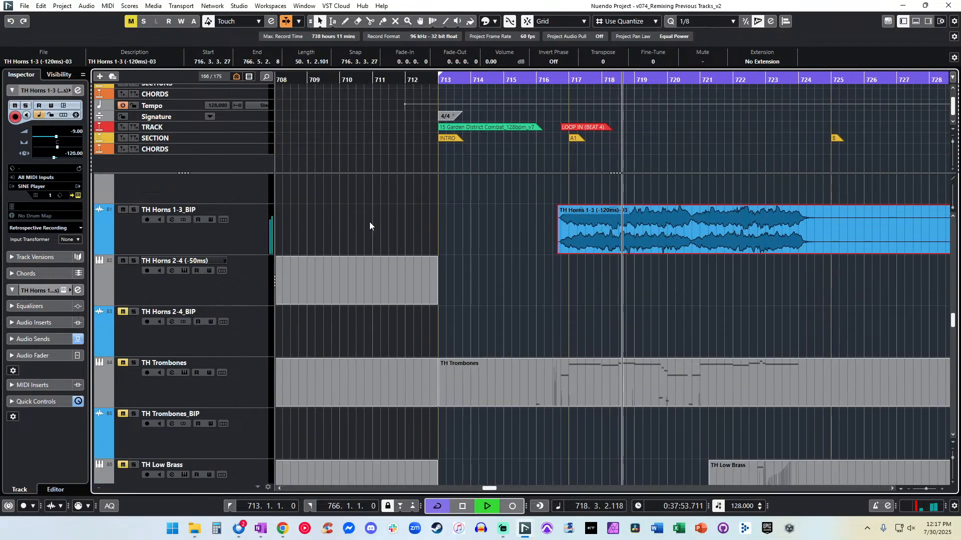
key(h)
scroll(491, 236, right, 1)
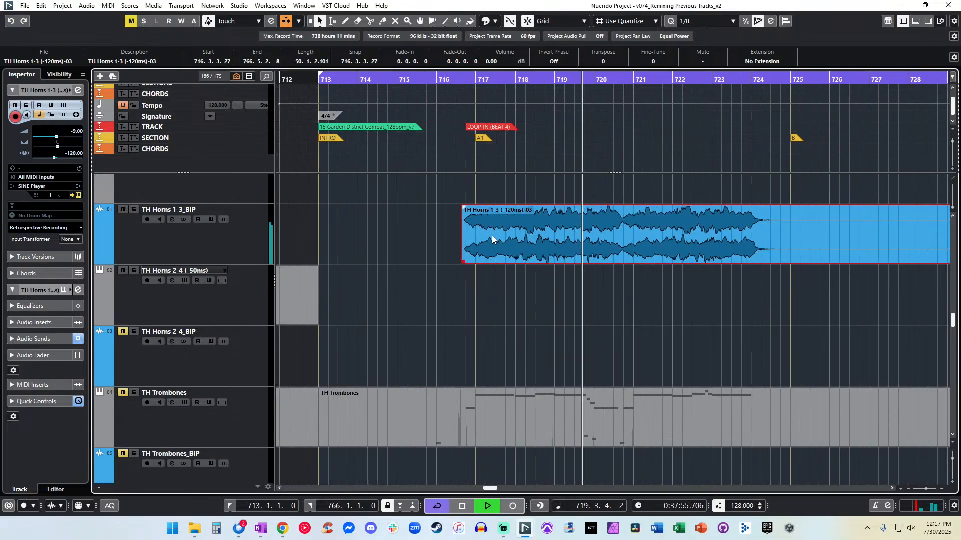
scroll(491, 236, right, 3)
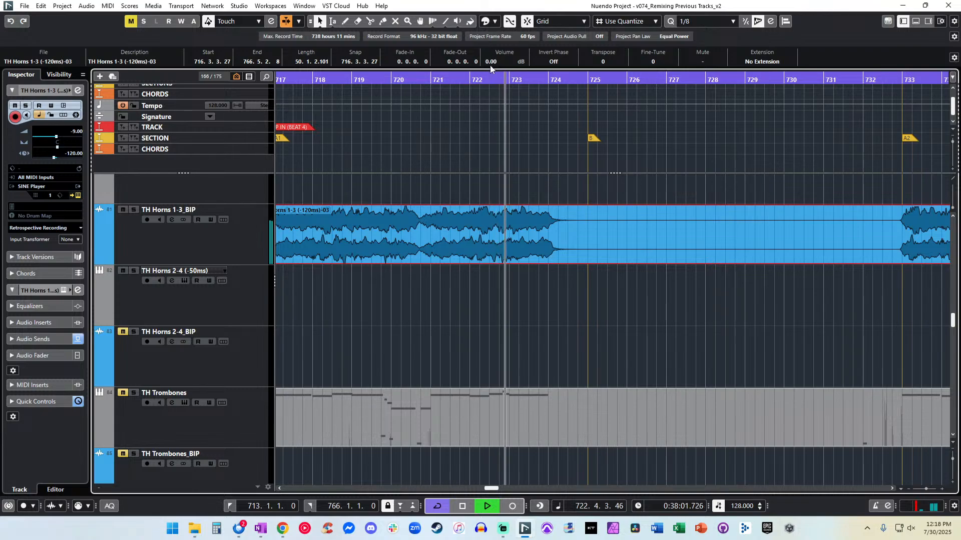
scroll(489, 64, down, 3)
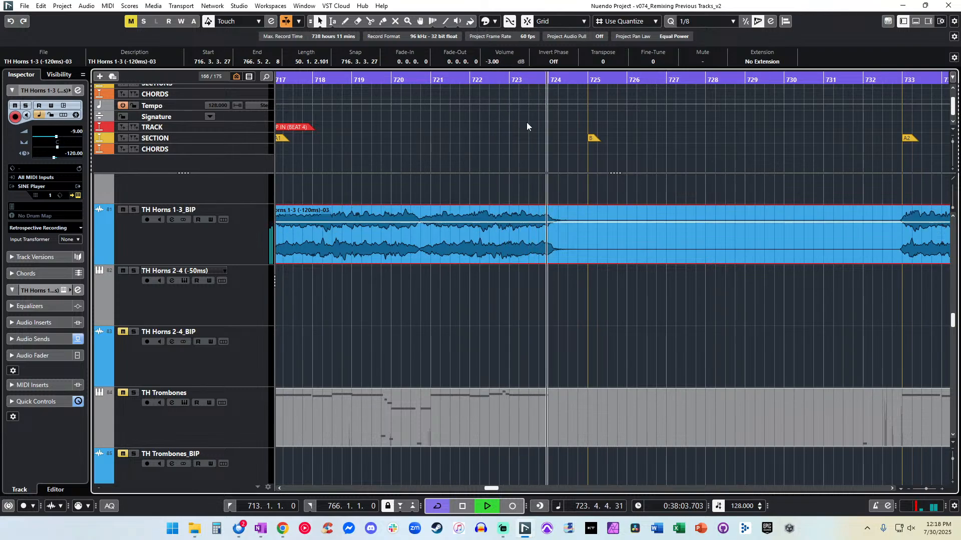
Split the TH Horns 1-3_BIP clip at 724.4.3 and 732.4.1 and delete the silent section between the splits.
scroll(548, 199, right, 2)
alt+click(516, 233)
scroll(585, 233, right, 5)
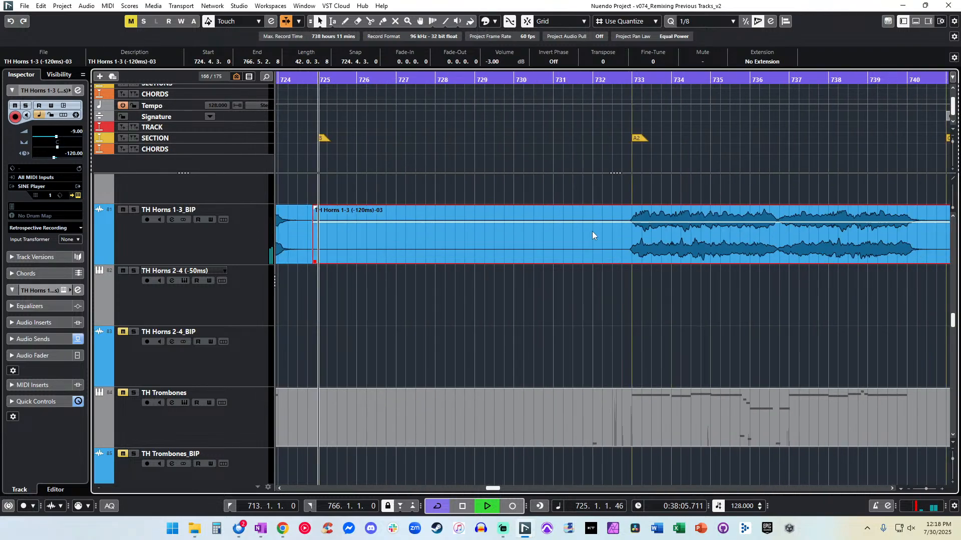
alt+click(621, 227)
click(545, 214)
key(Delete)
Audition the TH Horns 1-3_BIP passage in section A2 and compare its waveform with the A1 clip.
key(f)
click(559, 82)
scroll(572, 184, right, 5)
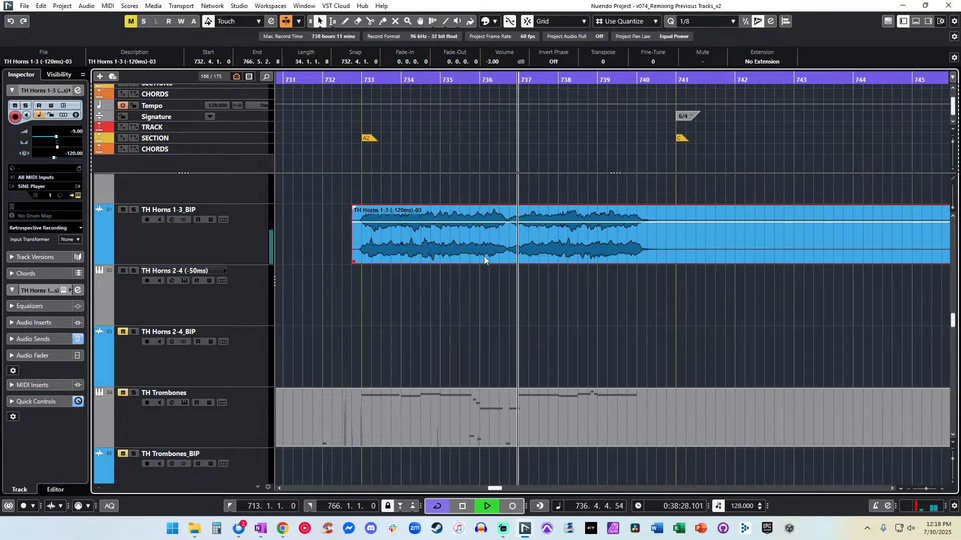
scroll(485, 259, left, 6)
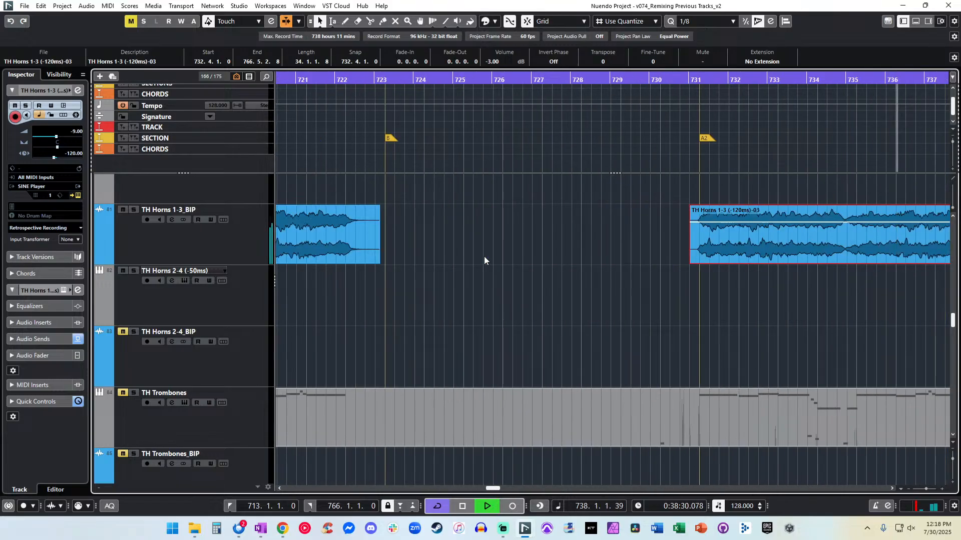
scroll(484, 256, left, 4)
scroll(485, 256, right, 7)
scroll(485, 256, right, 5)
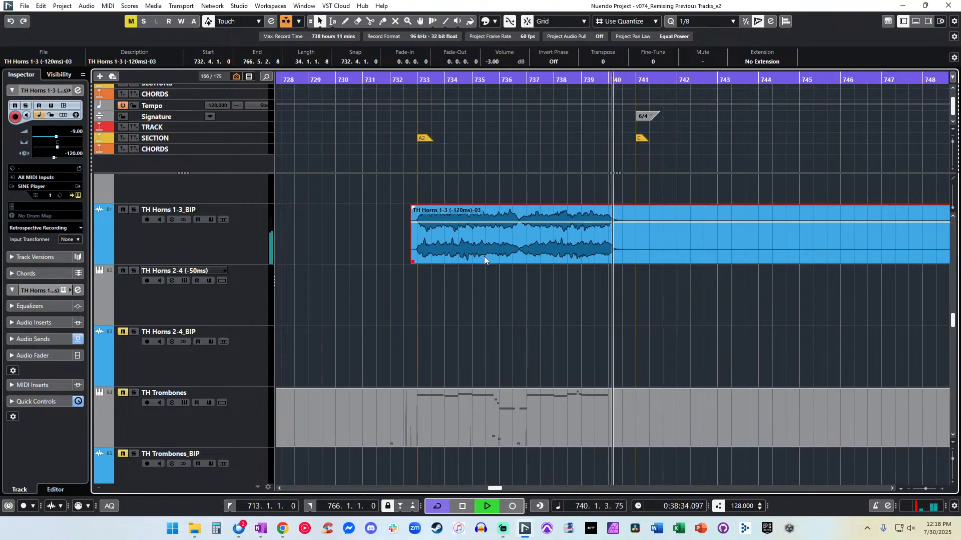
Split the clip at 741.2.1 and replace the section A2 horn clip with a copy of the A1 clip starting at 732.4.3.
scroll(485, 256, down, 3)
key(space)
alt+click(556, 231)
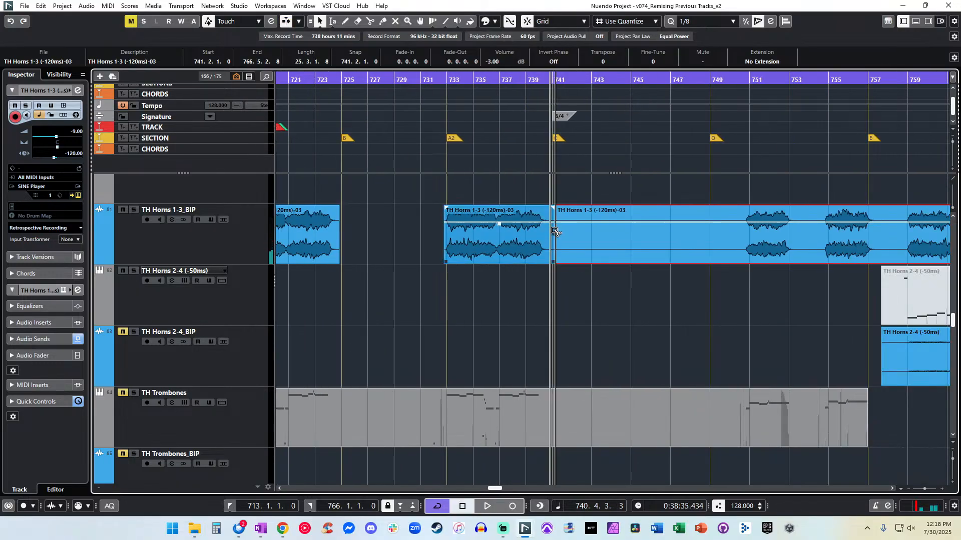
scroll(486, 231, left, 2)
click(598, 229)
key(Delete)
drag(386, 244, 599, 245)
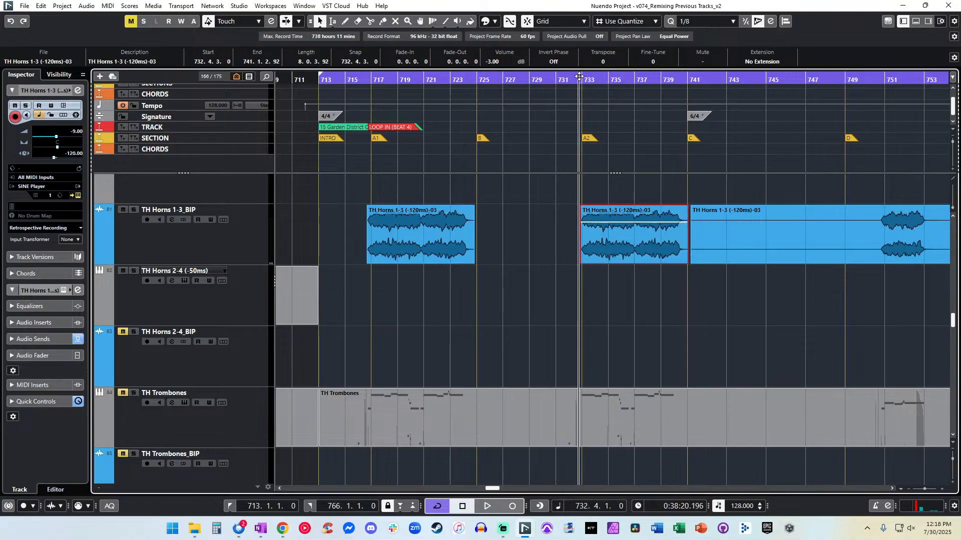
Audition the copied A2 horn clip and move it earlier to start at 732.3.3.
key(space)
key(h)
key(h)
key(h)
key(h)
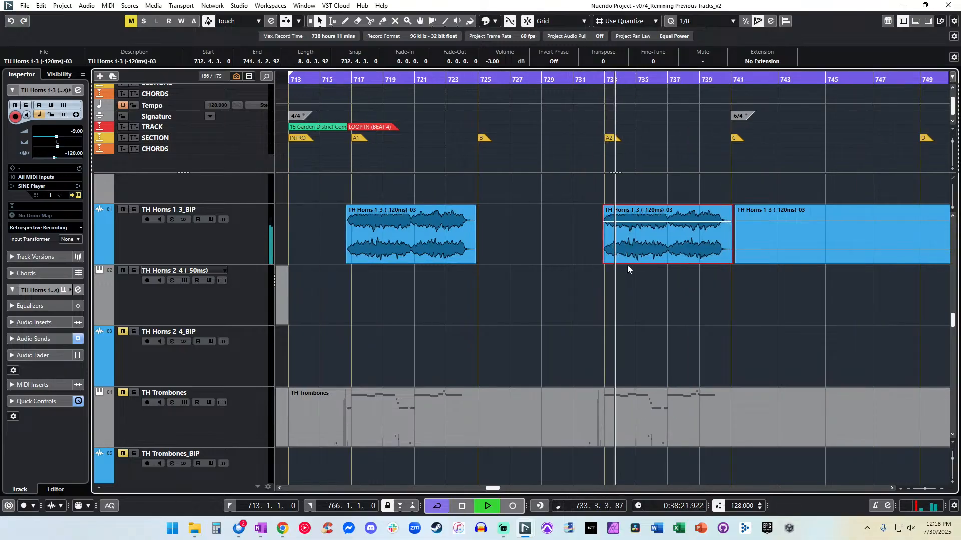
key(shift+h)
key(KP_Subtract)
key(KP_Subtract)
key(KP_Subtract)
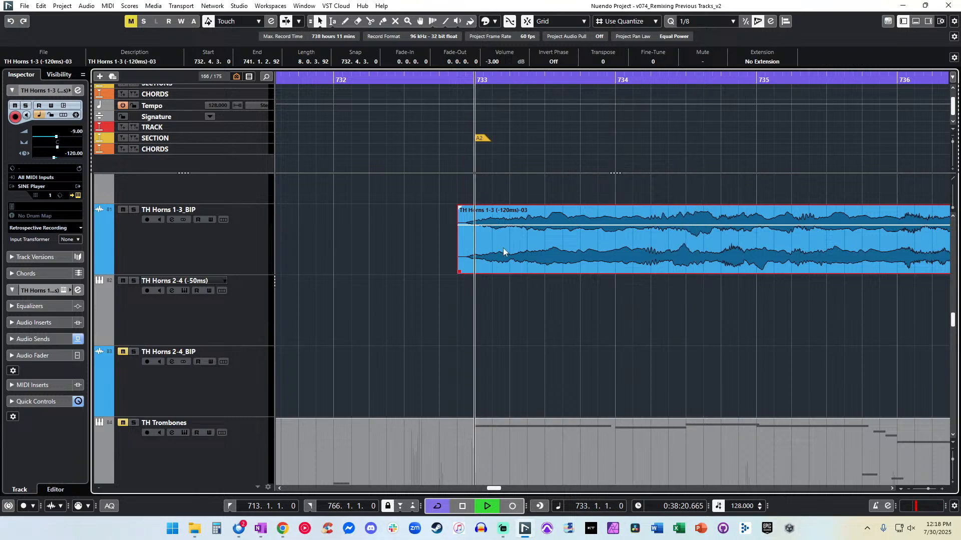
drag(524, 248, 506, 250)
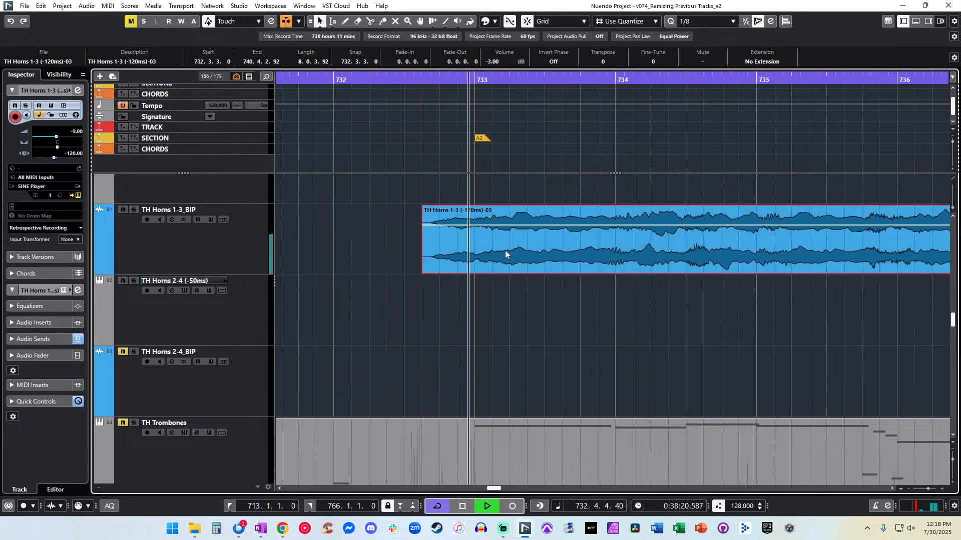
Trim the A2 horn clip to start at 733.1.1, add a 0.0.0.88 fade-in, and audition its entrance.
drag(424, 271, 479, 266)
drag(476, 208, 495, 219)
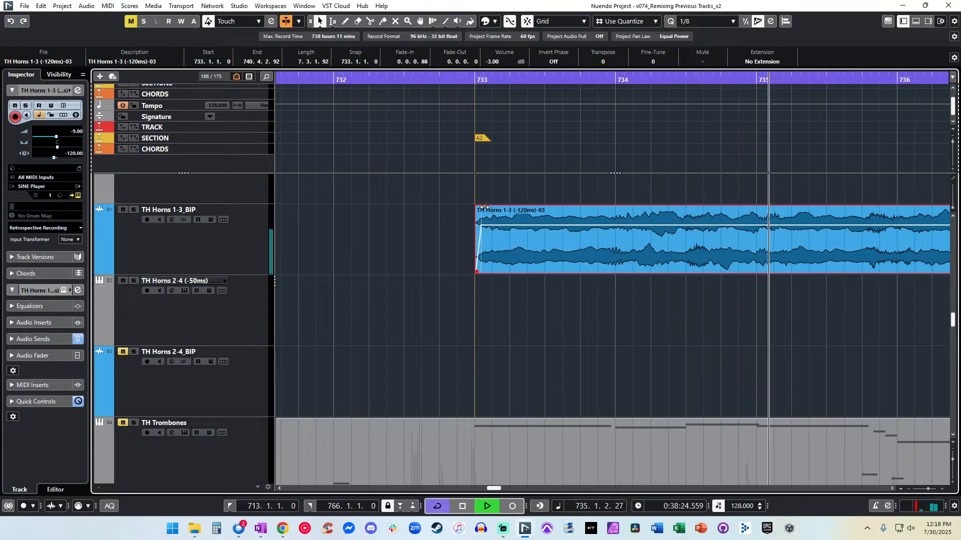
click(467, 79)
click(470, 85)
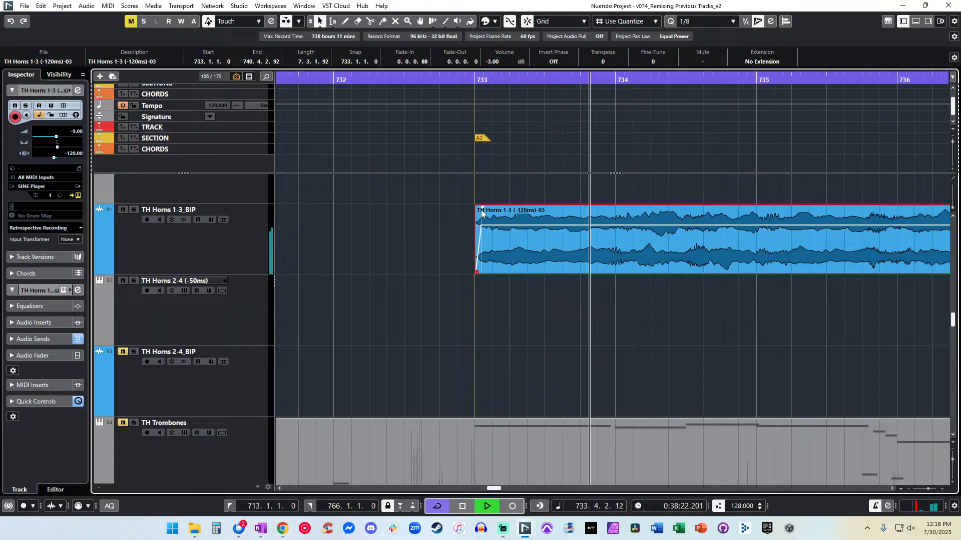
key(l)
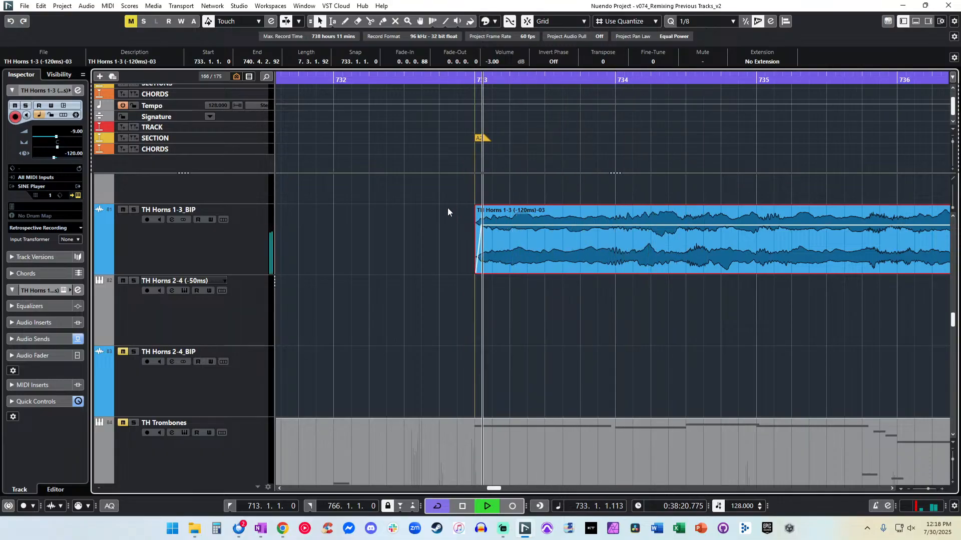
Trim the A2 clip's start to 733.1.1.117, split it at 733.2.3, and time-stretch the first piece back to 733.1.1.
drag(476, 269, 484, 270)
alt+click(526, 232)
key(space)
click(508, 237)
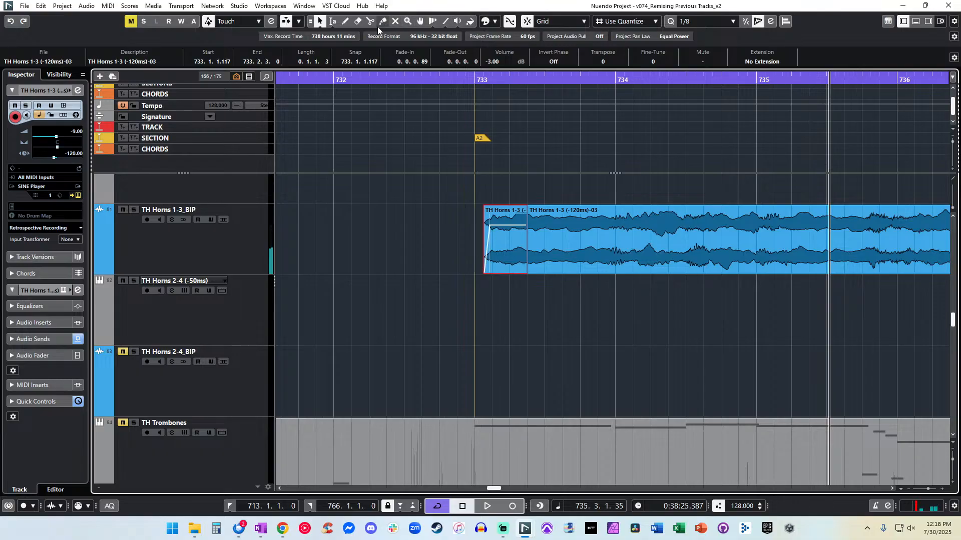
click(322, 24)
click(350, 56)
drag(492, 274, 479, 265)
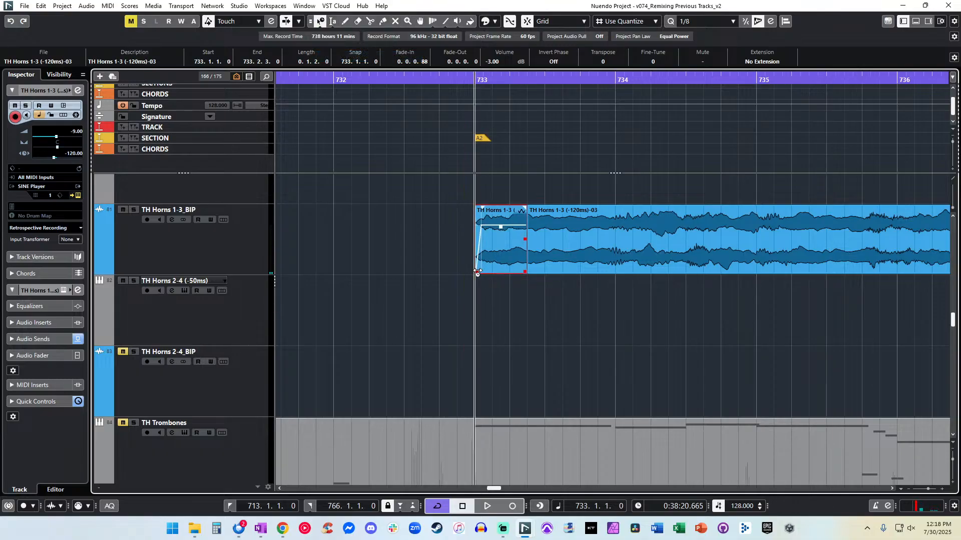
Restore normal sizing and crossfade the stretched piece with the following A2 horn clip over about 0.0.1.99.
key(space)
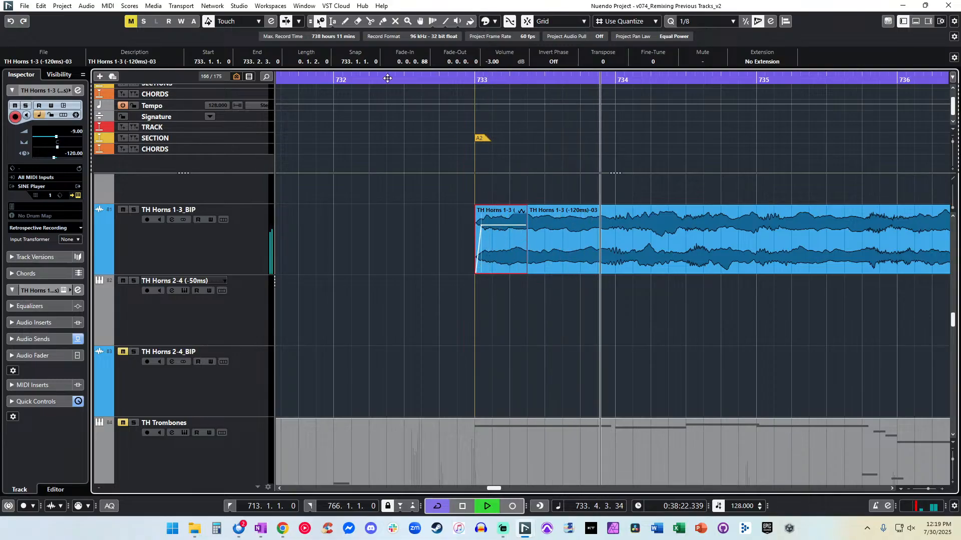
click(321, 25)
click(350, 35)
click(332, 22)
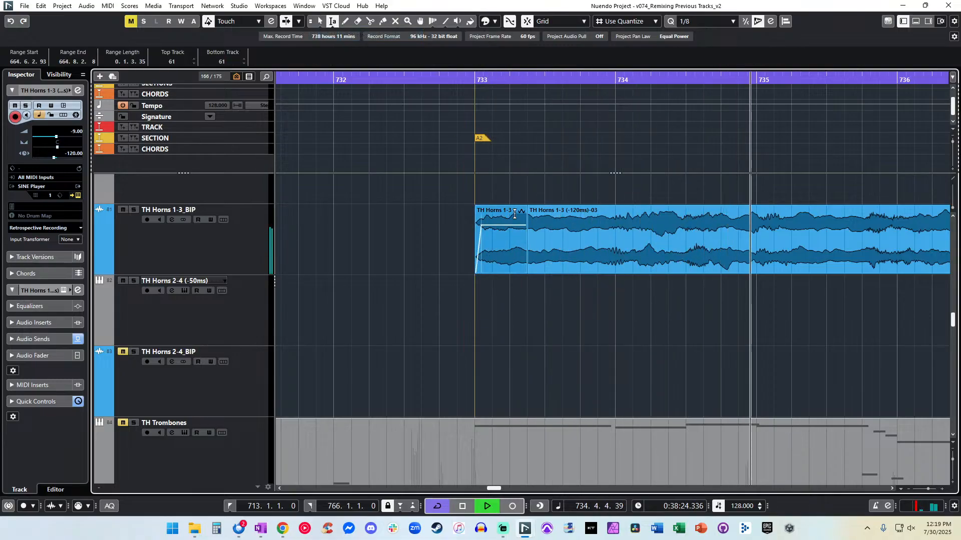
drag(519, 233, 535, 237)
key(x)
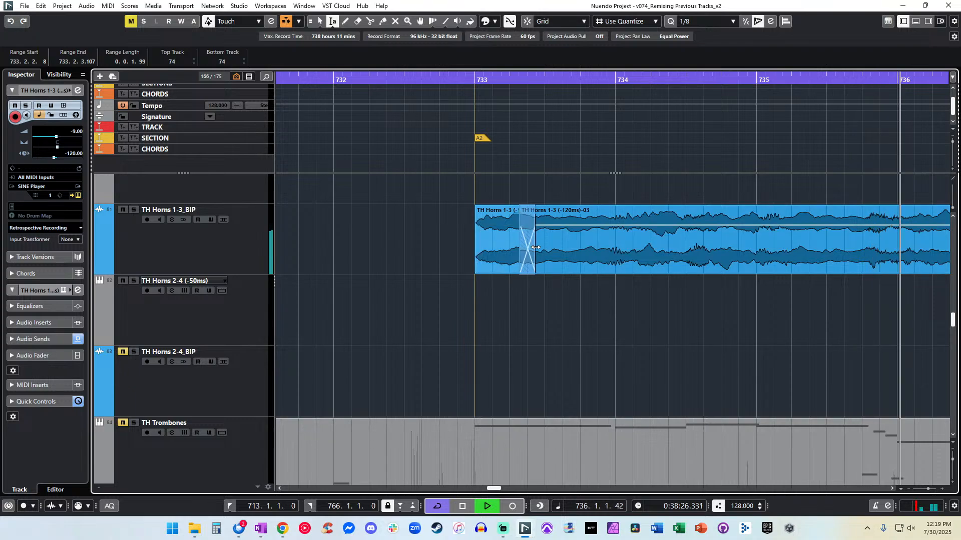
key(1)
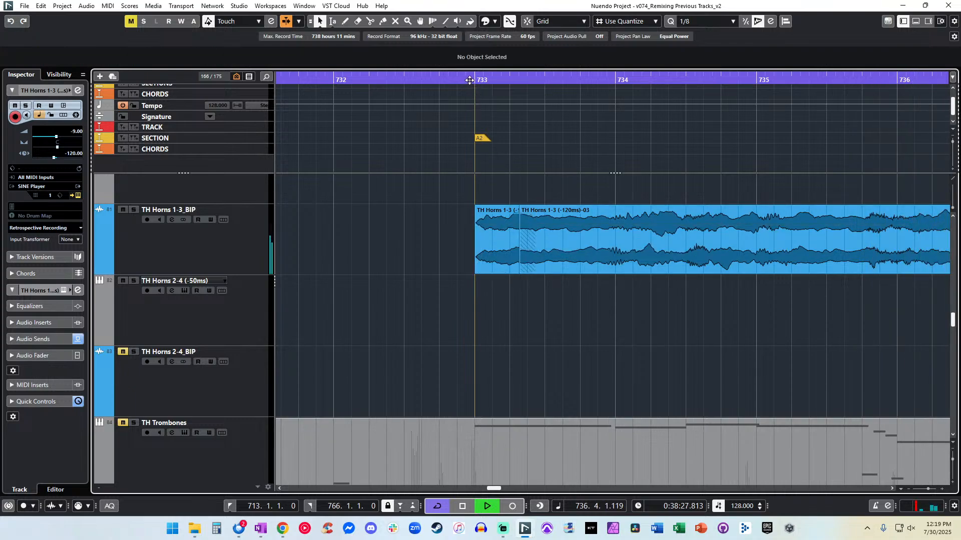
Audition the edited A2 horn passage from bar 733 and add a 0.2.1.57 fade-out to the end of its clip.
click(469, 80)
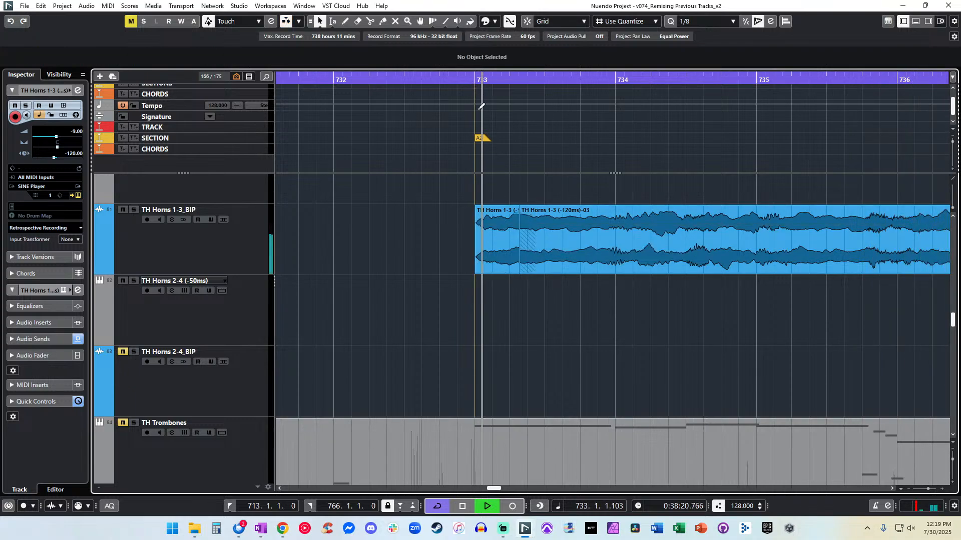
scroll(623, 203, down, 4)
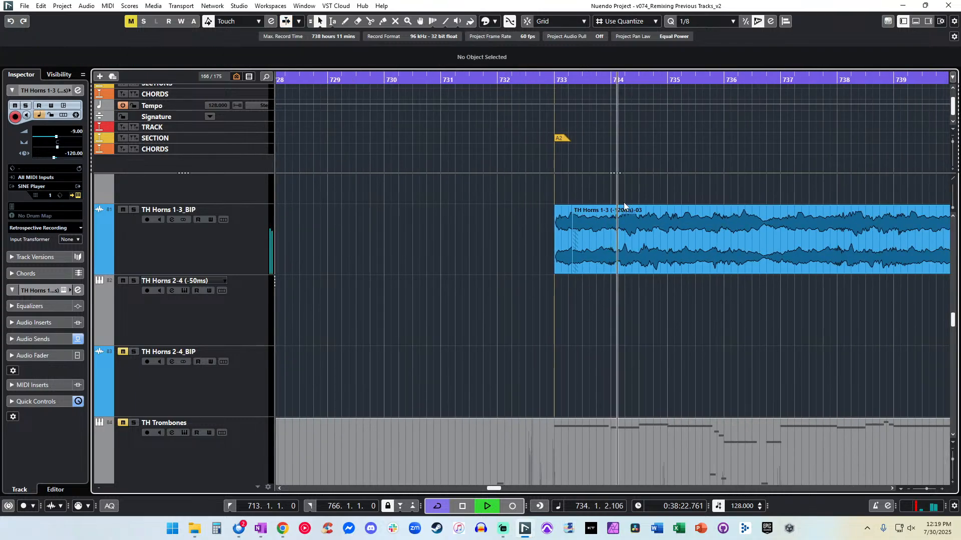
key(f)
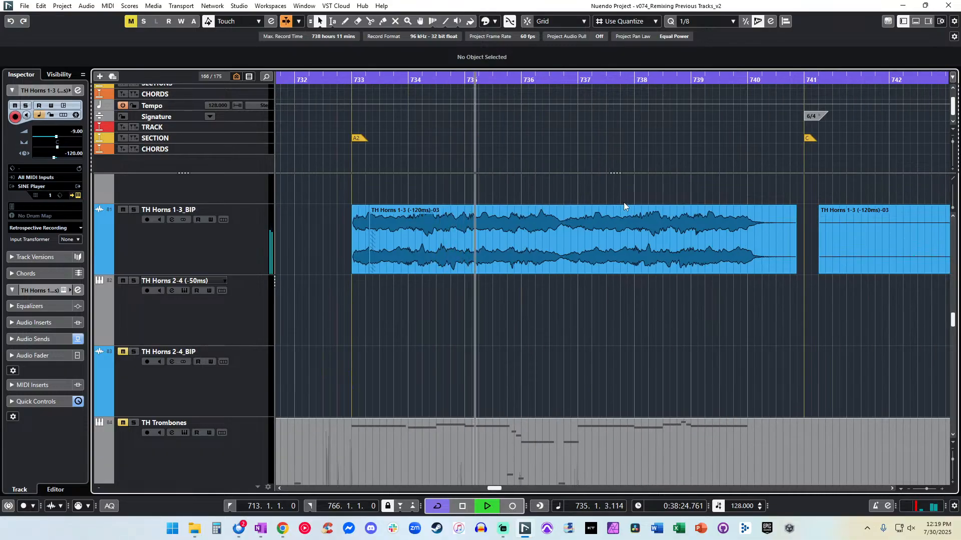
scroll(623, 203, down, 1)
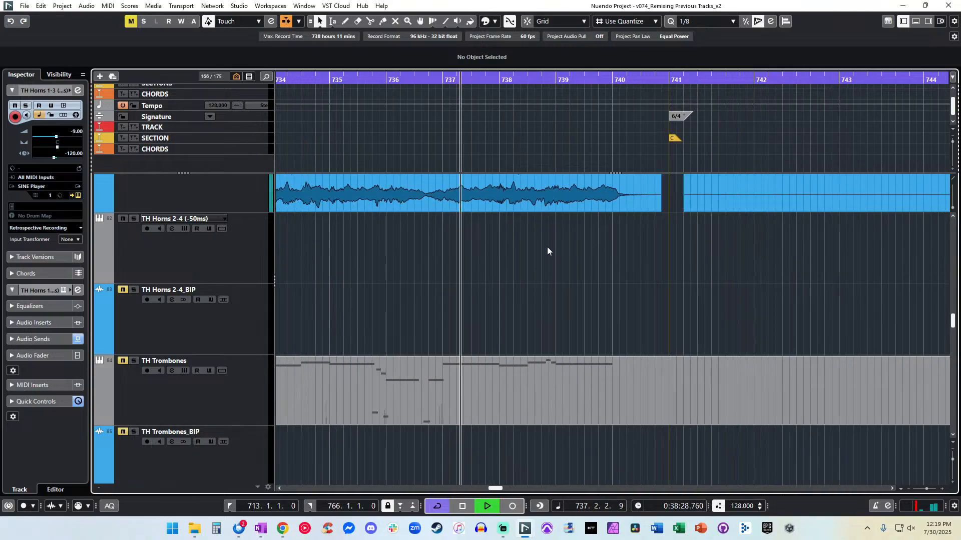
scroll(548, 247, up, 1)
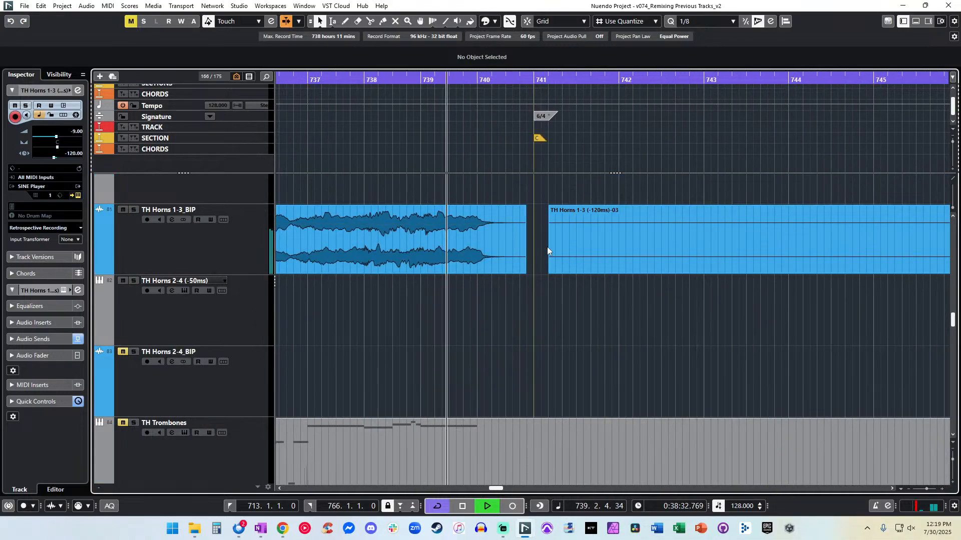
drag(523, 206, 488, 212)
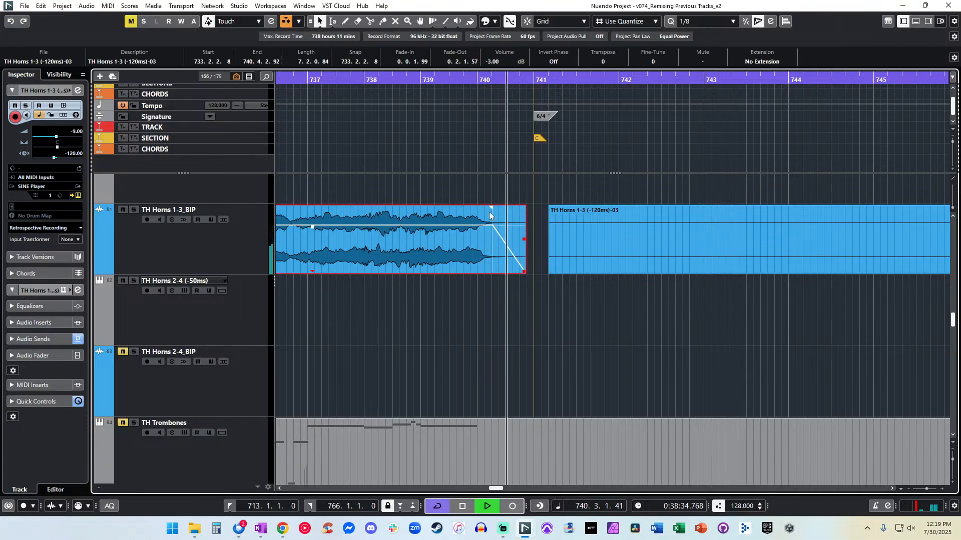
Split the next horn clip at 750.5.2.76 and delete the silent section before the split.
scroll(488, 212, right, 12)
click(550, 239)
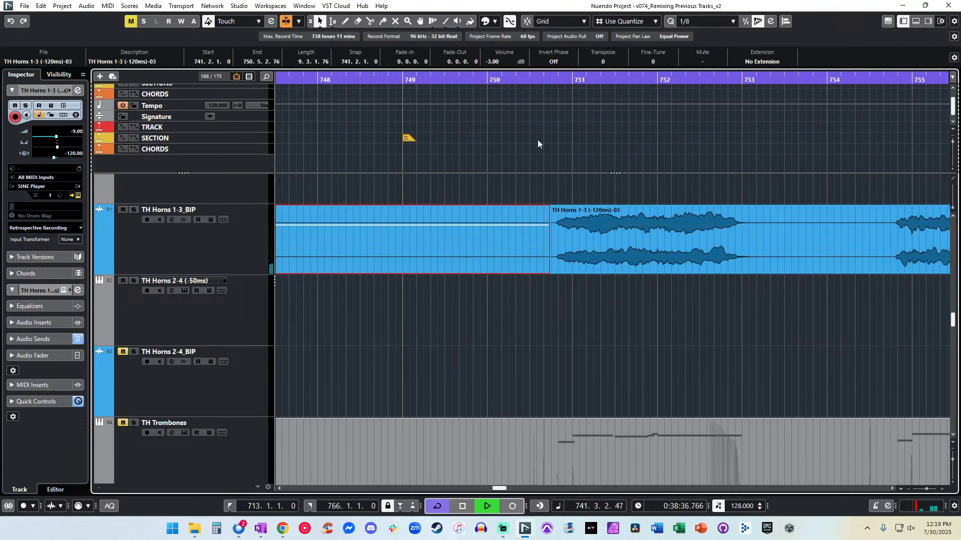
key(Delete)
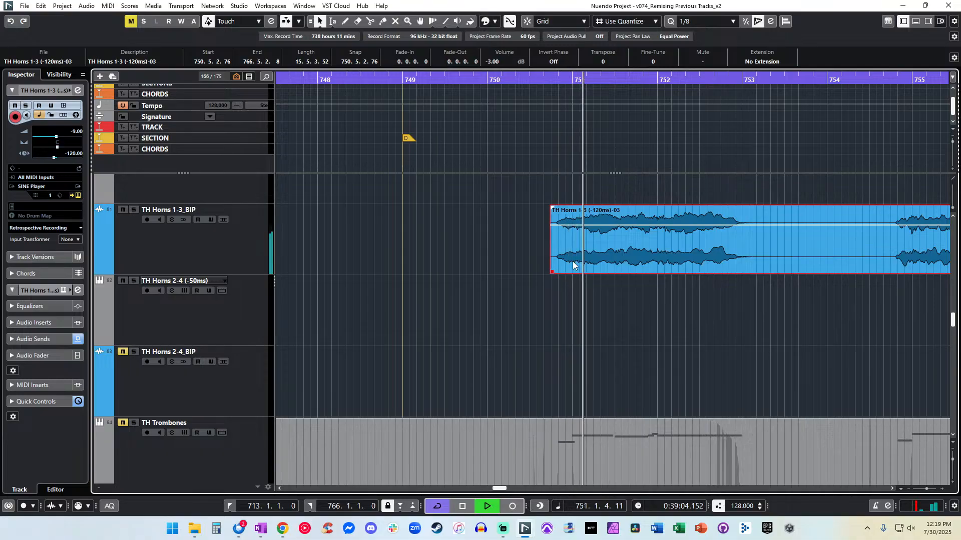
Cut out the silence between 753.2.3.55 and the horn entrance before bar 755, and fade out the earlier clip over 0.1.2.43.
scroll(562, 266, right, 1)
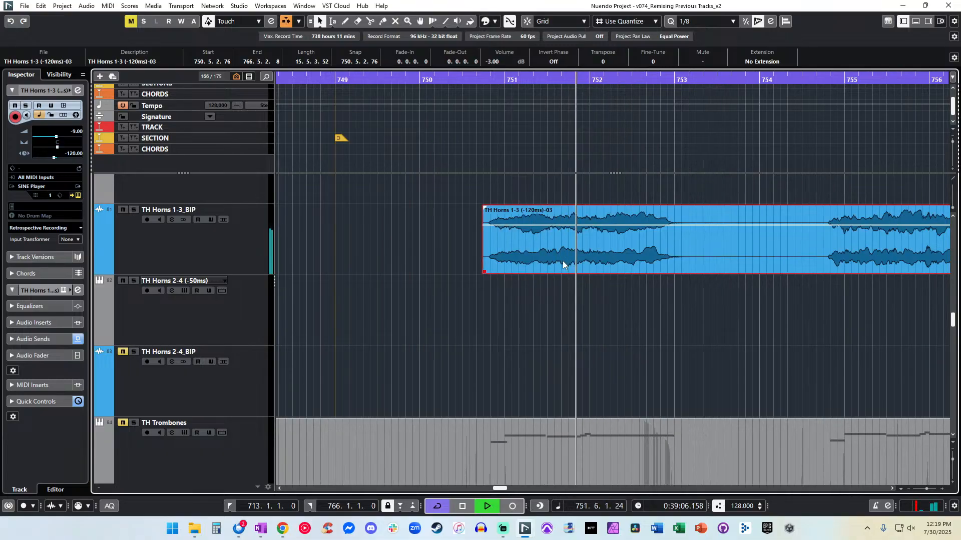
scroll(563, 265, right, 3)
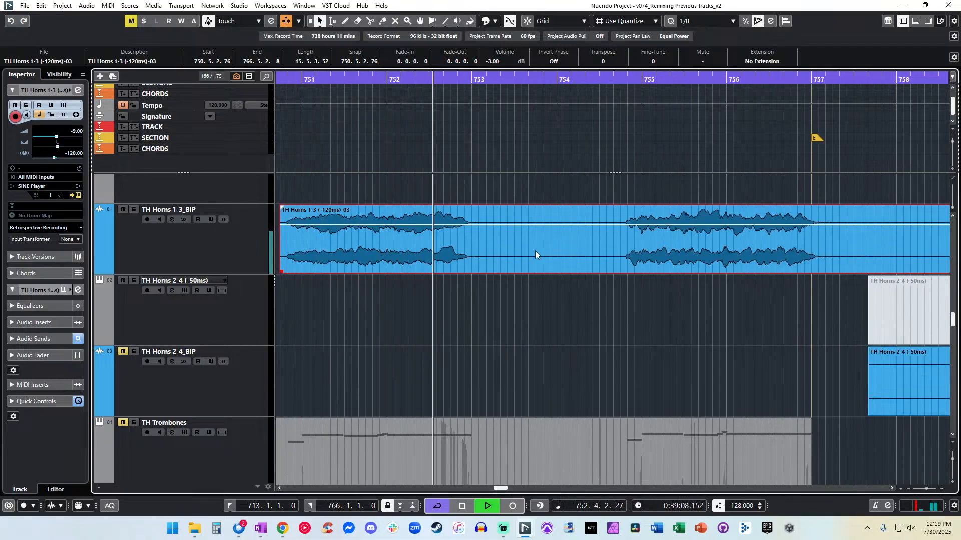
alt+click(495, 230)
alt+click(623, 225)
click(552, 231)
key(Delete)
drag(491, 208, 461, 209)
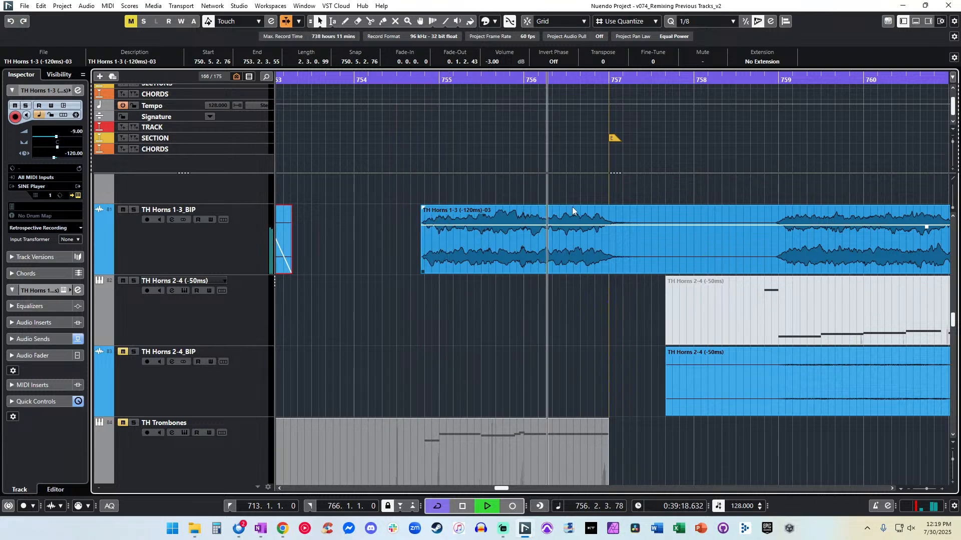
Fade out the horn clip ending just after bar 757 and remove the silence between it and 758.6.2.101.
scroll(572, 207, right, 1)
alt+click(572, 223)
drag(570, 207, 555, 210)
alt+click(690, 225)
click(688, 225)
key(Delete)
scroll(474, 231, right, 3)
scroll(473, 210, right, 2)
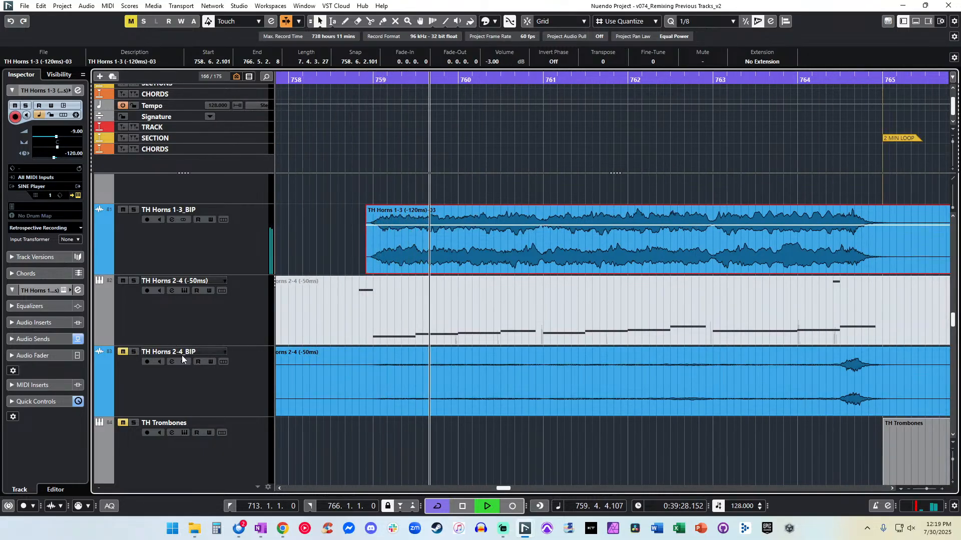
Unmute TH Horns 2-4_BIP and set its rendered clip's volume to 7.00 dB.
click(123, 353)
click(392, 375)
key(g)
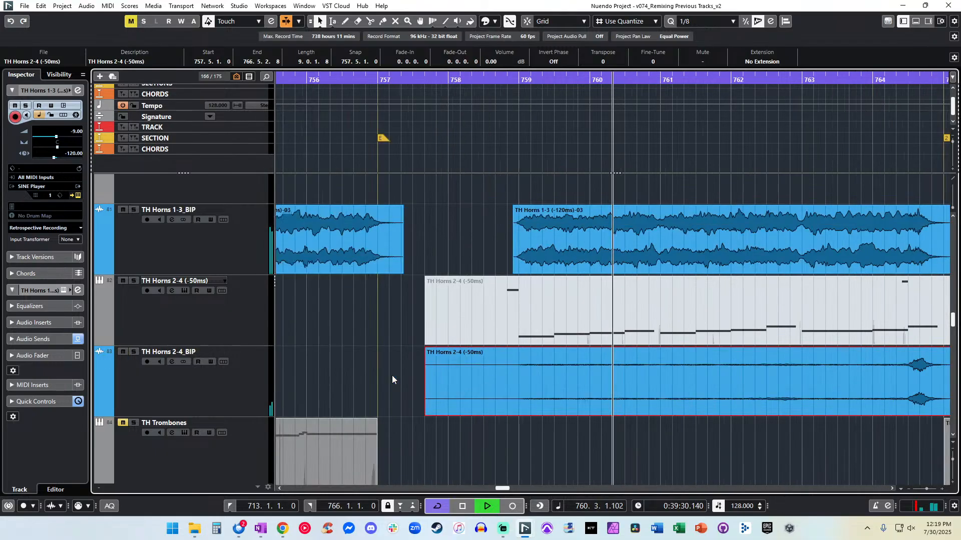
key(g)
click(492, 62)
text(7)
key(Return)
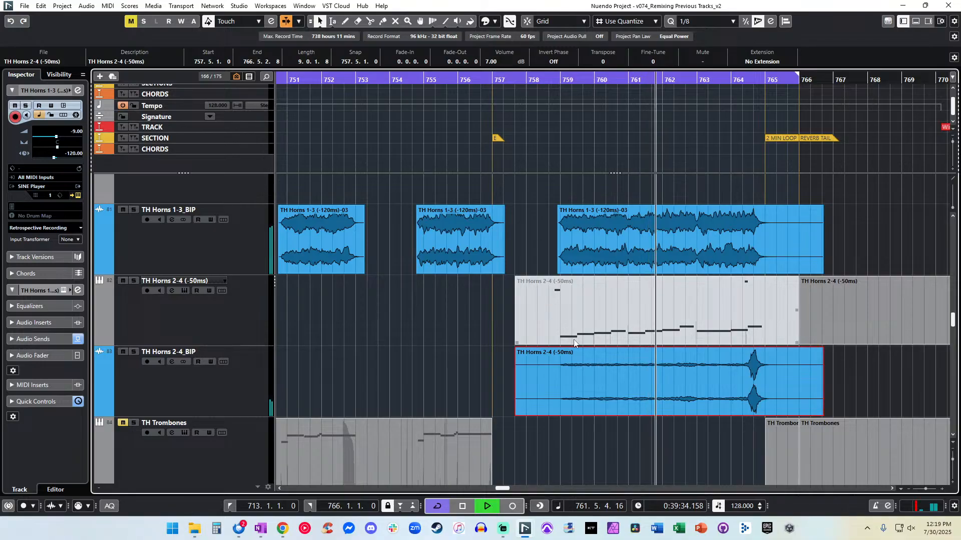
Delete the rendered clip from TH Horns 2-4_BIP and stop playback.
scroll(574, 341, right, 3)
key(Delete)
key(space)
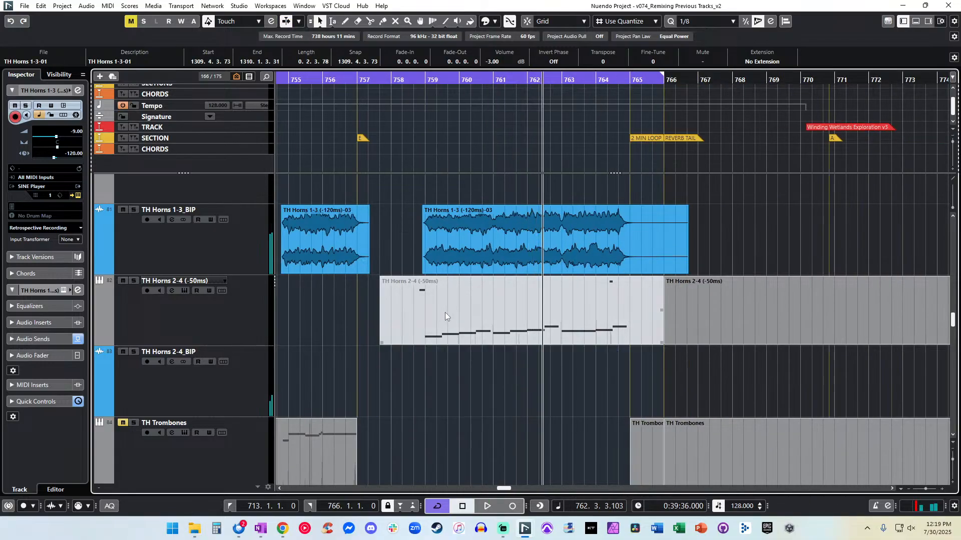
Open the TH Horns 2-4 (-50ms) MIDI part in the Key Editor at its first notes around bar 759.
right_click(442, 312)
click(510, 314)
double_click(443, 317)
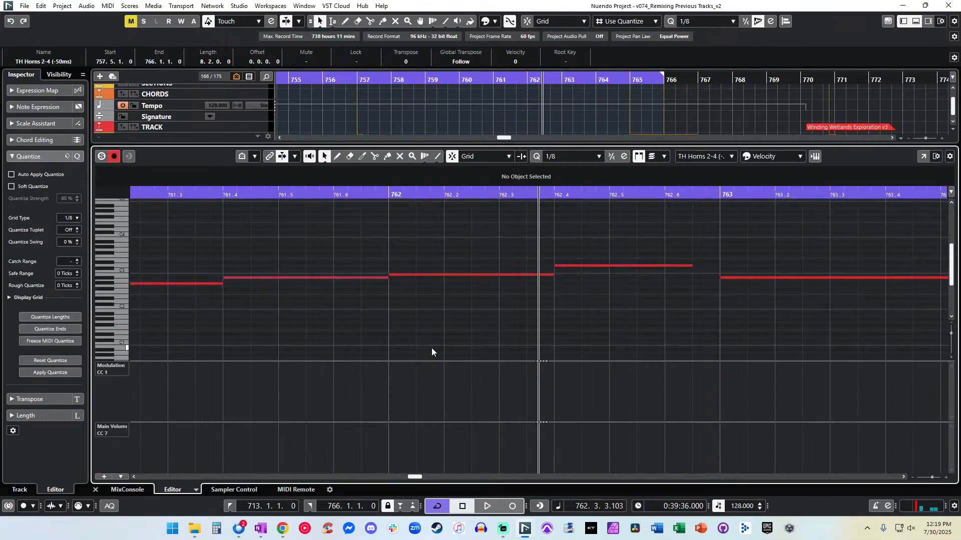
scroll(431, 352, left, 3)
scroll(431, 348, right, 2)
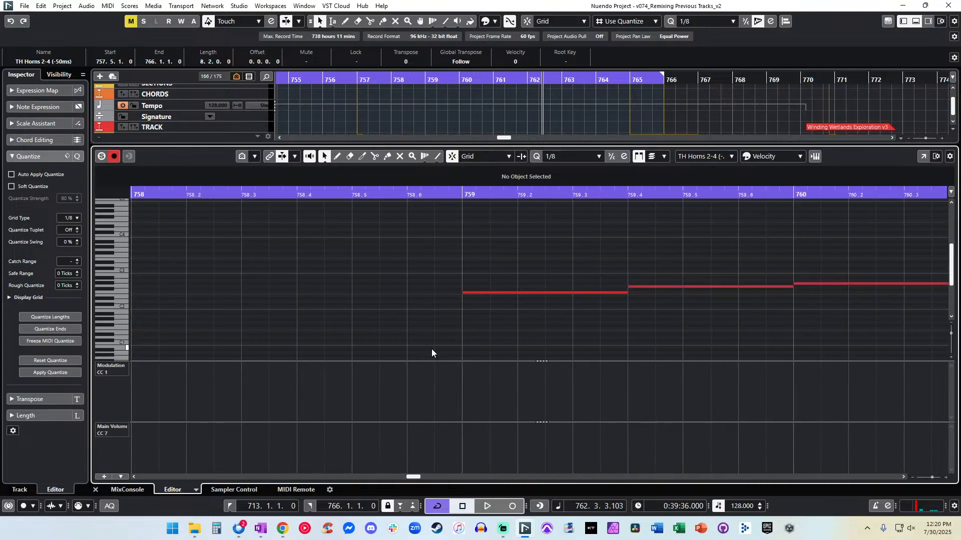
Add Modulation (CC 1) at 127 and Main Volume (CC 7) at 100 around 758.5, ahead of the first note, and close the editor.
drag(379, 384, 379, 353)
click(378, 431)
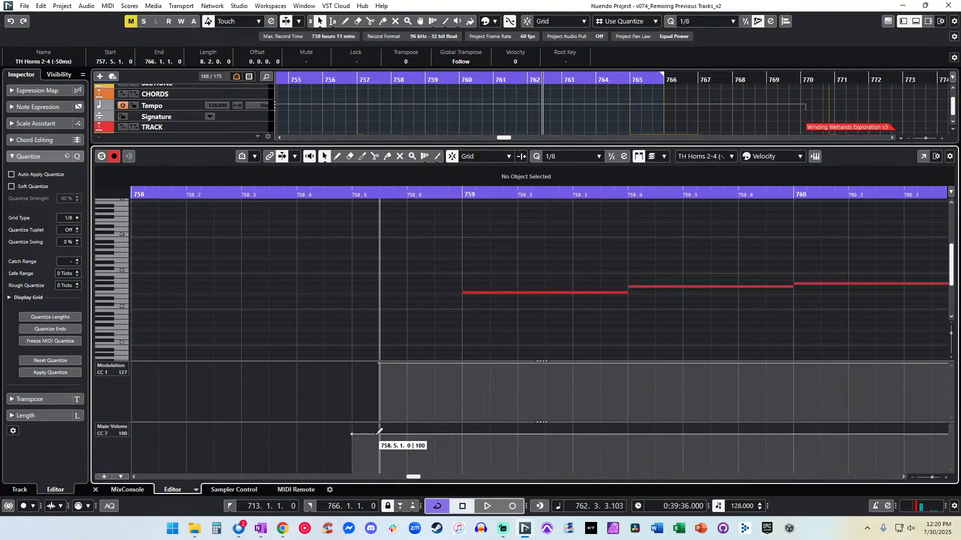
drag(352, 435, 381, 413)
key(Return)
Render the TH Horns 2-4 (-50ms) part in place, move the rendered clip onto TH Horns 2-4_BIP and delete the extra render track.
click(456, 365)
click(446, 323)
key(alt+r)
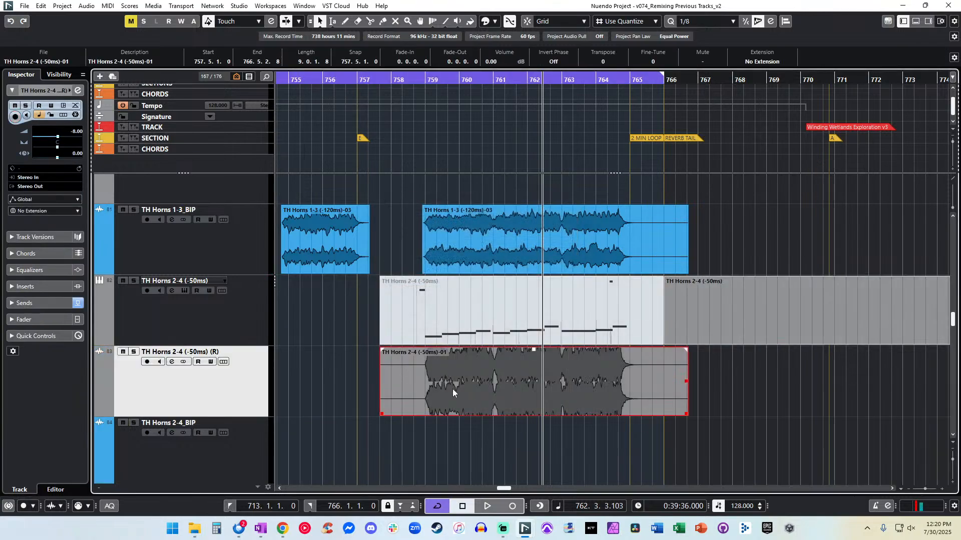
scroll(435, 390, down, 2)
click(432, 397)
key(Delete)
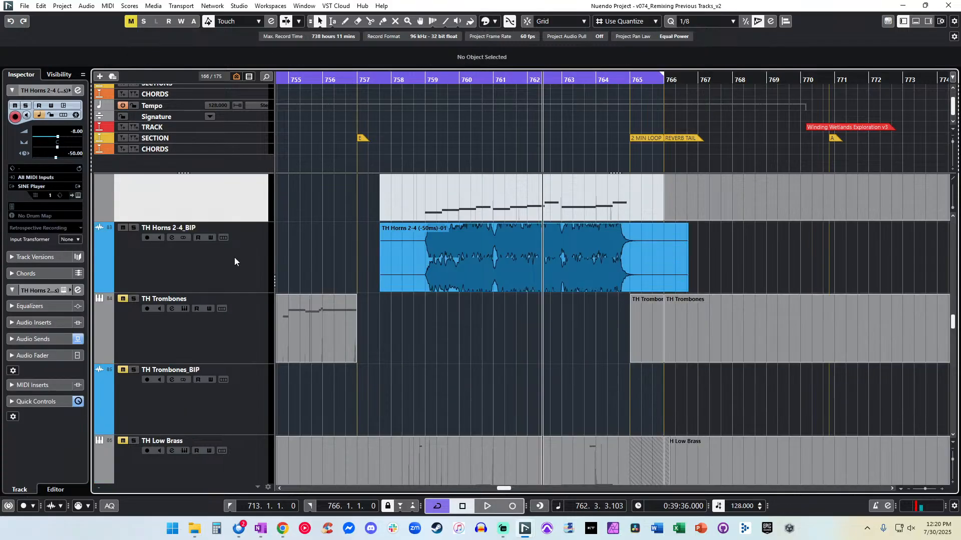
Set the volume of the new TH Horns 2-4_BIP clip to -7.00 dB.
click(385, 234)
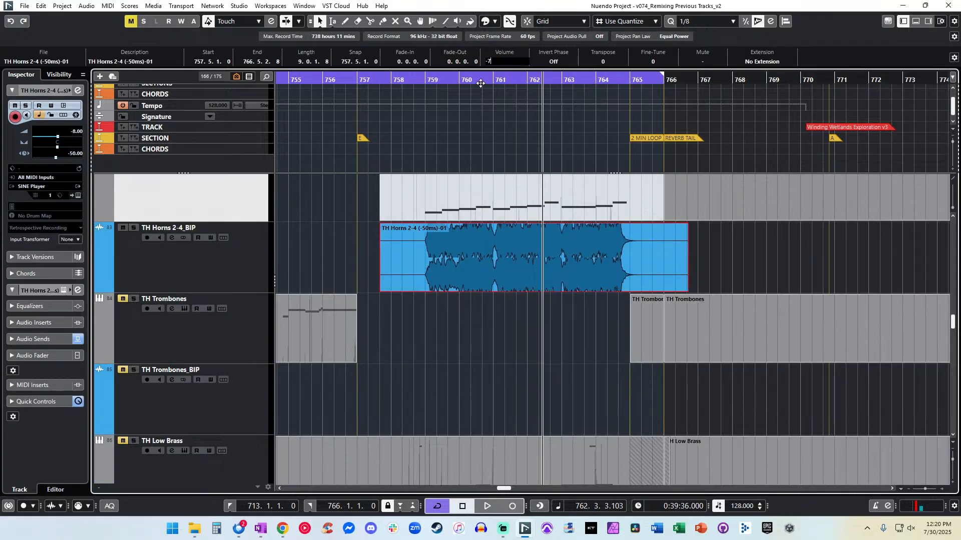
key(Return)
scroll(404, 150, up, 1)
scroll(350, 200, up, 3)
scroll(320, 190, down, 2)
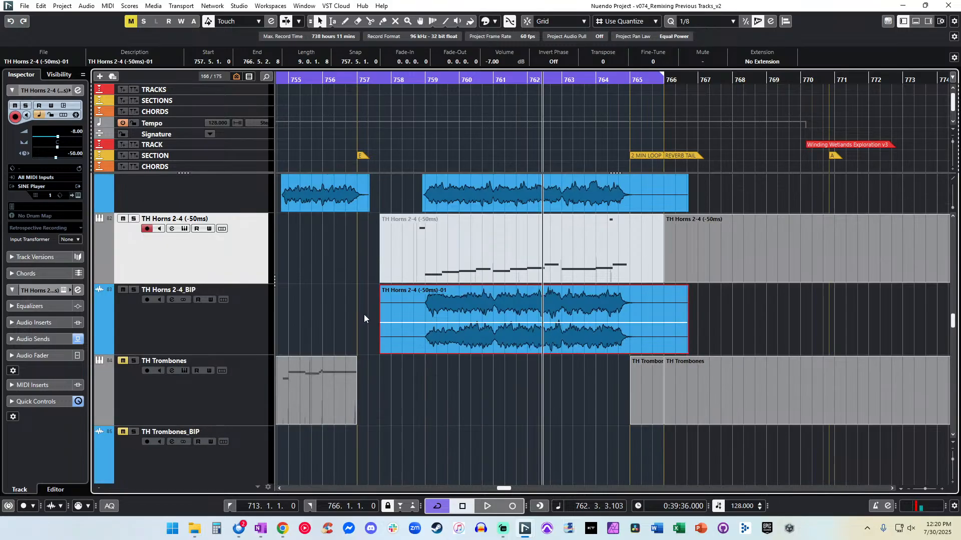
Trim the silence from the TH Horns 2-4_BIP clip's start up to 758.6.4.38 and play from there.
drag(382, 350, 425, 350)
click(419, 78)
key(space)
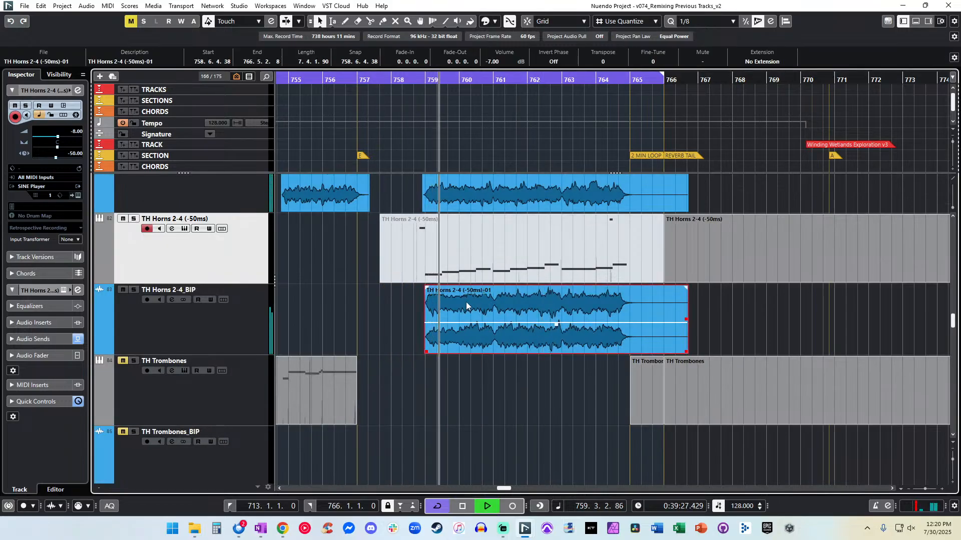
Lower the TH Horns 2-4_BIP clip's volume to -12 dB and finally to -13 dB during playback.
click(495, 62)
text(-12)
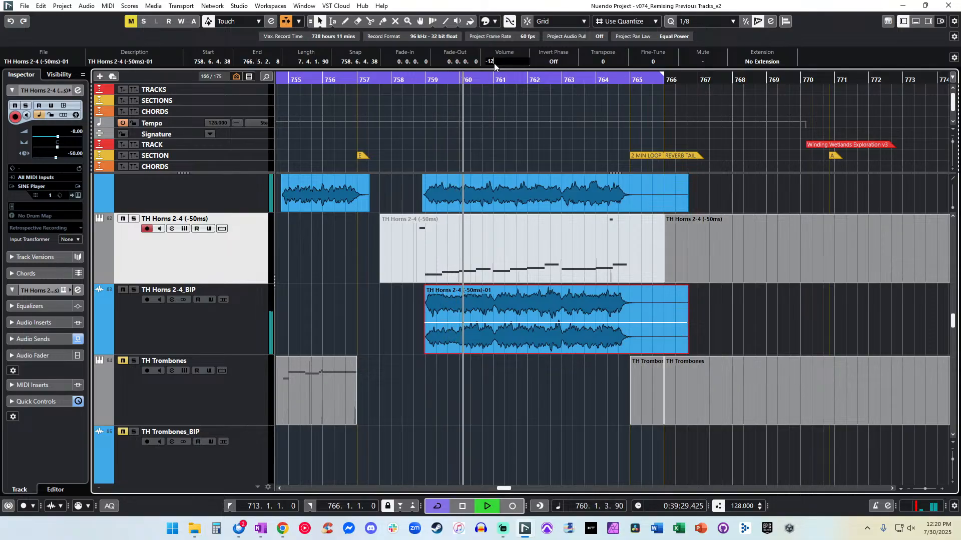
key(Return)
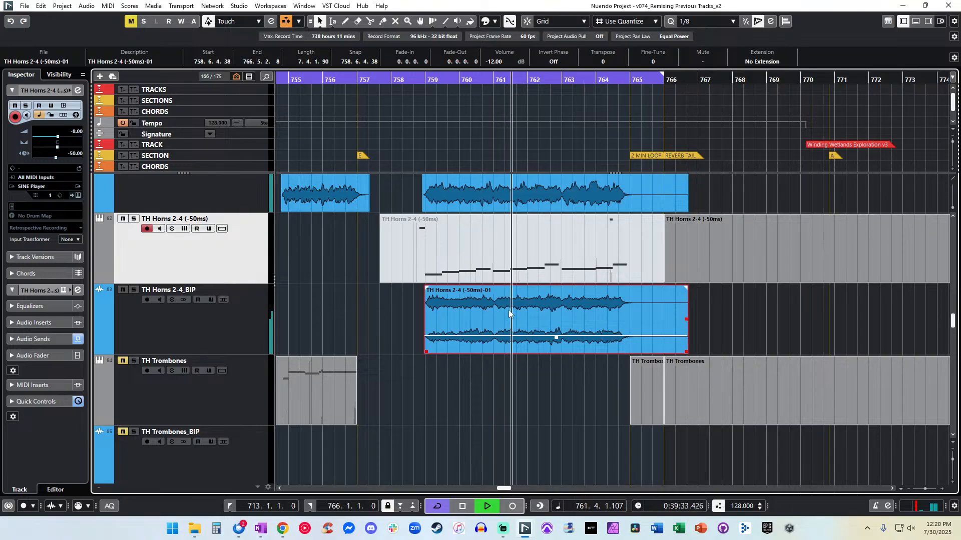
scroll(495, 64, down, 3)
click(495, 62)
text(-1)
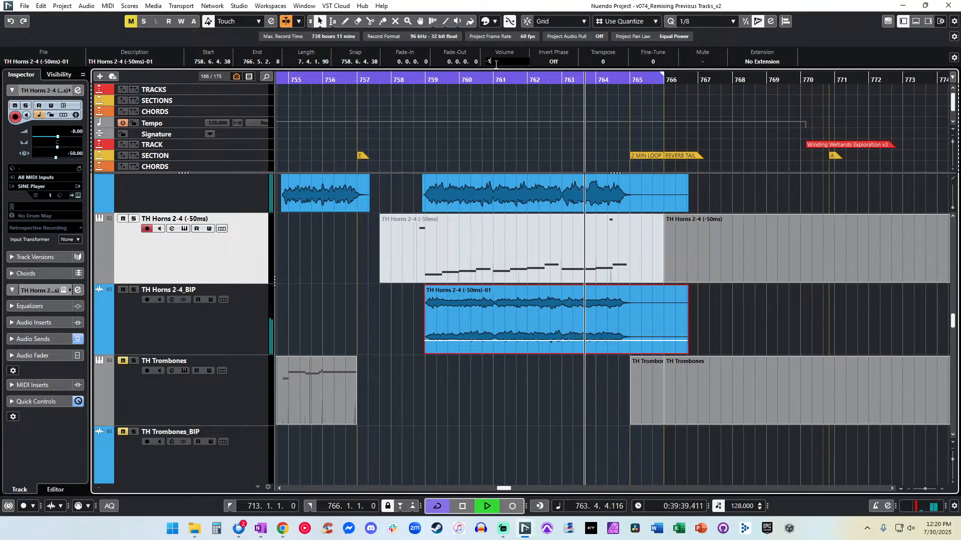
text(3)
key(Return)
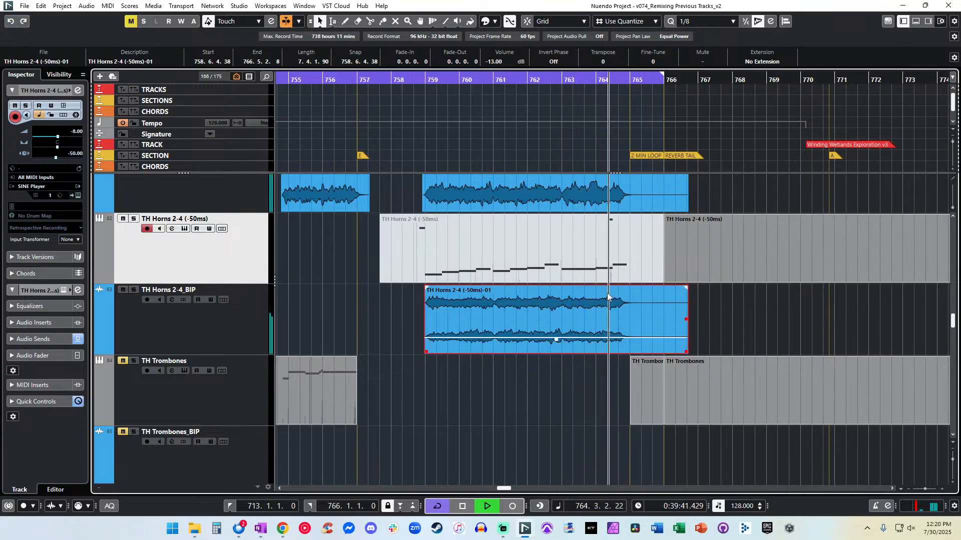
Stop playback and trim the ends of the long TH Horns 1-3_BIP and TH Horns 2-4_BIP clips to bar 766.
scroll(607, 297, up, 2)
key(KP_Subtract)
key(KP_Subtract)
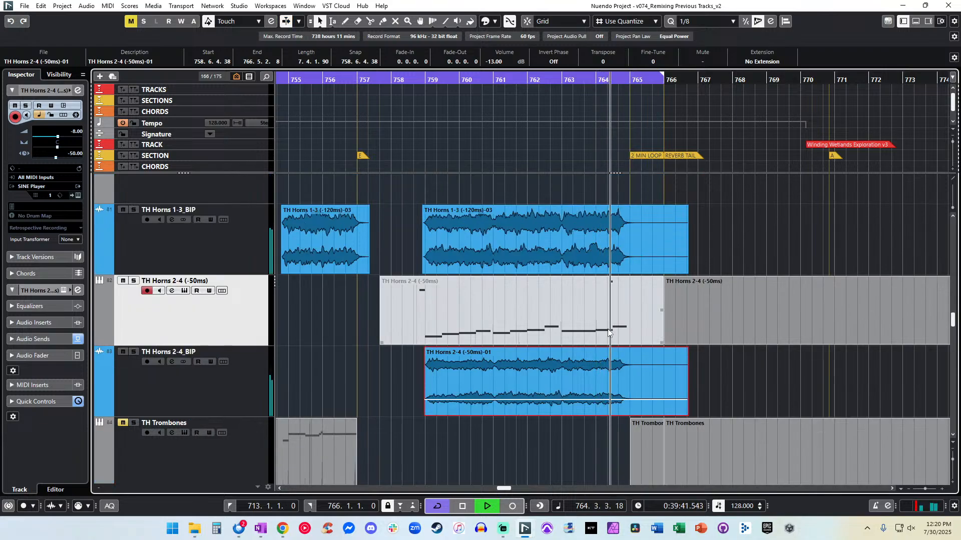
scroll(607, 330, right, 1)
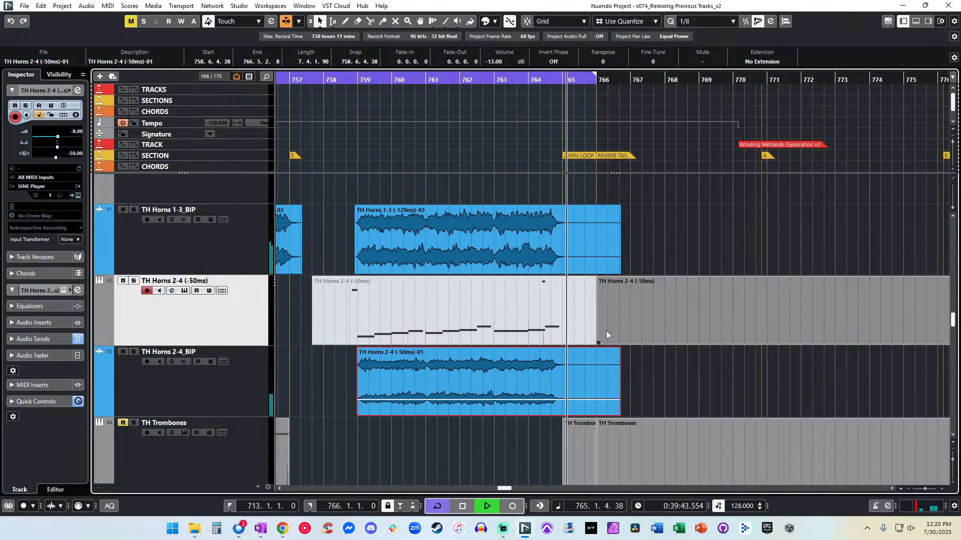
key(space)
click(604, 248)
drag(619, 272, 587, 272)
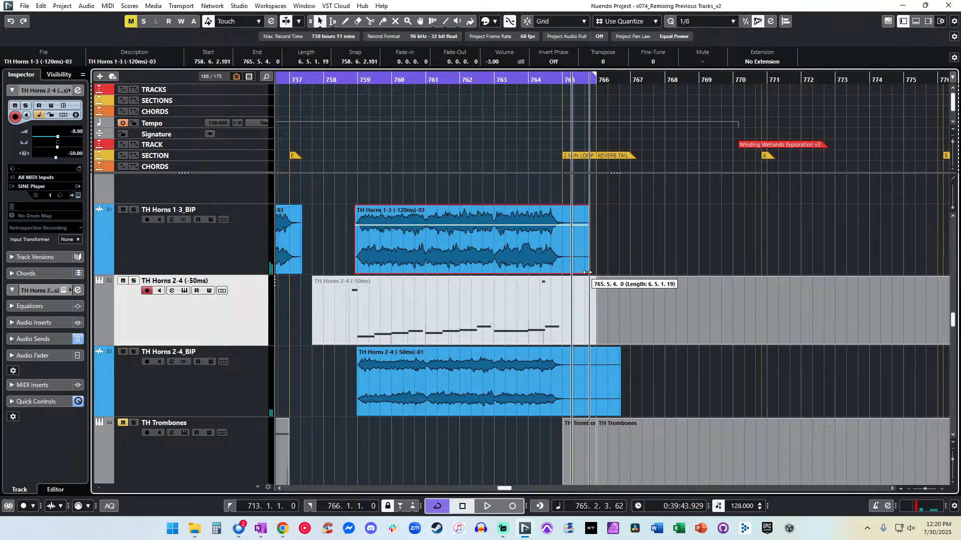
click(617, 414)
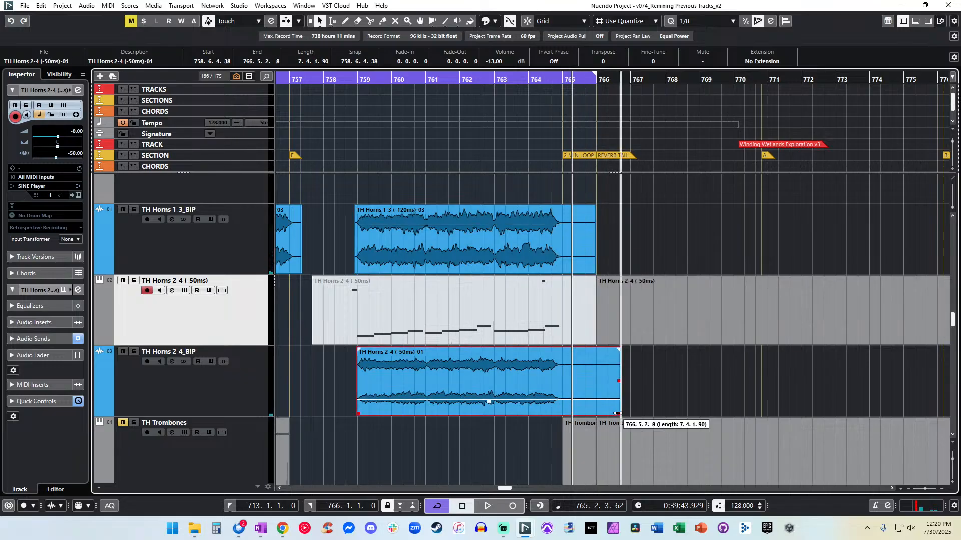
drag(620, 413, 594, 412)
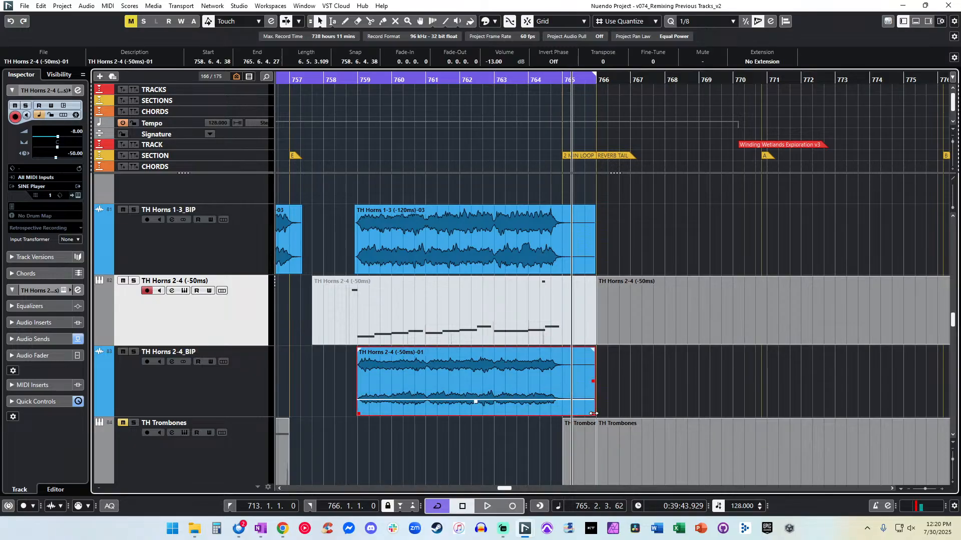
click(593, 272)
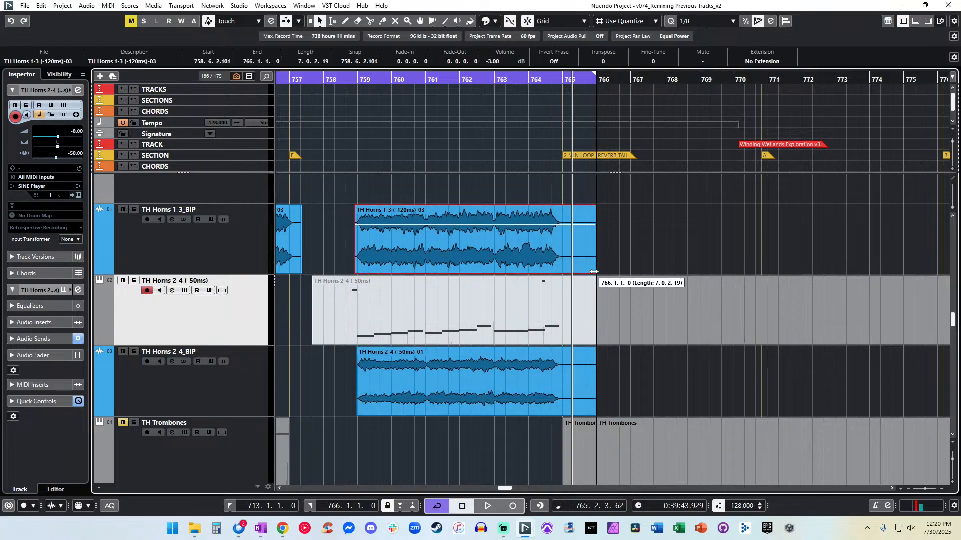
Fade out both horn clips, 0.2.3.32 on TH Horns 1-3_BIP and 0.3.1.45 on TH Horns 2-4_BIP, and play from just before bar 759.
drag(588, 210, 576, 210)
drag(594, 350, 575, 350)
double_click(356, 82)
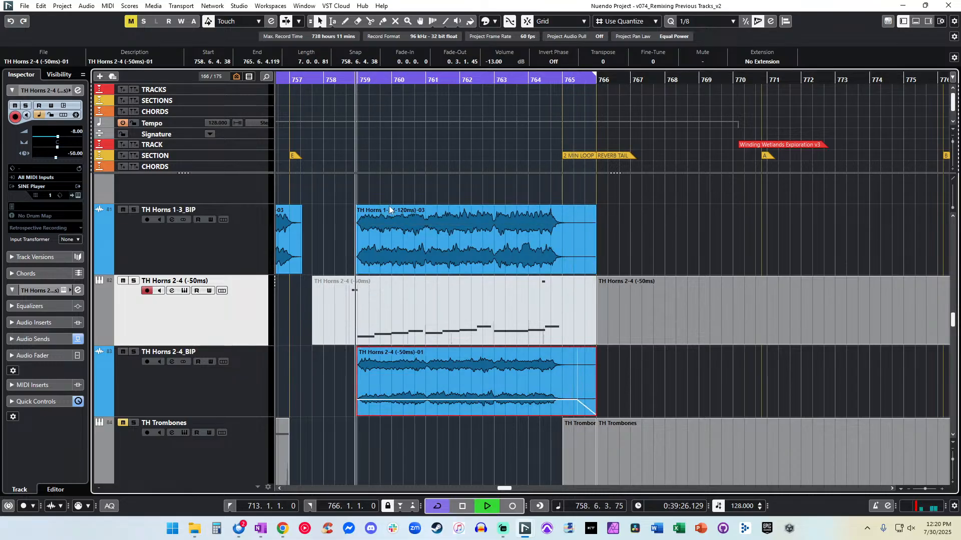
Shift the two horn clips slightly earlier together, so that the TH Horns 1-3_BIP clip starts at 758.6.2.50.
key(h)
key(h)
key(h)
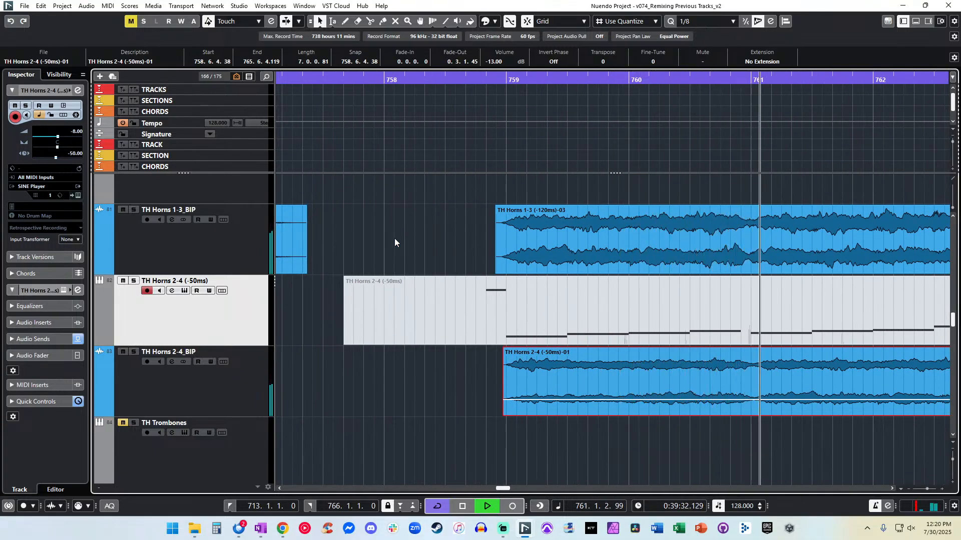
key(g)
key(g)
key(g)
click(521, 258)
shift+click(526, 372)
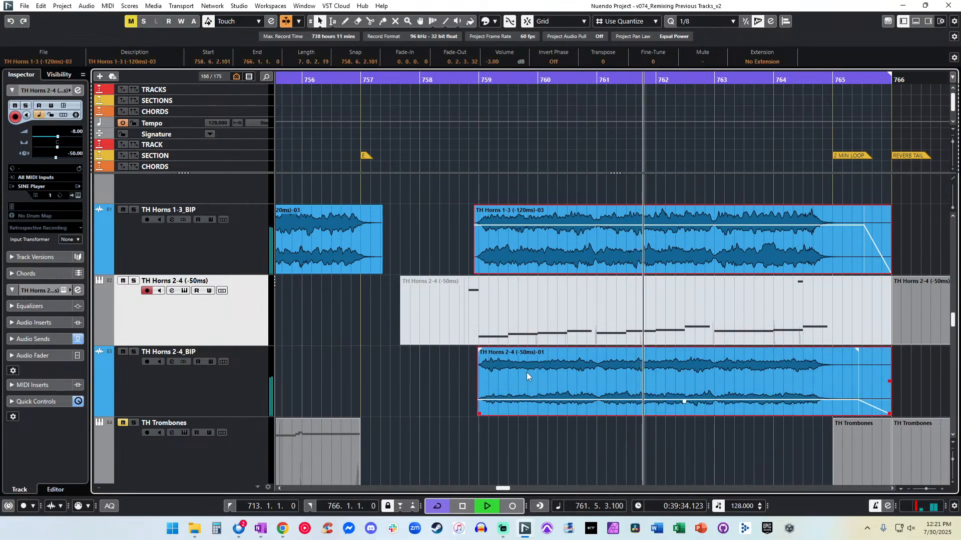
key(h)
key(h)
scroll(524, 244, left, 3)
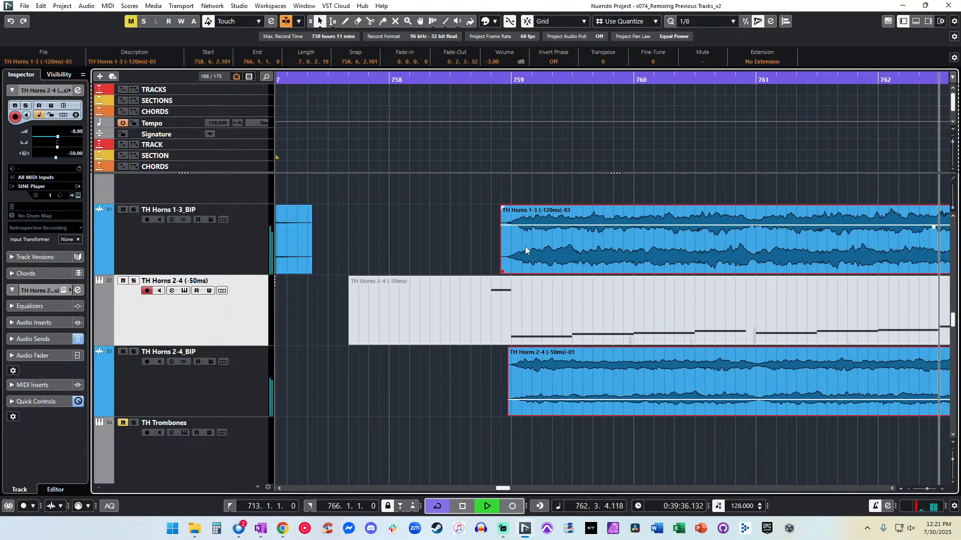
drag(524, 244, 525, 251)
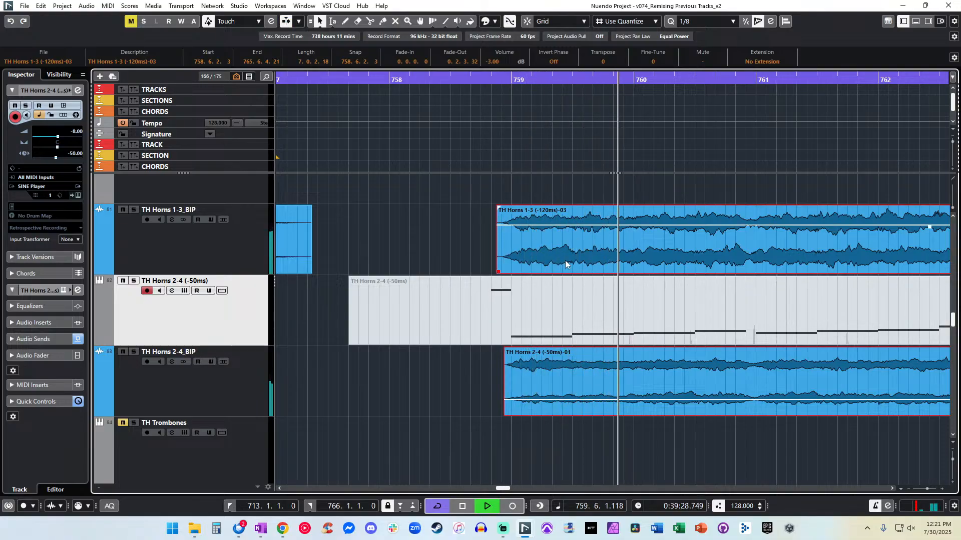
drag(544, 248, 547, 245)
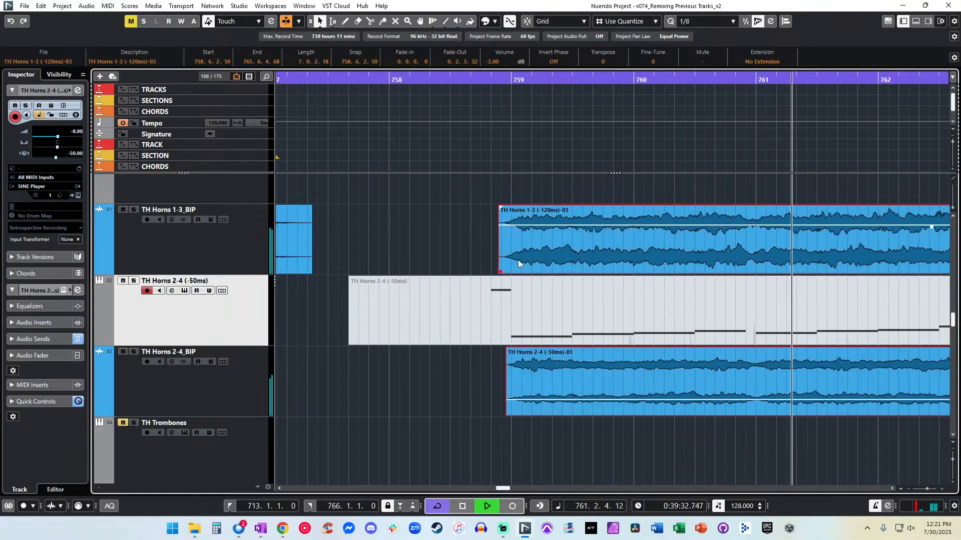
click(471, 256)
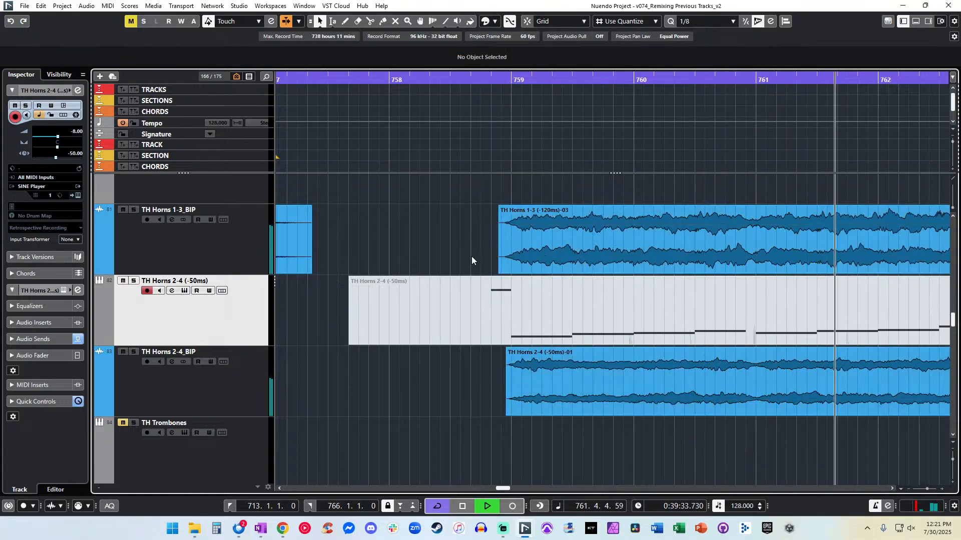
Split both horn clips at 758.6.4.119, just before bar 759, and delete the short pieces ahead of the cut.
alt+click(512, 258)
alt+click(517, 366)
key(ctrl+z)
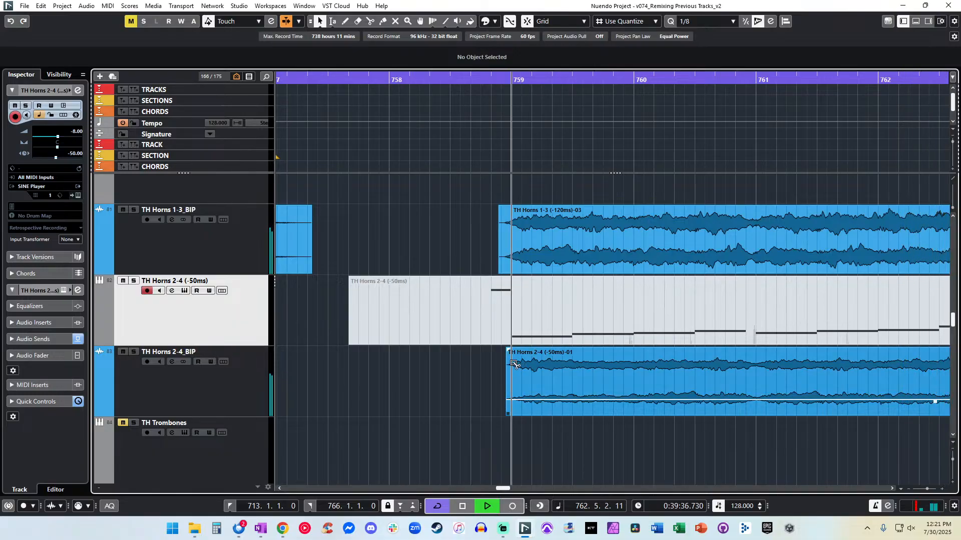
alt+click(512, 365)
click(507, 368)
key(Delete)
click(504, 219)
key(Delete)
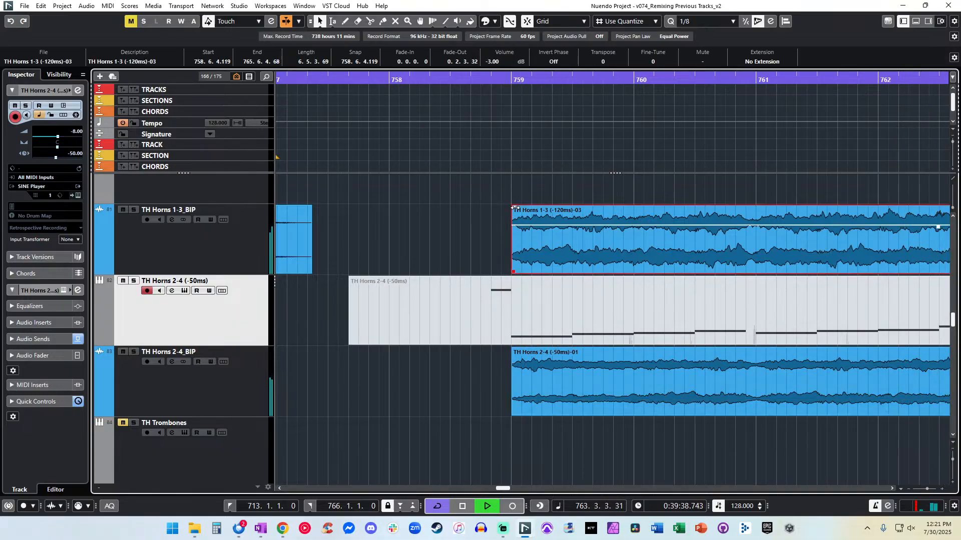
Give both horn clips a short fade-in of about 0.0.0.83 and play from just before bar 759.
shift+click(530, 375)
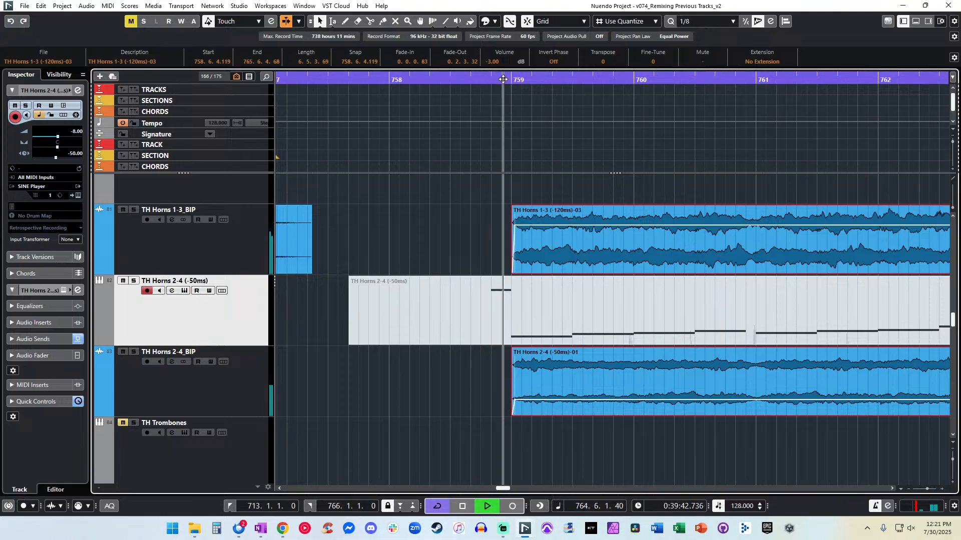
key(f)
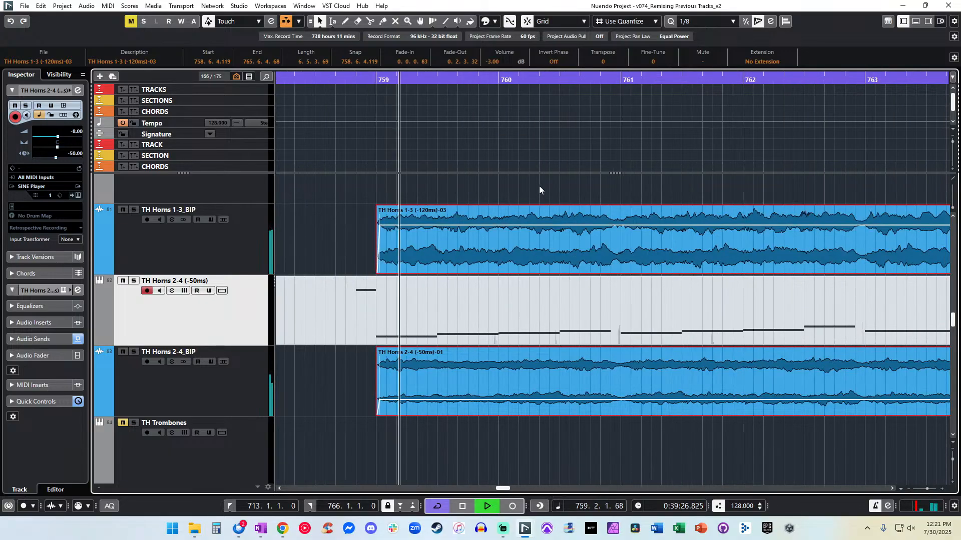
click(370, 372)
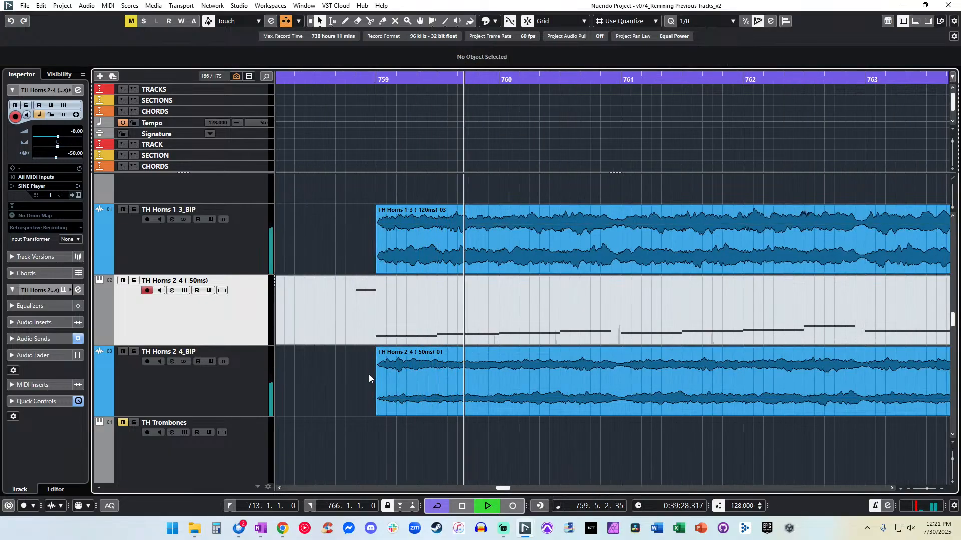
Move the TH Horns 2-4_BIP clip slightly earlier on its own, to start at 758.6.4.34.
click(446, 376)
drag(446, 373, 438, 371)
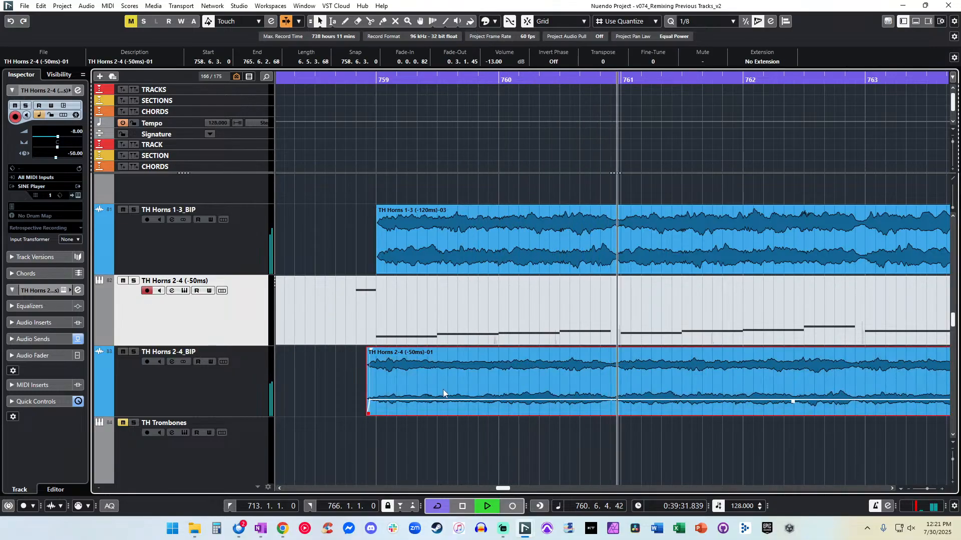
click(401, 366)
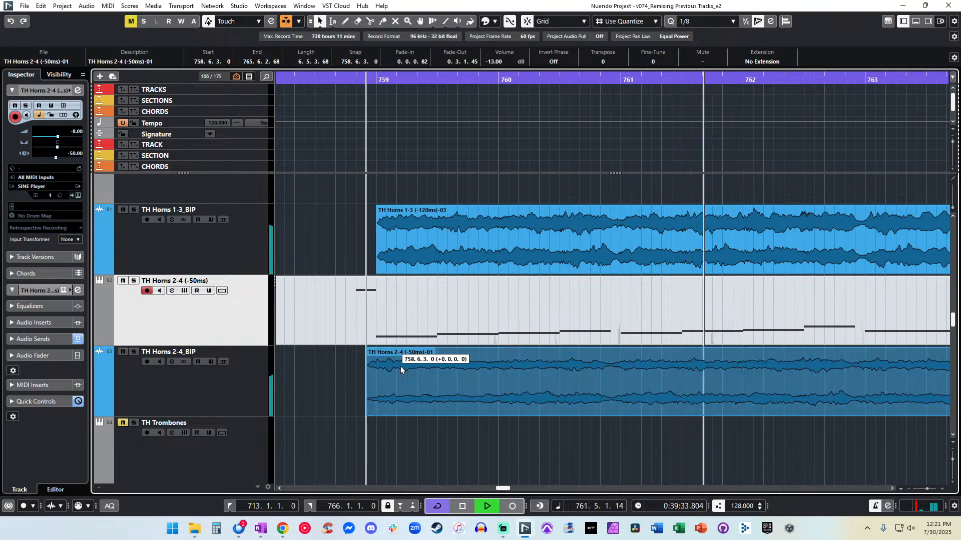
drag(389, 368, 391, 370)
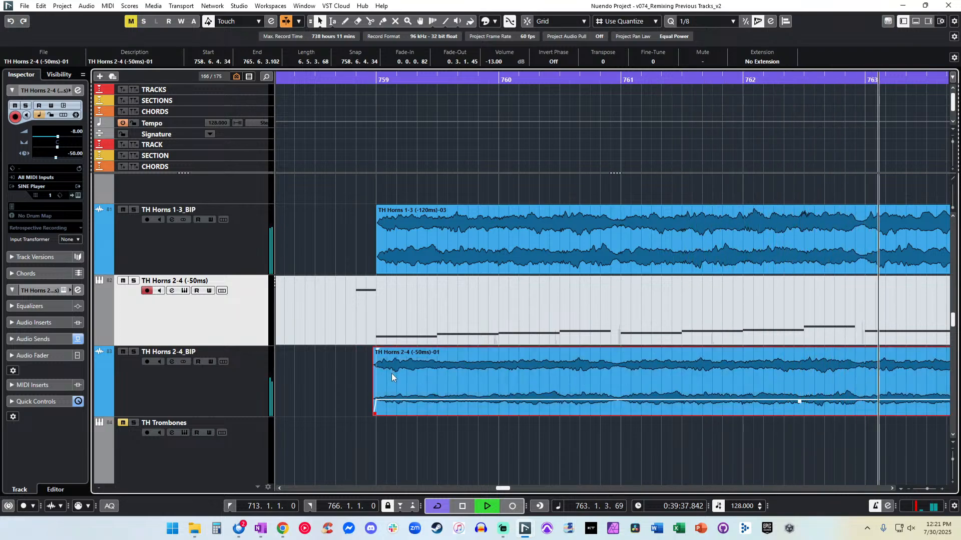
Cut the TH Horns 2-4_BIP clip's start back to 758.6.4.119, add a 0.0.0.71 fade-in and listen to the result.
click(391, 370)
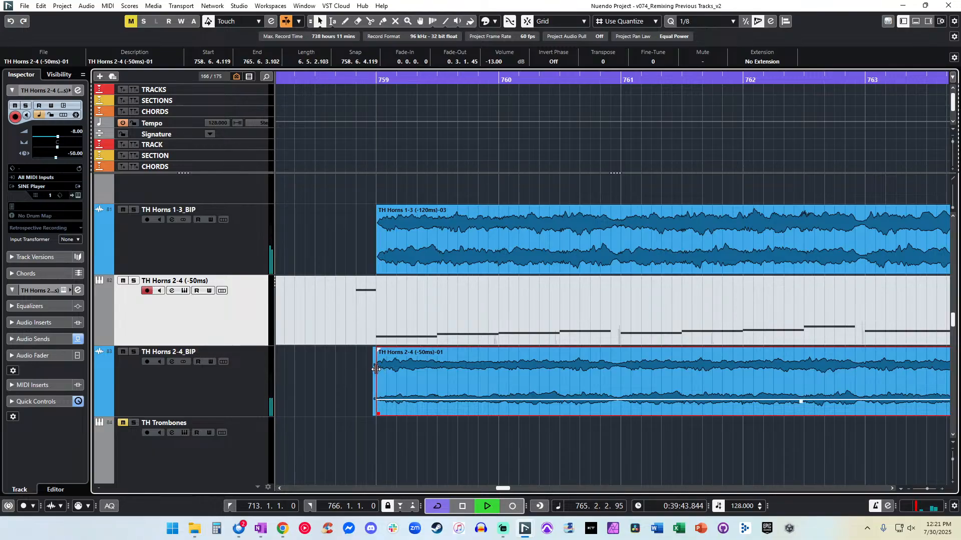
drag(379, 350, 381, 351)
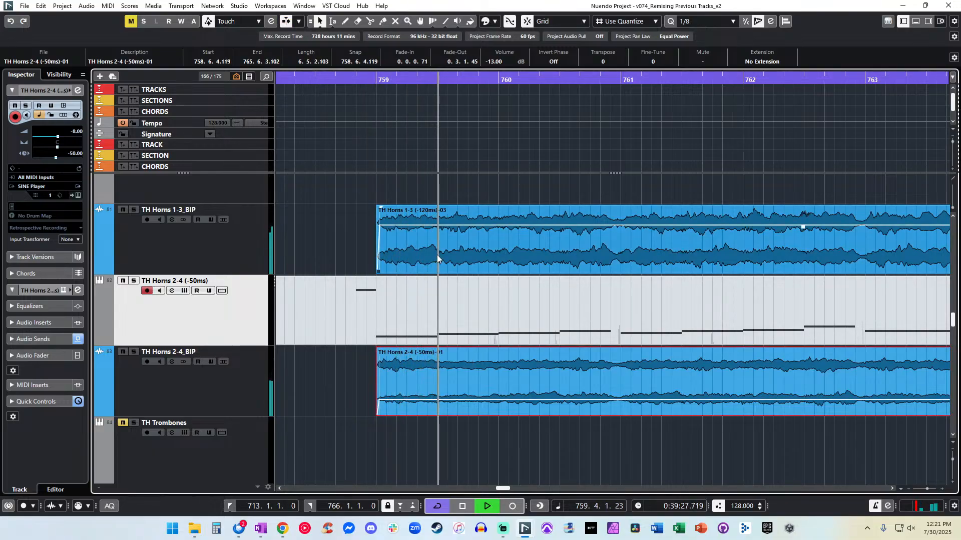
key(f)
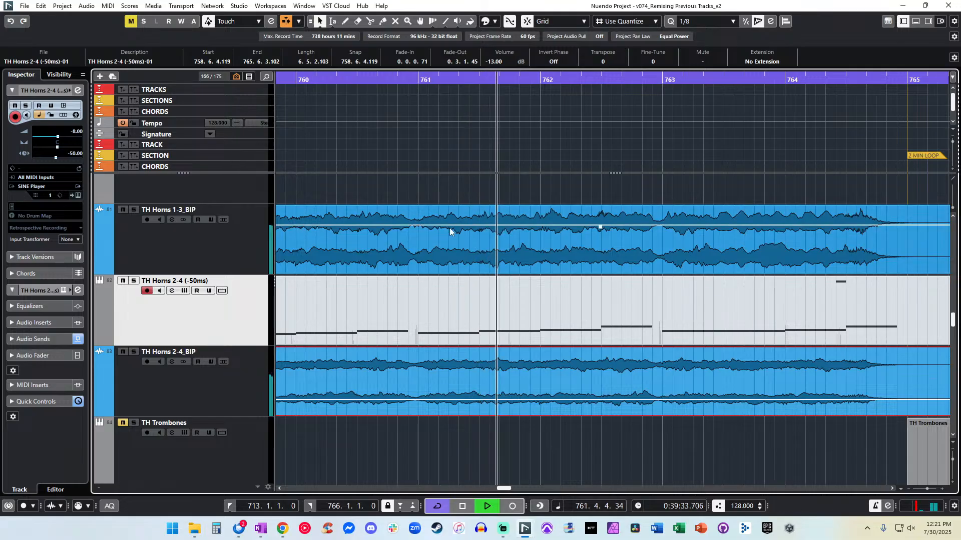
click(514, 383)
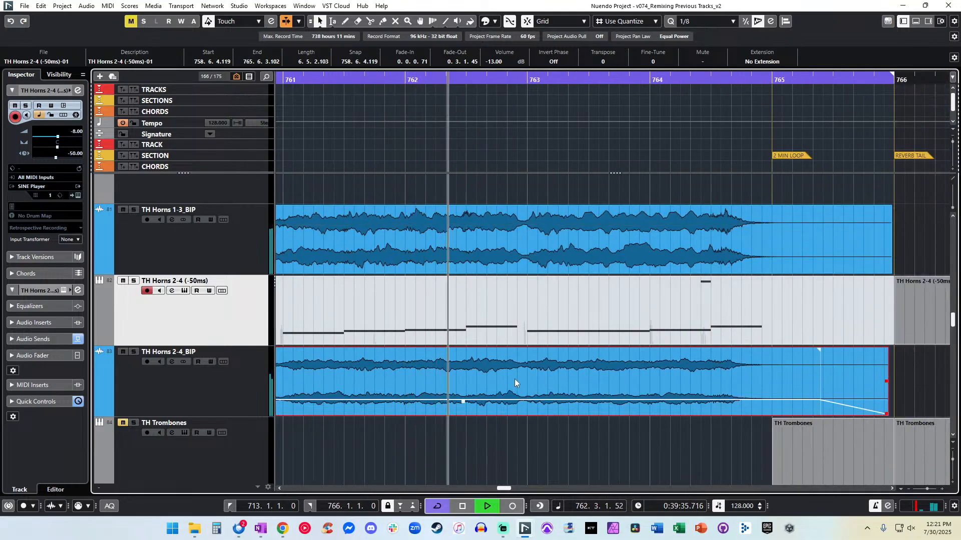
Set the TH Horns 2-4_BIP clip's volume to -12 dB while it plays.
click(495, 61)
text(-)
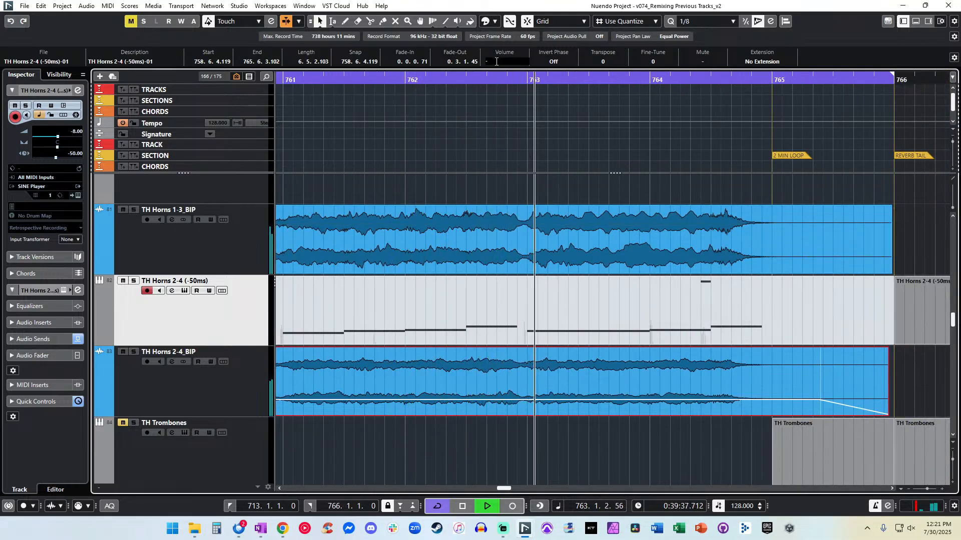
text(14)
key(Return)
scroll(498, 64, up, 2)
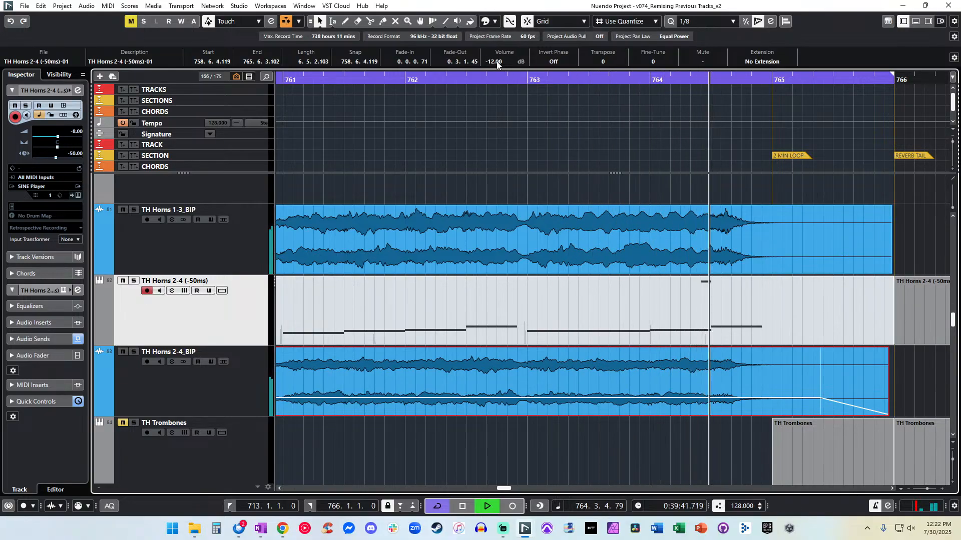
Split both horn BIP clips at 765.2.1.0 and delete the silent pieces after the cut.
scroll(673, 258, right, 3)
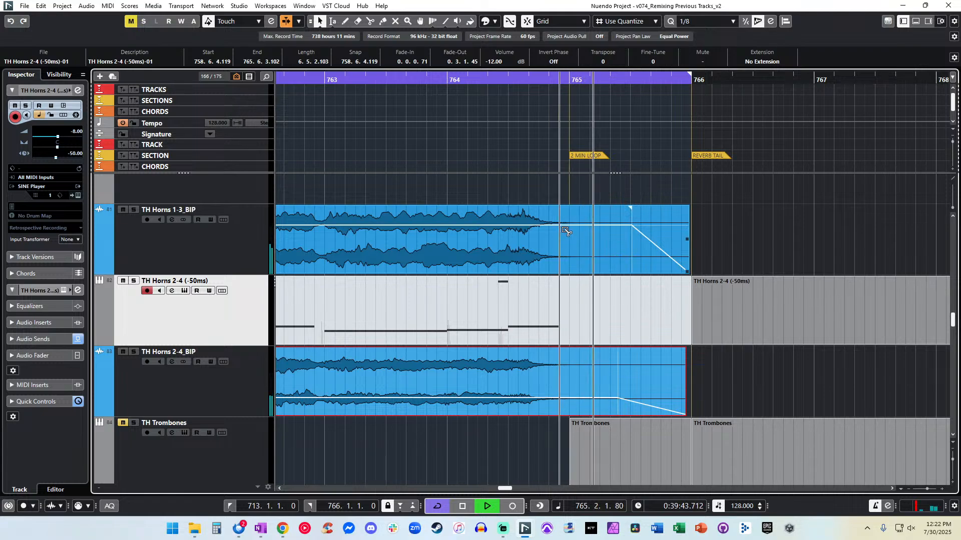
alt+click(589, 370)
key(space)
click(618, 370)
key(Delete)
click(622, 265)
key(Delete)
Select the shortened TH Horns 1-3_BIP and TH Horns 2-4_BIP clips together and give them a 0.1.2.23 fade-out.
click(578, 260)
shift+click(578, 368)
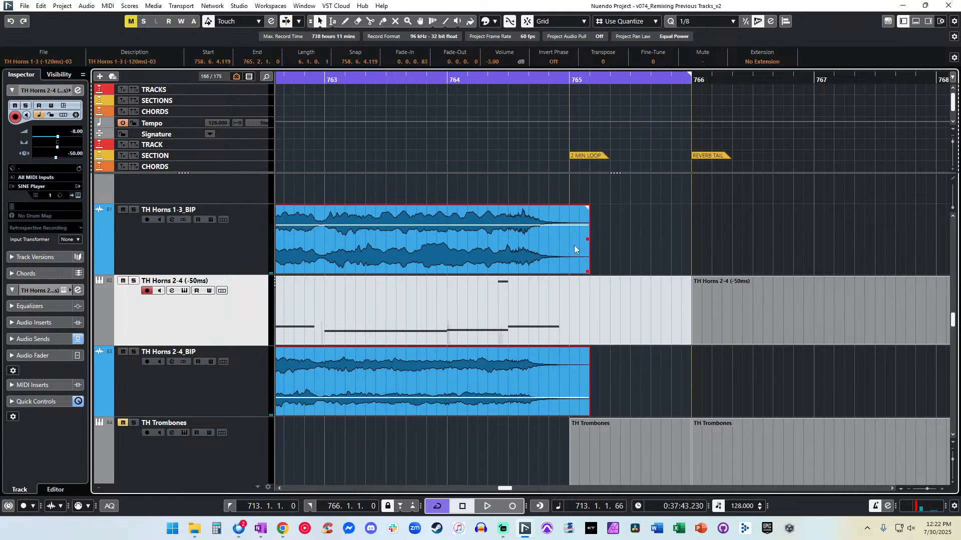
drag(577, 210, 555, 214)
key(g)
key(g)
key(g)
key(g)
key(g)
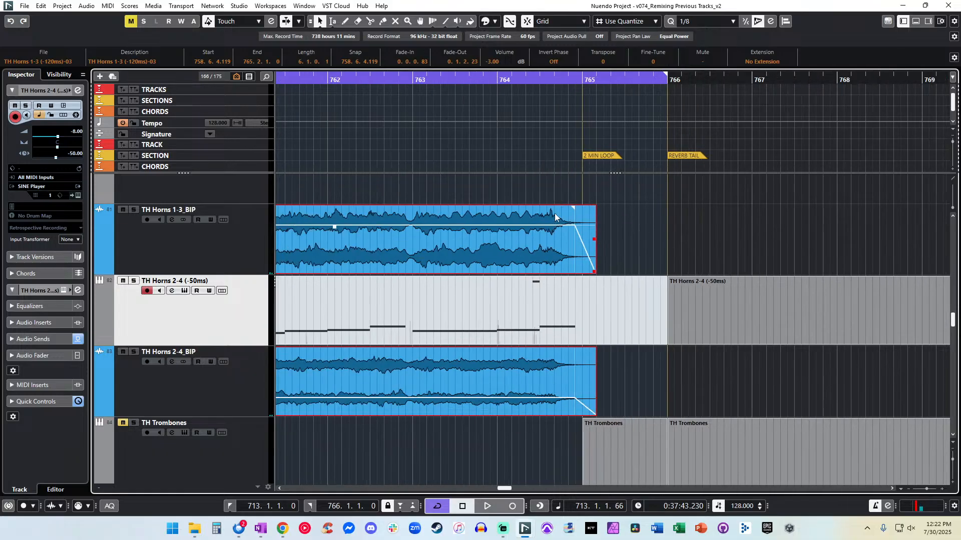
Select the TH Trombones part starting at bar 713, play from bar 716 and solo the TH Trombones track.
scroll(555, 214, right, 6)
key(g)
key(shift+g)
key(h)
key(h)
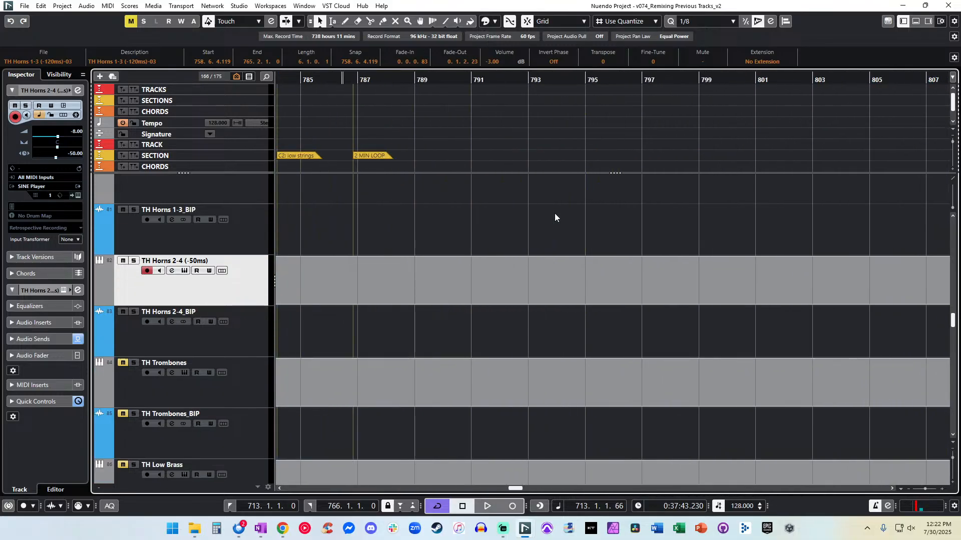
key(KP_1)
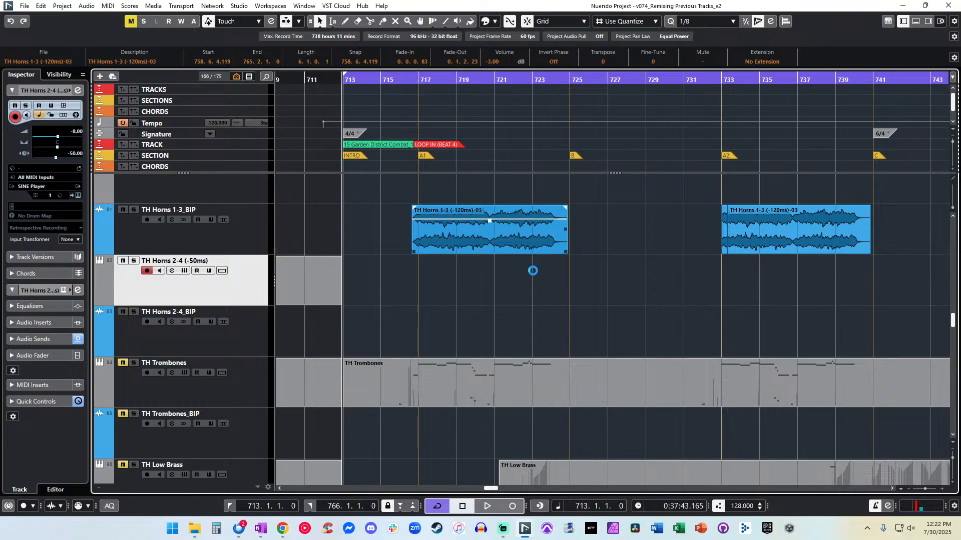
scroll(503, 261, left, 5)
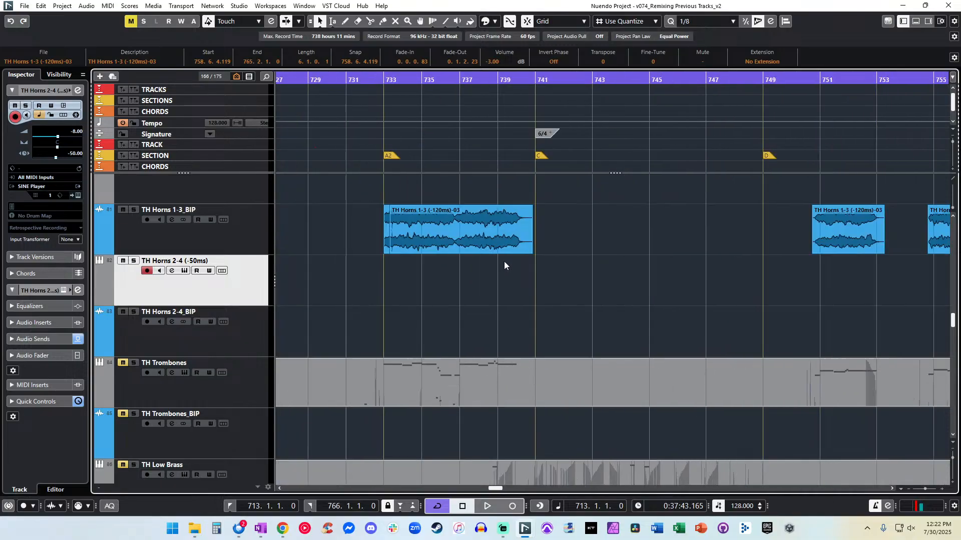
scroll(503, 262, right, 4)
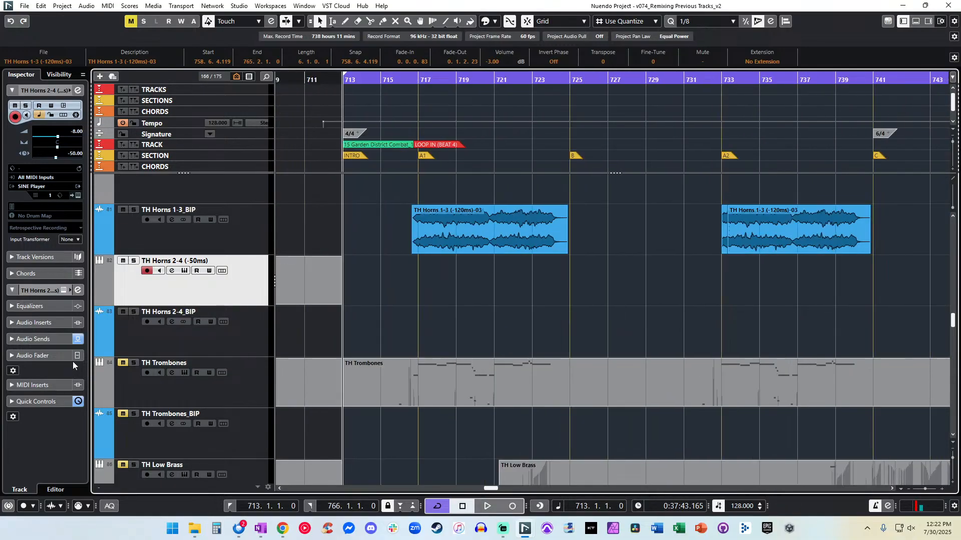
click(411, 380)
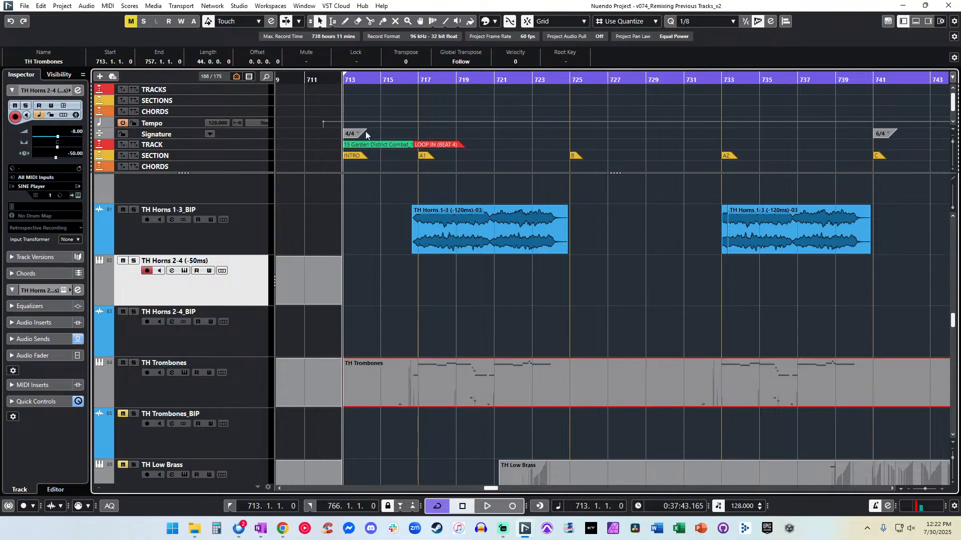
double_click(401, 80)
click(134, 363)
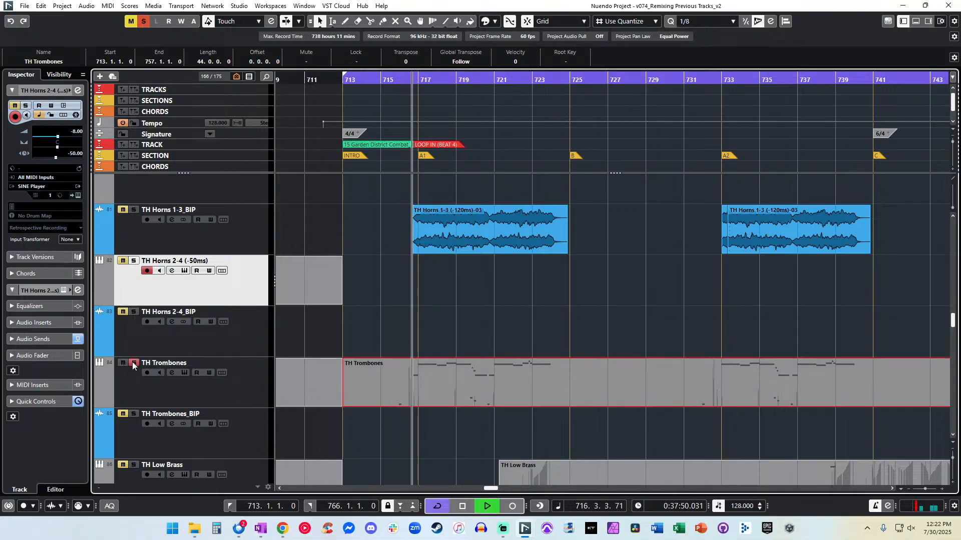
Check the trombones' SINE Player instrument and lower the part's Main Volume (CC 7) point at 716.3.1.0 to about 90.
double_click(384, 378)
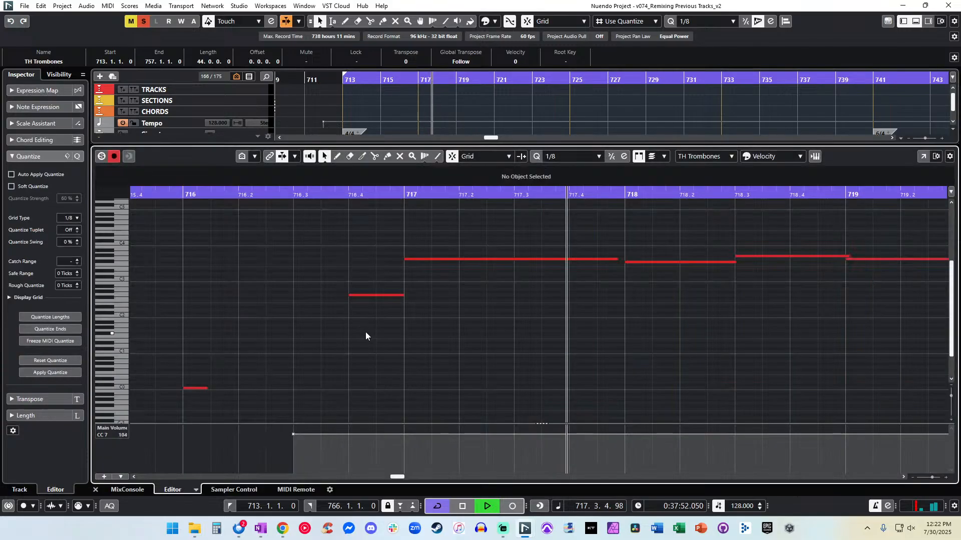
key(e)
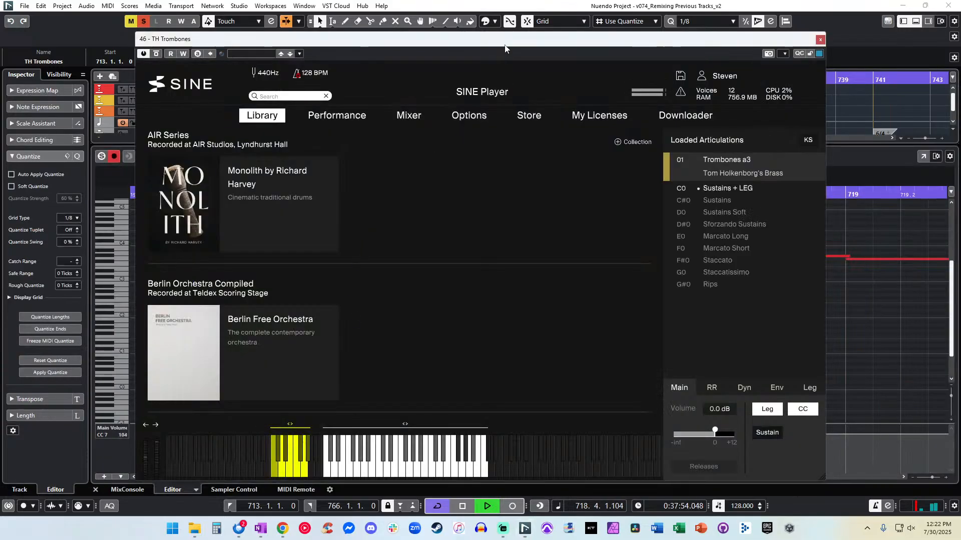
key(e)
scroll(395, 265, left, 6)
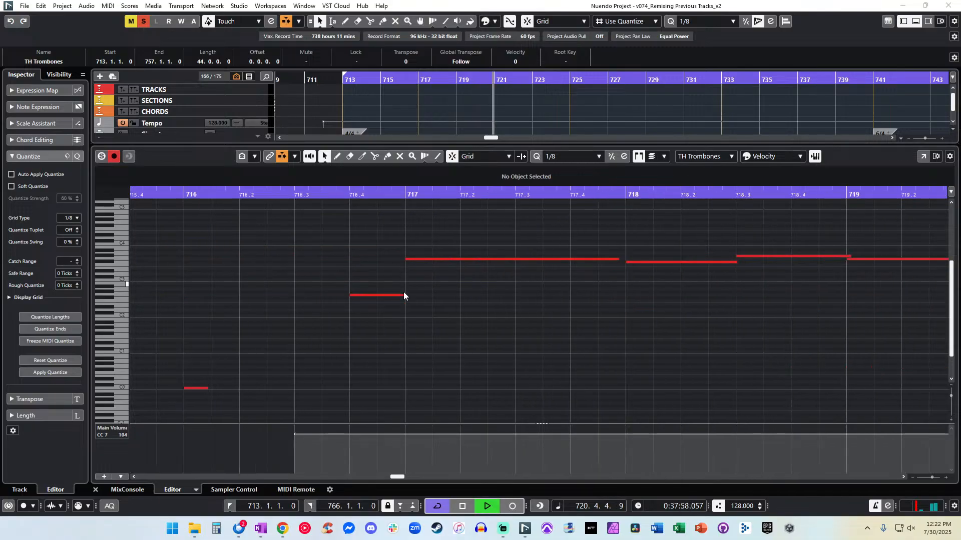
drag(294, 434, 295, 443)
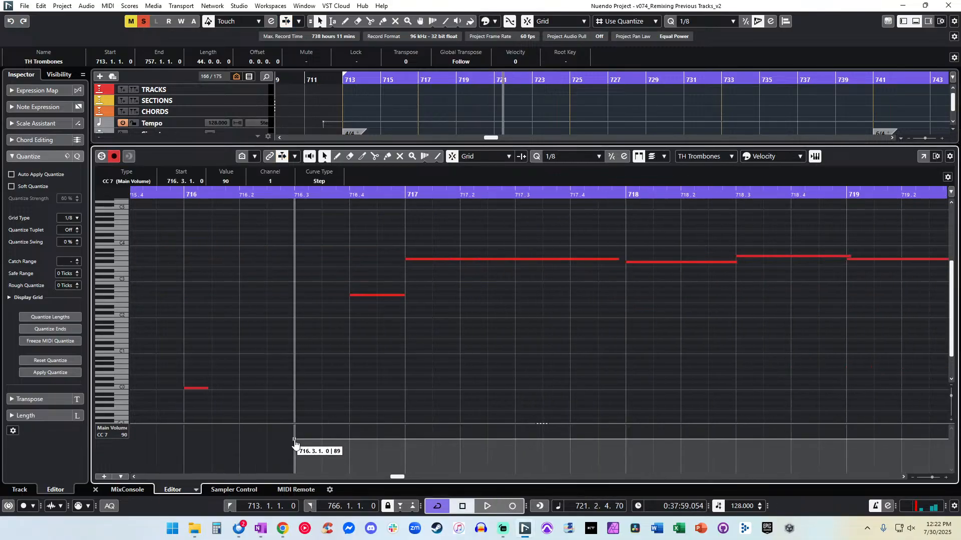
key(e)
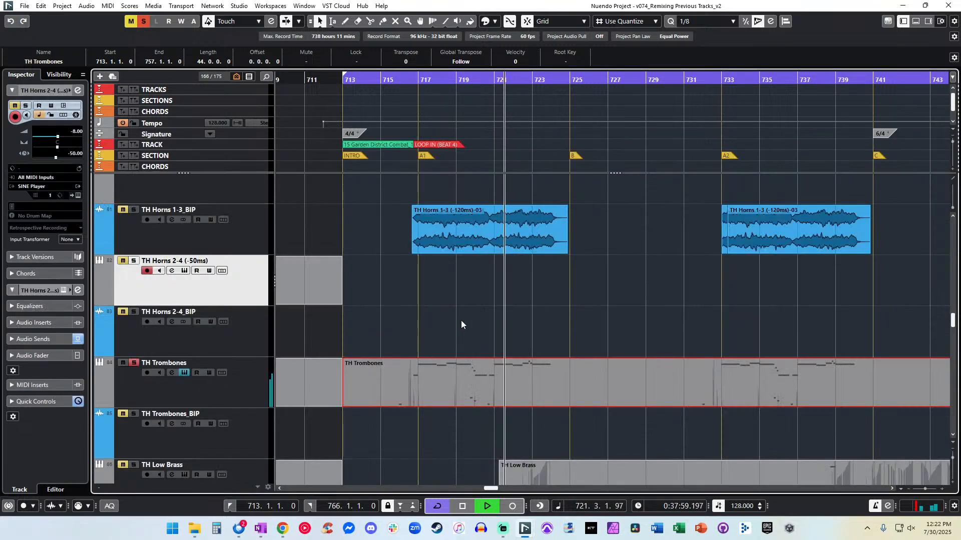
Unsolo the TH Trombones track and listen to it together with the horns from bar 750.
click(460, 339)
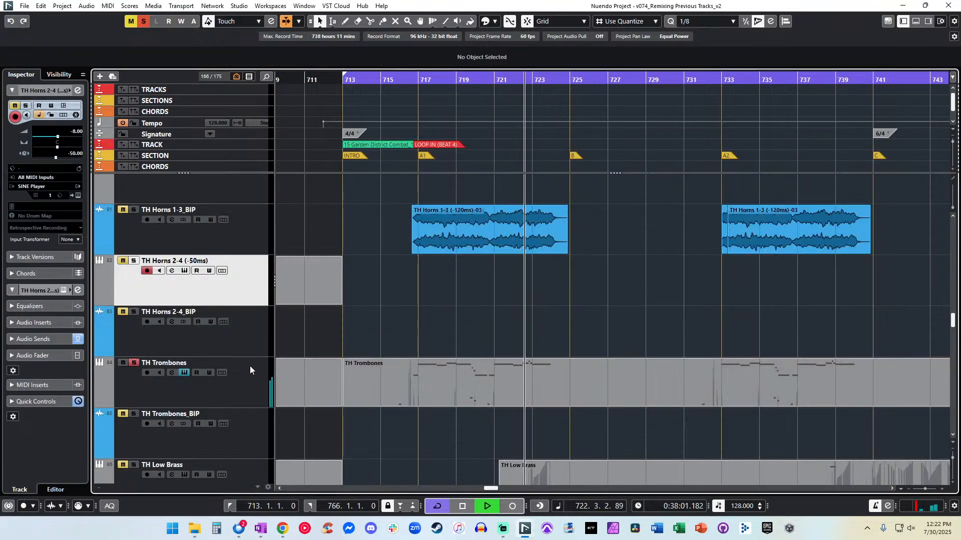
click(135, 363)
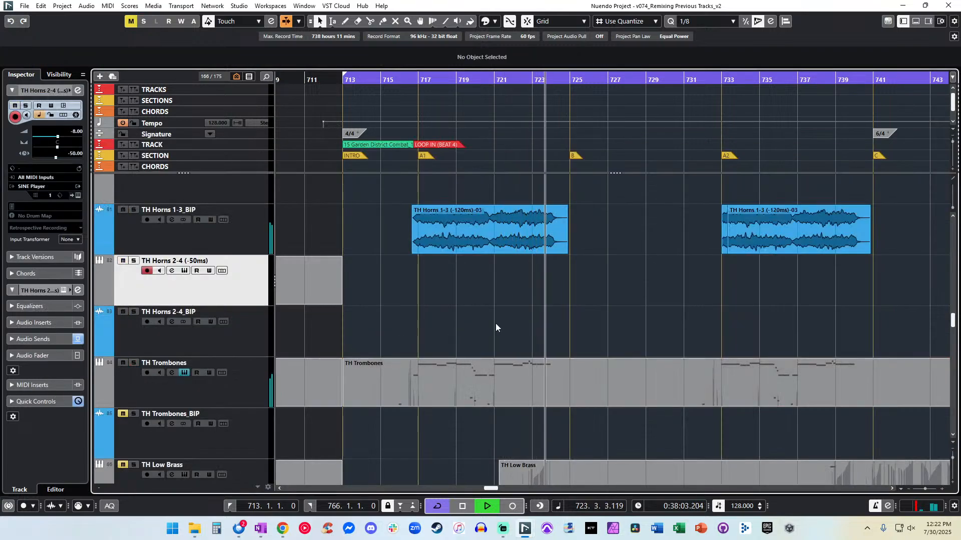
scroll(587, 343, right, 9)
scroll(586, 343, left, 1)
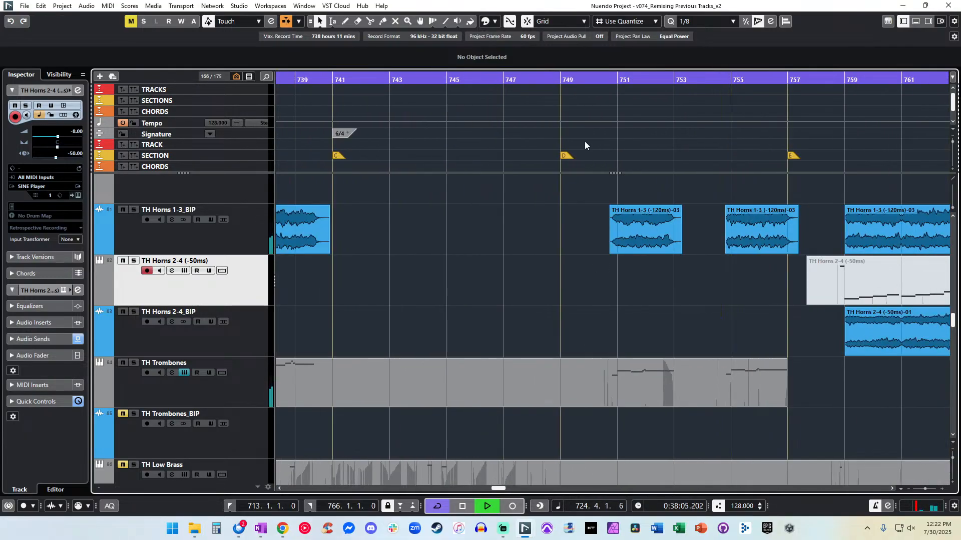
click(599, 88)
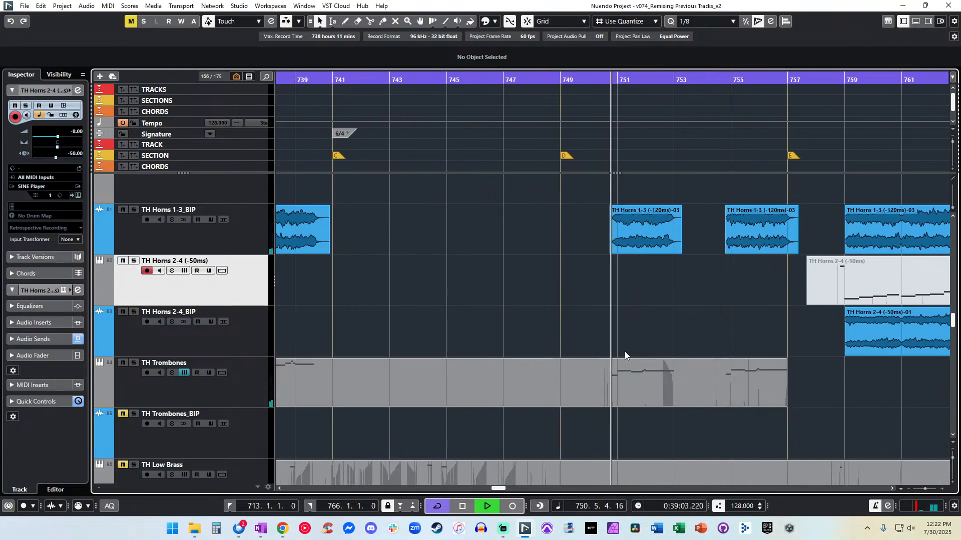
scroll(595, 353, left, 9)
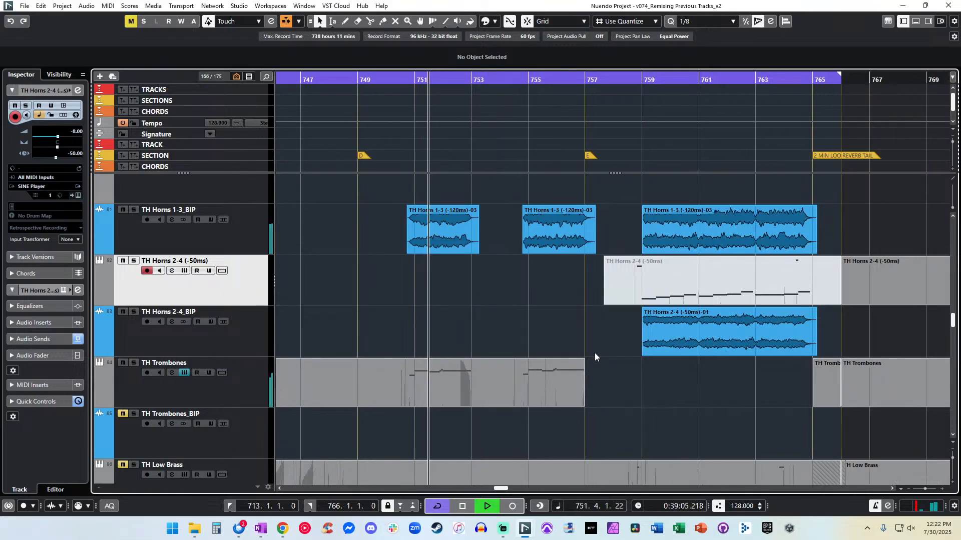
scroll(594, 352, down, 5)
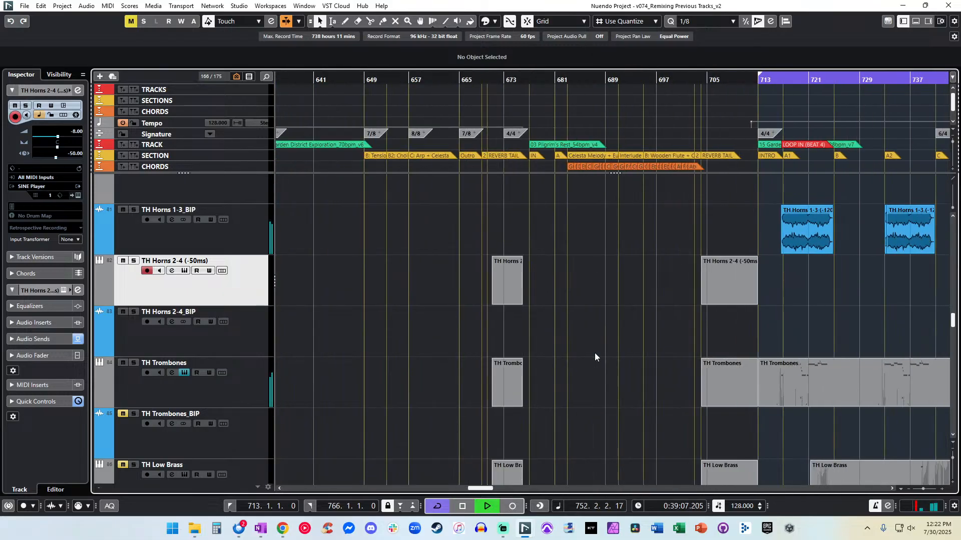
key(space)
Render the TH Trombones part that starts at bar 713 in place to a new audio track.
click(579, 395)
key(alt+r)
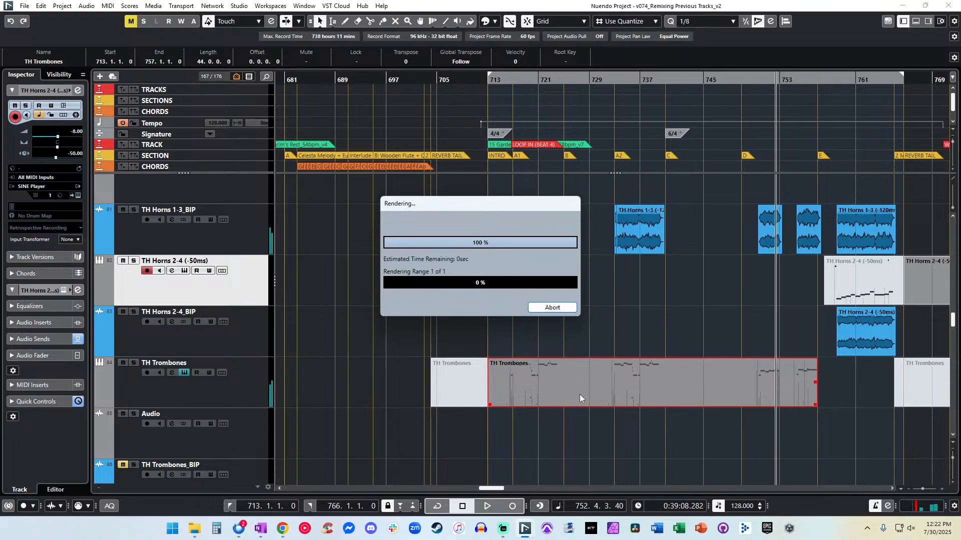
scroll(580, 399, down, 2)
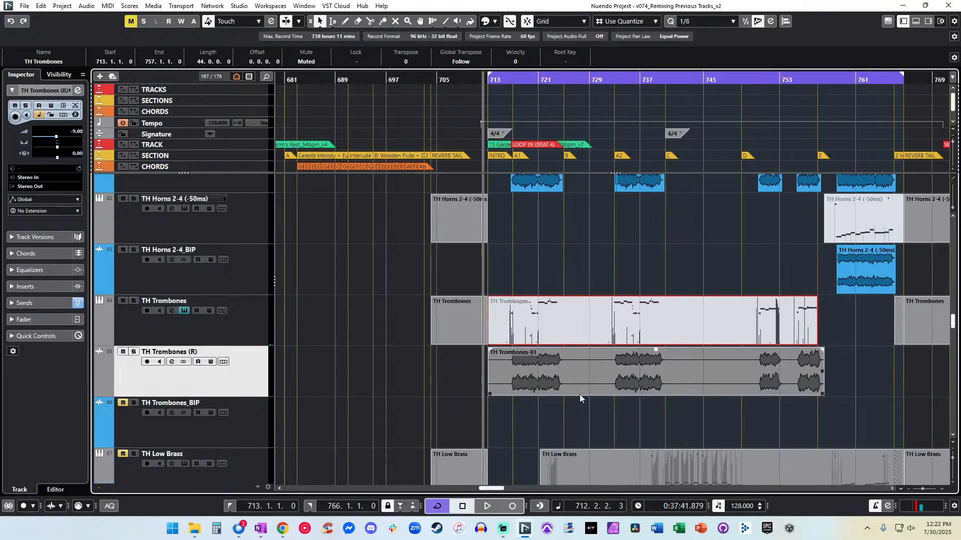
Move the rendered trombone clip down to the TH Trombones_BIP track and delete the emptied render track.
click(573, 378)
key(ctrl+Down)
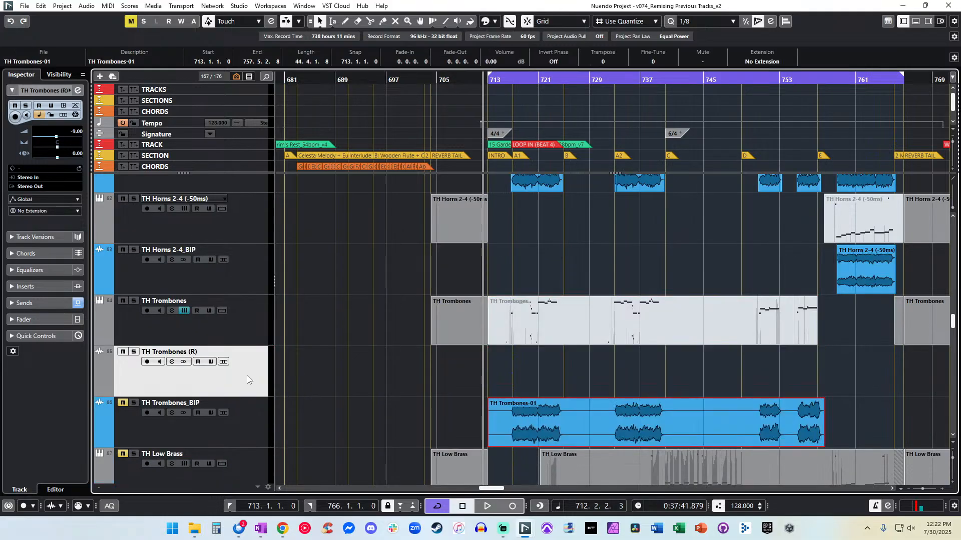
key(shift+Delete)
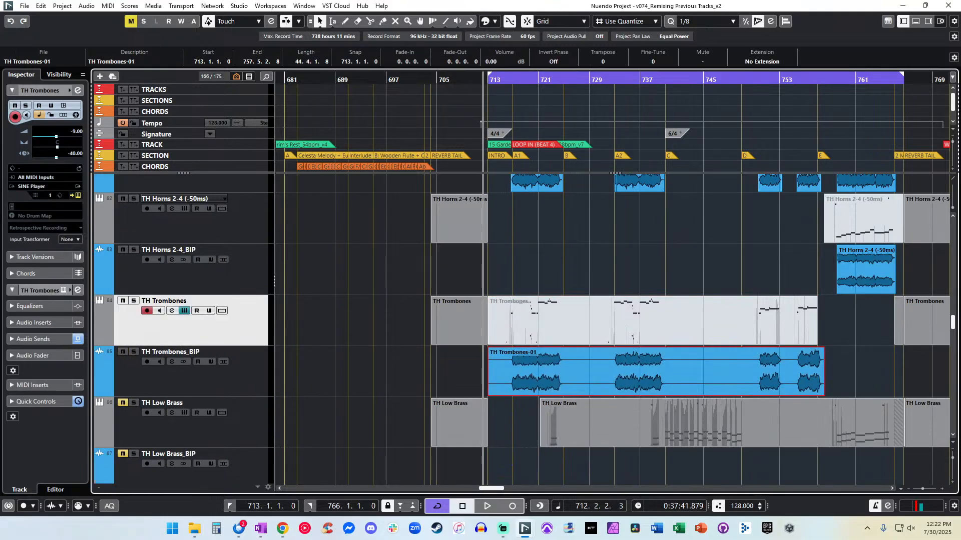
Trim the start of the TH Trombones_BIP clip to 716.3.3.11, removing the silence before the first note.
key(h)
key(h)
key(h)
key(h)
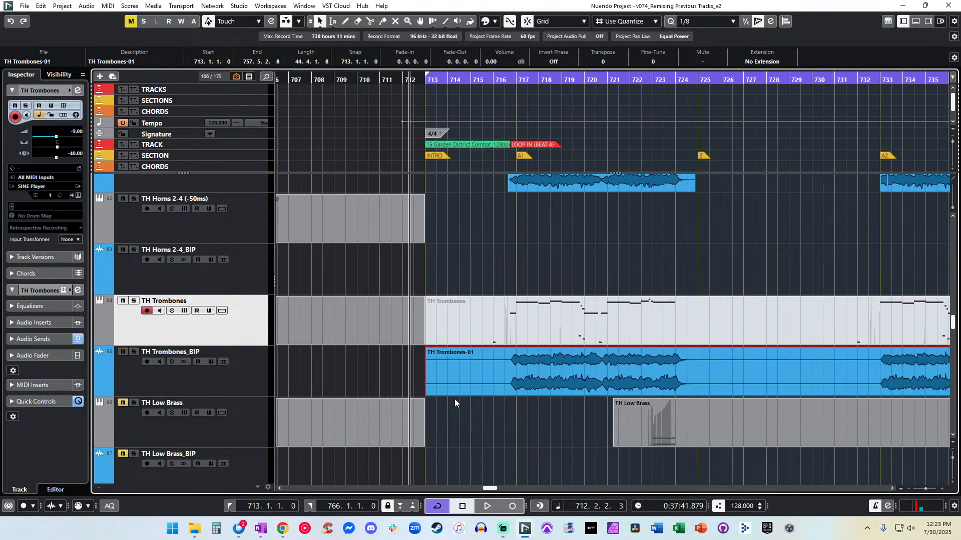
drag(429, 394, 508, 395)
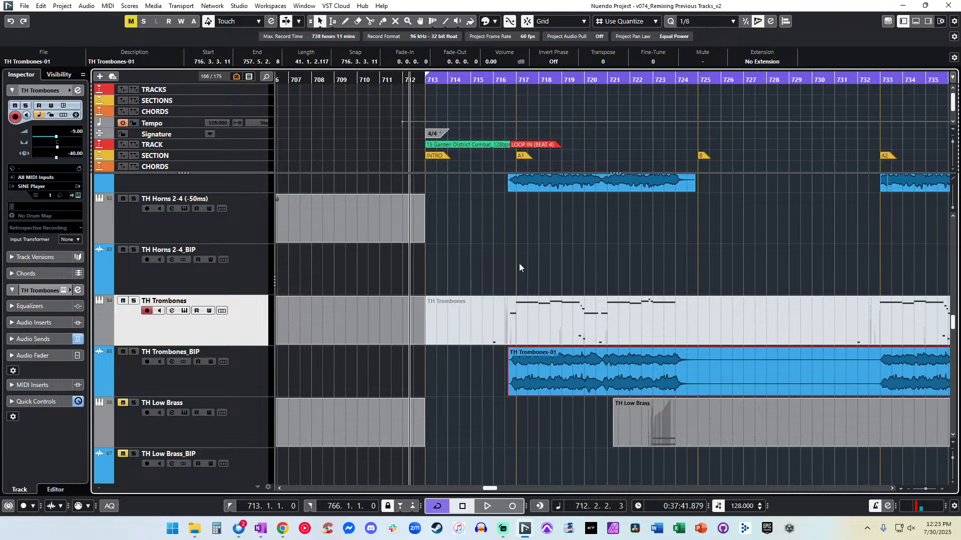
Play the trombone clip with the horns from just before bar 717 and set its volume to -5 dB.
click(513, 89)
key(space)
key(h)
key(h)
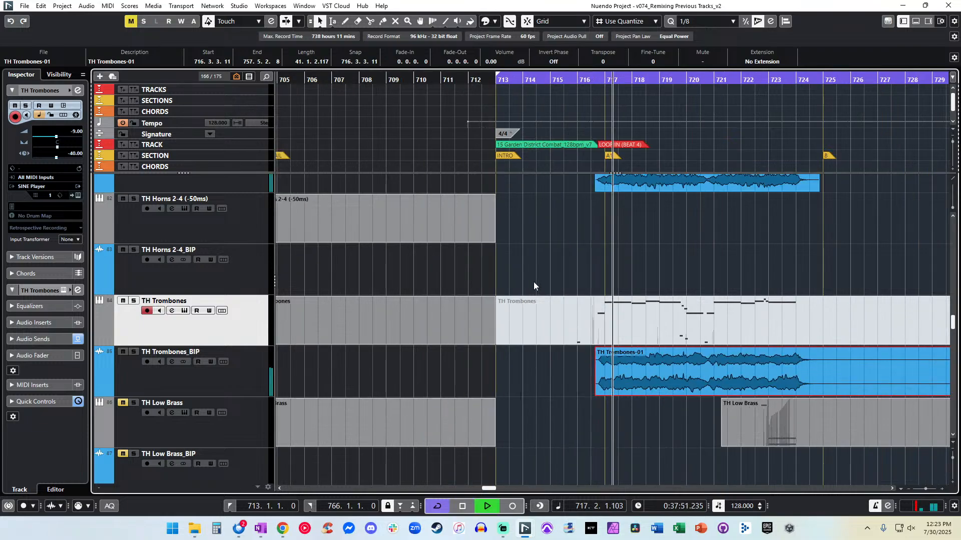
key(h)
key(h)
key(h)
key(h)
key(h)
scroll(577, 339, right, 3)
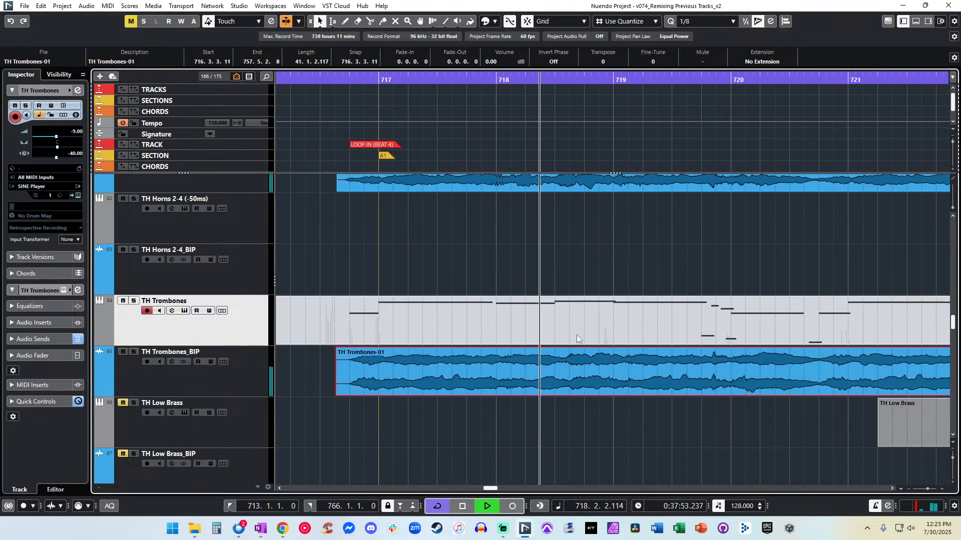
key(g)
key(g)
key(g)
key(g)
key(g)
key(g)
scroll(576, 335, right, 1)
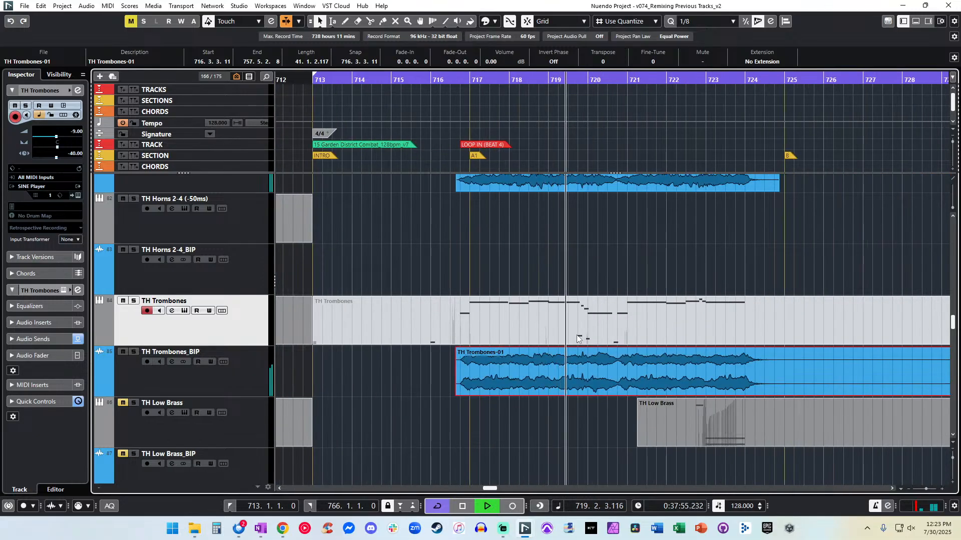
click(496, 61)
text(-5)
key(Return)
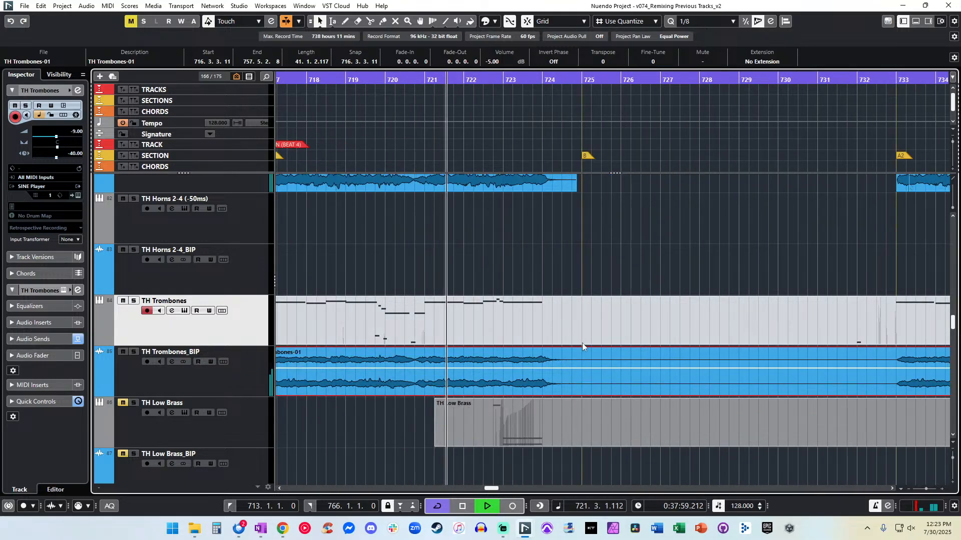
Split the TH Trombones_BIP clip at 725.1.2.119 and give the first piece a 0.0.1.75 fade-in and 0.2.0.91 fade-out.
alt+click(585, 367)
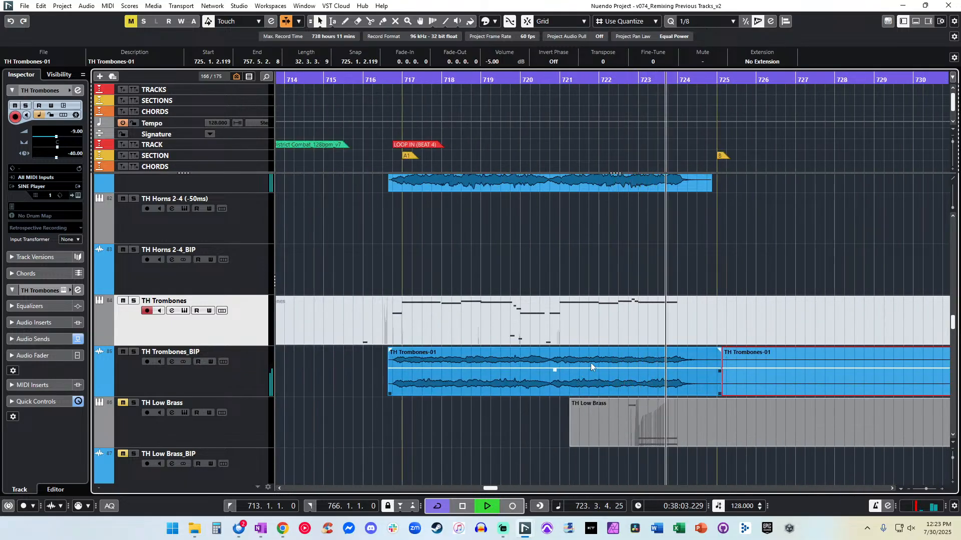
drag(390, 348, 394, 351)
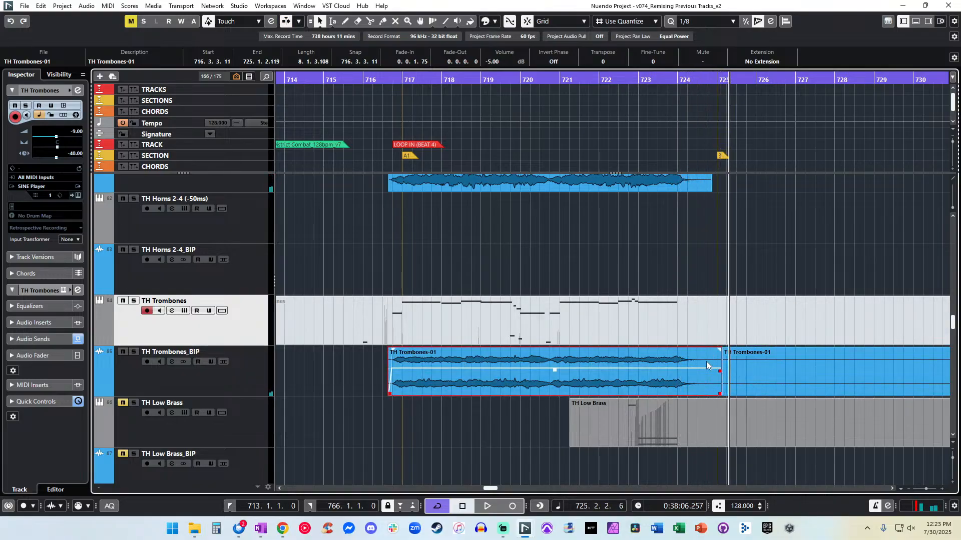
drag(721, 351, 699, 351)
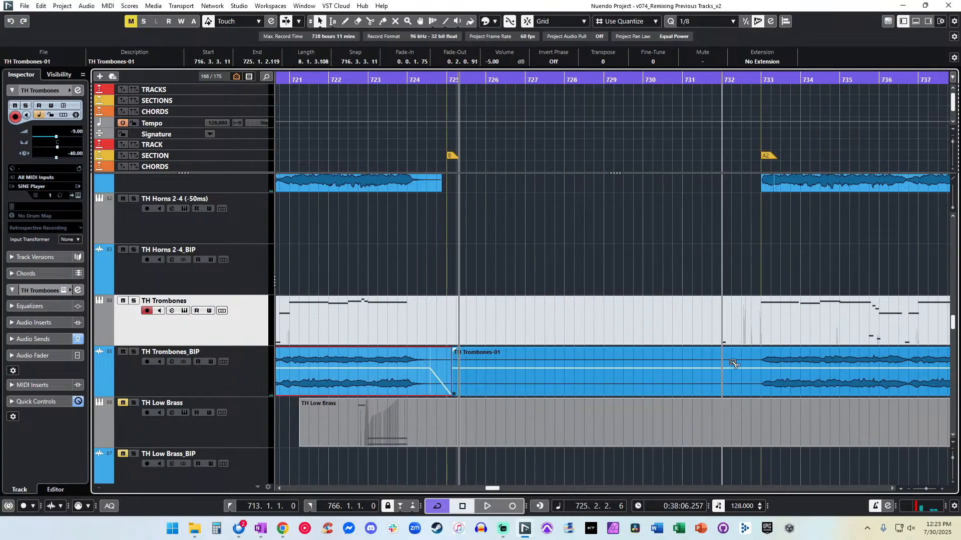
Cut away the silent trombone audio before bar 733 so the clip starts at 732.4.3.0 with a 0.0.0.97 fade-in.
click(732, 359)
key(Delete)
scroll(720, 361, right, 4)
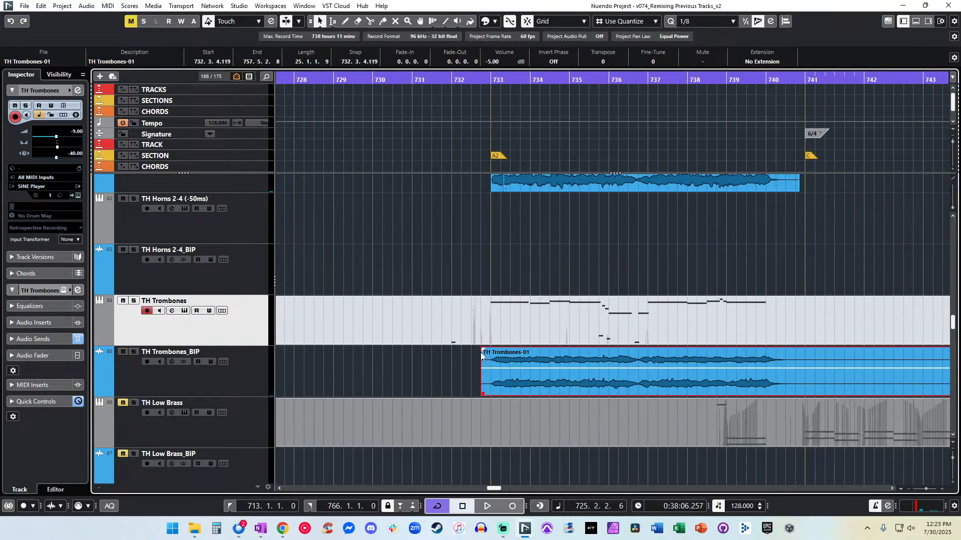
drag(484, 393, 489, 393)
Play and split the trombone clip at 740.4.4.119, ending the first piece at 740.3.4.75 with a 0.1.0.8 fade-out.
click(485, 77)
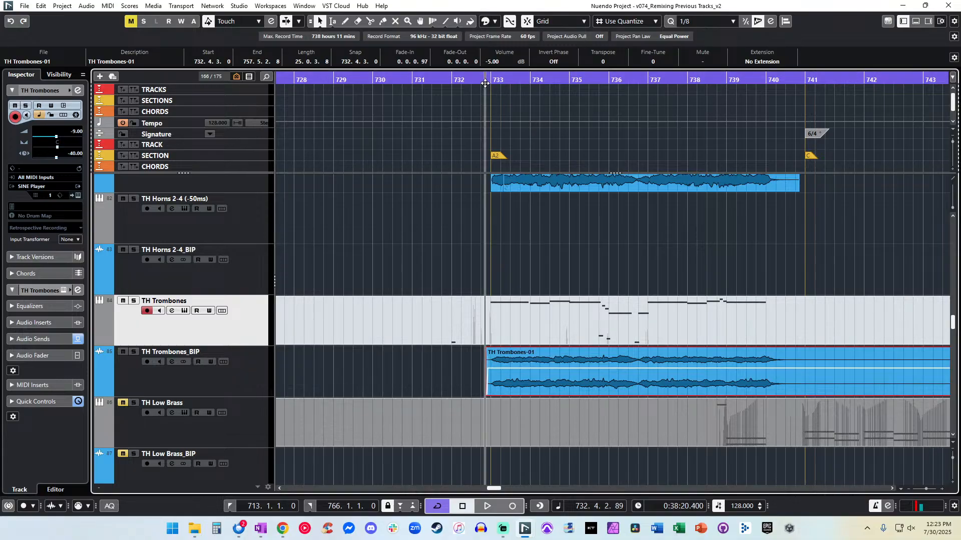
key(space)
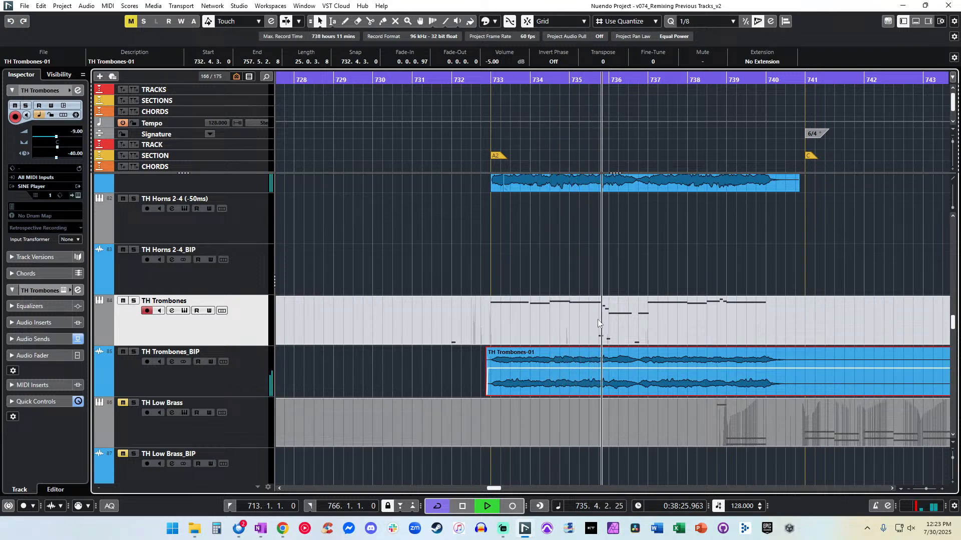
key(f)
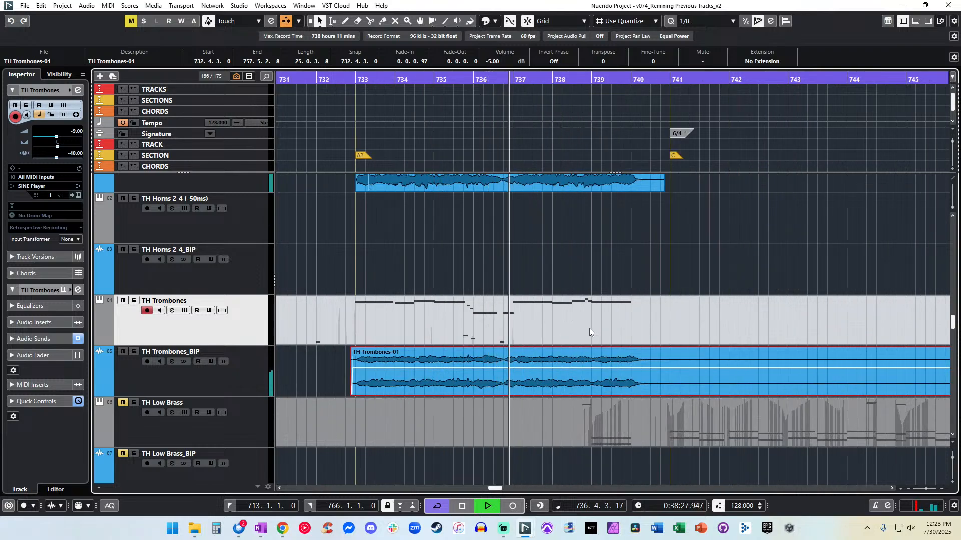
alt+click(534, 367)
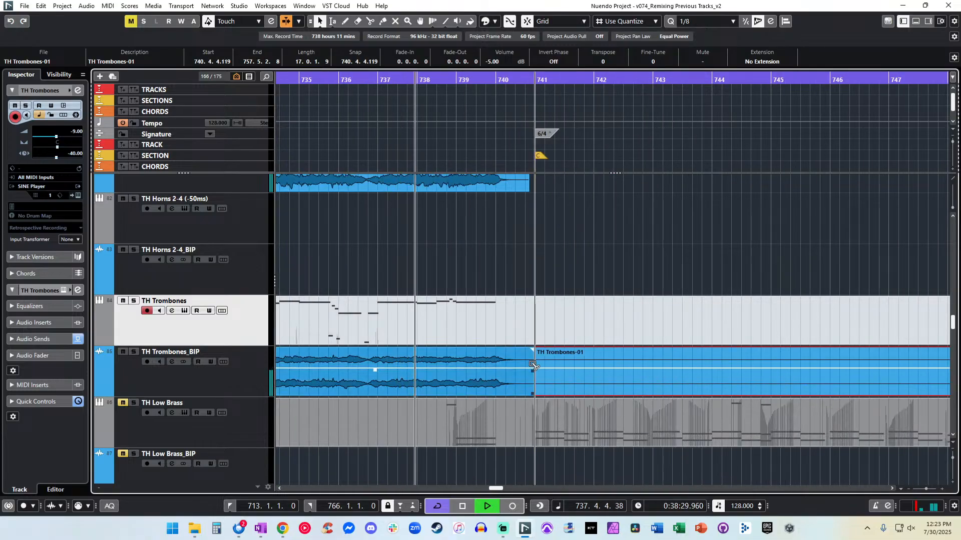
drag(533, 394, 523, 395)
drag(522, 348, 512, 352)
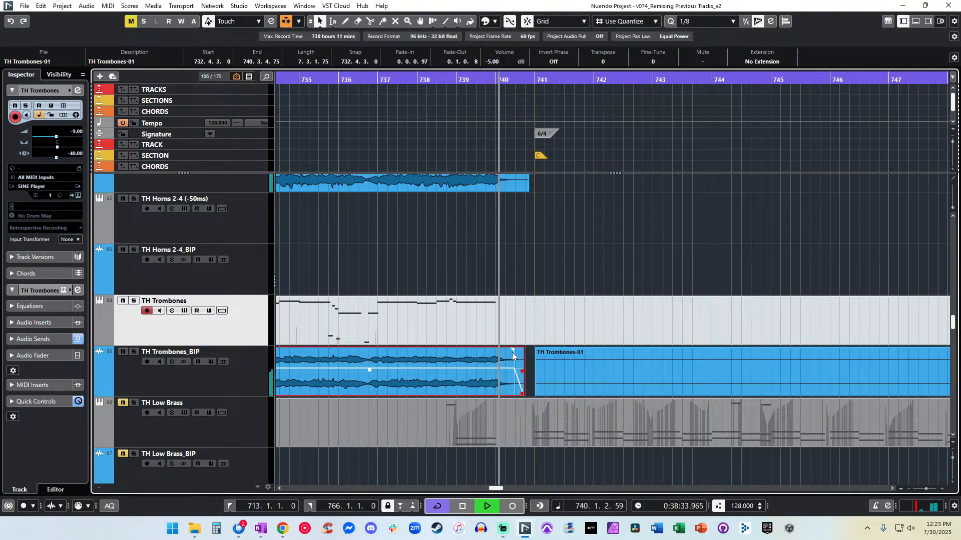
Split the remaining trombone clip at 750.4.4.119 and delete the silent piece before it.
scroll(419, 206, right, 7)
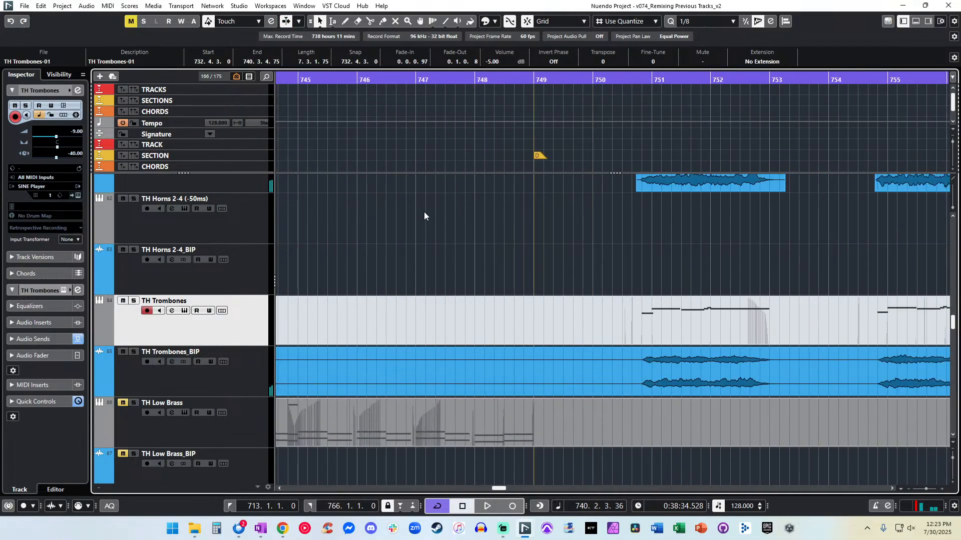
alt+click(632, 368)
key(Delete)
scroll(477, 296, right, 3)
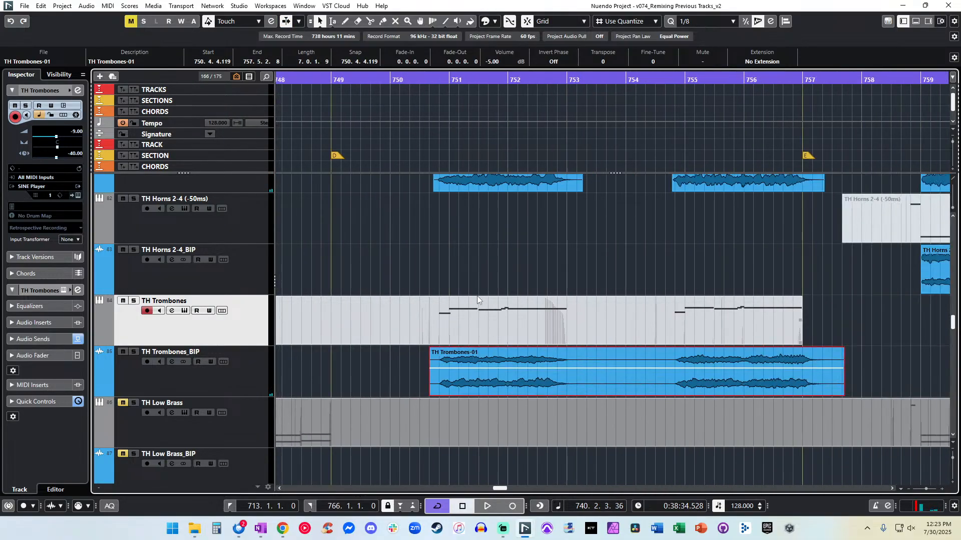
Play the trombone clip from shortly before bar 751 and set its volume to -3 dB.
click(417, 80)
key(space)
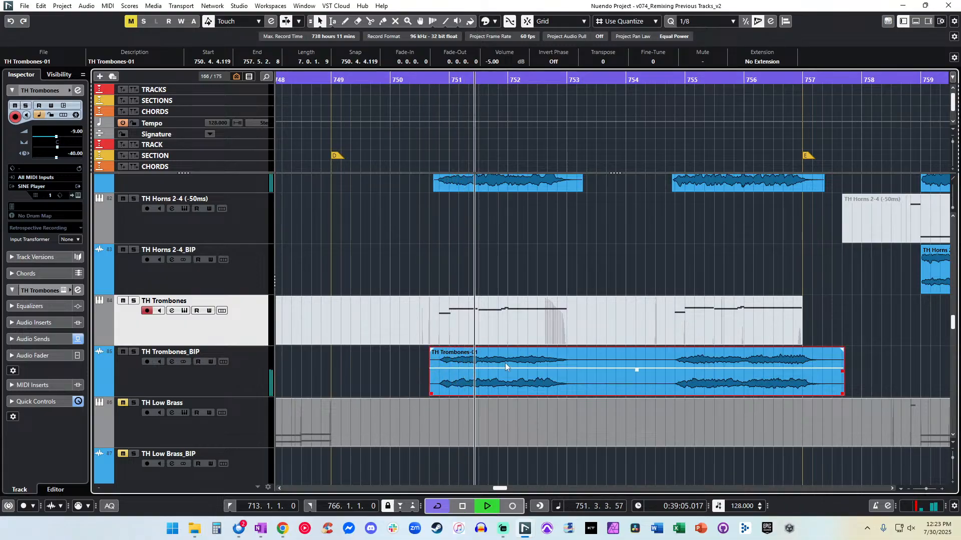
click(499, 62)
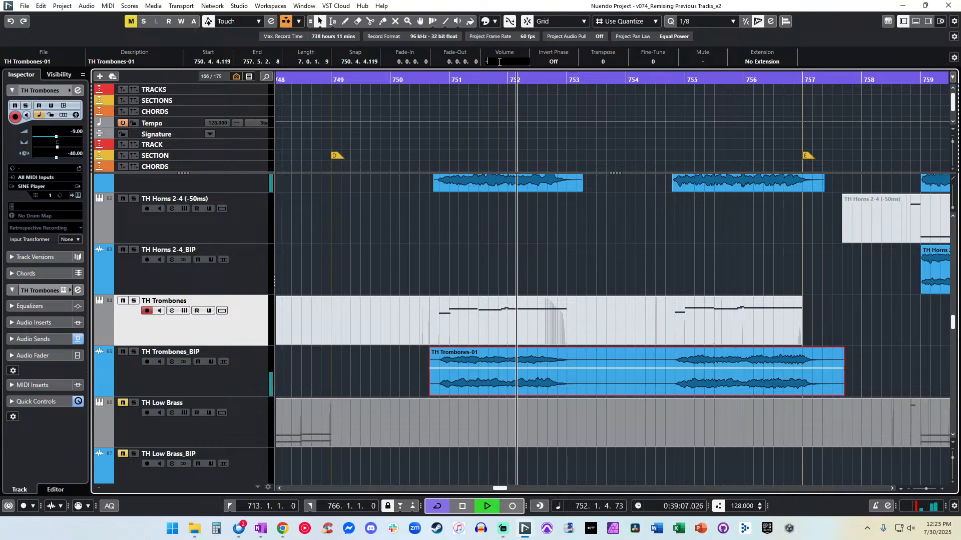
text(-3)
key(Return)
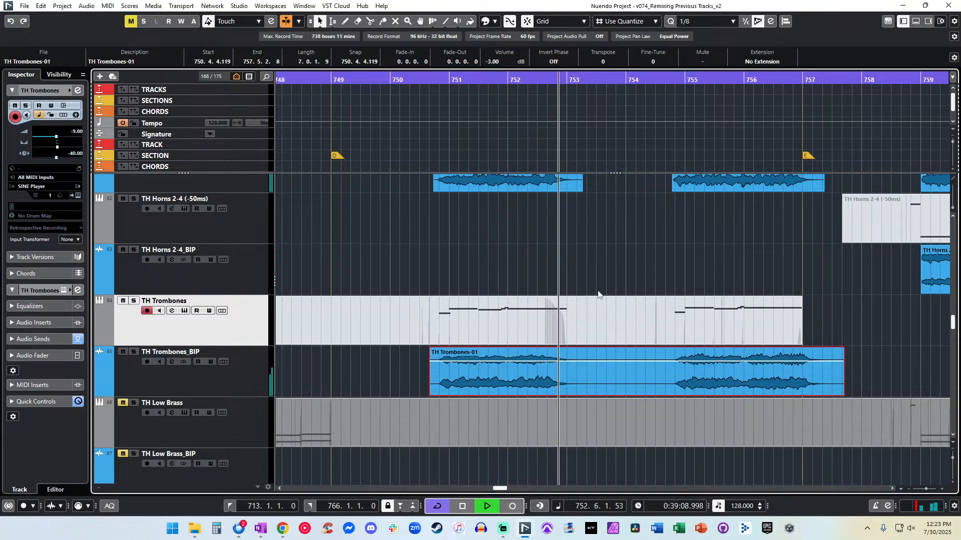
Split the trombone clip at 753.2.1.101 and start the second piece at 754.5.4.65 with a 0.0.1.27 fade-in.
scroll(576, 281, right, 2)
alt+click(453, 373)
drag(454, 393, 540, 394)
drag(541, 356, 545, 357)
Trim the first piece's start to 750.5.2.116 and give it a 0.0.0.49 fade-in and 0.0.3.56 fade-out.
drag(451, 354, 433, 351)
drag(299, 396, 304, 395)
drag(303, 350, 303, 350)
key(KP_Subtract)
key(KP_Subtract)
key(space)
Trim the last trombone clip's end to 757.2.4.27 and give it a 0.0.3.6 fade-out.
scroll(639, 254, right, 1)
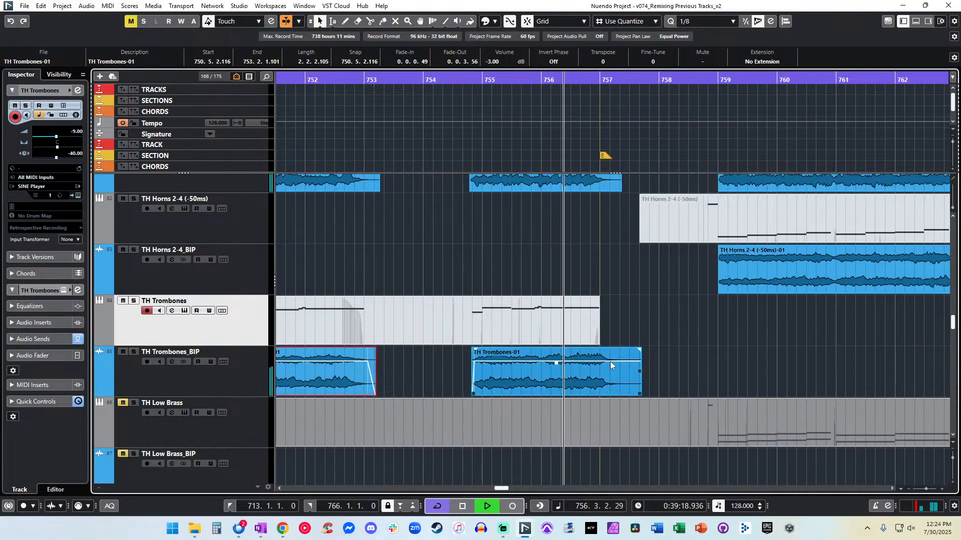
drag(640, 390, 616, 386)
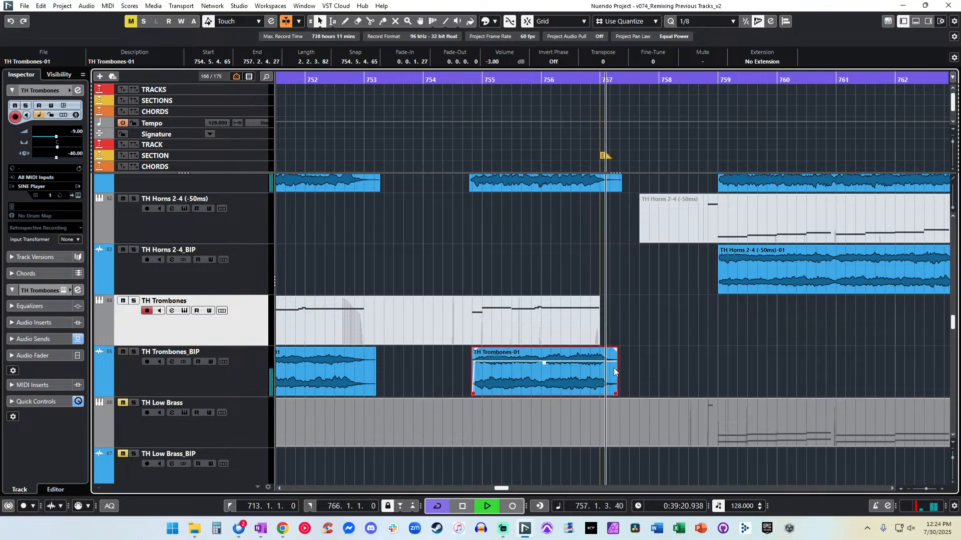
drag(617, 351, 609, 350)
Delete the empty TH Trombones MIDI part between bars 765 and 766.
scroll(561, 287, right, 5)
scroll(562, 284, right, 2)
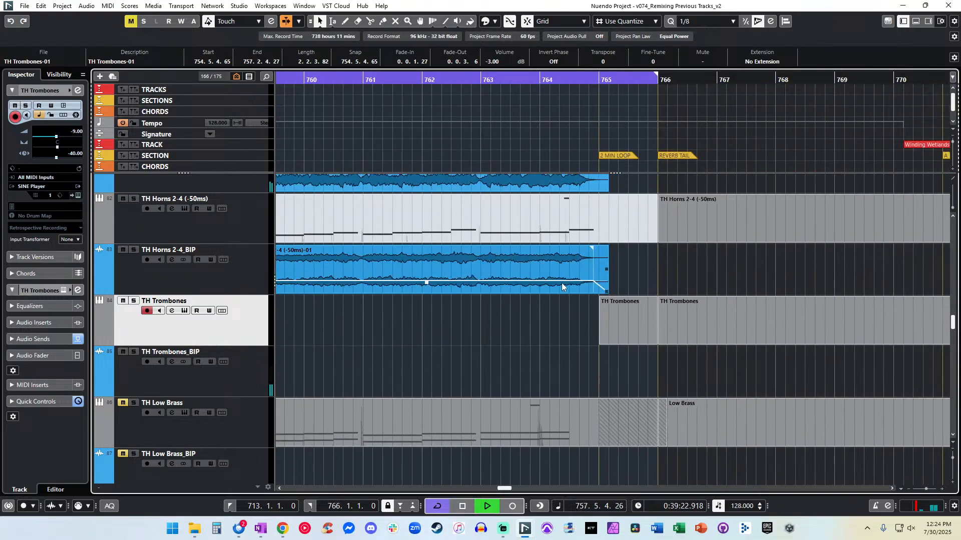
click(620, 332)
key(Delete)
Stop playback and unmute the TH Low Brass track.
scroll(520, 347, left, 6)
scroll(521, 348, up, 3)
scroll(520, 348, up, 1)
key(g)
key(g)
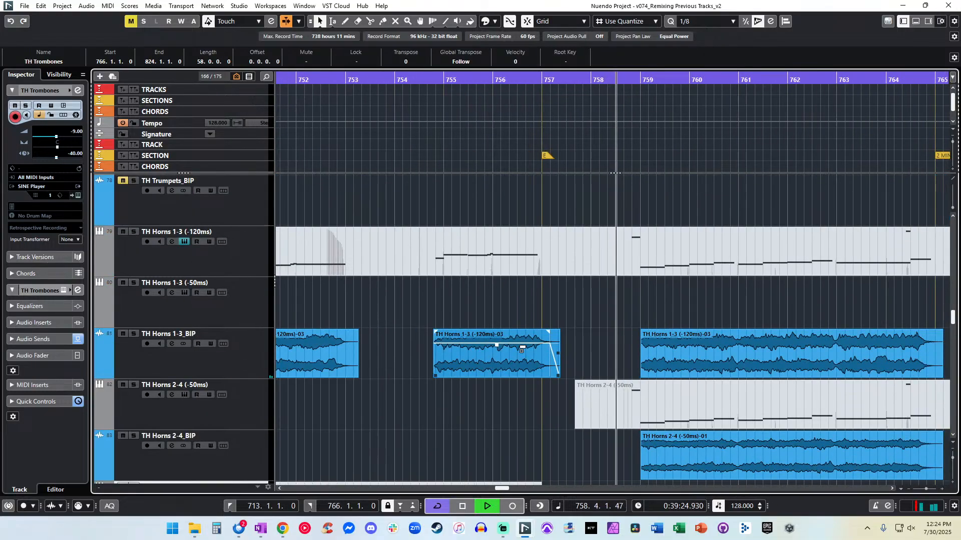
scroll(521, 347, down, 4)
key(space)
click(123, 341)
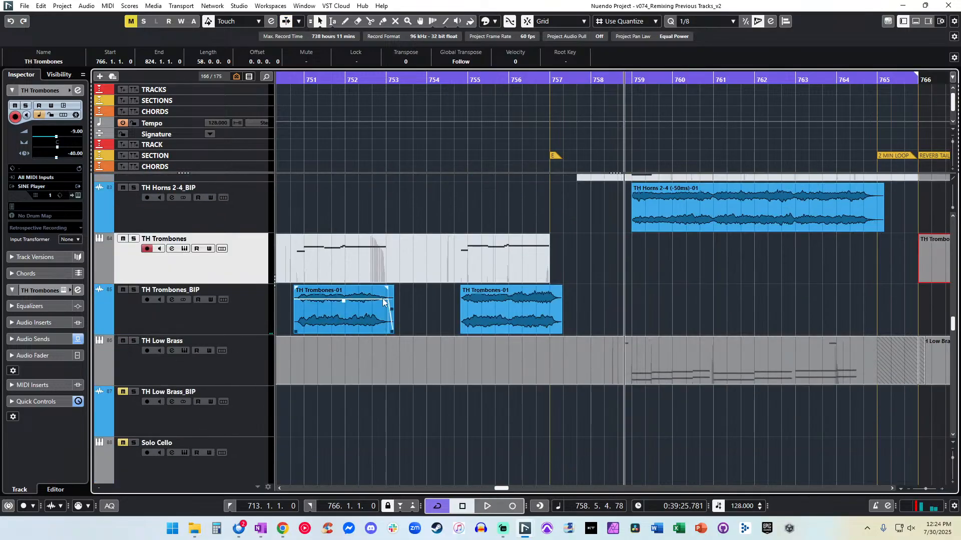
Play the TH Low Brass part from bar 721 and examine its notes and modulation curve in the MIDI editor.
scroll(382, 299, left, 10)
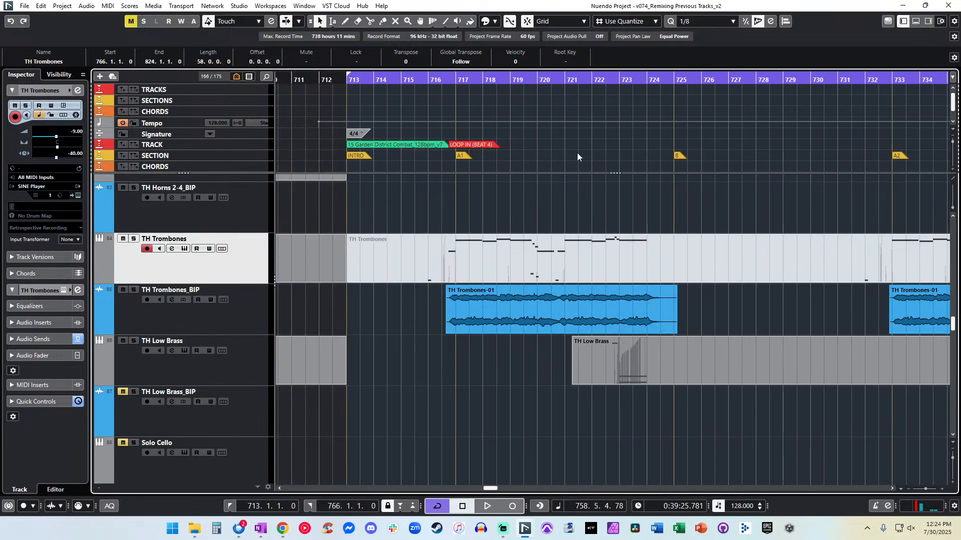
click(572, 85)
key(space)
double_click(613, 371)
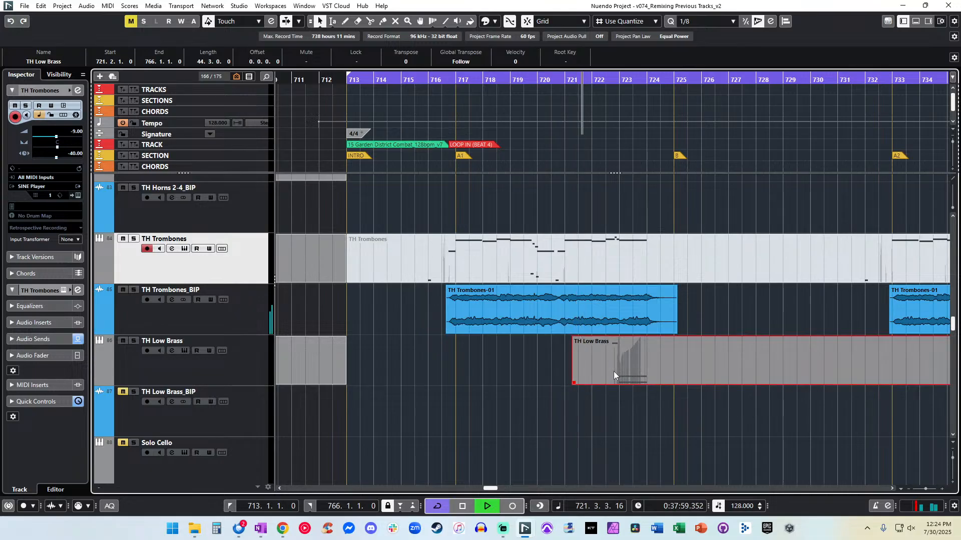
scroll(363, 316, down, 2)
scroll(390, 292, up, 4)
scroll(390, 293, down, 1)
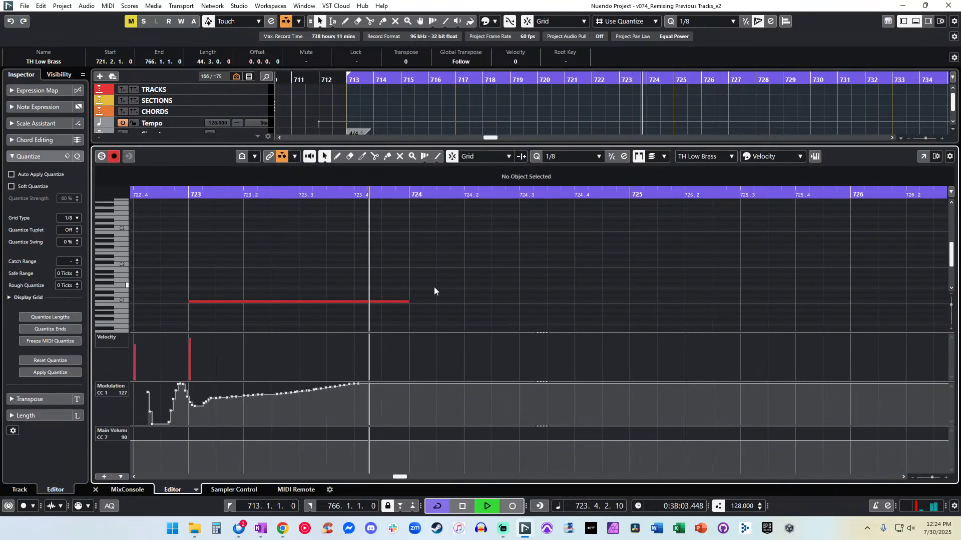
key(ctrl+e)
scroll(492, 302, right, 2)
key(space)
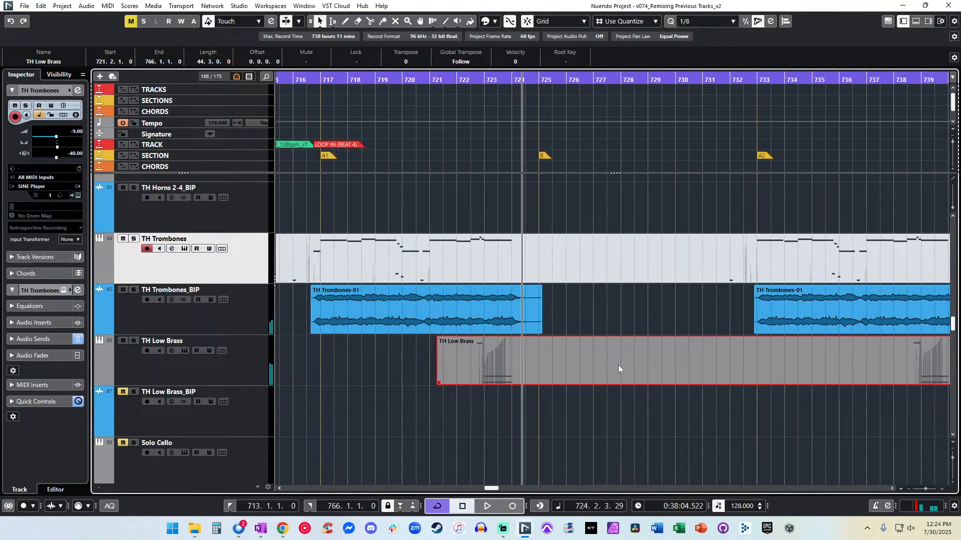
Render the TH Low Brass MIDI part to a new audio track.
key(ctrl+b)
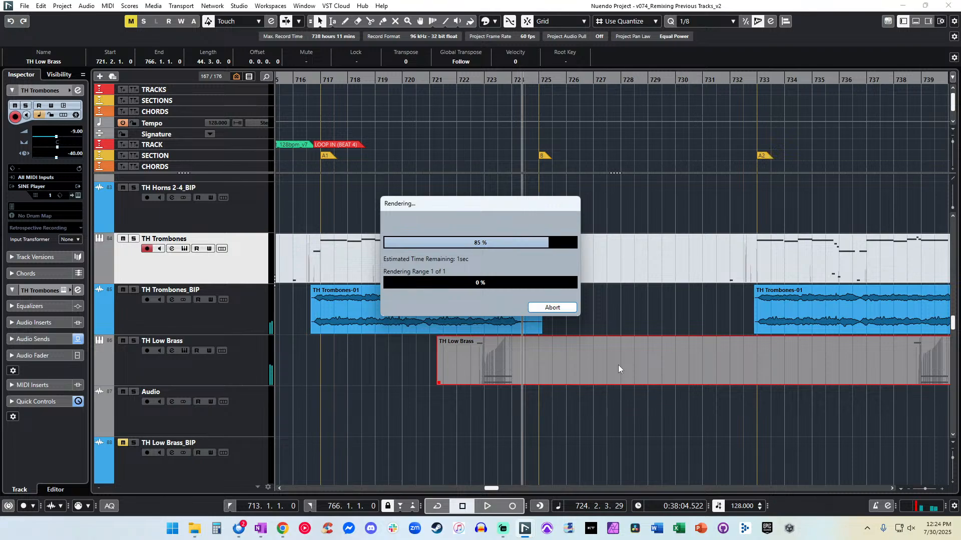
scroll(483, 313, down, 2)
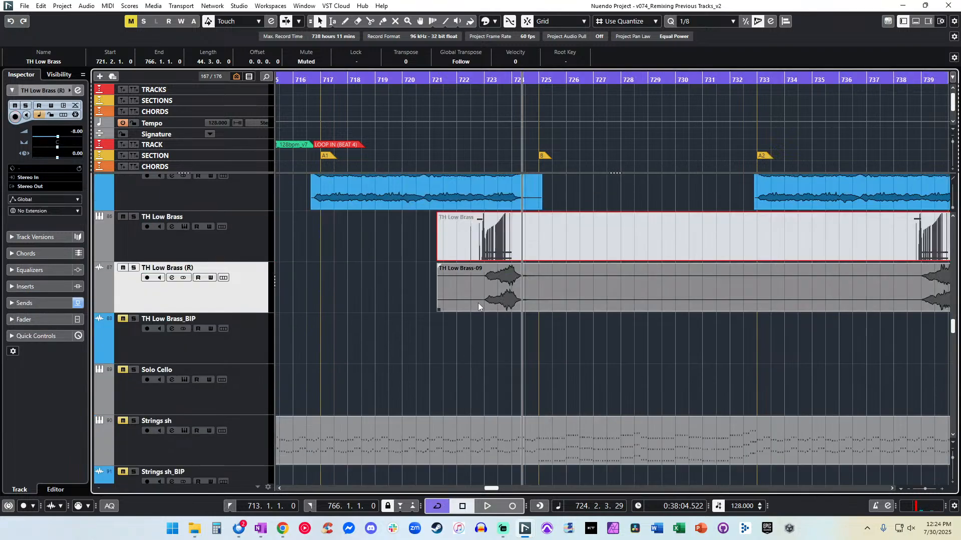
Move the rendered low brass clip down to the TH Low Brass_BIP track and delete the emptied render track.
drag(480, 303, 475, 340)
click(238, 334)
scroll(238, 300, down, 1)
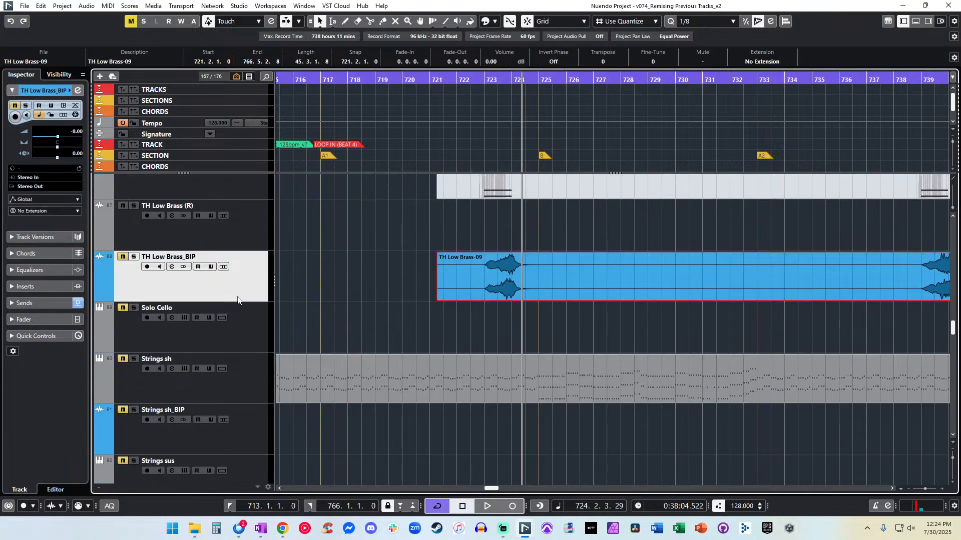
click(230, 224)
key(Delete)
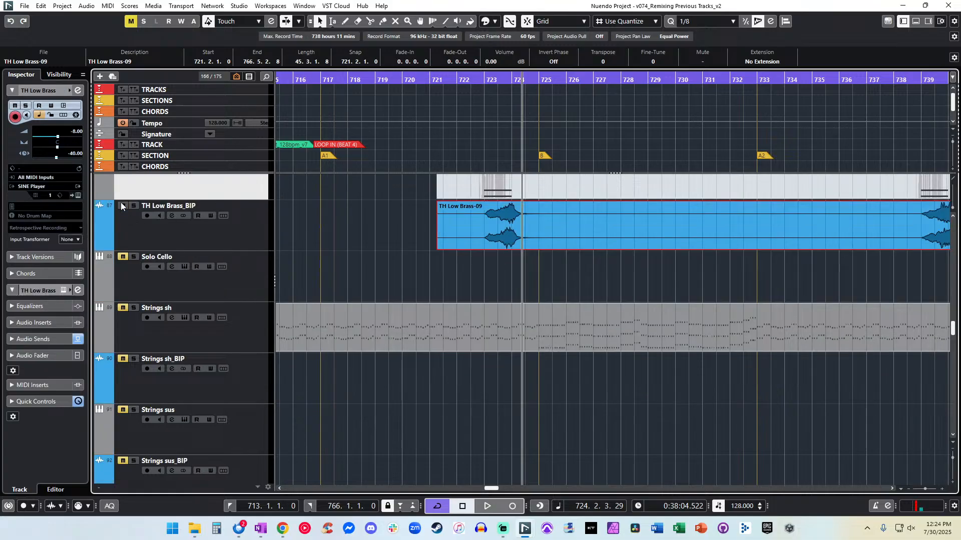
Trim the start of the TH Low Brass_BIP clip to just before bar 723 and split the clip at 725.2.3.0.
click(476, 79)
key(space)
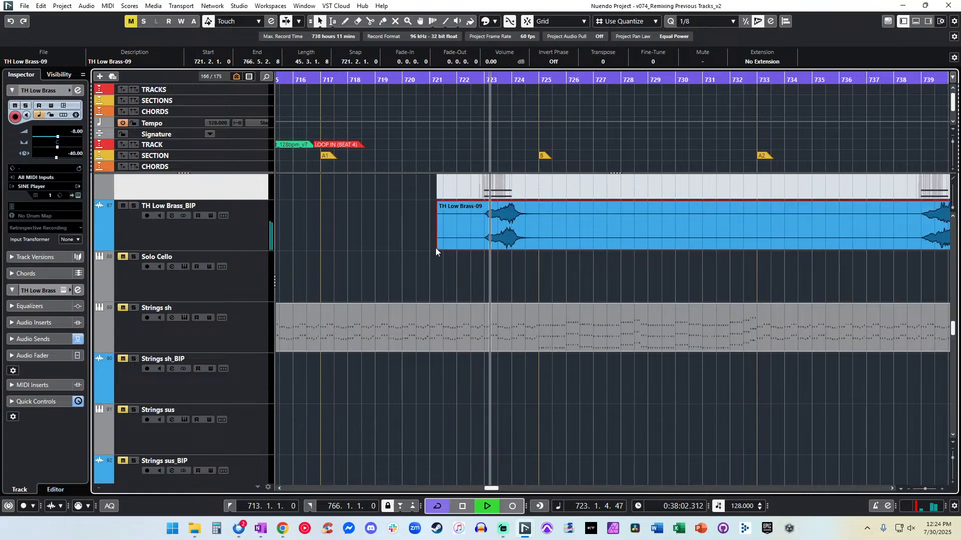
drag(436, 248, 477, 242)
alt+click(482, 220)
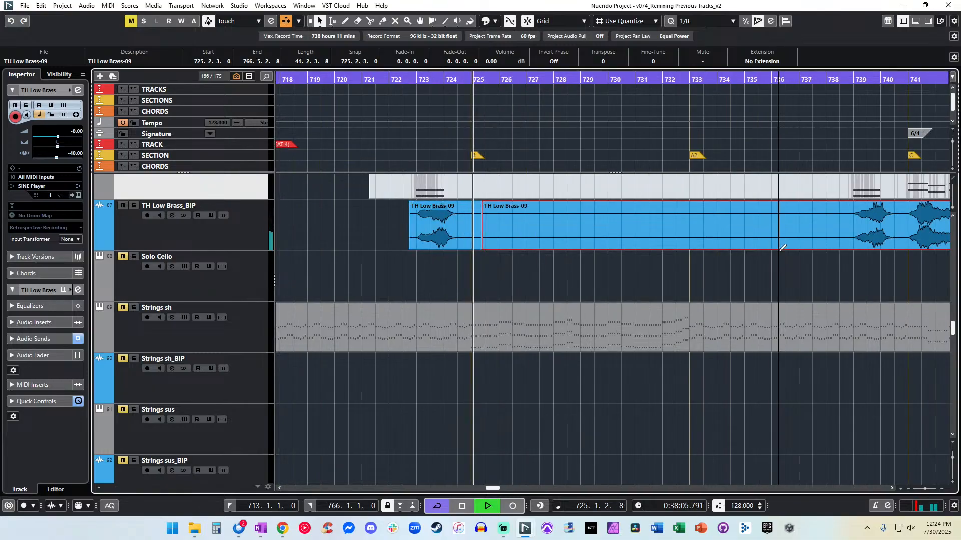
Split the low brass clip at 738.3.3.0 and delete the silent piece between 725.2.3.0 and that point.
alt+click(843, 220)
key(space)
click(756, 232)
key(Delete)
Play the remaining low brass clip from just before bar 739 and trim its start to 738.4.3.3.
scroll(756, 234, right, 3)
click(650, 231)
click(638, 79)
key(space)
scroll(600, 215, right, 3)
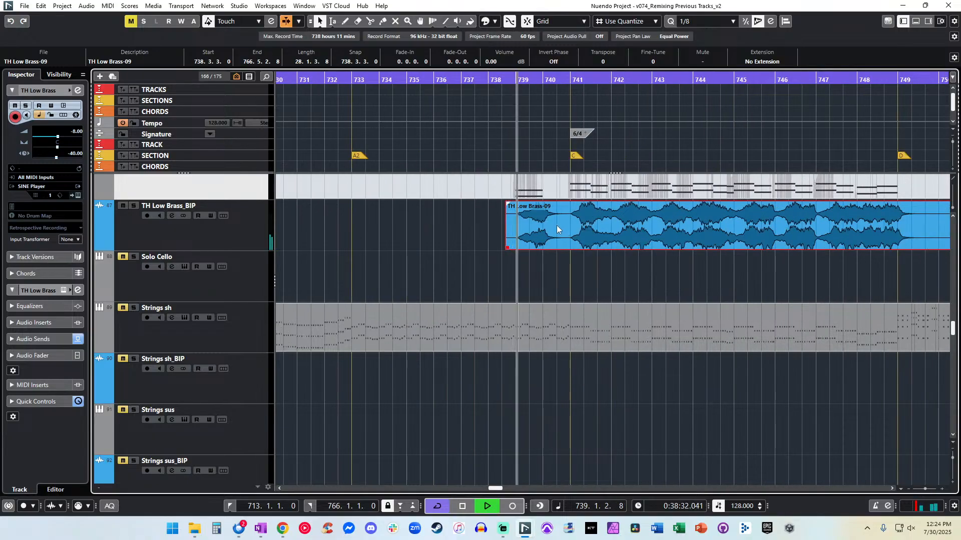
drag(506, 247, 512, 249)
Listen to the low brass through section C and split its clip at 740.4.4.119.
scroll(511, 249, right, 3)
scroll(511, 249, up, 3)
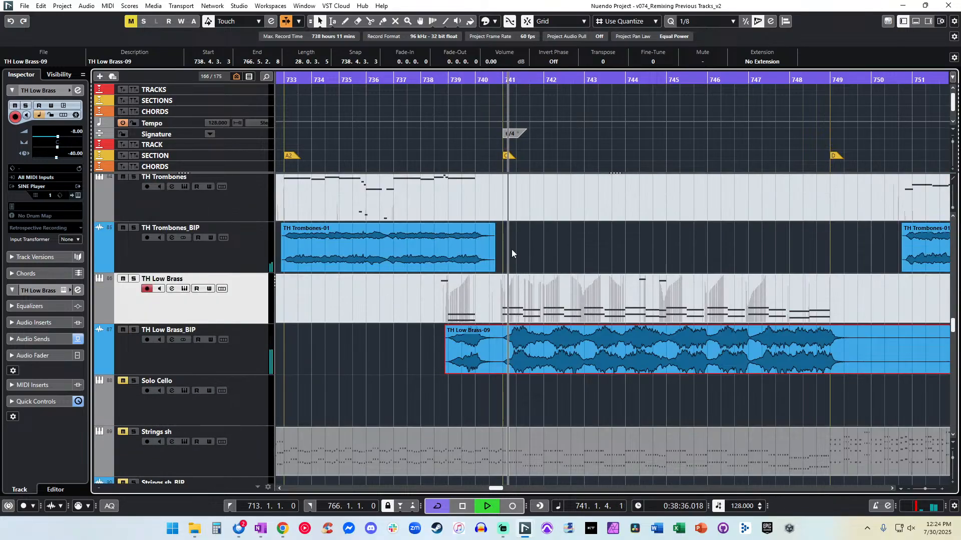
key(space)
key(space)
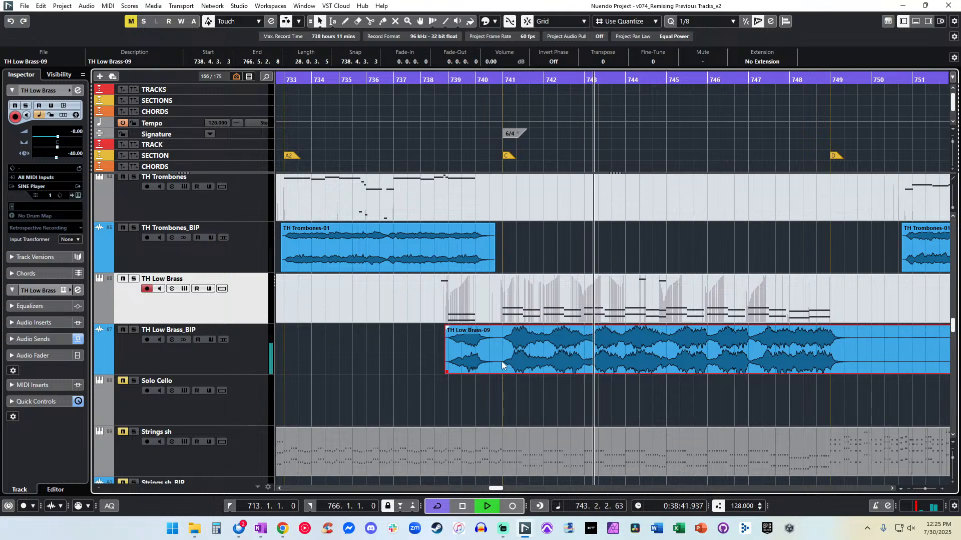
click(502, 342)
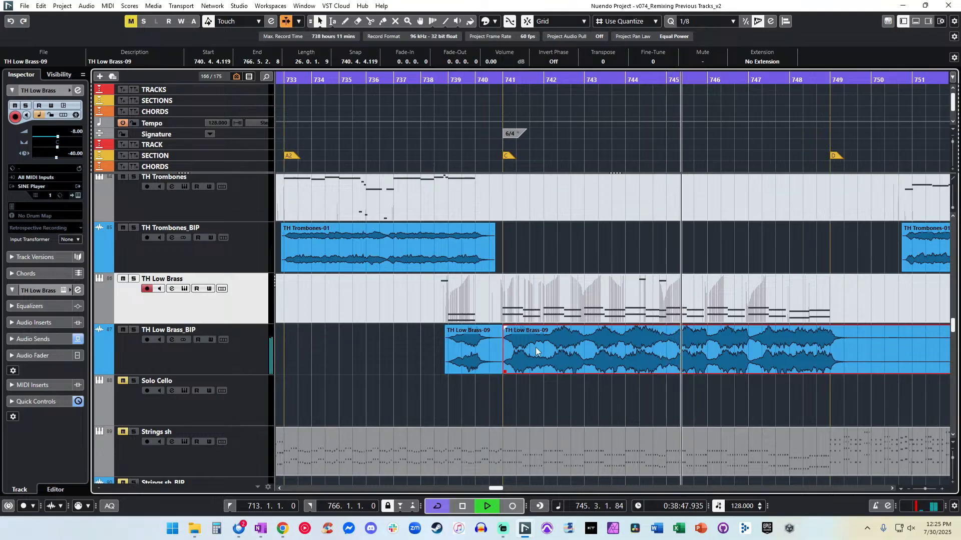
Split the low brass clip in bar 749, after the last note's tail has faded.
key(h)
key(h)
key(h)
key(h)
key(h)
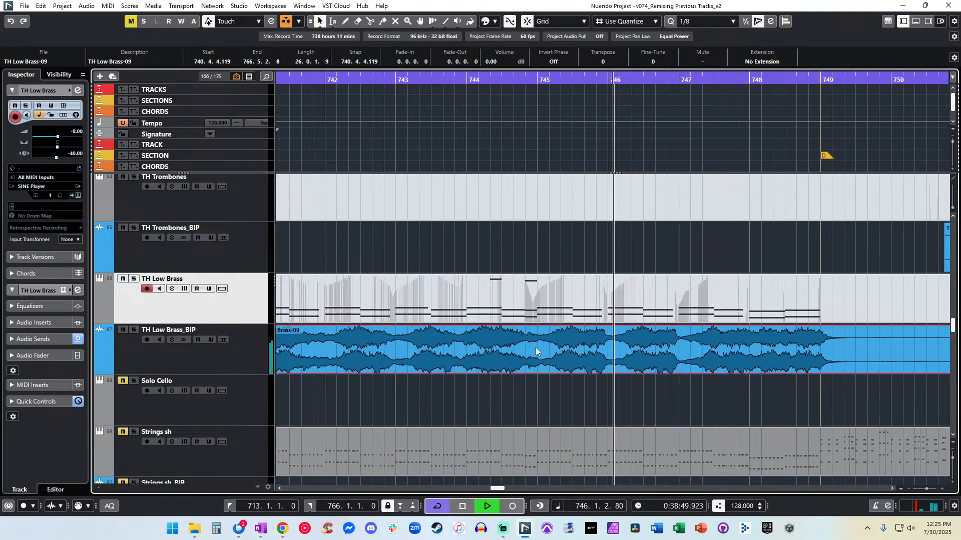
scroll(535, 352, right, 5)
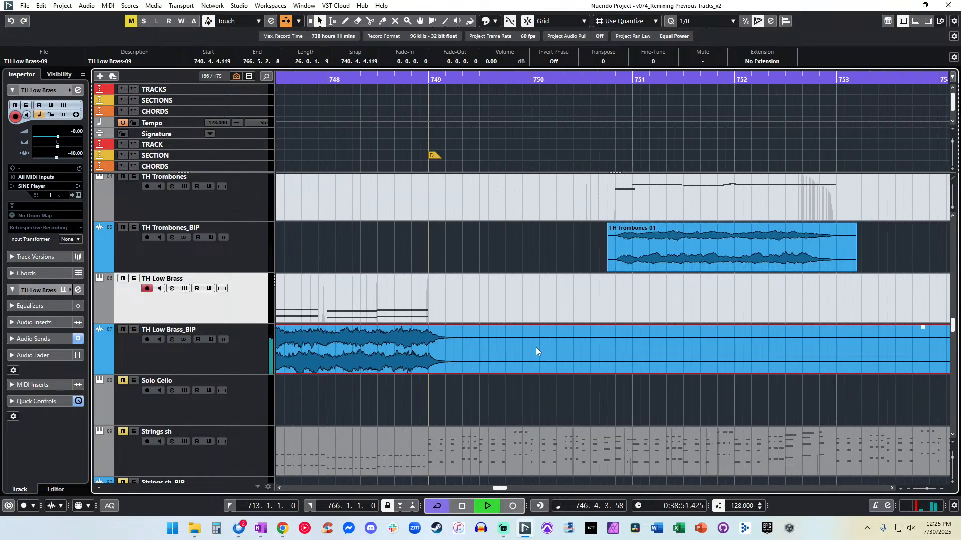
alt+click(479, 347)
Nudge the section C low brass clip earlier to start at 740.4.3.119 and play it from before bar 741.
scroll(403, 350, left, 5)
drag(588, 353, 584, 348)
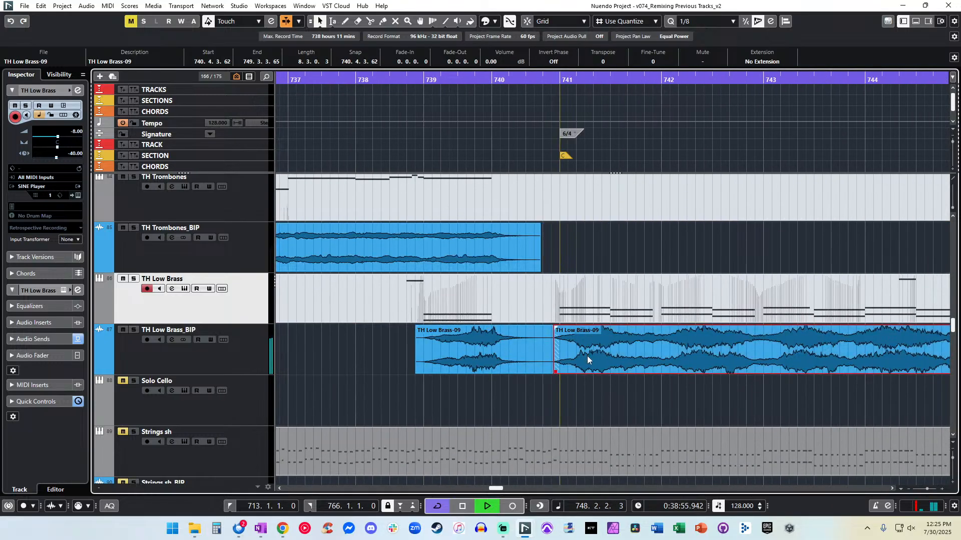
scroll(620, 365, right, 4)
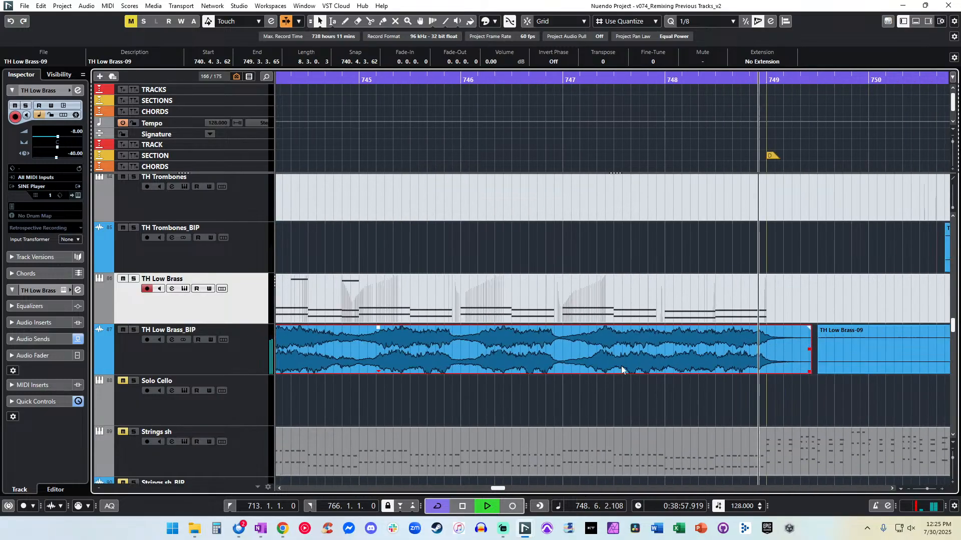
scroll(338, 343, left, 5)
drag(574, 342, 577, 343)
click(539, 76)
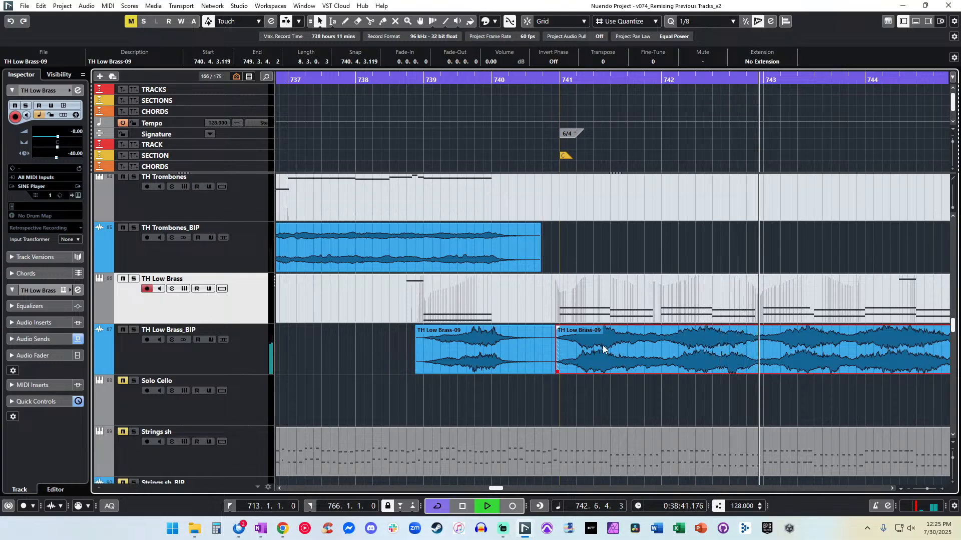
Listen to the low brass clip through section C and check the articulations loaded in the TH Low Brass SINE Player.
click(568, 341)
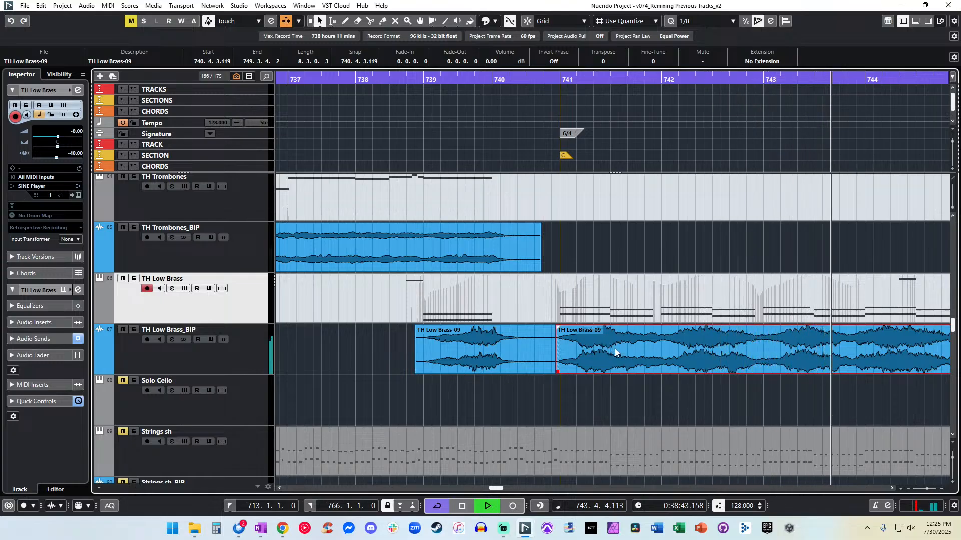
scroll(615, 353, right, 2)
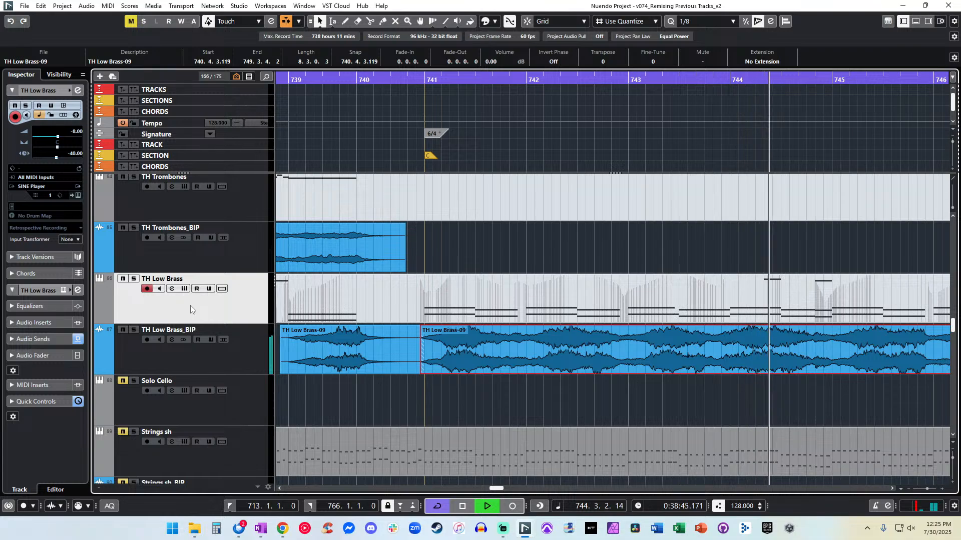
key(e)
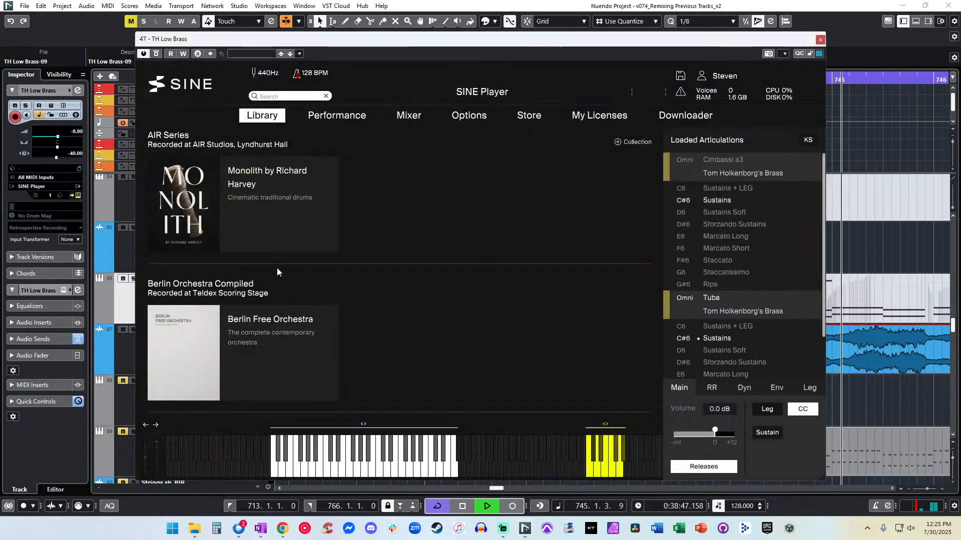
key(e)
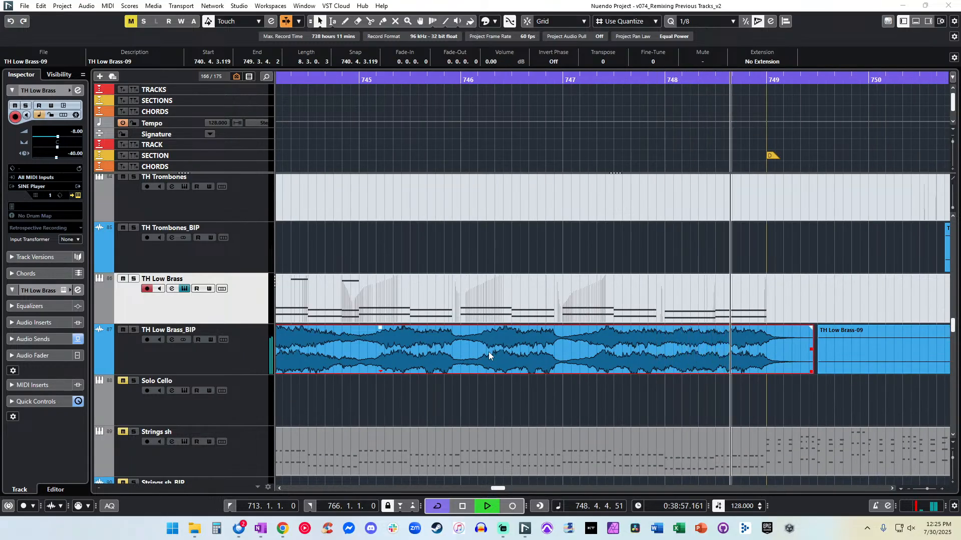
scroll(502, 354, left, 5)
scroll(502, 353, left, 1)
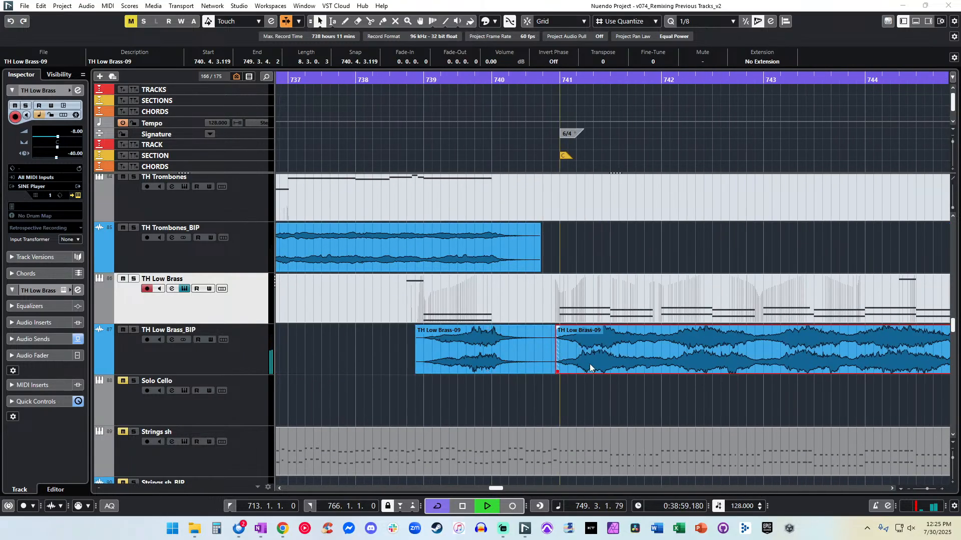
Delete the section C low brass clip from the BIP track and stop playback.
click(578, 363)
key(Delete)
key(space)
Split the TH Low Brass MIDI part at 740.3.3.33, ahead of section C.
right_click(580, 338)
click(553, 337)
right_click(554, 337)
click(555, 339)
right_click(559, 307)
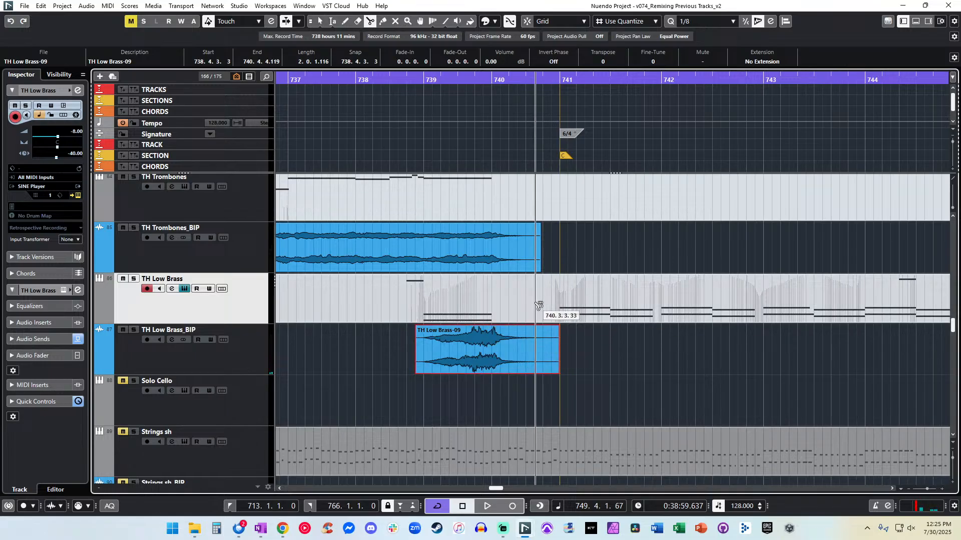
click(637, 307)
click(635, 309)
key(1)
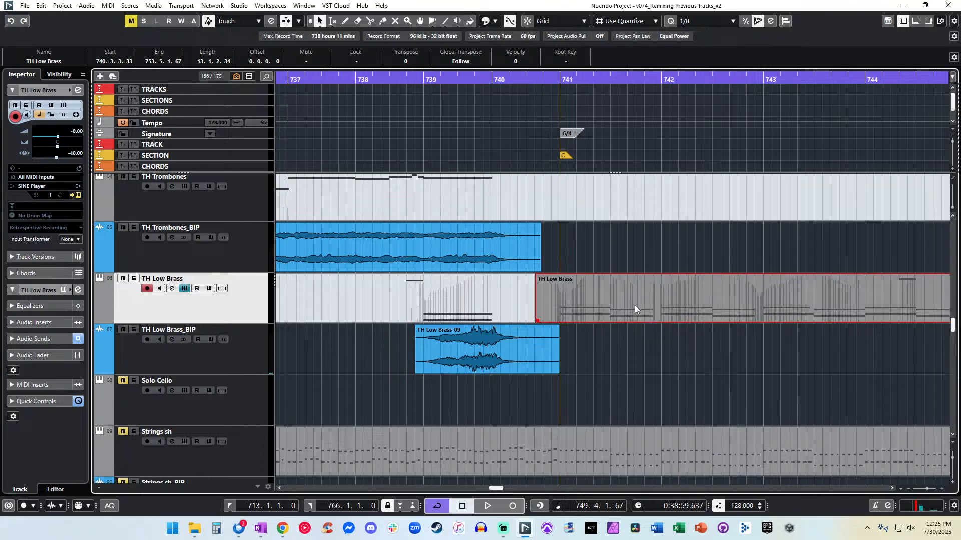
Clear the CC 1 modulation data in the section C low brass part and set a constant value of 127 from its start.
double_click(610, 290)
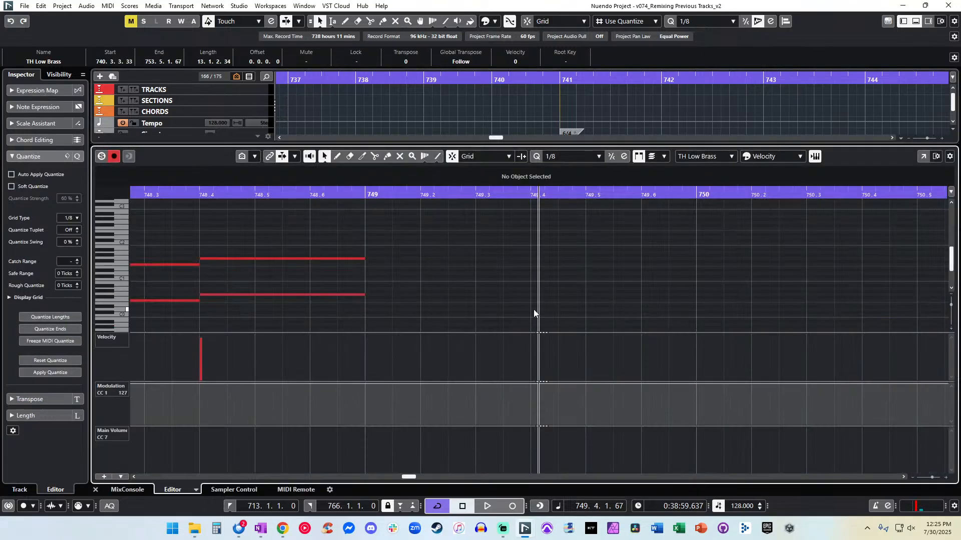
key(g)
key(g)
key(g)
key(g)
key(g)
key(g)
key(g)
key(g)
key(g)
key(h)
key(h)
key(h)
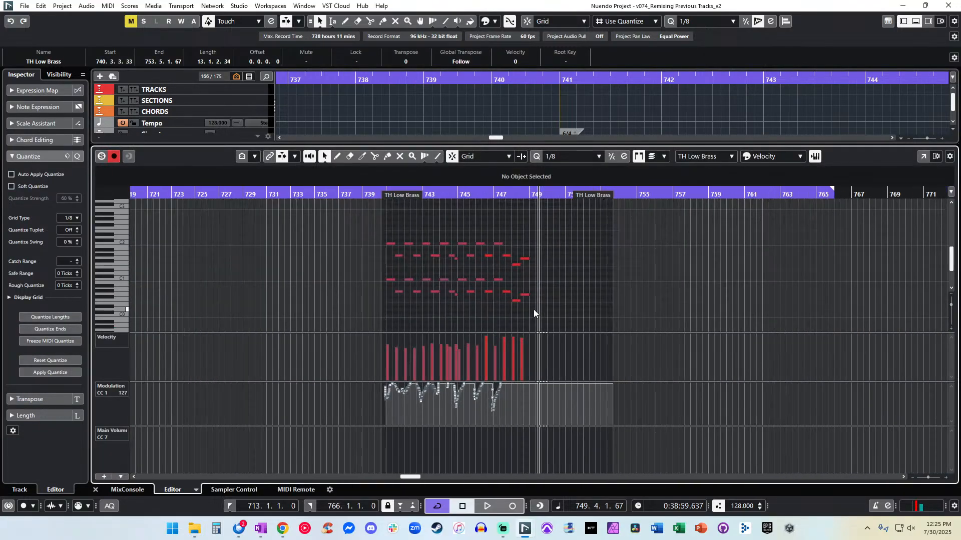
drag(519, 404, 272, 382)
key(Delete)
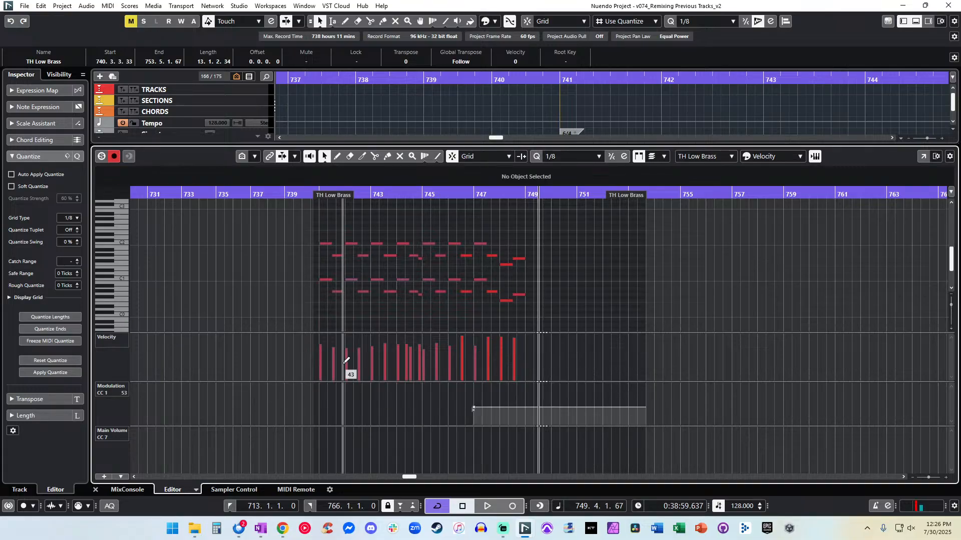
drag(500, 422, 501, 424)
key(Delete)
alt+click(320, 391)
drag(319, 391, 317, 384)
Play the section C low brass MIDI part from before bar 741 with auto-scroll on.
key(Return)
key(KP_Subtract)
key(KP_Subtract)
key(KP_Subtract)
key(KP_Subtract)
key(KP_Subtract)
key(KP_Subtract)
key(KP_Subtract)
key(KP_Subtract)
key(KP_Subtract)
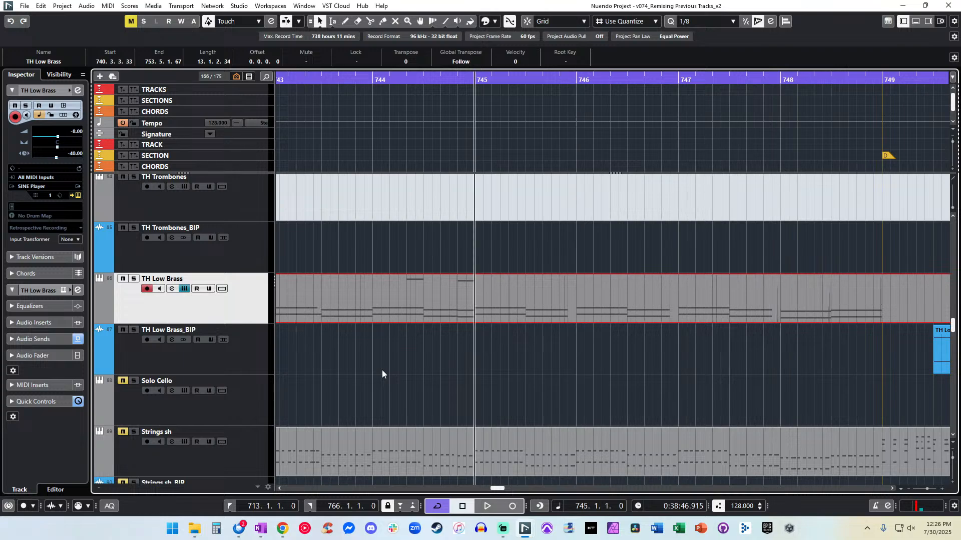
key(space)
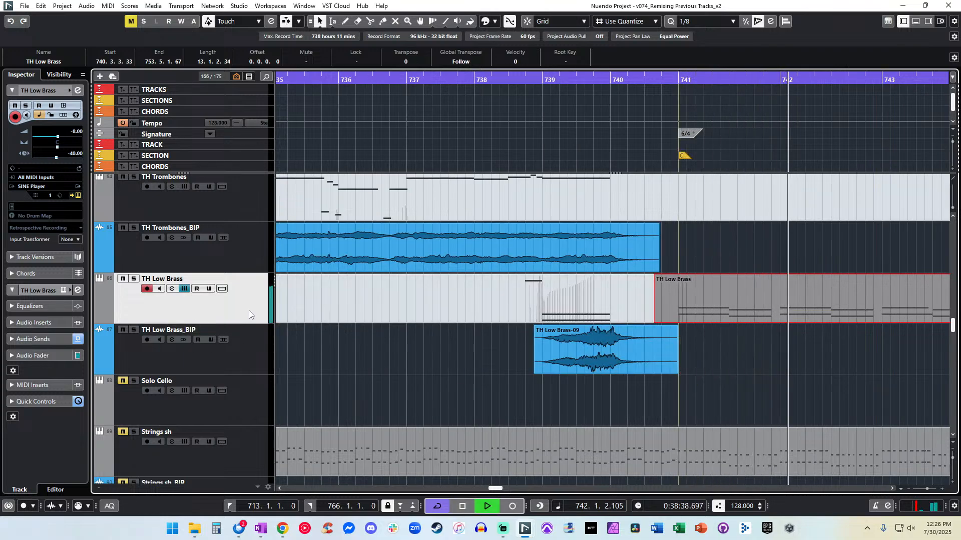
key(f)
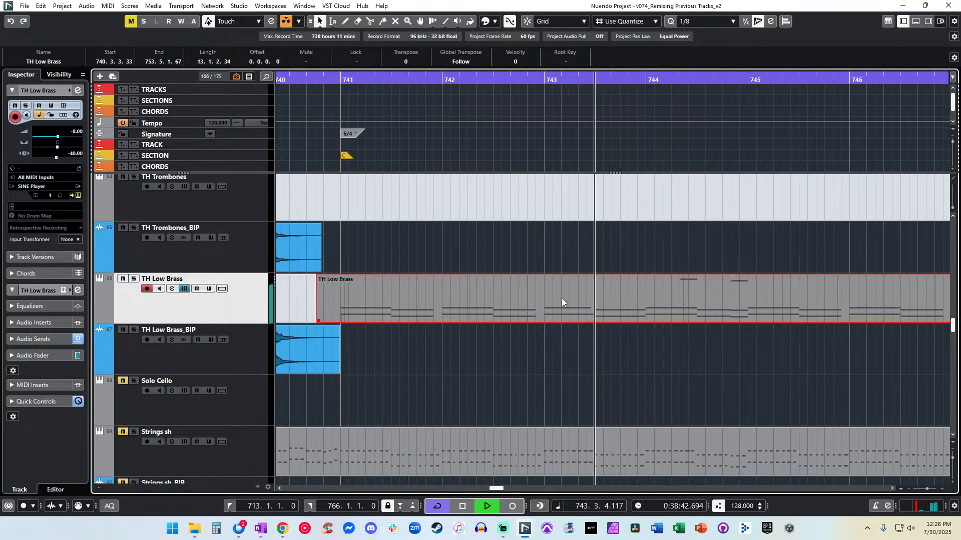
Delete the high keyswitch notes in bar 744 of the section C low brass part.
double_click(503, 312)
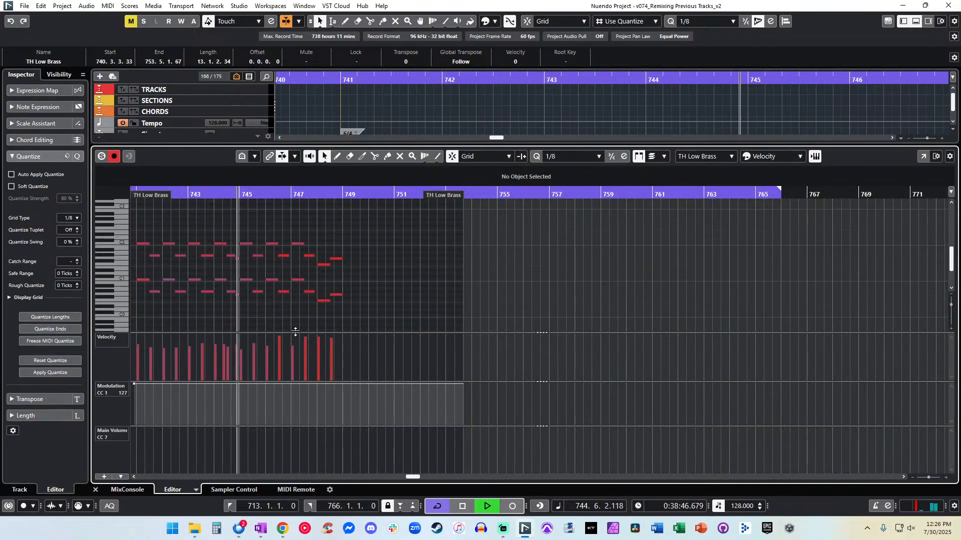
scroll(274, 293, up, 6)
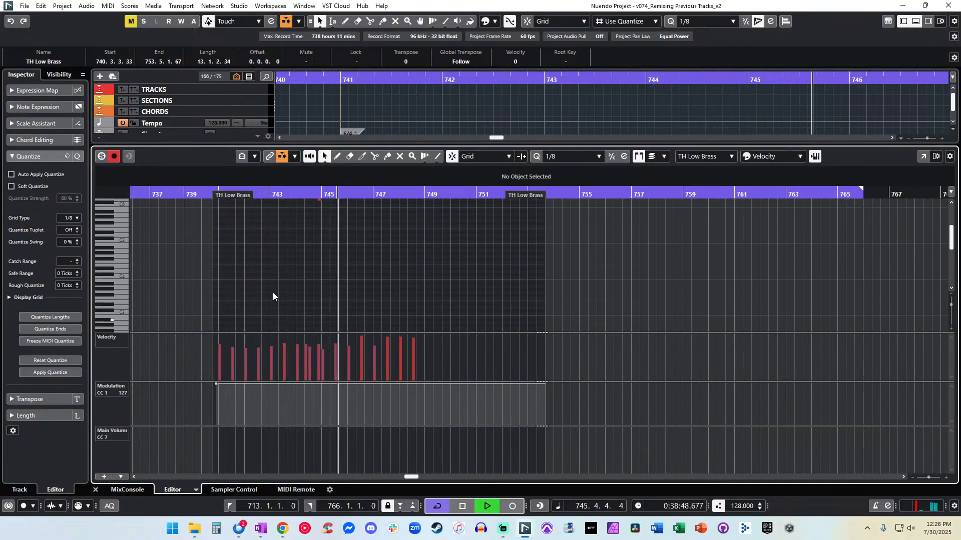
scroll(273, 296, up, 5)
click(319, 288)
key(Delete)
key(h)
key(h)
key(h)
scroll(247, 291, left, 3)
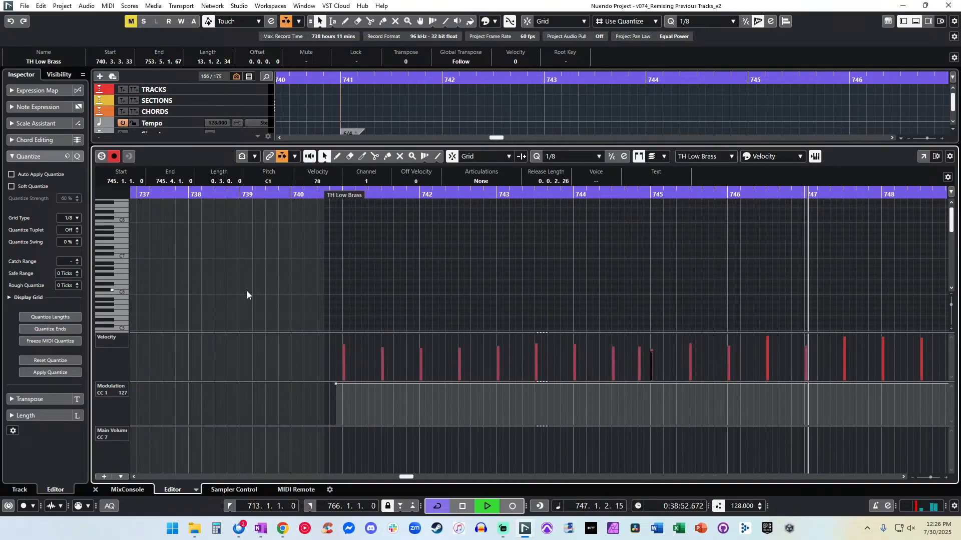
Insert a C#6 keyswitch note at 740.4.1.0 in the low brass part, just before section C's first notes.
click(306, 231)
scroll(305, 230, down, 8)
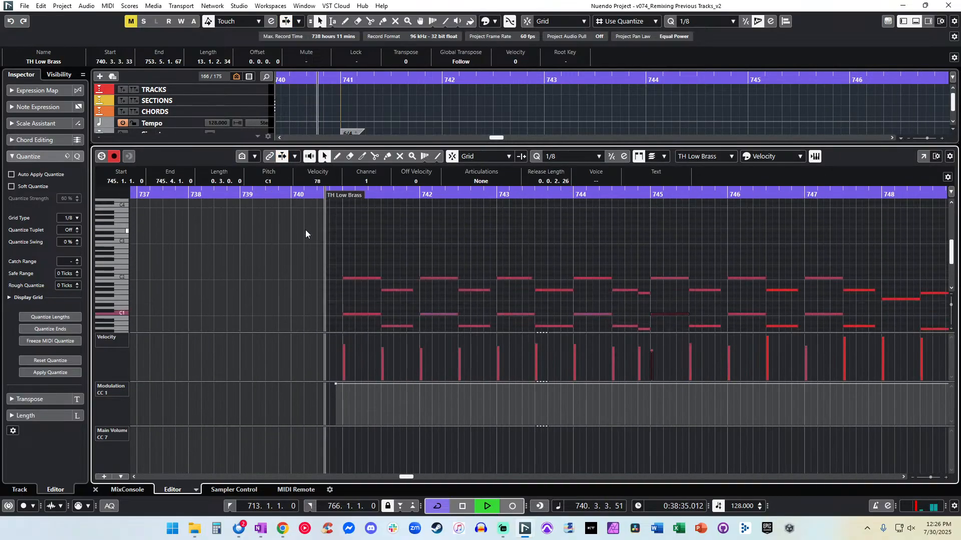
scroll(336, 232, up, 1)
alt+click(336, 232)
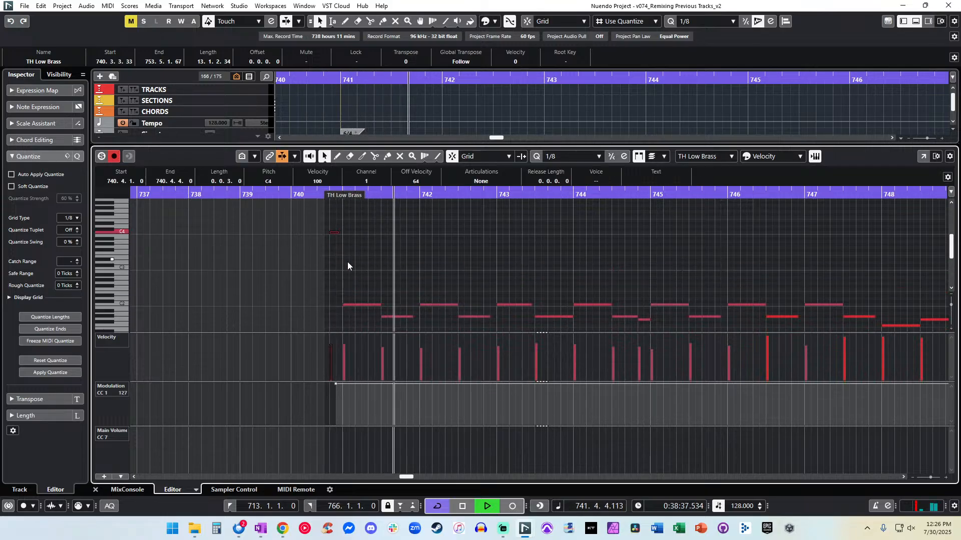
key(shift+Up)
key(shift+Up)
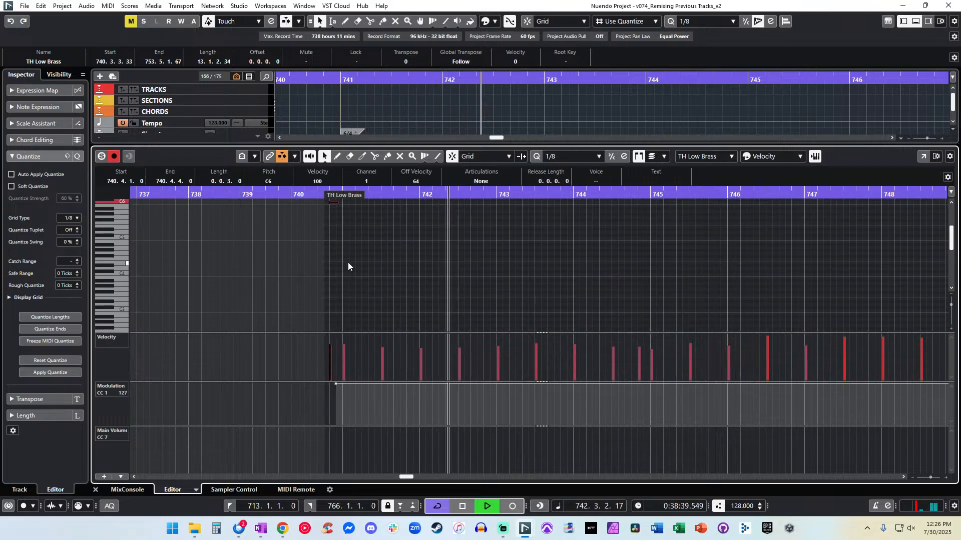
key(Up)
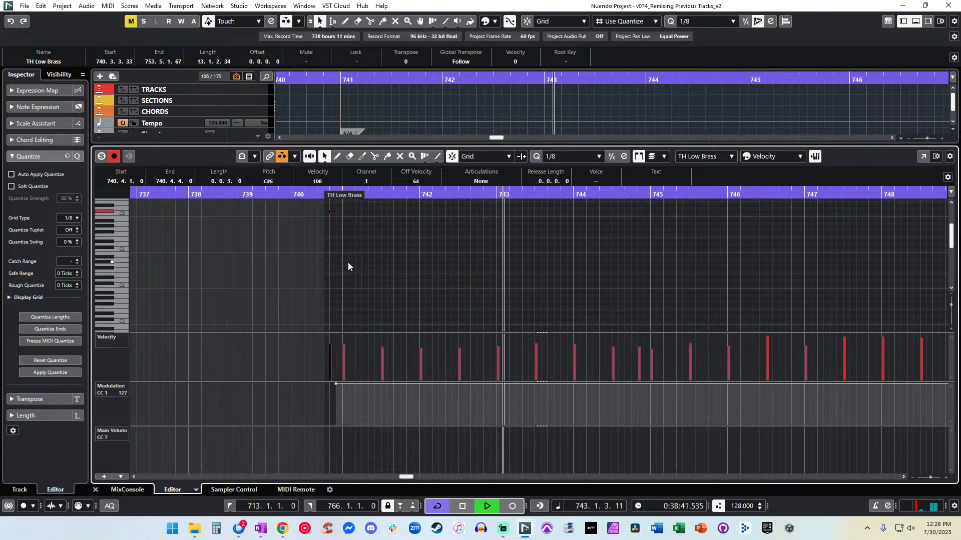
click(440, 273)
key(Return)
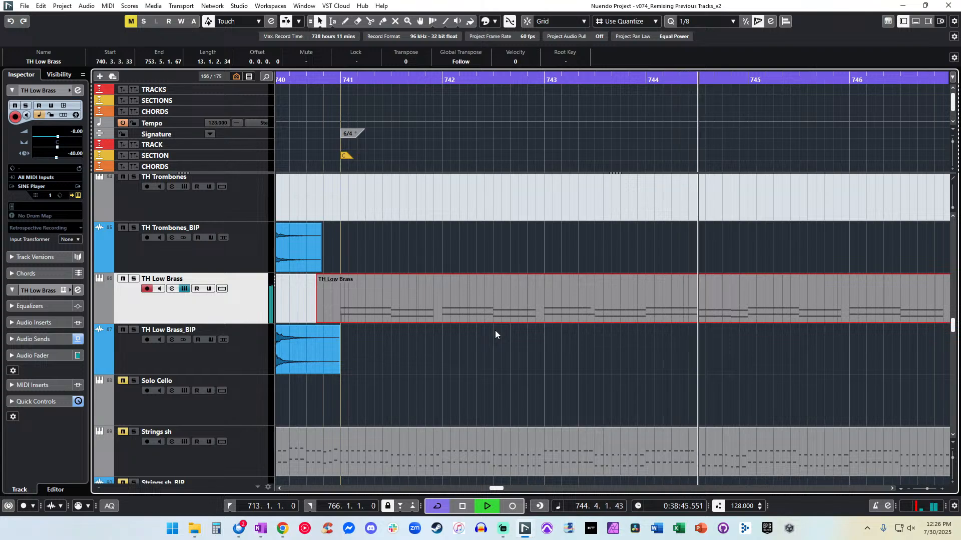
scroll(494, 330, down, 2)
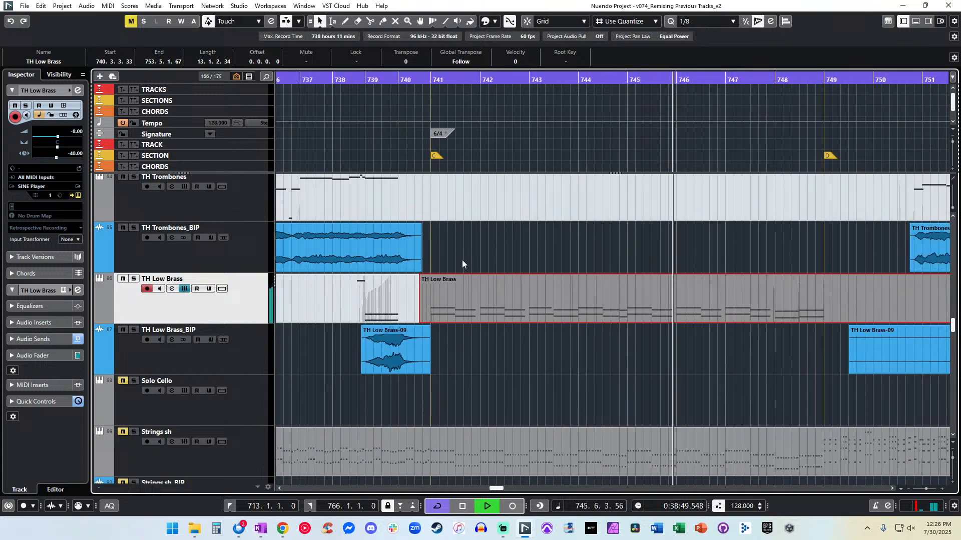
Show the CC 64 sustain data of the section C low brass part and delete all of it.
key(Return)
click(112, 434)
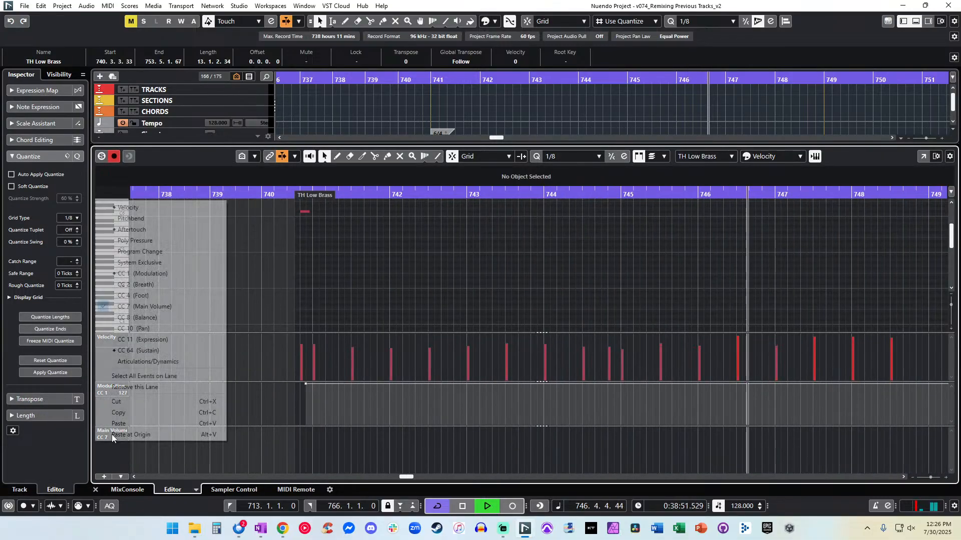
click(148, 350)
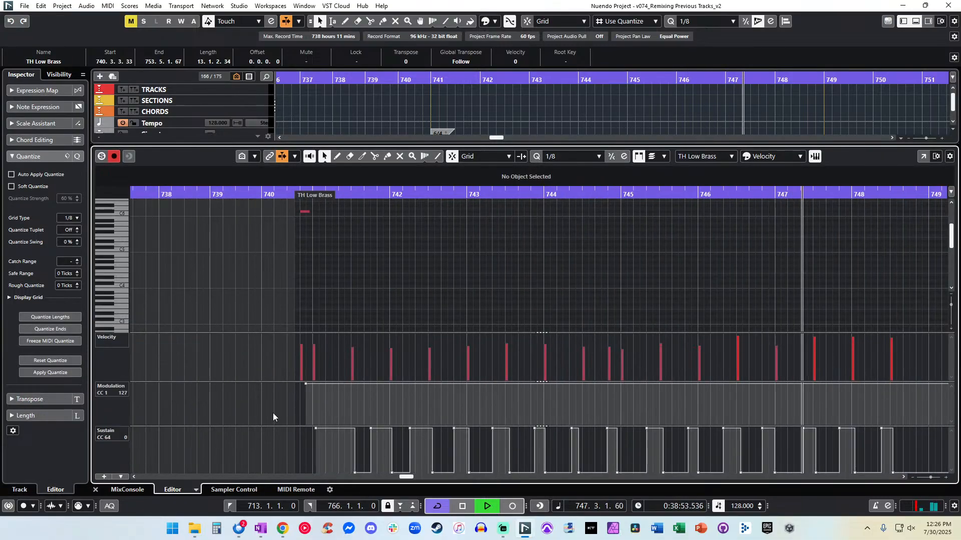
scroll(272, 413, down, 2)
drag(286, 441, 616, 396)
key(Delete)
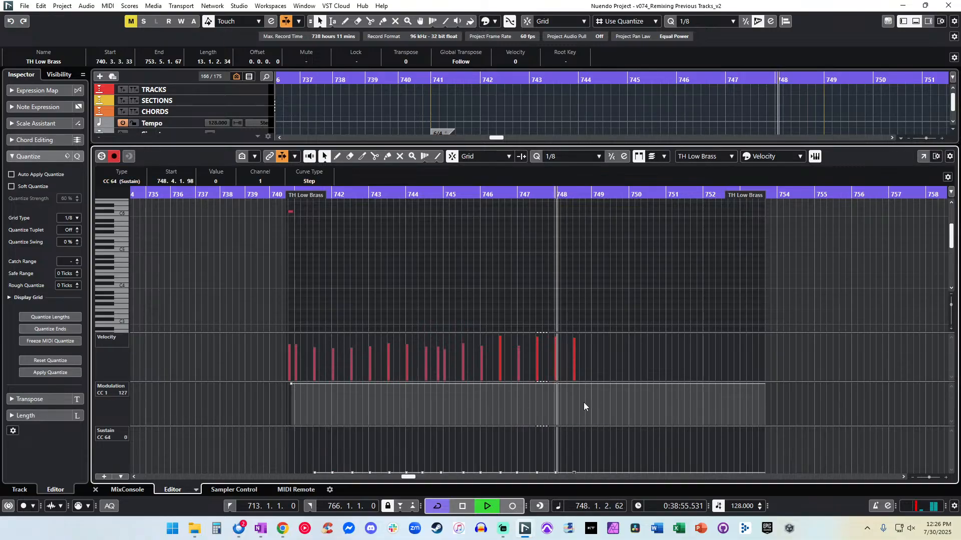
drag(291, 445, 690, 515)
key(Delete)
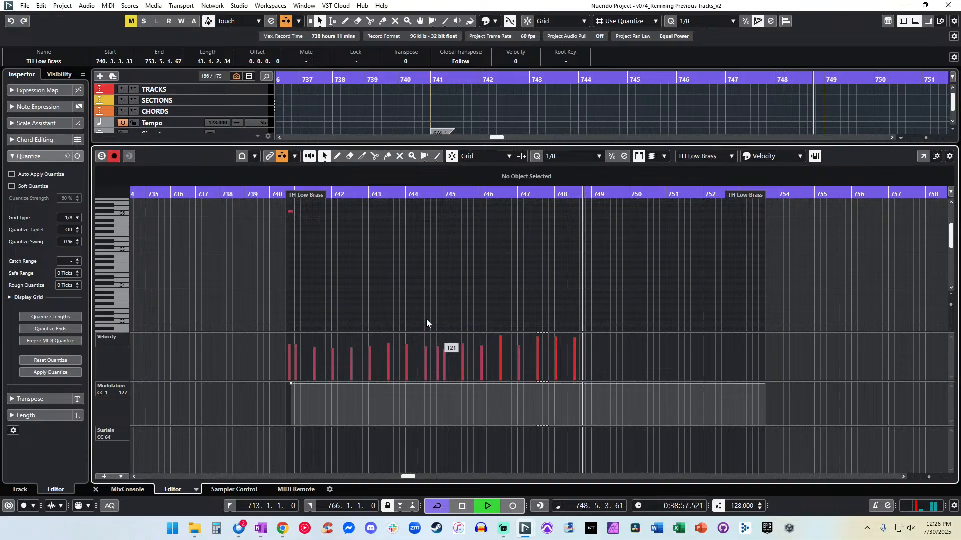
Record a new modulation performance on TH Low Brass, starting at bar 740 and running through section C into bar 749.
key(Return)
click(407, 81)
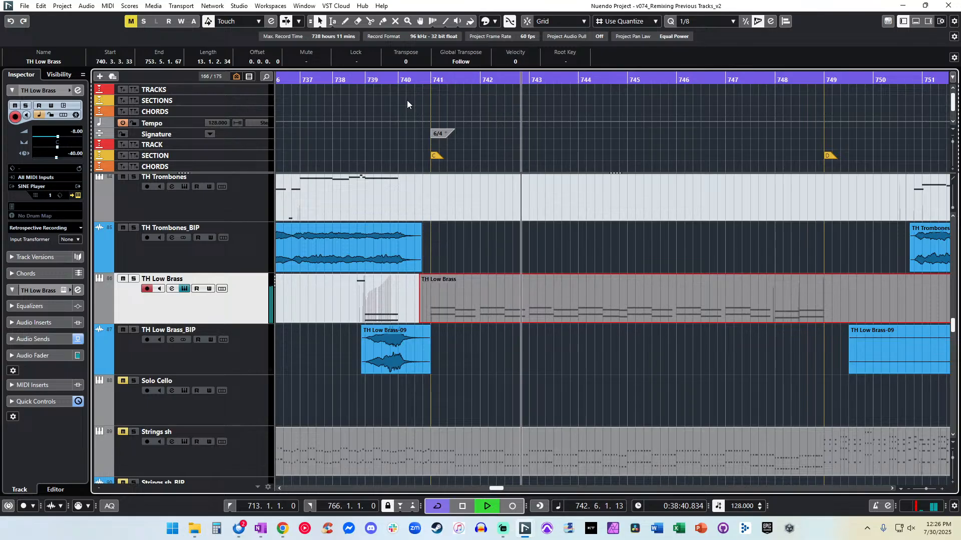
key(space)
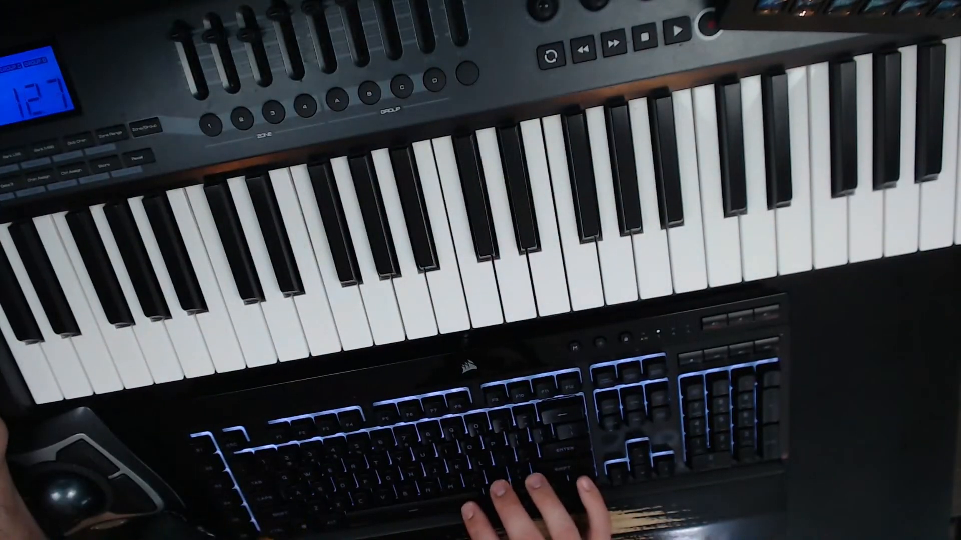
key(space)
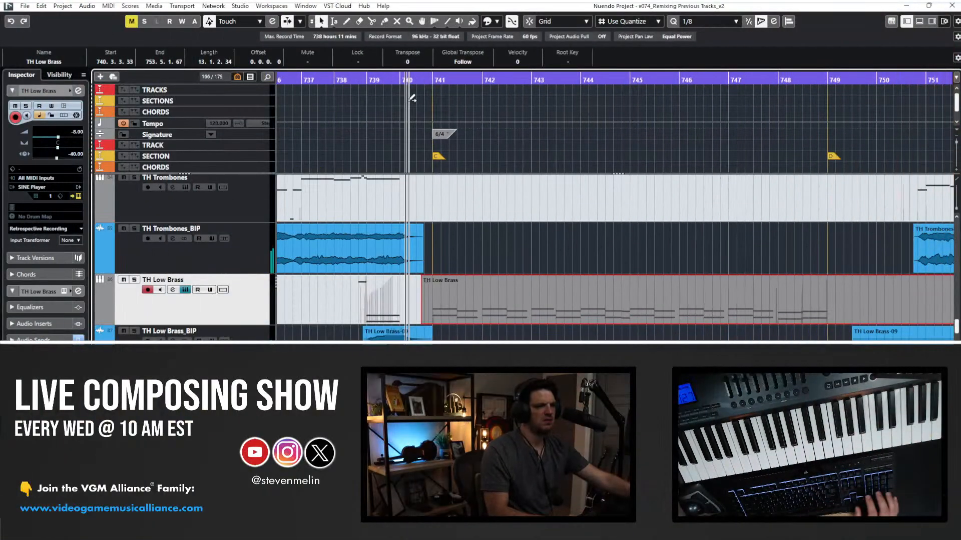
key(KP_Multiply)
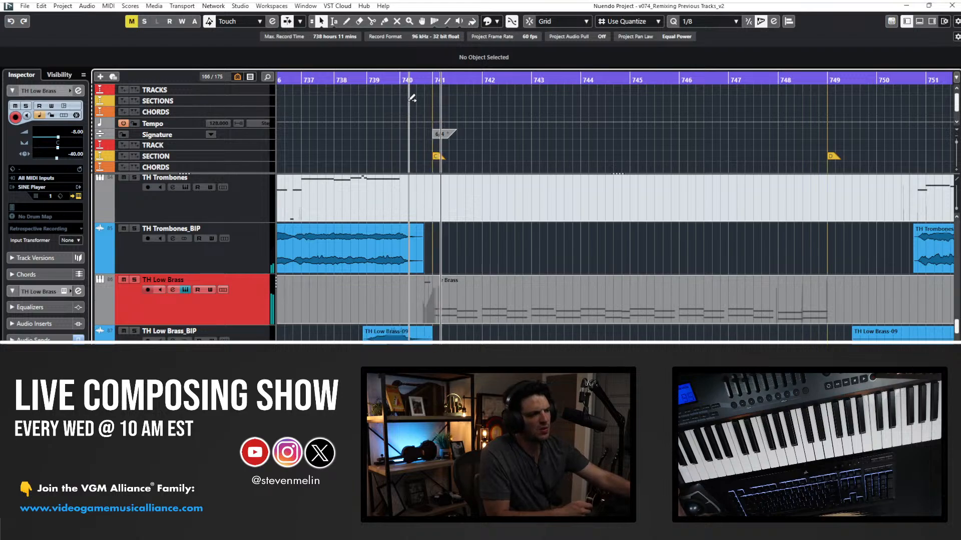
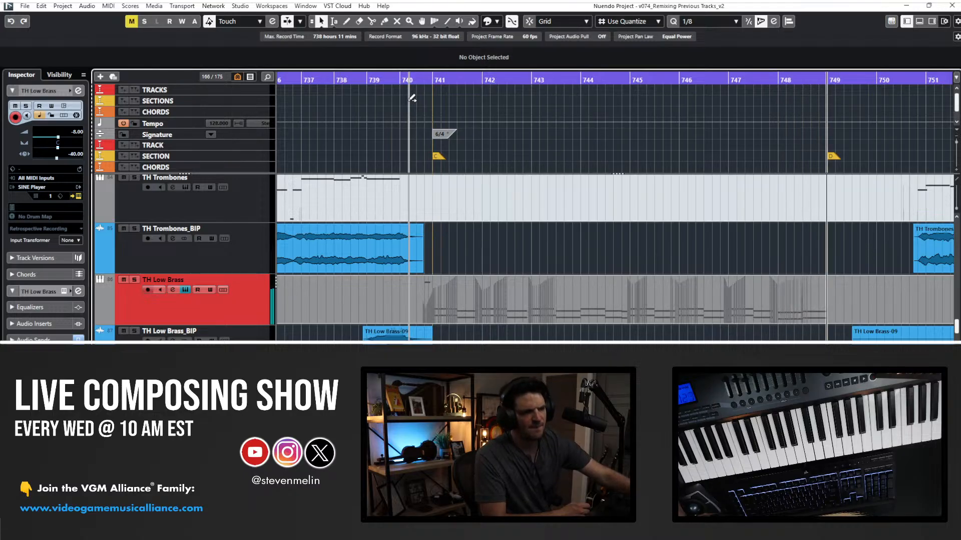
key(space)
Replace the opening ramp of the recorded low brass modulation with a single point of value 111 at 740.4.1.0.
double_click(473, 290)
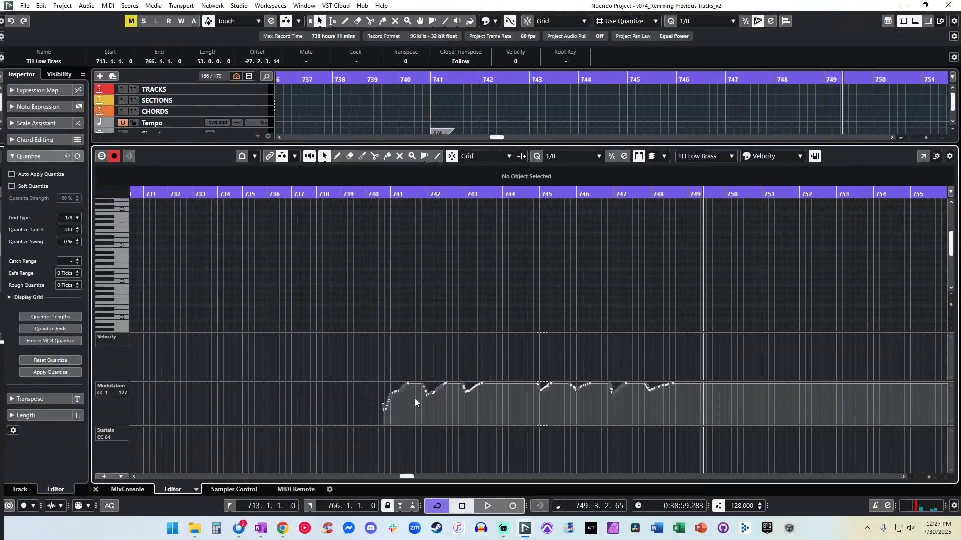
drag(504, 412, 345, 379)
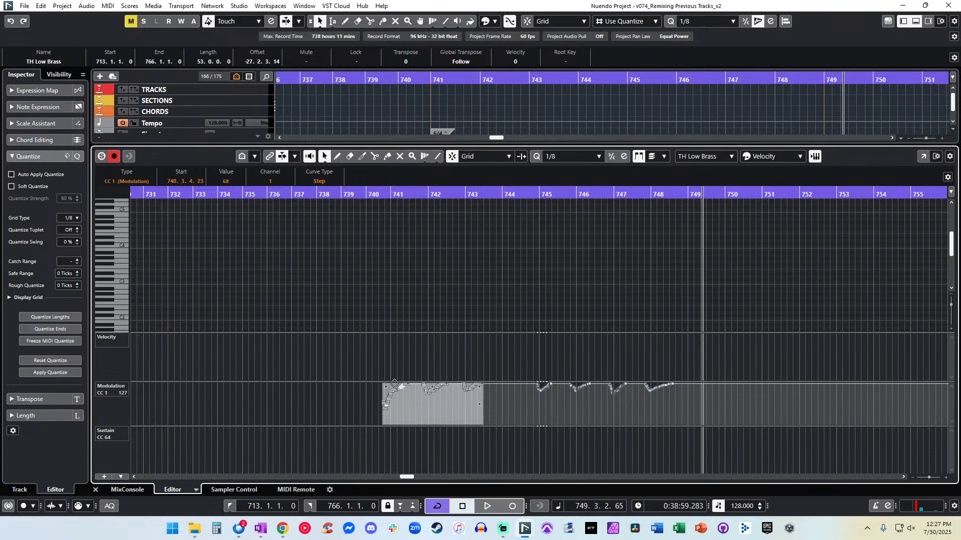
click(370, 395)
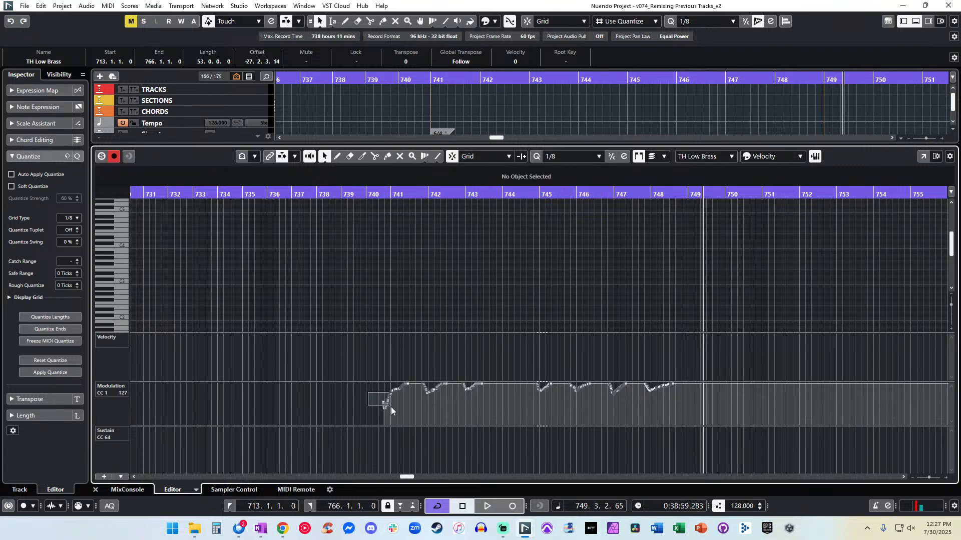
click(384, 389)
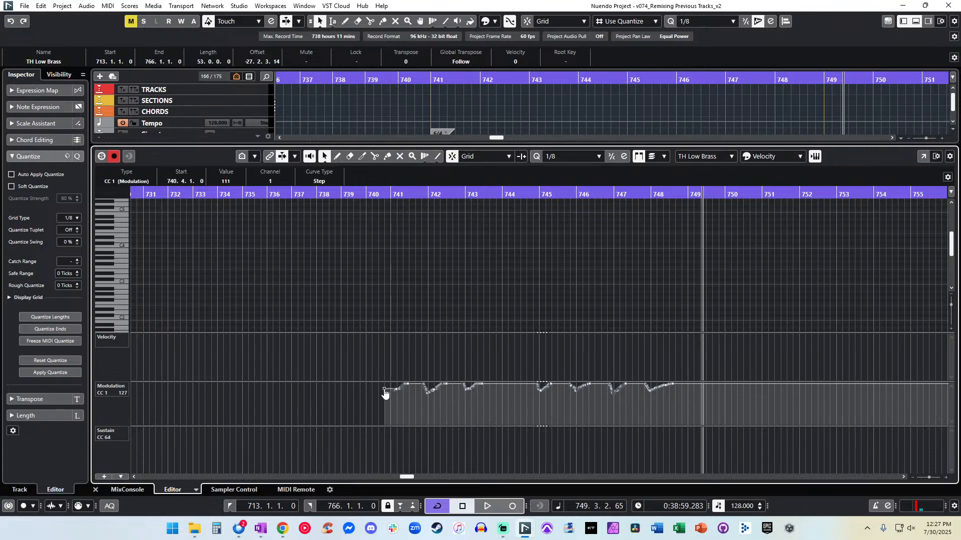
Glue the overlapping TH Low Brass MIDI parts and split out section C as its own part from 740.2.4.101 to 749.4.1.61.
scroll(407, 309, down, 2)
key(Return)
right_click(463, 281)
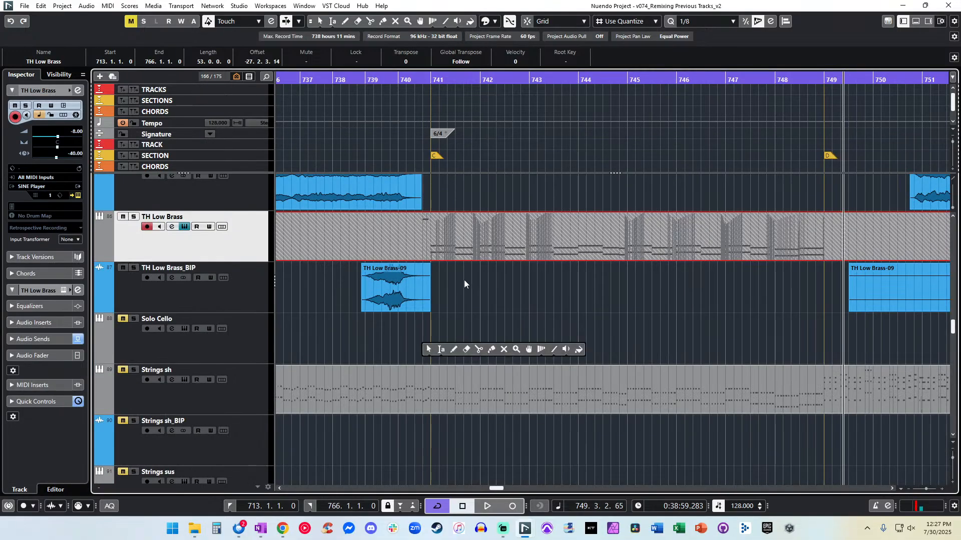
click(491, 349)
click(406, 242)
right_click(399, 247)
click(398, 250)
click(412, 237)
click(849, 233)
Render the section C low brass part in place, moving its audio onto TH Low Brass_BIP and removing the leftover render track.
key(alt+r)
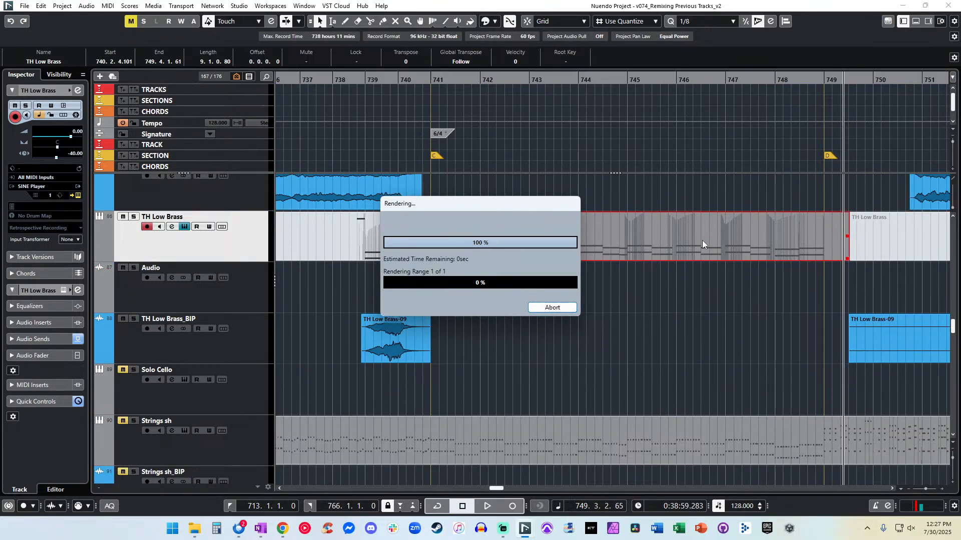
click(515, 299)
drag(515, 299, 515, 350)
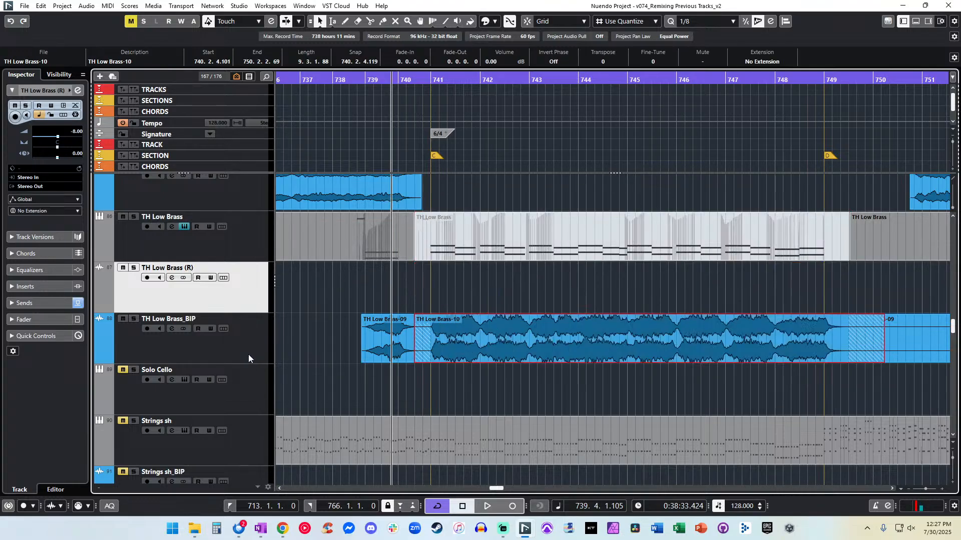
key(shift+Delete)
Trim the start of the new section C clip on TH Low Brass_BIP to just before bar 741 and set its volume to -3 dB.
key(h)
key(h)
key(h)
key(h)
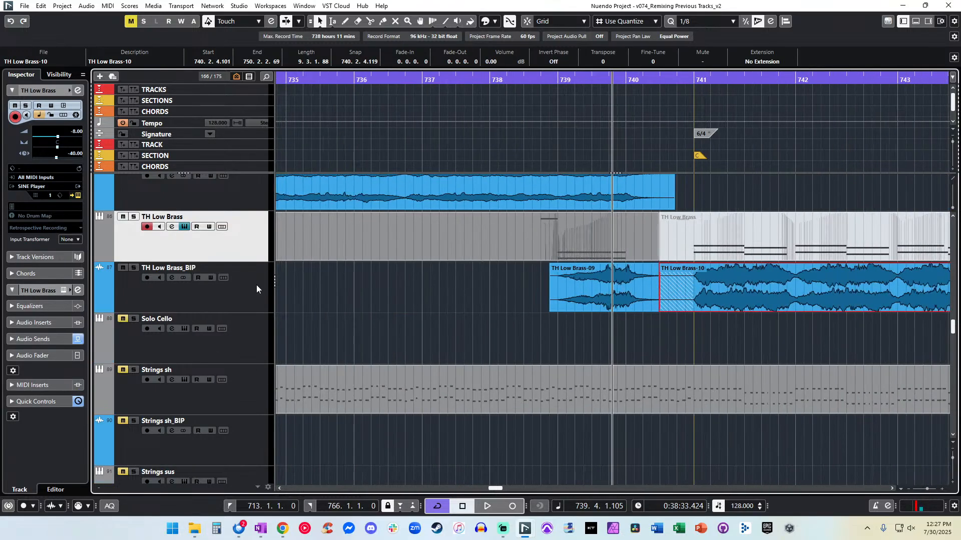
scroll(625, 288, right, 2)
scroll(625, 291, right, 2)
drag(459, 308, 493, 307)
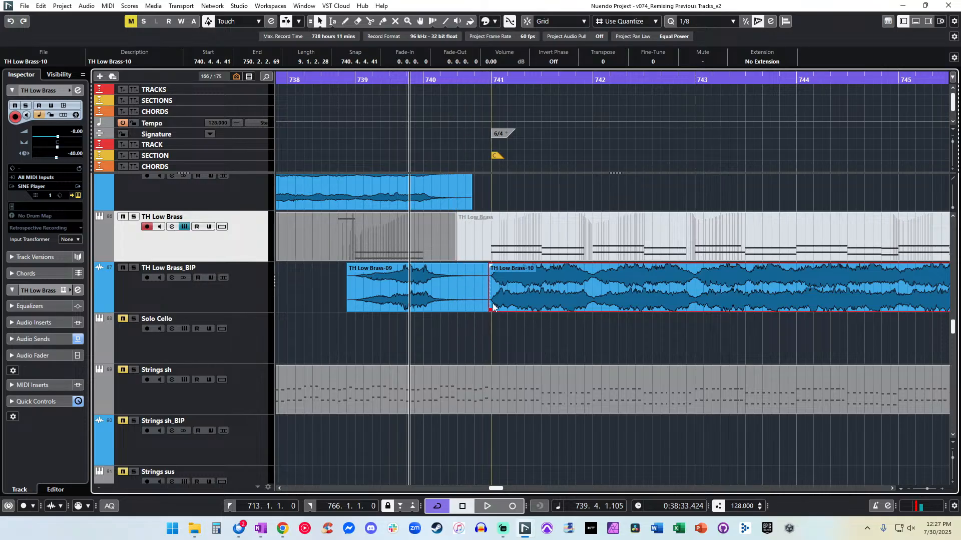
click(495, 61)
text(-5)
key(Return)
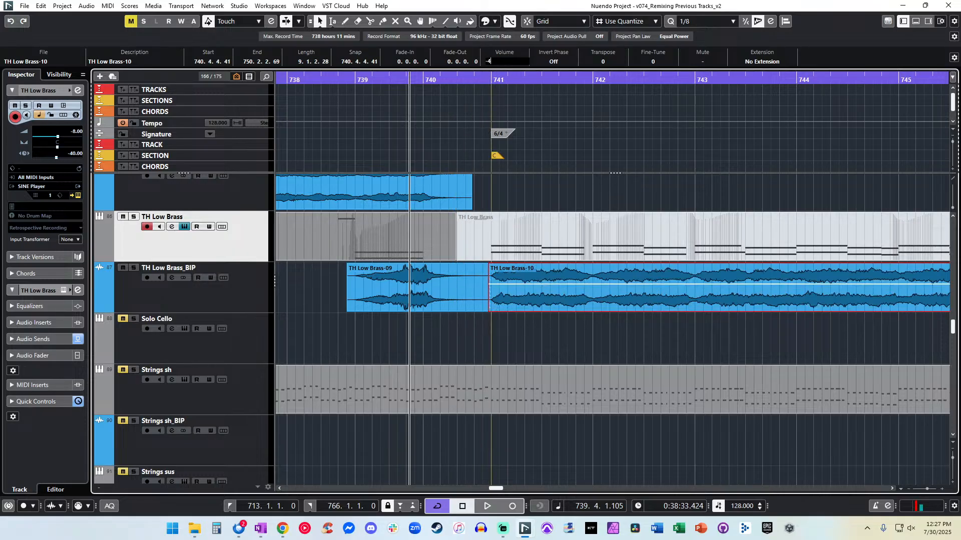
text(3)
key(Return)
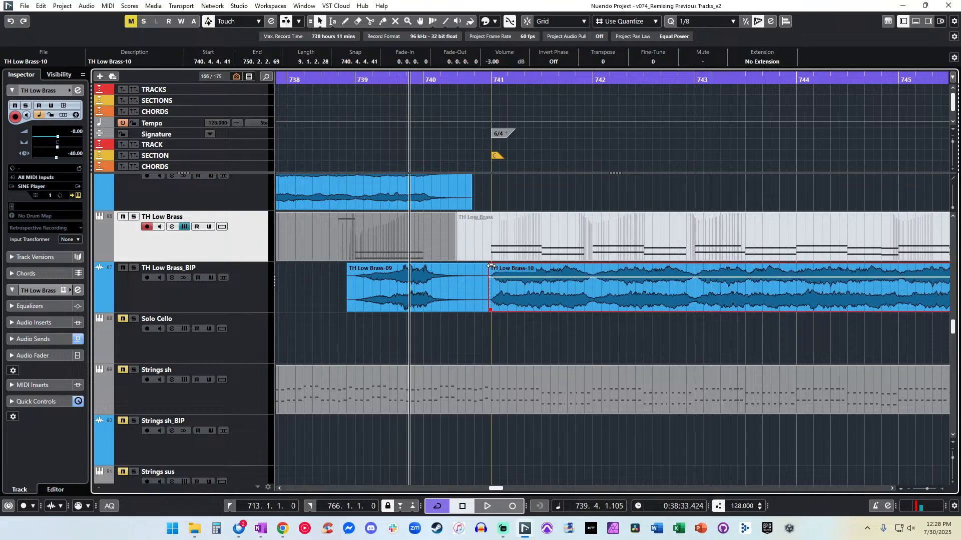
Cut the preceding TH Low Brass-09 clip off at 740.4.1.48 and give its end a short fade-out.
click(476, 294)
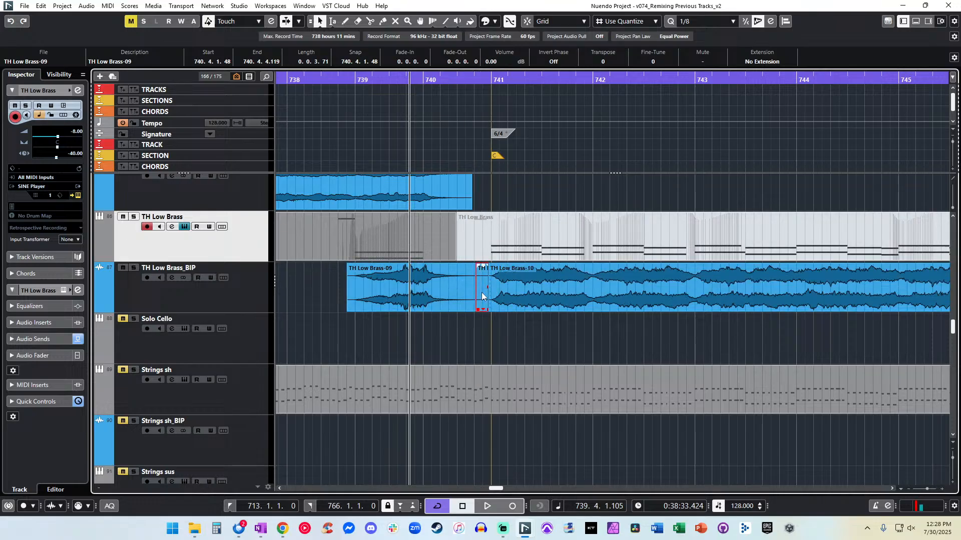
key(Delete)
drag(473, 264, 460, 270)
Play back the rendered section C low brass from its lead-in around bar 740 and again around bar 748.
click(449, 80)
key(space)
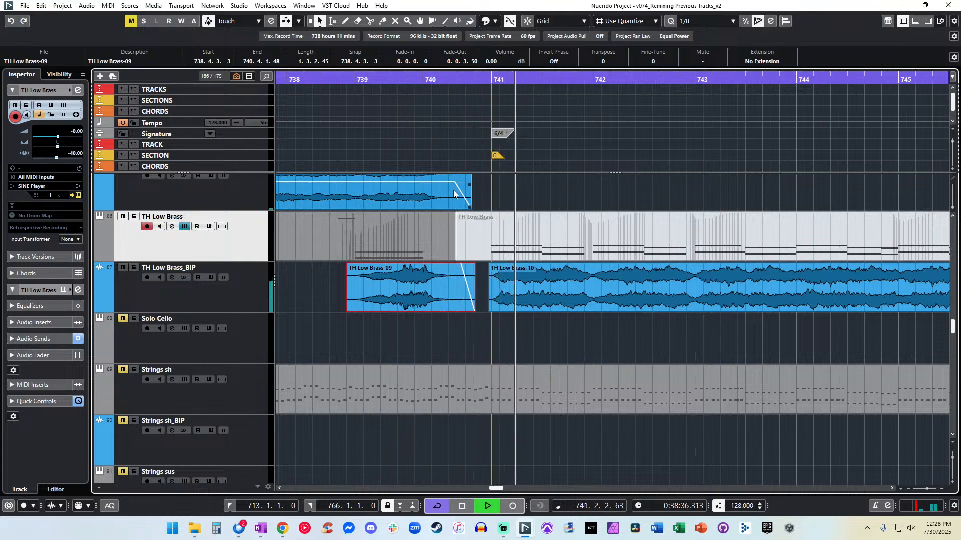
key(f)
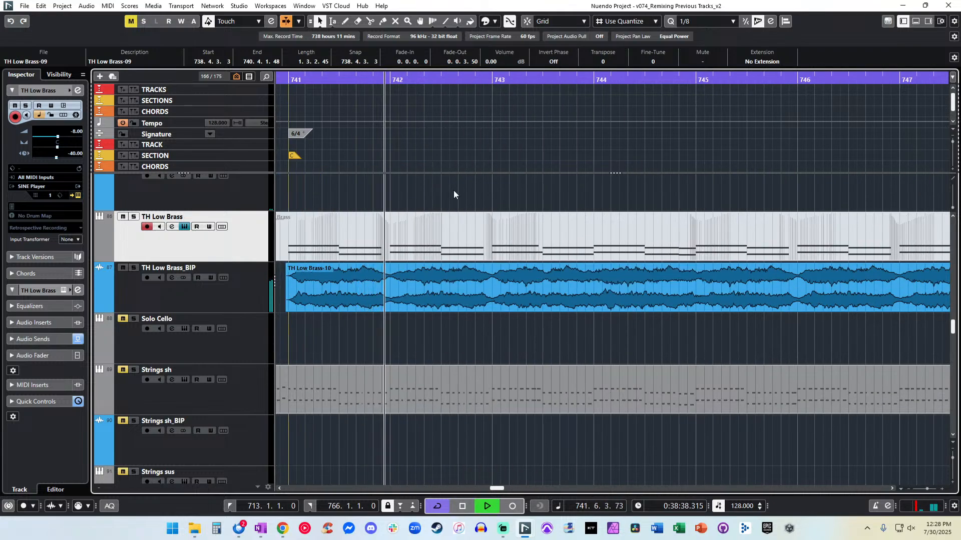
scroll(454, 190, right, 8)
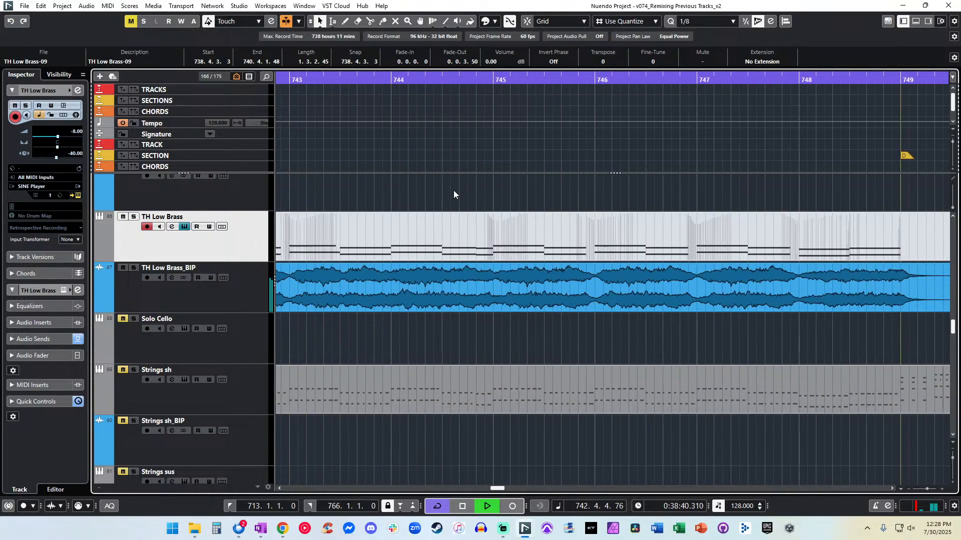
click(452, 80)
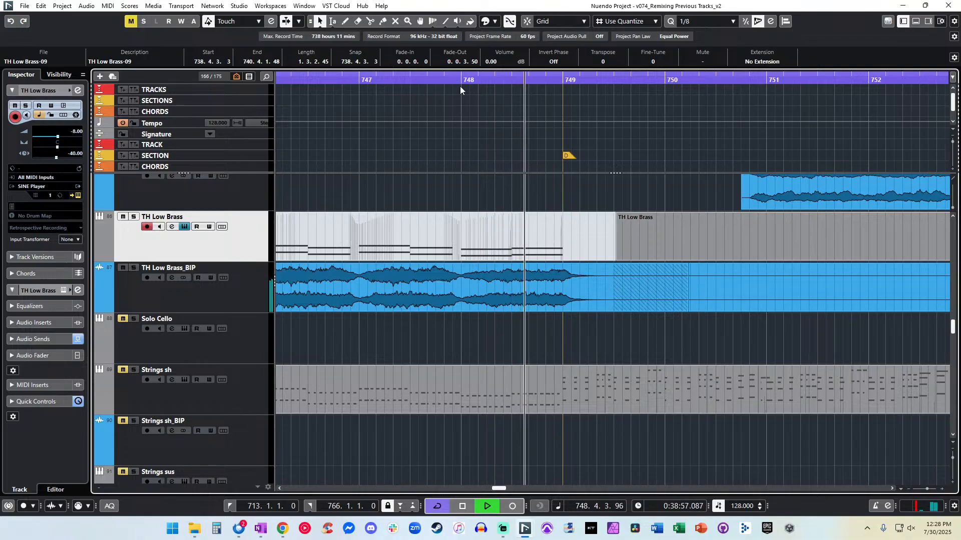
Delete the section C clip's overlapping tail and the silent stretch of TH Low Brass-09 between bar 749 and its entry near bar 759.
scroll(593, 245, right, 2)
click(512, 280)
key(Delete)
key(g)
key(g)
key(g)
key(g)
key(g)
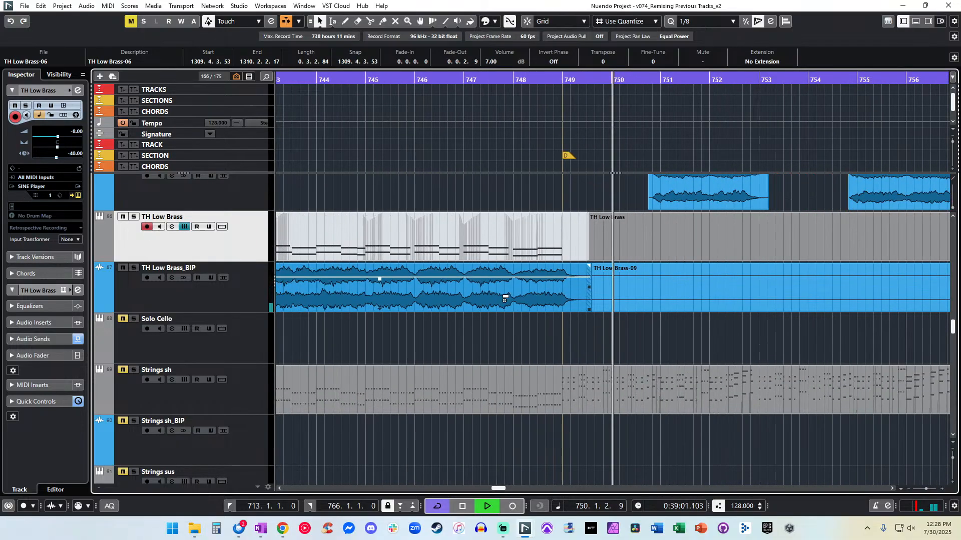
scroll(503, 295, right, 6)
alt+click(569, 291)
click(538, 284)
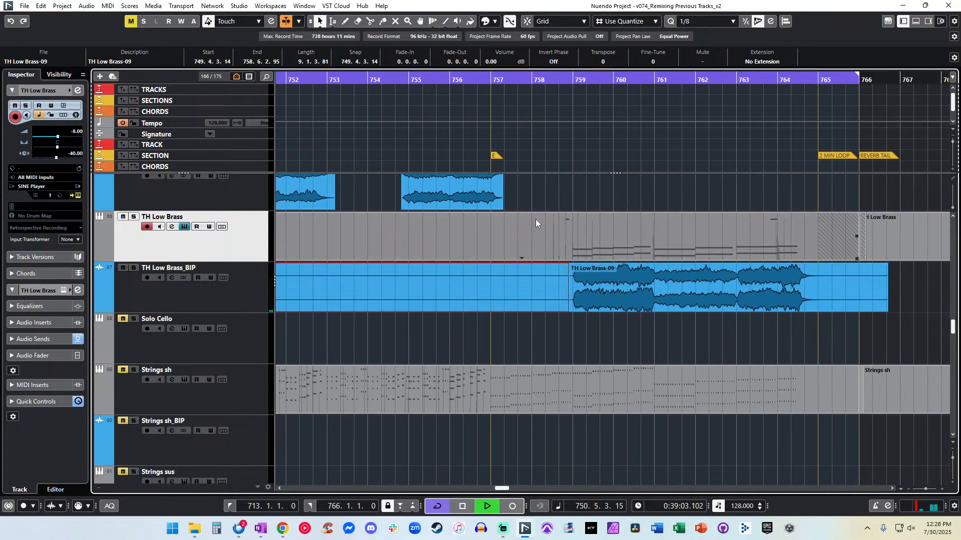
key(Delete)
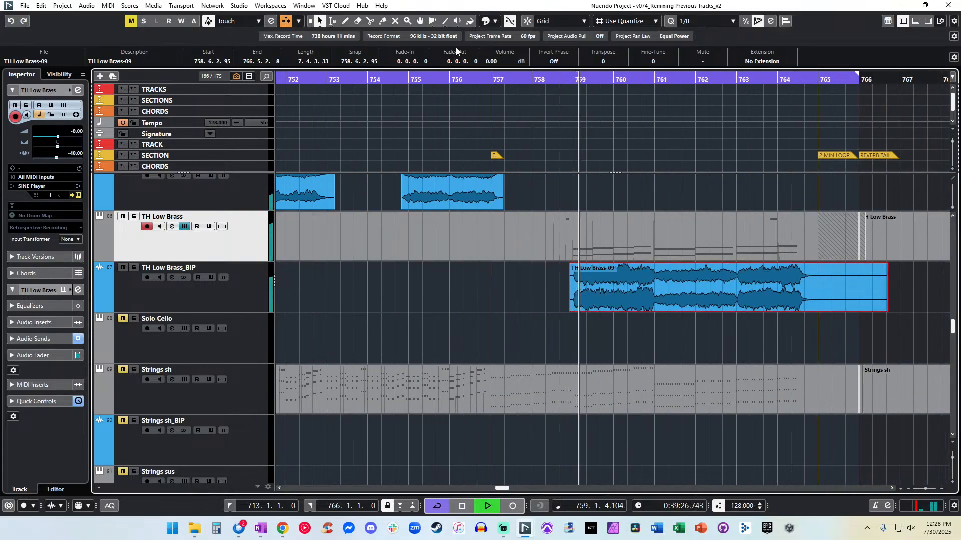
Set the volume of the closing TH Low Brass-09 clip, starting just before bar 759, to -6 dB.
scroll(491, 65, down, 3)
scroll(492, 65, down, 1)
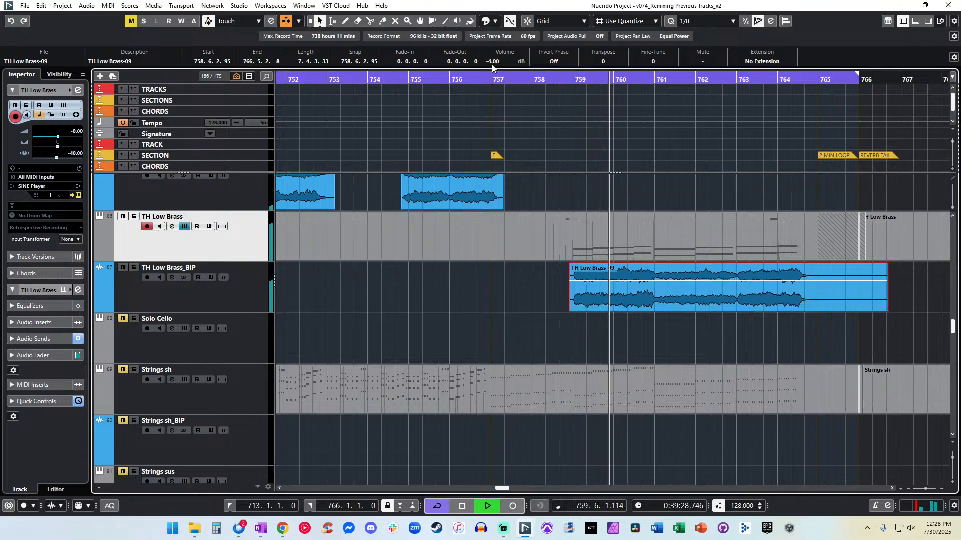
scroll(492, 65, down, 1)
click(492, 65)
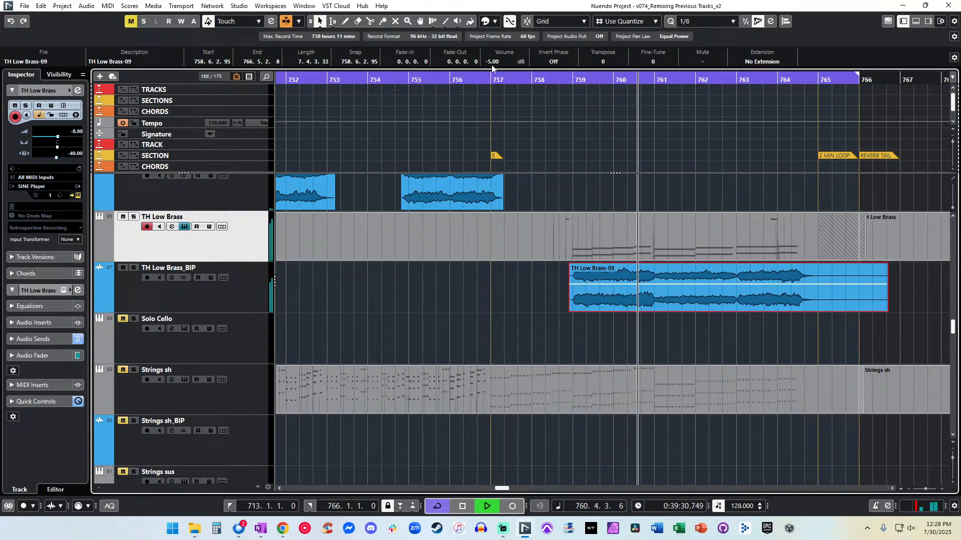
text(-)
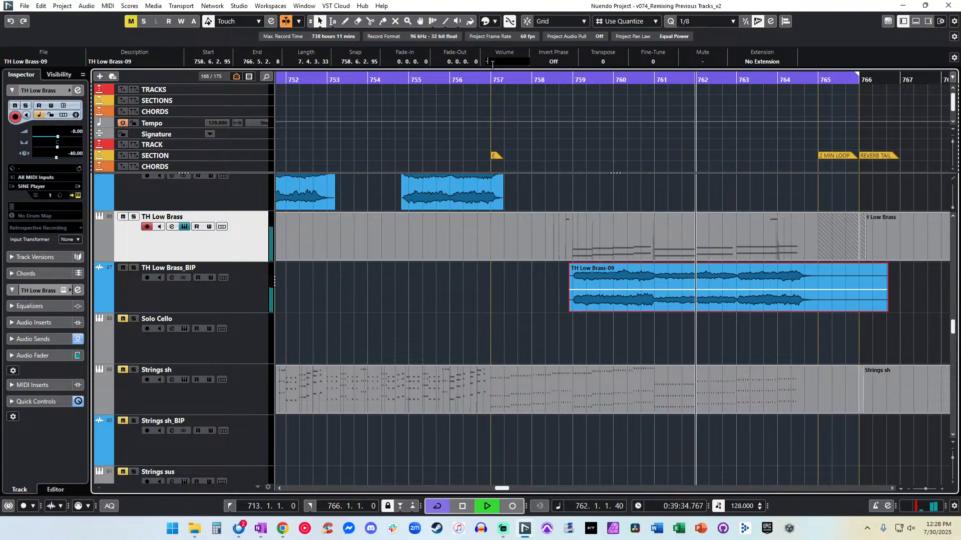
text(6)
key(Return)
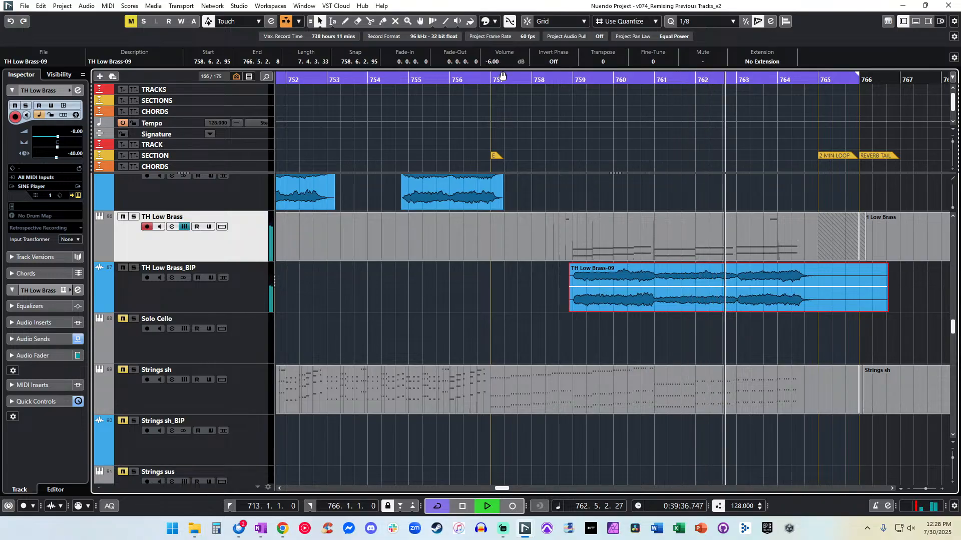
Cut the closing low brass clip's silent tail off just after bar 765 and add a short fade-out at its end.
scroll(599, 273, right, 2)
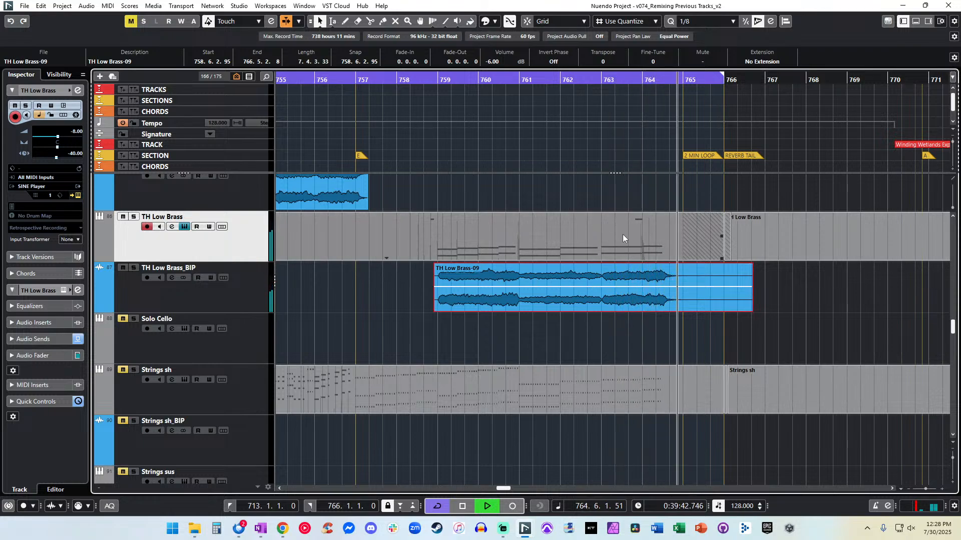
alt+click(686, 279)
key(Delete)
drag(684, 266, 679, 267)
Split the closing low brass clip at bar 761 and set the volume of its first piece to -12 dB.
click(430, 78)
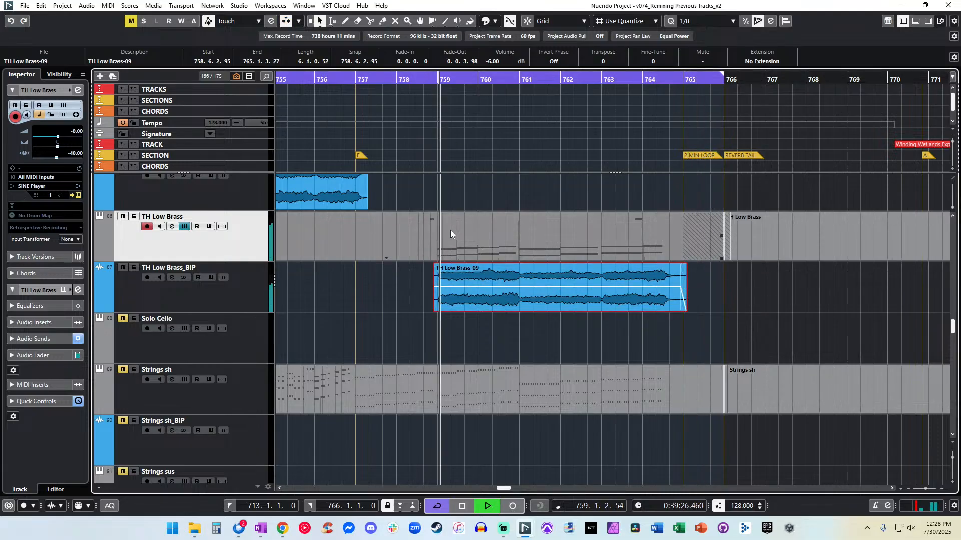
alt+click(519, 280)
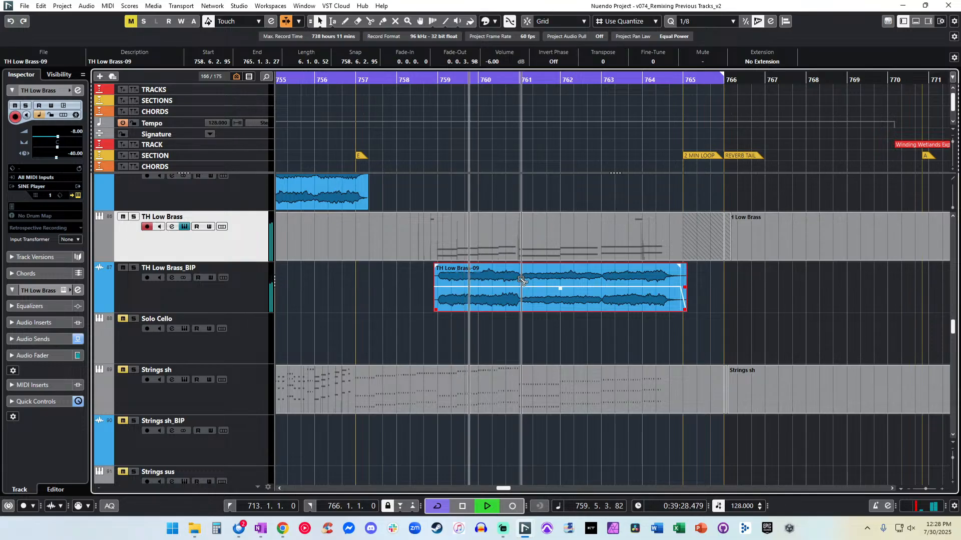
click(505, 283)
click(493, 61)
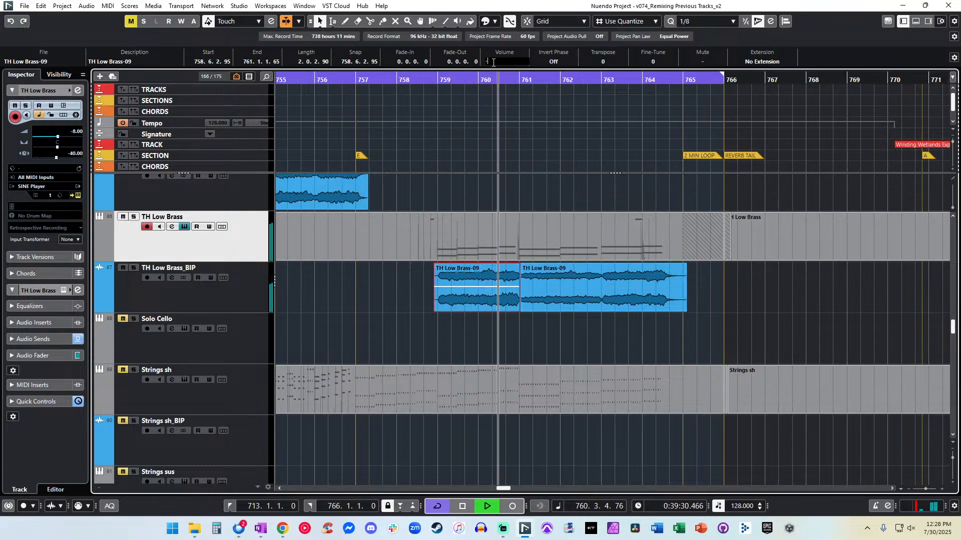
text(-12)
key(Return)
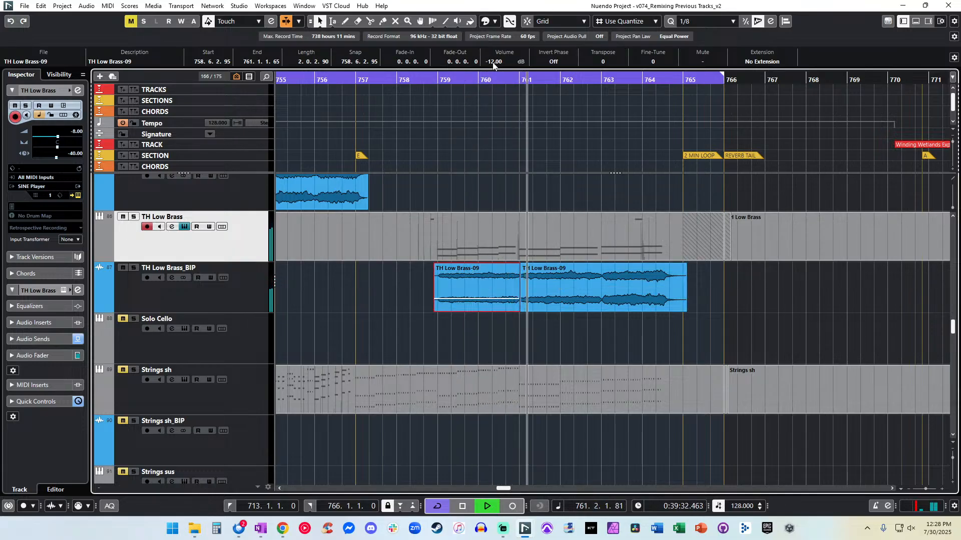
Split the remaining low brass clip at bar 763 and set the piece between bars 761 and 763 to -8 dB.
alt+click(600, 278)
click(574, 281)
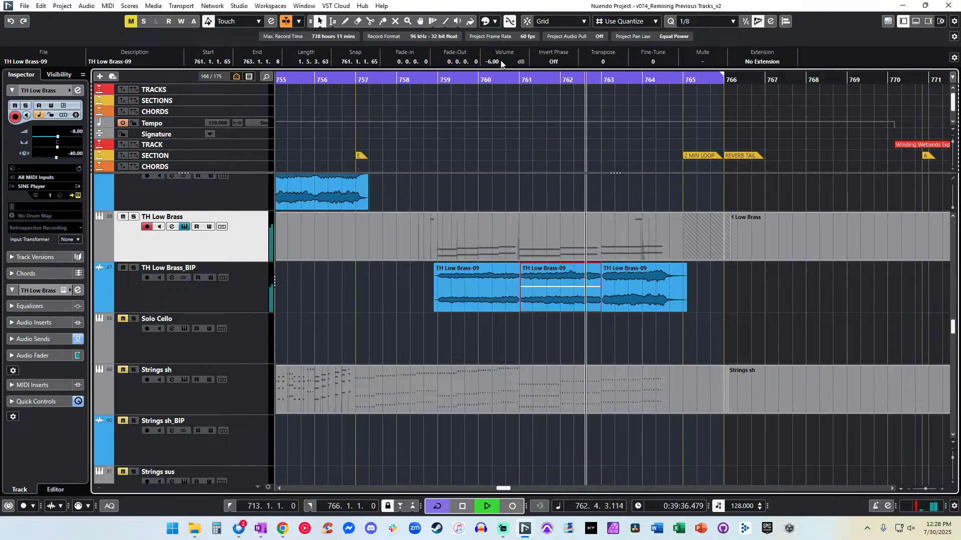
click(500, 62)
key(Return)
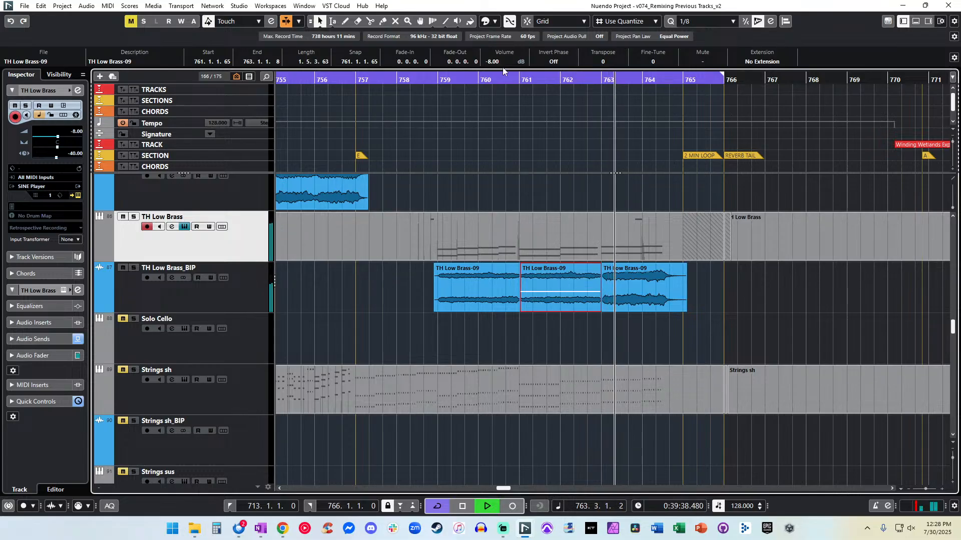
Crossfade the closing low brass clips across ranges spanning their splits at bars 761 and 763.
key(space)
right_click(502, 279)
click(515, 283)
drag(505, 281, 533, 280)
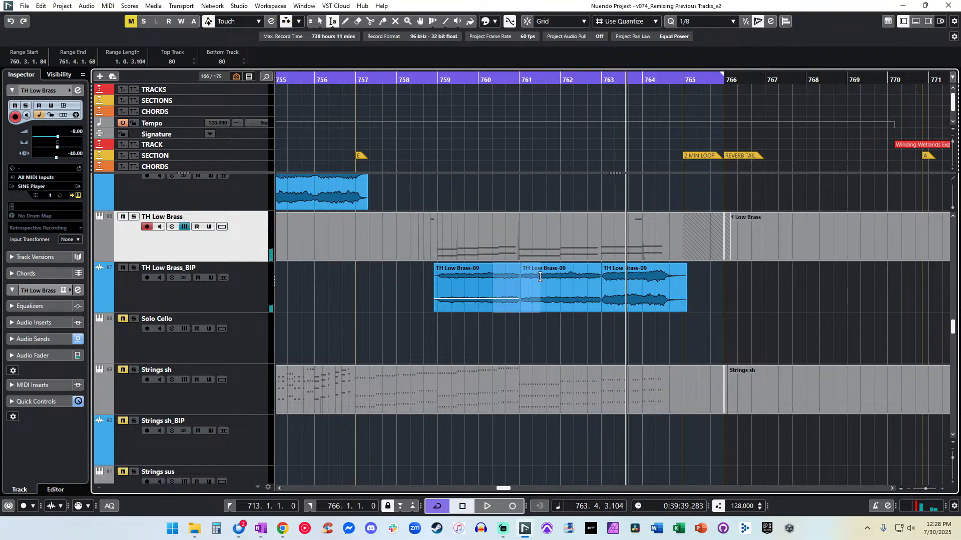
key(x)
drag(582, 276, 621, 277)
key(x)
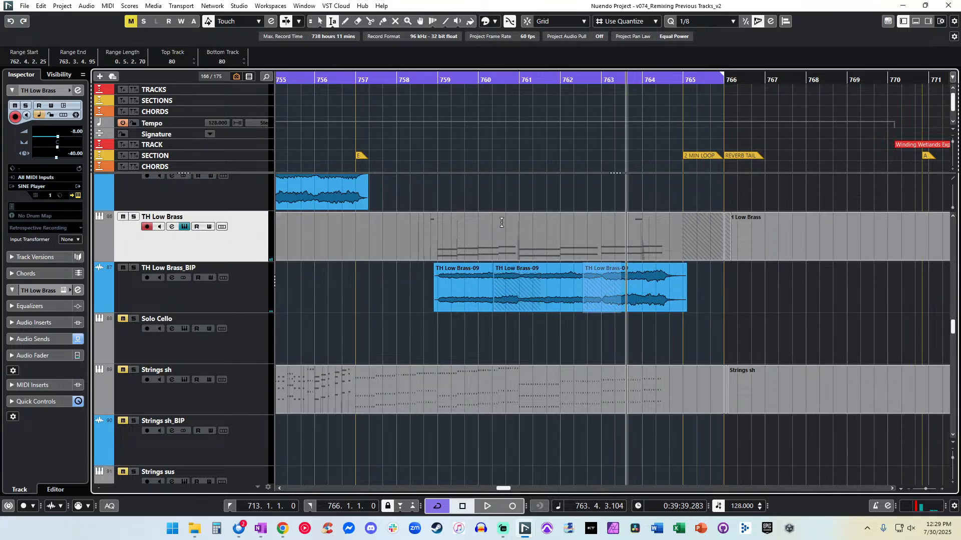
Play back the crossfaded low brass clips from bar 759 and open the first clip's volume for editing.
click(440, 86)
key(space)
right_click(451, 278)
click(451, 278)
click(451, 278)
click(506, 281)
key(space)
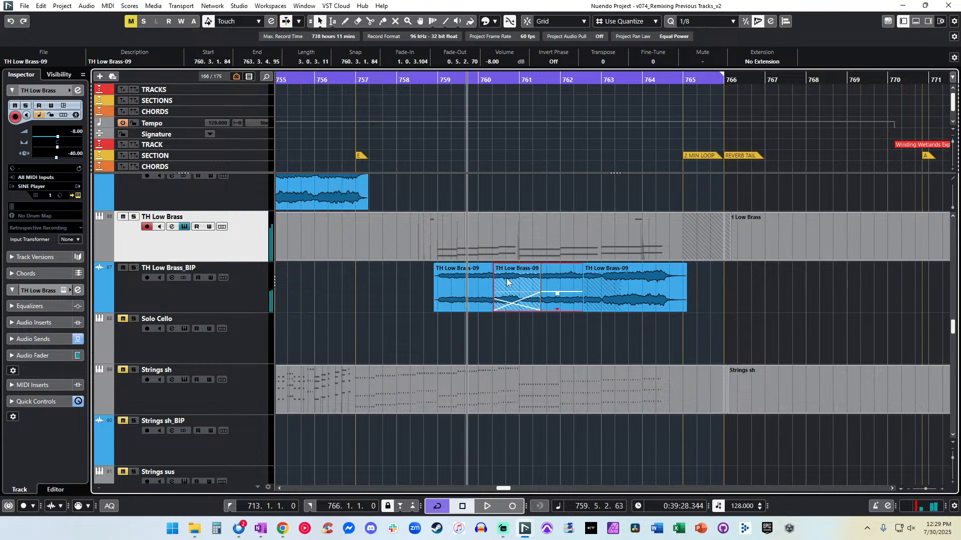
click(465, 282)
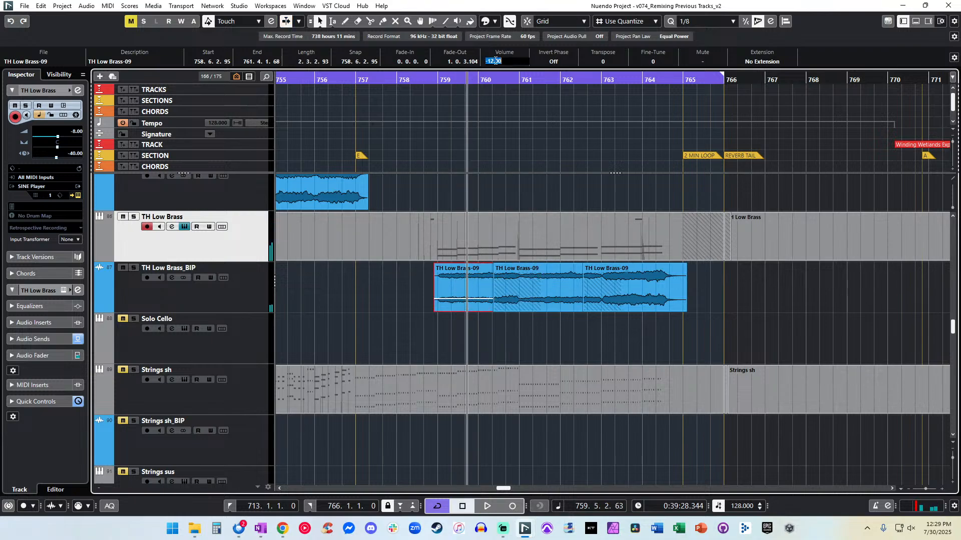
Split the TH Low Brass MIDI part at 757.2.3.58 and bar 765 and unmute the portion in between.
click(421, 231)
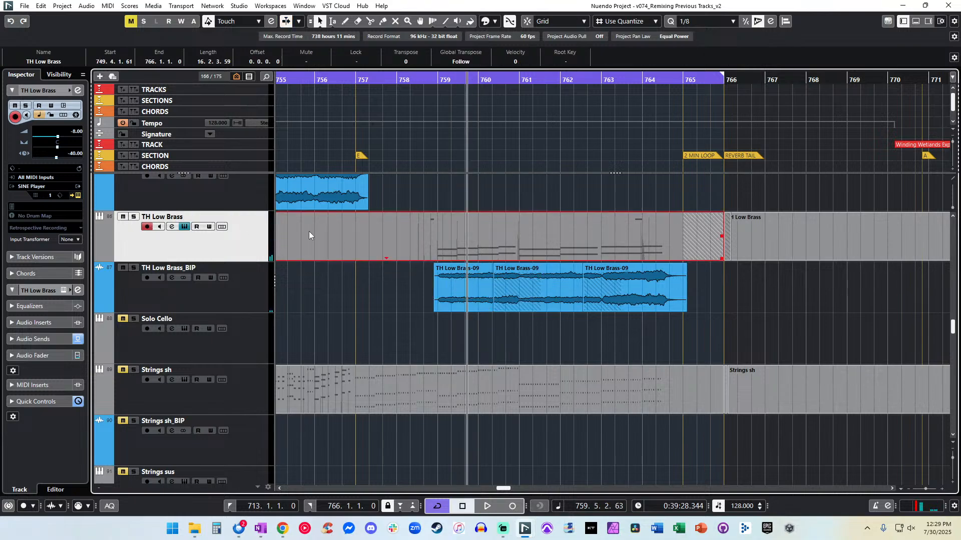
right_click(466, 227)
click(478, 227)
click(434, 227)
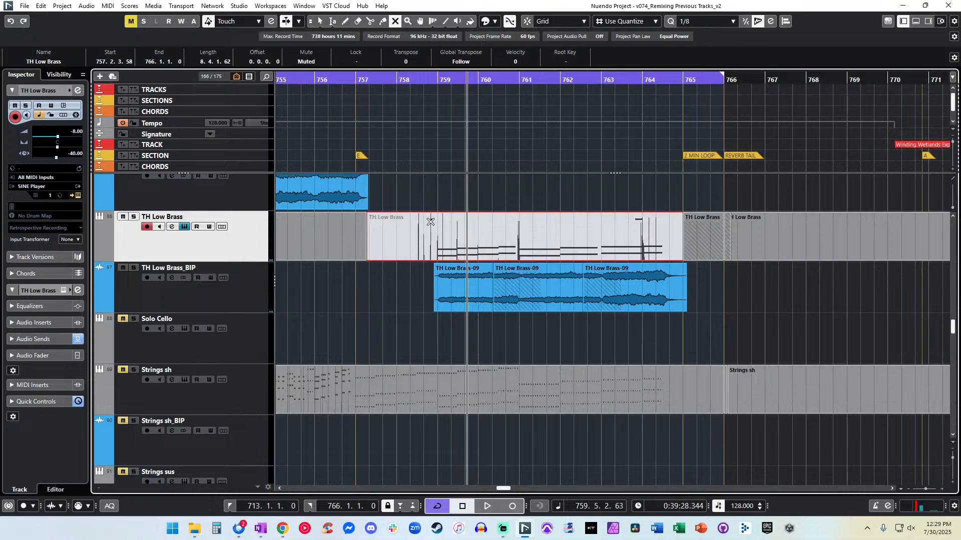
key(1)
Play back the crossfaded low brass clips from around bar 759 and check the first two clips against each other.
key(KP_Subtract)
key(KP_Subtract)
key(KP_Add)
key(space)
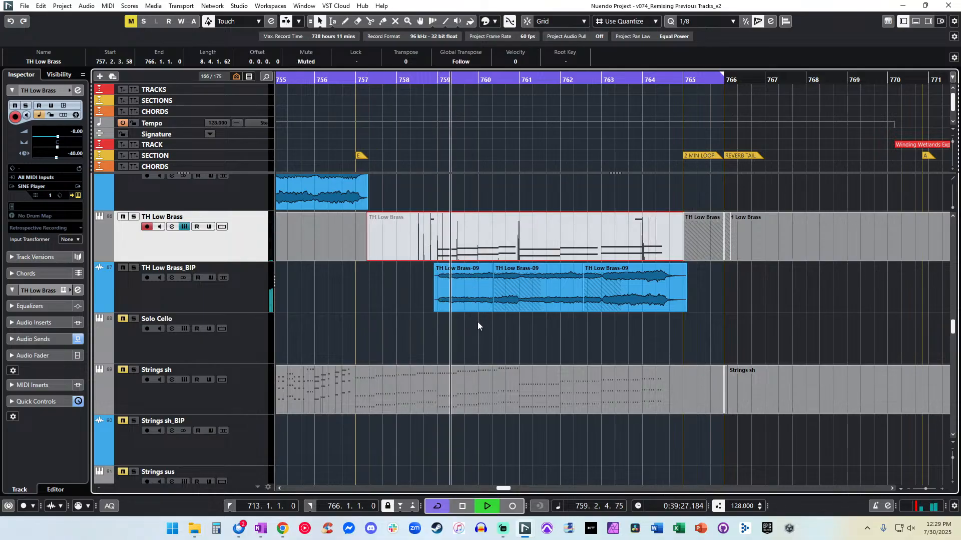
click(461, 280)
key(Right)
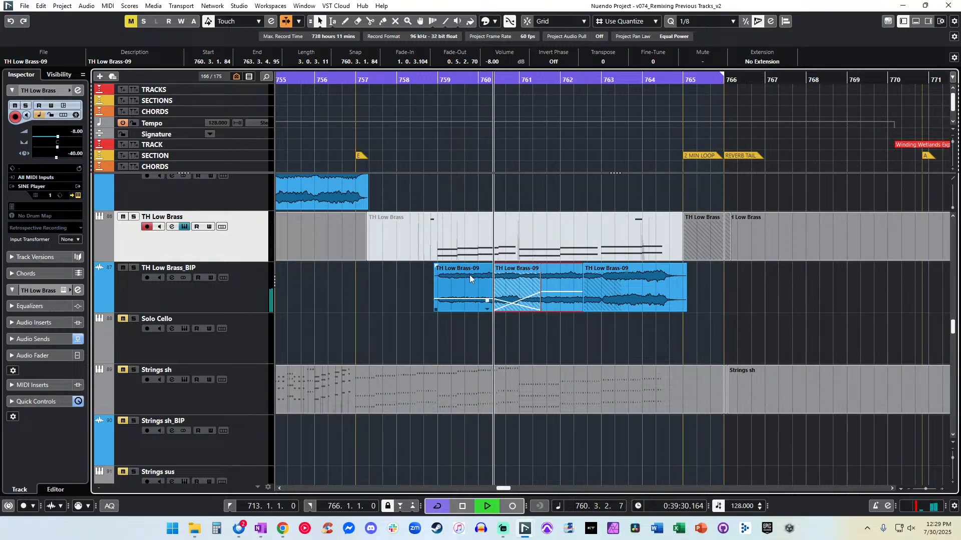
key(Left)
Set the last TH Low Brass_BIP clip's volume to -4 dB.
click(521, 273)
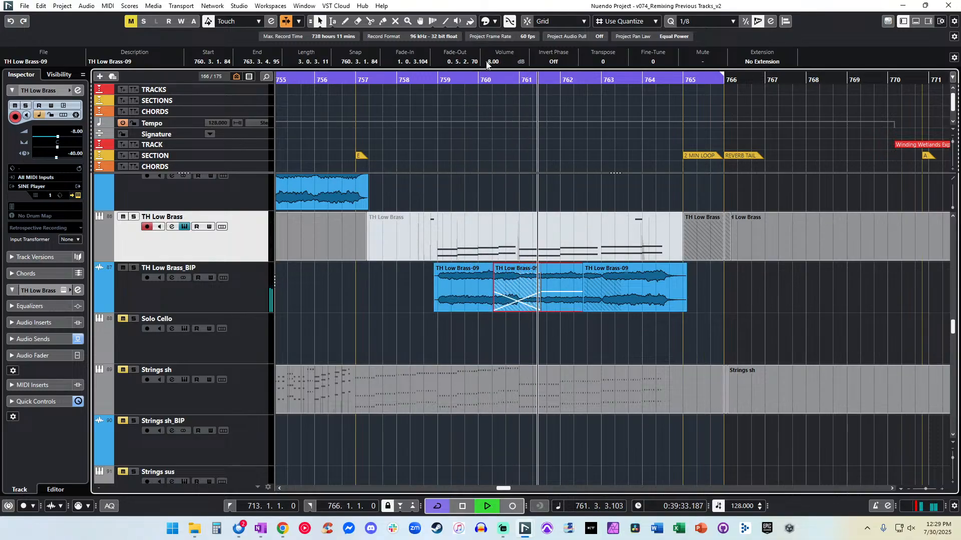
click(596, 277)
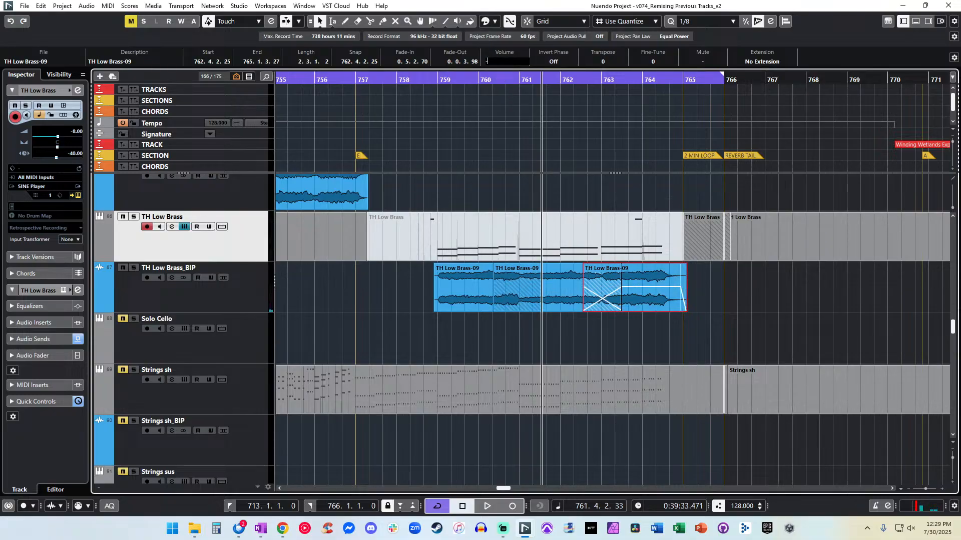
text(-4)
key(Return)
Replay from bar 759 and raise the three closing low brass clips together, entering -3 dB as the first clip's volume.
click(443, 79)
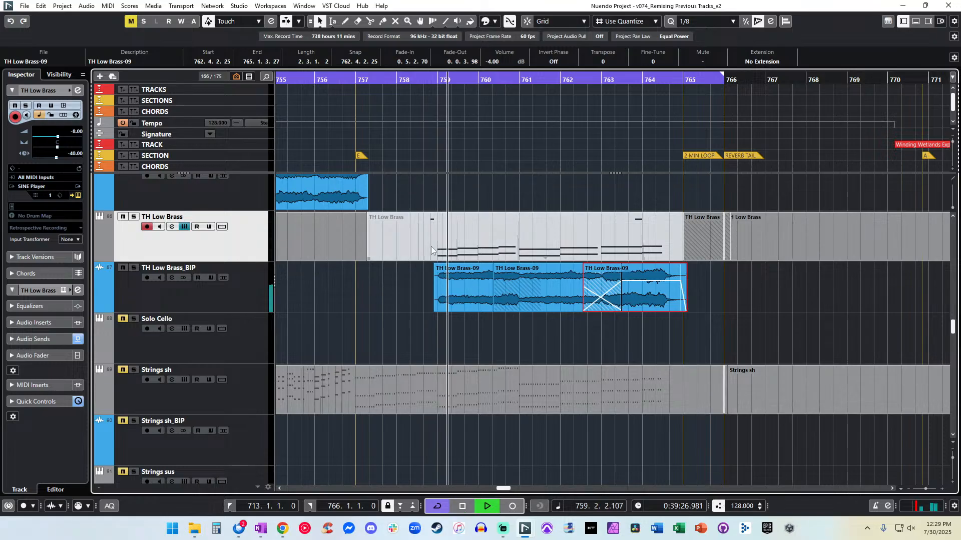
click(459, 275)
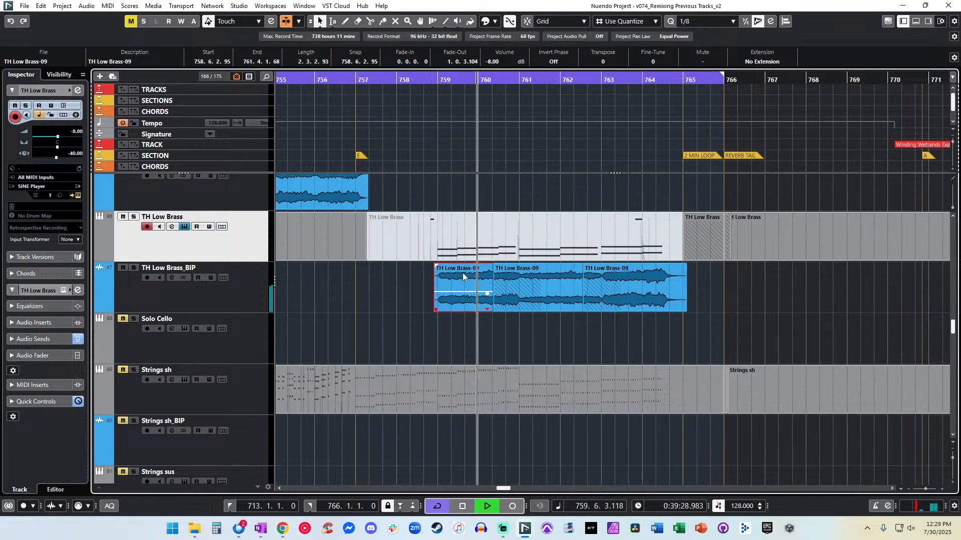
drag(683, 326, 484, 283)
click(494, 62)
text(-)
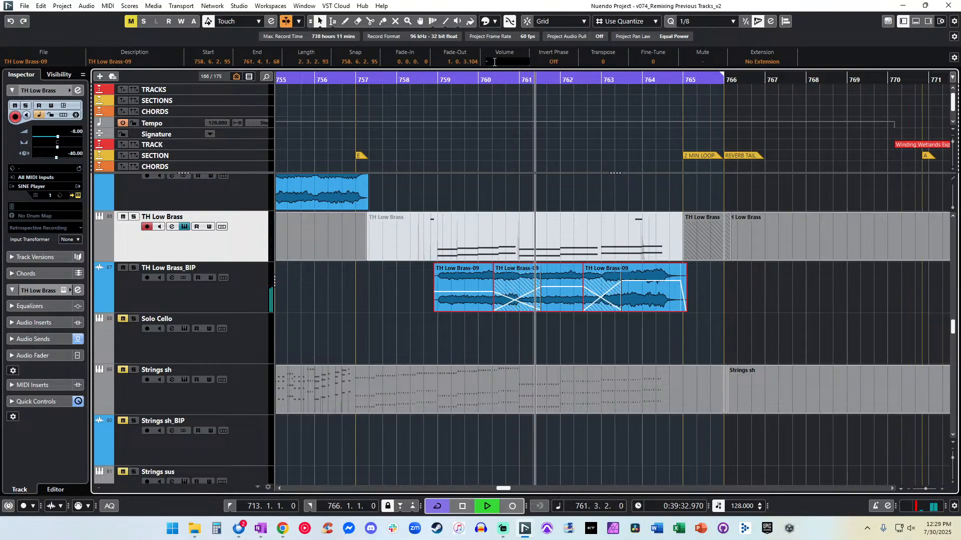
text(3)
key(Return)
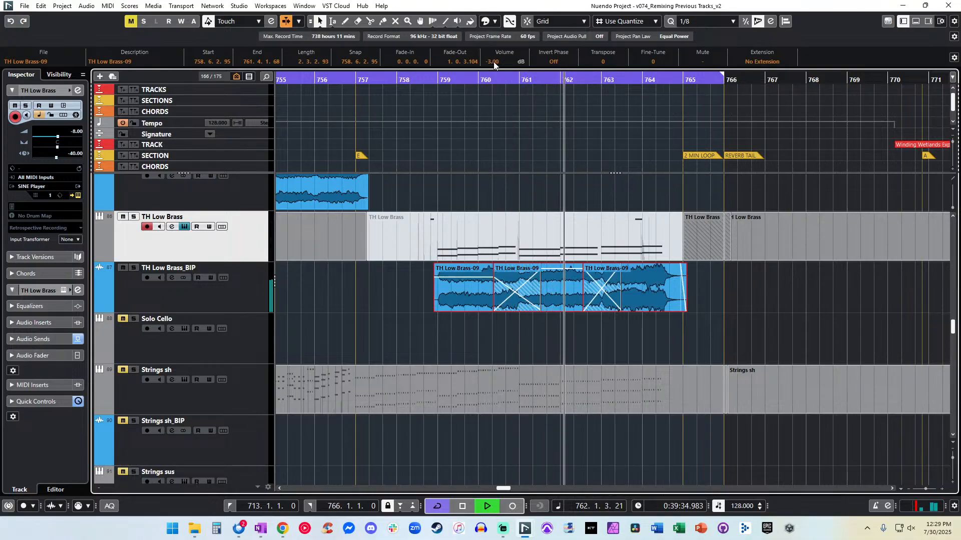
Set only the last TH Low Brass_BIP clip's volume to -1 dB.
click(562, 333)
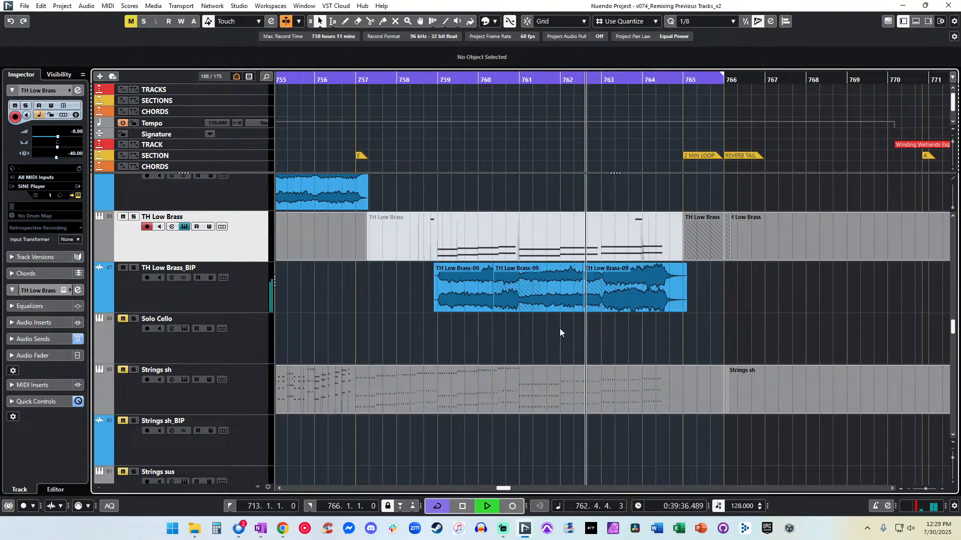
click(611, 294)
click(493, 60)
text(-1)
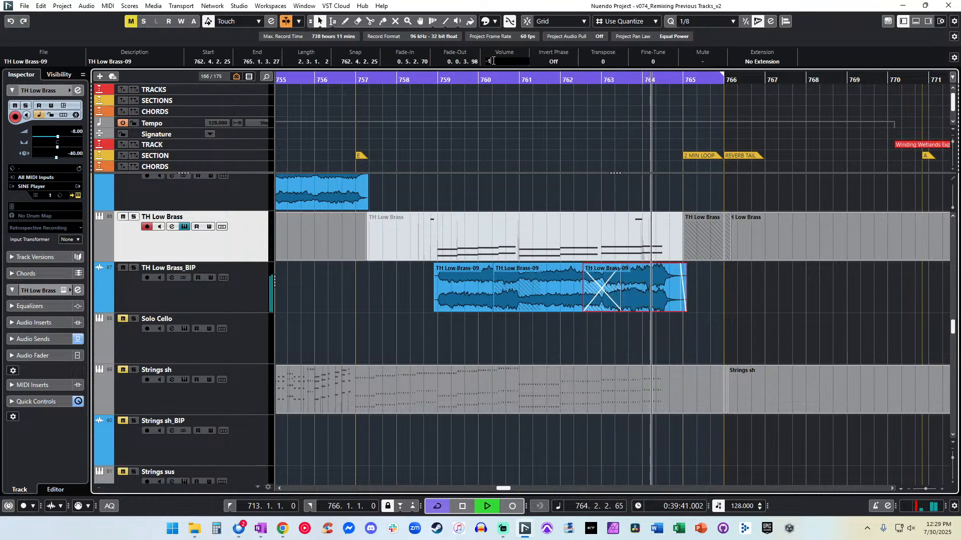
key(Return)
Play back the closing low brass clips from just before bar 759 and compare the level of each clip.
click(433, 80)
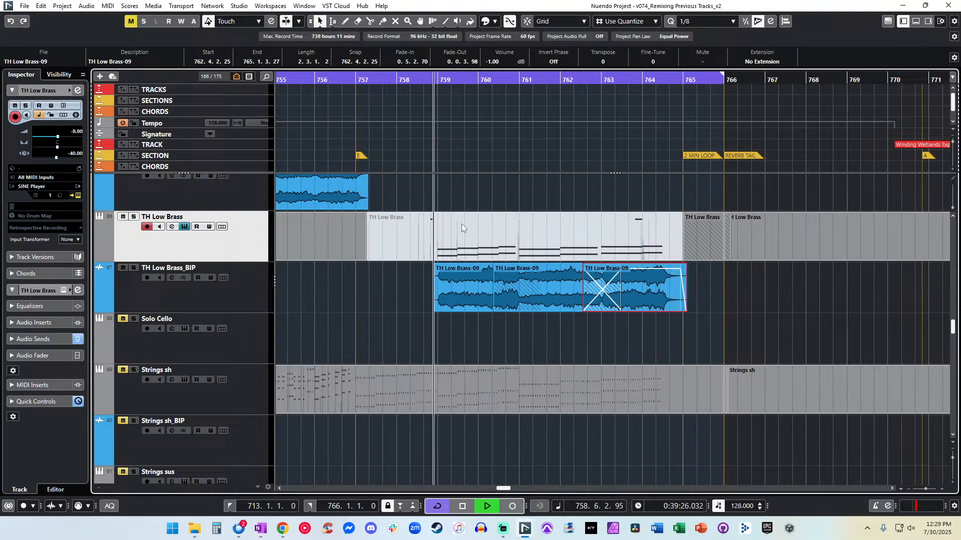
click(467, 286)
click(511, 280)
click(603, 282)
click(529, 284)
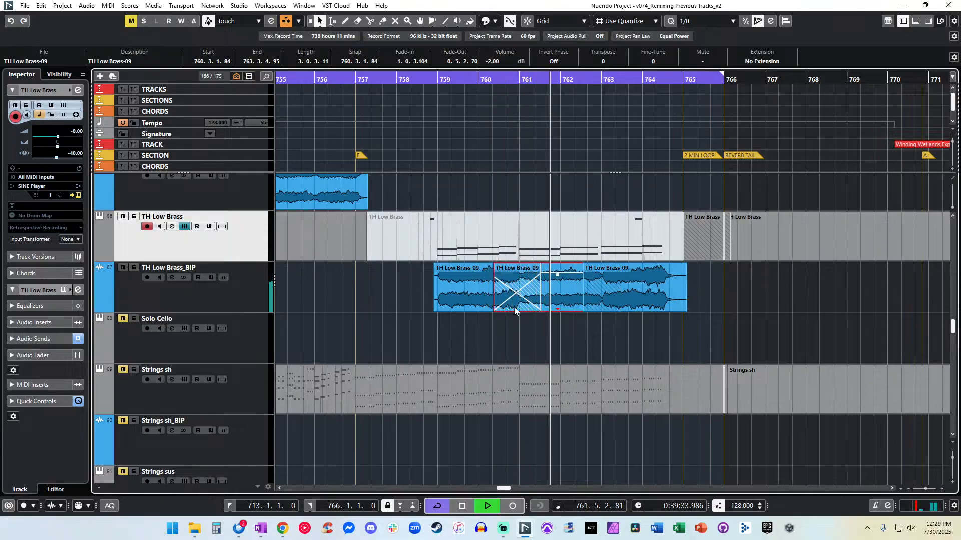
Narrow the two crossfades between the closing low brass clips to short transitions near bars 761 and 763.
drag(538, 299, 529, 275)
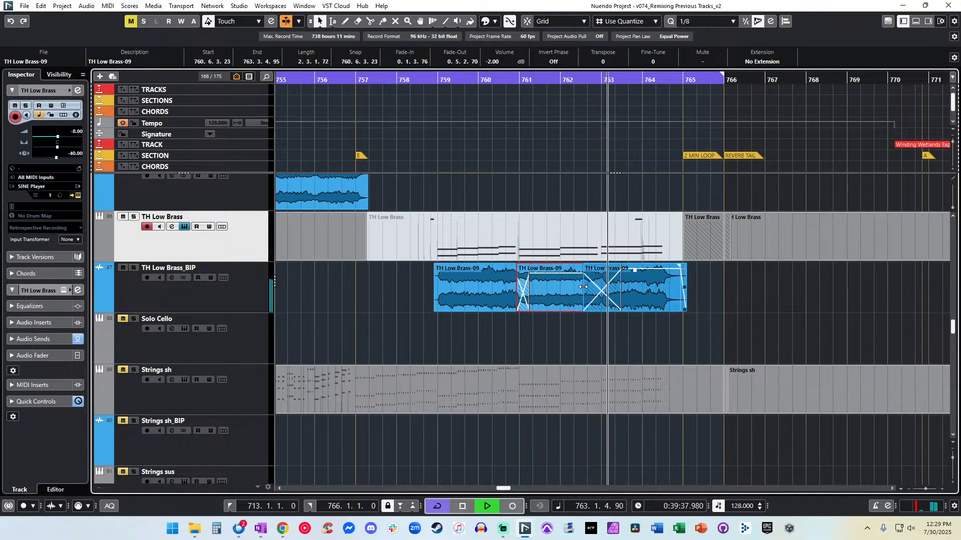
drag(583, 286, 655, 284)
click(641, 341)
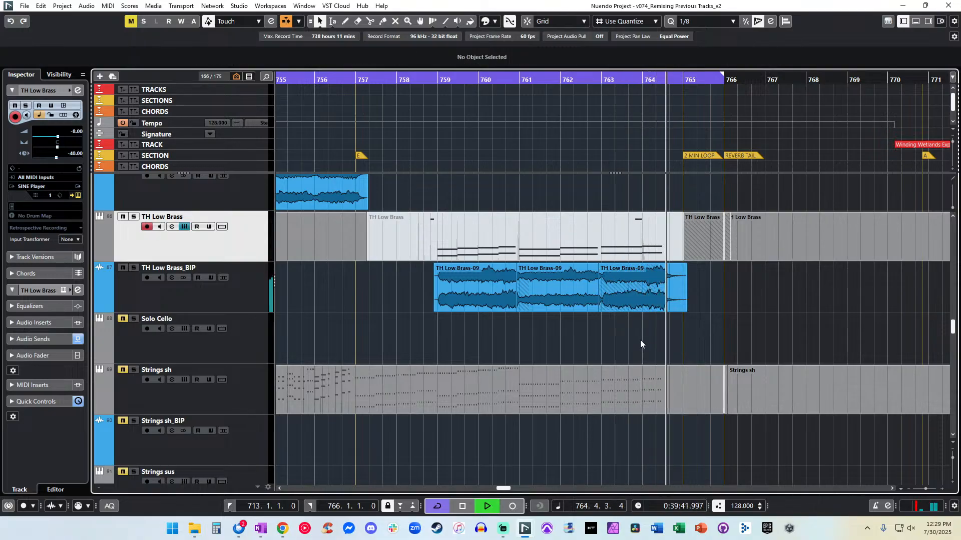
key(space)
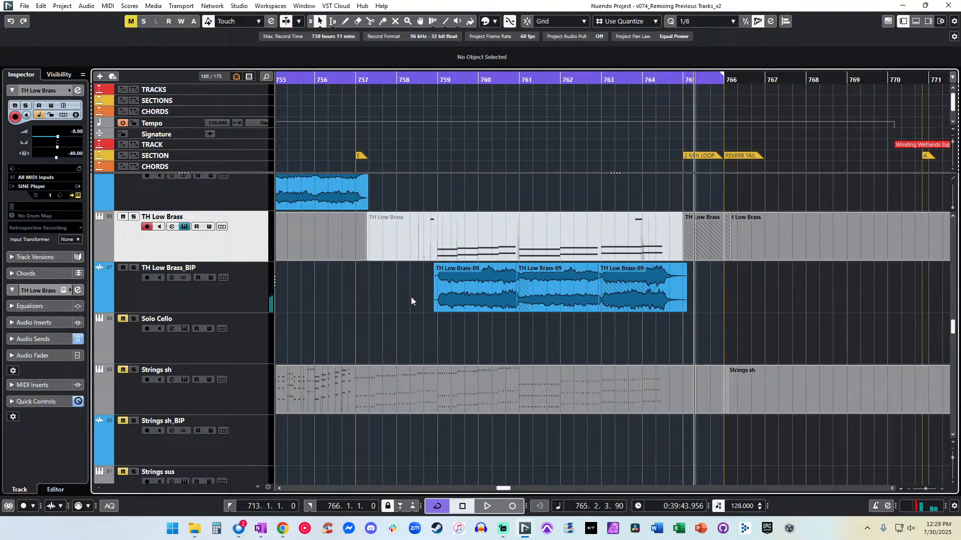
Mute the rendered TH Low Brass MIDI part spanning bars 713 to 741.
key(KP_1)
key(g)
key(g)
key(g)
key(g)
key(g)
key(g)
key(g)
key(g)
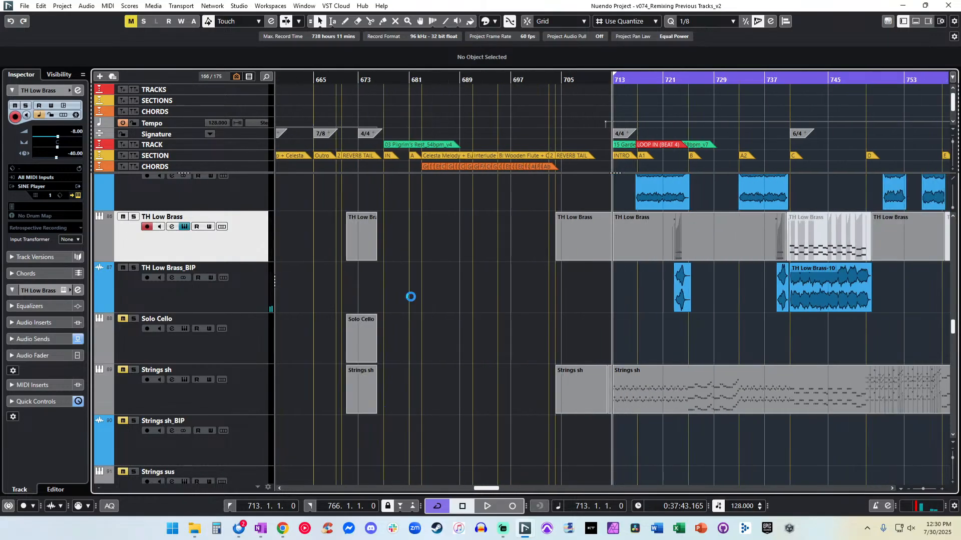
scroll(669, 217, up, 3)
right_click(669, 217)
click(746, 219)
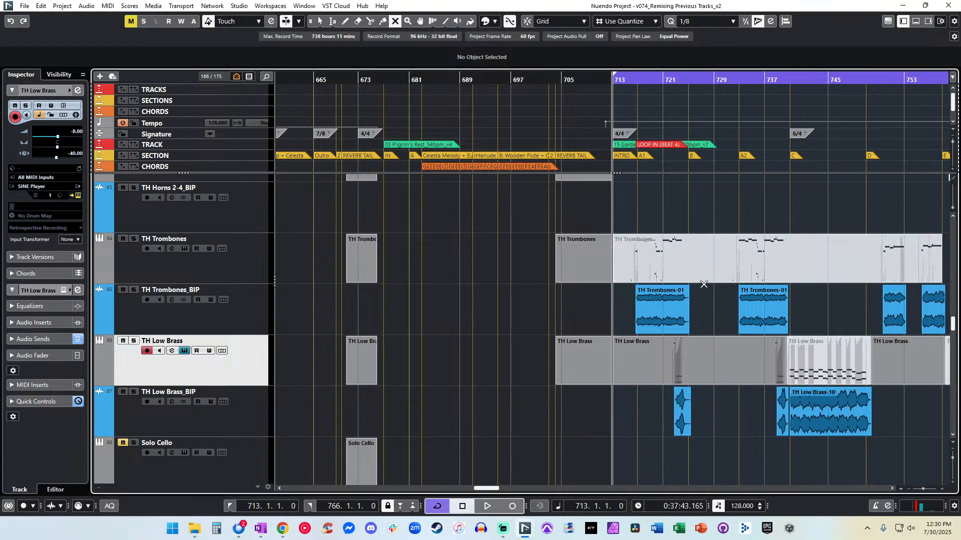
click(679, 355)
scroll(644, 410, right, 3)
key(1)
scroll(643, 411, right, 3)
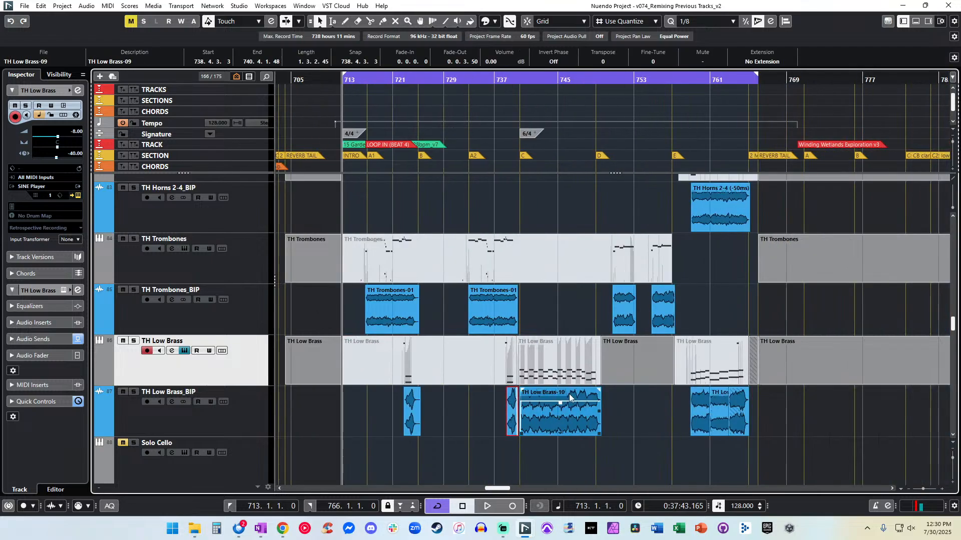
Delete the TH Trombones and TH Low Brass parts before bar 713 and the TH Low Brass part between sections D and E.
drag(328, 410, 290, 253)
key(Delete)
click(613, 359)
key(Delete)
Set the Main Volume (CC 7) of the Strings sh part starting at bar 713 to 124 during playback.
scroll(613, 353, down, 3)
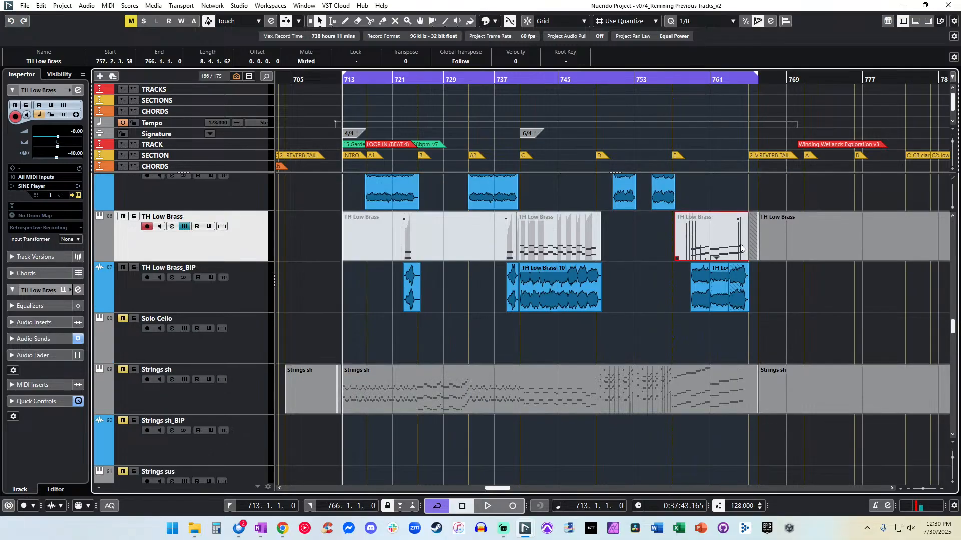
scroll(529, 256, down, 5)
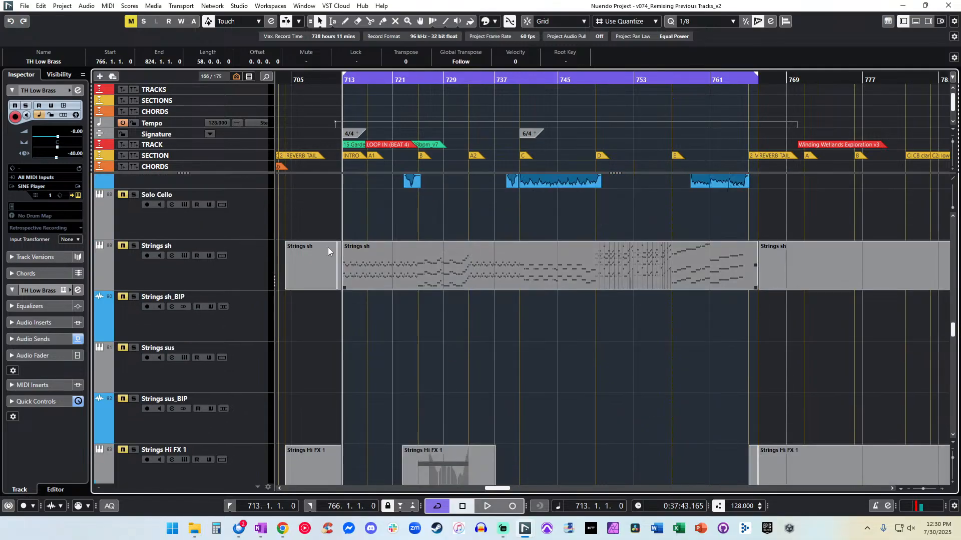
scroll(325, 242, up, 2)
scroll(325, 242, up, 1)
click(345, 248)
key(space)
click(368, 264)
double_click(368, 264)
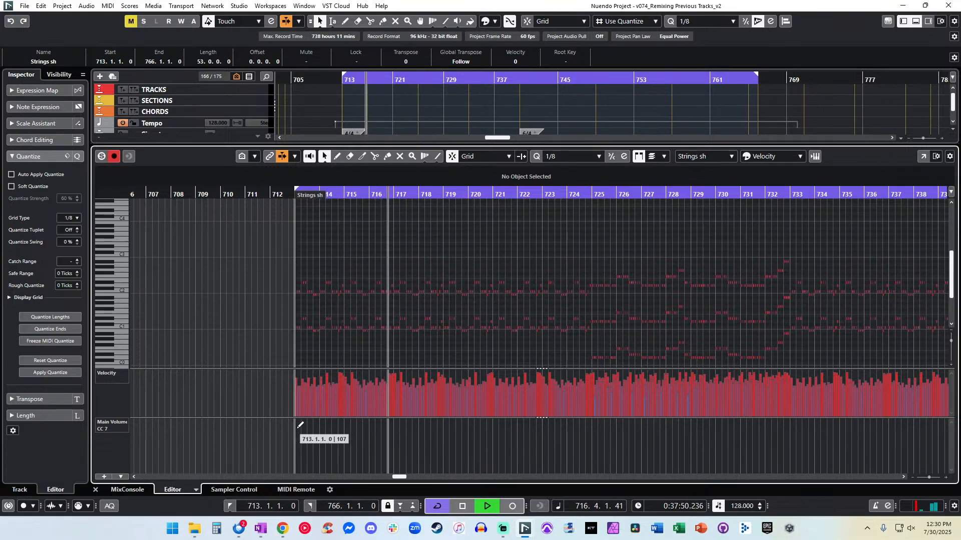
drag(296, 431, 295, 421)
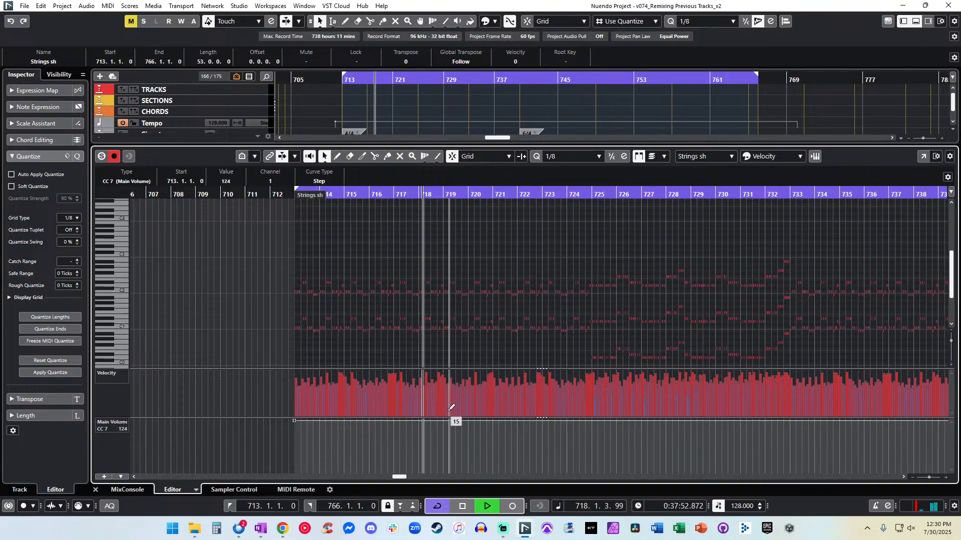
key(Return)
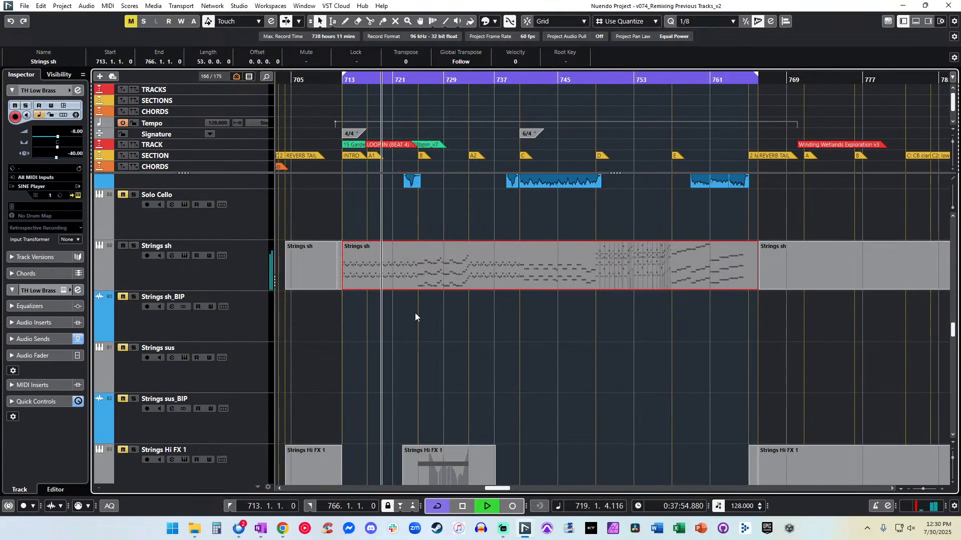
Solo the Strings sh track for a brief listen and release the solo.
click(131, 246)
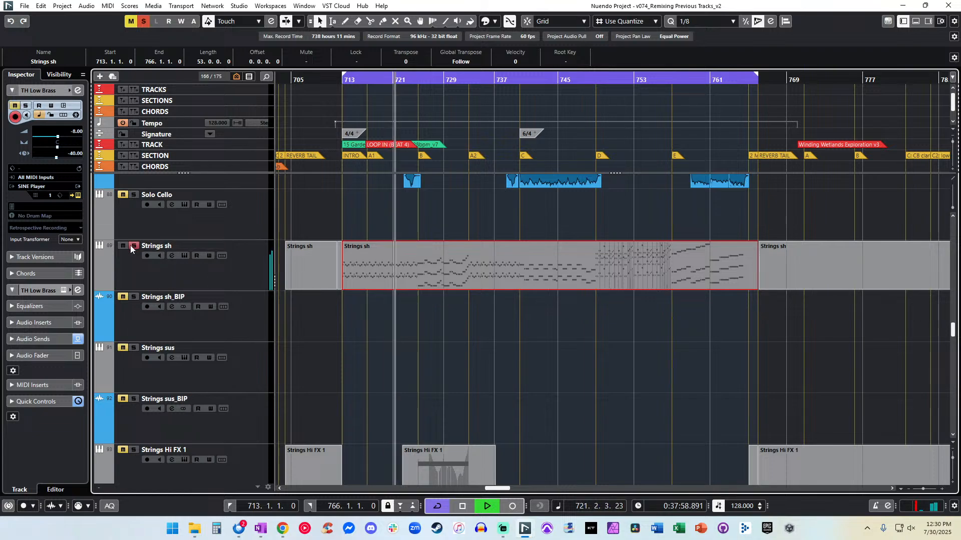
click(132, 246)
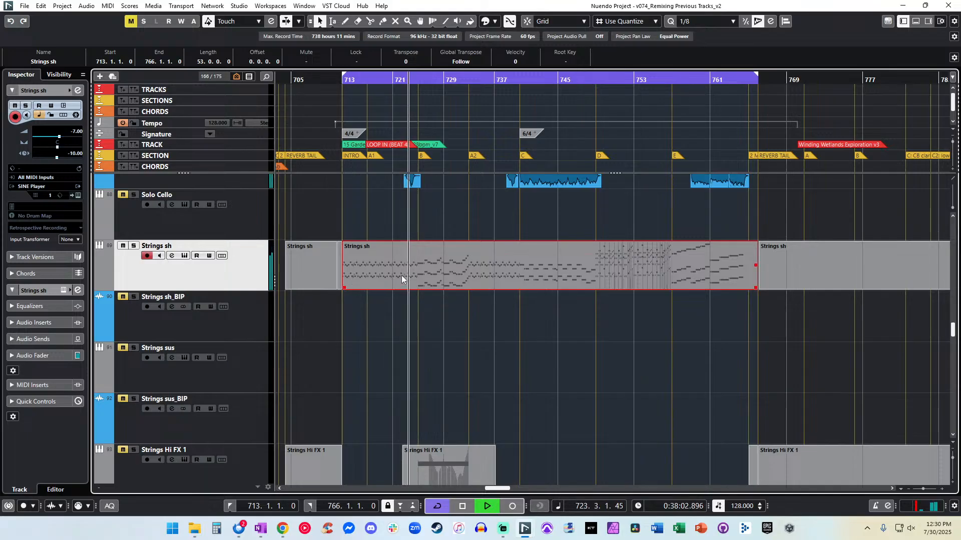
Move the Strings sh part spanning bars 713 to 766 onto the Strings Low sh track and unmute that track.
scroll(401, 275, down, 1)
scroll(402, 280, down, 7)
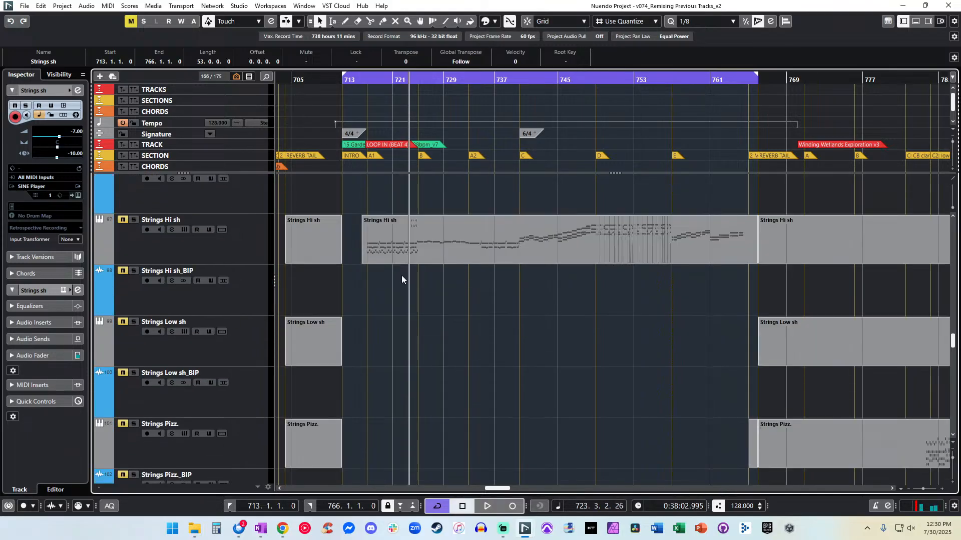
scroll(401, 279, up, 10)
scroll(402, 276, down, 7)
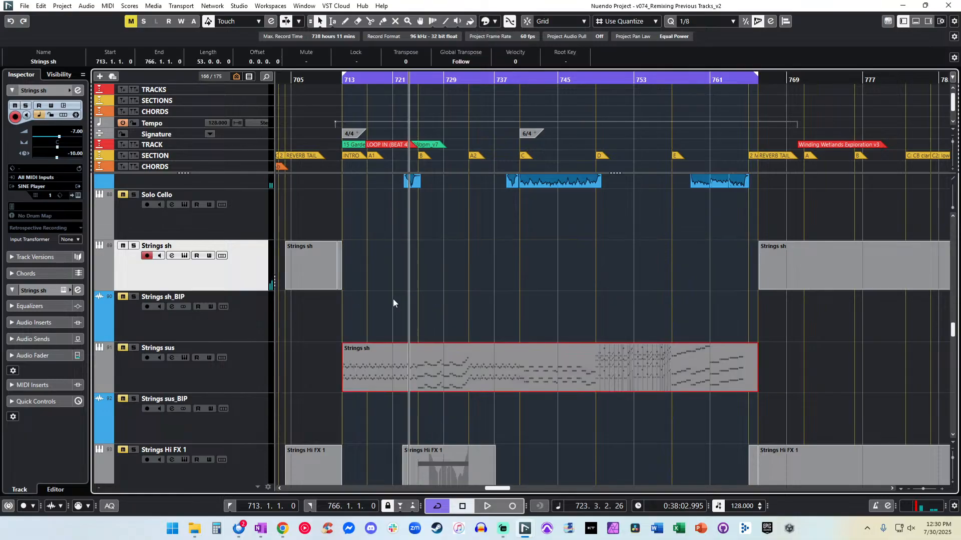
scroll(394, 303, down, 3)
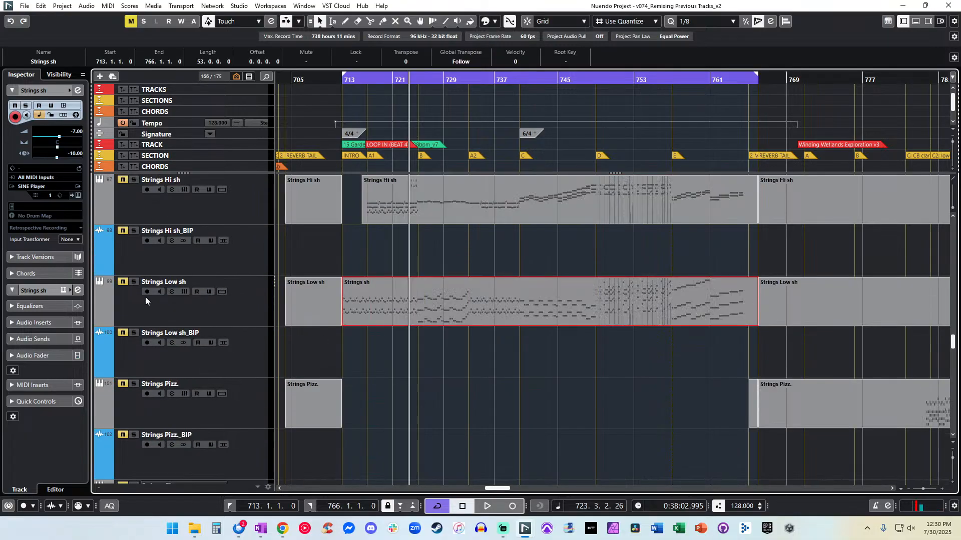
click(123, 282)
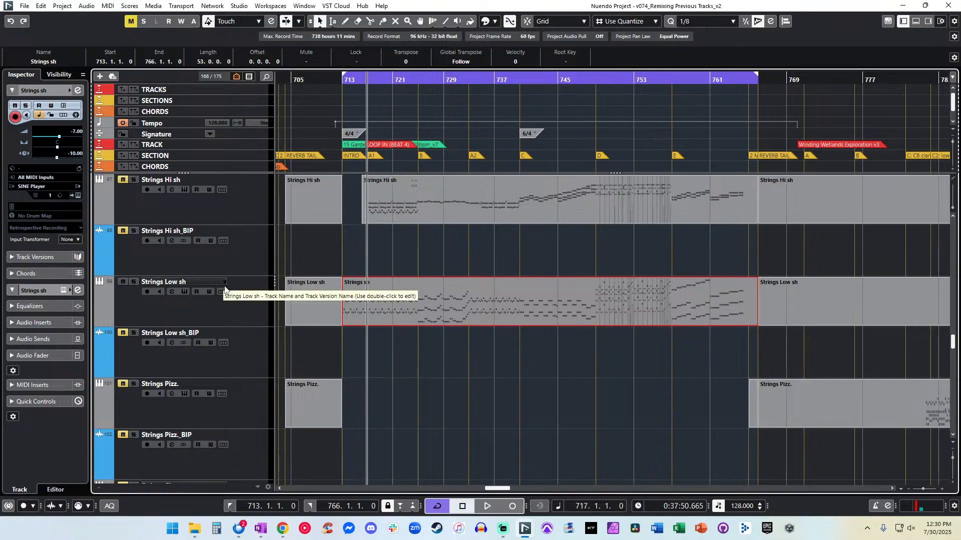
Play the moved part on Strings Low sh from bar 713 and raise its starting Main Volume (CC 7) to 127.
key(space)
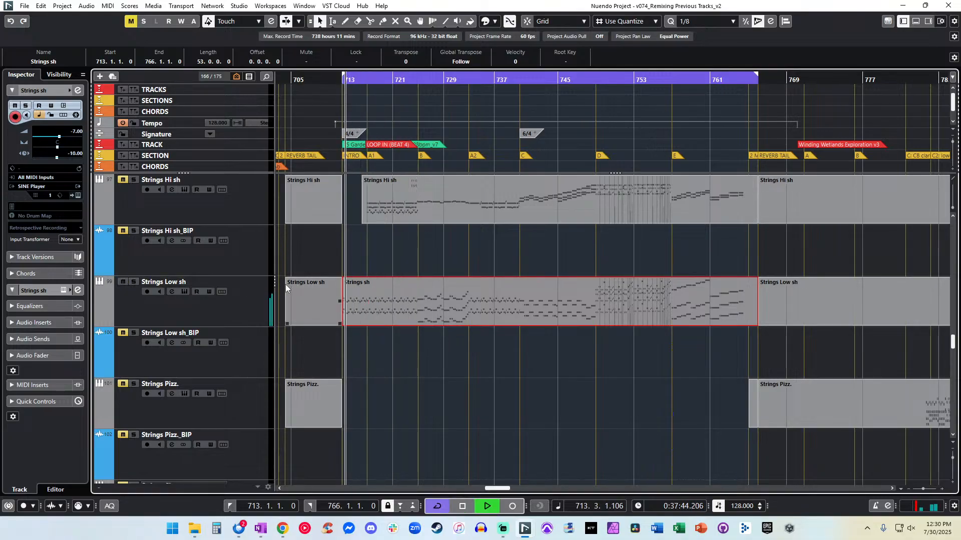
double_click(366, 291)
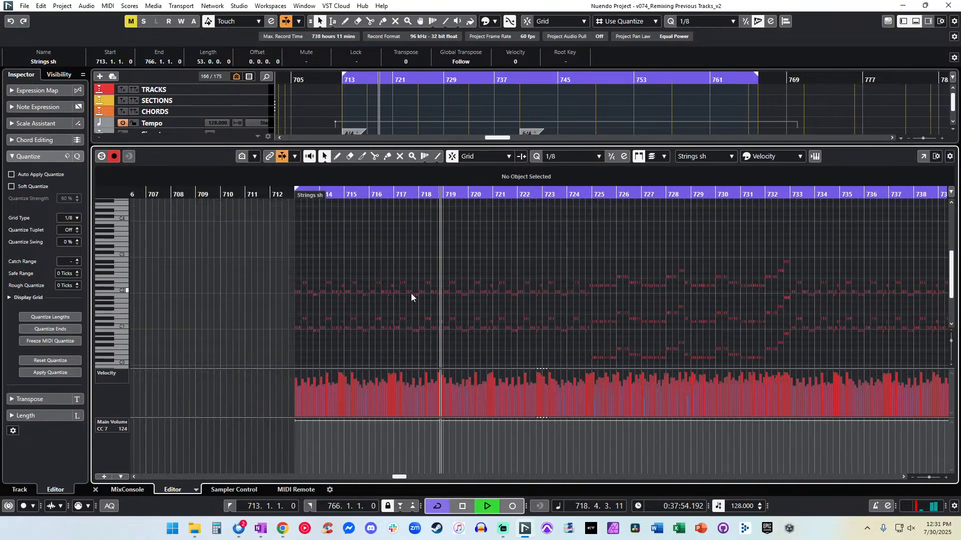
key(Return)
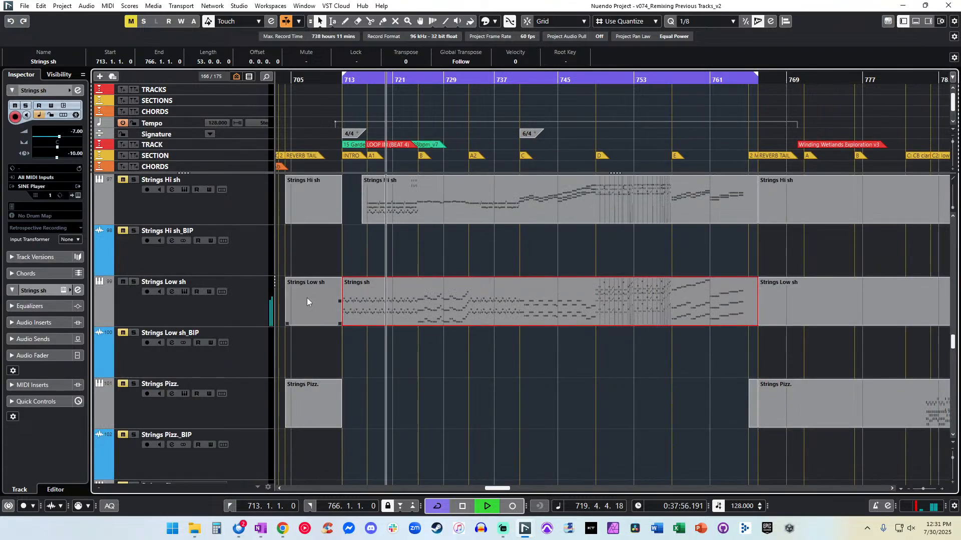
double_click(391, 300)
scroll(296, 353, left, 1)
drag(295, 422, 295, 417)
Play back the moved strings part from bar 724 and examine its notes across bars 725 to 733.
scroll(504, 254, right, 3)
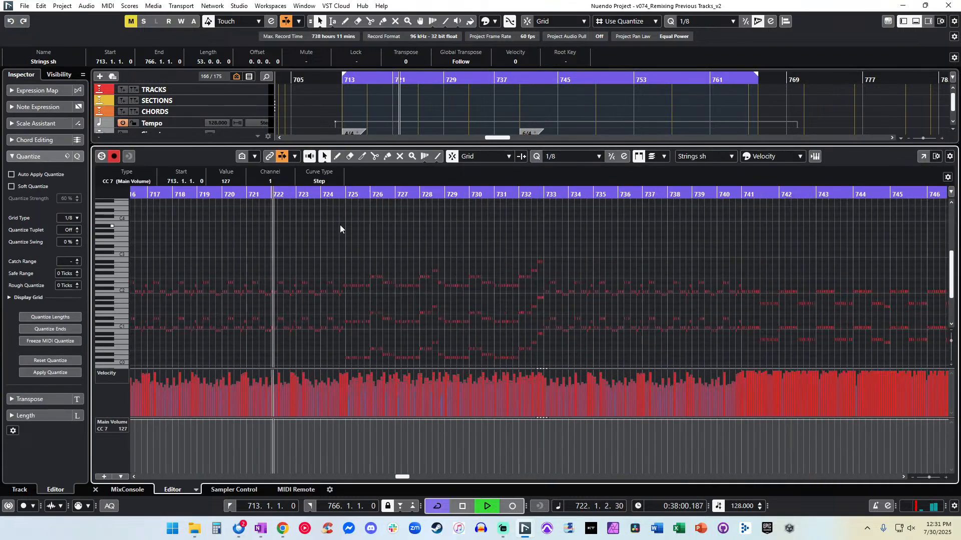
click(325, 193)
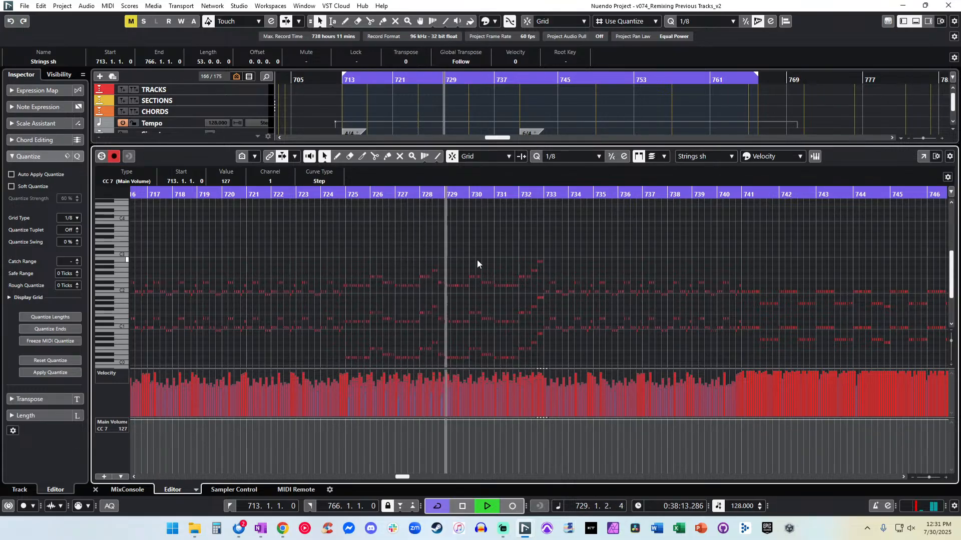
scroll(491, 281, down, 1)
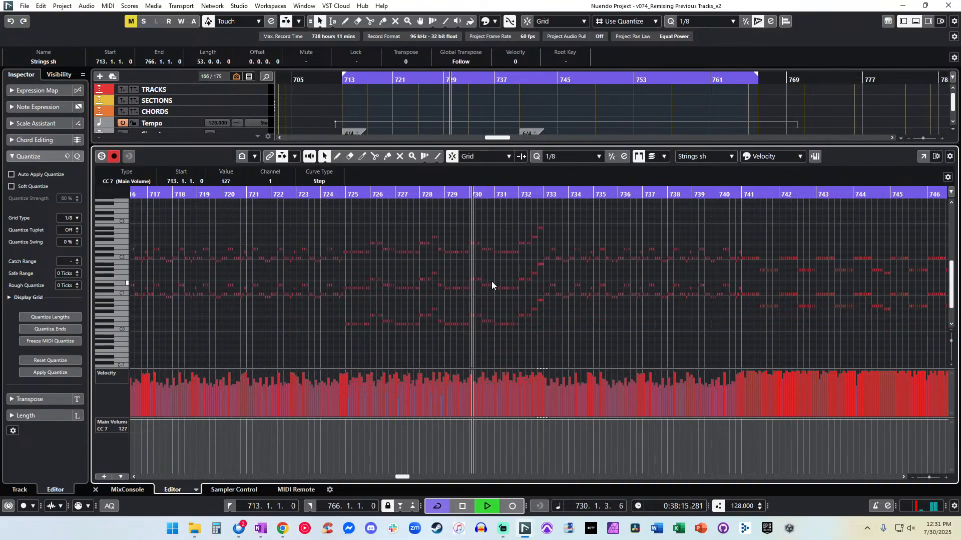
Raise the velocities of all notes in the part on Strings Low sh, bringing the first note to 120.
key(Return)
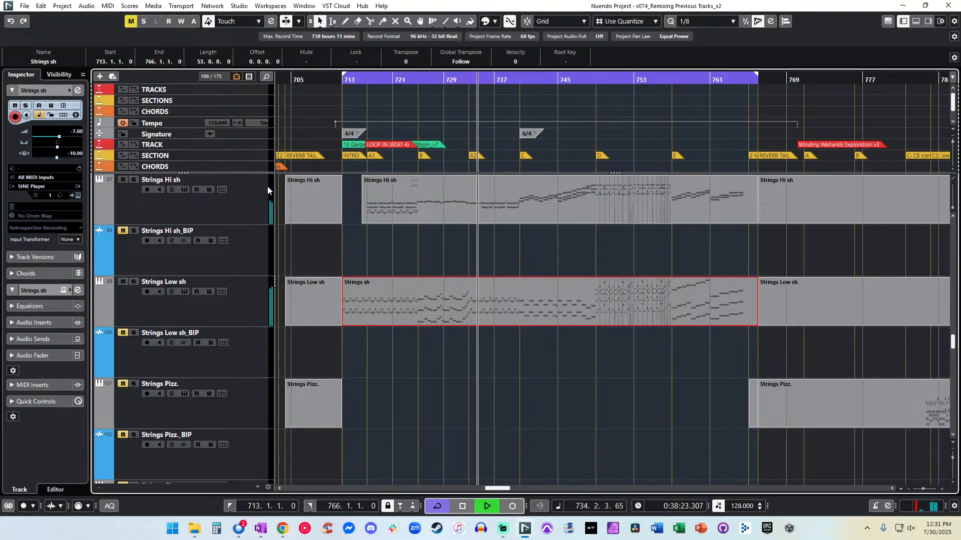
click(362, 81)
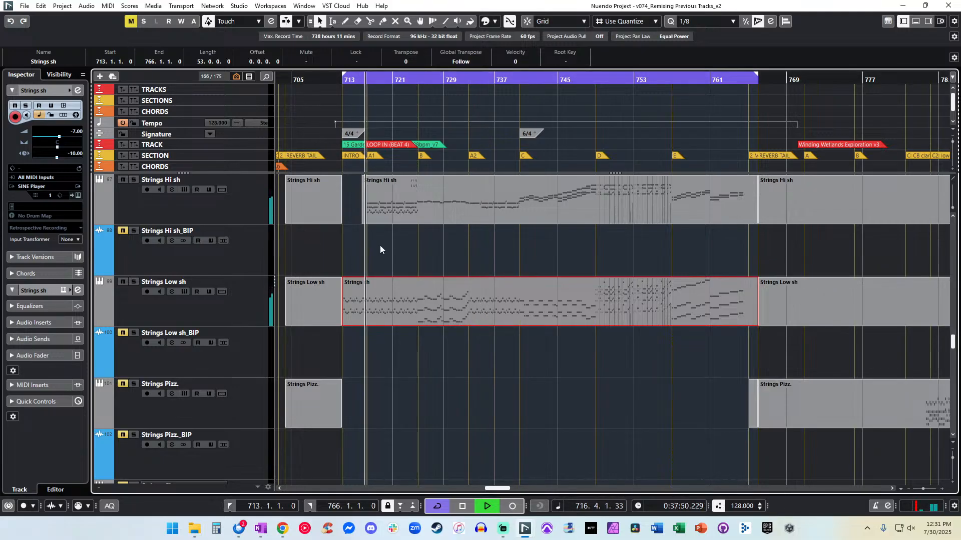
scroll(384, 242, up, 2)
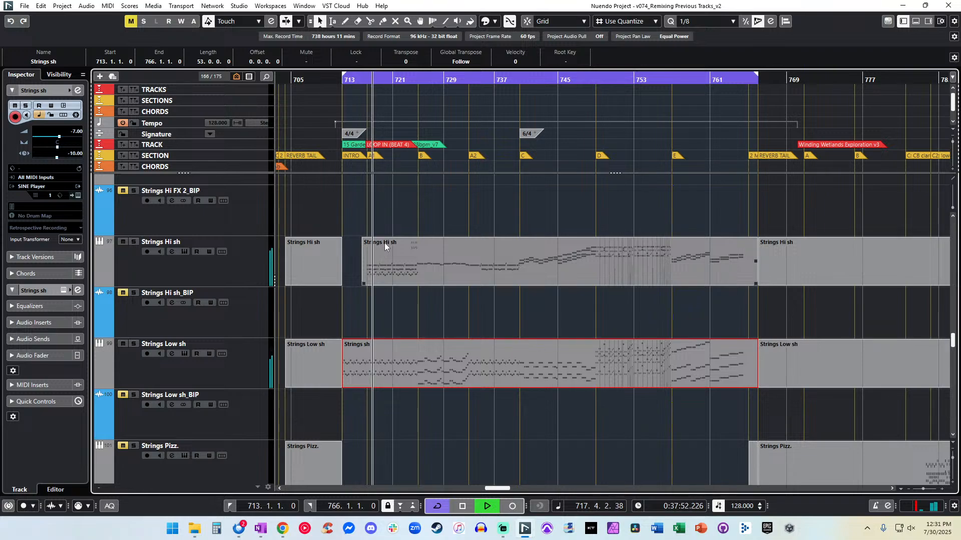
double_click(393, 360)
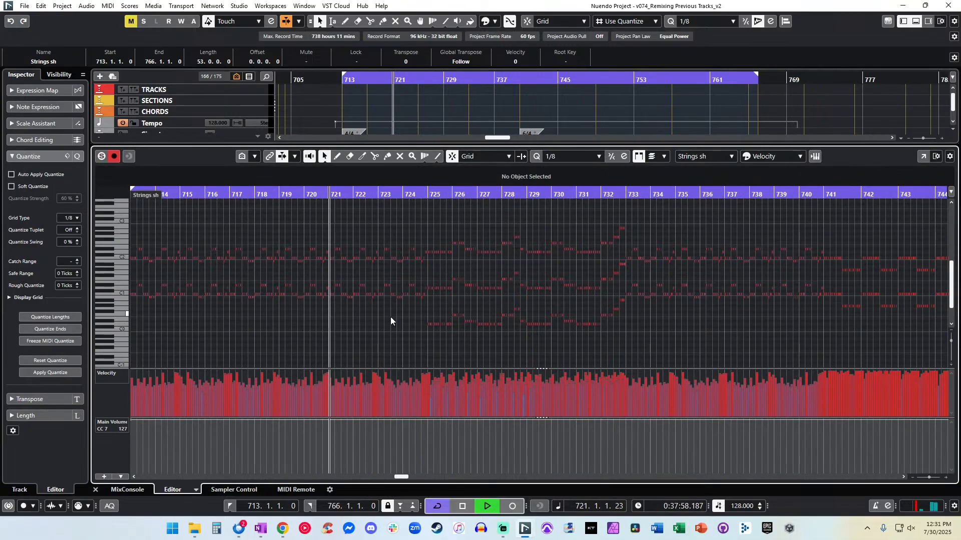
scroll(390, 317, left, 4)
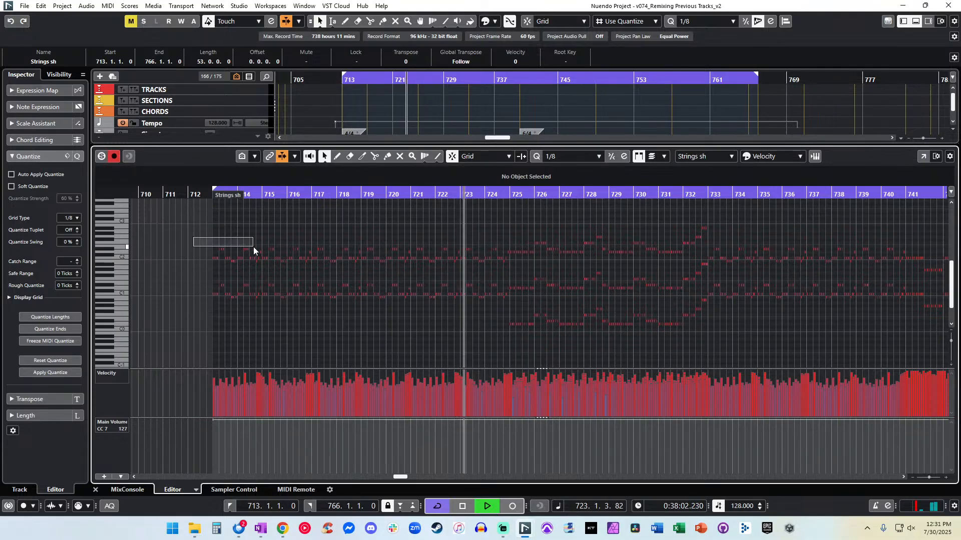
key(ctrl+a)
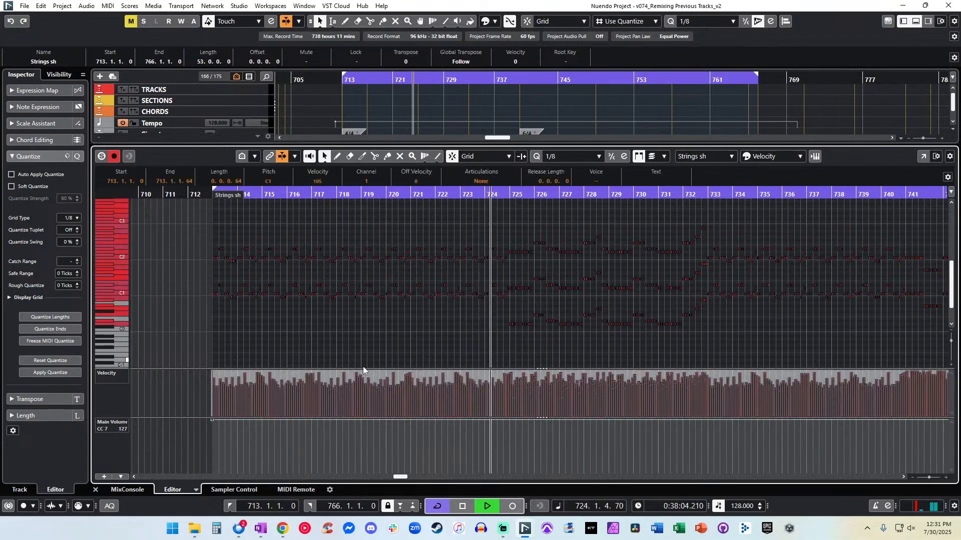
drag(369, 379, 368, 373)
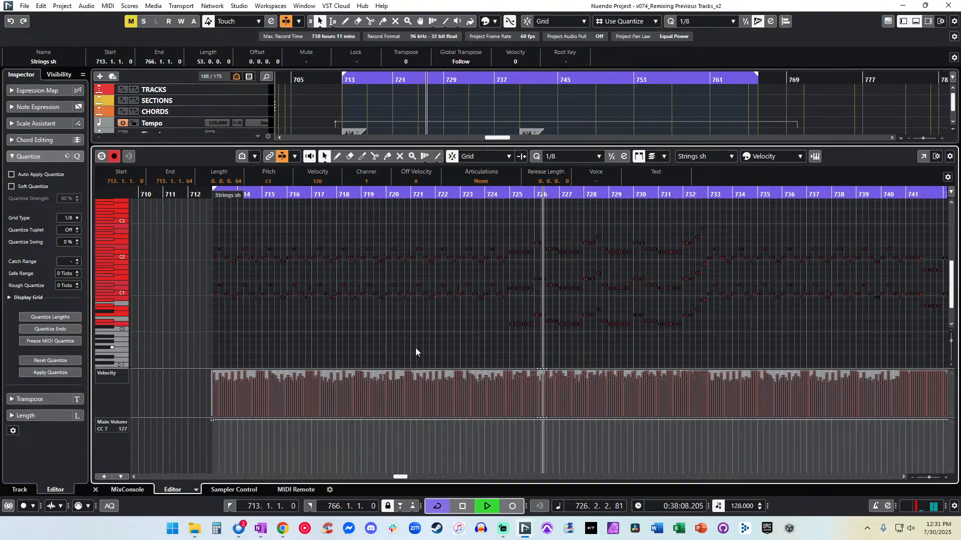
key(Return)
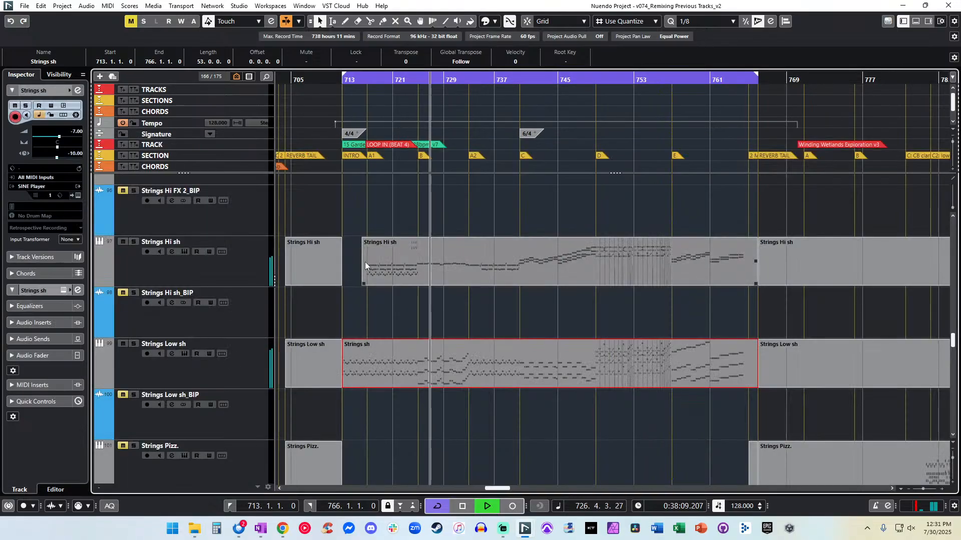
Solo the Strings Low sh track for a listen, release the solo and stop playback.
click(134, 345)
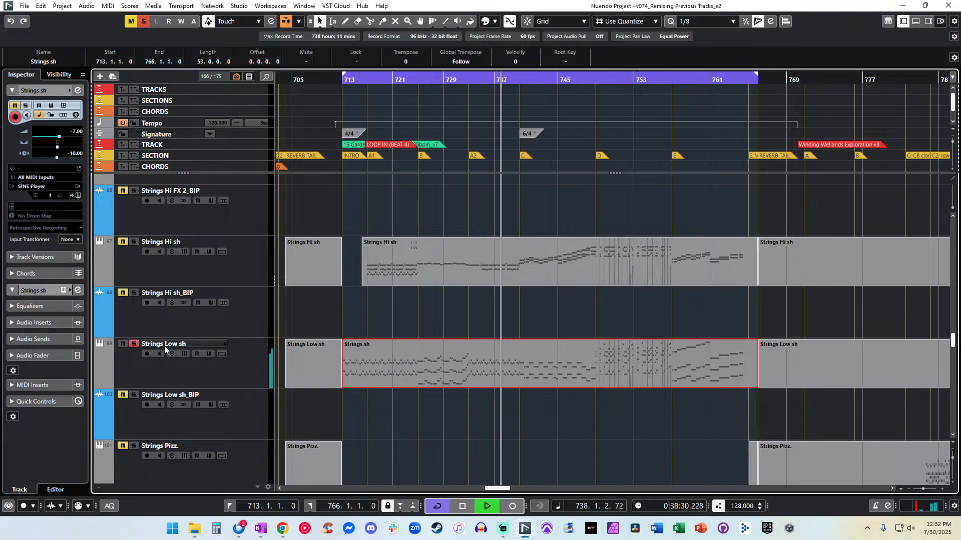
click(134, 343)
scroll(316, 292, up, 5)
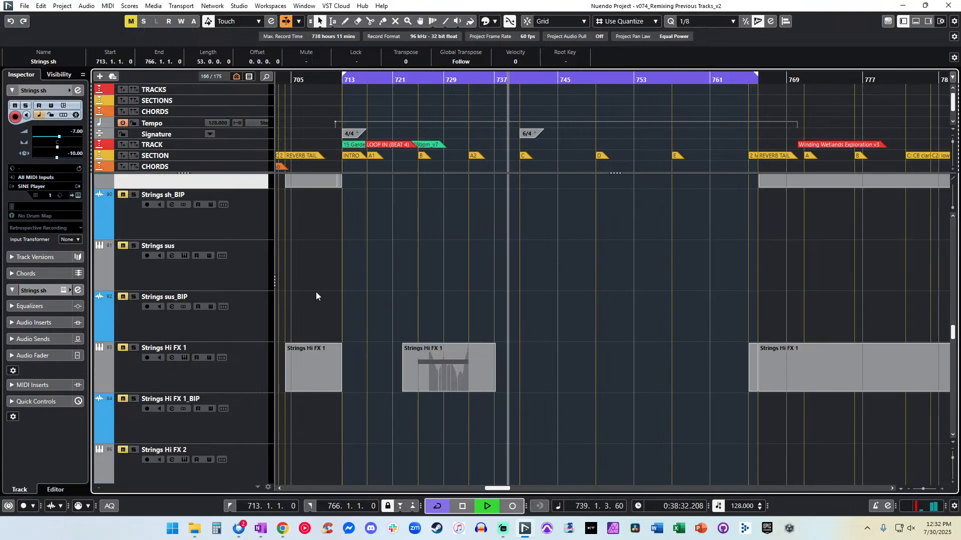
click(317, 292)
key(space)
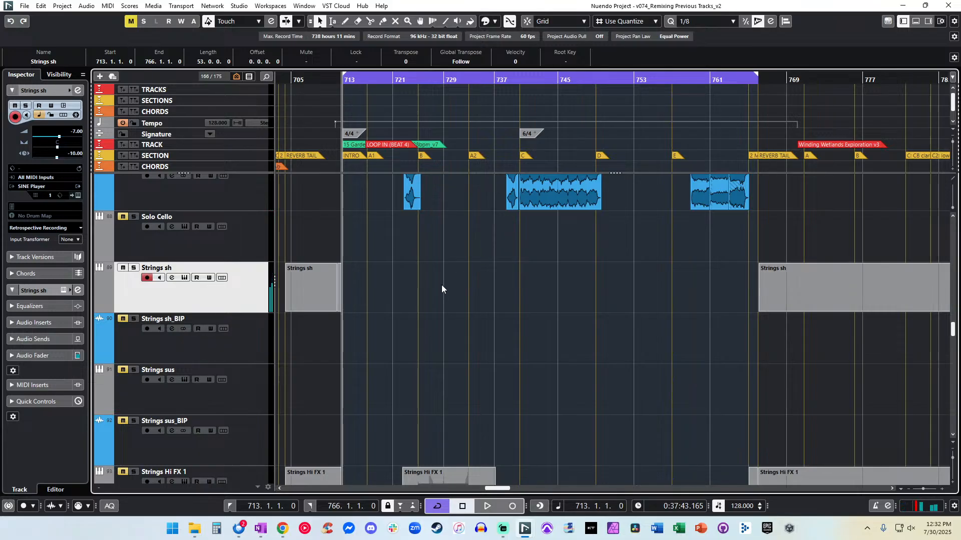
Remove the bar 713 part from Strings Low sh, put it back on the Strings sh track and play it from bar 713.
scroll(441, 284, down, 8)
key(space)
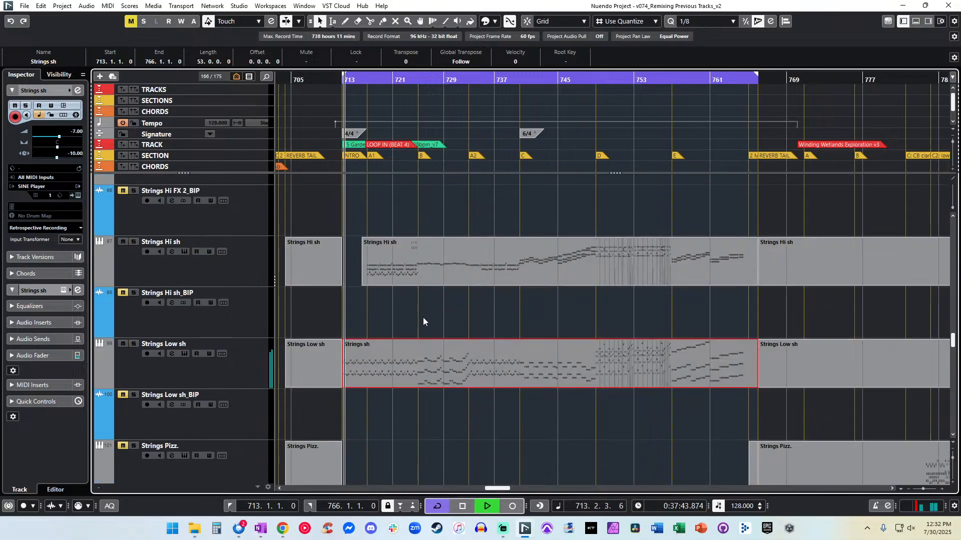
key(Delete)
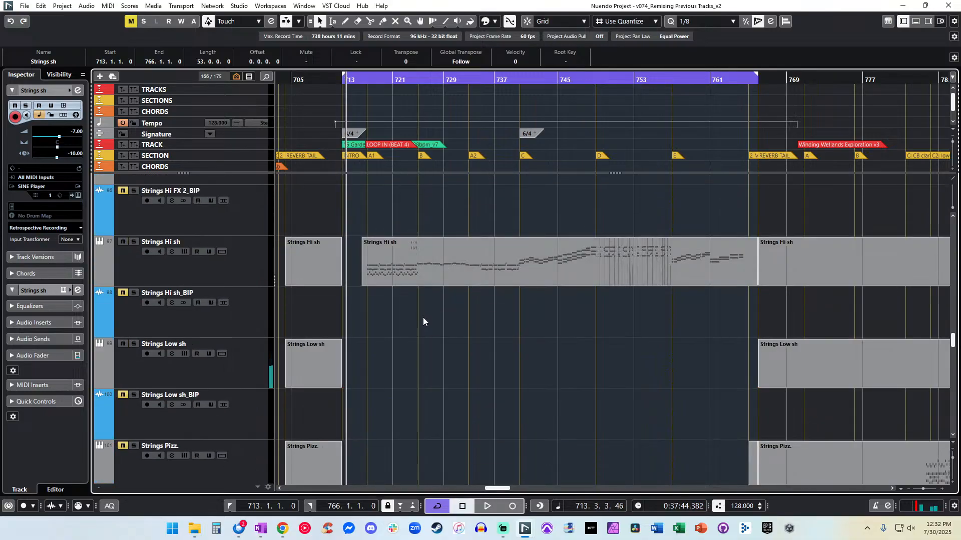
scroll(422, 318, up, 8)
key(KP_1)
key(space)
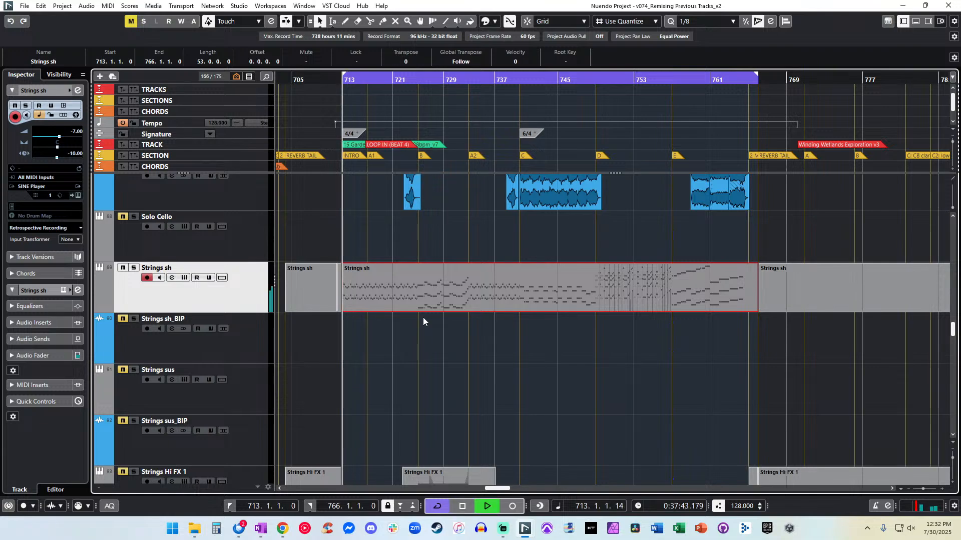
double_click(397, 286)
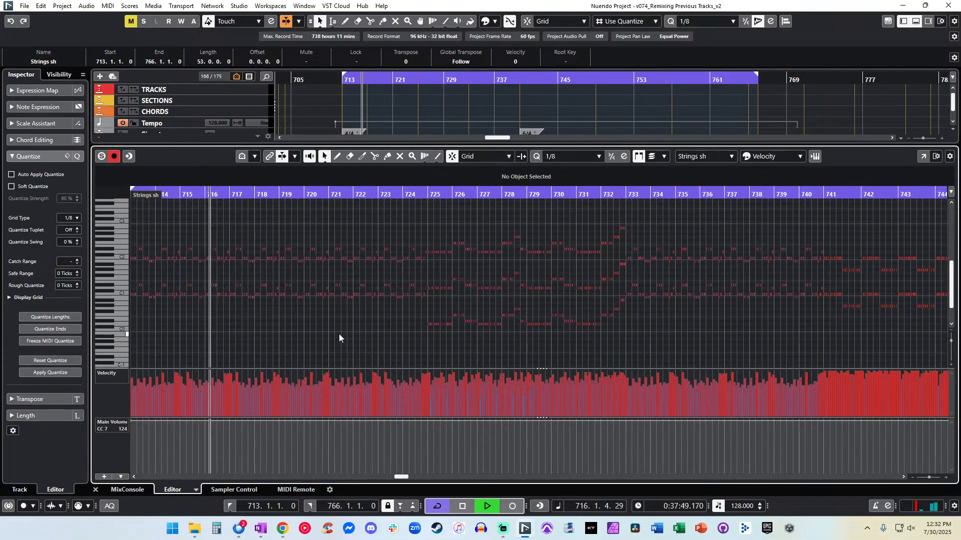
key(ctrl+a)
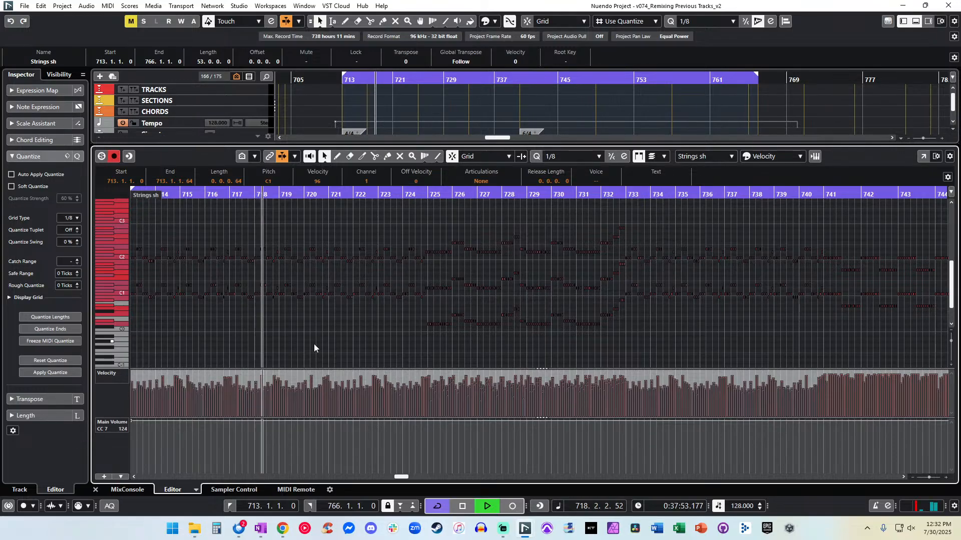
key(Return)
key(space)
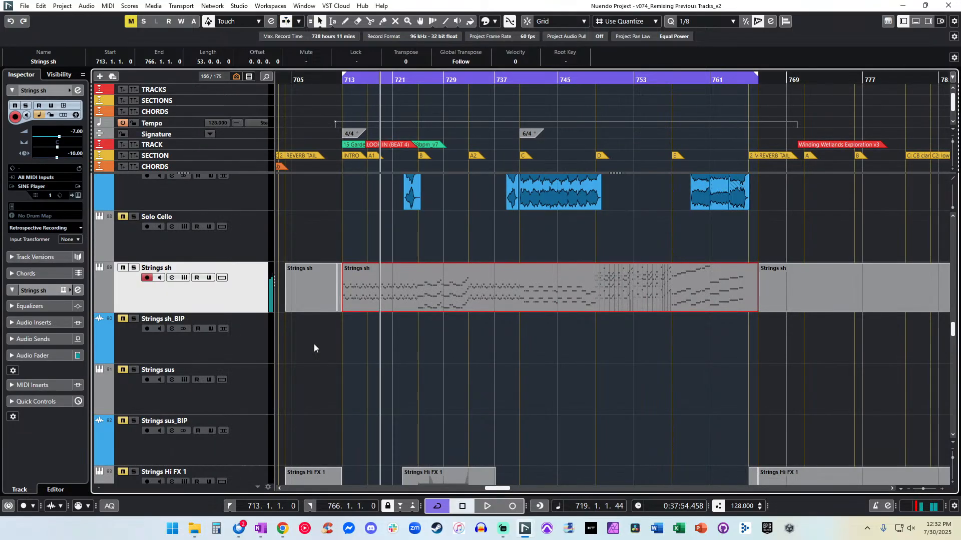
Lower the starting Main Volume (CC 7) of the Strings sh part to 113 at bar 713 during playback.
key(space)
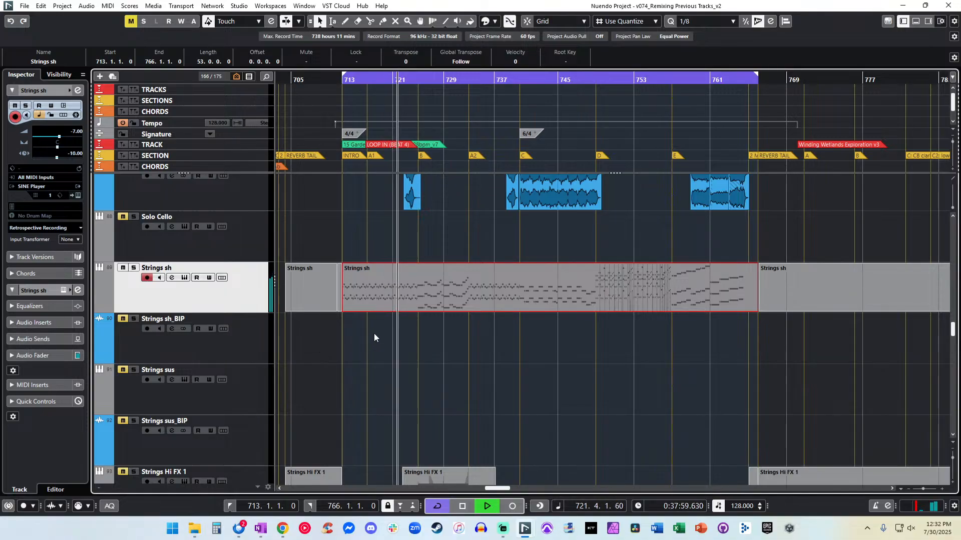
double_click(376, 290)
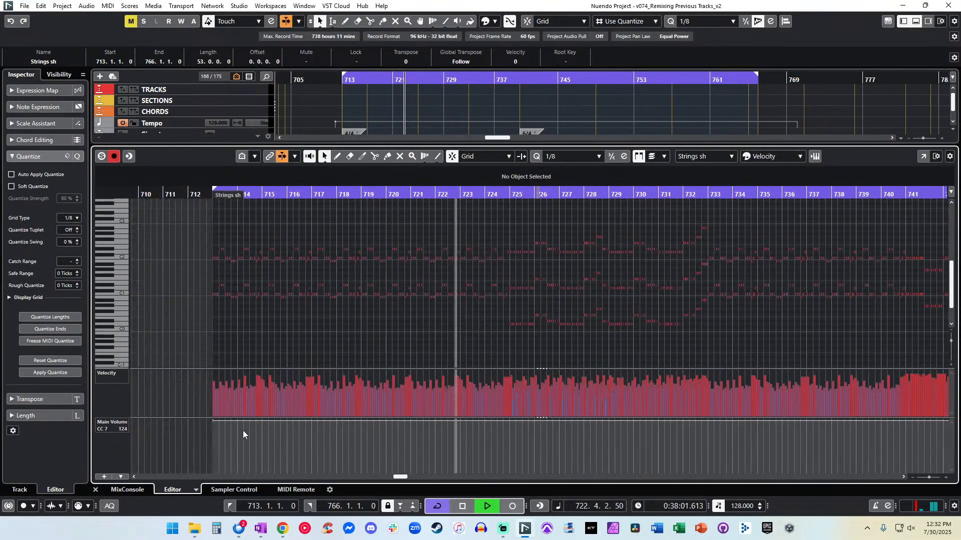
scroll(243, 431, left, 2)
drag(294, 421, 295, 426)
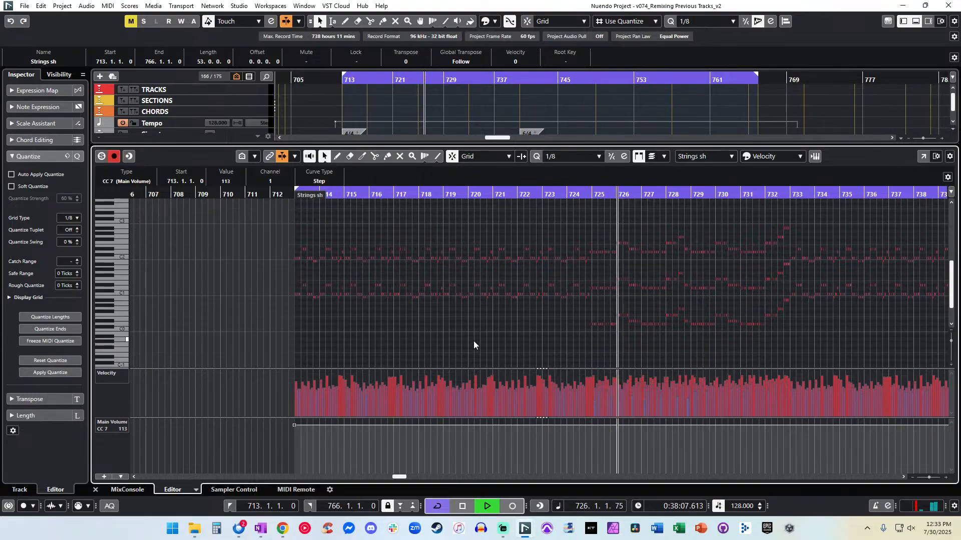
scroll(473, 340, right, 3)
scroll(418, 334, right, 5)
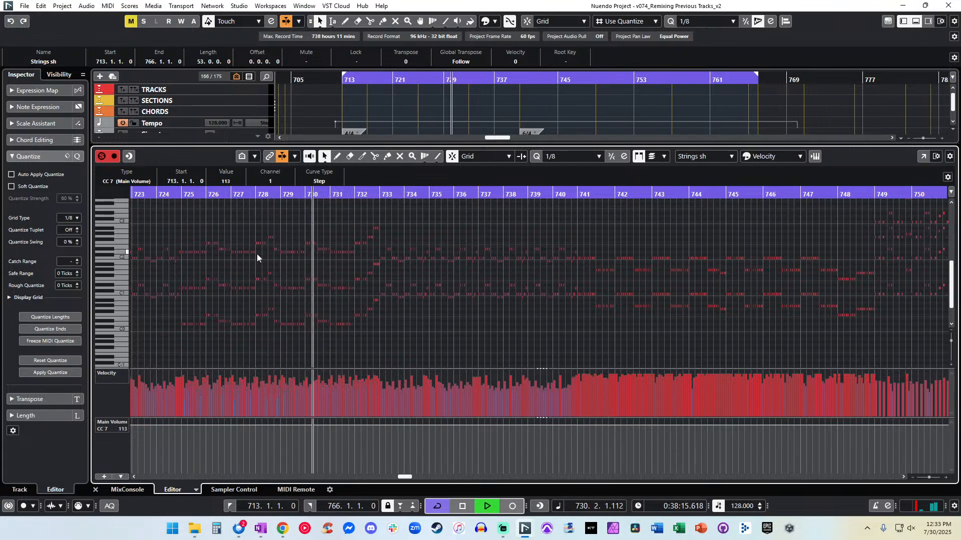
key(Return)
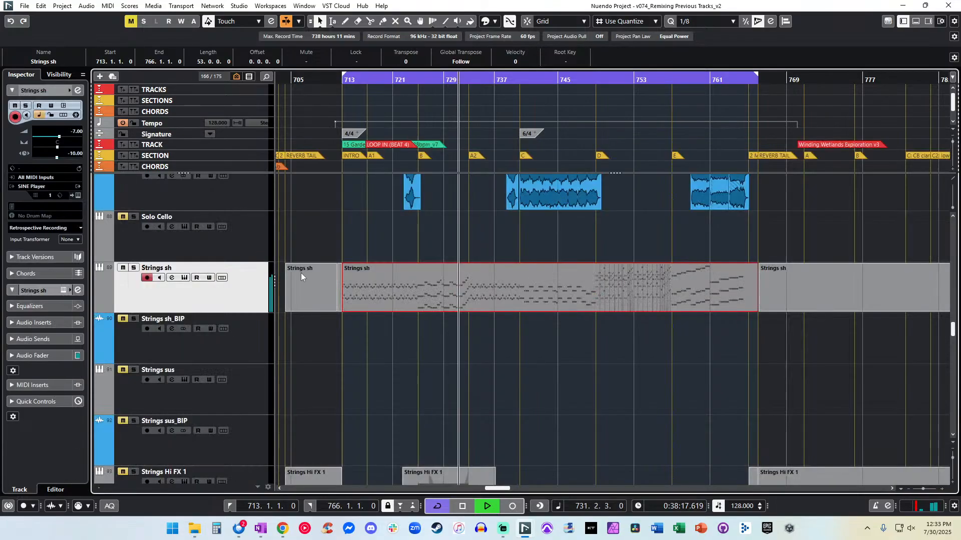
Look over the strings tracks from Strings sh to Strings Pizz. during playback and briefly solo Strings Hi sh.
scroll(381, 298, down, 2)
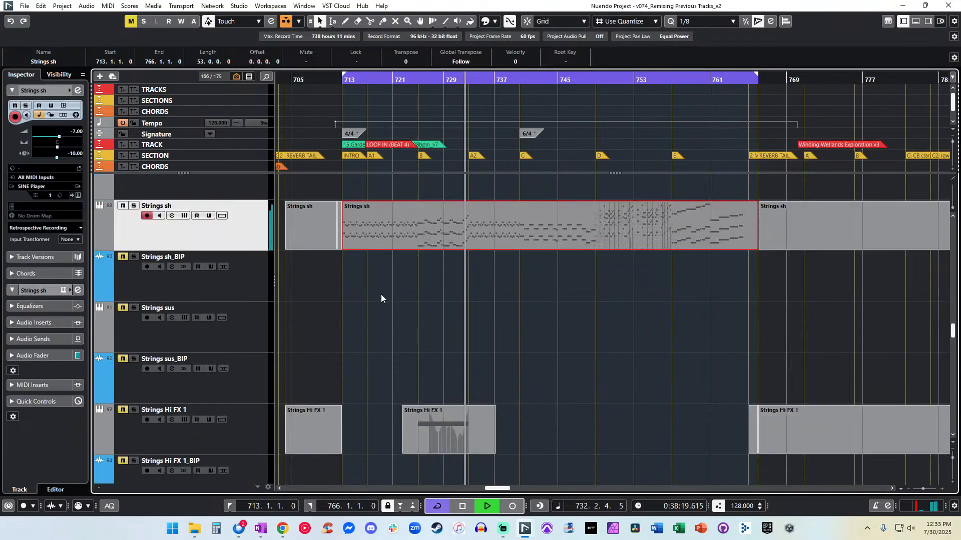
scroll(381, 295, right, 1)
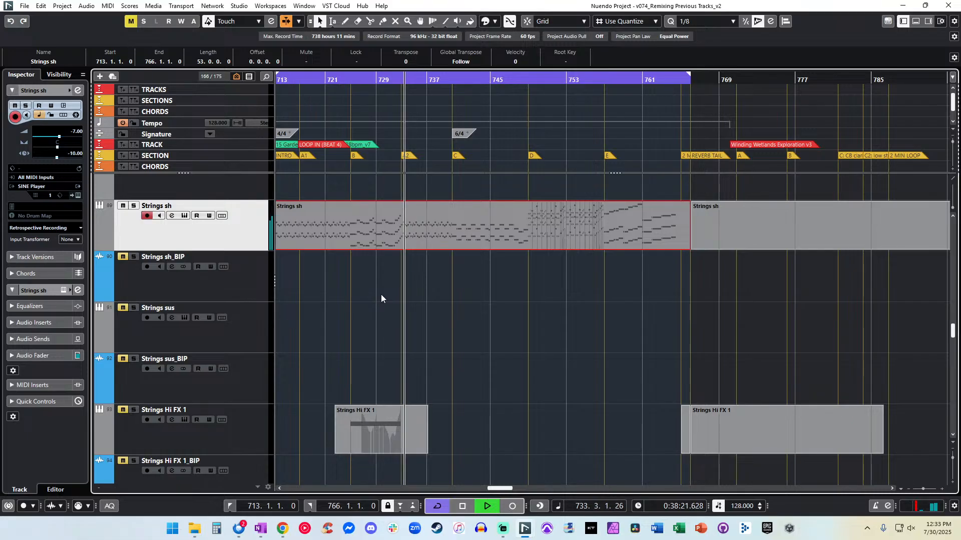
scroll(363, 277, left, 1)
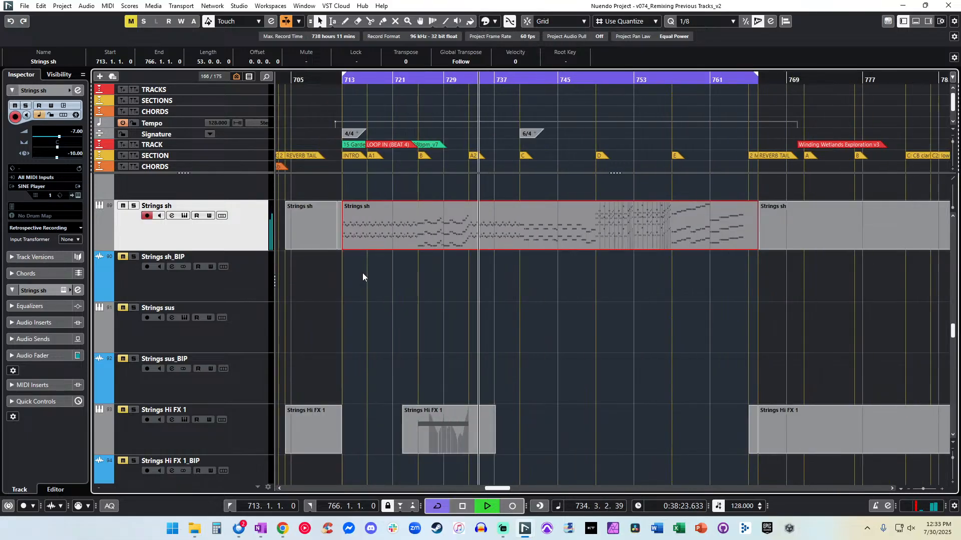
scroll(383, 272, down, 10)
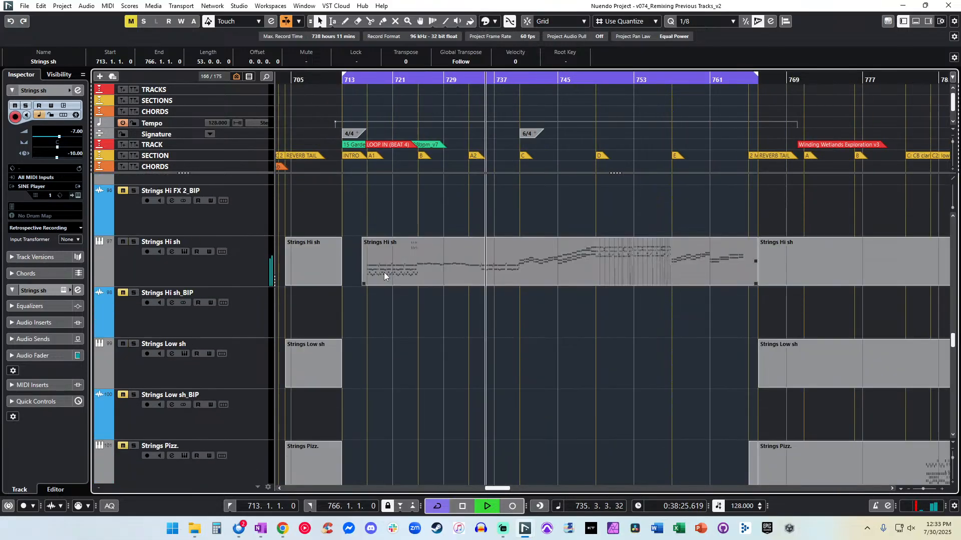
scroll(383, 272, down, 4)
scroll(383, 273, up, 4)
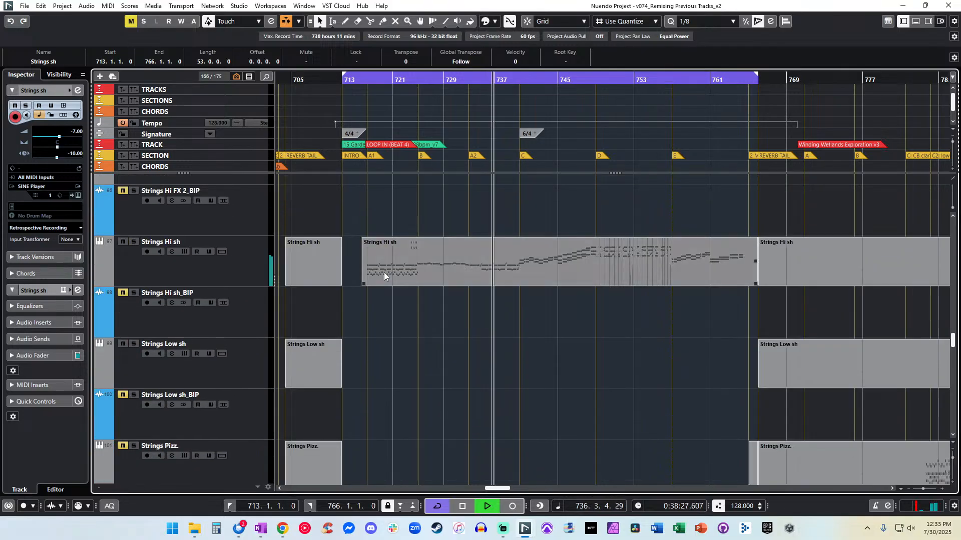
scroll(383, 273, up, 2)
ctrl+scroll(383, 272, down, 3)
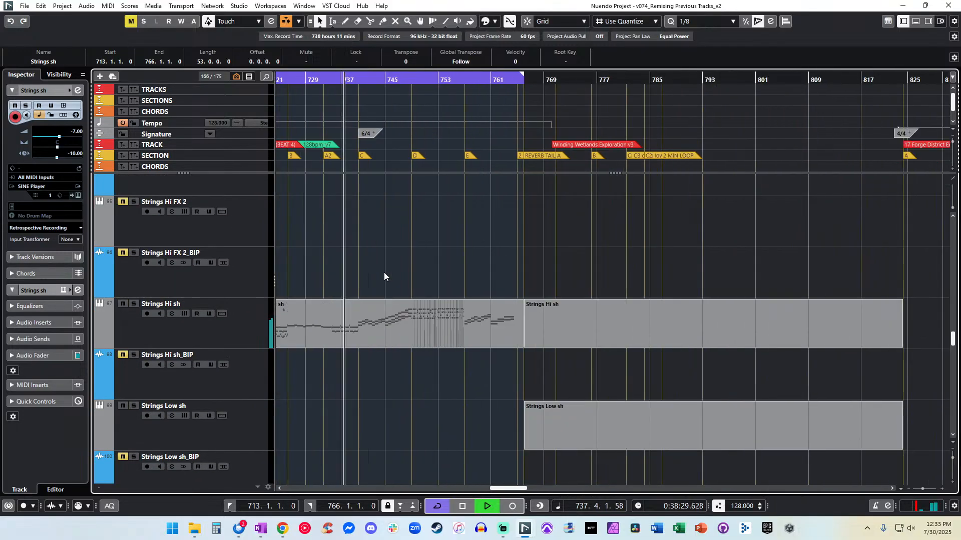
ctrl+scroll(379, 296, down, 1)
click(134, 304)
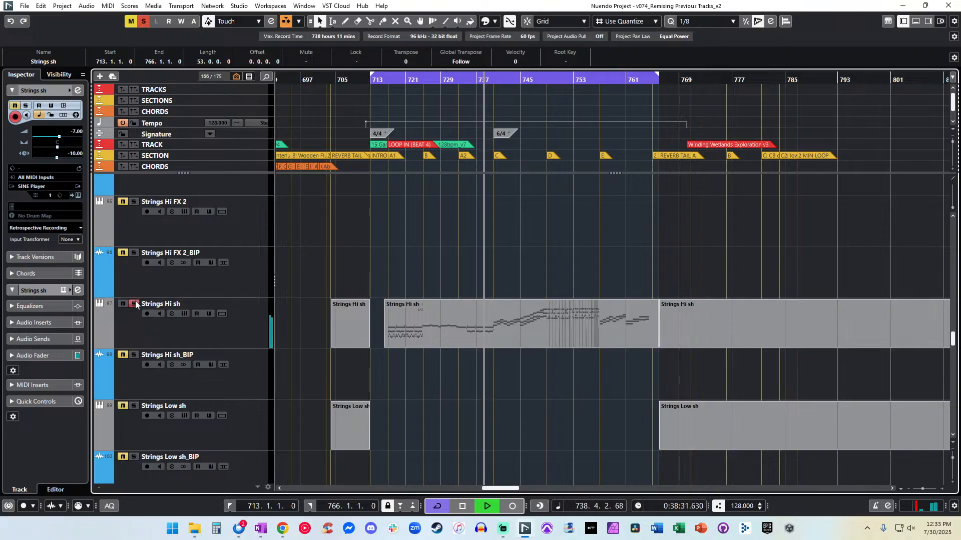
click(134, 304)
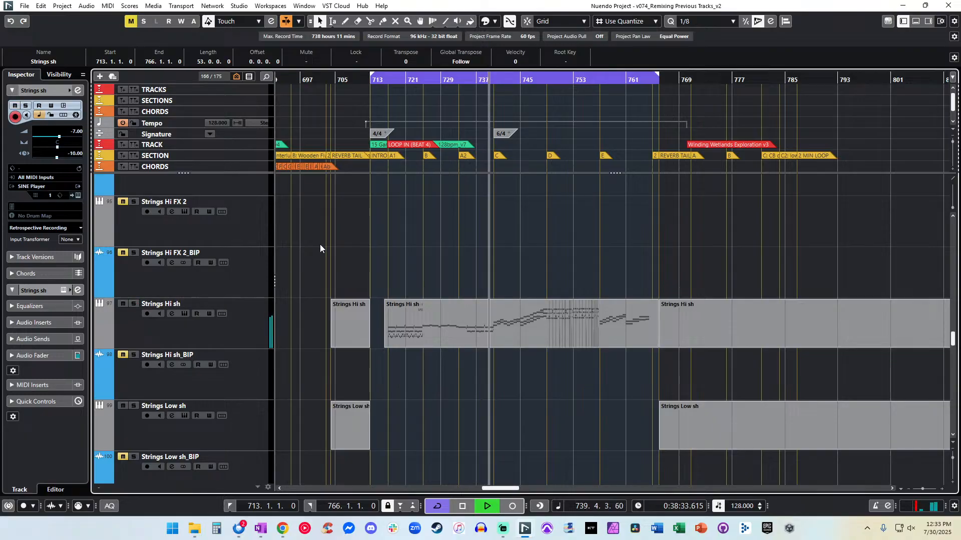
Solo the Strings sh track, audition the notes of its part from around bar 749, and stop playback.
scroll(320, 249, up, 10)
click(134, 330)
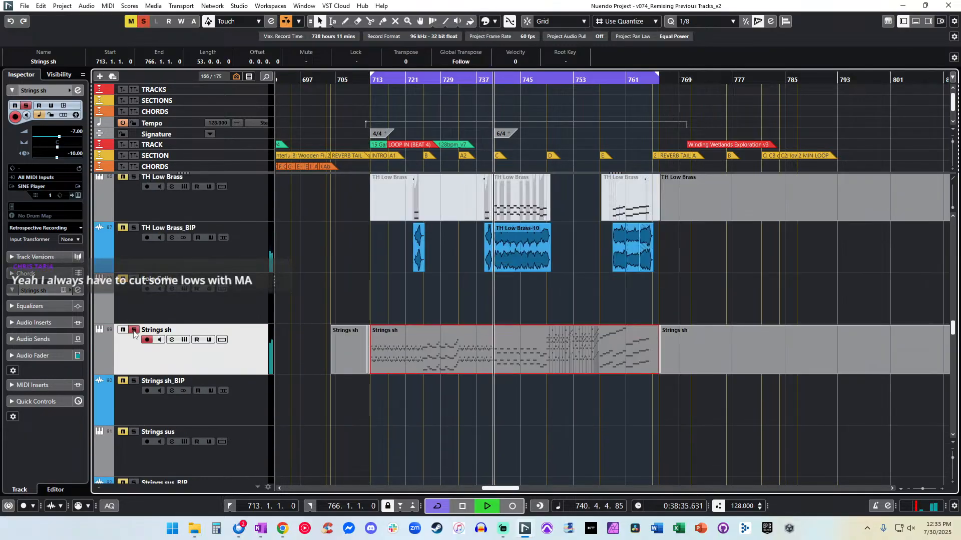
double_click(480, 340)
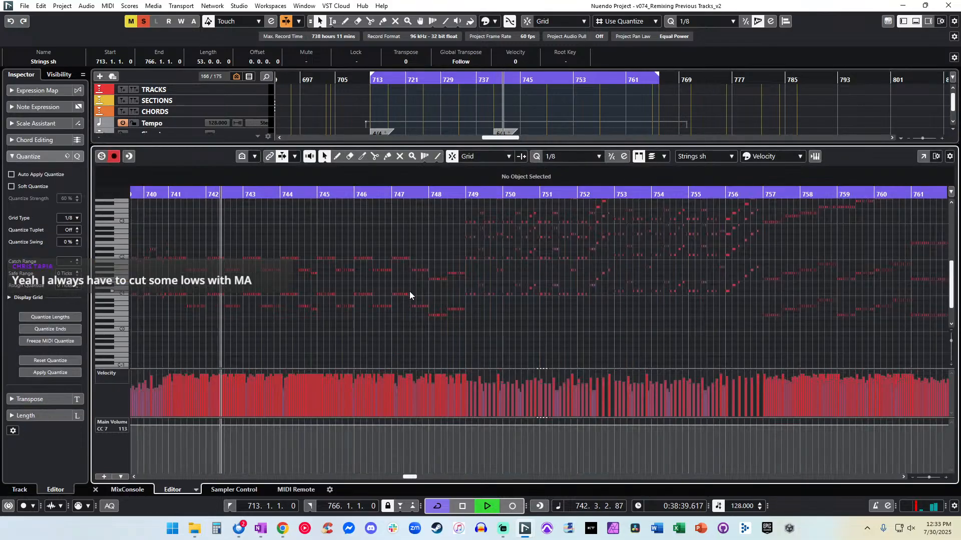
click(453, 194)
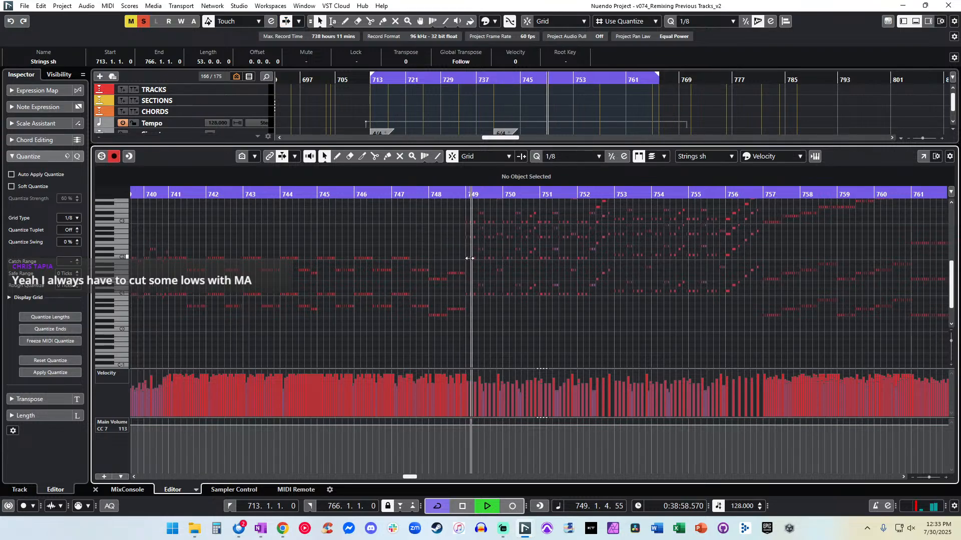
key(space)
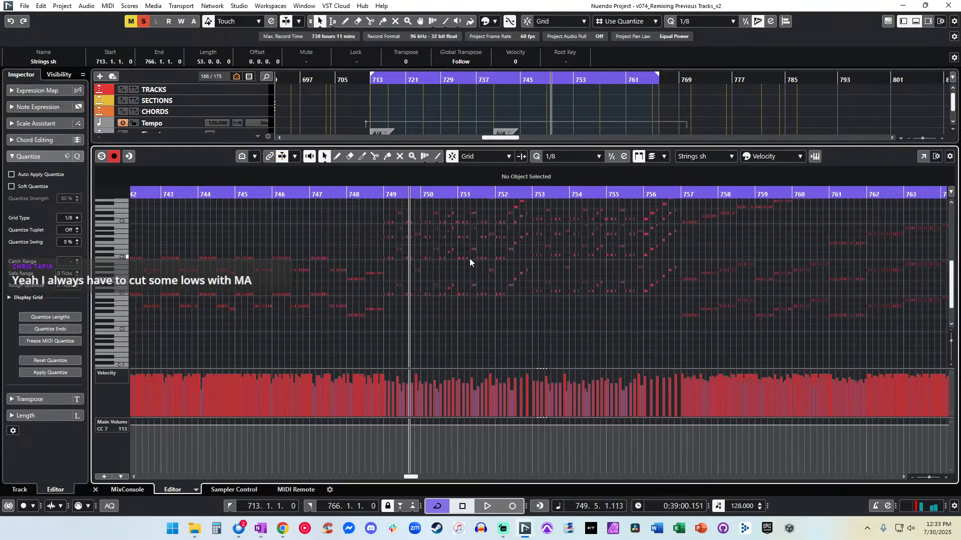
key(space)
key(Return)
key(space)
click(436, 309)
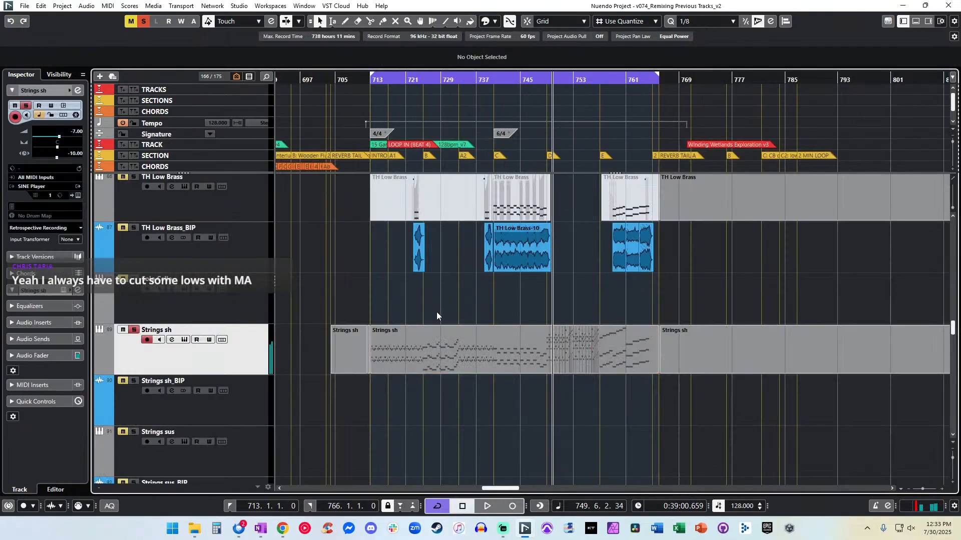
Render the bar 713 part of Strings sh in place and move the resulting audio onto the Strings sh_BIP track.
click(431, 359)
key(alt+r)
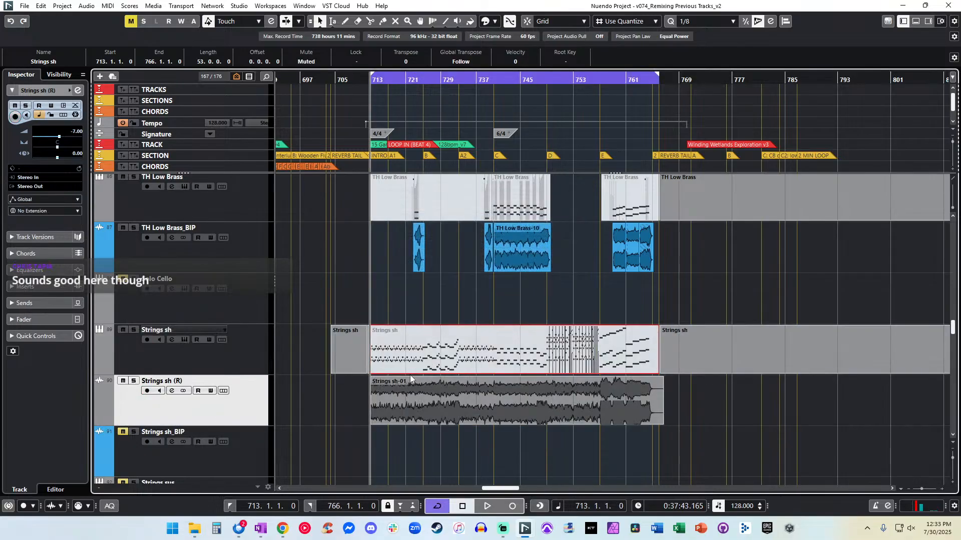
click(410, 377)
scroll(395, 408, down, 2)
key(ctrl+Down)
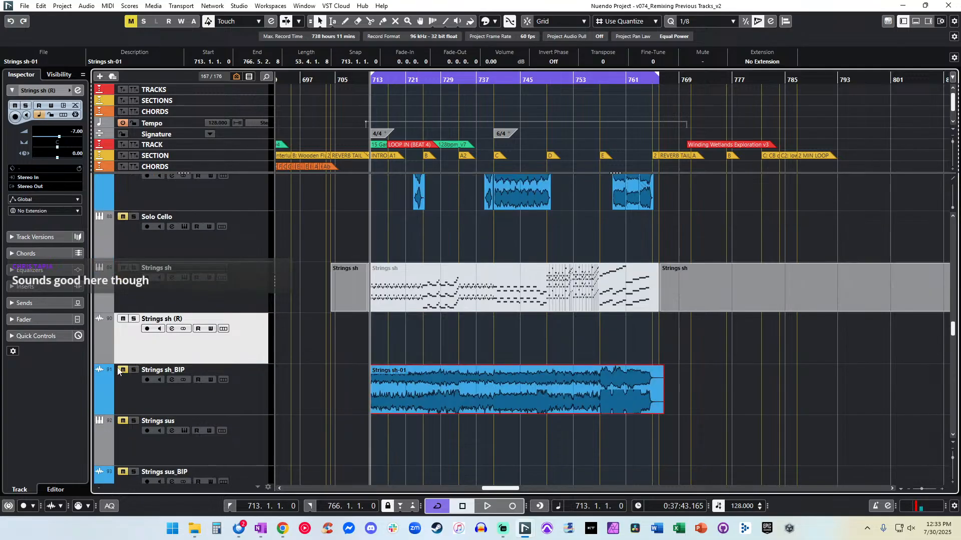
Unmute and solo Strings sh_BIP during playback, auditioning the rendered audio from bar 713 and from around bar 756.
key(space)
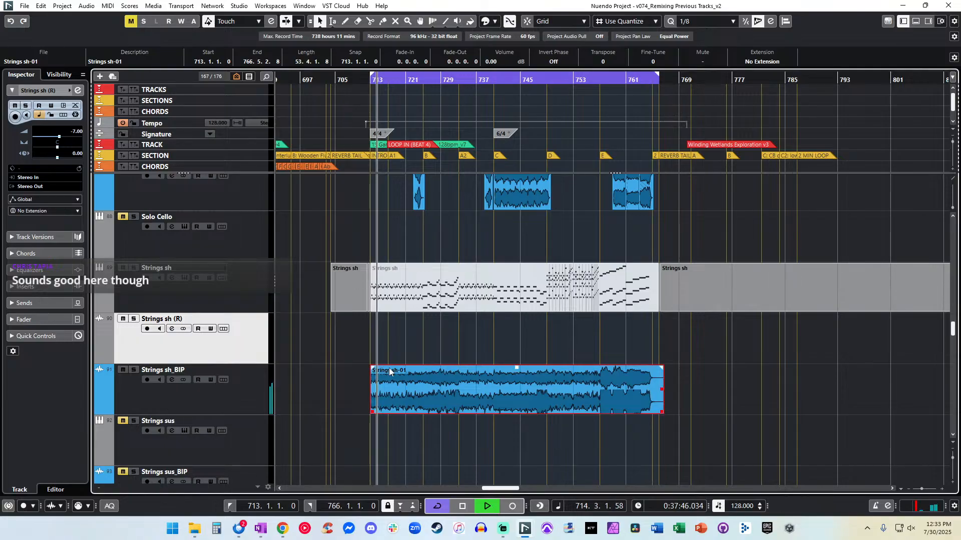
scroll(389, 371, down, 3)
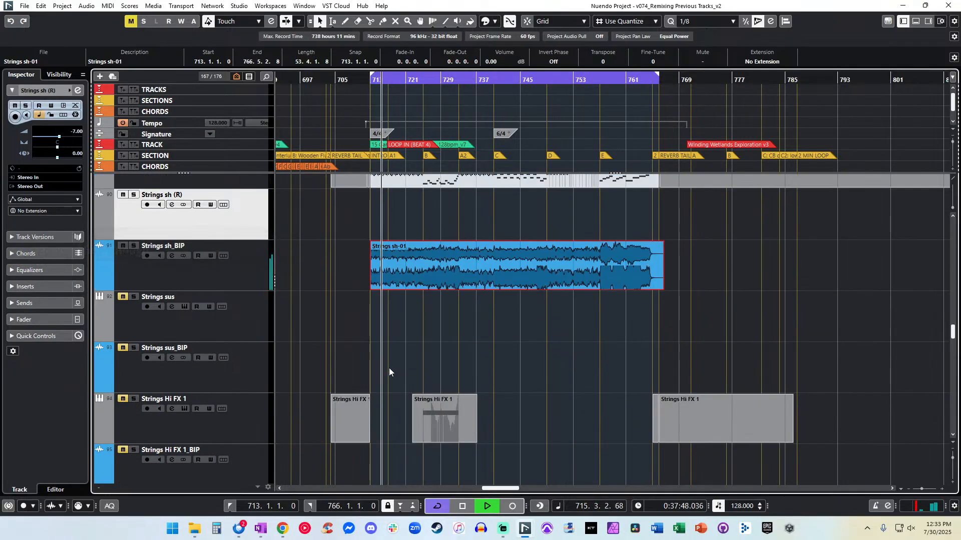
scroll(389, 370, up, 1)
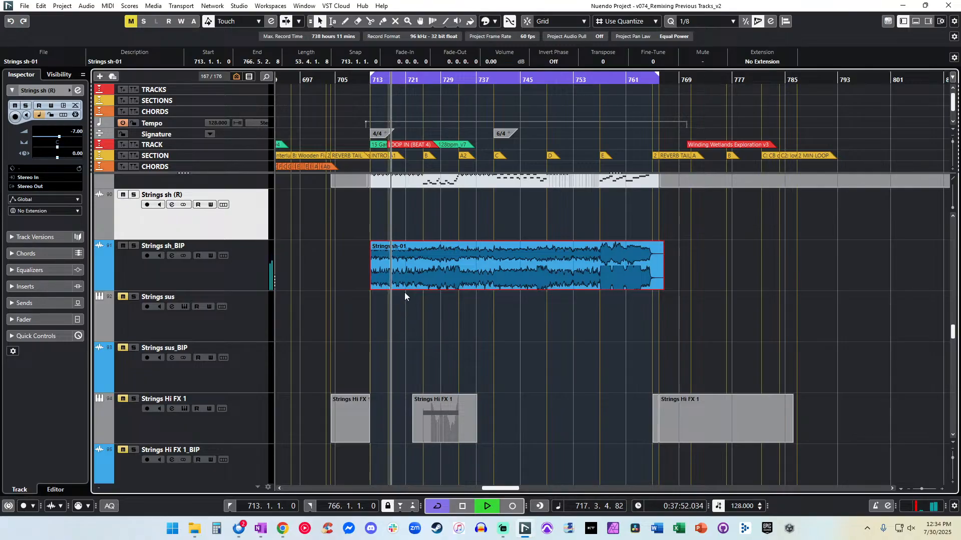
click(597, 81)
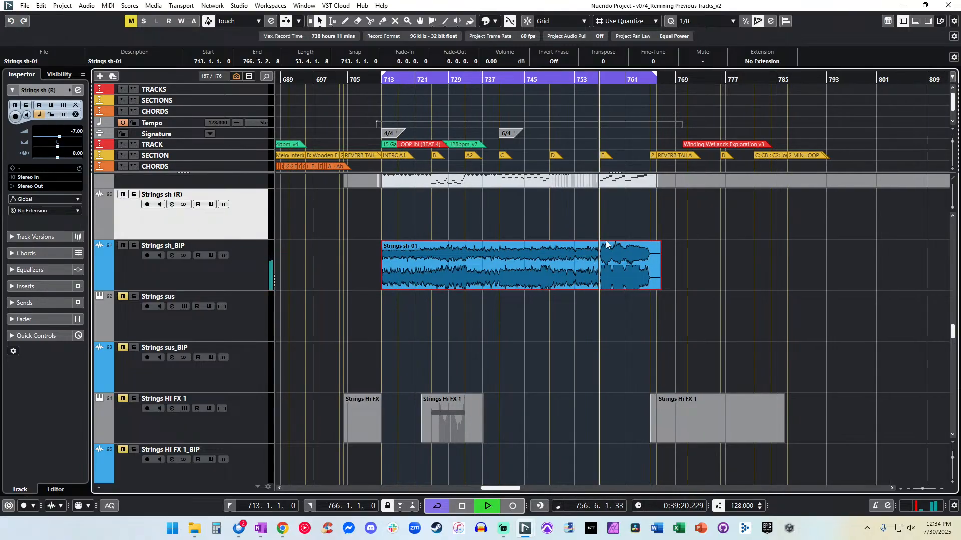
scroll(590, 273, right, 1)
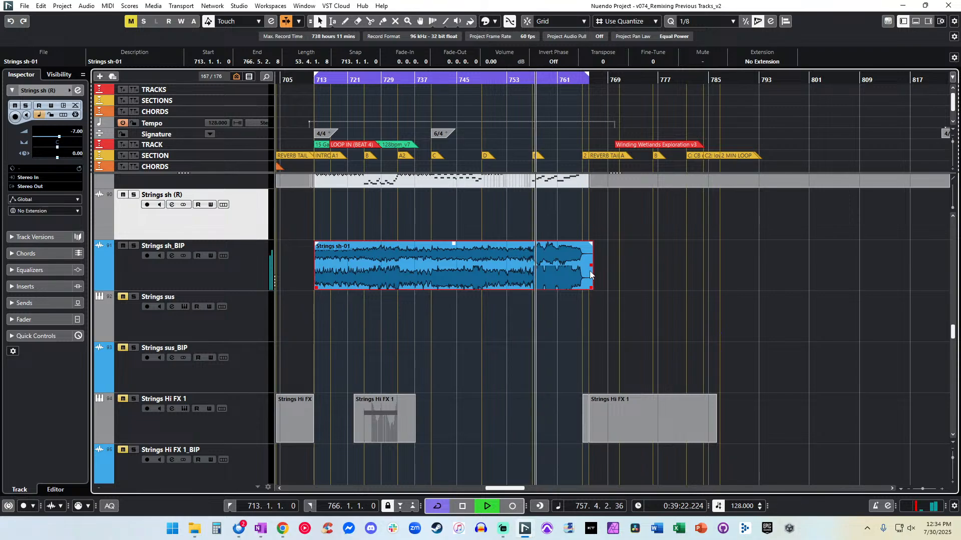
scroll(483, 273, down, 2)
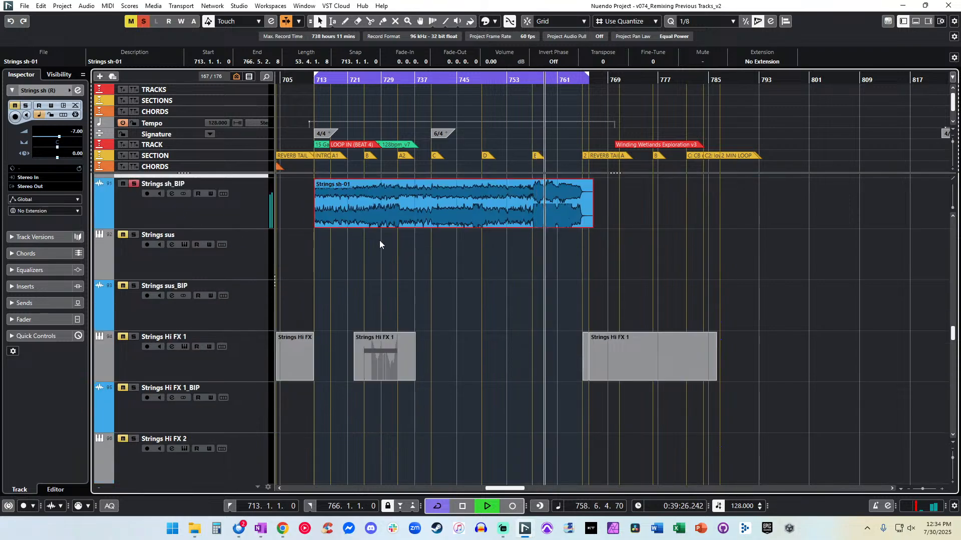
scroll(379, 240, up, 1)
scroll(534, 256, up, 6)
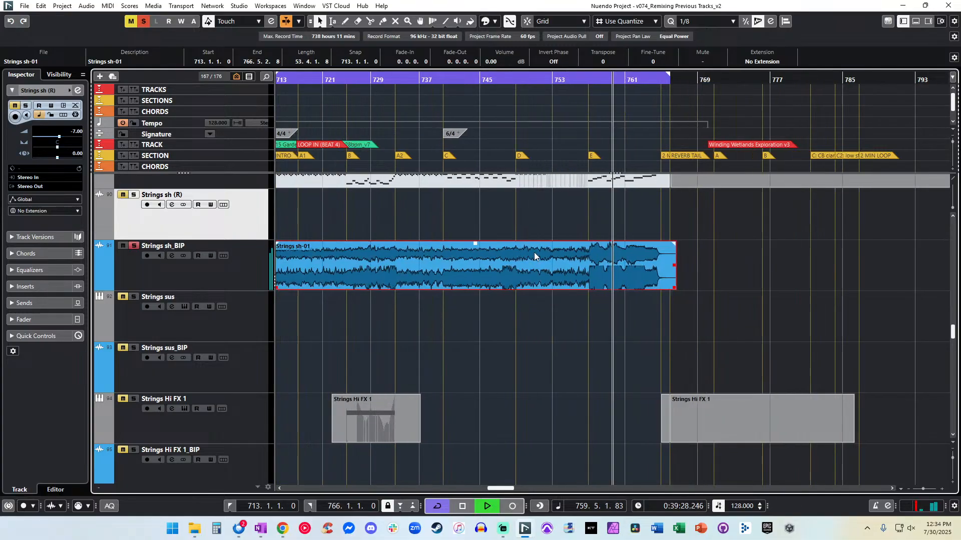
scroll(533, 252, up, 2)
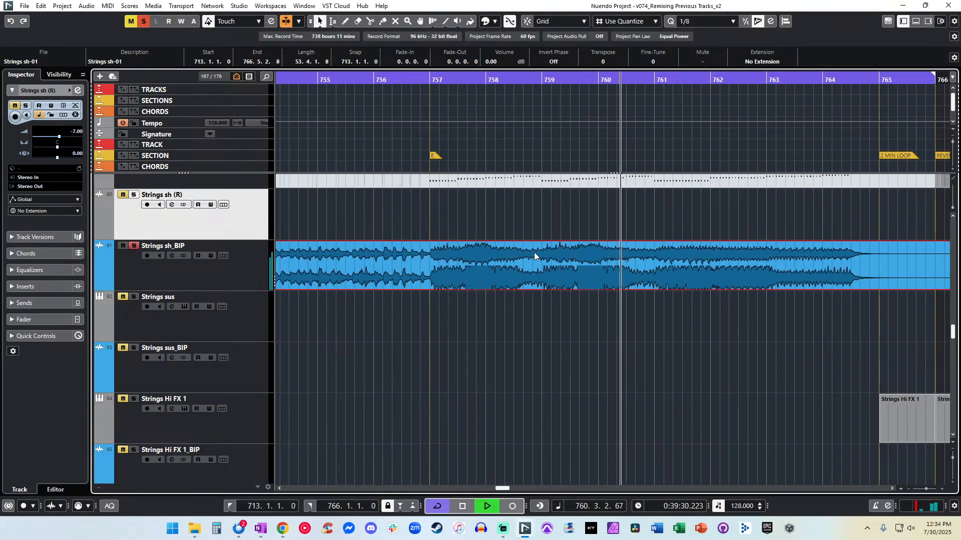
scroll(533, 252, down, 4)
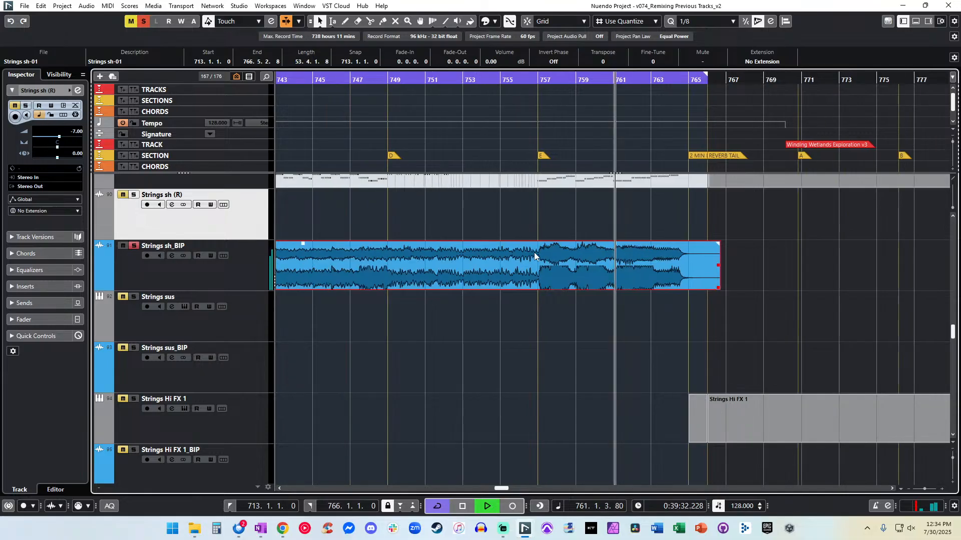
Select the Strings sh_BIP track and check the notes and velocities of the Strings sh part in the MIDI editor.
click(241, 269)
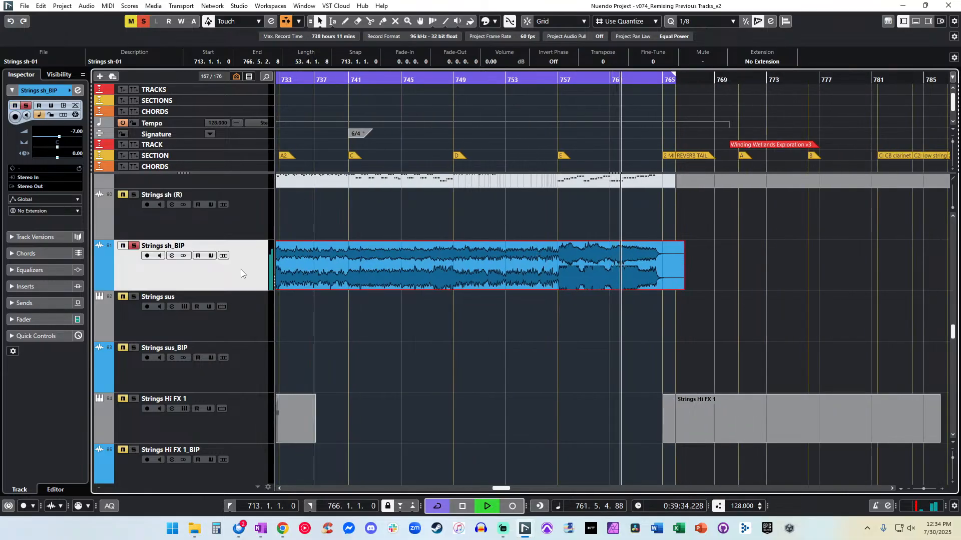
scroll(494, 275, up, 2)
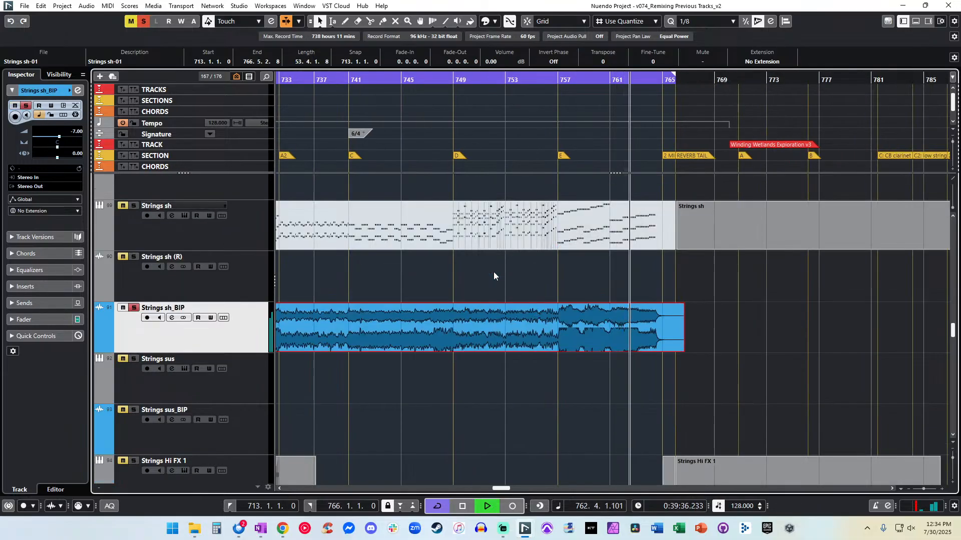
click(548, 223)
key(Return)
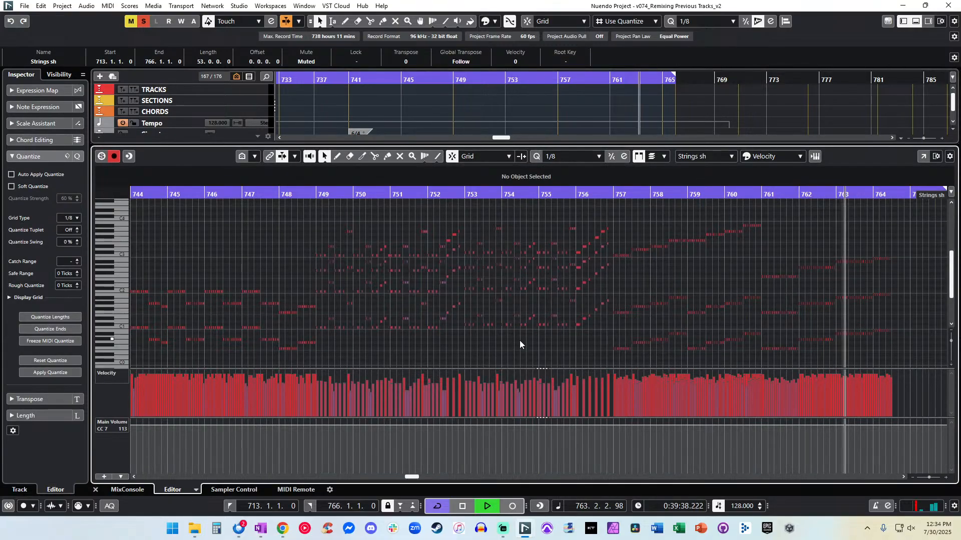
key(Return)
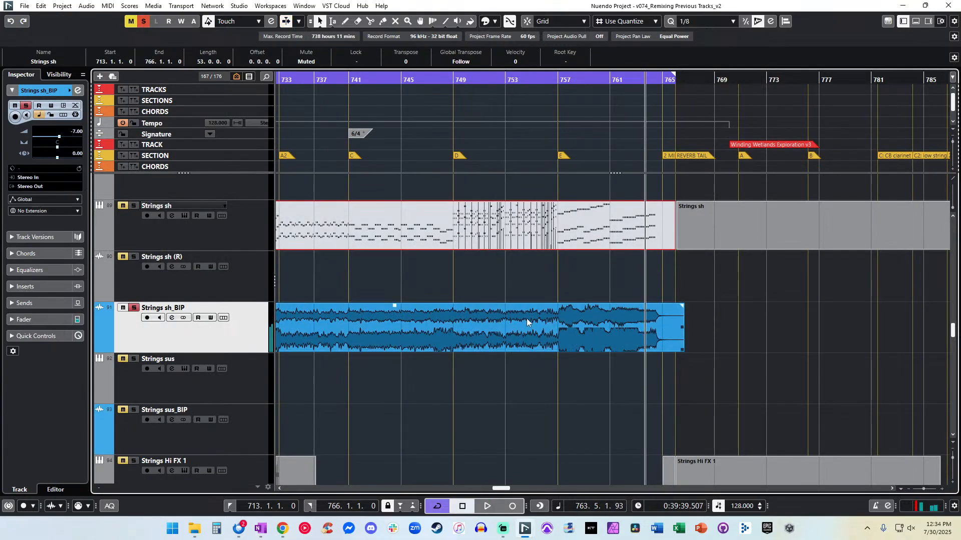
Resume playback and move back to bar 756 to listen to the Strings sh_BIP audio across the section E marker.
key(space)
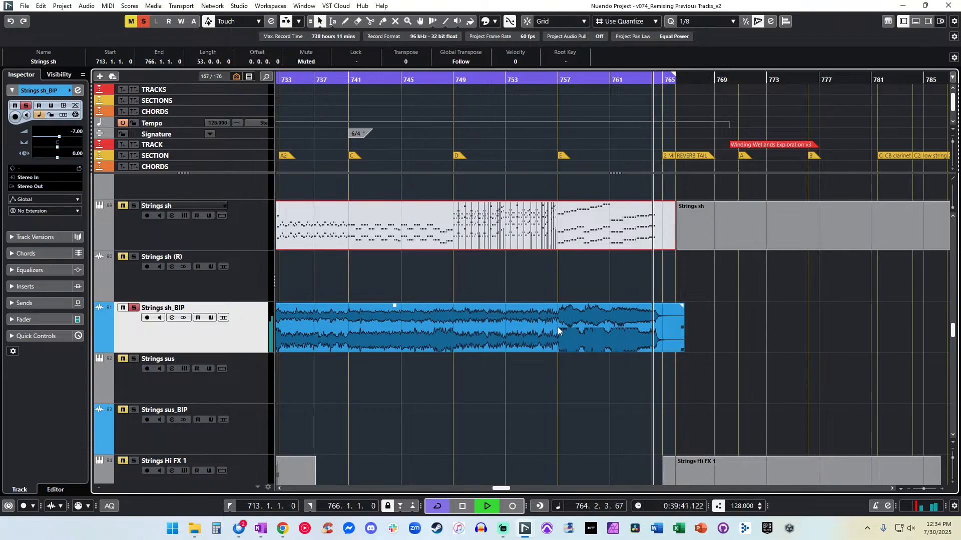
key(KP_Subtract)
key(KP_Subtract)
key(KP_Subtract)
key(KP_Subtract)
key(KP_Subtract)
key(KP_Subtract)
key(KP_Subtract)
key(KP_Subtract)
key(KP_Subtract)
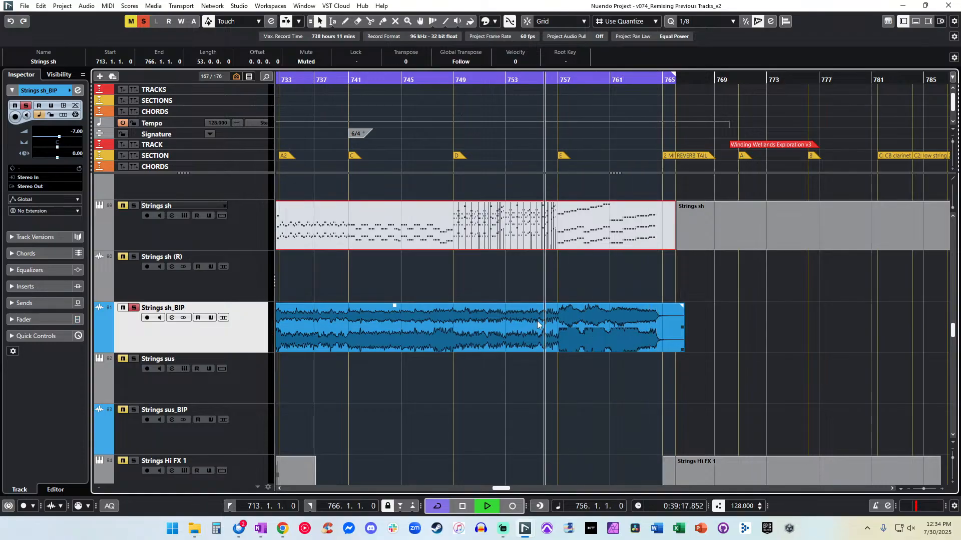
key(f)
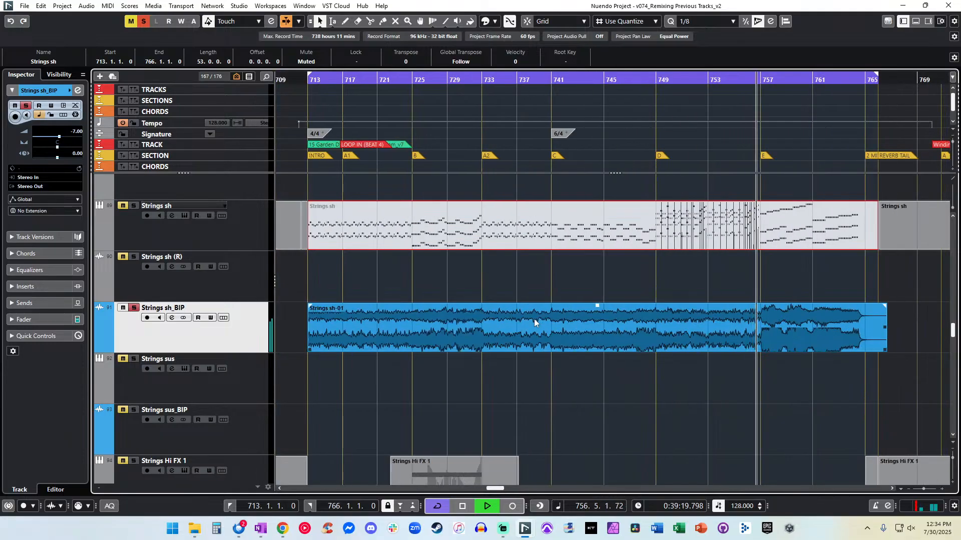
scroll(533, 320, right, 3)
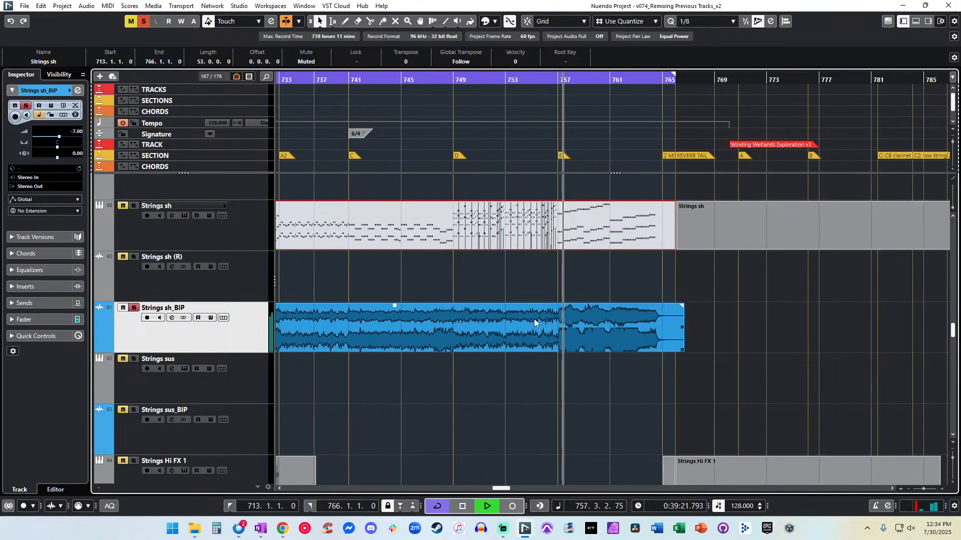
Split the Strings sh_BIP audio at bar 757 and set the volume of the second piece to -1 dB.
click(533, 320)
scroll(570, 324, up, 3)
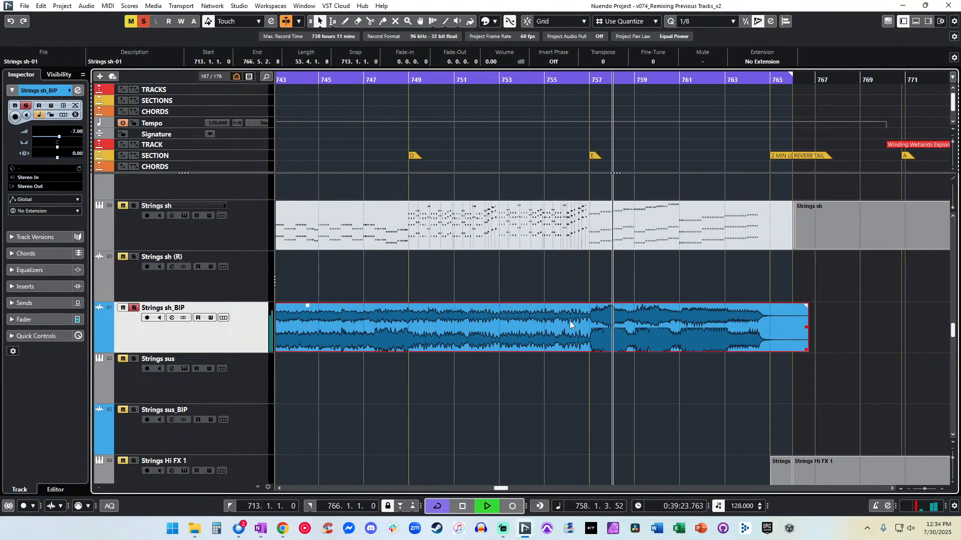
scroll(569, 324, up, 2)
alt+click(574, 323)
click(493, 61)
text(-1)
key(Return)
Replay the transition at bar 757 and set the volume of the second Strings sh_BIP piece to -2 dB.
click(531, 79)
click(571, 80)
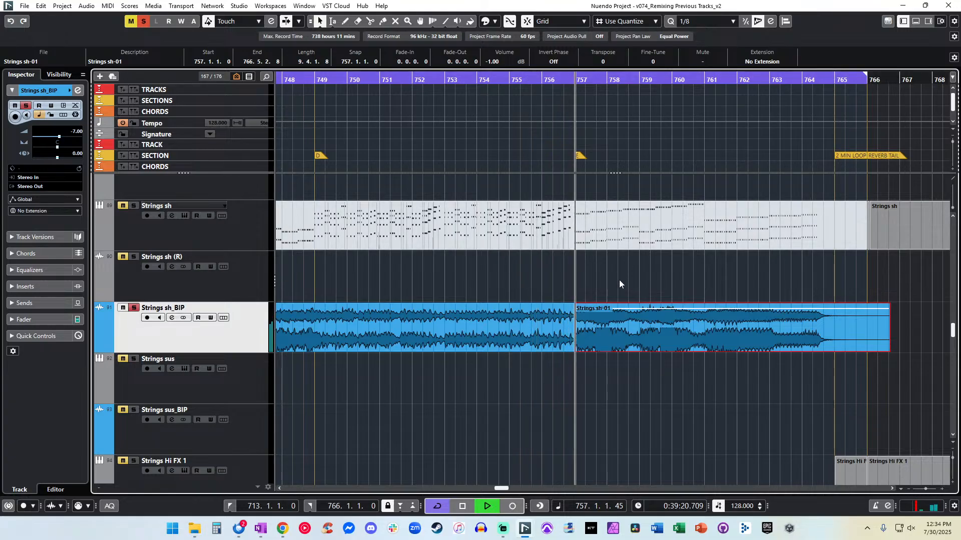
scroll(493, 66, down, 1)
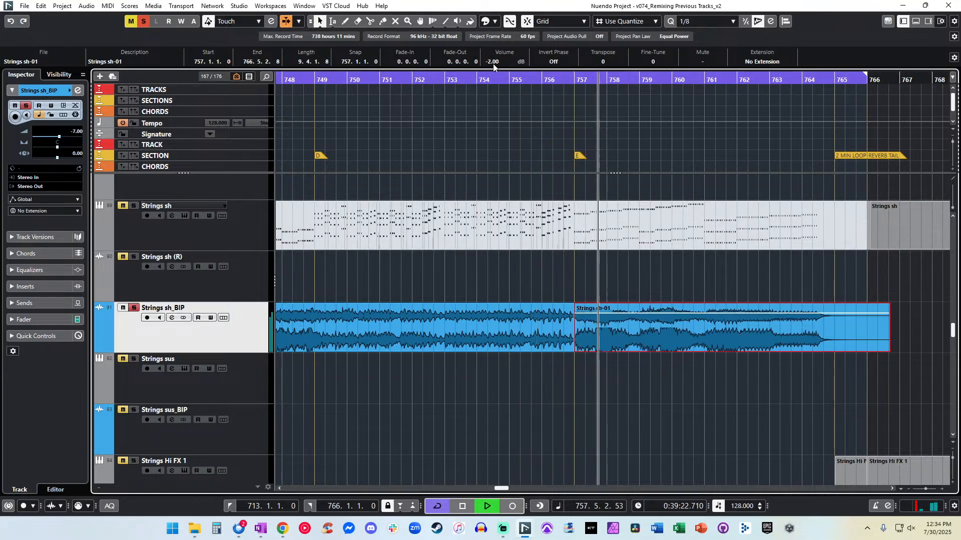
scroll(572, 257, right, 1)
click(559, 282)
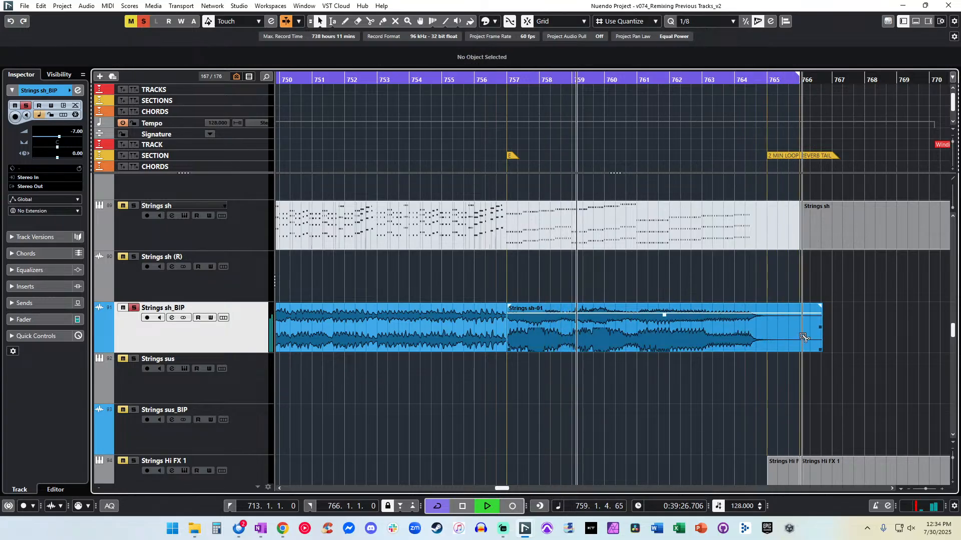
Trim the end of the last Strings sh_BIP event to about bar 766 and add a fade-out over its tail.
drag(807, 335, 786, 305)
key(g)
key(g)
key(g)
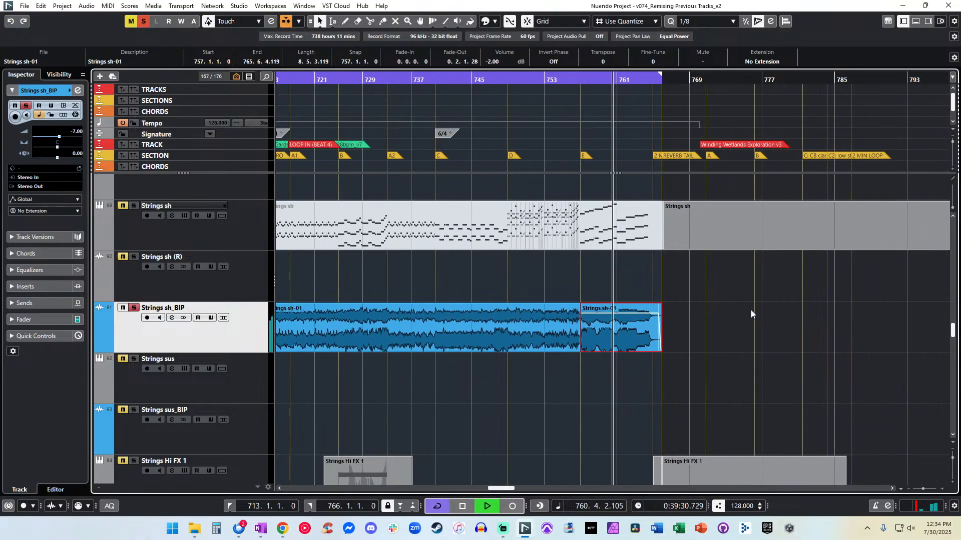
Stop playback, solo the Strings Hi sh track and return to the loop start at bar 713.
scroll(750, 314, left, 4)
scroll(751, 313, down, 6)
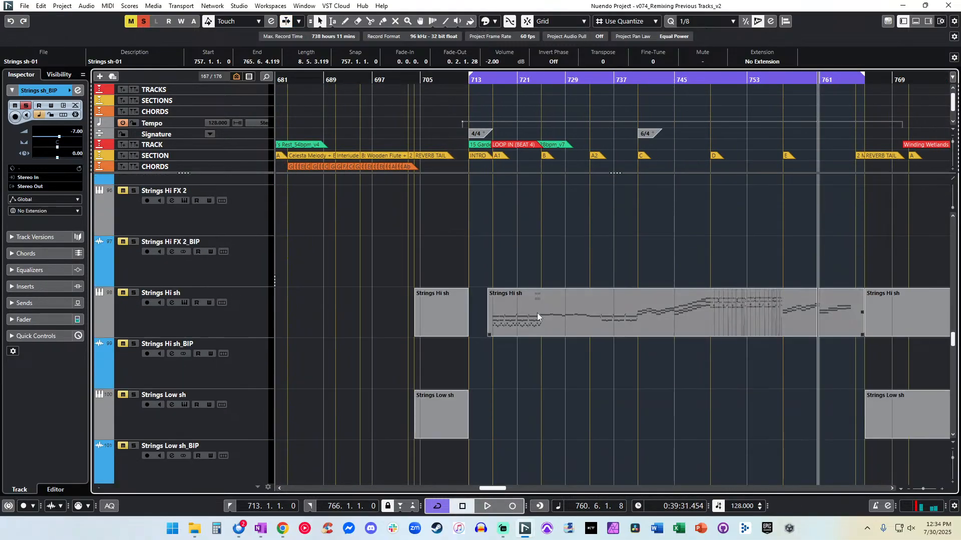
scroll(536, 313, up, 1)
scroll(536, 313, right, 2)
click(134, 355)
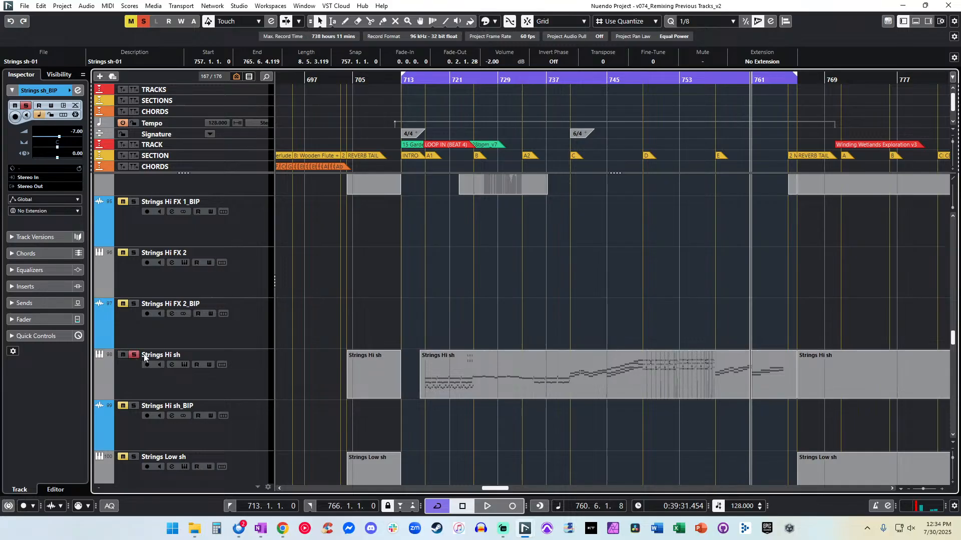
key(KP_1)
Render the main Strings Hi sh part in place and move the resulting audio onto the Strings Hi sh_BIP track.
click(458, 360)
key(space)
key(space)
key(alt+r)
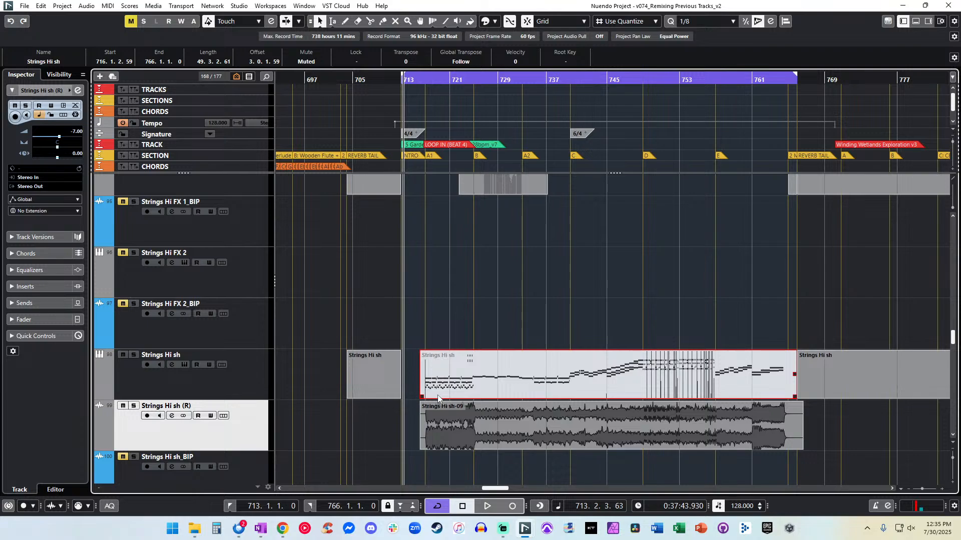
scroll(438, 399, down, 3)
click(429, 304)
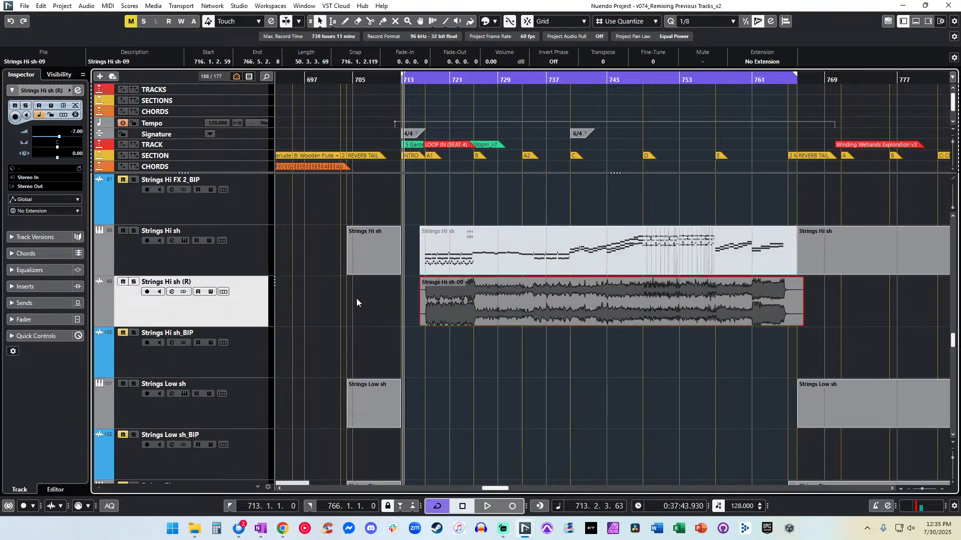
drag(443, 296, 441, 346)
Delete the emptied Strings Hi sh (R) track.
click(224, 283)
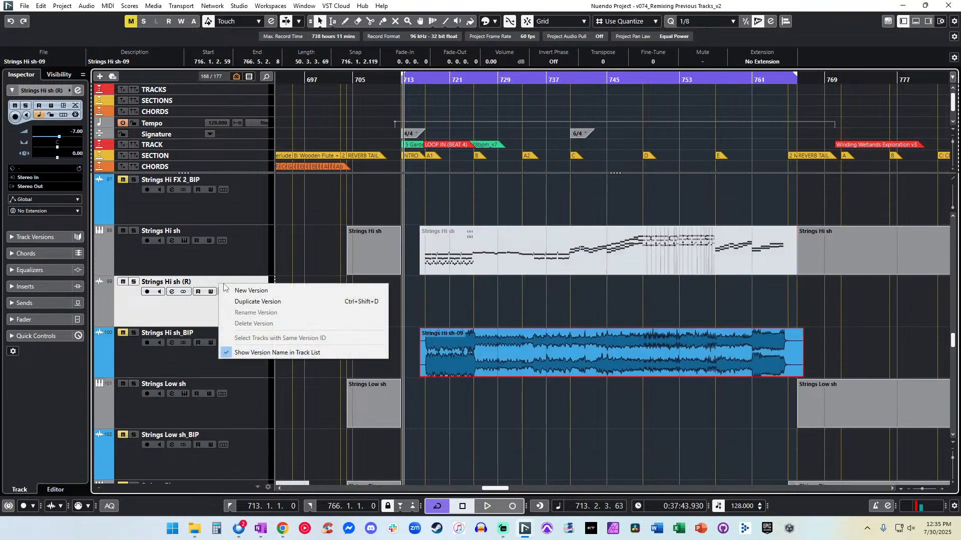
click(180, 286)
key(shift+Delete)
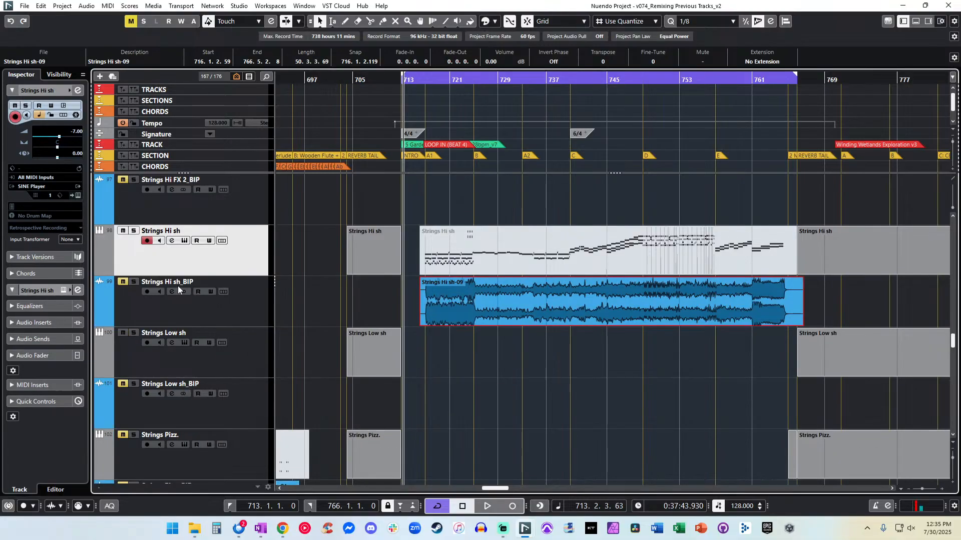
Play from around bar 717, set the Strings Hi sh_BIP event's volume to -3 dB and trim its start to 716.3.4.79.
click(427, 80)
key(space)
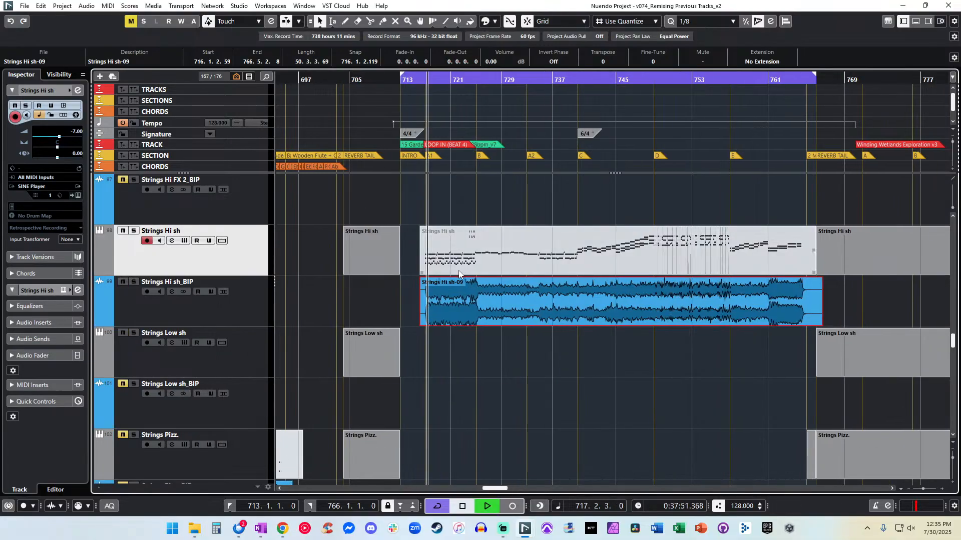
scroll(496, 62, down, 3)
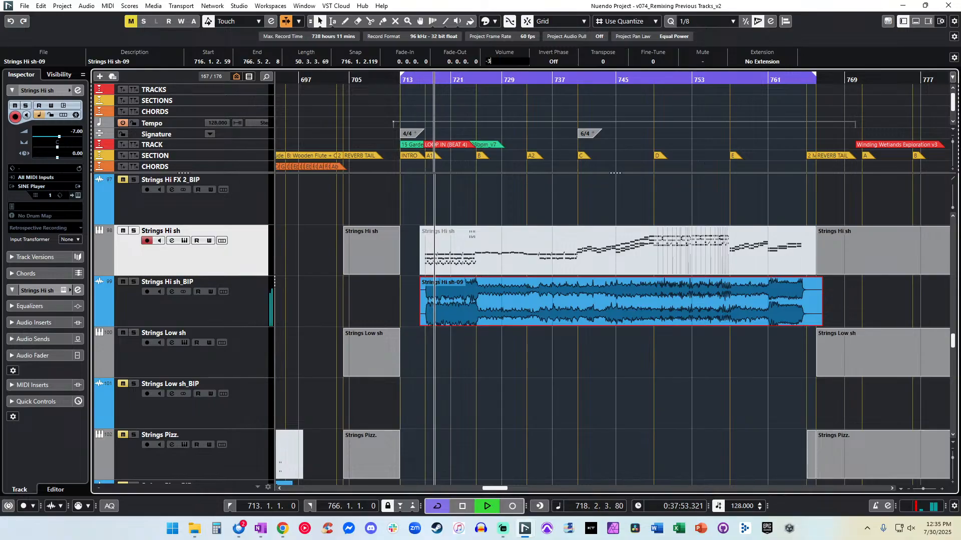
drag(422, 324, 426, 324)
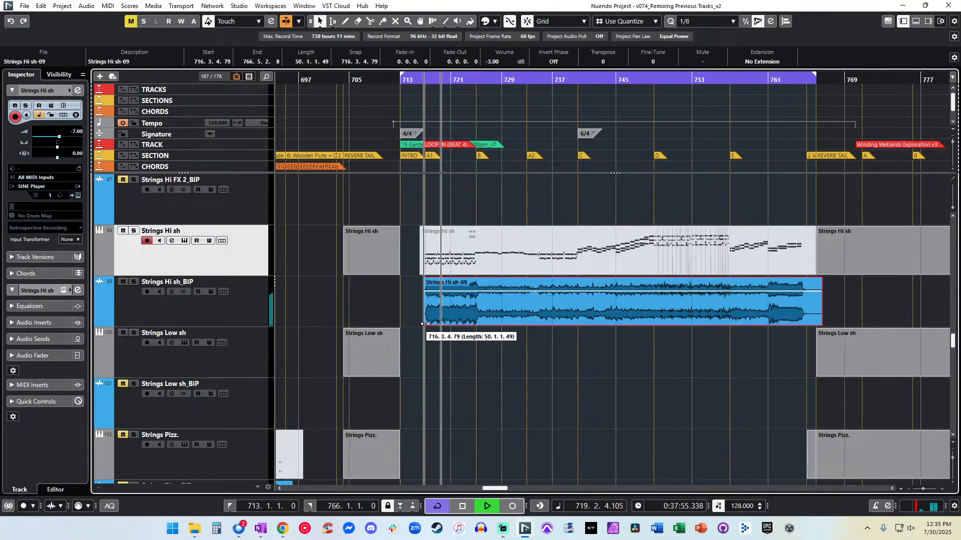
Solo the Strings Hi sh_BIP track and set its event's volume to -4 dB during playback.
click(133, 282)
scroll(158, 282, up, 9)
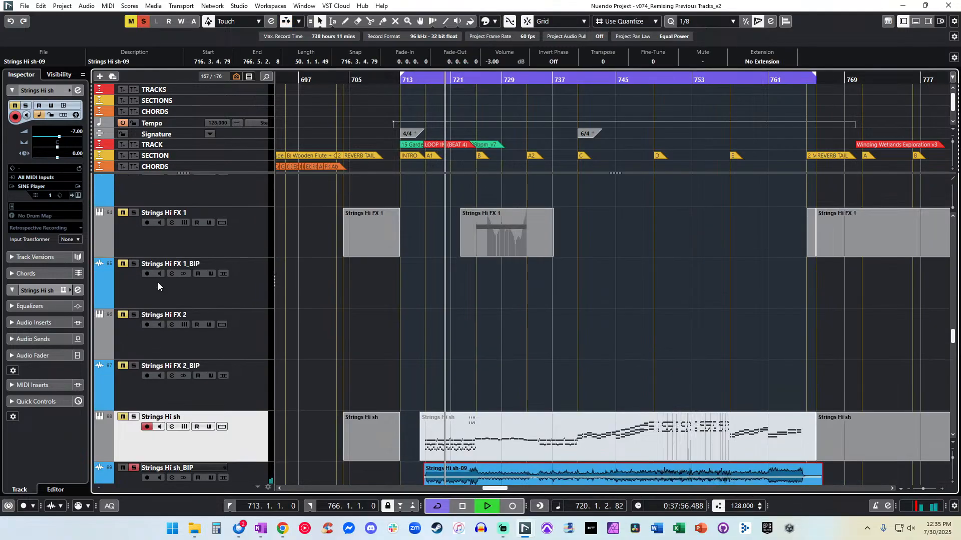
scroll(136, 305, down, 10)
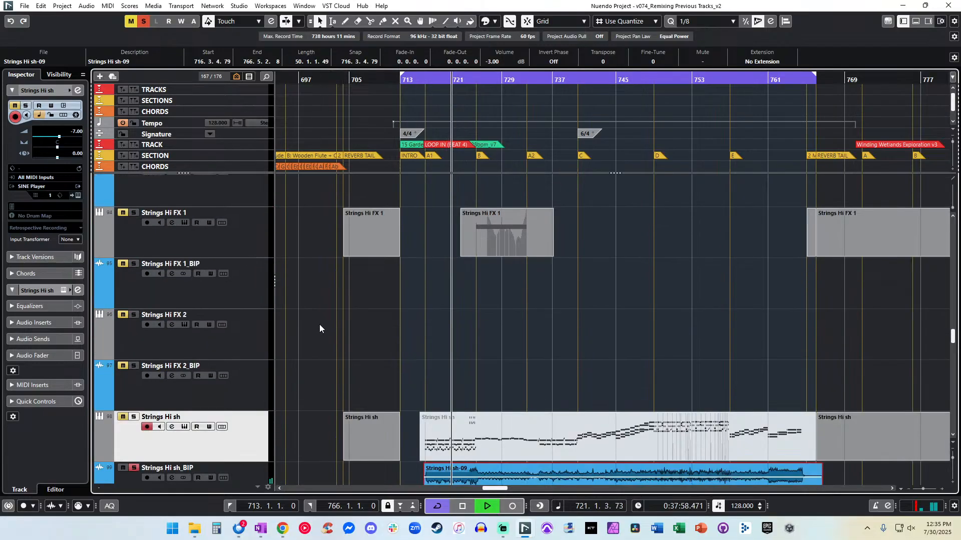
click(423, 293)
click(452, 255)
click(494, 63)
text(-4)
key(Return)
scroll(472, 244, right, 1)
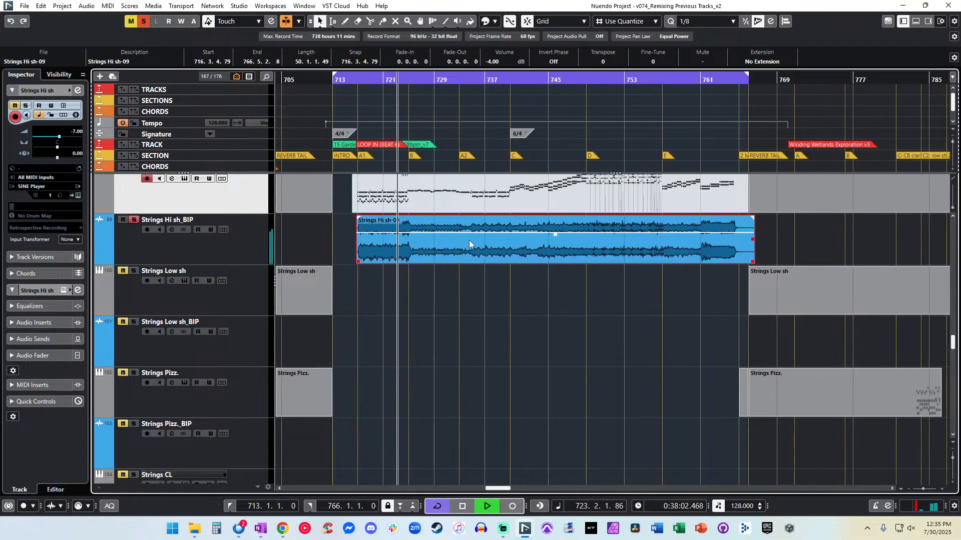
Audition the soloed Strings Hi sh_BIP track from the end of section A1 through section B.
key(h)
key(h)
key(h)
key(h)
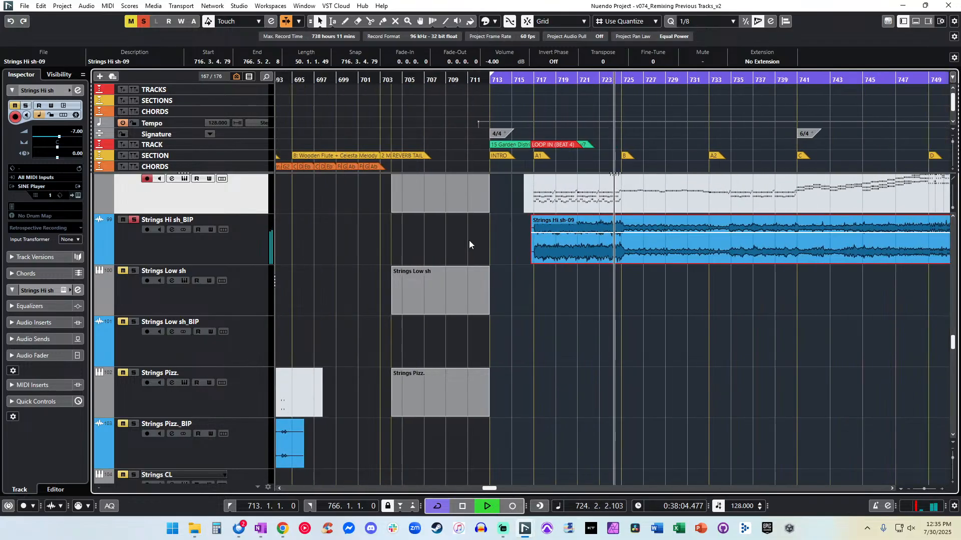
key(h)
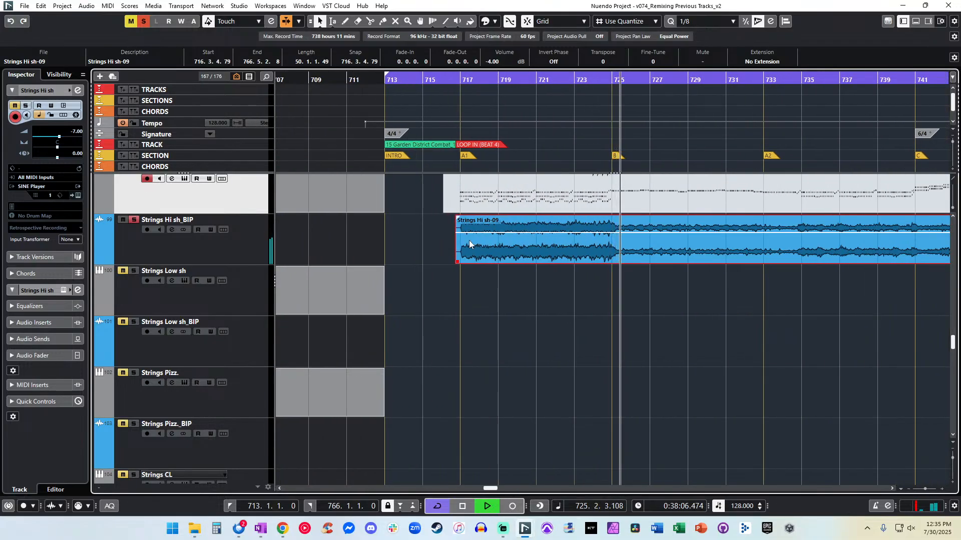
key(KP_Subtract)
key(KP_Subtract)
key(space)
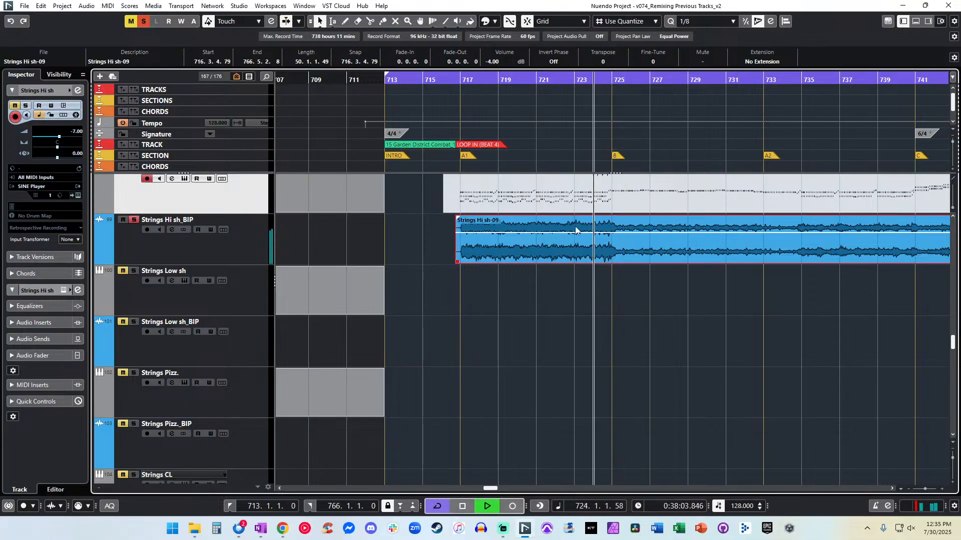
scroll(576, 230, right, 2)
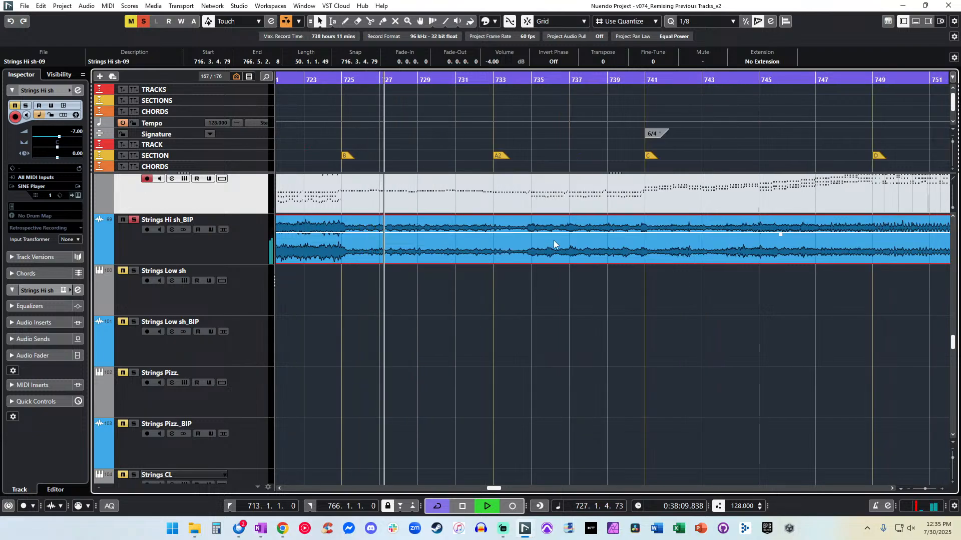
scroll(485, 228, up, 2)
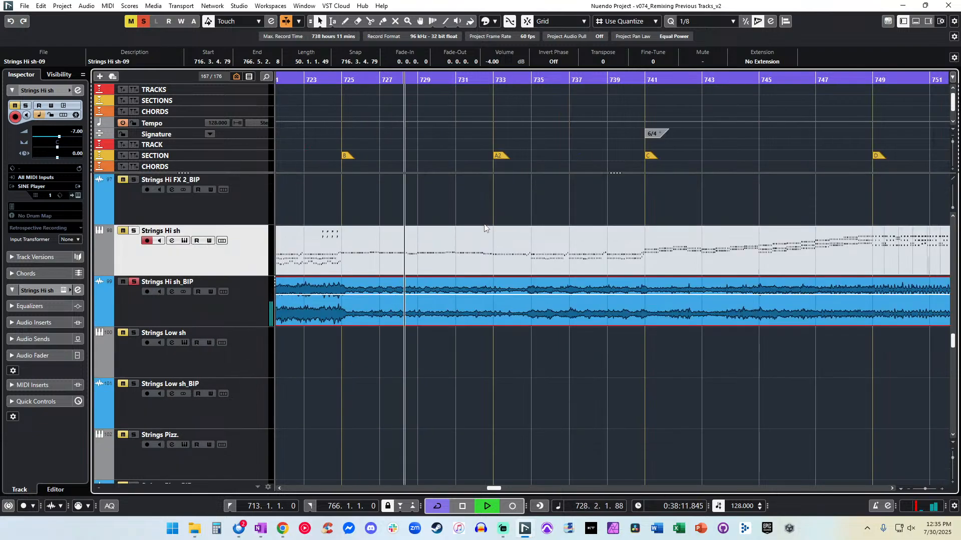
key(space)
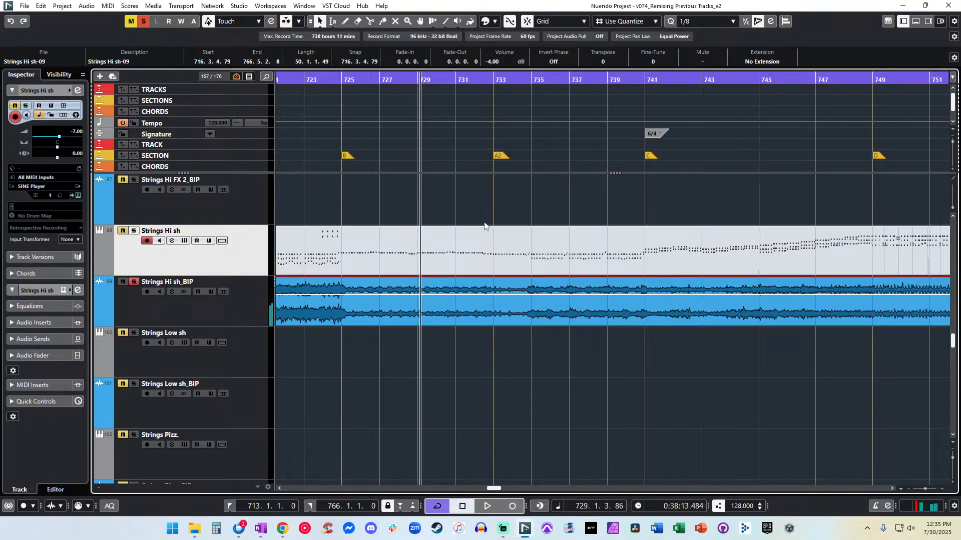
Play the soloed high strings from section A2 into section C and set the Strings Hi sh-09 clip's volume to -3 dB.
click(515, 81)
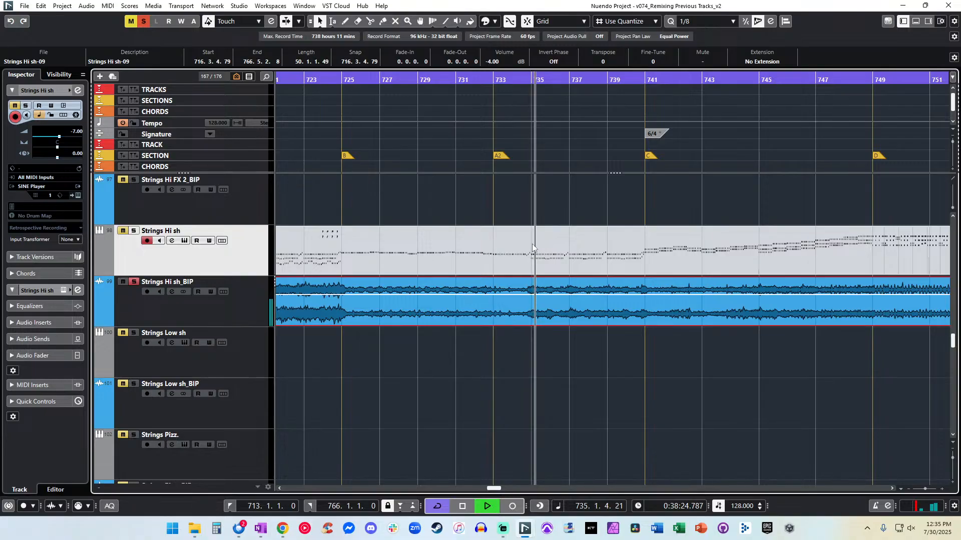
key(f)
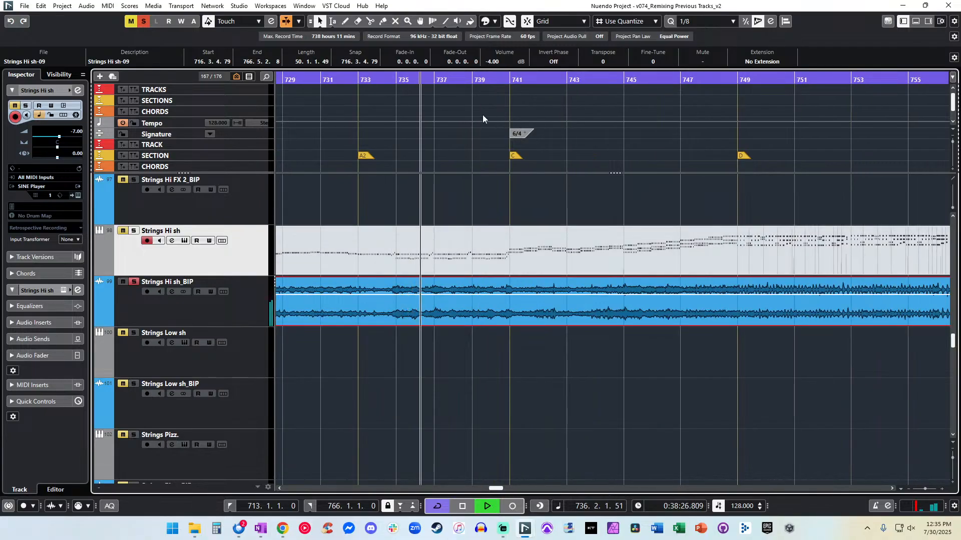
click(499, 80)
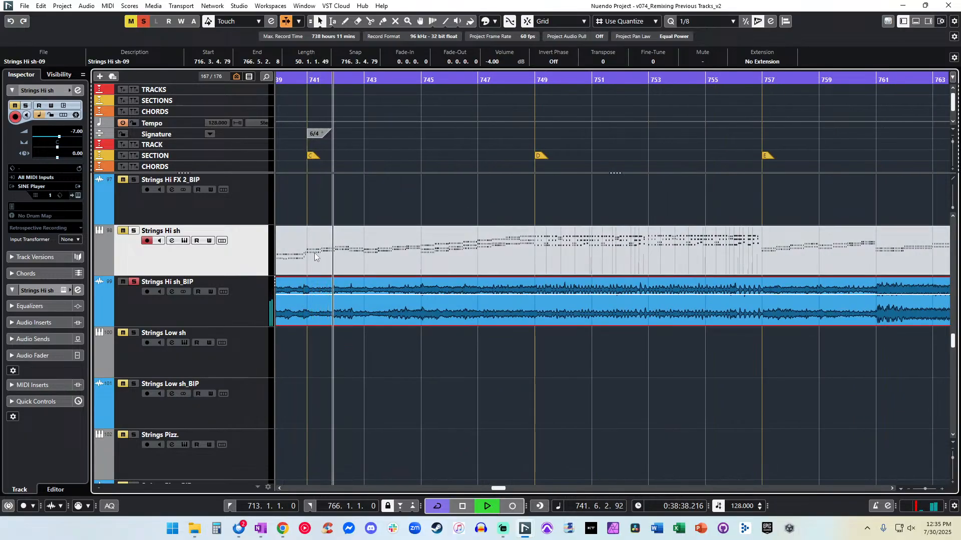
scroll(322, 272, left, 5)
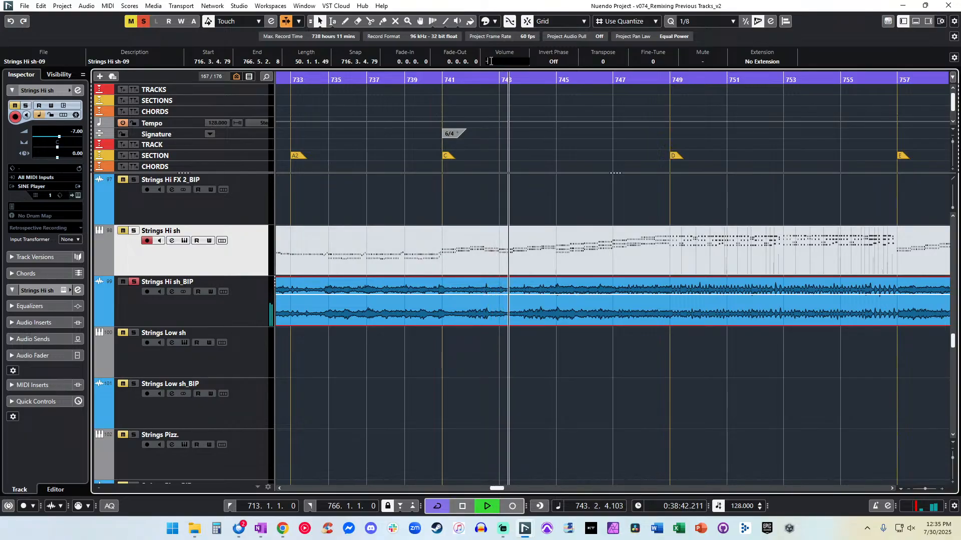
scroll(492, 62, up, 1)
Audition the Strings Hi sh-09 clip across the transition from the end of section D into section E.
key(g)
key(g)
key(g)
key(g)
key(g)
key(g)
key(h)
scroll(518, 282, right, 3)
scroll(517, 278, right, 2)
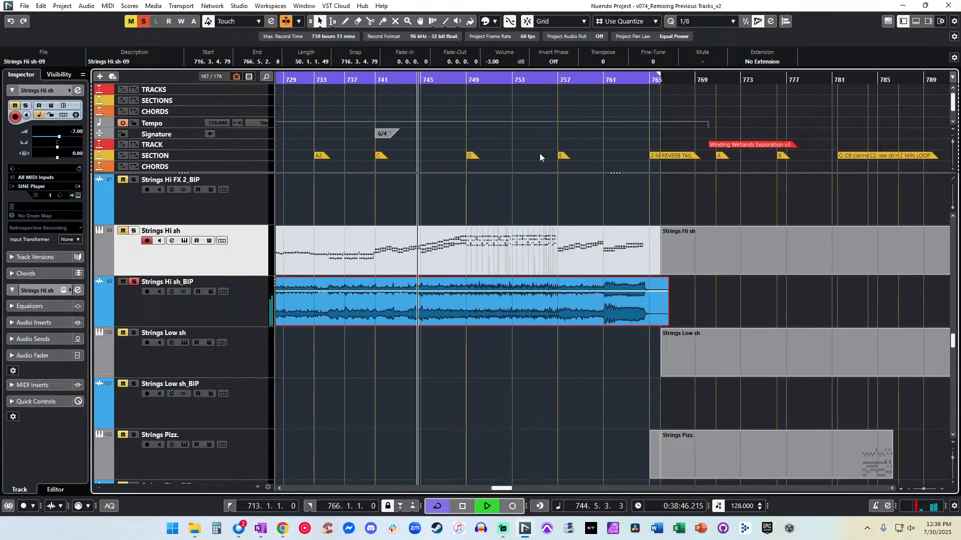
click(547, 80)
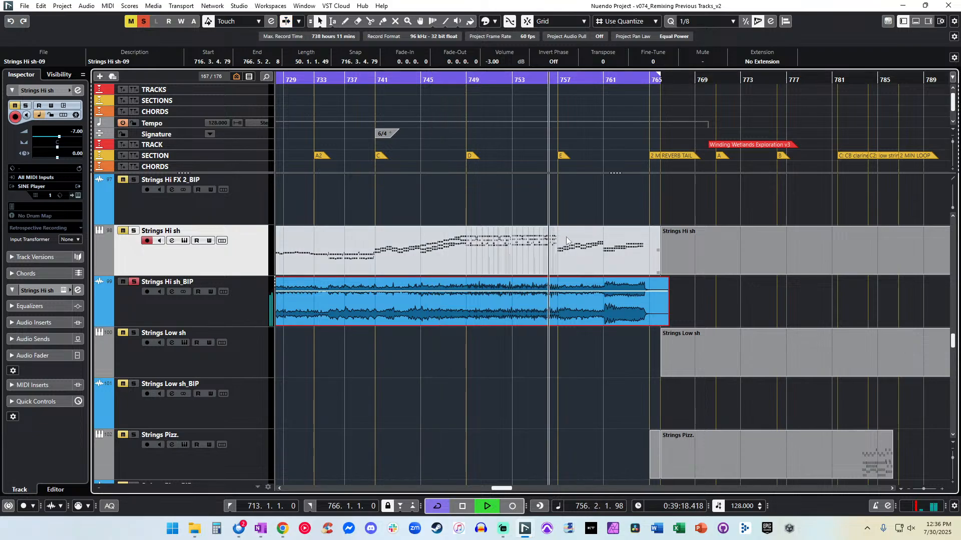
key(h)
key(h)
key(h)
key(h)
key(h)
key(h)
key(h)
key(h)
key(h)
key(h)
key(h)
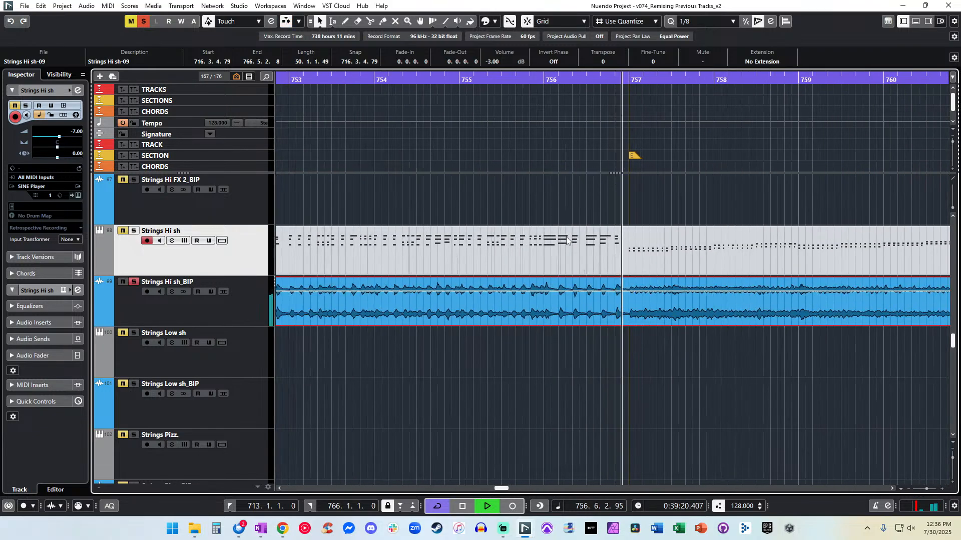
key(g)
key(g)
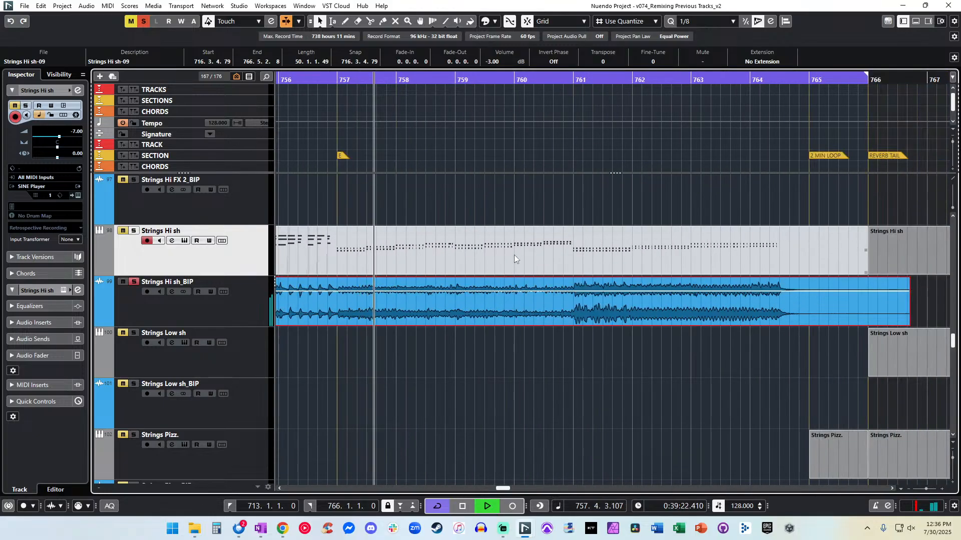
Solo TH Low Brass_BIP alongside Strings Hi sh_BIP and listen to both through section E.
scroll(514, 256, up, 12)
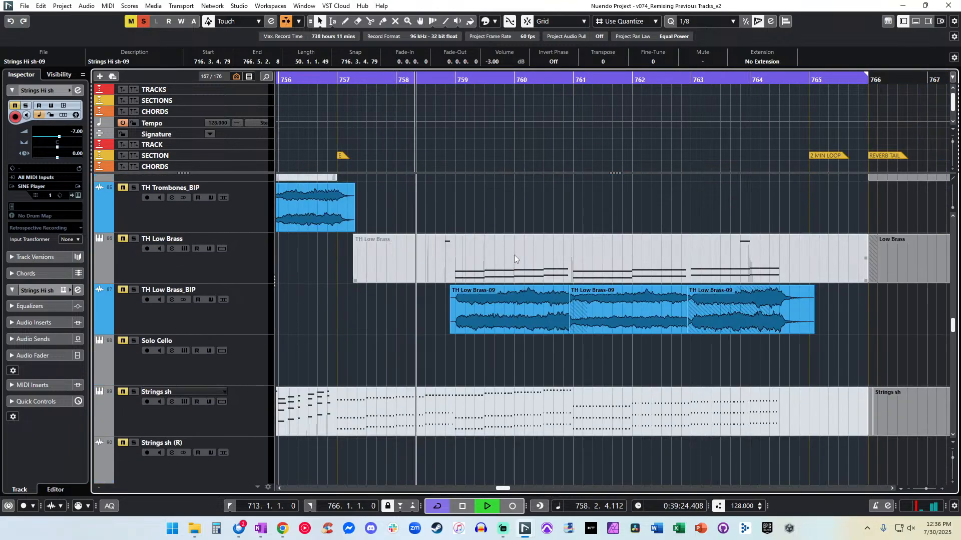
click(133, 290)
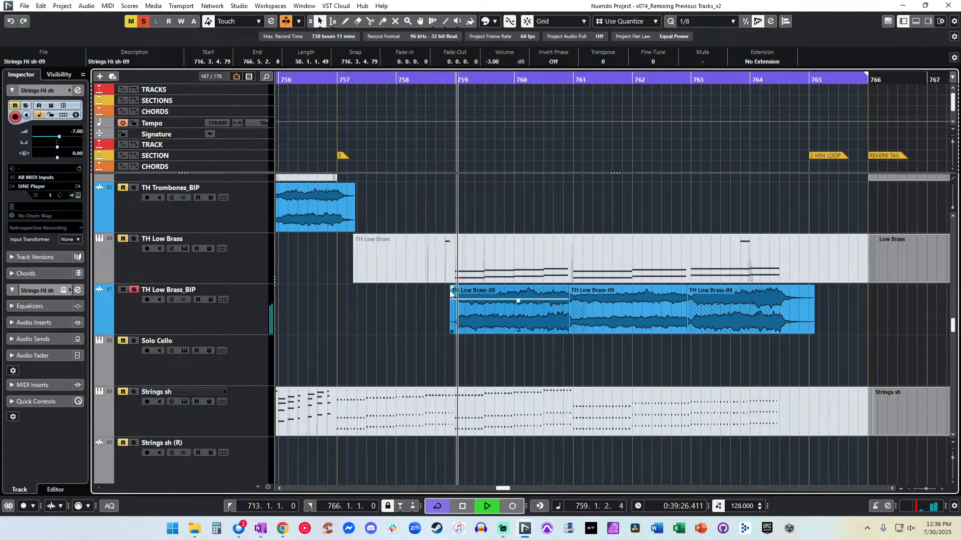
scroll(416, 334, down, 12)
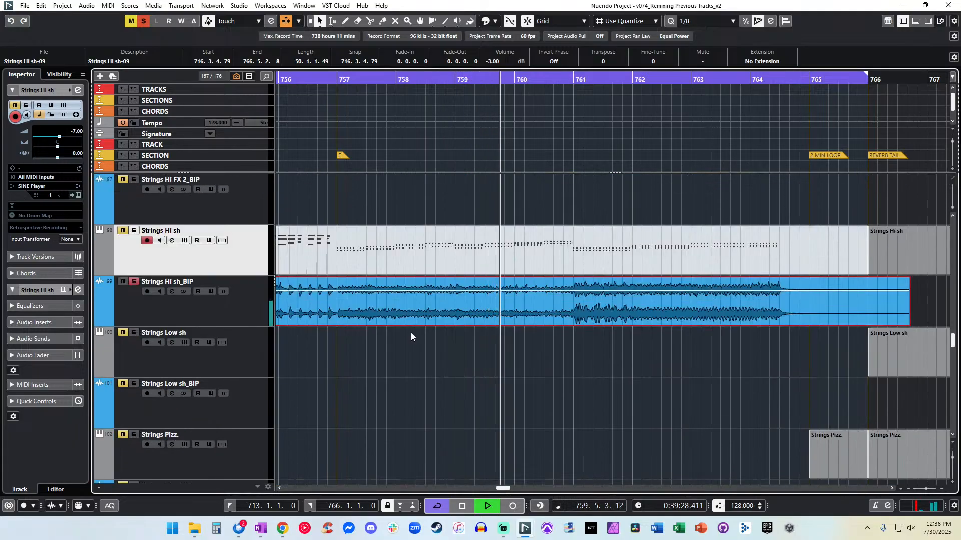
scroll(425, 220, right, 3)
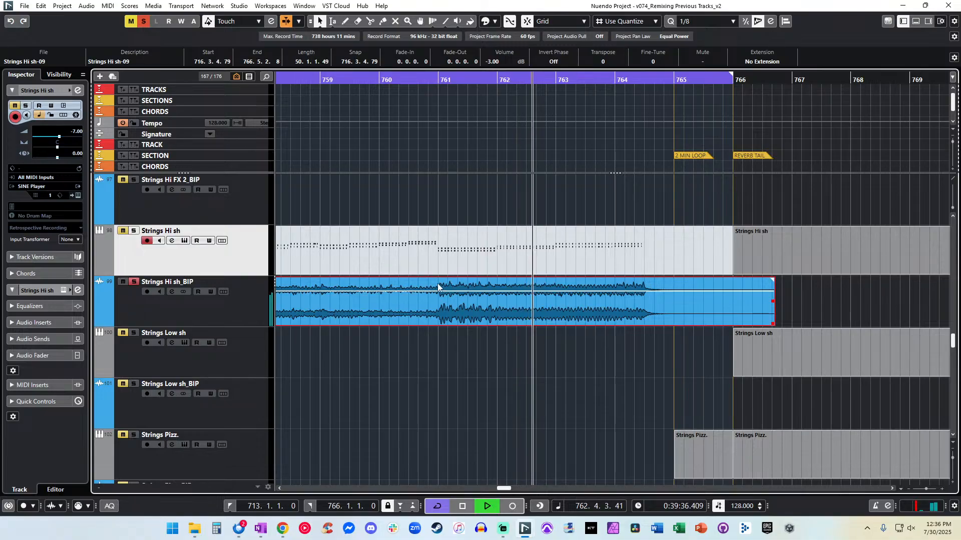
key(g)
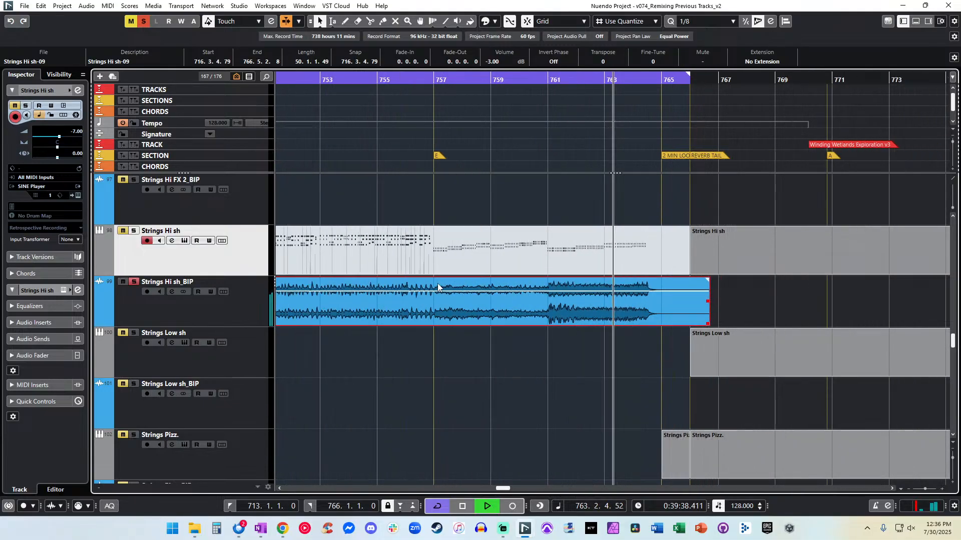
key(g)
key(g)
key(g)
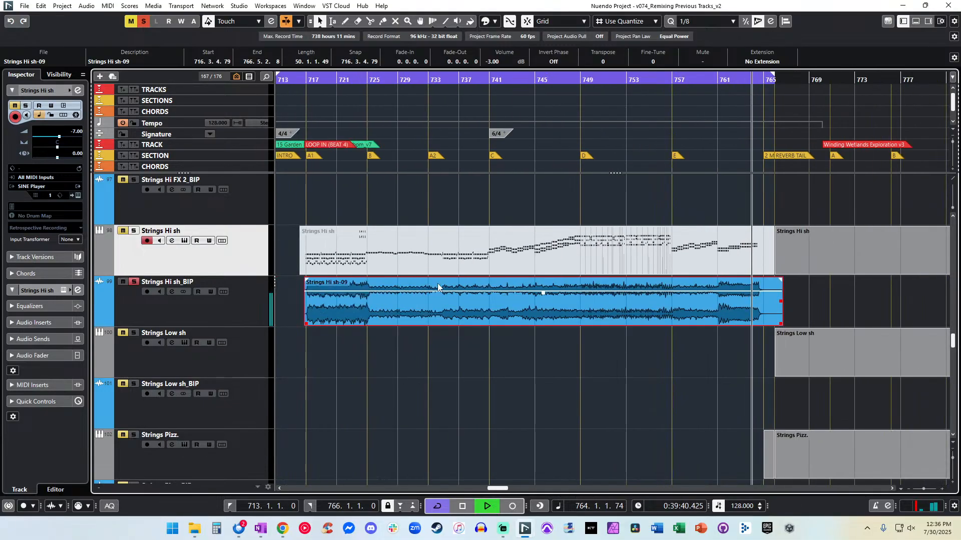
Stop playback, deactivate all track solos, and play the full mix from the intro at bar 713.
scroll(329, 307, down, 10)
key(space)
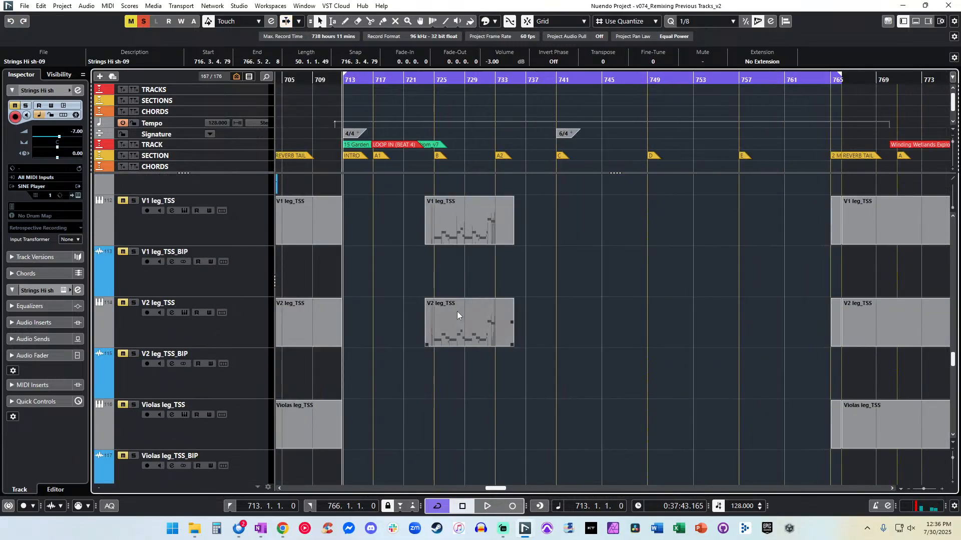
scroll(369, 251, up, 20)
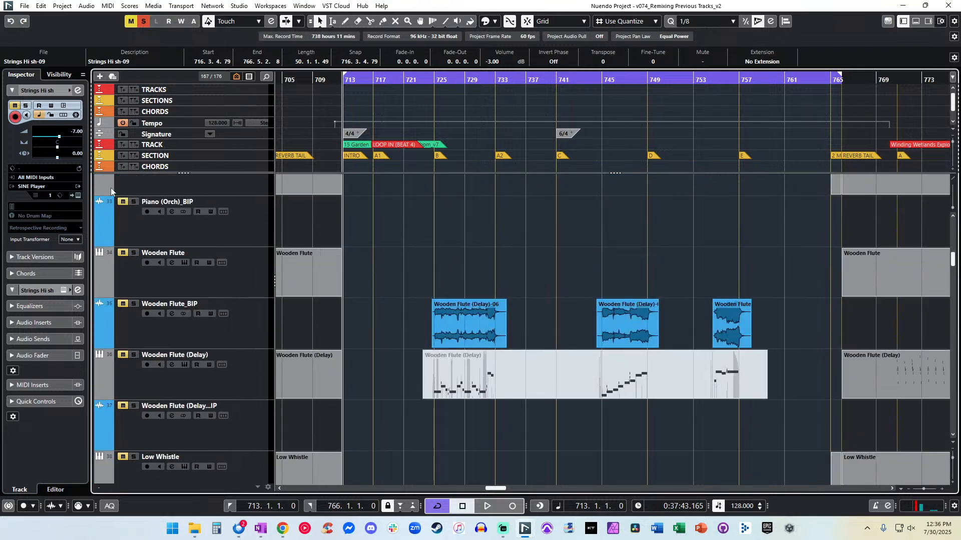
scroll(214, 248, up, 8)
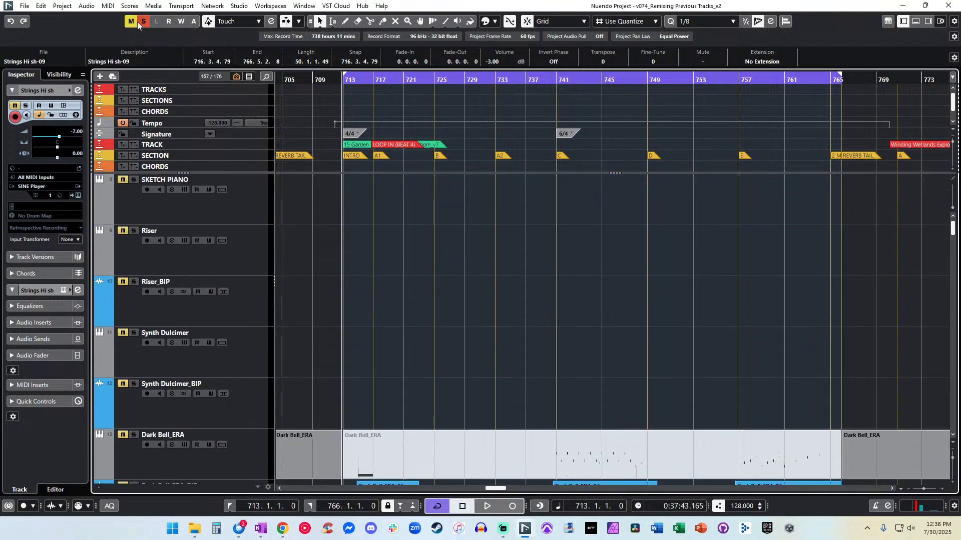
scroll(320, 251, down, 20)
key(space)
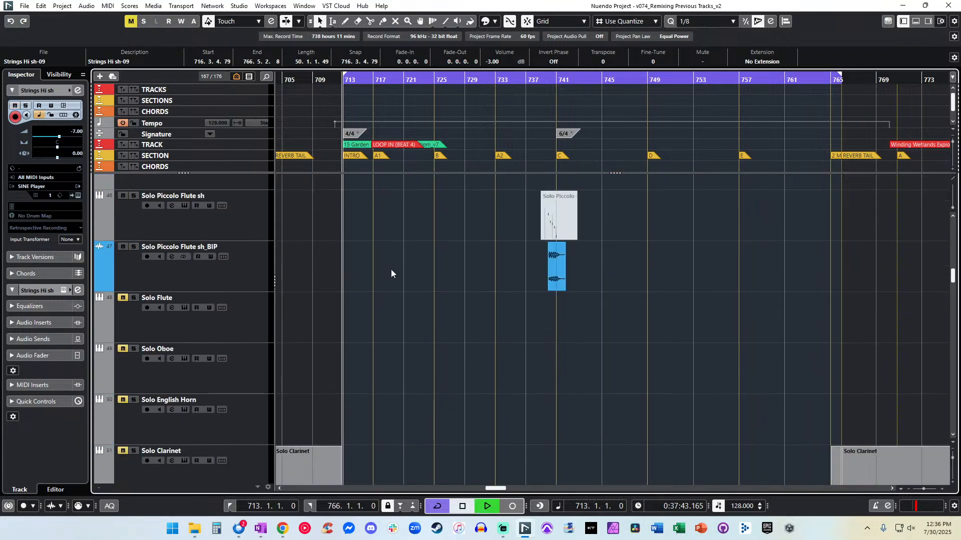
Delete the empty Strings sh (R) track above Strings sh_BIP.
scroll(391, 269, down, 3)
scroll(391, 269, down, 14)
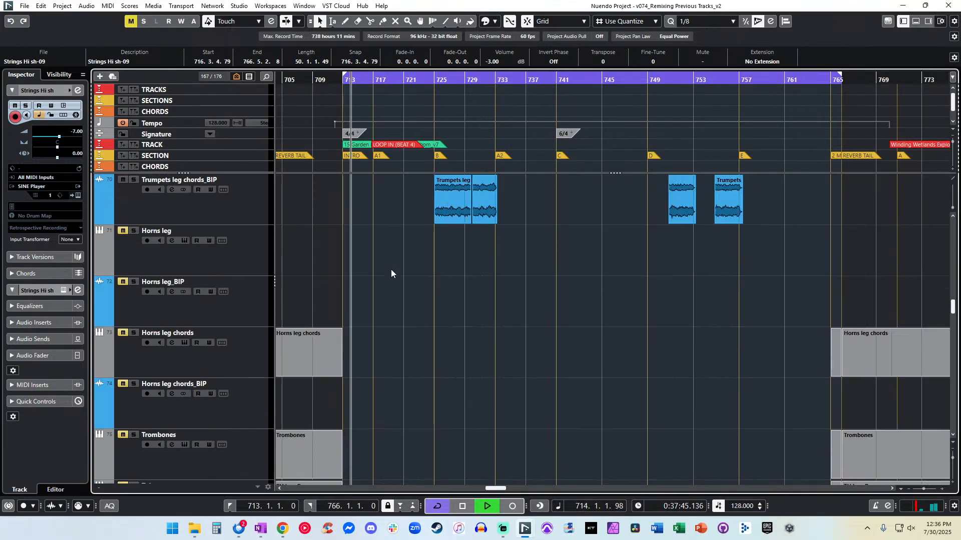
scroll(392, 269, down, 9)
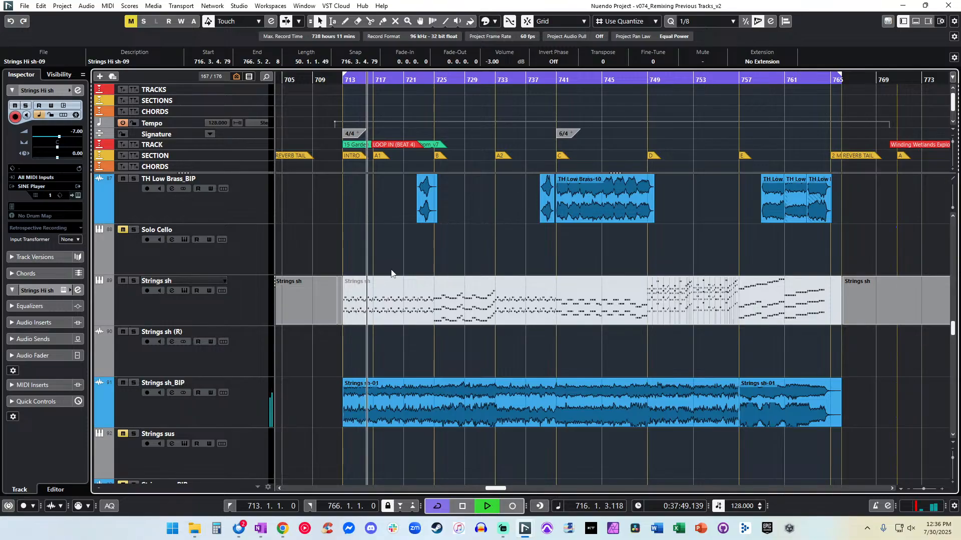
scroll(391, 273, down, 3)
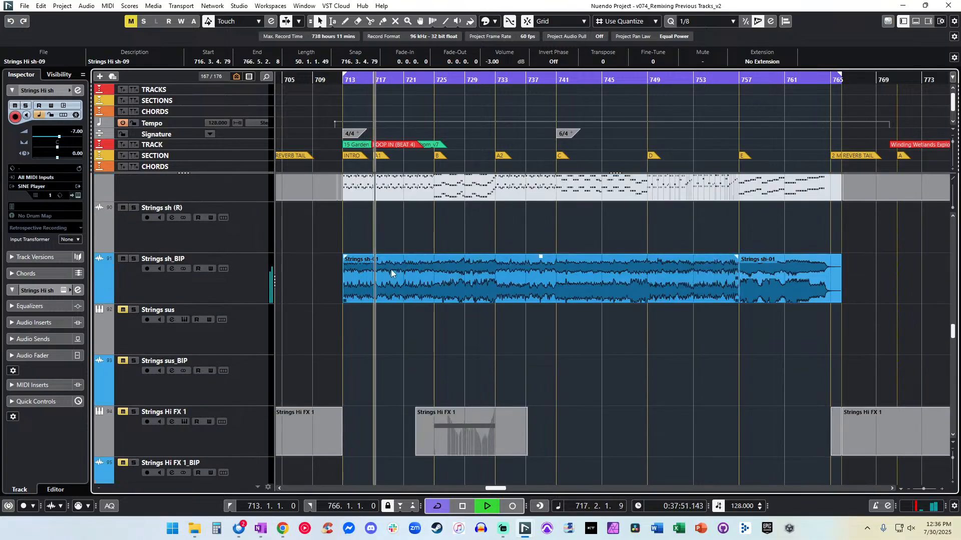
scroll(391, 273, down, 3)
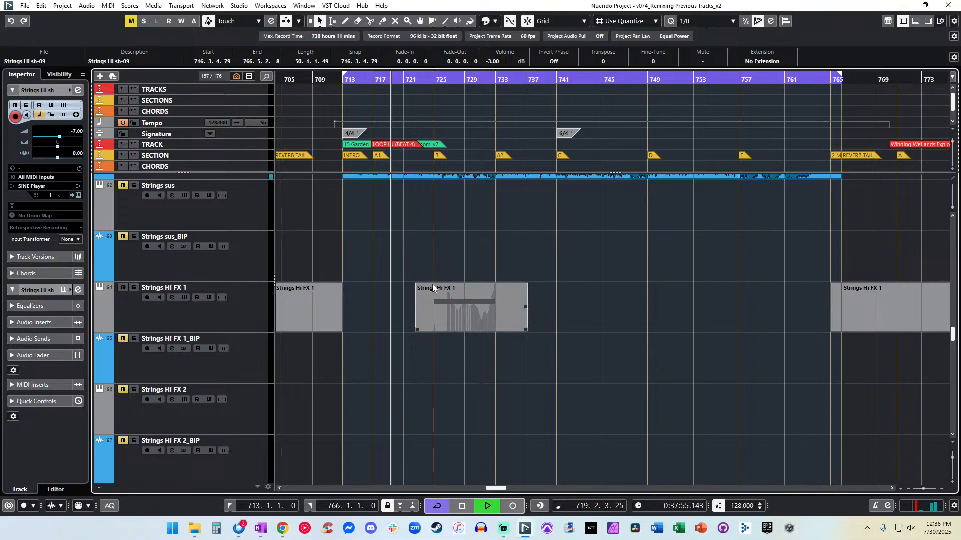
scroll(432, 284, up, 3)
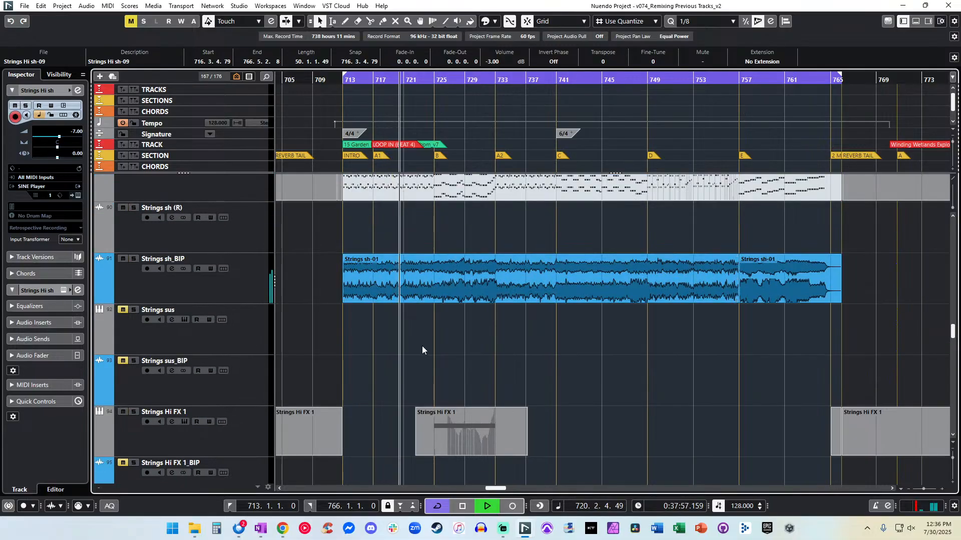
click(254, 225)
key(shift+Delete)
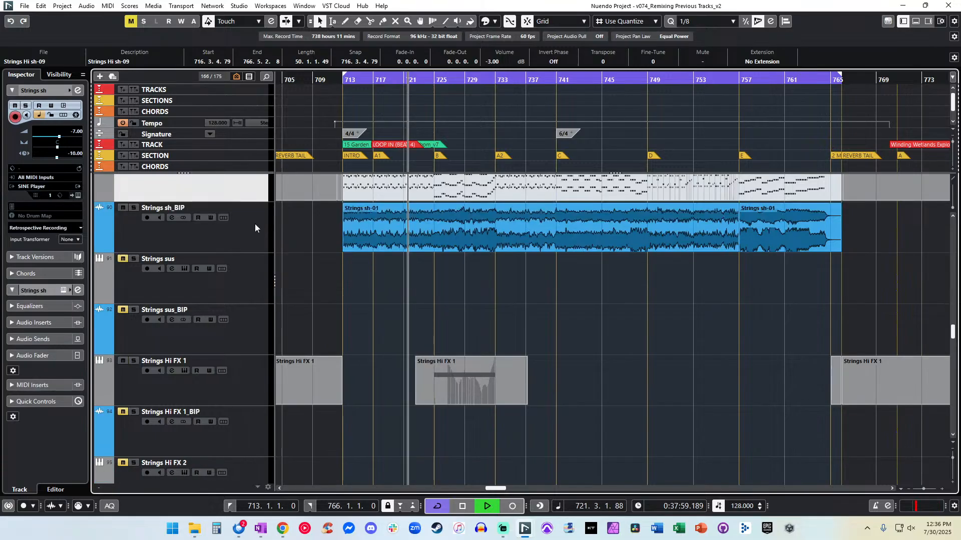
Unmute and render the Strings Hi FX 1 part around section B, place its audio on Strings Hi FX 1_BIP, and delete the leftover (R) track.
scroll(353, 271, down, 1)
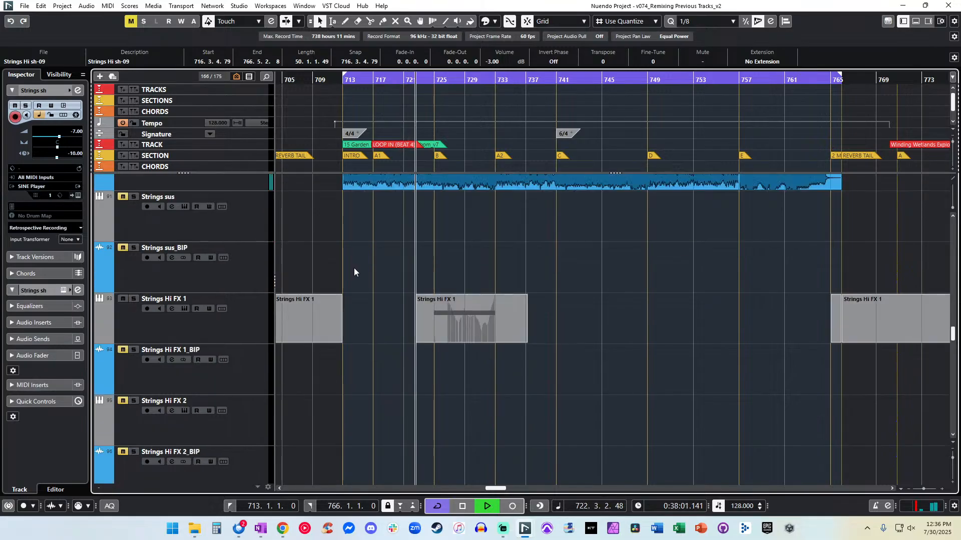
key(h)
key(h)
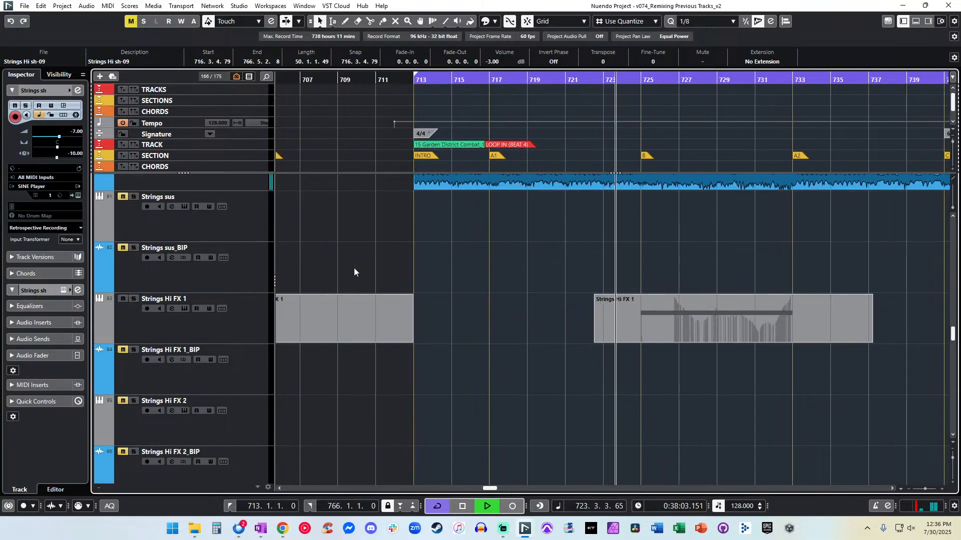
key(f)
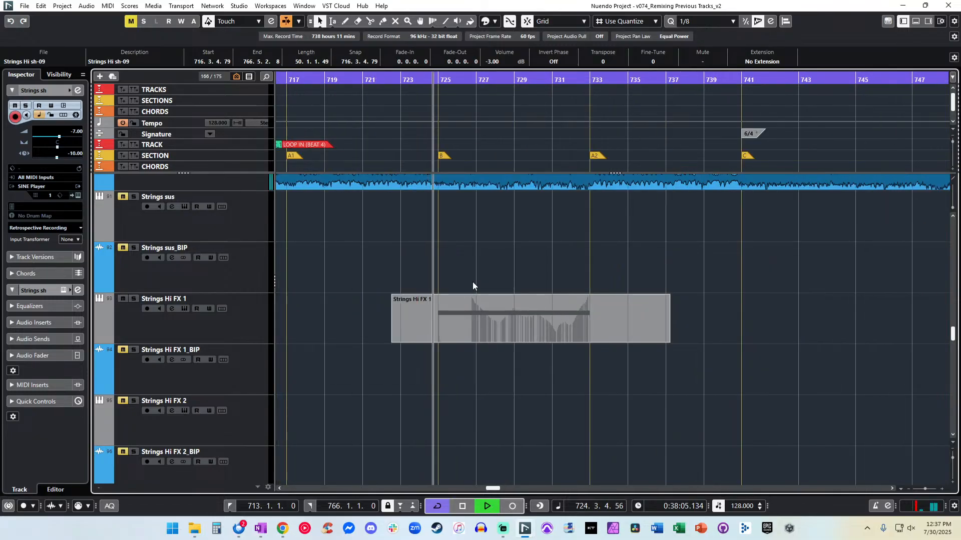
click(447, 312)
key(alt+r)
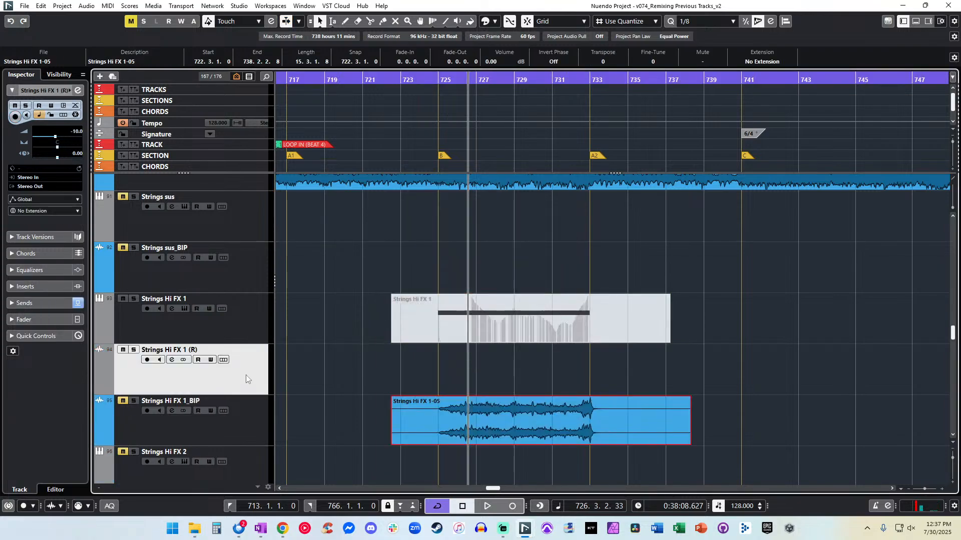
key(shift+Delete)
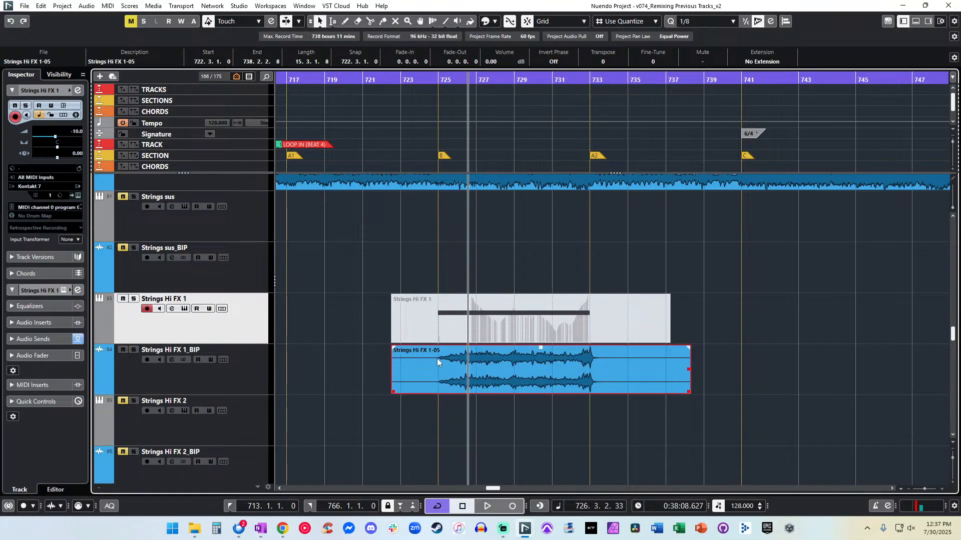
Set the Strings Hi FX 1-05 clip volume to -5 dB and play the mix from bar 724.
click(490, 61)
text(-5)
key(Return)
click(420, 79)
key(space)
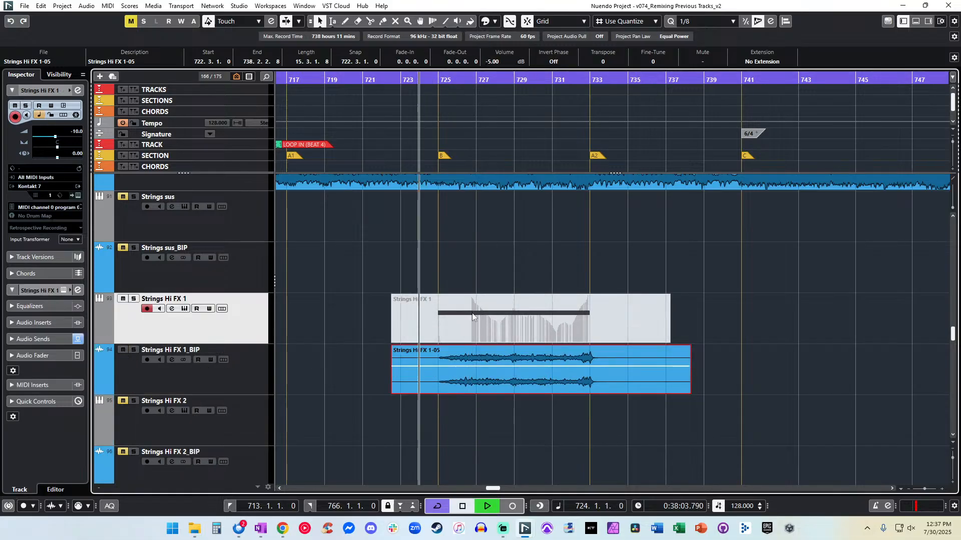
Trim the Strings Hi FX 1-05 clip to start at bar 725 and end at 733.4, with a 0.1.3.21 fade-in and a 0.2.3.49 fade-out.
drag(400, 391, 441, 391)
drag(444, 349, 448, 349)
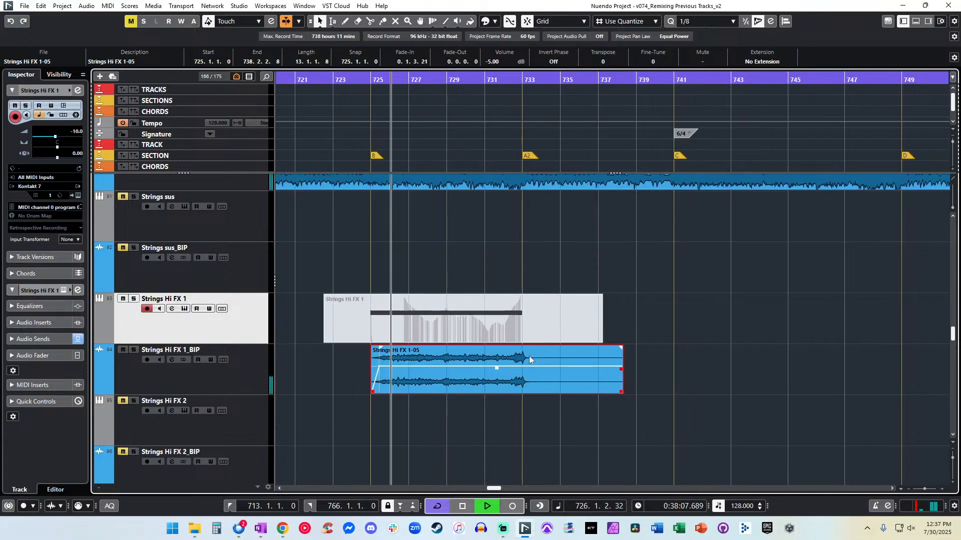
alt+click(537, 361)
key(Delete)
drag(534, 348, 522, 349)
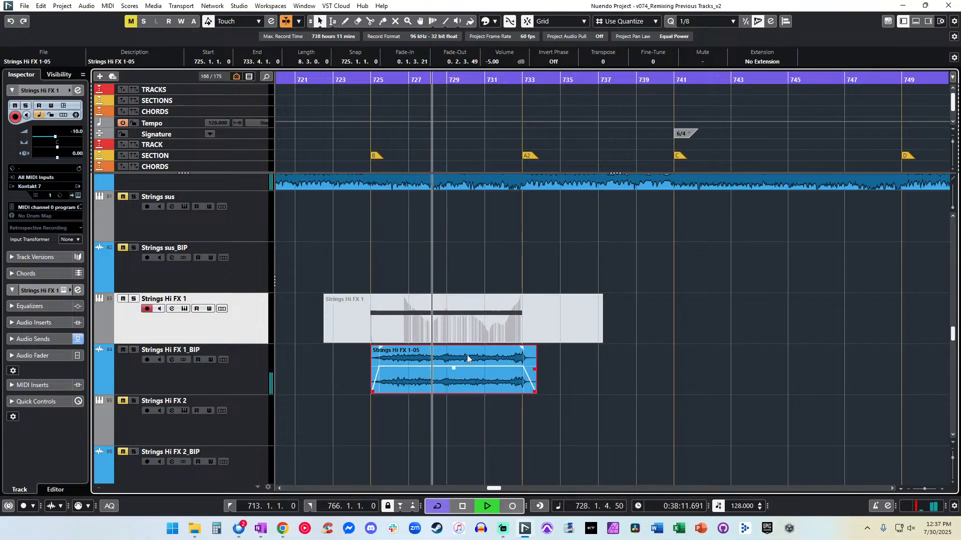
Unmute and solo V1 leg_TSS and V2 leg_TSS, and listen to them from just before section B.
scroll(467, 356, down, 3)
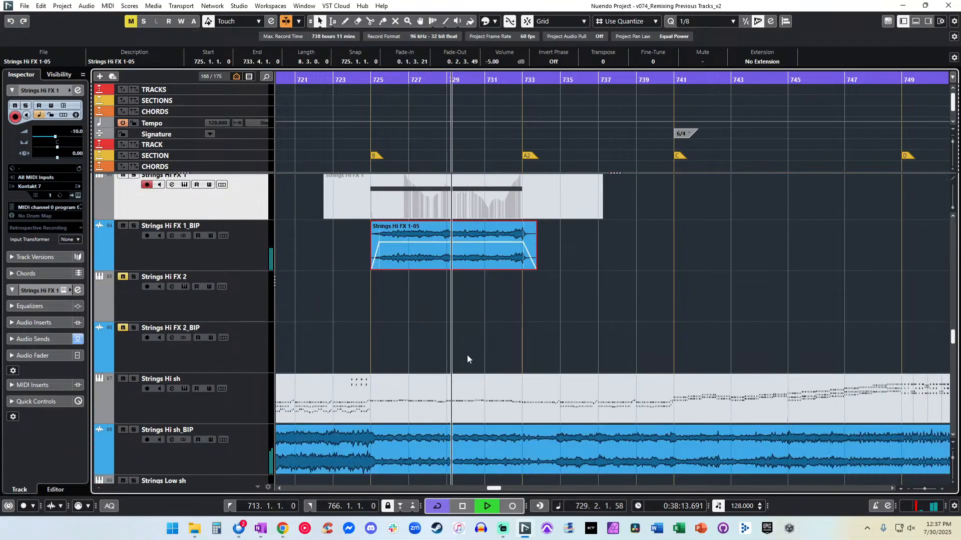
scroll(385, 299, down, 1)
scroll(405, 269, up, 1)
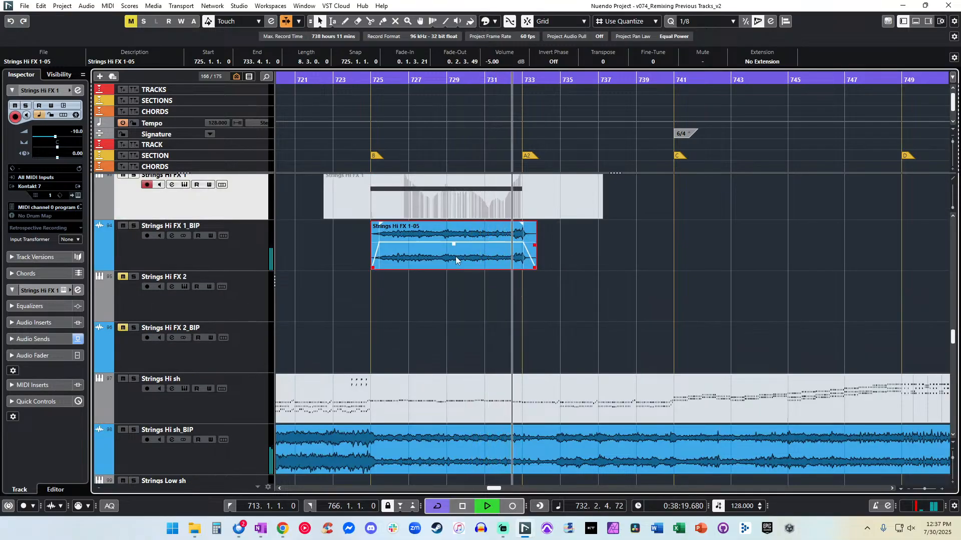
scroll(409, 246, down, 4)
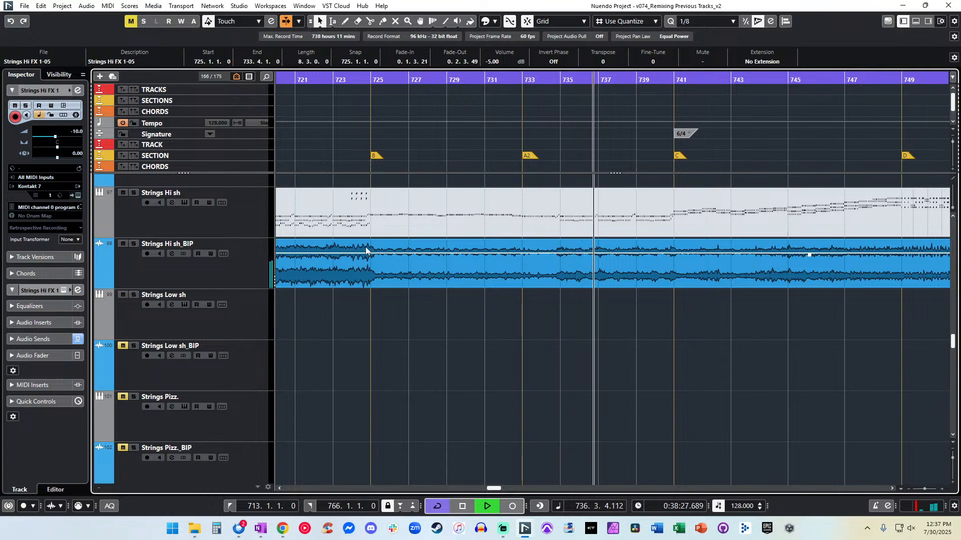
scroll(365, 247, down, 10)
scroll(365, 247, left, 3)
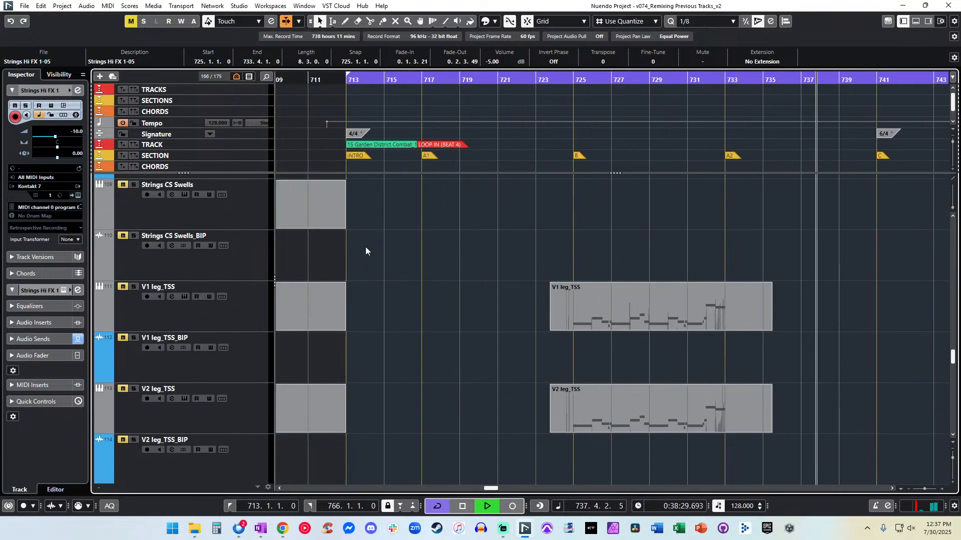
scroll(366, 248, right, 3)
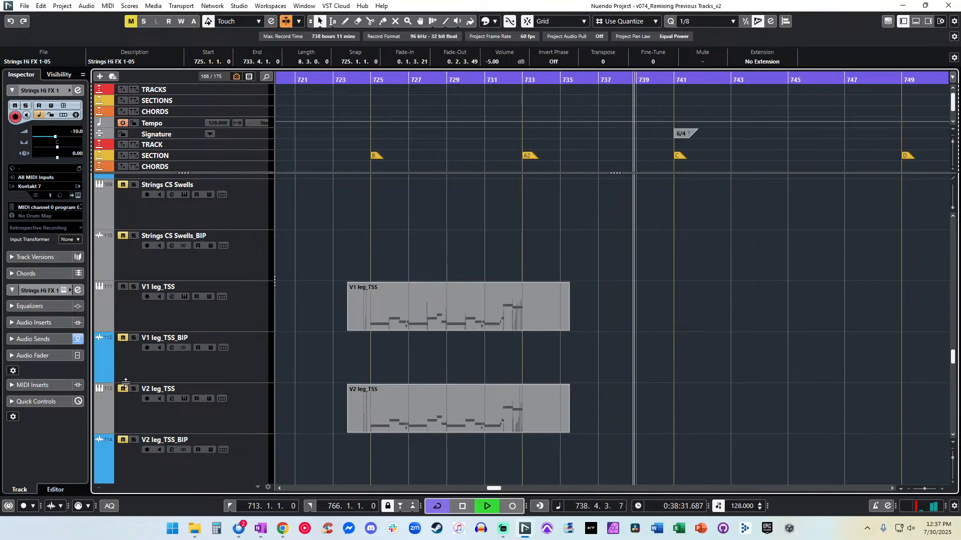
key(space)
drag(365, 79, 363, 85)
key(space)
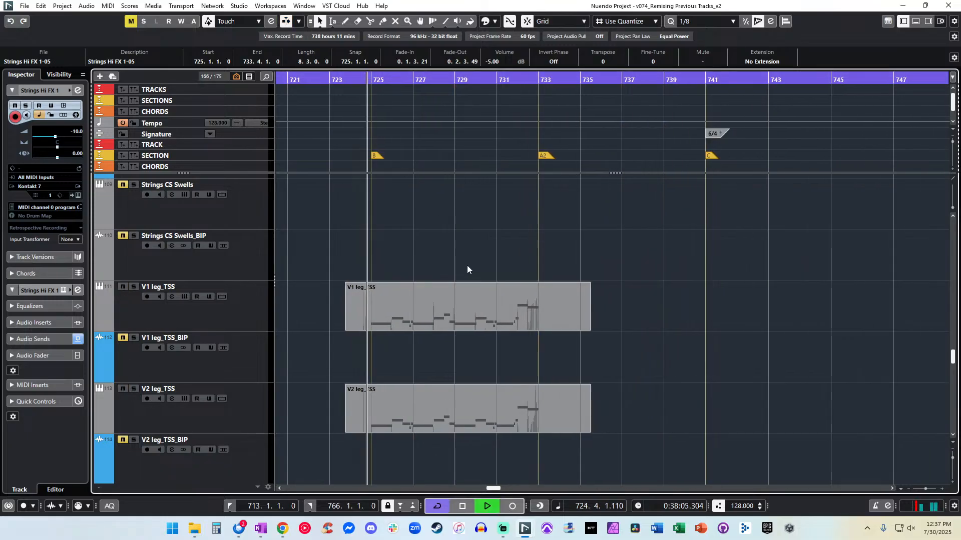
scroll(425, 268, down, 1)
click(133, 226)
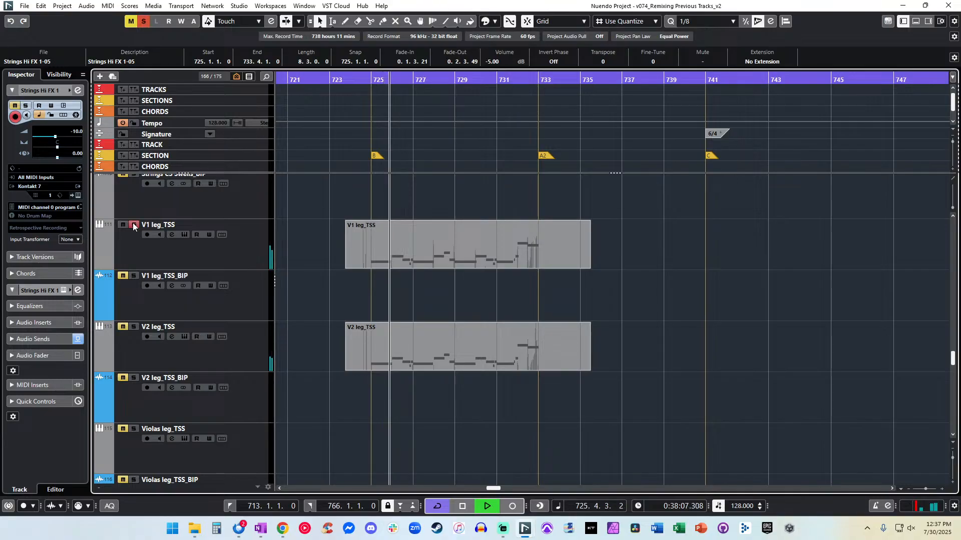
click(134, 327)
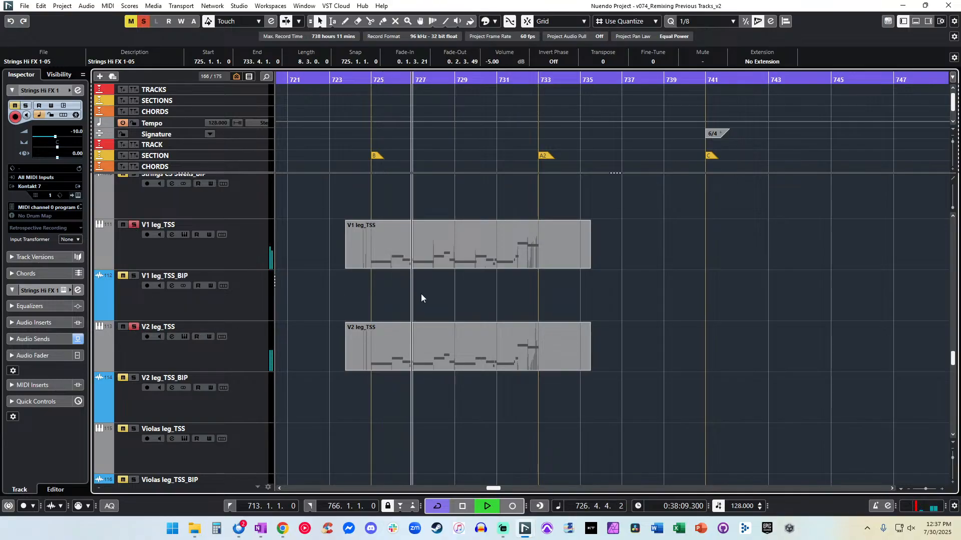
Render the V1 leg_TSS and V2 leg_TSS parts around section B to audio.
click(413, 266)
key(alt+r)
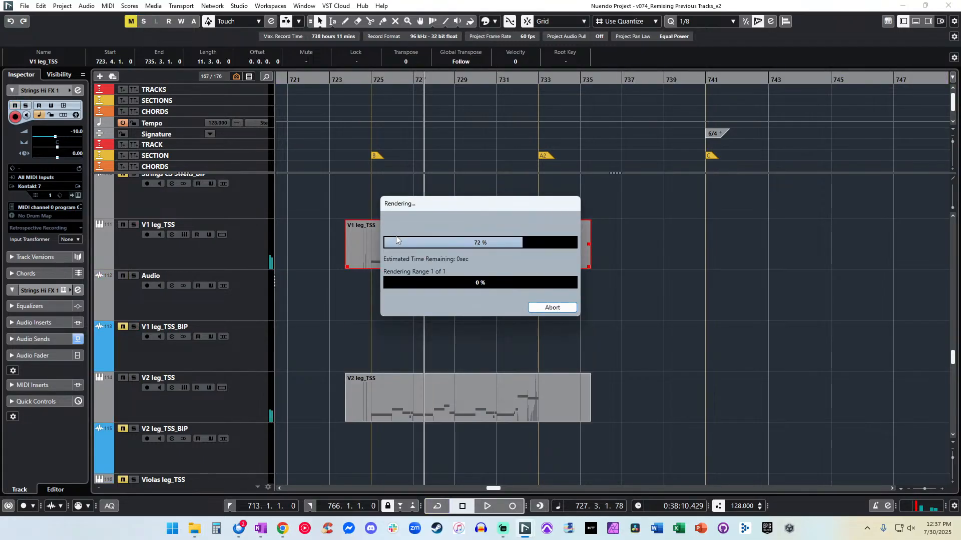
click(405, 400)
key(alt+r)
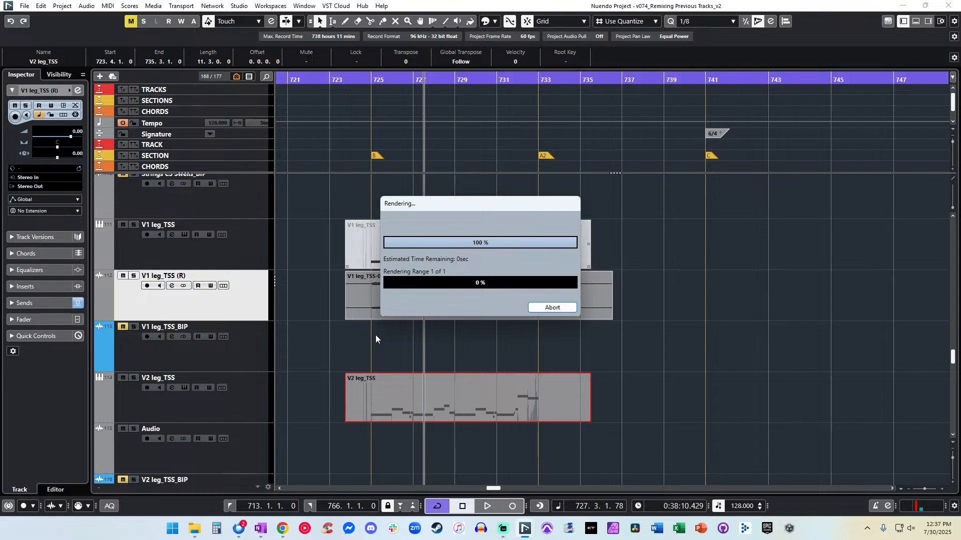
Move the rendered V1 and V2 clips from the (R) tracks onto V1 leg_TSS_BIP and V2 leg_TSS_BIP.
key(g)
key(g)
key(g)
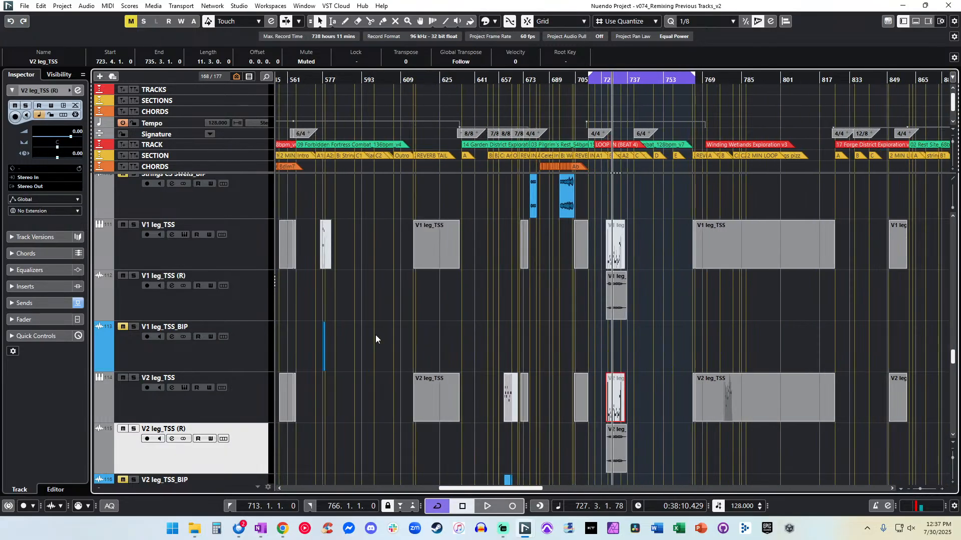
key(h)
key(h)
key(h)
key(h)
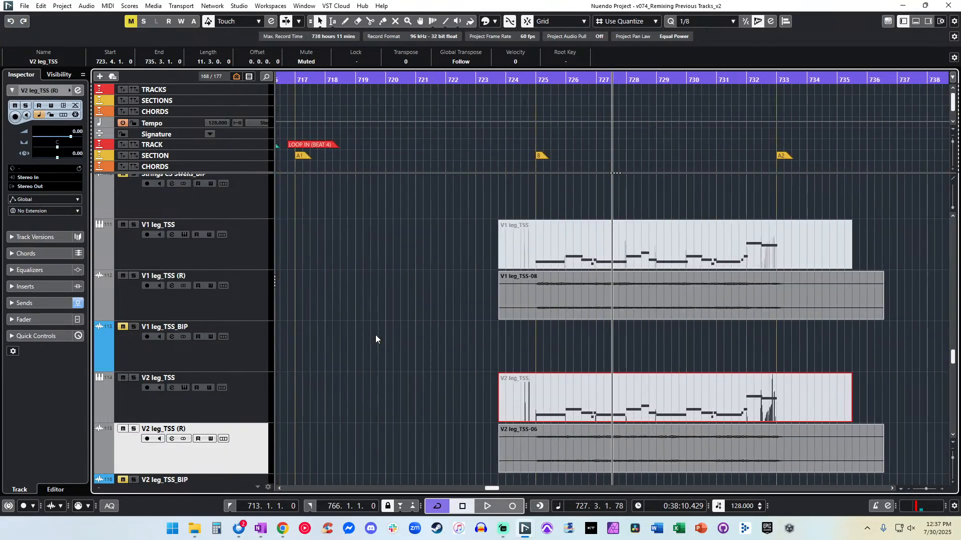
key(h)
scroll(500, 318, down, 2)
drag(544, 241, 541, 289)
drag(509, 382, 509, 434)
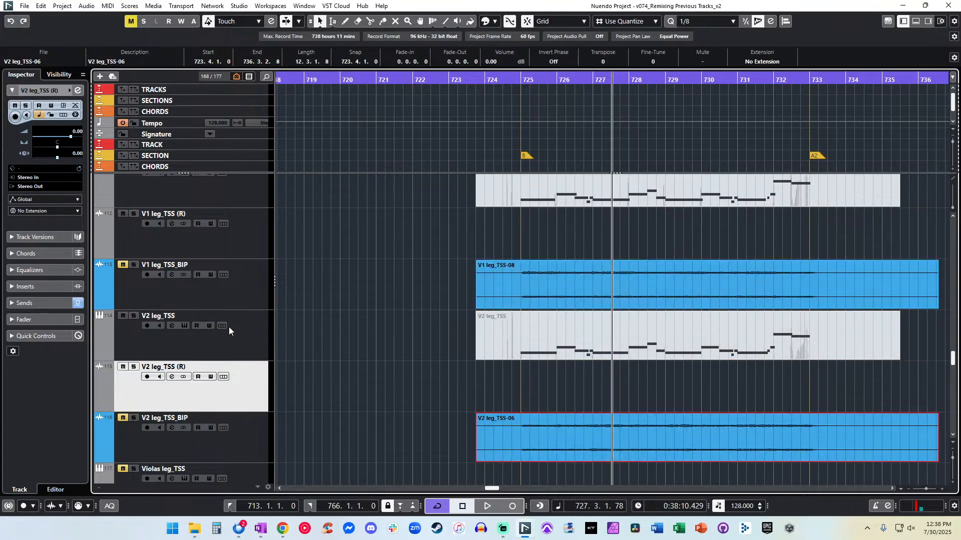
Delete the emptied V1 leg_TSS (R) and V2 leg_TSS (R) tracks together.
click(239, 239)
ctrl+click(236, 371)
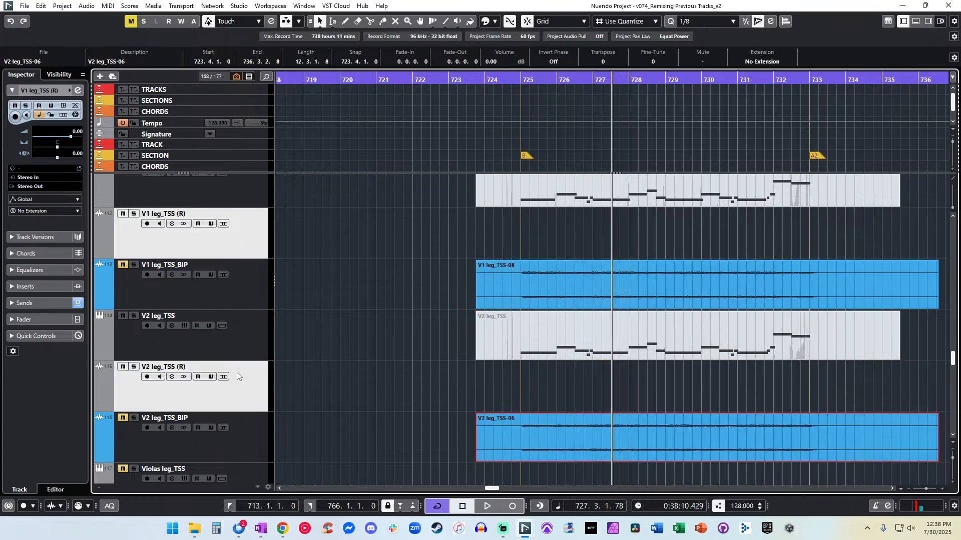
key(Delete)
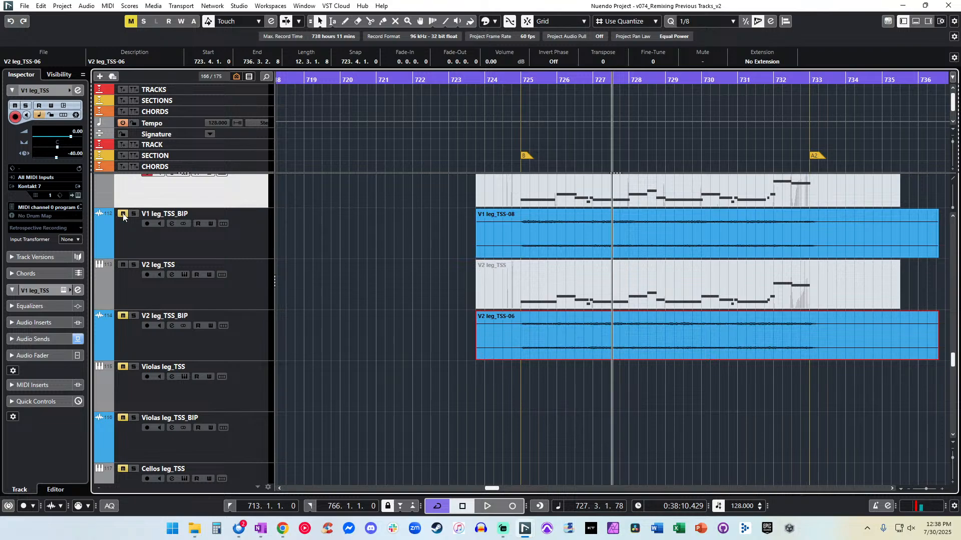
Unmute both leg_TSS_BIP tracks, set the V1 and V2 clip volumes to 5 dB, and play from bar 724 with auto-scroll on.
click(517, 235)
shift+click(532, 339)
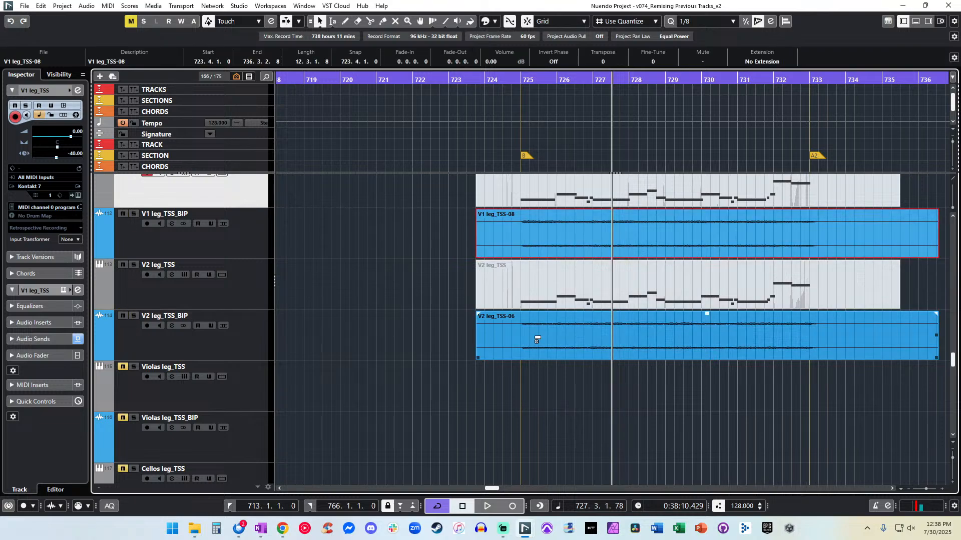
text(5)
key(Return)
click(513, 80)
key(h)
key(h)
key(h)
key(space)
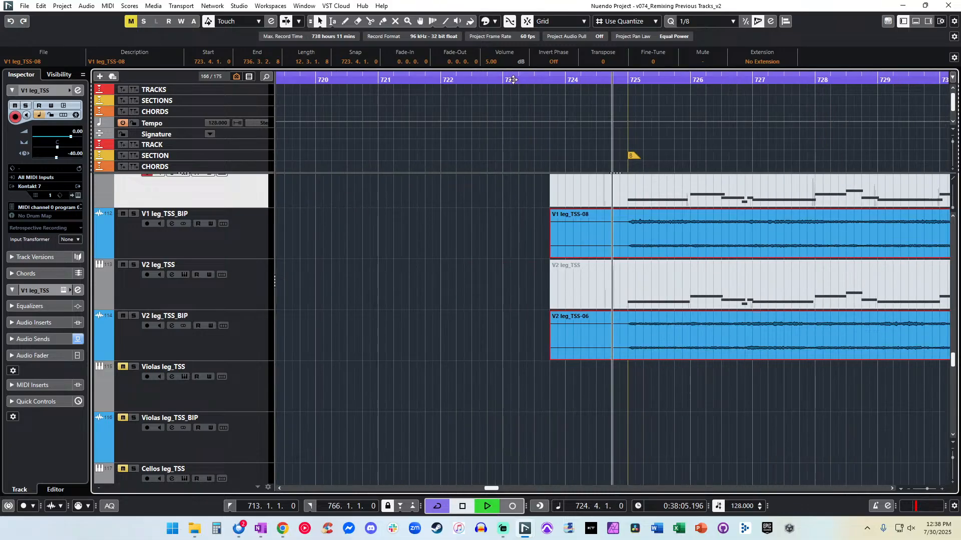
key(f)
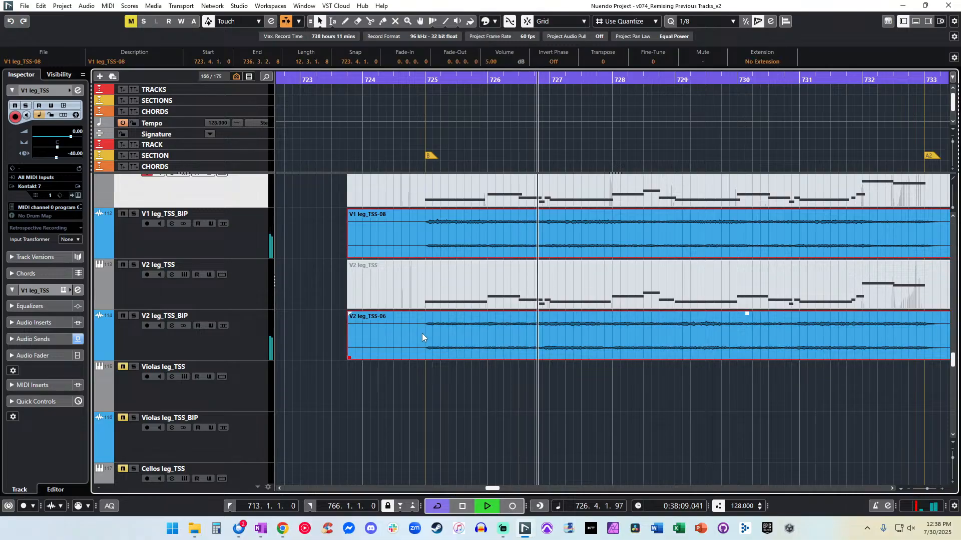
Shift the V1 and V2 leg_TSS clips slightly earlier to start at 723.3.3.107, and play them from around section B.
key(h)
key(h)
key(shift+h)
key(shift+h)
key(space)
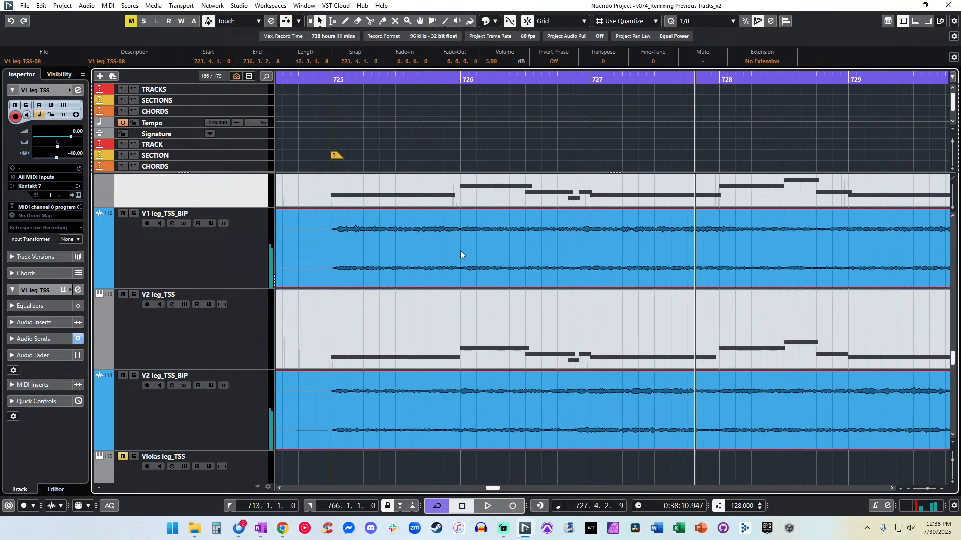
drag(569, 252, 560, 250)
click(525, 80)
key(g)
key(space)
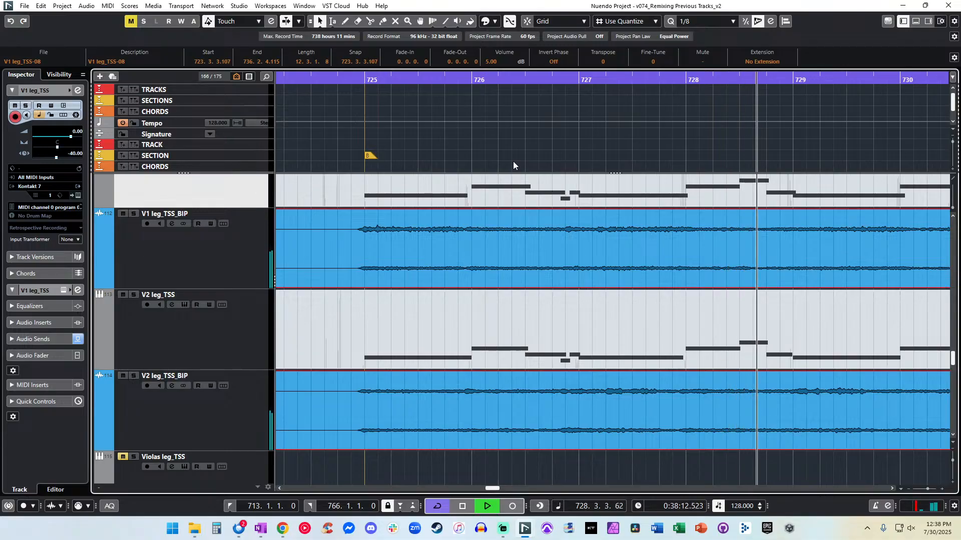
Split the V1 and V2 leg_TSS clips at bar 725 and delete the pieces before section B.
alt+click(364, 234)
click(355, 419)
key(Delete)
click(334, 263)
key(Delete)
Add a short 0.0.0.98 fade-in to both leg_TSS clips and play from just before section B.
click(385, 251)
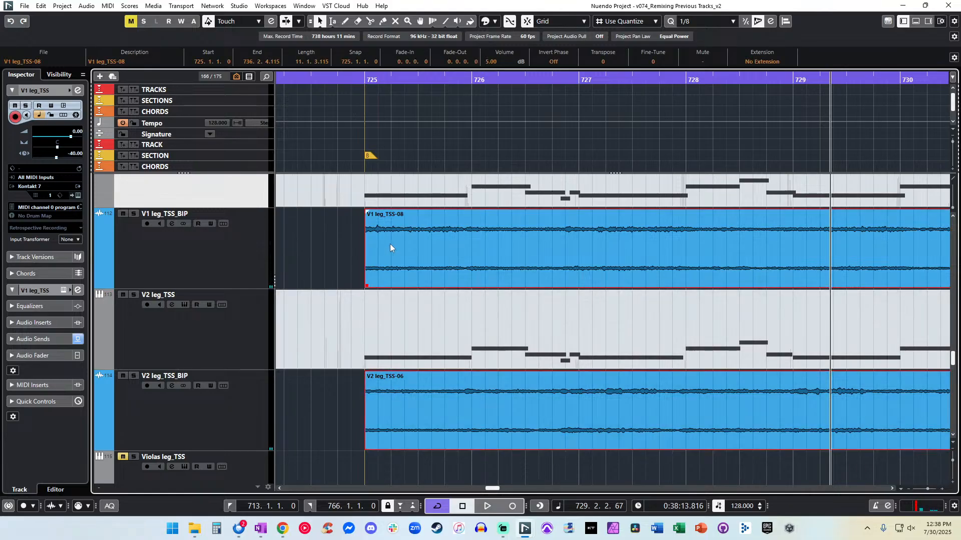
shift+click(407, 384)
click(323, 78)
key(space)
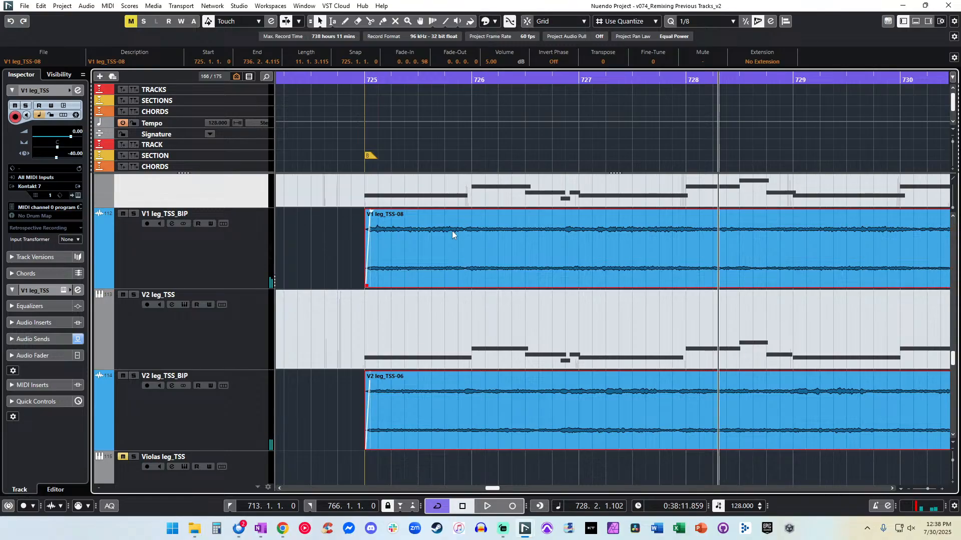
Nudge both leg_TSS clips slightly later, extend their starts back to bar 725, and lengthen the fade-ins to 0.0.0.116 during playback.
drag(385, 231, 389, 230)
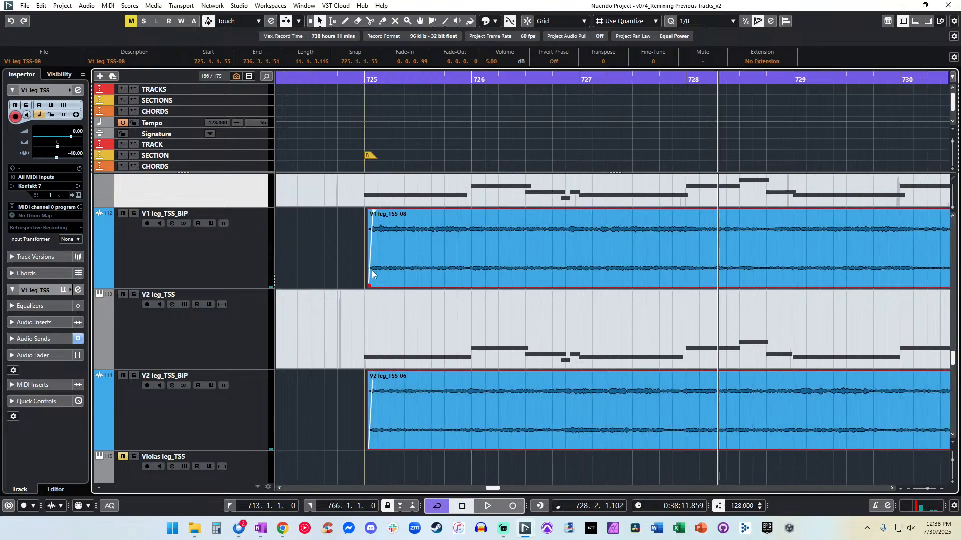
drag(367, 289, 365, 290)
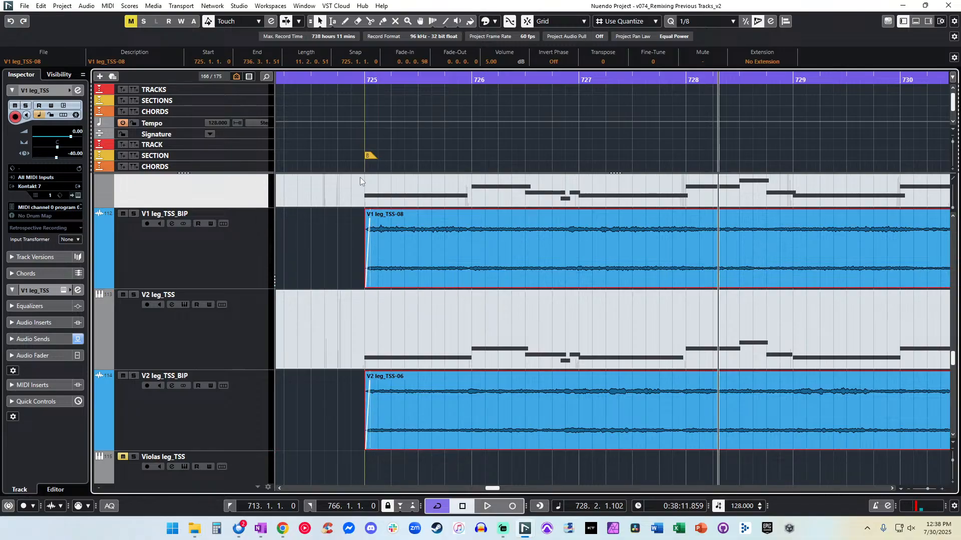
click(344, 82)
key(space)
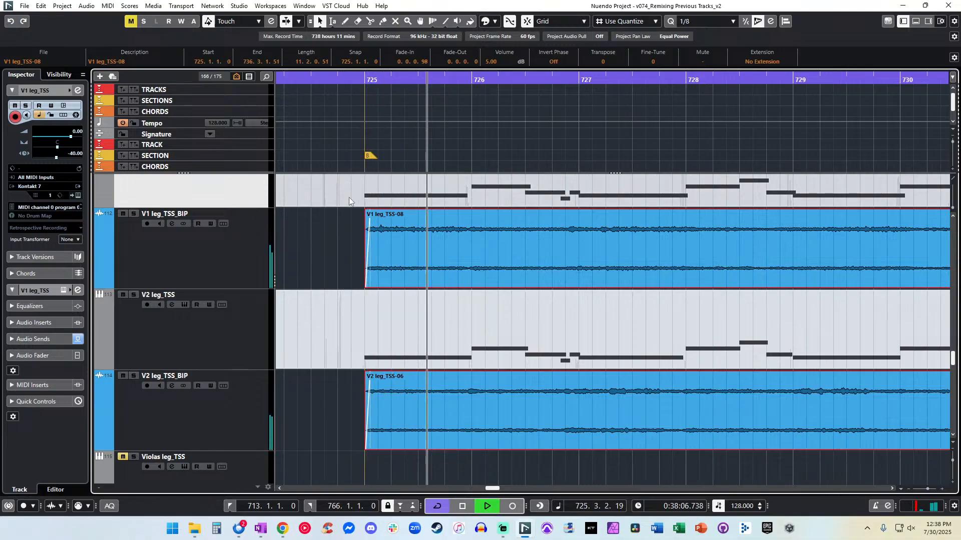
drag(370, 214, 371, 211)
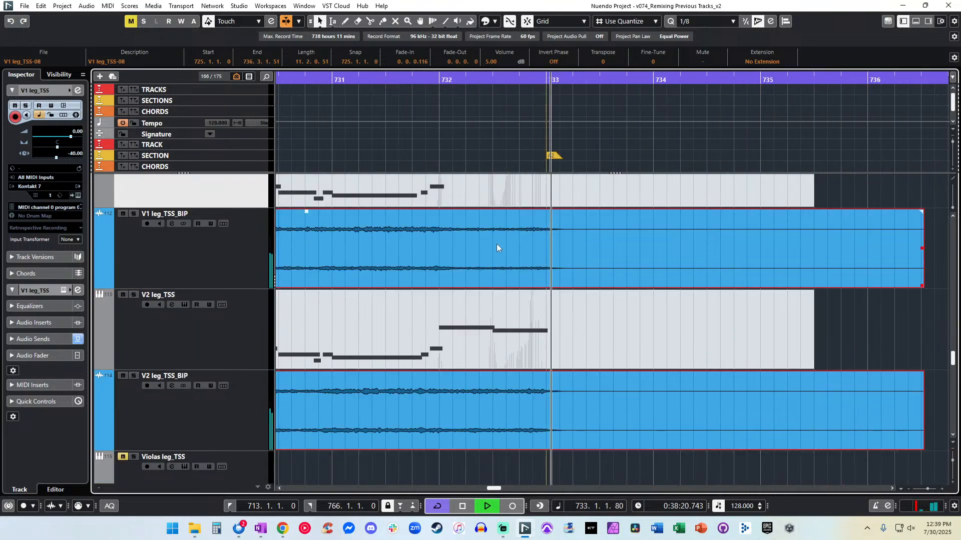
Cut off the tails of the V1 and V2 leg_TSS clips at 733.2.3 and give both a 0.0.2.110 fade-out.
alt+click(517, 238)
click(549, 251)
key(Delete)
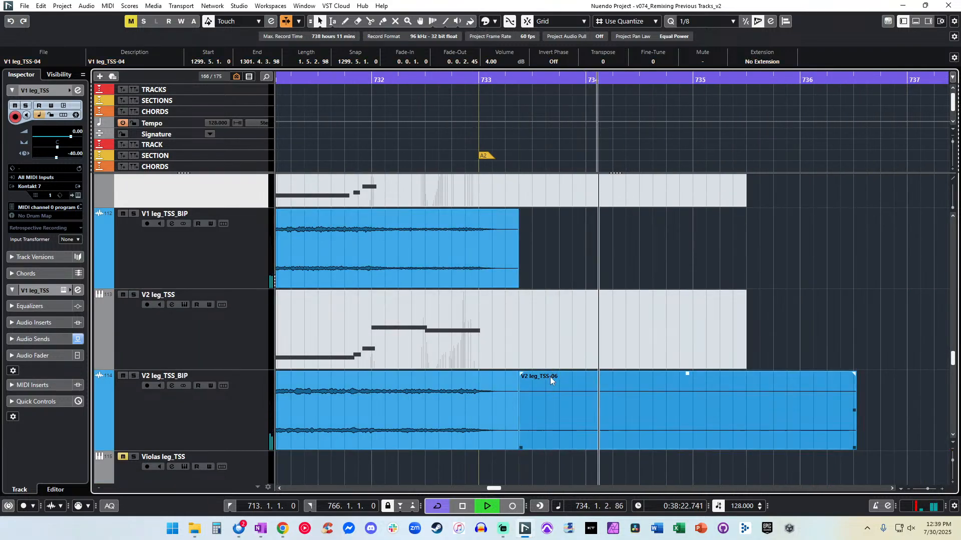
click(551, 377)
key(Delete)
click(490, 266)
shift+click(473, 401)
drag(516, 248, 495, 220)
Look through the tracks below V2 leg_TSS_BIP for remaining unrendered parts between bars 713 and 766 while the mix plays.
key(g)
key(g)
key(g)
key(g)
key(g)
key(g)
key(g)
key(g)
key(g)
key(g)
key(g)
key(g)
key(g)
key(g)
key(g)
key(g)
key(g)
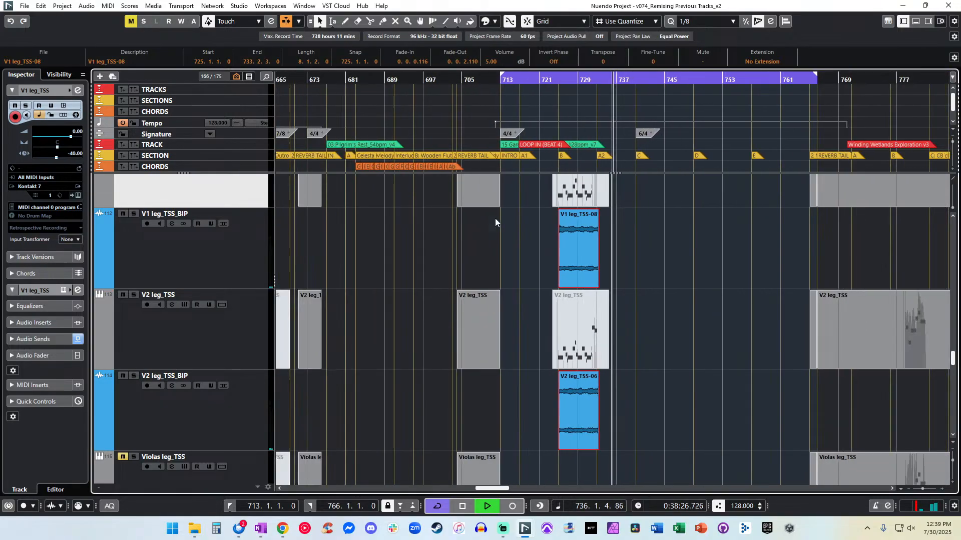
key(h)
key(h)
key(shift+g)
key(shift+g)
key(shift+g)
key(h)
key(h)
key(h)
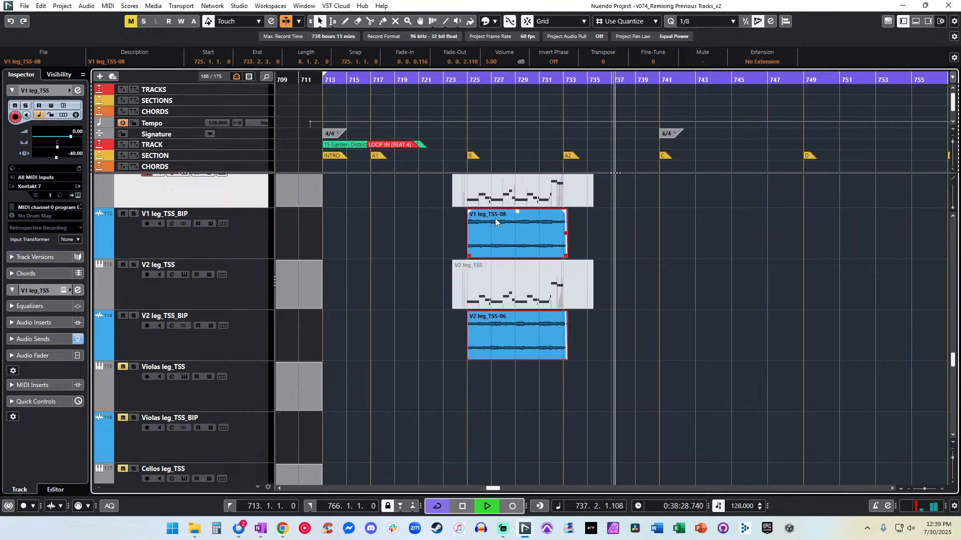
scroll(496, 222, down, 7)
scroll(495, 222, right, 1)
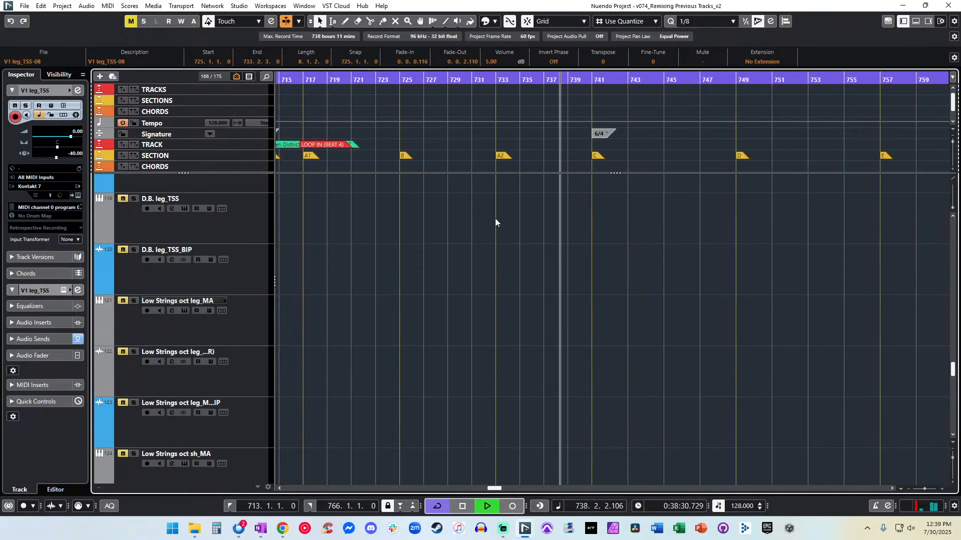
key(g)
key(g)
scroll(495, 223, down, 16)
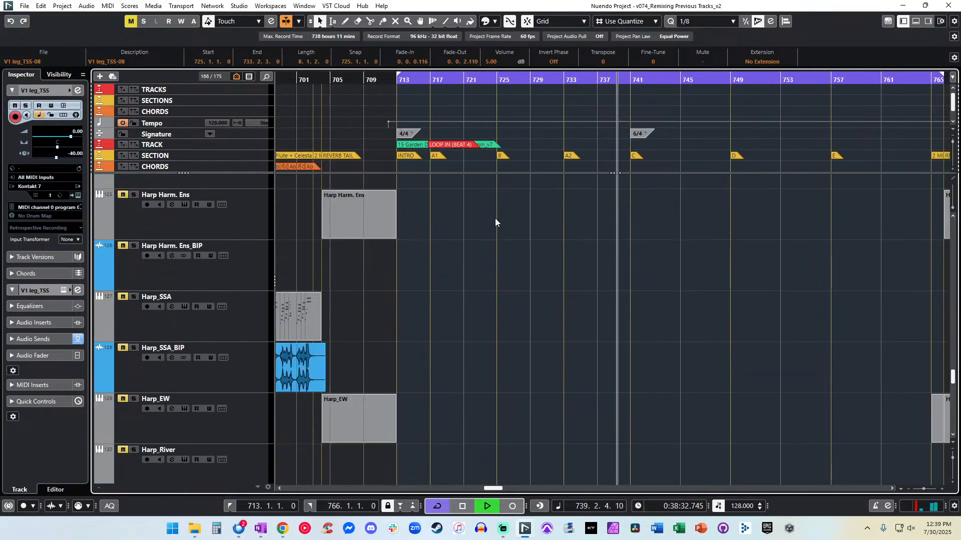
scroll(495, 222, down, 4)
scroll(495, 223, up, 3)
scroll(495, 223, right, 2)
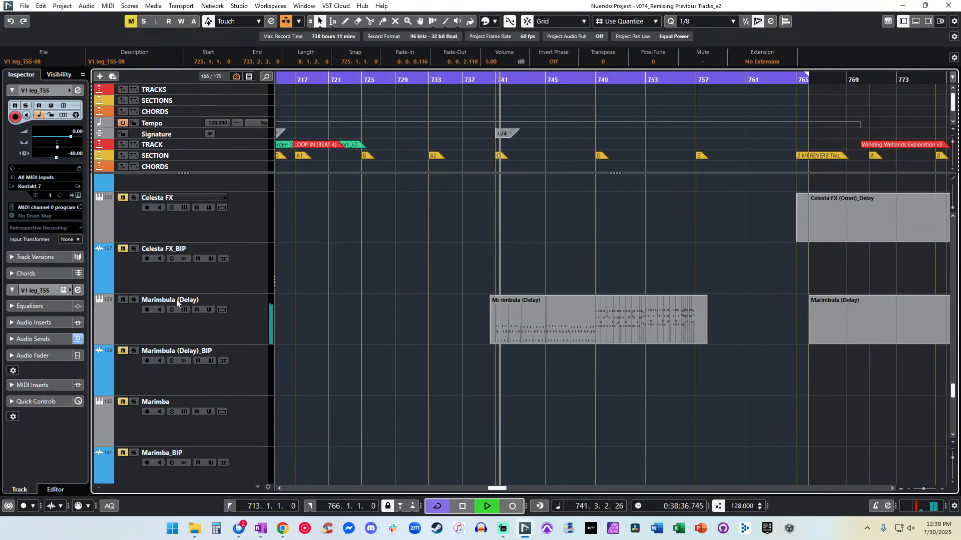
Enable the Marimbula (Delay) track, open its part spanning bars 740 to 757 in the Key Editor, and play it.
click(458, 329)
key(space)
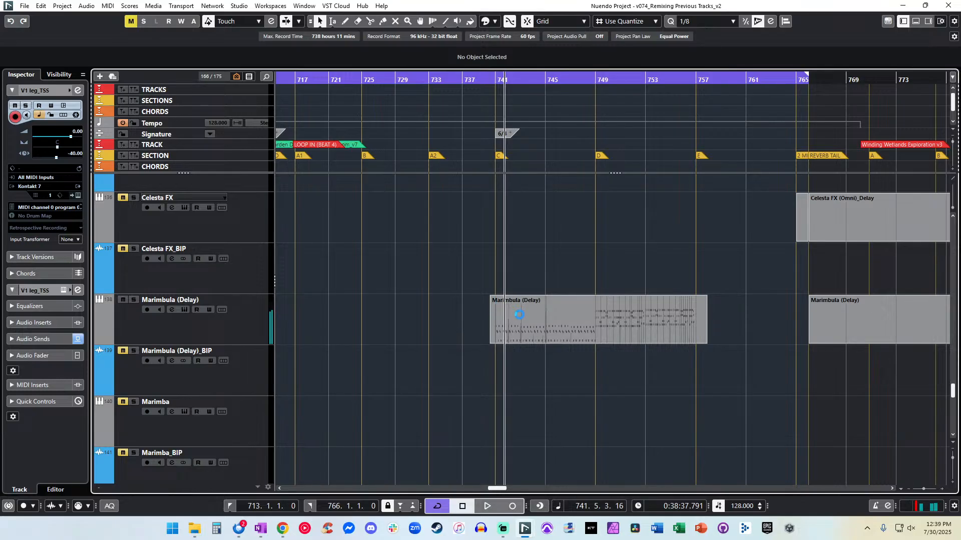
click(243, 329)
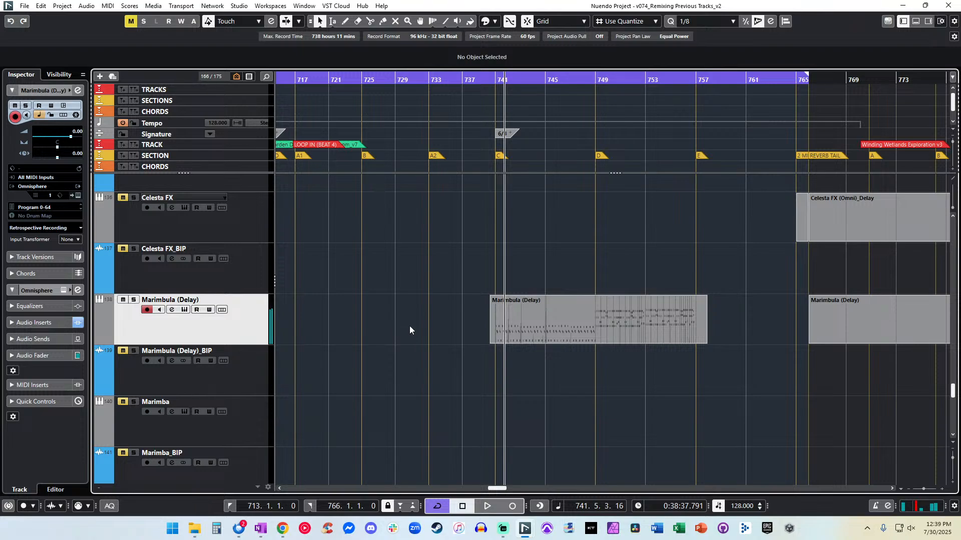
double_click(528, 321)
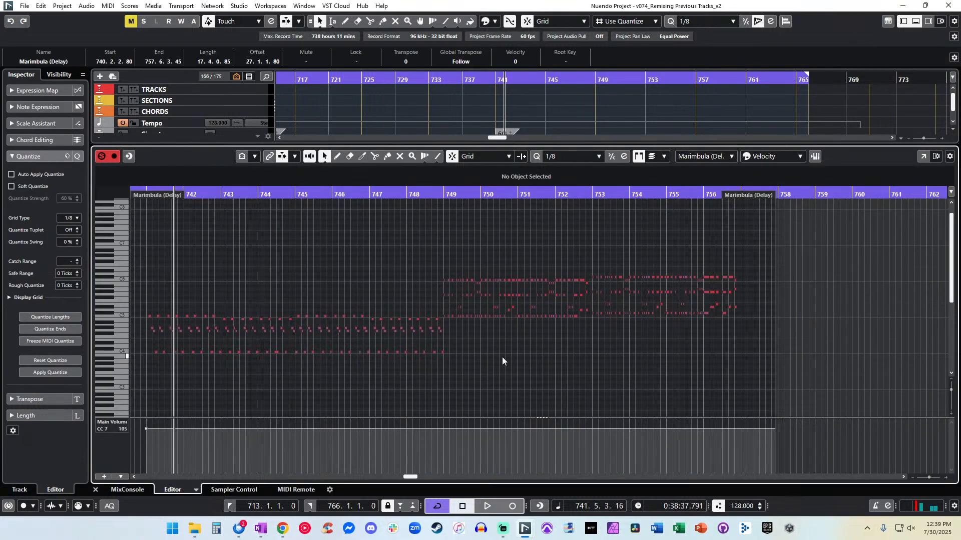
key(space)
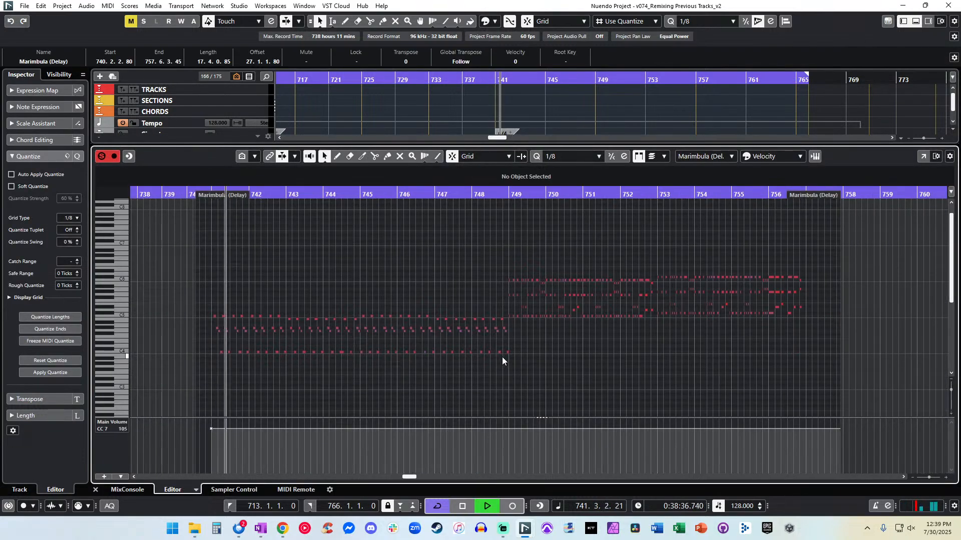
mouse_move(211, 430)
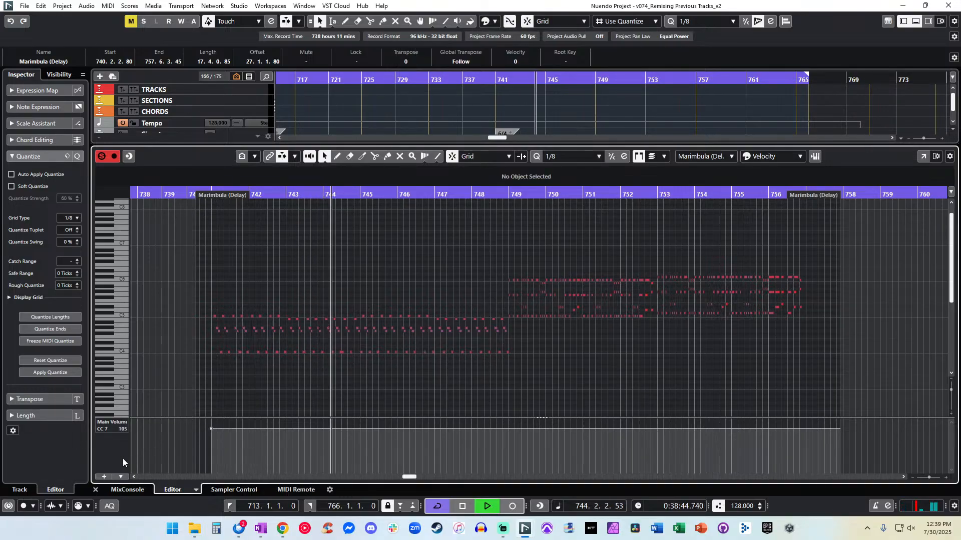
Add a second controller lane, show CC 64 (Sustain) in it, and delete all sustain events of the Marimbula part.
click(104, 477)
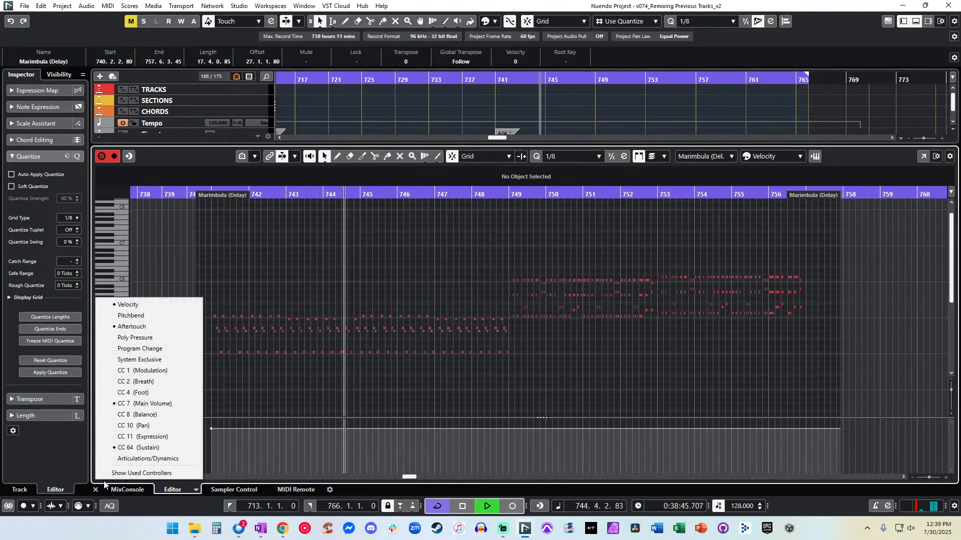
click(143, 403)
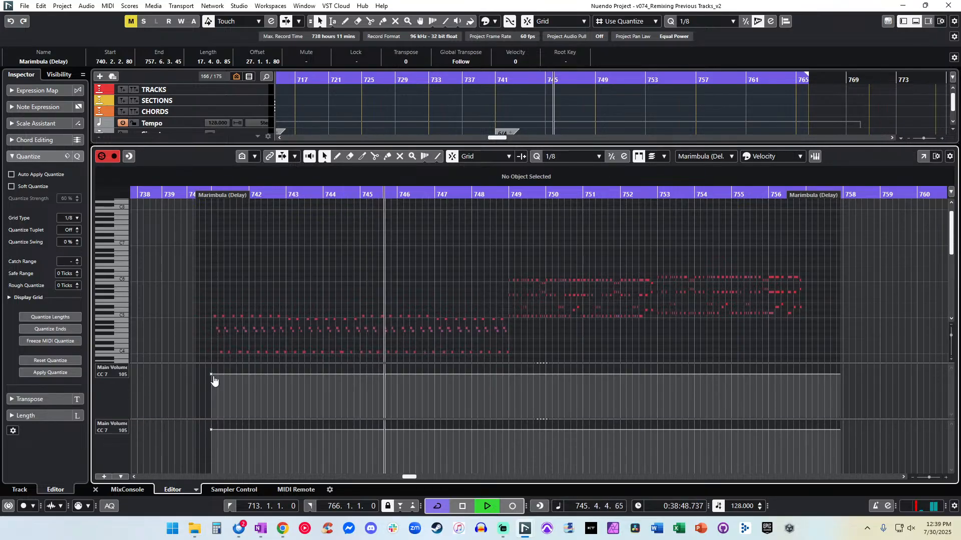
right_click(104, 429)
click(138, 343)
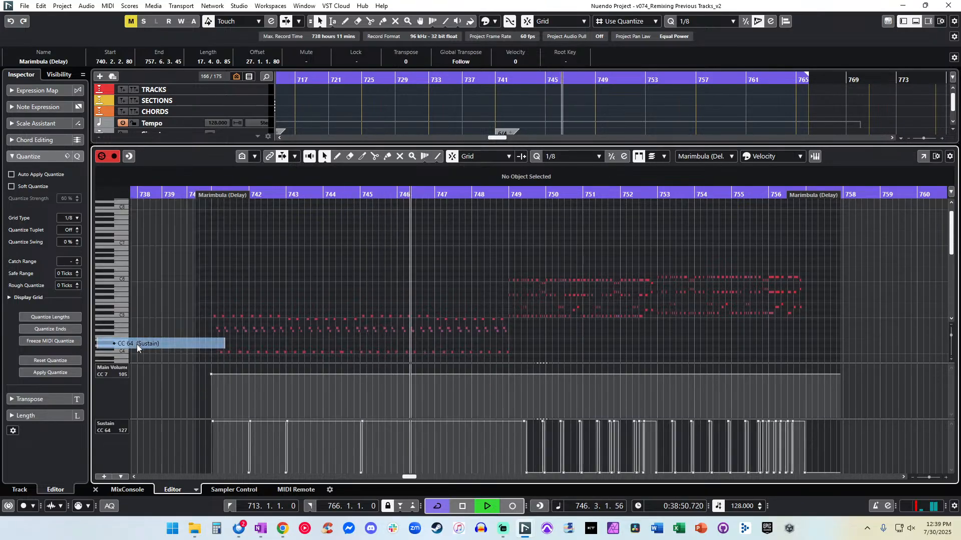
drag(199, 434, 878, 415)
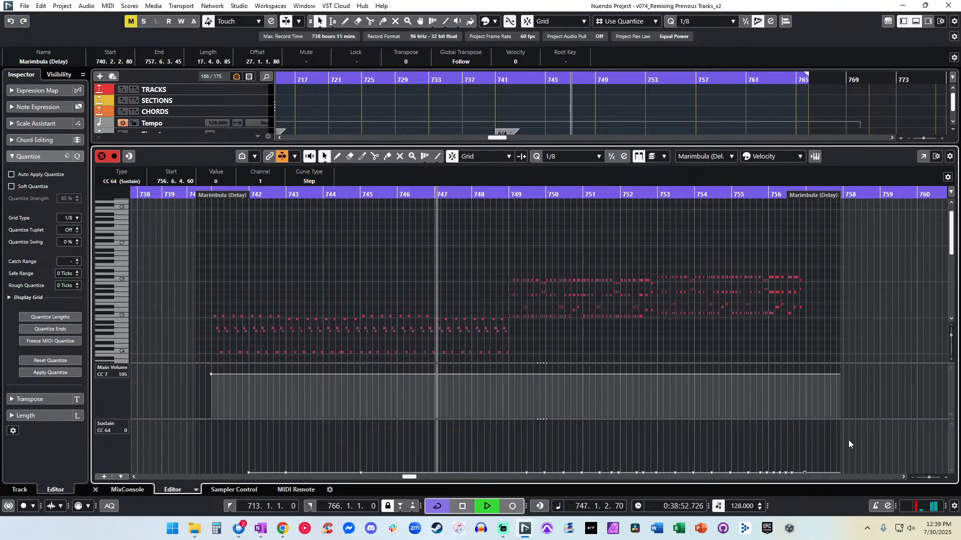
key(Delete)
Show CC 1 (Modulation) in the lower controller lane and set it to 0 from 740.4.3.0, just before the notes begin.
click(109, 429)
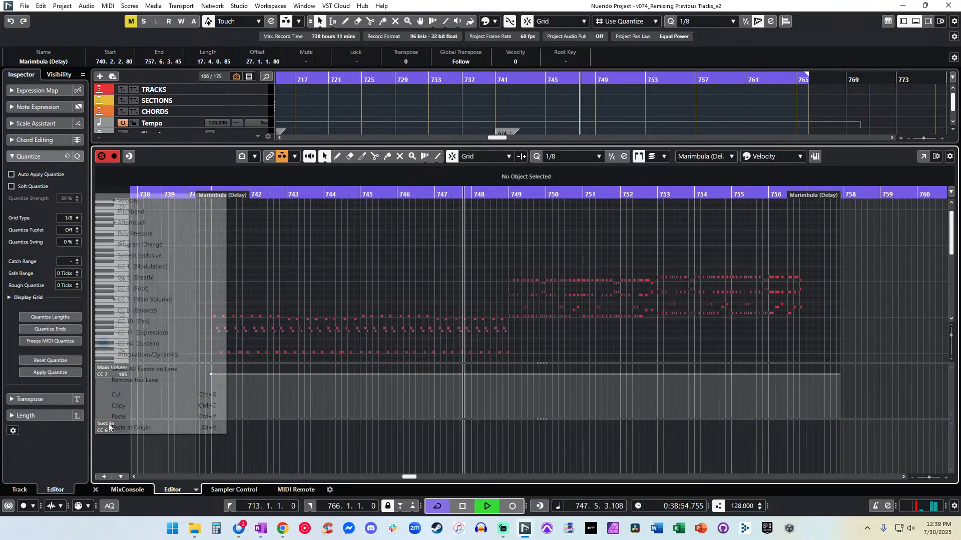
click(148, 267)
click(209, 424)
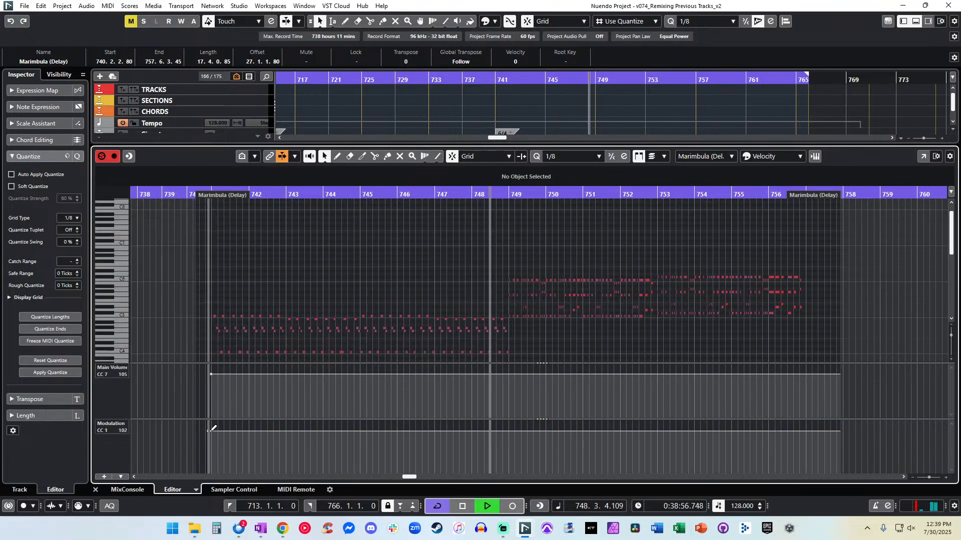
drag(209, 424, 208, 472)
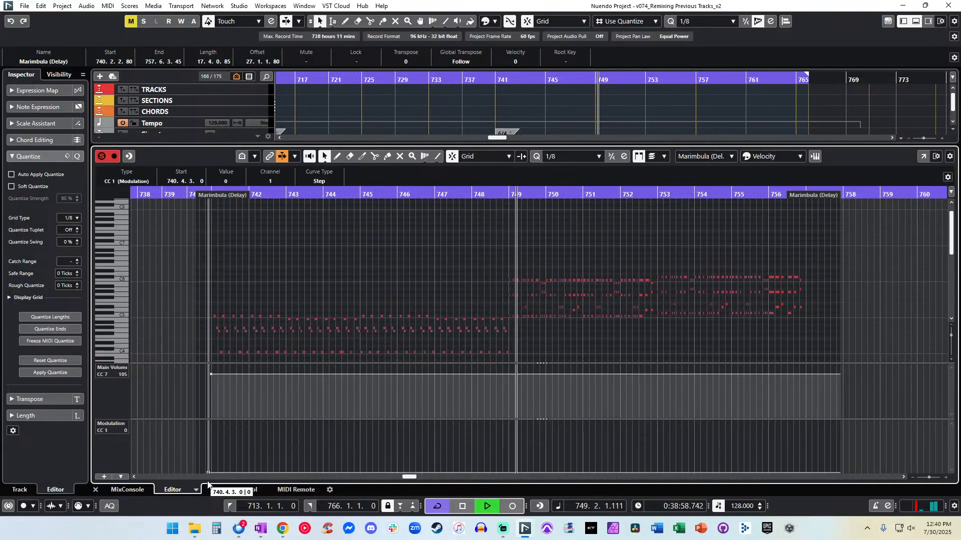
Close the editor and listen to the Marimbula (Delay) part in the arrangement from just before section C.
click(498, 196)
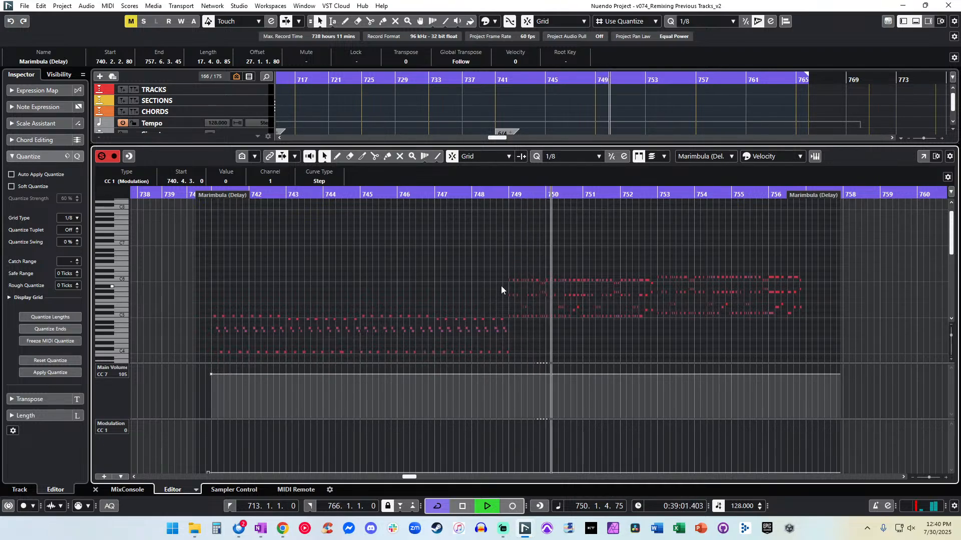
key(Return)
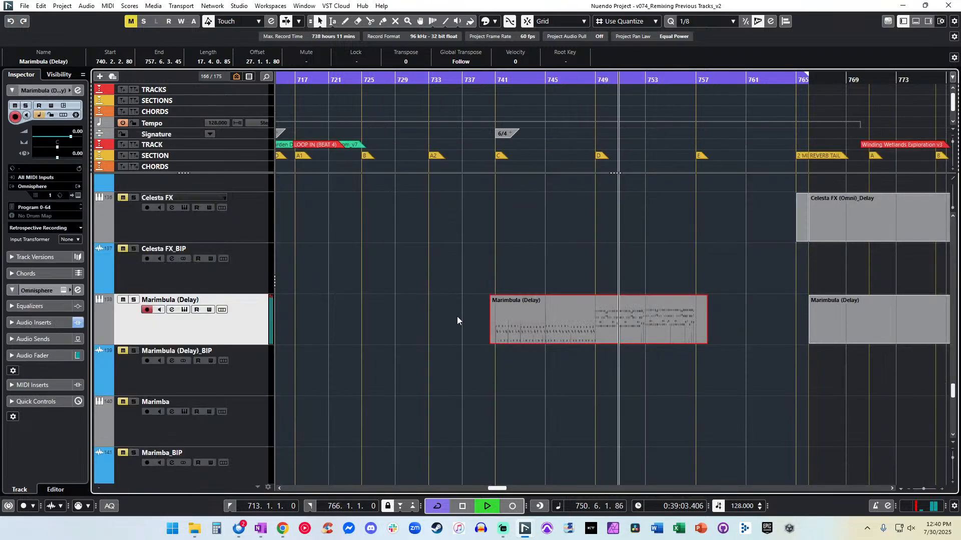
click(456, 316)
click(489, 79)
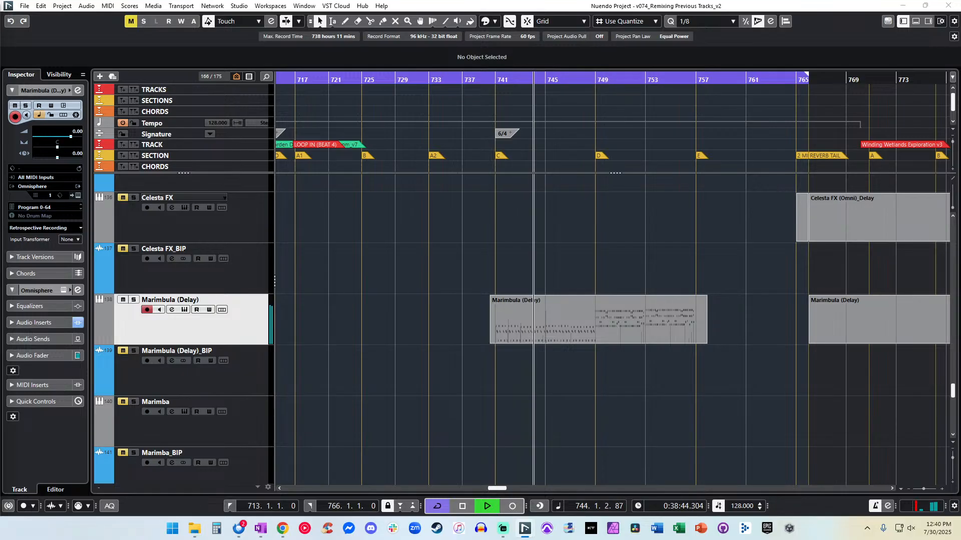
click(455, 258)
key(h)
key(h)
key(h)
key(h)
key(h)
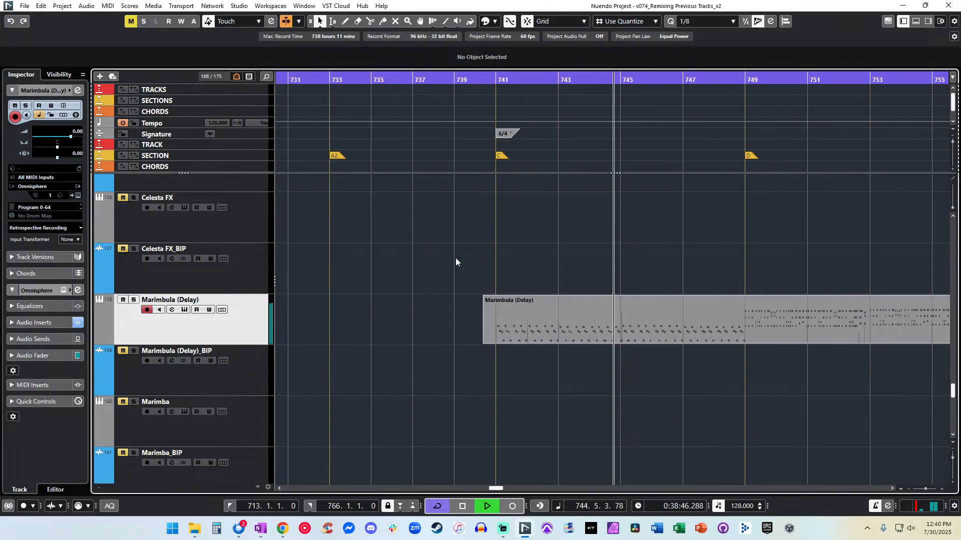
key(h)
key(h)
key(h)
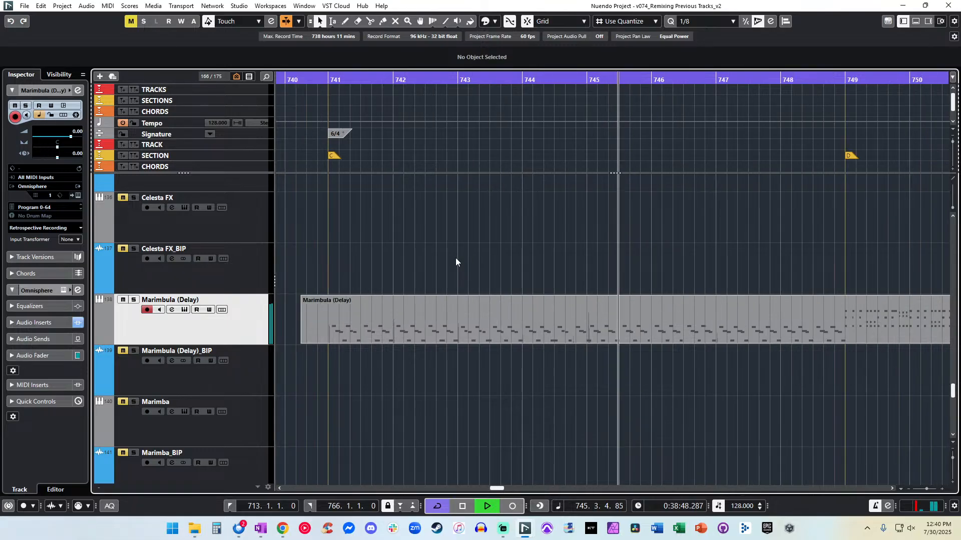
click(437, 319)
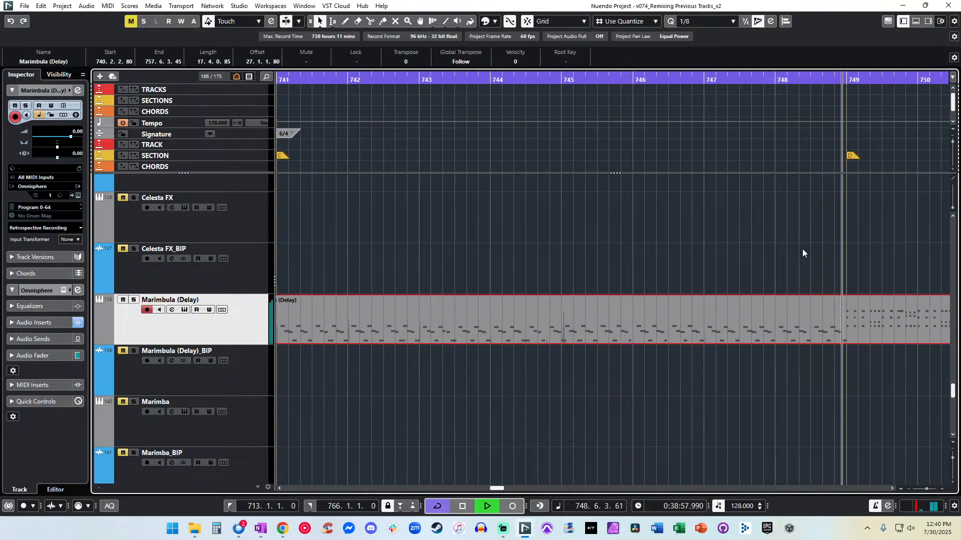
scroll(646, 278, left, 3)
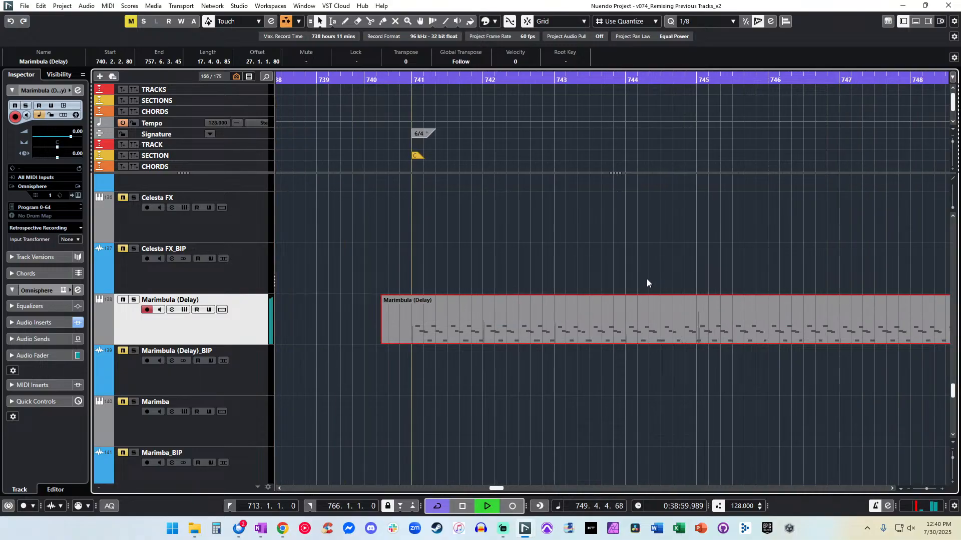
click(395, 81)
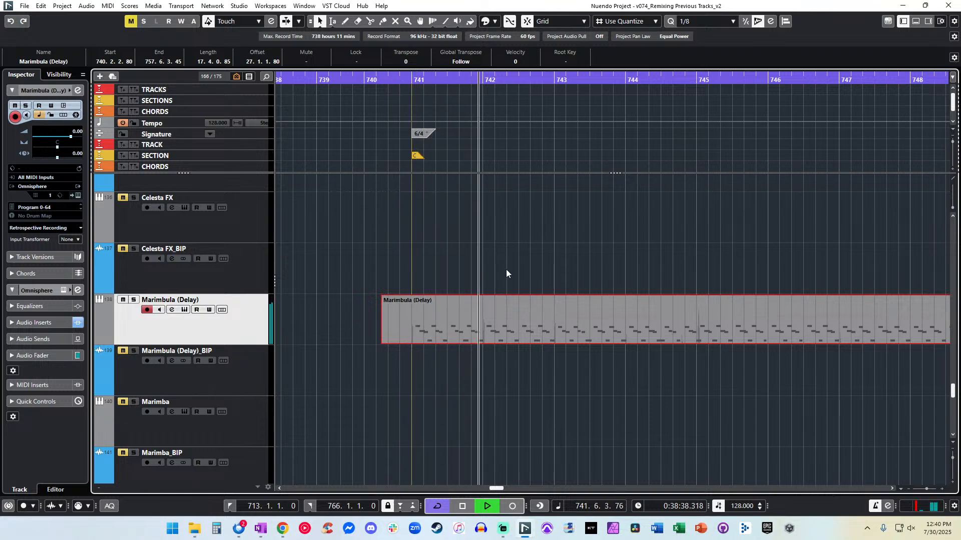
Open the Marimbula part again and examine its opening notes up close while it plays.
double_click(503, 311)
key(h)
key(h)
key(h)
key(h)
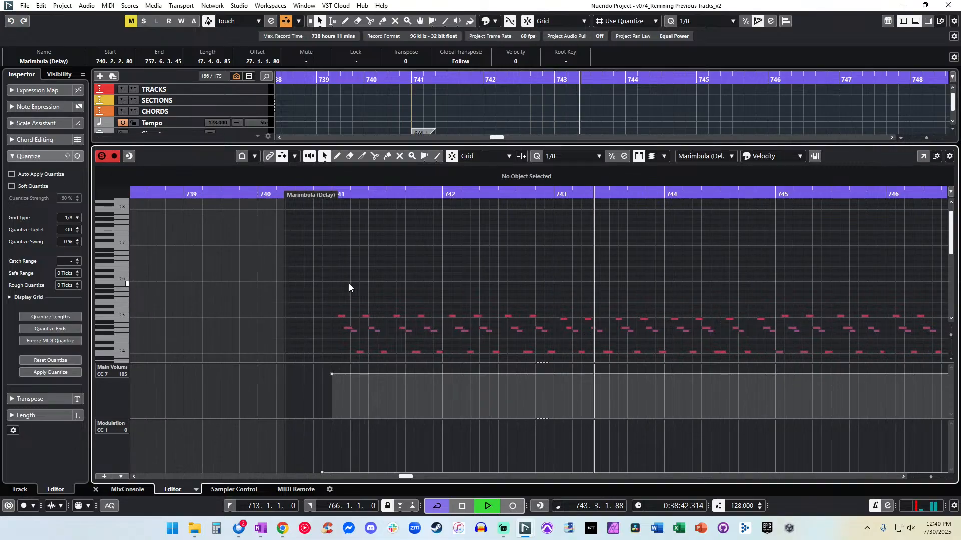
key(space)
key(space)
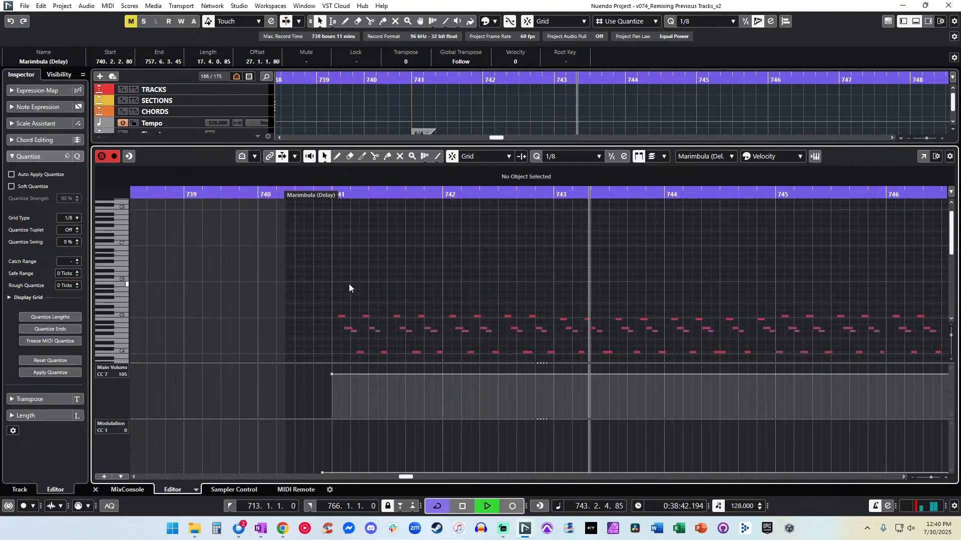
Return to the arrangement overview, play the Marimbula part from bar 748 towards section D, and stop playback.
key(ctrl+e)
key(g)
key(g)
key(g)
key(g)
key(space)
click(520, 80)
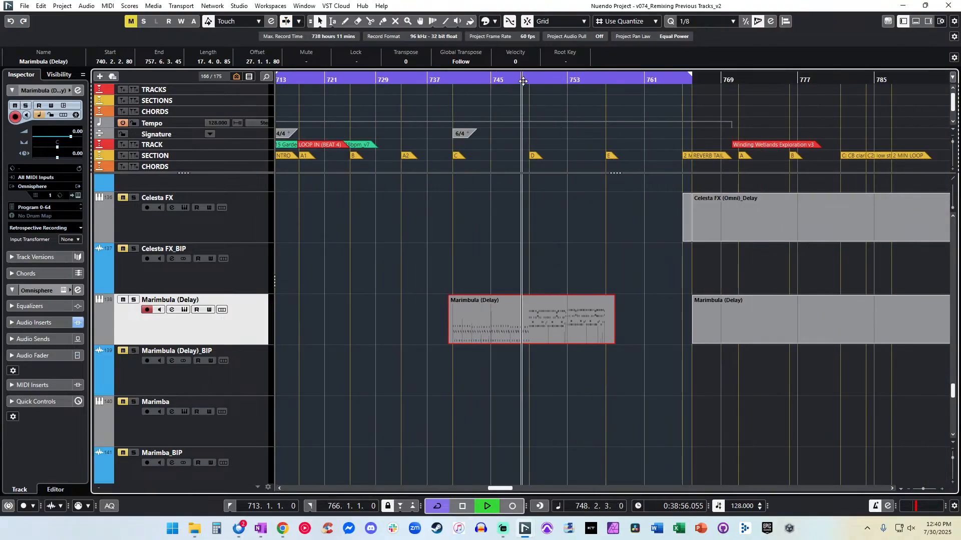
click(496, 288)
click(499, 320)
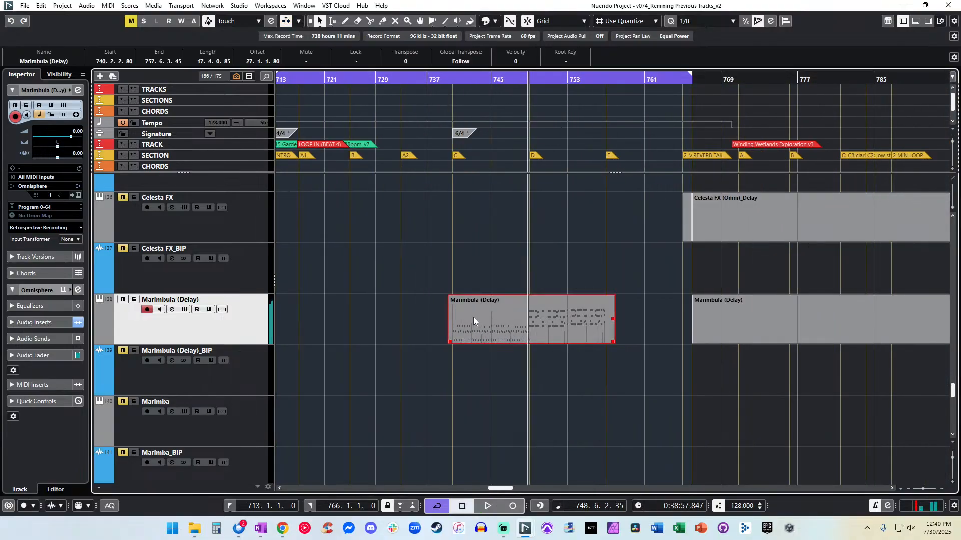
Move the Marimbula (Delay) part up onto the Harp_SSA track, keeping its position in time.
scroll(363, 314, down, 1)
scroll(293, 333, down, 7)
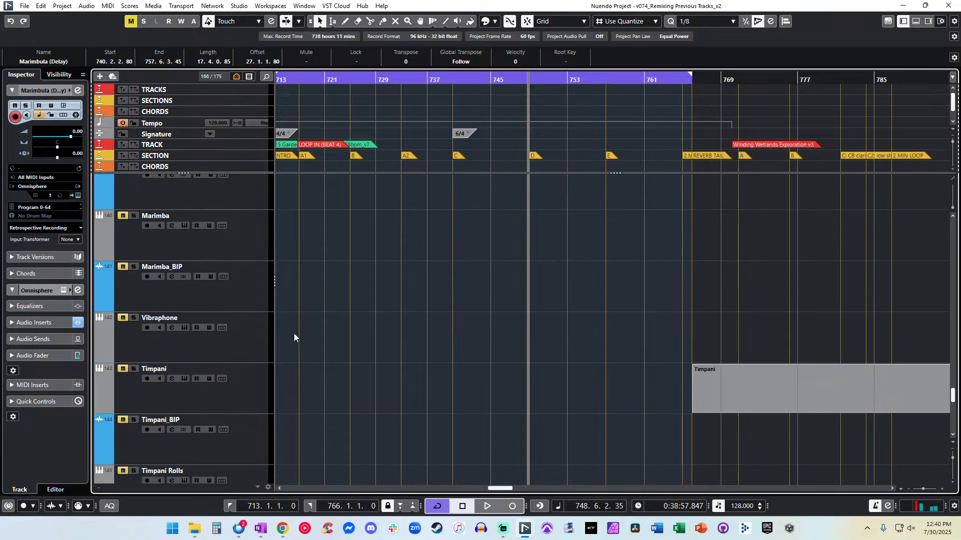
scroll(316, 327, up, 19)
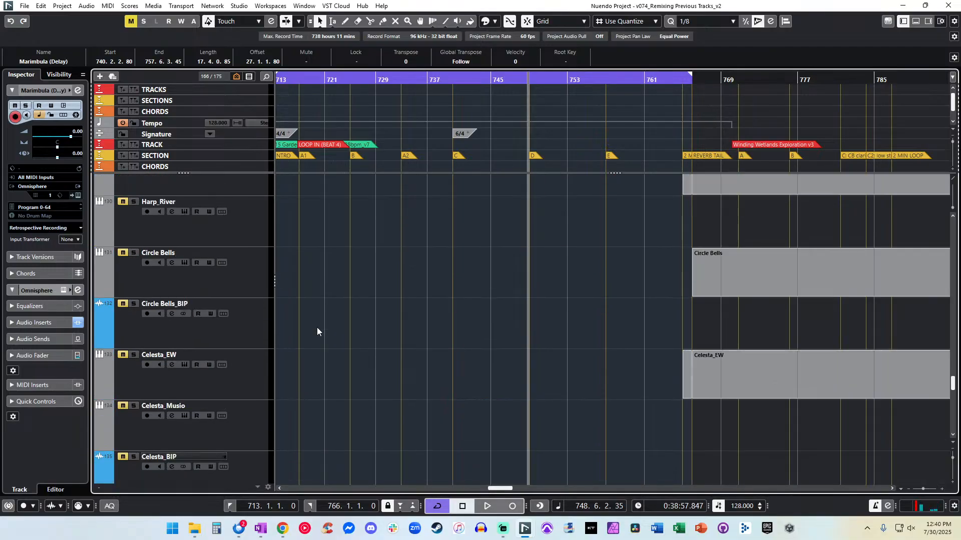
key(ctrl+Up)
key(ctrl+Up)
key(ctrl+Up)
key(ctrl+Up)
key(ctrl+Up)
key(ctrl+Up)
key(ctrl+Up)
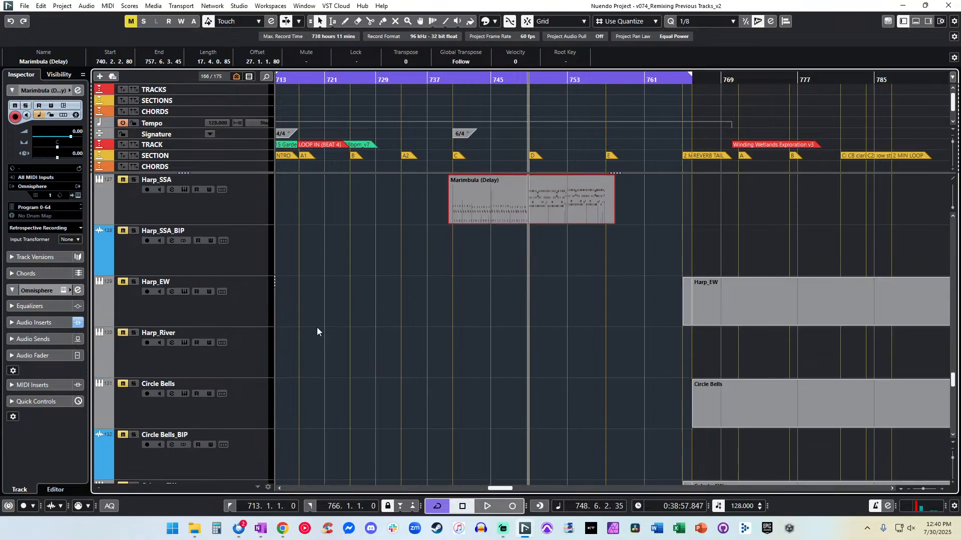
scroll(131, 230, up, 2)
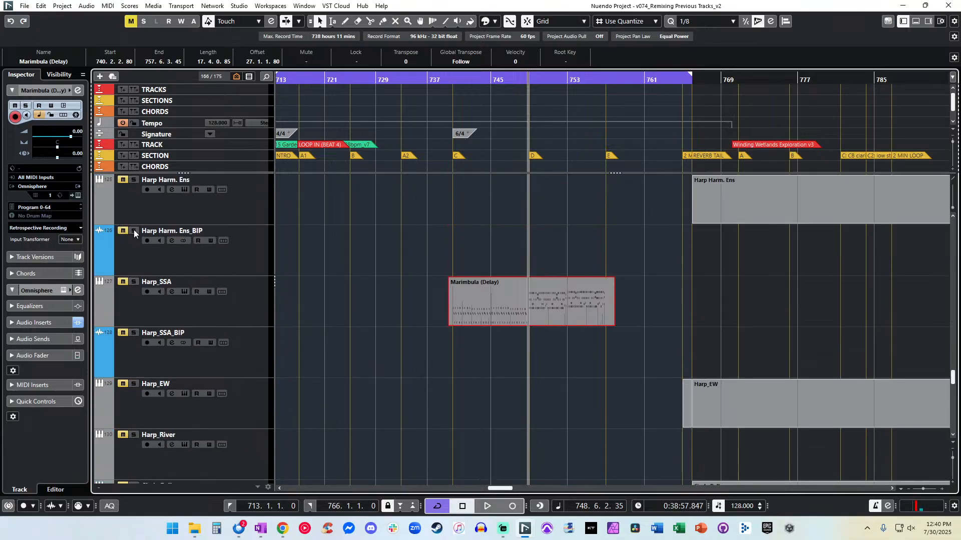
Solo Harp_SSA, play the moved part from its start, and raise its Main Volume (CC 7) to 127.
key(l)
key(space)
click(134, 282)
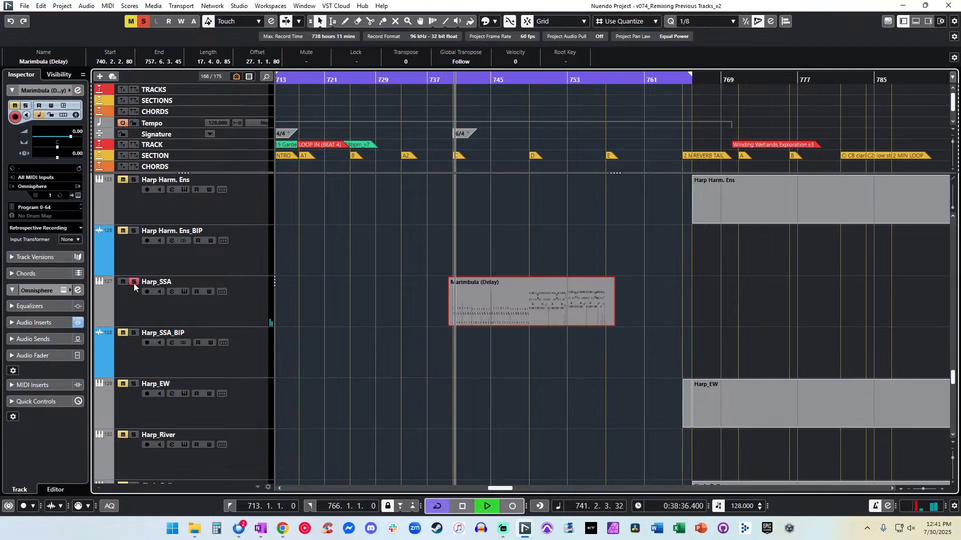
double_click(467, 296)
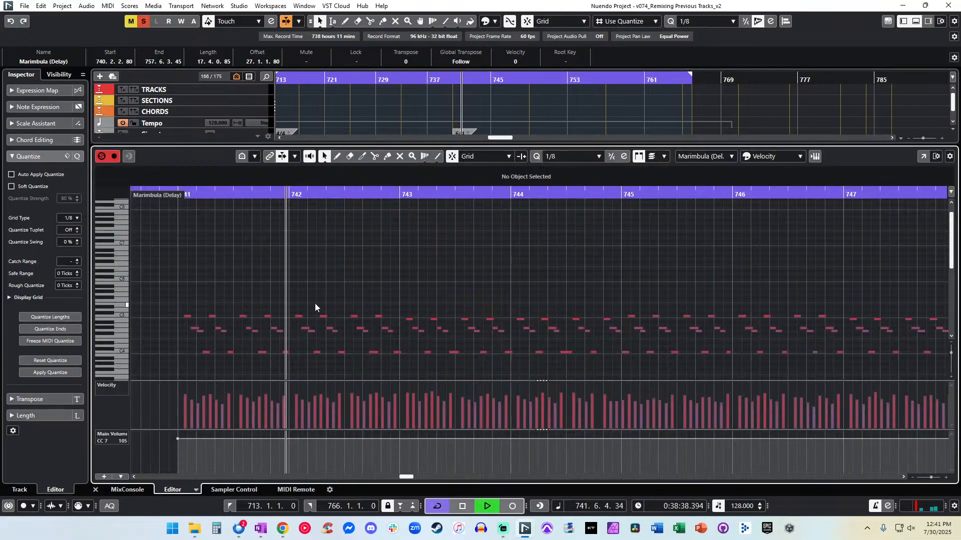
drag(177, 439, 178, 435)
click(432, 294)
Transpose the part's notes in bars 741 to 748 up one octave, unsolo Harp_SSA, and replay from just before section C.
key(g)
key(g)
key(g)
key(g)
key(g)
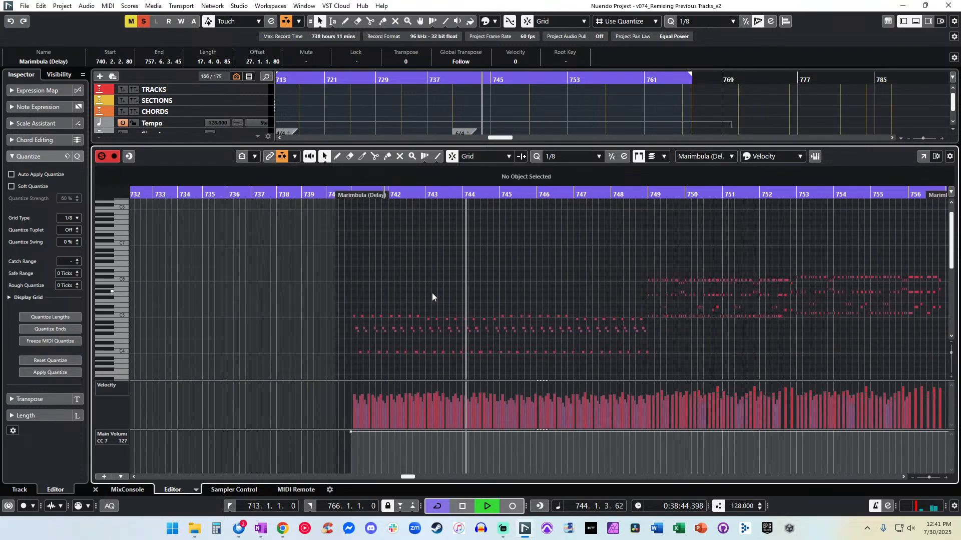
drag(262, 307, 563, 375)
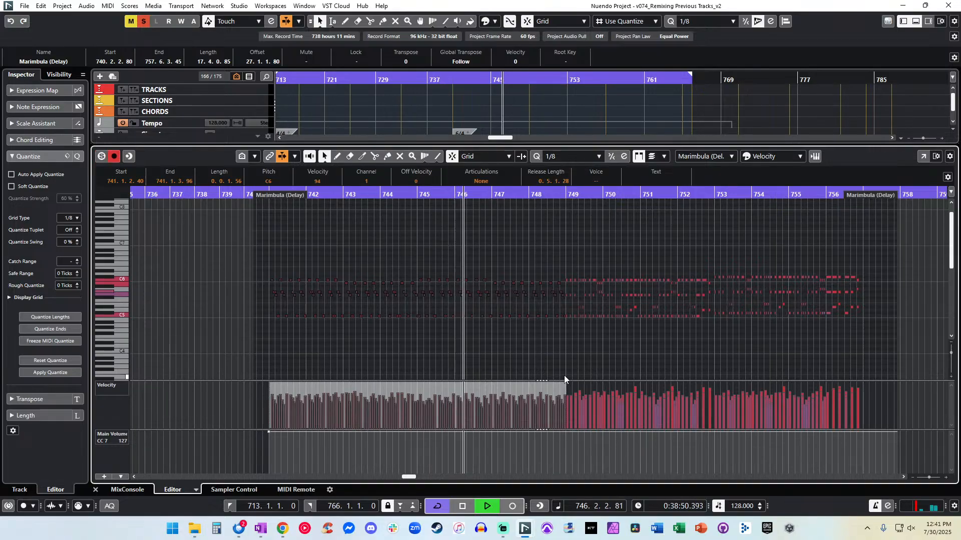
key(ctrl+alt+e)
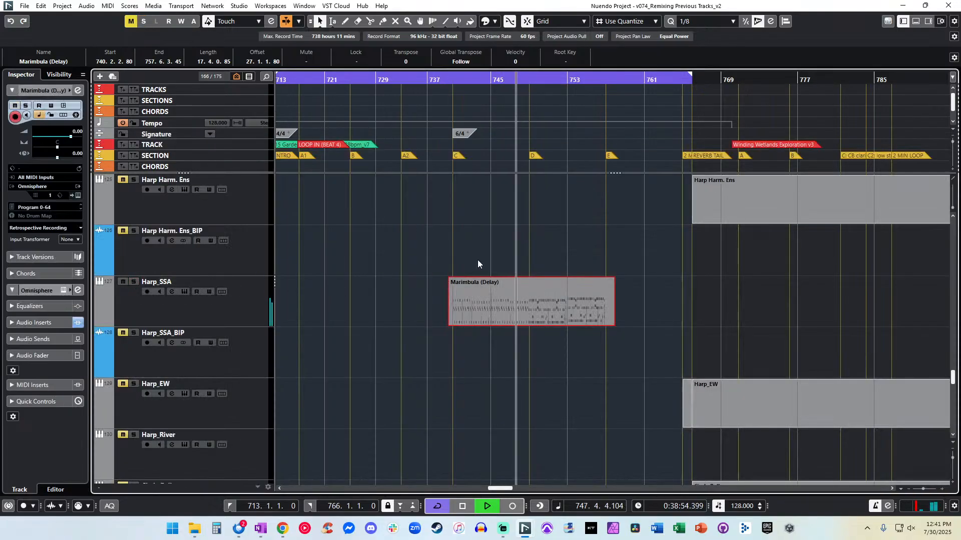
click(449, 80)
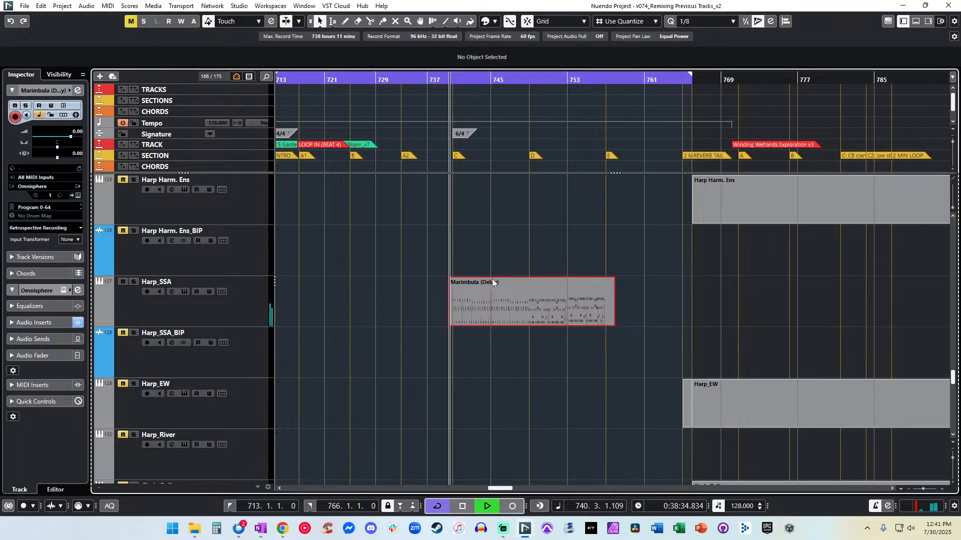
Open the Marimbula (Delay) part on Harp_SSA, add a Modulation (CC 1) lane, and raise its starting value to 127.
double_click(485, 298)
drag(352, 291, 482, 332)
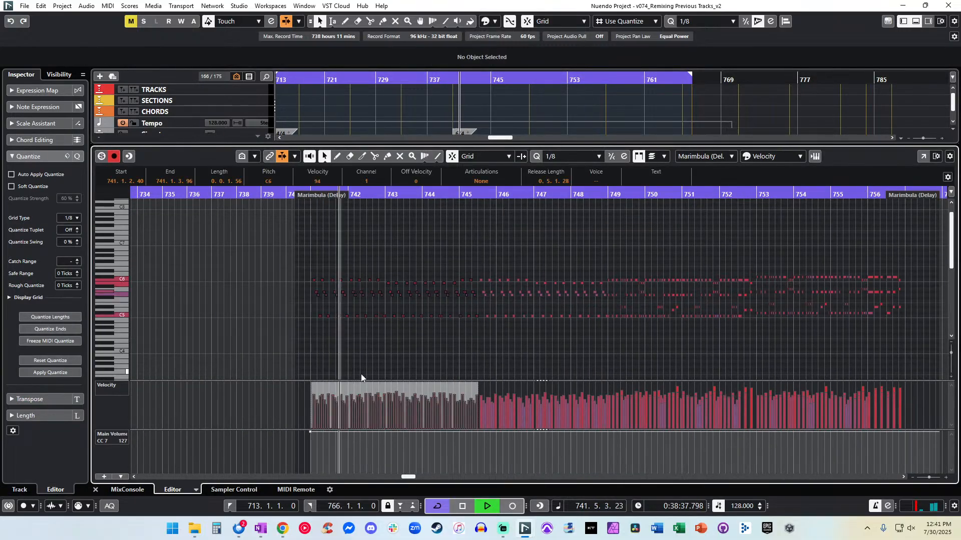
click(124, 443)
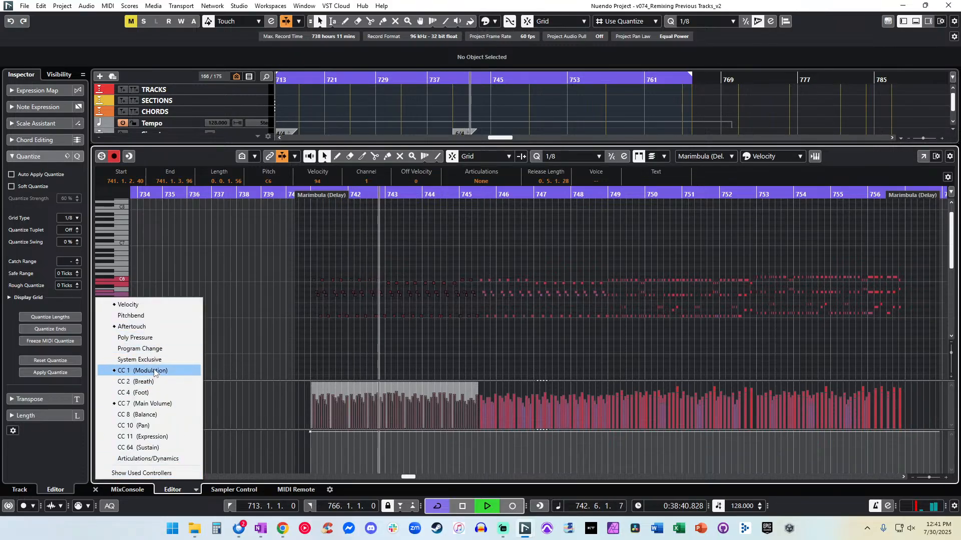
click(150, 371)
click(306, 437)
drag(306, 438, 306, 423)
drag(374, 192, 373, 197)
key(KP_Subtract)
key(KP_Subtract)
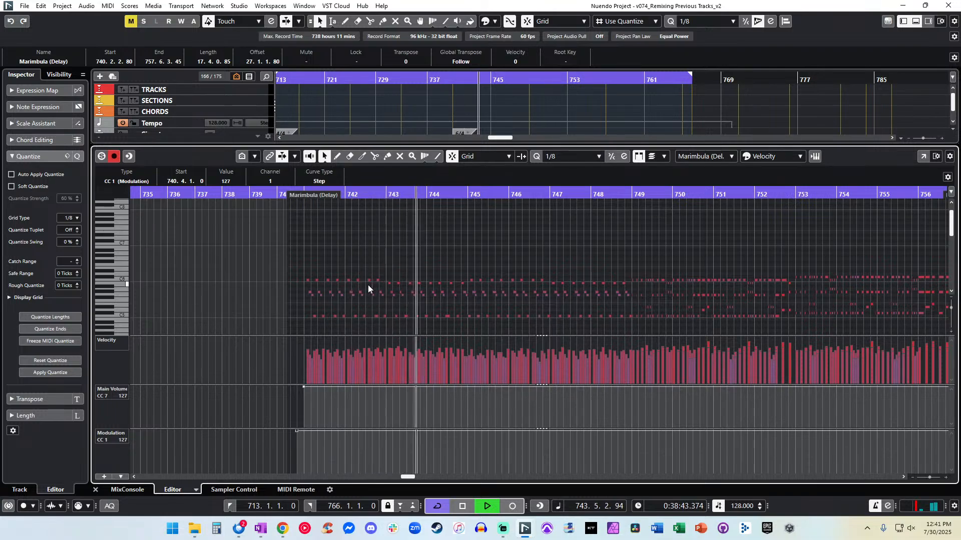
Transpose the notes in bars 741 to 748 down one octave and replay from just before bar 741.
click(384, 248)
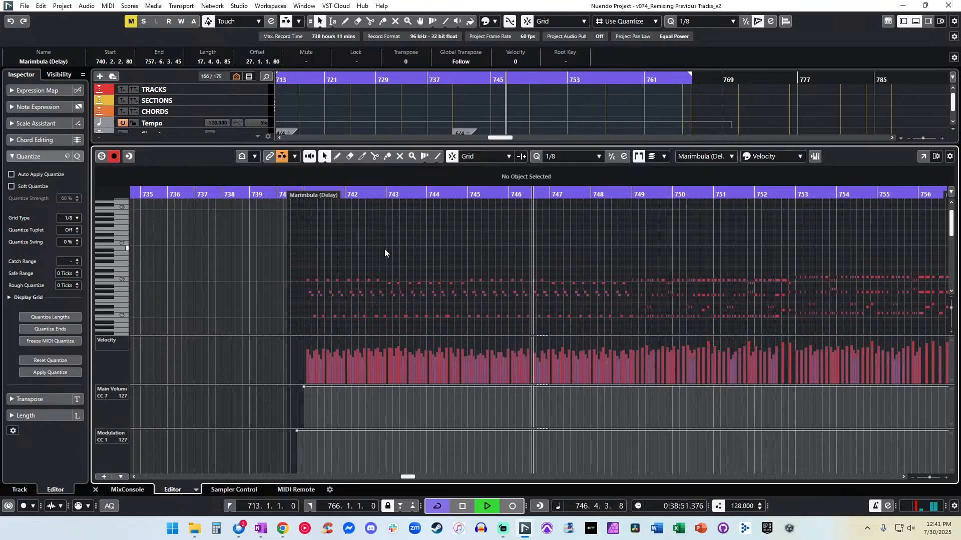
drag(302, 262, 630, 324)
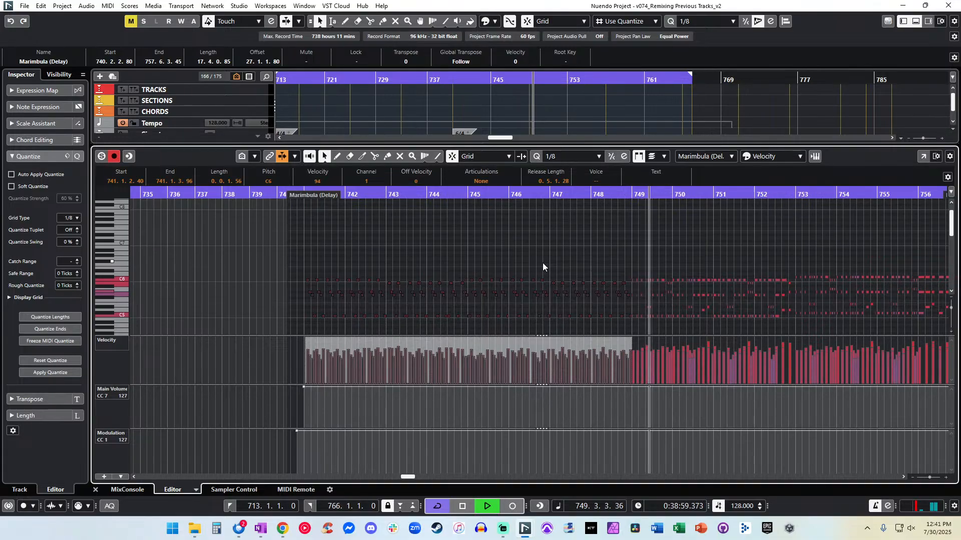
key(shift+Down)
click(282, 196)
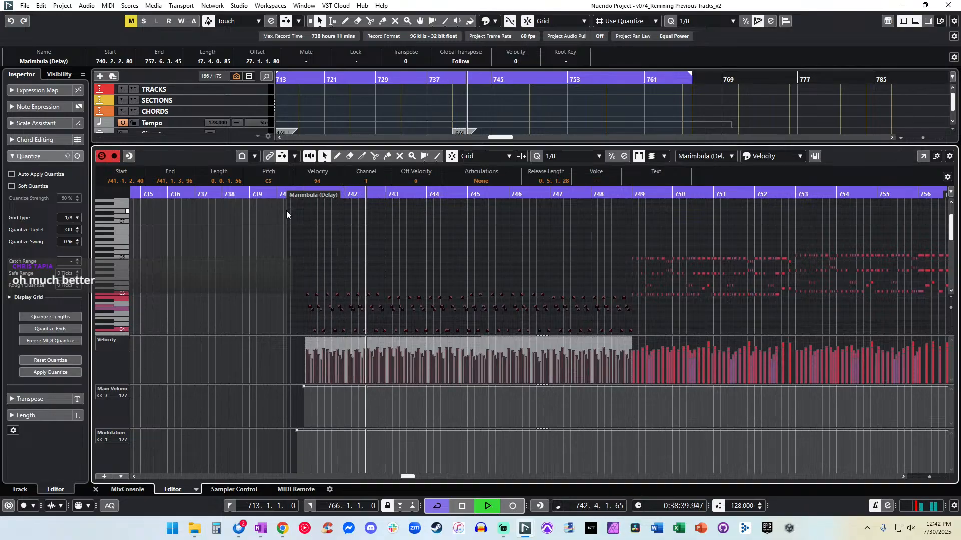
click(295, 230)
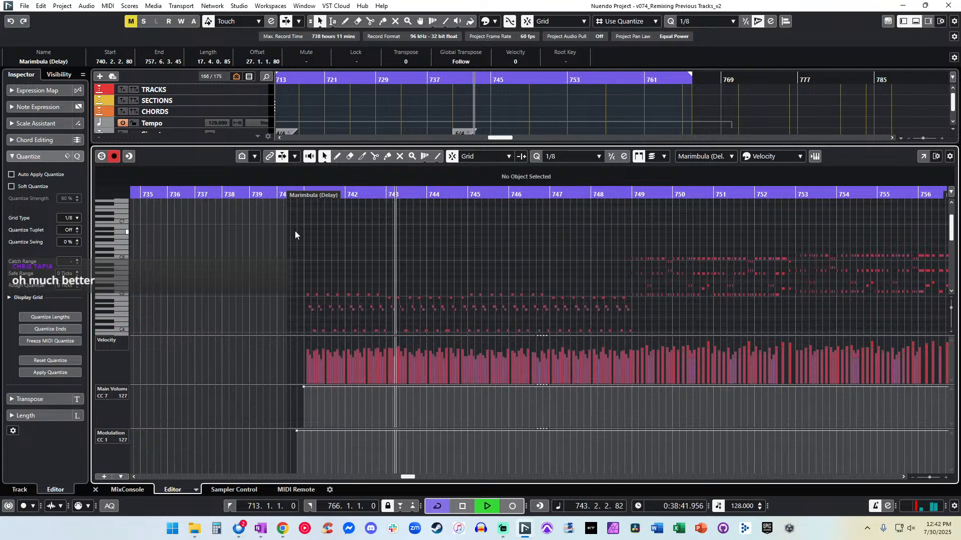
Play the lowered passage from bar 741 and examine its note pattern up close through bar 744.
key(space)
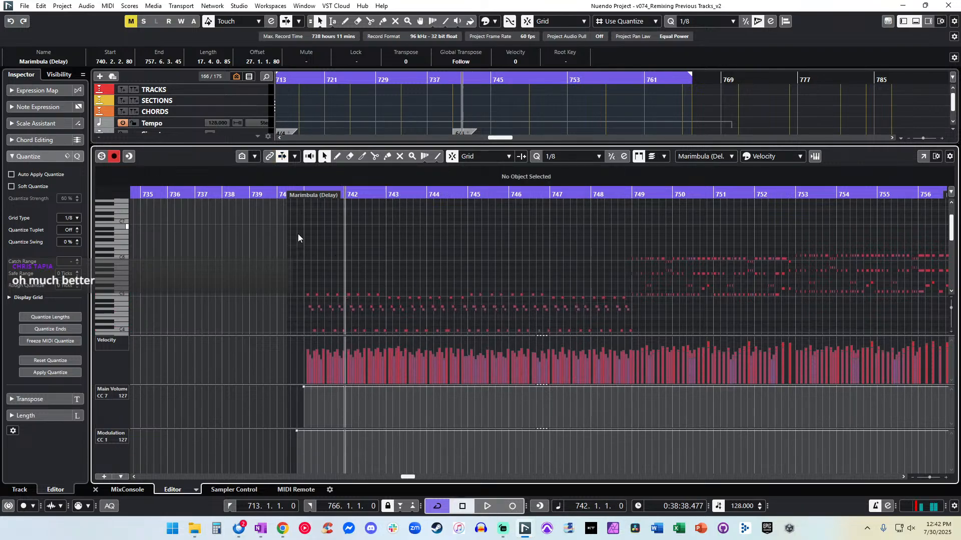
key(h)
key(h)
key(h)
key(space)
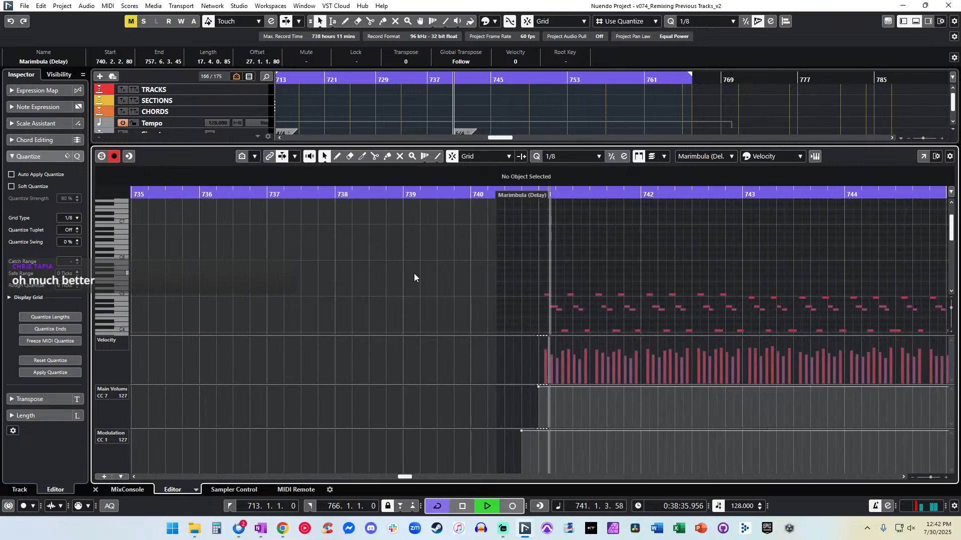
scroll(413, 273, right, 2)
scroll(414, 278, down, 2)
scroll(415, 278, right, 3)
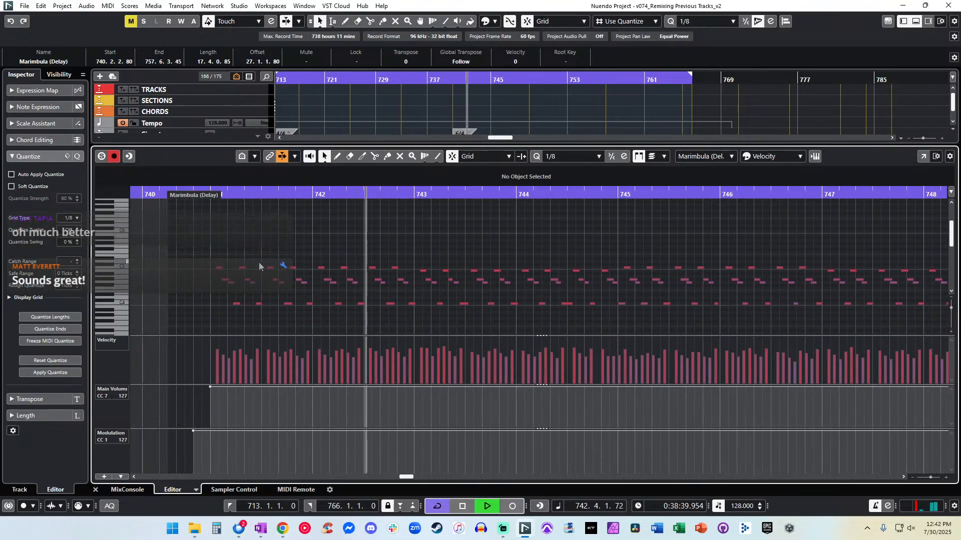
scroll(259, 262, left, 1)
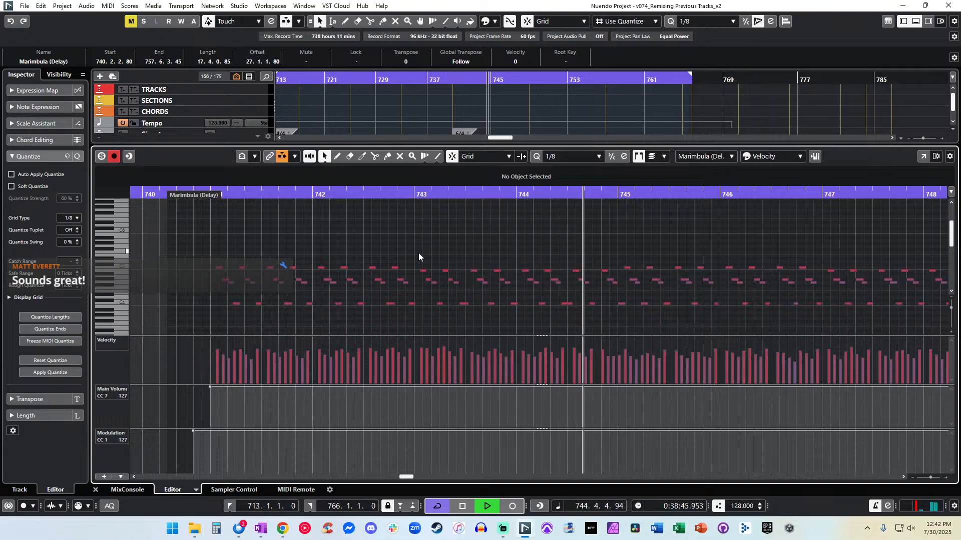
Replace the notes from bar 743 to mid-bar 744 with a copy of the notes from bar 741 to mid-bar 742, and play them.
drag(418, 254, 567, 319)
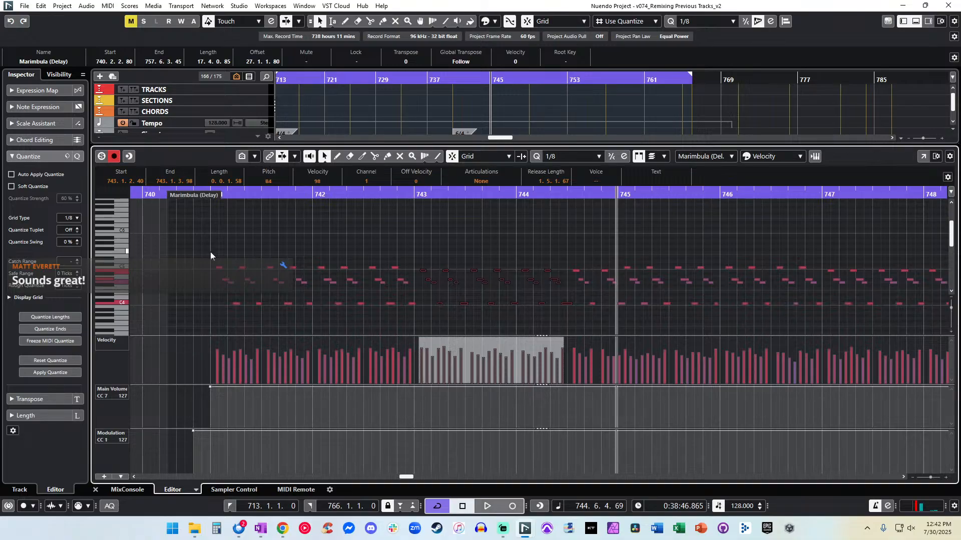
key(Delete)
drag(209, 252, 366, 324)
key(ctrl+c)
key(l)
key(KP_Add)
key(KP_Add)
key(ctrl+v)
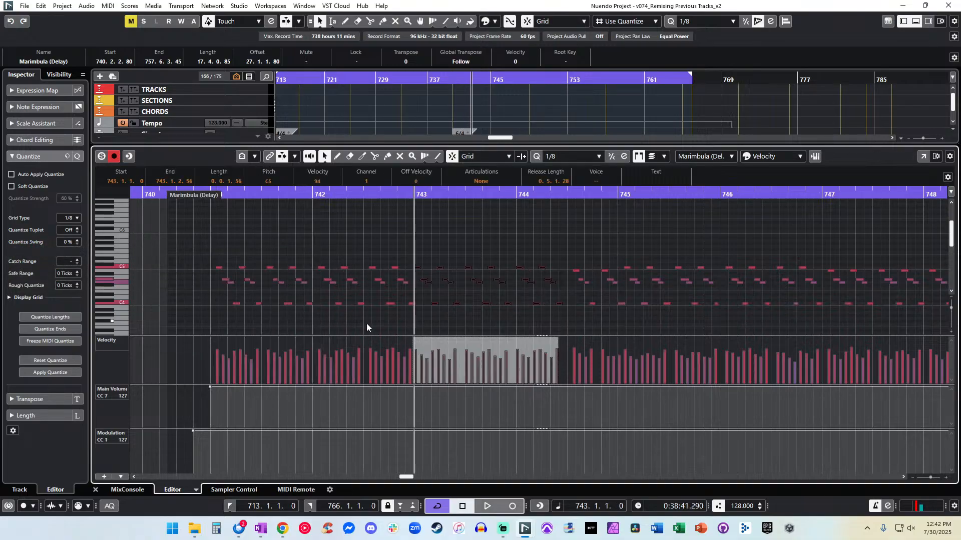
key(space)
key(space)
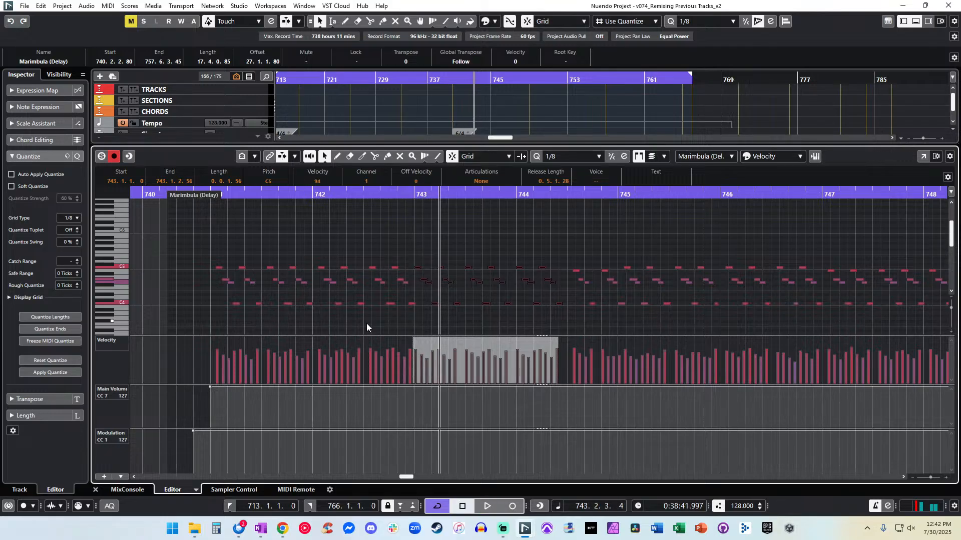
Set the quantize grid to 1/16, nudge the pasted notes to start at 743.1.2, and check the timing by ear.
click(584, 158)
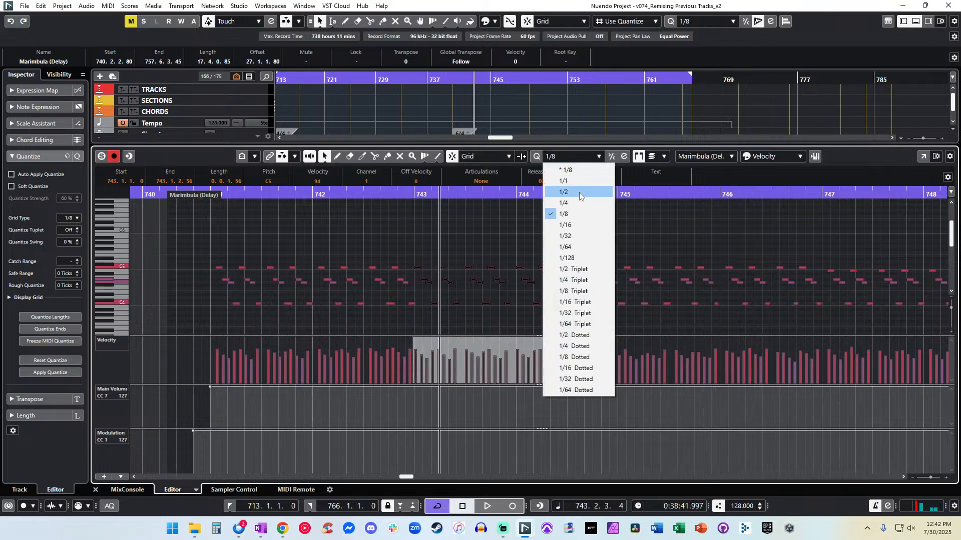
click(575, 224)
key(ctrl+Right)
key(space)
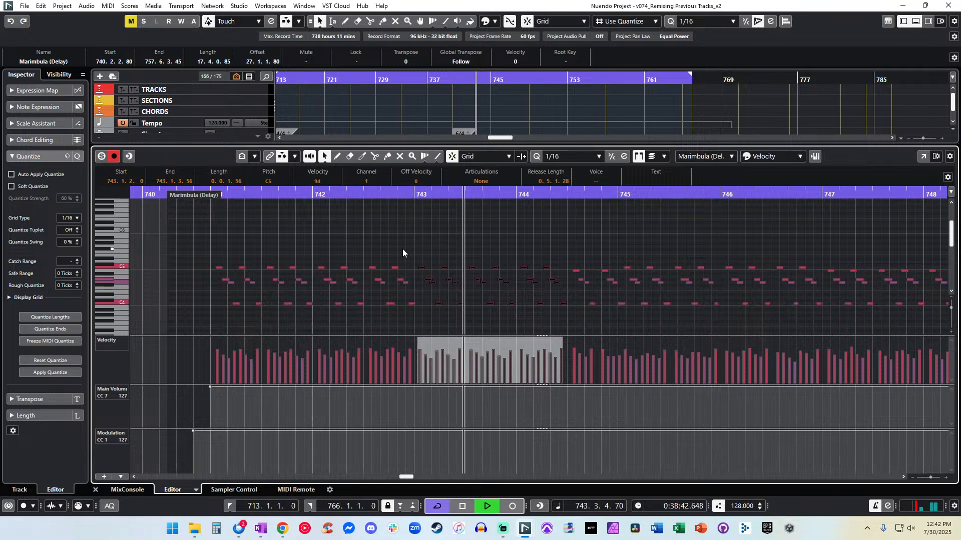
key(h)
key(ctrl+Right)
key(ctrl+KP_Subtract)
key(ctrl+KP_Subtract)
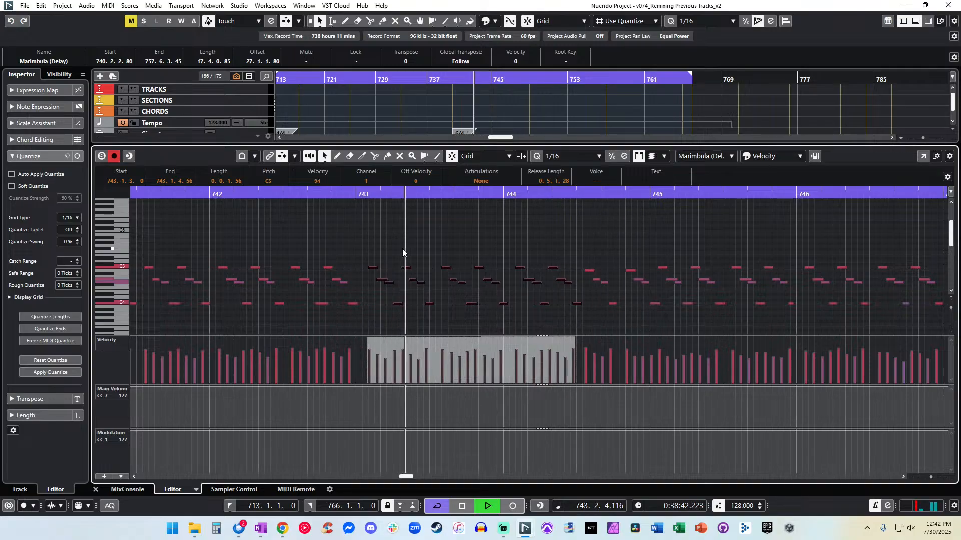
key(ctrl+Left)
key(space)
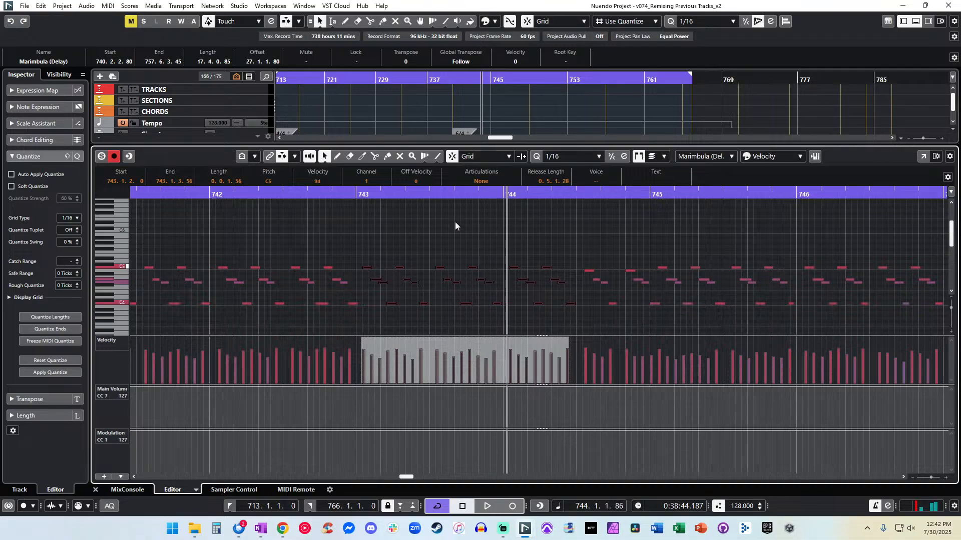
Set the quantize grid to 1/8 Triplet, quantize the pasted notes in bars 743 and 744, and play from bar 743.
click(557, 158)
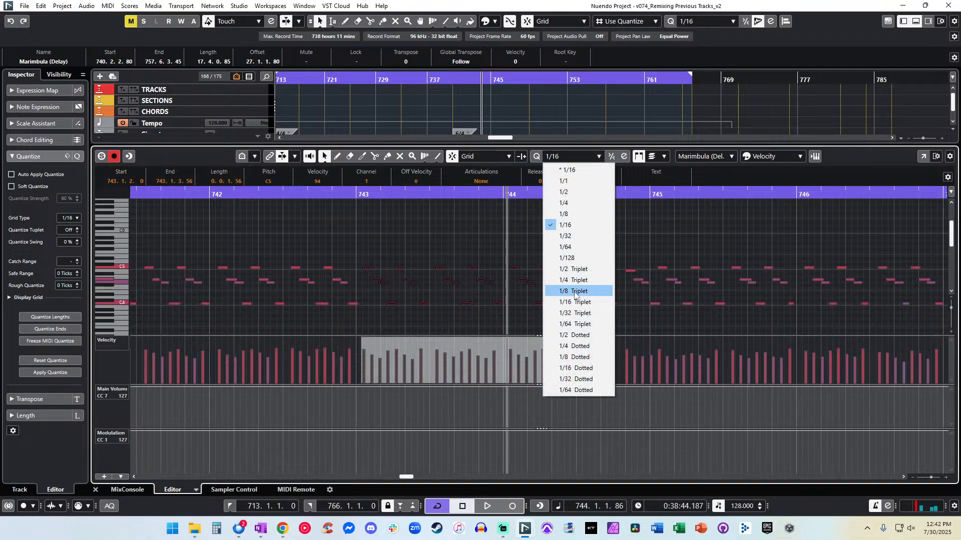
click(576, 288)
drag(364, 254, 582, 326)
key(q)
key(space)
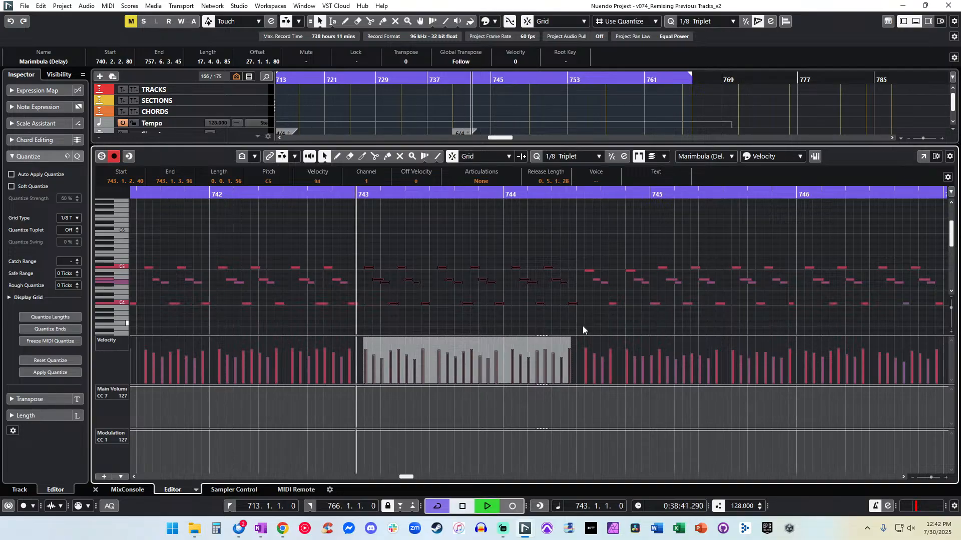
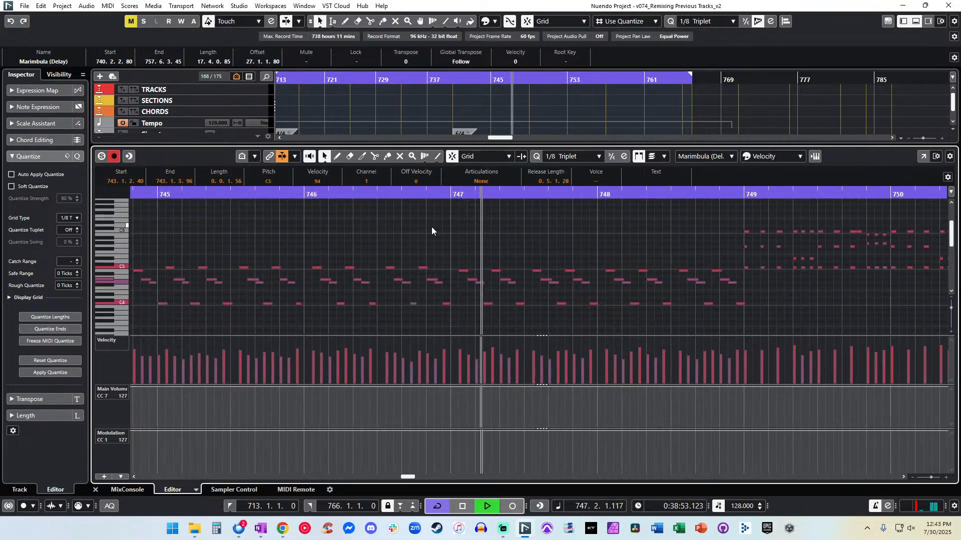
Replace the first note group of bar 747 with a copy of bar 746's first group, starting at 747.1.2.40, and replay.
drag(458, 256, 524, 313)
key(Delete)
key(space)
drag(308, 260, 372, 319)
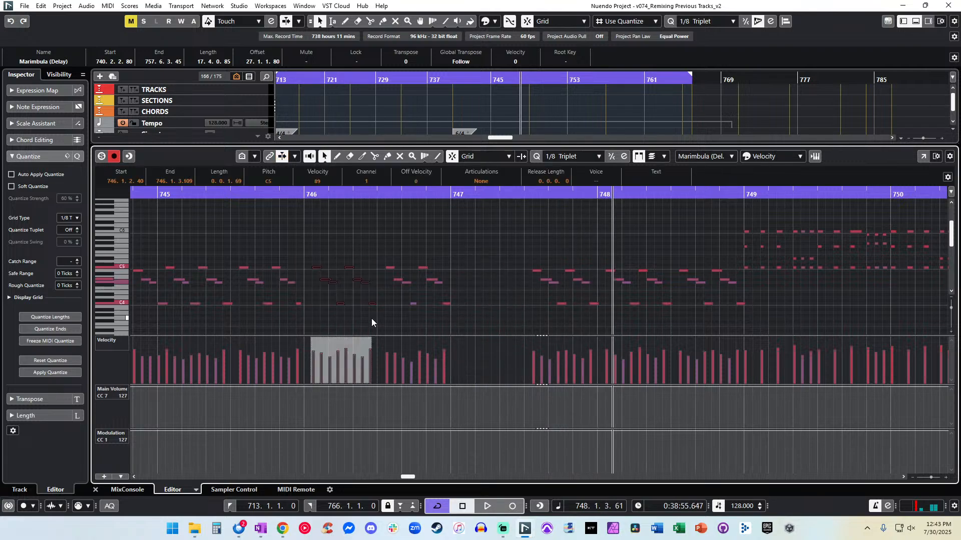
key(KP_Subtract)
key(KP_Subtract)
key(ctrl+v)
key(ctrl+Right)
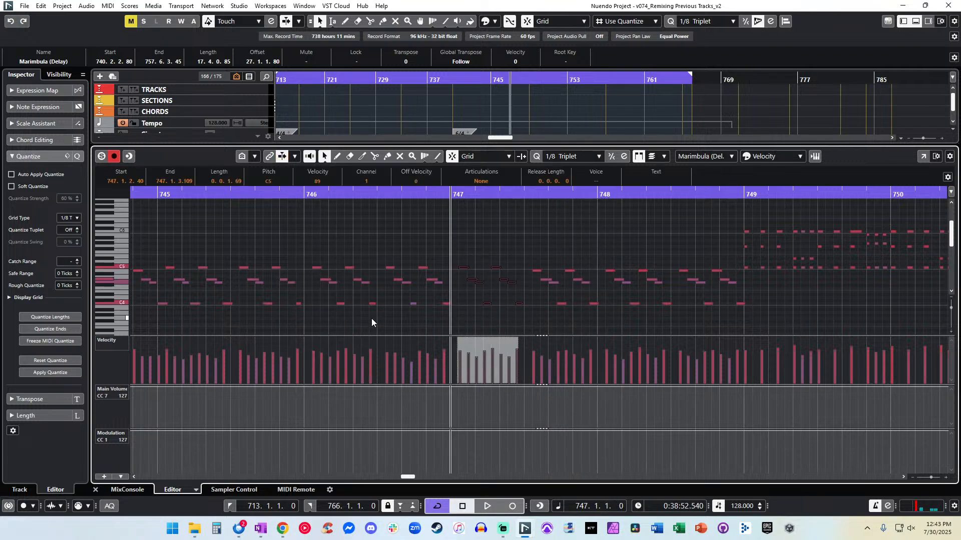
key(space)
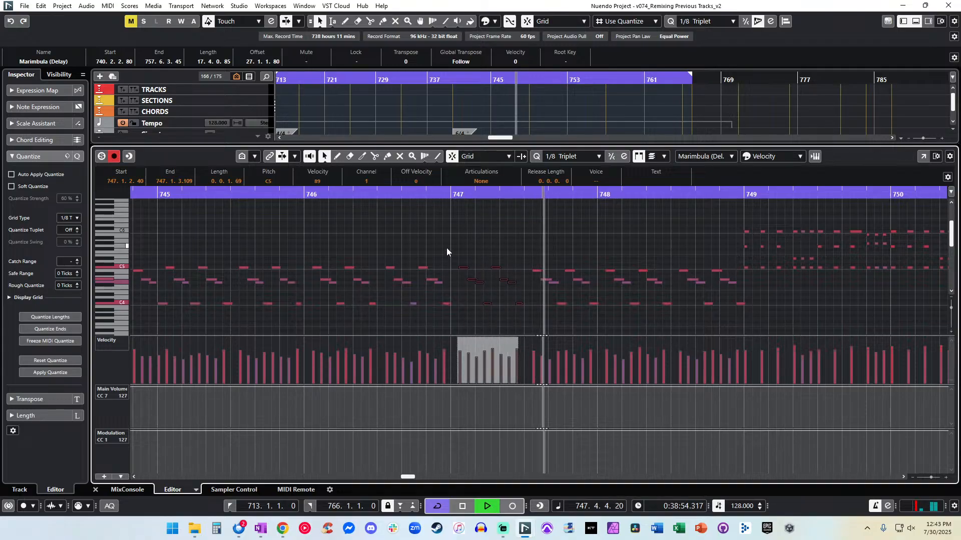
Play through bar 748, select the last note group before bar 749, and replay the passage.
scroll(446, 248, right, 2)
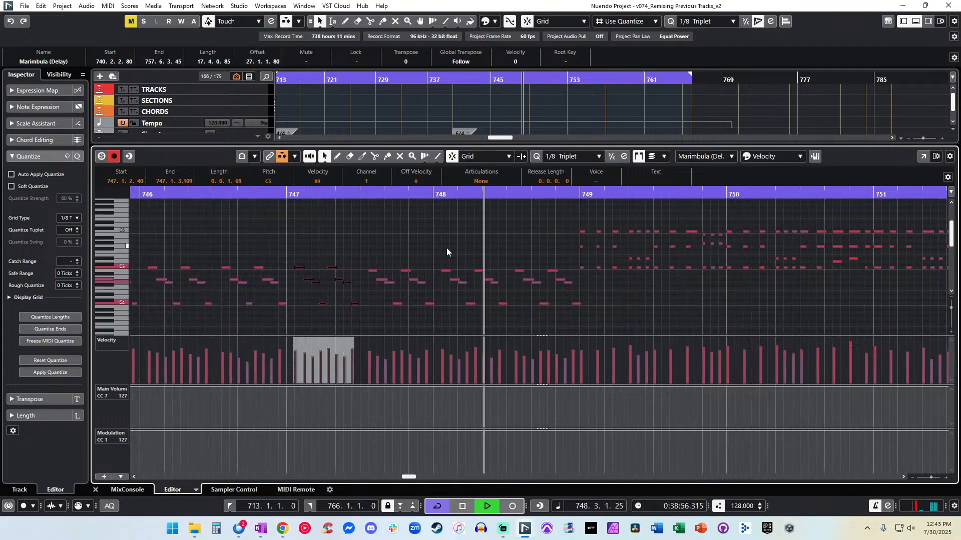
key(space)
drag(509, 257, 574, 320)
key(space)
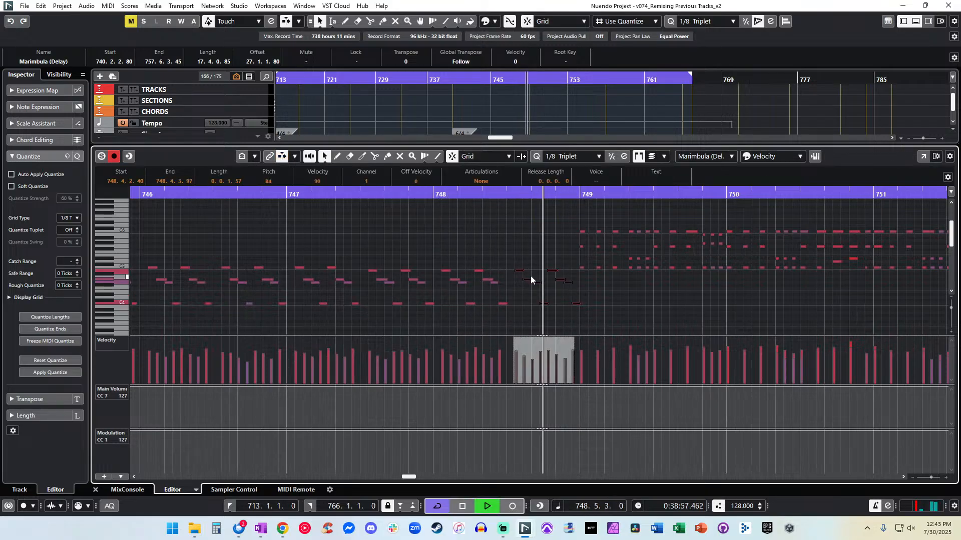
key(space)
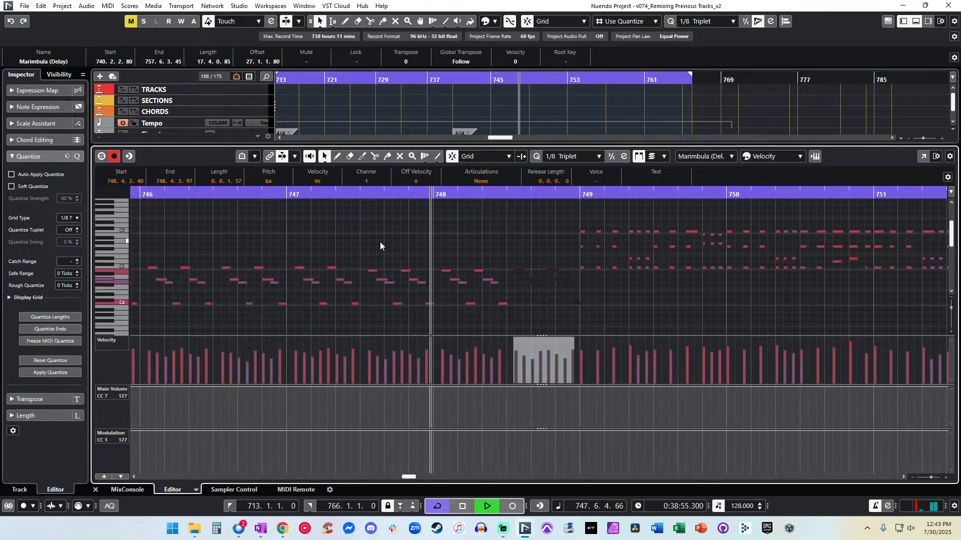
Replace the second note group of bar 747 with another copy of bar 746's first group, starting at 747.4.2.40, and replay.
drag(368, 256, 371, 323)
key(Delete)
key(l)
key(l)
key(ctrl+KP_Add)
key(ctrl+KP_Subtract)
key(ctrl+c)
key(alt+v)
key(ctrl+Right)
key(ctrl+Right)
key(ctrl+Right)
key(ctrl+Right)
key(ctrl+Right)
key(ctrl+Right)
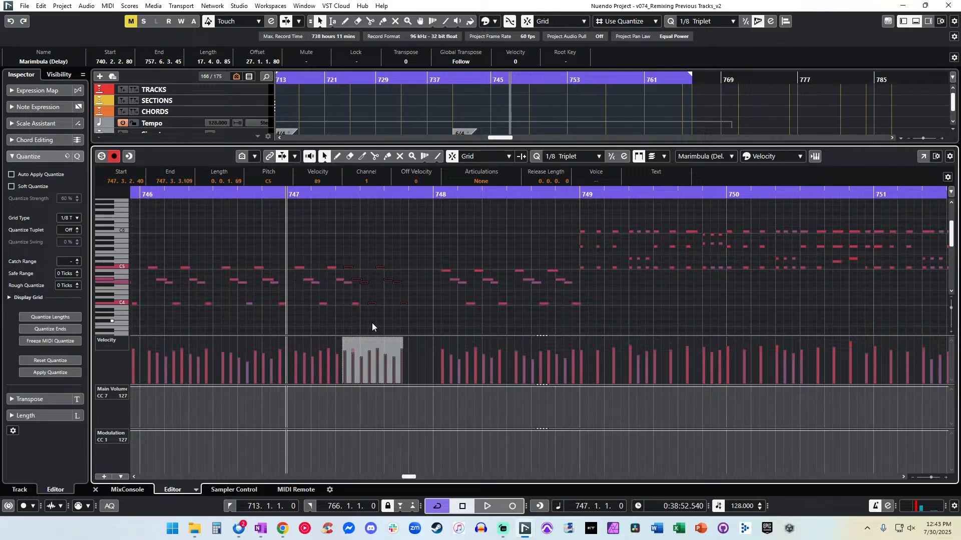
key(ctrl+Right)
key(ctrl+Right)
key(space)
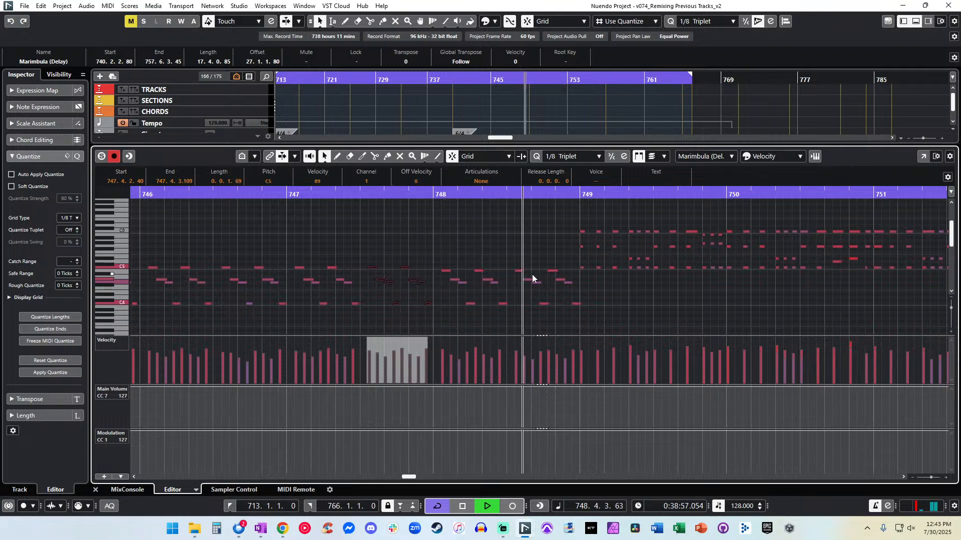
Try raising the two top notes of bar 748's last group to D5 and play the result.
key(space)
click(519, 271)
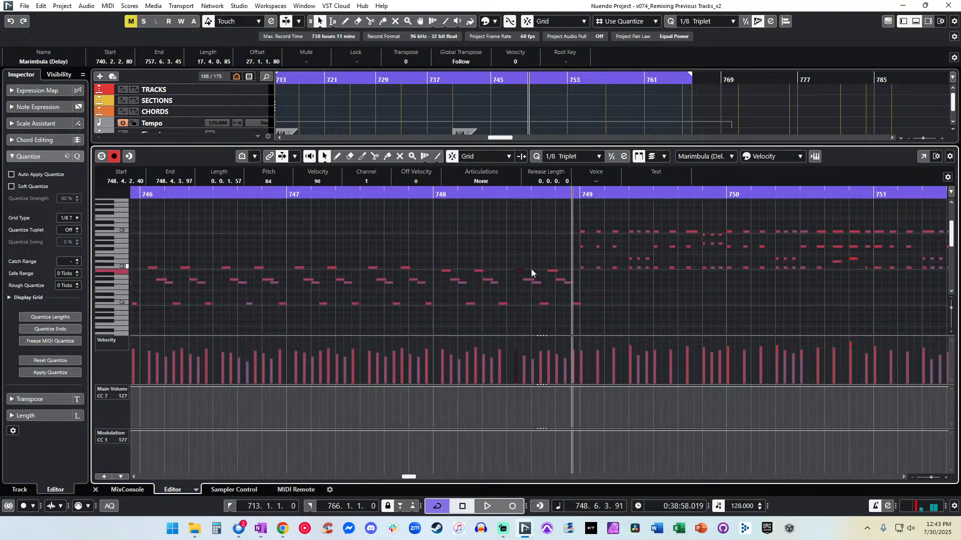
key(Up)
key(Up)
drag(547, 260, 550, 277)
key(Up)
key(Up)
key(Up)
key(space)
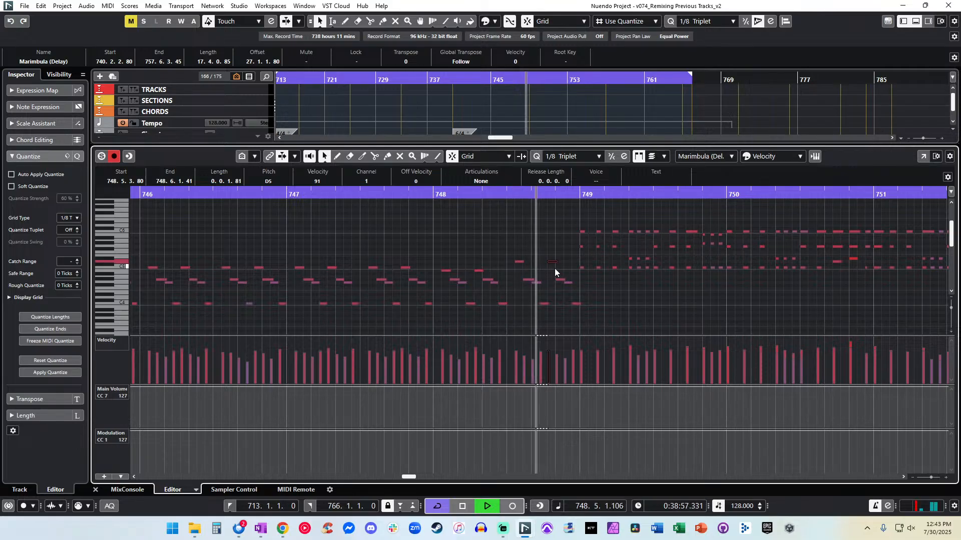
Set the two top notes of bar 748's last group to C5.
key(space)
click(519, 261)
drag(552, 249, 545, 277)
key(Down)
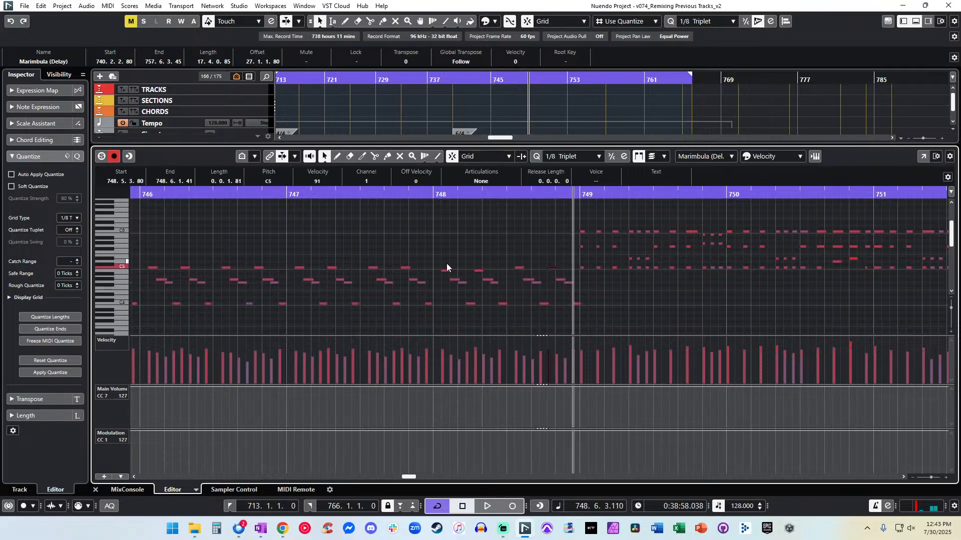
Play from bar 748 into the following section with the whole Marimbula (Delay) part in view.
click(530, 279)
click(544, 303)
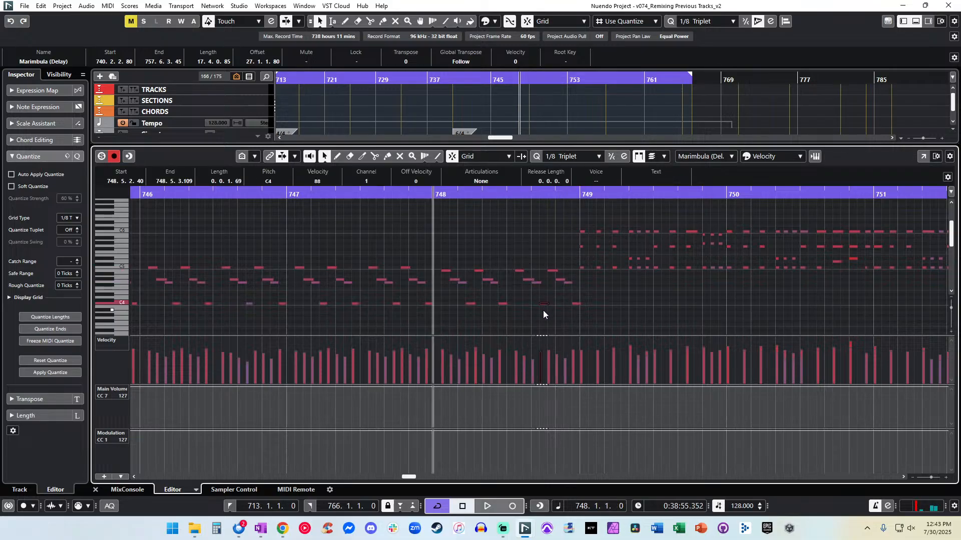
key(space)
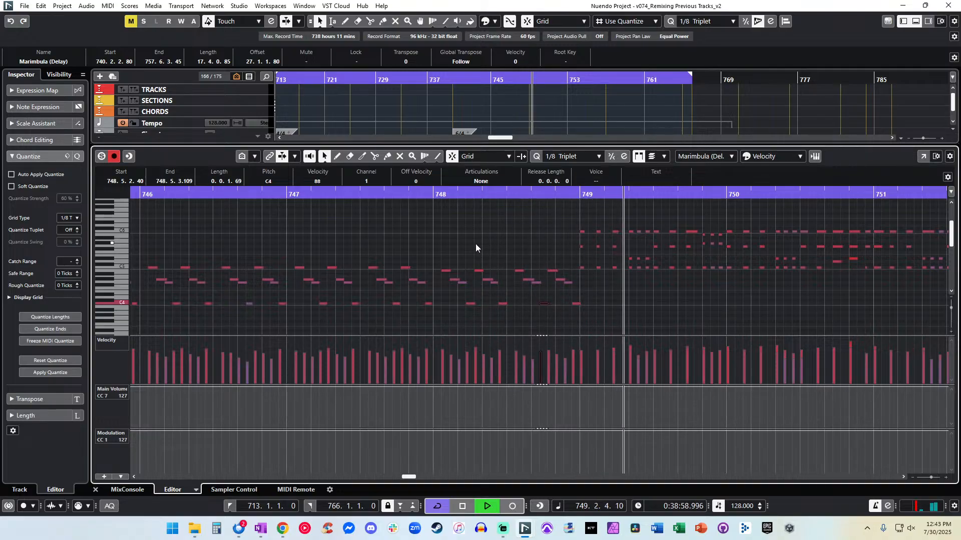
key(f)
key(g)
key(g)
key(g)
key(g)
key(g)
key(g)
key(g)
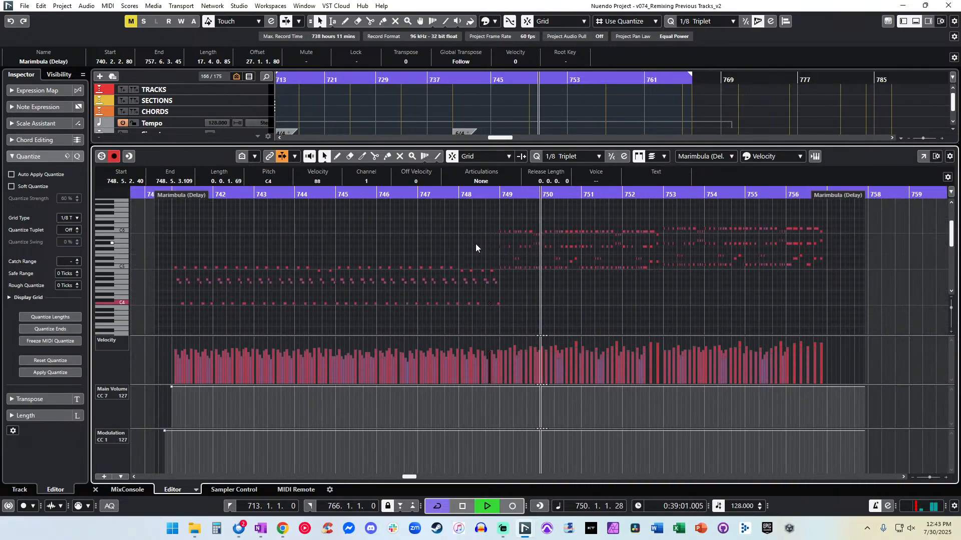
Cut all notes from bar 749 onward out of the Marimbula (Delay) part, stop playback and close the editor.
scroll(476, 244, right, 3)
scroll(475, 244, up, 4)
scroll(560, 272, down, 3)
drag(618, 290, 254, 207)
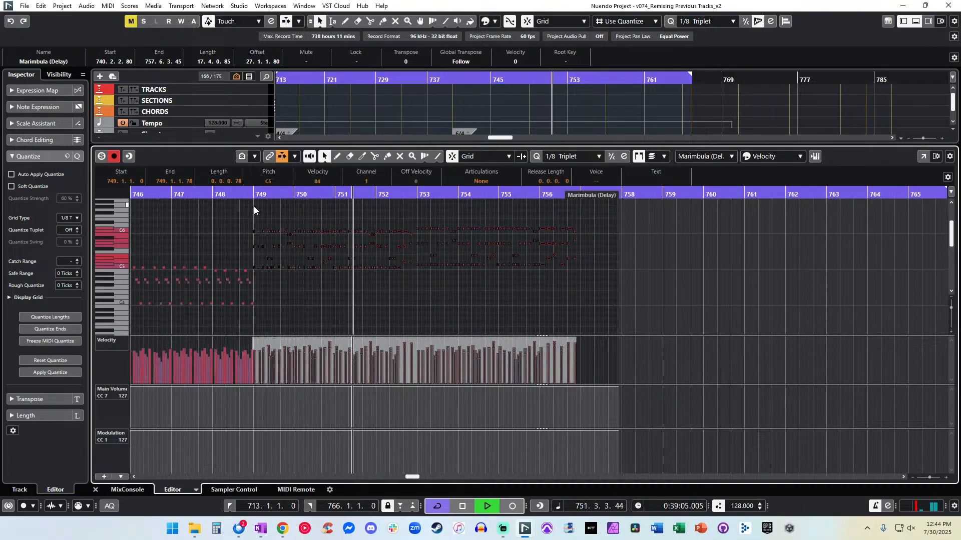
key(space)
key(Delete)
key(Return)
Find the Winds Ens_BIP track among the project's tracks and audition it soloed from bar 749.
scroll(592, 313, down, 15)
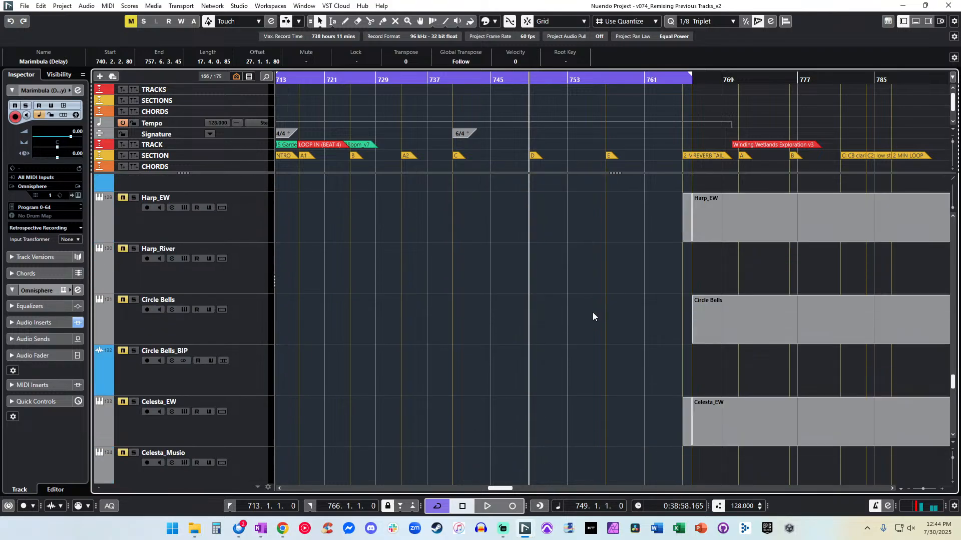
scroll(593, 312, down, 5)
scroll(593, 312, up, 15)
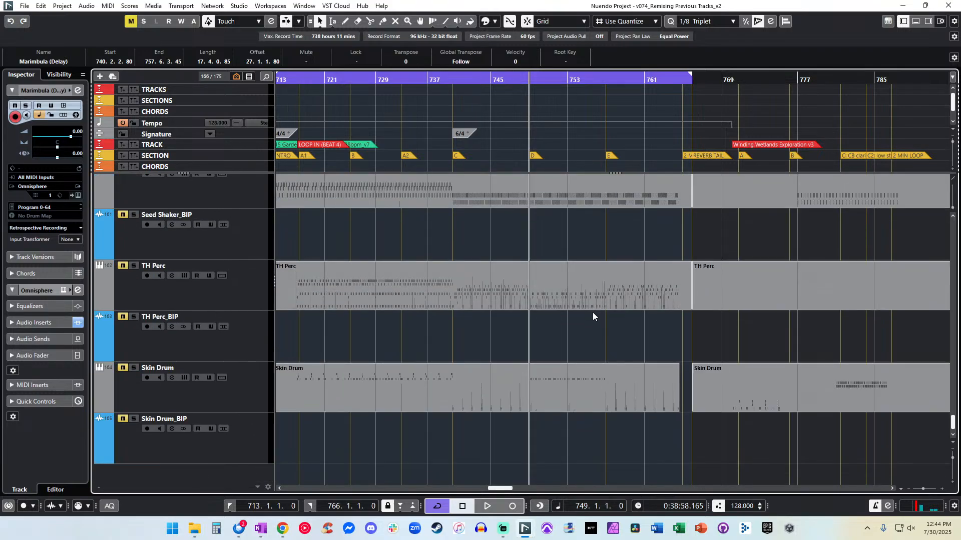
scroll(592, 313, up, 18)
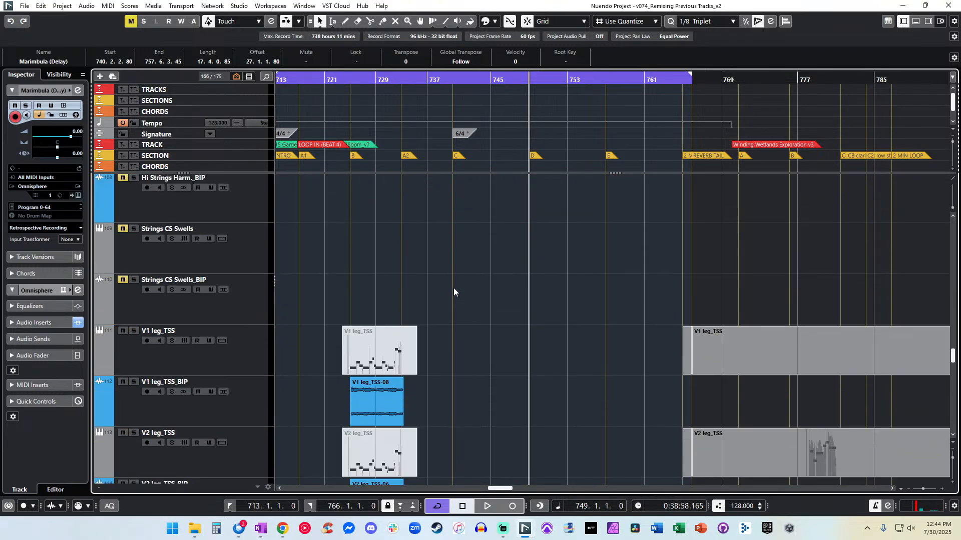
scroll(453, 291, up, 18)
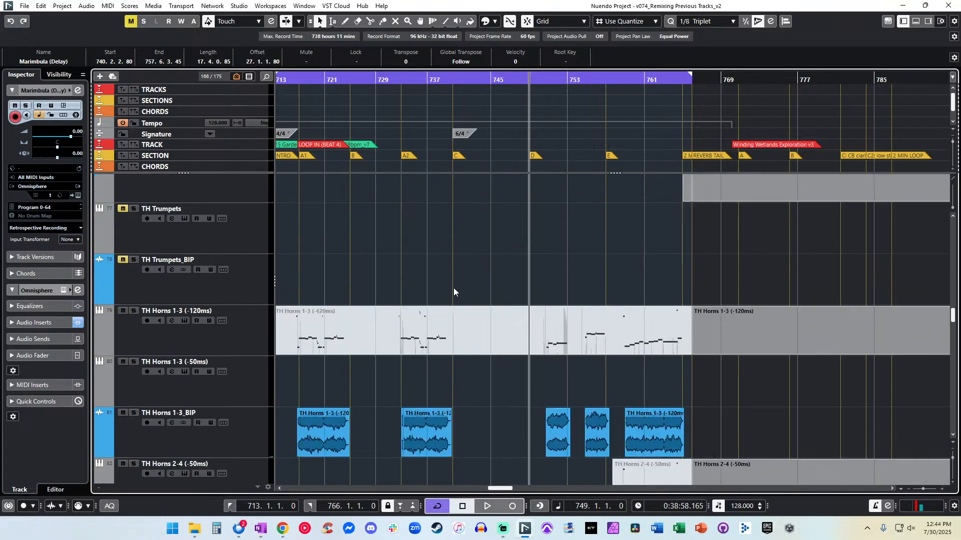
scroll(454, 287, down, 3)
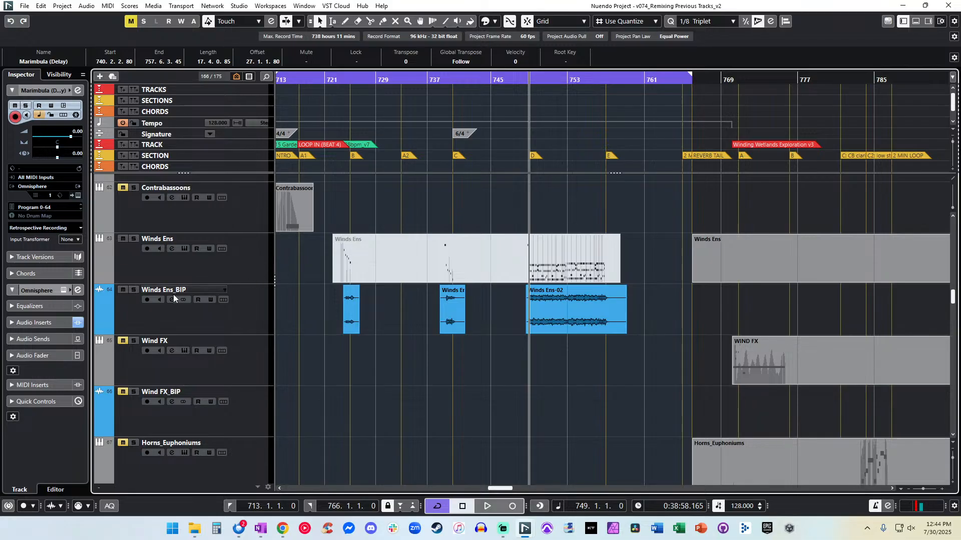
click(133, 290)
key(space)
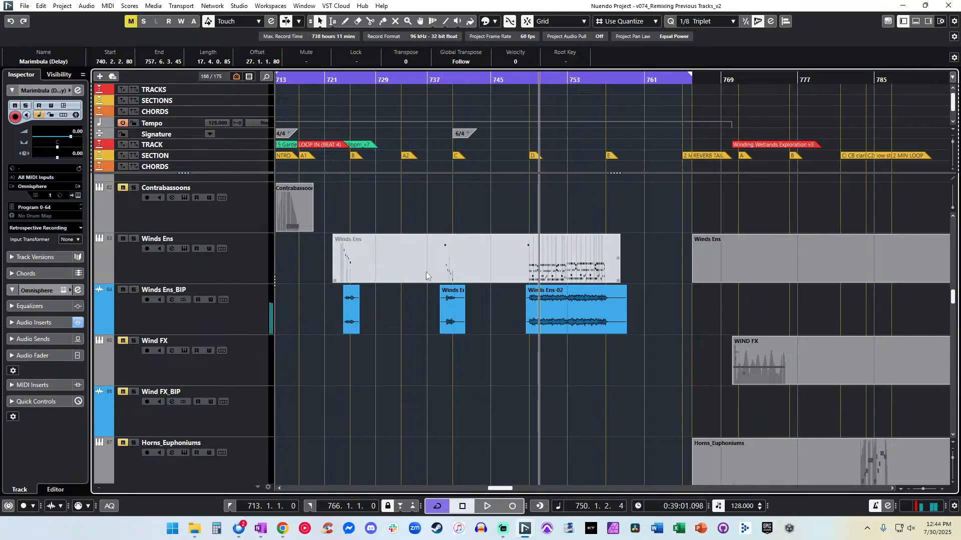
Paste the notes cut from Marimbula (Delay) onto the Marimba track.
scroll(427, 274, down, 15)
scroll(427, 273, down, 20)
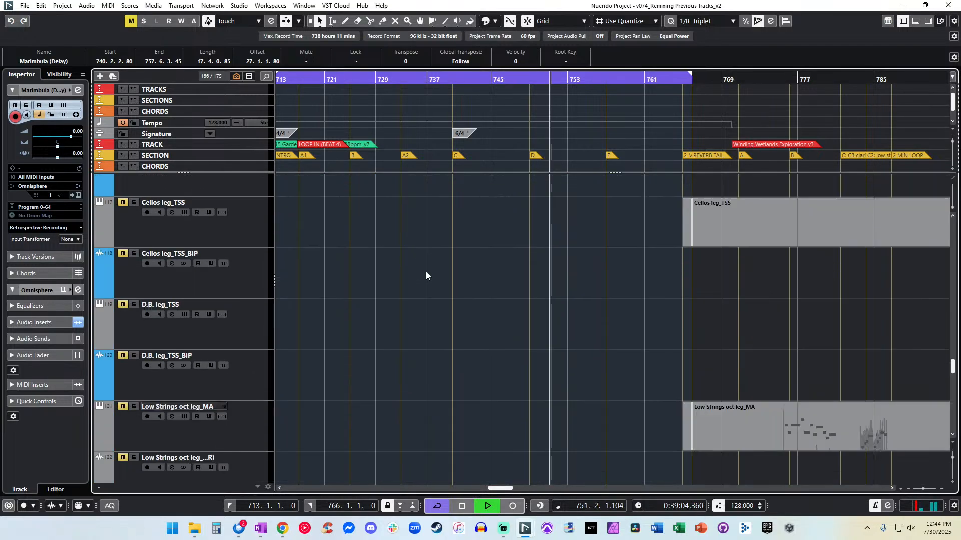
scroll(427, 273, down, 13)
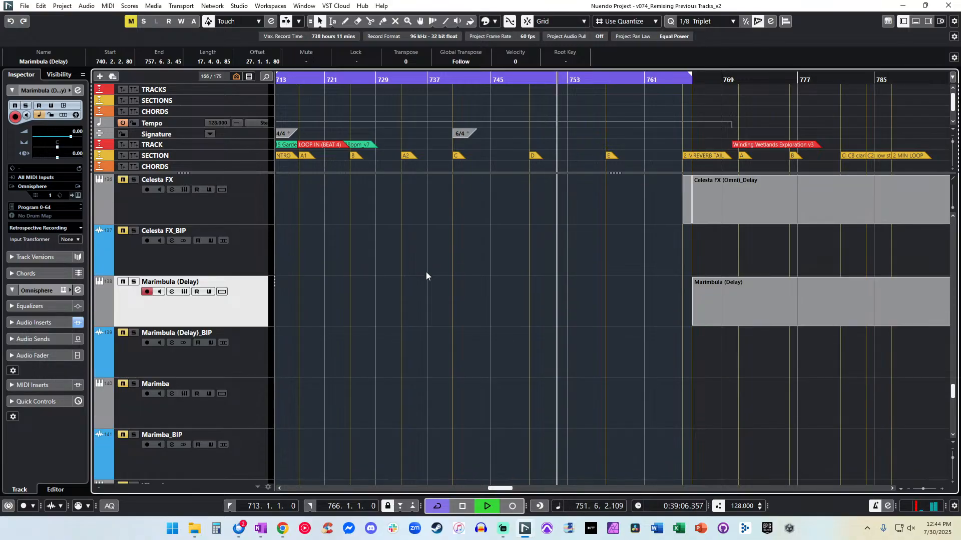
scroll(425, 272, down, 3)
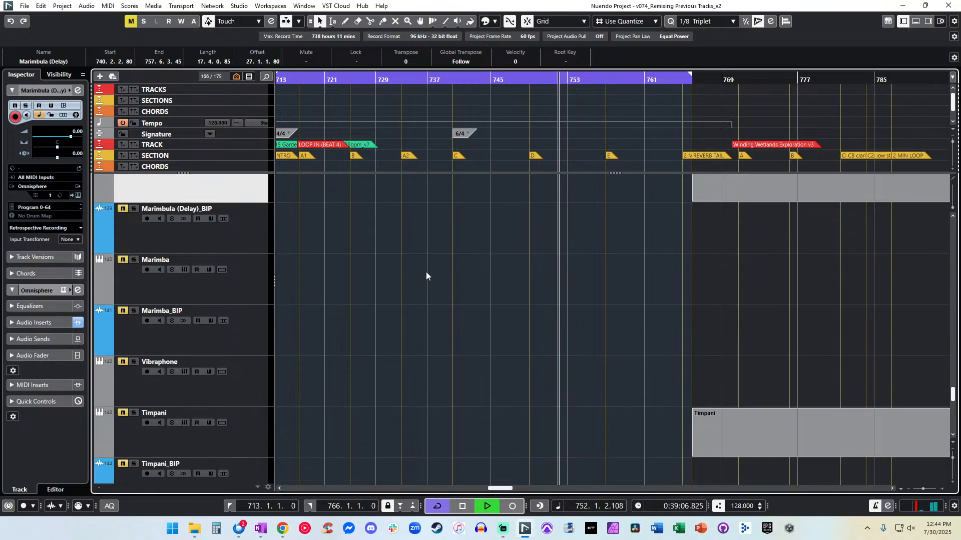
click(141, 261)
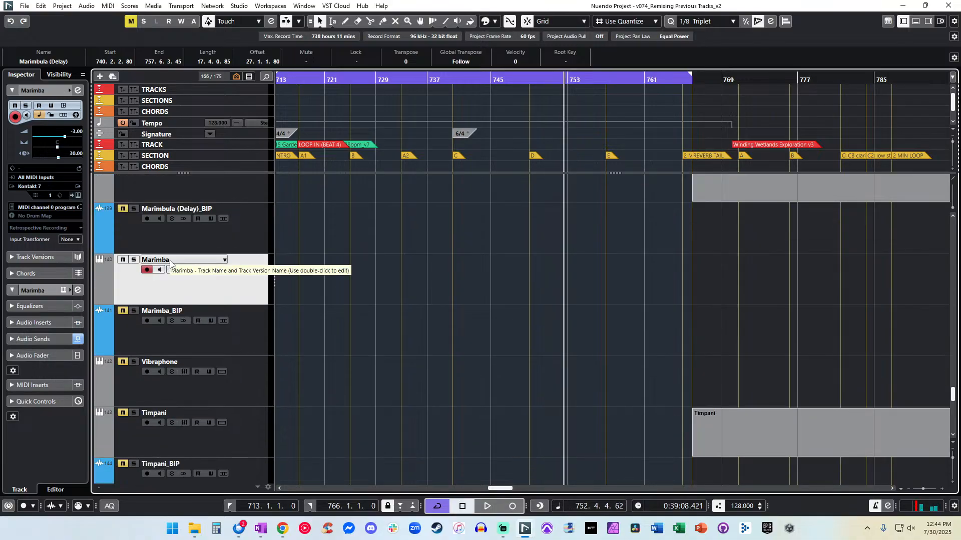
key(ctrl+v)
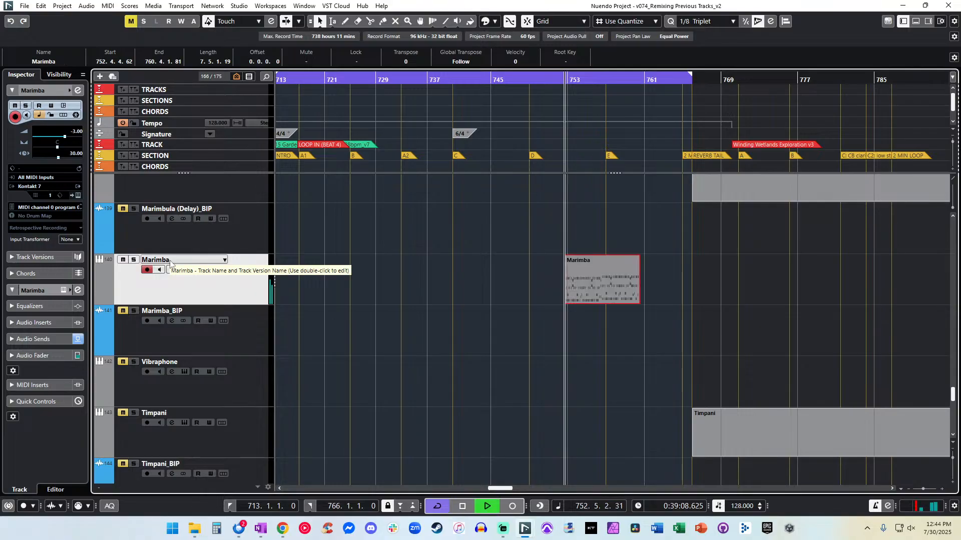
Nudge the pasted Marimba part earlier until it starts at 748.6.4.62, by the D section marker.
key(h)
key(h)
key(h)
key(h)
key(h)
key(h)
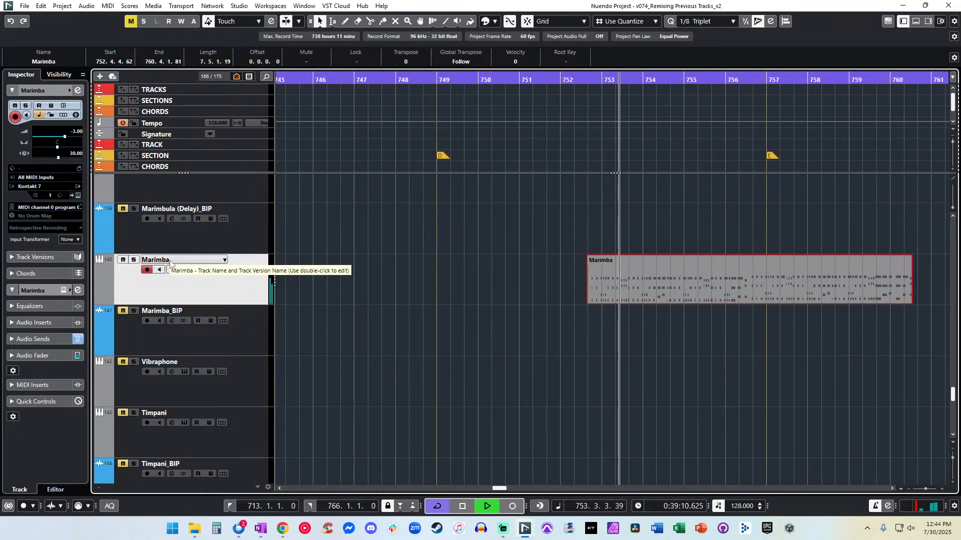
key(ctrl+Left)
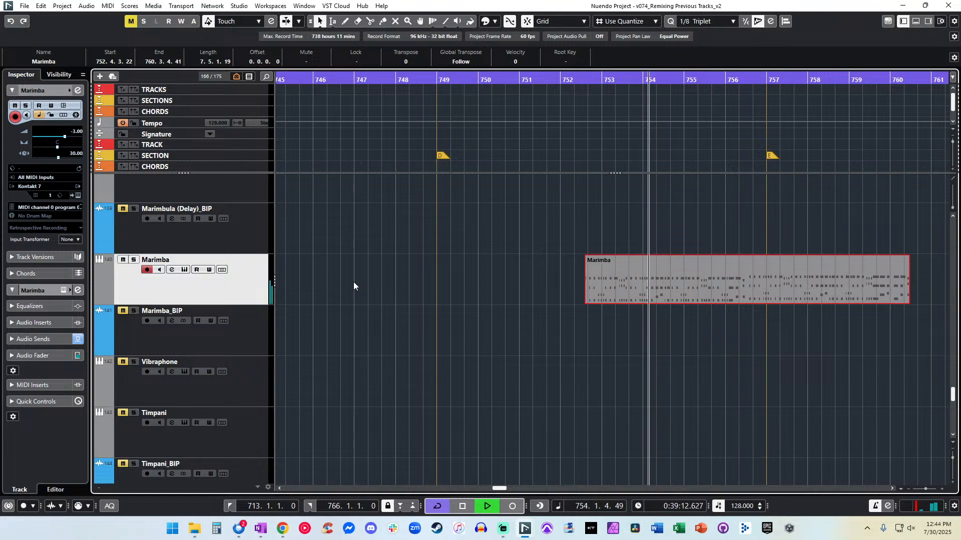
key(ctrl+Left)
key(ctrl+Left)
key(ctrl+Left)
key(ctrl+Left)
key(ctrl+Left)
key(ctrl+Left)
key(ctrl+Left)
key(ctrl+Left)
key(ctrl+Left)
key(ctrl+Left)
key(ctrl+Left)
key(ctrl+Left)
key(ctrl+Left)
key(ctrl+Left)
key(ctrl+Left)
key(ctrl+Left)
key(ctrl+Left)
key(ctrl+Left)
key(ctrl+Left)
key(ctrl+Left)
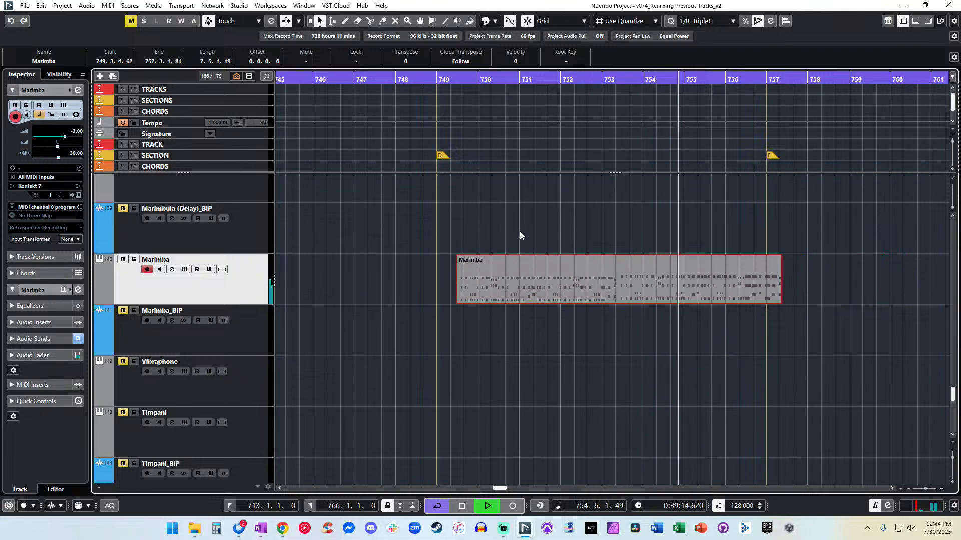
key(ctrl+Left)
key(ctrl+Left)
key(ctrl+Left)
key(ctrl+Left)
key(ctrl+Left)
key(ctrl+Left)
key(ctrl+Left)
key(ctrl+Left)
key(ctrl+Left)
Solo the Marimba track, play from just before bar 749 and open its part for note editing.
click(431, 79)
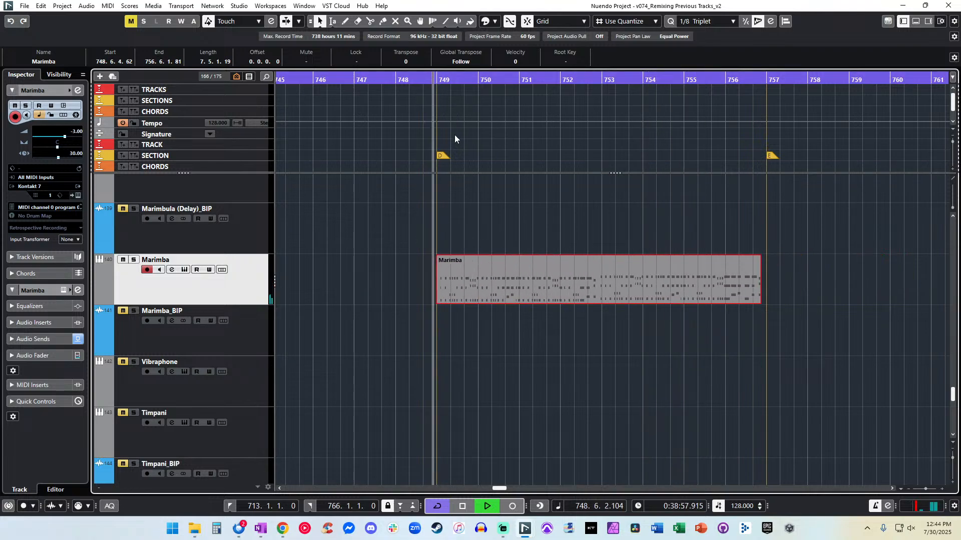
key(s)
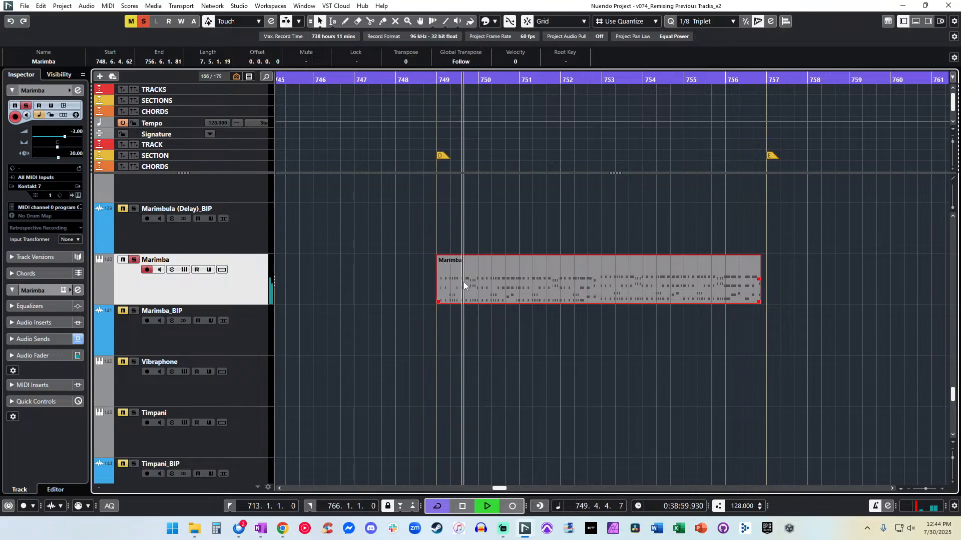
double_click(464, 282)
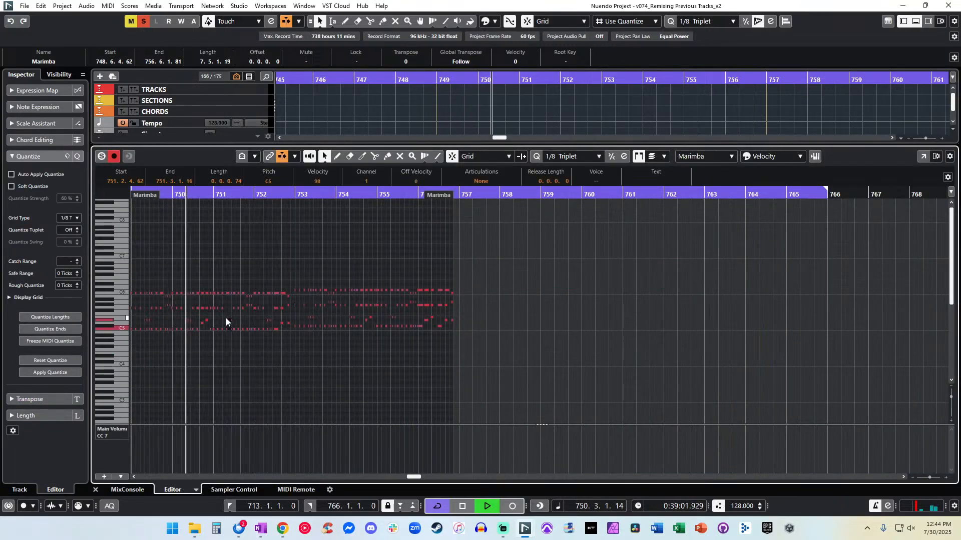
Try all notes of the Marimba part an octave higher and return them to their original octave.
key(ctrl+a)
key(shift+Up)
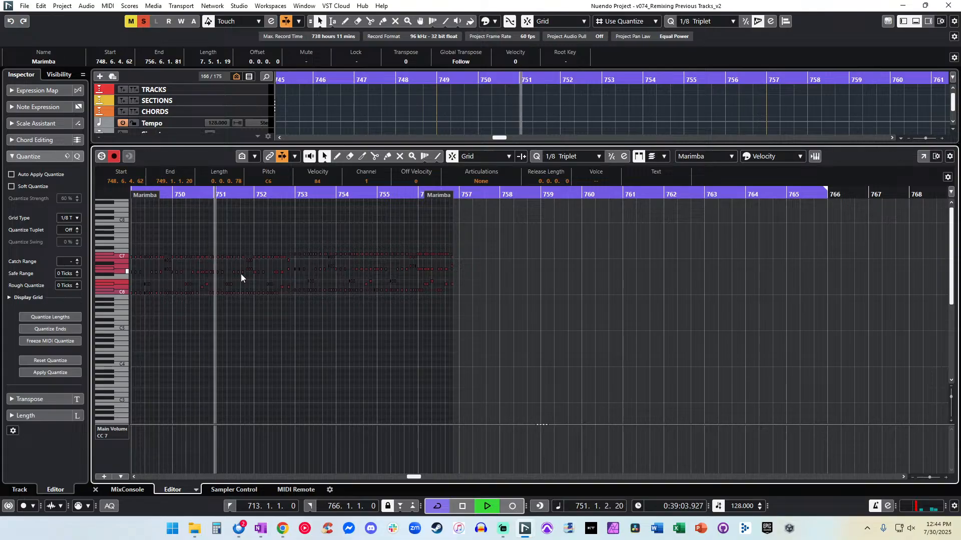
key(shift+Down)
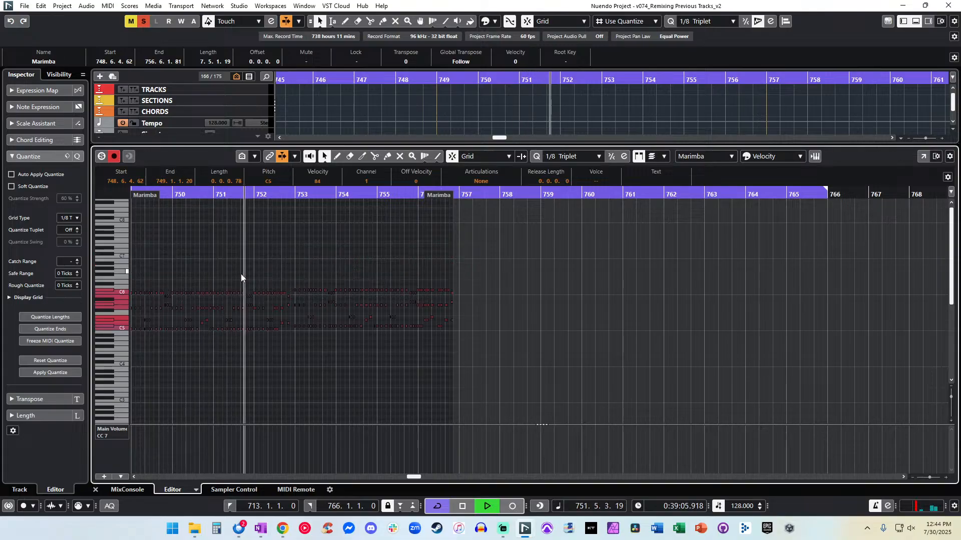
Replay the soloed Marimba part from bar 749 with the whole part in view.
scroll(241, 274, left, 2)
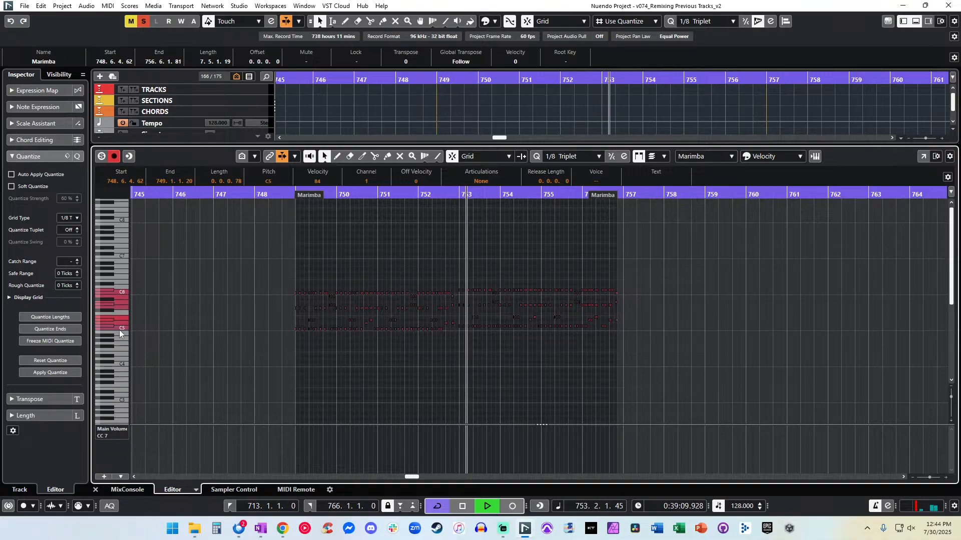
key(space)
key(KP_Subtract)
key(KP_Subtract)
key(KP_Subtract)
key(KP_Subtract)
key(KP_Subtract)
key(space)
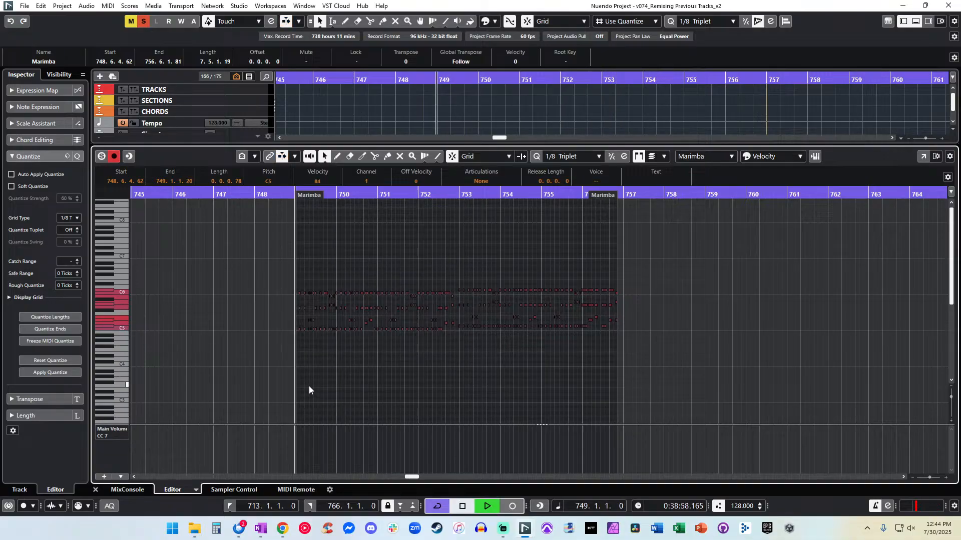
Show the CC 1 (Modulation) lane for the Marimba part and set modulation to 0 from 749.1.1.0.
click(114, 430)
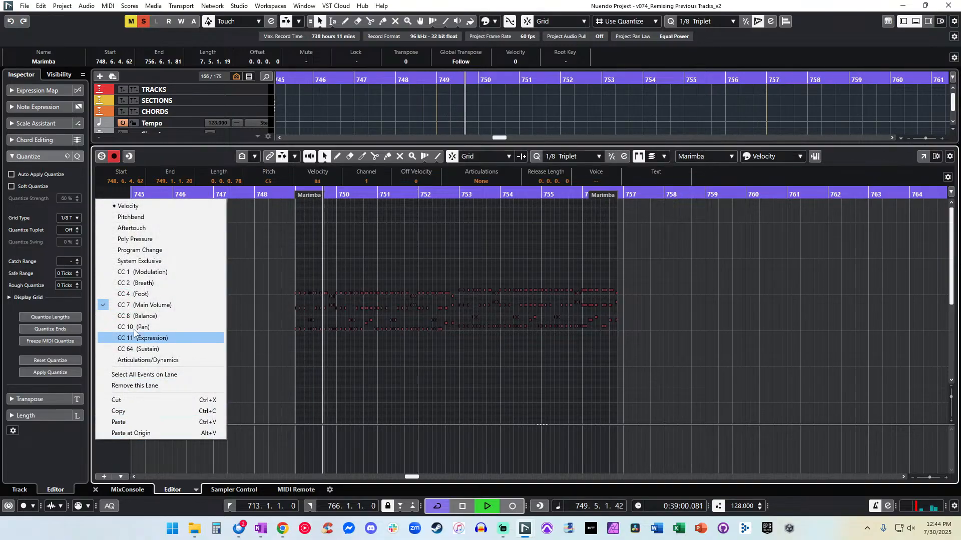
click(135, 271)
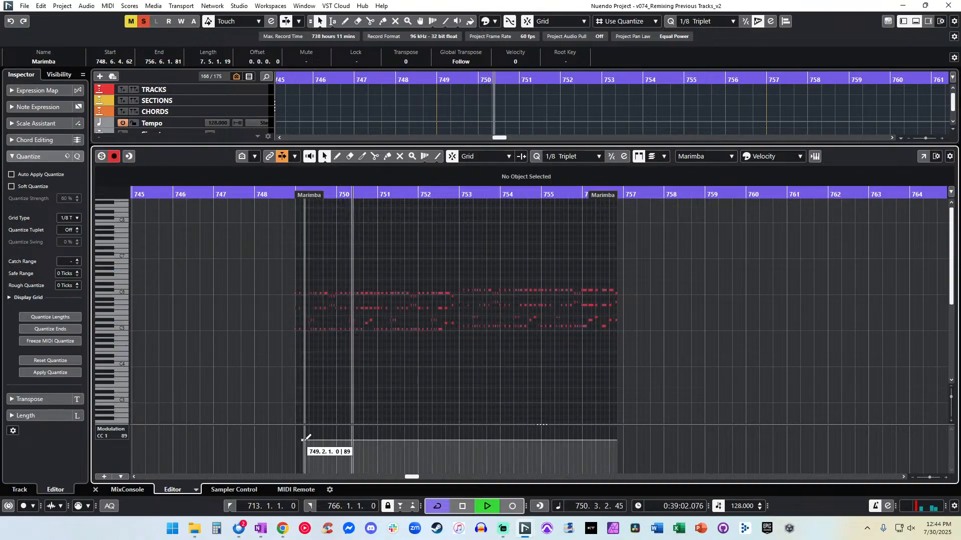
drag(303, 439, 296, 478)
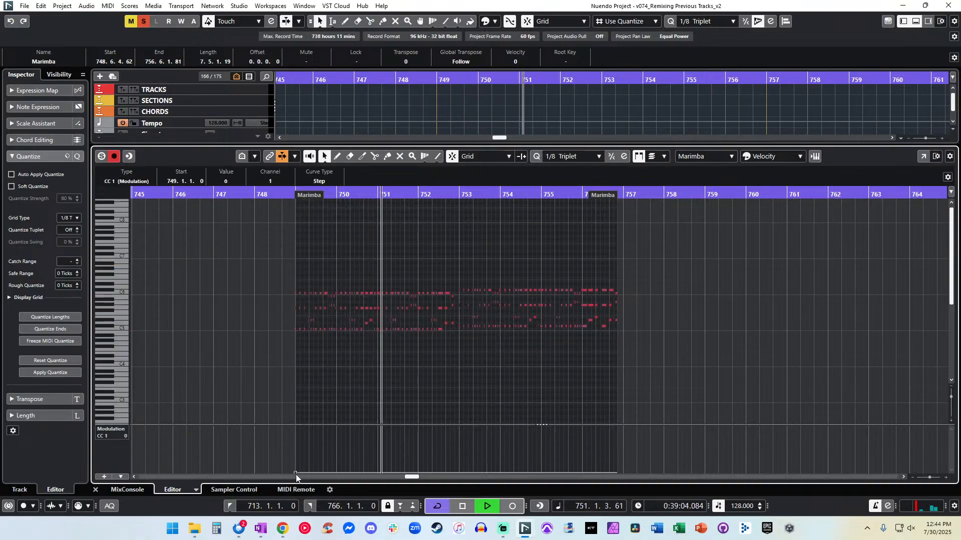
click(349, 365)
Shift all Marimba notes so the first starts at 749.1.1.0, enlarge the part to fit and close the editor.
scroll(349, 365, up, 4)
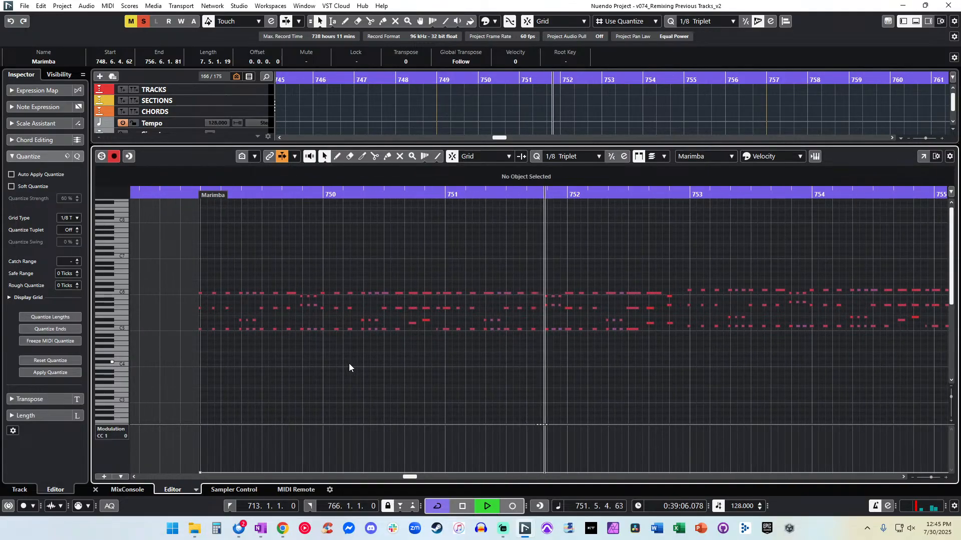
key(ctrl+a)
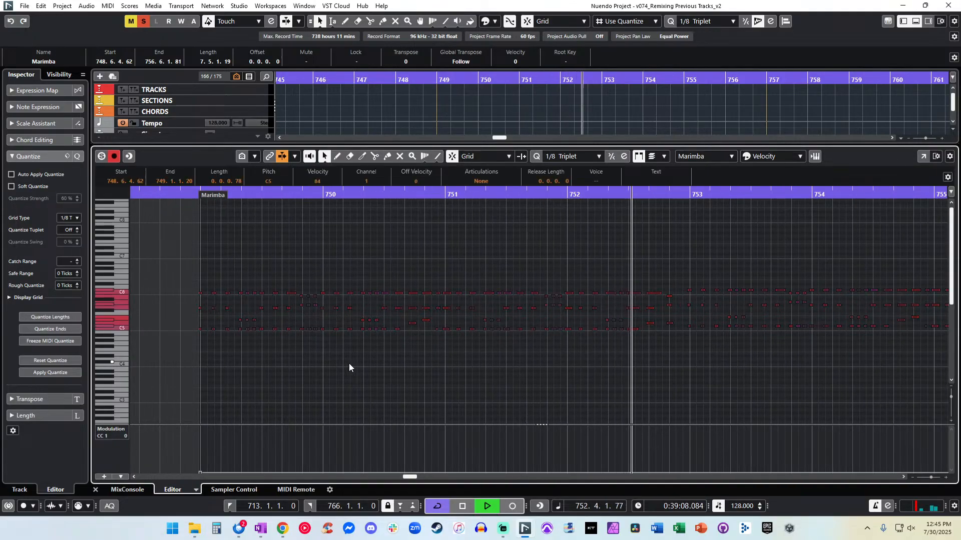
key(ctrl+Right)
drag(205, 292, 203, 293)
click(442, 287)
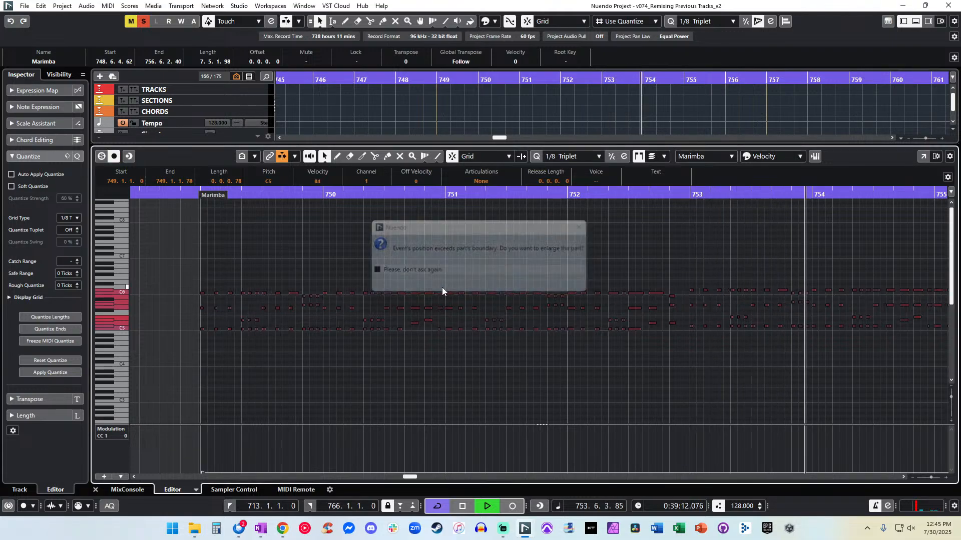
key(Return)
Check the Marimba track's Kontakt instrument and replay its part from bar 749.
key(space)
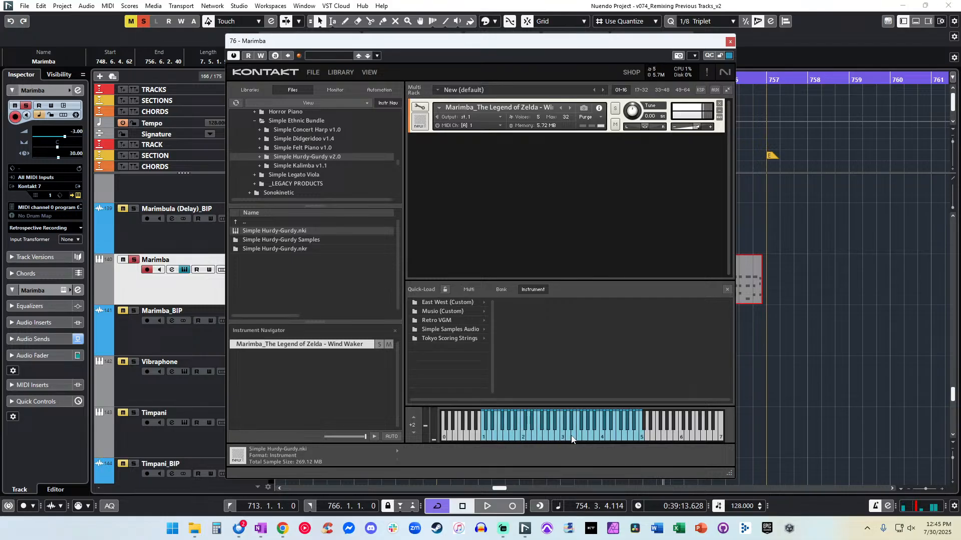
key(Escape)
key(ctrl+KP_Subtract)
key(ctrl+KP_Subtract)
key(ctrl+KP_Subtract)
key(ctrl+KP_Subtract)
key(ctrl+KP_Subtract)
key(ctrl+KP_Subtract)
key(space)
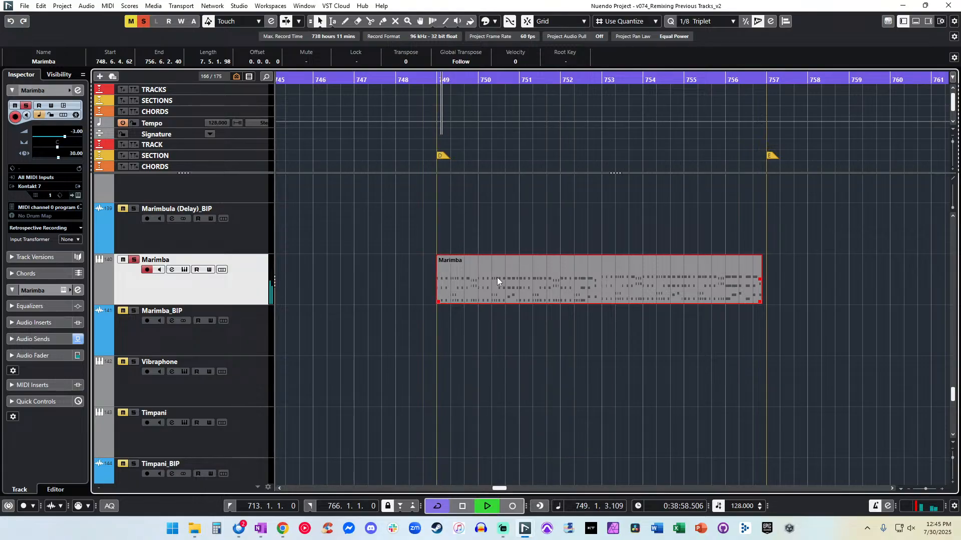
Delete the Marimba part at bar 749 and stop playback.
double_click(498, 281)
key(Return)
drag(516, 307, 494, 291)
key(Delete)
key(space)
Split the Winds Ens part at 749.1.1.0 and 757.5.1.0 and select the section in between.
scroll(494, 291, up, 5)
scroll(494, 290, up, 10)
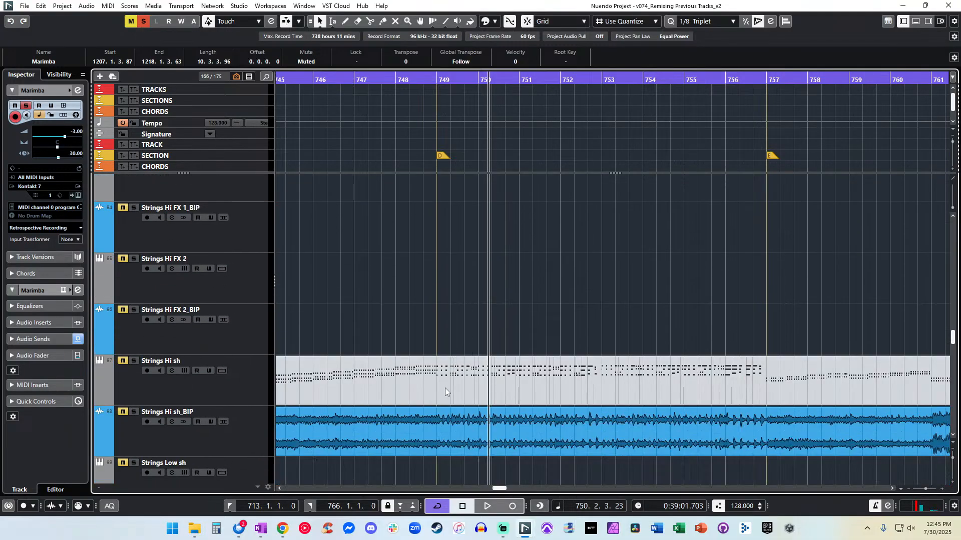
scroll(434, 355, up, 4)
scroll(434, 355, down, 1)
scroll(434, 355, up, 6)
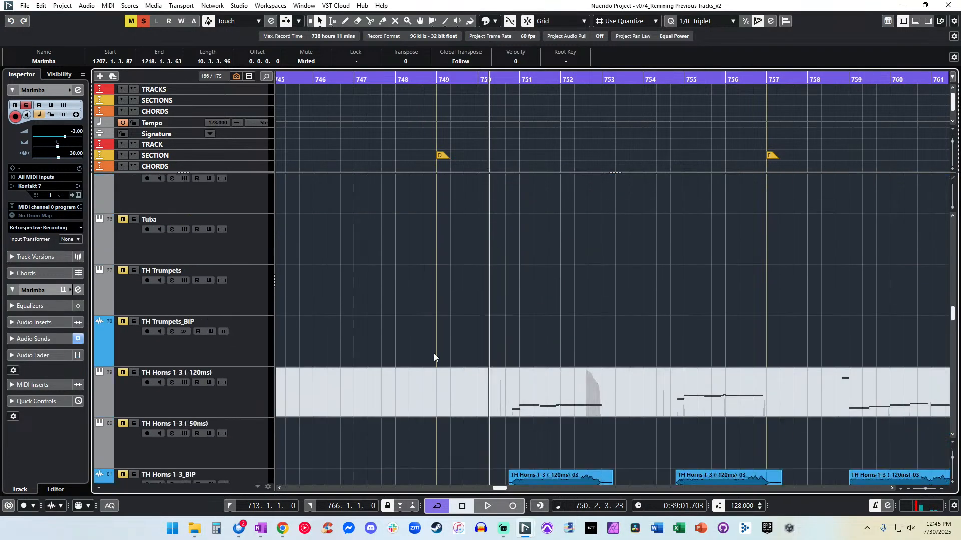
scroll(434, 353, up, 5)
scroll(433, 353, down, 2)
scroll(433, 354, down, 1)
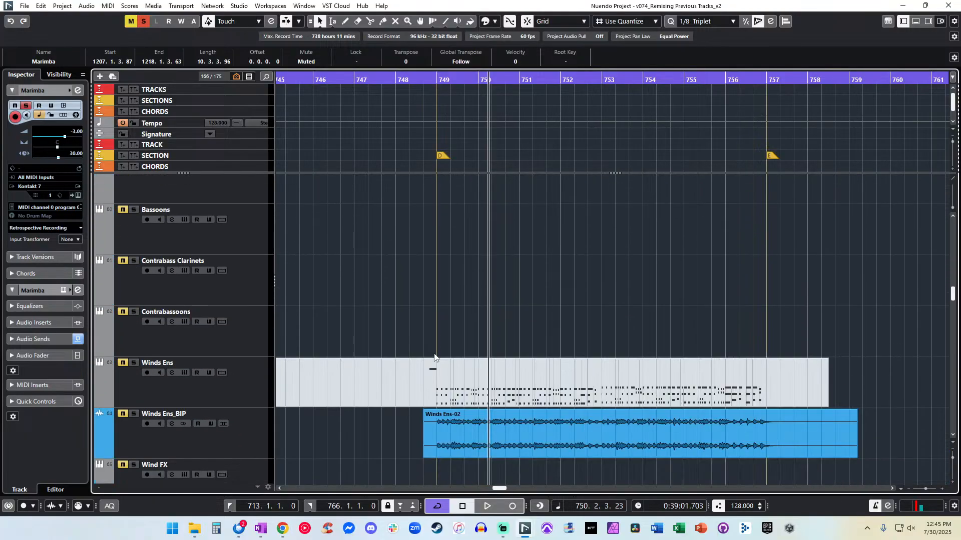
alt+click(436, 392)
click(596, 395)
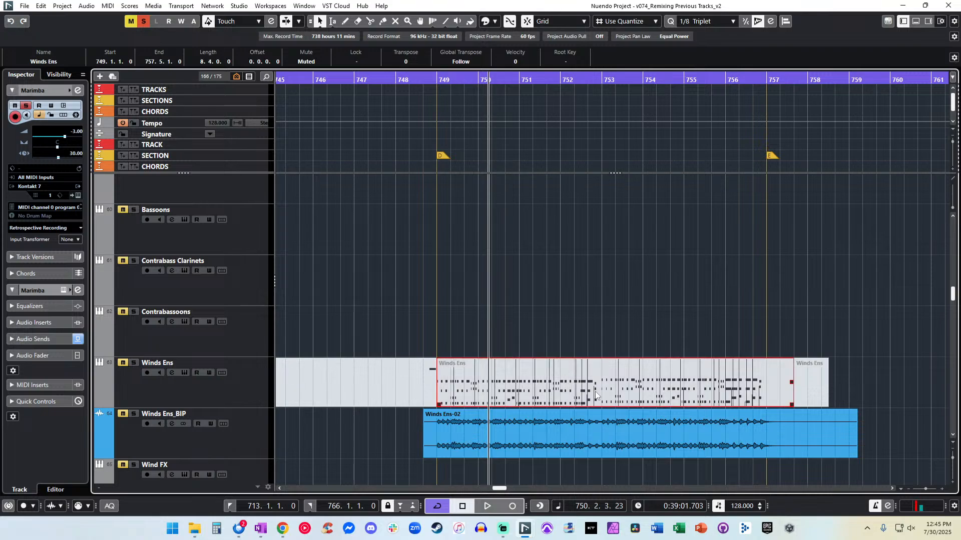
scroll(339, 235, down, 20)
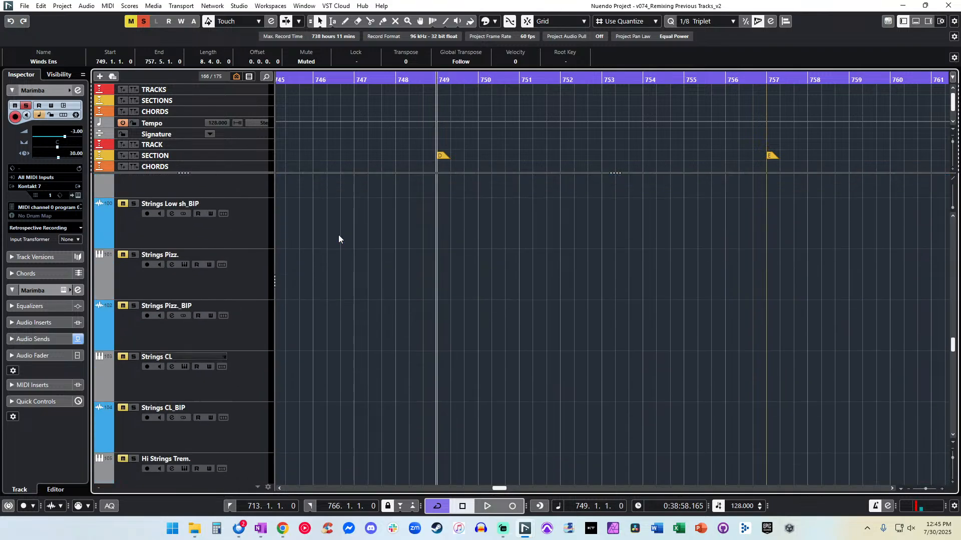
Place the Winds Ens section on the Marimba track at 749.1.1.0, unmuted and named Marimba.
scroll(339, 235, down, 5)
scroll(338, 235, up, 1)
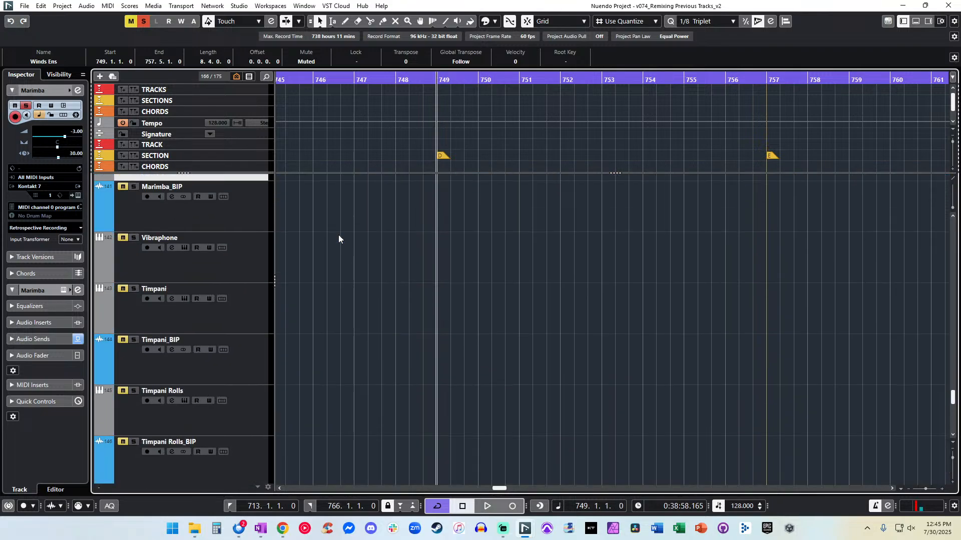
scroll(338, 236, up, 1)
right_click(459, 279)
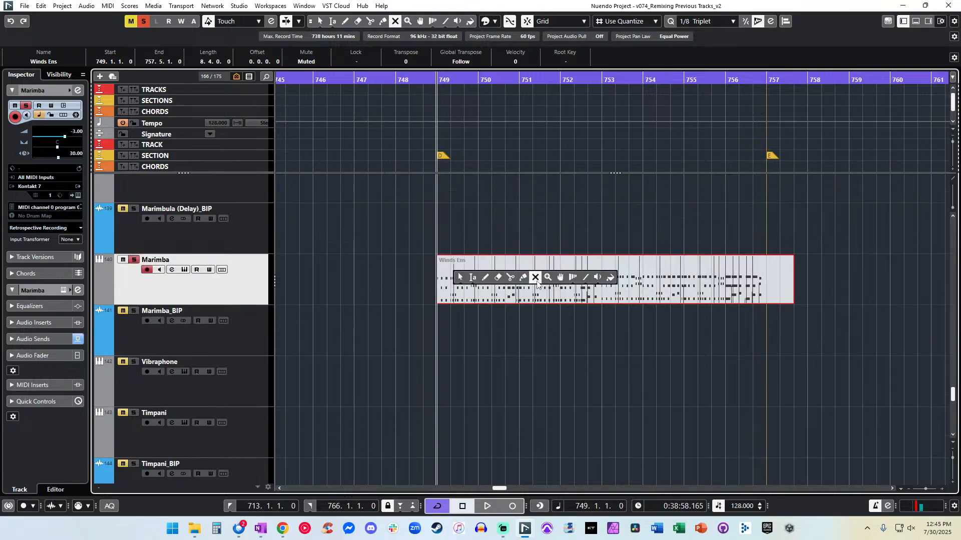
click(534, 280)
click(513, 290)
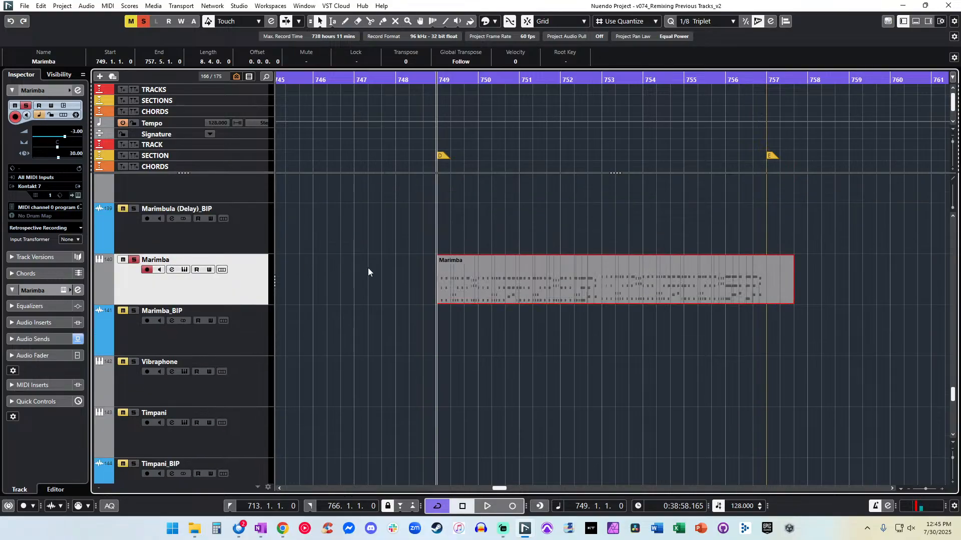
Play the Marimba part on its own and replay it unsoloed within the mix from just before bar 748.
key(space)
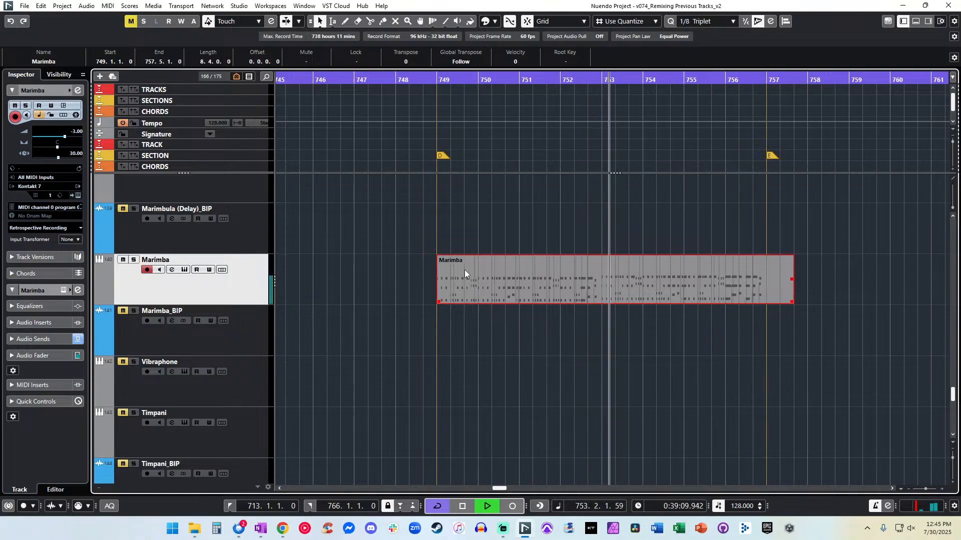
click(387, 79)
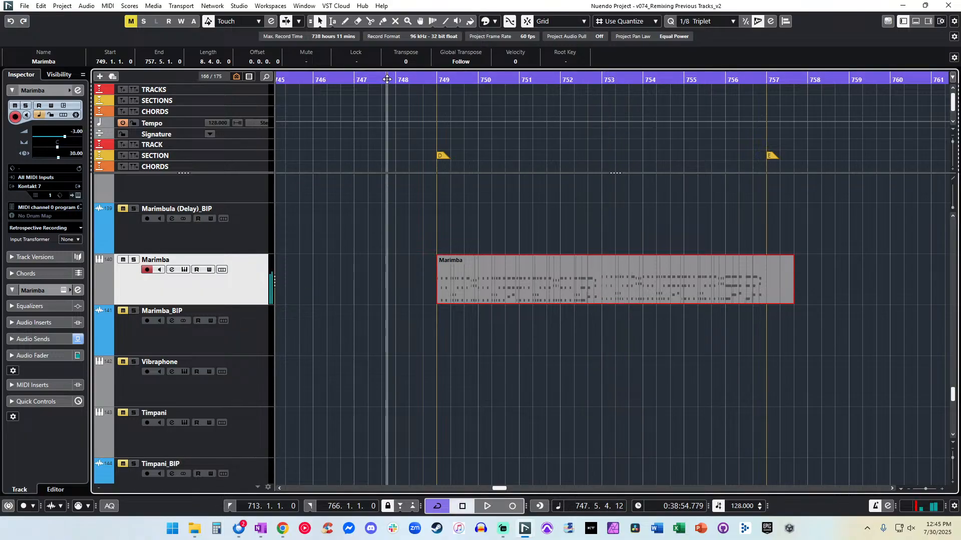
key(space)
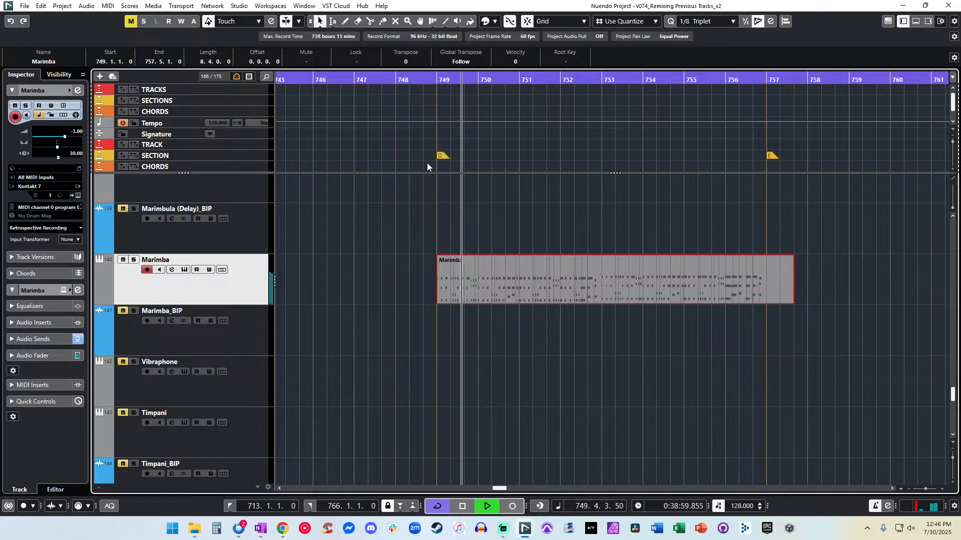
click(548, 245)
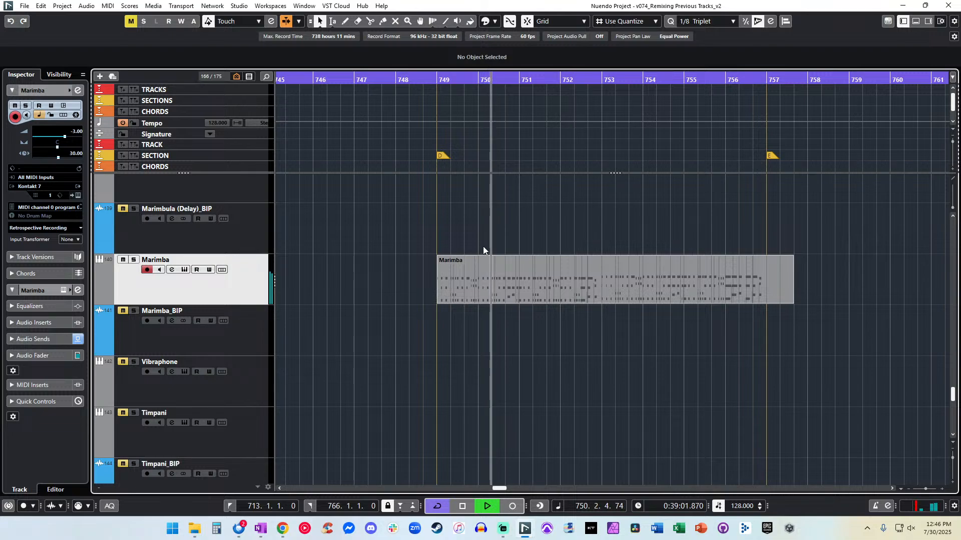
key(g)
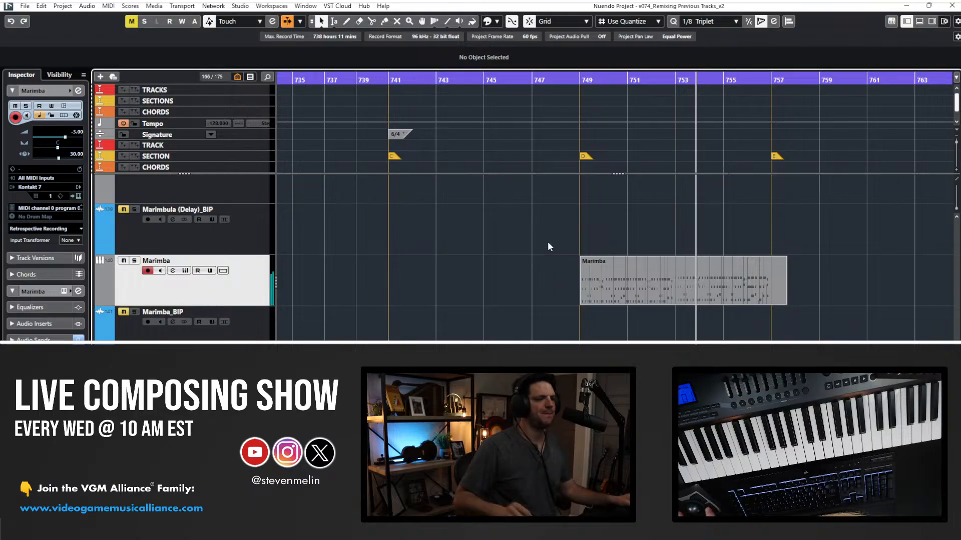
scroll(547, 241, down, 3)
scroll(538, 227, up, 3)
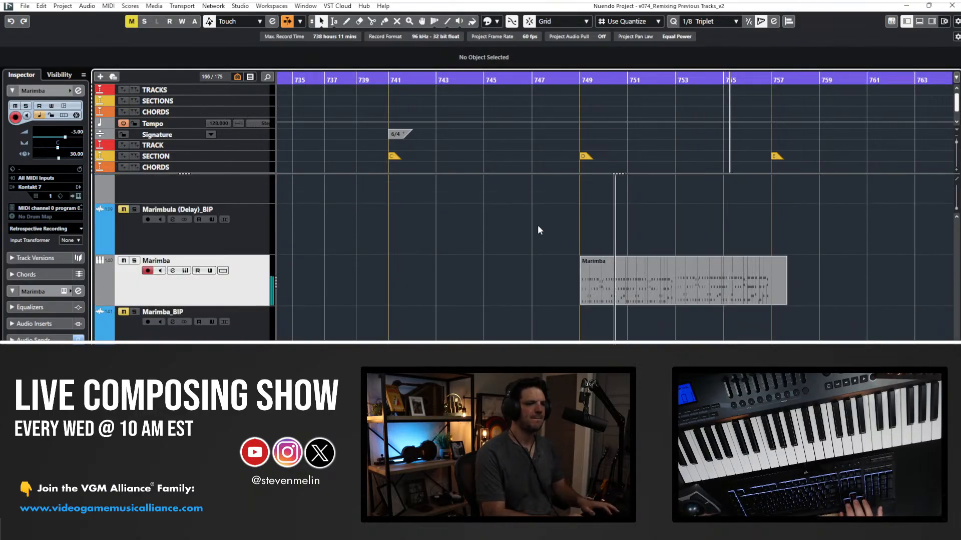
Find and select the Harp_SSA track and listen to it alongside the closing sections of the cue.
key(g)
key(g)
key(g)
key(h)
scroll(537, 231, right, 2)
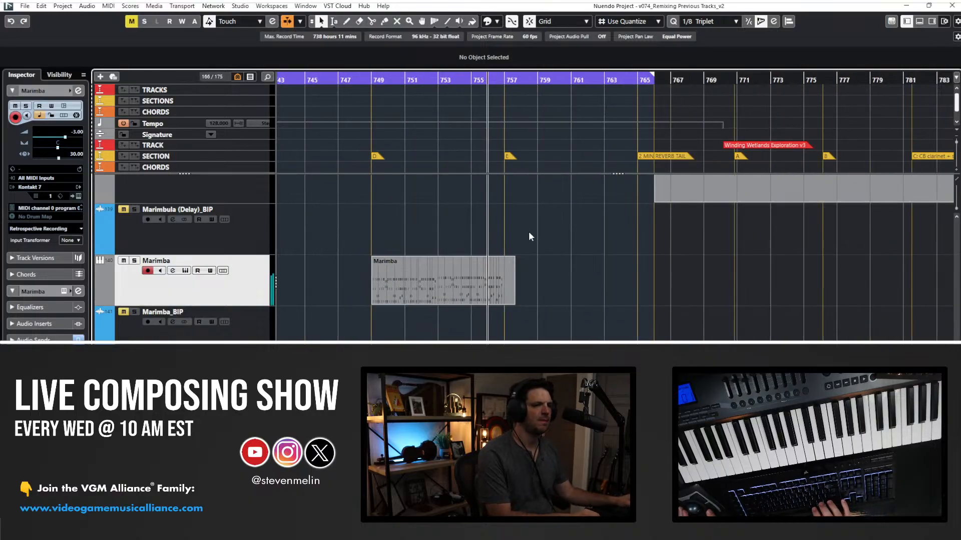
scroll(530, 235, down, 1)
scroll(529, 231, down, 3)
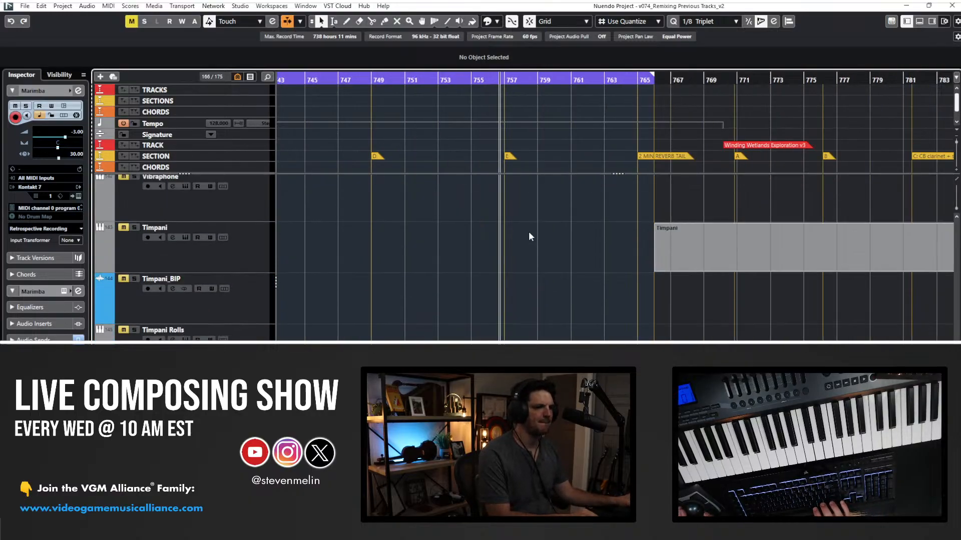
scroll(505, 247, up, 10)
scroll(505, 248, up, 5)
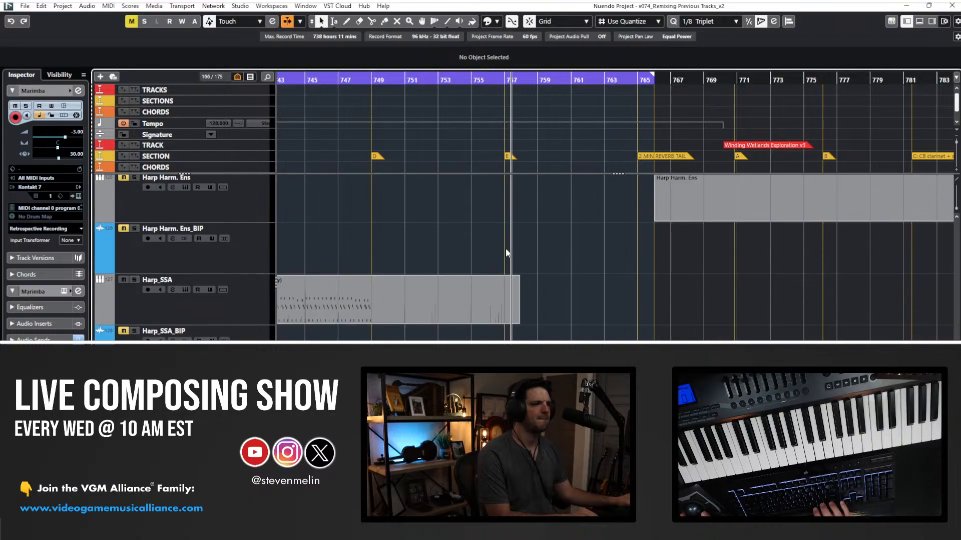
click(269, 258)
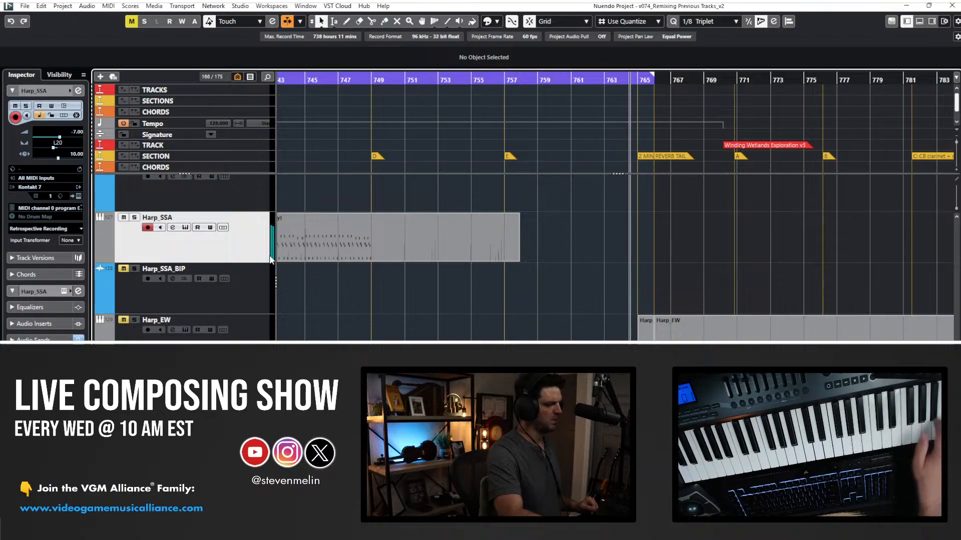
key(KP_Subtract)
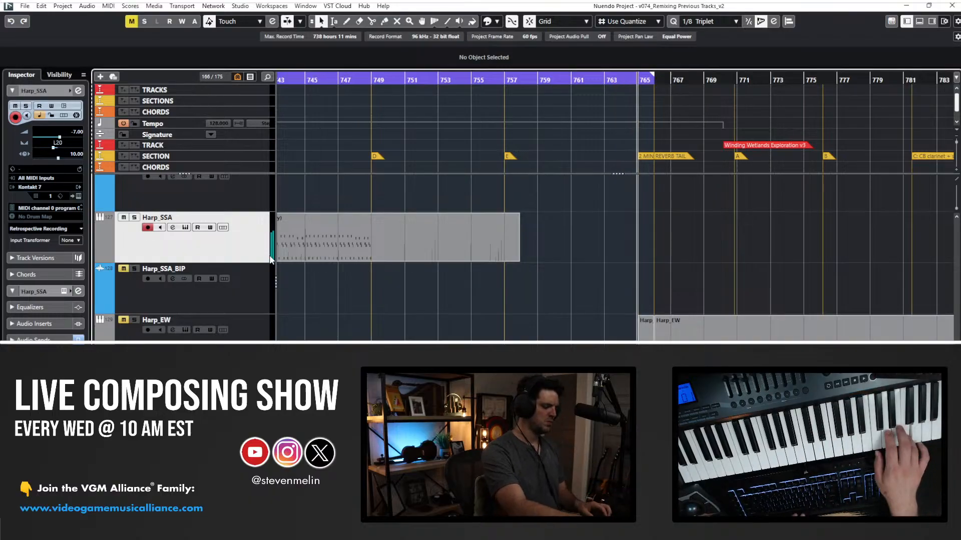
key(space)
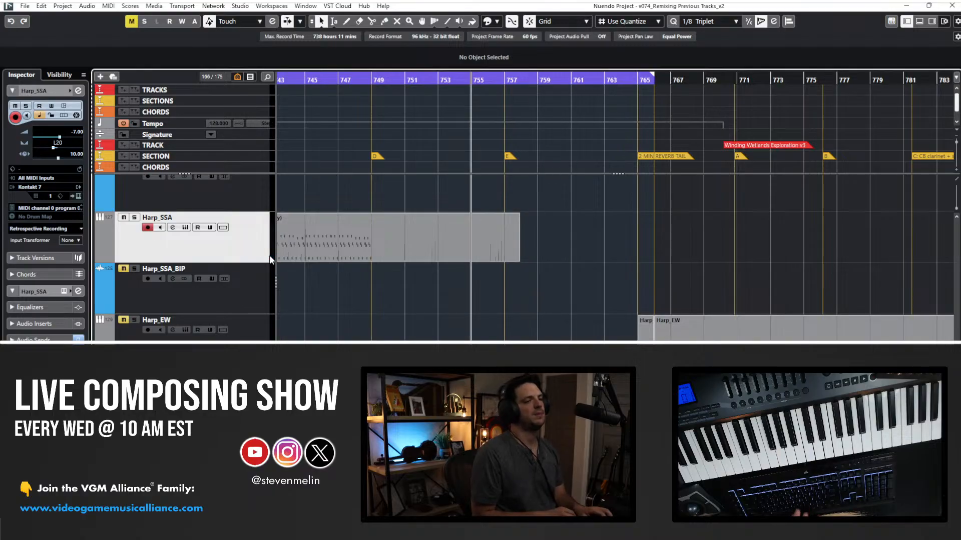
Look through the percussion tracks from Cymbals to Seed Shaker across sections D and E, and restart playback just before bar 741.
scroll(422, 251, down, 14)
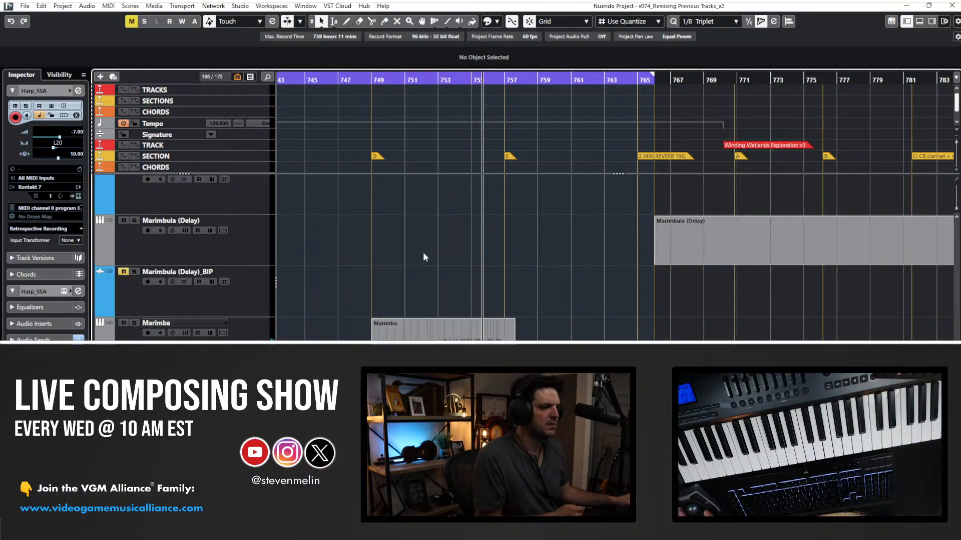
scroll(422, 251, down, 18)
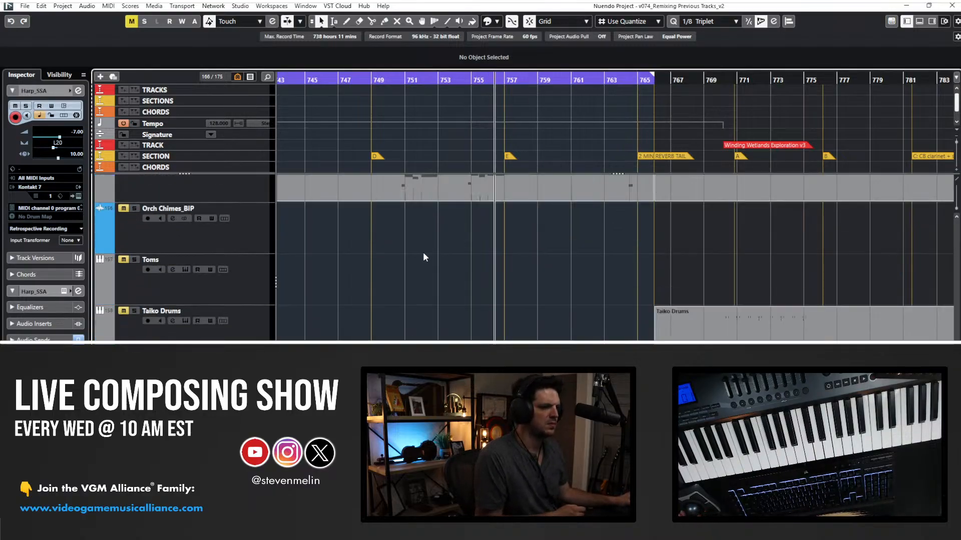
scroll(424, 257, up, 2)
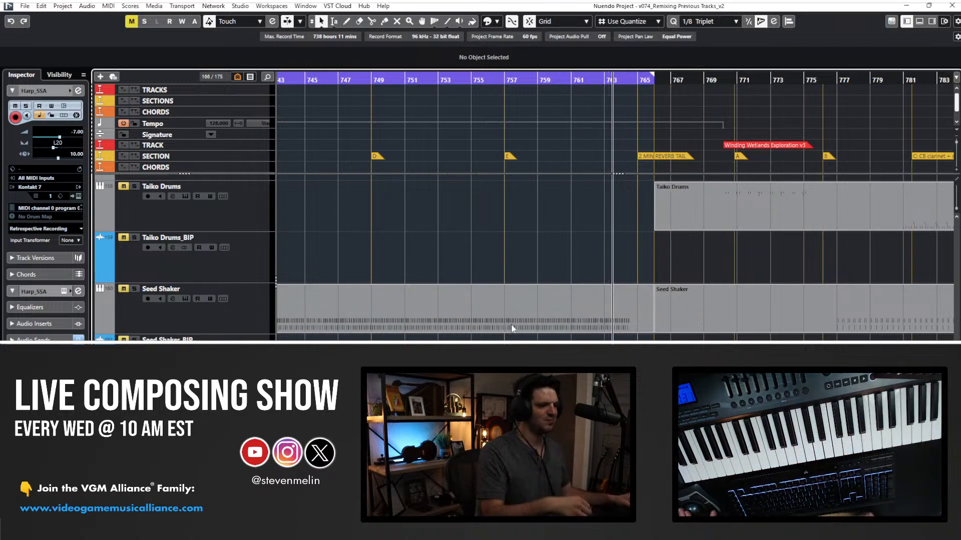
scroll(495, 278, down, 3)
scroll(493, 281, up, 10)
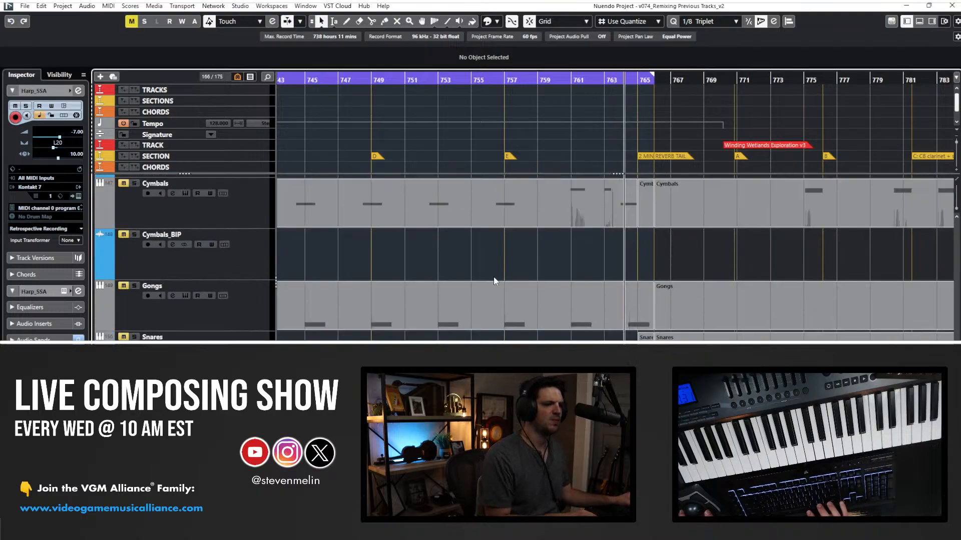
scroll(494, 277, left, 4)
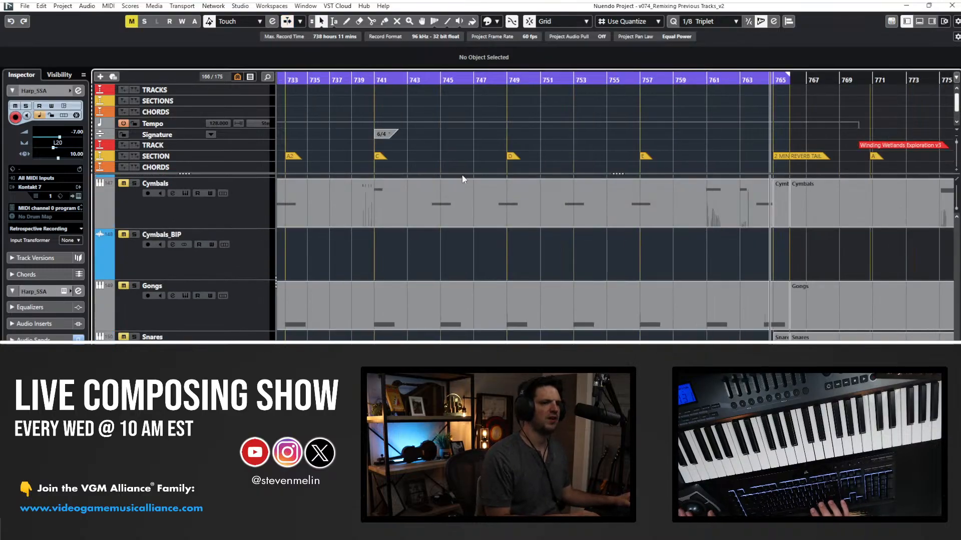
click(373, 98)
scroll(425, 267, up, 5)
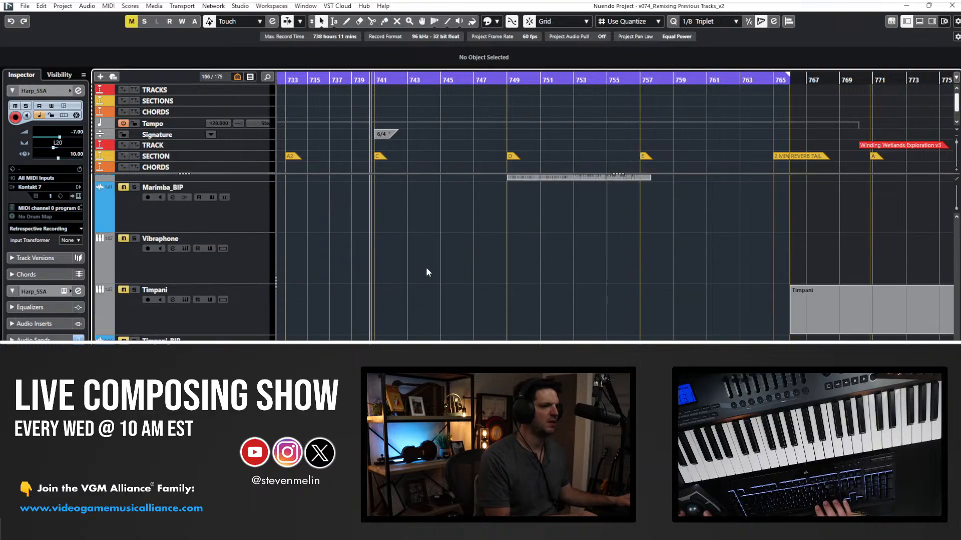
Return to the Harp_SSA track and select its Marimbula (Delay) part spanning sections C and D.
scroll(426, 267, up, 3)
scroll(425, 268, left, 6)
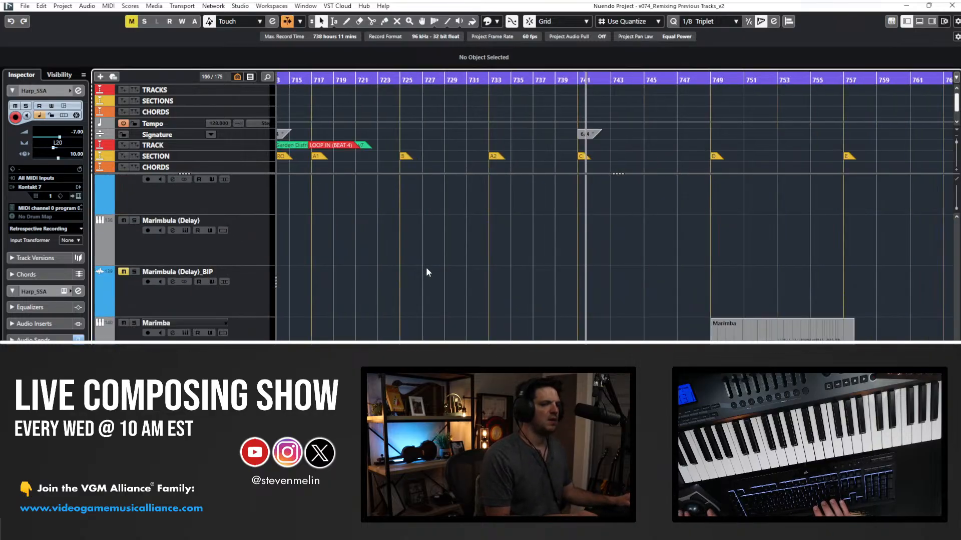
scroll(425, 267, up, 8)
scroll(425, 268, right, 2)
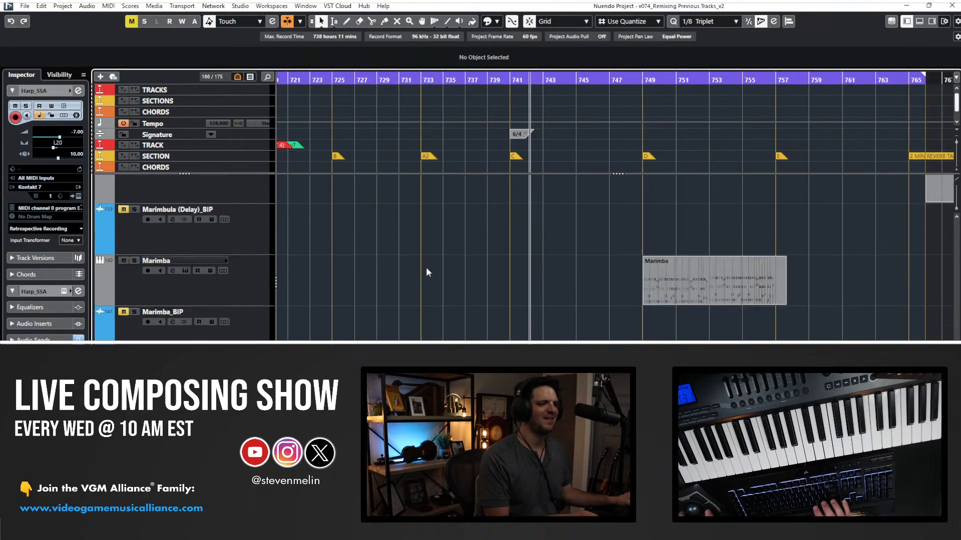
scroll(425, 267, up, 4)
scroll(425, 268, down, 2)
click(551, 304)
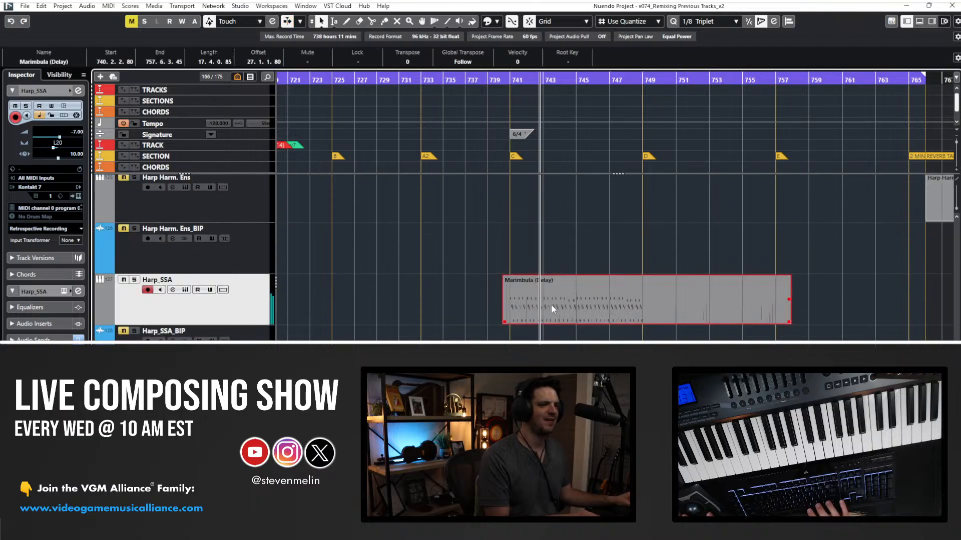
drag(651, 298, 634, 296)
key(ctrl+z)
key(ctrl+z)
key(ctrl+shift+z)
Split the part on the Harp_SSA track at 750.1.1.0, delete the remainder and name the kept part Harp_SSA.
alt+click(660, 303)
key(Delete)
click(624, 295)
click(602, 298)
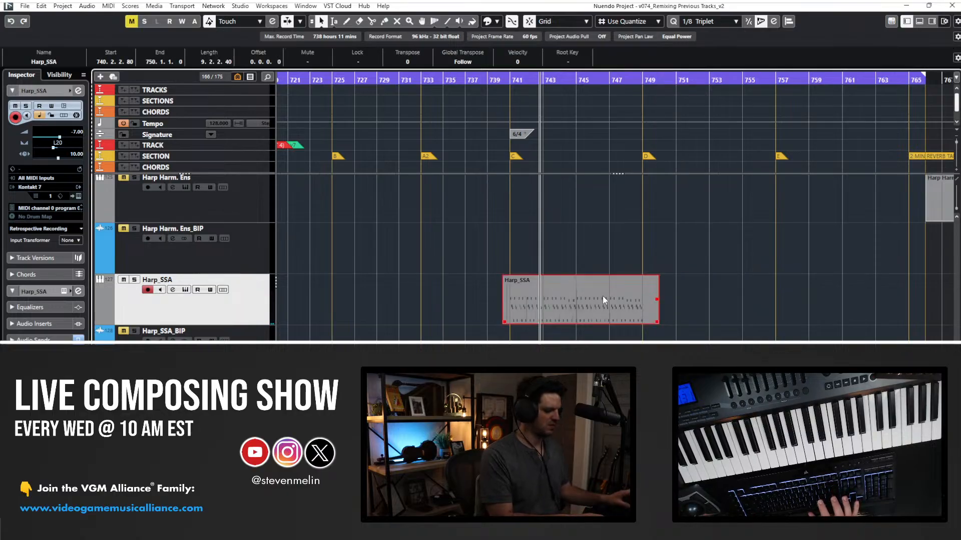
Render the Harp_SSA part to audio and move the result to the Harp_SSA_BIP track, removing the temporary render track.
key(alt+r)
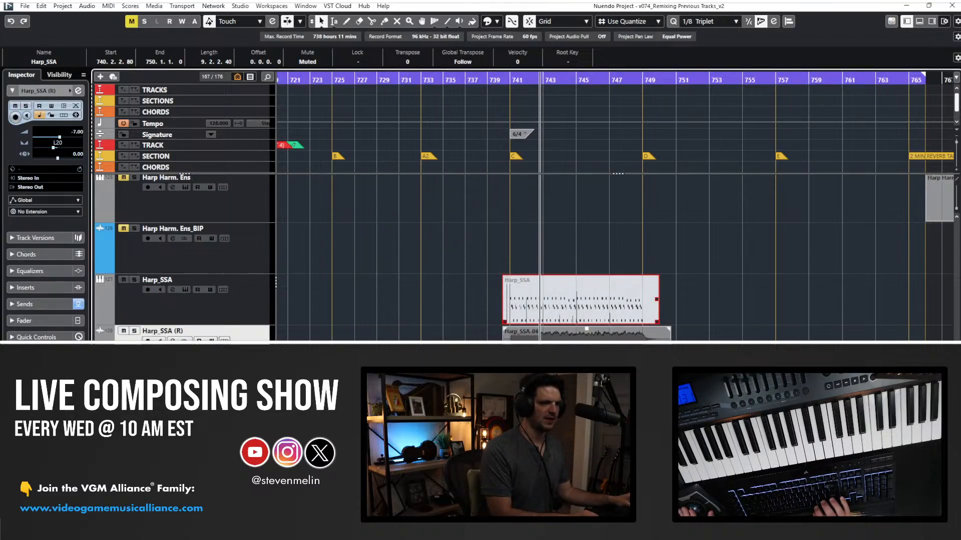
key(ctrl+x)
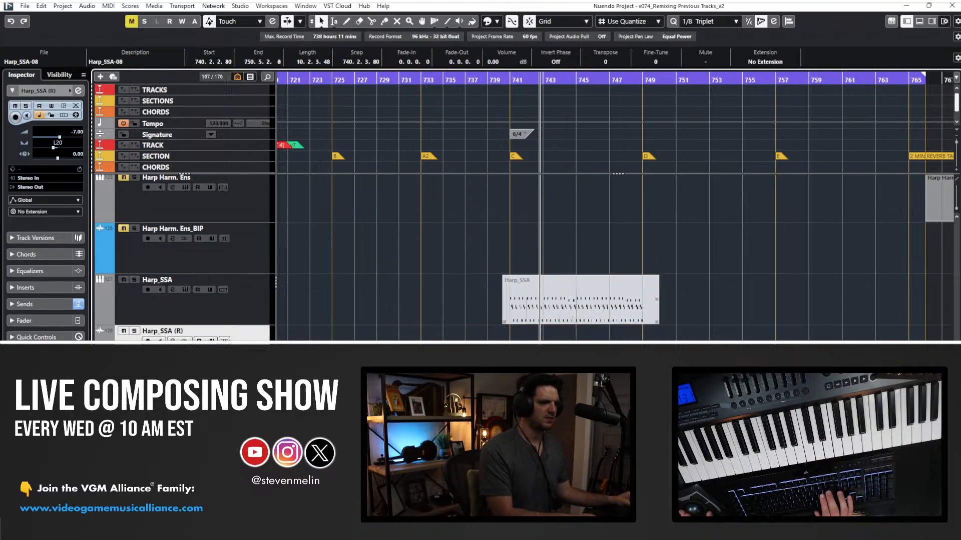
key(shift+Delete)
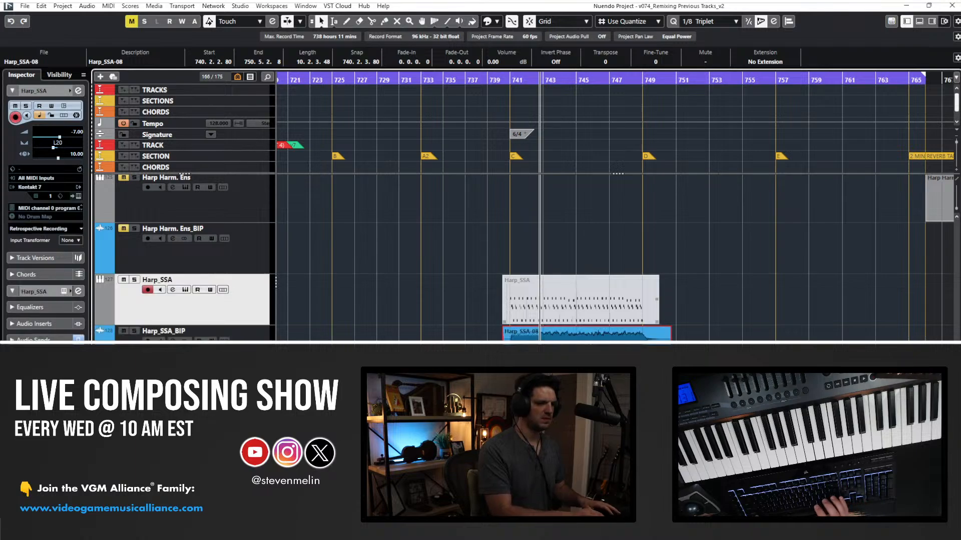
key(shift+b)
Play back section C with the rendered harp audio up to the Marimba entrance.
key(space)
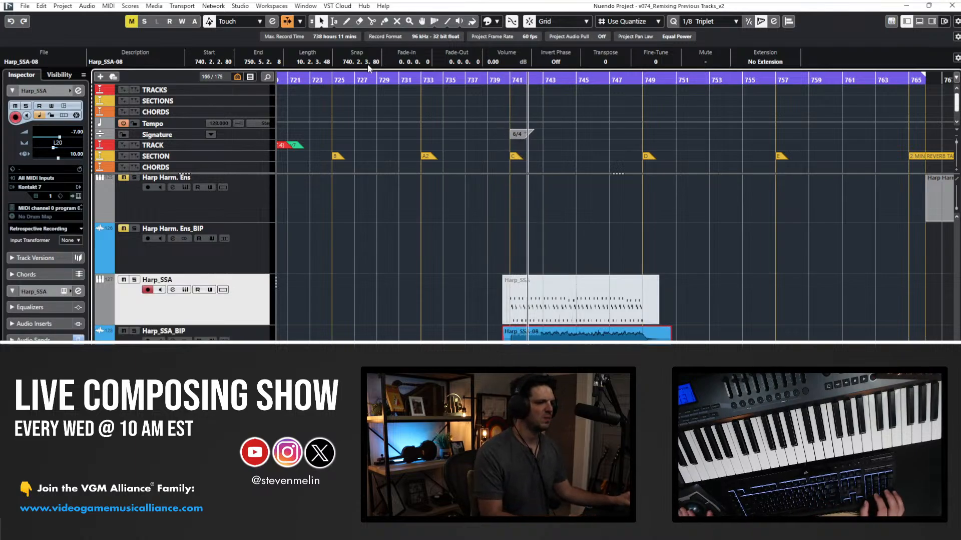
click(490, 61)
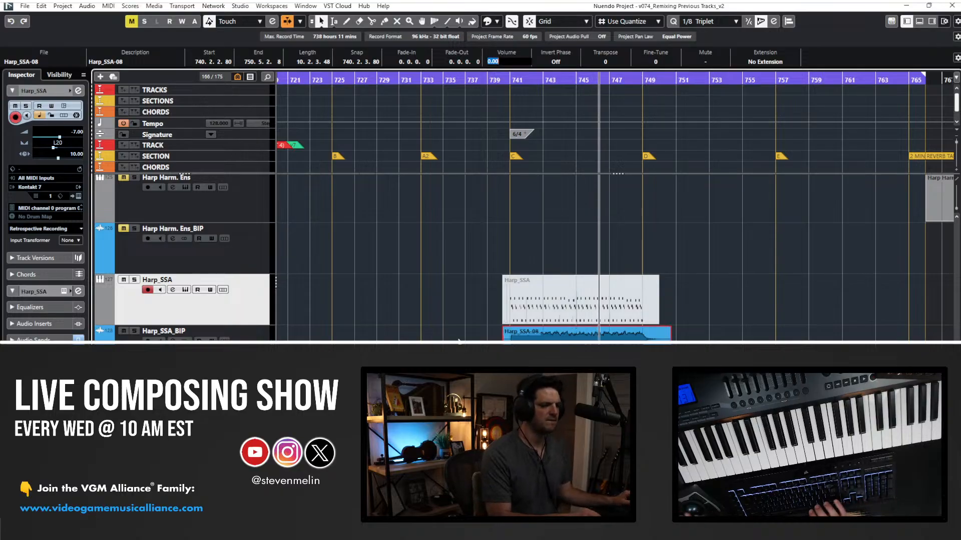
scroll(458, 341, down, 2)
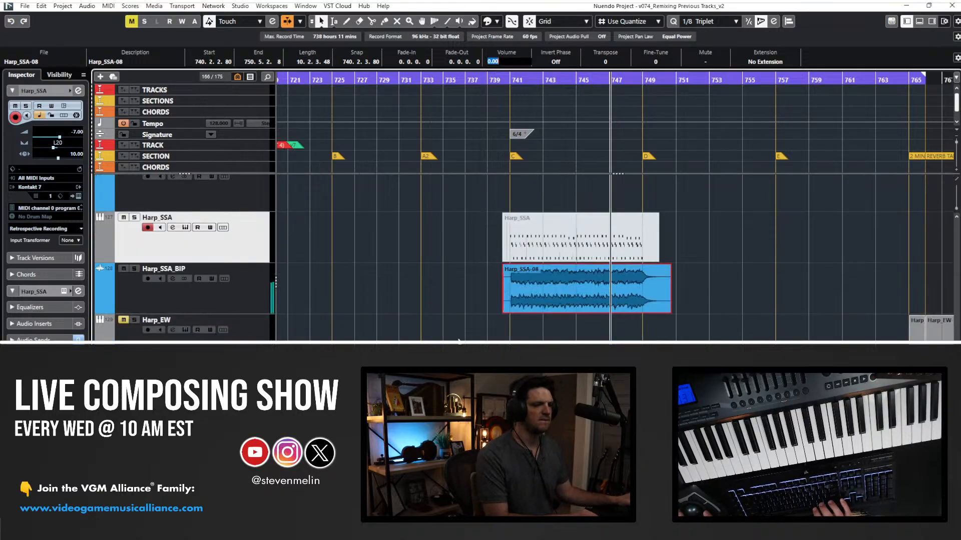
scroll(458, 341, down, 6)
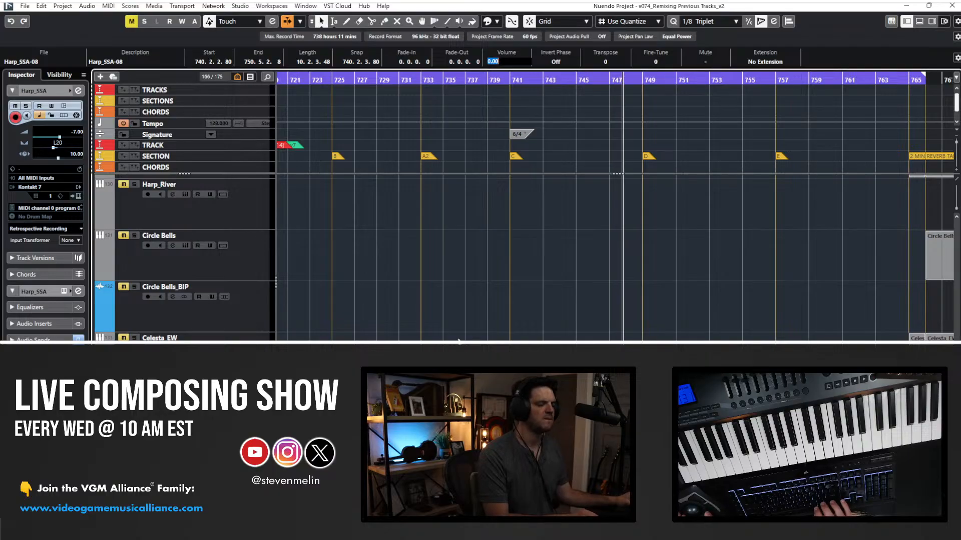
scroll(459, 341, down, 14)
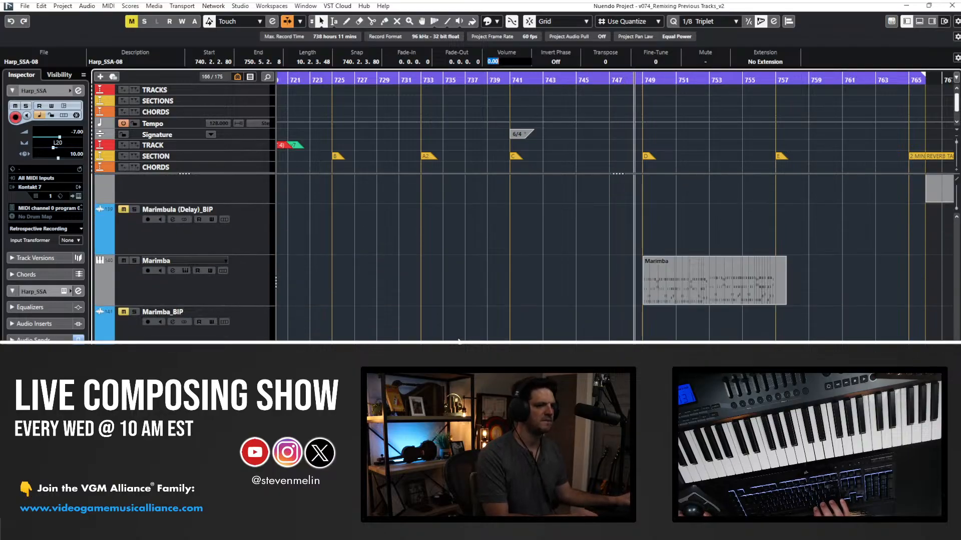
Render the Marimba part at section D to audio and move the result to the Marimba_BIP track, removing the temporary render track.
scroll(565, 320, right, 2)
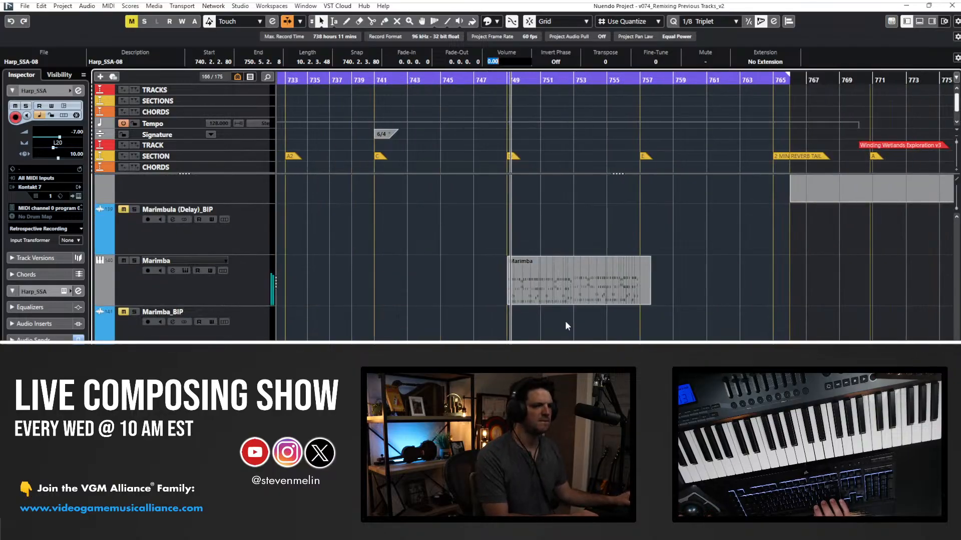
click(542, 280)
click(464, 277)
key(space)
click(524, 285)
key(alt+r)
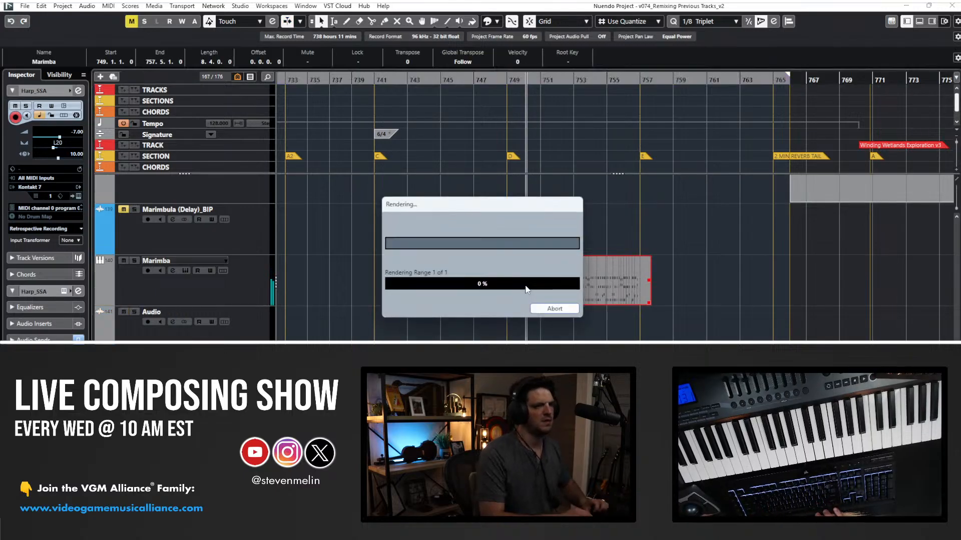
click(401, 306)
drag(526, 336, 525, 380)
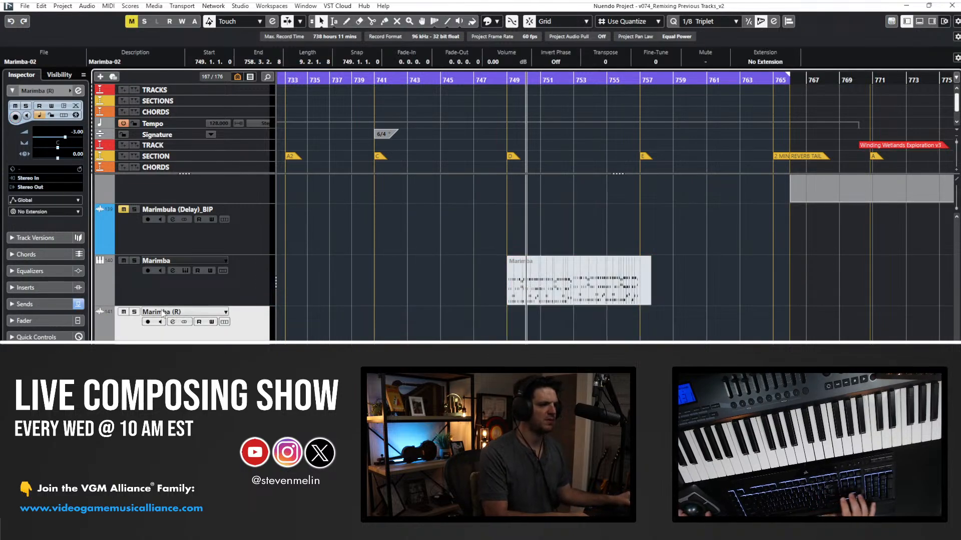
key(Delete)
Unmute the Marimba_BIP track, replay the section D entrance and trim the rendered marimba event's end to 757.3.2.41.
key(KP_Subtract)
key(KP_Subtract)
key(KP_Subtract)
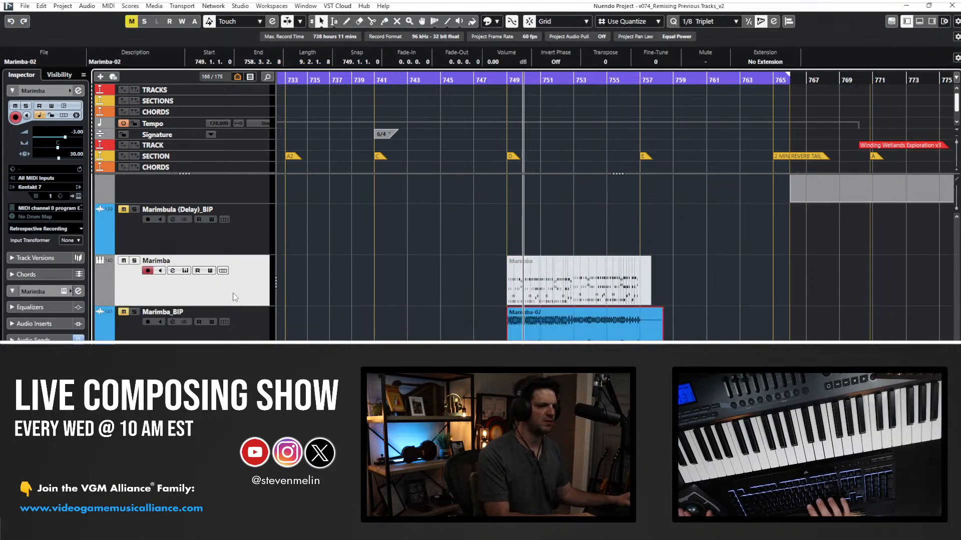
key(KP_Add)
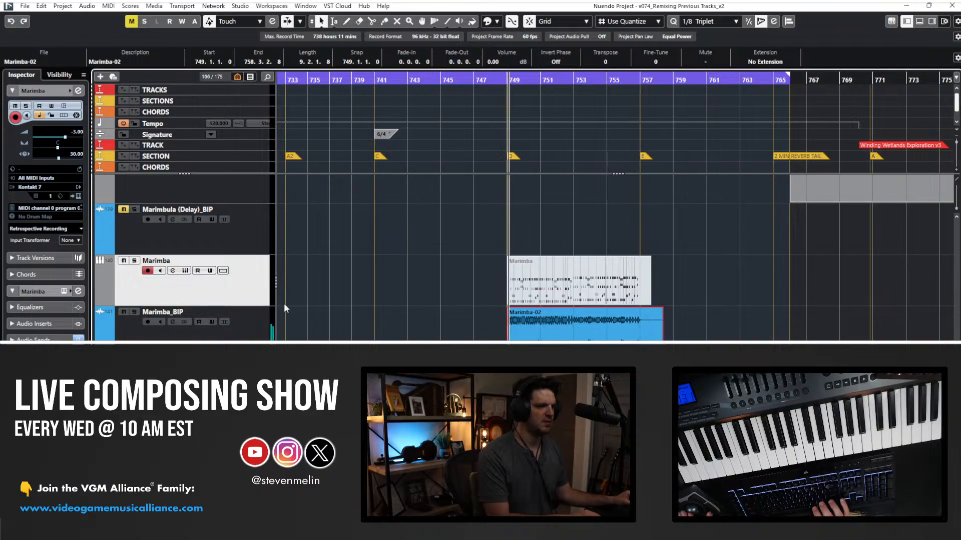
click(251, 334)
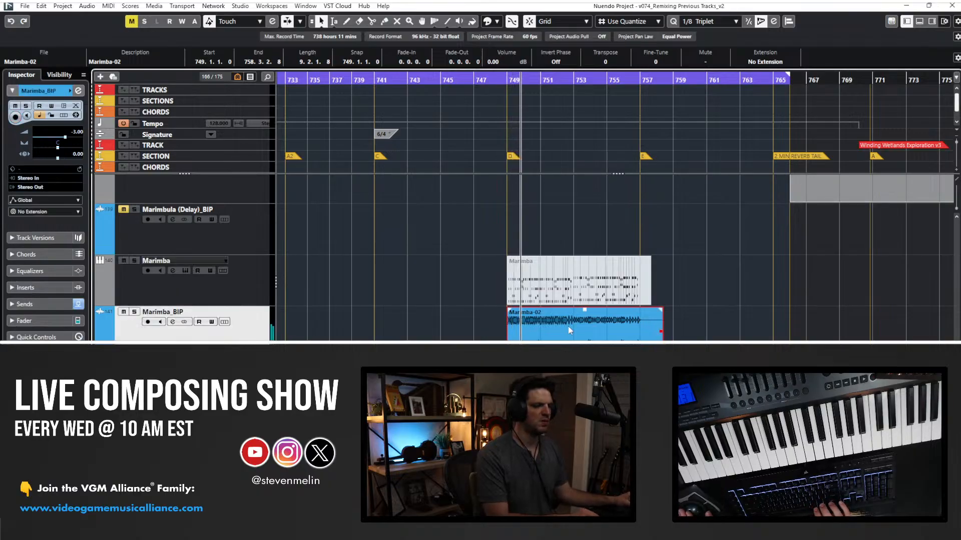
drag(661, 332, 644, 331)
Render the Cymbals part spanning bars 713 to 765 to audio and move it to the Cymbals_BIP track, removing the temporary render track.
scroll(494, 279, down, 3)
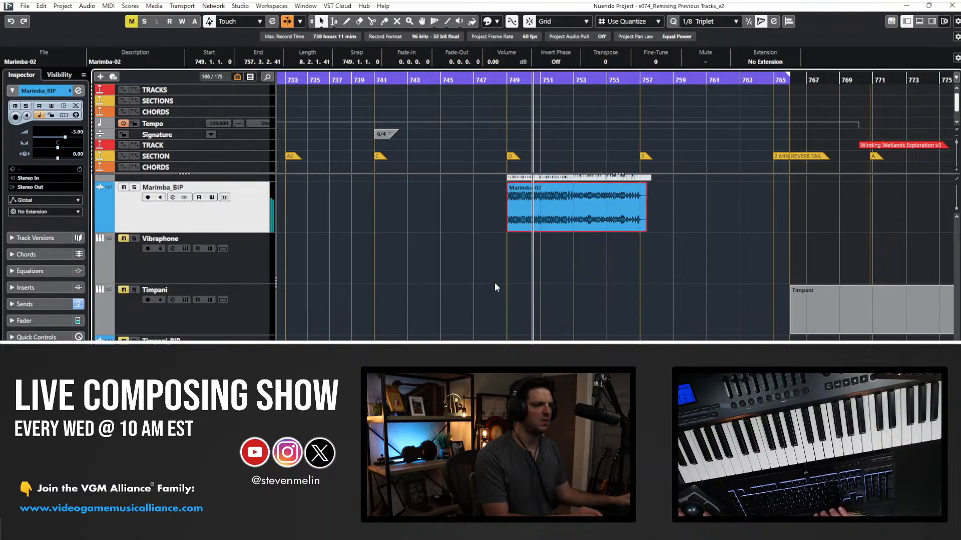
scroll(495, 280, down, 2)
scroll(495, 280, left, 3)
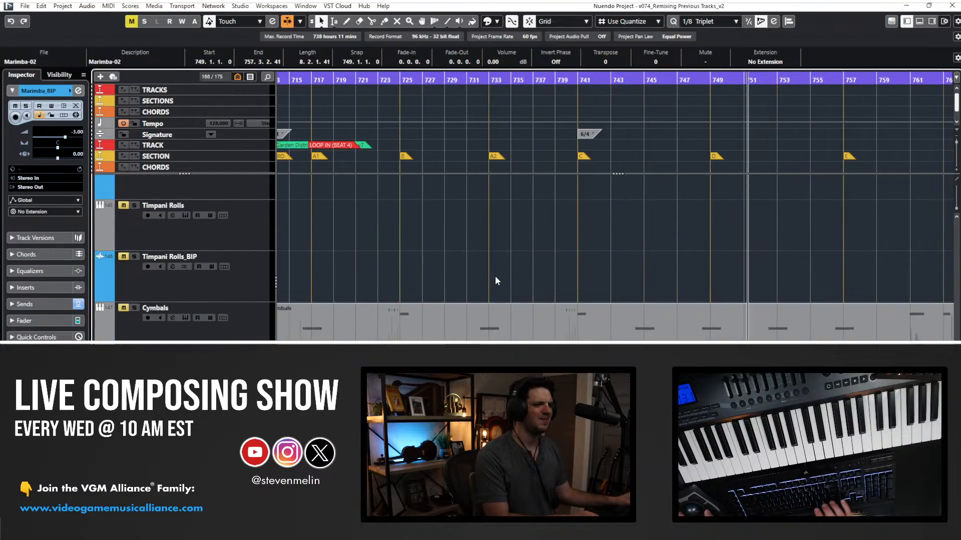
scroll(495, 281, left, 1)
scroll(496, 281, right, 7)
scroll(495, 280, left, 2)
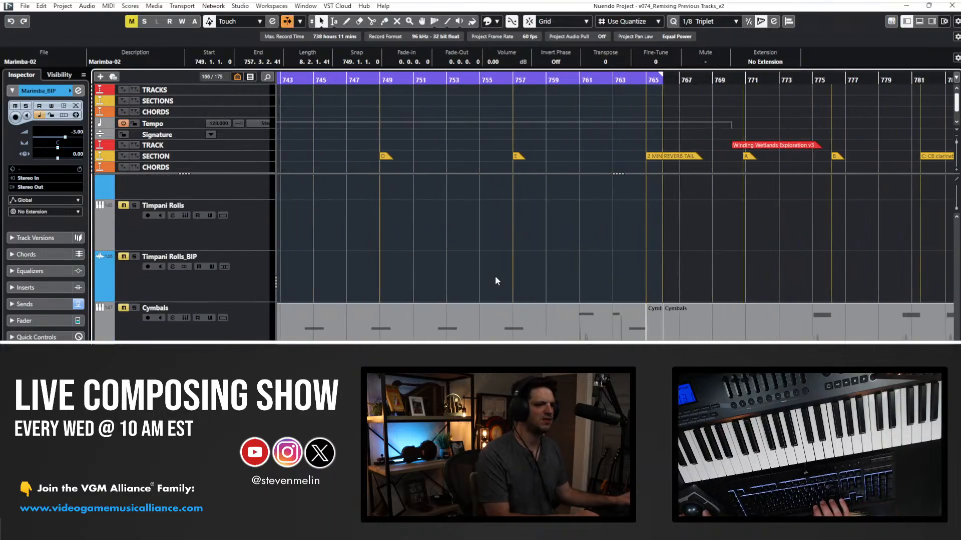
click(507, 306)
scroll(416, 329, left, 6)
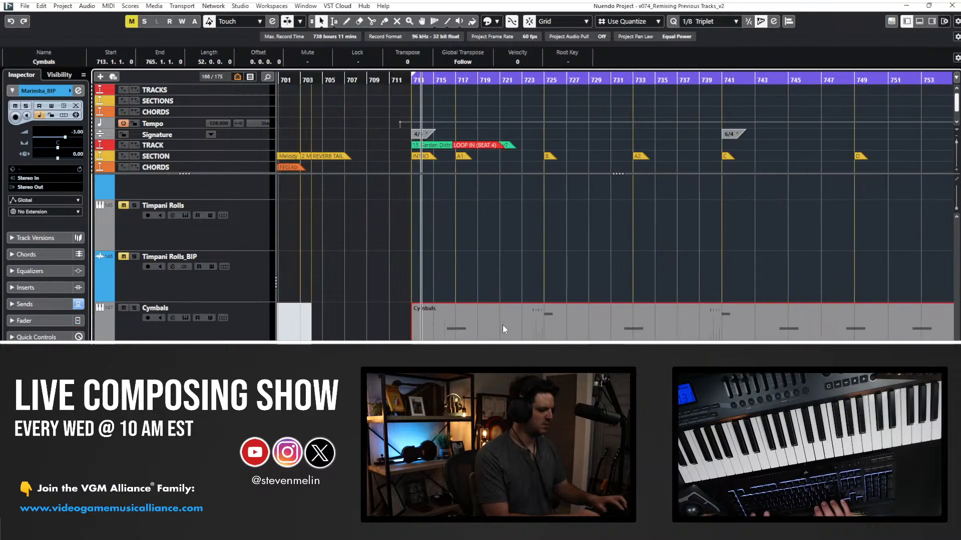
key(alt+r)
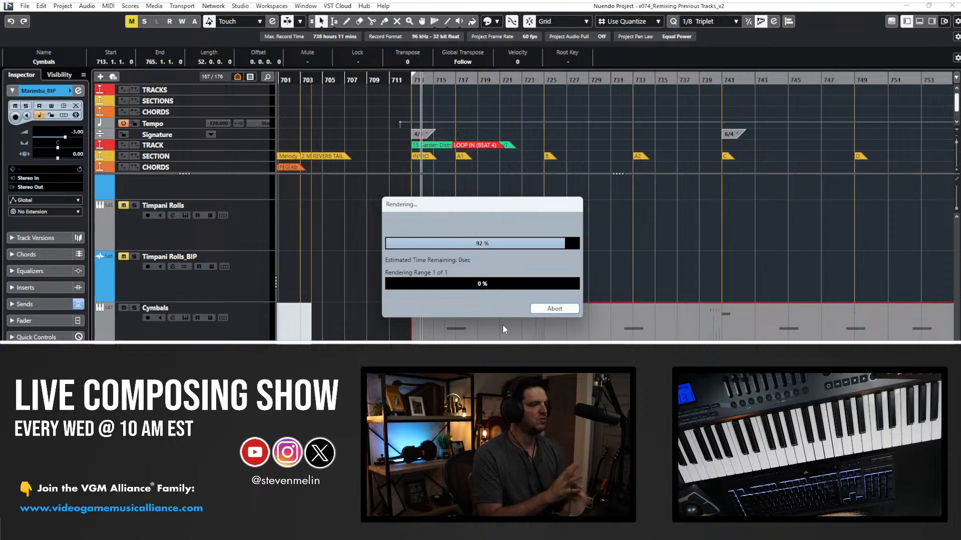
key(Down)
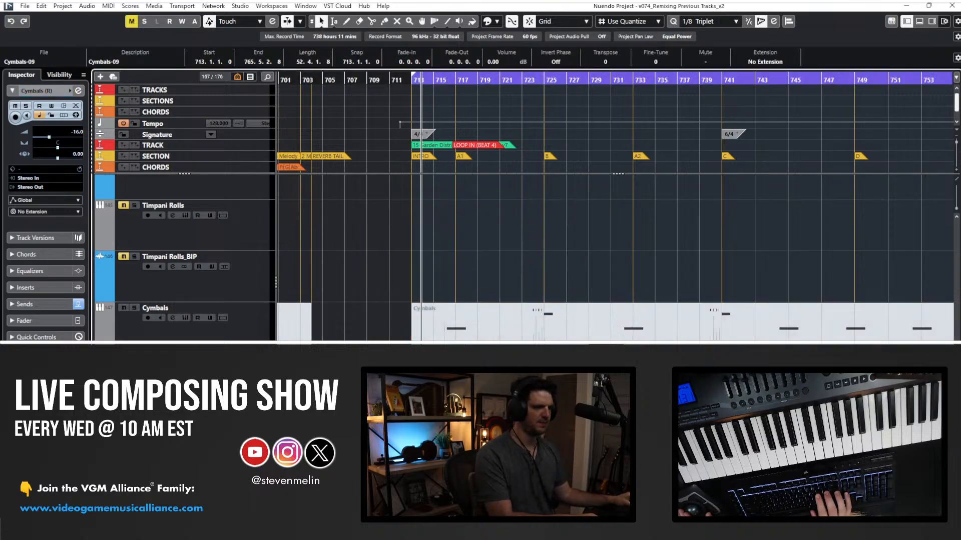
key(shift+Delete)
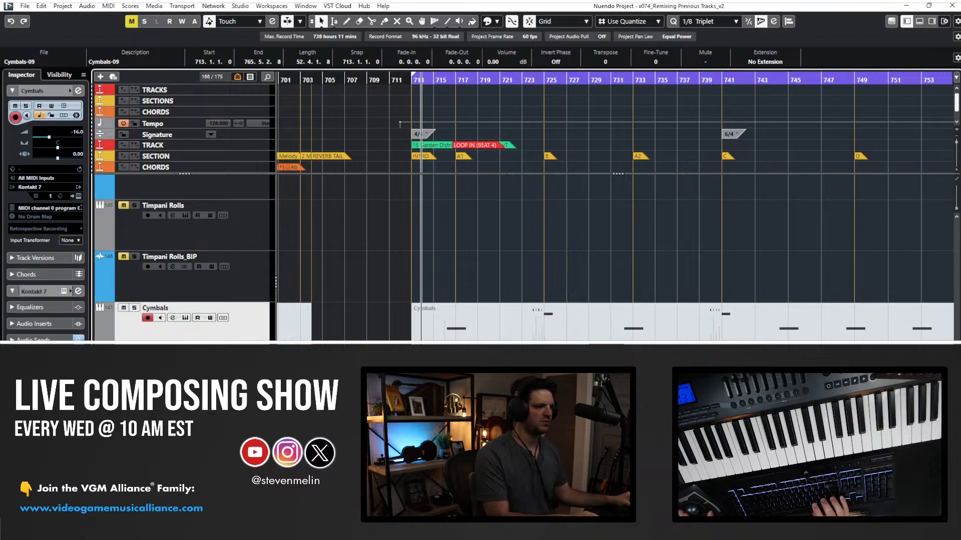
Trim the rendered cymbals event's start to 715.4.3.74 and cut out the silent stretch from 719.4.3.80 to 723.2.3.80.
key(KP_Add)
key(KP_Add)
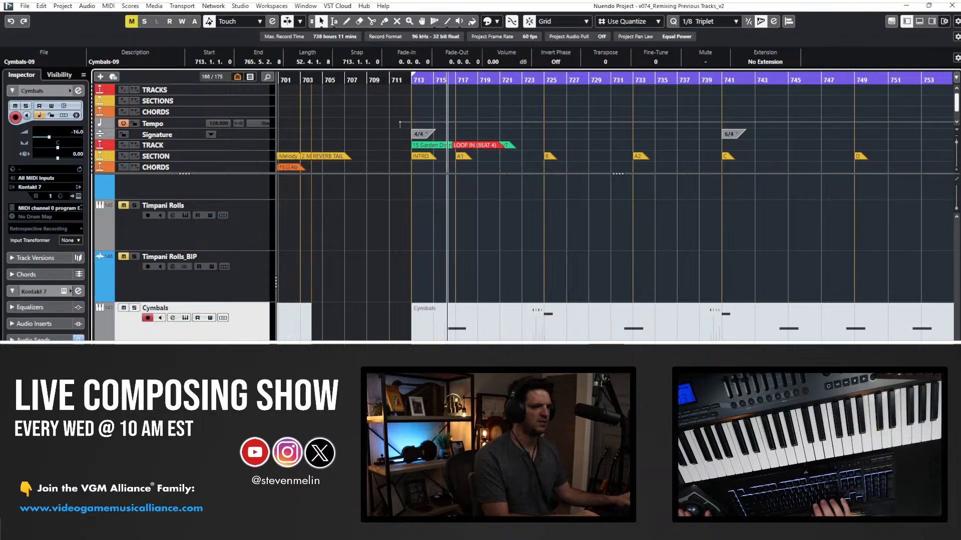
key(f)
scroll(359, 338, left, 1)
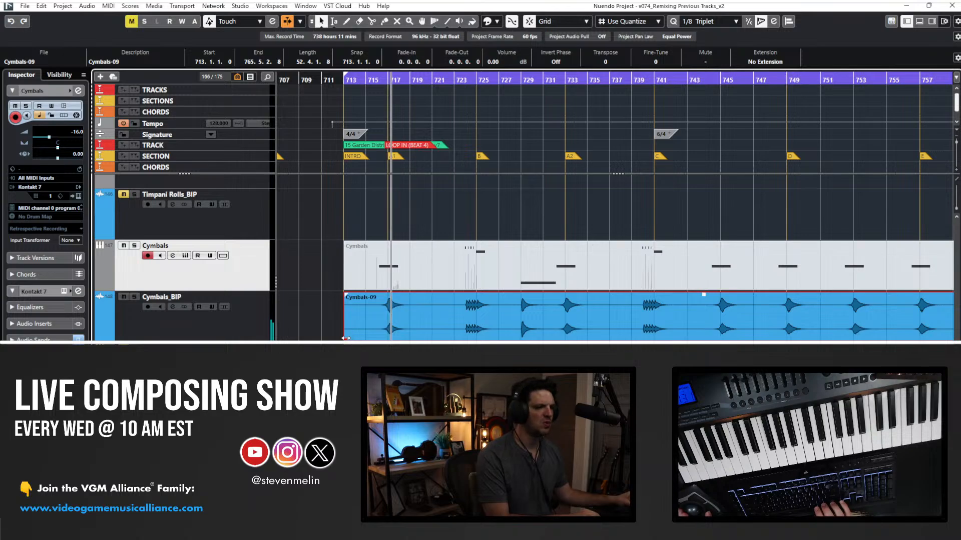
drag(345, 339, 376, 338)
alt+click(421, 308)
alt+click(459, 312)
click(456, 314)
key(Delete)
Play back the rendered cymbals from about bar 723 into section B.
click(459, 80)
scroll(438, 163, down, 1)
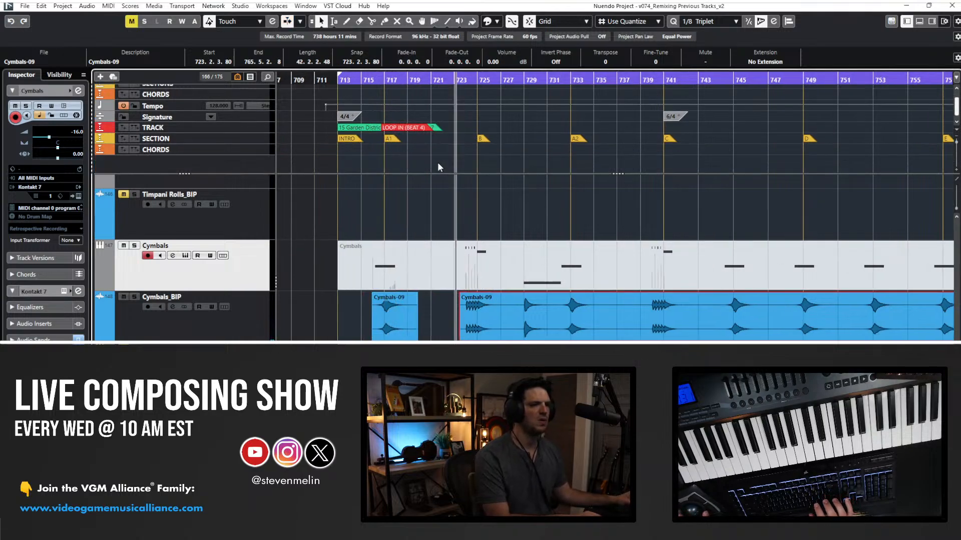
key(h)
key(h)
scroll(437, 163, right, 2)
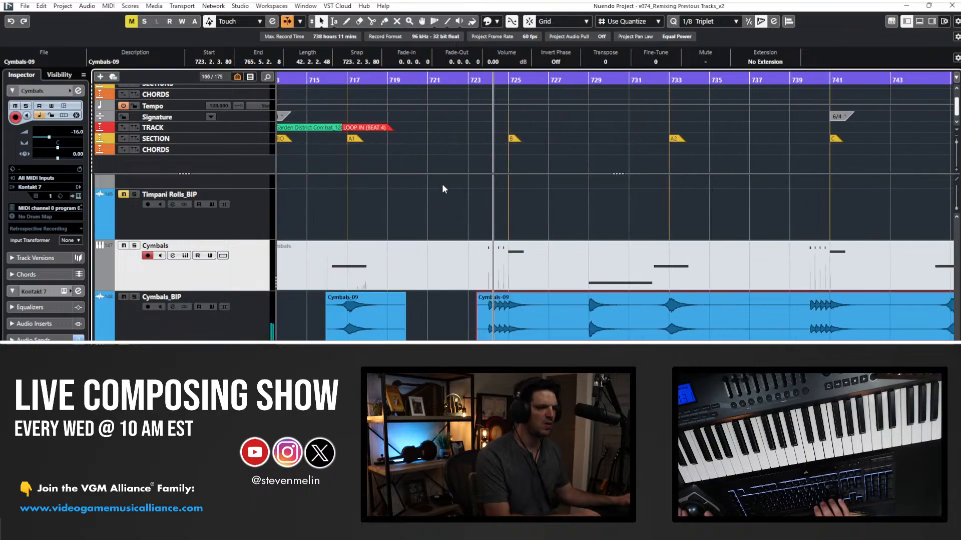
click(439, 311)
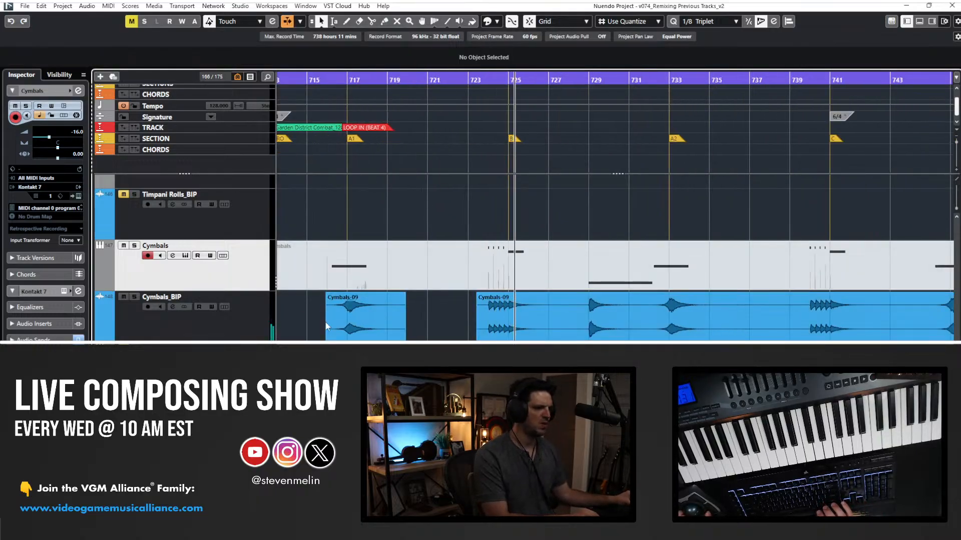
Select both rendered events on the Cymbals_BIP track, raise their event volume to 3 dB and listen to section B.
key(g)
key(g)
key(g)
key(g)
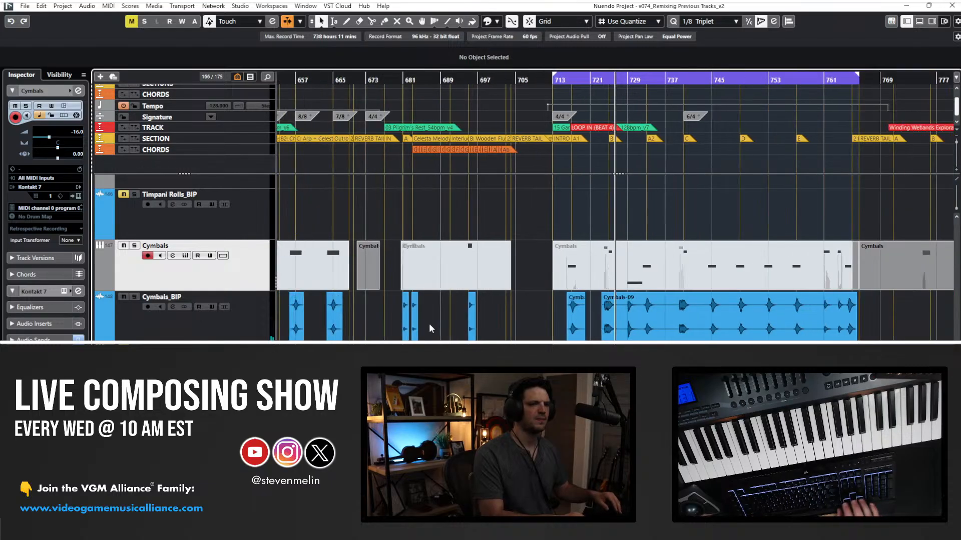
drag(526, 316, 673, 323)
scroll(514, 65, up, 3)
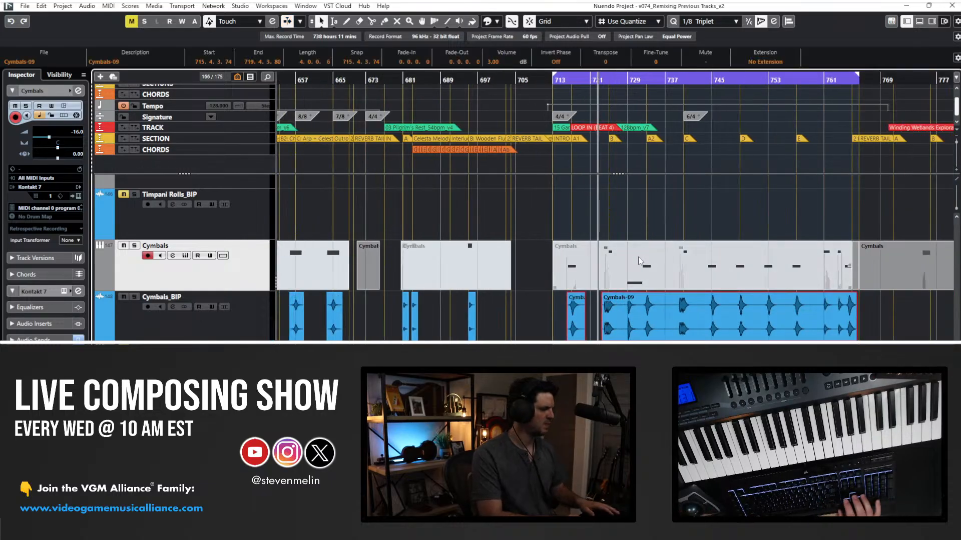
key(h)
key(h)
key(h)
key(h)
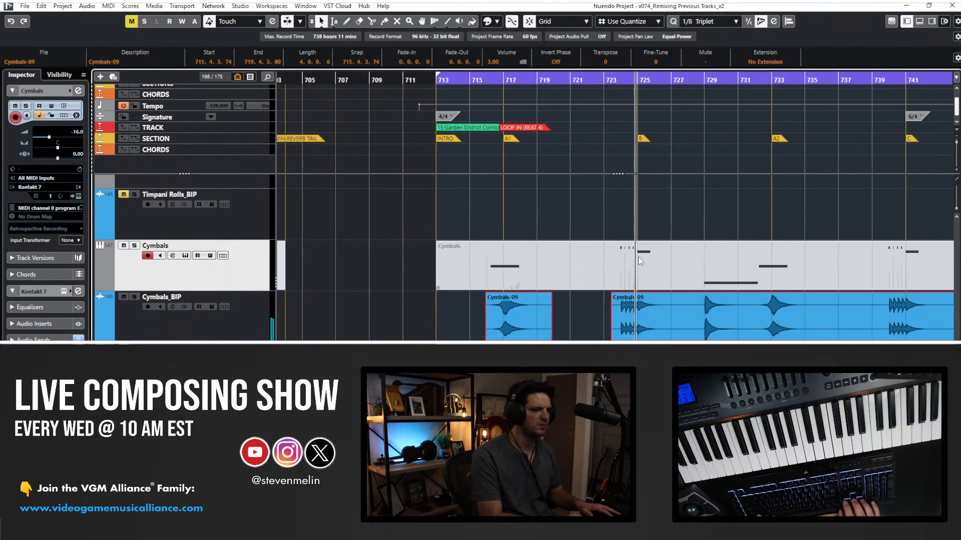
click(378, 326)
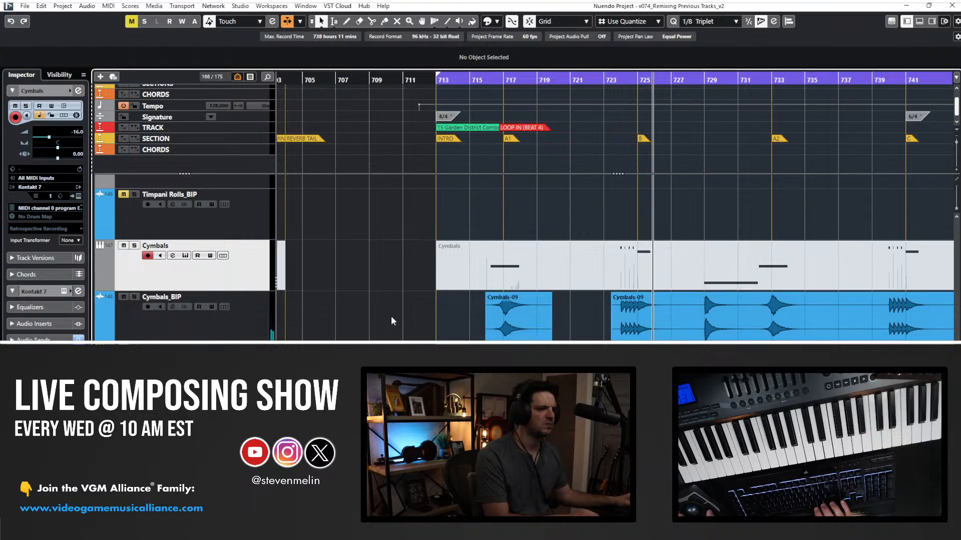
Select the Cymbals_BIP track and raise its channel volume to -10 dB.
scroll(410, 319, right, 2)
click(225, 328)
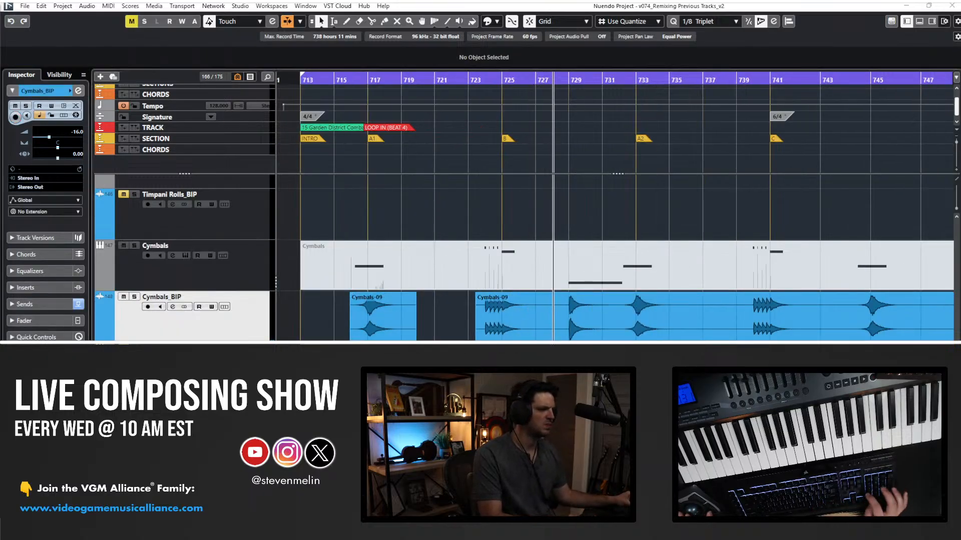
click(445, 322)
Set the event volume of both rendered cymbals events to -2 dB and raise it to -1 dB.
click(398, 319)
shift+click(511, 318)
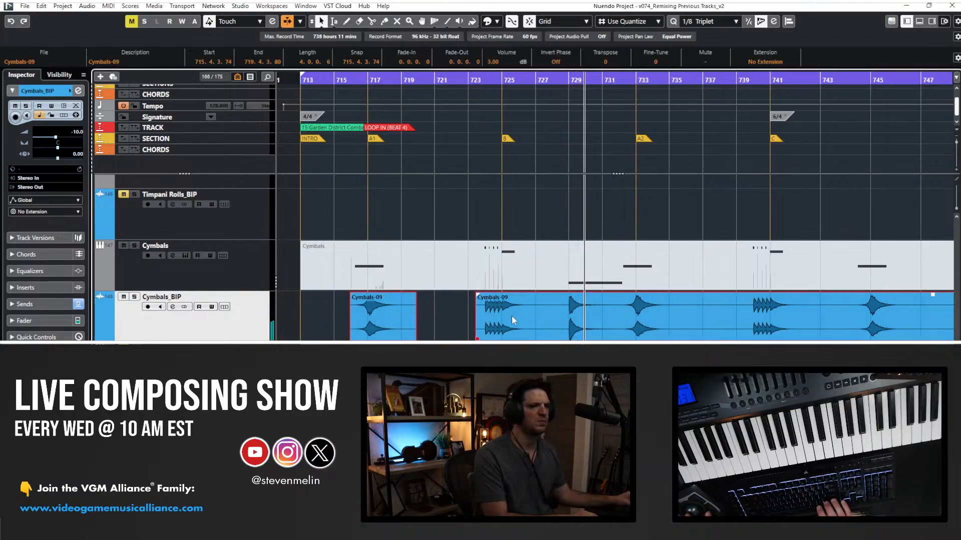
click(496, 62)
text(-)
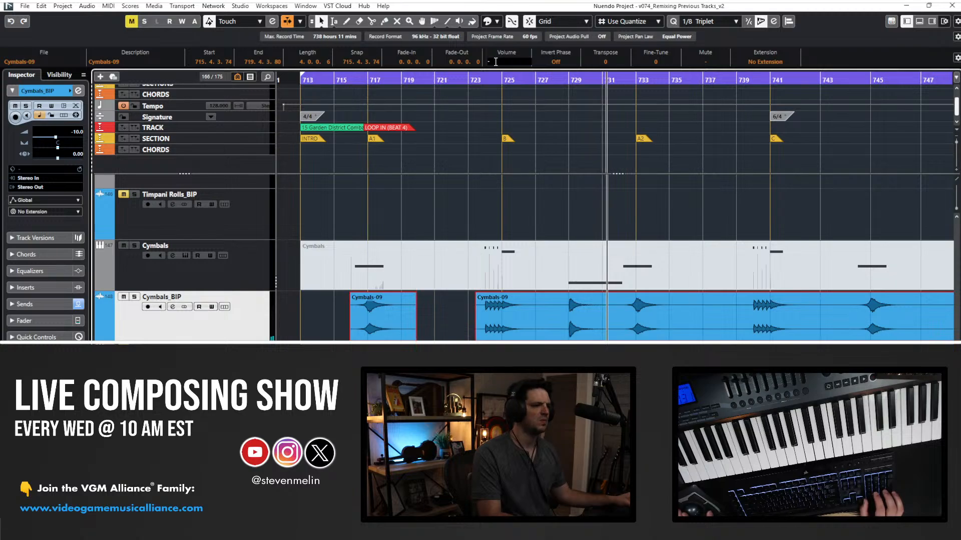
text(2)
key(Return)
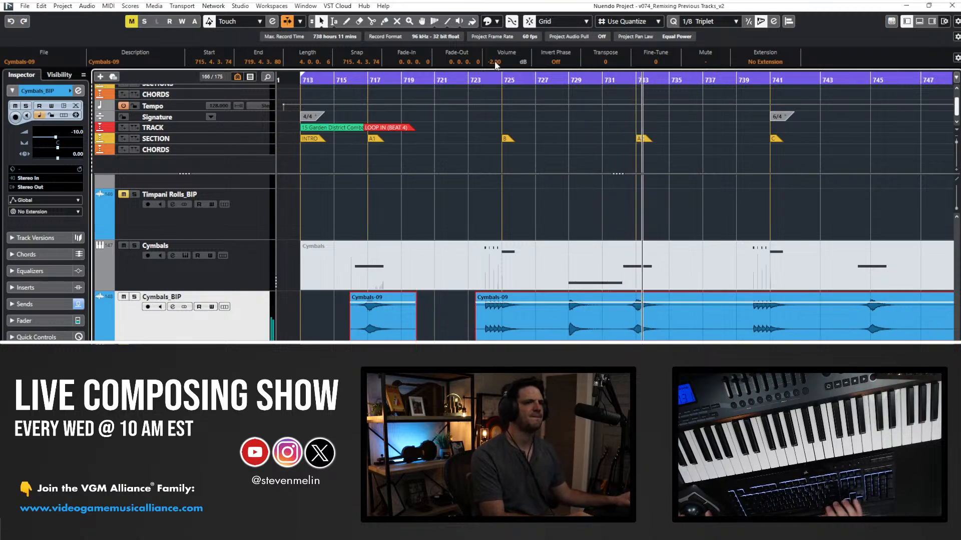
scroll(495, 62, up, 1)
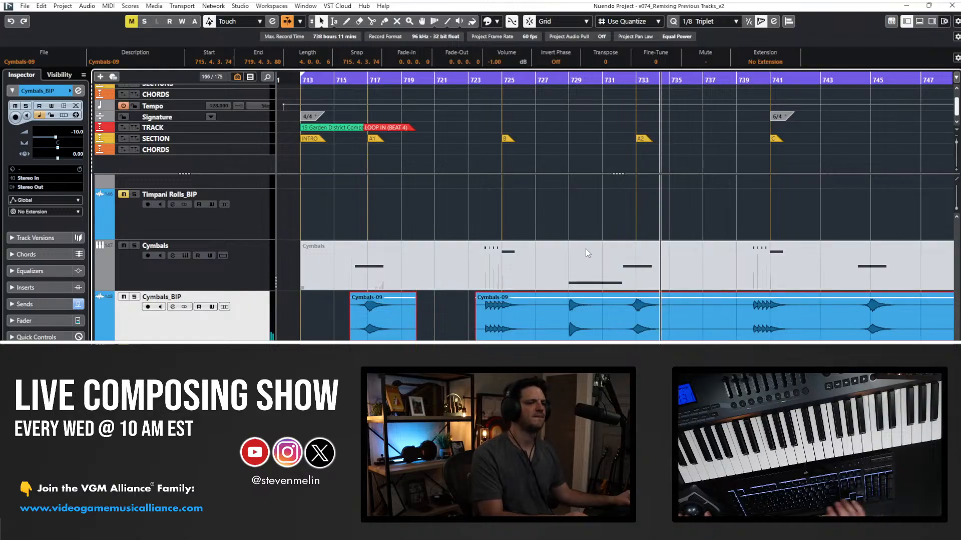
Split the longer cymbals event after the A2 hit and at 739.3.1.0, and delete the silent piece in between.
scroll(586, 249, right, 3)
click(608, 81)
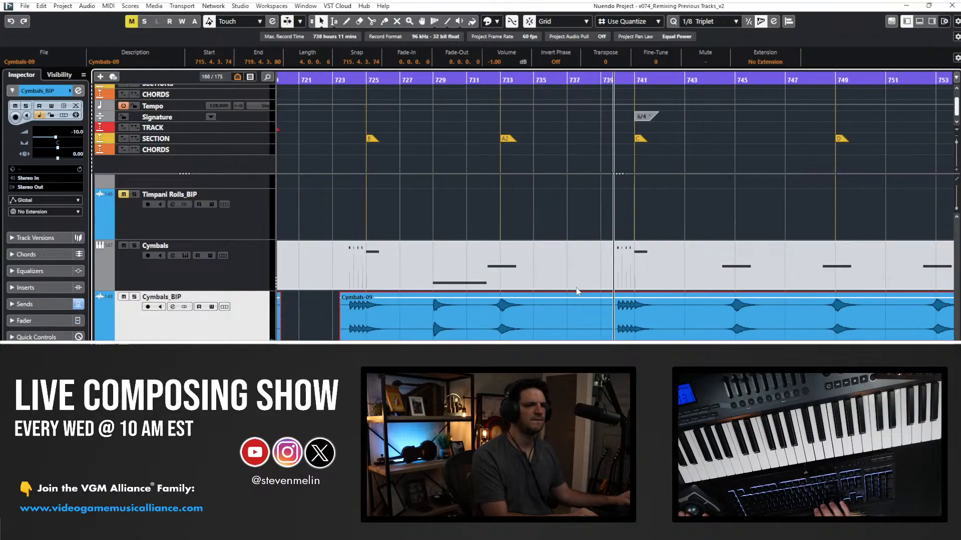
alt+click(536, 317)
alt+click(608, 317)
click(562, 317)
key(Delete)
Split the cymbals event at 742.3.3.80 and 744.2.2.40 and remove the silent piece between the cuts.
scroll(551, 296, right, 9)
scroll(442, 308, left, 5)
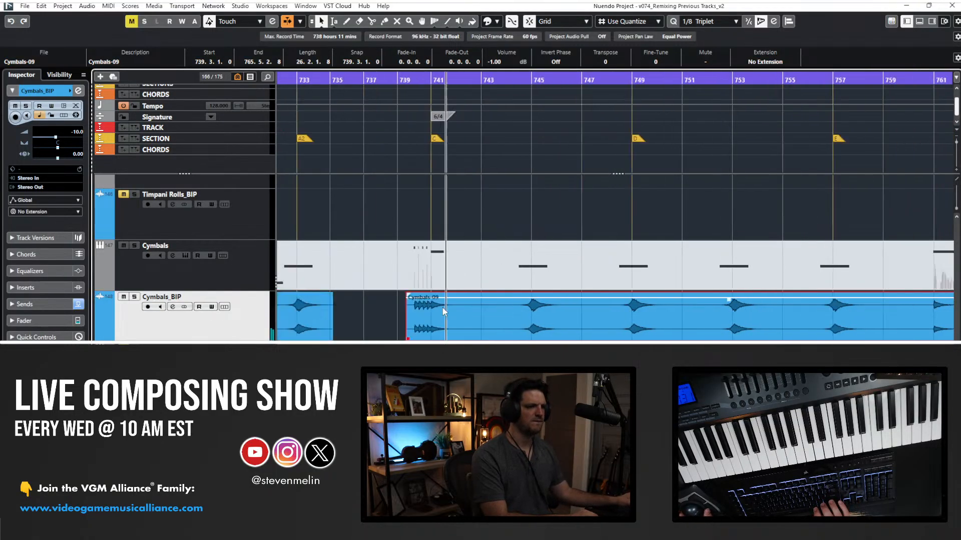
scroll(443, 308, right, 1)
alt+click(332, 311)
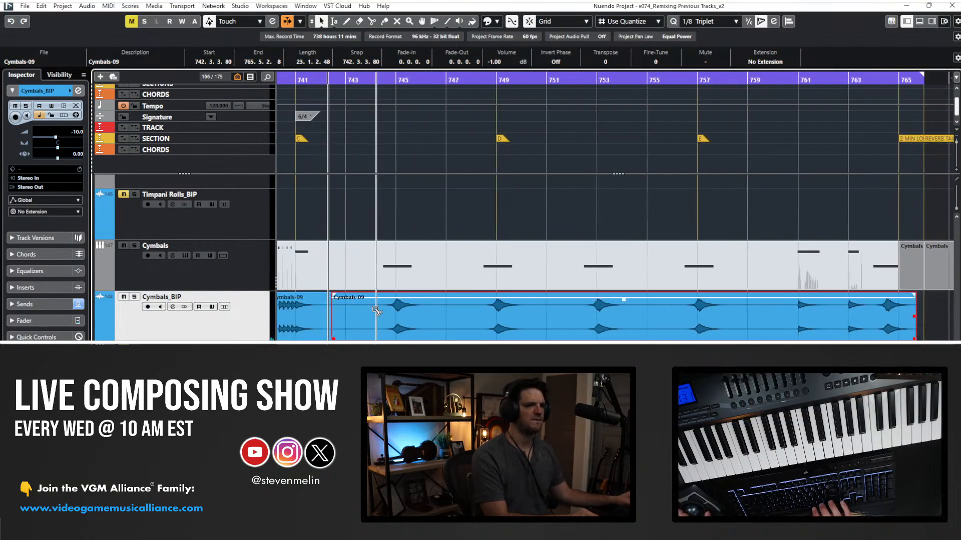
scroll(480, 261, right, 2)
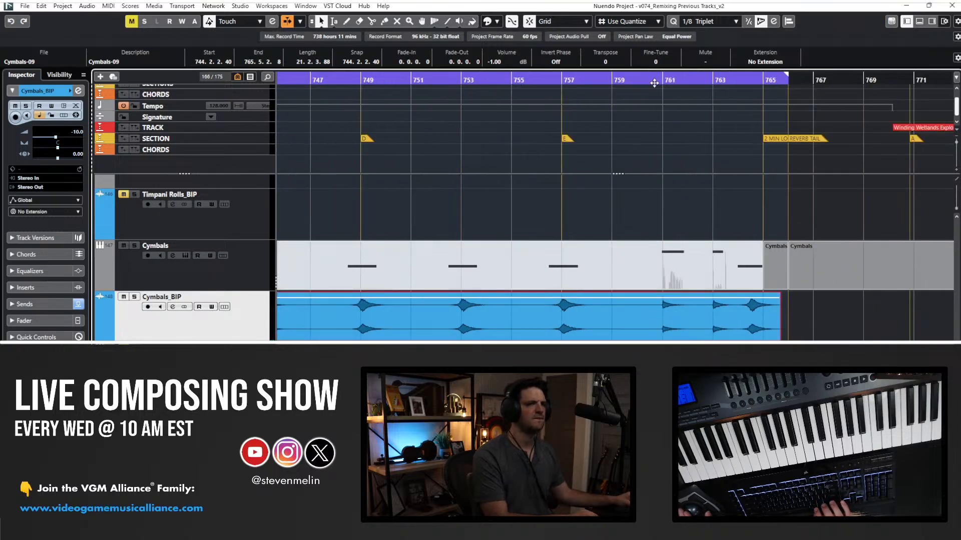
Try to extend the end of the last rendered cymbals event into the reverb tail.
key(g)
key(g)
key(g)
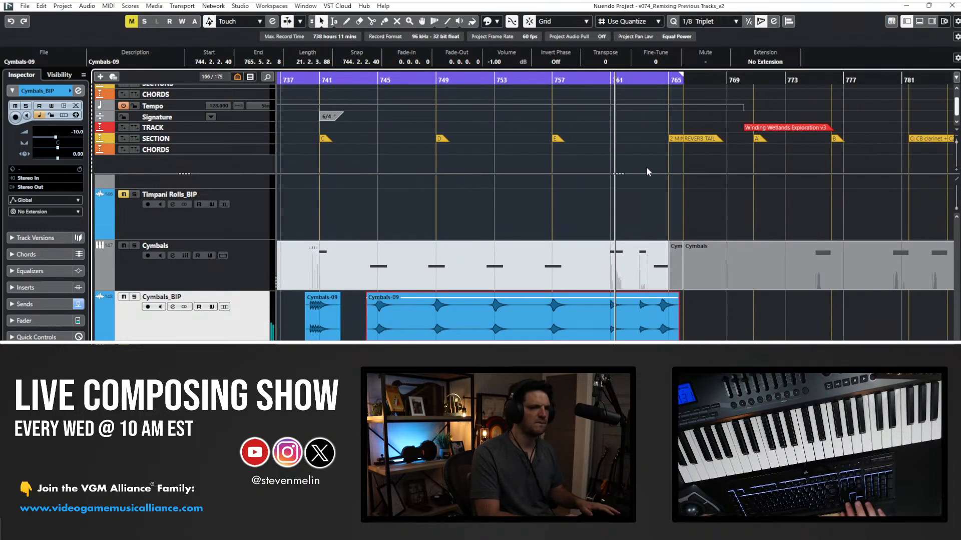
click(656, 320)
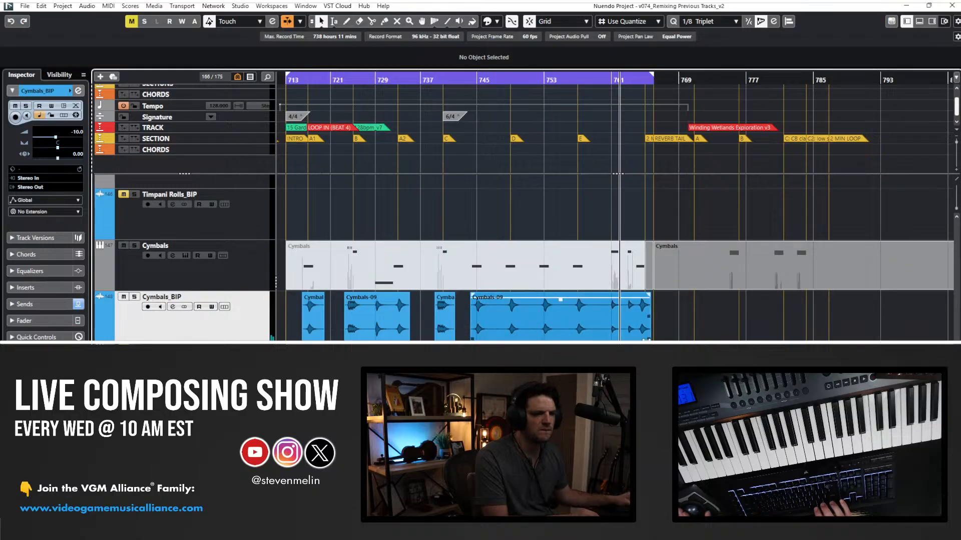
drag(649, 339, 657, 339)
scroll(582, 319, left, 4)
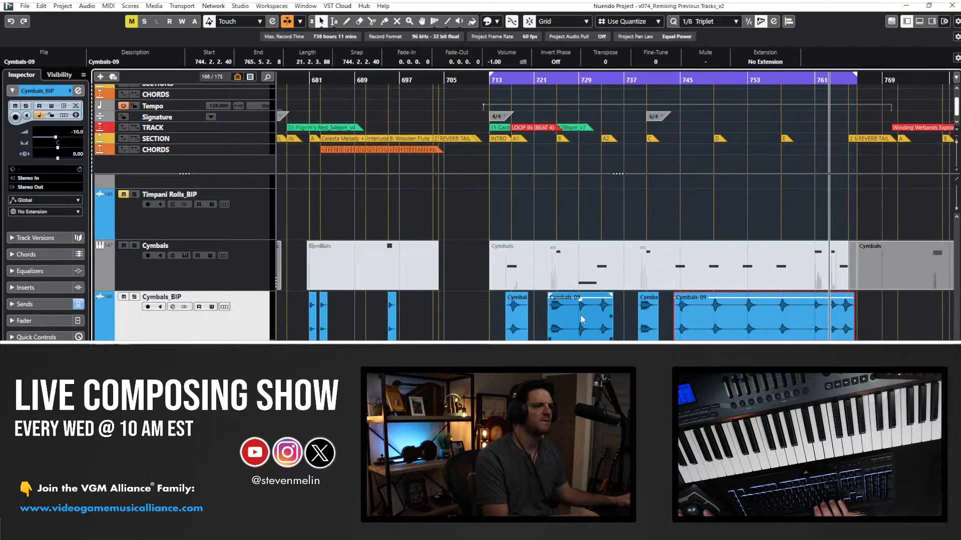
click(533, 329)
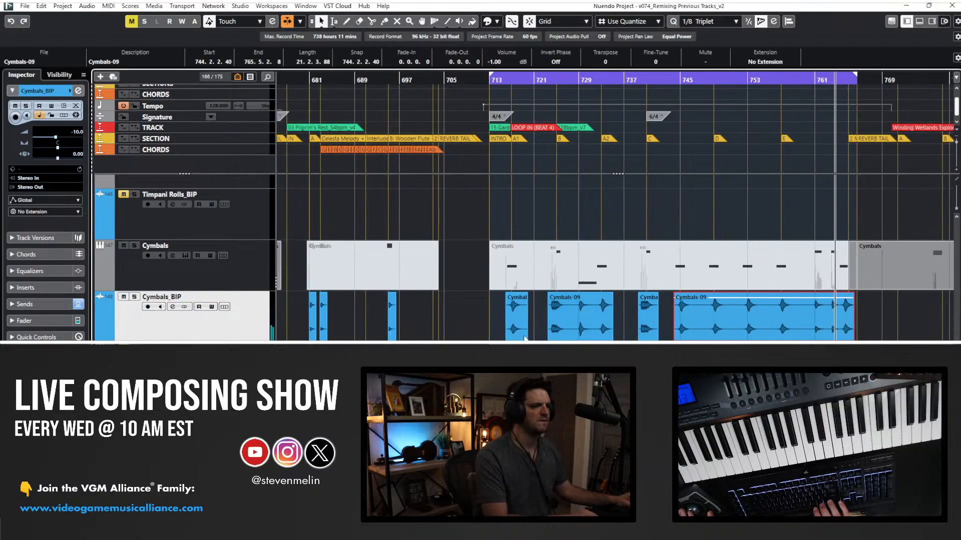
Set the event volume of all the rendered cymbals events in the Garden District Combat cue to -1 dB.
drag(851, 323, 504, 324)
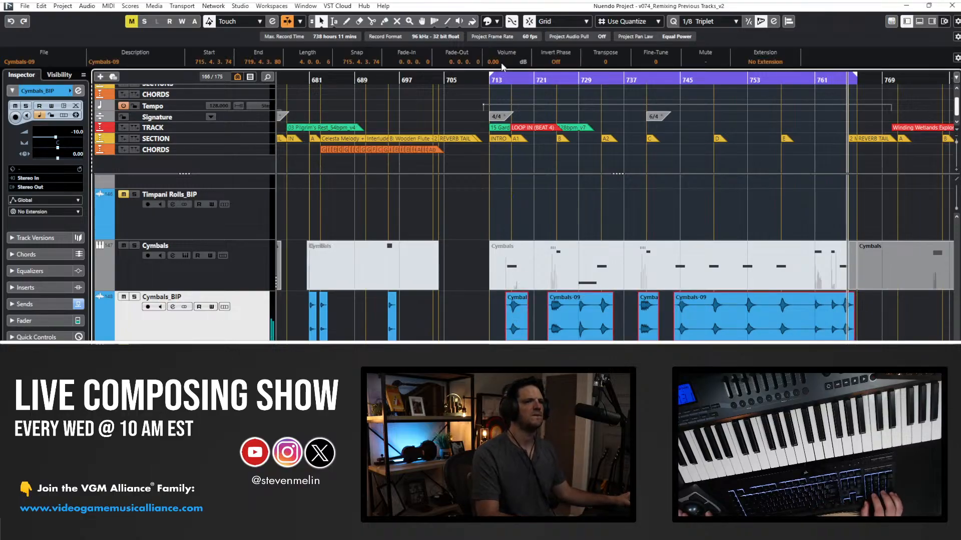
scroll(502, 65, down, 1)
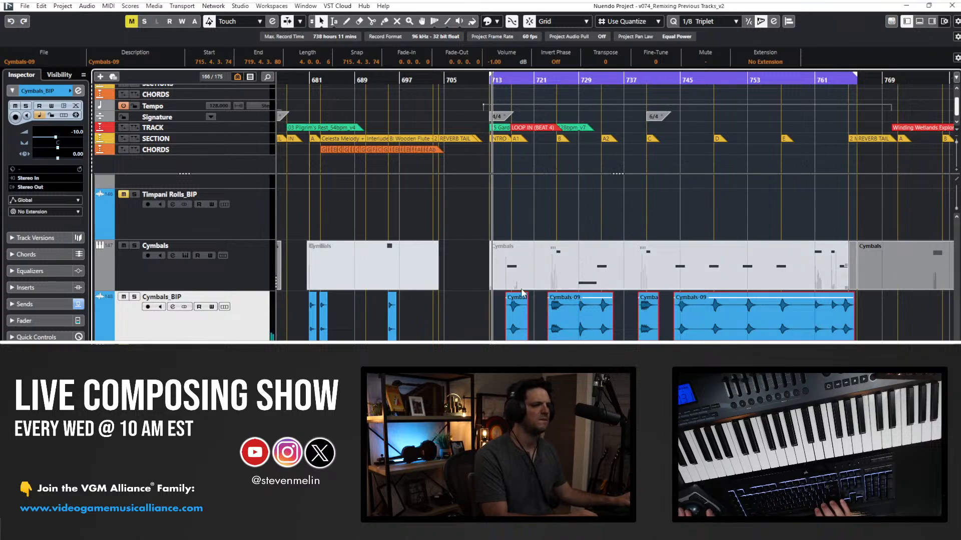
scroll(239, 307, down, 2)
click(476, 336)
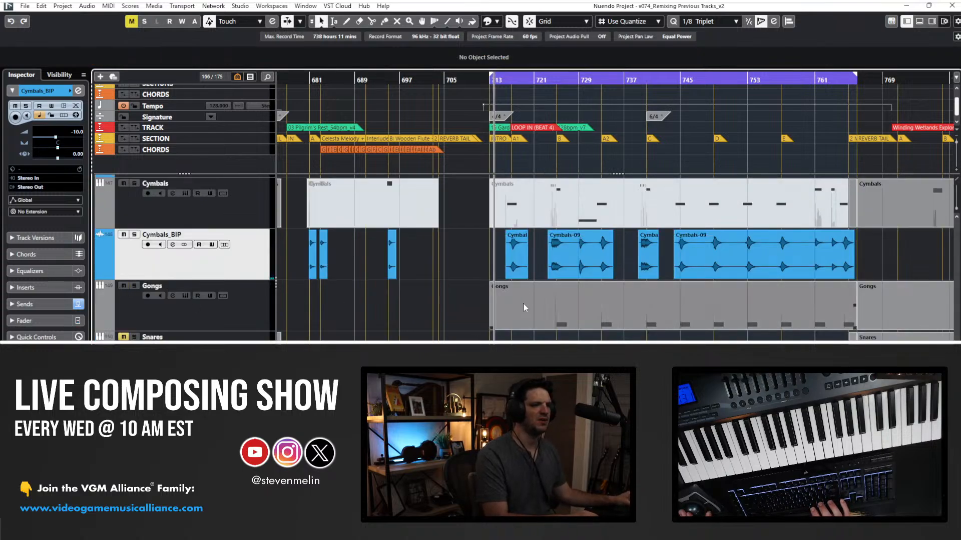
Remove the empty opening of the Gongs MIDI event so that it starts at 722.4.1.0.
click(523, 306)
key(Delete)
click(256, 298)
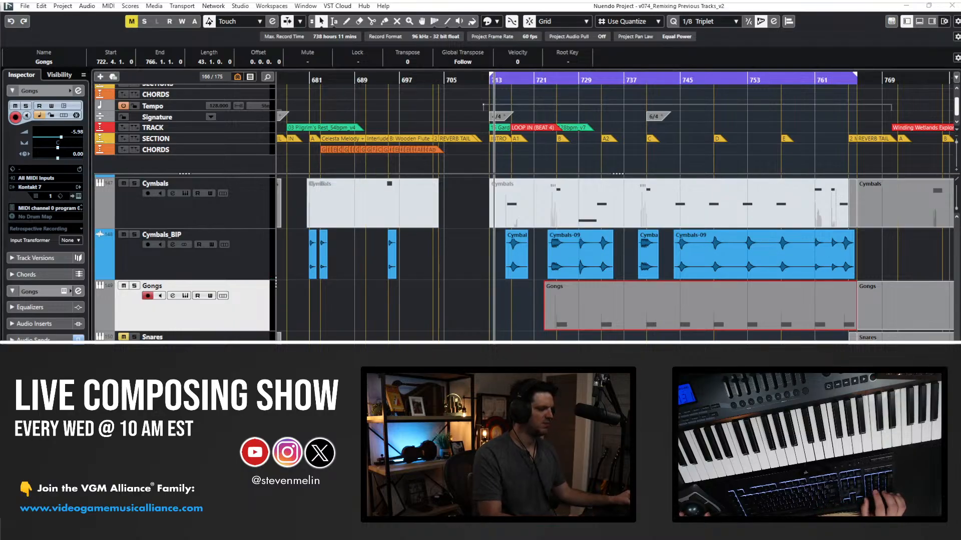
click(606, 163)
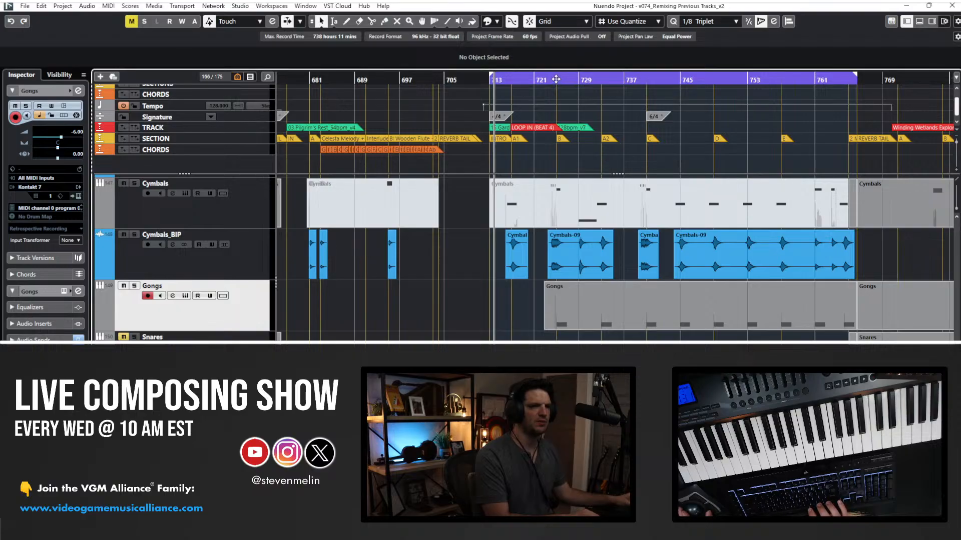
scroll(554, 281, right, 3)
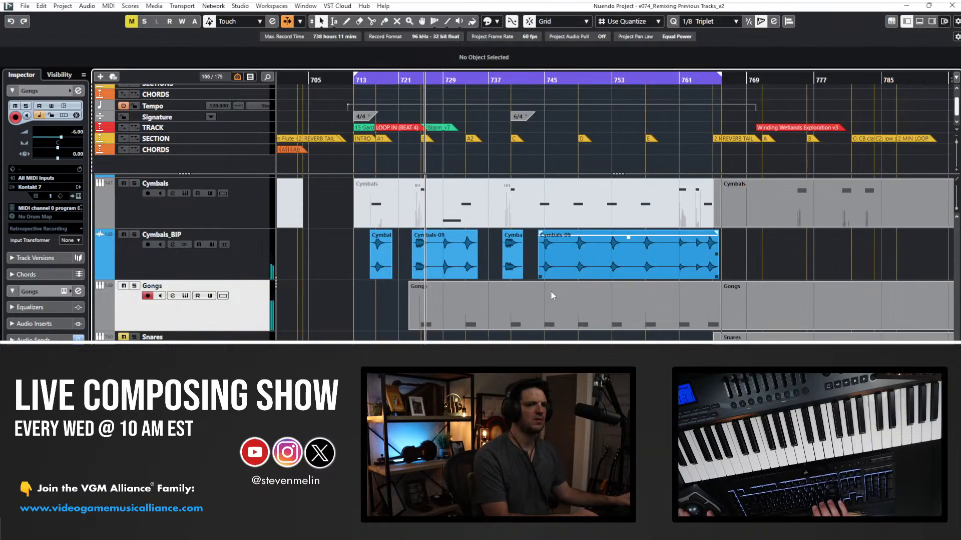
Render the Gongs MIDI event to a new audio track named Gongs_BIP and colour the track blue.
click(487, 323)
key(ctrl+shift+r)
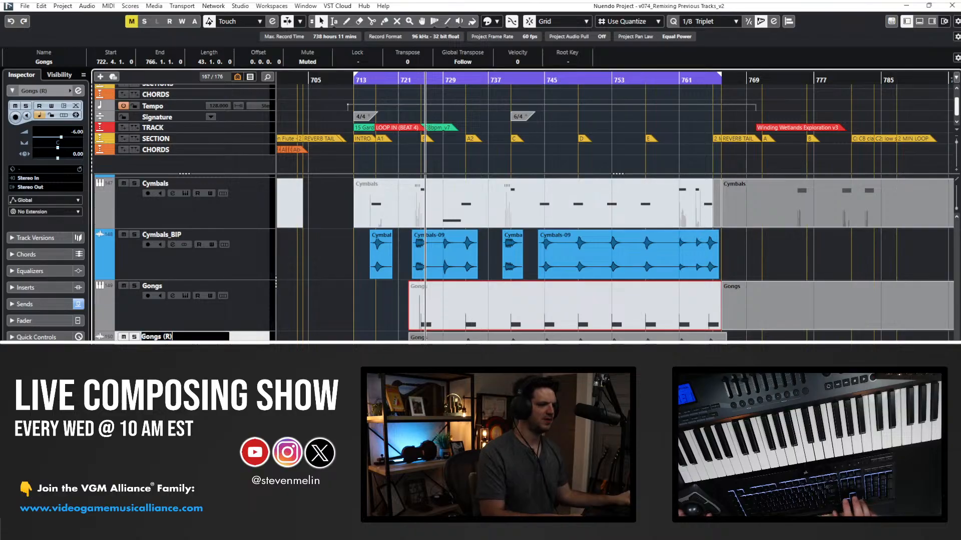
text(Gongs_BIP)
key(Return)
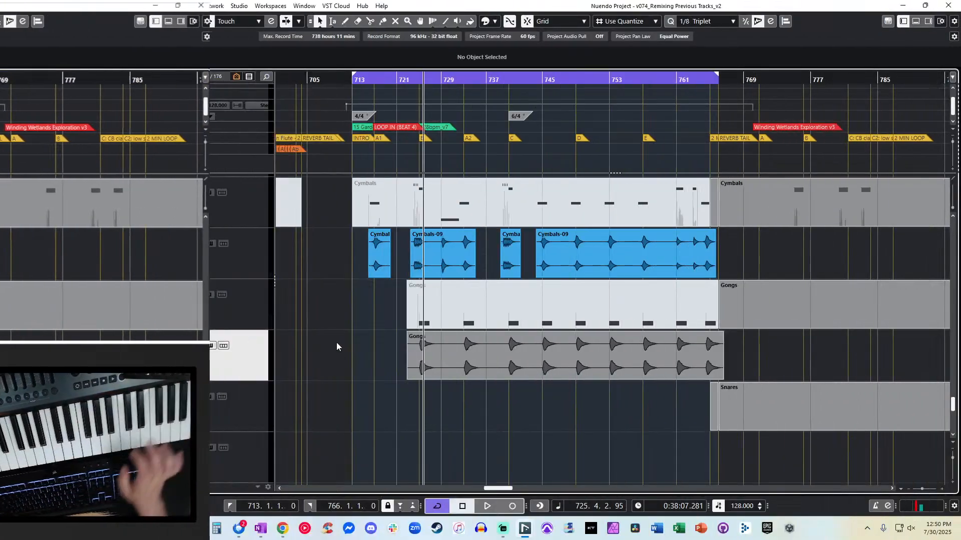
click(486, 21)
click(508, 66)
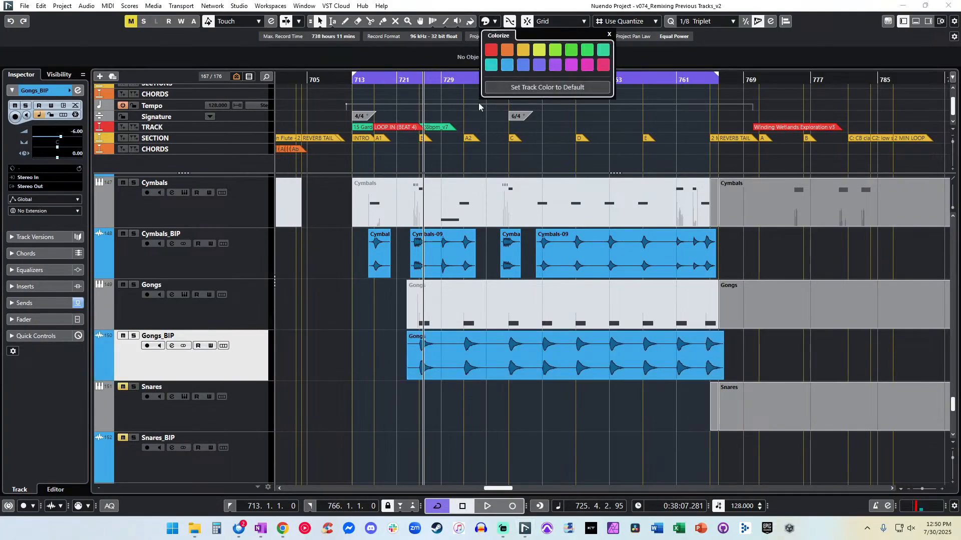
Trim the start of the rendered gongs event to 724.2.1.107 and play back its first hit.
click(410, 378)
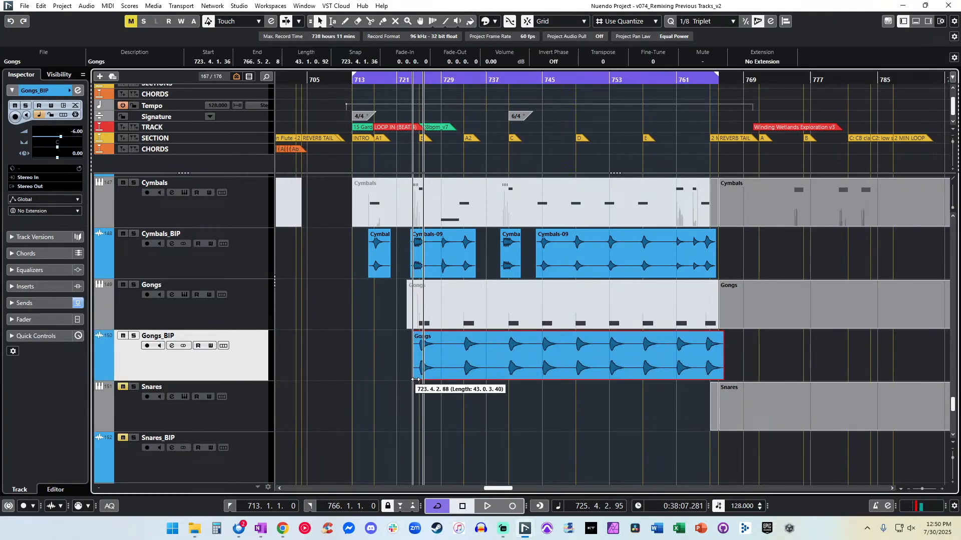
key(KP_Subtract)
key(KP_Add)
key(space)
key(h)
key(h)
key(h)
key(h)
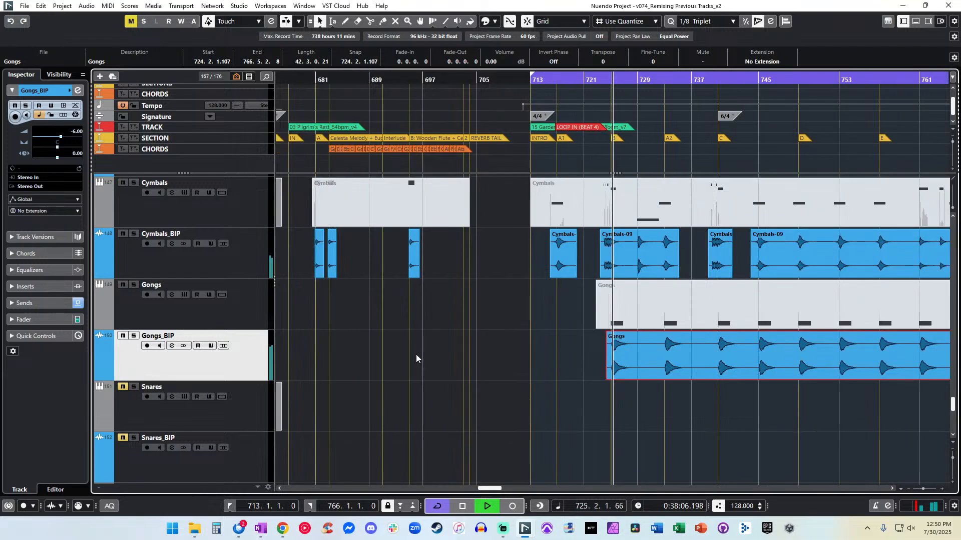
Set the event volume of the rendered gongs event to -3 dB.
key(g)
key(g)
key(g)
key(g)
scroll(416, 354, right, 3)
click(427, 344)
click(534, 361)
text(-3)
key(Return)
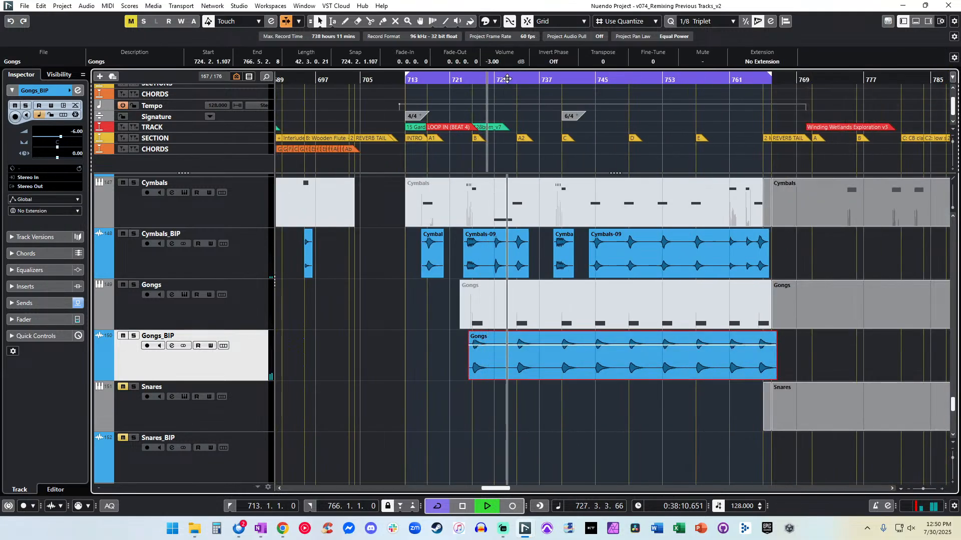
Listen to the rendered gongs and cymbals, focusing on their last hits around the 2 MIN LOOP marker.
key(h)
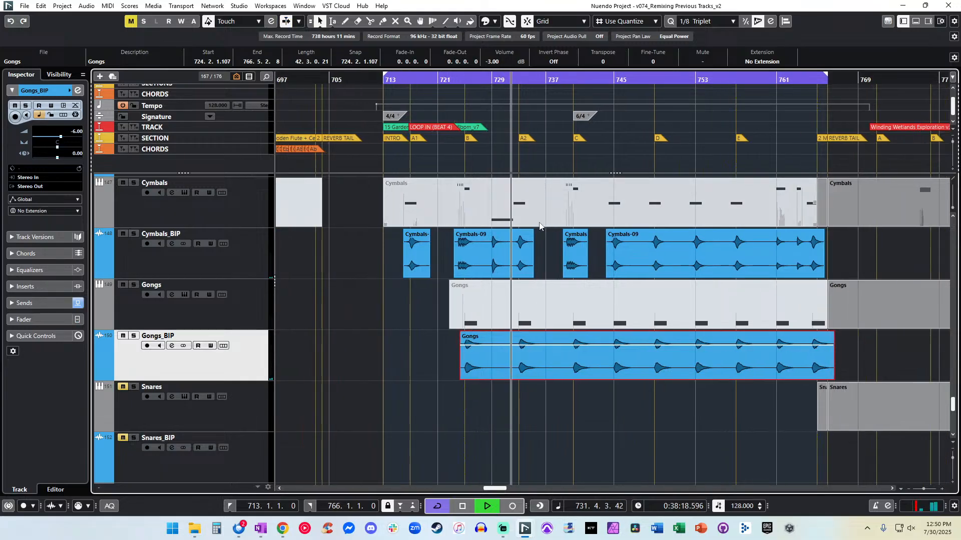
key(h)
key(h)
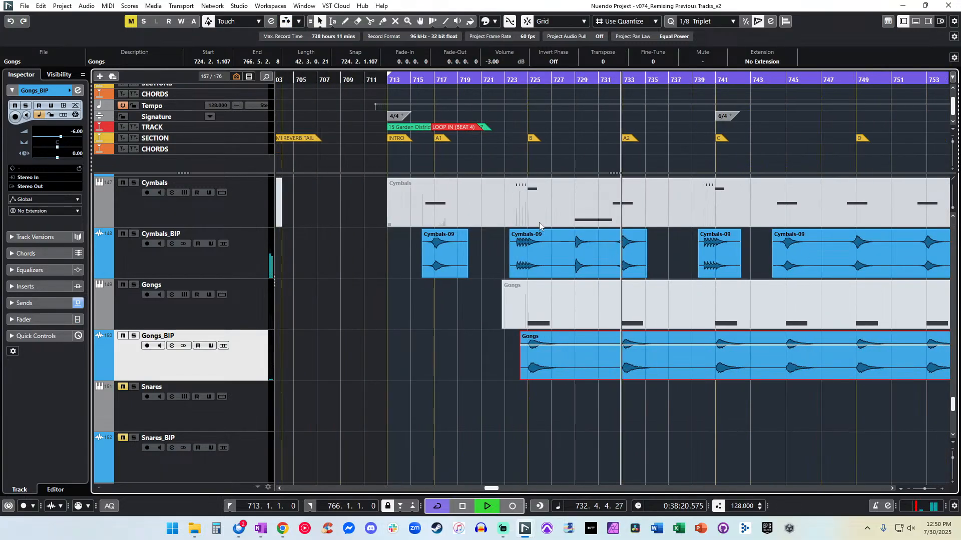
scroll(544, 248, right, 5)
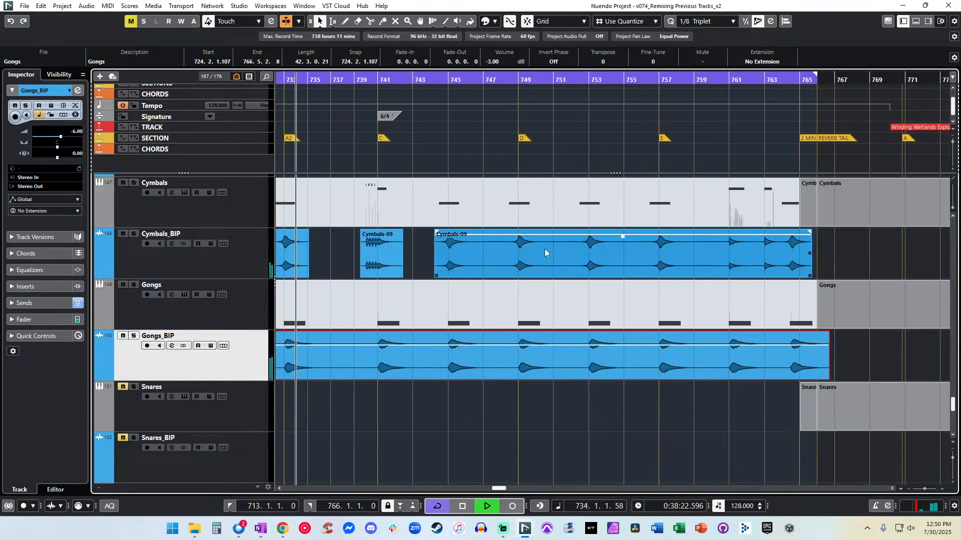
click(778, 82)
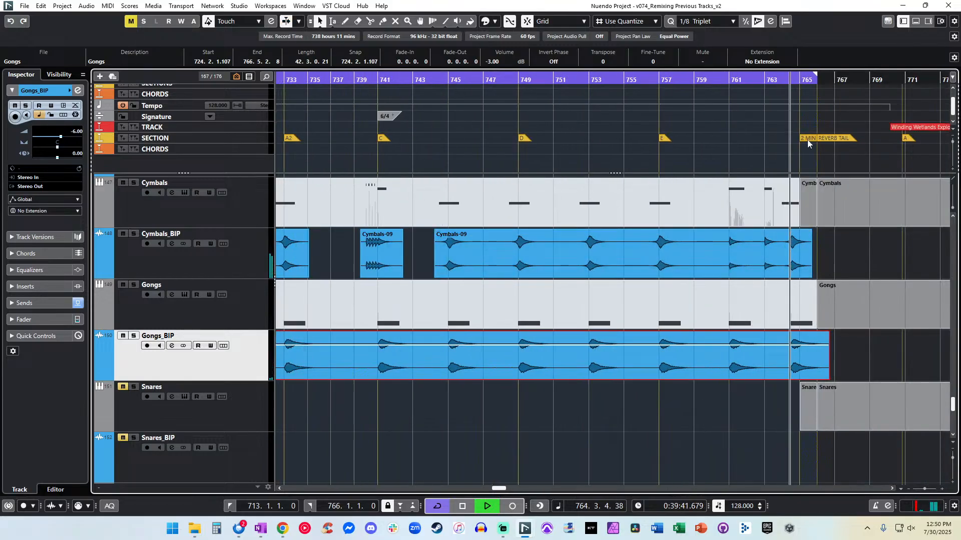
click(777, 226)
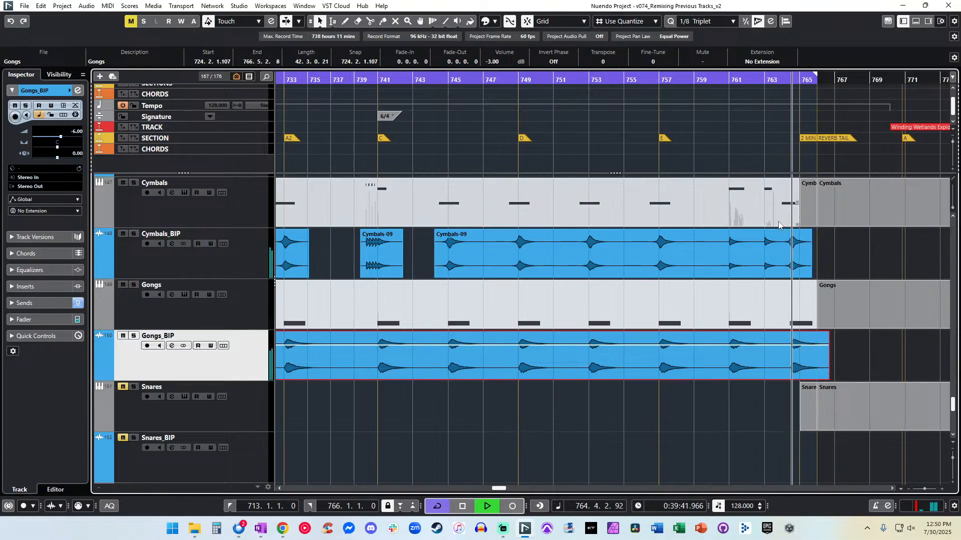
key(h)
key(h)
key(h)
key(space)
key(space)
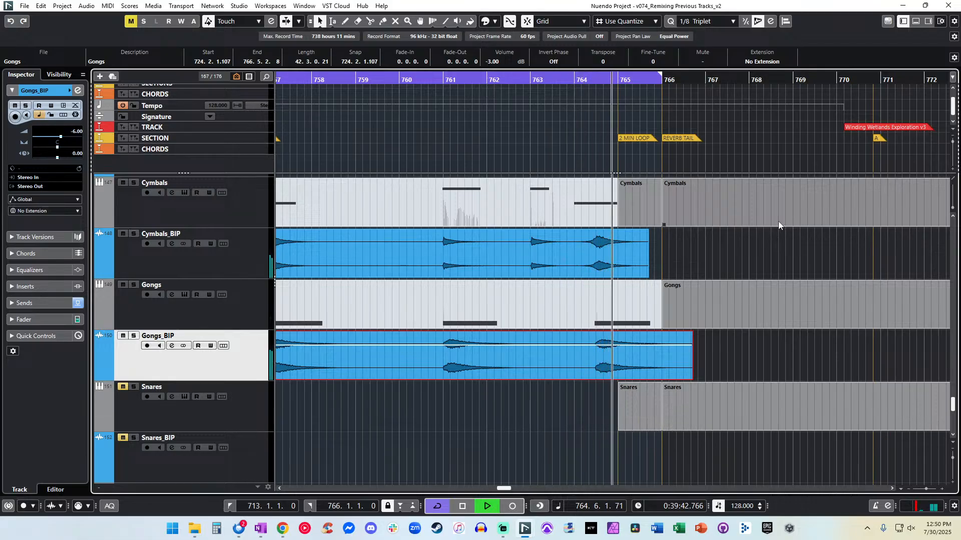
key(space)
key(space)
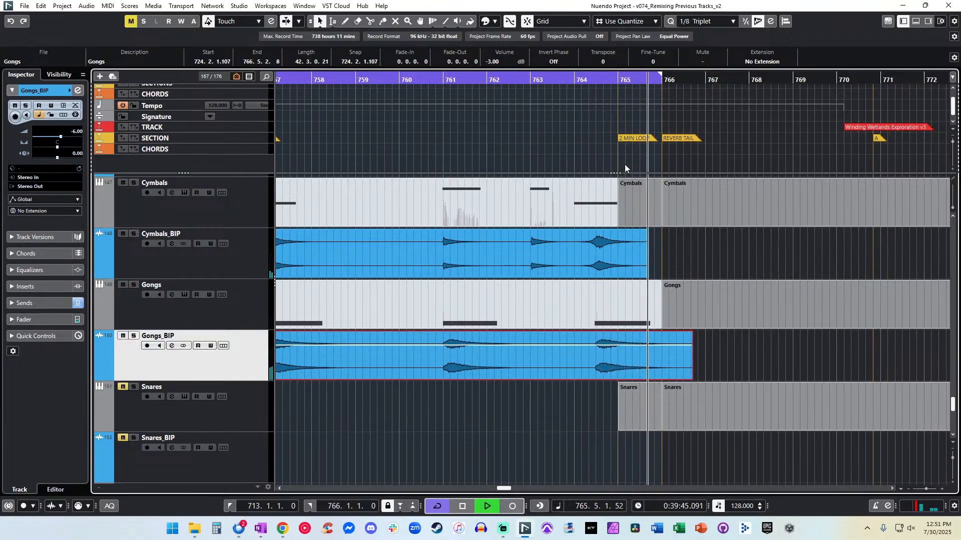
key(space)
Set the cycle range to run from 716.4.1.0 at the LOOP IN marker to 764.6.1.0.
drag(658, 77, 632, 89)
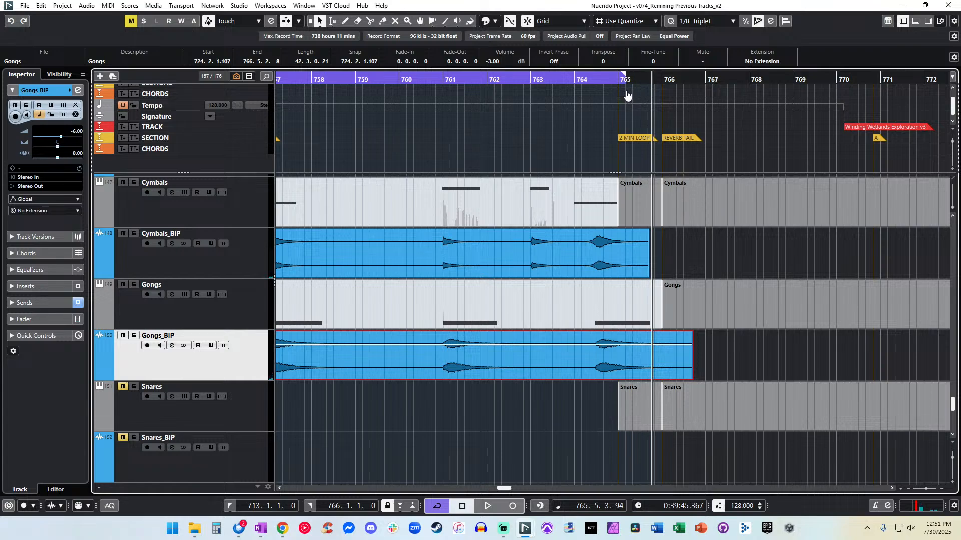
key(space)
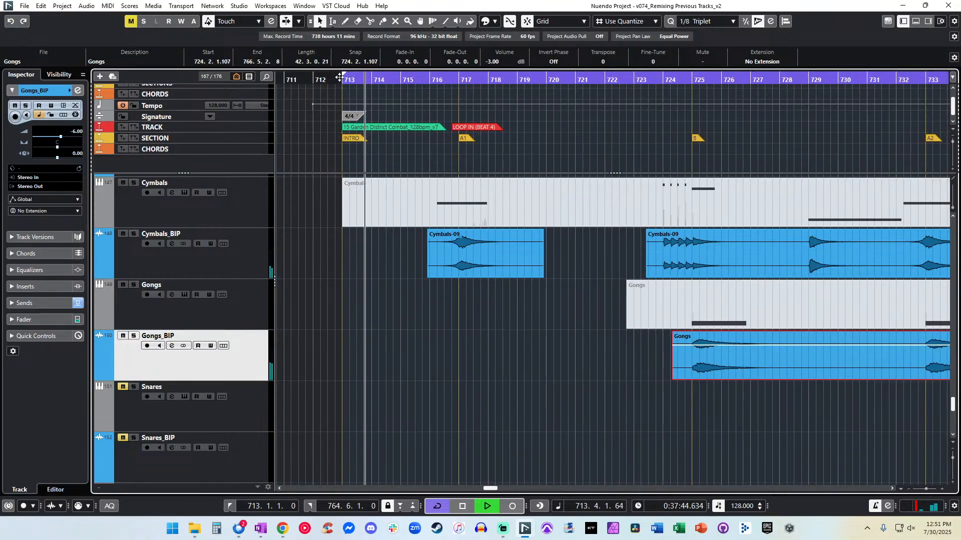
drag(343, 75, 452, 111)
key(KP_1)
key(KP_2)
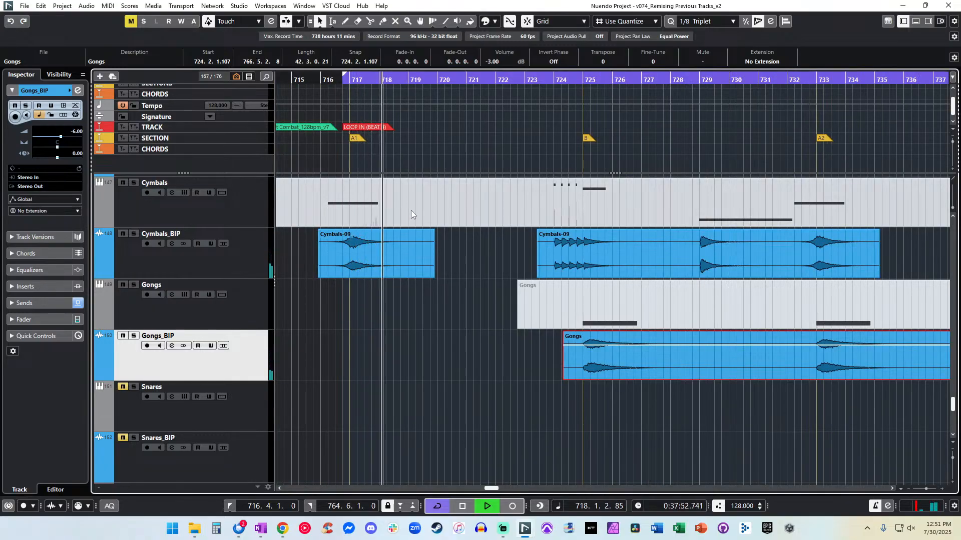
Split the rendered gongs event at 763.6.3.80 and mute the piece holding the final hit.
scroll(412, 214, right, 4)
scroll(411, 215, right, 10)
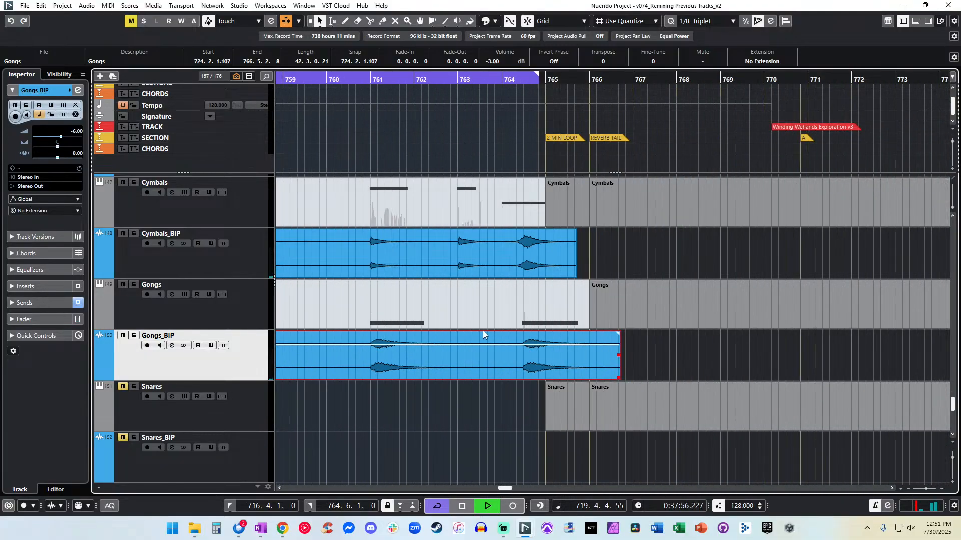
alt+click(500, 353)
right_click(500, 353)
click(577, 353)
click(555, 355)
key(1)
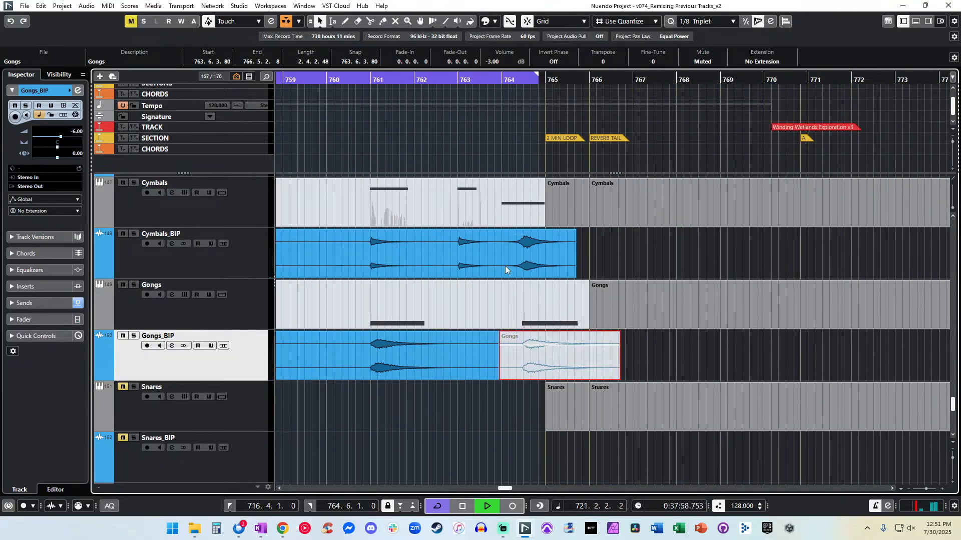
Split the last rendered cymbals event at 764.1.2.40 and mute the piece holding the final hit.
alt+click(505, 259)
right_click(505, 259)
click(602, 264)
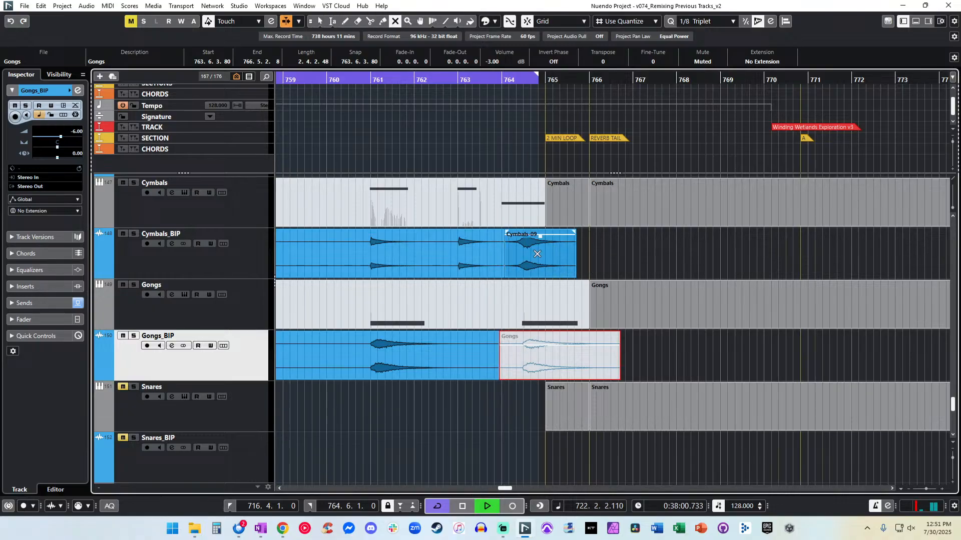
click(540, 256)
key(1)
Audition the loop transition from the end of the cycle back to A1 with the final cymbals and gongs hits muted.
click(452, 79)
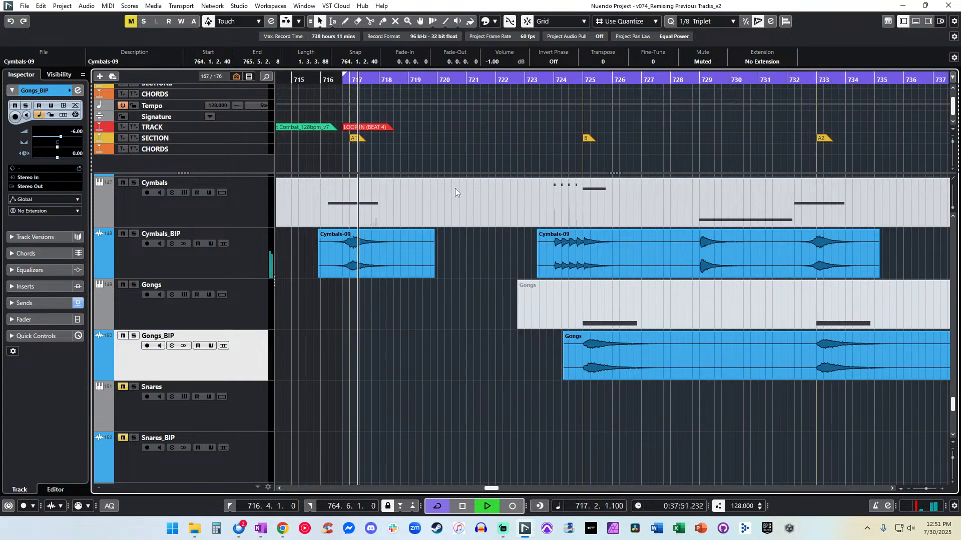
scroll(455, 188, right, 15)
scroll(458, 188, right, 3)
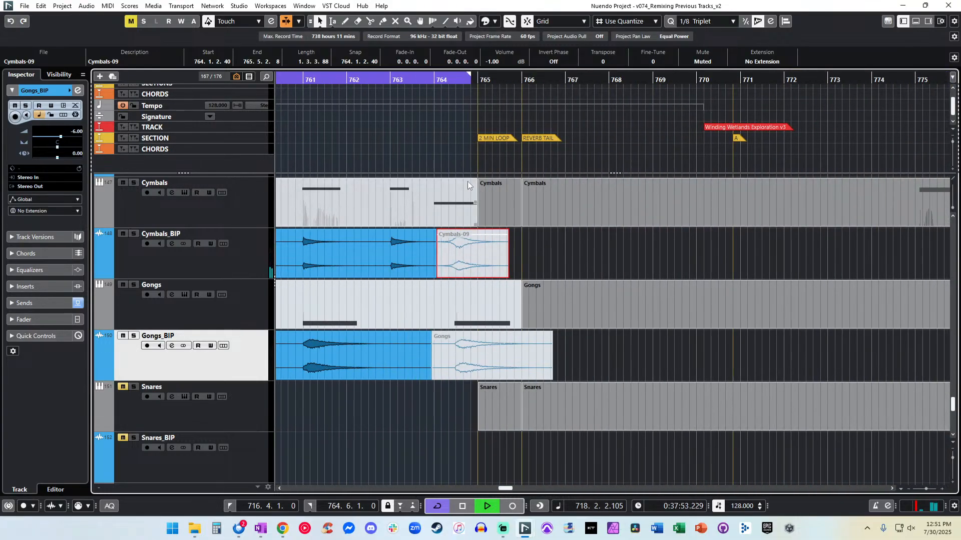
click(433, 78)
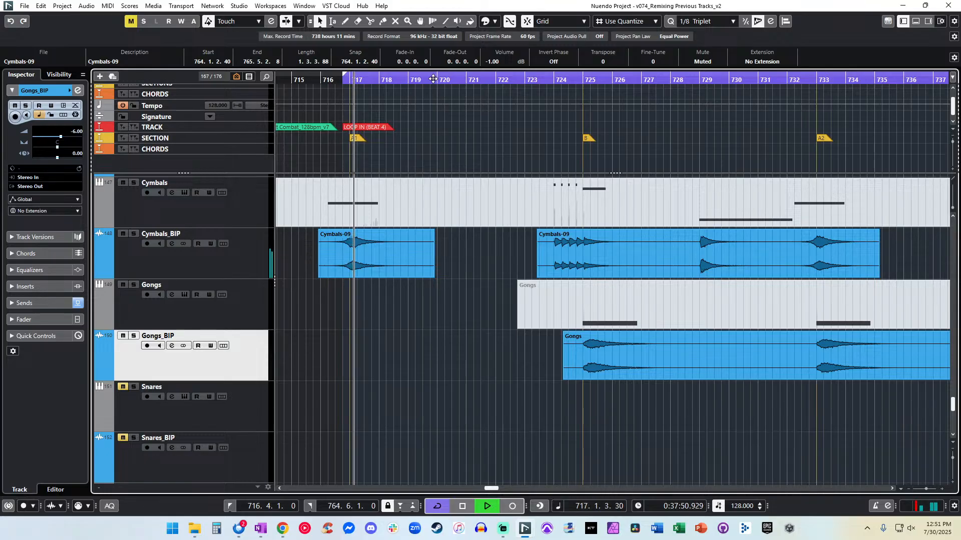
scroll(578, 162, right, 12)
scroll(578, 162, right, 2)
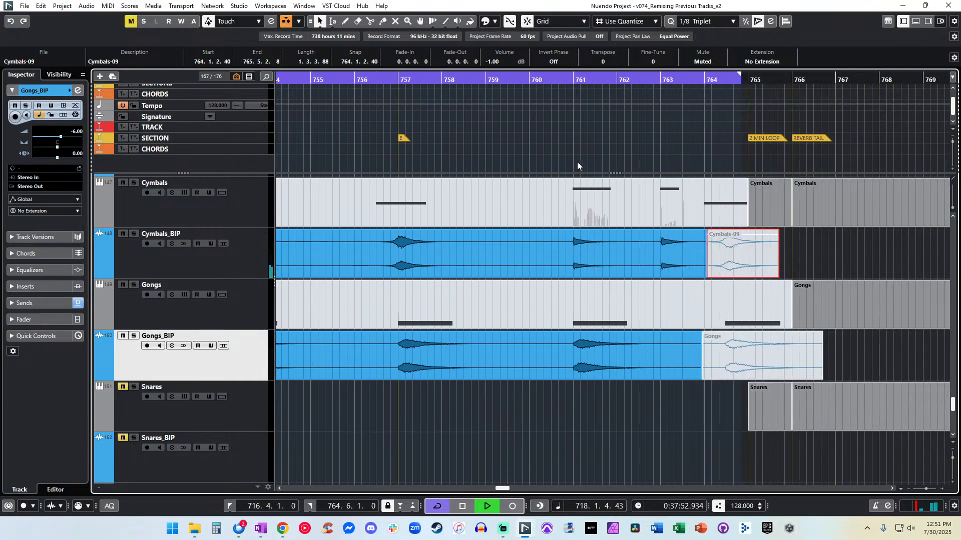
click(543, 79)
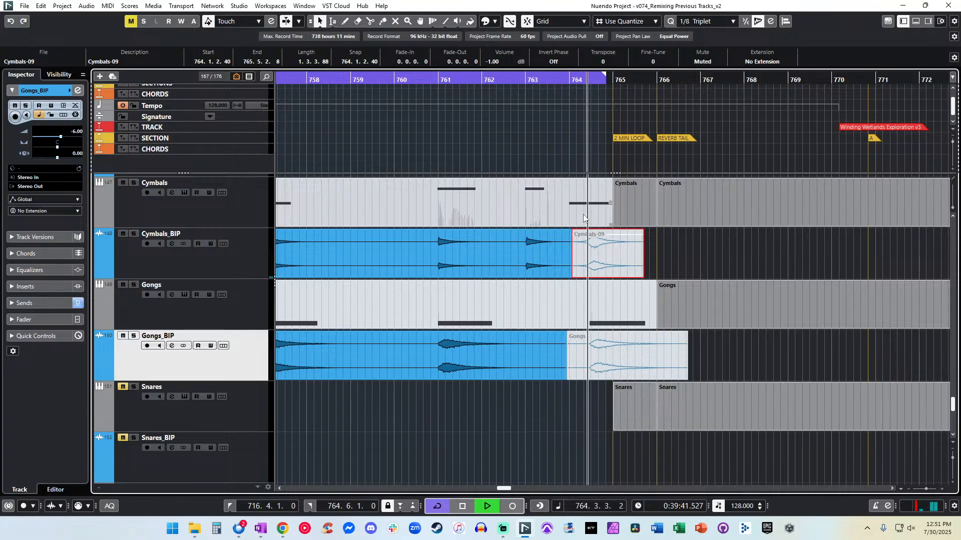
Unmute the final cymbals piece starting at 764.1.2.40 and resume playback across the loop point.
right_click(596, 264)
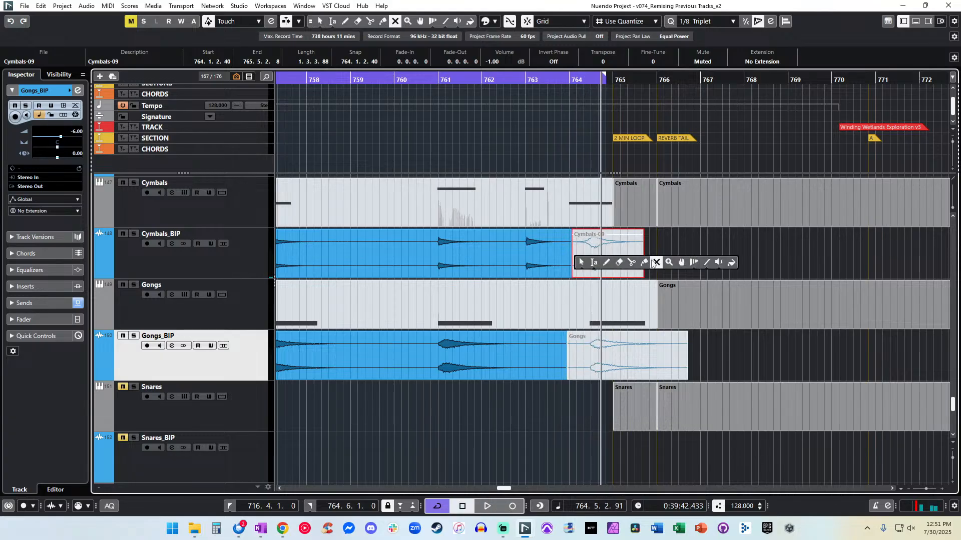
click(655, 262)
click(571, 232)
key(space)
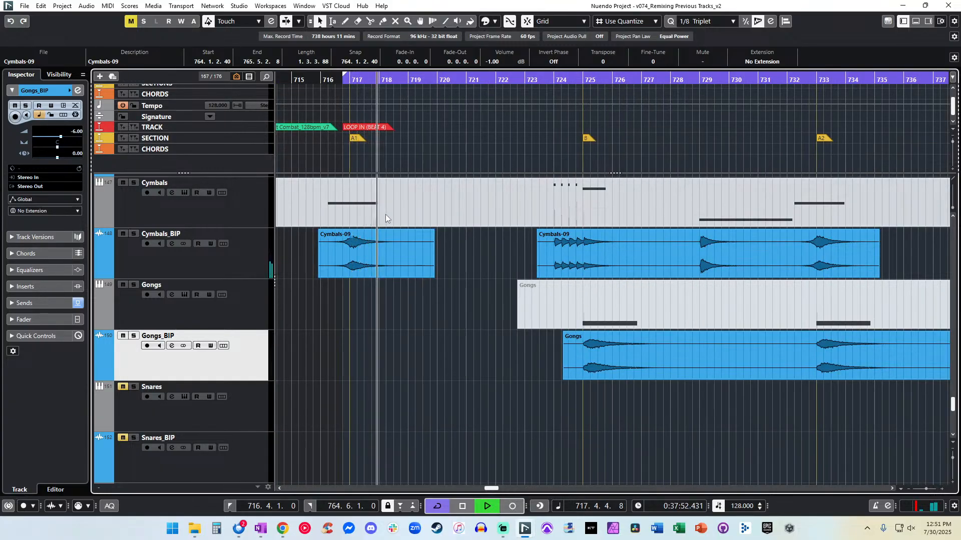
Mute the first rendered cymbals event, at the A1 section.
right_click(425, 255)
click(425, 256)
click(399, 256)
key(1)
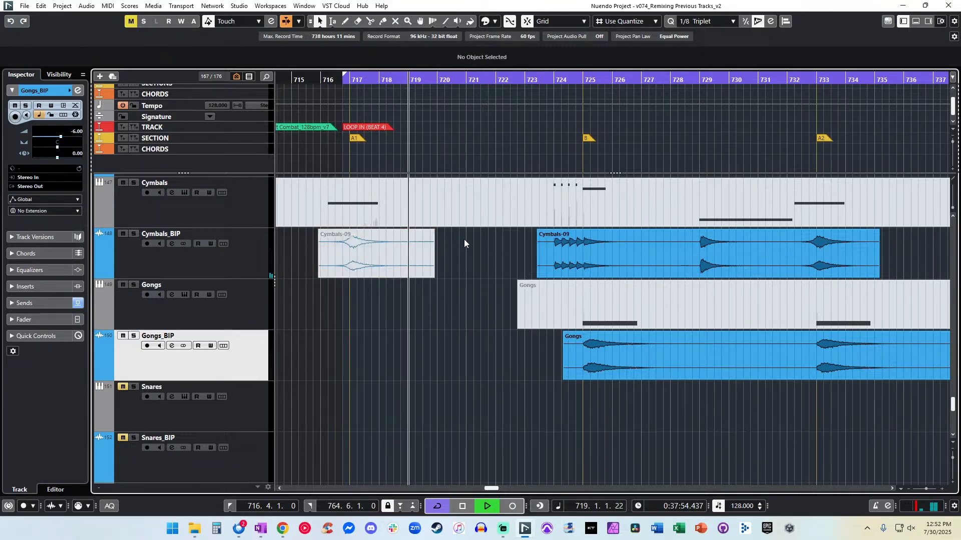
Play the loop transition from 764.1.1.0 with the first cymbals event muted and the final one active.
key(space)
key(KP_2)
key(KP_Subtract)
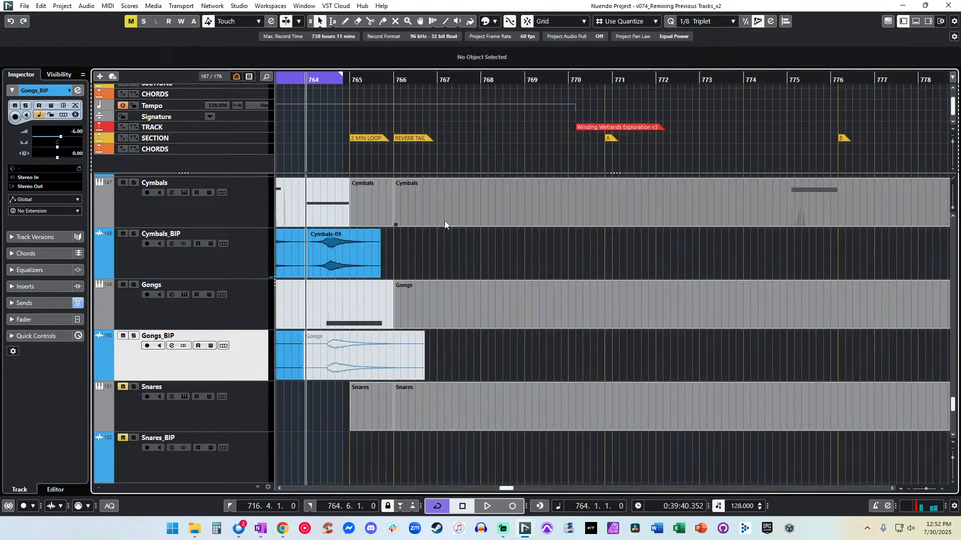
key(space)
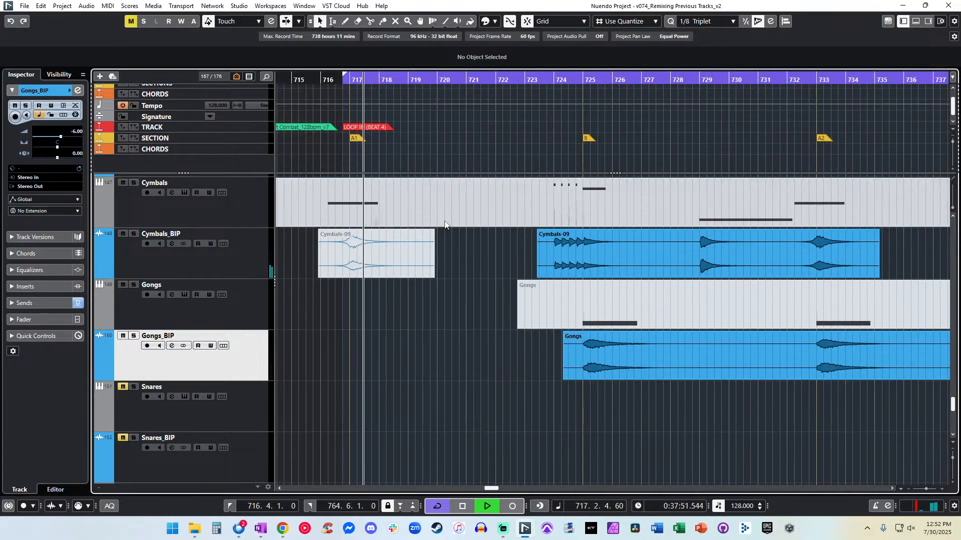
Unmute the final rendered gongs event around bar 764 and play the end of the cycle.
scroll(444, 224, down, 1)
scroll(444, 221, up, 6)
scroll(444, 221, down, 6)
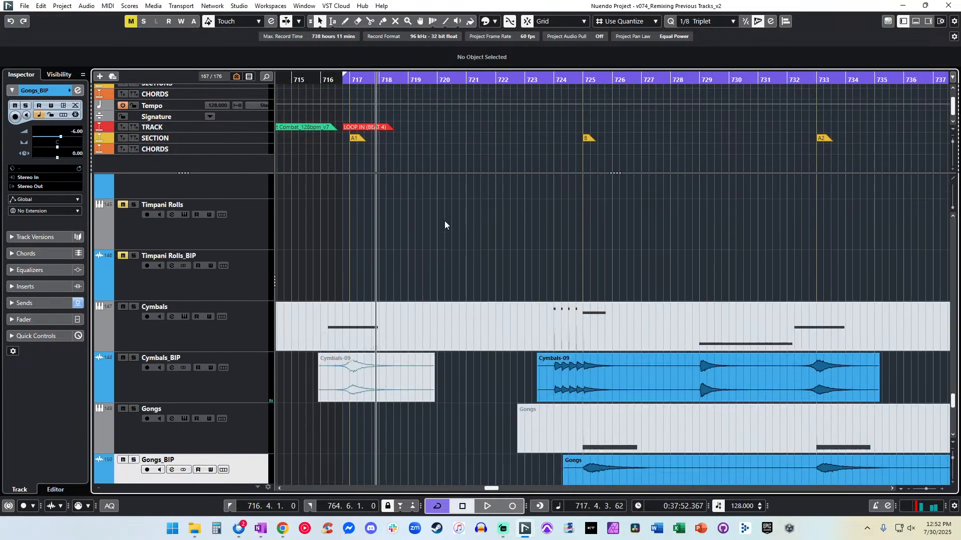
key(KP_2)
scroll(439, 222, left, 2)
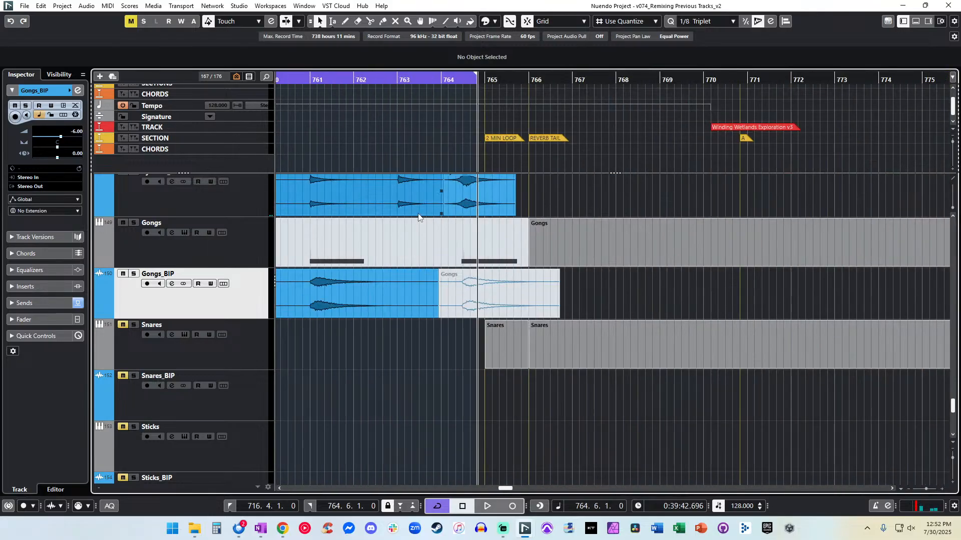
right_click(453, 292)
click(524, 293)
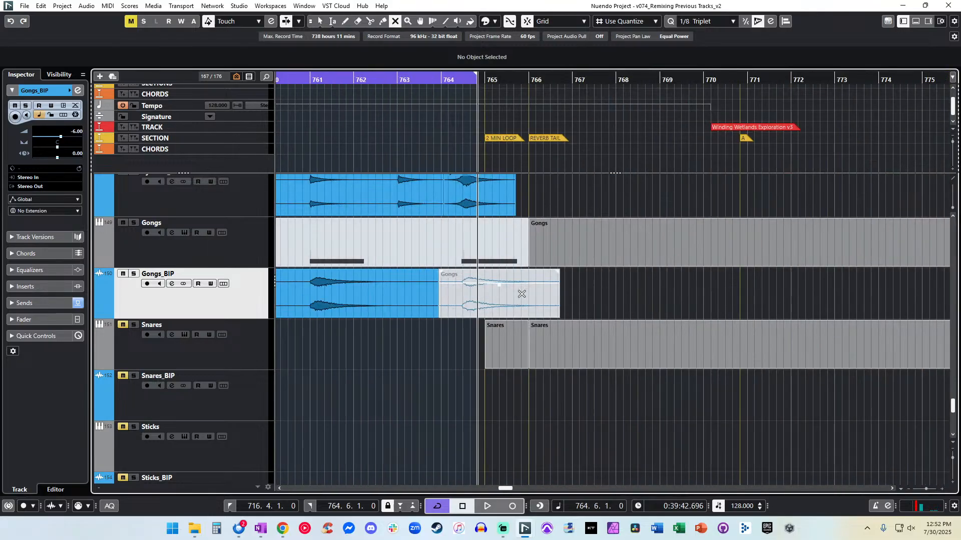
click(461, 307)
right_click(461, 307)
click(463, 309)
key(space)
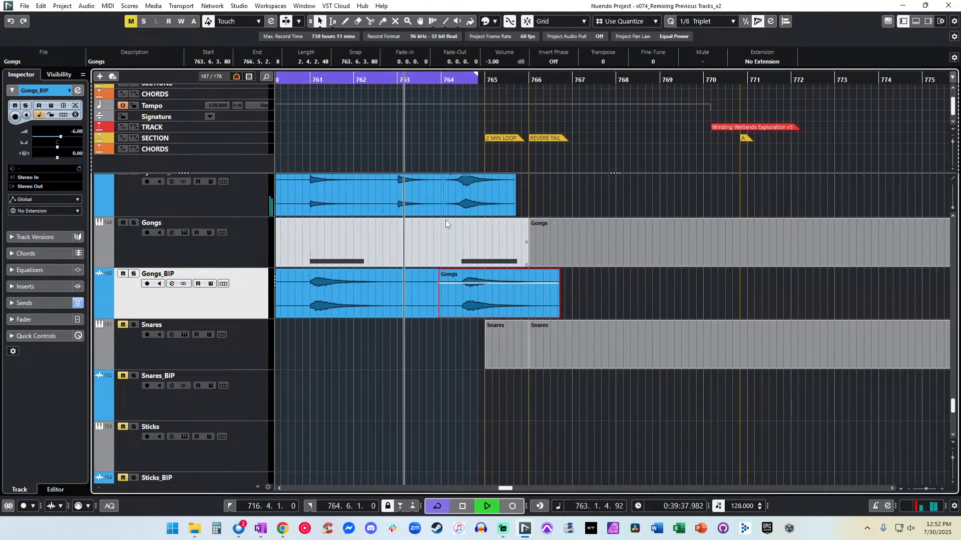
Mute the final rendered gongs event again and play across the loop point to A1.
scroll(445, 221, up, 2)
right_click(486, 430)
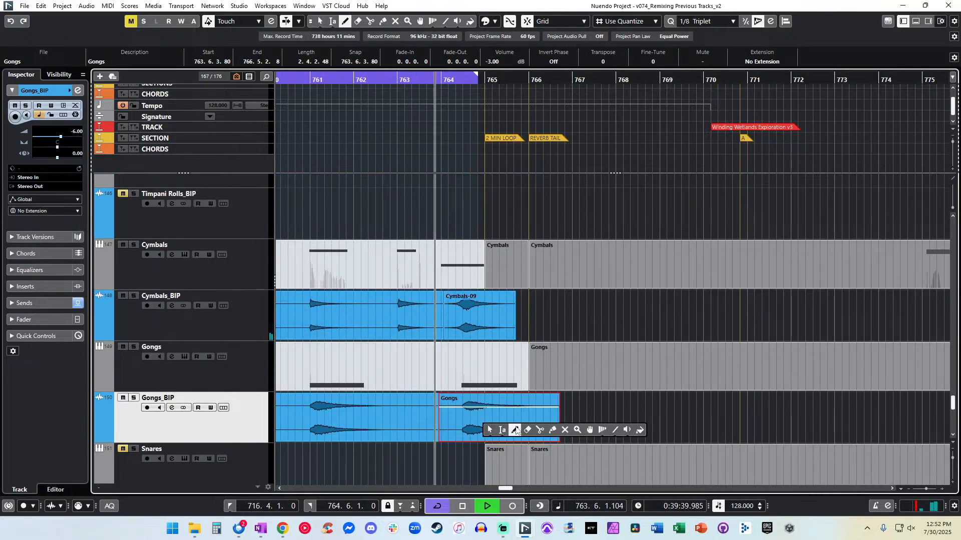
click(571, 433)
click(477, 421)
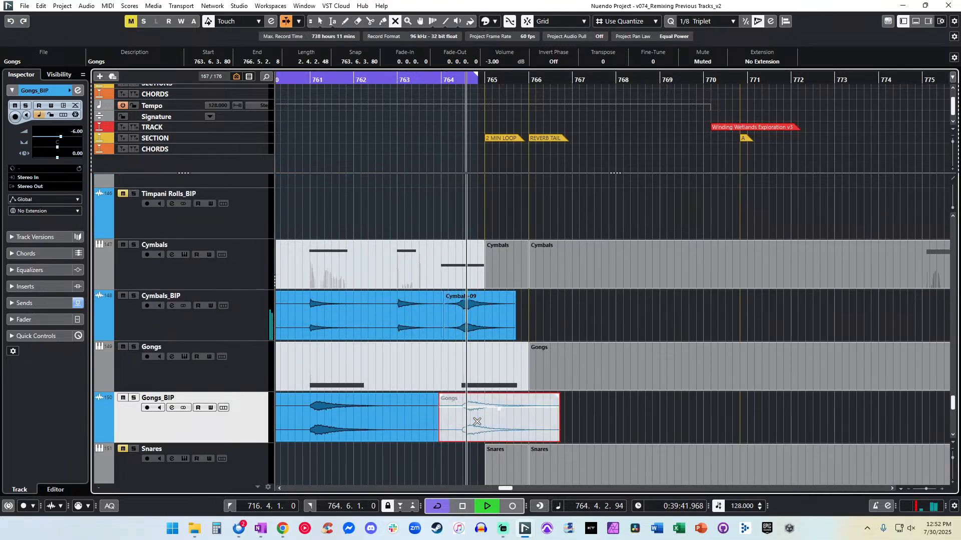
key(1)
key(space)
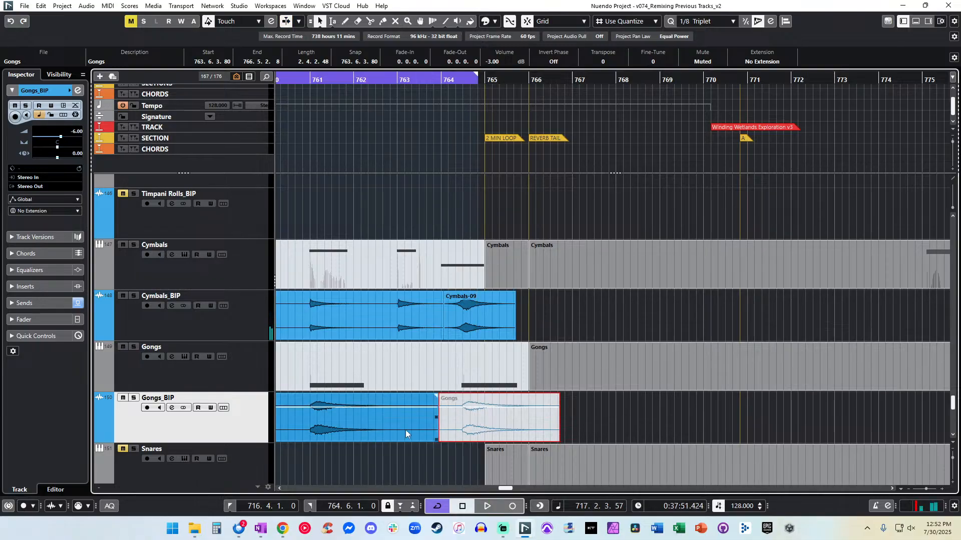
Trim the end of the long Gongs_BIP event before the muted final piece back to 763.5.3.36.
click(433, 437)
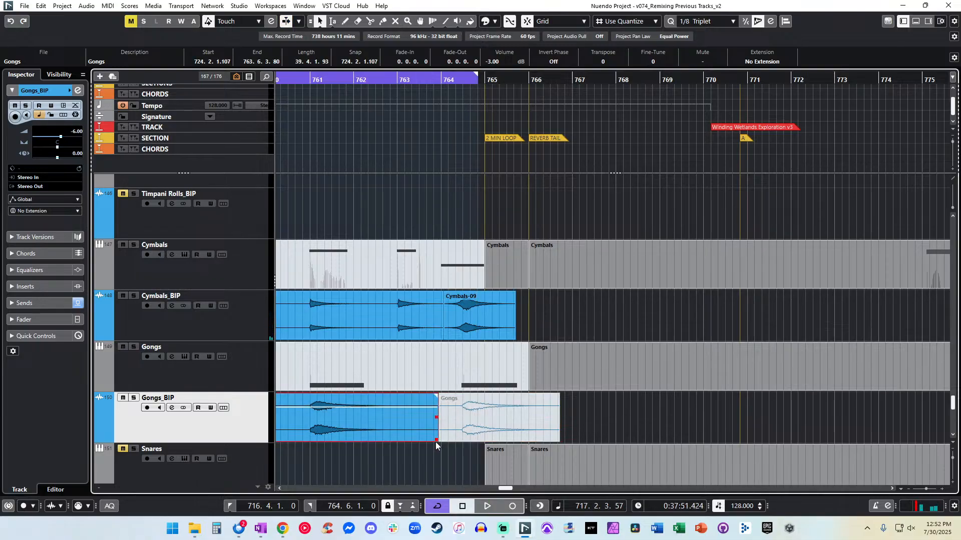
drag(436, 440, 428, 440)
scroll(418, 321, down, 1)
Unmute the first rendered cymbals event at A1 and play from the loop start at 716.4.1.0.
key(KP_1)
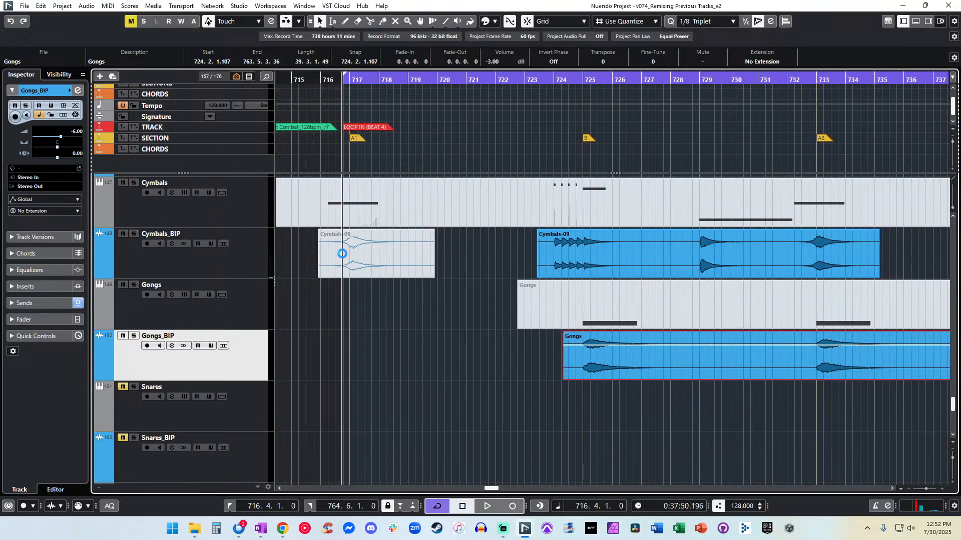
right_click(384, 258)
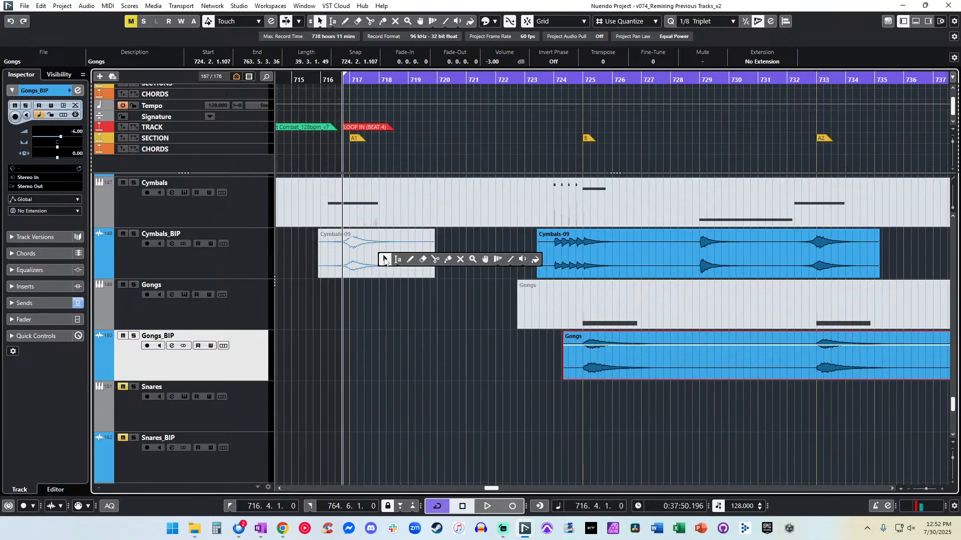
right_click(389, 251)
key(space)
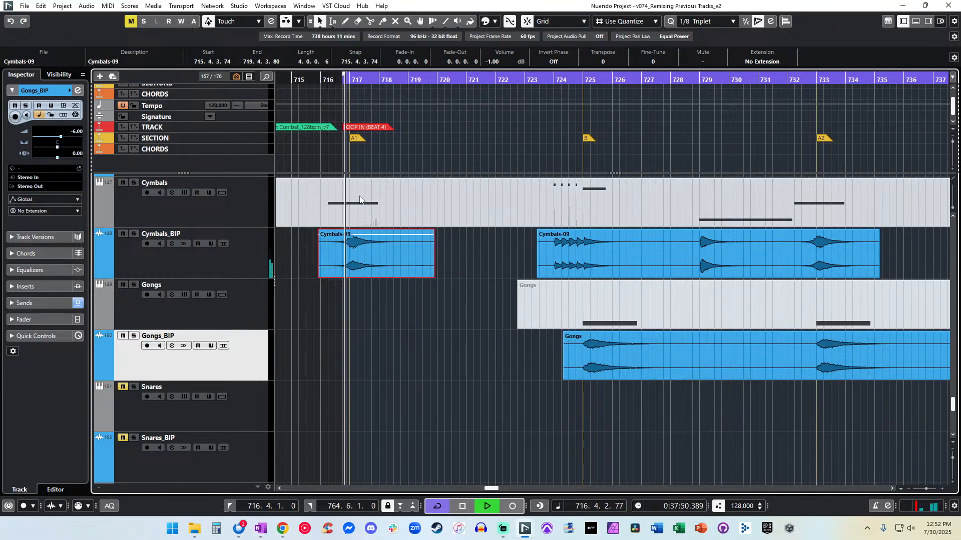
key(f)
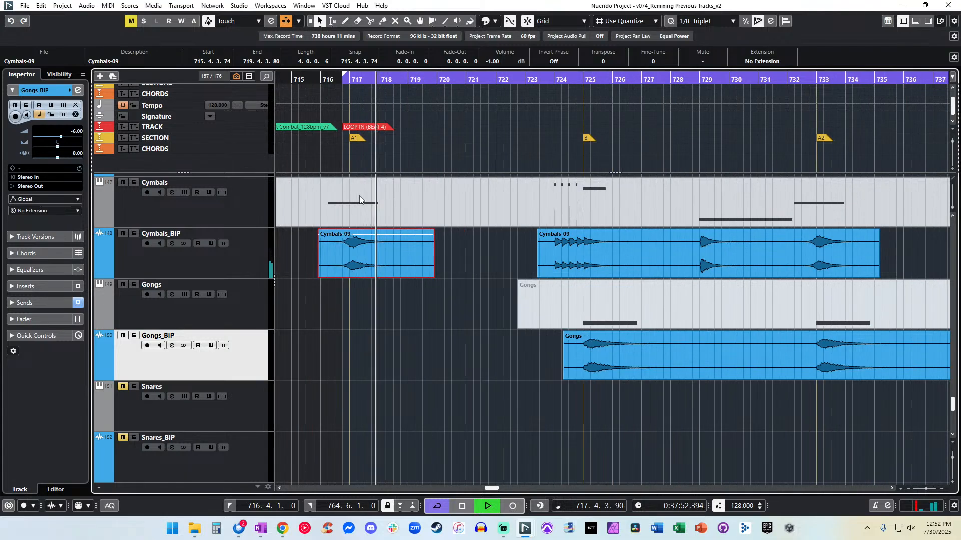
Split the Orch Chimes MIDI part at 722.2.3.80 and delete the empty piece before the first notes.
scroll(359, 196, down, 5)
key(g)
key(g)
scroll(425, 273, right, 3)
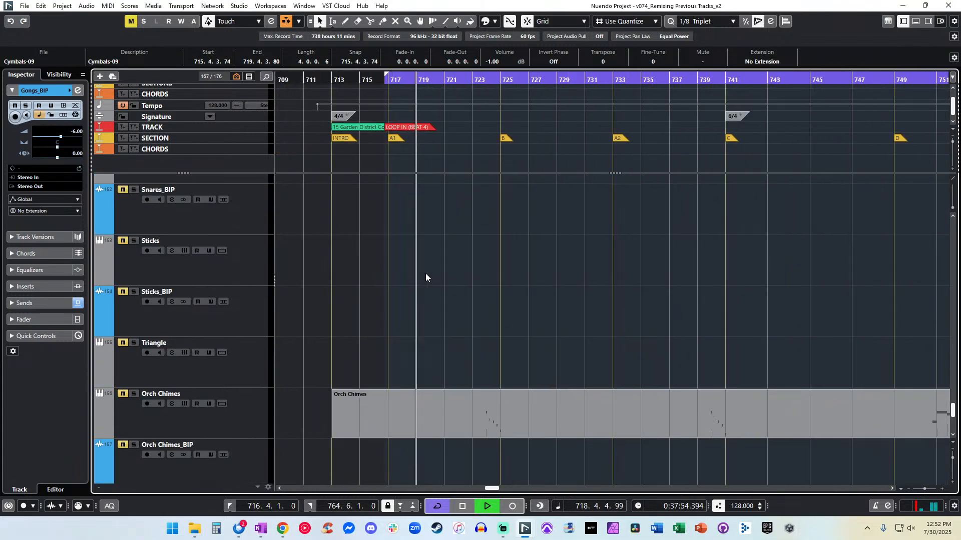
scroll(426, 273, right, 1)
key(space)
scroll(426, 273, down, 4)
scroll(425, 273, right, 6)
scroll(425, 273, left, 3)
scroll(281, 273, left, 5)
click(417, 295)
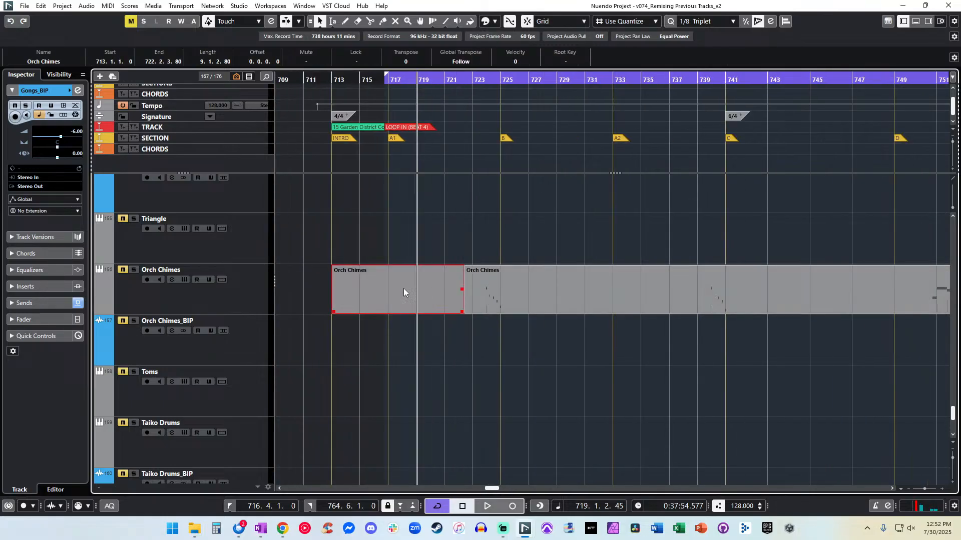
key(Delete)
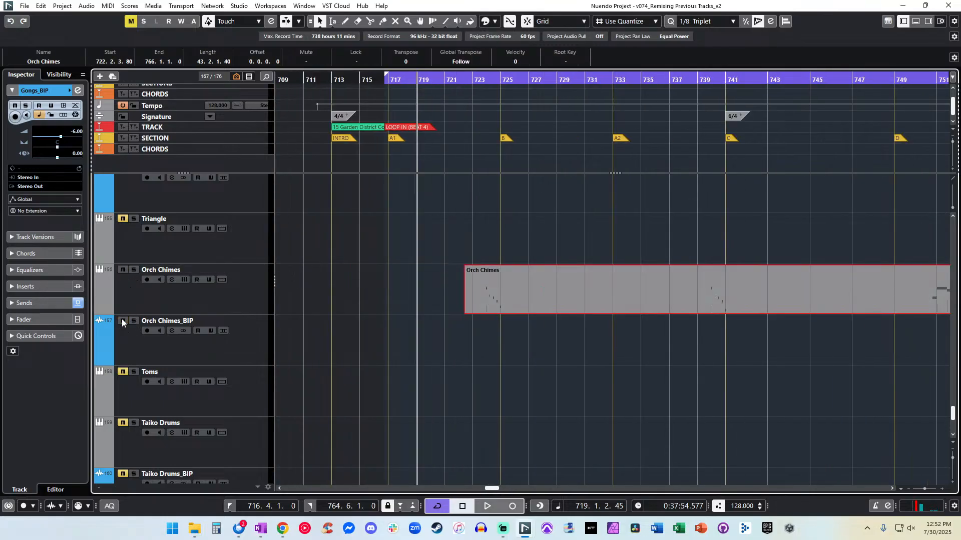
Unmute the Orch Chimes and Orch Chimes_BIP tracks, play from bar 723 and select the Orch Chimes track.
click(473, 78)
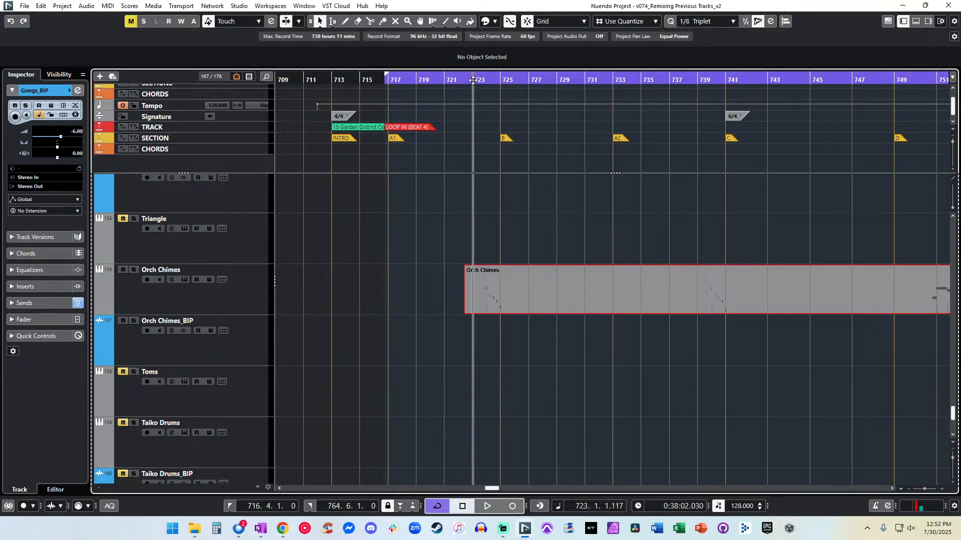
scroll(519, 231, right, 1)
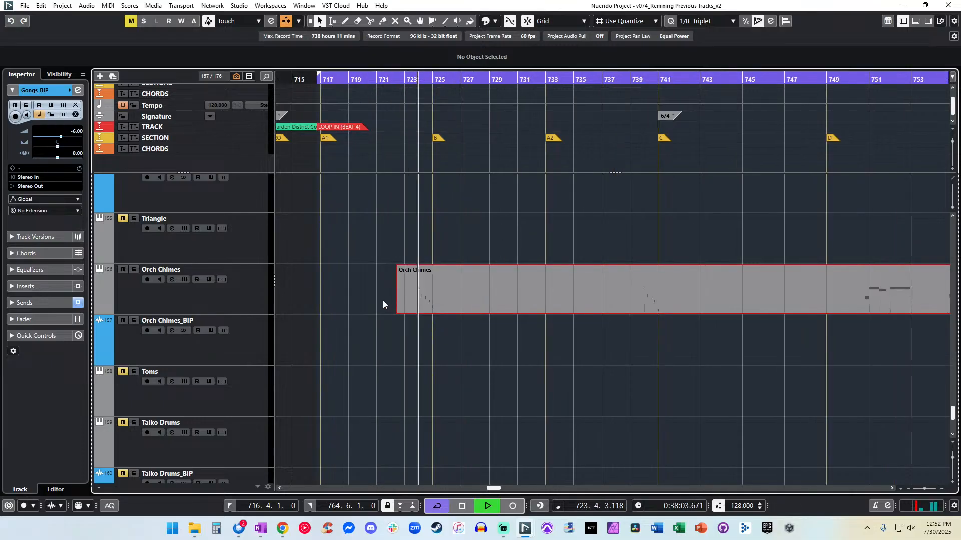
click(256, 294)
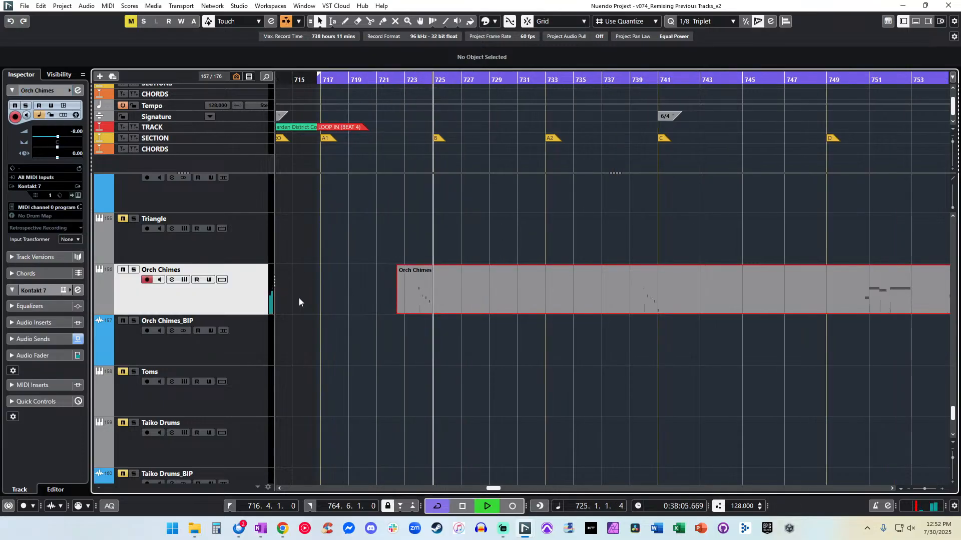
Add a CC 7 Main Volume point at 723.3.3.80 in the Orch Chimes part and set it to about 71.
double_click(442, 298)
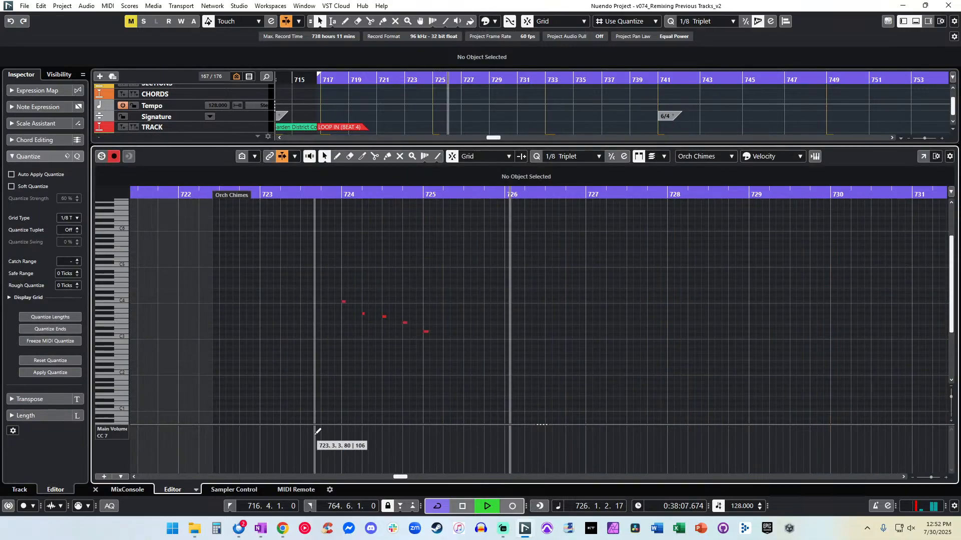
drag(314, 439, 343, 332)
click(320, 194)
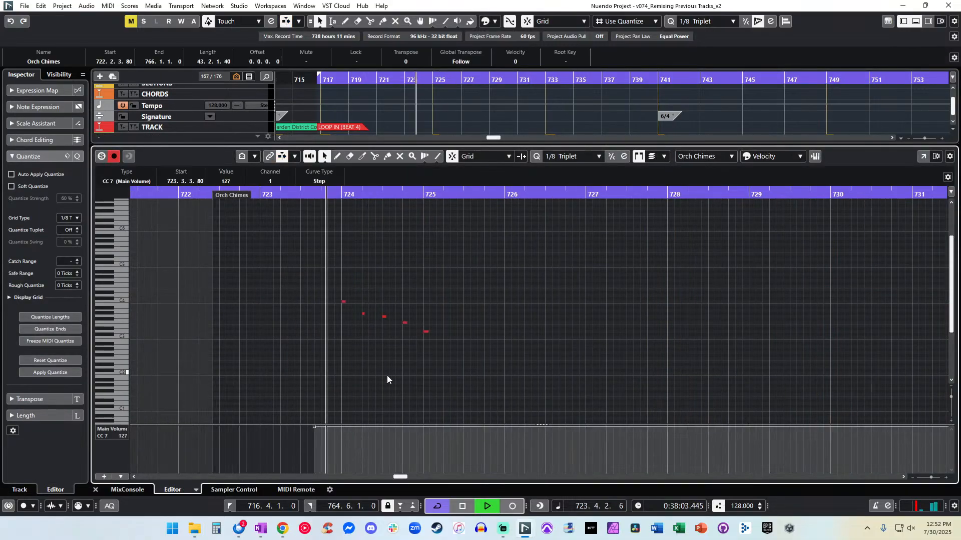
drag(316, 433, 316, 452)
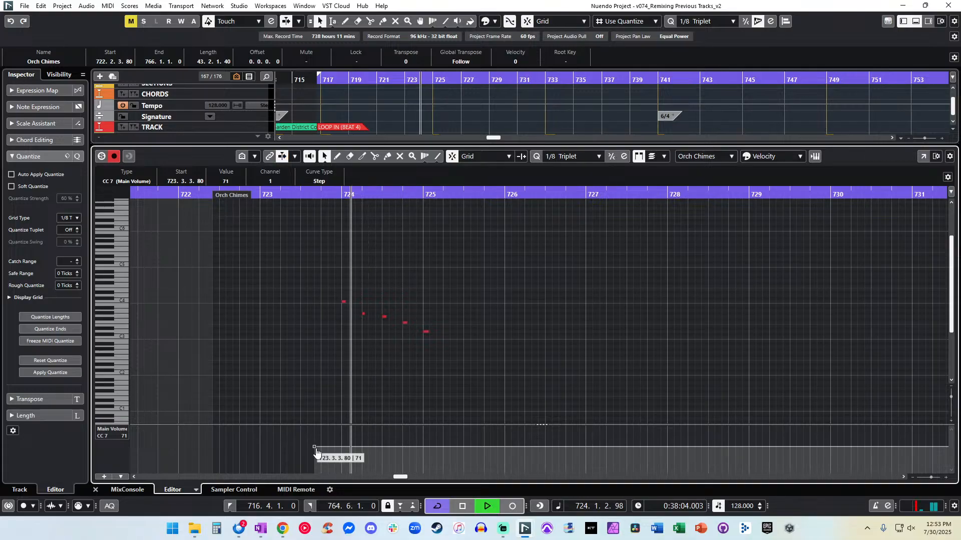
key(Return)
key(f)
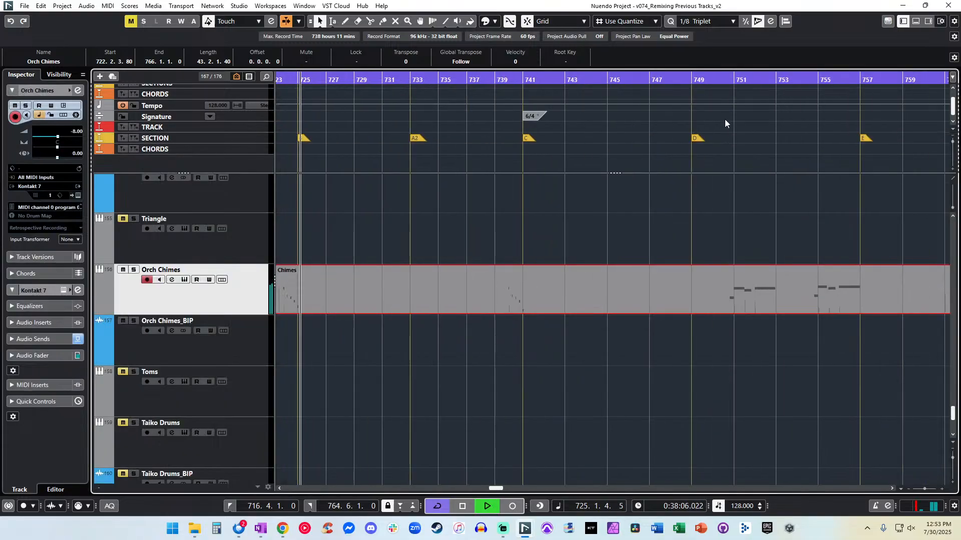
Audition the Orch Chimes notes in section D, around bars 751 to 752.
click(719, 88)
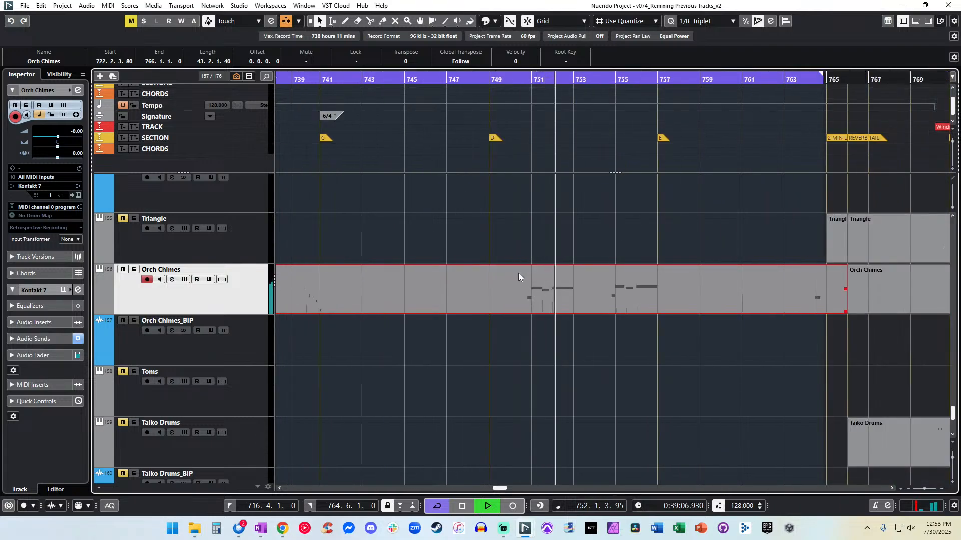
scroll(517, 274, left, 3)
key(space)
Render the Orch Chimes part to audio, move it to the Orch Chimes_BIP track and delete the leftover rendered track.
key(alt+r)
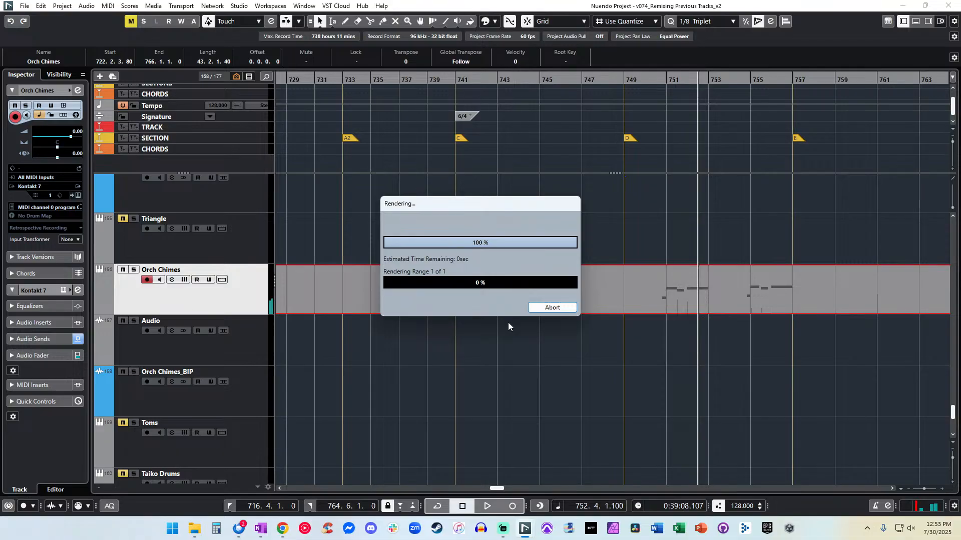
key(g)
key(g)
key(g)
click(503, 334)
key(ctrl+Down)
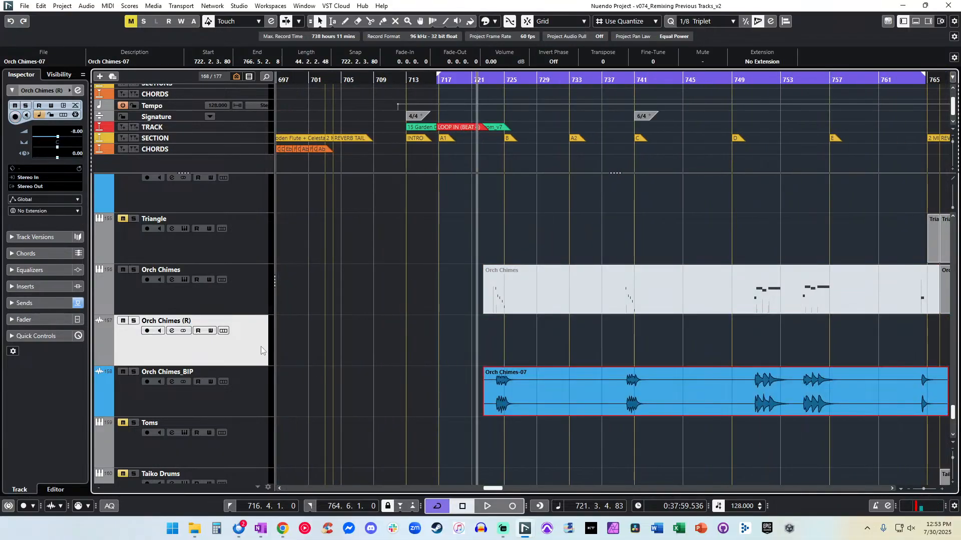
key(shift+Delete)
Set the volume of the rendered Orch Chimes event to -4 dB.
scroll(415, 363, right, 3)
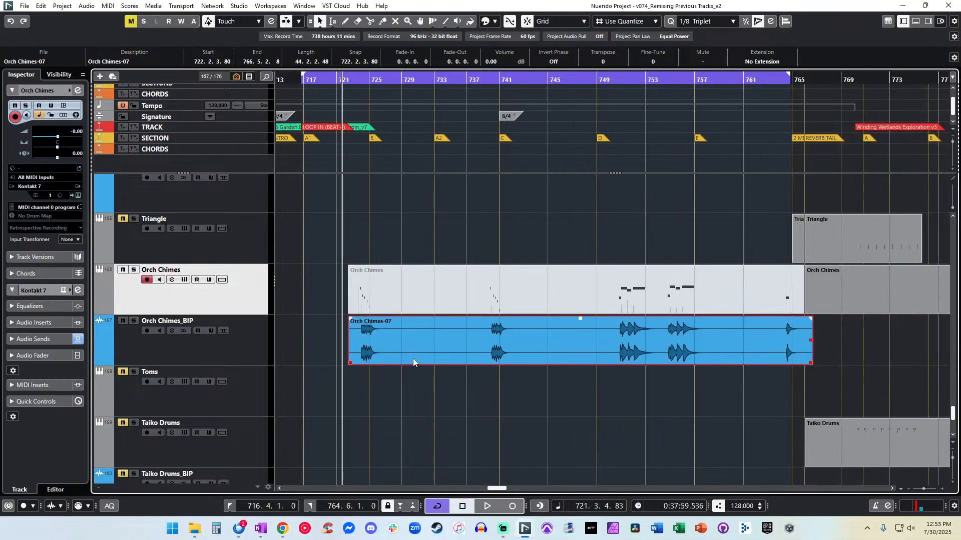
text(-4)
key(Return)
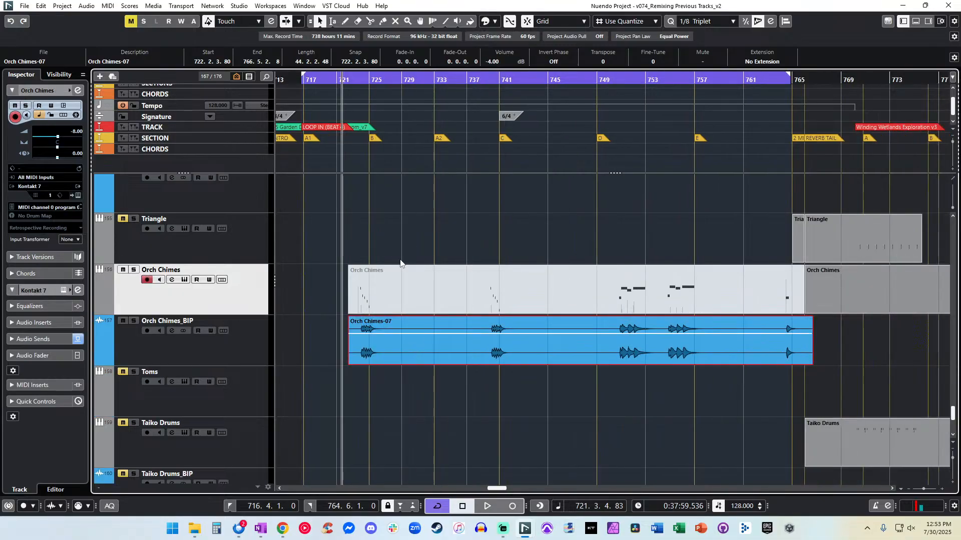
Split the rendered Orch Chimes audio around its hits and delete the three silent stretches, leaving four events.
alt+click(387, 339)
alt+click(487, 338)
click(457, 338)
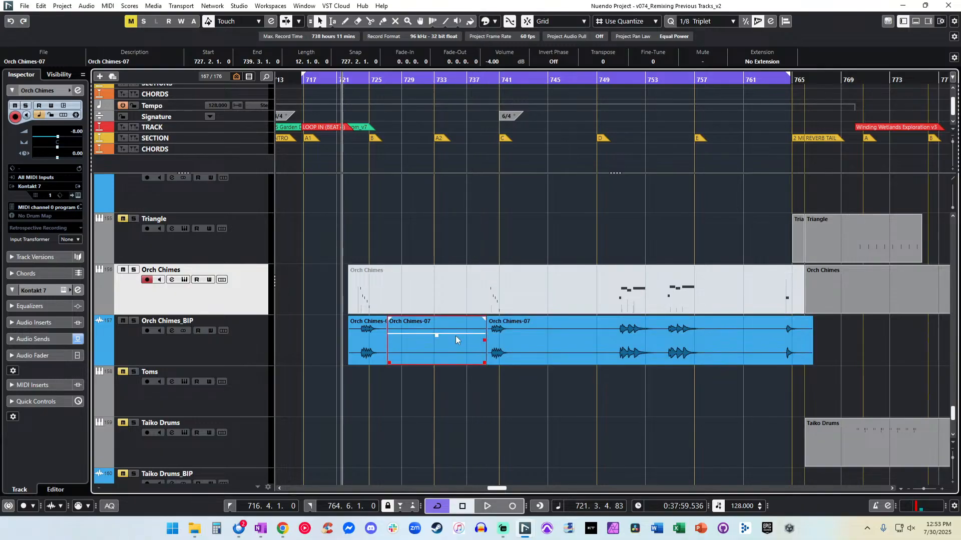
key(Delete)
alt+click(520, 336)
alt+click(609, 336)
click(591, 340)
key(Delete)
alt+click(713, 339)
alt+click(779, 340)
click(745, 345)
key(Delete)
Audition the rendered chimes from about bar 723 and set the volume of all four Orch Chimes_BIP events to -3 dB.
click(359, 80)
key(space)
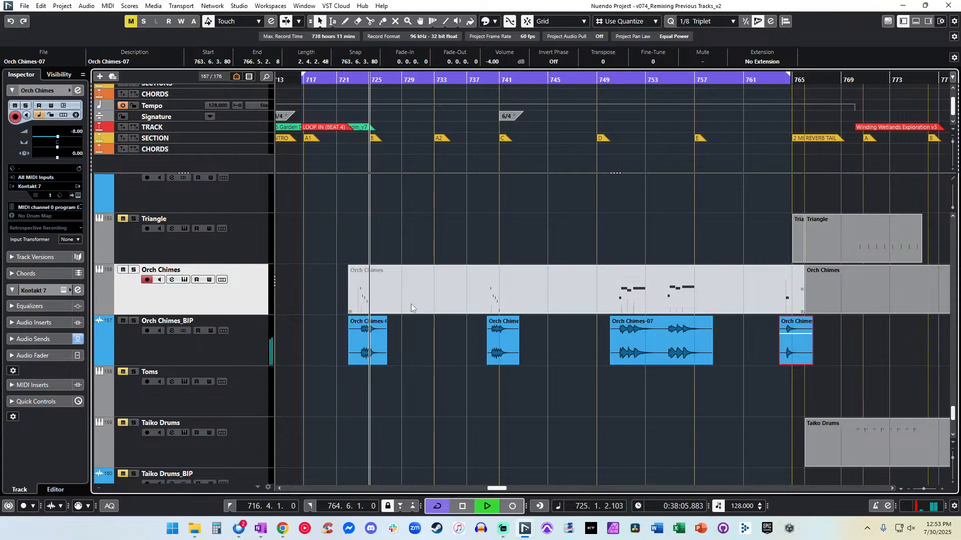
click(426, 330)
drag(875, 374, 350, 333)
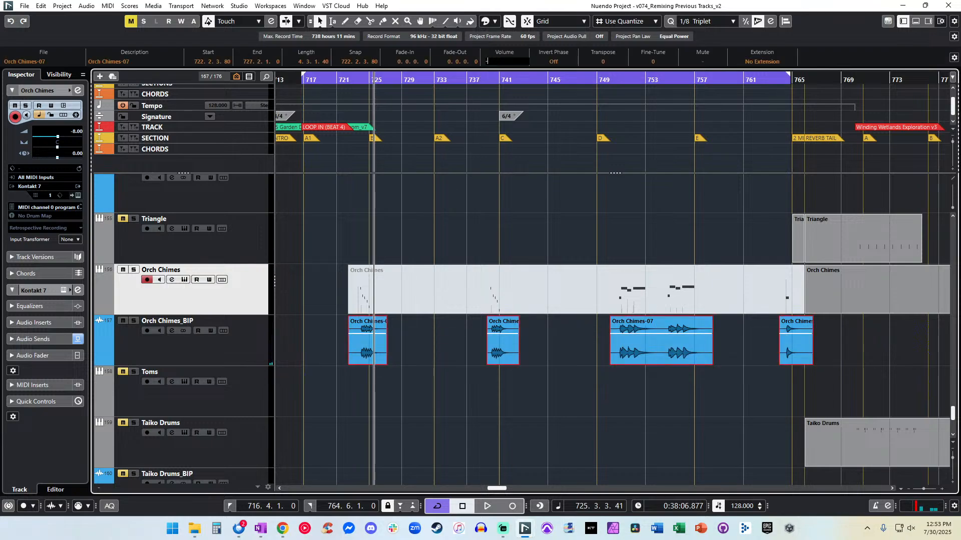
click(357, 81)
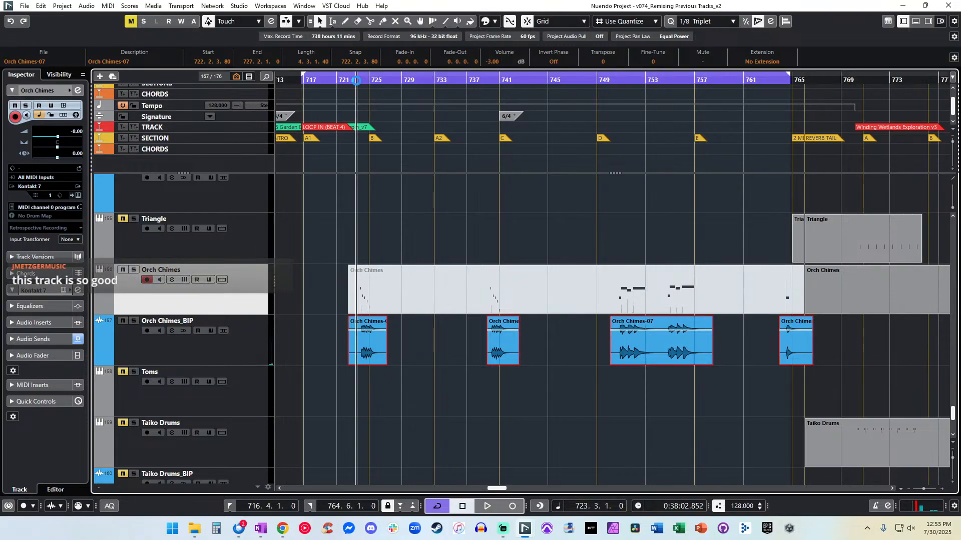
click(357, 81)
Trim the start of the first Orch Chimes_BIP event to just before its first hit near bar 724.
key(h)
key(h)
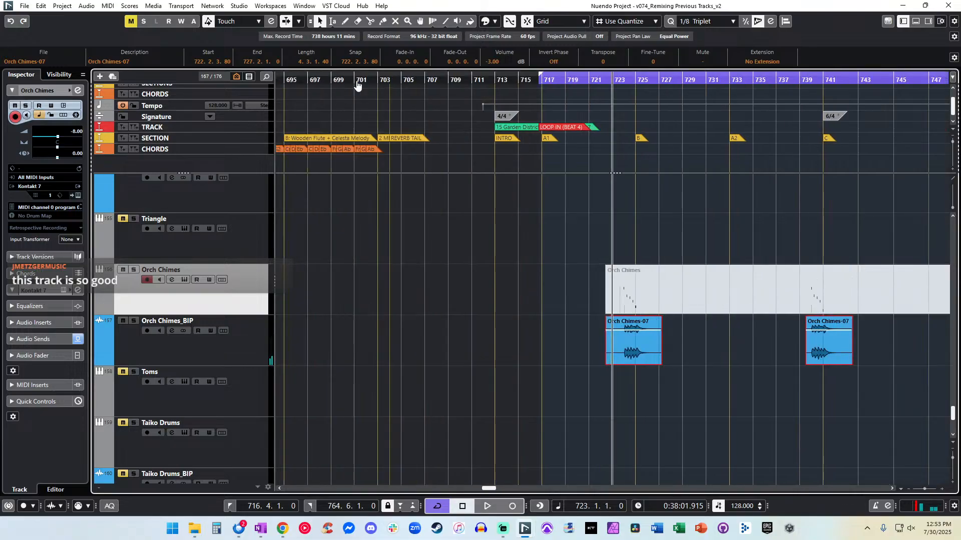
scroll(440, 188, right, 2)
click(491, 340)
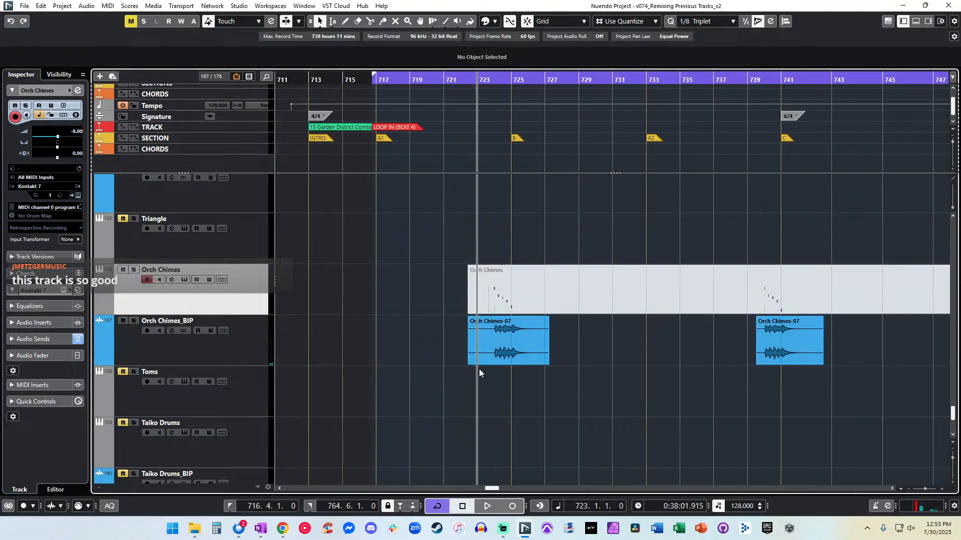
drag(469, 362, 493, 361)
click(560, 354)
Play the trimmed first chimes event from bar 723 into section B.
key(KP_Add)
key(KP_Subtract)
key(KP_Add)
key(KP_Subtract)
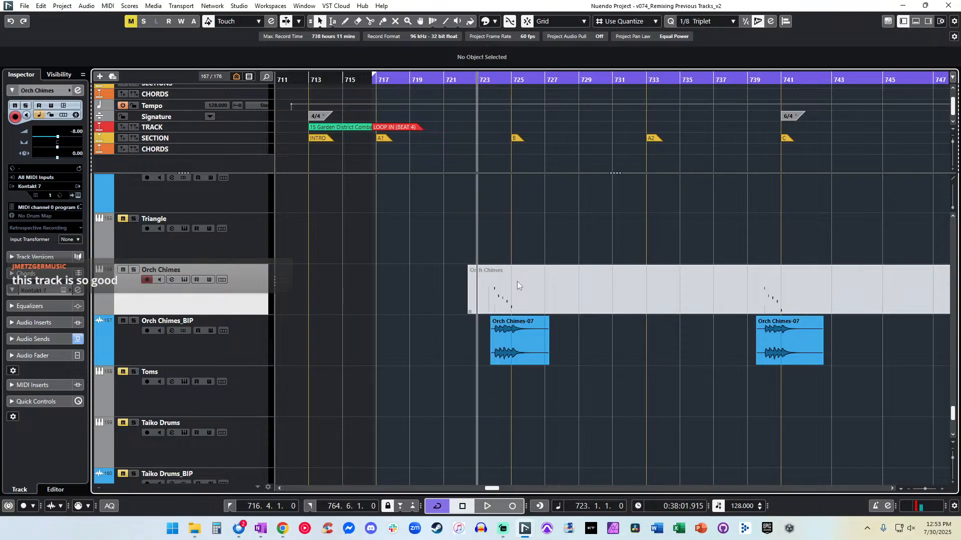
key(space)
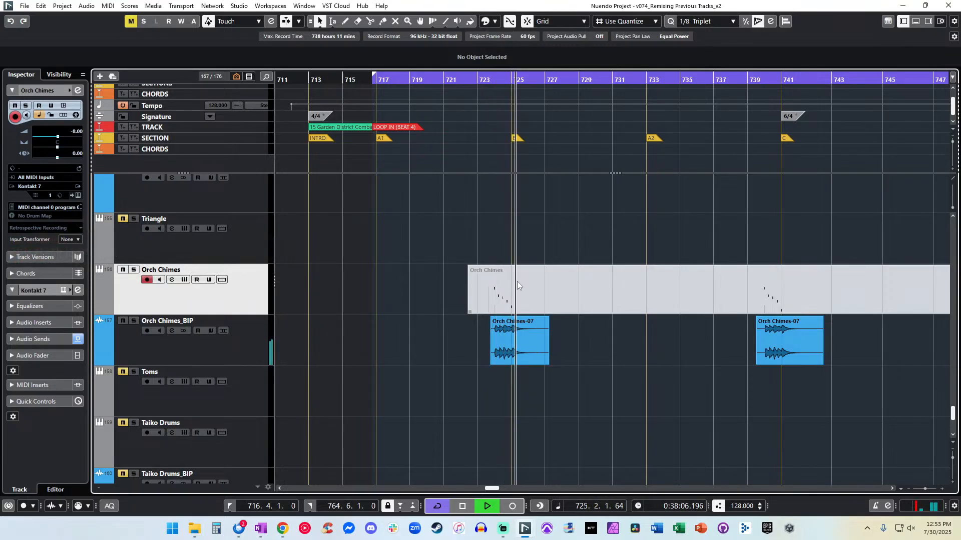
Play from bar 739 and trim the start of the second Orch Chimes_BIP event to just before its first hit near bar 740.
key(space)
scroll(518, 280, right, 2)
click(686, 79)
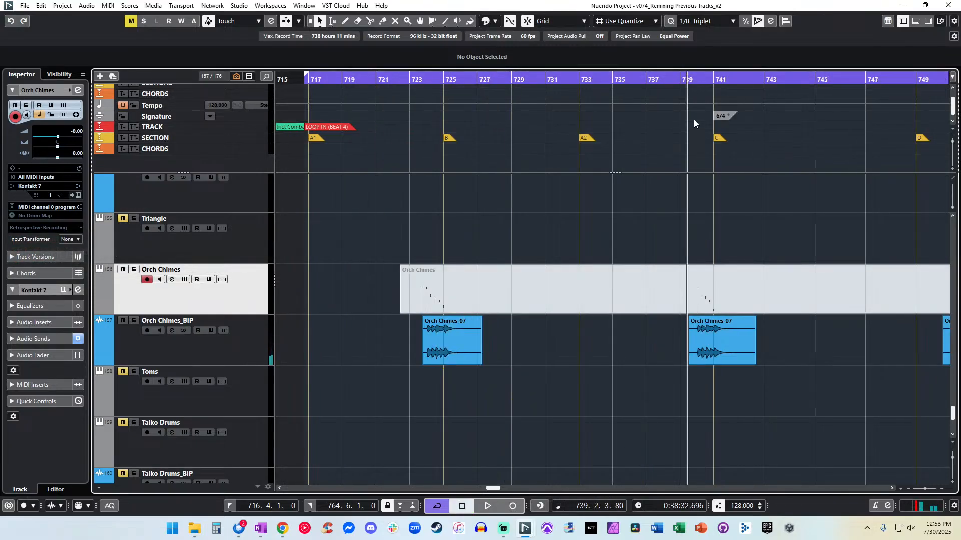
key(space)
scroll(631, 323, right, 6)
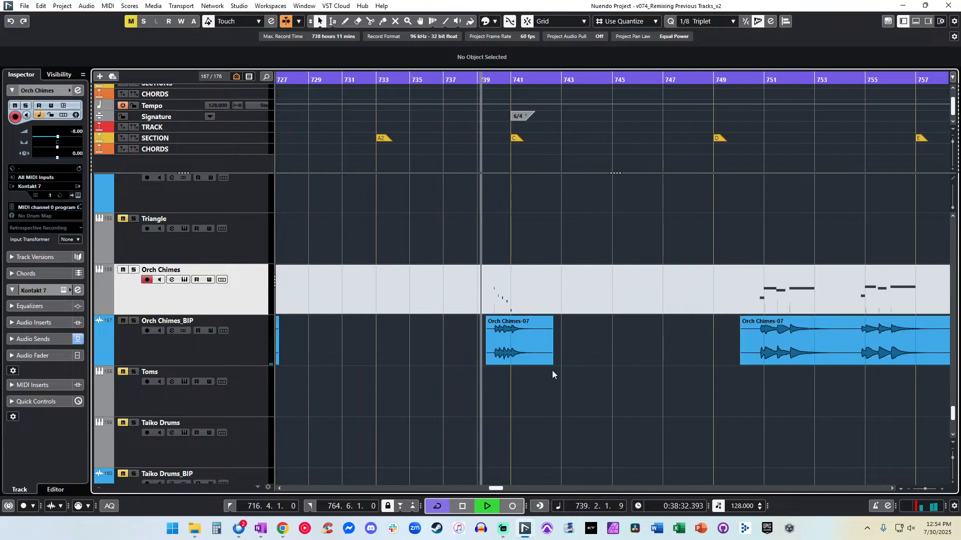
drag(488, 364, 497, 364)
Trim the start of the third Orch Chimes_BIP event to just before its first hit near bar 751, and play it from there.
scroll(497, 366, right, 3)
click(616, 369)
drag(604, 369, 623, 370)
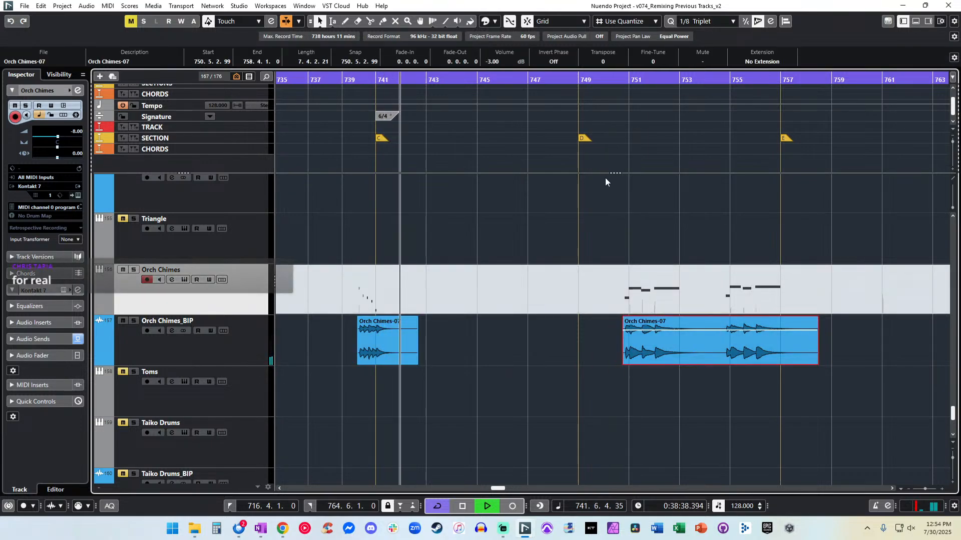
click(618, 79)
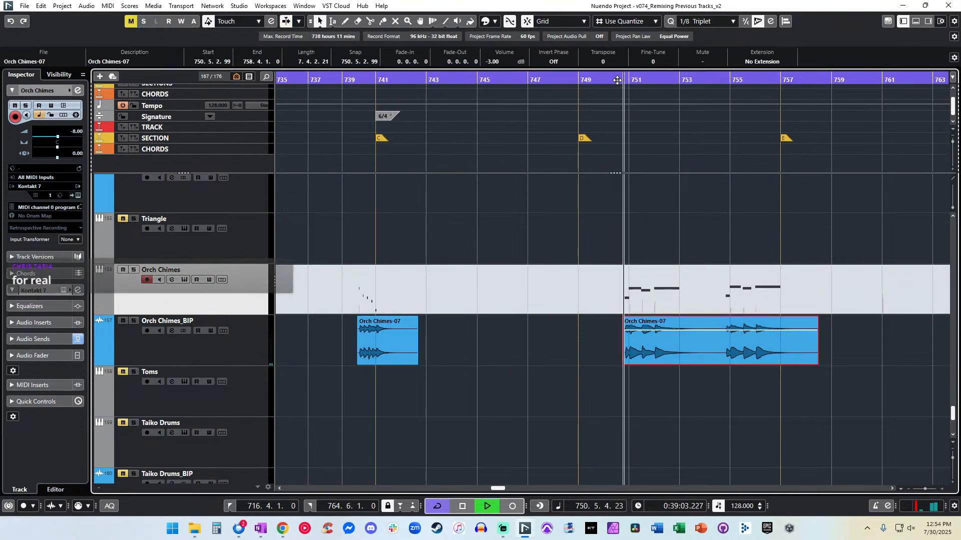
scroll(538, 301, right, 2)
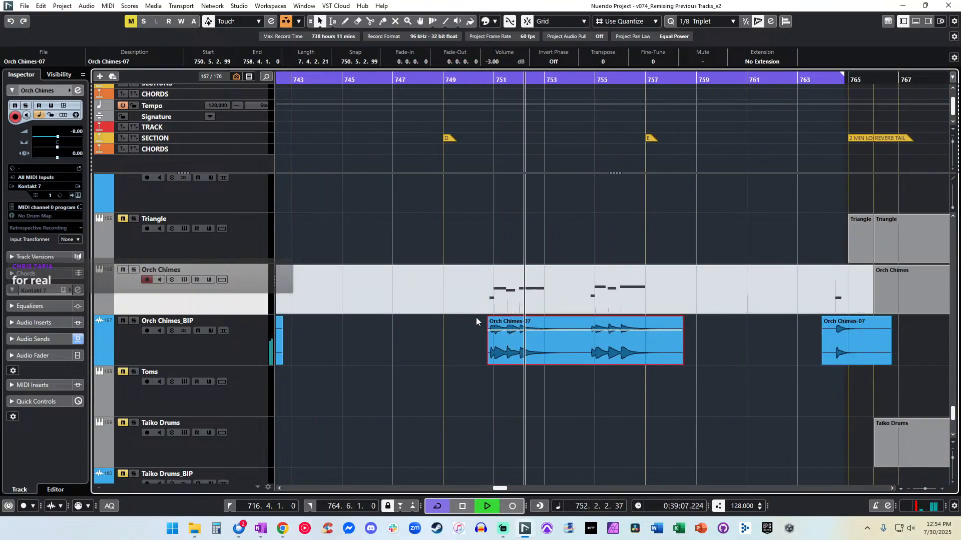
Split the third chimes event around the quiet gap between its two phrases near bar 754 and delete the middle piece.
scroll(480, 325, right, 1)
alt+click(493, 334)
alt+click(519, 335)
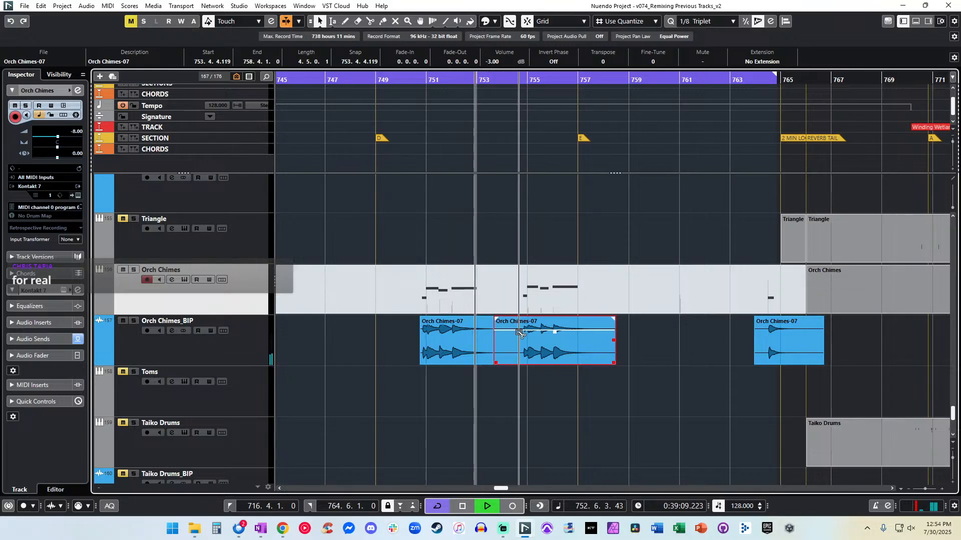
key(Delete)
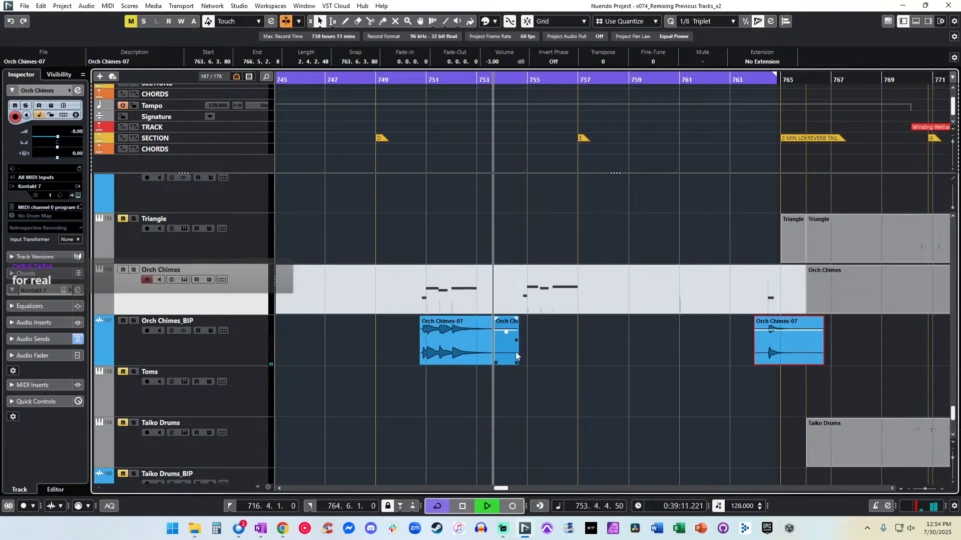
key(ctrl+z)
click(511, 347)
key(Delete)
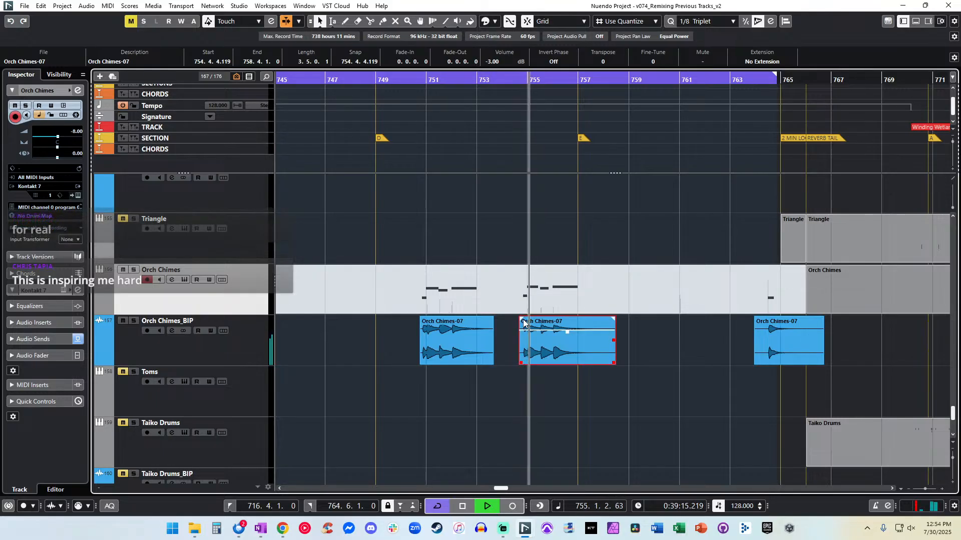
Add fade-outs to the two split chimes events and trim both ends of the last event around its single hit near bar 764.
drag(549, 317, 524, 317)
drag(425, 317, 416, 318)
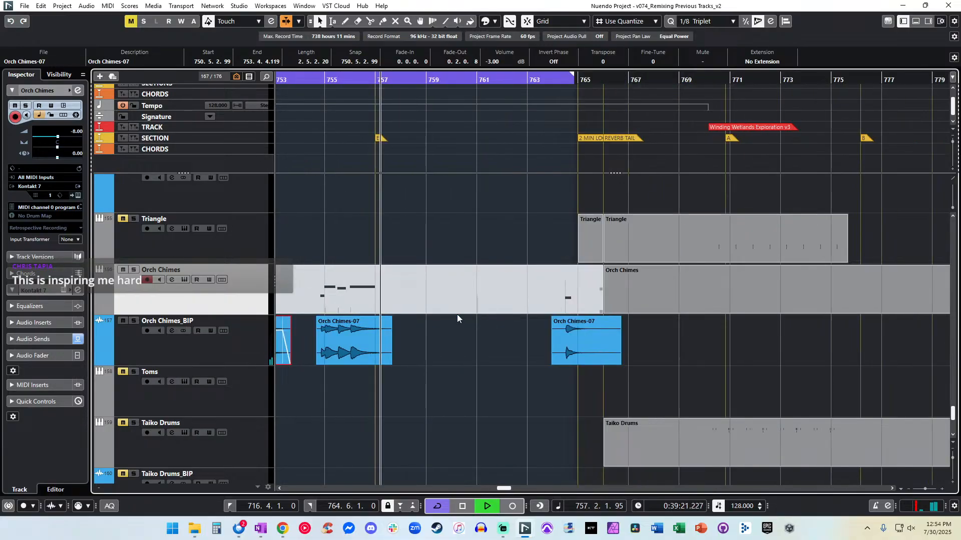
drag(552, 364, 602, 363)
Turn the cycle off and extend the right locator to 765.1.2.40 while playing the last chimes hit.
click(557, 79)
click(558, 79)
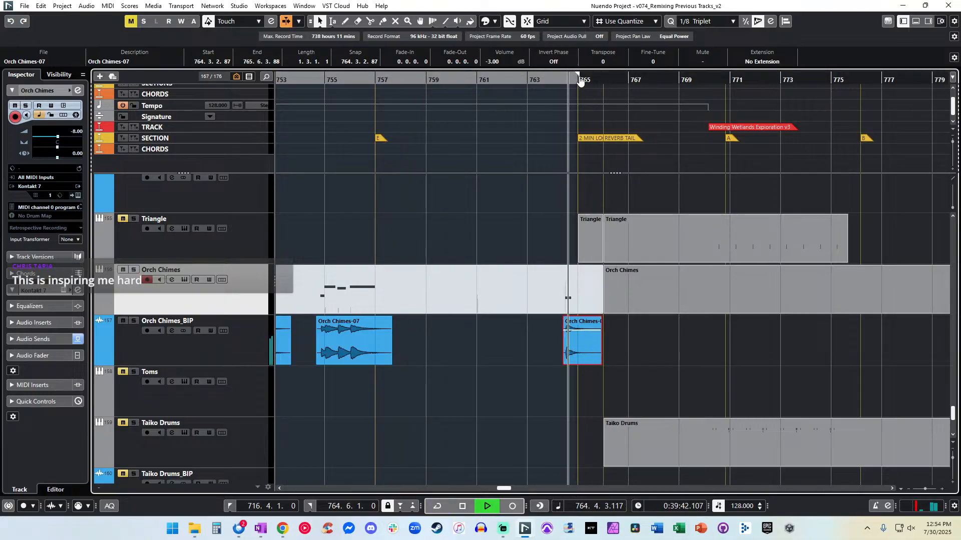
key(space)
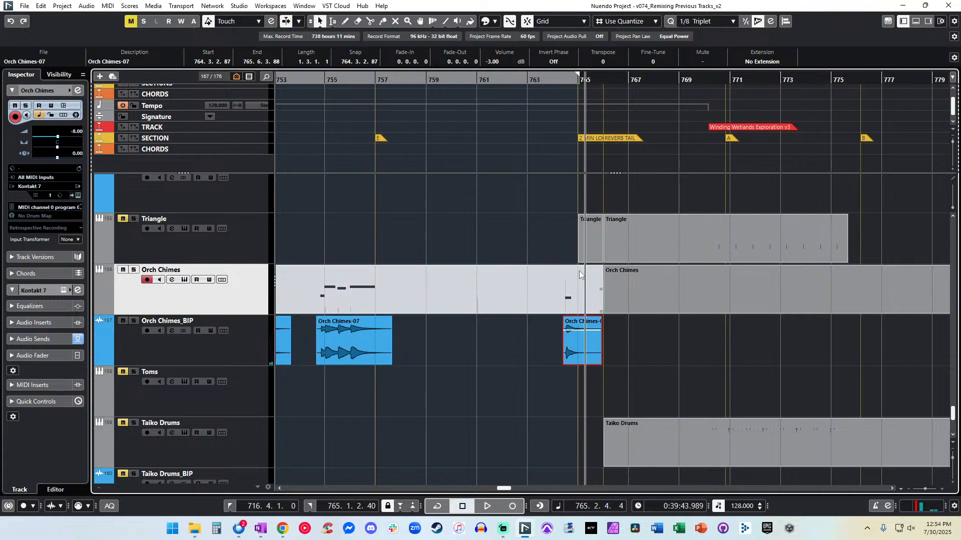
Return to the left locator and look over the percussion tracks from Toms down to Skin Drum_BIP for parts still to render.
scroll(440, 295, down, 1)
key(KP_1)
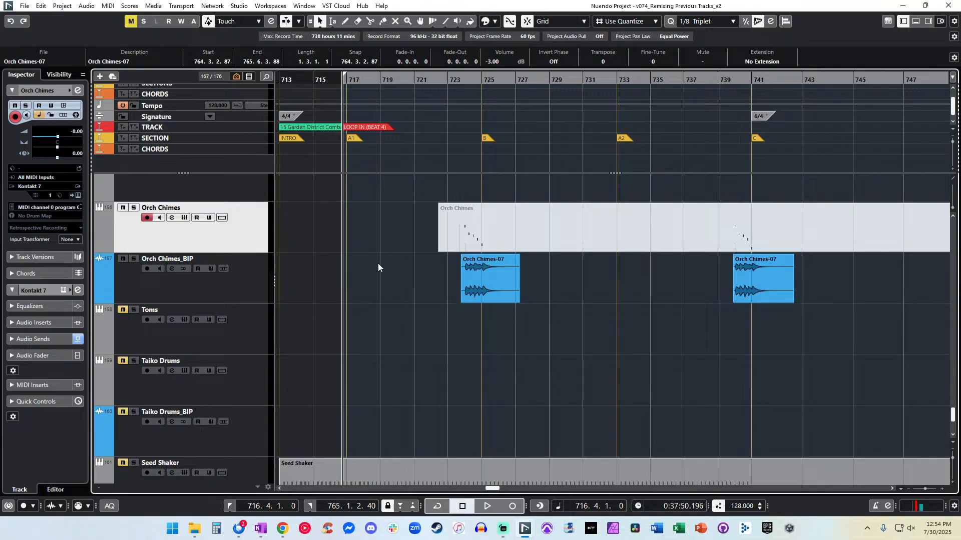
scroll(377, 265, down, 4)
key(g)
key(shift+g)
key(shift+g)
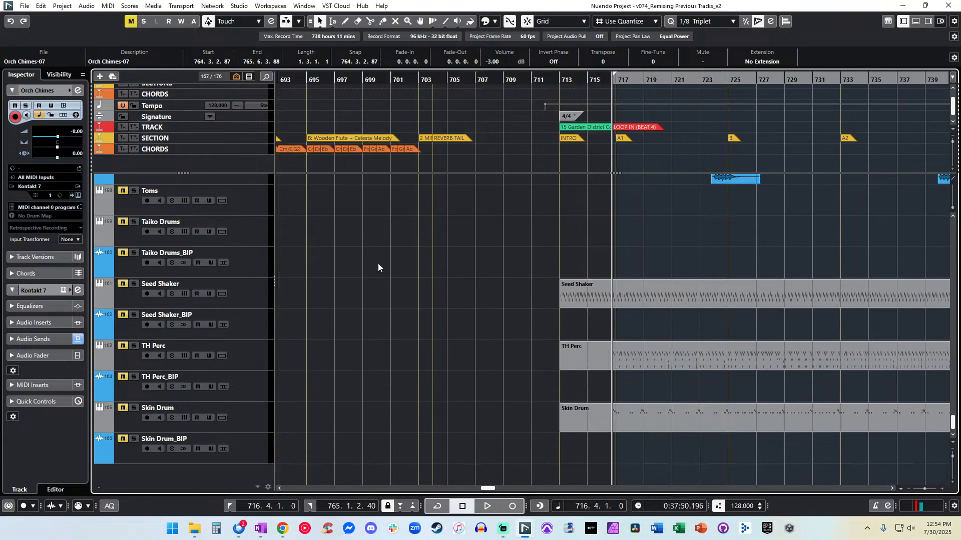
key(h)
scroll(380, 277, right, 6)
scroll(379, 277, up, 5)
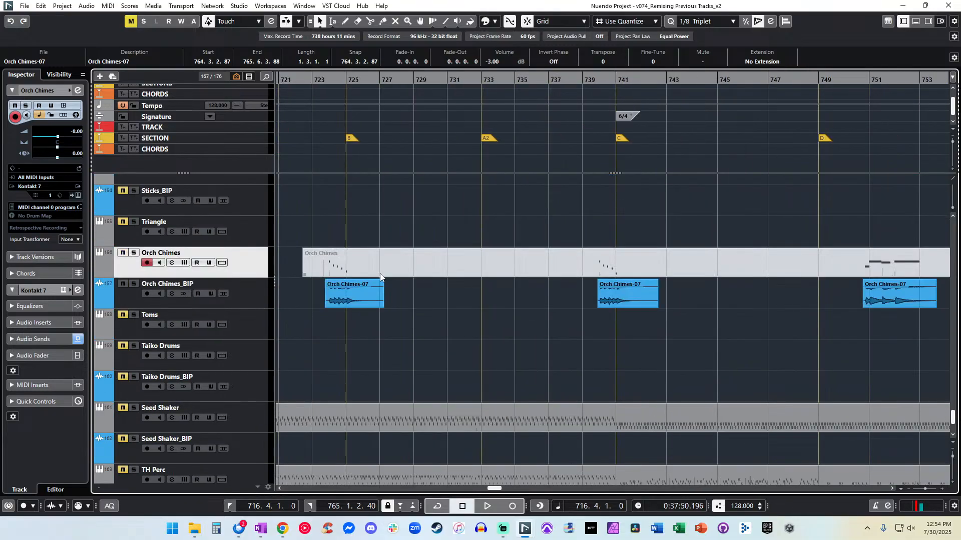
scroll(379, 273, down, 5)
scroll(380, 273, right, 3)
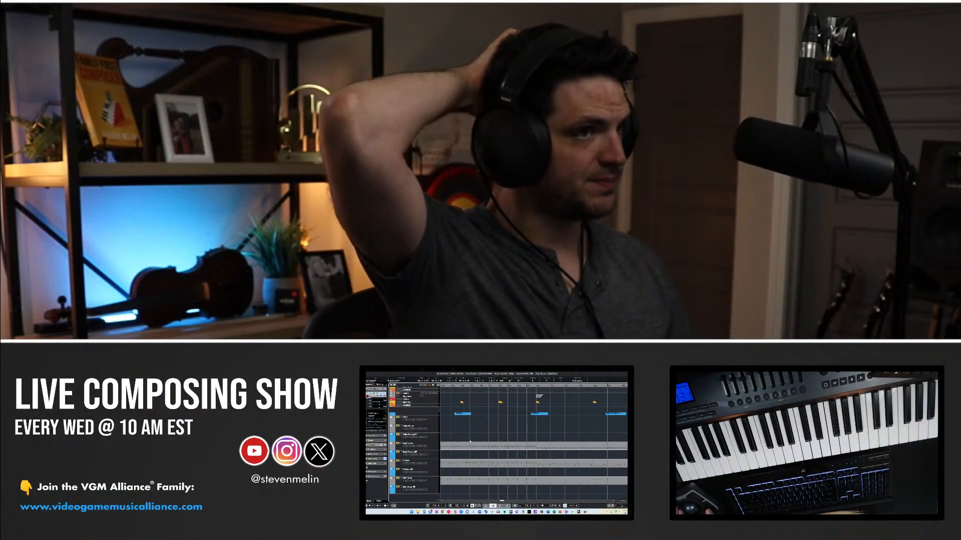
click(469, 441)
scroll(470, 442, left, 3)
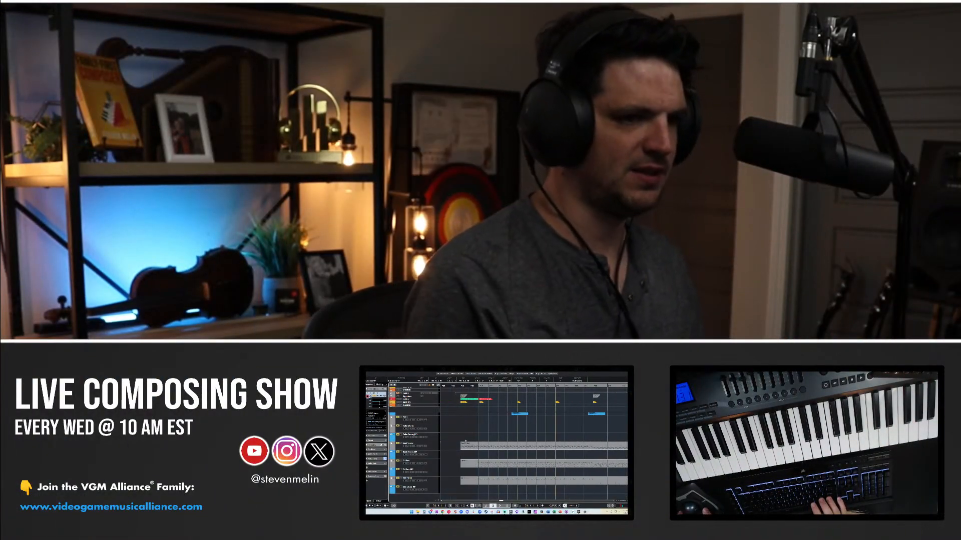
key(Left)
key(Left)
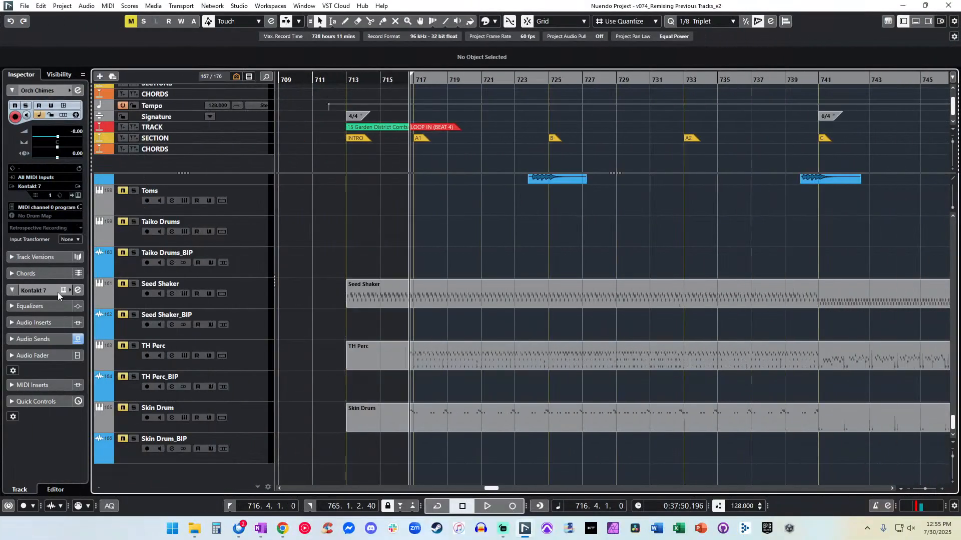
Play the Seed Shaker part from the left locator, and again from the start of the intro at bar 713.
click(359, 301)
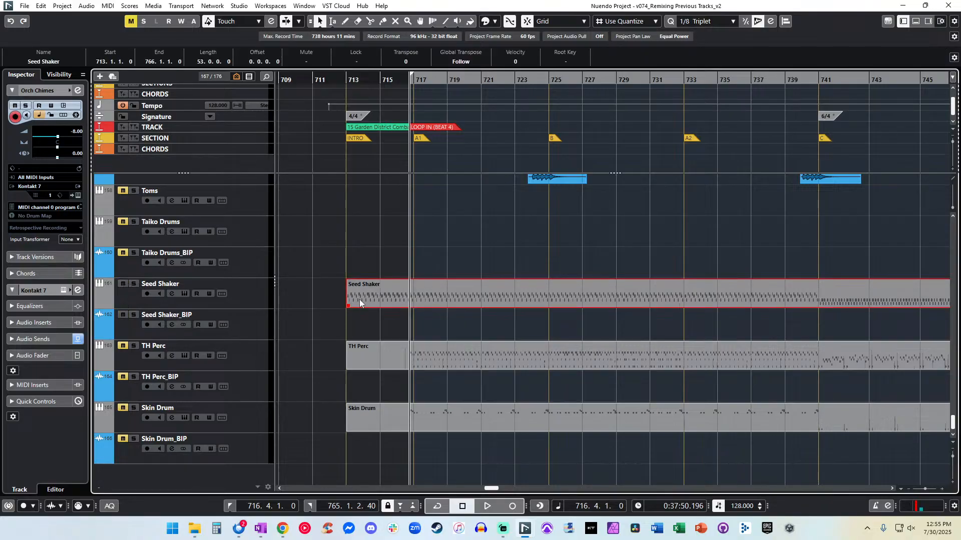
key(space)
click(386, 263)
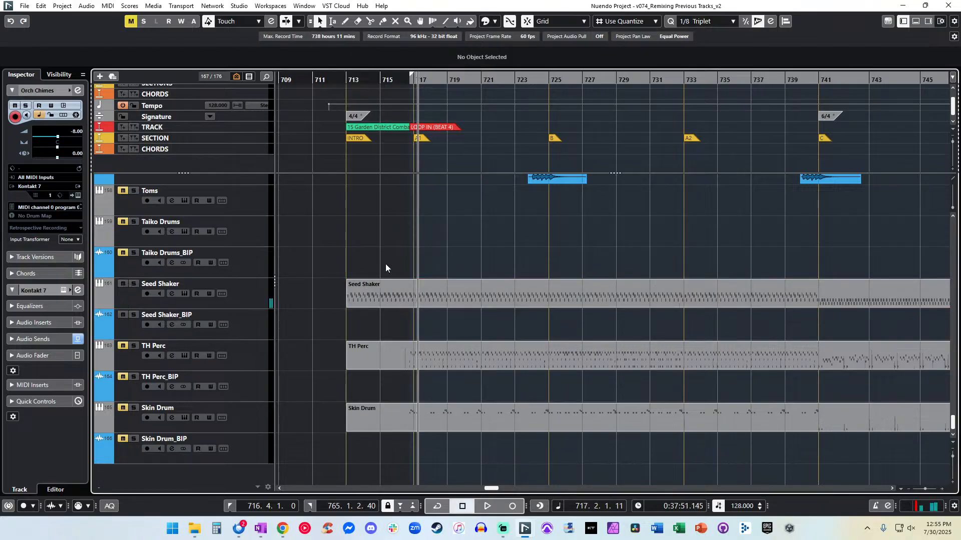
key(KP_Subtract)
key(KP_Subtract)
key(KP_Subtract)
key(KP_Subtract)
key(KP_Subtract)
key(space)
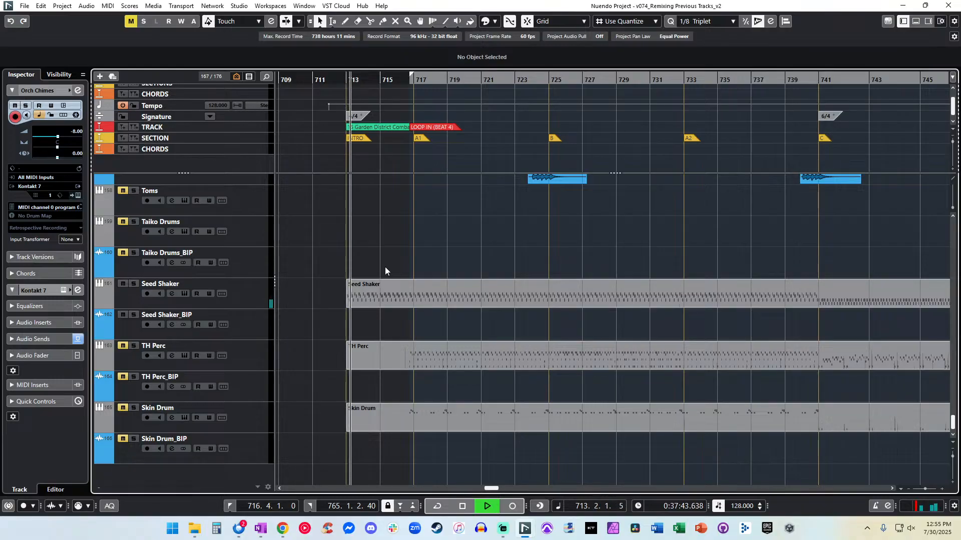
Raise the velocities of all Seed Shaker notes together in the key editor, bringing the first note to 99, and close the editor.
double_click(380, 297)
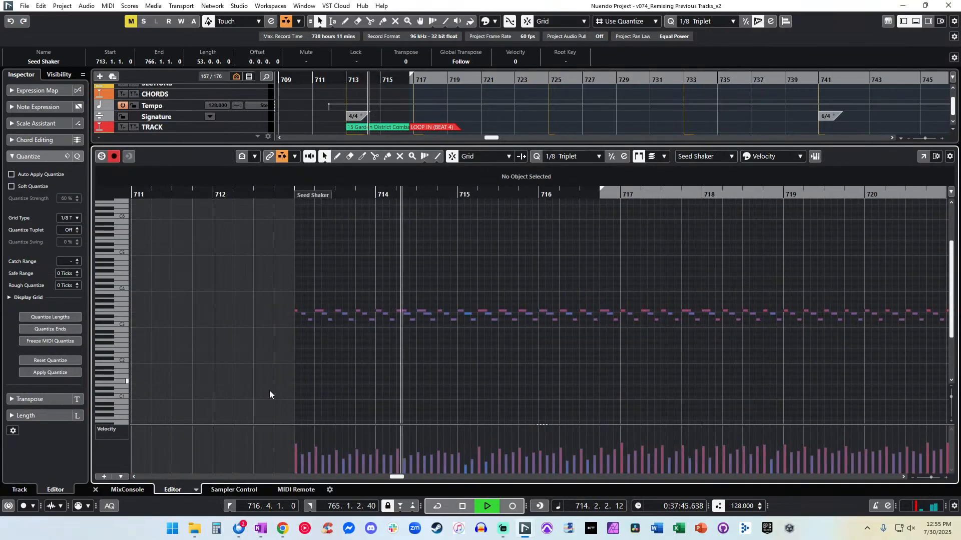
key(ctrl+a)
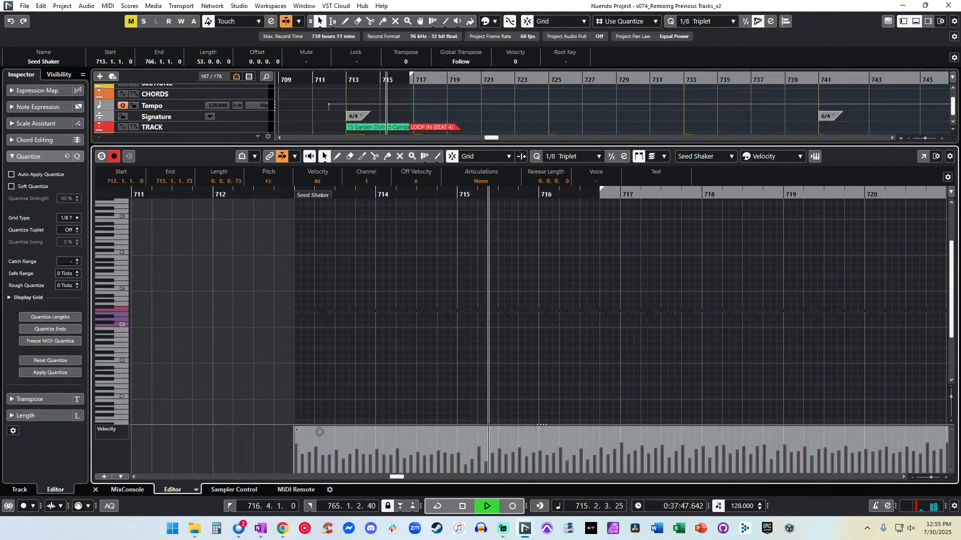
drag(323, 430, 323, 434)
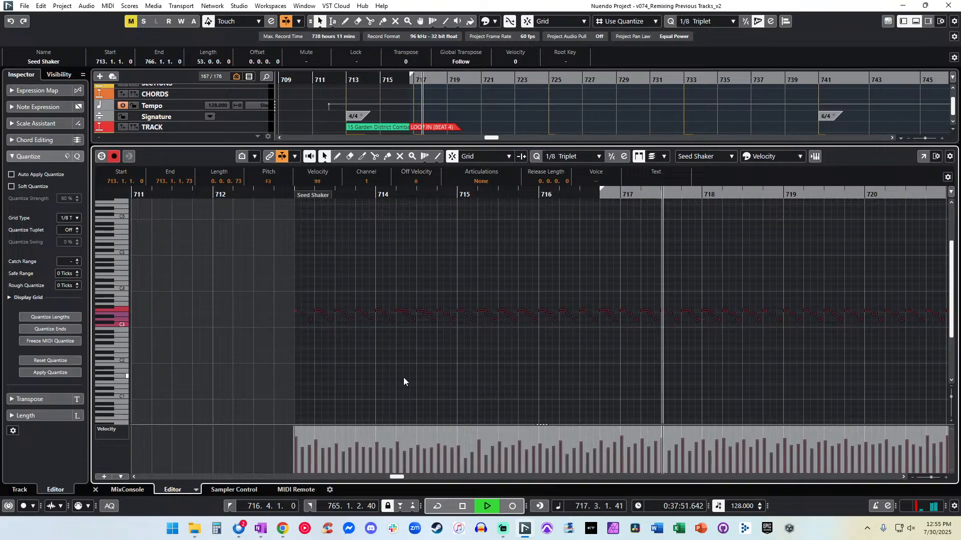
scroll(404, 377, right, 8)
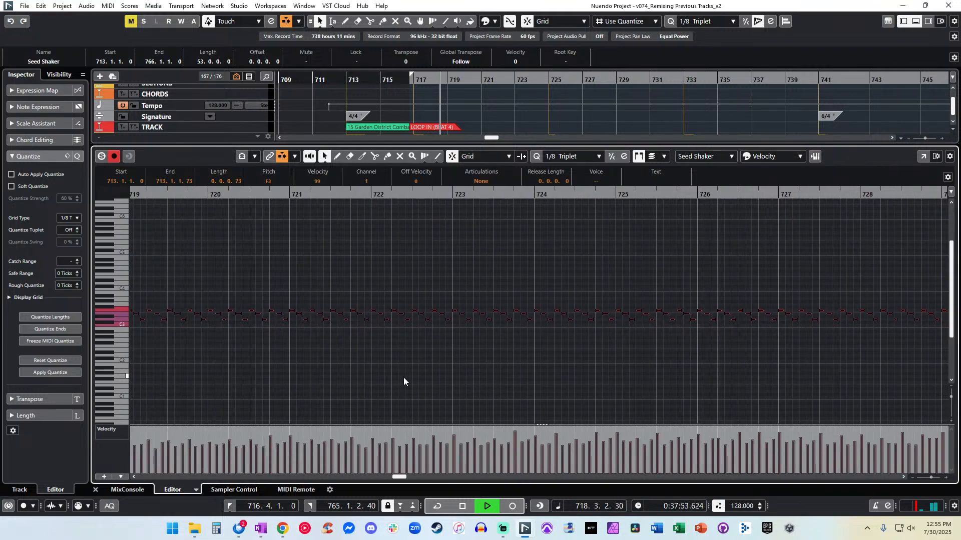
key(Return)
Play the louder Seed Shaker part around section C at bar 741 and at its last notes near bar 764.
scroll(406, 340, right, 6)
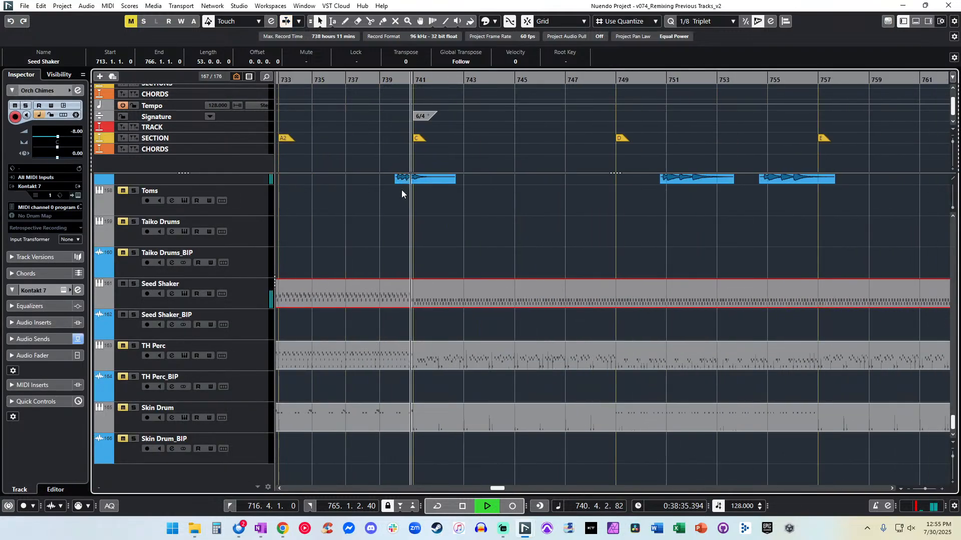
scroll(466, 238, right, 4)
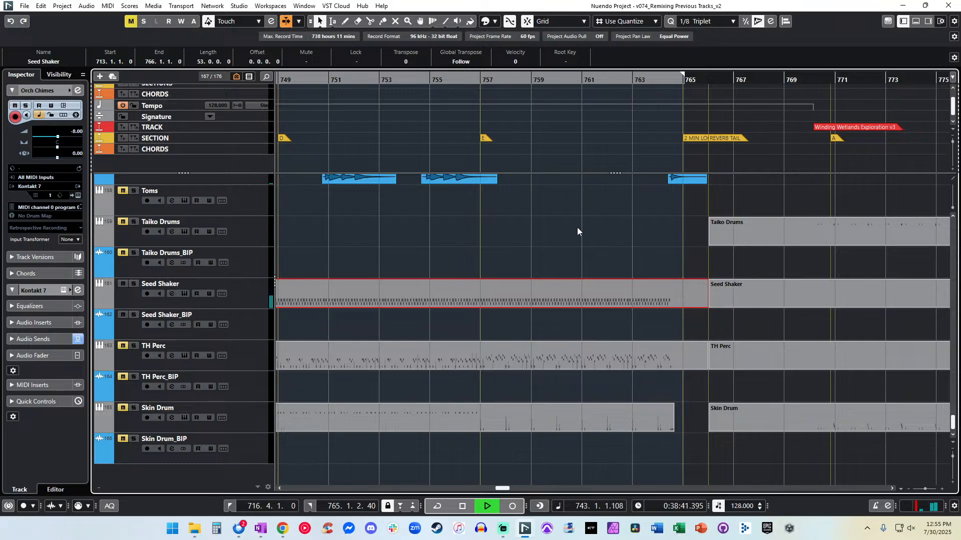
drag(652, 79, 653, 84)
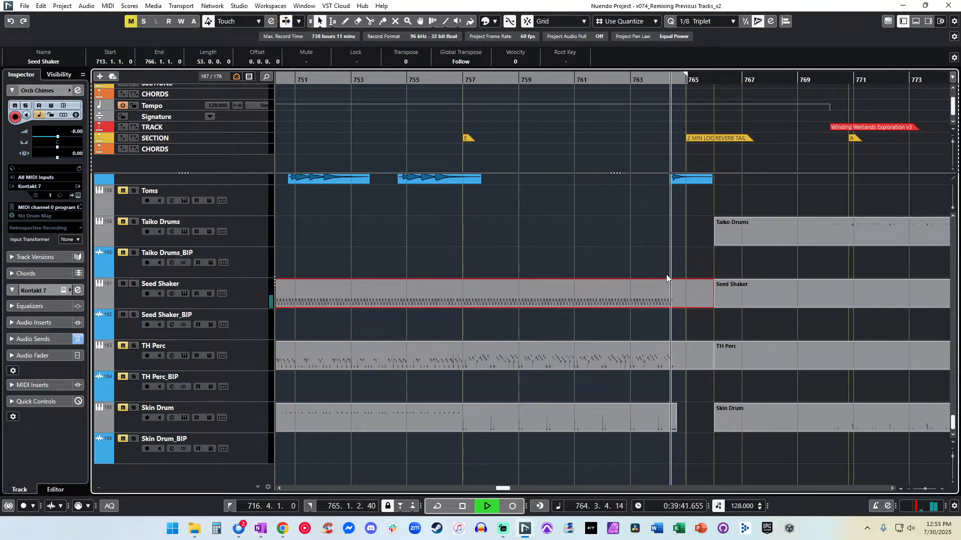
scroll(666, 275, left, 8)
scroll(666, 275, up, 2)
key(space)
Render the Seed Shaker part in place, move the audio onto Seed Shaker_BIP at bar 713 and delete the emptied Seed Shaker (R) track.
scroll(666, 278, left, 5)
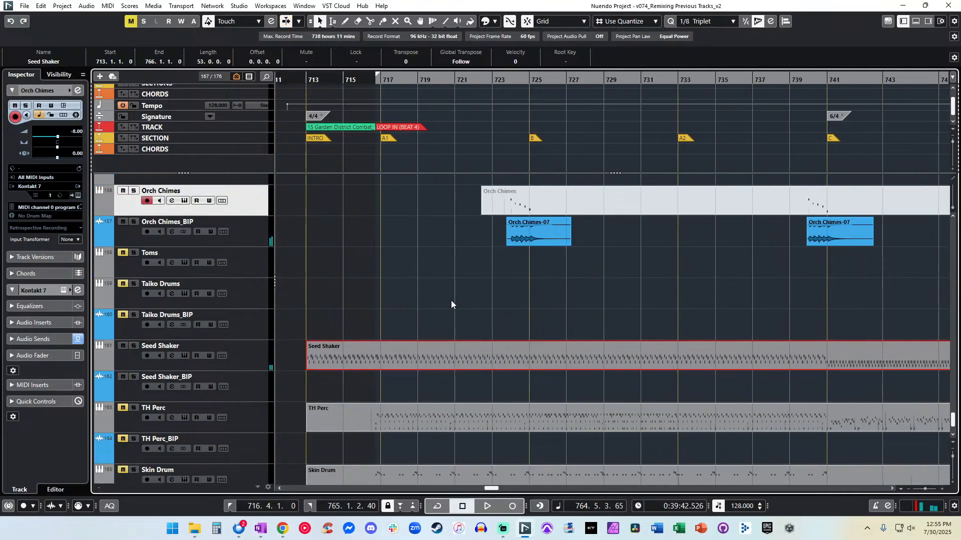
key(alt+r)
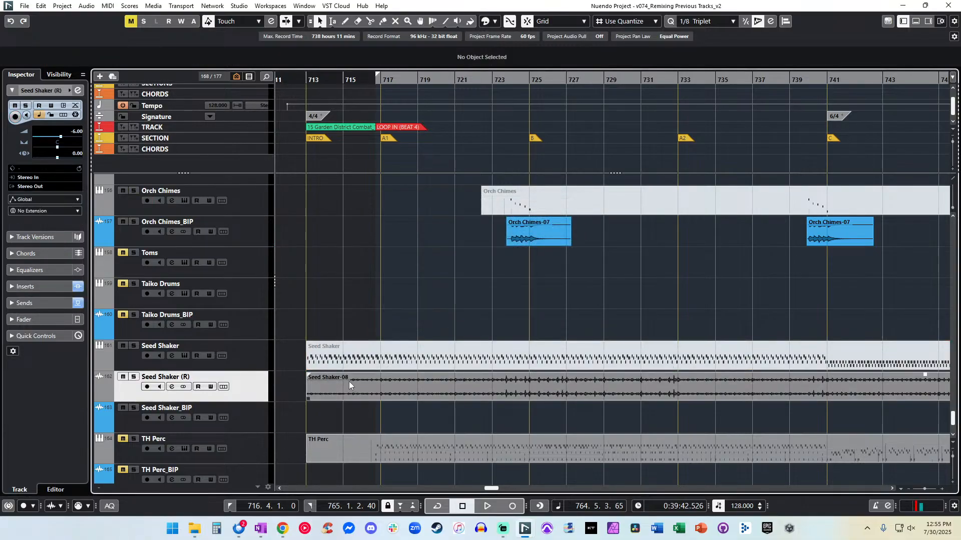
drag(349, 381, 349, 412)
key(shift+Delete)
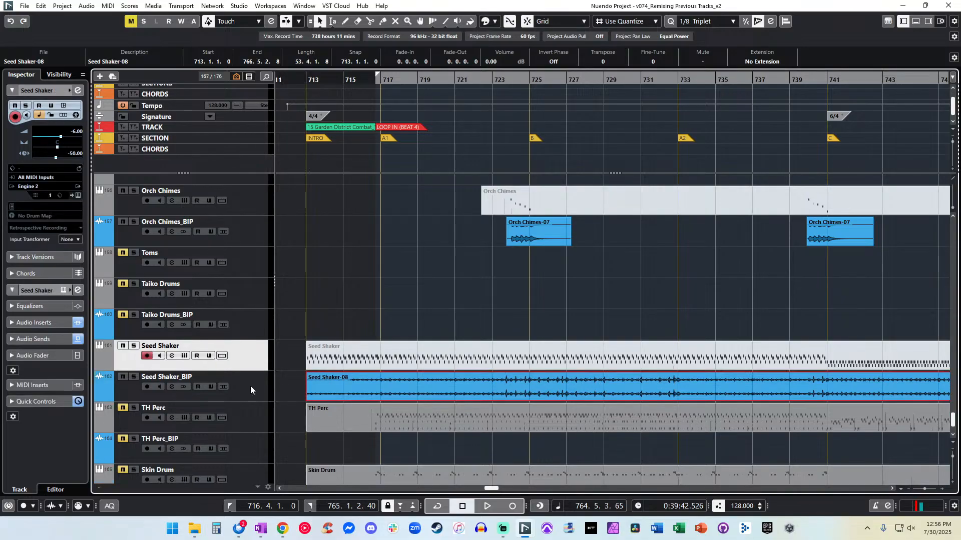
Look over the rendered Seed Shaker audio around the loop start and set the quantize preset to 1/1.
key(h)
key(shift+h)
scroll(283, 371, left, 3)
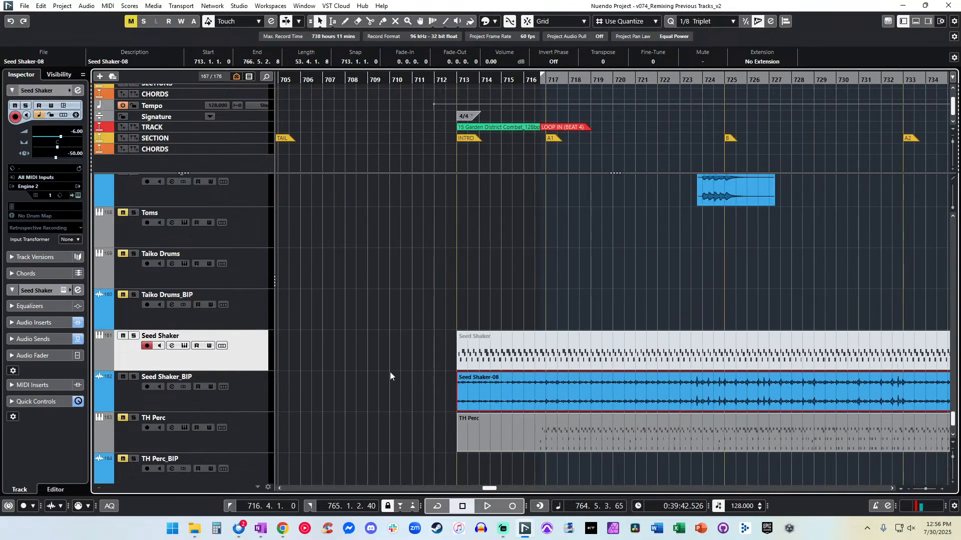
scroll(379, 380, right, 3)
scroll(417, 400, right, 6)
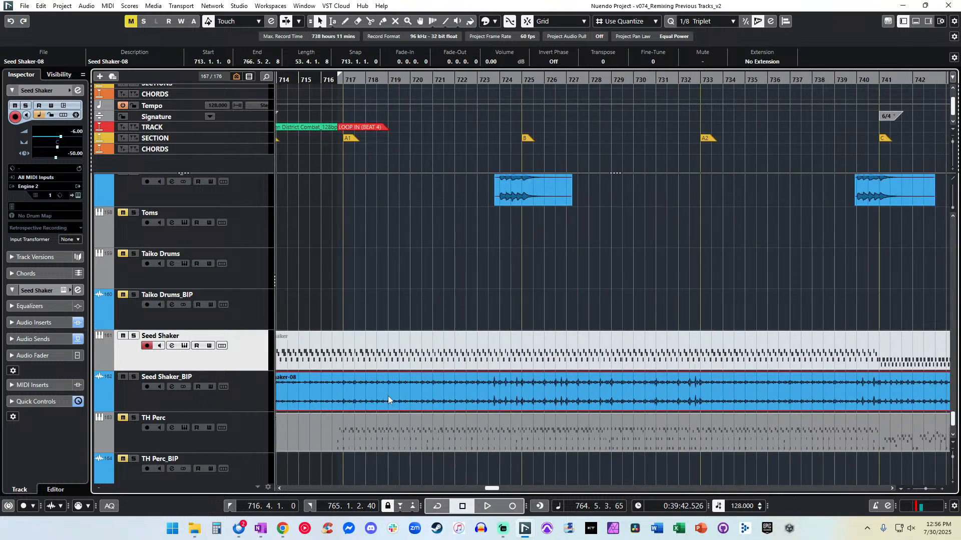
scroll(388, 395, left, 3)
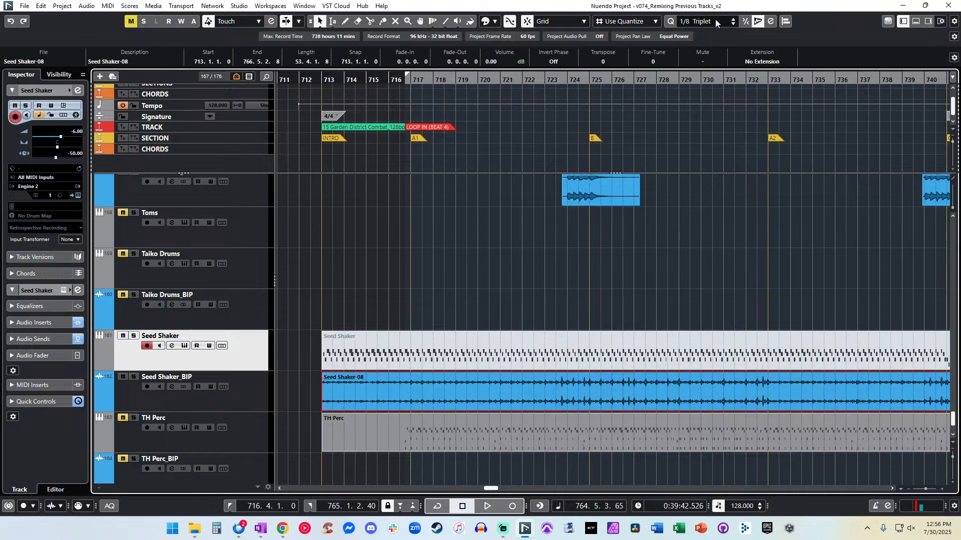
click(701, 22)
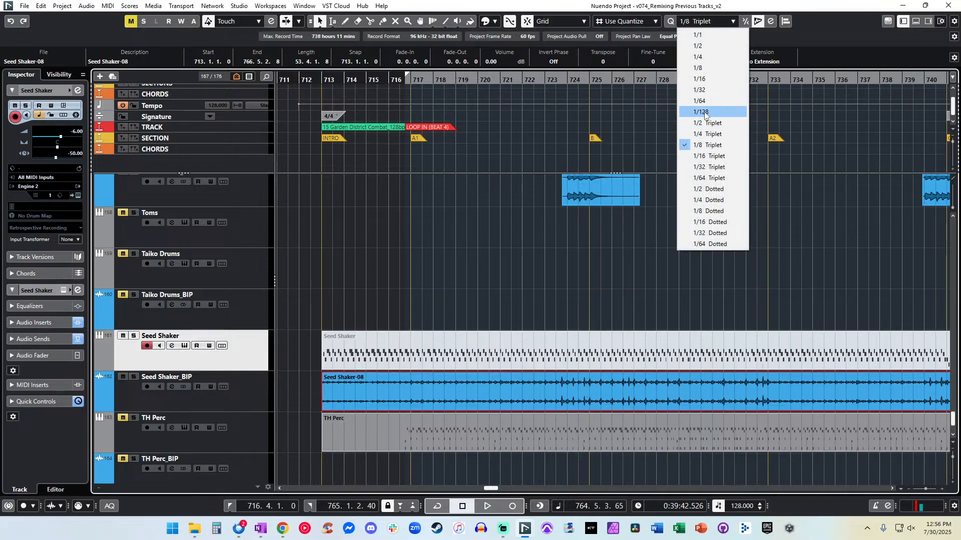
click(698, 34)
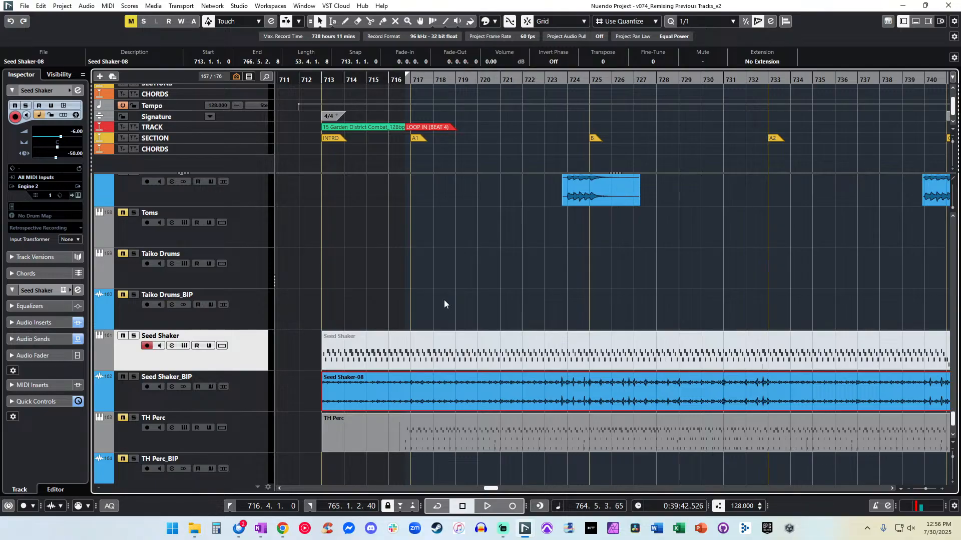
Play the Seed Shaker_BIP audio from bar 713 and compare its hits with the Seed Shaker MIDI notes.
key(KP_1)
key(KP_Subtract)
key(KP_Subtract)
key(KP_Subtract)
key(KP_Subtract)
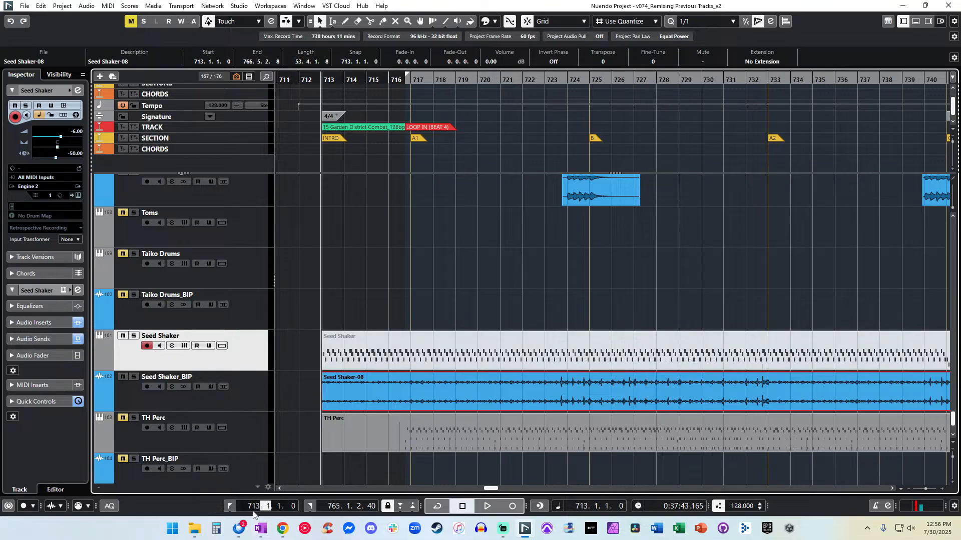
key(space)
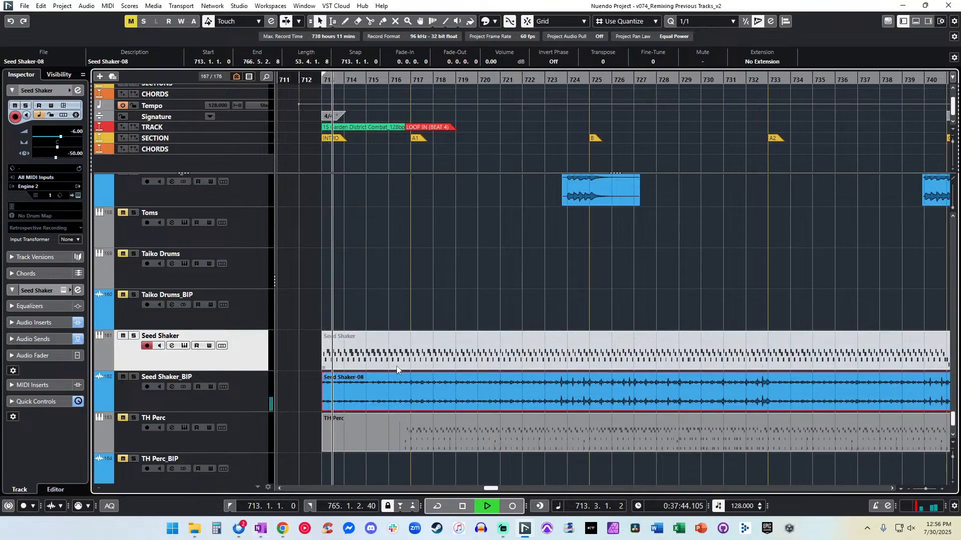
key(space)
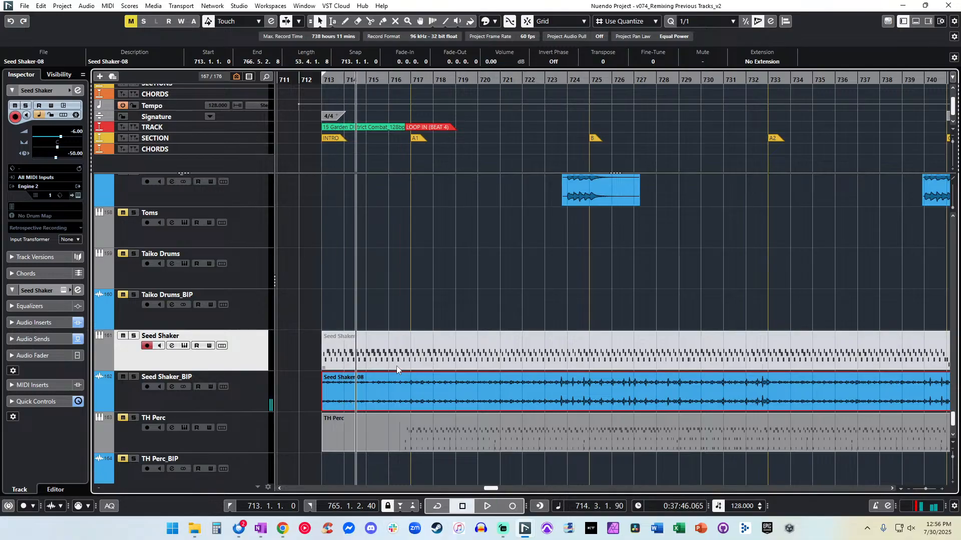
key(space)
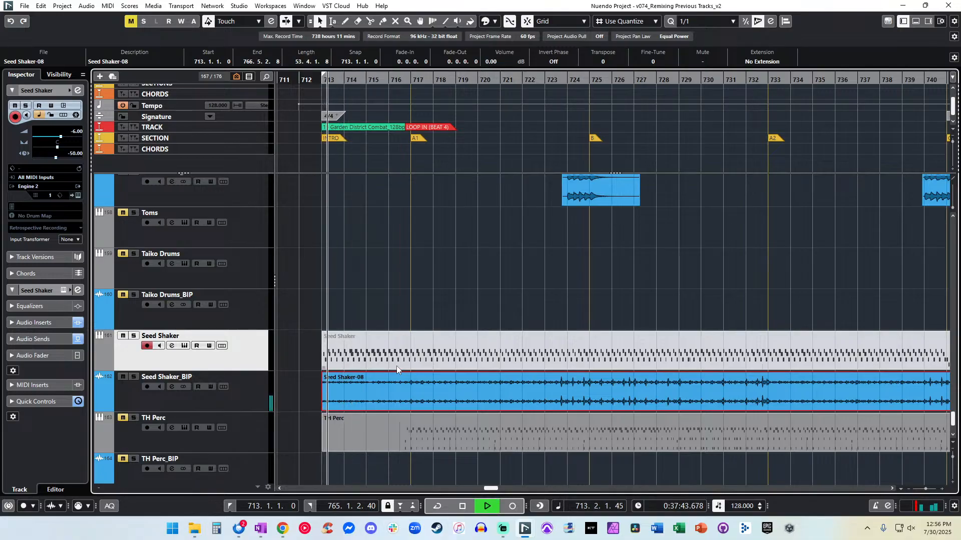
key(h)
key(h)
key(h)
key(h)
key(h)
key(h)
key(h)
key(h)
key(h)
key(h)
key(h)
key(h)
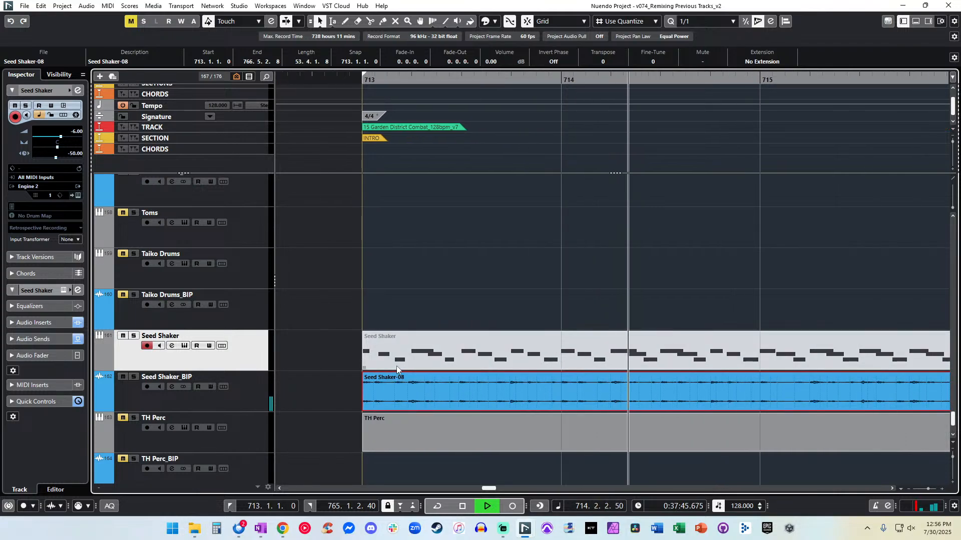
Enlarge the track heights and keep listening to the bounced shaker through the A1 section start at bar 717.
key(shift+h)
key(shift+h)
key(g)
key(g)
key(g)
key(g)
key(g)
key(g)
key(g)
key(g)
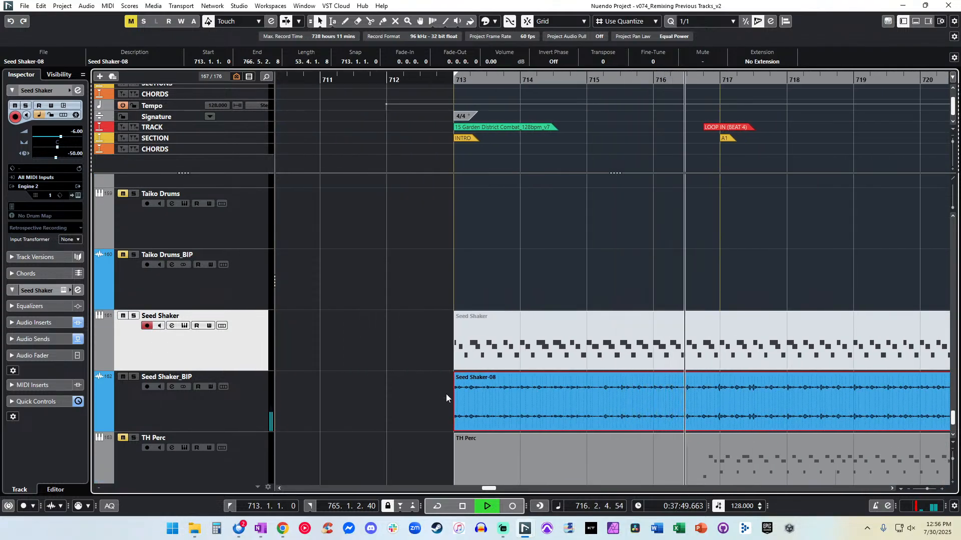
key(f)
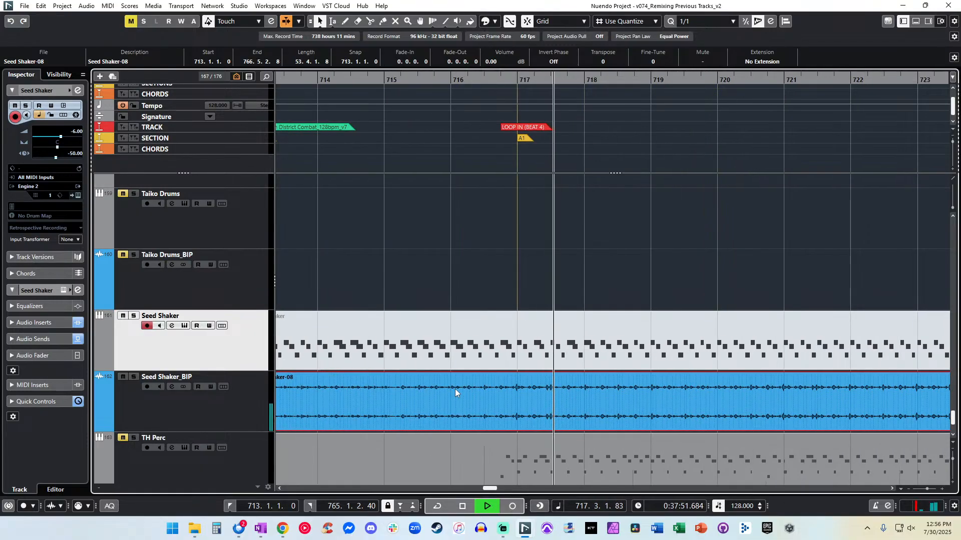
key(space)
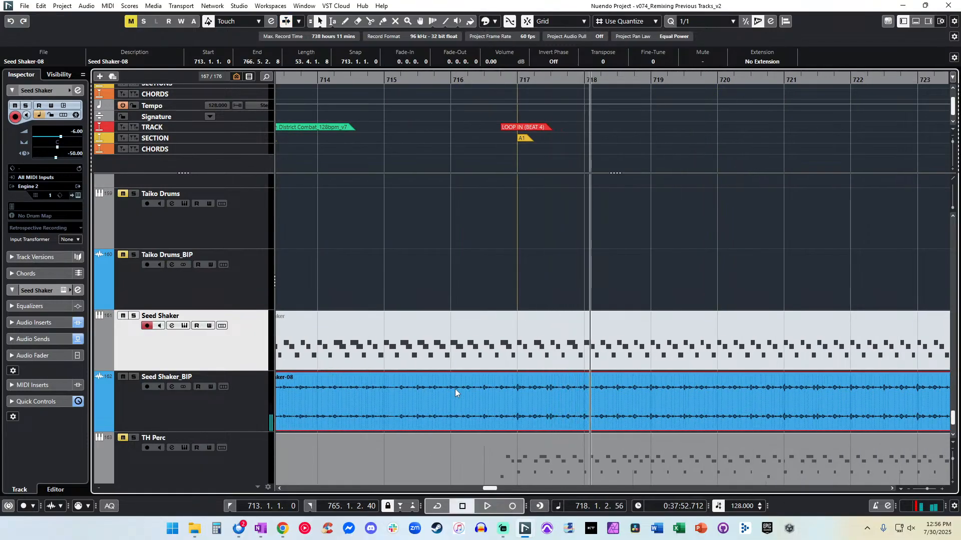
Replay the bounced shaker from about bar 716 and examine its transients closely against the MIDI notes.
key(h)
key(h)
key(h)
key(h)
key(h)
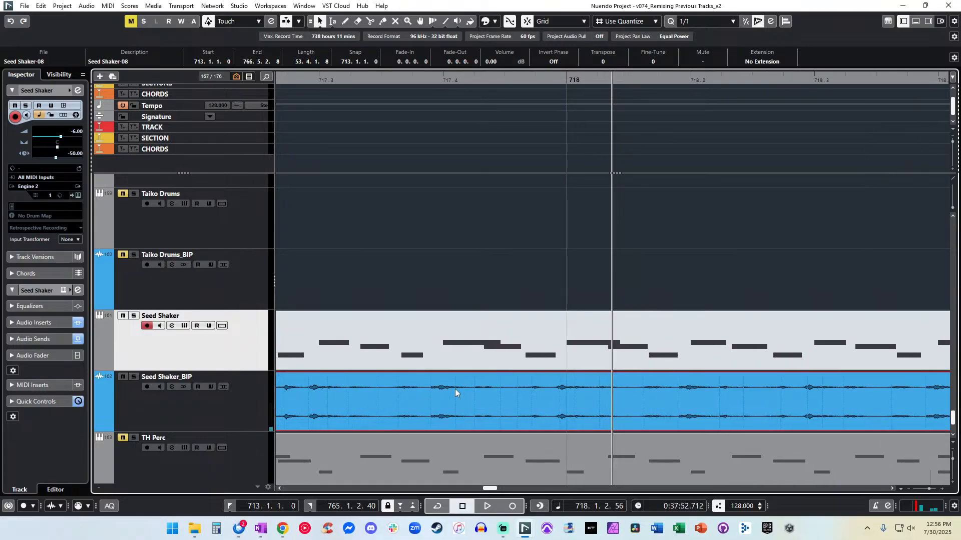
key(KP_Subtract)
key(KP_Subtract)
key(KP_Subtract)
key(space)
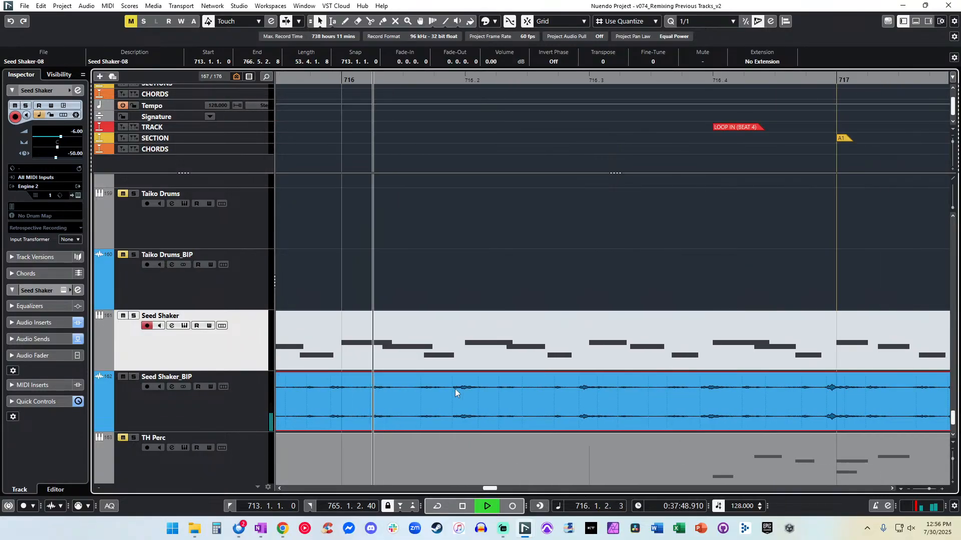
Shift the Seed Shaker-08 audio event with snapping off so that it starts at 713.1.1.41.
scroll(509, 418, right, 4)
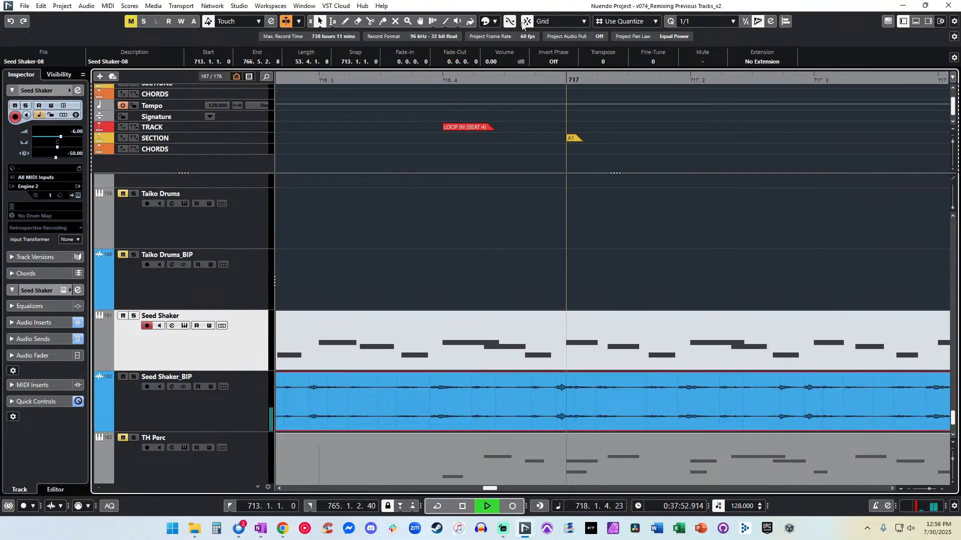
drag(530, 394, 541, 387)
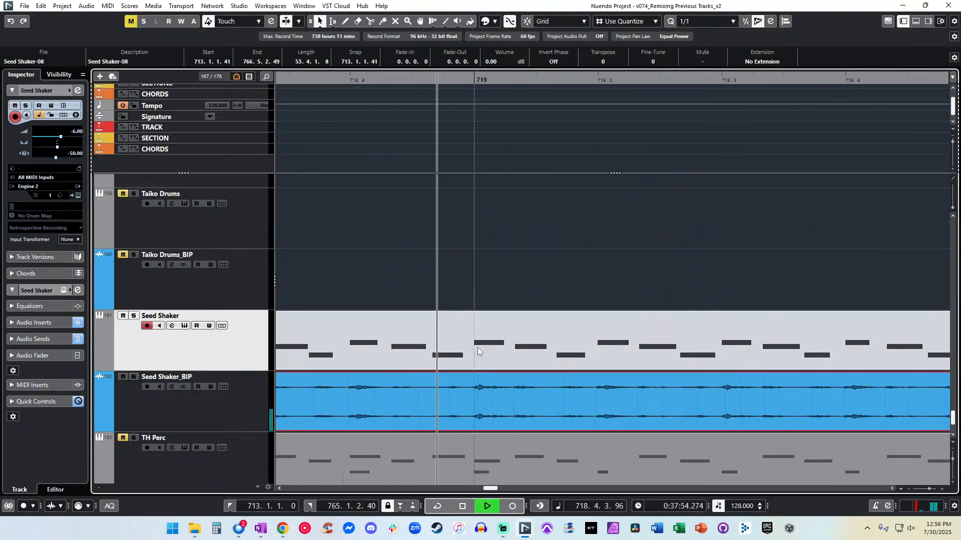
scroll(479, 382, right, 4)
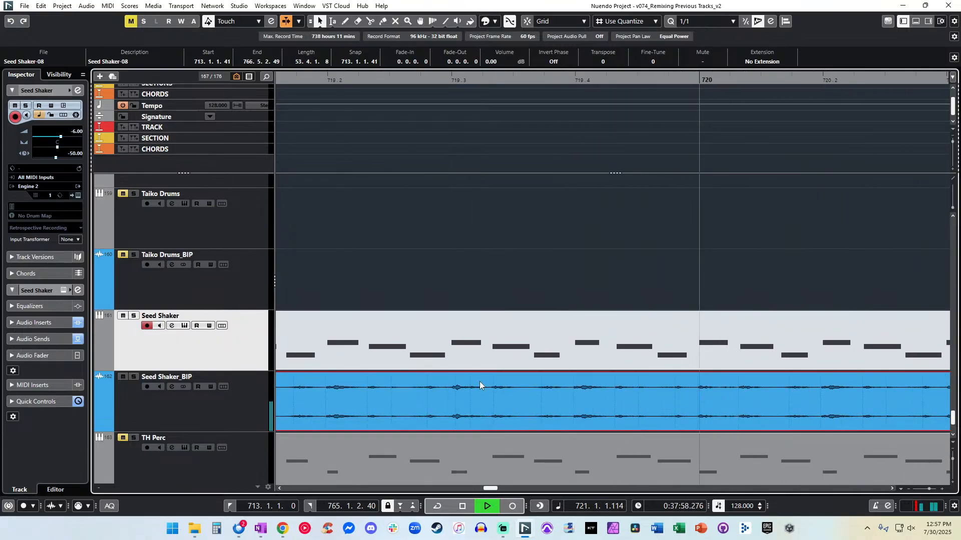
Listen to the shifted shaker audio through bars 722 to 727 and inspect its peaks around section B.
key(g)
key(g)
key(g)
key(g)
key(g)
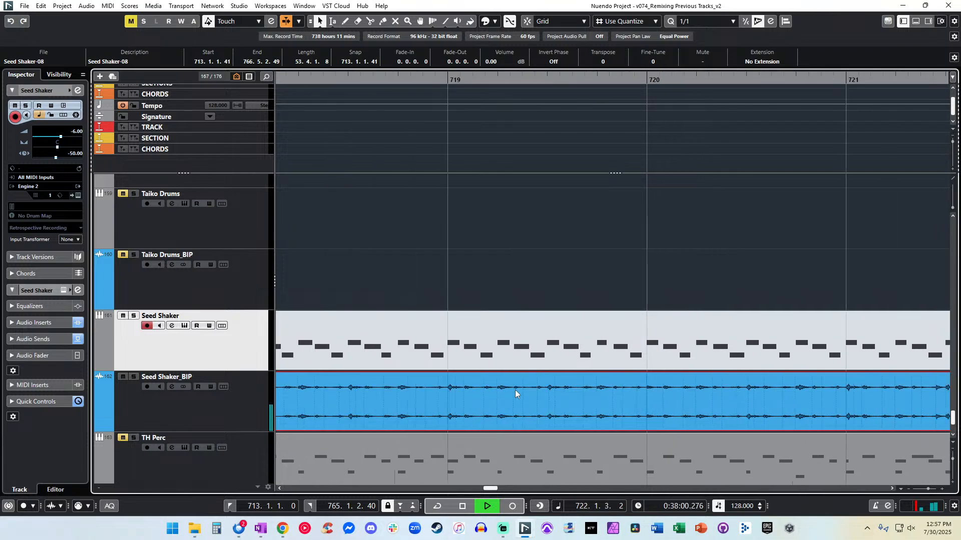
key(g)
key(g)
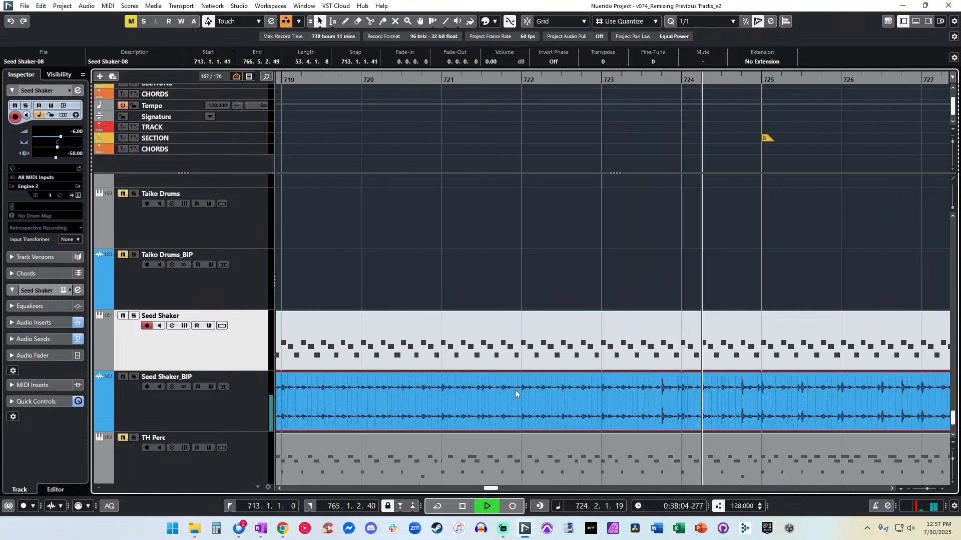
key(h)
key(h)
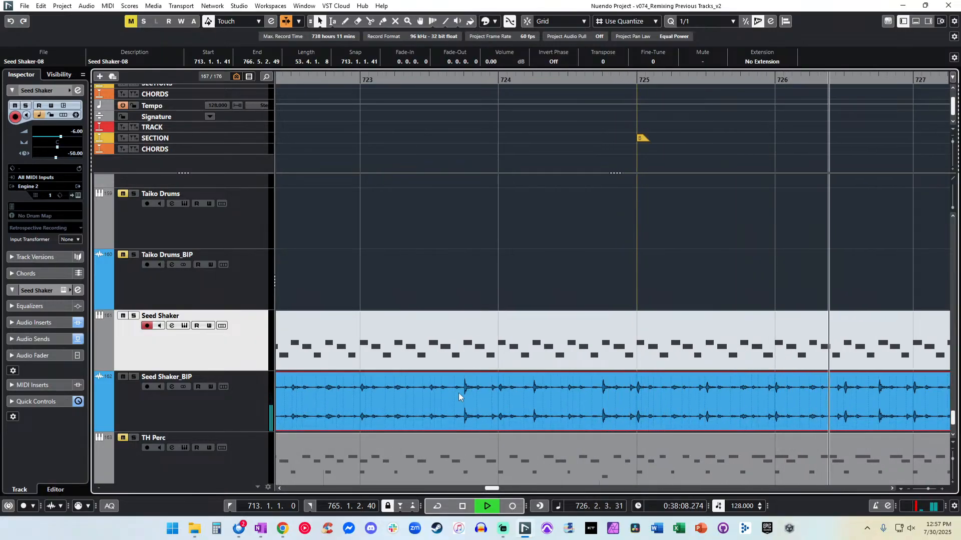
key(g)
key(g)
key(g)
key(g)
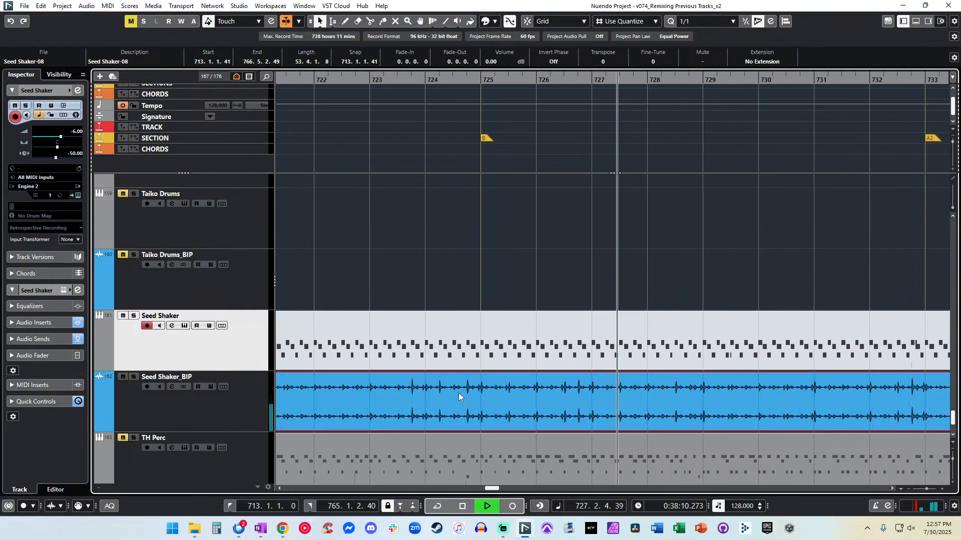
Examine the whole Seed Shaker-08 waveform for level differences between sections while listening up to about bar 735.
key(g)
key(g)
key(g)
key(g)
key(g)
key(g)
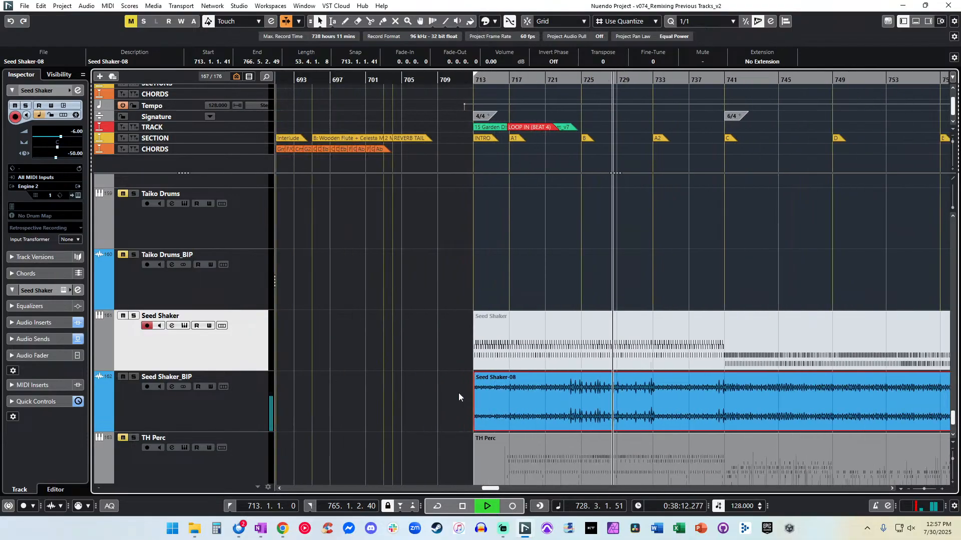
key(h)
key(h)
key(h)
key(h)
key(h)
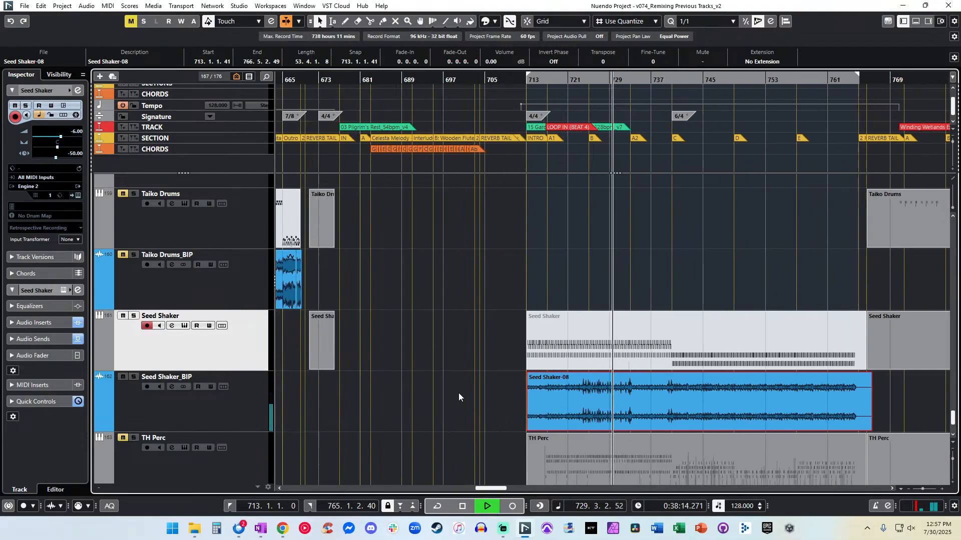
key(g)
key(g)
key(h)
key(h)
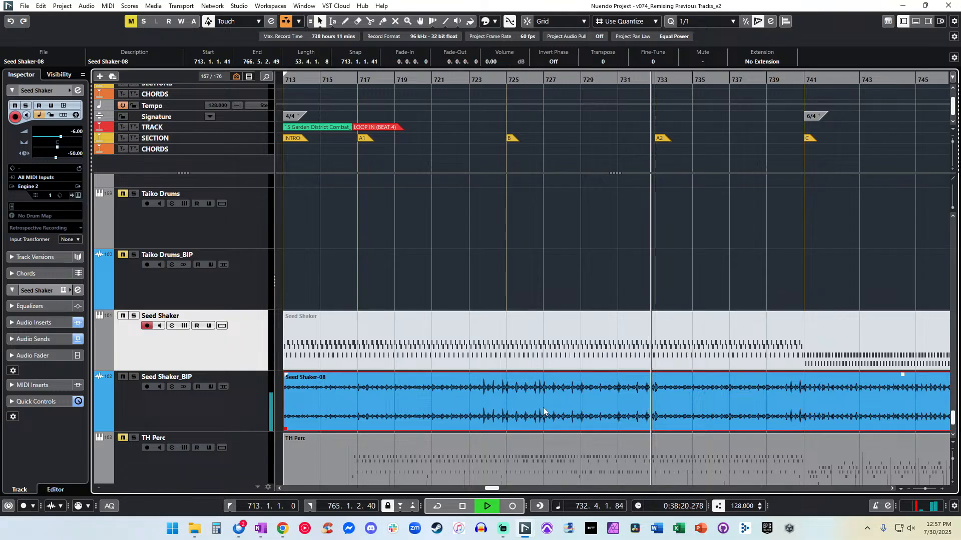
key(h)
key(h)
key(h)
key(h)
key(h)
key(g)
key(g)
key(g)
key(g)
key(g)
key(g)
key(h)
scroll(530, 402, left, 1)
key(space)
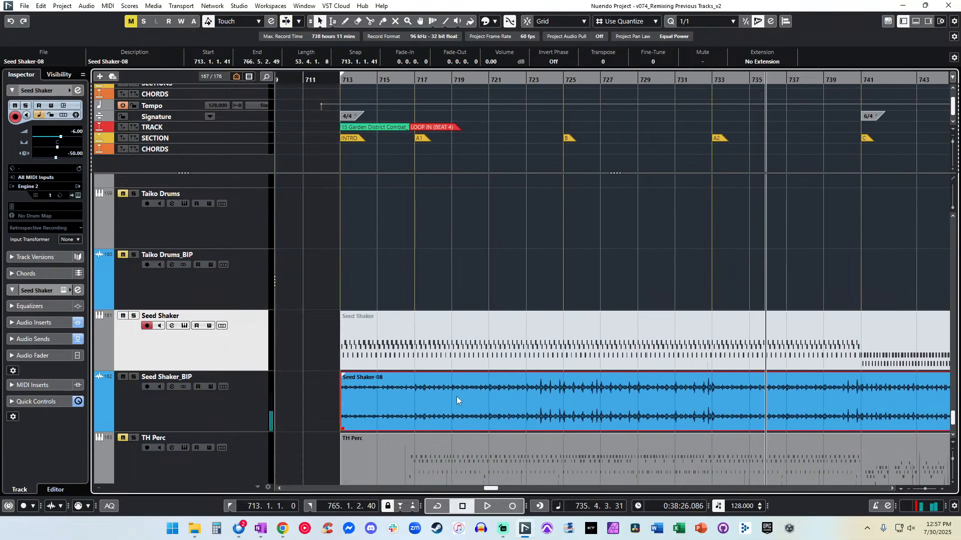
Undo the shift and the audio render of the shaker, and open the Seed Shaker MIDI part for note editing.
key(ctrl+z)
right_click(453, 393)
click(447, 364)
right_click(473, 364)
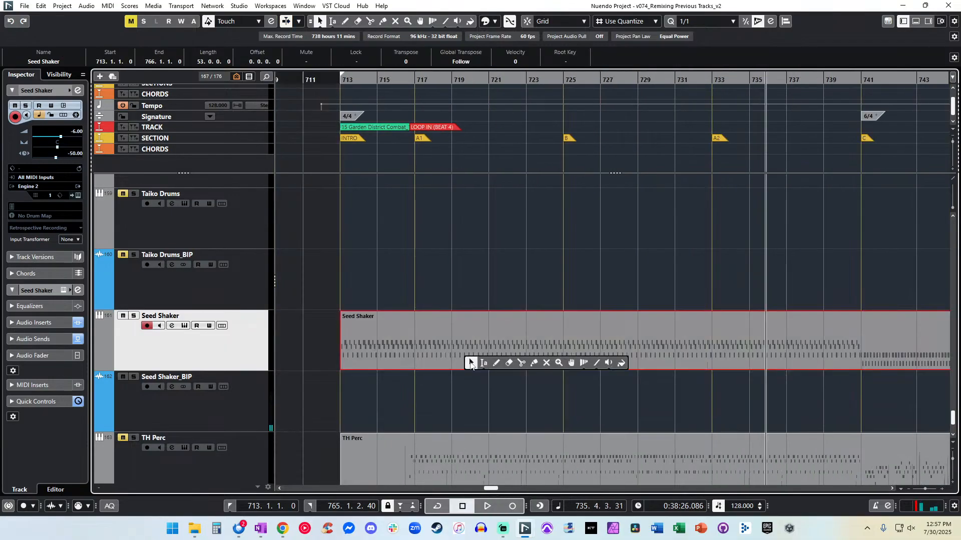
double_click(443, 366)
Select all notes in the Seed Shaker part and raise their velocities together.
key(g)
key(g)
key(g)
key(g)
key(g)
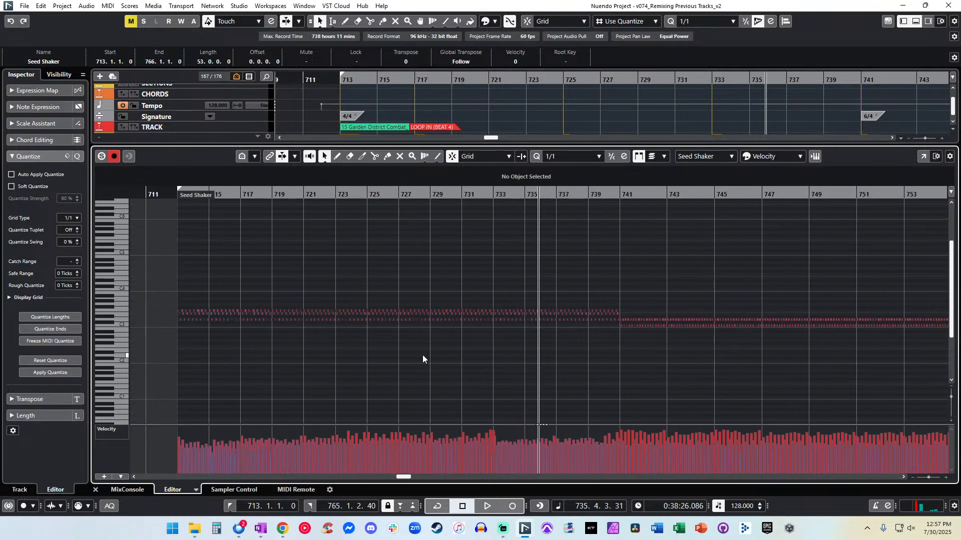
key(g)
key(g)
key(g)
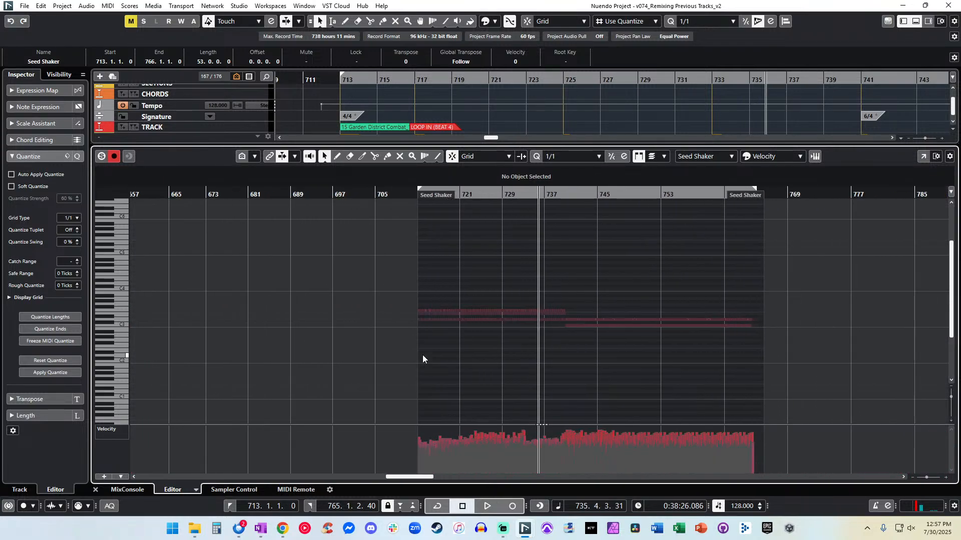
drag(830, 365, 327, 246)
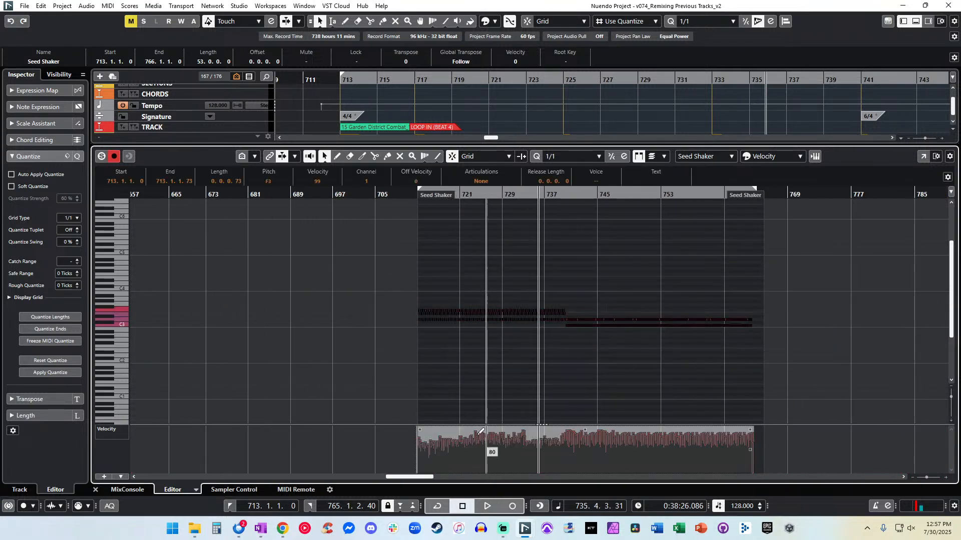
scroll(459, 408, down, 3)
mouse_move(455, 429)
mouse_down()
mouse_move(458, 408)
mouse_move(465, 428)
mouse_move(464, 415)
mouse_up()
scroll(468, 380, down, 3)
click(464, 377)
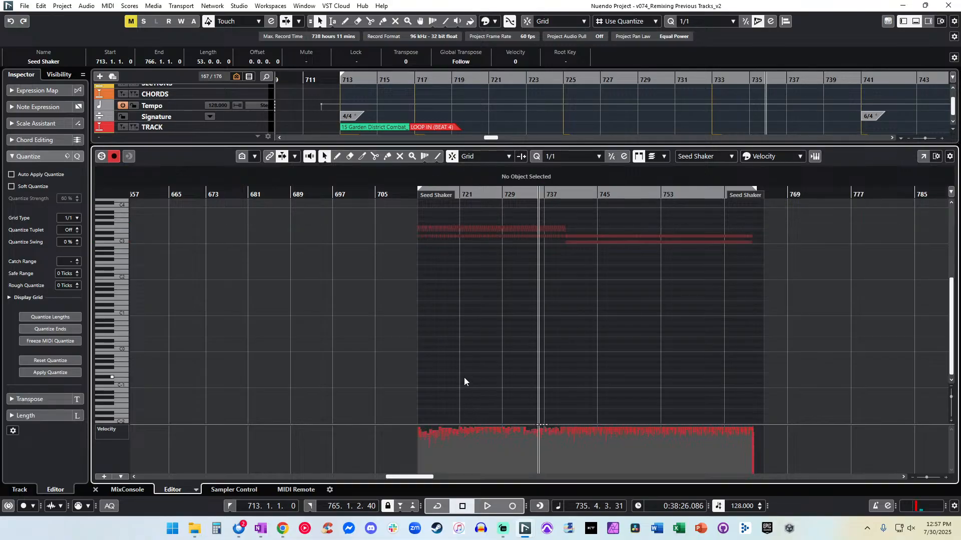
Raise the velocities of the notes before bar 741 further, and raise those before bar 721 once more.
drag(404, 216, 500, 257)
mouse_move(558, 257)
mouse_down()
mouse_move(550, 252)
mouse_move(566, 254)
mouse_up()
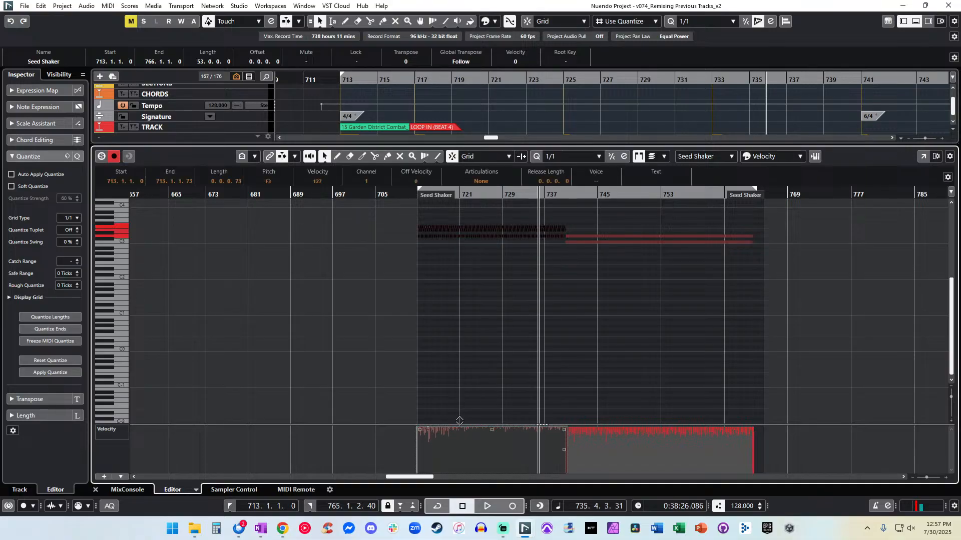
click(431, 260)
drag(452, 244, 459, 257)
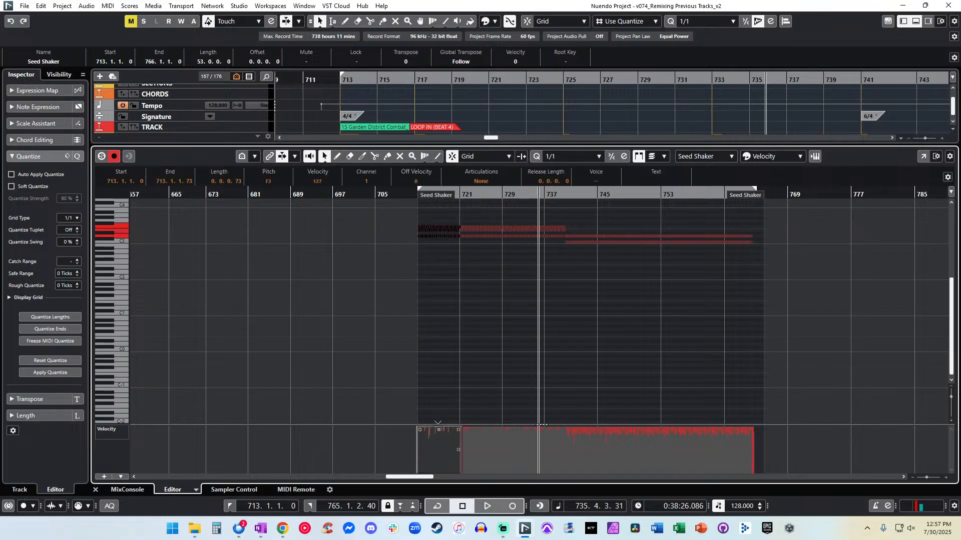
Play the Seed Shaker part from bar 713 with no notes selected to check the raised velocities.
key(KP_1)
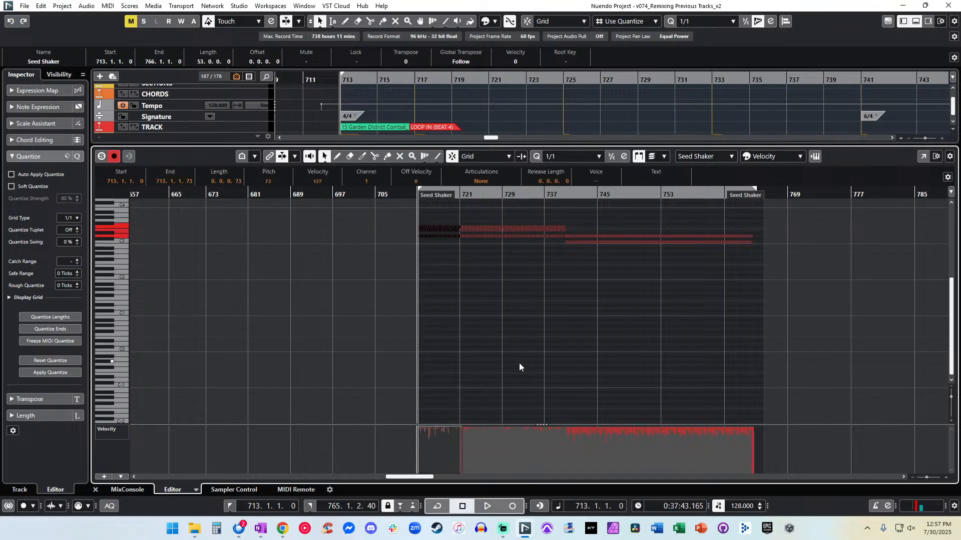
key(space)
click(490, 358)
key(h)
key(h)
key(h)
key(h)
key(h)
key(h)
key(h)
key(h)
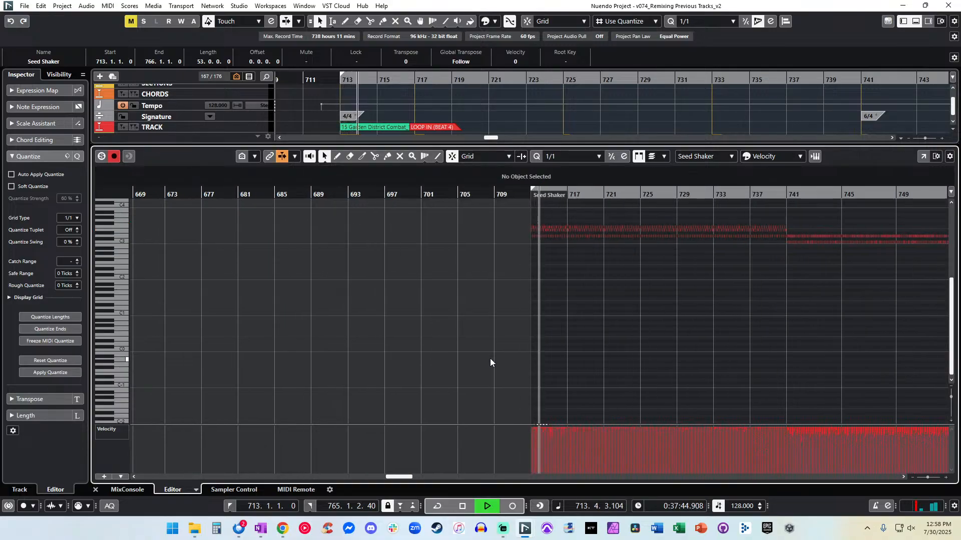
Close the note editor and reset the Seed Shaker track's pan to 0.00.
key(ctrl+e)
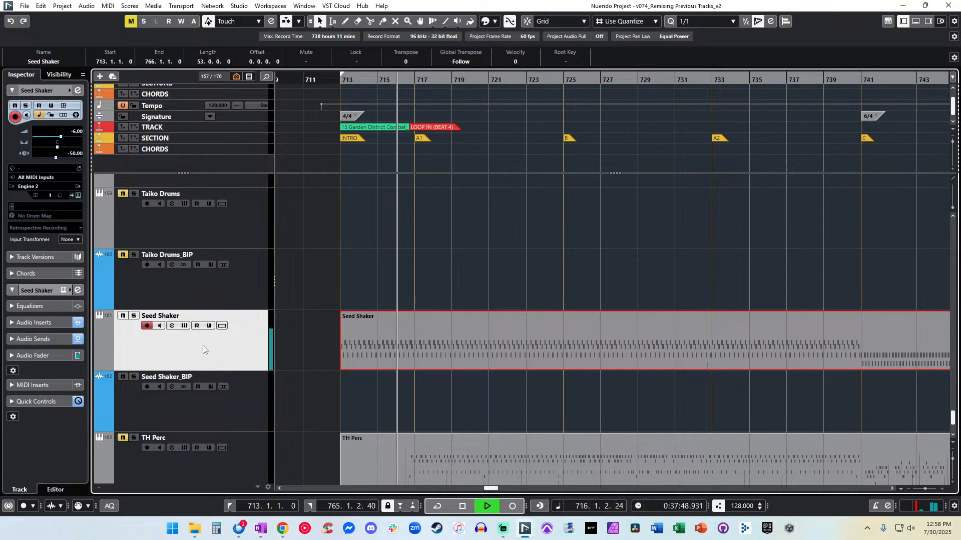
ctrl+click(77, 153)
click(469, 244)
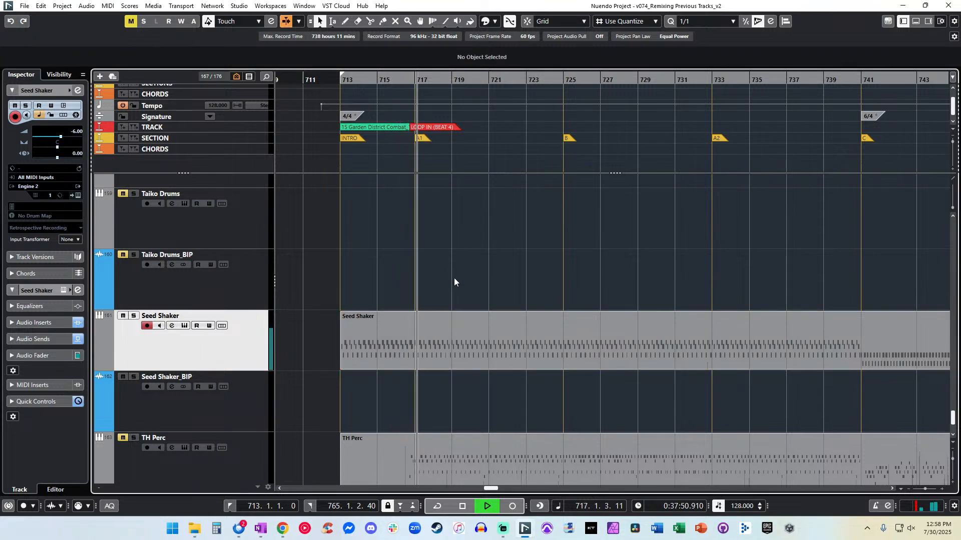
Reopen the Seed Shaker MIDI part, select all its notes and lower their velocities so the first note is at 112.
double_click(446, 345)
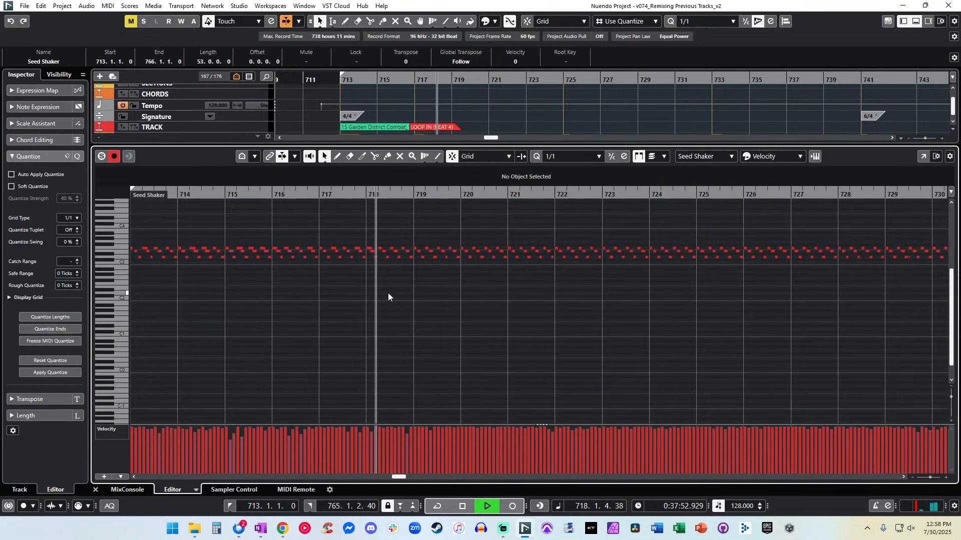
key(g)
key(g)
key(g)
key(g)
key(g)
key(g)
key(h)
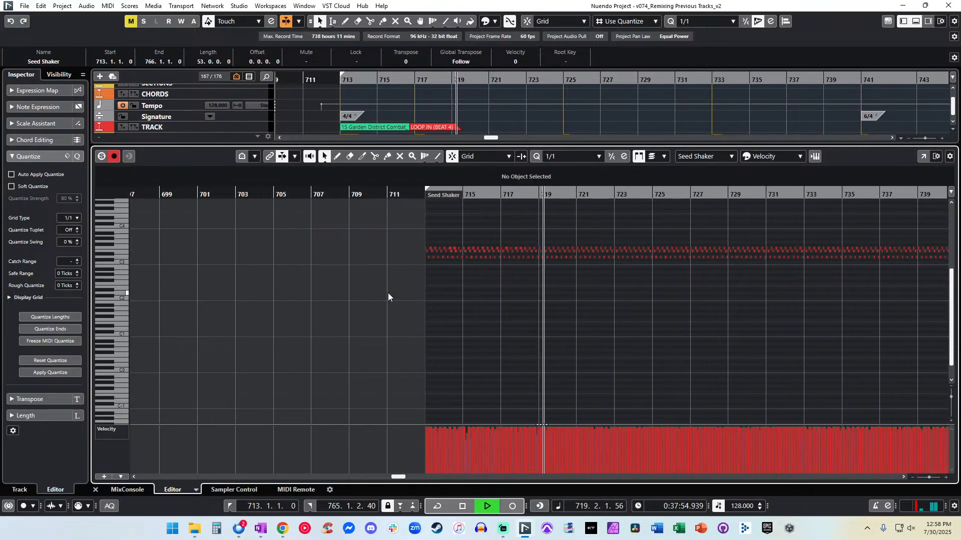
key(h)
key(ctrl+a)
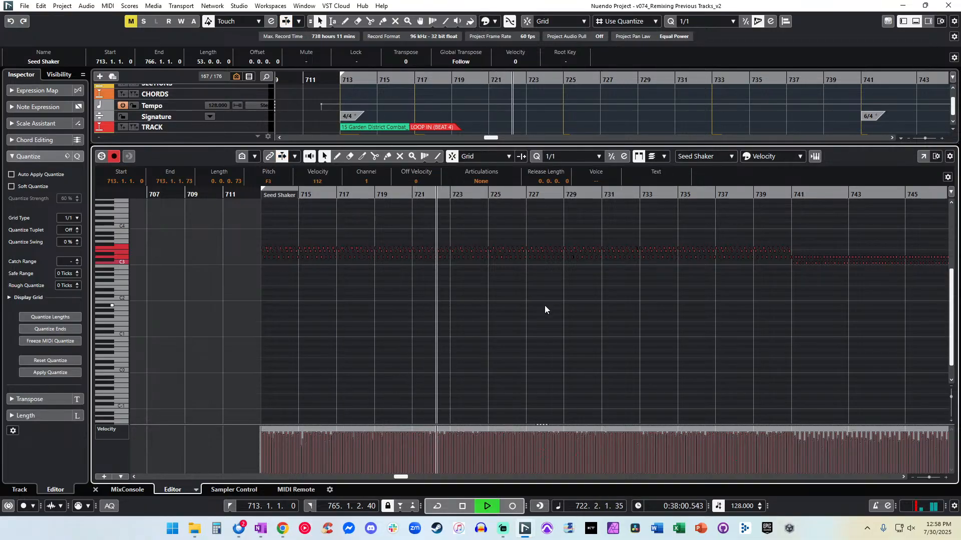
Lower all the notes' velocities so the first is at 108, and raise those from bar 741 onward so their first is at 112.
drag(434, 428, 433, 429)
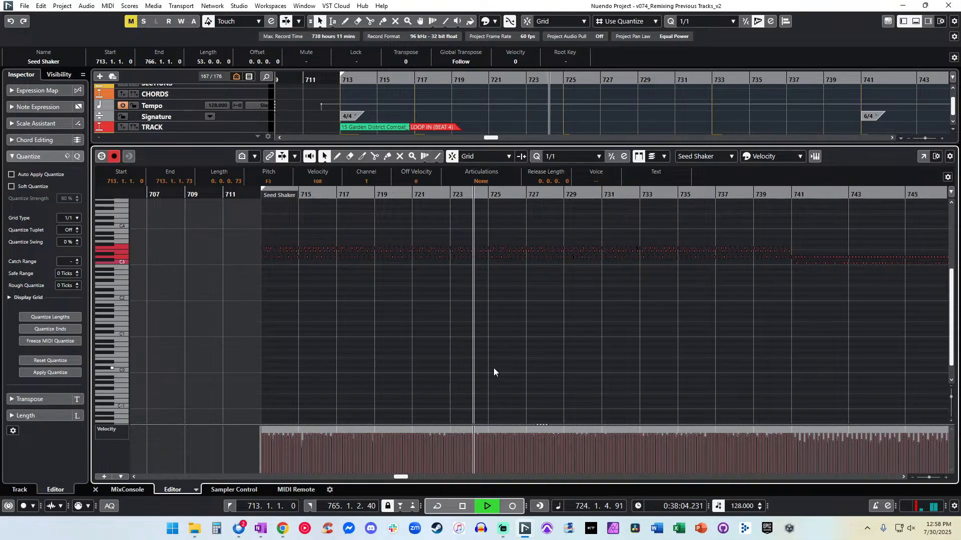
scroll(493, 372, right, 3)
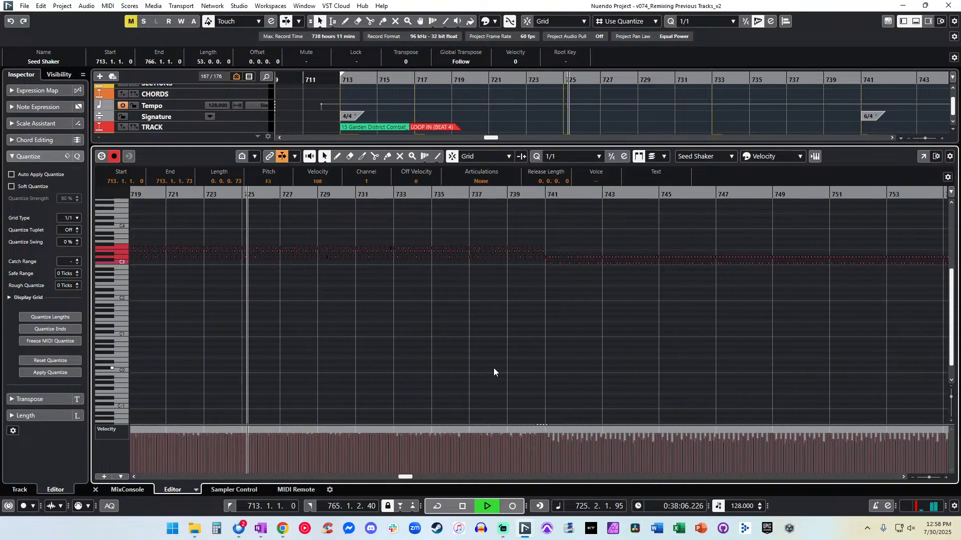
scroll(493, 372, right, 2)
scroll(493, 372, right, 2)
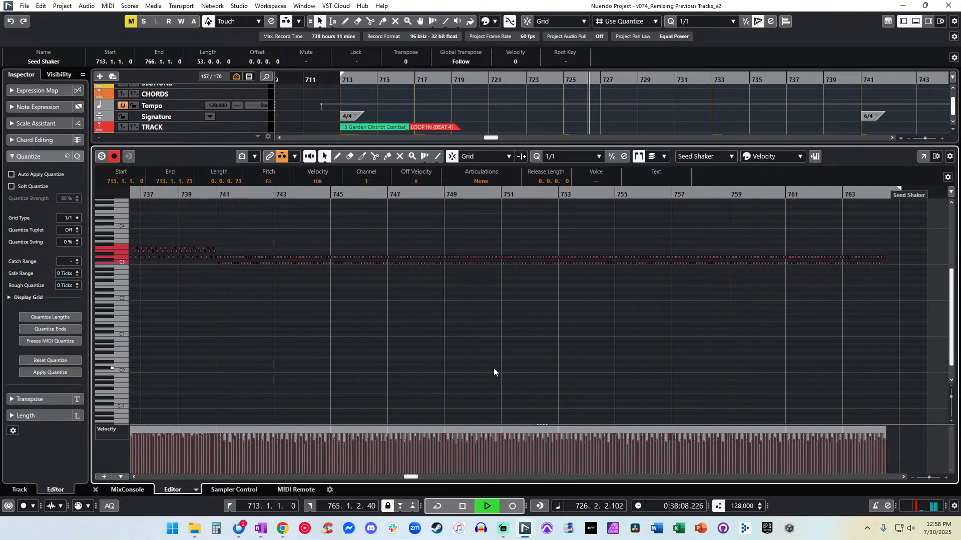
drag(299, 233, 716, 327)
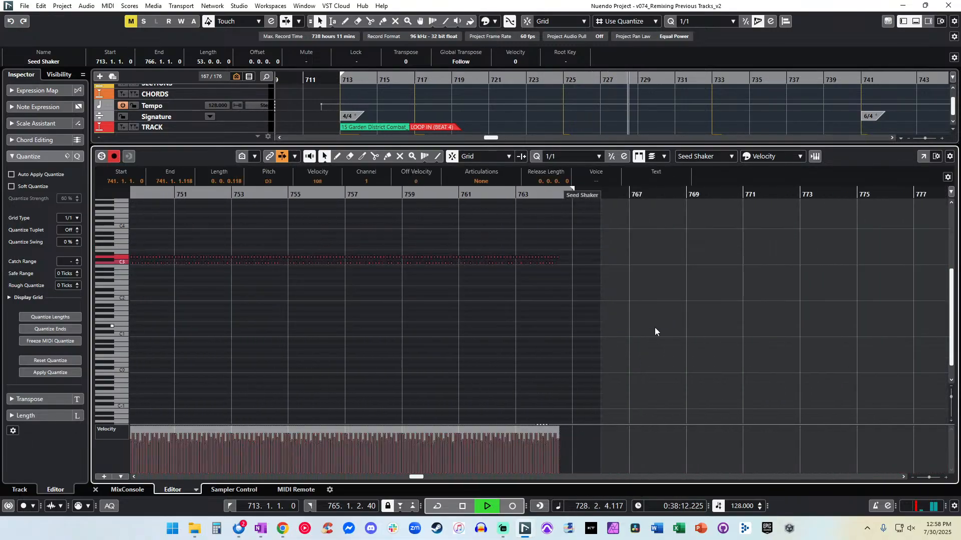
scroll(485, 421, left, 10)
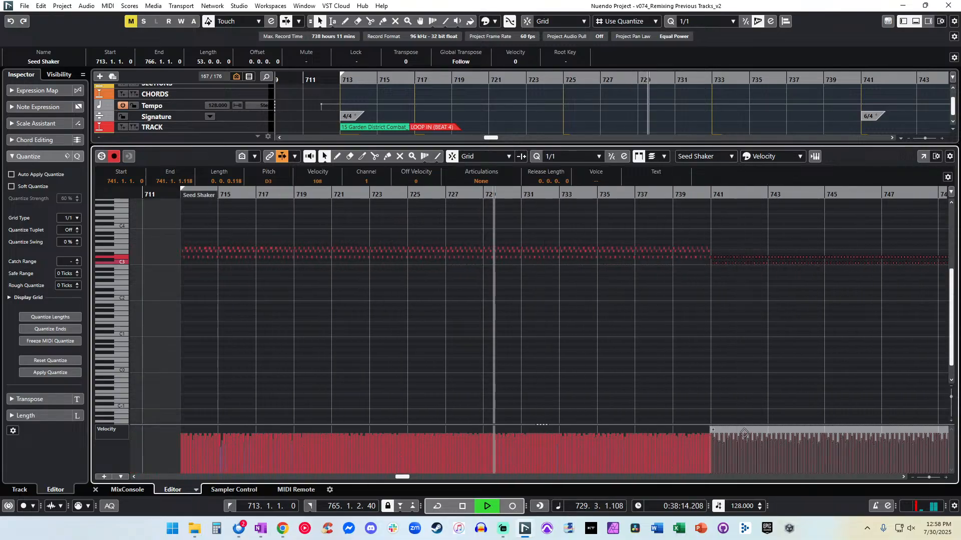
drag(744, 432, 743, 431)
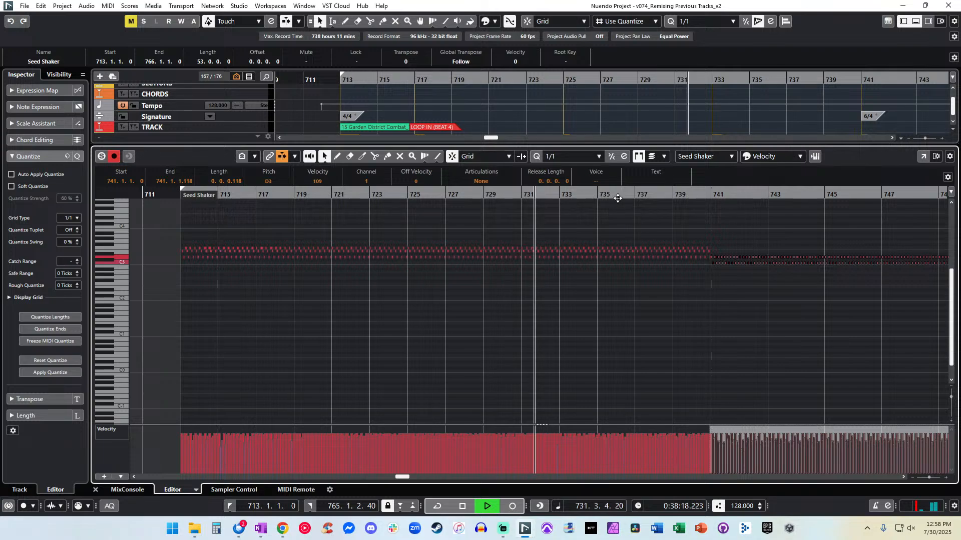
click(705, 193)
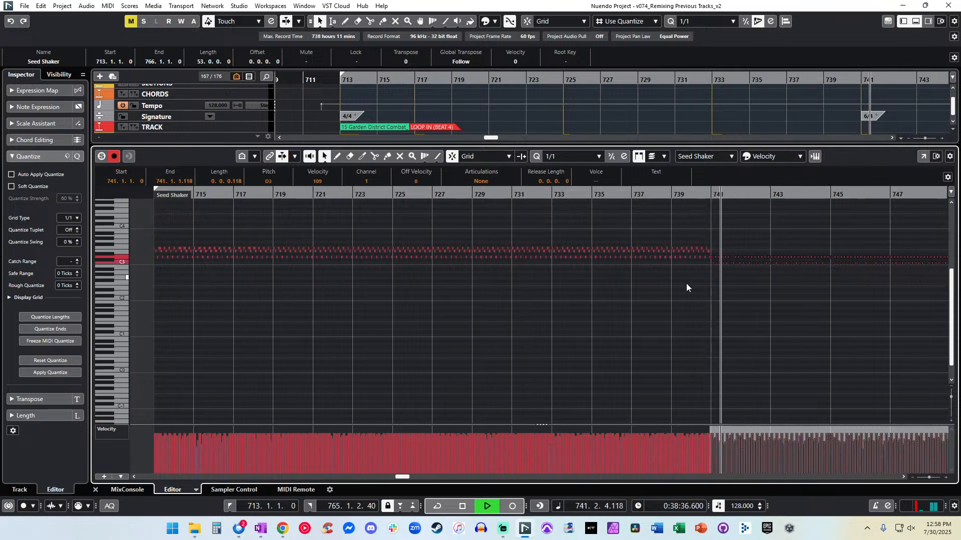
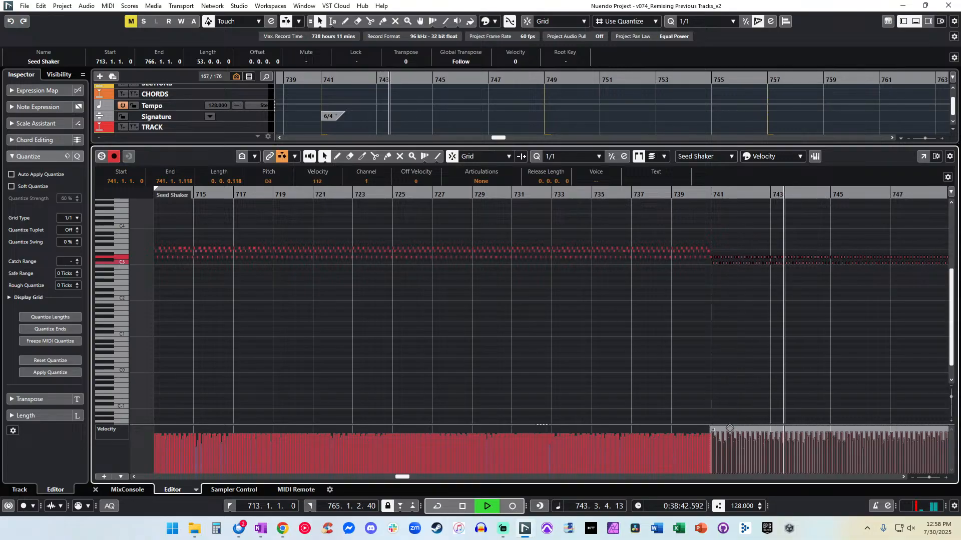
Close the note editor and render the Seed Shaker MIDI part starting at bar 713 in place as audio.
key(Return)
key(g)
key(g)
key(g)
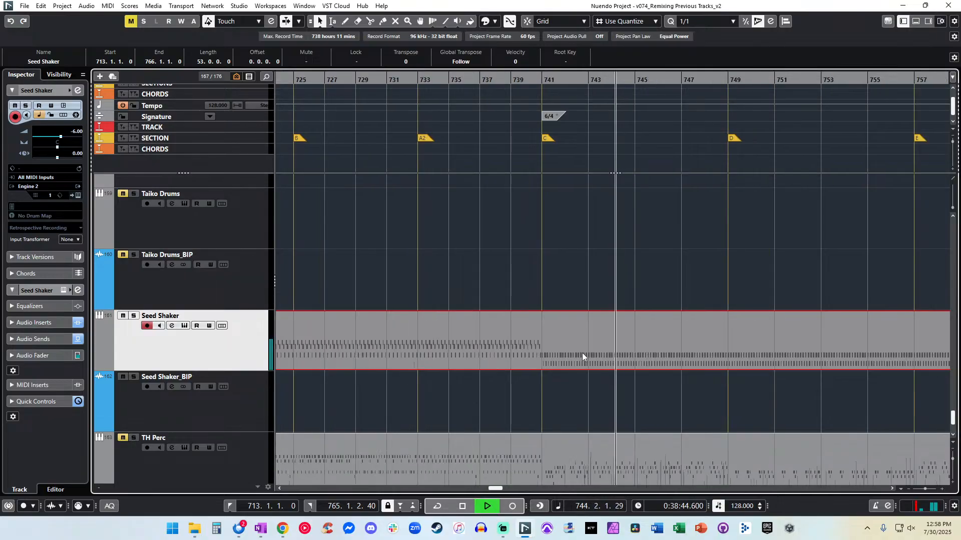
key(space)
key(ctrl+b)
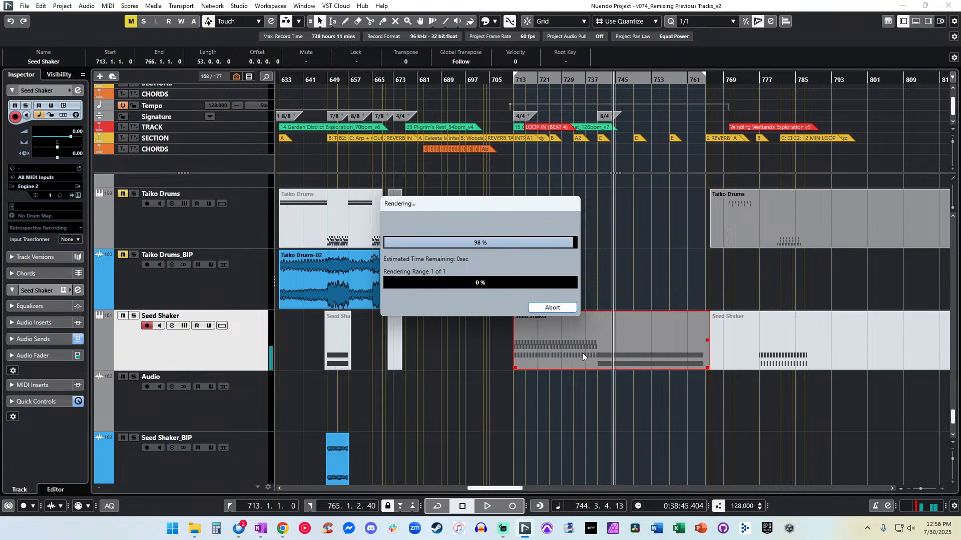
Move the rendered audio event onto the Seed Shaker_BIP track and remove the emptied render track.
click(554, 405)
key(ctrl+Down)
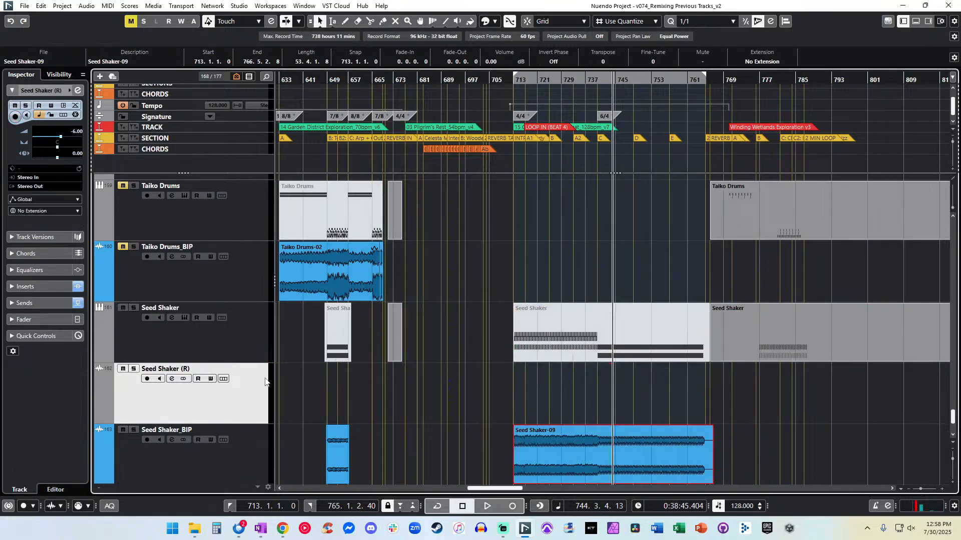
key(h)
key(h)
key(h)
key(h)
Split the rendered Seed Shaker audio event at bar 741 and select the second half.
key(g)
key(g)
key(g)
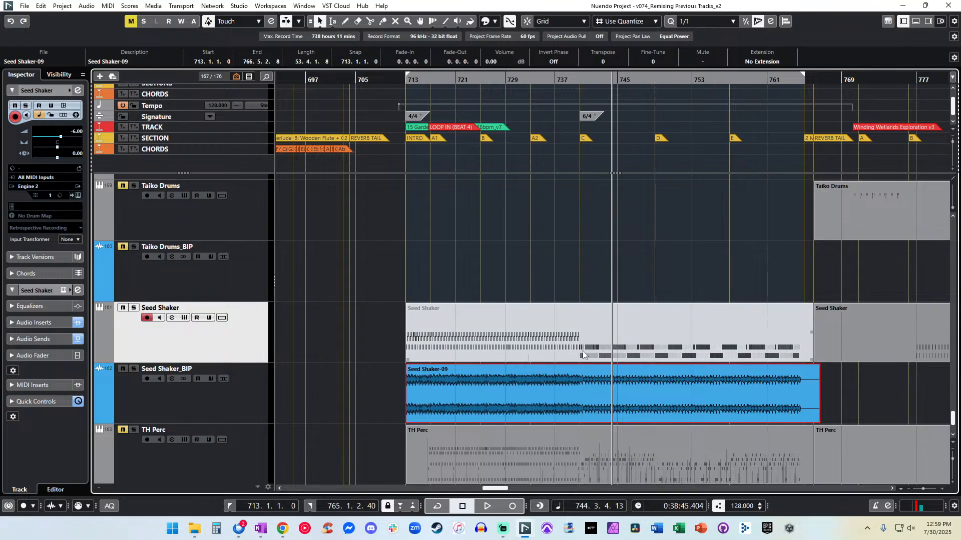
alt+click(580, 375)
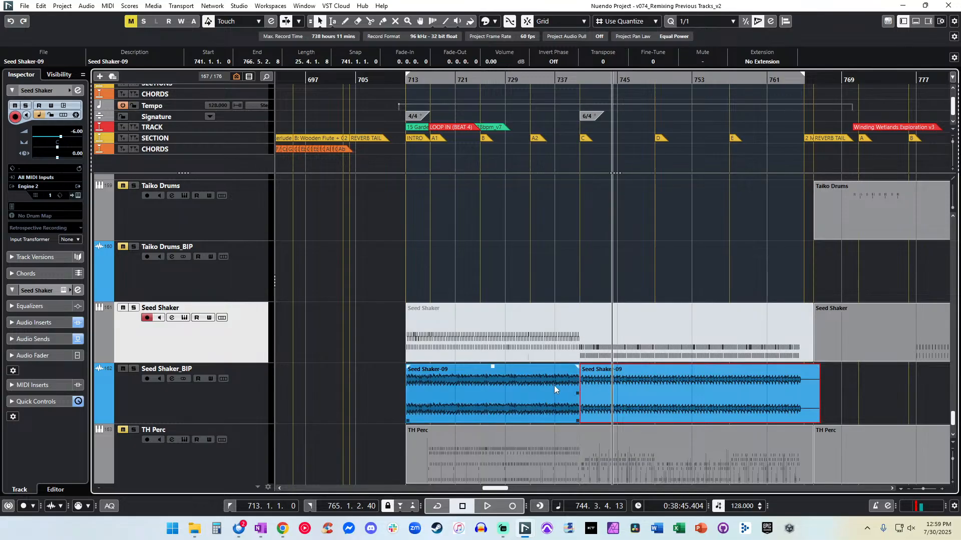
double_click(617, 390)
key(Return)
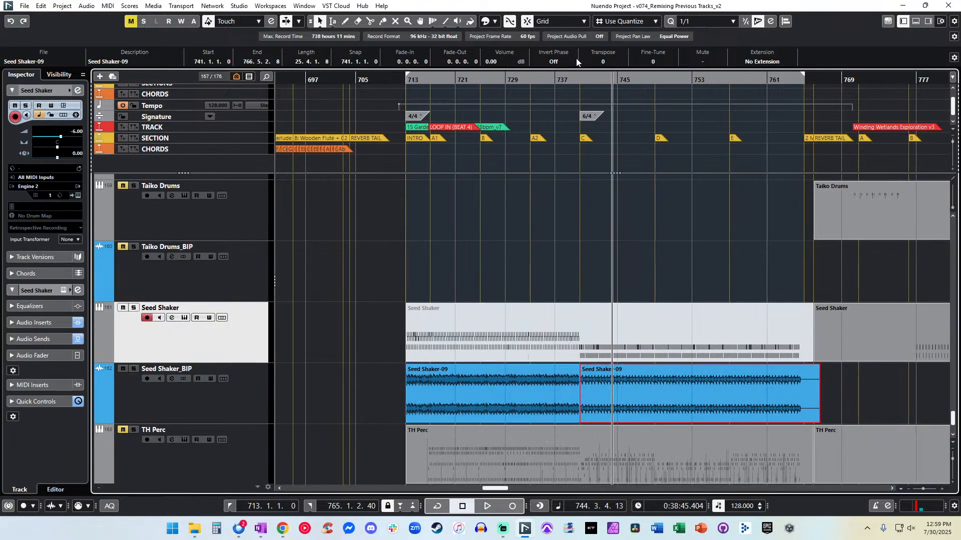
Set the volume of the audio event after bar 741 to 2.00 dB and play across the split to compare levels.
text(1)
key(Return)
text(2)
key(Return)
click(566, 79)
key(space)
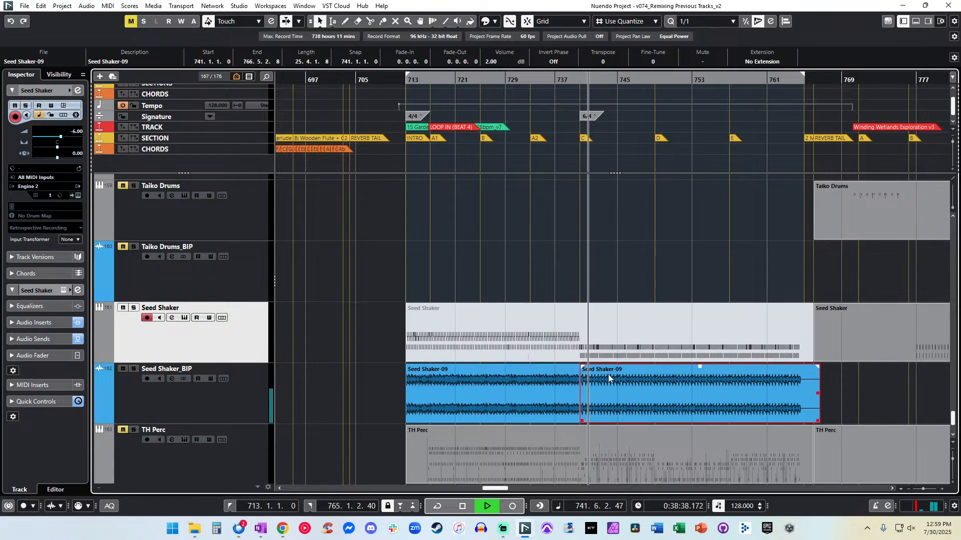
key(space)
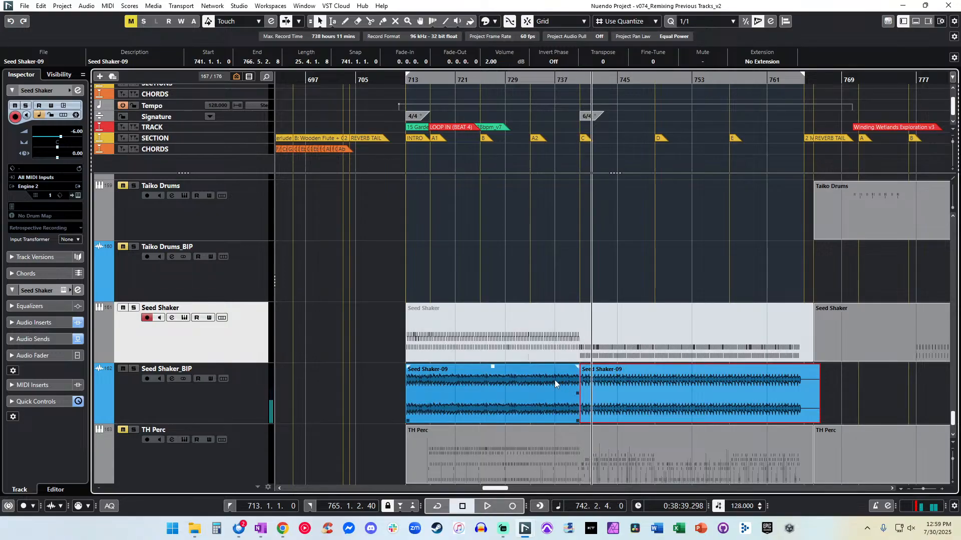
Lower both Seed Shaker audio events together so the first one is at -3.00 dB, and reselect them both.
shift+click(532, 388)
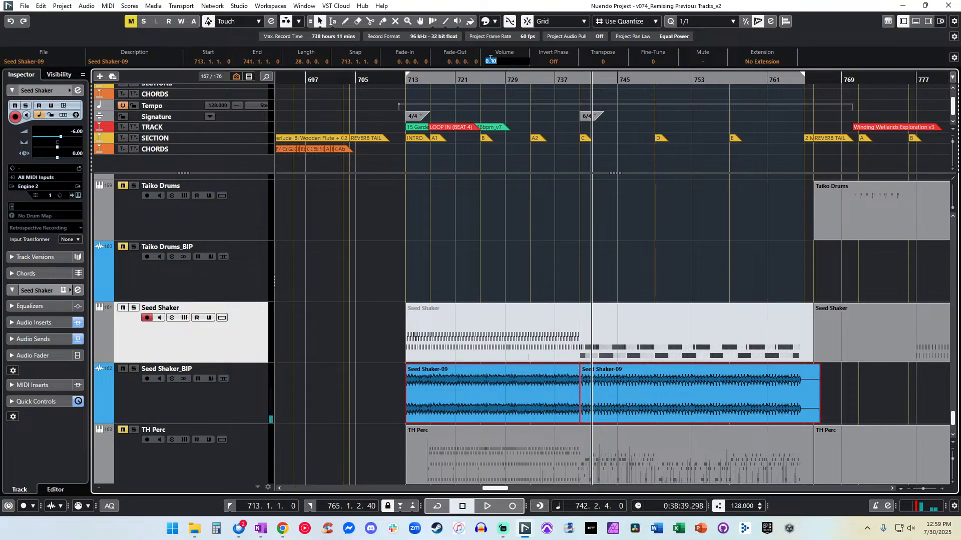
click(386, 350)
drag(852, 391, 479, 380)
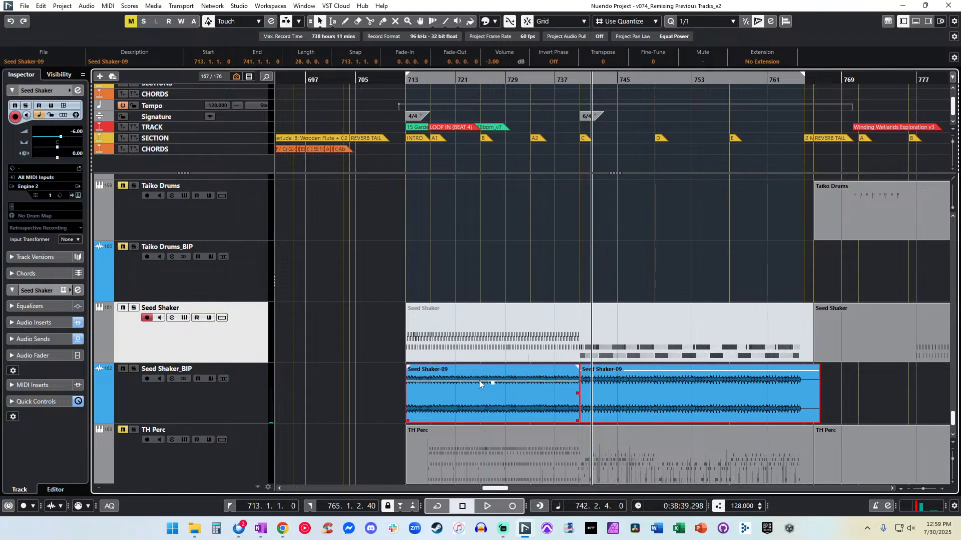
key(alt+m)
Play the Seed Shaker audio from bar 713 and examine its waveform timing against the MIDI notes.
key(l)
key(h)
key(h)
key(h)
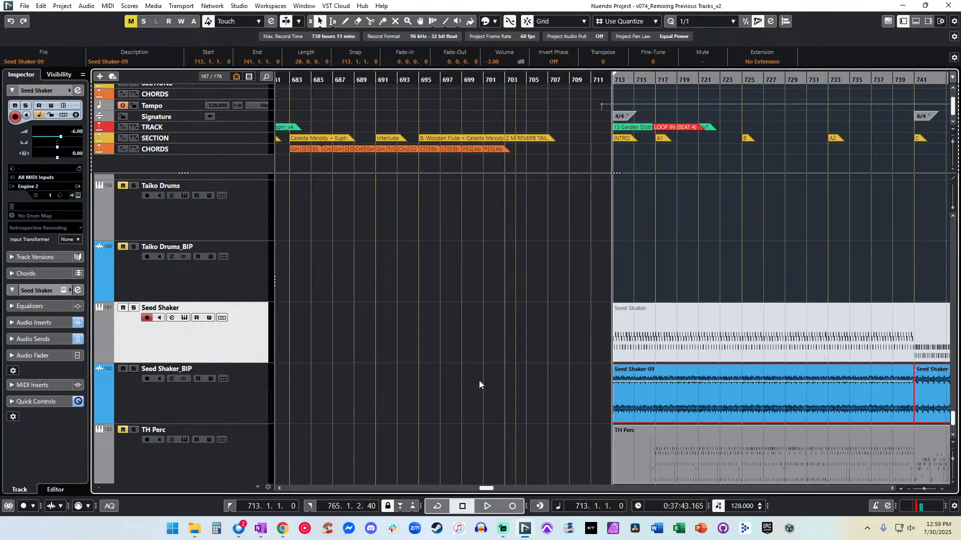
key(h)
key(h)
key(space)
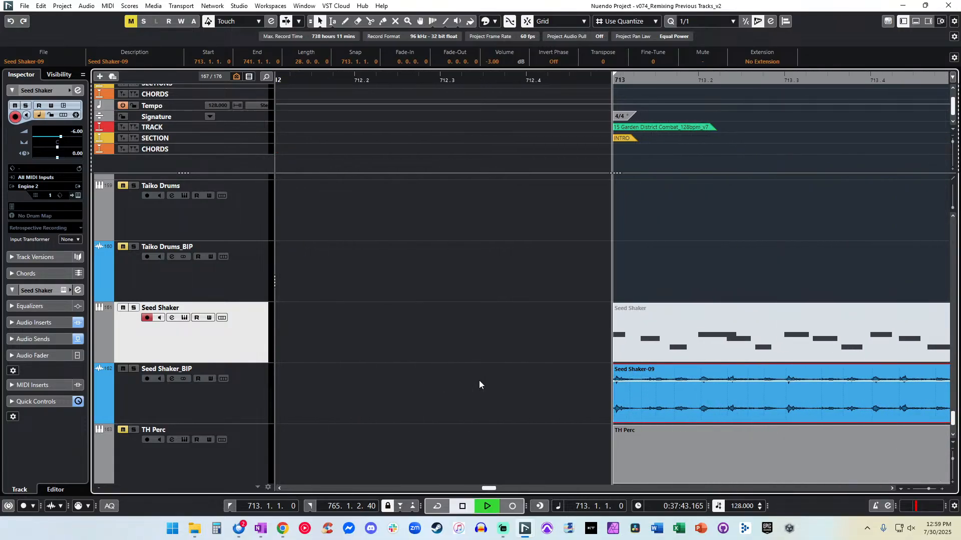
key(h)
key(h)
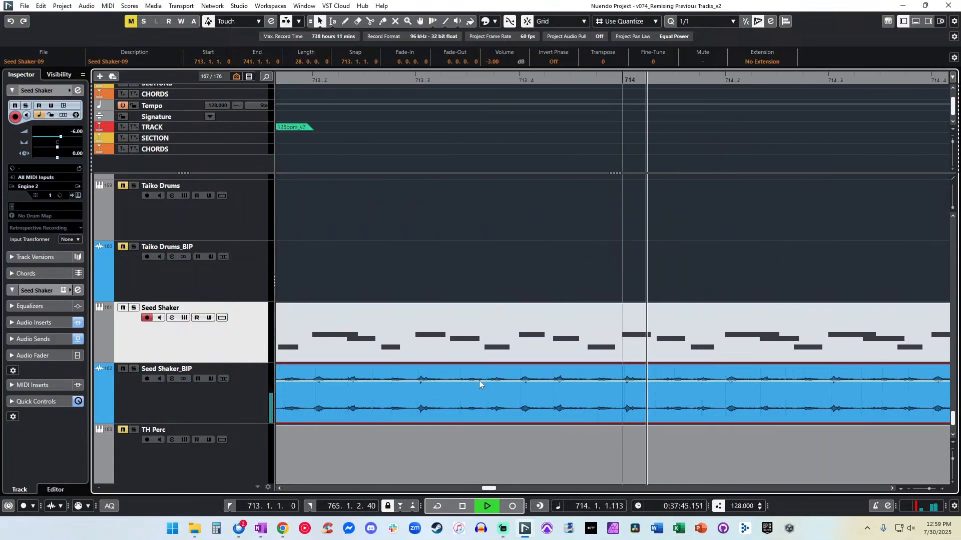
key(g)
key(h)
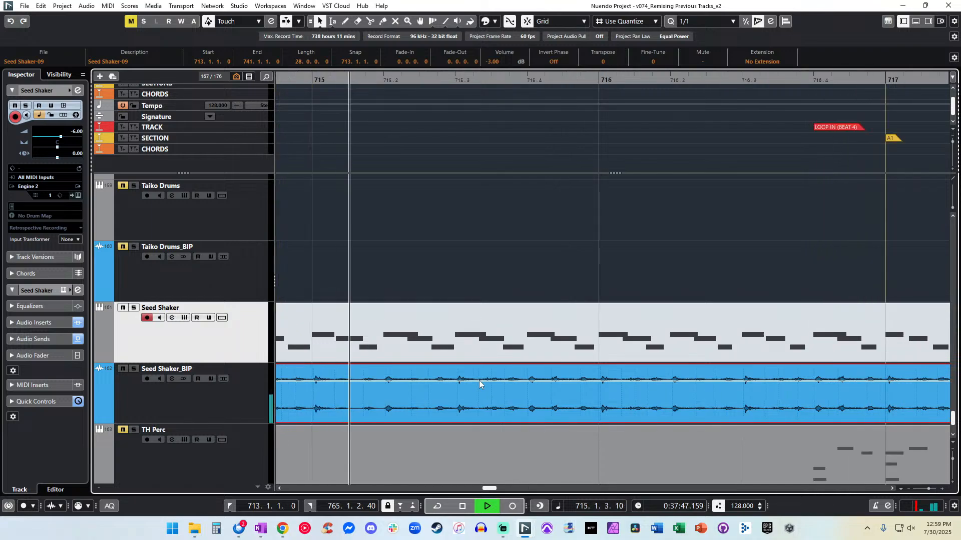
key(space)
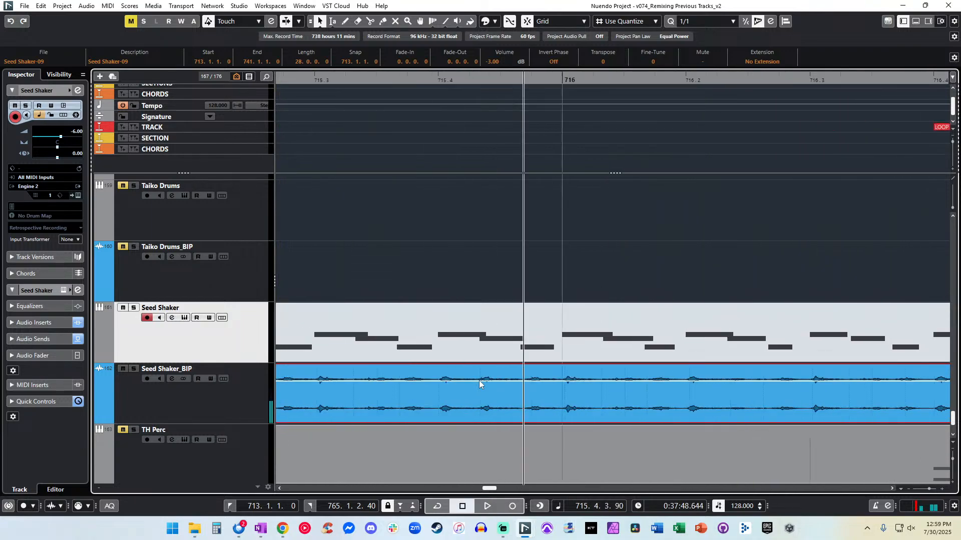
Nudge the Seed Shaker audio events slightly earlier so the first starts at 712.4.4.106, and resume playback.
drag(372, 393, 371, 392)
key(KP_Add)
key(space)
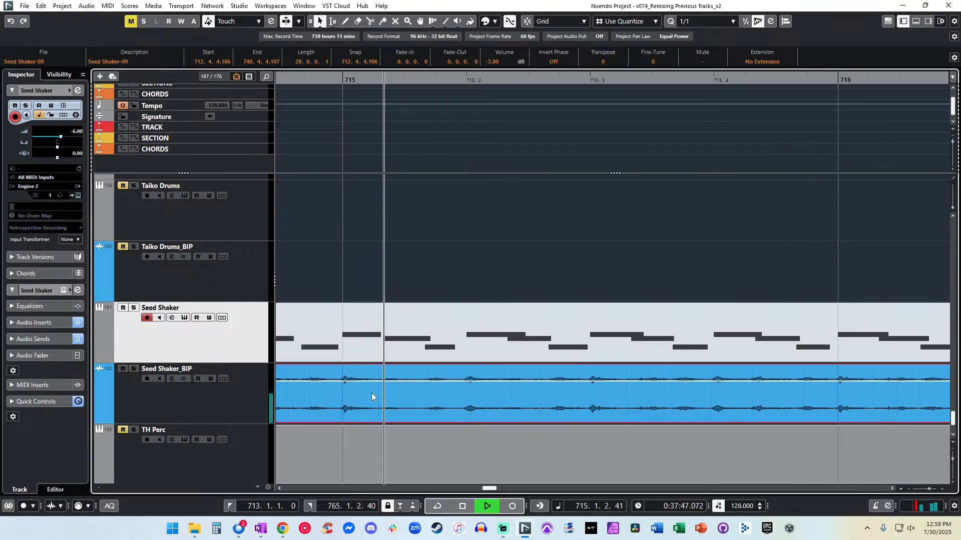
Replay the shifted Seed Shaker audio from bar 713 to check its timing and level.
key(g)
key(g)
key(g)
key(g)
key(g)
key(g)
key(g)
key(g)
key(g)
key(g)
key(g)
key(g)
key(g)
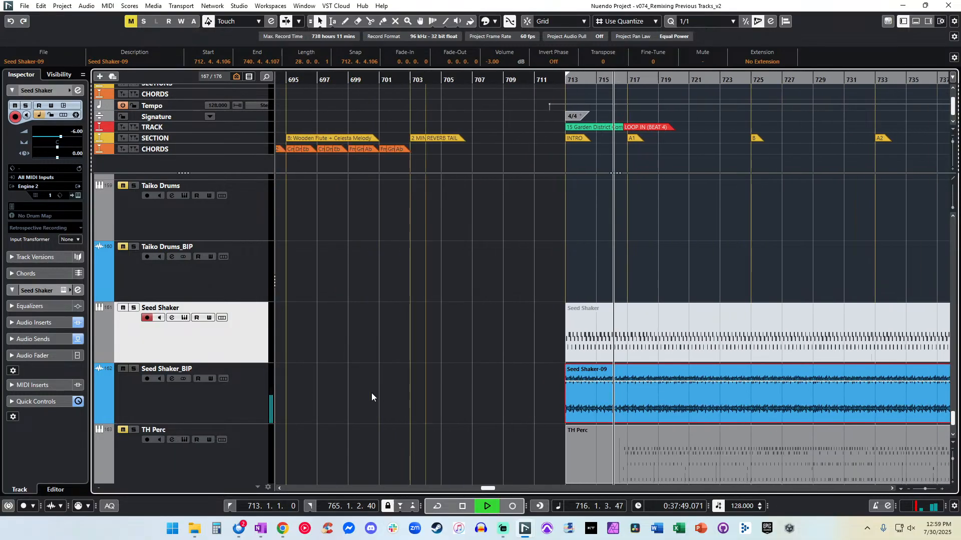
key(space)
key(KP_1)
key(space)
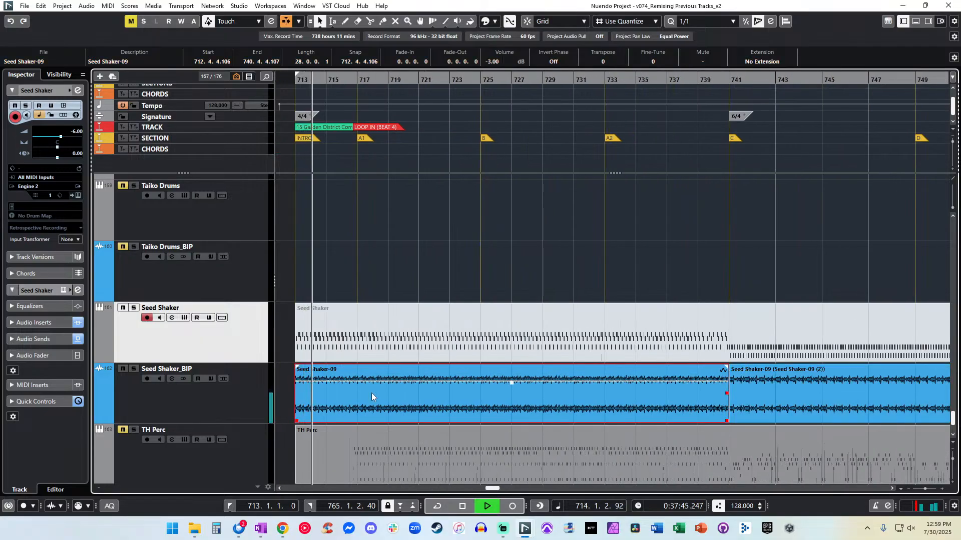
key(space)
Lower both Seed Shaker audio events so the first is at -5.00 dB, replay from bar 713, and reduce it further to -7.00 dB.
key(g)
key(g)
key(g)
key(g)
key(Down)
scroll(371, 393, right, 4)
drag(597, 400, 468, 403)
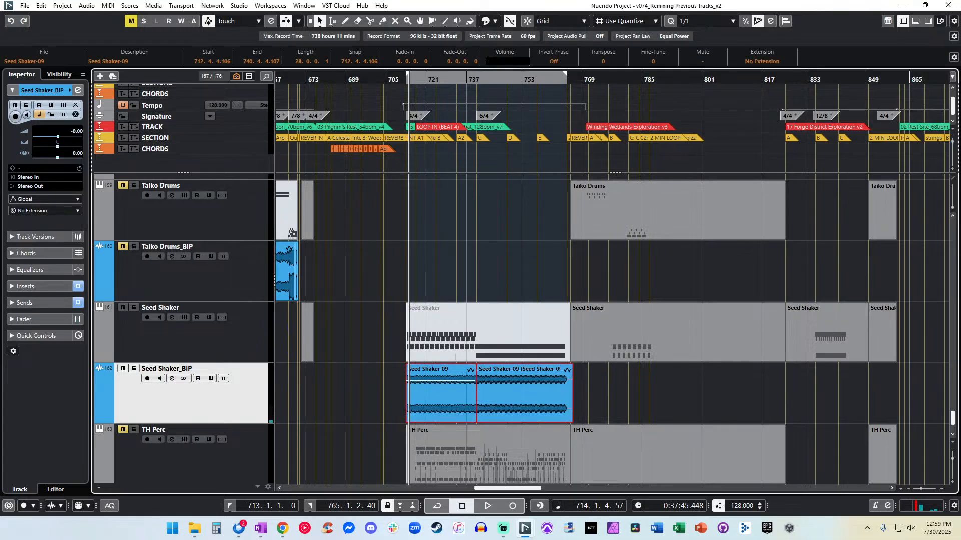
text(-5)
key(Return)
key(KP_1)
key(space)
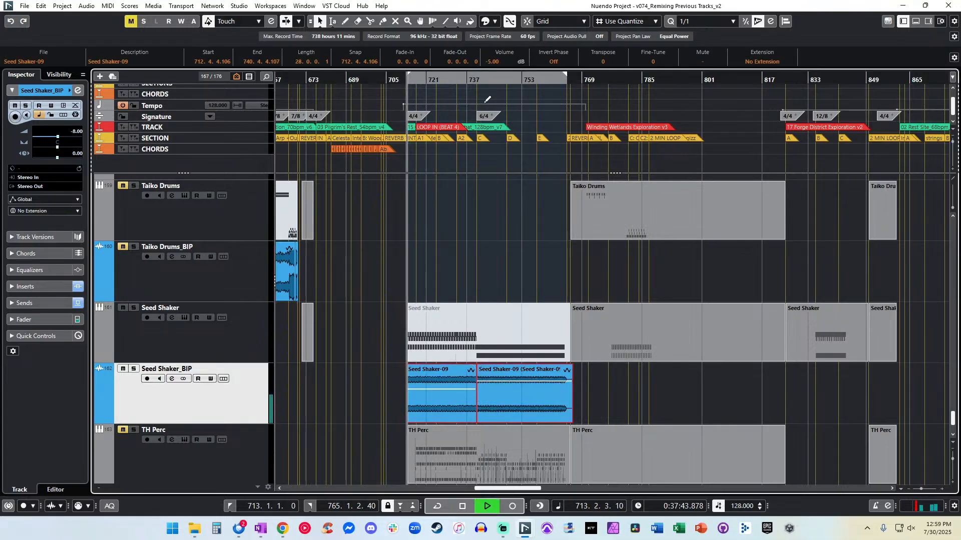
text(-7)
key(Return)
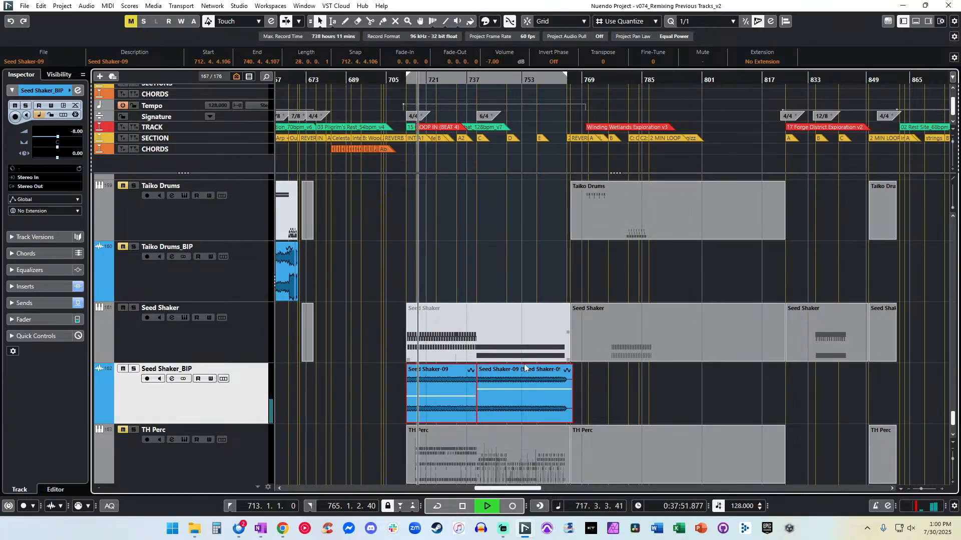
Listen to the quieter Seed Shaker audio up to bar 721 while examining its waveform up close and in overview.
key(h)
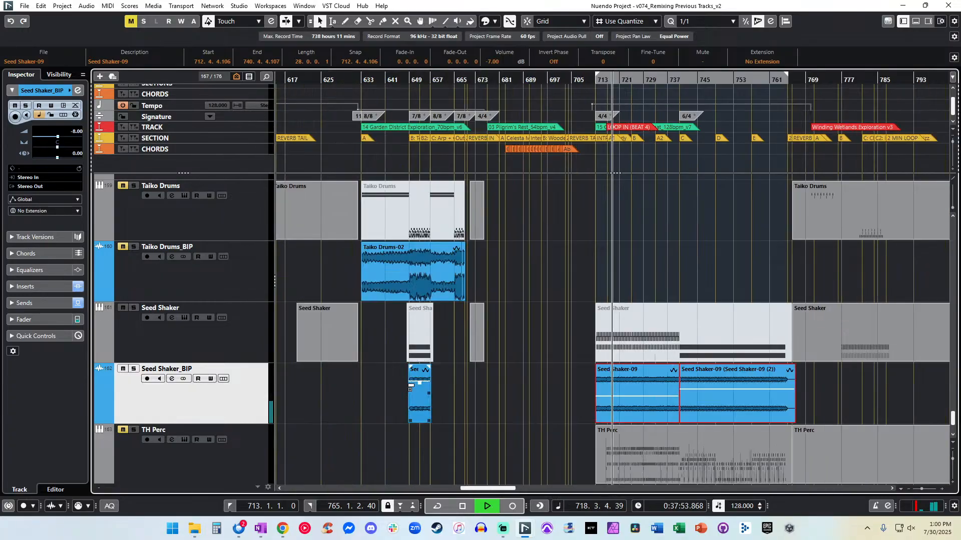
key(h)
key(h)
key(h)
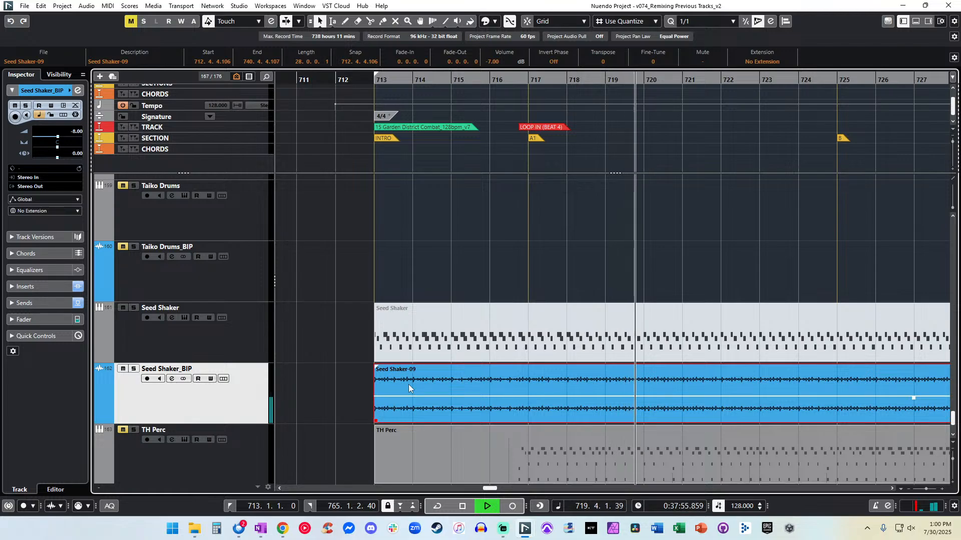
key(g)
key(g)
key(g)
key(g)
key(g)
key(g)
key(g)
key(g)
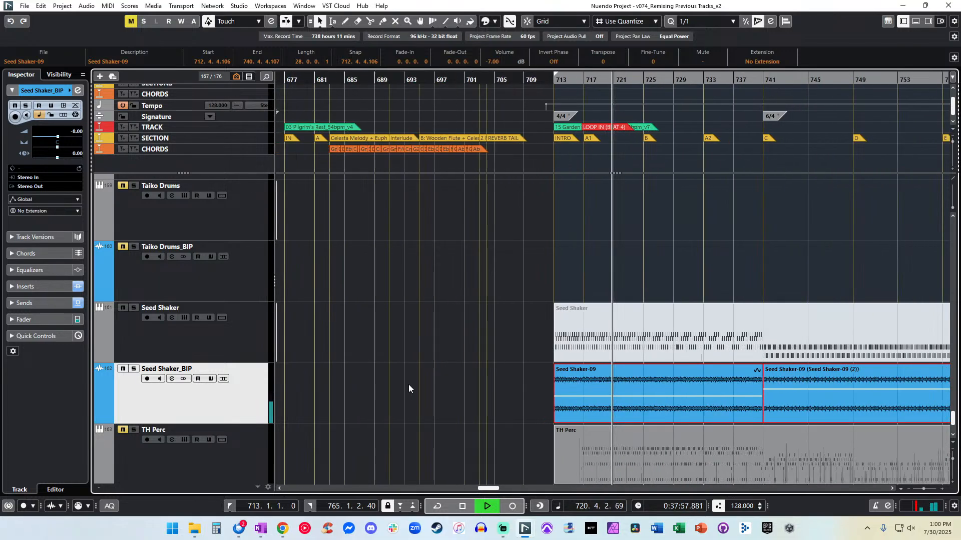
key(h)
key(h)
key(space)
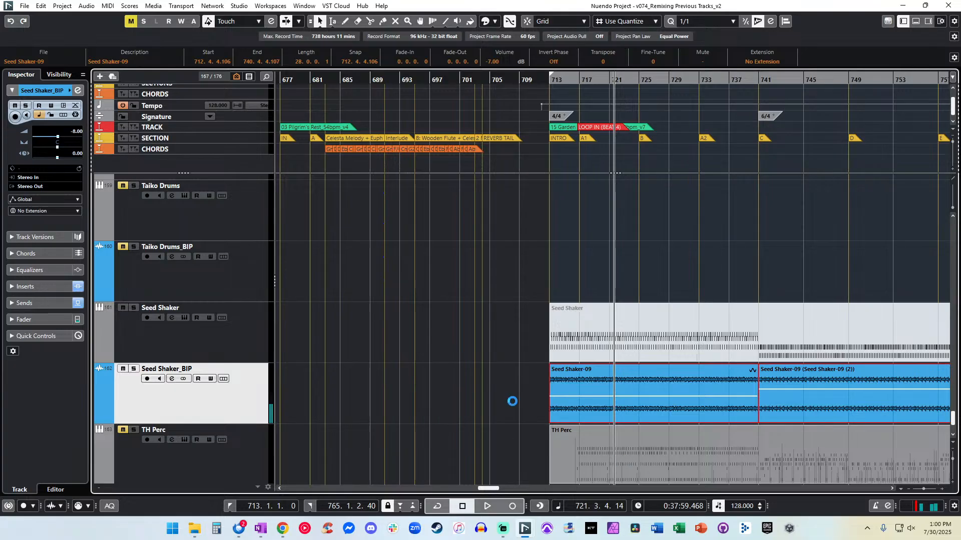
Select the TH Perc MIDI part that starts at bar 713 and unmute the TH Perc track.
scroll(559, 395, down, 3)
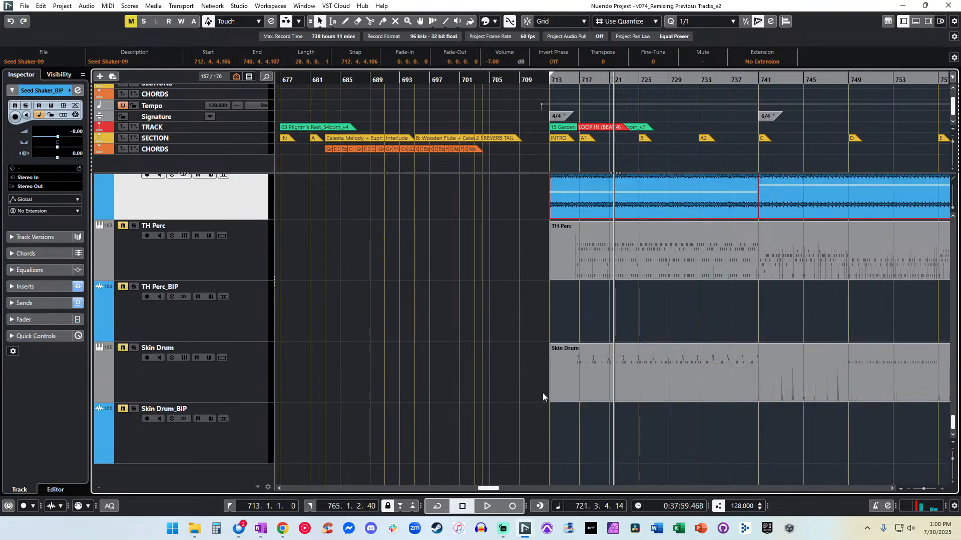
key(g)
key(g)
key(g)
key(g)
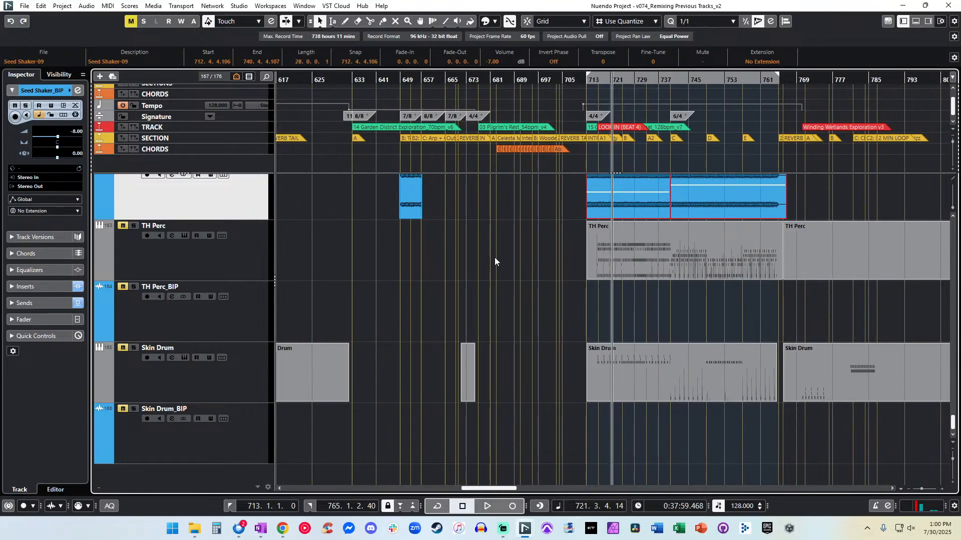
scroll(569, 318, right, 3)
scroll(582, 302, left, 2)
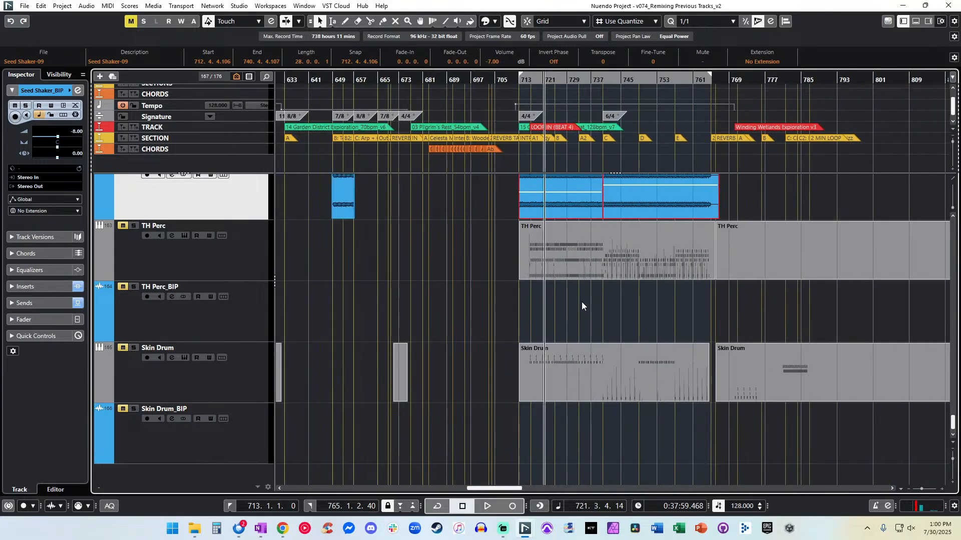
click(547, 259)
click(228, 246)
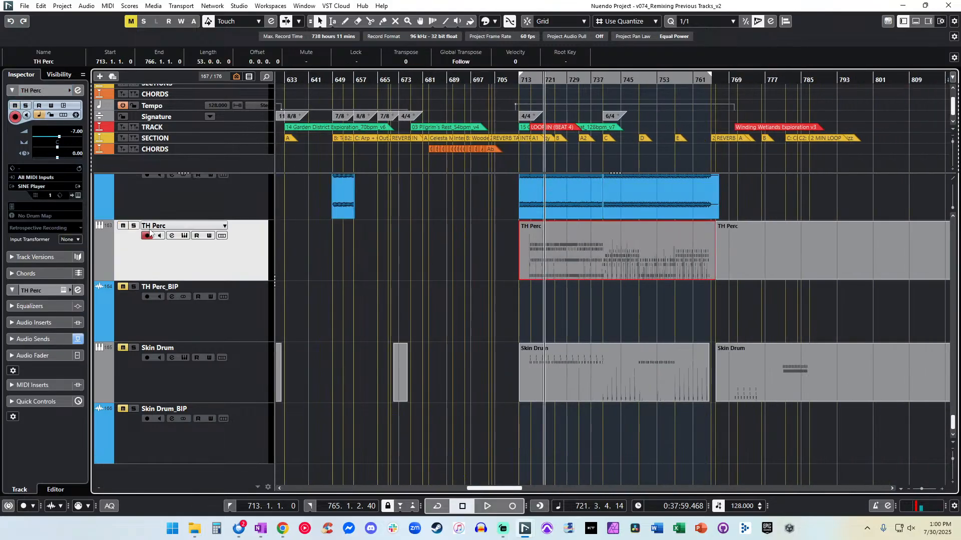
scroll(473, 264, up, 1)
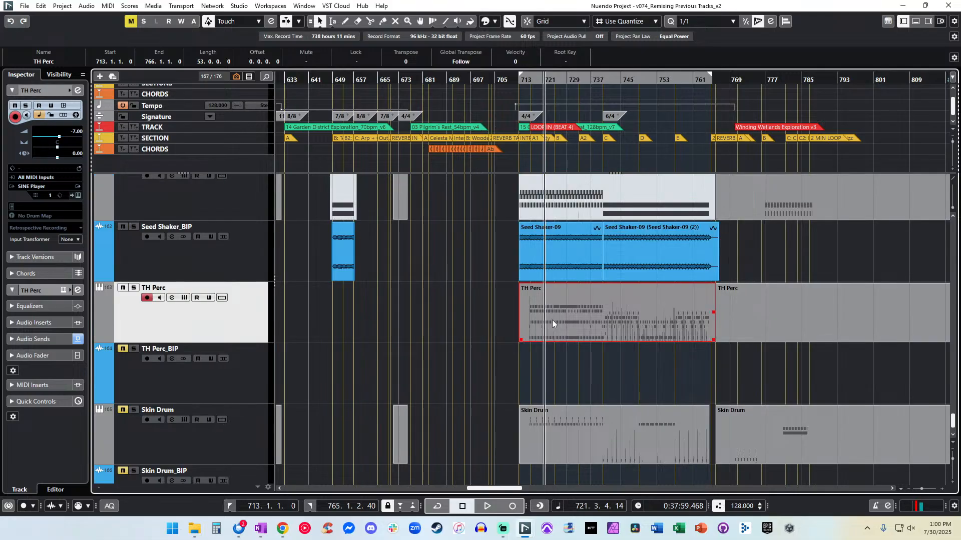
Play TH Perc together with the Seed Shaker audio from bar 713 and listen into section A1.
key(h)
key(h)
key(h)
key(h)
key(h)
key(h)
key(h)
key(h)
key(h)
key(h)
key(KP_Subtract)
key(KP_Subtract)
key(KP_Subtract)
key(KP_Subtract)
key(KP_Subtract)
key(space)
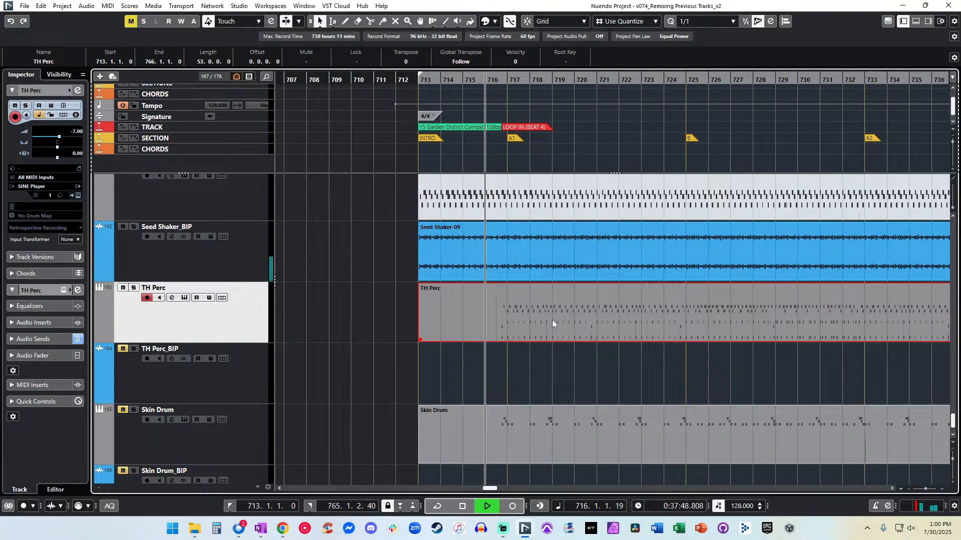
key(h)
key(h)
key(h)
key(h)
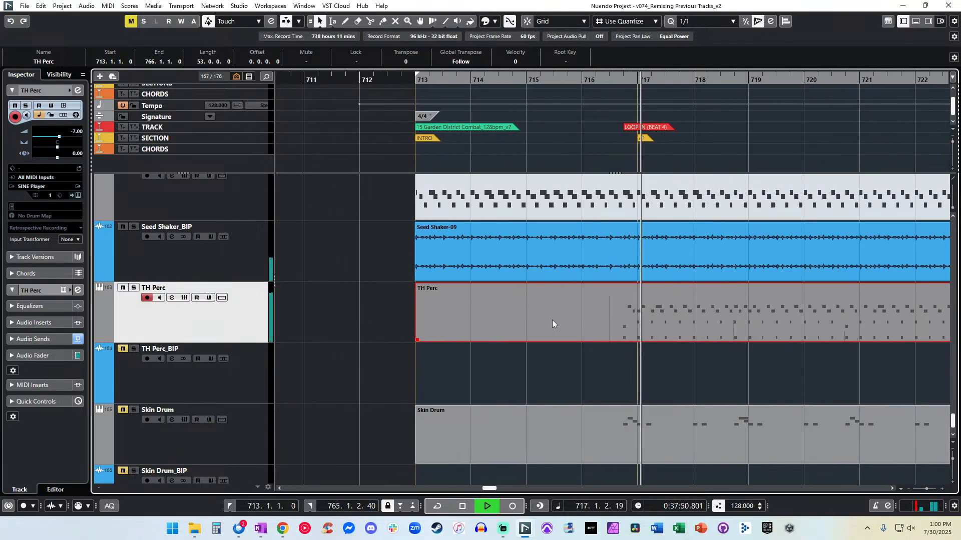
key(g)
key(g)
key(g)
key(f)
scroll(552, 325, right, 1)
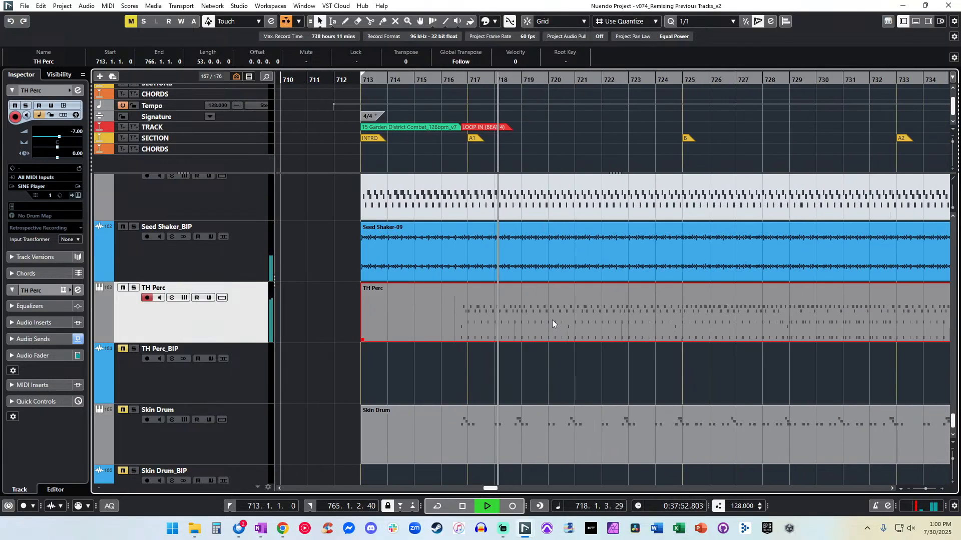
Open the TH Perc part in the Key Editor and audition its notes up to bar 721 and from bar 740.
double_click(476, 316)
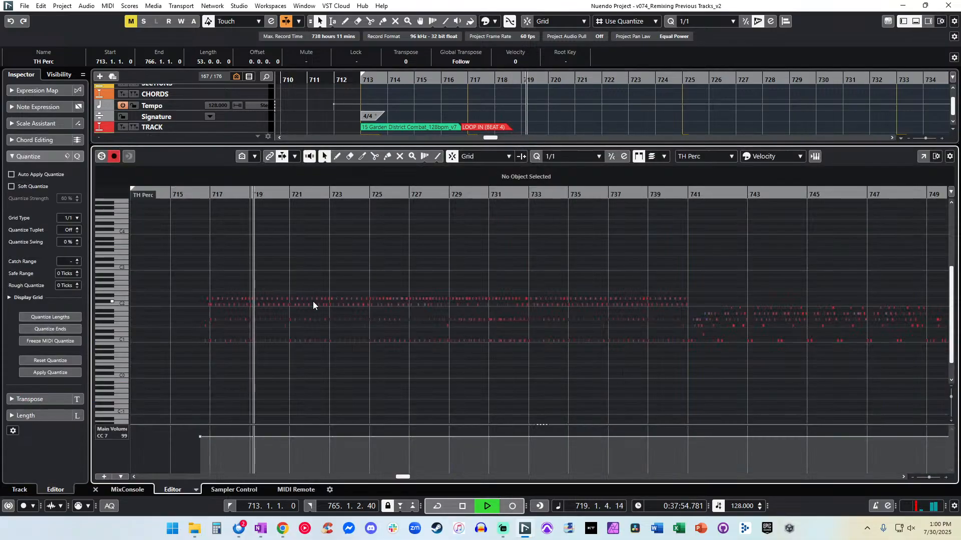
key(space)
key(space)
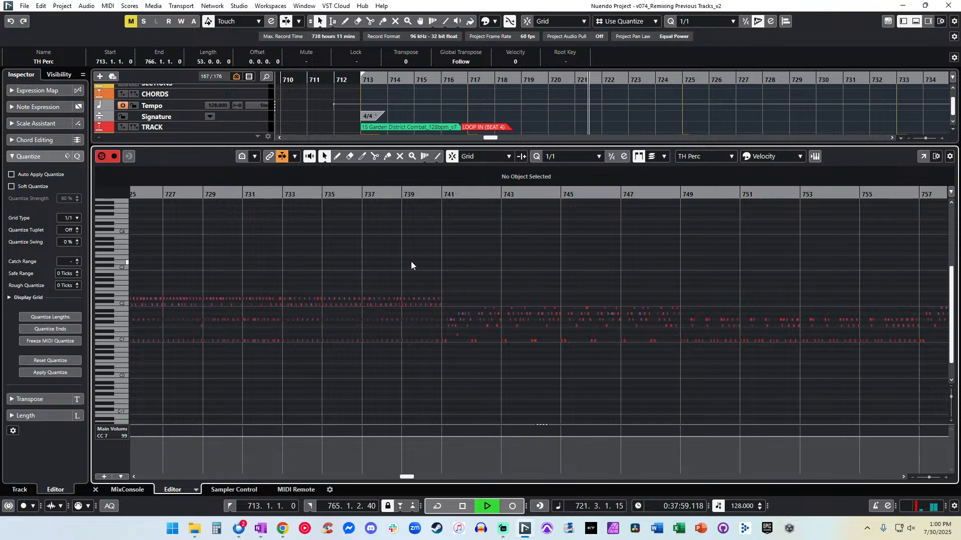
click(431, 195)
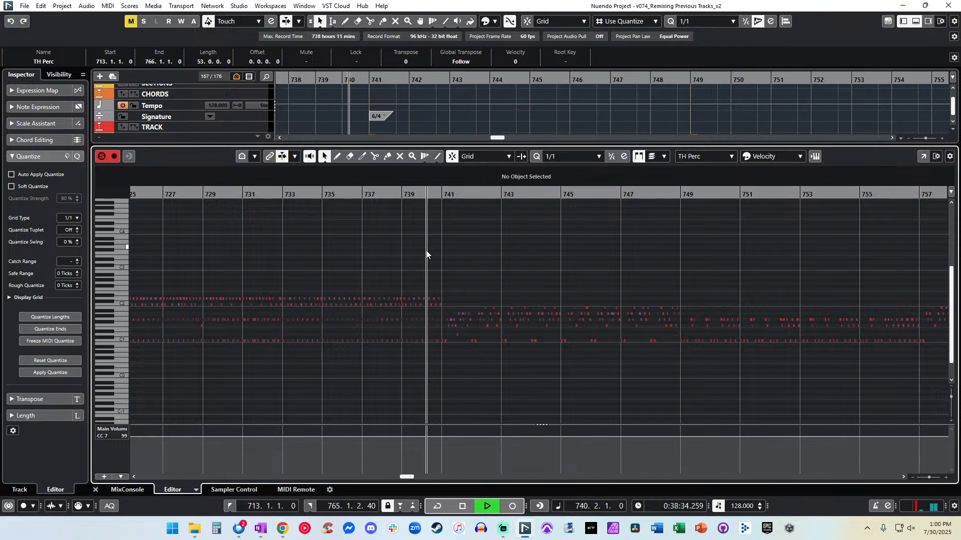
key(h)
key(h)
key(h)
key(h)
key(h)
key(h)
key(g)
key(g)
key(g)
key(g)
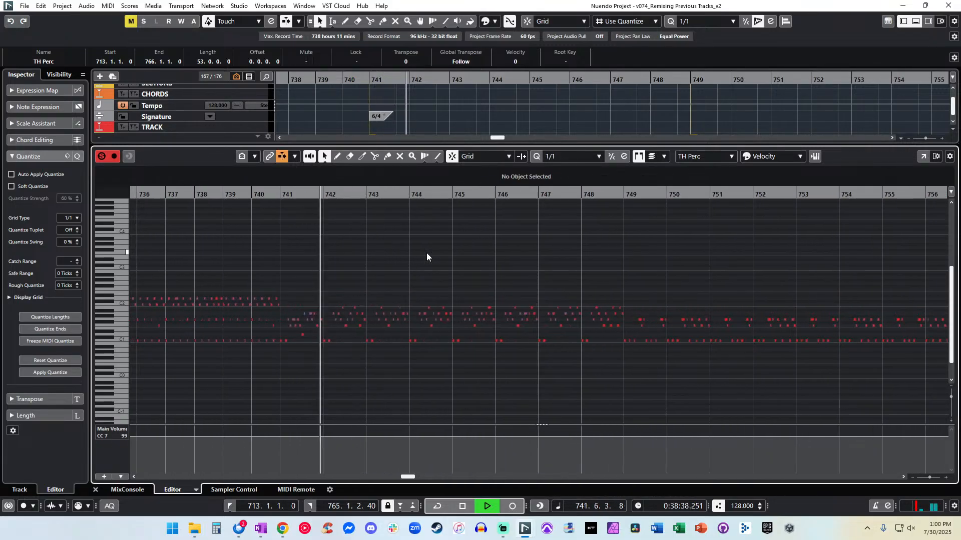
Audition the TH Perc notes from about bar 748 into section D and close the Key Editor.
key(space)
key(space)
click(525, 195)
key(space)
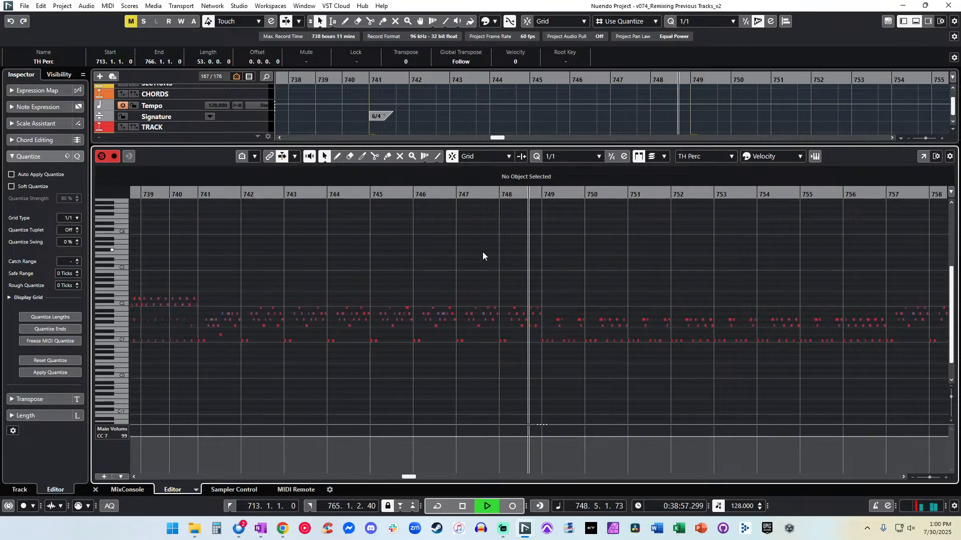
key(Return)
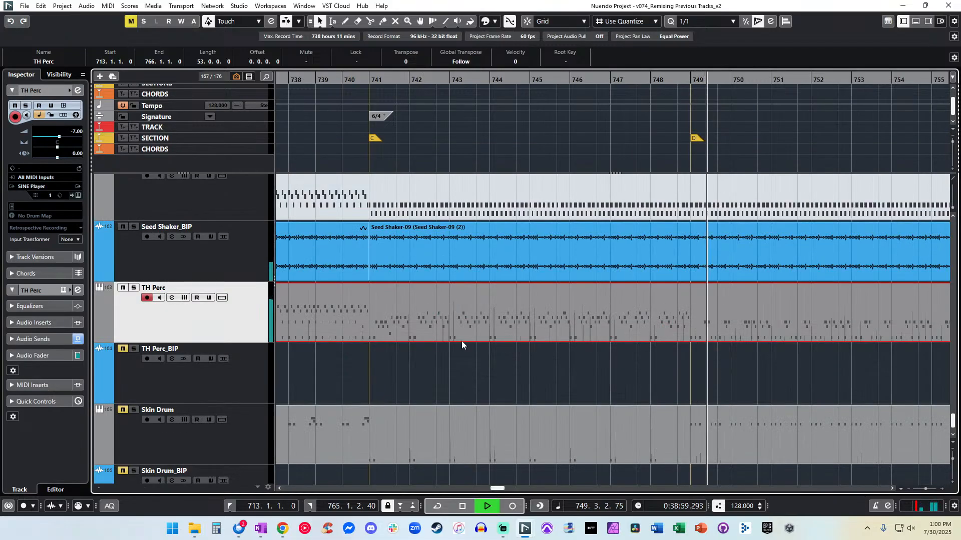
Render the TH Perc part in place and move its audio onto the TH Perc_BIP track, removing the emptied render track.
scroll(461, 341, left, 1)
key(g)
key(g)
key(g)
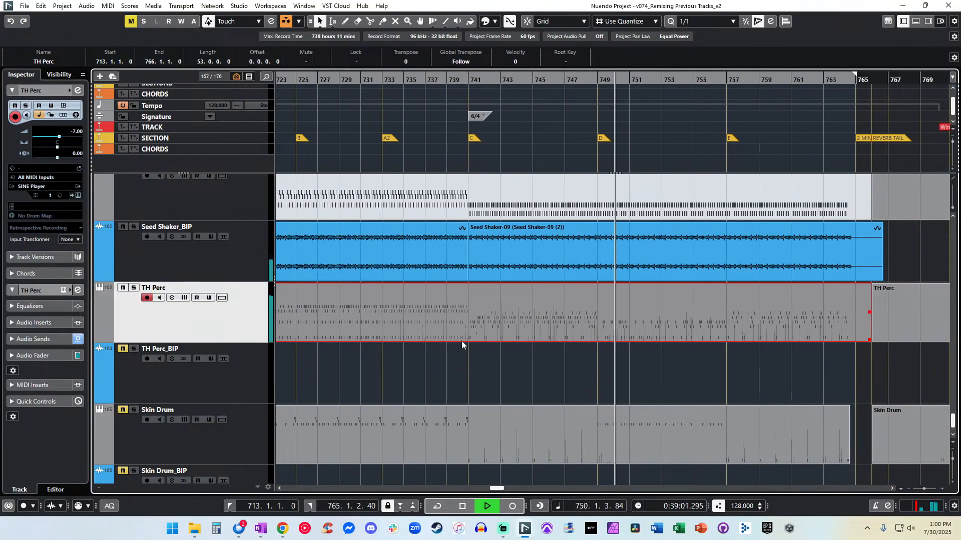
scroll(461, 341, left, 2)
key(space)
key(alt+r)
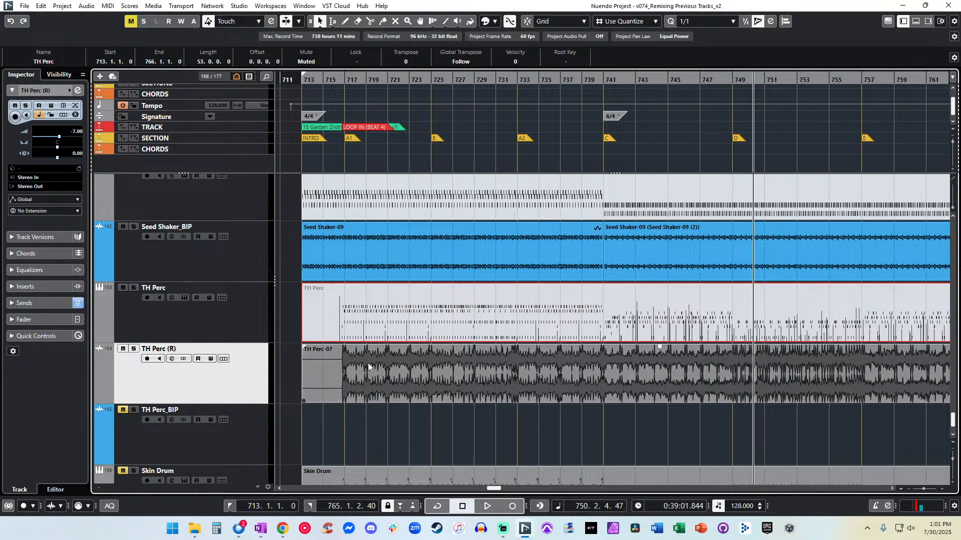
drag(368, 363, 364, 424)
key(Delete)
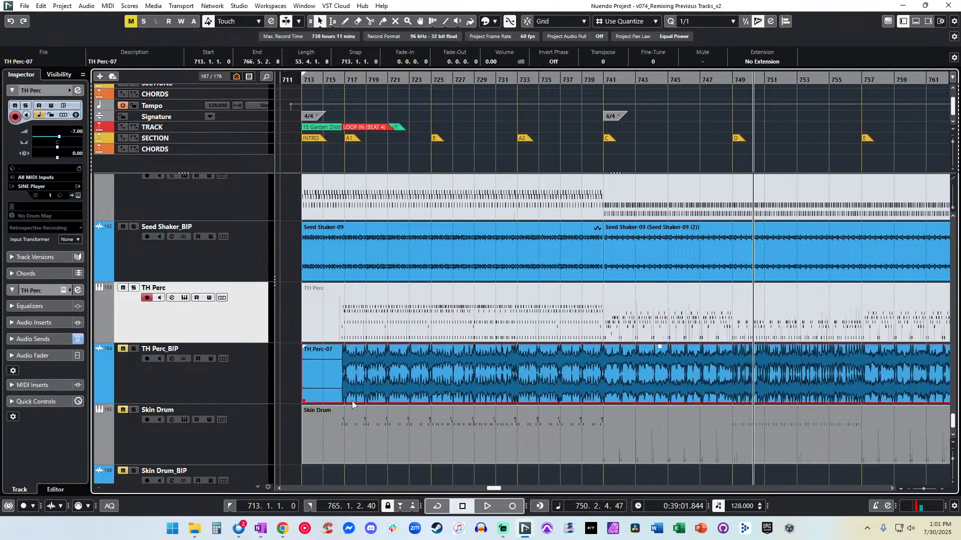
Trim the silent start of the TH Perc audio to 716.3.1.30 and play it from there to check it.
drag(304, 401, 342, 401)
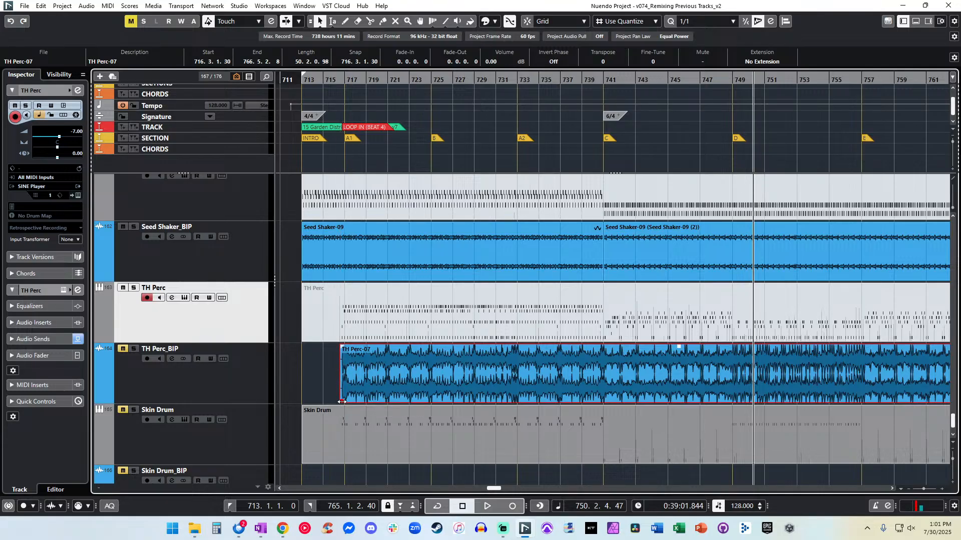
click(342, 77)
key(space)
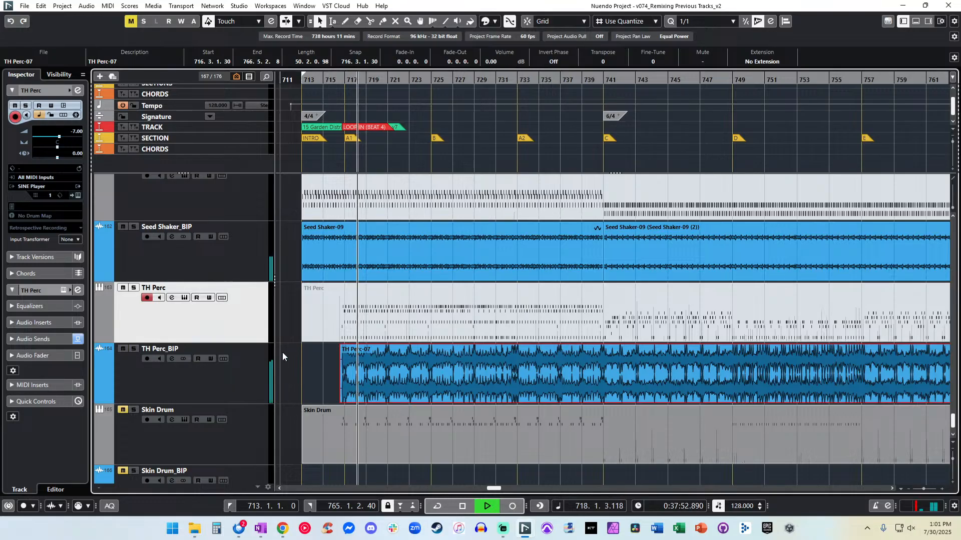
scroll(282, 352, left, 3)
key(h)
key(h)
key(h)
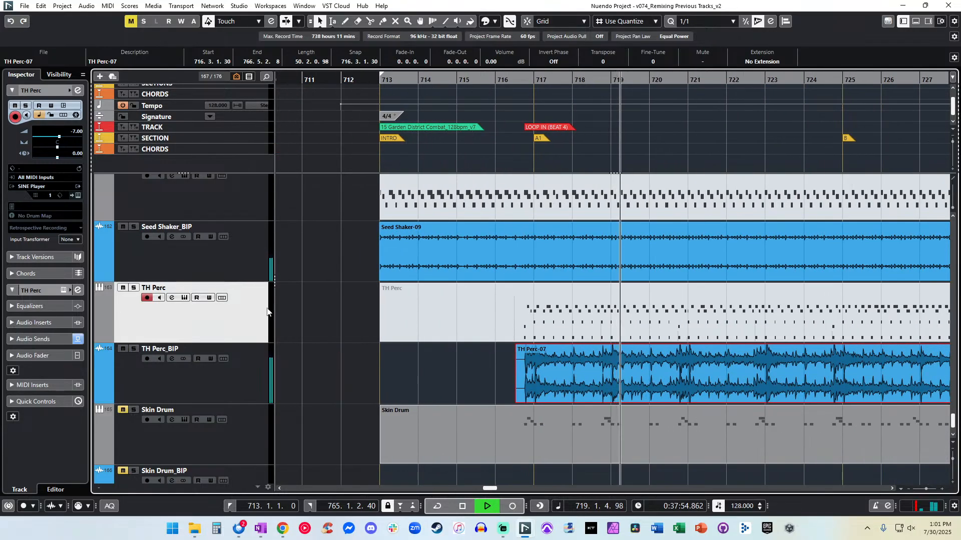
scroll(421, 367, right, 2)
key(space)
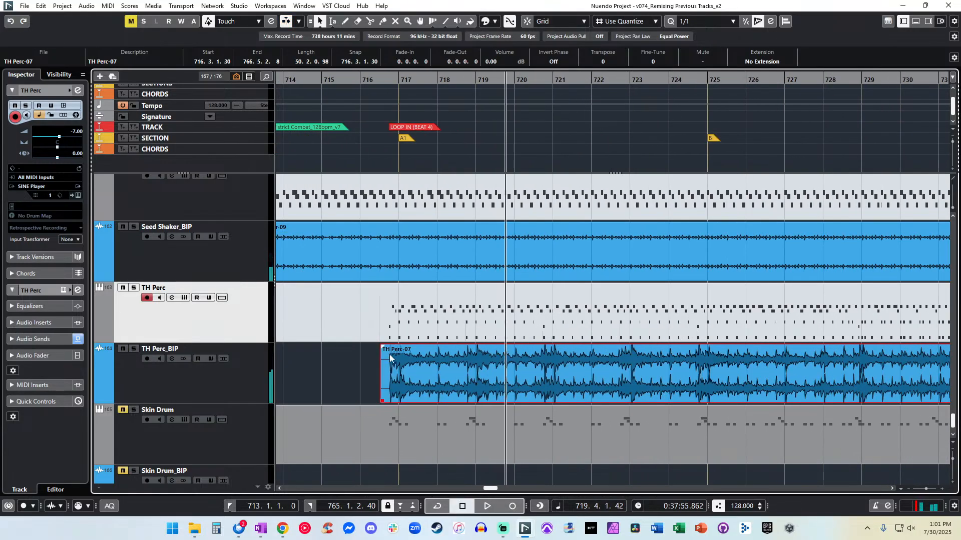
Look over the rest of the track list around the intro with compact track heights and return the cursor to bar 713.
scroll(378, 317, up, 20)
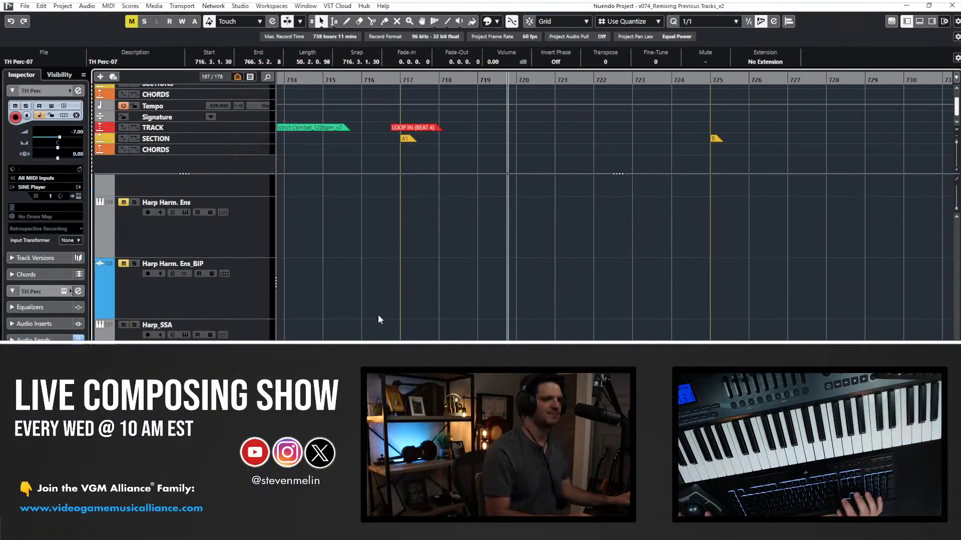
scroll(378, 317, up, 15)
key(shift+g)
key(shift+g)
key(shift+g)
key(shift+g)
key(shift+g)
scroll(378, 317, up, 4)
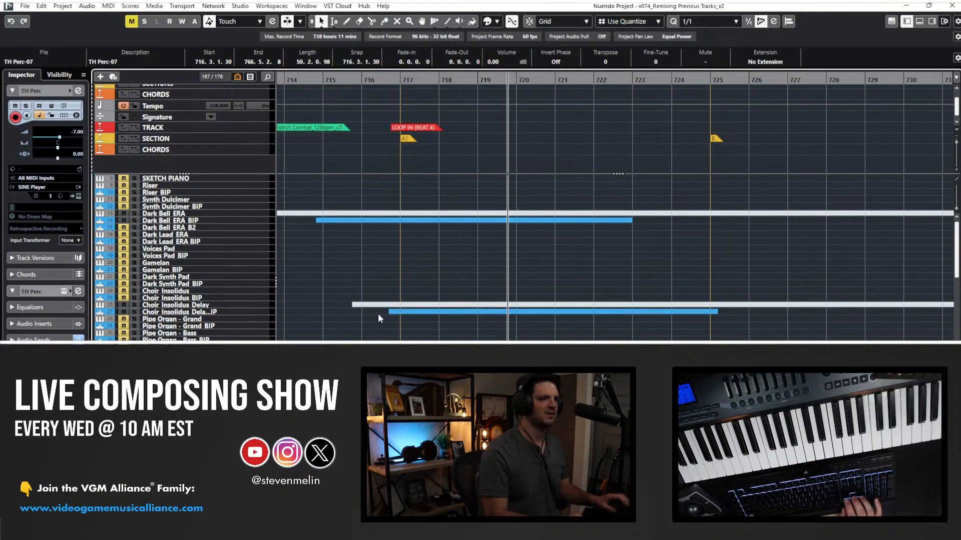
key(ctrl+Down)
key(ctrl+Down)
key(ctrl+Down)
key(ctrl+Down)
scroll(346, 312, left, 2)
scroll(345, 312, right, 2)
key(KP_1)
scroll(345, 313, down, 20)
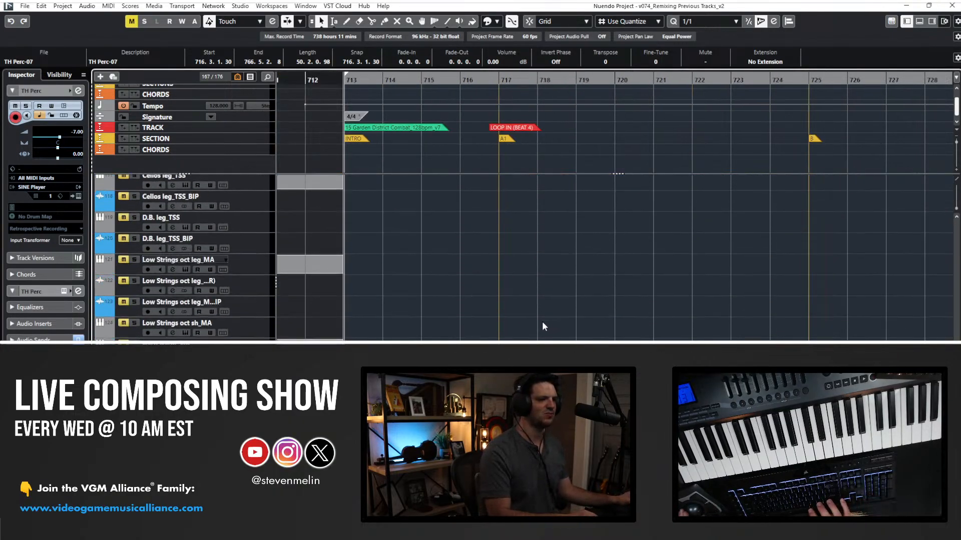
Play the percussion from about bar 716 and tighten the start of the TH Perc audio to 716.3.3.48.
scroll(269, 257, down, 12)
click(489, 84)
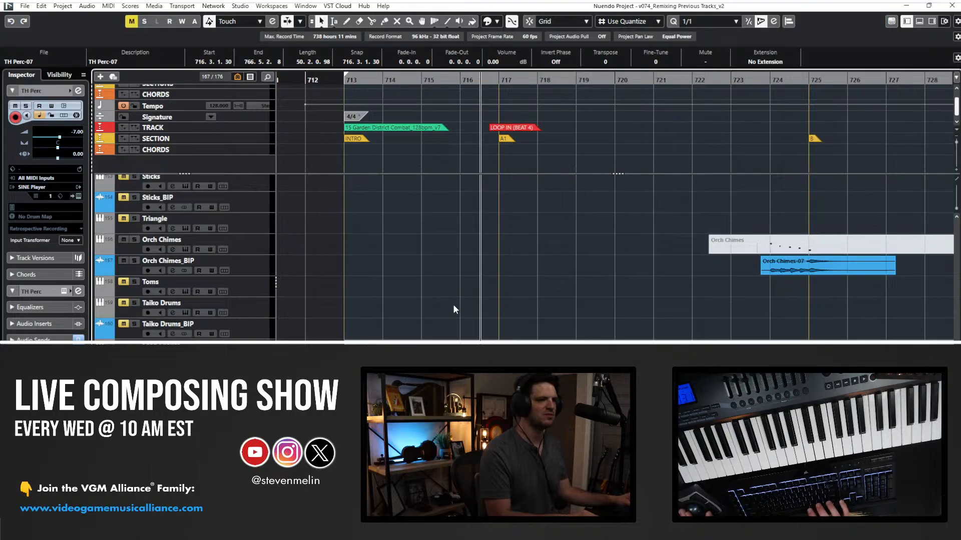
key(space)
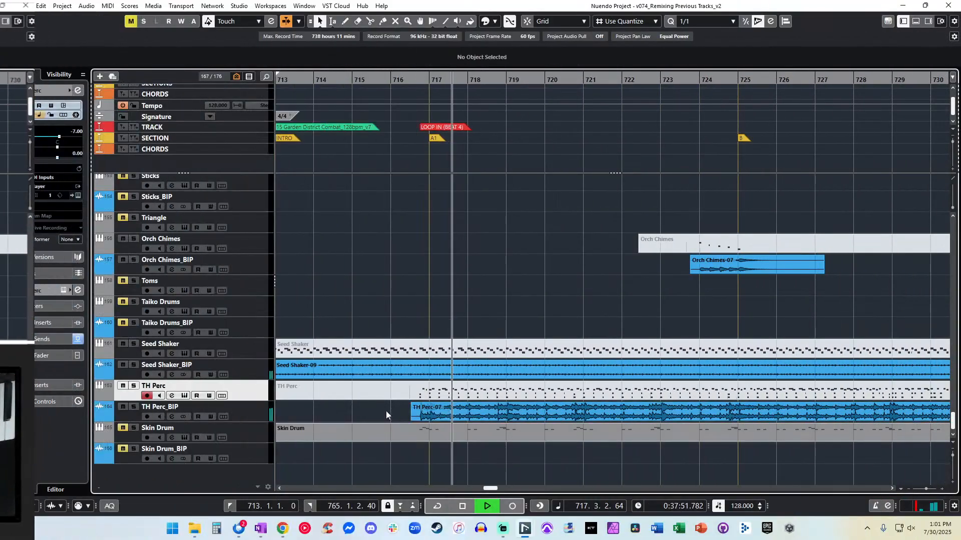
drag(413, 418, 418, 418)
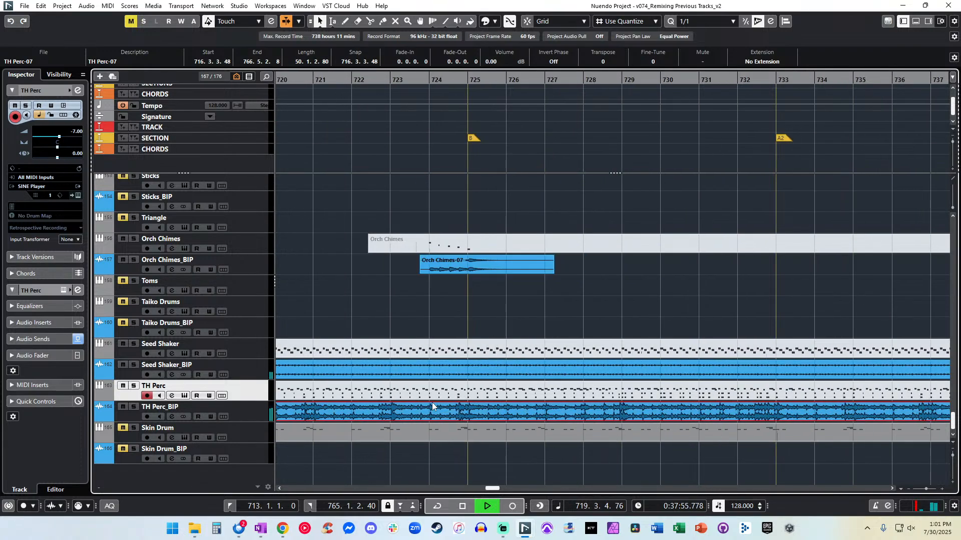
key(space)
Listen to the bounced TH Perc audio from bar 720 and again from section D at bar 749.
key(KP_Add)
key(KP_Subtract)
key(KP_Add)
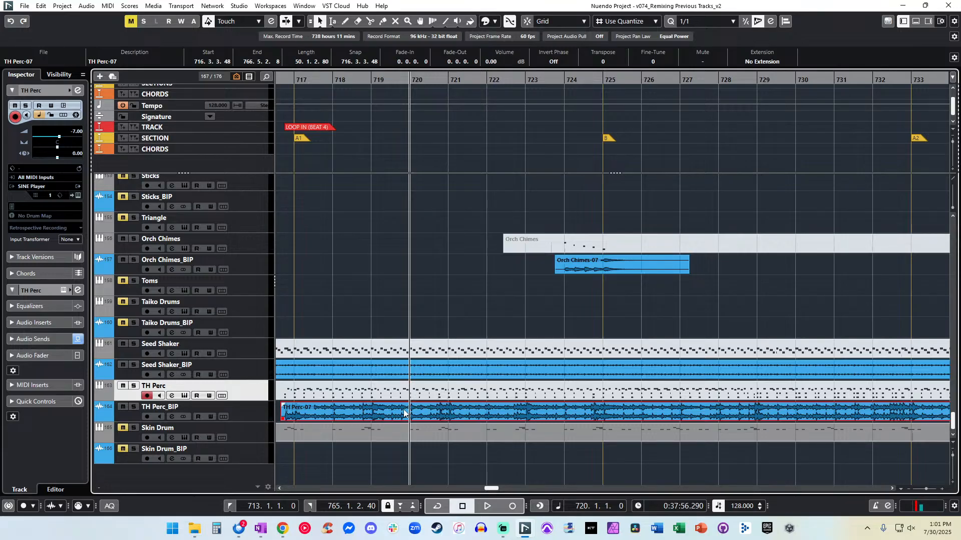
key(space)
key(space)
key(space)
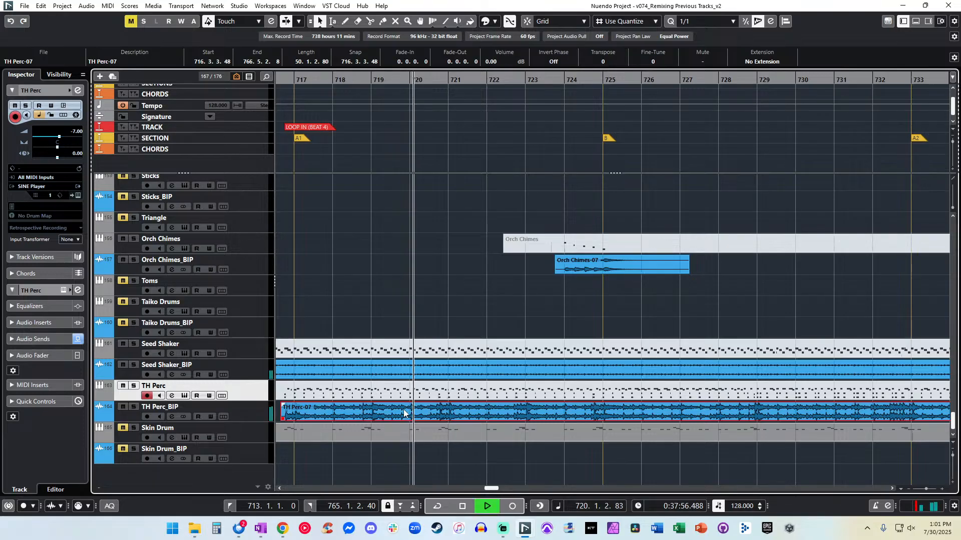
scroll(431, 414, right, 10)
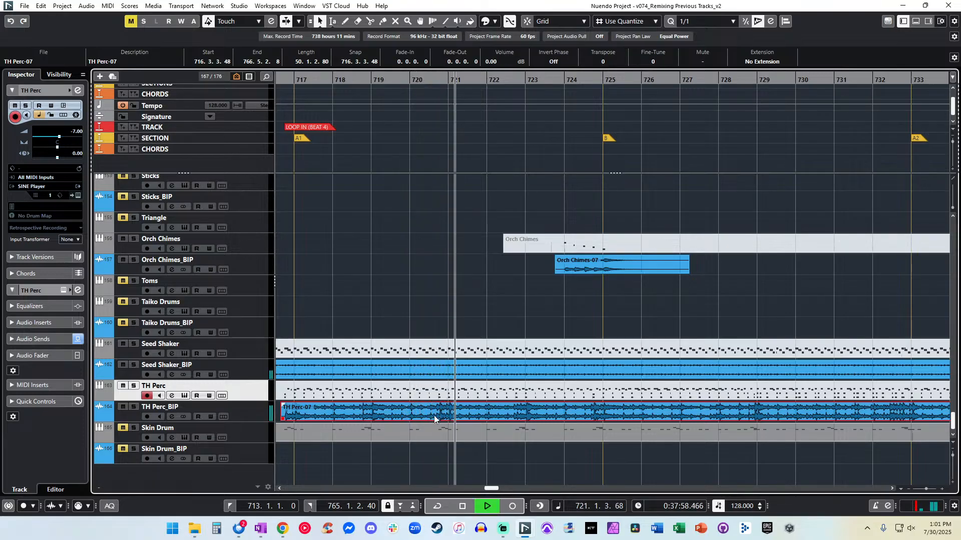
scroll(431, 414, right, 9)
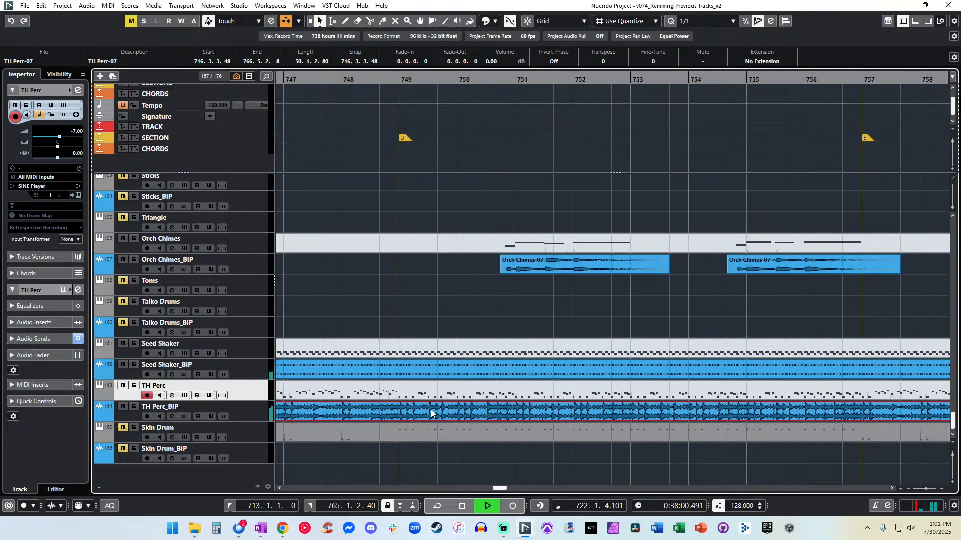
click(401, 80)
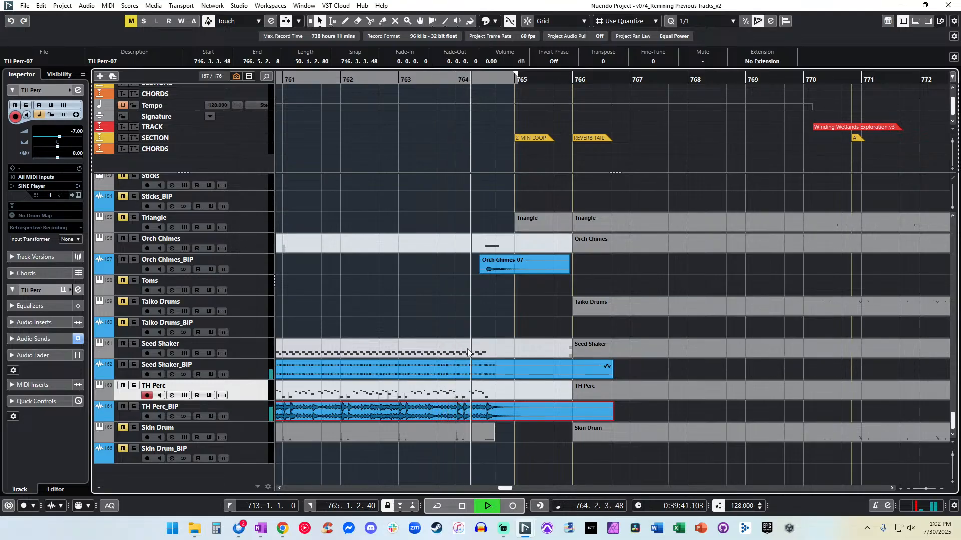
Split the TH Perc and Seed Shaker audio shortly after bar 765 and delete both tails.
scroll(469, 313, up, 3)
scroll(468, 311, down, 3)
alt+click(538, 411)
key(Delete)
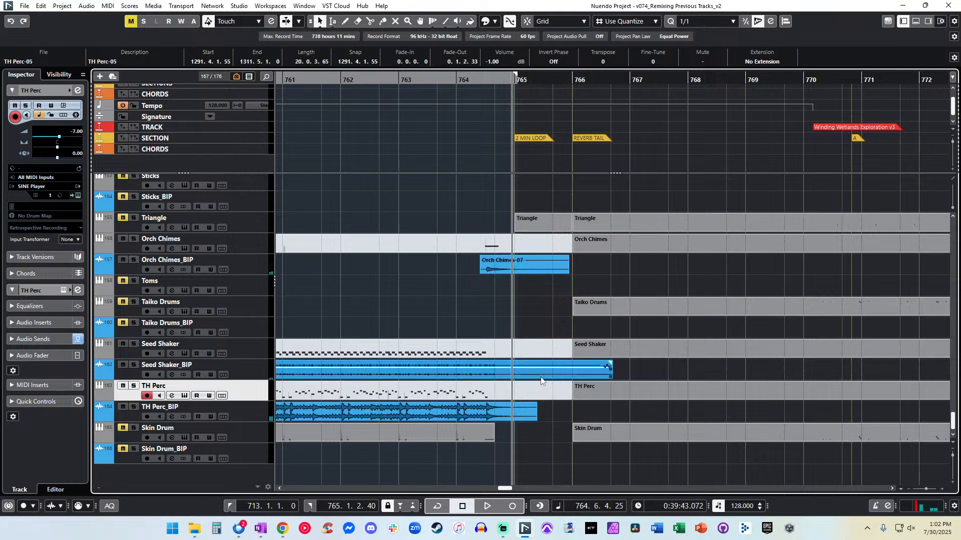
alt+click(536, 363)
key(Delete)
Replay the ending around bar 762 while examining the string tracks and their audio tails.
scroll(466, 370, up, 6)
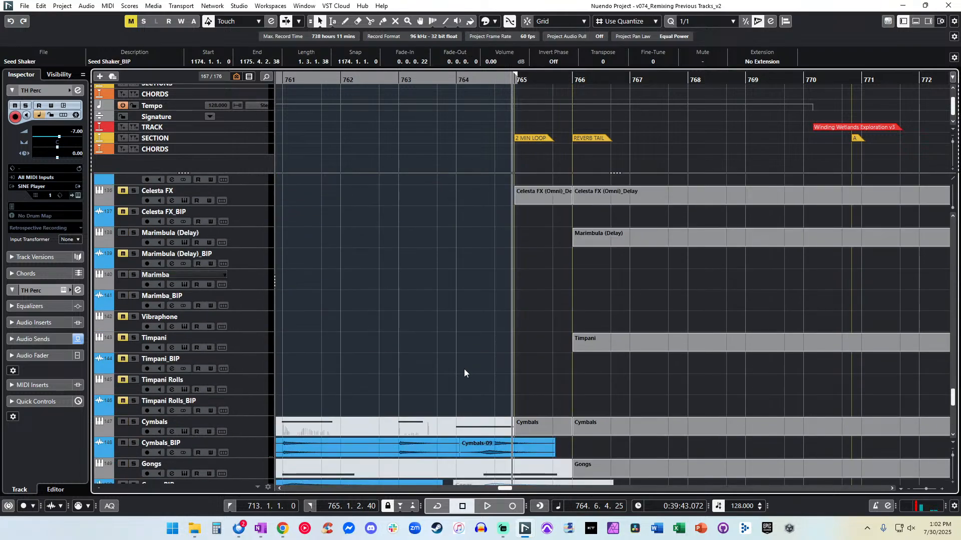
scroll(464, 373, up, 15)
key(space)
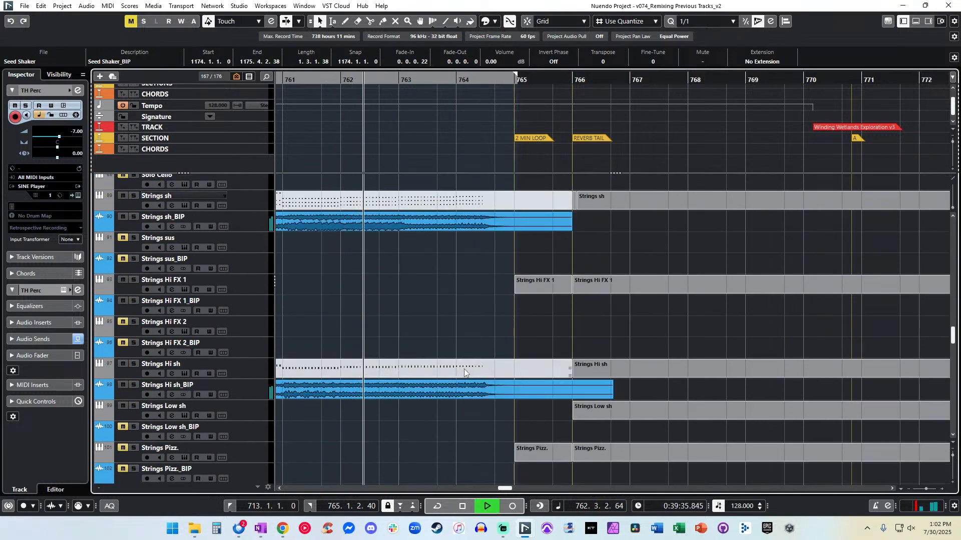
Play the ending and examine the last bars of the TH Horns 2-4 audio up close.
scroll(428, 286, up, 3)
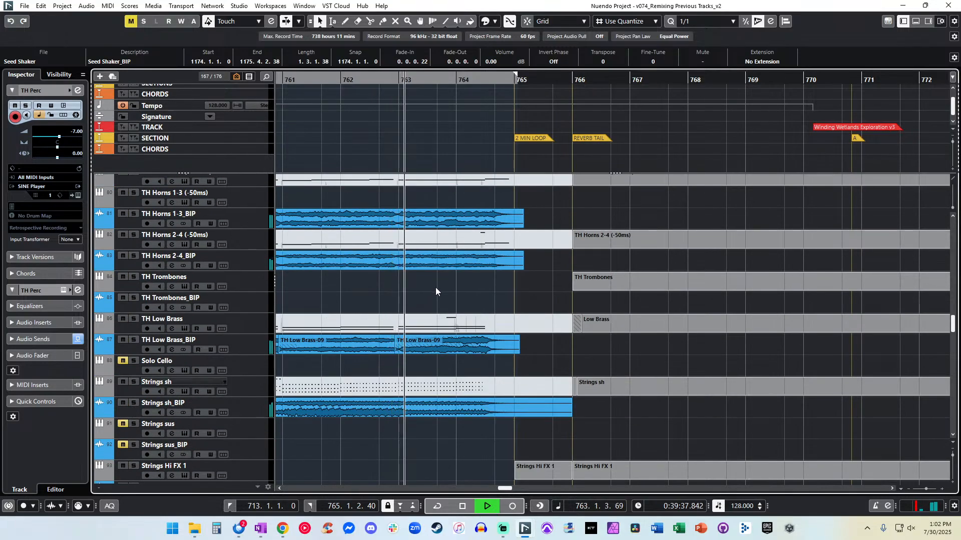
click(447, 265)
scroll(446, 264, up, 4)
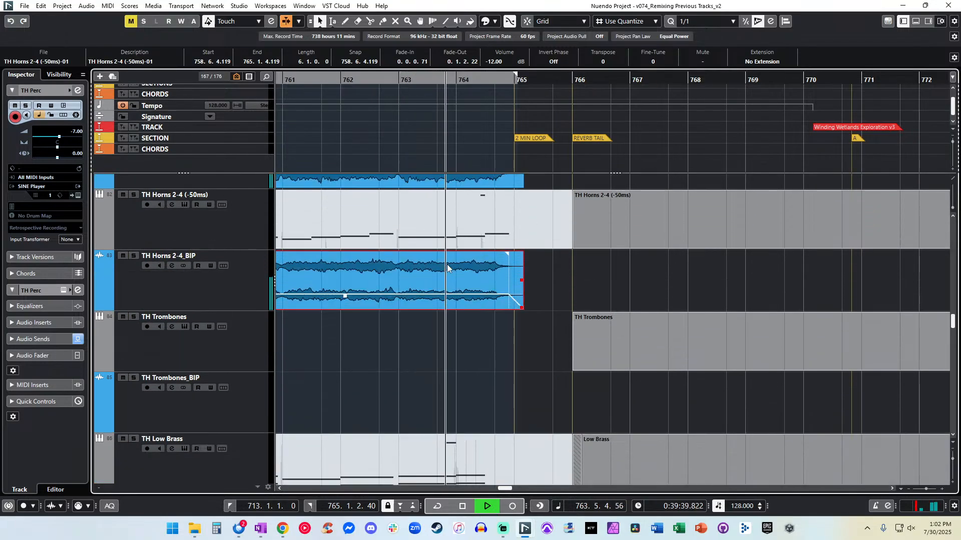
key(shift+h)
key(shift+h)
key(shift+h)
key(h)
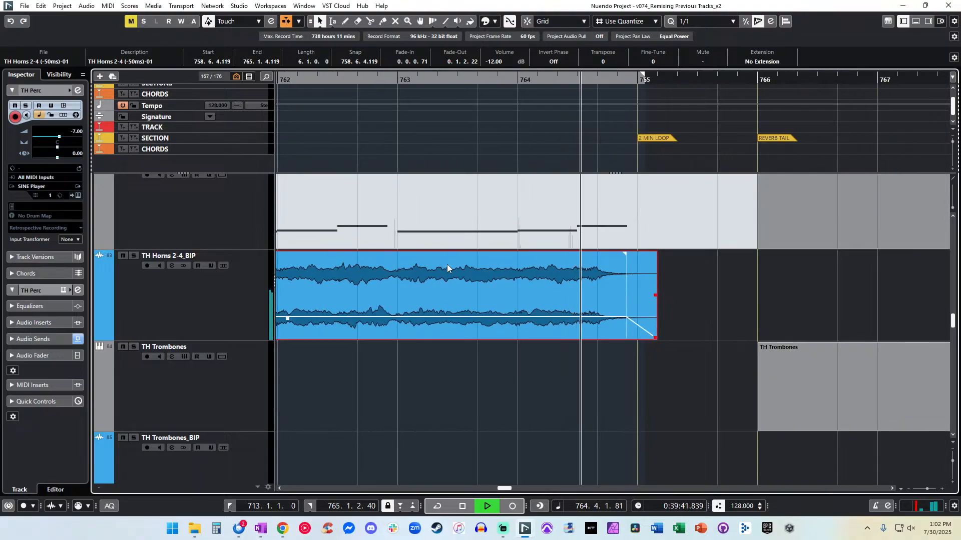
key(space)
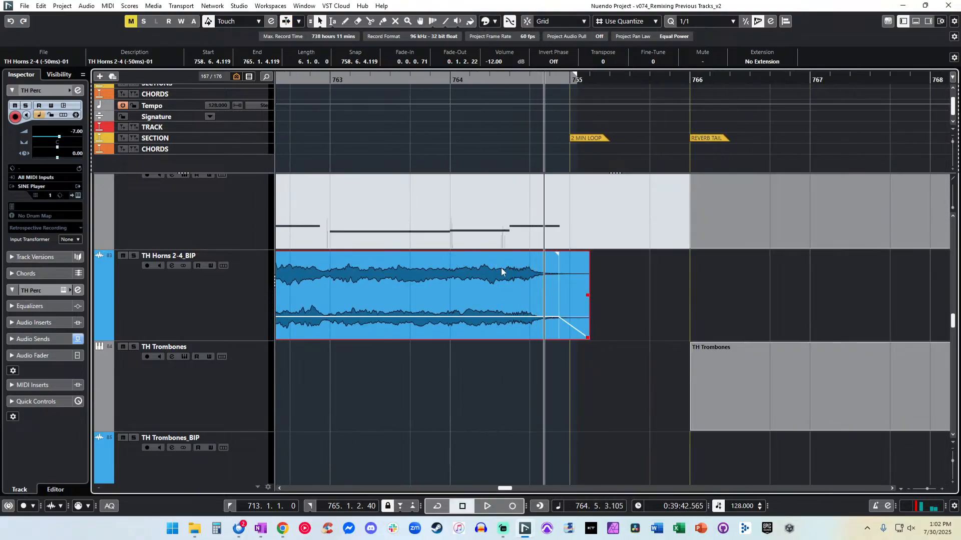
Split the TH Horns 1-3 and 2-4 audio at 764.4.2.91 and move both tails earlier to 764.4.1.19.
scroll(500, 268, up, 2)
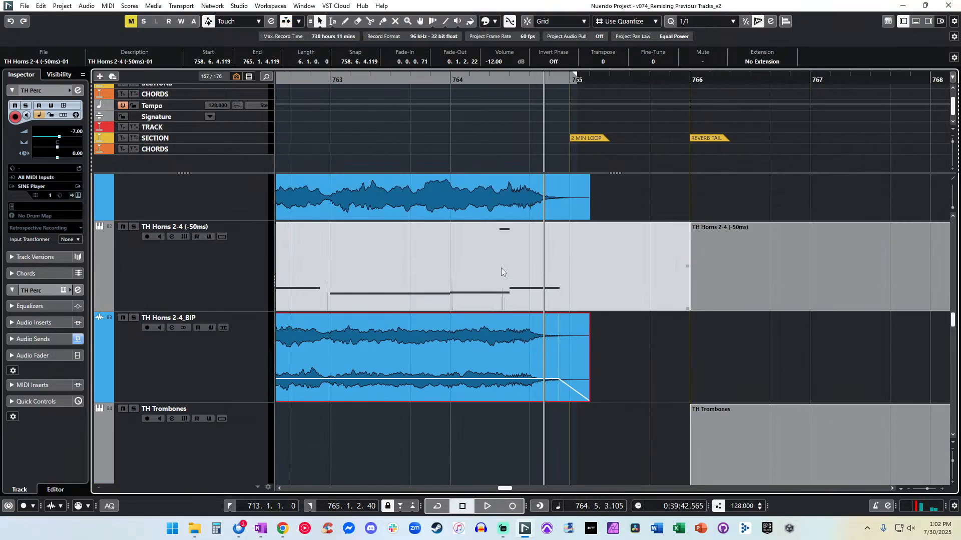
click(507, 196)
key(space)
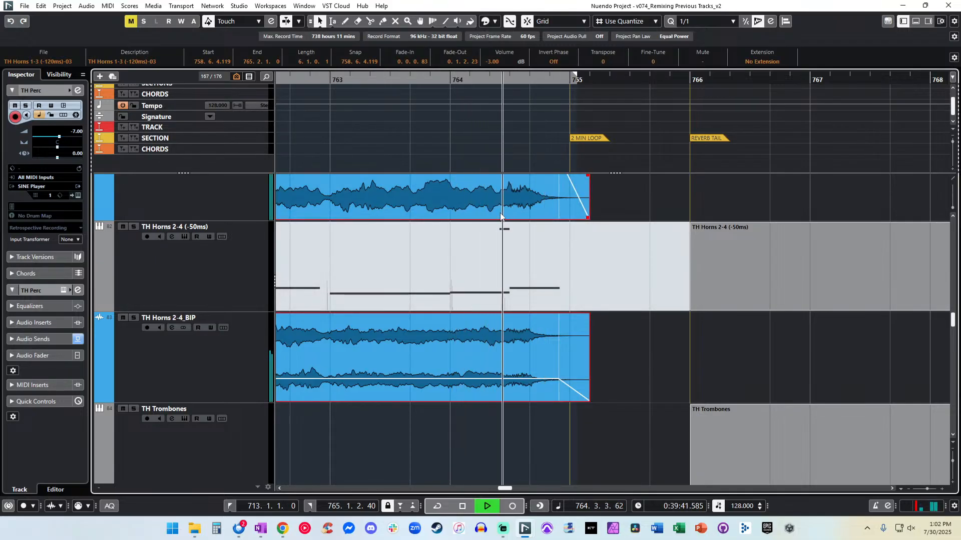
key(space)
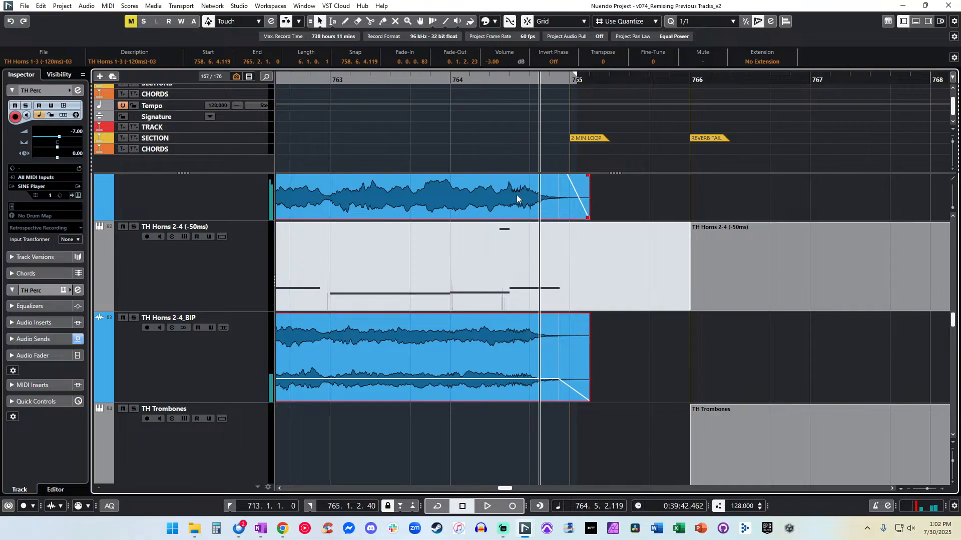
alt+click(516, 195)
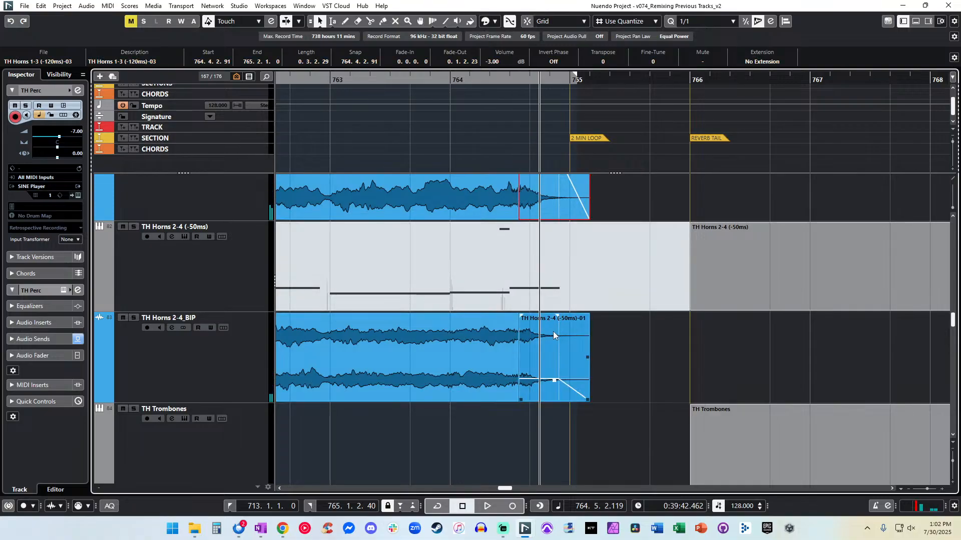
drag(530, 205, 523, 199)
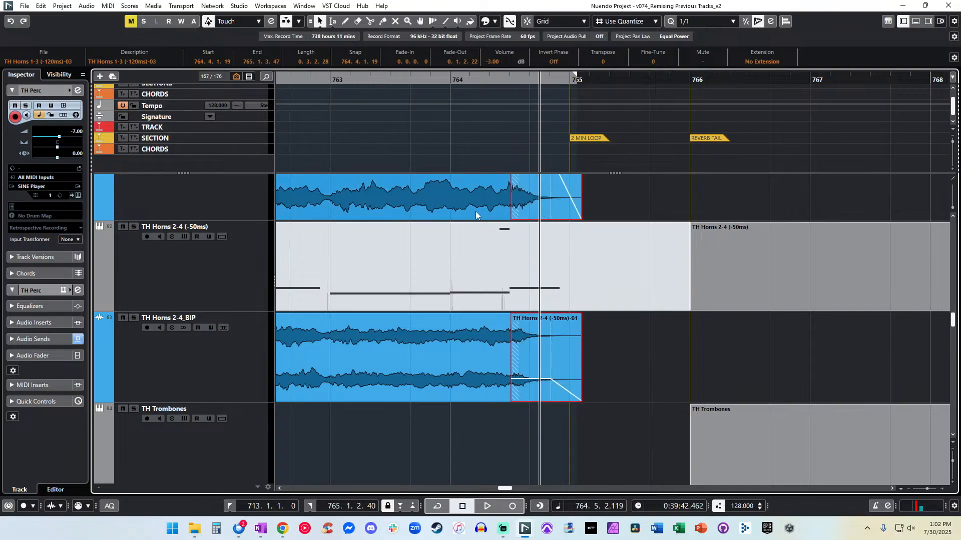
Crossfade the joins between the TH Horns 1-3 and 2-4 audio and their shifted tails, using short range selections.
right_click(475, 212)
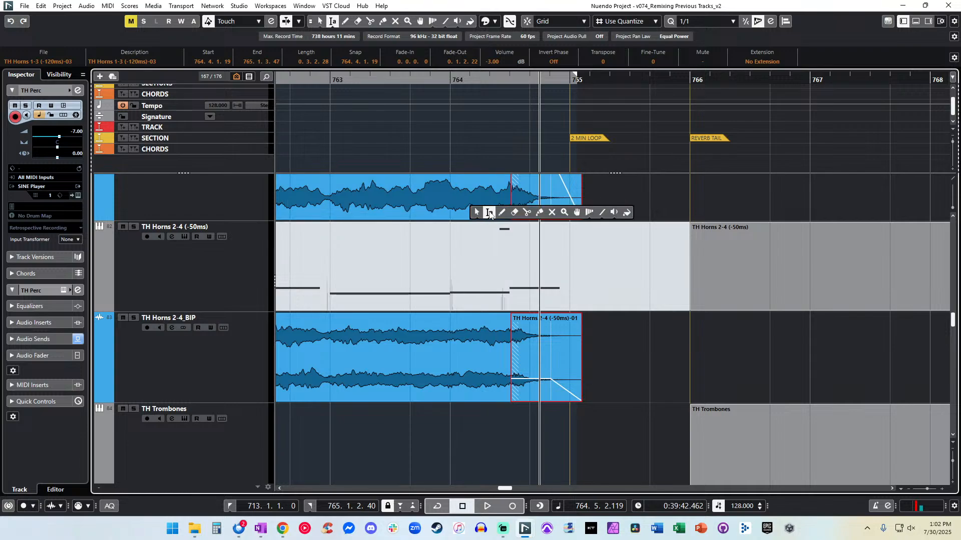
click(488, 213)
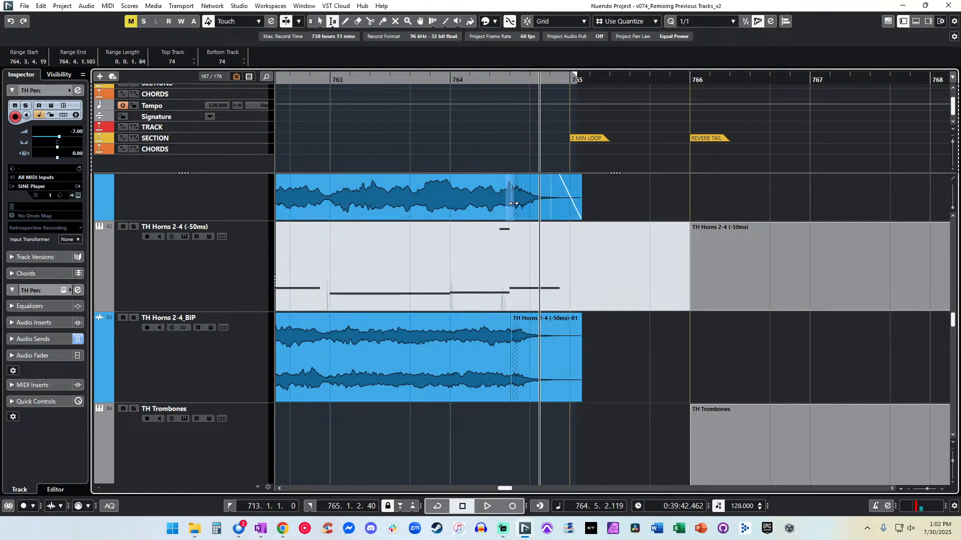
drag(513, 349, 515, 346)
key(x)
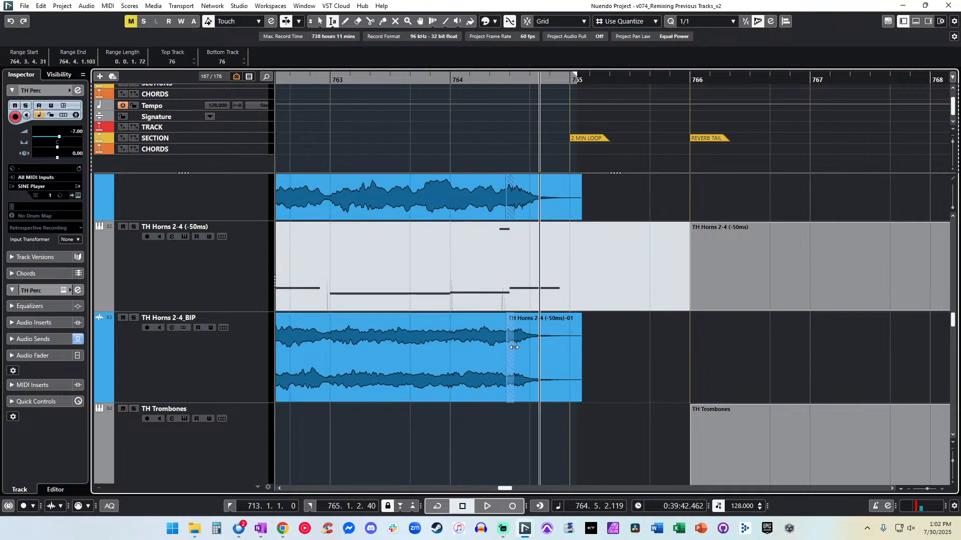
key(1)
Replay the ending from about bar 763 and shift both horn tails further forward to start at 764.3.3.51.
click(386, 79)
key(space)
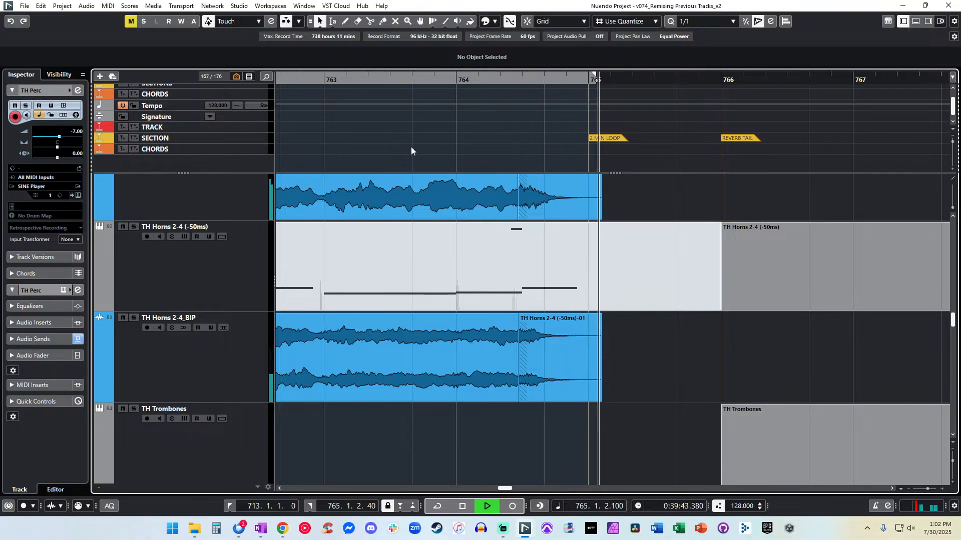
click(342, 84)
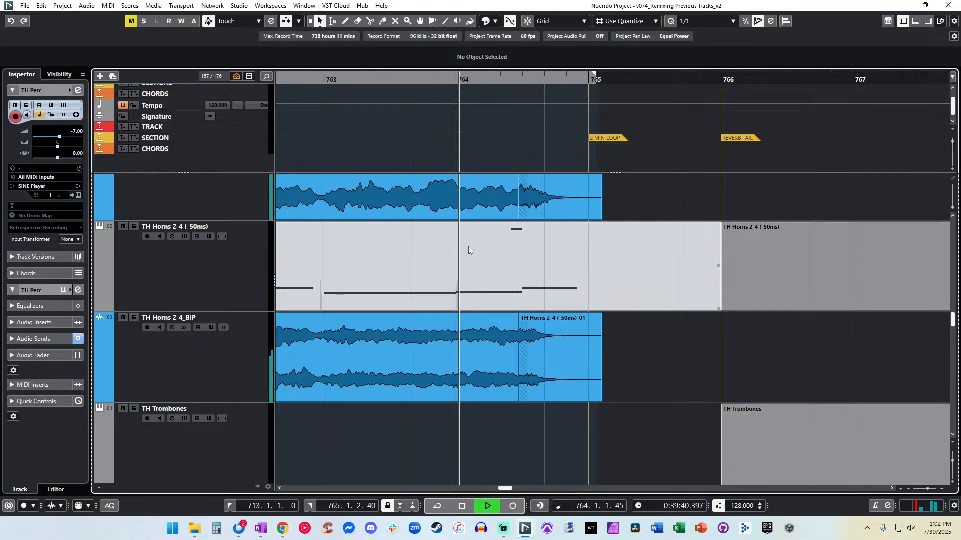
key(space)
click(569, 346)
drag(538, 198, 536, 202)
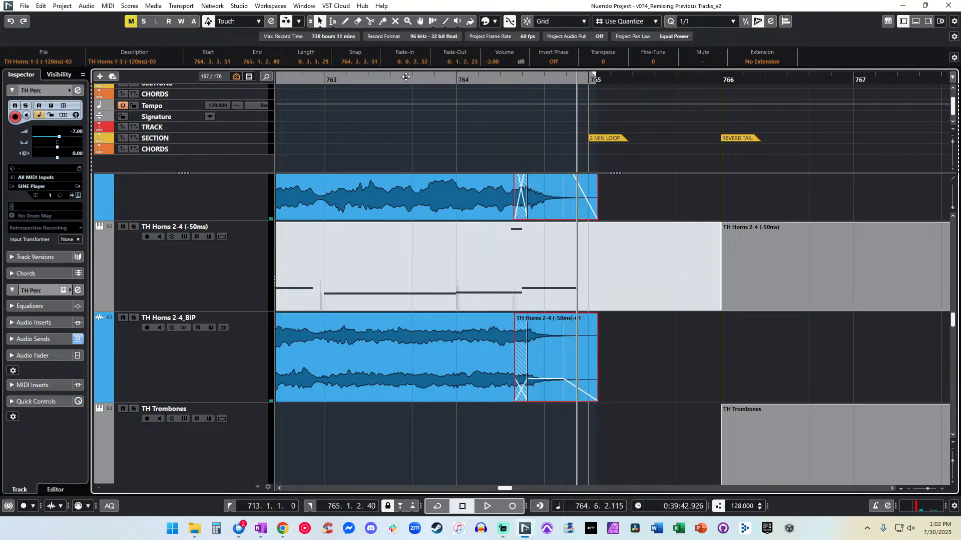
Replay the horn ending and trim the end of the TH Horns 1-3 audio to 765.1.1.114.
click(405, 77)
key(space)
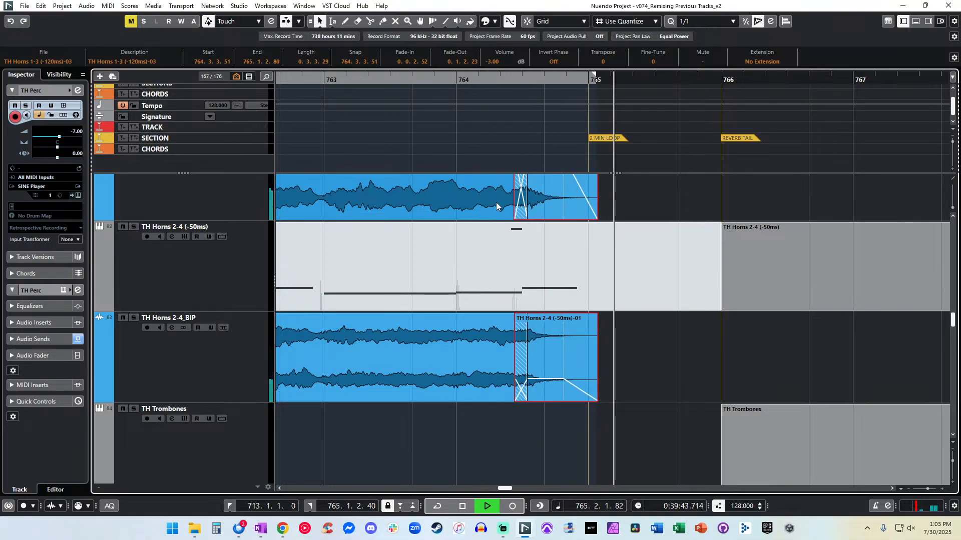
click(637, 178)
key(space)
click(587, 205)
drag(595, 219, 590, 217)
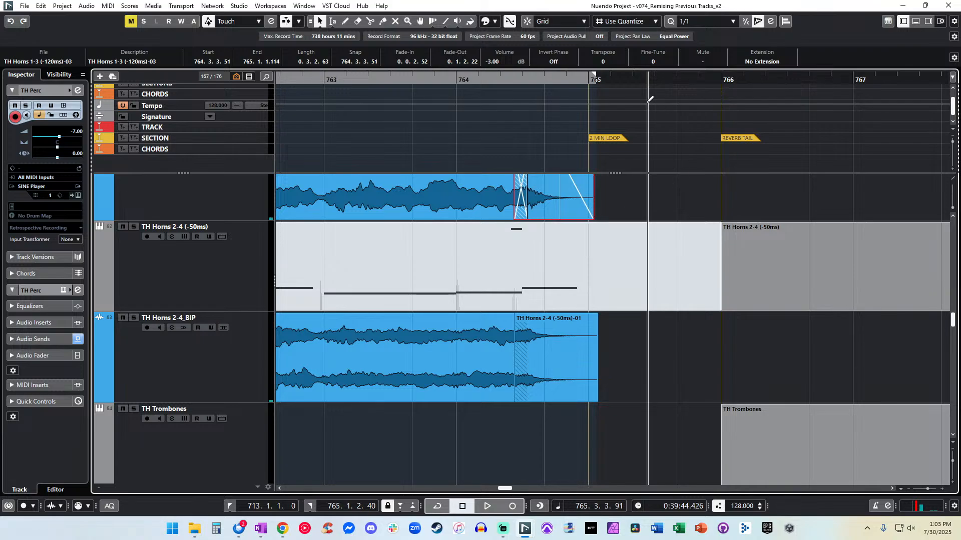
Return to the percussion tracks and set the playhead to the start of the track at bar 713.
scroll(556, 217, down, 20)
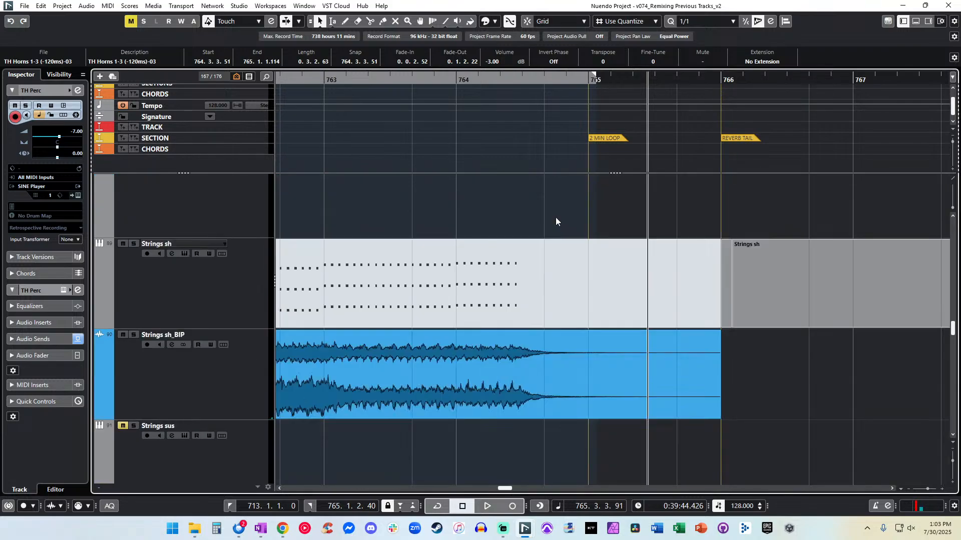
scroll(472, 309, down, 10)
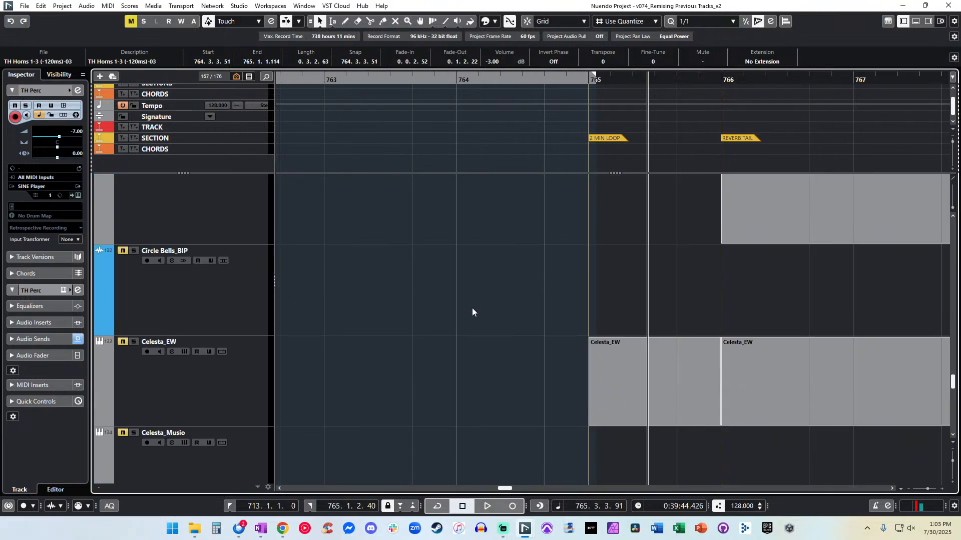
scroll(473, 310, down, 17)
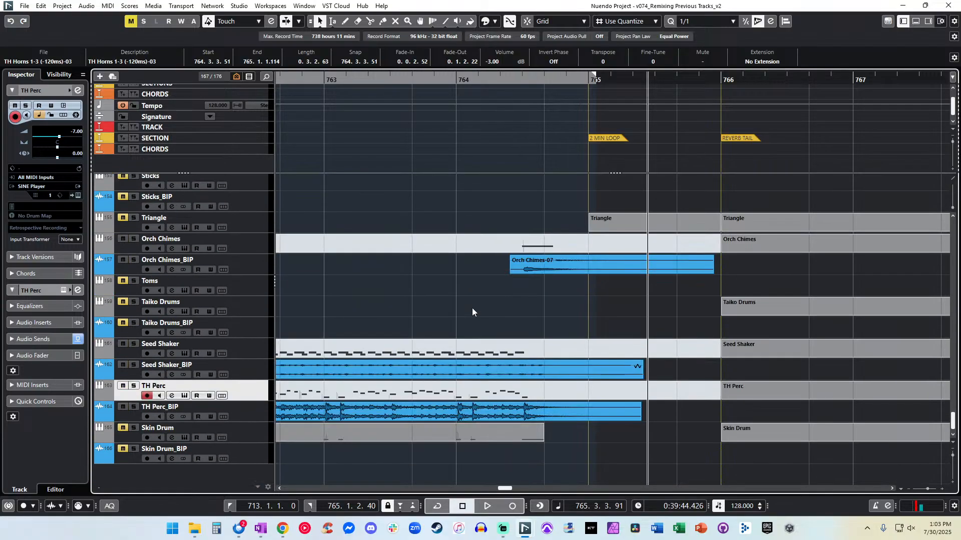
scroll(472, 310, left, 3)
scroll(472, 307, left, 5)
scroll(473, 308, up, 1)
key(KP_1)
key(g)
scroll(427, 386, down, 1)
scroll(428, 385, right, 1)
scroll(428, 385, right, 4)
scroll(428, 385, left, 5)
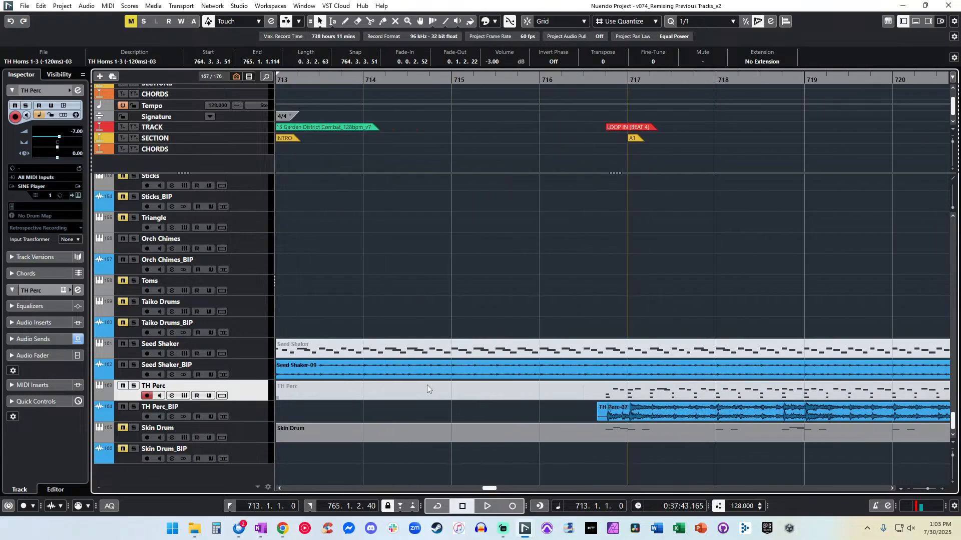
Unmute the Skin Drum track, then split its part at 716.3.3.0 and delete the empty section before it.
click(122, 428)
scroll(322, 363, right, 3)
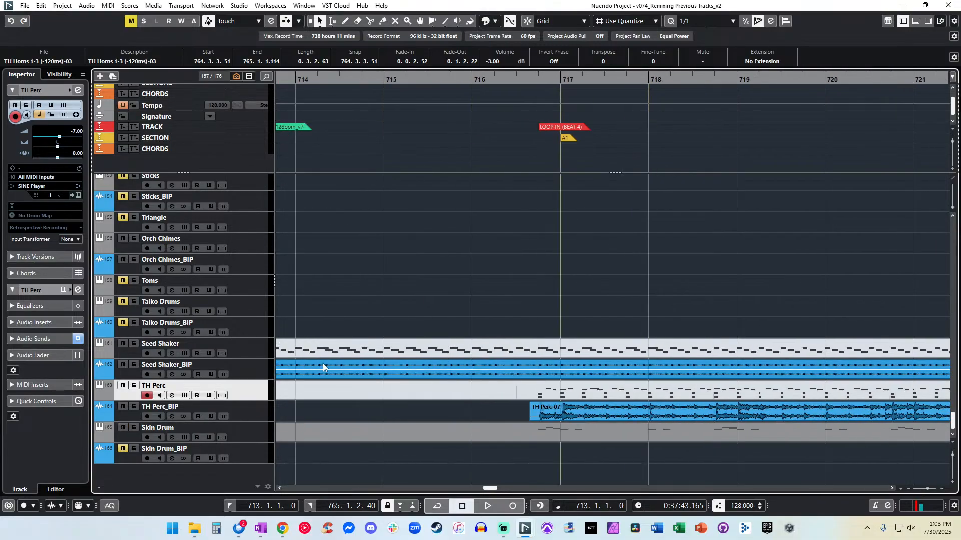
alt+click(459, 432)
scroll(400, 431, left, 2)
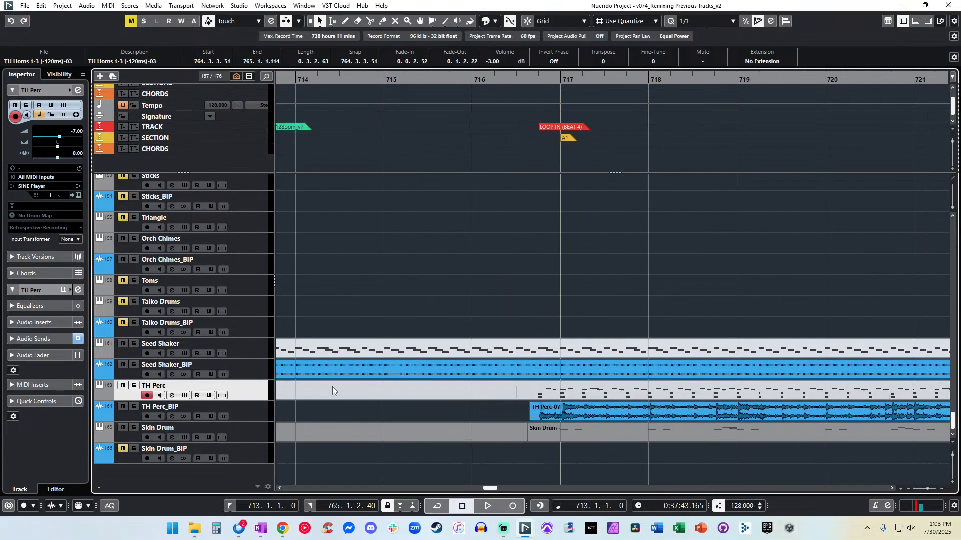
click(374, 433)
scroll(338, 404, left, 2)
key(Delete)
scroll(490, 425, right, 4)
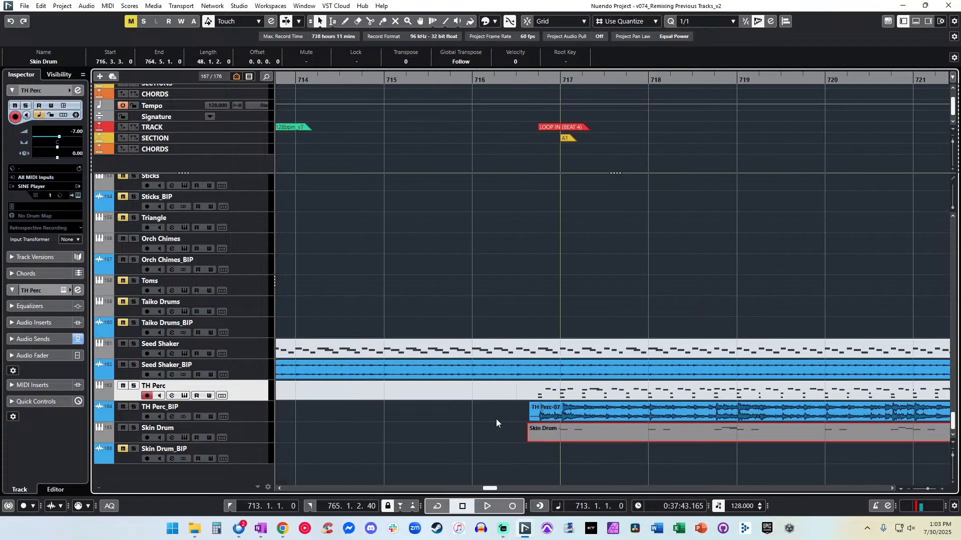
click(417, 424)
Solo the TH Perc_BIP track, listen to it through section A1, and return to bar 717.
click(228, 407)
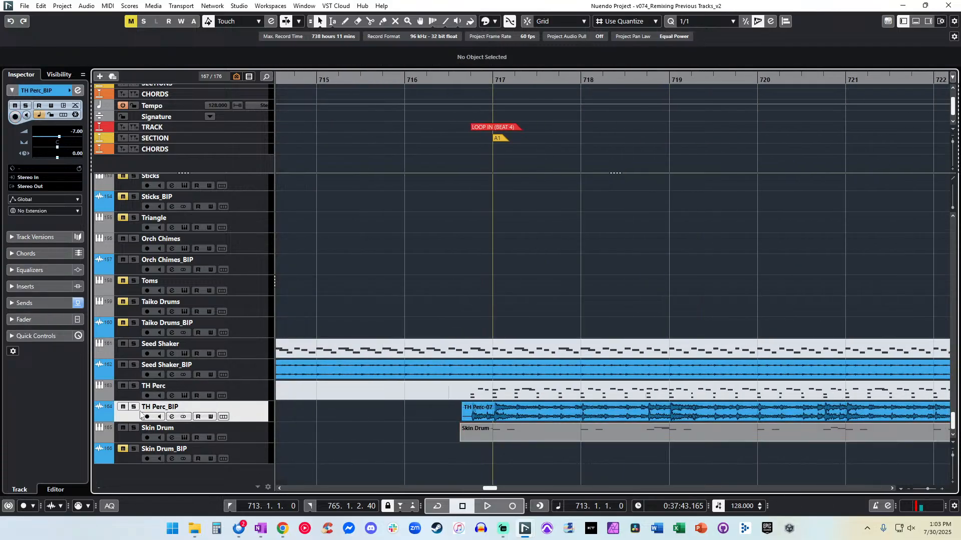
click(468, 76)
key(KP_Add)
key(KP_Subtract)
key(KP_Add)
key(space)
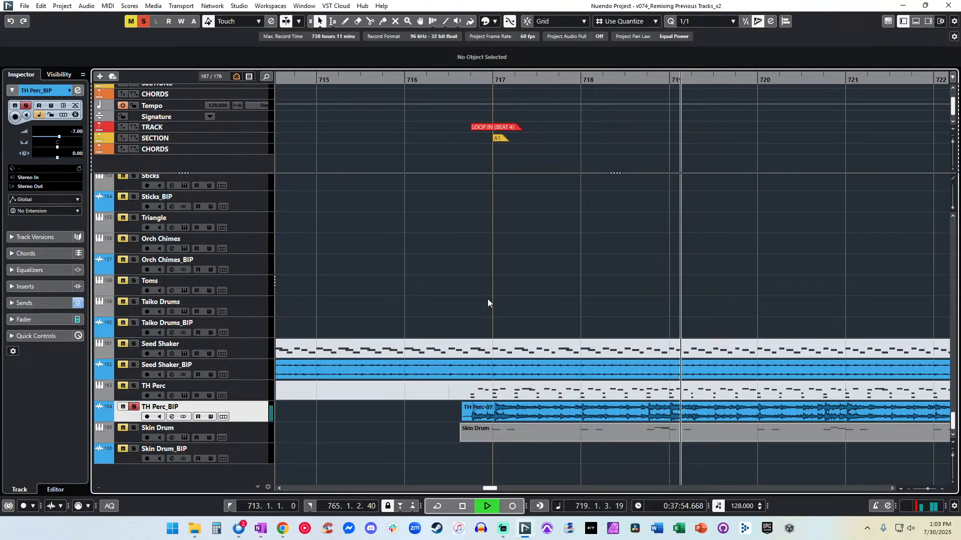
key(space)
key(KP_Subtract)
key(KP_Subtract)
key(KP_Subtract)
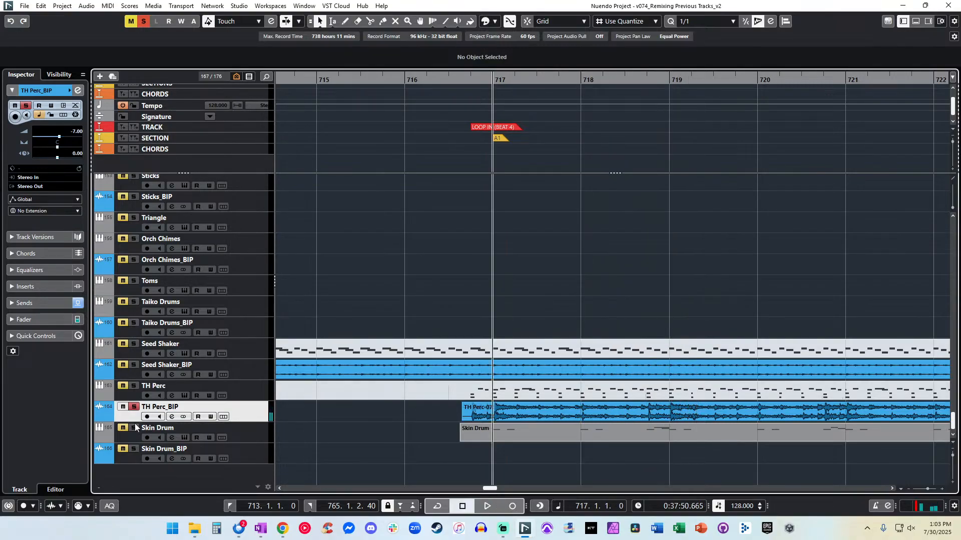
Solo the Skin Drum track as well and play it together with the TH Perc audio from bar 717.
click(245, 430)
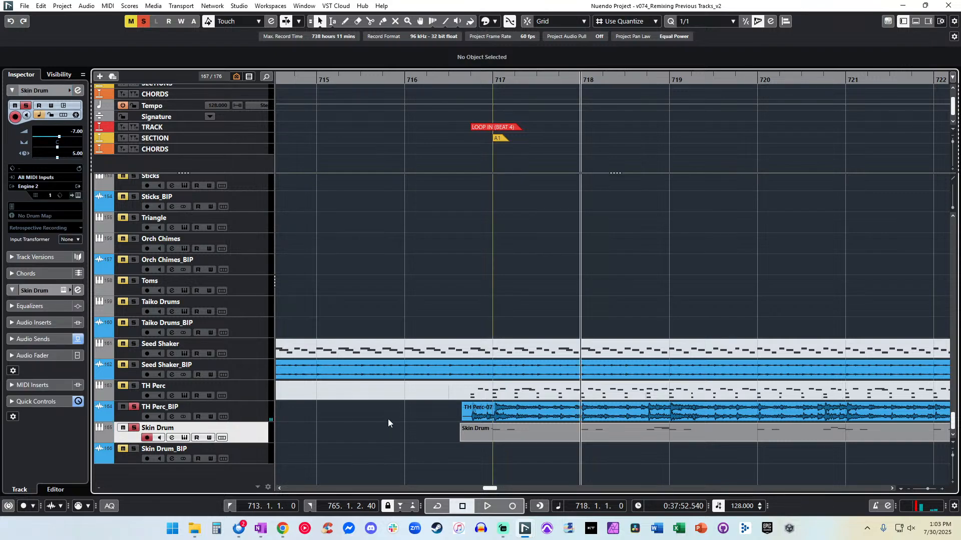
key(KP_Subtract)
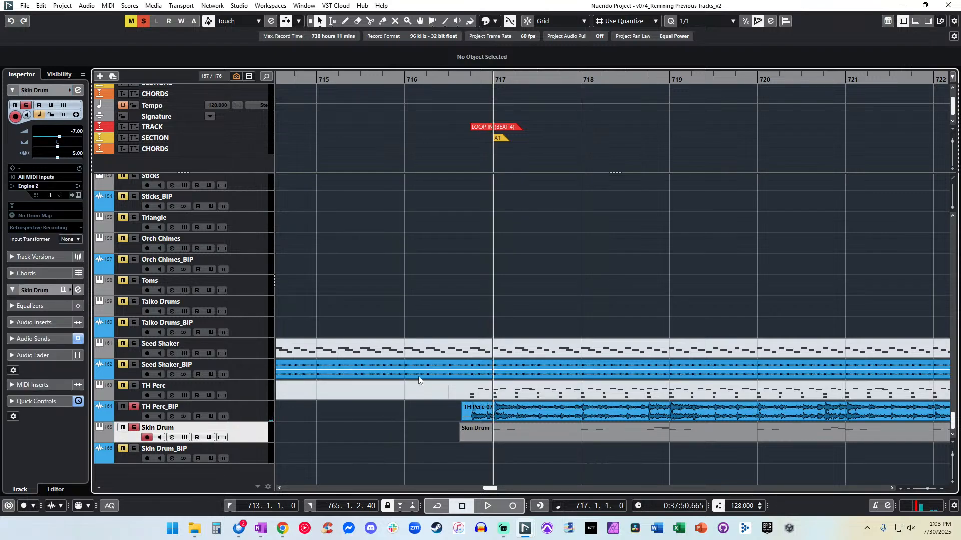
key(space)
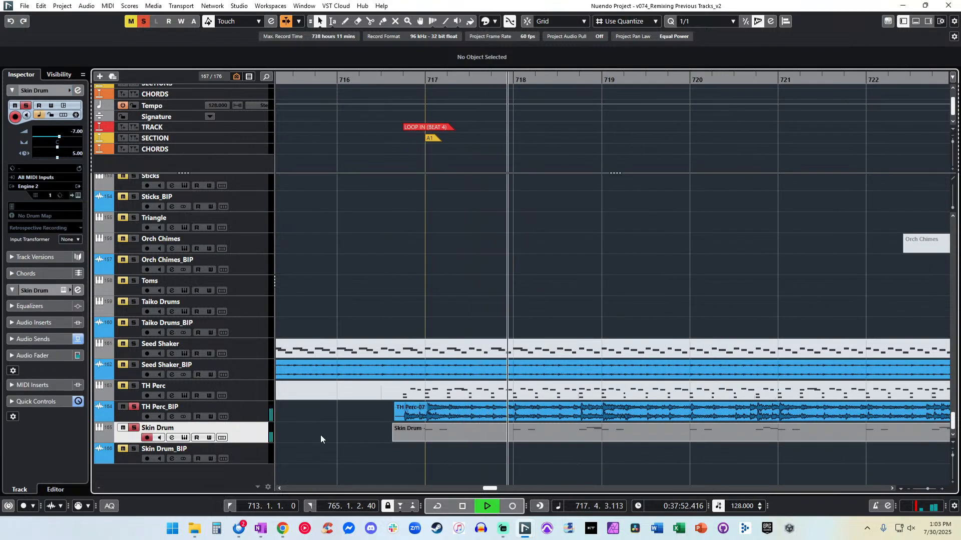
key(space)
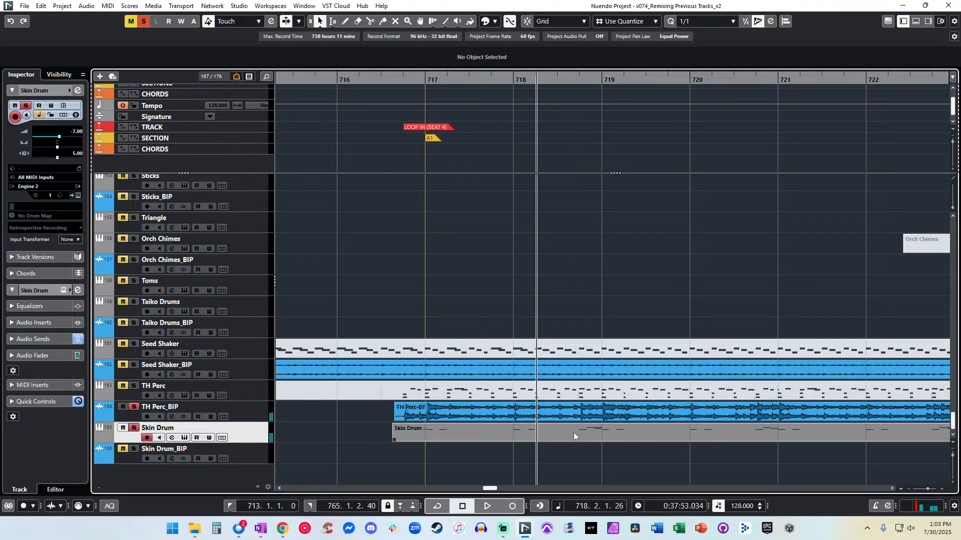
key(KP_Subtract)
key(KP_Subtract)
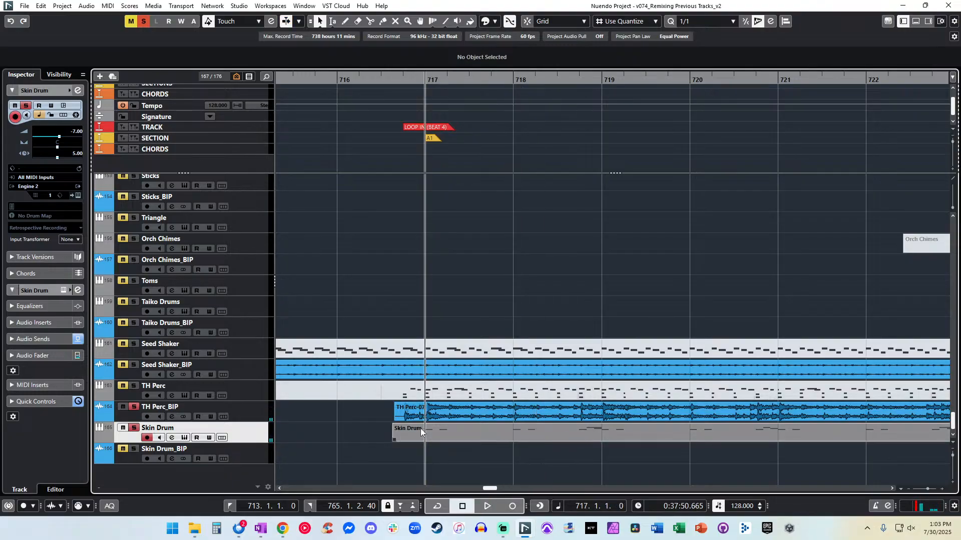
key(space)
Open the Skin Drum part in the MIDI editor and examine its notes from bar 716 during playback.
double_click(446, 434)
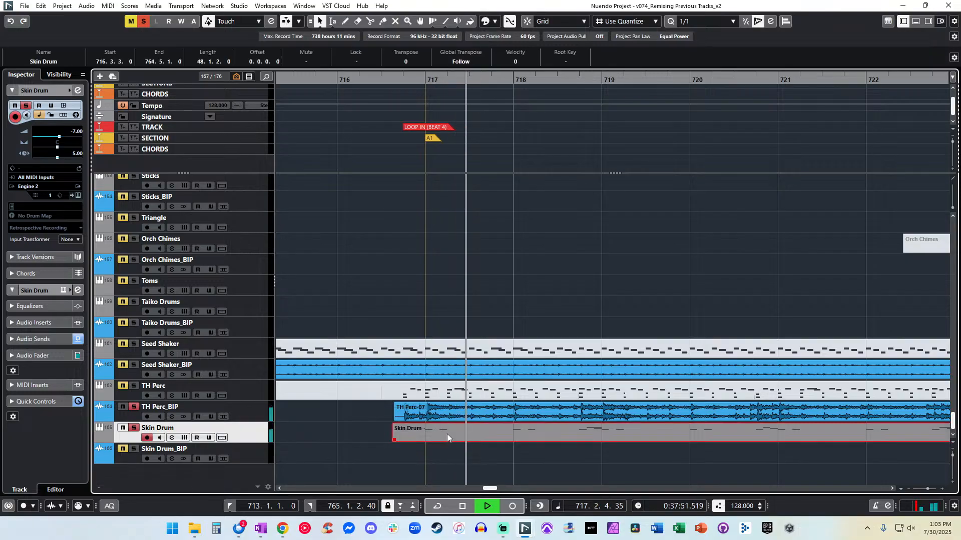
key(h)
key(h)
key(h)
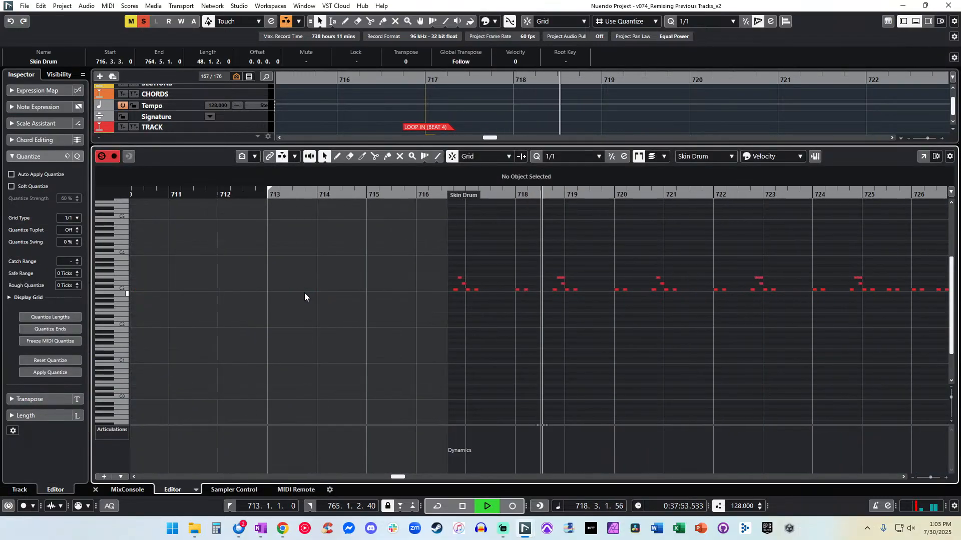
key(g)
key(g)
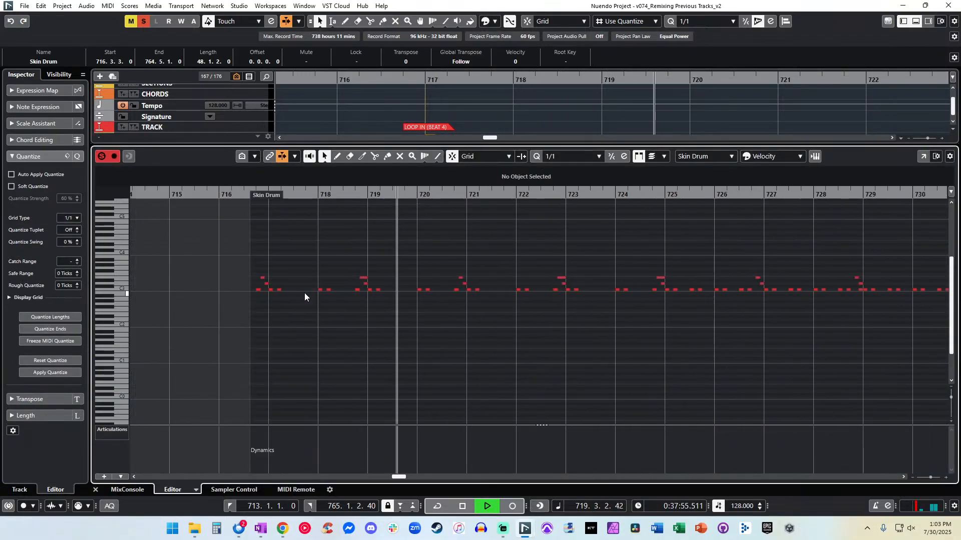
Replay the Skin Drum notes against the TH Perc audio from bar 720 and close the MIDI editor.
key(space)
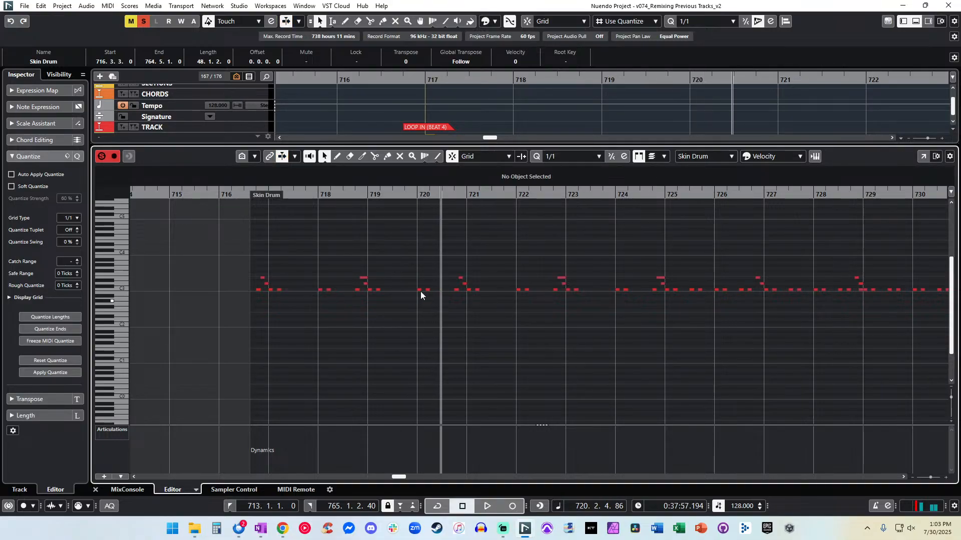
click(422, 289)
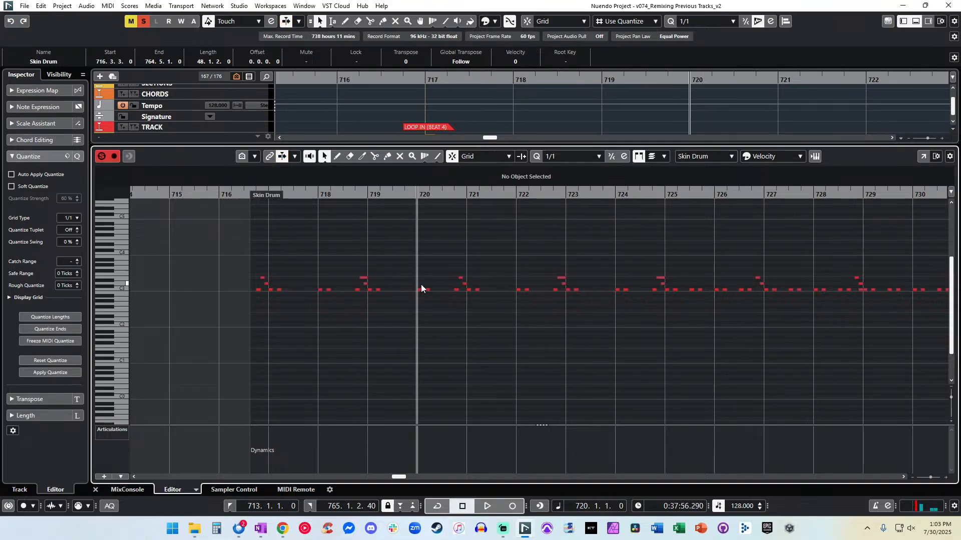
key(space)
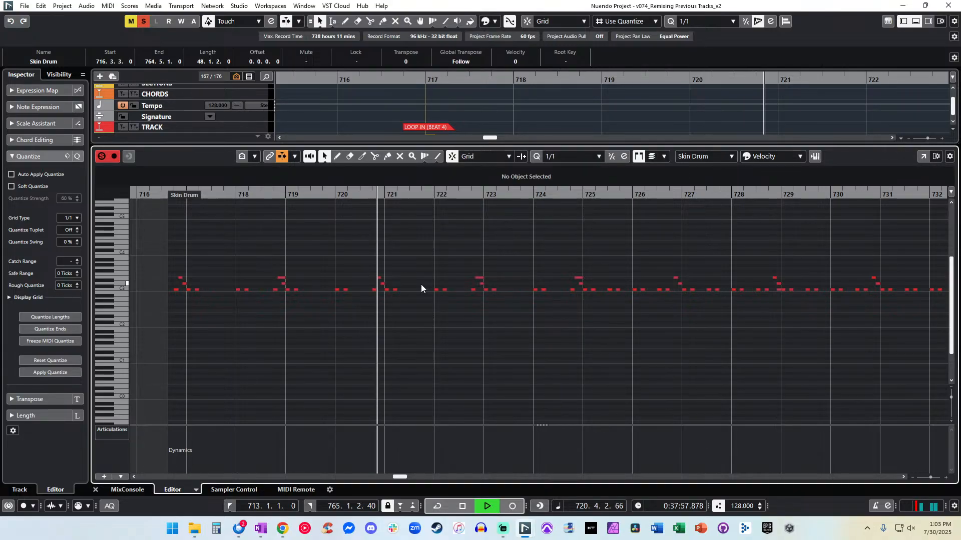
key(ctrl+e)
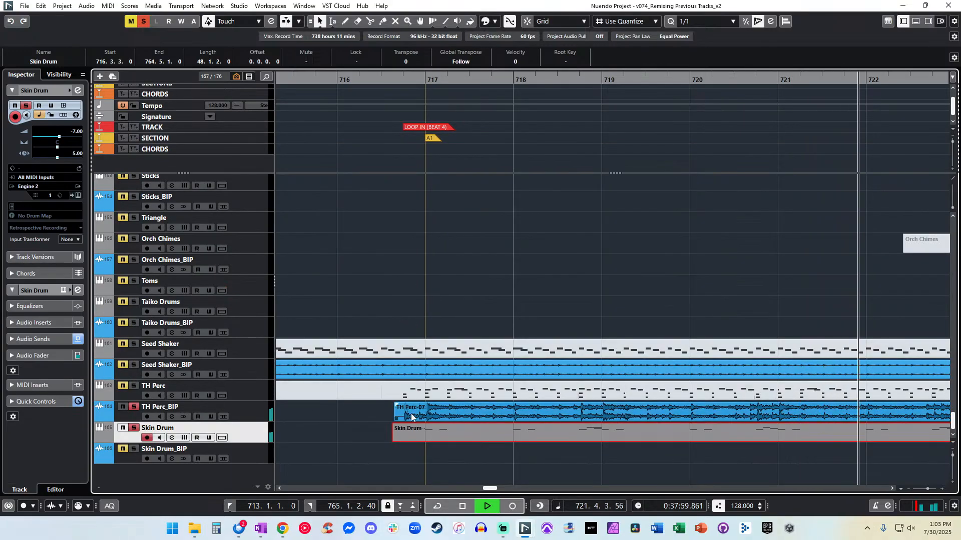
Render the selected Skin Drum part in place as an audio event.
scroll(415, 397, right, 6)
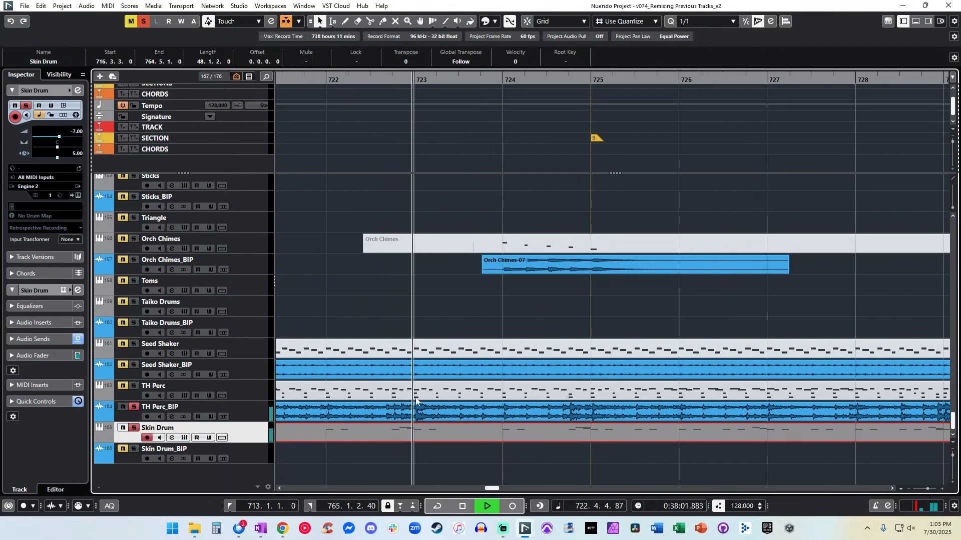
key(g)
key(g)
key(g)
key(g)
key(g)
key(g)
key(g)
key(g)
key(g)
key(g)
key(g)
key(g)
key(g)
key(g)
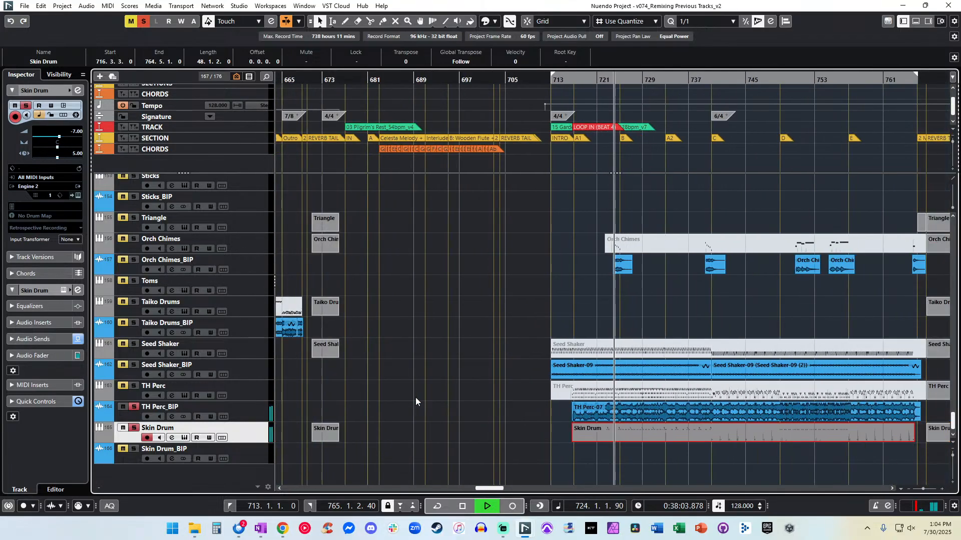
key(h)
scroll(415, 397, right, 2)
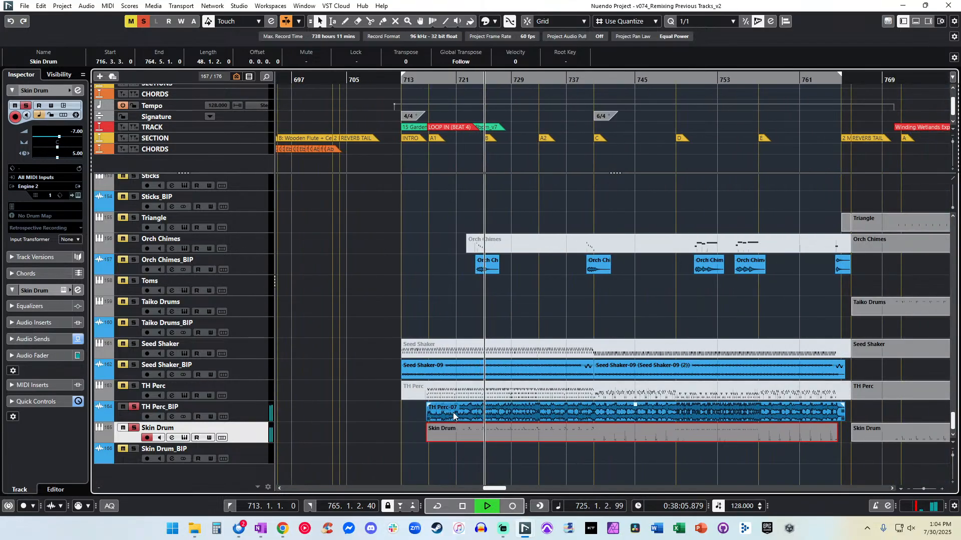
key(alt+r)
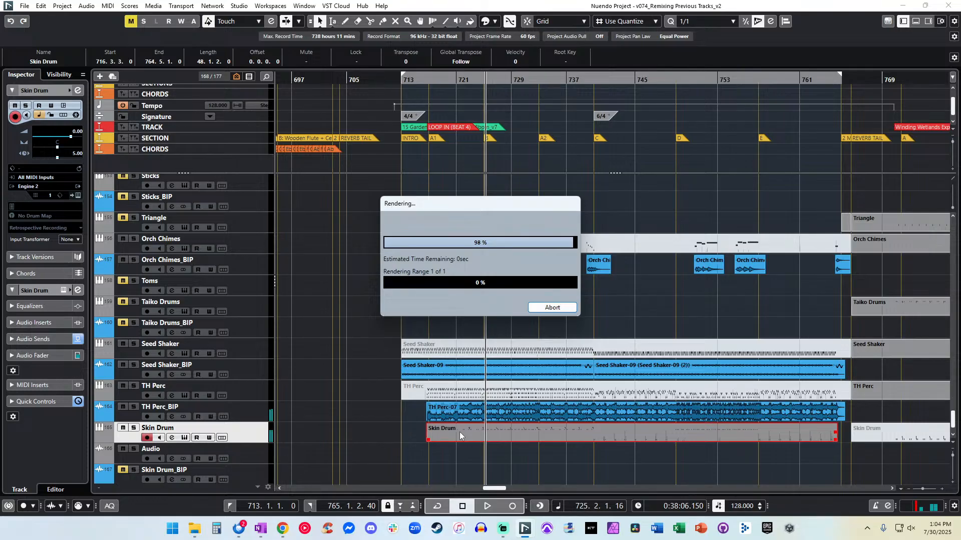
Move the rendered Skin Drum audio straight down to the Skin Drum_BIP track and delete the emptied Skin Drum (R) track.
click(352, 452)
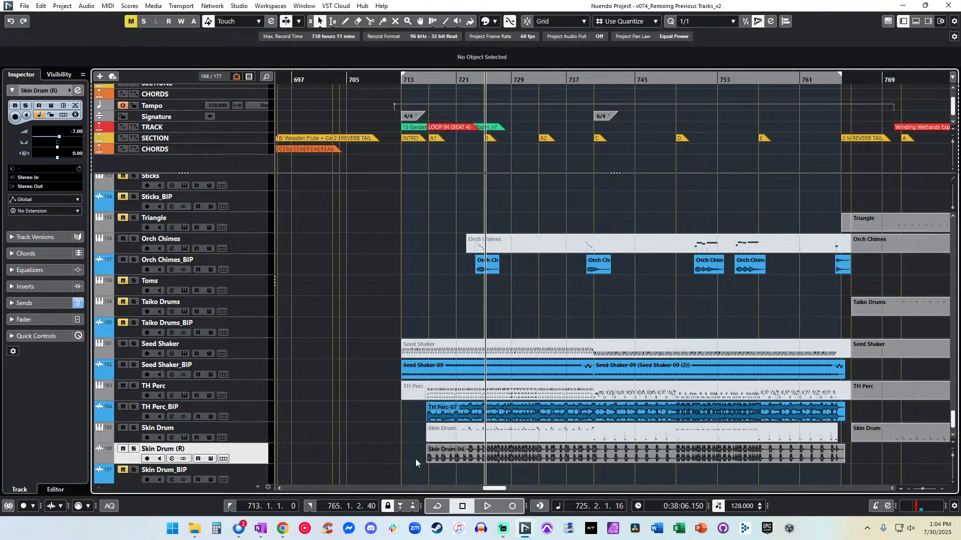
drag(423, 456, 424, 476)
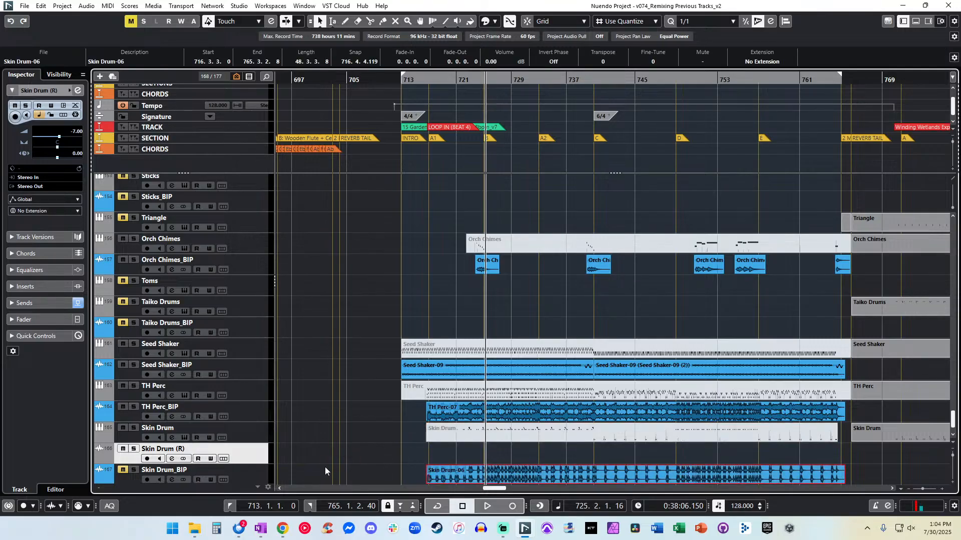
key(shift+Delete)
Unmute the Skin Drum_BIP track and play the bounced audio with the other percussion from bar 716.
key(h)
key(h)
key(h)
key(h)
key(h)
key(h)
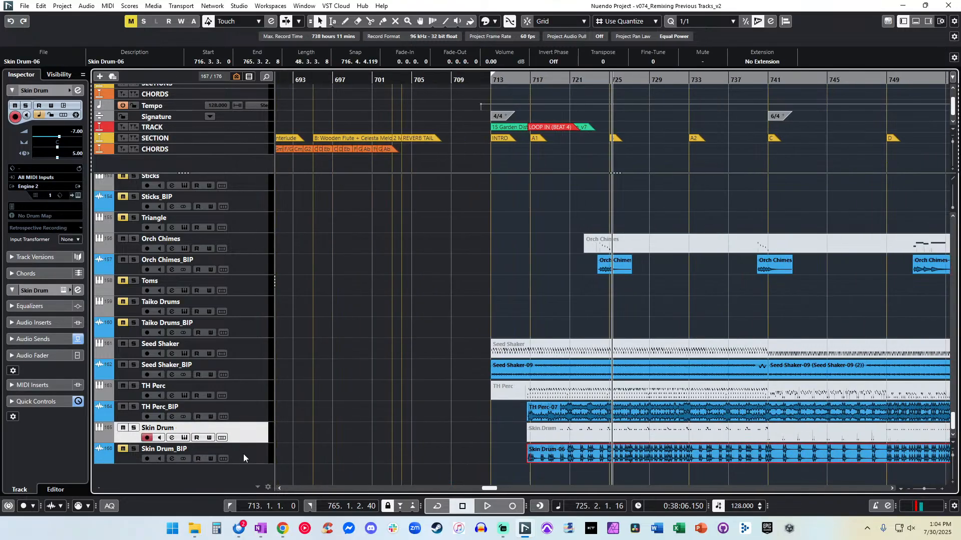
key(KP_Subtract)
key(KP_Subtract)
key(KP_Subtract)
key(KP_Subtract)
key(KP_Subtract)
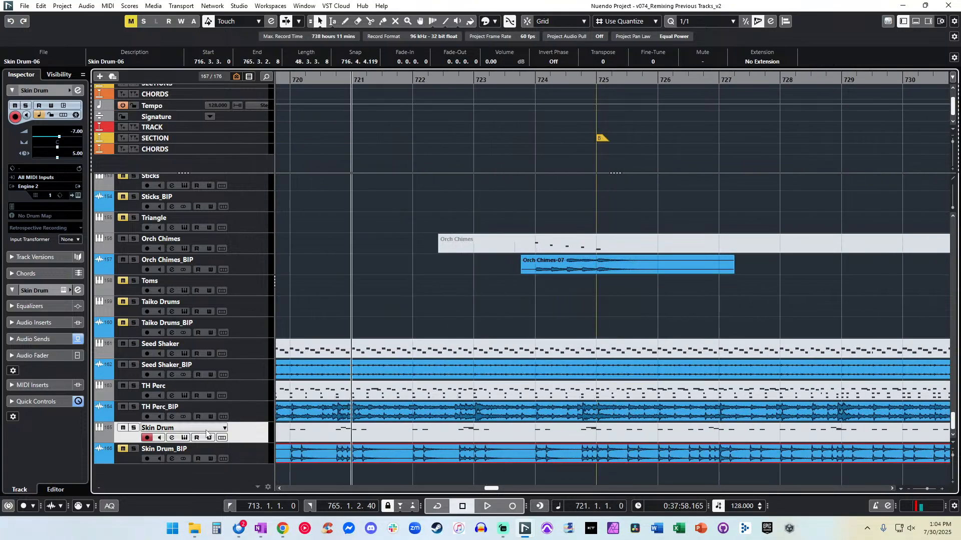
key(KP_Subtract)
key(KP_Subtract)
key(KP_Subtract)
key(KP_Subtract)
key(KP_Subtract)
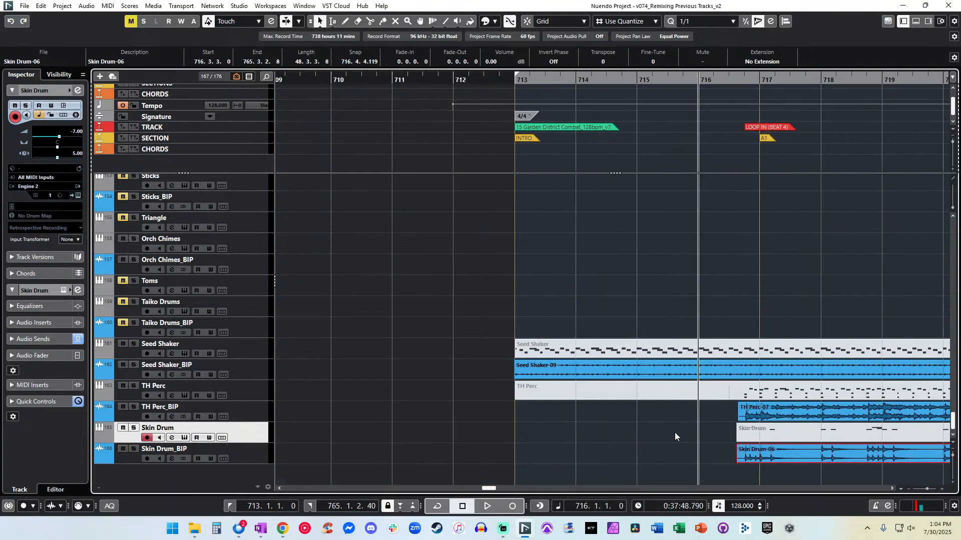
key(space)
scroll(730, 434, right, 1)
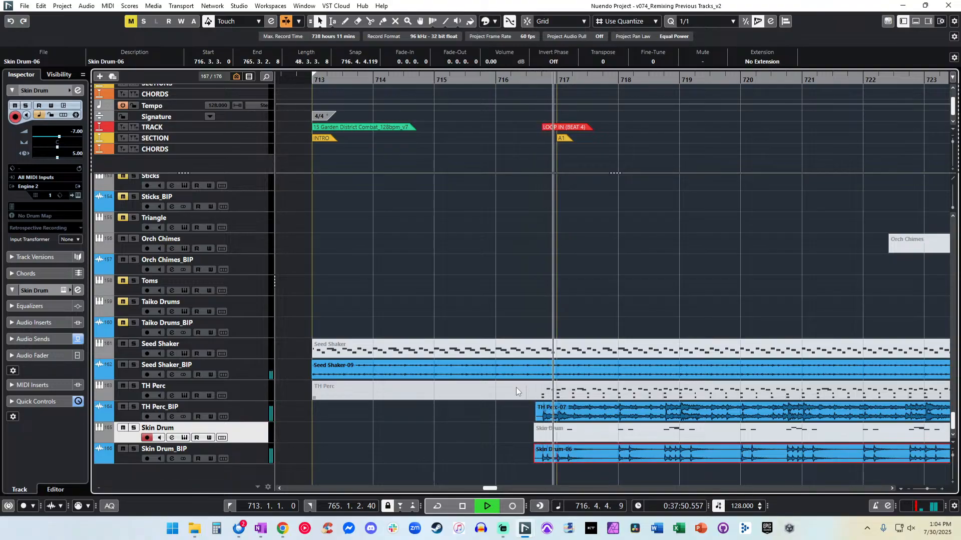
scroll(401, 350, right, 2)
scroll(399, 349, right, 1)
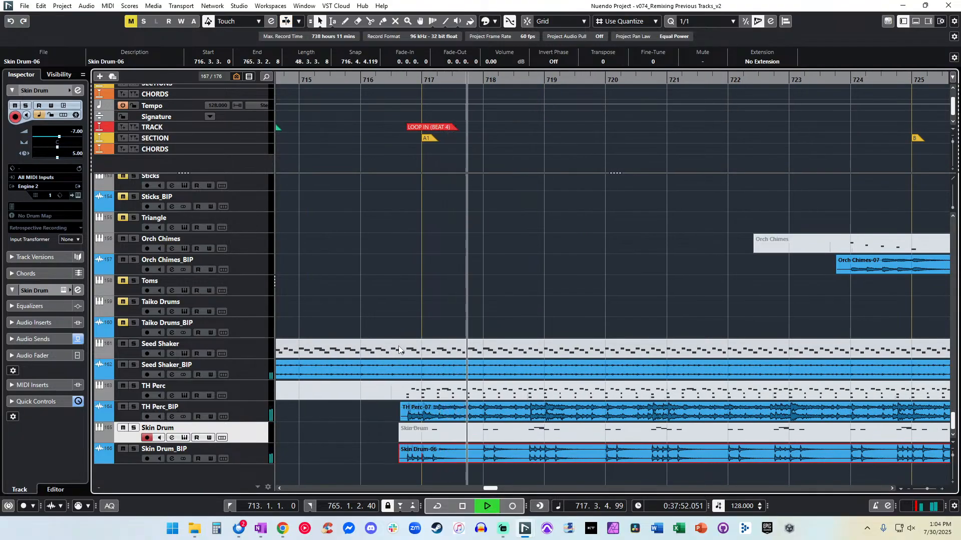
Examine the percussion arrangement across bars 713 to 765 during playback.
key(g)
key(g)
key(g)
key(g)
key(g)
key(g)
key(g)
key(g)
key(g)
key(g)
key(g)
key(g)
key(g)
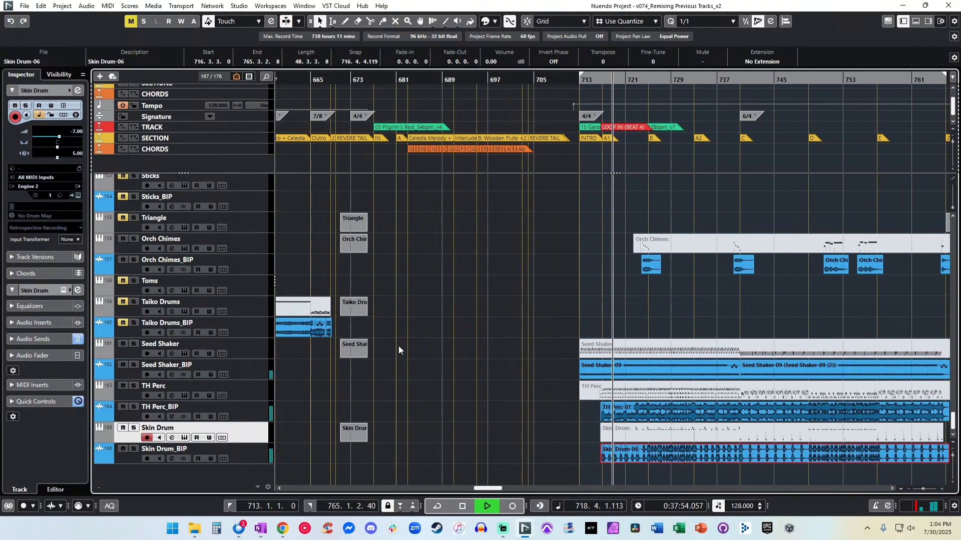
key(h)
key(h)
key(h)
scroll(398, 347, right, 4)
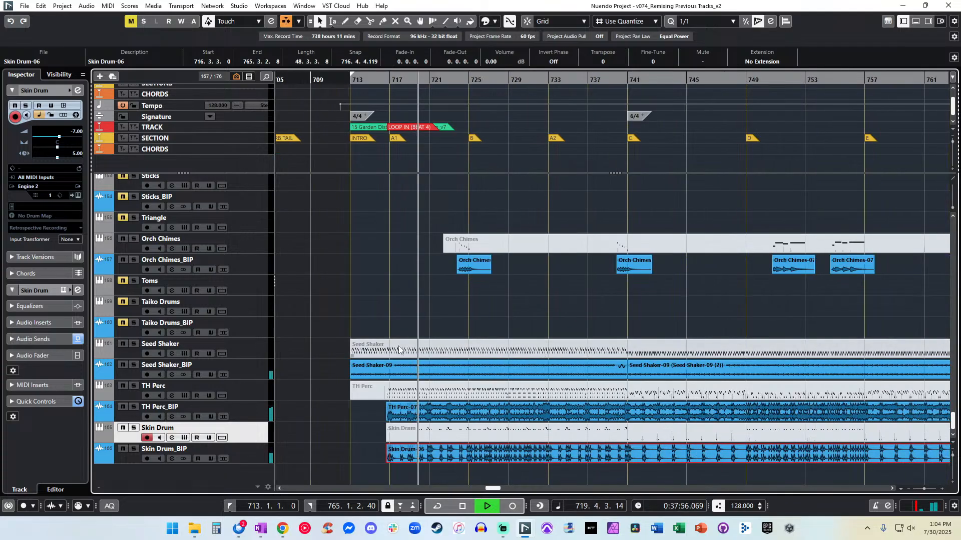
scroll(399, 349, left, 2)
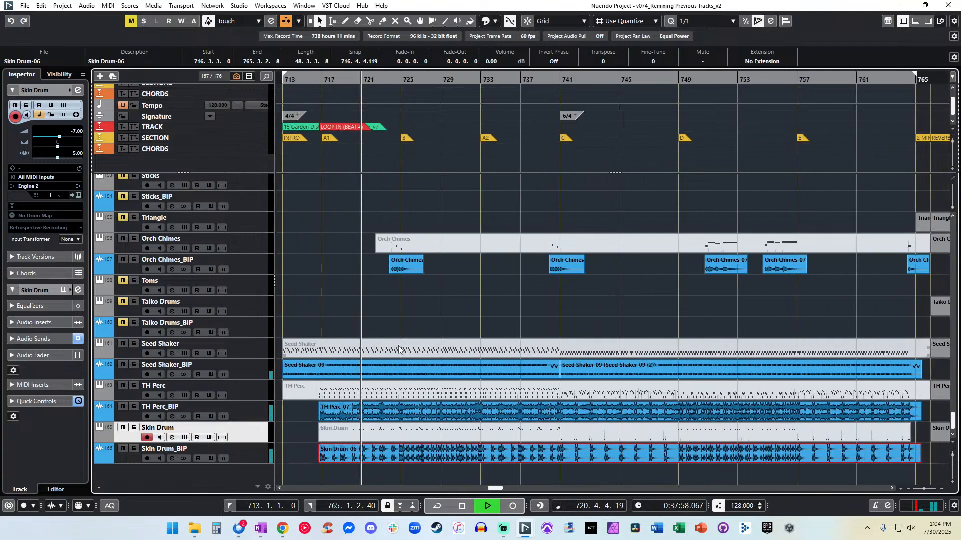
Review the TH Horns 1-3_BIP events, and set the volume of all TH Trombones_BIP events in this track to -4 dB.
scroll(399, 349, up, 3)
scroll(398, 346, up, 12)
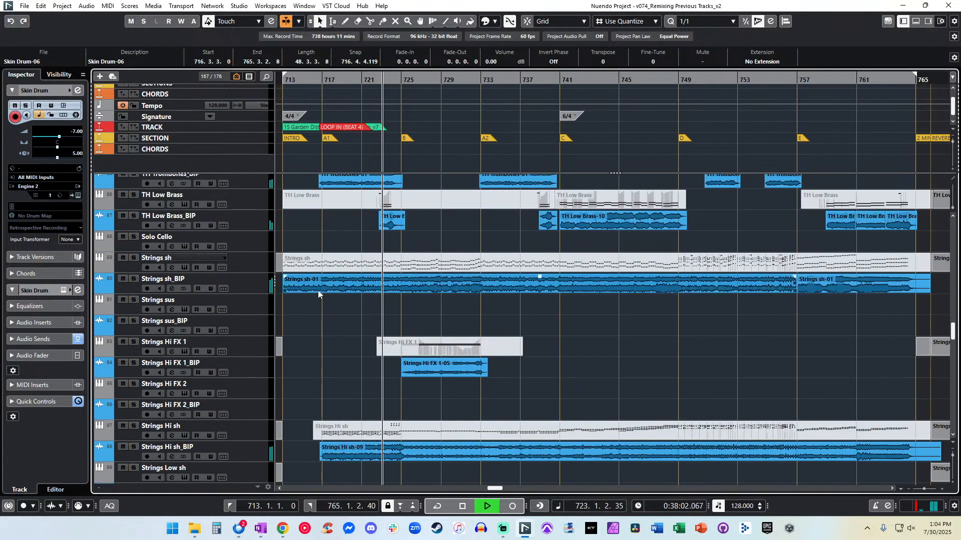
scroll(317, 291, up, 2)
scroll(355, 256, up, 1)
drag(301, 271, 923, 281)
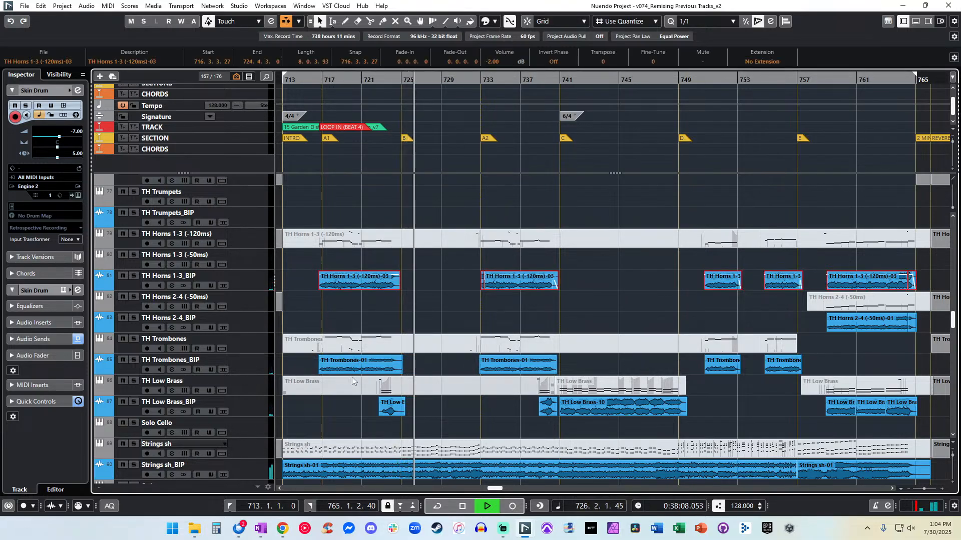
drag(309, 365, 795, 367)
click(502, 61)
text(-4)
key(Return)
key(space)
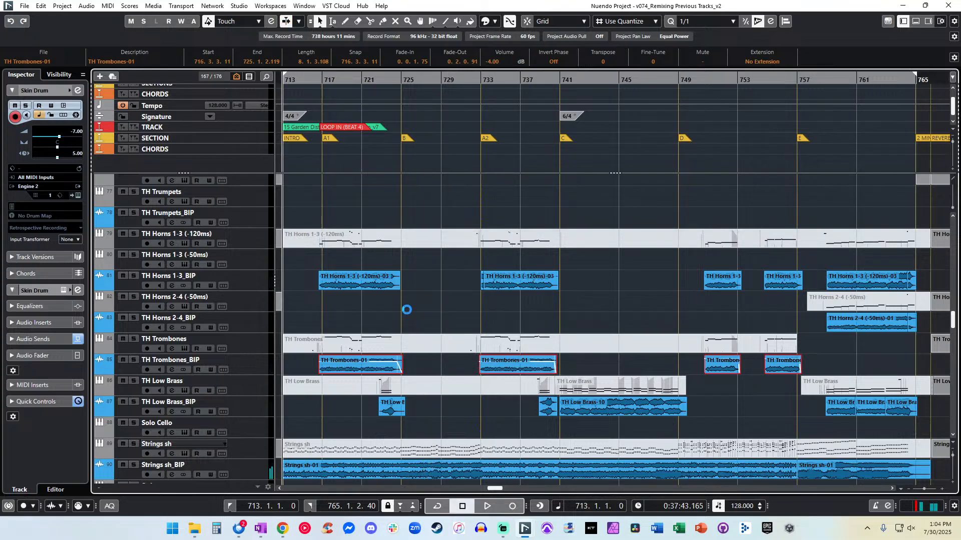
Play the track from bar 713 and look through the brass, strings and synth tracks.
key(shift+g)
key(shift+g)
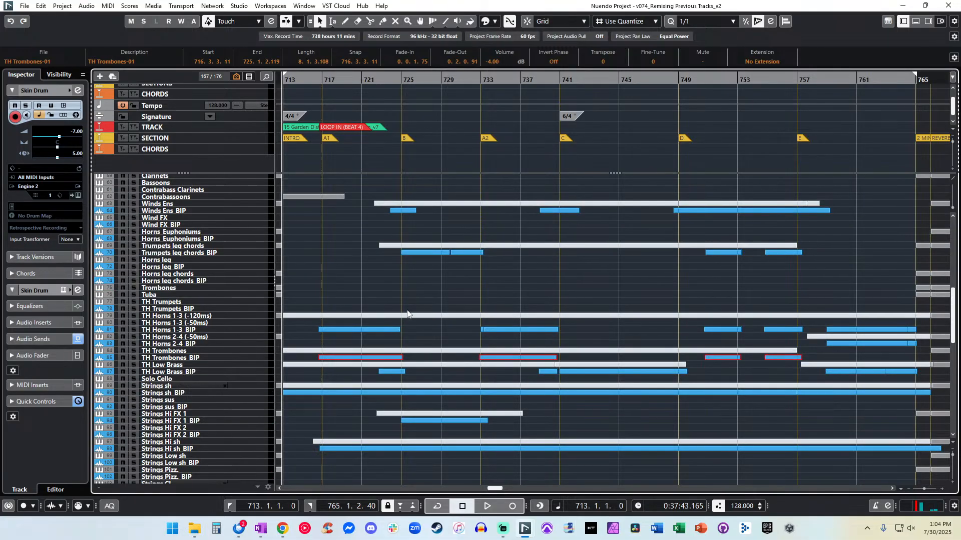
key(g)
key(shift+h)
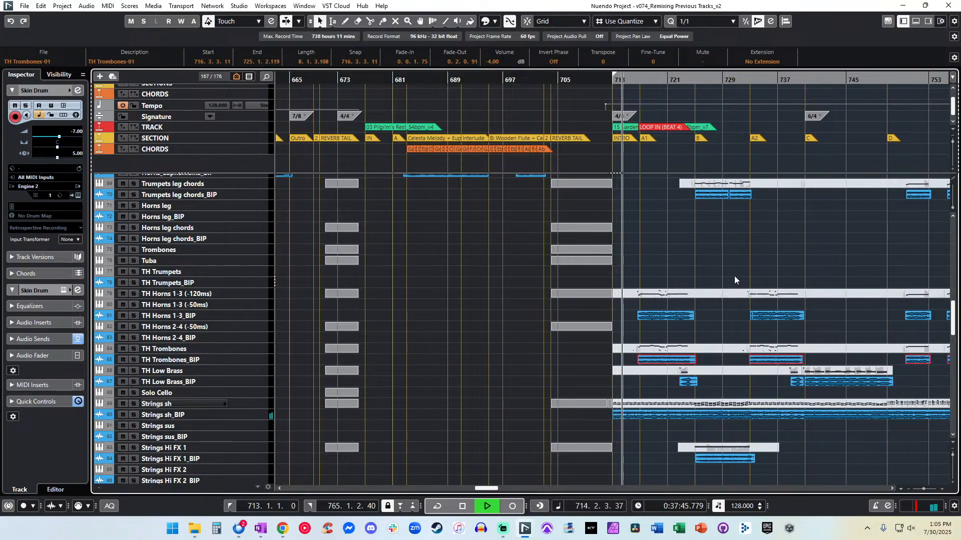
click(670, 253)
key(h)
key(h)
key(h)
key(h)
key(shift+h)
key(shift+h)
key(shift+h)
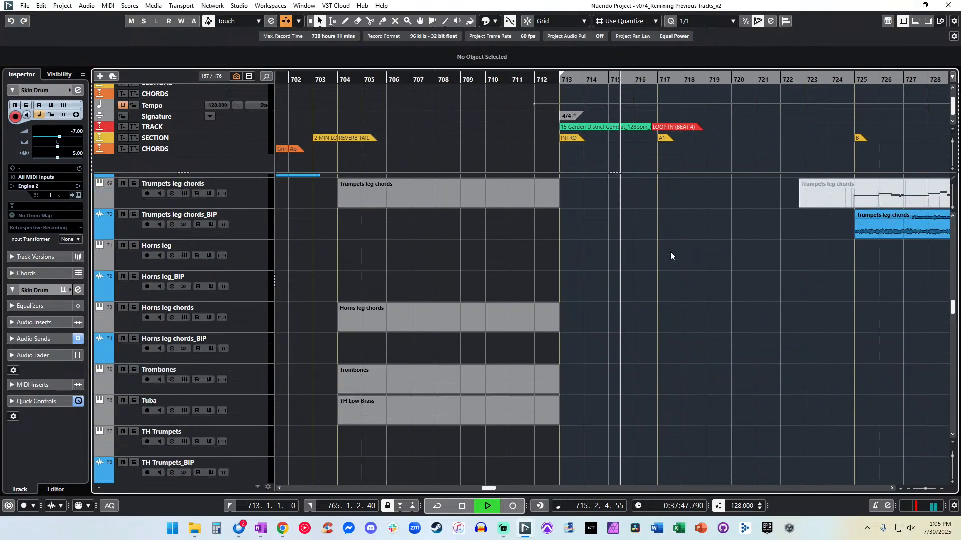
scroll(670, 251, right, 4)
scroll(671, 251, up, 20)
key(shift+g)
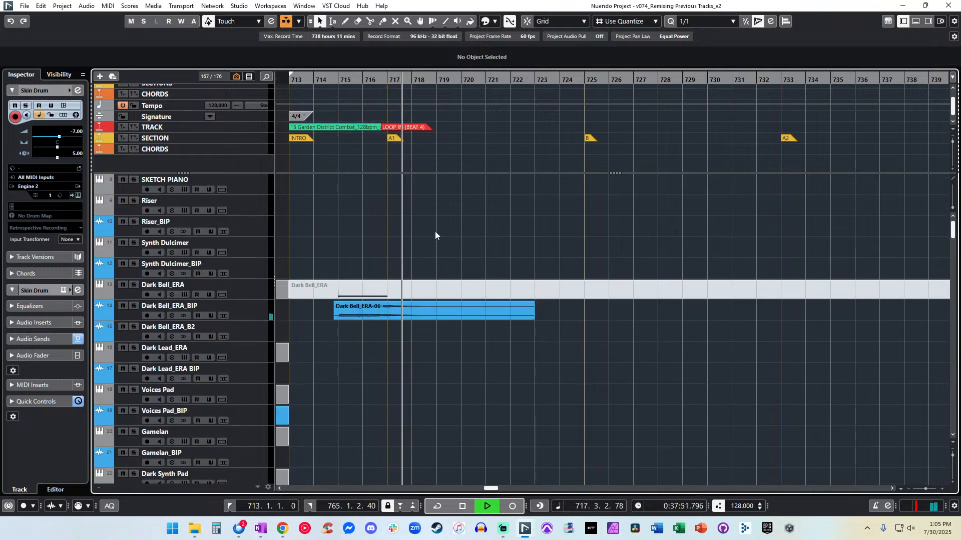
Restart from bar 713, solo the Strings sh_BIP track to listen to it, and clear the solo.
key(KP_1)
scroll(445, 272, down, 5)
scroll(445, 272, down, 20)
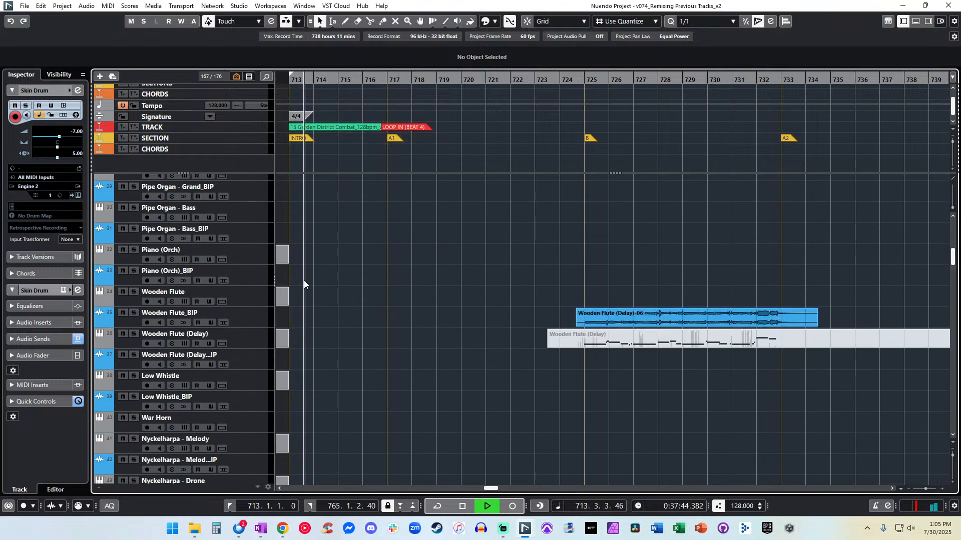
scroll(320, 266, down, 5)
click(319, 294)
click(134, 289)
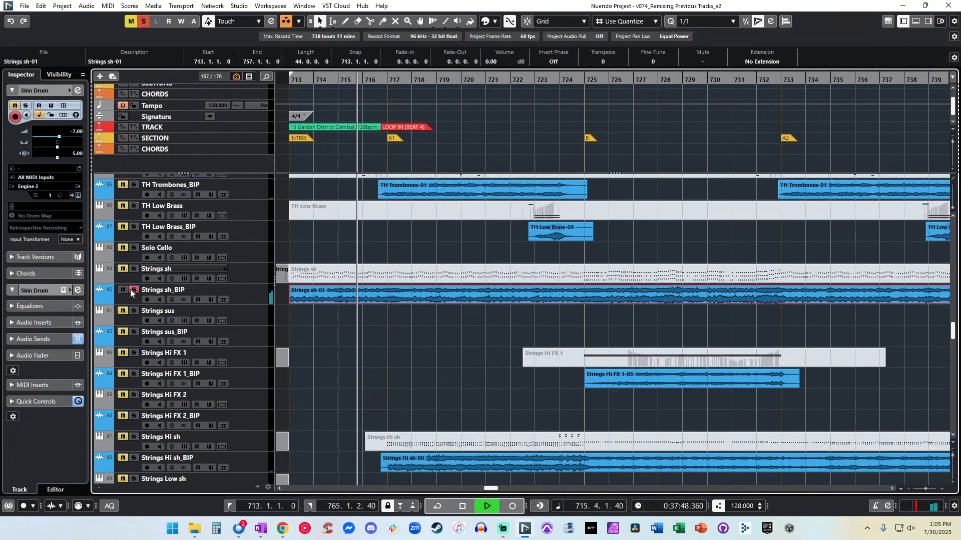
click(134, 290)
Raise the volume of the Strings sh-01 event to 2 dB and replay the intro.
scroll(493, 63, up, 2)
key(space)
key(space)
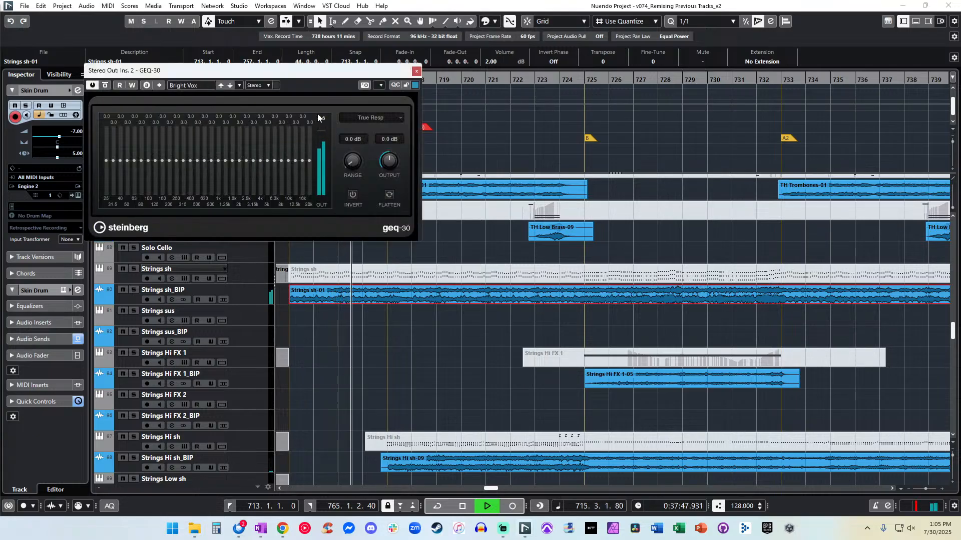
Place the Stereo Out GEQ-30 window clear of the arrangement and check the TH Horns 1-3 event while watching the output level.
drag(311, 74, 238, 24)
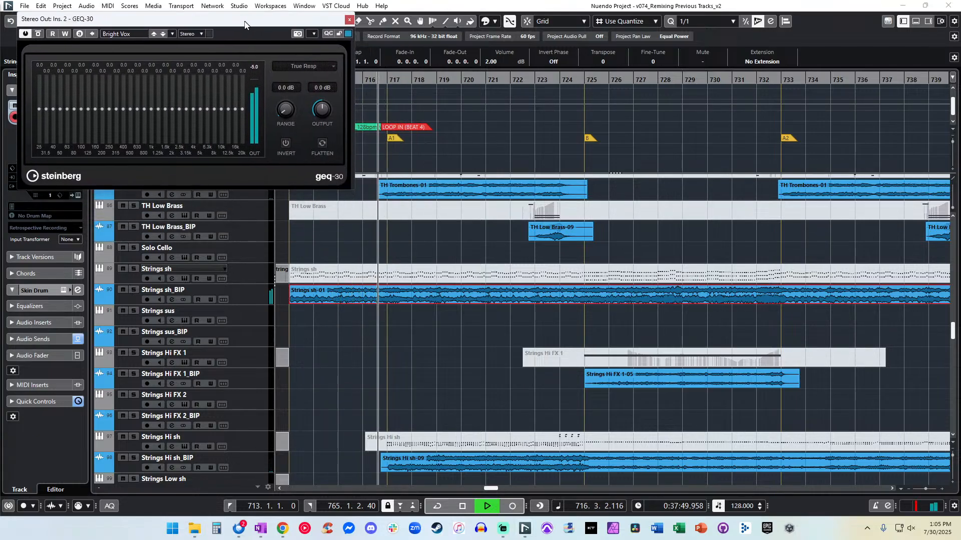
click(391, 234)
scroll(392, 233, up, 6)
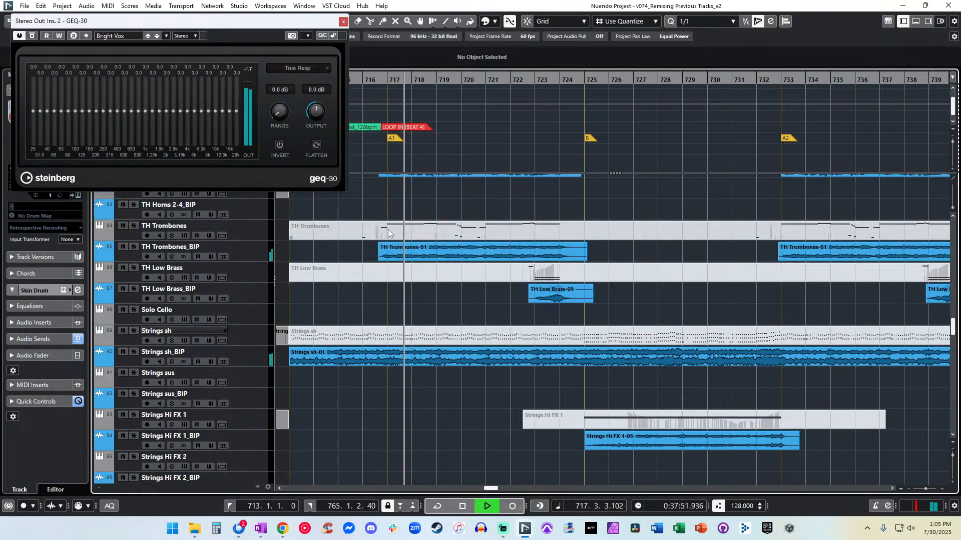
click(396, 237)
scroll(394, 233, down, 2)
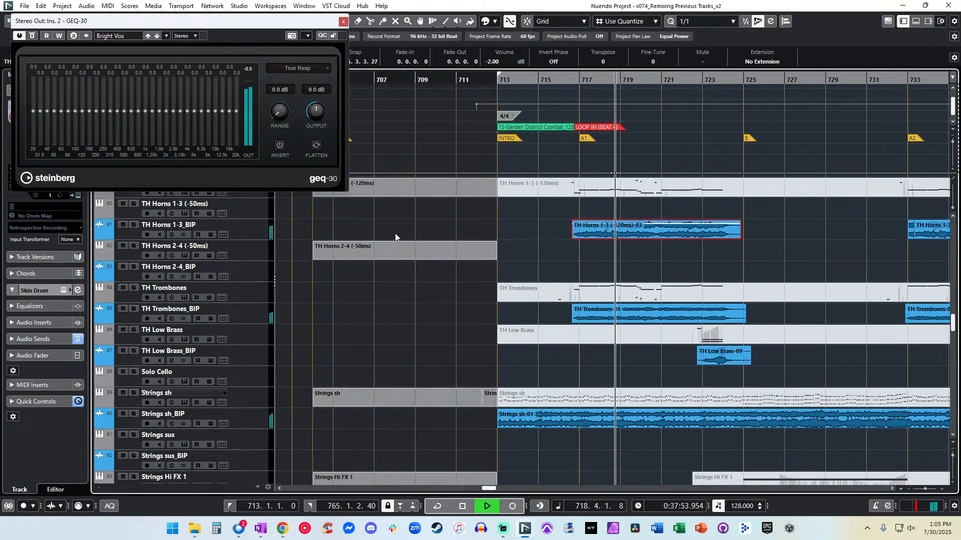
Select the Choir_Insolidus (Delay)-07 audio events across this track and set their volume to 0 dB.
scroll(395, 233, up, 10)
scroll(451, 239, up, 20)
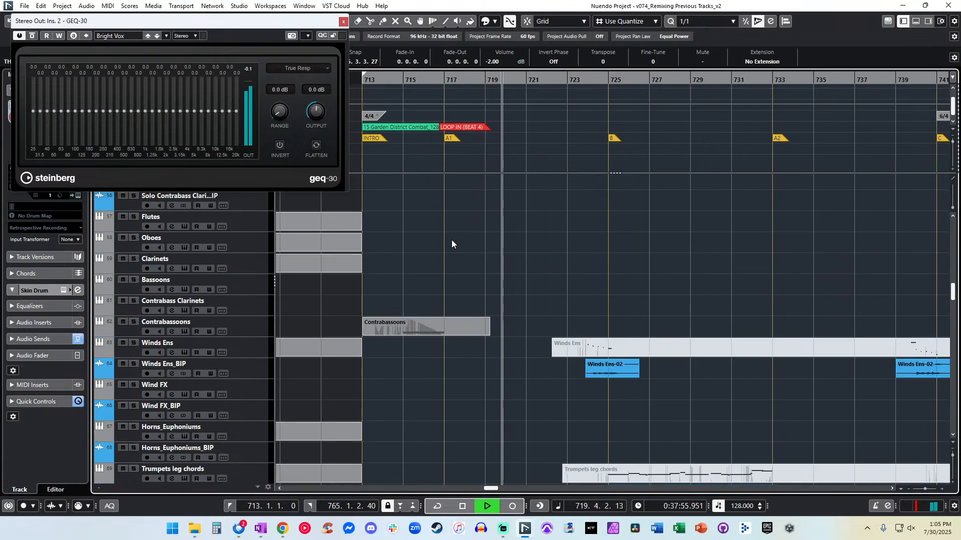
click(466, 338)
key(g)
key(g)
scroll(466, 338, right, 6)
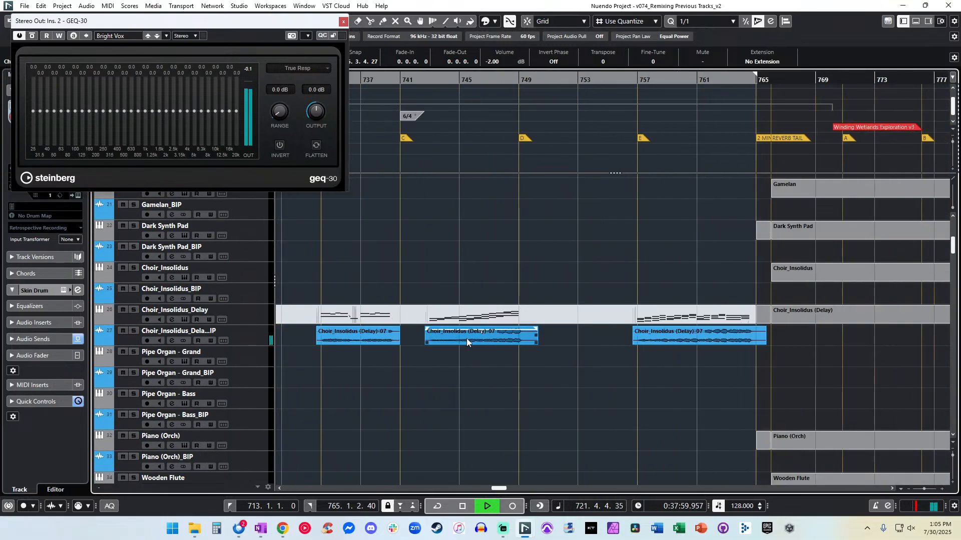
scroll(831, 379, left, 1)
click(831, 379)
drag(296, 338, 296, 336)
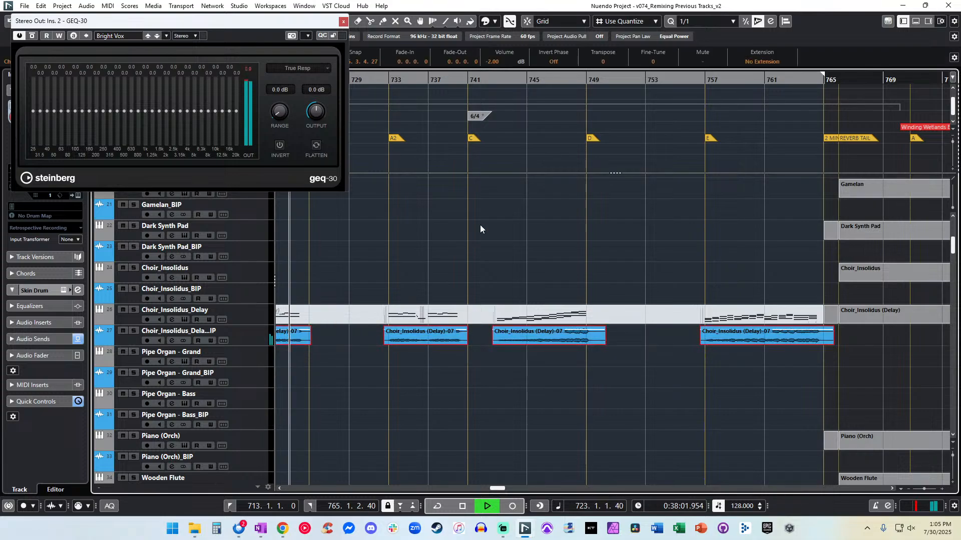
text(0)
key(Return)
scroll(458, 175, left, 3)
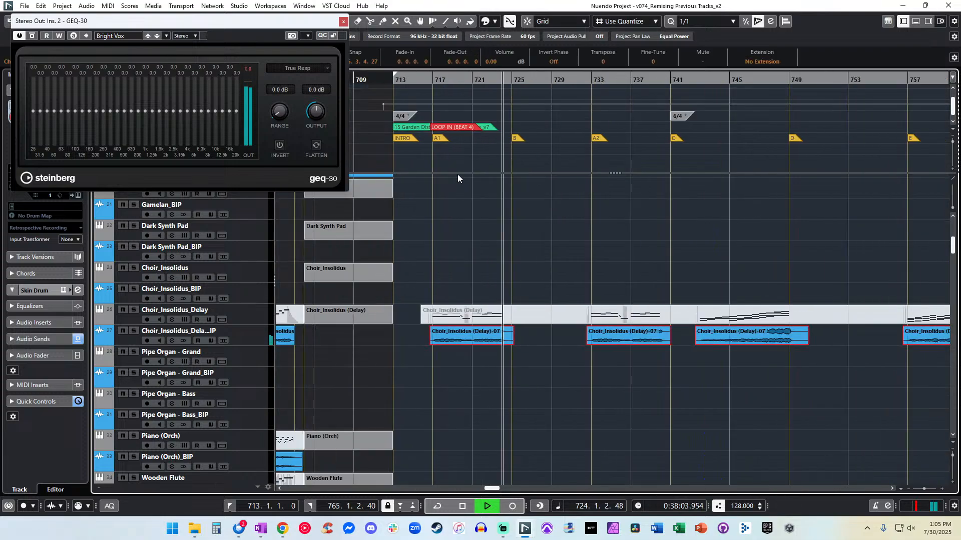
Replay from section A1, raise the selected Choir_Insolidus (Delay)-07 events' volume to 2 dB, and reset the output peak reading.
click(432, 80)
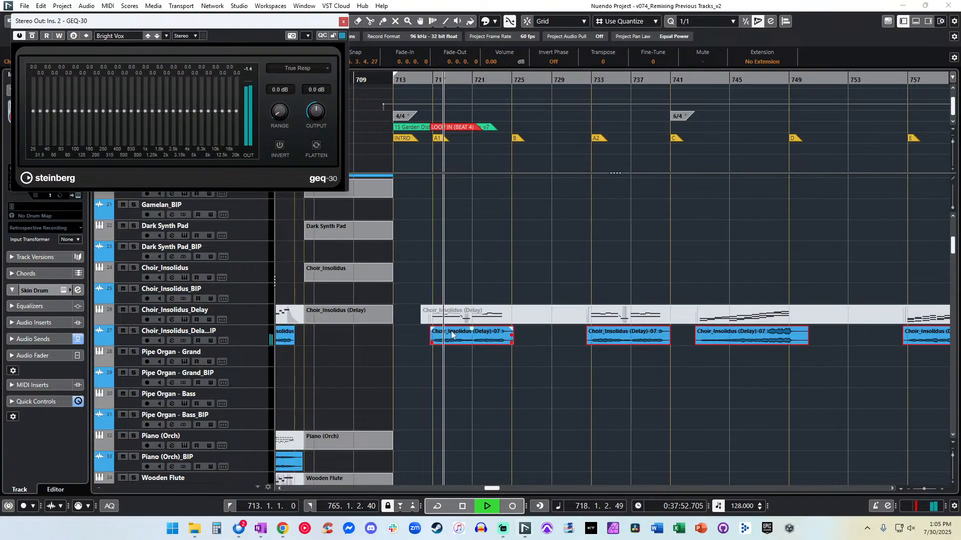
scroll(473, 343, right, 2)
scroll(500, 62, up, 2)
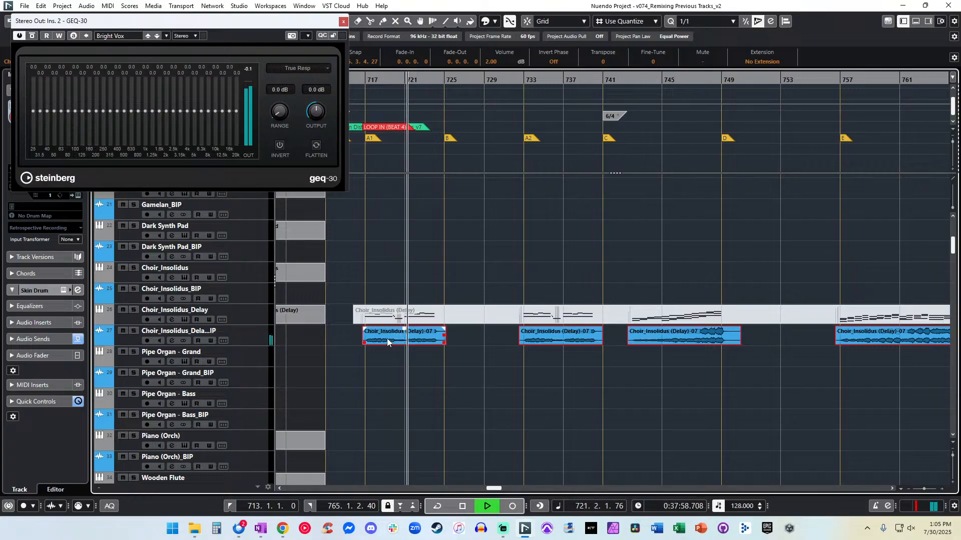
click(252, 69)
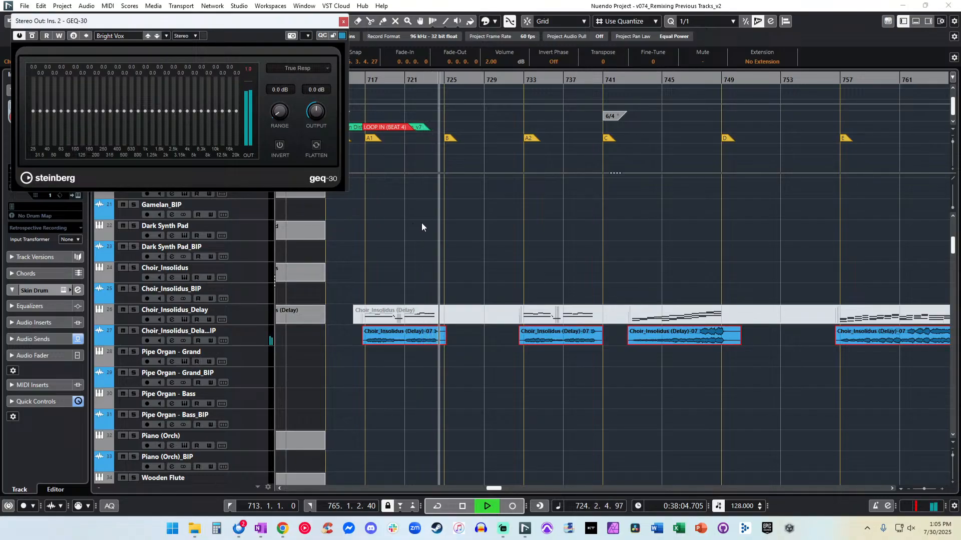
Select the V1 leg_TSS-08 and V2 leg_TSS-06 audio events in section B and raise their volume to 3 dB.
scroll(421, 223, down, 10)
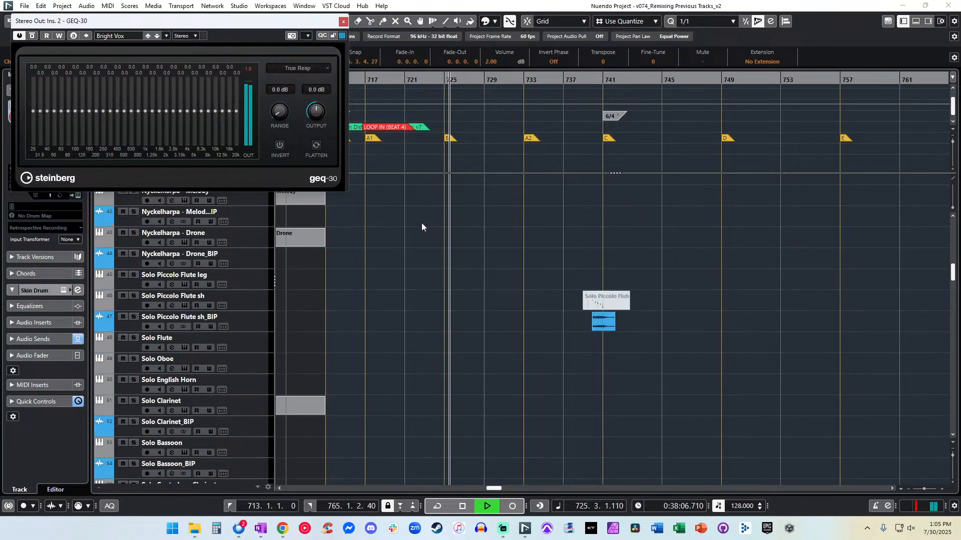
scroll(421, 223, down, 20)
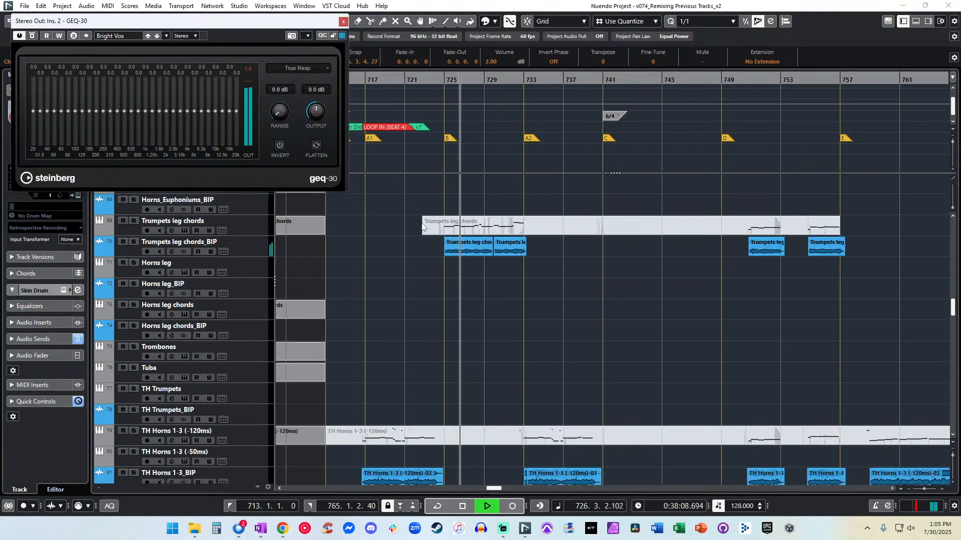
scroll(422, 225, down, 10)
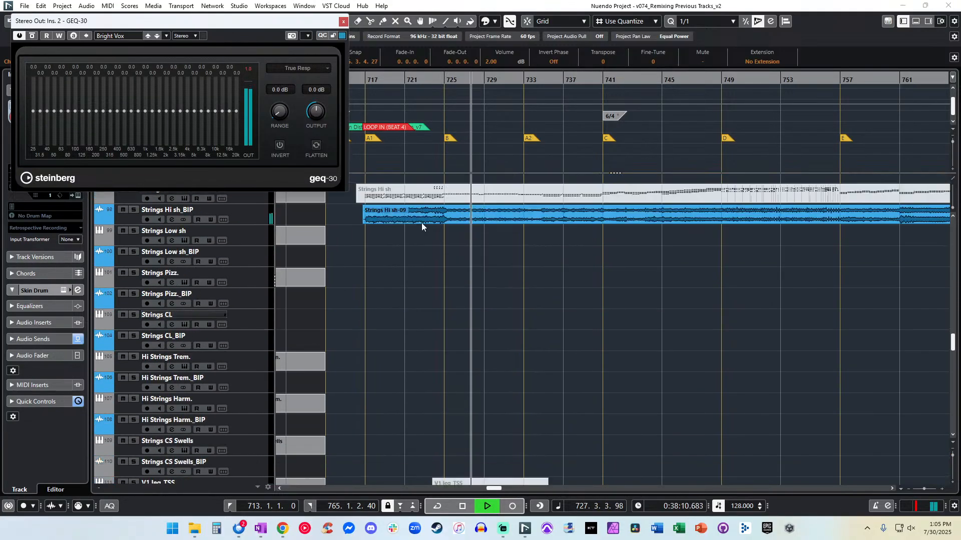
click(495, 364)
shift+click(508, 324)
scroll(490, 62, down, 3)
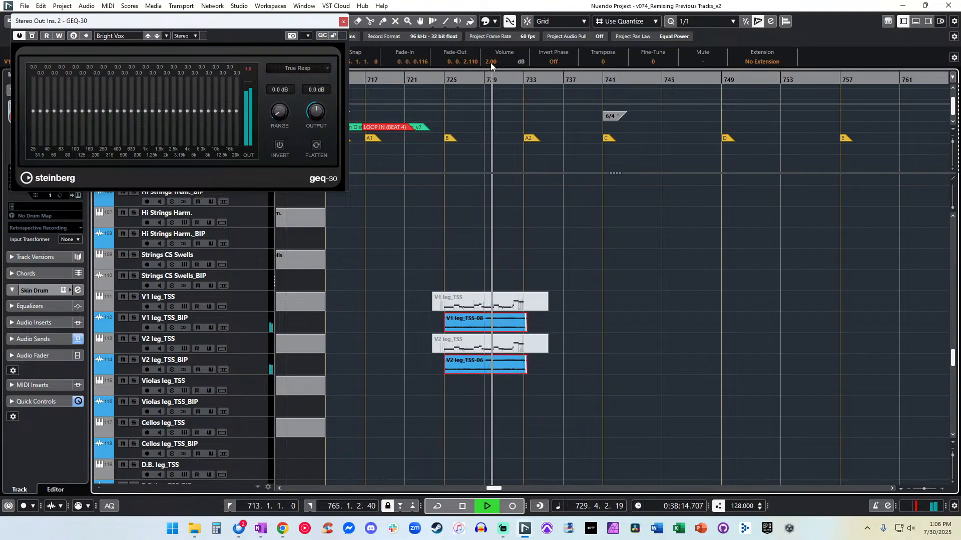
scroll(492, 62, up, 1)
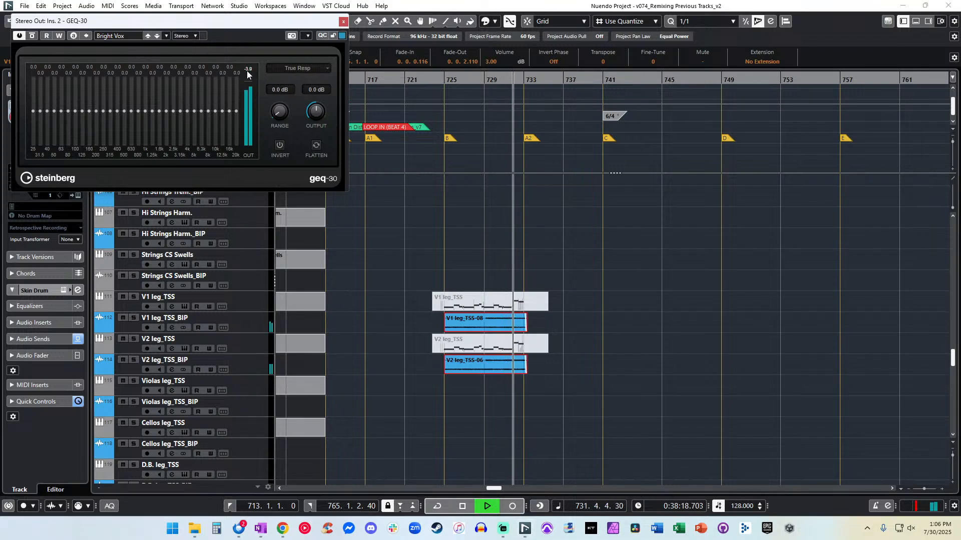
Set the volume of the TH Perc-07 audio event on the TH Perc_BIP track to -1 dB.
scroll(467, 242, down, 4)
scroll(468, 244, down, 15)
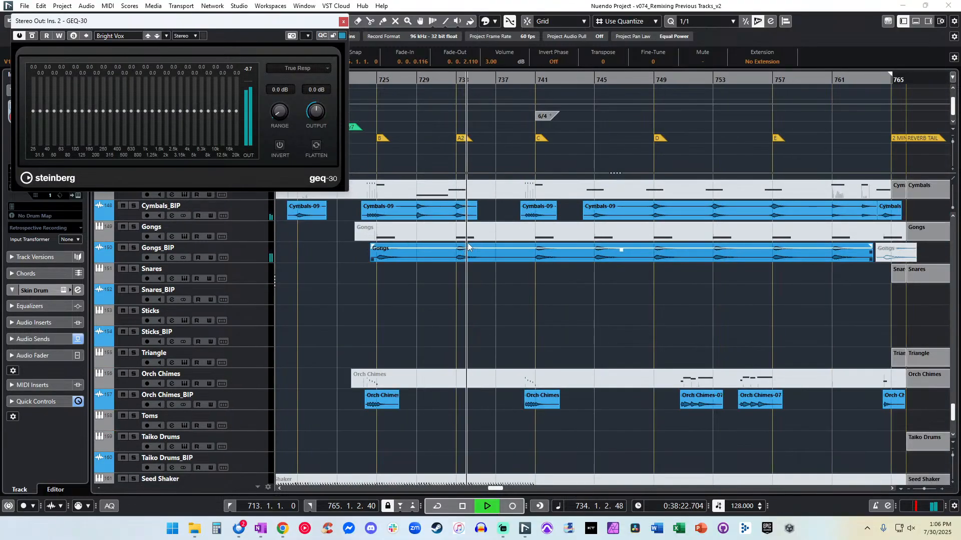
scroll(468, 246, down, 3)
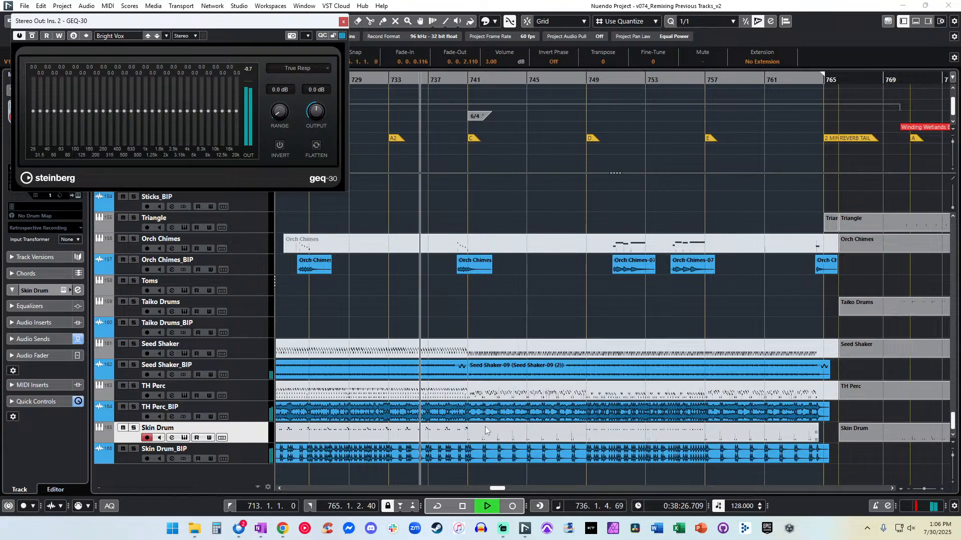
scroll(485, 426, left, 2)
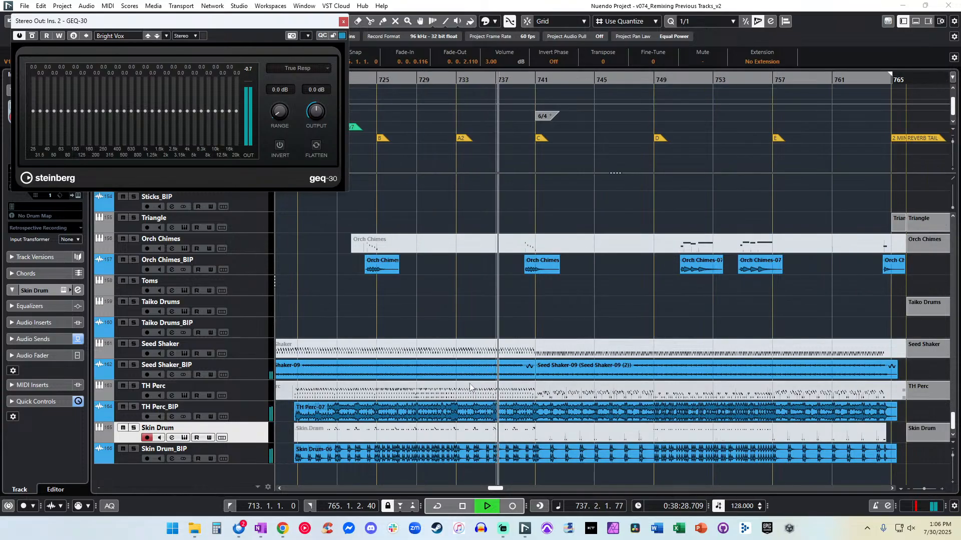
click(501, 415)
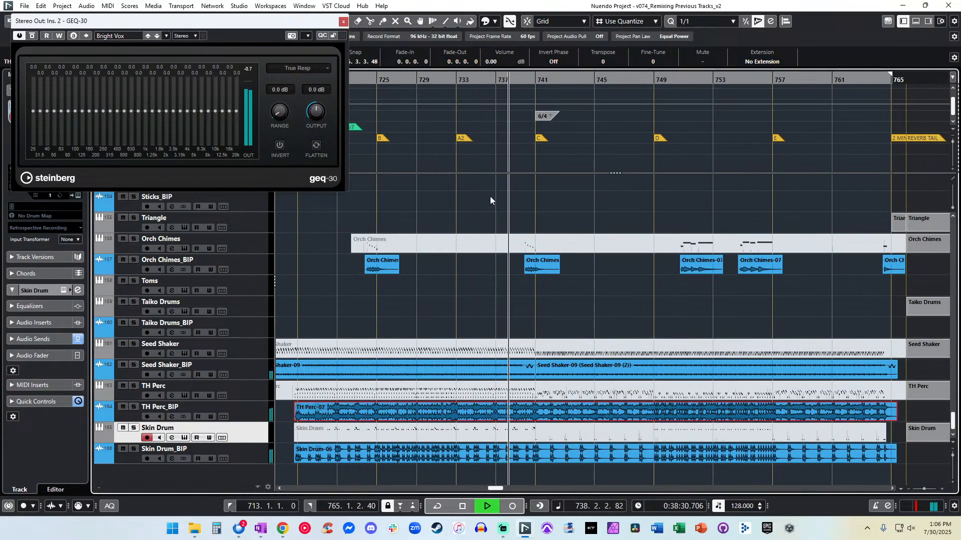
click(492, 62)
text(-1)
key(Return)
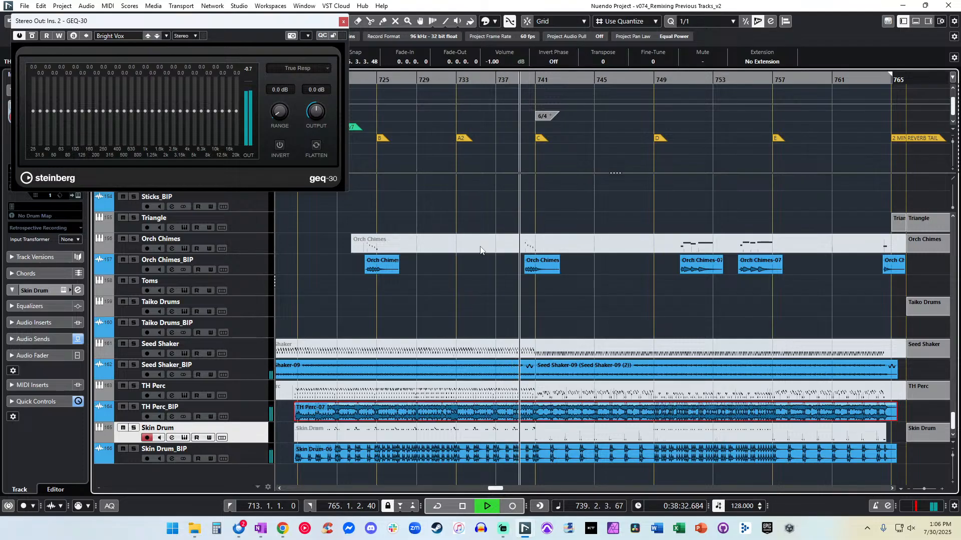
Set the volume of the Seed Shaker-09 audio event before section C to -8 dB.
click(502, 299)
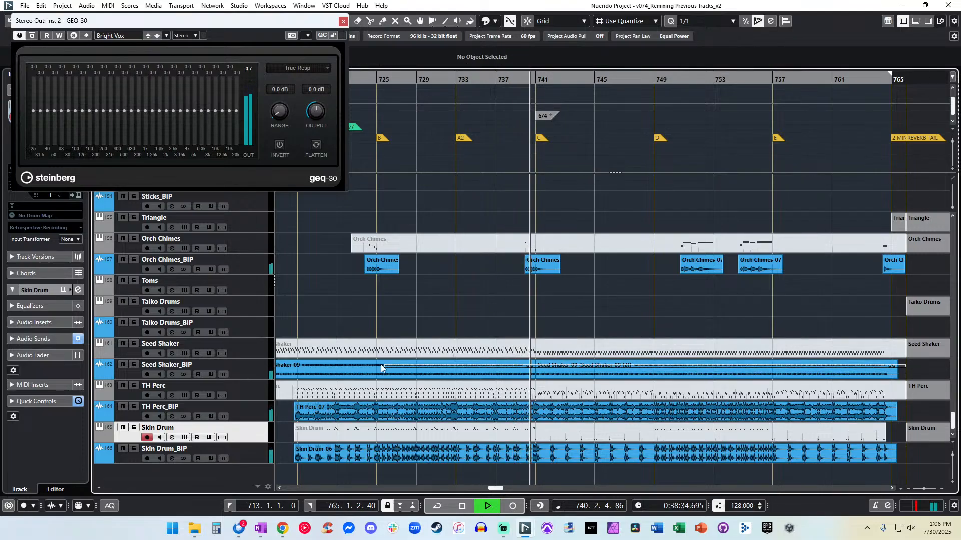
click(336, 374)
key(Return)
Set the volume of the Harp_SSA-08 audio event in section C to -1 dB.
scroll(536, 272, up, 10)
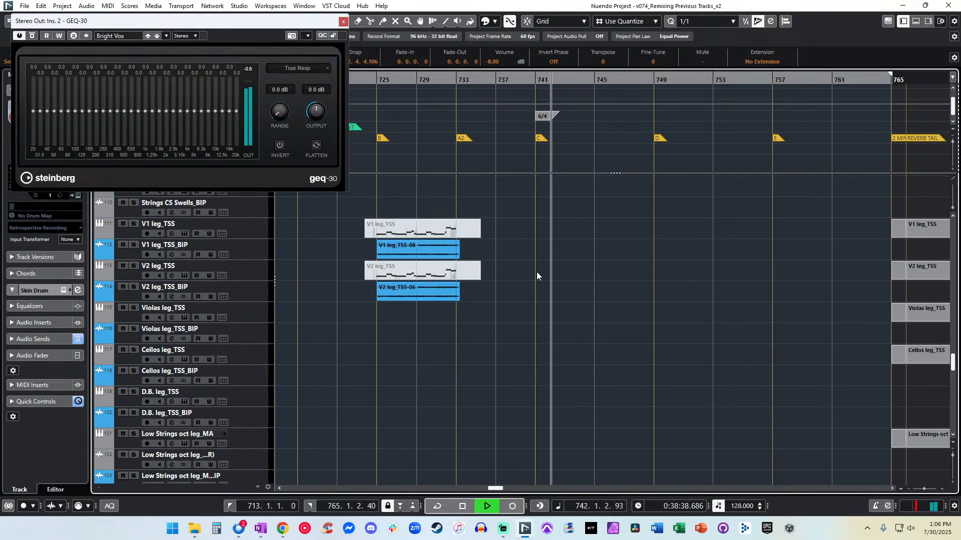
scroll(537, 272, down, 5)
click(550, 277)
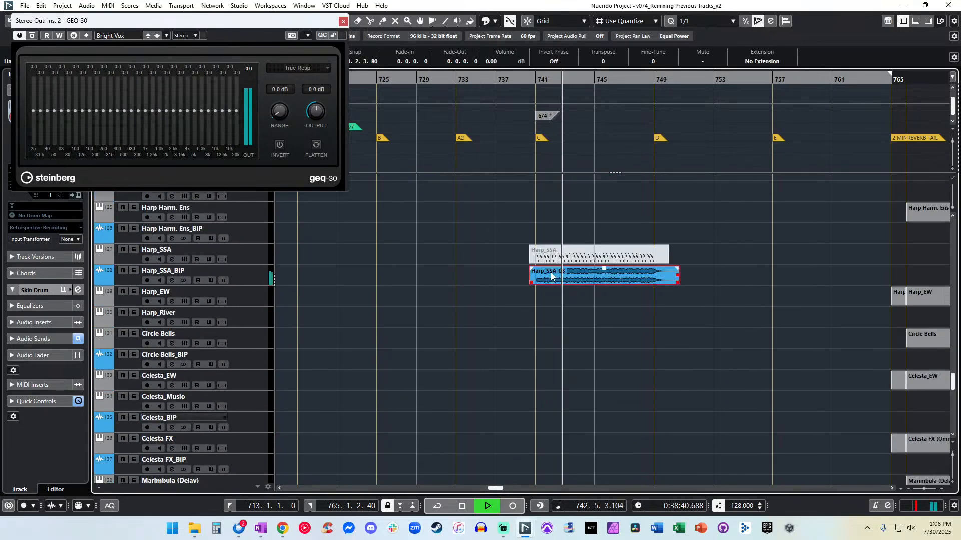
click(492, 62)
text(-1)
key(Return)
scroll(555, 336, right, 1)
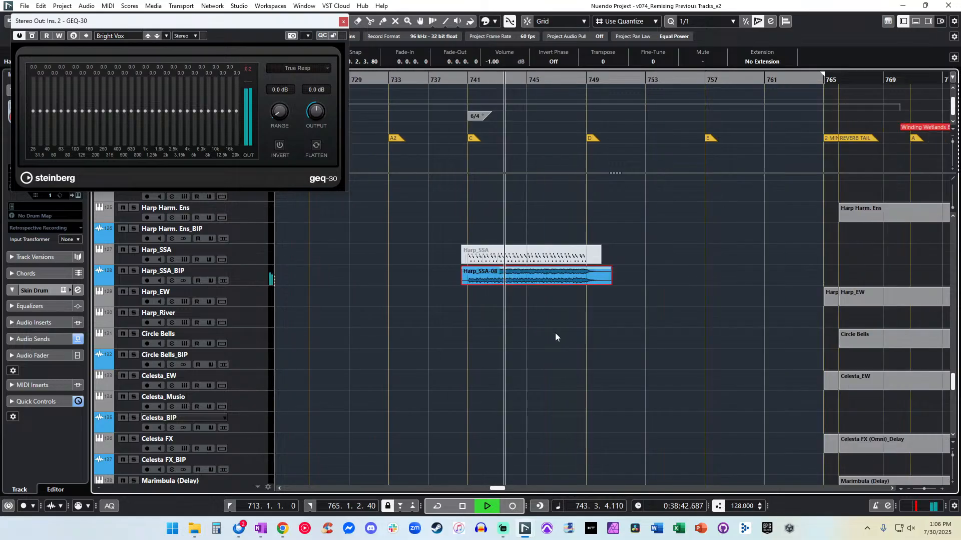
Set the volume of the long Strings Hi sh-09 audio event to -2 dB.
scroll(496, 272, up, 10)
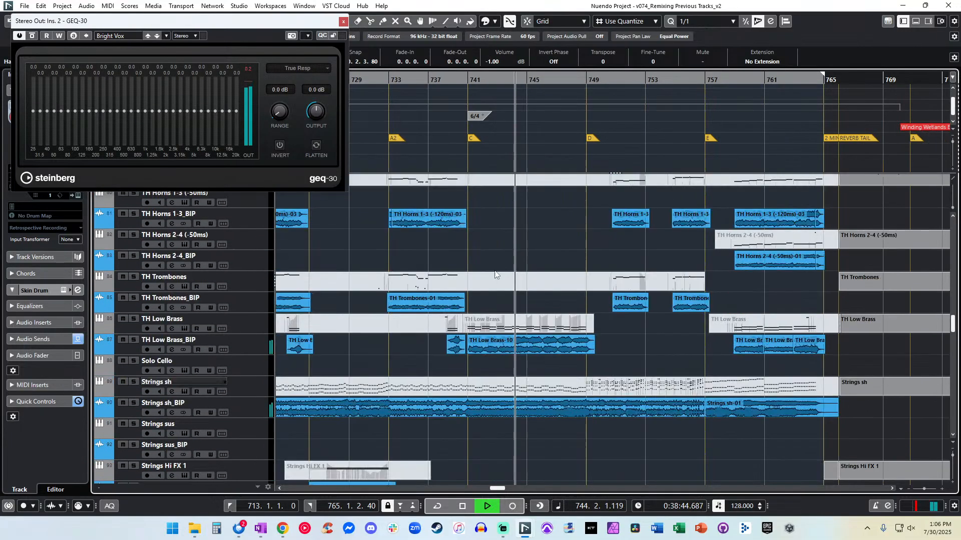
scroll(495, 275, down, 2)
drag(783, 436, 399, 391)
scroll(408, 331, down, 1)
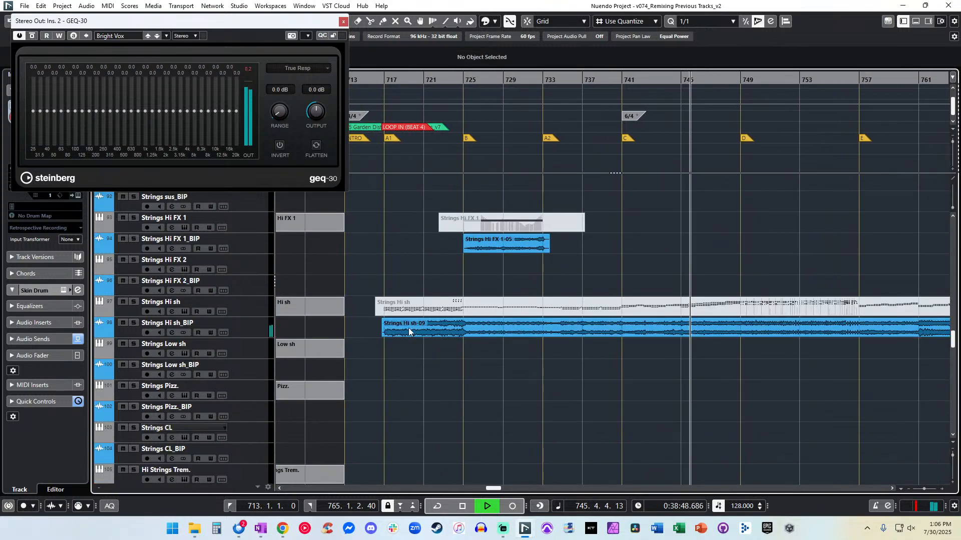
click(680, 331)
click(494, 62)
text(-2)
key(Return)
scroll(479, 212, right, 2)
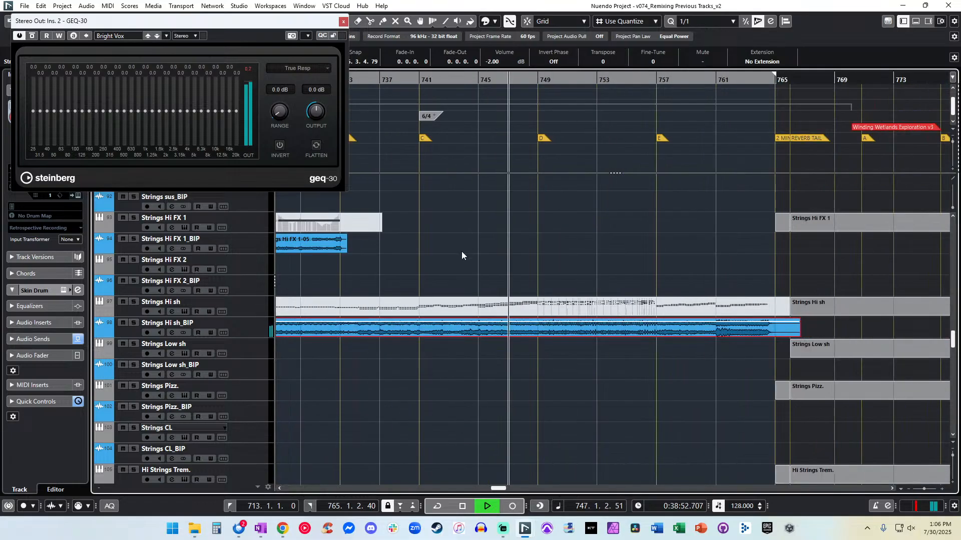
Select the three Wooden Flute (Delay)-06 audio events of this track and raise their volume to -1 dB.
scroll(461, 251, up, 5)
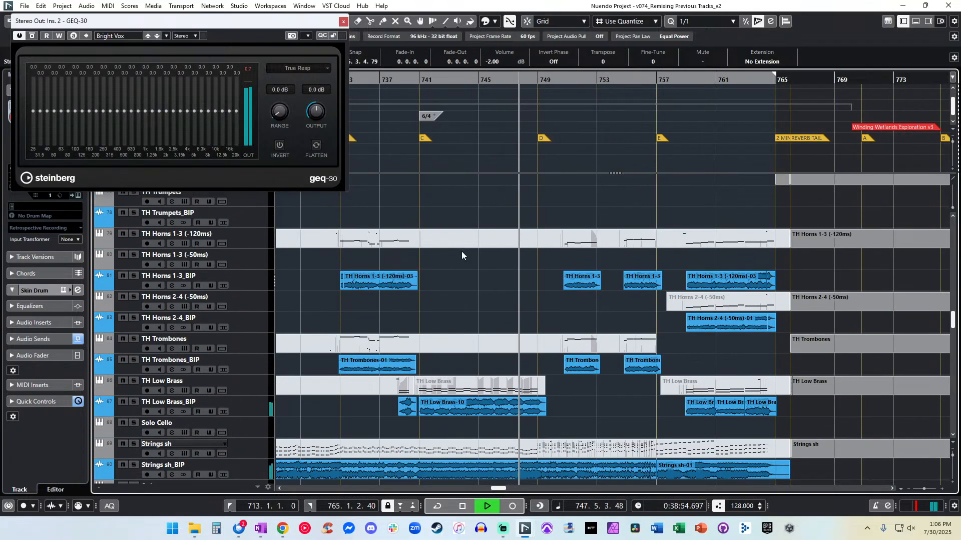
scroll(461, 251, up, 7)
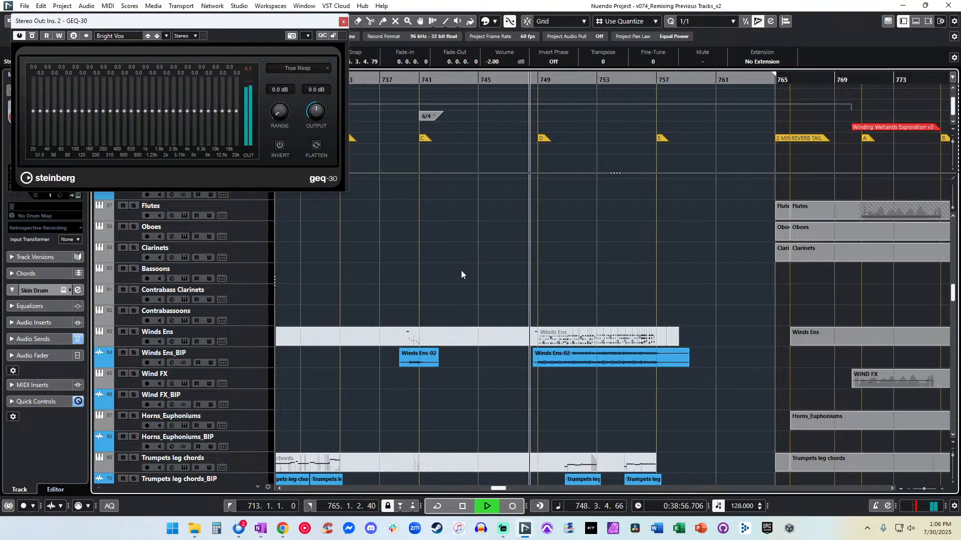
scroll(460, 275, left, 2)
scroll(460, 274, up, 9)
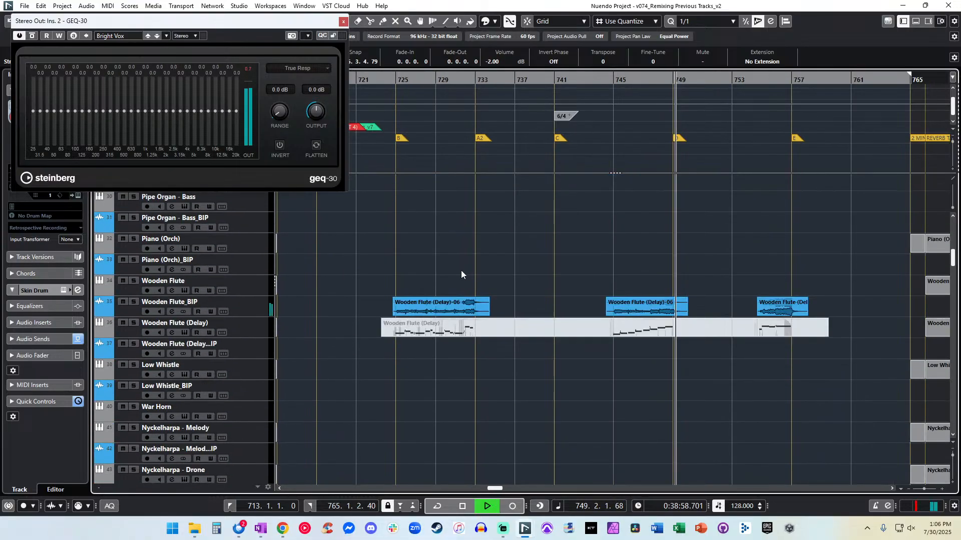
drag(821, 305, 413, 307)
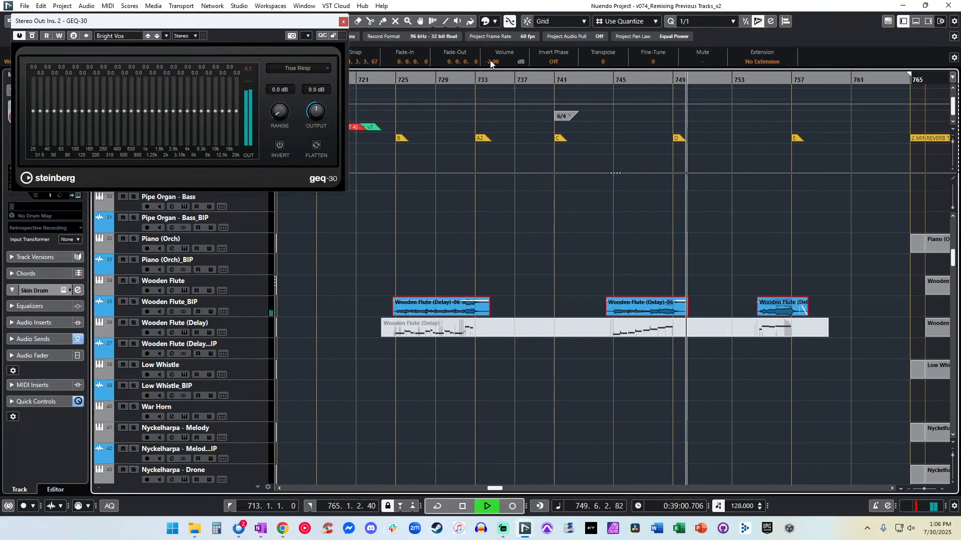
scroll(490, 61, up, 1)
Select all four Trumpets leg chords audio events of this track and set their volume to -1 dB.
scroll(525, 278, up, 3)
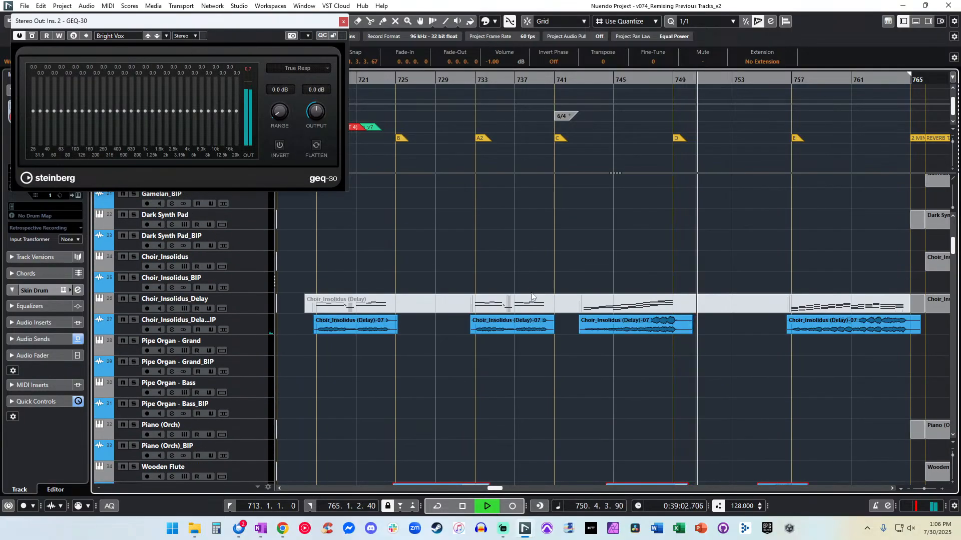
scroll(531, 295, up, 1)
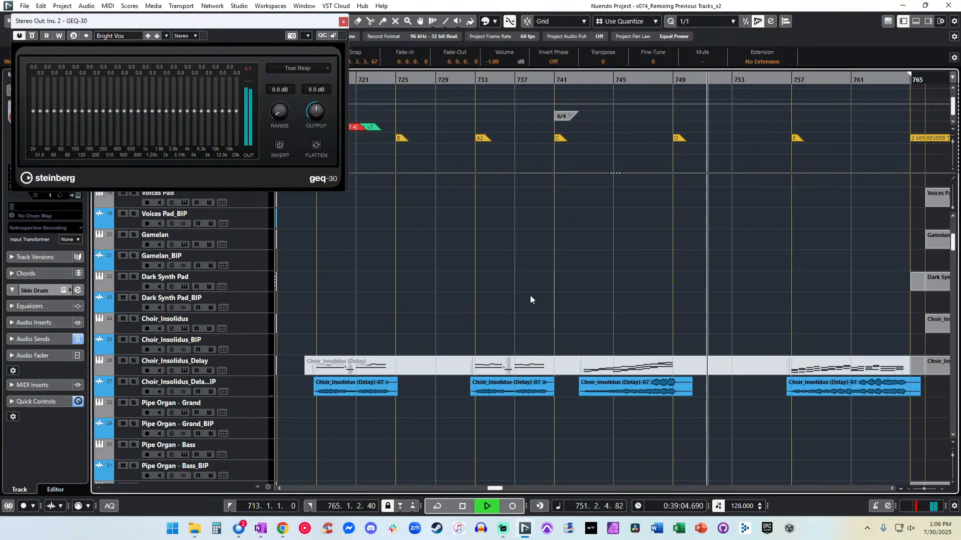
scroll(530, 300, down, 3)
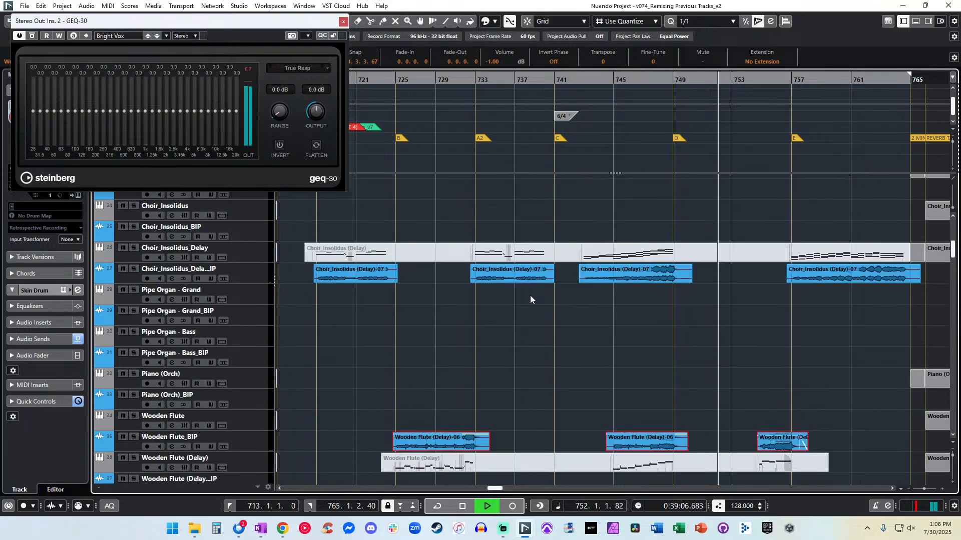
scroll(530, 299, down, 19)
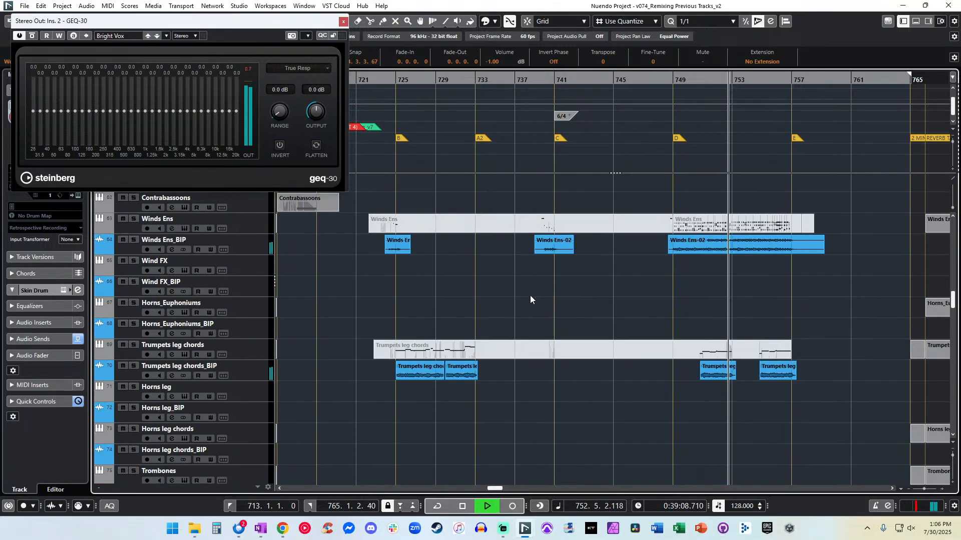
scroll(530, 295, down, 3)
drag(832, 286, 436, 247)
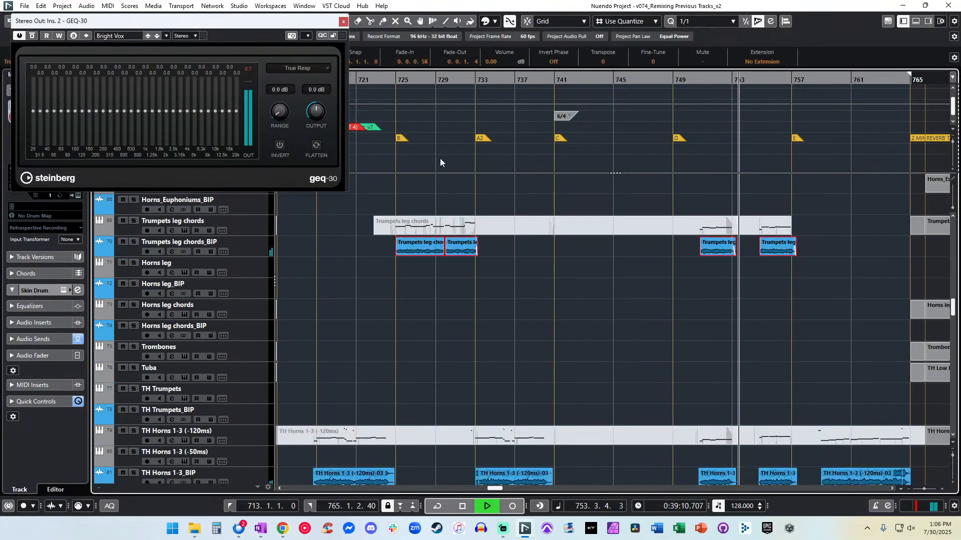
click(489, 62)
text(-1)
key(Return)
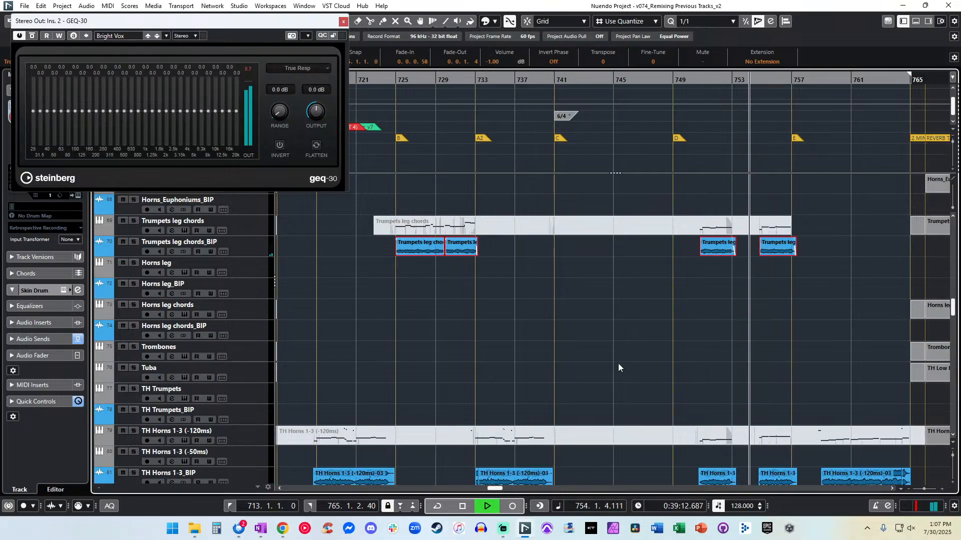
Set the volume of the Marimba-02 audio event in section D to -1 dB.
click(621, 374)
scroll(559, 304, down, 2)
scroll(488, 295, down, 4)
scroll(488, 297, down, 20)
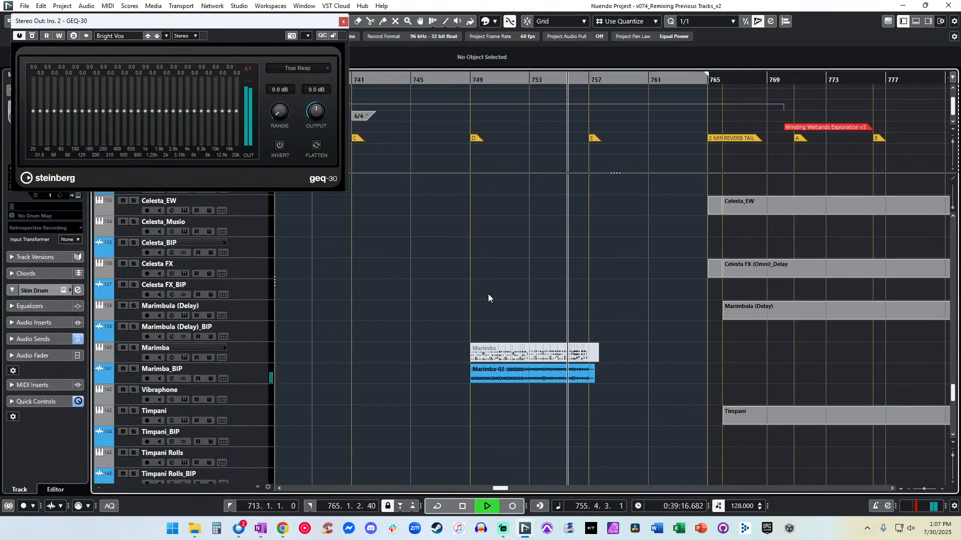
scroll(488, 299, down, 3)
click(500, 249)
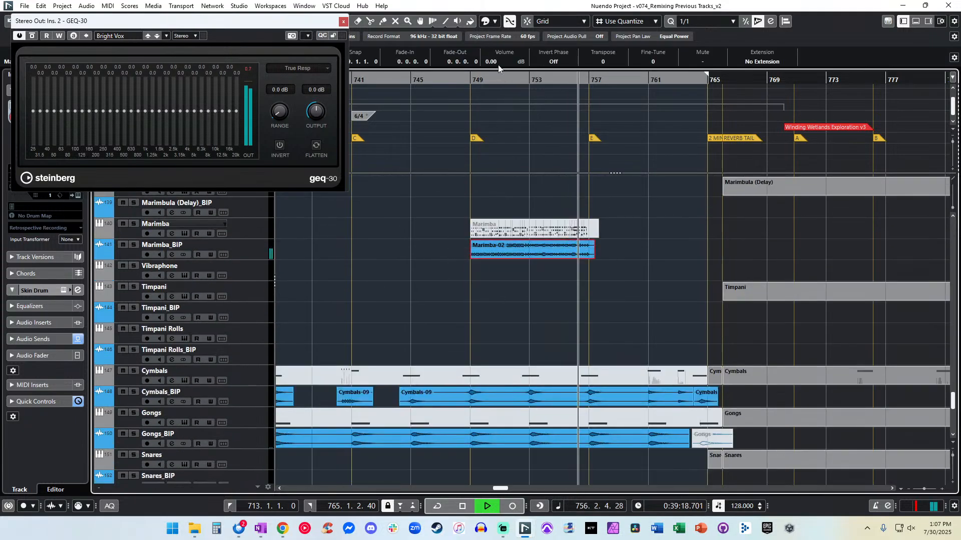
key(Return)
Select the three Winds Ens-02 audio events of this track, set their volume to -1 dB and reset the output peak reading.
scroll(482, 266, up, 12)
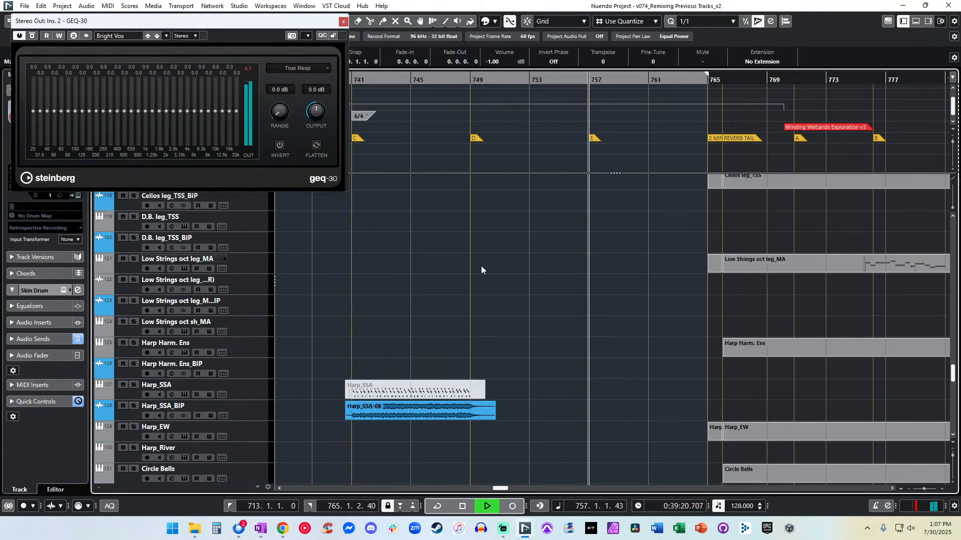
scroll(481, 270, up, 15)
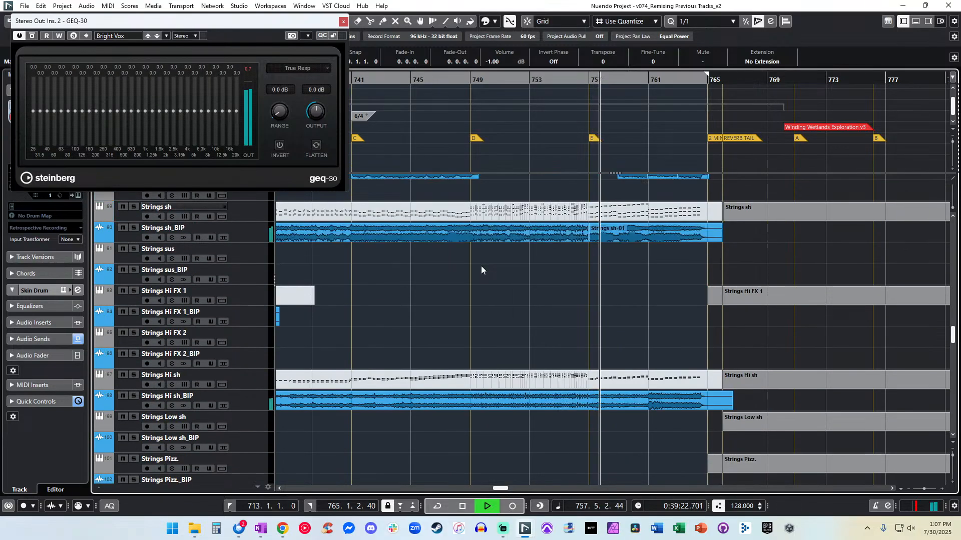
scroll(481, 270, up, 4)
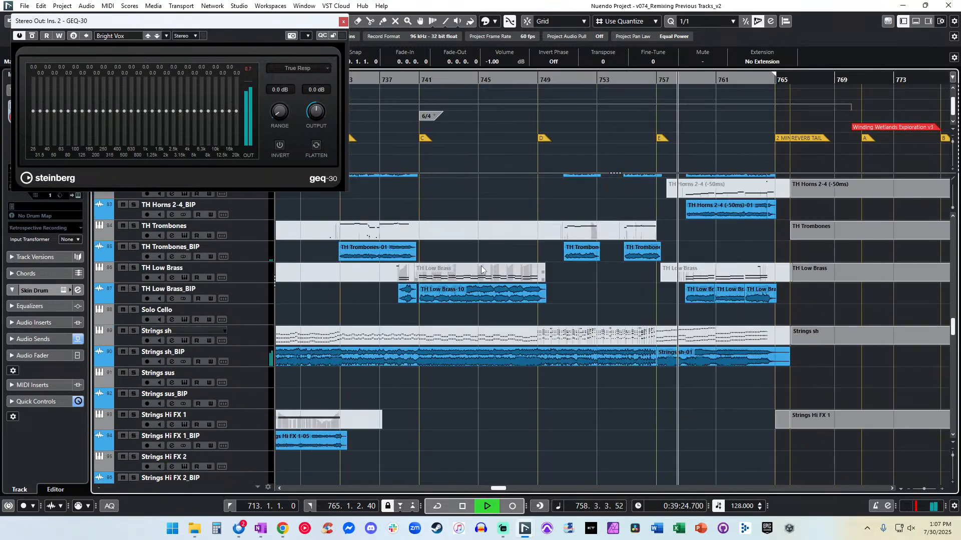
scroll(481, 270, up, 2)
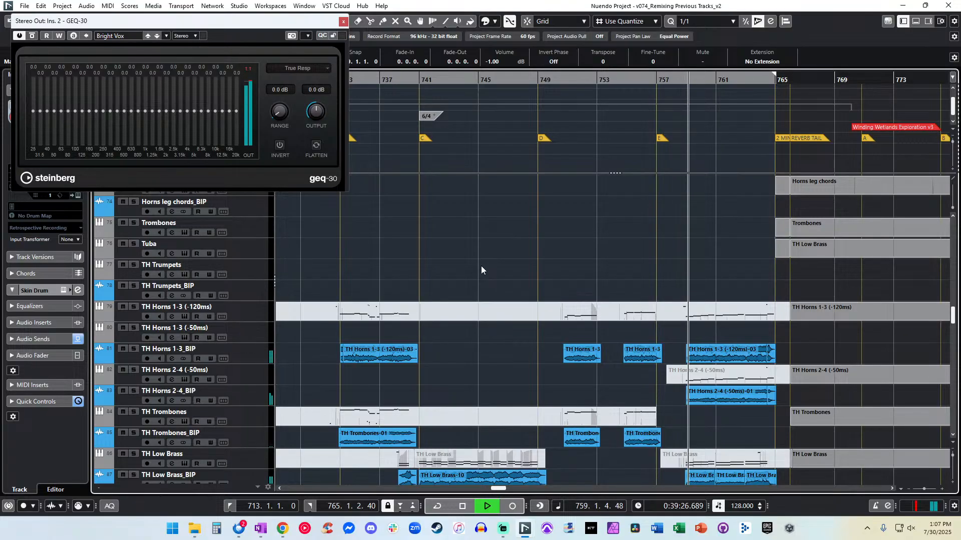
scroll(481, 270, up, 2)
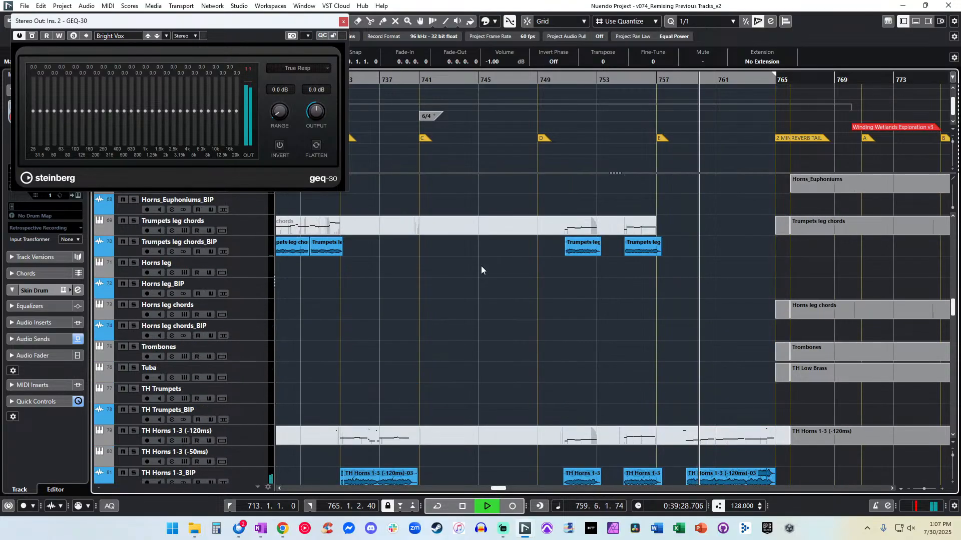
scroll(481, 270, up, 2)
scroll(481, 266, up, 3)
drag(715, 339, 376, 308)
scroll(376, 308, left, 2)
drag(823, 336, 419, 313)
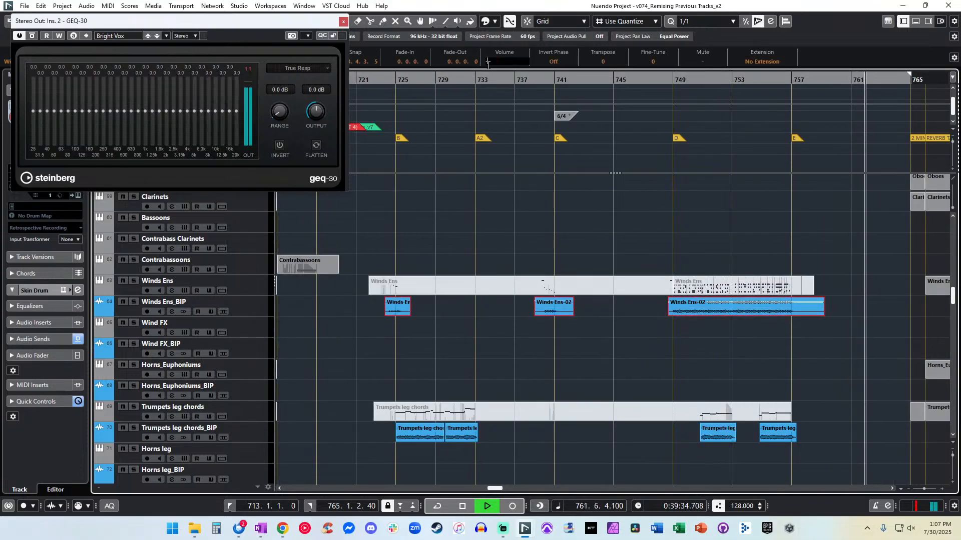
scroll(502, 213, right, 2)
click(247, 69)
Select the TH Horns 1-3 and TH Horns 2-4 audio events in section E and raise their volume to -1 dB.
scroll(582, 302, up, 15)
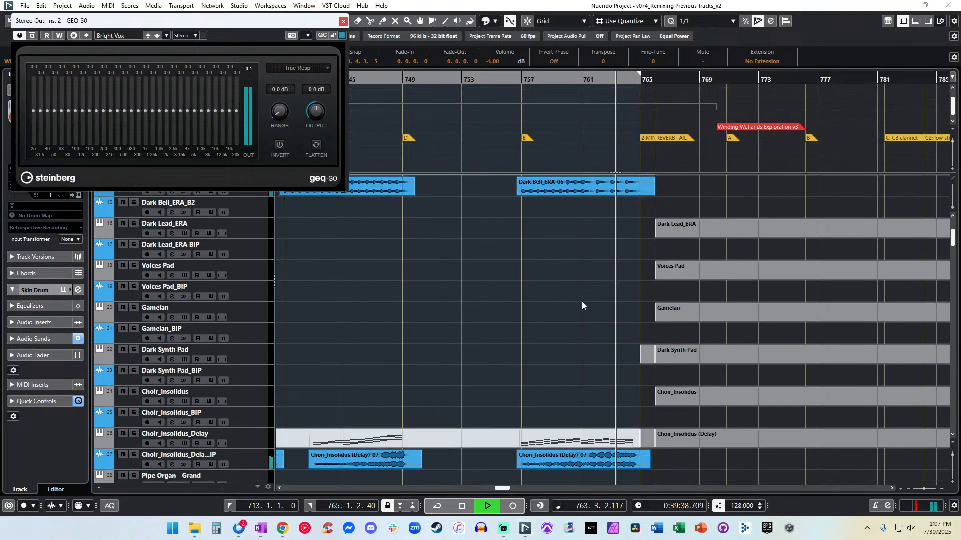
scroll(581, 302, right, 2)
scroll(581, 302, down, 11)
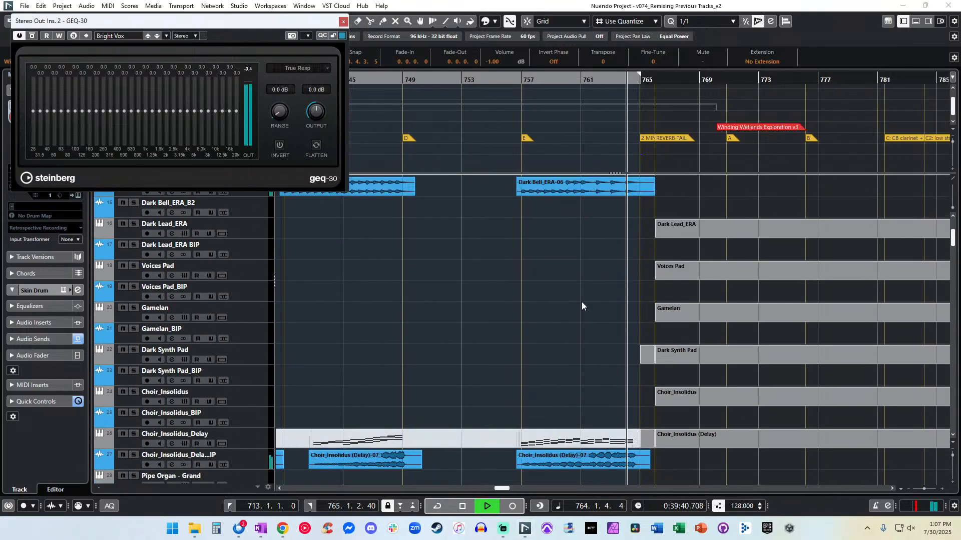
scroll(581, 301, down, 8)
click(544, 92)
scroll(523, 229, down, 1)
drag(535, 273, 645, 295)
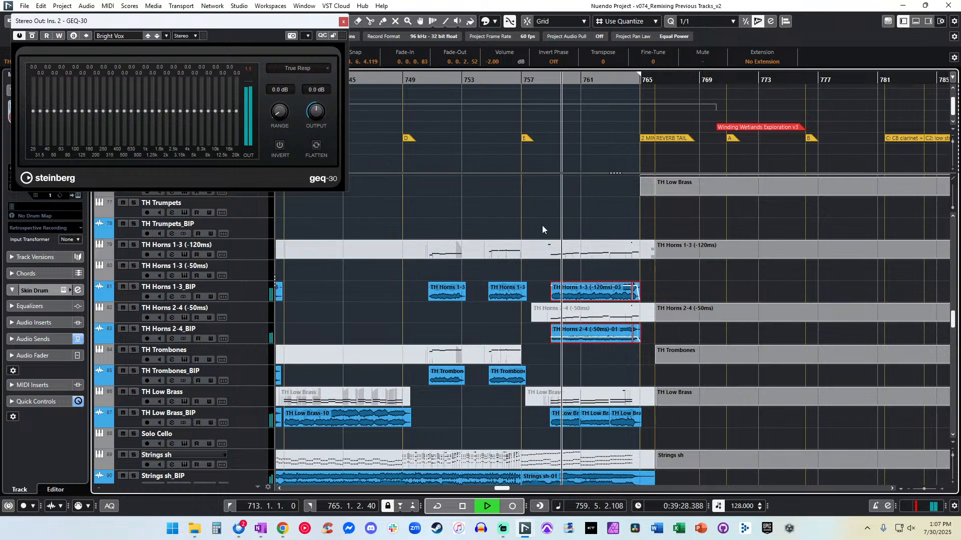
scroll(492, 64, up, 1)
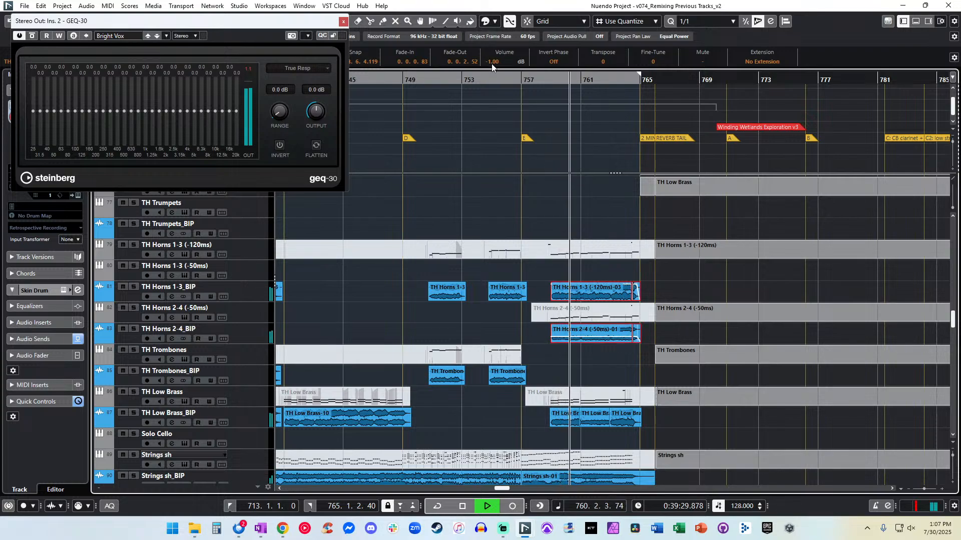
click(548, 273)
Set the volume of the Wooden Flute (Delay) audio event leading into section E to -3 dB and replay that passage.
scroll(548, 272, down, 2)
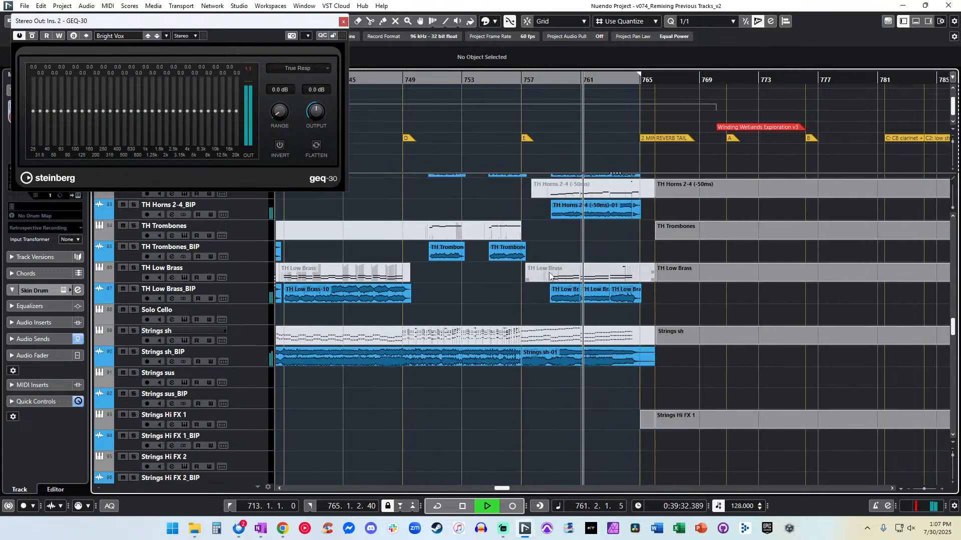
scroll(548, 272, up, 3)
scroll(548, 272, up, 5)
click(499, 177)
scroll(480, 176, up, 10)
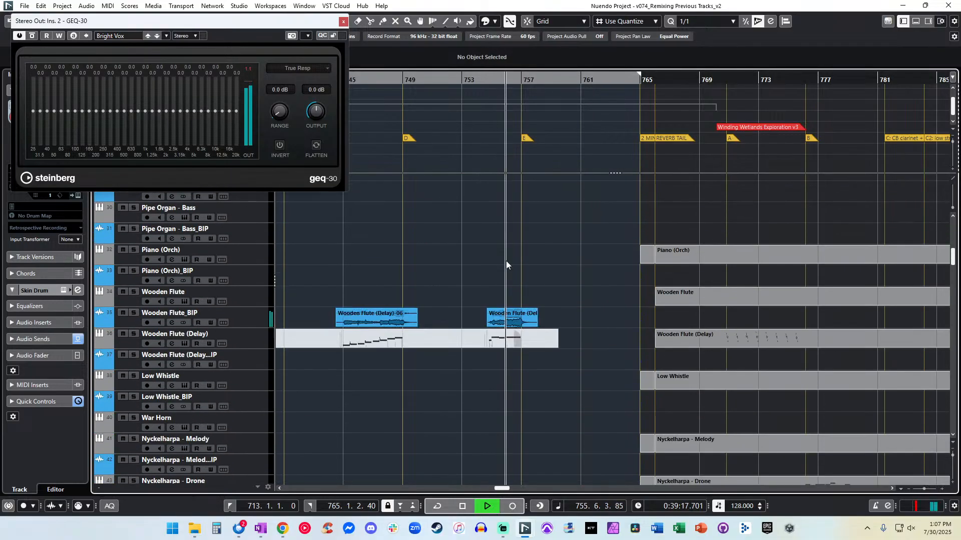
click(509, 323)
click(492, 63)
text(-3)
key(Return)
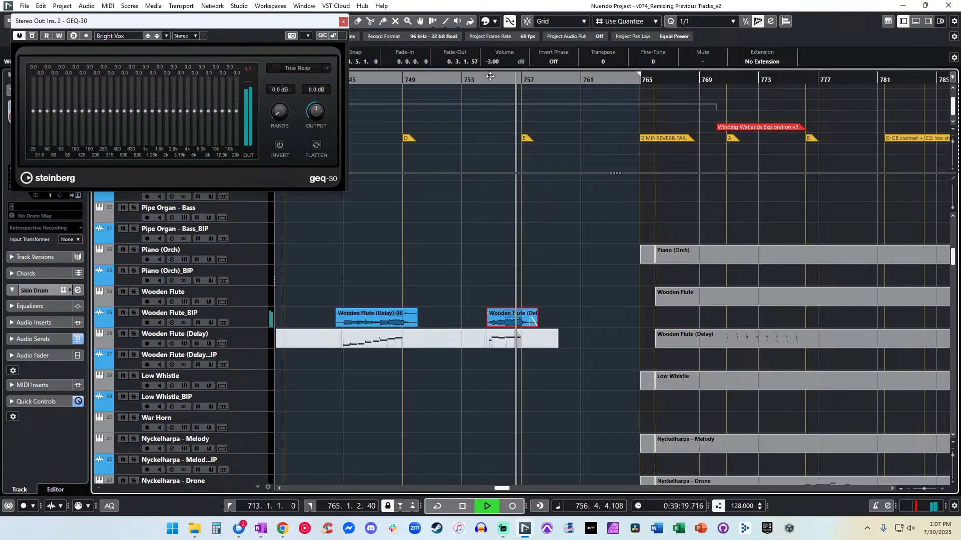
click(482, 201)
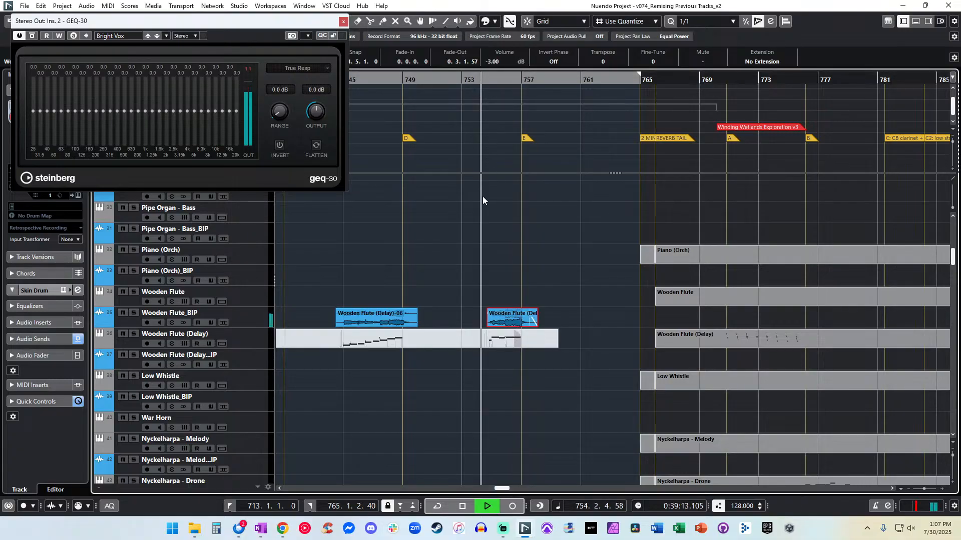
click(498, 286)
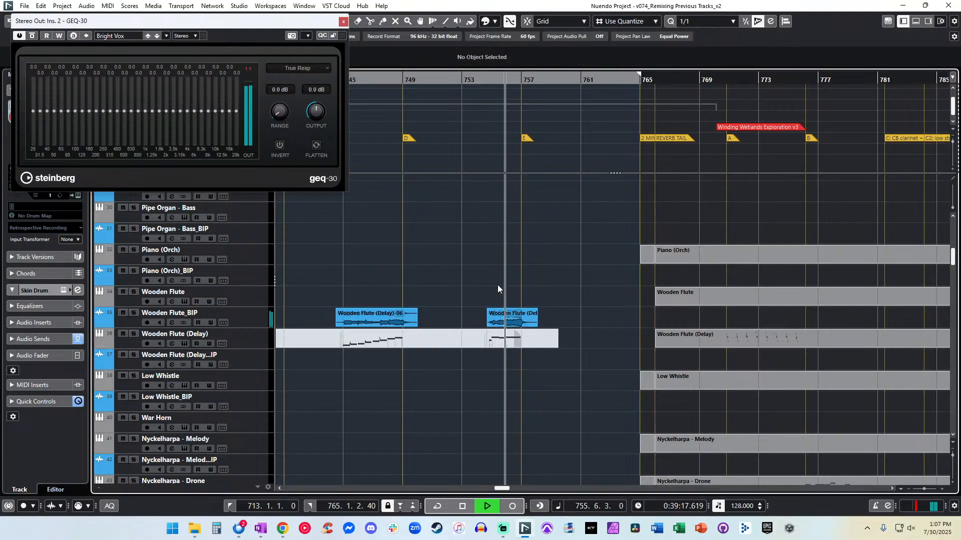
Set the volume of the Wooden Flute (Delay) audio event leading into section E to -4 dB and replay the passage.
click(508, 324)
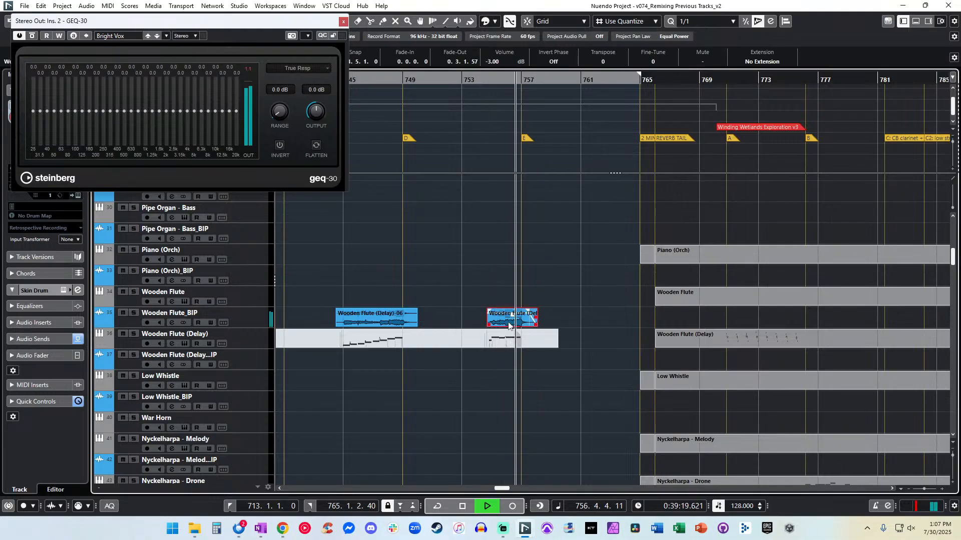
click(494, 61)
text(-4)
key(Return)
click(480, 79)
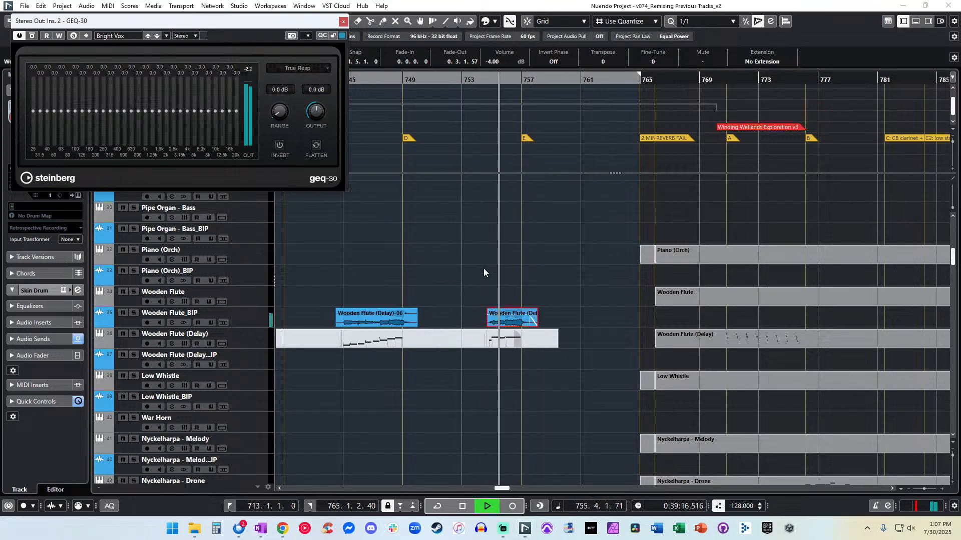
Play back sections E and C from several points to check the output peak level, stop playback and reset the peak reading.
scroll(496, 274, down, 15)
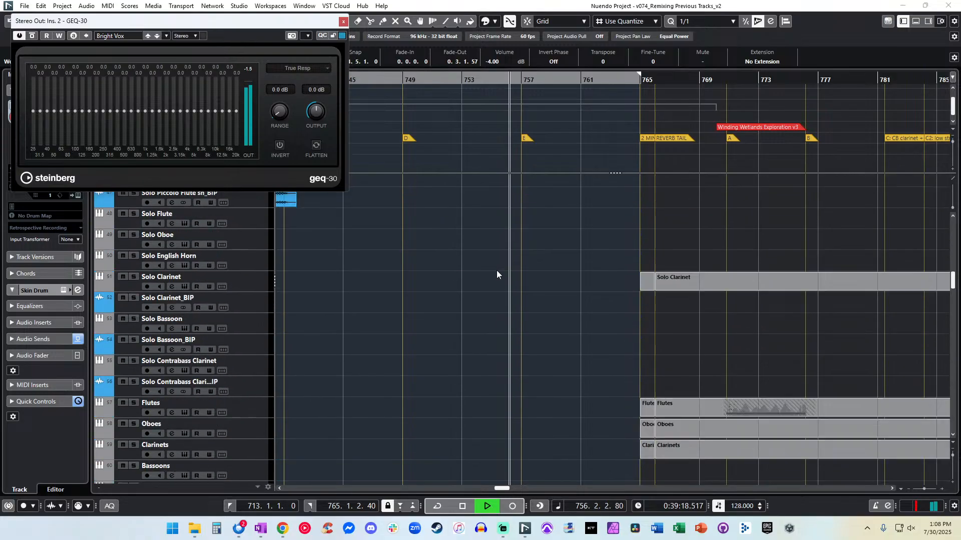
scroll(497, 274, down, 20)
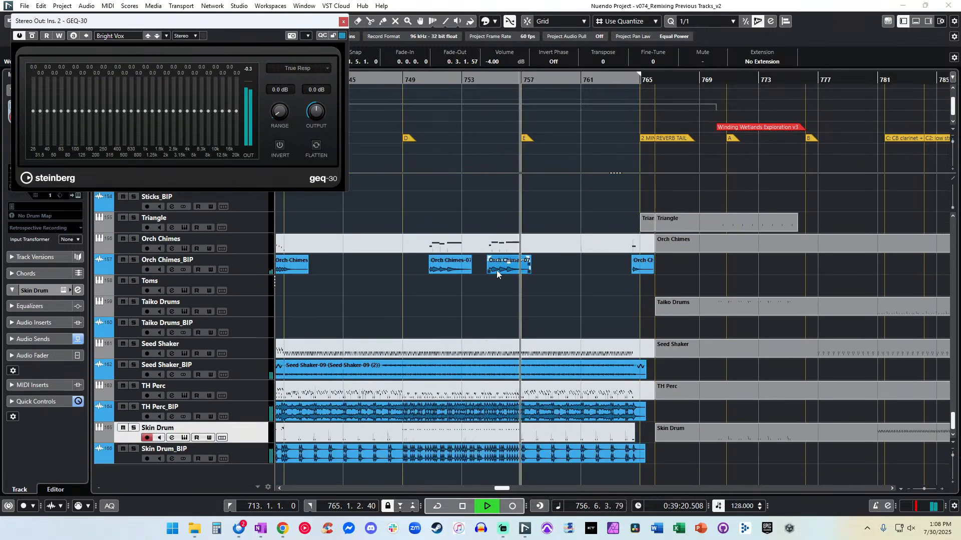
click(572, 83)
click(606, 82)
scroll(419, 130, left, 5)
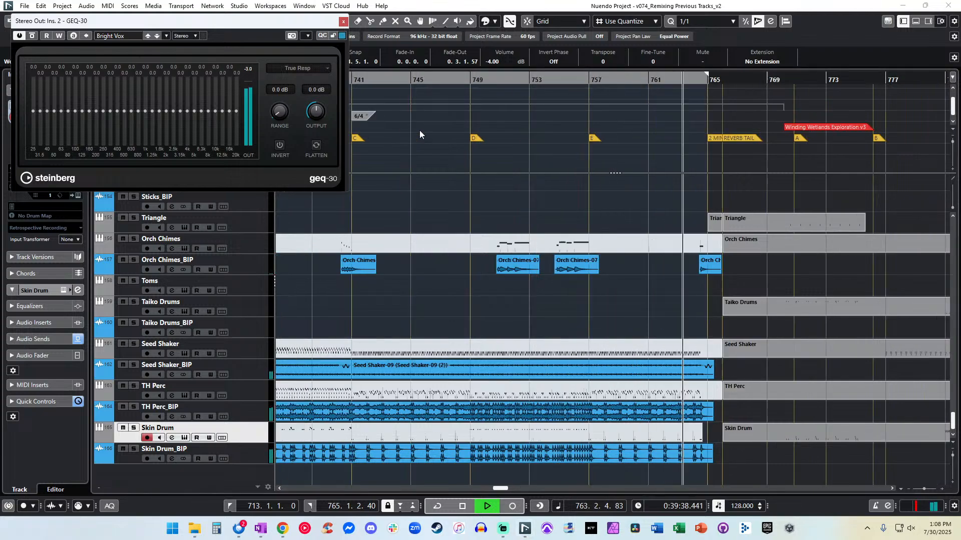
click(459, 84)
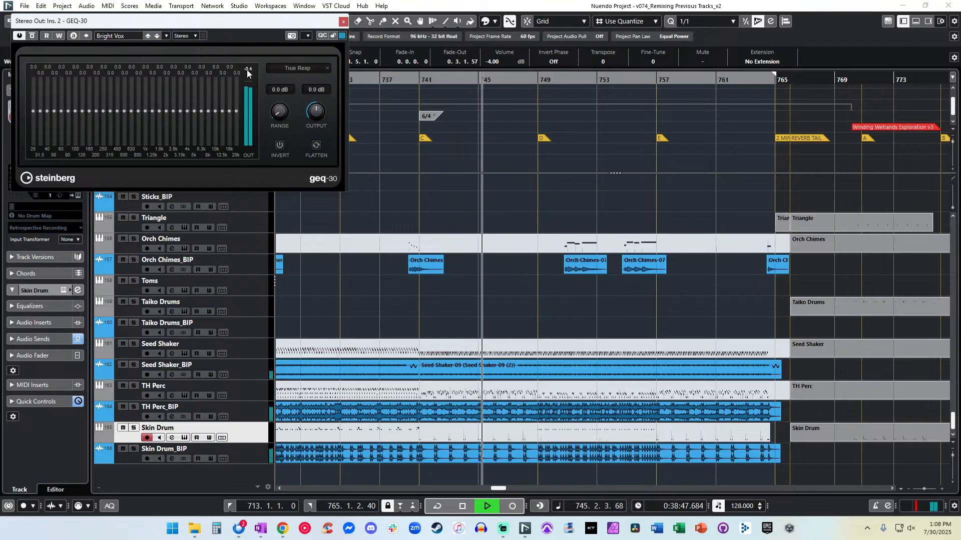
key(space)
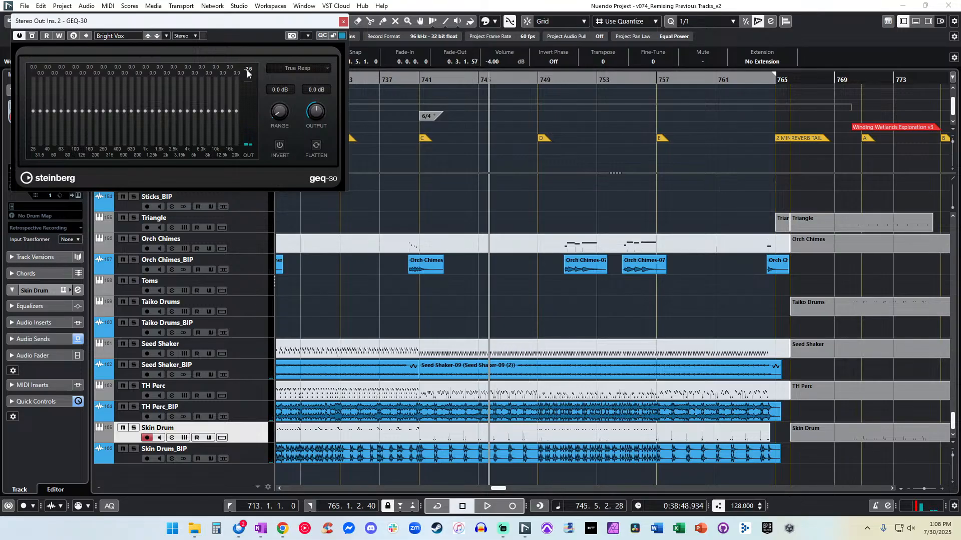
click(247, 70)
Inspect the bx_console N insert on Stereo Out in the MixConsole, close it and open the GEQ-30 insert.
key(F3)
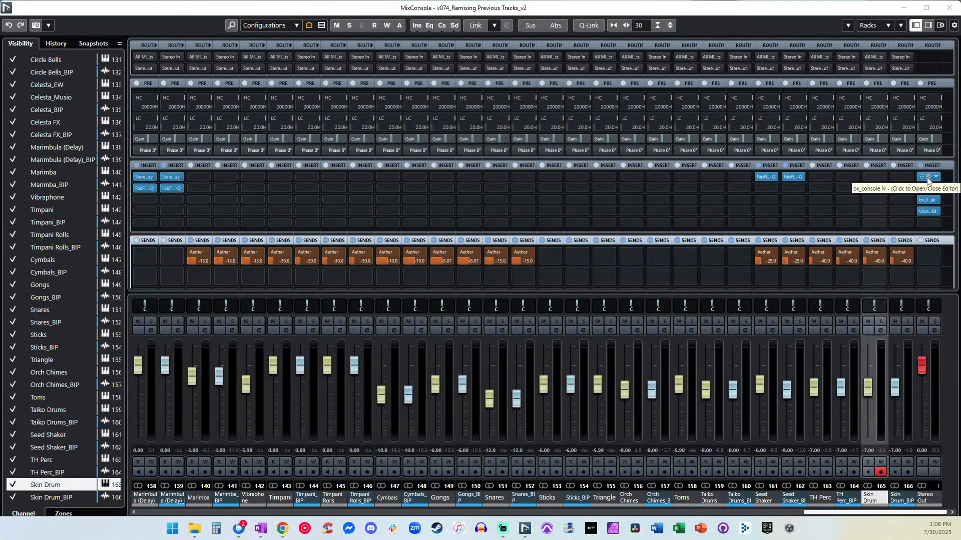
drag(960, 40, 589, 53)
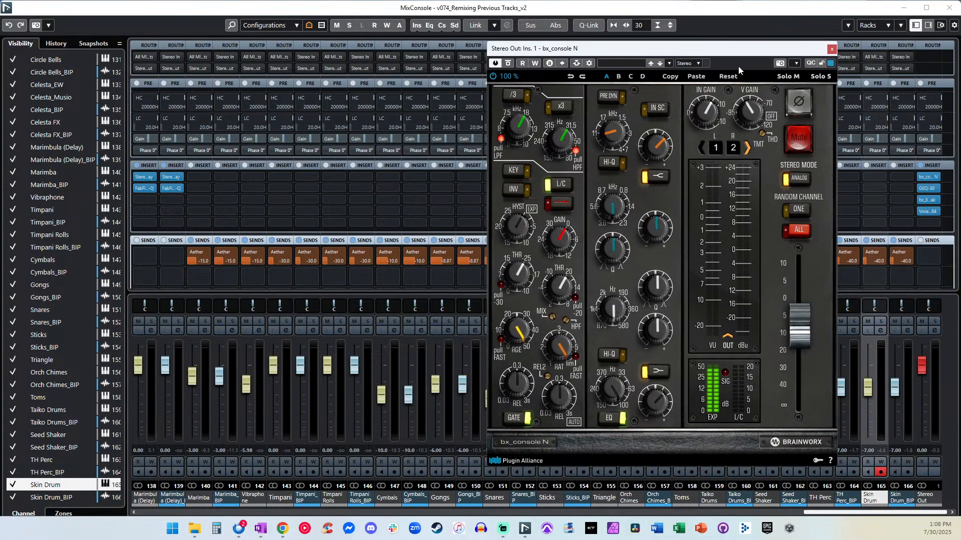
click(832, 49)
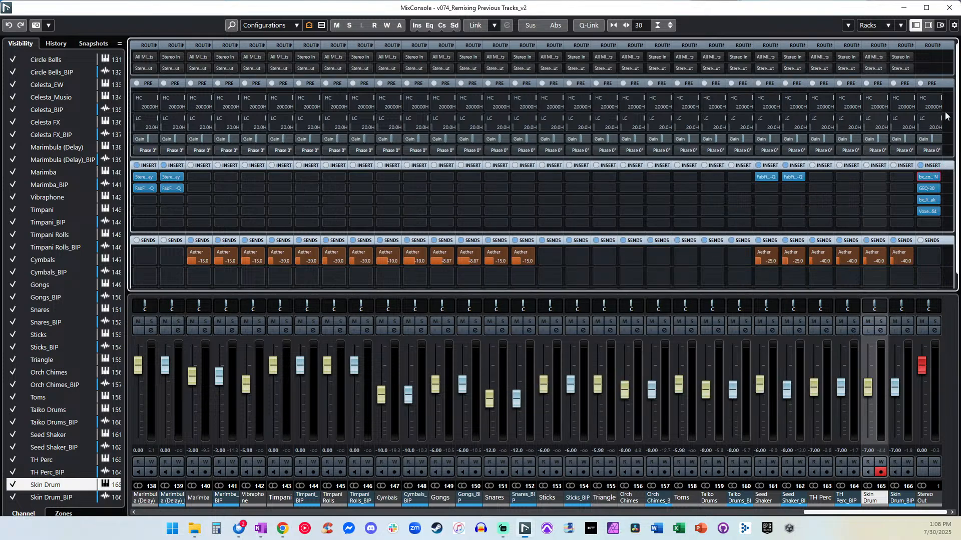
click(927, 189)
drag(586, 86, 960, 96)
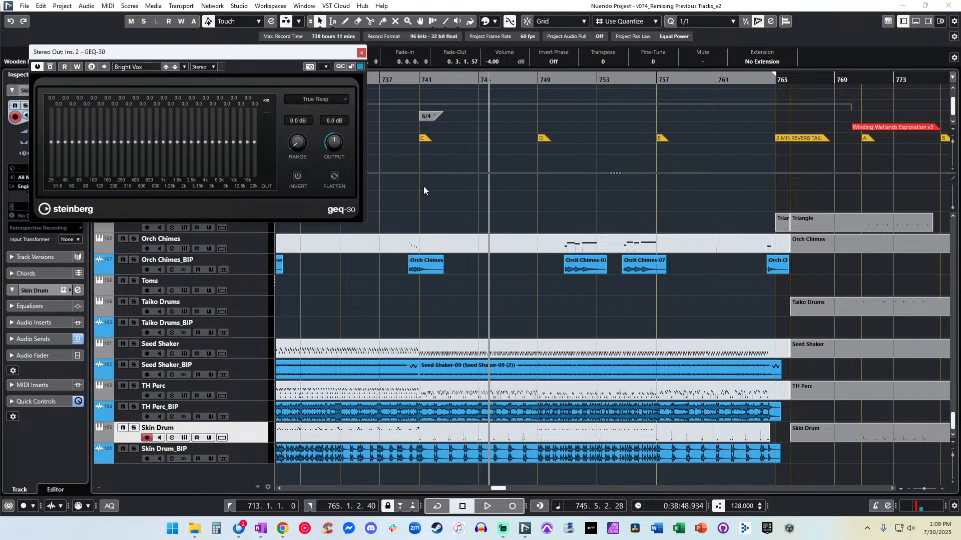
Play the track from the left locator and switch to the gameplay video, jumping between its opening moments to judge the music against it.
key(space)
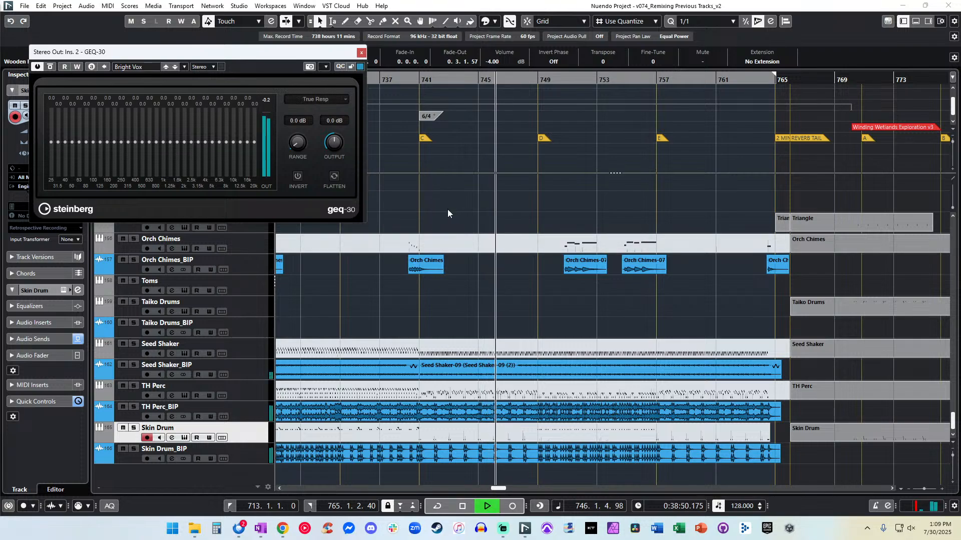
key(KP_1)
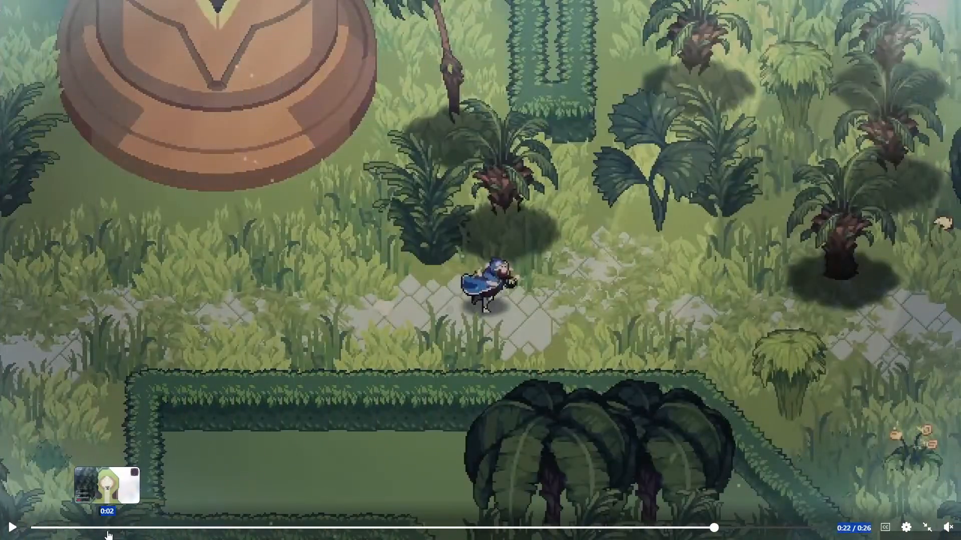
click(107, 528)
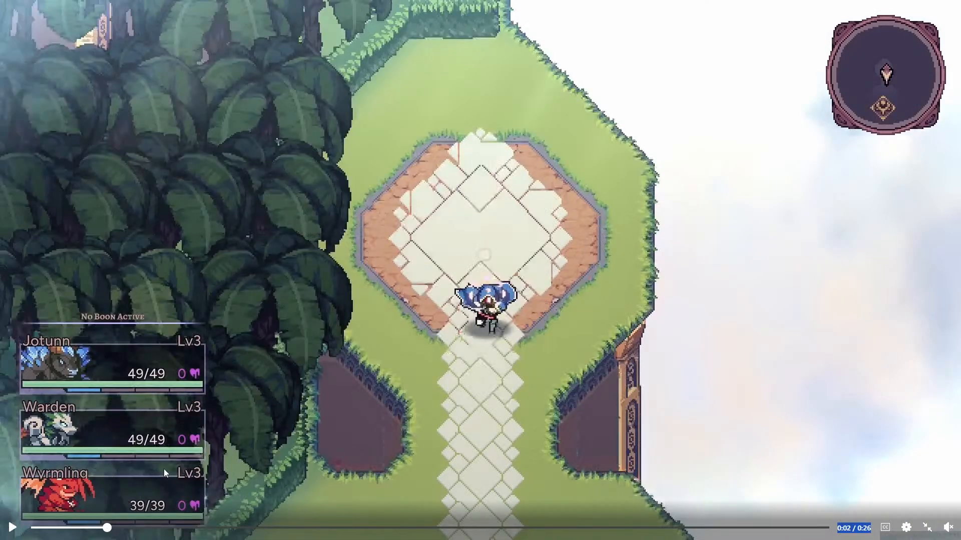
click(132, 530)
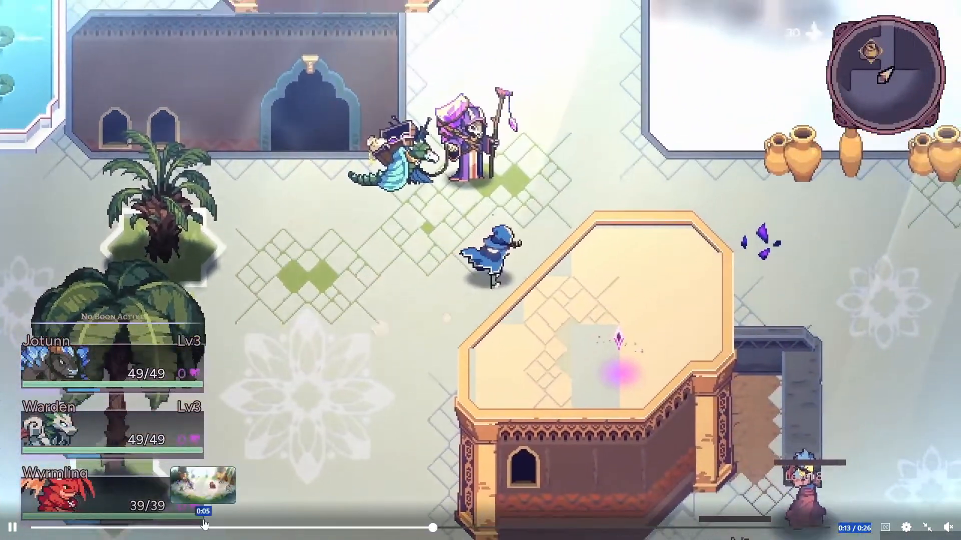
click(205, 524)
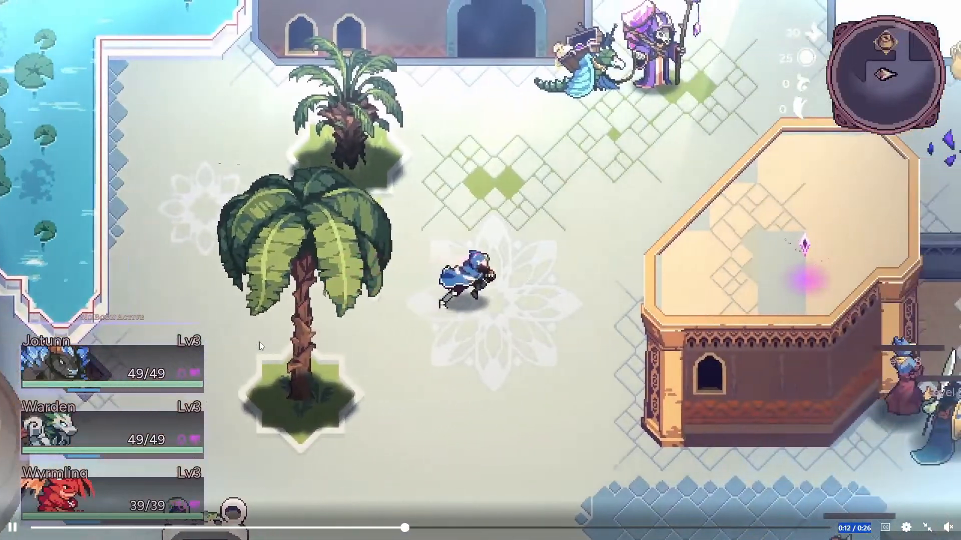
click(259, 343)
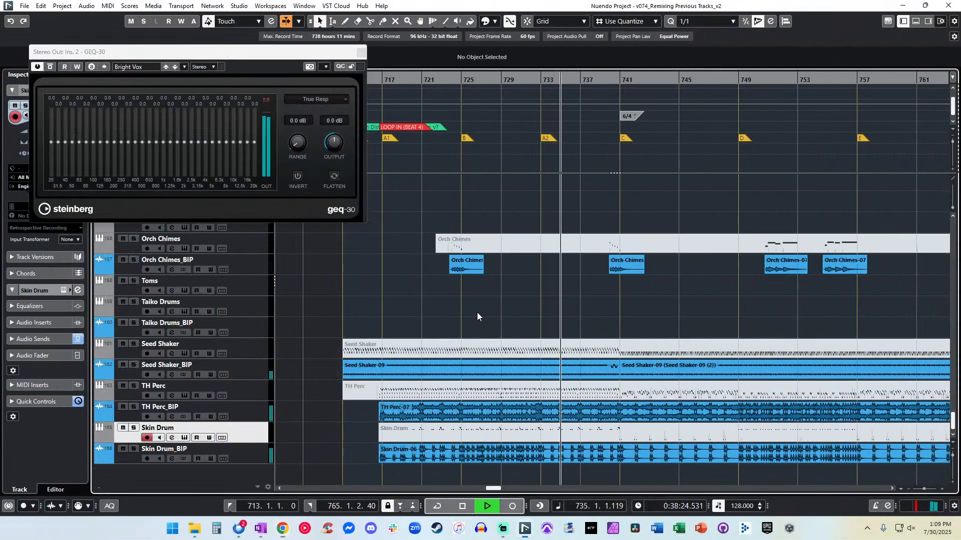
Monitor playback through section C, fit more of the arrangement in view and reset the GEQ-30 peak reading.
click(268, 102)
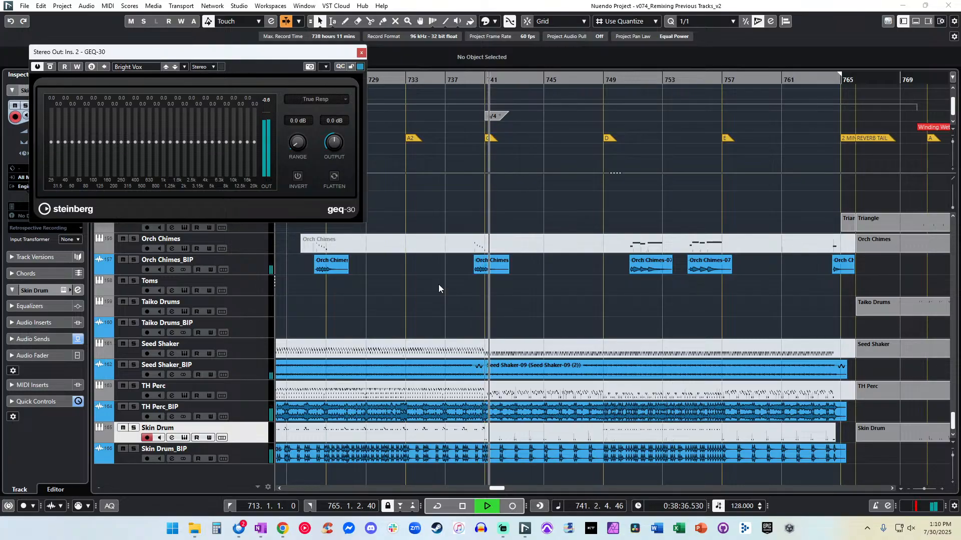
scroll(438, 285, left, 1)
scroll(621, 367, right, 1)
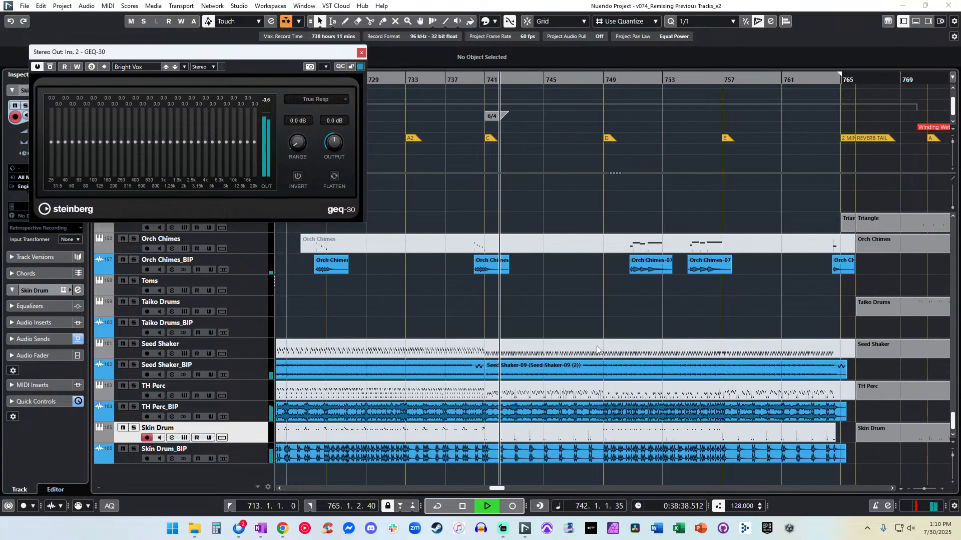
drag(860, 456, 277, 453)
key(g)
key(g)
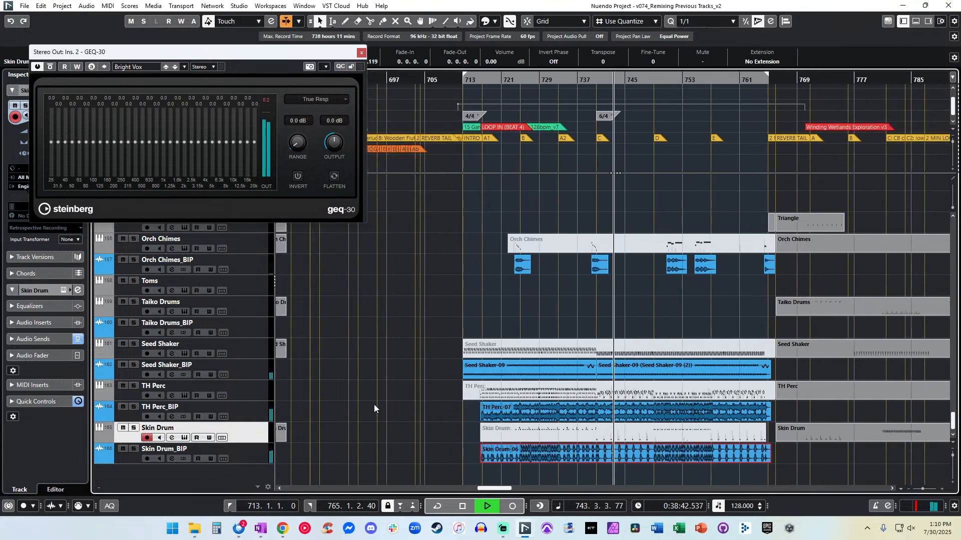
click(436, 328)
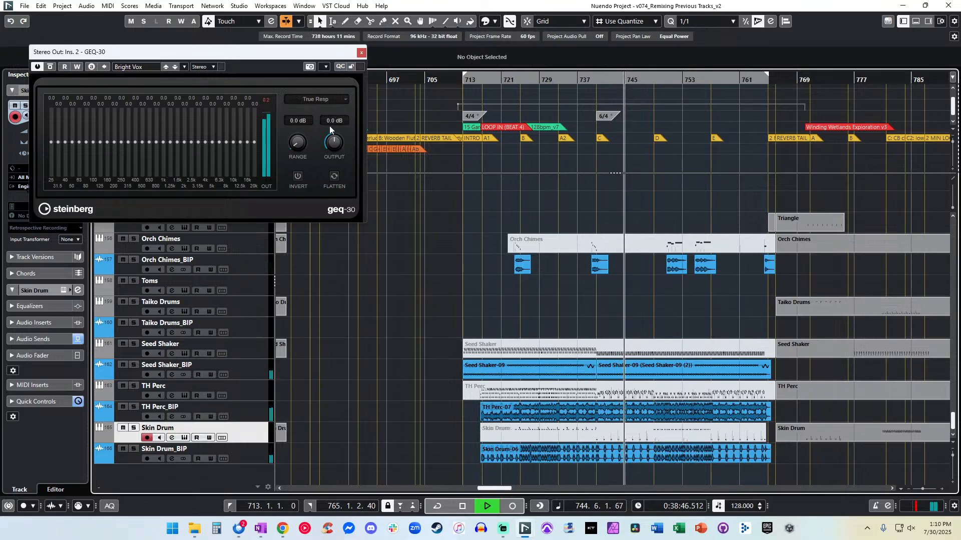
click(267, 101)
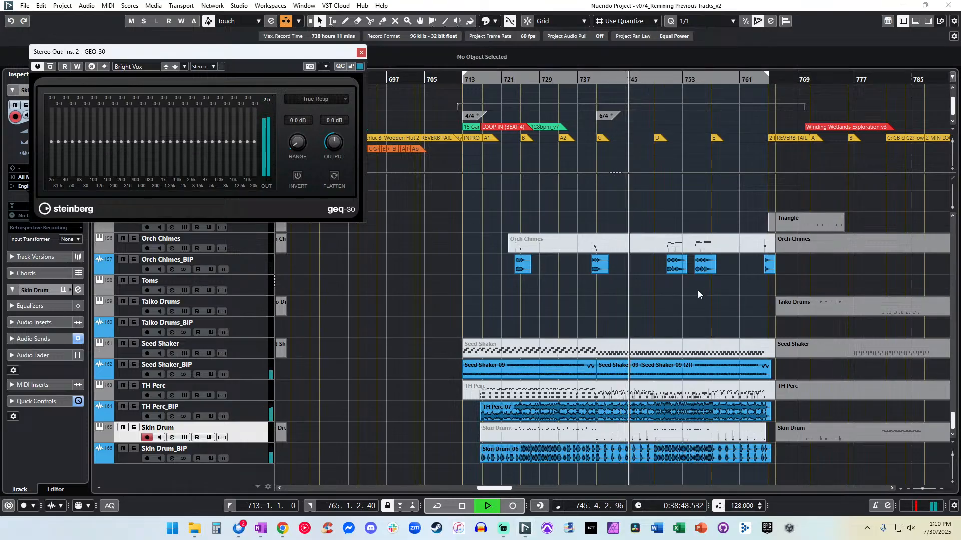
Solo Dark Bell_ERA_BIP briefly and set the volume of its three audio events to -6 dB.
scroll(639, 278, up, 6)
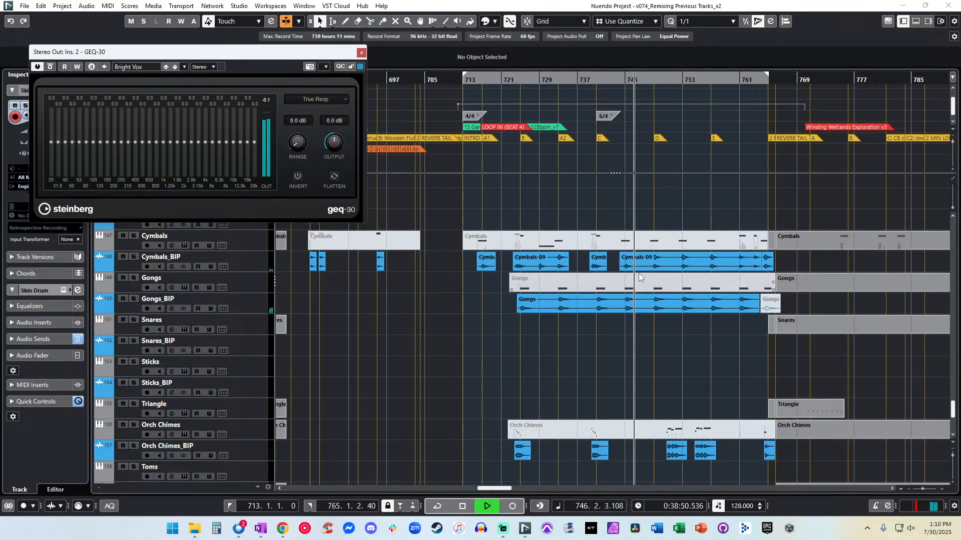
scroll(618, 295, up, 15)
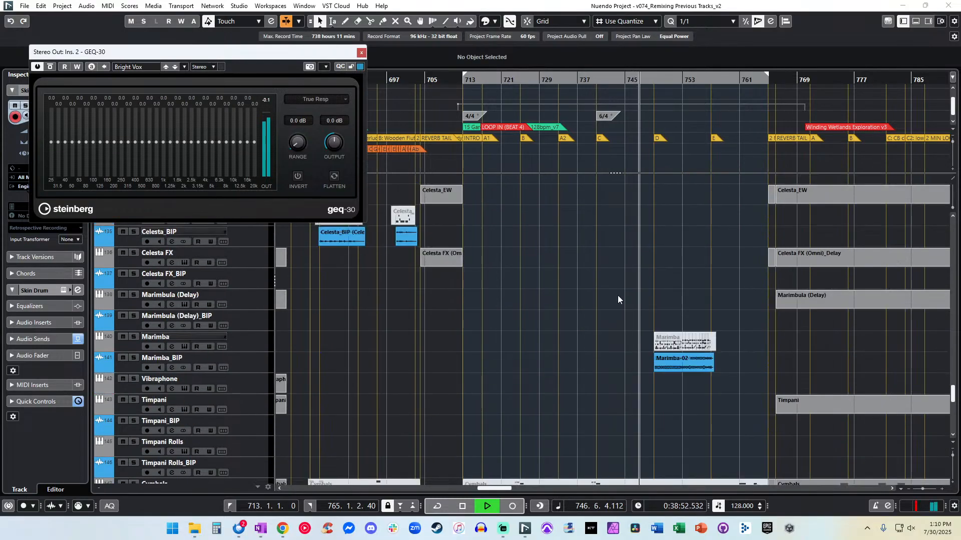
scroll(617, 295, up, 10)
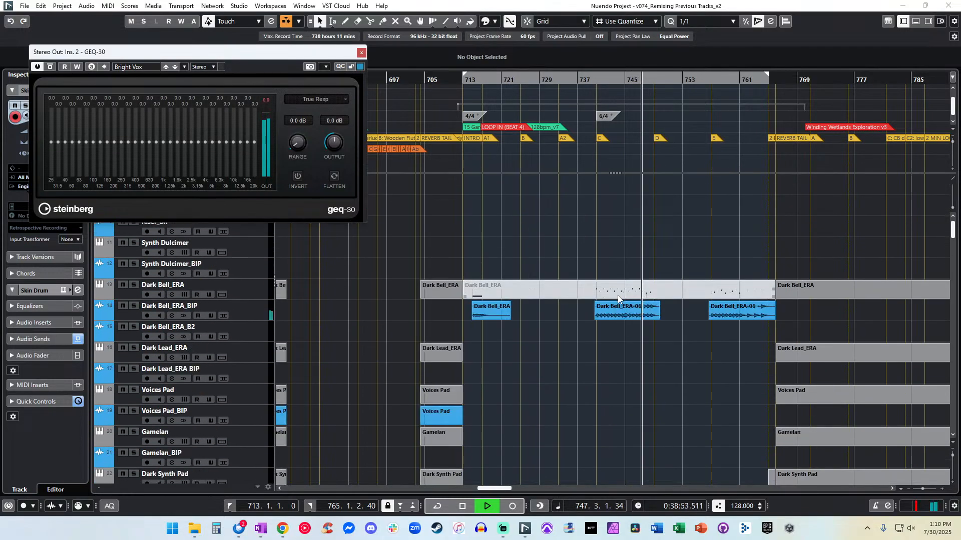
click(132, 305)
click(130, 306)
drag(752, 331, 481, 311)
click(491, 61)
text(-6)
key(Return)
Replay the track from section C and reset the GEQ-30 peak reading to check the output level.
click(266, 100)
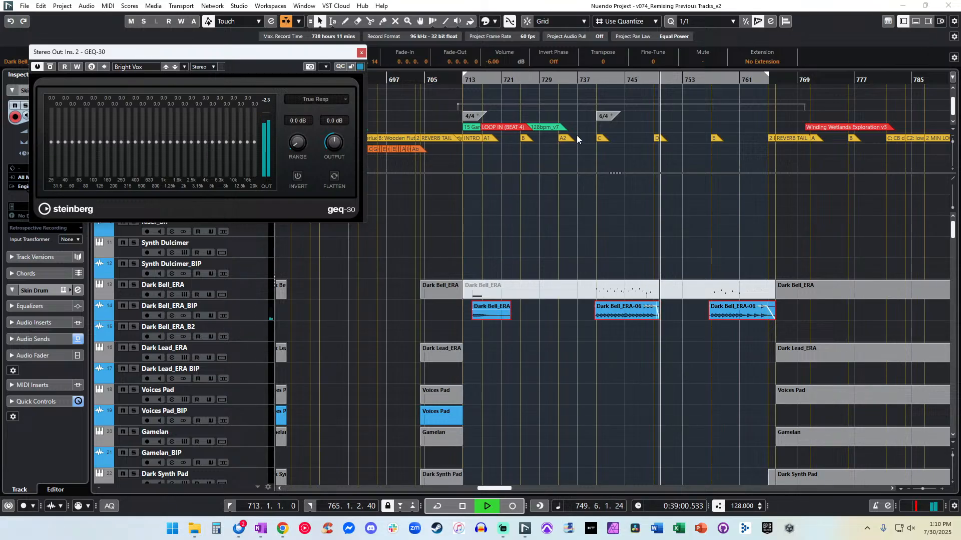
click(594, 81)
click(267, 100)
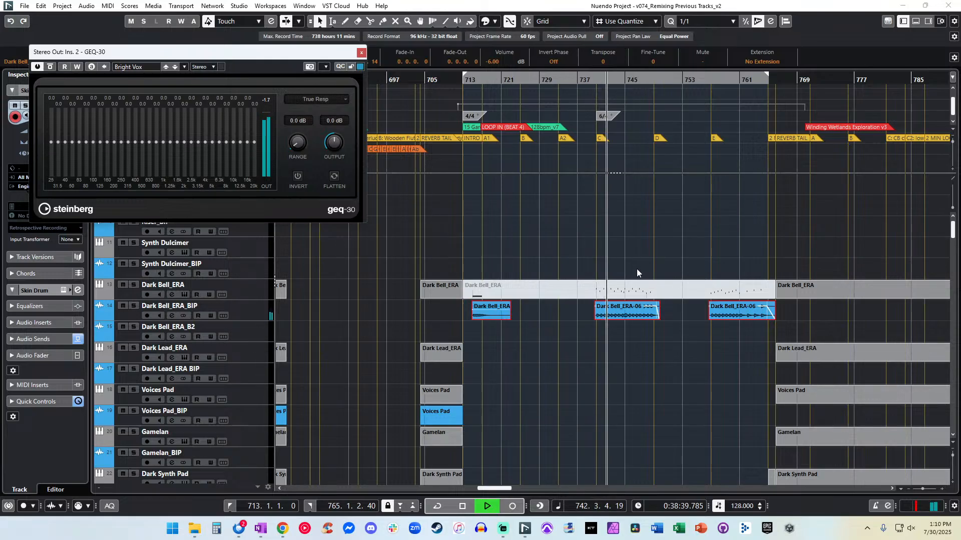
Audition the Choir_Insolidus_Delay audio track in and out of solo, check its section C event's volume and reset the peak reading.
scroll(637, 270, down, 5)
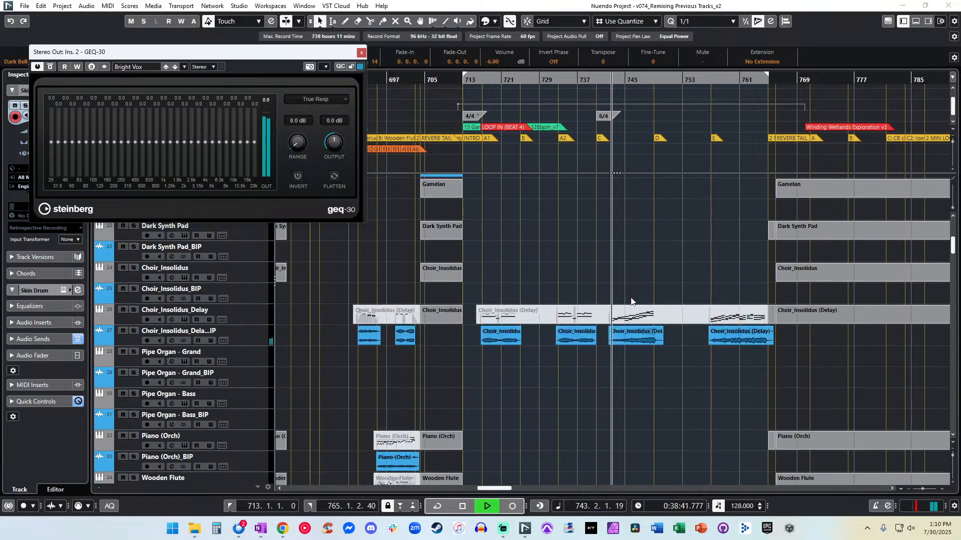
click(134, 331)
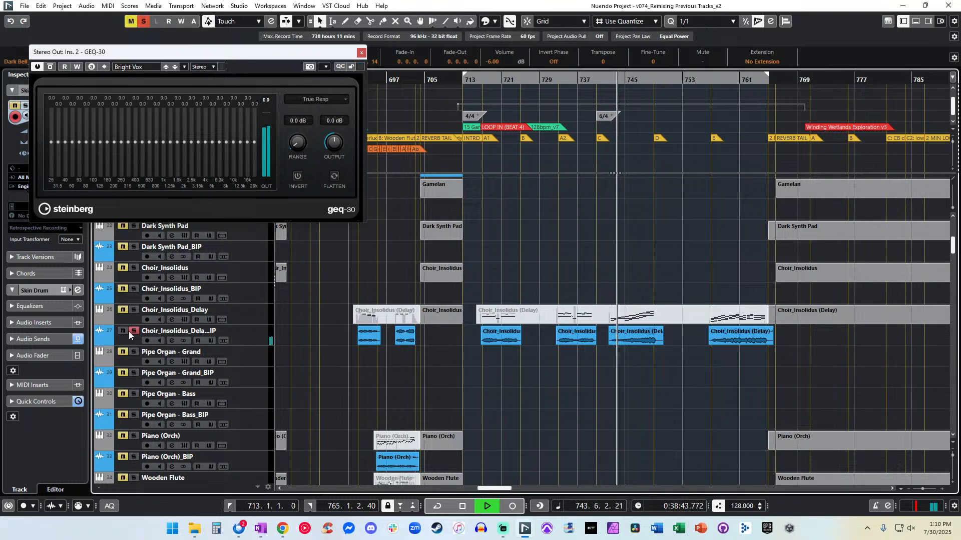
click(133, 331)
click(626, 340)
click(133, 331)
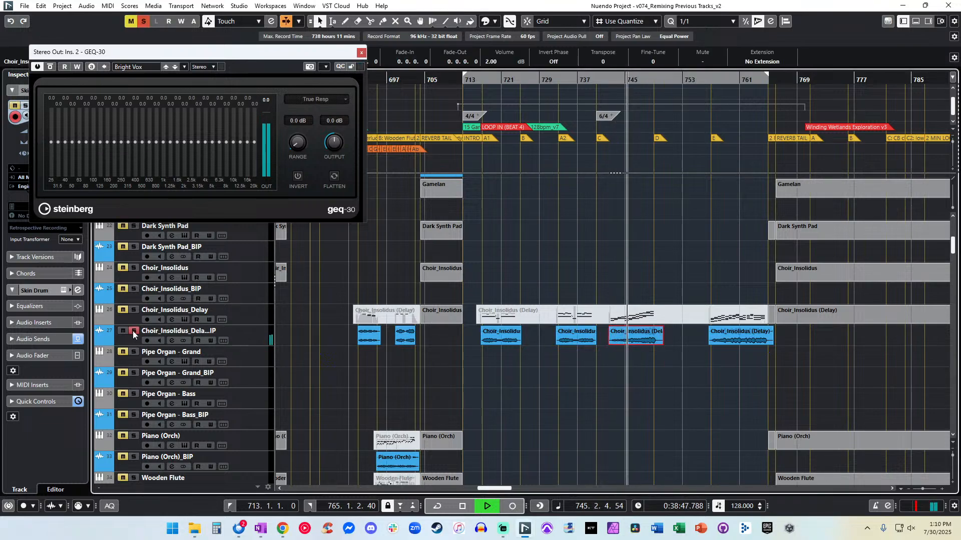
click(134, 331)
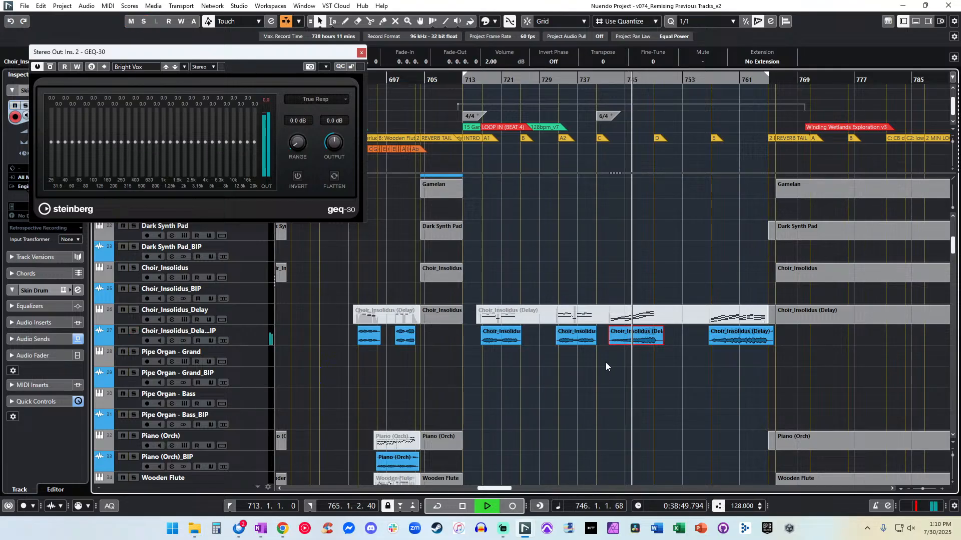
click(265, 101)
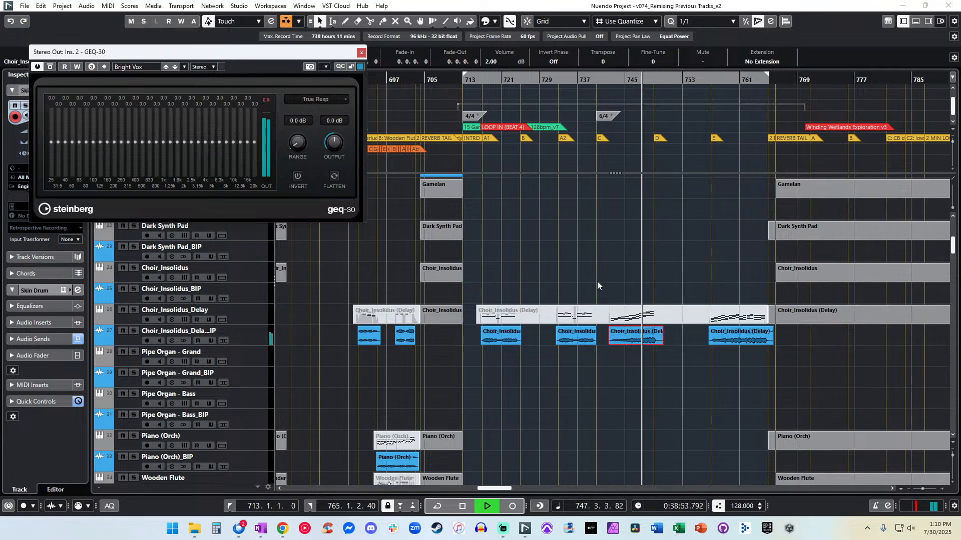
Check the volume of the Wooden Flute_BIP audio event leading into section D.
scroll(597, 281, down, 3)
scroll(597, 282, down, 3)
click(634, 381)
scroll(618, 295, down, 6)
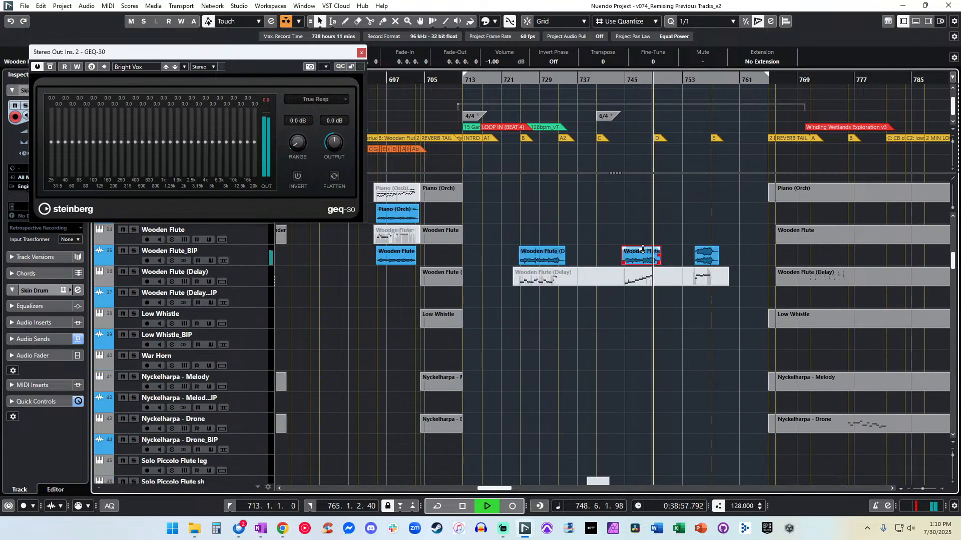
Select the track's percussion audio events on Skin Drum, TH Perc, Seed Shaker, Orch Chimes, Gongs and Cymbals.
scroll(629, 242, down, 20)
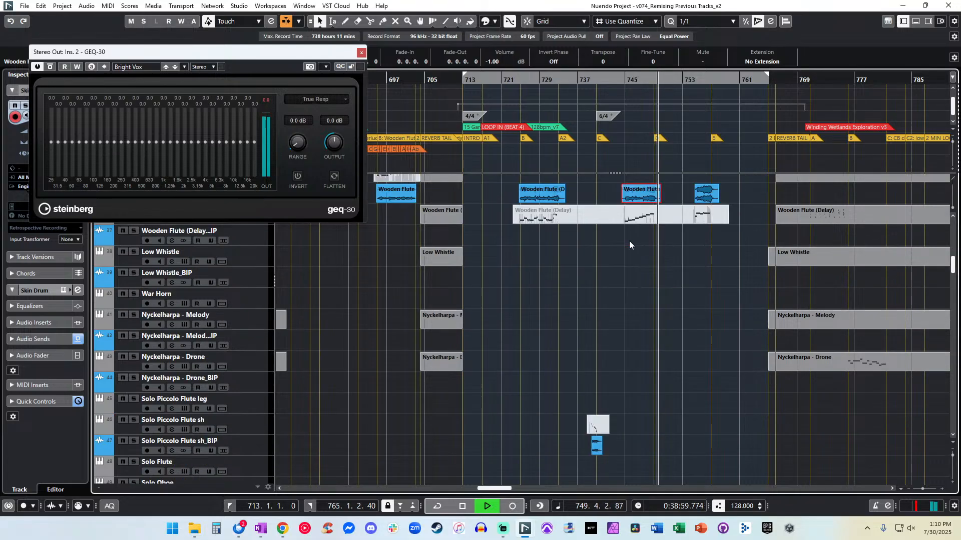
scroll(628, 241, down, 20)
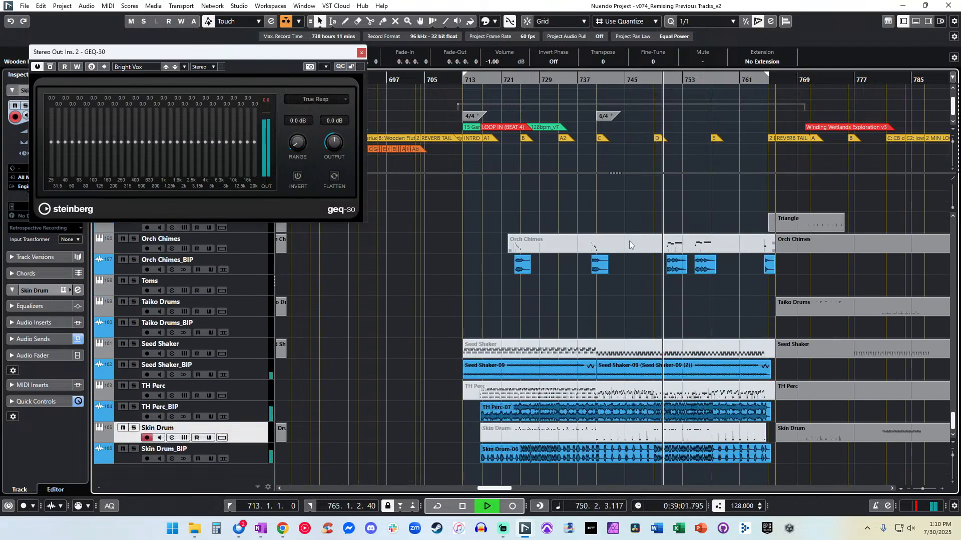
drag(802, 455, 475, 460)
drag(794, 413, 479, 407)
drag(812, 380, 521, 359)
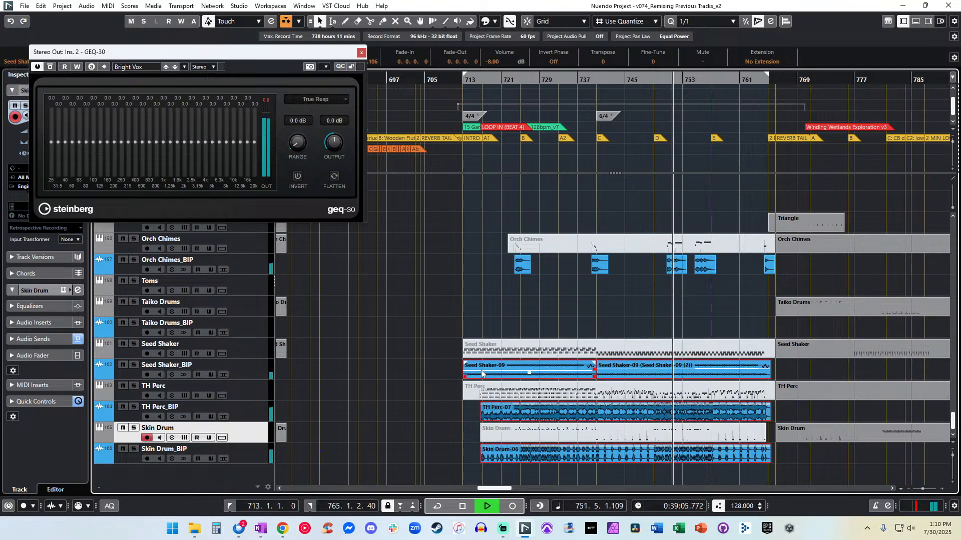
scroll(748, 336, up, 3)
drag(793, 343, 518, 328)
scroll(650, 295, up, 6)
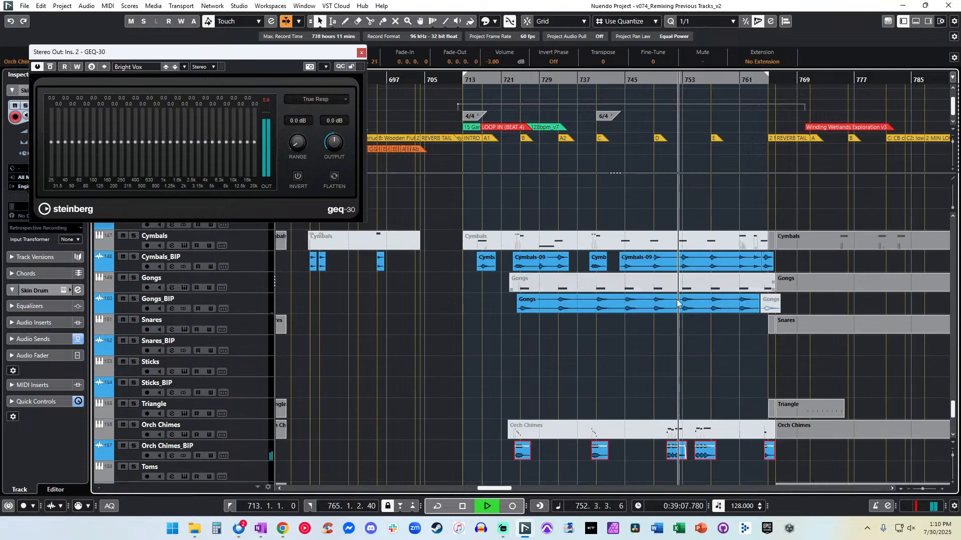
drag(802, 305, 484, 299)
drag(783, 262, 473, 265)
Add the Marimba, V1 leg_TSS, V2 leg_TSS and Strings Hi FX 1 audio events to the selection.
scroll(596, 214, up, 9)
drag(747, 311, 650, 308)
scroll(651, 308, up, 15)
drag(673, 345, 557, 319)
scroll(599, 343, up, 15)
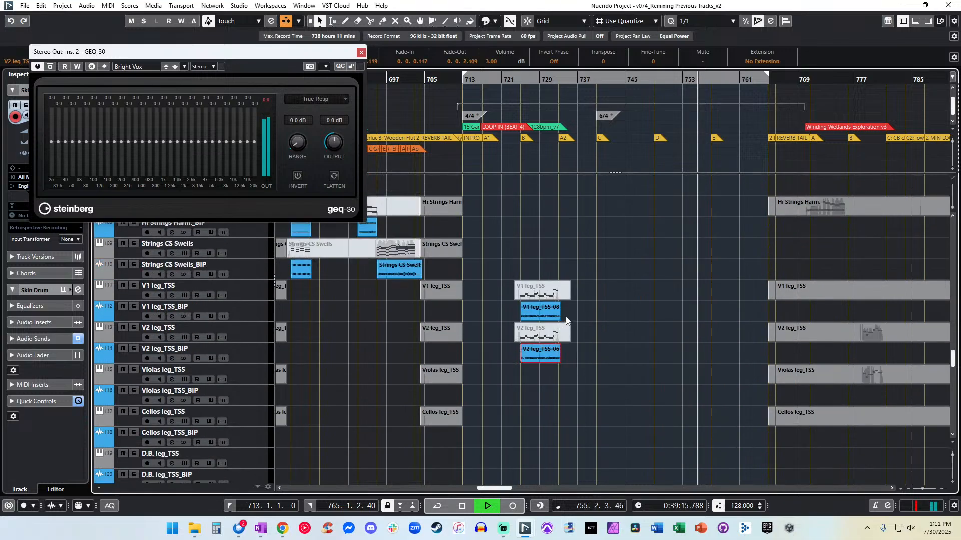
scroll(590, 292, up, 15)
drag(803, 326, 505, 331)
drag(587, 265, 554, 234)
scroll(710, 335, up, 12)
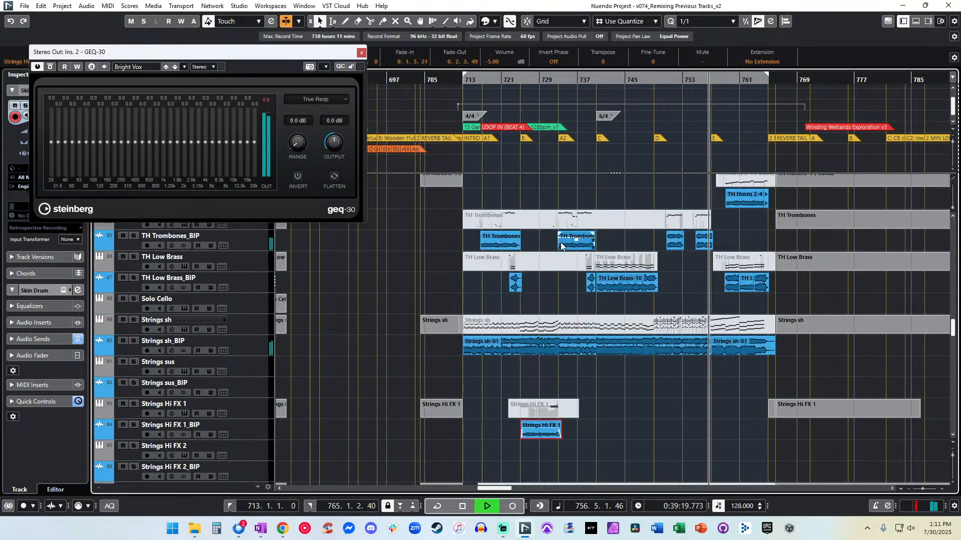
Add the audio events of Strings sh, TH Low Brass, TH Trombones, both TH Horns tracks and Trumpets leg chords to the selection.
drag(802, 411, 444, 407)
drag(776, 348, 499, 349)
drag(480, 313, 738, 315)
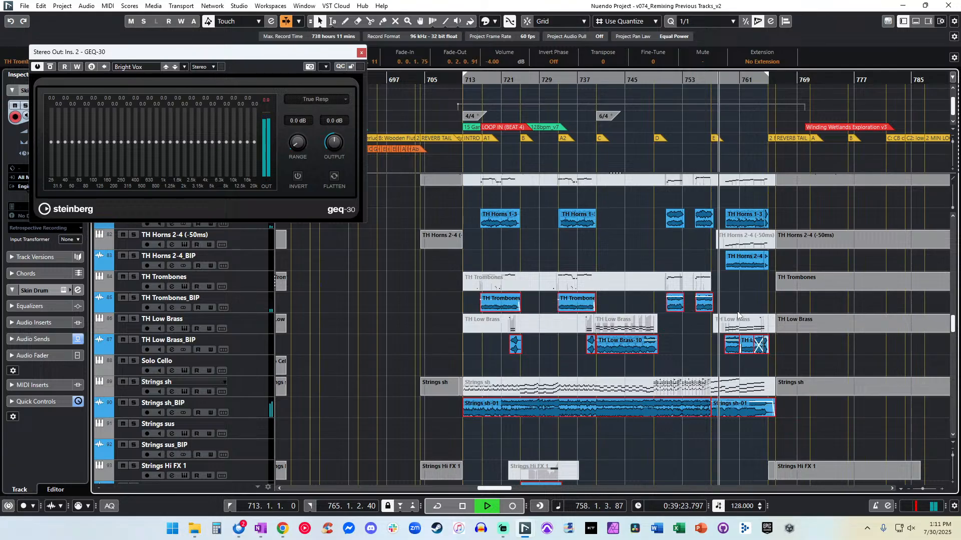
drag(790, 210, 511, 222)
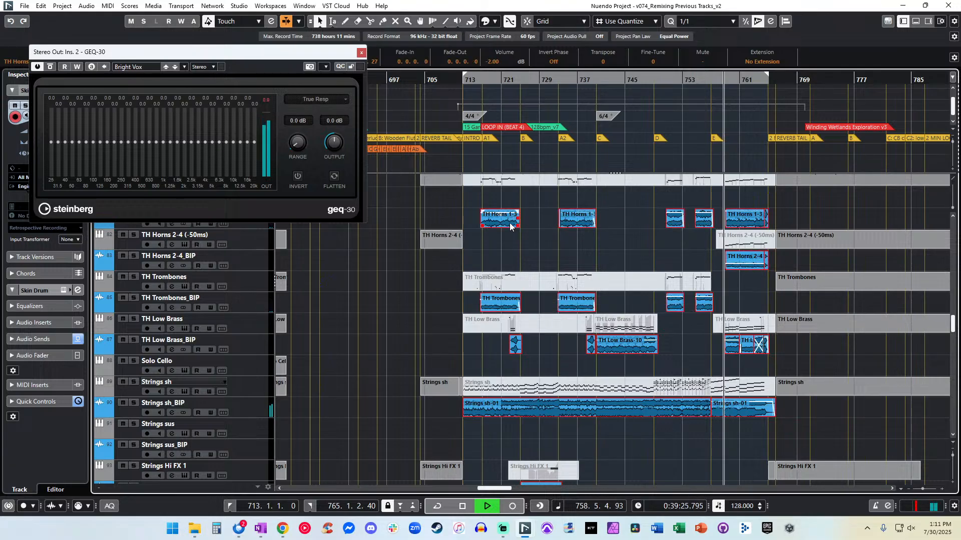
scroll(509, 224, up, 5)
drag(739, 302, 509, 305)
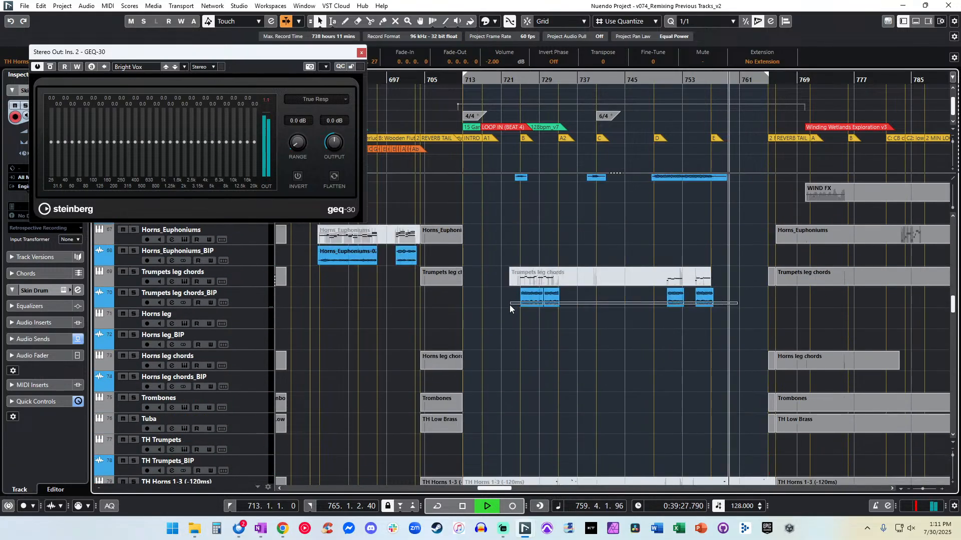
Extend the selection with the Winds Ens, Solo Piccolo Flute sh, Wooden Flute and Choir_Insolidus_Delay audio events.
scroll(572, 250, up, 2)
drag(715, 300, 514, 302)
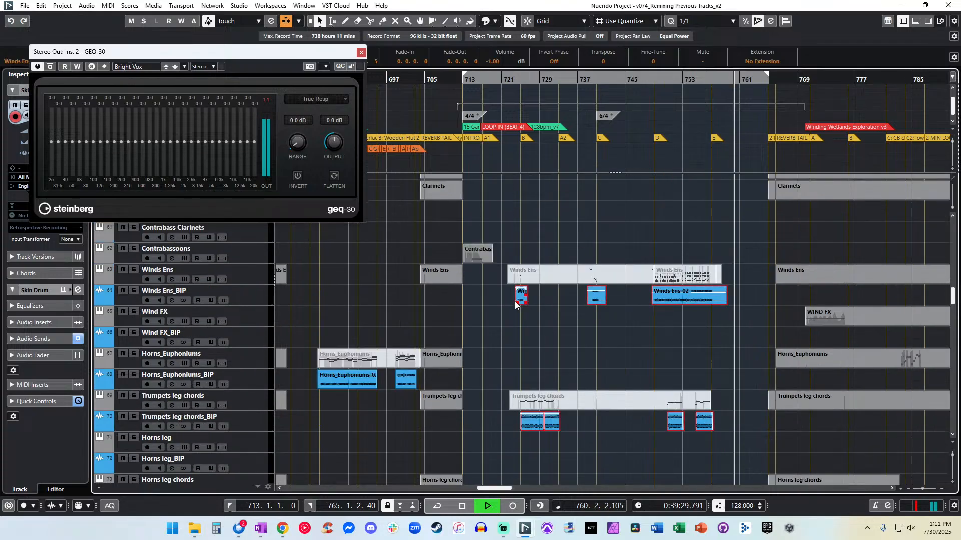
scroll(548, 249, up, 6)
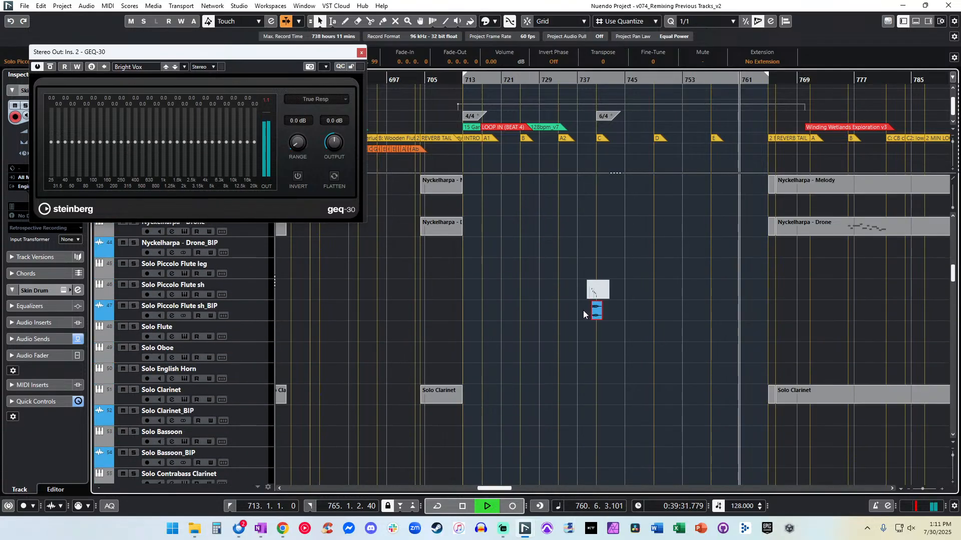
scroll(598, 260, up, 4)
drag(739, 296, 517, 305)
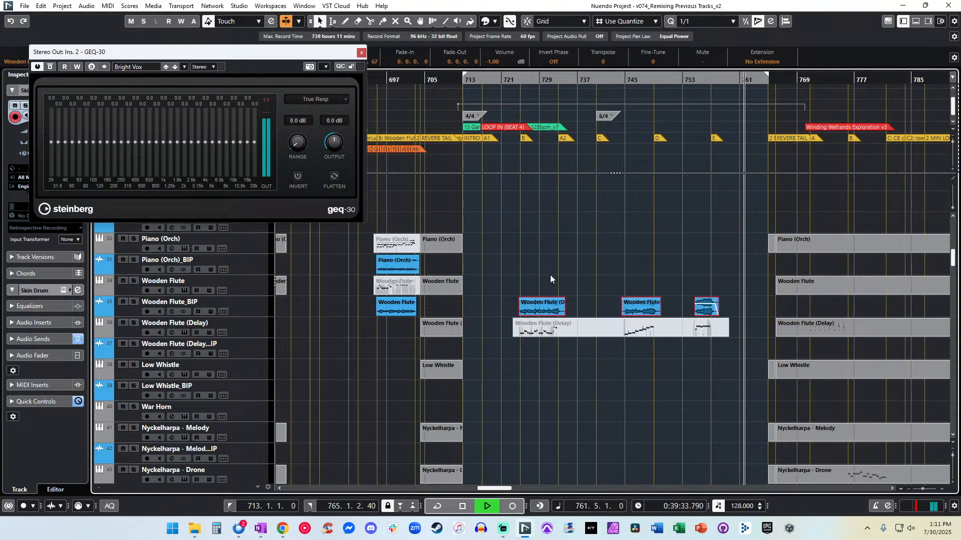
scroll(550, 275, up, 3)
drag(815, 357, 458, 331)
scroll(576, 263, up, 4)
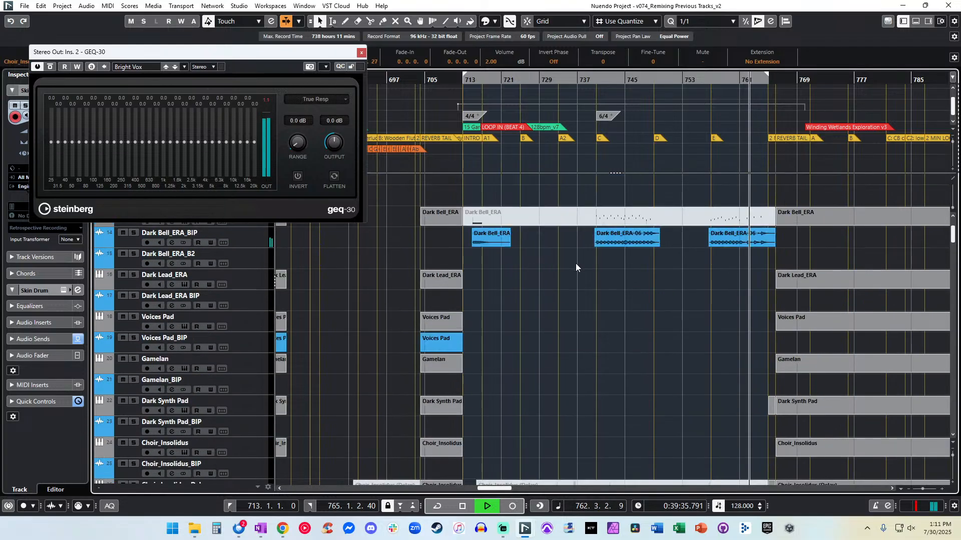
Include the Dark Bell_ERA_BIP events and lower the whole selection together by setting the event volume to -7 dB.
drag(793, 309, 483, 311)
click(504, 61)
text(-7)
key(Return)
Replay section C after the overall volume cut and reset the GEQ-30 peak reading.
click(265, 100)
click(620, 80)
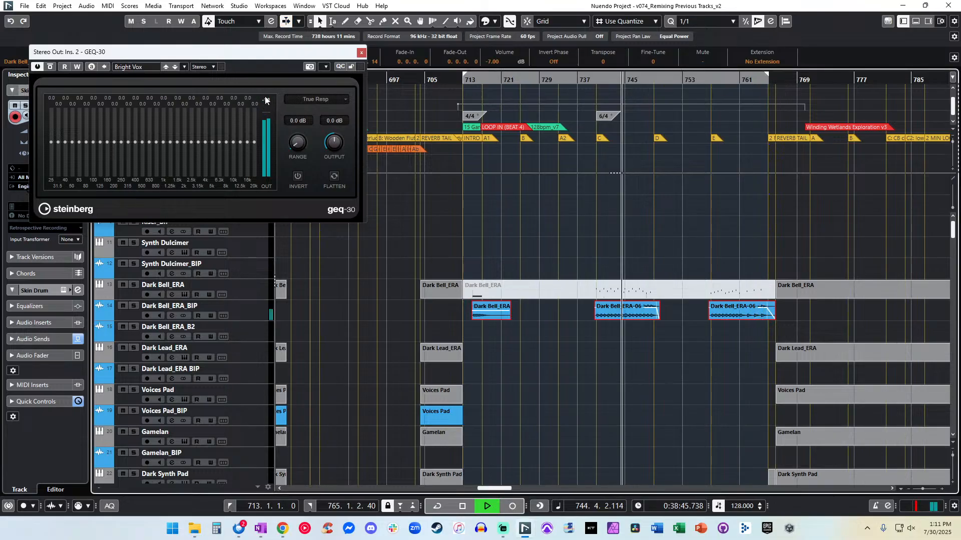
click(266, 100)
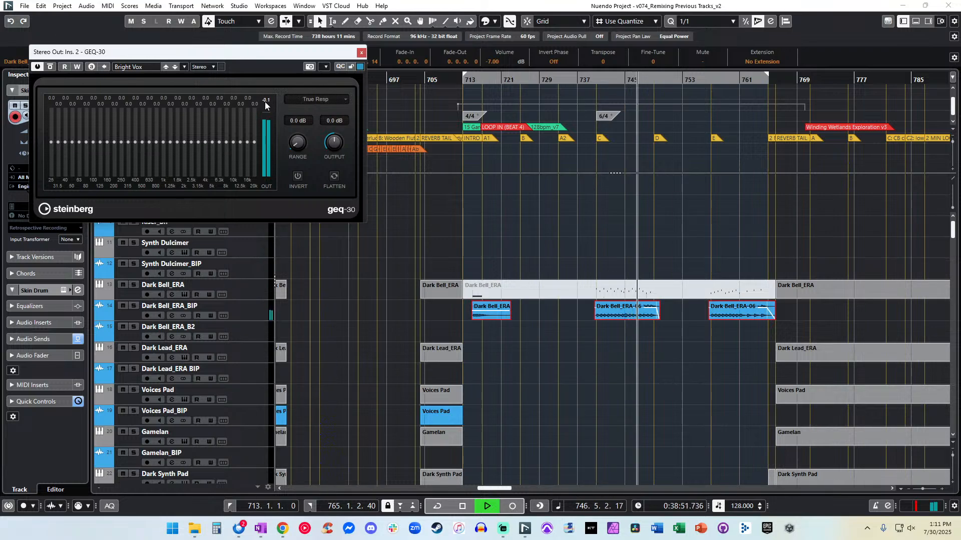
Switch to the browser and back during playback, compare the GEQ-30 peaks with the bx_limiter True Peak insert and close the limiter.
key(alt+Tab)
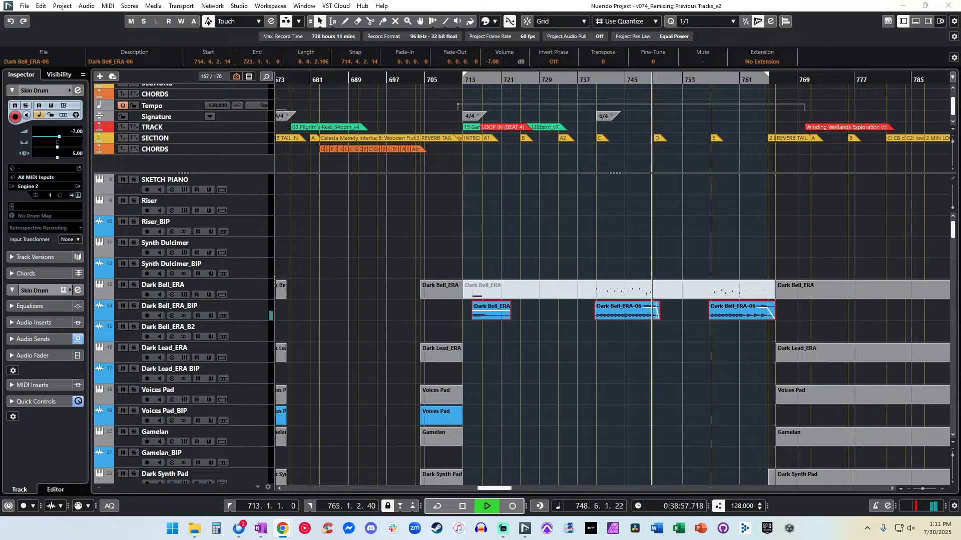
click(490, 222)
click(265, 102)
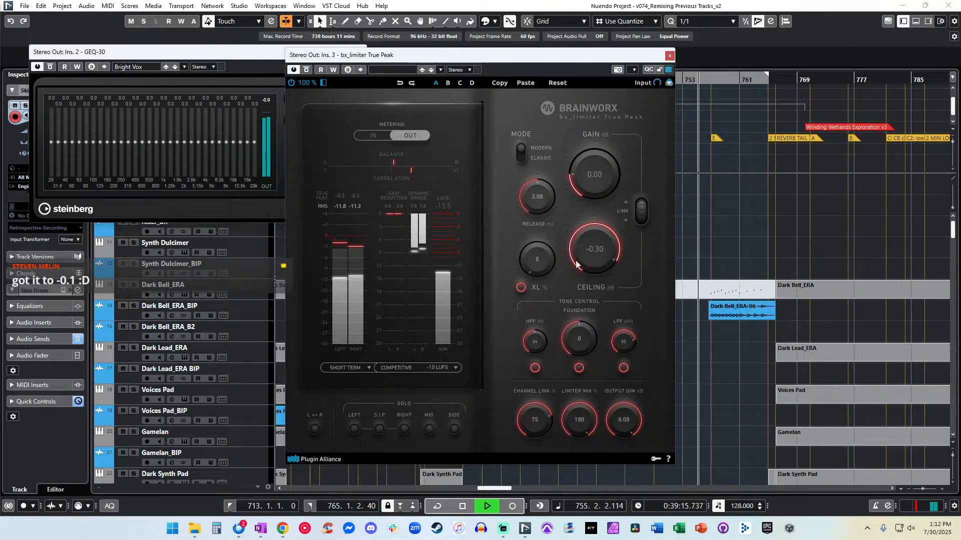
click(265, 105)
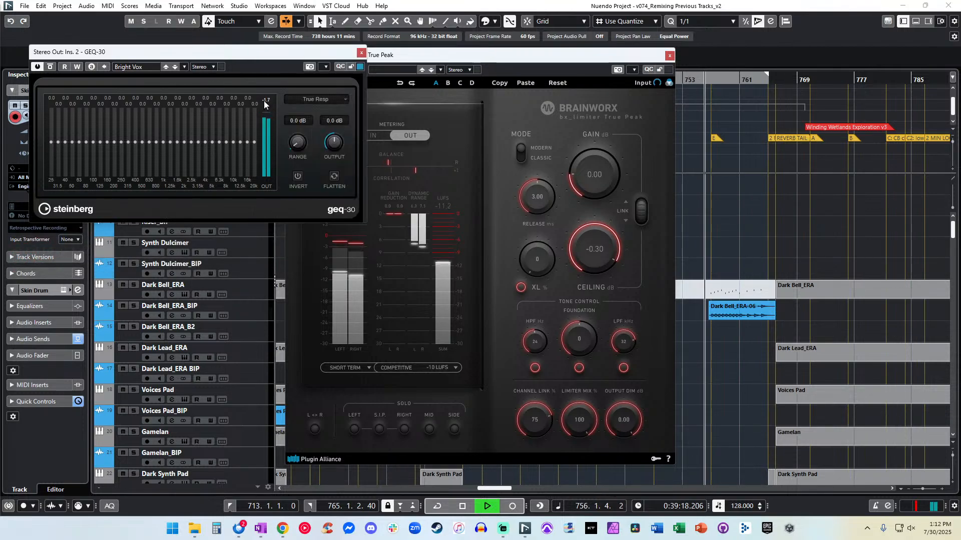
click(669, 56)
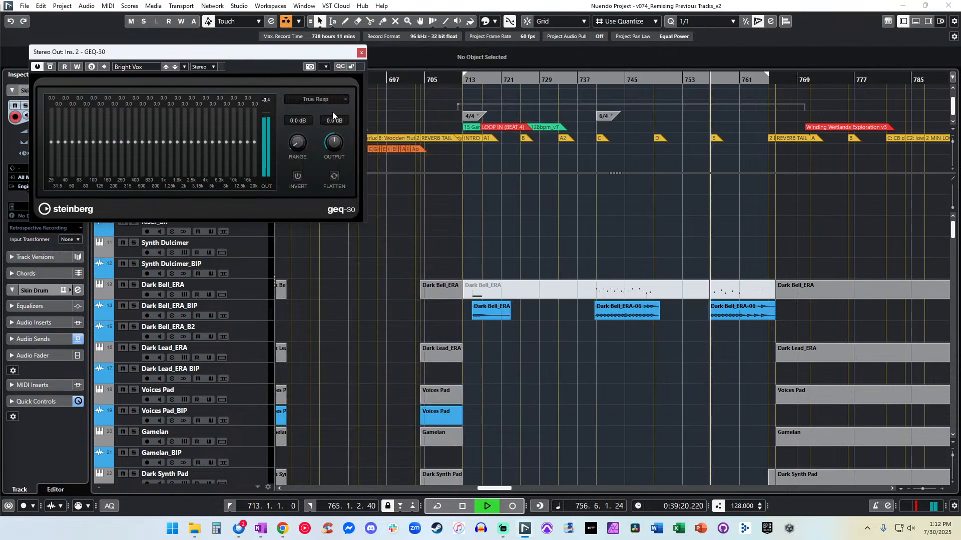
Close the GEQ-30, select the Gongs_BIP audio events and set their event volume to -5 dB.
click(361, 53)
scroll(523, 228, down, 20)
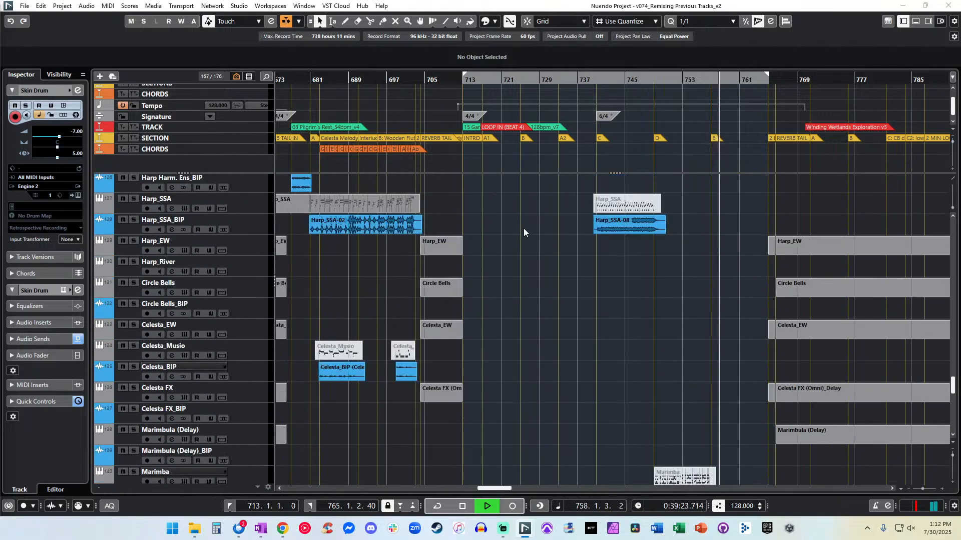
scroll(523, 230, down, 5)
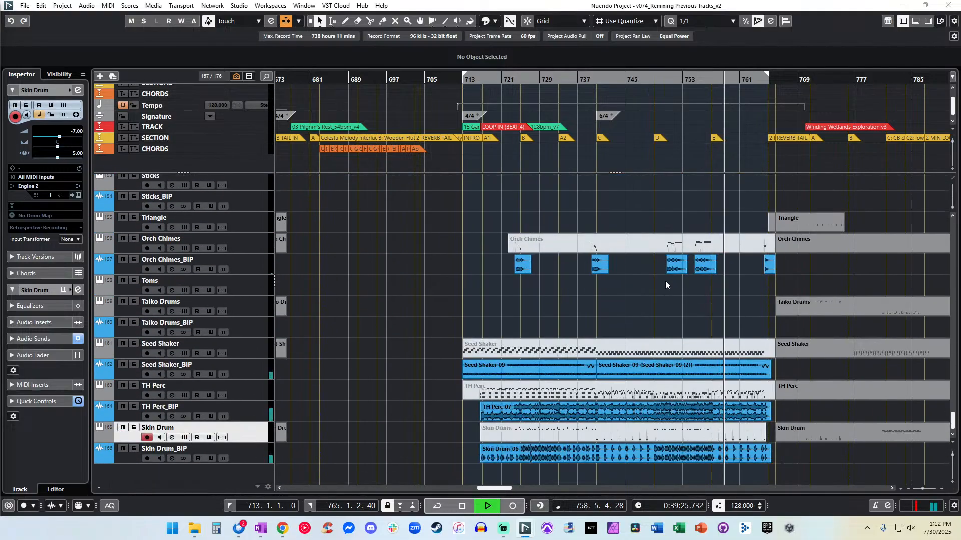
scroll(665, 285, up, 2)
drag(800, 244, 508, 244)
scroll(488, 66, down, 1)
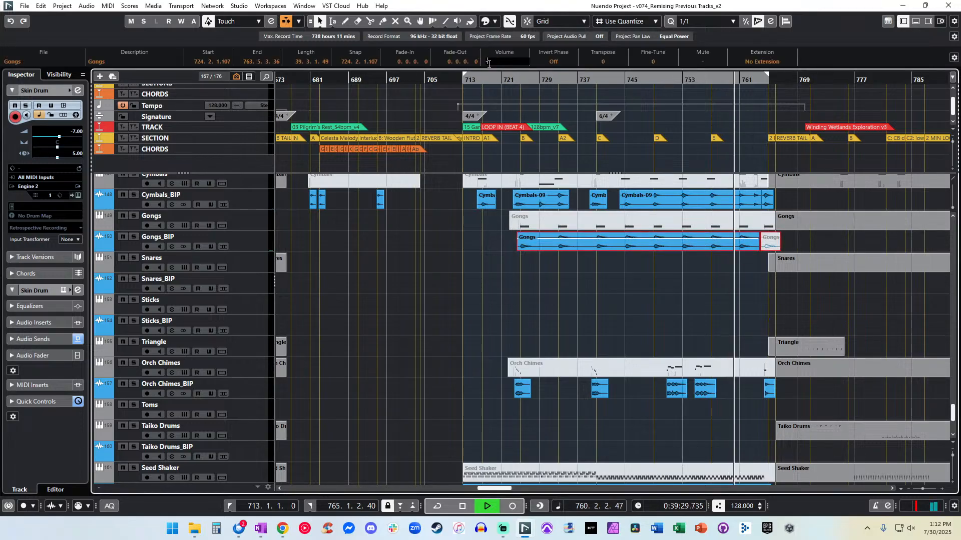
scroll(575, 200, up, 3)
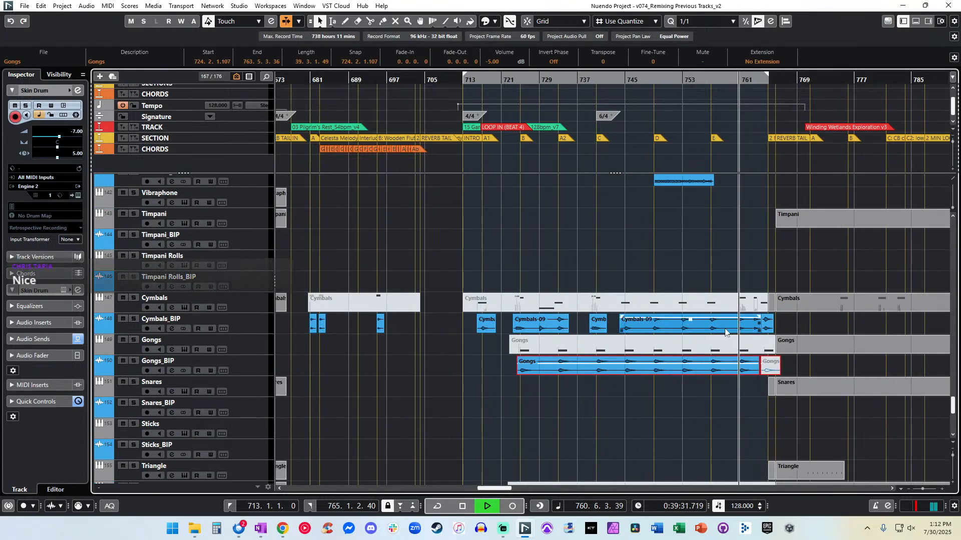
Select the Strings Hi sh-09 audio event on the Strings Hi sh_BIP track and set its event volume to -4 dB.
scroll(535, 244, up, 3)
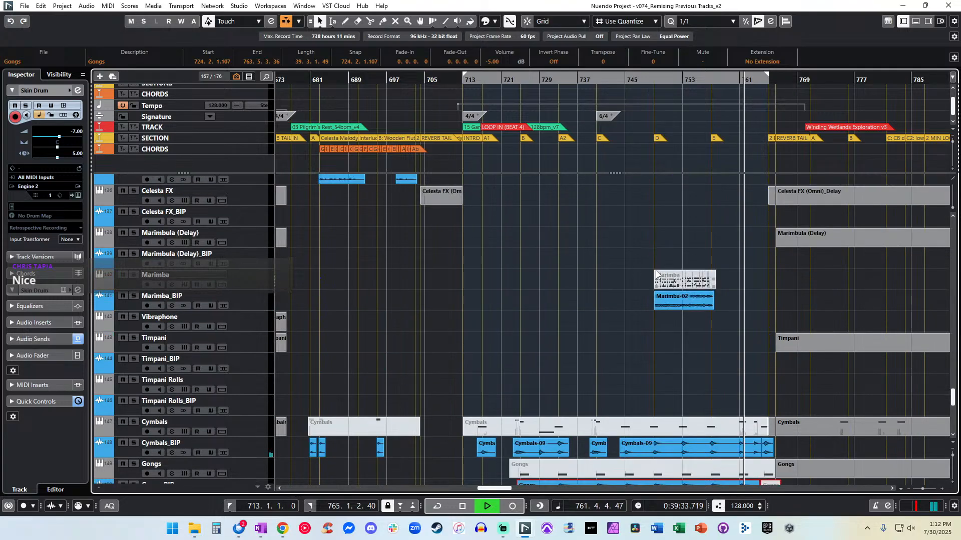
scroll(639, 246, up, 7)
scroll(640, 247, up, 14)
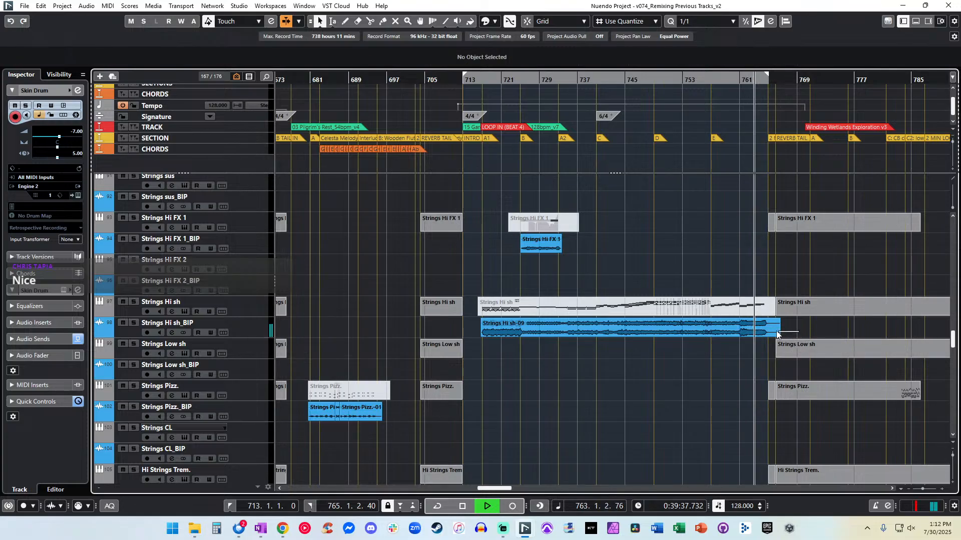
click(496, 327)
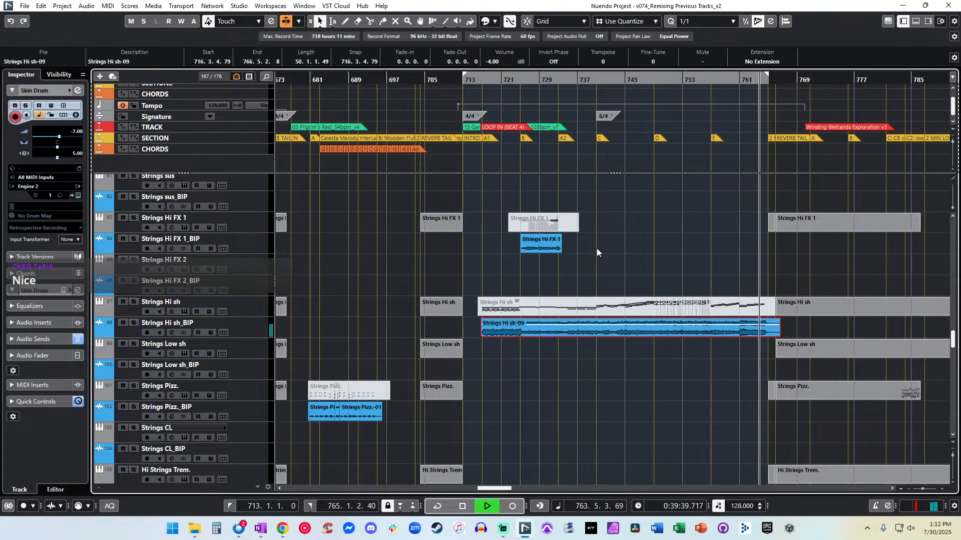
Check the track's final peak on the GEQ-30 and the bx_limiter True Peak, then close both plug-ins and clear the event selection.
scroll(596, 248, up, 20)
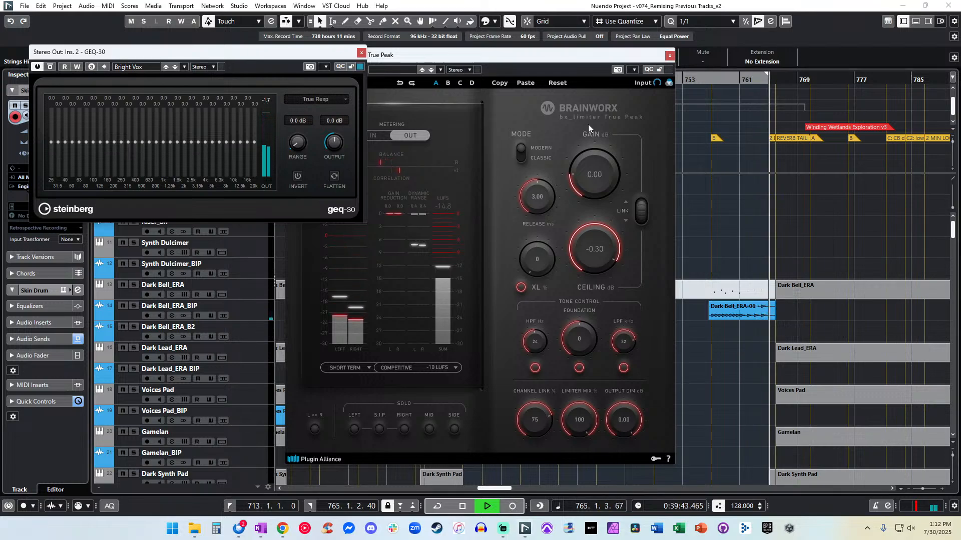
click(634, 67)
click(669, 55)
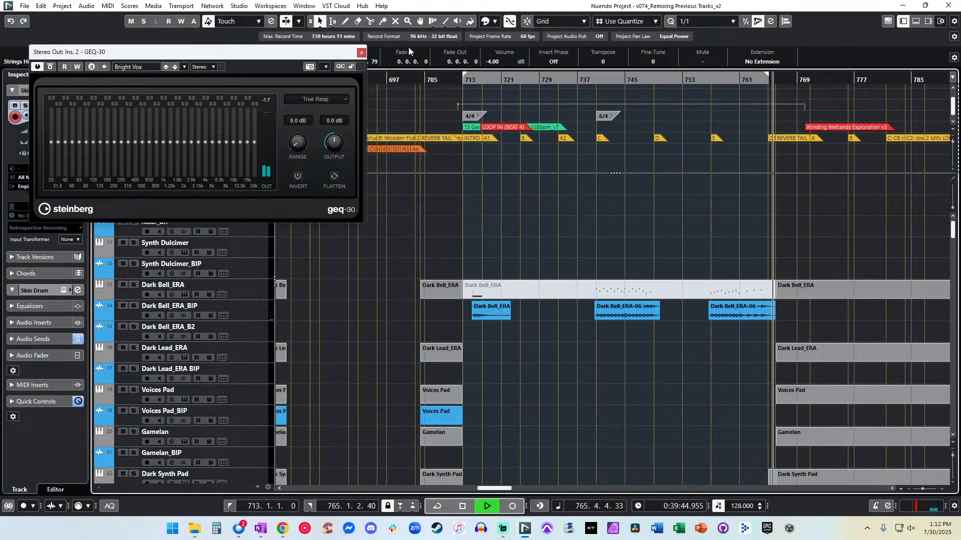
click(362, 52)
key(space)
click(489, 230)
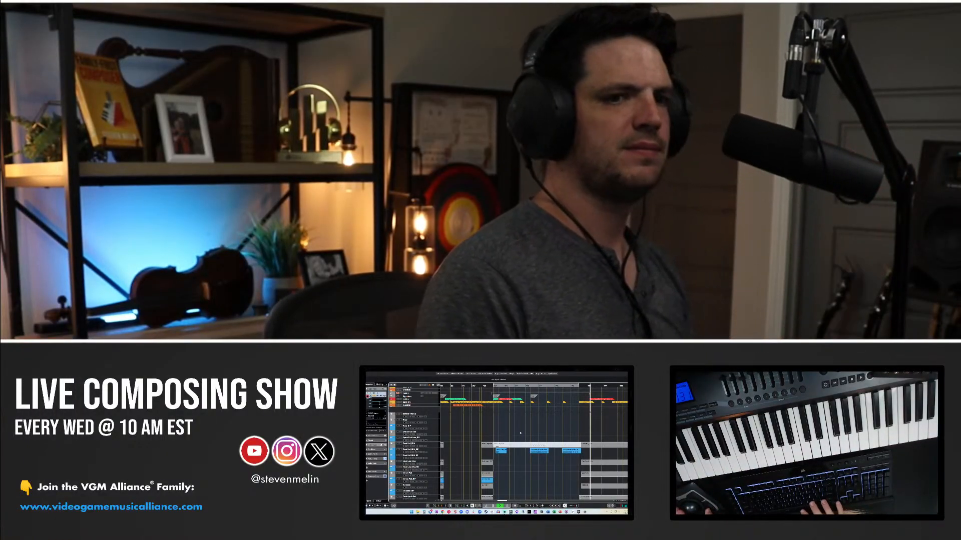
Examine the Winding Wetlands Exploration v3 section across all instrument tracks down to the percussion during playback.
scroll(523, 433, right, 4)
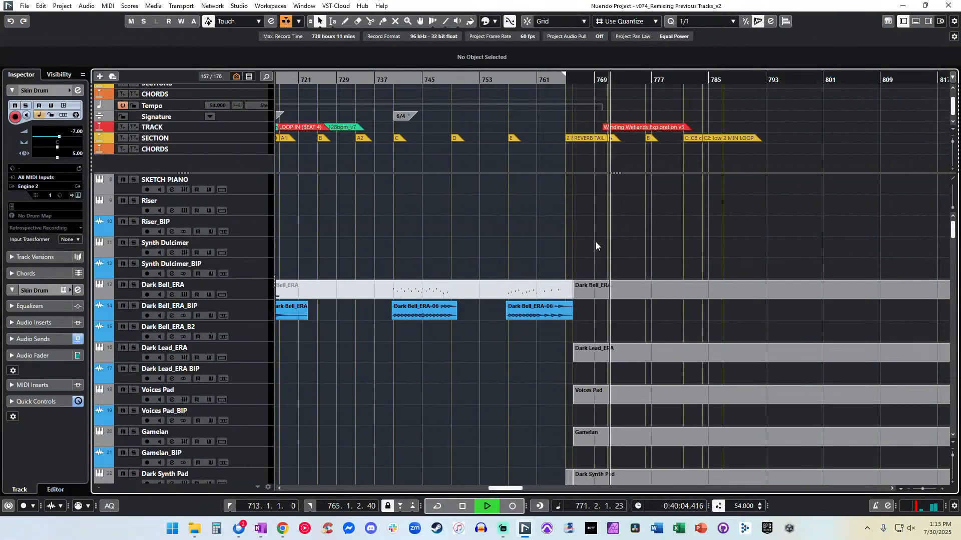
scroll(624, 241, right, 5)
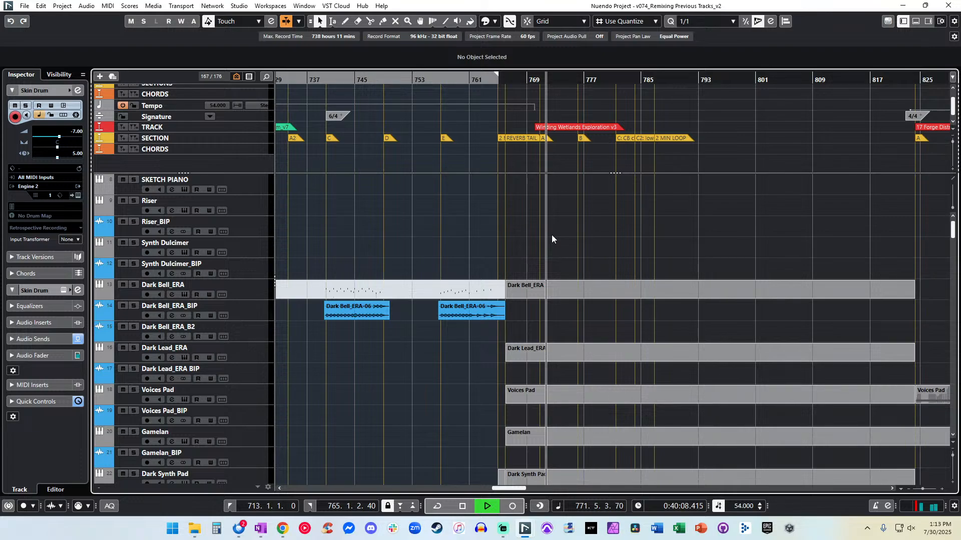
scroll(551, 235, down, 20)
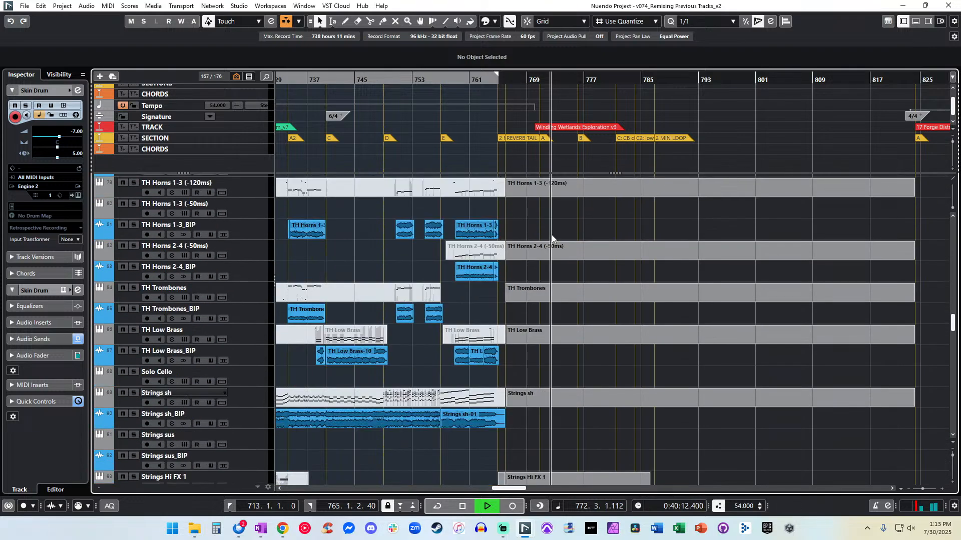
scroll(552, 235, down, 15)
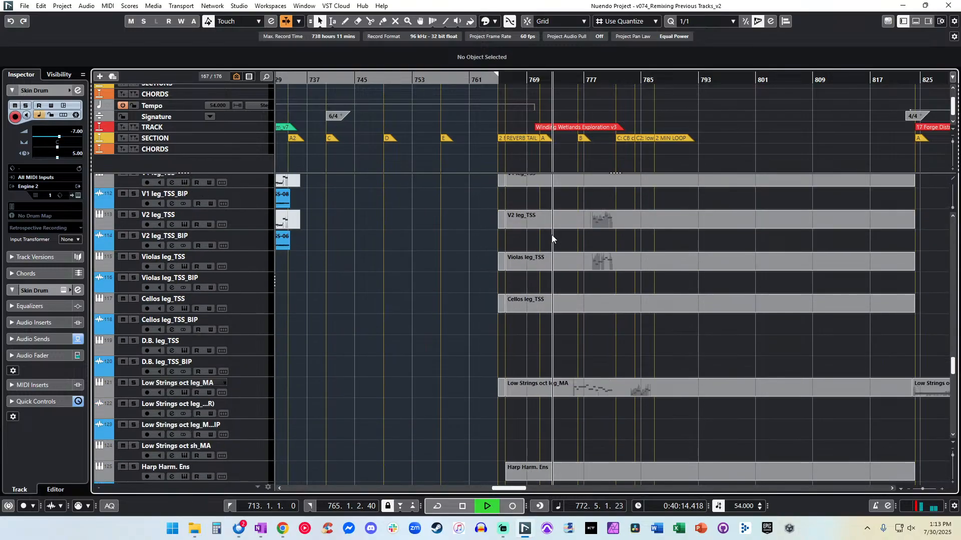
scroll(551, 235, right, 5)
scroll(552, 235, down, 3)
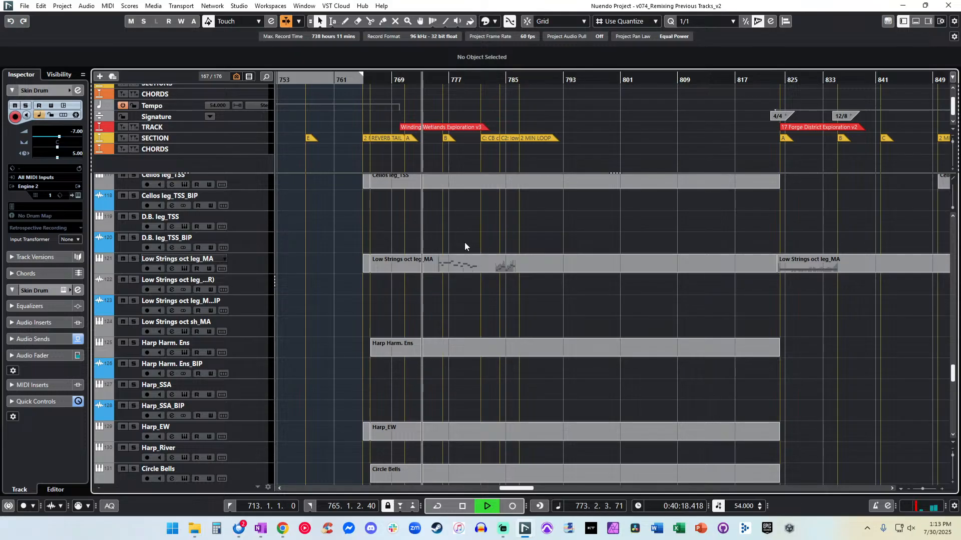
scroll(465, 242, down, 15)
scroll(465, 242, down, 3)
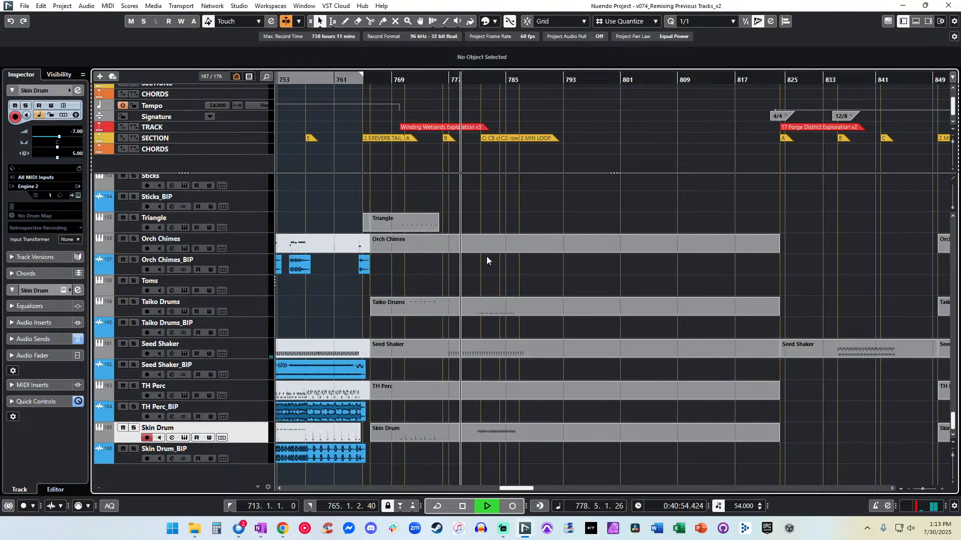
scroll(488, 258, right, 6)
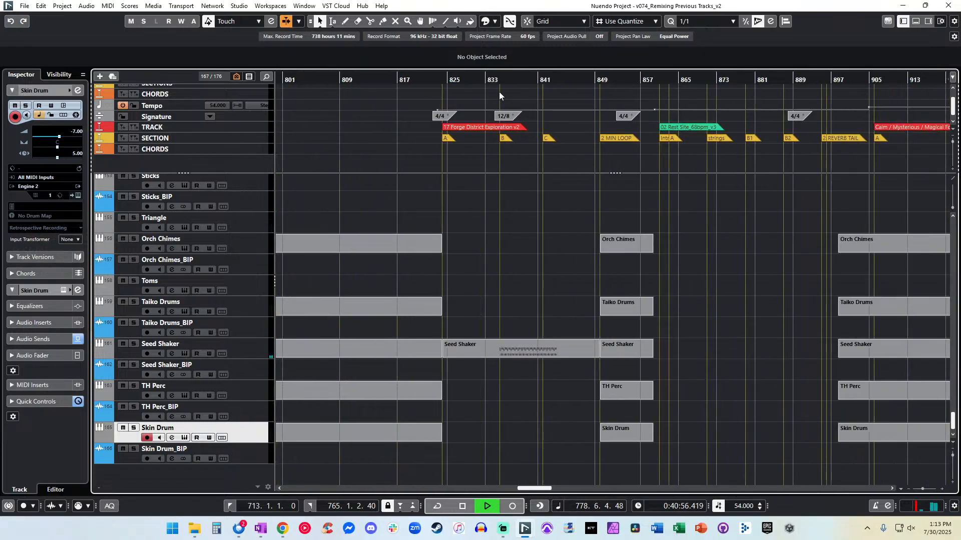
Play Forge District Exploration v2 from section B and enlarge the lower track area by shrinking the marker track area.
click(498, 78)
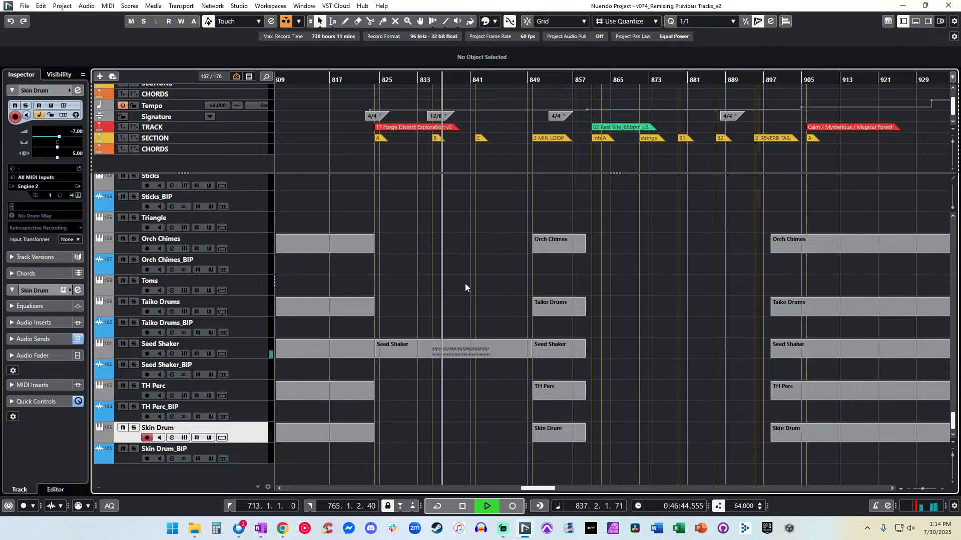
scroll(166, 125, up, 2)
scroll(167, 129, down, 2)
mouse_move(183, 173)
mouse_down()
mouse_move(191, 110)
mouse_move(192, 119)
mouse_up()
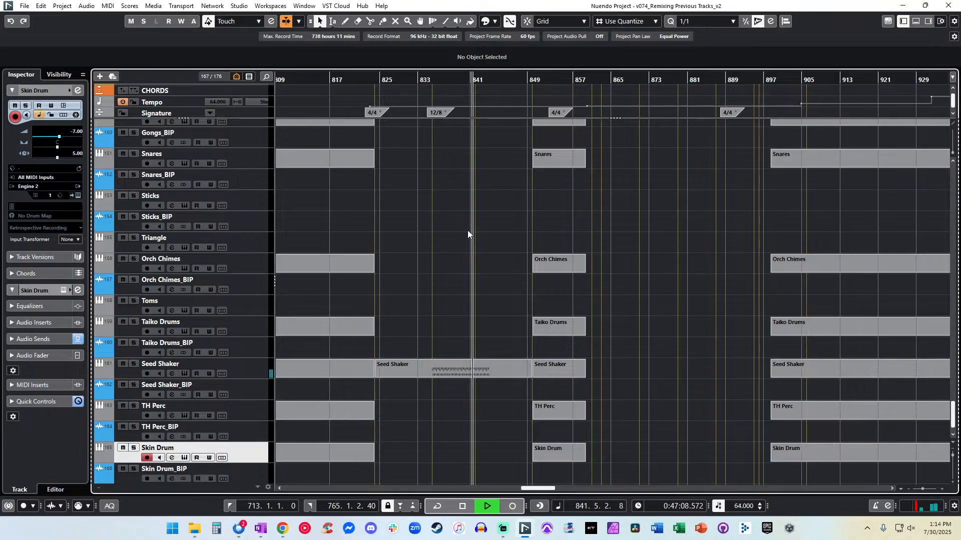
Audition the 2 MIN LOOP area from about bar 850 and the Rest Site_68bpm_v3 cue from about bar 871.
click(536, 80)
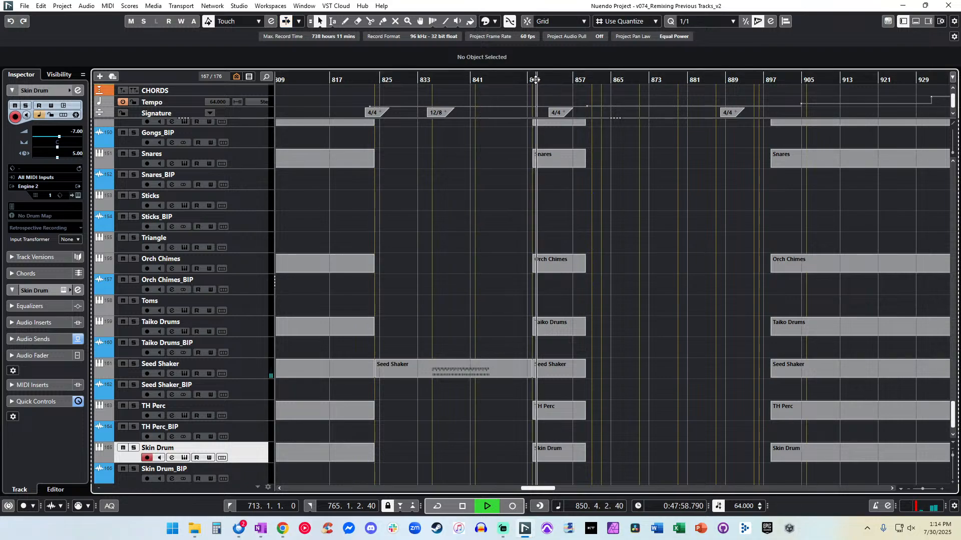
click(558, 80)
click(640, 80)
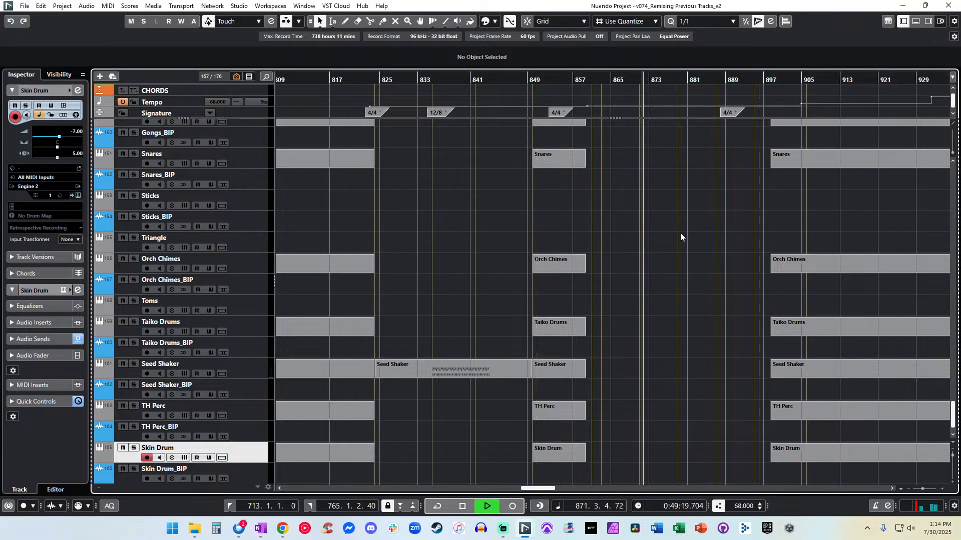
key(f)
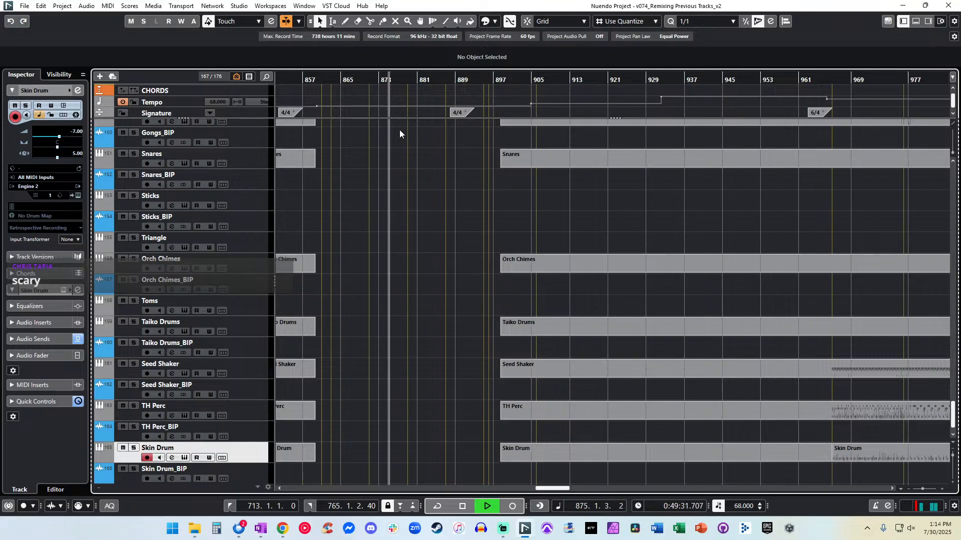
Audition the project from about bars 892 and 910, then from the percussion entrance near bar 966.
click(472, 83)
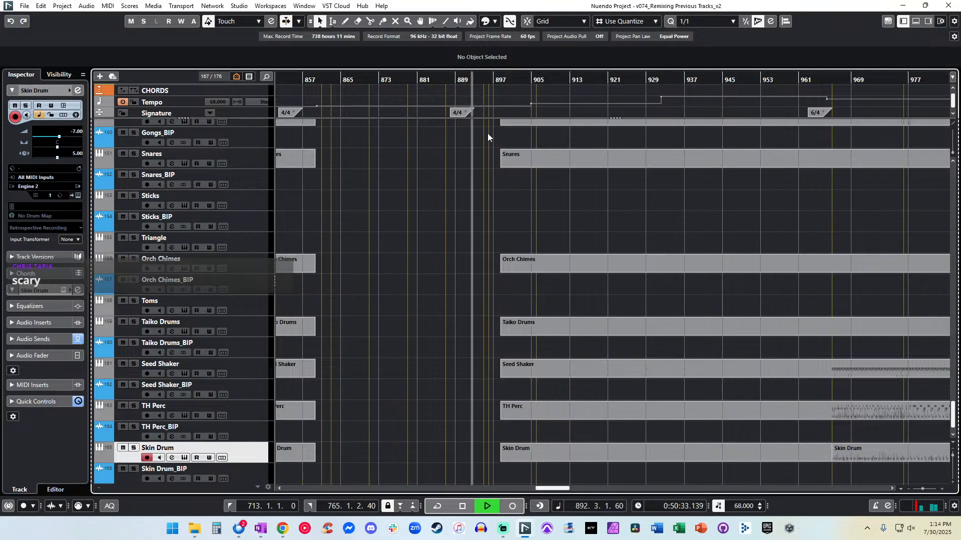
click(557, 81)
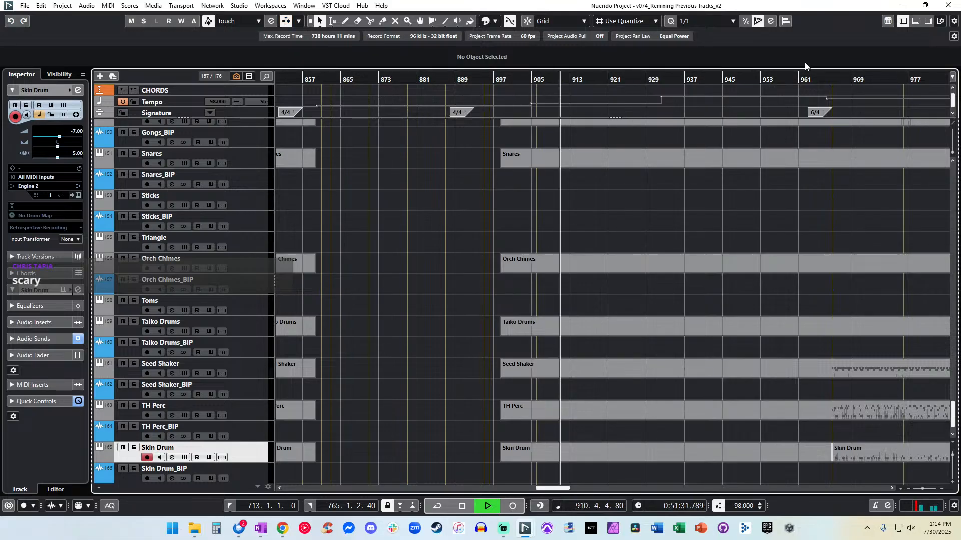
click(832, 76)
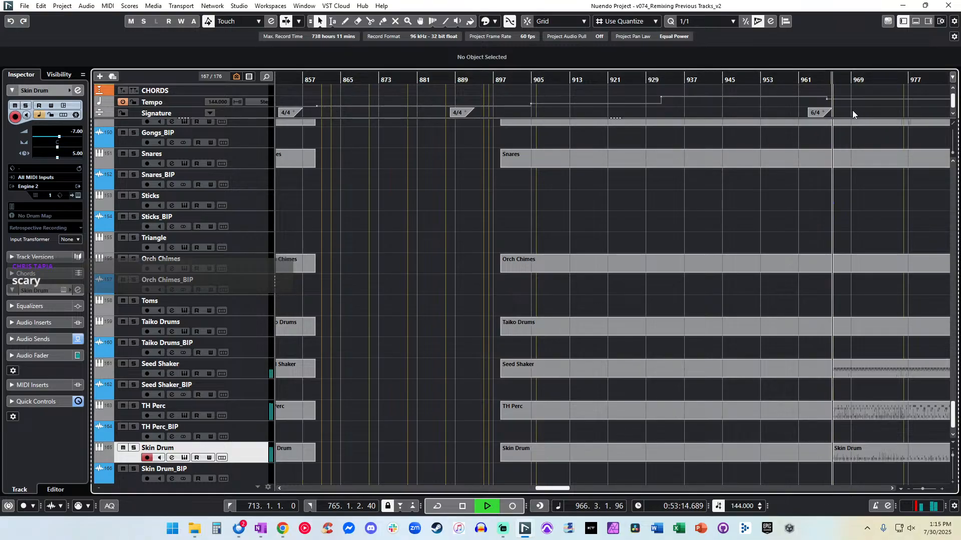
Audition the following cues from about bar 1057 and from the snare passage near bar 1097.
key(f)
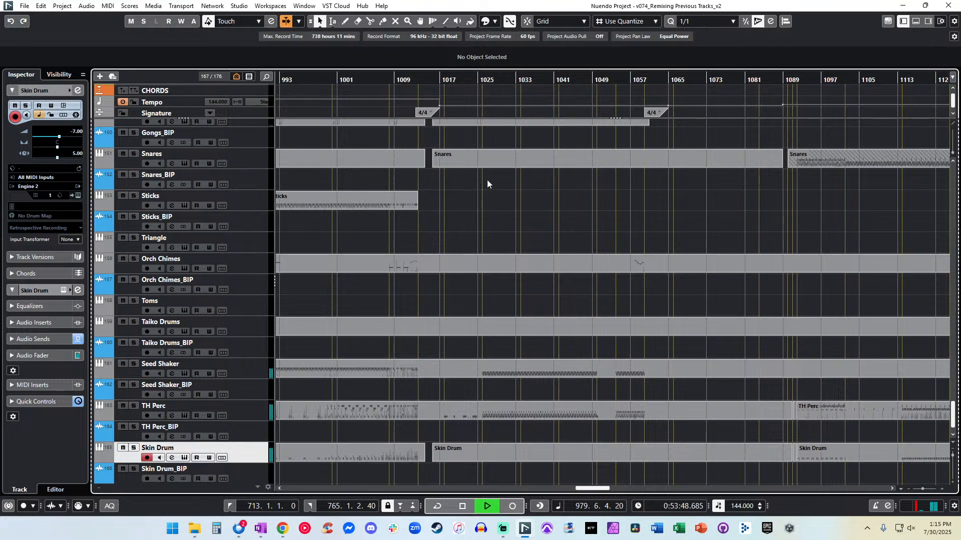
click(636, 77)
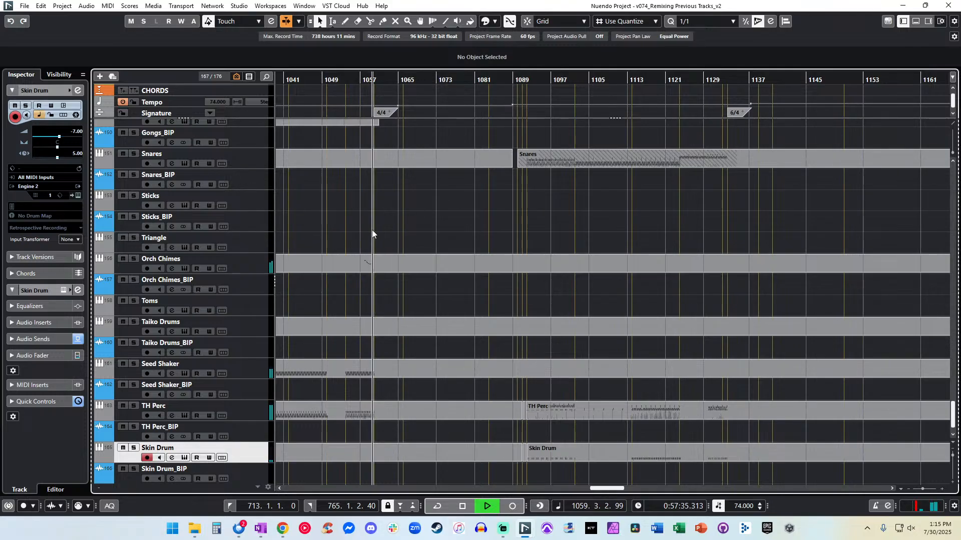
scroll(371, 231, left, 1)
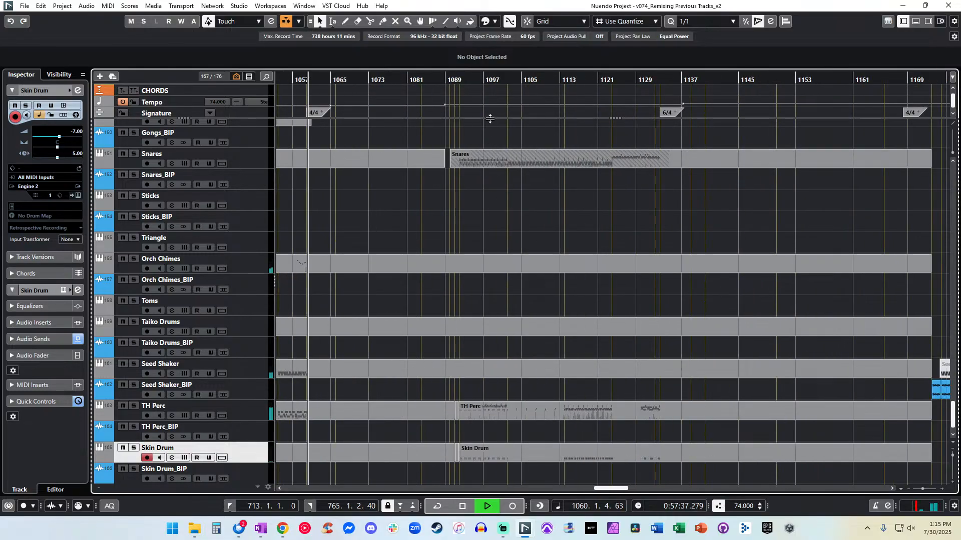
click(488, 80)
scroll(508, 208, right, 1)
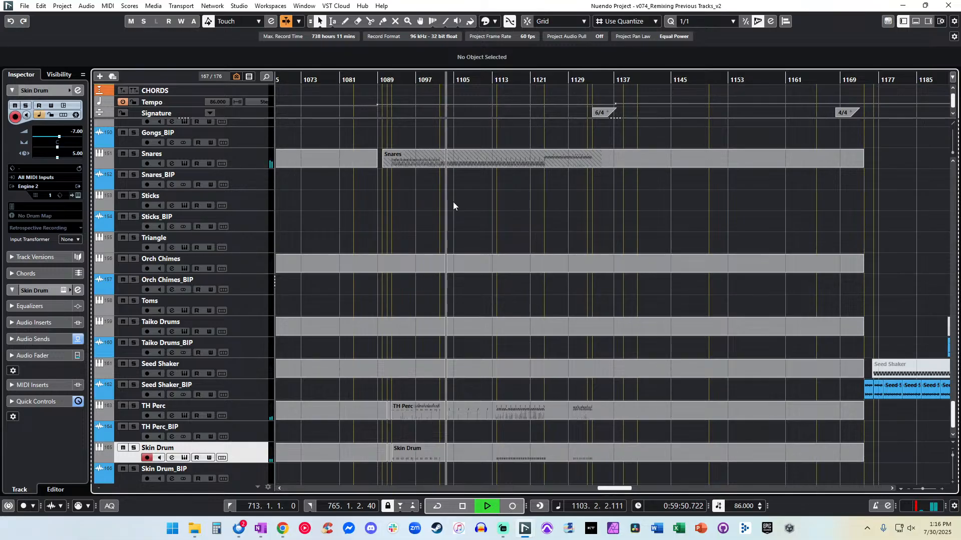
scroll(454, 205, right, 2)
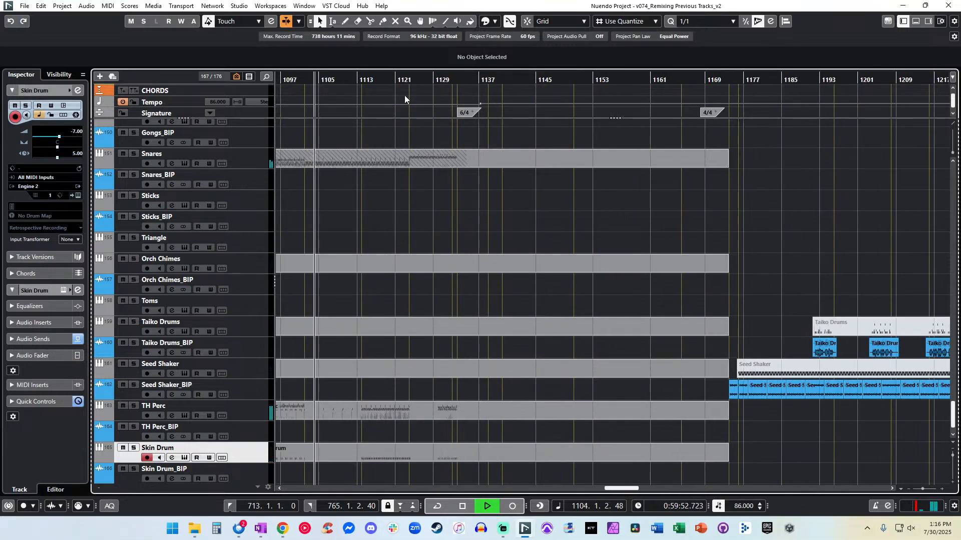
Restart playback near bar 1125, then audition the Seed Shaker and Taiko Drums cue from about bars 1177 and 1217.
key(space)
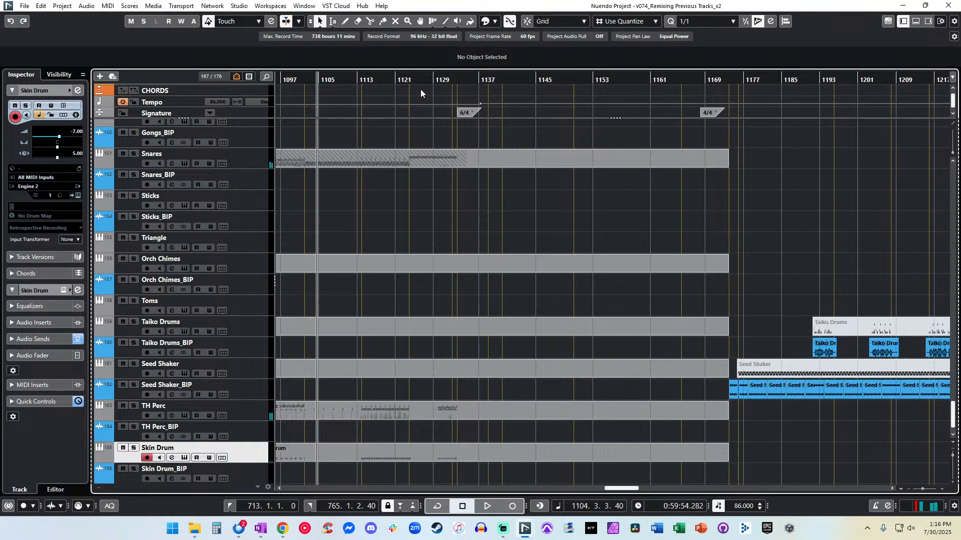
click(421, 89)
key(space)
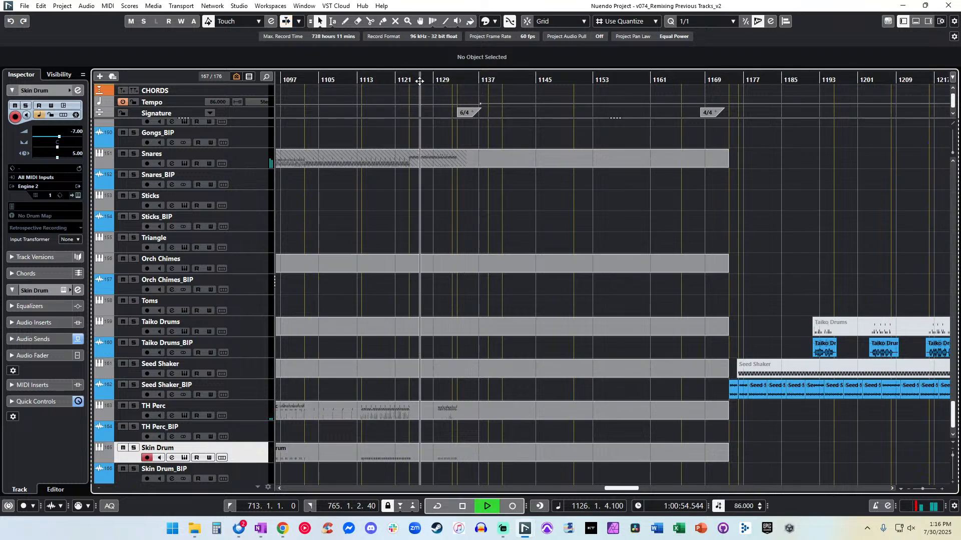
key(f)
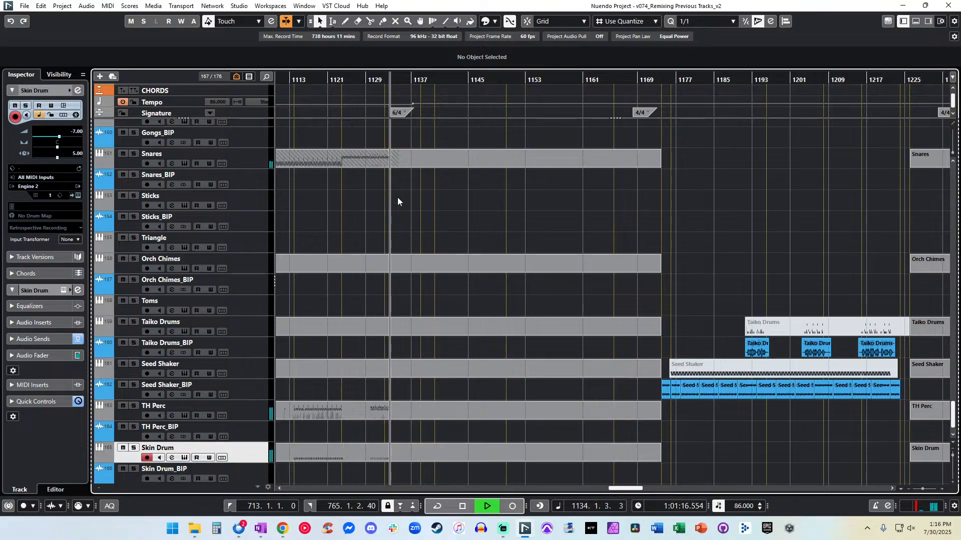
scroll(405, 195, right, 3)
click(475, 80)
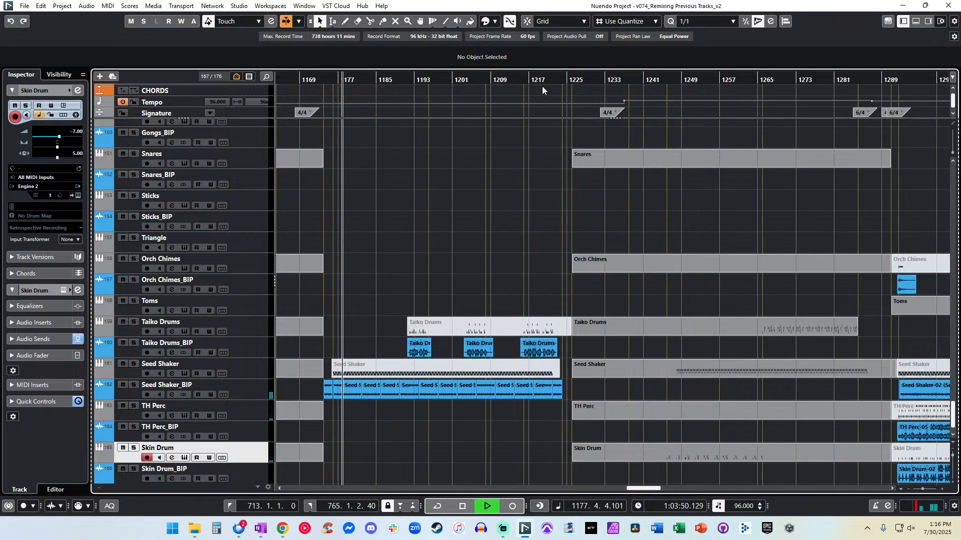
click(541, 85)
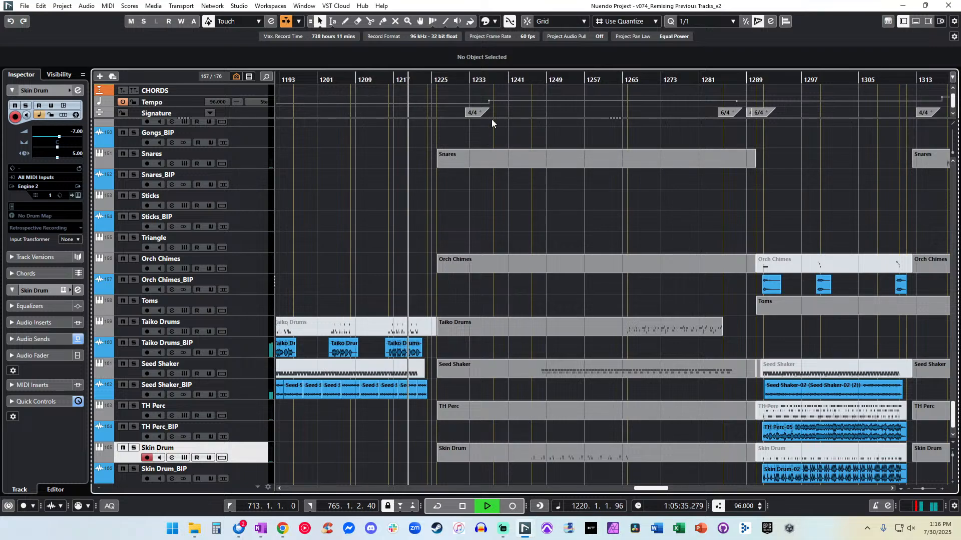
Audition the project from about bars 1238 and 1245, then from the TH Perc and Skin Drum cue near bar 1292.
click(496, 125)
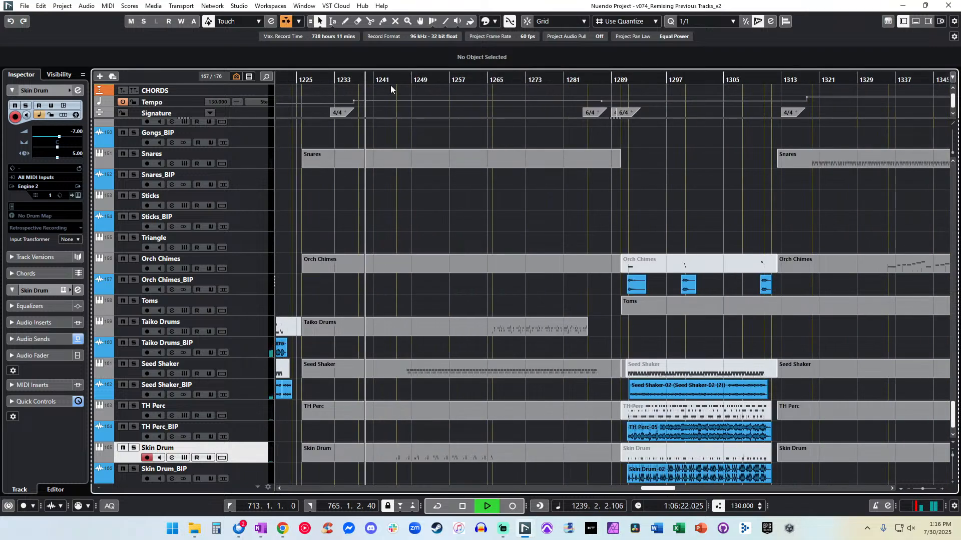
click(397, 79)
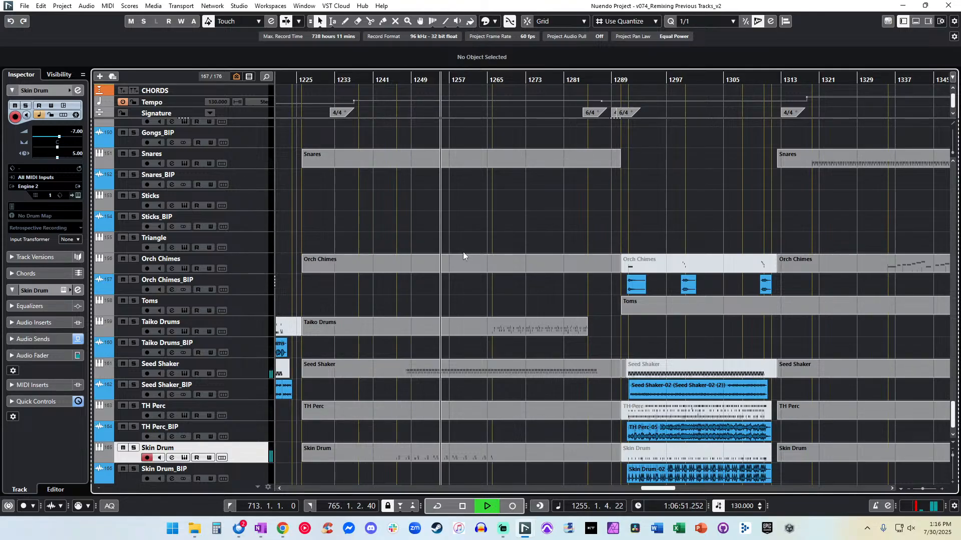
scroll(463, 251, right, 5)
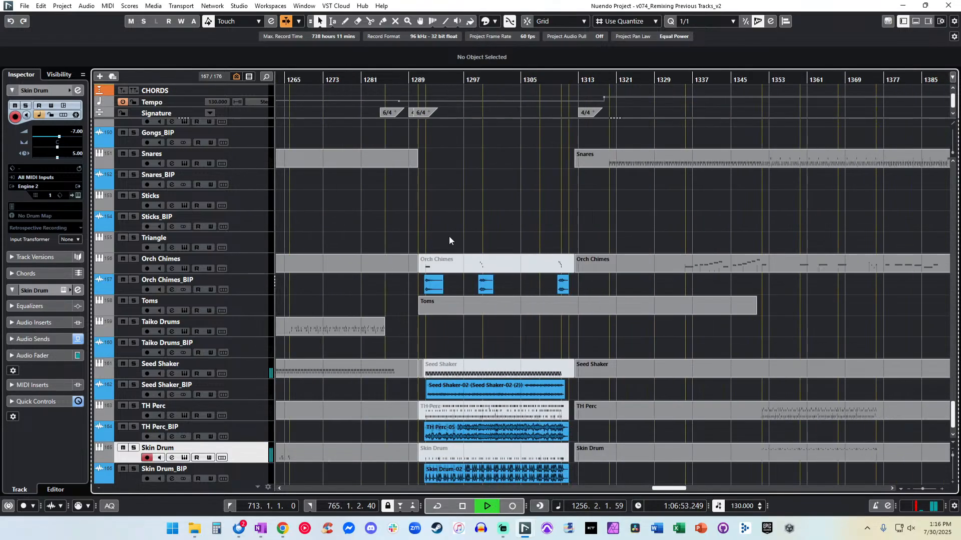
click(431, 79)
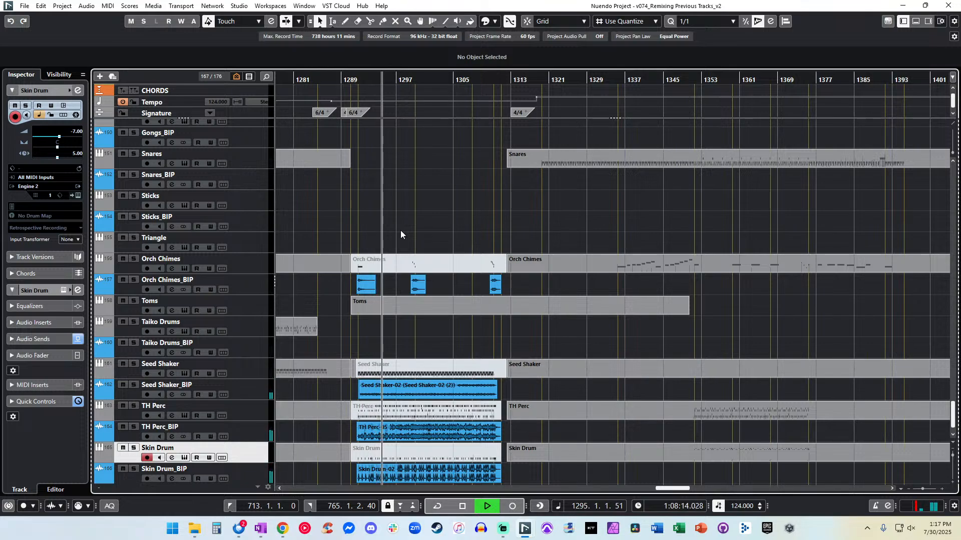
Audition the following snare cue from about bar 1319 and from its closing passage near bar 1381.
key(f)
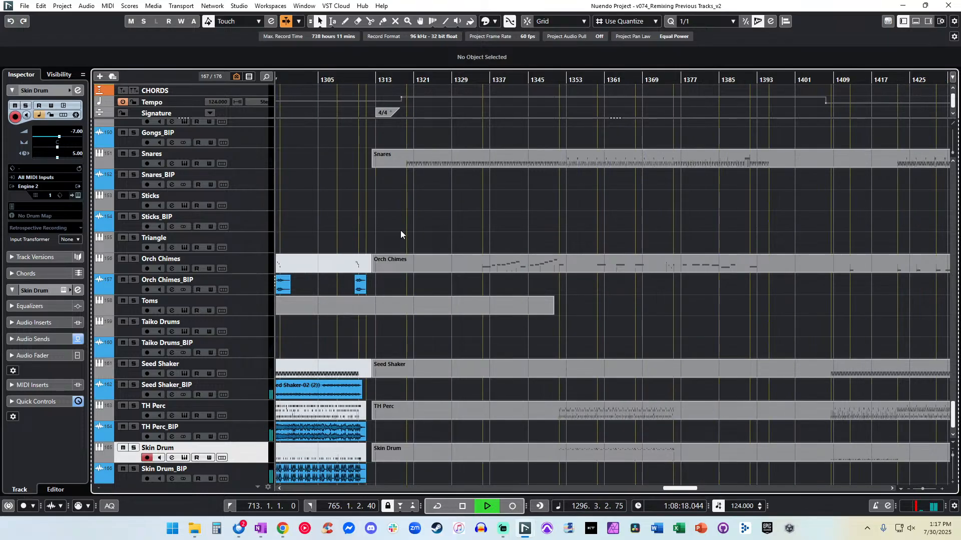
click(413, 76)
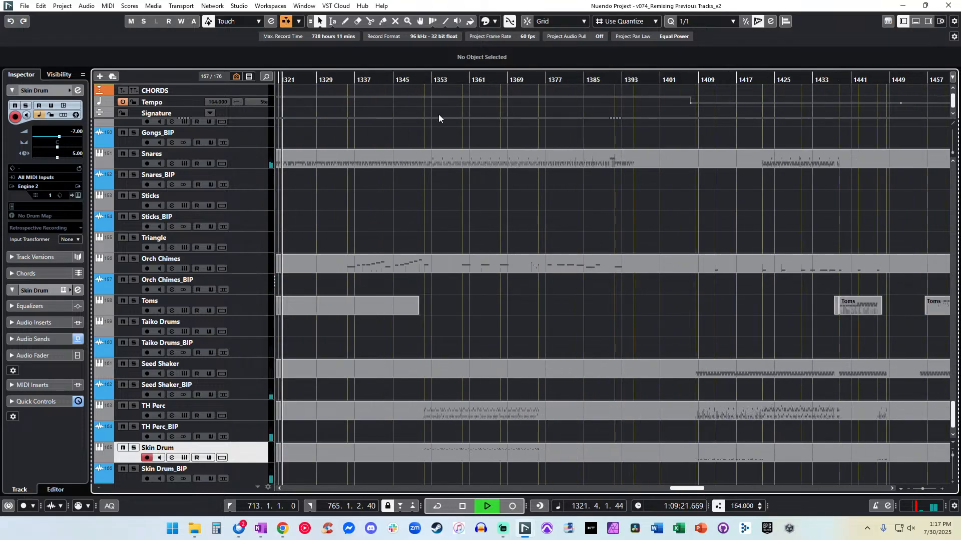
click(563, 80)
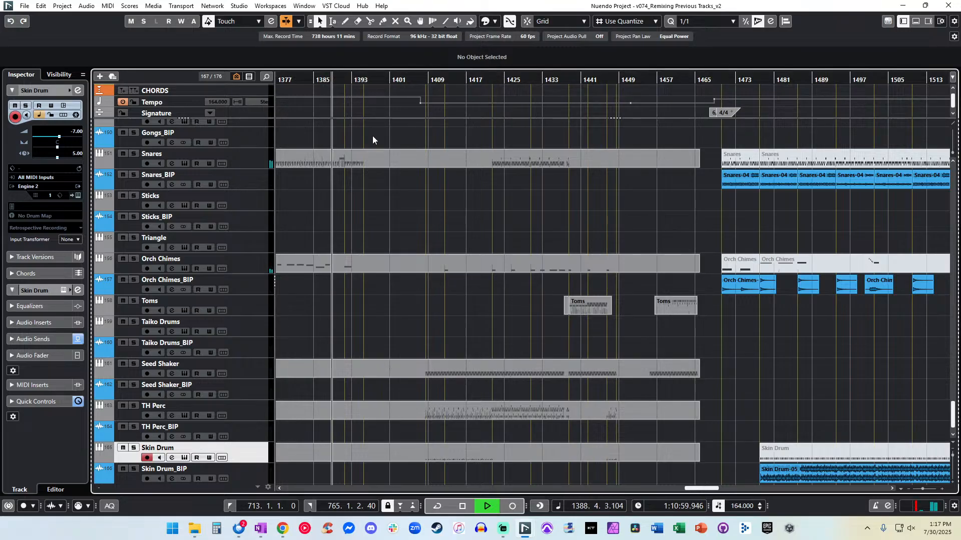
Audition the Gamelan and Dark Synth Pad cue from about bar 1450 and from the Voices Pad entrance near bar 1455.
scroll(372, 136, up, 10)
scroll(372, 136, up, 20)
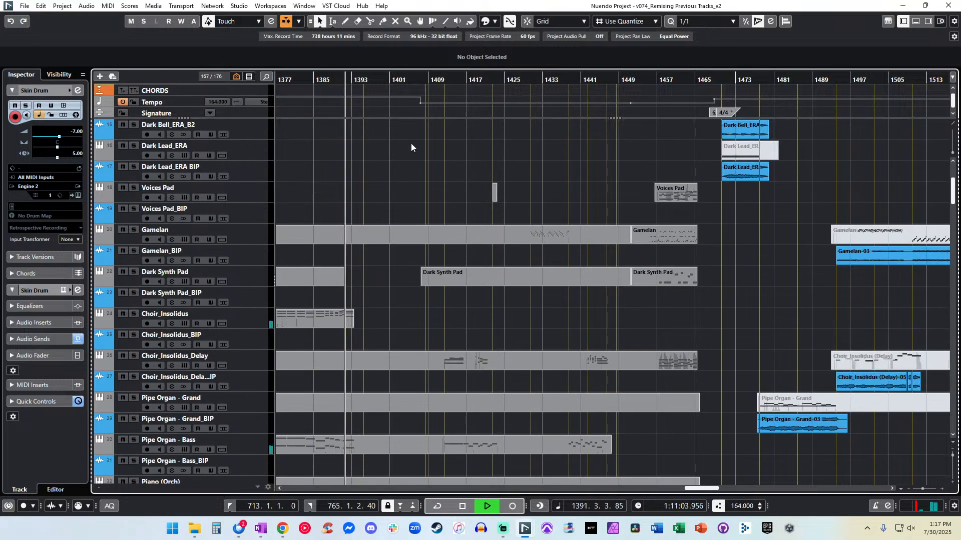
click(627, 77)
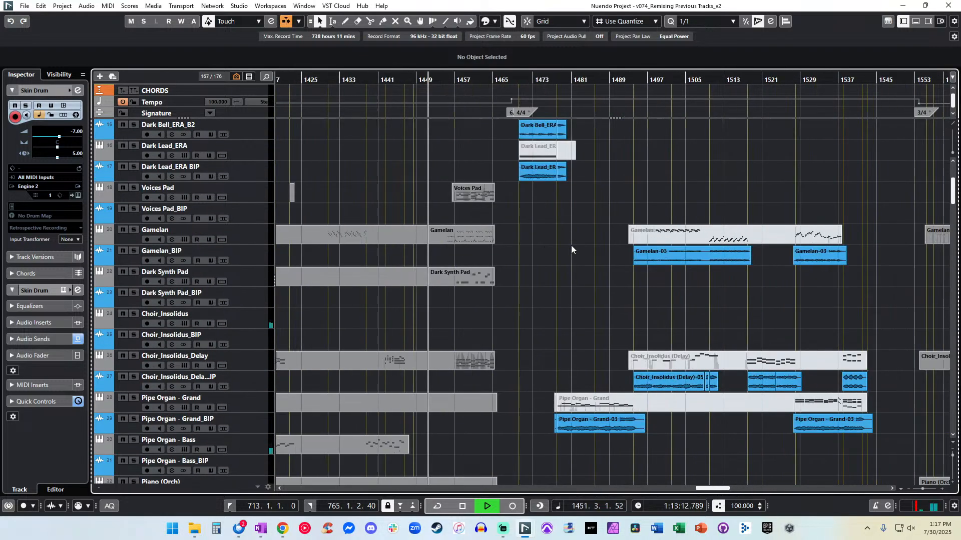
click(452, 78)
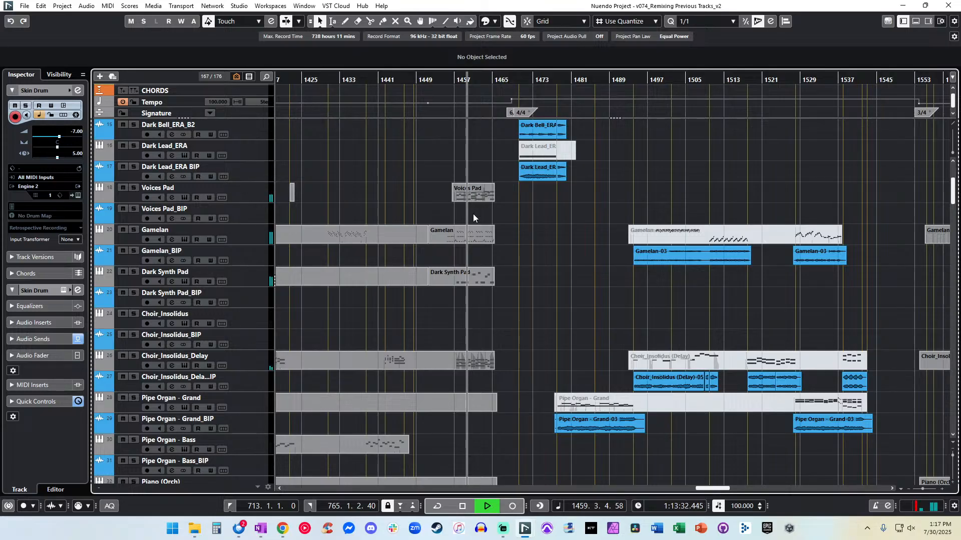
Audition the next cues from about bar 1562 and from the Pipe Organ - Grand entrance near bar 1615.
key(f)
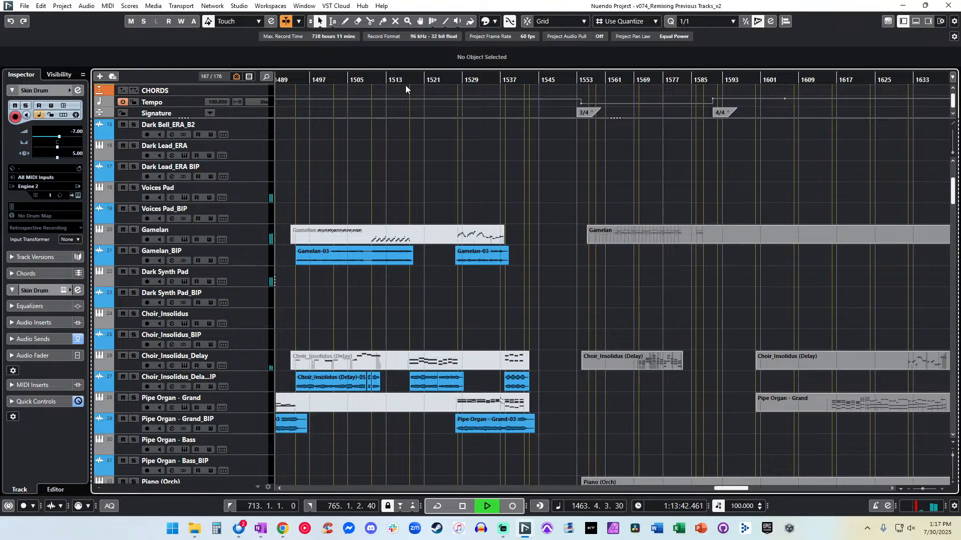
click(456, 82)
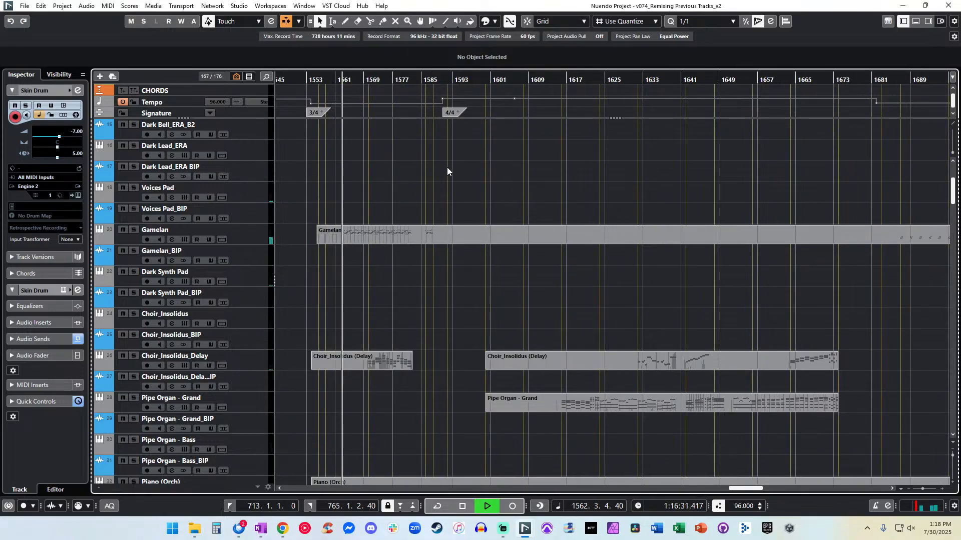
click(491, 79)
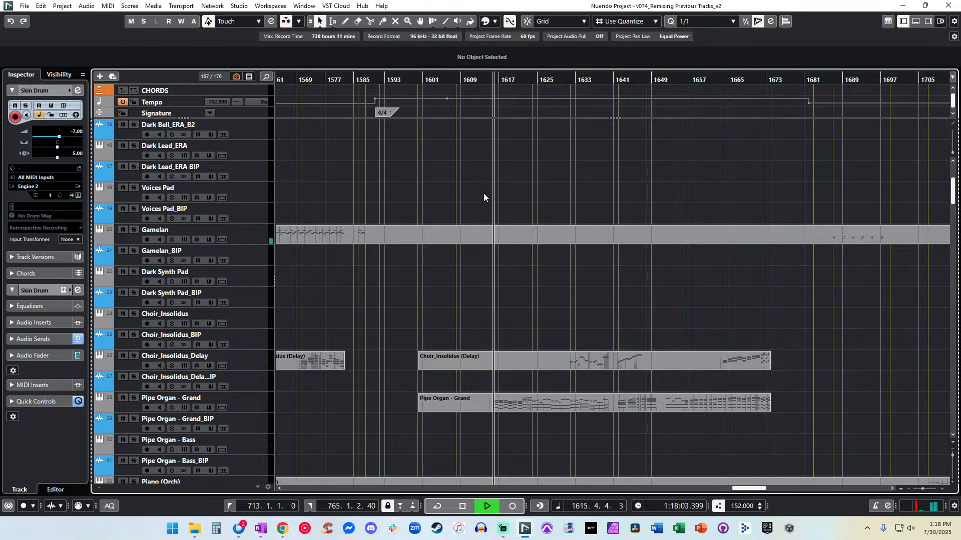
key(f)
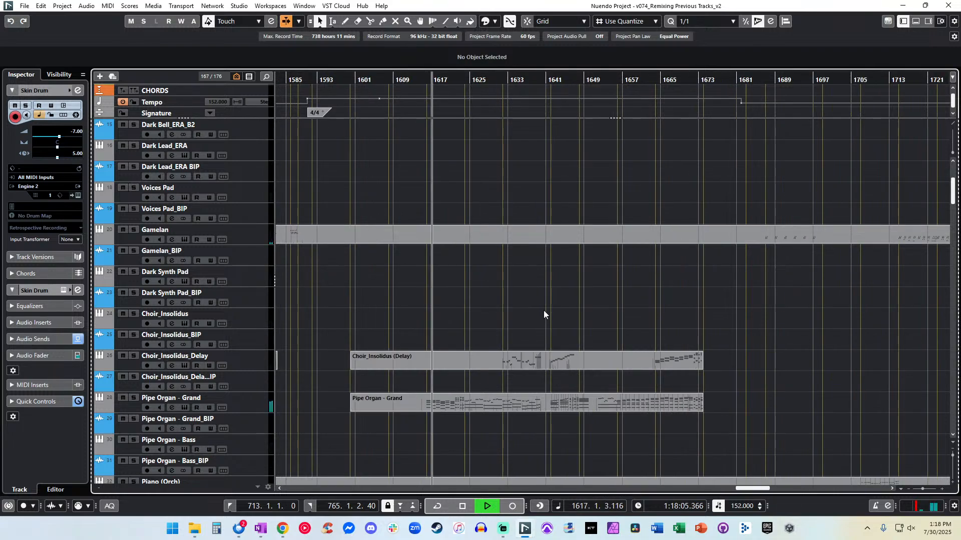
scroll(461, 313, down, 5)
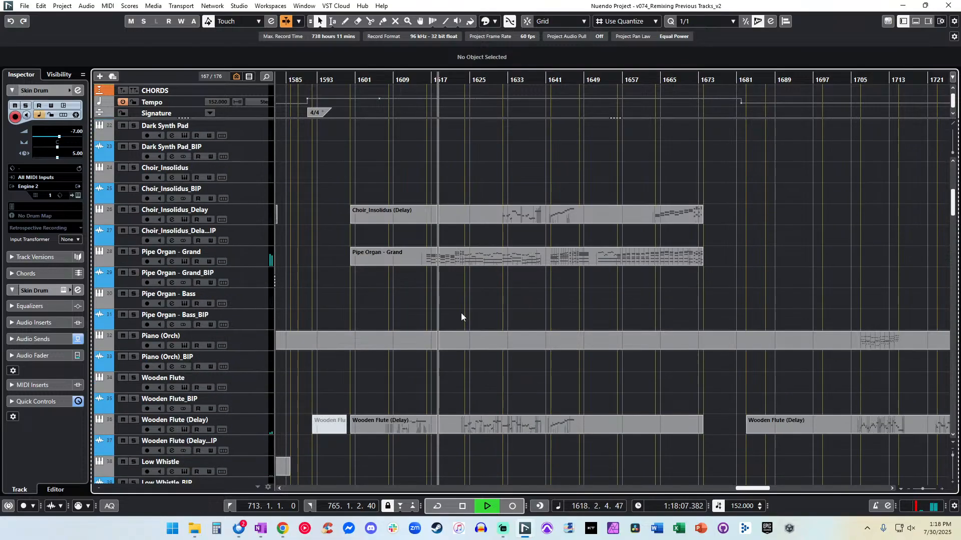
scroll(461, 314, up, 5)
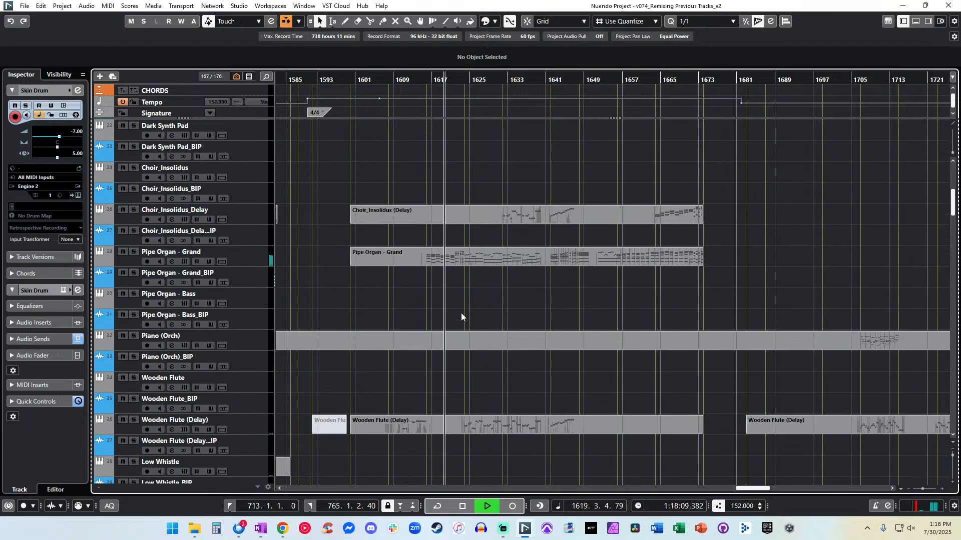
Audition the end of the pipe organ cue near bar 1658 and the Piano (Orch) and Wooden Flute passage near bar 1706.
click(557, 76)
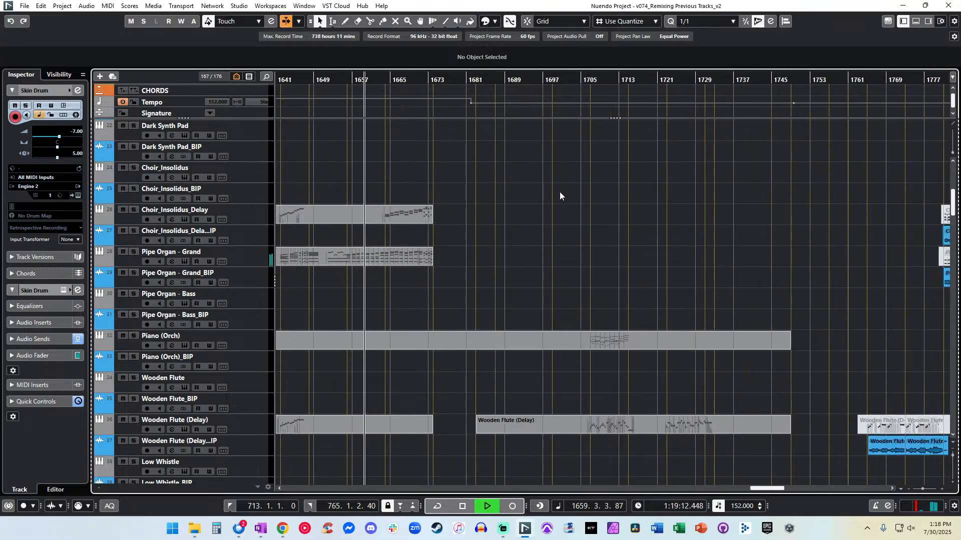
click(590, 79)
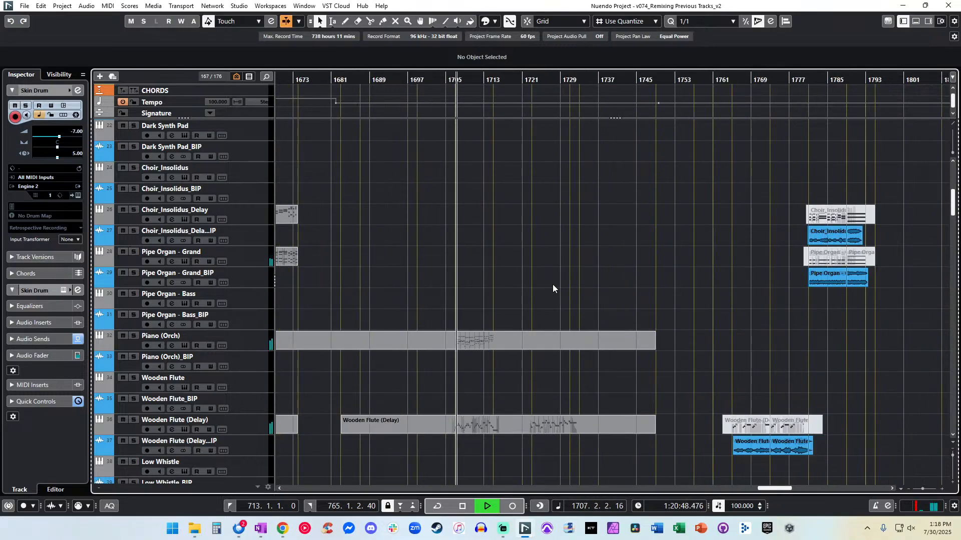
scroll(553, 285, down, 3)
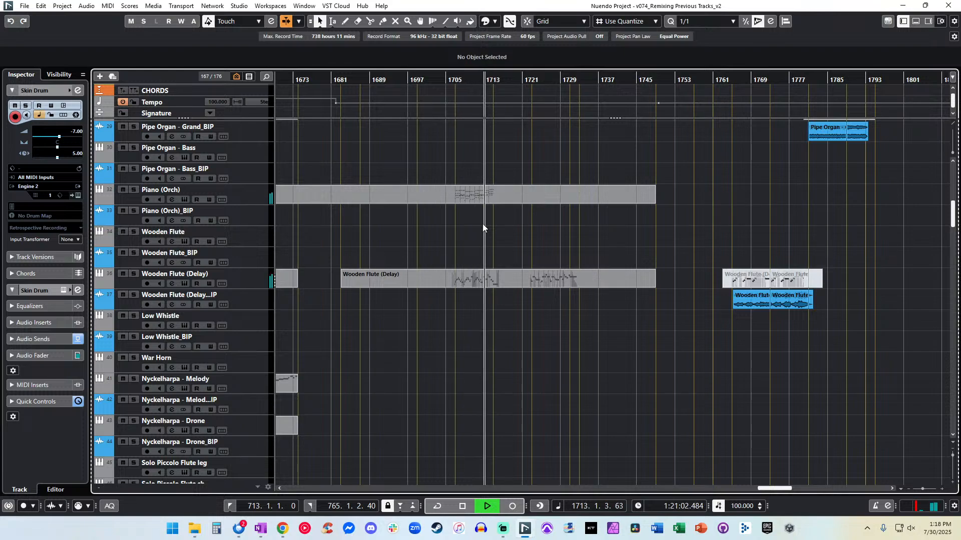
scroll(482, 225, right, 1)
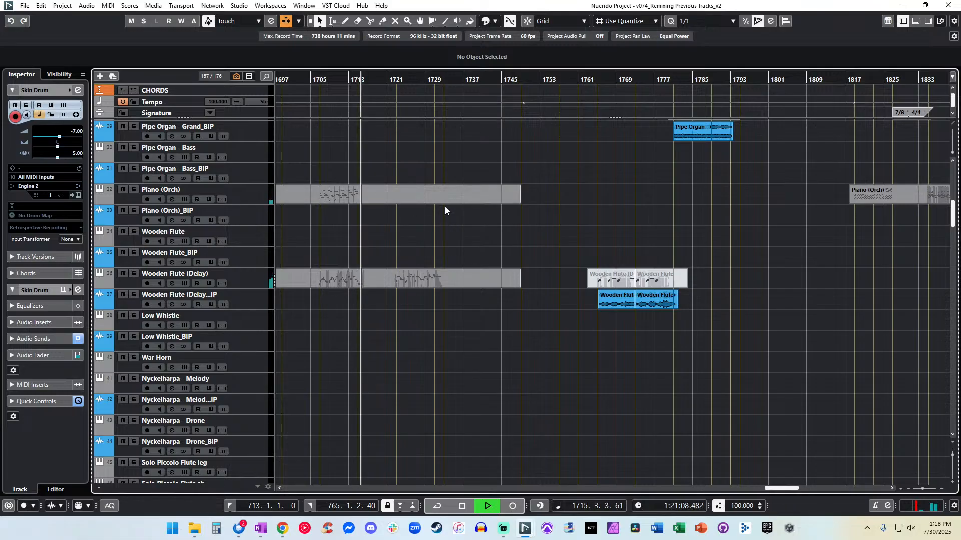
Restart playback at the second Wooden Flute (Delay) phrase near bar 1721, then audition the Piano (Orch) cue from about bar 1834.
key(space)
click(399, 79)
key(space)
scroll(453, 202, right, 5)
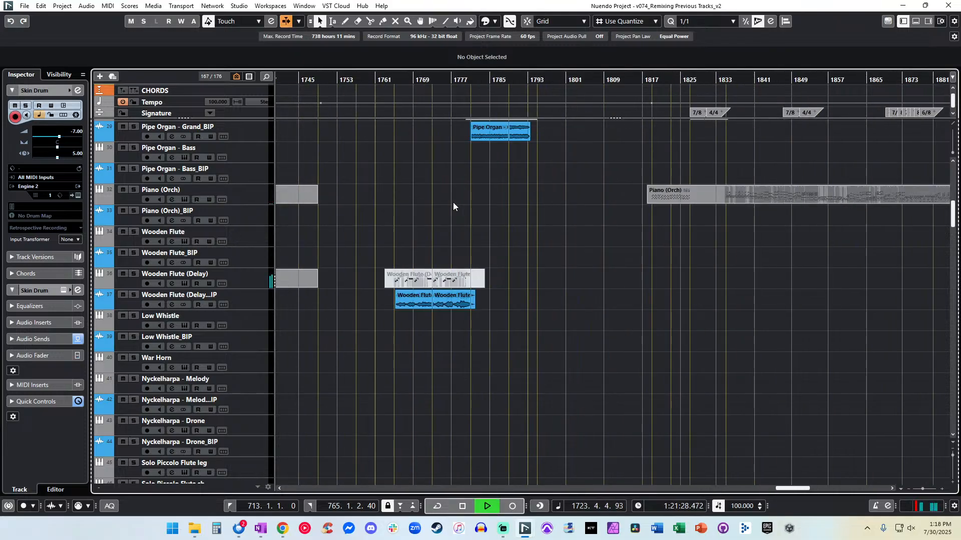
scroll(519, 132, right, 5)
click(527, 85)
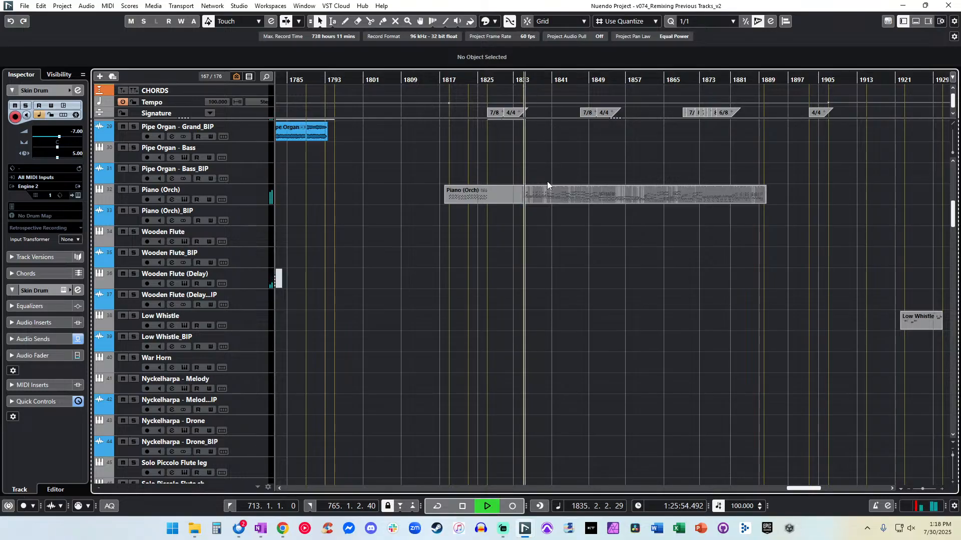
Find the Marimbula (Delay) track playing in the piano cue and select it while auditioning.
key(f)
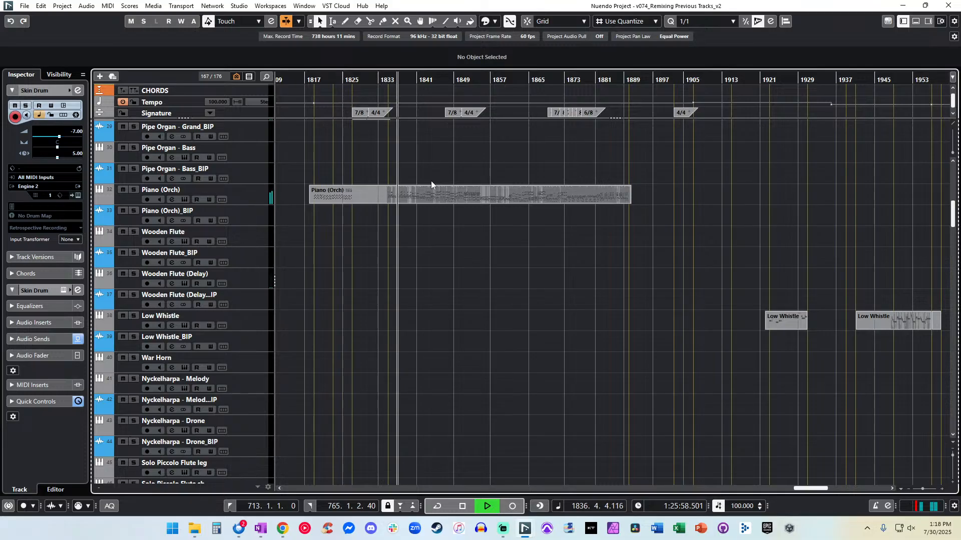
scroll(432, 229, down, 15)
scroll(432, 230, down, 12)
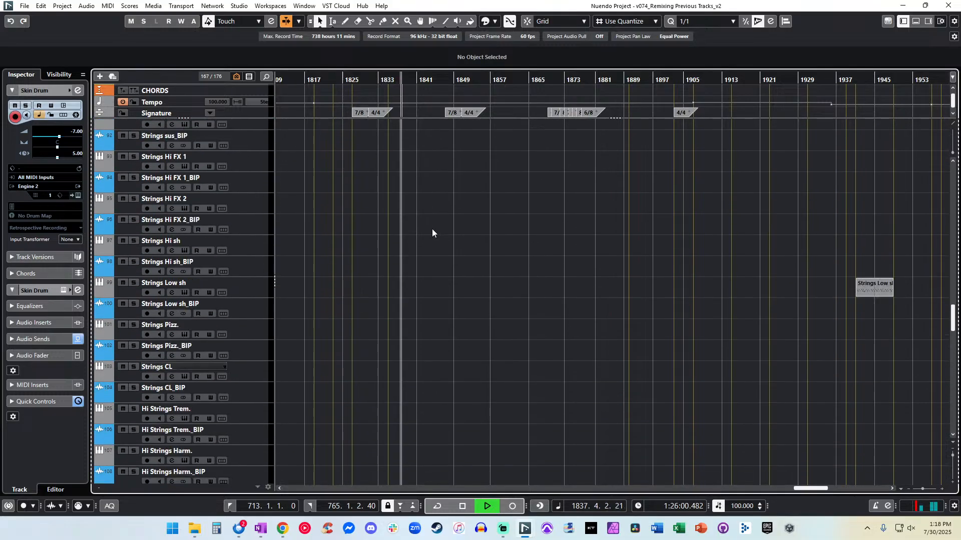
scroll(432, 233, down, 7)
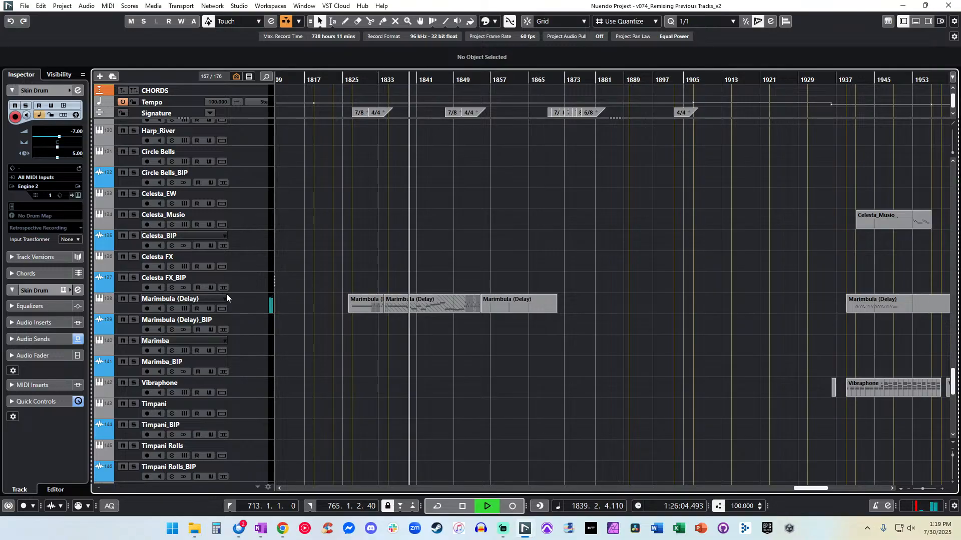
click(239, 300)
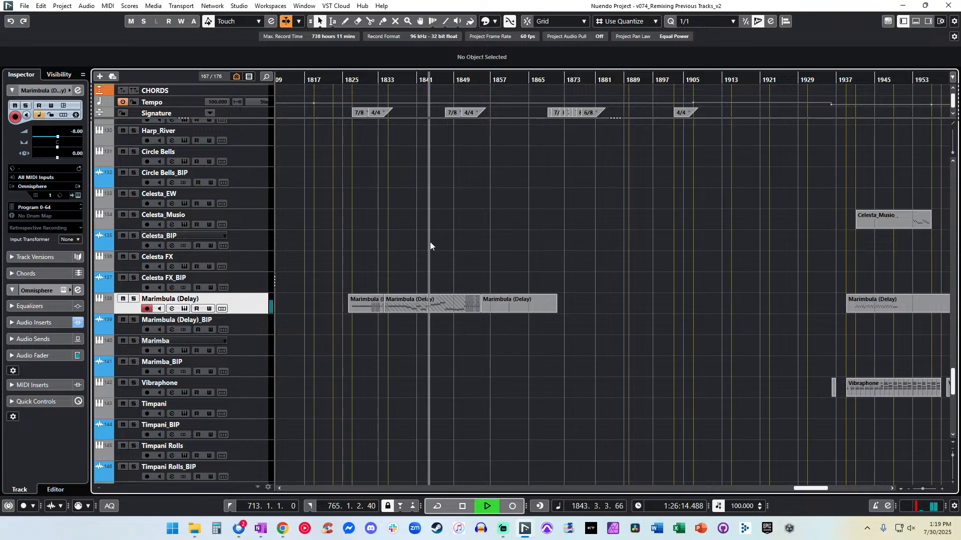
Audition the Celesta and Vibraphone cue near bar 1940, the Marimba cue near bar 2013 and the Celesta cue near bar 2073.
scroll(430, 242, right, 5)
scroll(565, 179, right, 2)
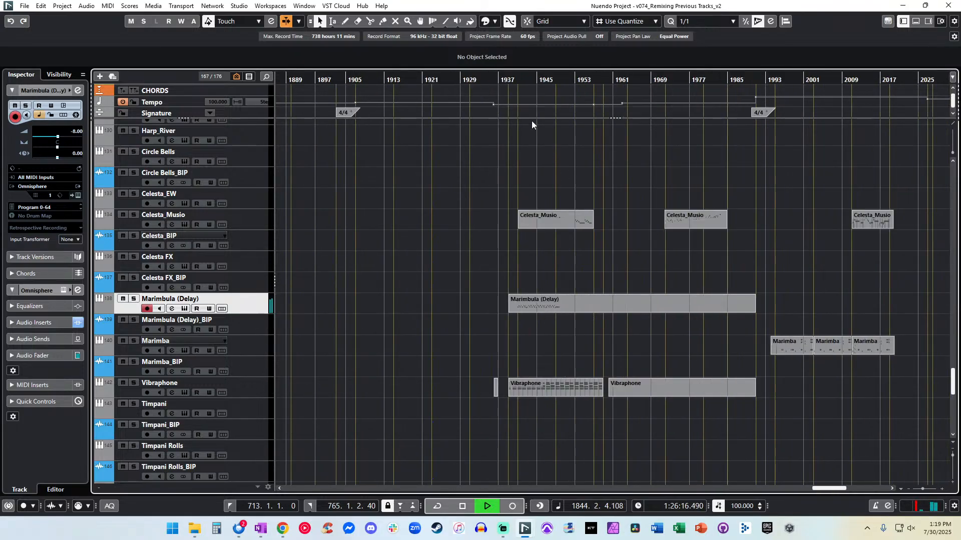
click(518, 80)
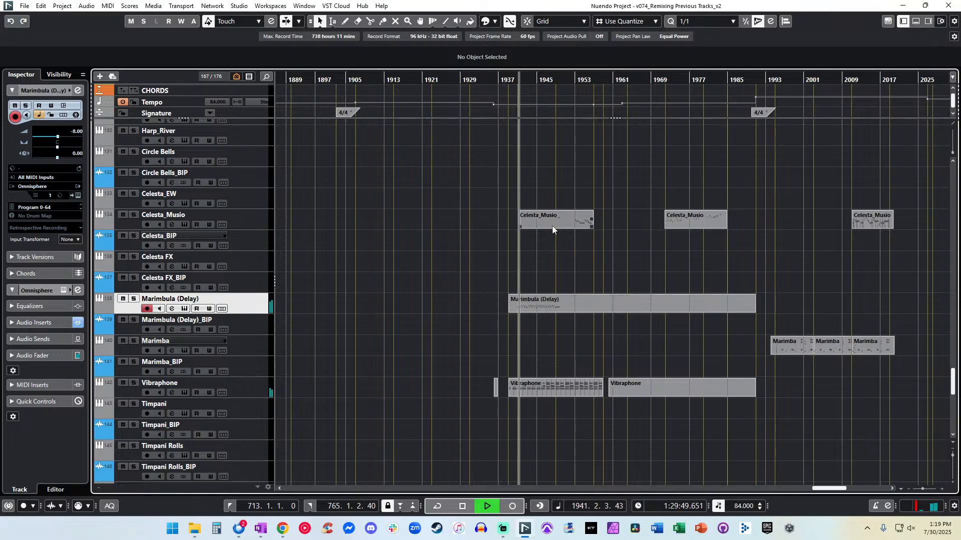
scroll(552, 226, right, 2)
scroll(552, 226, right, 2)
click(598, 81)
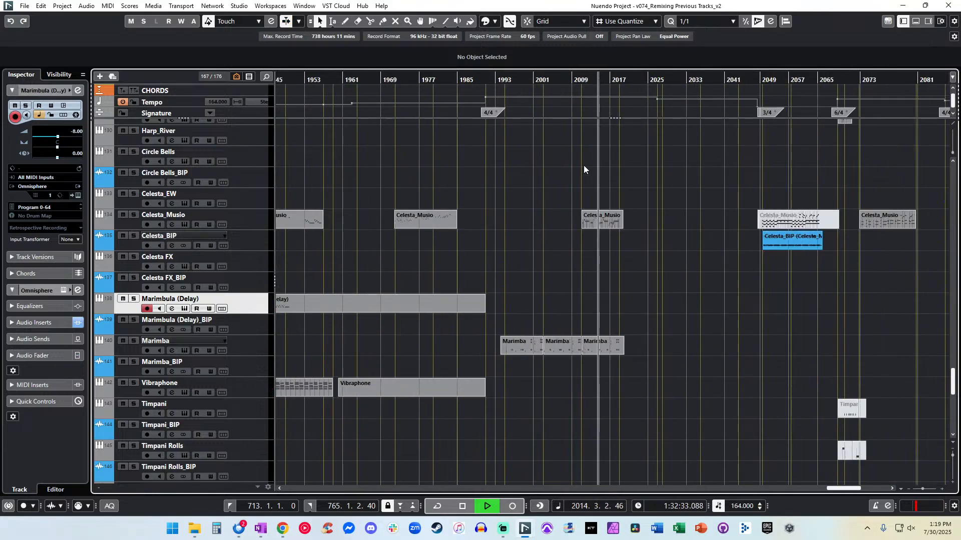
scroll(550, 183, right, 4)
scroll(544, 119, right, 2)
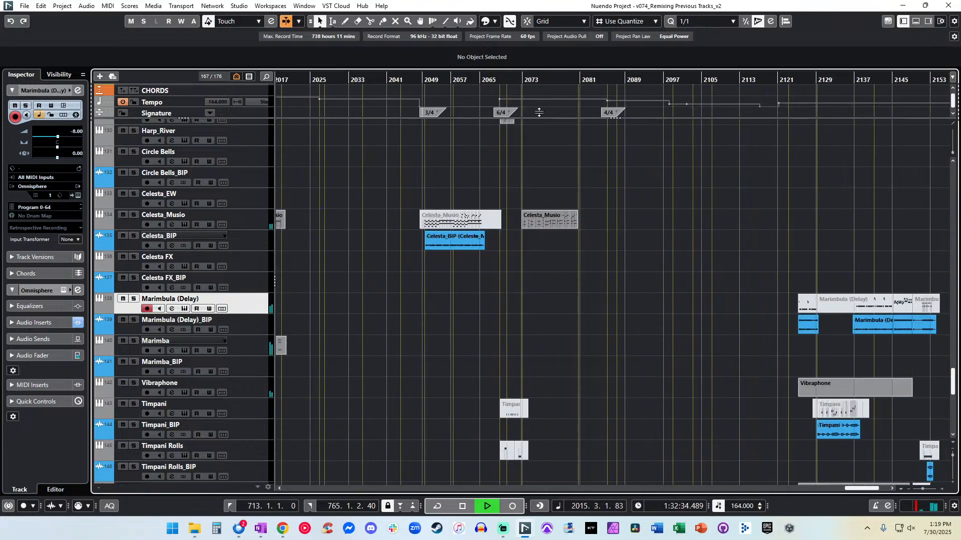
click(530, 79)
Audition the final percussion cue from about bar 2133, look through its percussion tracks, and stop playback.
scroll(536, 134, right, 2)
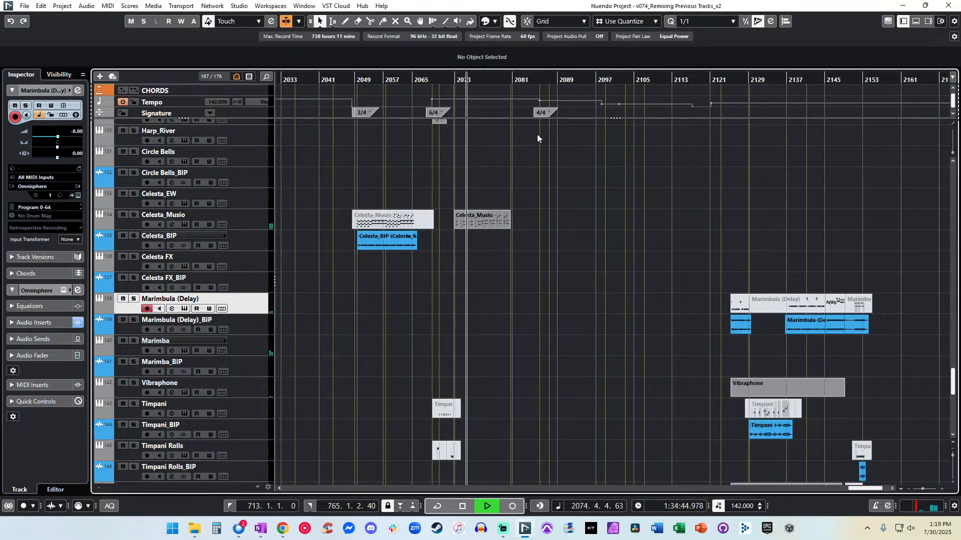
scroll(588, 148, right, 2)
click(688, 81)
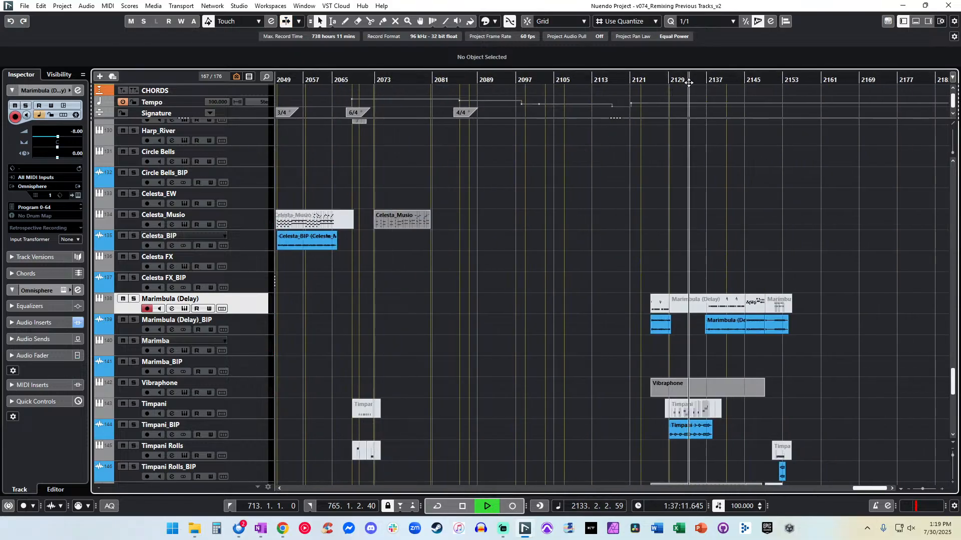
scroll(708, 199, down, 3)
scroll(708, 199, down, 5)
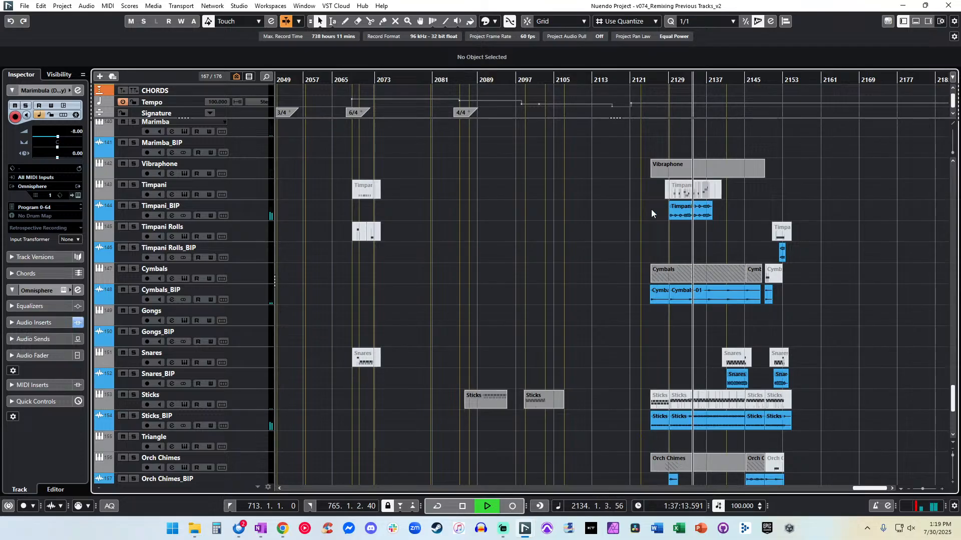
scroll(659, 248, down, 5)
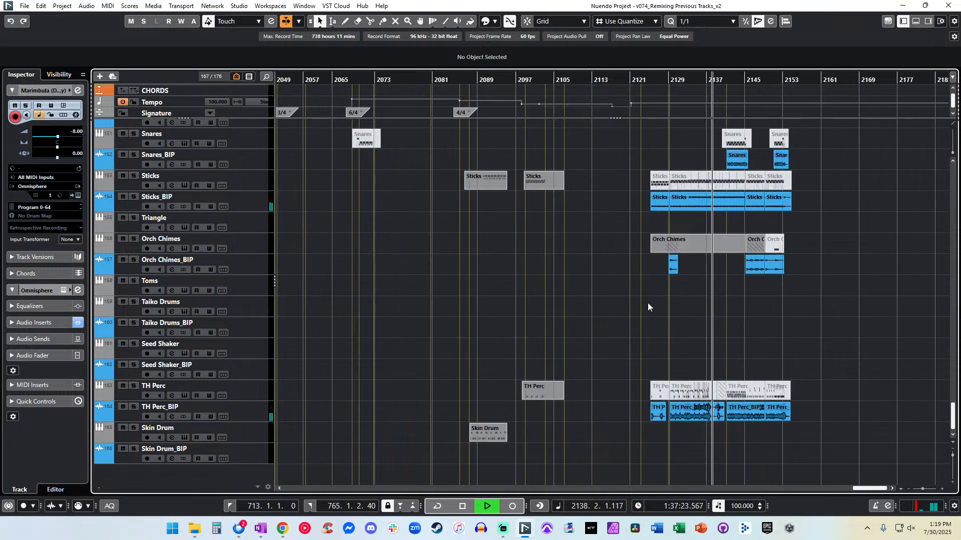
key(space)
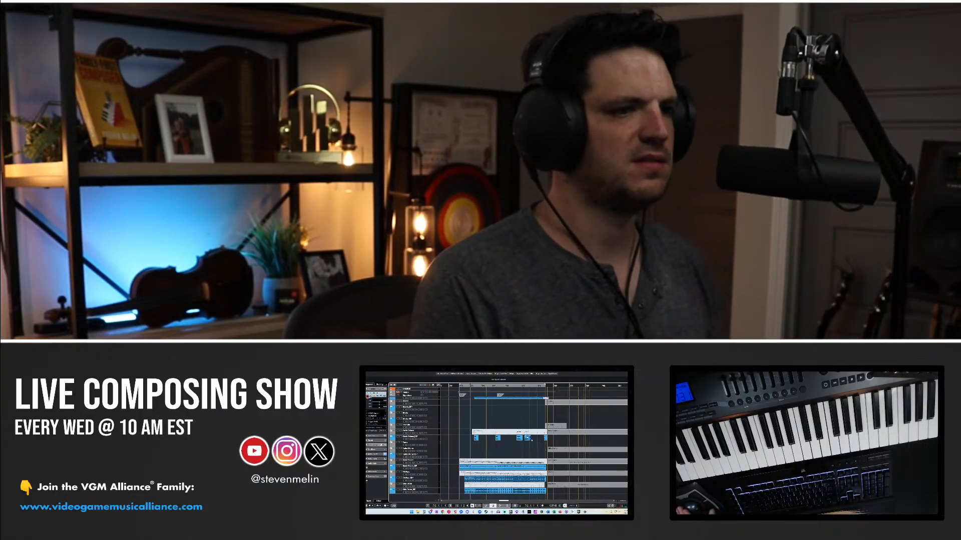
scroll(528, 438, down, 10)
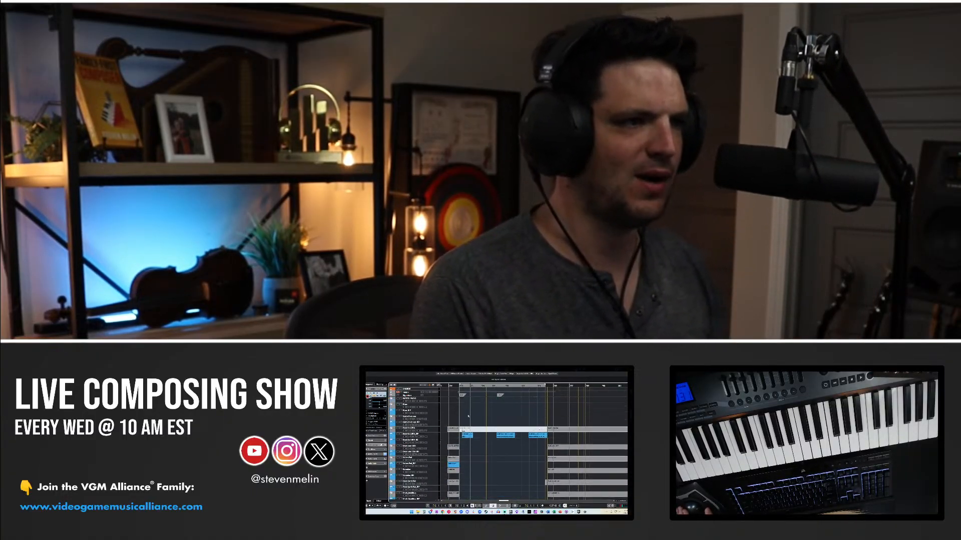
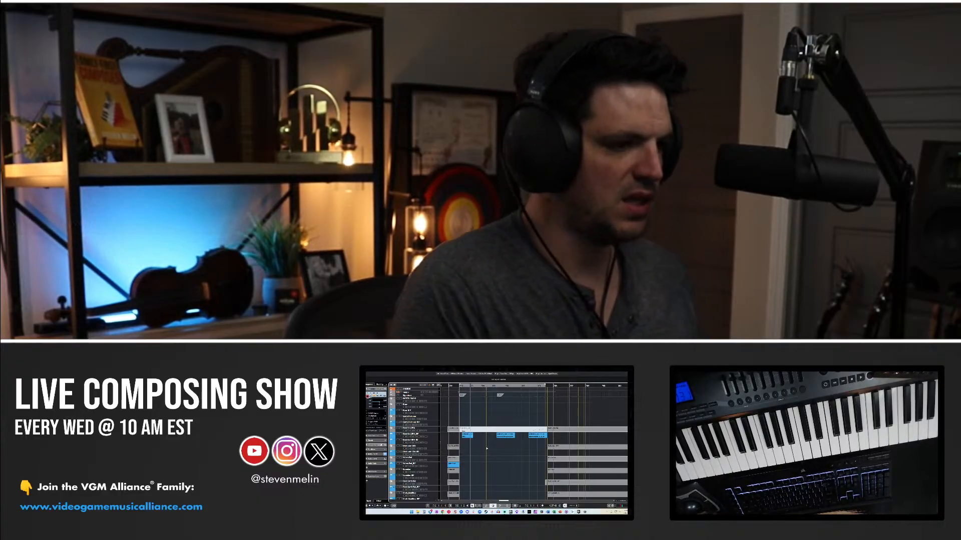
Switch to the browser and look through the Simple Ethnic Bundle product page, covering its description, included instruments, compatibility and sale offer.
mouse_move(443, 511)
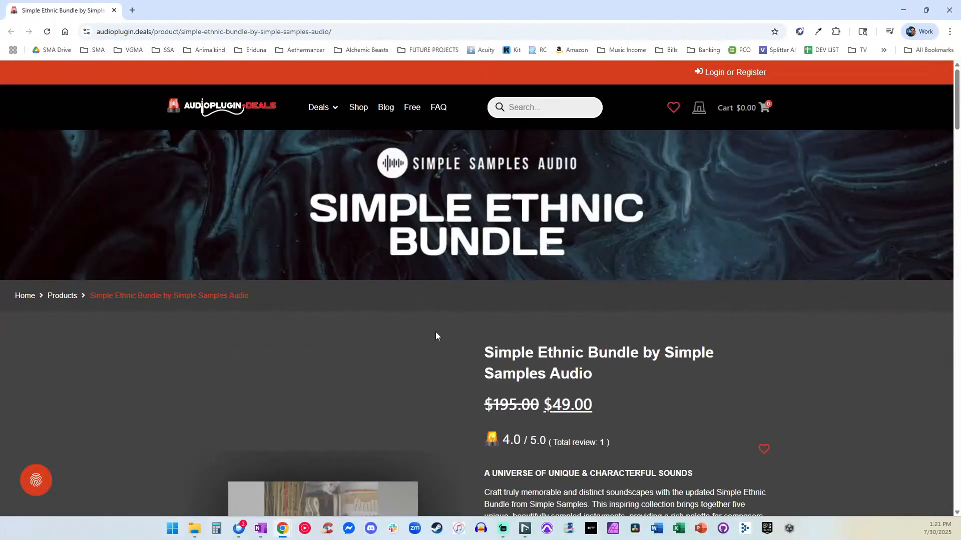
scroll(411, 260, down, 3)
scroll(470, 205, up, 3)
scroll(480, 294, down, 3)
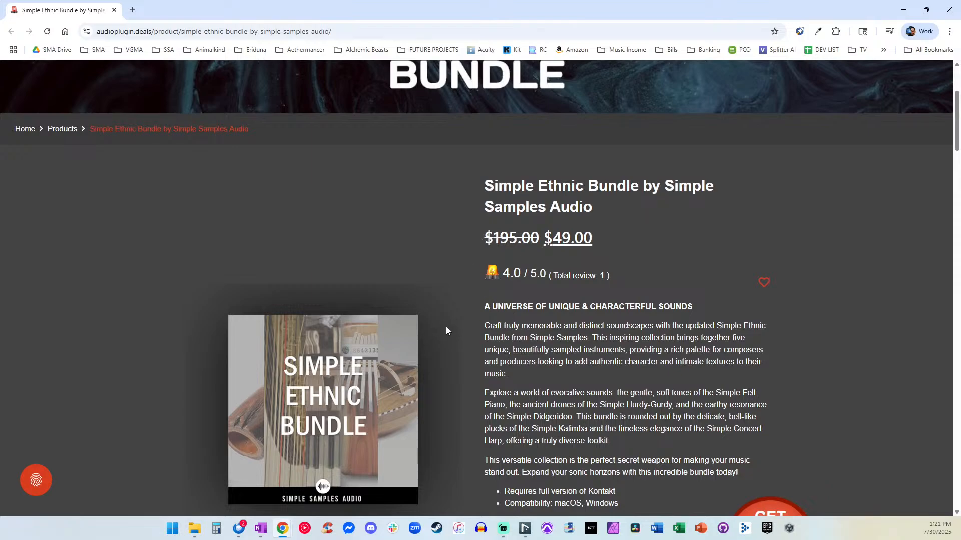
scroll(425, 301, down, 6)
scroll(242, 185, up, 3)
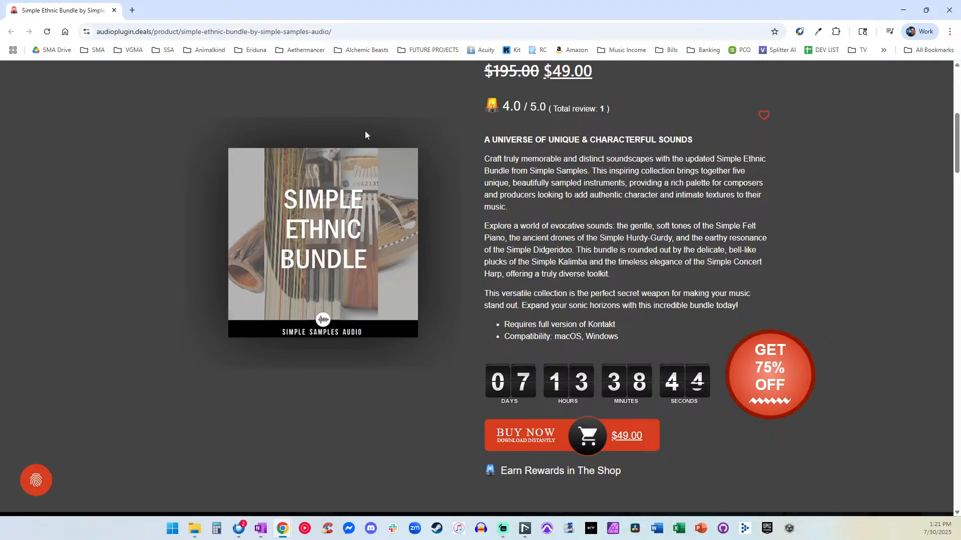
drag(370, 100, 367, 222)
click(363, 102)
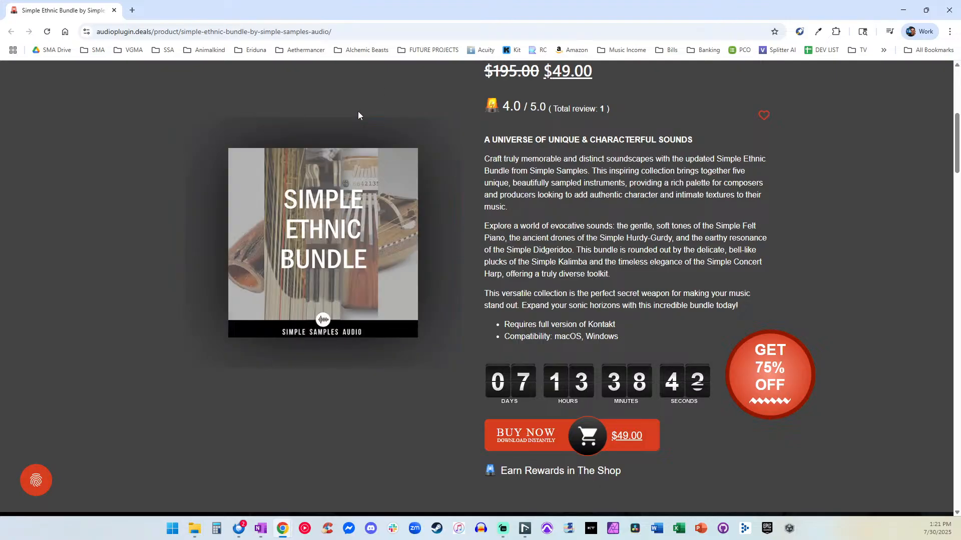